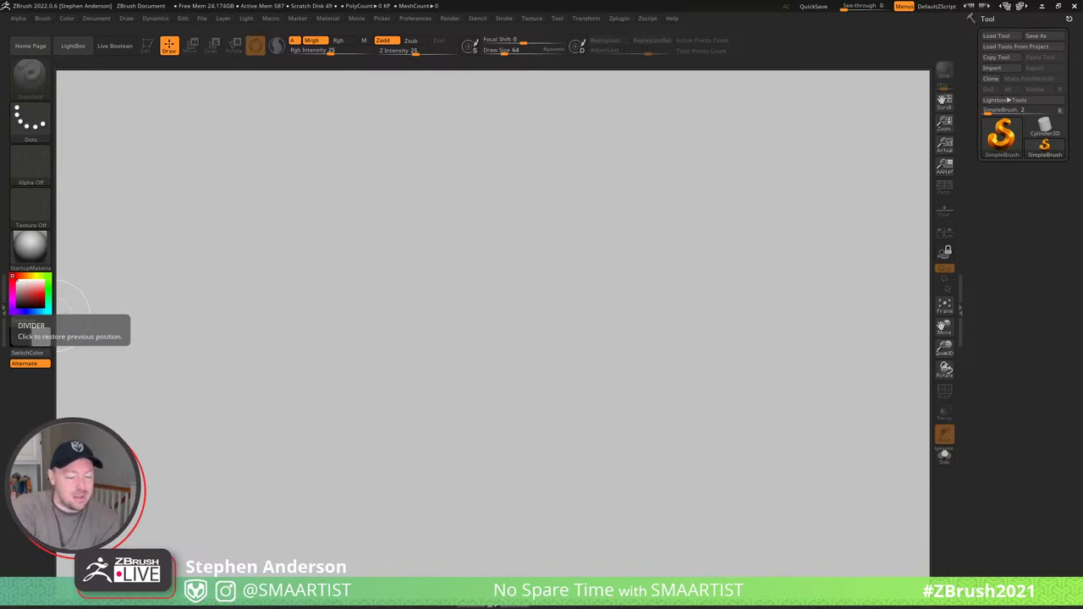
- Load the MagazineGirl_v001 ZTool and inspect the character's head from the side and front
left_click(1001, 34)
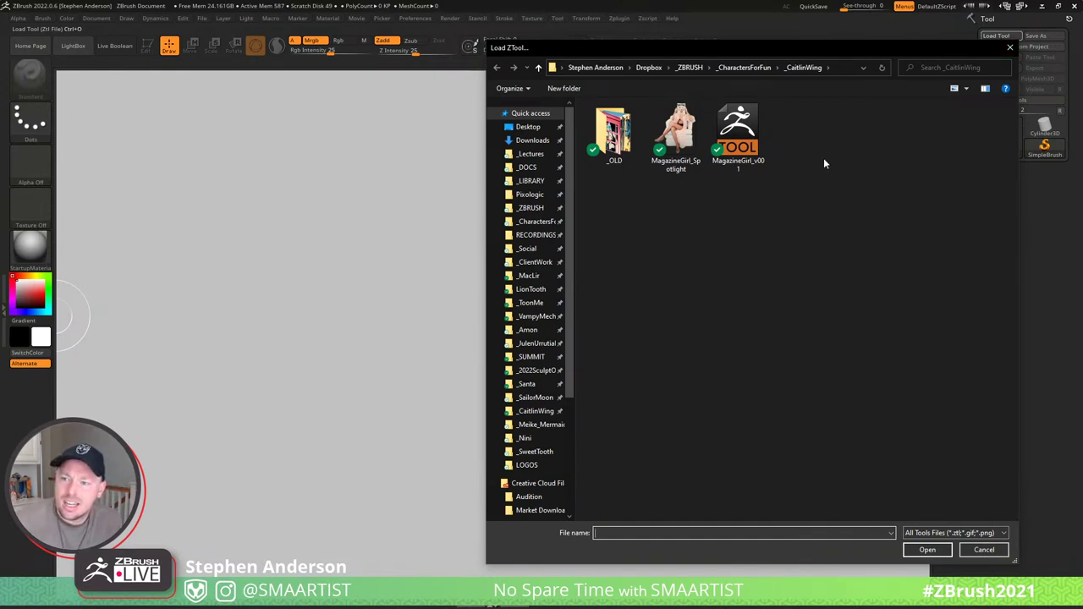
double_click(738, 135)
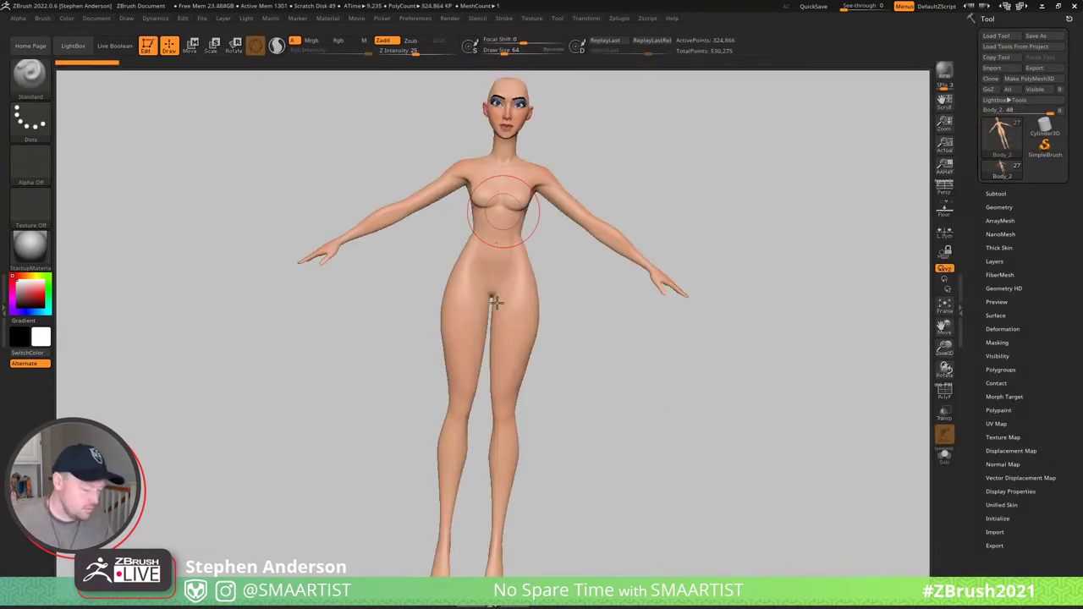
left_click_drag(561, 141, 523, 255)
left_click_drag(524, 255, 448, 238)
mouse_move(411, 227)
right_mouse_down("ctrl")
mouse_move(505, 416)
mouse_move(466, 362)
mouse_move(652, 265)
mouse_move(694, 282)
mouse_move(662, 314)
mouse_move(645, 159)
right_mouse_up("ctrl")
left_click_drag(609, 231, 580, 205)
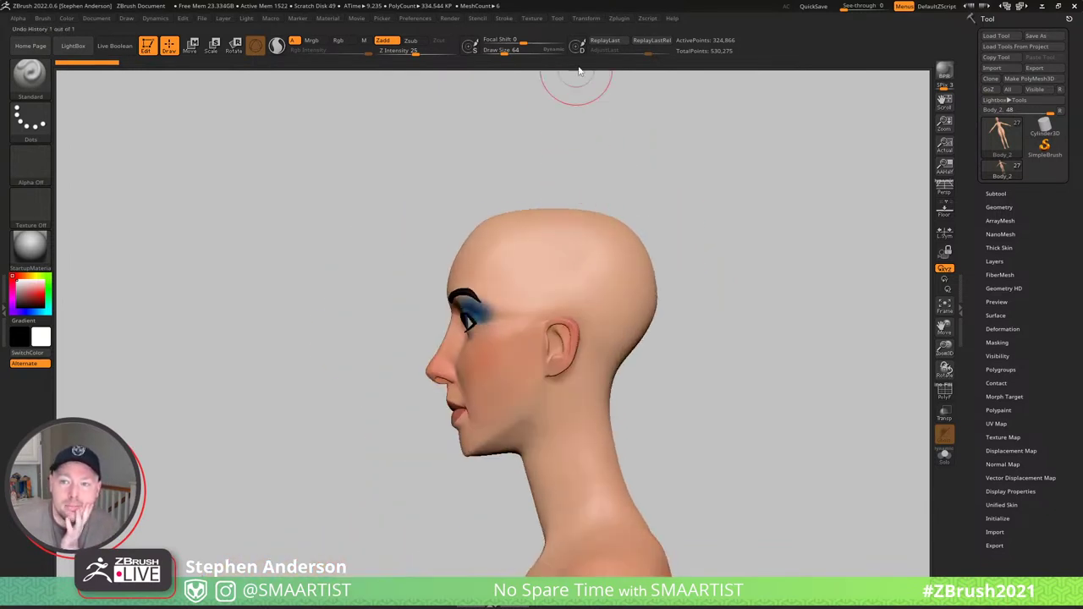
left_click_drag(697, 215, 731, 218)
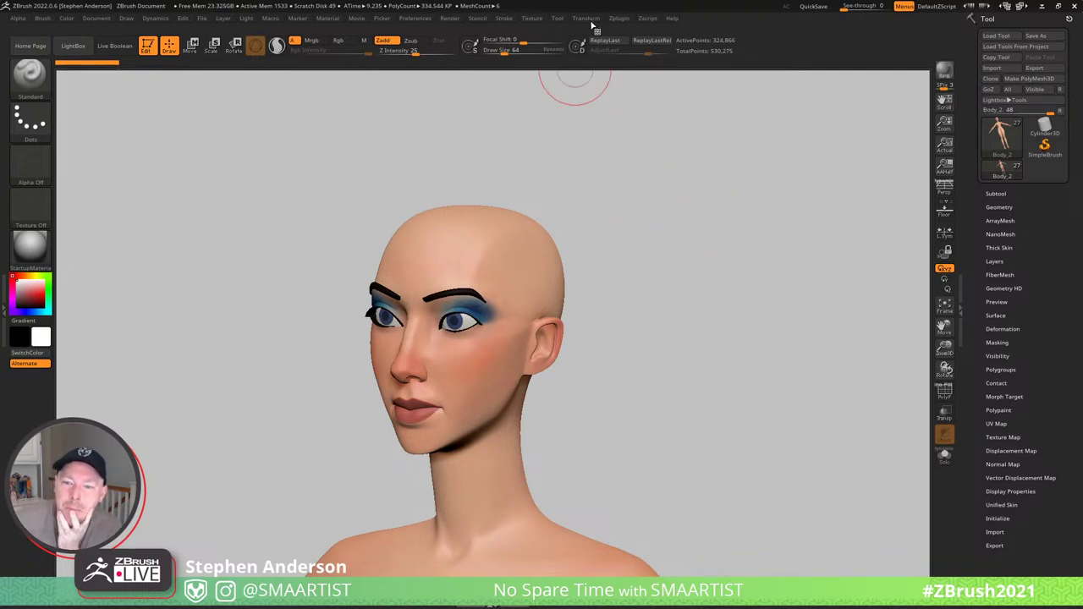
- Load the MagazineGirl_Spotlight file as a reference image beside the head
left_click(533, 19)
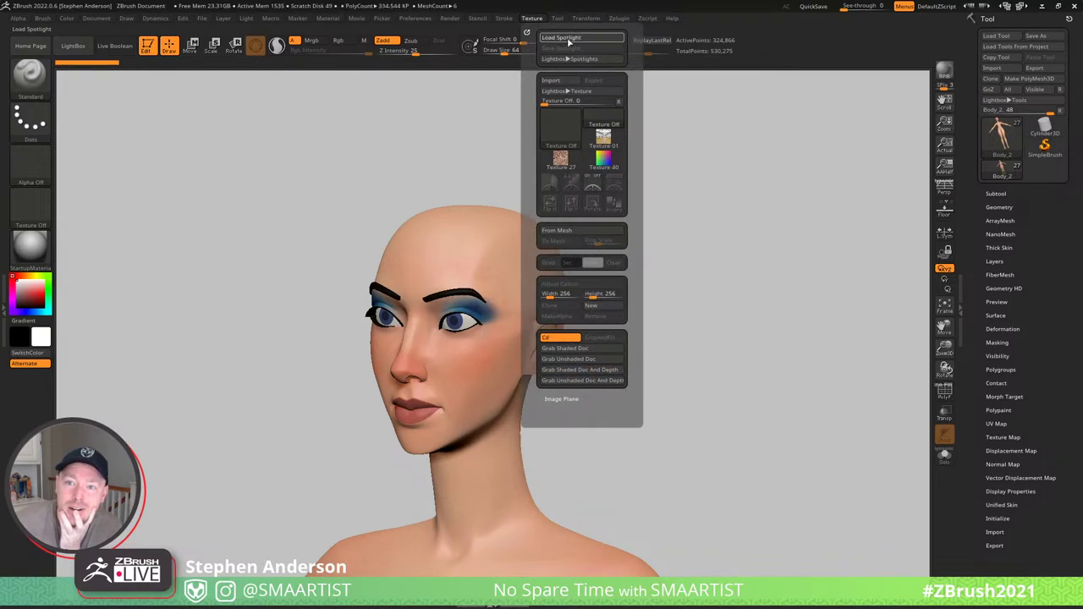
left_click(568, 39)
double_click(667, 120)
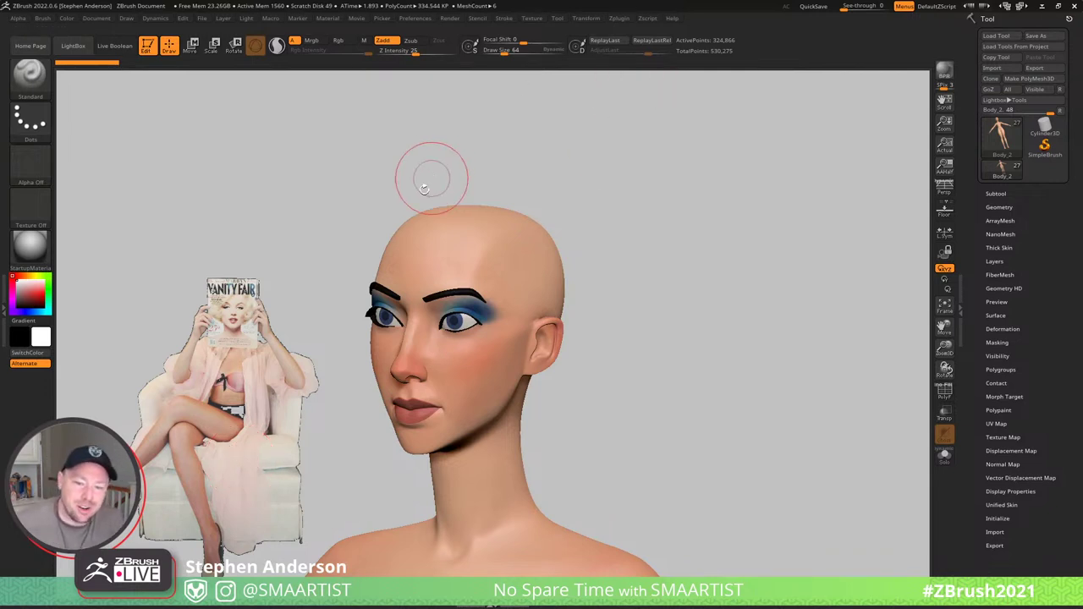
left_click(43, 19)
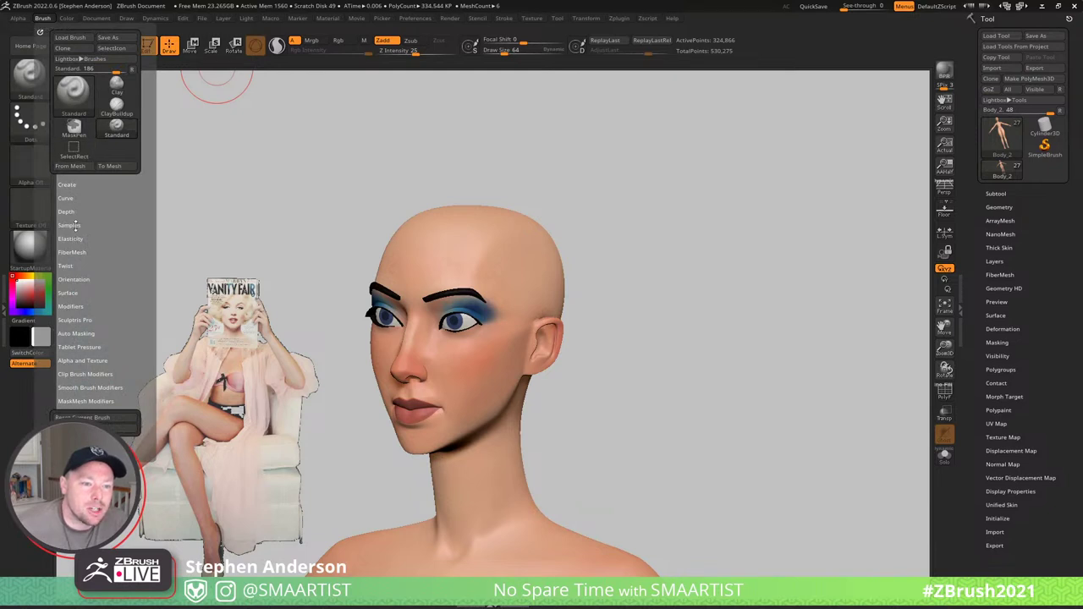
mouse_move(640, 291)
left_mouse_down()
mouse_move(714, 296)
mouse_move(686, 295)
left_mouse_up()
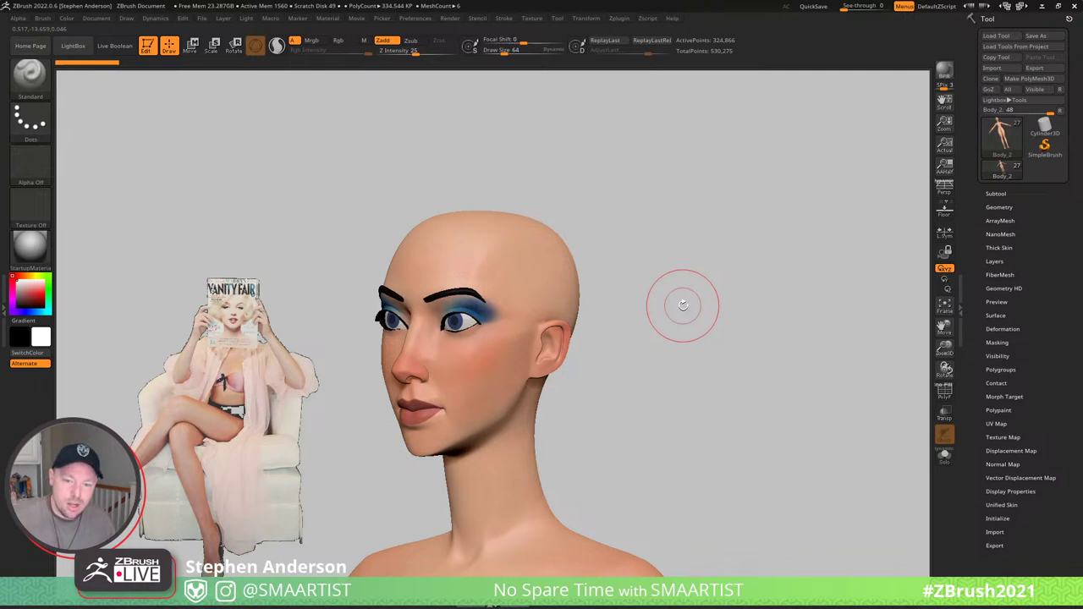
left_click_drag(648, 425, 730, 367)
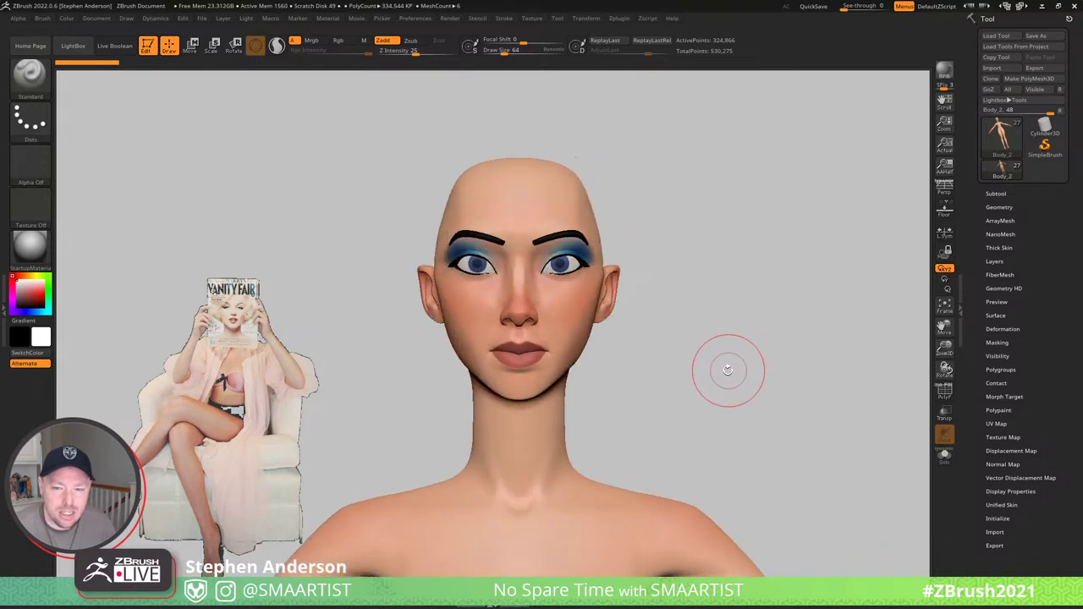
mouse_move(688, 387)
left_mouse_down()
mouse_move(679, 356)
mouse_move(659, 355)
left_mouse_up()
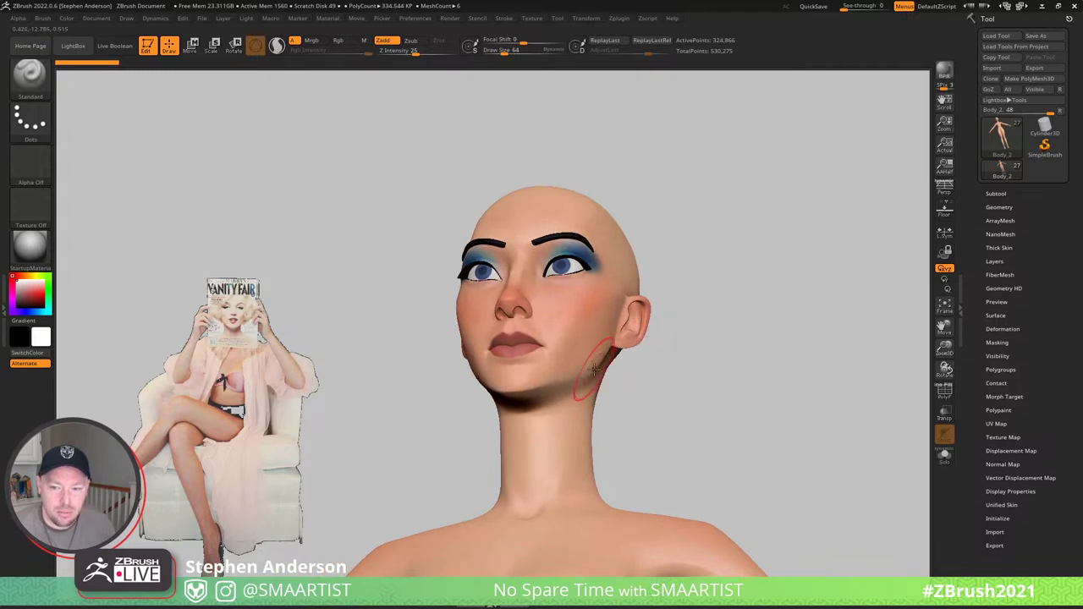
- Enlarge the draw size to about 114 and switch to the Move brush
key("s")
left_click_drag(584, 370, 588, 368)
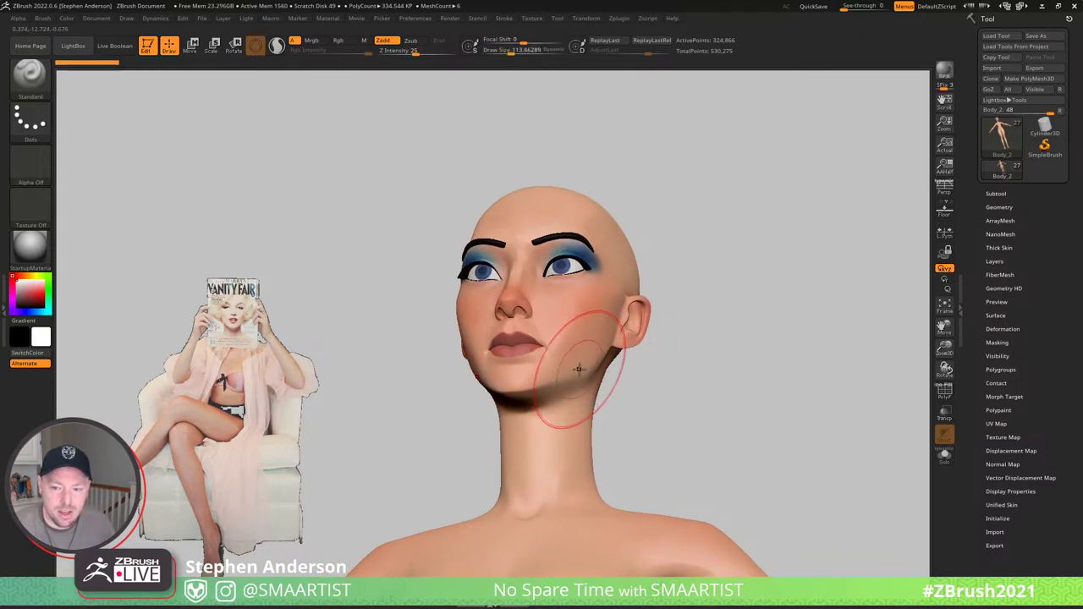
key("b")
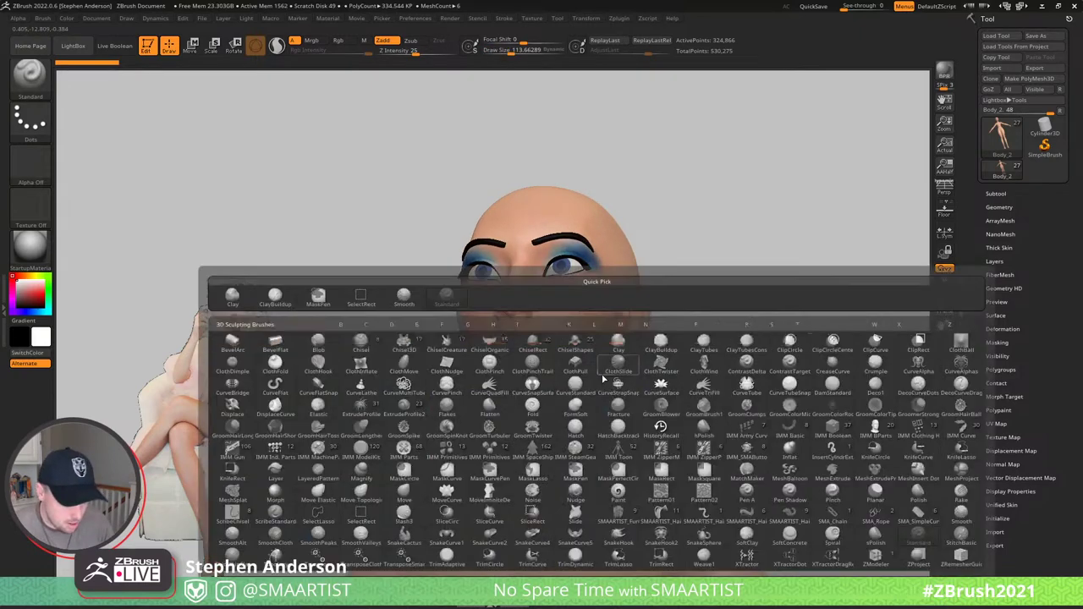
key("m")
key("v")
- Try to reshape the chin with the Move brush at a draw size of about 62
right_click_drag(595, 378, 609, 400)
mouse_move(701, 370)
right_mouse_down("alt")
mouse_move(671, 347)
mouse_move(697, 366)
mouse_move(699, 356)
right_mouse_up("alt")
mouse_move(698, 355)
right_mouse_down("alt")
mouse_move(713, 375)
mouse_move(705, 385)
right_mouse_up("alt")
key("s")
left_click_drag(721, 312, 714, 313)
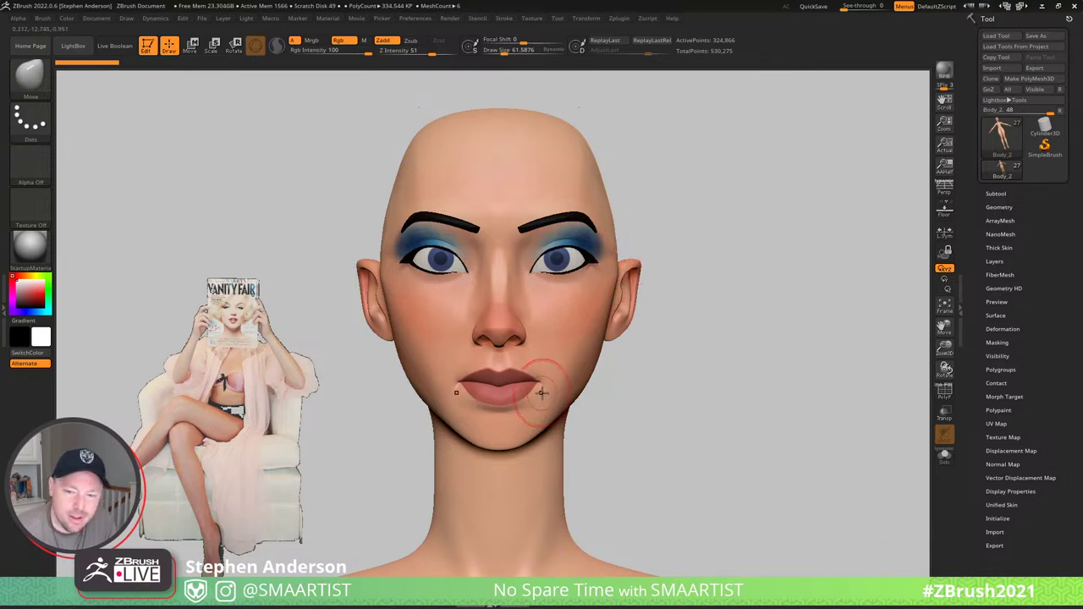
left_click_drag(513, 436, 540, 430)
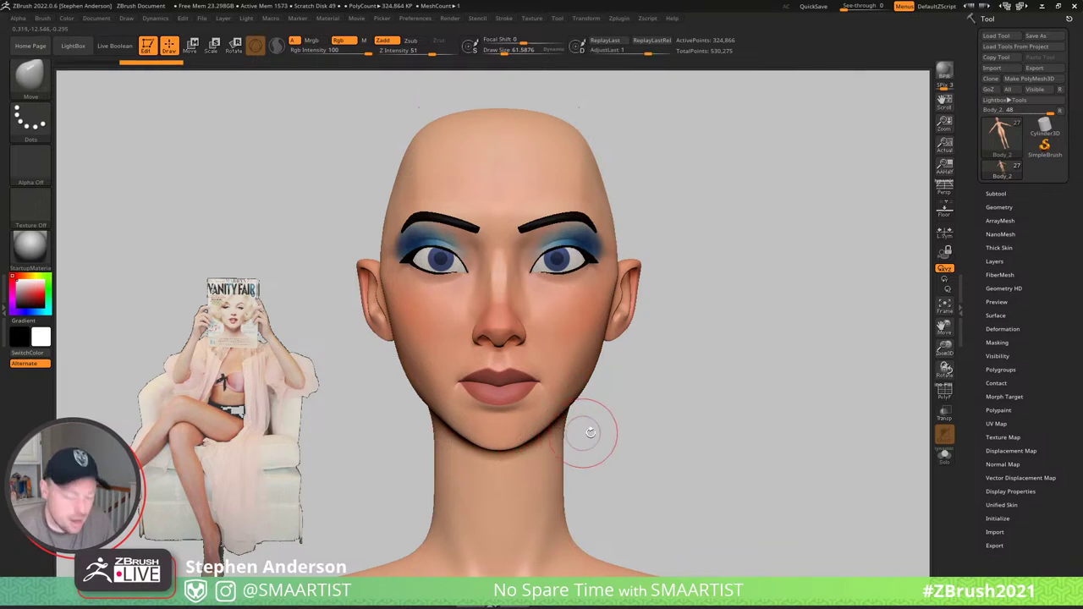
key("ctrl+z")
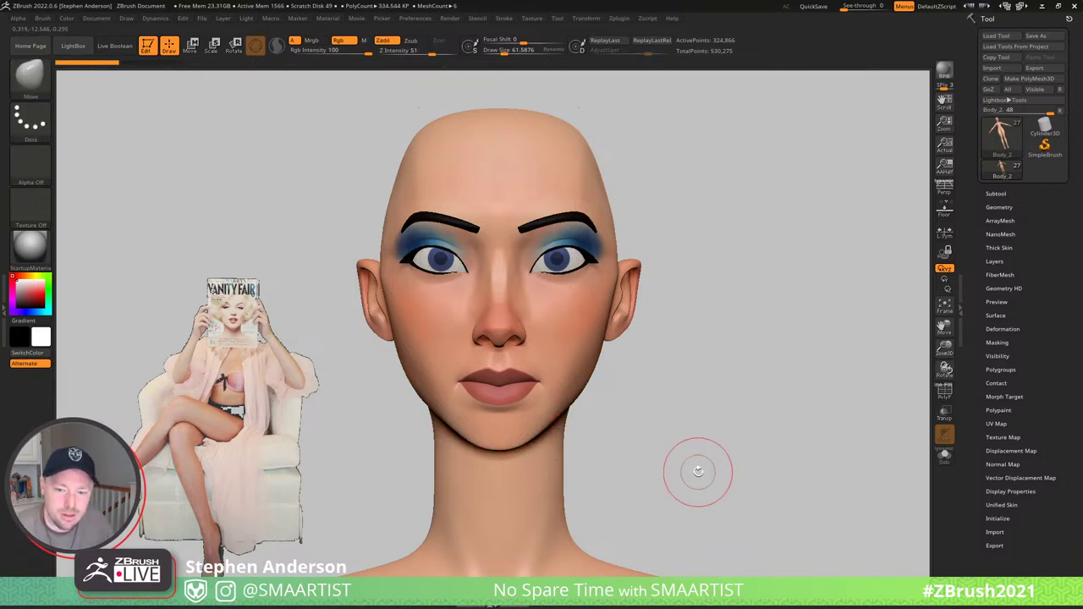
- Lower the body's subdivision level and nudge the sides of the jaw using the Move brush at a draw size of about 90
key("shift+d")
key("s")
left_click_drag(524, 440, 524, 437)
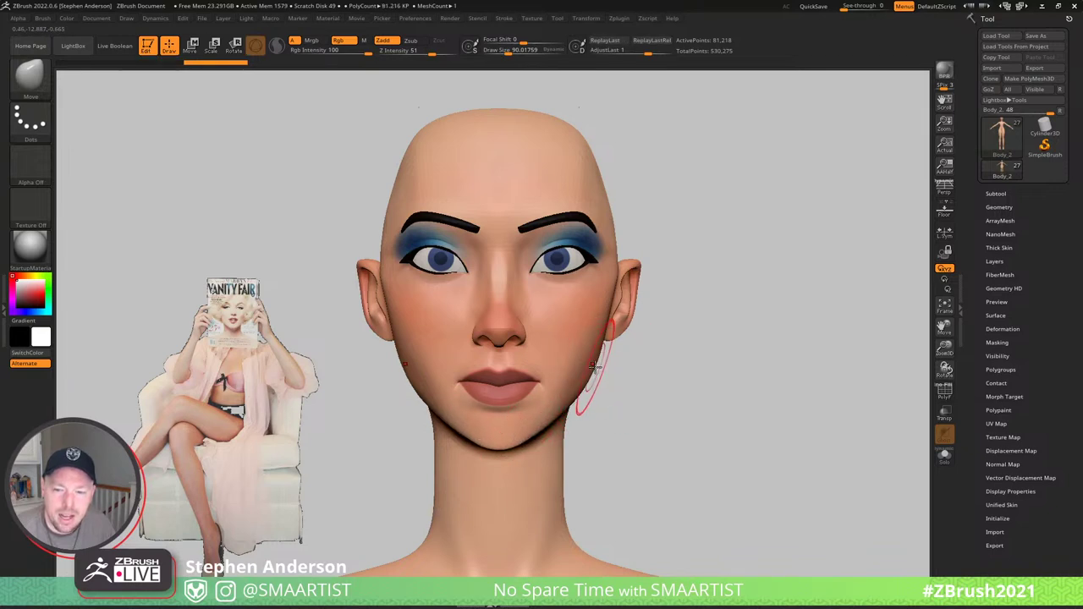
mouse_move(593, 369)
left_mouse_down()
mouse_move(609, 296)
mouse_move(603, 245)
mouse_move(597, 279)
mouse_move(595, 260)
left_mouse_up()
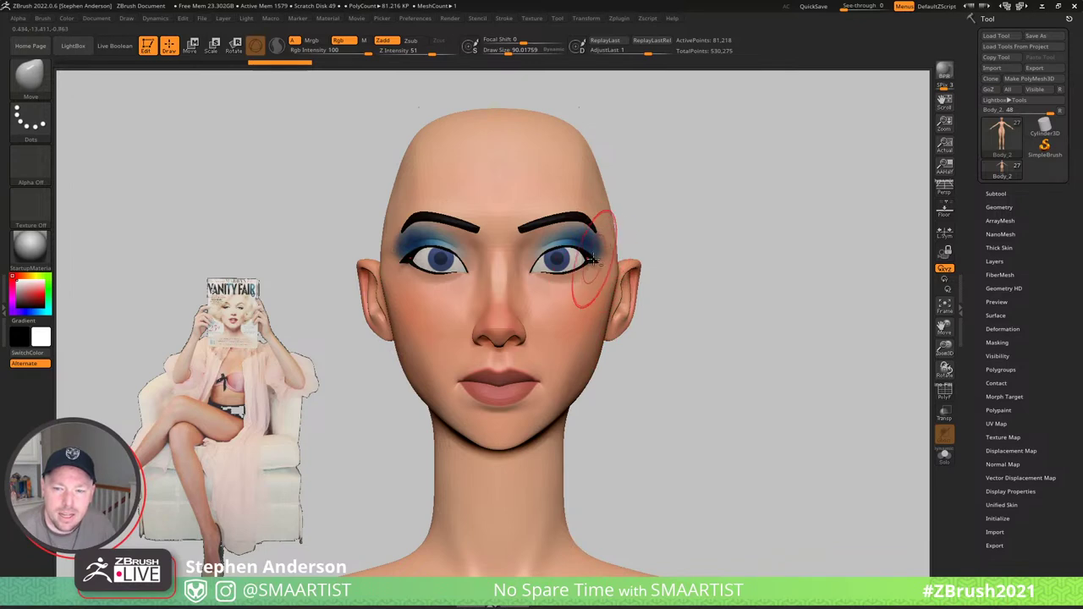
- Show the polyframe wireframe and drop the Body_2 subtool to a still lower subdivision level
left_click(594, 260, "alt")
key("shift+f")
mouse_move(598, 255)
right_mouse_down("ctrl")
mouse_move(605, 303)
mouse_move(527, 310)
mouse_move(580, 310)
mouse_move(569, 285)
mouse_move(606, 292)
mouse_move(538, 296)
mouse_move(573, 299)
mouse_move(558, 295)
right_mouse_up("ctrl")
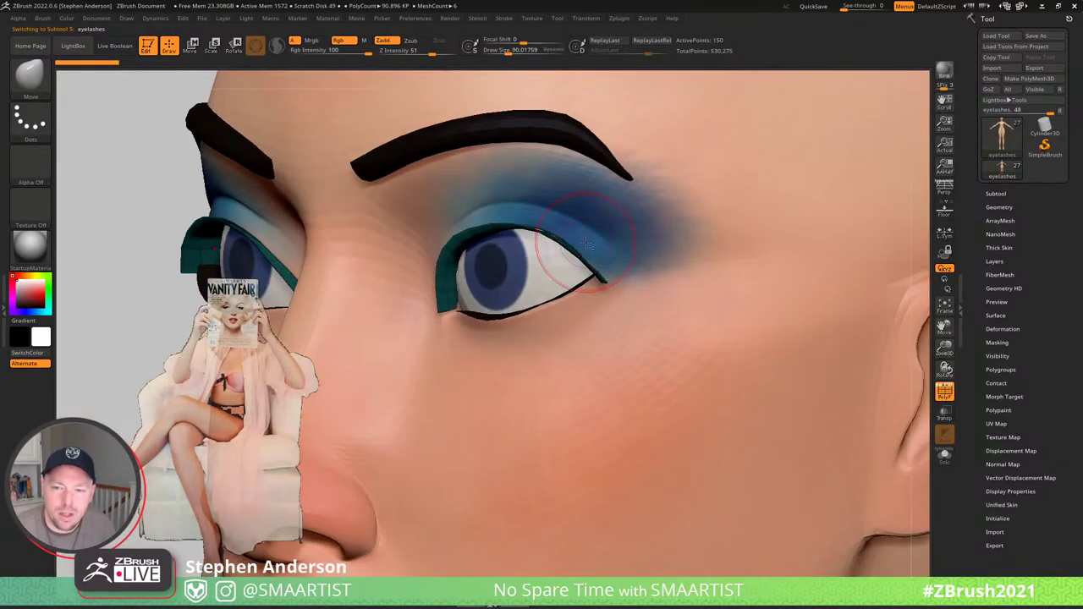
left_click(585, 242, "alt")
key("shift+f")
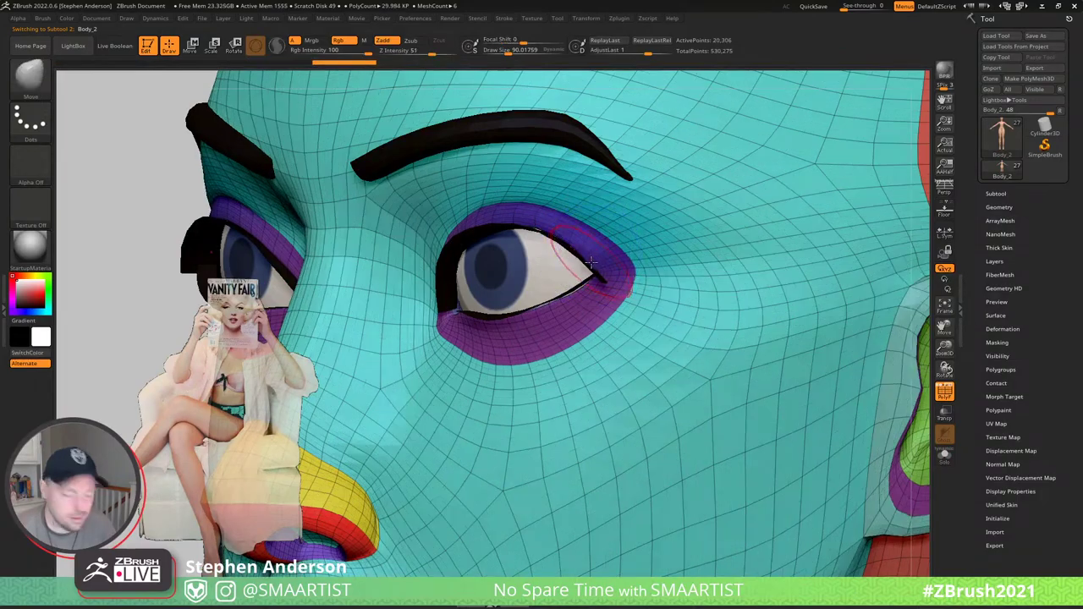
- Solo the body, isolate the inner eye-socket polygroup and grow the visible area outward past the eyelid rims
key("shift+s")
right_click_drag(584, 262, 454, 402)
left_click(453, 402, "ctrl+shift")
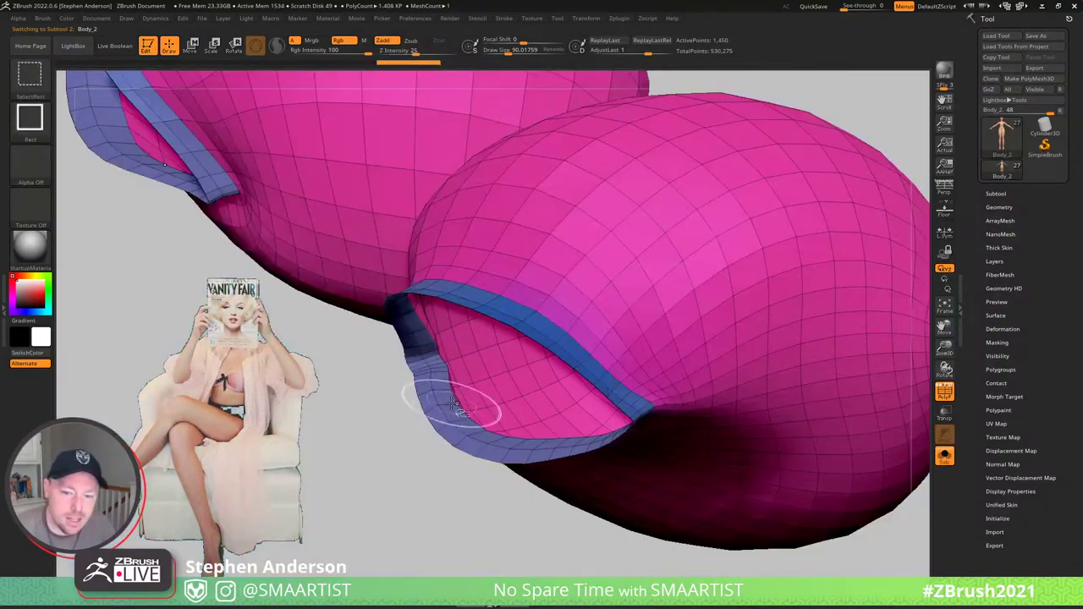
key("ctrl+shift+x")
key("ctrl+shift+x")
key("ctrl+shift+x")
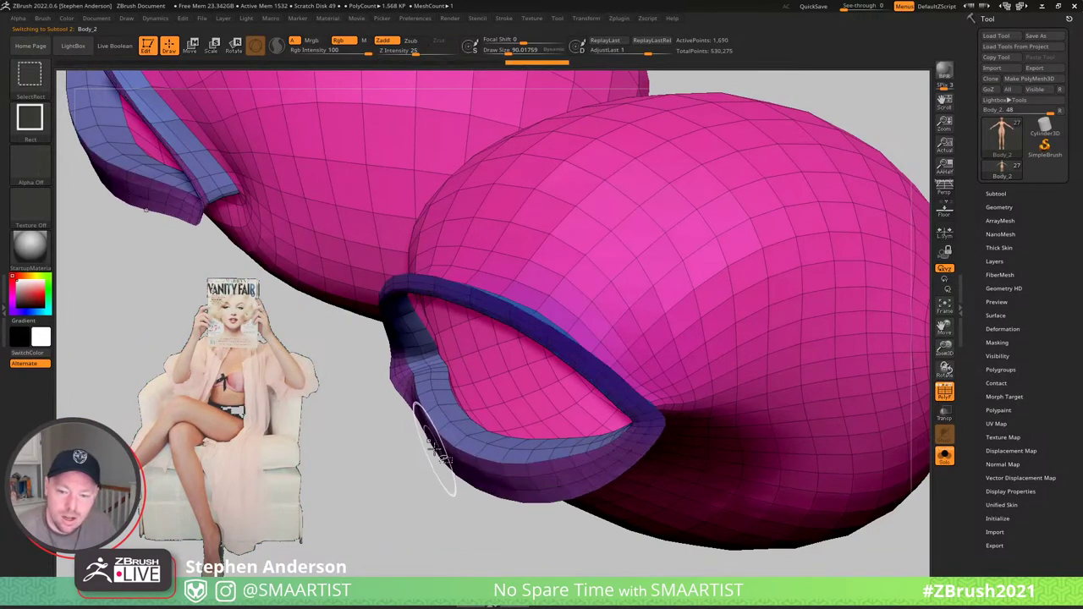
key("ctrl+shift+x")
- Mask the isolated eye area and bring the rest of the body back into view
right_click_drag(439, 452, 409, 437, "ctrl")
left_click(351, 488, "ctrl")
left_click(366, 496, "ctrl+shift")
- Soften the mask's edge around the eyelids and invert it so only the eye regions are unmasked
right_click_drag(461, 473, 449, 436, "ctrl")
right_click_drag(448, 435, 543, 380)
left_click(751, 283, "ctrl")
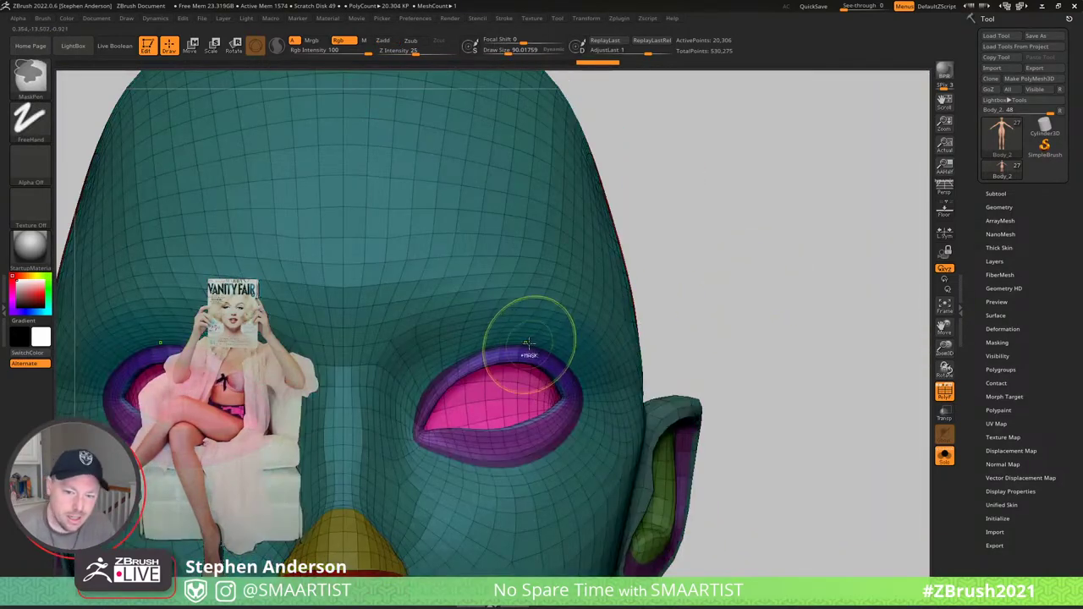
left_click(715, 285, "ctrl")
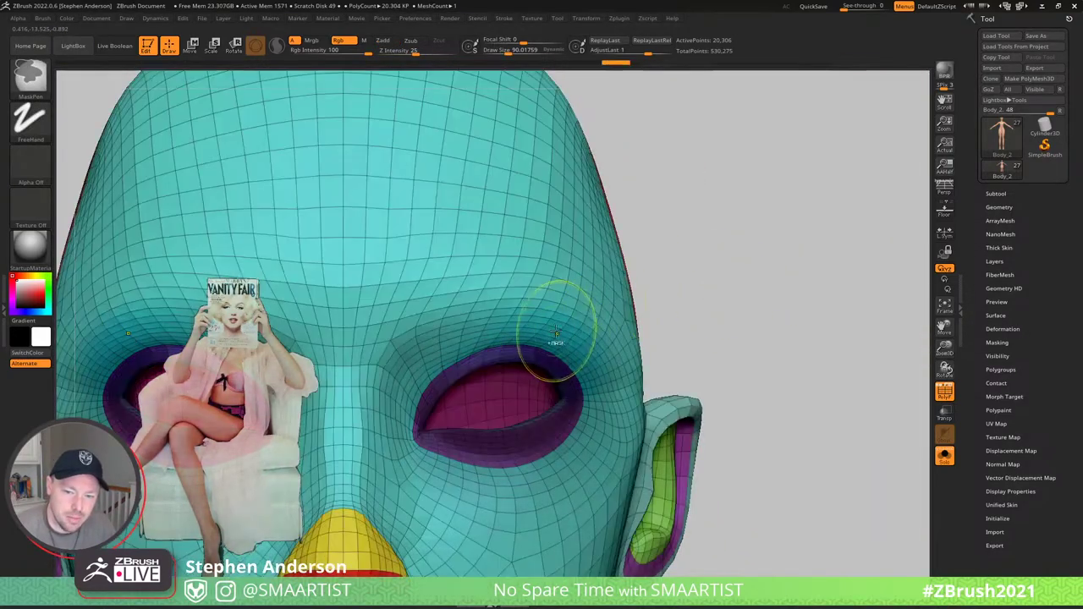
left_click(733, 286, "ctrl")
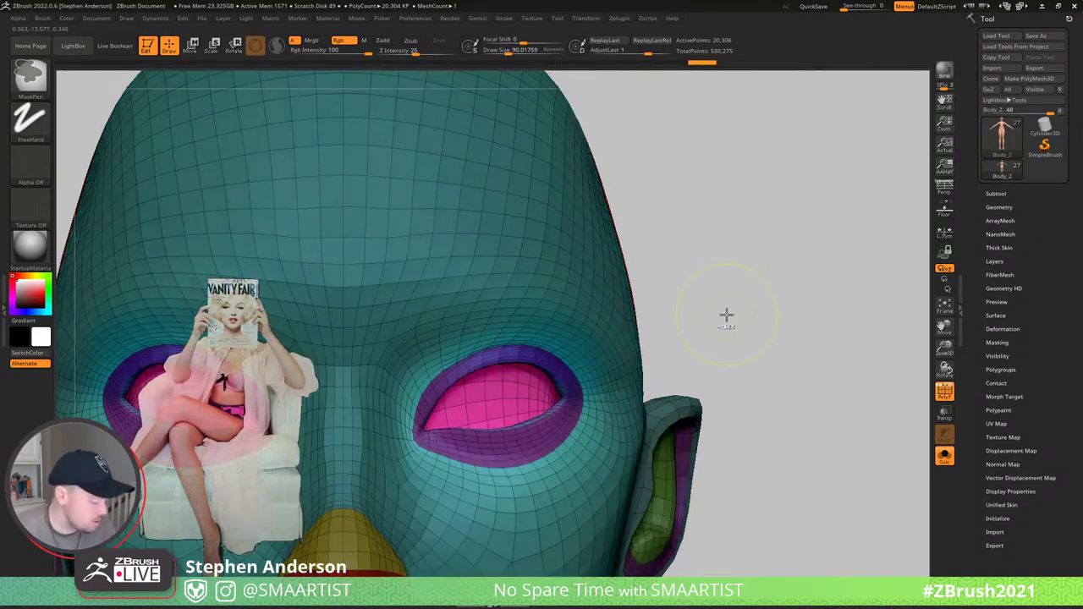
- Activate the Move gizmo and place it just below the lower eyelid
mouse_move(715, 296)
left_mouse_down("shift")
mouse_move(763, 239)
mouse_move(768, 255)
left_mouse_up("shift")
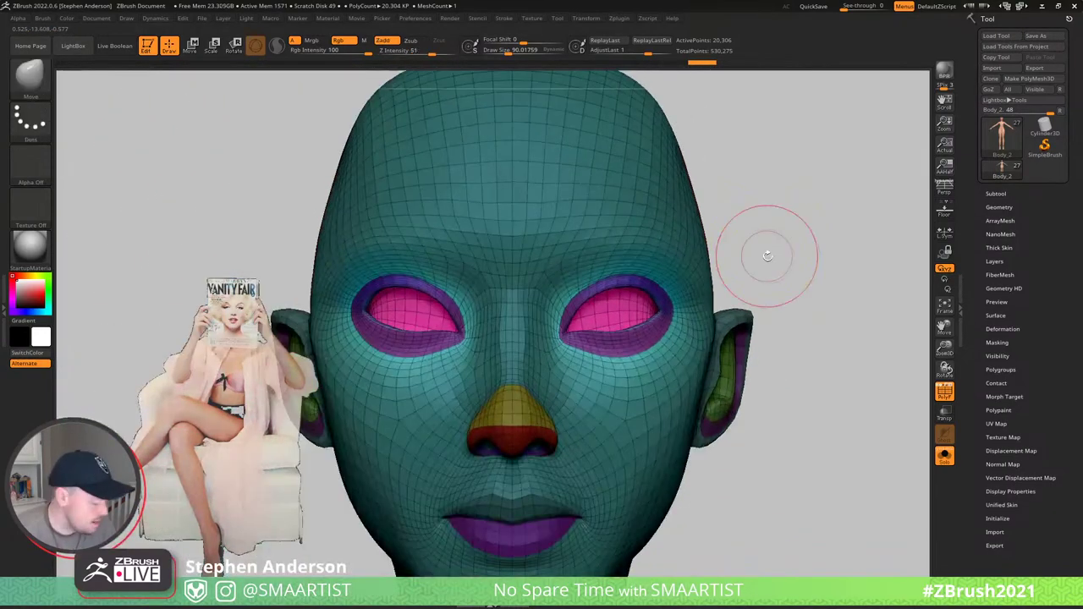
key("w")
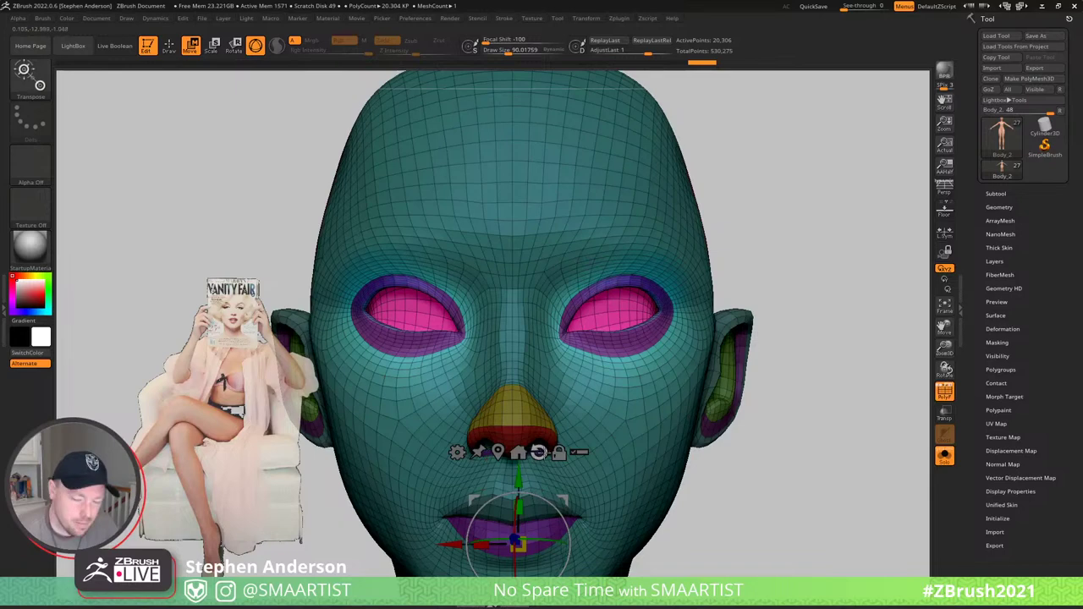
left_click(611, 358)
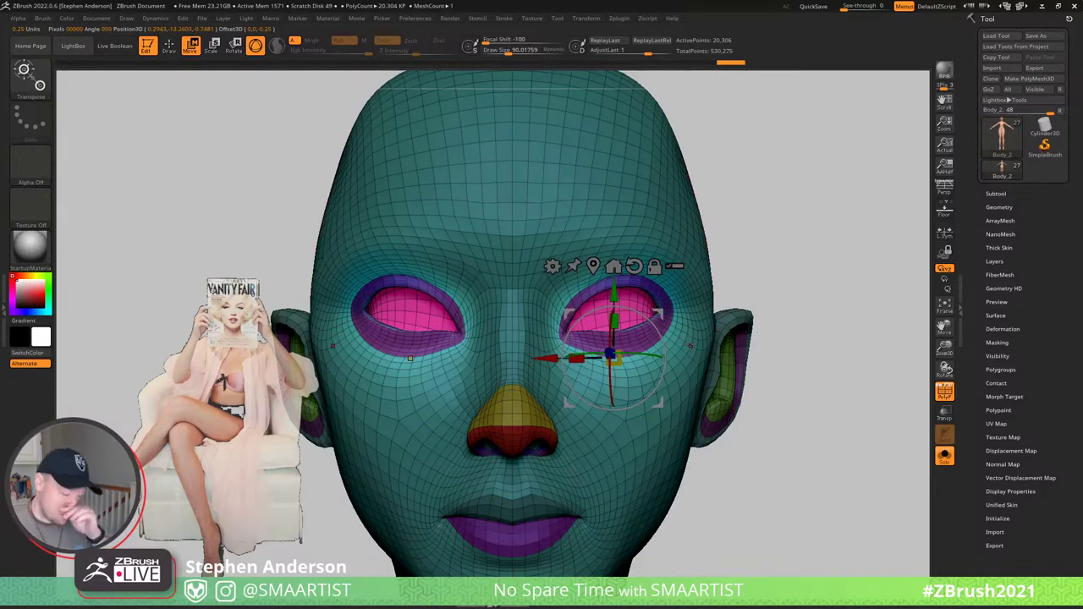
- Switch to the ZModeler brush, skip its Dynamic Draw Size note and set its edge action to Move
key("b")
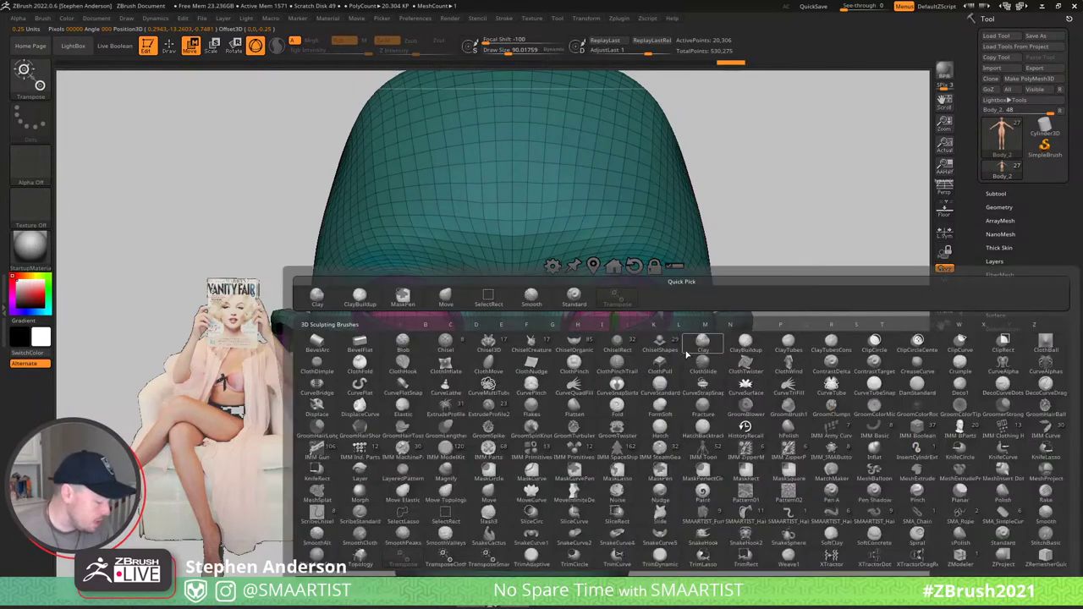
key("c")
key("l")
left_click(704, 387)
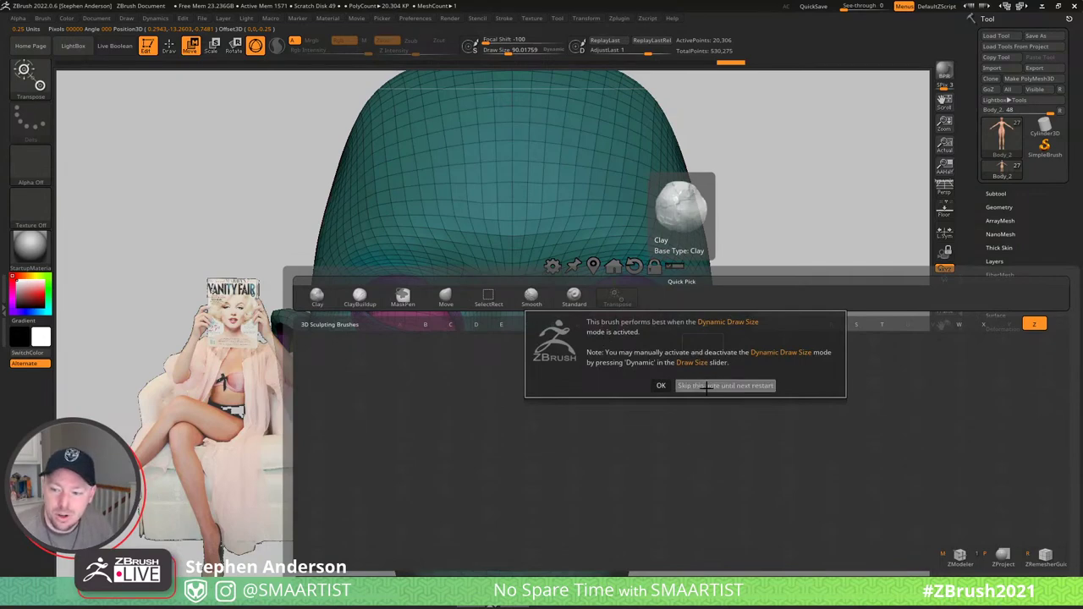
right_click_drag(542, 296, 506, 245, "ctrl")
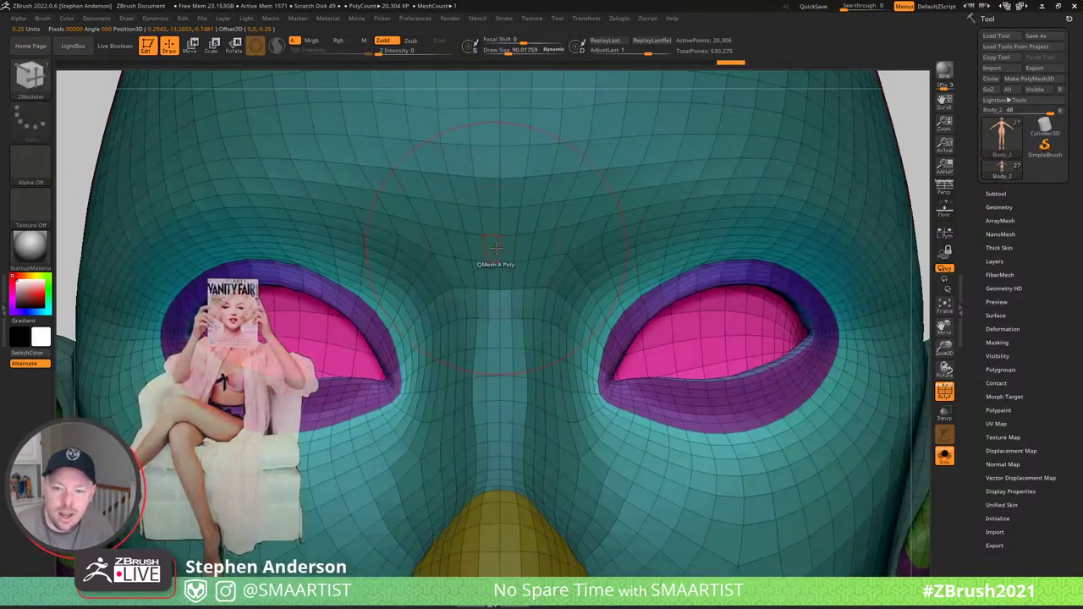
key("space")
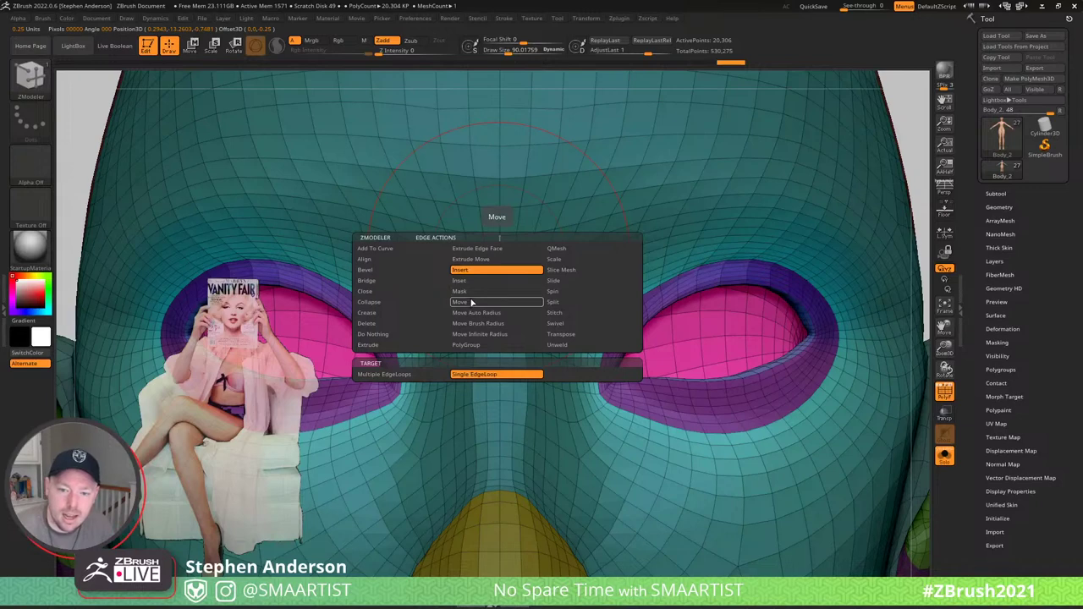
left_click(471, 302)
left_click(496, 374)
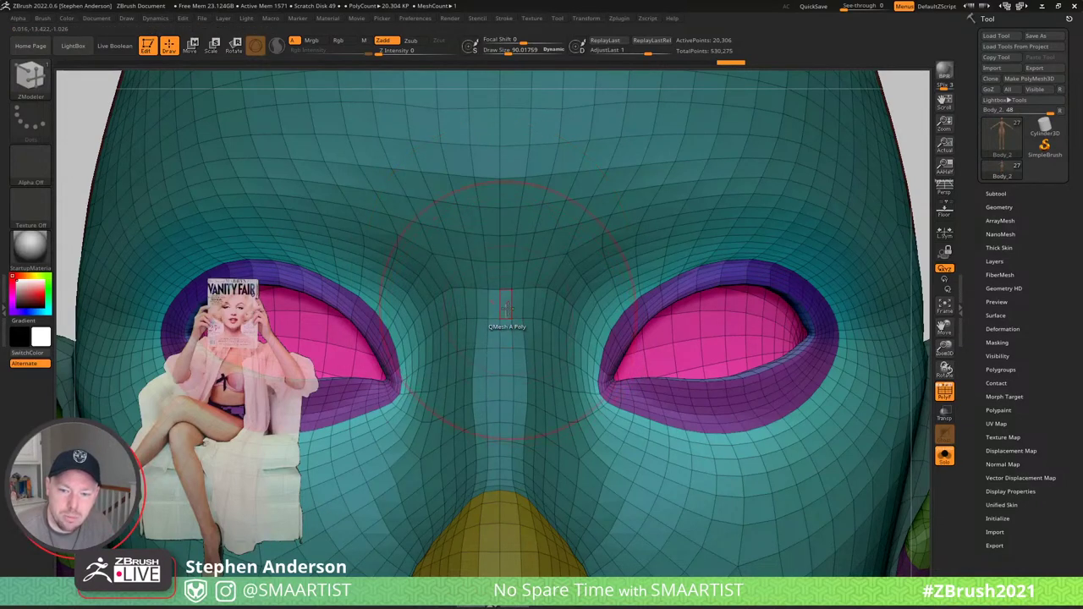
- Turn off Solo and place the Move gizmo upright at the center of the eye
mouse_move(558, 354)
right_mouse_down("ctrl")
mouse_move(752, 481)
mouse_move(696, 423)
right_mouse_up("ctrl")
right_click_drag(616, 268, 768, 239, "ctrl")
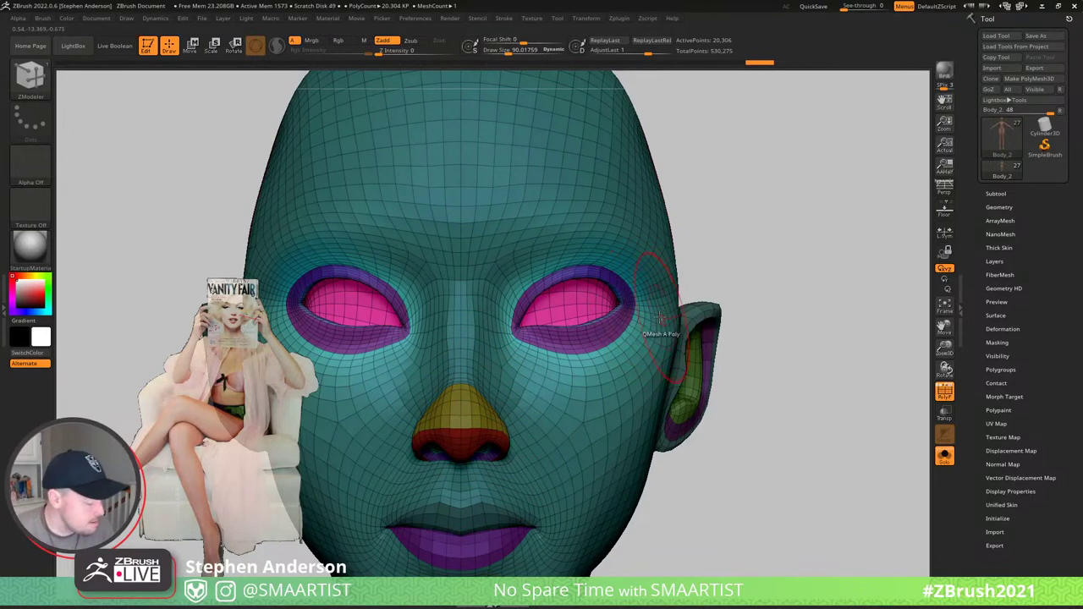
key("ctrl+s")
key("w")
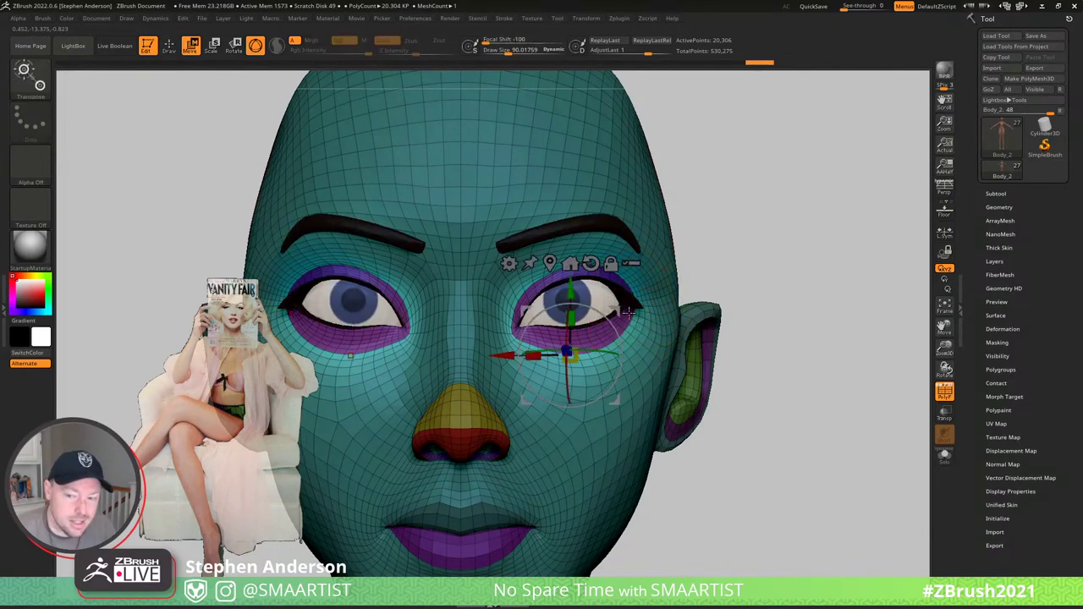
left_click(611, 265)
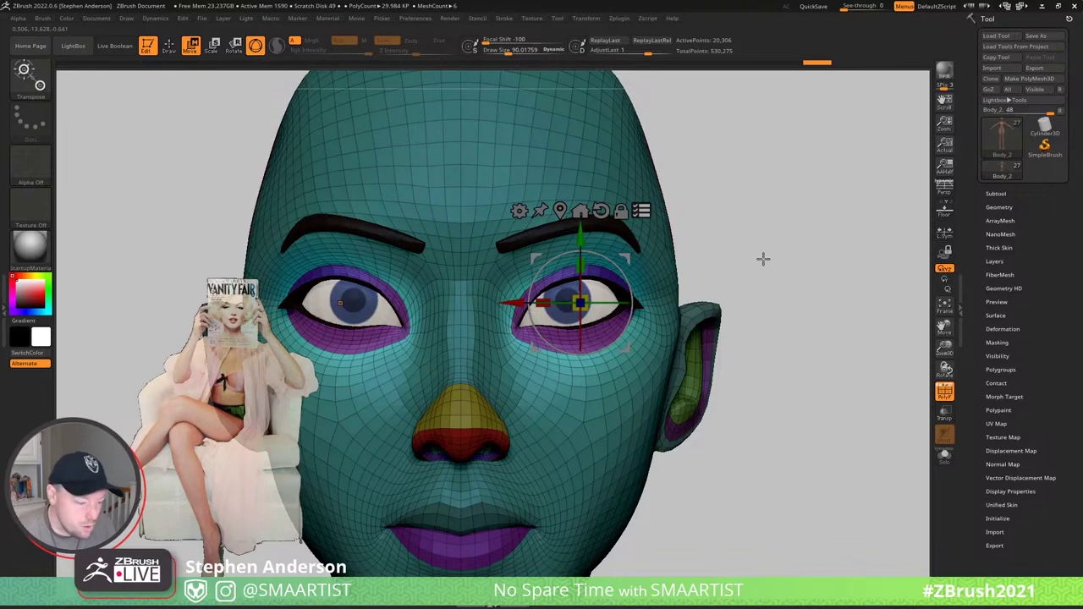
- Exclude the eyebrows from the subtools that the Move gizmo transforms, keeping the body and eyes included
mouse_move(774, 235)
left_mouse_down()
mouse_move(440, 281)
mouse_move(520, 257)
mouse_move(559, 325)
left_mouse_up()
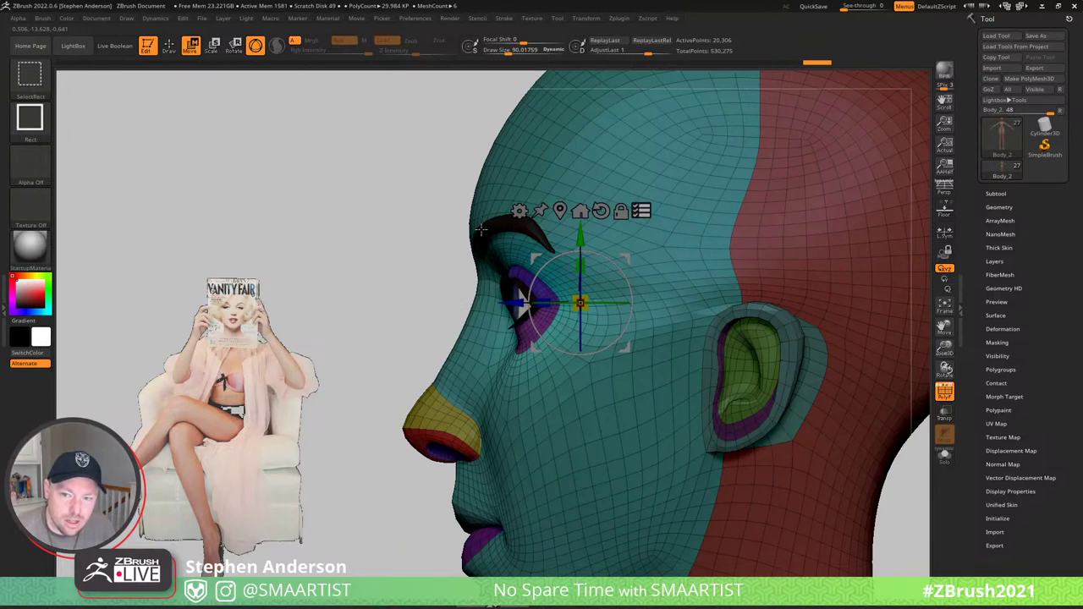
left_click_drag(458, 336, 465, 339, "ctrl+shift")
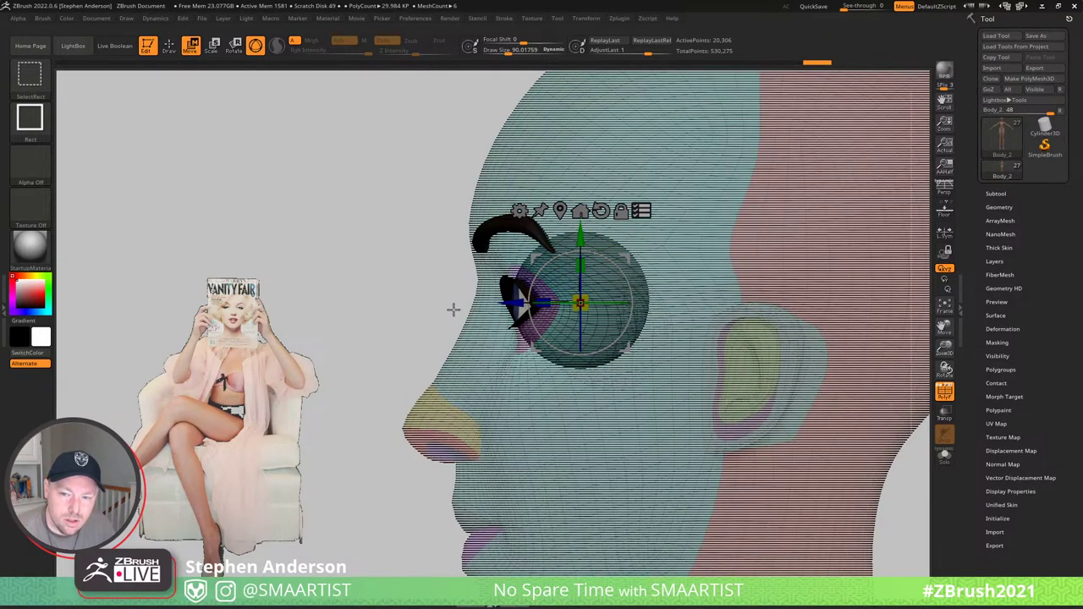
left_click_drag(406, 314, 617, 361, "ctrl+shift")
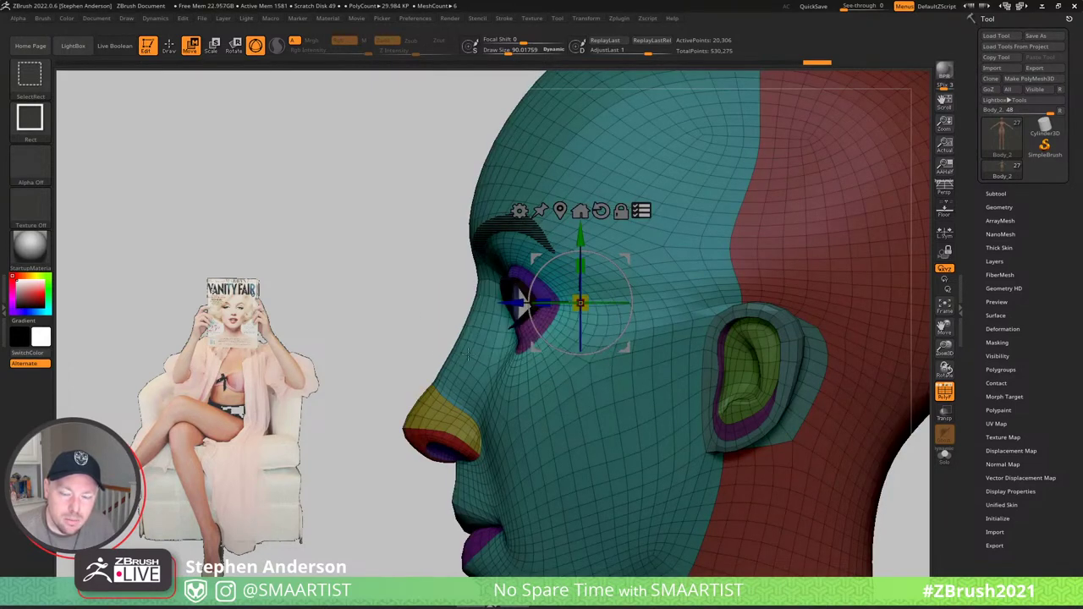
- From the front, raise the eyes and surrounding eye regions slightly and rotate them about 2.9 degrees with the gizmo
left_click_drag(413, 343, 494, 346)
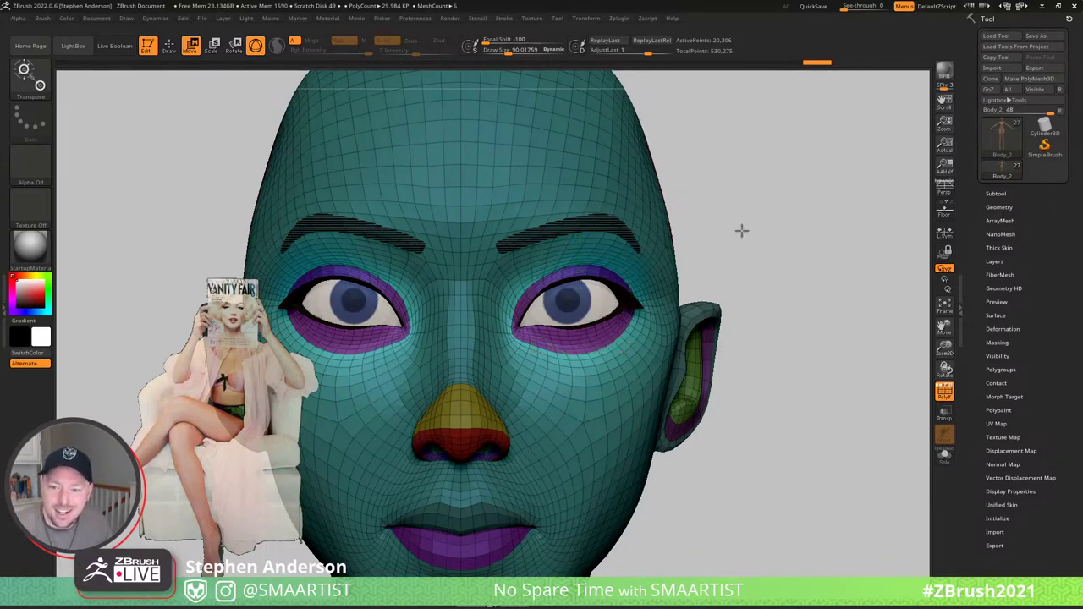
mouse_move(741, 230)
left_mouse_down()
mouse_move(676, 241)
mouse_move(742, 231)
left_mouse_up()
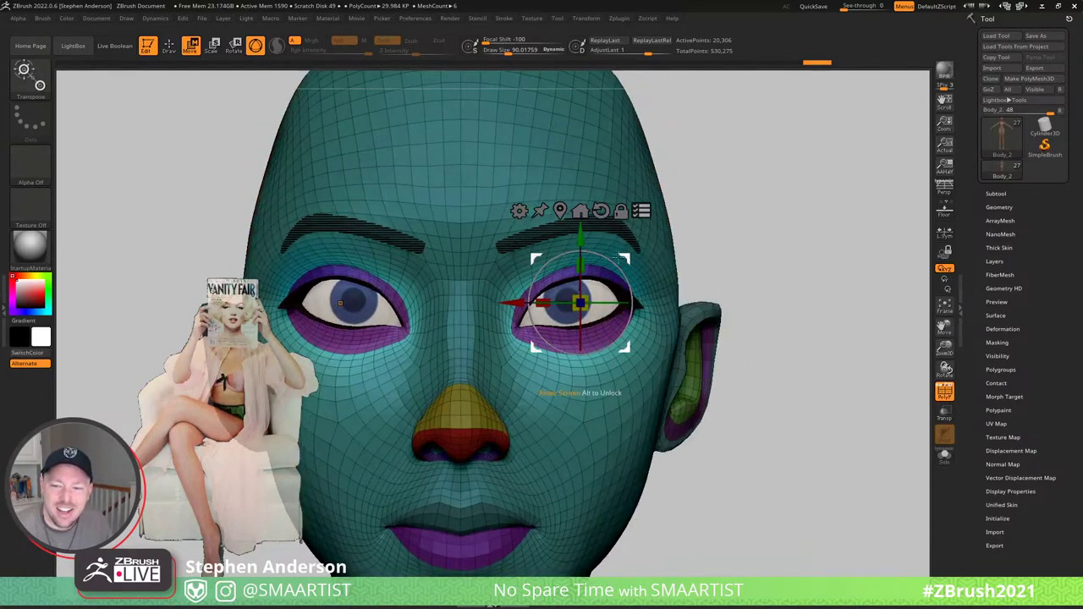
left_click_drag(579, 242, 615, 251)
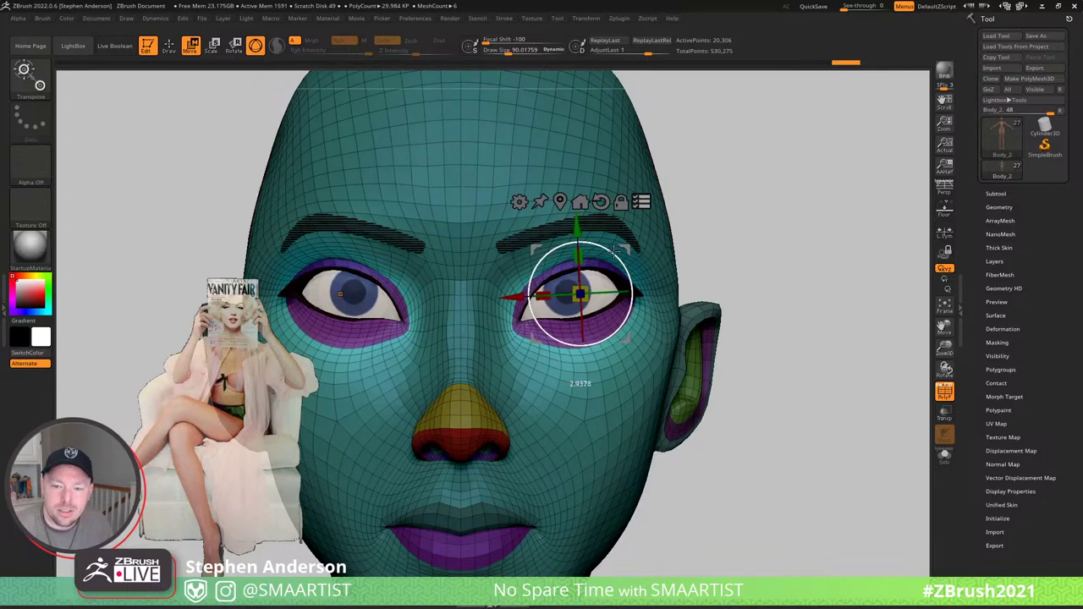
- Switch to the Move brush at a draw size of about 48 and clear the body's mask
key("q")
key("b")
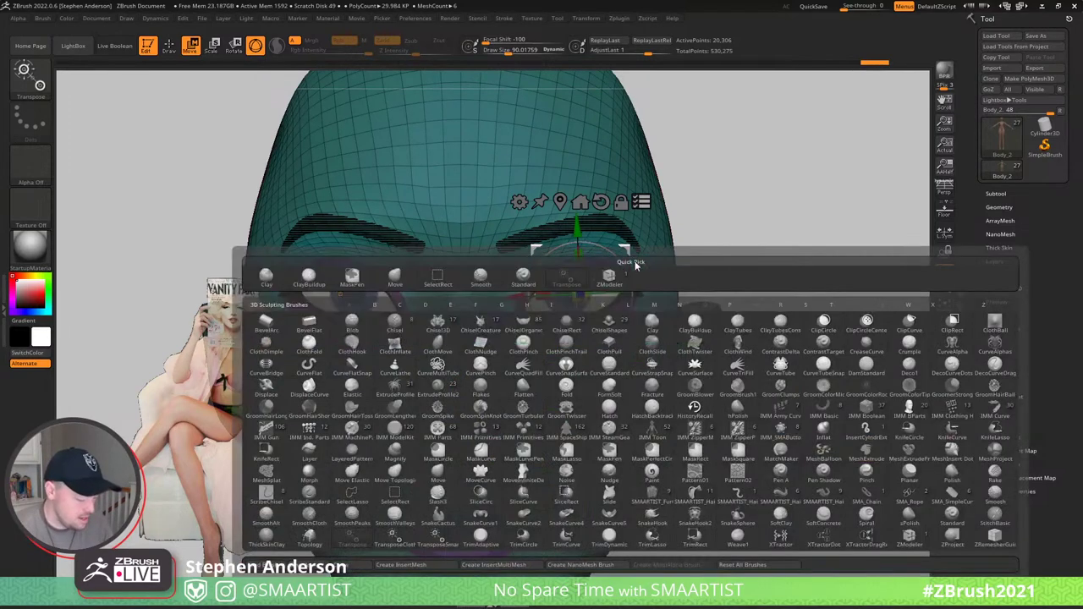
key("m")
key("v")
key("s")
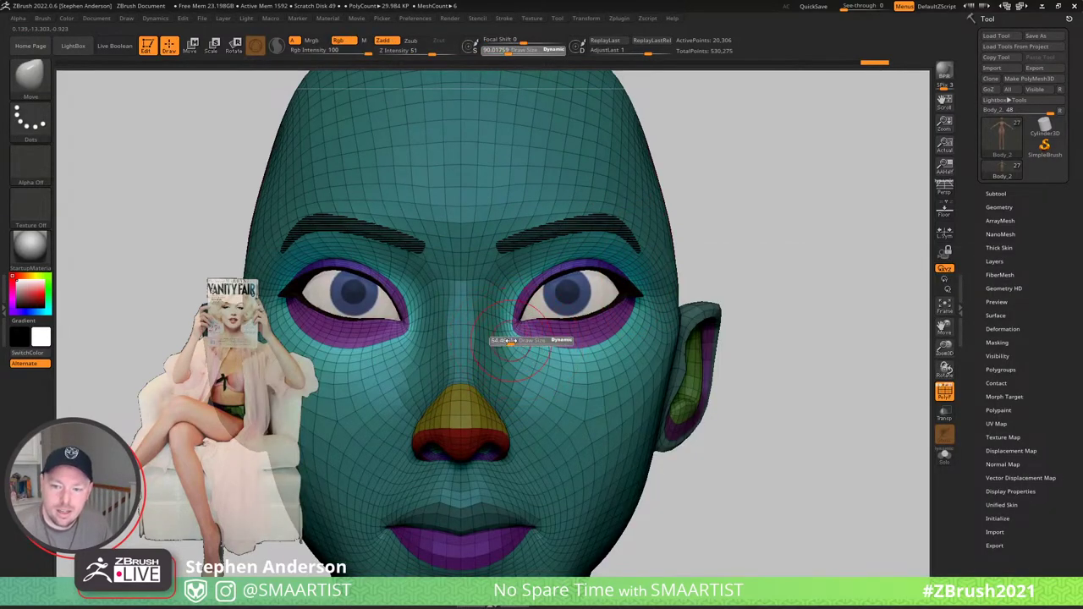
left_click_drag(509, 341, 509, 341)
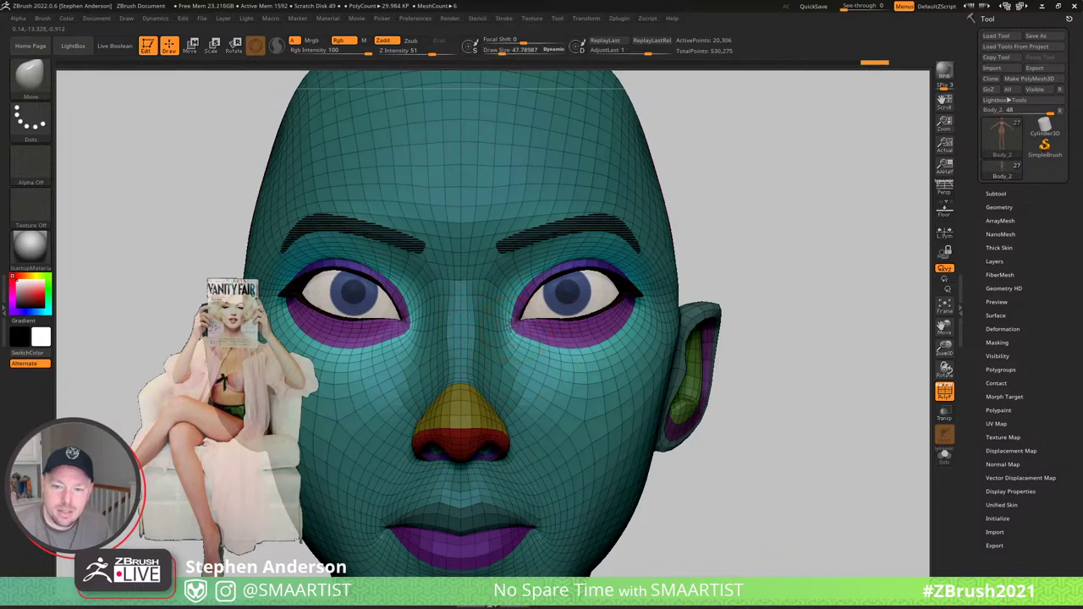
left_click_drag(750, 205, 787, 292, "ctrl")
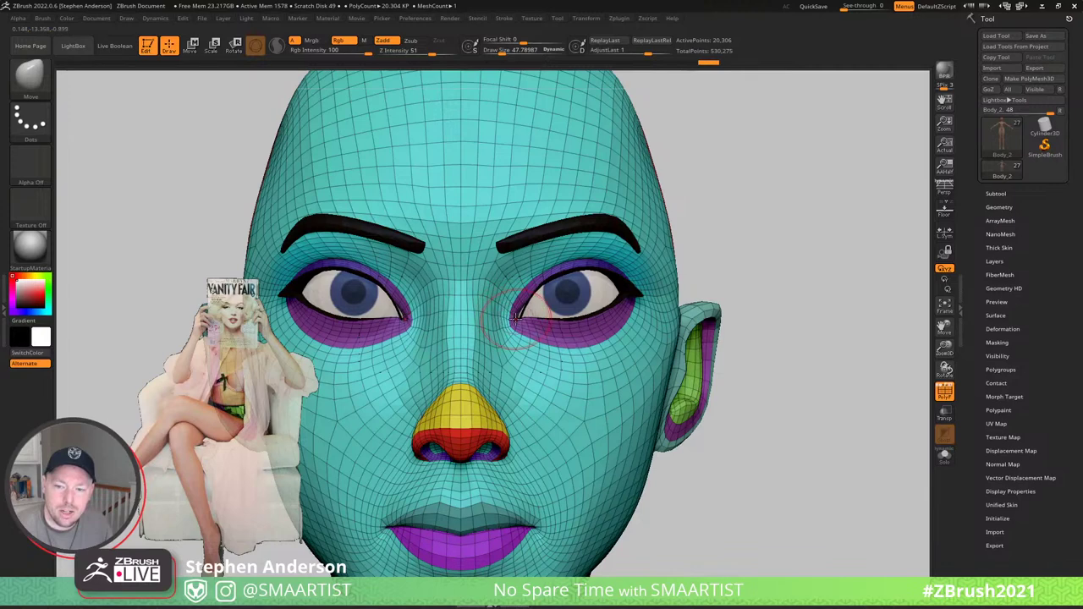
- Nudge the inner eye corners toward the nose, on the body at draw size about 33 and on the eyelashes at about 48
key("s")
left_click_drag(516, 319, 513, 319)
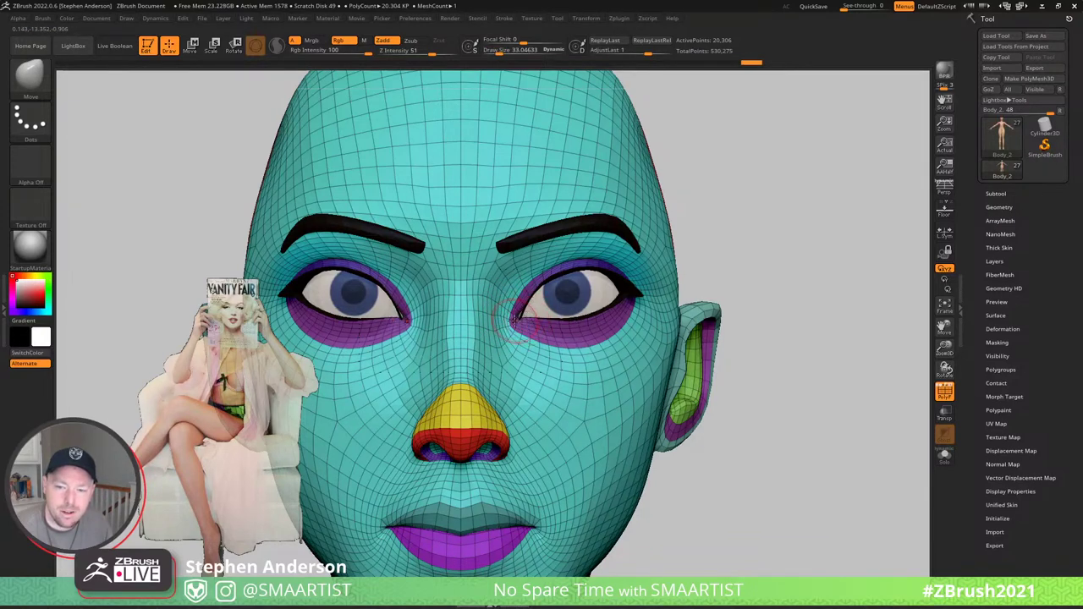
left_click(540, 288, "alt")
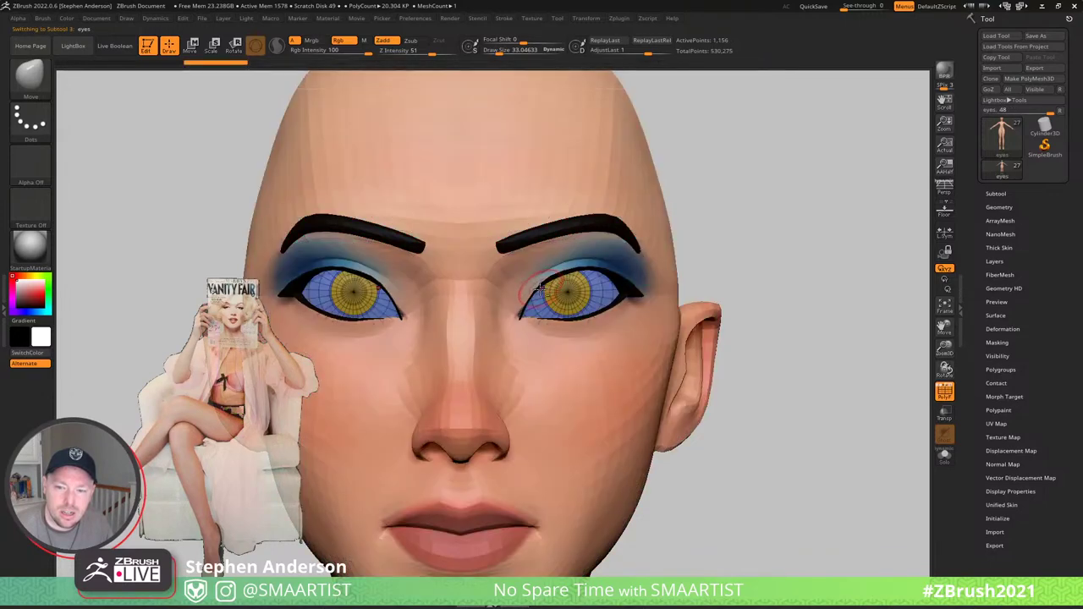
left_click(620, 279, "alt")
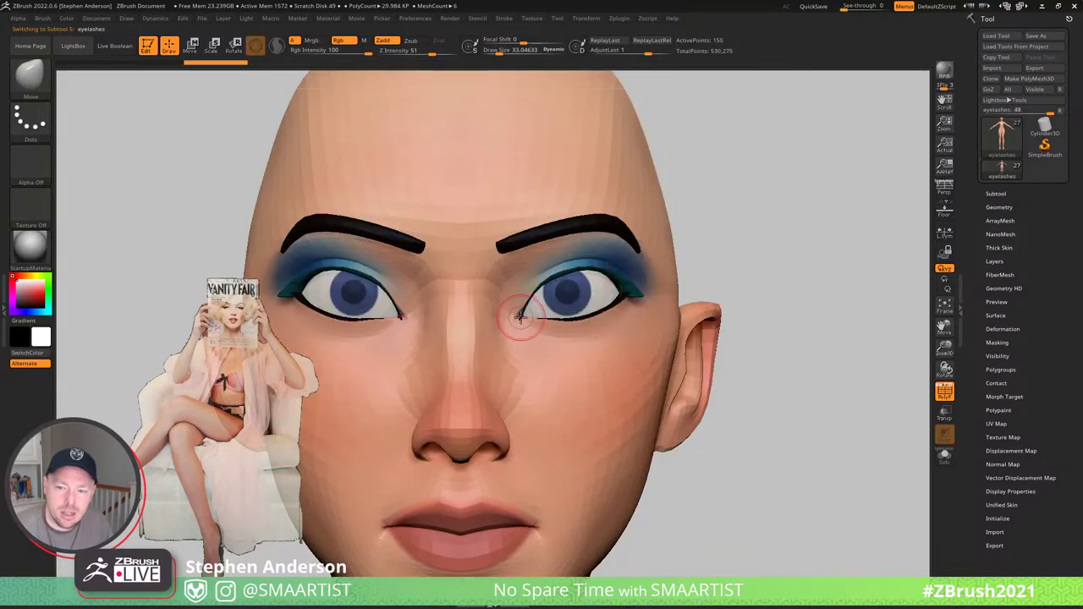
key("s")
left_click_drag(520, 317, 515, 318)
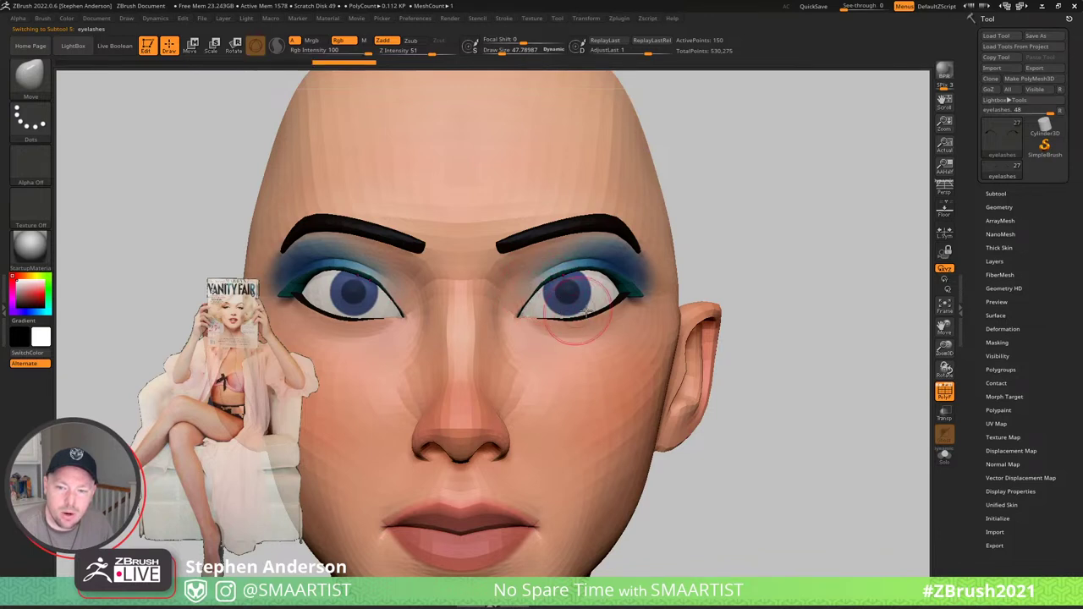
- Hide the polyframe, review the face from the front and make Body_2 the active subtool
key("shift+f")
right_click_drag(734, 298, 682, 240, "ctrl")
mouse_move(721, 246)
right_mouse_down()
mouse_move(701, 244)
mouse_move(719, 246)
right_mouse_up()
right_click_drag(643, 276, 658, 288, "ctrl")
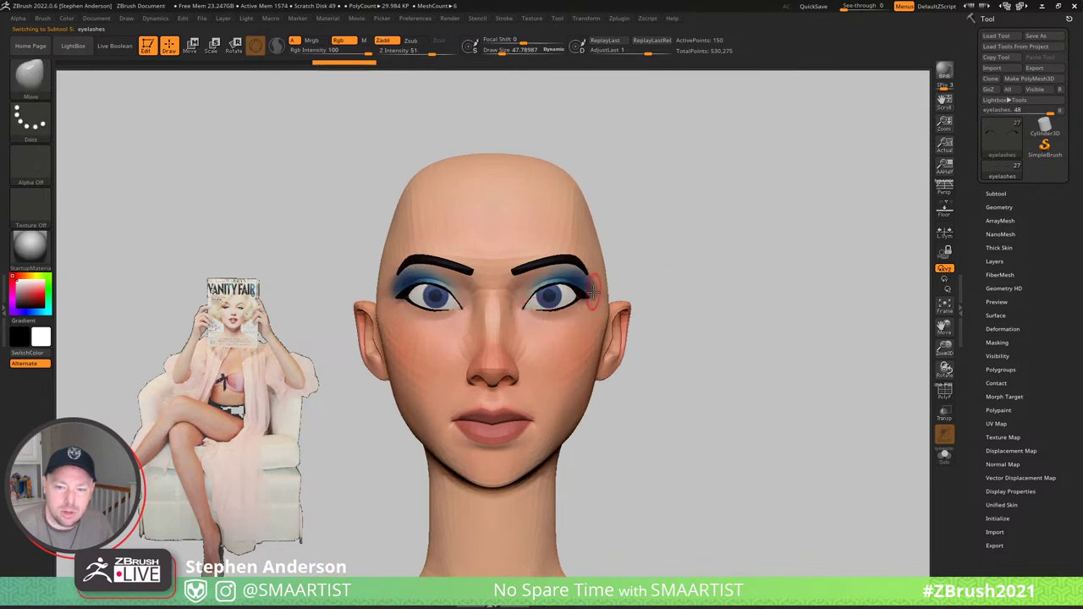
right_click_drag(583, 290, 629, 283, "ctrl")
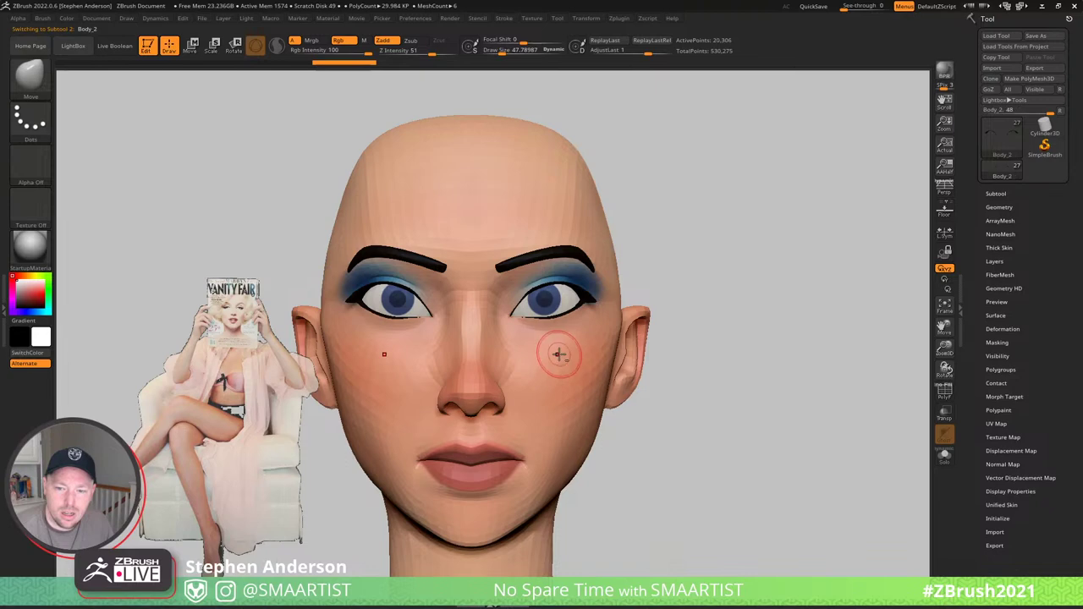
key("shift+f")
key("shift+f")
right_click_drag(604, 327, 625, 348, "ctrl")
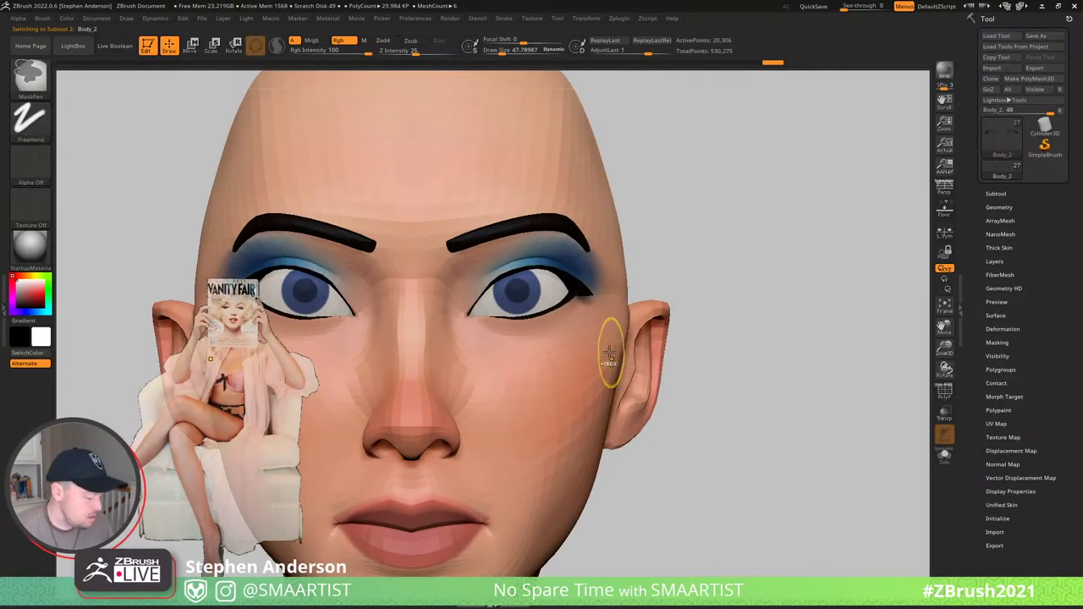
- Solo the body, isolate the polygroups at the eye sockets and grow the visible area four times
key("ctrl+s")
mouse_move(561, 326)
right_mouse_down()
mouse_move(506, 357)
mouse_move(578, 373)
mouse_move(581, 314)
mouse_move(652, 311)
right_mouse_up()
left_click(656, 313, "ctrl+shift")
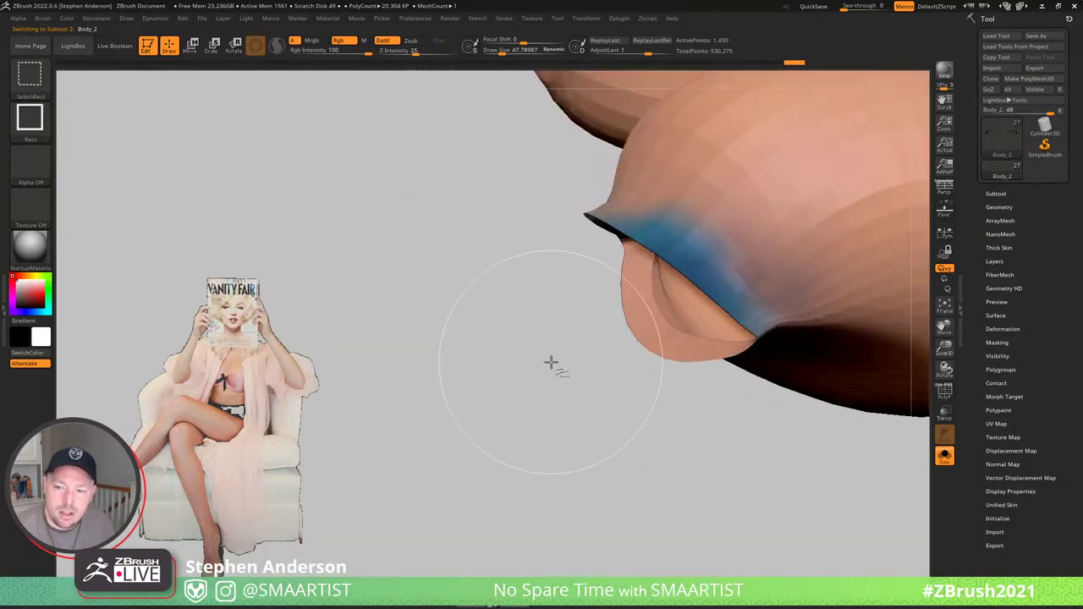
key("ctrl+shift+x")
key("ctrl+shift+x")
key("ctrl+shift+x")
key("ctrl+shift+x")
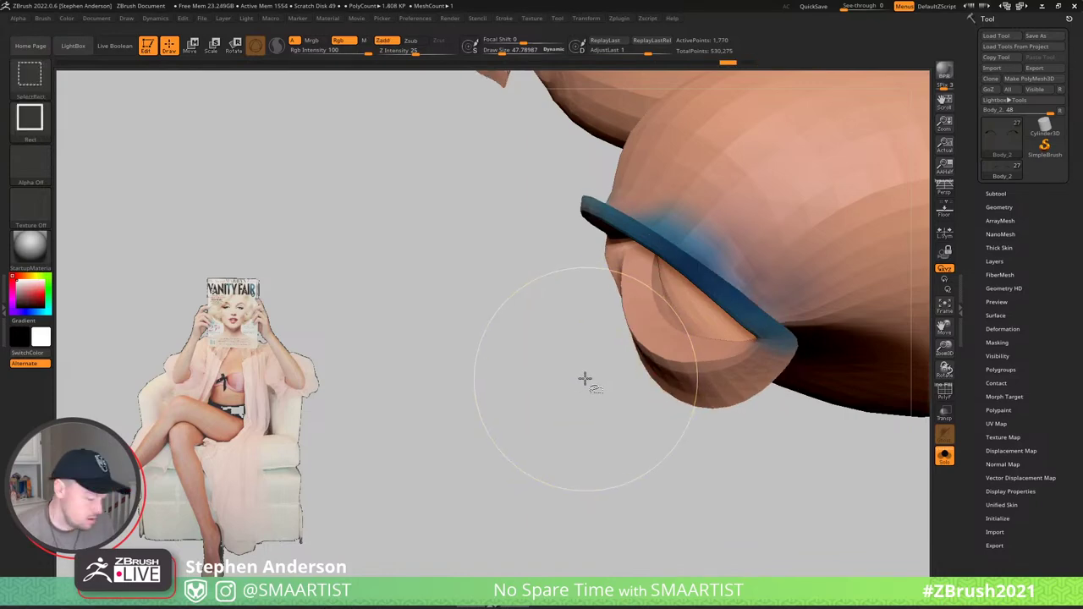
- Mask the eye regions with a softened edge on the whole body and invert the mask so only they are unmasked
left_click(584, 376, "ctrl+shift")
mouse_move(547, 396)
right_mouse_down()
mouse_move(604, 338)
mouse_move(618, 342)
right_mouse_up()
mouse_move(695, 362)
right_mouse_down("alt")
mouse_move(628, 300)
mouse_move(580, 302)
mouse_move(694, 181)
mouse_move(620, 310)
mouse_move(632, 254)
mouse_move(682, 195)
mouse_move(680, 259)
right_mouse_up("alt")
left_click(812, 126, "ctrl")
left_click(611, 284, "ctrl")
left_click(797, 215, "ctrl")
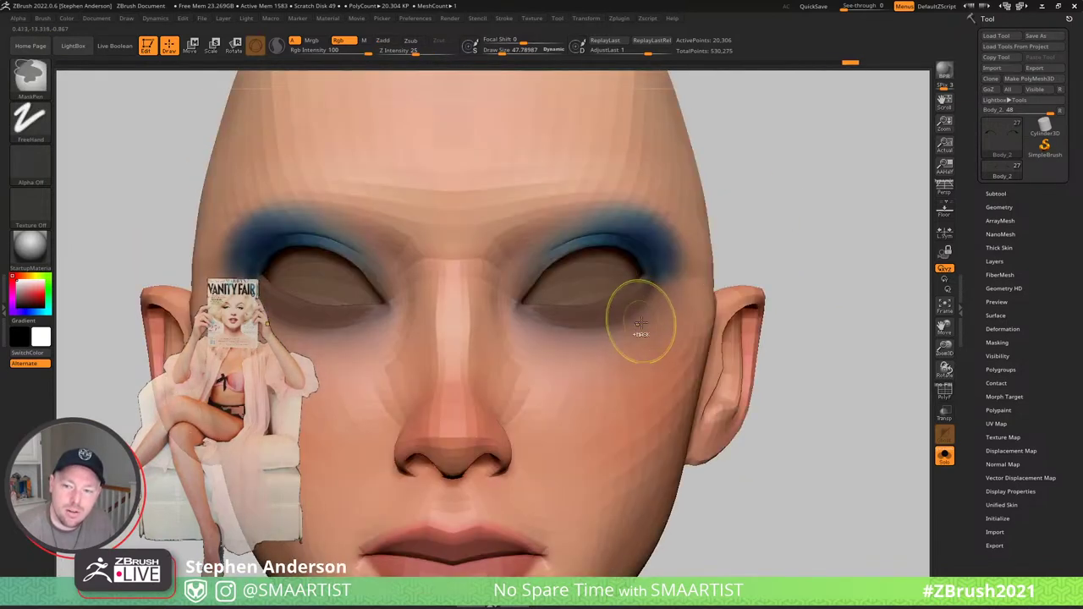
left_click(776, 251, "ctrl")
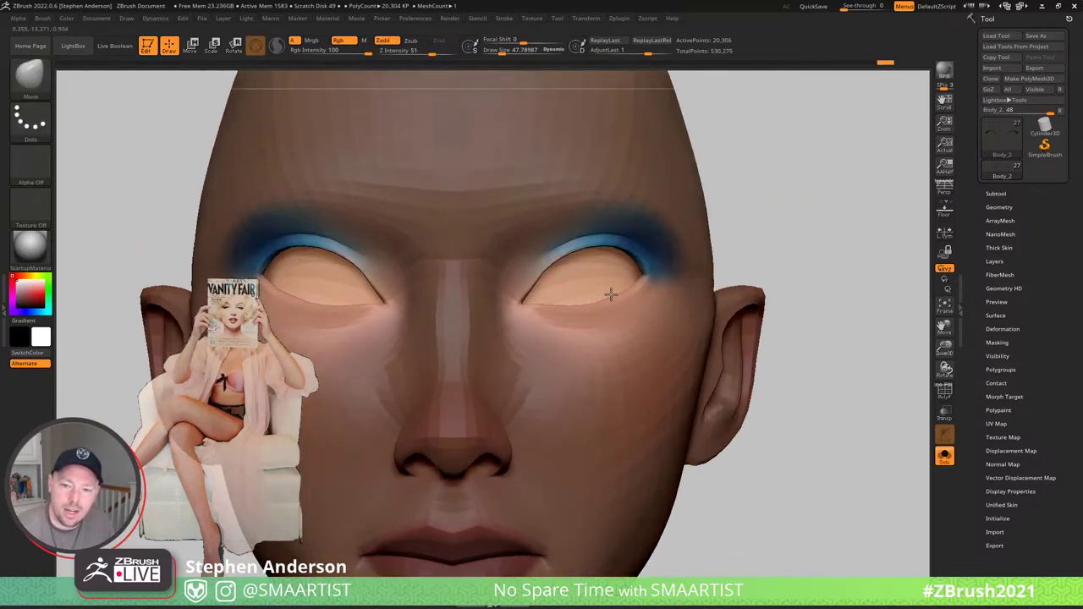
- Turn off Solo and move the eyes with their unmasked surroundings about 0.015 toward the nose
key("w")
mouse_move(785, 210)
left_mouse_down()
mouse_move(798, 198)
mouse_move(787, 207)
left_mouse_up()
key("ctrl+alt+s")
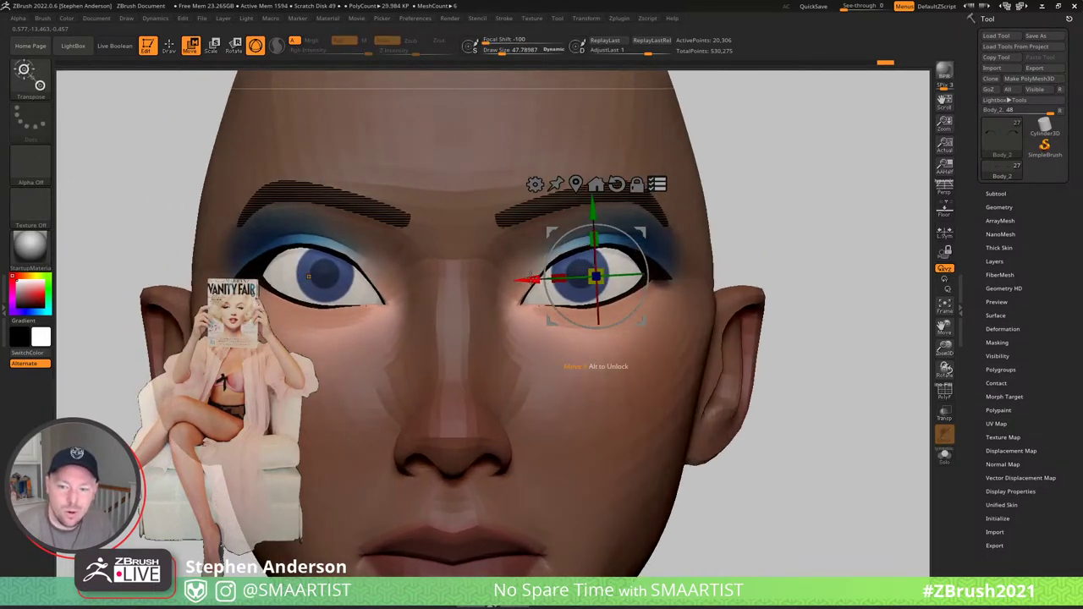
left_click_drag(530, 278, 524, 279)
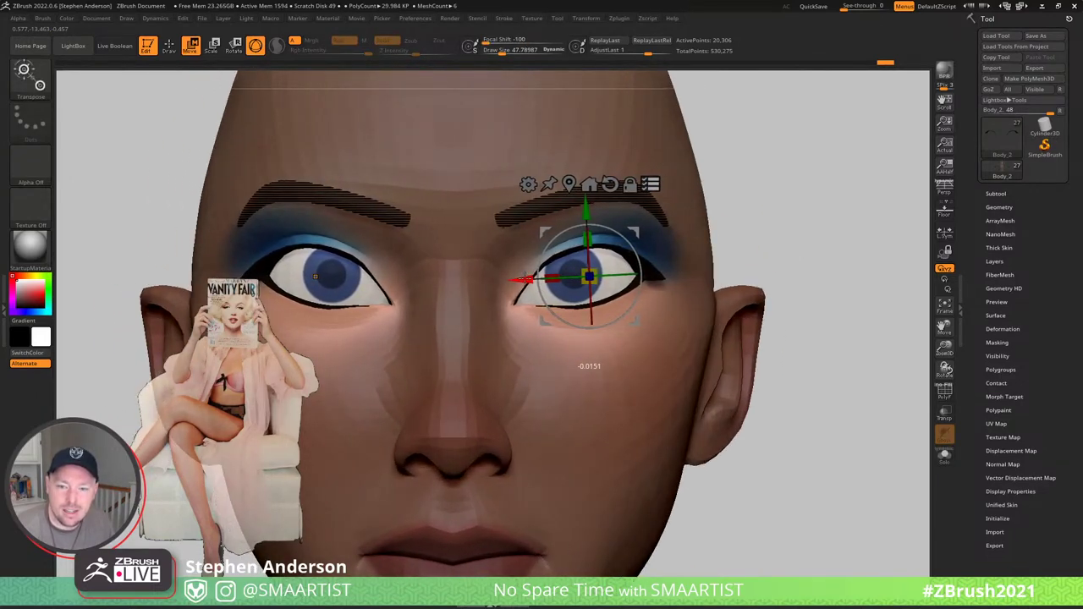
- Return to the Move brush, clear the mask and turn the head to a three-quarter view
key("q")
right_click_drag(640, 302, 664, 241, "ctrl")
mouse_move(764, 202)
left_mouse_down()
mouse_move(746, 211)
mouse_move(768, 216)
left_mouse_up()
left_click_drag(720, 377, 647, 377)
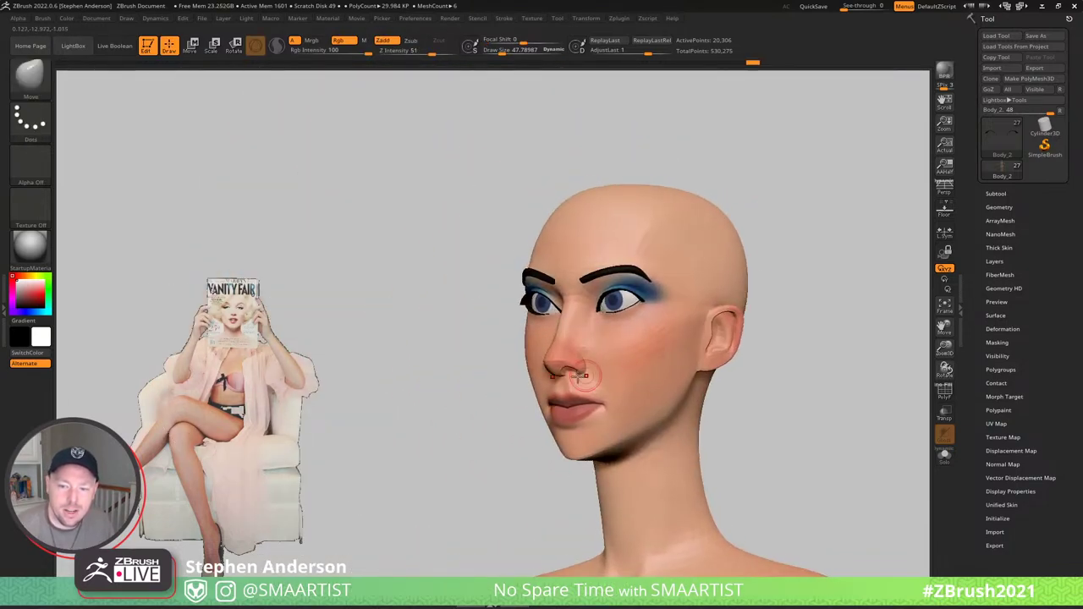
- Adjust the cheek shape with the Move brush at a draw size of about 140
mouse_move(579, 376)
right_mouse_down("ctrl")
mouse_move(705, 329)
mouse_move(524, 338)
right_mouse_up("ctrl")
key("s")
mouse_move(511, 389)
left_mouse_down()
mouse_move(544, 394)
mouse_move(578, 348)
left_mouse_up()
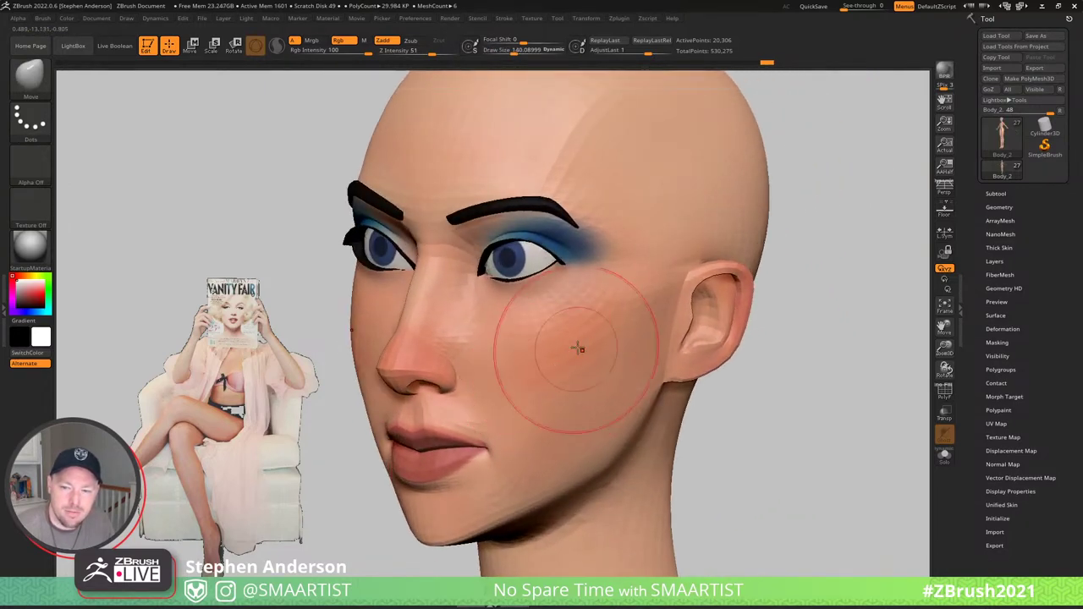
- Show the polyframe and examine the topology around the eye and cheek up close
key("shift+f")
mouse_move(592, 305)
right_mouse_down("ctrl")
mouse_move(636, 326)
mouse_move(602, 287)
mouse_move(606, 319)
right_mouse_up("ctrl")
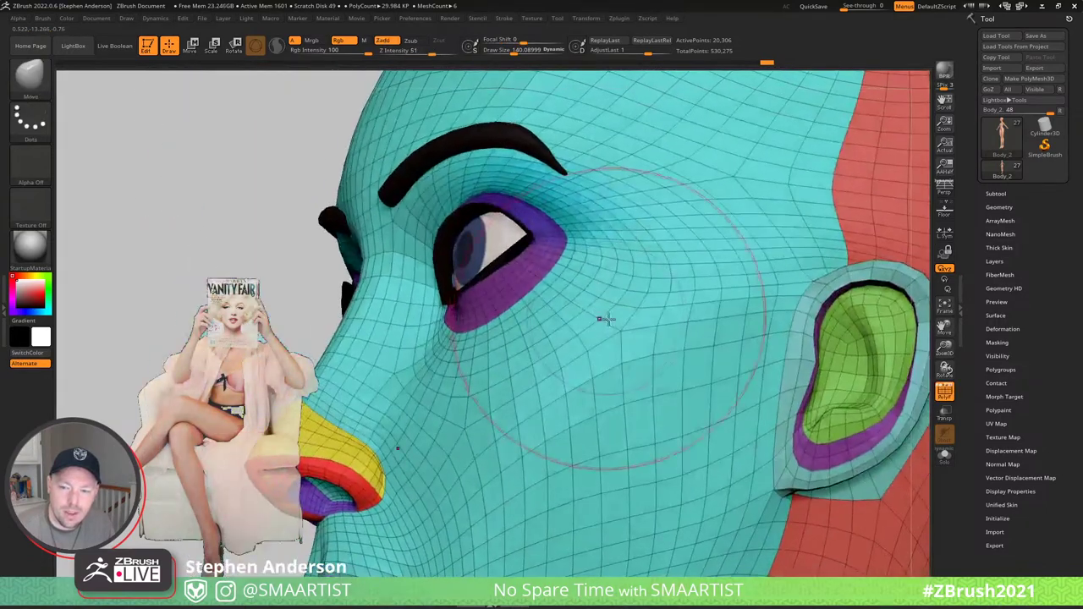
key("ctrl+shift")
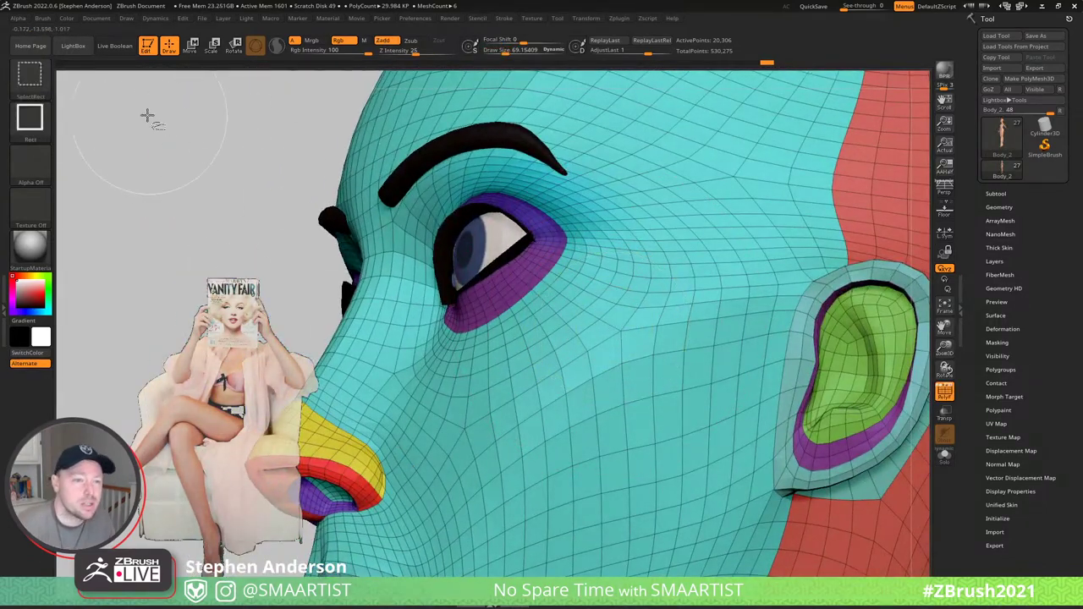
left_click(35, 85)
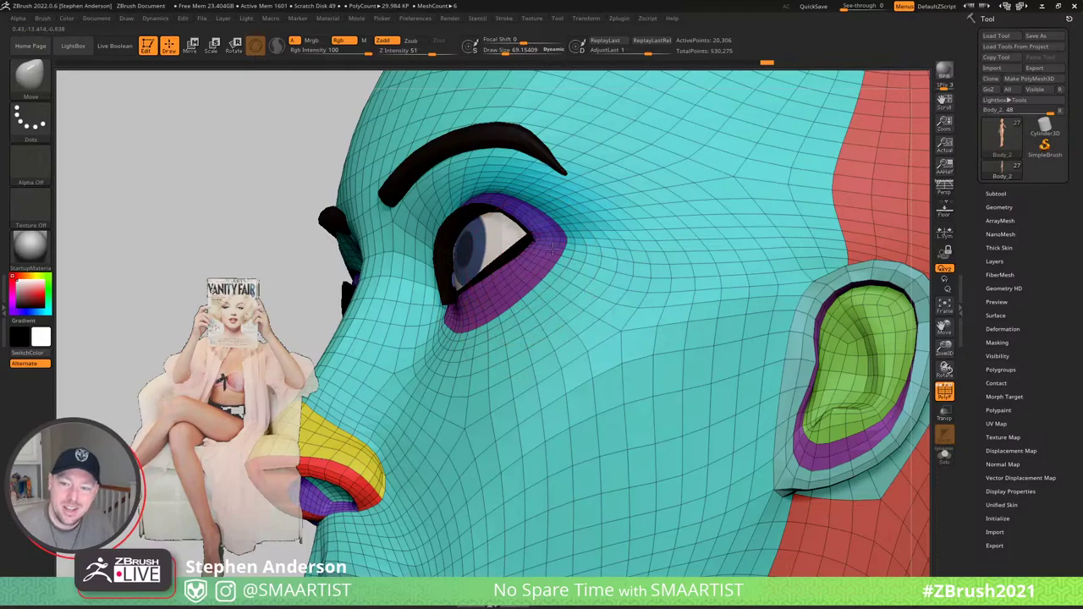
mouse_move(552, 248)
right_mouse_down()
mouse_move(656, 258)
mouse_move(664, 275)
mouse_move(710, 254)
mouse_move(671, 271)
mouse_move(647, 307)
mouse_move(640, 263)
mouse_move(632, 296)
right_mouse_up()
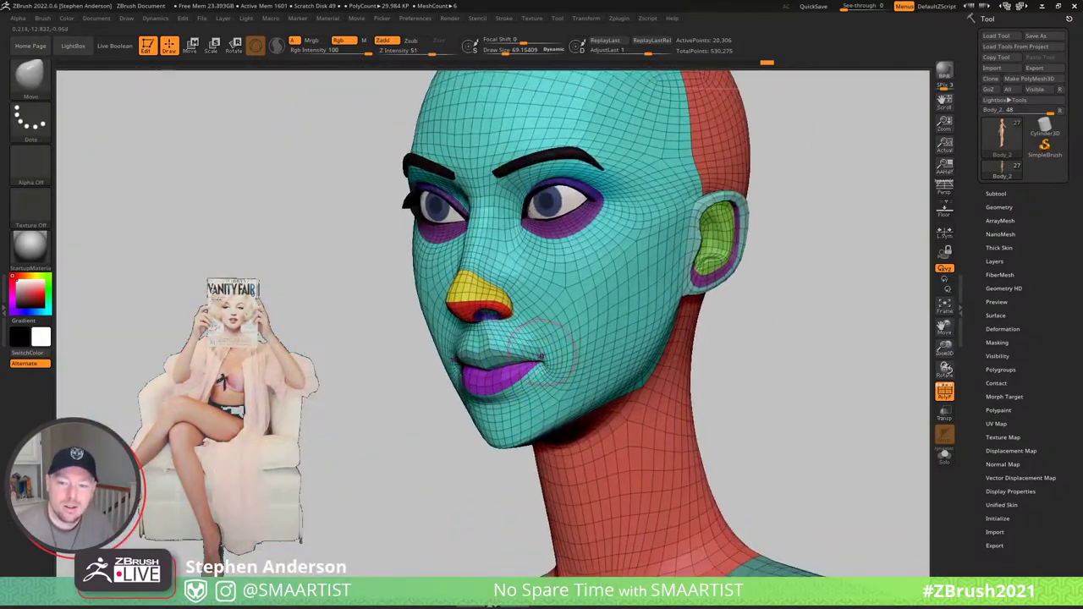
- In profile, mask the nose using the MaskLasso brush, soften the mask's edge and leave only the nose area unmasked
mouse_move(529, 341)
right_mouse_down()
mouse_move(478, 296)
mouse_move(516, 319)
mouse_move(447, 403)
right_mouse_up()
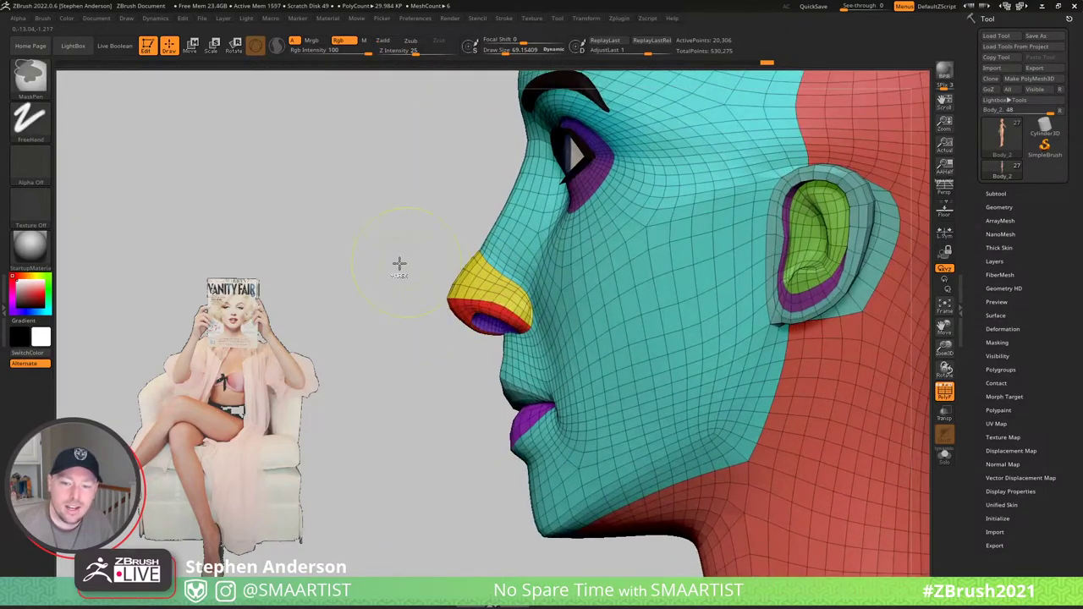
left_click(30, 76)
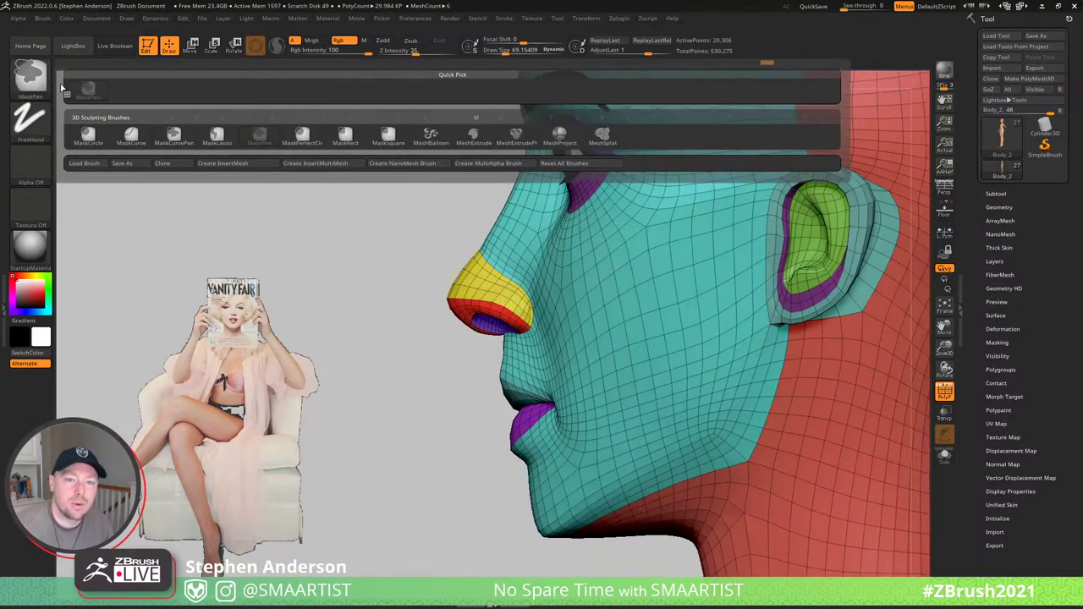
left_click(217, 137)
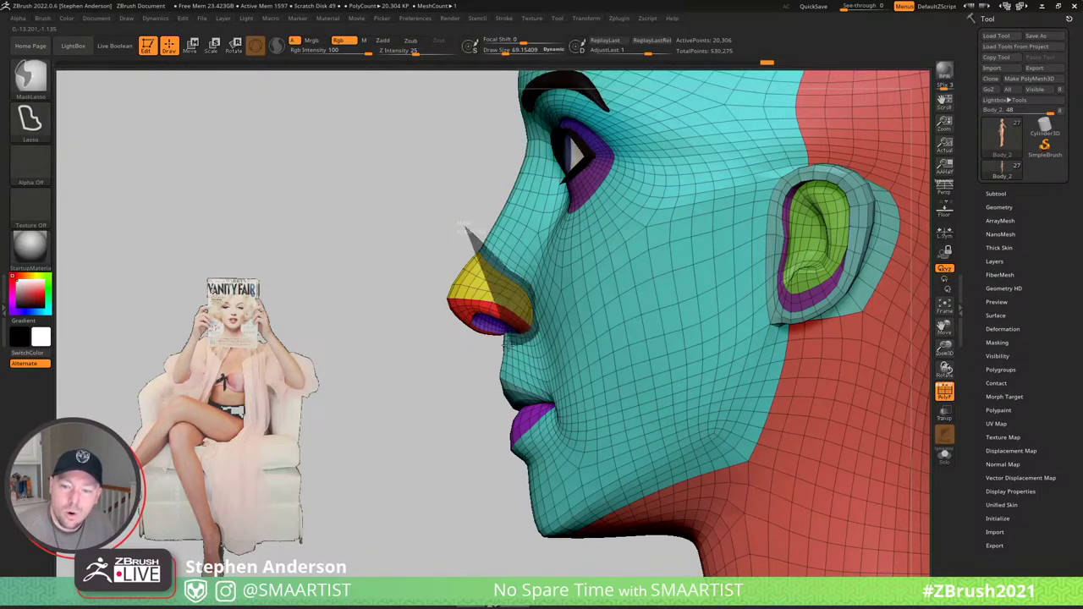
left_click_drag(387, 271, 403, 251, "ctrl")
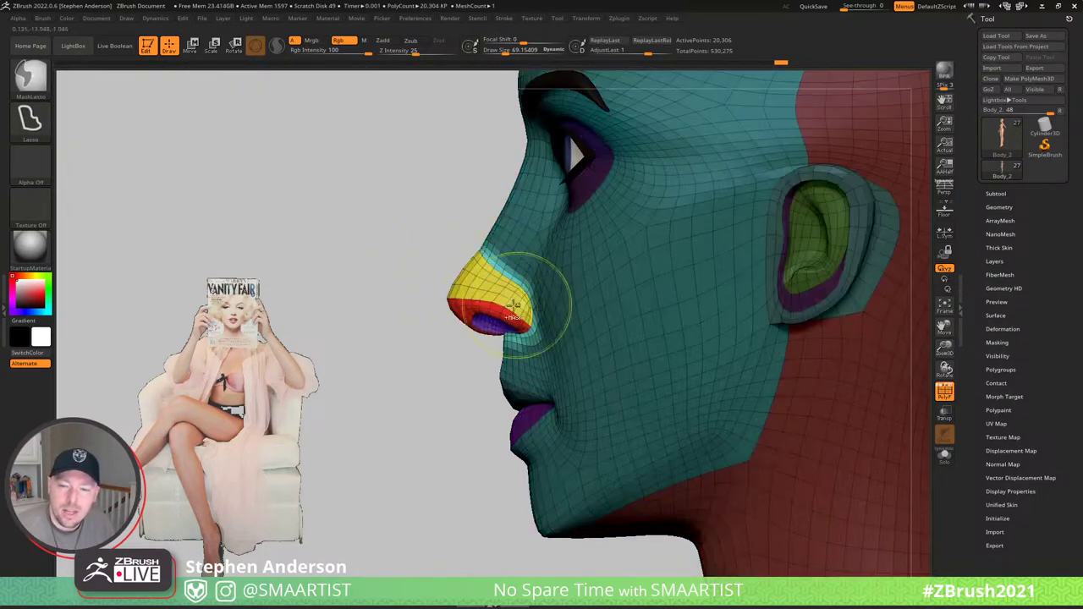
left_click(464, 330, "ctrl")
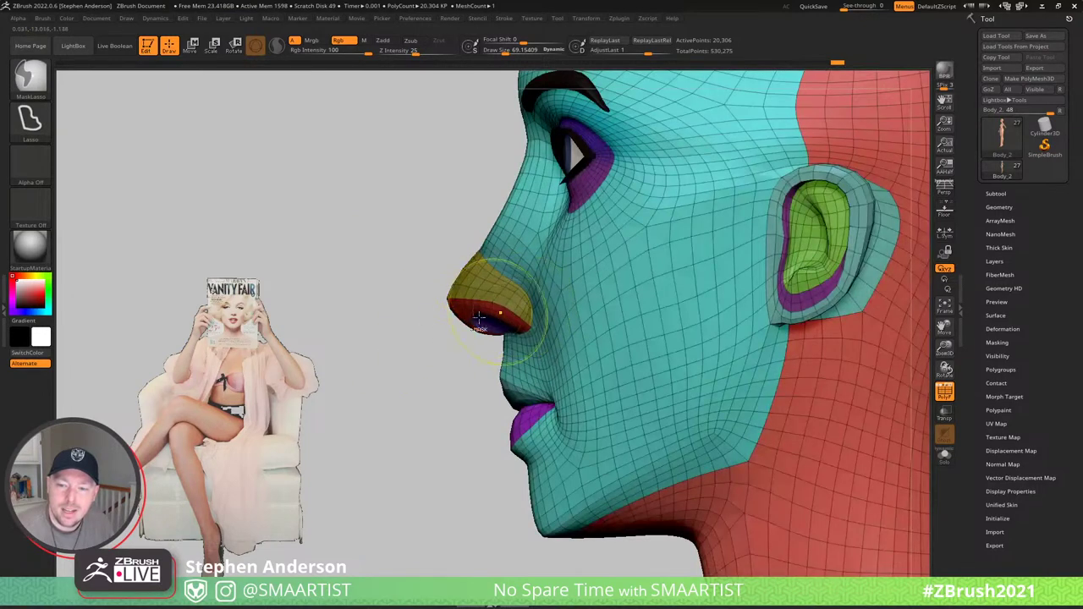
left_click(423, 354, "ctrl")
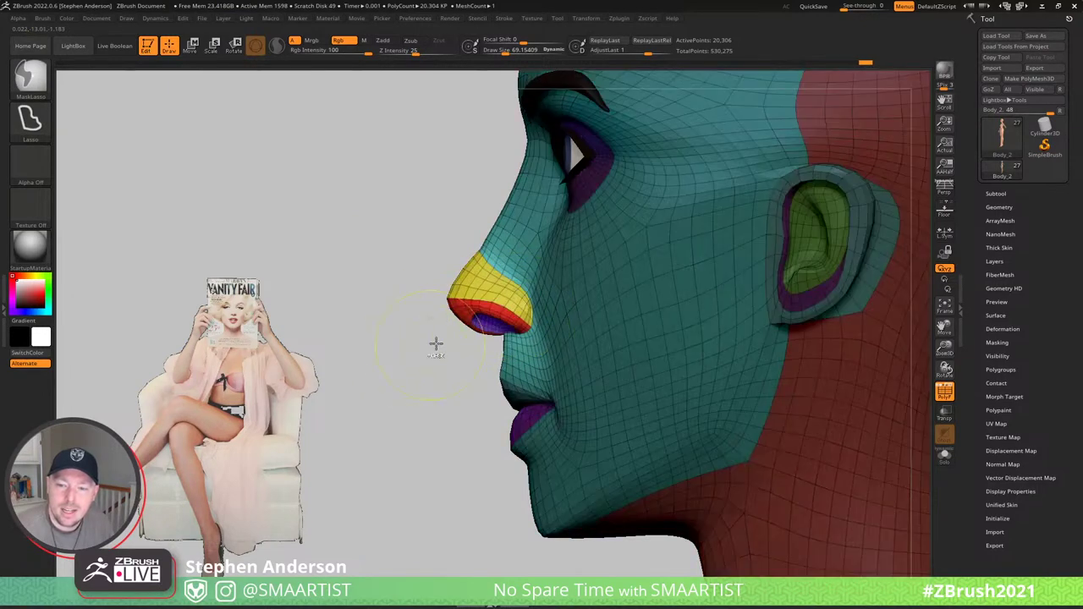
- Reset the transform gizmo's orientation on the unmasked nose and move the nose slightly upward
key("w")
left_click(504, 287)
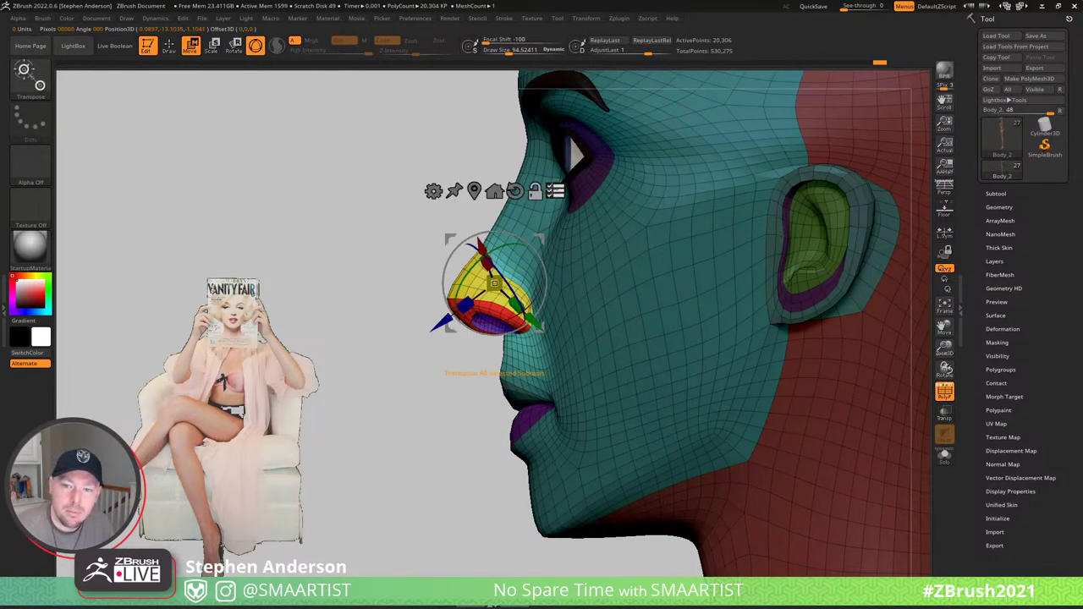
left_click(514, 191)
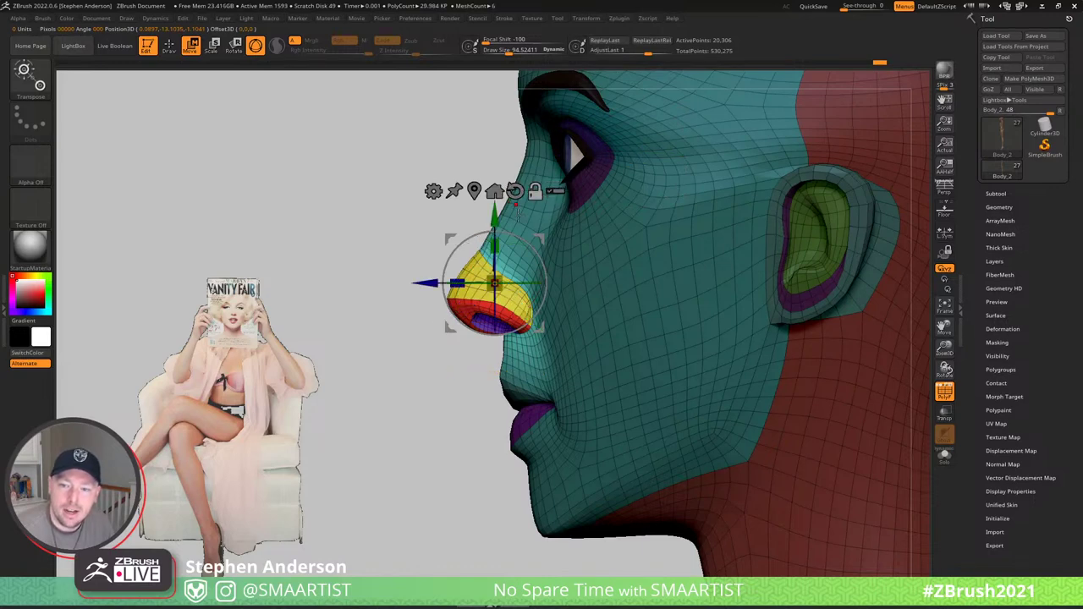
left_click_drag(540, 236, 539, 231)
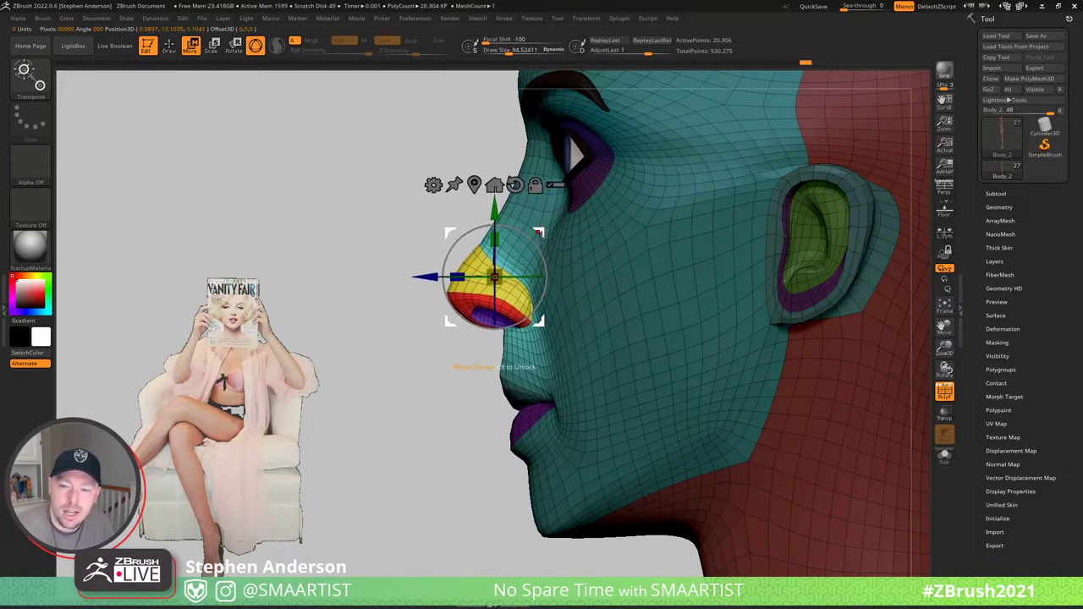
key("q")
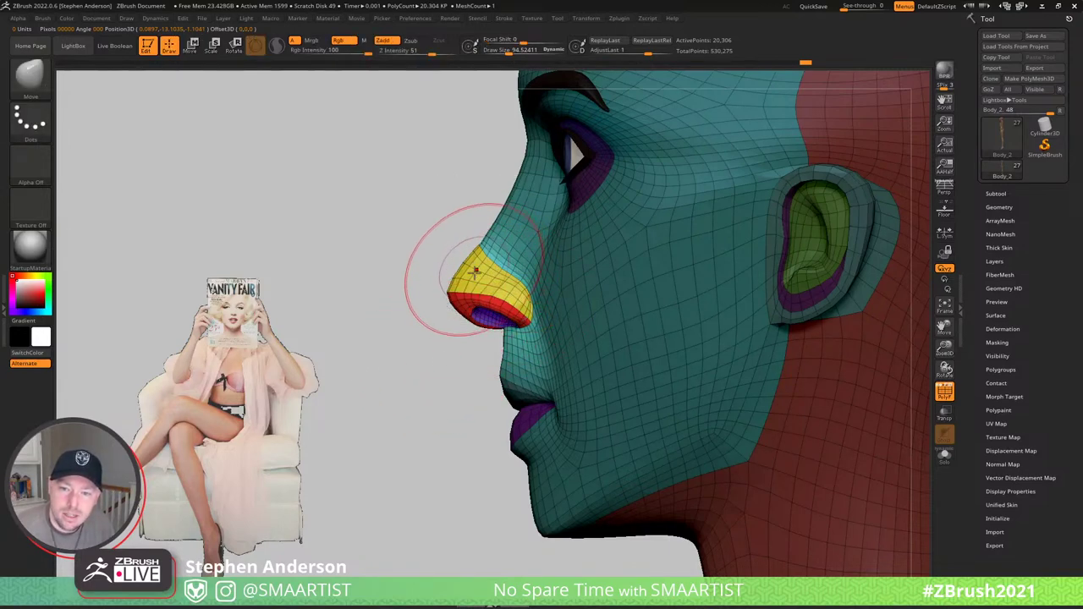
- Nudge the nose slightly with the transform gizmo, hide the polyframe and clear the mask
key("w")
left_click_drag(494, 269, 489, 270)
key("q")
mouse_move(446, 359)
right_mouse_down()
mouse_move(553, 375)
mouse_move(531, 349)
mouse_move(603, 354)
mouse_move(477, 394)
right_mouse_up()
key("shift+f")
left_click_drag(476, 397, 499, 410, "ctrl")
right_click_drag(516, 390, 624, 373)
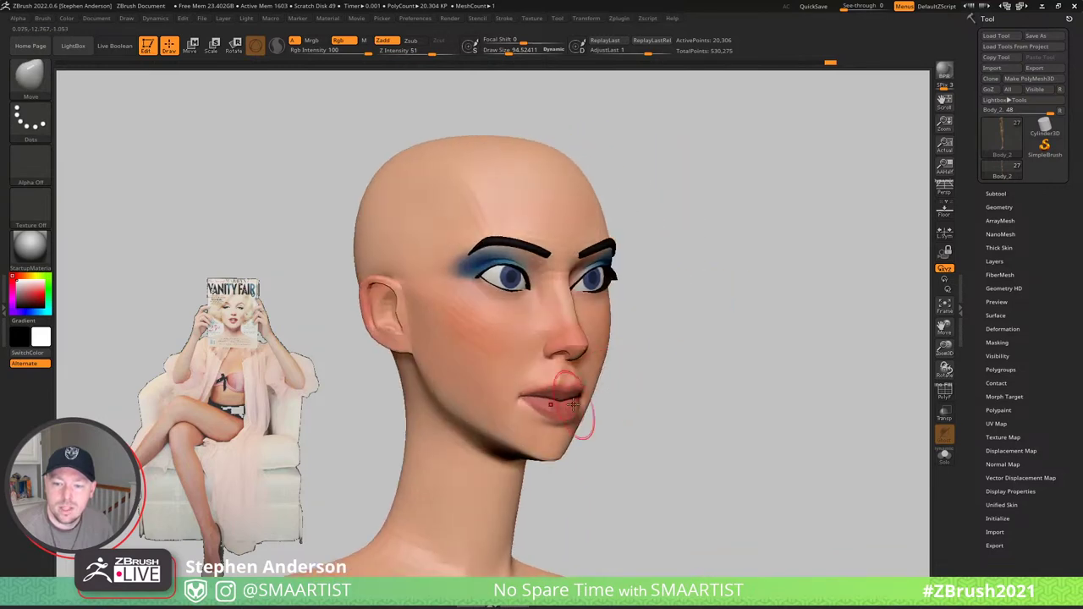
- Show the polyframe and hide the upper and lower lip polygroups to expose the teeth
right_click_drag(586, 414, 540, 398, "ctrl")
right_click_drag(449, 356, 490, 375)
key("shift+f")
right_click_drag(417, 390, 450, 330, "alt")
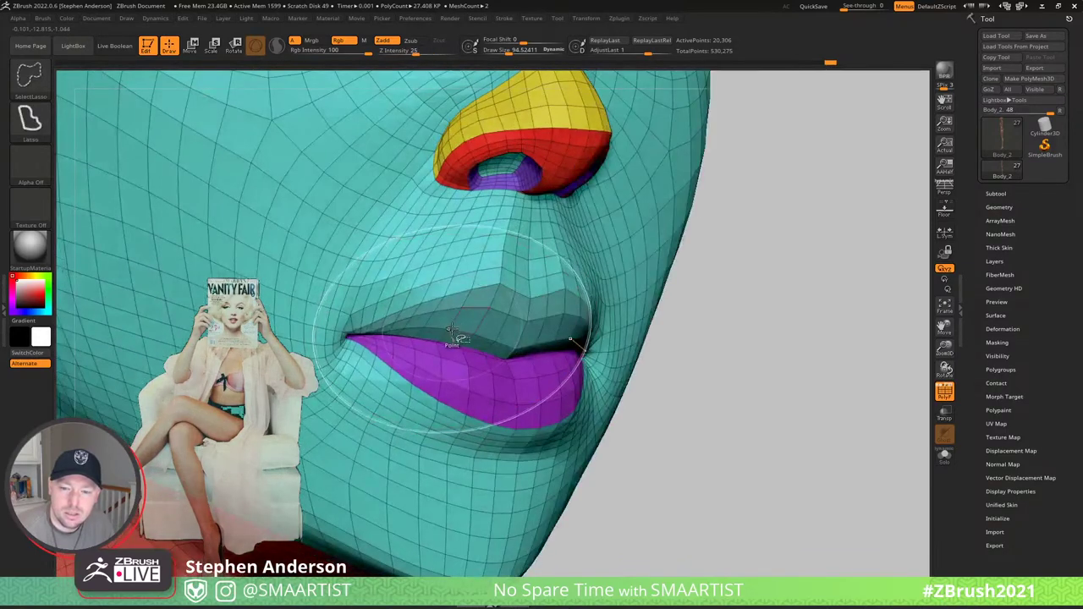
left_click(451, 337, "ctrl+shift")
left_click(689, 416, "ctrl+shift")
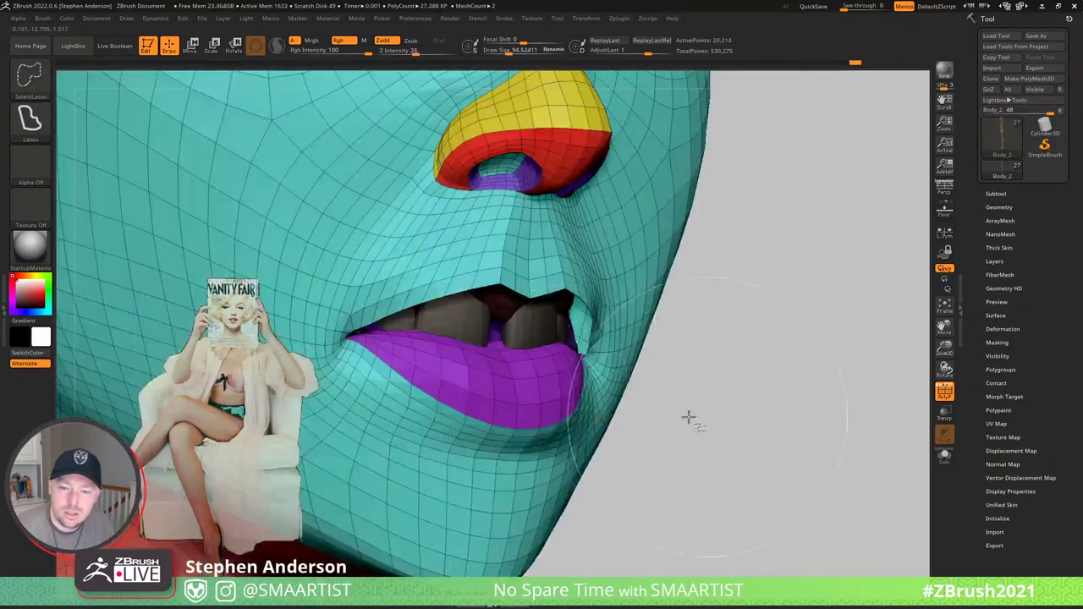
left_click(454, 372, "ctrl+alt+shift")
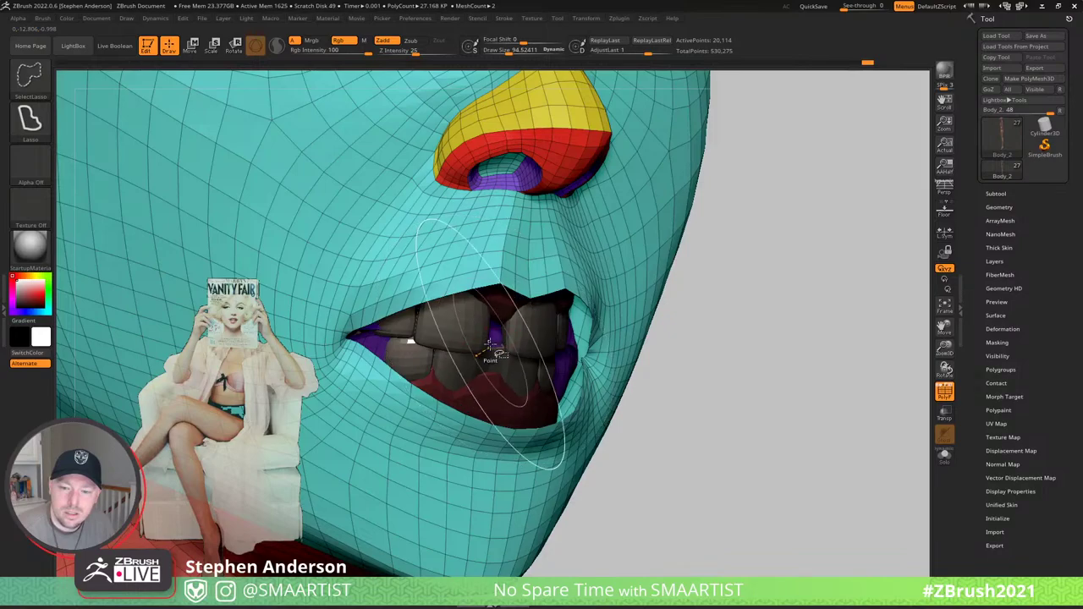
right_click_drag(640, 396, 534, 359, "ctrl")
left_click_drag(532, 360, 541, 381)
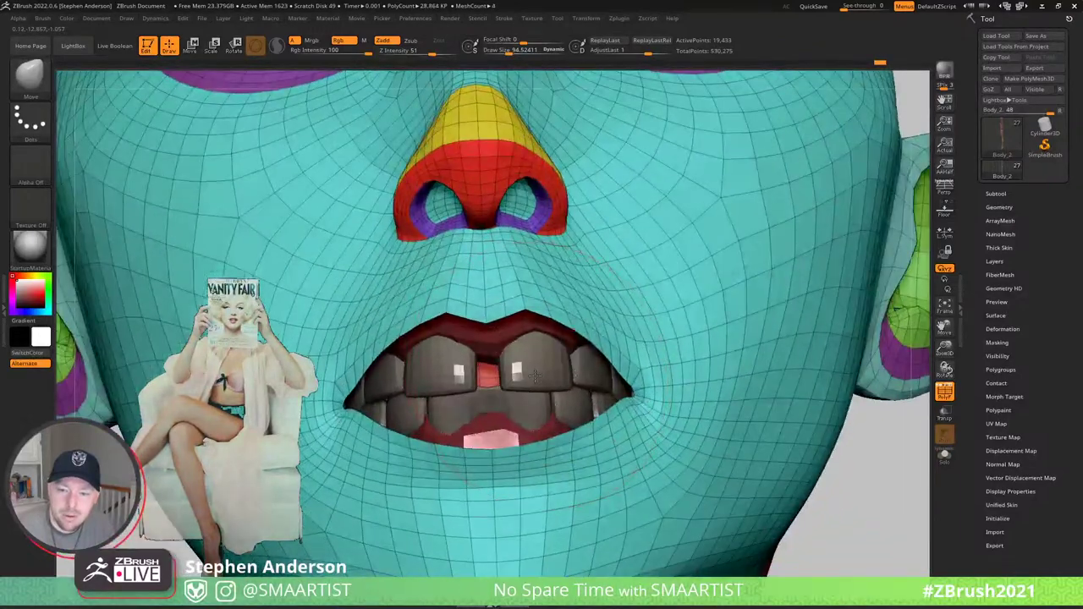
- Make the teeth the active subtool and undo their last two changes
left_click(538, 376, "alt")
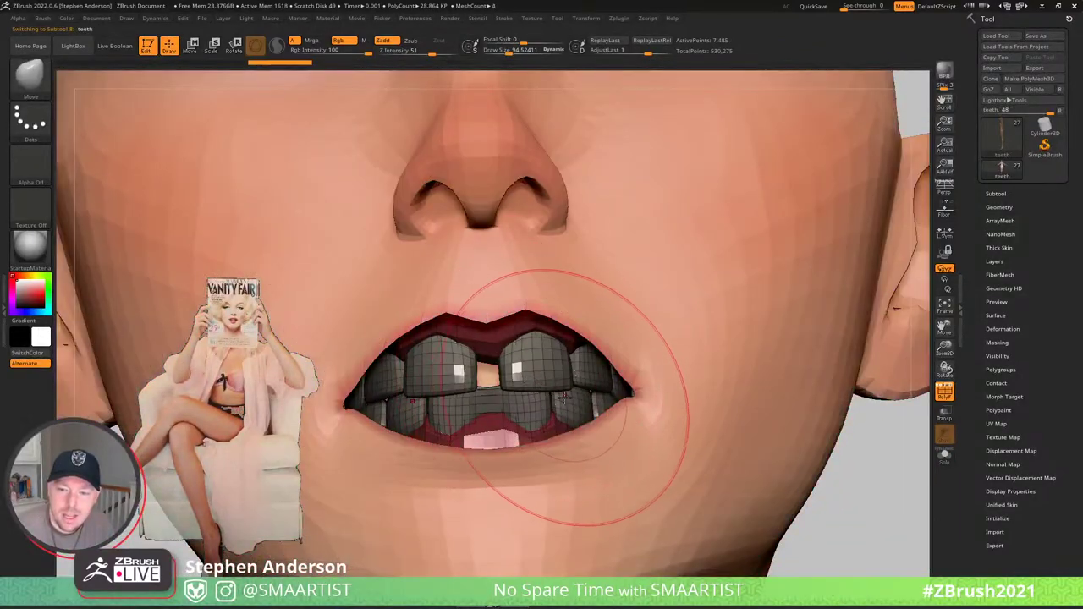
key("ctrl+z")
key("ctrl+z")
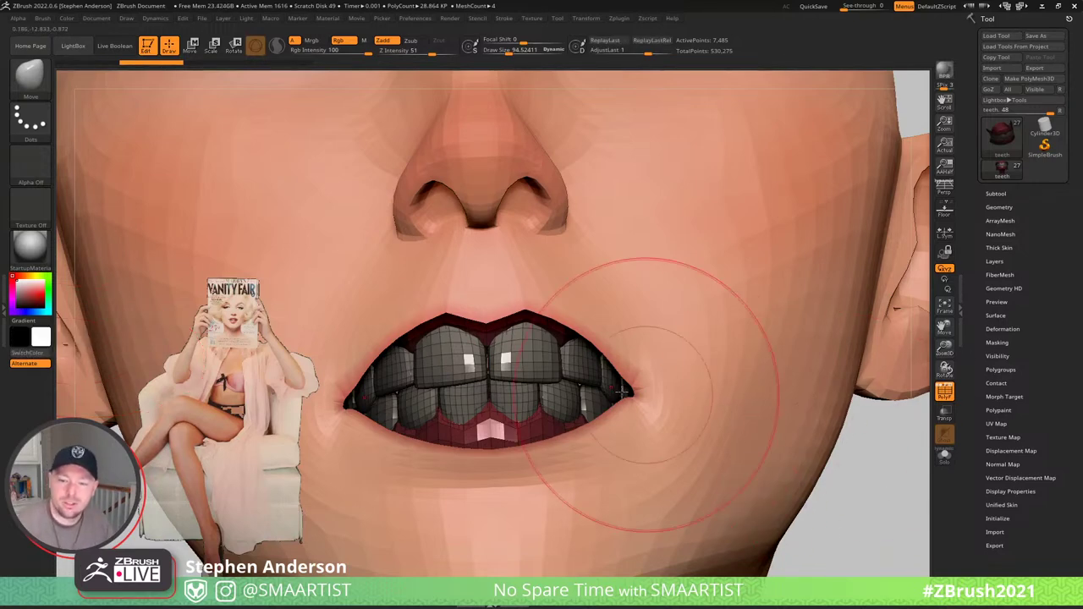
- Sample the SkinShade4 material from the face as the current material
right_click_drag(532, 310, 561, 394)
right_click_drag(880, 425, 890, 428)
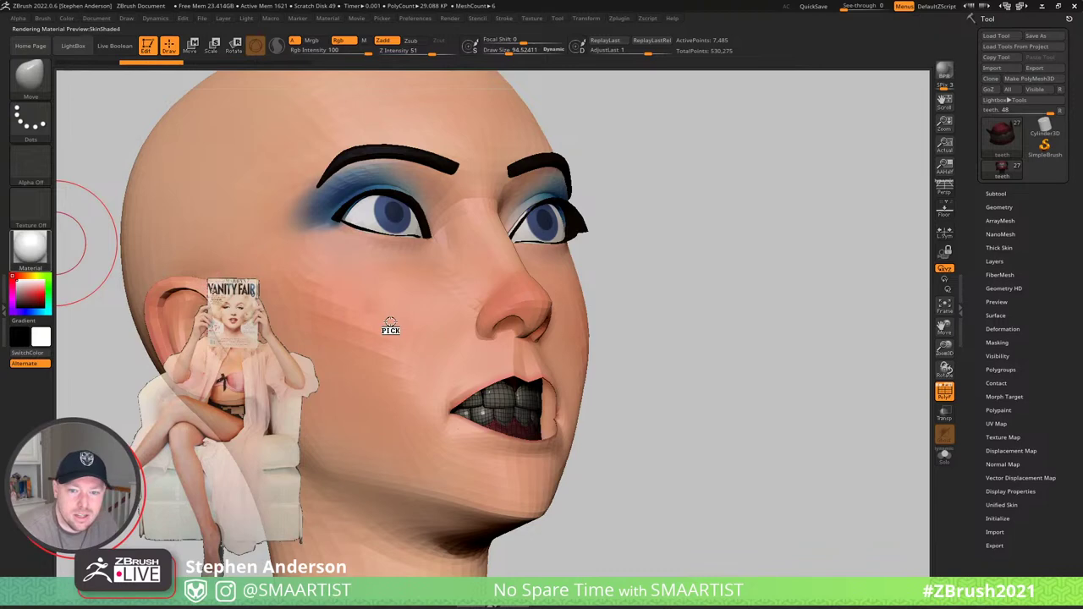
right_click_drag(394, 314, 452, 334)
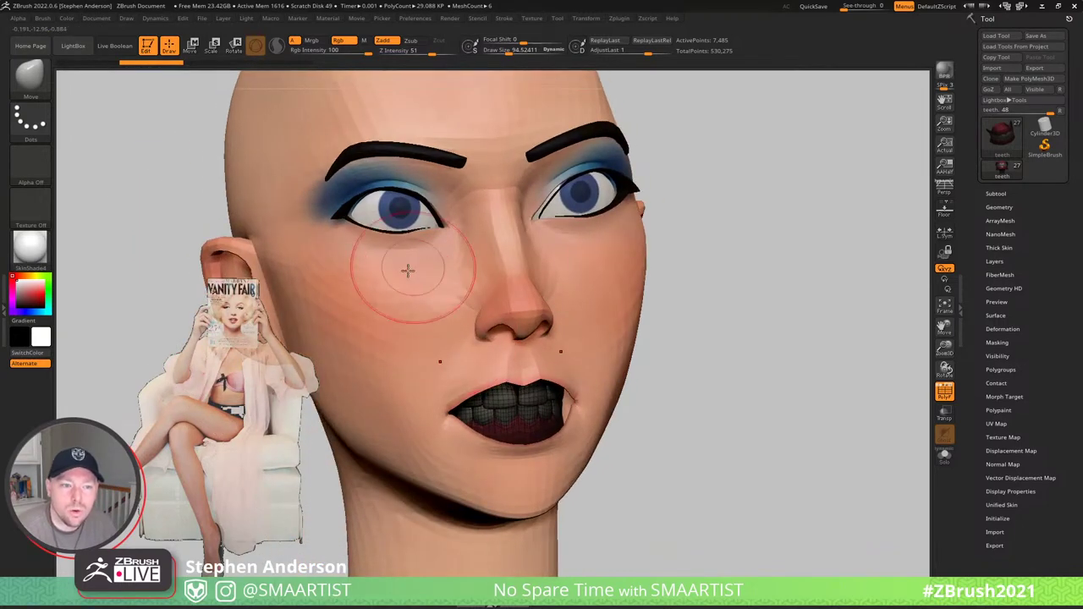
mouse_move(406, 210)
right_mouse_down()
mouse_move(406, 307)
mouse_move(515, 283)
mouse_move(555, 244)
mouse_move(548, 222)
right_mouse_up()
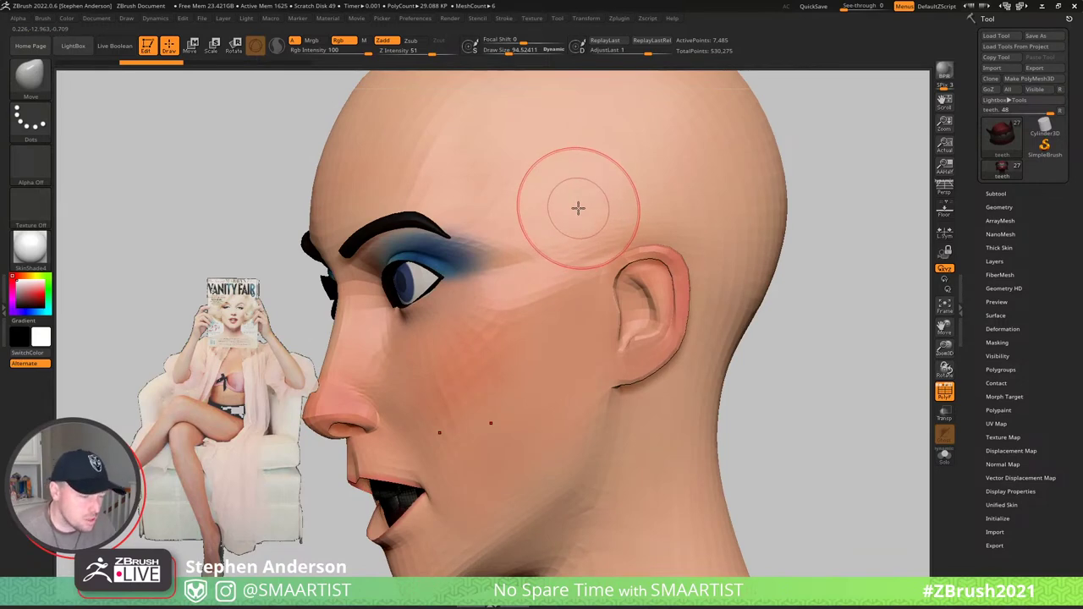
- Activate Dynamic Subdiv on the teeth and hide the polyframe
mouse_move(491, 181)
right_mouse_down()
mouse_move(493, 203)
mouse_move(442, 271)
mouse_move(472, 262)
mouse_move(495, 307)
right_mouse_up()
key("d")
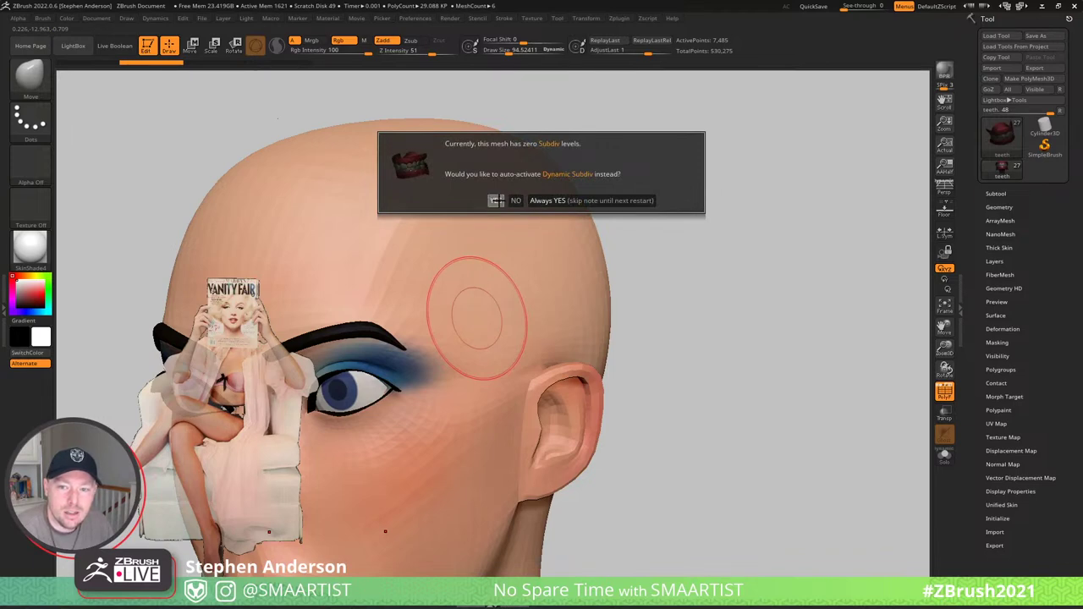
right_click_drag(570, 357, 563, 285)
mouse_move(464, 381)
right_mouse_down()
mouse_move(455, 310)
mouse_move(437, 321)
right_mouse_up()
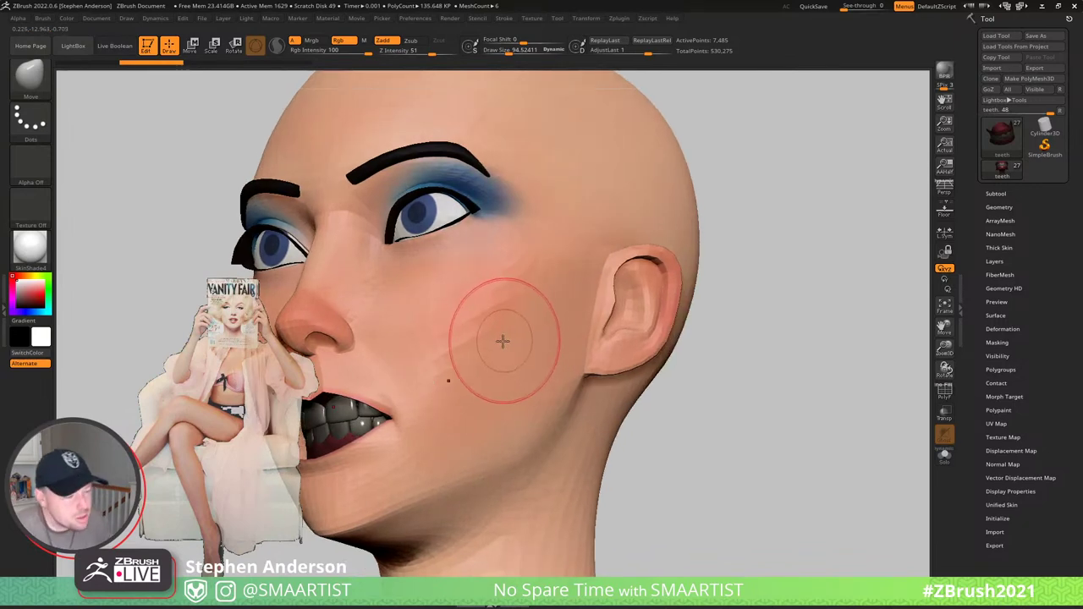
right_click_drag(496, 331, 581, 314)
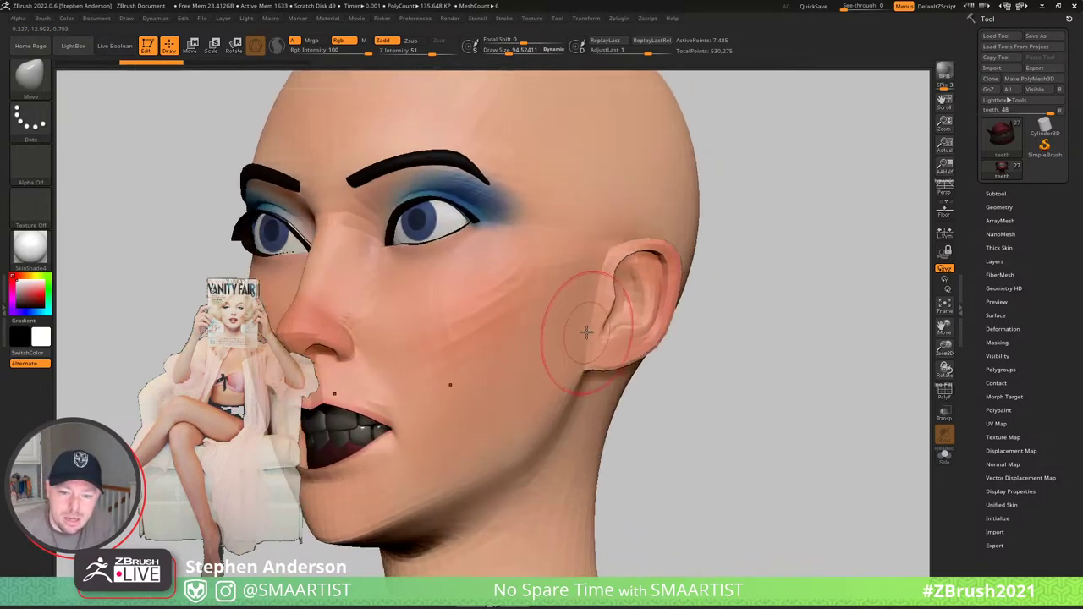
- Fill the teeth with the SkinShade4 material through their texture map settings
left_click(1002, 436)
left_click(997, 504)
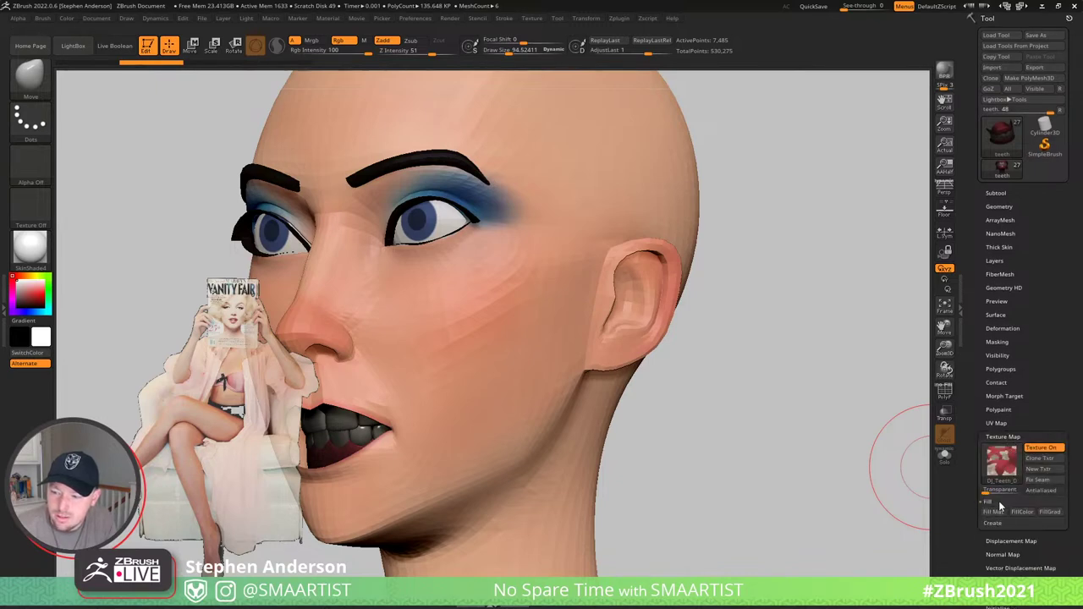
left_click(996, 514)
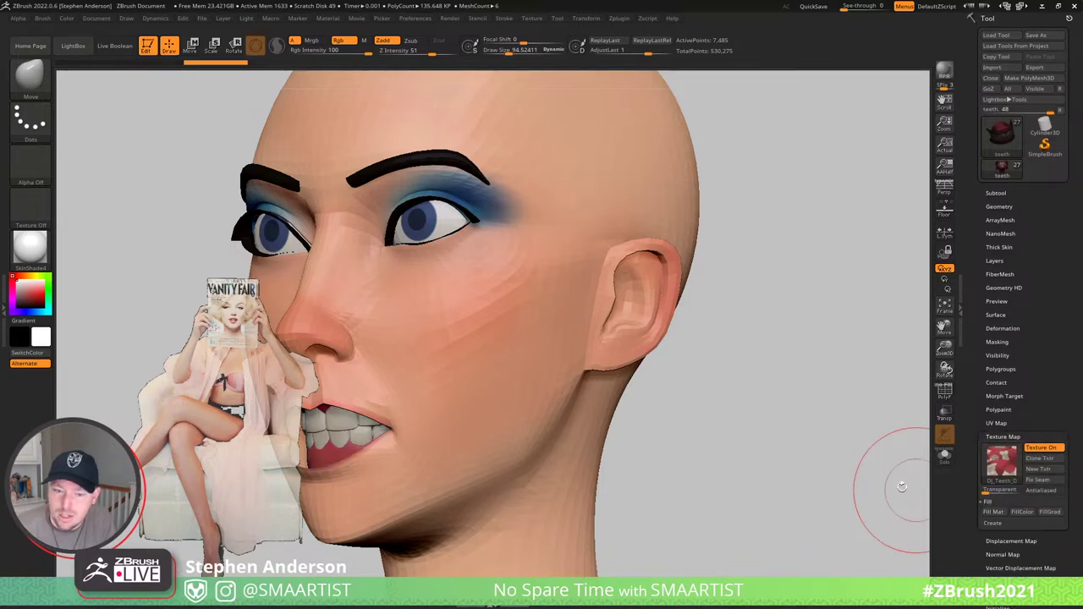
mouse_move(423, 405)
right_mouse_down()
mouse_move(464, 384)
mouse_move(505, 384)
mouse_move(568, 350)
right_mouse_up()
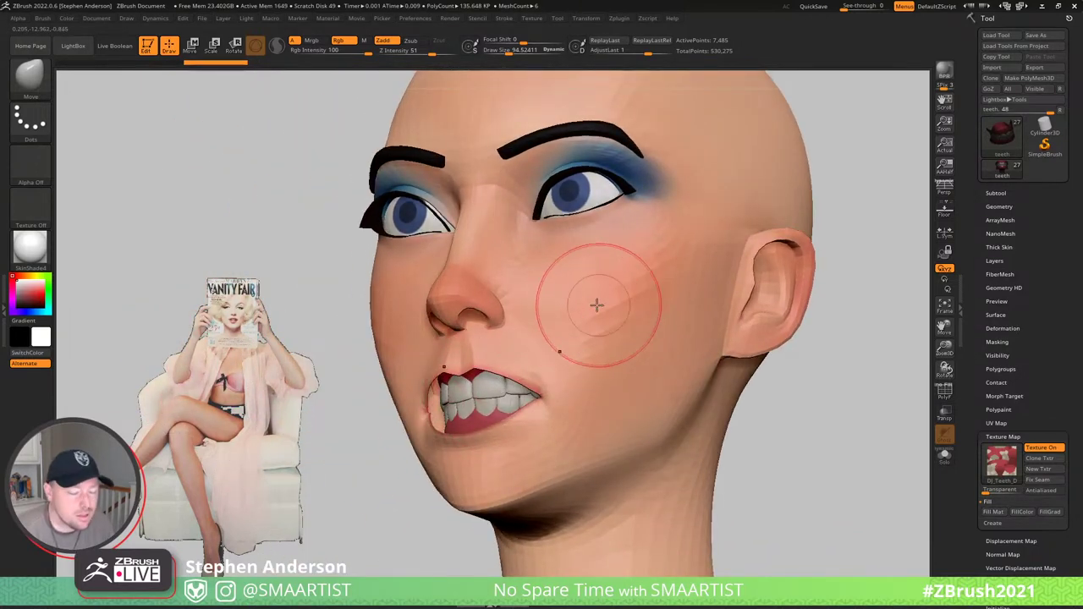
mouse_move(597, 305)
right_mouse_down()
mouse_move(607, 299)
mouse_move(592, 303)
right_mouse_up()
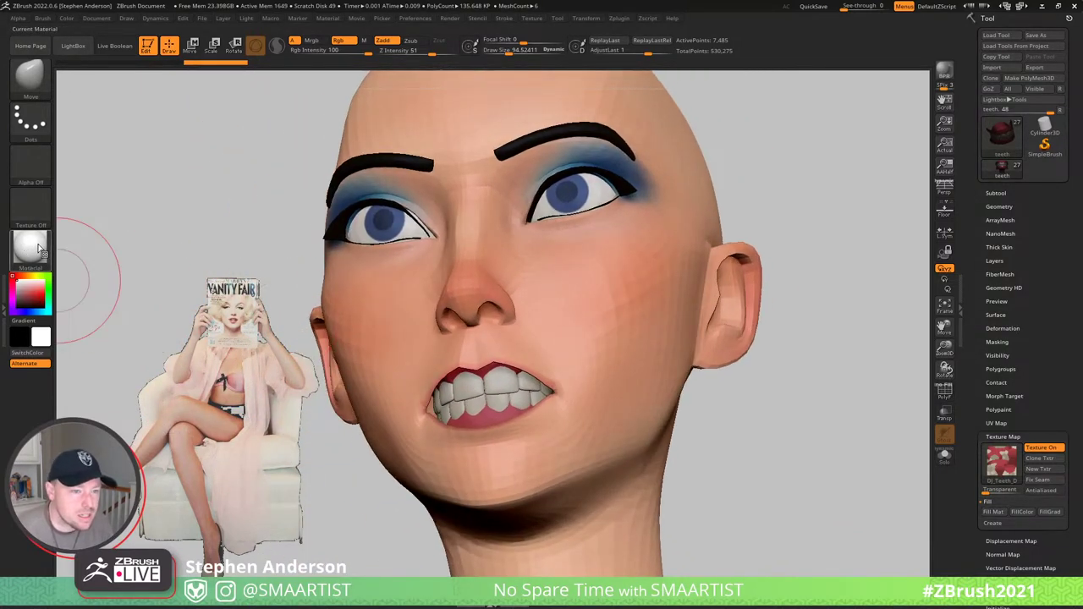
- Dock the material palette beside the canvas and open the SkinShade4 material's modifiers
mouse_move(33, 249)
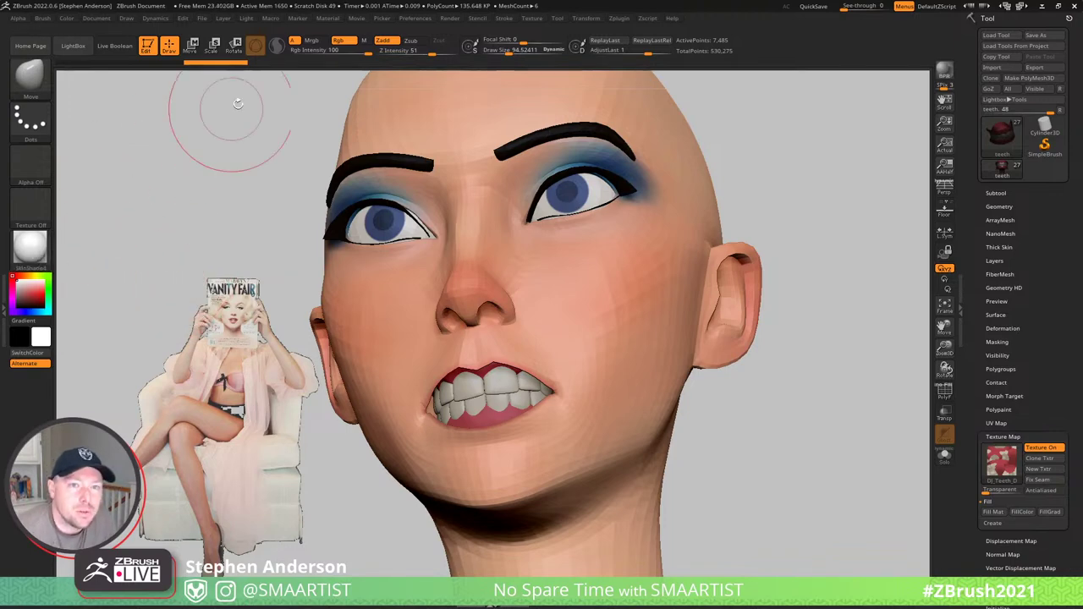
left_click(335, 19)
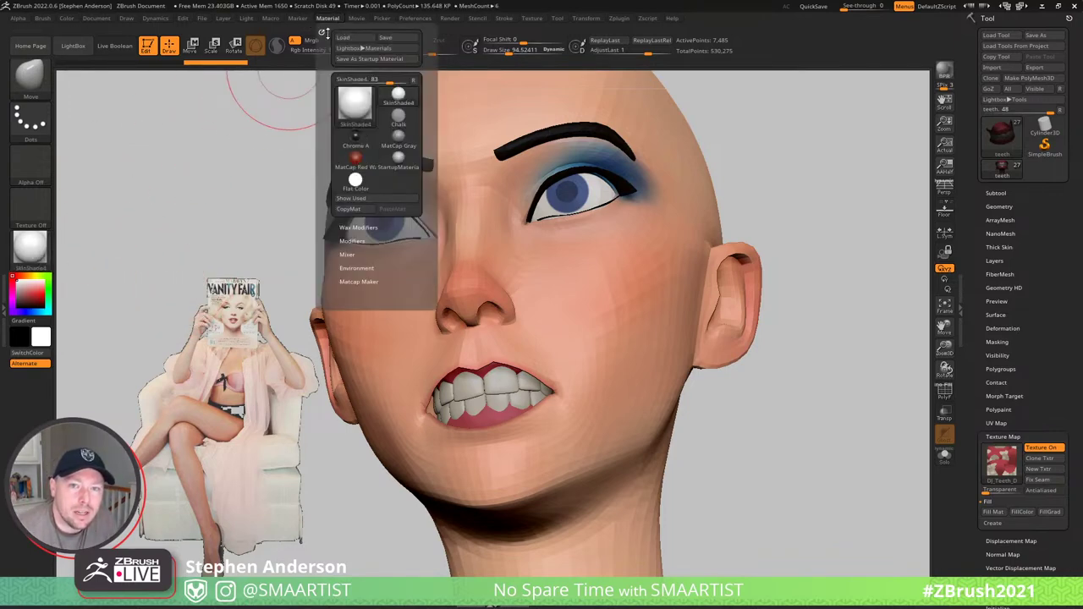
left_click(324, 33)
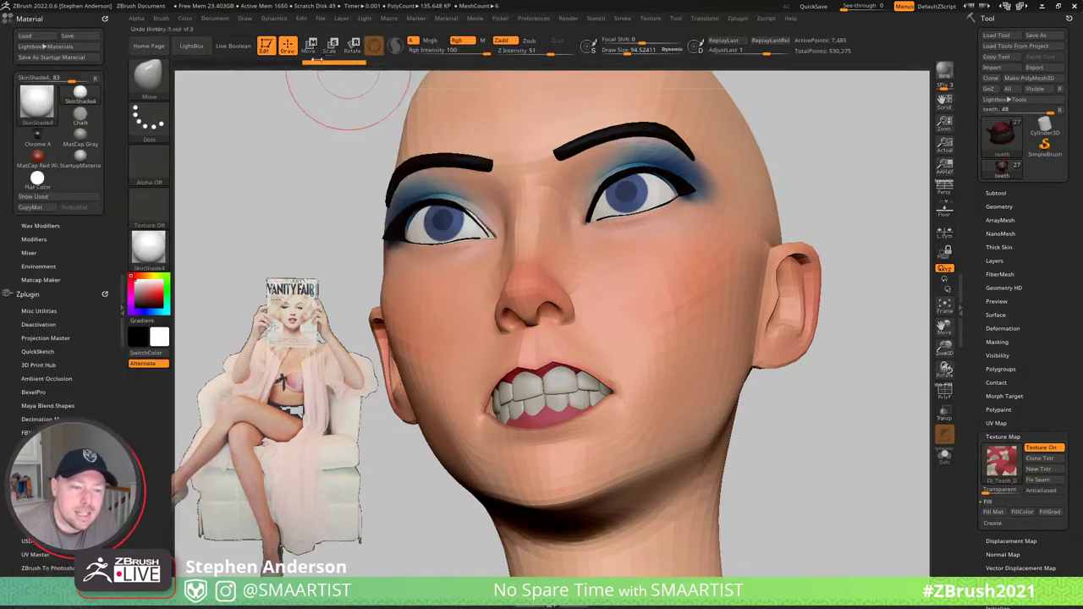
left_click(42, 225)
left_click(52, 225)
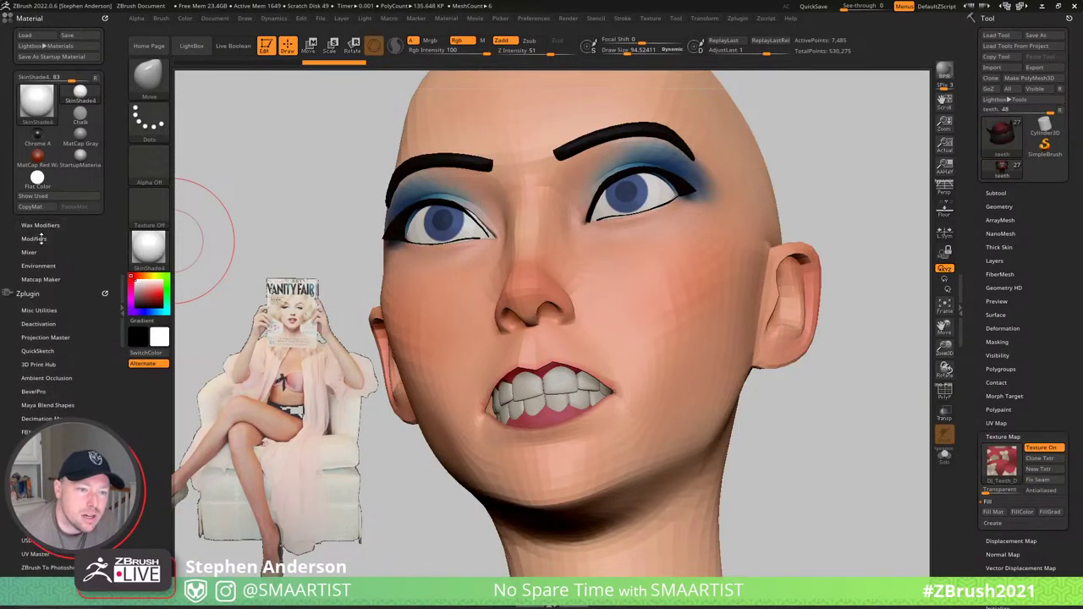
left_click(39, 240)
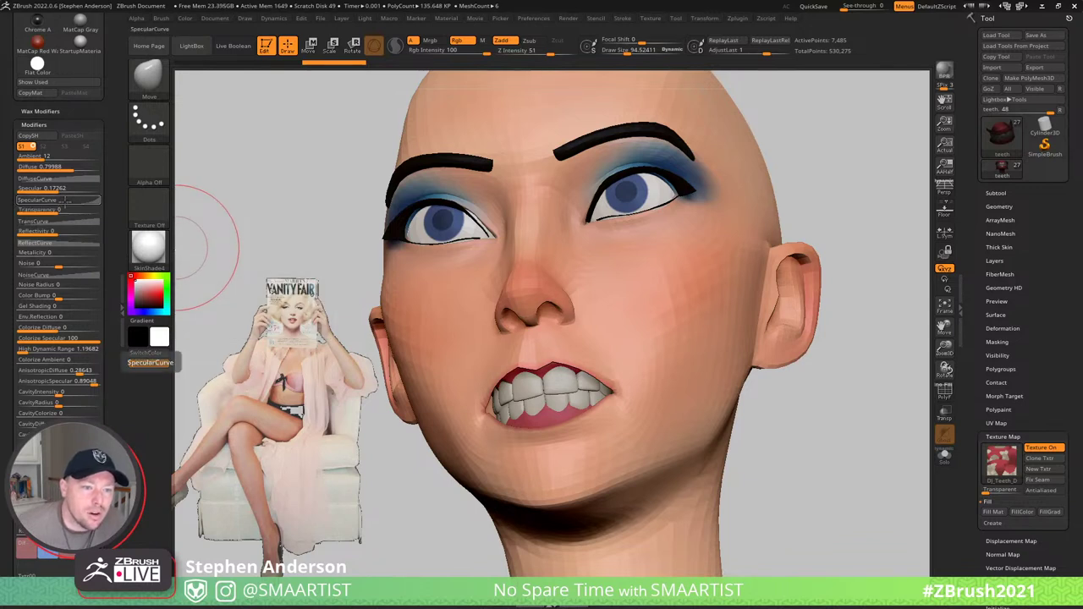
- Lower the end point of SkinShade4's specular curve to reduce the shine on the skin
left_click(63, 198)
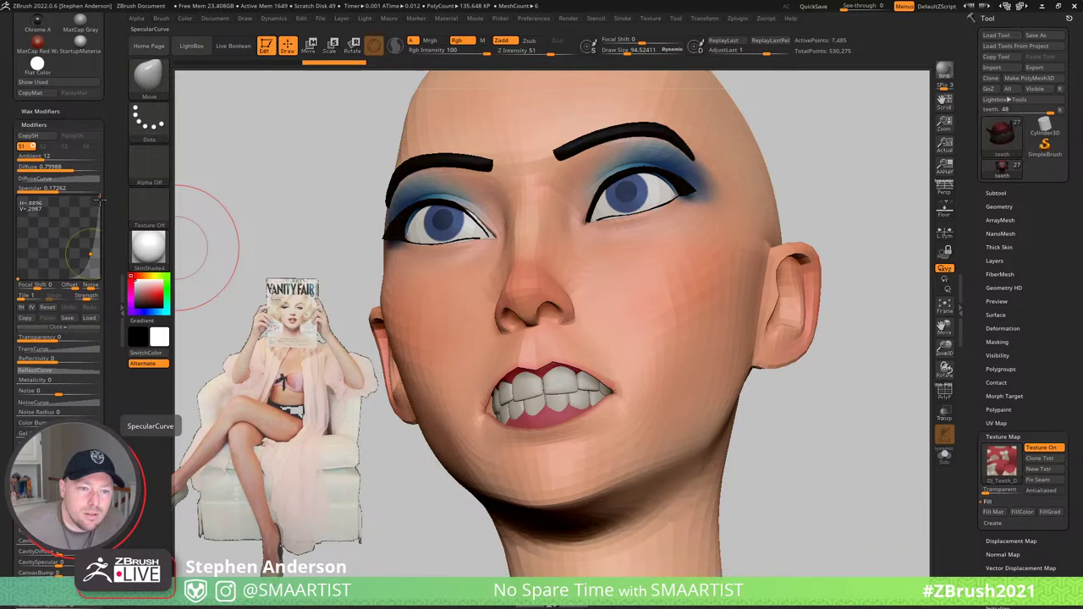
left_click_drag(99, 197, 98, 208)
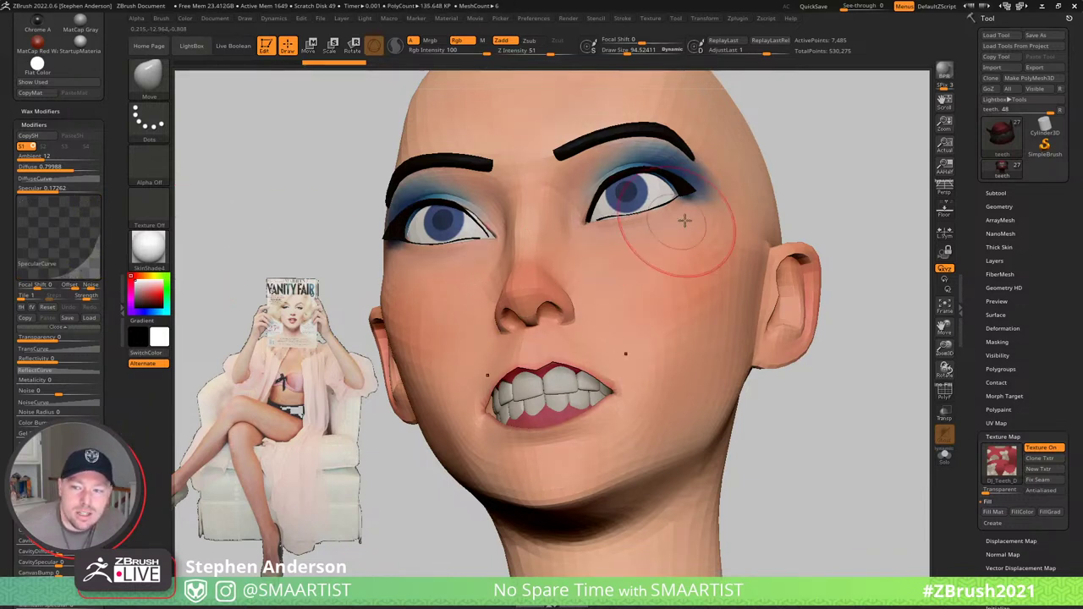
left_click_drag(846, 162, 843, 179)
right_click_drag(842, 178, 848, 173)
mouse_move(801, 282)
right_mouse_down("ctrl")
mouse_move(766, 247)
mouse_move(774, 225)
mouse_move(725, 241)
right_mouse_up("ctrl")
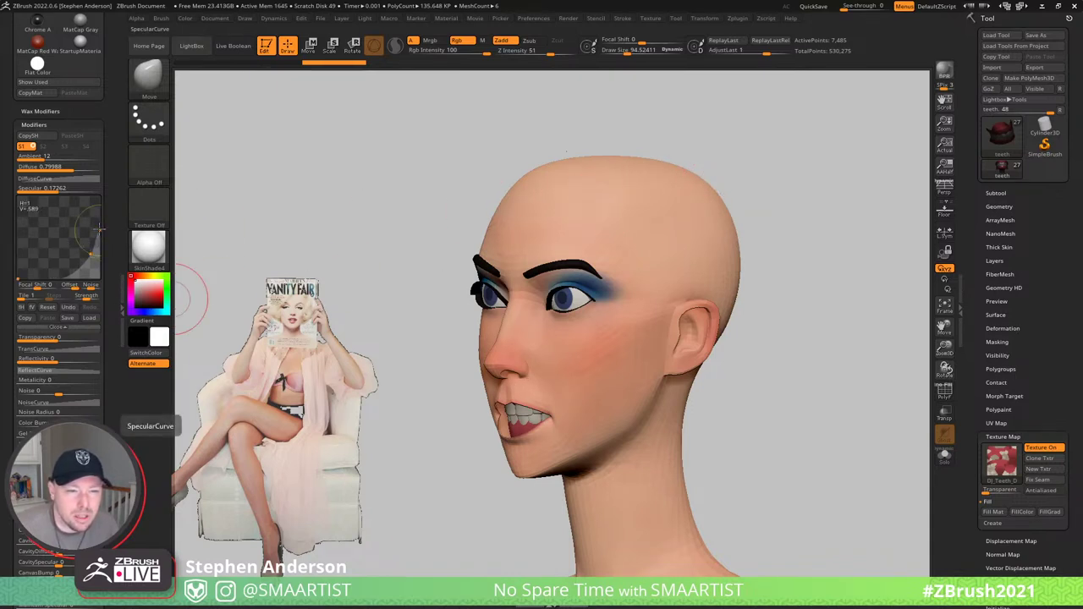
- Fine-tune the end and middle points of the SkinShade4 specular curve, checking the highlights on the head
left_click_drag(100, 229, 100, 228)
mouse_move(579, 349)
right_mouse_down()
mouse_move(607, 336)
mouse_move(575, 363)
mouse_move(573, 355)
right_mouse_up()
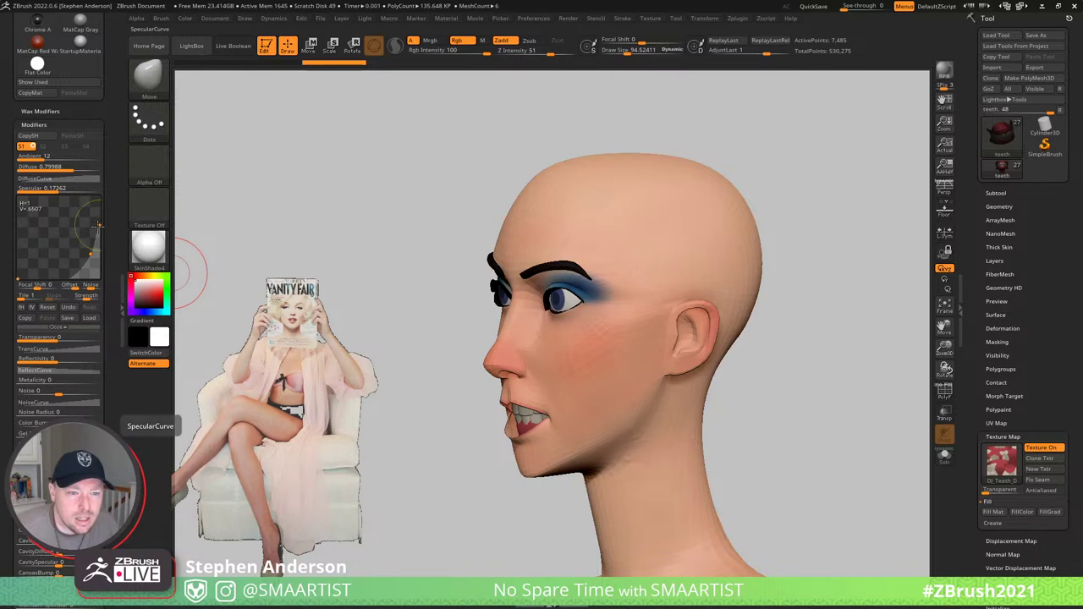
left_click_drag(98, 225, 98, 227)
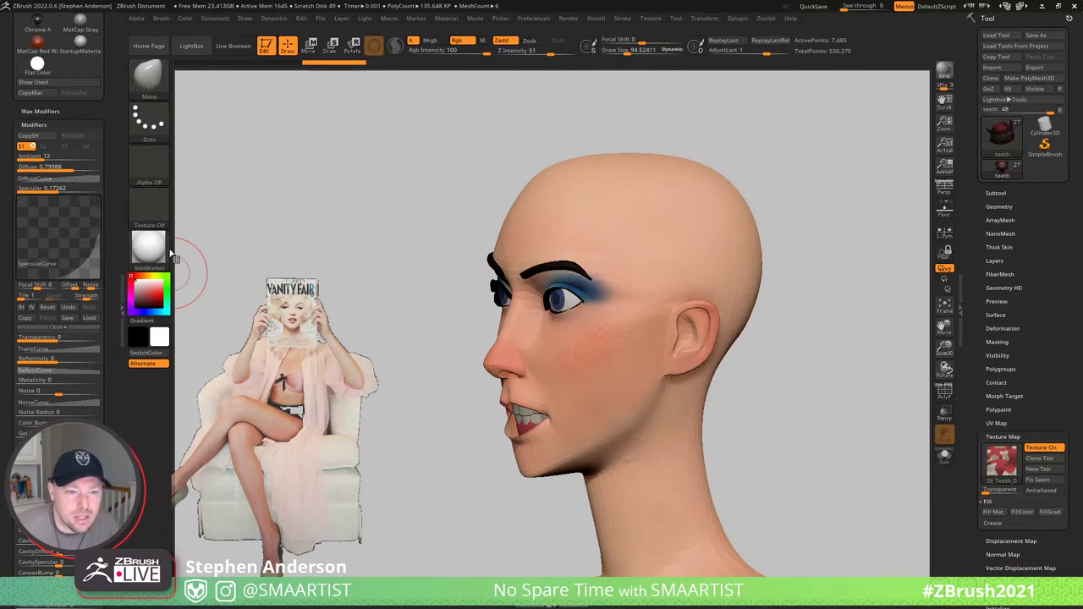
left_click_drag(90, 252, 91, 258)
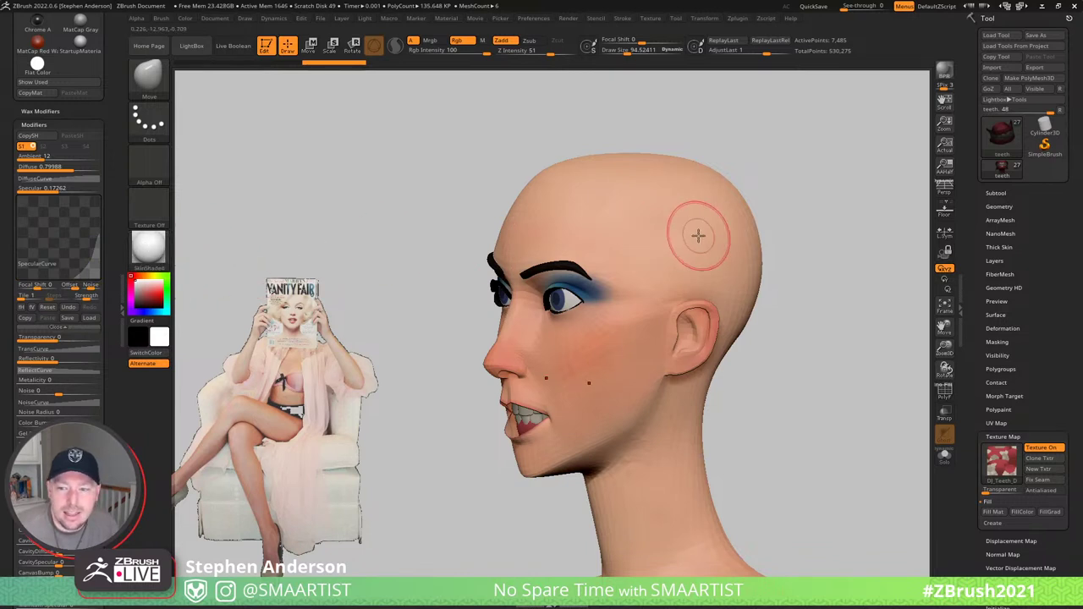
right_click_drag(701, 237, 745, 278)
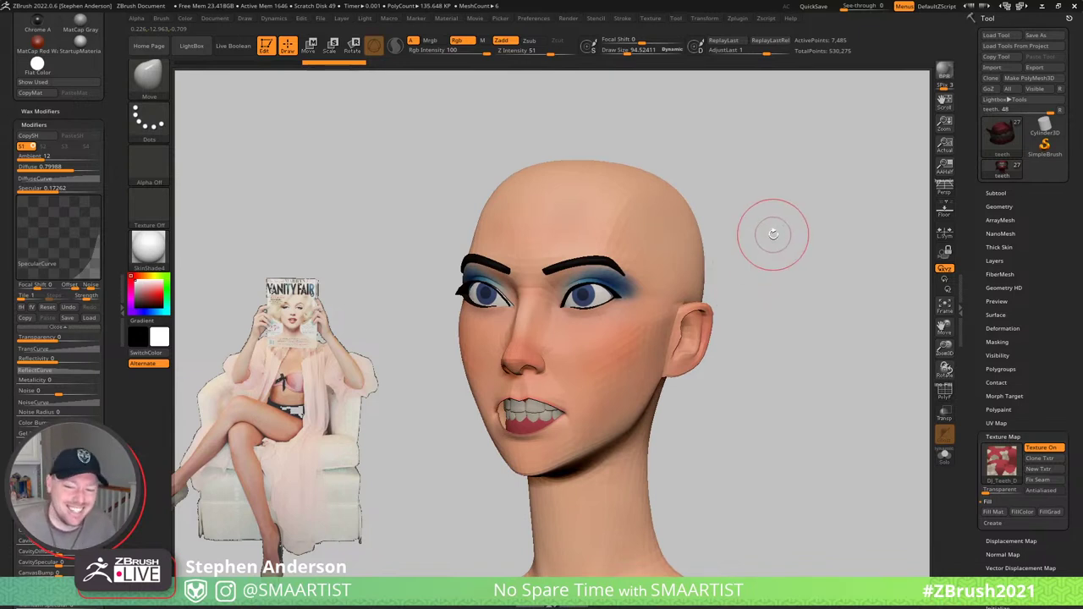
right_click_drag(772, 234, 789, 235)
- Make the Body_2 subtool active and bring the SkinShade4 material selection back into view
right_click_drag(777, 271, 607, 381, "alt")
left_click(606, 381, "alt")
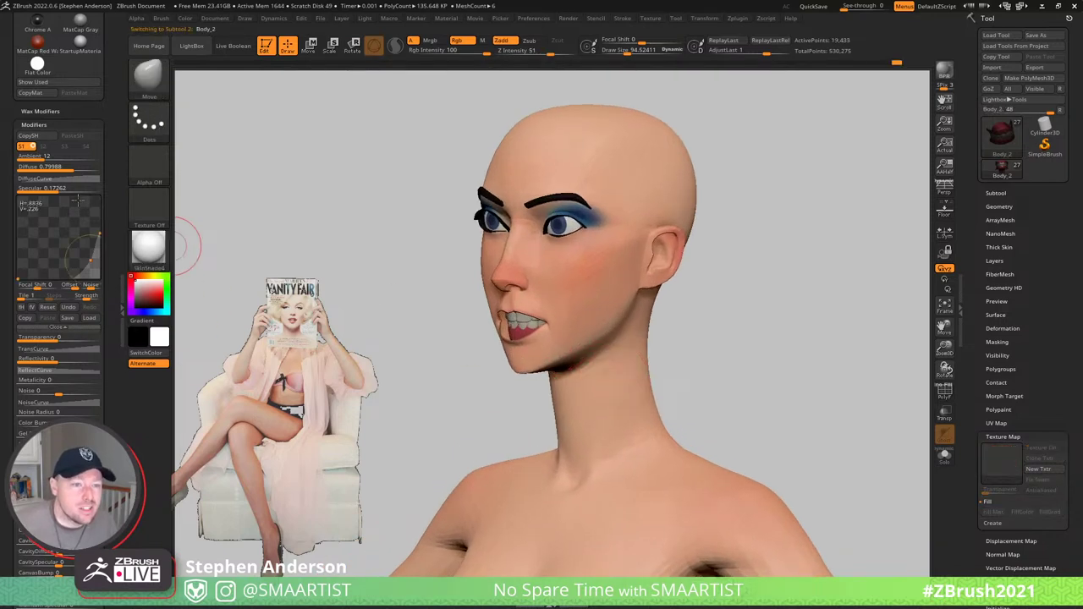
left_click_drag(87, 111, 105, 198)
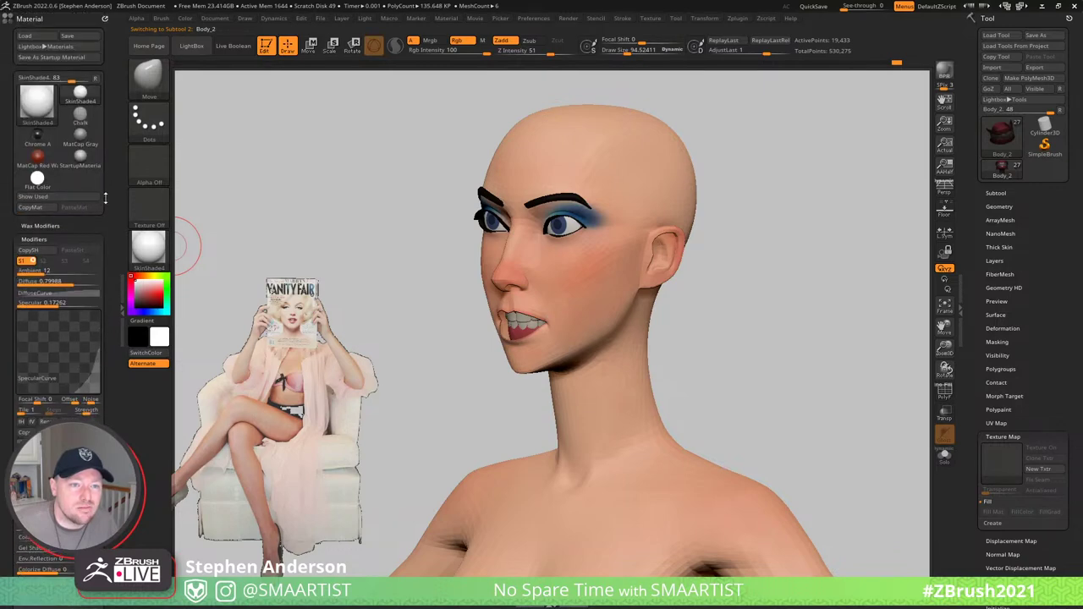
- Start saving the tuned skin material and browse to the ZBrush 2022 folder's ZData > Materials > Startup location
left_click(77, 37)
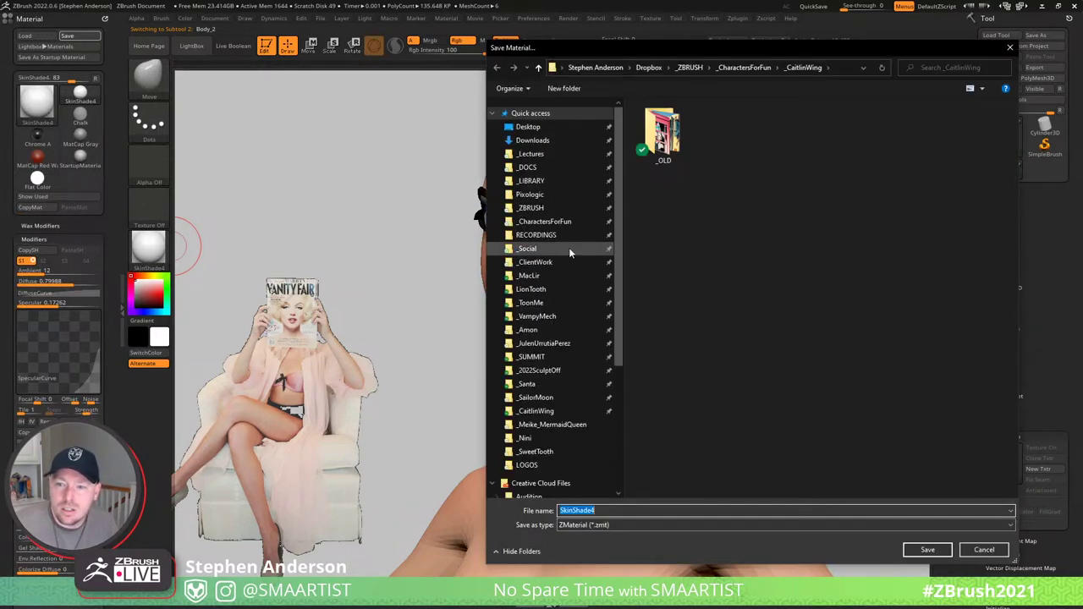
left_click(543, 196)
double_click(664, 121)
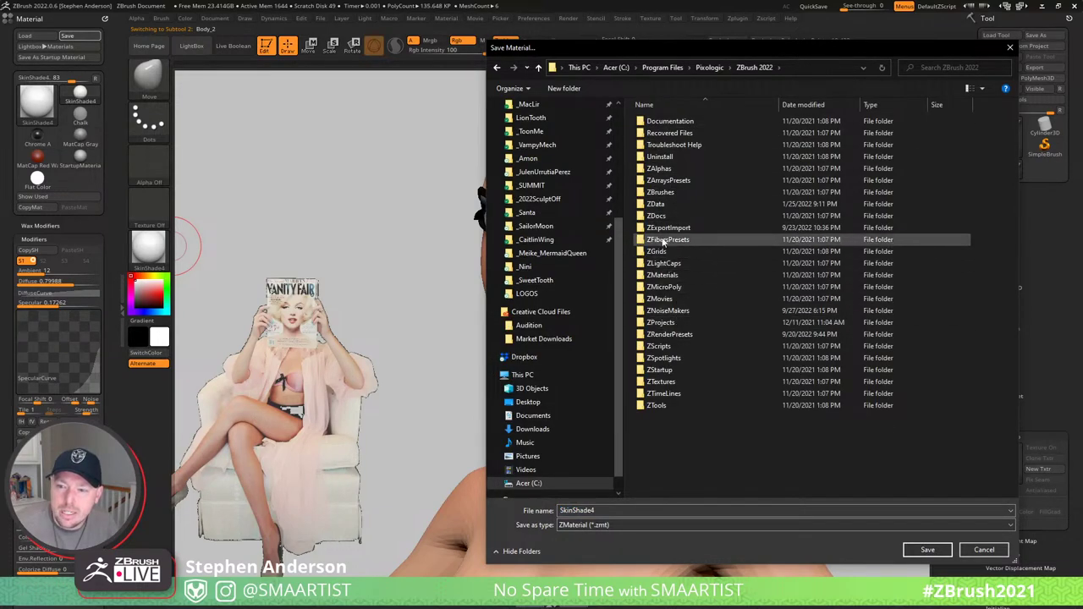
double_click(657, 207)
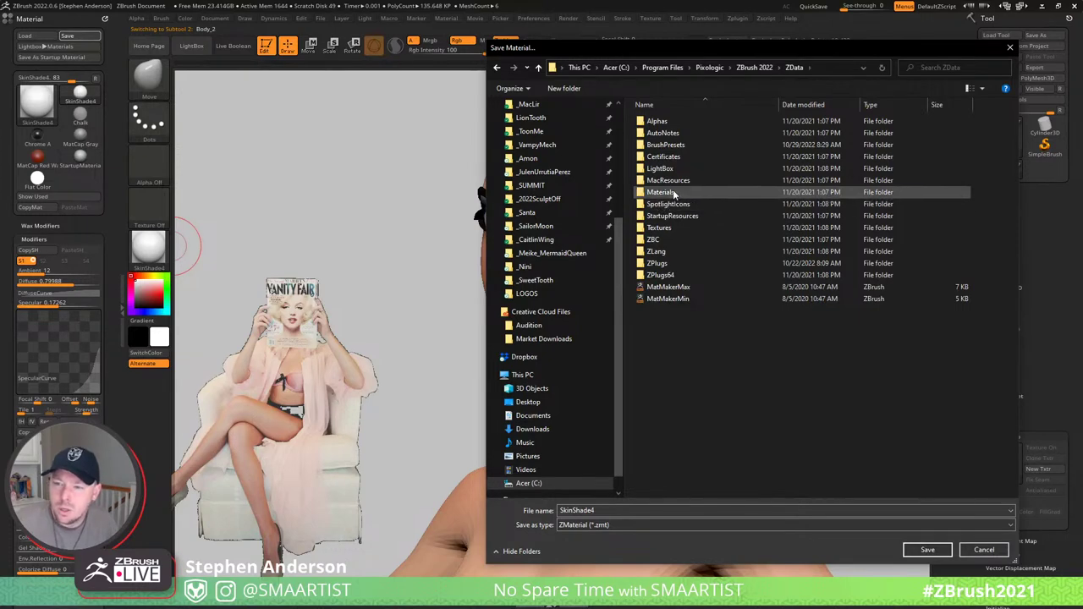
left_click(674, 193)
double_click(674, 194)
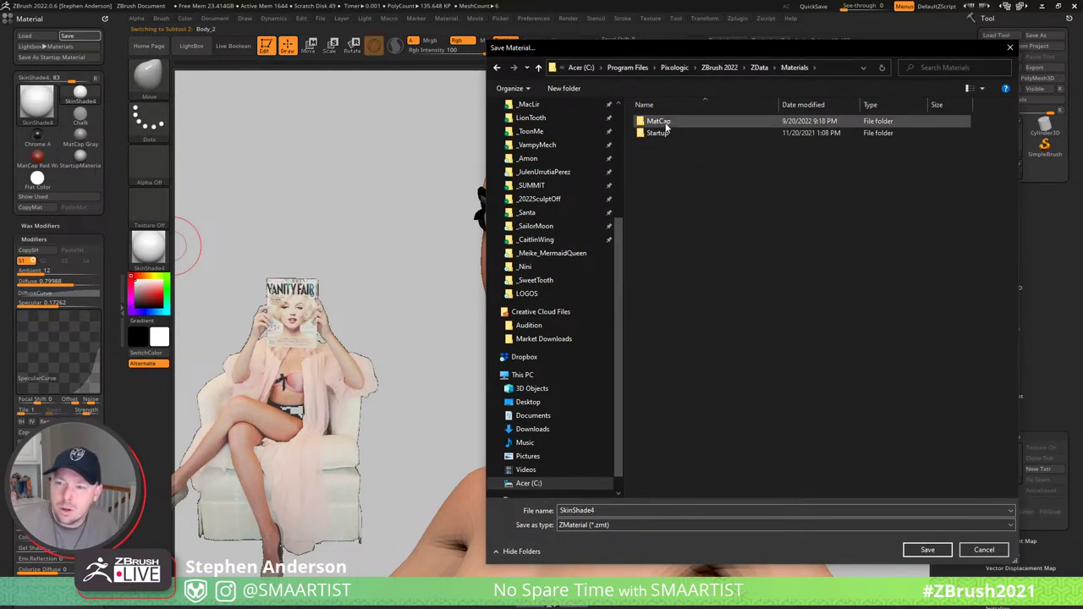
double_click(657, 133)
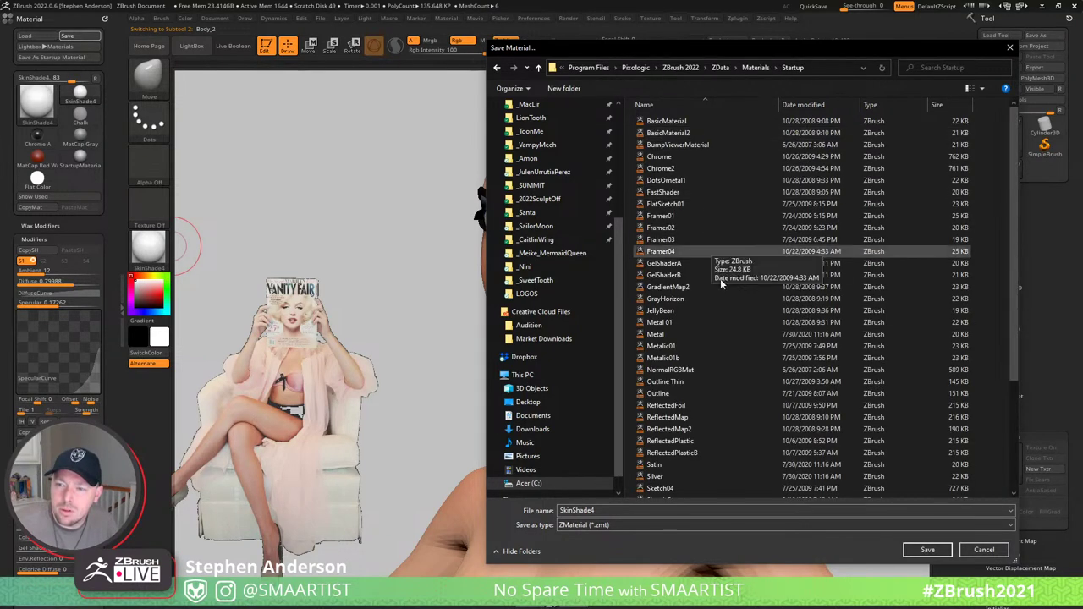
scroll(701, 390, "down", 4)
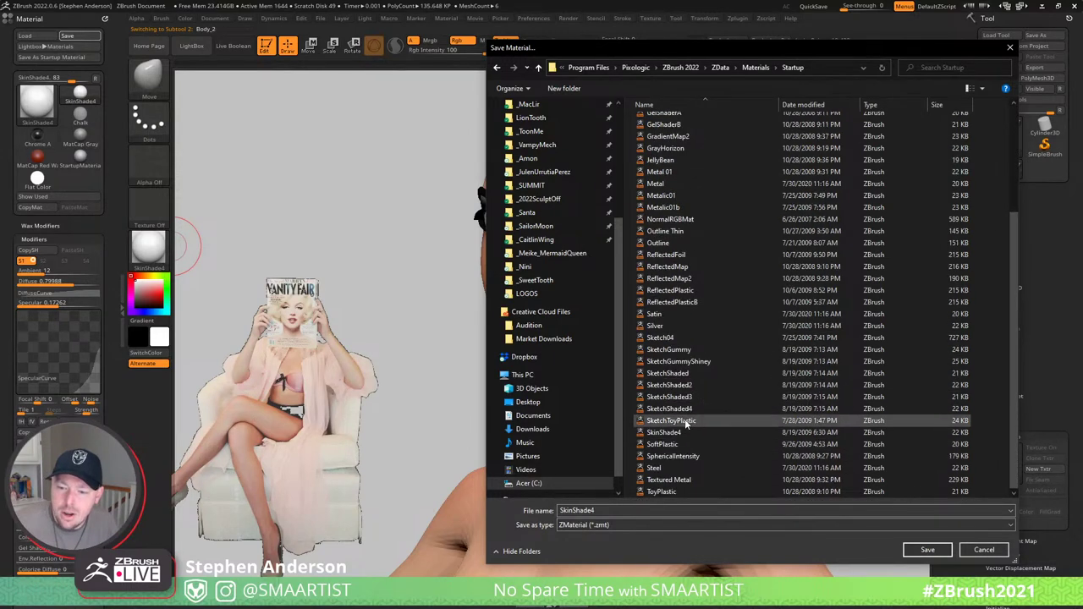
- Save the material under the file name SkinShade5
left_click(628, 510)
key("BackSpace")
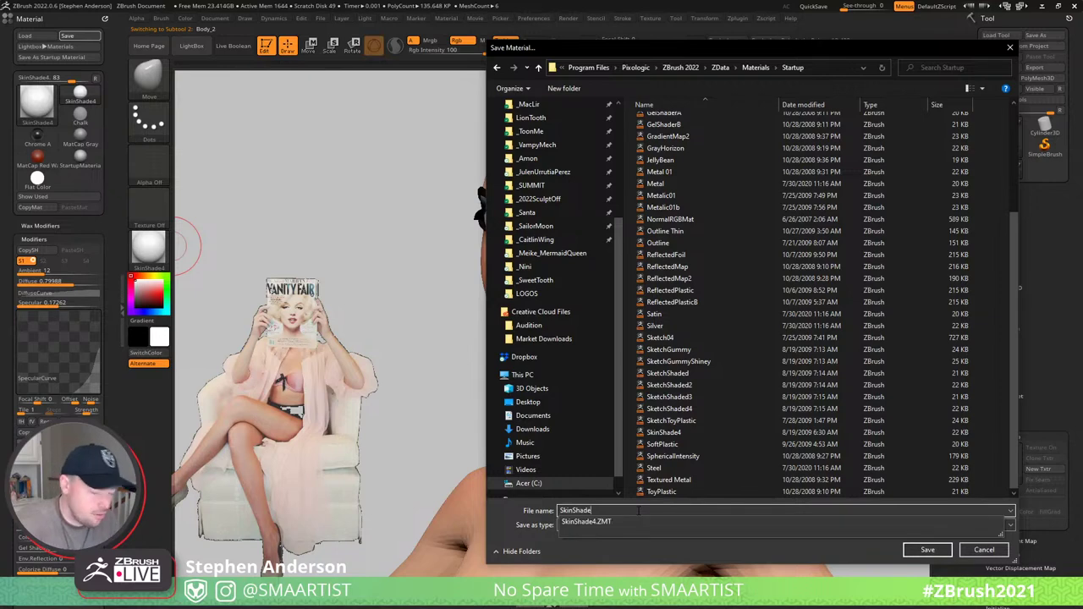
type("5")
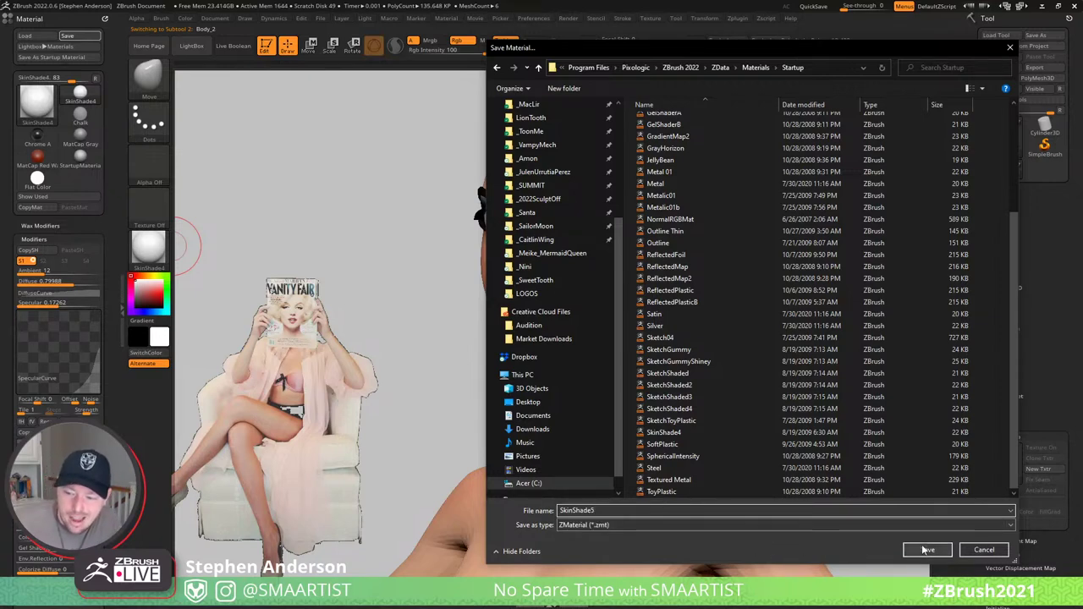
left_click(927, 550)
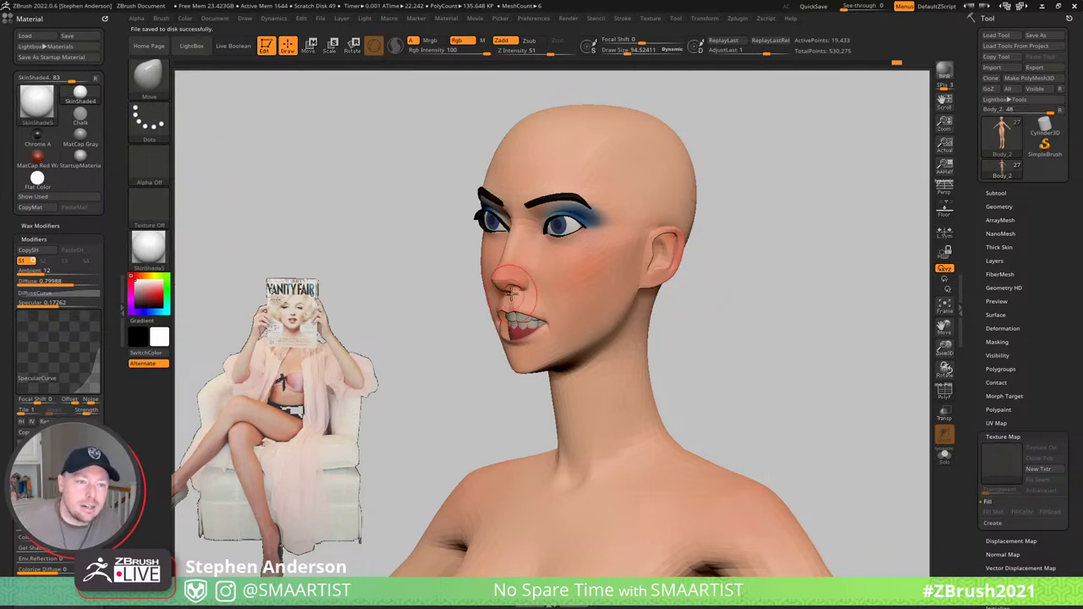
- Display the polygroup wireframe on the head and step back through the undo history to the closed mouth
mouse_move(797, 338)
left_mouse_down()
mouse_move(827, 314)
mouse_move(789, 309)
mouse_move(810, 291)
mouse_move(781, 302)
mouse_move(787, 323)
left_mouse_up()
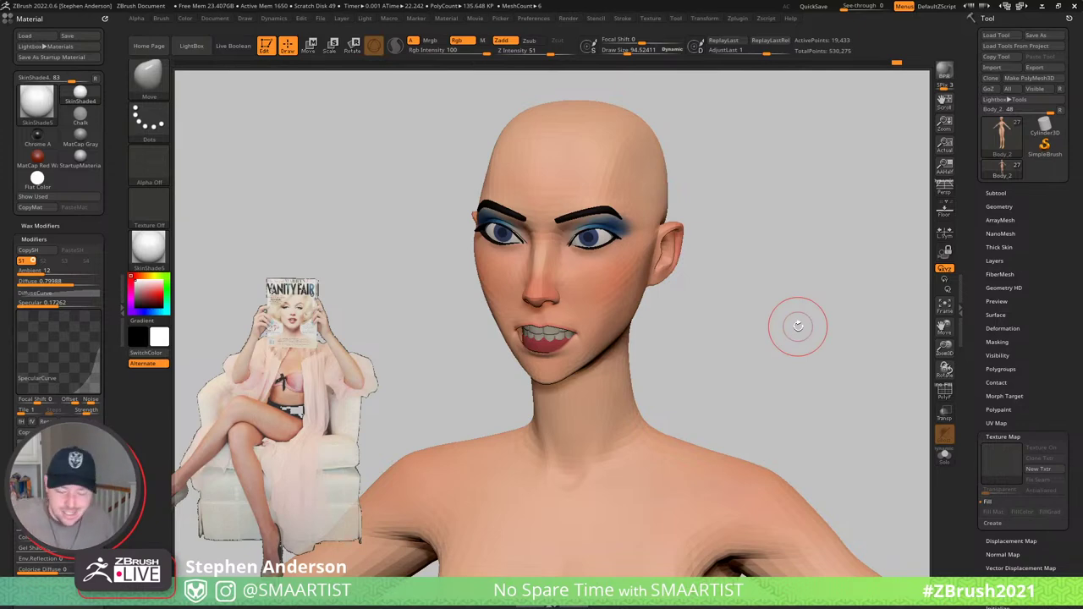
left_click_drag(814, 324, 815, 302)
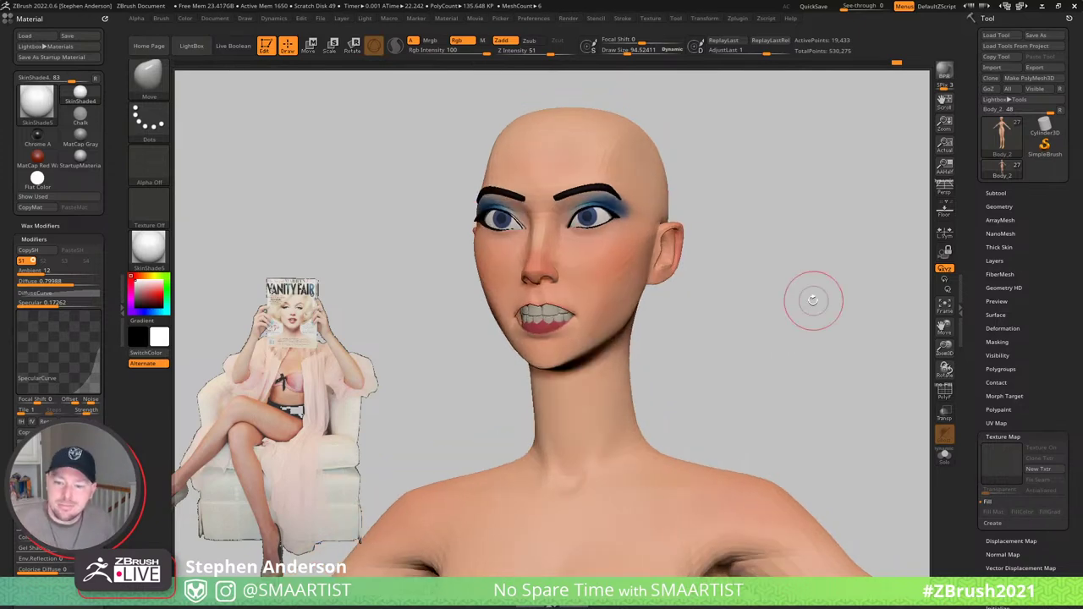
key("shift+f")
mouse_move(592, 418)
right_mouse_down("ctrl")
mouse_move(671, 463)
mouse_move(649, 429)
right_mouse_up("ctrl")
mouse_move(751, 391)
right_mouse_down("ctrl")
mouse_move(719, 363)
mouse_move(729, 349)
right_mouse_up("ctrl")
mouse_move(729, 348)
right_mouse_down()
mouse_move(682, 344)
mouse_move(748, 351)
right_mouse_up()
key("shift+f")
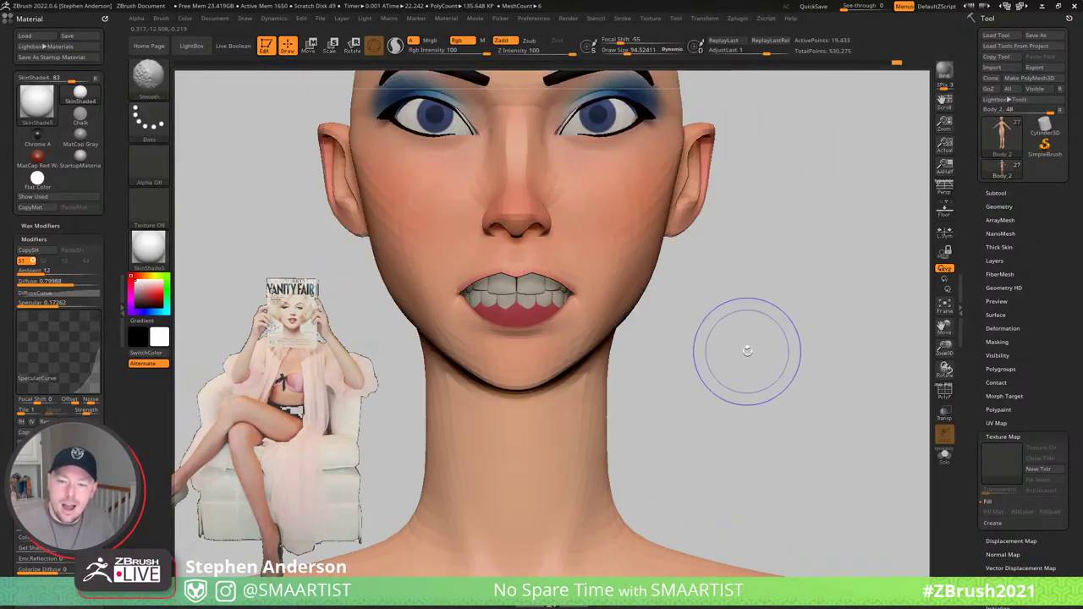
key("shift+f")
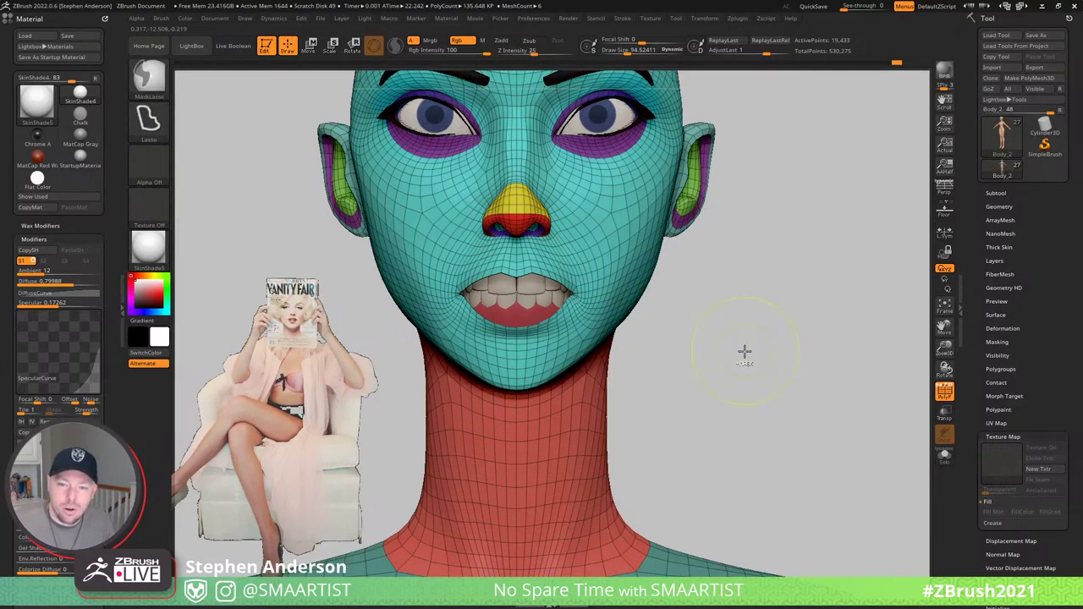
key("ctrl+z")
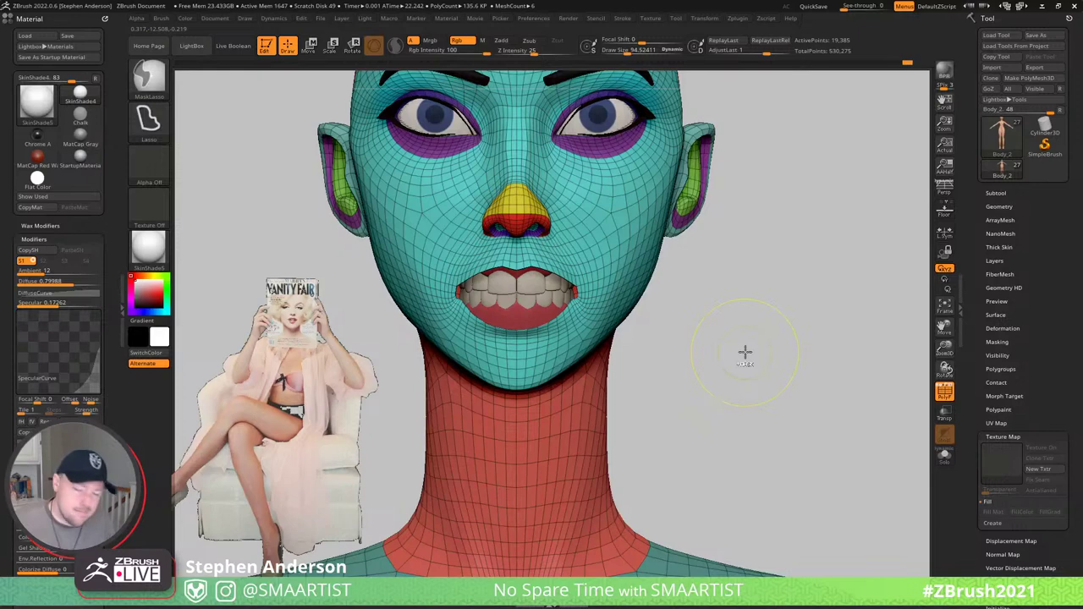
left_click(746, 352, "ctrl")
left_click(745, 353, "ctrl+shift")
- Soften the mask edge around the lips and leave only the mouth area unmasked, with the head in profile
left_click_drag(727, 353, 753, 354)
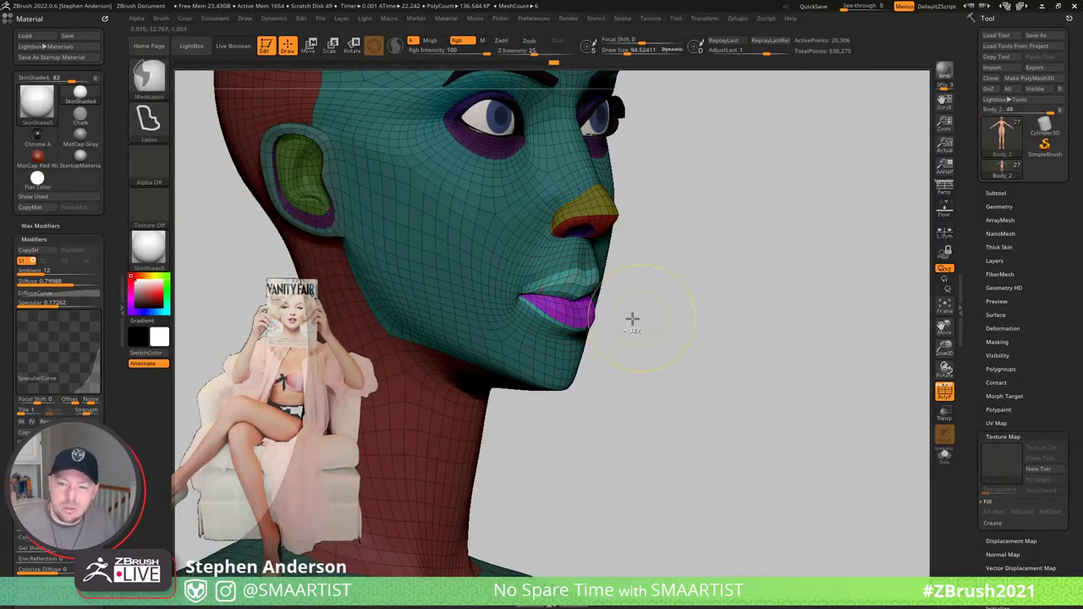
left_click(579, 318, "ctrl")
left_click(579, 318, "ctrl")
left_click(647, 319, "ctrl")
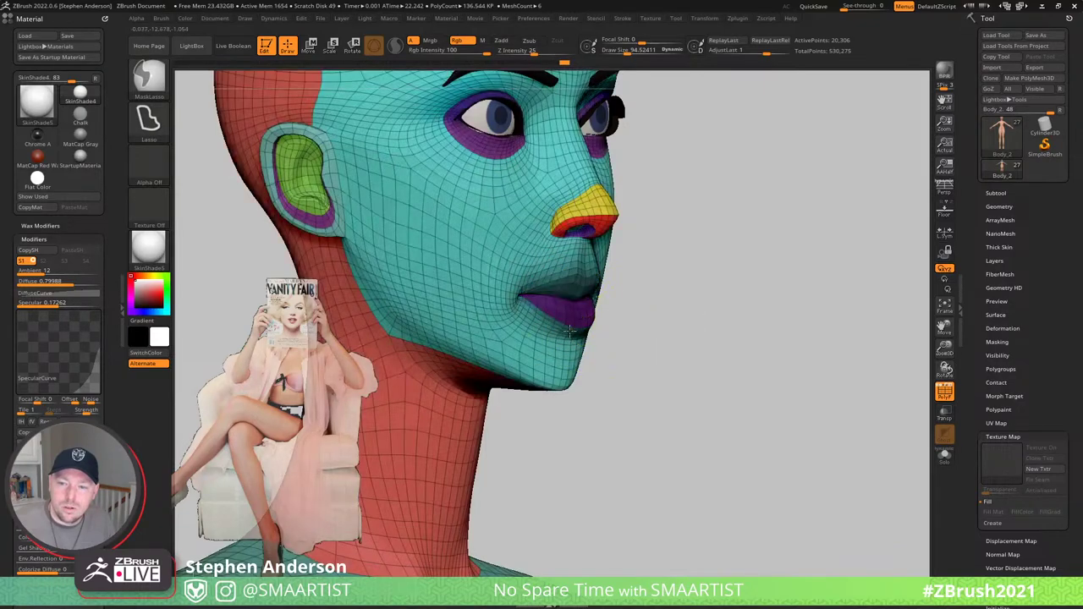
left_click_drag(707, 337, 571, 441)
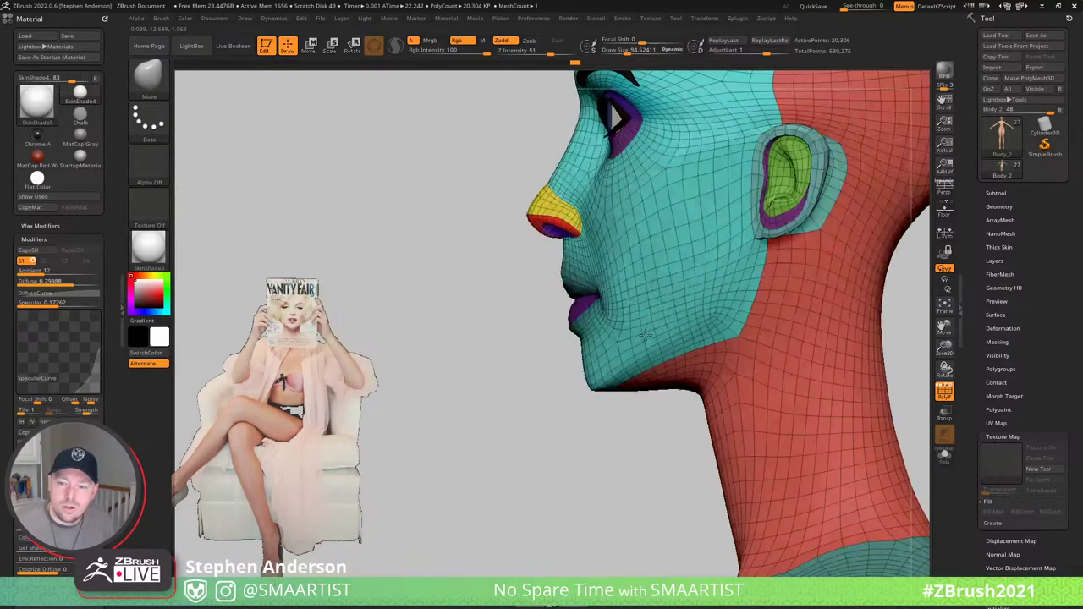
left_click(571, 442, "ctrl")
- Adjust the unmasked mouth area in profile with the transform gizmo, then return to sculpting mode
key("w")
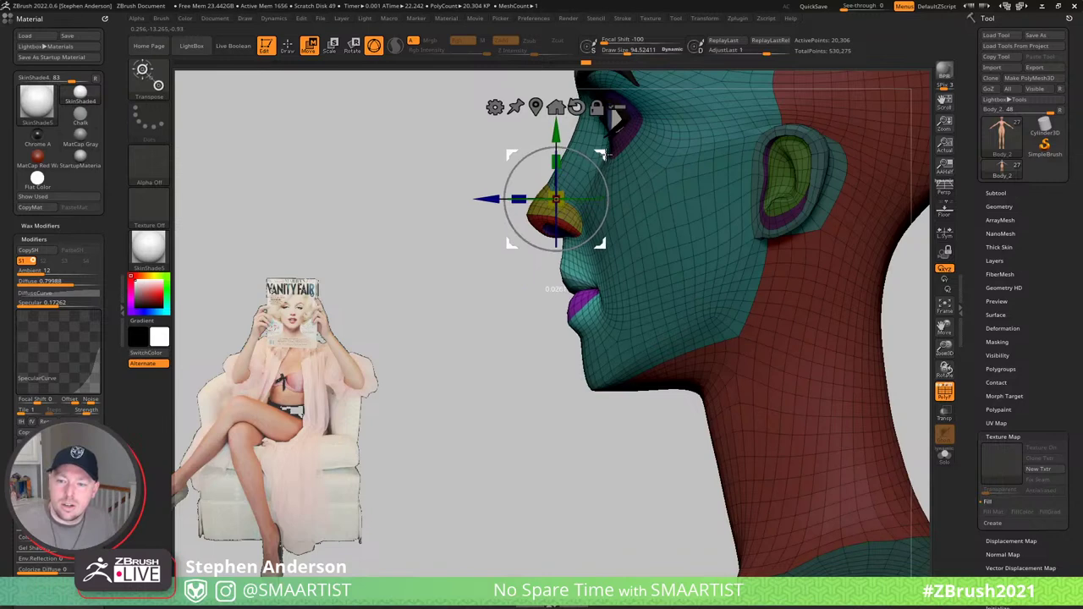
left_click_drag(606, 154, 642, 241)
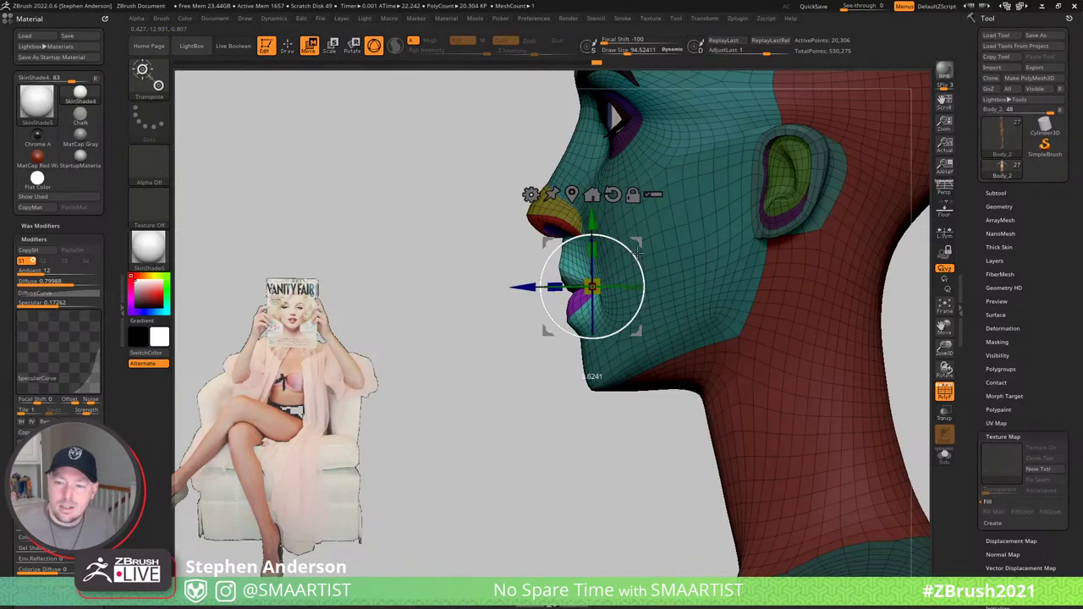
key("q")
- Pull the upper lip forward in profile using the Move Topological brush at a draw size of about 182
right_click_drag(558, 320, 626, 361, "ctrl")
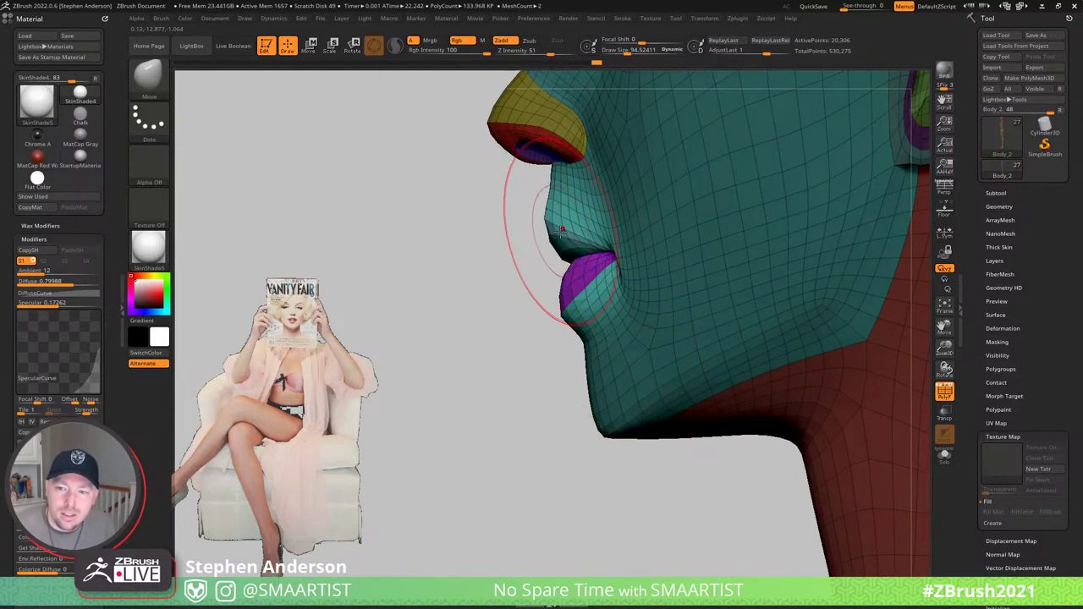
key("b")
key("m")
key("t")
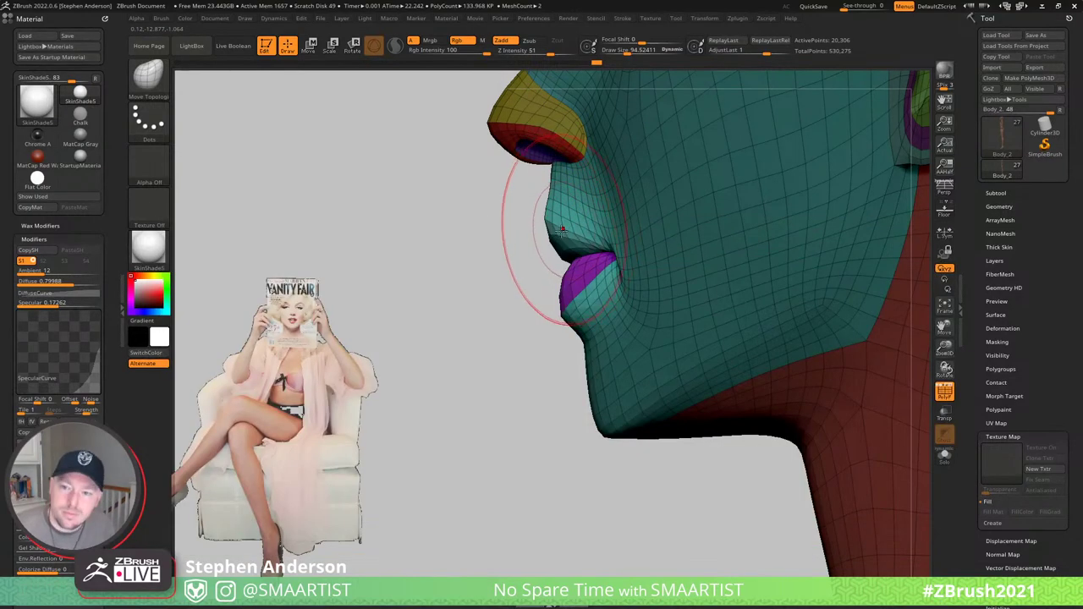
key("s")
left_click_drag(550, 227, 559, 226)
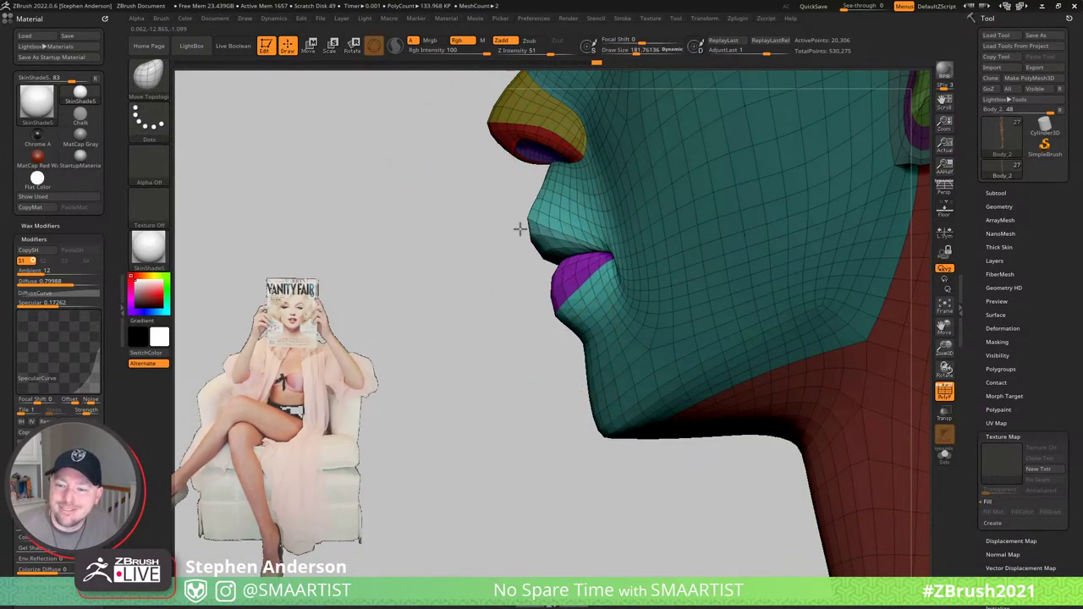
mouse_move(496, 212)
left_mouse_down()
mouse_move(602, 236)
mouse_move(568, 228)
left_mouse_up()
- Refine the shape of both lips from several angles, reducing the brush's draw size to about 86 and about 62
key("s")
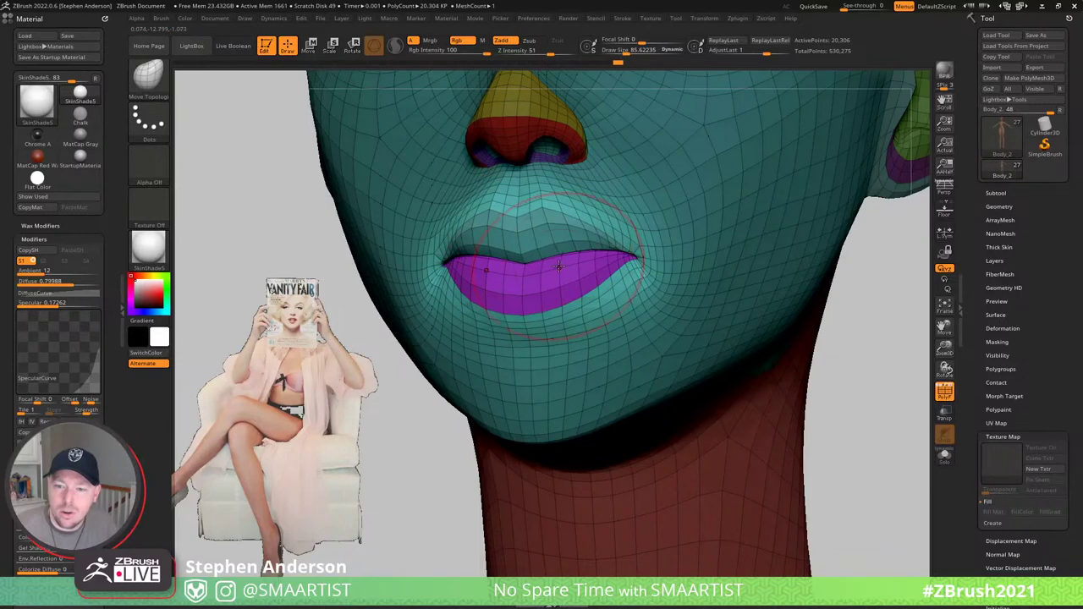
mouse_move(544, 315)
left_mouse_down()
mouse_move(548, 329)
mouse_move(614, 302)
left_mouse_up()
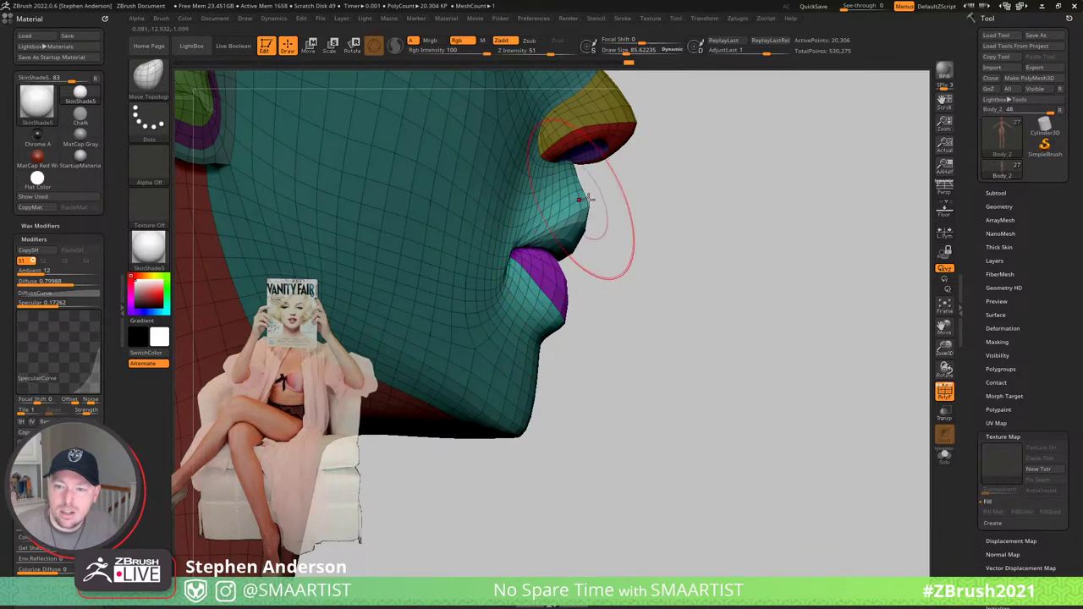
mouse_move(659, 211)
left_mouse_down()
mouse_move(503, 203)
mouse_move(678, 214)
mouse_move(668, 213)
left_mouse_up()
key("s")
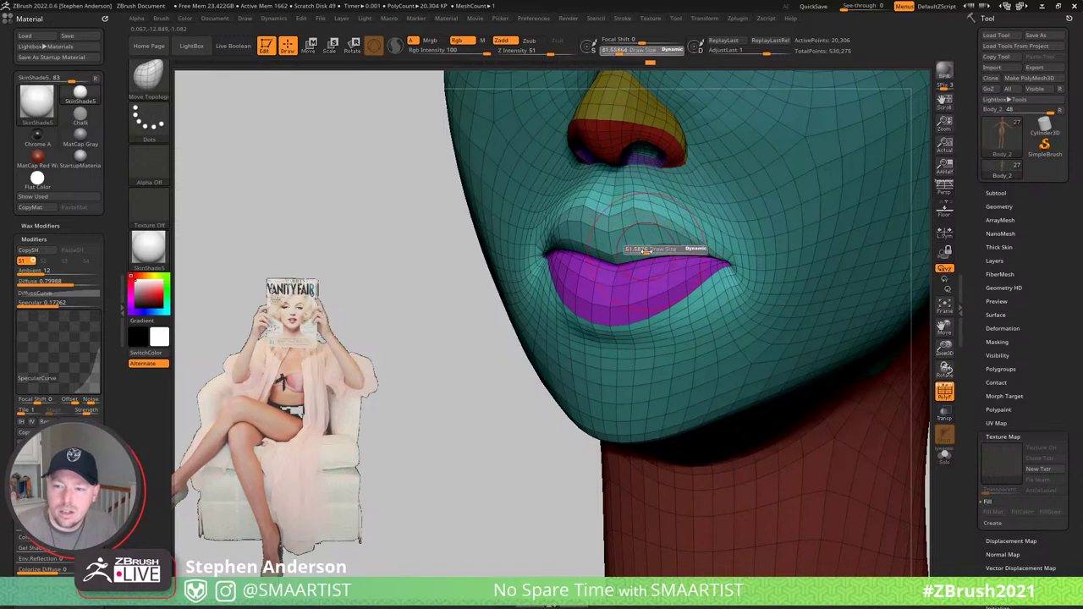
- Hide the polygroup wireframe, clear the mask, and fine-tune the lips, enlarging the brush's draw size to about 129
right_click_drag(637, 263, 825, 238)
key("shift+f")
left_click_drag(825, 240, 841, 294, "ctrl")
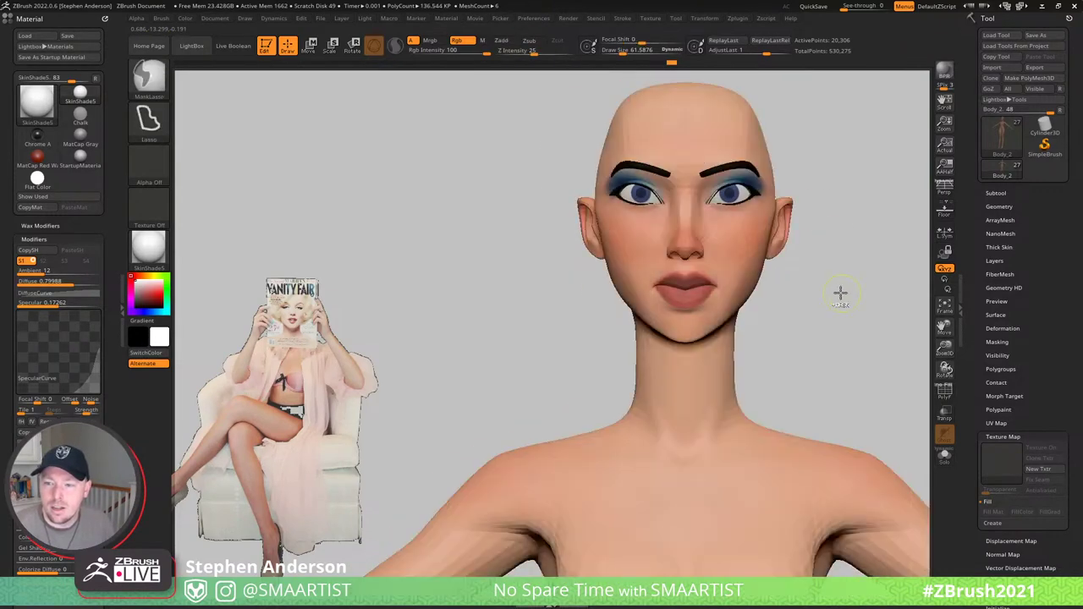
mouse_move(808, 284)
right_mouse_down()
mouse_move(734, 281)
mouse_move(751, 327)
right_mouse_up()
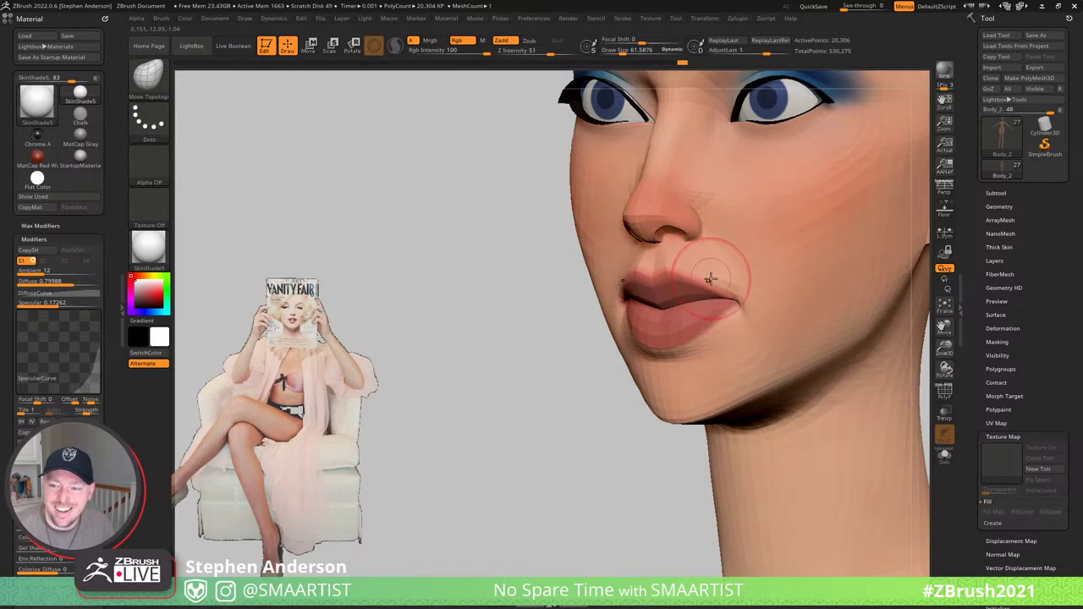
mouse_move(729, 276)
right_mouse_down()
mouse_move(744, 280)
mouse_move(724, 283)
right_mouse_up()
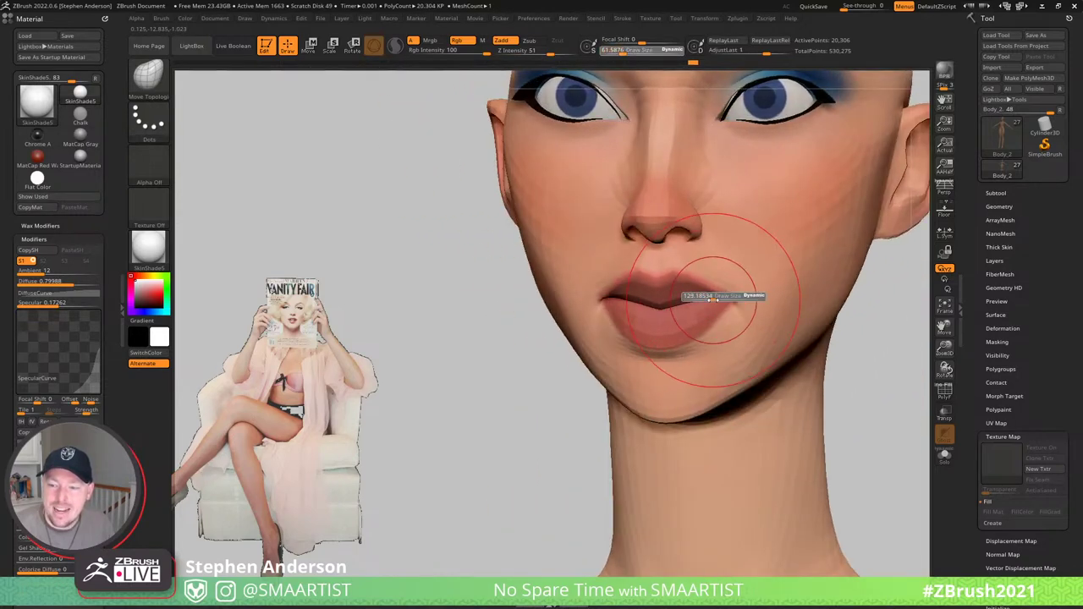
left_click_drag(713, 294, 710, 298)
- Make the eyelashes subtool active and adjust the upper lash line with Move Topological at a draw size of about 109
right_click_drag(724, 298, 709, 363, "ctrl")
right_click_drag(708, 364, 726, 311)
right_click_drag(726, 311, 631, 257, "ctrl")
mouse_move(692, 234)
right_mouse_down()
mouse_move(675, 247)
mouse_move(668, 222)
mouse_move(669, 266)
mouse_move(624, 268)
mouse_move(612, 285)
right_mouse_up()
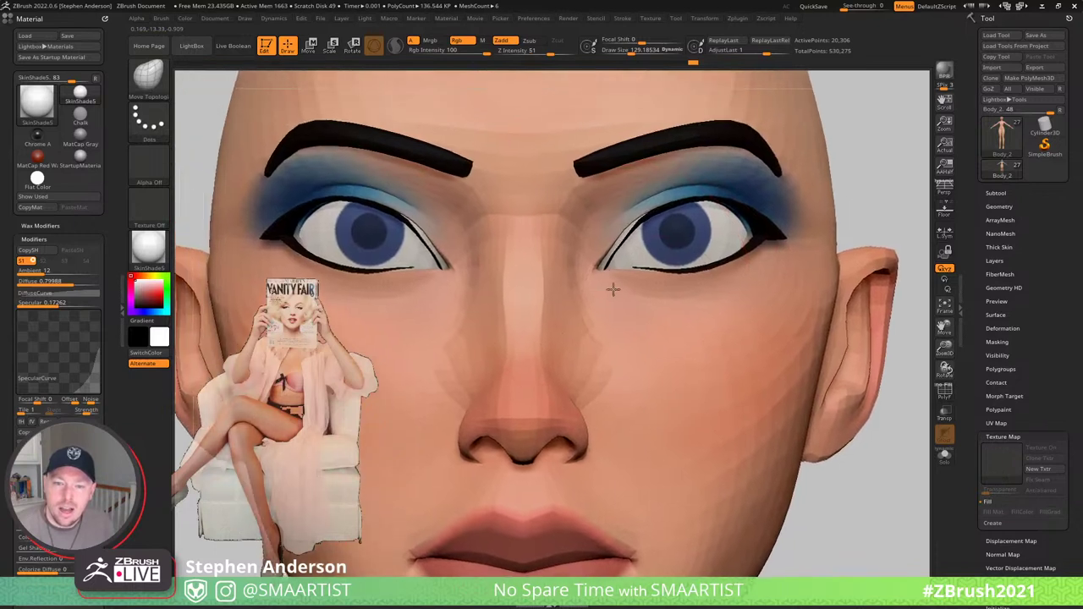
left_click(636, 233, "alt")
key("s")
mouse_move(636, 233)
left_mouse_down()
mouse_move(604, 256)
mouse_move(629, 231)
left_mouse_up()
mouse_move(771, 219)
right_mouse_down()
mouse_move(741, 216)
mouse_move(812, 217)
right_mouse_up()
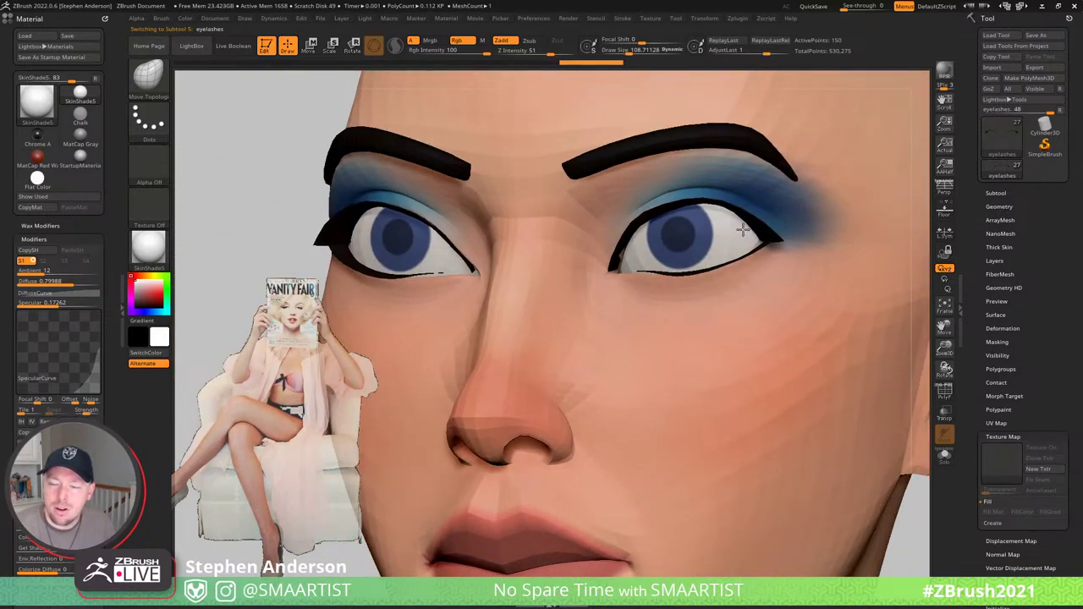
right_click_drag(741, 229, 624, 258)
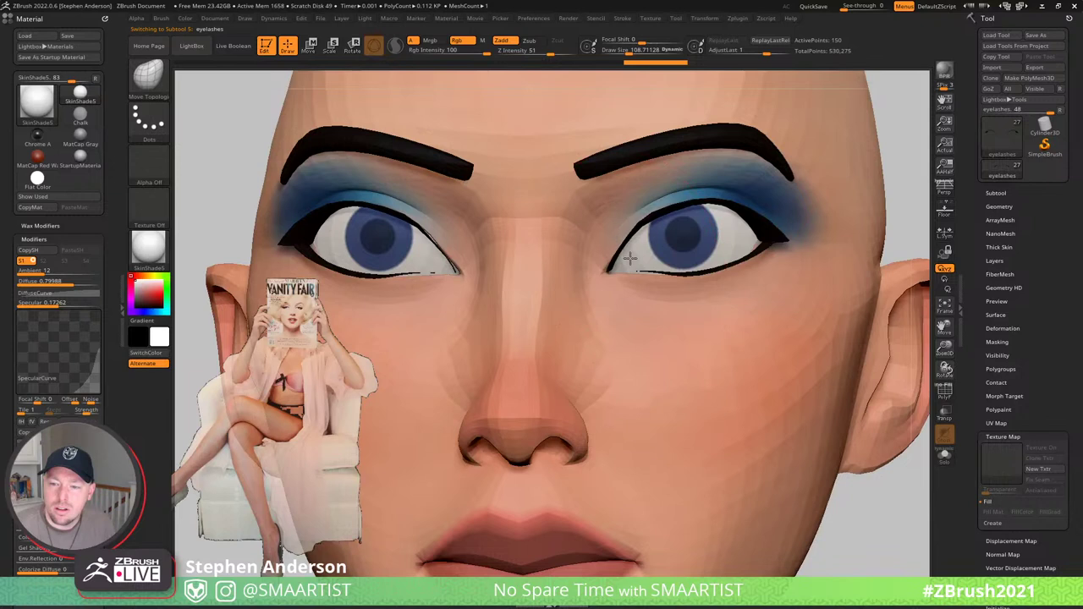
left_click_drag(630, 258, 633, 260)
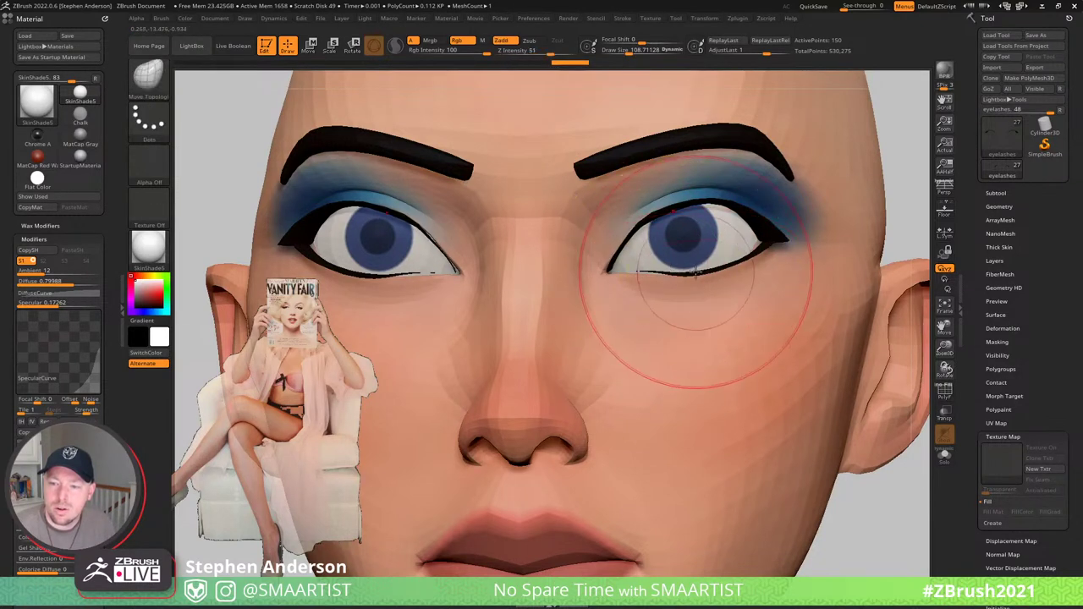
- Make the eyelashes1 subtool active and adjust the lower lash line with Move Topological, using draw sizes of about 73 and about 95
left_click(685, 274, "alt")
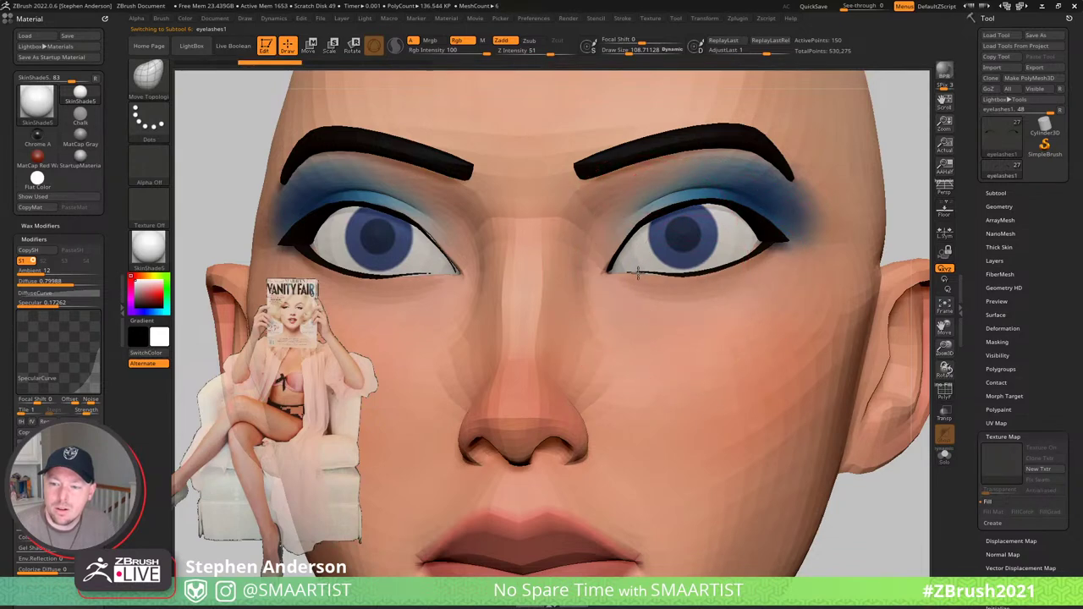
right_click_drag(686, 270, 858, 259)
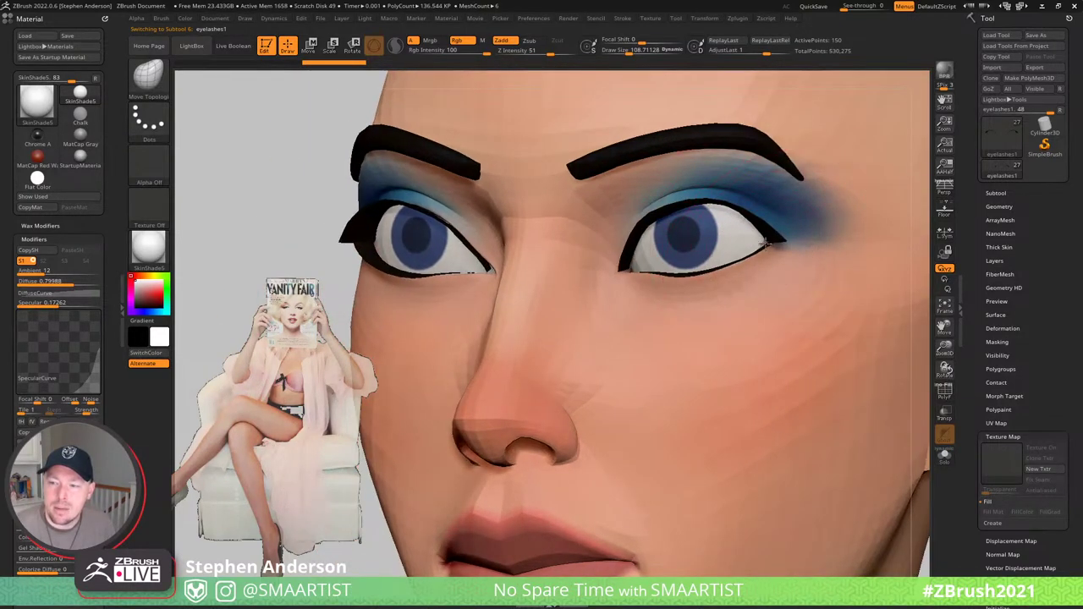
key("s")
left_click_drag(760, 257, 739, 282)
mouse_move(734, 284)
right_mouse_down()
mouse_move(756, 291)
mouse_move(729, 203)
mouse_move(756, 290)
mouse_move(776, 310)
mouse_move(765, 306)
right_mouse_up()
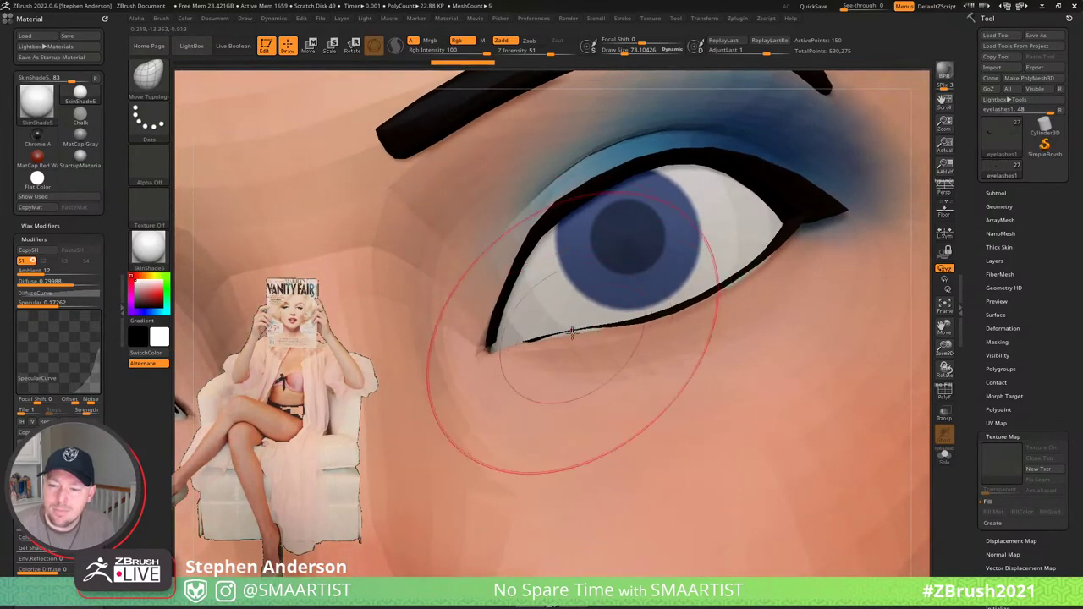
key("s")
left_click_drag(574, 333, 569, 340)
right_click_drag(651, 327, 676, 335)
mouse_move(676, 334)
right_mouse_down()
mouse_move(550, 337)
mouse_move(596, 340)
mouse_move(579, 340)
right_mouse_up()
- Make the Body_2 subtool active and reshape the skin below the eye in profile, using draw sizes of about 54 to 99
mouse_move(515, 338)
right_mouse_down()
mouse_move(594, 309)
mouse_move(596, 294)
right_mouse_up()
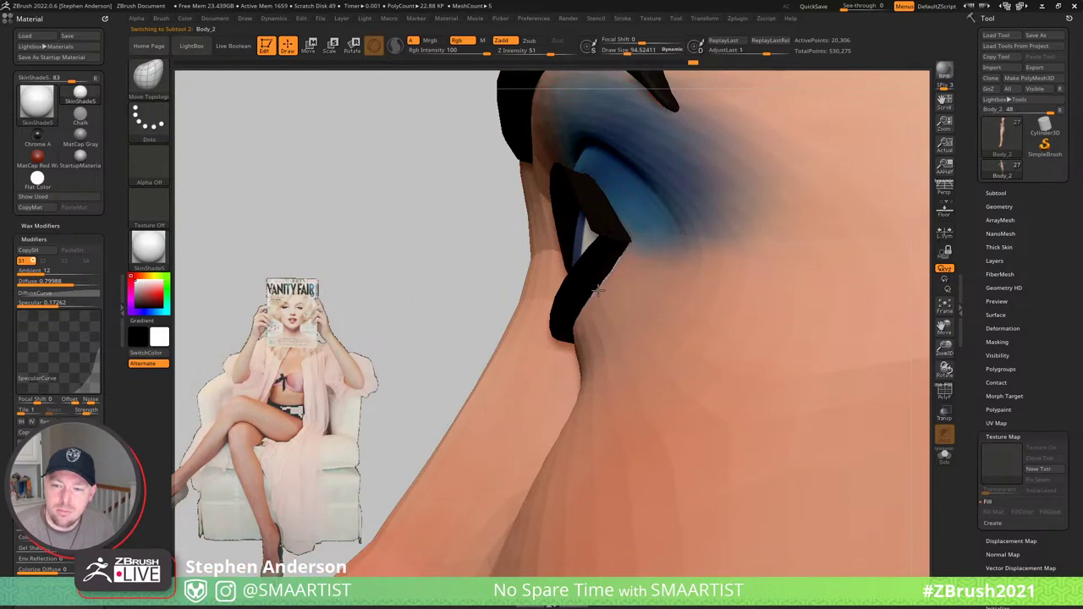
mouse_move(597, 288)
right_mouse_down()
mouse_move(621, 290)
mouse_move(584, 406)
right_mouse_up()
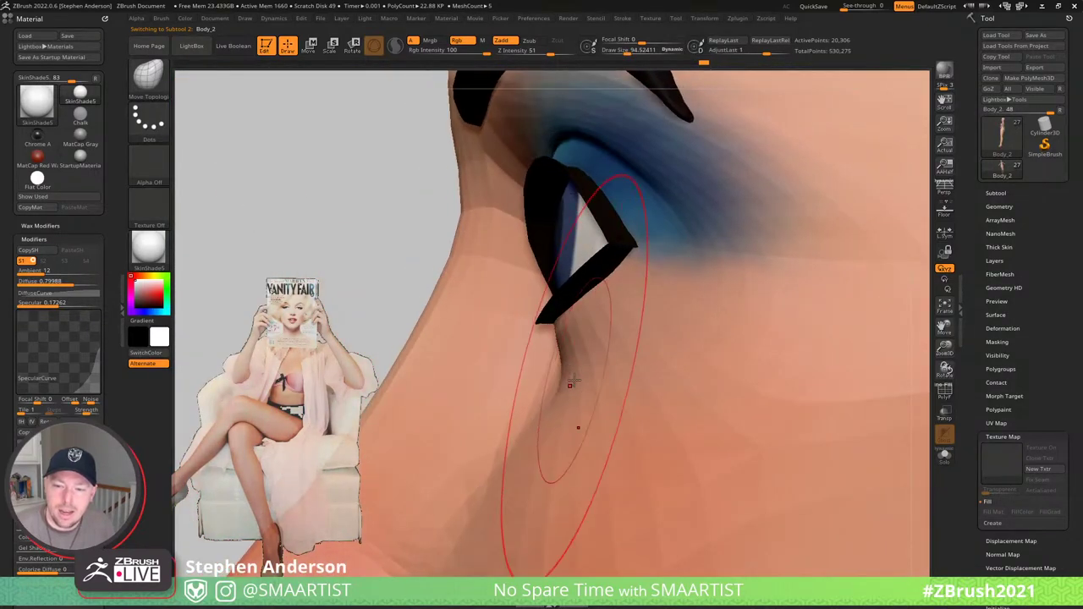
key("s")
left_click_drag(572, 380, 554, 380)
right_click_drag(552, 381, 833, 545)
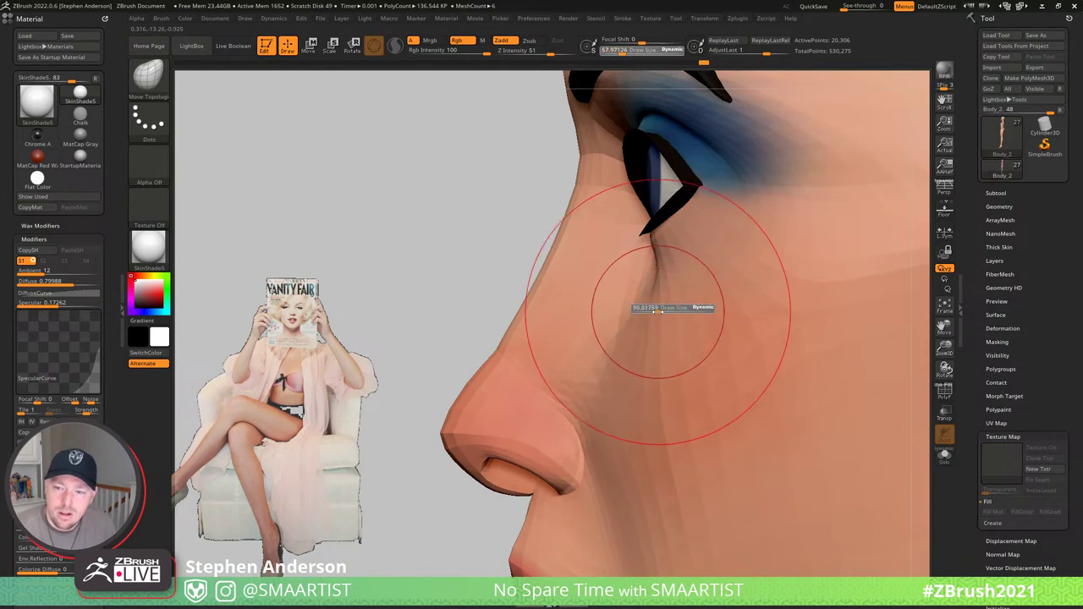
mouse_move(652, 306)
left_mouse_down()
mouse_move(629, 305)
mouse_move(633, 294)
left_mouse_up()
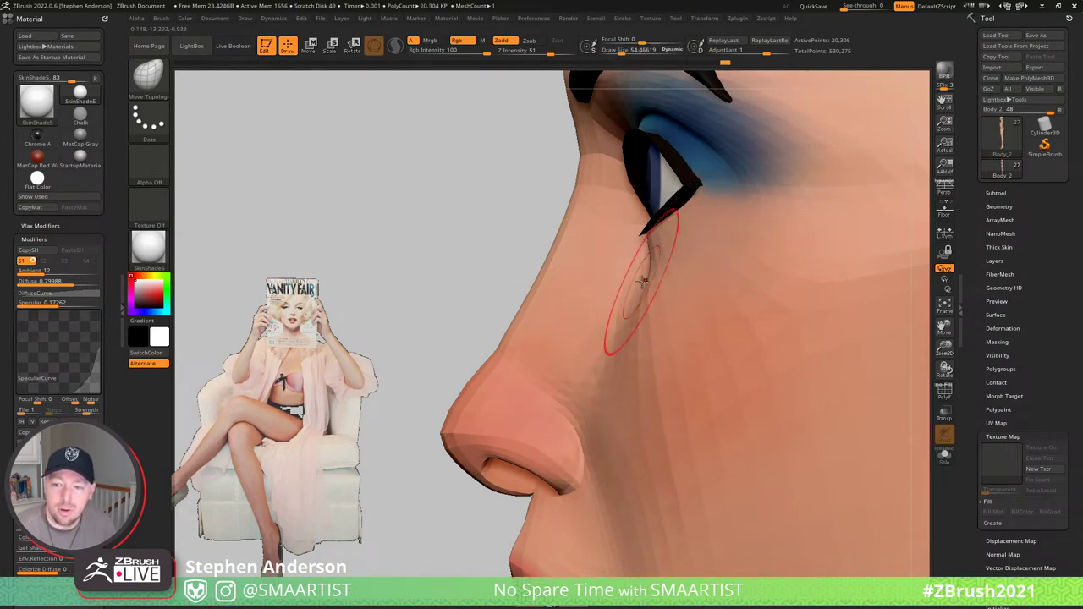
mouse_move(645, 281)
right_mouse_down()
mouse_move(672, 269)
mouse_move(659, 257)
mouse_move(693, 273)
right_mouse_up()
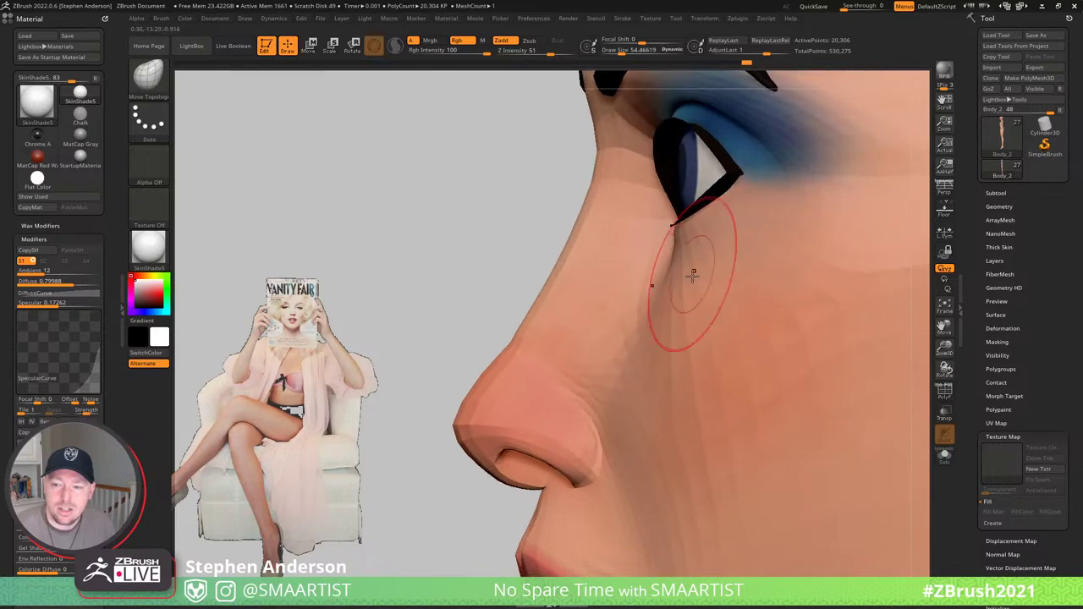
left_click_drag(657, 340, 668, 347)
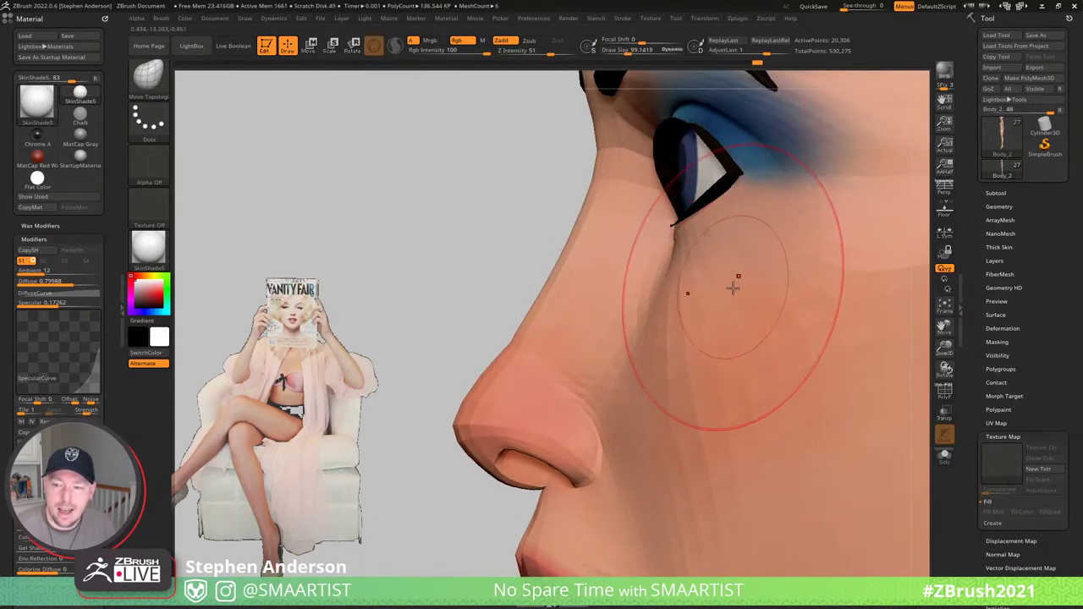
- Refine the cheek contour from above the head with Move Topological at draw sizes of about 54 and about 73
right_click_drag(725, 285, 761, 284)
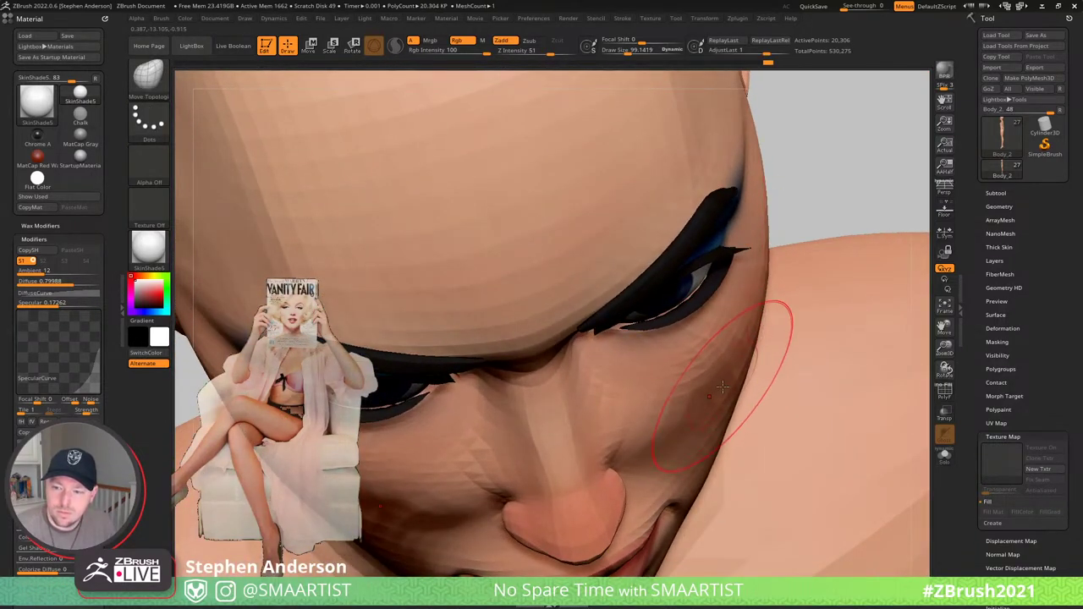
key("s")
left_click_drag(716, 401, 719, 411)
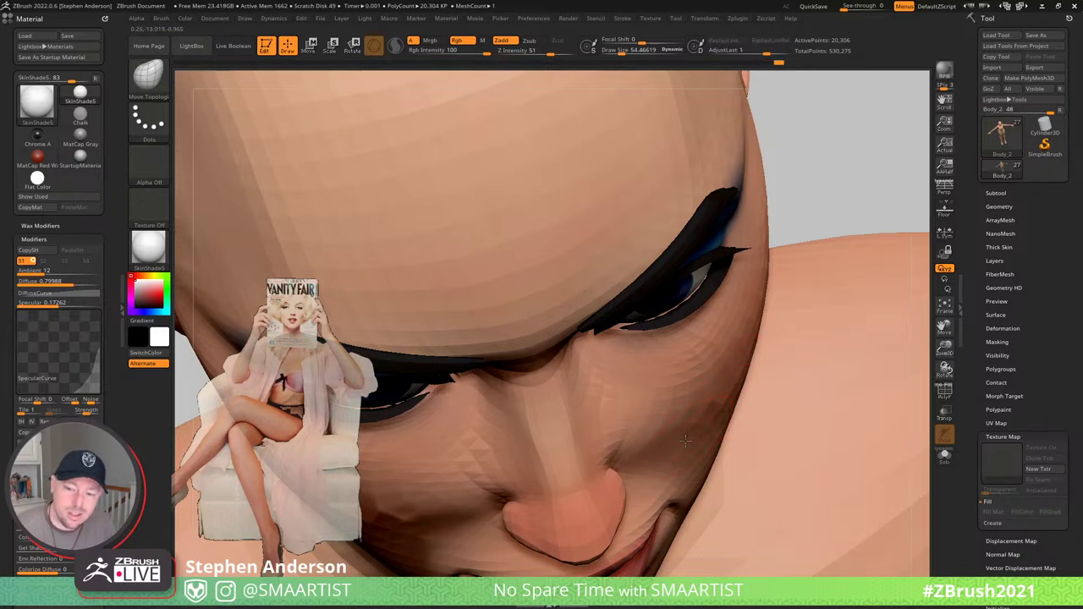
left_click_drag(685, 440, 671, 456)
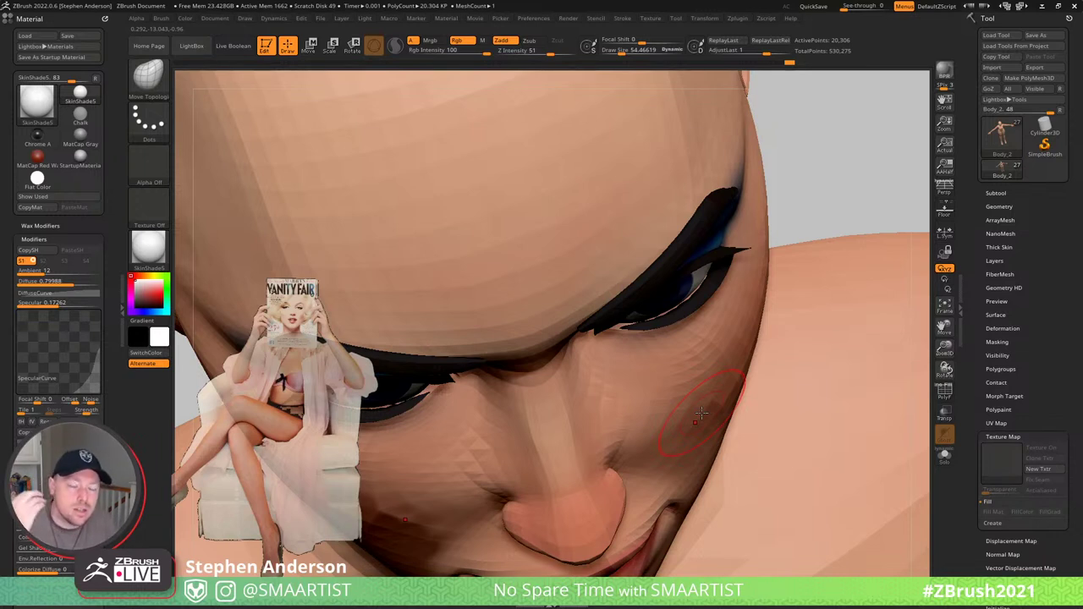
right_click_drag(719, 451, 690, 434)
key("s")
left_click_drag(689, 439, 695, 441)
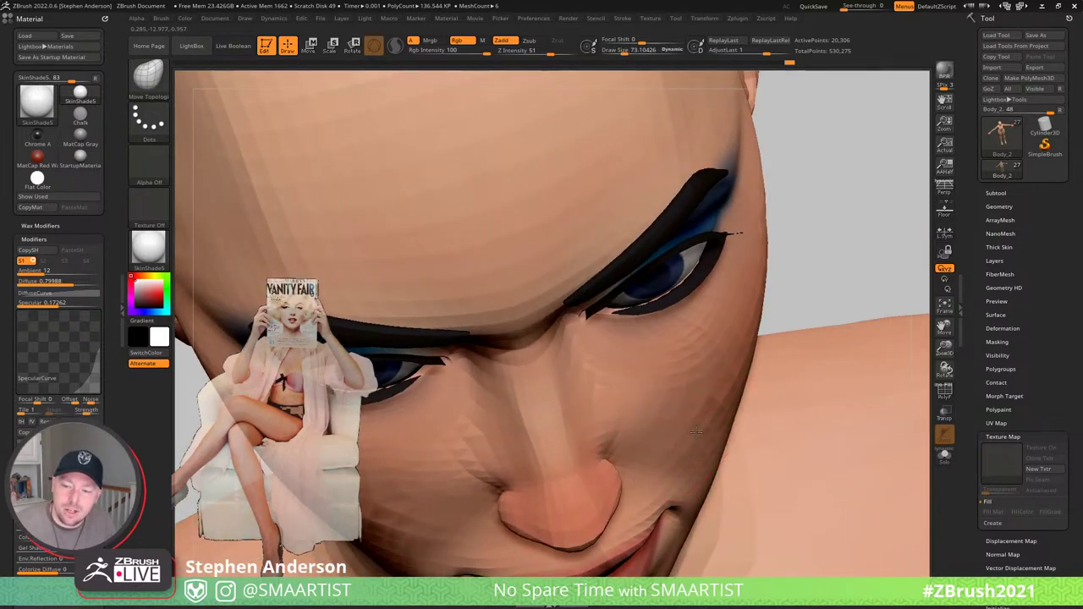
- Show the polygroup wireframe and hide the polygon loops running along the cheekbone from below the eye to the ear
right_click_drag(697, 431, 621, 401)
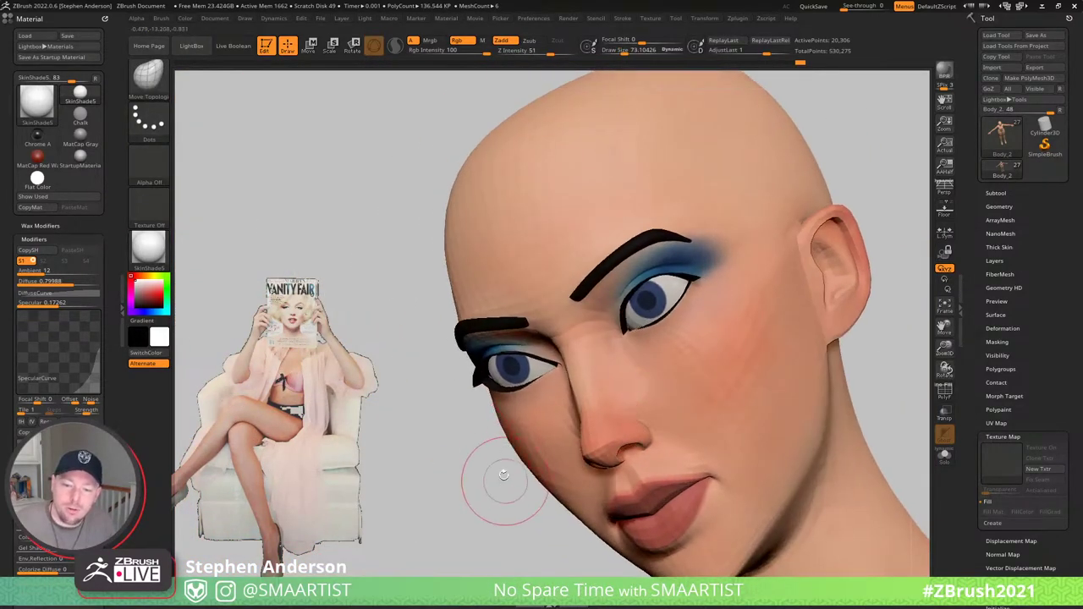
mouse_move(496, 448)
right_mouse_down()
mouse_move(510, 428)
mouse_move(798, 452)
mouse_move(804, 432)
mouse_move(697, 363)
right_mouse_up()
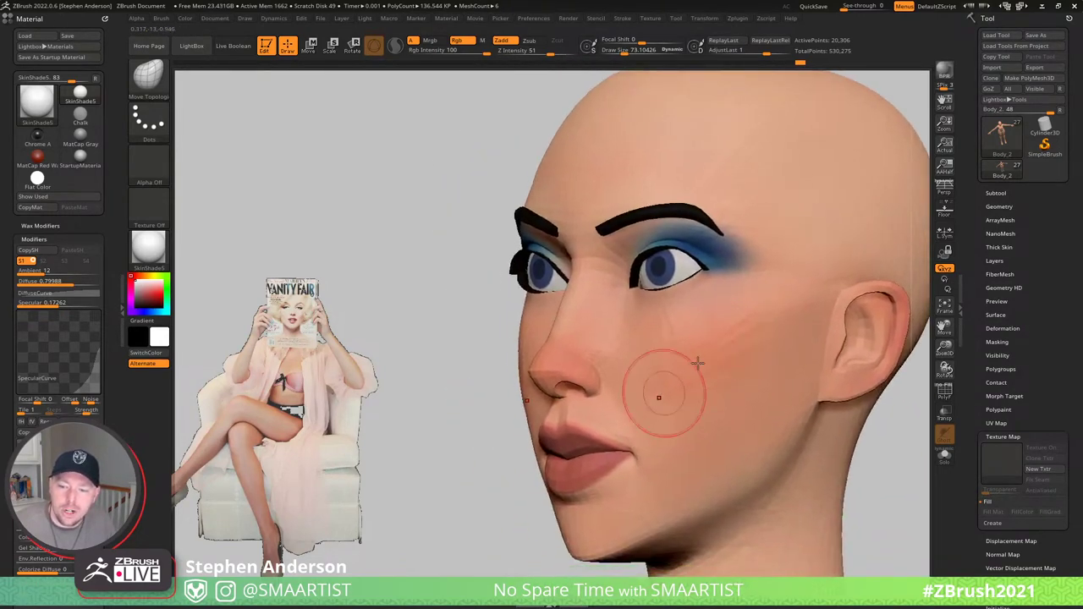
right_click_drag(679, 402, 765, 381)
key("shift+f")
mouse_move(765, 381)
right_mouse_down()
mouse_move(785, 366)
mouse_move(706, 321)
right_mouse_up()
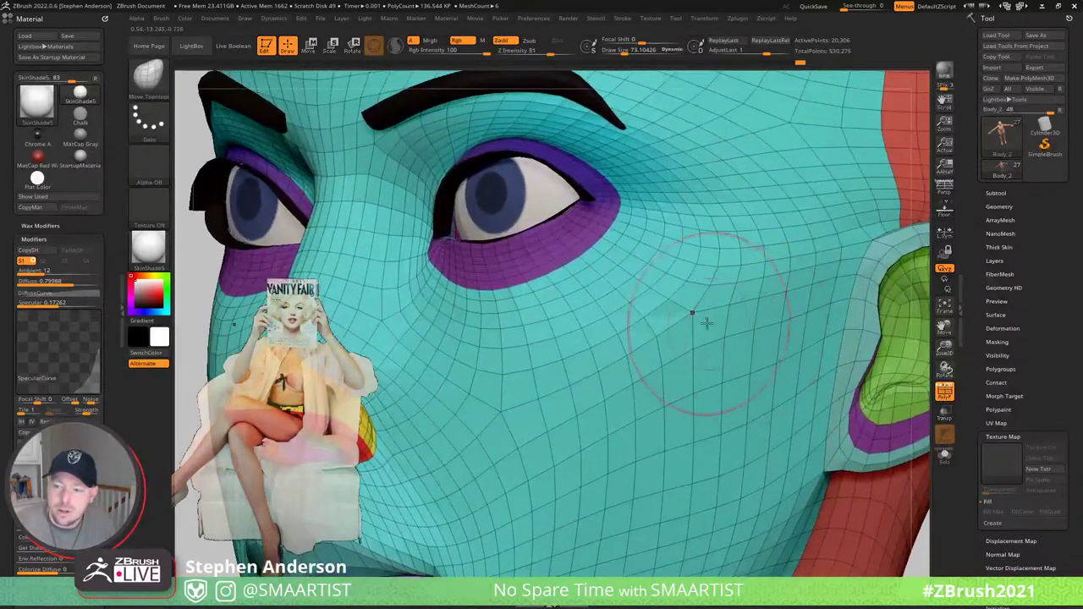
left_click(697, 308, "ctrl+shift")
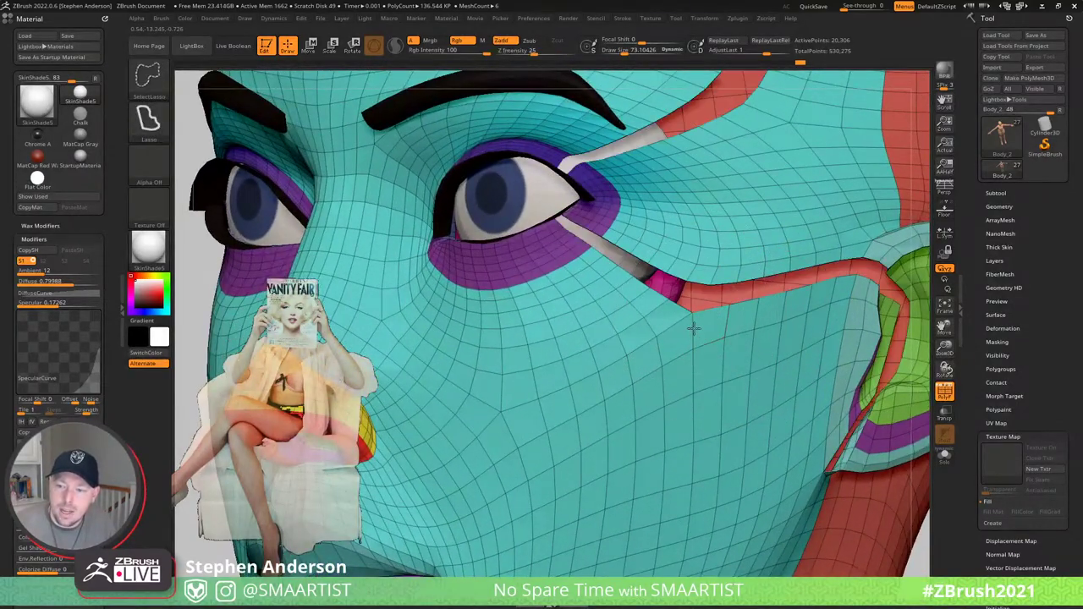
left_click(687, 329, "ctrl+shift")
left_click(655, 328, "ctrl+shift")
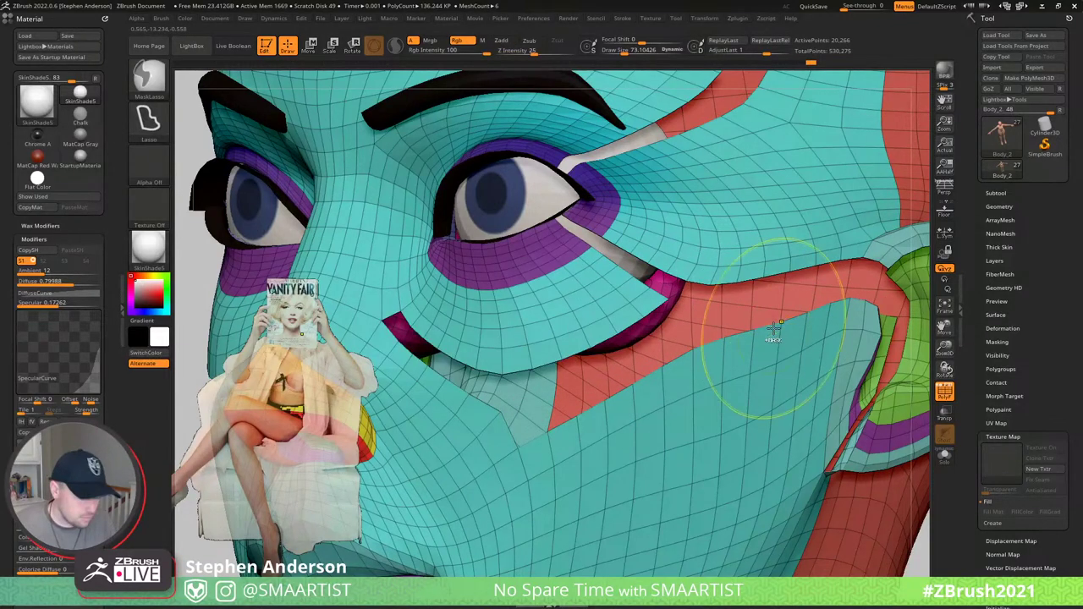
- Mask the visible mesh and unhide the rest, leaving the cheekbone strip unmasked
key("ctrl+a")
key("ctrl+shift+a")
right_click_drag(818, 293, 704, 299, "alt")
right_click_drag(703, 299, 699, 315, "ctrl")
mouse_move(893, 262)
left_mouse_down("ctrl")
mouse_move(766, 254)
mouse_move(736, 264)
mouse_move(858, 454)
mouse_move(846, 444)
left_mouse_up("ctrl")
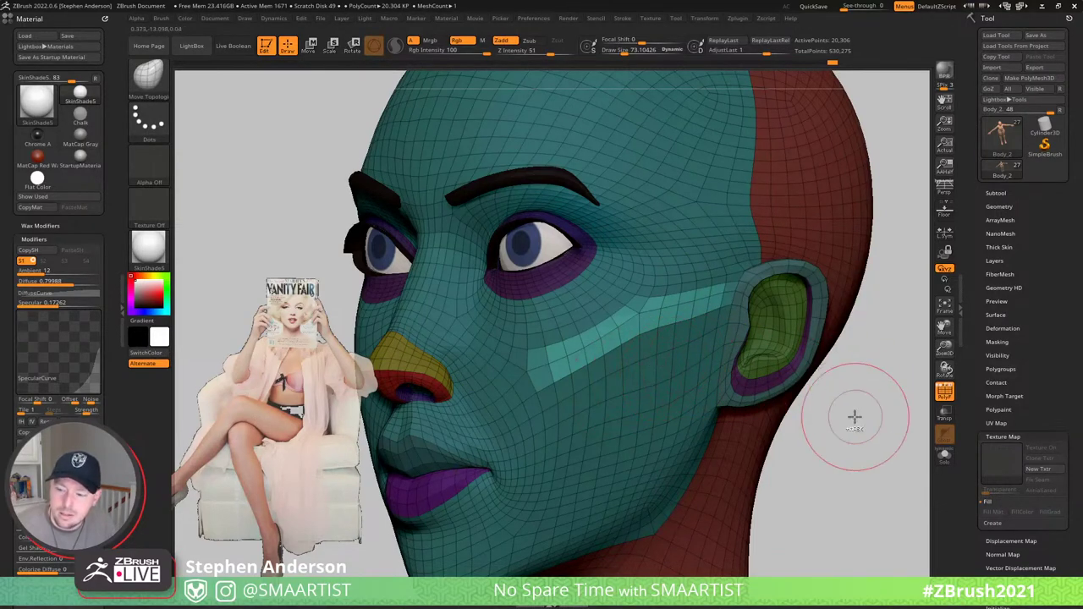
- Soften the mask around the cheekbone strip and lasso-mask the area between the lower eyelid and the cheekbone's upper edge
key("ctrl")
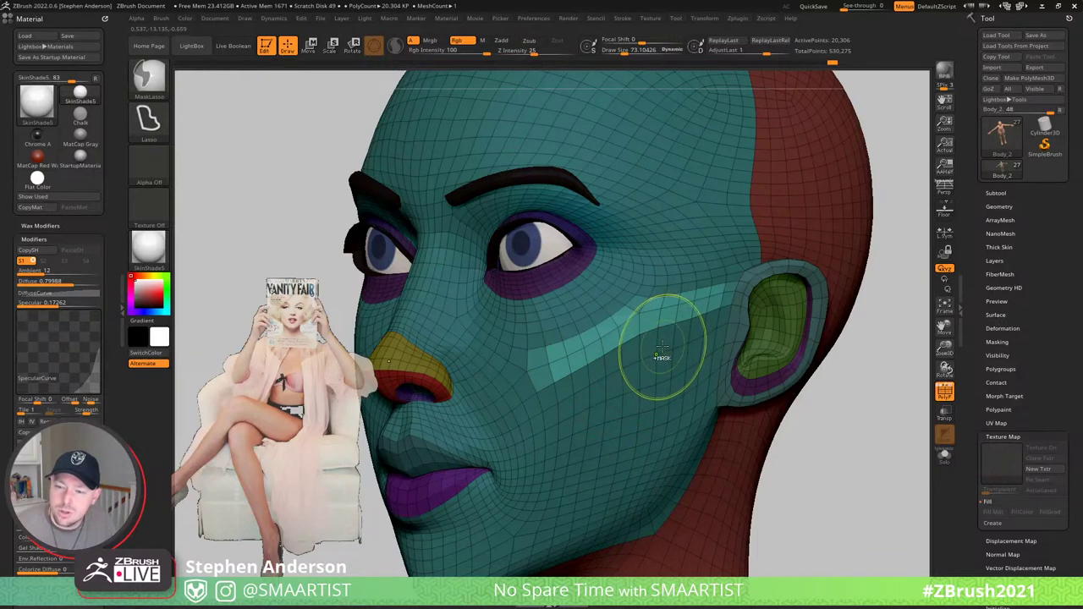
left_click(651, 346, "ctrl")
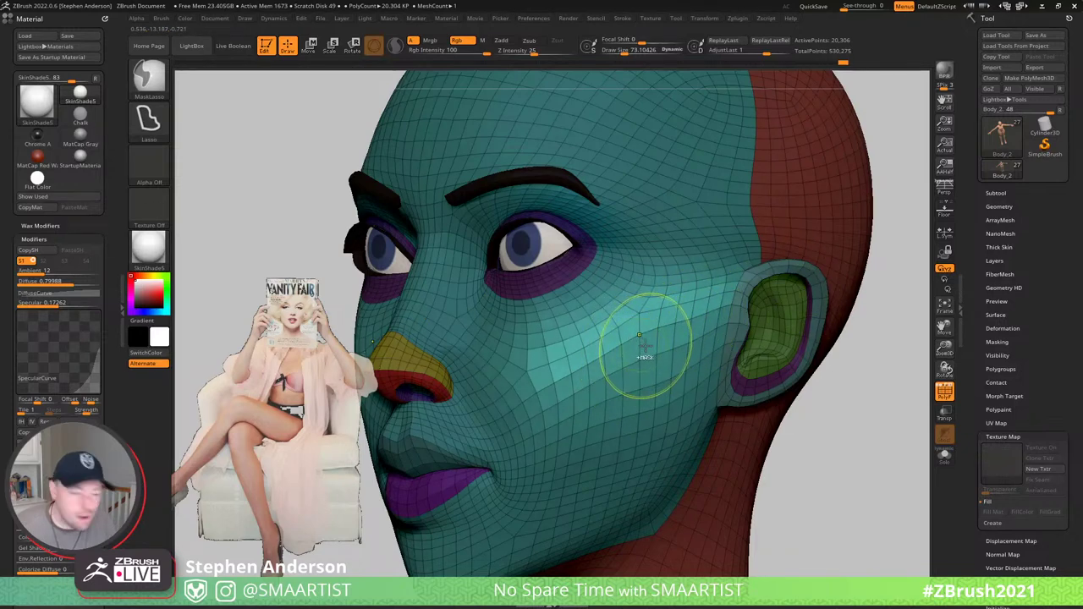
key("ctrl")
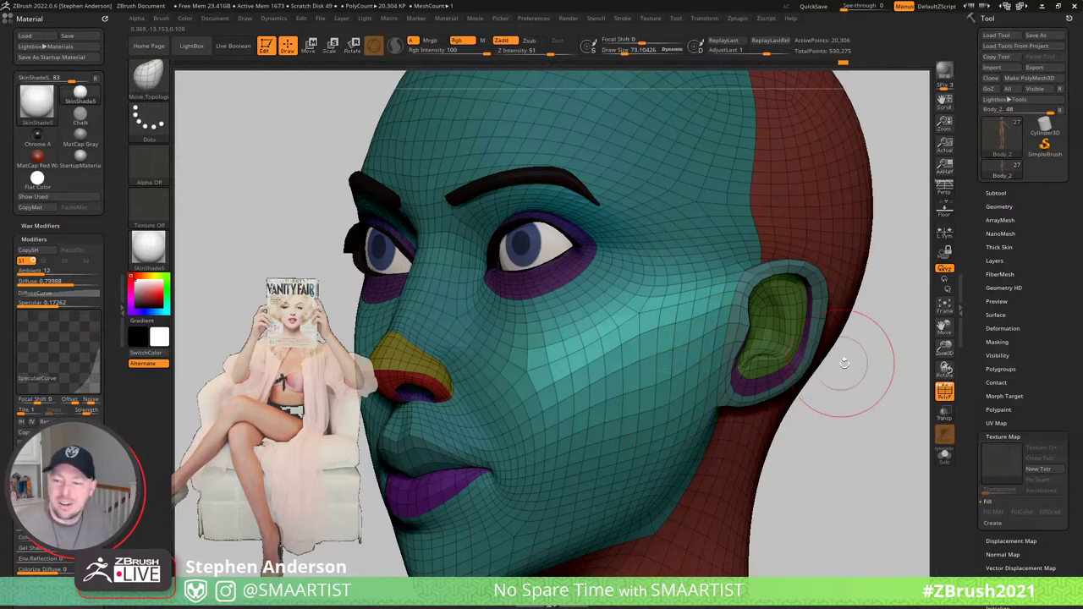
mouse_move(863, 350)
left_mouse_down("ctrl")
mouse_move(729, 281)
mouse_move(599, 284)
mouse_move(879, 169)
mouse_move(873, 262)
left_mouse_up("ctrl")
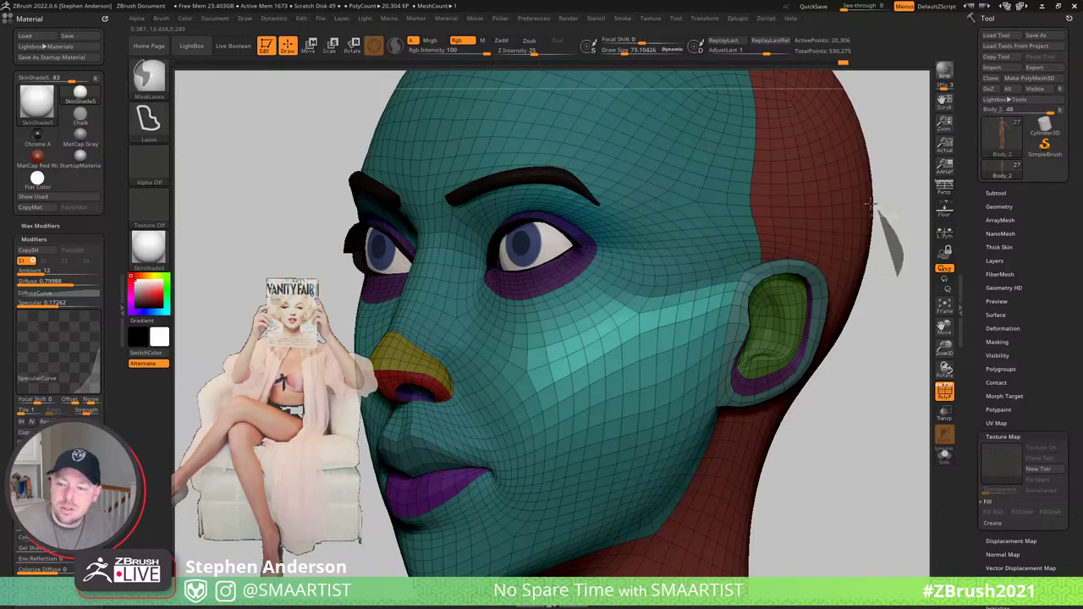
mouse_move(871, 204)
left_mouse_down("ctrl")
mouse_move(572, 291)
mouse_move(580, 301)
left_mouse_up("ctrl")
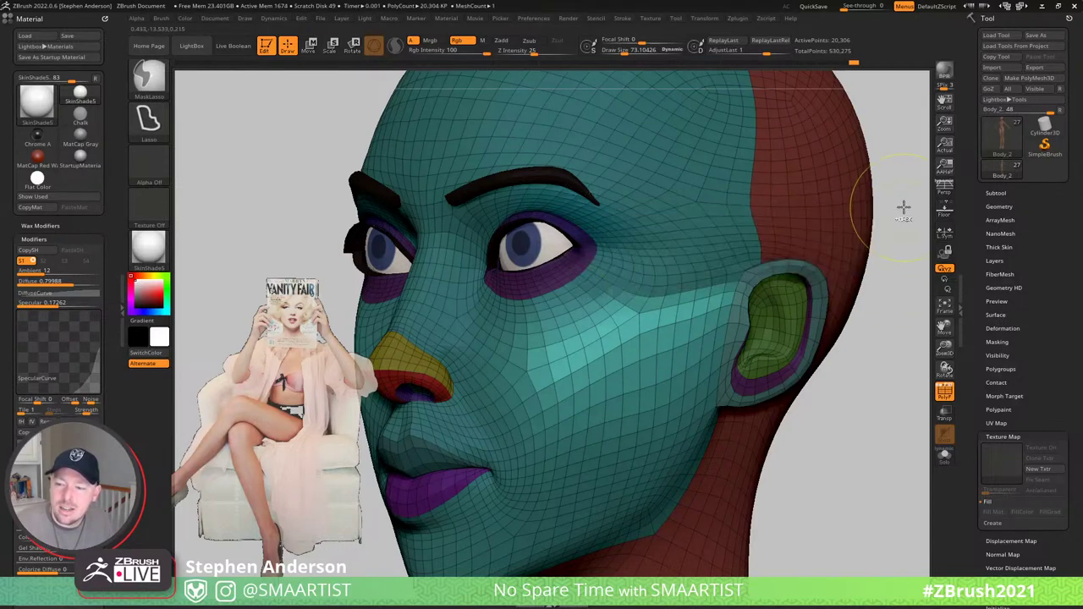
mouse_move(903, 207)
left_mouse_down("ctrl")
mouse_move(701, 170)
mouse_move(536, 320)
mouse_move(541, 335)
mouse_move(592, 306)
left_mouse_up("ctrl")
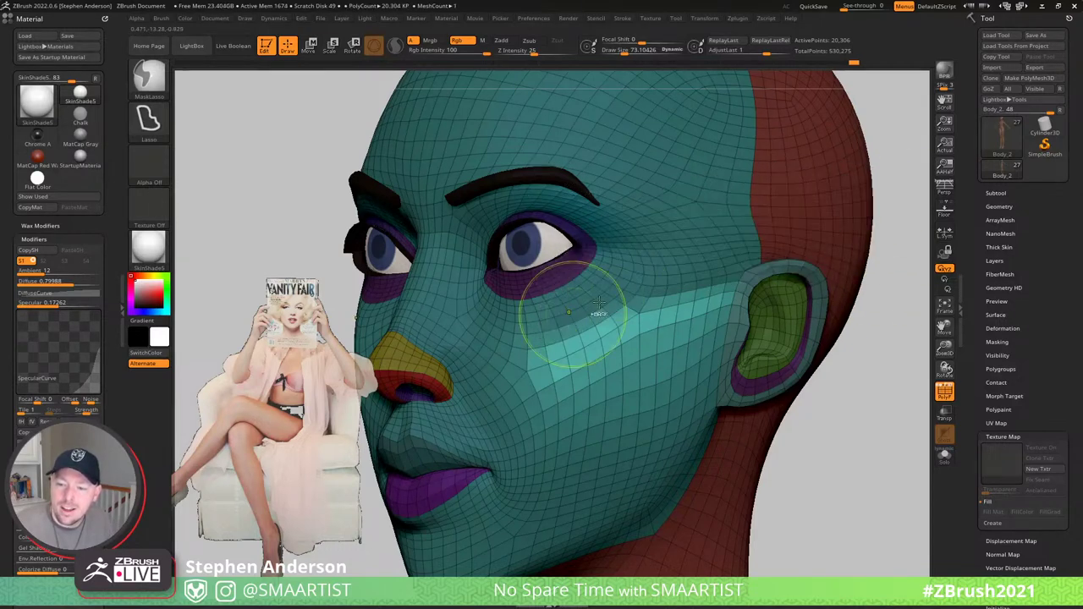
mouse_move(702, 241)
left_mouse_down("ctrl")
mouse_move(486, 272)
mouse_move(502, 376)
left_mouse_up("ctrl")
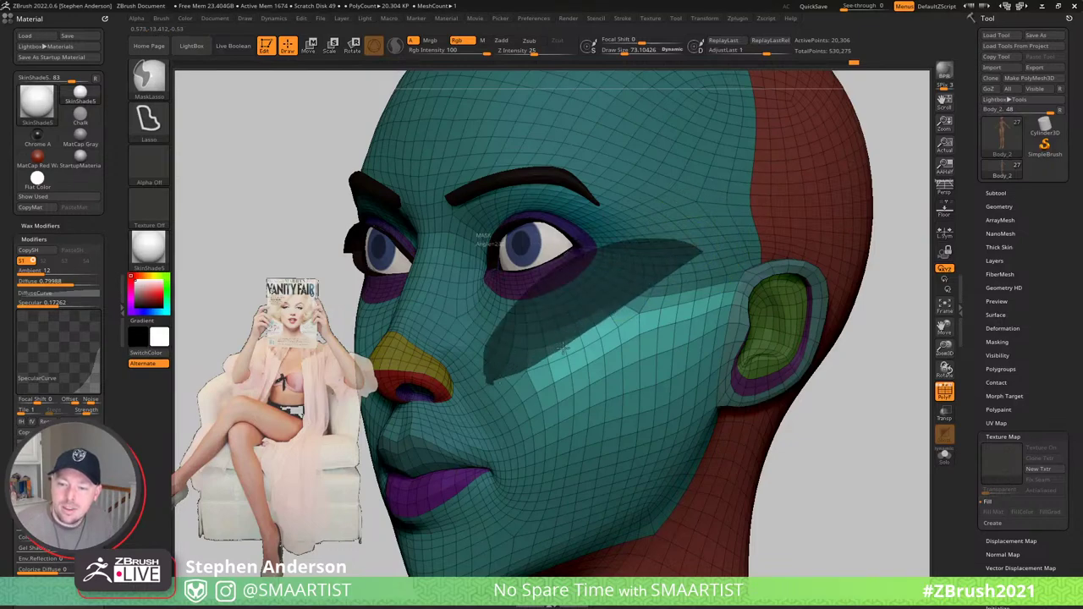
left_click_drag(648, 303, 726, 251, "ctrl")
- Enlarge the draw size to about 114 and re-mask the area above the cheekbone in profile with lassos, undoing one attempt
mouse_move(642, 343)
right_mouse_down()
mouse_move(684, 324)
mouse_move(644, 320)
right_mouse_up()
key("s")
left_click_drag(674, 313, 681, 314)
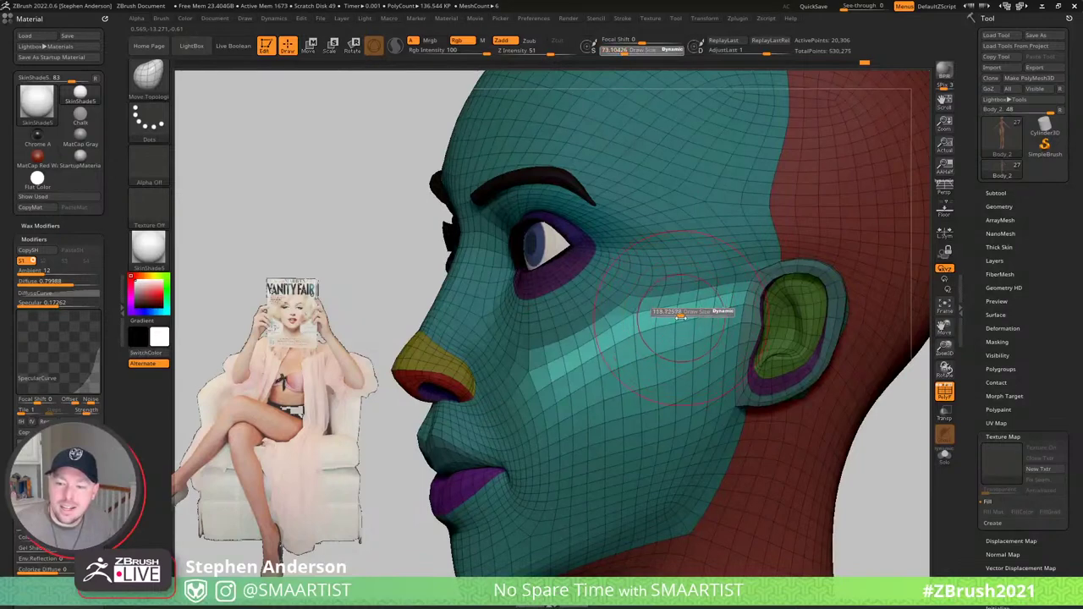
left_click_drag(837, 251, 763, 298, "ctrl")
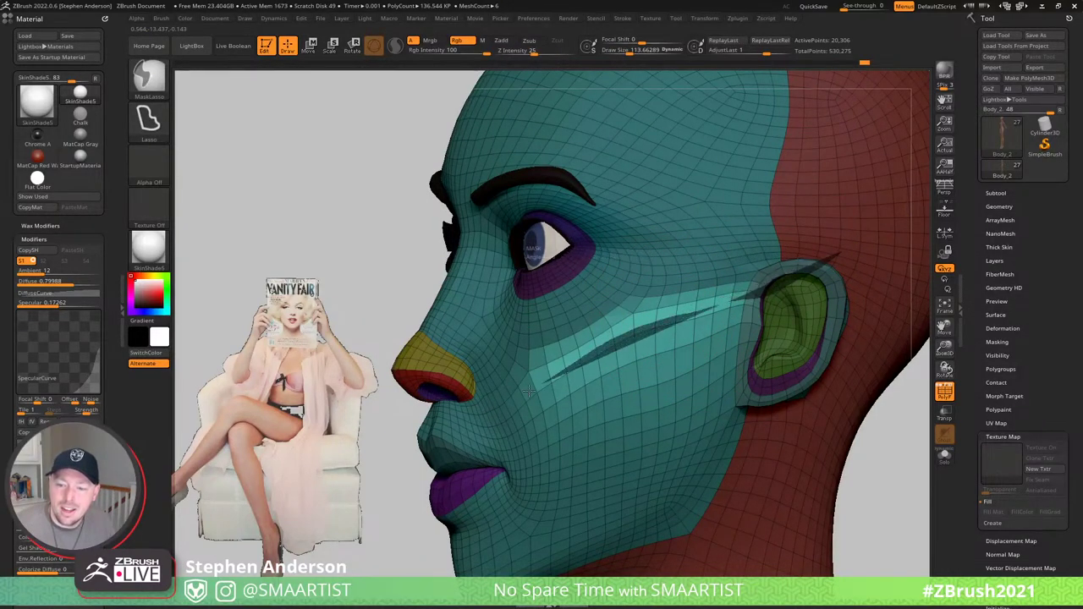
mouse_move(528, 391)
left_mouse_down("ctrl")
mouse_move(426, 240)
mouse_move(837, 182)
left_mouse_up("ctrl")
mouse_move(636, 347)
right_mouse_down()
mouse_move(691, 325)
mouse_move(617, 308)
right_mouse_up()
key("ctrl+z")
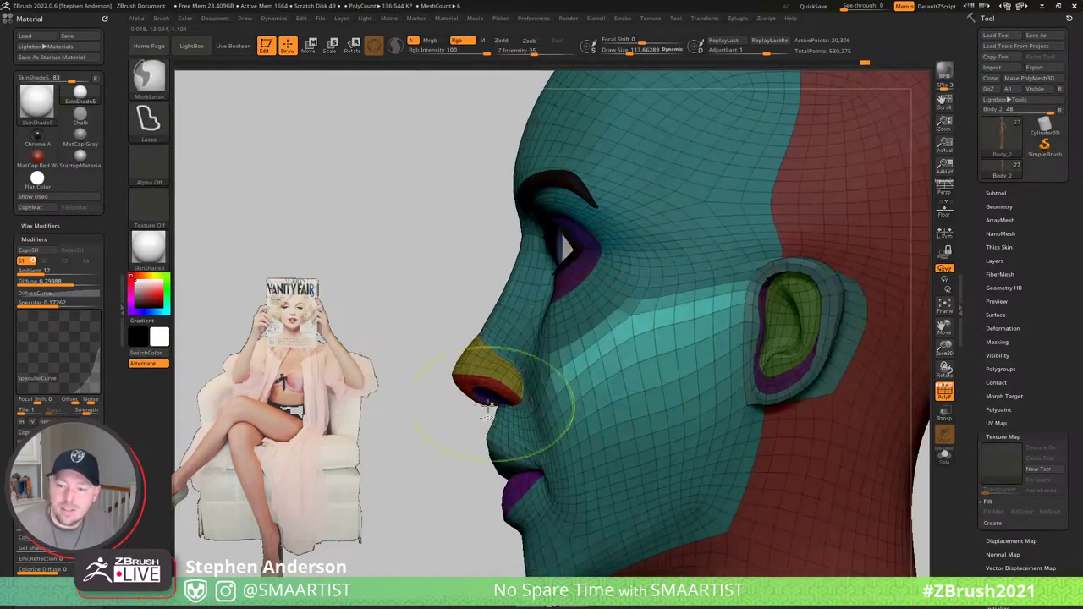
mouse_move(434, 457)
left_mouse_down("ctrl")
mouse_move(663, 196)
mouse_move(792, 213)
left_mouse_up("ctrl")
mouse_move(596, 207)
left_mouse_down("ctrl")
mouse_move(871, 224)
mouse_move(822, 267)
left_mouse_up("ctrl")
- Shape the unmasked cheekbone strip with Move Topological at a draw size of about 86, working from several angles
mouse_move(630, 320)
right_mouse_down()
mouse_move(682, 318)
mouse_move(653, 316)
mouse_move(651, 339)
mouse_move(700, 322)
mouse_move(671, 326)
mouse_move(702, 307)
right_mouse_up()
key("s")
key("s")
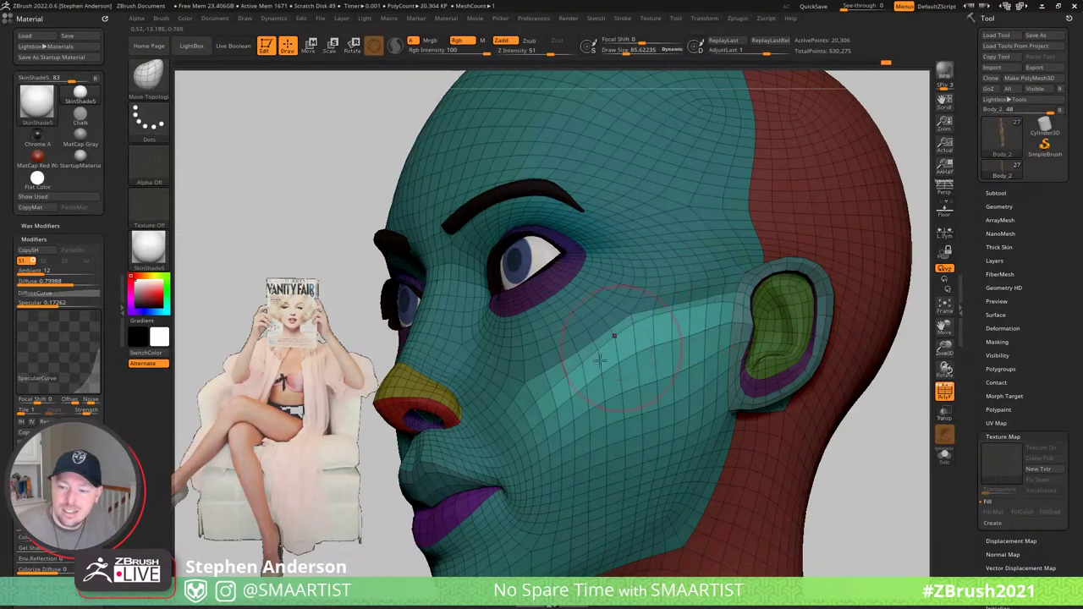
mouse_move(571, 373)
right_mouse_down()
mouse_move(622, 375)
mouse_move(574, 377)
right_mouse_up()
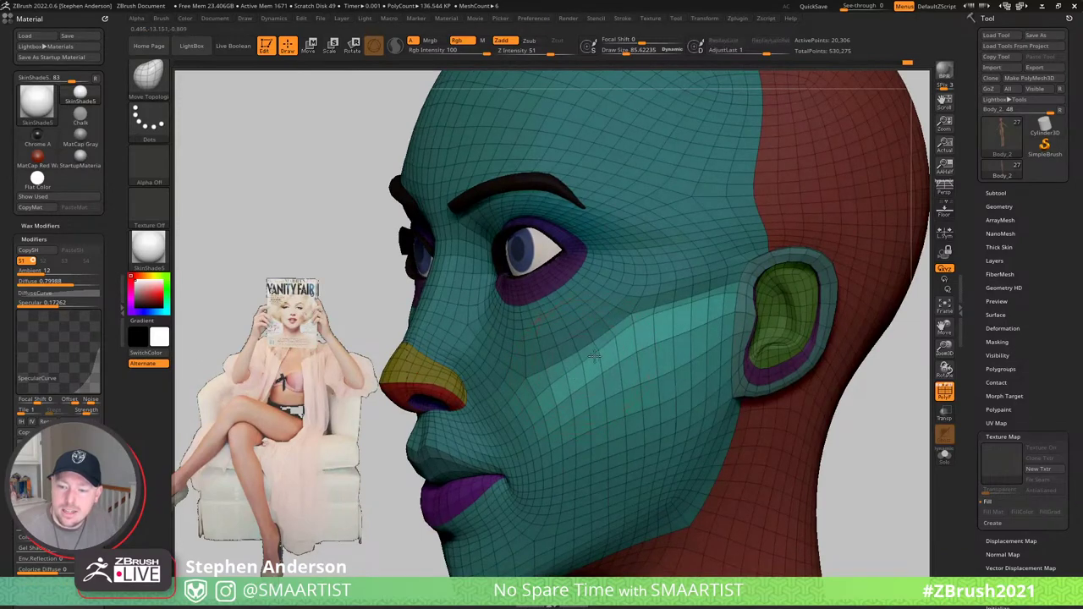
mouse_move(750, 272)
right_mouse_down()
mouse_move(785, 275)
mouse_move(744, 285)
mouse_move(788, 254)
right_mouse_up()
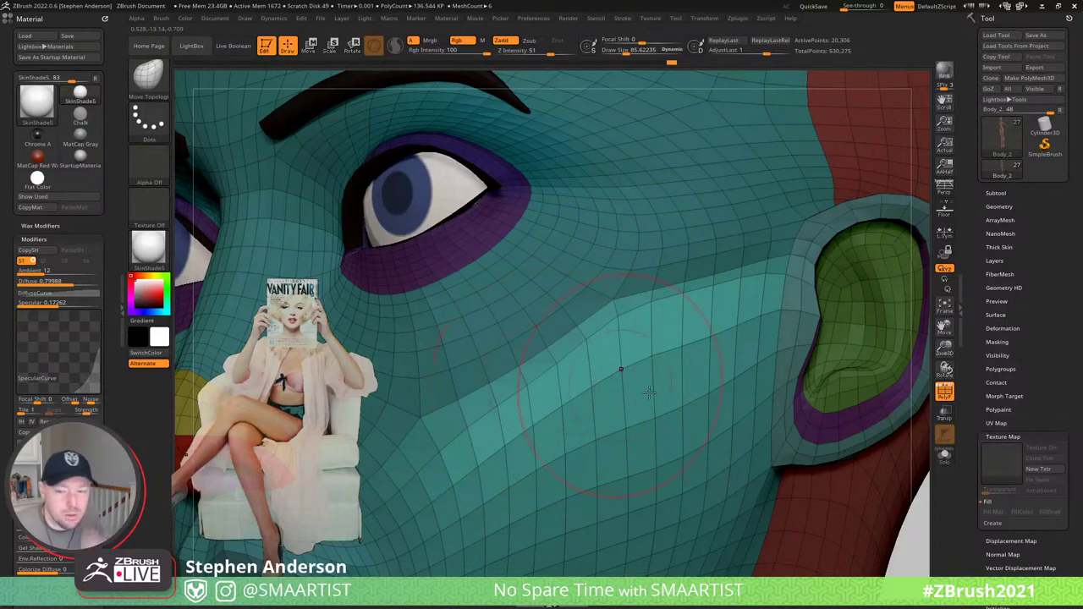
right_click_drag(676, 407, 716, 360)
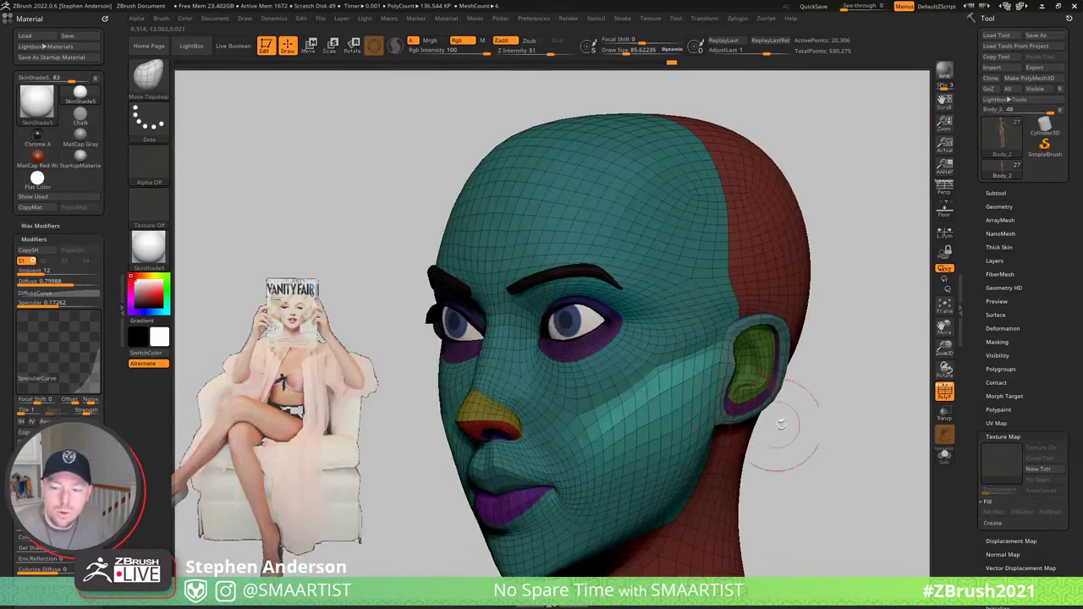
- Turn off the wireframe and cheek mask, and raise the body to a higher subdivision level
key("shift+f")
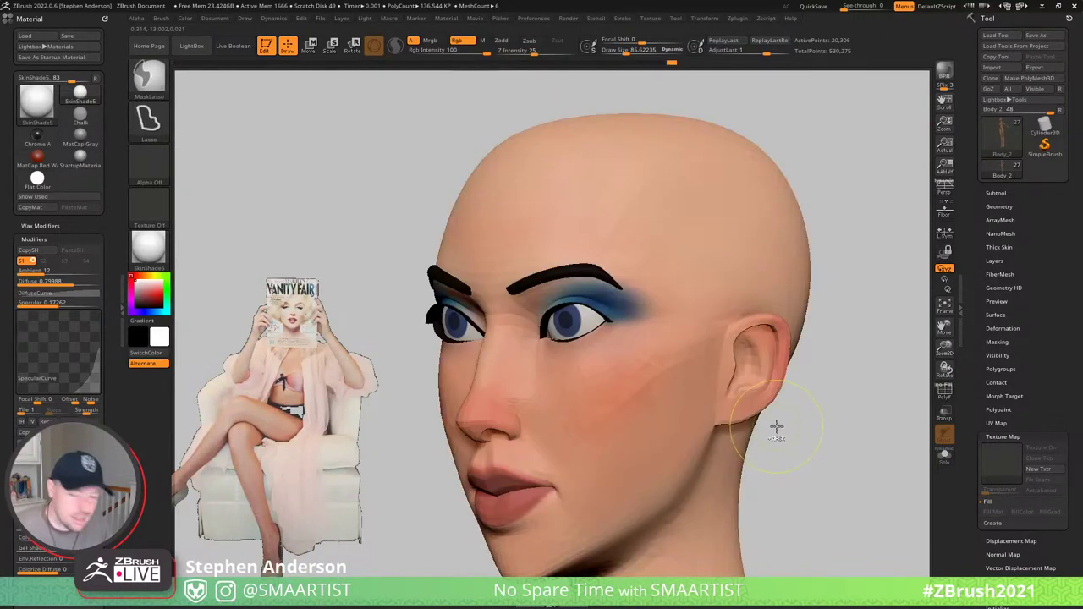
left_click_drag(776, 429, 798, 423)
key("d")
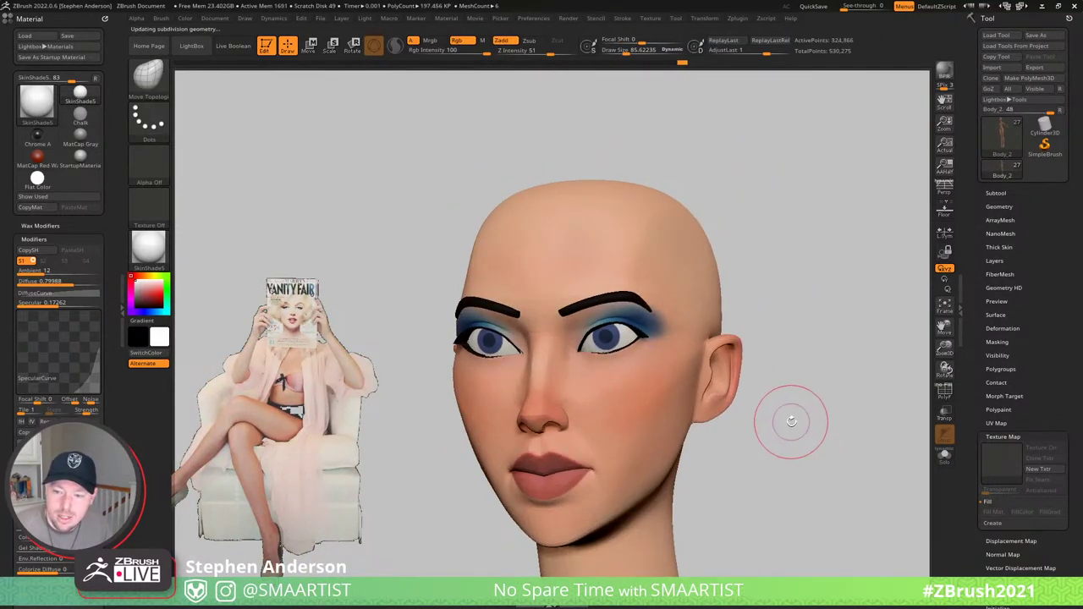
- Mask the head above the cheekbone with a soft lower edge and drop the body to a lower subdivision level
mouse_move(791, 421)
right_mouse_down()
mouse_move(800, 423)
mouse_move(787, 421)
right_mouse_up()
mouse_move(655, 394)
right_mouse_down()
mouse_move(698, 378)
mouse_move(665, 390)
mouse_move(693, 406)
mouse_move(669, 413)
mouse_move(703, 440)
mouse_move(681, 448)
mouse_move(701, 459)
mouse_move(652, 404)
mouse_move(624, 415)
right_mouse_up()
key("shift+f")
key("shift+f")
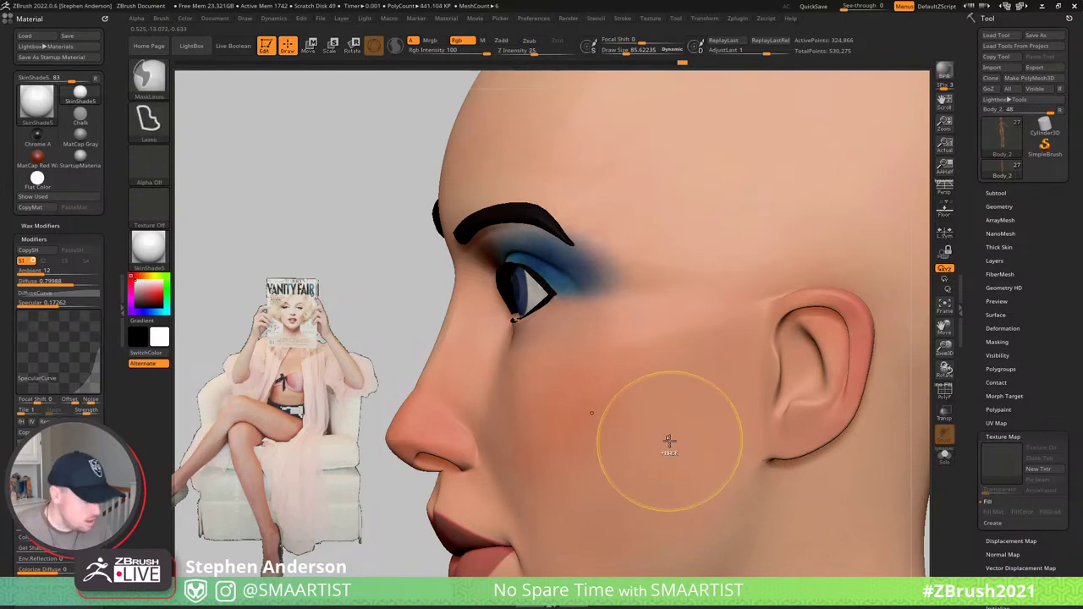
mouse_move(669, 440)
right_mouse_down()
mouse_move(679, 430)
mouse_move(668, 414)
right_mouse_up()
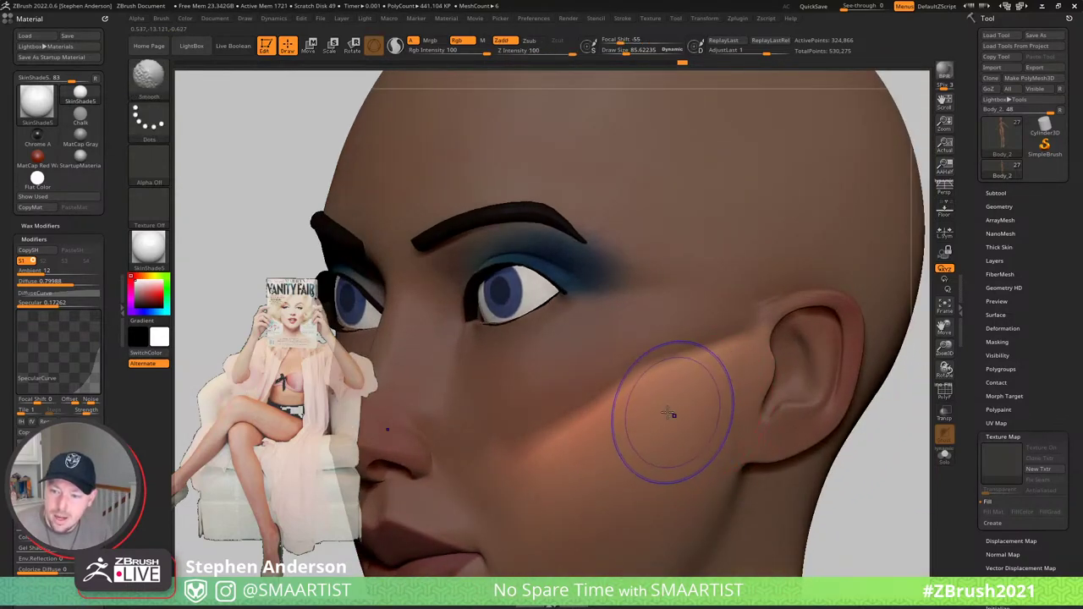
right_click_drag(710, 378, 715, 348)
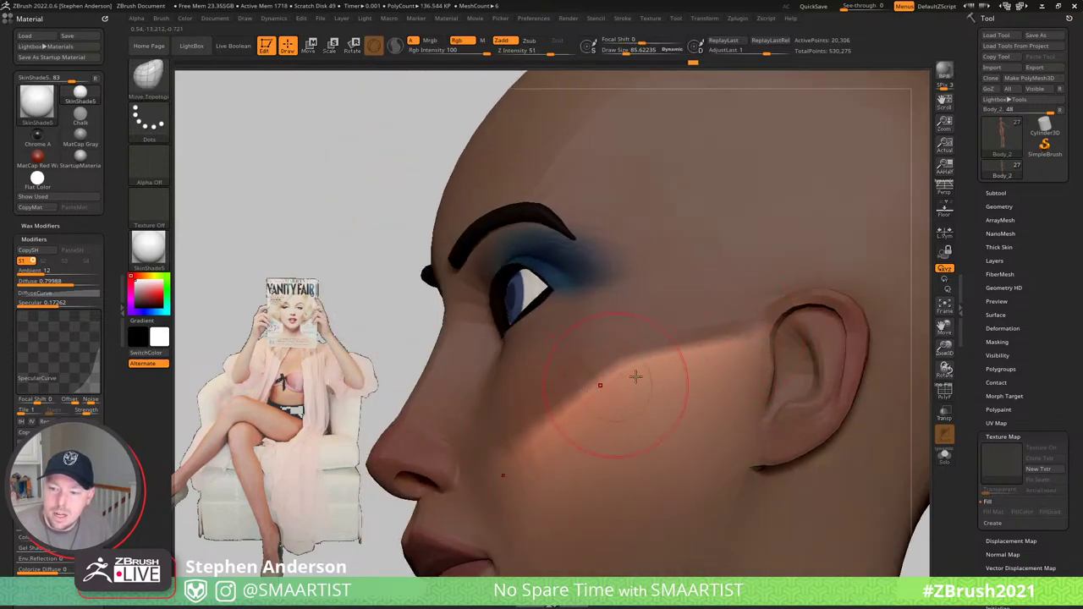
mouse_move(636, 377)
right_mouse_down()
mouse_move(689, 384)
mouse_move(677, 389)
mouse_move(610, 345)
mouse_move(689, 300)
right_mouse_up()
- Show the wireframe and lasso-mask the area between the top of the ear and the cheekbone
key("shift+f")
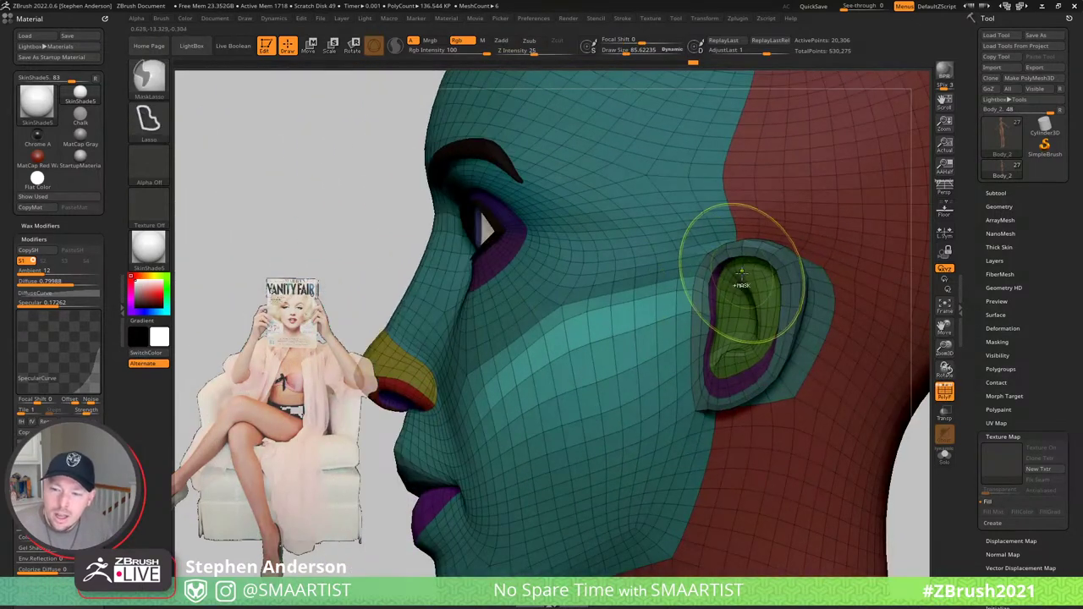
left_click_drag(749, 248, 715, 304, "ctrl")
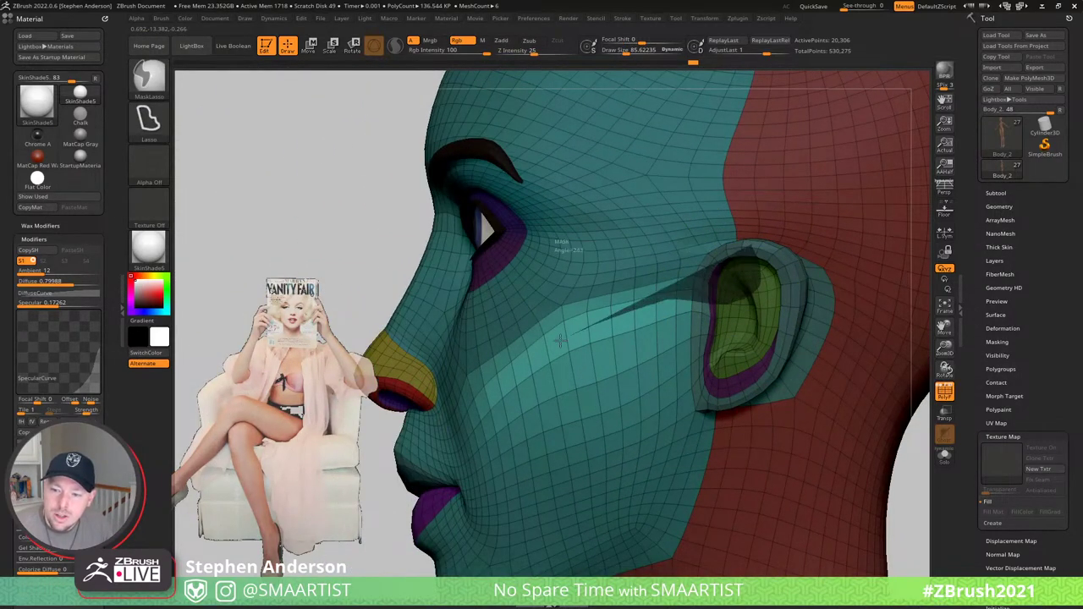
mouse_move(560, 340)
left_mouse_down("ctrl")
mouse_move(451, 446)
mouse_move(776, 161)
mouse_move(897, 150)
left_mouse_up("ctrl")
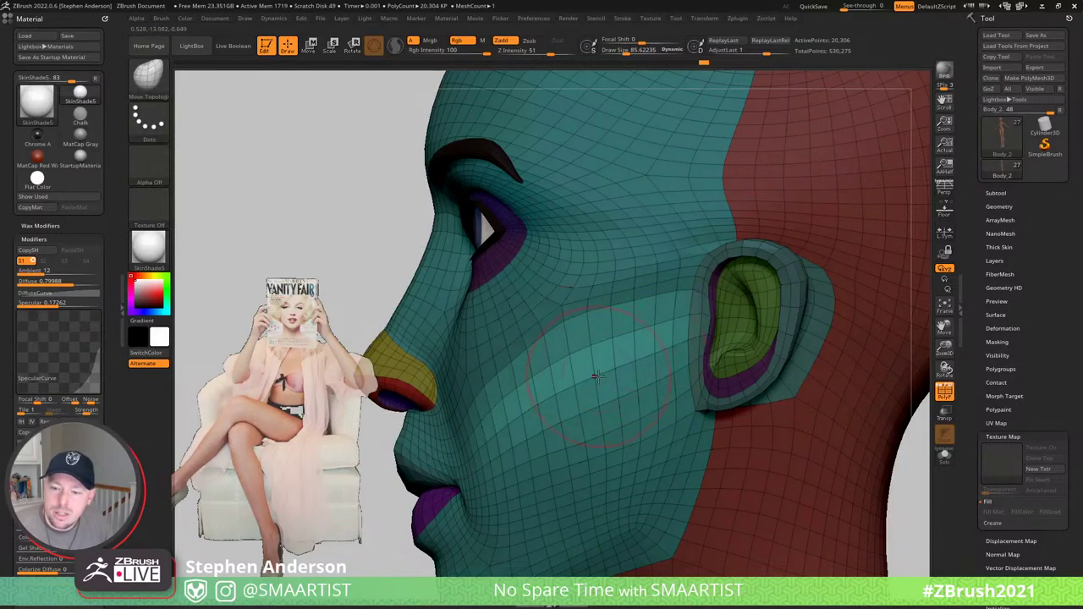
- Set the draw size to about 169 and lasso-unmask a broad patch of the cheek between the mouth and the ear
mouse_move(541, 372)
right_mouse_down()
mouse_move(621, 374)
mouse_move(572, 385)
right_mouse_up()
key("ctrl")
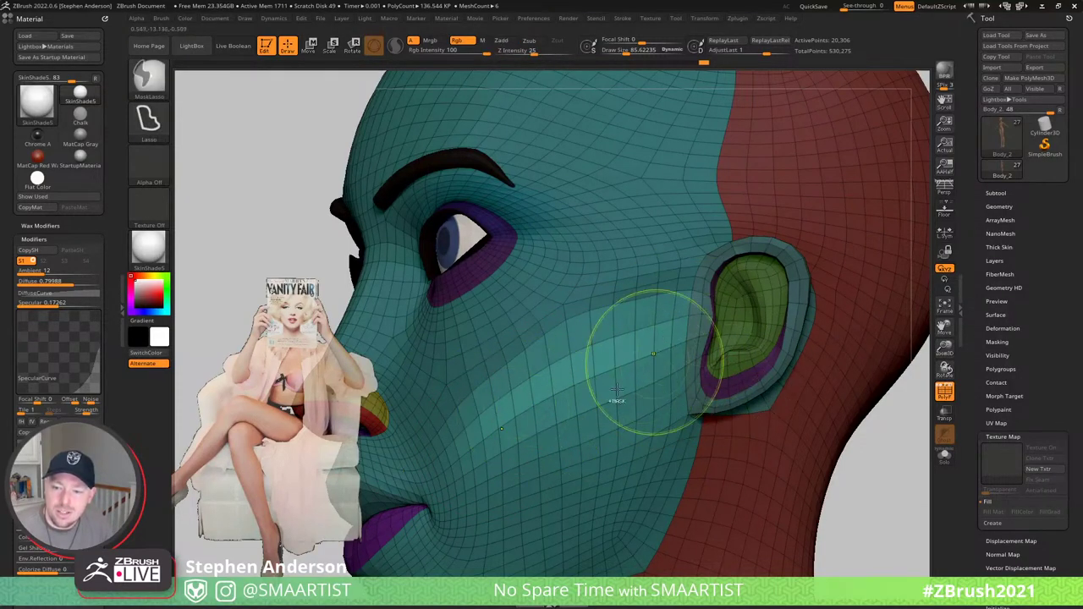
right_click_drag(619, 393, 615, 415)
key("s")
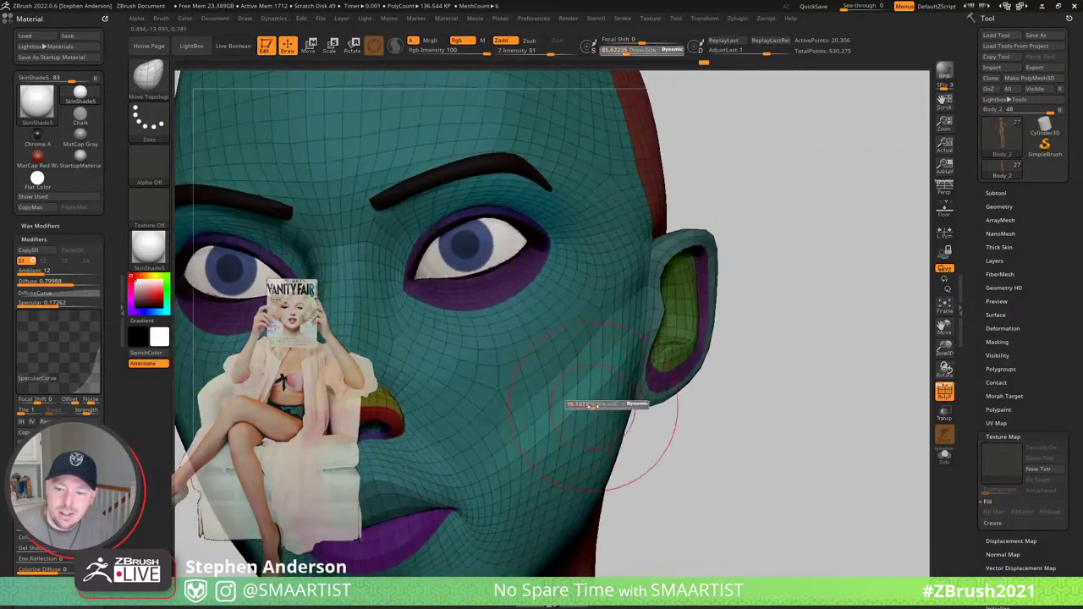
left_click_drag(593, 408, 599, 407)
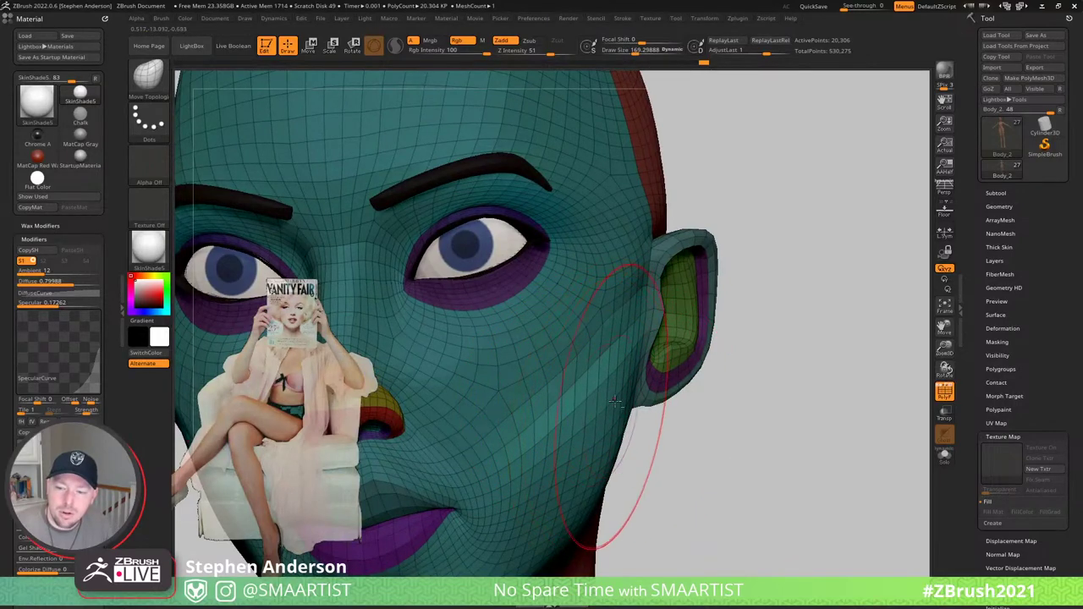
left_click(672, 441, "ctrl")
left_click(643, 425, "ctrl")
right_click_drag(643, 426, 658, 329)
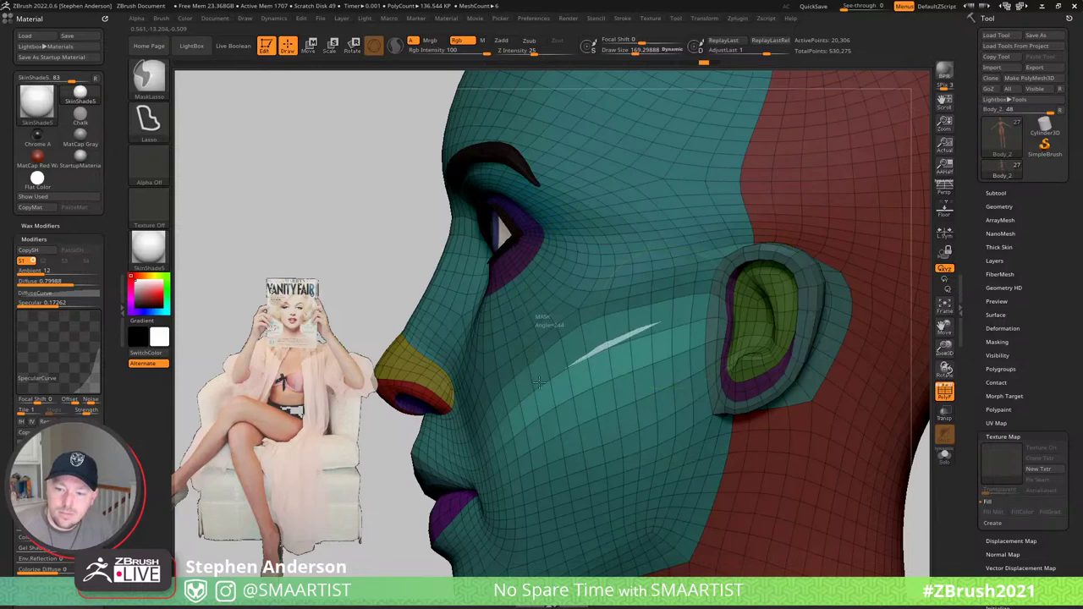
mouse_move(538, 382)
left_mouse_down("ctrl")
mouse_move(505, 423)
mouse_move(575, 470)
mouse_move(645, 433)
left_mouse_up("ctrl")
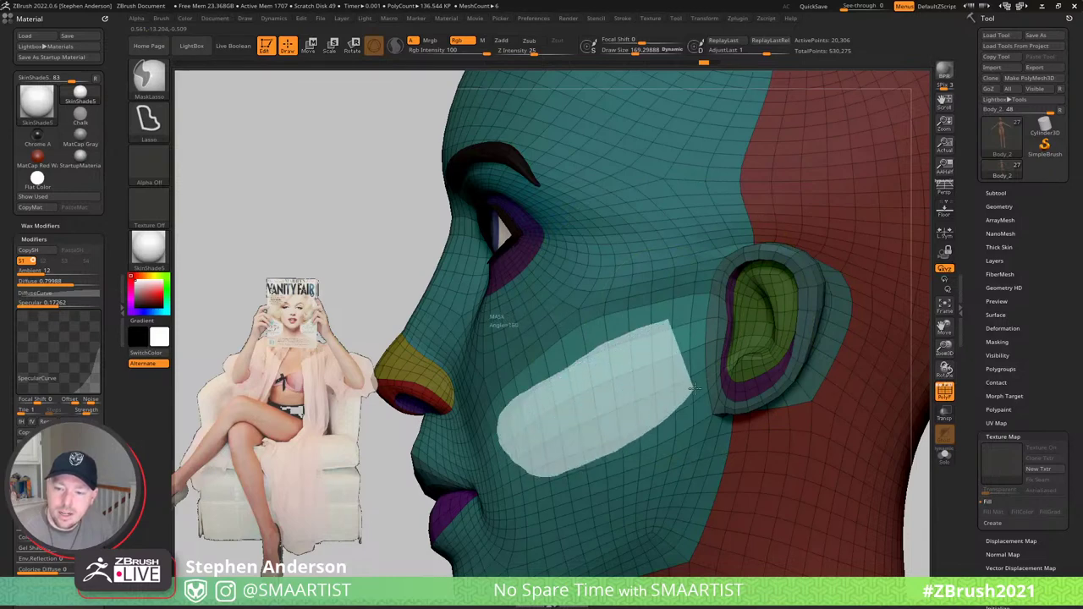
left_click_drag(693, 312, 623, 285, "ctrl")
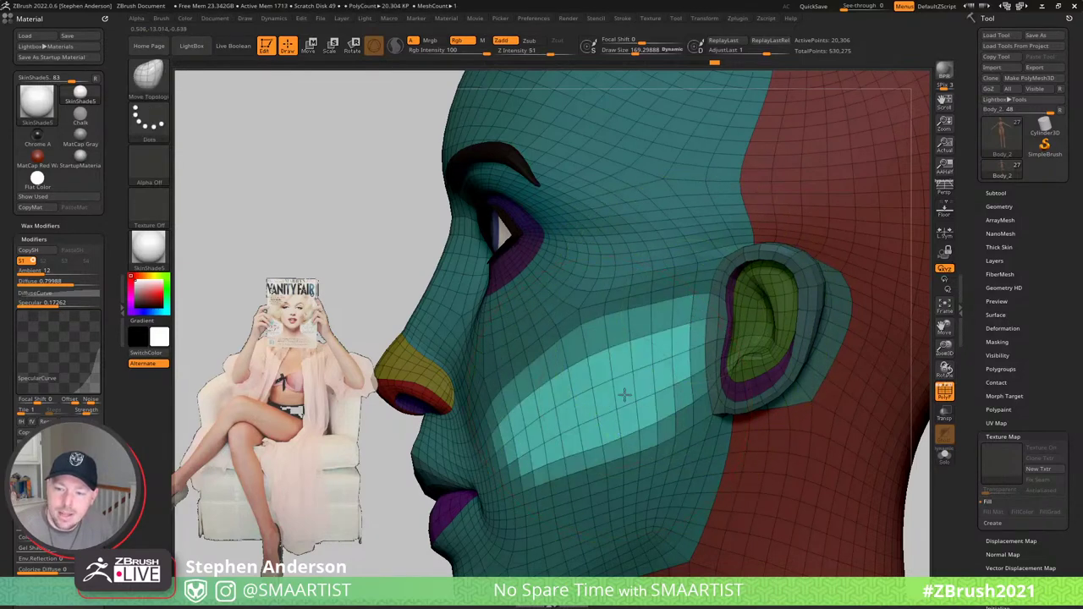
right_click_drag(624, 392, 615, 406)
key("ctrl")
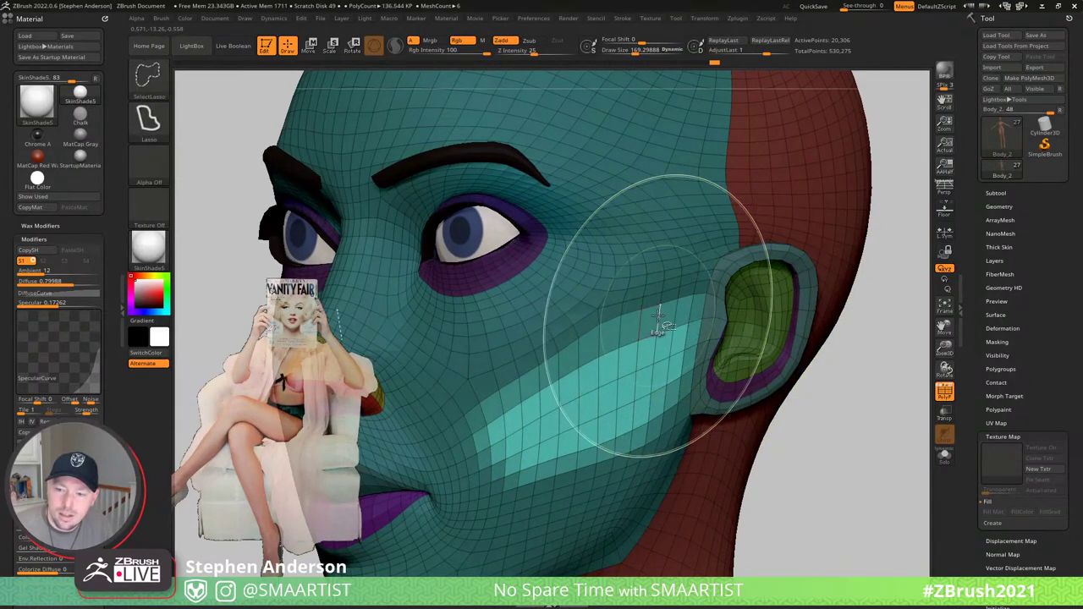
left_click_drag(660, 314, 654, 391)
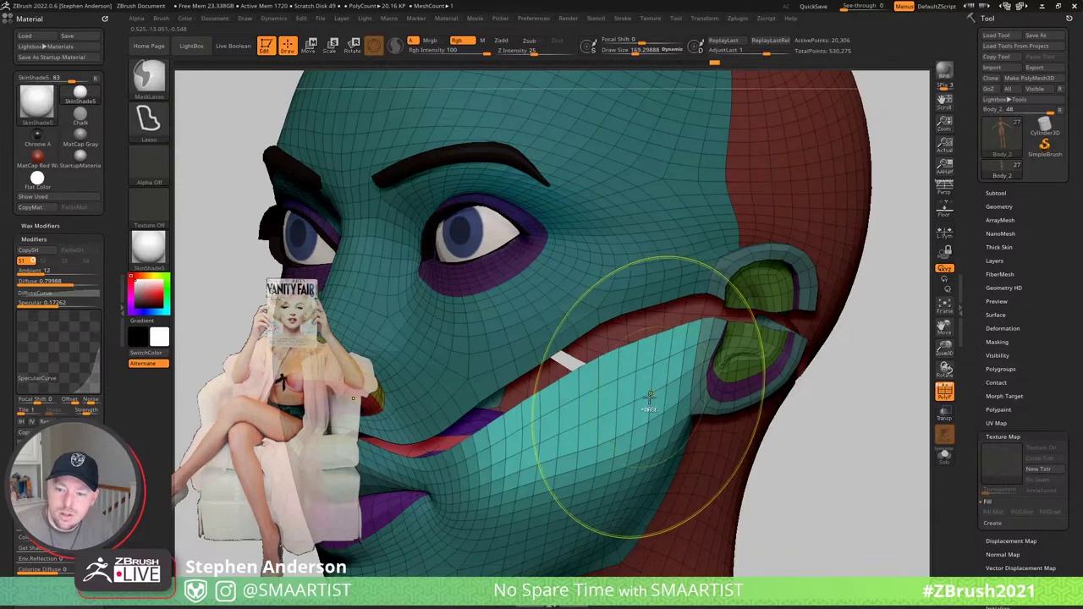
key("ctrl+z")
- Set the draw size to about 140 and smooth and reshape the unmasked cheek hollow below the cheekbone
key("s")
mouse_move(614, 390)
left_mouse_down()
mouse_move(577, 420)
mouse_move(597, 412)
left_mouse_up()
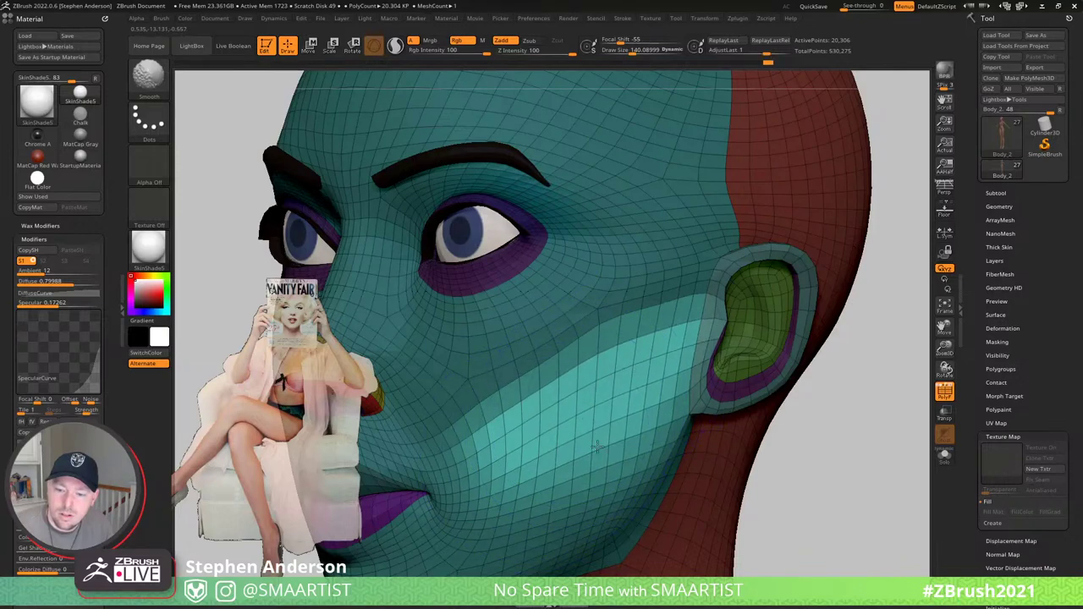
left_click_drag(567, 422, 580, 413, "shift")
mouse_move(580, 413)
right_mouse_down()
mouse_move(690, 422)
mouse_move(630, 436)
right_mouse_up()
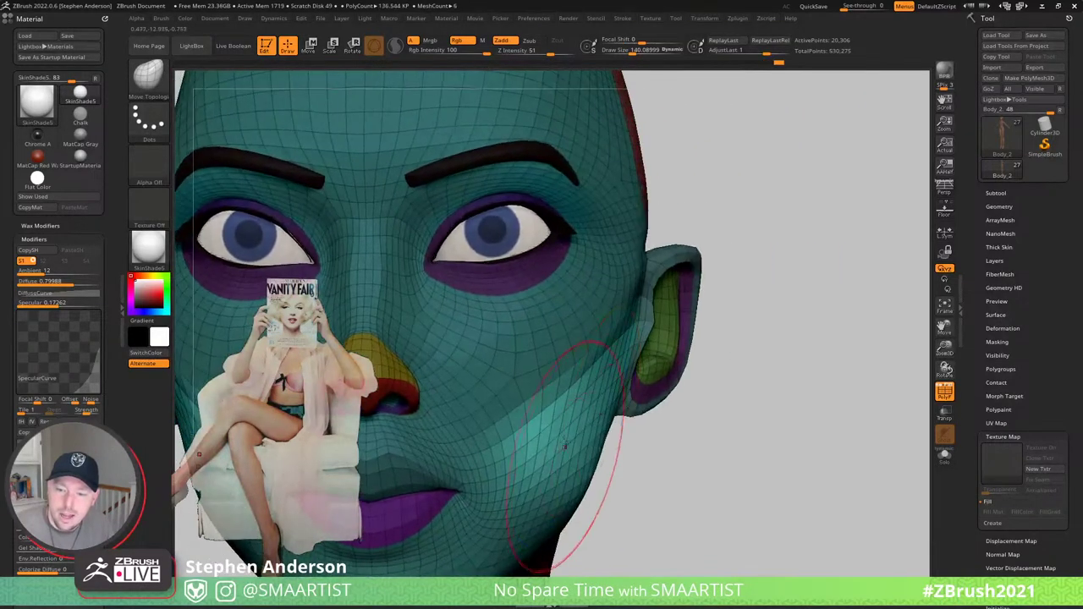
- Turn off the wireframe and clear the mask on the head
key("shift+f")
right_click_drag(741, 406, 664, 345, "ctrl")
left_click_drag(707, 367, 728, 441, "ctrl")
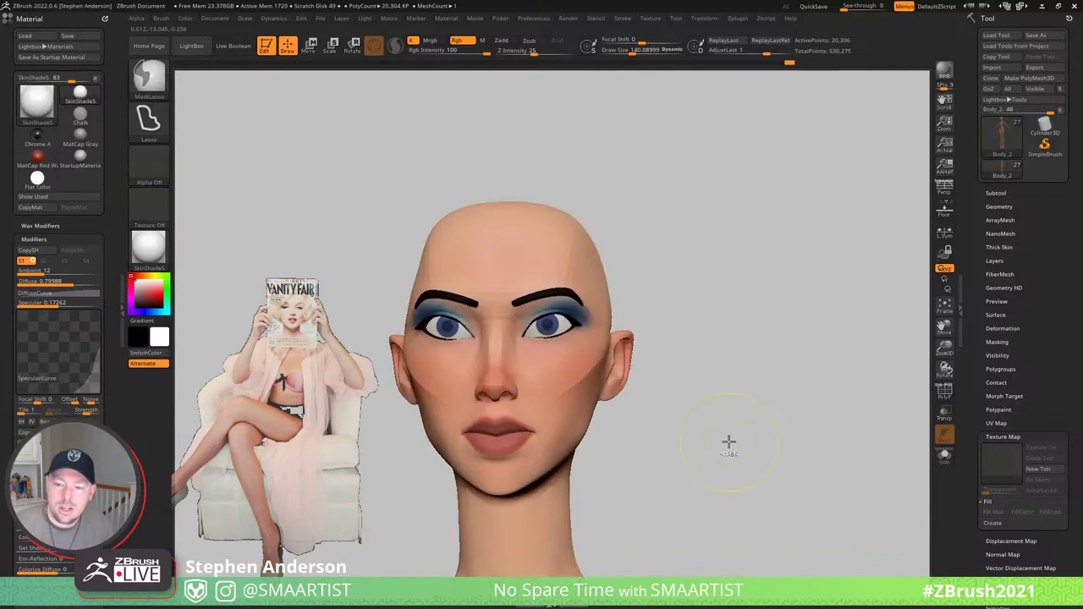
right_click_drag(711, 385, 608, 382)
right_click_drag(607, 382, 590, 444, "ctrl")
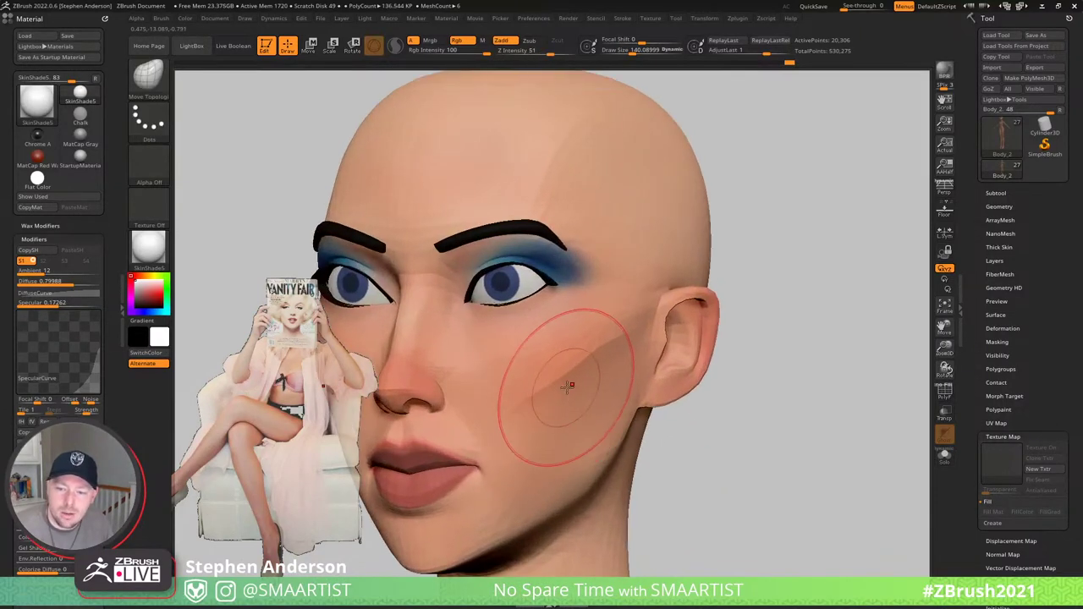
- Raise the body one subdivision level and refine the cheek and jaw at a draw size of about 90
key("f")
right_click_drag(689, 395, 624, 404)
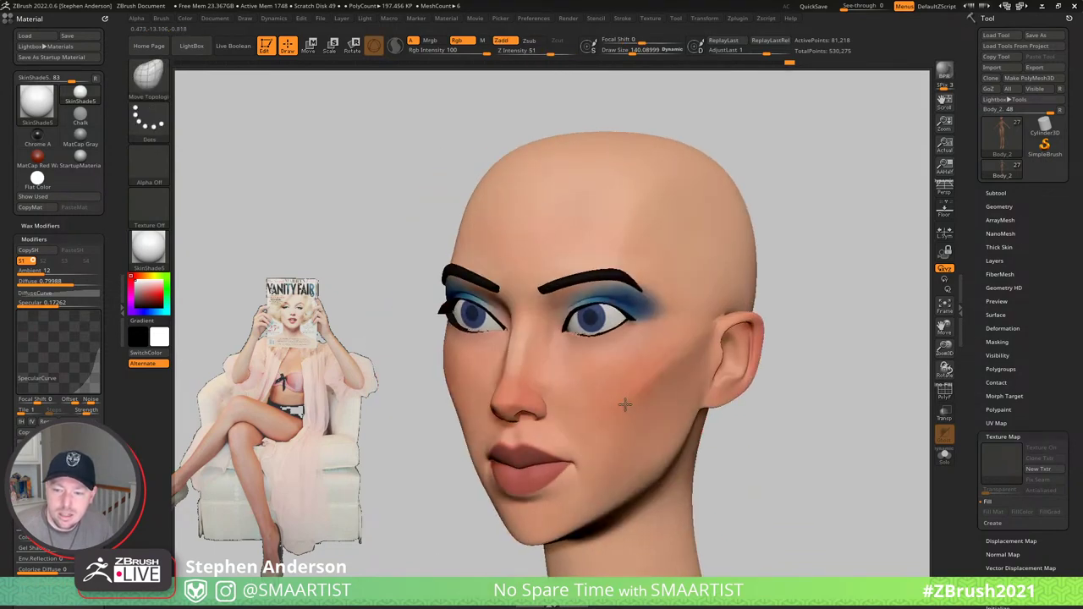
key("s")
left_click_drag(631, 404, 624, 405)
mouse_move(623, 406)
right_mouse_down()
mouse_move(680, 375)
mouse_move(664, 372)
mouse_move(612, 411)
right_mouse_up()
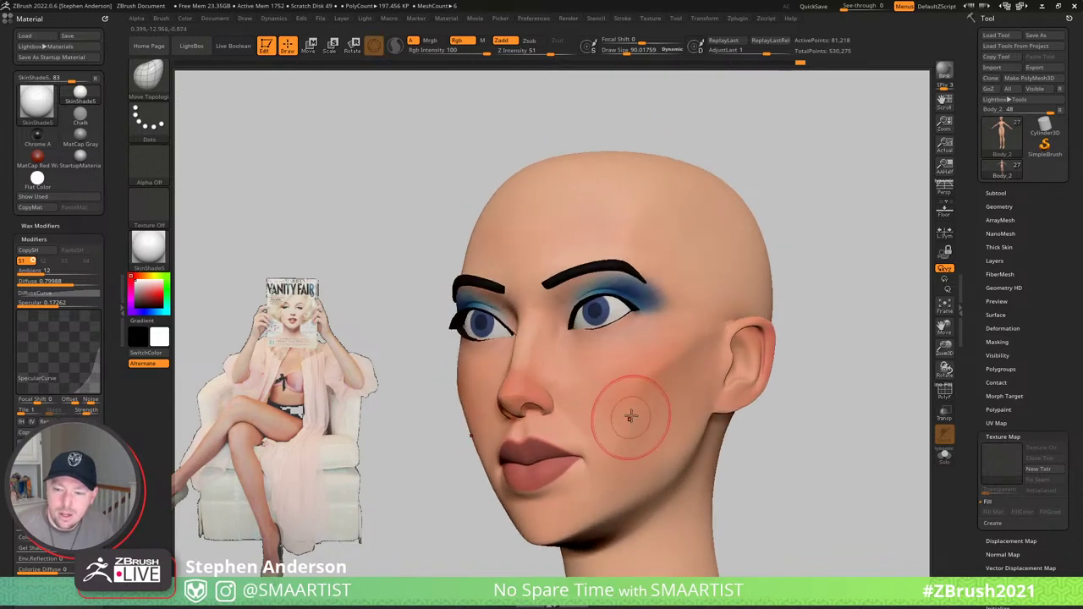
key("shift")
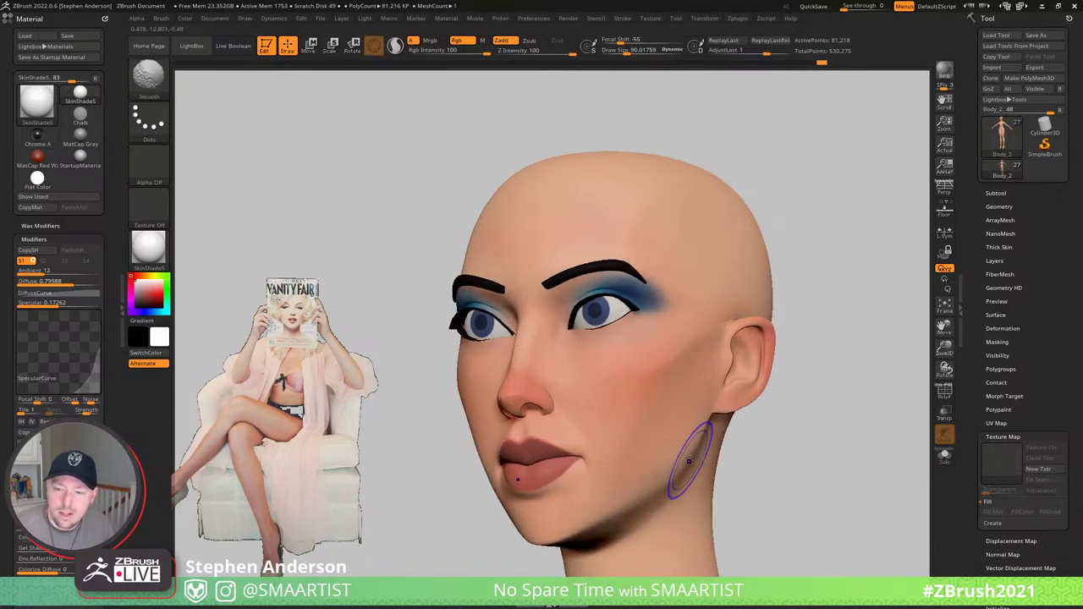
- Refine the cheekbone in front of the ear with Move Topological at a draw size of about 73, checking the wireframe
right_click_drag(667, 474, 719, 475)
mouse_move(715, 385)
right_mouse_down()
mouse_move(707, 434)
mouse_move(711, 338)
right_mouse_up()
key("s")
left_click_drag(716, 327, 712, 326)
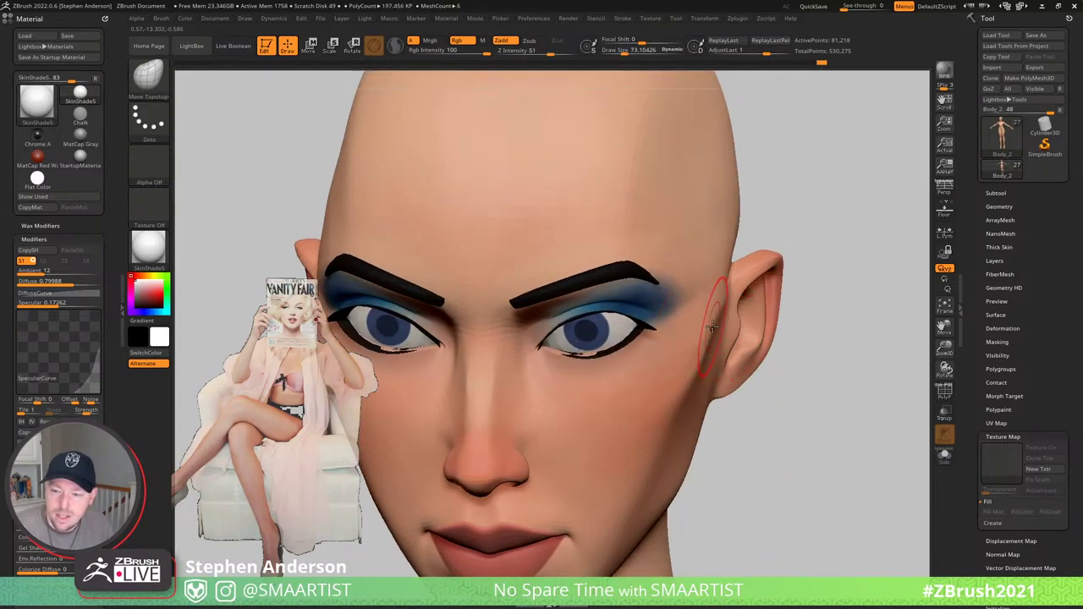
mouse_move(715, 328)
right_mouse_down()
mouse_move(701, 321)
mouse_move(715, 338)
mouse_move(708, 313)
mouse_move(670, 427)
mouse_move(650, 452)
mouse_move(573, 388)
right_mouse_up()
key("shift+f")
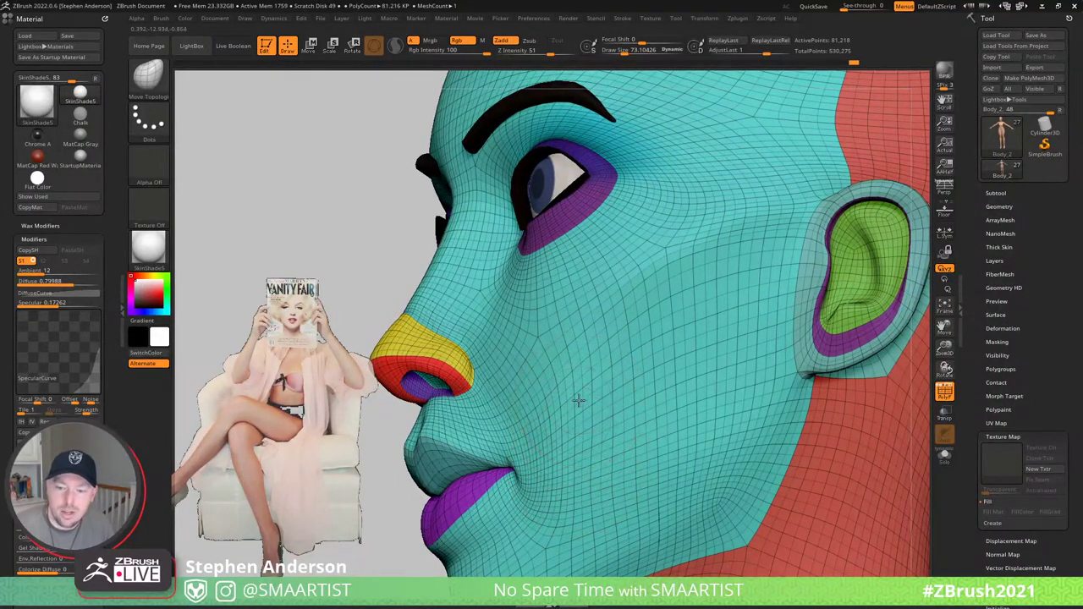
key("shift+f")
mouse_move(626, 409)
right_mouse_down("ctrl")
mouse_move(573, 399)
mouse_move(664, 472)
mouse_move(663, 379)
mouse_move(679, 375)
mouse_move(645, 326)
right_mouse_up("ctrl")
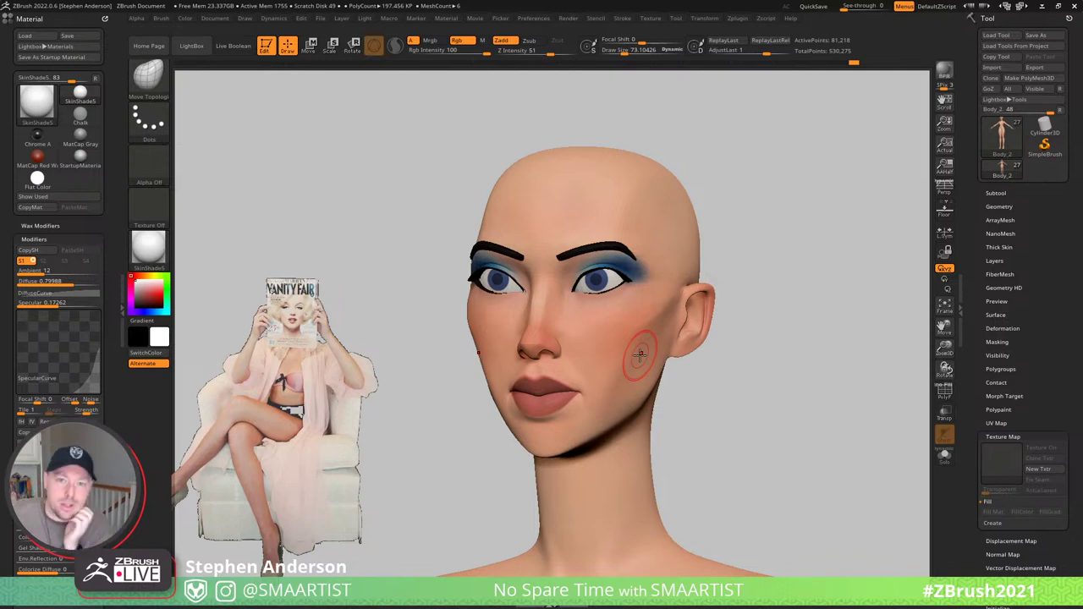
- Review the Transpose, Transpose Units and Gizmo 3D preferences, switching Tap To Exit Gizmo Mode off and back on
left_click(533, 18)
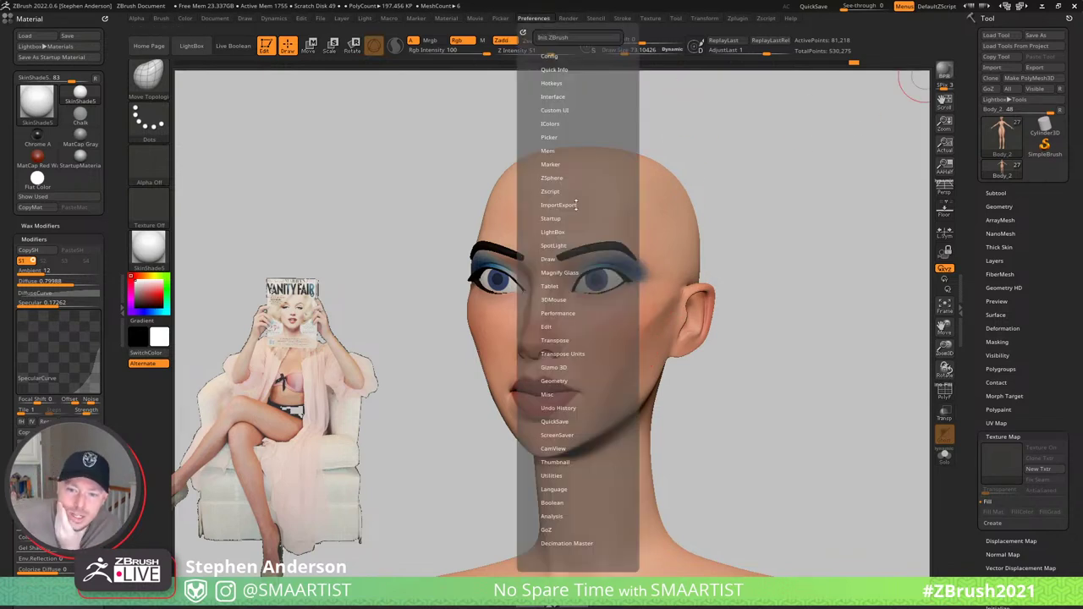
left_click(557, 340)
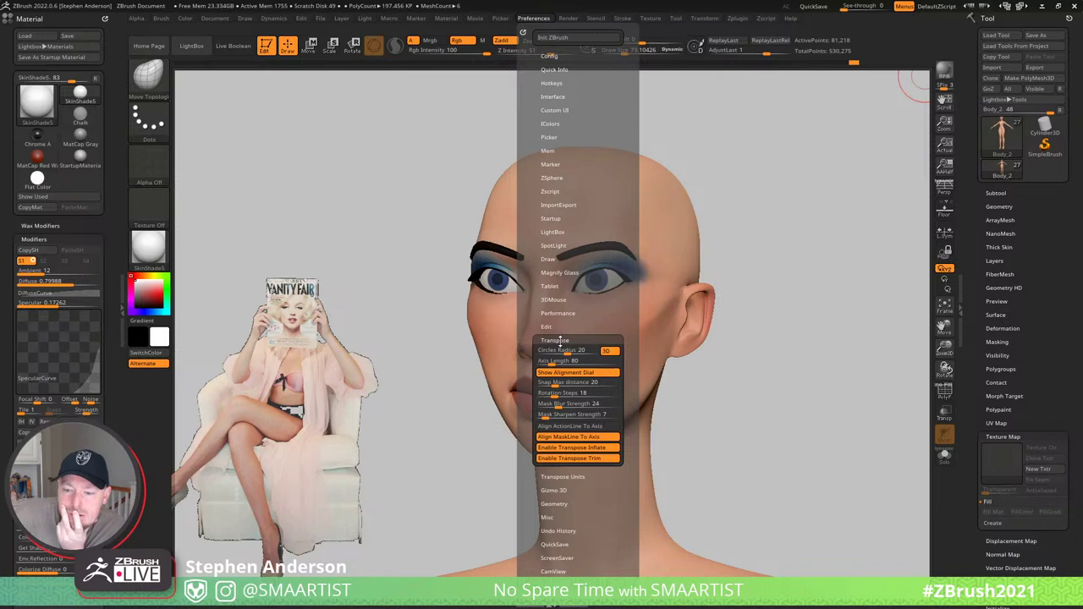
left_click(571, 477)
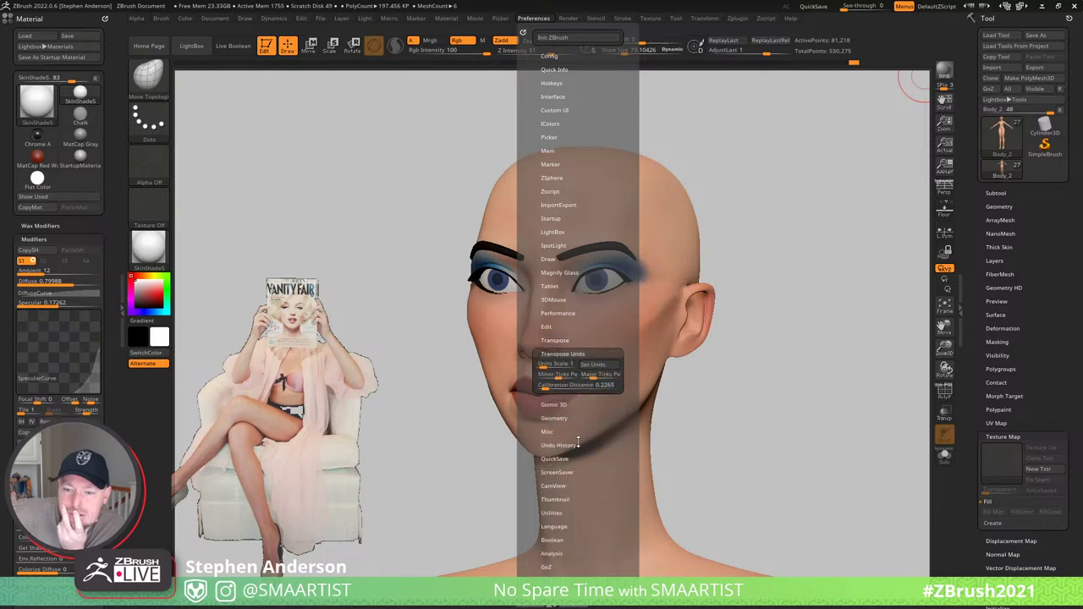
left_click(571, 354)
left_click(562, 366)
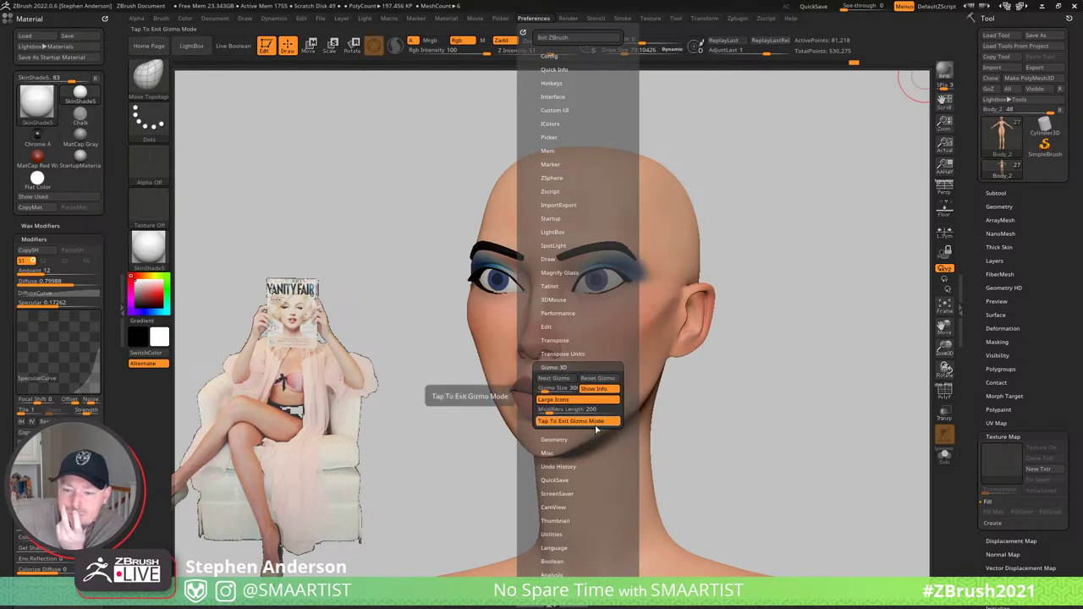
left_click(593, 425)
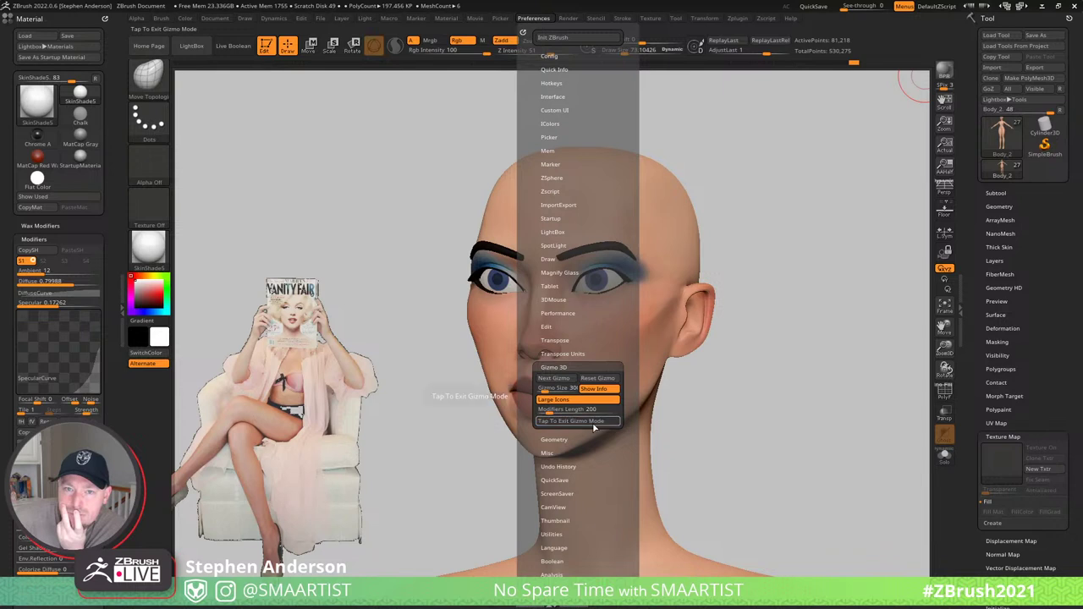
left_click(593, 426)
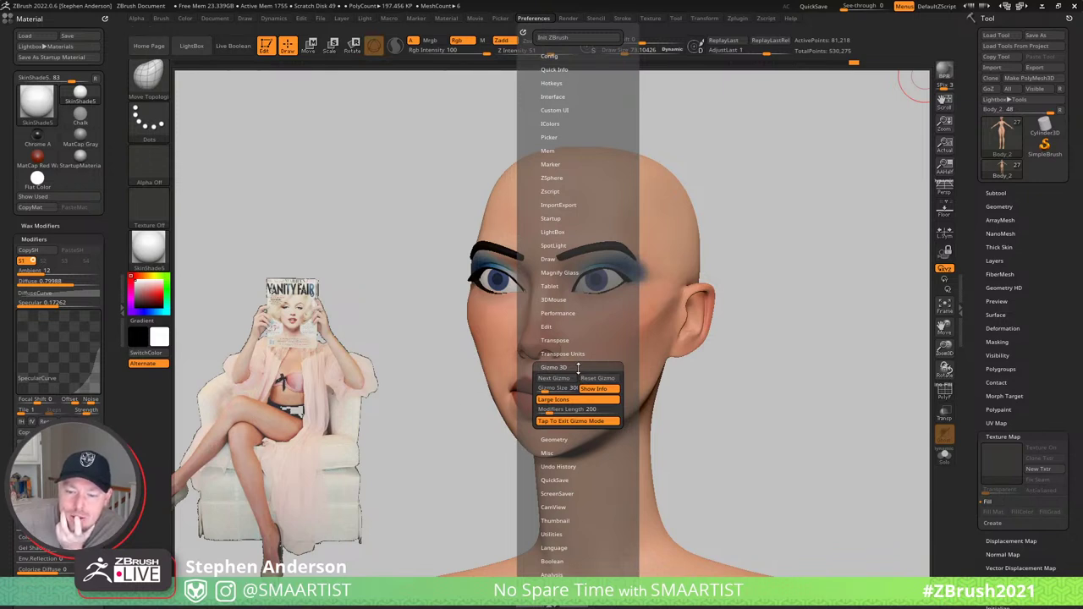
left_click(579, 367)
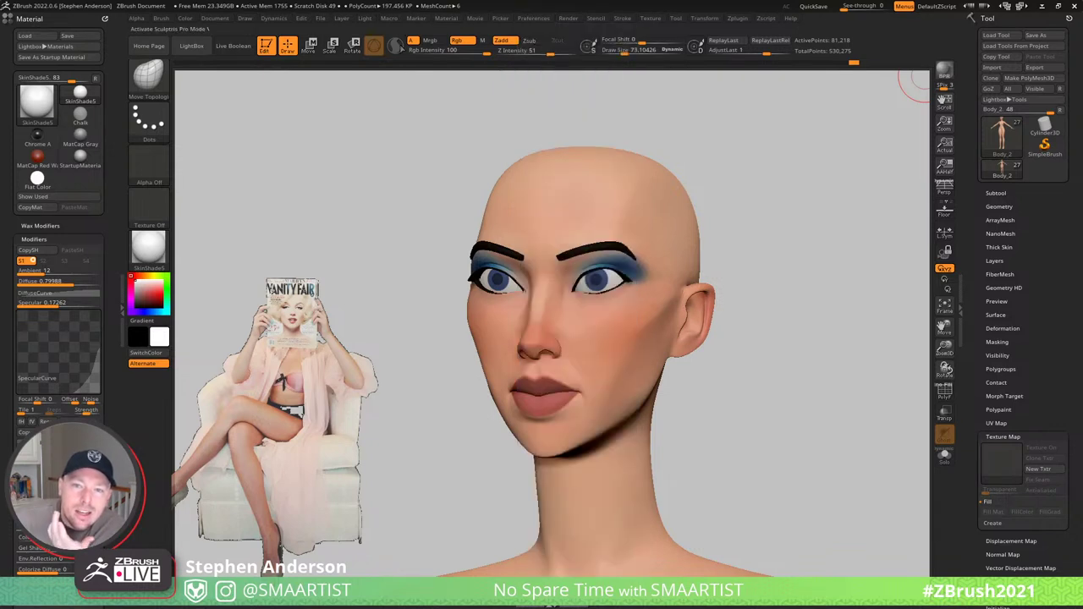
- Switch the Move mode from Gizmo 3D to the transpose line and draw a line across the forehead
key("w")
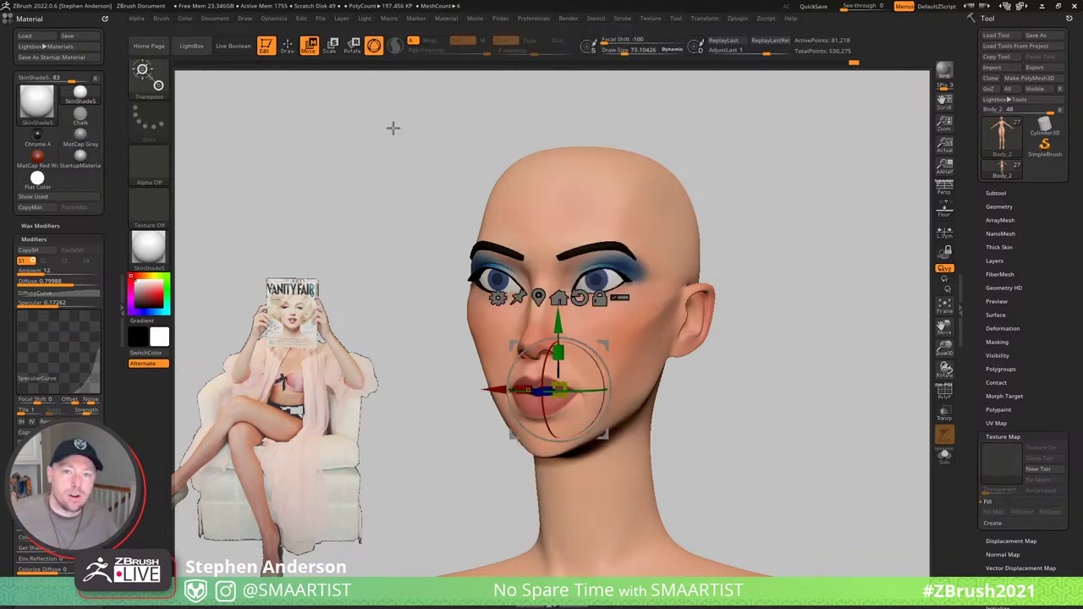
left_click(375, 48)
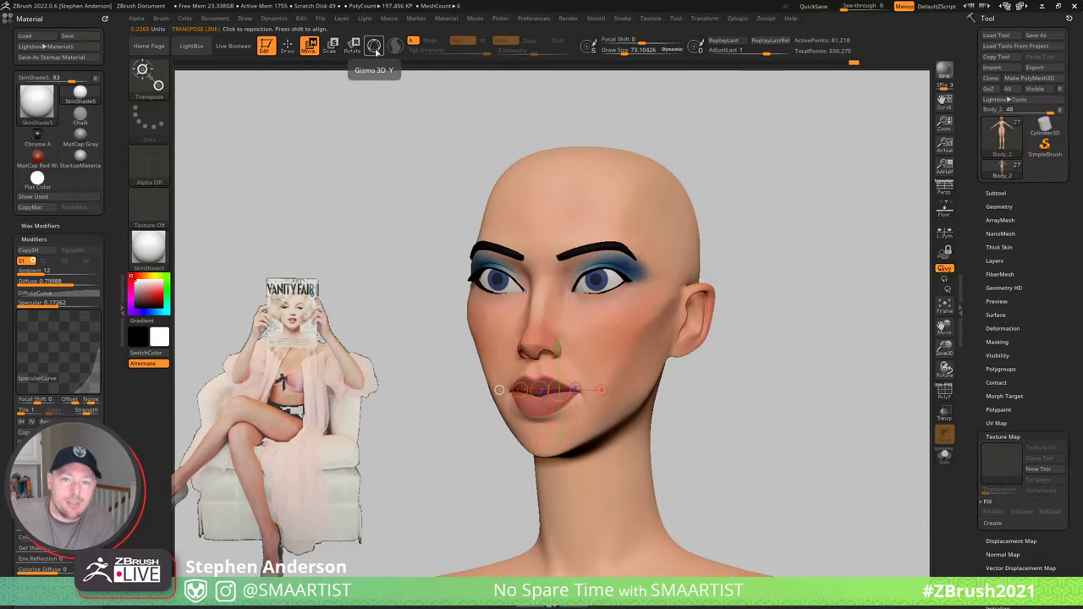
left_click_drag(573, 202, 690, 202)
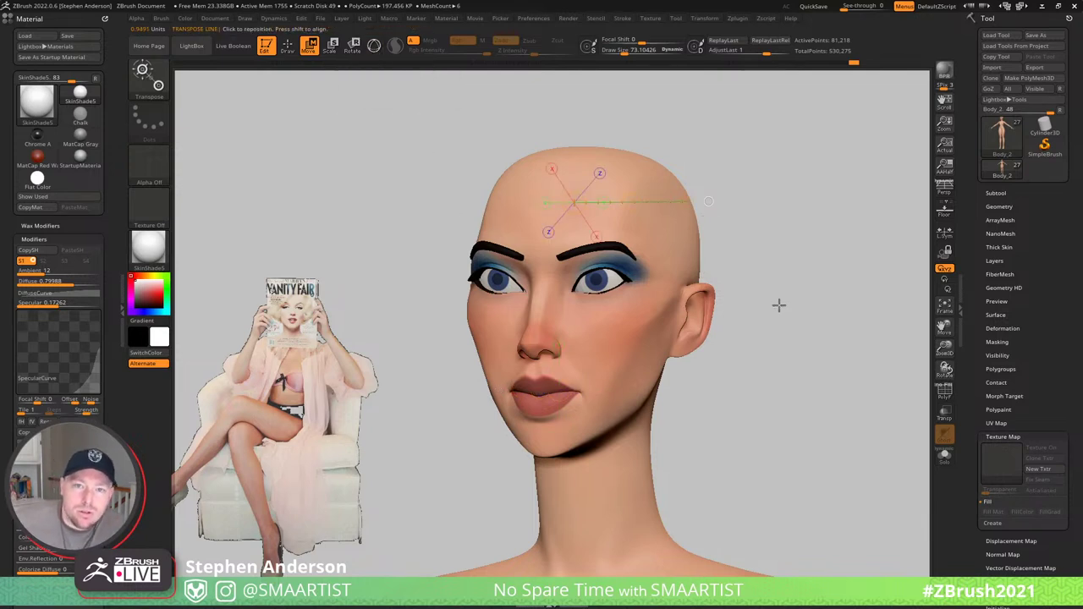
- Review the Config preferences, including Store Config, and look through the available macros
left_click(541, 18)
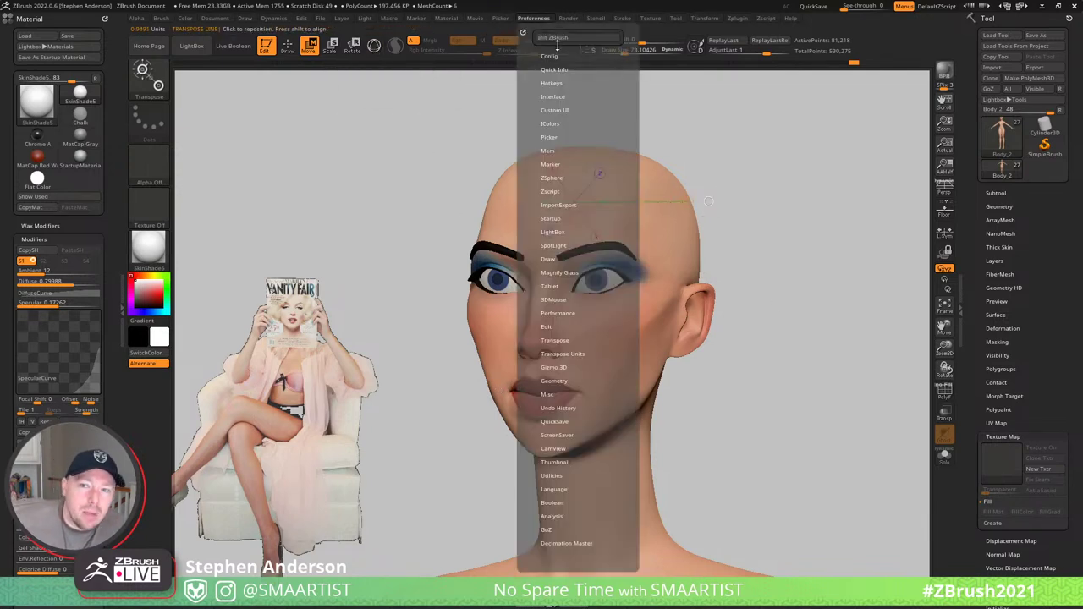
left_click(549, 56)
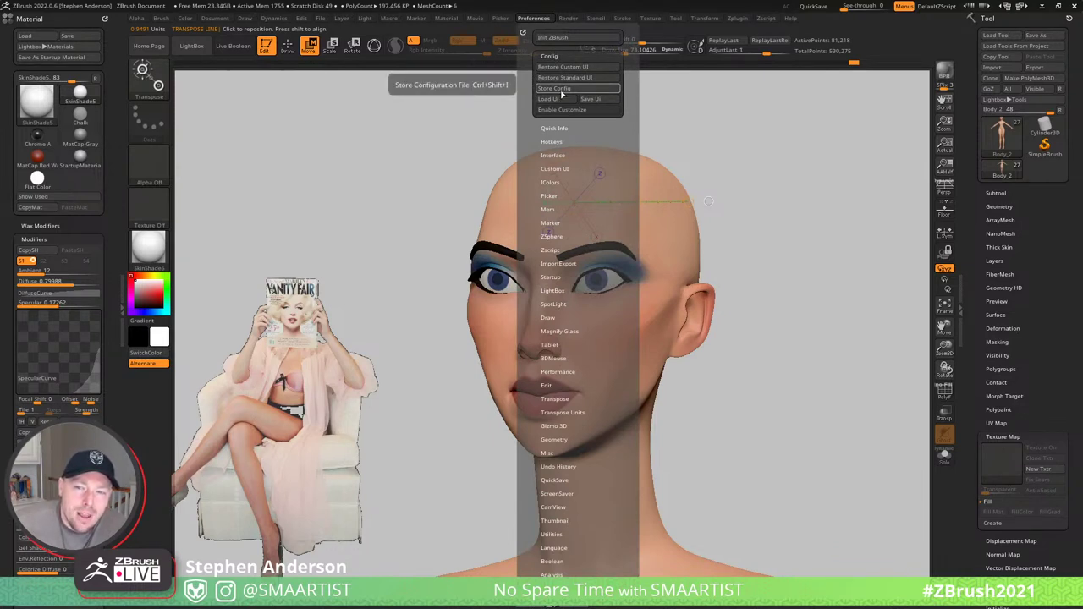
left_click(556, 55)
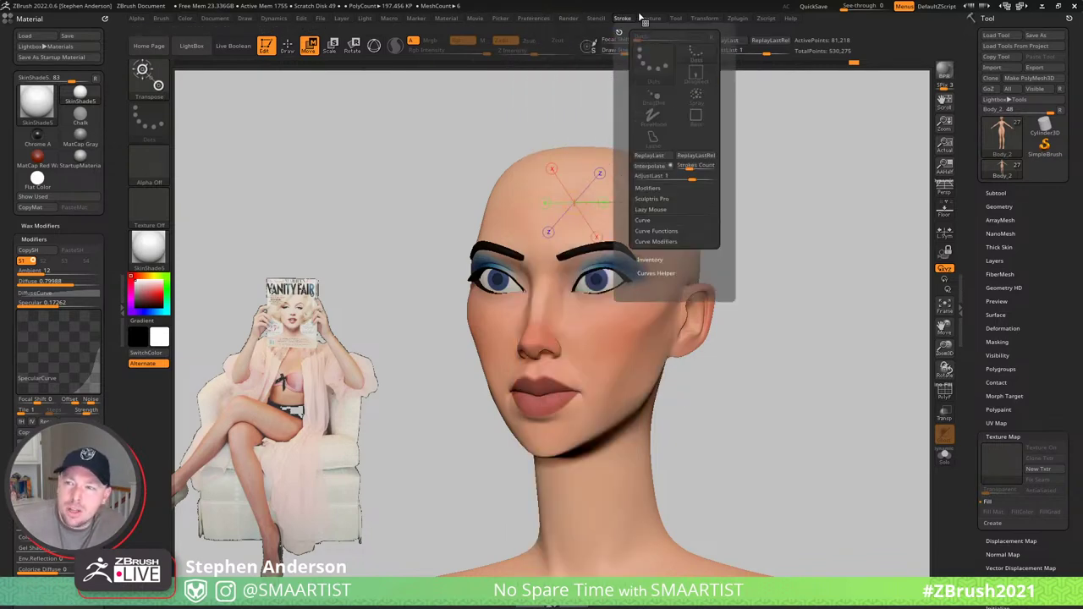
mouse_move(765, 18)
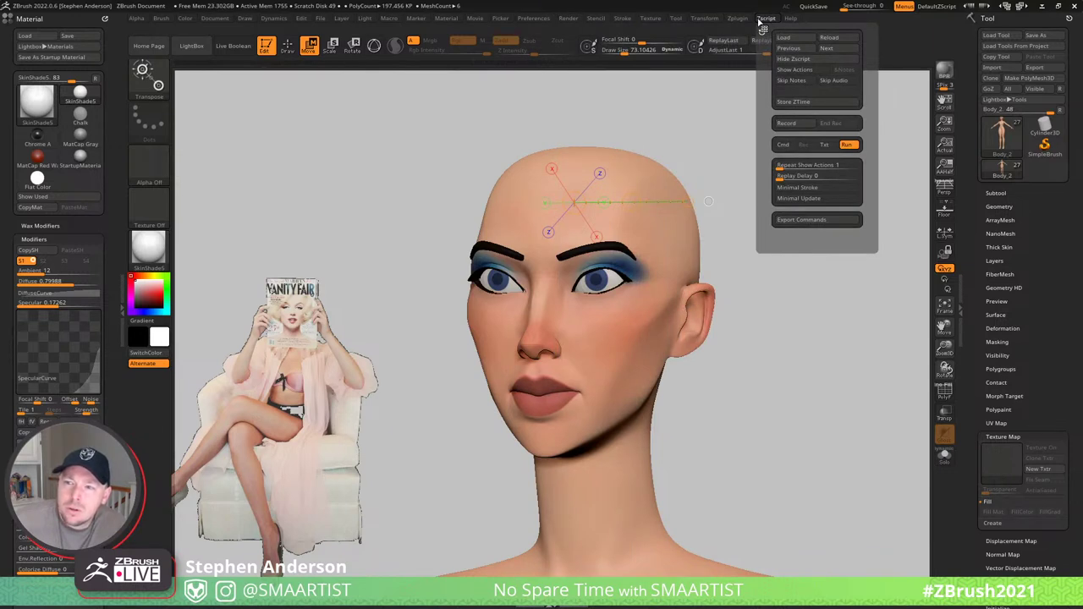
mouse_move(732, 23)
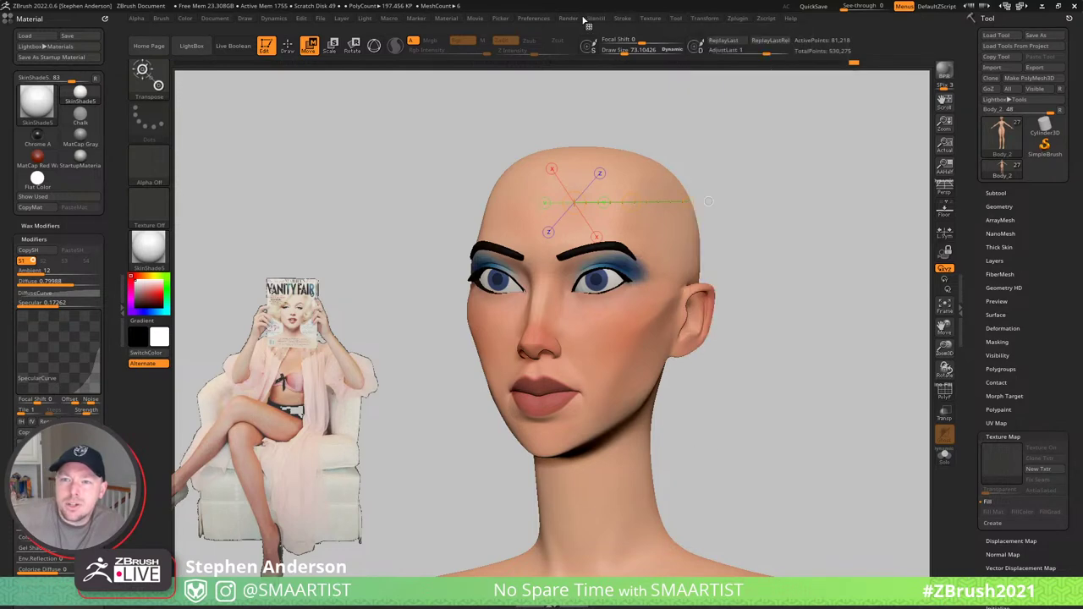
left_click(535, 18)
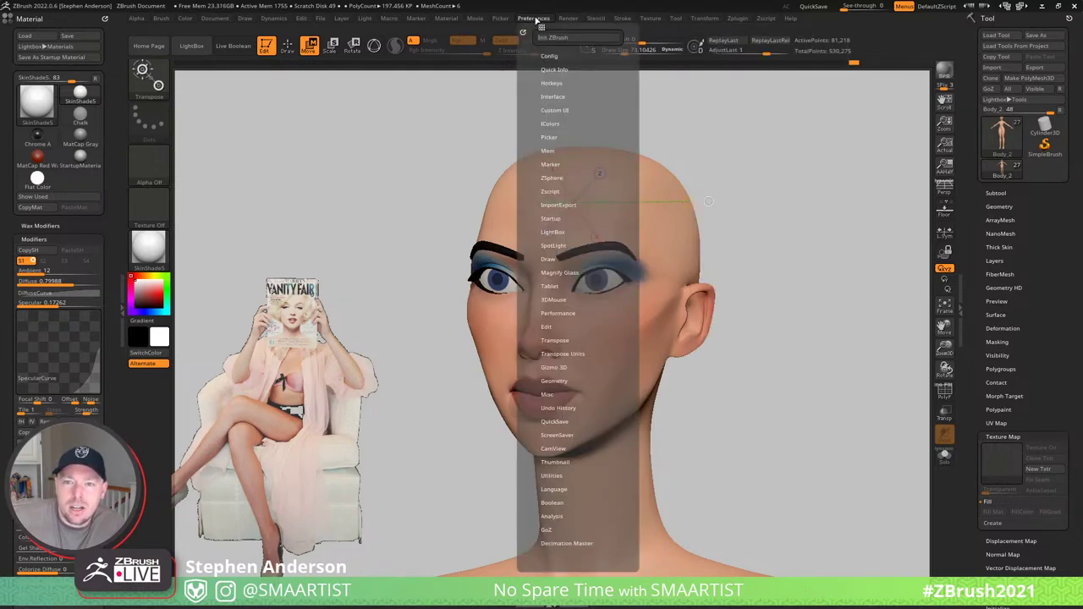
left_click(390, 18)
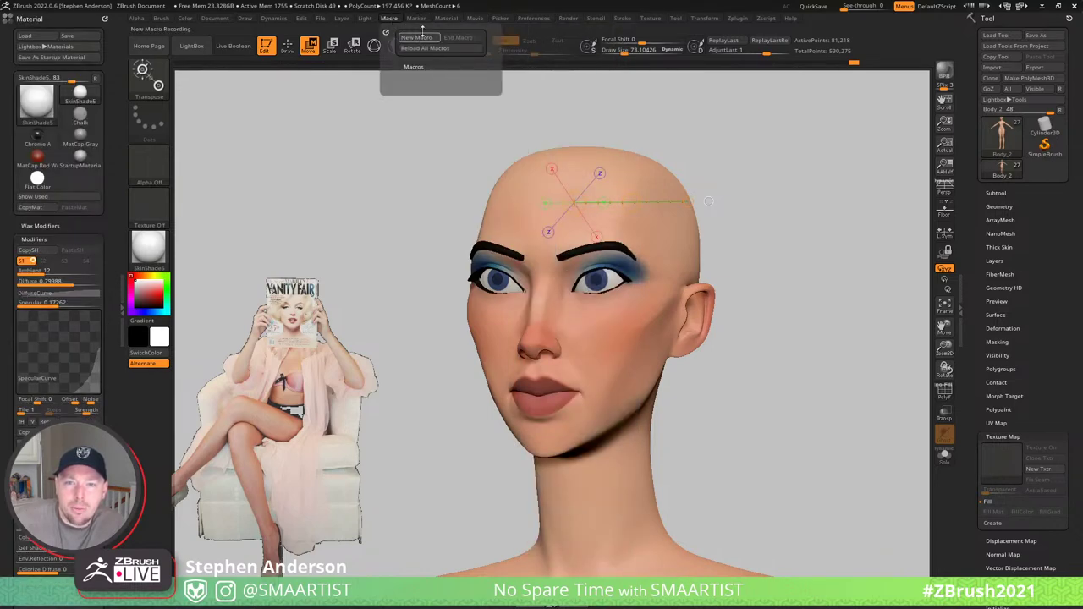
left_click(414, 67)
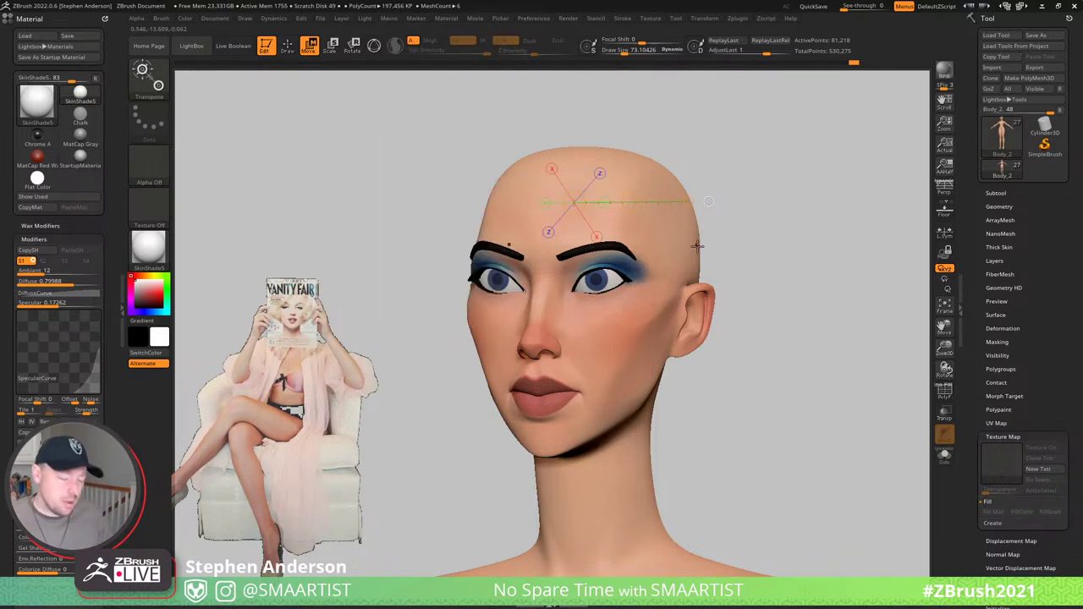
- Return to Draw mode, show the floor grid and check the feet against it from the front
key("q")
left_click_drag(745, 239, 750, 238)
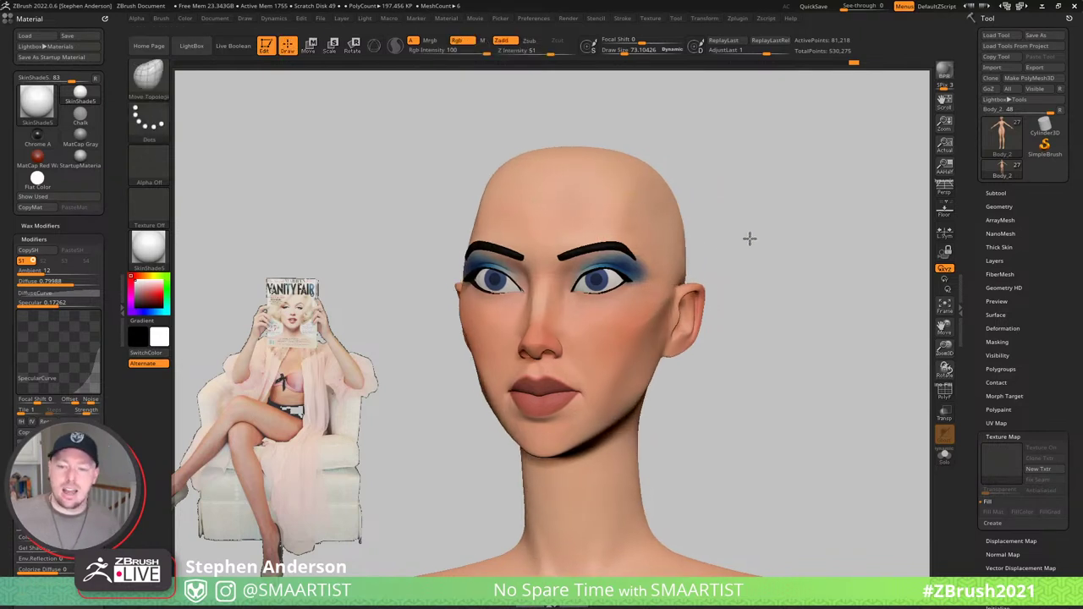
right_click_drag(750, 239, 712, 186)
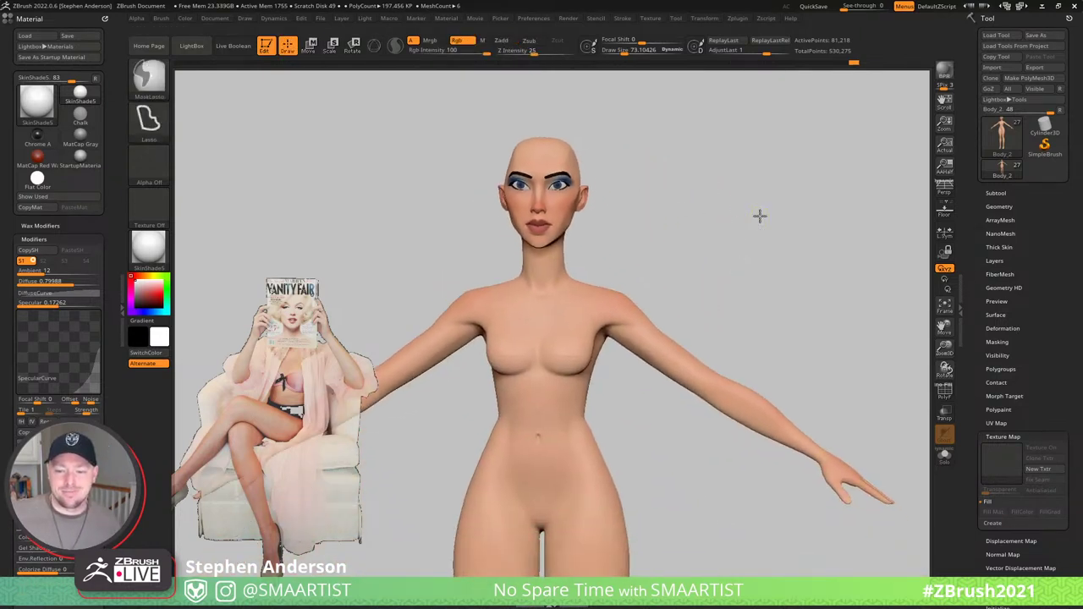
right_click_drag(760, 216, 614, 169, "ctrl")
key("shift+p")
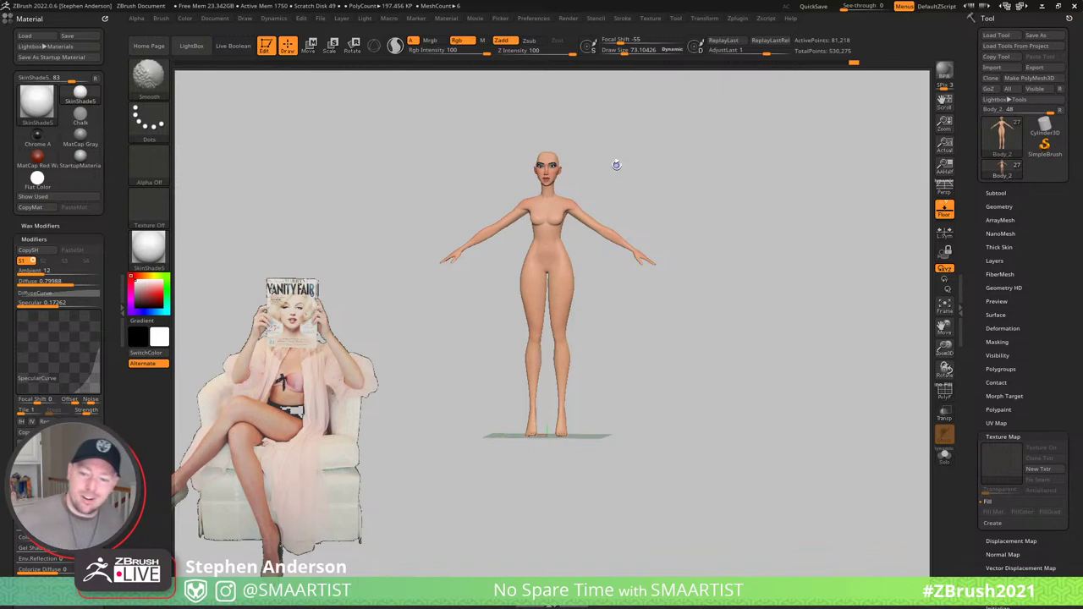
mouse_move(581, 449)
right_mouse_down("ctrl")
mouse_move(638, 498)
mouse_move(606, 66)
mouse_move(547, 252)
mouse_move(566, 314)
mouse_move(571, 298)
mouse_move(600, 302)
right_mouse_up("ctrl")
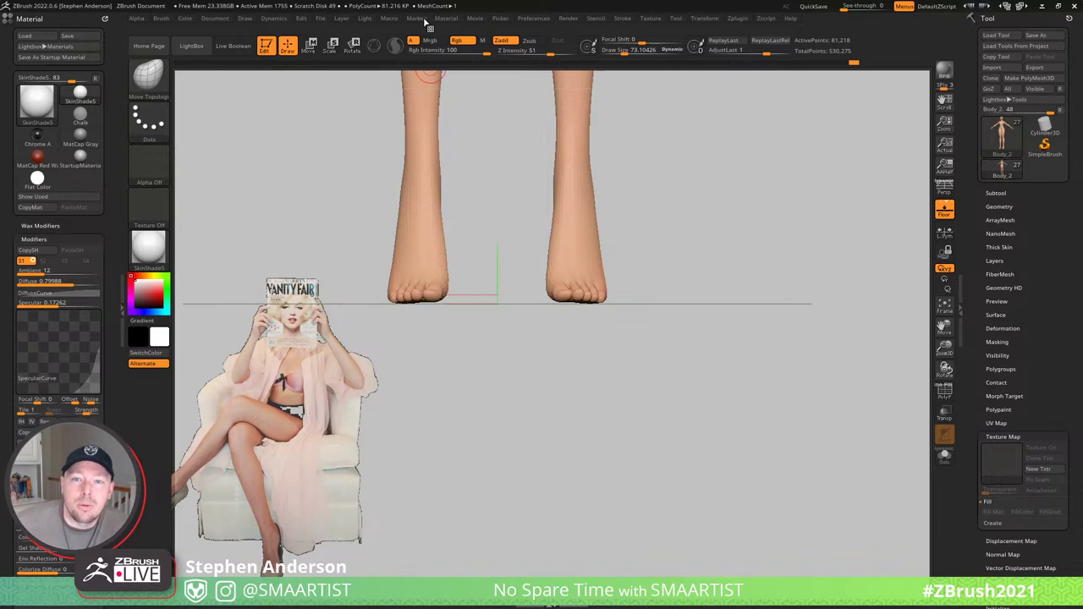
- Save the tool as MagazineGirl_v001, overwriting the existing file
left_click(391, 18)
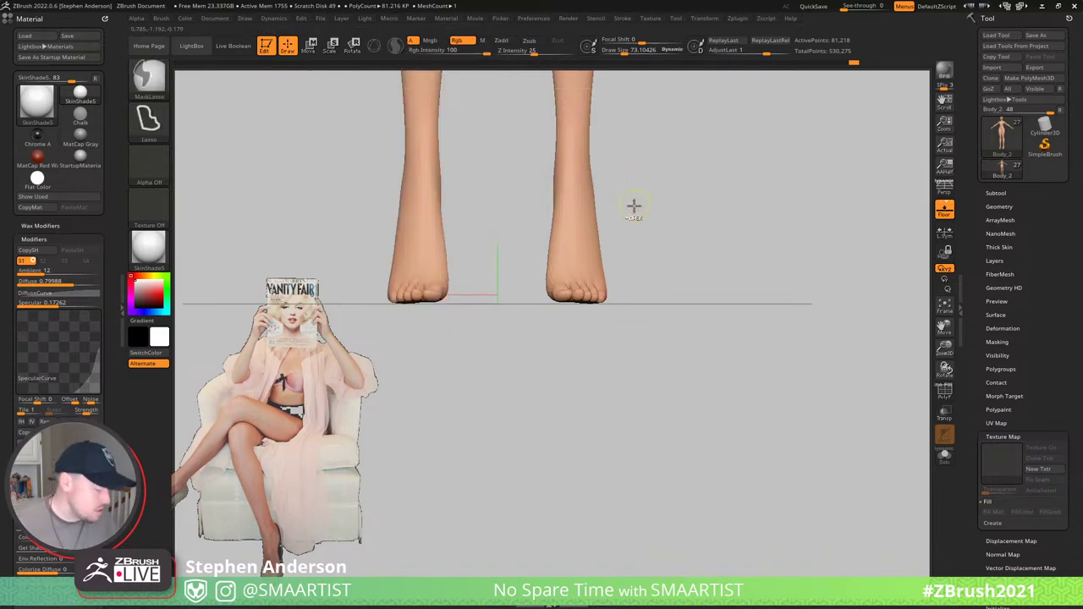
key("ctrl+s")
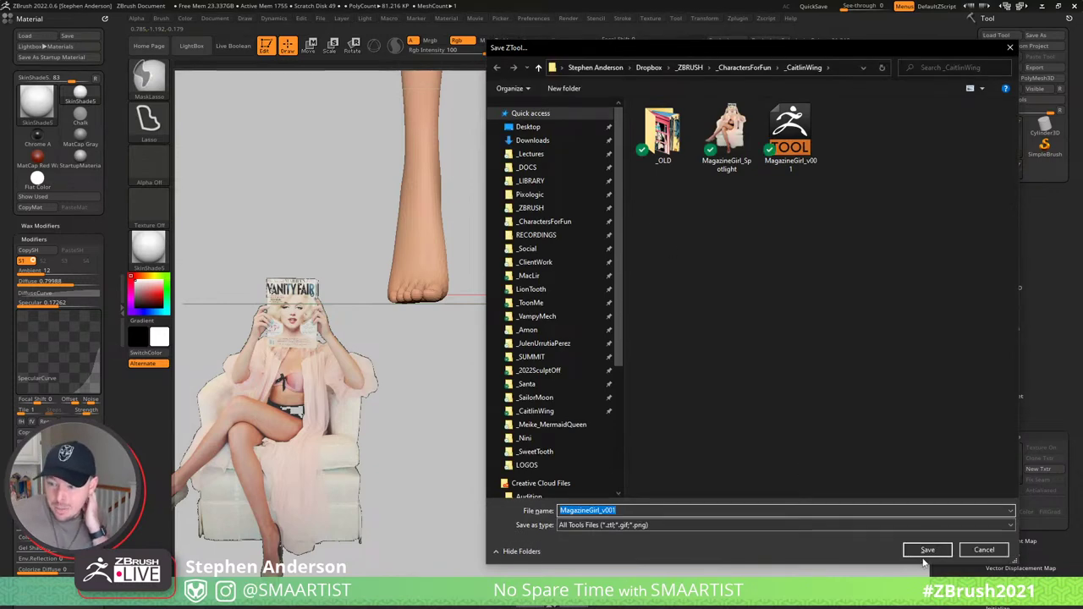
left_click(926, 550)
left_click(567, 300)
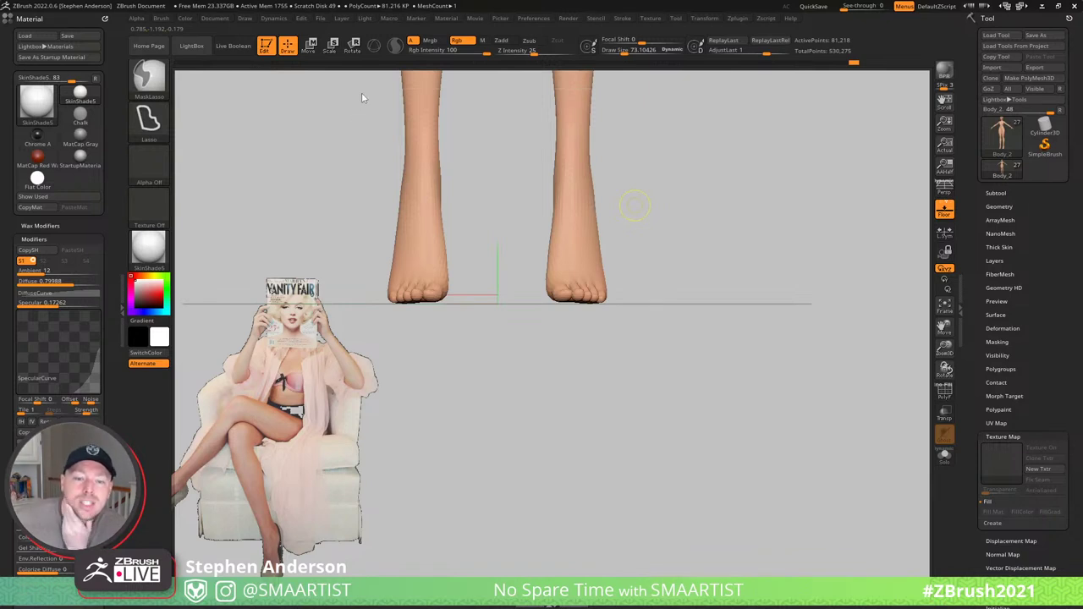
key("ctrl+s")
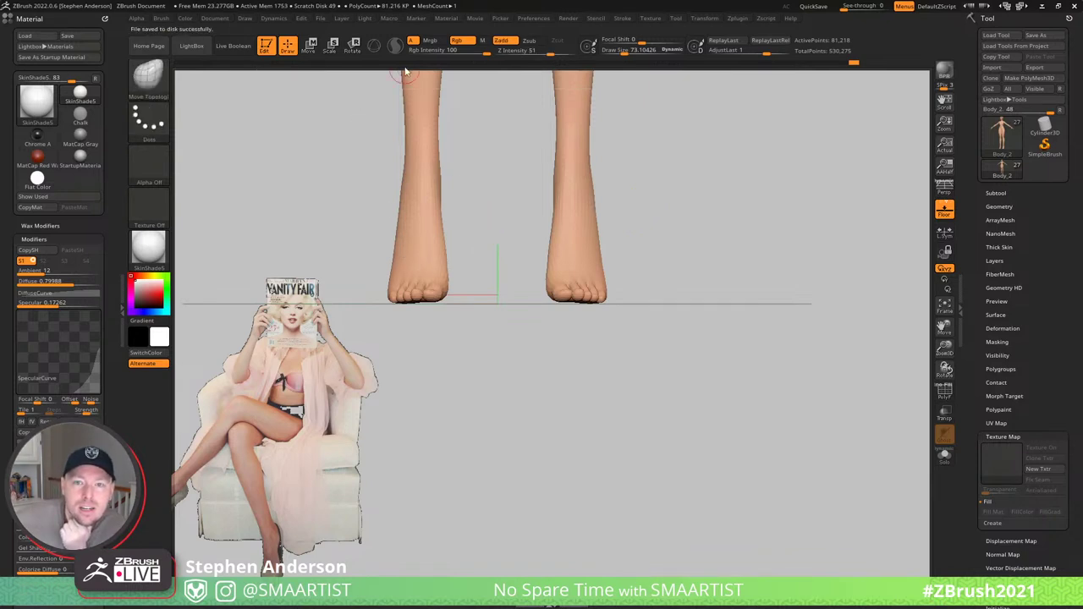
- Run the Snap To Ground macro on the body and inspect the legs and face from several angles
left_click(390, 18)
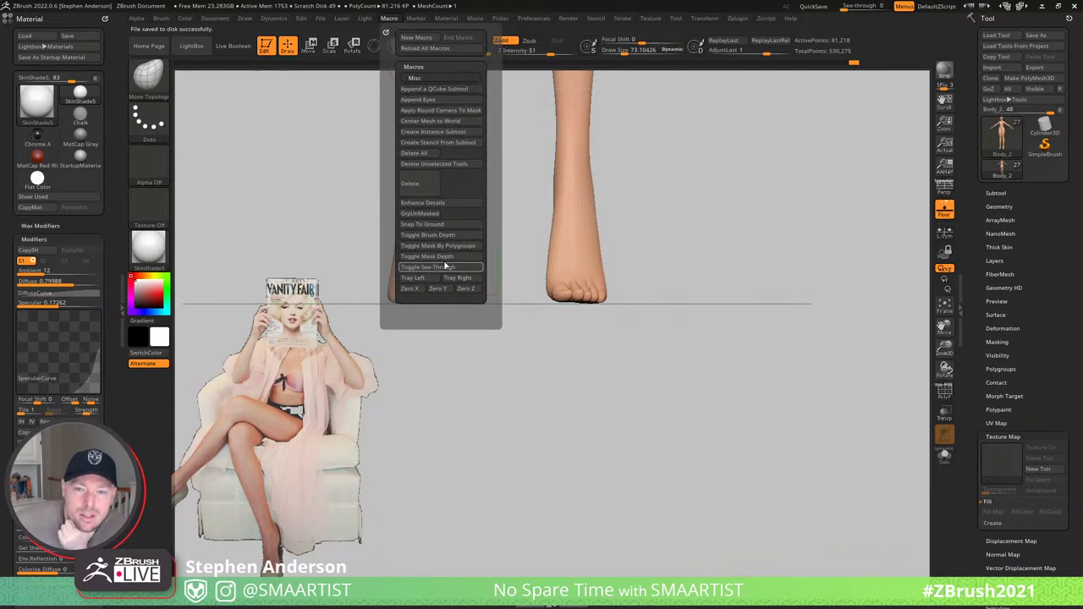
left_click(439, 225)
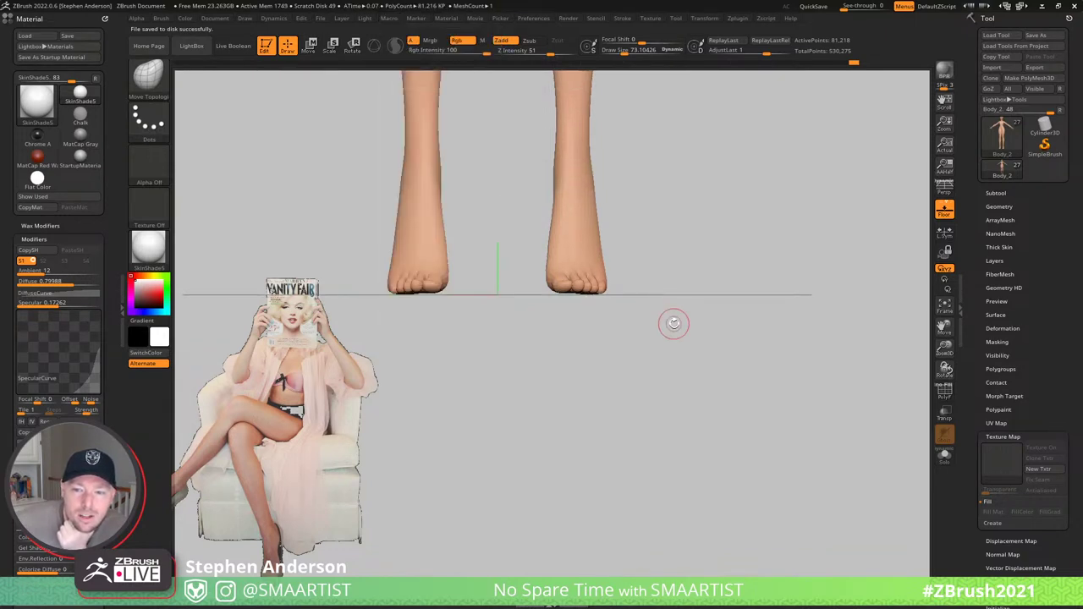
left_click_drag(662, 246, 649, 482, "alt")
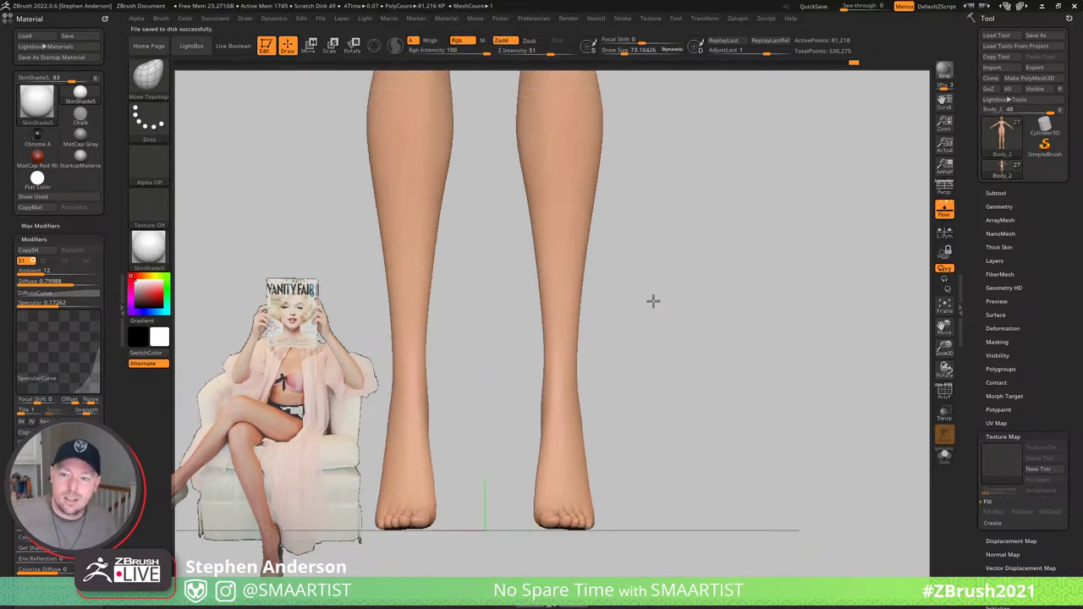
left_click_drag(654, 169, 663, 517, "alt")
left_click_drag(662, 103, 664, 571, "alt")
left_click_drag(660, 233, 674, 428, "alt")
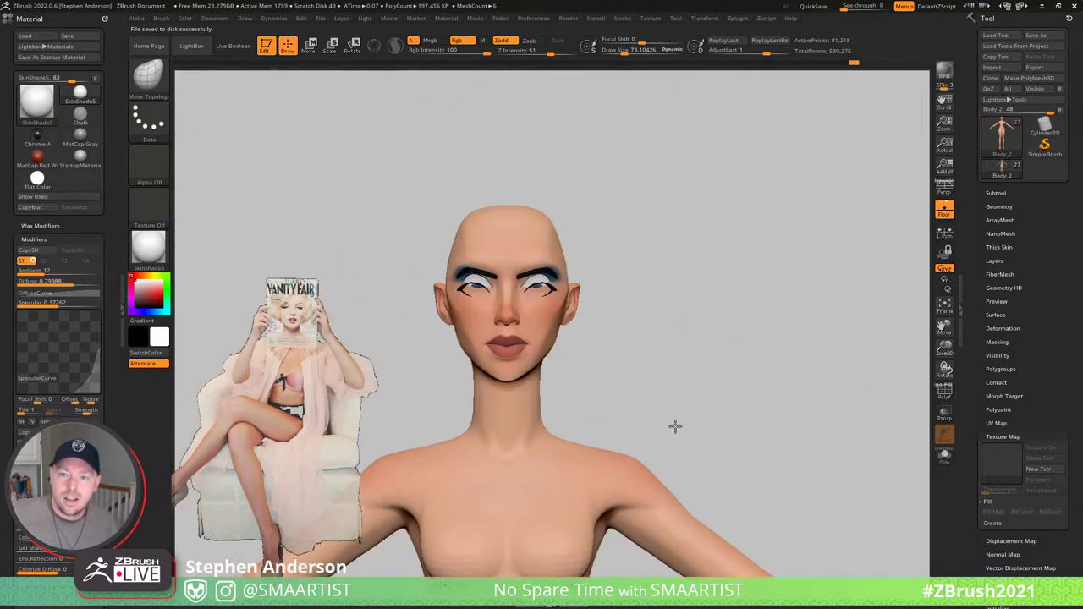
right_click_drag(521, 262, 614, 397, "ctrl")
left_click_drag(753, 372, 709, 394)
right_click_drag(729, 406, 824, 394)
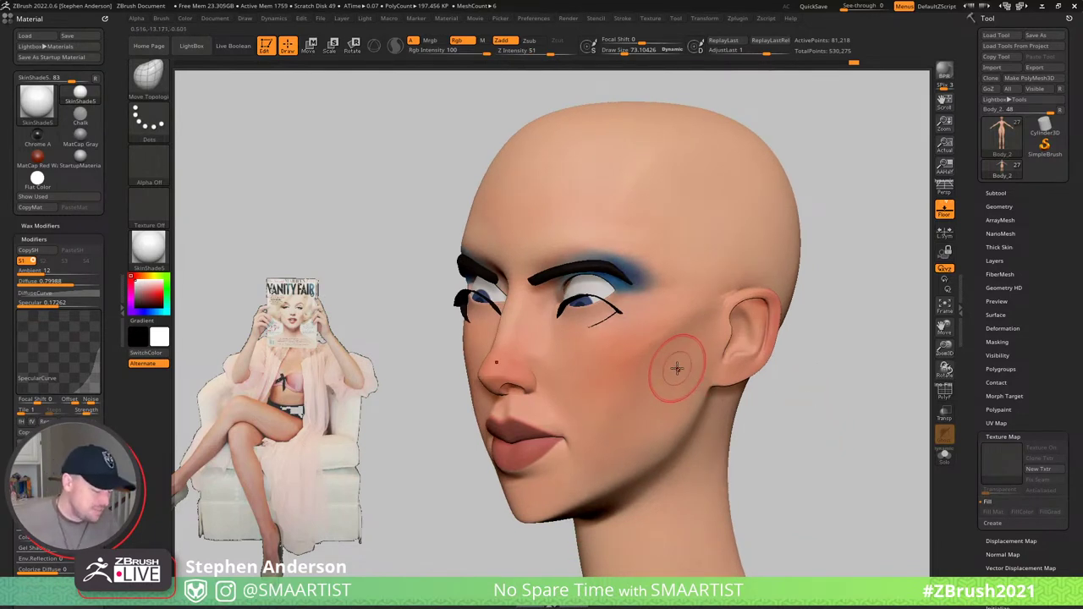
- Reset the gizmo's orientation and select every subtool except the body for a combined transpose
key("w")
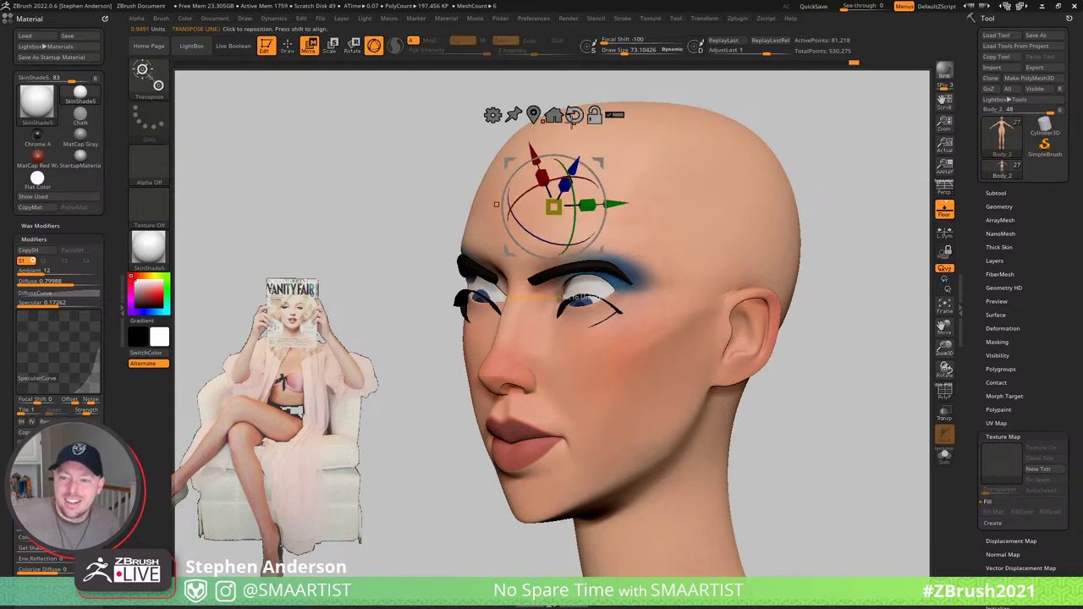
left_click(575, 115)
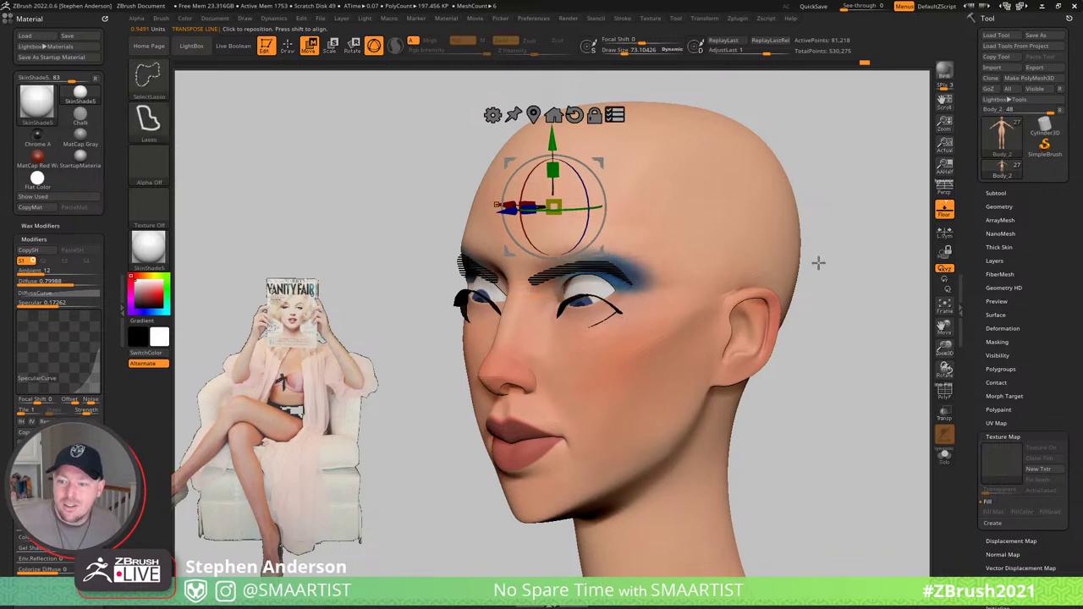
mouse_move(839, 399)
left_mouse_down("ctrl+shift")
mouse_move(744, 139)
mouse_move(439, 469)
mouse_move(837, 492)
mouse_move(710, 408)
left_mouse_up("ctrl+shift")
left_click(744, 315, "ctrl+shift")
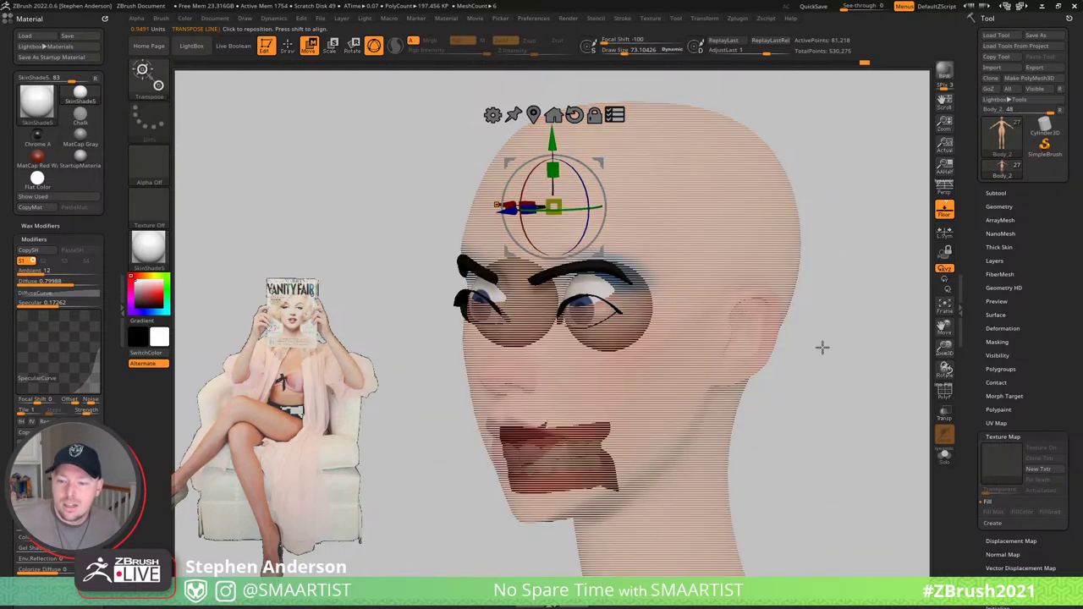
- Move the selected eyes, lashes, brows and inner mouth straight up into place on the face, and check the whole figure
left_click_drag(822, 348, 806, 348, "shift")
mouse_move(684, 285)
left_mouse_down()
mouse_move(650, 344)
mouse_move(718, 297)
mouse_move(669, 298)
left_mouse_up()
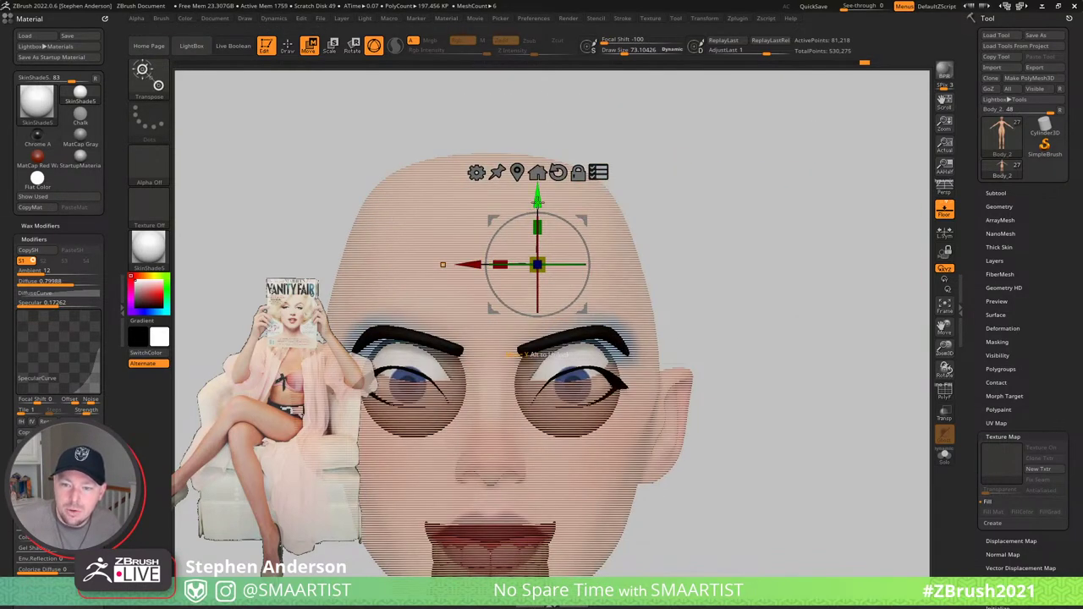
left_click_drag(537, 201, 538, 175)
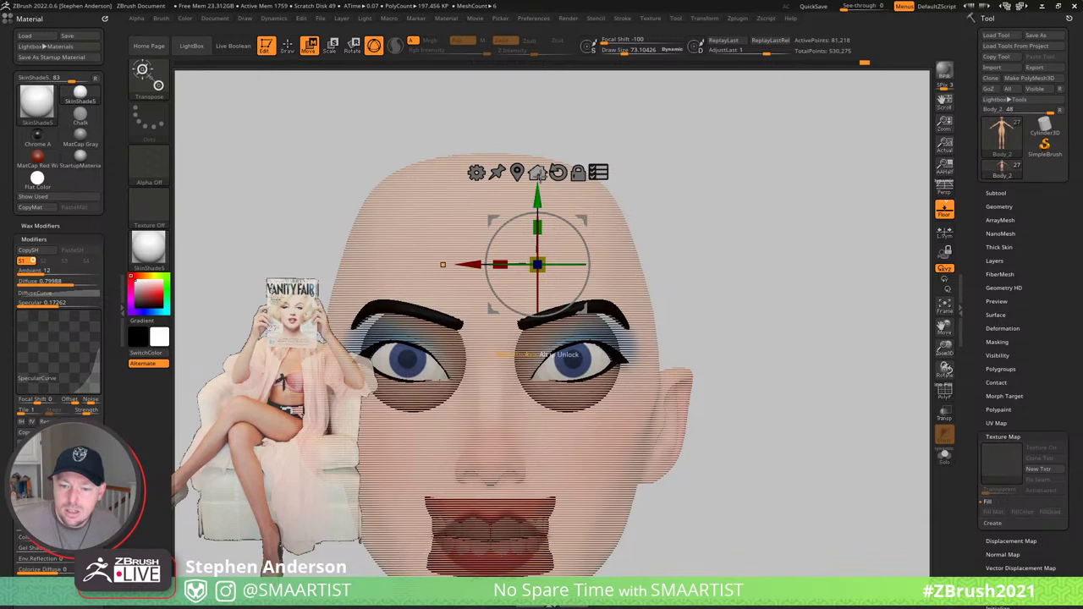
key("q")
left_click(689, 295, "ctrl")
mouse_move(688, 295)
left_mouse_down()
mouse_move(714, 257)
mouse_move(729, 288)
mouse_move(751, 292)
mouse_move(725, 262)
mouse_move(714, 266)
left_mouse_up()
mouse_move(715, 267)
right_mouse_down("ctrl")
mouse_move(703, 251)
mouse_move(641, 232)
right_mouse_up("ctrl")
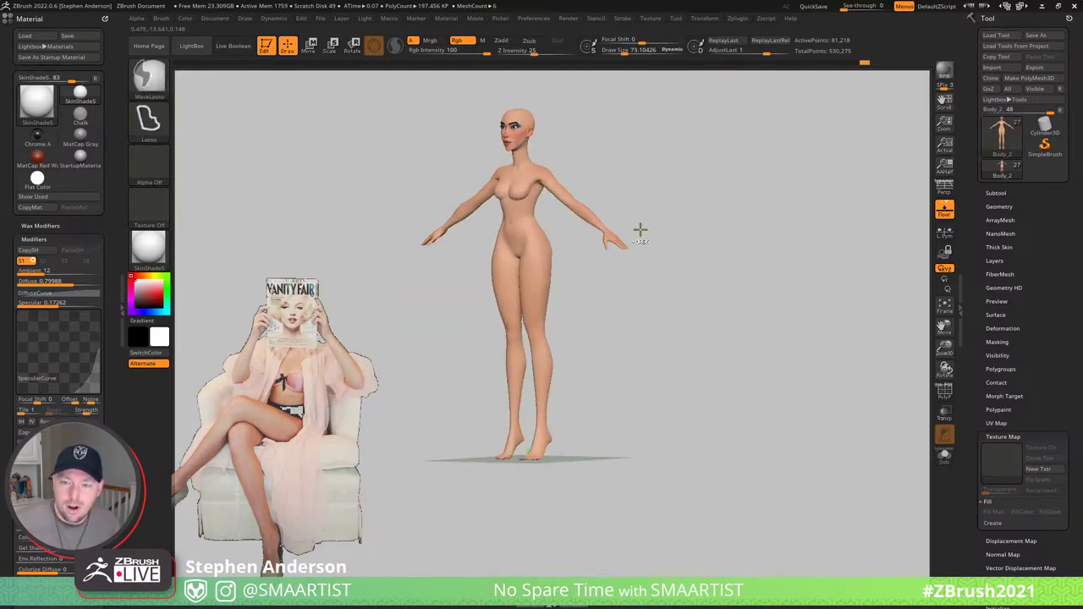
left_click_drag(727, 262, 753, 264)
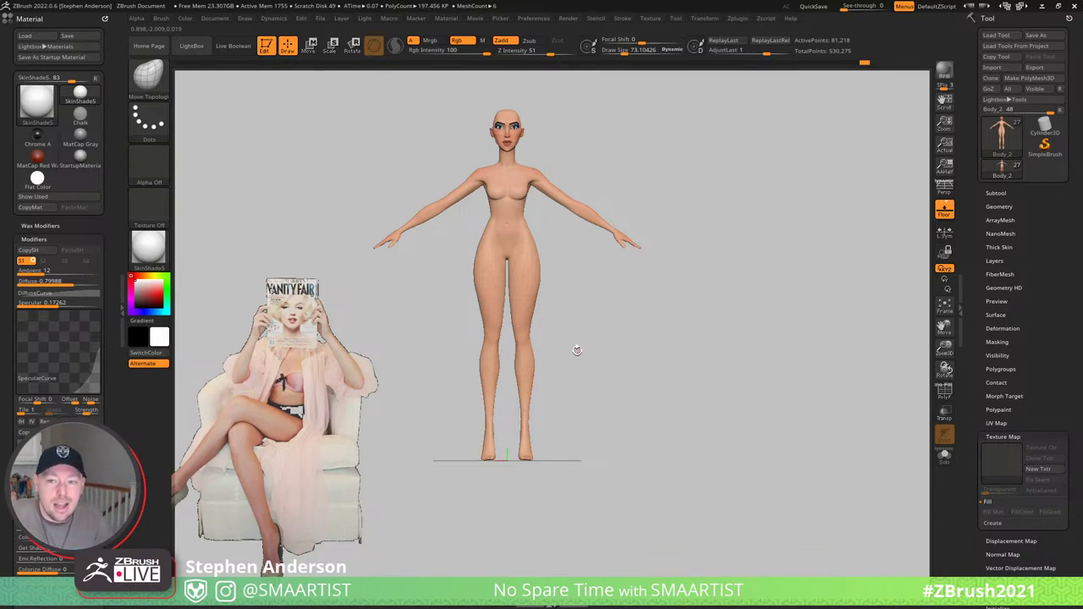
right_click_drag(529, 114, 699, 340, "ctrl")
left_click_drag(699, 340, 686, 345)
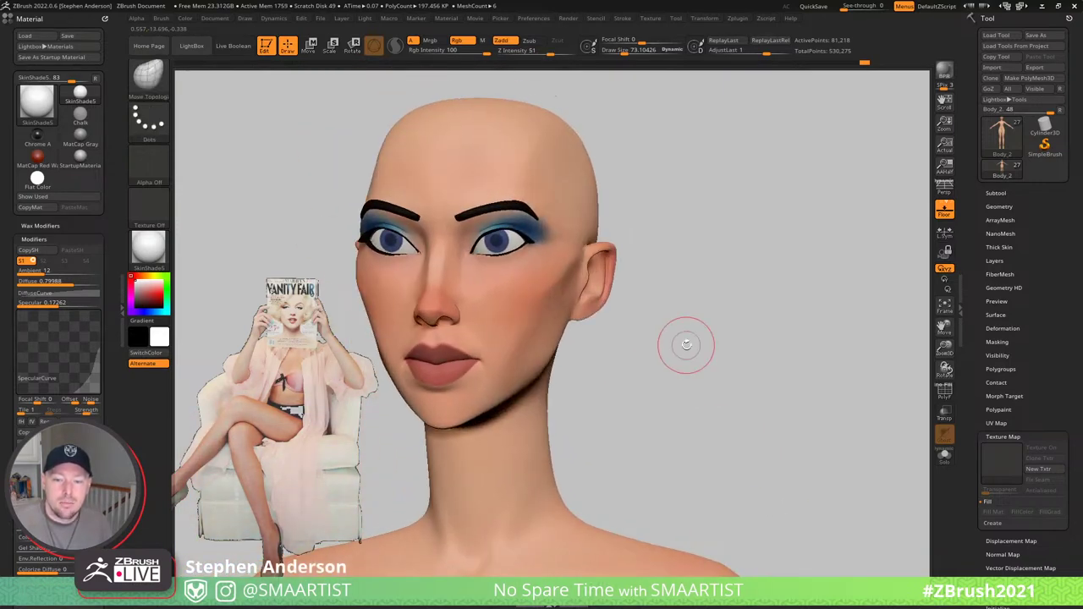
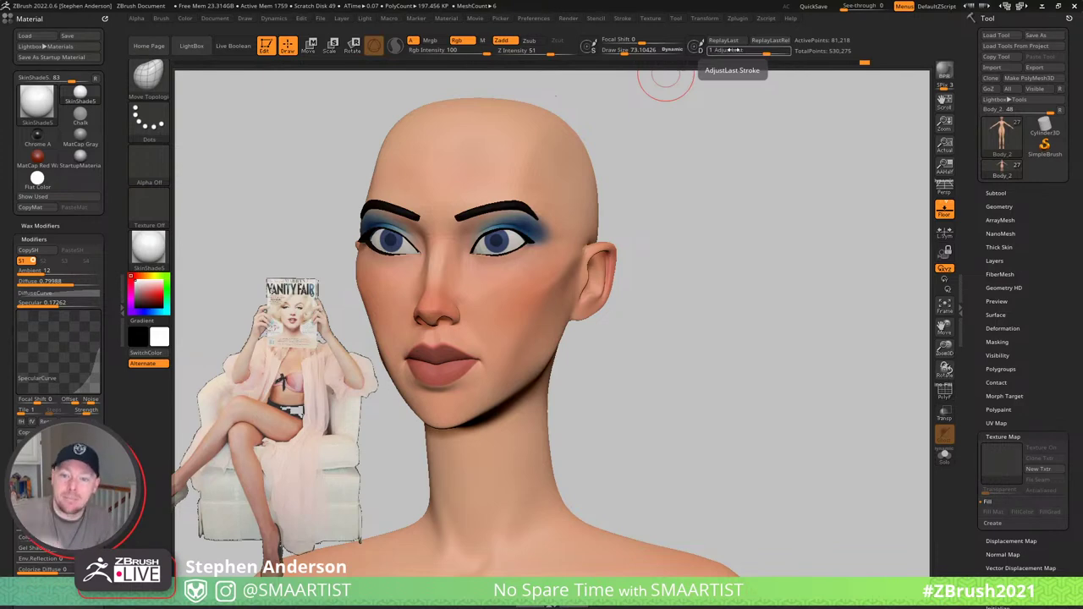
- Show the wireframe around the ear and lower the body by one subdivision level
left_click_drag(696, 392, 706, 392, "shift")
left_click_drag(688, 304, 646, 302)
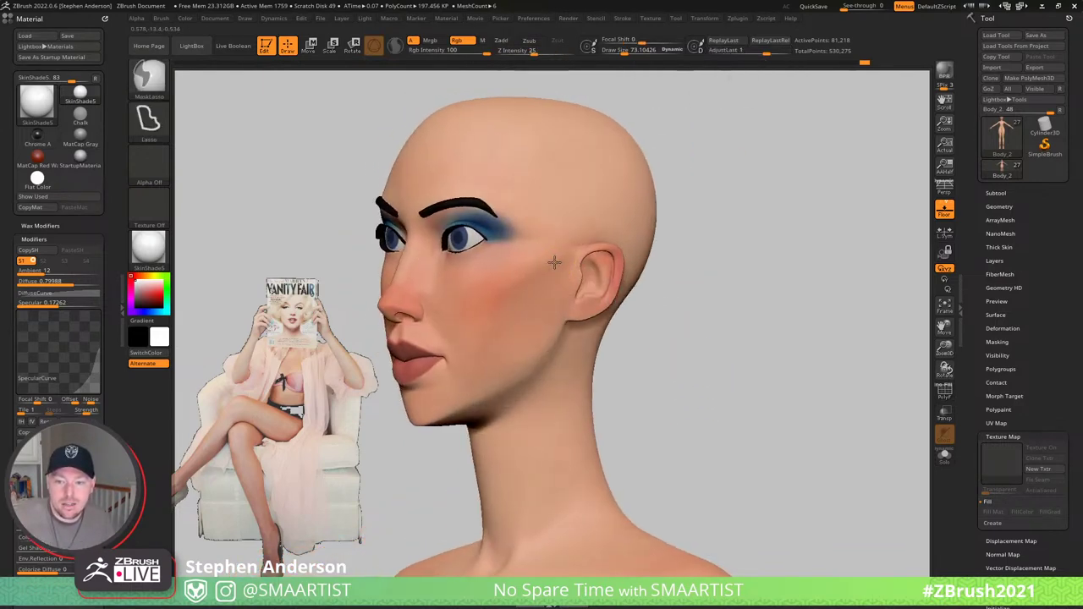
mouse_move(556, 262)
right_mouse_down("ctrl")
mouse_move(608, 332)
mouse_move(580, 263)
mouse_move(611, 267)
right_mouse_up("ctrl")
key("shift+f")
key("shift+d")
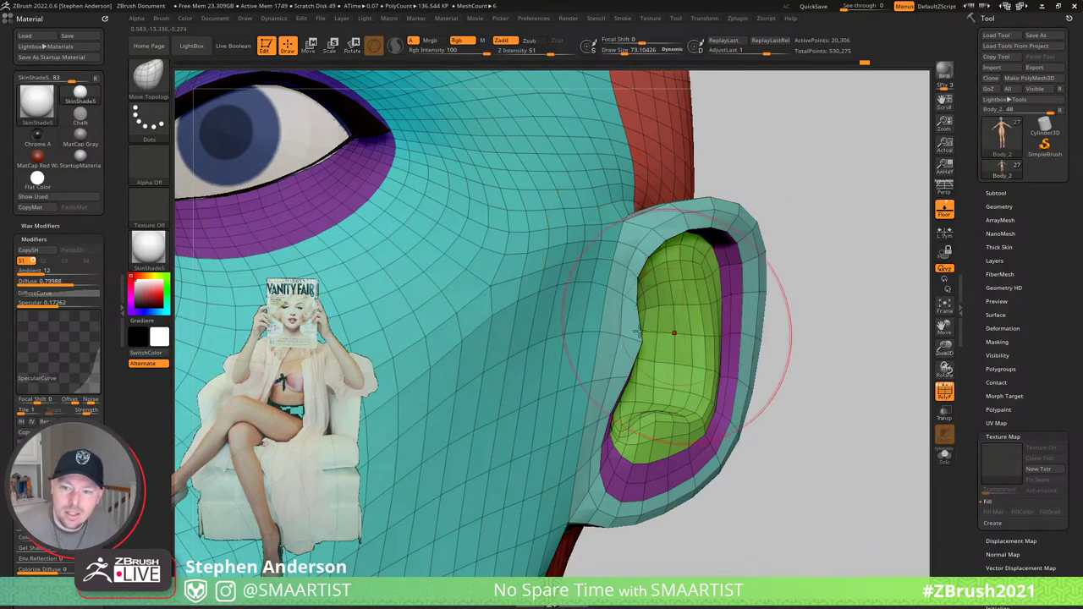
- Hide the polygon loops running in front of the ear, mask everything still visible, and show the whole mesh again
key("ctrl+shift")
left_click_drag(560, 275, 565, 311)
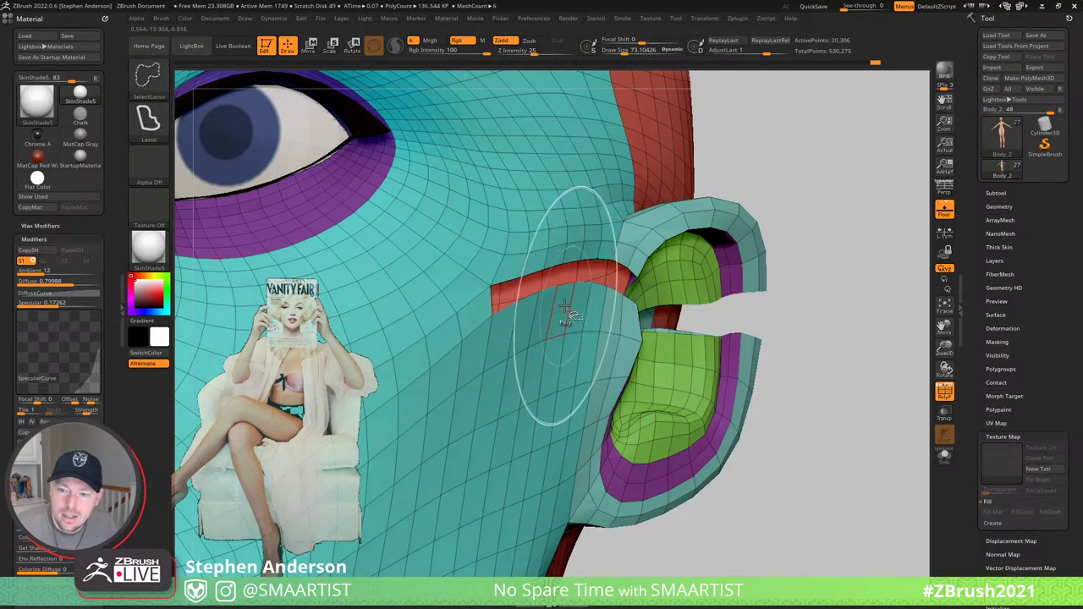
left_click(555, 309, "ctrl+shift")
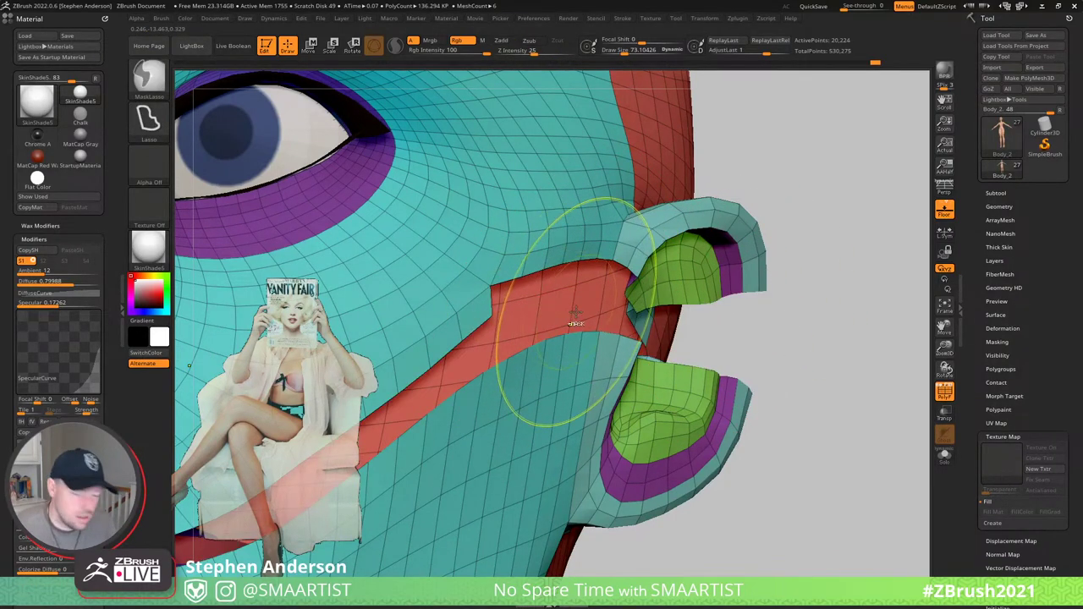
key("ctrl+a")
key("ctrl+shift+a")
right_click_drag(652, 324, 608, 271, "ctrl")
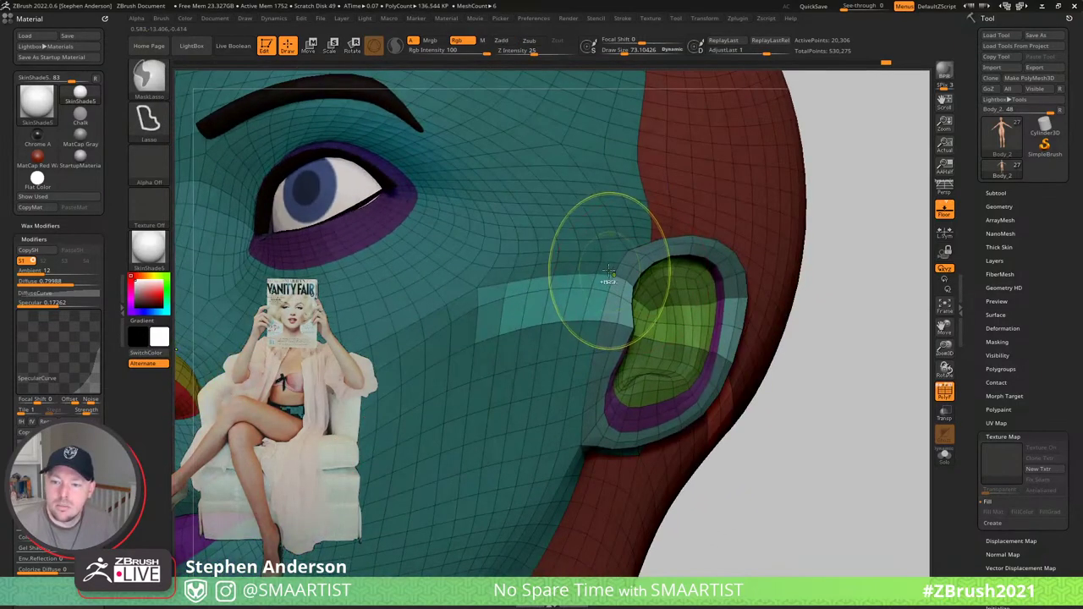
- Mask the ear as well so only the cheek strip stays free, and blur the edge of the mask
mouse_move(613, 257)
left_mouse_down("ctrl")
mouse_move(865, 226)
mouse_move(636, 462)
mouse_move(575, 460)
left_mouse_up("ctrl")
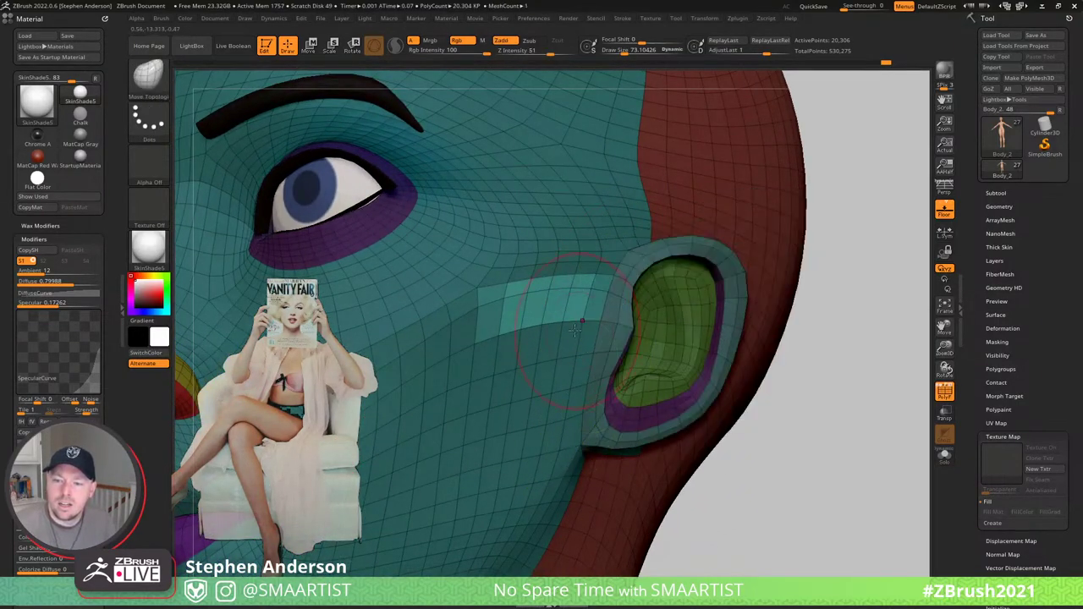
right_click_drag(574, 331, 602, 314)
right_click_drag(596, 264, 554, 288, "ctrl")
key("ctrl")
left_click(553, 289, "ctrl")
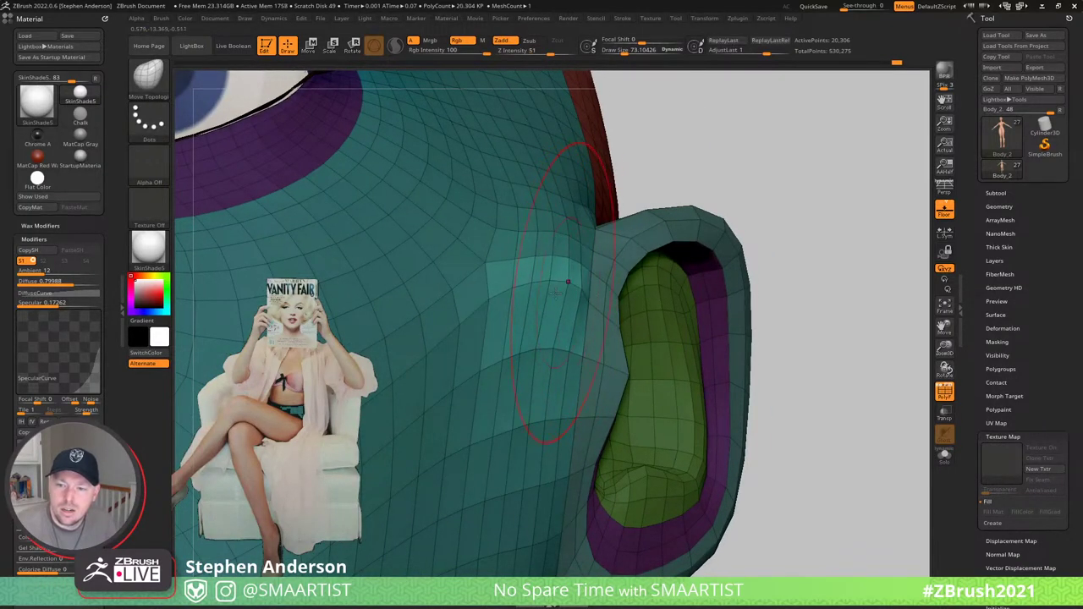
mouse_move(527, 293)
right_mouse_down()
mouse_move(605, 296)
mouse_move(532, 297)
right_mouse_up()
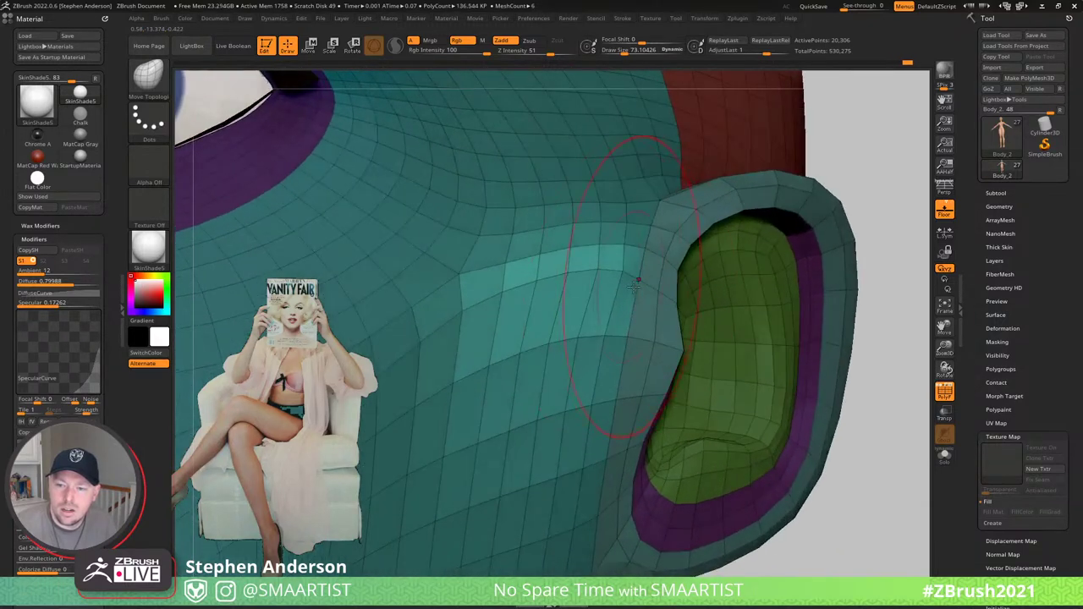
- Reduce the draw size to about 28 and clear the mask around the ear
key("s")
left_click_drag(639, 286, 631, 285)
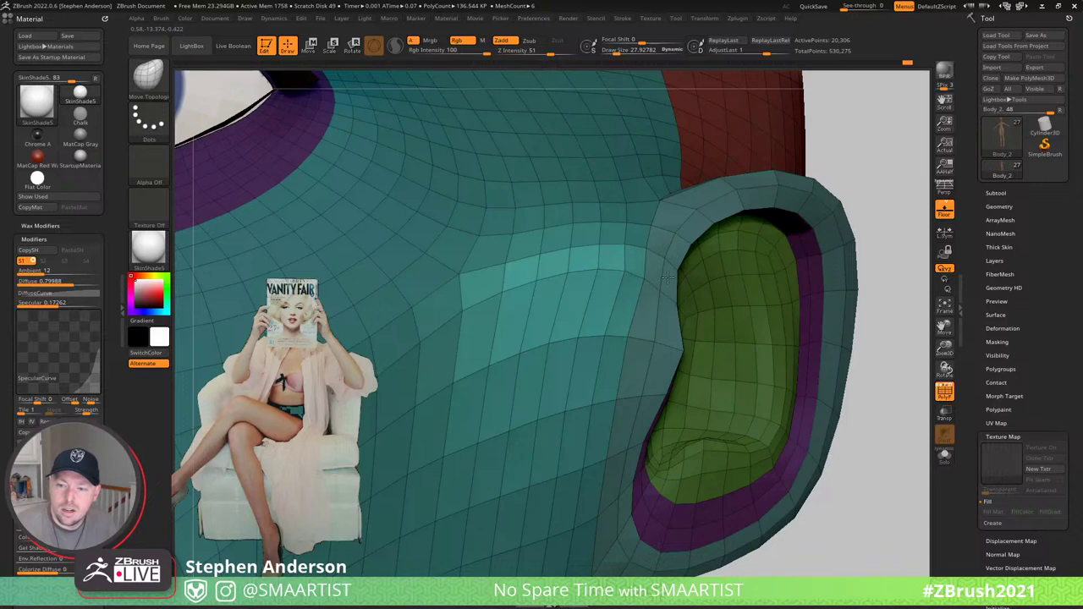
right_click_drag(658, 289, 643, 269)
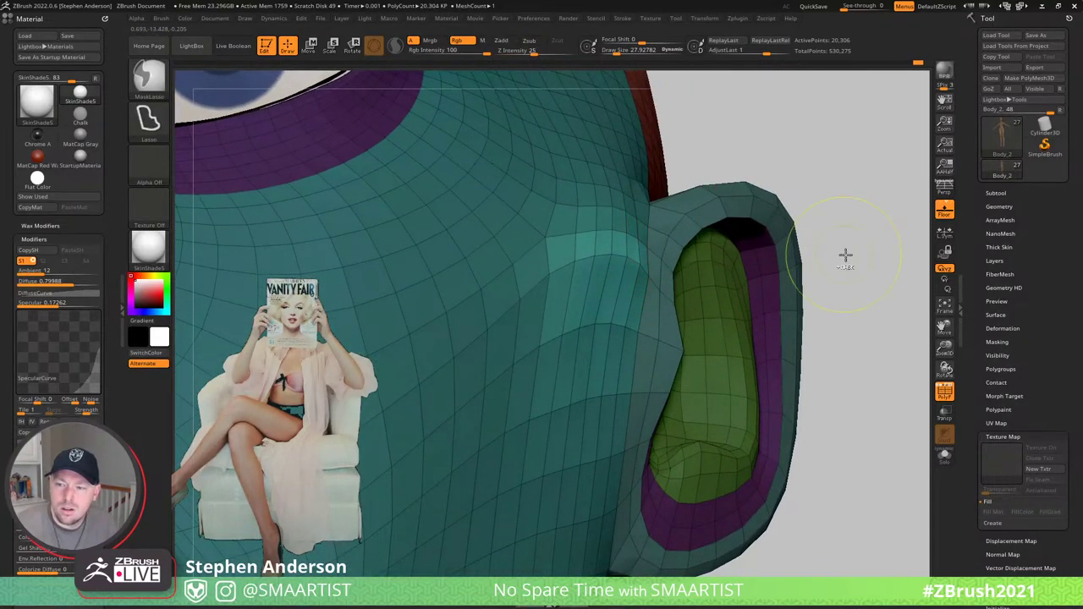
left_click_drag(846, 254, 856, 261, "ctrl")
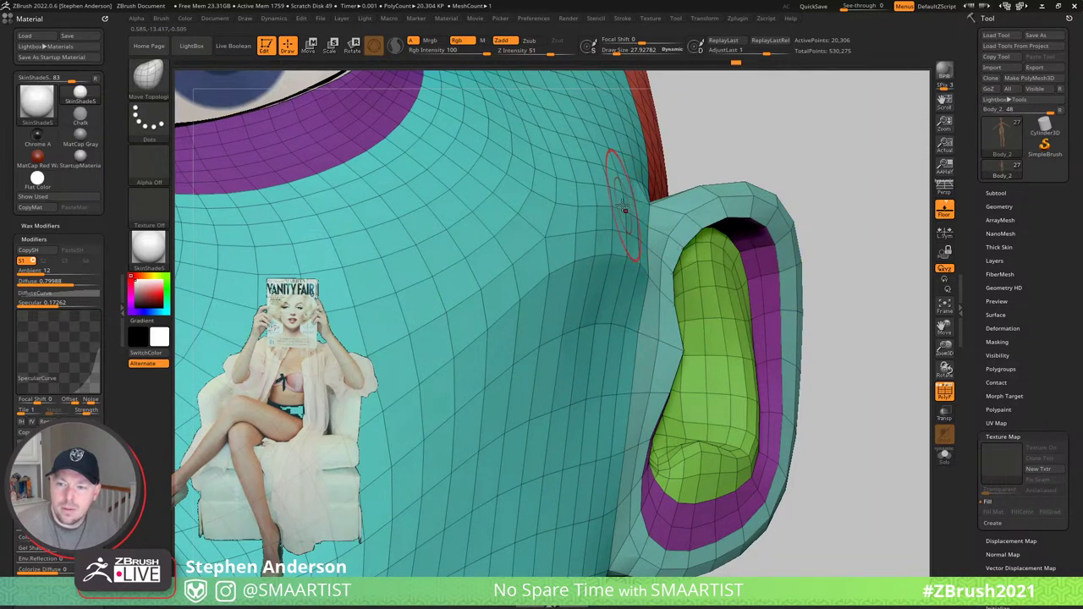
- Smooth the surface of the temple just above and in front of the ear
key("shift")
mouse_move(594, 194)
left_mouse_down("shift")
mouse_move(618, 145)
mouse_move(526, 192)
left_mouse_up("shift")
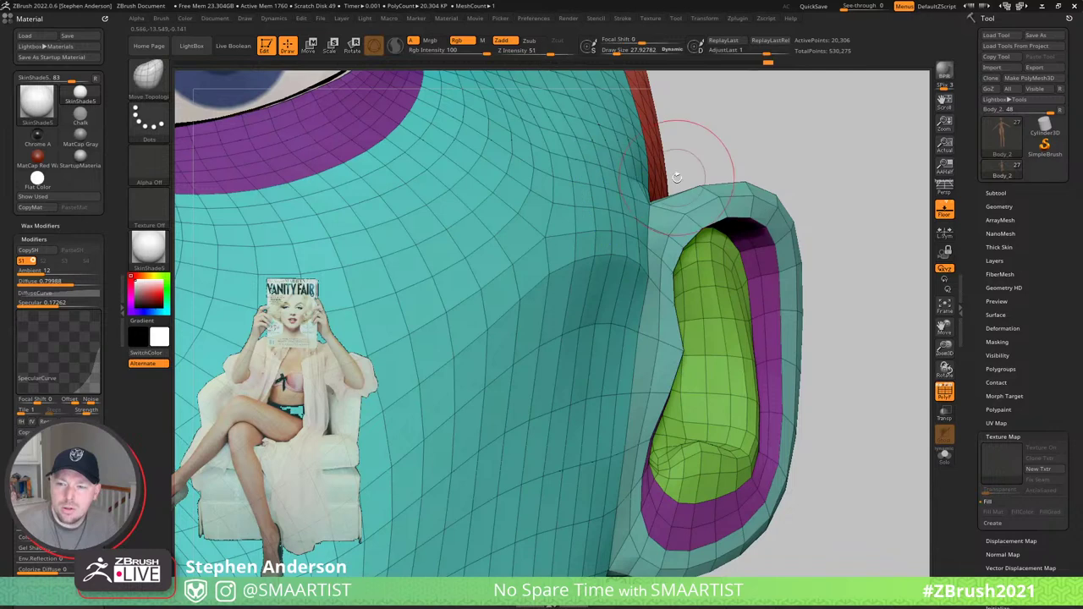
left_click_drag(687, 154, 665, 182)
key("shift")
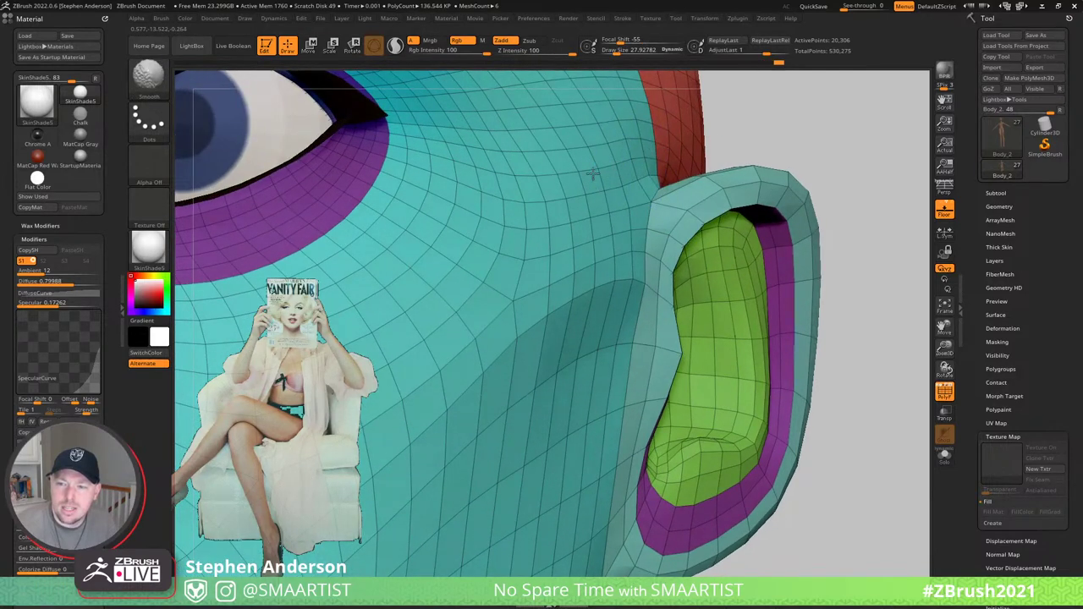
right_click_drag(604, 187, 592, 174)
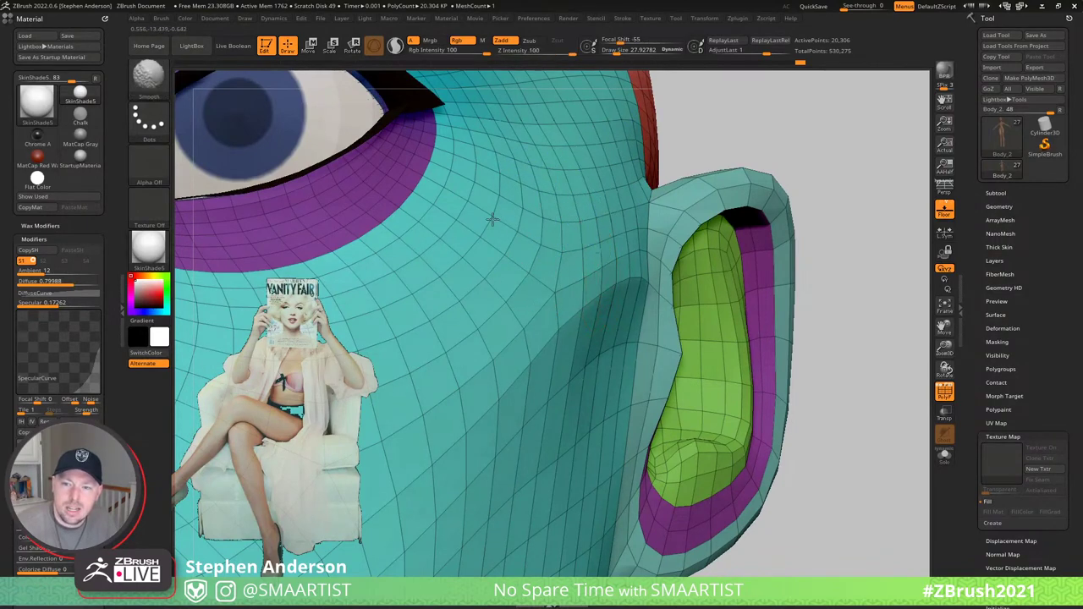
- Hide the wireframe, enlarge the Move Topological brush to about 175, and nudge the side of the skull outward
key("shift+f")
right_click_drag(652, 340, 597, 264, "ctrl")
mouse_move(677, 221)
right_mouse_down()
mouse_move(701, 243)
mouse_move(696, 223)
mouse_move(693, 251)
mouse_move(611, 275)
right_mouse_up()
key("s")
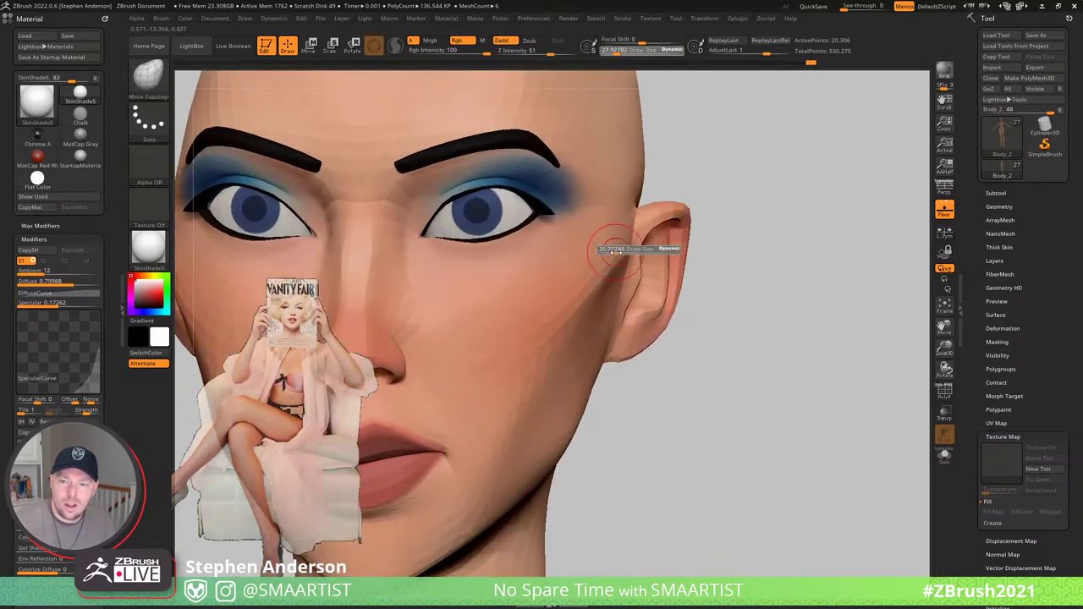
left_click_drag(614, 253, 639, 239)
mouse_move(577, 279)
right_mouse_down()
mouse_move(684, 218)
mouse_move(669, 230)
mouse_move(609, 232)
mouse_move(638, 205)
mouse_move(629, 221)
right_mouse_up()
key("s")
left_click_drag(606, 162, 594, 163)
left_click_drag(631, 127, 641, 126)
mouse_move(653, 120)
right_mouse_down("ctrl")
mouse_move(689, 172)
mouse_move(696, 141)
mouse_move(671, 240)
right_mouse_up("ctrl")
mouse_move(671, 240)
right_mouse_down()
mouse_move(691, 240)
mouse_move(668, 239)
right_mouse_up()
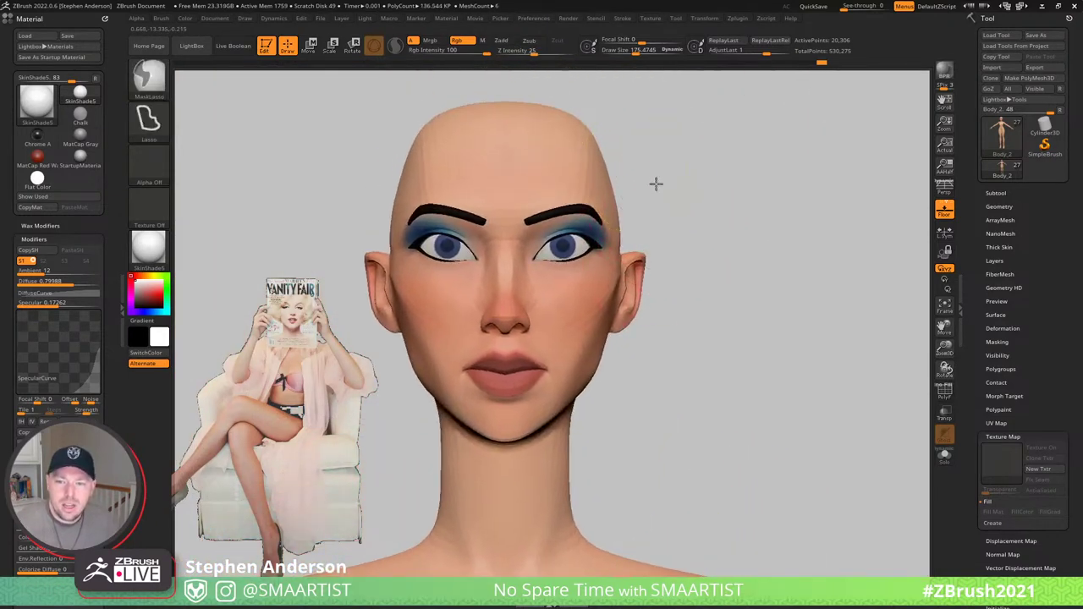
right_click_drag(655, 184, 689, 194, "ctrl")
- Set the draw size to about 109 and refine the side of the head around the ear, including from behind
right_click_drag(689, 195, 584, 229)
key("s")
left_click_drag(574, 235, 554, 235)
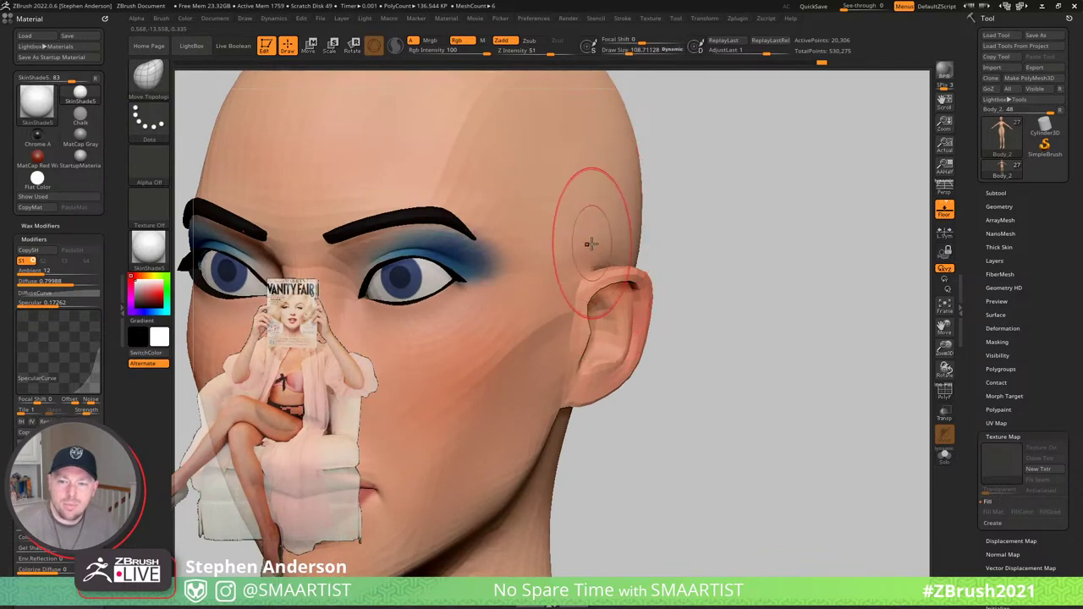
mouse_move(592, 212)
right_mouse_down()
mouse_move(633, 215)
mouse_move(635, 195)
mouse_move(591, 218)
mouse_move(649, 247)
mouse_move(579, 240)
right_mouse_up()
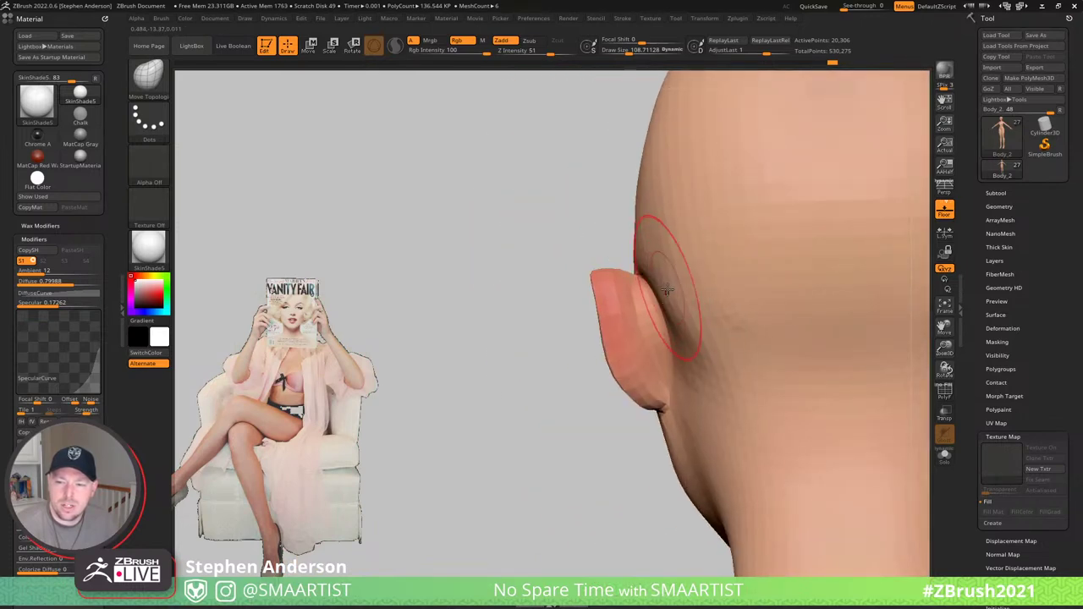
mouse_move(647, 188)
right_mouse_down()
mouse_move(742, 211)
mouse_move(720, 189)
mouse_move(679, 293)
mouse_move(608, 286)
right_mouse_up()
- Reduce the draw size to about 36, smooth the skin in front of the ear, and raise the body one subdivision level
key("ctrl")
key("s")
key("shift")
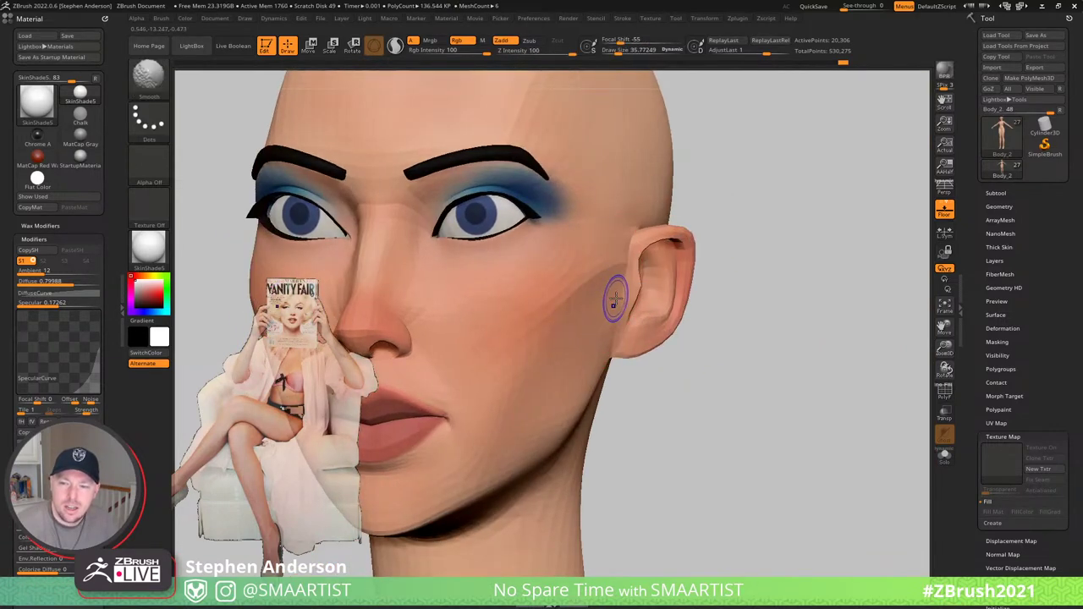
key("d")
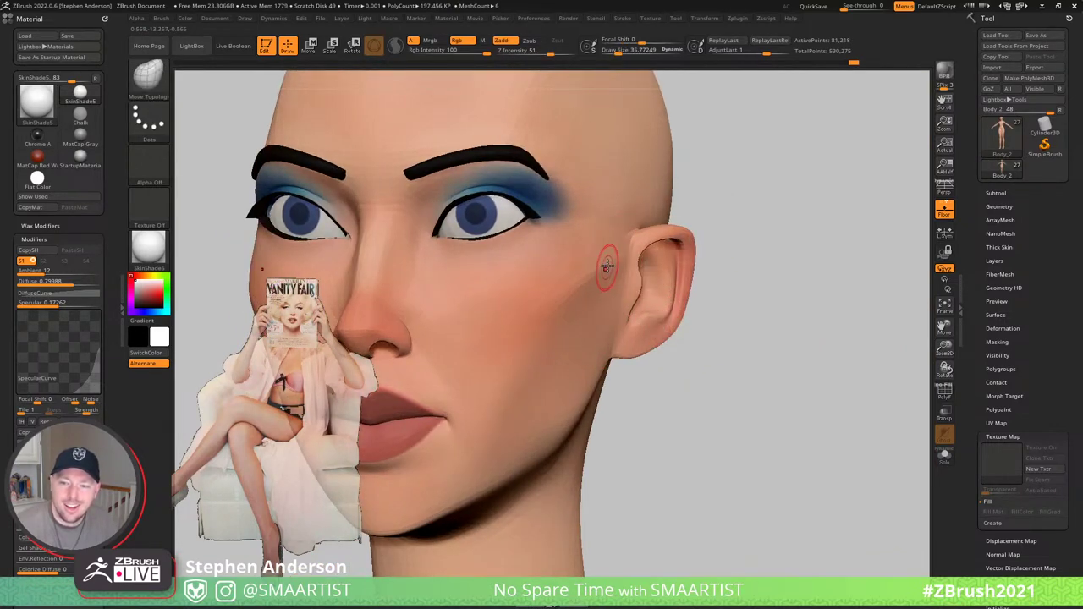
- Smooth the cheek and the transition in front of the ear, undoing an unwanted stroke, and check the face frontally
key("shift")
left_click_drag(552, 356, 581, 352, "shift")
key("ctrl+z")
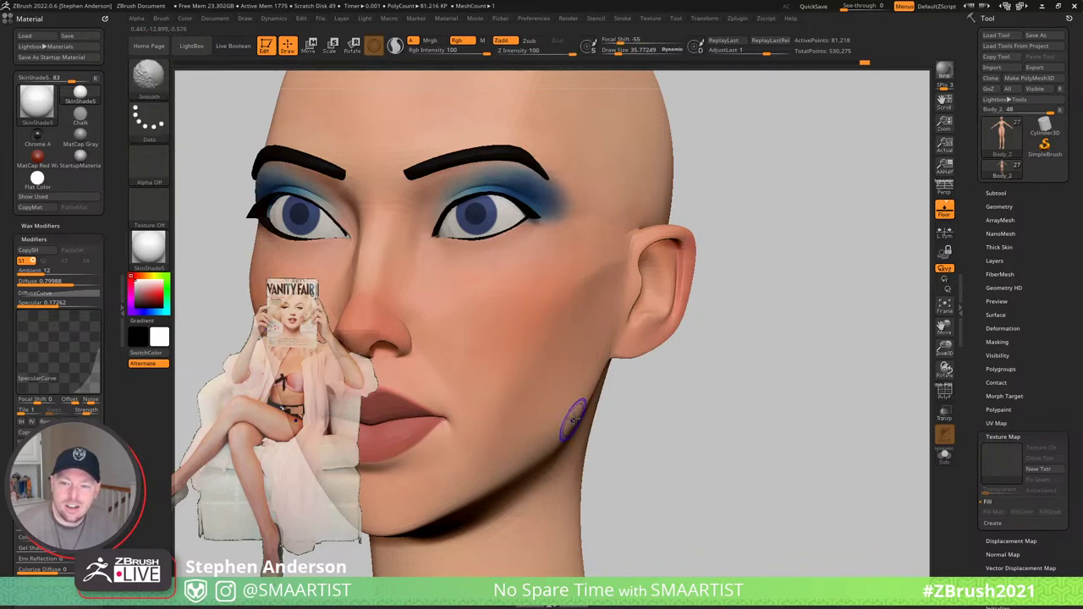
right_click_drag(575, 418, 628, 340, "ctrl")
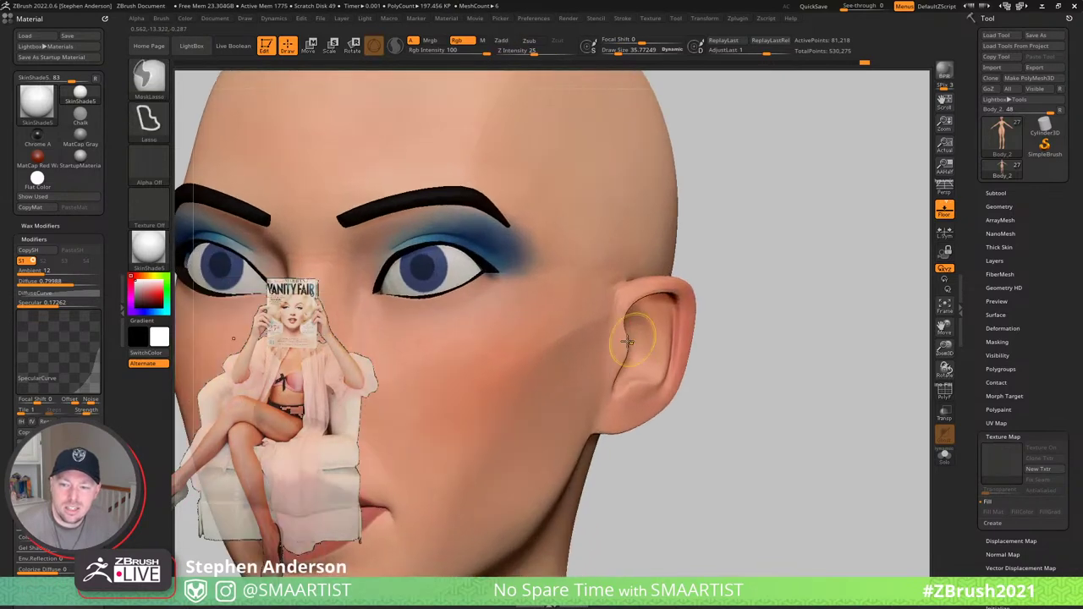
mouse_move(617, 337)
left_mouse_down("shift")
mouse_move(554, 401)
mouse_move(611, 334)
left_mouse_up("shift")
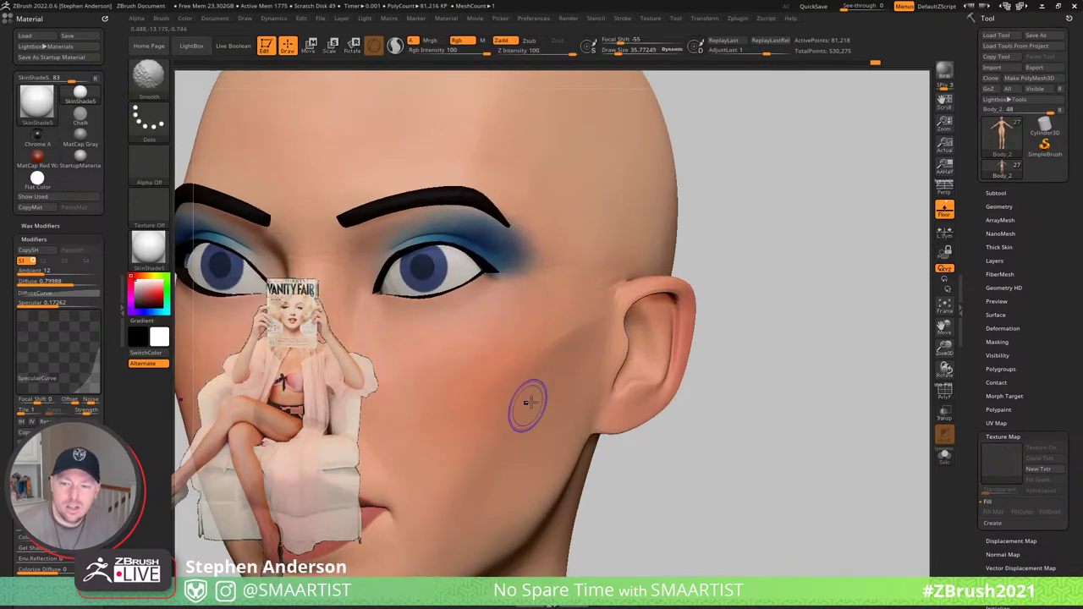
mouse_move(538, 471)
right_mouse_down("ctrl")
mouse_move(540, 439)
mouse_move(749, 296)
mouse_move(728, 307)
mouse_move(764, 333)
mouse_move(731, 338)
right_mouse_up("ctrl")
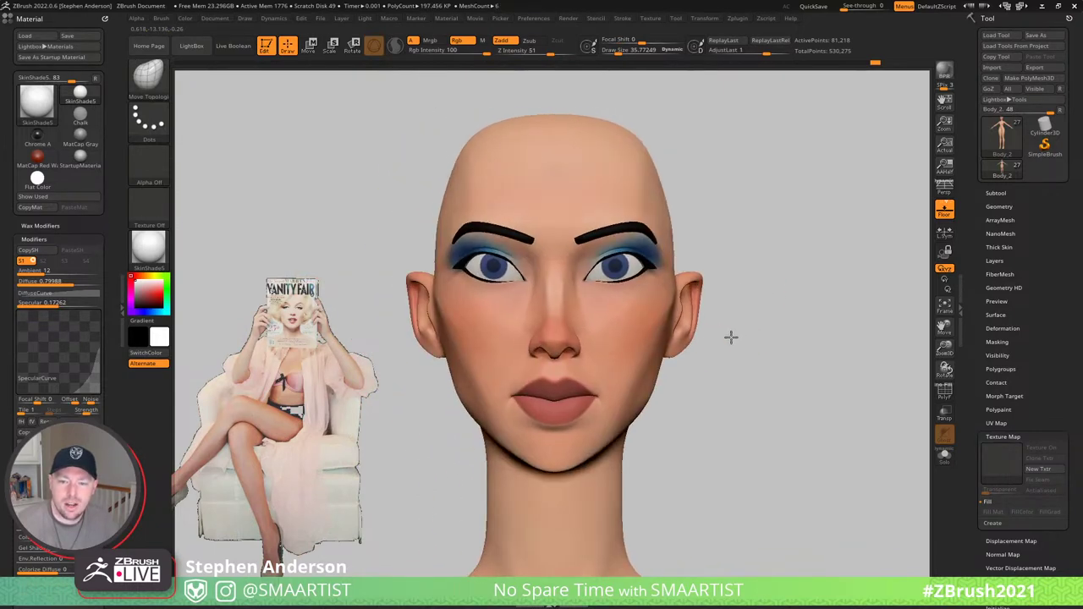
- Select the eyes subtool, show its wireframe, and rotate both eyes slightly inward with the gizmo
mouse_move(654, 304)
right_mouse_down("alt")
mouse_move(674, 316)
mouse_move(632, 288)
mouse_move(658, 295)
right_mouse_up("alt")
key("shift+f")
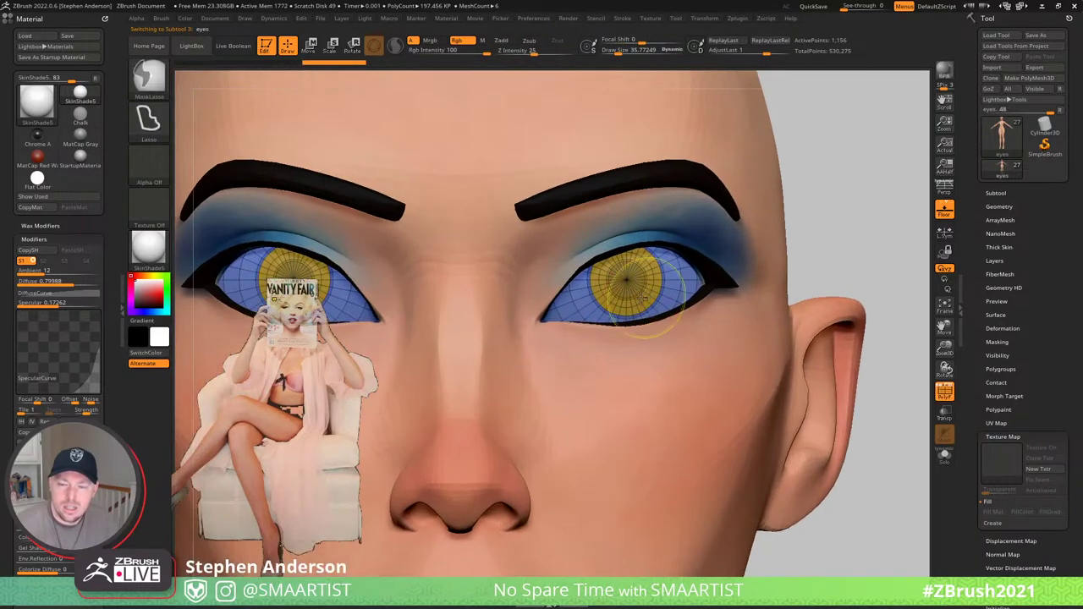
key("w")
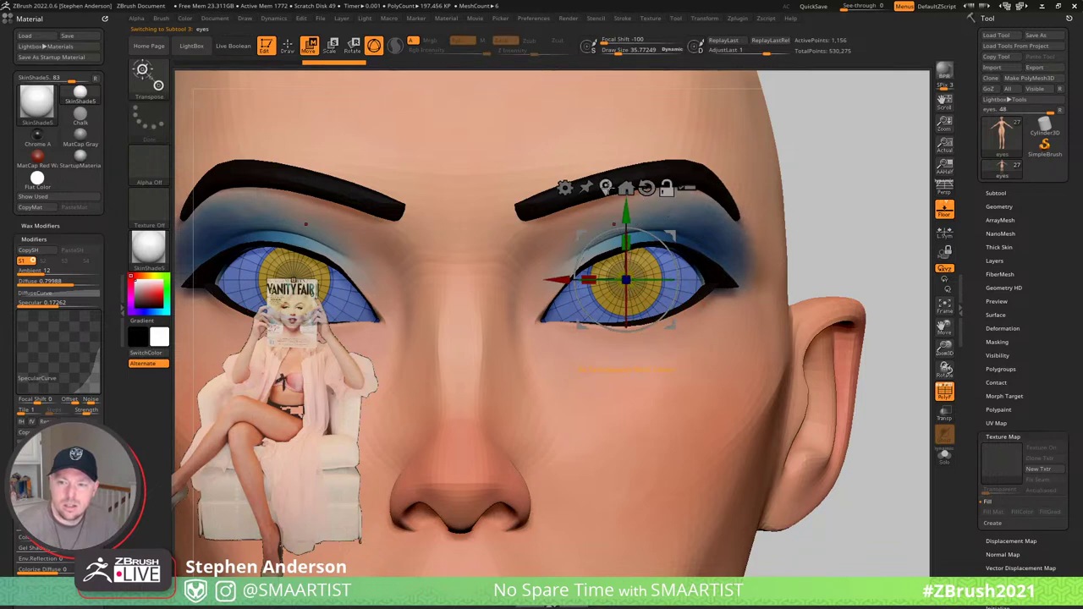
left_click(606, 189, "alt")
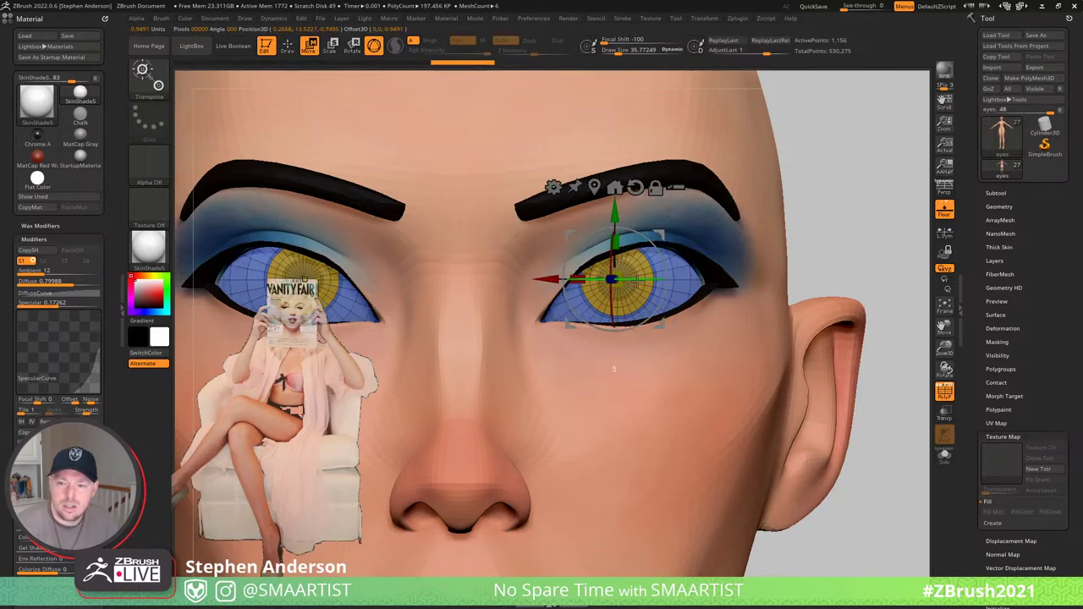
left_click_drag(643, 280, 635, 279)
key("q")
right_click_drag(704, 314, 817, 260, "ctrl")
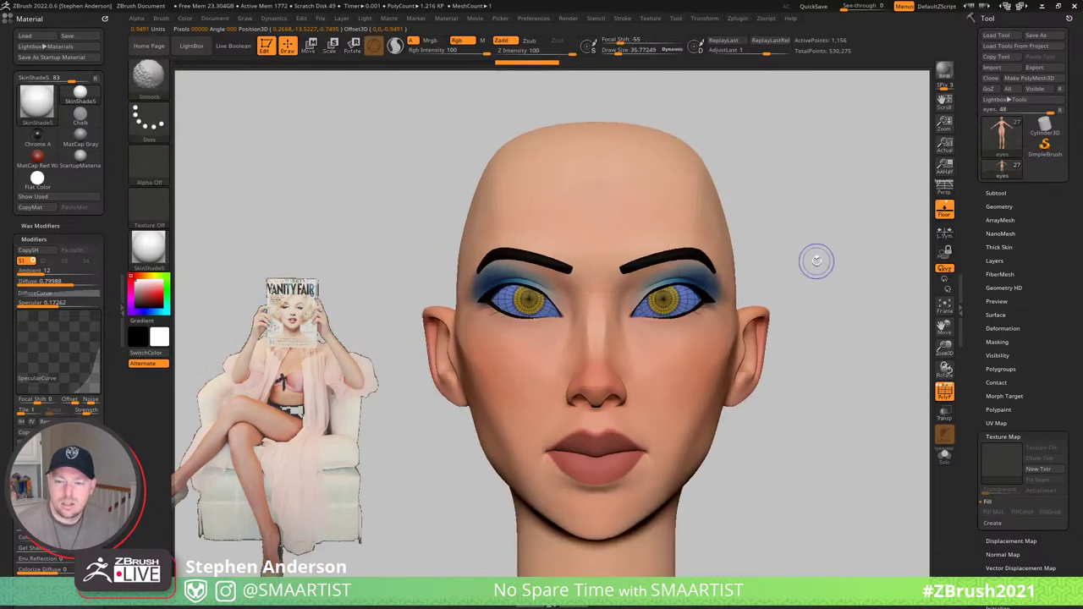
- Hide the eyes' wireframe, fine-tune their rotation, and review the gaze from the front and three-quarter view
key("shift+f")
left_click_drag(831, 270, 785, 218)
right_click_drag(784, 218, 657, 234)
right_click_drag(725, 215, 709, 231, "shift")
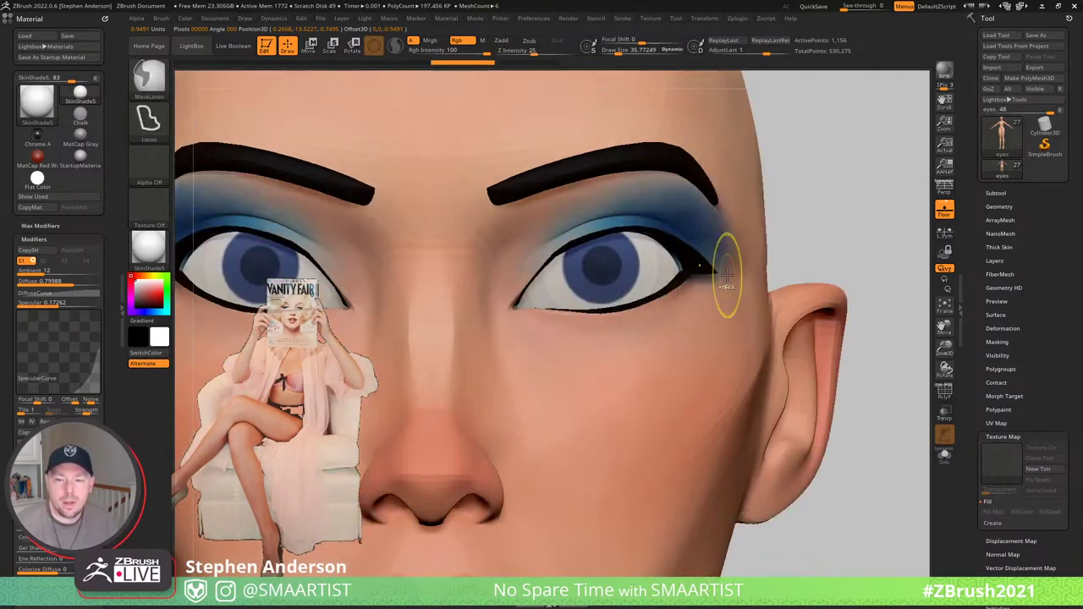
mouse_move(726, 273)
right_mouse_down("ctrl")
mouse_move(700, 250)
mouse_move(721, 277)
mouse_move(708, 294)
right_mouse_up("ctrl")
key("w")
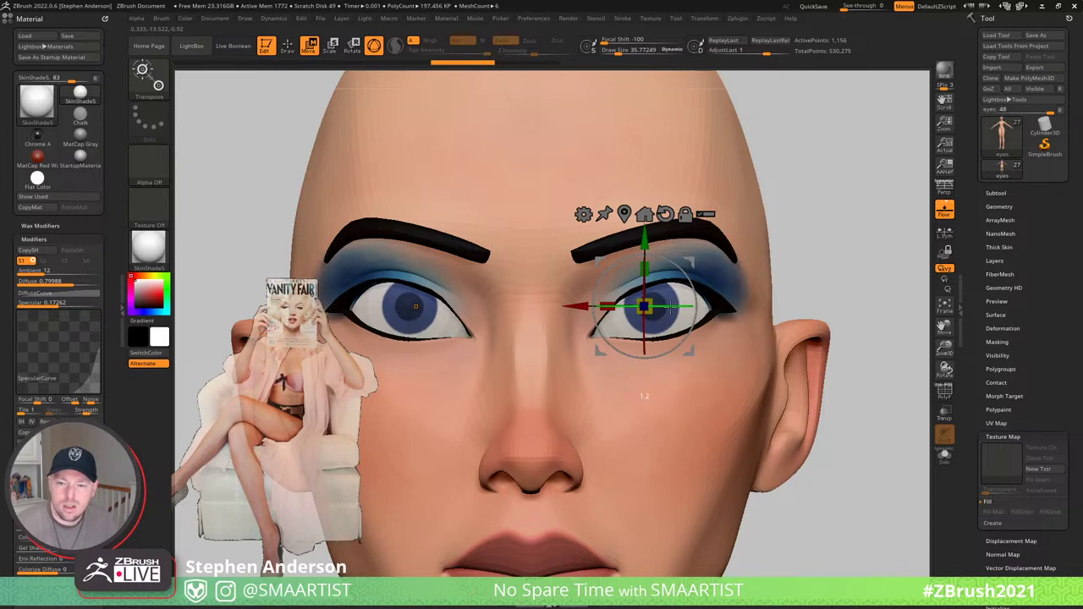
left_click_drag(670, 306, 671, 305)
key("q")
right_click_drag(873, 292, 811, 249, "ctrl")
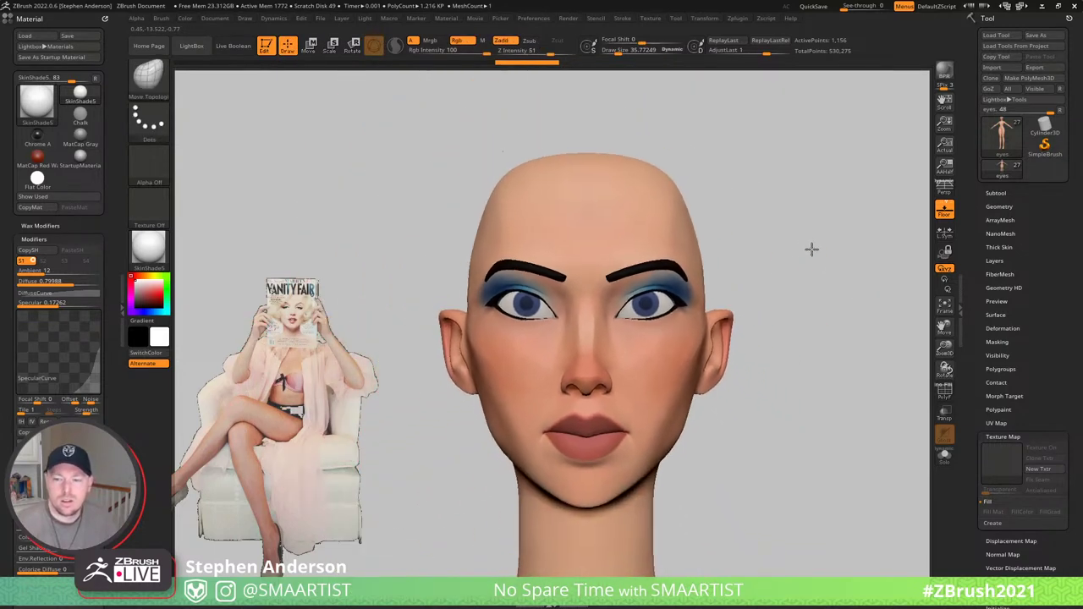
left_click_drag(811, 248, 775, 225)
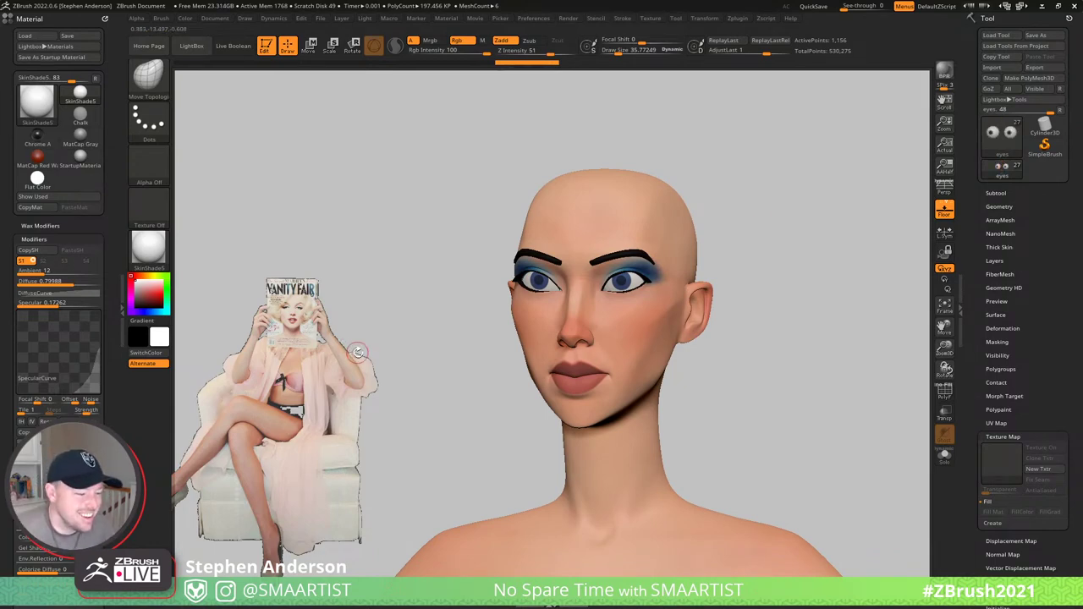
- Show the eyes' wireframe up close and mask the whites so only the iris polygroup stays free
right_click_drag(624, 283, 772, 417, "ctrl")
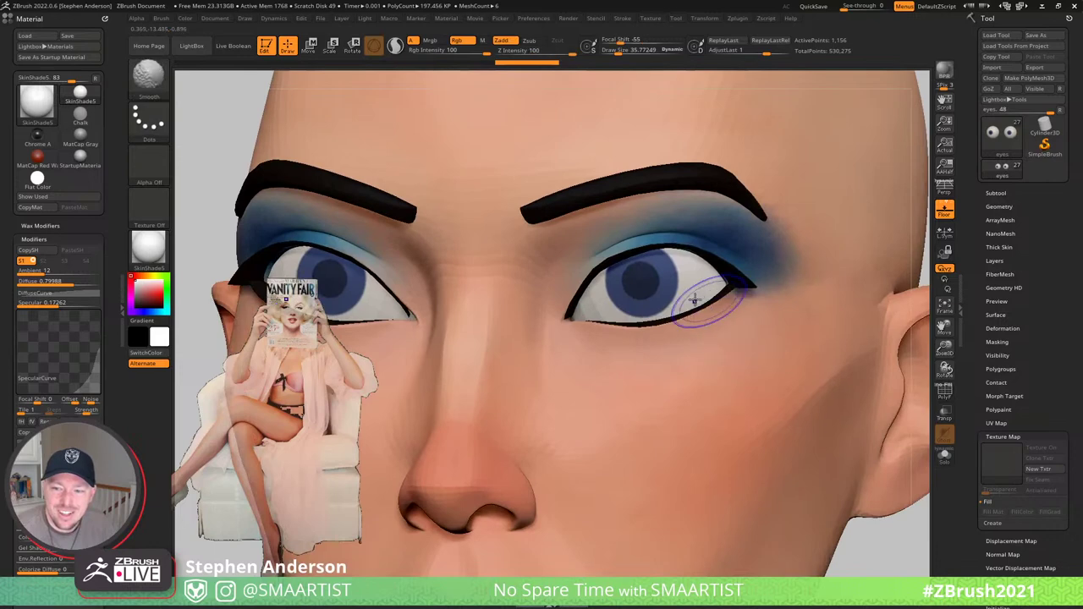
key("shift+f")
mouse_move(694, 302)
right_mouse_down()
mouse_move(660, 280)
mouse_move(710, 364)
right_mouse_up()
key("w")
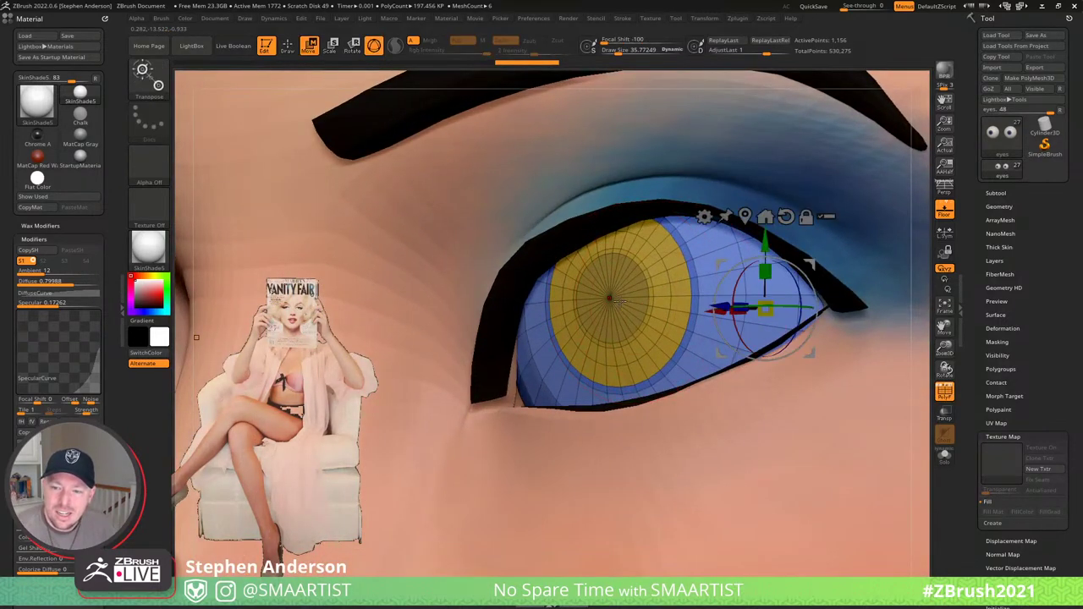
left_click(643, 275, "ctrl")
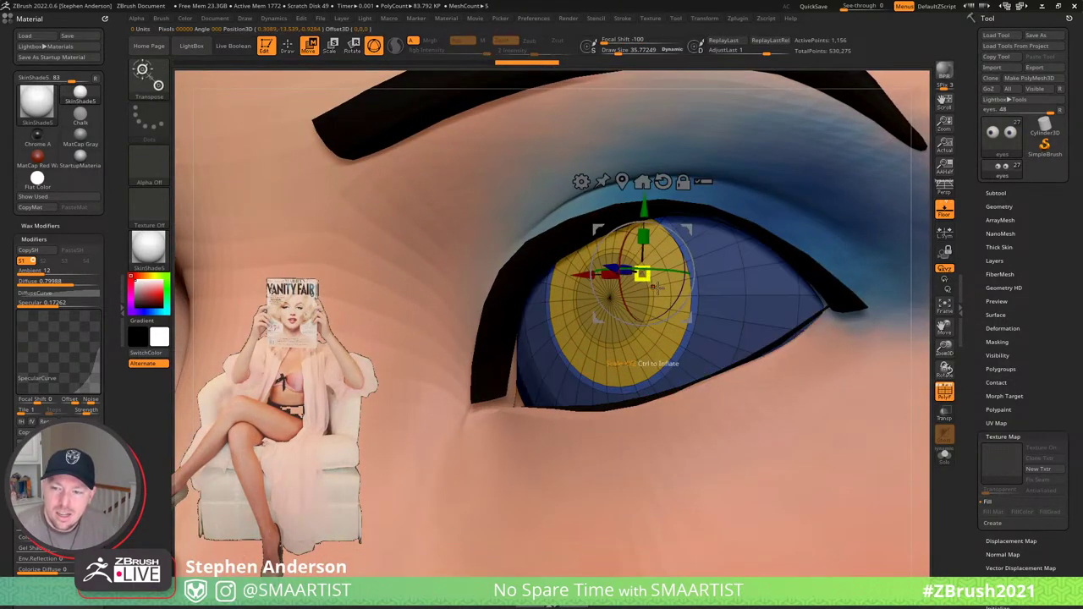
- Invert the mask on the eyes subtool and centre the gizmo on the iris
key("q")
right_click_drag(708, 350, 687, 295, "ctrl")
key("ctrl+i")
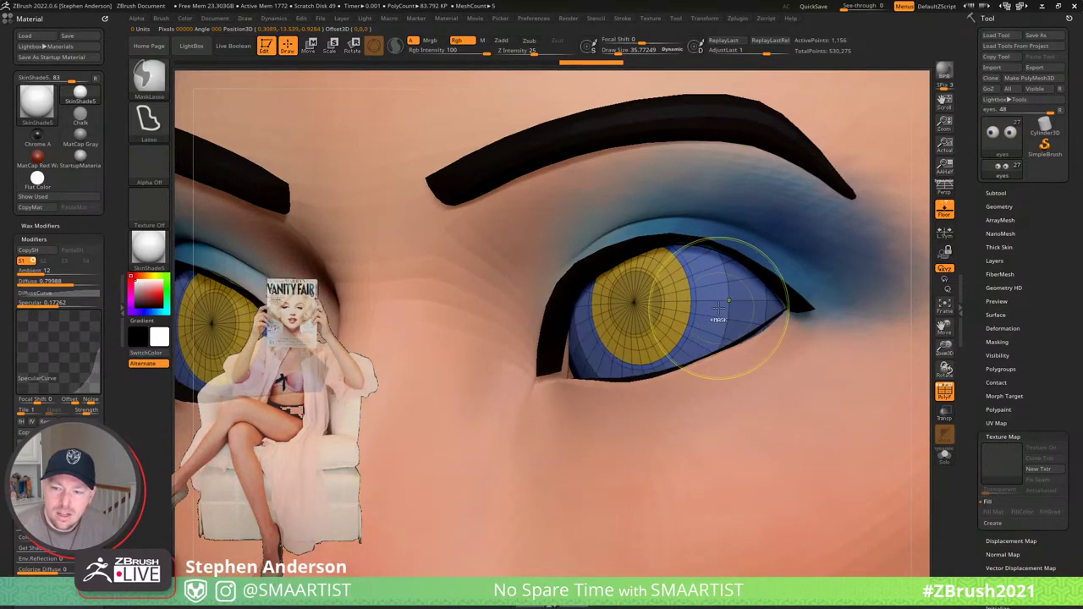
key("w")
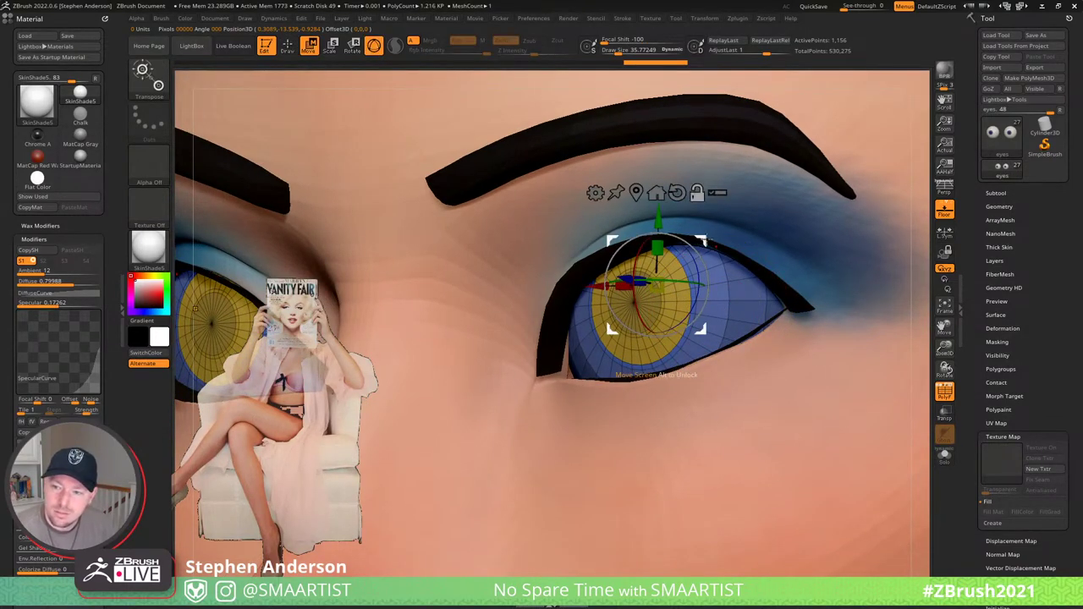
left_click_drag(703, 243, 887, 181, "alt")
left_click(630, 302)
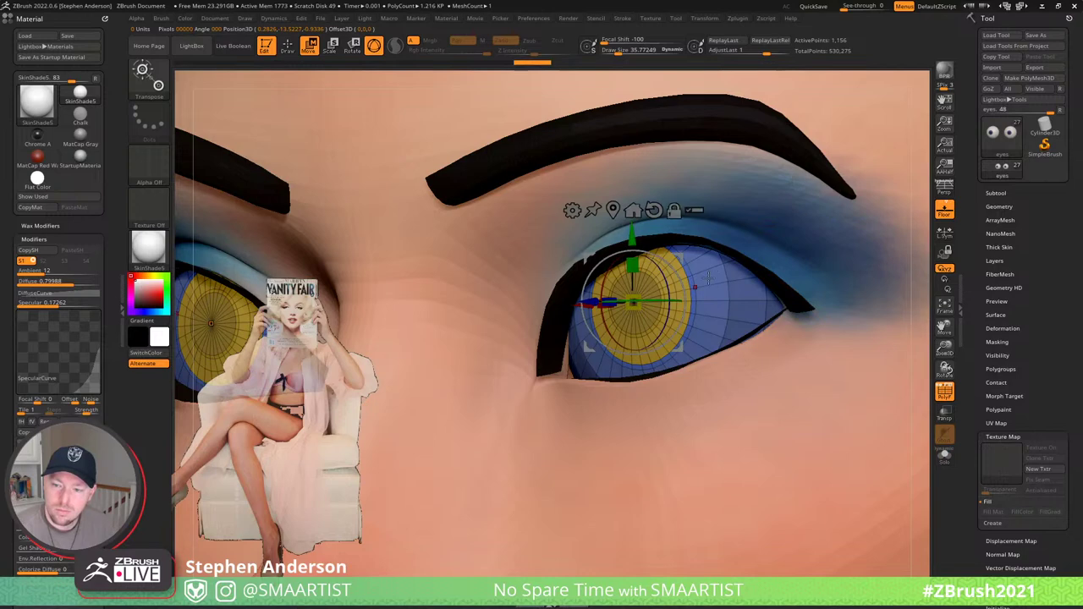
- Try to move the iris along one gizmo axis, and undo the change
right_click_drag(709, 277, 695, 239)
left_click_drag(609, 302, 581, 292)
key("ctrl+z")
- Toggle local symmetry on and off for the eyes, hide their wireframe, and review the gaze from three-quarter and front views
left_click(945, 235)
key("q")
key("shift+f")
mouse_move(668, 343)
right_mouse_down("ctrl")
mouse_move(568, 266)
mouse_move(681, 352)
right_mouse_up("ctrl")
left_click_drag(681, 355, 877, 296)
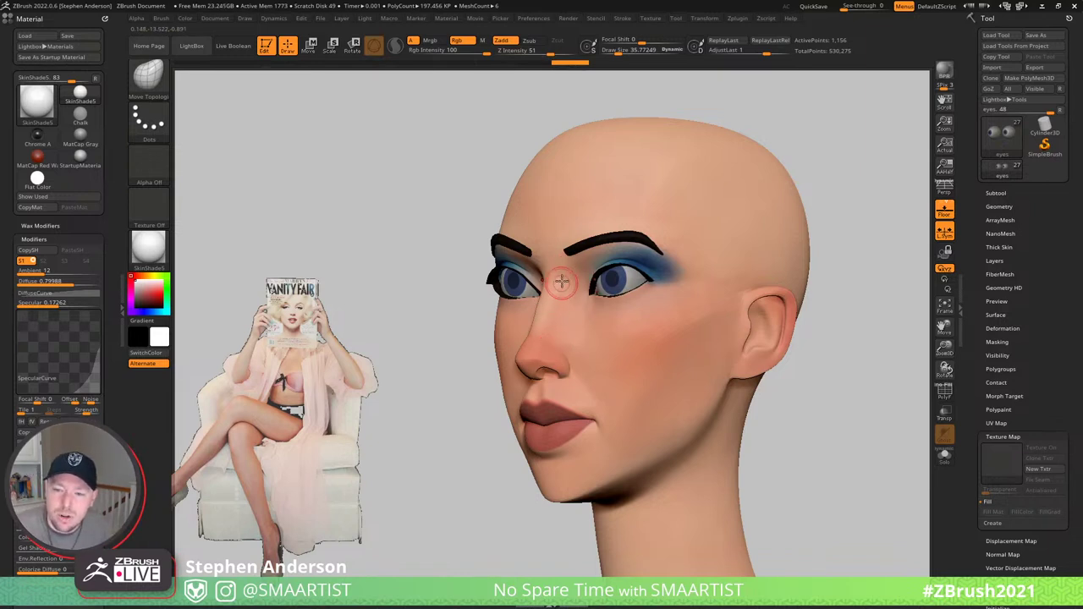
left_click(944, 237)
right_click_drag(616, 281, 677, 292)
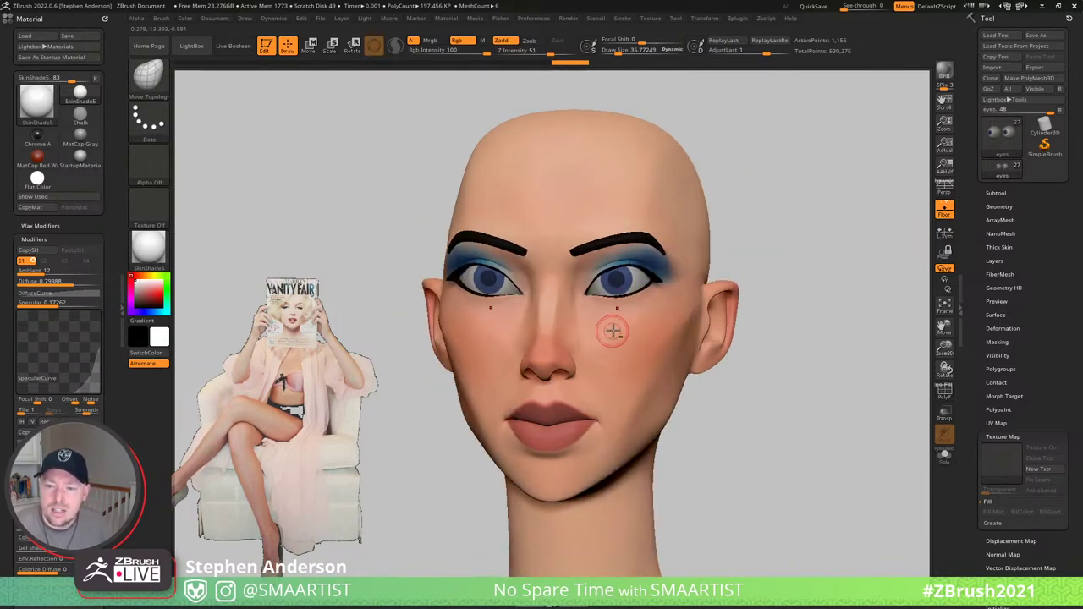
- Show the Body_2 subtool's wireframe and mask everything except the polygon strip across the nose bridge, using temporary hiding
mouse_move(564, 288)
right_mouse_down("ctrl")
mouse_move(600, 319)
mouse_move(549, 261)
mouse_move(533, 260)
mouse_move(571, 273)
mouse_move(520, 248)
mouse_move(616, 324)
right_mouse_up("ctrl")
key("shift+f")
left_click(543, 258, "ctrl+shift")
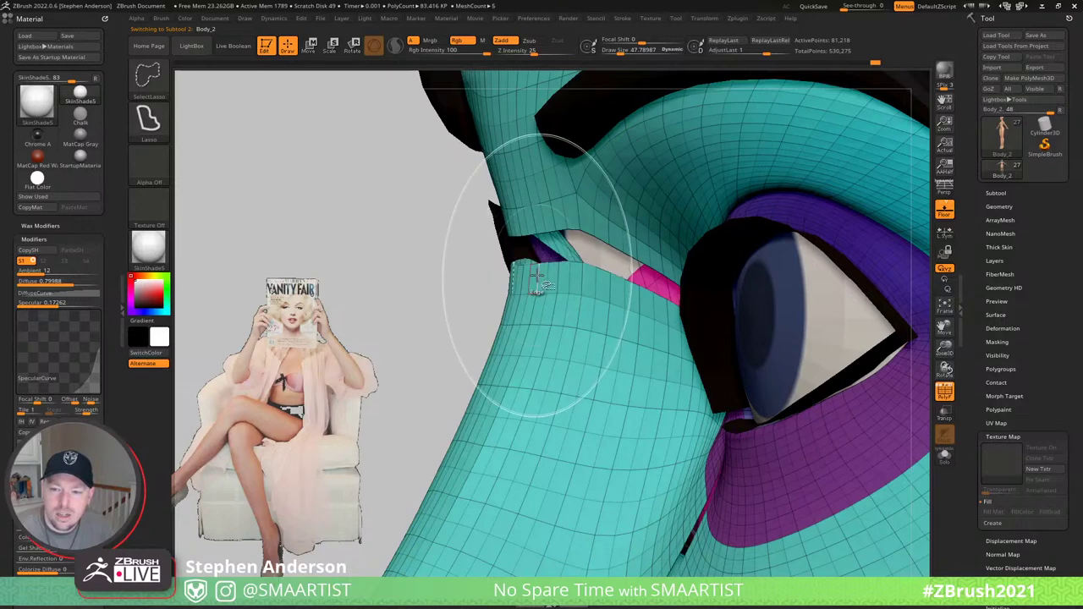
left_click(548, 278, "ctrl+shift")
left_click(616, 294, "ctrl")
left_click(614, 293, "ctrl+shift")
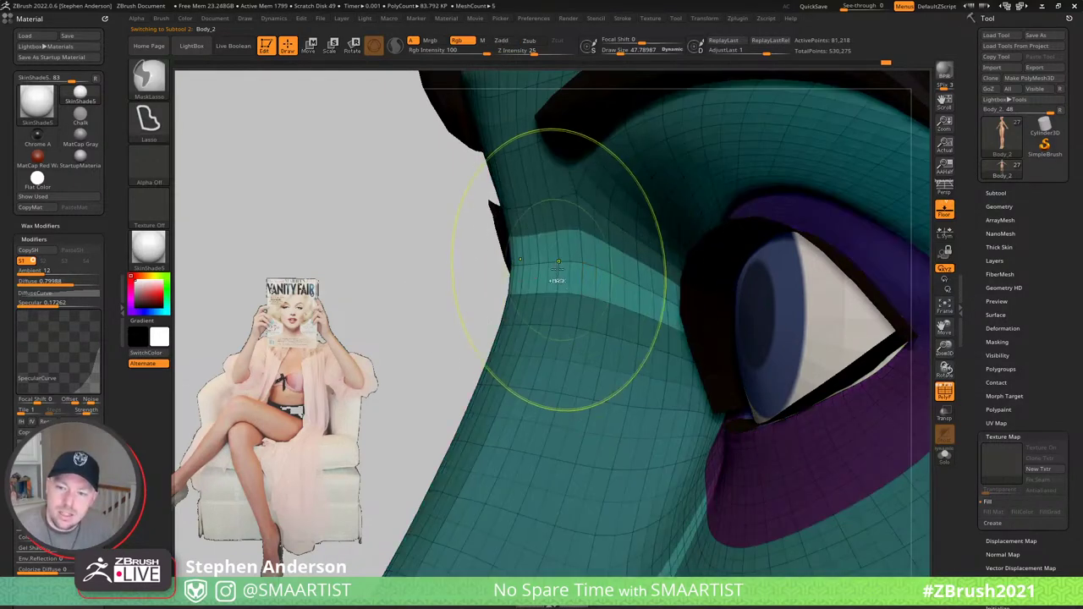
- Blur the mask around the nose-bridge strip, enlarge the brush to about 69, check the face without wireframe, and clear the mask
left_click(564, 268, "ctrl")
right_click_drag(564, 268, 540, 264)
key("s")
left_click_drag(540, 264, 556, 265)
right_click_drag(541, 324, 478, 224, "ctrl")
right_click_drag(478, 224, 660, 287)
key("shift+f")
right_click_drag(823, 180, 804, 169, "ctrl")
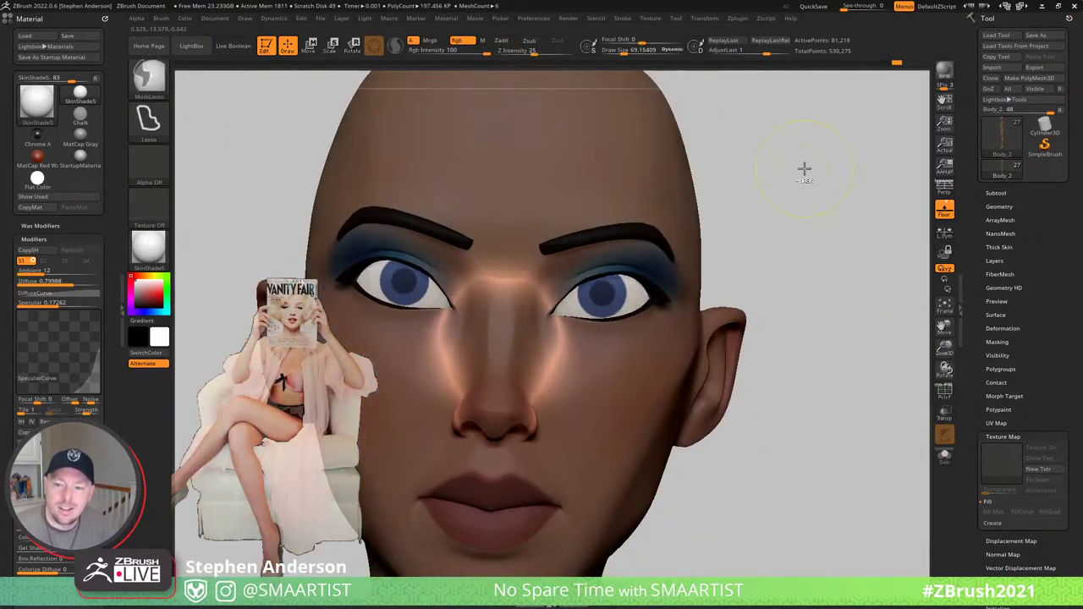
left_click_drag(805, 169, 825, 195, "ctrl")
- Refine the nose-bridge crease with Move Topological at a draw size of about 28, and turn off Rgb for the Smooth brush
mouse_move(533, 309)
right_mouse_down()
mouse_move(560, 316)
mouse_move(581, 368)
right_mouse_up()
right_click_drag(497, 286, 517, 276)
key("s")
left_click_drag(518, 276, 506, 274)
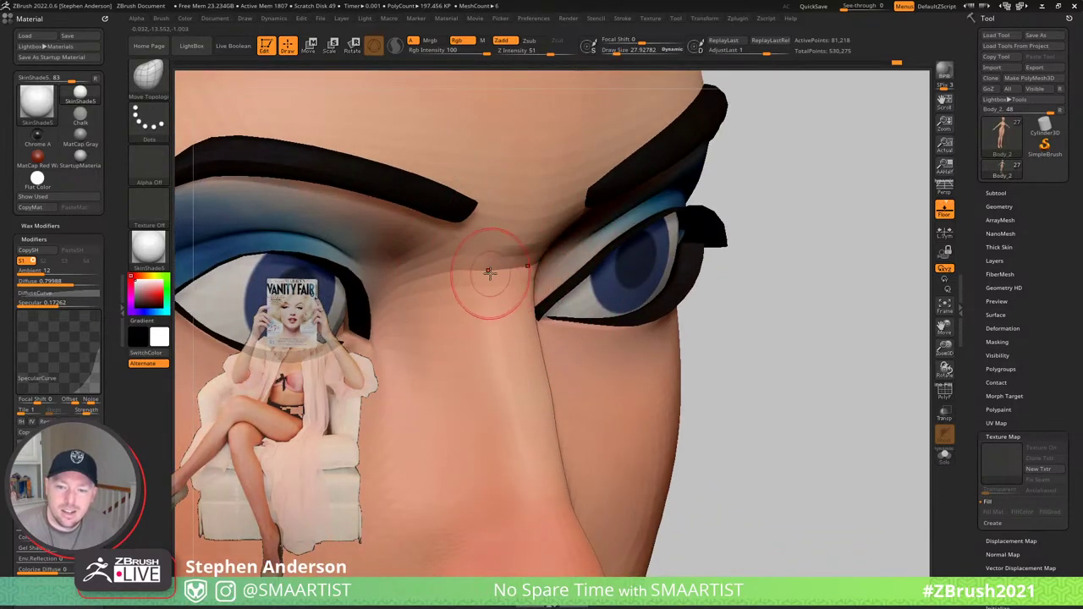
key("shift")
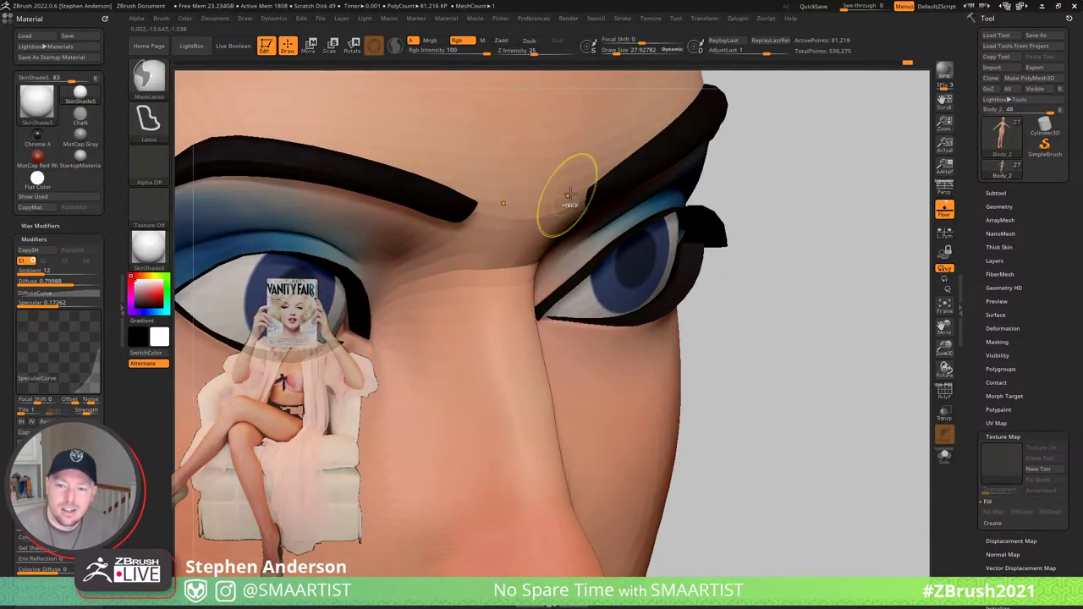
left_click(472, 41)
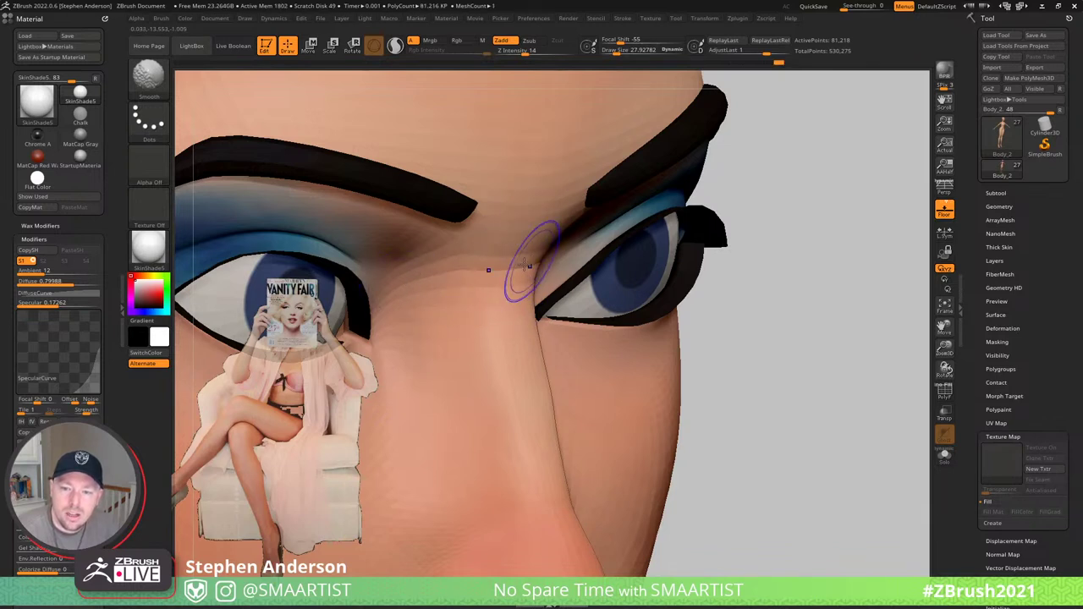
- Adjust the nose bridge between the brow and inner eye corner with Move Topological at a draw size of about 42
right_click_drag(496, 256, 499, 289)
key("s")
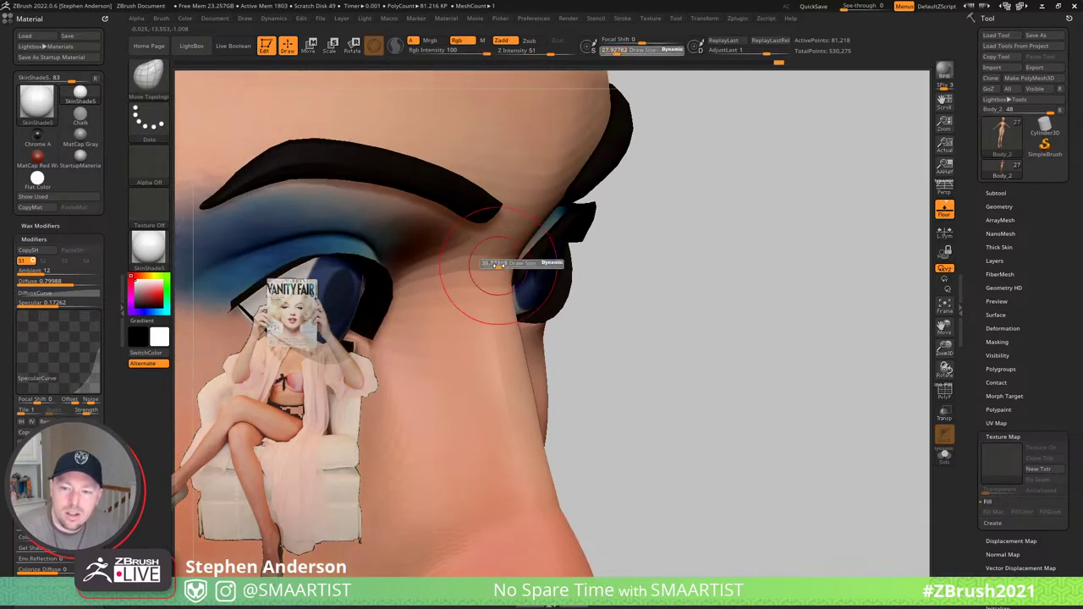
left_click_drag(498, 268, 492, 268)
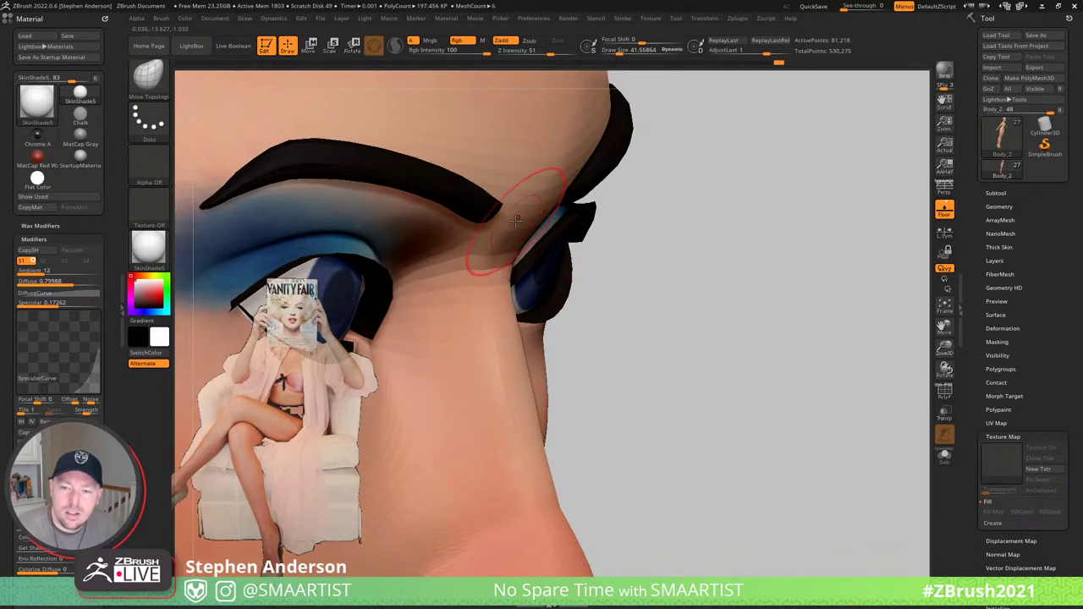
- Reshape the root of the nose in profile with Move Topological, using draw sizes of about 65 and 39
mouse_move(485, 259)
right_mouse_down()
mouse_move(542, 254)
mouse_move(499, 275)
mouse_move(561, 283)
mouse_move(527, 272)
mouse_move(510, 292)
mouse_move(530, 288)
mouse_move(519, 282)
right_mouse_up()
key("s")
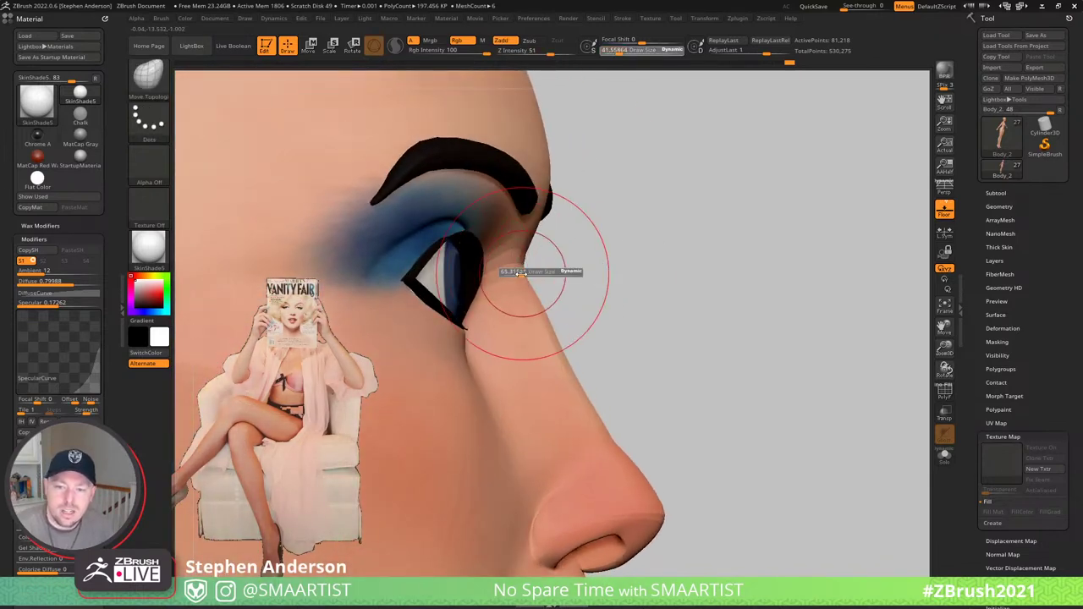
left_click_drag(521, 272, 520, 272)
left_click_drag(515, 269, 519, 268)
right_click_drag(523, 269, 532, 271)
key("s")
left_click_drag(523, 258, 518, 259)
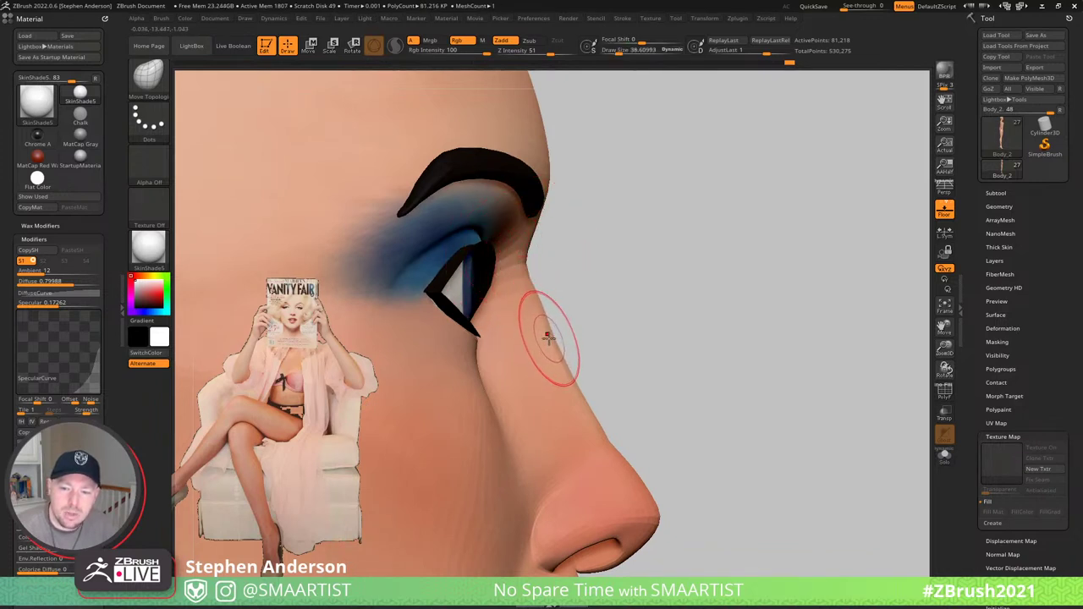
- Shape the upper ridge of the nose in profile with Move Topological at a draw size of about 62
key("s")
left_click_drag(548, 337, 555, 341)
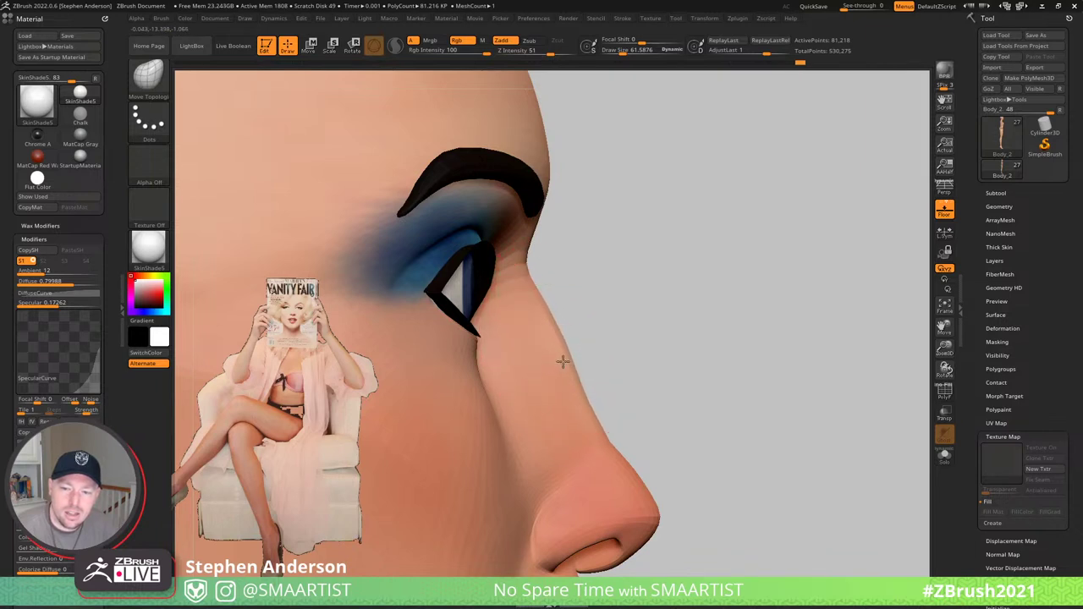
right_click_drag(562, 358, 544, 347)
left_click_drag(543, 347, 544, 356)
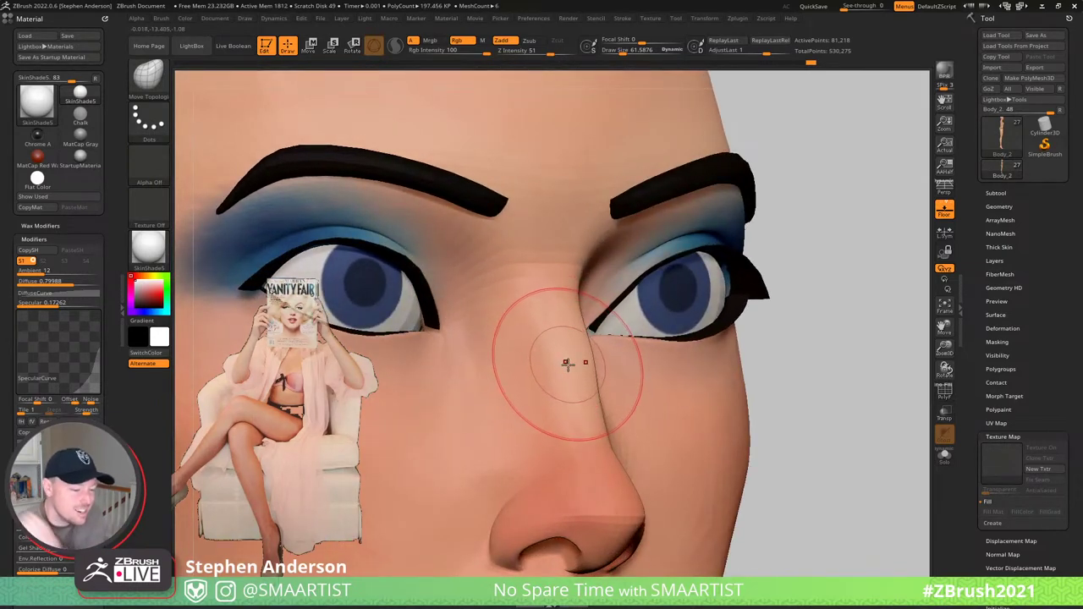
- Shape the hollows between the nose bridge and inner eye corners from the front, using draw sizes of about 30 and 39
mouse_move(582, 362)
right_mouse_down()
mouse_move(561, 360)
mouse_move(592, 374)
mouse_move(553, 363)
right_mouse_up()
right_click_drag(606, 288, 635, 271, "ctrl")
key("s")
left_click_drag(629, 271, 618, 270)
right_click_drag(618, 271, 624, 267)
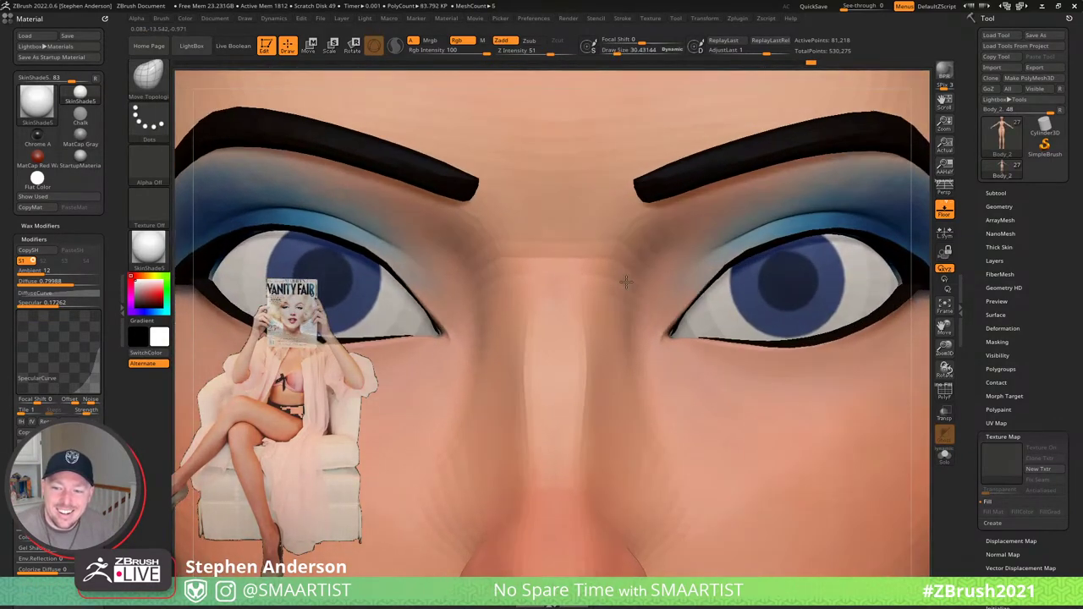
key("s")
left_click_drag(622, 267, 611, 254)
right_click_drag(621, 256, 603, 257)
left_click_drag(635, 273, 626, 267)
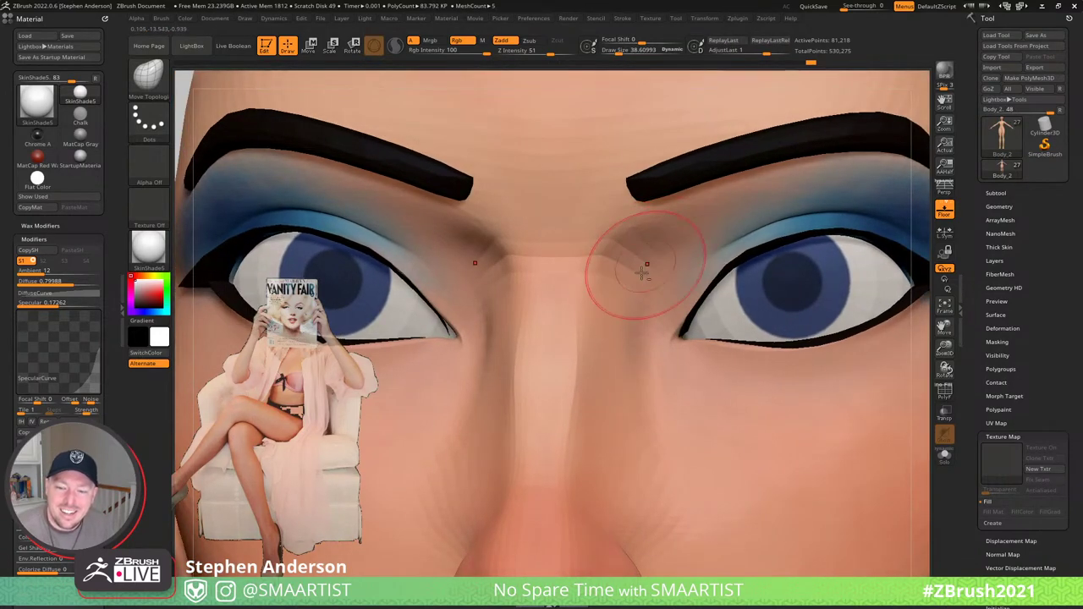
mouse_move(641, 273)
right_mouse_down("ctrl")
mouse_move(568, 234)
mouse_move(639, 288)
right_mouse_up("ctrl")
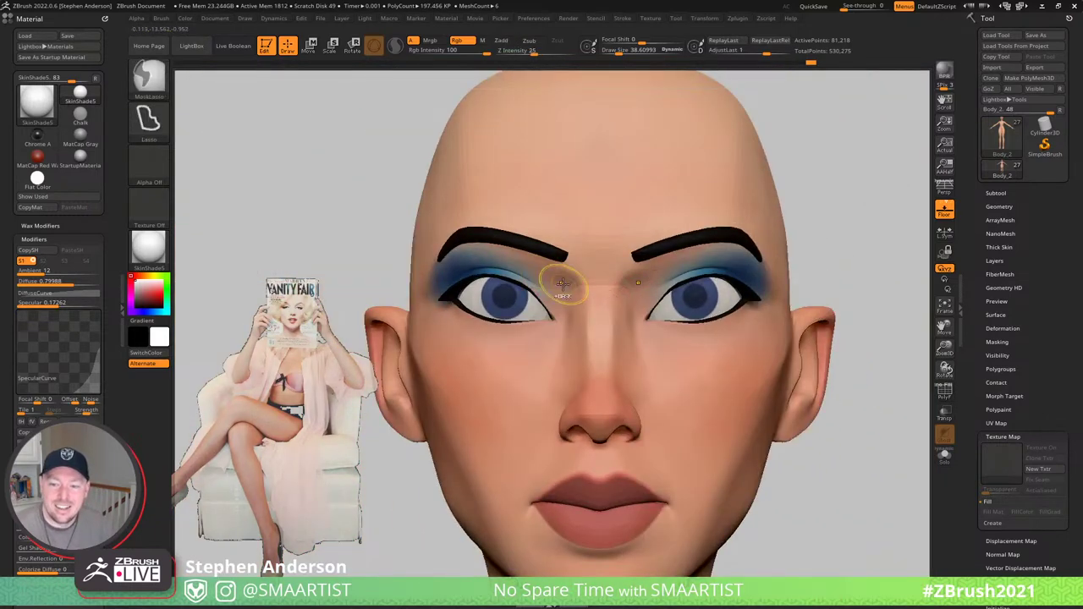
- Refine and smooth the inner eye socket beside the nose bridge with a draw size of about 28
mouse_move(509, 247)
right_mouse_down("ctrl")
mouse_move(521, 310)
mouse_move(587, 317)
mouse_move(617, 292)
mouse_move(584, 281)
mouse_move(628, 296)
mouse_move(617, 290)
right_mouse_up("ctrl")
key("s")
left_click_drag(615, 289, 613, 289)
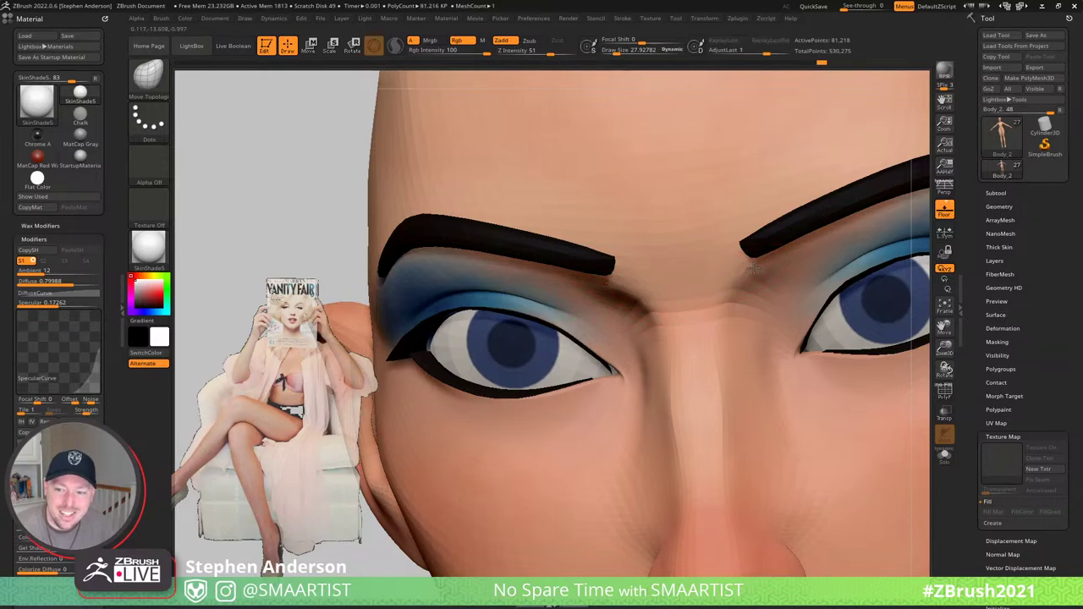
right_click_drag(733, 284, 615, 331)
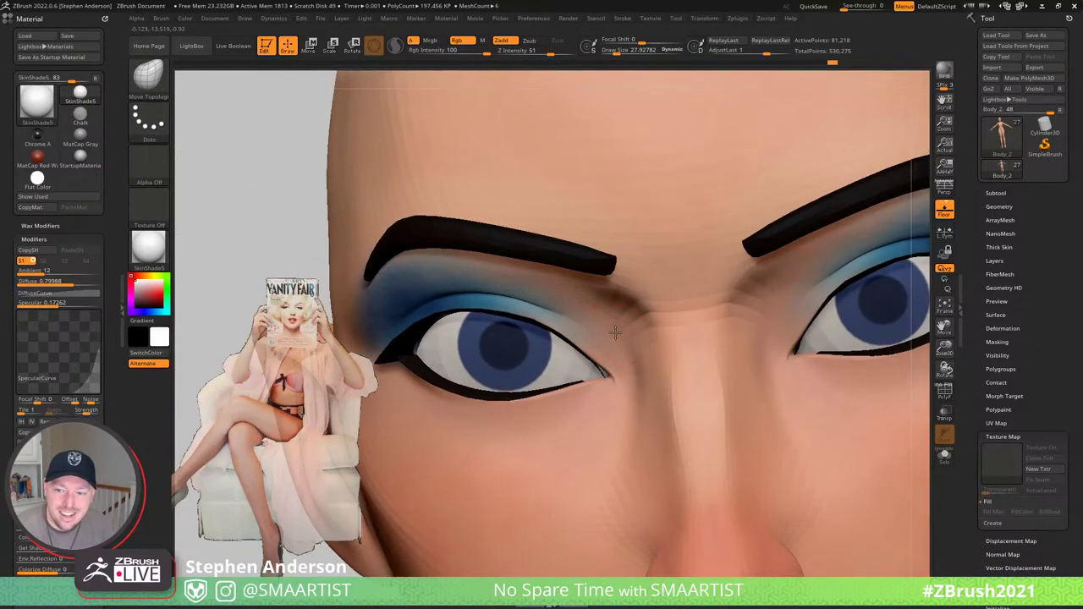
key("shift")
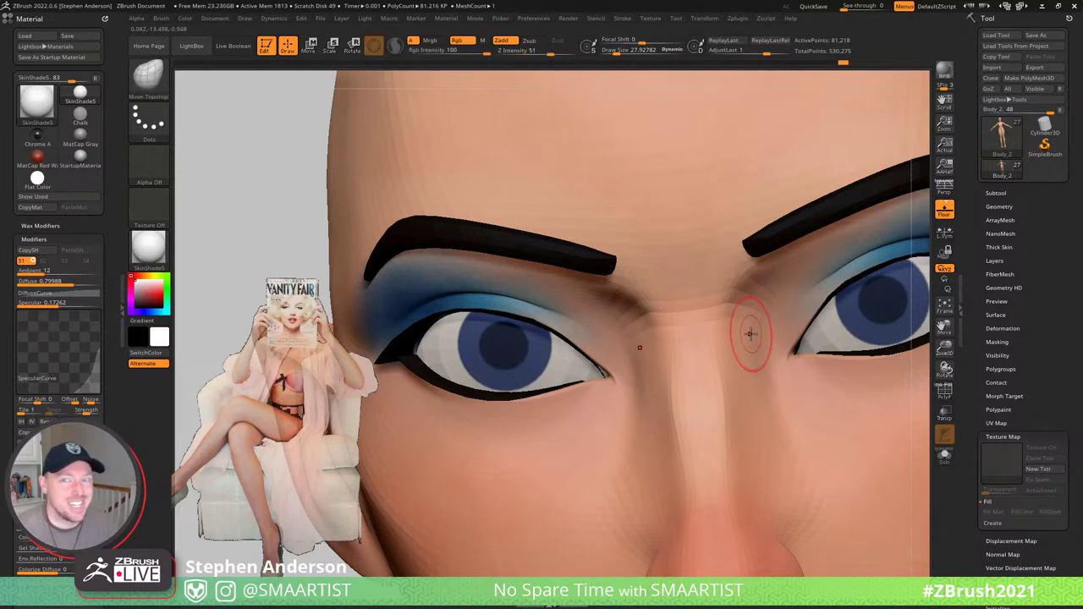
- Show the body's wireframe around the outer eye corner and try masking the eyelids
right_click_drag(694, 321, 712, 354)
key("shift+f")
key("w")
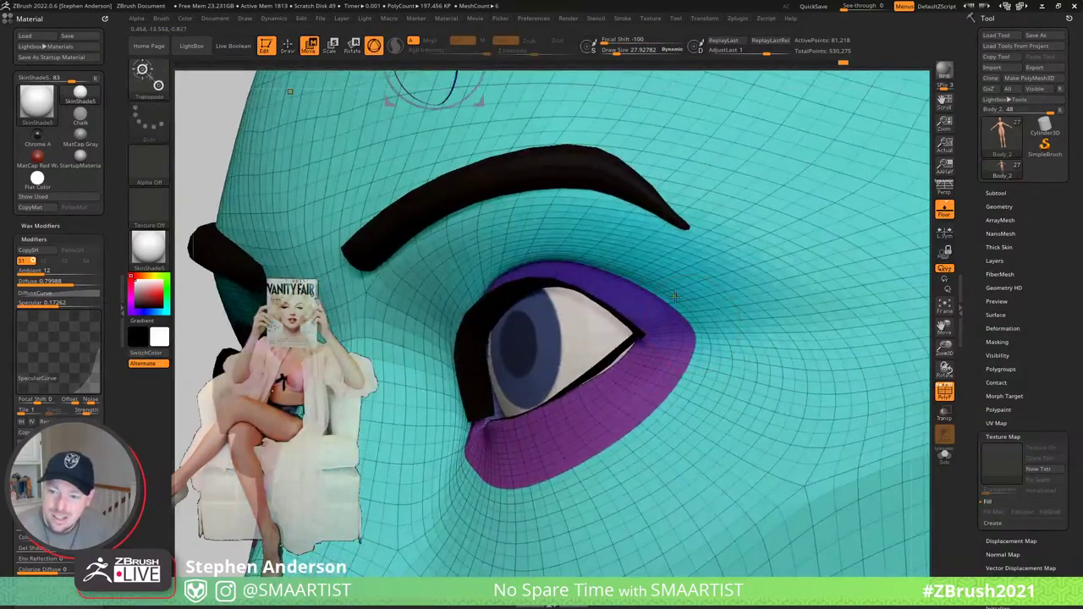
left_click(675, 296, "ctrl")
key("q")
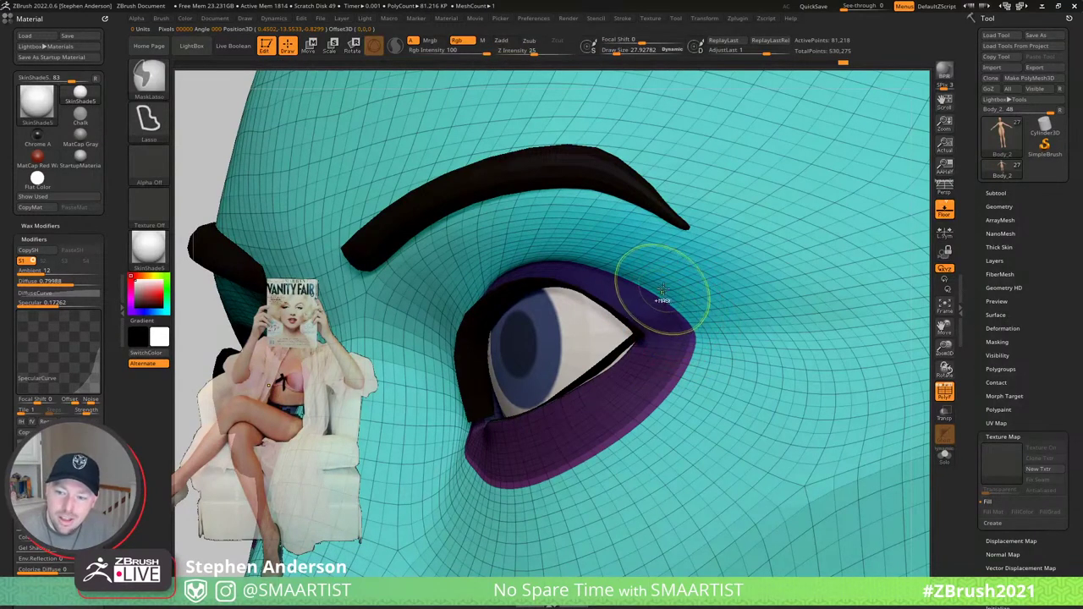
left_click(667, 291, "ctrl")
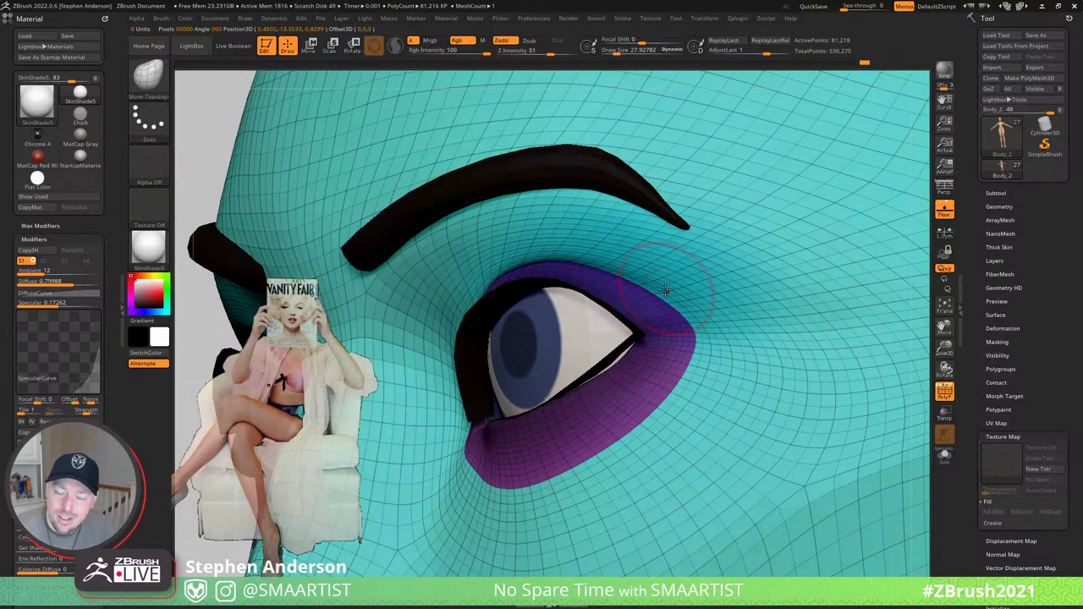
- Reshape the upper eyelid near the outer eye corner with Move Topological at a draw size of about 54
right_click_drag(703, 296, 663, 292)
key("s")
left_click_drag(664, 291, 670, 291)
mouse_move(664, 292)
right_mouse_down()
mouse_move(643, 292)
mouse_move(662, 291)
right_mouse_up()
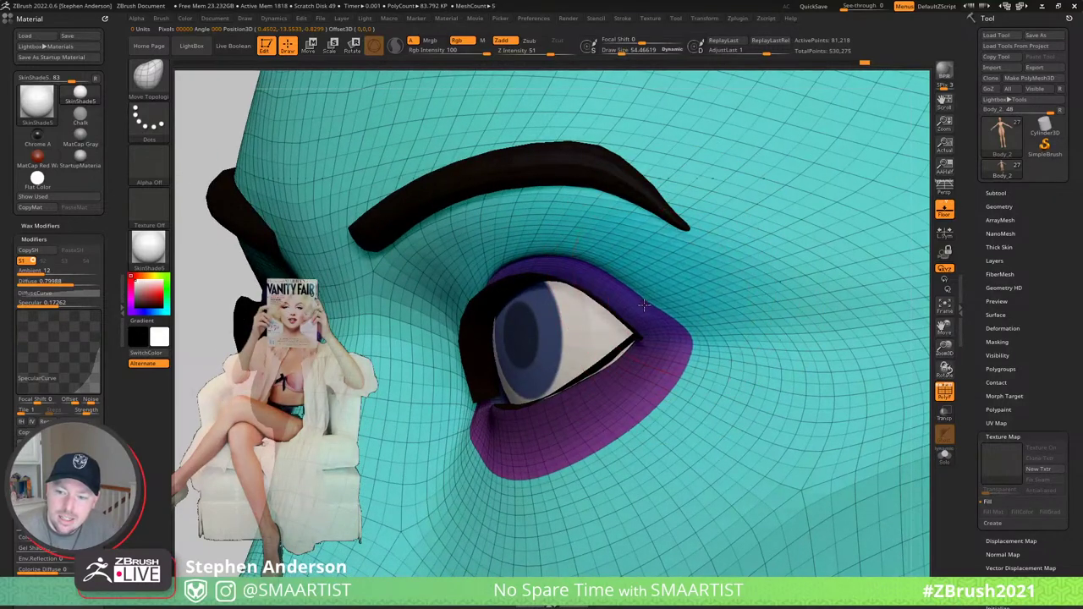
left_click_drag(646, 304, 643, 308)
- Refine the outer eye corner with draw sizes of about 28 and 45, and drop the body to a lower subdivision level
key("s")
left_click_drag(712, 318, 681, 321)
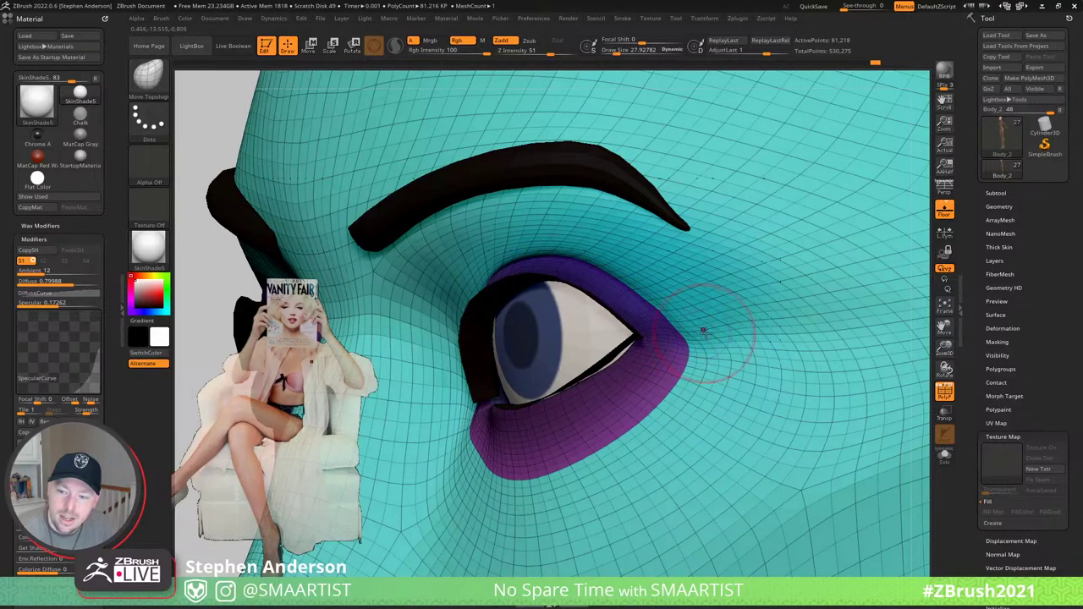
right_click_drag(702, 332, 661, 310)
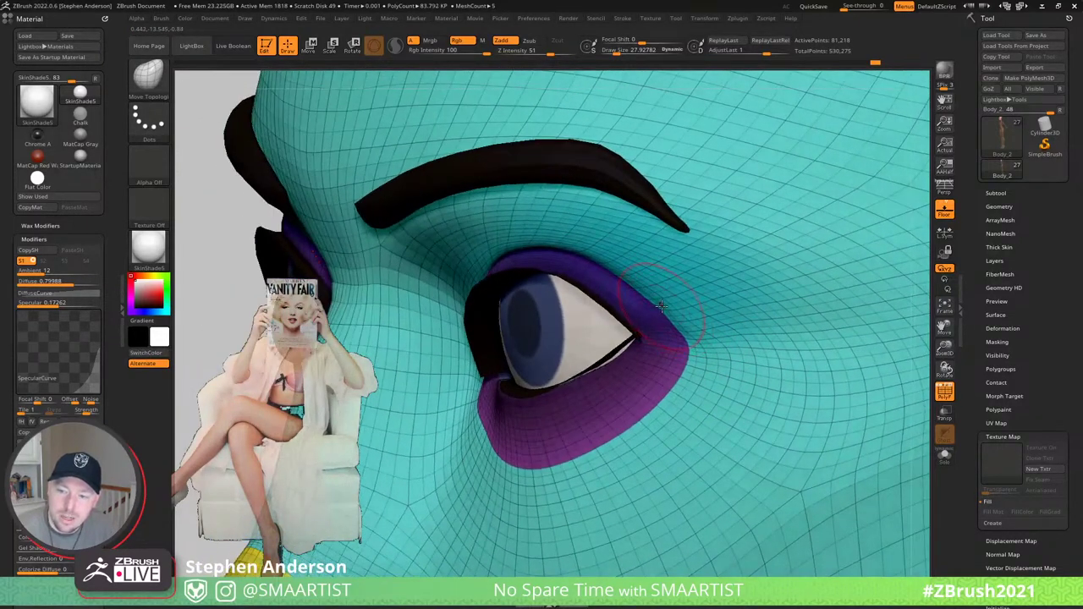
key("s")
left_click_drag(661, 306, 695, 340)
right_click_drag(698, 332, 716, 318)
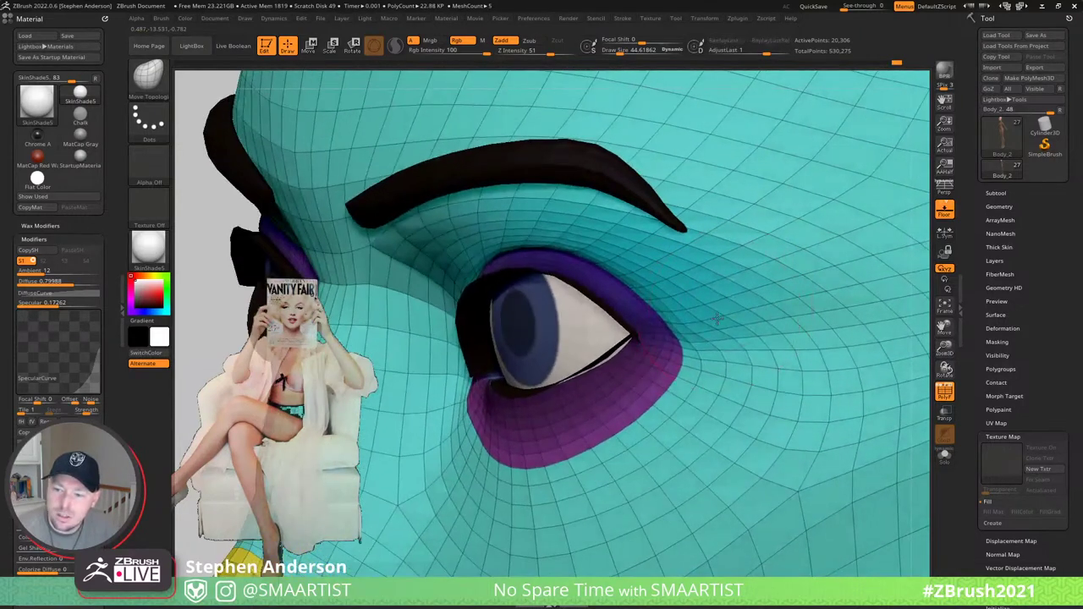
- Adjust the coarser polygon flow beside the outer eye corner with Move Topological at draw sizes of about 42 and 26
key("s")
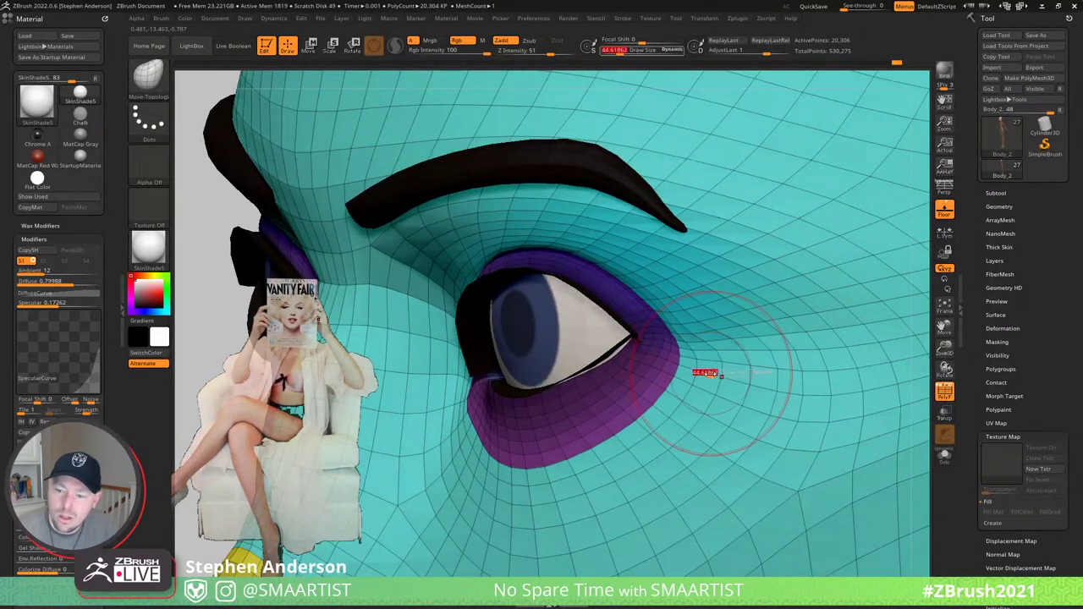
left_click_drag(711, 373, 706, 370)
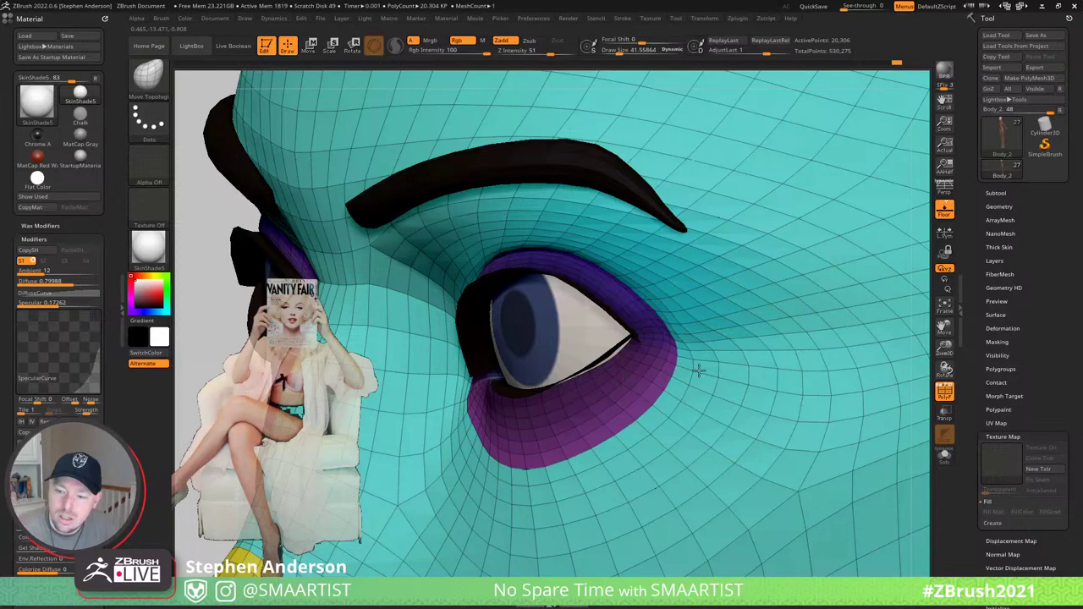
key("s")
left_click(698, 369)
mouse_move(707, 365)
right_mouse_down()
mouse_move(750, 363)
mouse_move(736, 365)
right_mouse_up()
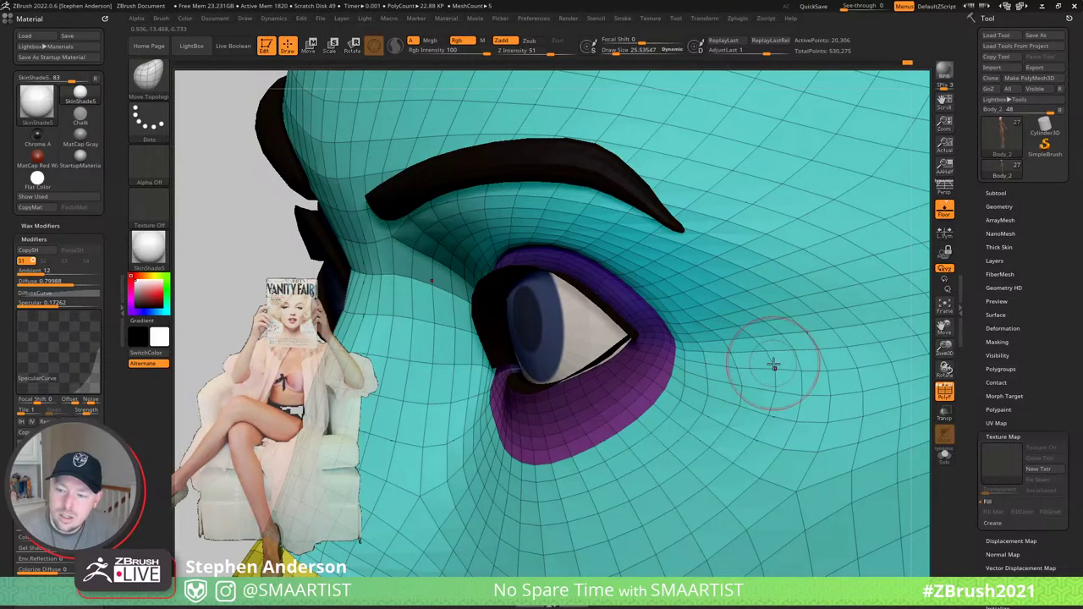
- Hide the wireframe and examine the eyes and outer corners from a three-quarter view
right_click_drag(763, 353, 786, 401)
key("shift+f")
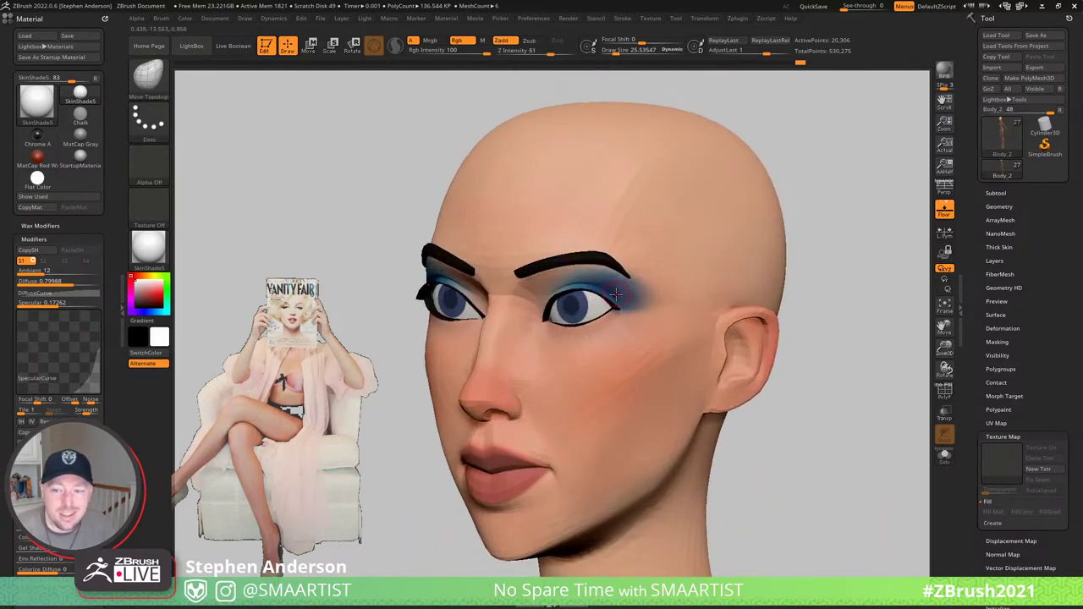
right_click_drag(616, 293, 621, 290, "alt")
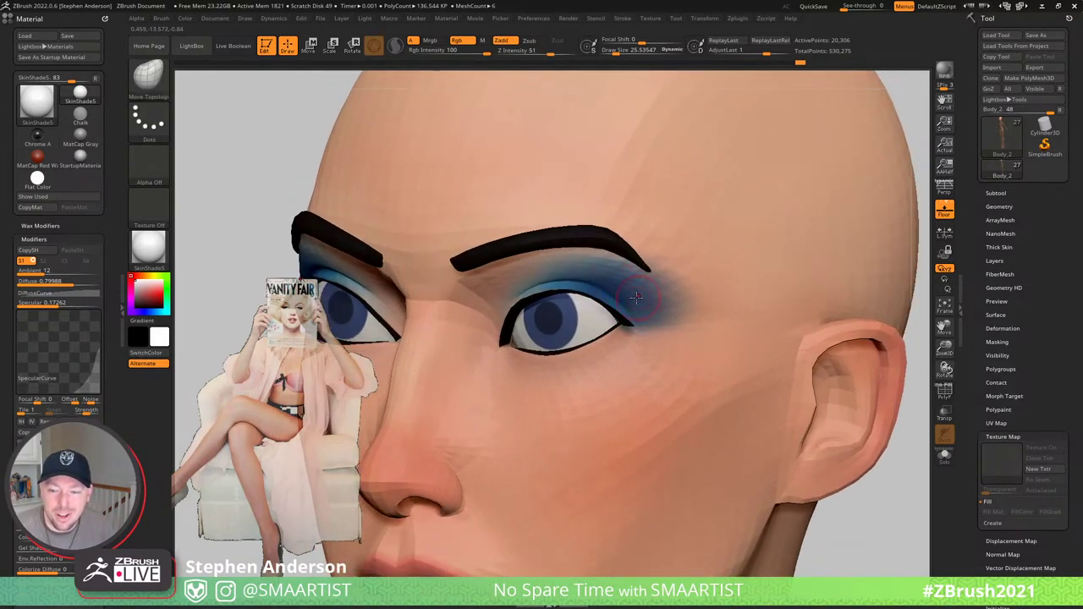
- Set up the Standard brush for colour-only painting with Zadd off, a sampled skin tone and a draw size of about 4.6
mouse_move(660, 325)
right_mouse_down()
mouse_move(682, 332)
mouse_move(584, 423)
mouse_move(524, 314)
right_mouse_up()
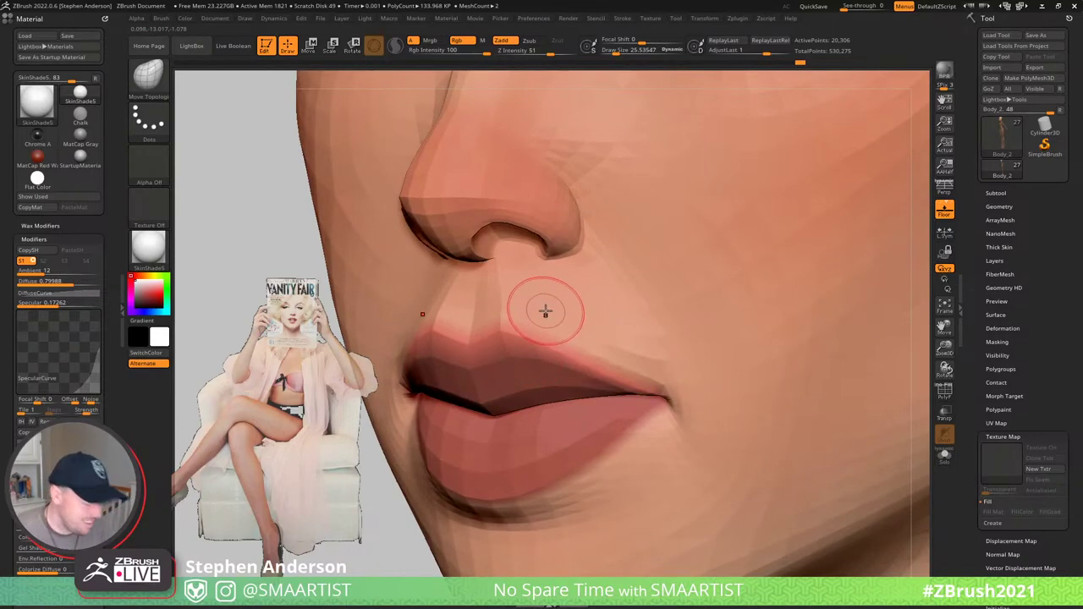
key("c")
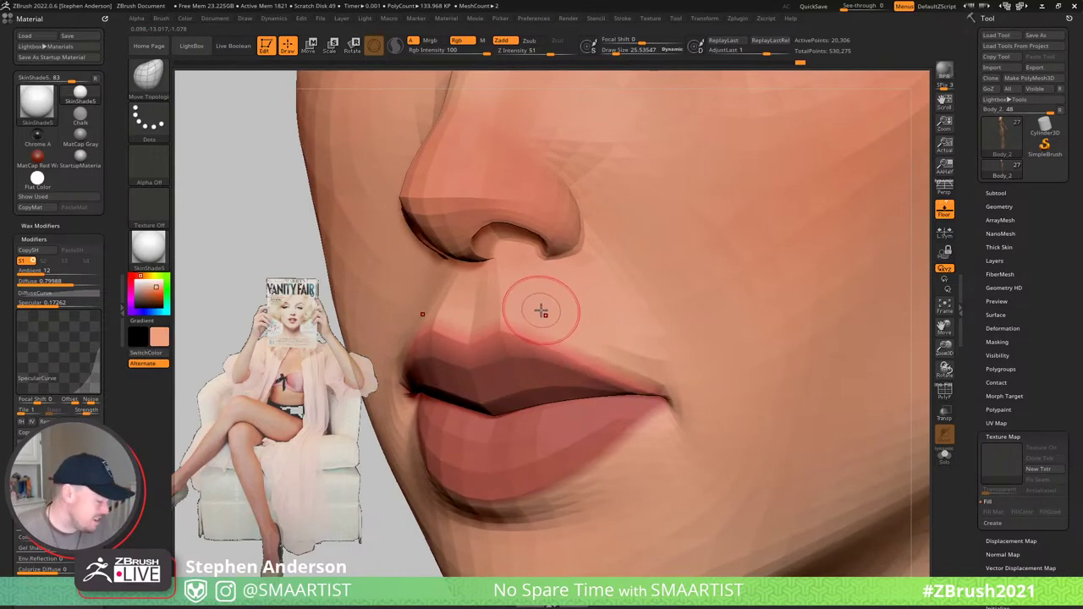
key("b")
key("s")
key("t")
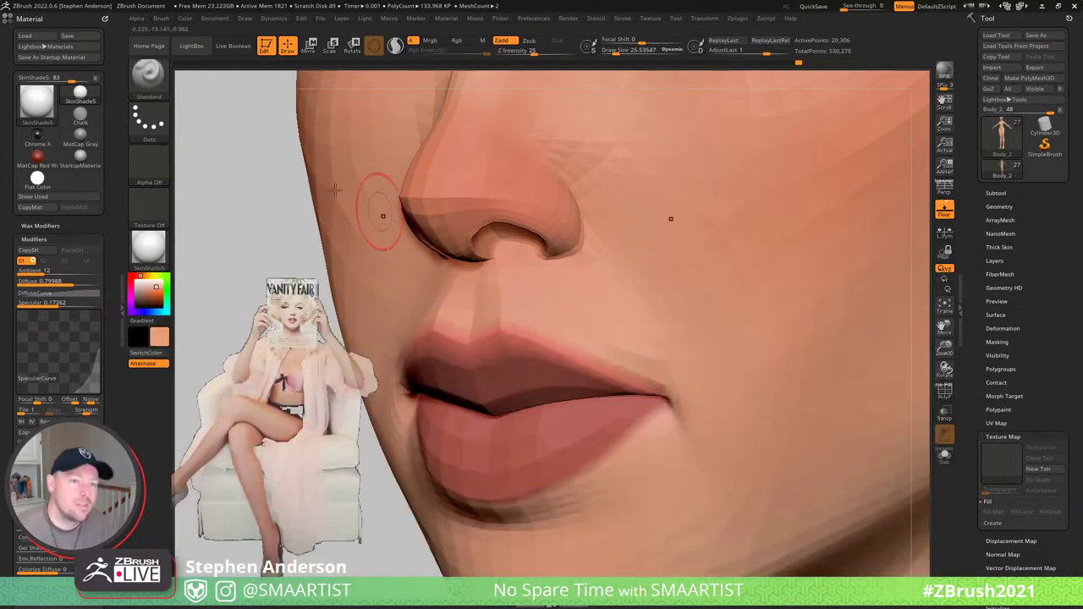
left_click(458, 40)
left_click(502, 41)
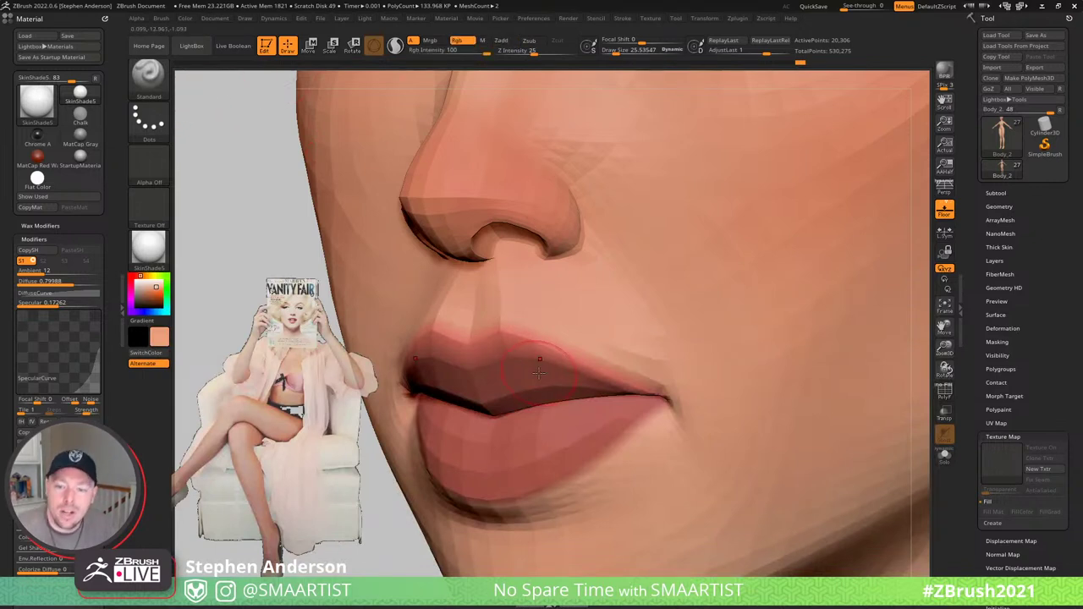
key("s")
left_click_drag(535, 329, 506, 323)
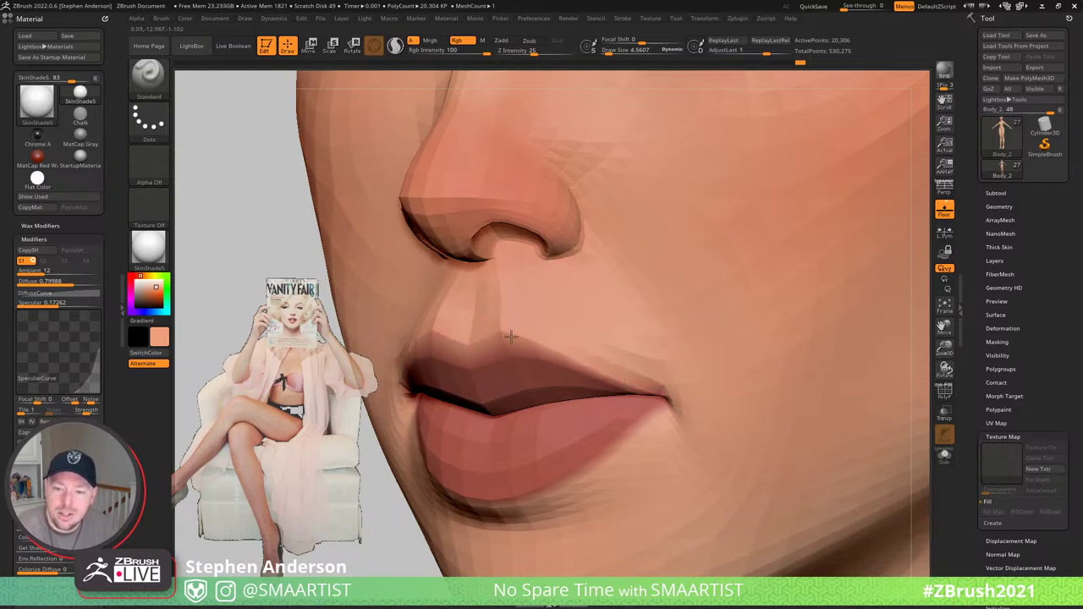
- Paint the upper lip border from the mouth corners to the cupid's bow with sampled lip and skin tones
right_click_drag(566, 351, 531, 359)
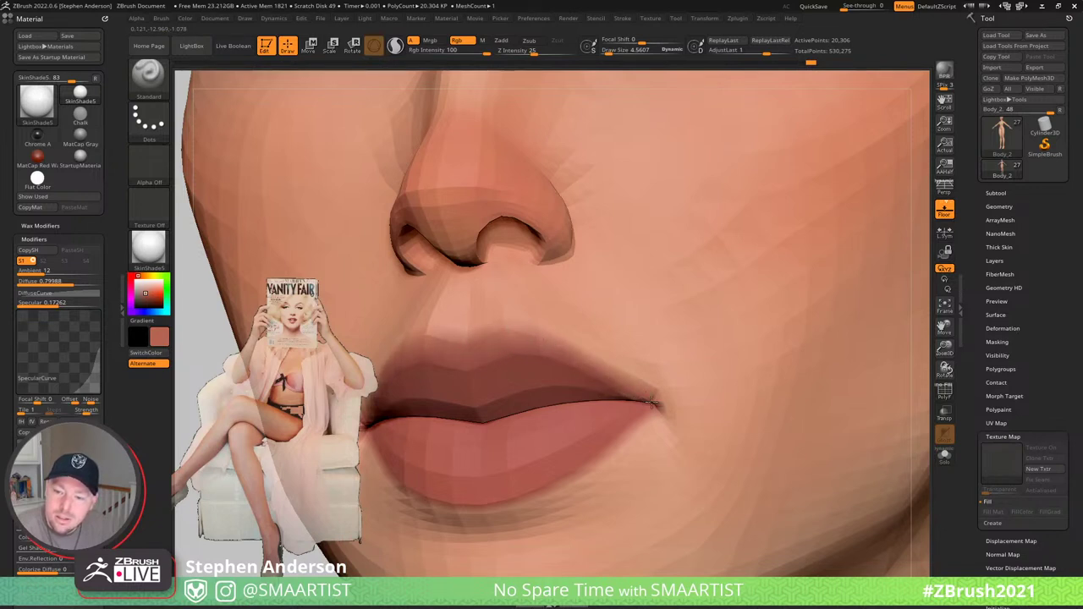
right_click_drag(592, 380, 461, 384, "ctrl")
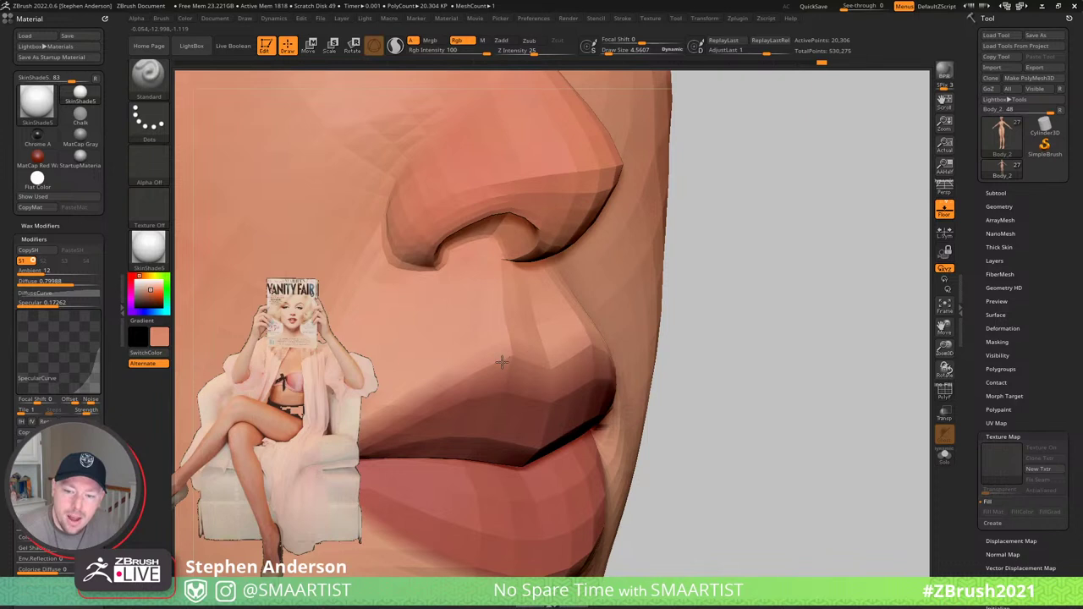
right_click_drag(447, 389, 580, 343, "alt")
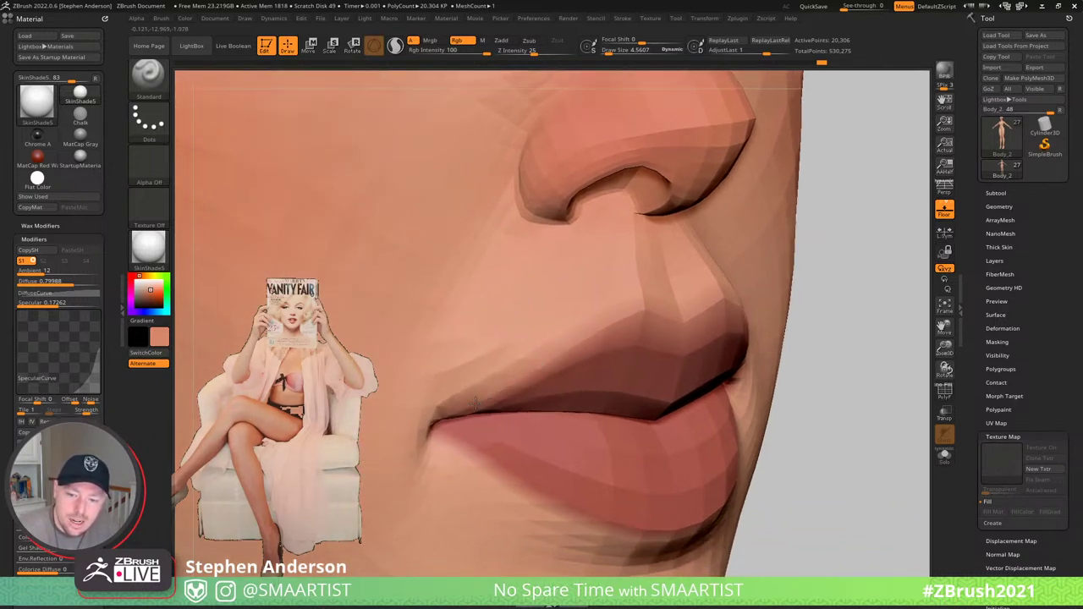
mouse_move(479, 394)
right_mouse_down()
mouse_move(496, 367)
mouse_move(512, 375)
right_mouse_up()
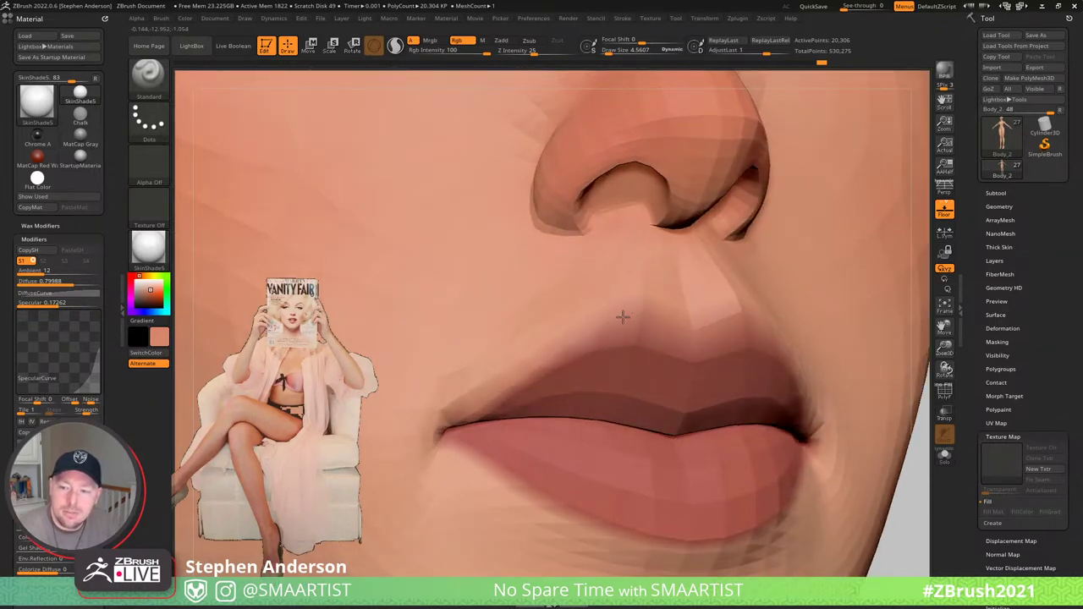
right_click_drag(644, 333, 559, 275, "ctrl")
right_click_drag(559, 275, 735, 363)
- Check the polygon flow around the mouth with the wireframe shown, hide it, and raise the body one subdivision level
key("shift+f")
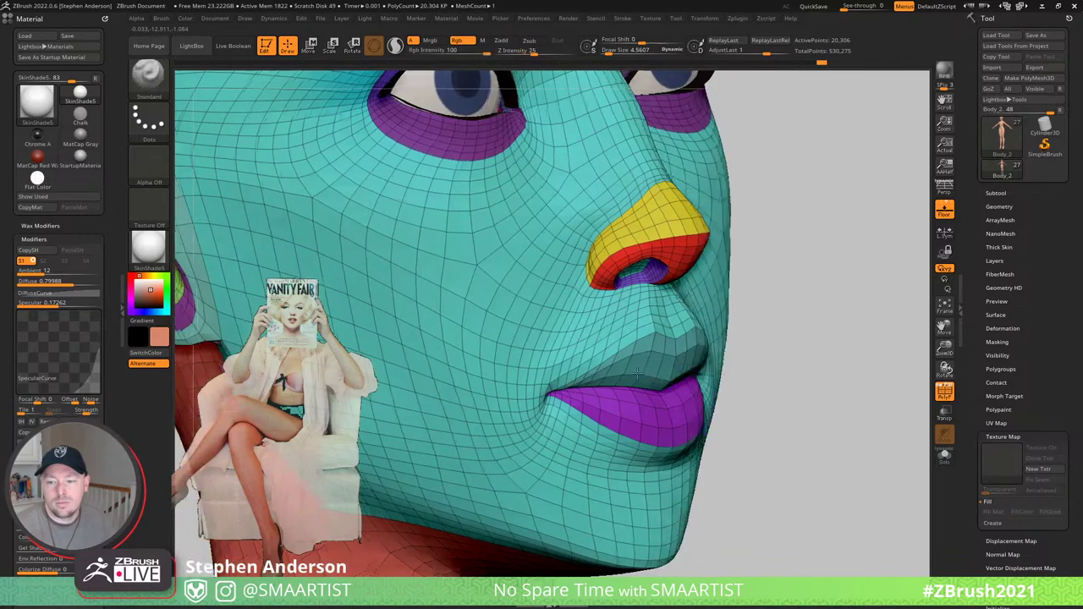
right_click_drag(638, 373, 592, 406)
mouse_move(533, 372)
right_mouse_down()
mouse_move(612, 366)
mouse_move(594, 310)
mouse_move(631, 329)
mouse_move(625, 338)
mouse_move(746, 383)
mouse_move(844, 362)
mouse_move(795, 363)
mouse_move(773, 293)
mouse_move(776, 347)
mouse_move(794, 323)
mouse_move(752, 338)
mouse_move(751, 432)
mouse_move(760, 430)
mouse_move(604, 343)
mouse_move(766, 364)
right_mouse_up()
key("shift+f")
key("d")
right_click_drag(766, 364, 768, 516, "ctrl")
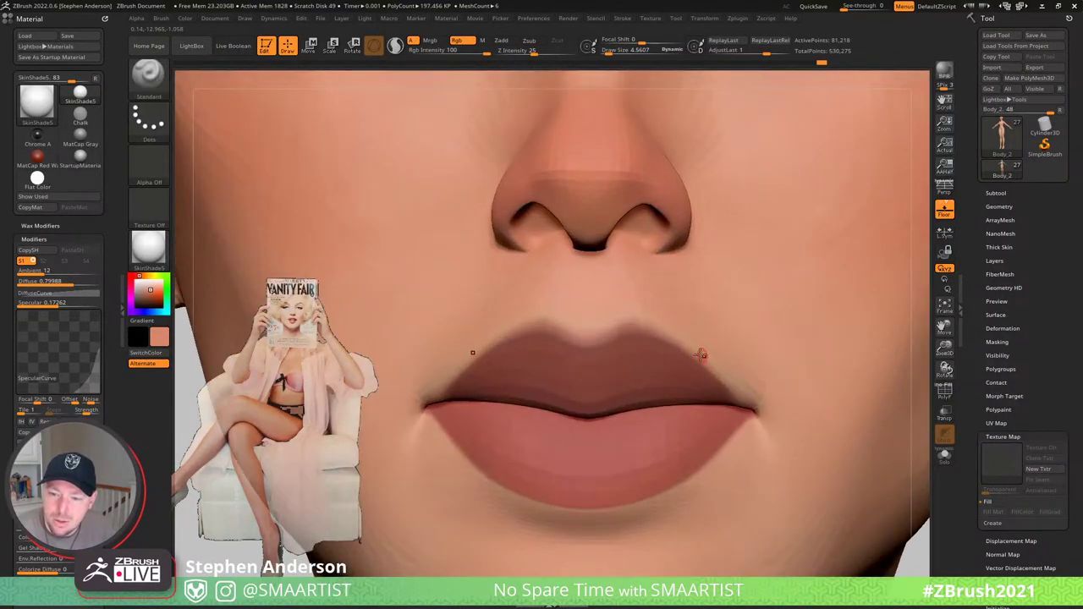
- Clean up the skin along the upper lip edge with a sampled skin tone and check its polygon flow
right_click_drag(700, 355, 635, 316)
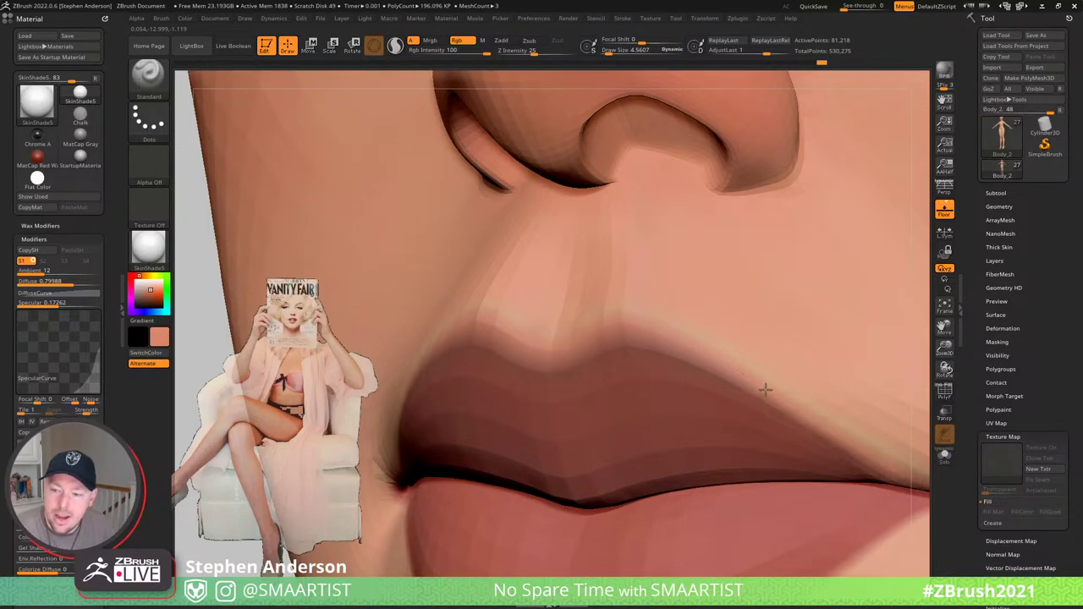
right_click_drag(677, 348, 686, 354)
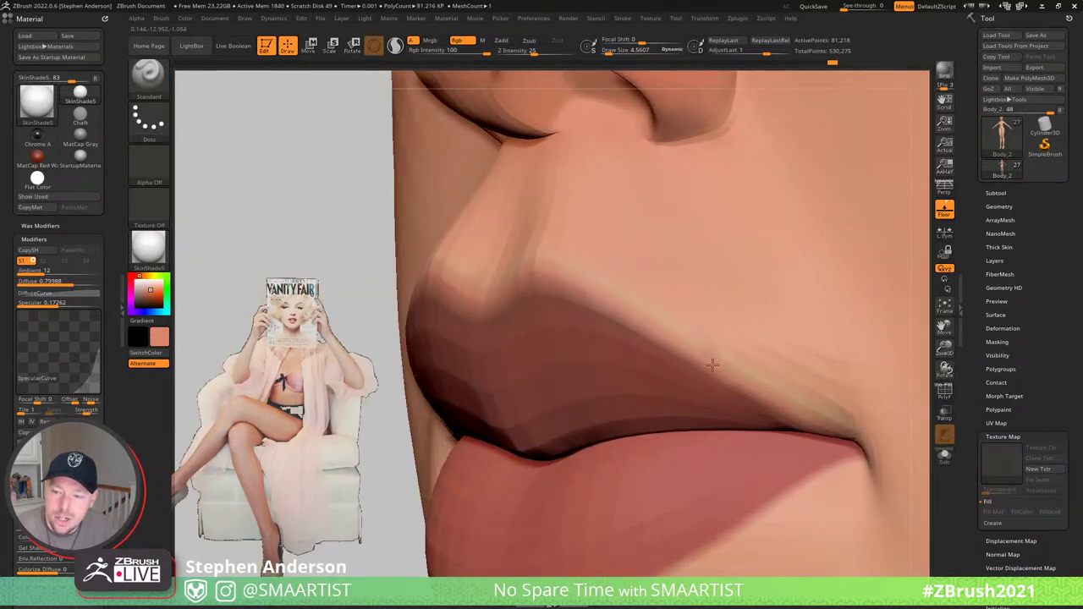
key("ctrl")
key("shift+f")
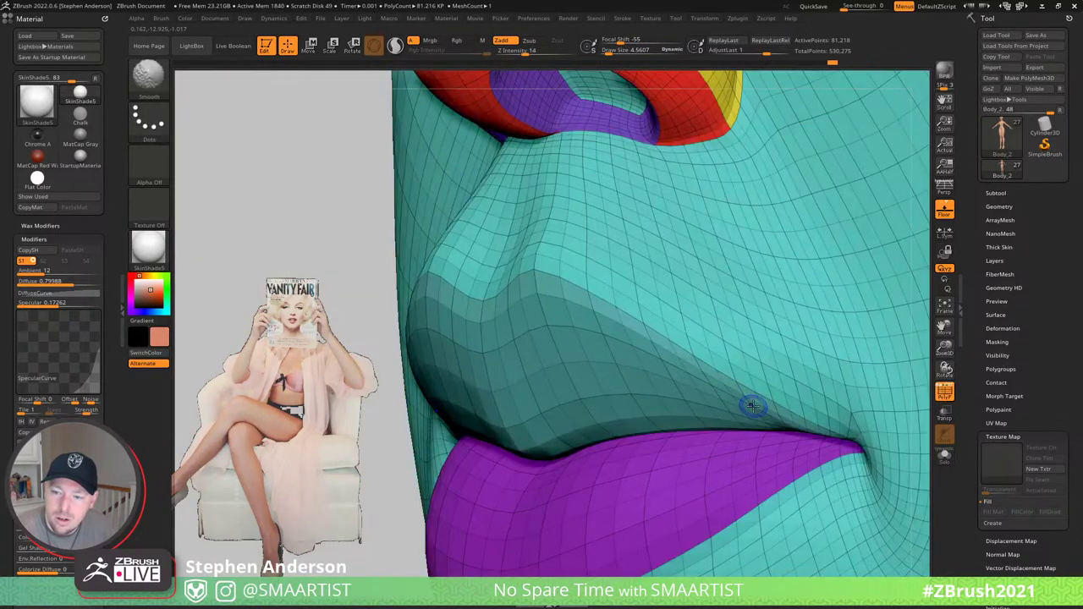
key("shift+f")
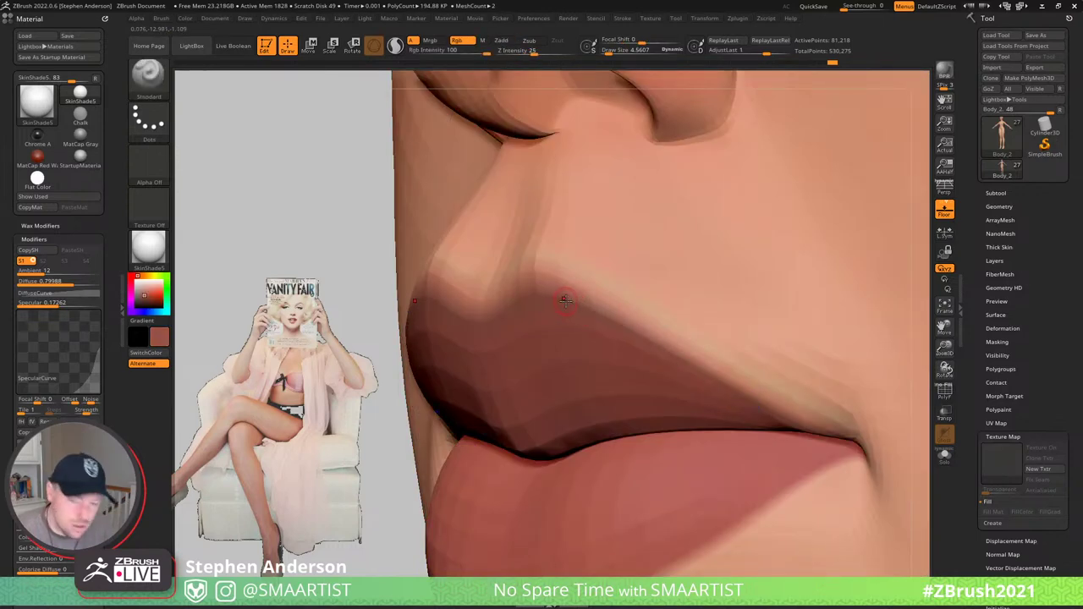
- Paint the sampled darker lip colour along the upper lip border from the cupid's bow toward the mouth corner
left_click_drag(569, 284, 624, 311)
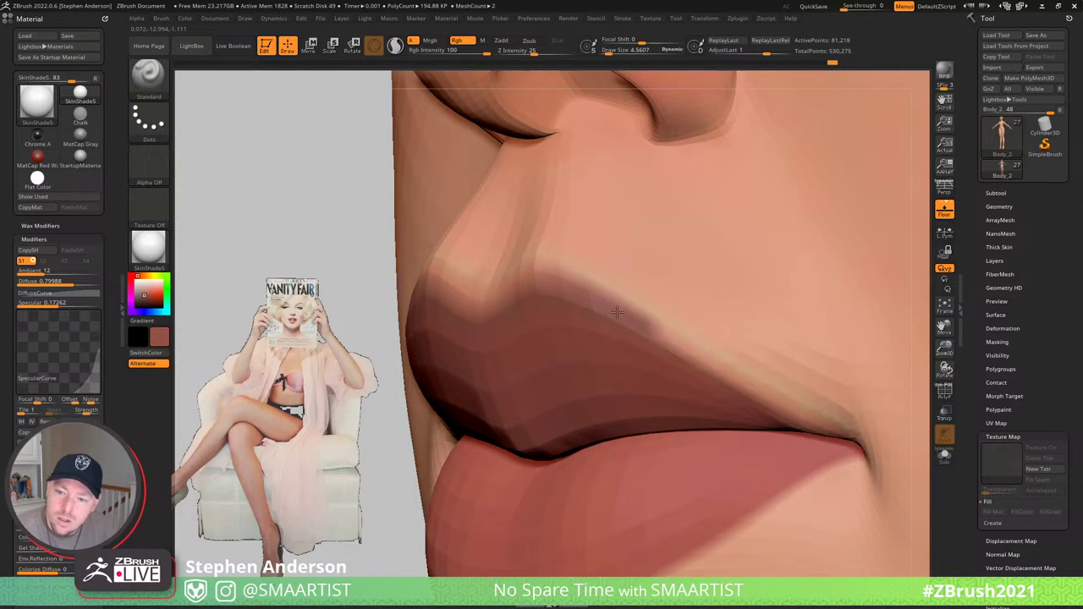
left_click_drag(544, 275, 483, 302)
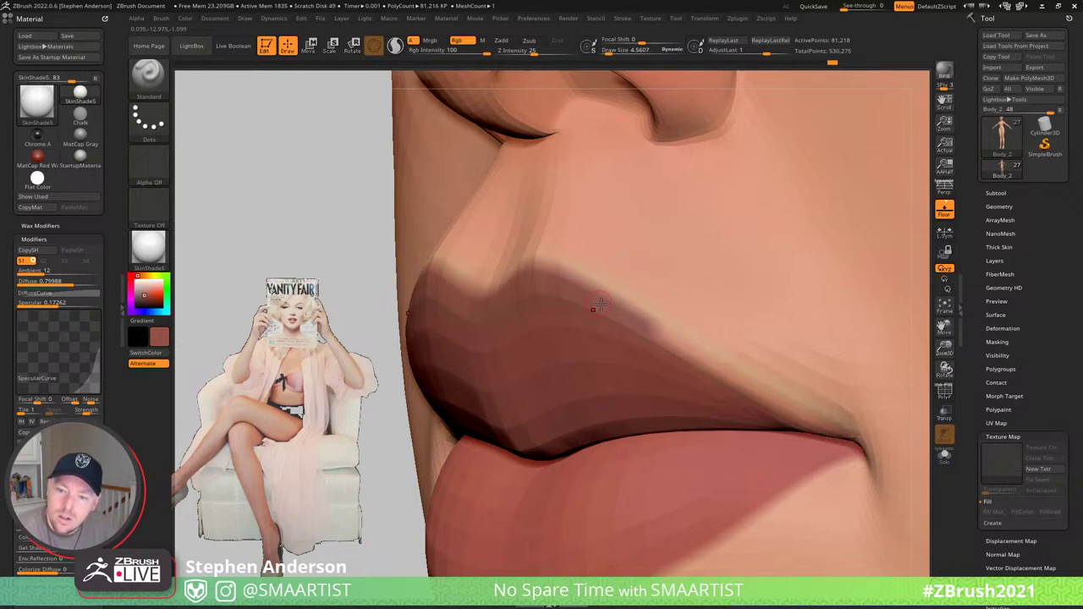
mouse_move(653, 333)
left_mouse_down()
mouse_move(765, 397)
mouse_move(744, 387)
left_mouse_up()
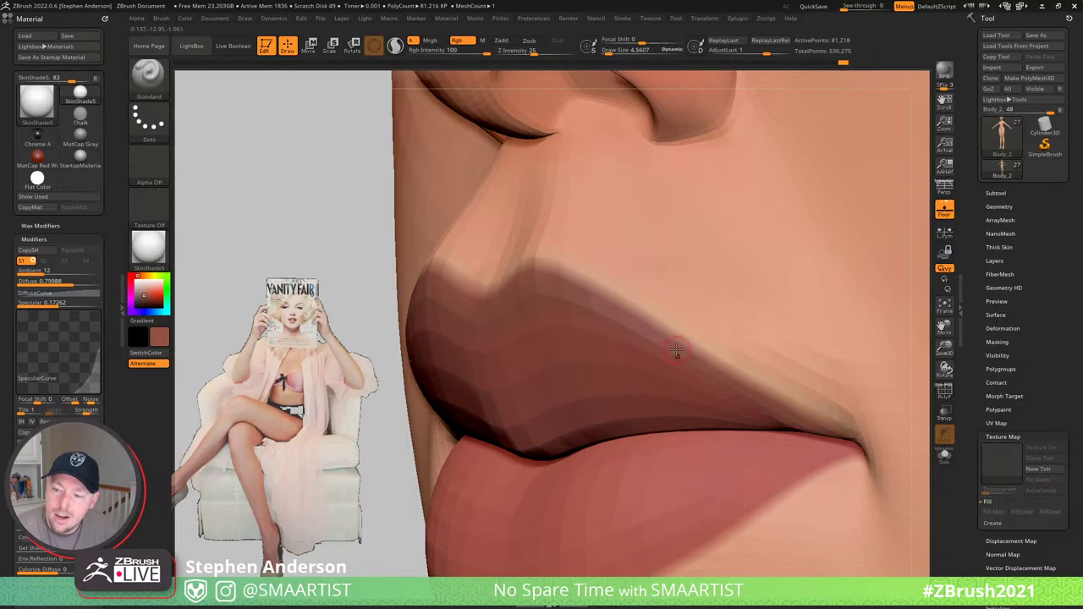
mouse_move(630, 301)
right_mouse_down()
mouse_move(648, 308)
mouse_move(630, 312)
right_mouse_up()
right_click_drag(699, 364, 676, 326, "ctrl")
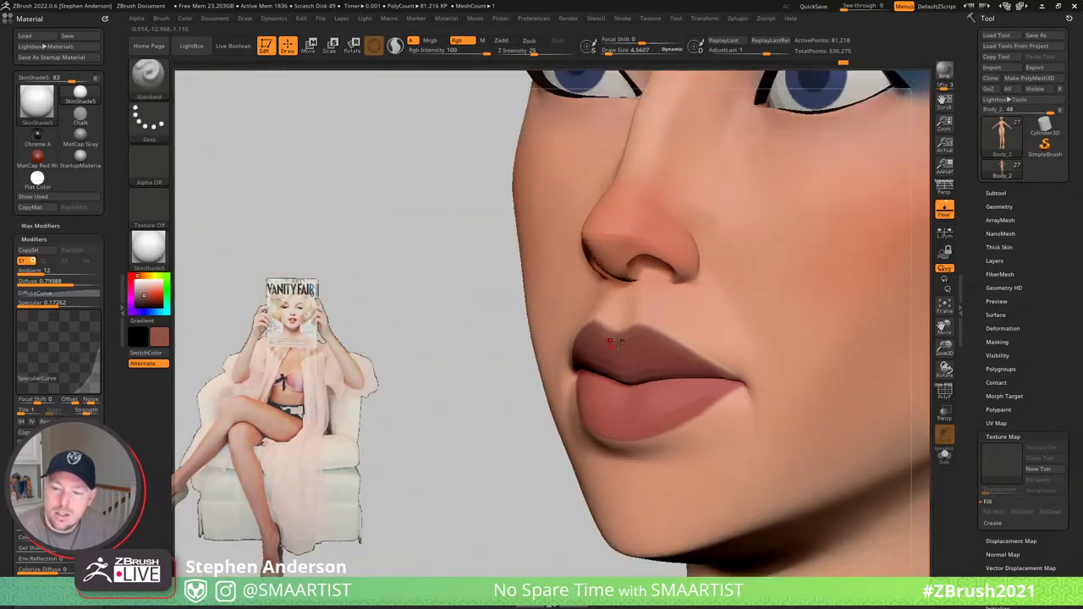
- Reshape the shoulder and trapezius line from behind with the Move brush at a draw size of about 169
mouse_move(592, 332)
right_mouse_down()
mouse_move(660, 338)
mouse_move(583, 321)
mouse_move(587, 338)
mouse_move(716, 388)
right_mouse_up()
right_click_drag(795, 395, 711, 384, "alt")
right_click_drag(644, 491, 602, 425, "alt")
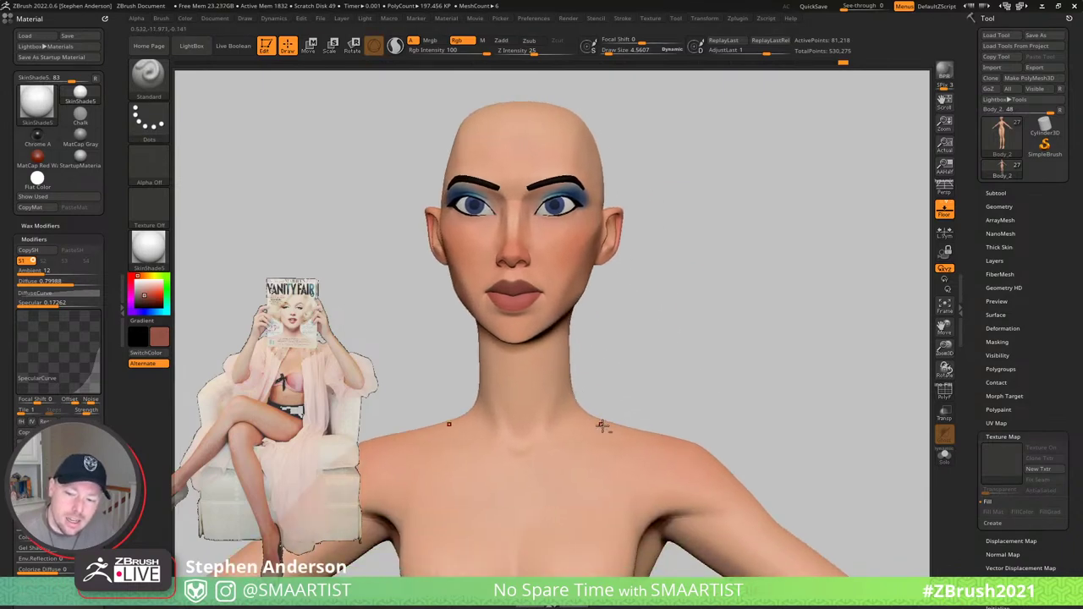
key("b")
key("m")
key("v")
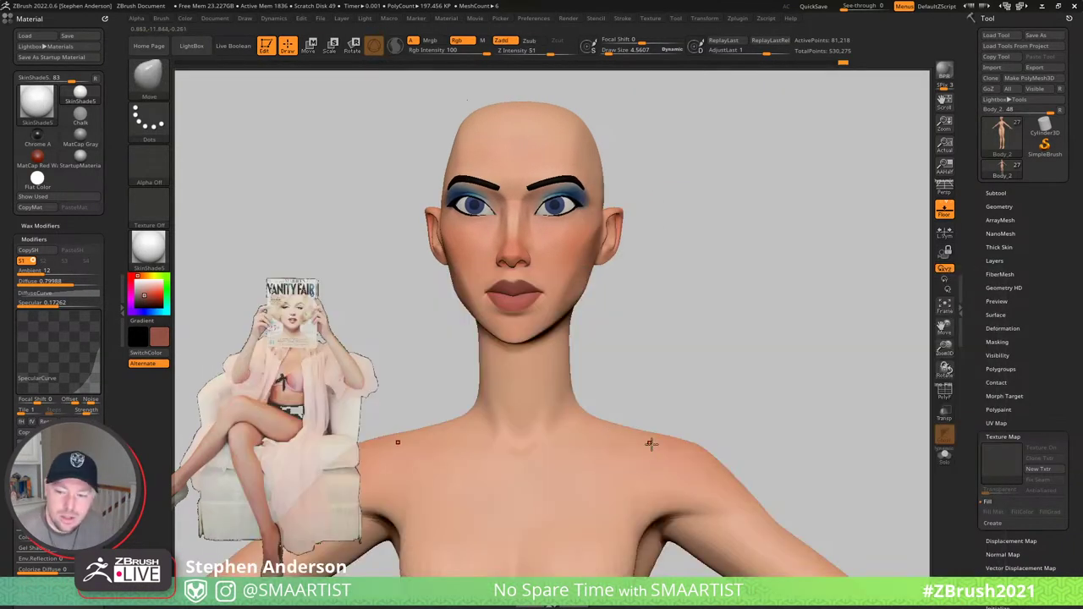
right_click_drag(677, 437, 570, 435, "shift")
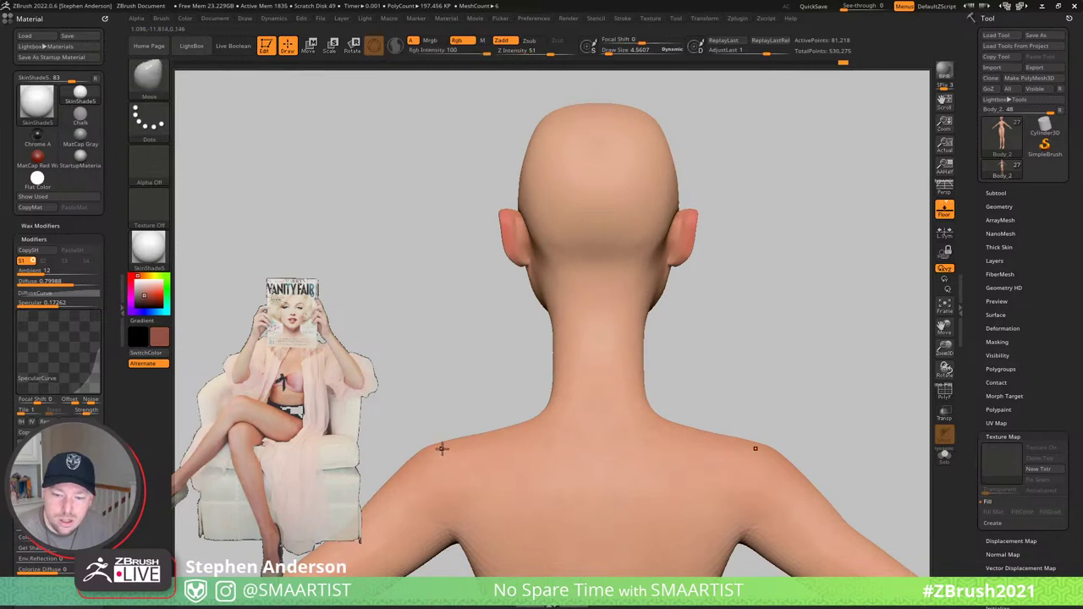
key("s")
left_click_drag(439, 445, 461, 449)
mouse_move(462, 425)
right_mouse_down("ctrl")
mouse_move(467, 406)
mouse_move(486, 421)
right_mouse_up("ctrl")
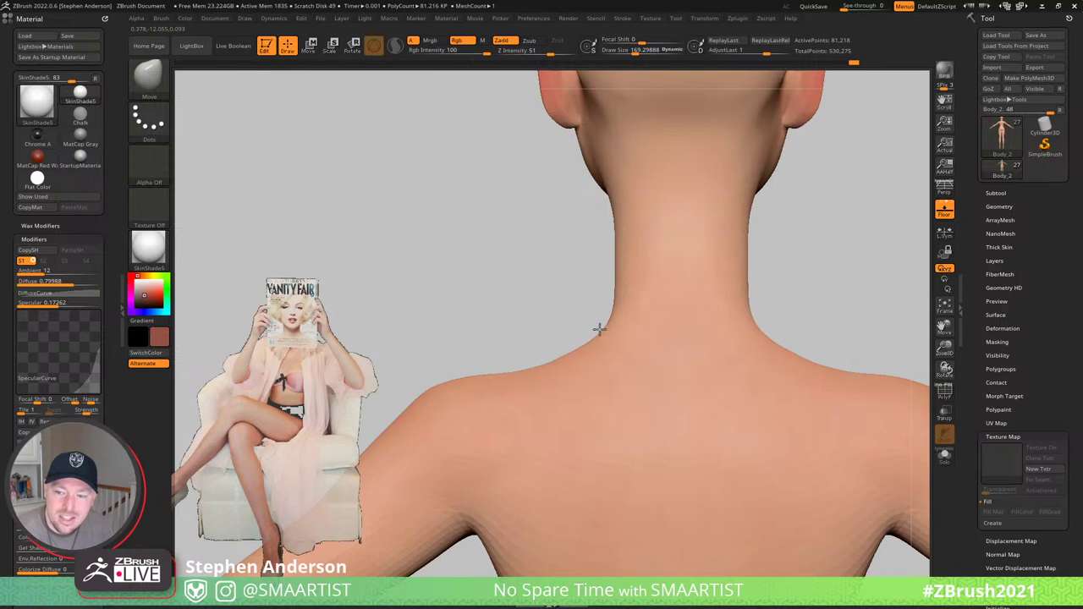
right_click_drag(472, 375, 496, 391)
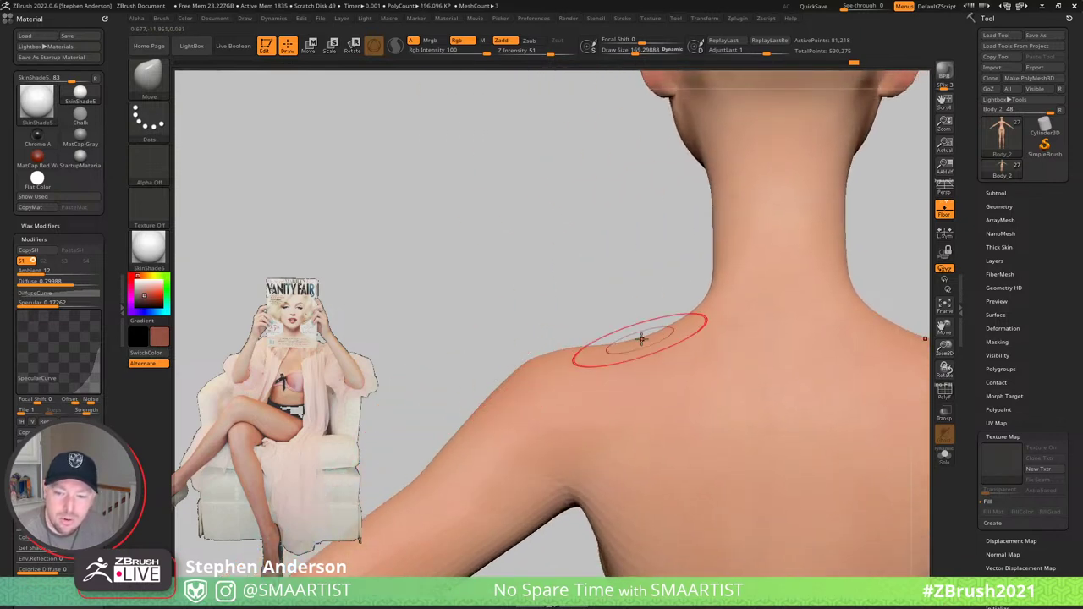
mouse_move(593, 339)
right_mouse_down()
mouse_move(613, 409)
mouse_move(611, 376)
mouse_move(858, 273)
mouse_move(597, 326)
mouse_move(633, 426)
mouse_move(592, 358)
right_mouse_up()
- Show the wireframe, lower the subdivision level, and mask everything except the polygon loop around the top of the shoulder
key("shift+f")
key("shift+d")
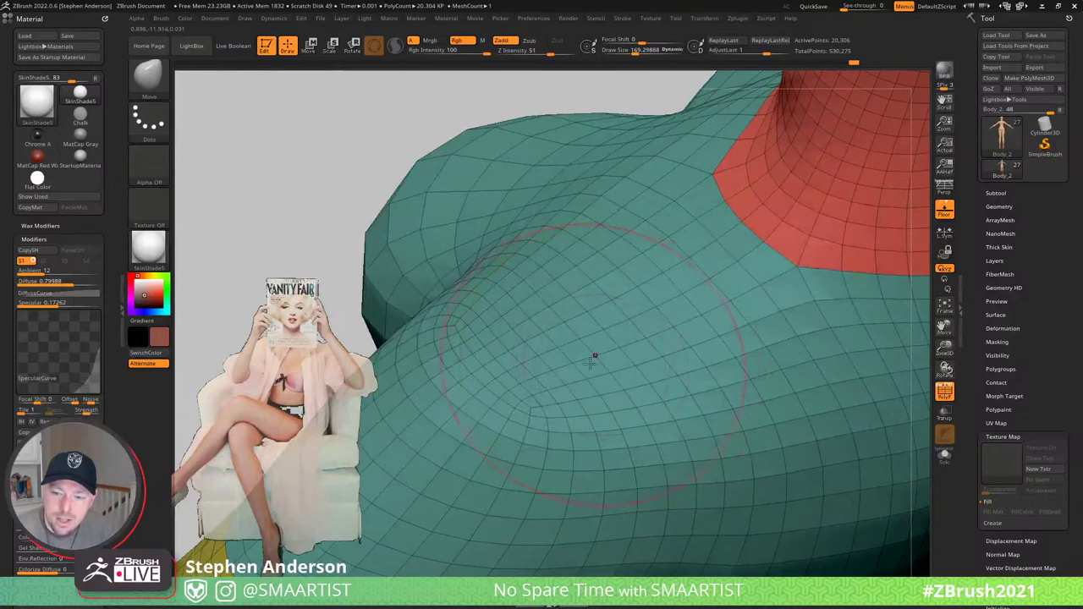
key("ctrl+shift+z")
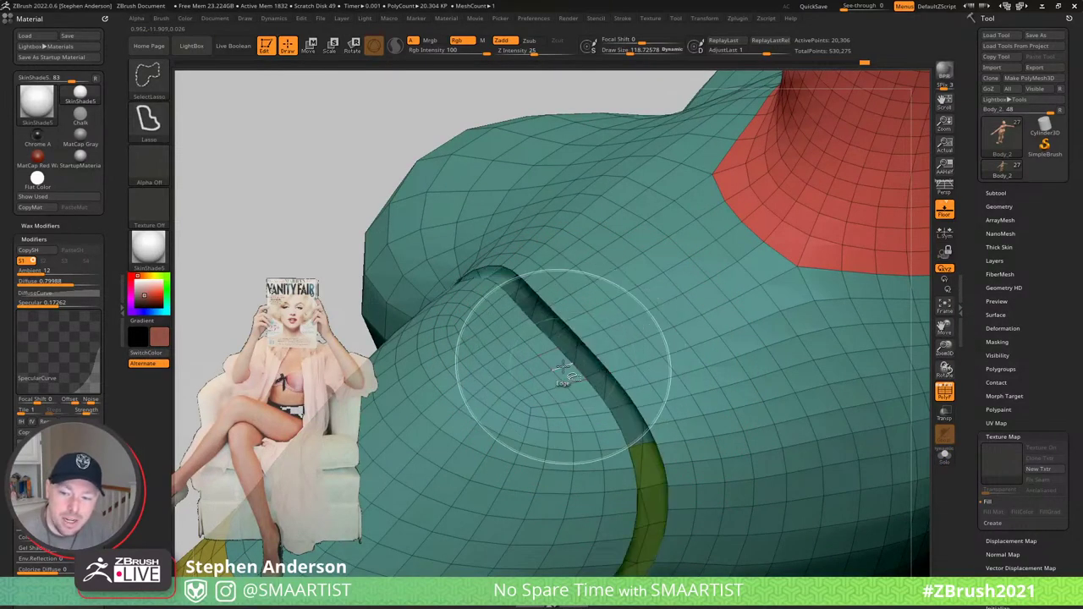
key("ctrl+shift+z")
key("ctrl+a")
key("ctrl+shift+a")
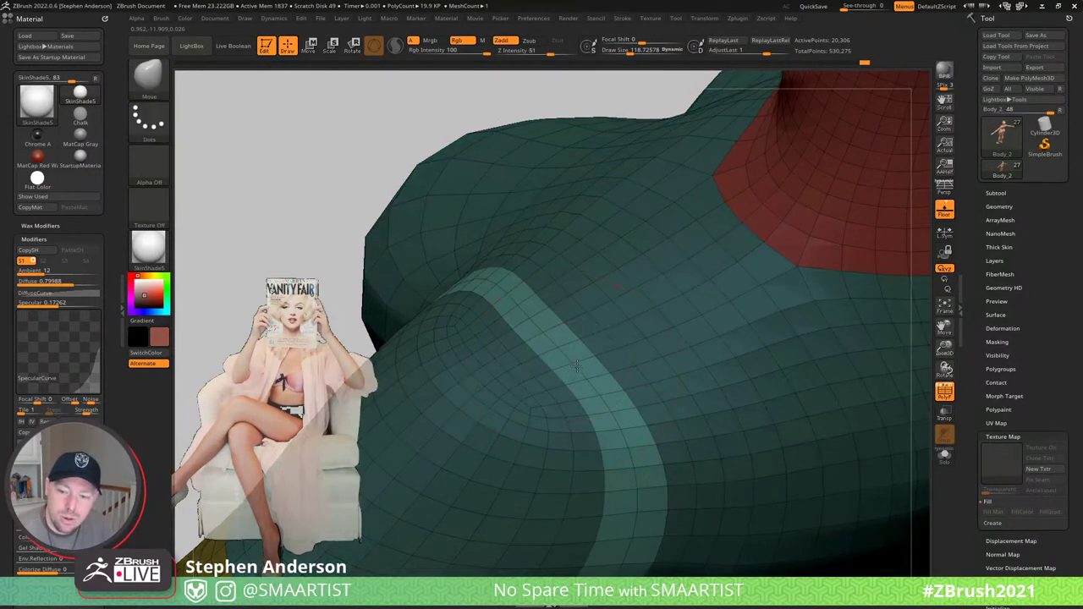
- Soften the mask edge and reshape the unmasked shoulder loop with the Move brush at a draw size of about 135
right_click_drag(619, 386, 573, 363)
key("s")
left_click_drag(574, 363, 527, 339)
left_click(565, 358, "ctrl")
key("s")
mouse_move(541, 359)
right_mouse_down()
mouse_move(568, 315)
mouse_move(583, 373)
mouse_move(650, 389)
mouse_move(624, 375)
mouse_move(590, 386)
right_mouse_up()
key("s")
left_click_drag(591, 386, 594, 386)
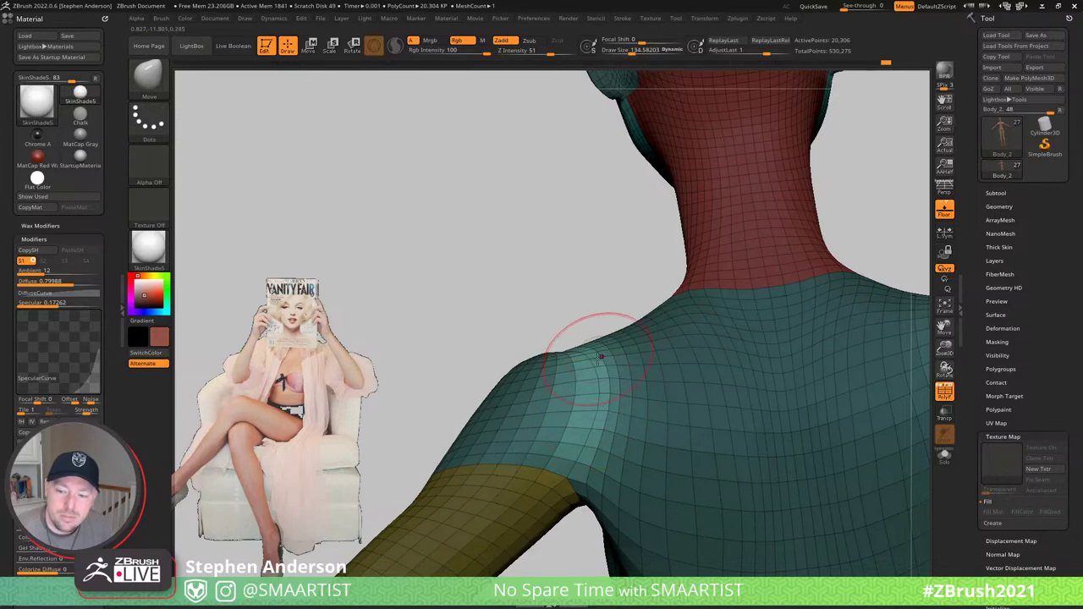
right_click_drag(600, 356, 575, 459)
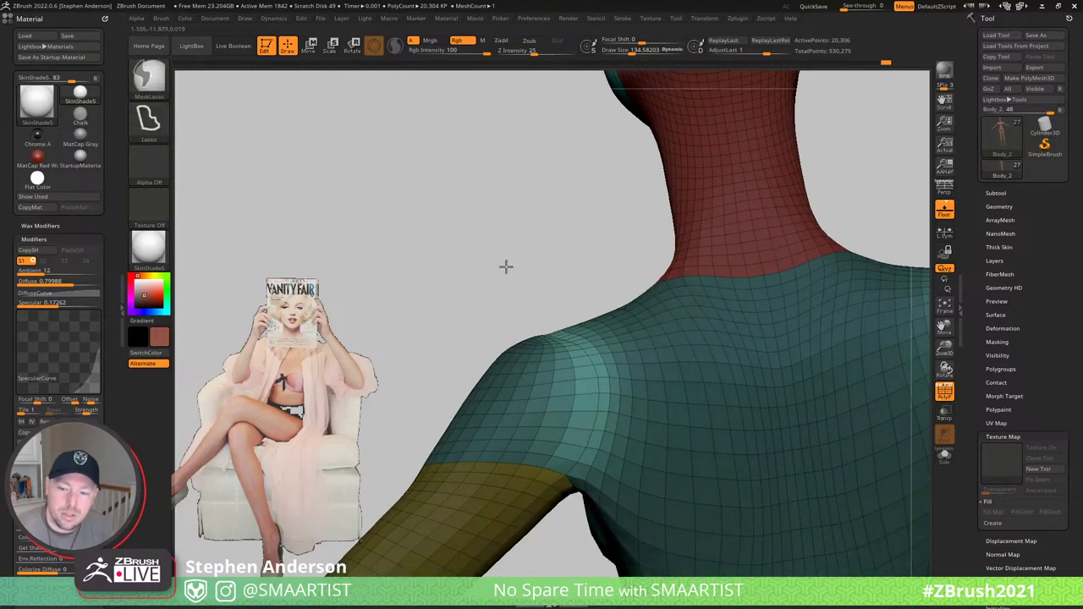
- Clear the shoulder mask and check the shoulder and collarbone area with the wireframe off and on
left_click_drag(505, 265, 529, 292, "ctrl")
key("shift+f")
mouse_move(669, 445)
right_mouse_down("ctrl")
mouse_move(592, 389)
mouse_move(655, 399)
mouse_move(583, 384)
mouse_move(601, 409)
mouse_move(592, 386)
mouse_move(565, 370)
mouse_move(594, 395)
mouse_move(623, 379)
mouse_move(562, 403)
mouse_move(611, 401)
mouse_move(595, 442)
mouse_move(587, 333)
mouse_move(646, 356)
mouse_move(615, 374)
mouse_move(635, 394)
mouse_move(556, 290)
mouse_move(621, 307)
mouse_move(669, 265)
mouse_move(633, 277)
right_mouse_up("ctrl")
key("shift")
key("shift+f")
- Mask the body except the polygon loops running along the collarbones and down the front of the shoulders
left_click(634, 280, "ctrl+shift")
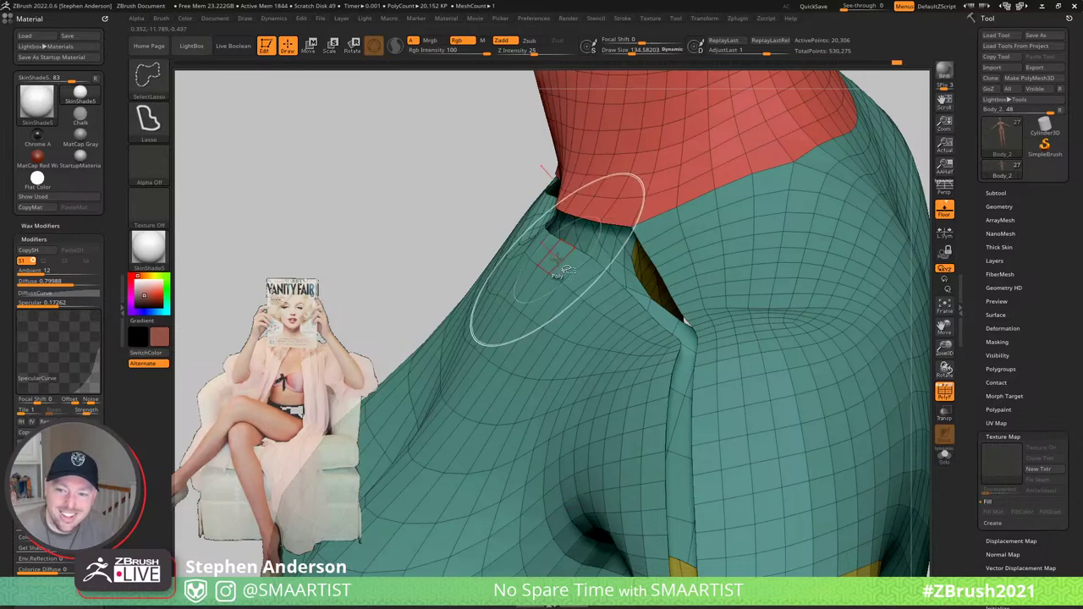
left_click(567, 264, "ctrl+shift")
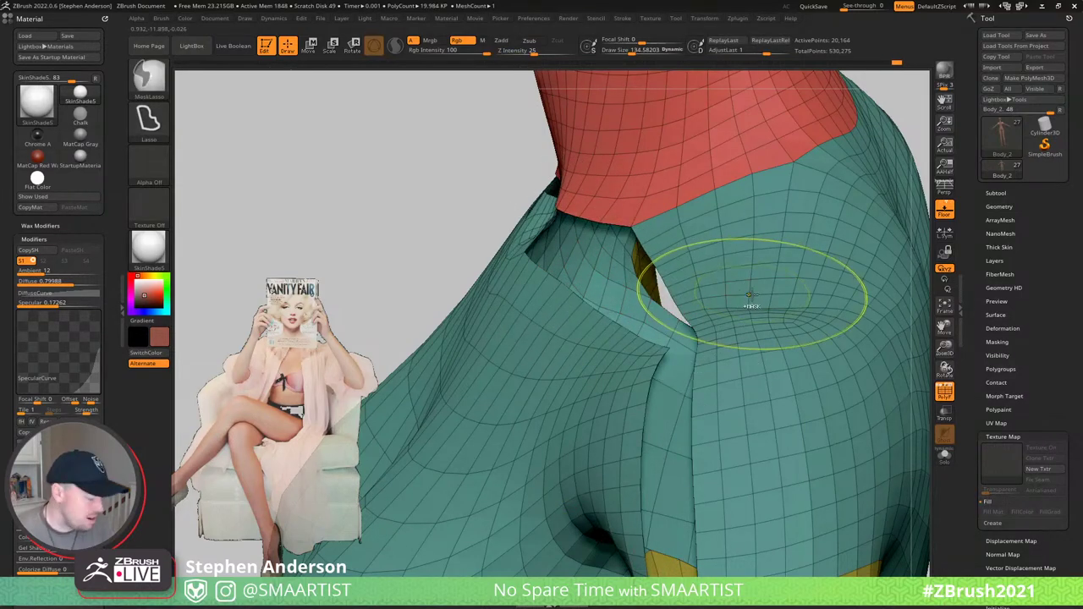
key("ctrl+a")
left_click(685, 324, "ctrl+shift")
right_click_drag(692, 334, 627, 302)
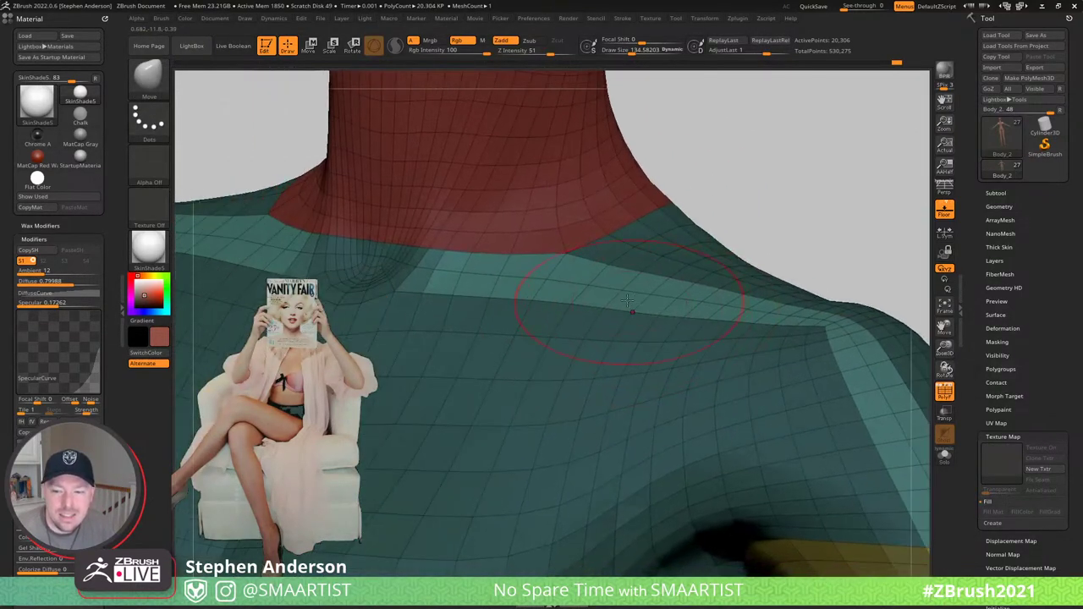
- Reshape the unmasked collarbone loops with the Move brush at draw sizes of about 175 and 104
key("s")
left_click_drag(632, 292, 640, 293)
right_click_drag(631, 297, 640, 294)
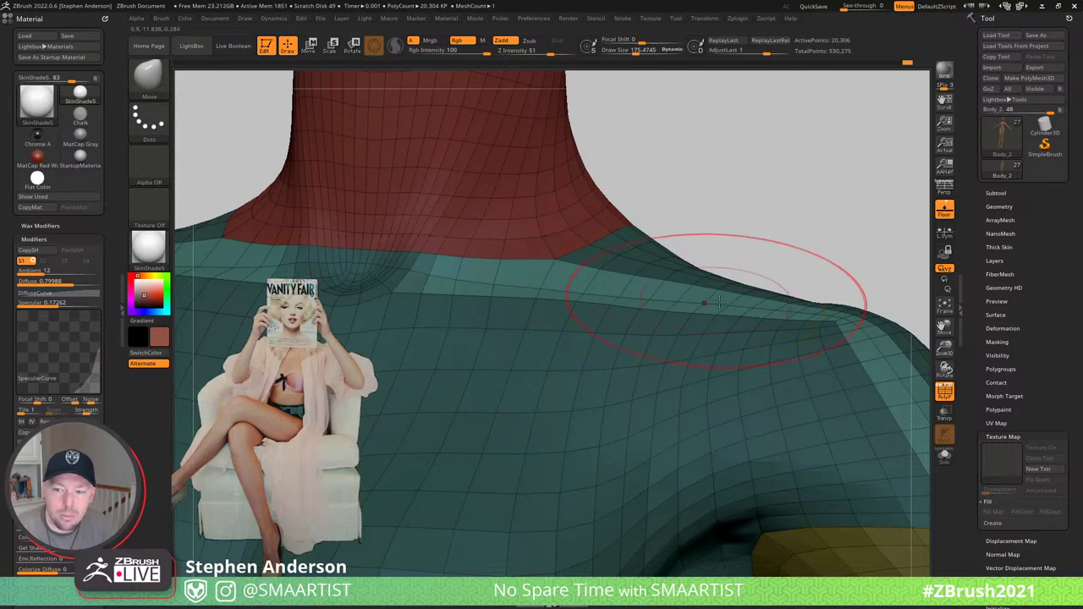
key("s")
left_click_drag(724, 303, 716, 303)
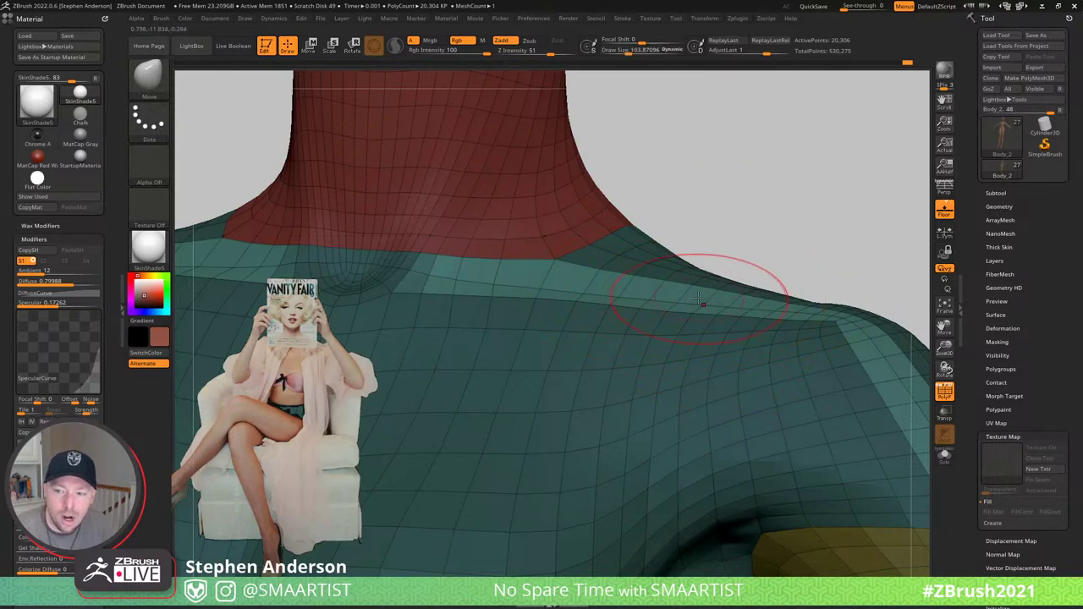
right_click_drag(648, 315, 676, 254, "ctrl")
- Clear the collarbone mask and inspect the neck and shoulder surface with the wireframe off and on
left_click_drag(744, 222, 767, 258, "ctrl")
key("shift+f")
mouse_move(637, 318)
right_mouse_down()
mouse_move(618, 322)
mouse_move(668, 307)
mouse_move(615, 346)
mouse_move(563, 362)
mouse_move(570, 356)
right_mouse_up()
key("shift+f")
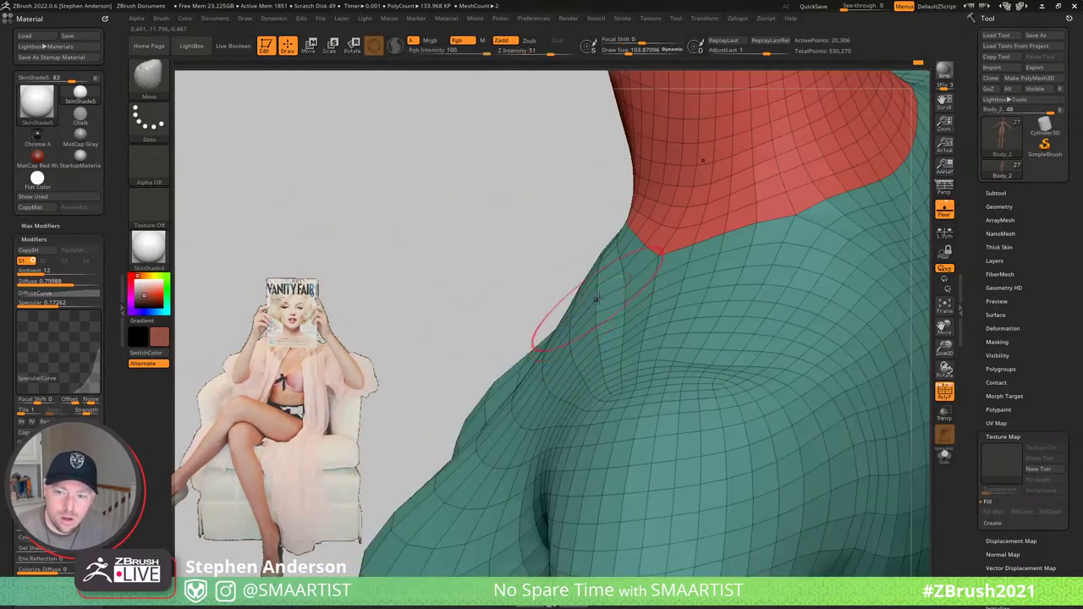
- Isolate the polygon loops along the collarbone and front of the shoulder by masking the rest of the body
right_click_drag(597, 299, 598, 335, "ctrl")
left_click(578, 322, "ctrl+shift")
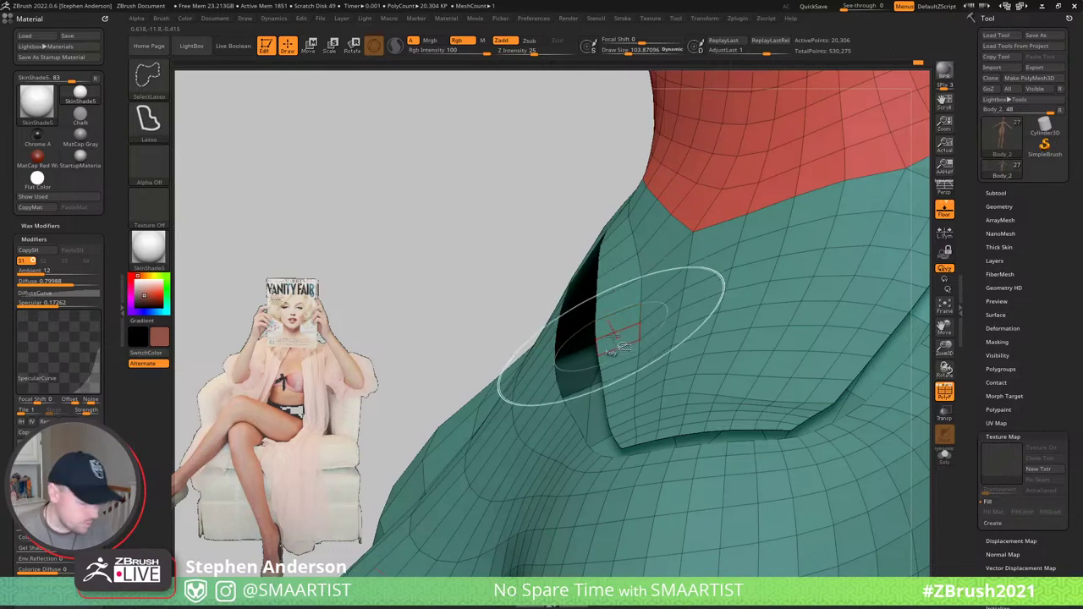
key("ctrl+shift+s")
key("ctrl+a")
key("ctrl+shift+a")
- Reshape the unmasked collarbone loops near the base of the neck with the Move brush at a draw size of about 135
right_click_drag(618, 352, 587, 314)
key("s")
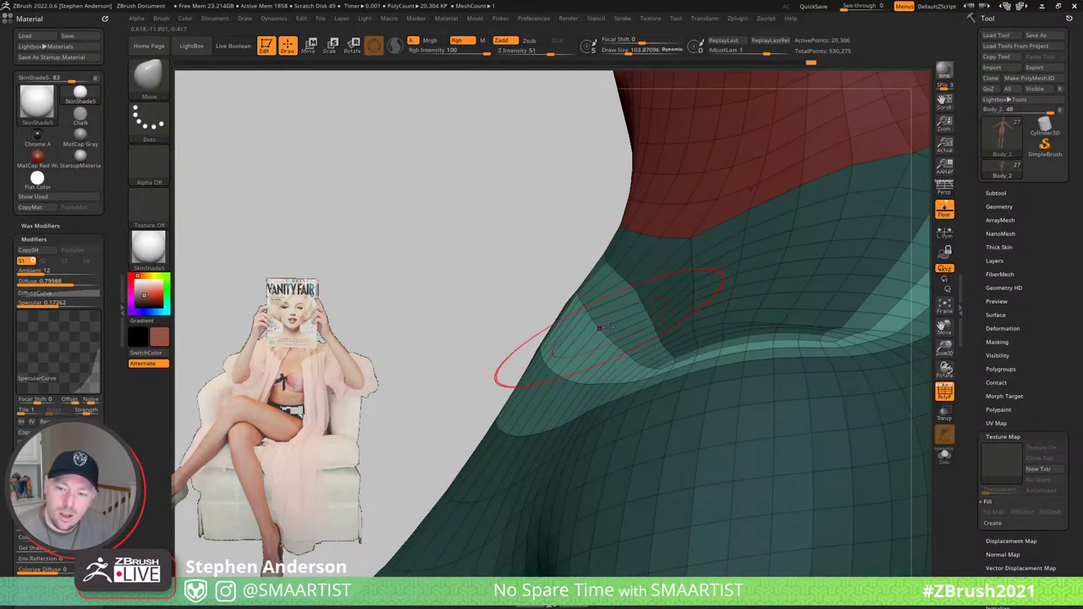
key("s")
mouse_move(608, 328)
left_mouse_down()
mouse_move(584, 311)
mouse_move(586, 338)
left_mouse_up()
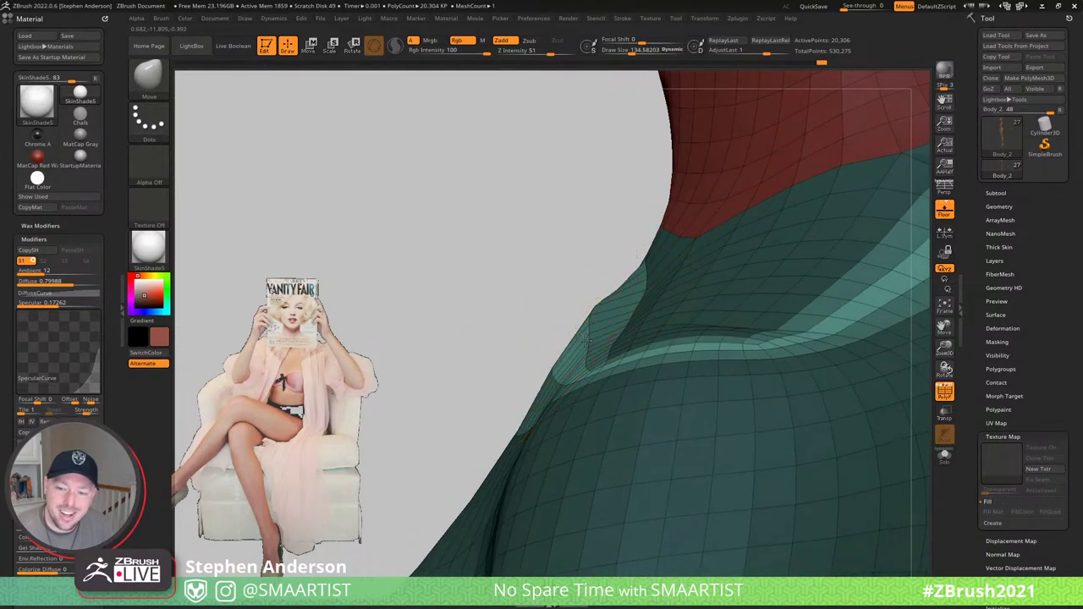
- Clear the collarbone mask and check the upper body with the wireframe off
mouse_move(575, 333)
right_mouse_down()
mouse_move(650, 328)
mouse_move(665, 361)
mouse_move(679, 299)
mouse_move(719, 293)
right_mouse_up()
key("shift+f")
left_click_drag(780, 252, 817, 288, "ctrl")
right_click_drag(719, 362, 728, 340, "ctrl")
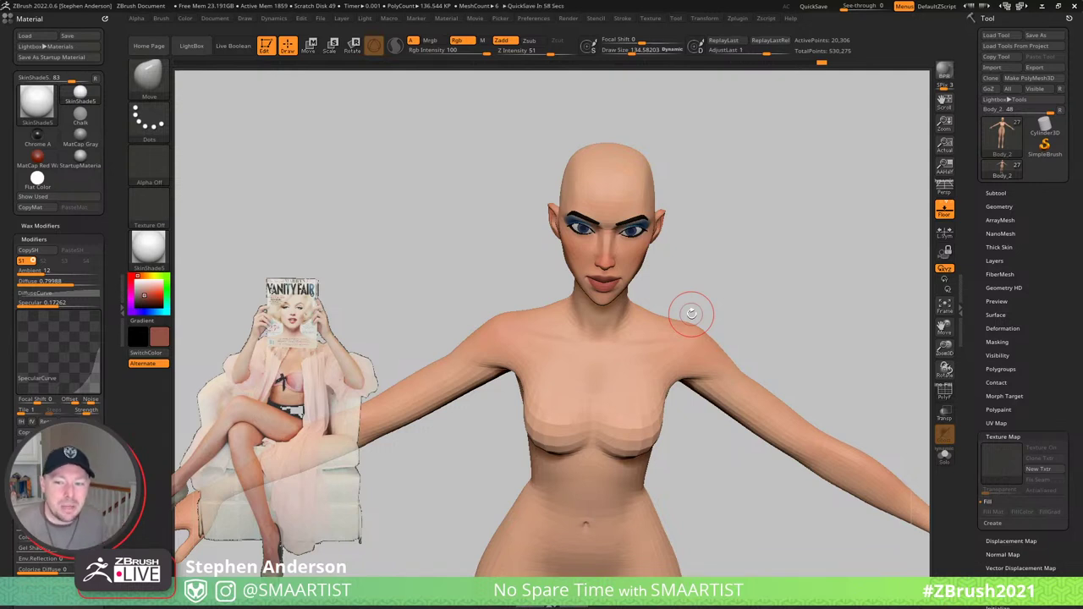
right_click_drag(665, 379, 651, 456)
- Show the wireframe and smooth the polygons over the top of the shoulder at a draw size of about 54
key("shift+f")
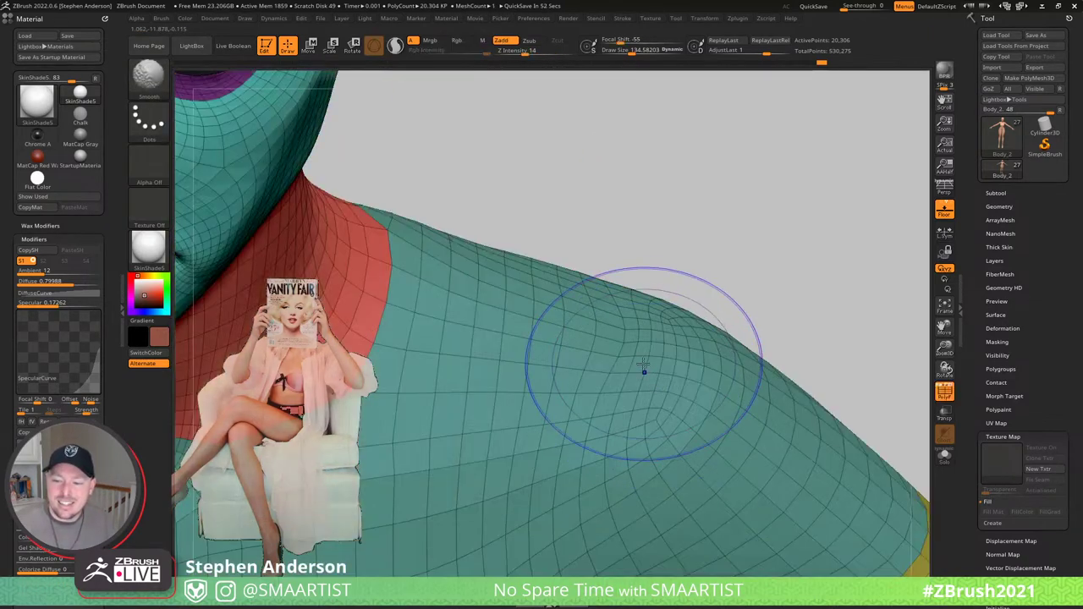
right_click_drag(643, 370, 651, 357)
key("s")
left_click_drag(652, 357, 640, 357)
right_click_drag(641, 357, 667, 345)
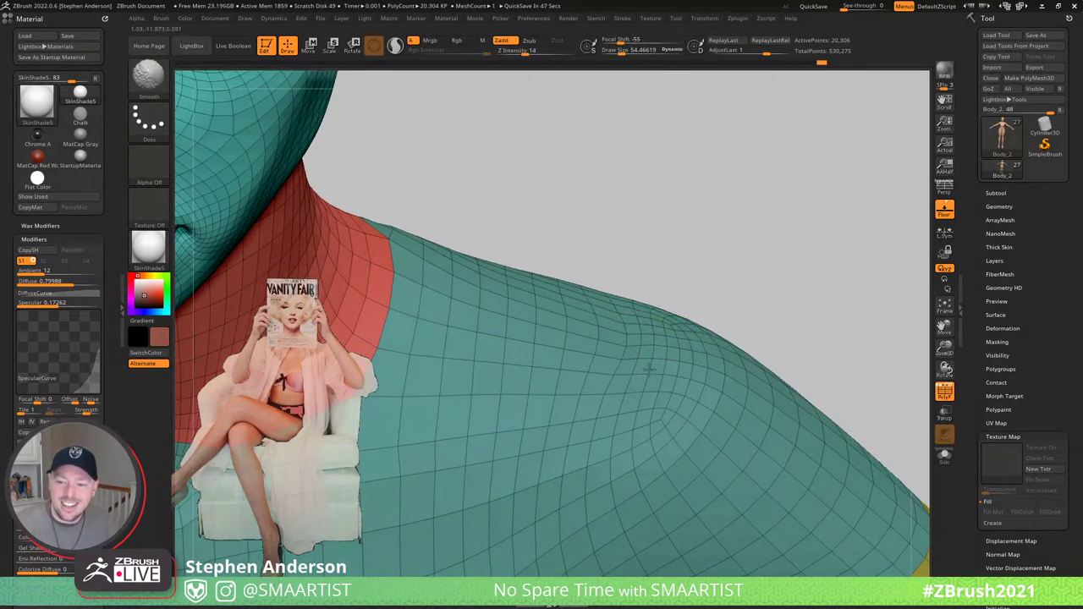
left_click_drag(631, 419, 656, 387, "shift")
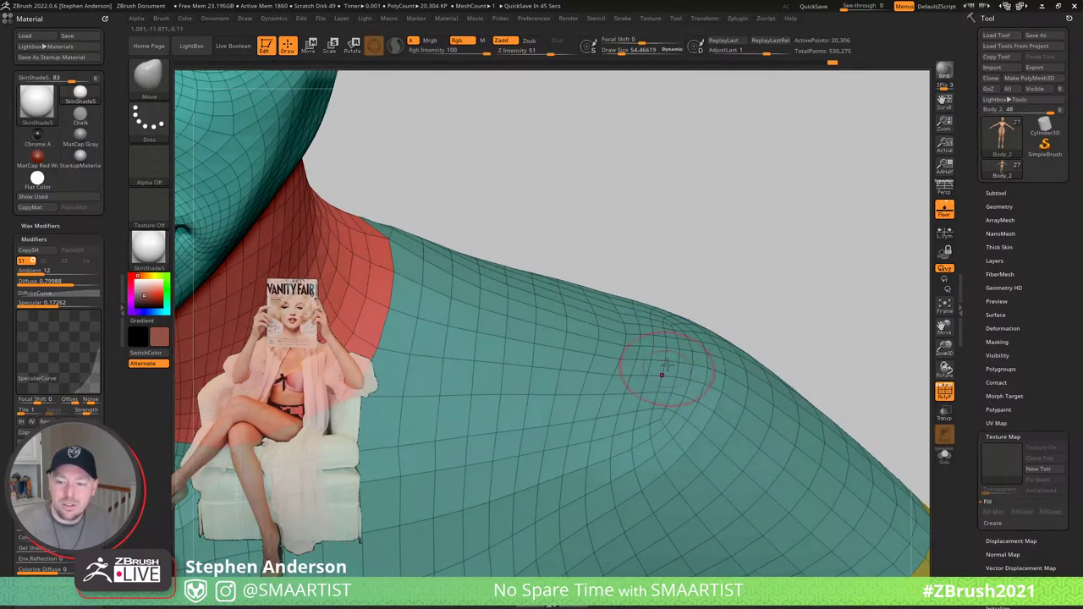
- Reshape the top and front of the shoulder with the Move brush at draw sizes of about 86 and 109
mouse_move(665, 375)
right_mouse_down()
mouse_move(660, 316)
mouse_move(672, 313)
right_mouse_up()
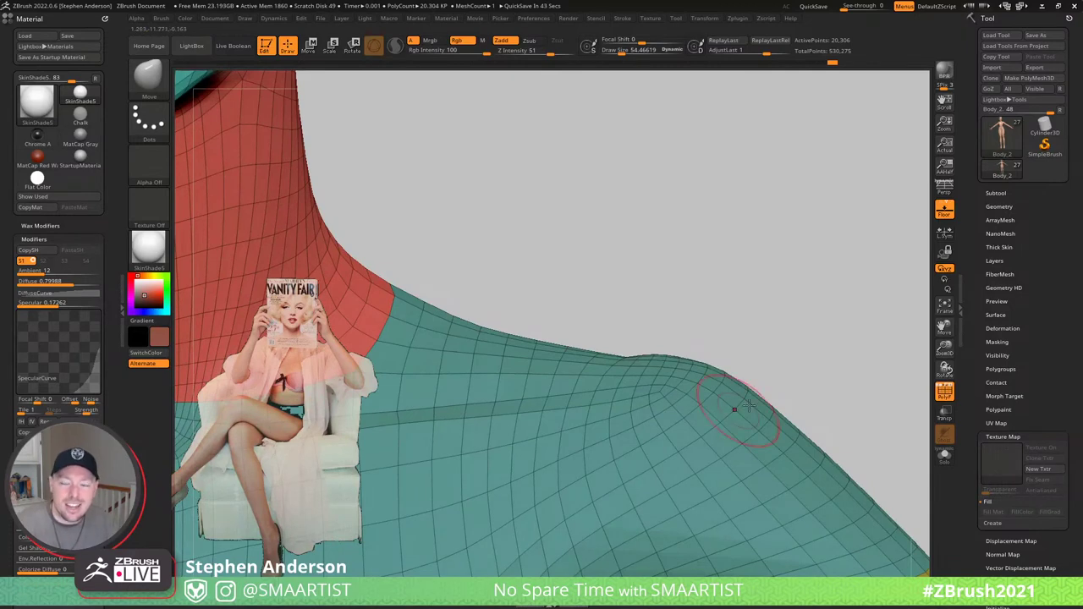
right_click_drag(734, 410, 720, 382)
left_click_drag(702, 357, 692, 322)
key("s")
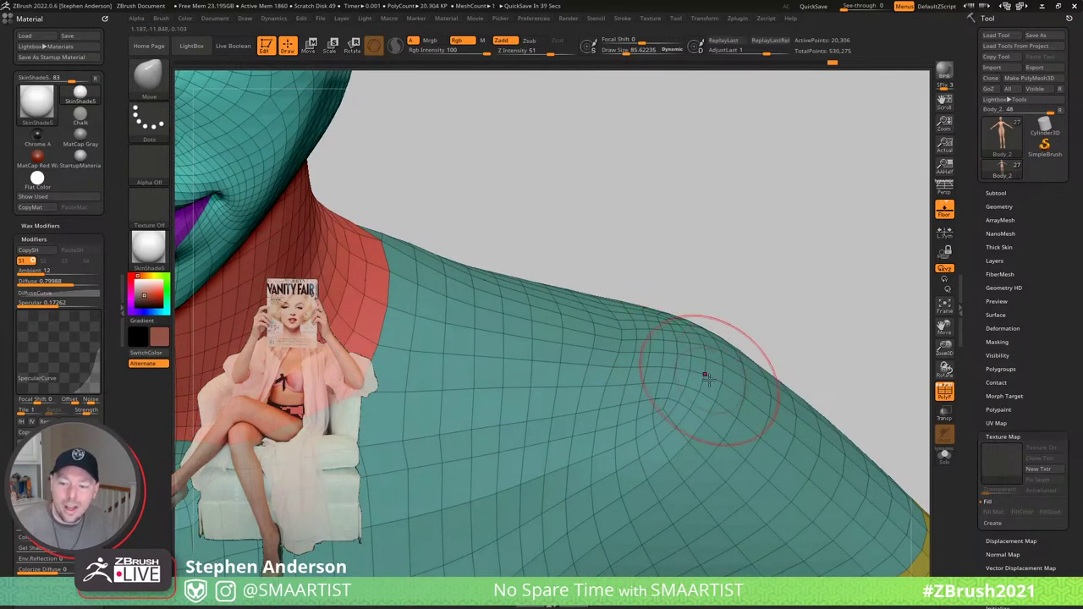
mouse_move(726, 364)
right_mouse_down()
mouse_move(674, 350)
mouse_move(640, 357)
right_mouse_up()
key("s")
left_click_drag(640, 357, 662, 345)
mouse_move(660, 356)
right_mouse_down()
mouse_move(640, 374)
mouse_move(785, 343)
right_mouse_up()
key("s")
left_click_drag(786, 341, 796, 341)
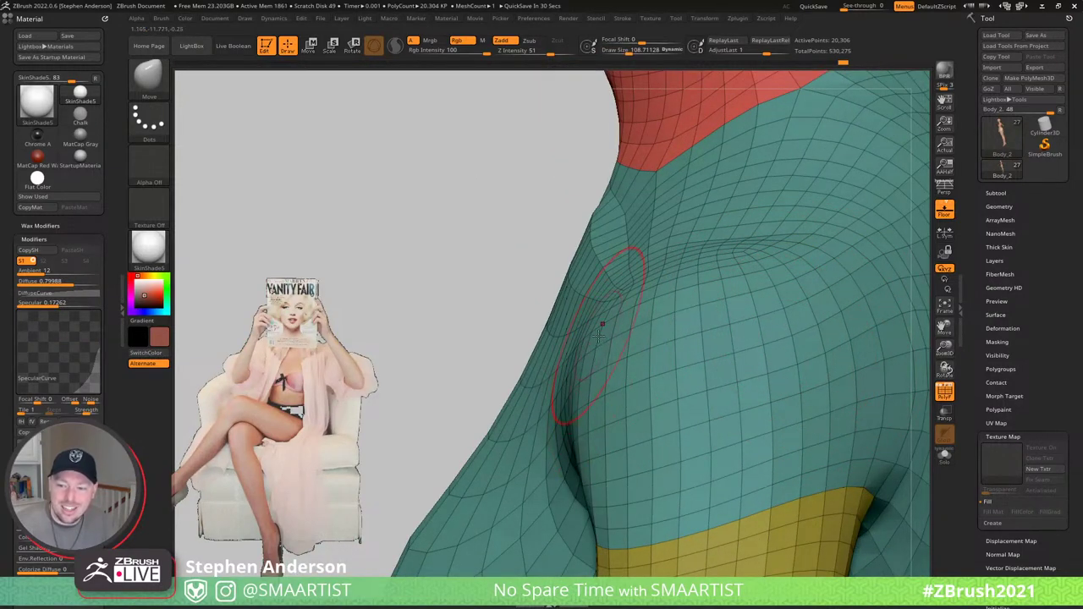
- Mask the body except the polygon loops running from the top of the shoulder to the armpit, softening the mask on the arm side
mouse_move(598, 335)
right_mouse_down()
mouse_move(677, 368)
mouse_move(778, 316)
mouse_move(551, 349)
mouse_move(491, 318)
mouse_move(513, 343)
right_mouse_up()
left_click(505, 349, "ctrl+shift")
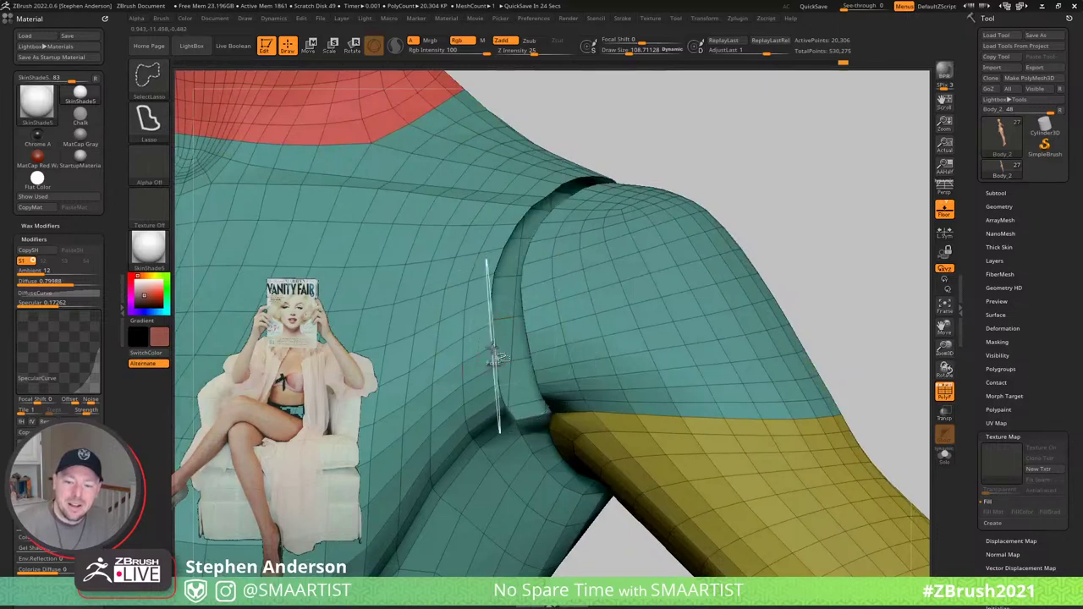
left_click(483, 351, "ctrl+shift")
key("ctrl+a")
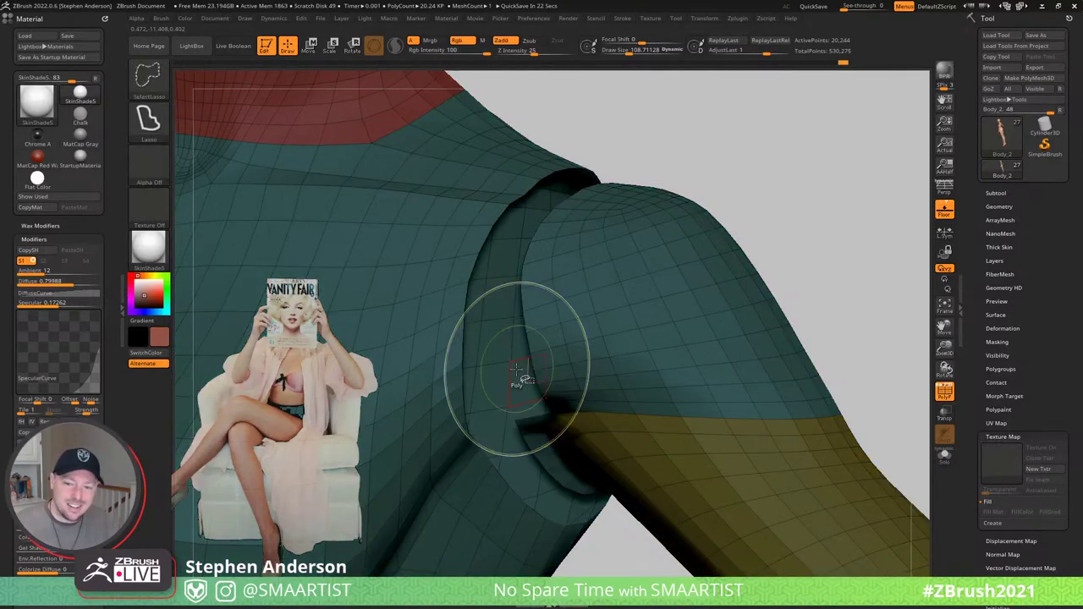
key("ctrl+shift+a")
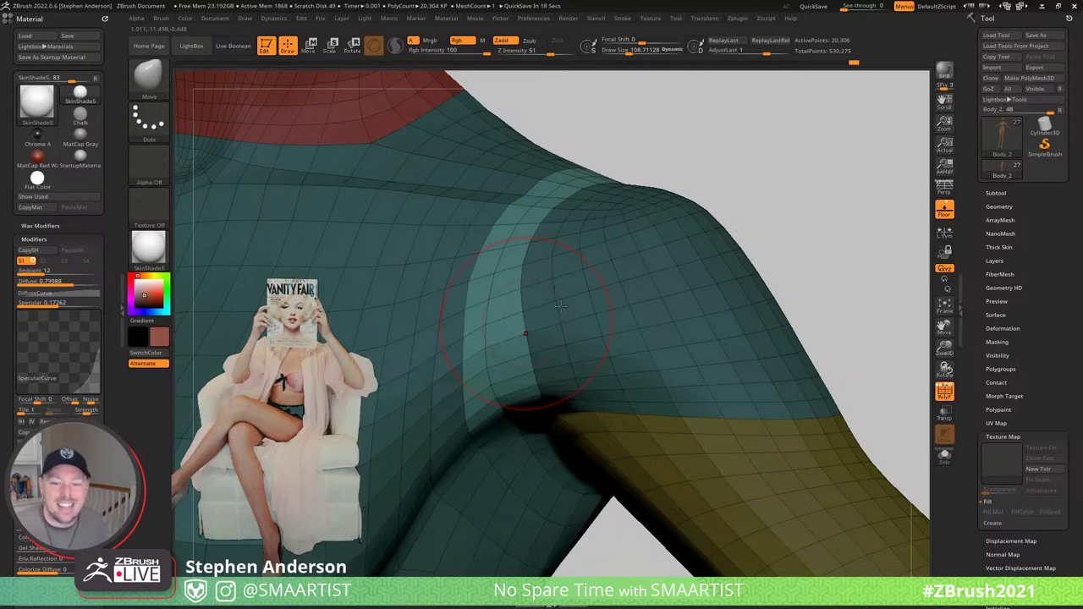
left_click(475, 357, "ctrl+shift")
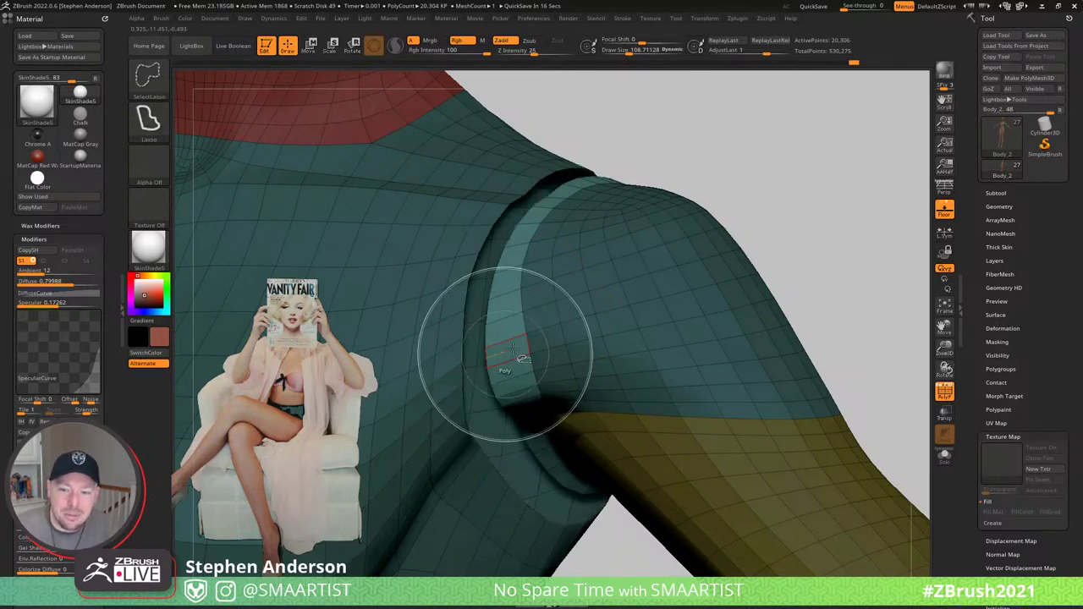
left_click(518, 345, "ctrl")
left_click(785, 230, "ctrl+shift")
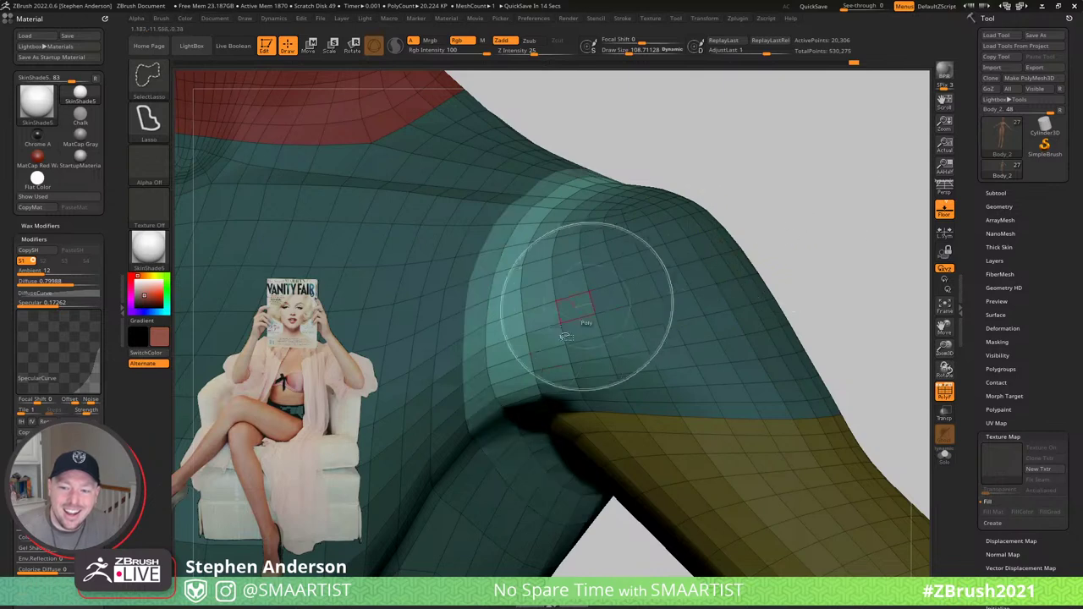
- Even out the unmasked shoulder loops at a draw size of about 73, then clear the mask and hide the wireframe
mouse_move(529, 357)
left_mouse_down("shift")
mouse_move(511, 364)
mouse_move(539, 355)
left_mouse_up("shift")
key("s")
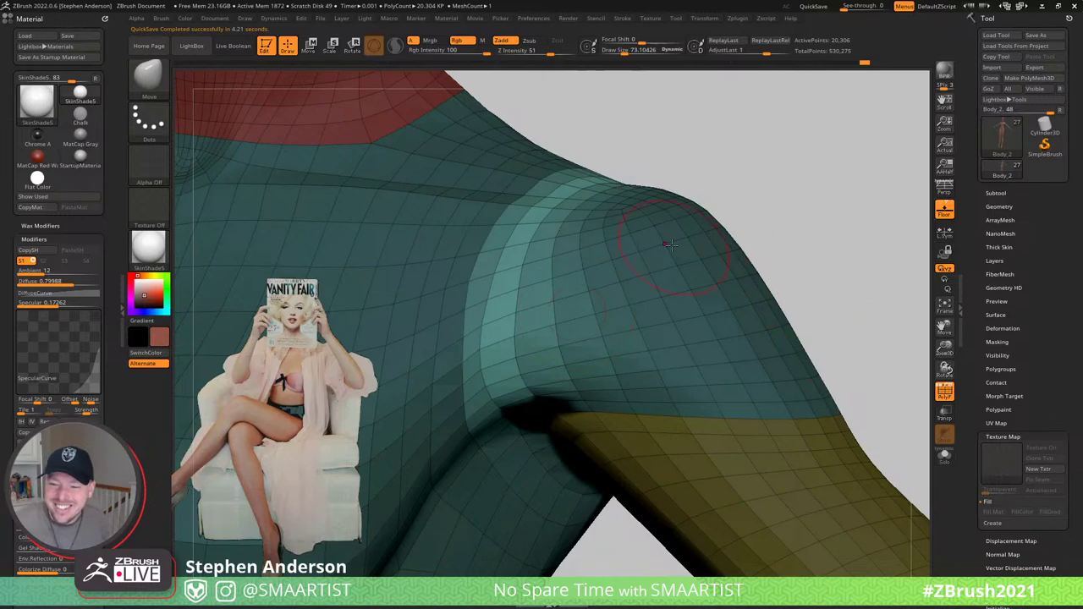
left_click_drag(775, 217, 798, 246, "ctrl")
key("shift+f")
right_click_drag(609, 356, 558, 277, "ctrl")
mouse_move(558, 277)
right_mouse_down()
mouse_move(609, 361)
mouse_move(633, 367)
mouse_move(636, 395)
mouse_move(635, 329)
mouse_move(614, 333)
mouse_move(726, 414)
right_mouse_up()
- Smooth the front armpit fold and reshape the armpit and upper arm with the Move brush at draw sizes of about 114 and 58
mouse_move(646, 409)
left_mouse_down("shift")
mouse_move(722, 401)
mouse_move(645, 407)
mouse_move(661, 383)
left_mouse_up("shift")
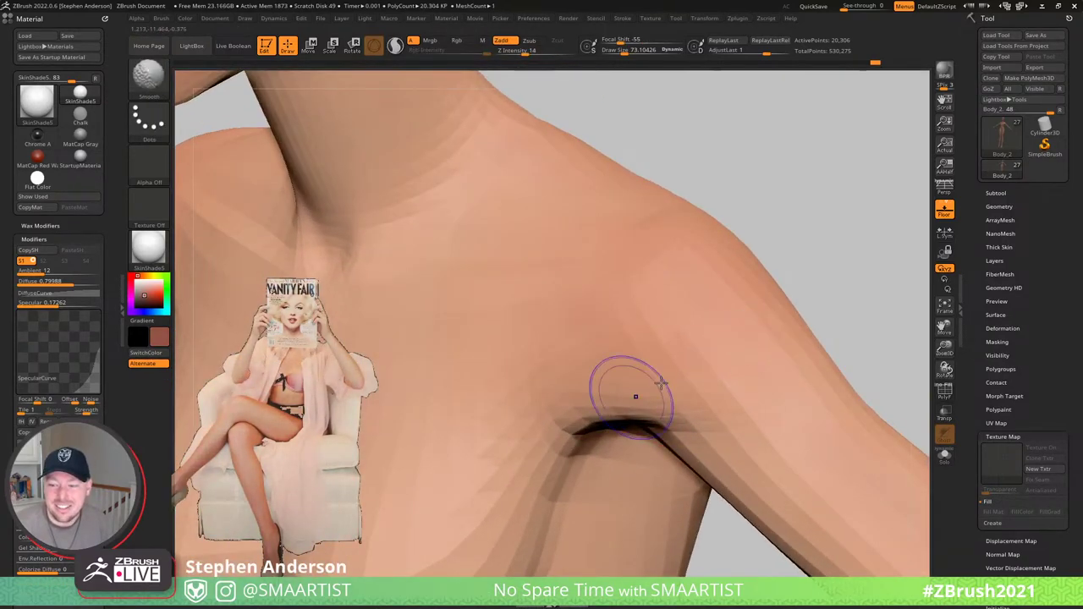
mouse_move(635, 396)
right_mouse_down()
mouse_move(688, 357)
mouse_move(691, 369)
right_mouse_up()
key("s")
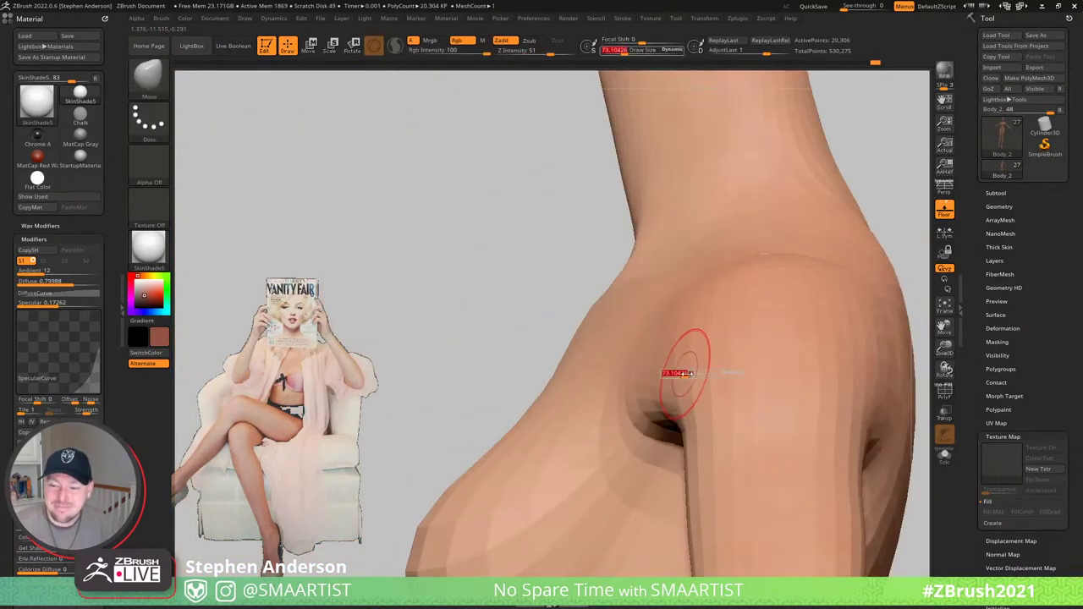
left_click_drag(686, 374, 681, 359)
mouse_move(734, 340)
right_mouse_down()
mouse_move(629, 309)
mouse_move(632, 387)
mouse_move(611, 319)
mouse_move(733, 321)
mouse_move(787, 295)
right_mouse_up()
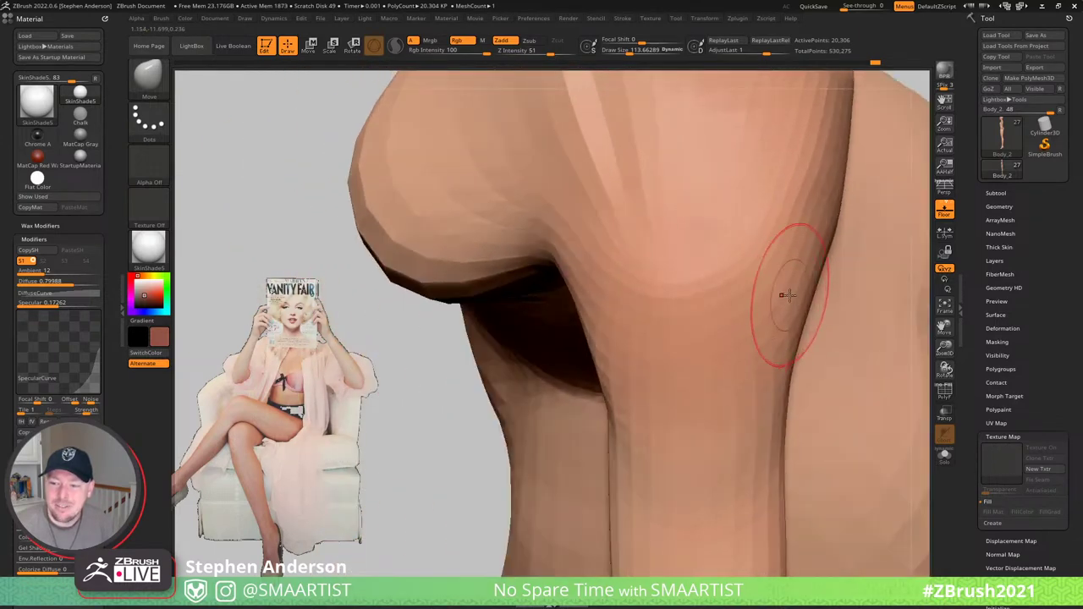
mouse_move(733, 317)
right_mouse_down()
mouse_move(738, 336)
mouse_move(733, 283)
right_mouse_up()
key("s")
left_click_drag(731, 285, 724, 283)
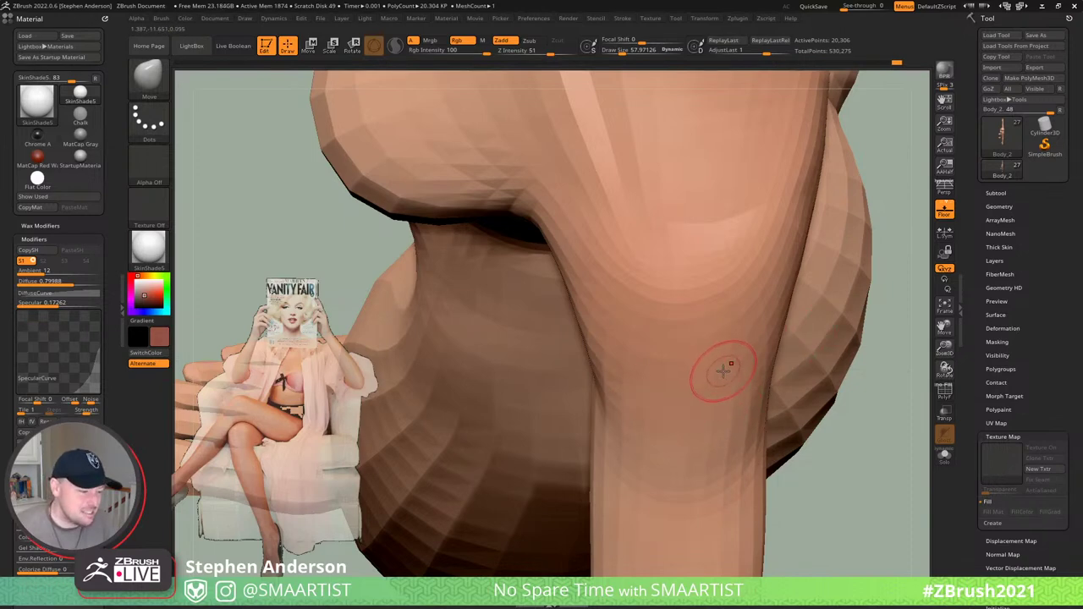
- Show the wireframe on the character's head in side profile
mouse_move(709, 373)
right_mouse_down()
mouse_move(699, 320)
mouse_move(705, 332)
mouse_move(648, 321)
mouse_move(703, 352)
mouse_move(702, 324)
mouse_move(674, 359)
right_mouse_up()
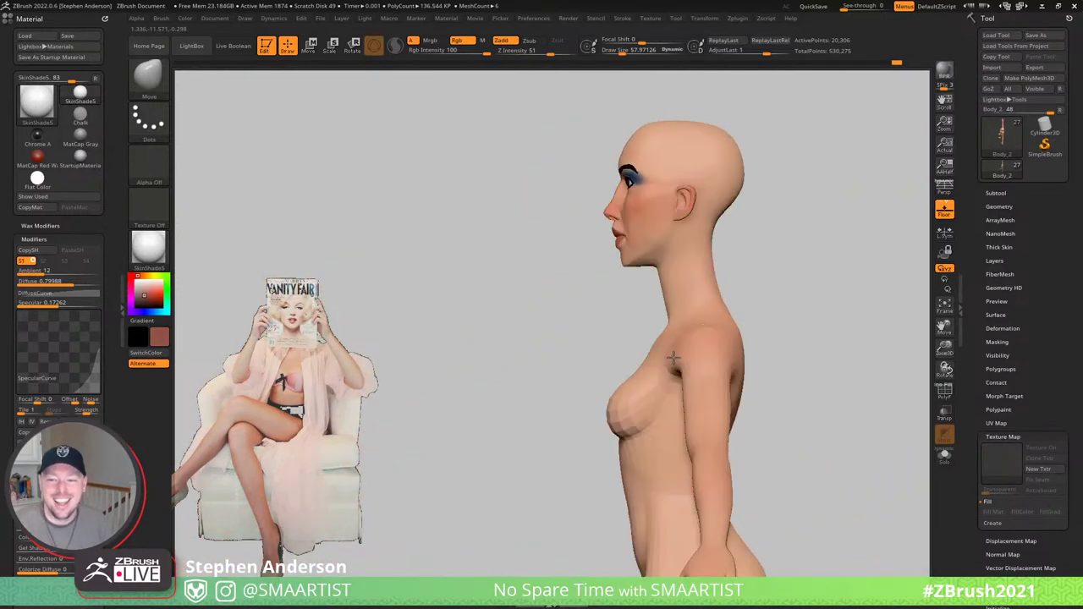
right_click_drag(645, 267, 588, 326)
key("shift+f")
key("ctrl")
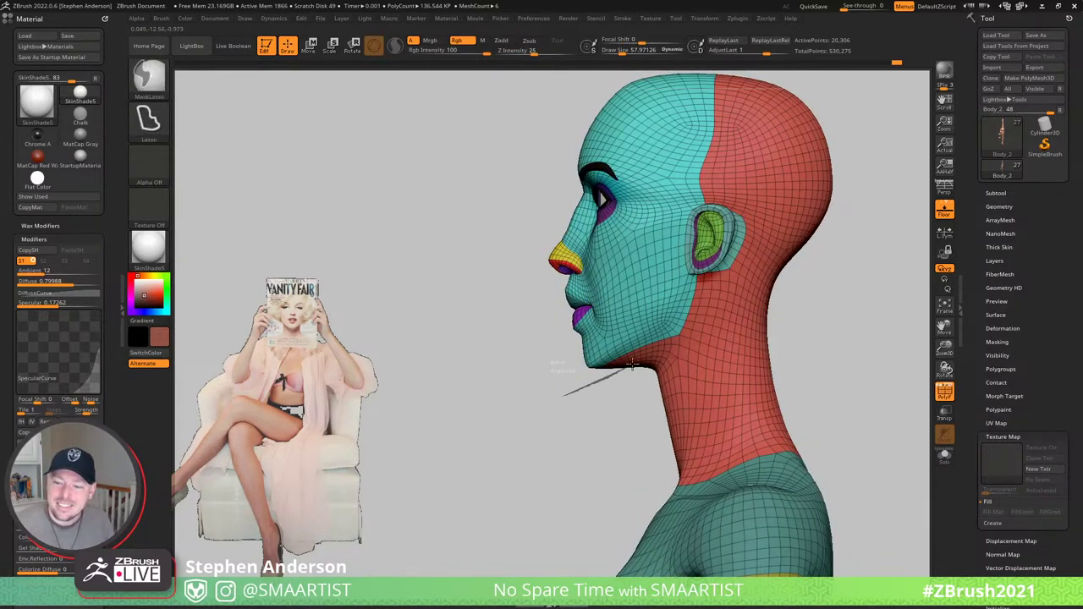
mouse_move(631, 364)
left_mouse_down("ctrl")
mouse_move(677, 304)
mouse_move(689, 203)
mouse_move(479, 169)
mouse_move(533, 417)
left_mouse_up("ctrl")
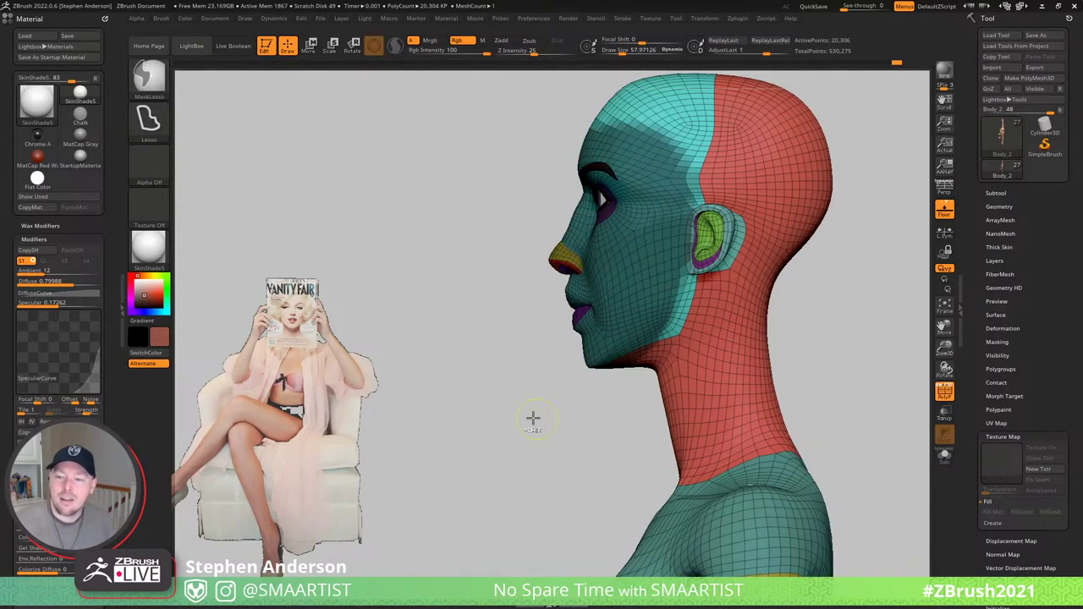
left_click_drag(867, 332, 858, 328, "ctrl")
right_click_drag(835, 210, 808, 248, "alt")
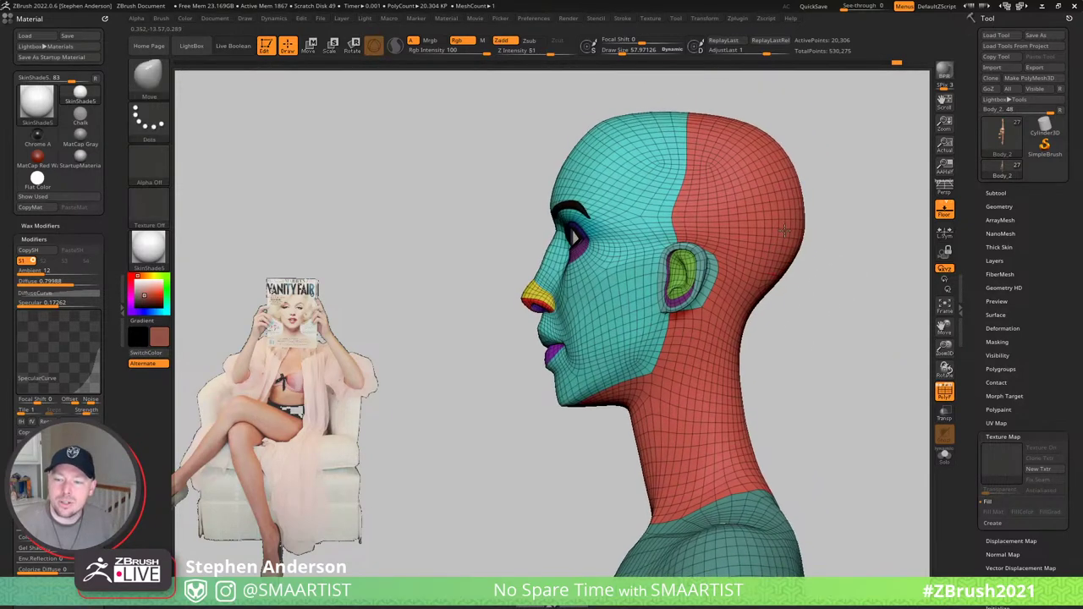
- Lasso-mask the face and ears, blur and invert the mask, and refine it to isolate the cranium with a soft edge
key("ctrl")
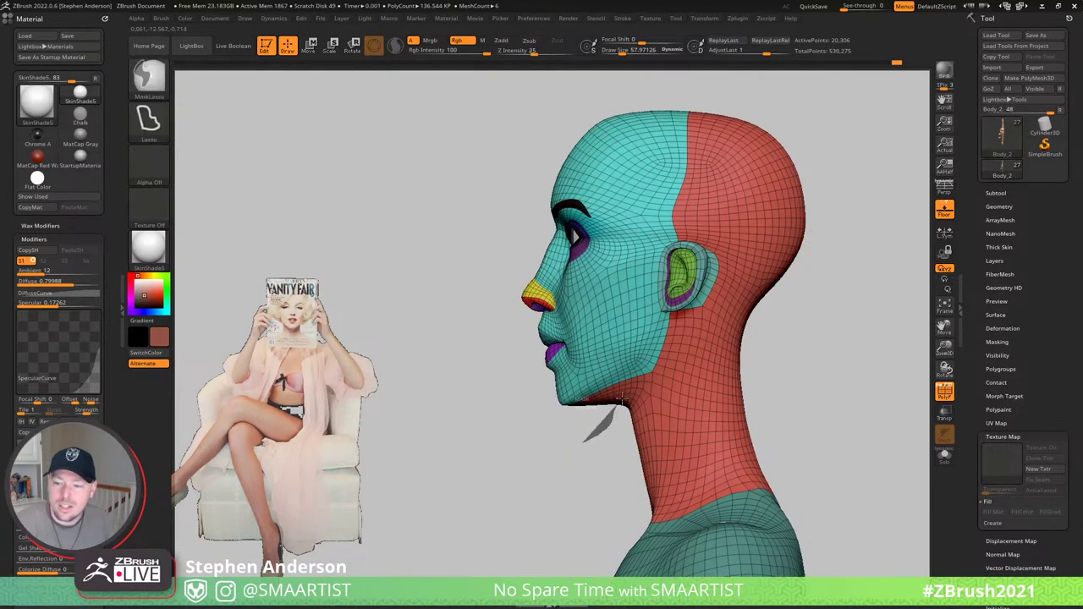
mouse_move(647, 362)
left_mouse_down("ctrl")
mouse_move(719, 220)
mouse_move(575, 146)
mouse_move(418, 404)
mouse_move(437, 422)
left_mouse_up("ctrl")
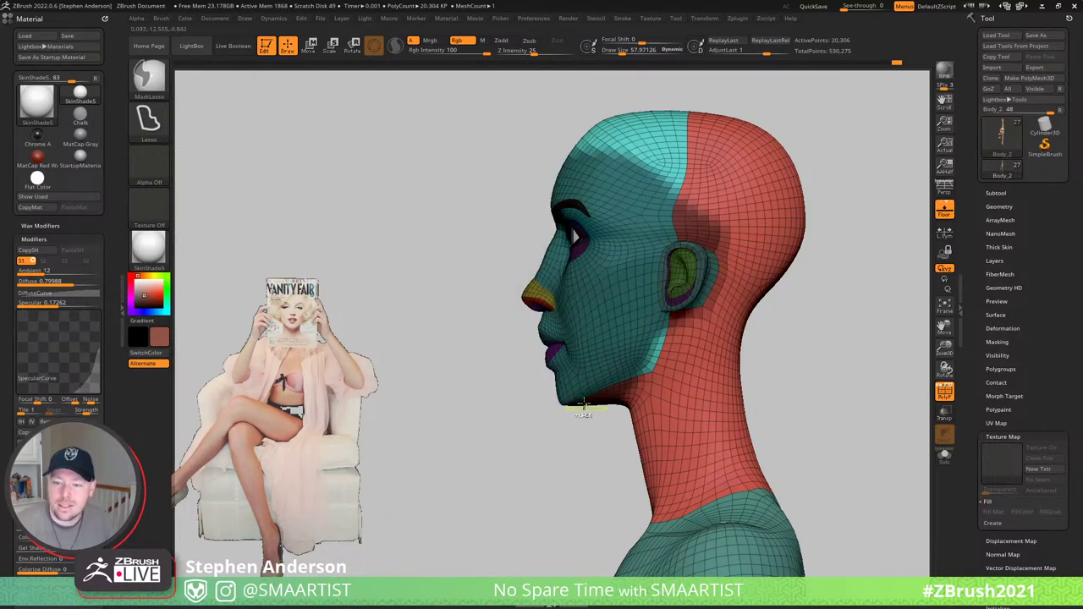
left_click(533, 475, "ctrl")
left_click(598, 368, "ctrl")
key("ctrl+h")
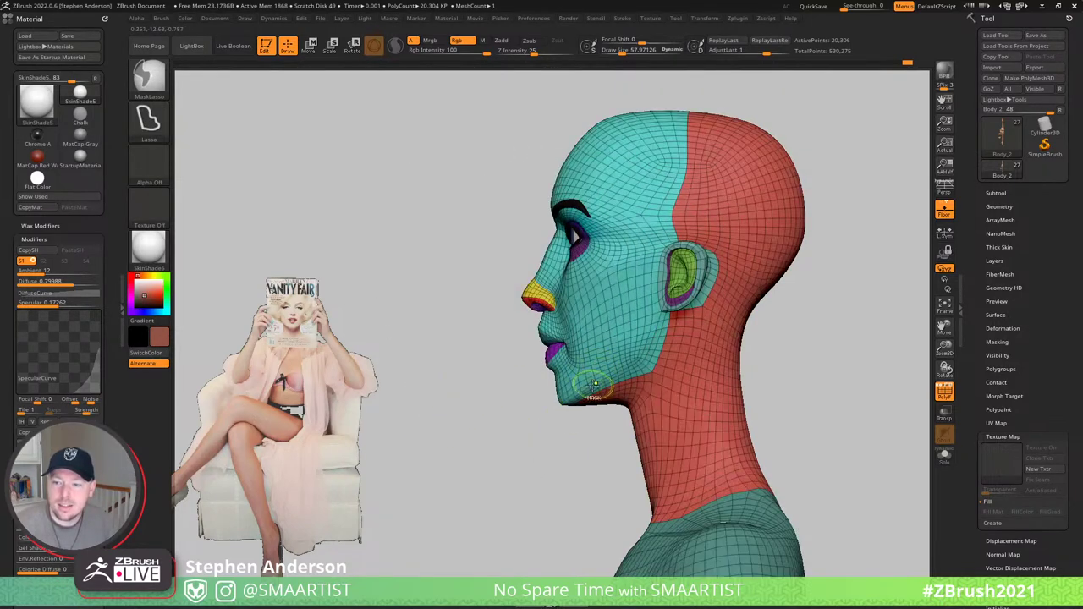
left_click(570, 454, "ctrl")
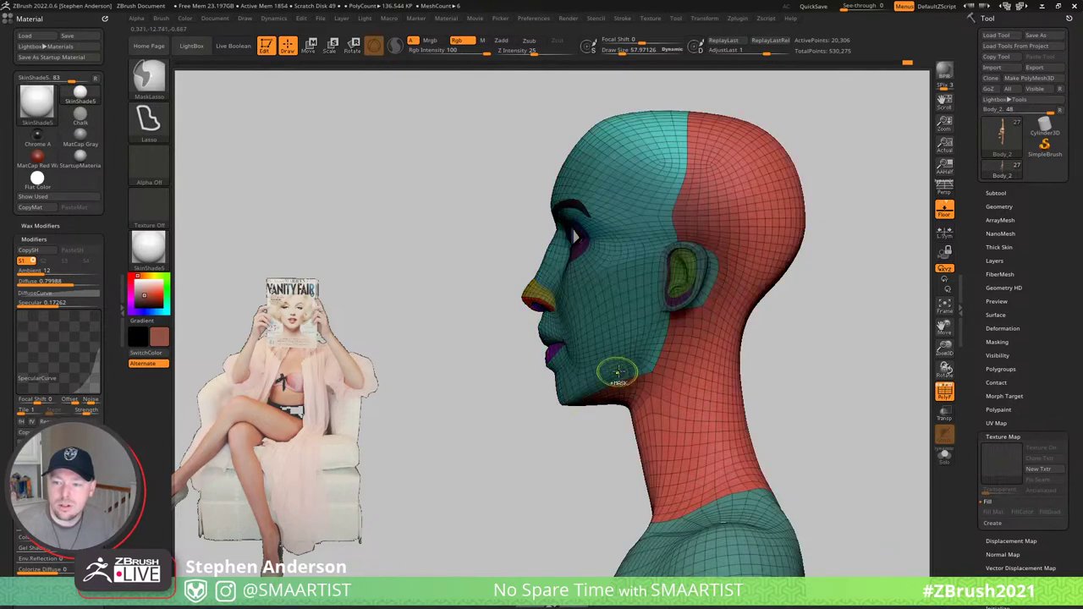
left_click(580, 471, "ctrl")
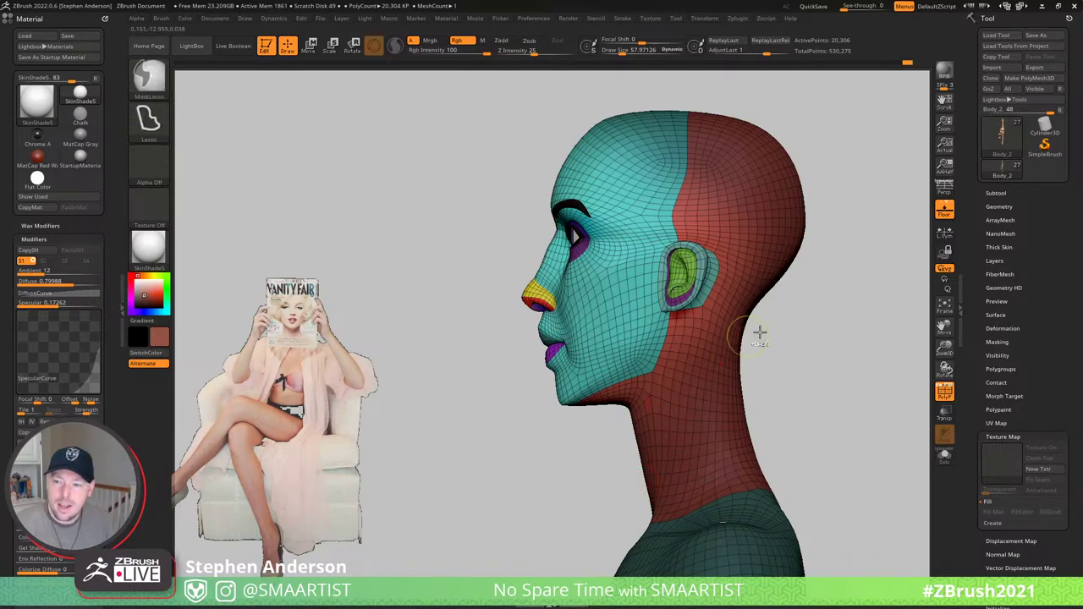
left_click_drag(799, 331, 807, 330, "ctrl")
mouse_move(778, 275)
left_mouse_down("ctrl")
mouse_move(575, 184)
mouse_move(922, 186)
mouse_move(782, 279)
left_mouse_up("ctrl")
left_click(833, 294, "ctrl")
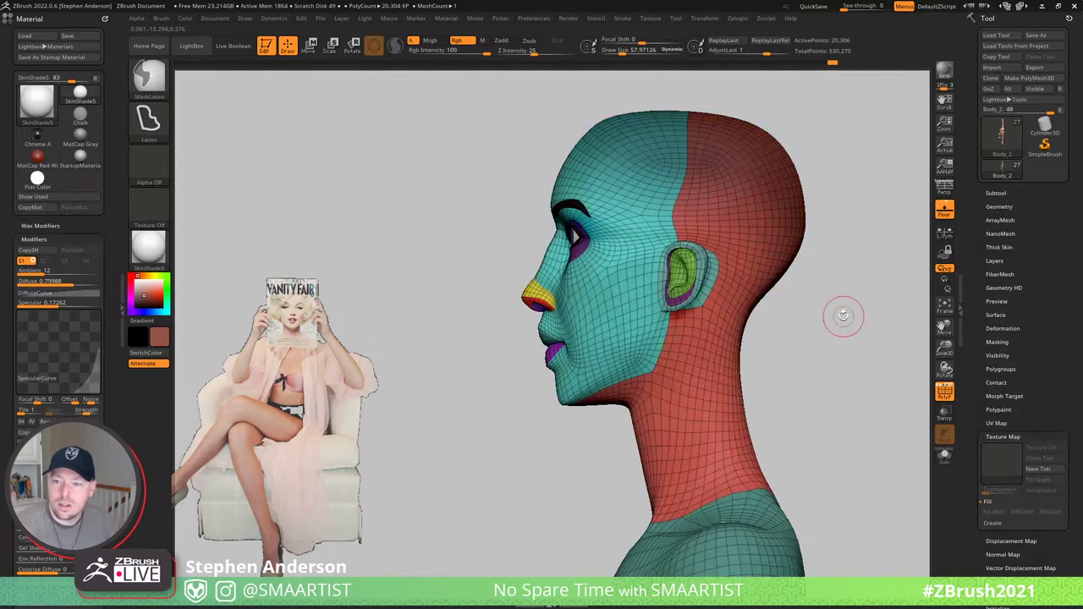
- Reset the gizmo's orientation and adjust the unmasked cranium with it while the face, neck and shoulders are masked
key("w")
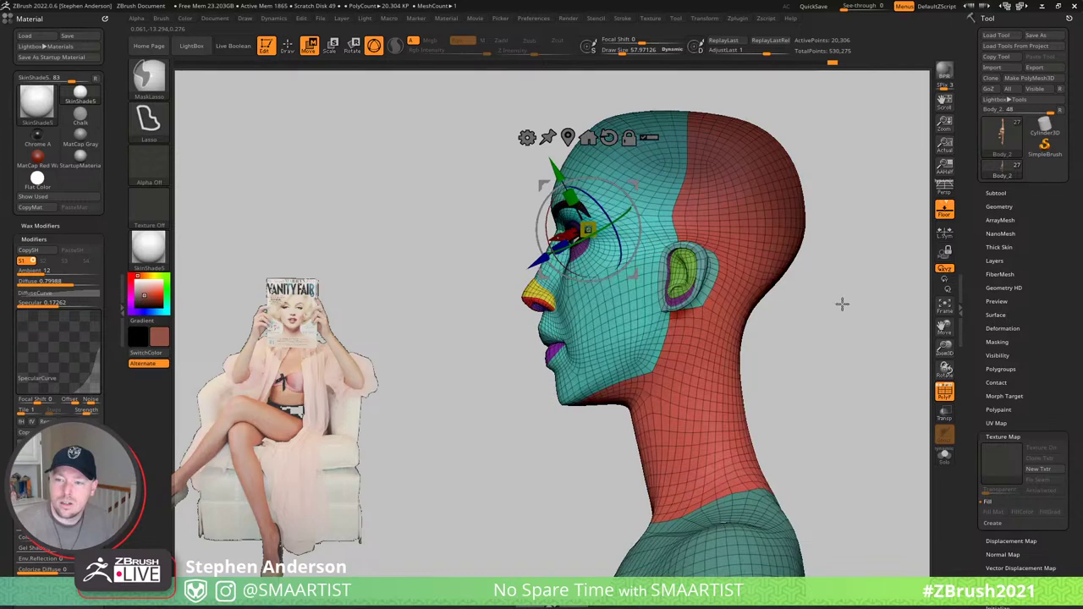
left_click(609, 137)
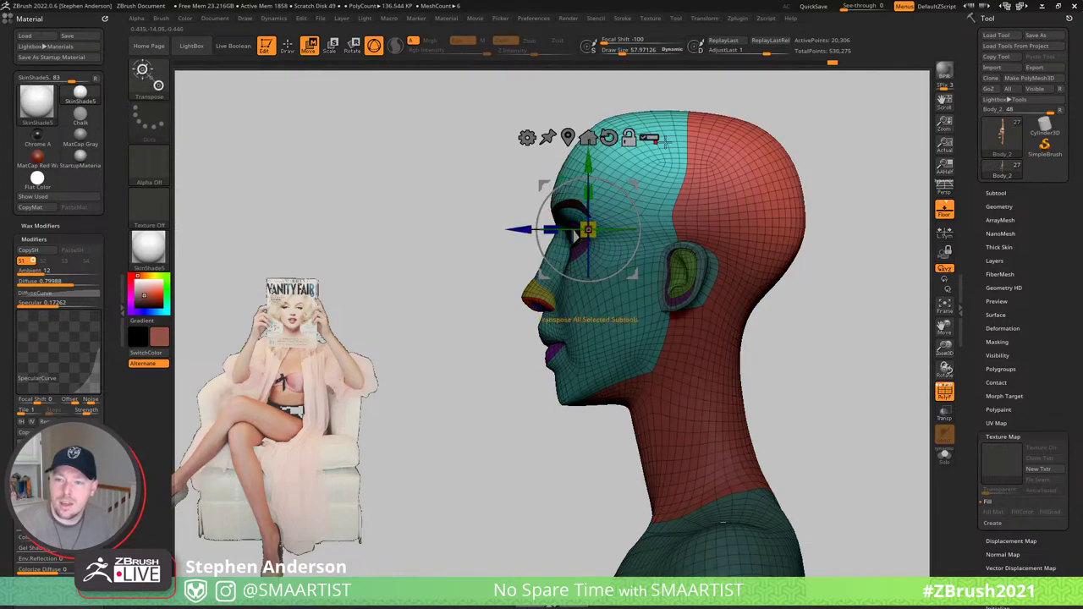
mouse_move(634, 184)
left_mouse_down()
mouse_move(631, 196)
mouse_move(673, 94)
mouse_move(664, 101)
left_mouse_up()
key("q")
mouse_move(722, 161)
right_mouse_down()
mouse_move(763, 199)
mouse_move(737, 210)
right_mouse_up()
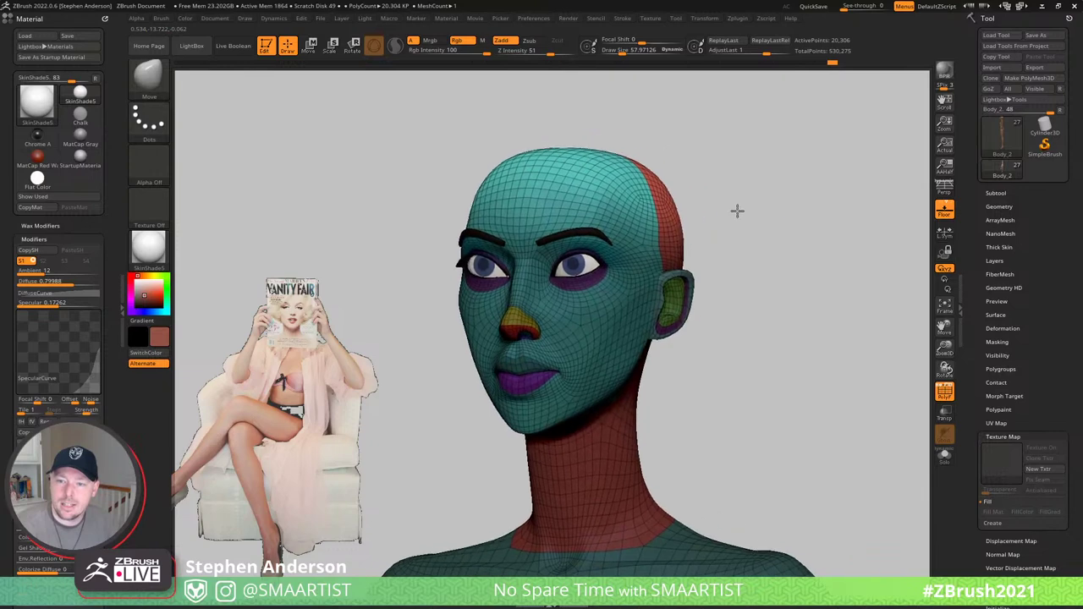
- Clear the head mask, hide the wireframe and check the head's proportions in side profile
left_click_drag(782, 258, 815, 292, "ctrl")
key("shift+f")
right_click_drag(783, 299, 668, 280, "ctrl")
right_click_drag(668, 281, 731, 287)
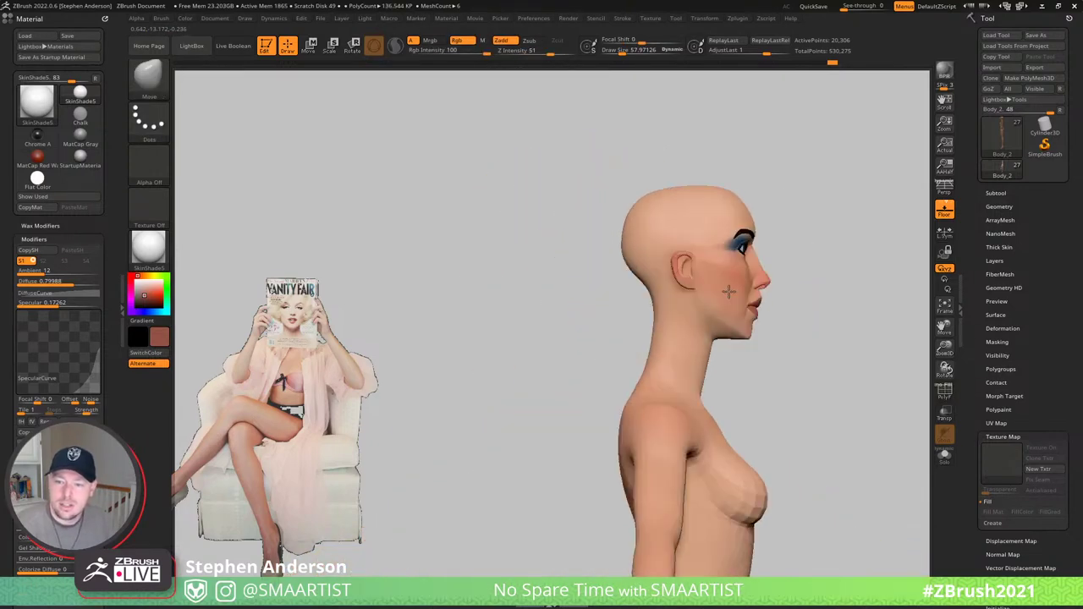
right_click_drag(812, 241, 786, 272, "alt")
left_click_drag(792, 270, 679, 293, "alt")
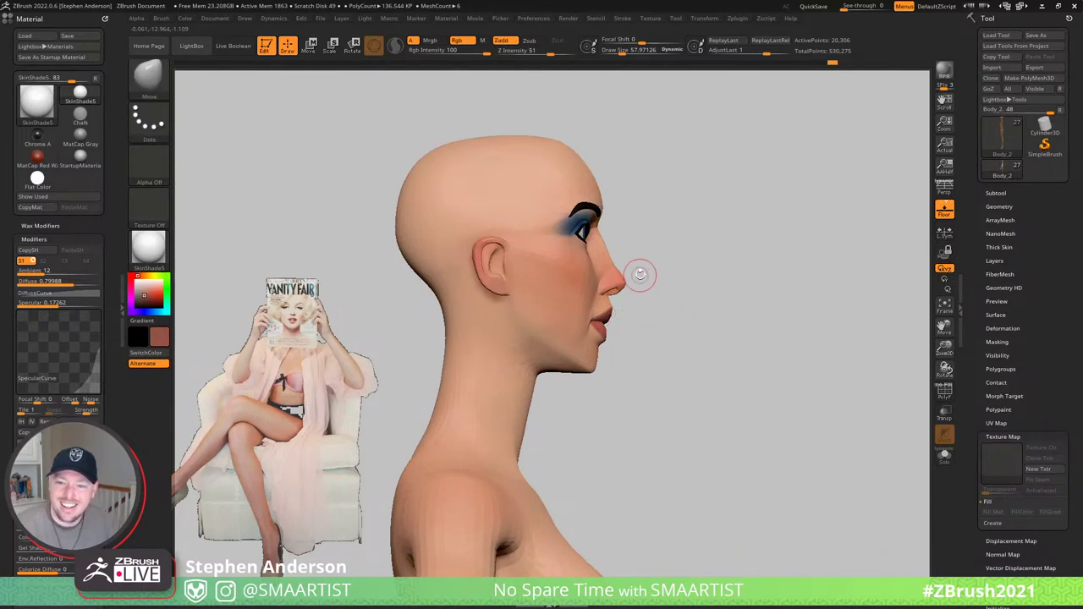
- Lasso-mask the upper head, soften the mask edge and invert it to leave the cranium and eye area editable
key("ctrl")
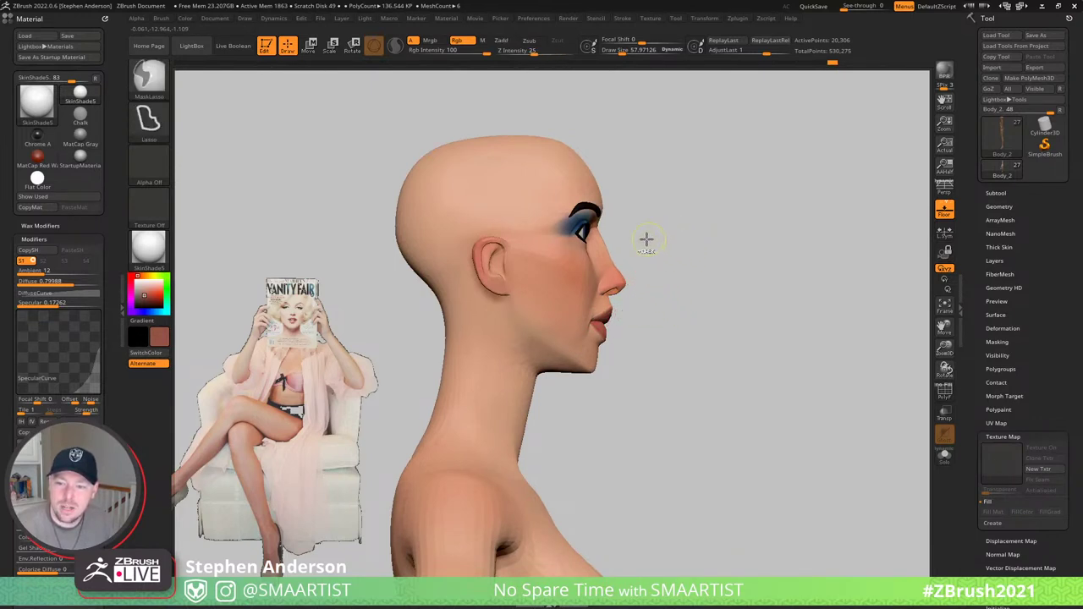
mouse_move(592, 272)
left_mouse_down("ctrl")
mouse_move(487, 246)
mouse_move(428, 109)
mouse_move(824, 159)
left_mouse_up("ctrl")
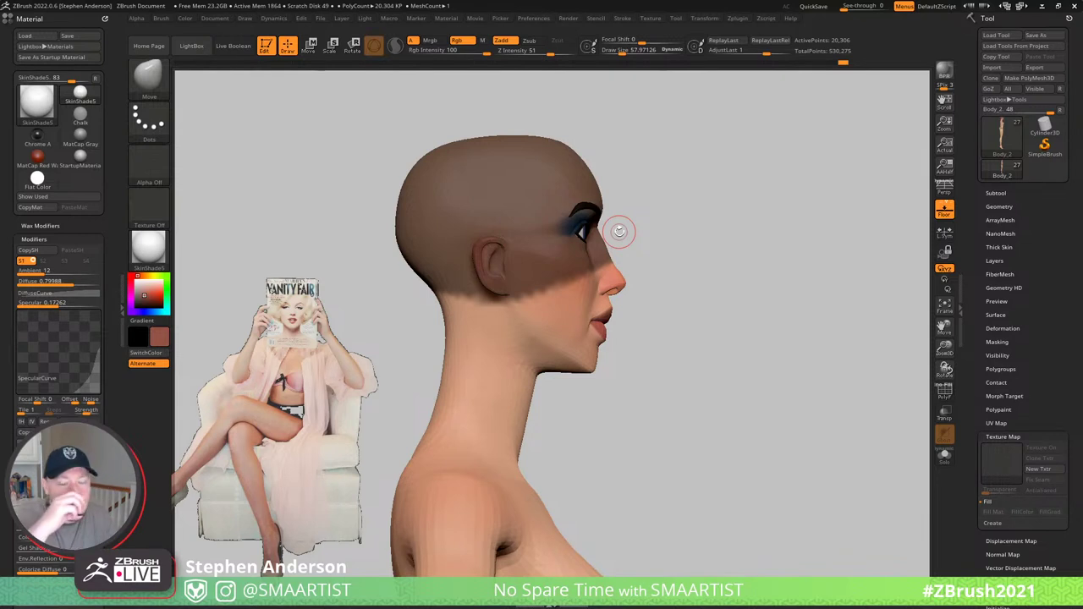
left_click(591, 276, "ctrl")
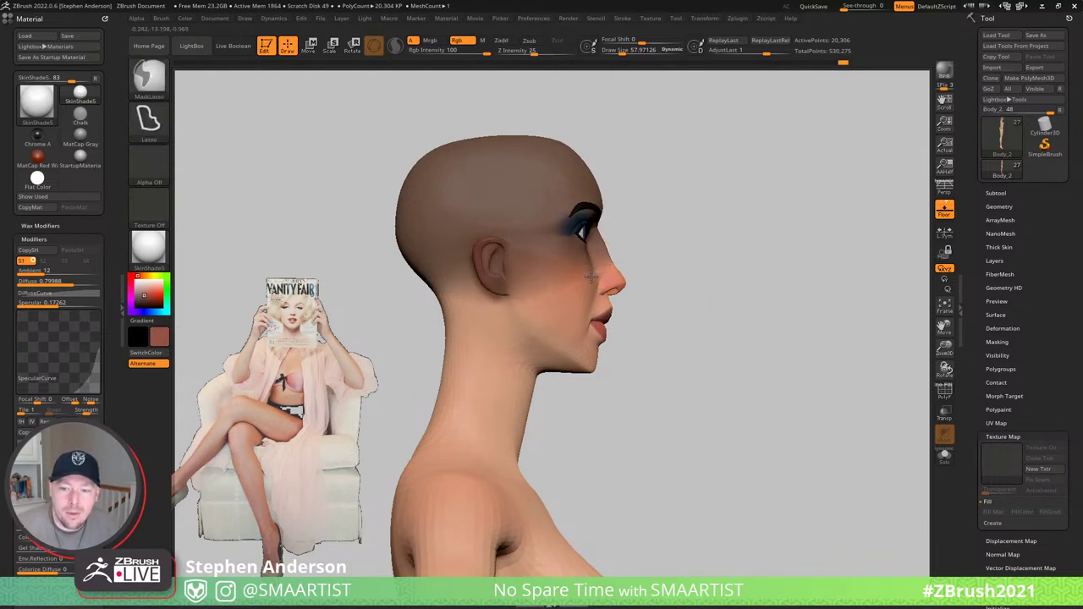
left_click(679, 261, "ctrl")
left_click(599, 282, "ctrl")
left_click(726, 264, "ctrl")
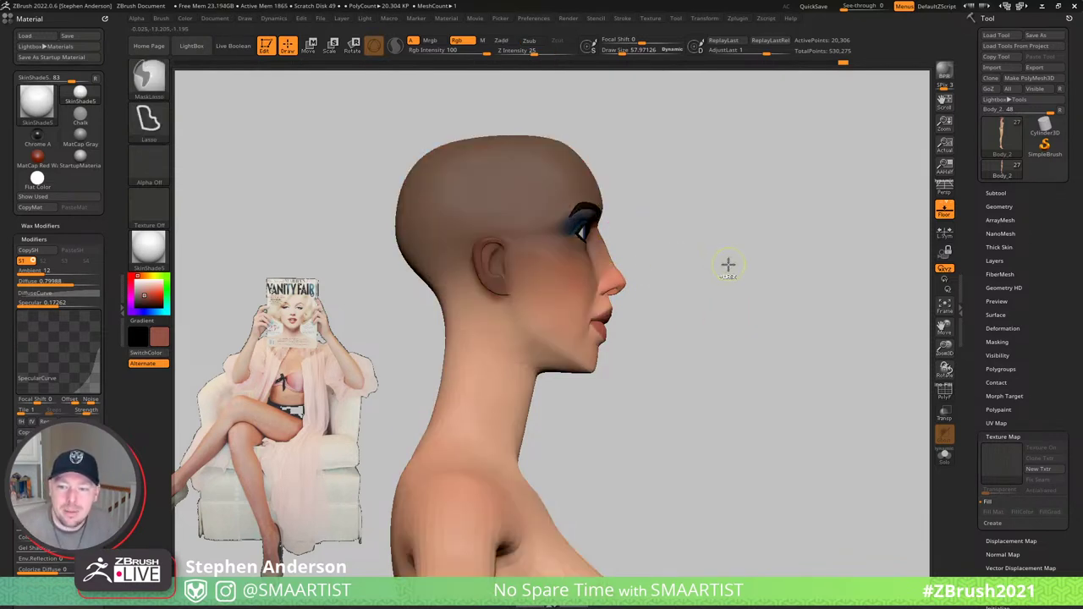
left_click(723, 264, "ctrl")
- Include the eye and eyebrow subtools in the gizmo selection with the body and lower the unmasked upper head slightly
key("w")
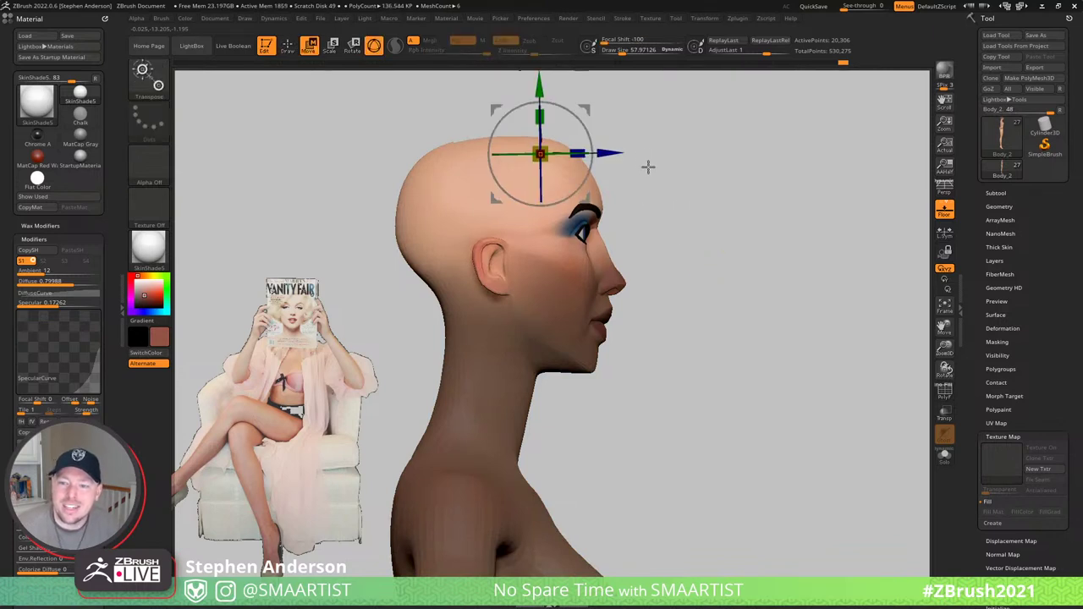
left_click_drag(648, 167, 648, 203, "alt")
left_click(613, 141)
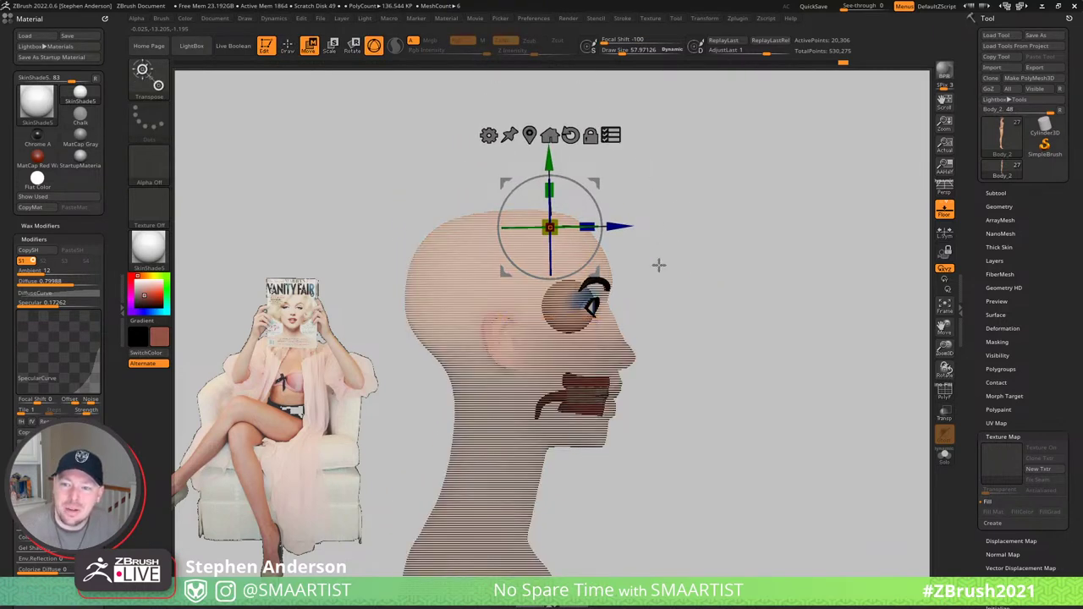
key("ctrl+shift")
mouse_move(657, 252)
left_mouse_down("ctrl+shift")
mouse_move(605, 330)
mouse_move(418, 247)
left_mouse_up("ctrl+shift")
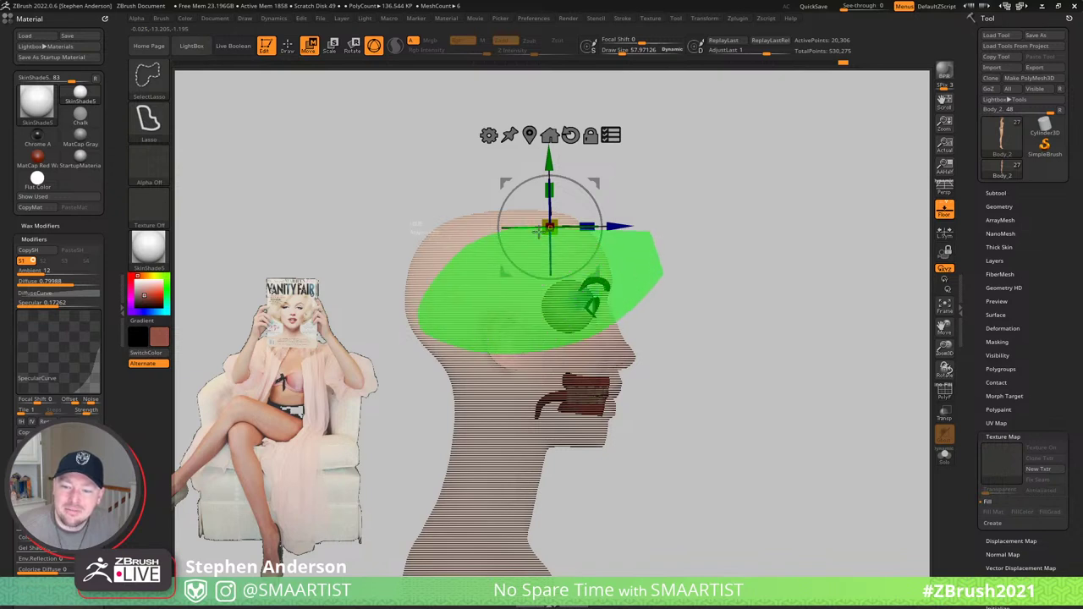
left_click(504, 389, "ctrl+shift")
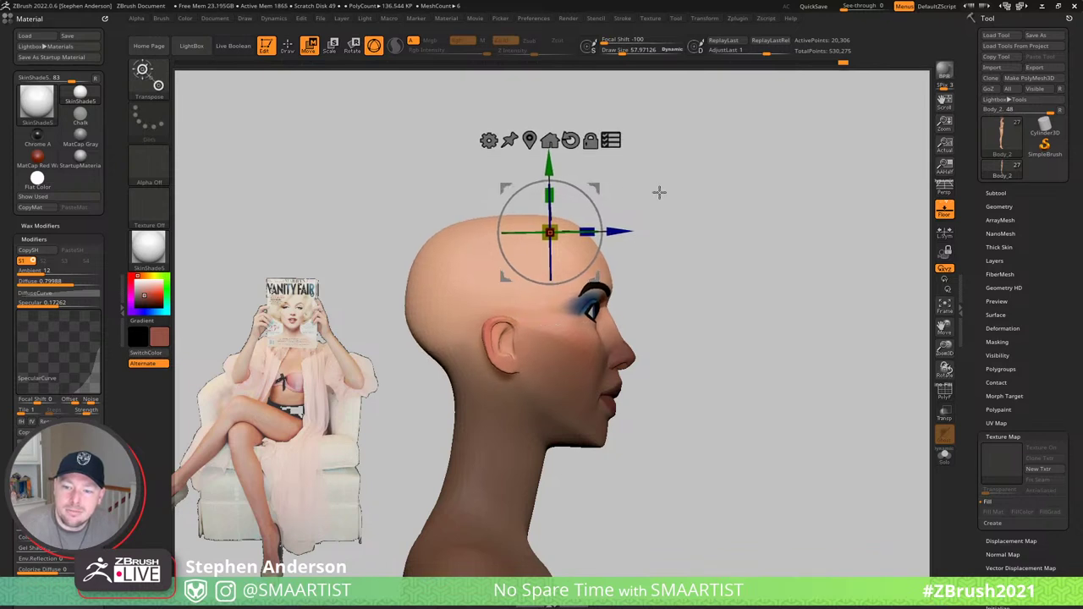
key("q")
- Clear the head mask, check the face from the front and make the eyes the active subtool
mouse_move(658, 189)
left_mouse_down()
mouse_move(726, 200)
mouse_move(715, 198)
left_mouse_up()
mouse_move(655, 243)
left_mouse_down()
mouse_move(679, 244)
mouse_move(669, 280)
mouse_move(699, 244)
mouse_move(692, 235)
mouse_move(711, 240)
mouse_move(708, 265)
left_mouse_up()
right_click_drag(726, 261, 684, 273, "ctrl")
key("ctrl+shift+z")
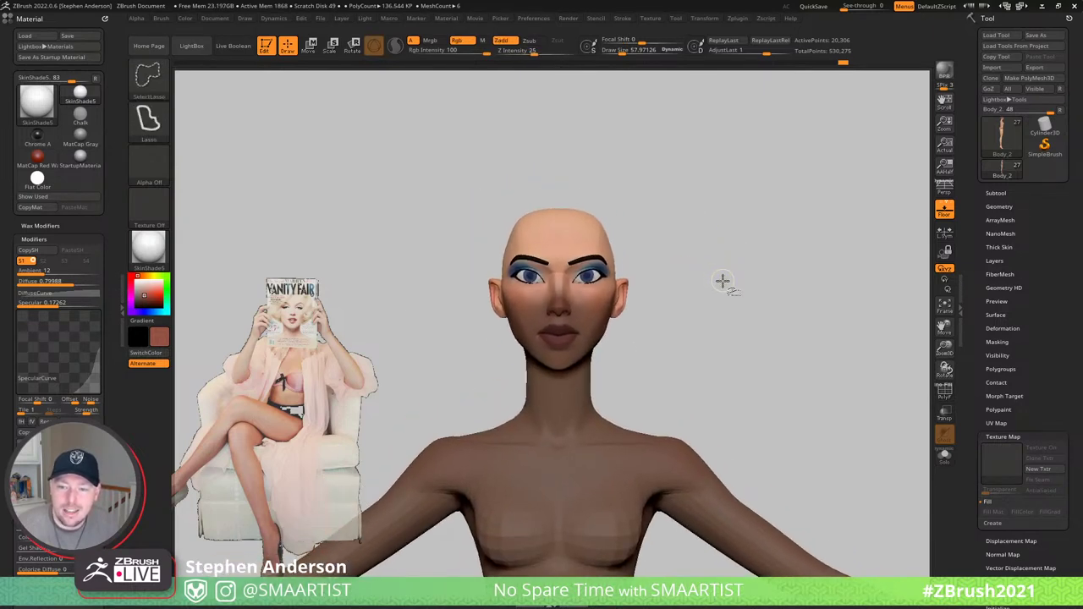
mouse_move(721, 279)
left_mouse_down("alt")
mouse_move(701, 271)
mouse_move(682, 291)
mouse_move(702, 292)
mouse_move(703, 308)
left_mouse_up("alt")
mouse_move(706, 310)
right_mouse_down("ctrl")
mouse_move(783, 344)
mouse_move(758, 251)
right_mouse_up("ctrl")
left_click_drag(758, 251, 749, 275, "ctrl")
right_click_drag(748, 275, 760, 494, "ctrl")
mouse_move(572, 264)
right_mouse_down()
mouse_move(542, 249)
mouse_move(539, 297)
mouse_move(534, 273)
right_mouse_up()
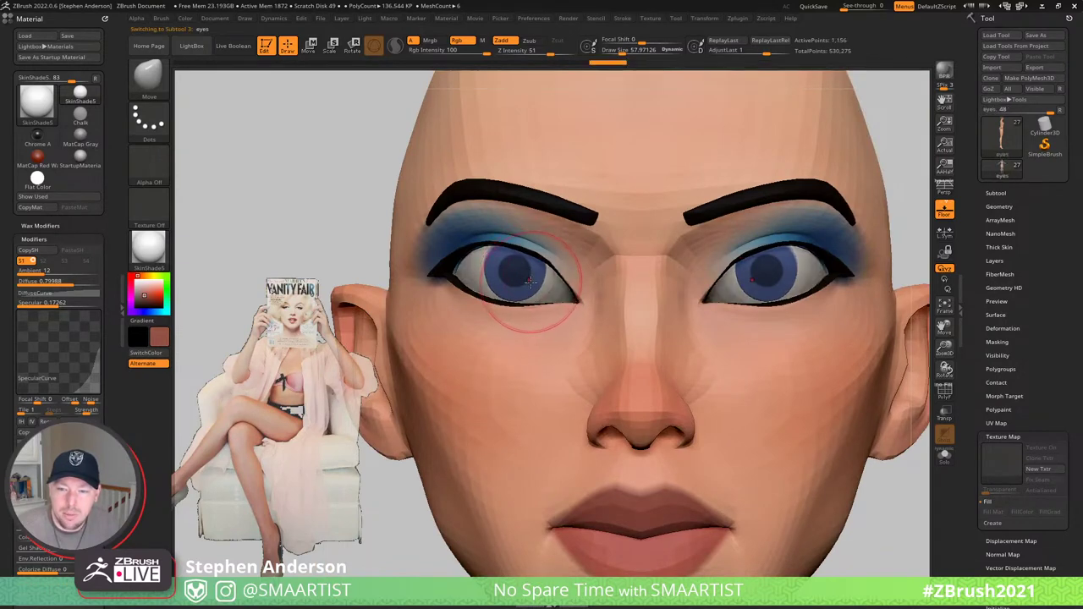
- Undo the last move of the eyes and eyeliner, try to redo it and inspect their fit in the eyelids
key("w")
left_click_drag(343, 216, 353, 225, "ctrl")
right_click_drag(535, 278, 565, 306, "ctrl")
key("ctrl+z")
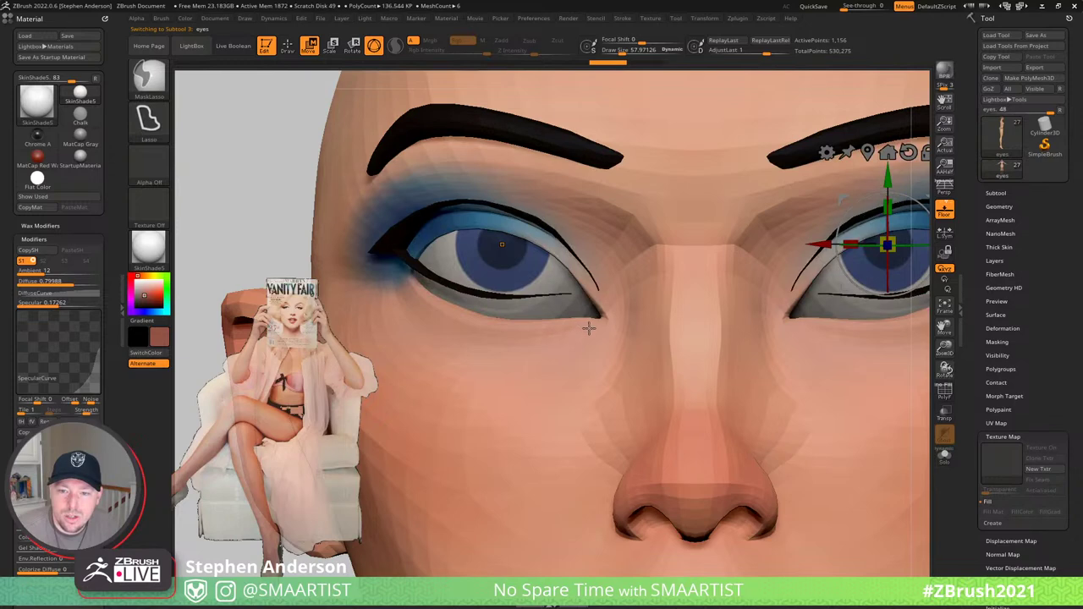
right_click_drag(517, 329, 575, 333)
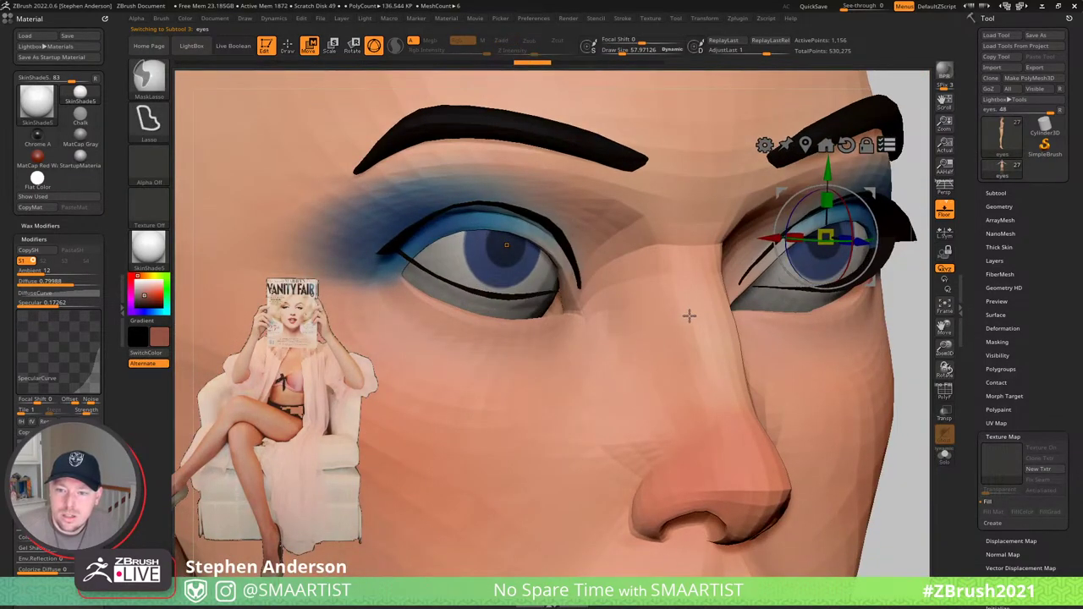
key("ctrl+shift+z")
key("ctrl+shift+z")
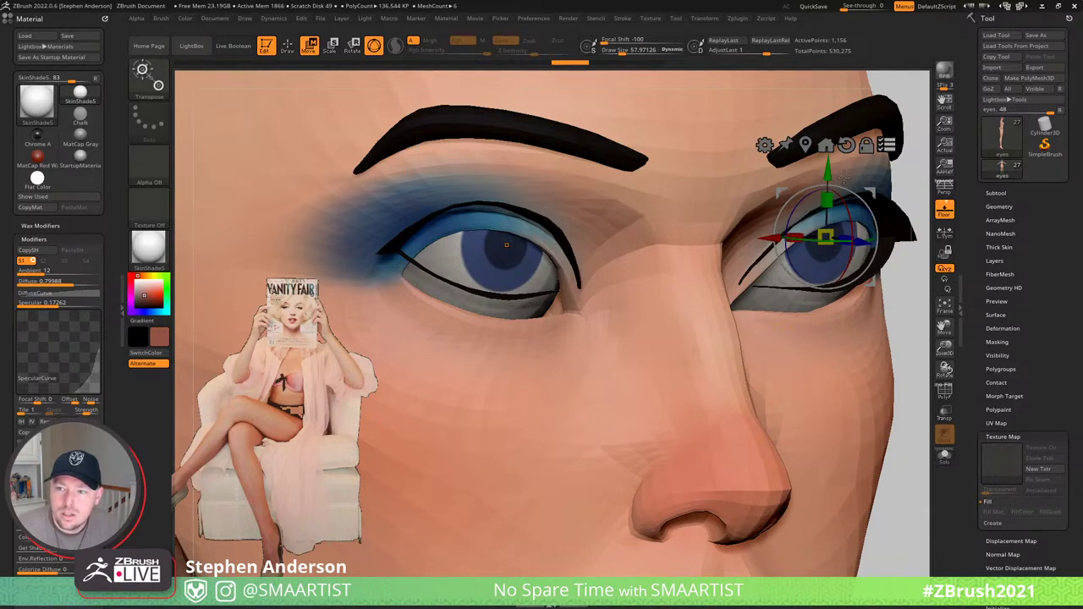
- Move the eyebrows and eyeliner down with the gizmo in side profile to realign them with the eye sockets
right_click_drag(850, 181, 766, 319, "ctrl")
key("ctrl+shift+t")
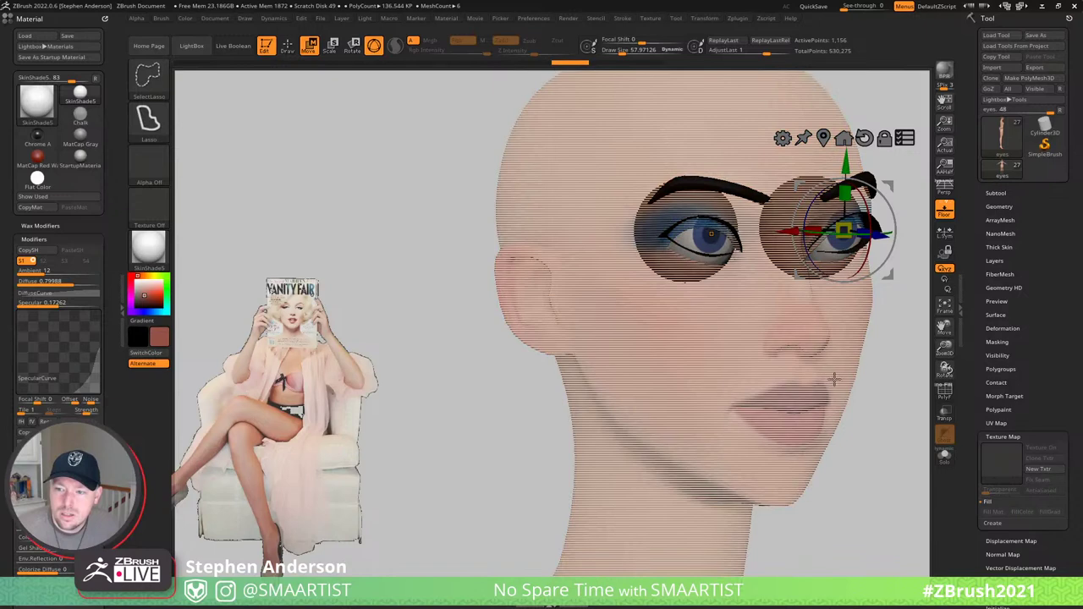
mouse_move(848, 365)
right_mouse_down()
mouse_move(871, 353)
mouse_move(667, 295)
mouse_move(759, 387)
right_mouse_up()
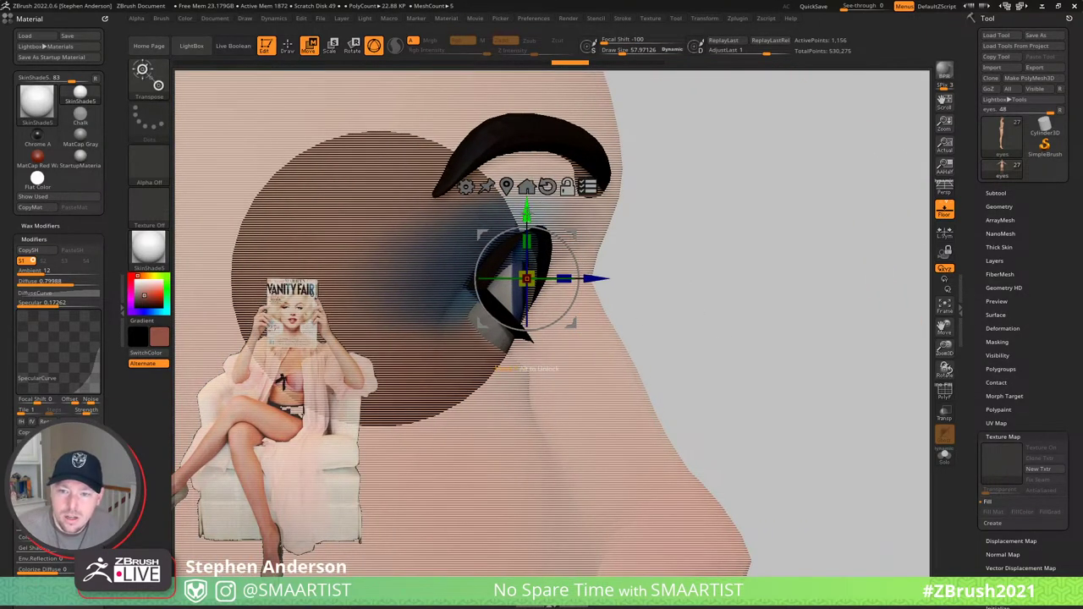
left_click_drag(526, 217, 533, 242)
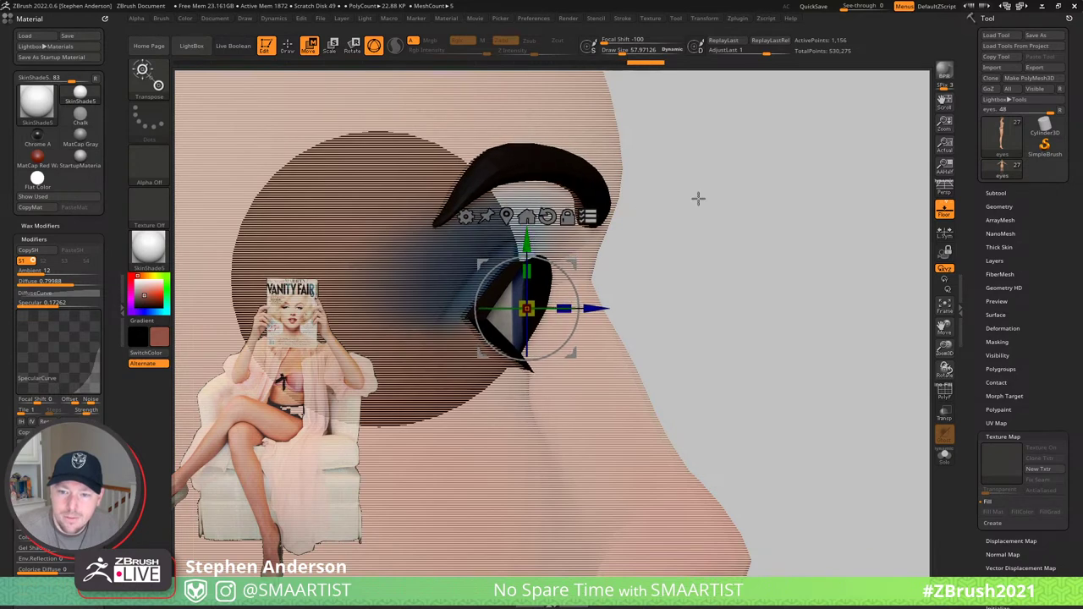
- Nudge the selected eye parts slightly sideways from the front and check their fit against the eyelids
right_click_drag(699, 196, 639, 193)
right_click_drag(568, 217, 672, 201, "alt")
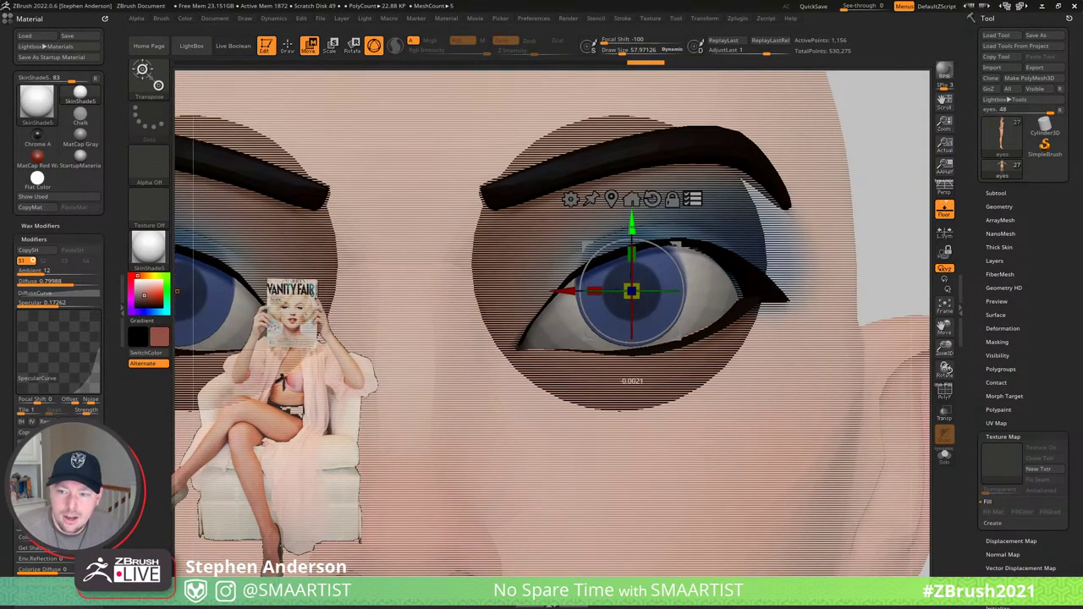
left_click_drag(571, 291, 569, 291)
key("q")
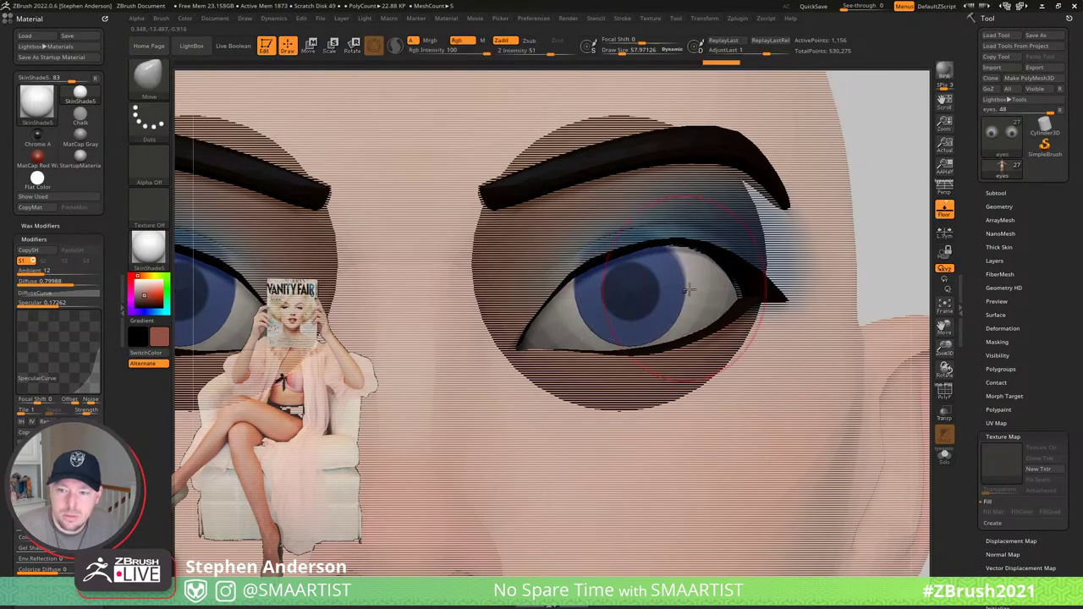
right_click_drag(690, 292, 693, 230, "ctrl")
mouse_move(694, 230)
right_mouse_down()
mouse_move(669, 313)
mouse_move(695, 296)
mouse_move(807, 352)
mouse_move(742, 284)
mouse_move(746, 325)
right_mouse_up()
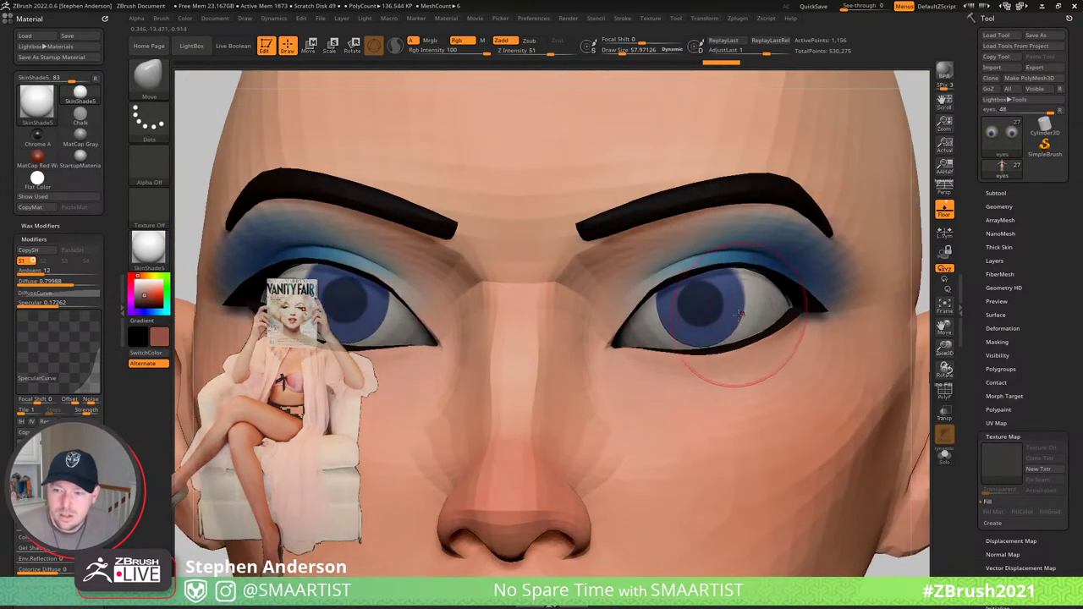
- Undo the last eye edits and lower both eyes with the transform gizmo so the irises sit within the eyelid openings
key("ctrl+z")
key("ctrl+z")
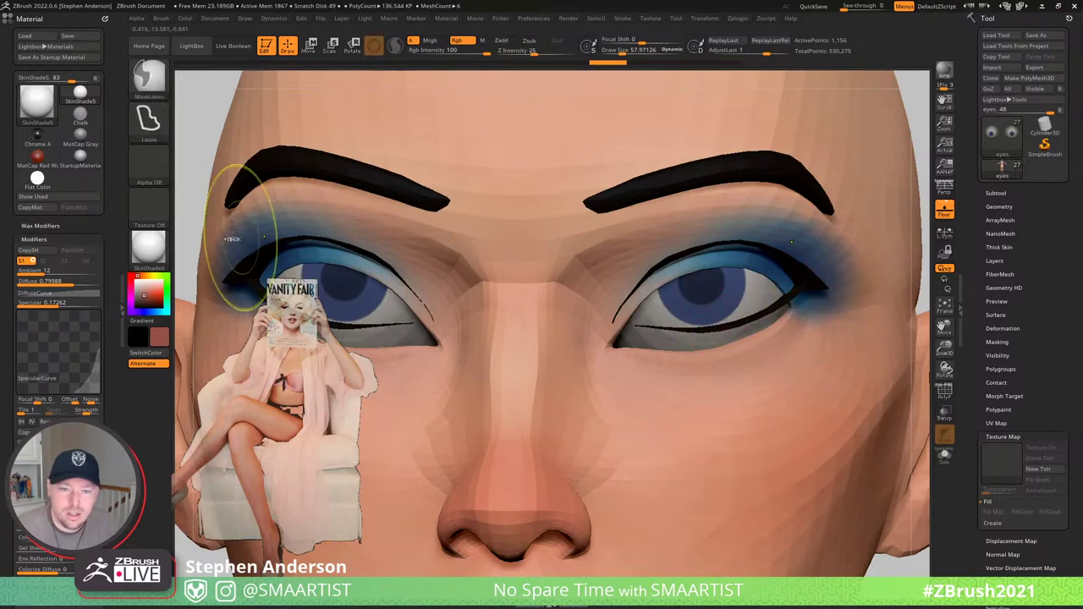
left_click_drag(203, 114, 207, 121, "ctrl")
key("w")
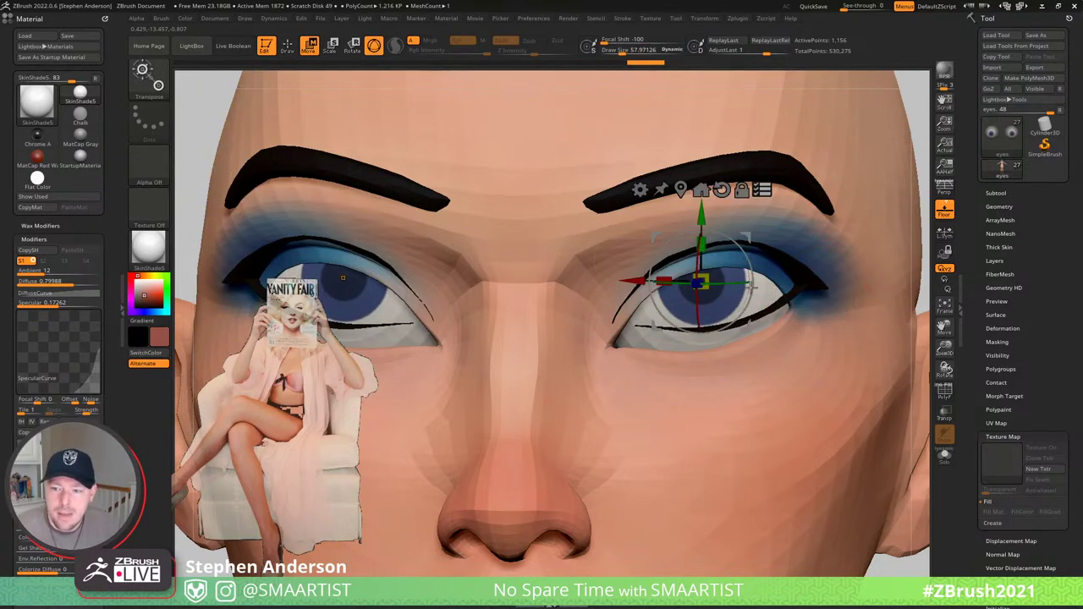
right_click_drag(768, 205, 761, 201, "shift")
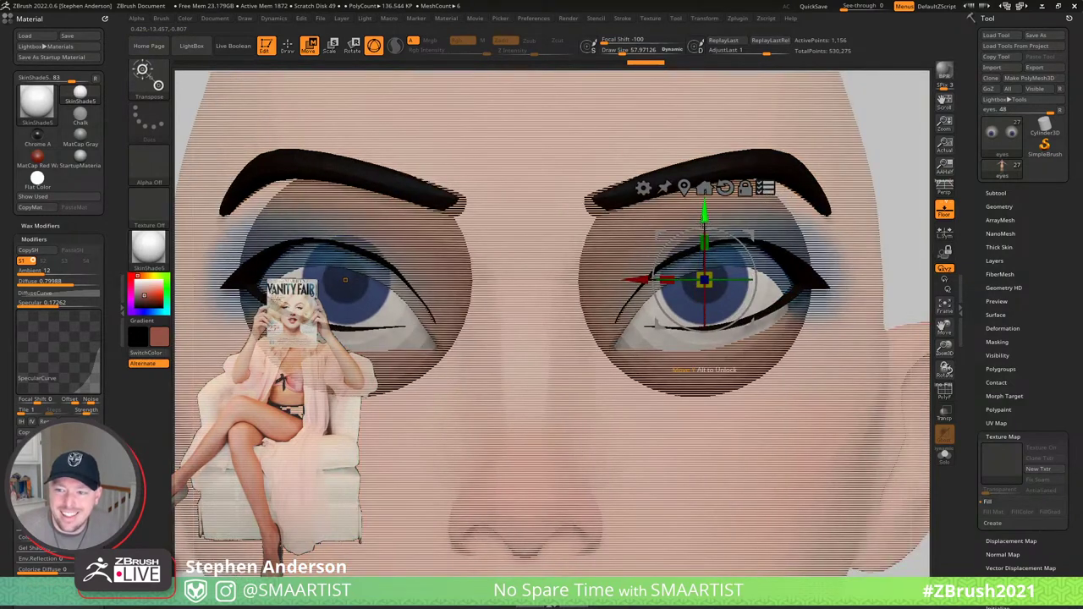
left_click_drag(704, 216, 705, 239)
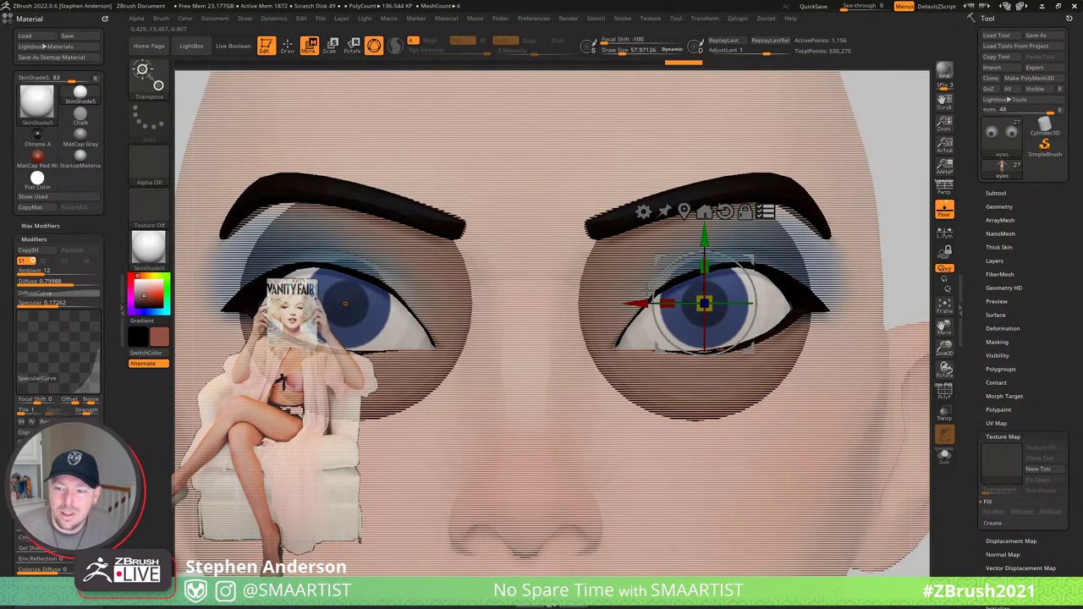
left_click_drag(636, 303, 635, 303)
key("q")
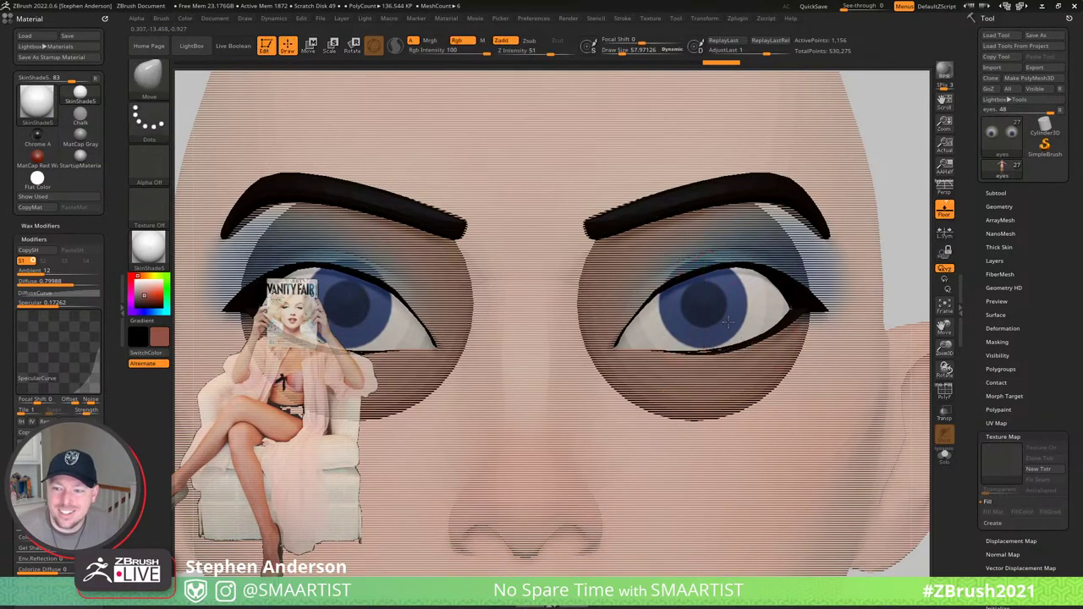
- Make the eyelashes1 subtool active and frame the whole face from the front
mouse_move(655, 315)
right_mouse_down()
mouse_move(753, 333)
mouse_move(749, 292)
mouse_move(676, 301)
mouse_move(725, 358)
right_mouse_up()
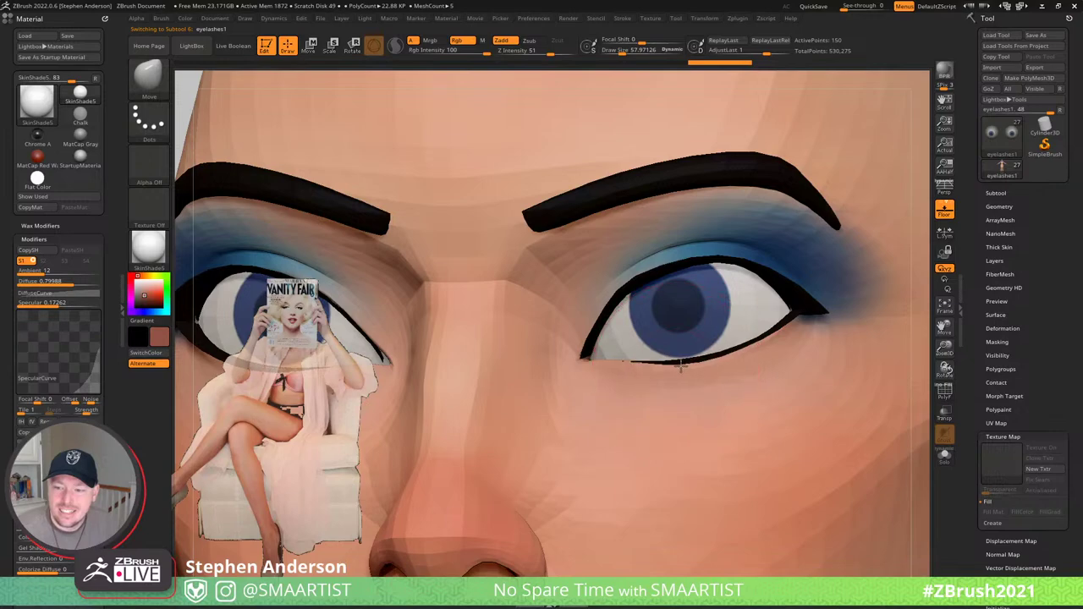
left_click(782, 294, "alt")
right_click_drag(782, 294, 791, 318)
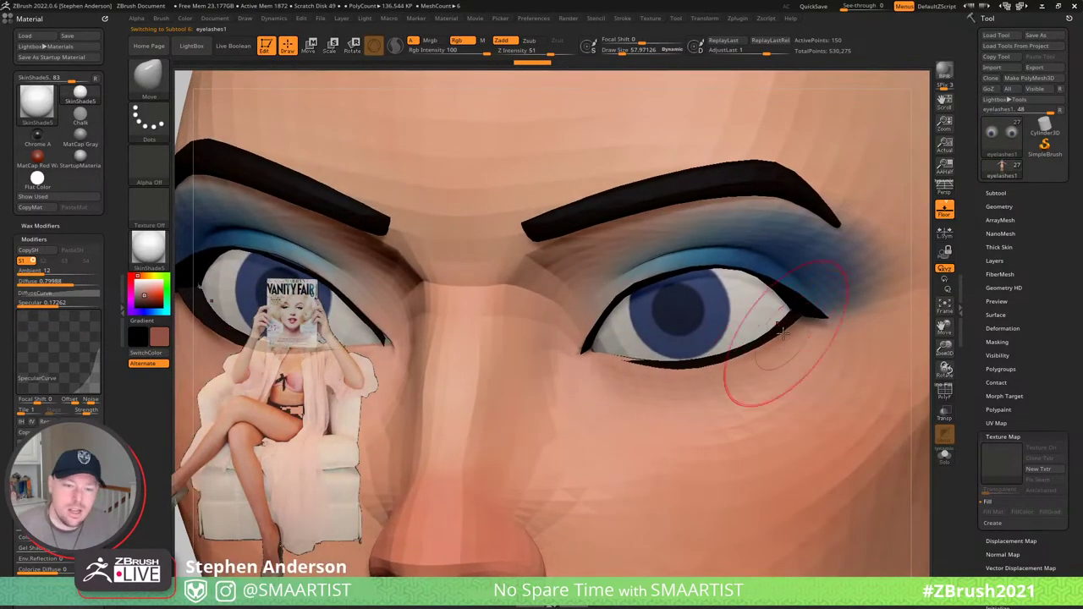
right_click_drag(717, 347, 710, 219, "ctrl")
right_click_drag(846, 278, 840, 216, "shift")
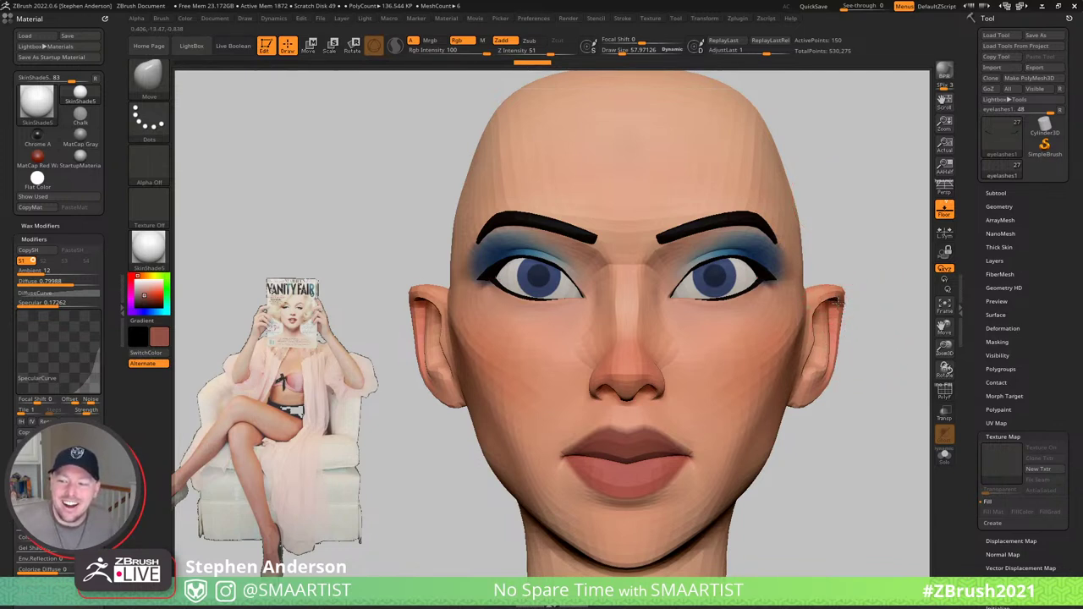
- Activate the Body_2 subtool and raise the tops of the ears slightly with the Move brush, setting its draw size to about 77
left_click(838, 302, "alt")
right_click_drag(844, 286, 843, 421)
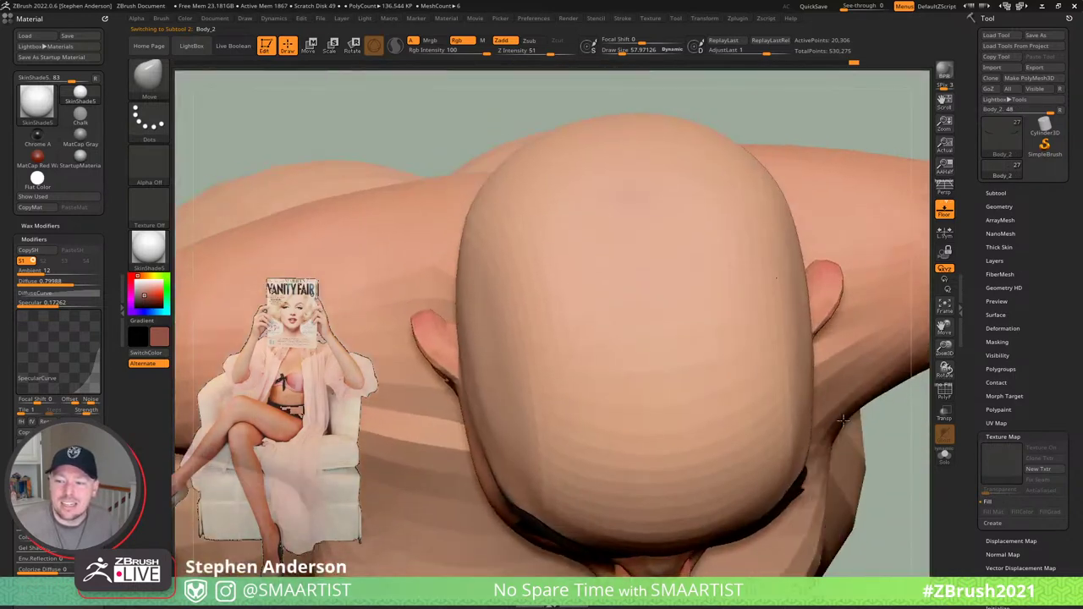
left_click_drag(842, 420, 834, 385)
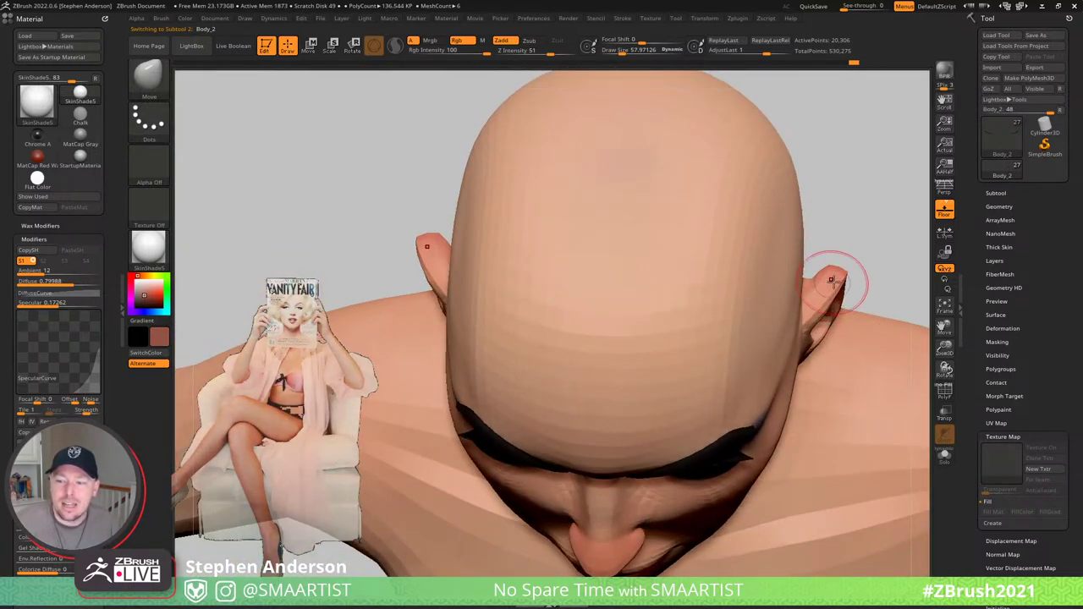
mouse_move(831, 279)
left_mouse_down()
mouse_move(843, 230)
mouse_move(834, 213)
left_mouse_up()
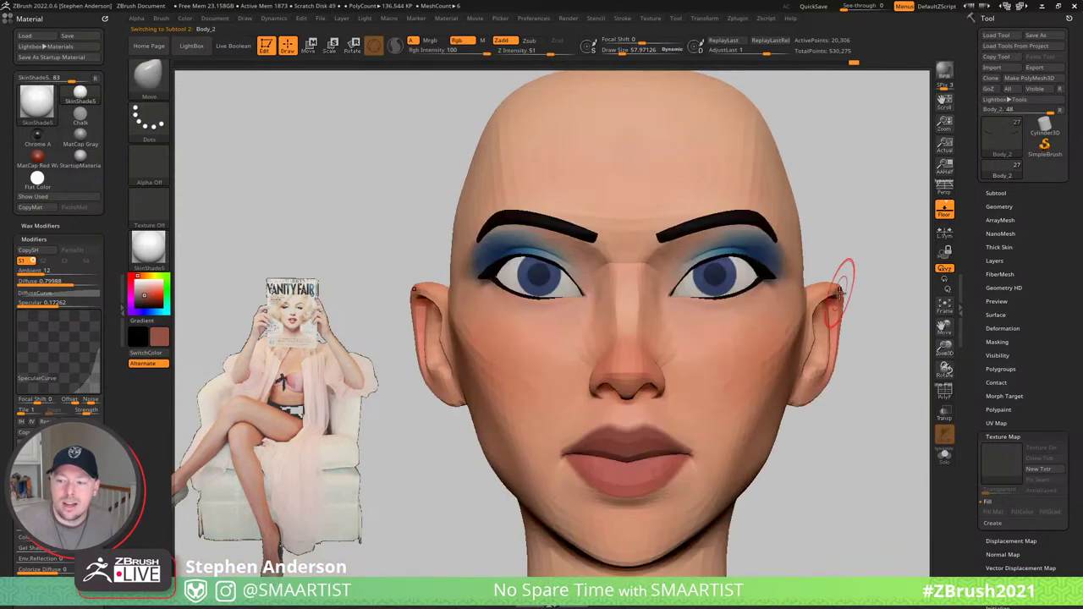
key("s")
left_click_drag(833, 294, 822, 273)
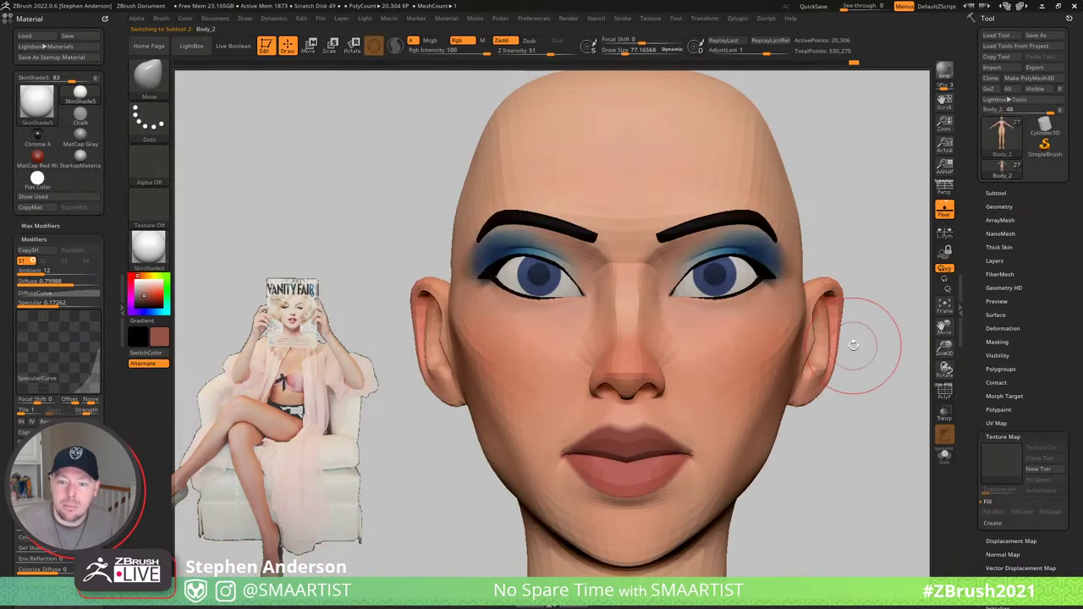
left_click_drag(857, 348, 821, 327, "alt")
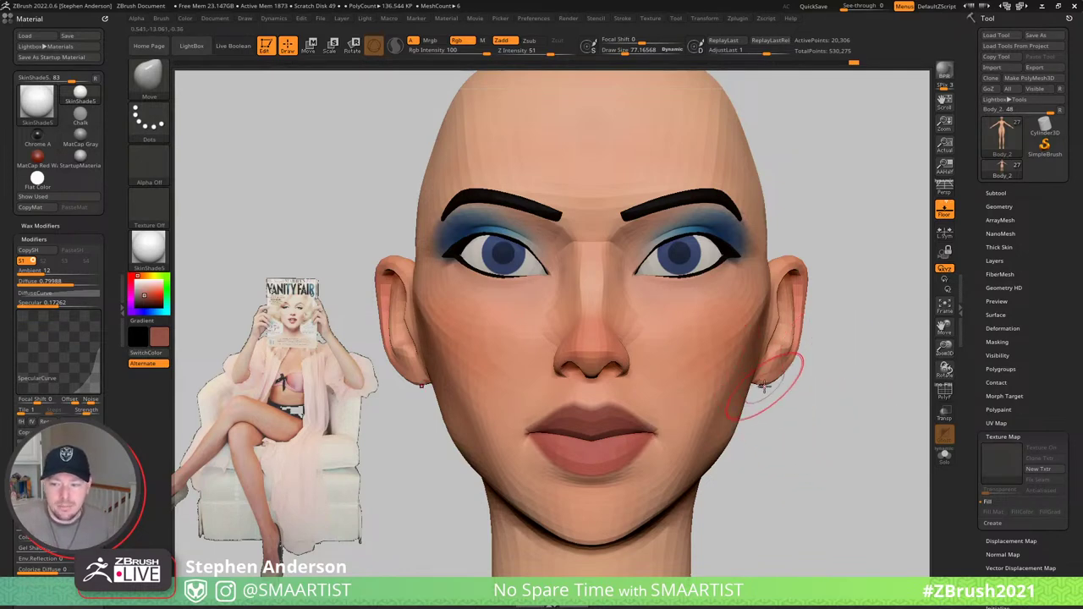
- Set the Move brush's draw size to about 151 with the head in profile
mouse_move(770, 390)
right_mouse_down()
mouse_move(703, 389)
mouse_move(773, 406)
mouse_move(756, 409)
mouse_move(681, 360)
mouse_move(729, 355)
mouse_move(739, 385)
right_mouse_up()
right_click_drag(624, 230, 586, 266, "alt")
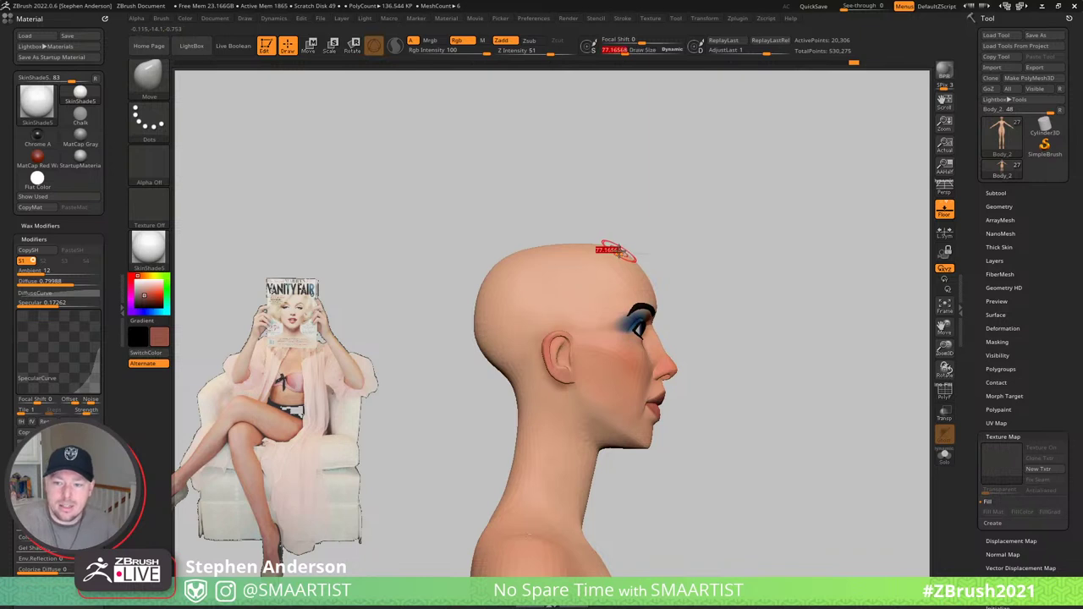
left_click_drag(618, 252, 629, 256)
right_click_drag(710, 296, 652, 290, "alt")
mouse_move(719, 269)
right_mouse_down()
mouse_move(679, 268)
mouse_move(681, 280)
mouse_move(669, 283)
mouse_move(717, 290)
right_mouse_up()
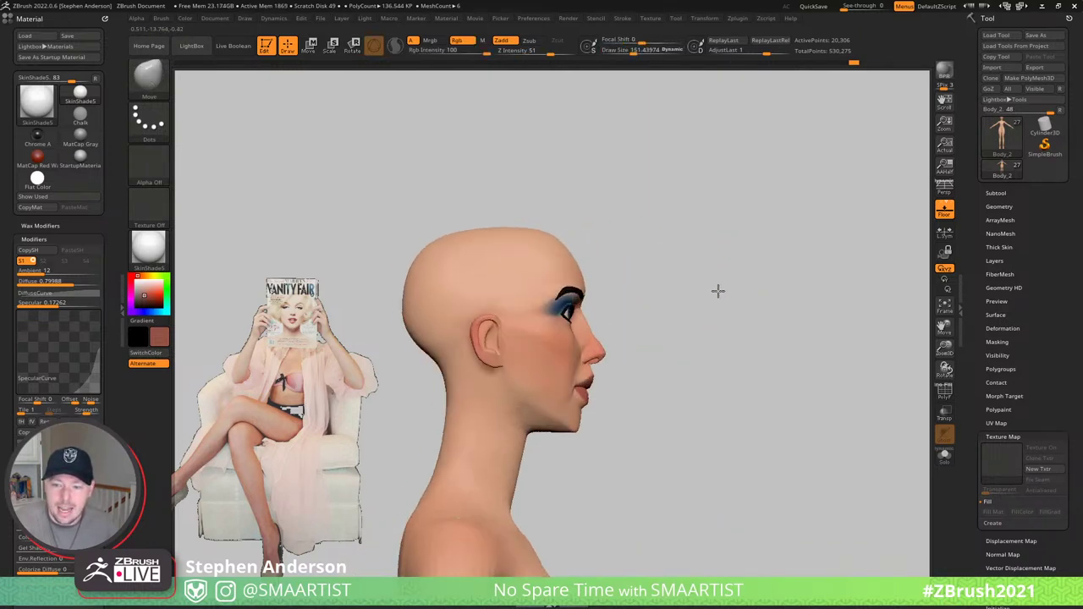
right_click_drag(635, 264, 657, 275, "ctrl")
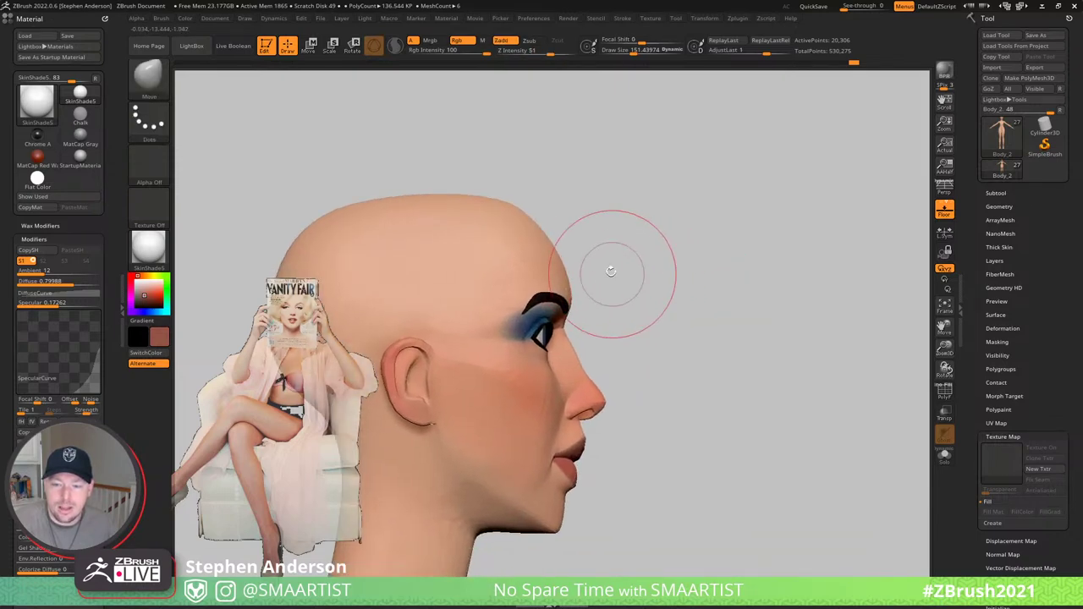
- Display the polyframe, mask the forehead and eye area in profile, and invert the mask
key("shift+f")
key("shift+f")
key("shift+f")
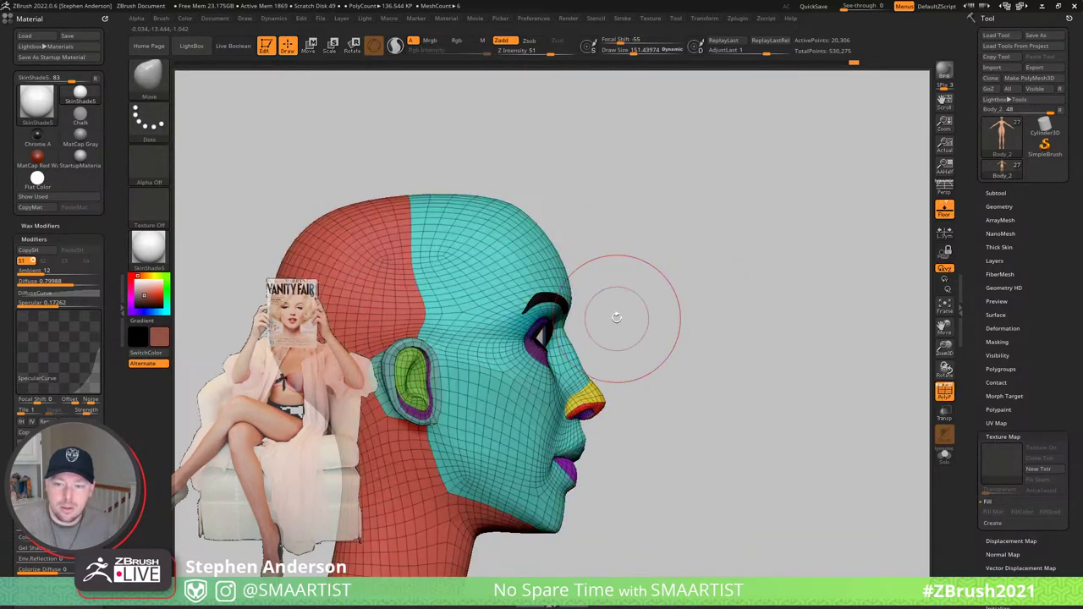
mouse_move(604, 300)
left_mouse_down("ctrl+shift")
mouse_move(597, 343)
mouse_move(448, 372)
mouse_move(533, 121)
mouse_move(681, 252)
mouse_move(659, 254)
left_mouse_up("ctrl+shift")
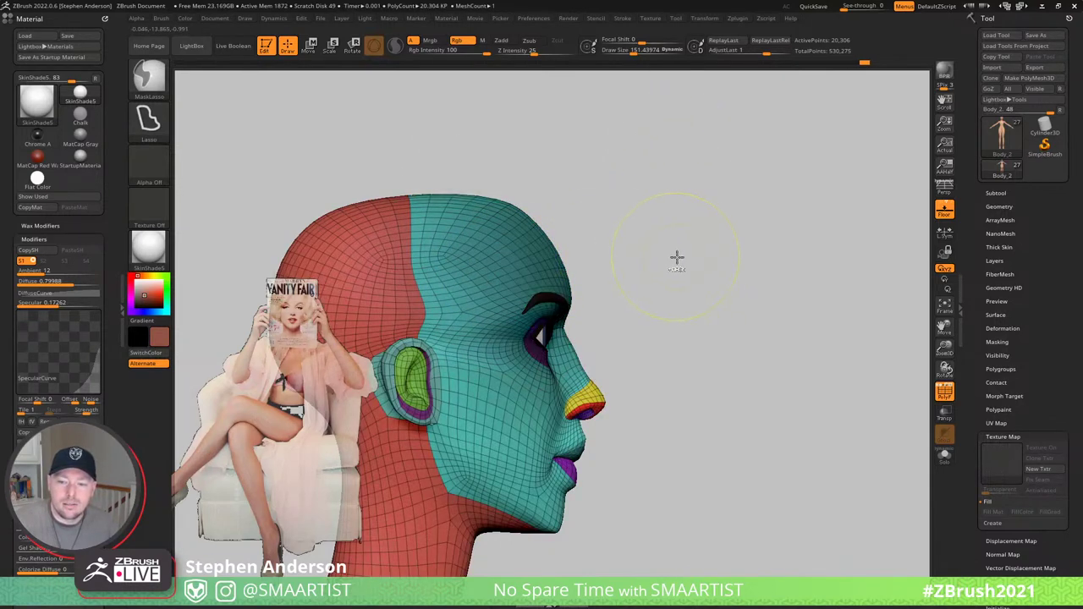
key("w")
left_click_drag(639, 275, 686, 282, "alt")
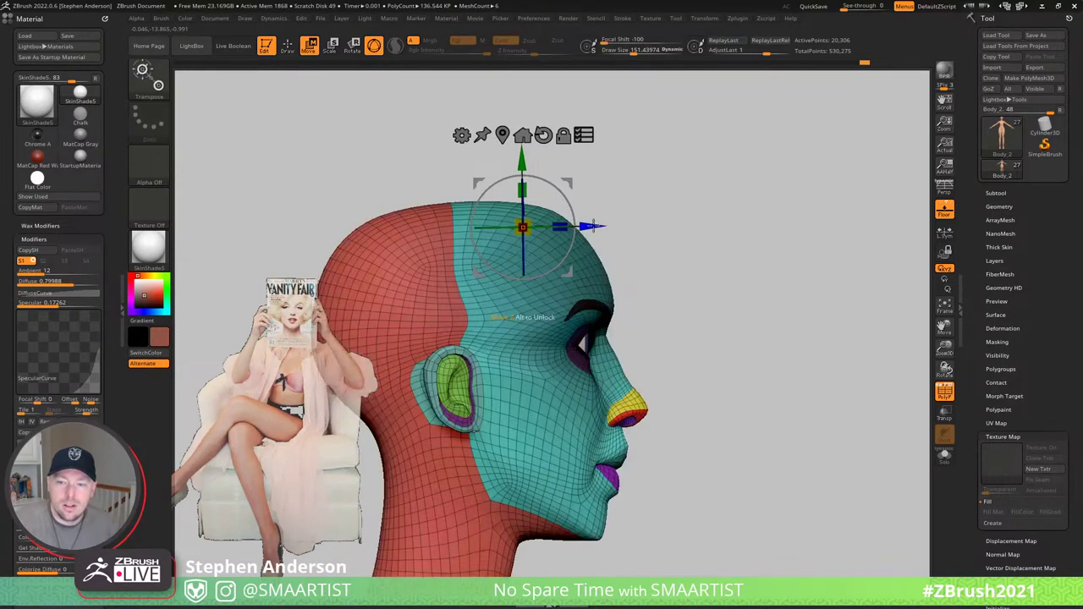
left_click(666, 228, "ctrl")
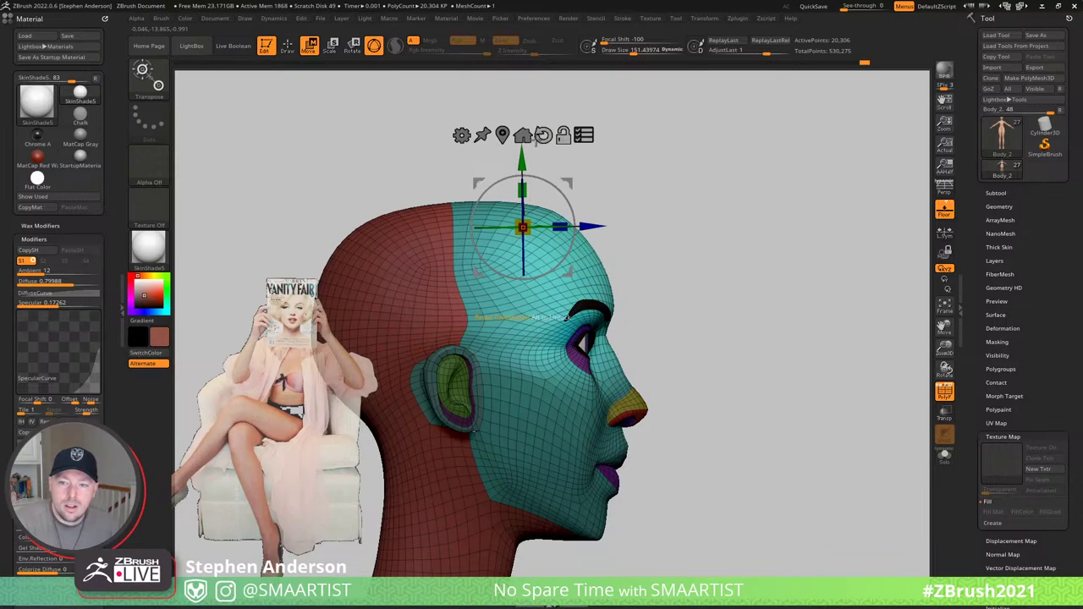
- Push the unmasked forehead and eye area slightly back, hide the polyframe and clear the mask
left_click_drag(586, 227, 577, 227)
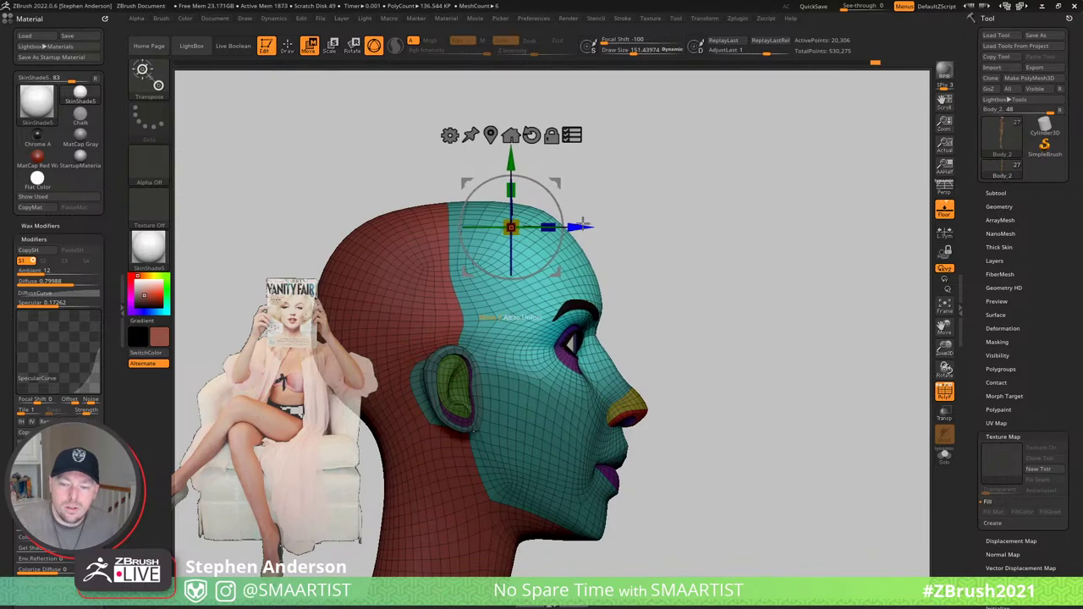
key("q")
right_click_drag(679, 245, 662, 233, "ctrl")
key("shift+f")
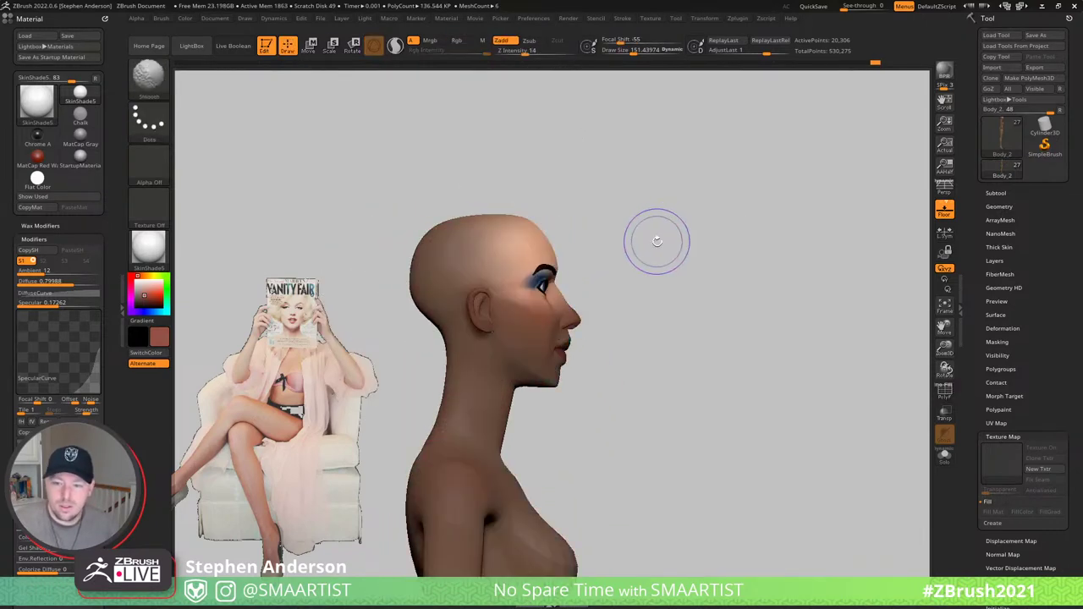
right_click_drag(628, 291, 643, 279, "ctrl")
mouse_move(720, 316)
left_mouse_down()
mouse_move(674, 320)
mouse_move(714, 326)
left_mouse_up()
- Reduce the draw size to about 95 and adjust the tip of the nose in profile
right_click_drag(667, 363, 572, 397, "alt")
key("s")
left_click_drag(534, 275, 520, 271)
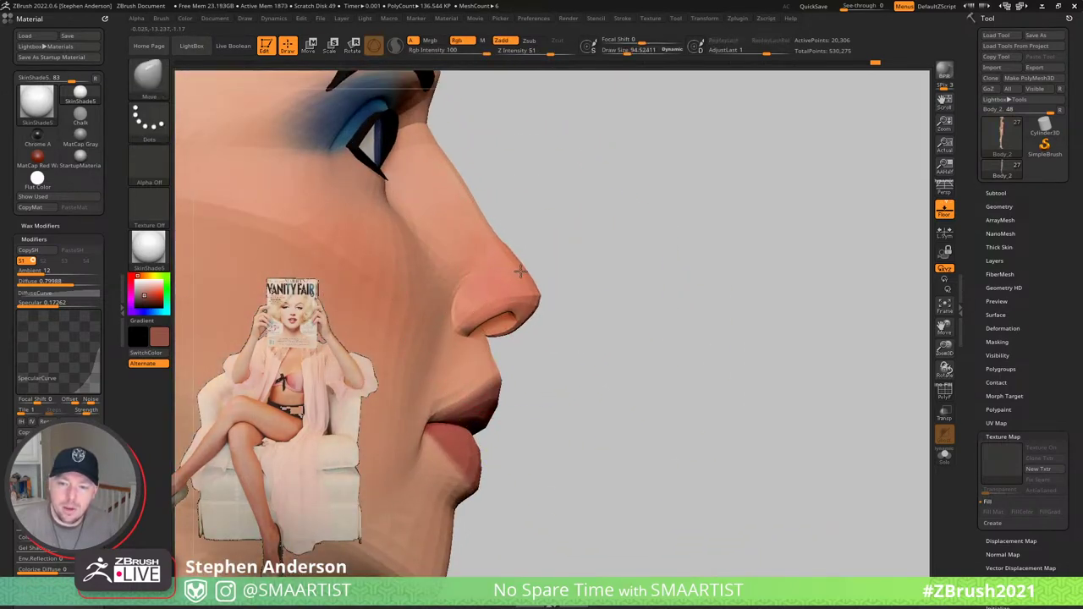
right_click_drag(528, 270, 528, 234, "ctrl")
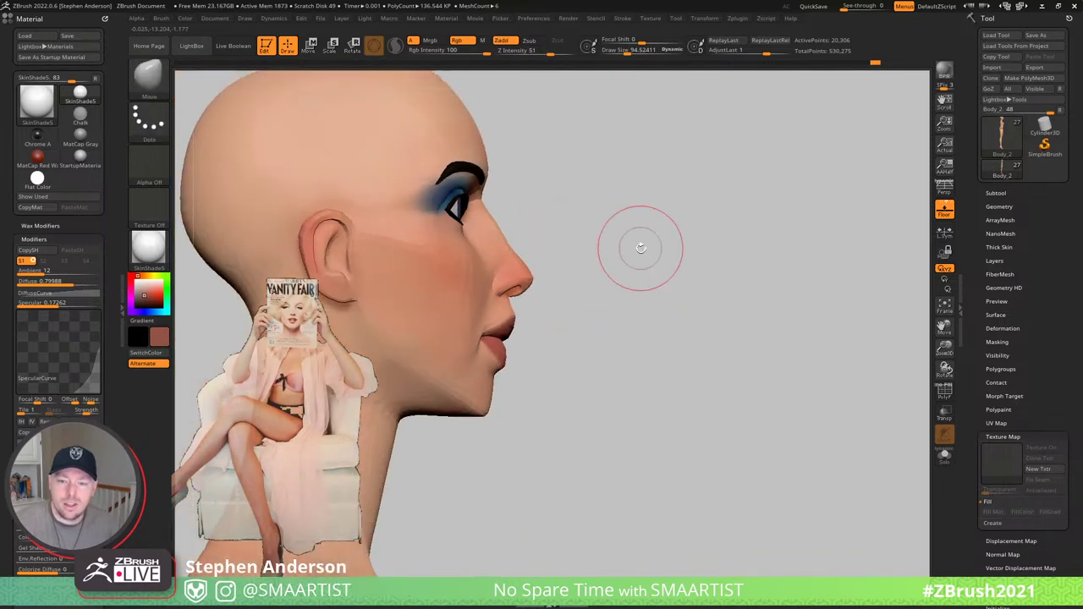
- Set the draw size to about 182 and pull the chin slightly forward in profile
right_click_drag(648, 258, 720, 252, "alt")
key("s")
left_click_drag(574, 288, 582, 284)
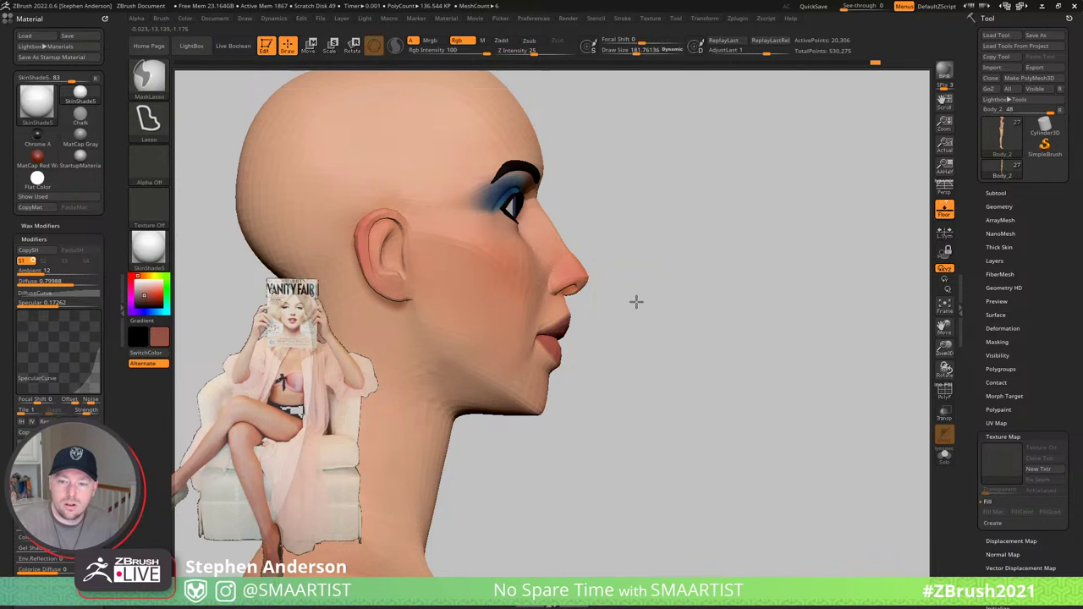
mouse_move(635, 302)
right_mouse_down("ctrl")
mouse_move(629, 264)
mouse_move(643, 285)
right_mouse_up("ctrl")
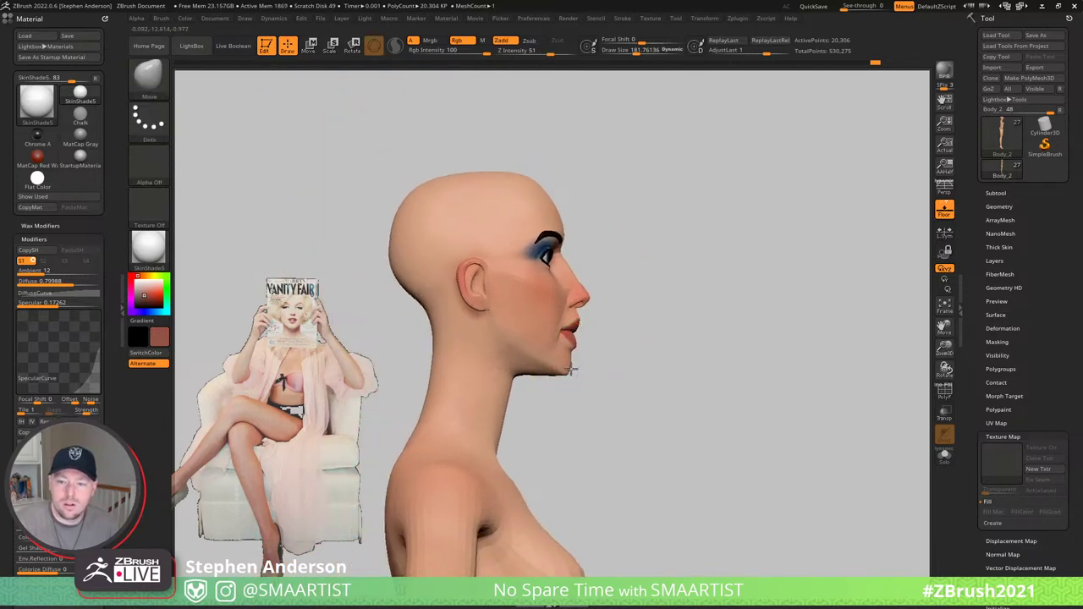
left_click_drag(569, 368, 573, 367)
right_click_drag(603, 336, 534, 336)
left_click_drag(533, 336, 601, 336)
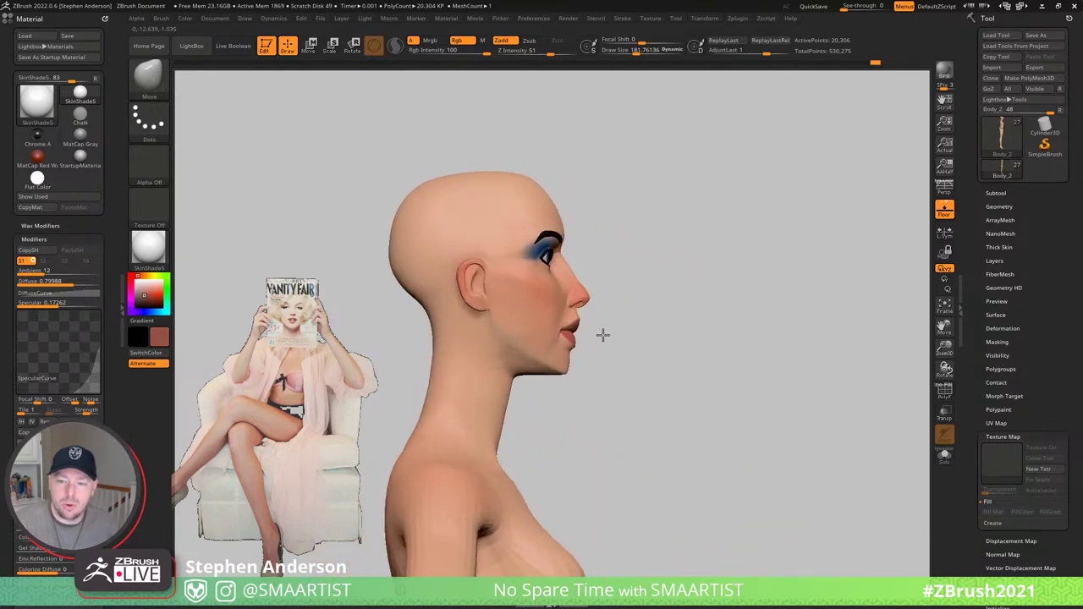
- Reduce the draw size to about 99 and move the area beside the nostril slightly downward
key("ctrl")
right_click_drag(563, 305, 571, 360, "ctrl")
right_click_drag(566, 223, 569, 319, "ctrl")
key("s")
left_click_drag(567, 313, 562, 313)
mouse_move(571, 305)
left_mouse_down()
mouse_move(557, 311)
mouse_move(570, 337)
left_mouse_up()
key("s")
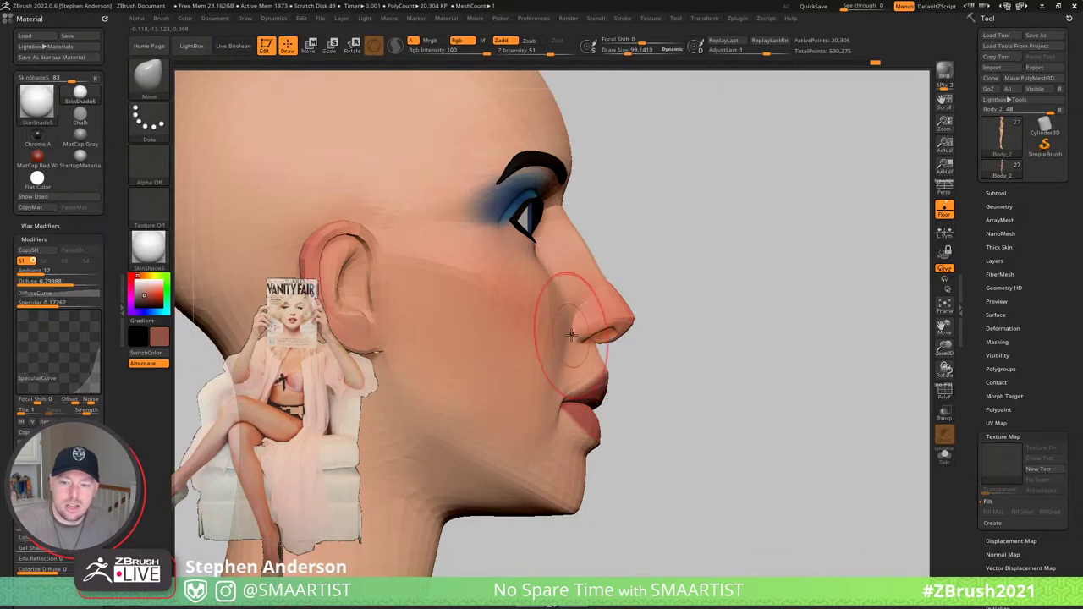
- Enlarge the draw size to about 281 and push the back of the skull slightly inward in profile
right_click_drag(706, 280, 679, 260, "ctrl")
right_click_drag(679, 260, 649, 263)
mouse_move(560, 275)
right_mouse_down("ctrl")
mouse_move(611, 240)
mouse_move(539, 196)
mouse_move(518, 233)
right_mouse_up("ctrl")
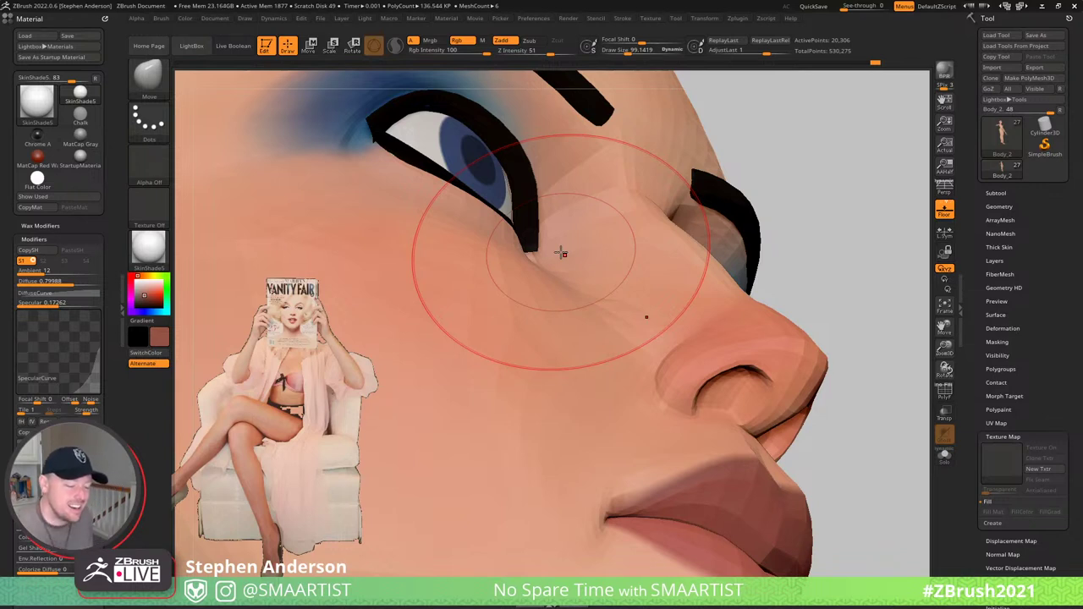
mouse_move(653, 358)
right_mouse_down("ctrl")
mouse_move(584, 245)
mouse_move(634, 320)
right_mouse_up("ctrl")
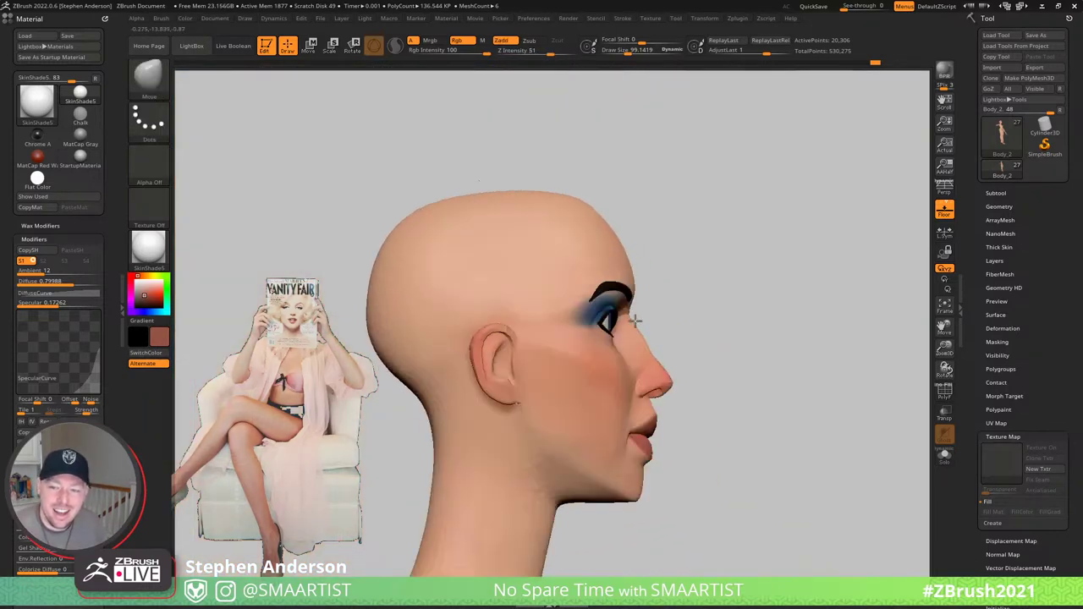
right_click_drag(509, 323, 536, 298, "alt")
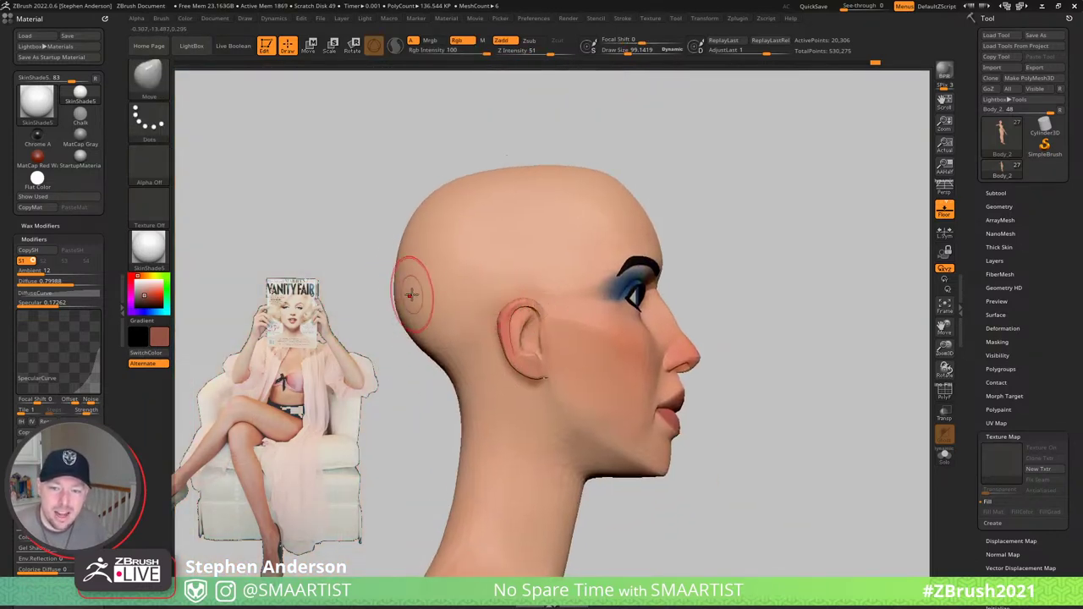
key("s")
left_click_drag(400, 307, 409, 307)
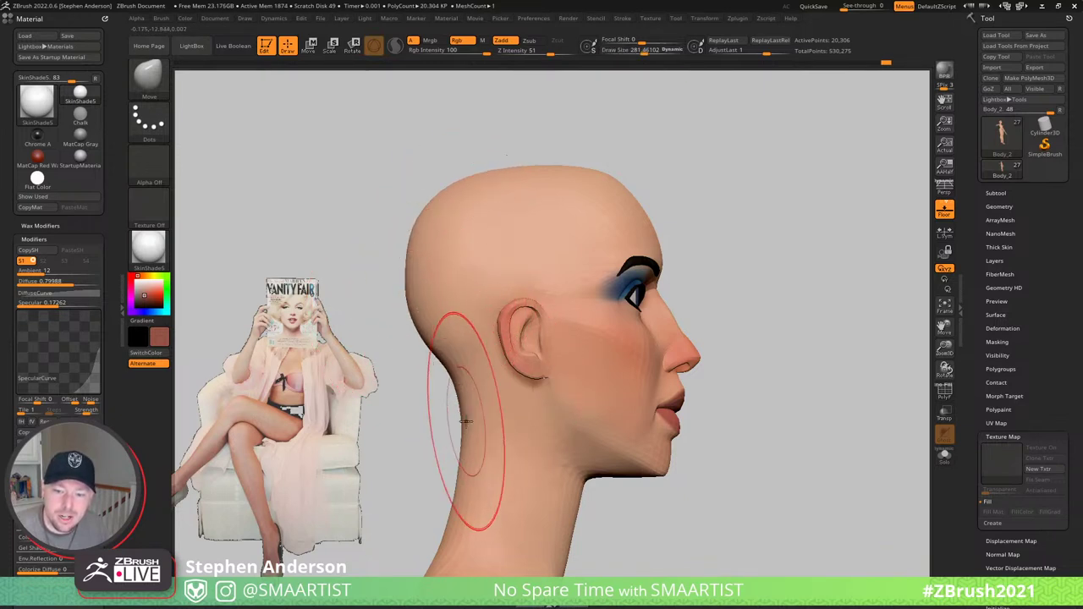
- Move the nape of the neck slightly forward with the Move brush
key("s")
left_click_drag(464, 421, 471, 414)
right_click_drag(472, 415, 536, 401)
left_click_drag(534, 402, 536, 403)
- Set the draw size to about 195 and narrow the sides of the skull above the ears from behind
key("s")
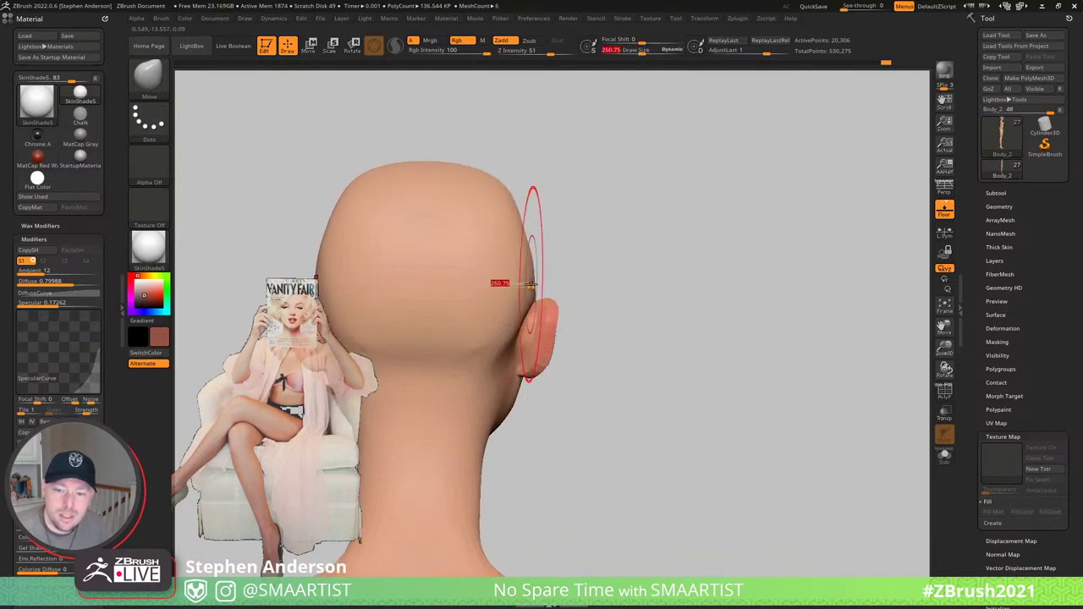
left_click_drag(528, 285, 529, 256)
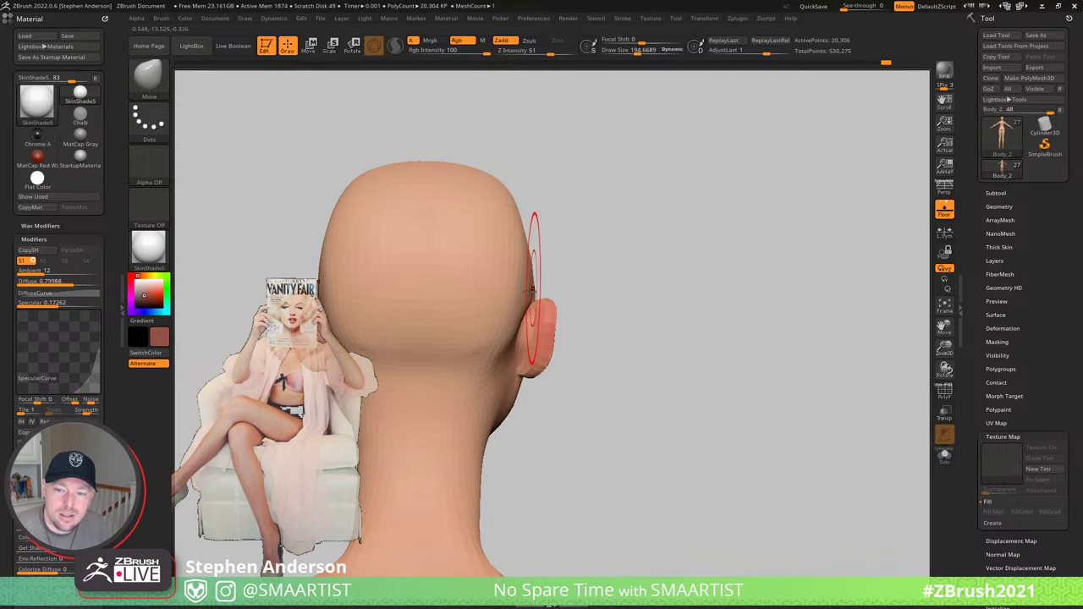
mouse_move(538, 266)
right_mouse_down()
mouse_move(432, 284)
mouse_move(541, 286)
right_mouse_up()
mouse_move(542, 286)
right_mouse_down("alt")
mouse_move(483, 254)
mouse_move(501, 292)
mouse_move(482, 290)
right_mouse_up("alt")
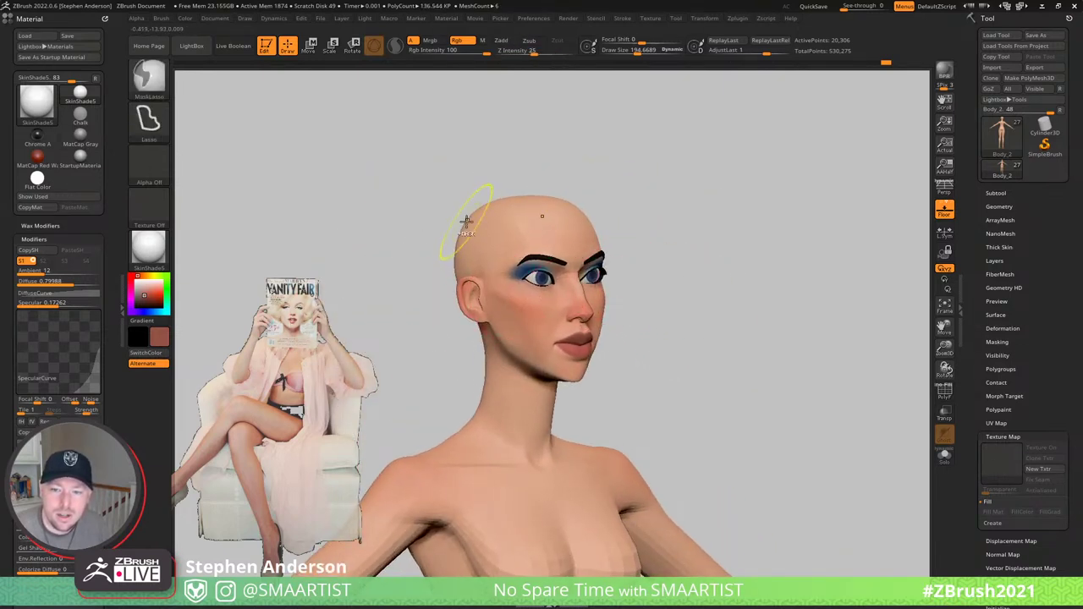
- Examine the skull and face proportions from three-quarter, front and profile views
right_click_drag(476, 218, 457, 239, "ctrl")
left_click_drag(462, 232, 457, 228)
right_click_drag(444, 275, 447, 283)
right_click(447, 283)
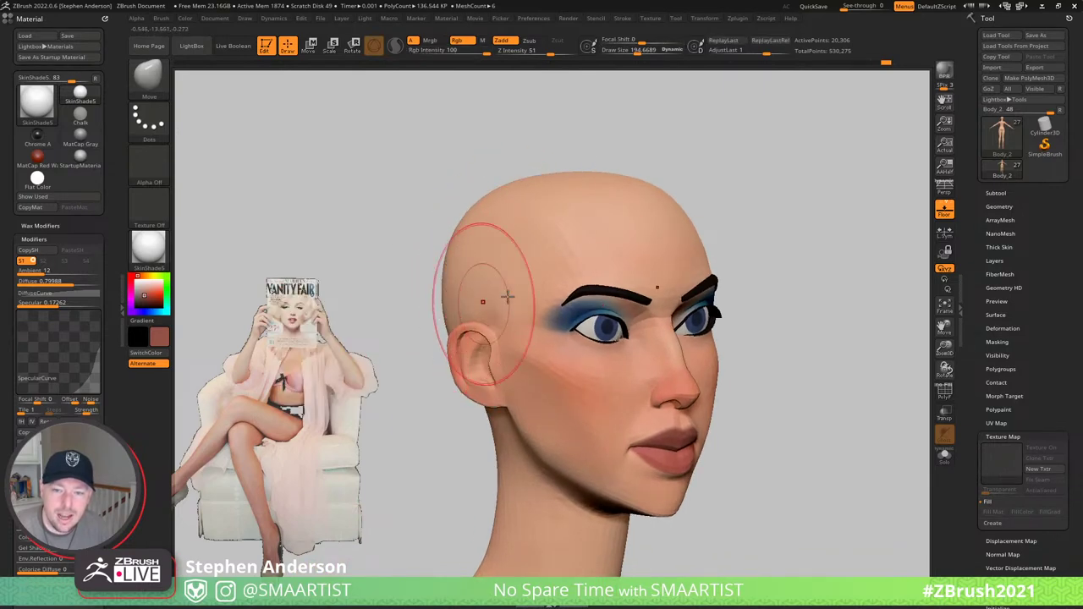
mouse_move(816, 172)
right_mouse_down()
mouse_move(803, 172)
mouse_move(805, 182)
right_mouse_up()
right_click_drag(805, 183, 751, 177, "ctrl")
mouse_move(676, 266)
right_mouse_down("alt")
mouse_move(752, 232)
mouse_move(729, 235)
right_mouse_up("alt")
mouse_move(729, 235)
right_mouse_down("ctrl")
mouse_move(755, 247)
mouse_move(658, 208)
mouse_move(685, 205)
mouse_move(690, 265)
mouse_move(739, 240)
mouse_move(679, 240)
right_mouse_up("ctrl")
mouse_move(678, 240)
right_mouse_down()
mouse_move(660, 237)
mouse_move(609, 264)
mouse_move(705, 269)
right_mouse_up()
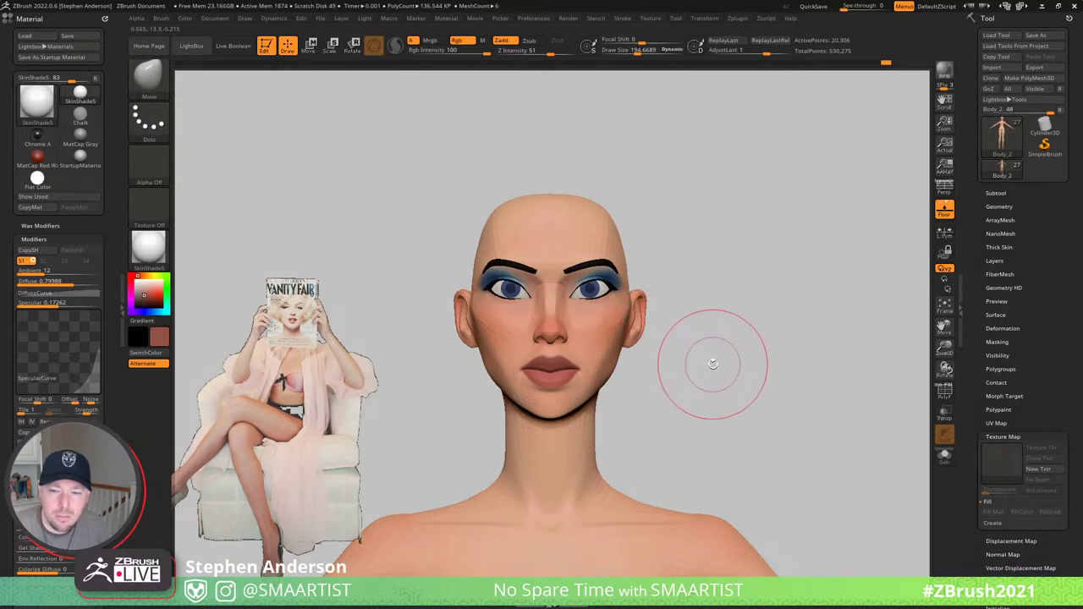
right_click_drag(647, 338, 641, 329, "shift")
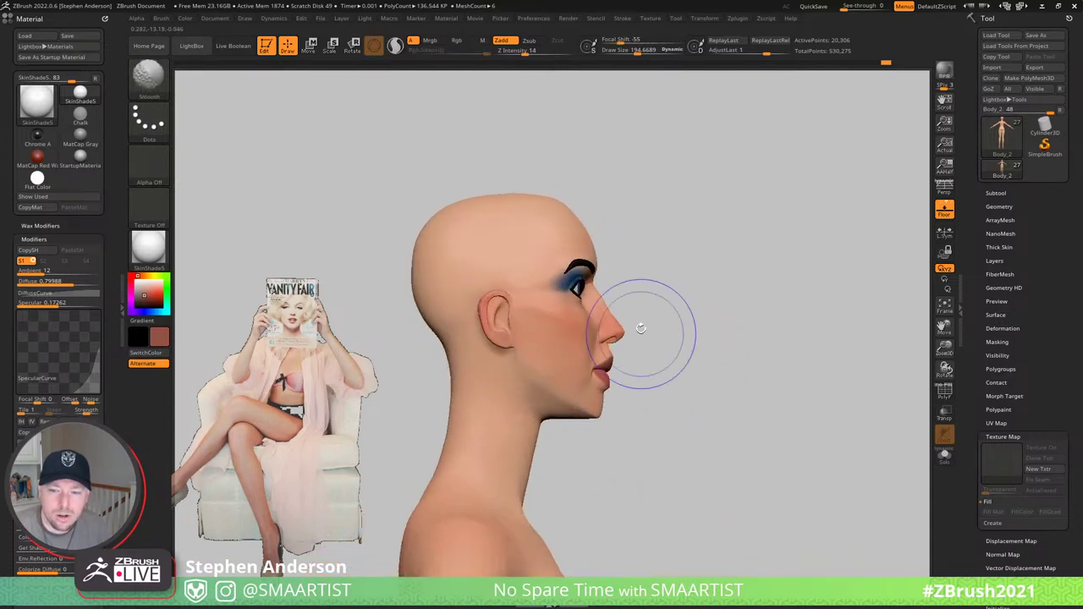
- Lasso-mask the face in profile and soften the mask edge toward the skull and neck
mouse_move(623, 244)
left_mouse_down("ctrl")
mouse_move(472, 275)
mouse_move(470, 351)
mouse_move(602, 417)
mouse_move(750, 390)
mouse_move(674, 318)
left_mouse_up("ctrl")
left_click(687, 309, "ctrl")
left_click(587, 346, "ctrl")
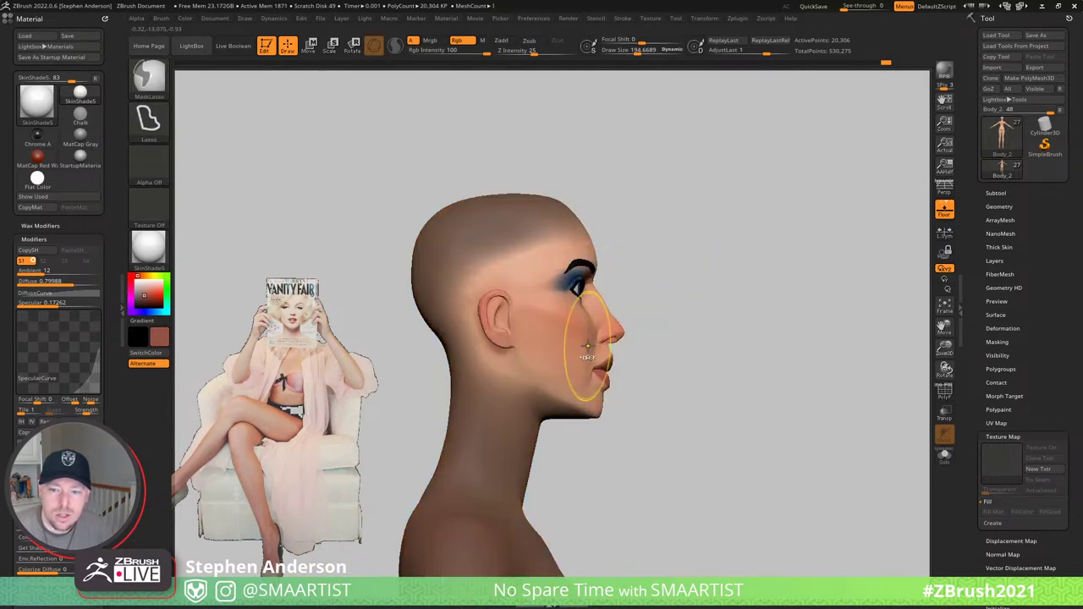
left_click(657, 320, "ctrl")
left_click(584, 342, "ctrl")
left_click(589, 339, "ctrl")
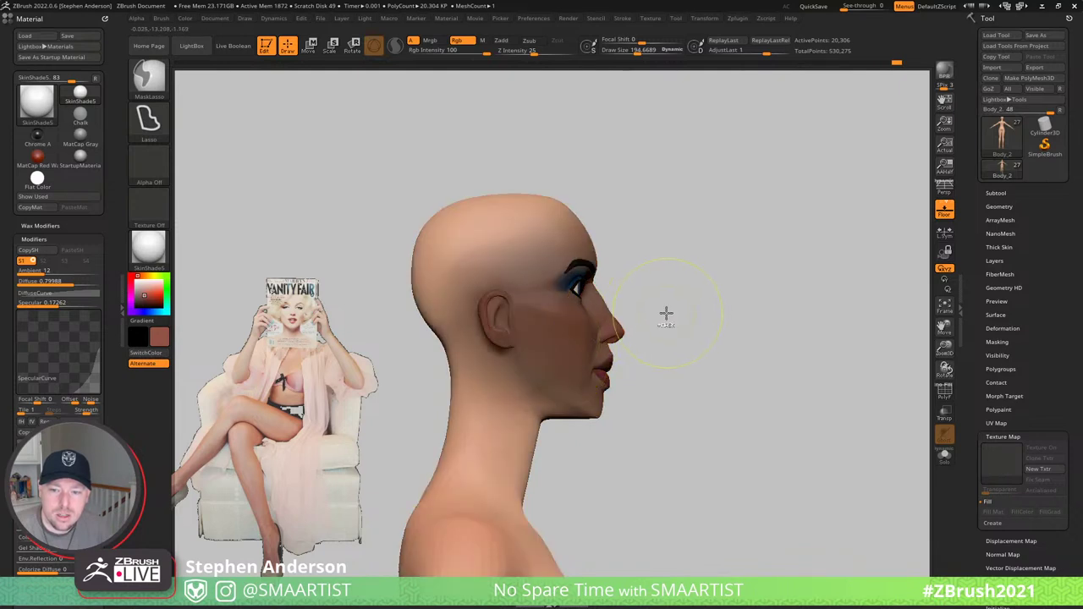
- Invert the mask and clear it from the body and lower neck, keeping the skull and upper neck masked
right_click_drag(700, 369, 635, 352, "ctrl")
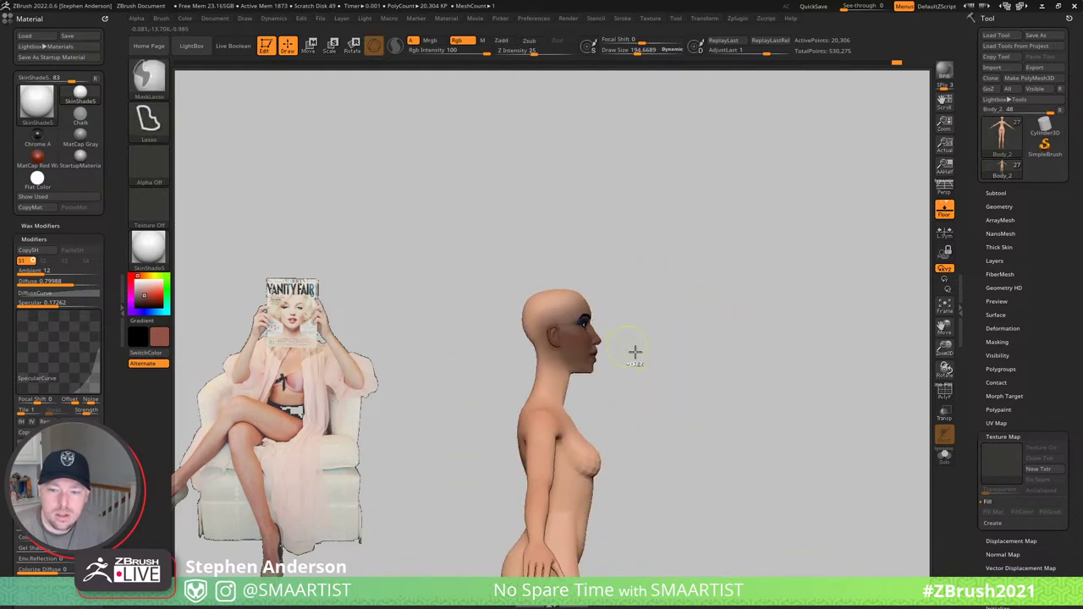
left_click(697, 378, "ctrl")
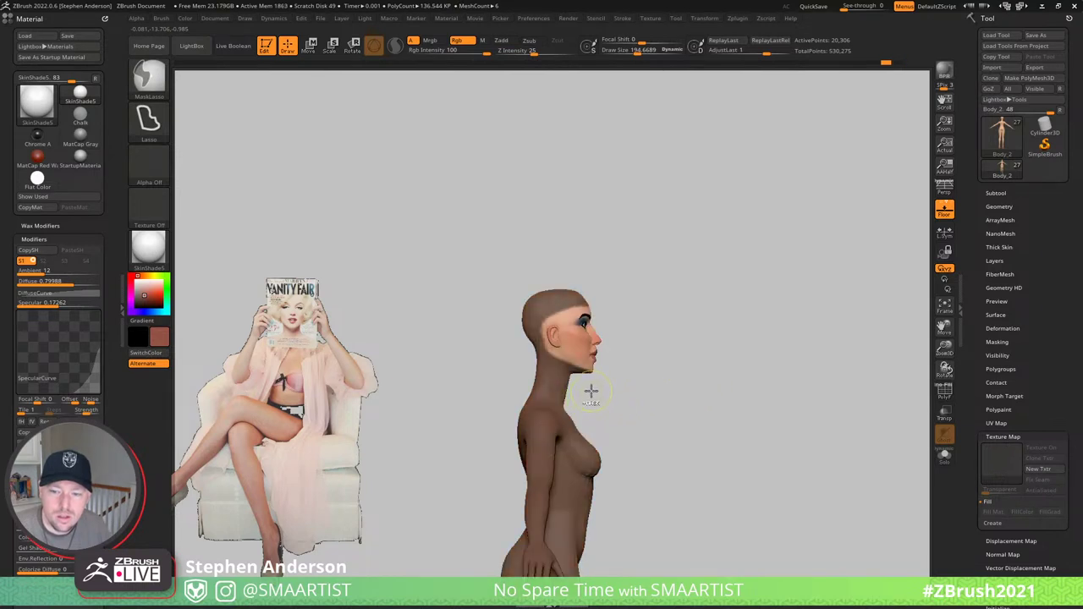
mouse_move(584, 370)
left_mouse_down("ctrl+alt")
mouse_move(687, 575)
mouse_move(788, 441)
left_mouse_up("ctrl+alt")
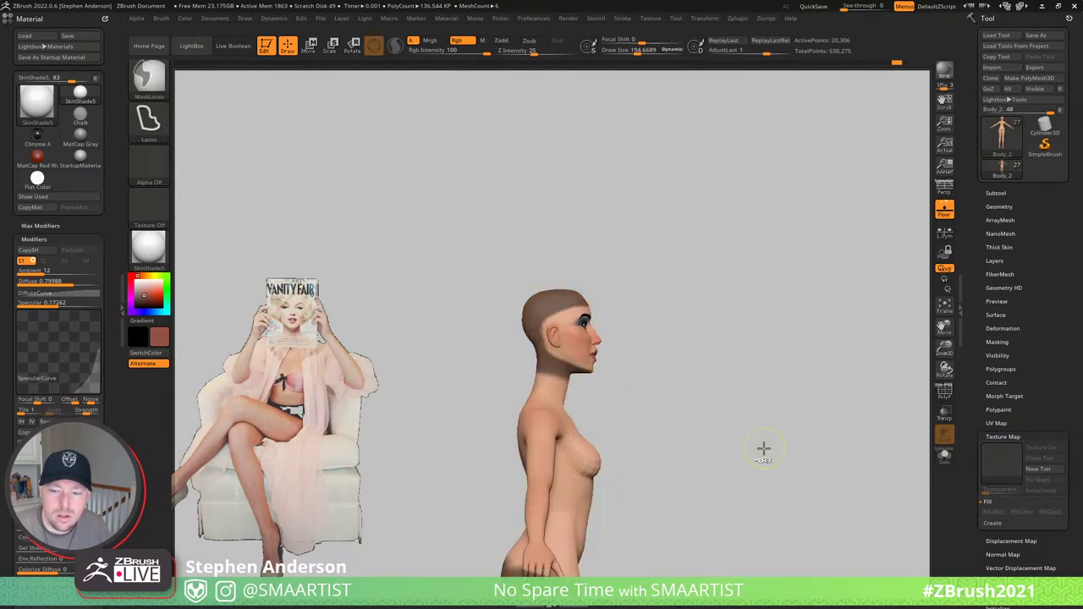
right_click_drag(666, 466, 662, 250, "alt")
mouse_move(661, 250)
right_mouse_down("ctrl")
mouse_move(634, 261)
mouse_move(611, 251)
right_mouse_up("ctrl")
mouse_move(656, 209)
left_mouse_down("ctrl+alt")
mouse_move(617, 195)
mouse_move(655, 524)
mouse_move(735, 291)
left_mouse_up("ctrl+alt")
mouse_move(535, 95)
right_mouse_down("alt")
mouse_move(539, 268)
mouse_move(725, 398)
right_mouse_up("alt")
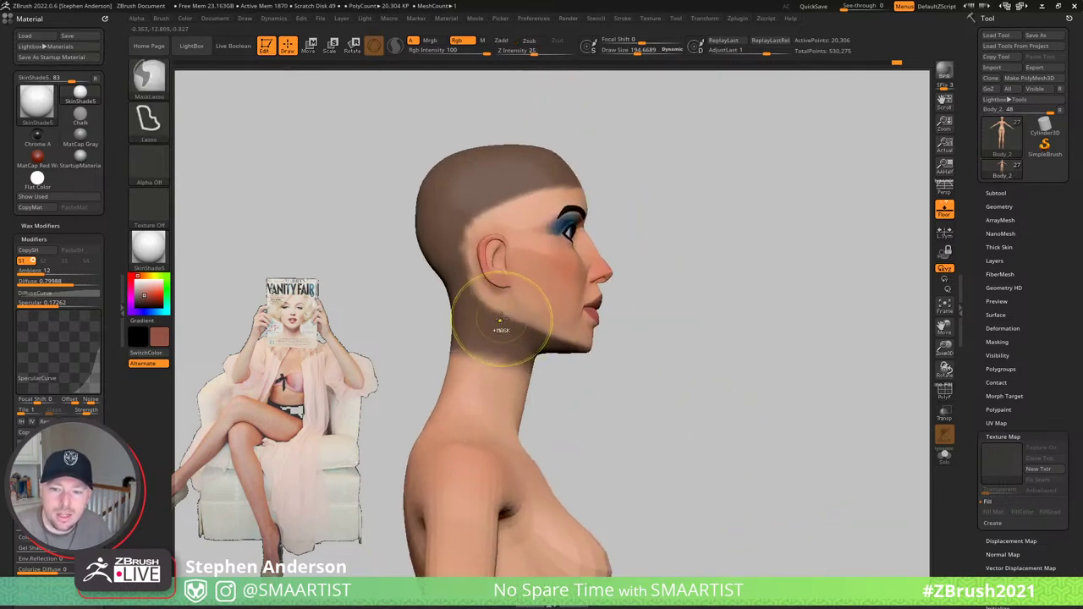
- Invert the mask so the skull is free to edit, soften its edge and bring up the transform gizmo
left_click(606, 362, "ctrl")
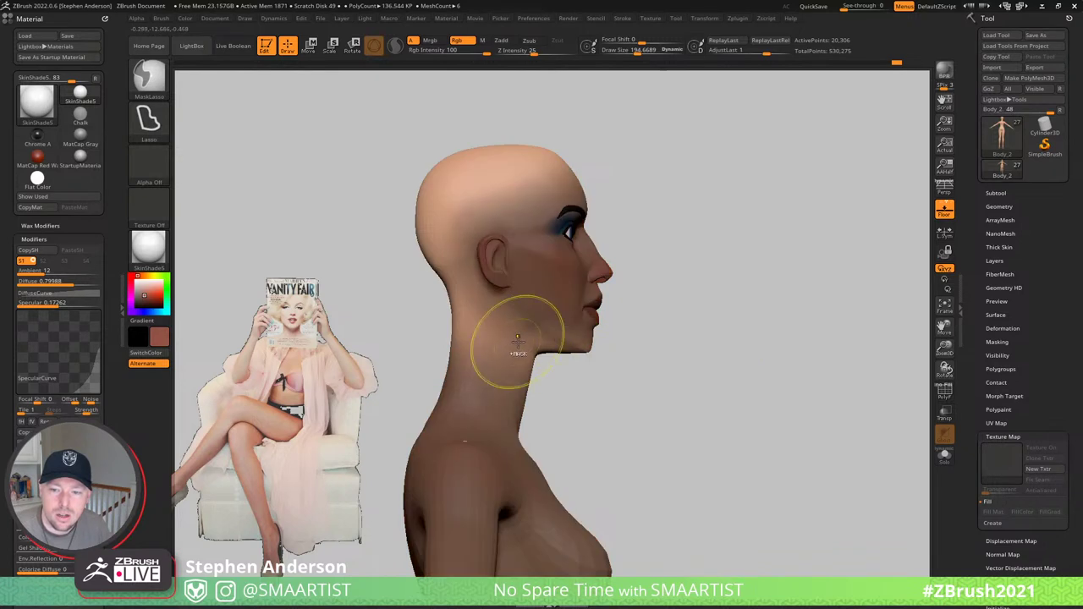
left_click(517, 340, "ctrl")
key("w")
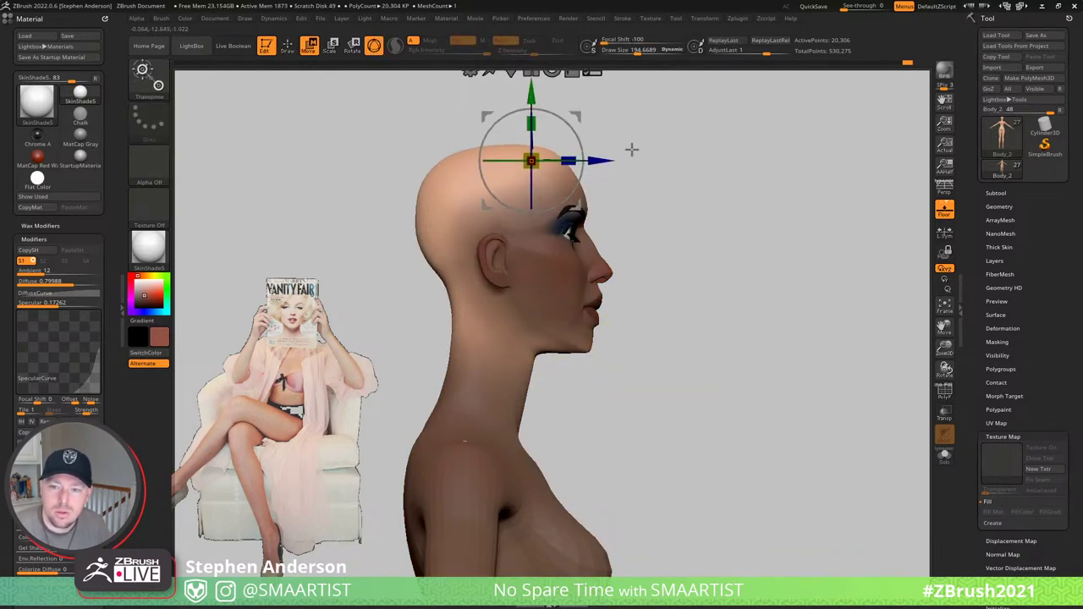
left_click_drag(631, 149, 636, 221, "alt")
mouse_move(658, 204)
right_mouse_down()
mouse_move(650, 200)
mouse_move(708, 283)
mouse_move(683, 433)
mouse_move(656, 427)
right_mouse_up()
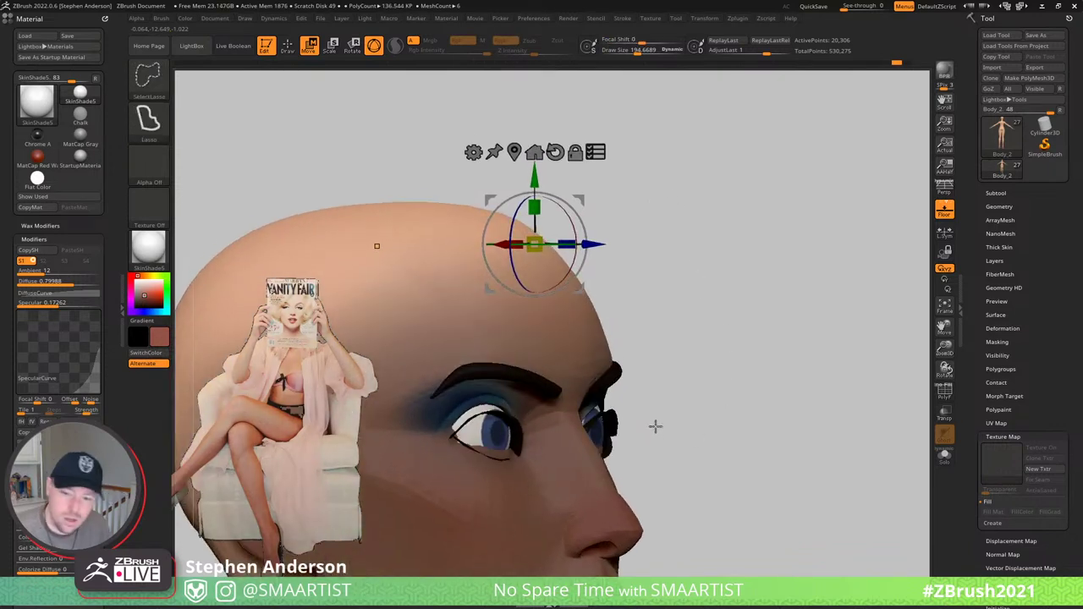
key("ctrl+shift+z")
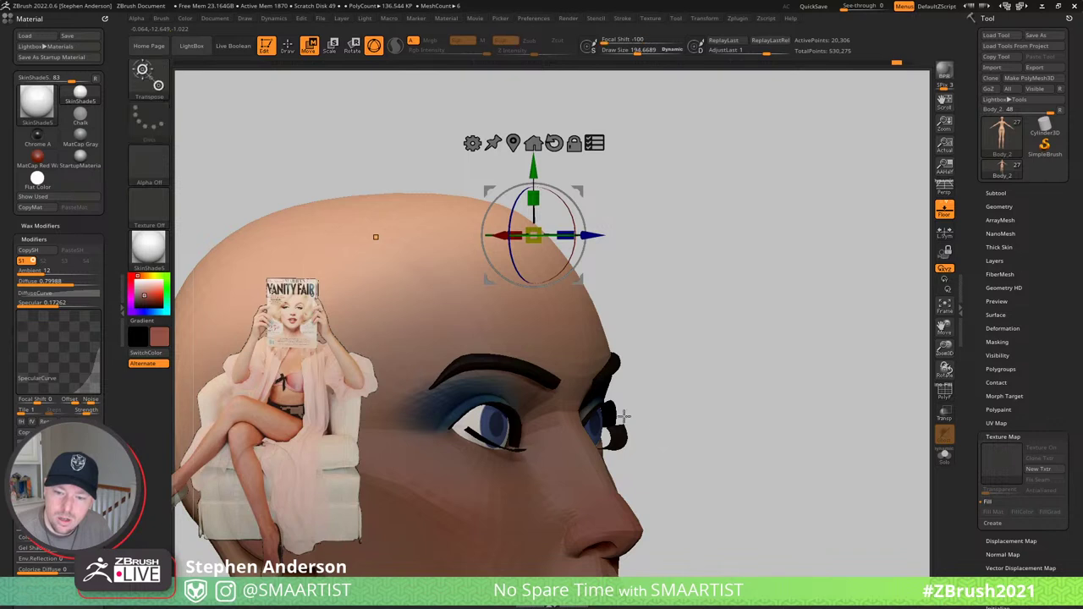
- Select the eyelashes1 subtool and reposition the lashes with the gizmo so they sit against the eyelids
key("q")
left_click(625, 430, "alt")
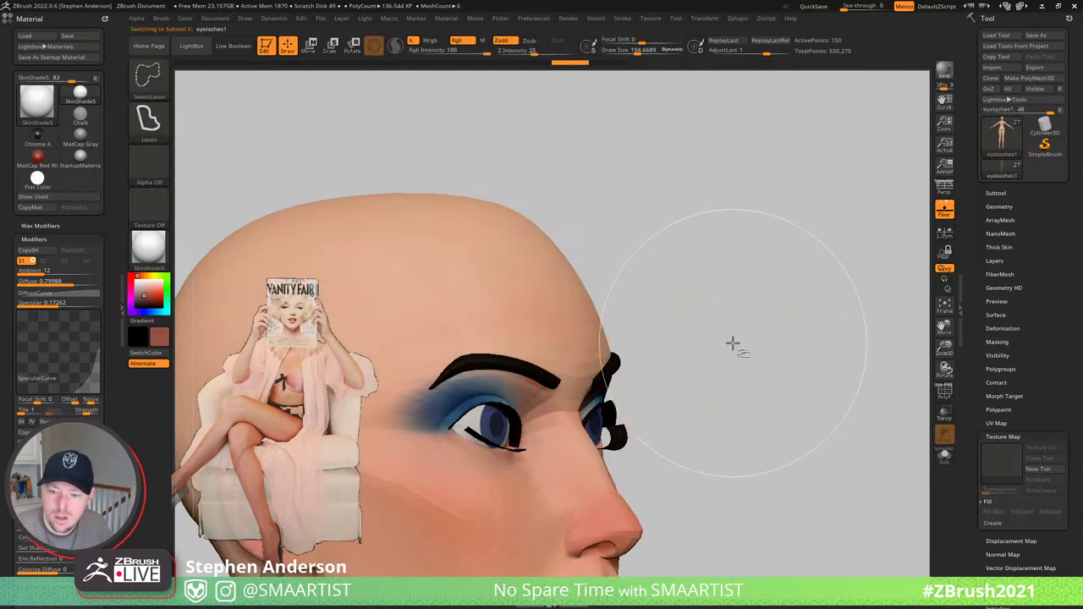
key("ctrl+shift+z")
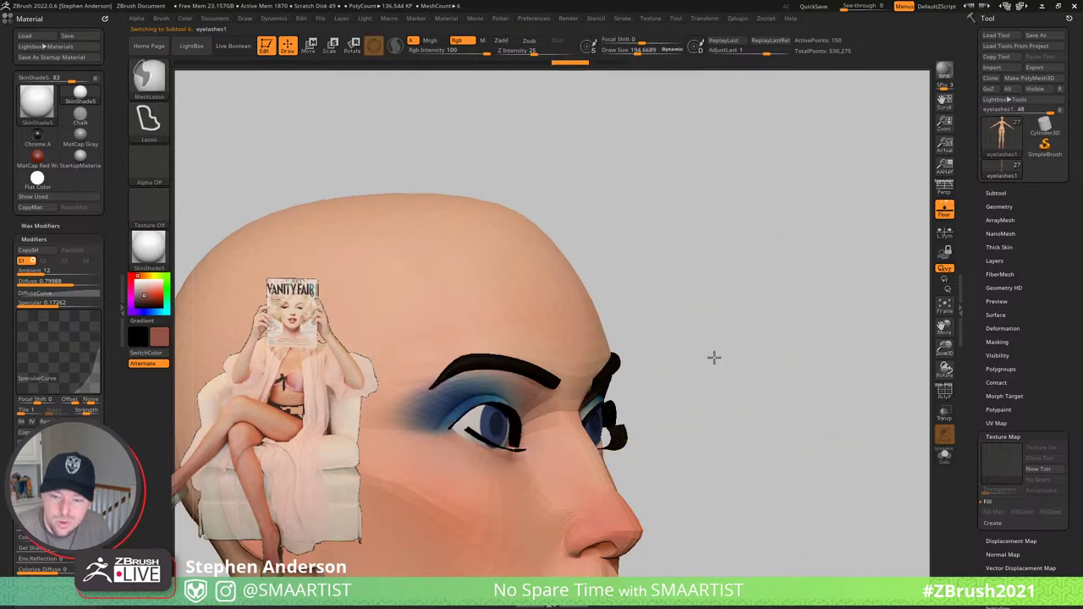
left_click_drag(713, 358, 668, 252)
mouse_move(668, 252)
right_mouse_down()
mouse_move(582, 283)
mouse_move(592, 380)
mouse_move(624, 372)
right_mouse_up()
mouse_move(623, 372)
left_mouse_down()
mouse_move(645, 338)
mouse_move(629, 338)
left_mouse_up()
key("w")
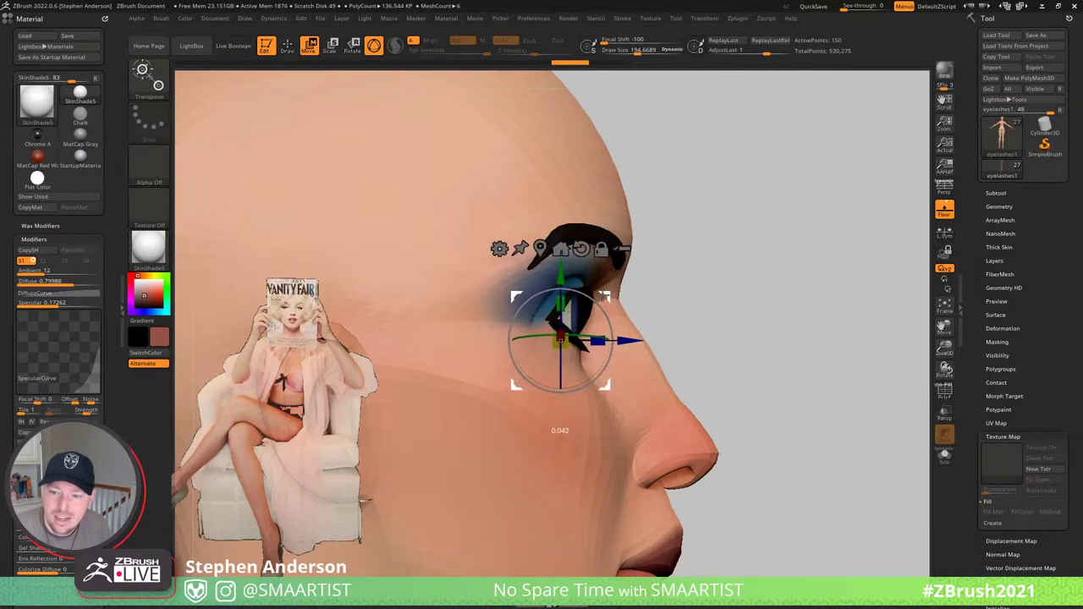
key("q")
mouse_move(678, 263)
left_mouse_down()
mouse_move(657, 290)
mouse_move(607, 293)
left_mouse_up()
key("w")
key("q")
left_click_drag(730, 341, 783, 252, "alt")
right_click_drag(783, 252, 687, 259, "alt")
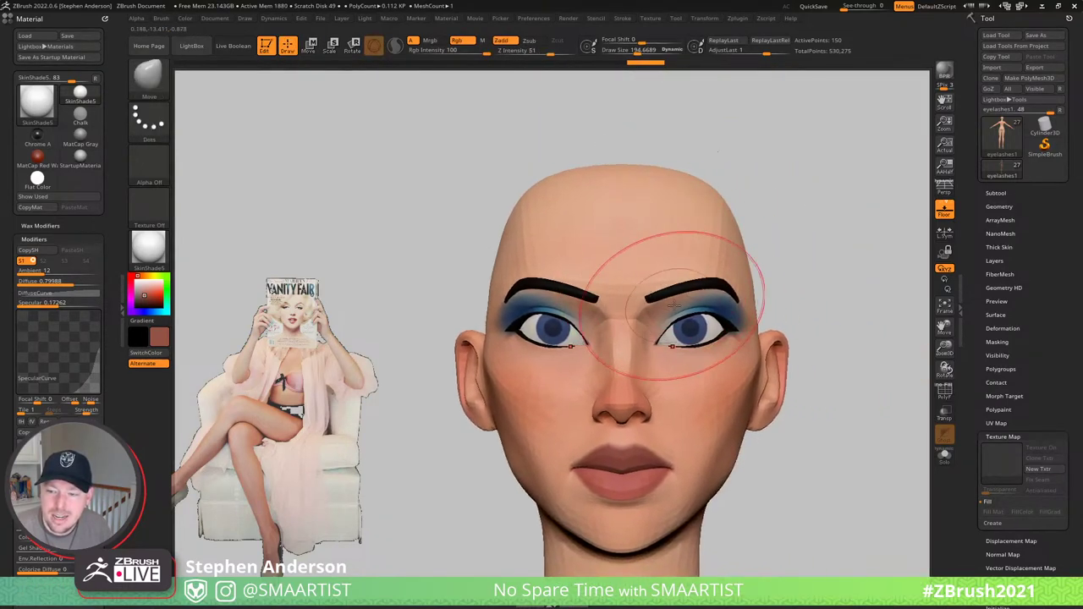
- Switch to the teeth subtool, isolate it for inspection and show the full model again in profile
right_click_drag(652, 324, 575, 337)
left_click_drag(575, 338, 634, 334)
mouse_move(635, 334)
right_mouse_down("ctrl")
mouse_move(636, 402)
mouse_move(621, 283)
right_mouse_up("ctrl")
key("n")
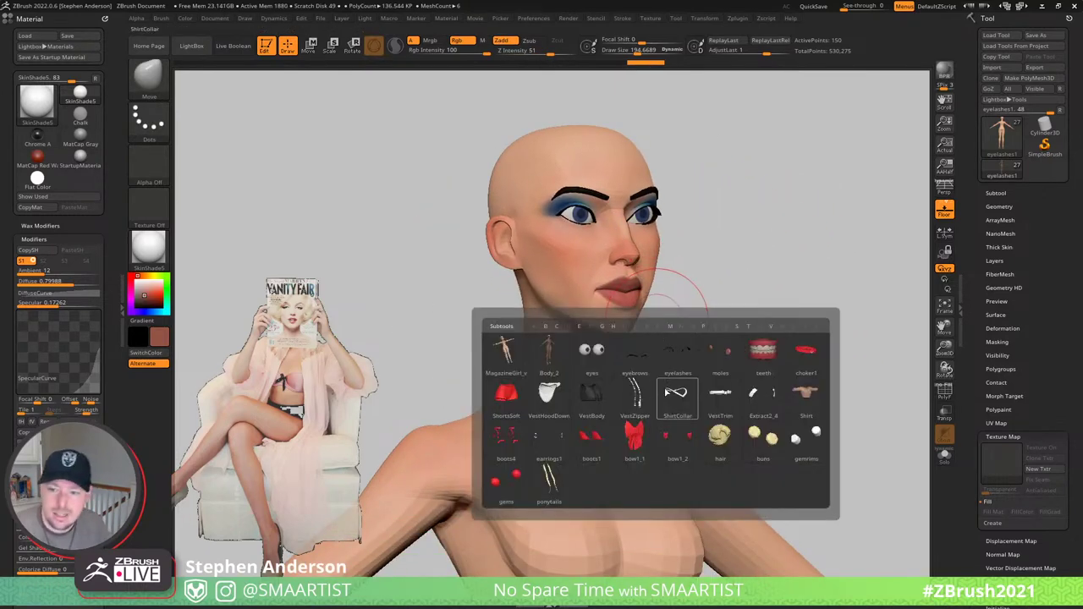
left_click(764, 356)
key("ctrl+alt+s")
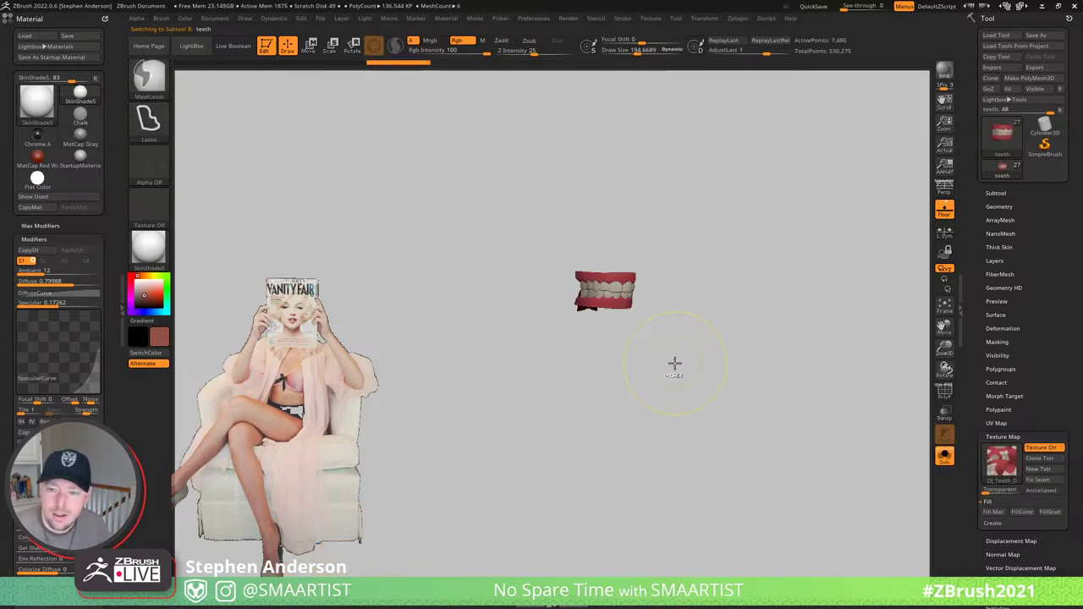
key("ctrl+alt+s")
mouse_move(667, 327)
right_mouse_down()
mouse_move(676, 314)
mouse_move(665, 316)
right_mouse_up()
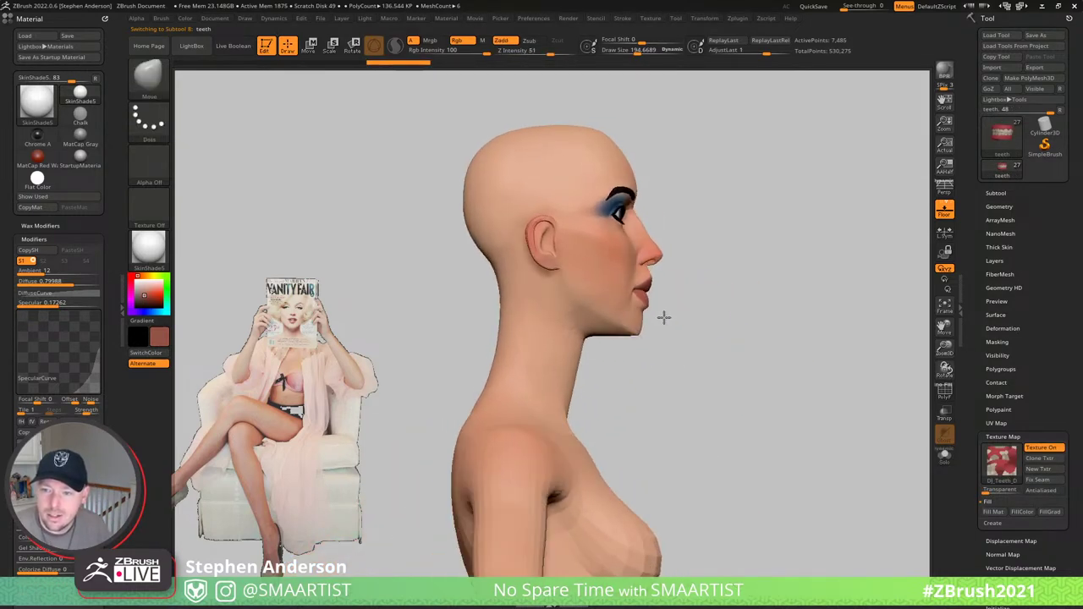
- Reselect the Body_2 subtool and nudge the unmasked skull slightly in profile with the gizmo
left_click(564, 173, "alt")
right_click_drag(577, 176, 580, 222, "alt")
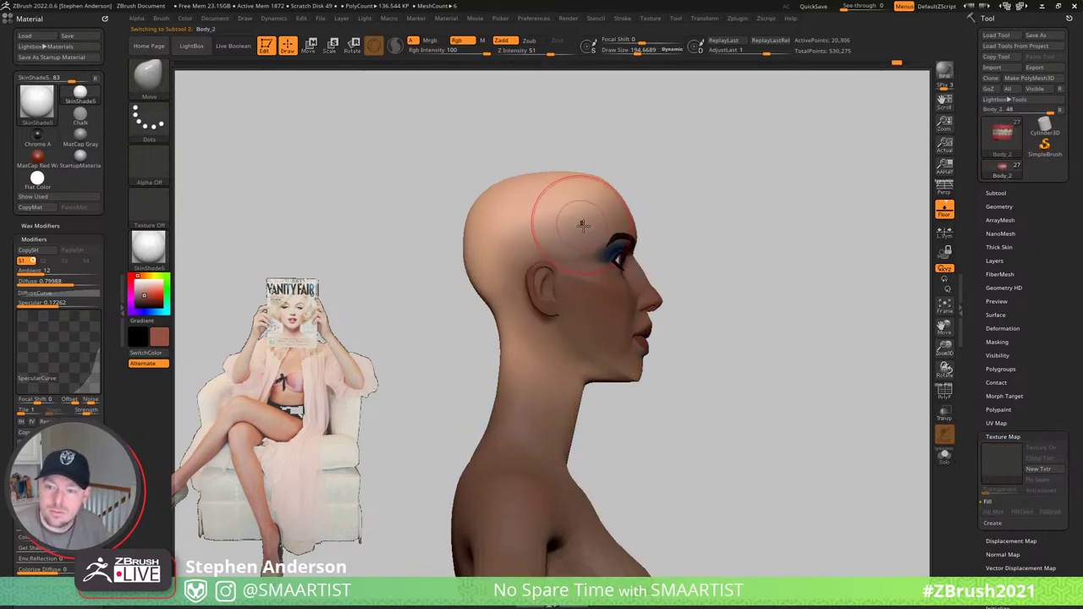
key("w")
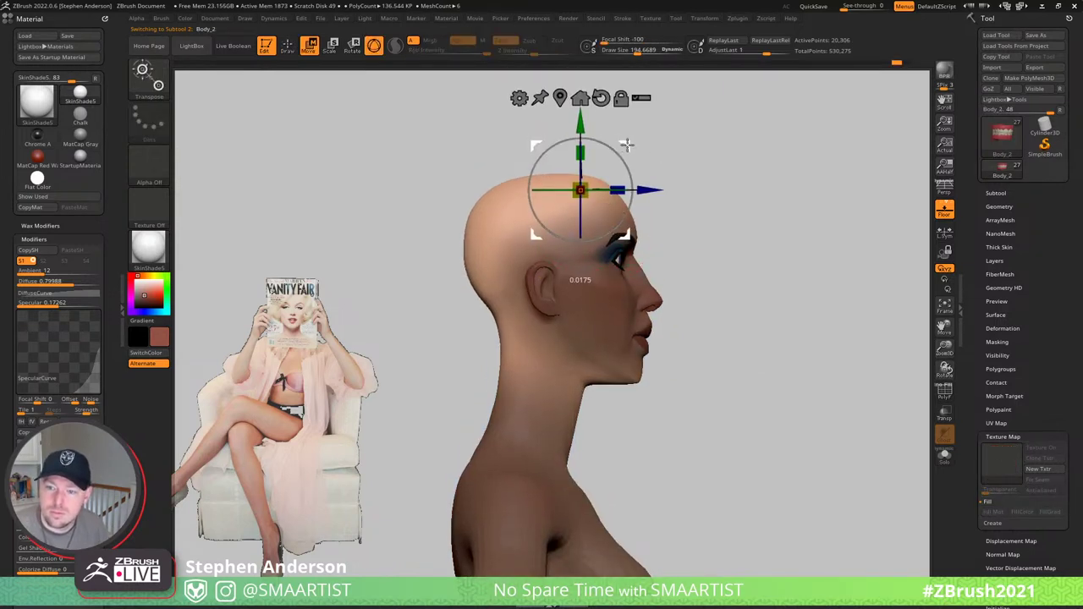
left_click_drag(628, 145, 625, 143)
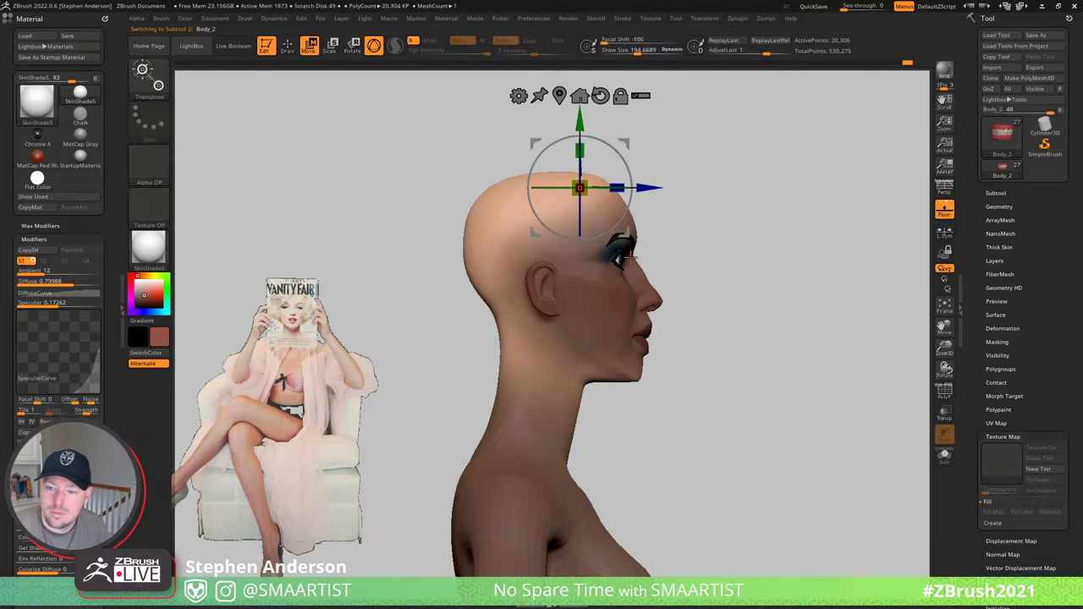
- Adjust the mask around the chin and throat in profile and check its coverage by inverting it both ways
key("ctrl")
mouse_move(692, 347)
left_mouse_down("ctrl")
mouse_move(592, 306)
mouse_move(559, 372)
mouse_move(685, 435)
left_mouse_up("ctrl")
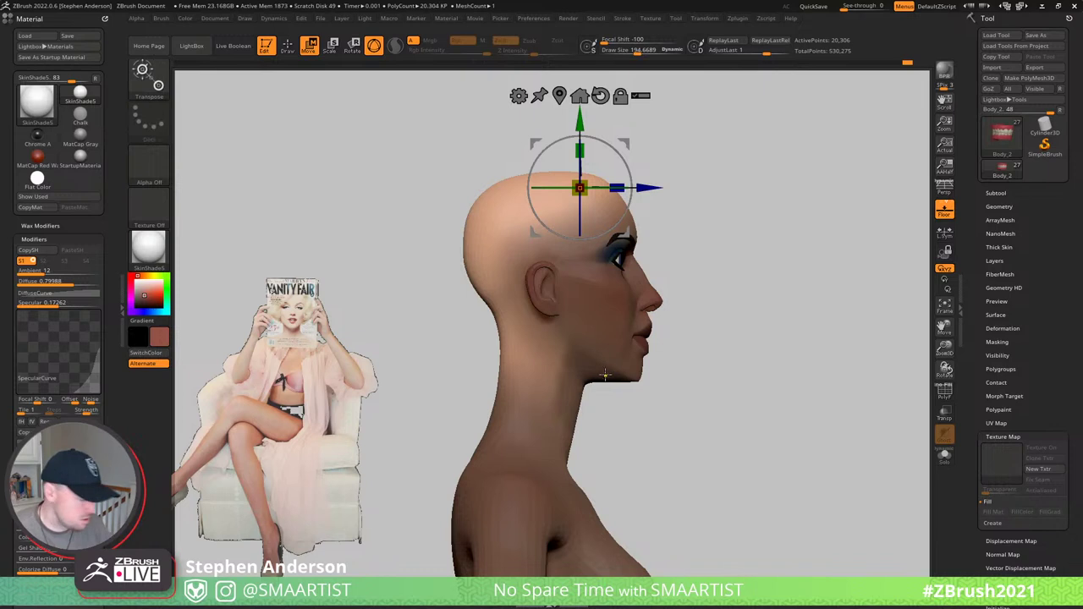
key("ctrl")
mouse_move(598, 518)
left_mouse_down("ctrl")
mouse_move(516, 402)
mouse_move(675, 298)
left_mouse_up("ctrl")
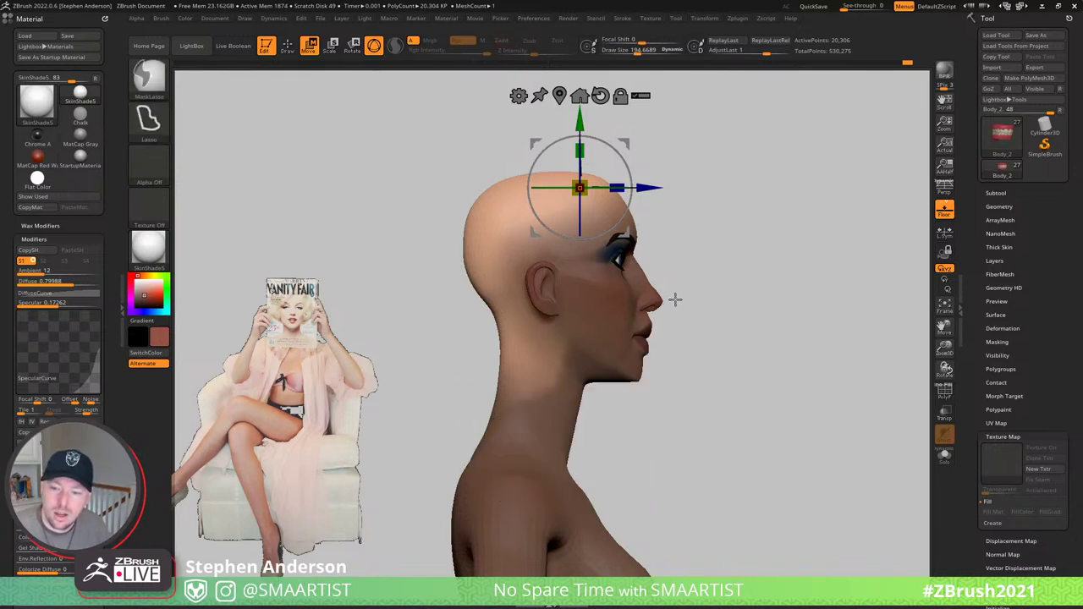
key("q")
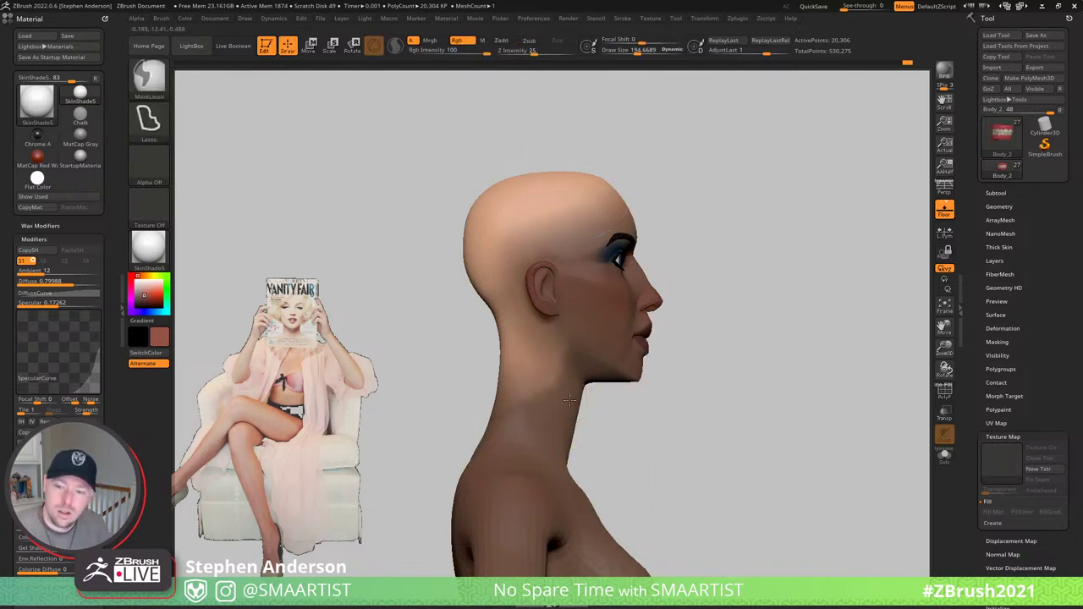
left_click(609, 413, "ctrl")
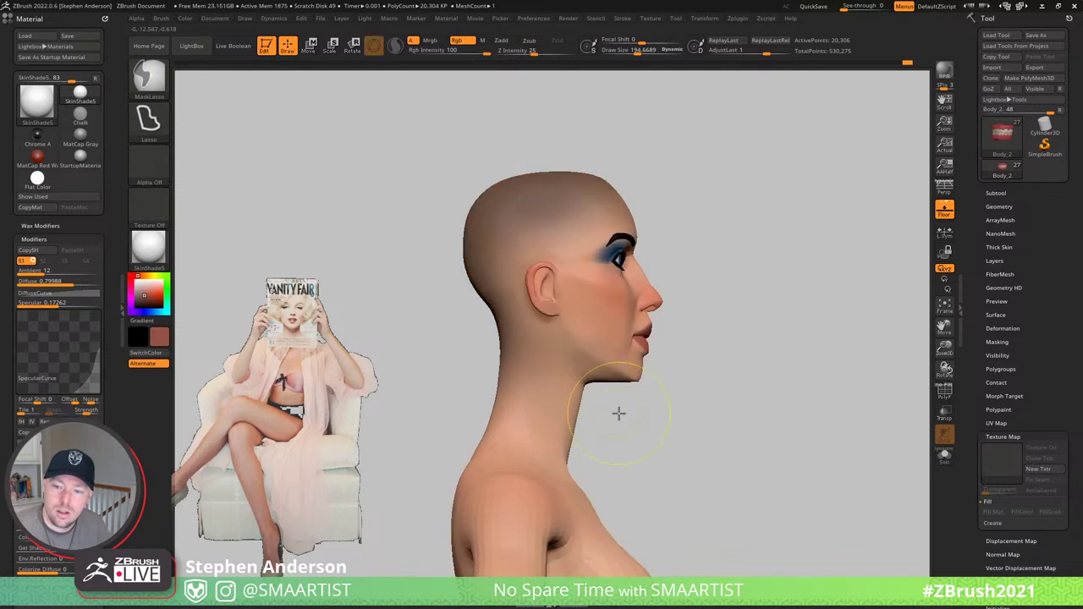
left_click(618, 411, "ctrl")
- Lower the top of the skull slightly along the Y axis with the gizmo and check it from the front
key("w")
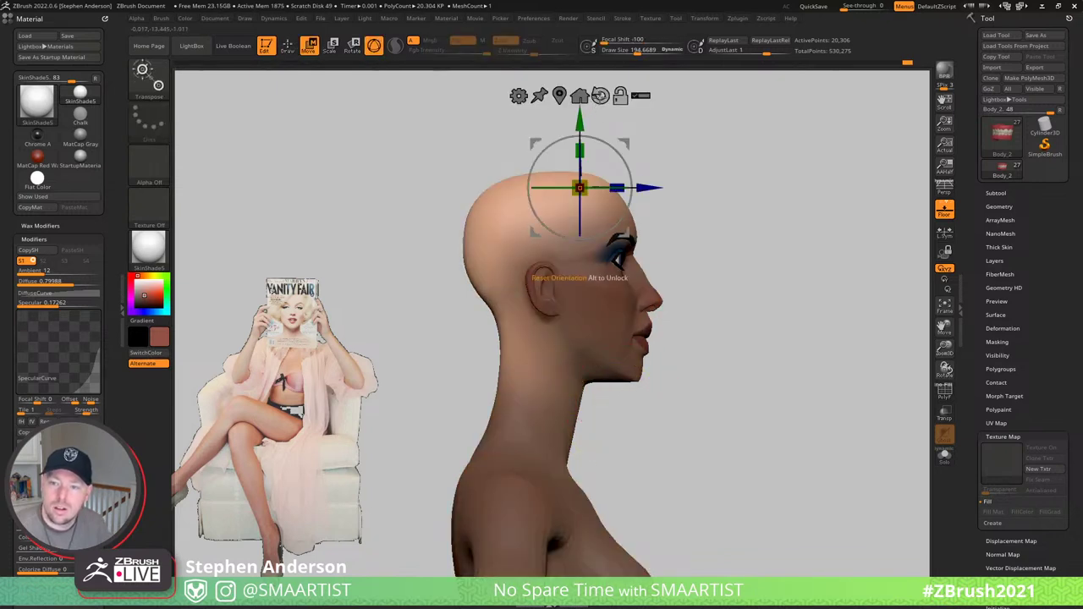
left_click_drag(578, 117, 579, 122)
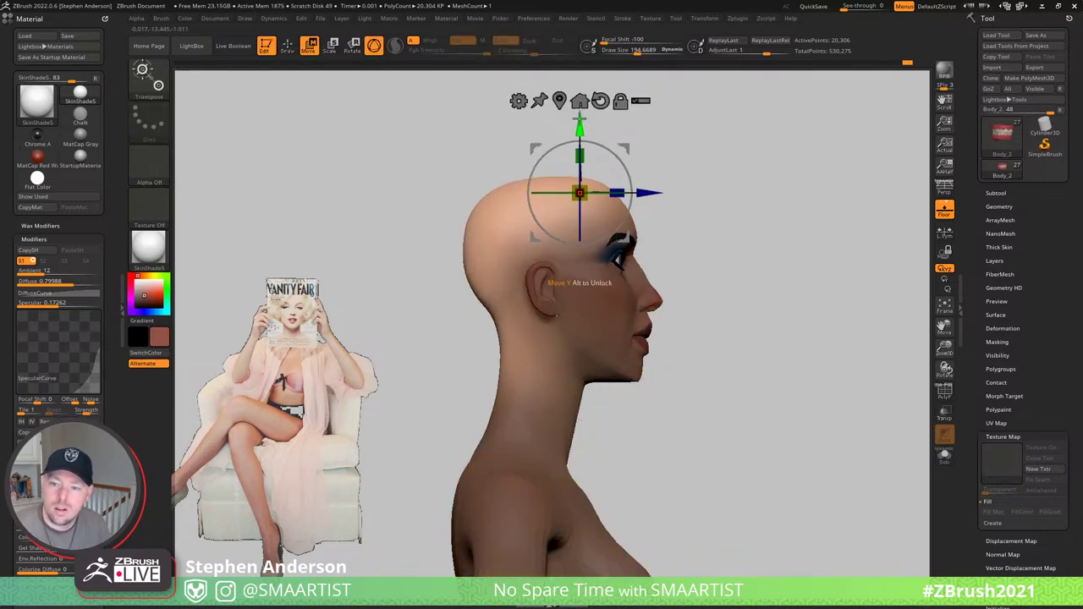
key("q")
left_click_drag(694, 193, 666, 195)
right_click_drag(665, 196, 645, 196)
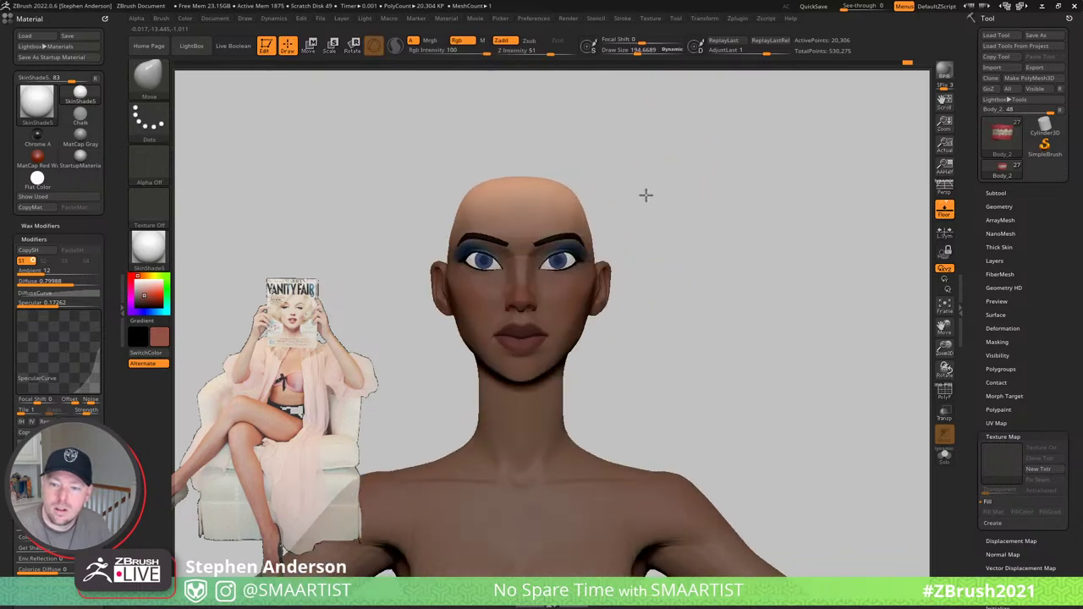
- Scale the unmasked skull narrower across its width to about 0.96 with the gizmo, viewed from above
right_click_drag(537, 220, 575, 226)
left_click_drag(574, 226, 592, 186, "alt")
key("w")
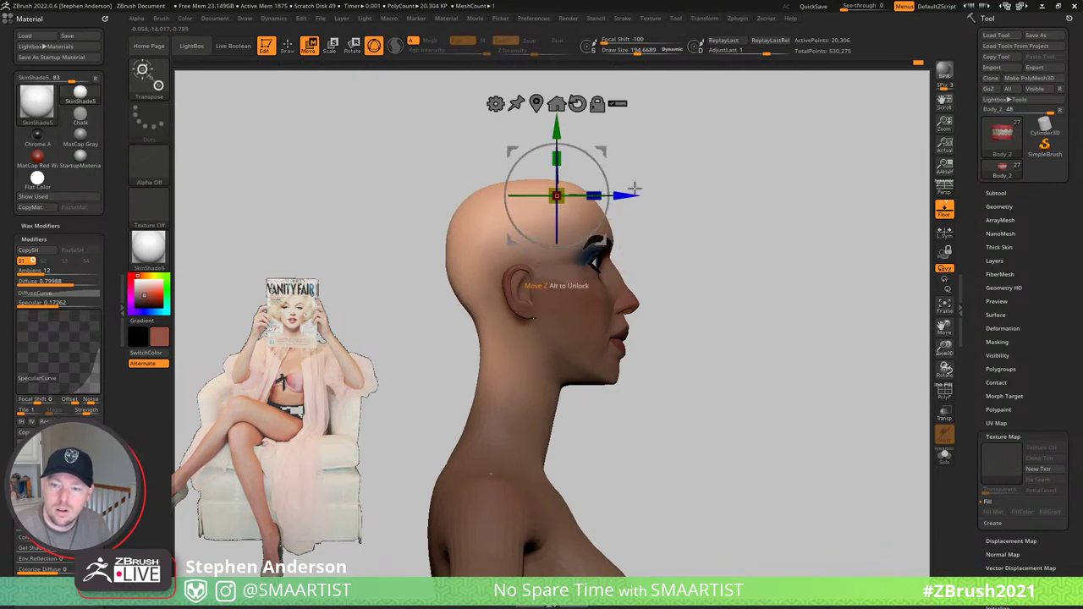
mouse_move(697, 185)
right_mouse_down()
mouse_move(638, 203)
mouse_move(633, 284)
right_mouse_up()
key("q")
key("w")
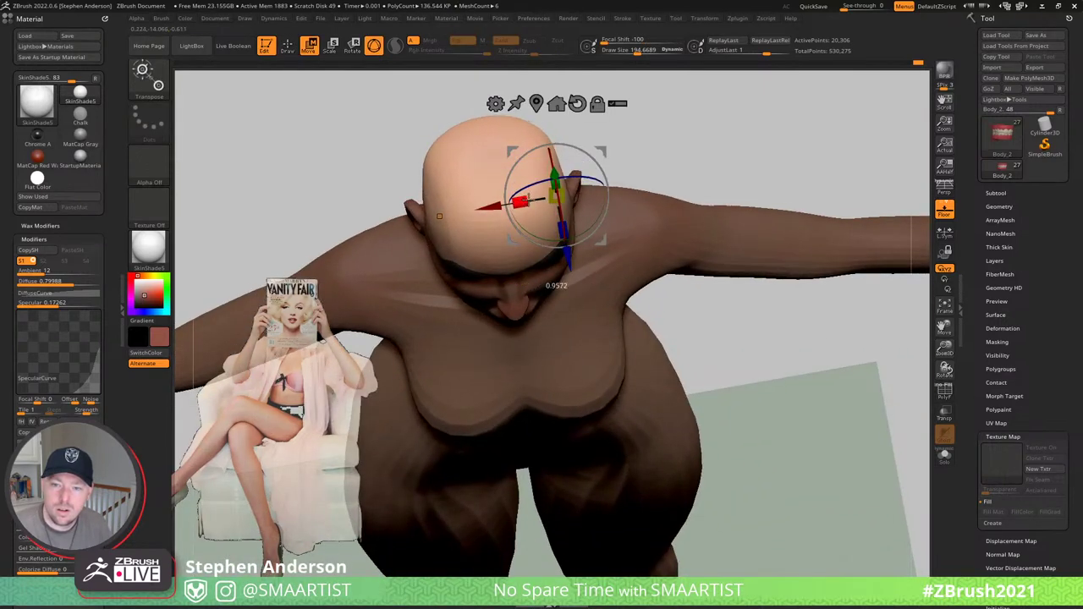
mouse_move(550, 244)
left_mouse_down()
mouse_move(544, 285)
mouse_move(483, 152)
mouse_move(445, 153)
left_mouse_up()
- Set the Move brush's draw size to about 215 and refine the side of the skull from above
key("q")
key("s")
right_click_drag(471, 181, 481, 208, "alt")
key("s")
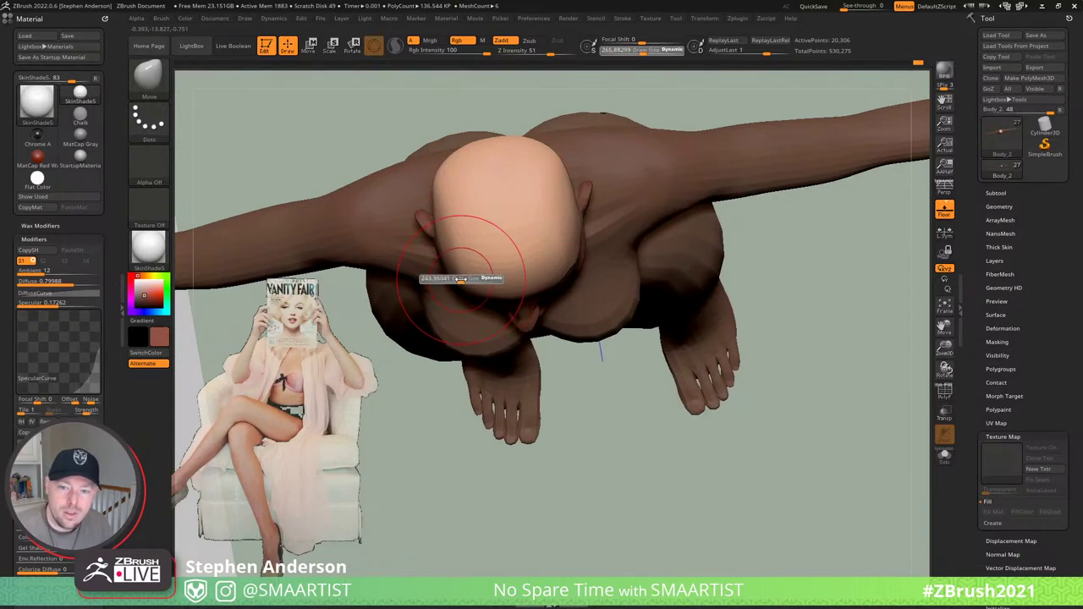
left_click_drag(464, 280, 461, 280)
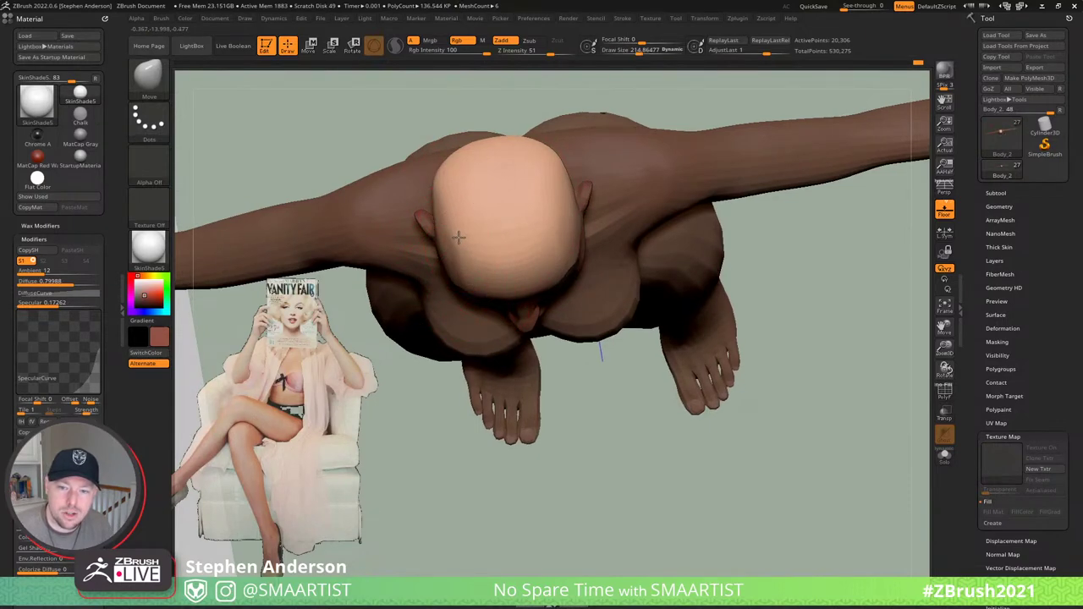
mouse_move(472, 283)
right_mouse_down()
mouse_move(503, 186)
mouse_move(554, 186)
right_mouse_up()
- Clear the mask from the body and check the reshaped head in a three-quarter view
left_click_drag(619, 190, 675, 261, "ctrl")
mouse_move(659, 280)
right_mouse_down("ctrl")
mouse_move(587, 251)
mouse_move(575, 222)
right_mouse_up("ctrl")
left_click_drag(574, 221, 609, 308)
right_click_drag(609, 308, 533, 318)
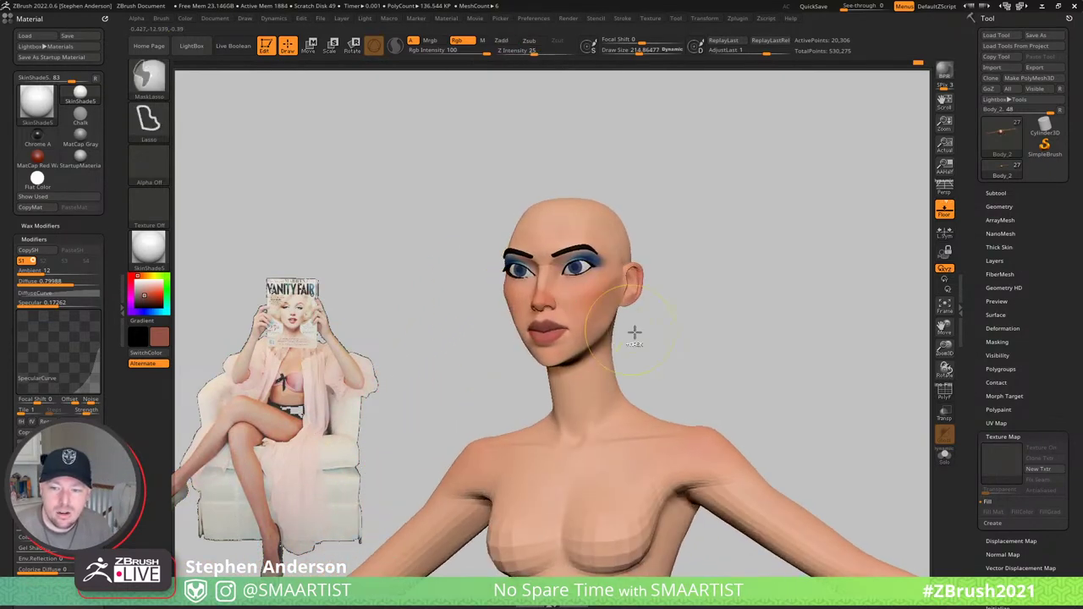
- Check the reshaped head's proportions against the whole body in a straight front view
right_click_drag(633, 333, 586, 253, "ctrl")
left_click_drag(585, 252, 607, 254)
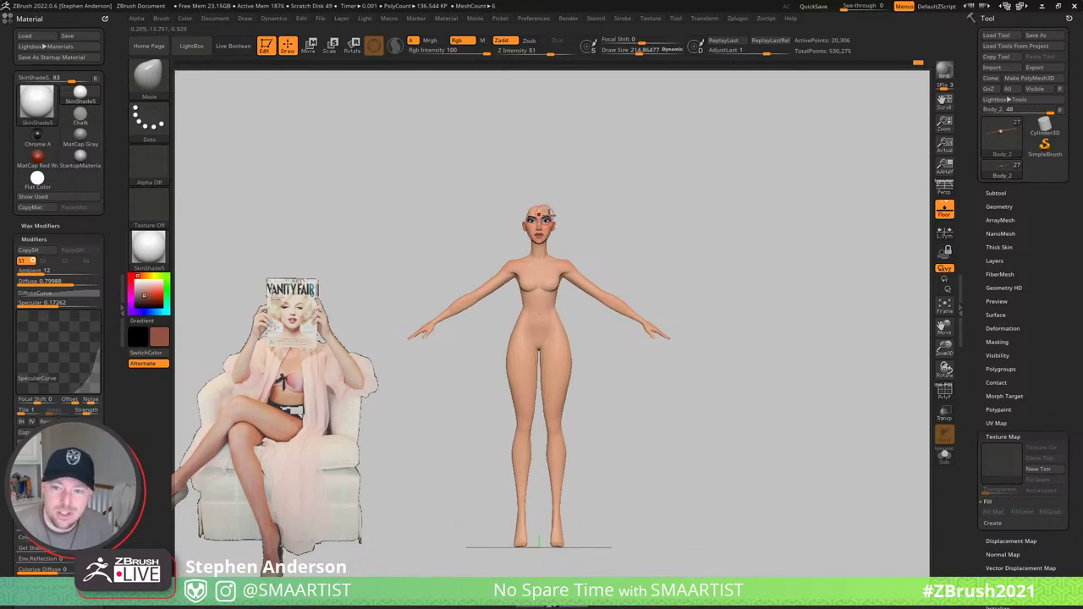
right_click_drag(570, 186, 631, 214, "ctrl")
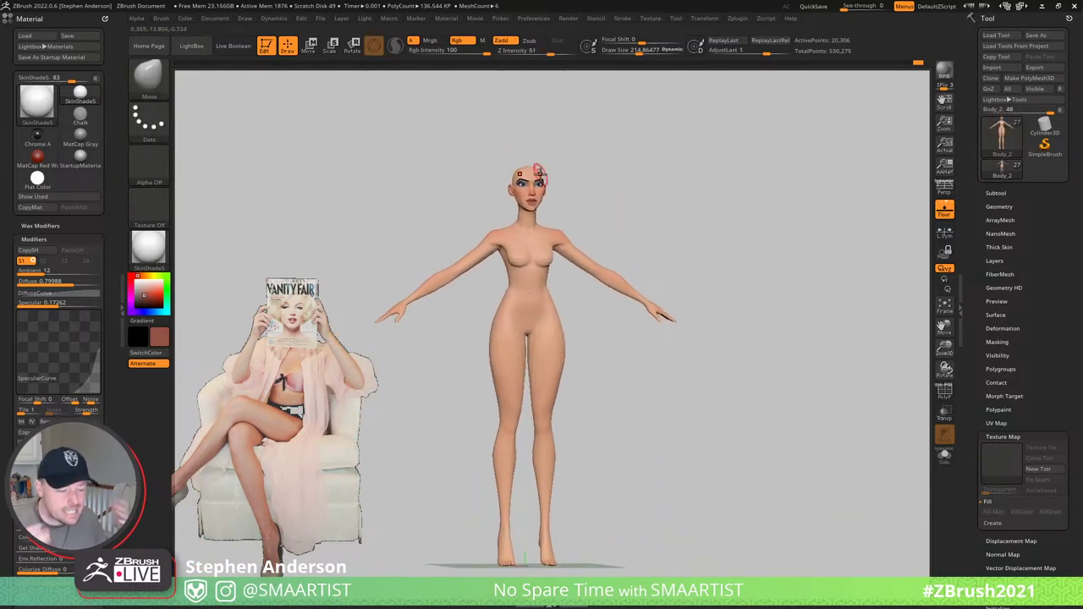
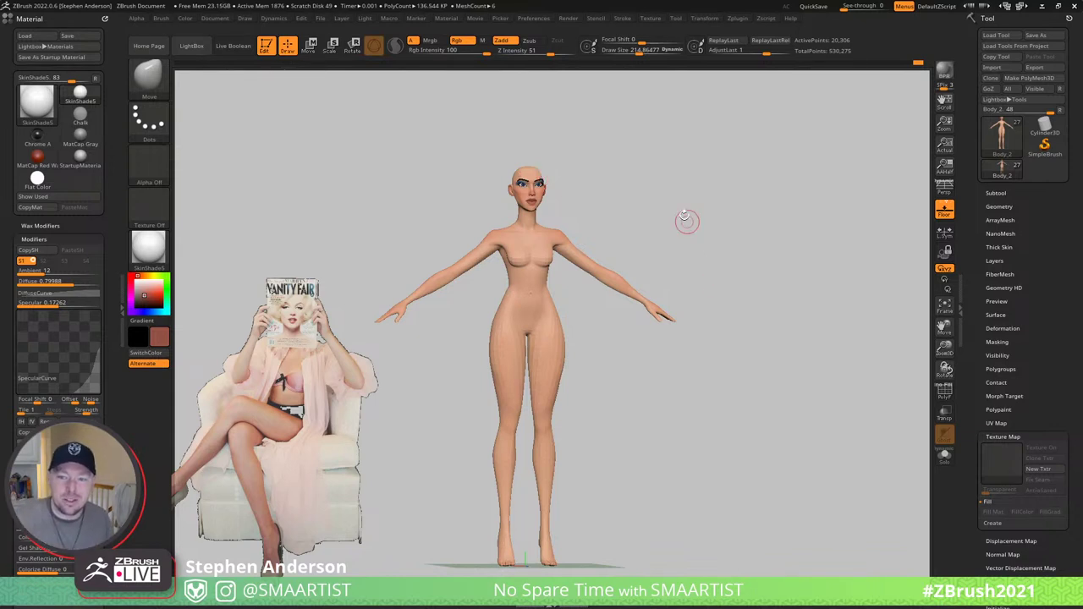
mouse_move(578, 211)
left_mouse_down("shift")
mouse_move(533, 204)
mouse_move(555, 194)
left_mouse_up("shift")
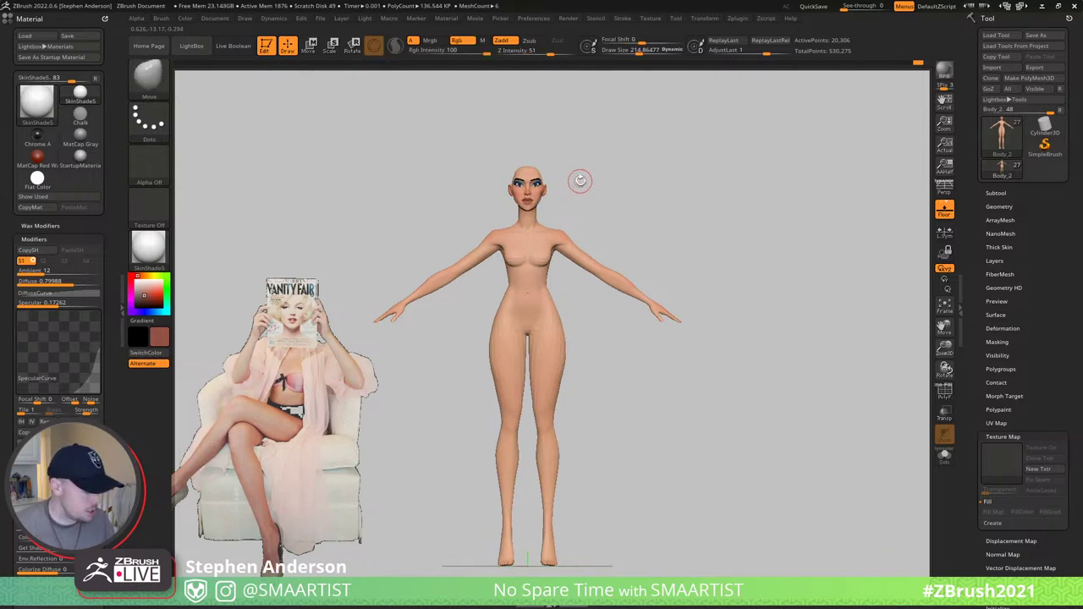
mouse_move(632, 219)
left_mouse_down()
mouse_move(621, 203)
mouse_move(633, 203)
mouse_move(652, 164)
left_mouse_up()
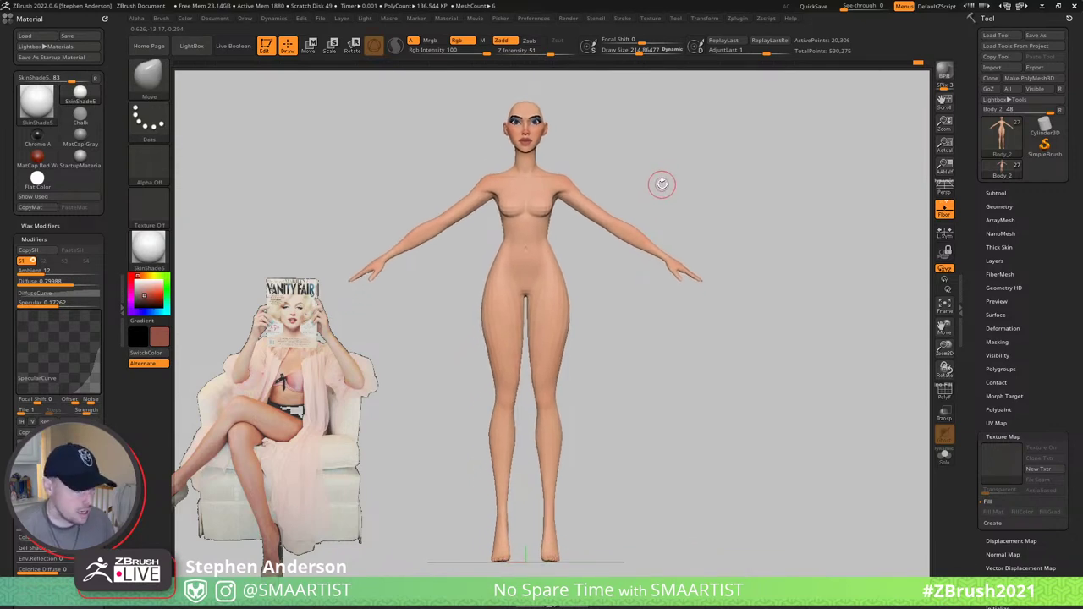
- Stamp snapshots of the front-view figure on the canvas, offsetting the model sideways and downward between copies
key("shift+s")
mouse_move(648, 187)
left_mouse_down("alt")
mouse_move(718, 182)
mouse_move(718, 216)
left_mouse_up("alt")
key("shift+s")
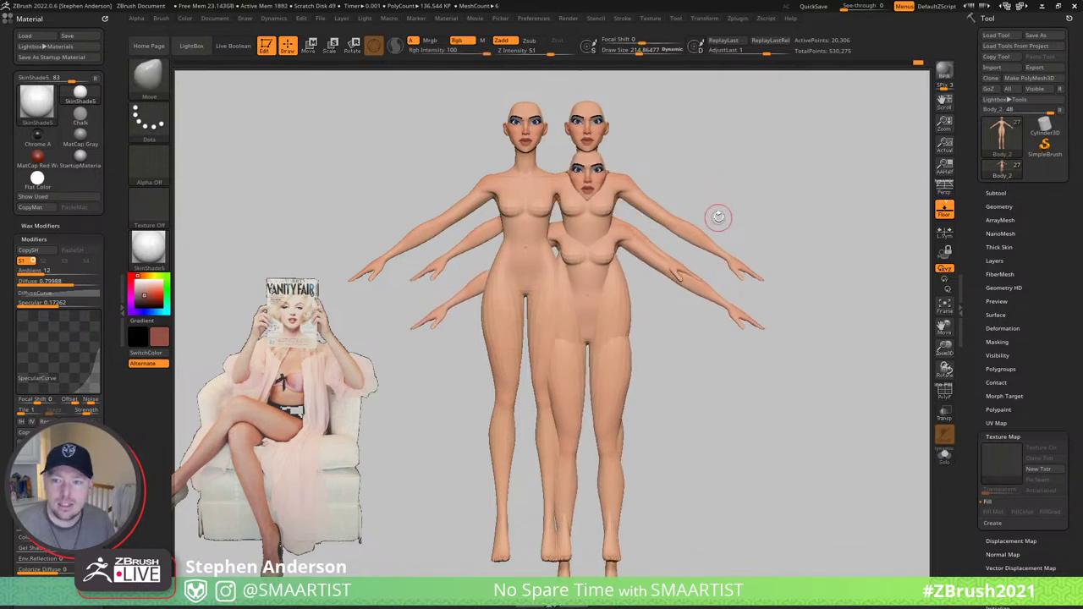
key("shift")
left_click_drag(721, 215, 725, 246, "alt")
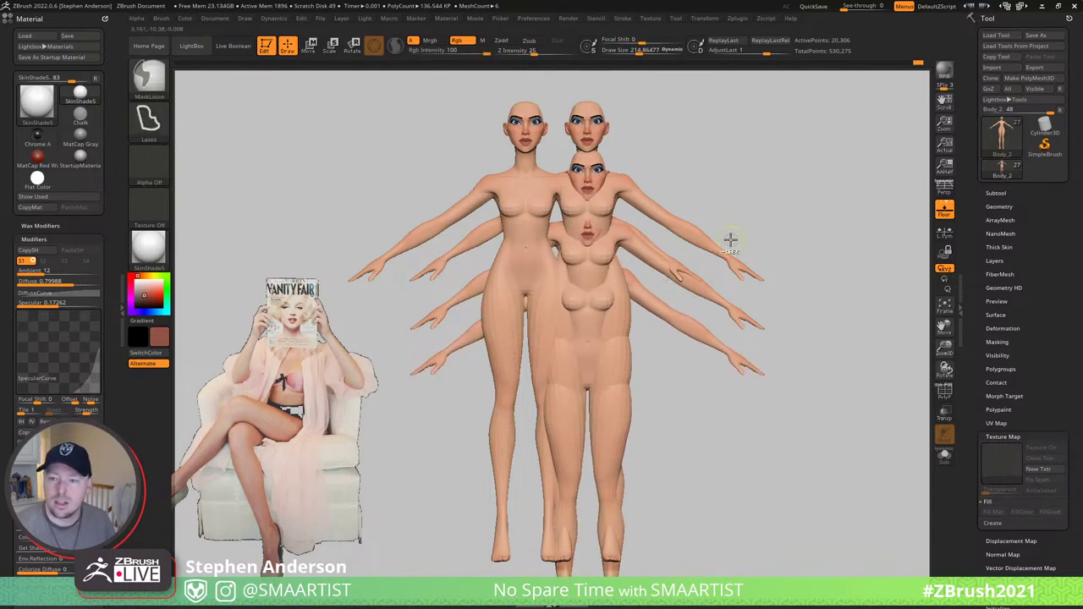
left_click(728, 242, "ctrl")
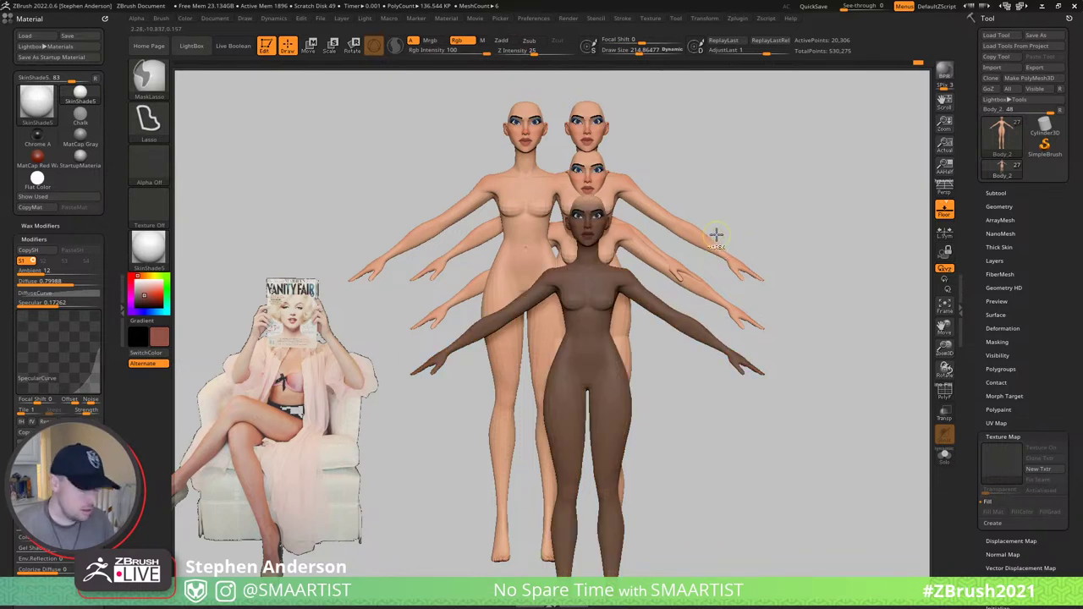
mouse_move(727, 229)
left_mouse_down()
mouse_move(754, 223)
mouse_move(740, 224)
left_mouse_up()
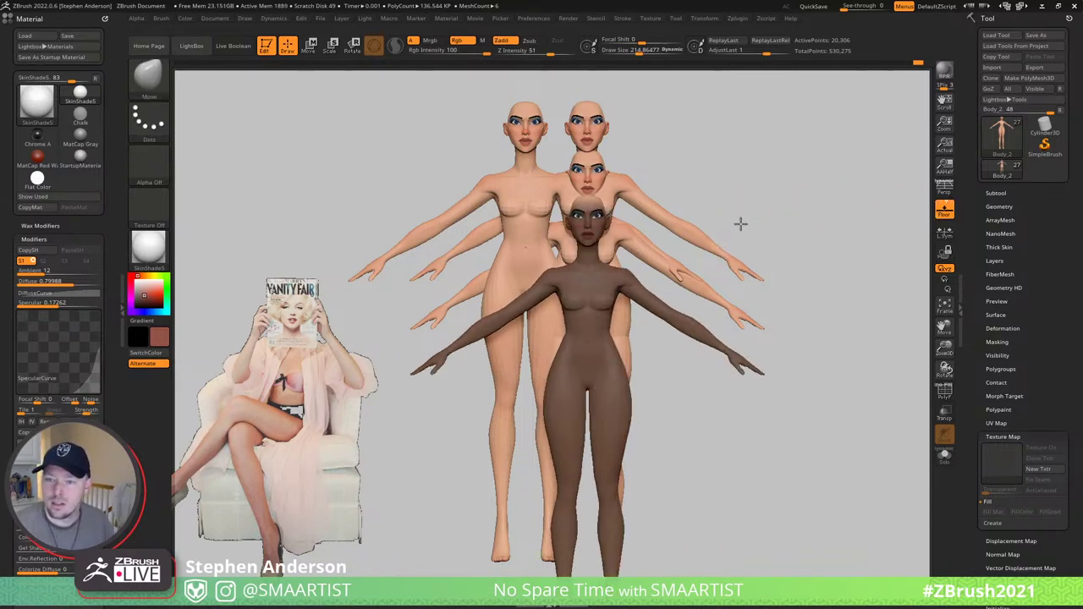
left_click(749, 226, "ctrl+shift")
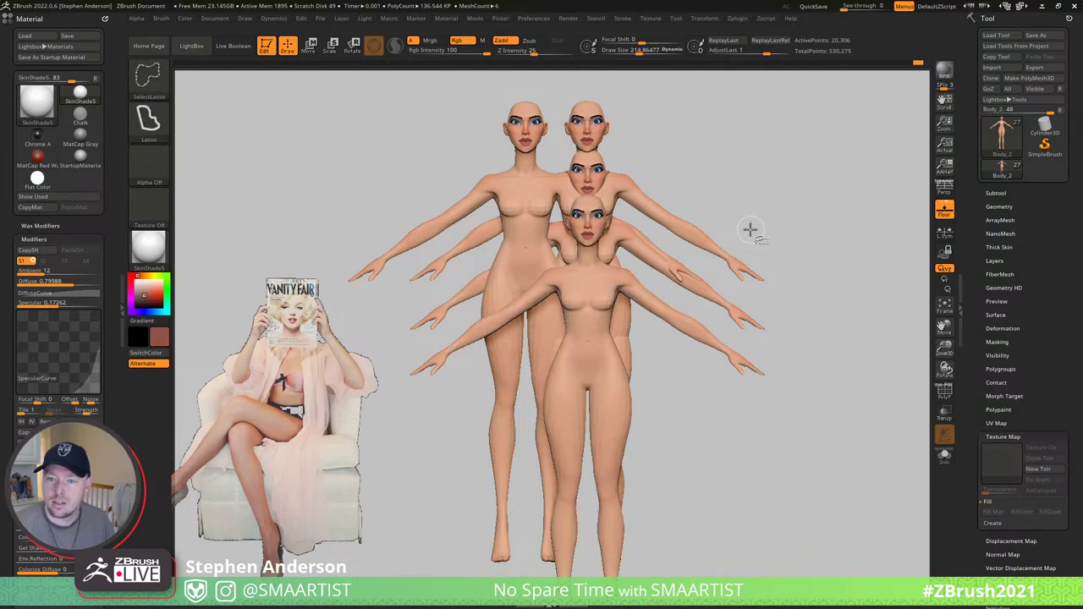
- Extend the overlapping stack of figure snapshots further down the canvas
mouse_move(749, 226)
left_mouse_down()
mouse_move(747, 208)
mouse_move(745, 252)
left_mouse_up()
key("shift+s")
left_click(747, 251, "ctrl+shift")
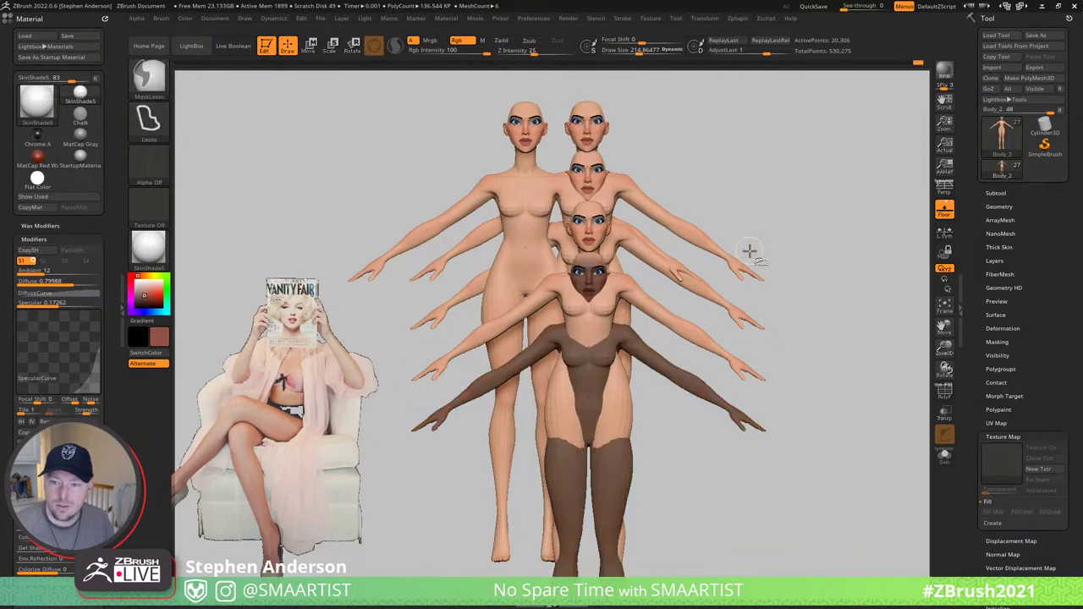
left_click(750, 251, "ctrl+shift")
key("shift")
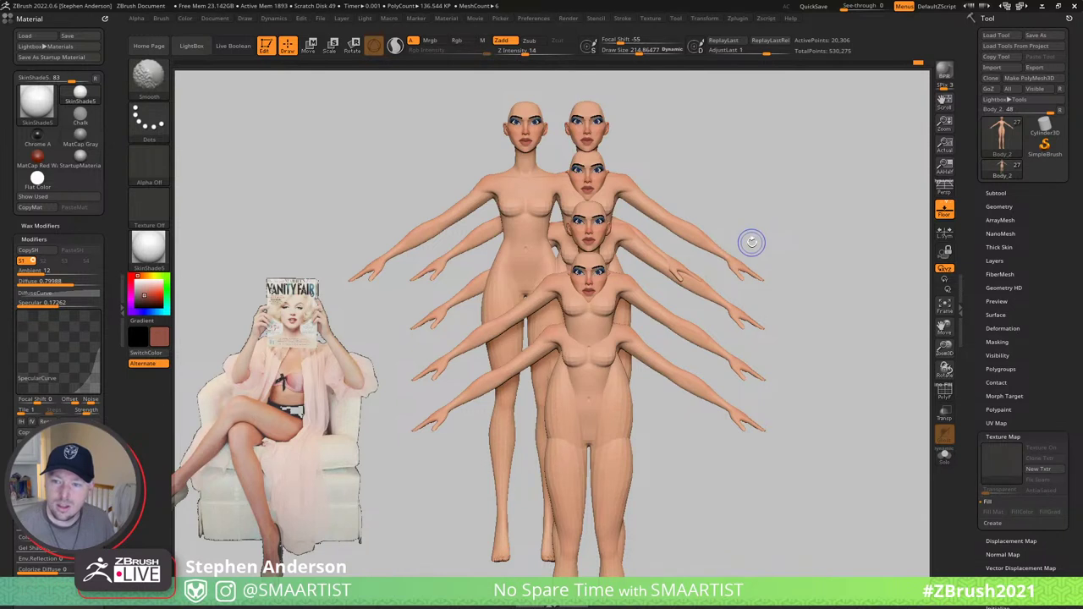
mouse_move(725, 222)
left_mouse_down("alt")
mouse_move(720, 286)
mouse_move(721, 271)
left_mouse_up("alt")
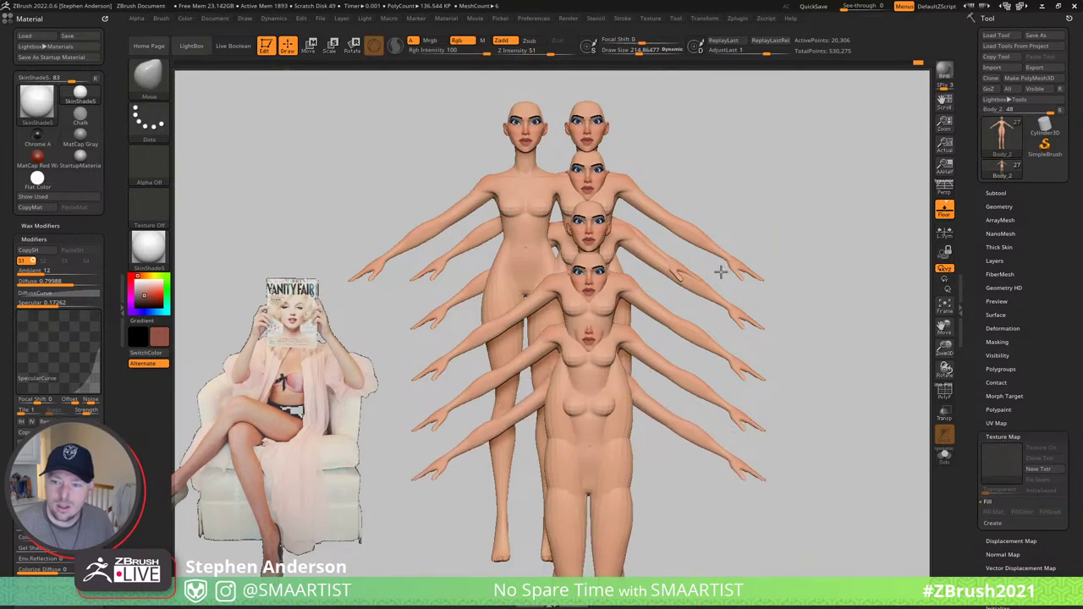
key("shift")
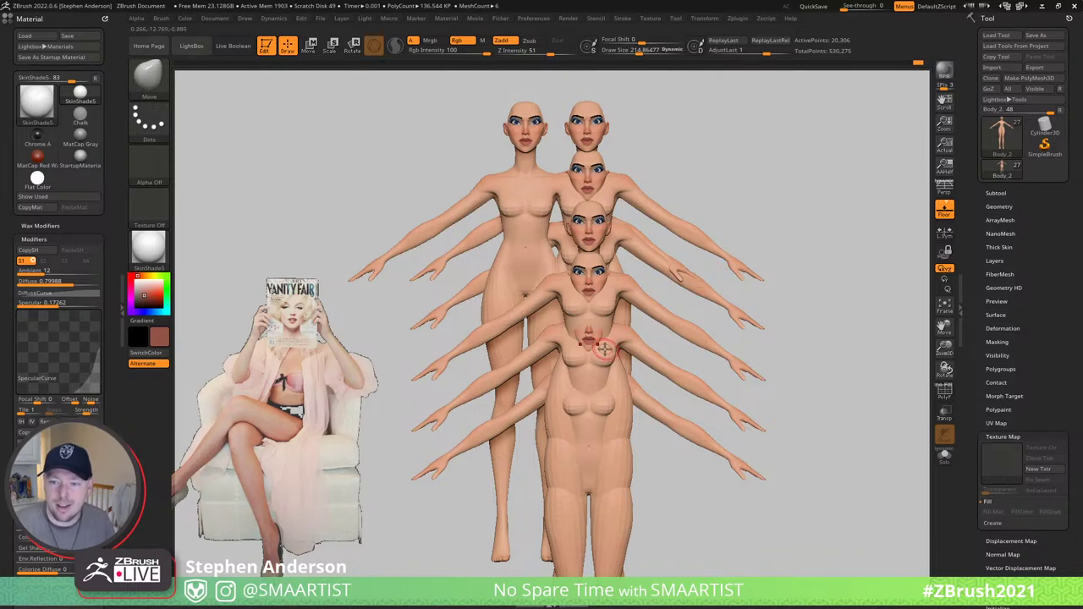
left_click_drag(607, 355, 607, 408)
key("ctrl+z")
key("space")
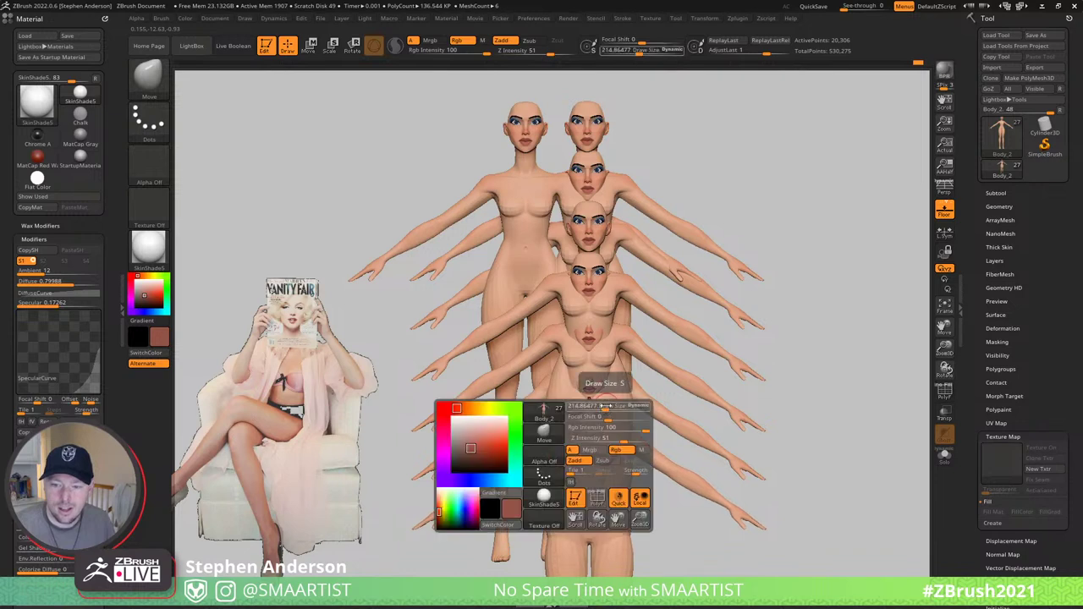
key("shift")
left_click_drag(674, 362, 668, 409)
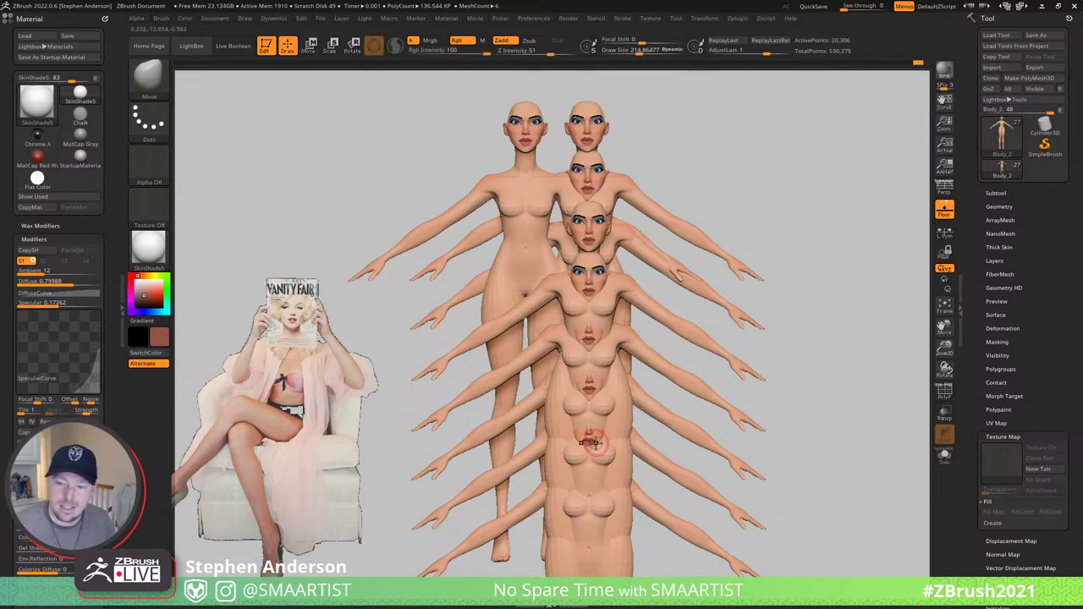
- Clear all stamped figure snapshots from the canvas and bring the full body back into view
key("ctrl+n")
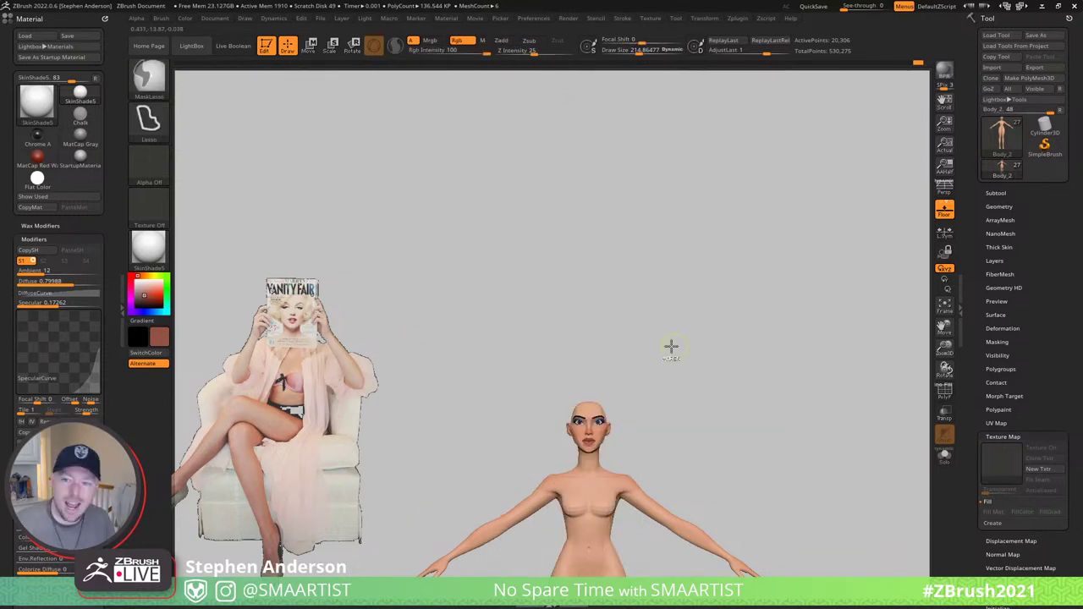
left_click_drag(626, 407, 632, 121, "alt")
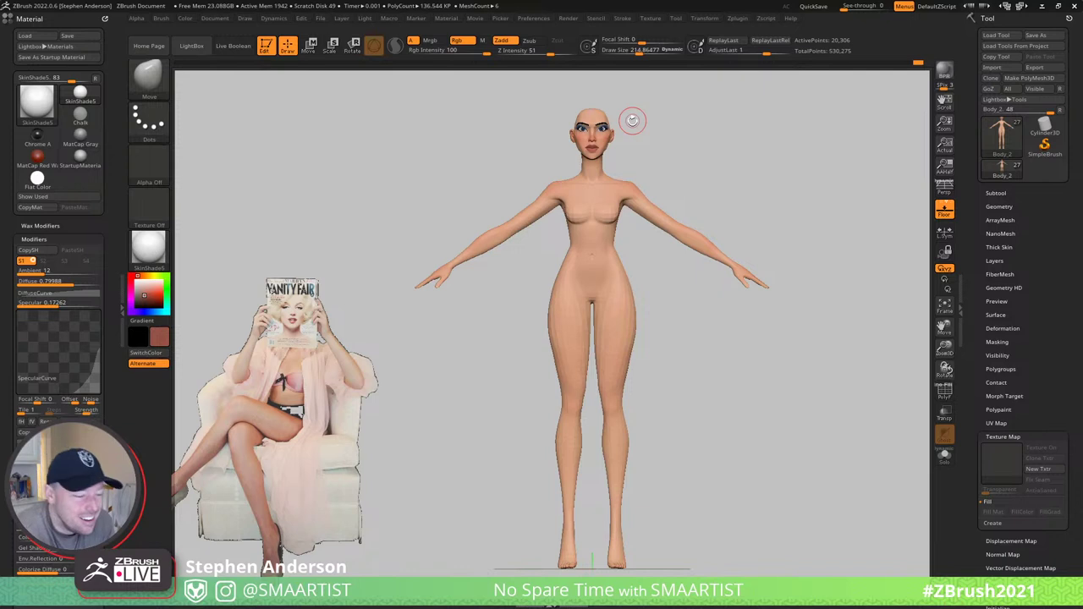
left_click_drag(692, 169, 730, 184)
- Switch to the Move Infinite Depth brush, try adjusting the toes of the foot, and undo the last stroke
left_click_drag(646, 442, 548, 220, "alt")
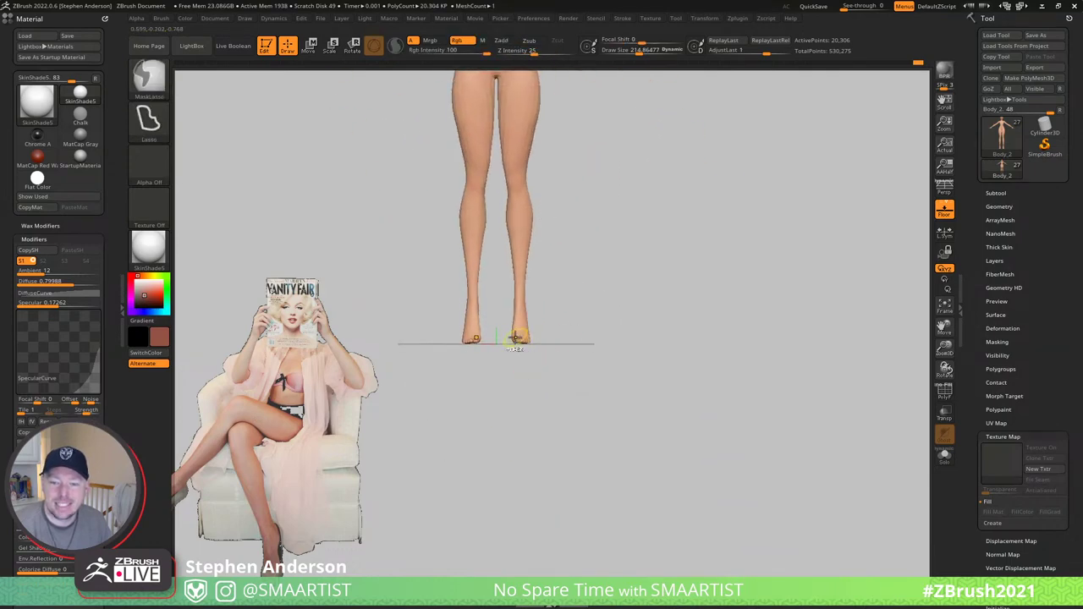
right_click_drag(515, 341, 696, 510, "ctrl")
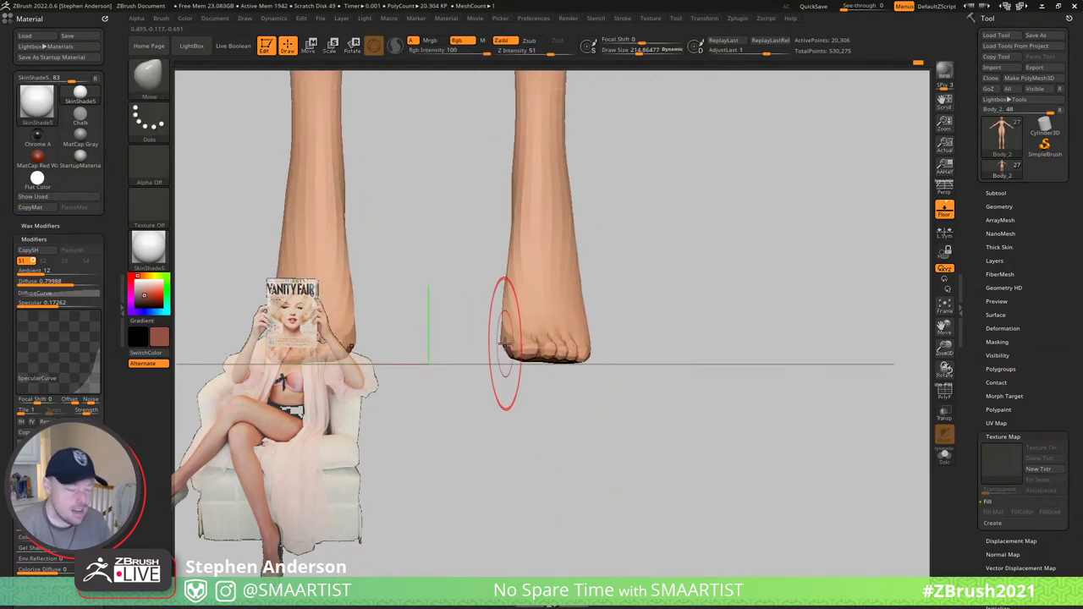
key("b")
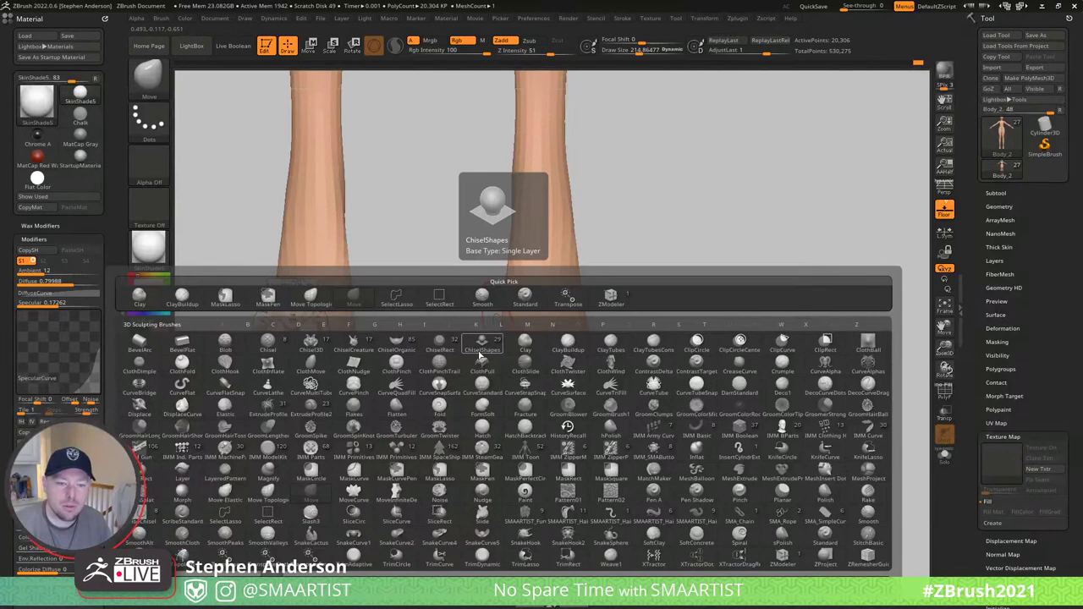
left_click(415, 495)
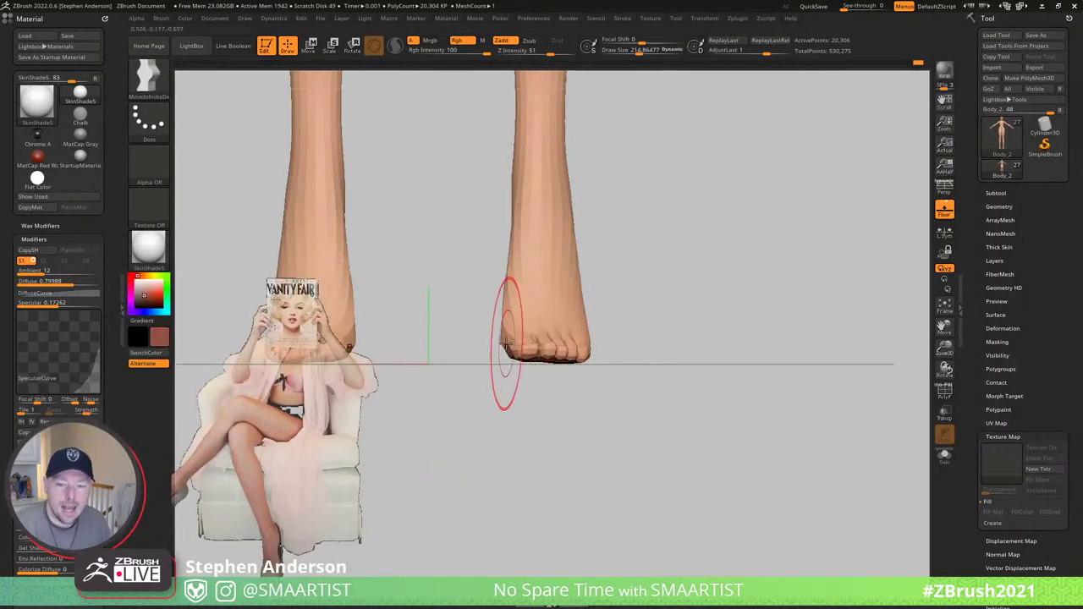
left_click_drag(506, 344, 502, 346)
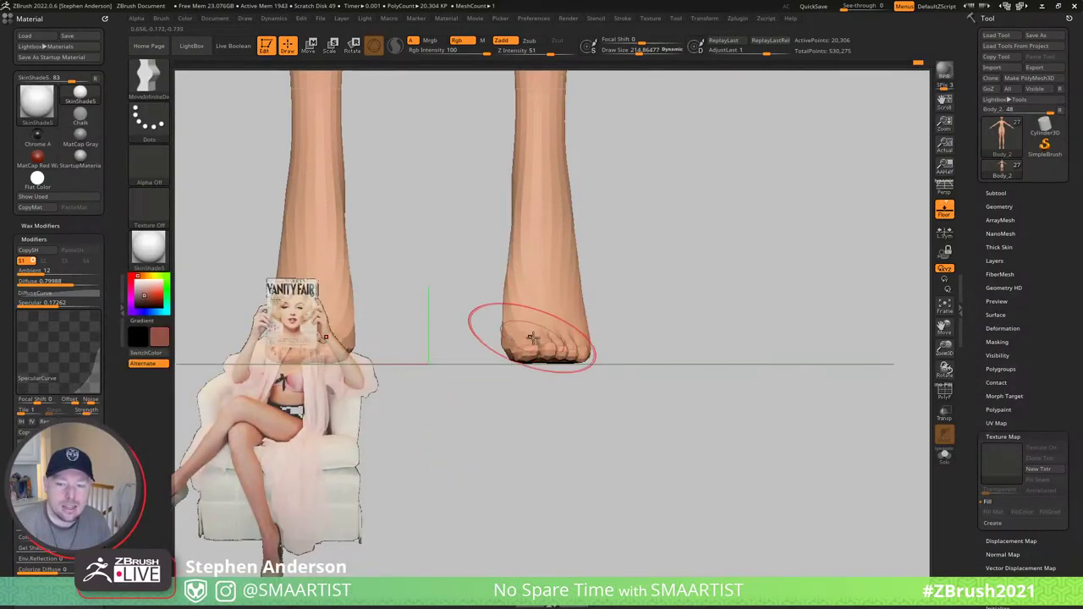
mouse_move(559, 336)
right_mouse_down()
mouse_move(510, 340)
mouse_move(555, 375)
mouse_move(550, 382)
right_mouse_up()
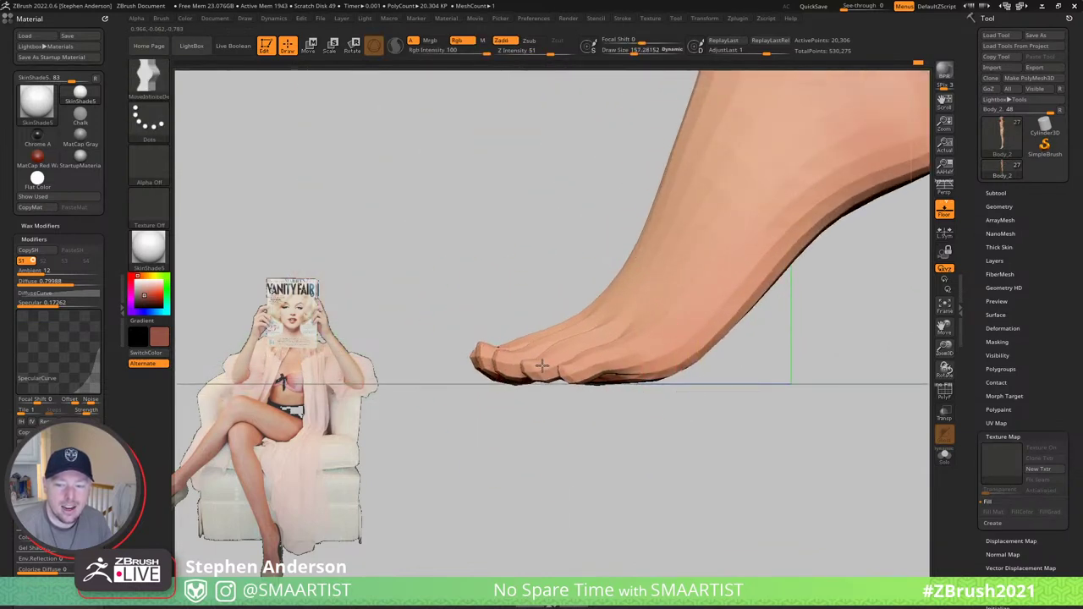
key("ctrl+z")
- Reduce the brush's draw size to about 33 and level the toes' undersides along the floor line from the side
key("s")
left_click_drag(523, 388, 509, 387)
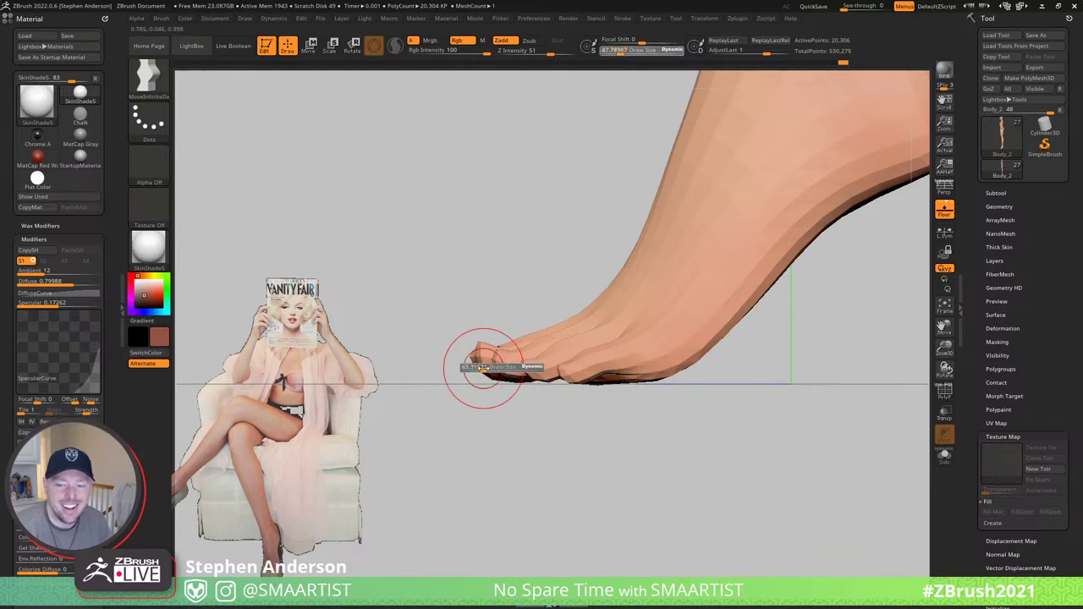
key("bracketright")
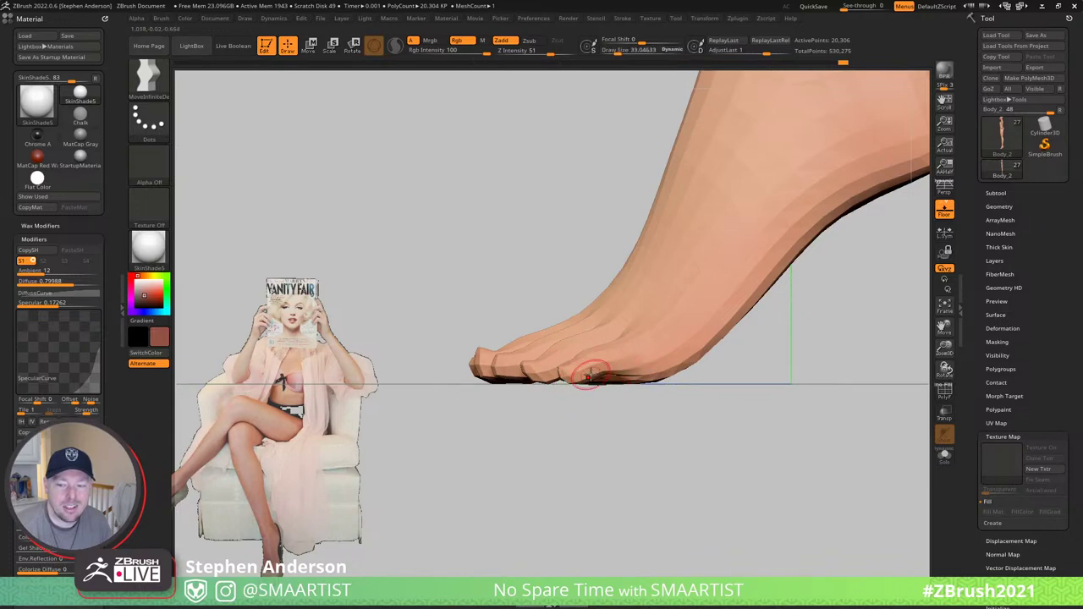
- Switch to the Move brush at a draw size of about 73 and pull the middle toes' undersides down to the floor
key("b")
key("m")
key("v")
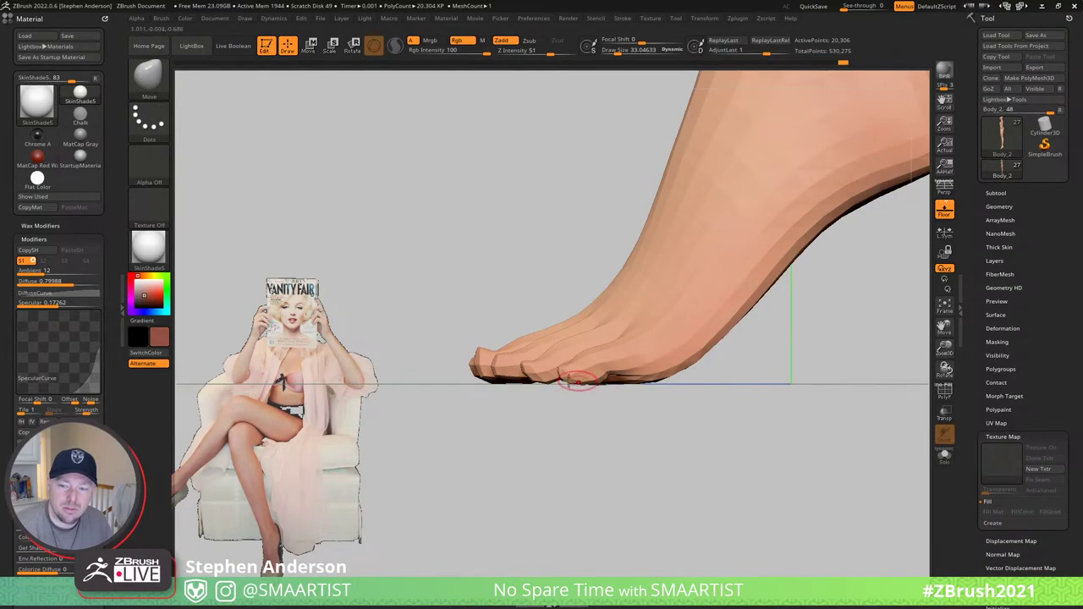
mouse_move(549, 380)
right_mouse_down()
mouse_move(584, 245)
mouse_move(539, 344)
mouse_move(556, 351)
mouse_move(561, 423)
mouse_move(530, 371)
mouse_move(679, 449)
mouse_move(653, 386)
right_mouse_up()
key("bracketleft")
key("bracketleft")
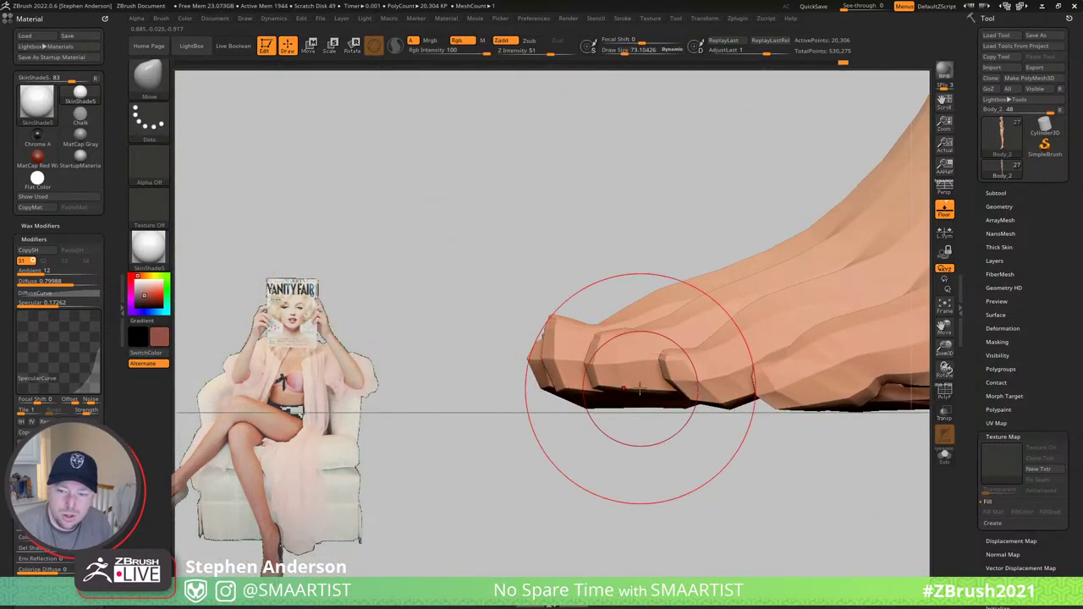
left_click_drag(642, 387, 643, 402)
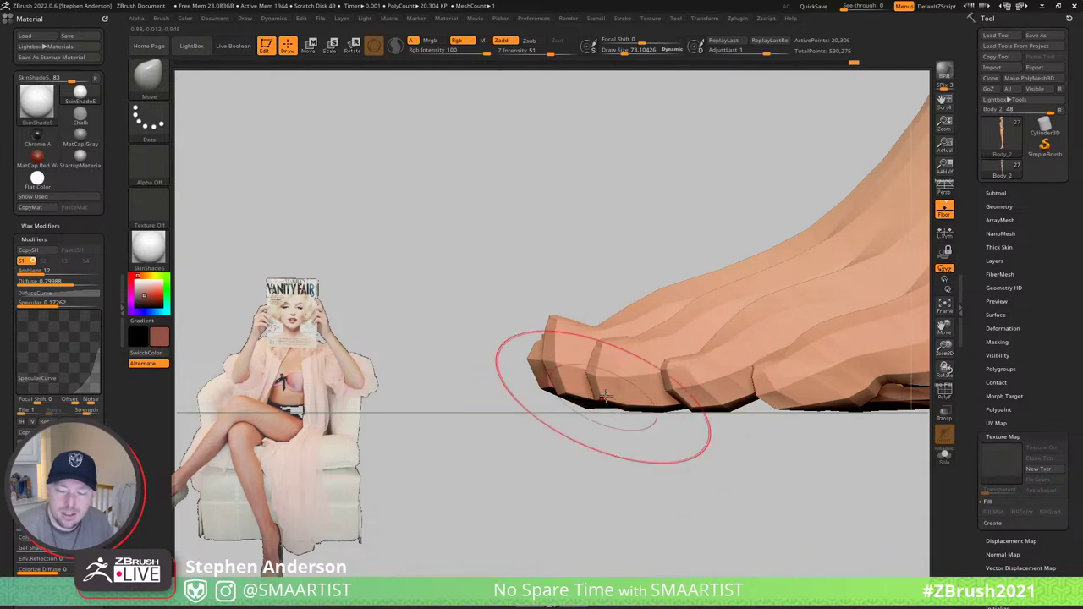
- Switch to the Move Topological brush and lower the raised tip of the second toe in line with its neighbours
right_click_drag(604, 396, 634, 411)
key("b")
key("m")
key("t")
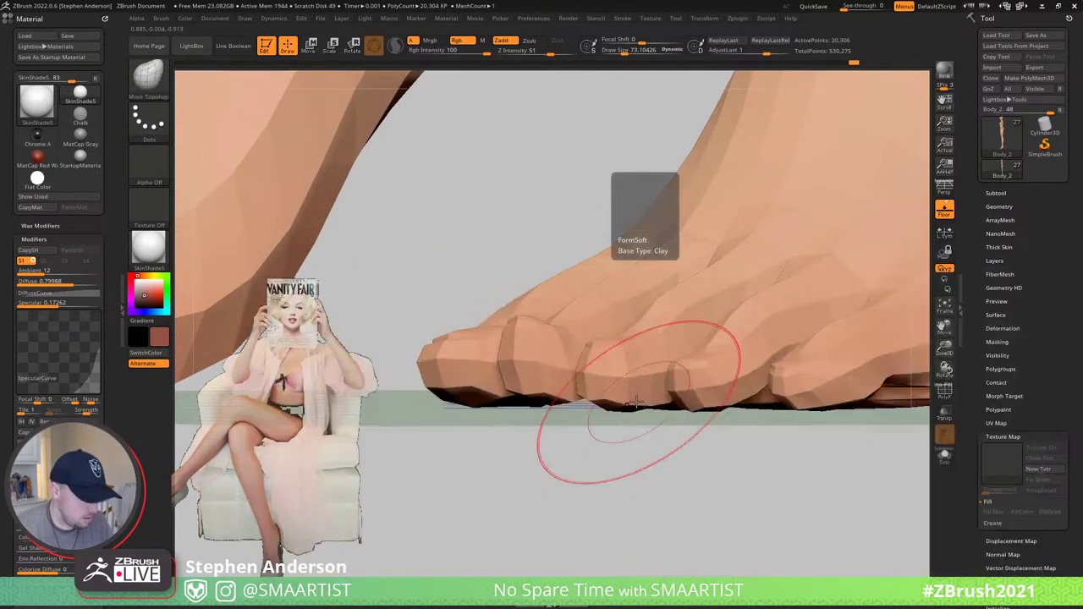
mouse_move(571, 406)
right_mouse_down()
mouse_move(579, 427)
mouse_move(571, 391)
right_mouse_up()
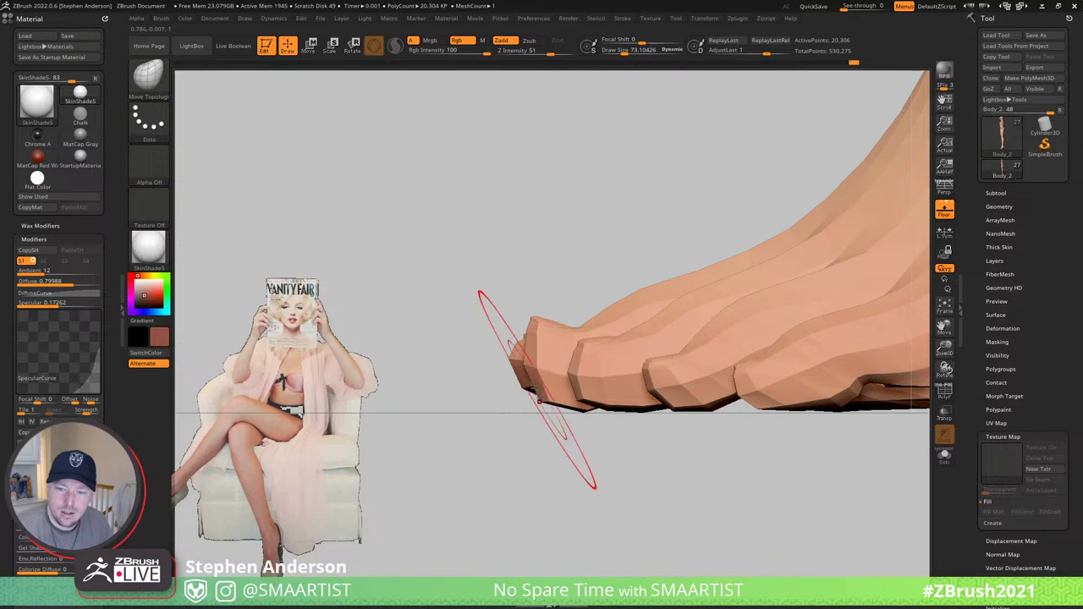
left_click_drag(535, 322, 539, 383)
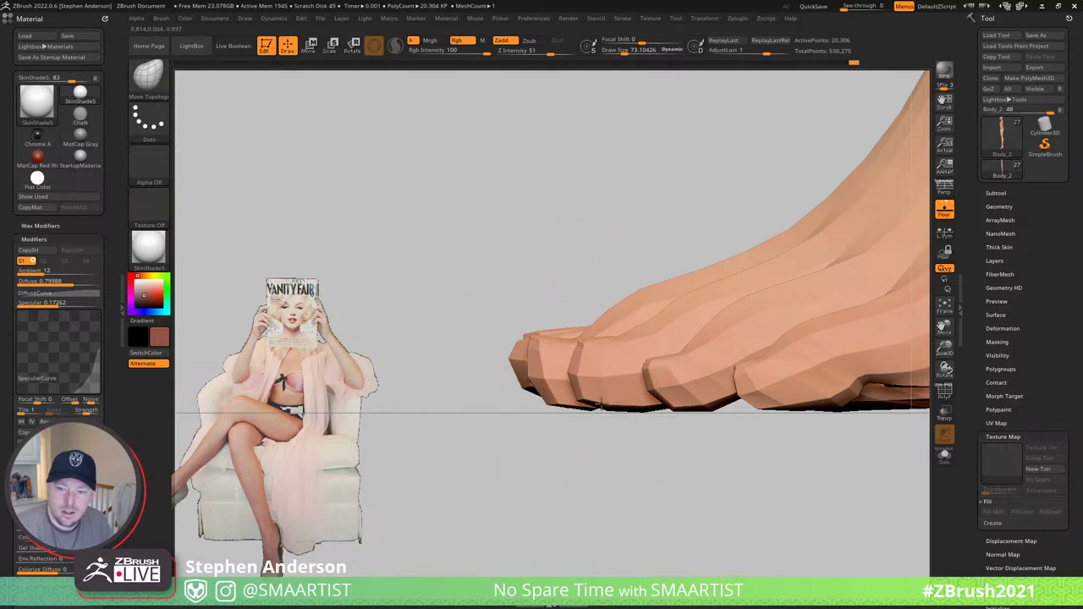
- Pull the big toe's underside down to the floor line and reduce the brush's draw size to about 36
right_click_drag(535, 375, 724, 355)
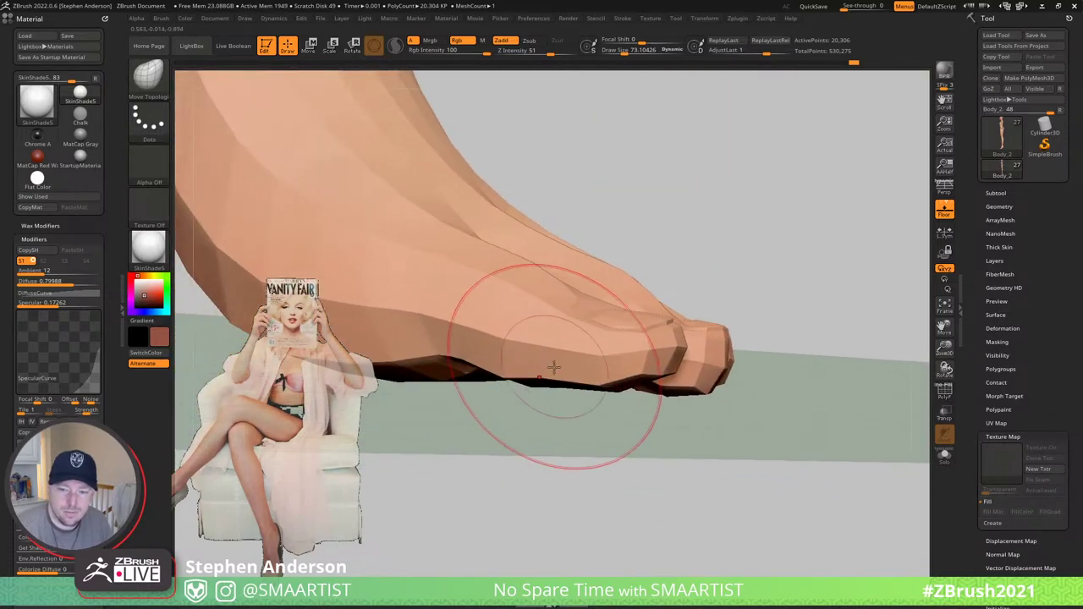
right_click_drag(550, 363, 548, 372)
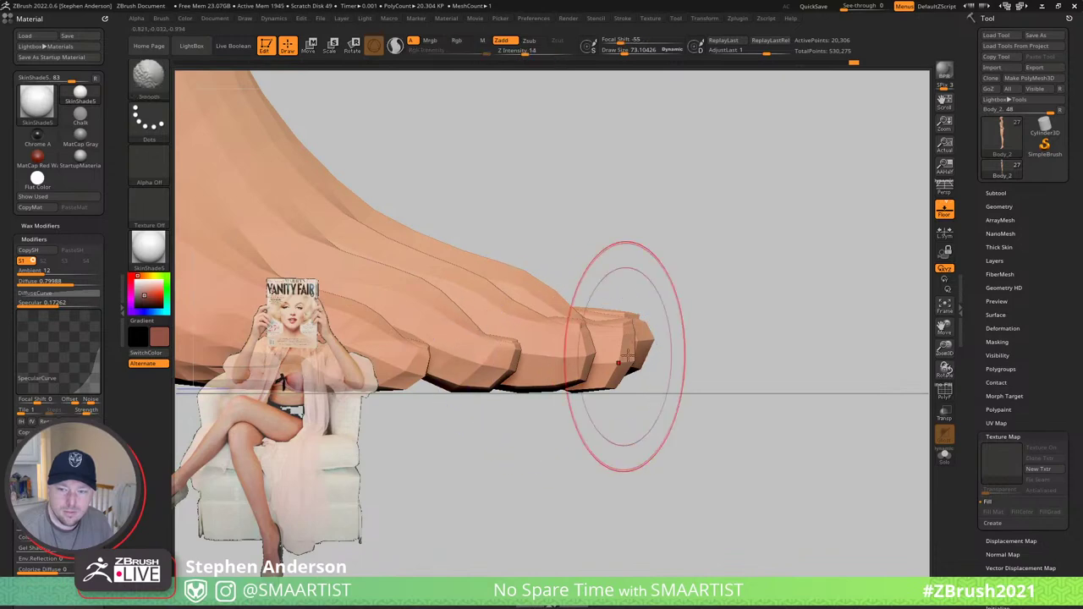
right_click_drag(625, 357, 575, 358, "shift")
right_click_drag(743, 364, 495, 357, "alt")
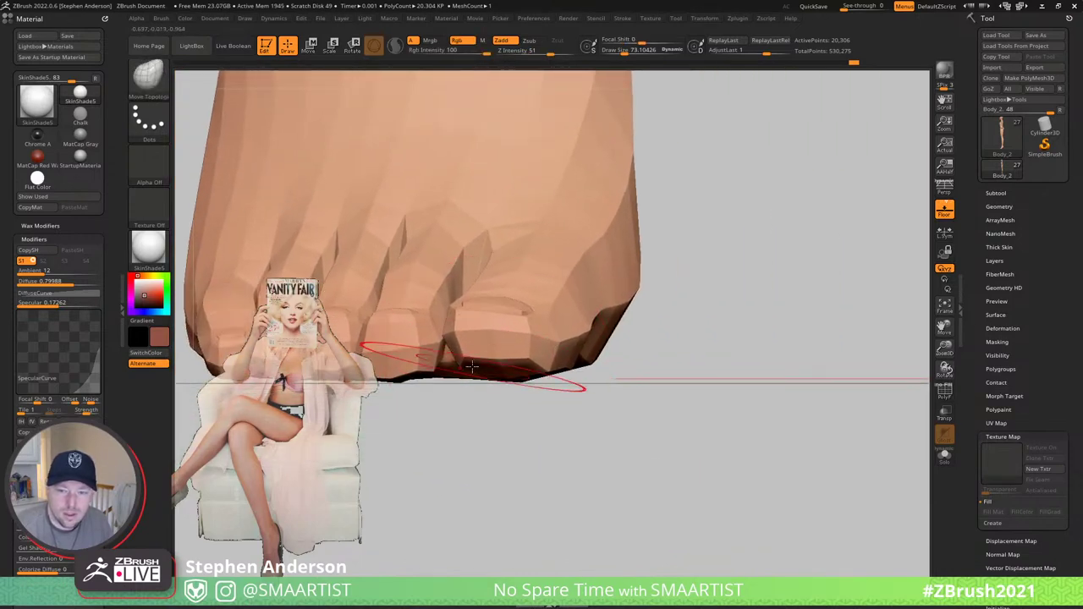
left_click_drag(506, 374, 505, 380)
key("s")
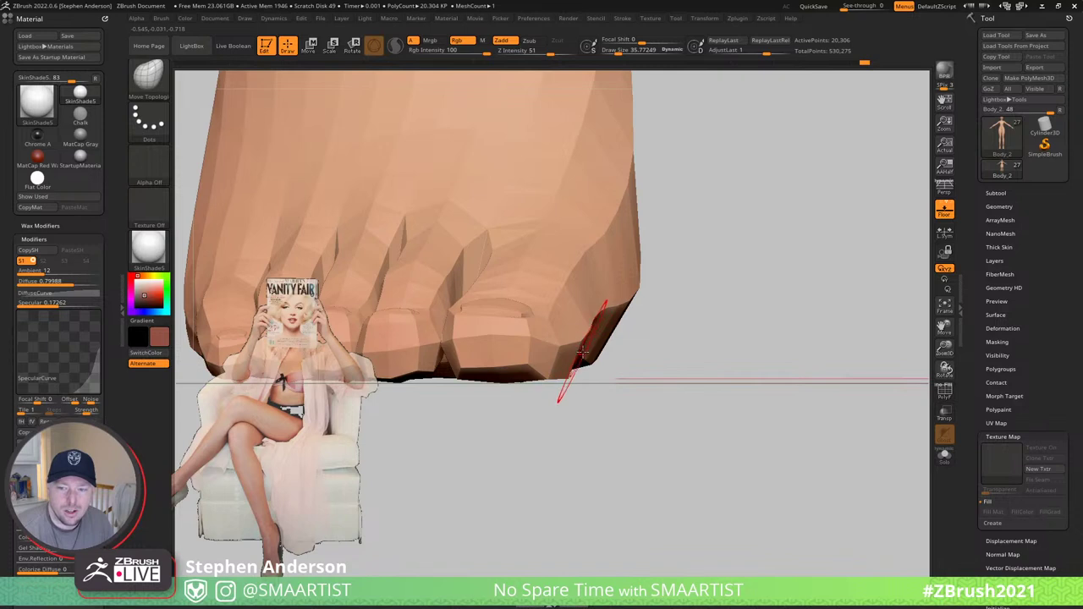
right_click_drag(586, 362, 606, 359)
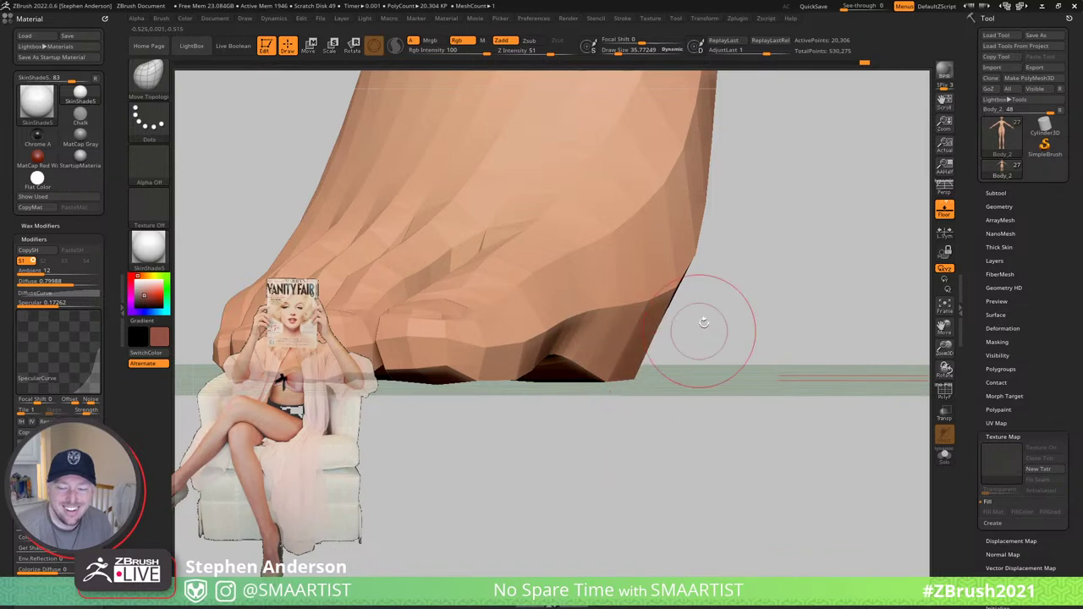
- Raise the draw size to about 73 and pull the inner side of the foot's ball down behind the big toe
key("s")
mouse_move(642, 310)
left_mouse_down()
mouse_move(666, 303)
mouse_move(674, 358)
left_mouse_up()
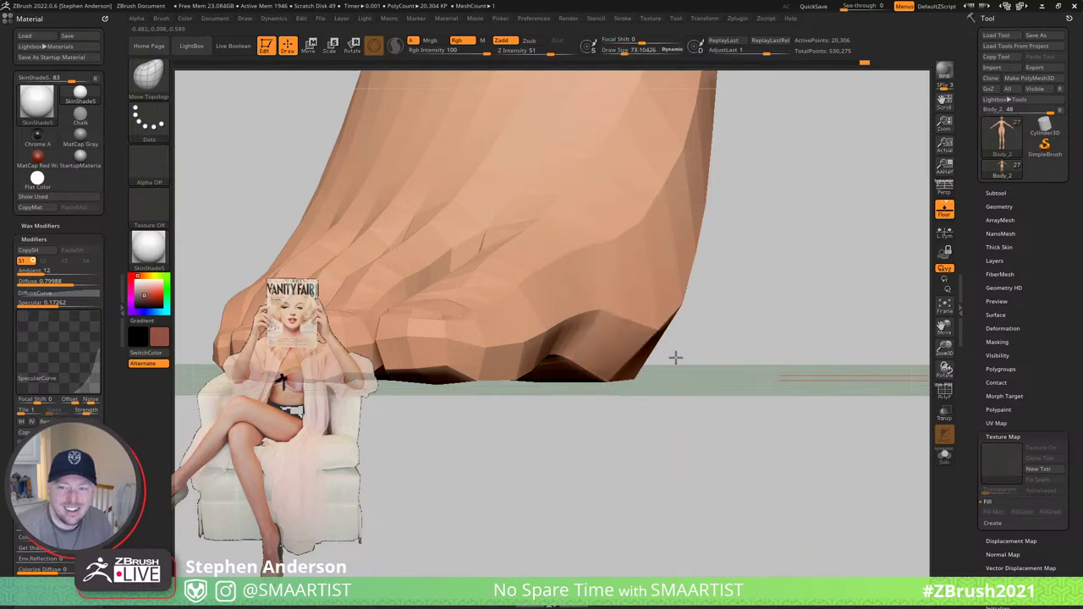
left_click_drag(610, 291, 613, 311)
left_click_drag(683, 272, 684, 297)
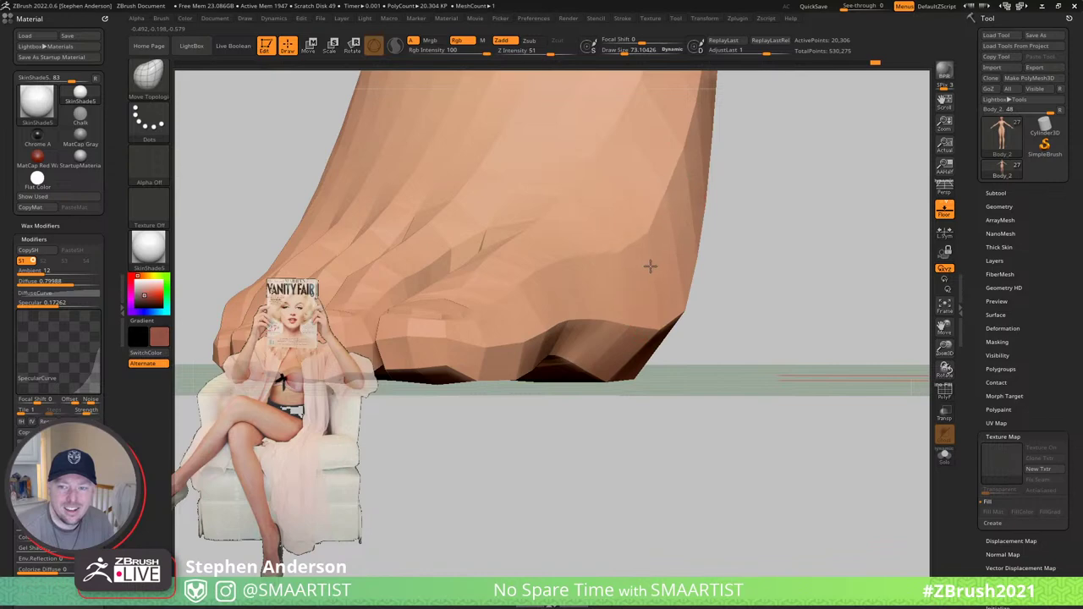
right_click_drag(665, 271, 605, 237, "ctrl")
mouse_move(605, 236)
right_mouse_down()
mouse_move(678, 238)
mouse_move(662, 242)
mouse_move(666, 297)
right_mouse_up()
left_click_drag(636, 232, 619, 261)
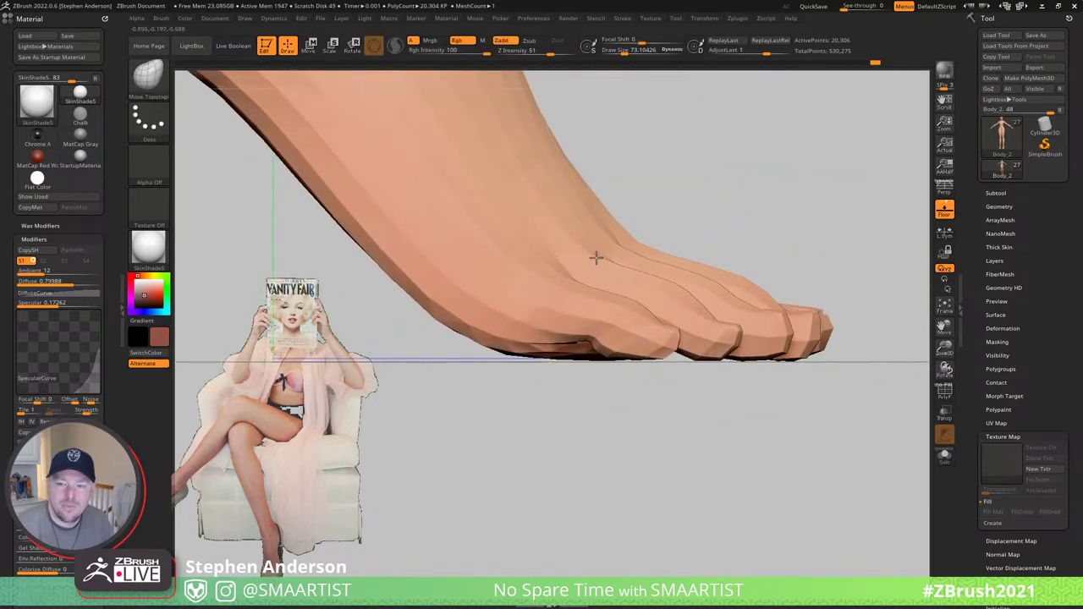
- Reduce the draw size to about 33 and square off the big toe's tip on the side facing the second toe
right_click_drag(596, 257, 626, 330)
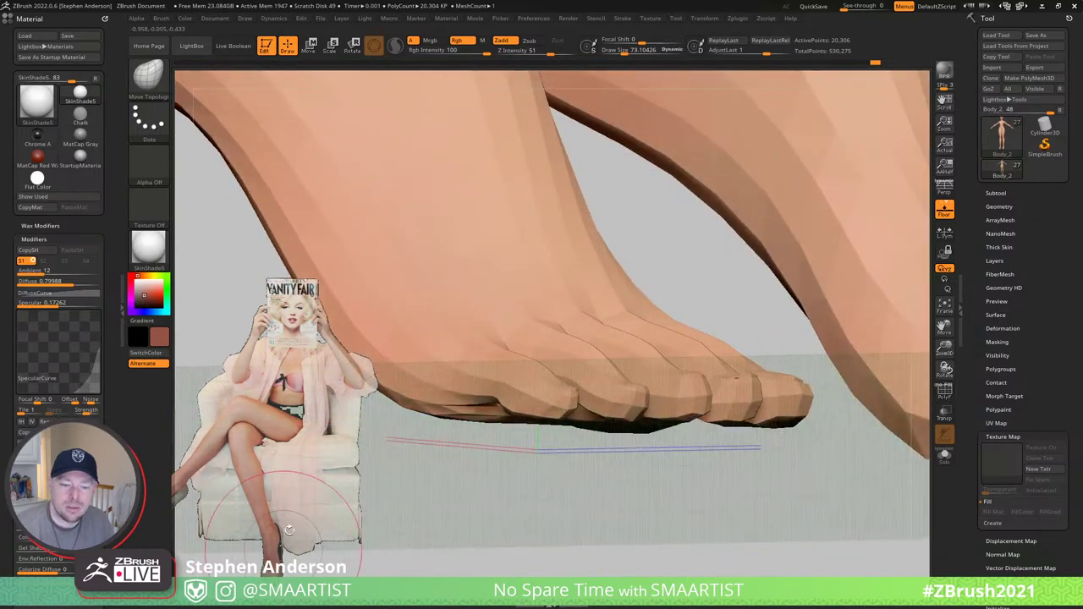
mouse_move(584, 364)
right_mouse_down()
mouse_move(648, 324)
mouse_move(604, 324)
mouse_move(667, 352)
mouse_move(653, 394)
mouse_move(585, 394)
mouse_move(587, 404)
right_mouse_up()
key("s")
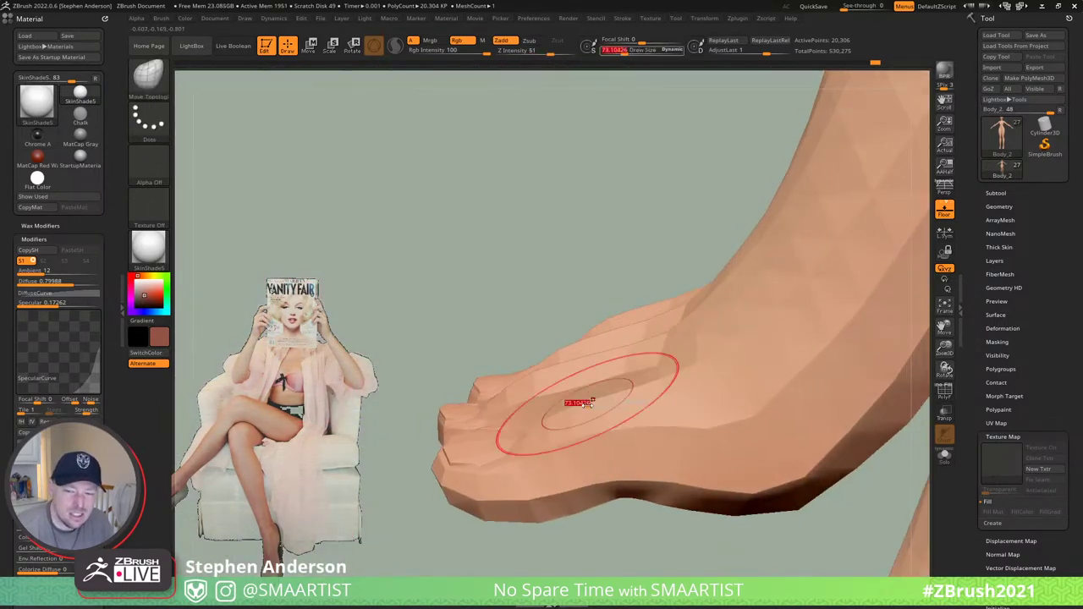
left_click_drag(586, 404, 571, 410)
right_click_drag(571, 410, 563, 458)
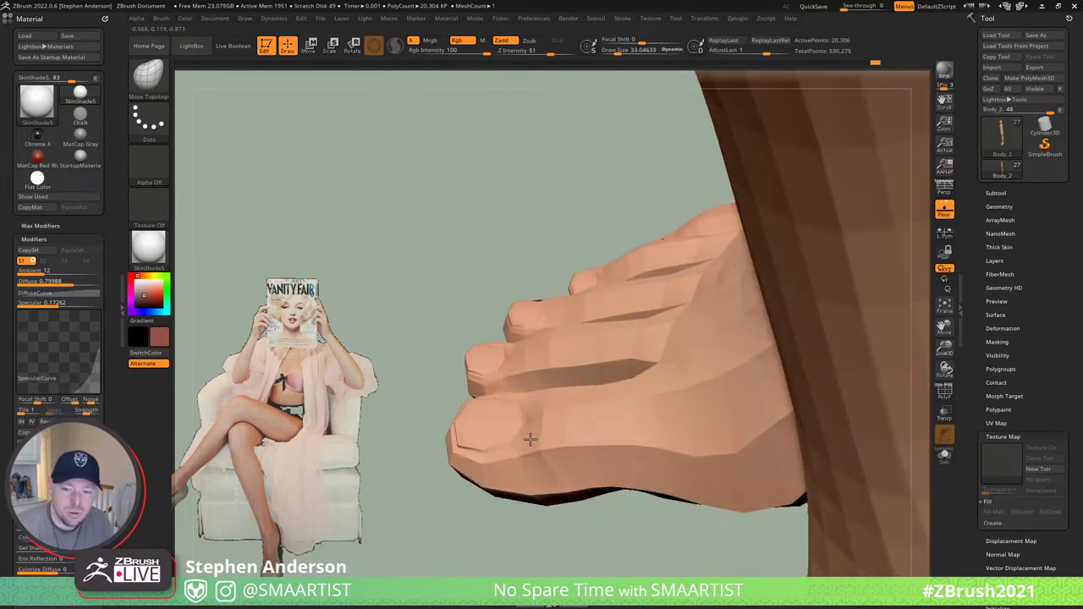
right_click_drag(530, 439, 510, 374)
mouse_move(470, 271)
right_mouse_down()
mouse_move(536, 231)
mouse_move(561, 298)
right_mouse_up()
key("shift")
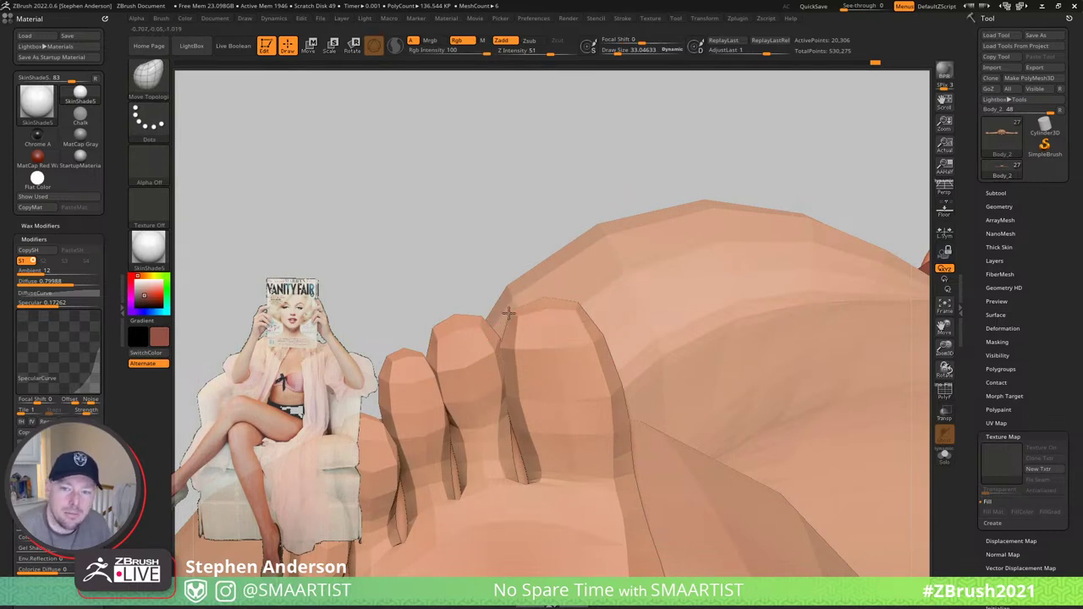
left_click_drag(489, 309, 493, 304)
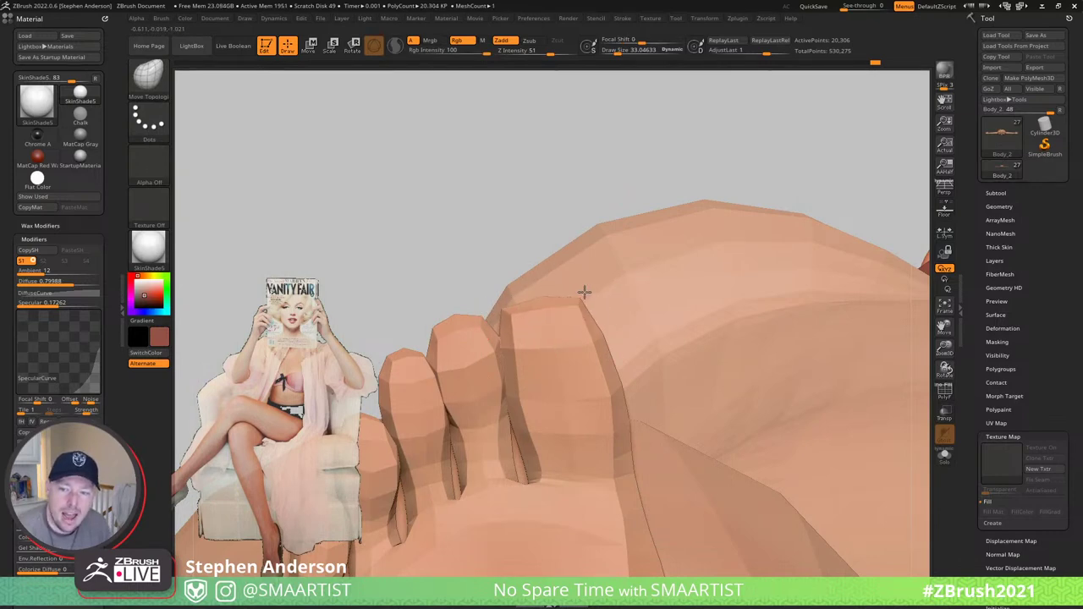
- Bulge the big toe's inner side outward and adjust the corner of its tip at a draw size of about 48
right_click_drag(574, 316, 575, 415)
mouse_move(600, 285)
right_mouse_down()
mouse_move(612, 341)
mouse_move(603, 304)
right_mouse_up()
mouse_move(569, 184)
left_mouse_down()
mouse_move(590, 180)
mouse_move(585, 216)
left_mouse_up()
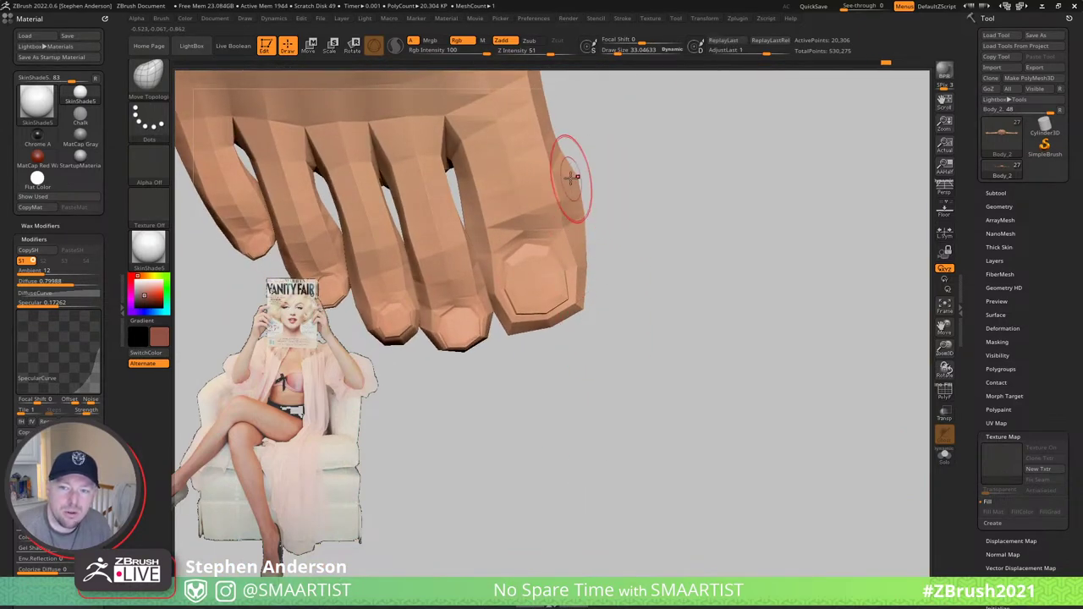
key("s")
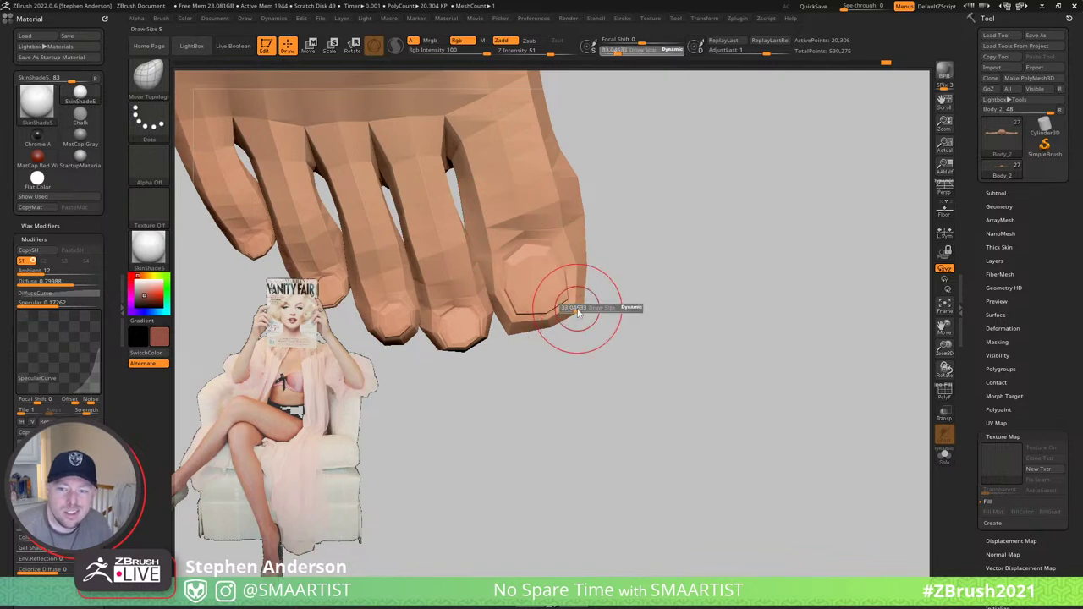
left_click_drag(577, 310, 579, 319)
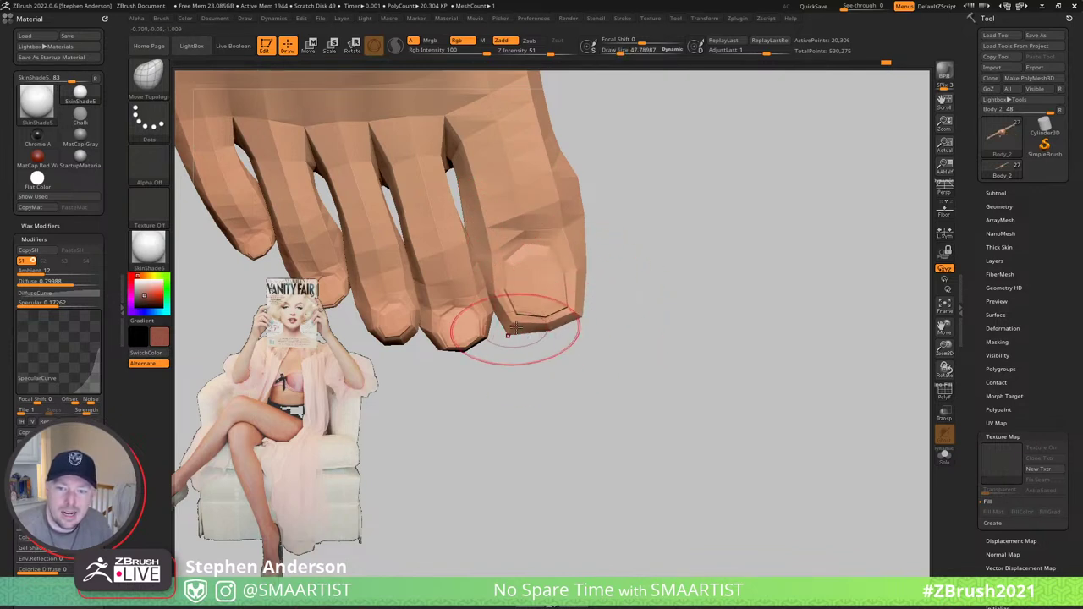
- Reduce the draw size to about 26 and widen both corners of the second toe's tip
right_click_drag(487, 335, 516, 366, "ctrl")
key("s")
left_click_drag(486, 337, 483, 342)
left_click_drag(485, 339, 491, 345)
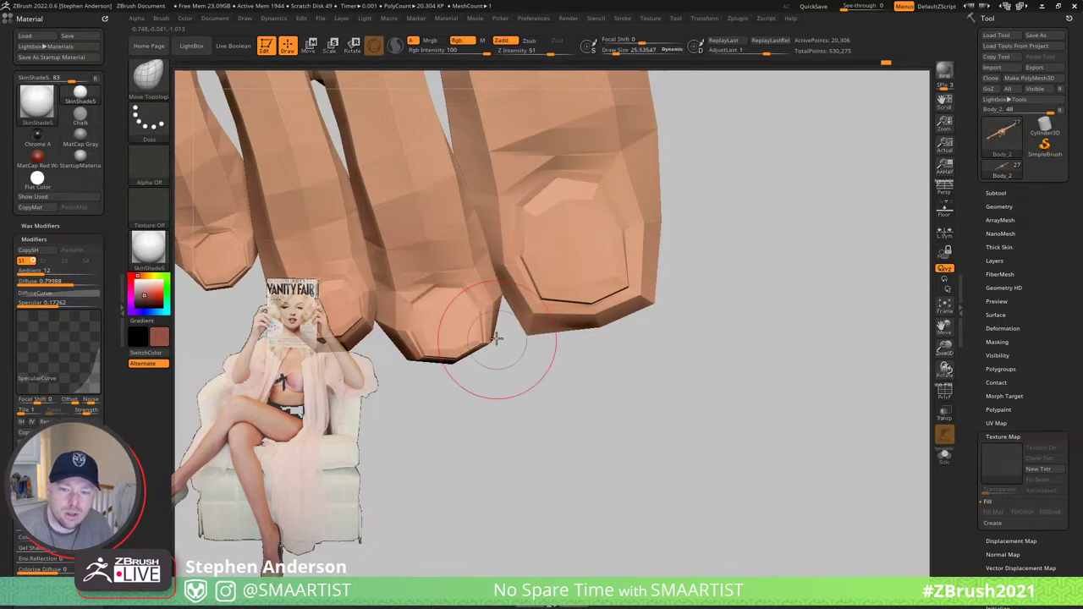
left_click_drag(405, 358, 394, 372)
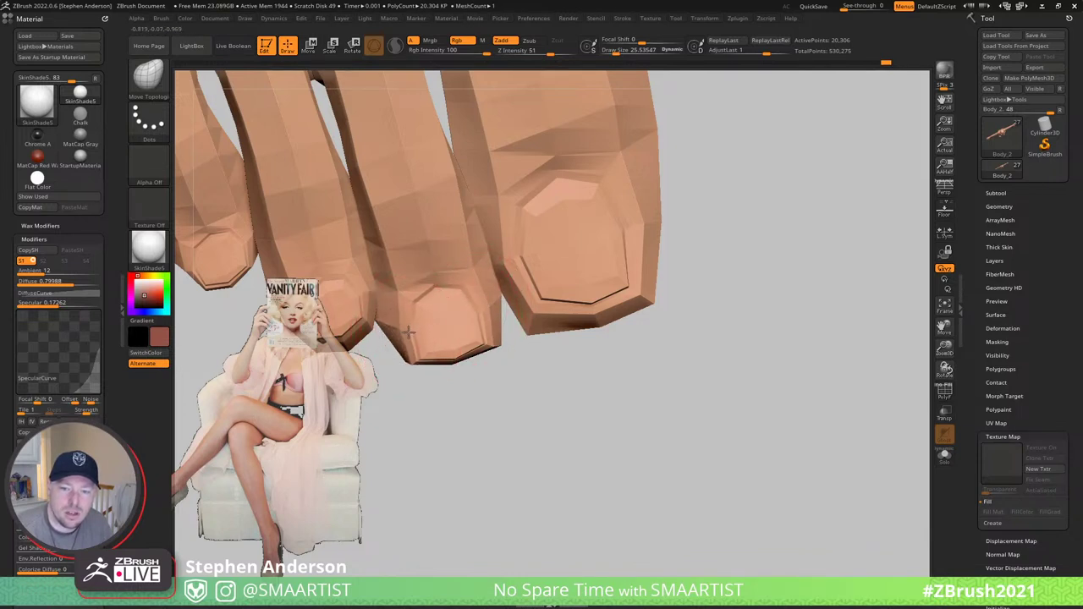
left_click_drag(411, 387, 499, 312)
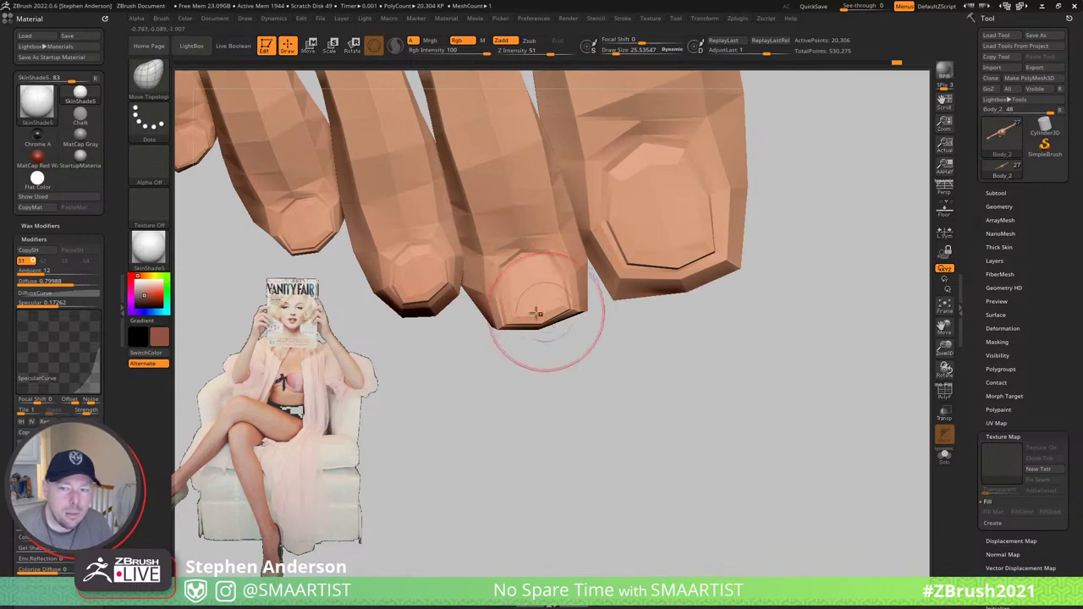
- Raise the draw size to about 39 and adjust the outer edge of the second toe's tip
right_click_drag(493, 295, 486, 263)
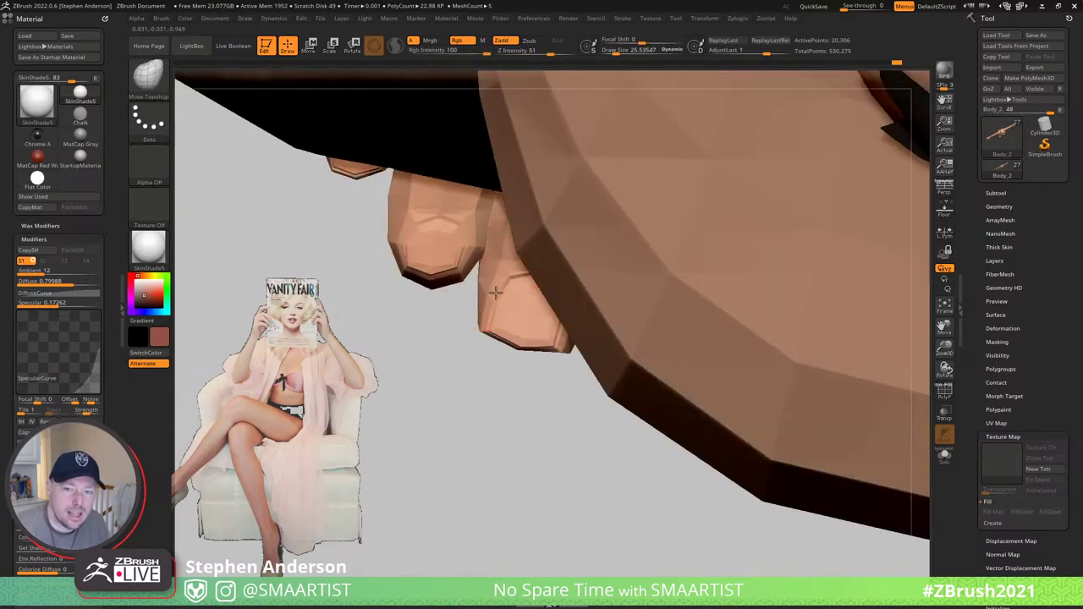
key("s")
left_click_drag(477, 324, 480, 322)
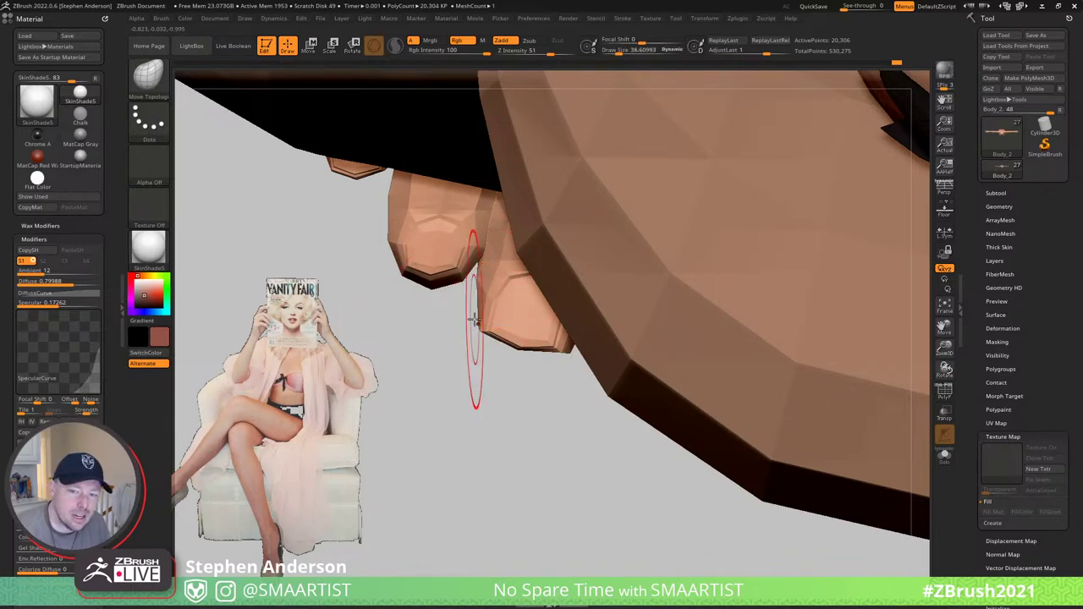
right_click_drag(455, 308, 533, 330)
- Set the draw size to about 30 and pull the third toe's tip outward into a broader, squarer shape
key("s")
mouse_move(491, 359)
left_mouse_down()
mouse_move(476, 358)
mouse_move(494, 362)
left_mouse_up()
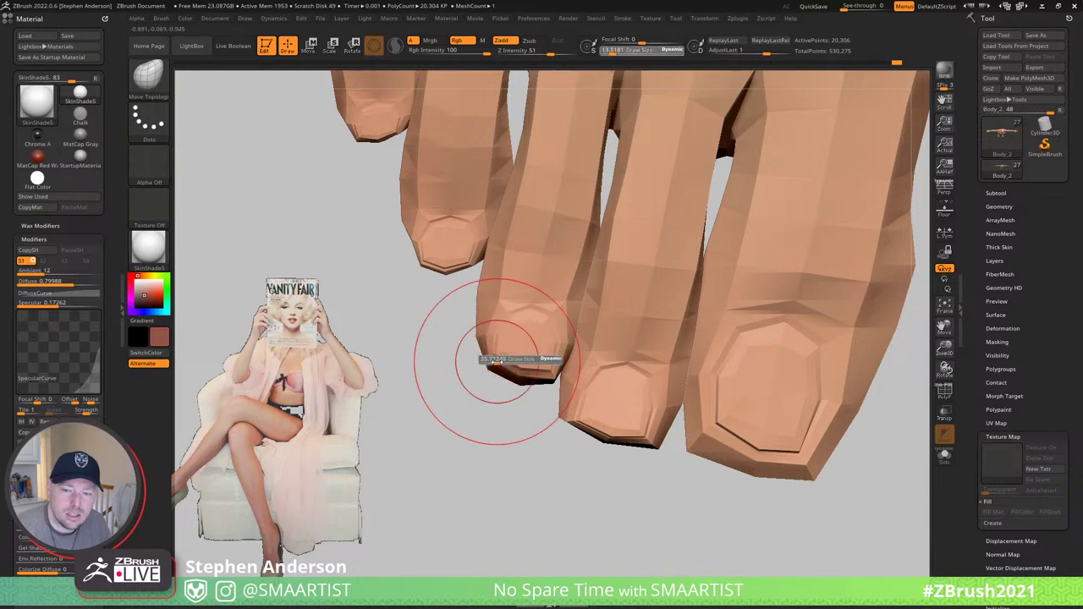
left_click_drag(496, 360, 489, 360)
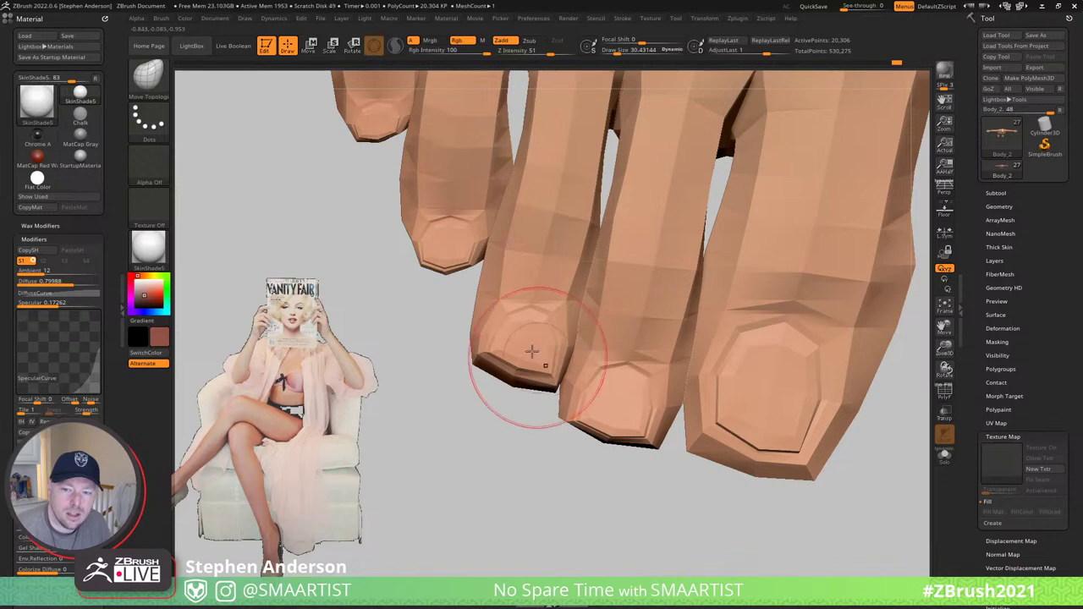
left_click_drag(524, 340, 510, 340)
- Reduce the draw size to about 9 and show the polyframe wireframe to check the edges around the toenails
mouse_move(513, 336)
right_mouse_down()
mouse_move(522, 261)
mouse_move(558, 313)
mouse_move(555, 364)
mouse_move(569, 383)
mouse_move(597, 358)
mouse_move(669, 367)
right_mouse_up()
right_click_drag(510, 378, 559, 378, "alt")
mouse_move(557, 347)
right_mouse_down()
mouse_move(558, 389)
mouse_move(551, 351)
right_mouse_up()
right_click_drag(550, 390, 553, 409)
left_click_drag(551, 409, 556, 338)
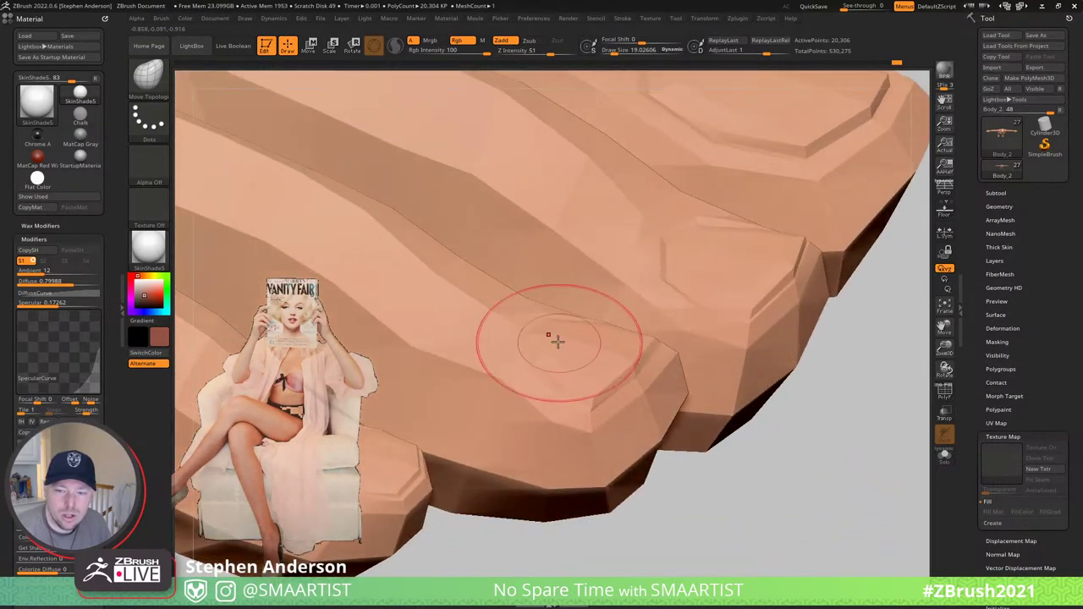
key("s")
key("shift+f")
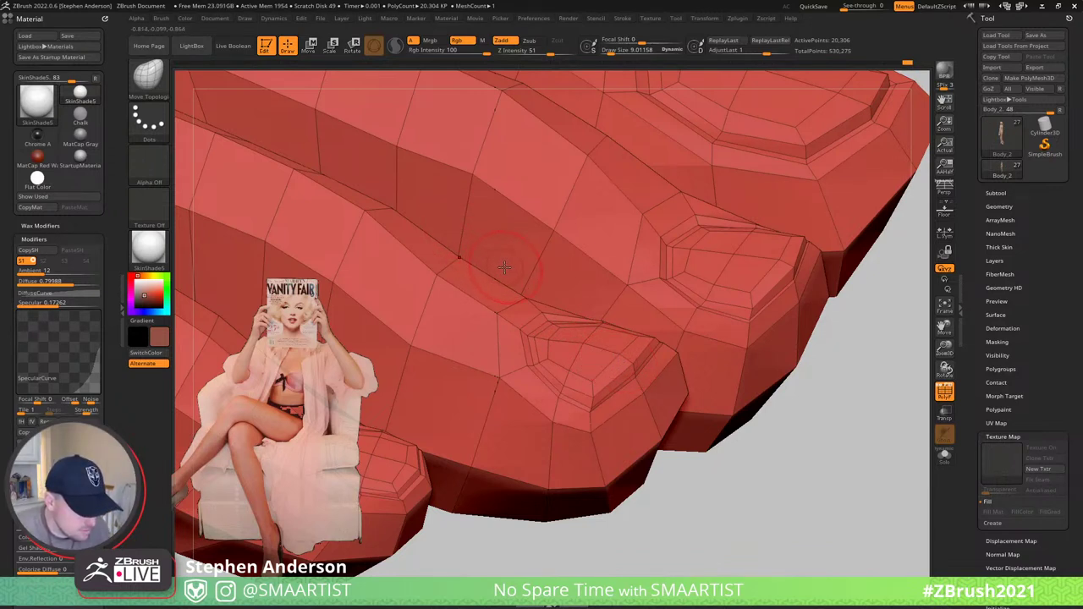
mouse_move(503, 267)
right_mouse_down()
mouse_move(499, 258)
mouse_move(584, 308)
mouse_move(561, 306)
mouse_move(598, 303)
right_mouse_up()
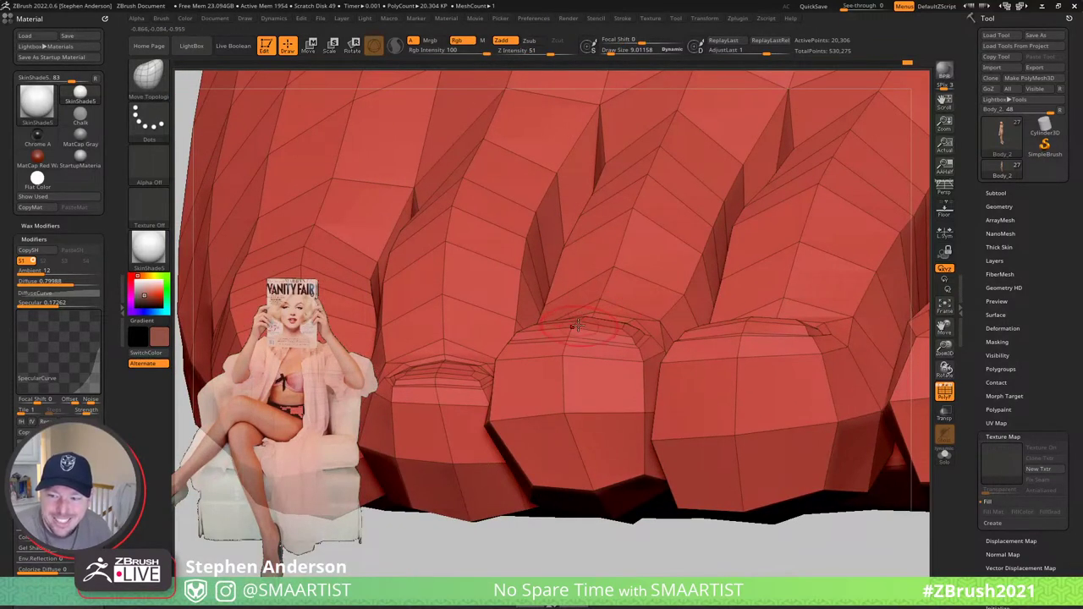
- Raise the draw size to about 58 and lower the top of the third toe around its nail
key("s")
mouse_move(574, 321)
left_mouse_down()
mouse_move(587, 321)
mouse_move(548, 358)
left_mouse_up()
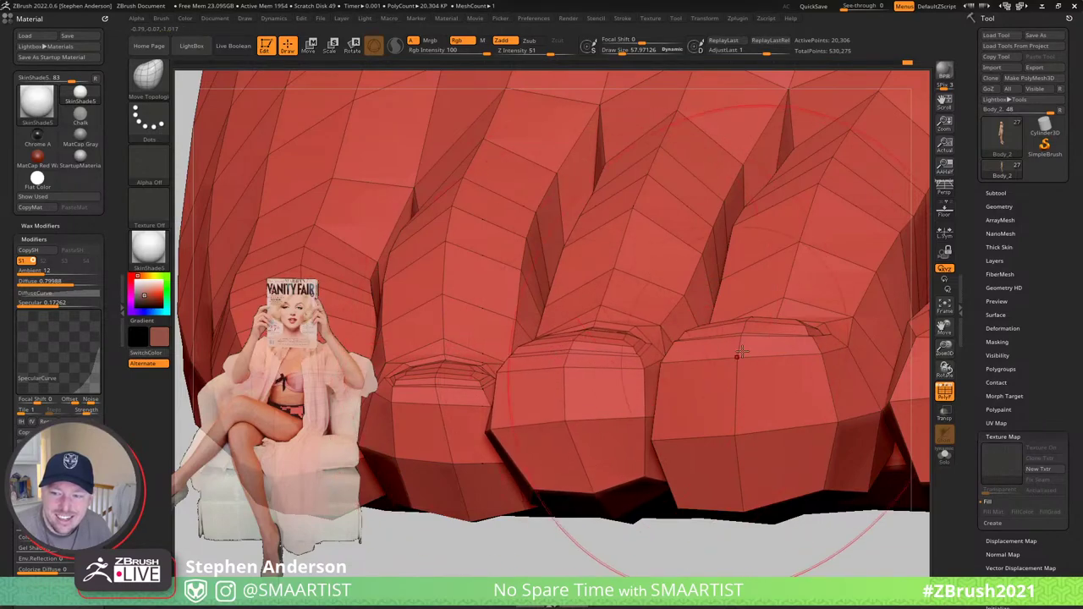
mouse_move(546, 356)
right_mouse_down()
mouse_move(709, 372)
mouse_move(683, 367)
right_mouse_up()
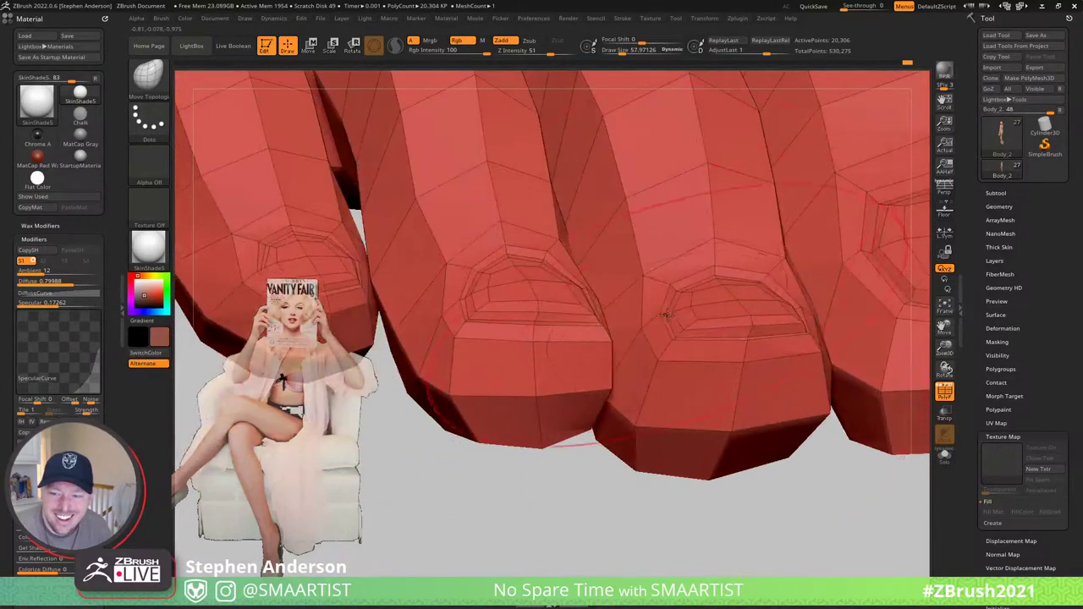
- Reduce the draw size to about 33 and even out the undersides of the second and third toes
key("s")
left_click_drag(674, 319, 667, 319)
mouse_move(695, 321)
right_mouse_down()
mouse_move(863, 323)
mouse_move(692, 318)
mouse_move(692, 206)
mouse_move(682, 412)
right_mouse_up()
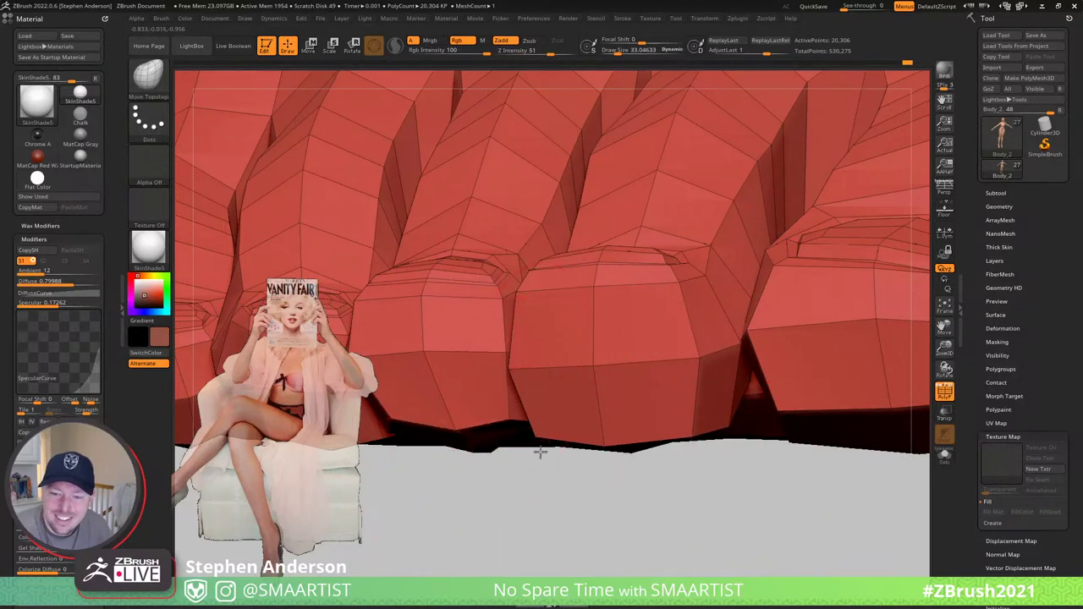
left_click_drag(501, 438, 393, 417)
left_click_drag(355, 445, 349, 442)
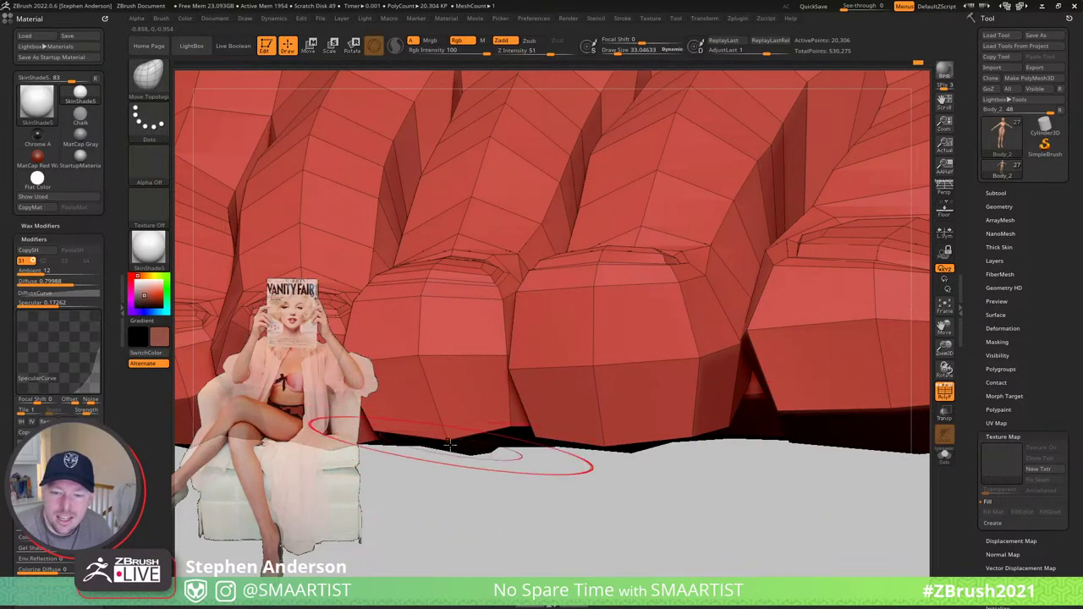
left_click_drag(513, 444, 477, 438)
left_click_drag(541, 482, 456, 425, "alt")
mouse_move(436, 372)
left_mouse_down()
mouse_move(444, 383)
mouse_move(551, 281)
left_mouse_up()
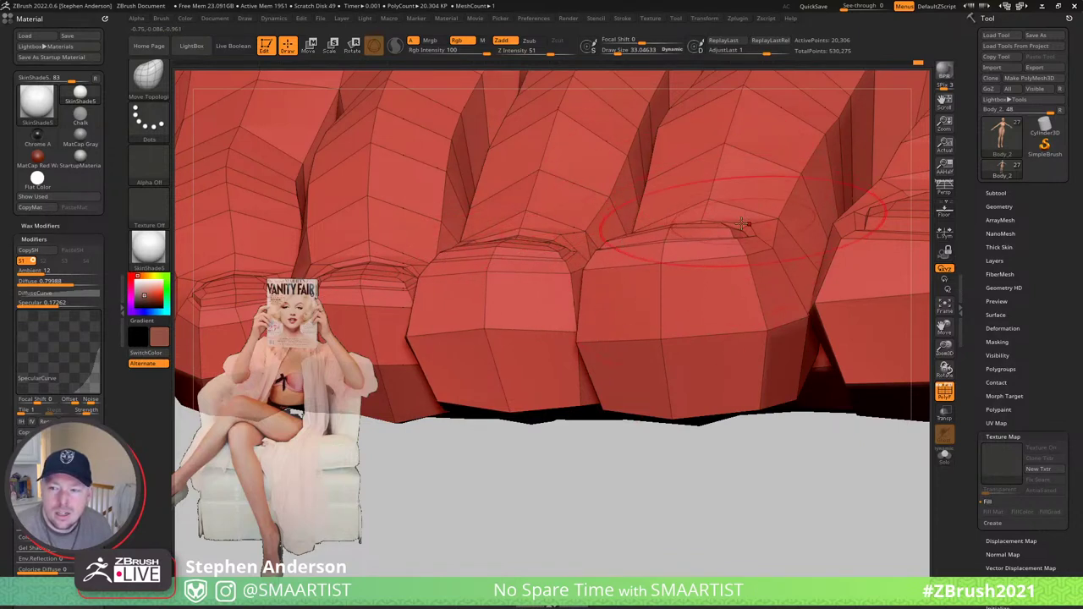
- Reduce the draw size to about 23 and refine the outer side and front corner of the third toe
mouse_move(749, 246)
right_mouse_down()
mouse_move(744, 317)
mouse_move(787, 308)
mouse_move(761, 249)
mouse_move(672, 262)
right_mouse_up()
mouse_move(673, 262)
right_mouse_down("ctrl")
mouse_move(667, 232)
mouse_move(680, 281)
mouse_move(659, 238)
right_mouse_up("ctrl")
key("s")
left_click_drag(665, 246, 655, 246)
key("s")
mouse_move(588, 203)
left_mouse_down()
mouse_move(578, 177)
mouse_move(589, 138)
mouse_move(616, 158)
mouse_move(595, 149)
left_mouse_up()
key("s")
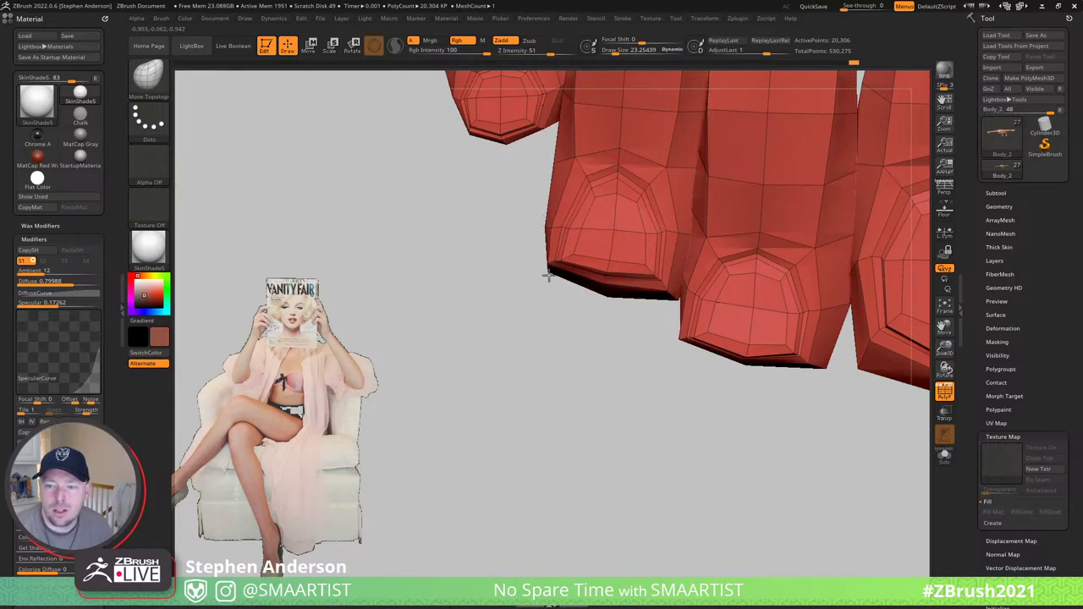
- Isolate the body's polygroup so the other parts are hidden
mouse_move(656, 236)
right_mouse_down("ctrl")
mouse_move(656, 273)
mouse_move(641, 266)
mouse_move(662, 200)
mouse_move(651, 116)
mouse_move(646, 158)
mouse_move(700, 257)
mouse_move(739, 174)
mouse_move(699, 152)
right_mouse_up("ctrl")
left_click(657, 273, "ctrl+shift")
left_click(657, 277, "ctrl+shift")
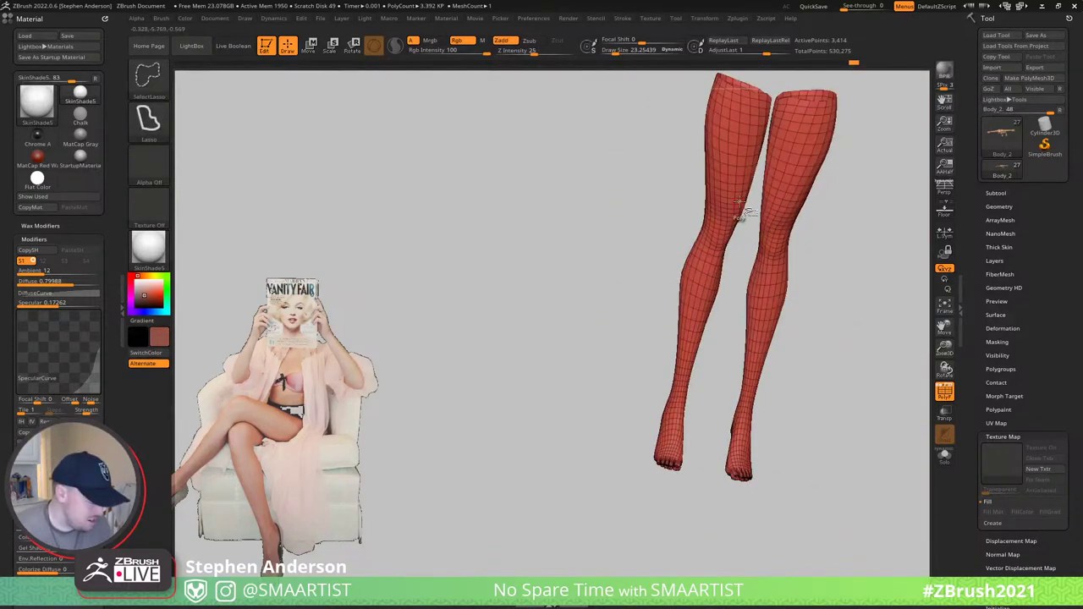
- Shrink the visible mesh down to the lower legs and feet and assign them a new polygroup
key("ctrl+shift+s")
key("ctrl+shift+s")
key("ctrl+shift+s")
key("ctrl+shift+s")
key("ctrl+shift+s")
key("ctrl+shift+s")
key("ctrl+shift+s")
key("ctrl+shift+s")
key("ctrl+shift+s")
key("ctrl+shift+s")
key("ctrl+shift+s")
key("ctrl+shift+s")
key("ctrl+shift+s")
key("ctrl+shift+s")
key("ctrl+shift+s")
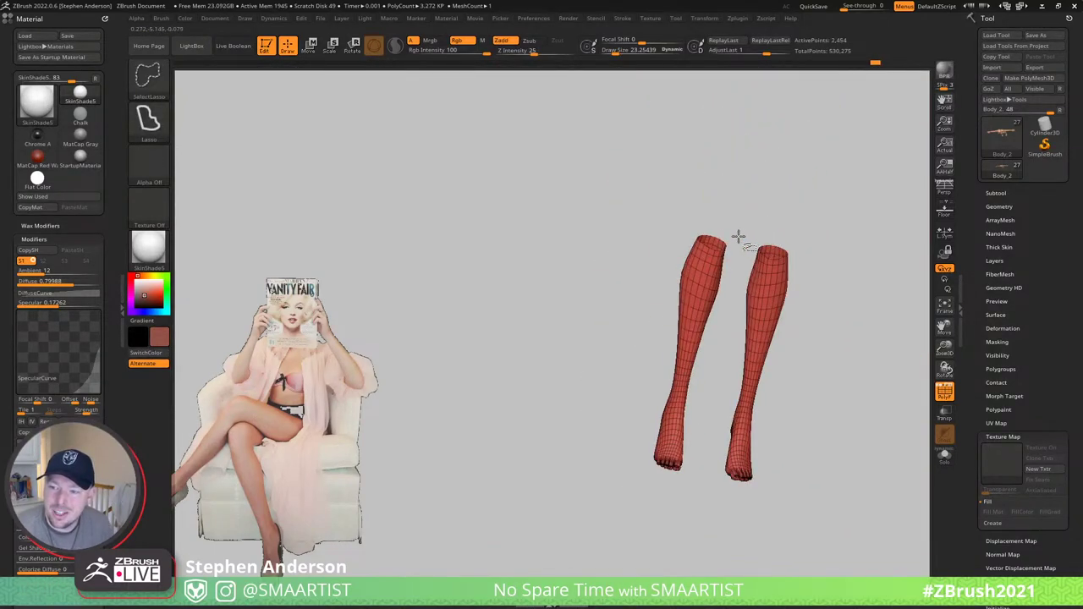
right_click_drag(737, 237, 711, 395)
key("ctrl+w")
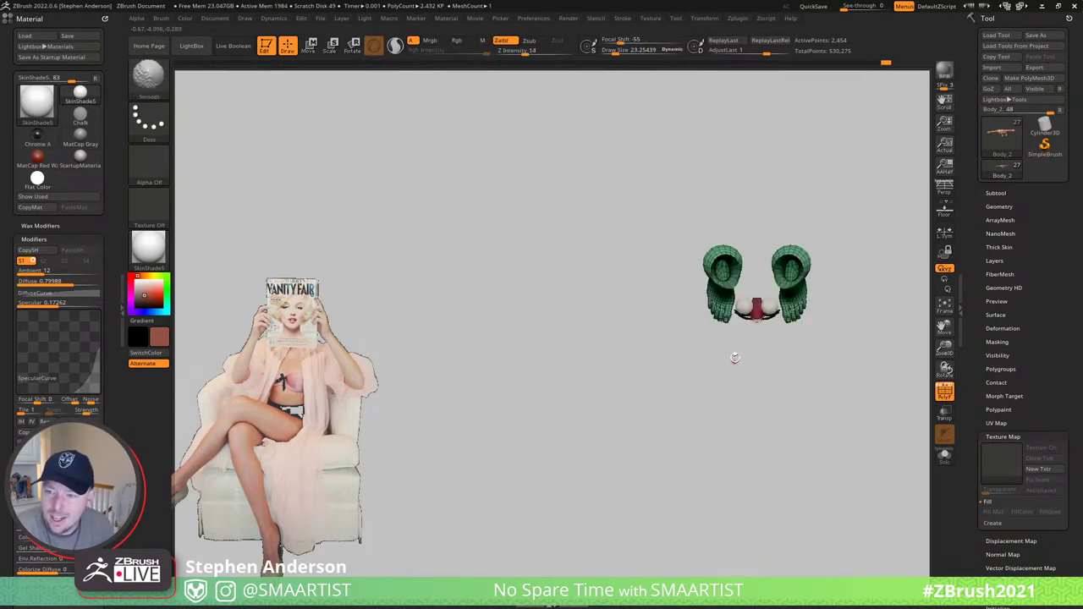
- Reduce the draw size to about 12 and adjust the nail outline of the fourth toe with Move Topological
mouse_move(749, 341)
right_mouse_down("ctrl")
mouse_move(724, 347)
mouse_move(732, 440)
mouse_move(648, 249)
mouse_move(655, 285)
mouse_move(694, 315)
right_mouse_up("ctrl")
right_click_drag(693, 315, 634, 357, "ctrl")
key("s")
left_click_drag(632, 352, 633, 386)
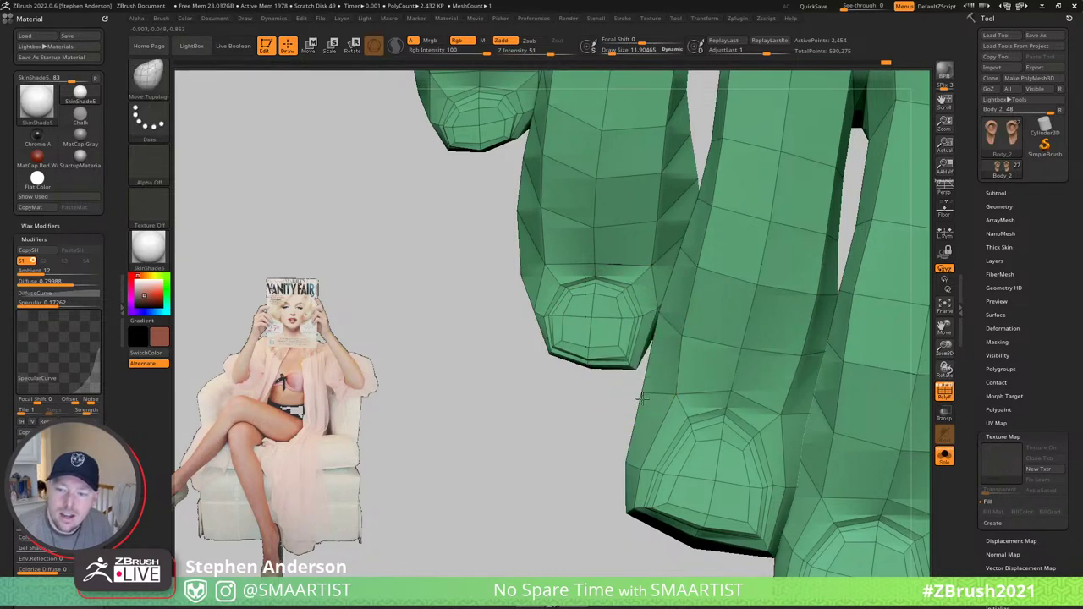
mouse_move(625, 363)
left_mouse_down()
mouse_move(556, 346)
mouse_move(500, 367)
left_mouse_up()
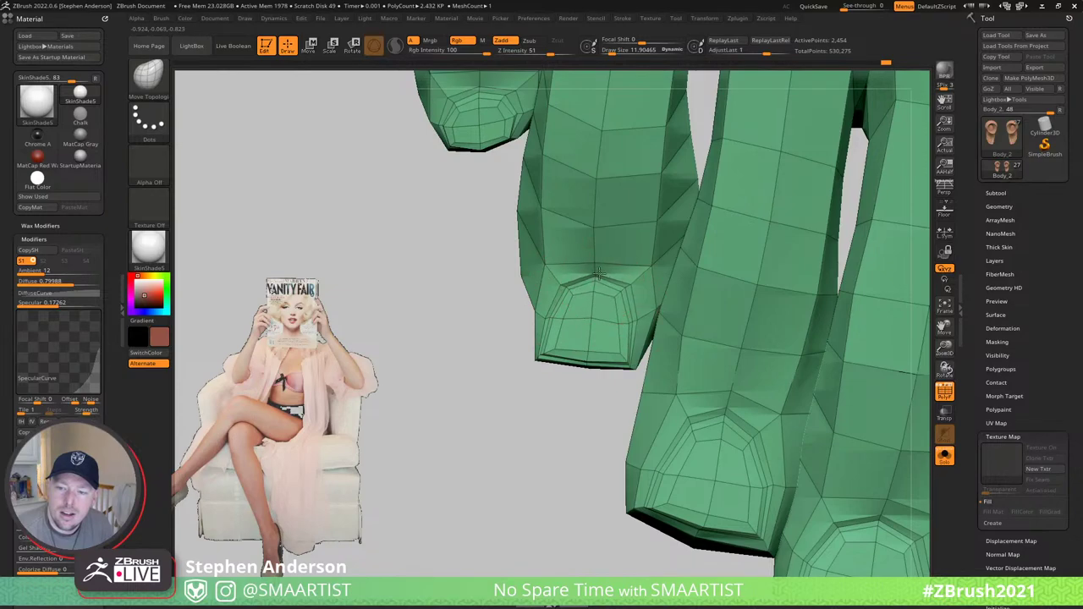
mouse_move(555, 260)
right_mouse_down()
mouse_move(580, 212)
mouse_move(554, 169)
mouse_move(527, 294)
right_mouse_up()
key("shift")
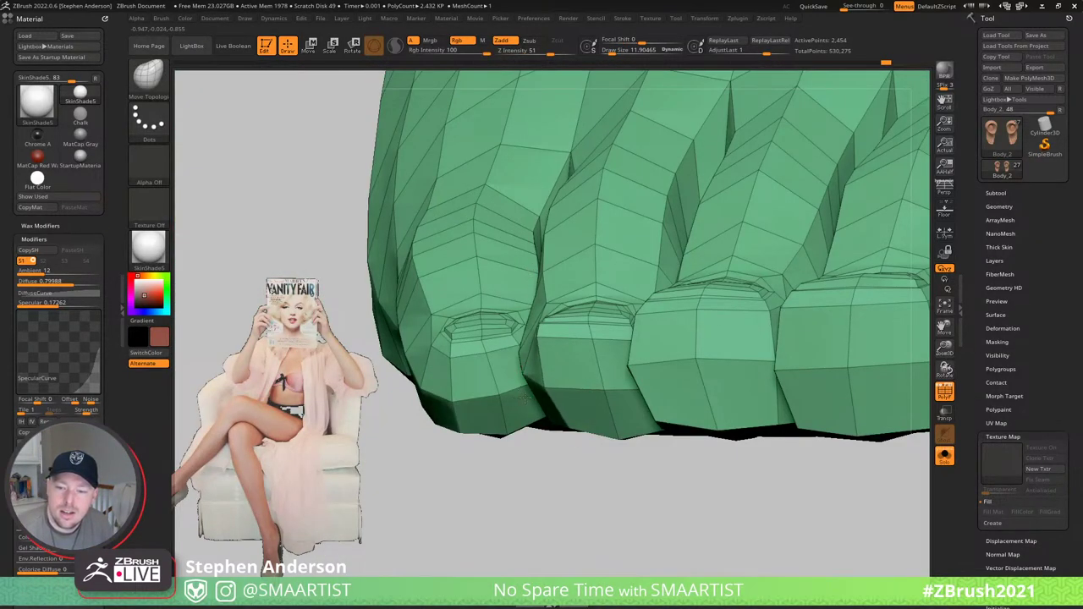
- Increase the draw size to about 28 and reshape the underside of the fourth toe's tip
right_click_drag(574, 403, 563, 298)
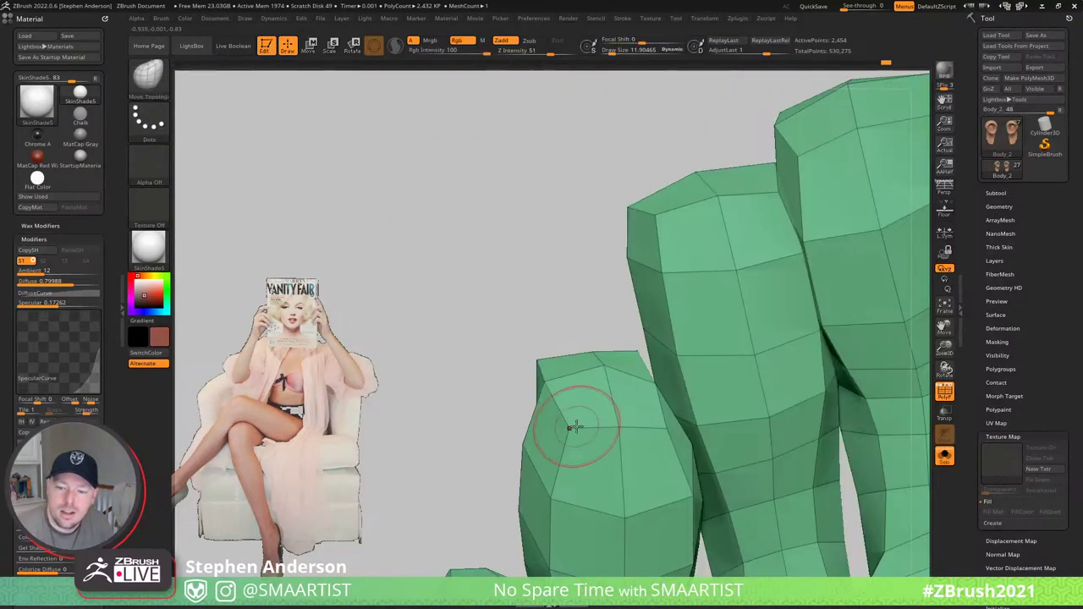
key("s")
left_click_drag(576, 427, 581, 427)
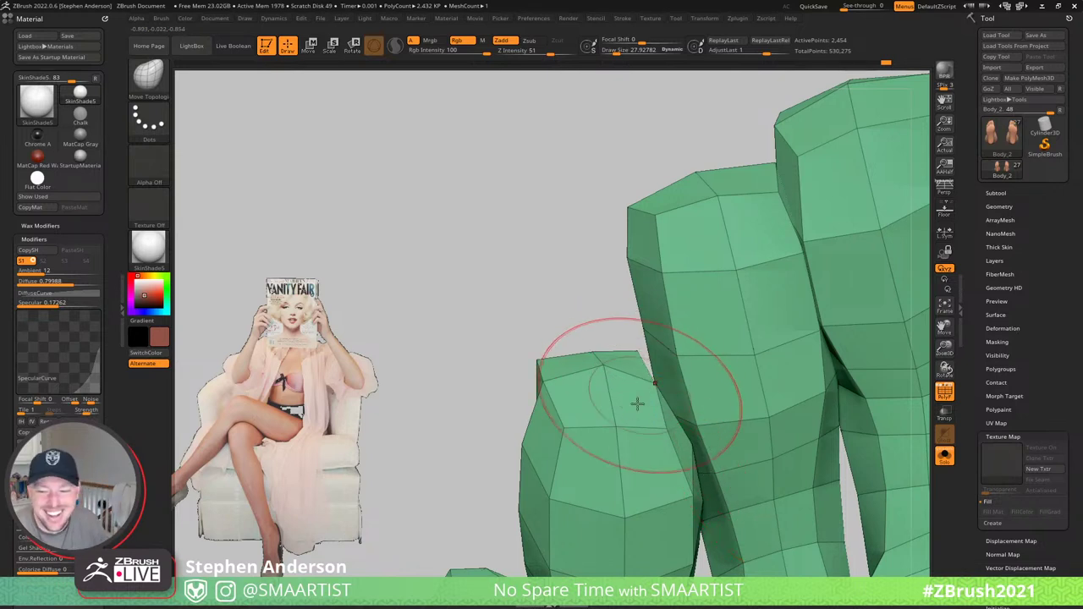
mouse_move(655, 396)
right_mouse_down()
mouse_move(640, 387)
mouse_move(633, 396)
right_mouse_up()
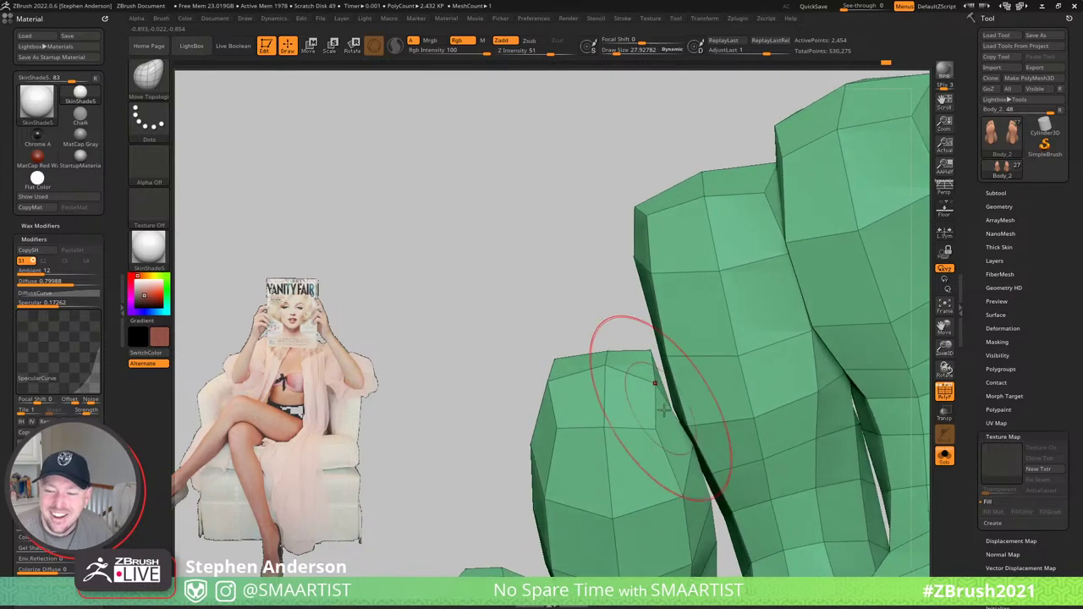
left_click_drag(584, 369, 578, 386)
mouse_move(656, 379)
right_mouse_down()
mouse_move(669, 430)
mouse_move(643, 436)
right_mouse_up()
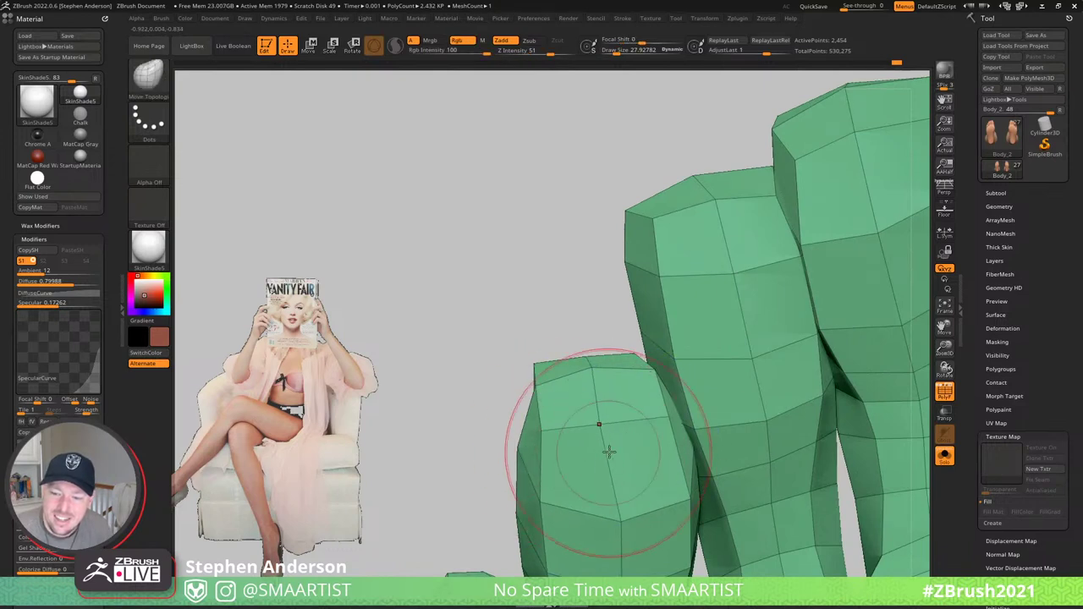
- Round out the fourth toe's profile and front corners with the draw size kept at about 28
key("s")
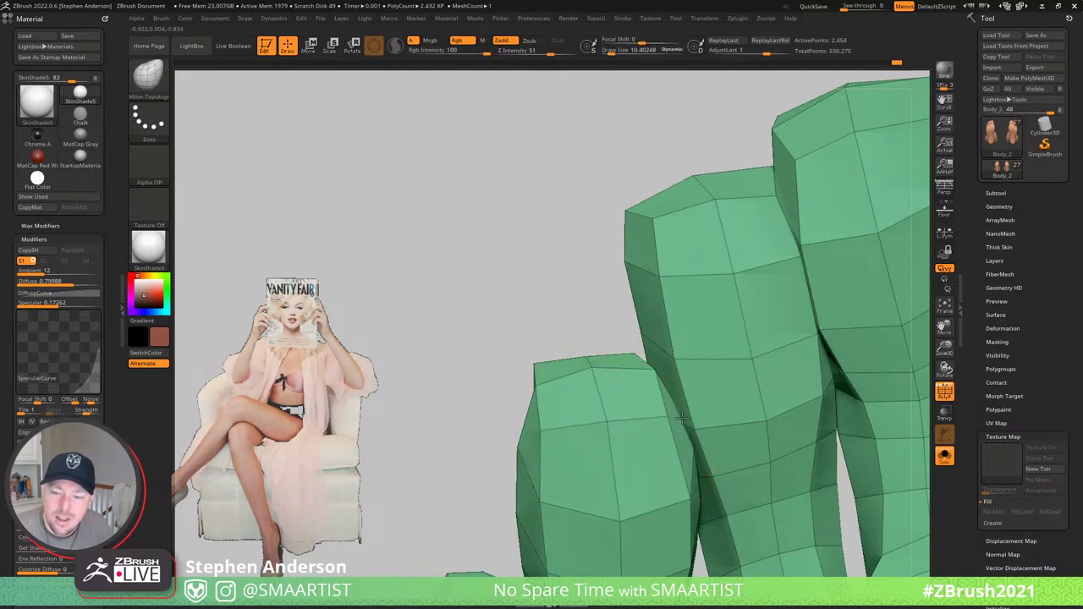
key("s")
left_click_drag(682, 418, 693, 421)
mouse_move(665, 507)
right_mouse_down()
mouse_move(648, 454)
mouse_move(595, 466)
mouse_move(691, 502)
right_mouse_up()
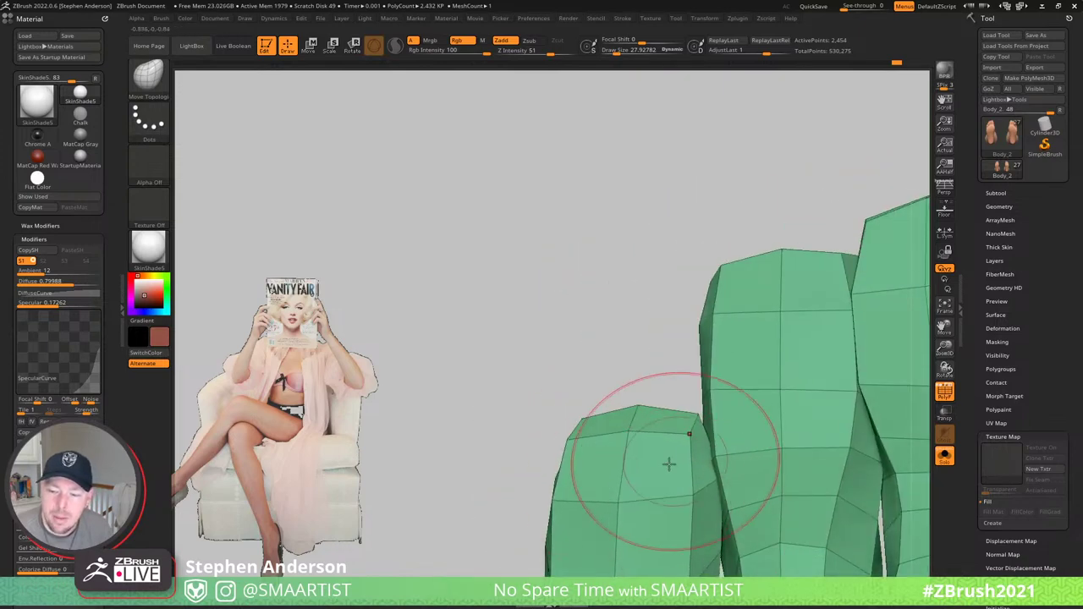
mouse_move(668, 463)
right_mouse_down()
mouse_move(664, 495)
mouse_move(681, 515)
right_mouse_up()
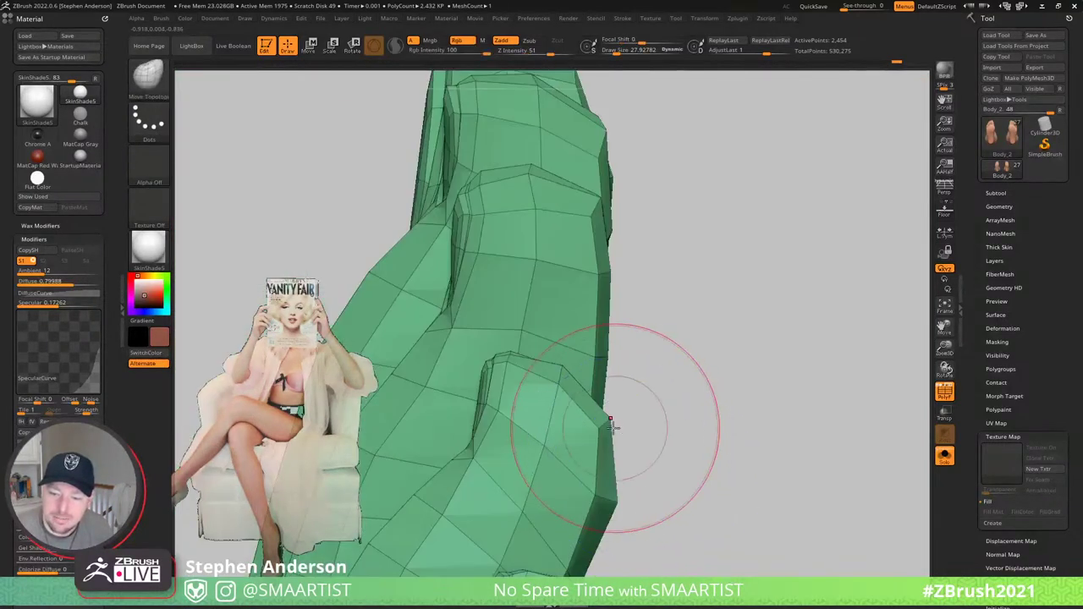
mouse_move(518, 370)
right_mouse_down()
mouse_move(533, 406)
mouse_move(495, 372)
mouse_move(473, 403)
mouse_move(544, 372)
mouse_move(533, 355)
mouse_move(552, 345)
mouse_move(524, 309)
right_mouse_up()
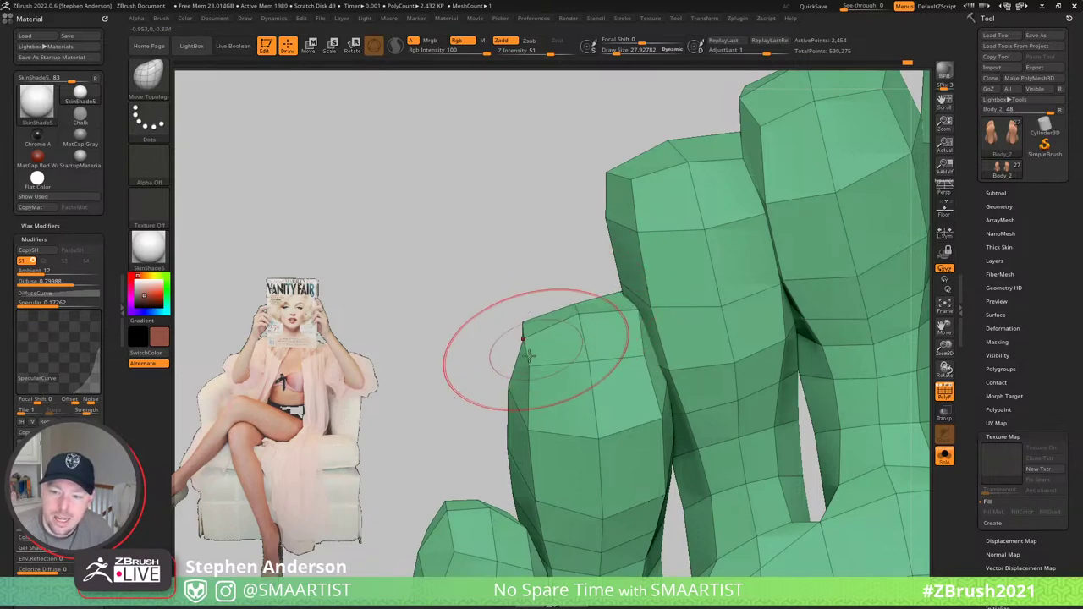
mouse_move(523, 339)
right_mouse_down()
mouse_move(602, 330)
mouse_move(593, 363)
mouse_move(611, 357)
mouse_move(602, 312)
mouse_move(581, 364)
mouse_move(665, 401)
mouse_move(603, 360)
mouse_move(821, 471)
mouse_move(659, 362)
mouse_move(612, 364)
right_mouse_up()
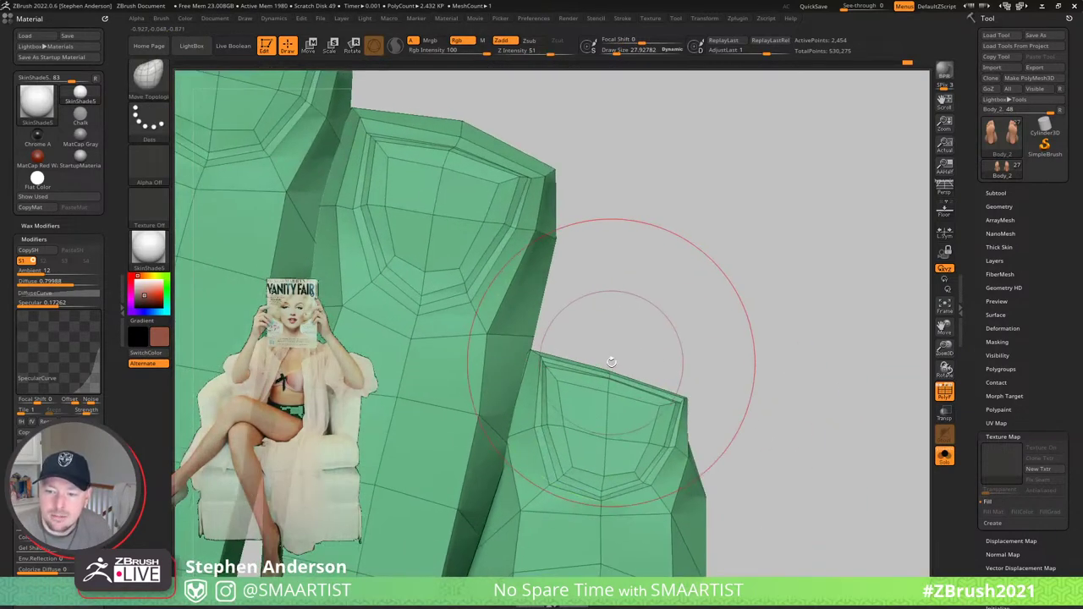
- Reduce the draw size to about 9 and refine the front edge of the fourth toe's nail
key("s")
left_click_drag(607, 368, 597, 365)
right_click_drag(597, 362, 575, 353)
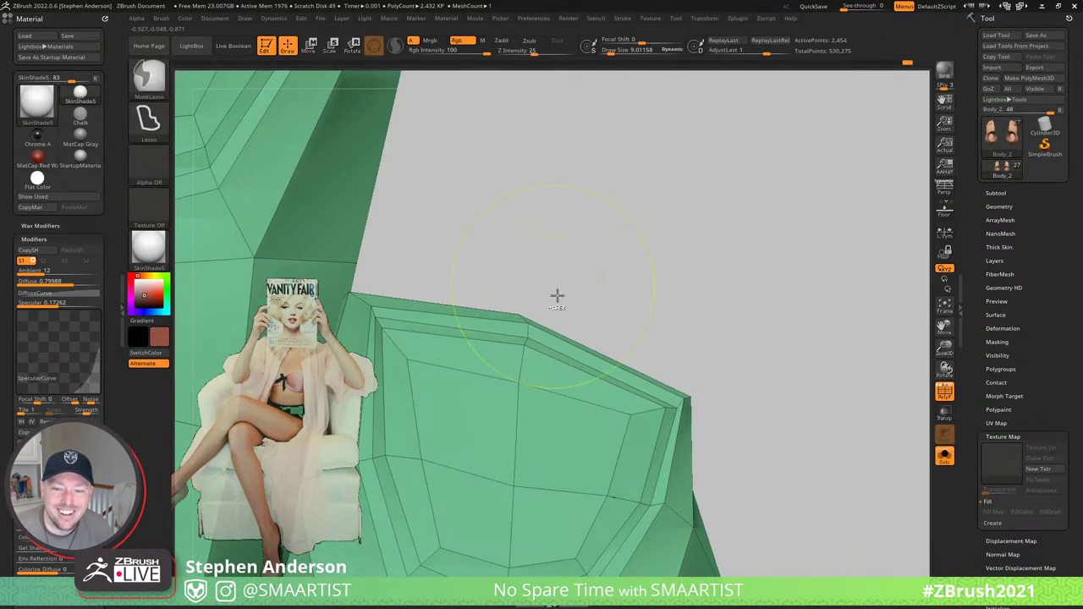
right_click_drag(556, 295, 510, 275)
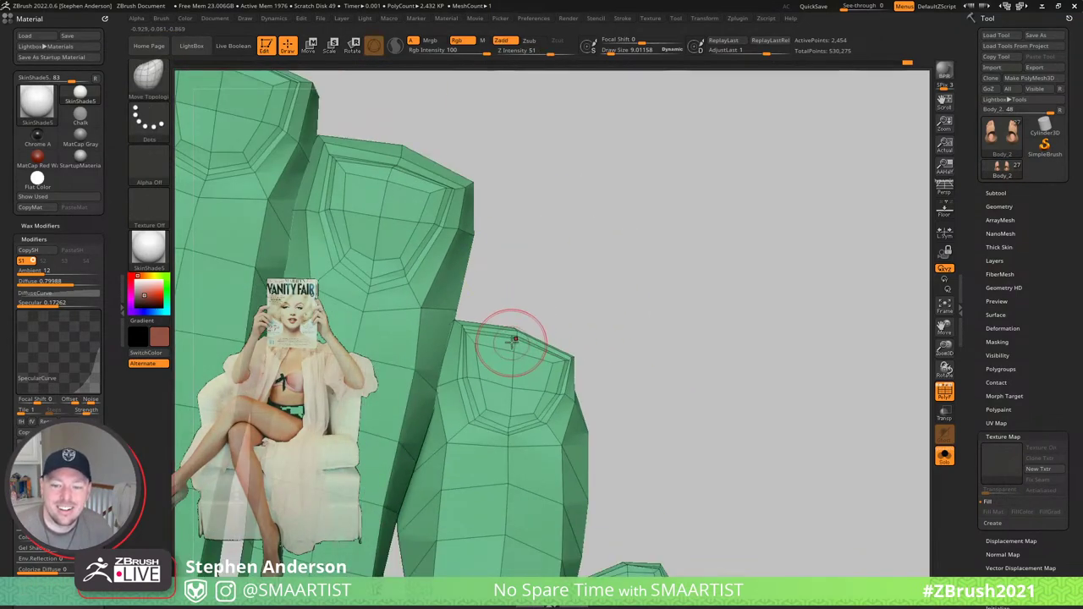
mouse_move(507, 345)
right_mouse_down()
mouse_move(453, 343)
mouse_move(515, 324)
mouse_move(508, 306)
mouse_move(506, 333)
right_mouse_up()
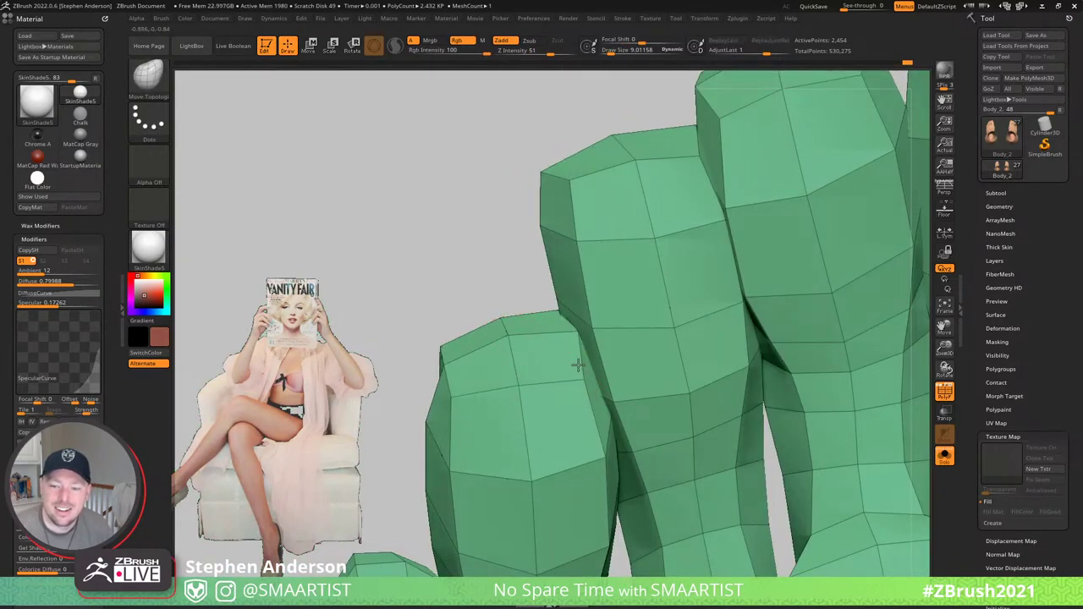
- Widen and square up the nail outline on the little toe
right_click_drag(567, 366, 597, 334)
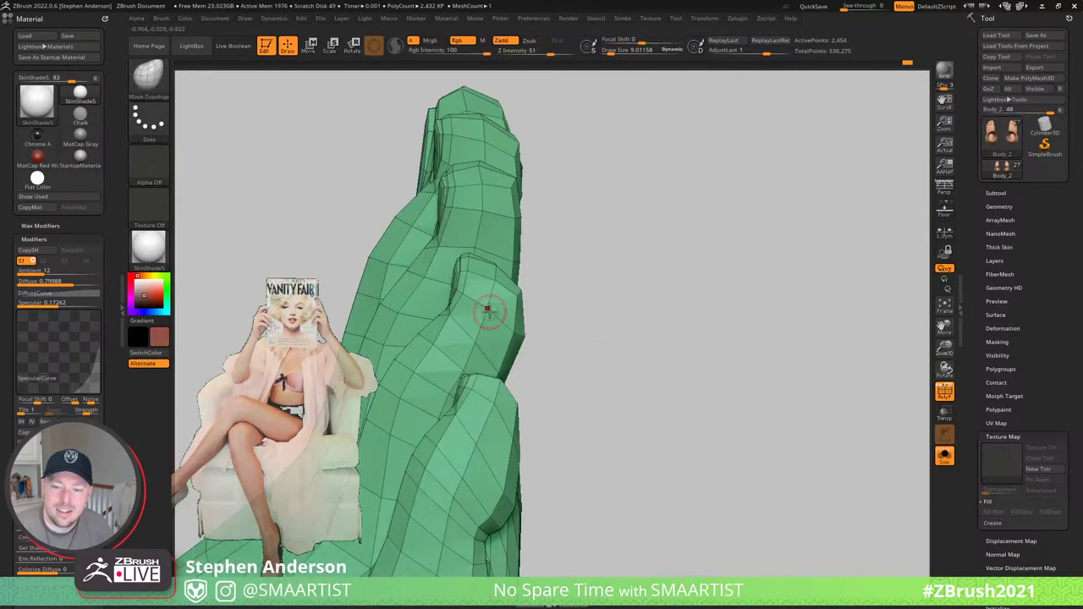
mouse_move(486, 329)
right_mouse_down()
mouse_move(570, 357)
mouse_move(489, 310)
mouse_move(467, 309)
mouse_move(449, 275)
right_mouse_up()
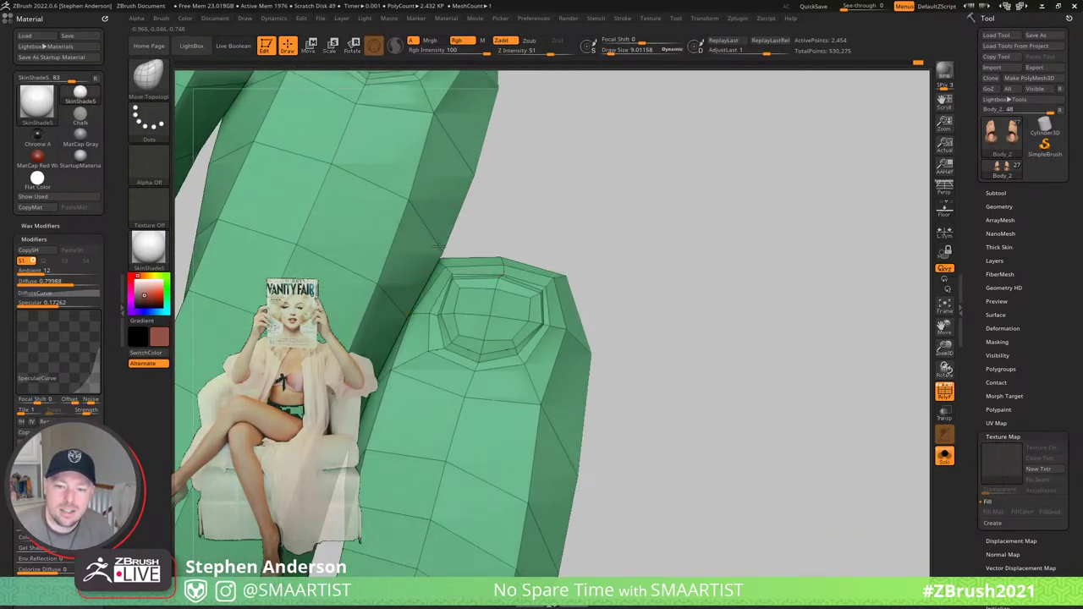
left_click_drag(439, 246, 425, 223)
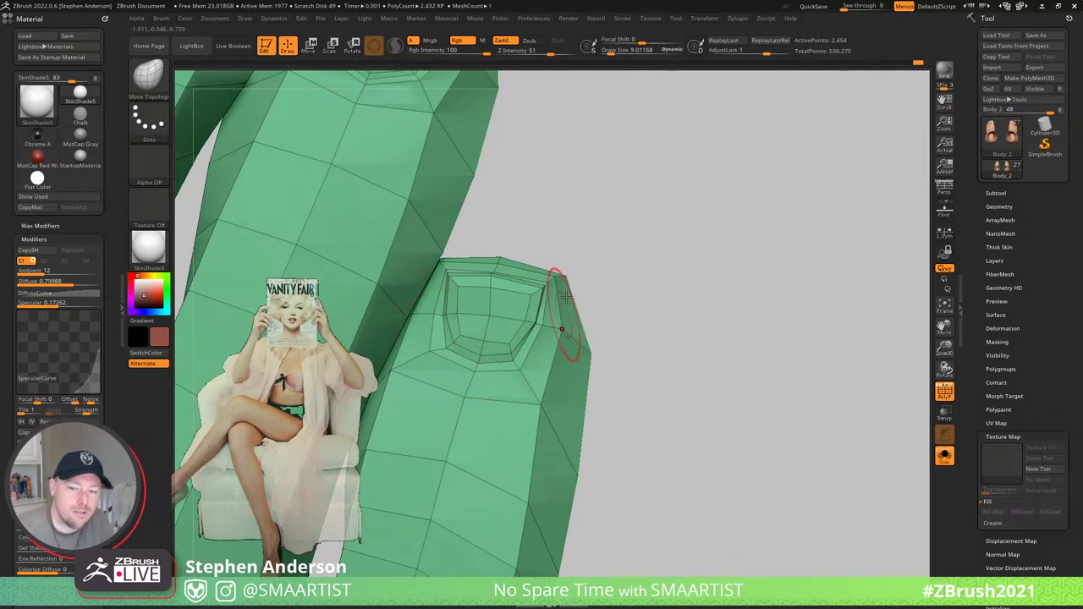
- Clean up the tight fold geometry along the side of the little toe's nail
mouse_move(524, 335)
right_mouse_down()
mouse_move(554, 278)
mouse_move(530, 302)
mouse_move(546, 288)
mouse_move(571, 308)
mouse_move(561, 329)
mouse_move(525, 290)
mouse_move(576, 407)
right_mouse_up()
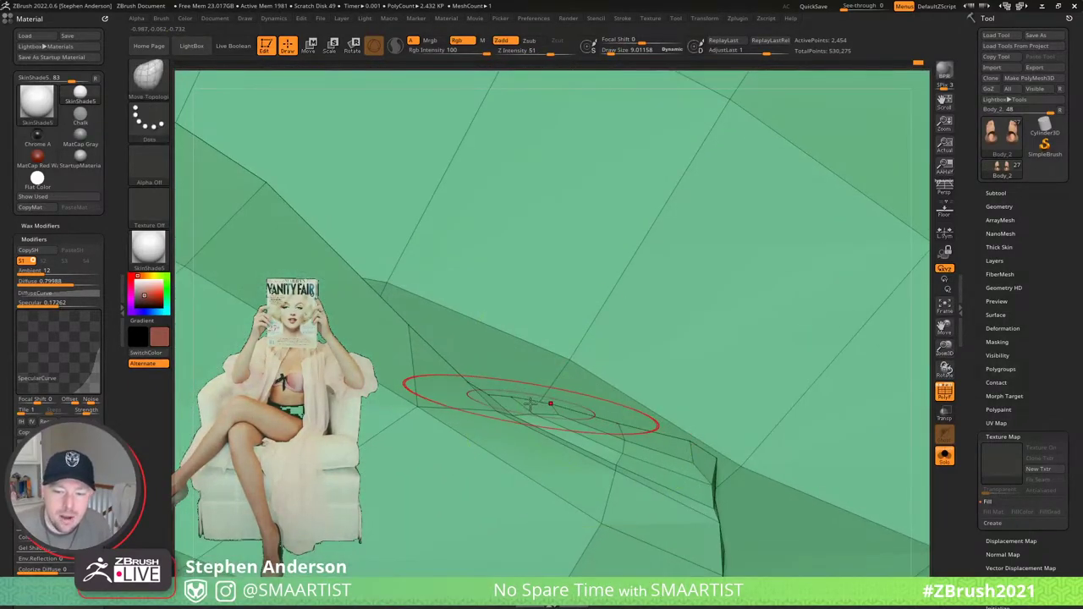
left_click_drag(551, 404, 484, 417)
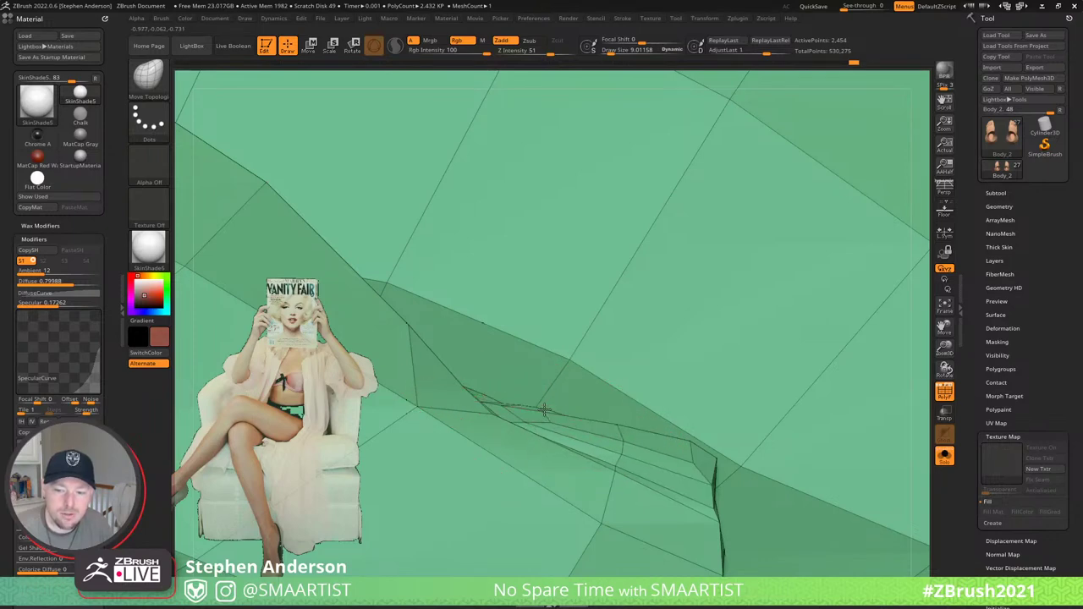
left_click_drag(527, 423, 524, 420)
mouse_move(525, 421)
right_mouse_down("ctrl")
mouse_move(558, 395)
mouse_move(601, 403)
mouse_move(539, 390)
mouse_move(552, 393)
right_mouse_up("ctrl")
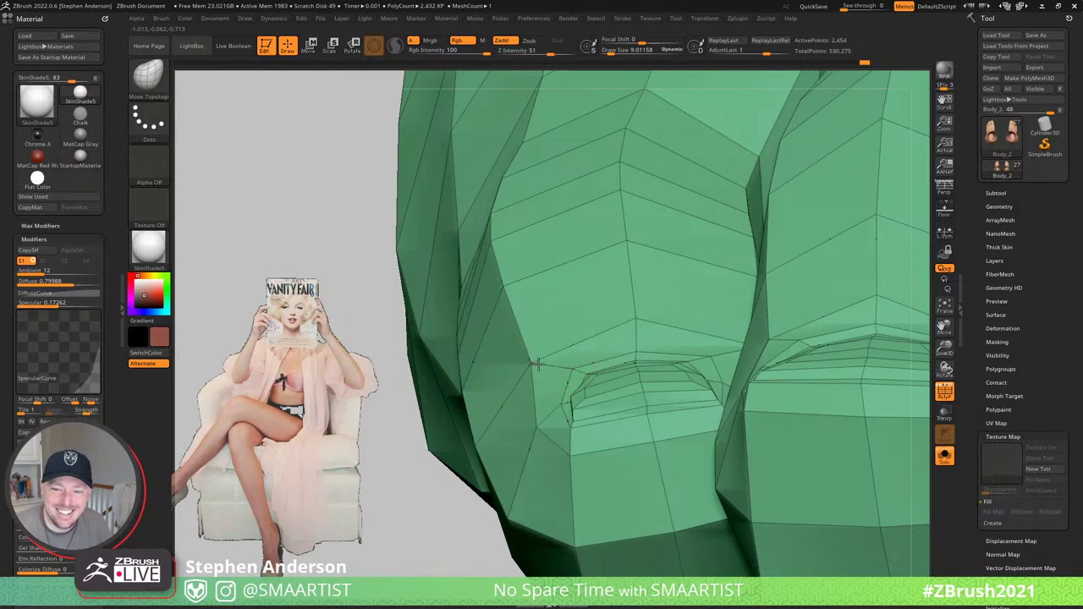
mouse_move(559, 389)
right_mouse_down()
mouse_move(604, 372)
mouse_move(580, 369)
mouse_move(617, 402)
mouse_move(592, 389)
mouse_move(635, 443)
right_mouse_up()
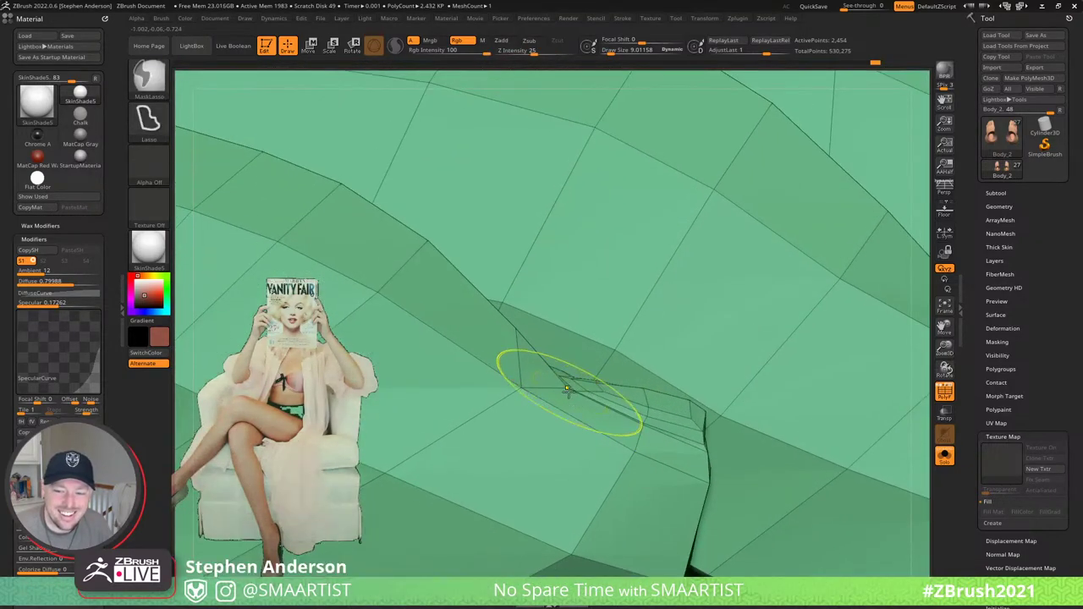
left_click_drag(569, 391, 562, 397)
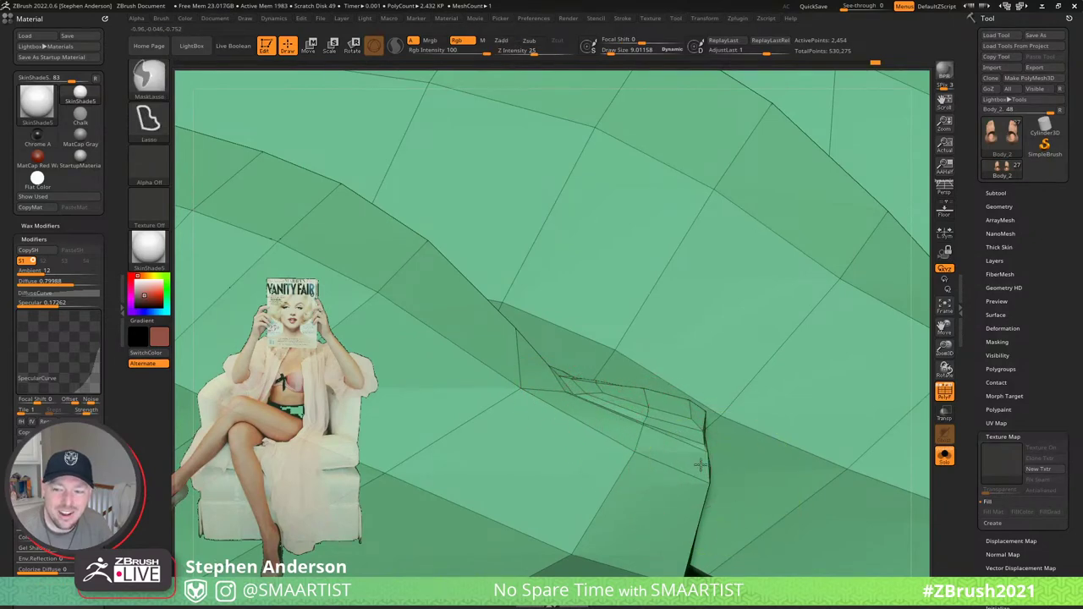
- Turn off the polyframe display and unhide the entire body mesh
mouse_move(693, 466)
right_mouse_down("ctrl")
mouse_move(624, 362)
mouse_move(701, 327)
right_mouse_up("ctrl")
key("shift+f")
mouse_move(800, 341)
right_mouse_down()
mouse_move(770, 356)
mouse_move(554, 310)
mouse_move(566, 266)
mouse_move(551, 331)
mouse_move(575, 377)
mouse_move(570, 349)
mouse_move(587, 370)
mouse_move(597, 319)
mouse_move(602, 327)
right_mouse_up()
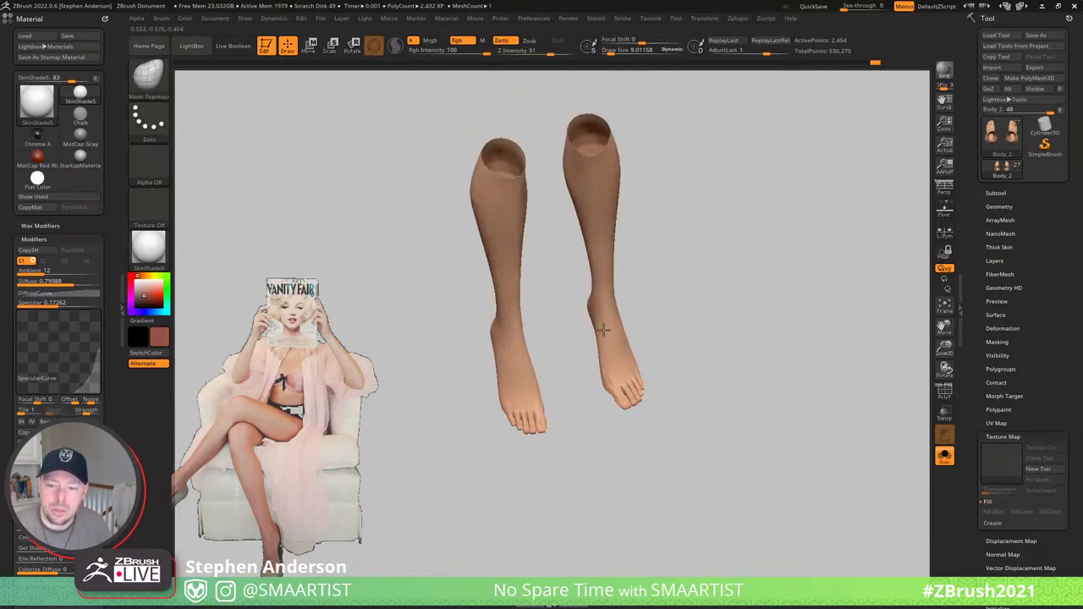
left_click(686, 342, "ctrl+shift")
right_click_drag(686, 341, 604, 339)
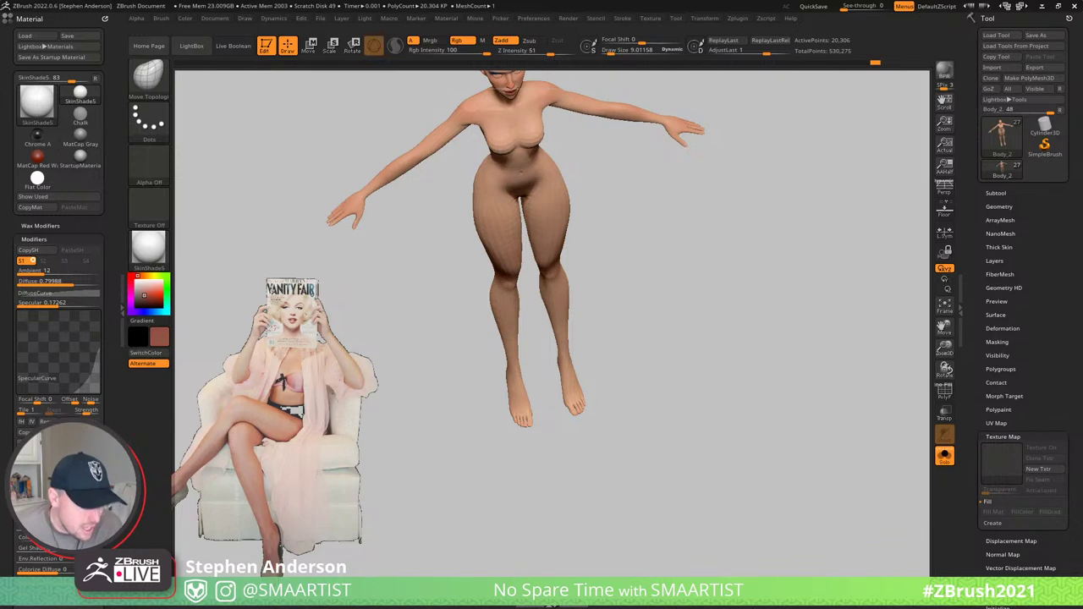
- Show the other subtools together with the body and examine the full figure, face and upper torso
mouse_move(622, 342)
left_mouse_down()
mouse_move(640, 304)
mouse_move(633, 243)
mouse_move(590, 457)
mouse_move(572, 445)
left_mouse_up()
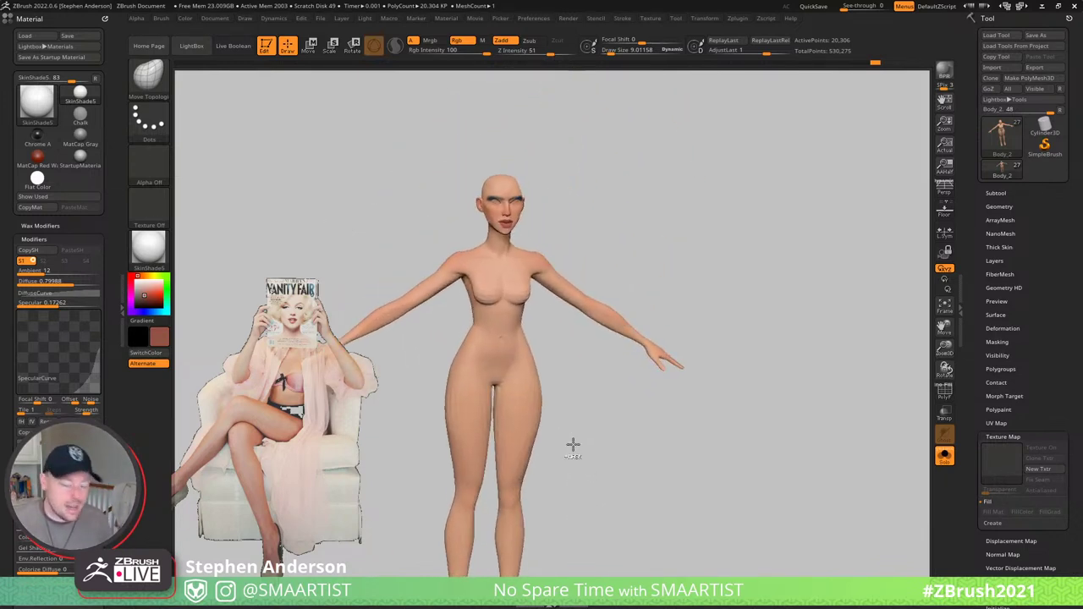
right_click_drag(573, 443, 570, 414, "ctrl")
mouse_move(509, 251)
right_mouse_down("ctrl")
mouse_move(683, 453)
mouse_move(659, 451)
mouse_move(618, 352)
right_mouse_up("ctrl")
right_click_drag(708, 329, 668, 267, "alt")
left_click_drag(668, 267, 686, 254)
left_click_drag(703, 291, 708, 263)
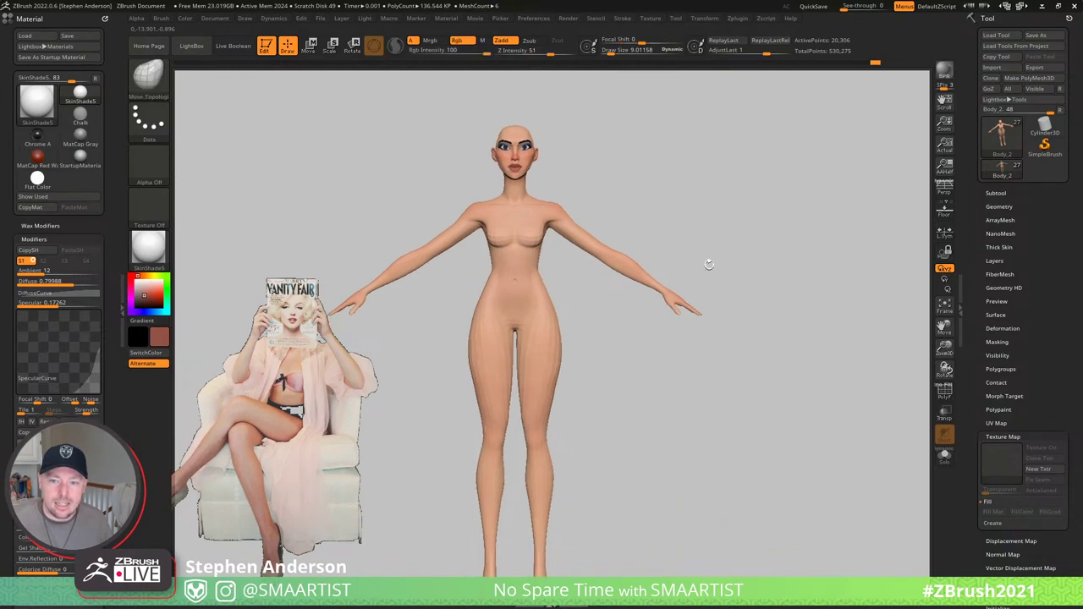
right_click_drag(519, 186, 645, 411, "ctrl")
mouse_move(669, 302)
right_mouse_down("ctrl")
mouse_move(531, 171)
mouse_move(635, 273)
right_mouse_up("ctrl")
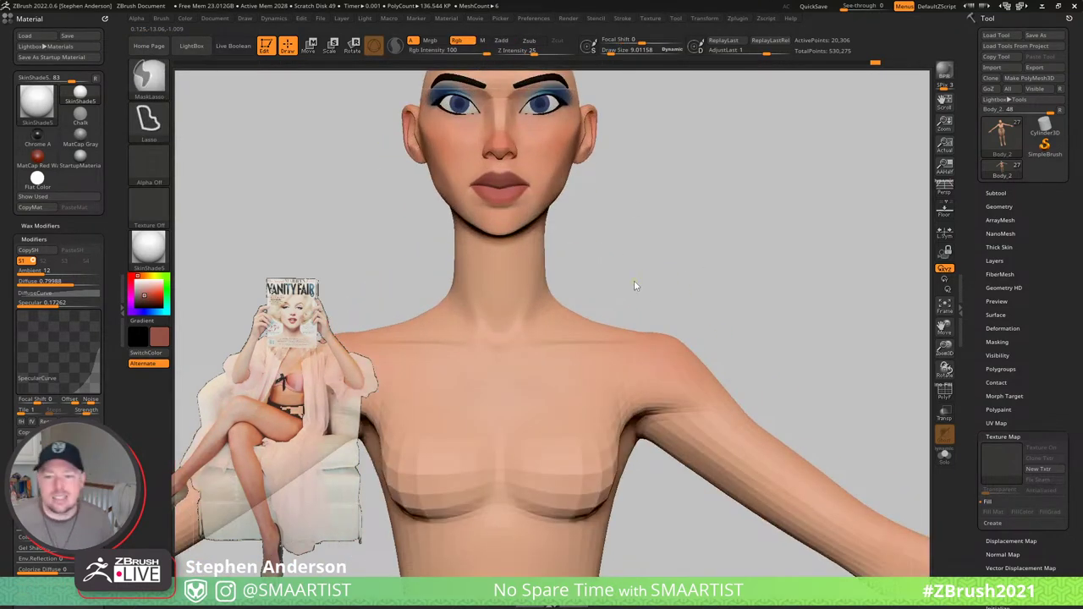
- Save the tool as MagazineGirl_v001, overwriting the existing file
key("ctrl+s")
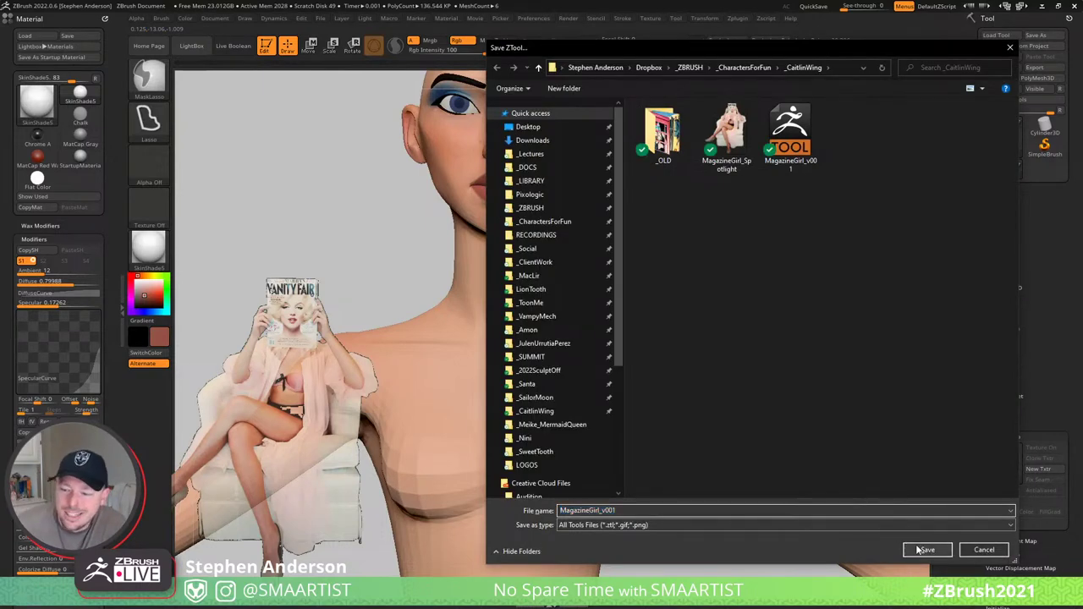
left_click(927, 550)
left_click(578, 299)
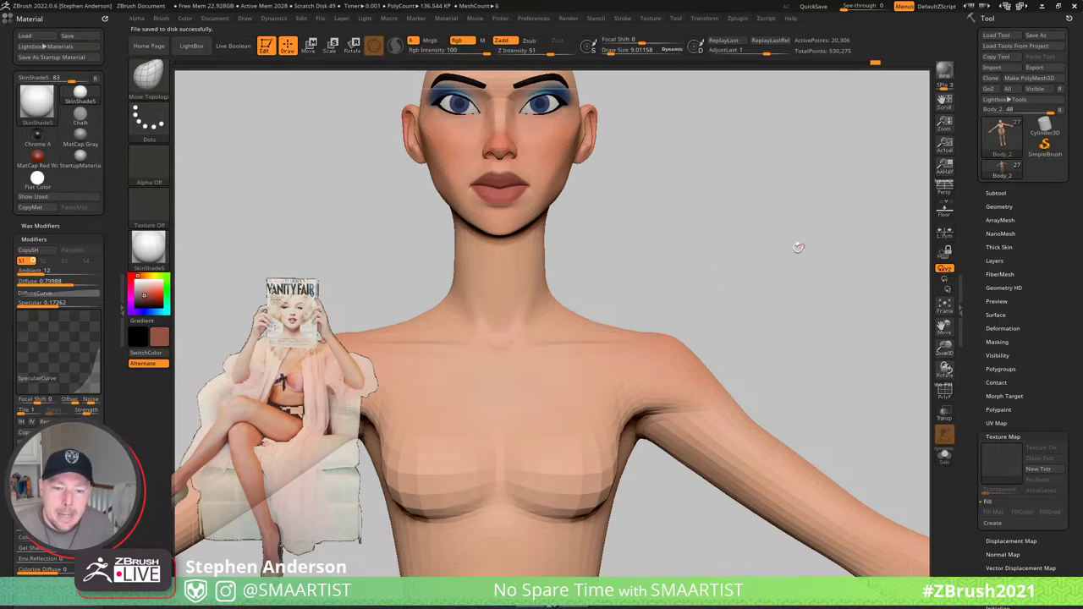
- Examine the hand's fingertips and nails at a higher subdivision level with the polyframe displayed
mouse_move(795, 246)
right_mouse_down()
mouse_move(748, 355)
mouse_move(694, 433)
mouse_move(583, 322)
mouse_move(553, 324)
mouse_move(573, 335)
mouse_move(541, 322)
mouse_move(601, 326)
mouse_move(592, 360)
mouse_move(549, 329)
mouse_move(536, 367)
mouse_move(575, 434)
mouse_move(579, 401)
mouse_move(532, 356)
mouse_move(515, 361)
mouse_move(580, 361)
mouse_move(537, 307)
mouse_move(550, 307)
mouse_move(575, 381)
mouse_move(509, 325)
right_mouse_up()
key("shift+f")
key("shift+f")
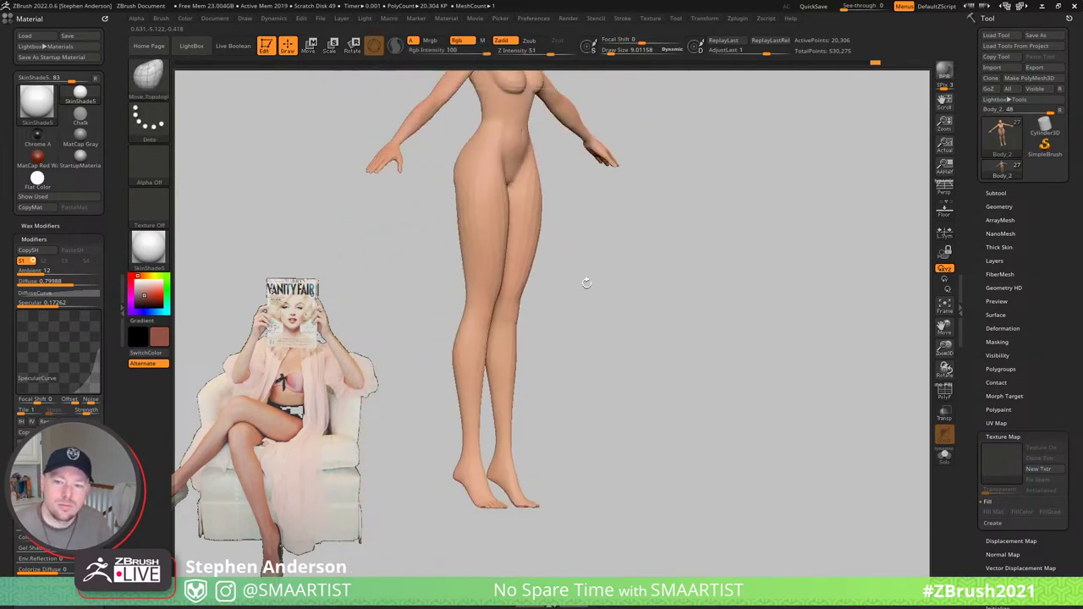
right_click_drag(610, 297, 452, 286, "alt")
right_click_drag(667, 249, 663, 340, "ctrl")
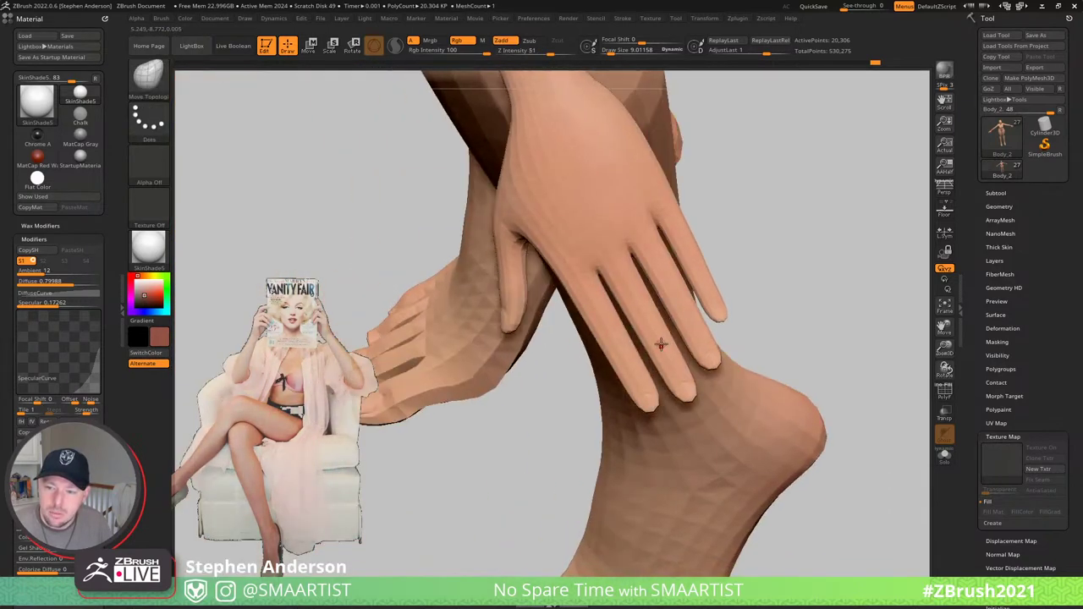
key("d")
right_click_drag(644, 299, 654, 275)
right_click_drag(648, 403, 732, 462)
key("shift+f")
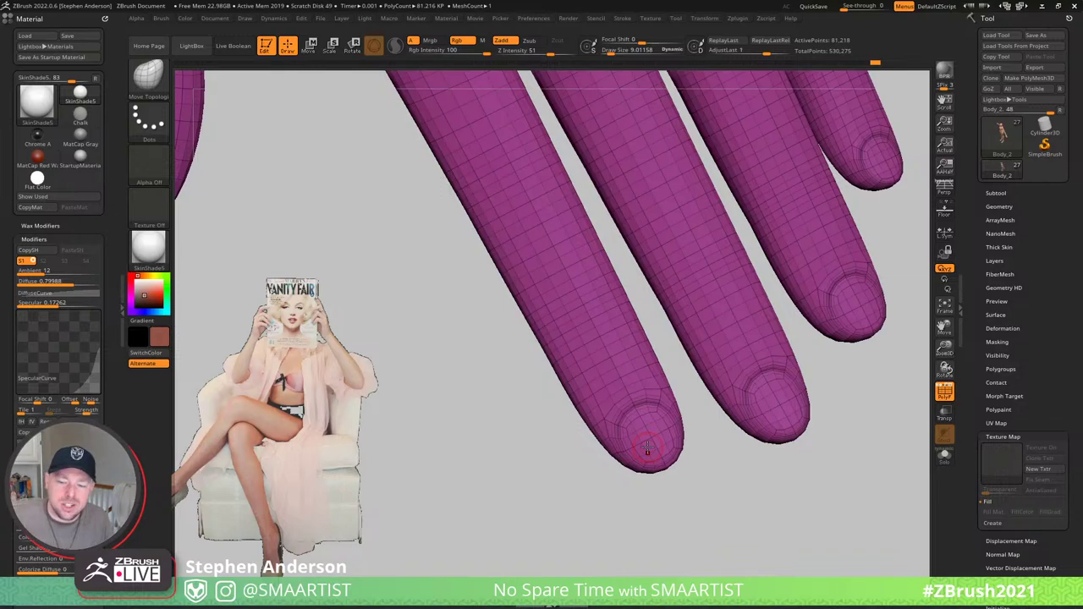
left_click_drag(691, 476, 672, 441)
left_click_drag(681, 507, 686, 527)
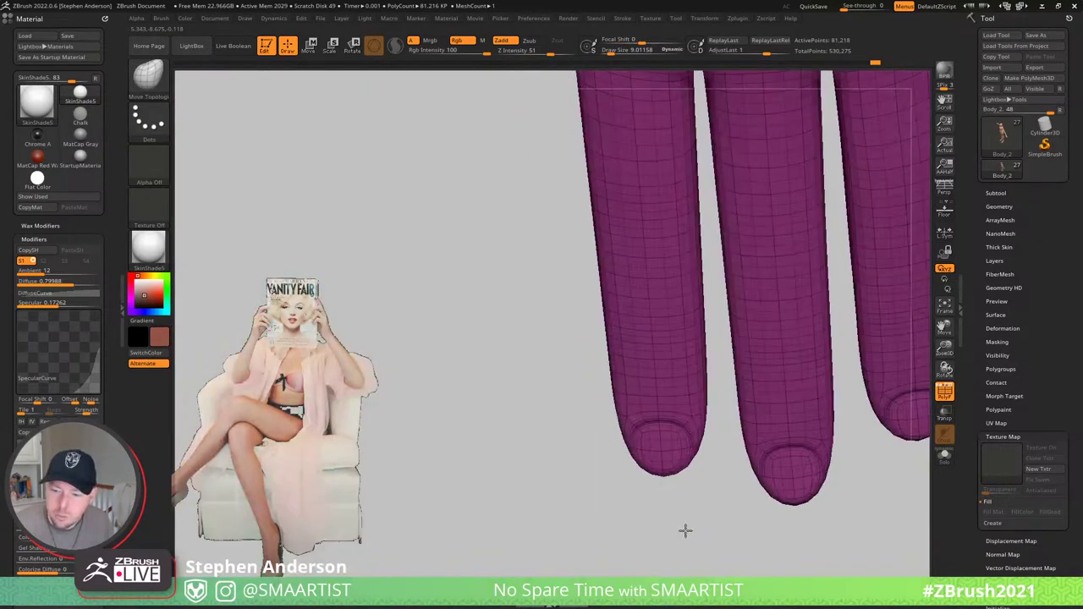
- Step down a subdivision level, pull the index fingertip's little-finger-side corner outward through a mask at draw size about 39, and clear the mask
right_click_drag(689, 475, 682, 436)
key("shift+d")
mouse_move(682, 436)
left_mouse_down()
mouse_move(692, 471)
mouse_move(689, 459)
mouse_move(609, 506)
mouse_move(744, 491)
mouse_move(686, 470)
mouse_move(720, 565)
left_mouse_up()
key("s")
key("s")
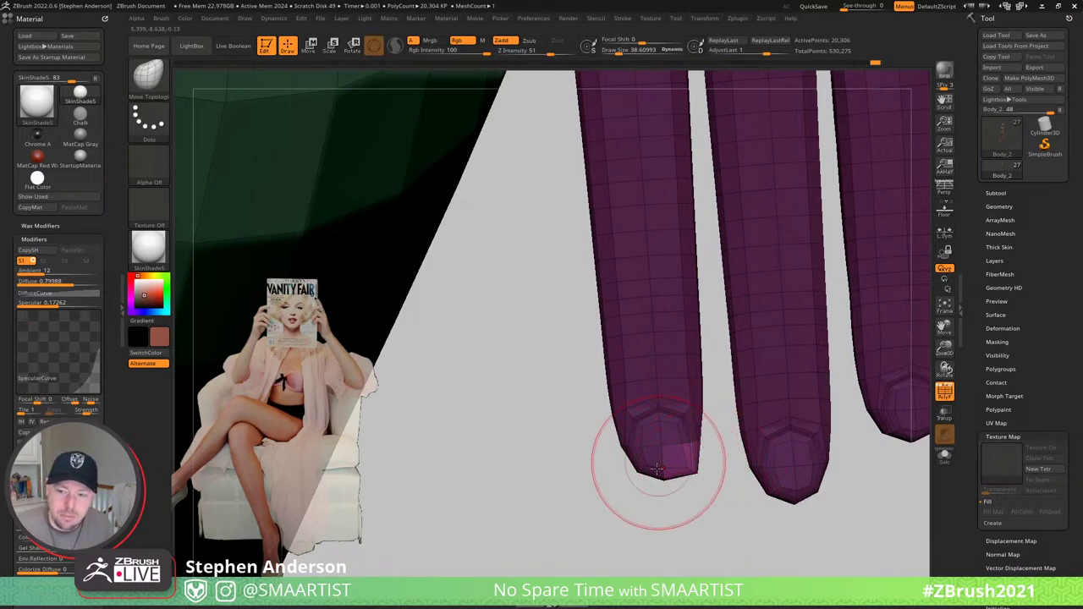
left_click(651, 499, "ctrl")
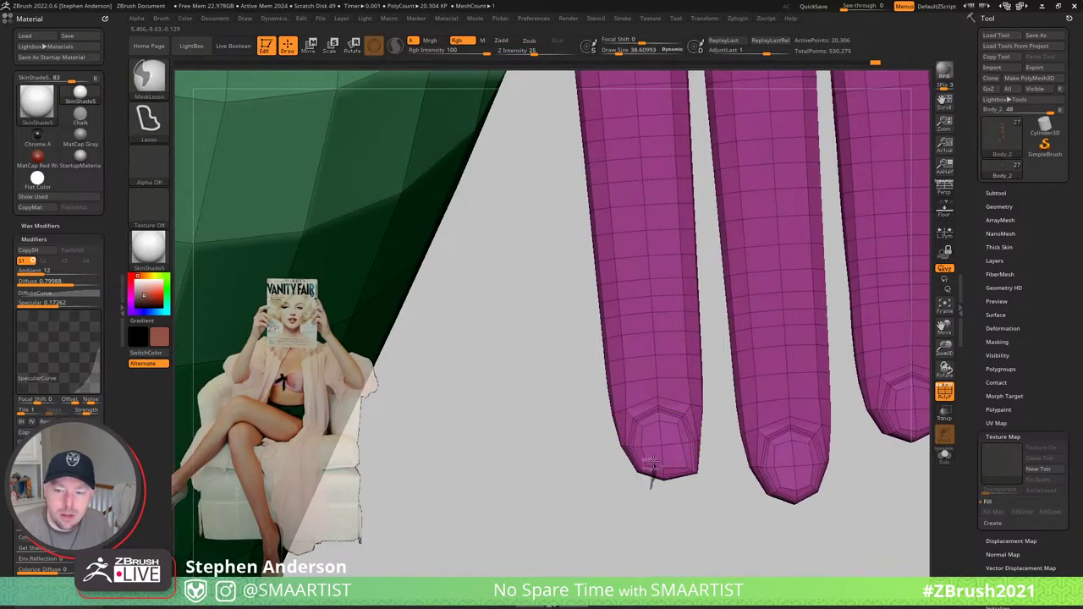
- Mask everything except the index fingertip's thumb-side corner, pull that corner outward to square the tip, and clear the mask
left_click_drag(653, 463, 603, 511, "ctrl")
mouse_move(602, 511)
left_mouse_down()
mouse_move(626, 499)
mouse_move(735, 372)
mouse_move(713, 383)
mouse_move(668, 466)
mouse_move(624, 483)
left_mouse_up()
left_click(691, 507, "ctrl")
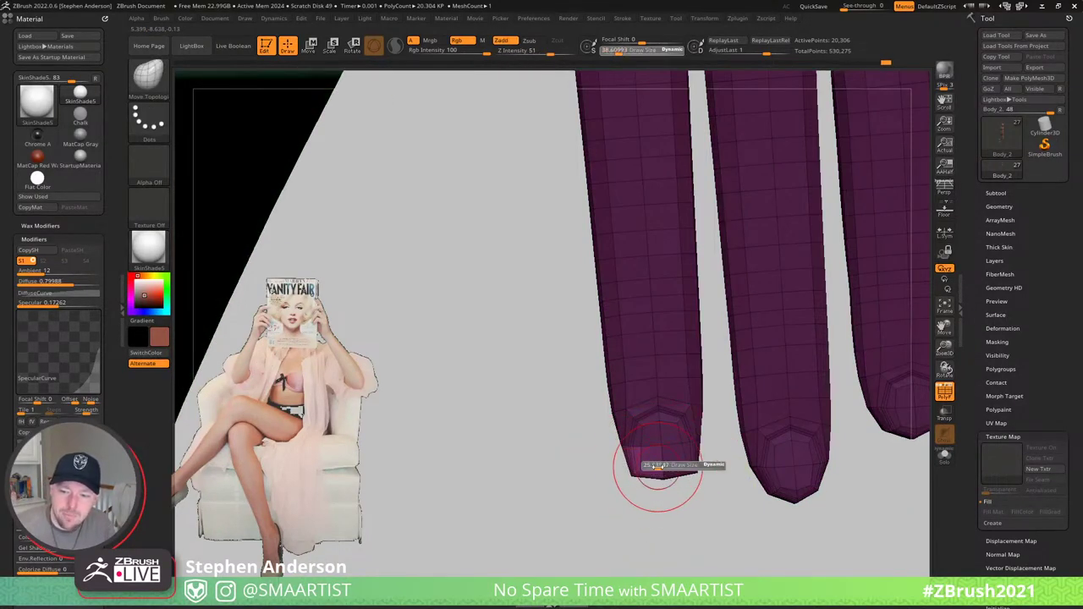
left_click(657, 511, "ctrl")
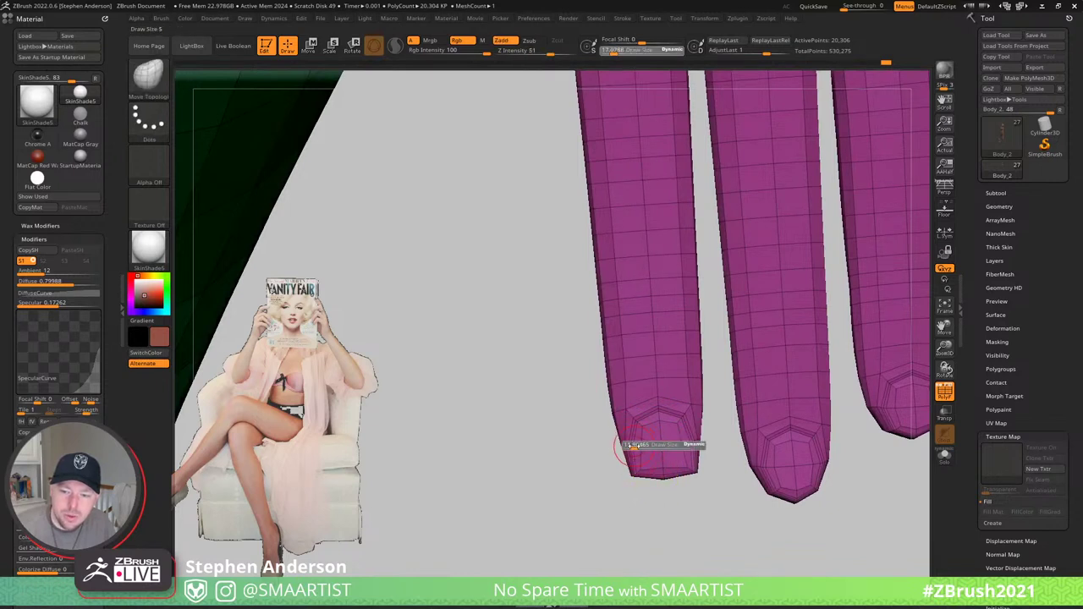
- Adjust the index fingernail's edge vertices with the Move Topological brush at draw sizes of about 17 and 5.5
key("s")
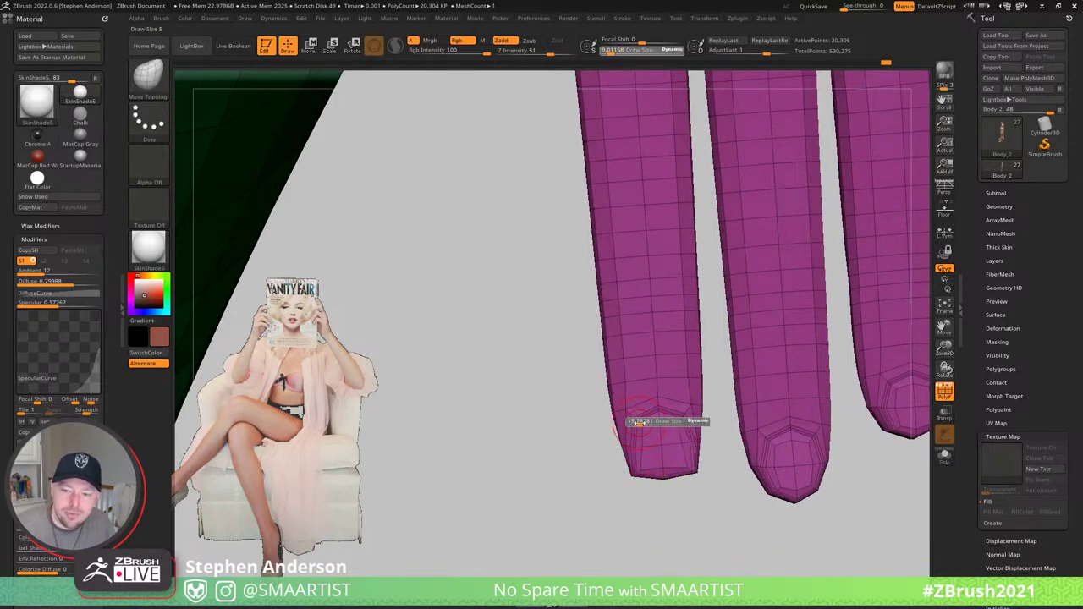
left_click_drag(641, 422, 645, 423)
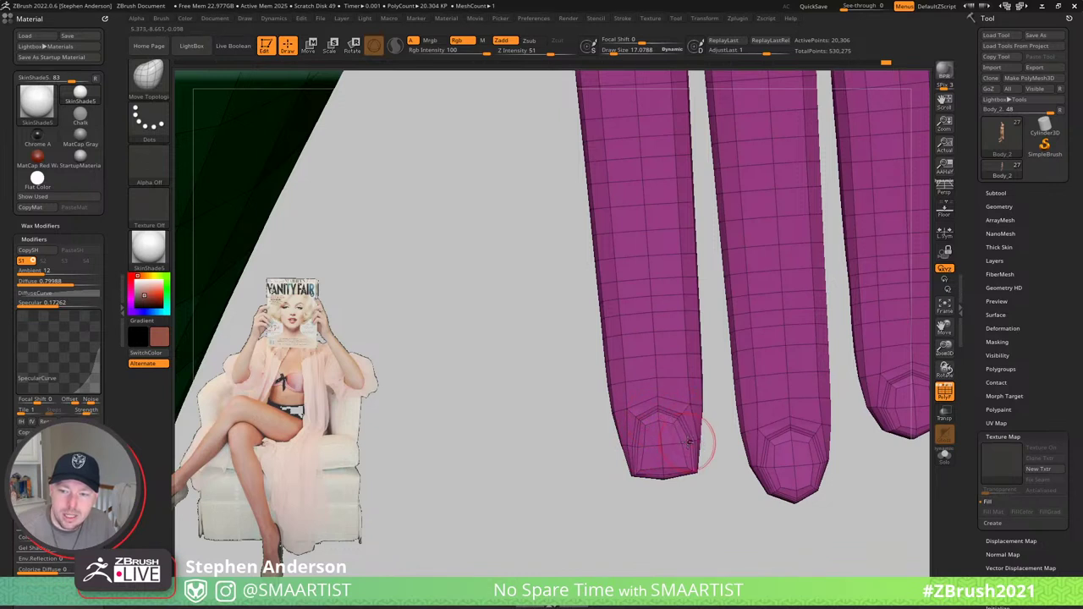
key("s")
left_click(645, 465)
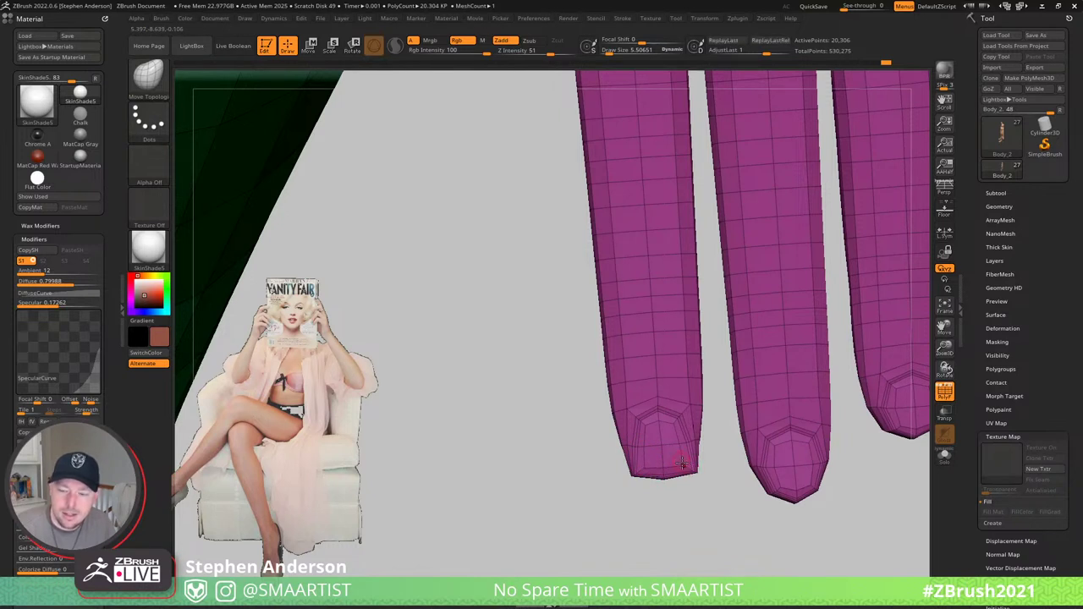
key("s")
left_click(684, 466)
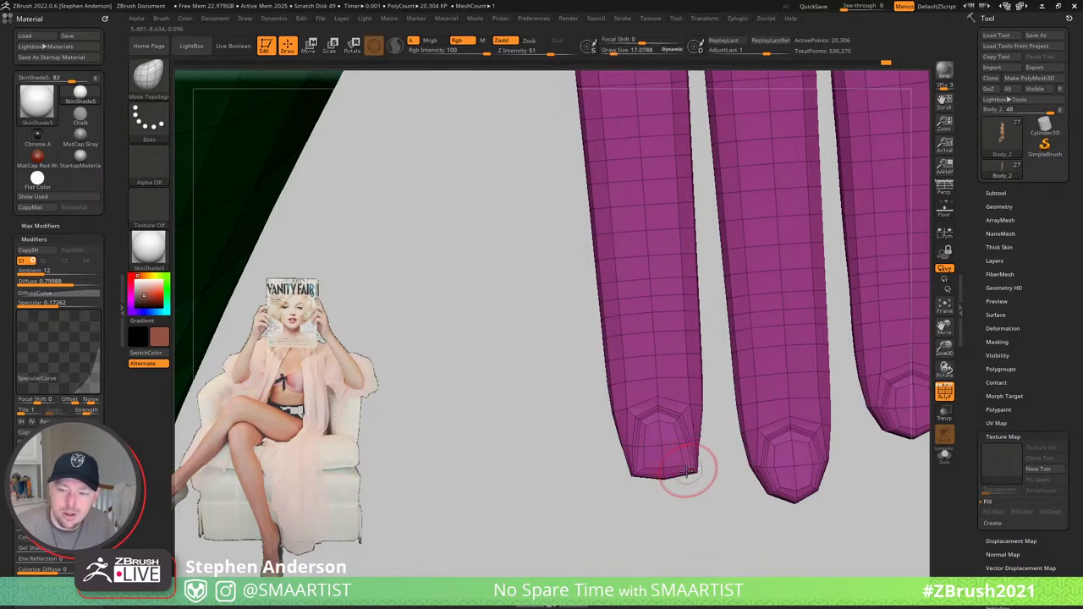
- Even out the sides of the index fingertip around the nail at draw sizes of about 28 and 45, checking the hand without the polyframe
key("s")
left_click(689, 469)
left_click(686, 467)
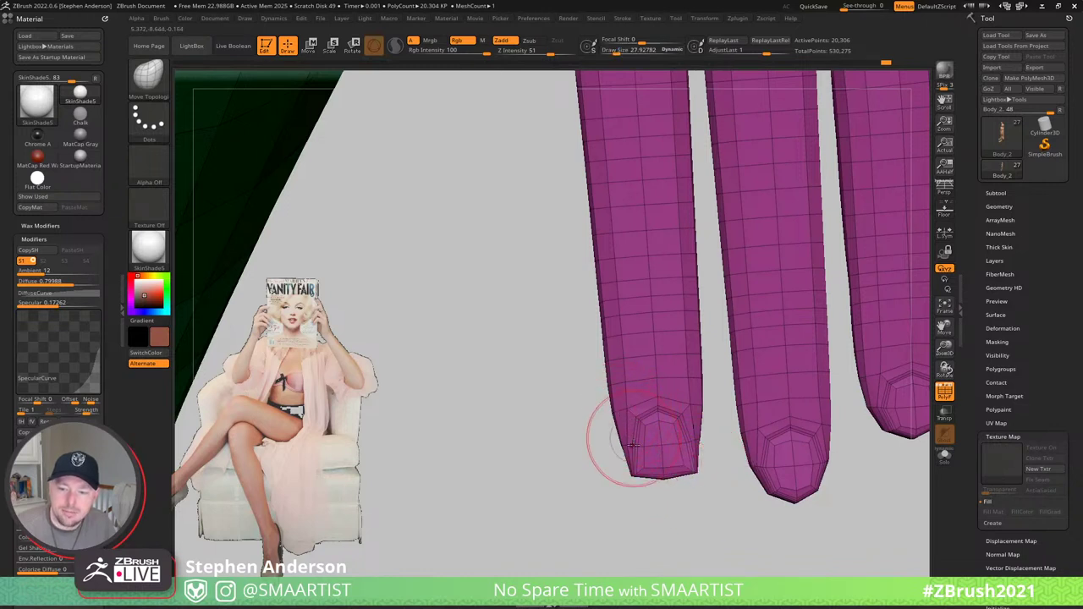
key("s")
left_click(631, 411)
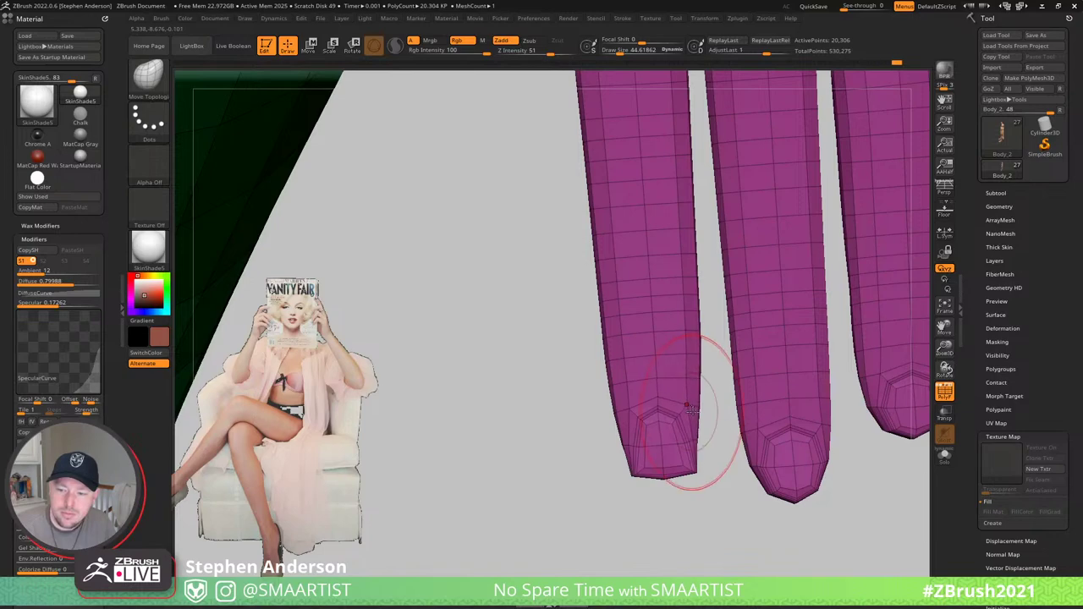
key("s")
left_click_drag(691, 412, 687, 412)
mouse_move(687, 412)
right_mouse_down("ctrl")
mouse_move(690, 334)
mouse_move(662, 362)
mouse_move(609, 365)
mouse_move(682, 368)
mouse_move(685, 297)
mouse_move(719, 338)
mouse_move(691, 438)
mouse_move(718, 426)
right_mouse_up("ctrl")
key("shift+f")
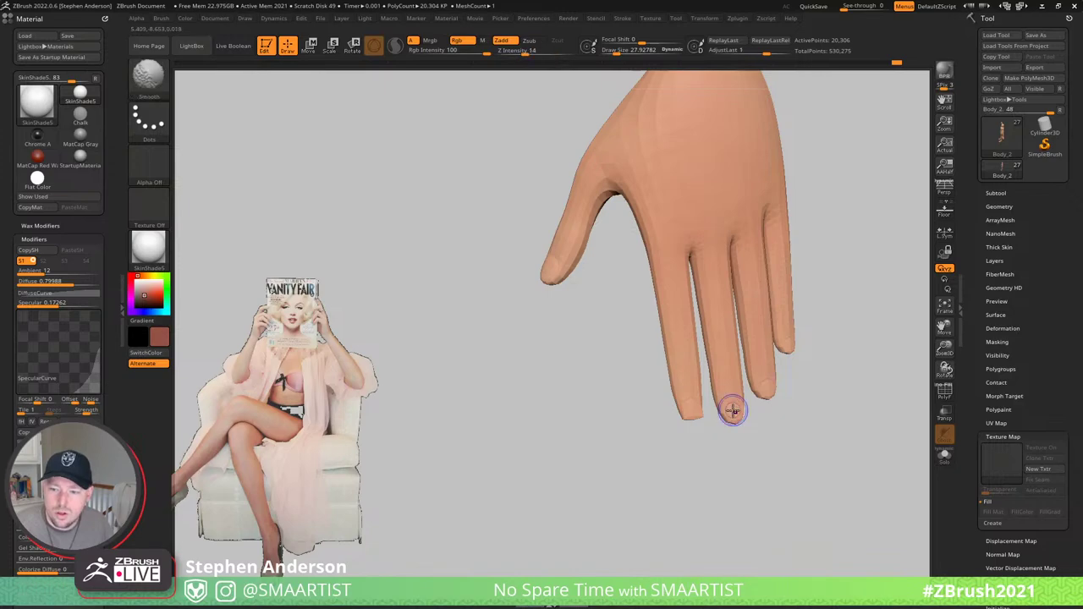
key("shift+f")
- Isolate and mask around the middle fingertip's thumb-side corner, then pull that corner outward at draw size about 36
right_click_drag(725, 413, 762, 461)
left_click(778, 499, "ctrl+shift")
mouse_move(778, 500)
right_mouse_down()
mouse_move(814, 553)
mouse_move(701, 435)
mouse_move(711, 418)
right_mouse_up()
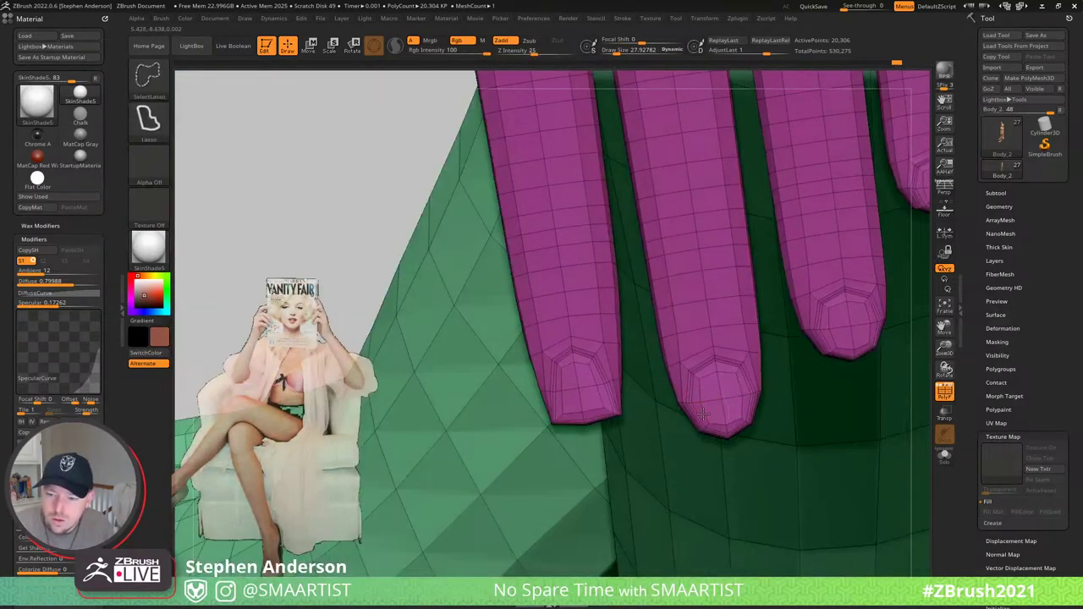
left_click(704, 413, "ctrl+shift")
key("ctrl+z")
left_click(706, 425, "ctrl+shift")
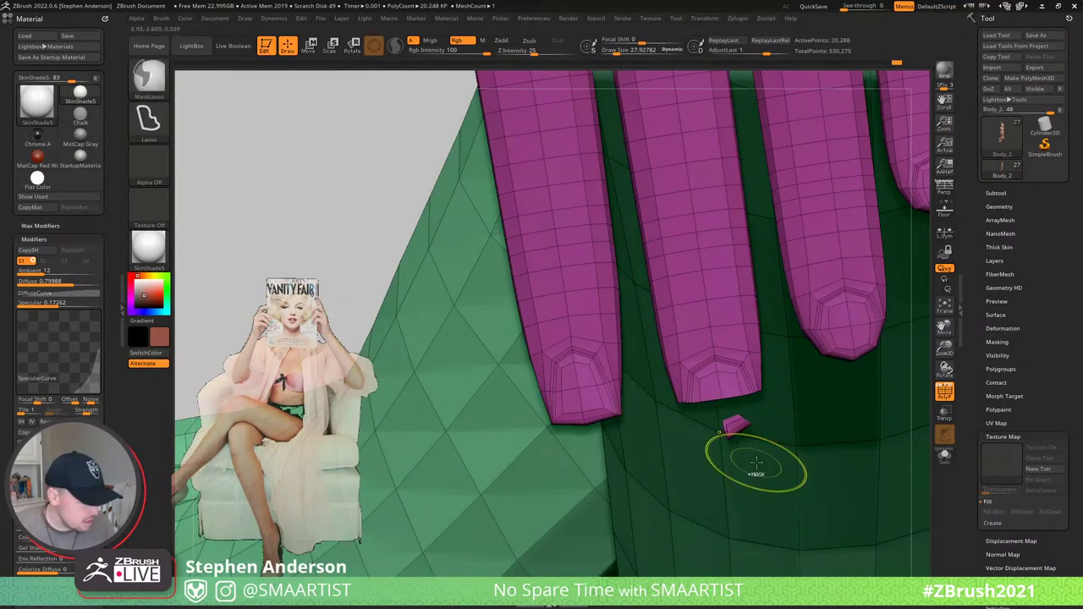
key("ctrl+a")
key("ctrl+shift+a")
key("s")
left_click_drag(702, 427, 703, 434)
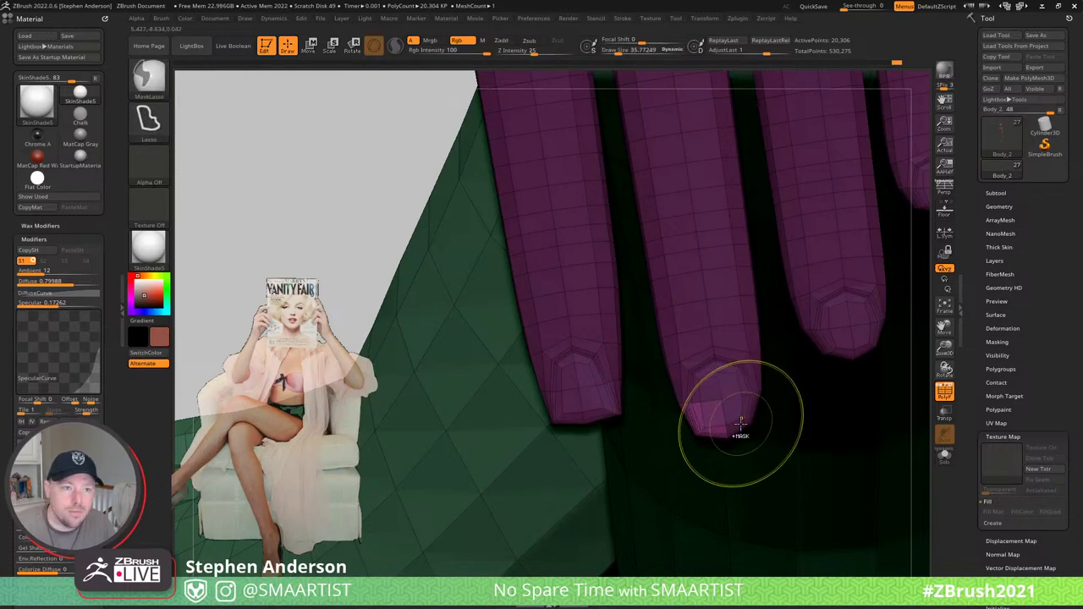
- Switch to the MoveInfiniteDepth brush, pull the middle fingertip's little-finger-side corner outward through a polygon mask, and clear the mask
key("b")
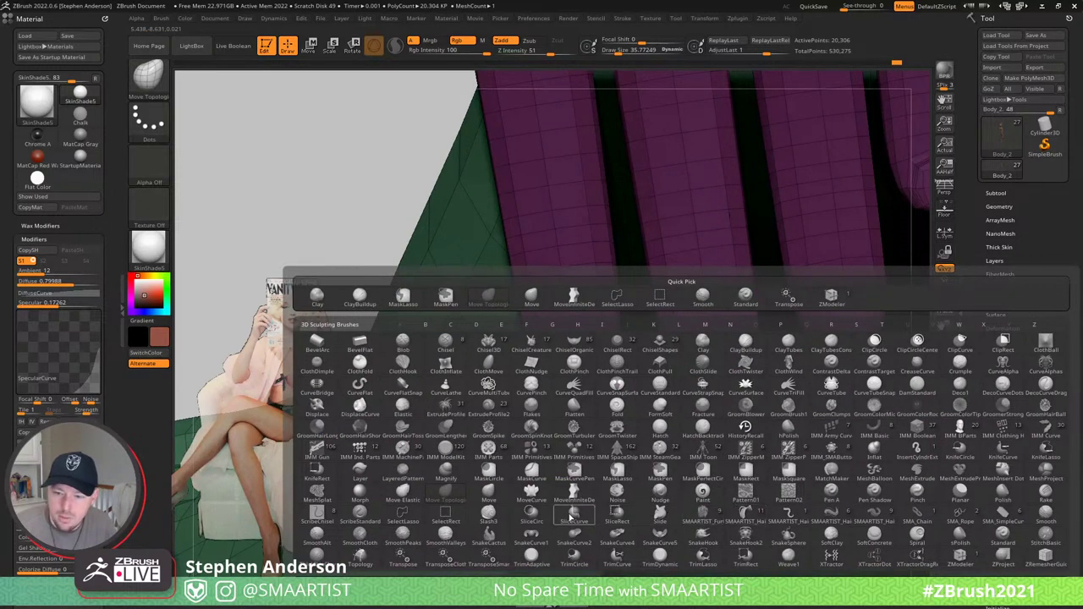
left_click(573, 491)
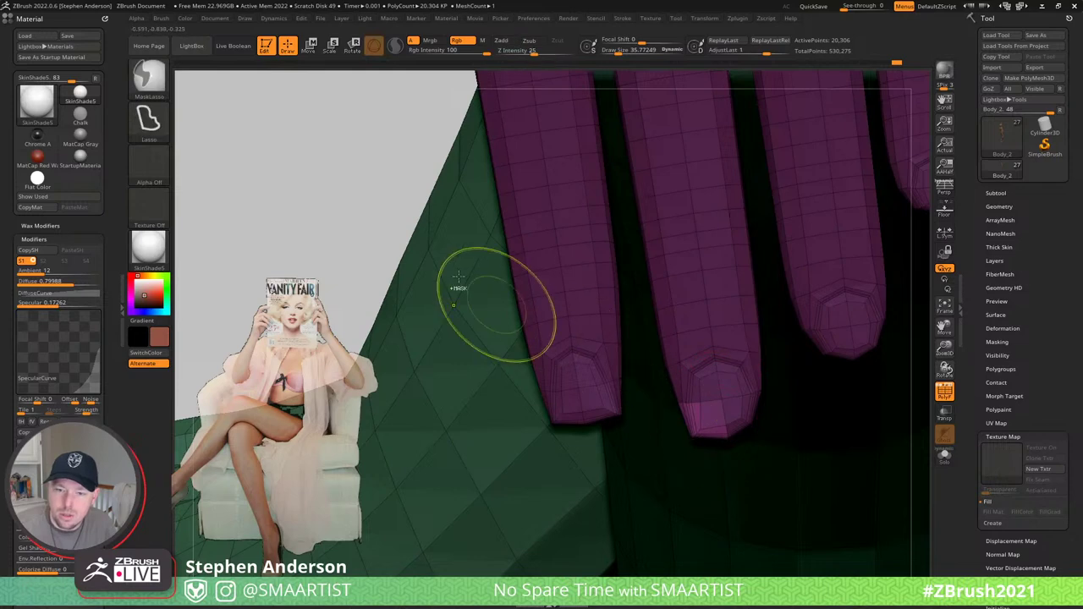
left_click(338, 175, "ctrl")
left_click(722, 411, "ctrl+shift")
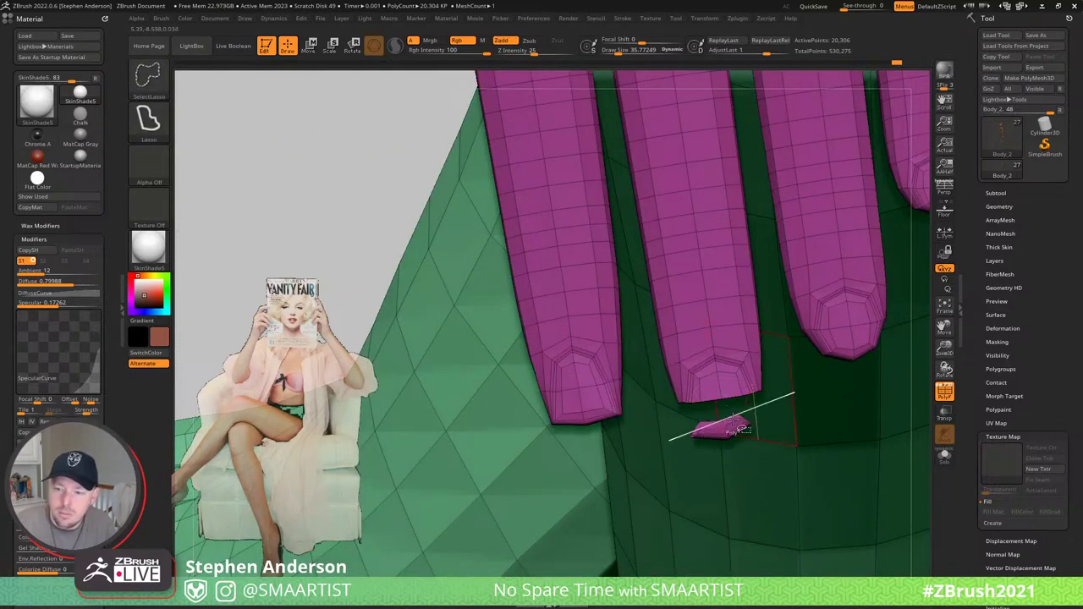
left_click(738, 432, "ctrl+shift")
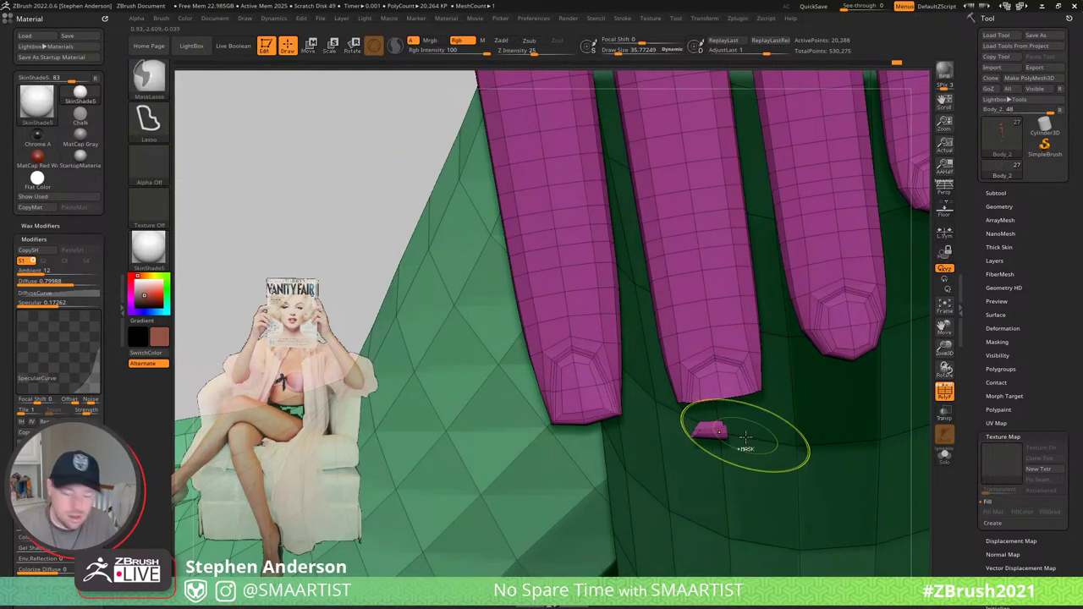
key("ctrl+a")
key("ctrl+shift+a")
left_click_drag(750, 415, 766, 429)
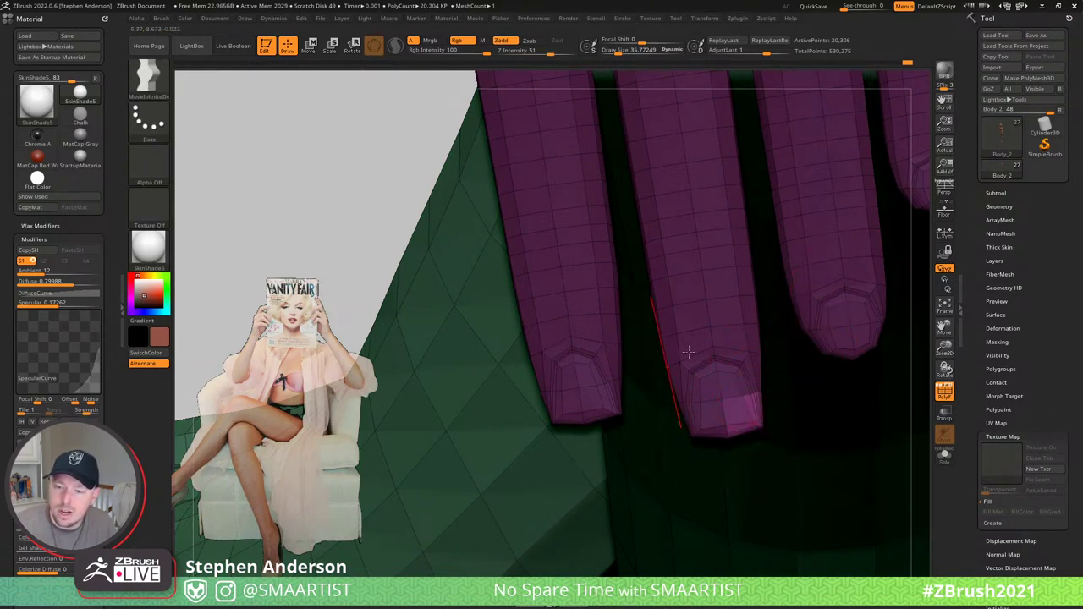
right_click_drag(715, 316, 527, 338, "alt")
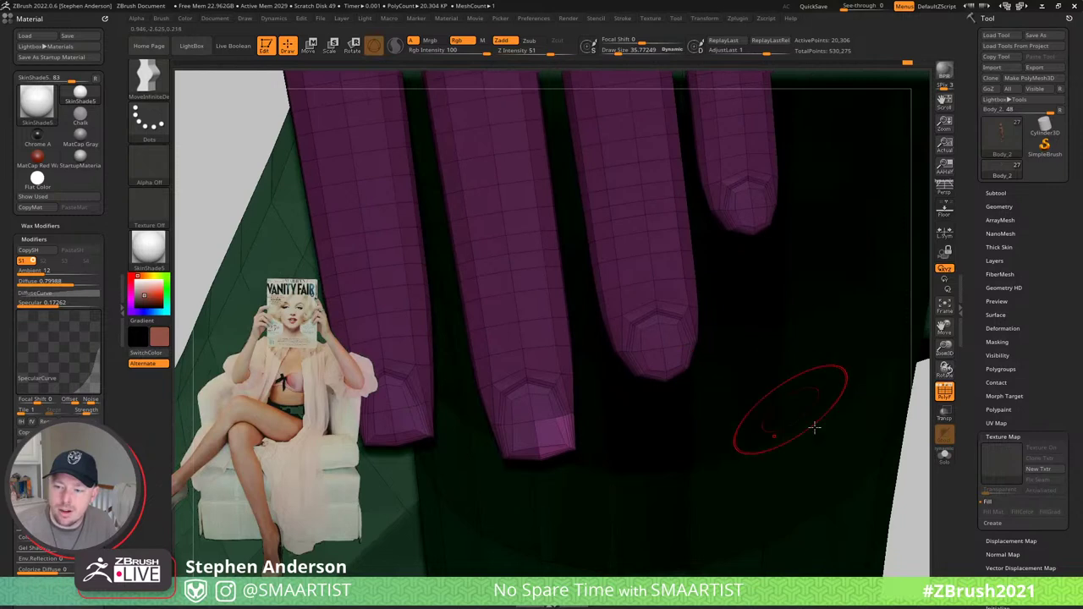
left_click_drag(908, 489, 892, 510, "ctrl")
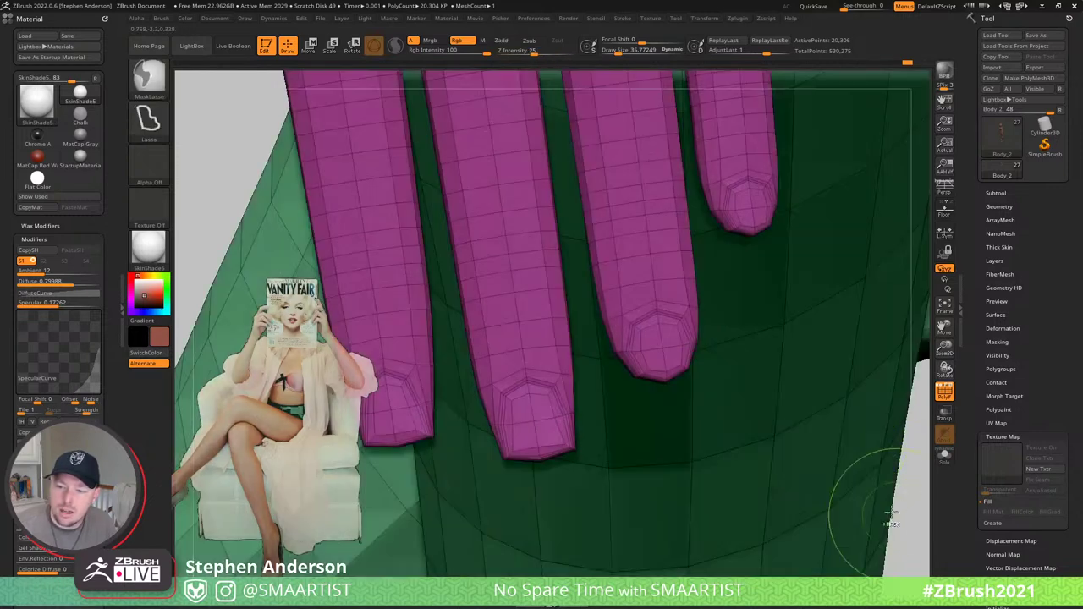
- Mask everything except the ring fingertip's thumb-side corner, pull that corner outward, and clear the mask
left_click(656, 372, "ctrl+shift")
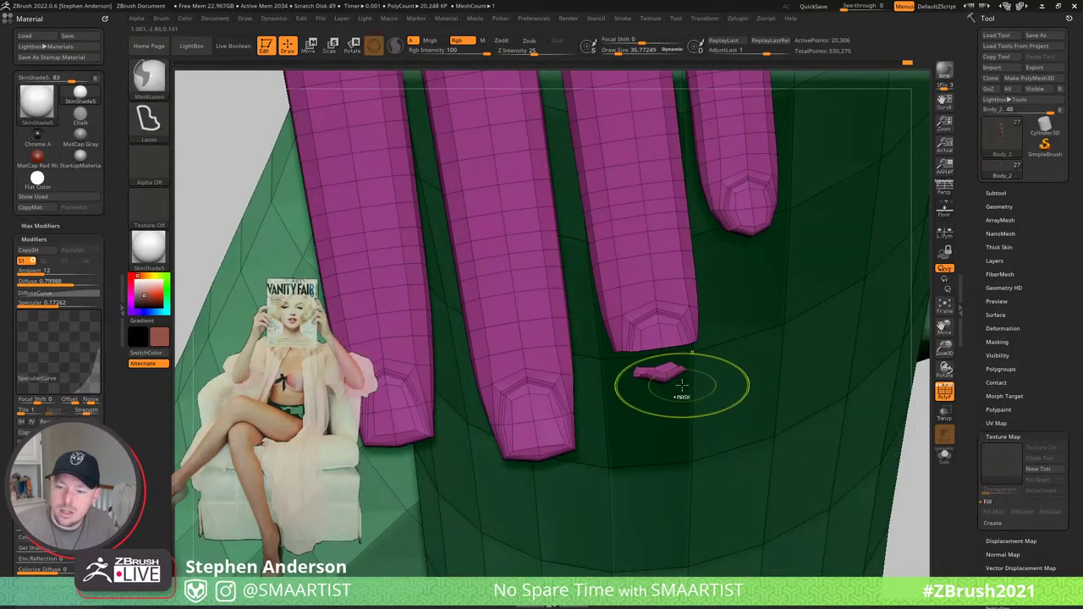
left_click(683, 387, "ctrl+shift")
key("ctrl+a")
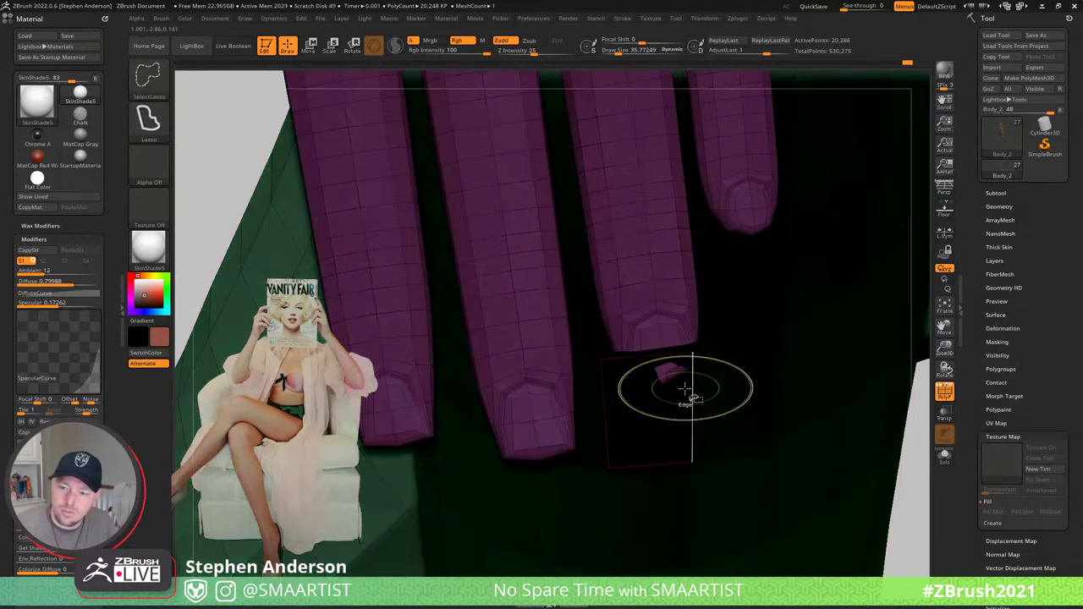
key("ctrl+shift+a")
left_click(642, 374, "ctrl+shift")
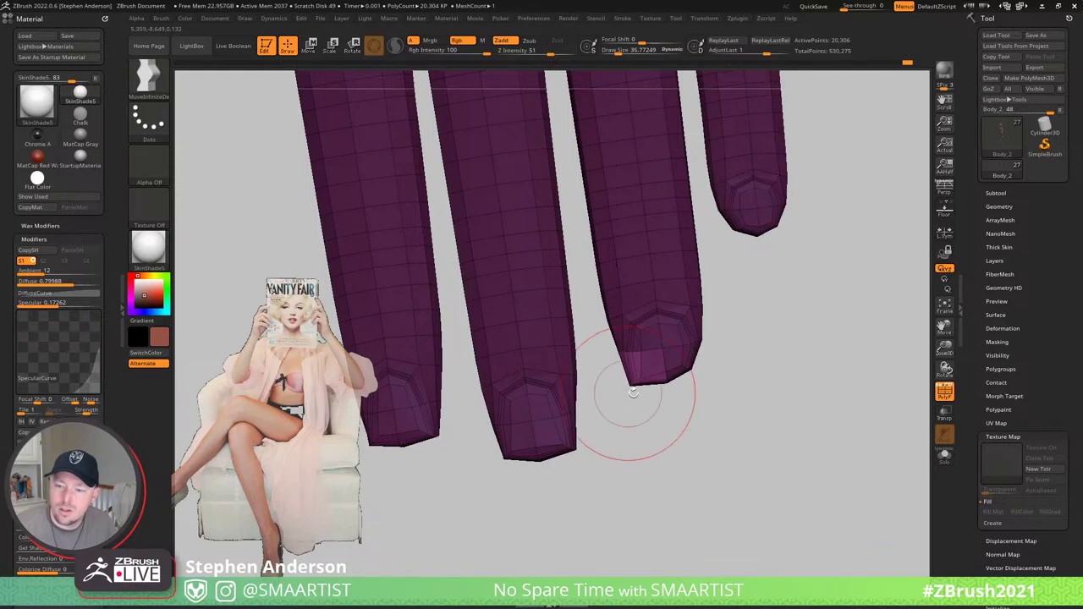
left_click_drag(710, 401, 701, 373, "ctrl")
- Mask everything except the ring fingertip's little-finger-side corner, pull it outward to square the tip, and clear the mask
key("ctrl+shift")
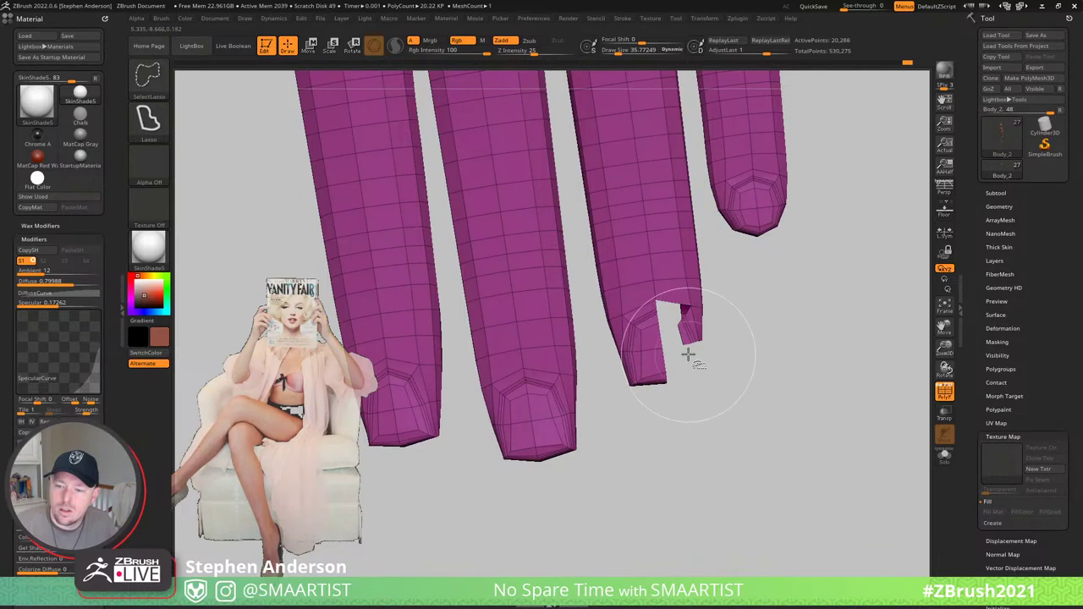
left_click(714, 374, "ctrl+shift")
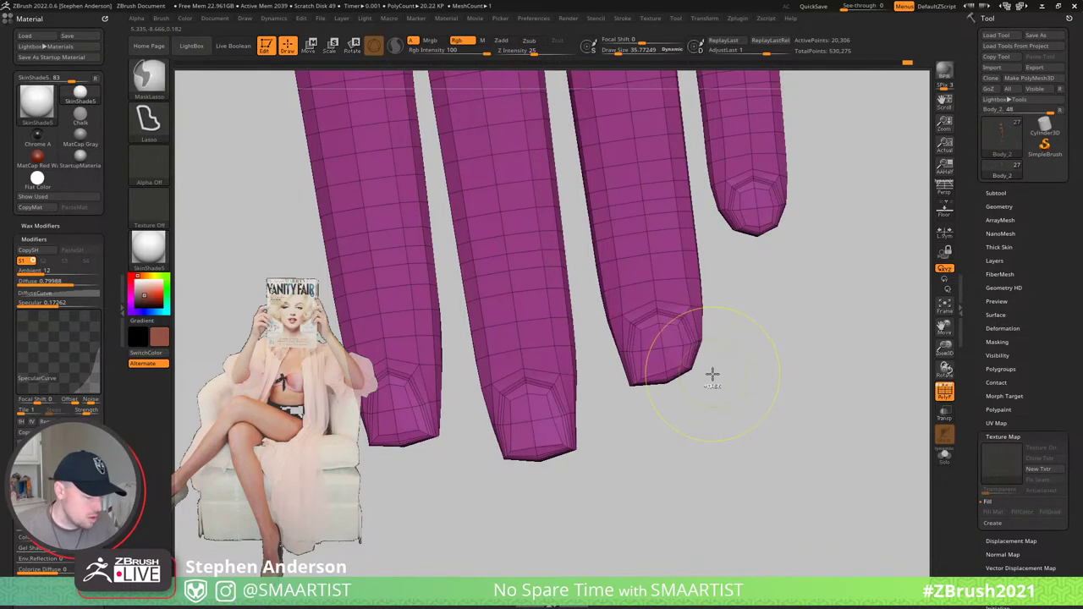
key("ctrl+shift+z")
left_click(712, 376, "ctrl")
left_click(712, 375, "ctrl+shift")
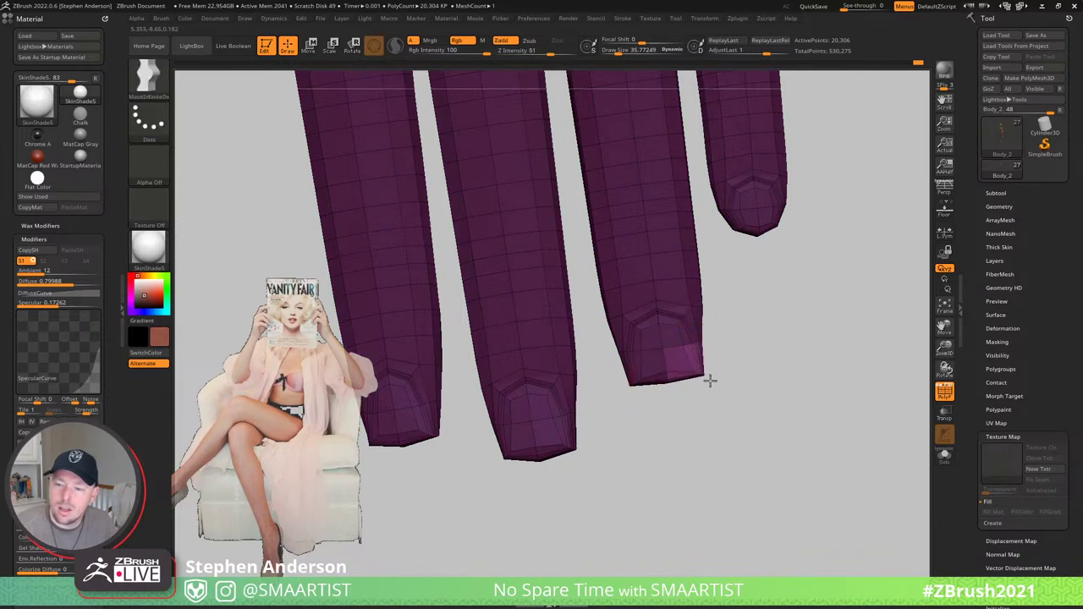
left_click(739, 361, "ctrl")
- Mask everything except the little fingertip's thumb-side corner, pull that corner outward, and clear the mask
left_click_drag(752, 273, 701, 369)
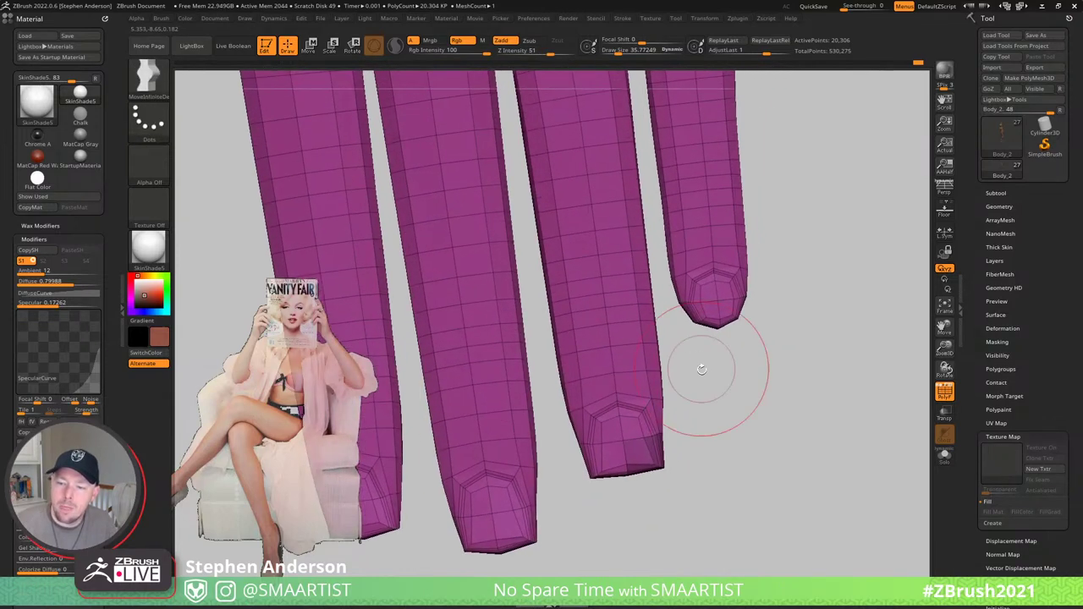
left_click(707, 319, "ctrl+shift")
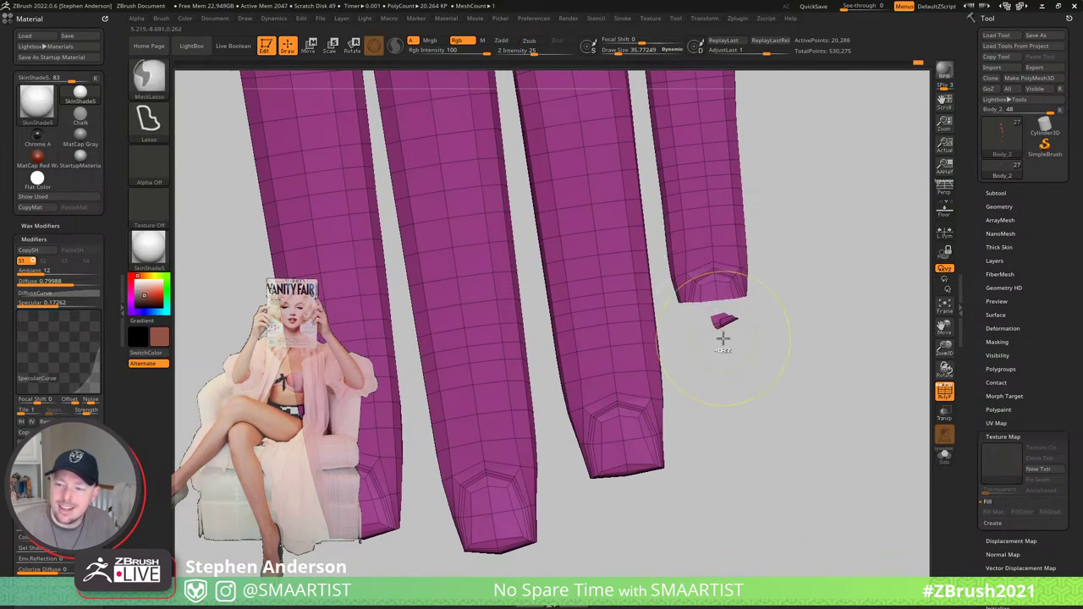
left_click(719, 338, "ctrl")
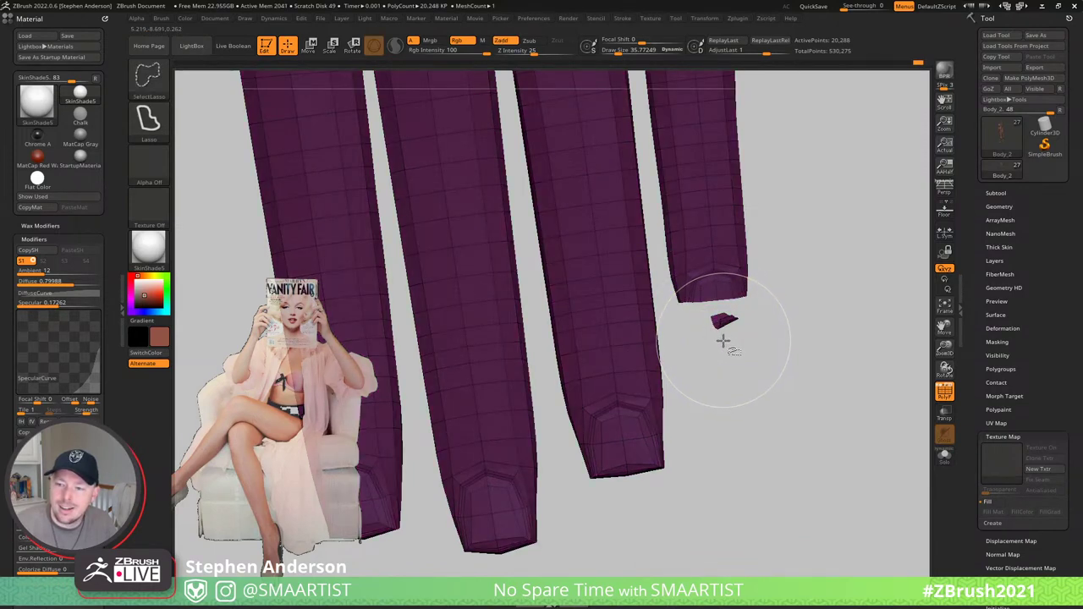
left_click_drag(720, 327, 732, 327)
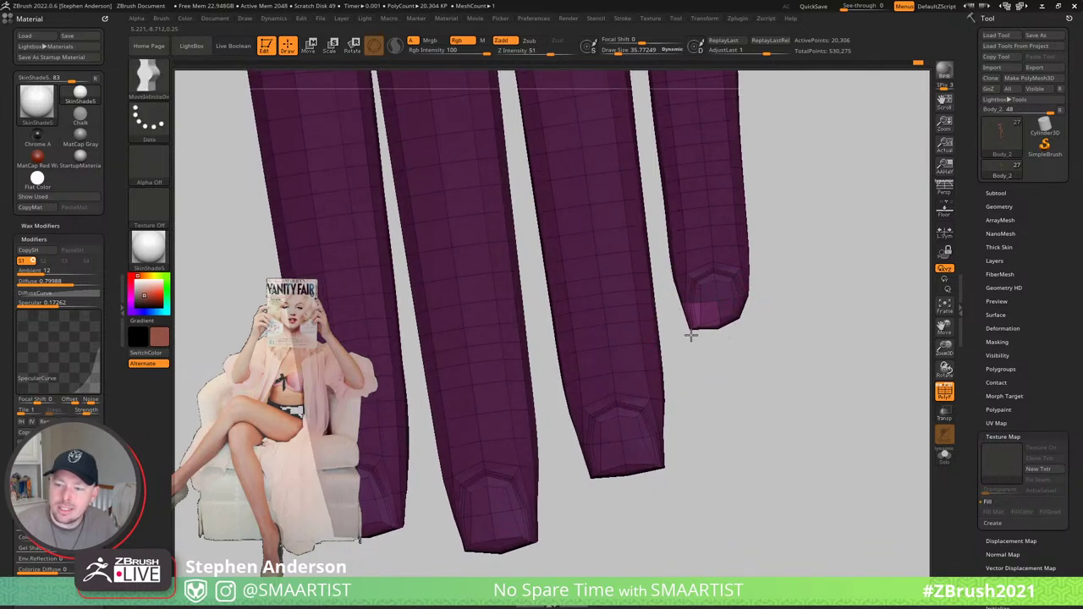
key("ctrl")
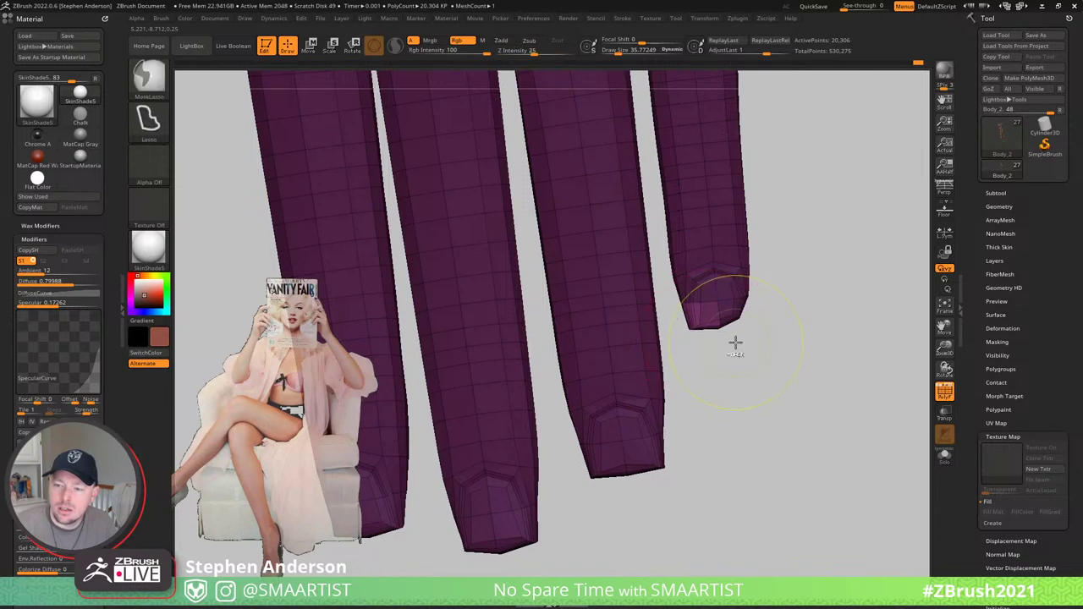
left_click_drag(753, 375, 755, 378, "ctrl")
- Mask everything except the little fingertip's outer corner, pull it outward to square the tip, and clear the mask
left_click(726, 306, "ctrl+shift")
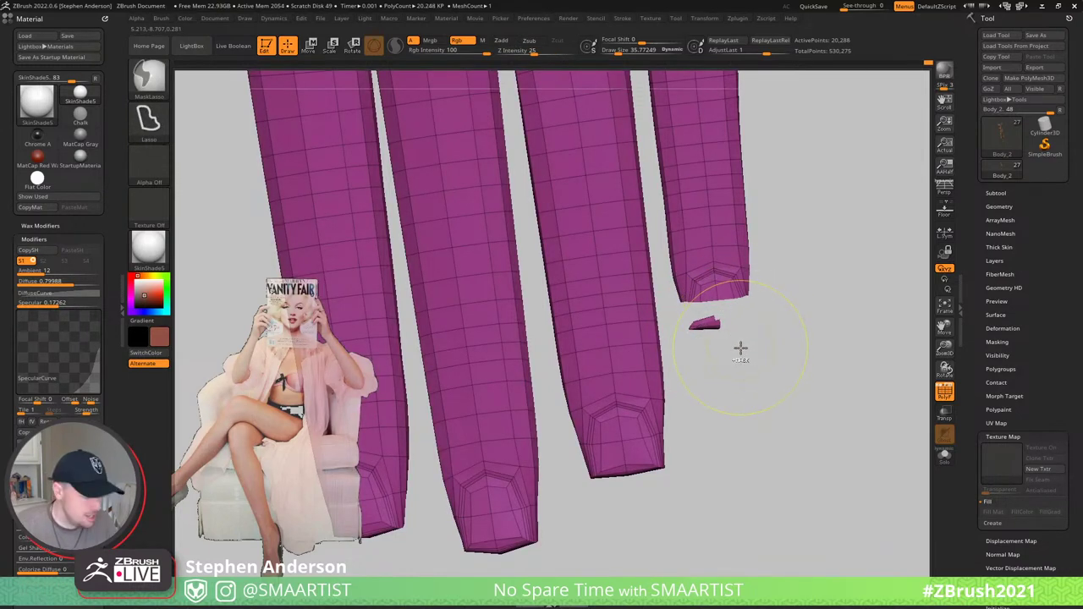
left_click(740, 348, "ctrl")
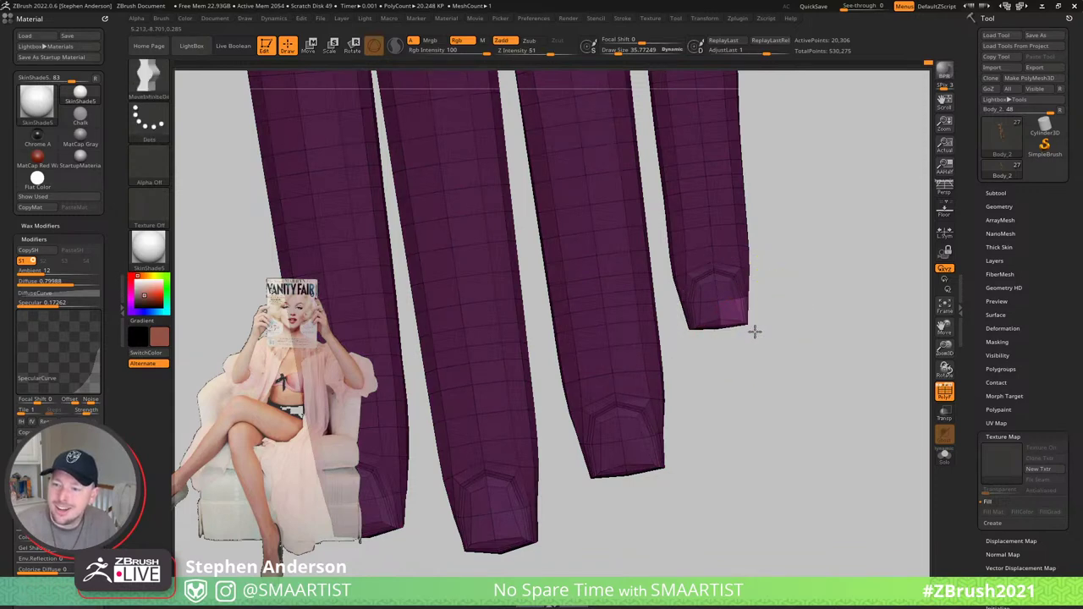
left_click_drag(756, 330, 747, 394)
right_click_drag(747, 394, 748, 306, "ctrl")
left_click_drag(748, 306, 756, 353)
- Nudge the little fingernail's side and front edges with the Move brush at a draw size of about 13.5
key("b")
key("m")
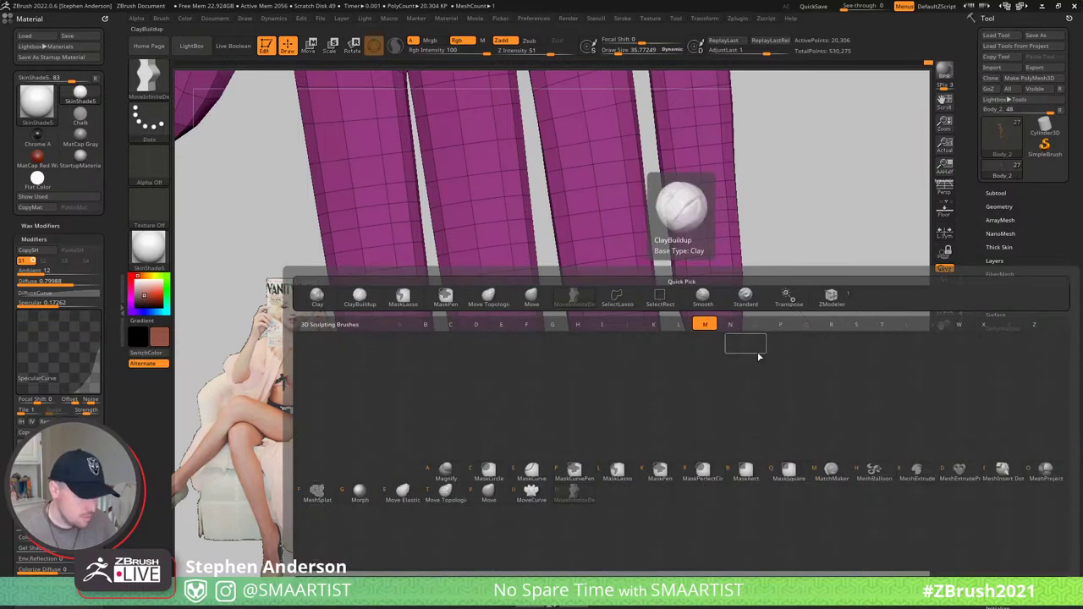
key("v")
key("s")
left_click_drag(725, 313, 715, 320)
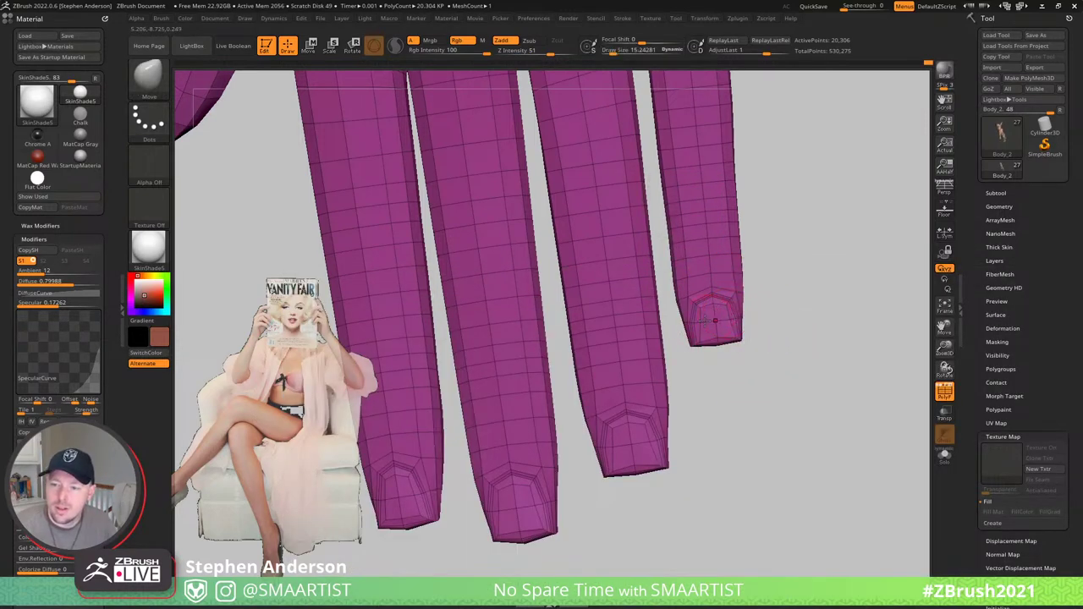
key("s")
left_click(695, 322)
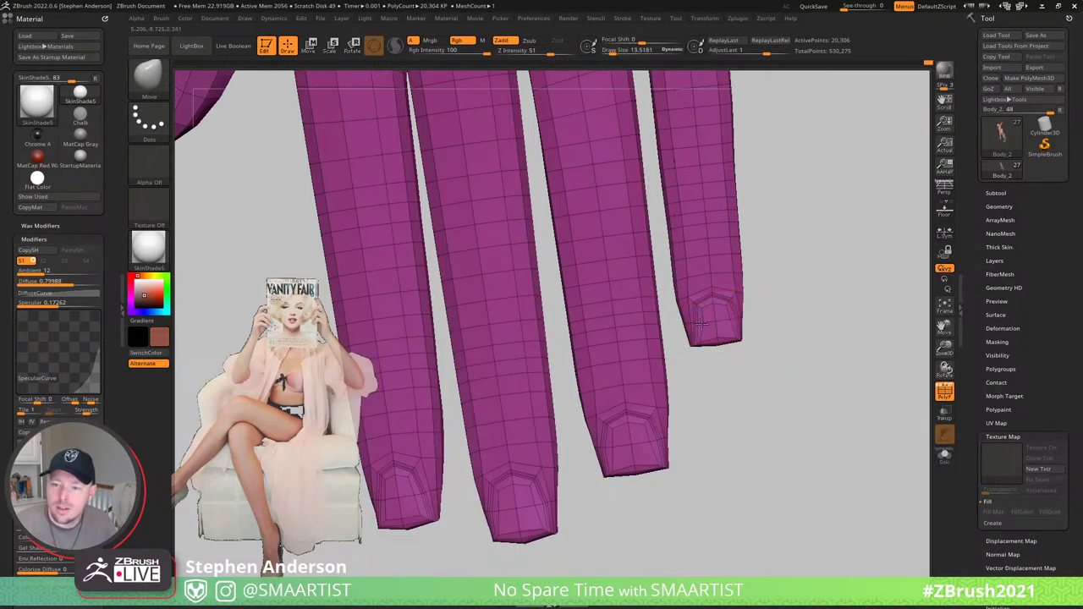
mouse_move(706, 305)
right_mouse_down()
mouse_move(749, 315)
mouse_move(729, 317)
right_mouse_up()
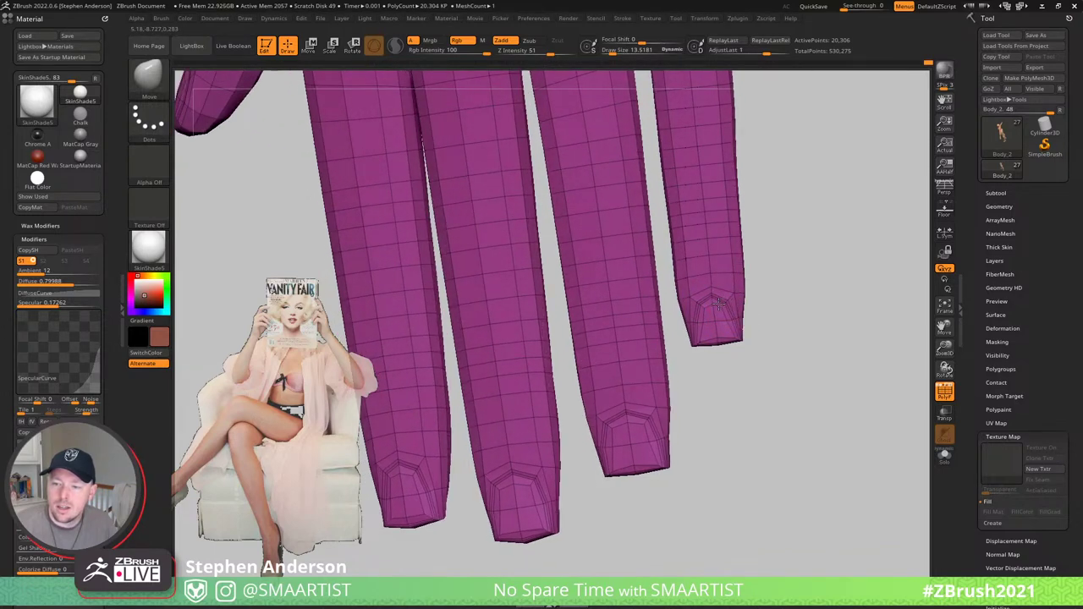
left_click_drag(717, 343, 718, 347)
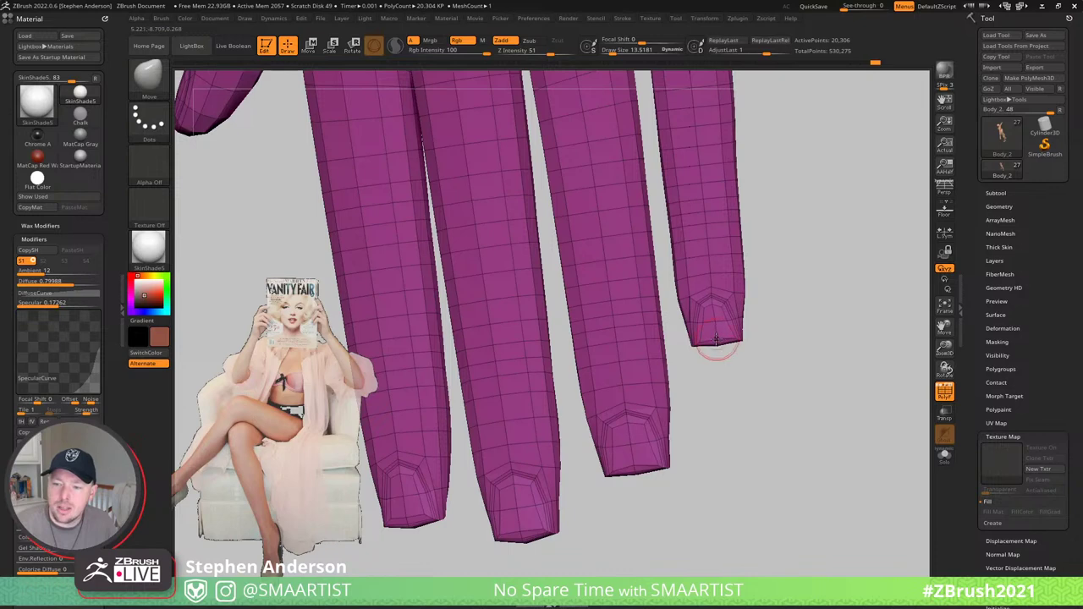
- Adjust the little fingernail's front corner with the Move brush at draw size 2.39, and smooth the edge loops along both nail sides
right_click_drag(718, 348, 748, 427, "ctrl")
key("s")
left_click_drag(681, 348, 675, 349)
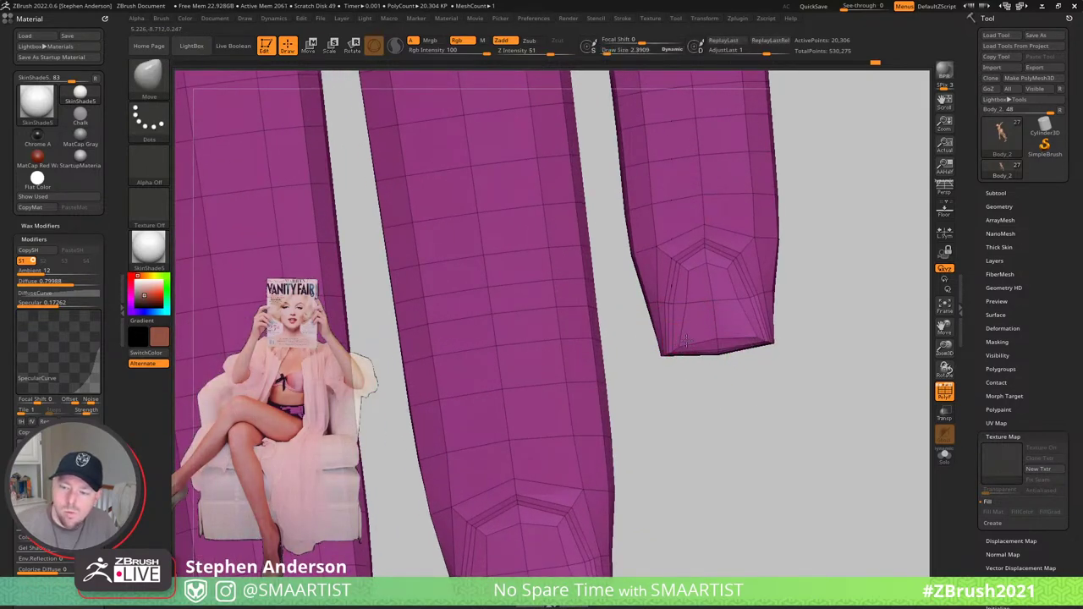
key("shift")
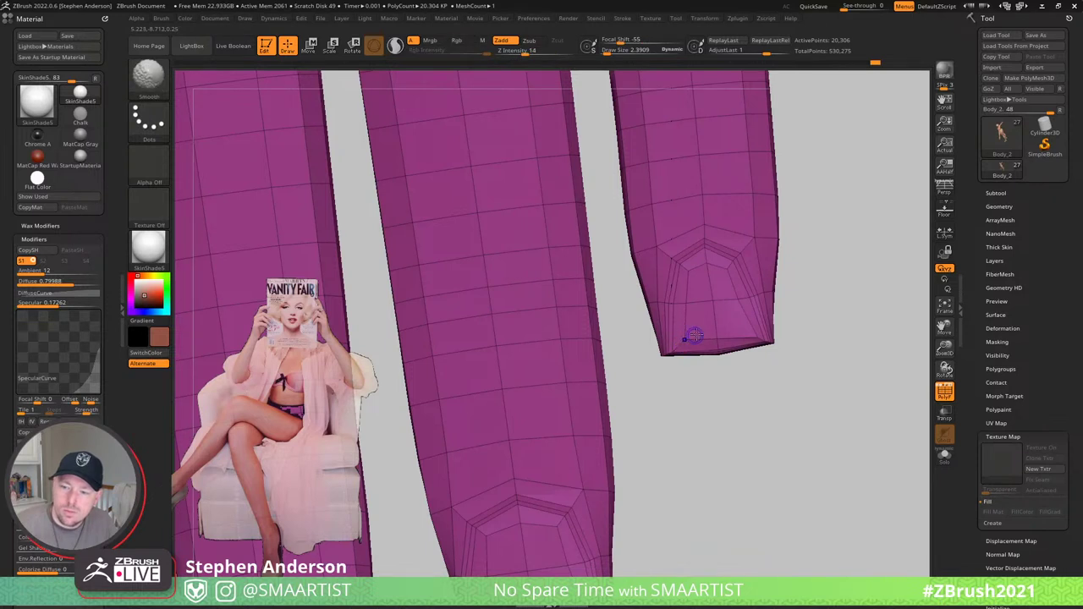
left_click_drag(732, 285, 738, 300, "shift")
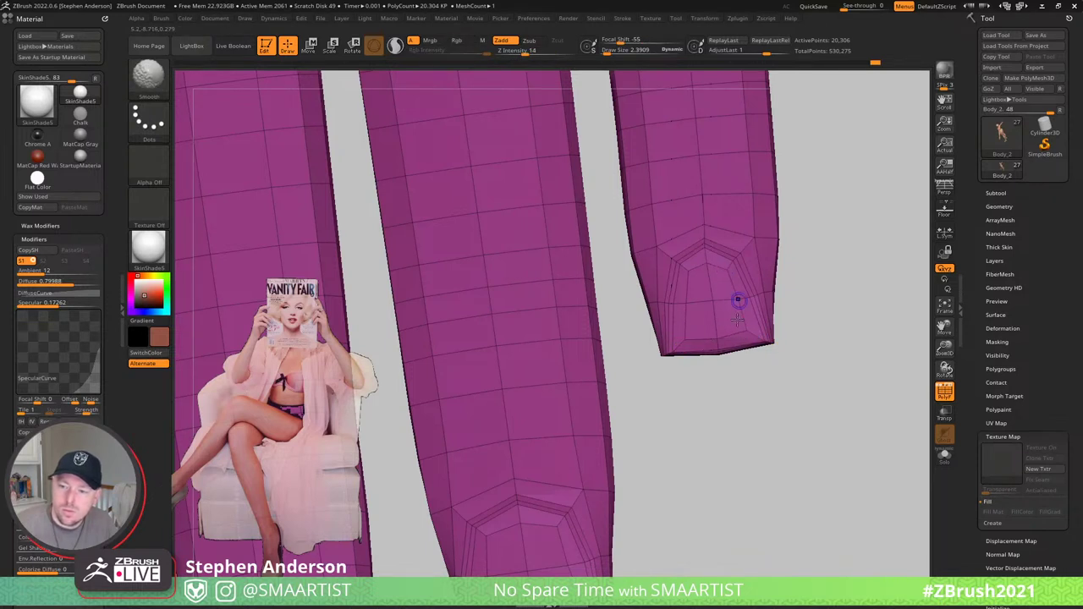
right_click_drag(738, 300, 713, 300)
left_click_drag(693, 274, 690, 312, "shift")
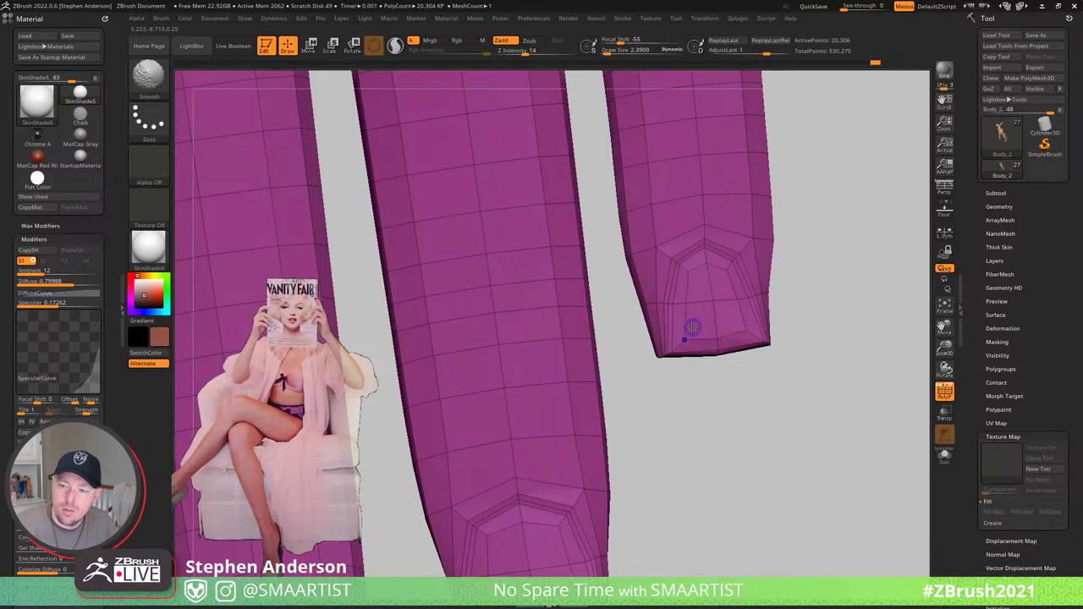
mouse_move(708, 295)
right_mouse_down()
mouse_move(732, 290)
mouse_move(736, 250)
mouse_move(707, 247)
mouse_move(721, 284)
right_mouse_up()
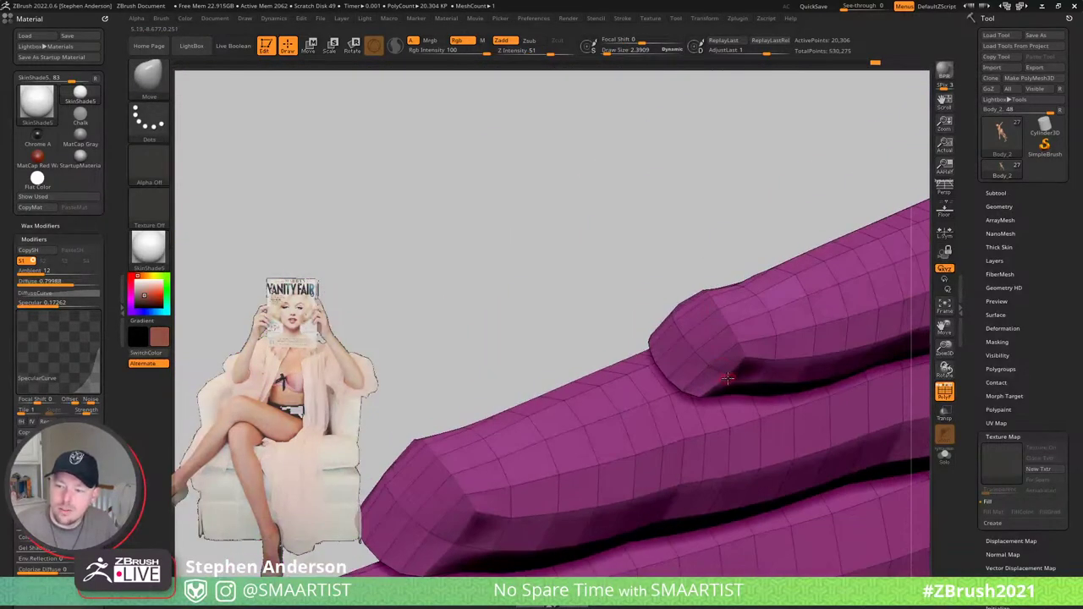
- Reshape the end of the little fingertip below the nail in side view, using a larger Move brush
key("s")
left_click_drag(734, 373, 740, 373)
mouse_move(738, 370)
right_mouse_down()
mouse_move(707, 348)
mouse_move(712, 367)
right_mouse_up()
key("s")
left_click_drag(714, 371, 719, 370)
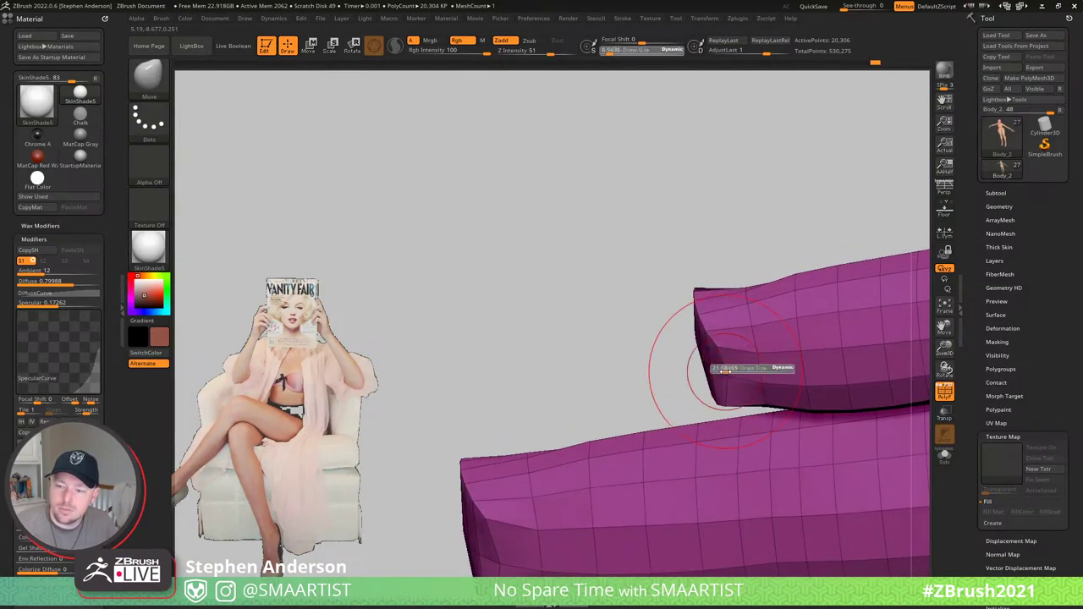
mouse_move(719, 369)
right_mouse_down()
mouse_move(717, 325)
mouse_move(728, 397)
mouse_move(706, 274)
mouse_move(717, 298)
right_mouse_up()
left_click_drag(773, 414, 762, 413)
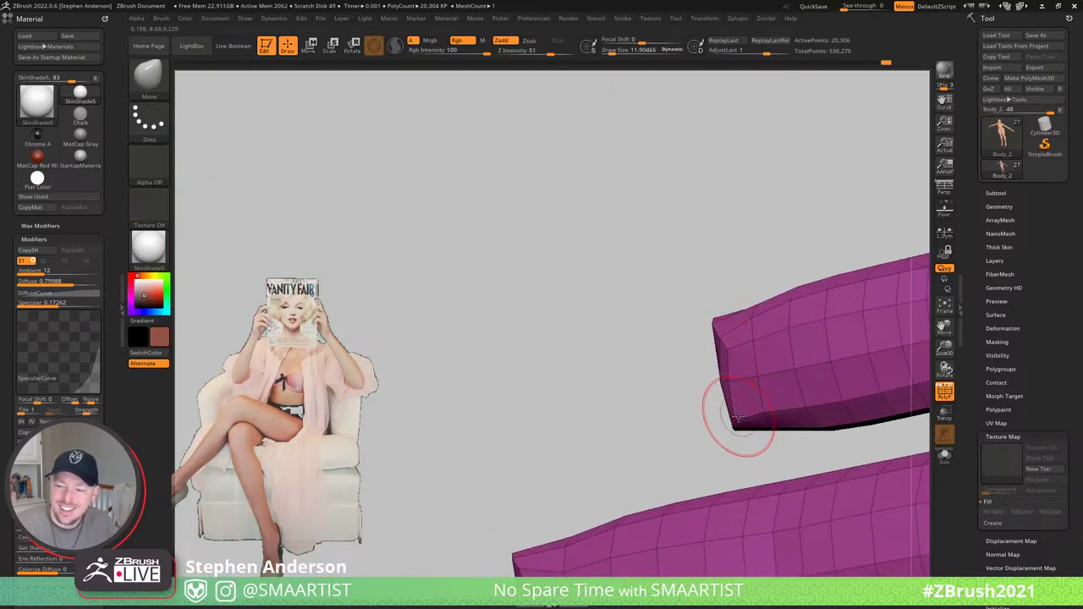
- Smooth the pads of the little and ring fingertips at a draw size of about 19
mouse_move(749, 346)
right_mouse_down()
mouse_move(786, 369)
mouse_move(748, 348)
mouse_move(752, 357)
right_mouse_up()
key("s")
left_click_drag(752, 357, 755, 357)
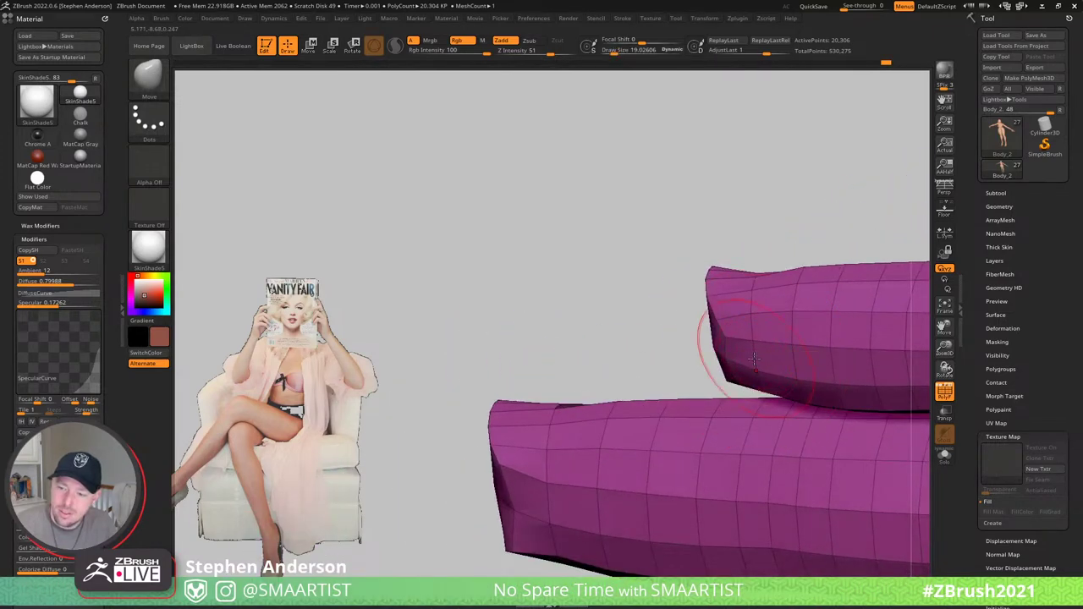
right_click_drag(751, 353, 718, 393)
left_click_drag(701, 328, 641, 374, "shift")
right_click_drag(717, 367, 787, 376)
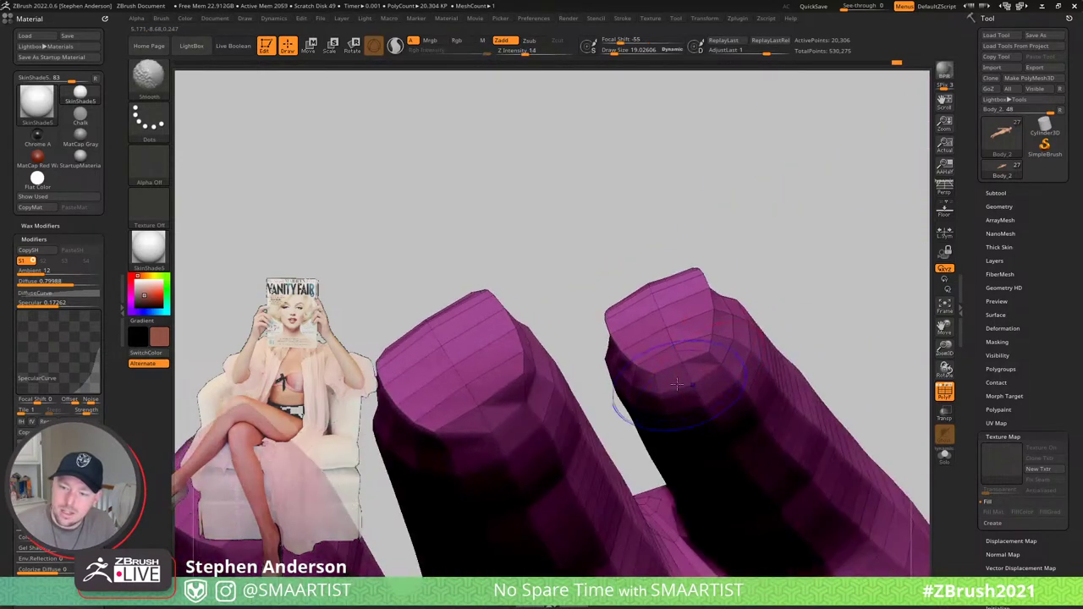
mouse_move(710, 408)
right_mouse_down()
mouse_move(706, 343)
mouse_move(647, 375)
right_mouse_up()
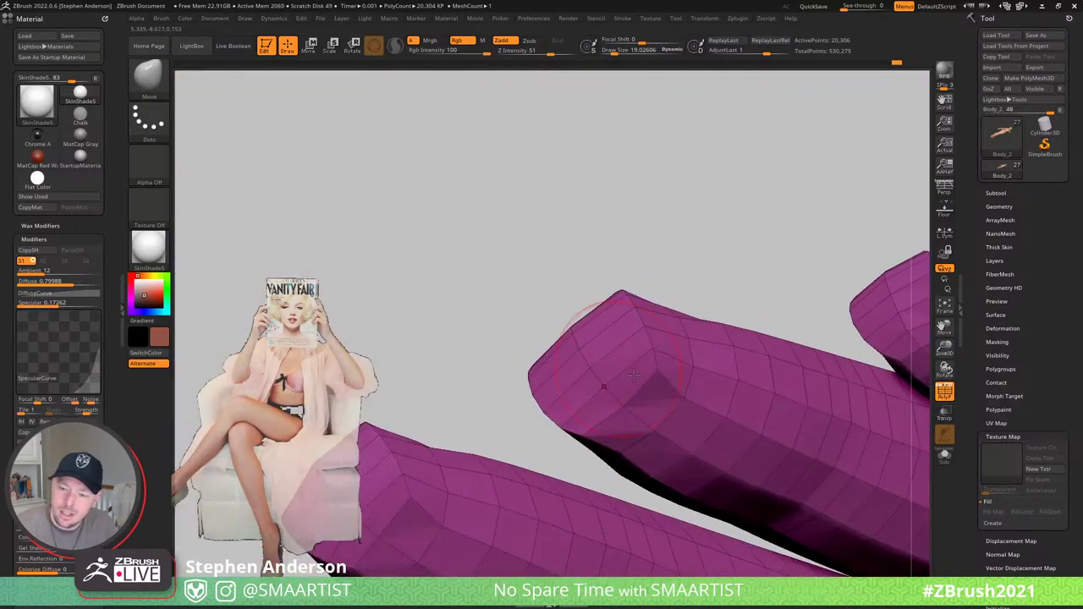
mouse_move(596, 421)
left_mouse_down("shift")
mouse_move(599, 431)
mouse_move(574, 416)
mouse_move(607, 369)
left_mouse_up("shift")
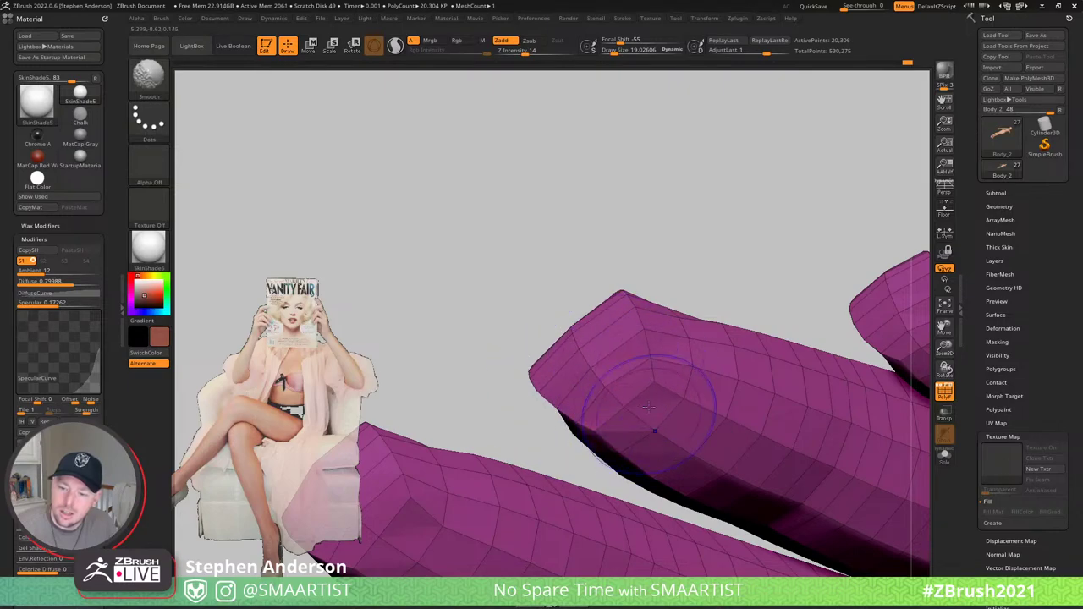
- Shape the ring fingernail's base, sides and front corners with the Move brush at a draw size of about 13.5
mouse_move(677, 314)
right_mouse_down()
mouse_move(735, 460)
mouse_move(725, 471)
mouse_move(651, 378)
right_mouse_up()
key("s")
left_click_drag(652, 379, 646, 379)
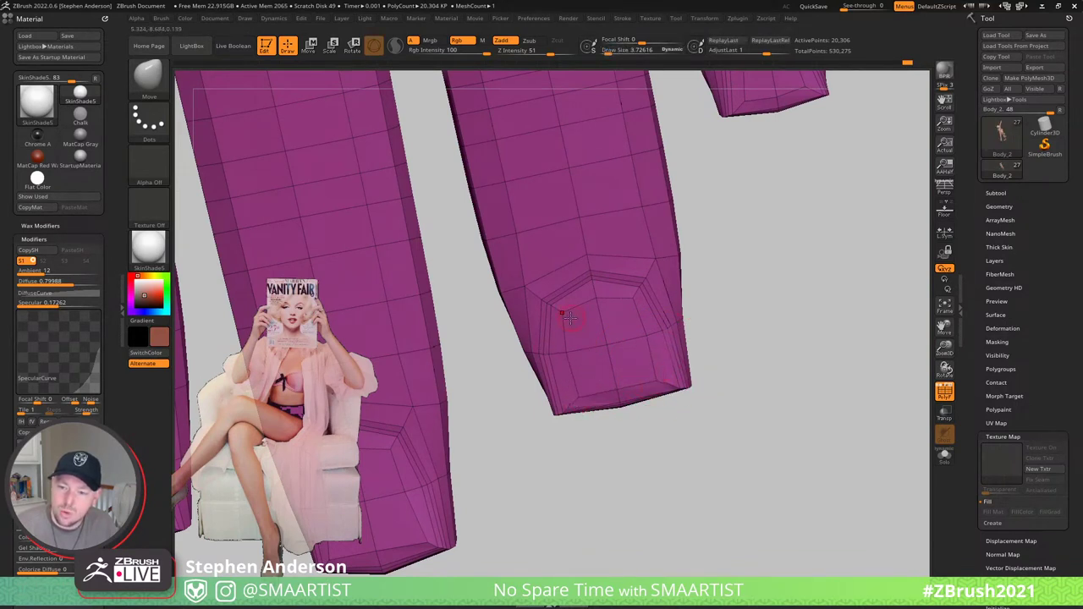
key("s")
left_click_drag(582, 297, 569, 314)
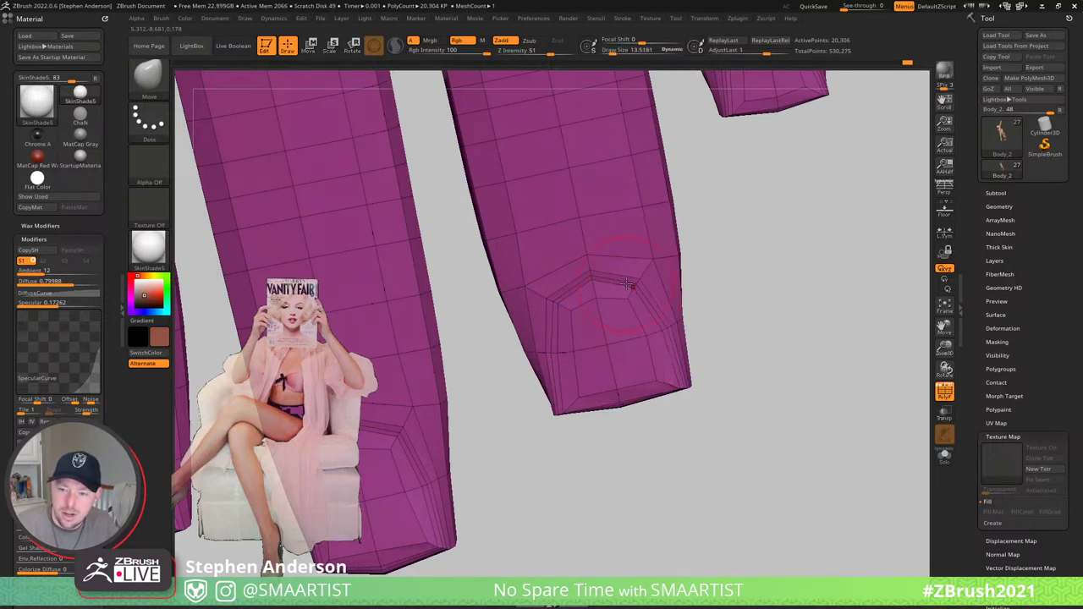
left_click_drag(681, 322, 682, 325)
left_click_drag(732, 345, 721, 353)
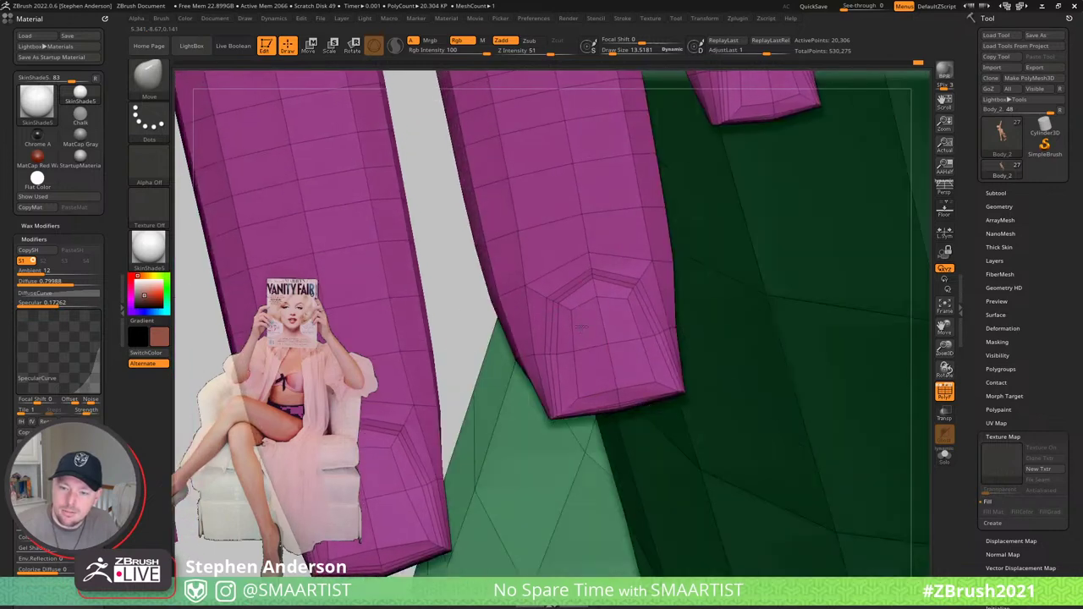
left_click_drag(550, 348, 554, 347)
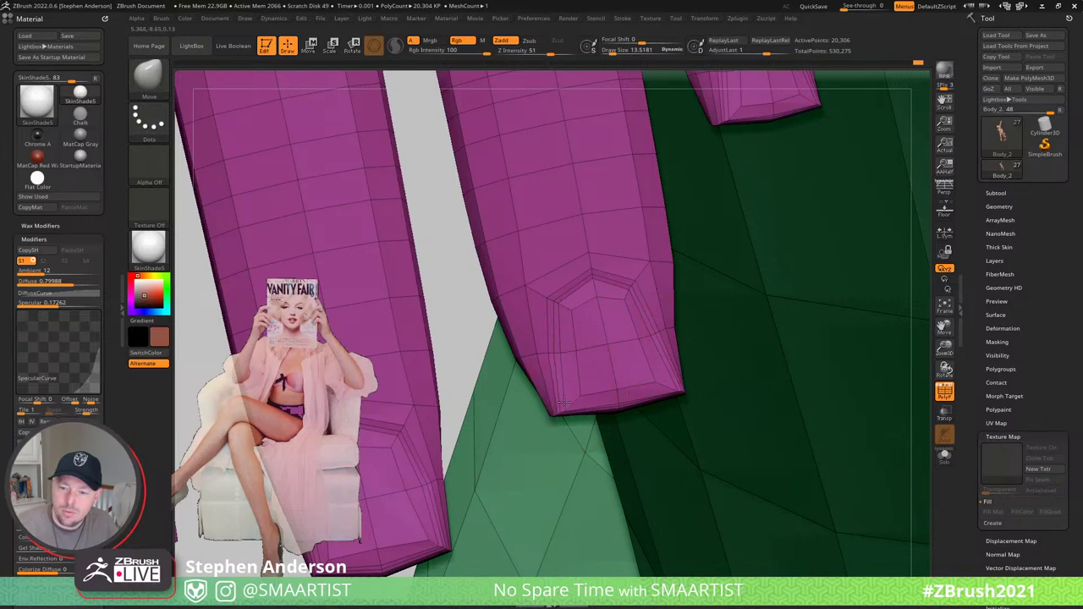
left_click_drag(677, 389, 665, 391)
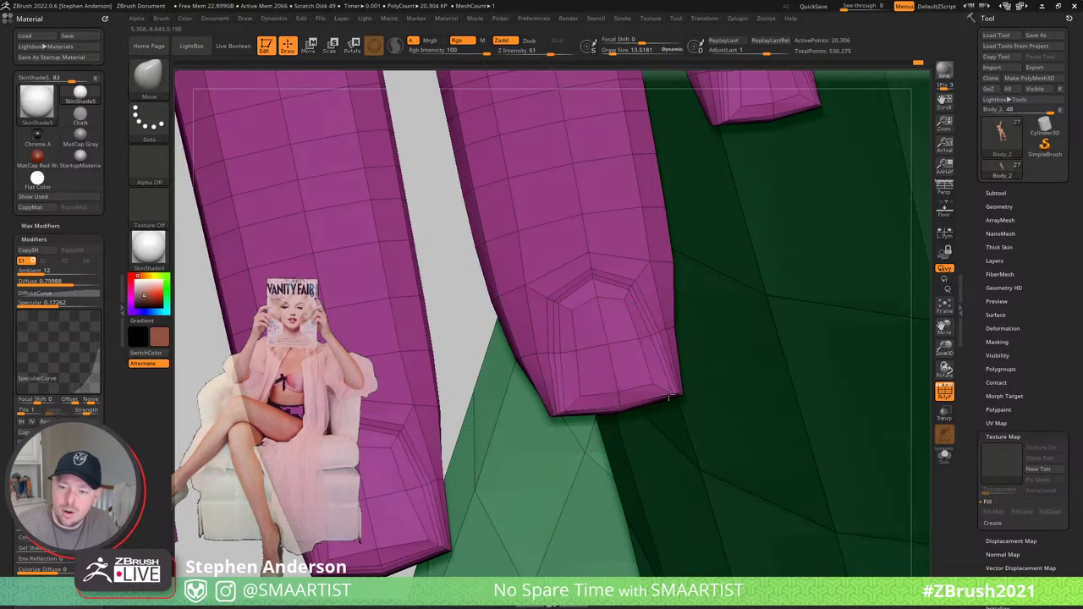
- Even out the little fingertip's front edge and corners around the nail with the Move brush
mouse_move(662, 393)
right_mouse_down()
mouse_move(594, 391)
mouse_move(593, 289)
right_mouse_up()
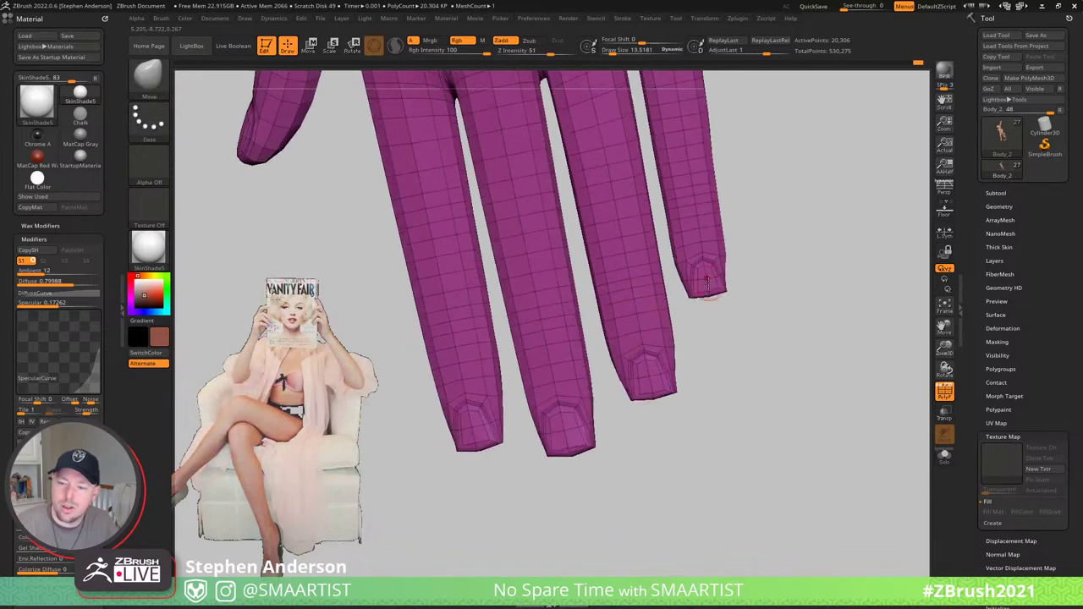
right_click_drag(708, 278, 715, 317, "ctrl")
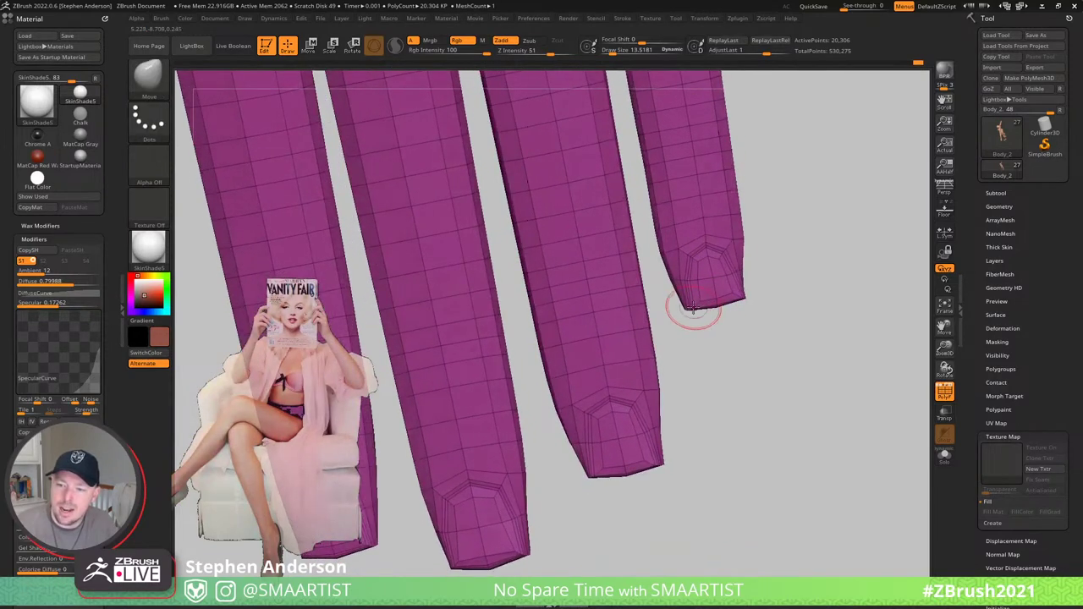
left_click_drag(693, 307, 742, 297)
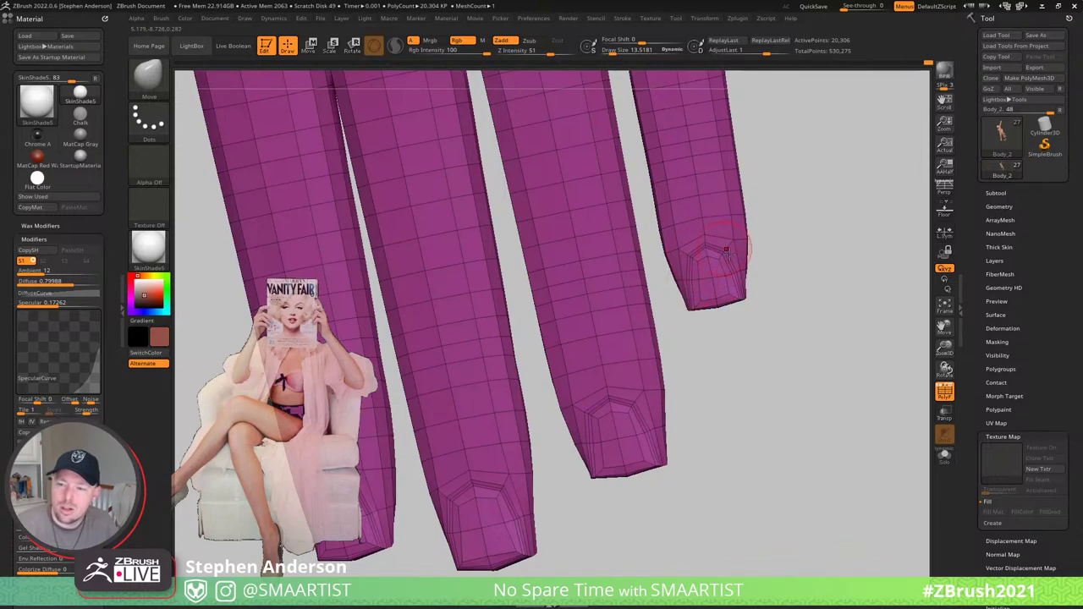
right_click_drag(696, 305, 699, 275, "ctrl")
- Smooth the palm side of the middle fingertip
right_click_drag(620, 422, 614, 399, "alt")
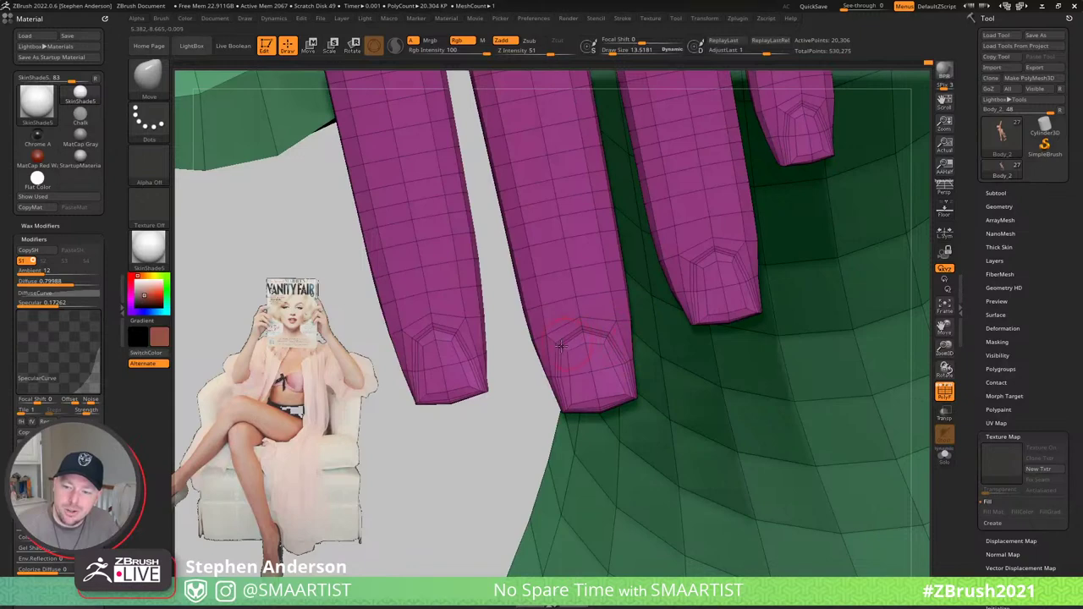
right_click_drag(570, 346, 578, 354)
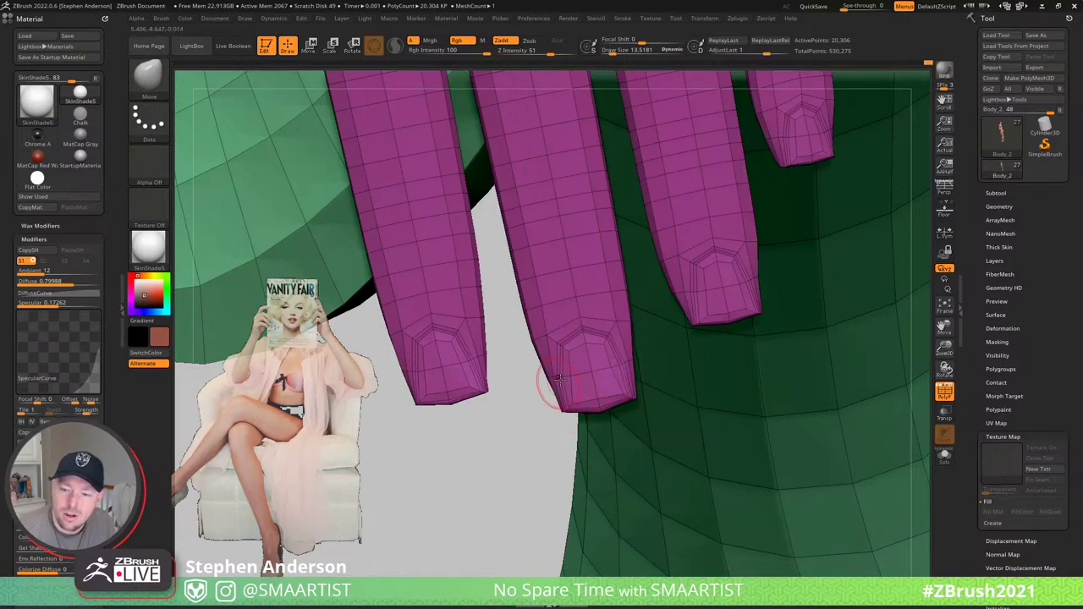
right_click_drag(736, 253, 730, 191)
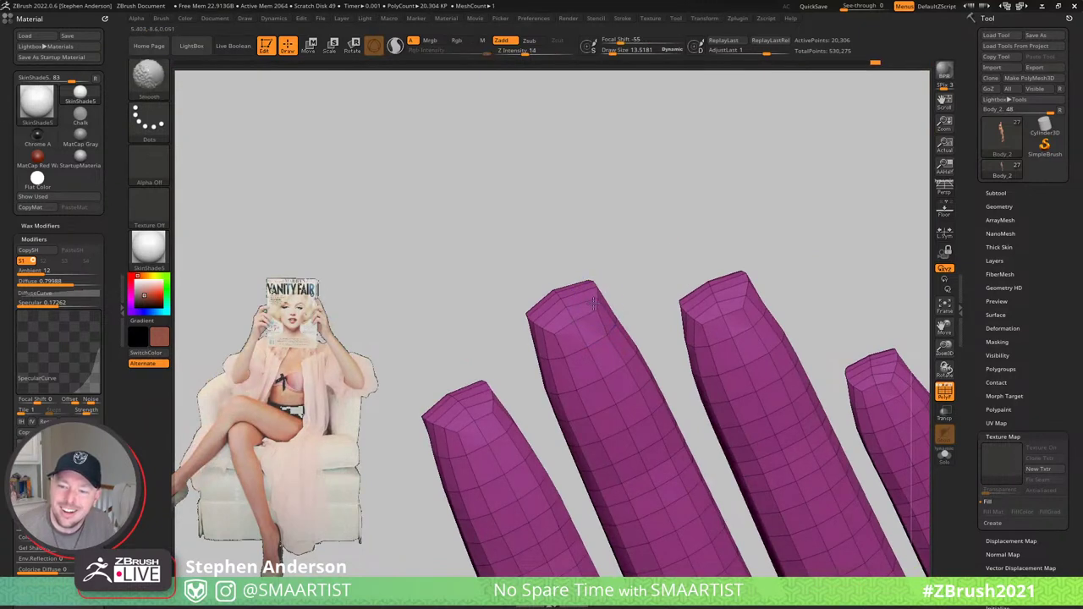
right_click_drag(596, 315, 585, 346)
key("shift")
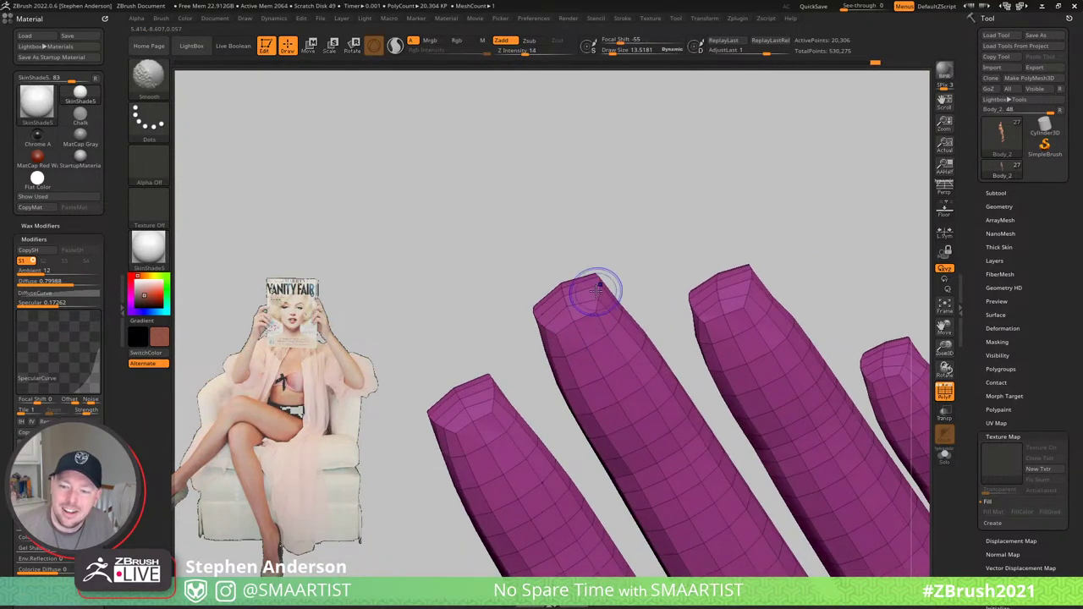
left_click_drag(620, 349, 589, 323, "shift")
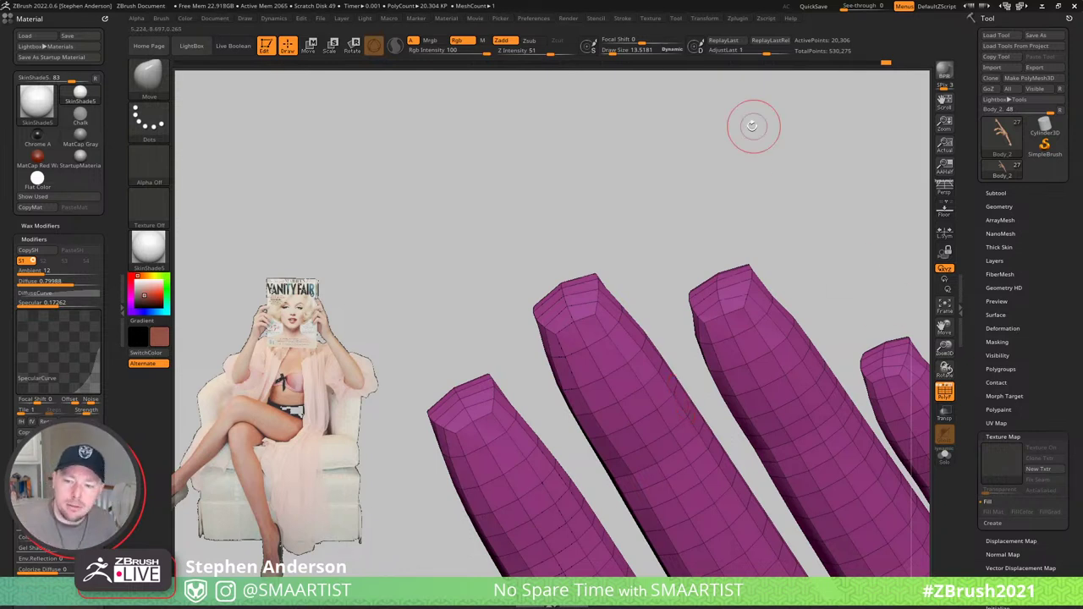
- Bring the whole figure into view, check the subtool list and the body's geometry position settings, and view the figure from below
right_click_drag(739, 157, 683, 216)
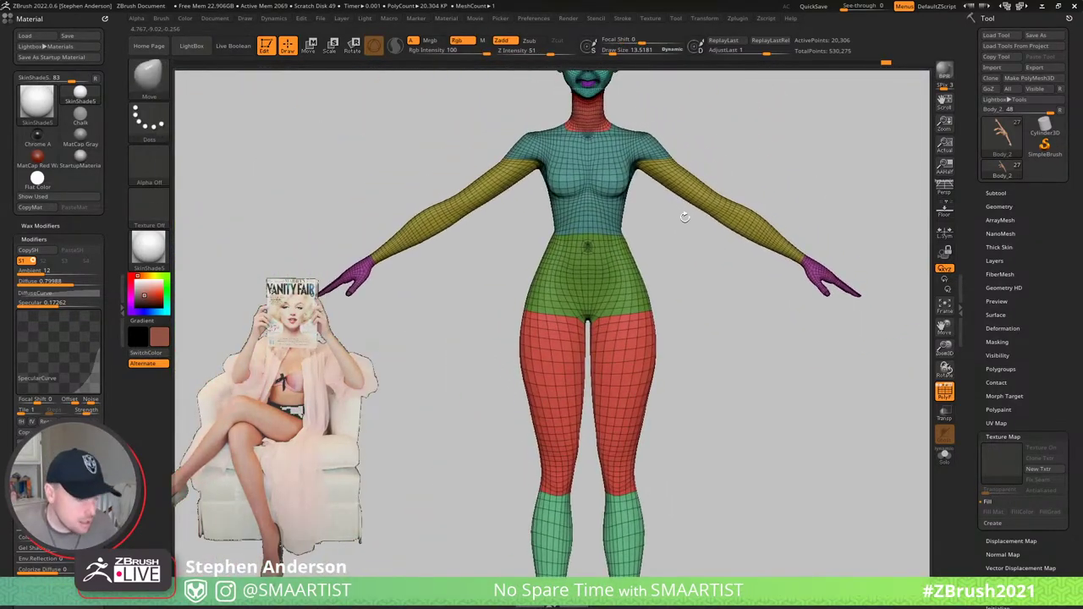
left_click(996, 193)
left_click(996, 202)
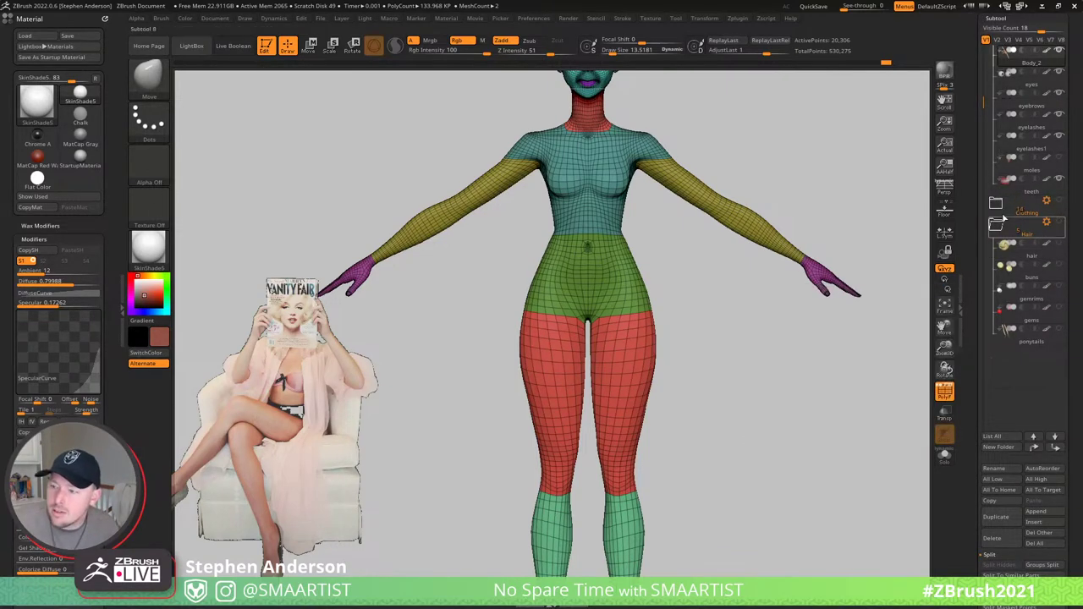
left_click_drag(1069, 23, 1068, 35)
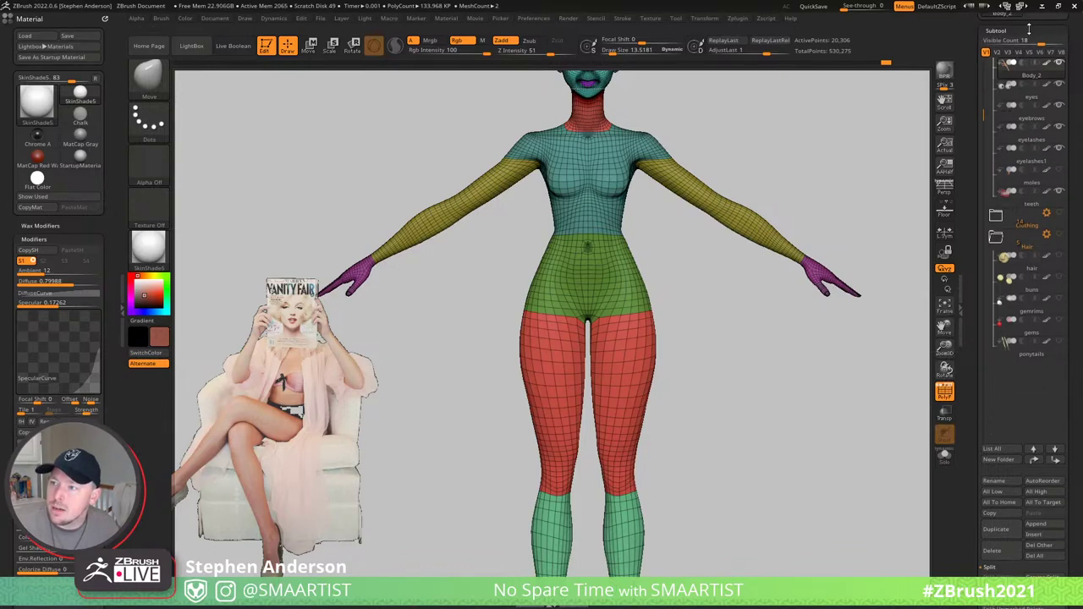
left_click(1027, 29)
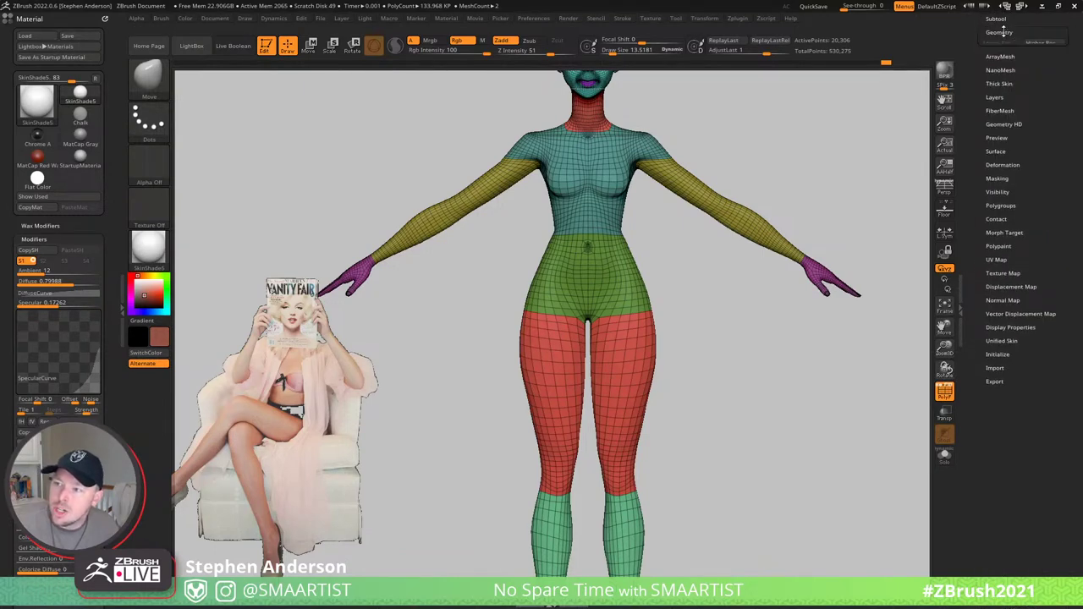
left_click(999, 32)
left_click(995, 237)
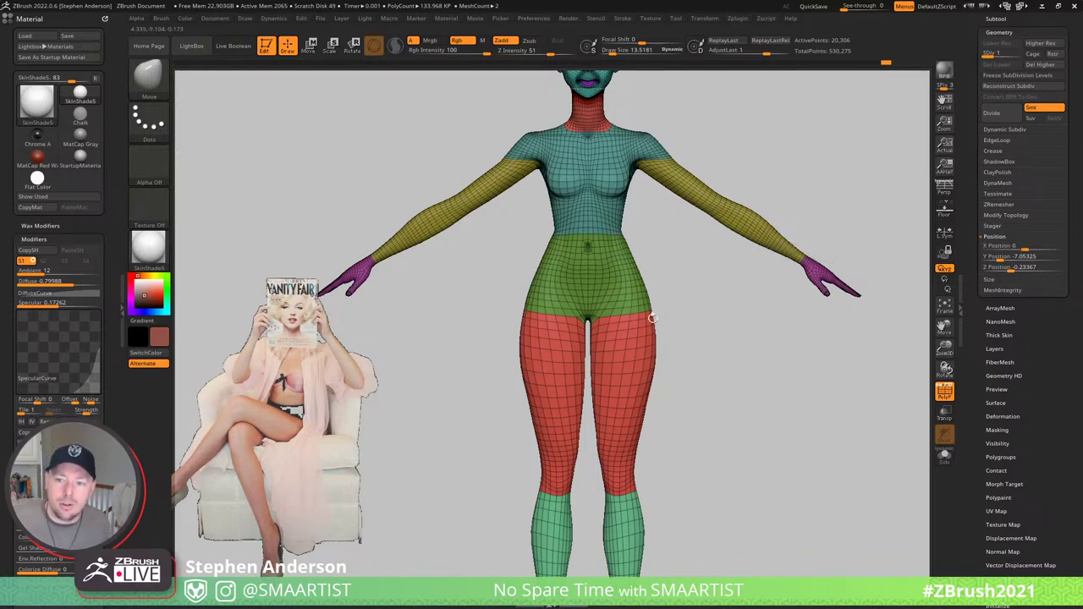
left_click_drag(695, 396, 694, 258, "shift")
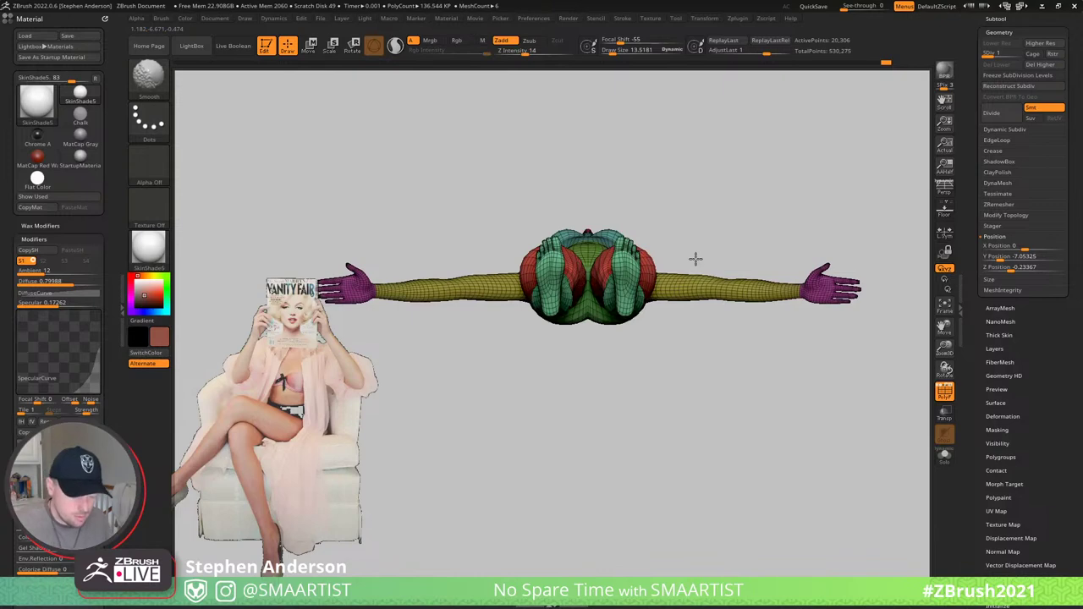
- Examine the soles of the feet from below, close the geometry position settings, and examine the figure's head and torso from the front
key("shift+p")
right_click_drag(696, 275, 695, 528, "ctrl")
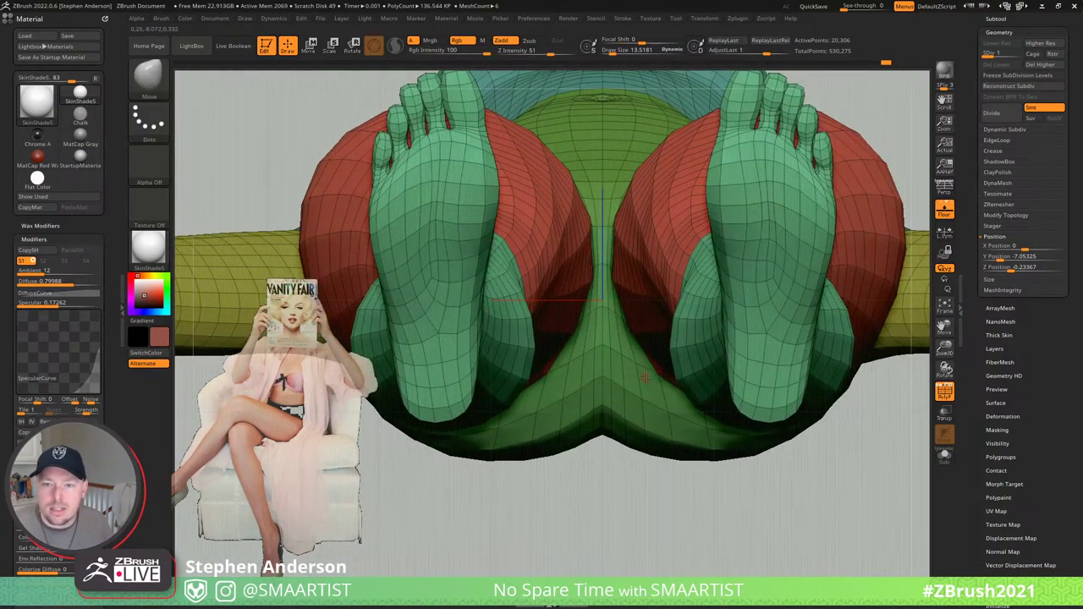
key("f")
left_click_drag(638, 259, 725, 383)
mouse_move(726, 382)
right_mouse_down("alt")
mouse_move(657, 491)
mouse_move(649, 430)
right_mouse_up("alt")
key("shift+p")
key("shift+f")
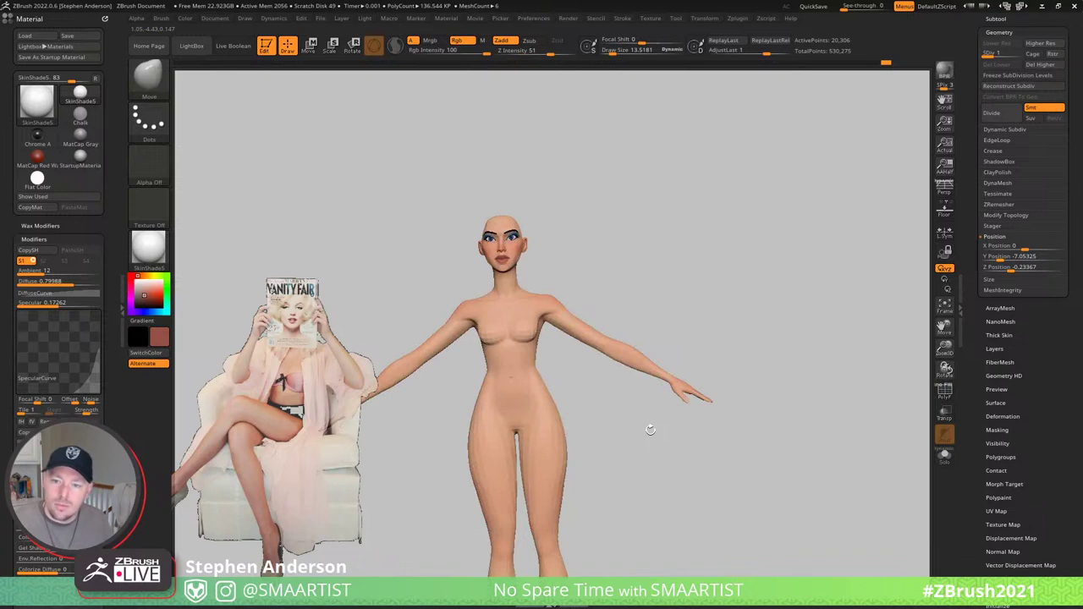
left_click_drag(649, 430, 705, 216)
left_click(994, 237)
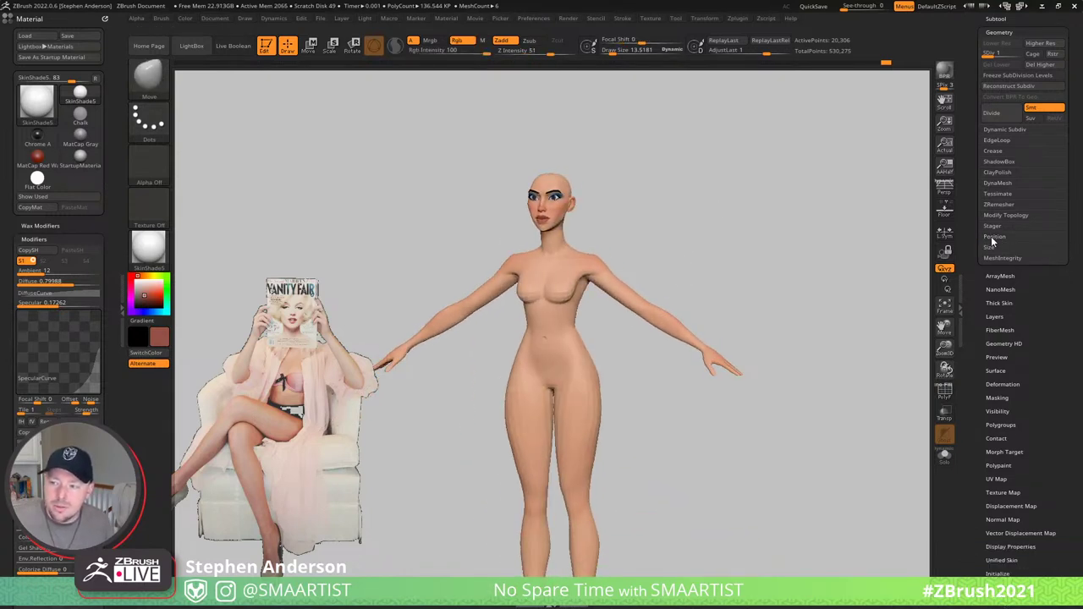
left_click_drag(1048, 306, 1041, 383)
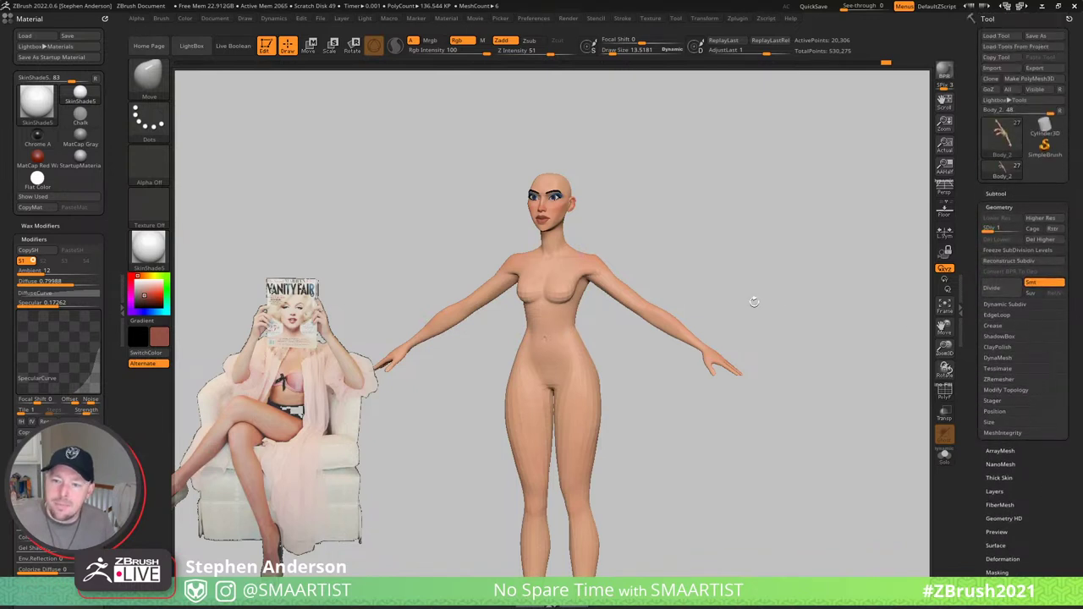
right_click_drag(555, 264, 603, 345, "ctrl")
right_click_drag(554, 316, 571, 308)
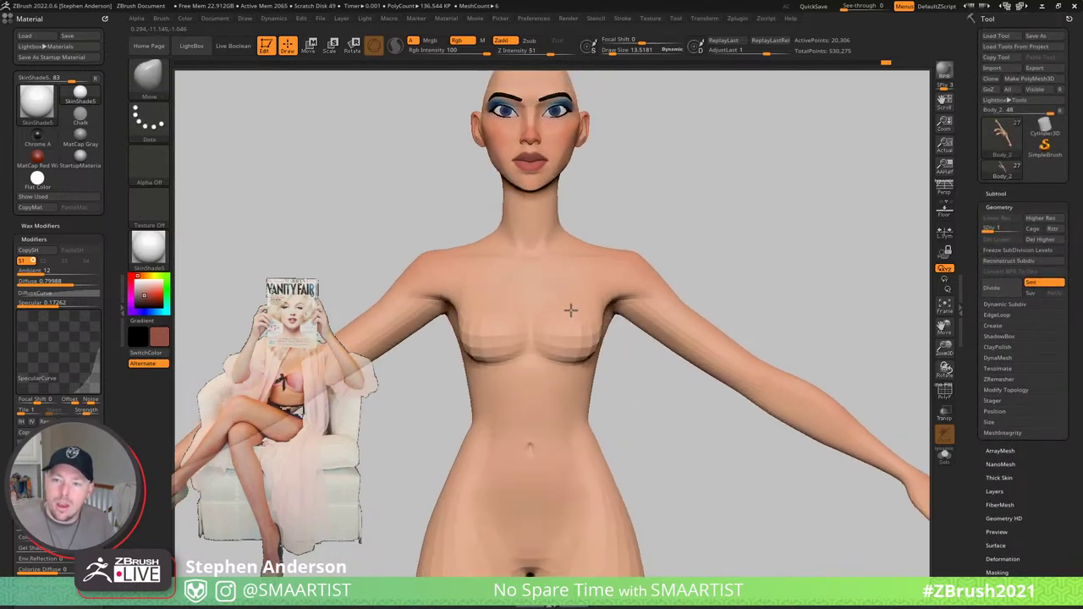
key("shift")
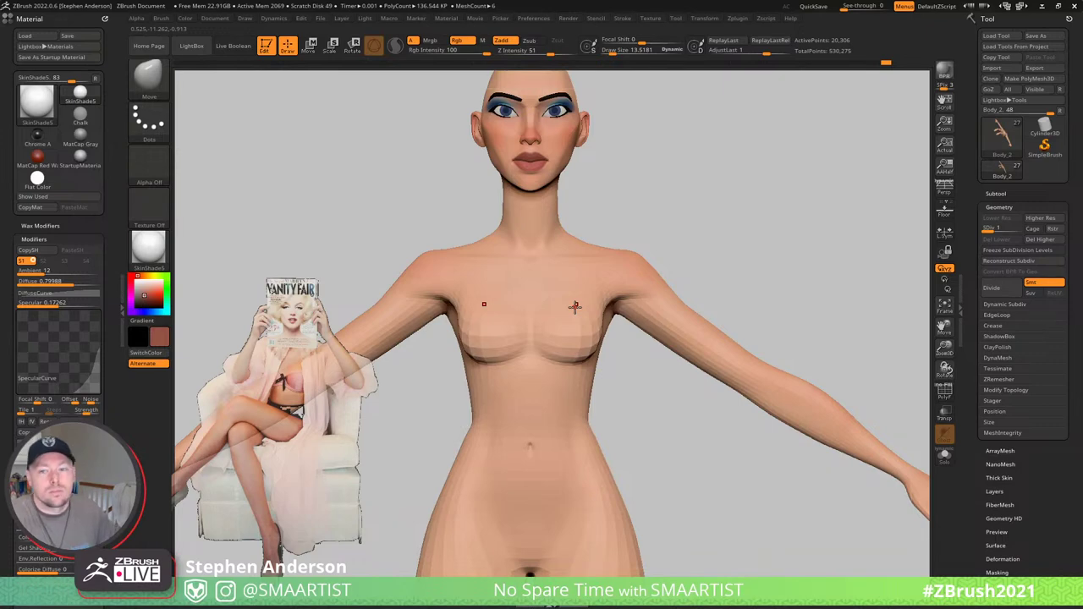
- Delete the Body_3 subtool
key("shift+f")
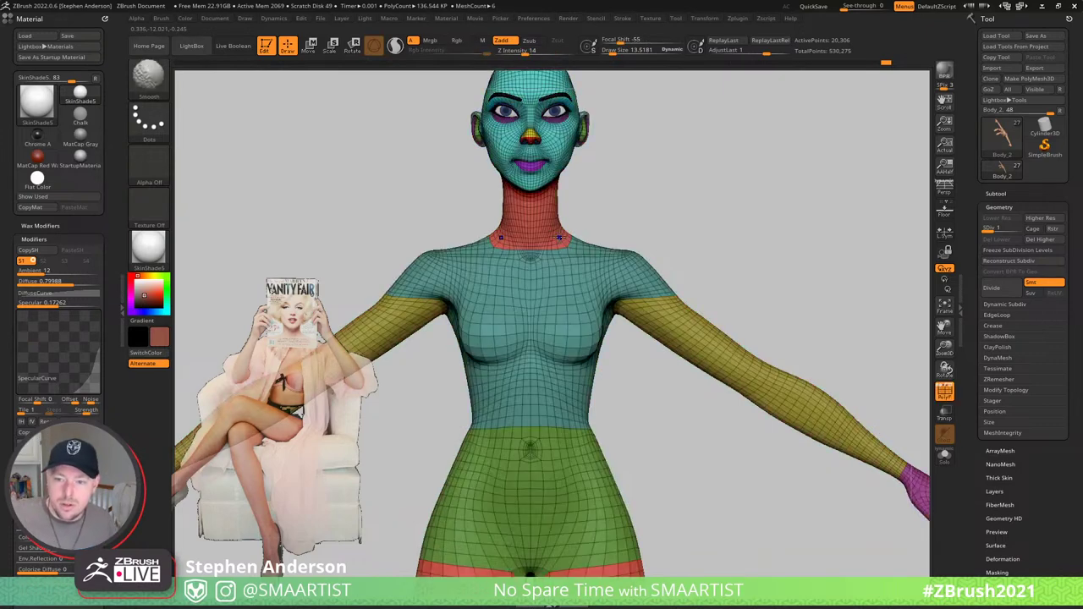
left_click(561, 236, "alt")
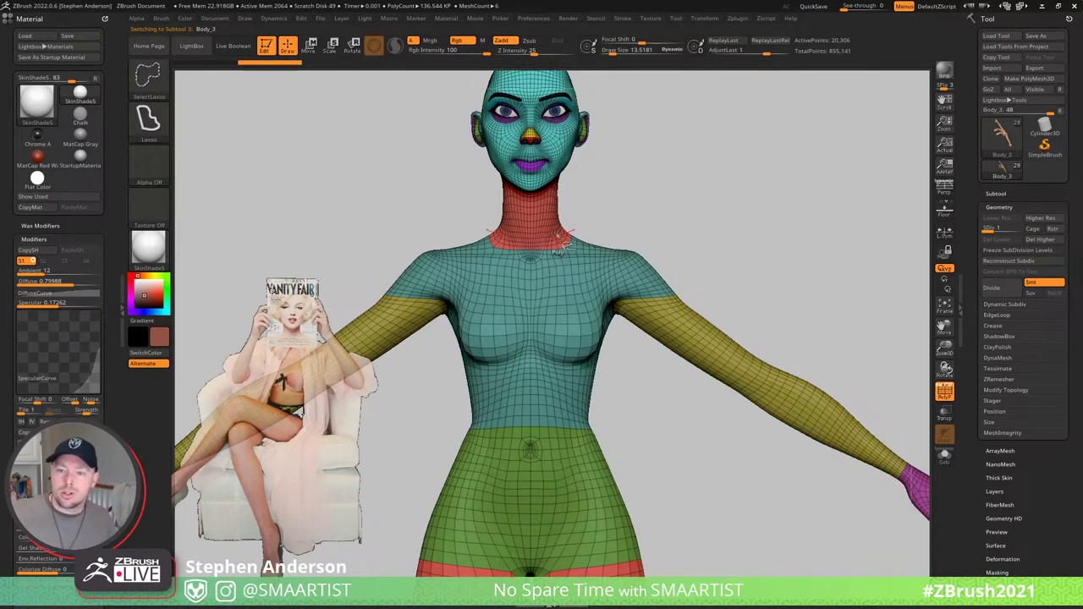
left_click(995, 193)
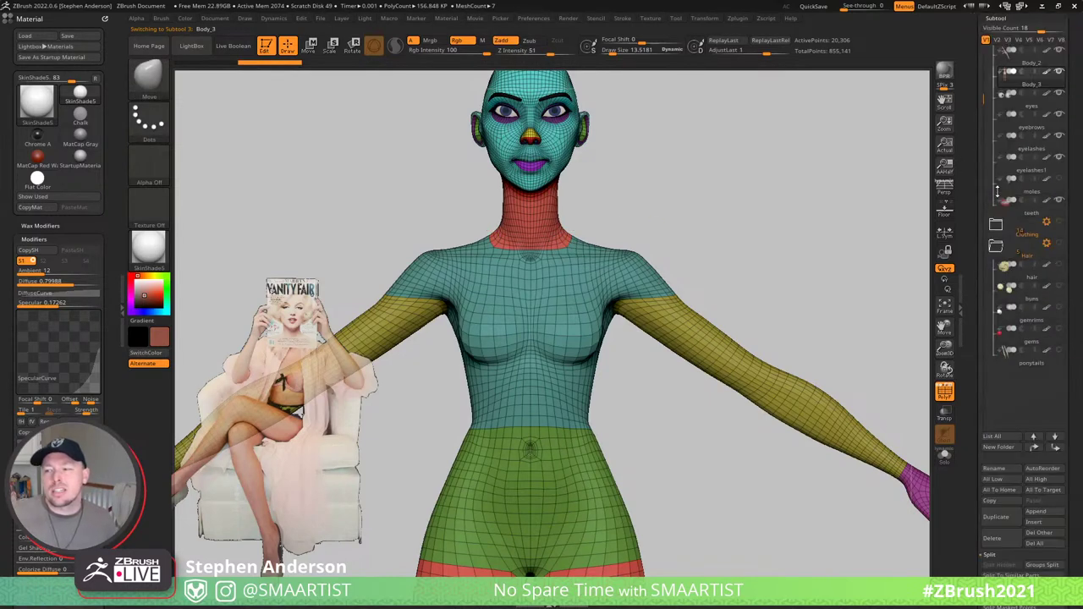
mouse_move(1010, 215)
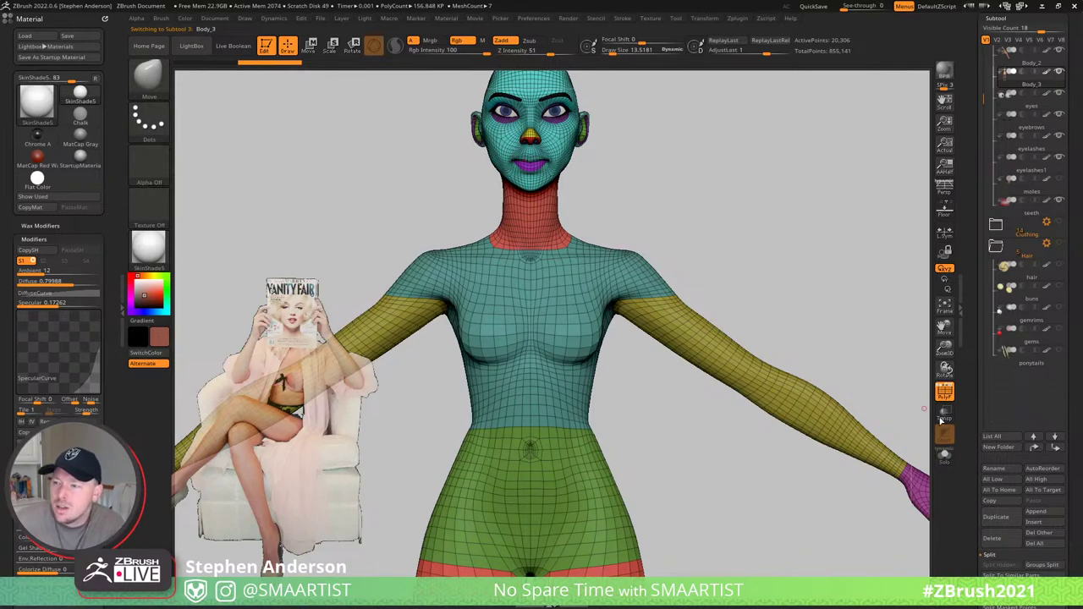
left_click(1013, 539)
left_click(900, 561)
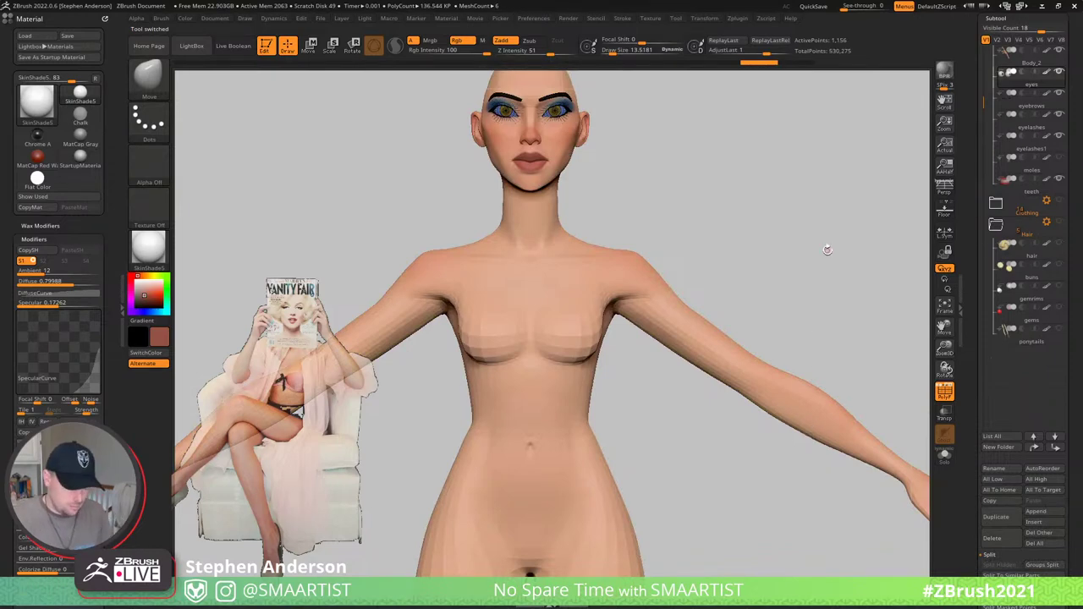
- Make the Body_2 mesh active and save the tool over MagazineGirl_v001
key("shift+f")
key("ctrl+s")
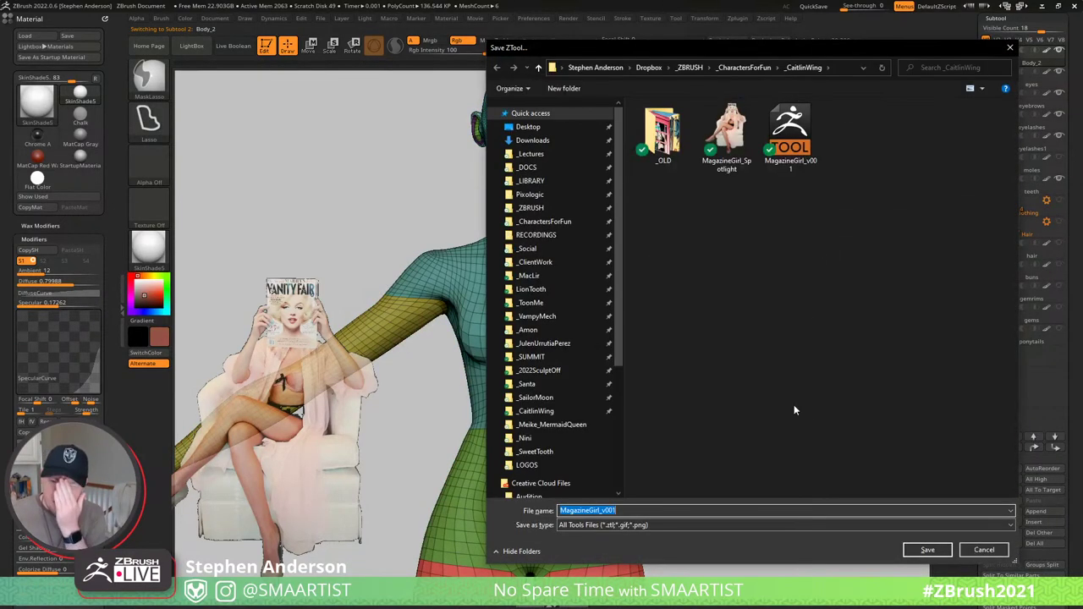
left_click(927, 550)
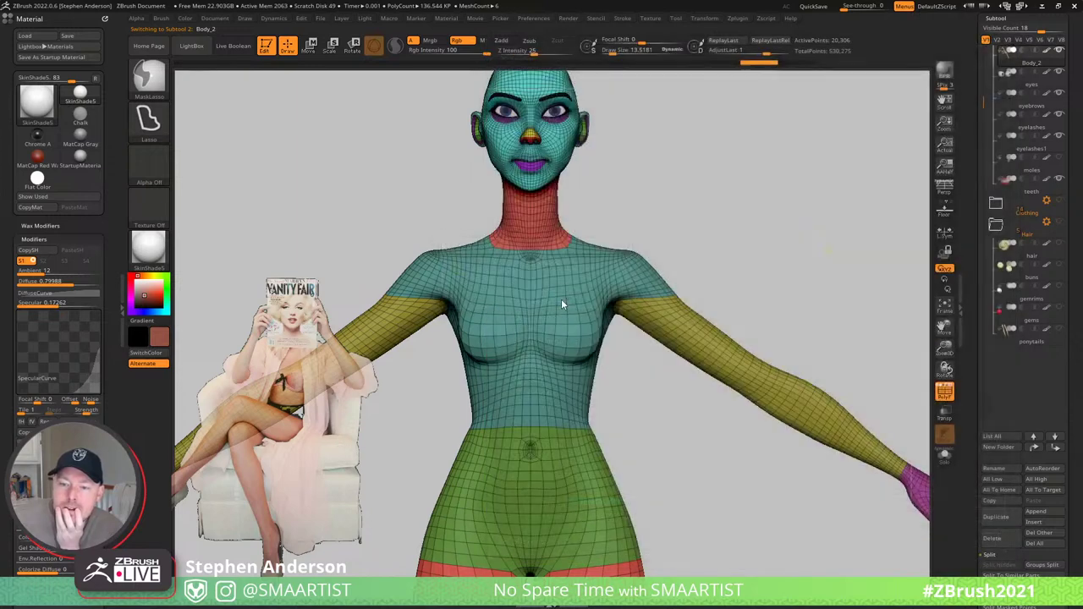
left_click(565, 301)
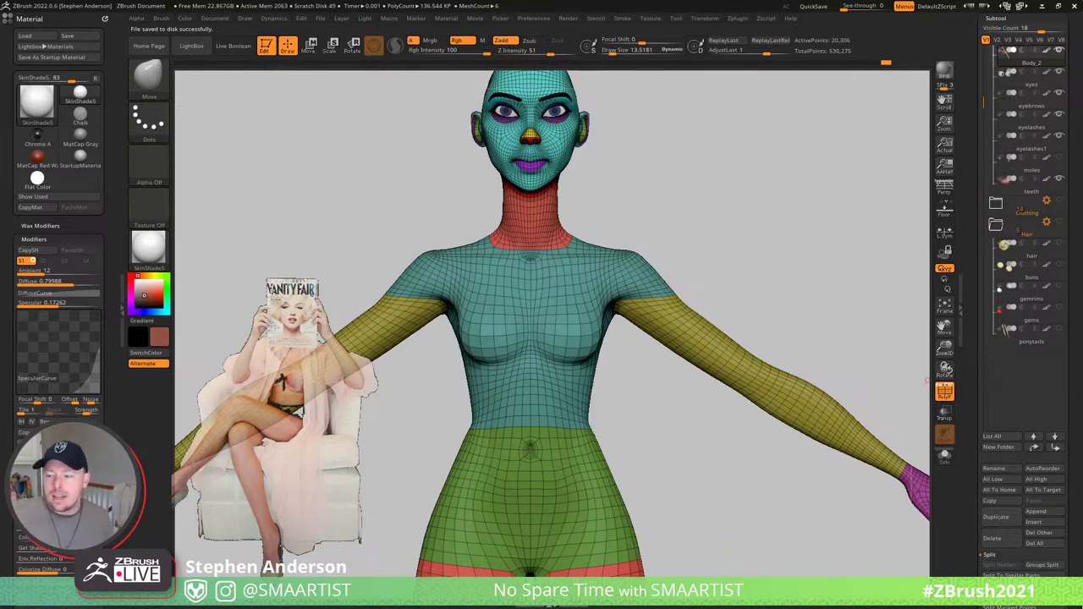
- Realign the body mesh's symmetry with the Smart ReSym deformation
scroll(1015, 480, "down", 5)
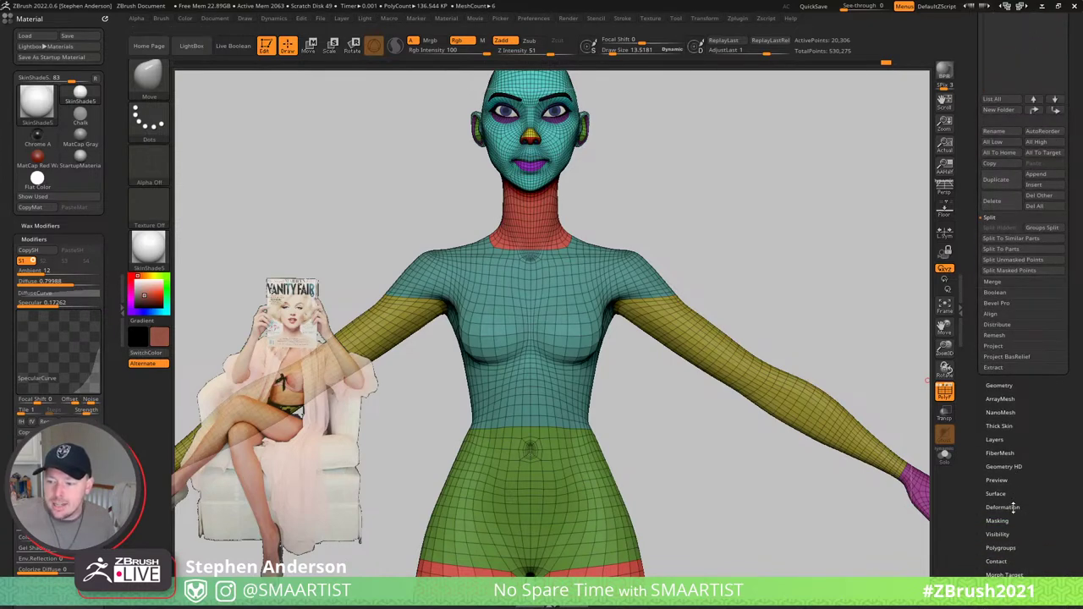
left_click(1002, 507)
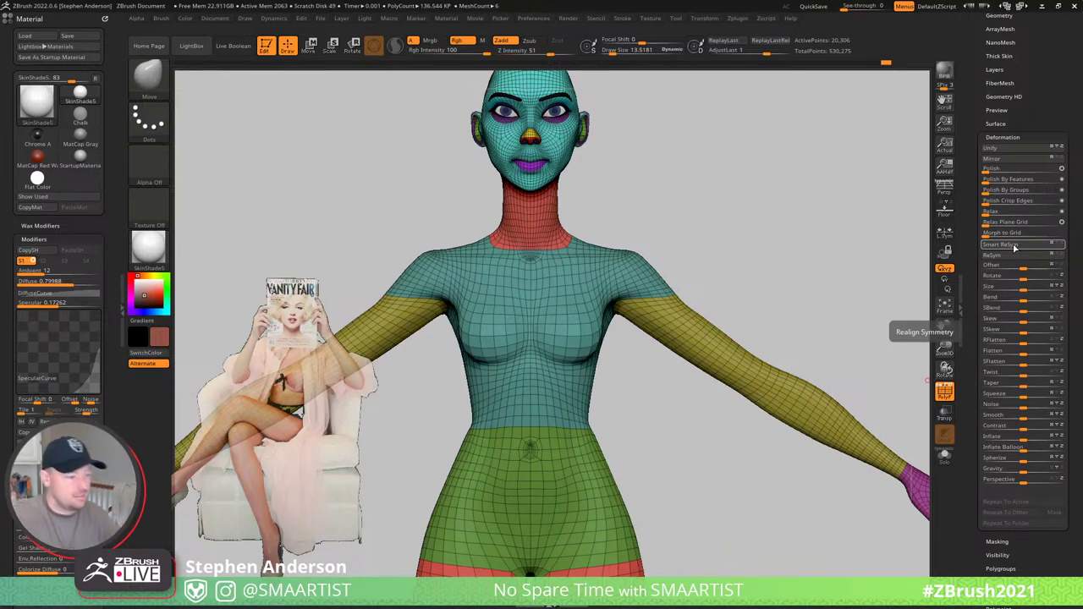
left_click(1015, 245)
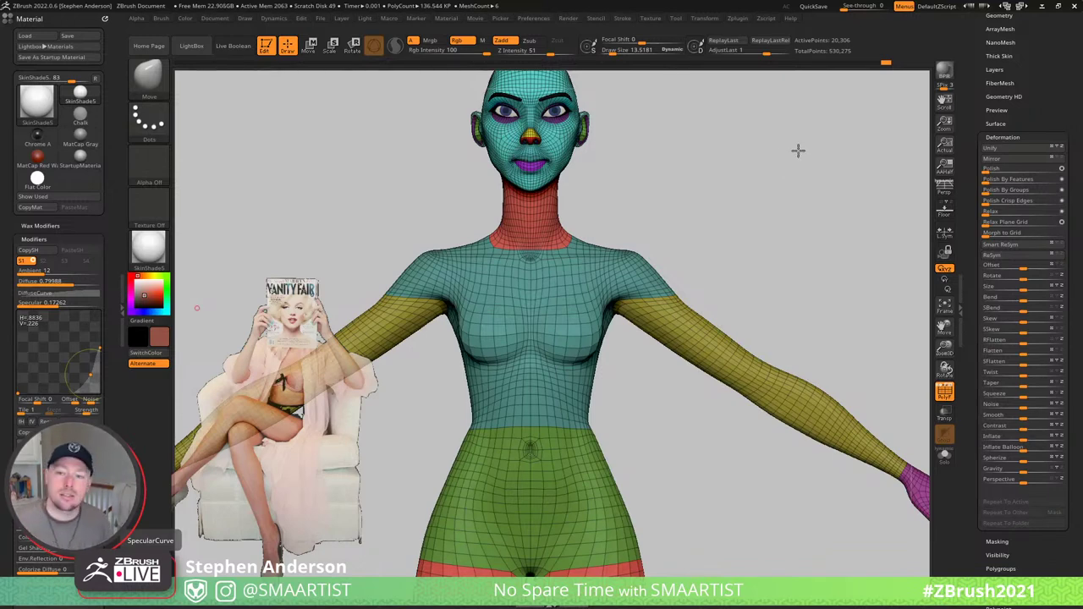
- Mask the whole body except the band of polygon loops directly above the upper lip
mouse_move(732, 149)
left_mouse_down()
mouse_move(721, 196)
mouse_move(733, 157)
mouse_move(735, 215)
mouse_move(682, 229)
mouse_move(713, 229)
mouse_move(662, 223)
left_mouse_up()
key("shift+f")
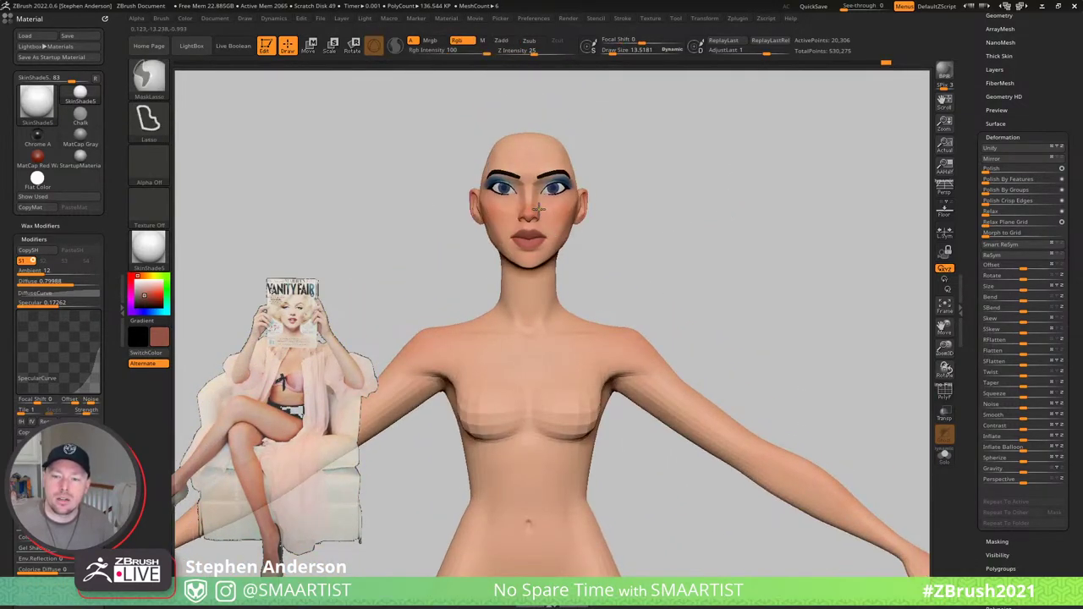
mouse_move(539, 218)
right_mouse_down("ctrl")
mouse_move(720, 336)
mouse_move(710, 411)
mouse_move(737, 404)
right_mouse_up("ctrl")
key("shift+f")
mouse_move(711, 408)
right_mouse_down()
mouse_move(739, 403)
mouse_move(548, 380)
mouse_move(283, 383)
right_mouse_up()
right_click_drag(661, 347, 701, 369, "alt")
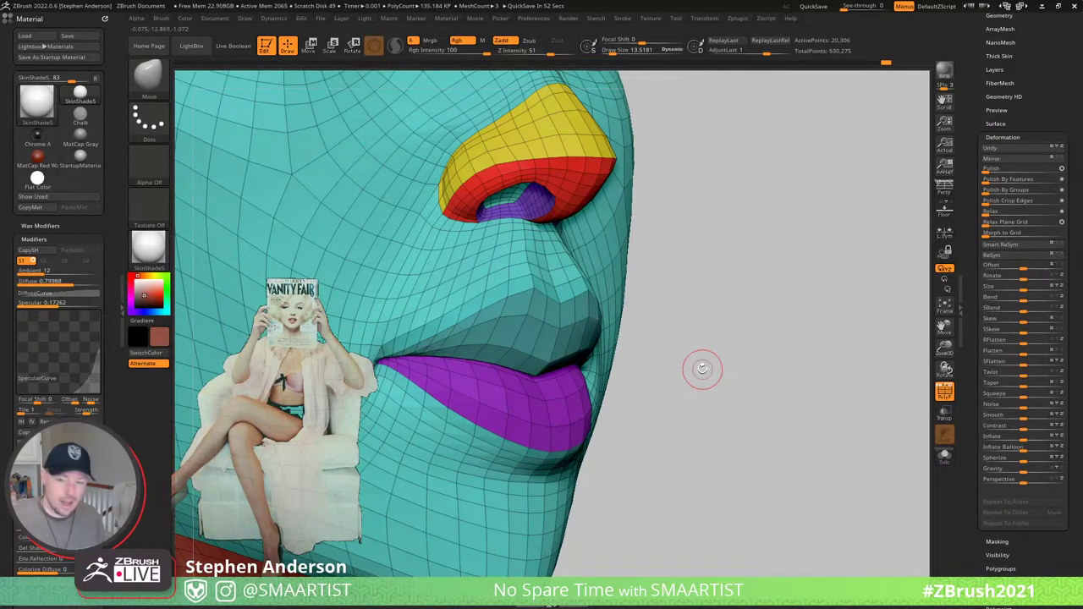
right_click_drag(515, 305, 563, 321, "ctrl")
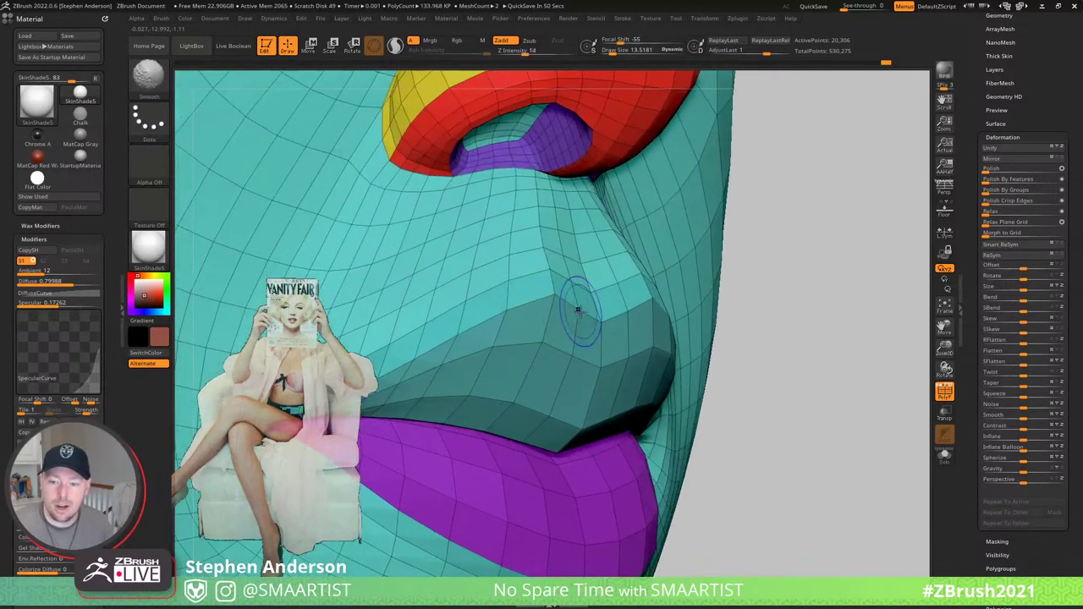
key("shift+f")
key("shift+f")
key("ctrl+shift")
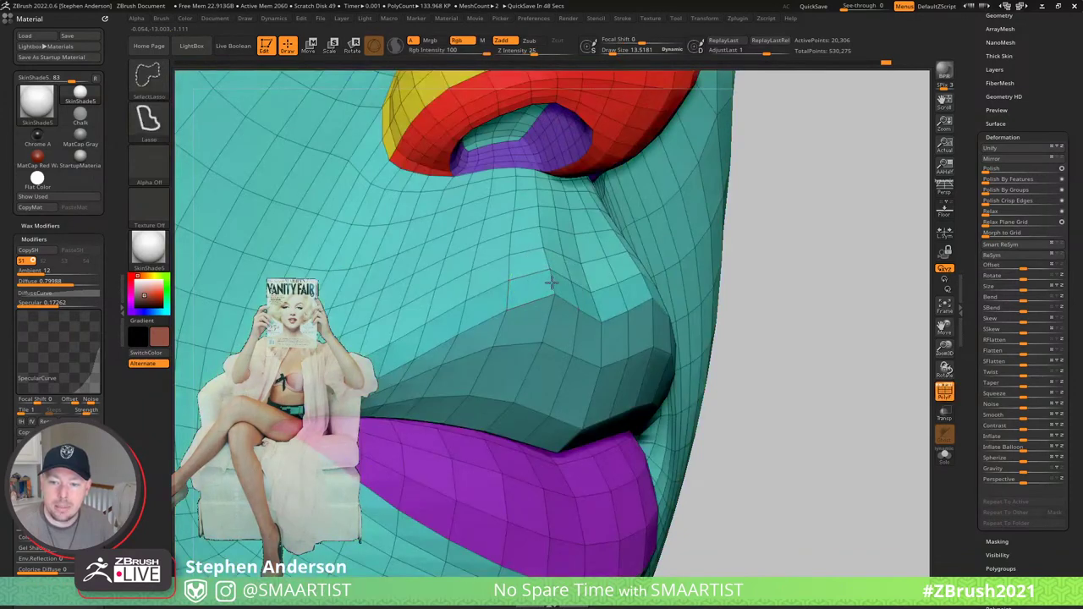
left_click(552, 283, "ctrl+shift")
left_click(546, 261, "ctrl+shift")
key("ctrl+a")
key("ctrl+shift+a")
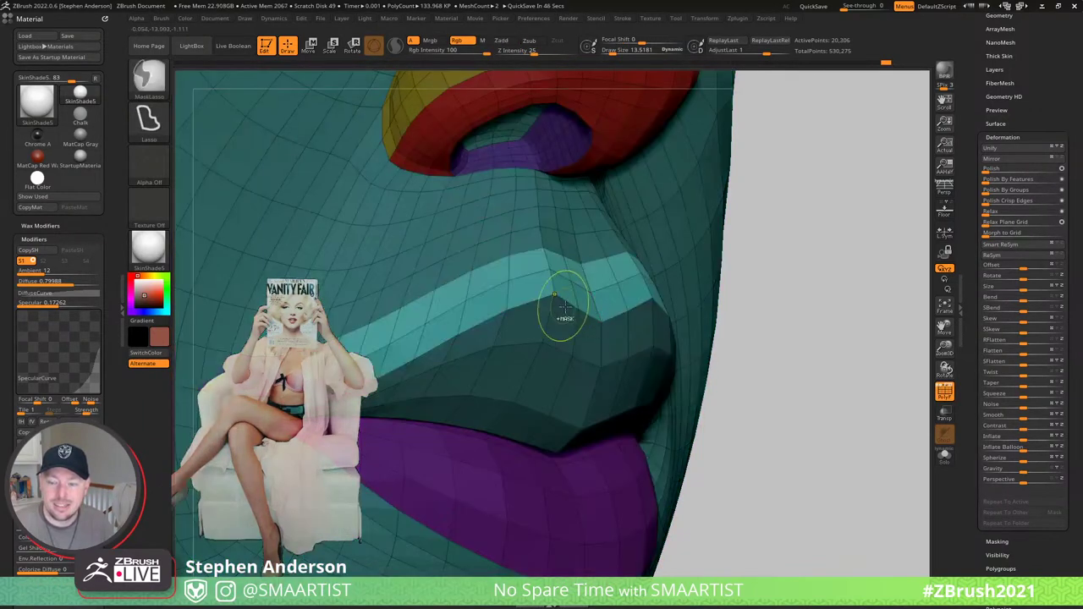
- Hide the polygon loop bordering the lips, soften the mask on the skin above it, and show the whole mesh again
right_click_drag(682, 321, 542, 315, "ctrl")
mouse_move(542, 315)
right_mouse_down("alt")
mouse_move(622, 309)
mouse_move(611, 311)
right_mouse_up("alt")
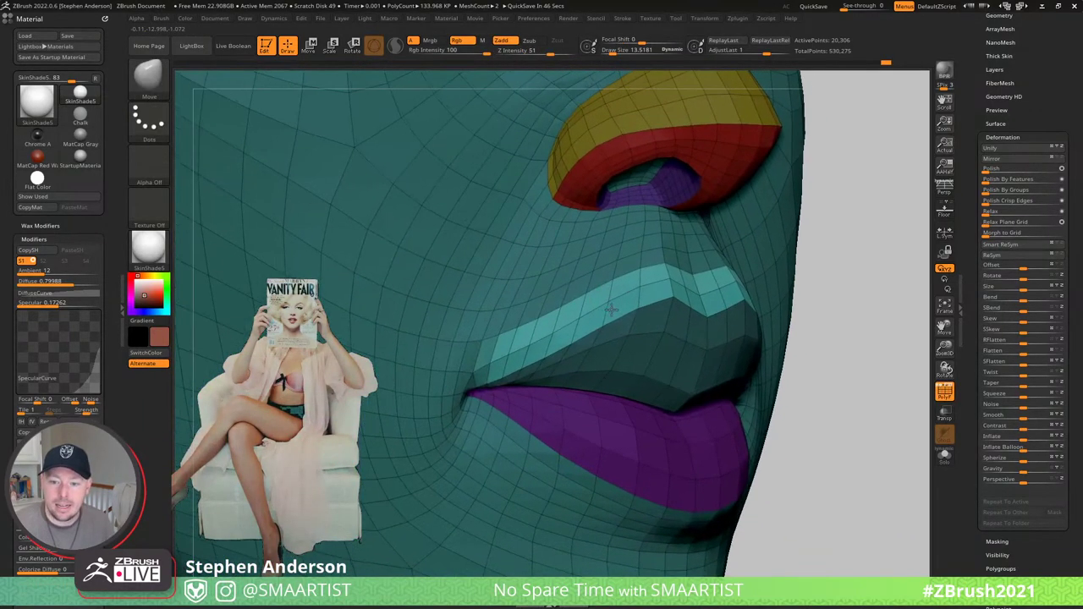
right_click_drag(676, 297, 635, 321, "alt")
key("ctrl+shift")
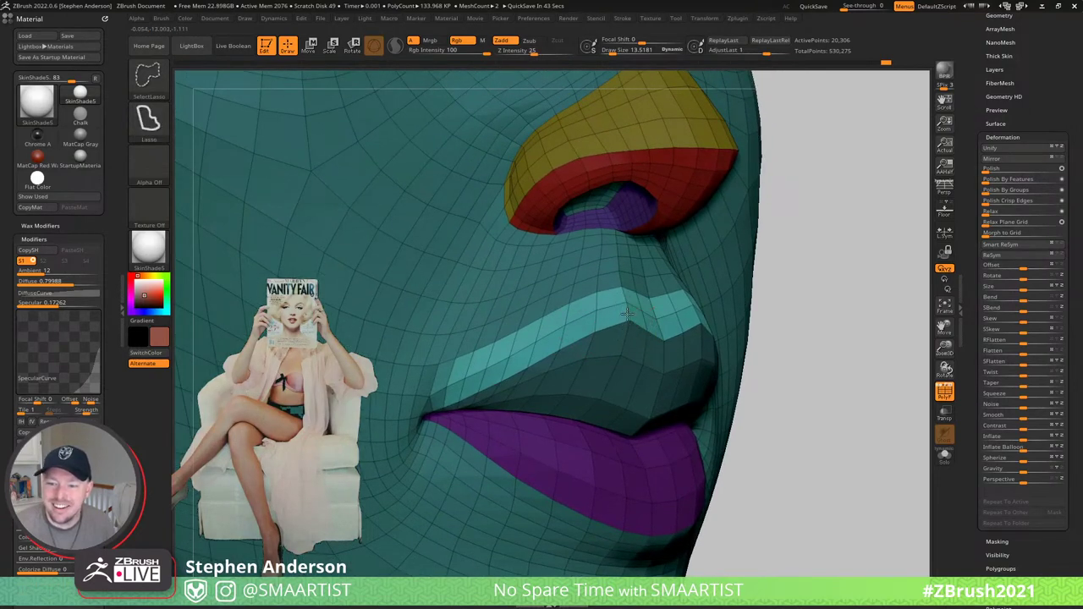
left_click(626, 314, "ctrl+shift")
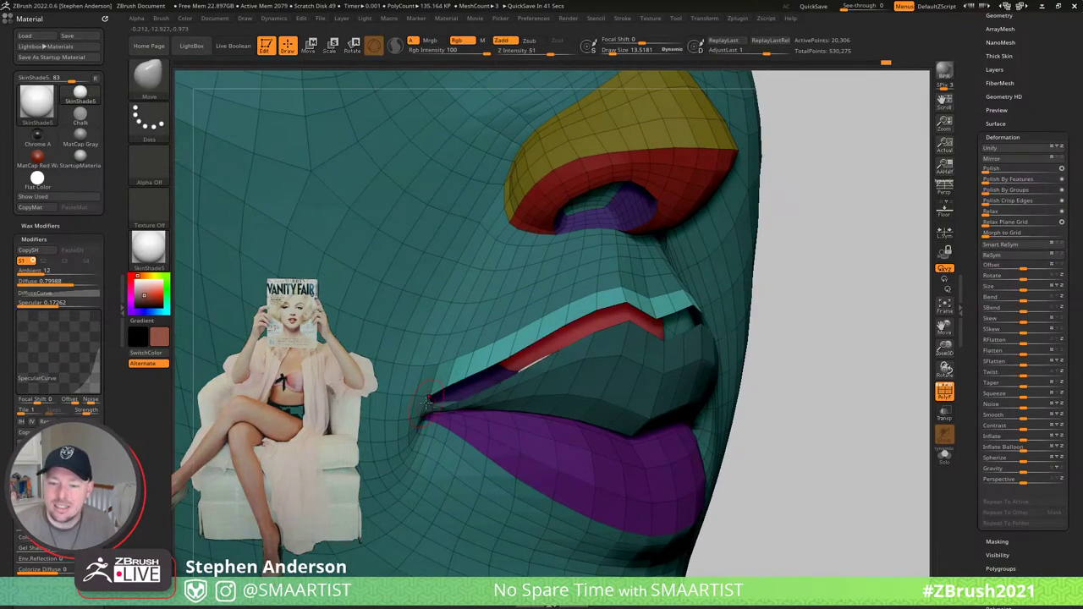
mouse_move(426, 402)
right_mouse_down()
mouse_move(368, 402)
mouse_move(463, 413)
right_mouse_up()
left_click(453, 423, "ctrl+shift")
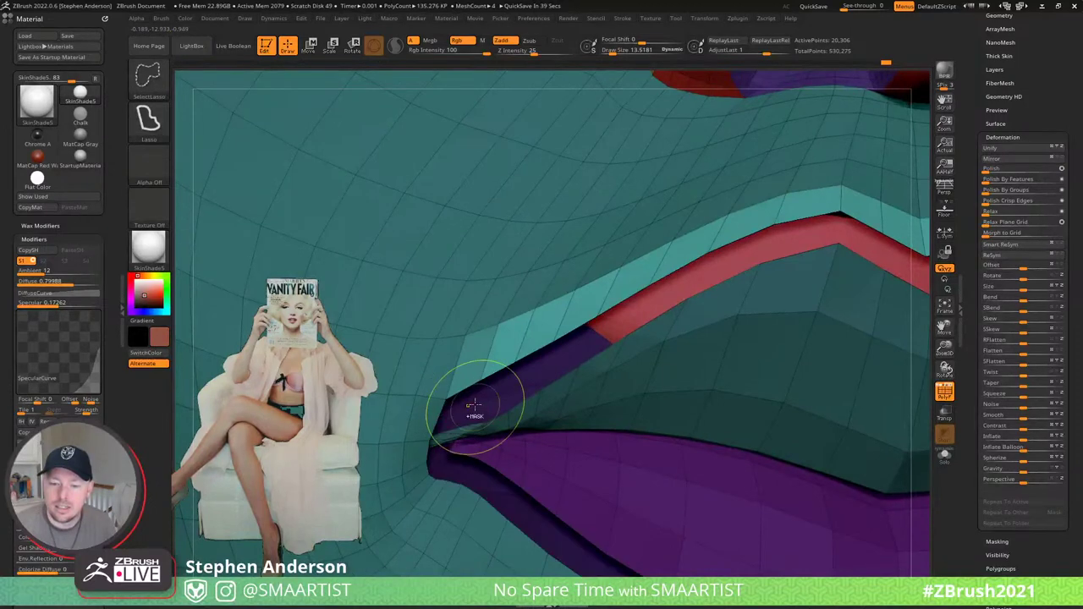
left_click(487, 352, "ctrl")
right_click_drag(577, 378, 566, 321, "ctrl")
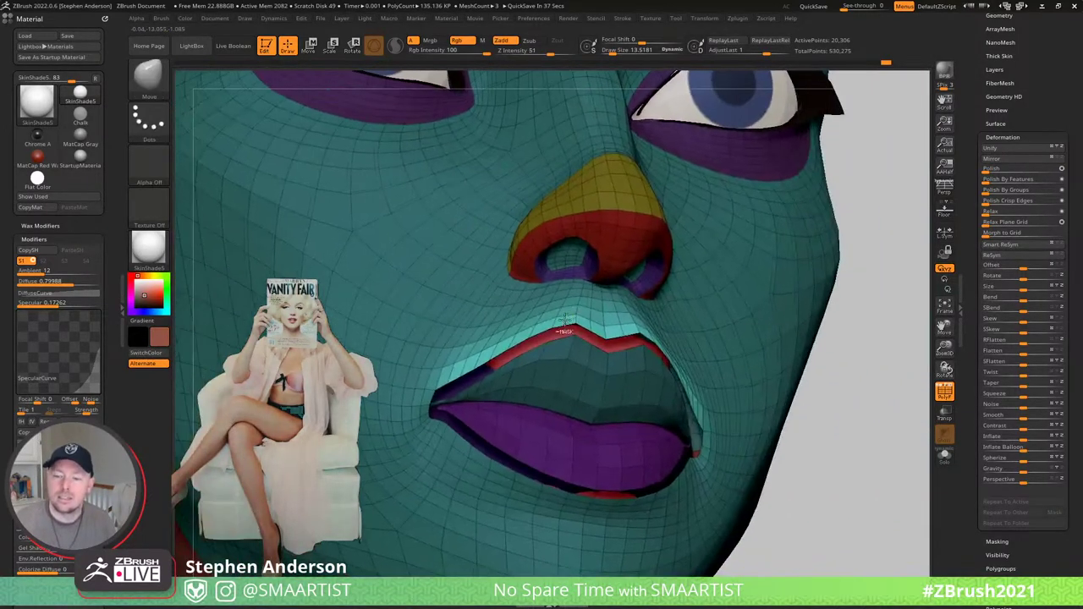
mouse_move(817, 406)
left_mouse_down("ctrl")
mouse_move(831, 404)
mouse_move(793, 374)
left_mouse_up("ctrl")
left_click(831, 408, "ctrl")
left_click(815, 387, "ctrl+shift")
- Reshape the unmasked skin above the upper lip with the Move brush at a draw size of about 48
right_click_drag(742, 380, 817, 369)
mouse_move(816, 368)
right_mouse_down("ctrl")
mouse_move(612, 375)
mouse_move(647, 367)
right_mouse_up("ctrl")
key("s")
left_click_drag(565, 337, 586, 338)
mouse_move(587, 345)
right_mouse_down()
mouse_move(532, 349)
mouse_move(546, 338)
right_mouse_up()
key("s")
left_click_drag(546, 339, 556, 338)
mouse_move(556, 338)
right_mouse_down()
mouse_move(536, 355)
mouse_move(561, 328)
right_mouse_up()
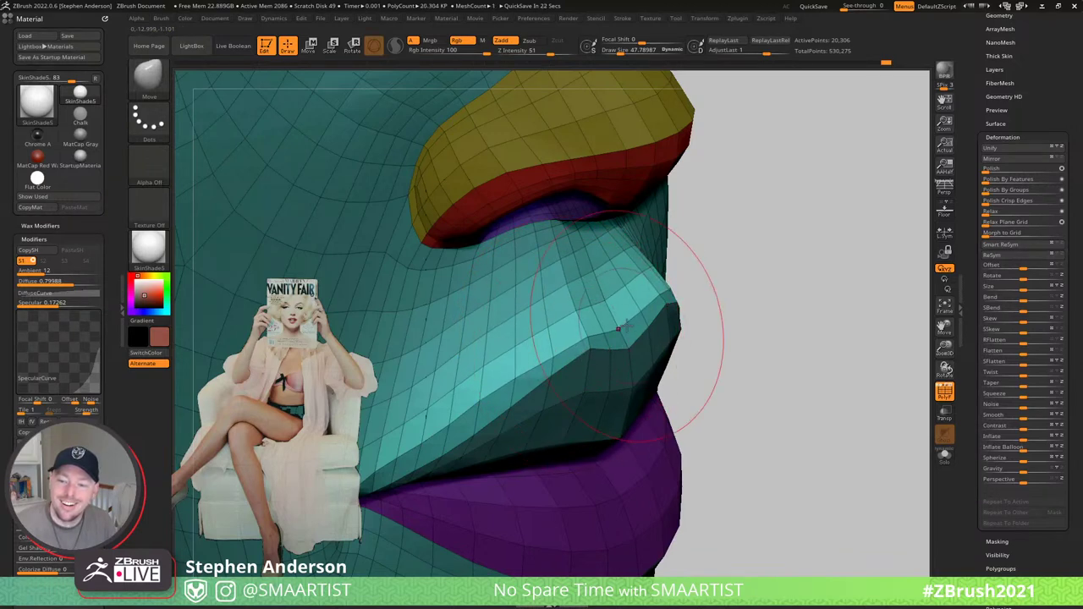
- Refine the Cupid's bow and the skin along the upper lip's side with the Move brush at draw sizes of about 23 and 45
key("s")
left_click_drag(631, 330, 623, 334)
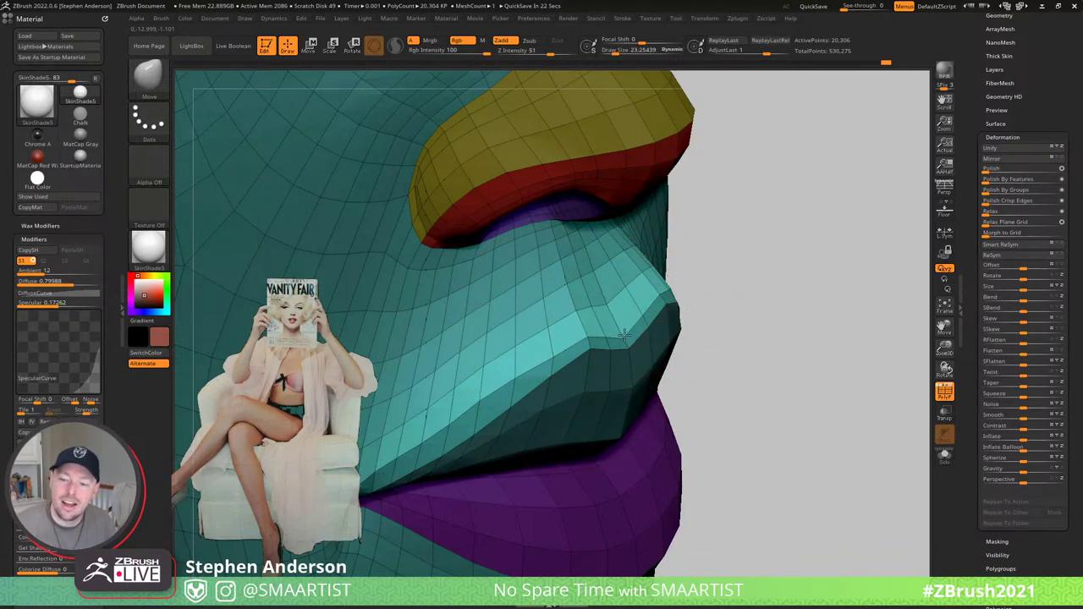
mouse_move(624, 335)
right_mouse_down()
mouse_move(525, 348)
mouse_move(531, 330)
right_mouse_up()
key("s")
left_click_drag(524, 343, 539, 356)
left_click(523, 341)
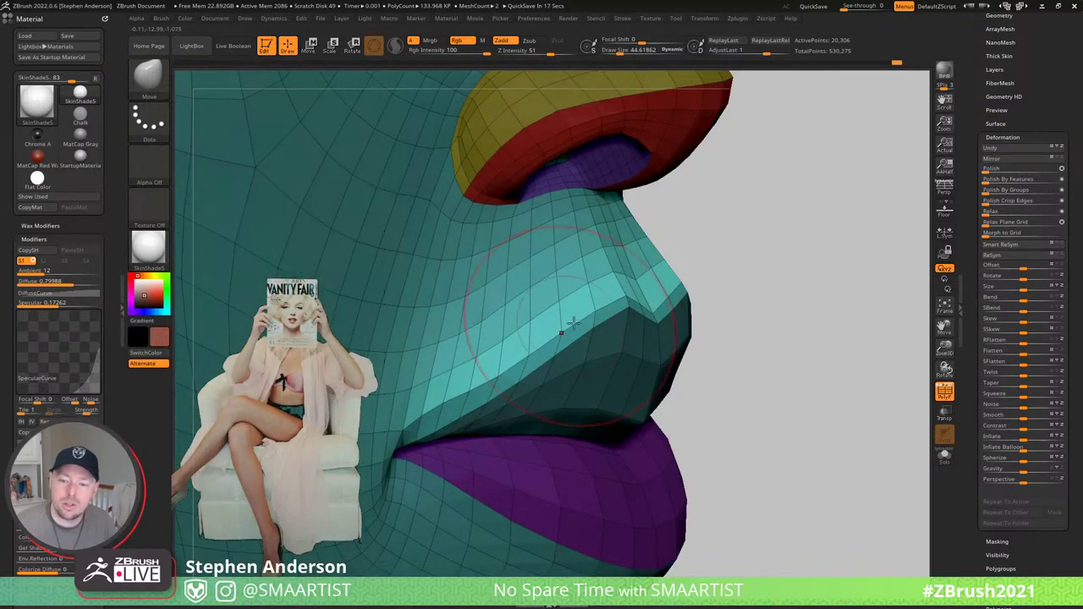
- Refine the skin around the mouth corner and along the upper lip's edge with the Move brush at draw sizes between about 8 and 25
mouse_move(554, 353)
right_mouse_down()
mouse_move(510, 324)
mouse_move(499, 356)
right_mouse_up()
key("s")
left_click_drag(499, 356, 483, 356)
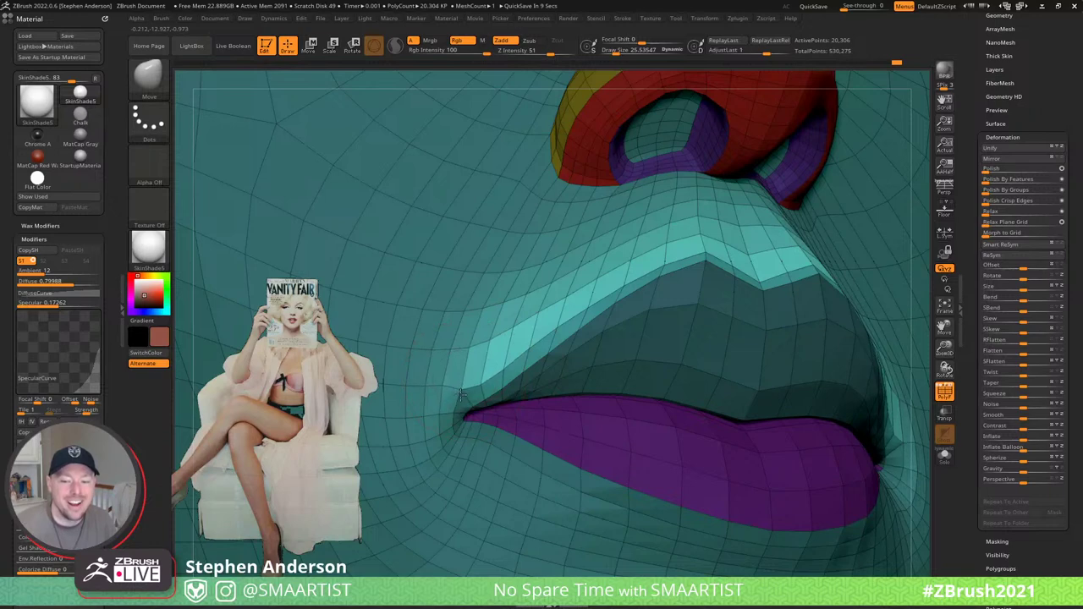
key("s")
left_click_drag(482, 381, 468, 382)
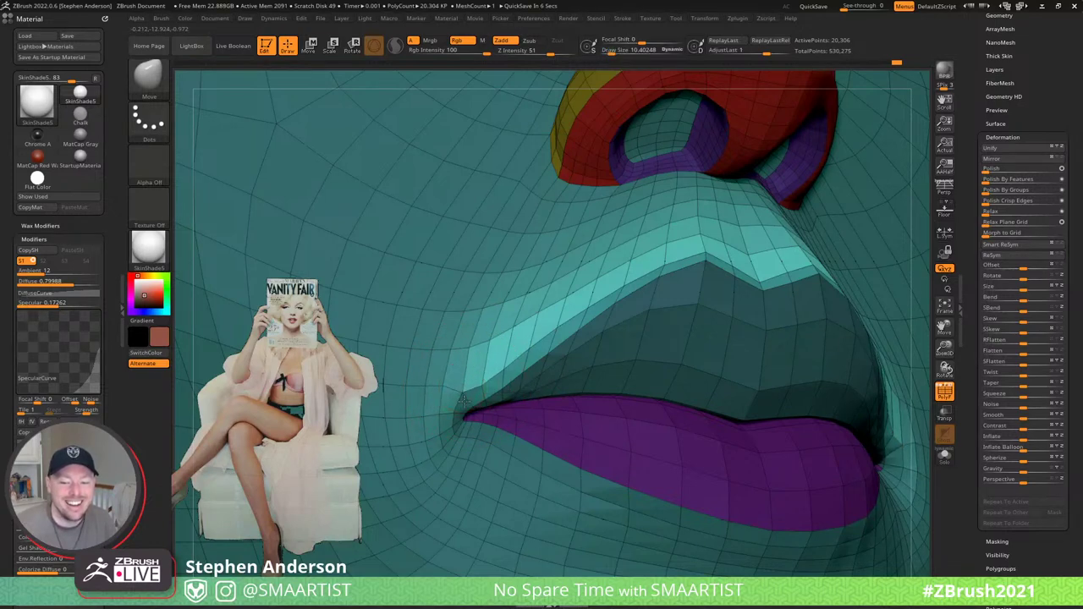
key("s")
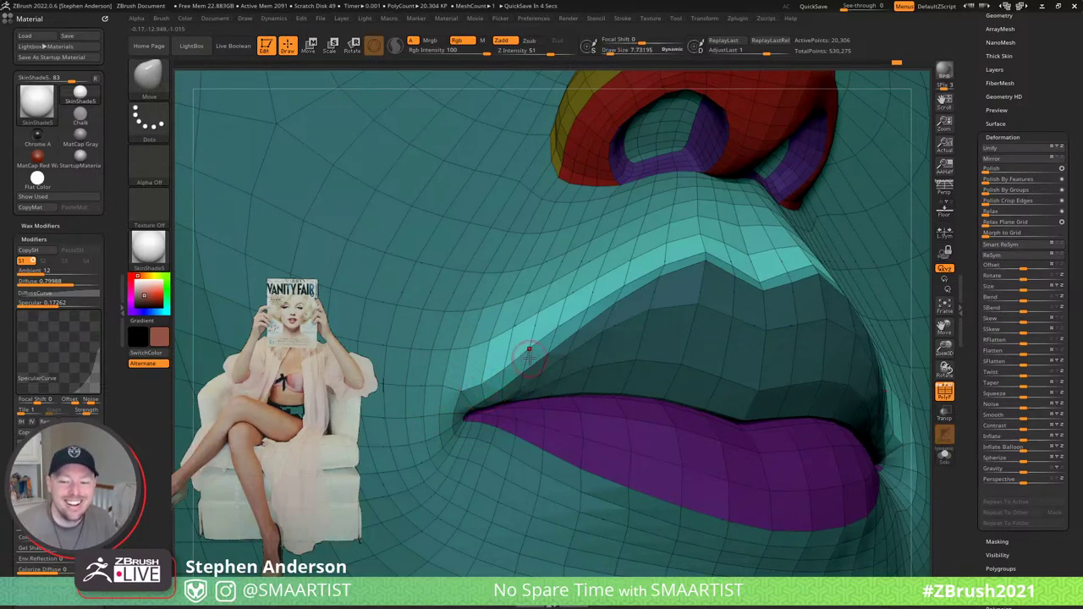
key("s")
left_click_drag(528, 350, 562, 330)
mouse_move(559, 327)
right_mouse_down()
mouse_move(607, 333)
mouse_move(606, 302)
mouse_move(589, 310)
right_mouse_up()
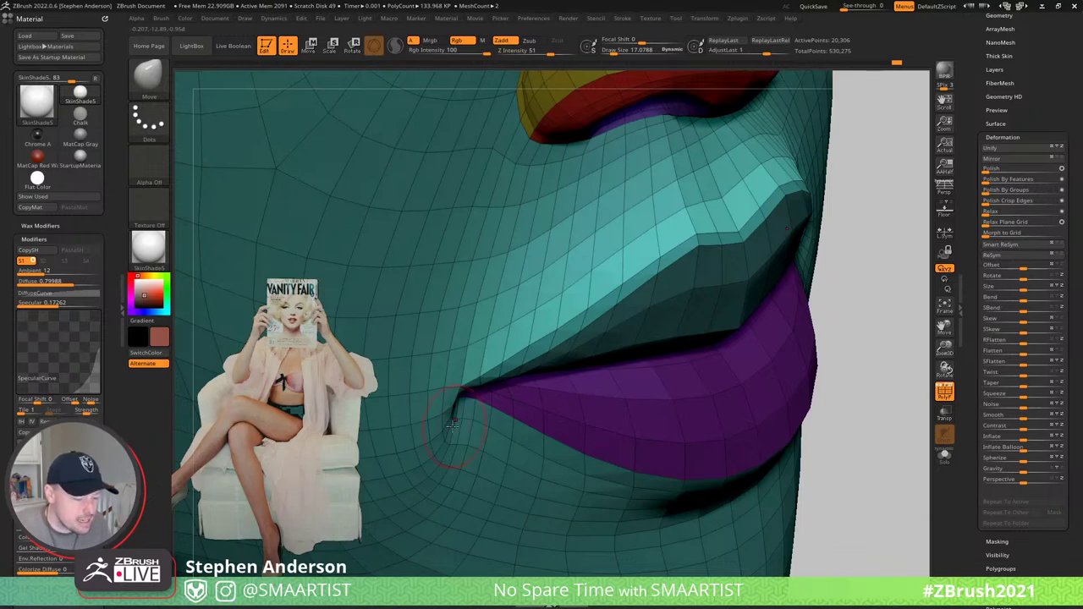
key("ctrl+shift")
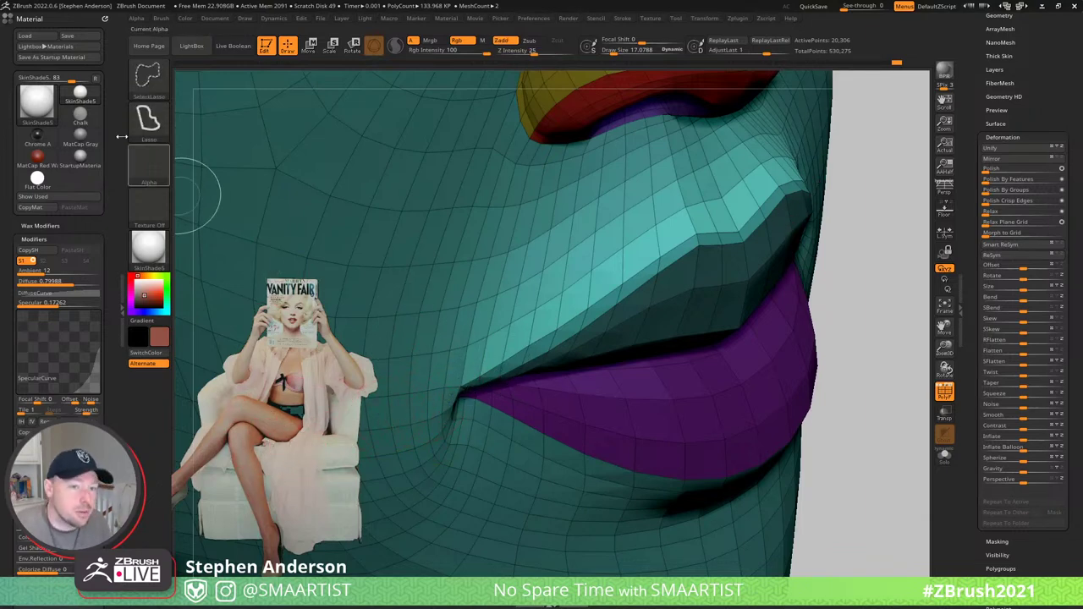
left_click(596, 251, "ctrl+shift")
mouse_move(828, 371)
right_mouse_down()
mouse_move(795, 275)
mouse_move(800, 296)
mouse_move(604, 273)
mouse_move(719, 321)
mouse_move(812, 283)
mouse_move(676, 275)
mouse_move(630, 309)
mouse_move(749, 316)
mouse_move(741, 264)
mouse_move(706, 245)
mouse_move(594, 269)
right_mouse_up()
key("ctrl+z")
left_click_drag(593, 269, 596, 264)
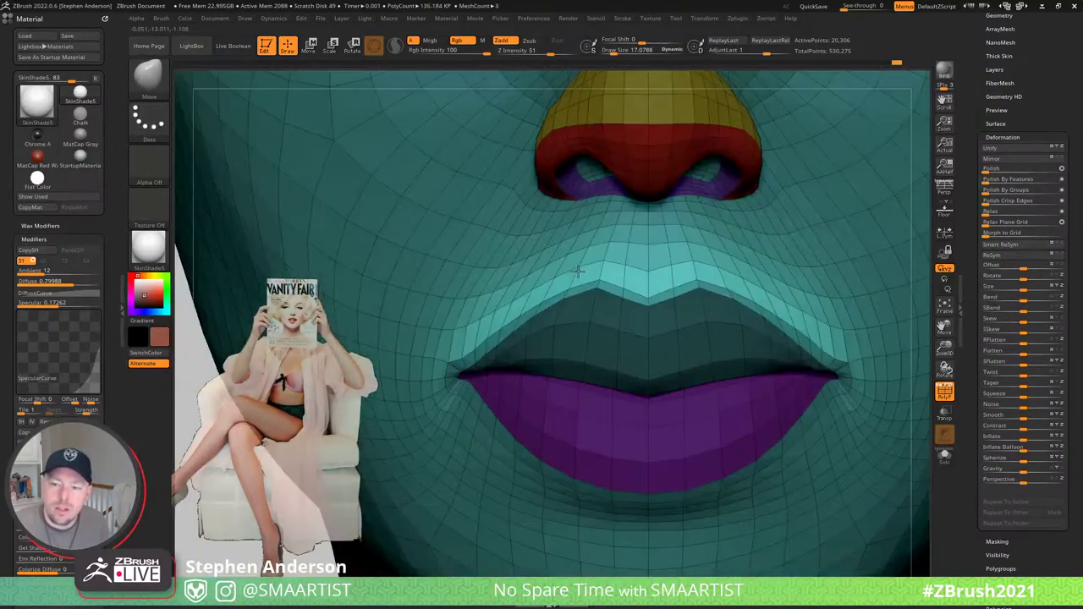
left_click(562, 264, "ctrl+shift")
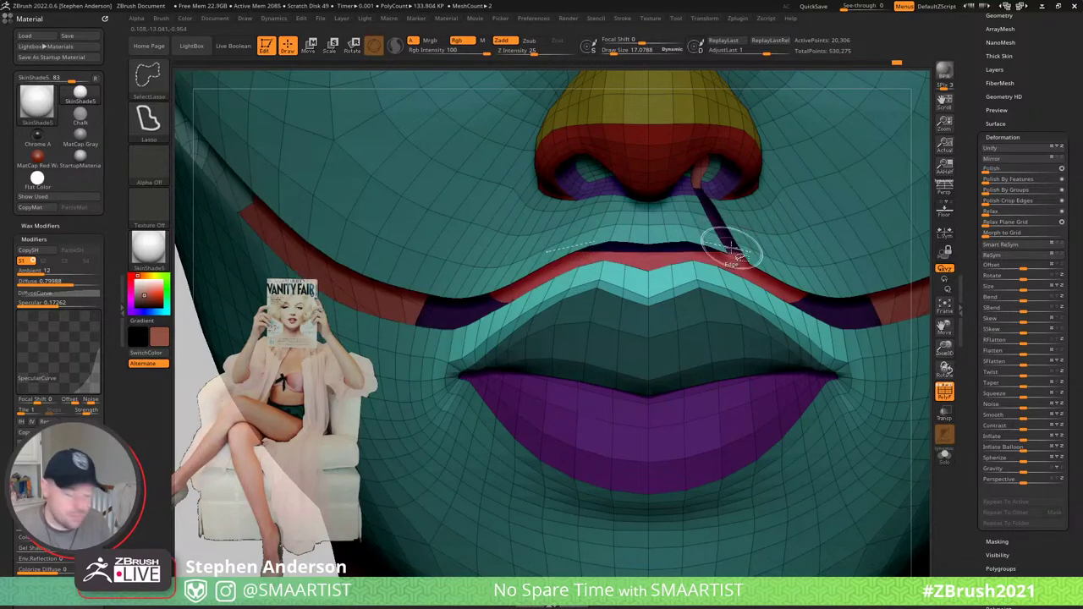
key("ctrl+z")
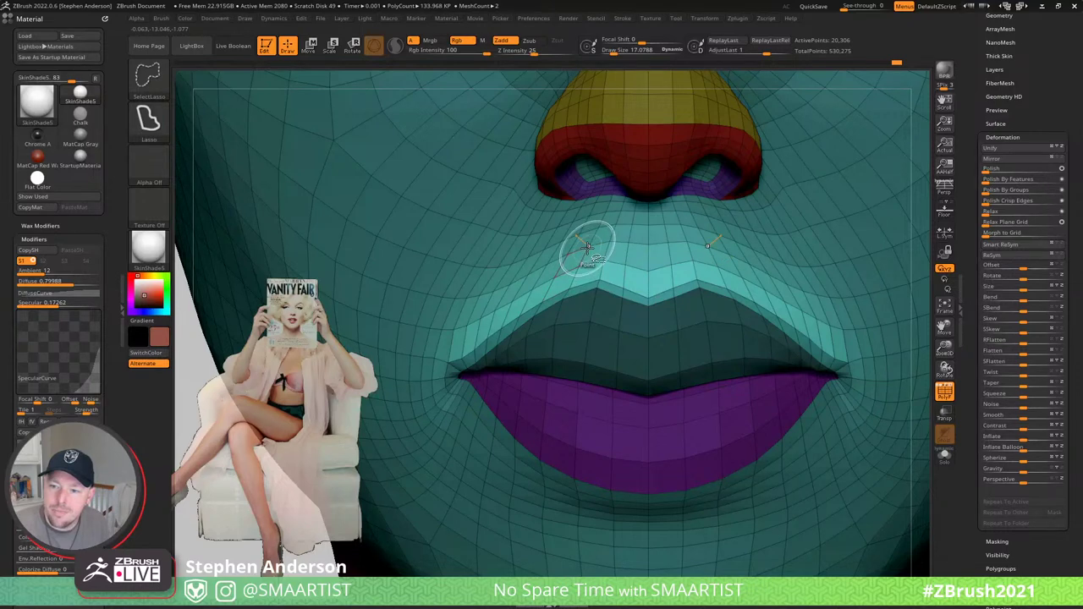
left_click(584, 255, "ctrl+shift")
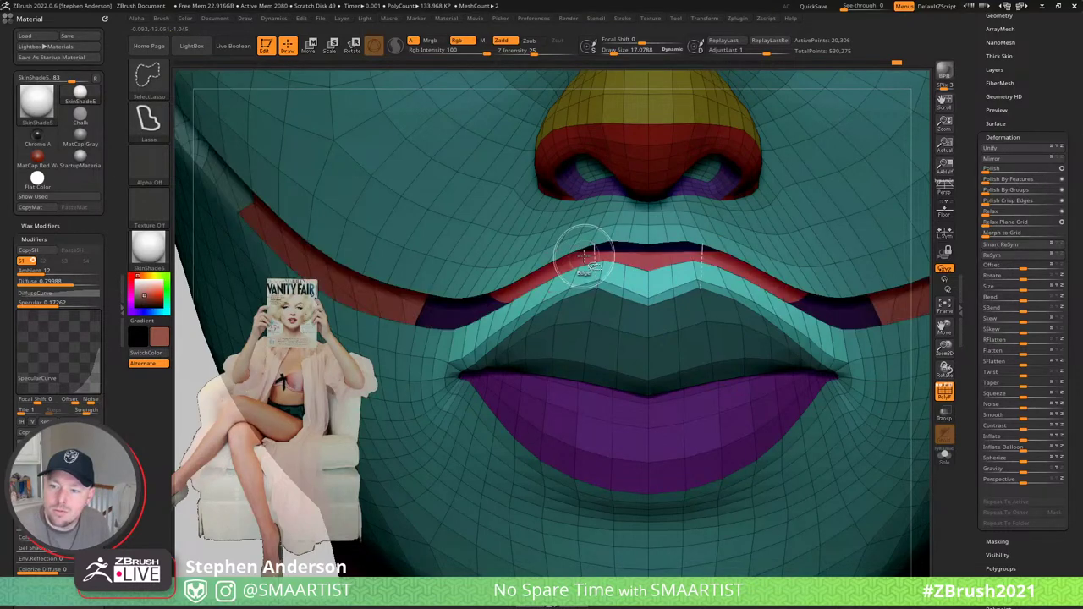
right_click_drag(685, 485, 700, 332, "ctrl")
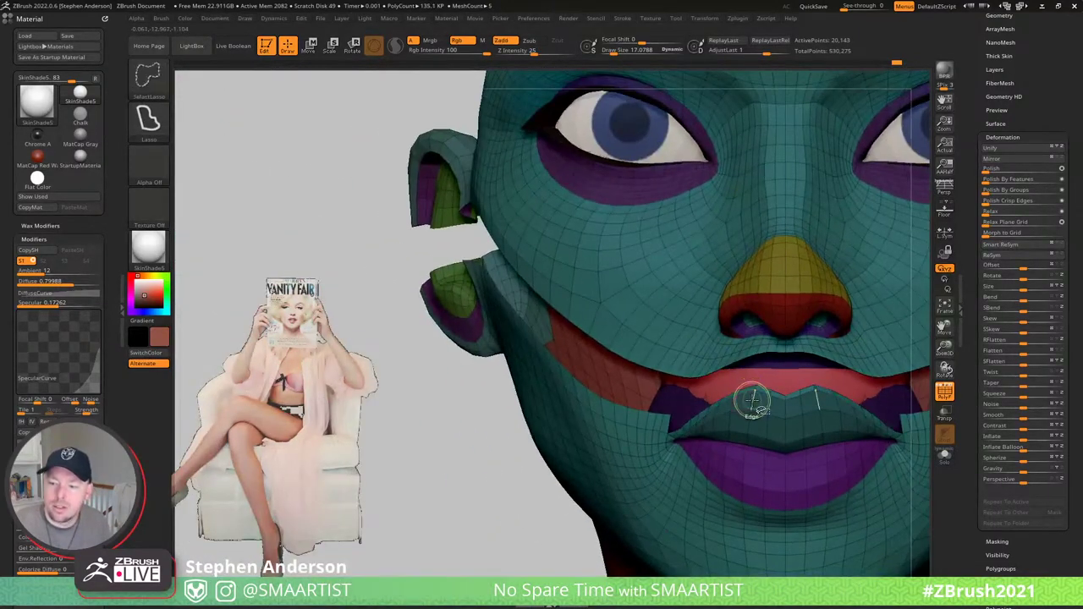
left_click(751, 402, "ctrl+shift")
right_click_drag(714, 431, 809, 371)
- Clear the mask from the face's skin and raise the body mesh one subdivision level
left_click_drag(821, 381, 819, 436, "ctrl")
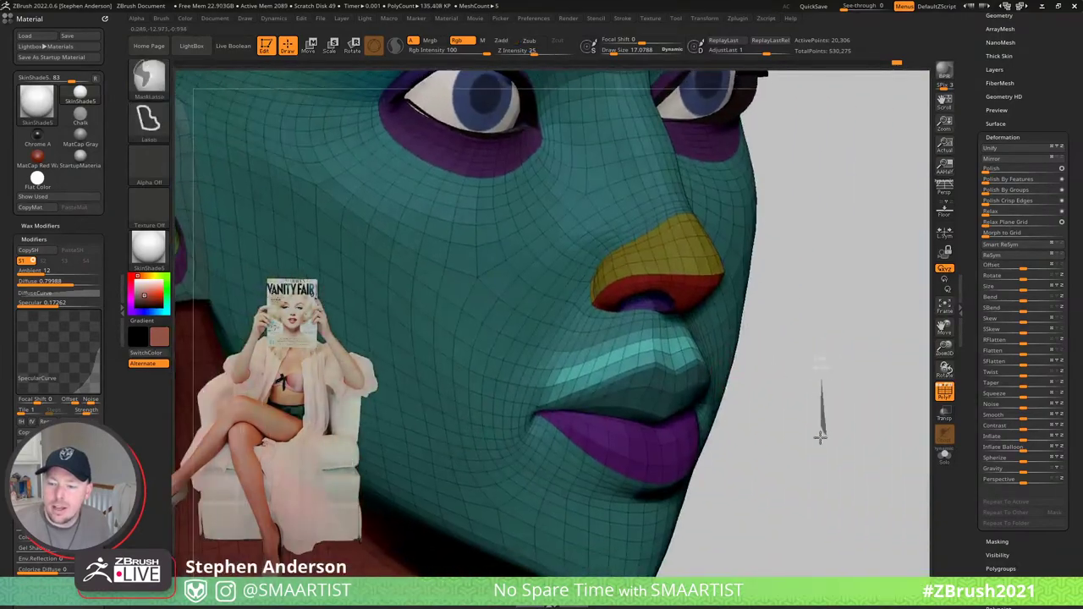
right_click_drag(677, 364, 724, 418, "ctrl")
right_click_drag(682, 345, 653, 292, "ctrl")
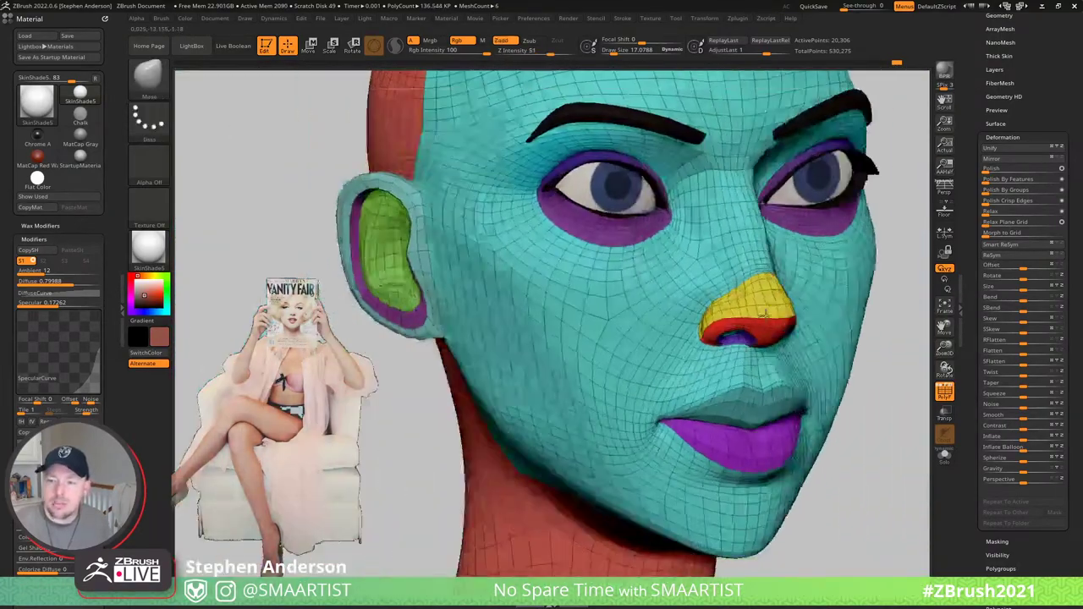
right_click_drag(845, 338, 634, 325)
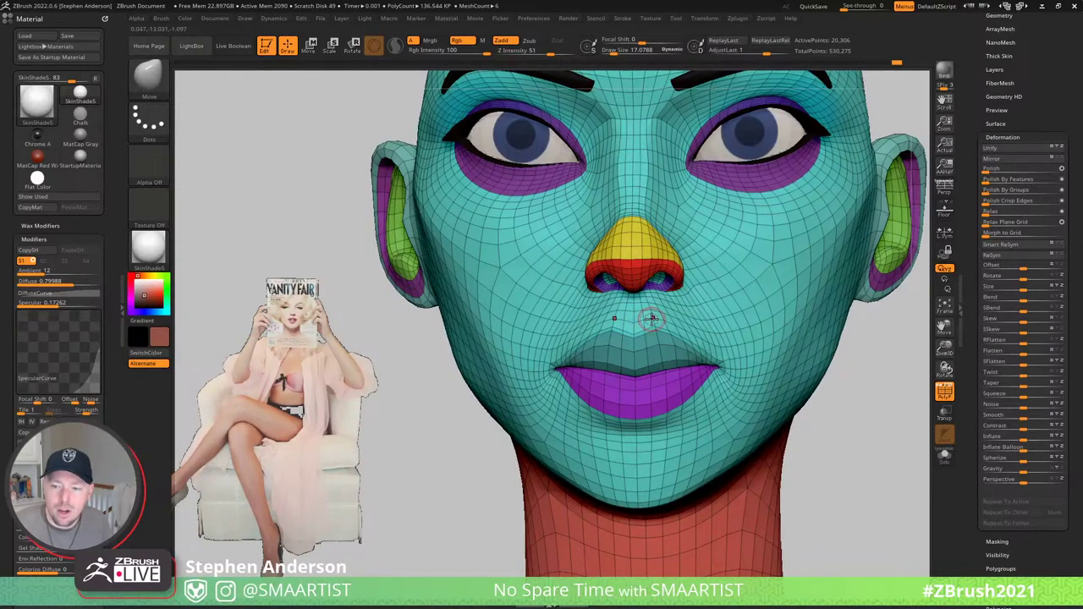
mouse_move(647, 321)
right_mouse_down()
mouse_move(653, 306)
mouse_move(643, 340)
right_mouse_up()
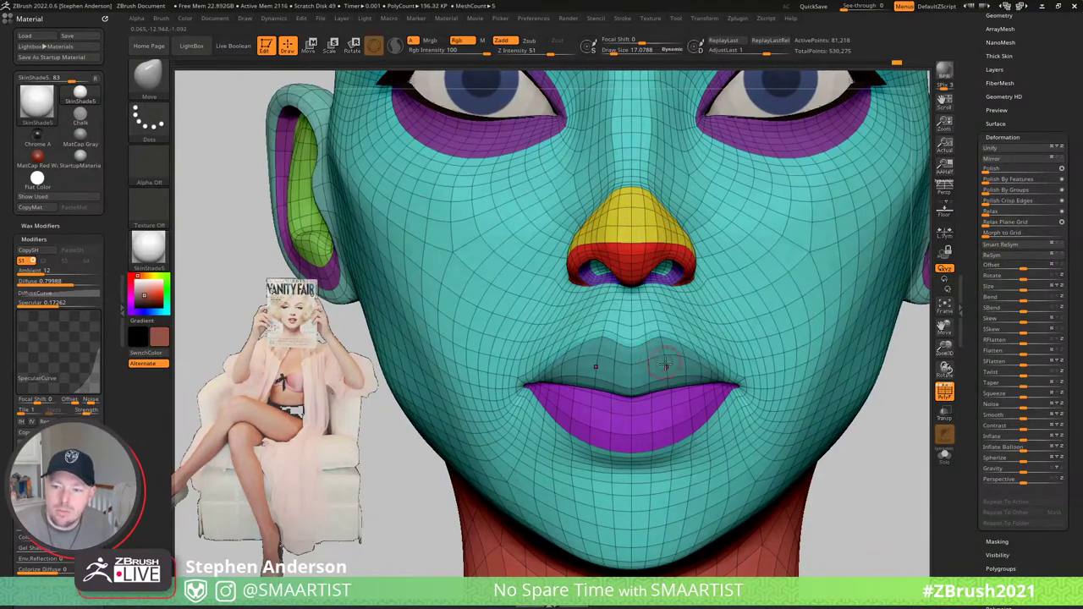
key("shift+f")
key("shift+f")
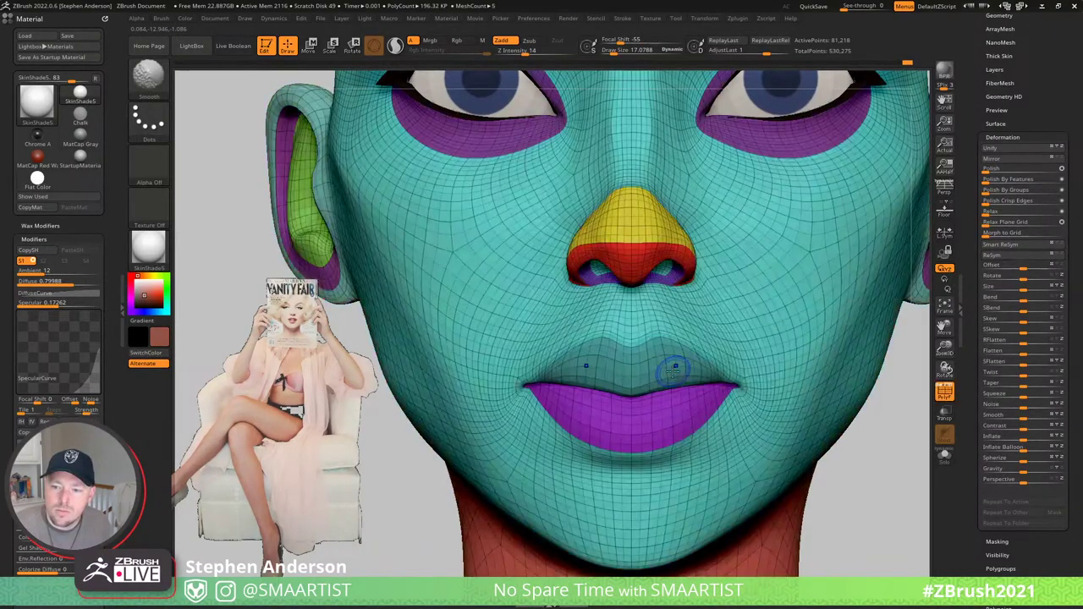
- Adjust the skin above the upper lip with the Move brush at a draw size of about 23
right_click_drag(649, 311, 660, 336, "ctrl")
key("s")
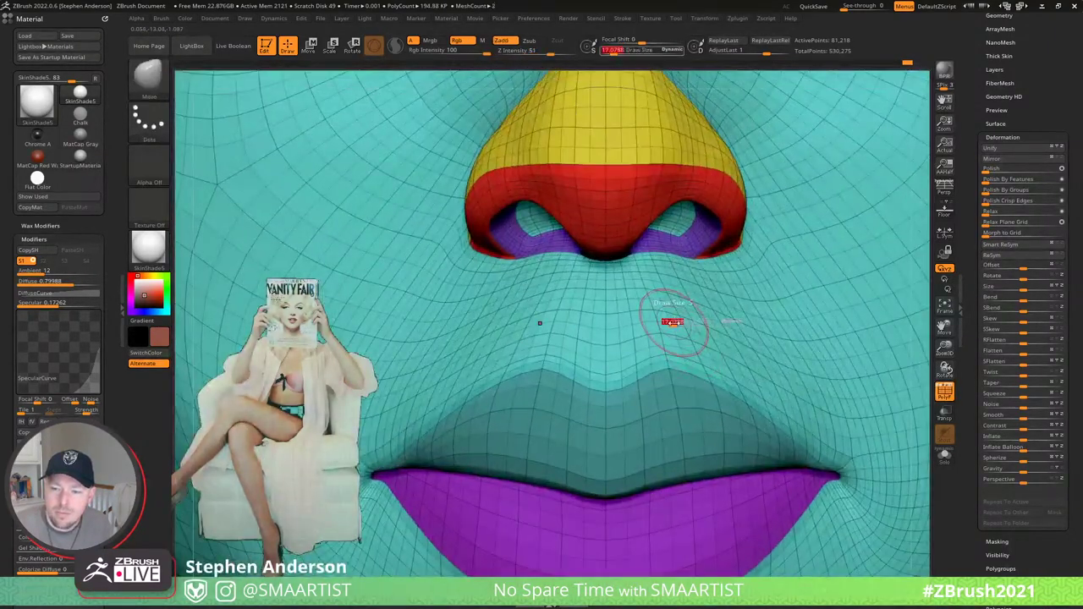
mouse_move(672, 322)
left_mouse_down()
mouse_move(665, 335)
mouse_move(725, 342)
mouse_move(786, 368)
left_mouse_up()
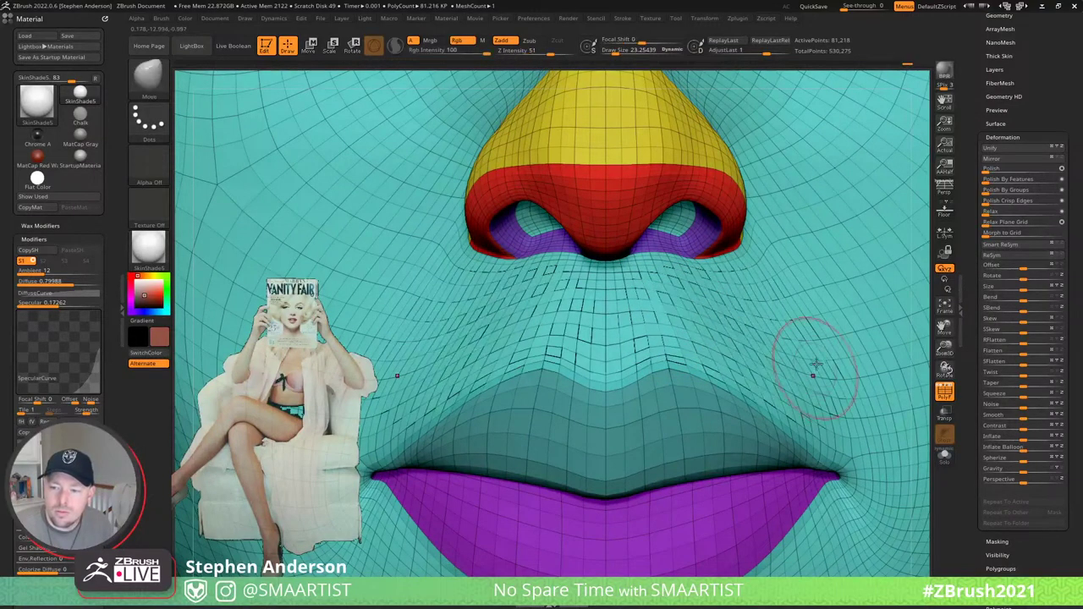
- Hide the polyframe display and raise the body mesh one more subdivision level
key("shift+f")
mouse_move(812, 340)
right_mouse_down("ctrl")
mouse_move(663, 303)
mouse_move(715, 325)
mouse_move(614, 336)
mouse_move(726, 515)
right_mouse_up("ctrl")
right_click_drag(525, 286, 563, 358, "ctrl")
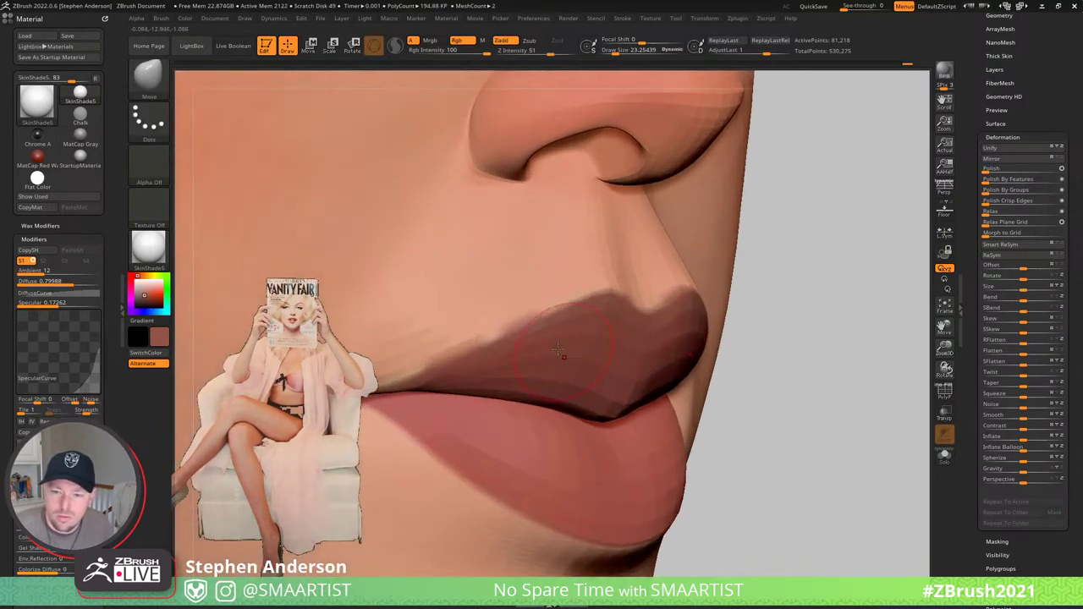
key("d")
left_click_drag(586, 339, 575, 339)
mouse_move(677, 326)
right_mouse_down()
mouse_move(598, 316)
mouse_move(629, 332)
right_mouse_up()
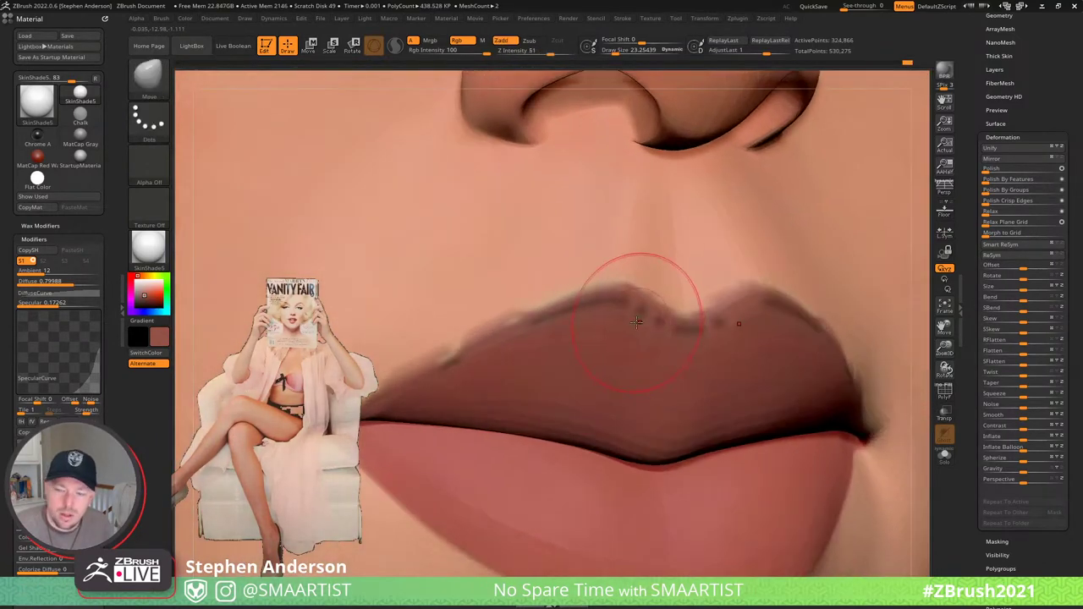
- Enable RGB for the Smooth brush and blend the blotchy paint along the upper lip's border and Cupid's bow
key("b")
key("s")
key("m")
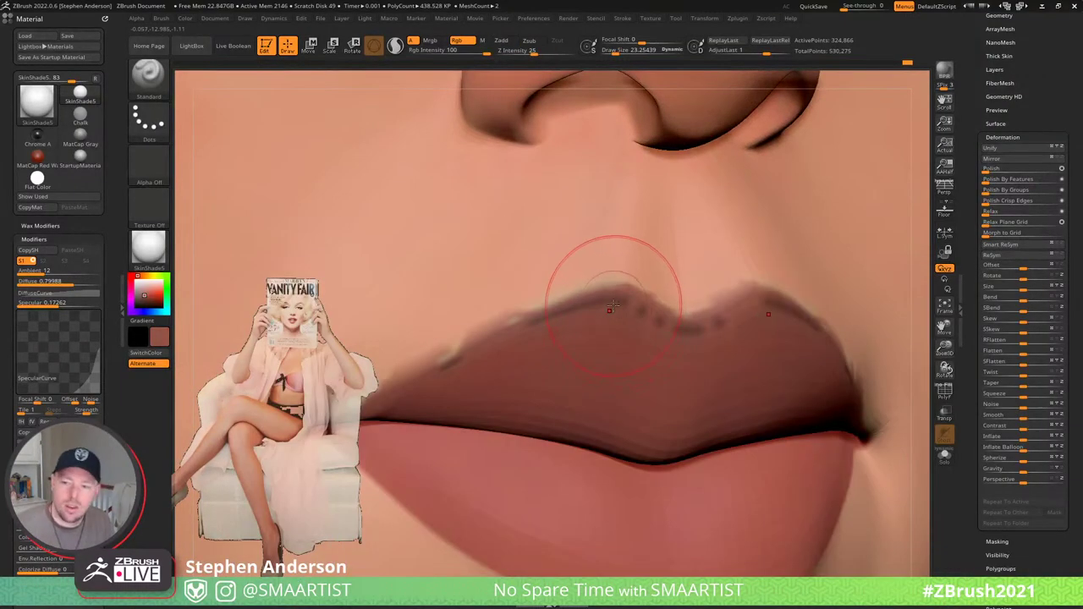
left_click(500, 40)
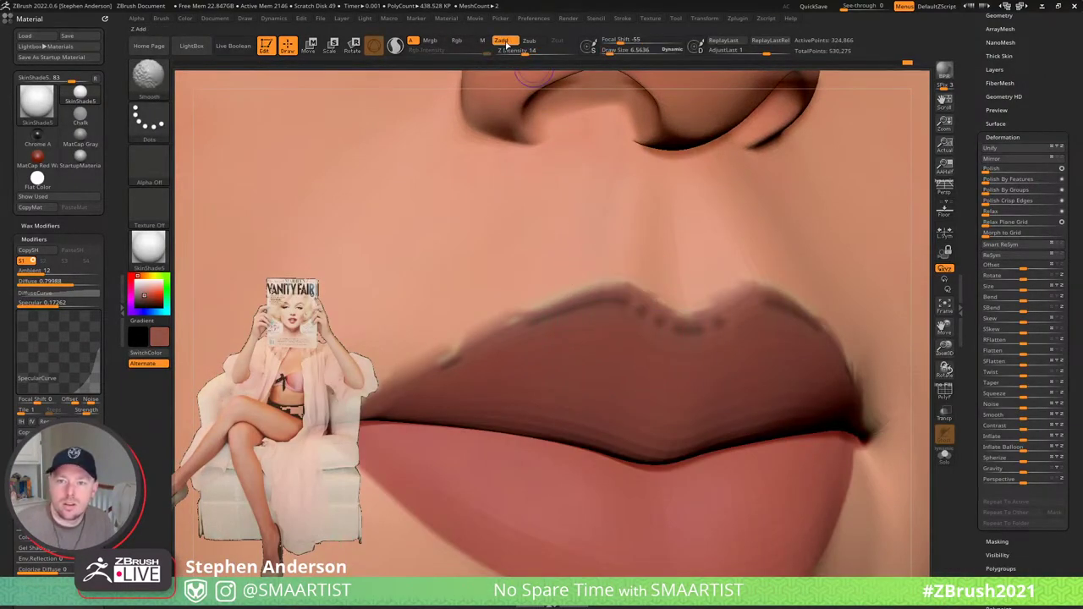
left_click(456, 41)
mouse_move(628, 324)
left_mouse_down()
mouse_move(695, 340)
mouse_move(613, 309)
left_mouse_up()
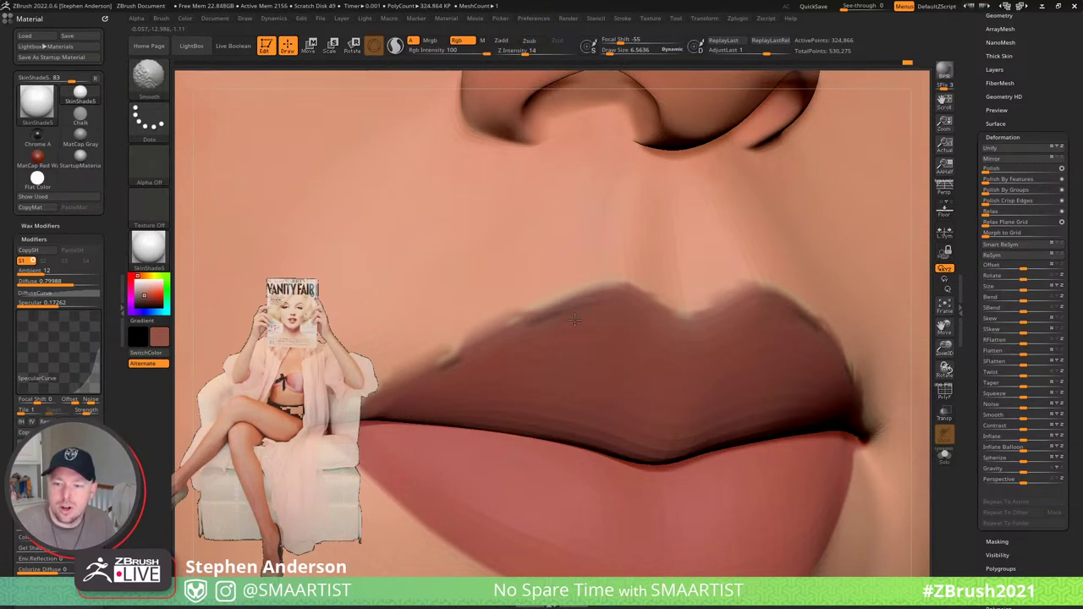
left_click_drag(547, 332, 543, 335, "shift")
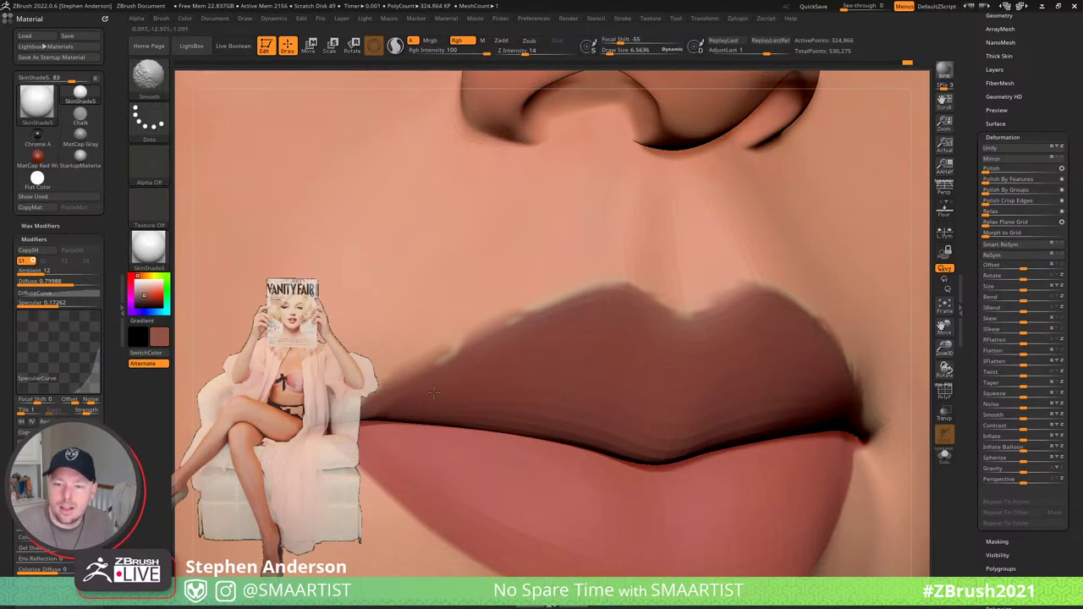
- Paint the upper lip's outer border and Cupid's bow with a sampled skin colour using the Standard brush at a draw size of about 6.6
right_click_drag(521, 297, 614, 280, "alt")
key("b")
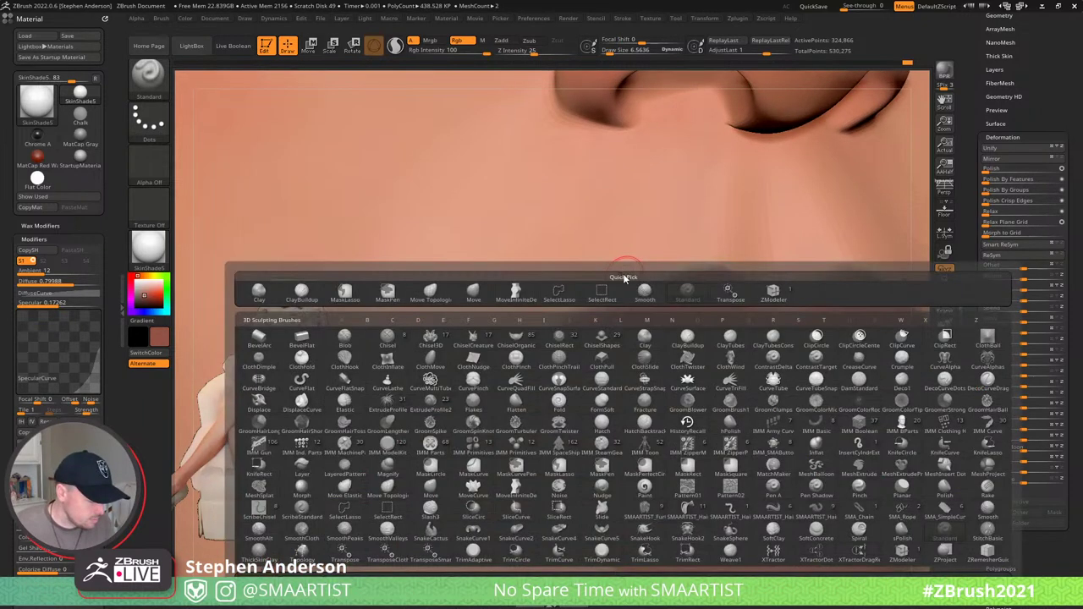
key("d")
key("s")
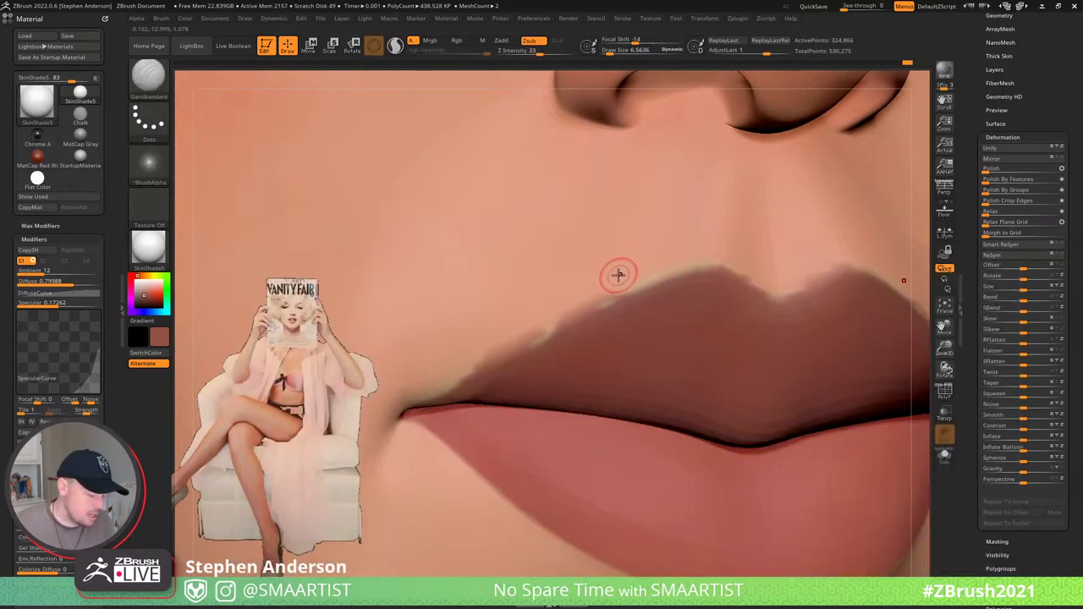
key("b")
key("s")
key("t")
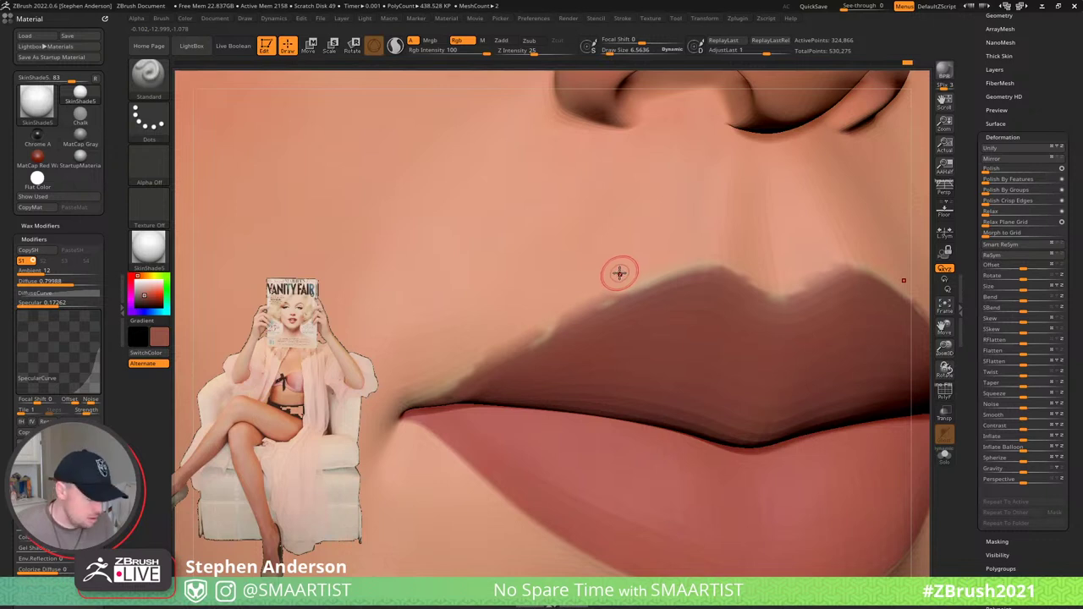
key("c")
mouse_move(697, 258)
left_mouse_down()
mouse_move(508, 332)
mouse_move(444, 374)
mouse_move(476, 360)
left_mouse_up()
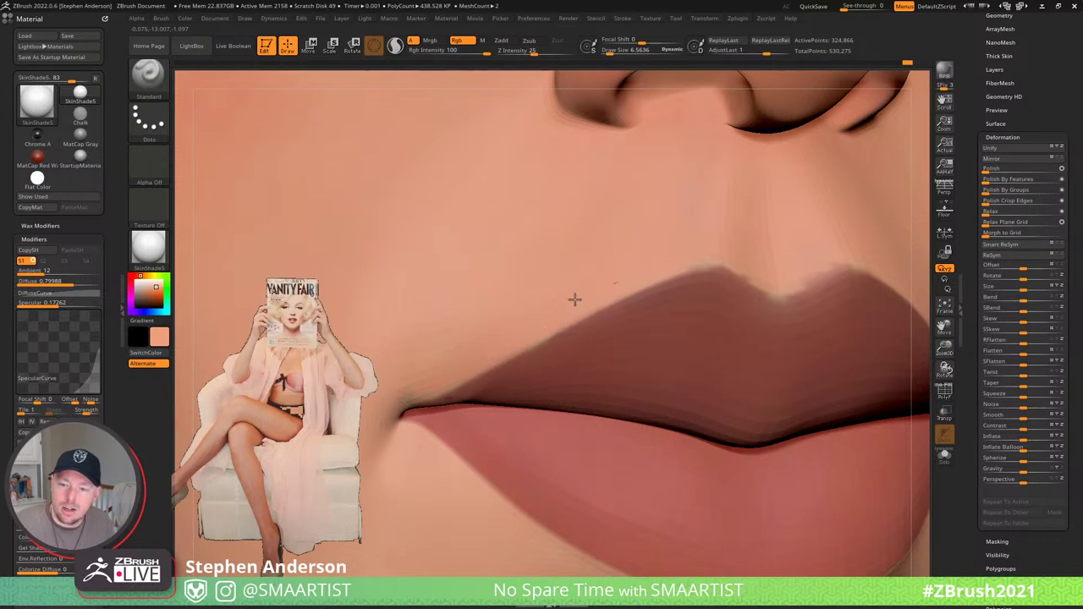
mouse_move(724, 259)
left_mouse_down()
mouse_move(692, 264)
mouse_move(702, 266)
left_mouse_up()
right_click_drag(804, 273, 750, 271)
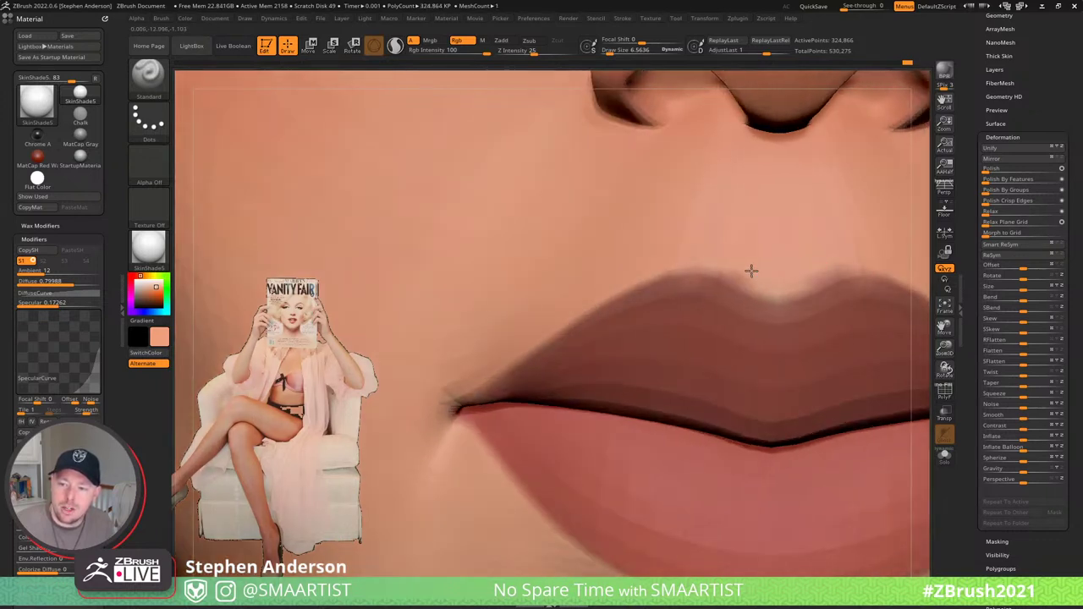
left_click_drag(764, 285, 750, 272)
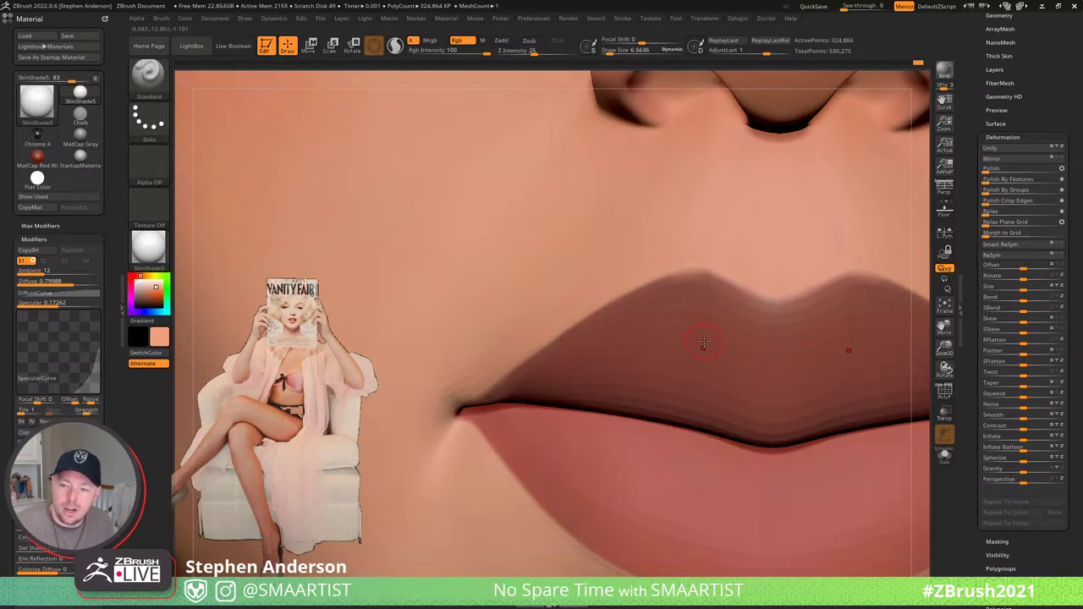
- Repaint the upper lip out to its edge and corner with a sampled lip colour under the inverted mask, and clear the mask
key("ctrl+i")
right_click_drag(512, 410, 543, 378)
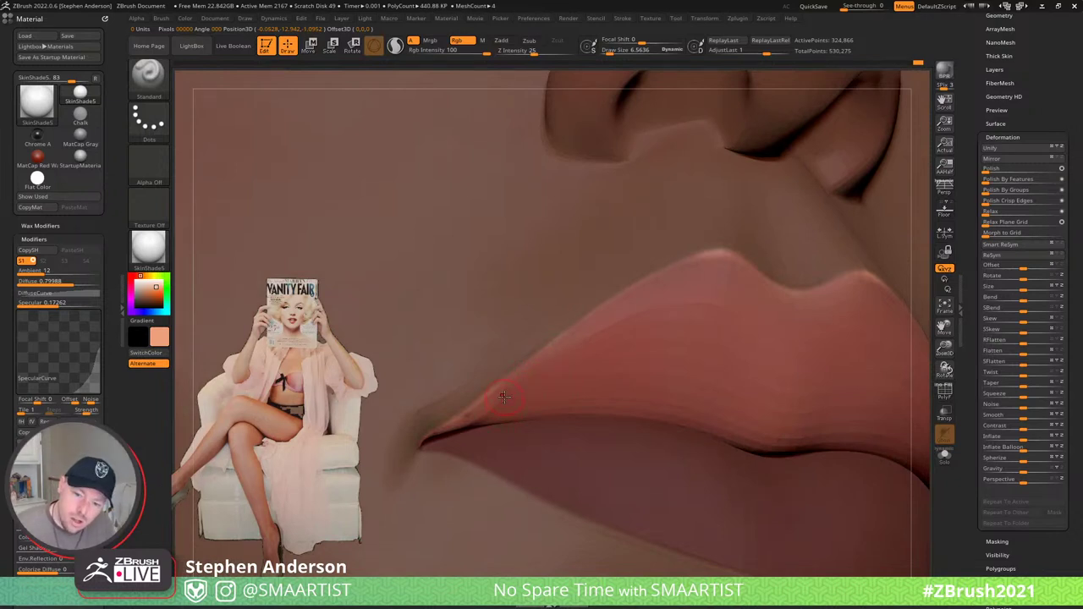
key("c")
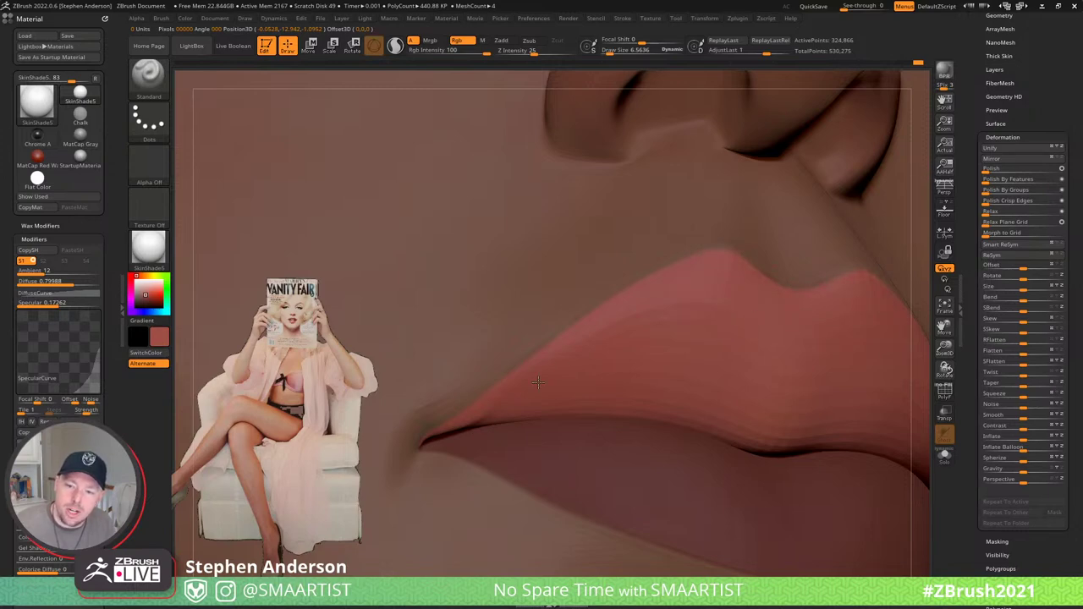
right_click_drag(717, 316, 825, 348, "ctrl")
left_click_drag(839, 368, 880, 468, "ctrl")
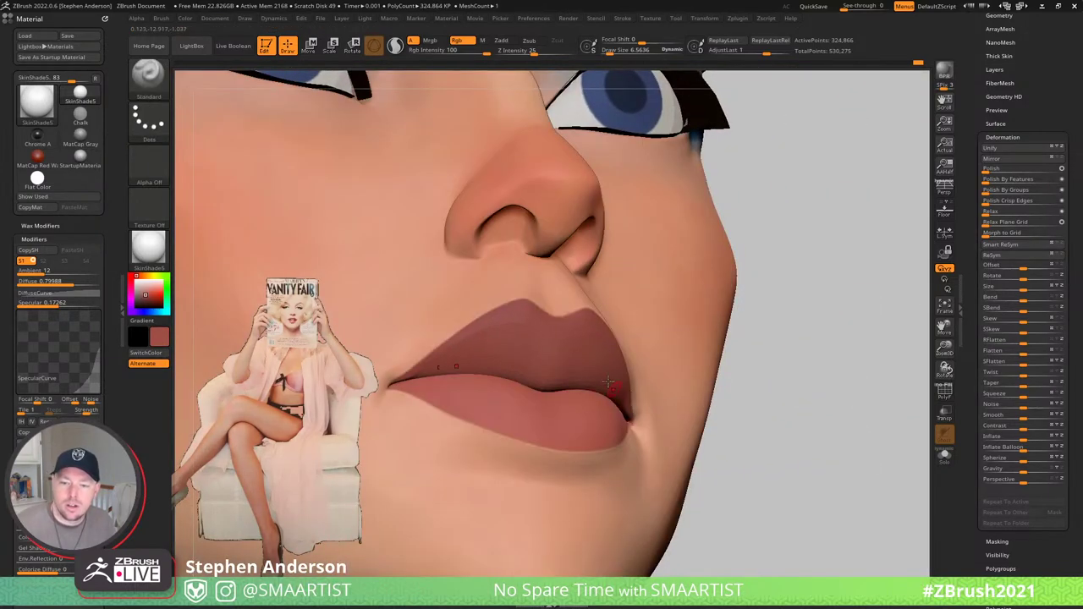
- Lower the body mesh two subdivision levels and switch to the Move brush with the whole face in front view
right_click_drag(608, 381, 716, 337)
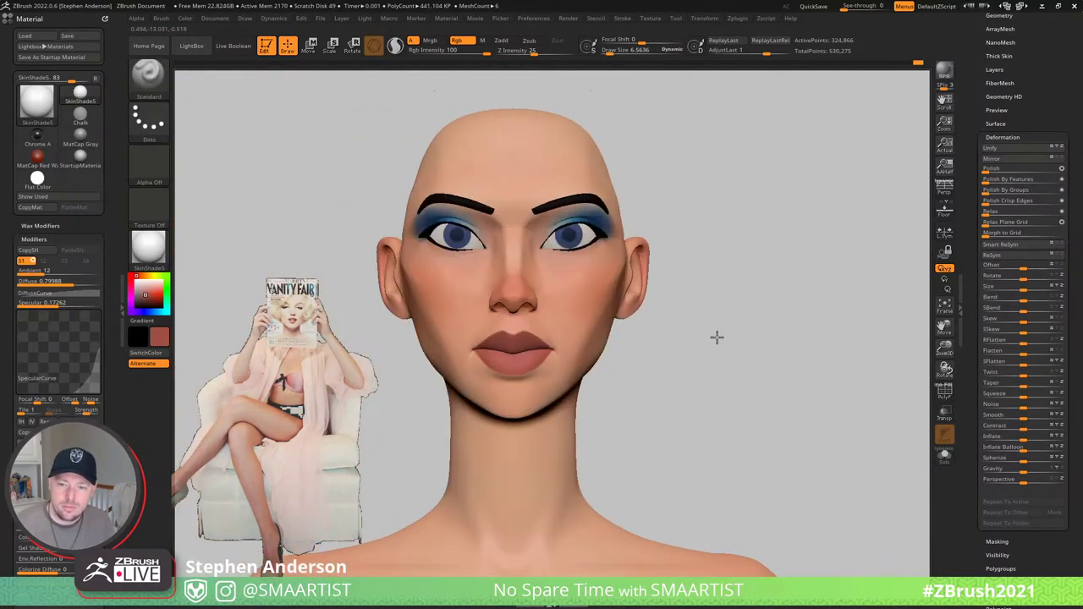
right_click_drag(542, 306, 719, 366)
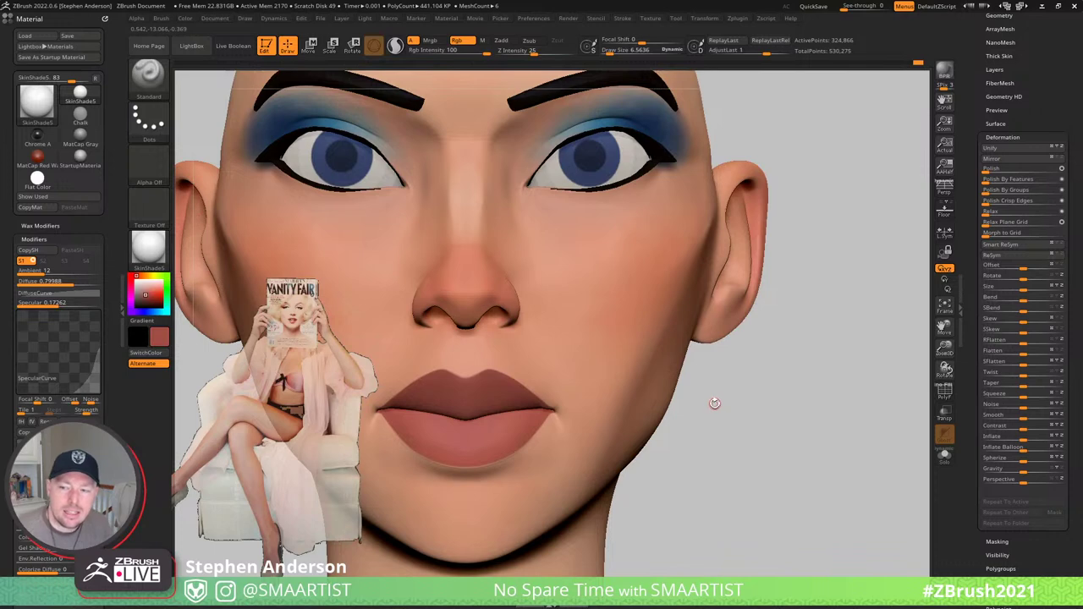
key("shift+d")
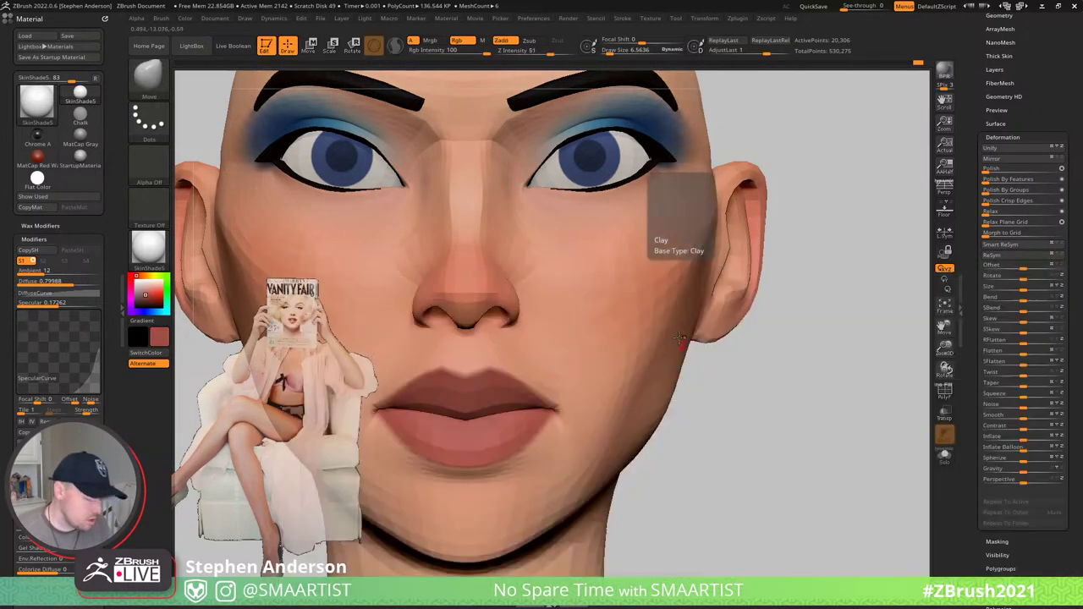
- Switch the Smooth brush from RGB to Zadd and smooth the outer cheek surface in front of the ear
key("s")
left_click_drag(664, 310, 673, 310)
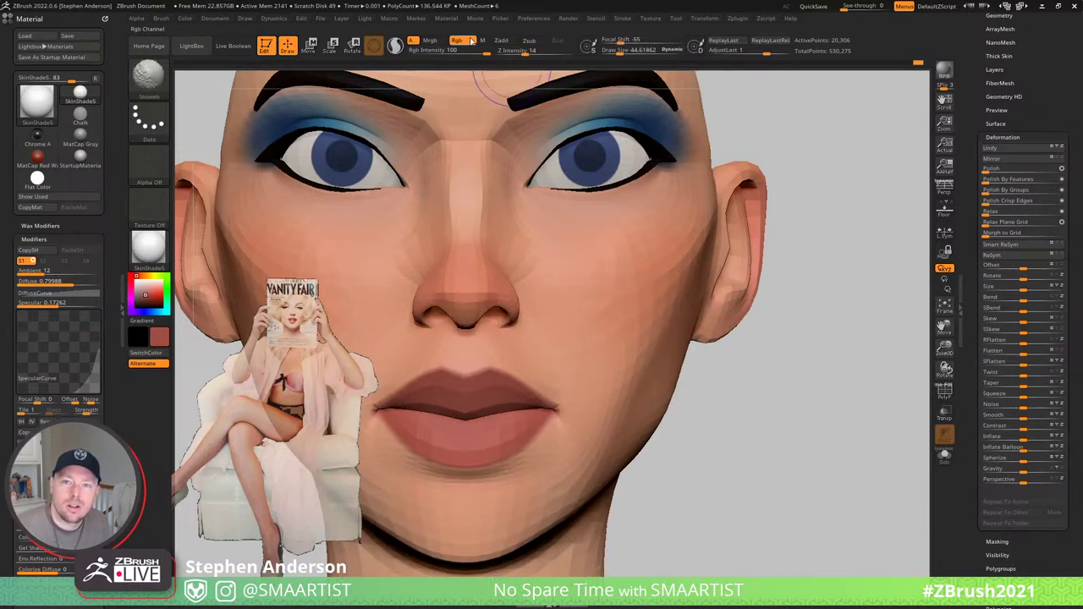
left_click(501, 39)
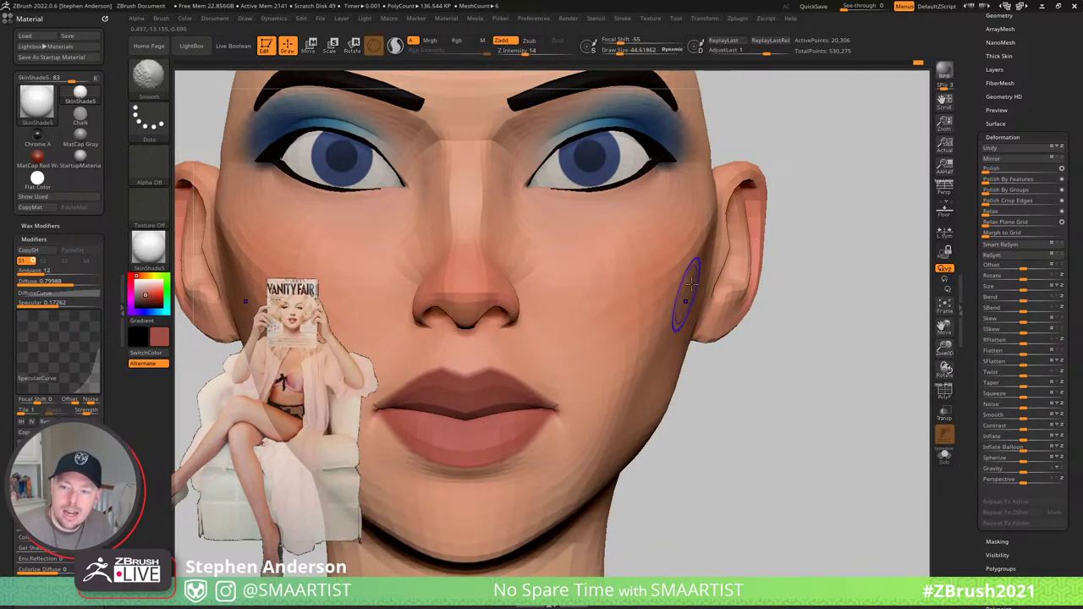
mouse_move(681, 295)
left_mouse_down("shift")
mouse_move(669, 334)
mouse_move(690, 291)
left_mouse_up("shift")
- Reshape and smooth the outer cheek using the Move brush at a draw size of about 58, and raise the mesh one subdivision level
key("s")
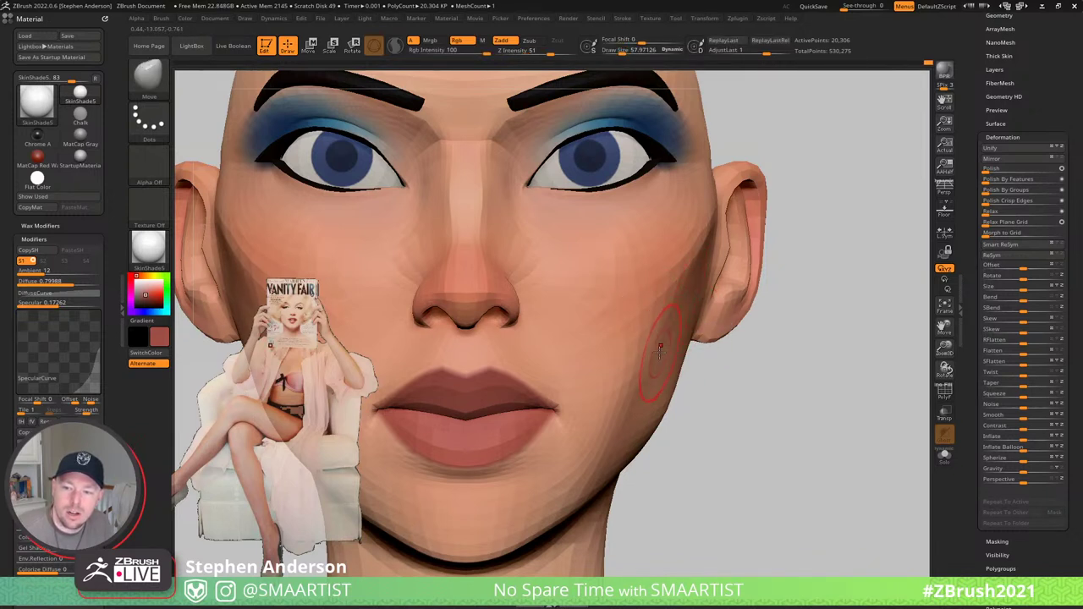
left_click_drag(687, 349, 684, 342)
left_click_drag(698, 280, 695, 275, "shift")
key("d")
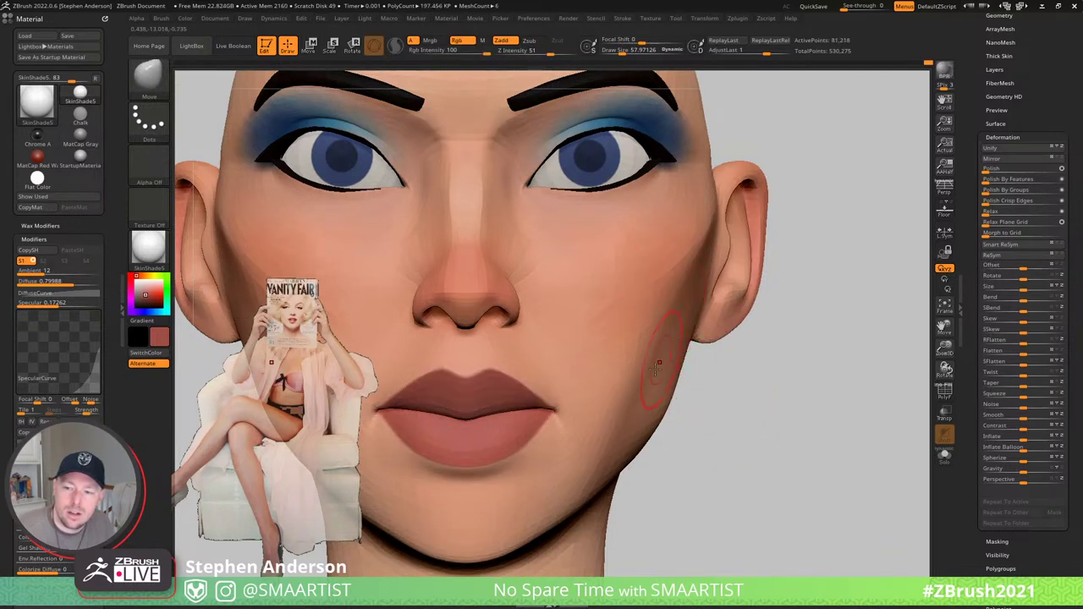
- Adjust the outer cheek and jaw contour below the ear with the Move brush at a draw size of about 77
key("s")
left_click_drag(647, 356, 652, 356)
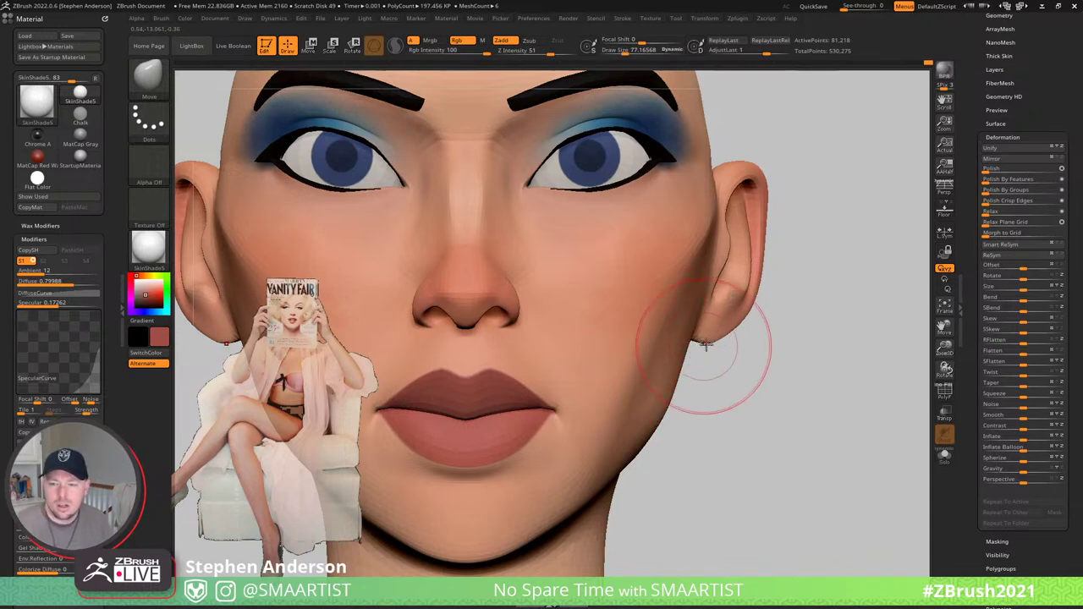
right_click_drag(677, 318, 665, 310)
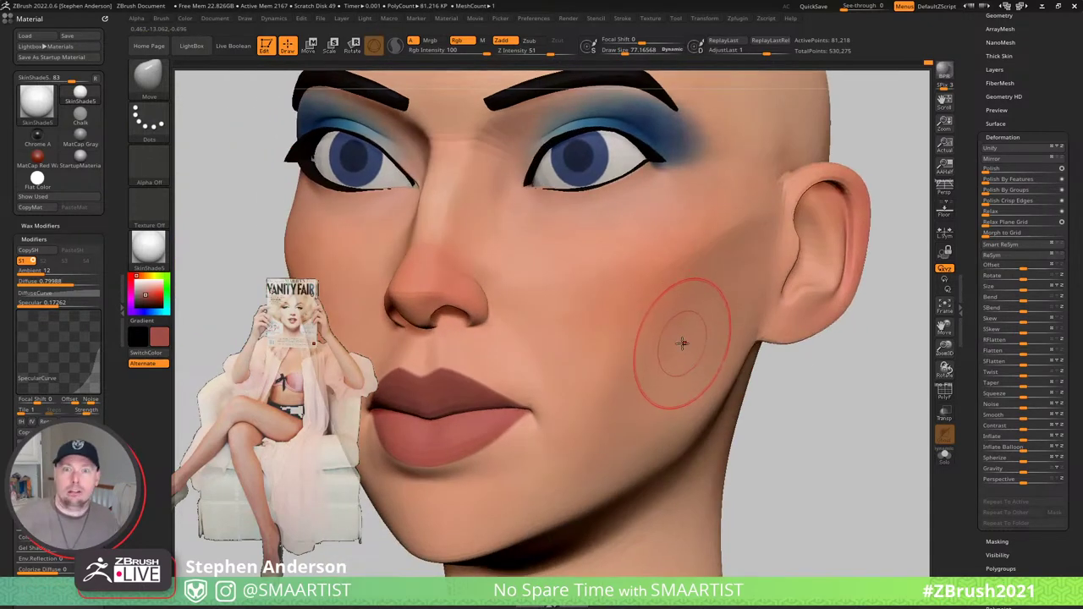
mouse_move(703, 342)
right_mouse_down()
mouse_move(694, 340)
mouse_move(729, 341)
mouse_move(708, 342)
mouse_move(725, 326)
right_mouse_up()
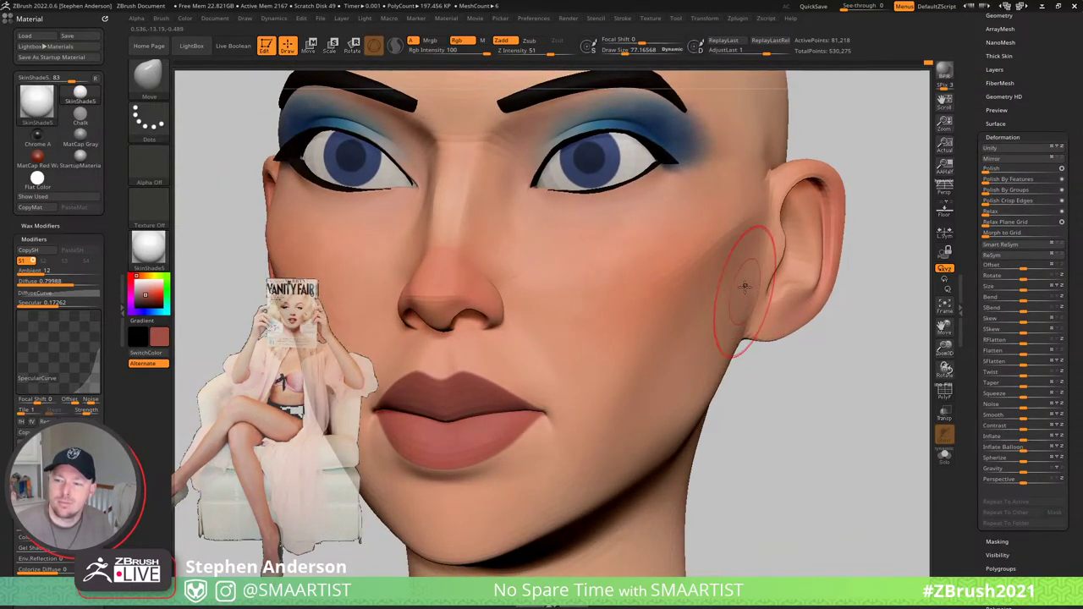
right_click_drag(730, 285, 749, 257)
- Refine the cheek hollow in front of the earlobe with the Move brush at a draw size of about 48, smoothing the surface
key("s")
left_click_drag(749, 255, 741, 255)
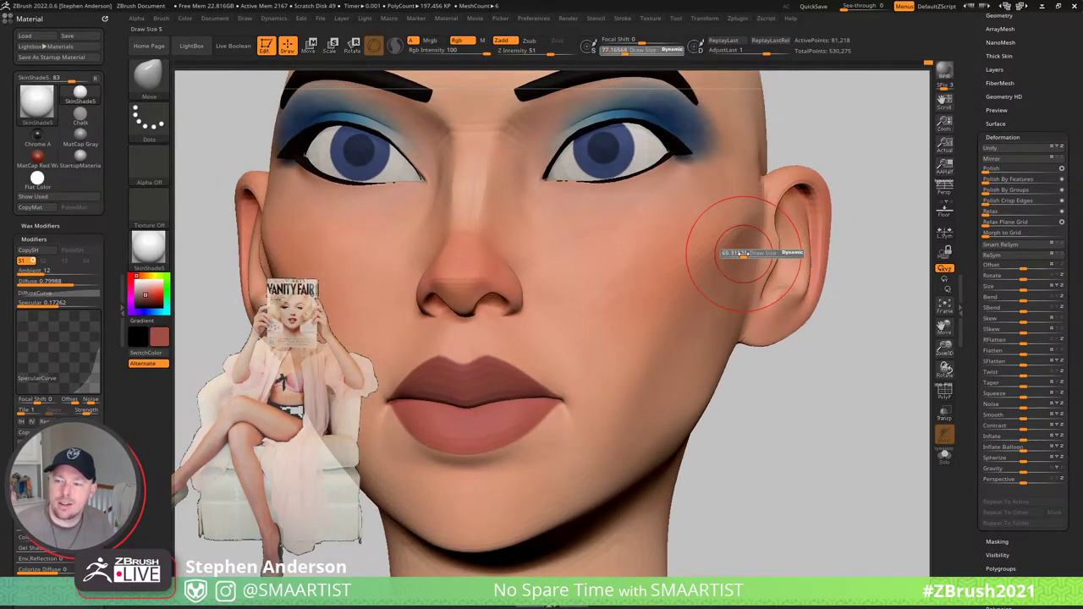
key("s")
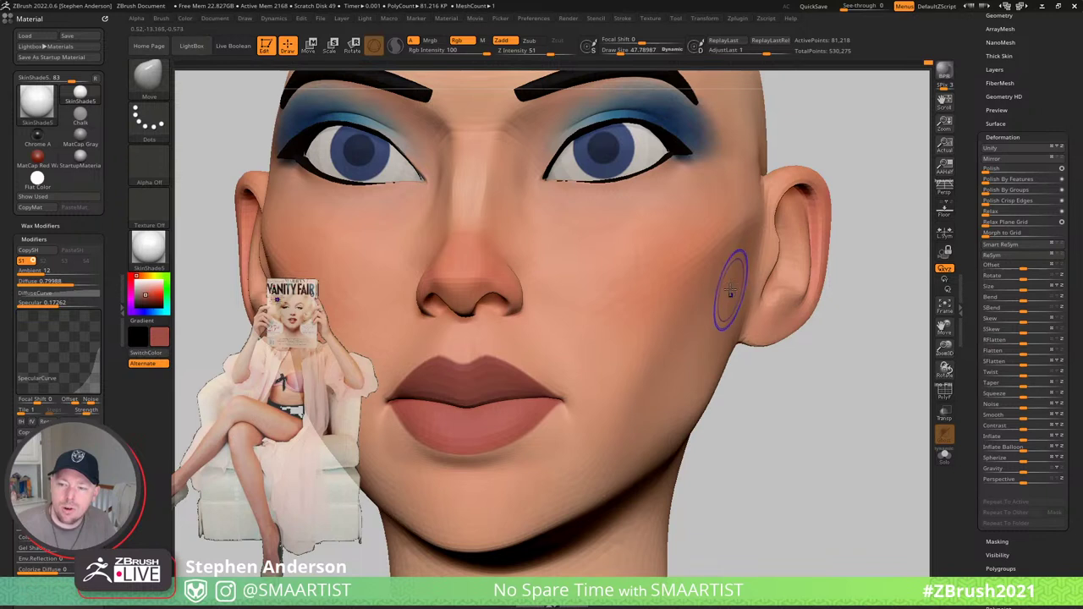
key("shift")
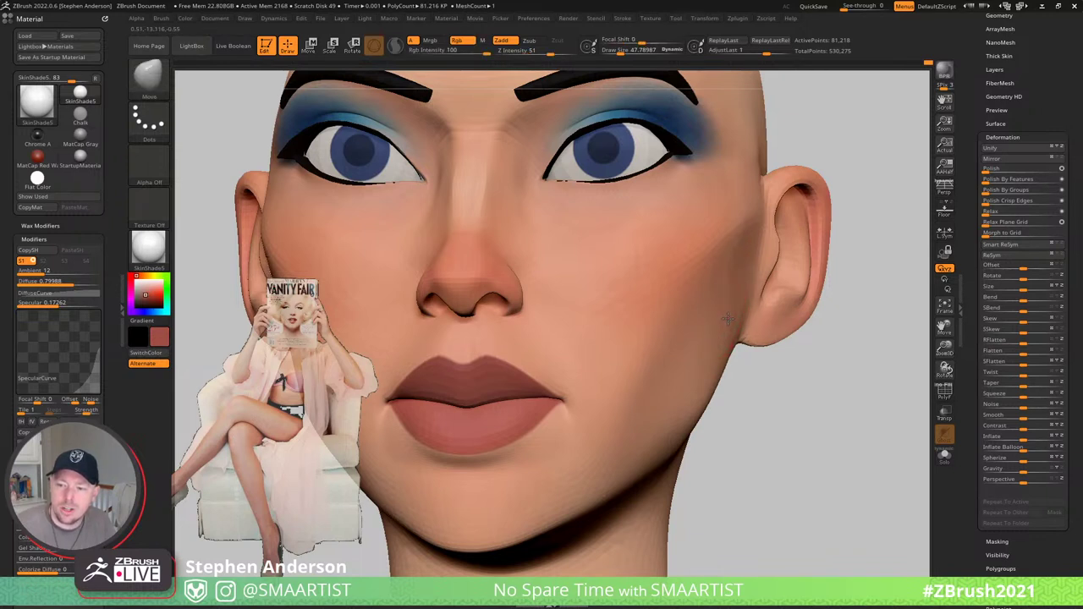
key("shift")
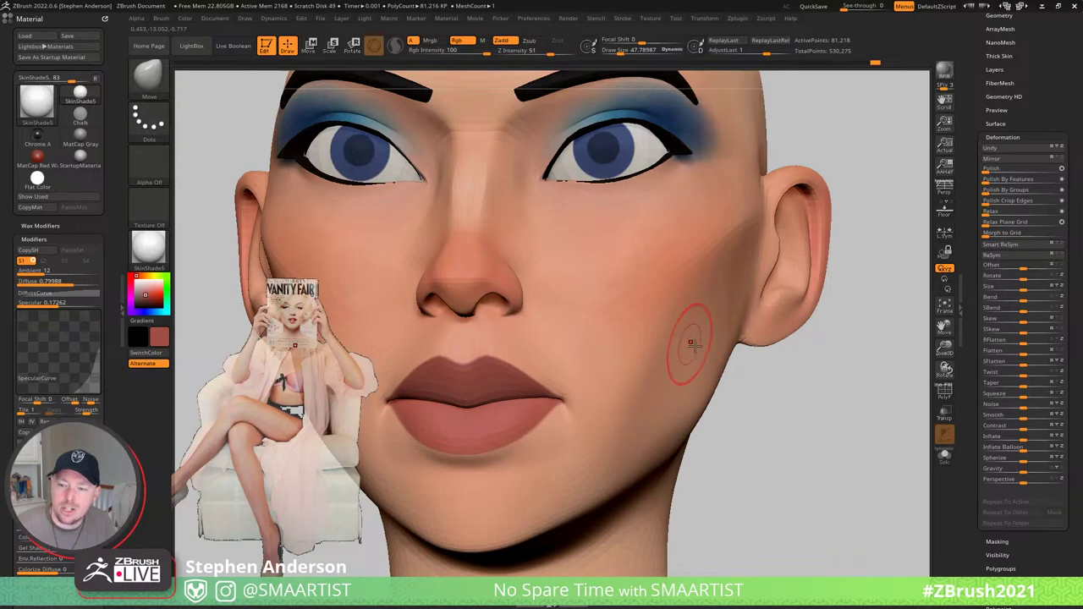
- Adjust the cheekbone's side contour from above the head with the Move brush at a draw size of about 51, and smooth it
left_click_drag(759, 358, 721, 325)
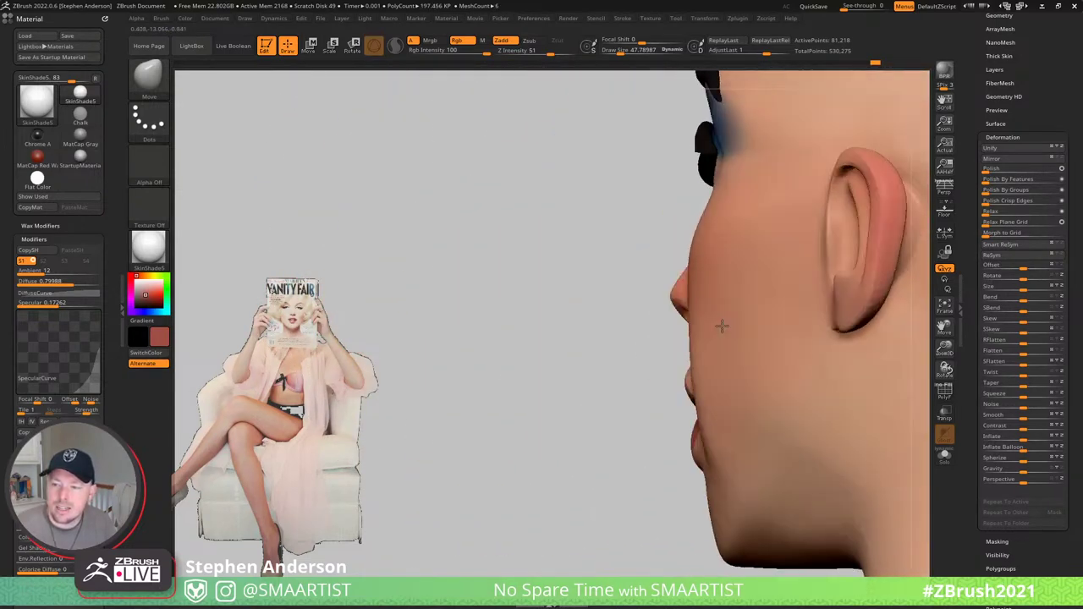
mouse_move(721, 326)
right_mouse_down()
mouse_move(730, 235)
mouse_move(735, 261)
mouse_move(820, 365)
mouse_move(744, 304)
mouse_move(752, 277)
right_mouse_up()
key("s")
left_click_drag(765, 212, 760, 213)
key("s")
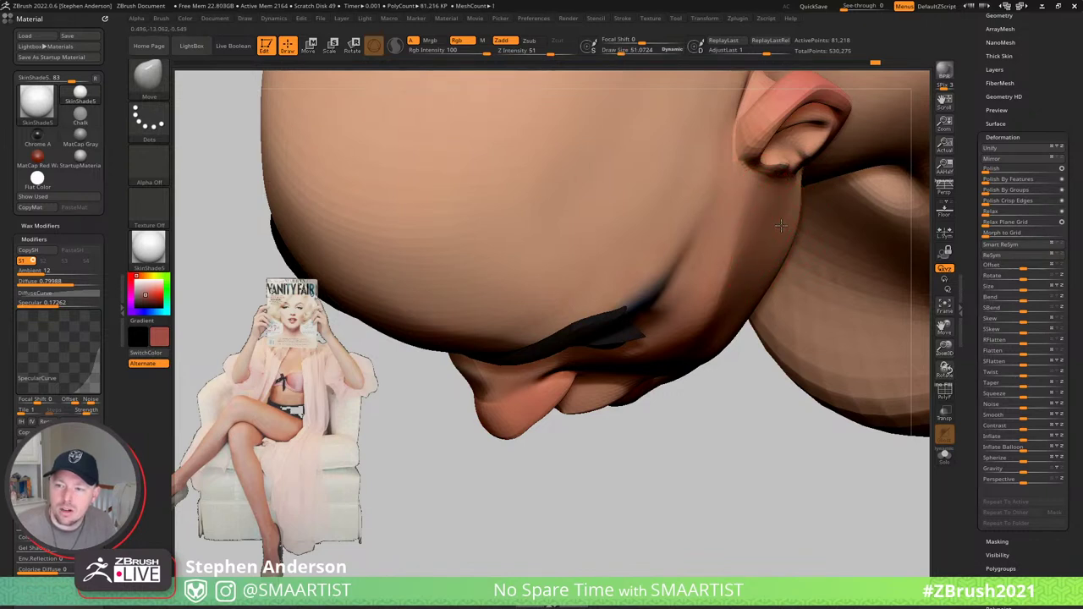
left_click_drag(778, 221, 779, 221)
key("shift")
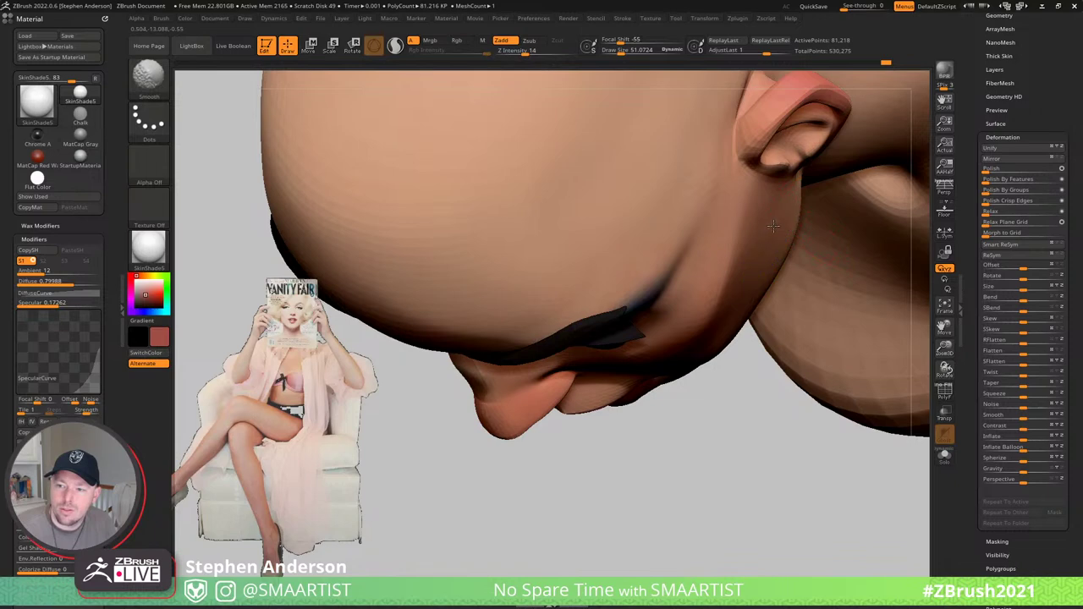
- Smooth the cheekbone and the lower cheek down to the jawline
mouse_move(754, 335)
right_mouse_down()
mouse_move(751, 249)
mouse_move(773, 213)
right_mouse_up()
left_click_drag(775, 212, 734, 325, "shift")
mouse_move(730, 386)
right_mouse_down("ctrl")
mouse_move(715, 362)
mouse_move(742, 383)
mouse_move(724, 361)
right_mouse_up("ctrl")
key("shift")
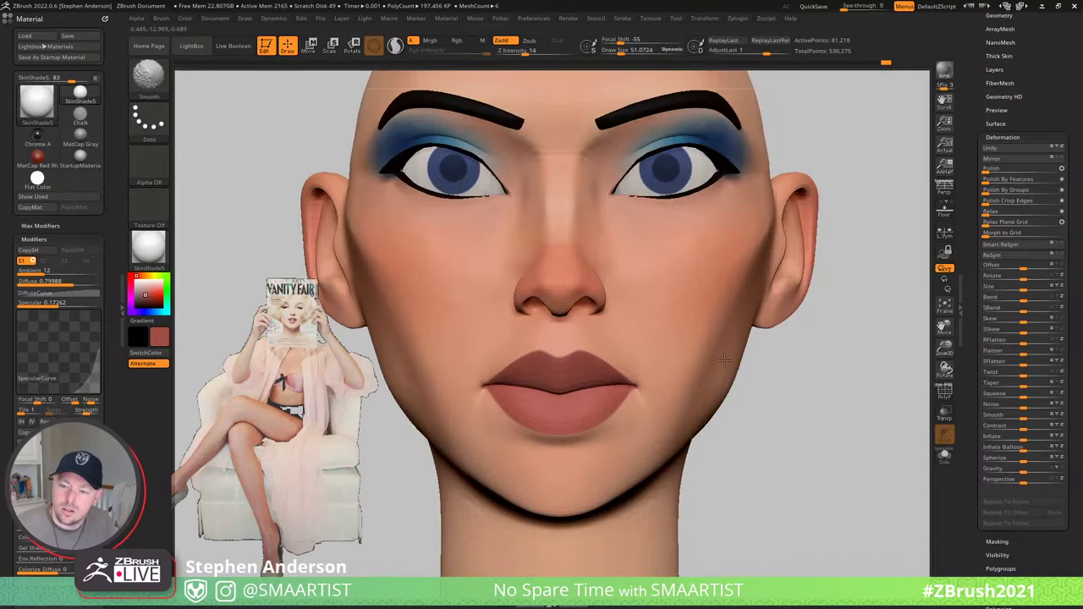
mouse_move(719, 375)
left_mouse_down("shift")
mouse_move(724, 364)
mouse_move(698, 403)
left_mouse_up("shift")
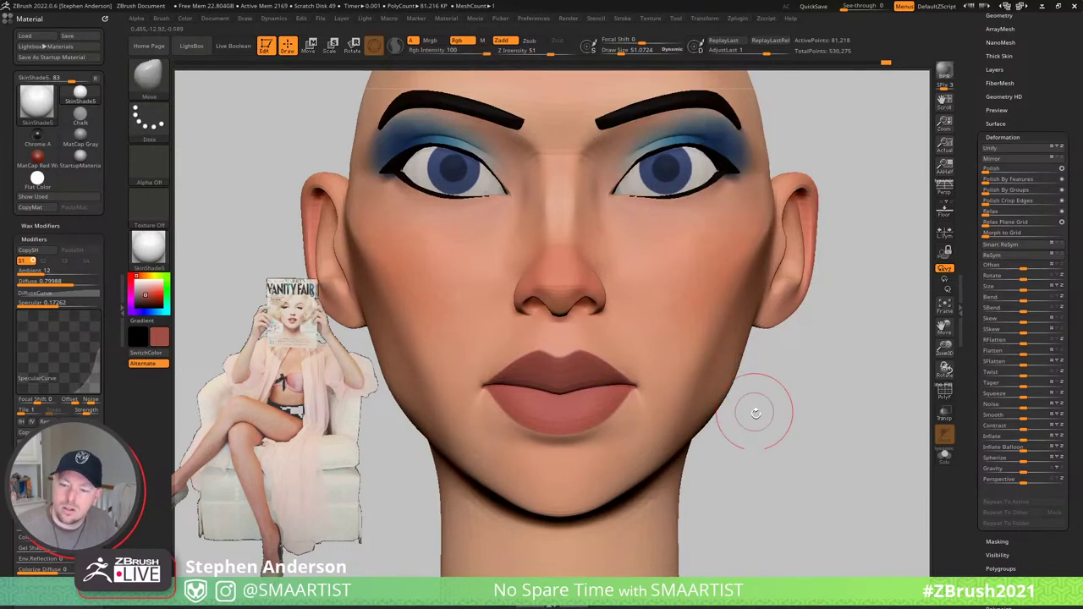
- Save the tool as MagazineGirl_v001, replacing the existing file
right_click_drag(756, 412, 740, 363, "ctrl")
right_click_drag(786, 394, 743, 284, "alt")
key("ctrl+s")
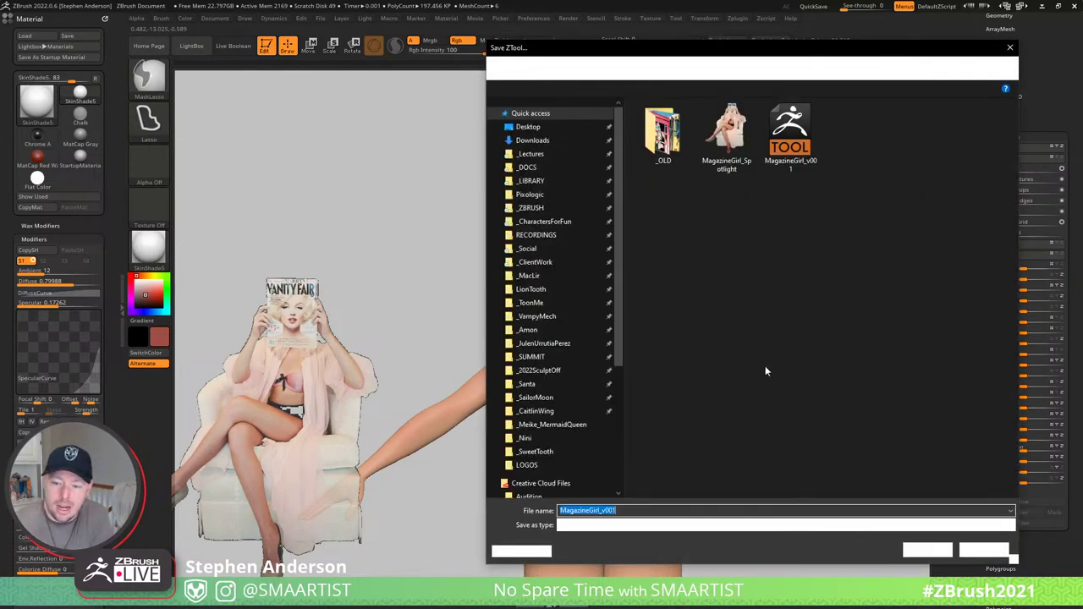
left_click(927, 549)
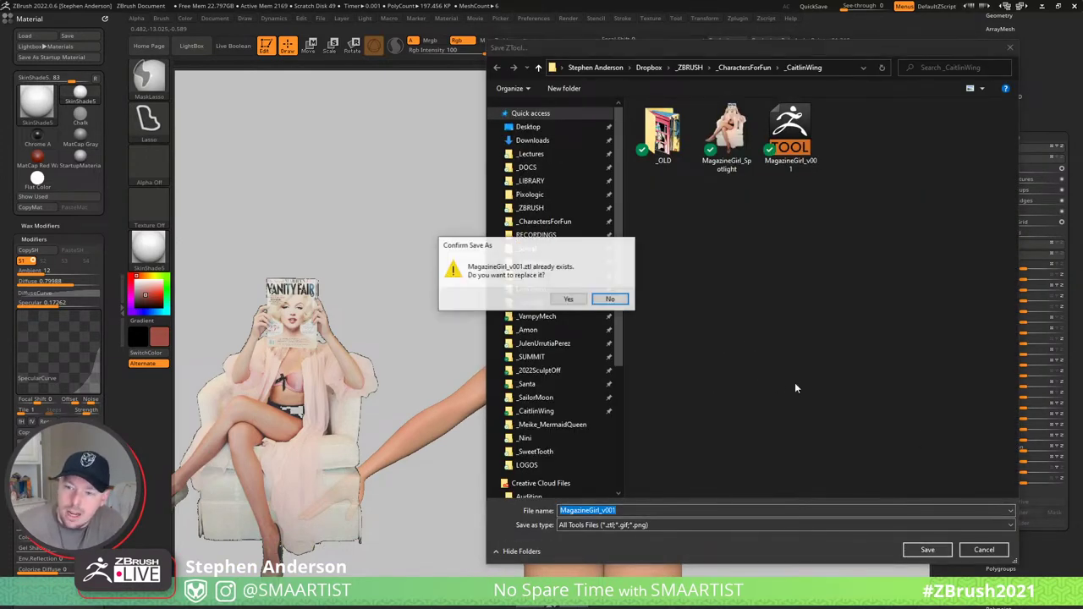
left_click(569, 300)
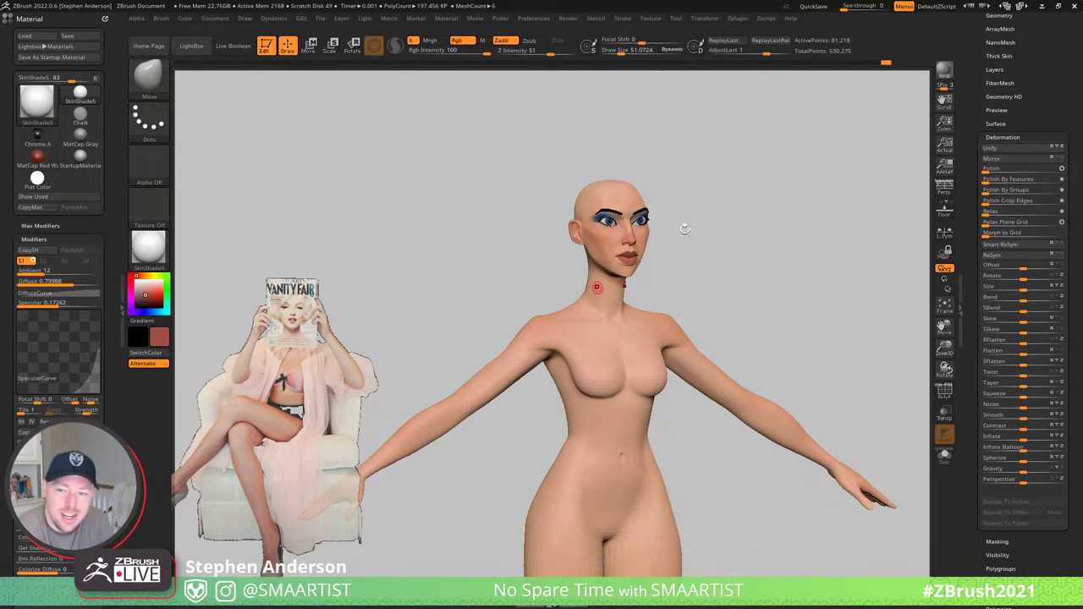
- Reshape the body's side contour between waist and hip with the Move brush at a draw size of about 236
left_click_drag(725, 247, 744, 245)
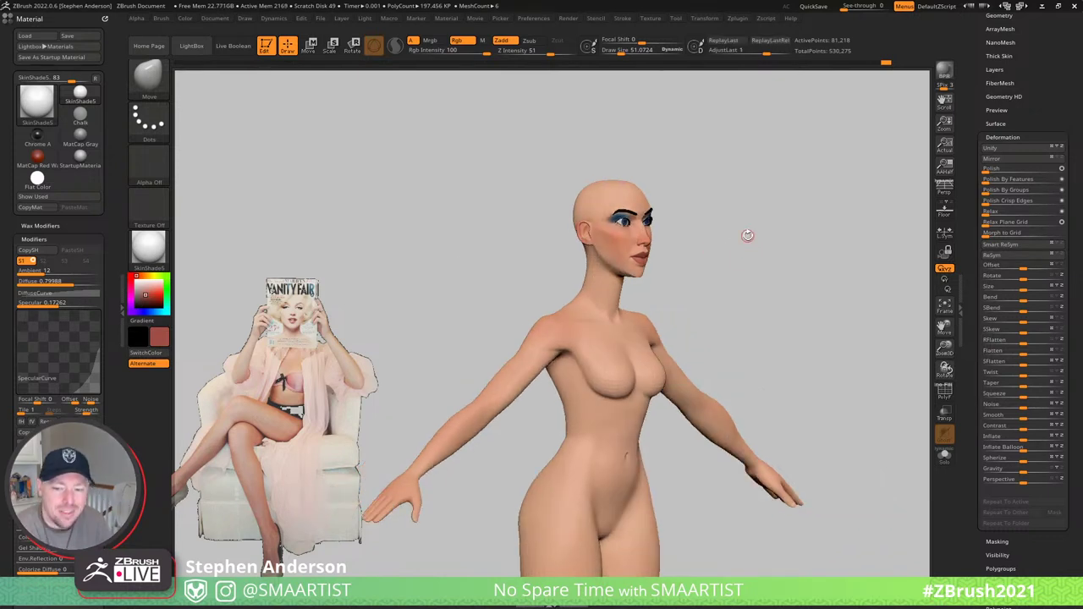
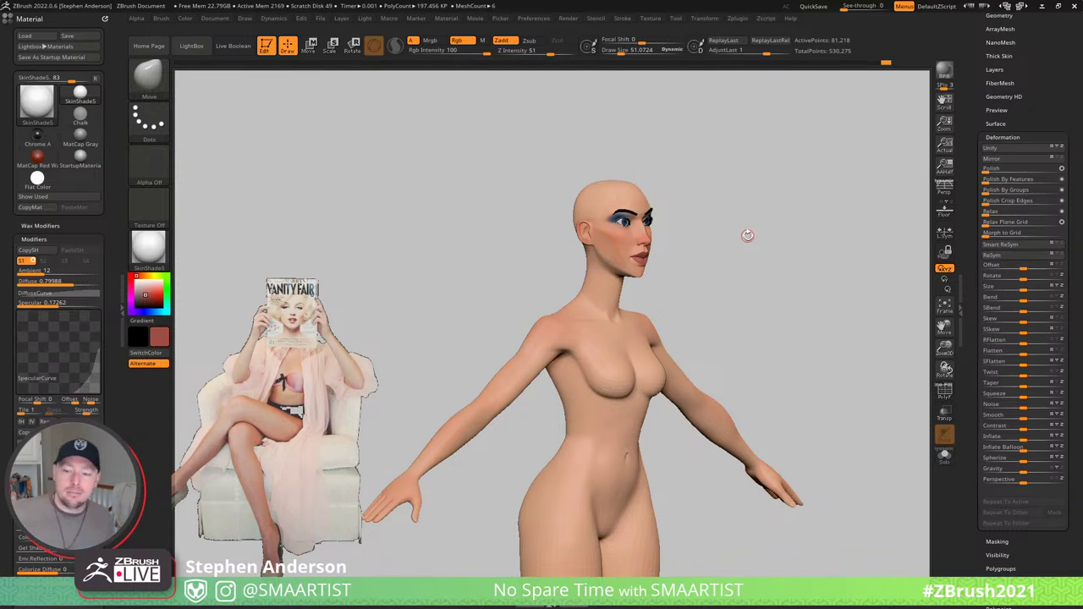
left_click_drag(792, 314, 626, 316)
right_click_drag(546, 355, 545, 349, "ctrl")
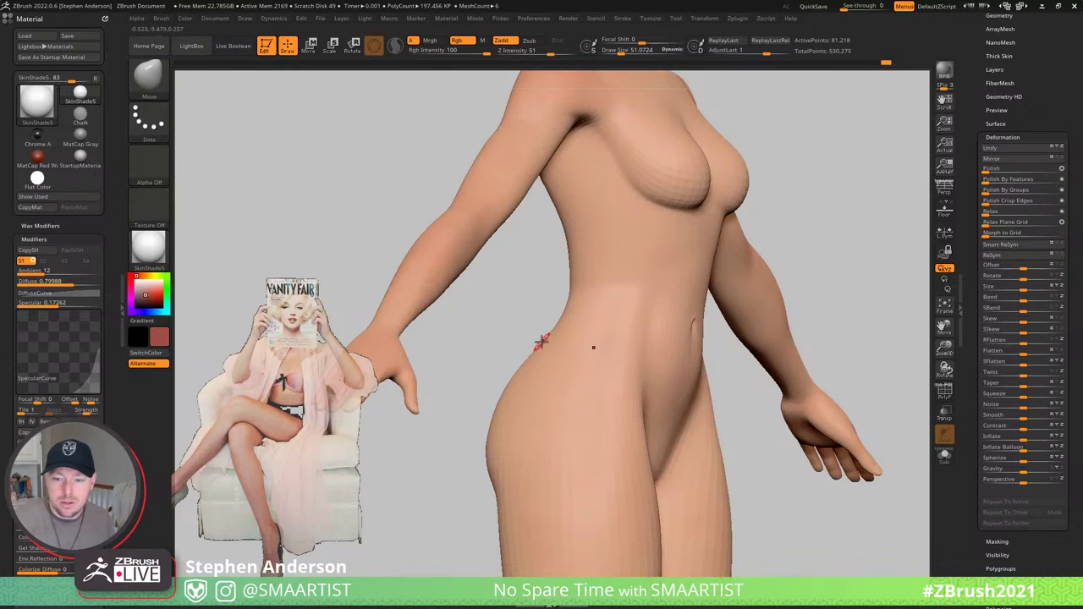
key("s")
left_click_drag(542, 343, 563, 348)
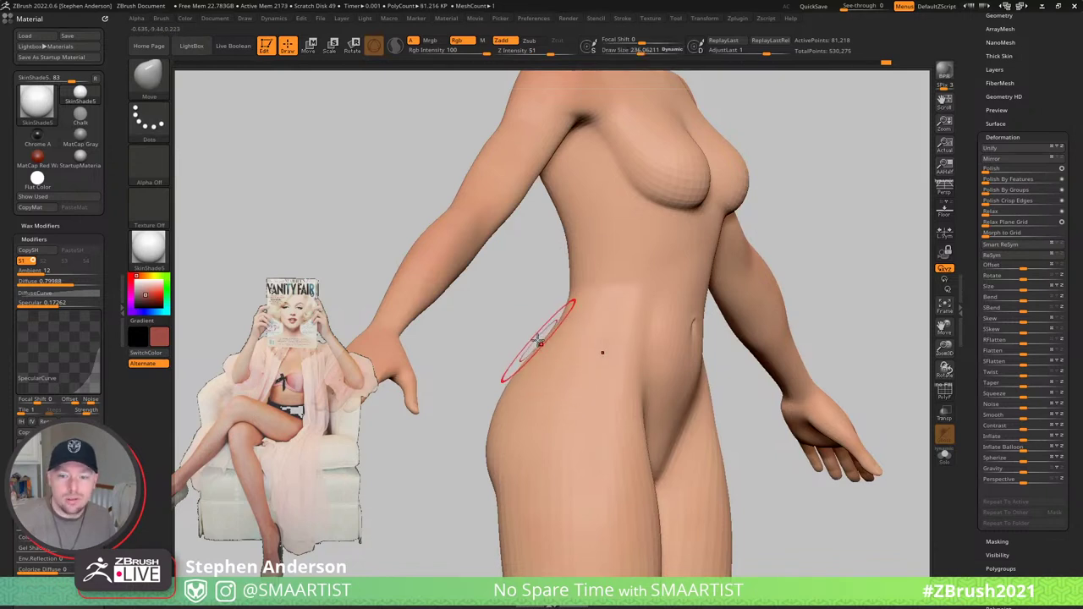
right_click_drag(540, 341, 538, 356)
- Refine the hip's outer curve below the waist with the Move brush at a draw size of about 331
key("s")
left_click_drag(539, 339, 536, 334)
right_click_drag(529, 367, 539, 335)
mouse_move(509, 388)
left_mouse_down()
mouse_move(527, 399)
mouse_move(508, 416)
mouse_move(515, 384)
left_mouse_up()
key("s")
right_click_drag(558, 398, 583, 355)
right_click_drag(660, 358, 596, 362)
right_click_drag(800, 357, 407, 336, "alt")
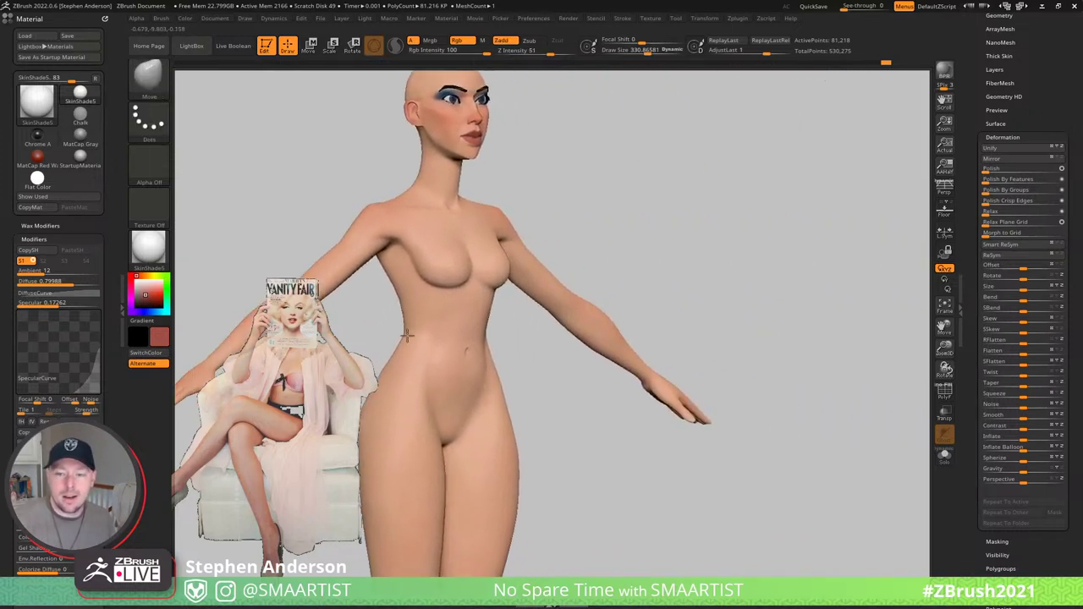
mouse_move(524, 324)
right_mouse_down("alt")
mouse_move(663, 324)
mouse_move(607, 260)
mouse_move(597, 358)
mouse_move(677, 401)
mouse_move(670, 395)
right_mouse_up("alt")
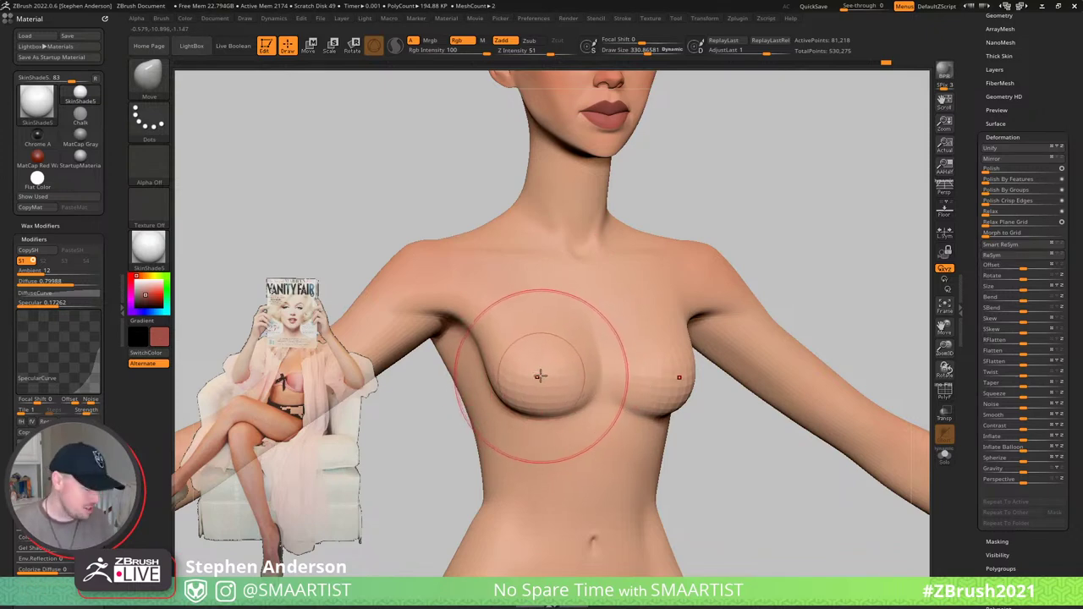
key("b")
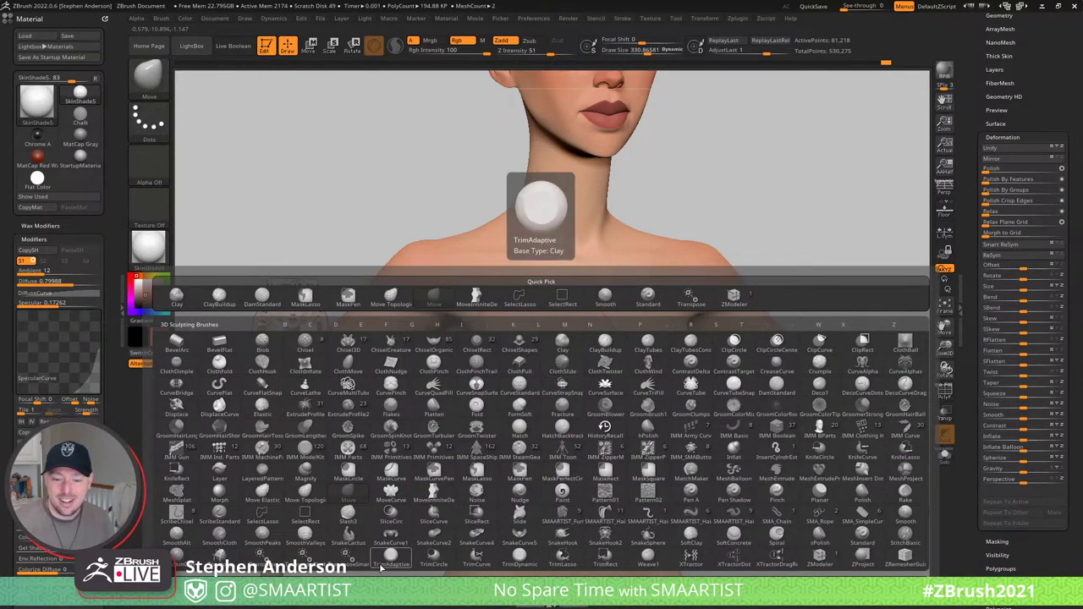
key("shift+f")
key("shift+f")
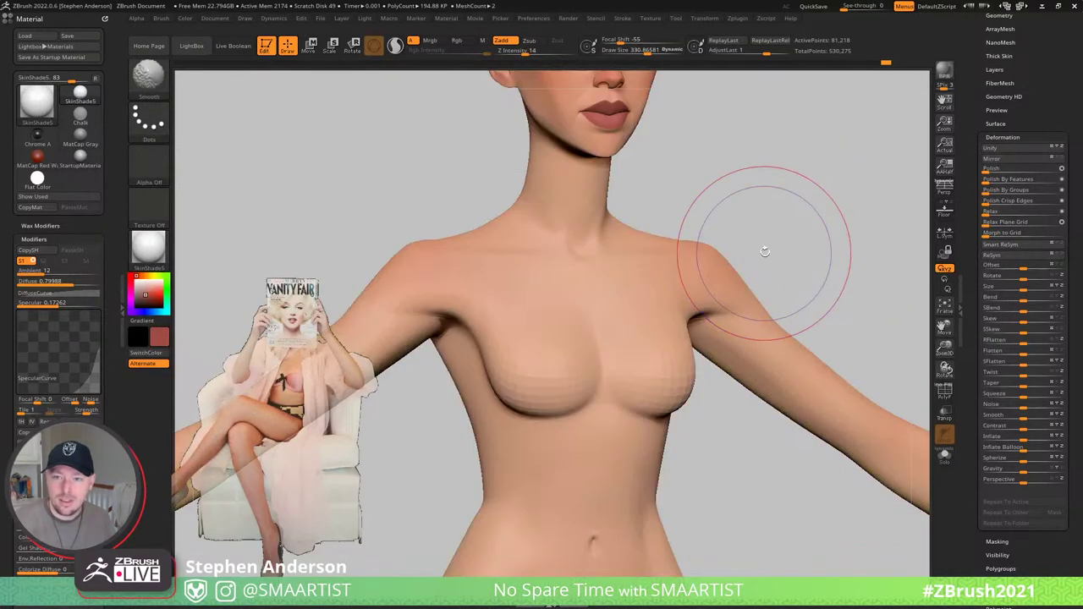
- Raise the body mesh one subdivision level with the head and chest in view
left_click_drag(757, 245, 755, 379, "alt")
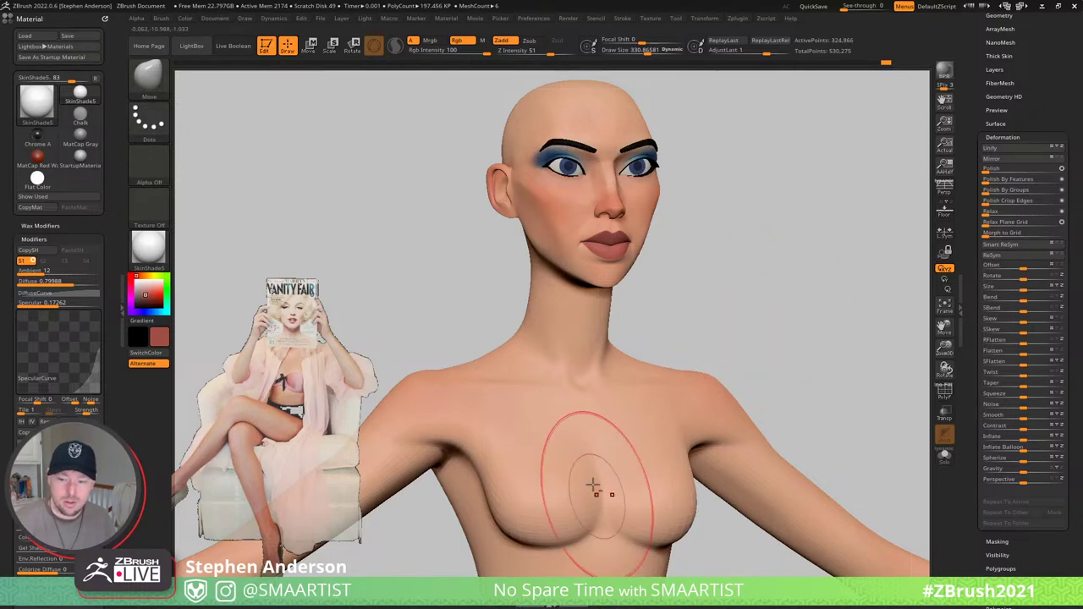
right_click_drag(583, 423, 544, 382, "alt")
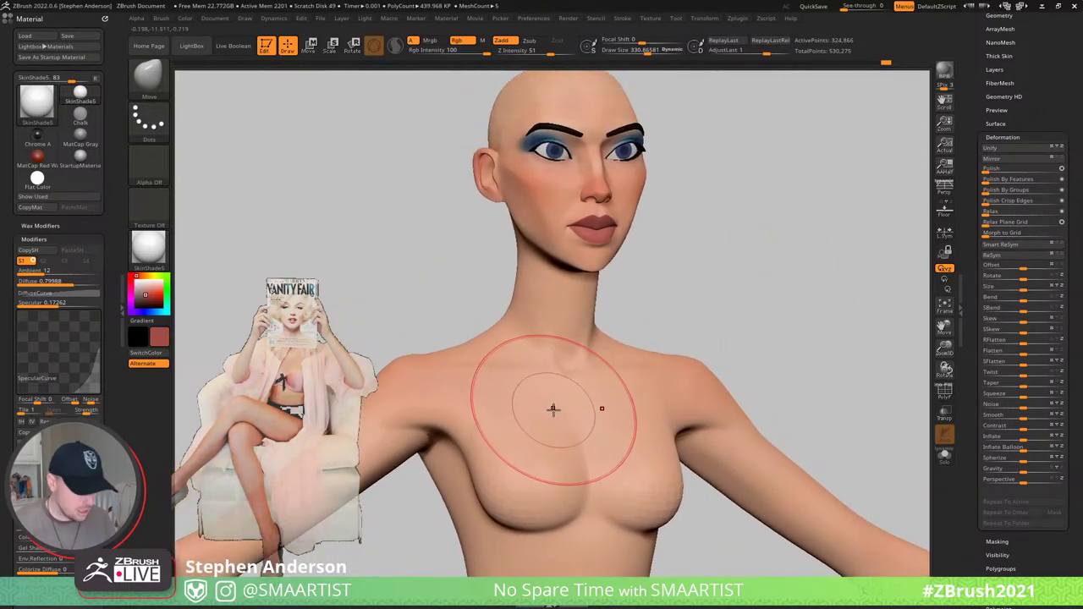
- Show the Hair folder's subtools on the character from the subtool list
key("n")
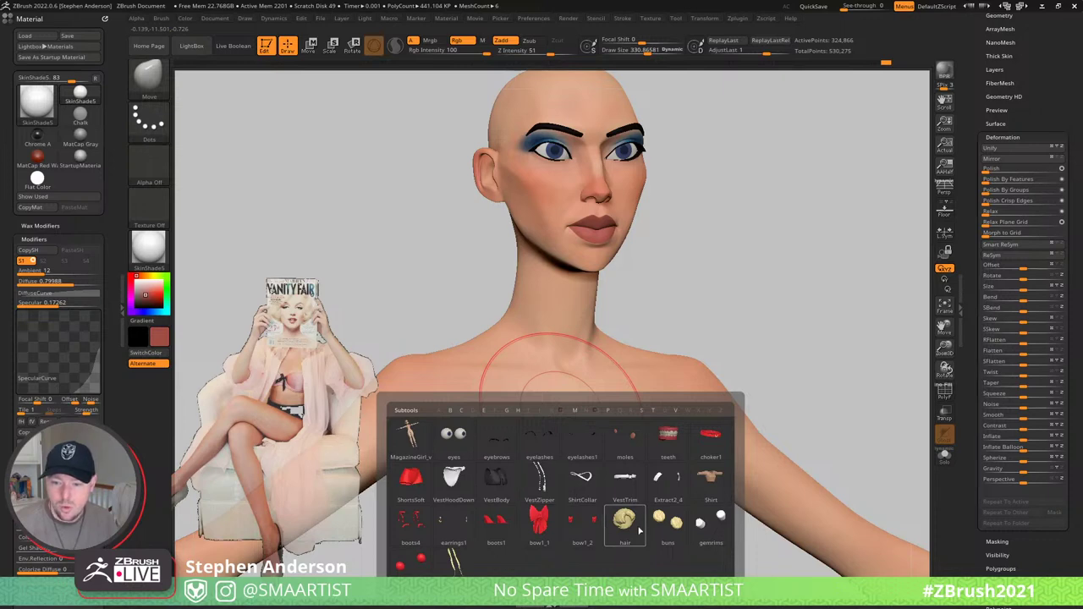
mouse_move(706, 489)
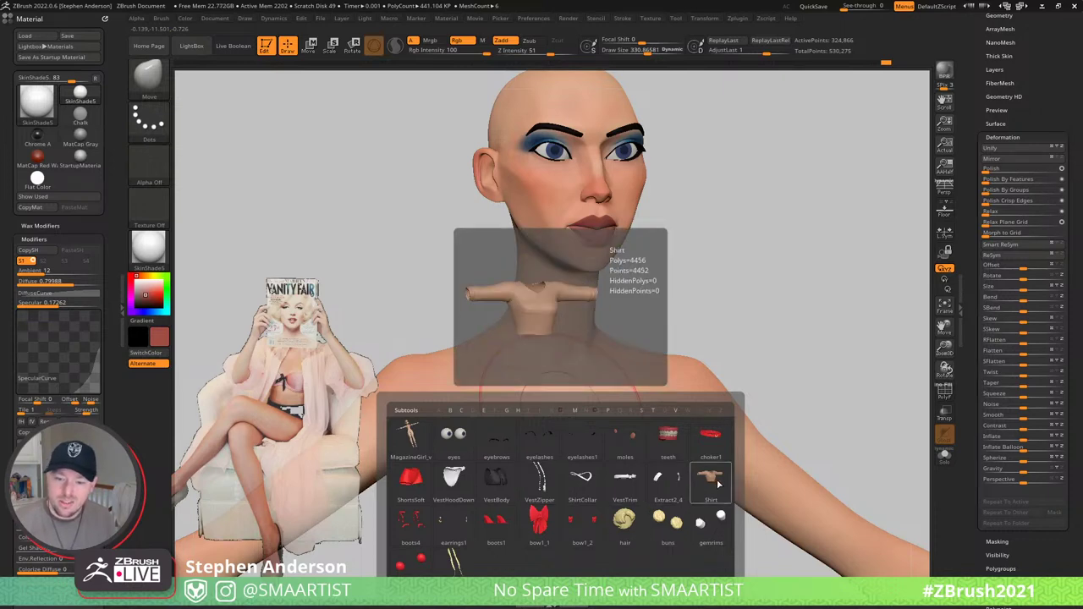
left_click_drag(1039, 52, 1052, 119)
left_click(999, 135)
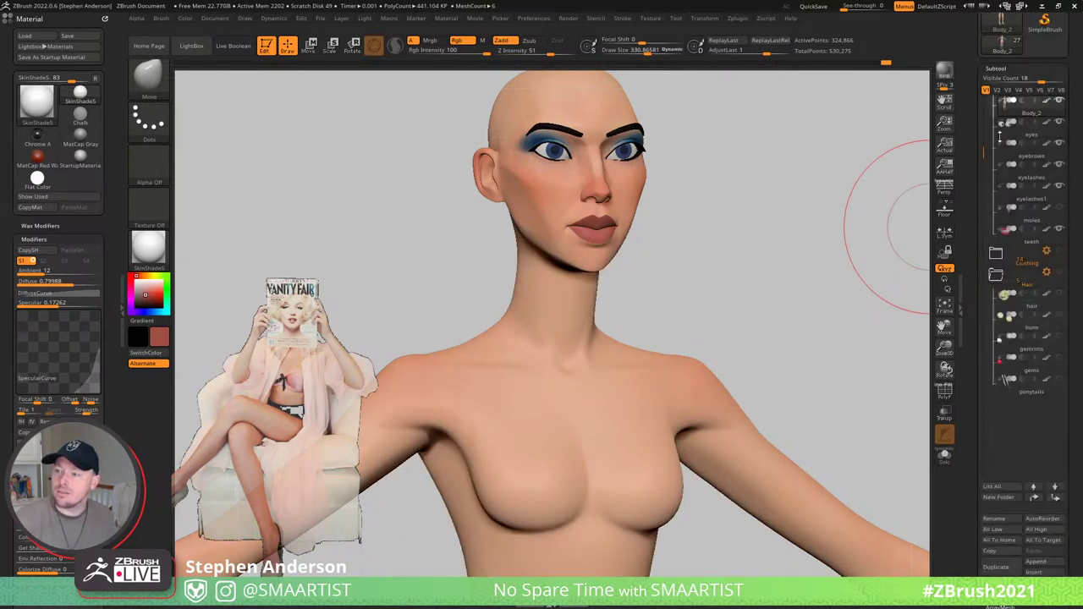
scroll(999, 136, "down", 2)
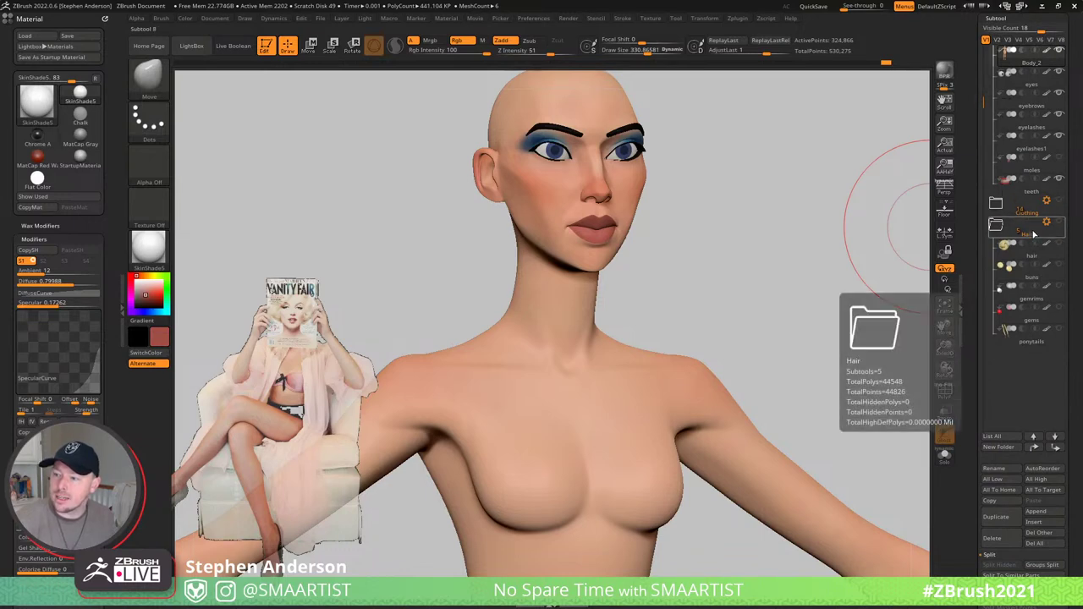
left_click(1058, 224)
mouse_move(681, 355)
right_mouse_down("ctrl")
mouse_move(674, 242)
mouse_move(648, 293)
mouse_move(637, 300)
mouse_move(629, 286)
mouse_move(687, 336)
right_mouse_up("ctrl")
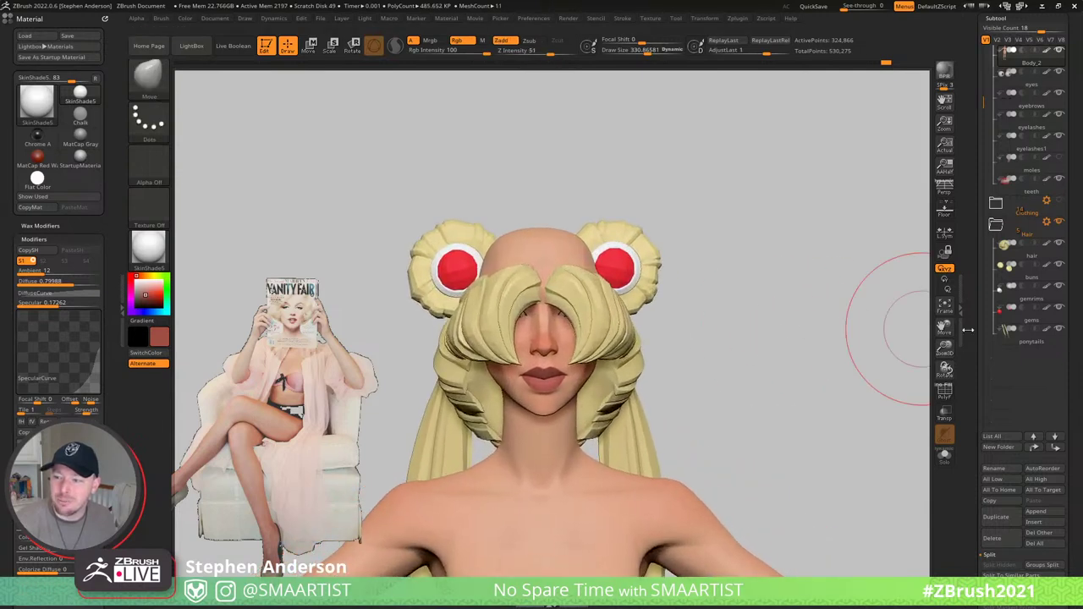
left_click(1047, 221)
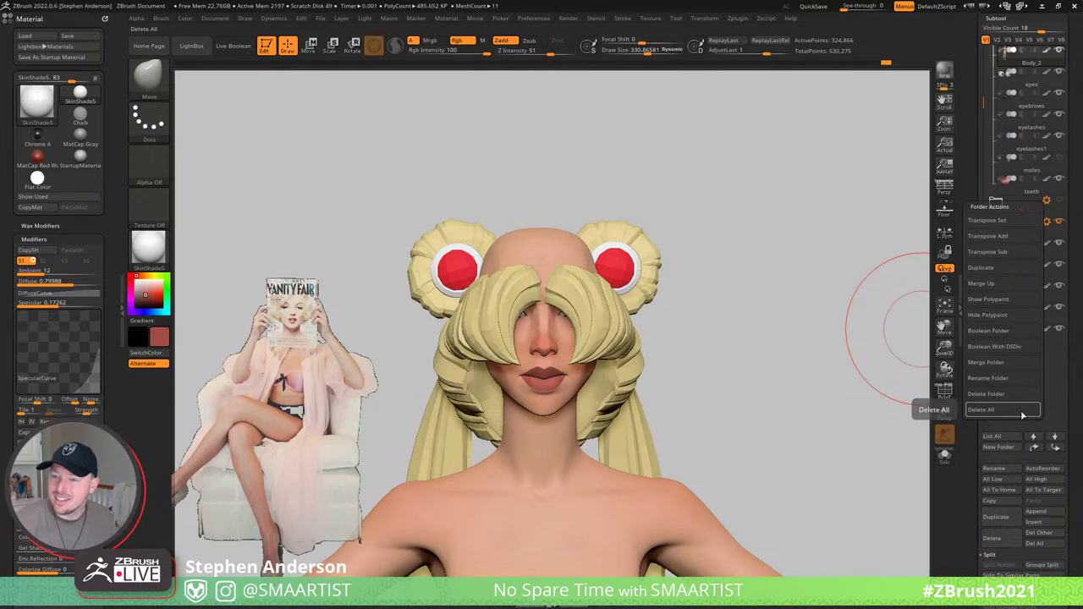
mouse_move(897, 398)
left_mouse_down()
mouse_move(571, 379)
mouse_move(612, 384)
mouse_move(580, 389)
mouse_move(882, 399)
mouse_move(807, 369)
mouse_move(806, 351)
left_mouse_up()
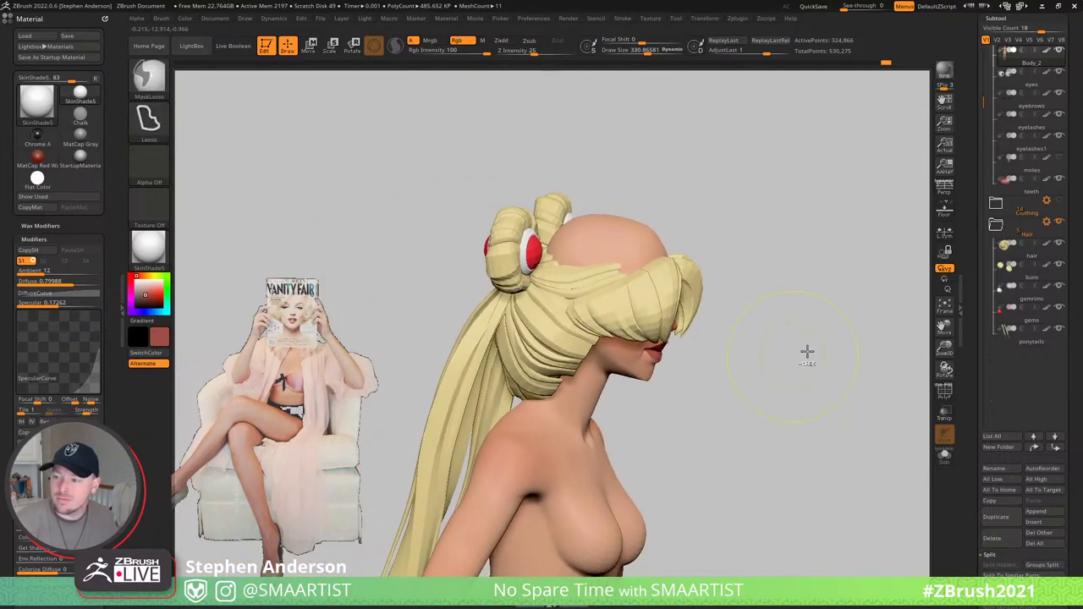
- Select the hair subtool and move it up with the gizmo so it sits over the top of the head
left_click(1026, 256)
left_click_drag(745, 305, 737, 283)
key("w")
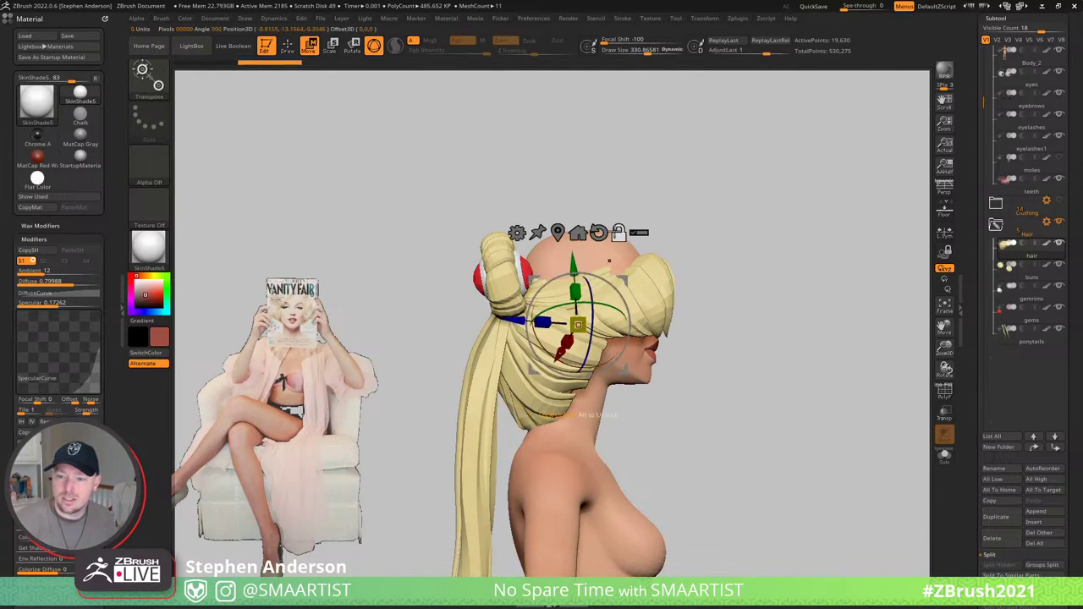
left_click(598, 232)
left_click_drag(577, 324, 580, 252)
mouse_move(630, 221)
left_mouse_down()
mouse_move(631, 205)
mouse_move(621, 220)
left_mouse_up()
key("q")
- Adjust the hair's fit around the head with the Move brush at a draw size of about 215
mouse_move(582, 288)
right_mouse_down()
mouse_move(629, 288)
mouse_move(537, 286)
mouse_move(489, 319)
mouse_move(499, 355)
right_mouse_up()
mouse_move(635, 322)
right_mouse_down()
mouse_move(571, 302)
mouse_move(642, 325)
right_mouse_up()
key("s")
left_click_drag(771, 364, 763, 364)
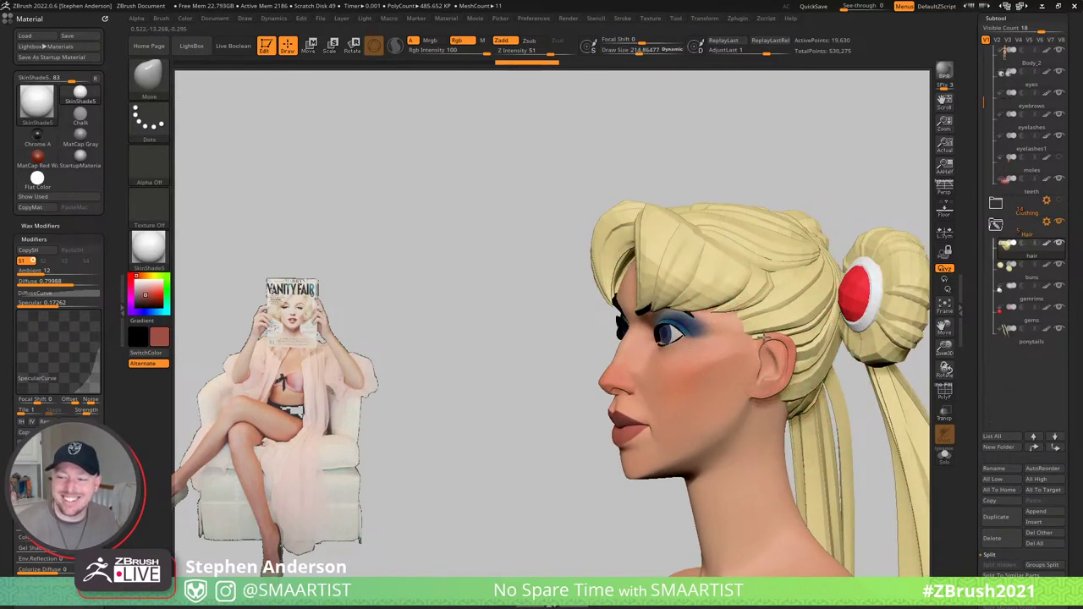
mouse_move(762, 340)
right_mouse_down()
mouse_move(850, 412)
mouse_move(812, 322)
mouse_move(823, 341)
mouse_move(808, 275)
right_mouse_up()
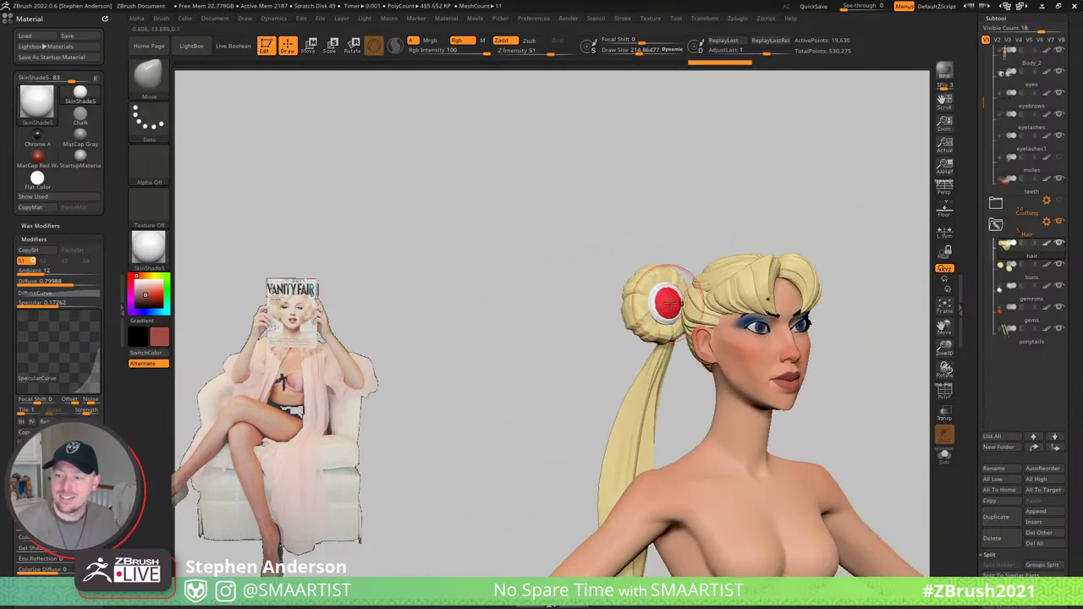
- Delete the buns, gemrims, gems and ponytails subtools from the Hair folder, keeping only the hair
left_click(1033, 279)
left_click(1006, 541)
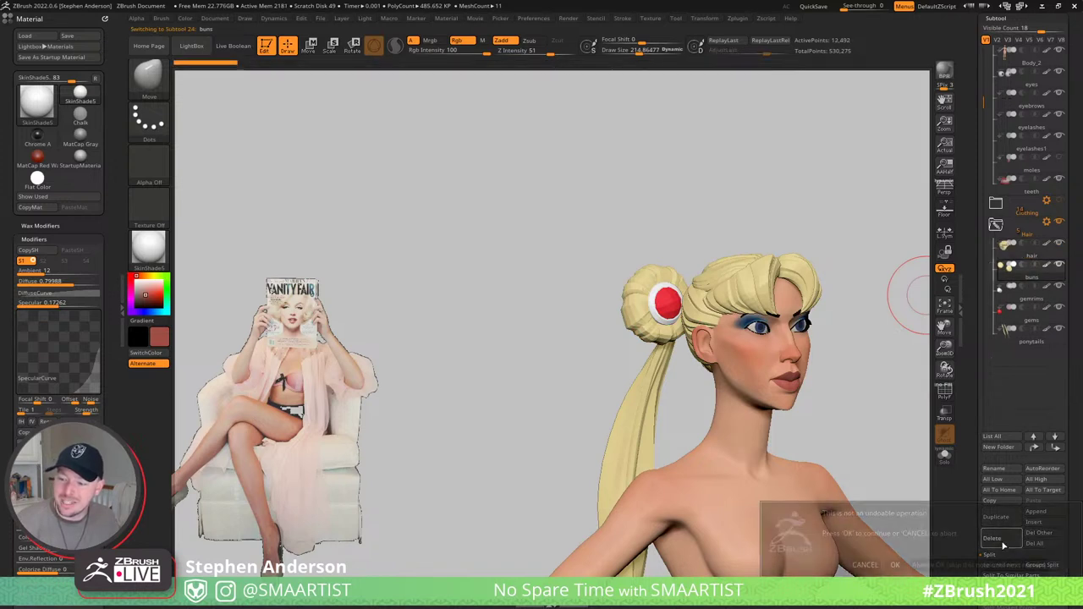
left_click(895, 559)
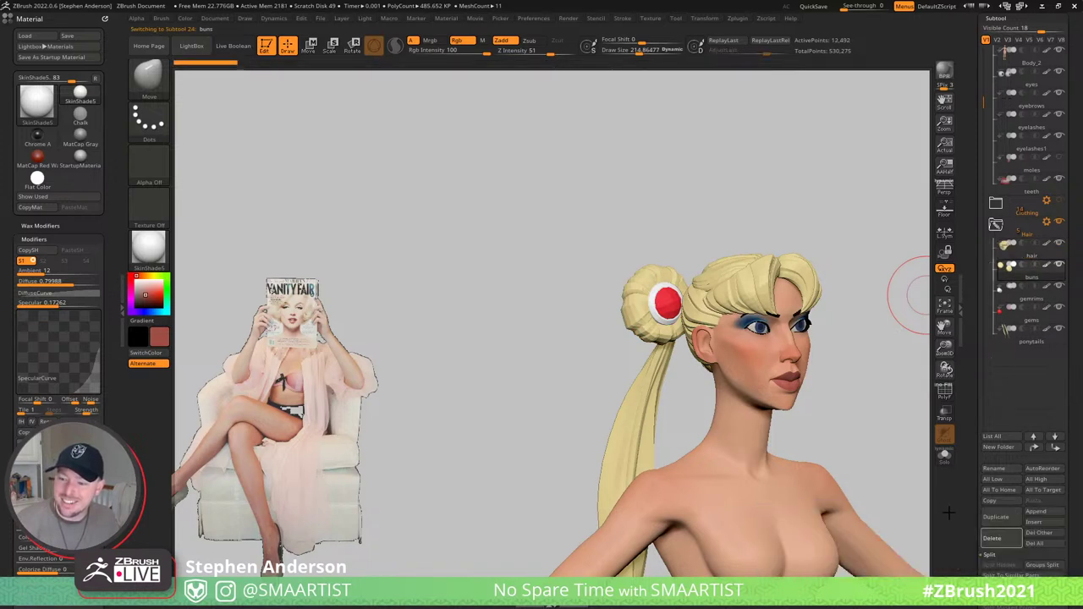
left_click(1006, 542)
left_click(895, 567)
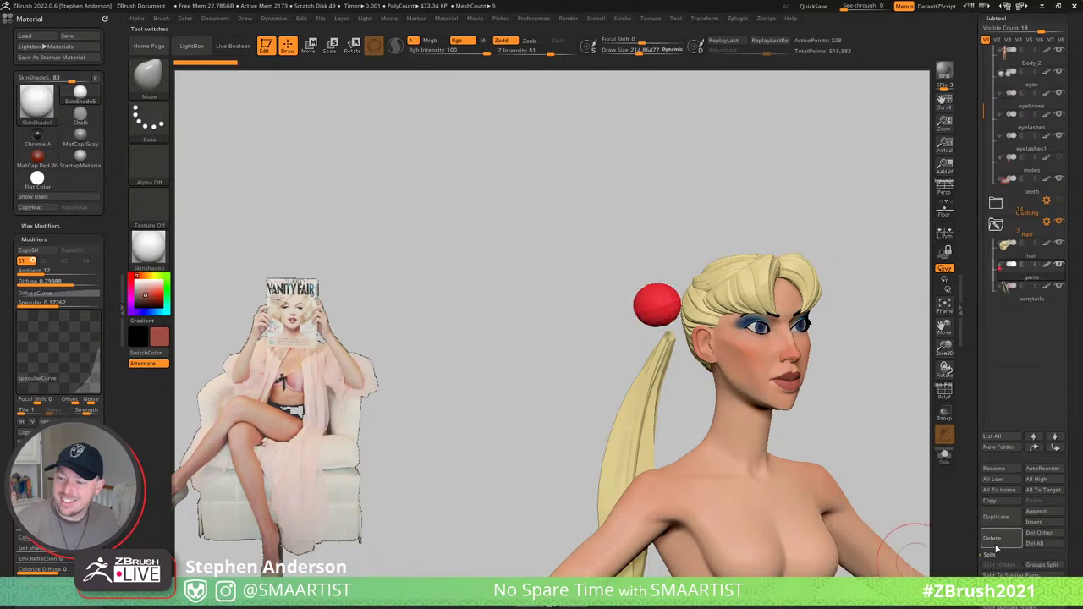
left_click(998, 546)
left_click(895, 569)
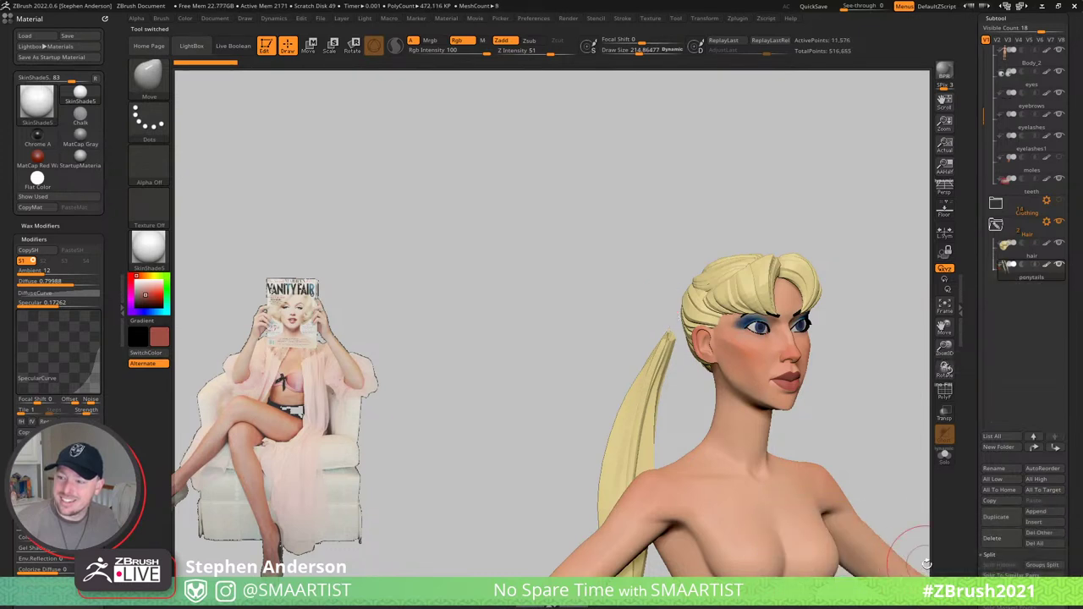
left_click(991, 541)
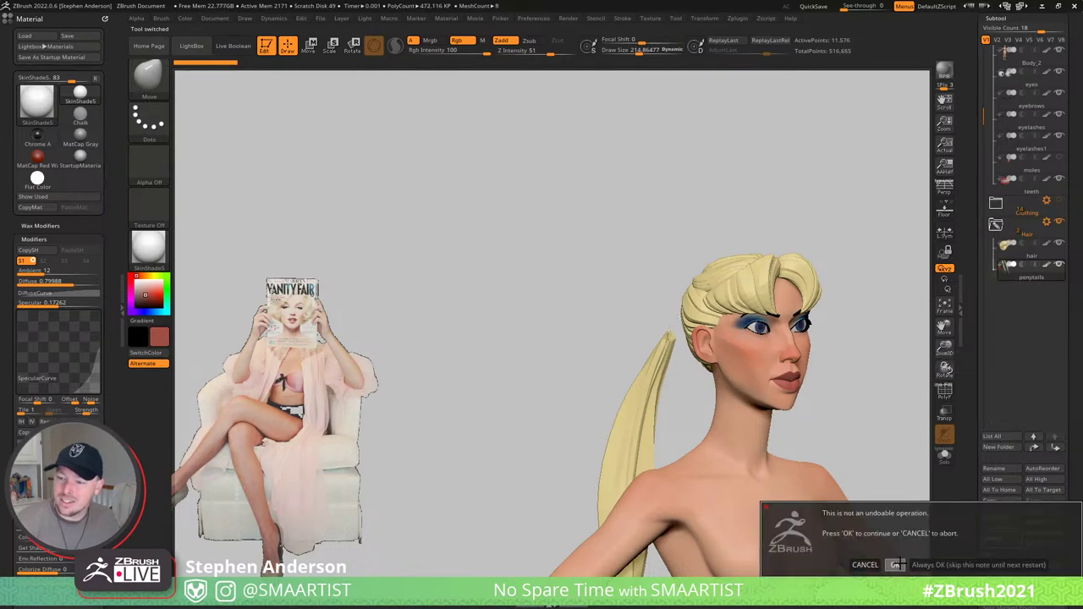
left_click(895, 565)
- Fill the hair subtool with an orange-brown colour (R 164, G 97, B 56) using the Mrgb channel
left_click_drag(821, 358, 638, 356)
left_click_drag(684, 225, 747, 234)
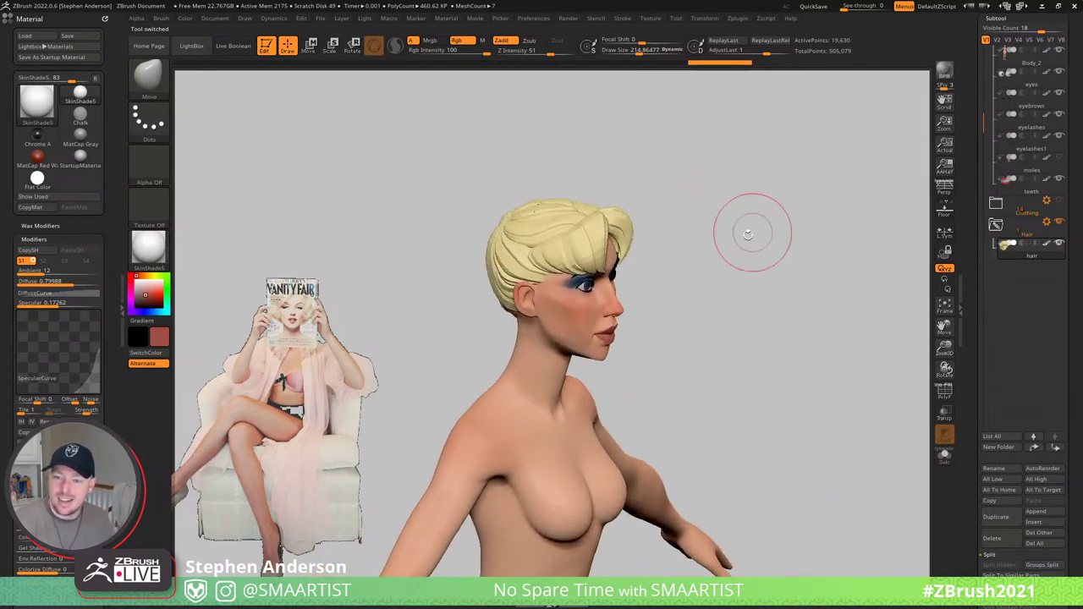
right_click_drag(748, 234, 730, 290)
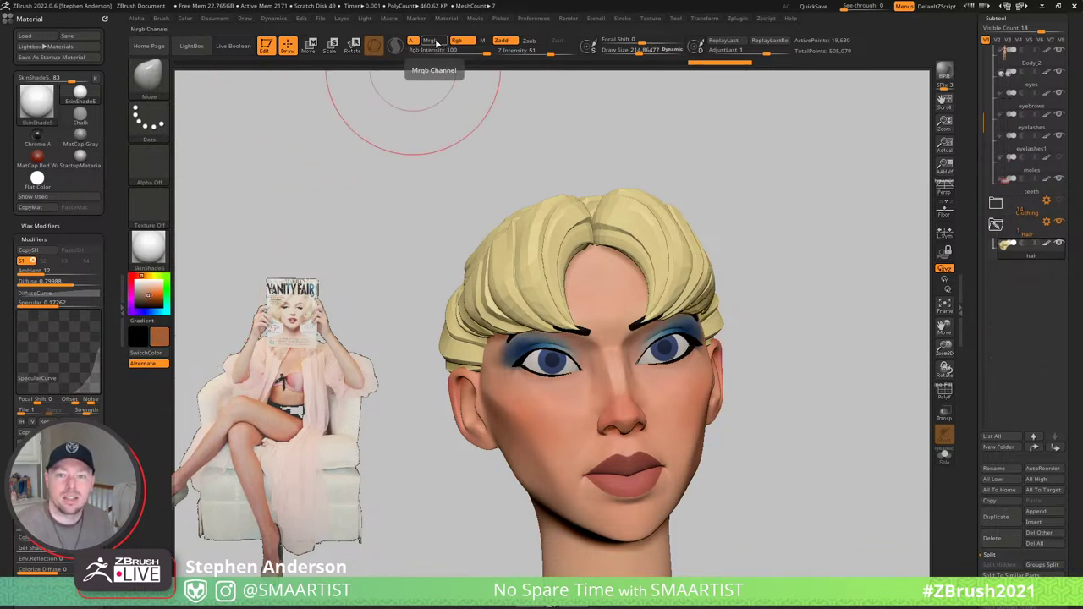
left_click(187, 19)
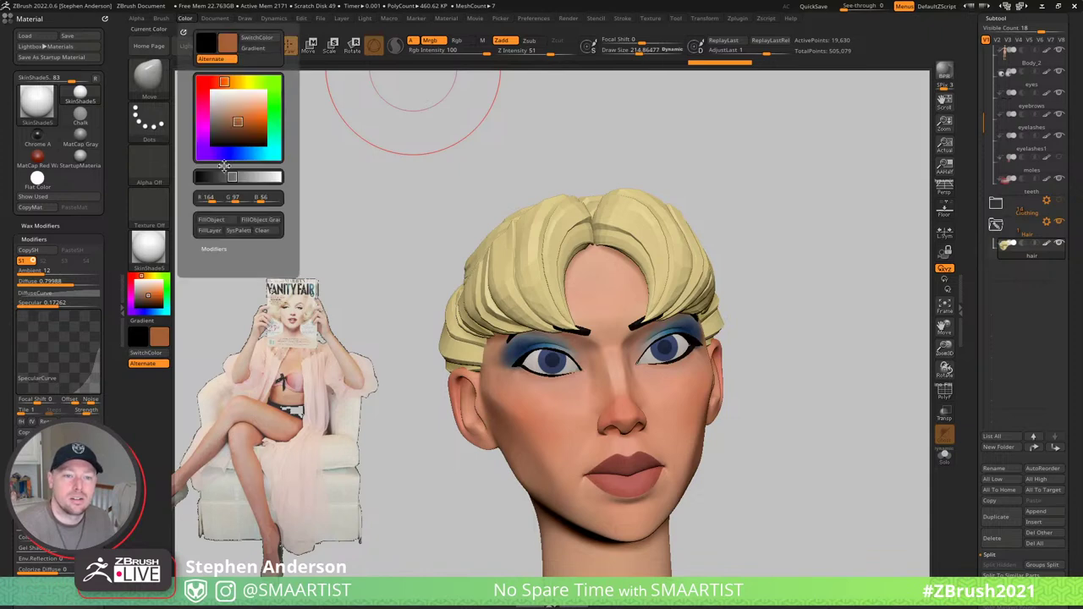
left_click(227, 222)
mouse_move(768, 285)
left_mouse_down()
mouse_move(719, 274)
mouse_move(747, 271)
mouse_move(614, 315)
mouse_move(635, 225)
mouse_move(618, 226)
mouse_move(631, 234)
mouse_move(702, 198)
mouse_move(732, 198)
mouse_move(674, 199)
mouse_move(705, 262)
mouse_move(693, 258)
left_mouse_up()
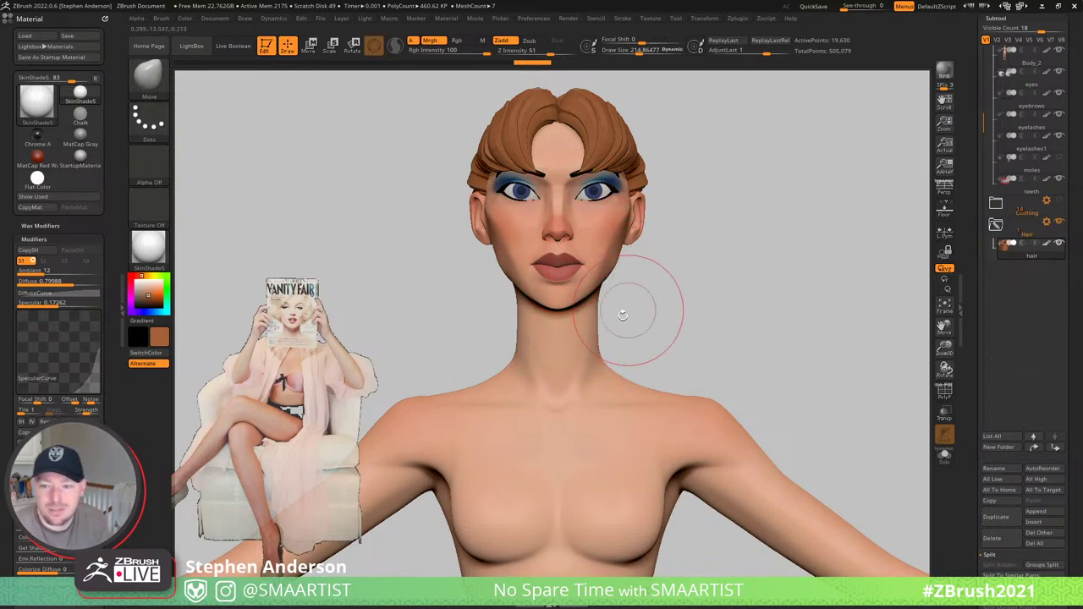
- Expand the Clothing folder and show its subtools on the body
mouse_move(582, 209)
right_mouse_down()
mouse_move(609, 208)
mouse_move(576, 209)
right_mouse_up()
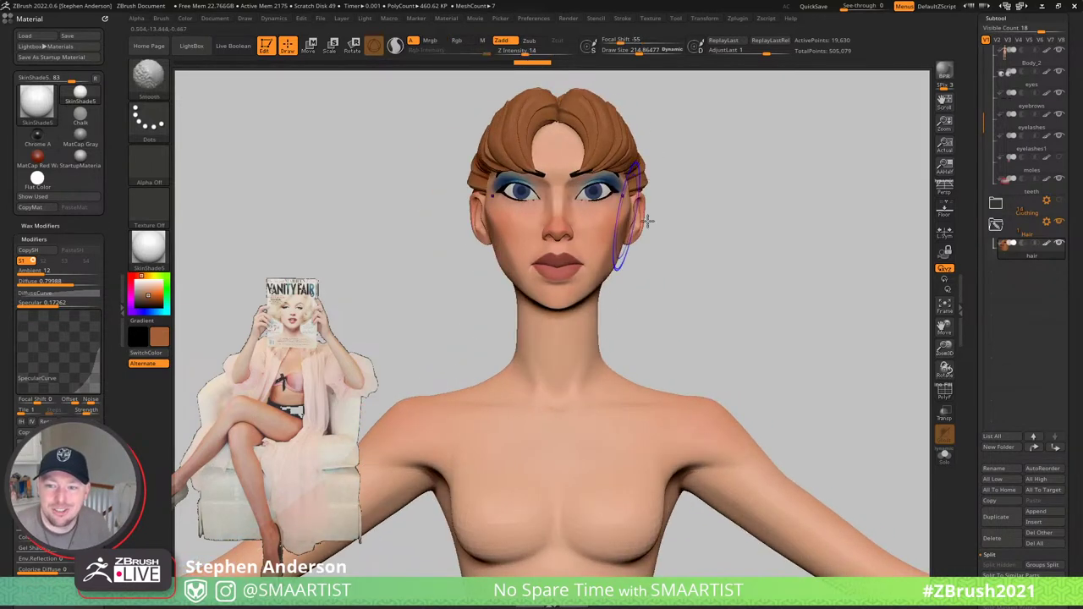
right_click_drag(647, 220, 671, 205, "ctrl")
mouse_move(671, 206)
left_mouse_down()
mouse_move(655, 191)
mouse_move(703, 188)
mouse_move(672, 191)
mouse_move(688, 259)
mouse_move(835, 264)
left_mouse_up()
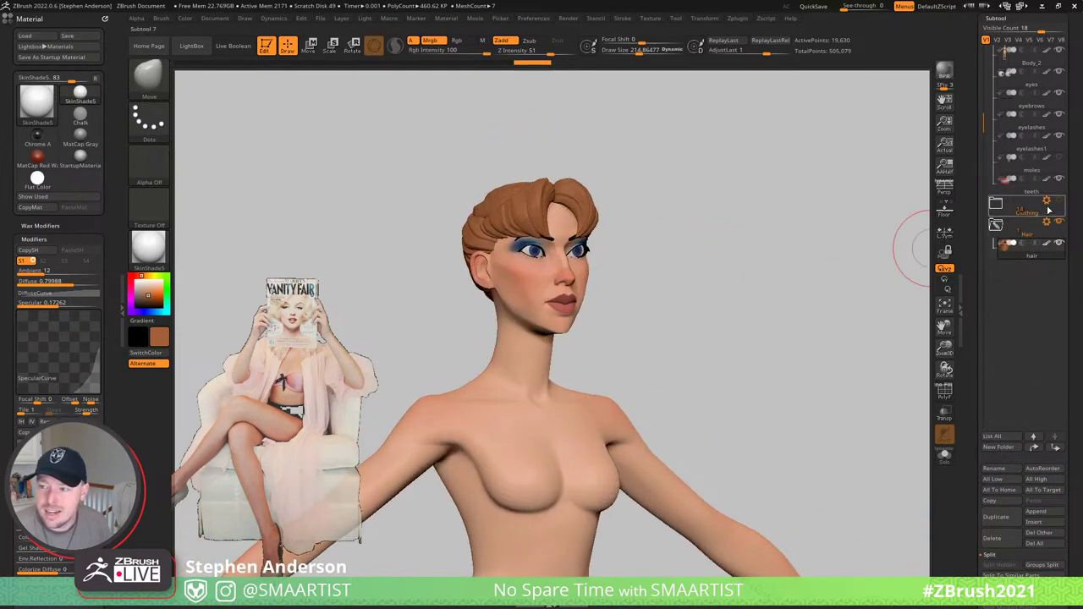
left_click(999, 205)
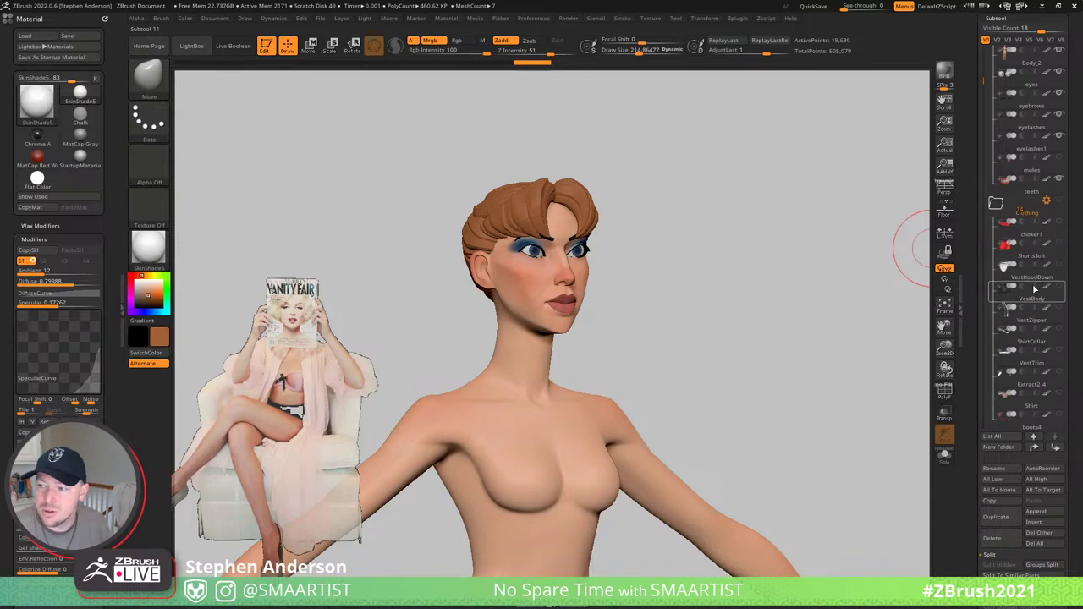
left_click_drag(723, 366, 697, 257, "alt")
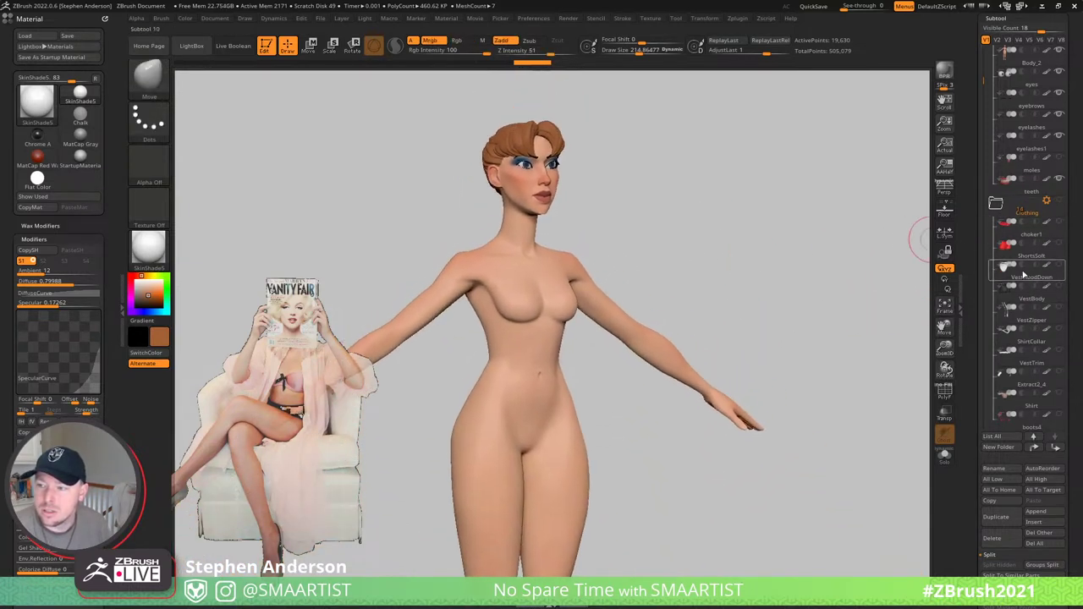
left_click(1055, 249)
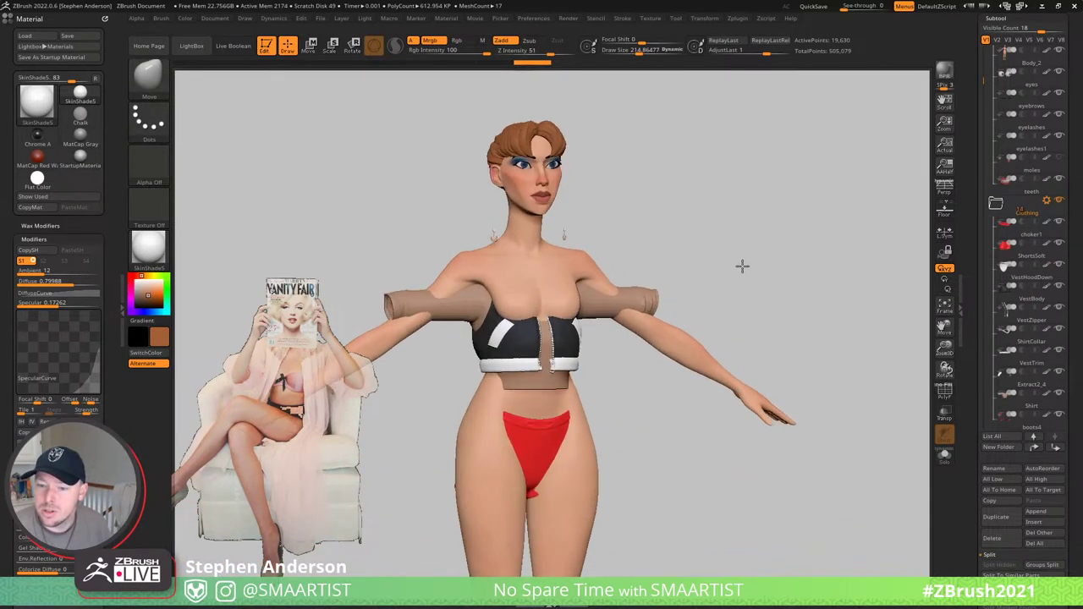
mouse_move(793, 297)
right_mouse_down("alt")
mouse_move(786, 245)
mouse_move(669, 208)
mouse_move(603, 235)
mouse_move(605, 304)
right_mouse_up("alt")
mouse_move(605, 303)
left_mouse_down()
mouse_move(631, 309)
mouse_move(595, 314)
left_mouse_up()
right_click_drag(594, 314, 877, 267, "ctrl")
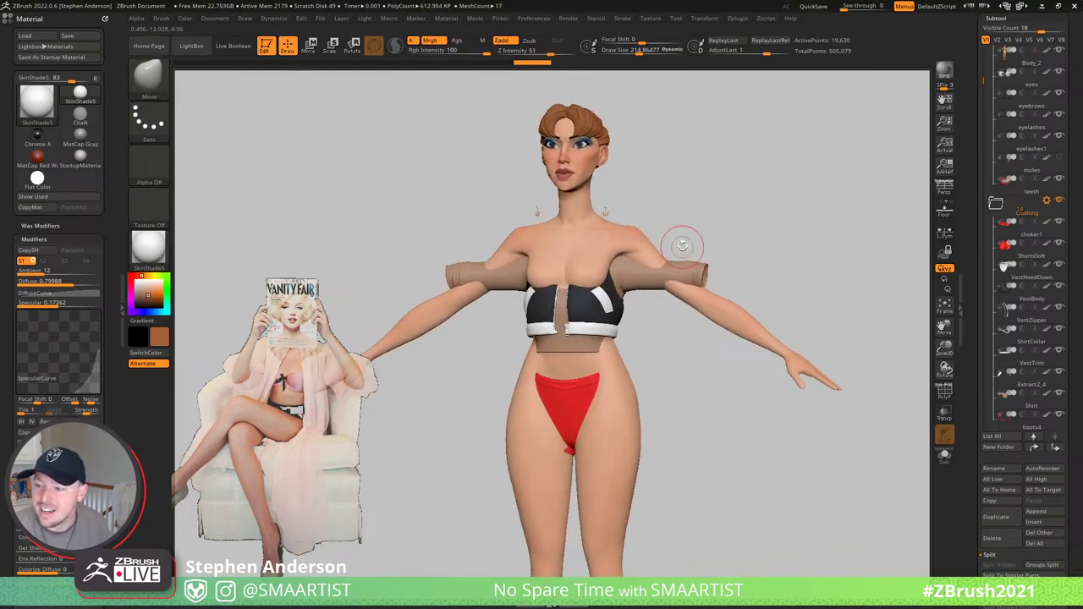
- Delete the earrings1 and choker1 subtools from the Clothing folder
scroll(660, 237, "up", 4)
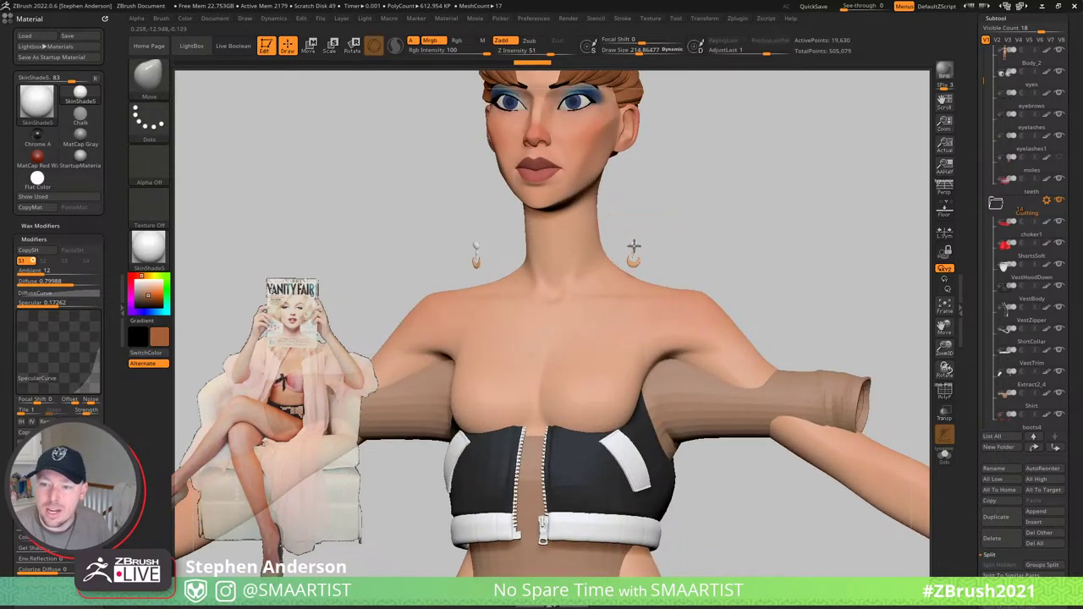
left_click(633, 246, "alt")
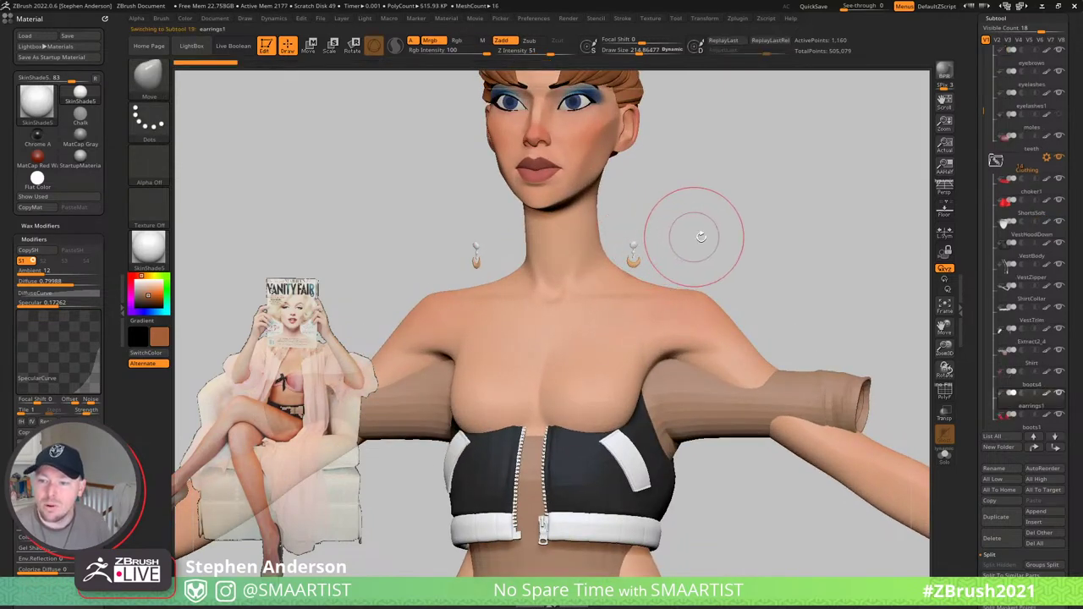
left_click(1014, 548)
left_click(889, 513)
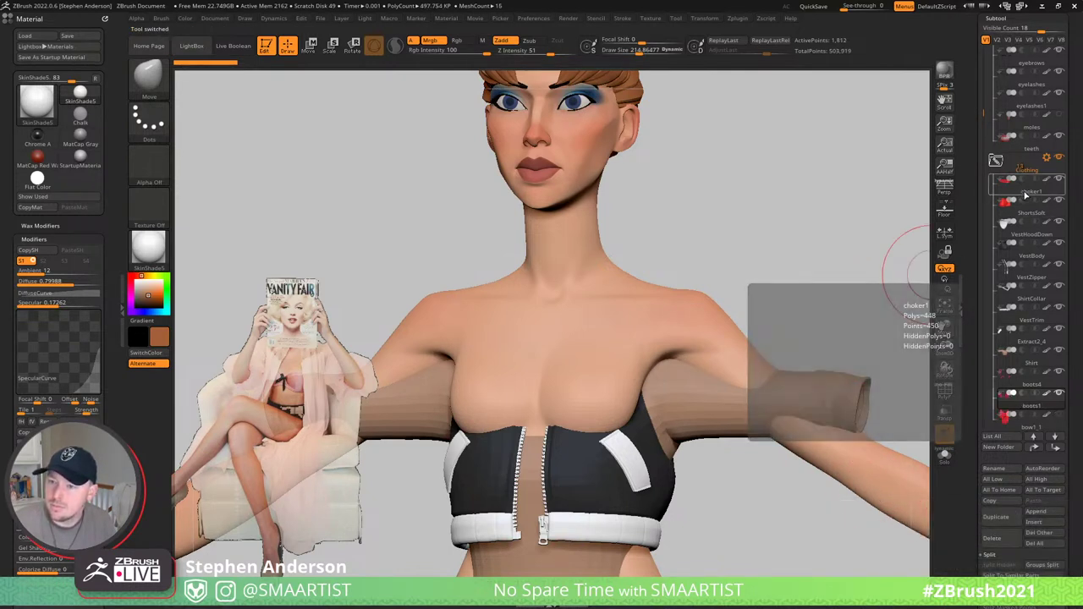
left_click(1022, 199)
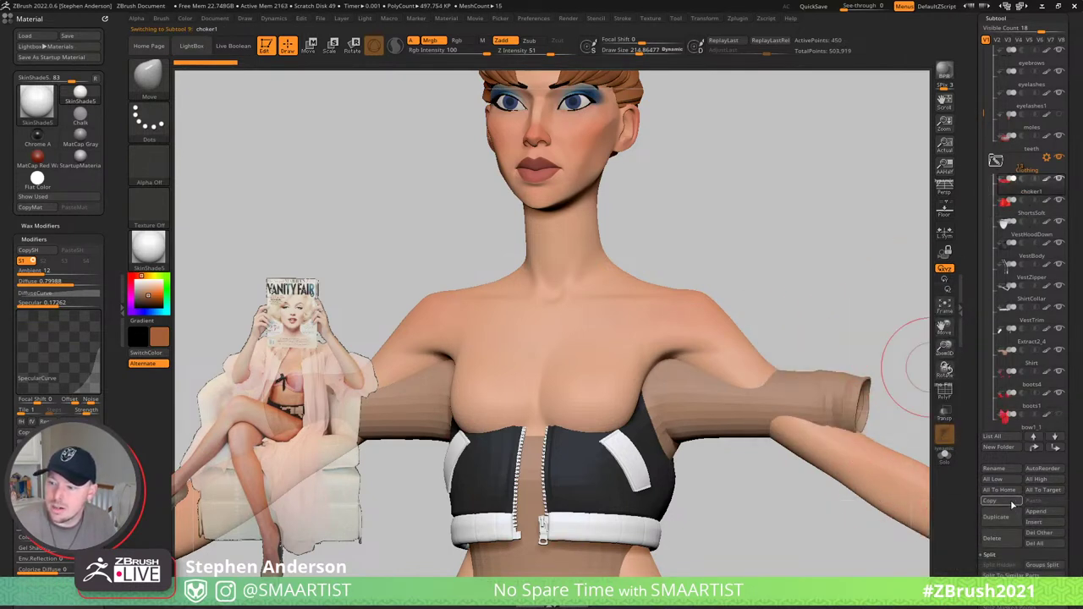
left_click(1004, 542)
left_click(889, 561)
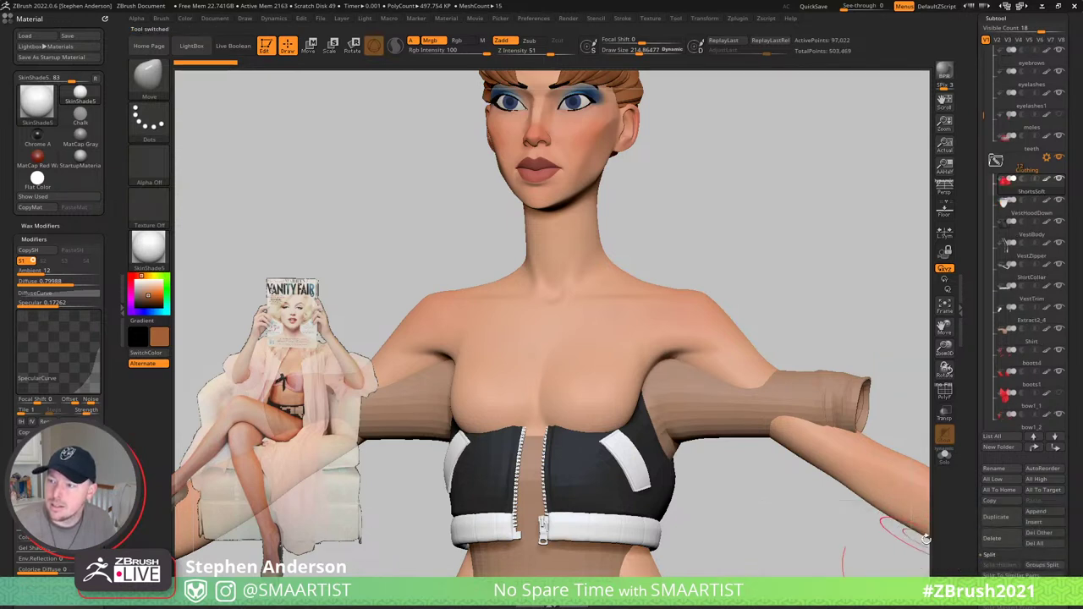
- Delete the VestHoodDown, VestBody and VestZipper subtools from the Clothing folder
left_click(1023, 213)
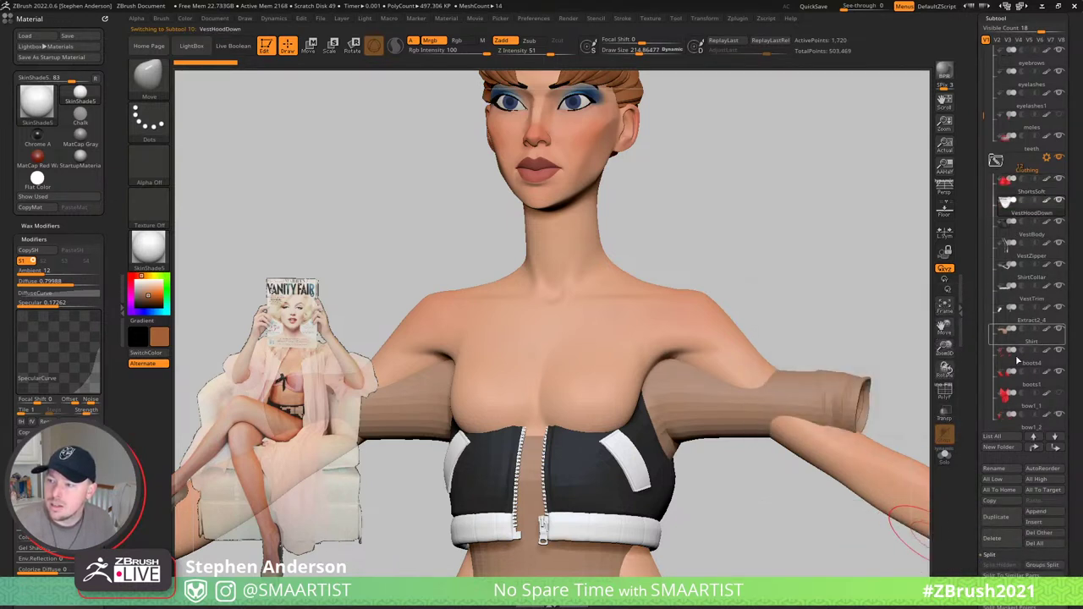
left_click(1005, 542)
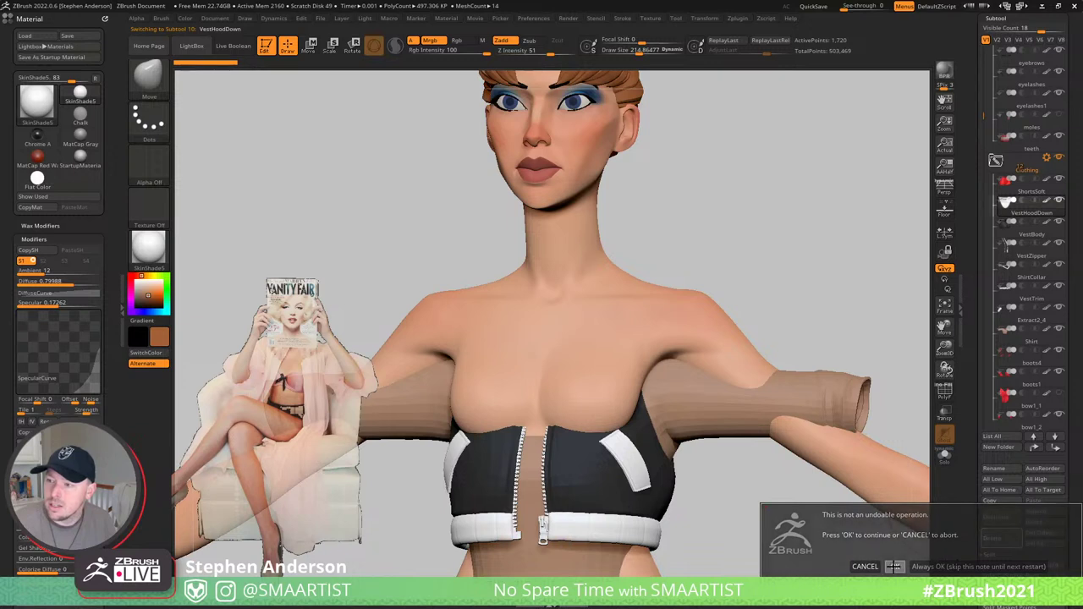
left_click(891, 563)
left_click(991, 538)
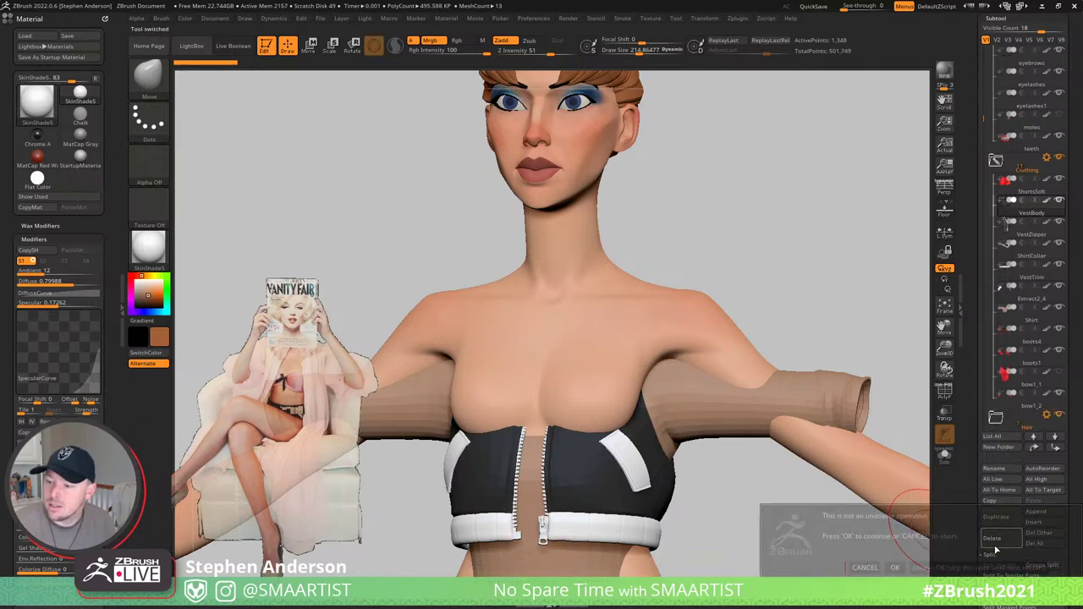
left_click(890, 562)
left_click(995, 536)
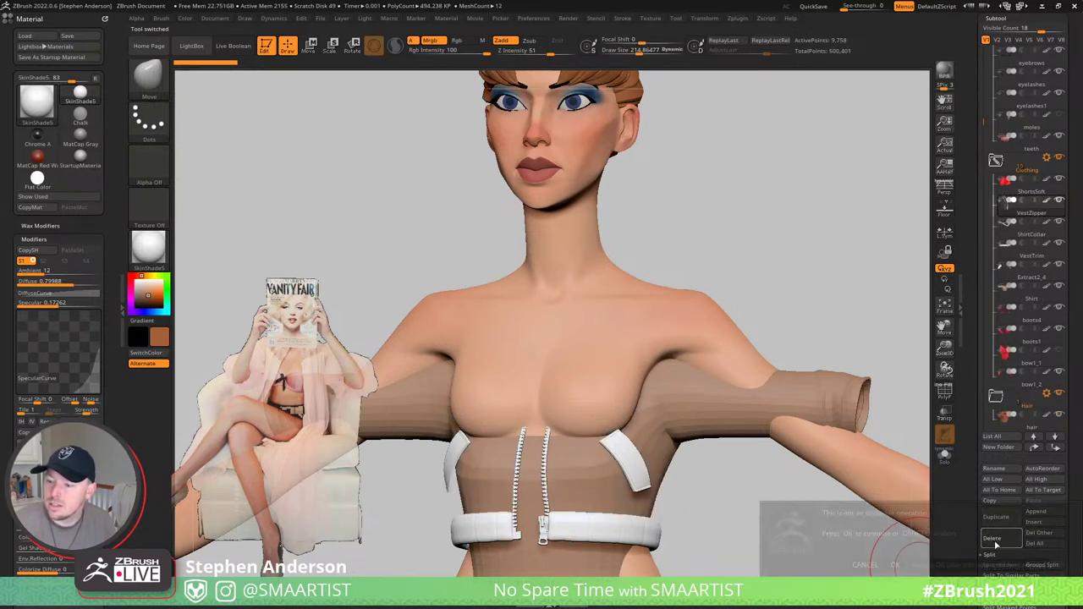
left_click(892, 565)
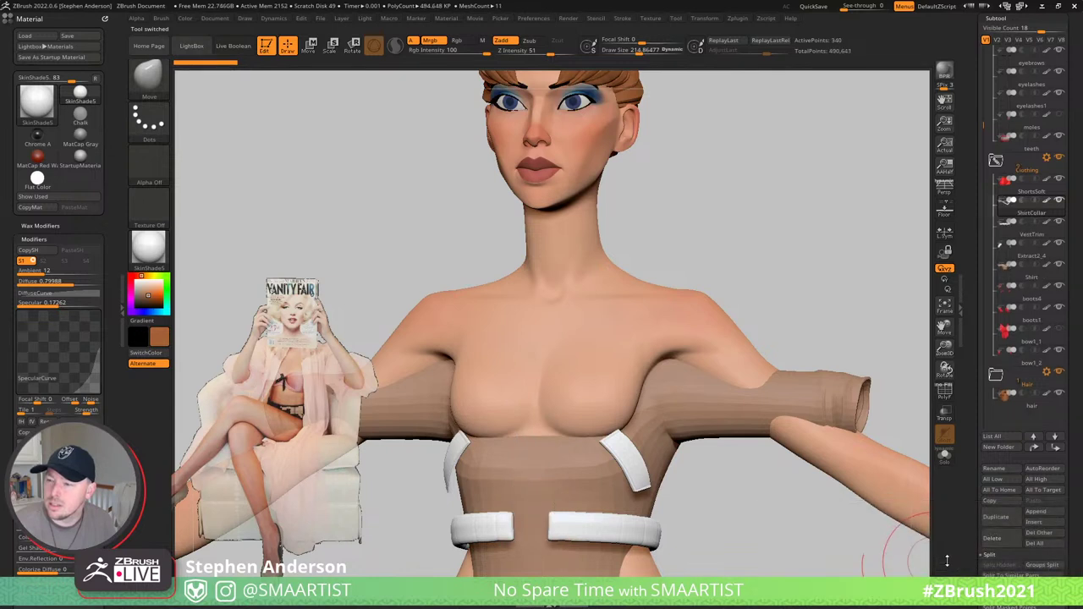
- Delete the ShirtCollar, VestTrim and Extract2_4 subtools from the Clothing folder
left_click(992, 540)
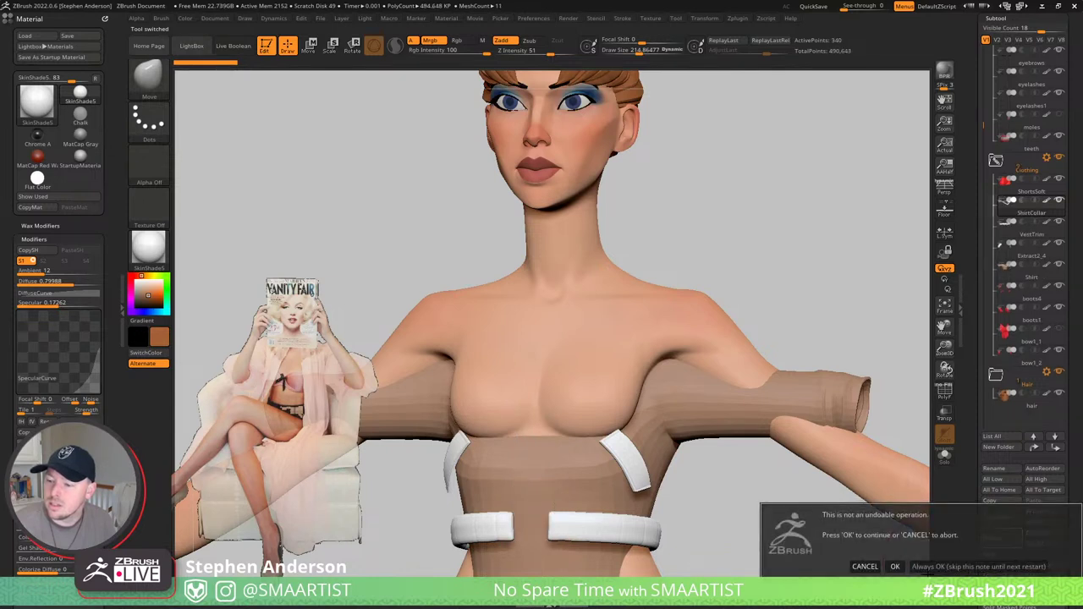
left_click(894, 566)
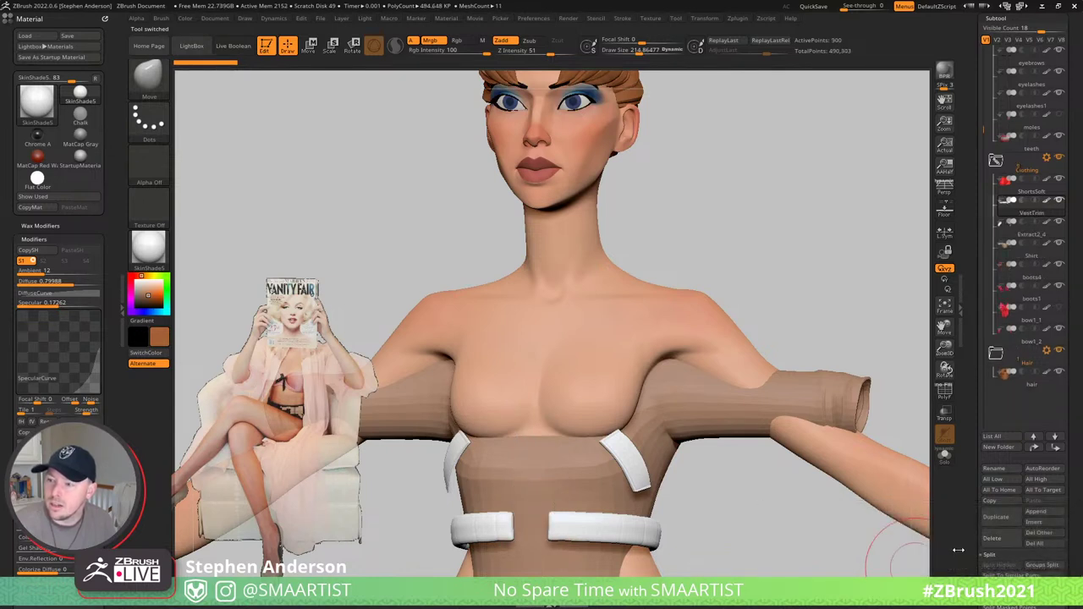
left_click(1003, 541)
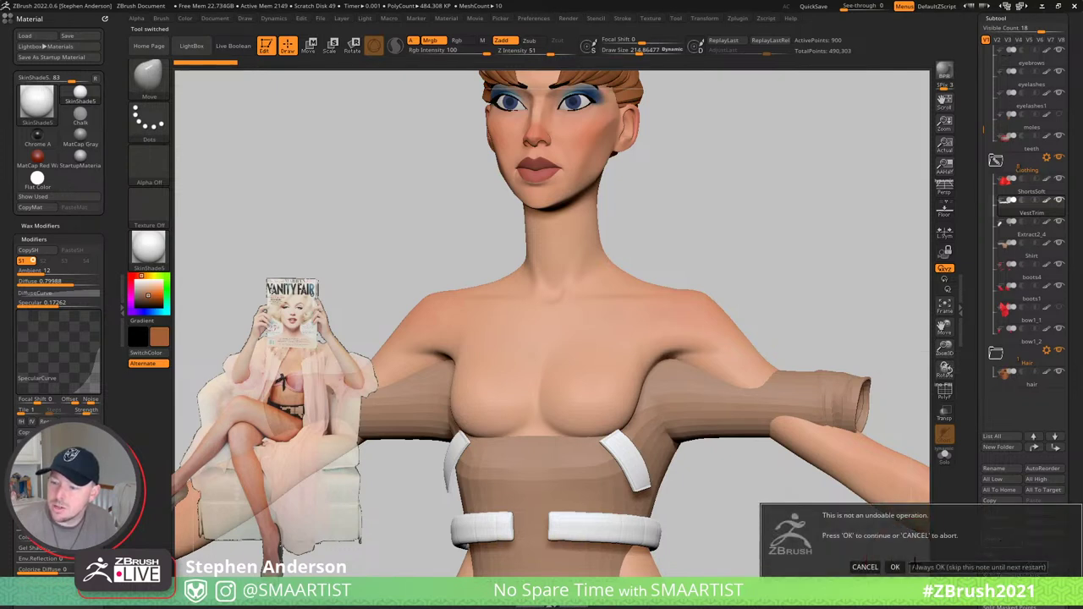
left_click(895, 566)
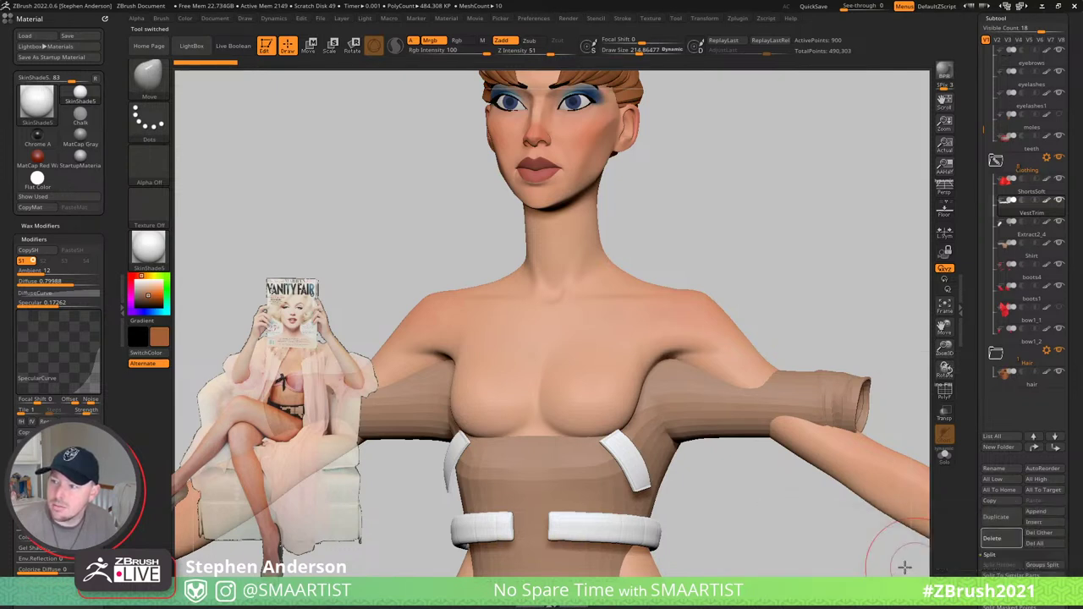
left_click(989, 541)
left_click(894, 566)
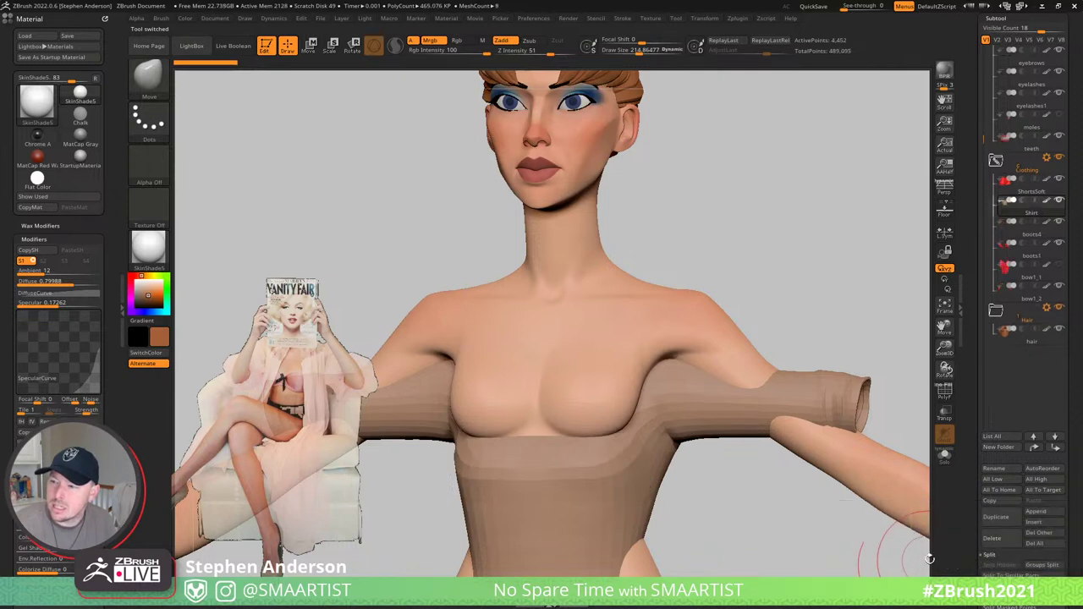
left_click(991, 539)
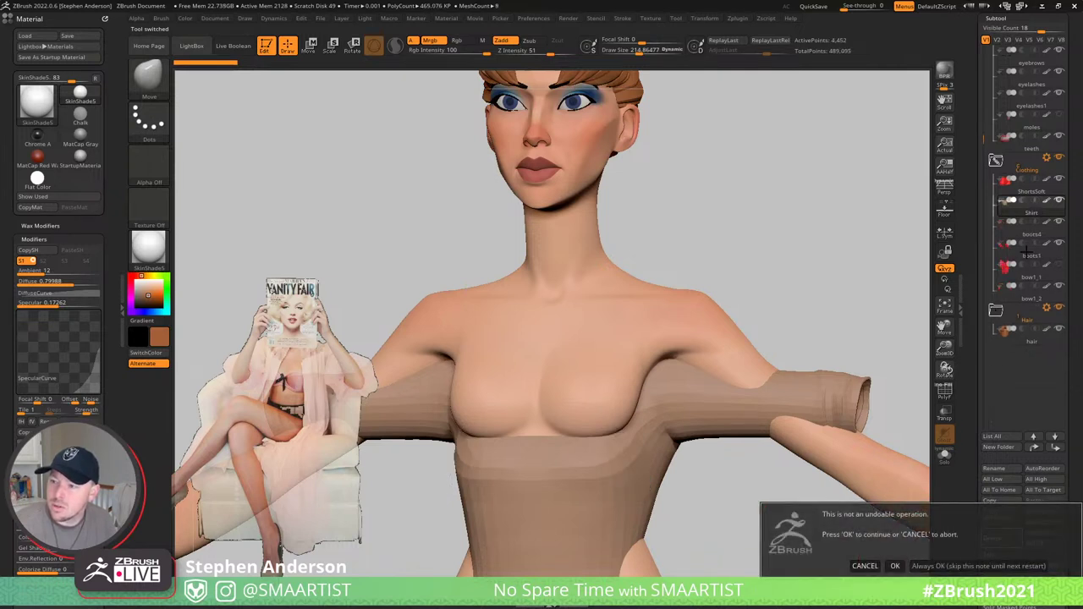
key("Escape")
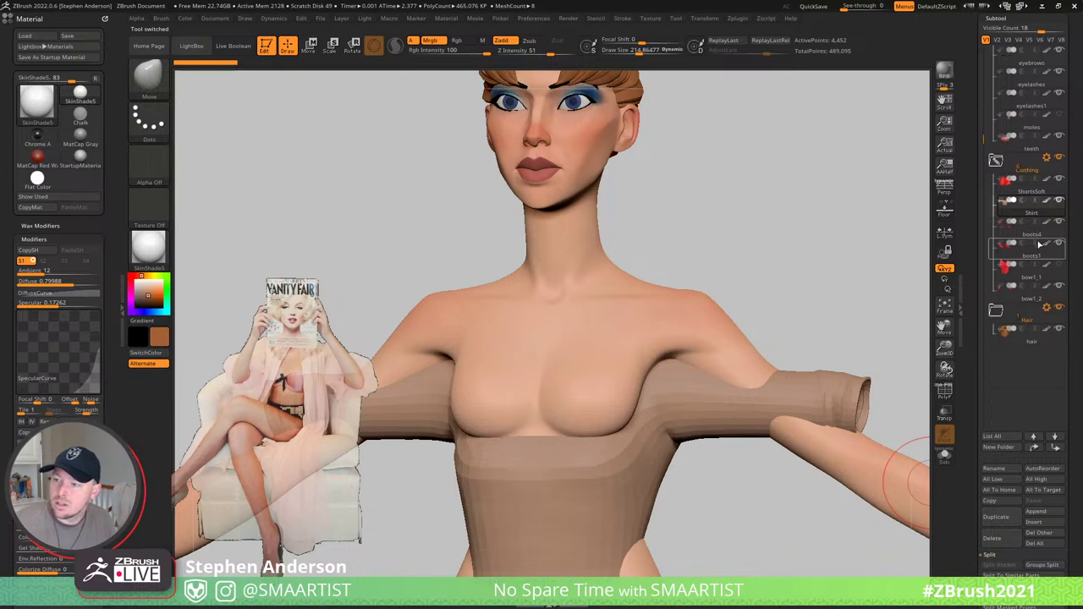
- Examine the bow1_1 and bow1_2 subtools on the full figure to judge which clothing pieces are worth keeping
mouse_move(1039, 259)
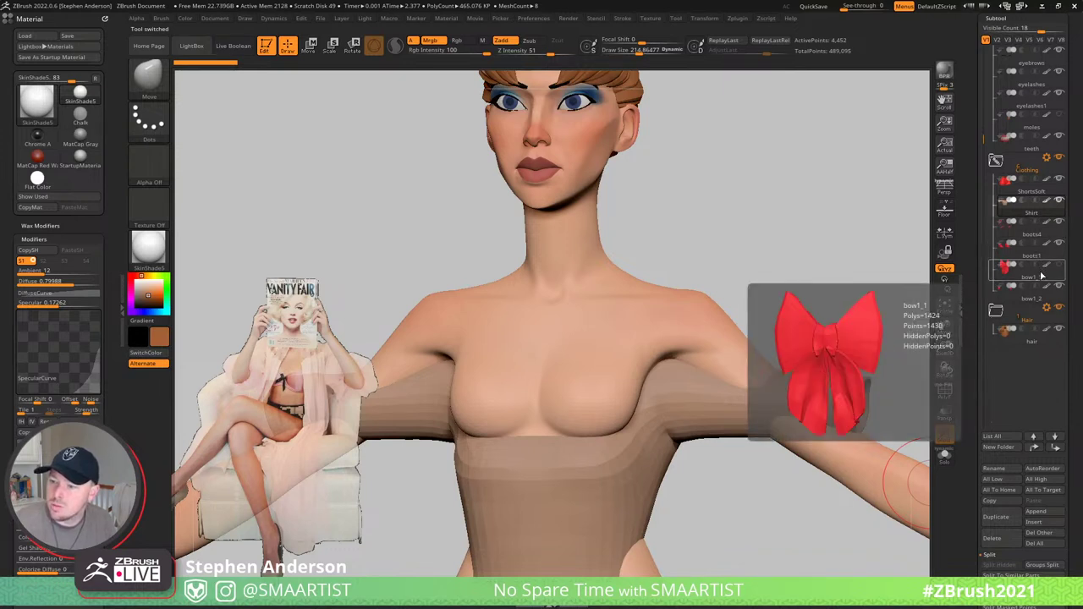
left_click(1039, 280)
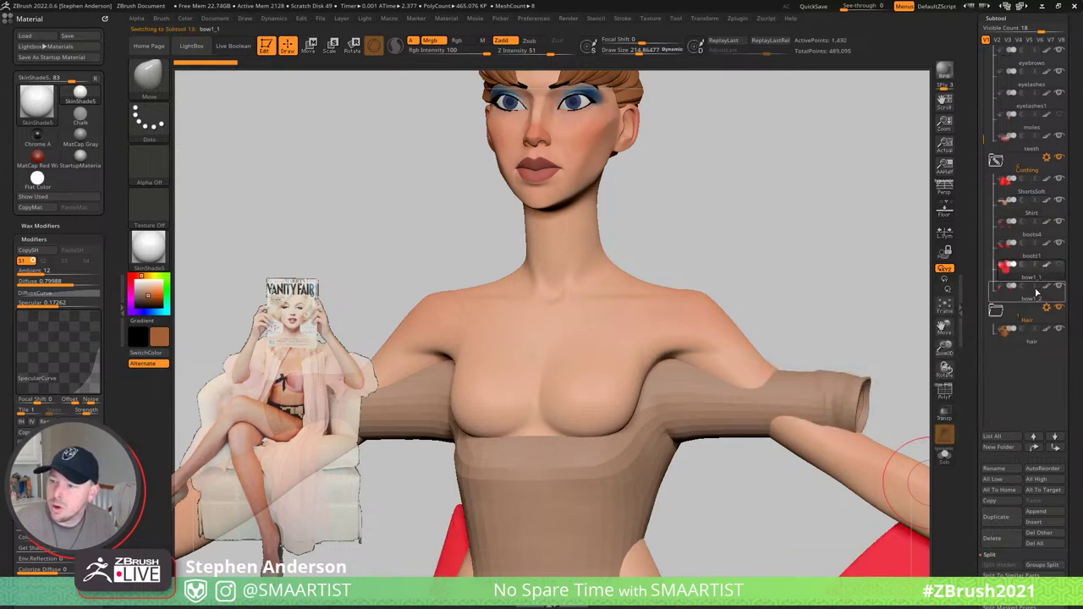
right_click_drag(625, 456, 550, 135, "ctrl")
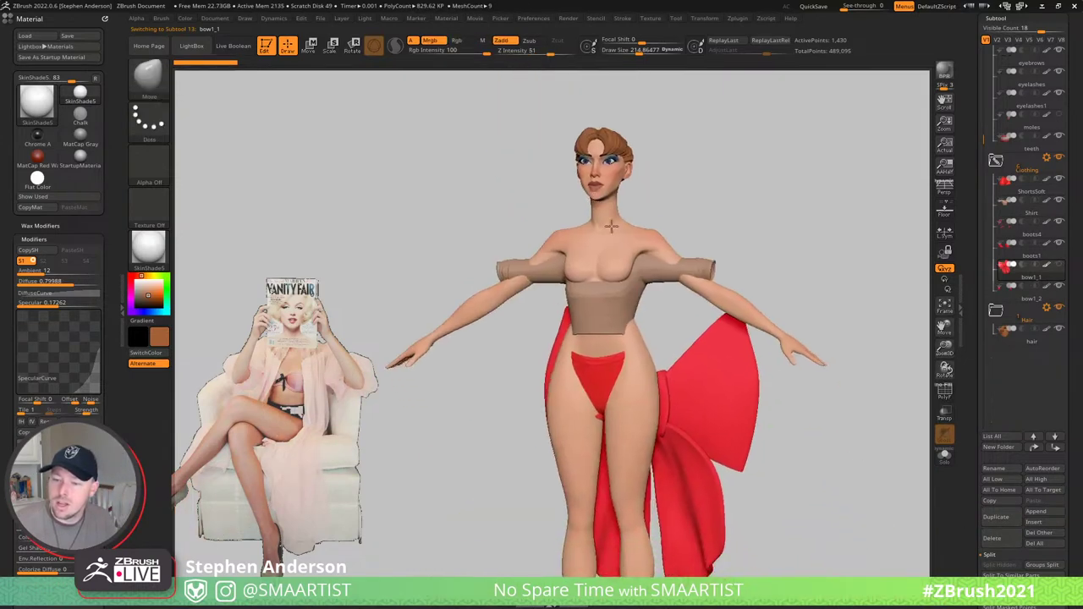
right_click_drag(575, 283, 710, 315)
left_click_drag(711, 315, 646, 319)
left_click_drag(633, 318, 749, 302)
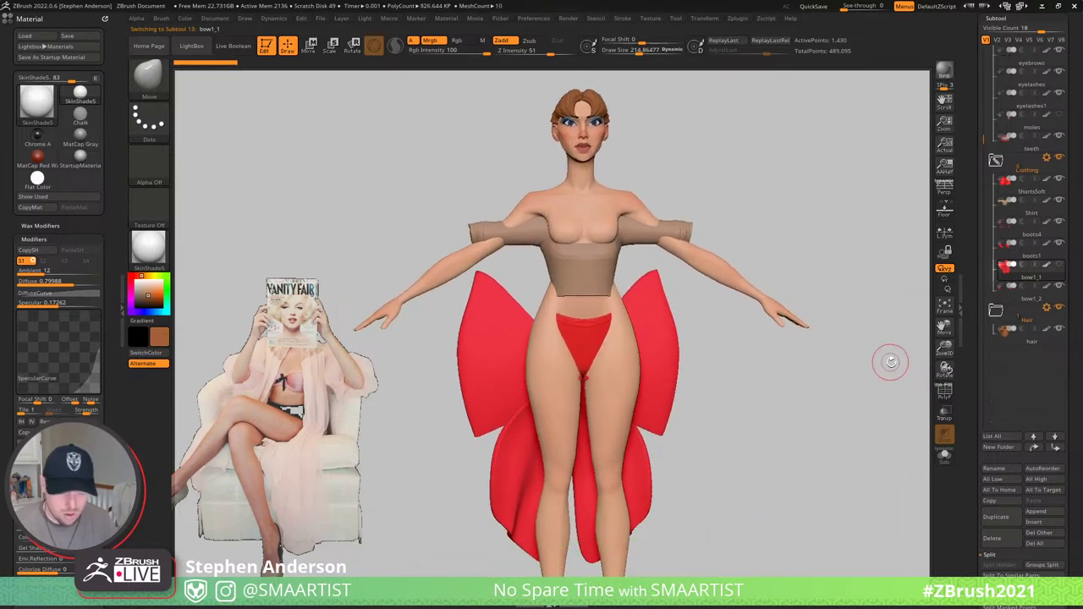
key("Down")
right_click_drag(554, 411, 630, 406)
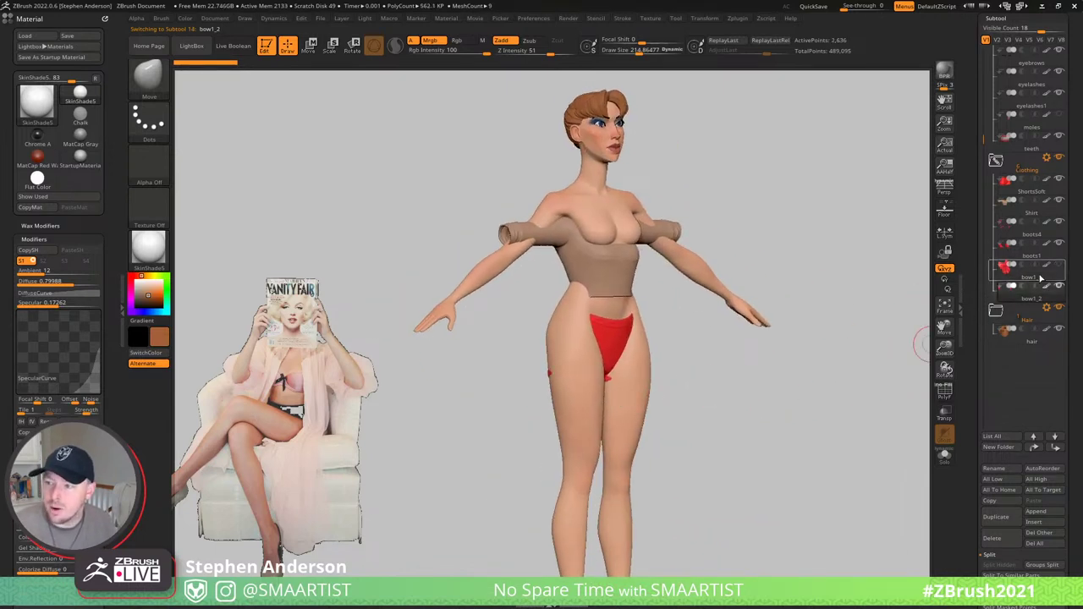
- Select the ShortsSoft subtool and move the shorts straight up until they sit around the hips
left_click(1030, 197)
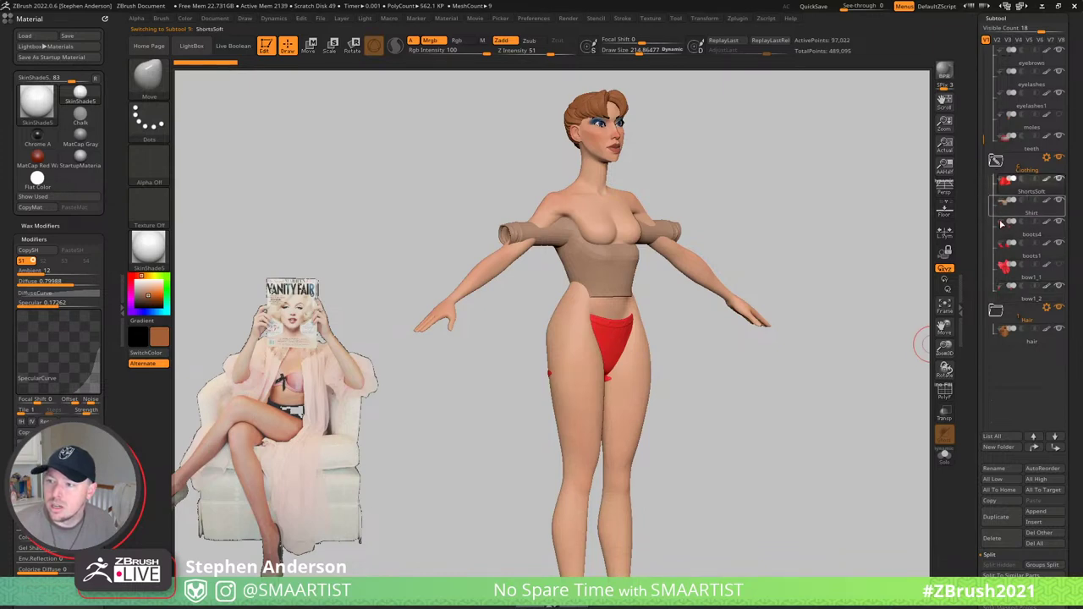
right_click_drag(683, 353, 638, 352)
right_click_drag(638, 353, 749, 418, "ctrl")
key("w")
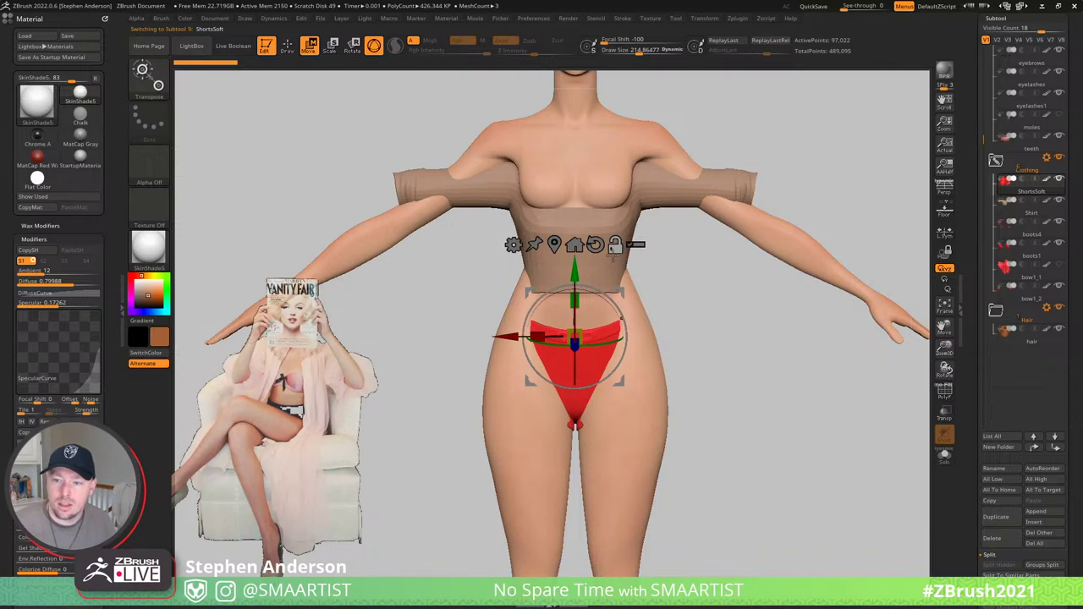
left_click_drag(575, 267, 576, 224)
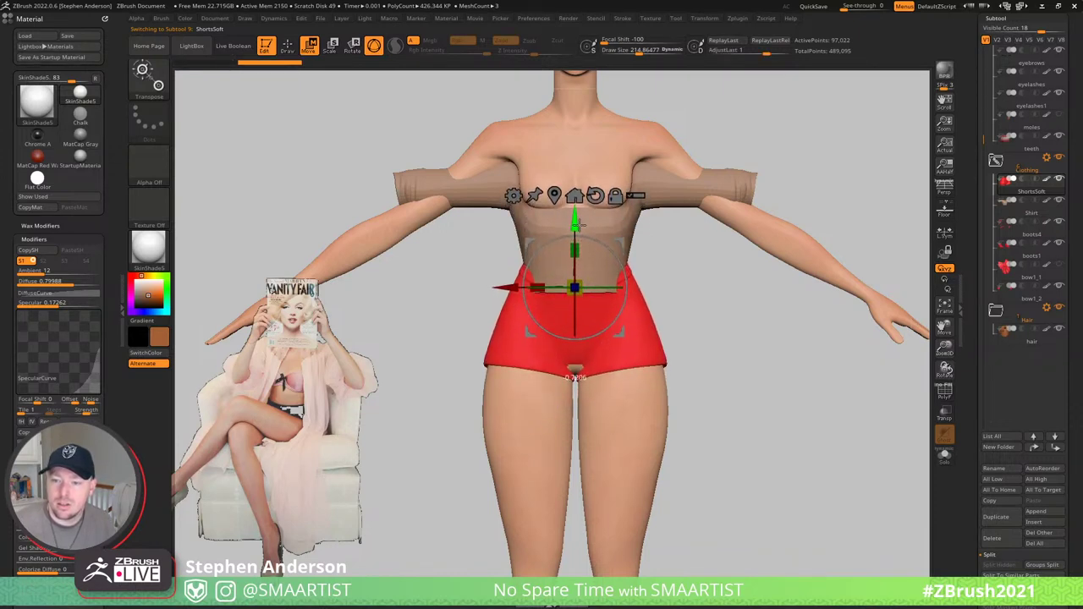
right_click_drag(616, 256, 686, 269)
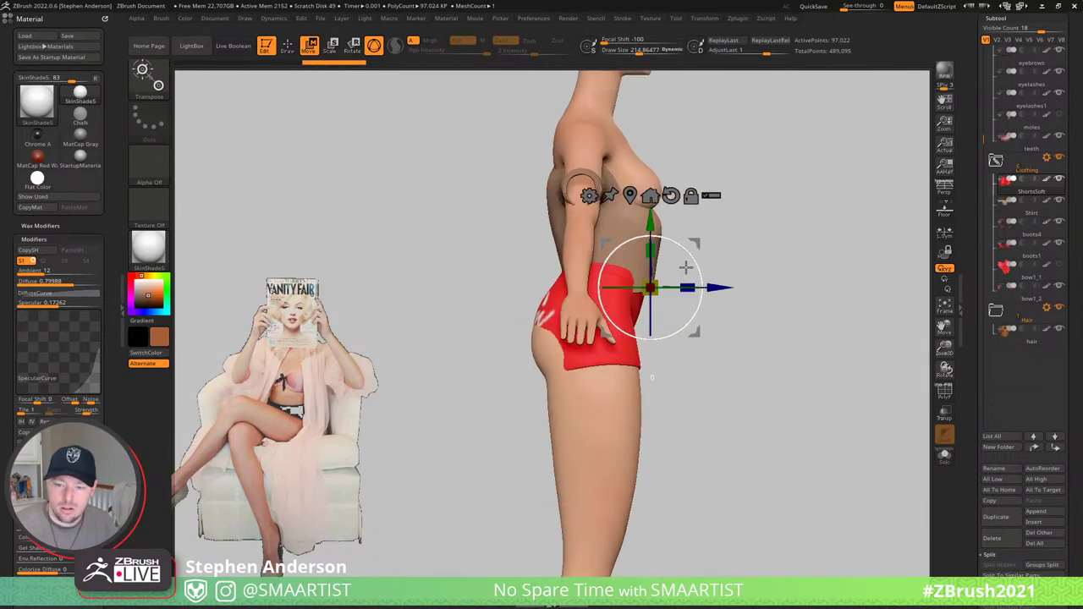
- Pull the back of the shorts outward over the buttocks with an enlarged Move brush
key("b")
key("m")
key("v")
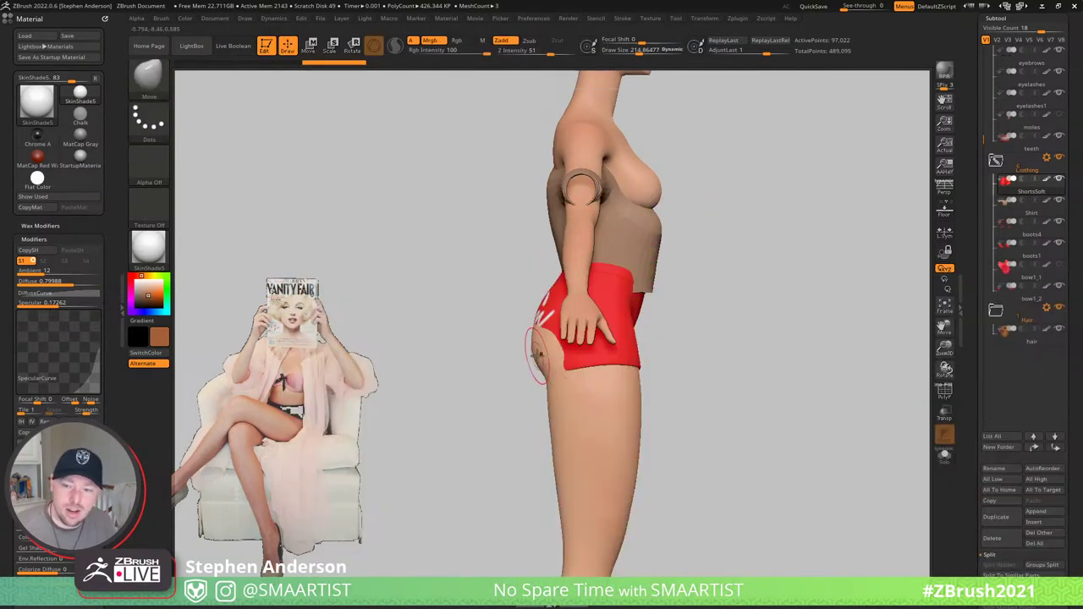
key("s")
left_click_drag(537, 353, 546, 354)
mouse_move(539, 355)
right_mouse_down()
mouse_move(582, 362)
mouse_move(540, 351)
right_mouse_up()
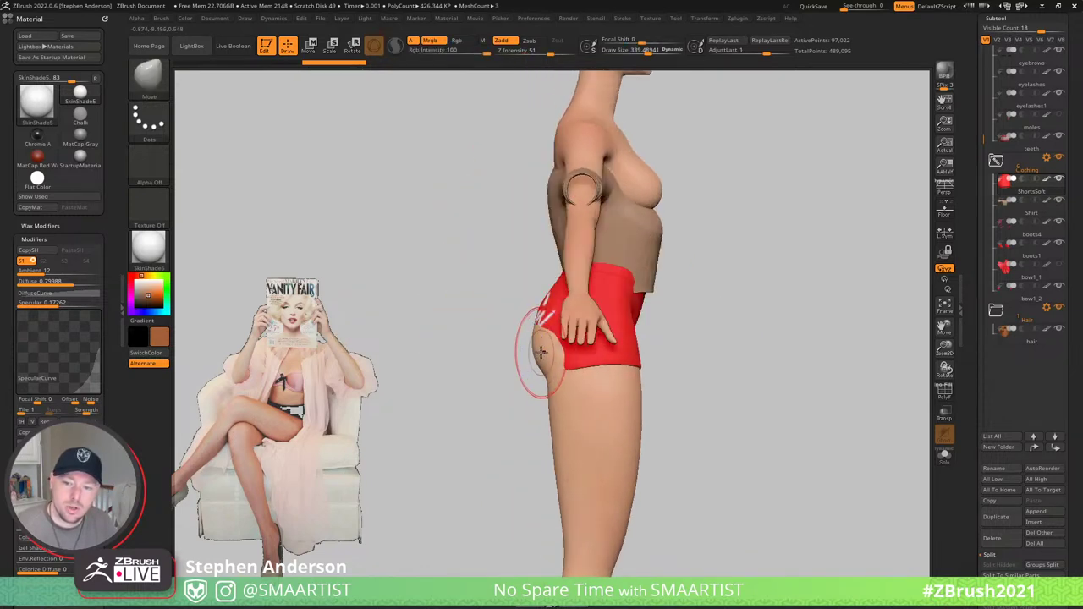
left_click_drag(545, 355, 552, 355)
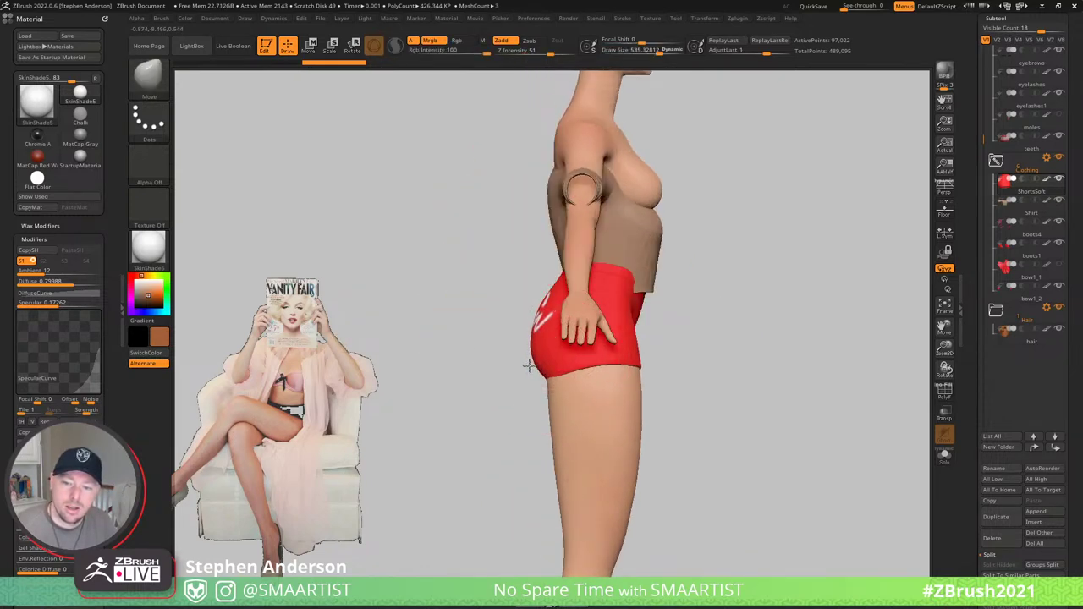
right_click_drag(542, 364, 632, 343)
key("s")
left_click_drag(501, 387, 510, 391)
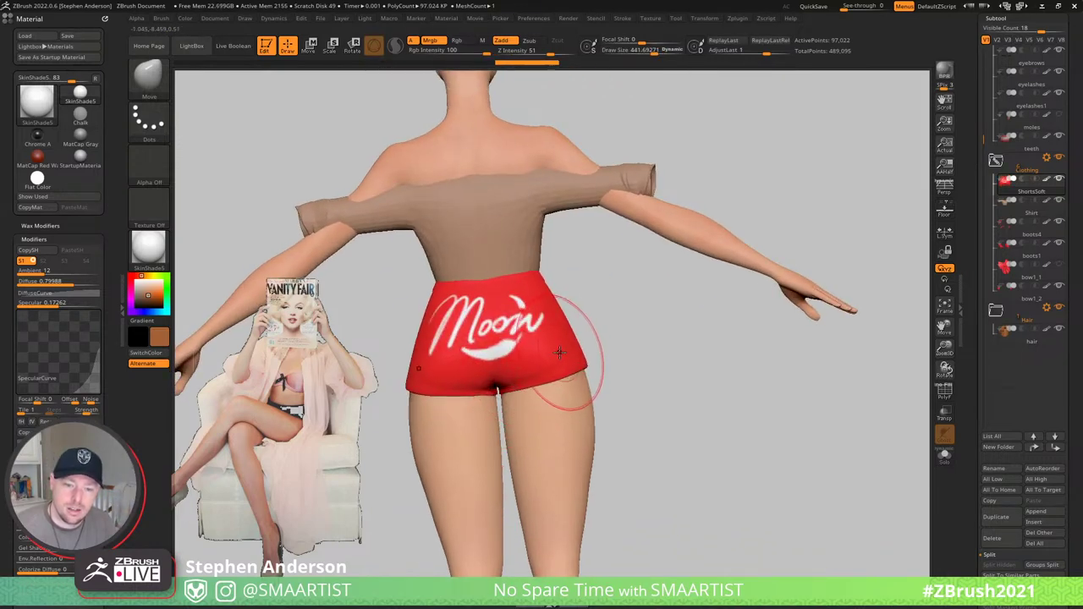
- Sample a near-black colour (R 29, G 1, B 12) from the reference image and fill the shorts with it
key("shift+z")
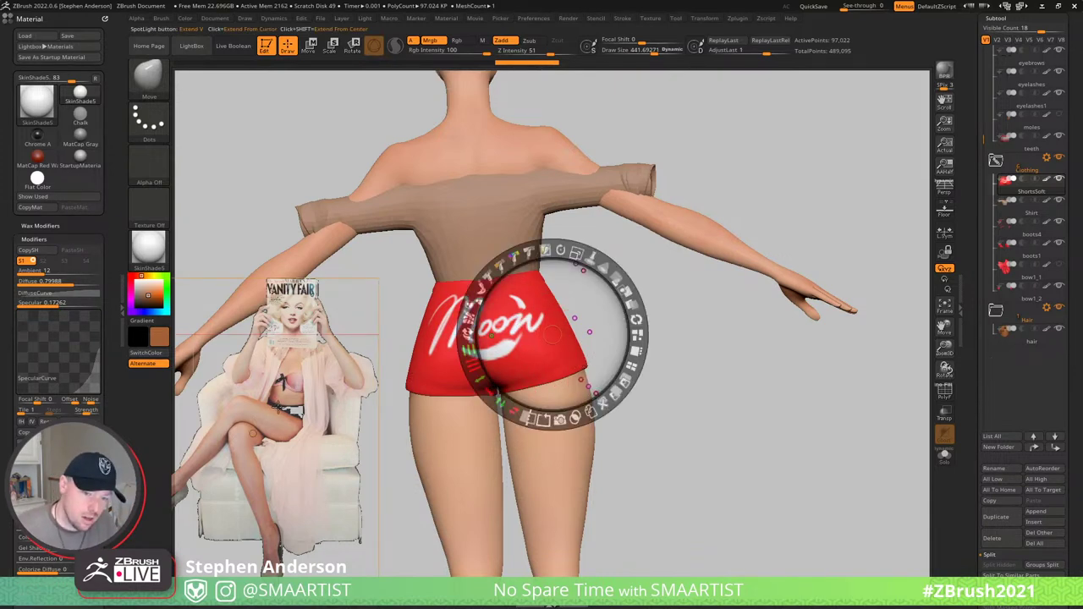
key("z")
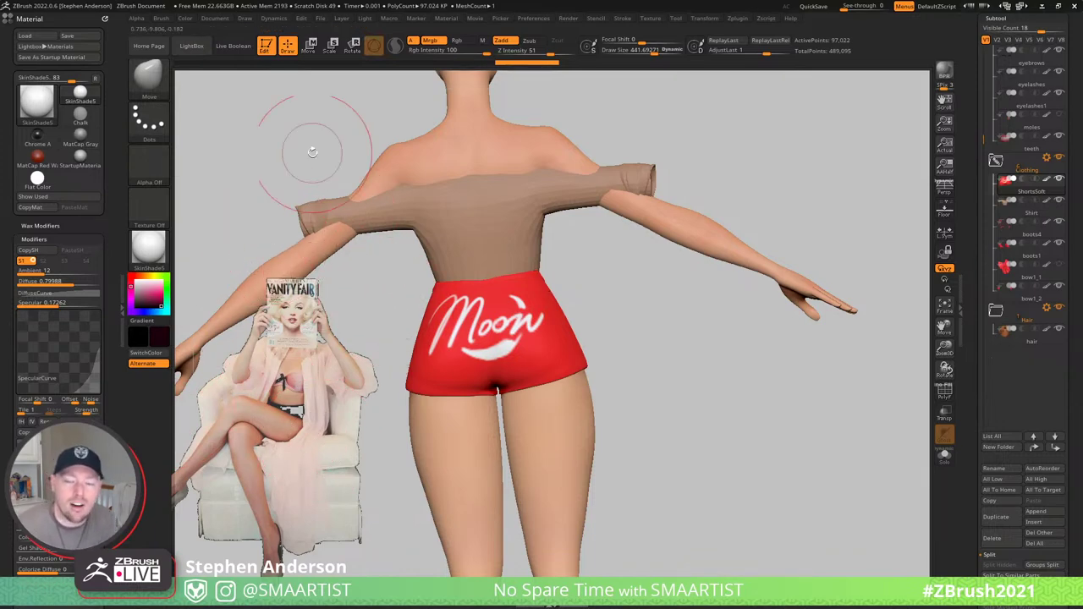
left_click(186, 19)
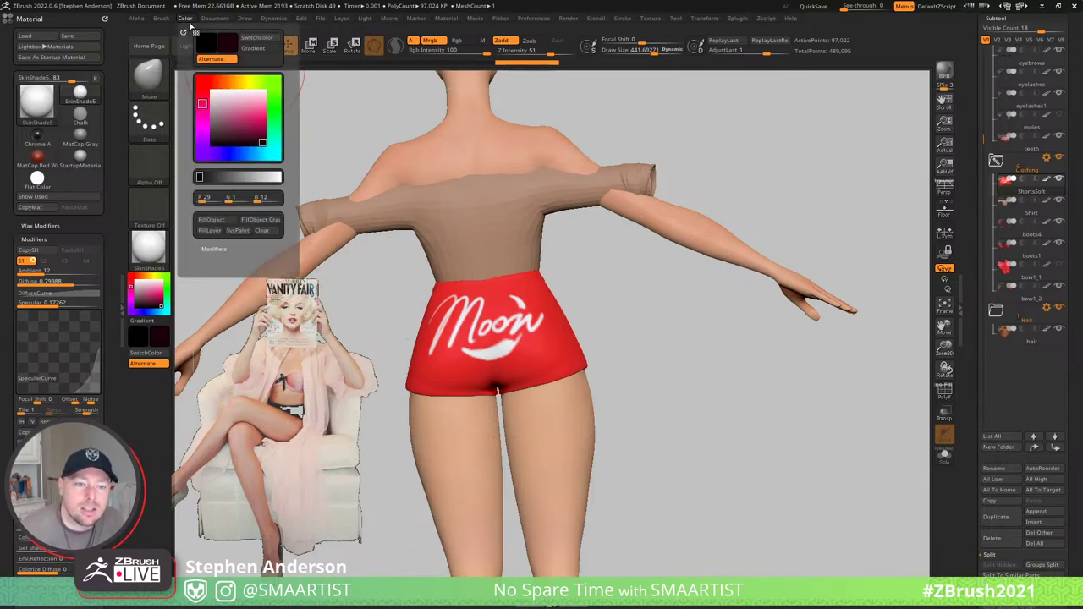
left_click(233, 221)
mouse_move(683, 355)
left_mouse_down()
mouse_move(525, 351)
mouse_move(673, 348)
left_mouse_up()
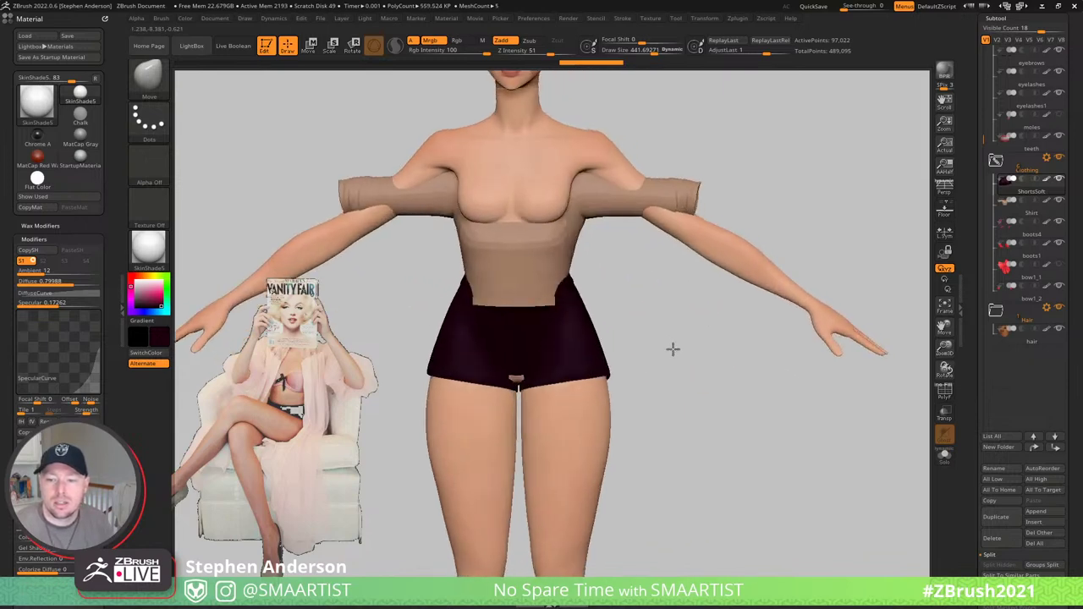
- Reshape the crotch area of the shorts with the Move brush at a reduced draw size to cover the body
mouse_move(672, 349)
right_mouse_down()
mouse_move(637, 350)
mouse_move(589, 467)
right_mouse_up()
key("s")
left_click_drag(560, 383, 544, 384)
right_click_drag(544, 383, 517, 382)
left_click_drag(508, 395, 504, 404)
- Isolate the shorts at their lowest subdivision level and display their polygroups and wireframe
right_click_drag(504, 405, 571, 313)
right_click_drag(572, 313, 584, 490, "alt")
mouse_move(584, 490)
right_mouse_down("ctrl")
mouse_move(588, 413)
mouse_move(677, 411)
mouse_move(610, 409)
mouse_move(600, 434)
mouse_move(623, 375)
mouse_move(618, 384)
mouse_move(546, 350)
mouse_move(613, 434)
mouse_move(616, 403)
mouse_move(680, 419)
mouse_move(667, 254)
mouse_move(674, 295)
right_mouse_up("ctrl")
key("ctrl+shift+s")
key("shift+f")
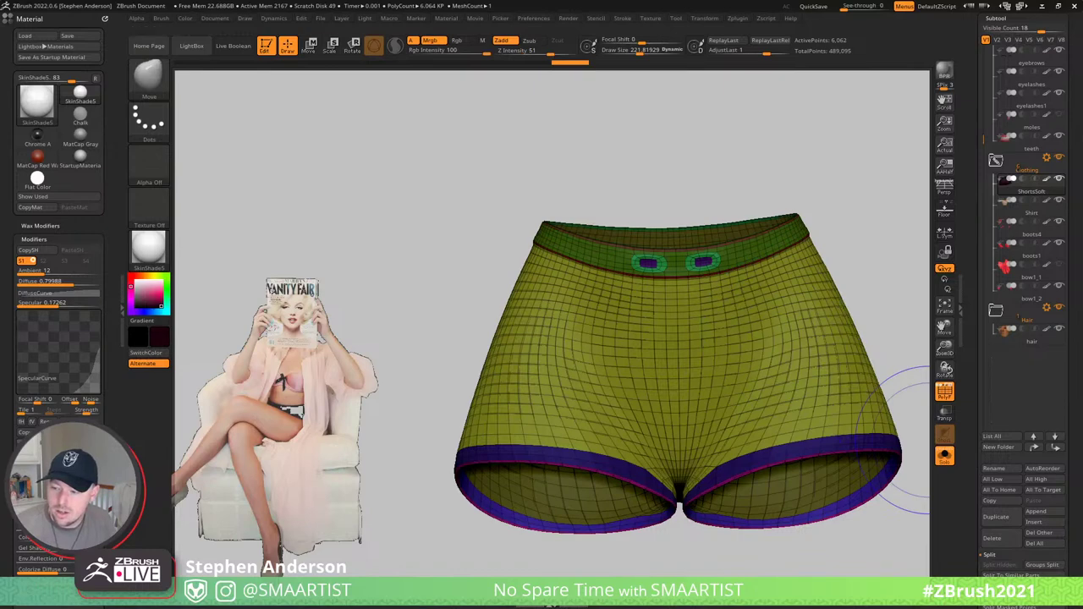
- Delete the shorts' higher subdivision levels and switch to the ZModeler brush at the waistband openings
left_click_drag(1079, 583, 1079, 494)
left_click(994, 435)
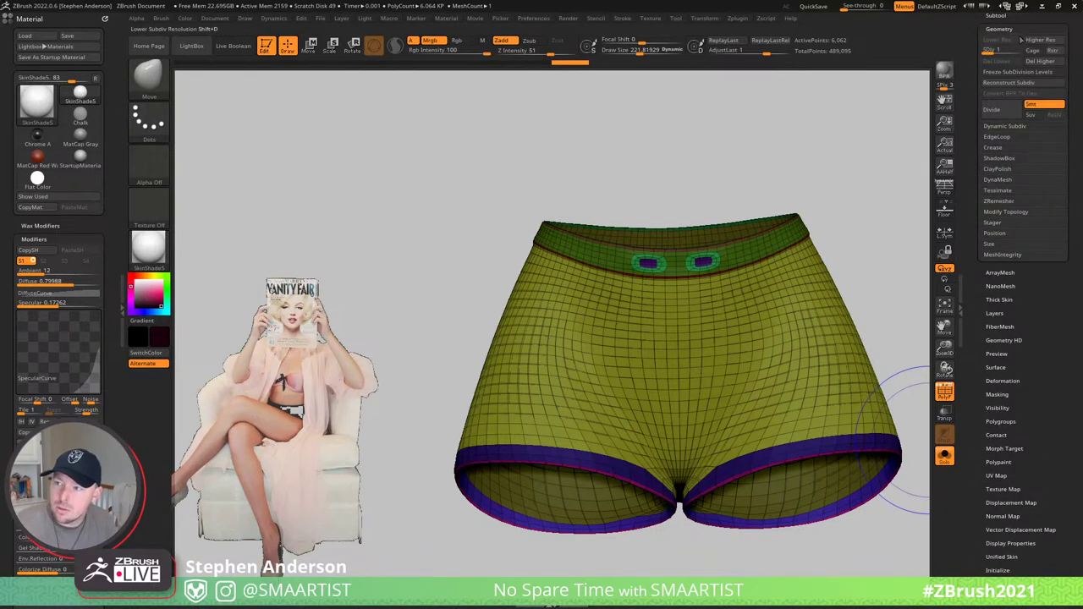
left_click(1033, 64)
right_click_drag(631, 259, 729, 318, "ctrl")
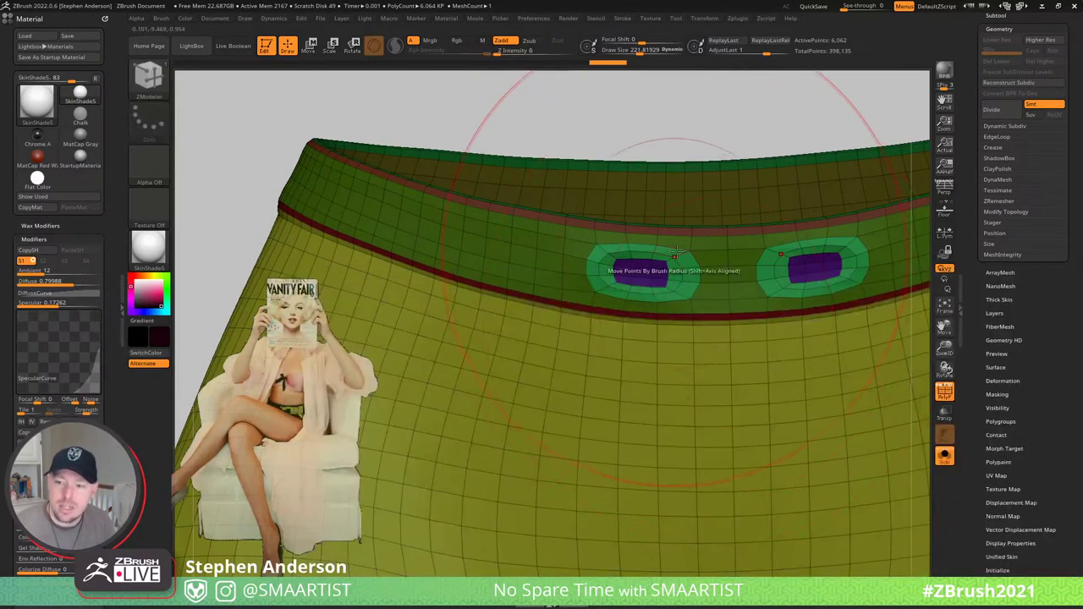
- Collapse the edge loops around the purple insets on the shorts' waistband with ZModeler
key("space")
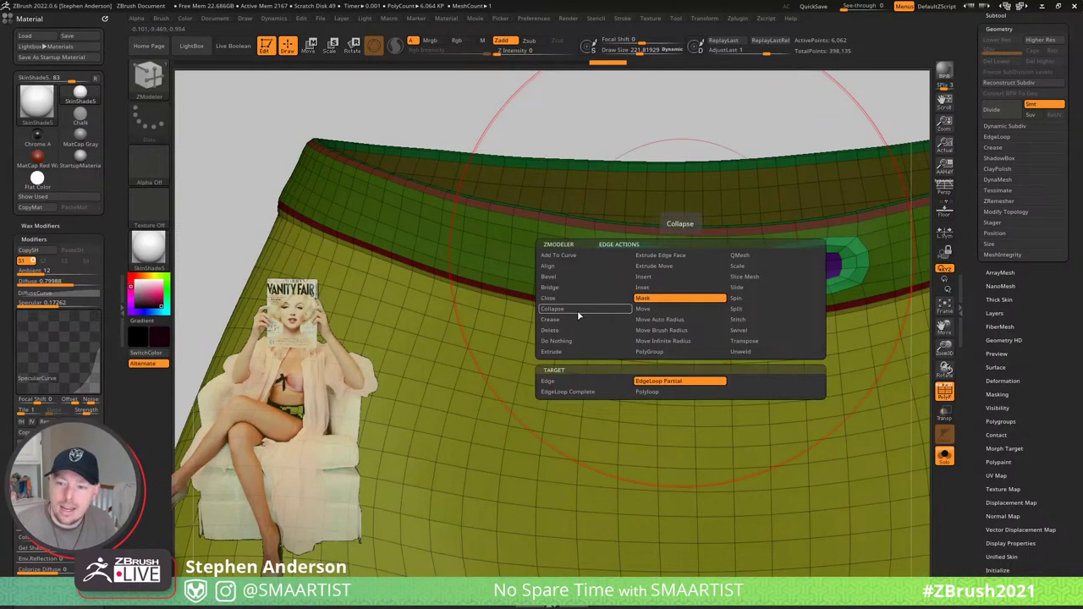
left_click(578, 311)
left_click(757, 380)
right_click_drag(706, 207, 713, 245, "ctrl")
left_click(702, 242)
left_click(687, 252)
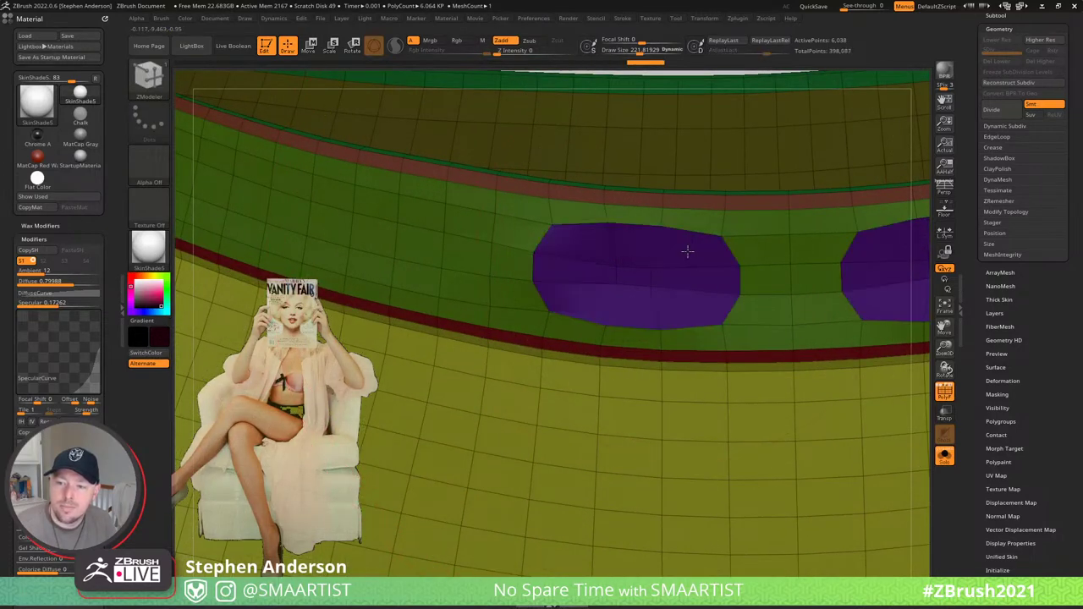
- Set the draw size to about 38.6, regroup the isolated waistband geometry into one polygroup, and hide the polyframe
right_click_drag(720, 297, 671, 276, "ctrl")
key("s")
mouse_move(673, 279)
left_mouse_down()
mouse_move(651, 283)
mouse_move(719, 282)
left_mouse_up()
mouse_move(717, 282)
right_mouse_down()
mouse_move(703, 280)
mouse_move(731, 299)
mouse_move(765, 262)
mouse_move(726, 310)
mouse_move(650, 242)
right_mouse_up()
key("shift")
left_click(650, 303, "ctrl+shift")
key("ctrl+w")
left_click(794, 263, "ctrl+shift")
key("shift+f")
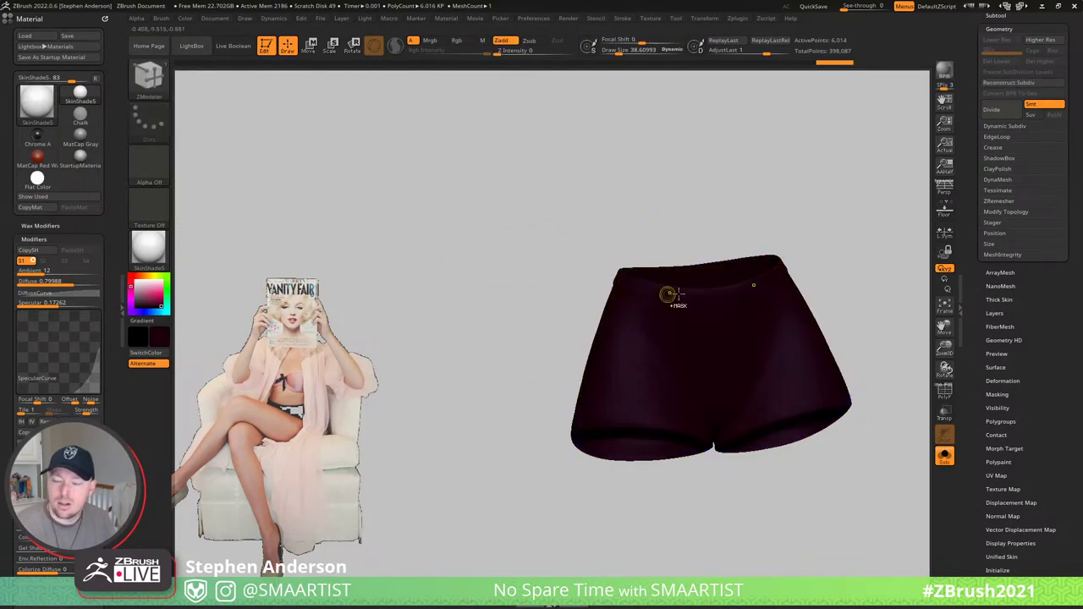
- Show the full character again, make the Shirt subtool active and display its polyframe
right_click_drag(669, 292, 647, 263, "ctrl")
mouse_move(647, 262)
right_mouse_down()
mouse_move(692, 292)
mouse_move(759, 288)
right_mouse_up()
left_click(753, 343, "ctrl+shift")
right_click_drag(751, 345, 710, 289)
left_click(691, 282, "alt")
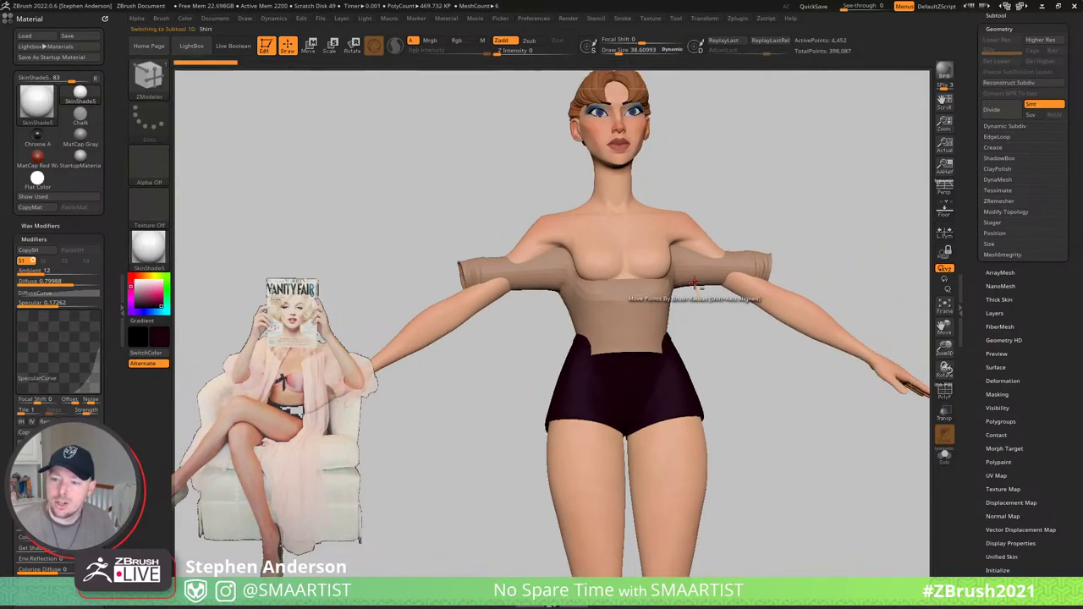
key("shift+f")
right_click_drag(796, 244, 810, 263)
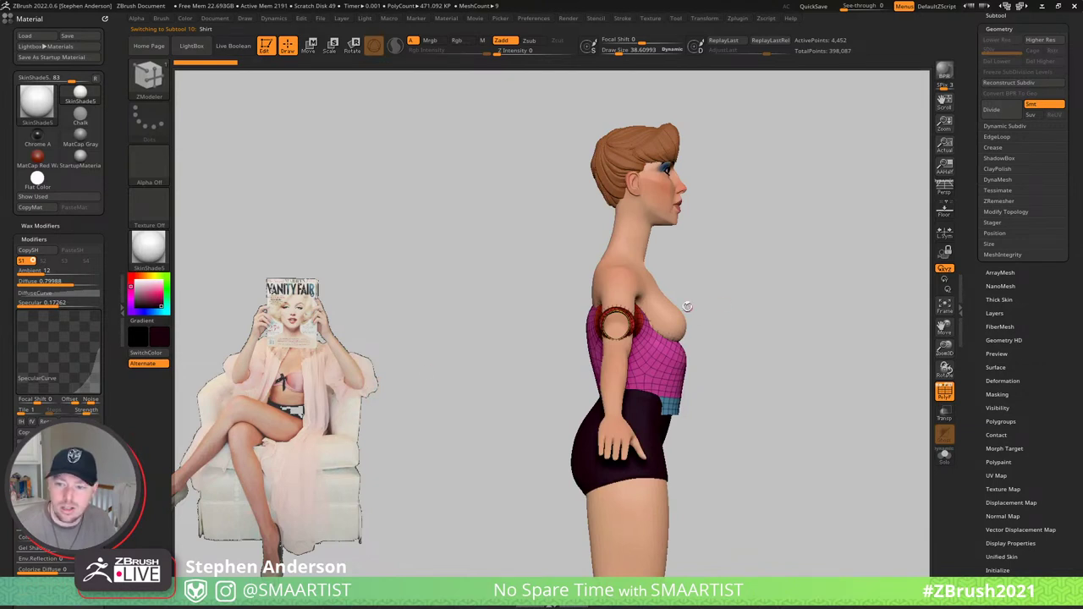
- Scale the whole shirt down uniformly and position it out of sight inside the torso, then return to Draw mode
right_click_drag(687, 306, 754, 336, "ctrl")
key("w")
left_click(691, 350)
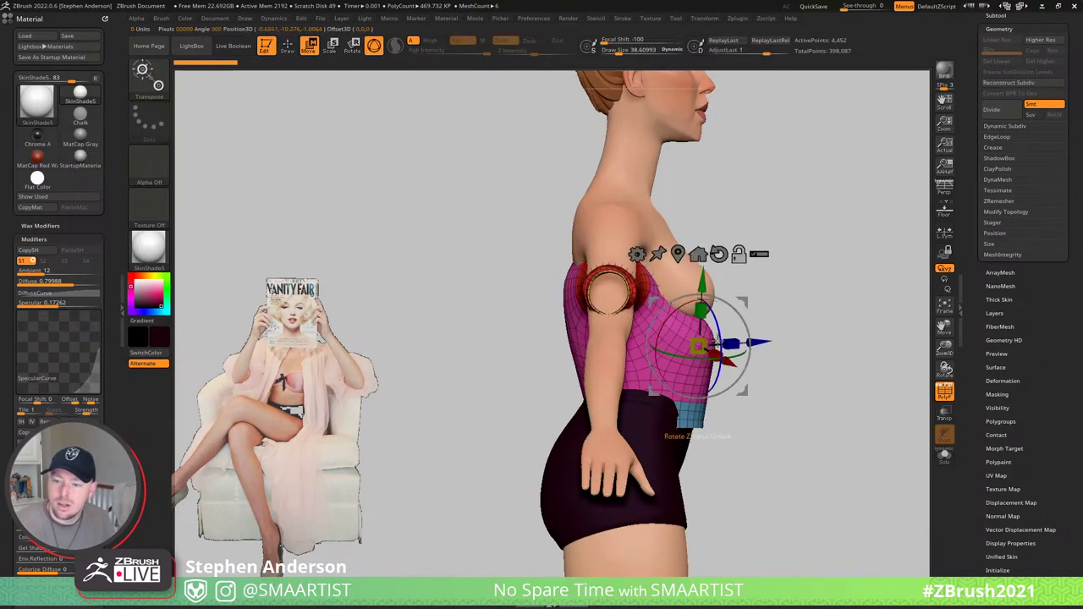
right_click_drag(835, 277, 736, 307)
left_click_drag(698, 346, 230, 428)
right_click_drag(792, 308, 764, 308)
key("ctrl+z")
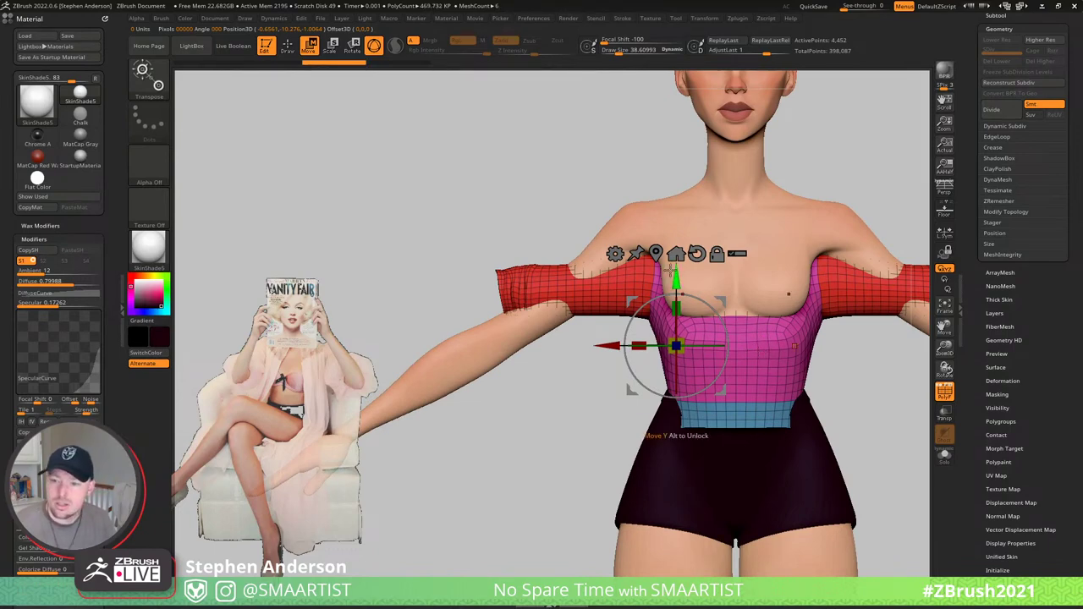
left_click_drag(682, 342, 532, 359)
right_click_drag(587, 382, 700, 394)
left_click_drag(723, 306, 670, 244)
key("q")
mouse_move(799, 268)
right_mouse_down()
mouse_move(737, 265)
mouse_move(592, 402)
right_mouse_up()
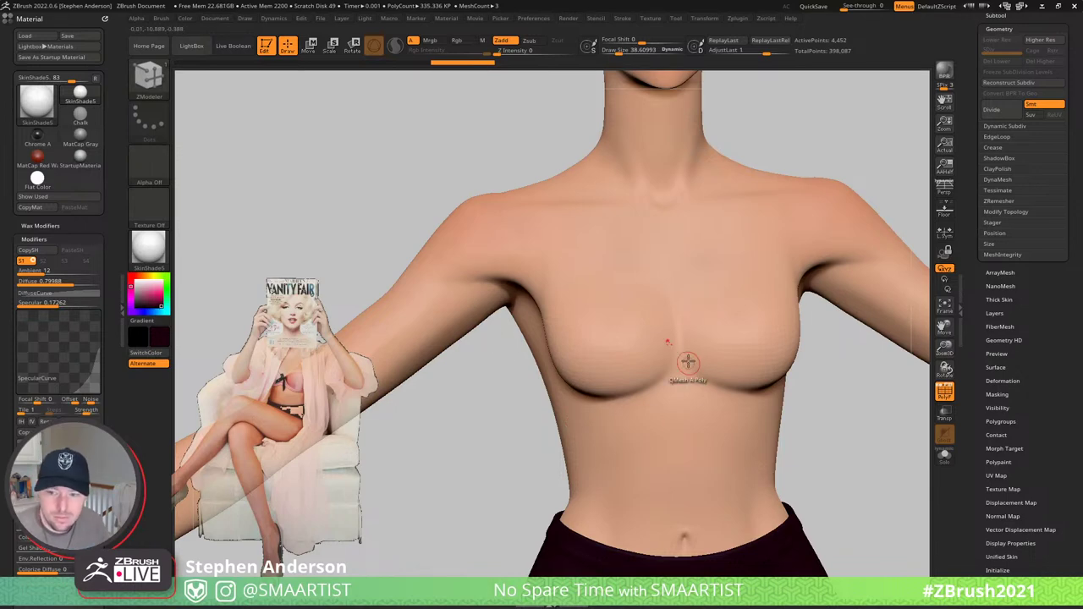
- With the Topology brush, draw the upper edge, lower edge and short centre line of a bra cup on the chest
key("b")
key("t")
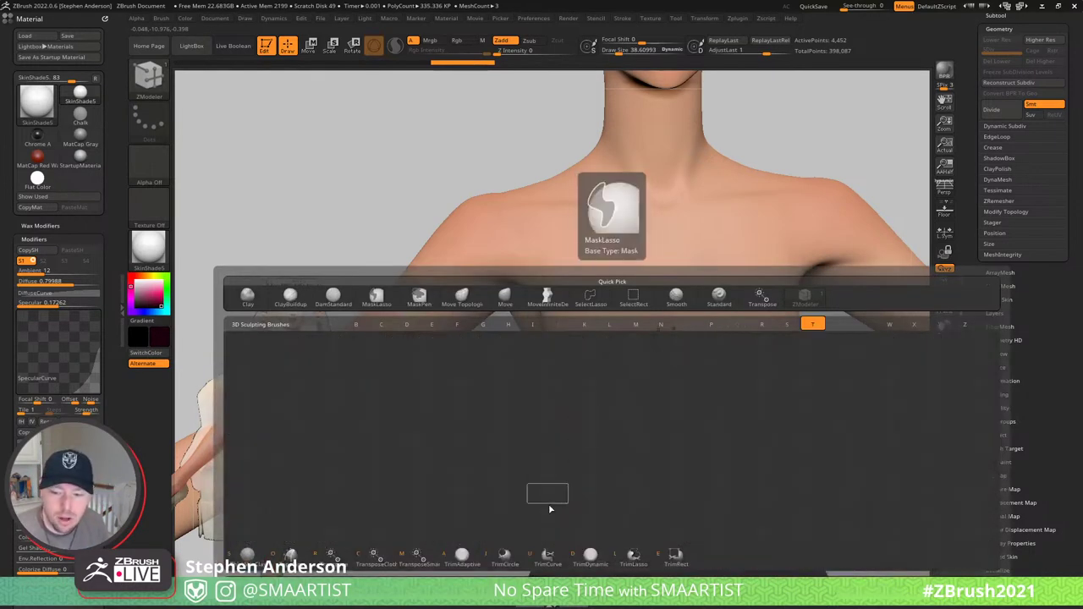
left_click(290, 555)
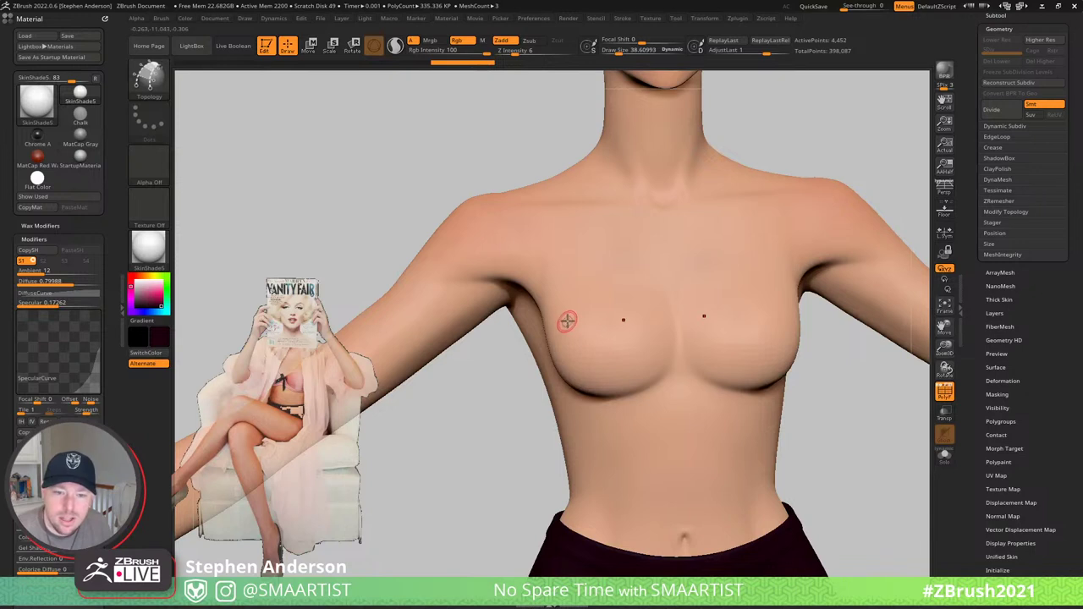
right_click_drag(566, 320, 591, 315)
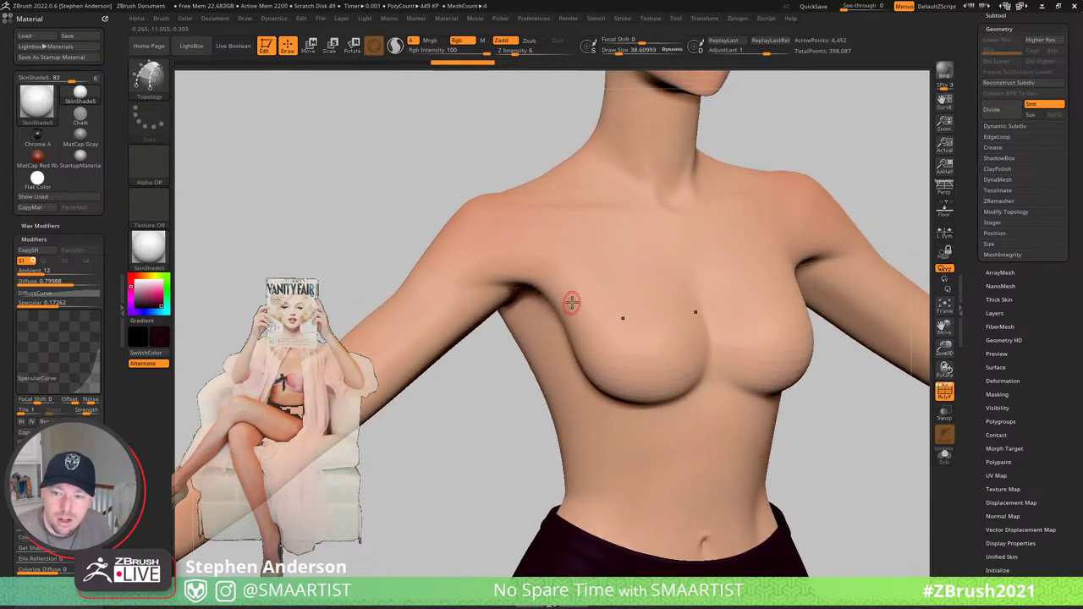
left_click_drag(691, 330, 703, 356)
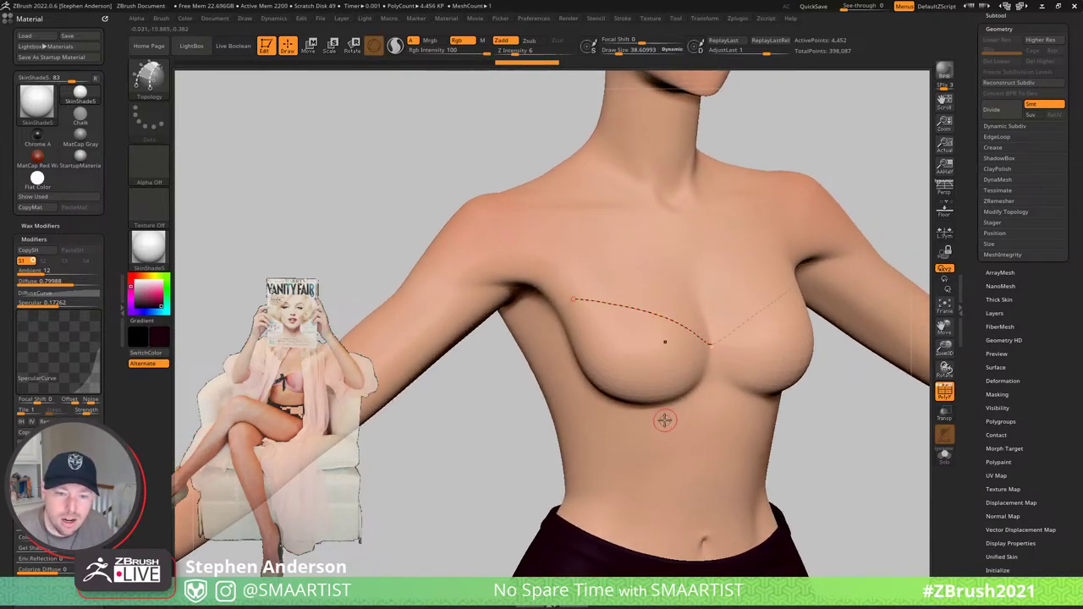
right_click_drag(643, 393, 656, 375)
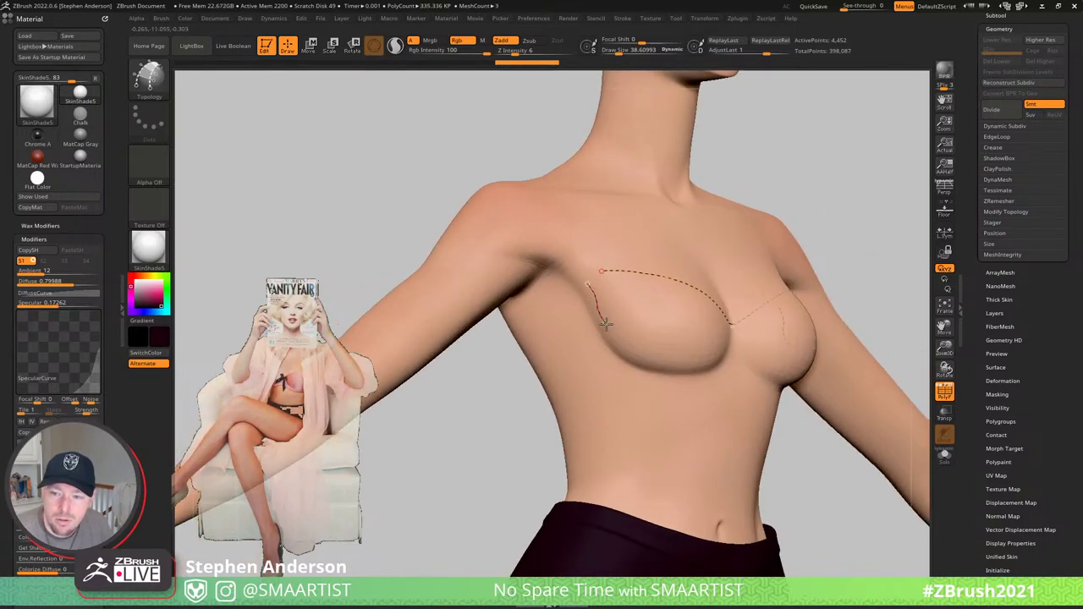
right_click_drag(742, 355, 681, 332)
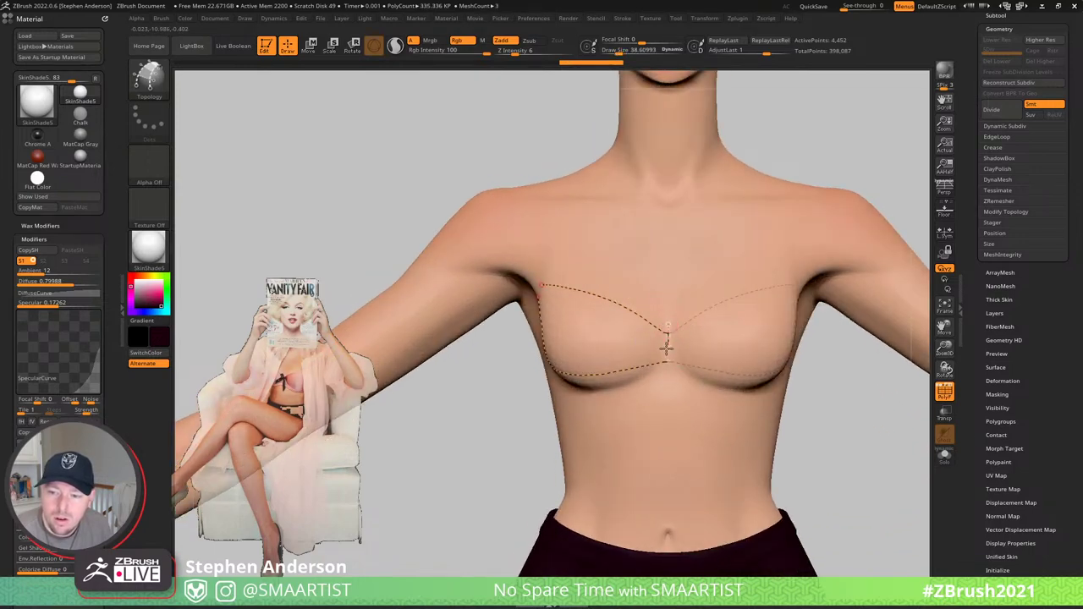
left_click_drag(664, 375, 666, 376)
key("ctrl+z")
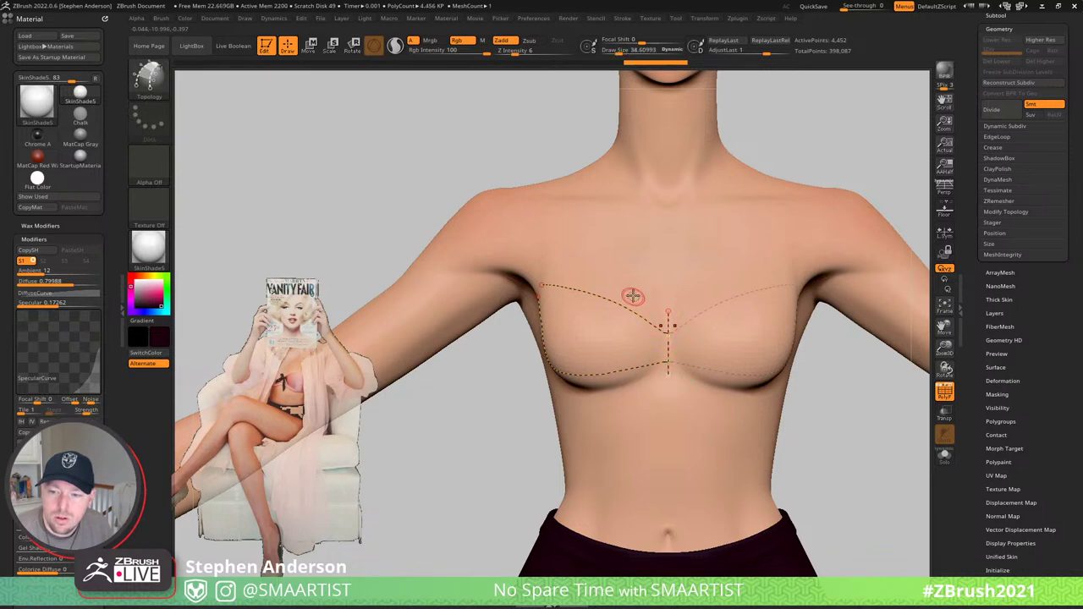
- Draw vertical topology strands across the bra cup, from its outer side towards the centre, crossing the upper and lower edges
left_click_drag(595, 390, 594, 391)
right_click_drag(554, 377, 582, 370)
key("ctrl+z")
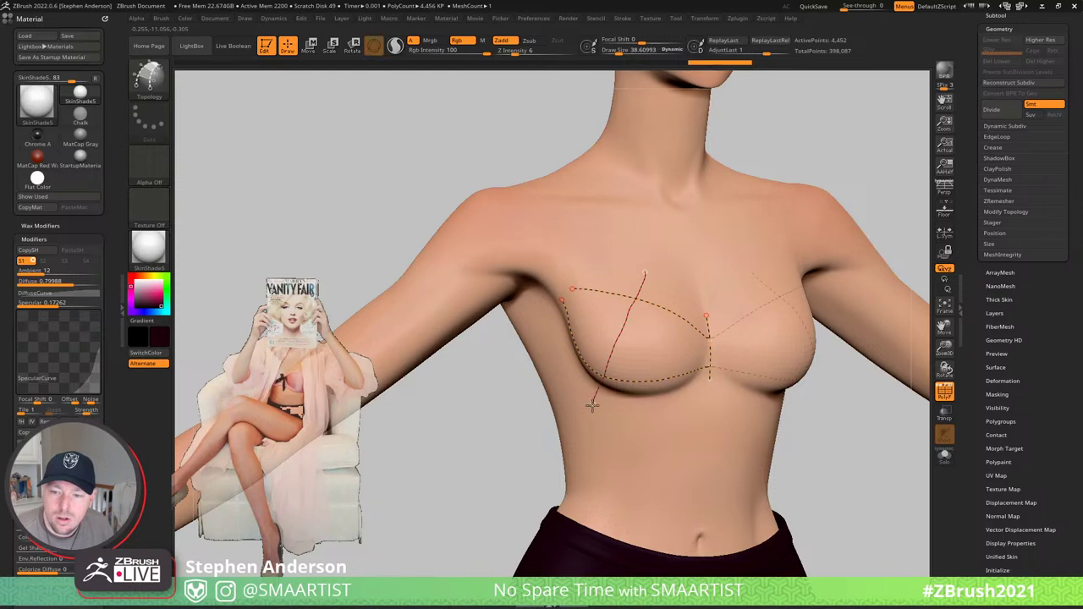
right_click_drag(607, 287, 619, 289)
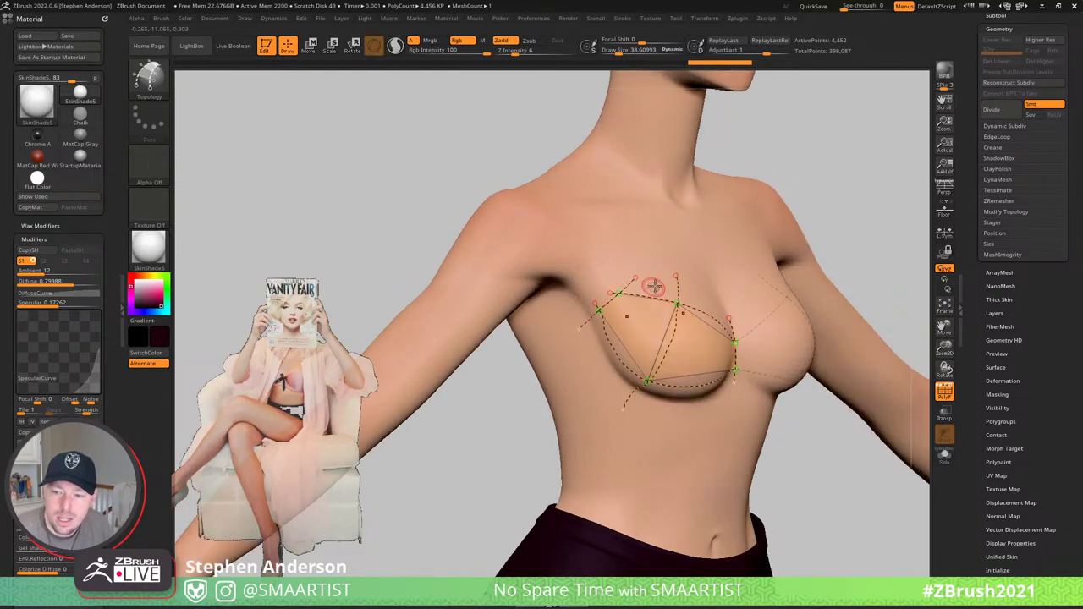
left_click_drag(654, 286, 636, 313)
left_click_drag(590, 371, 588, 372)
right_click_drag(661, 367, 622, 367)
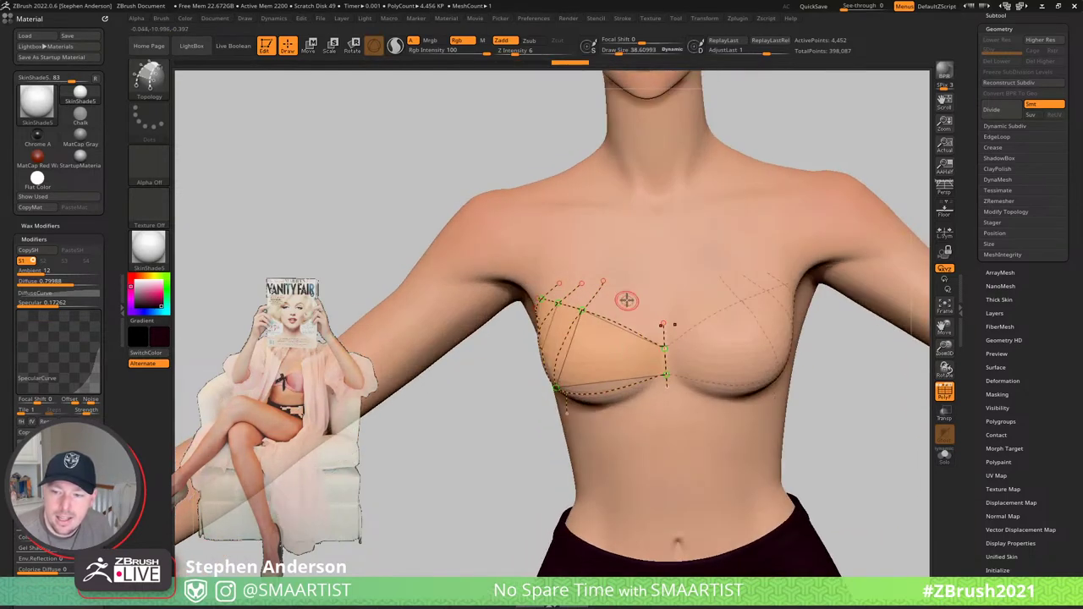
left_click_drag(612, 348, 602, 422)
right_click_drag(623, 352, 662, 357)
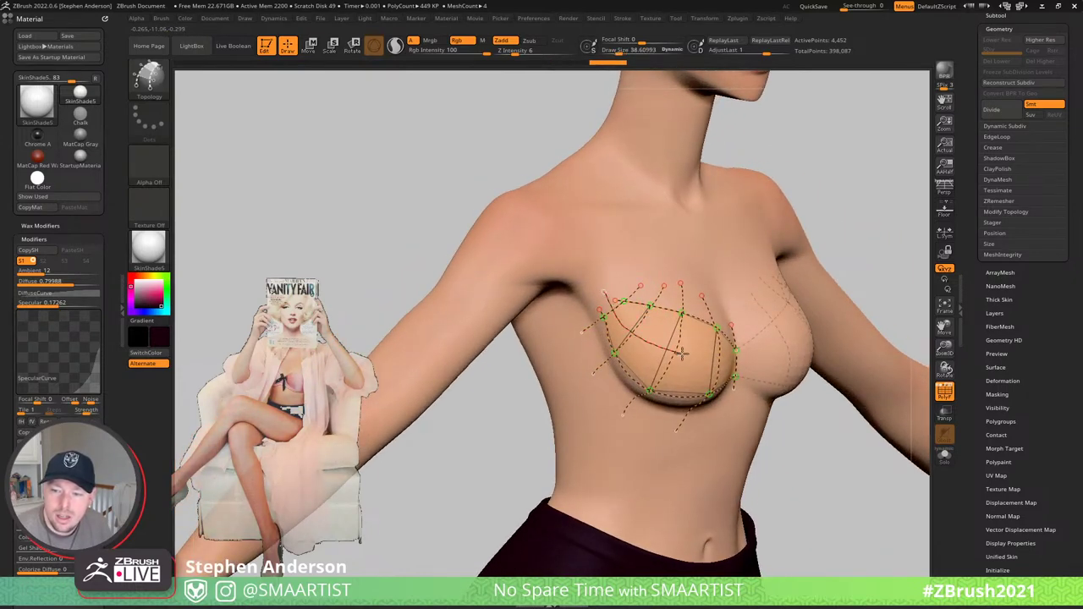
- Draw a horizontal topology strand through the middle of the cup from its outer edge past the centre line
left_click_drag(742, 358, 749, 361)
key("ctrl+z")
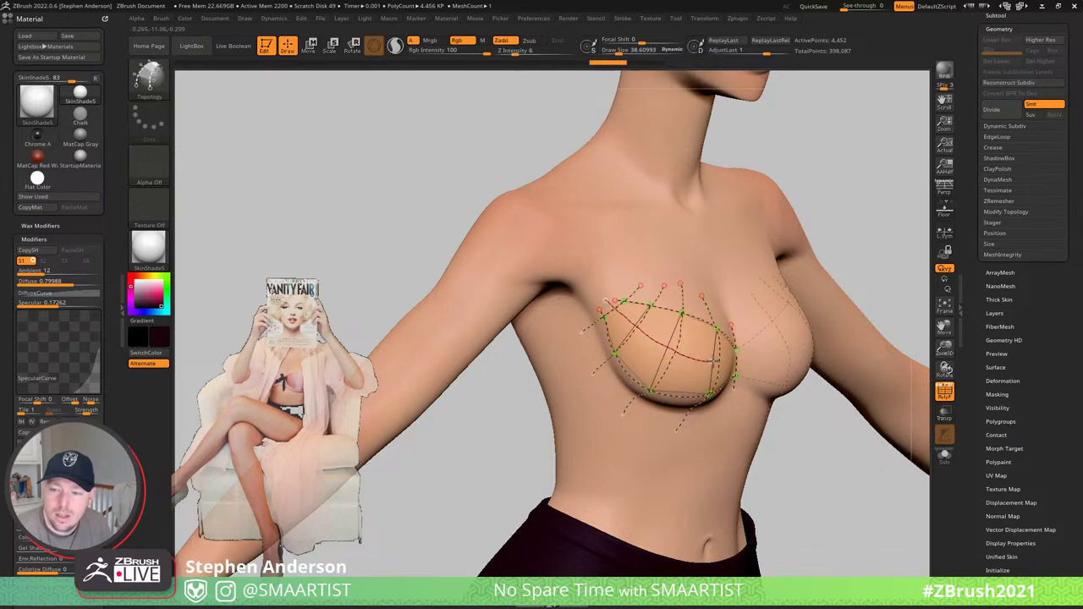
left_click_drag(734, 362, 750, 356)
- Set the draw size to 1 and generate the bra mesh from the topology curves
right_click_drag(804, 306, 780, 290)
key("s")
left_click_drag(825, 395, 803, 398)
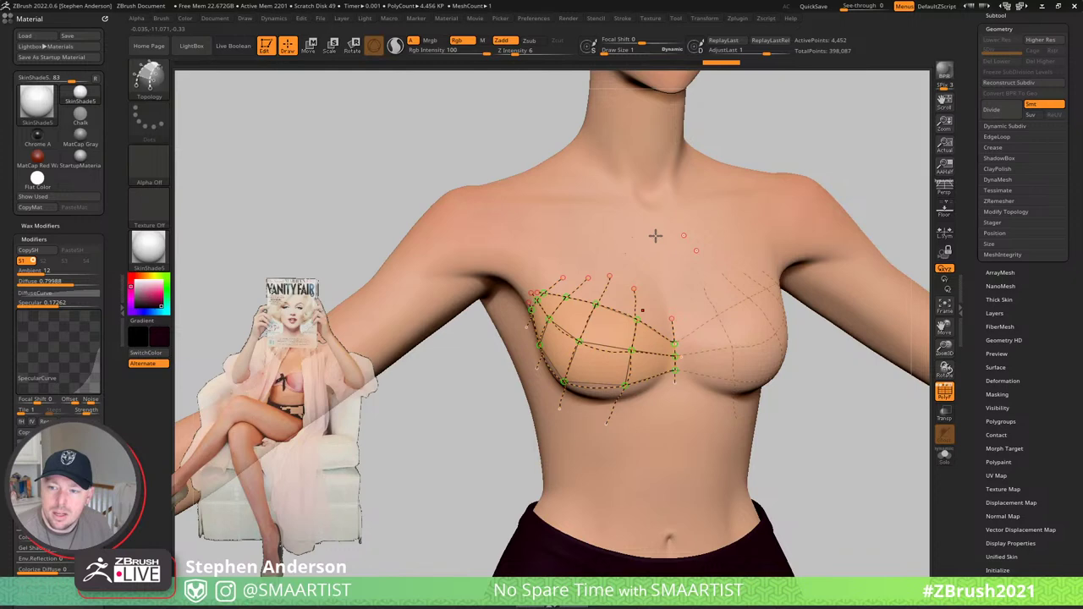
left_click(654, 235)
right_click_drag(645, 361, 800, 237)
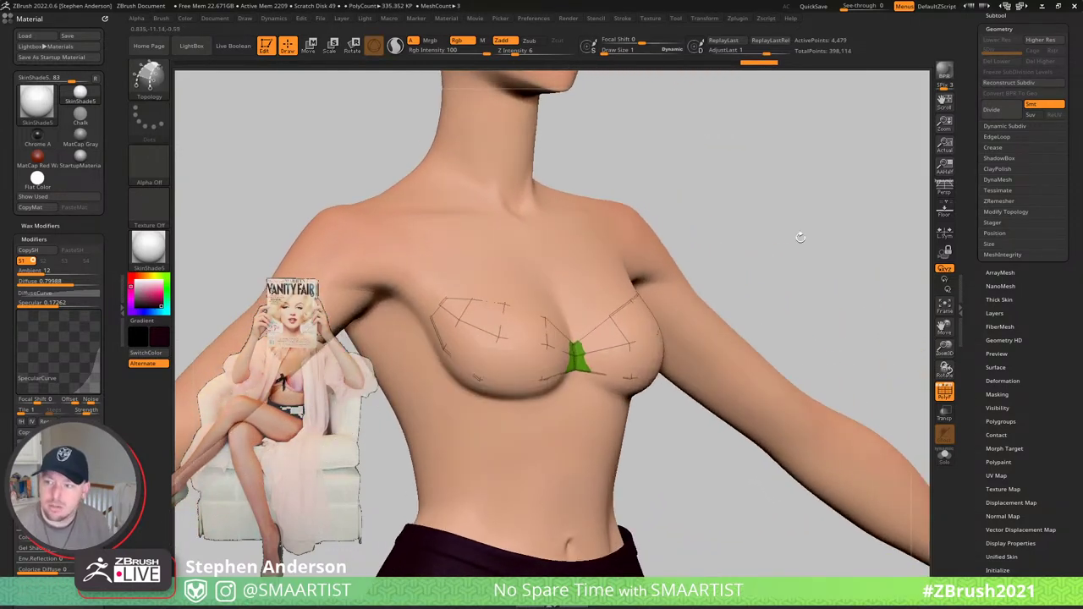
- Isolate the new bra mesh, delete the hidden shirt geometry, and bring the body back into view
scroll(1041, 280, "up", 4)
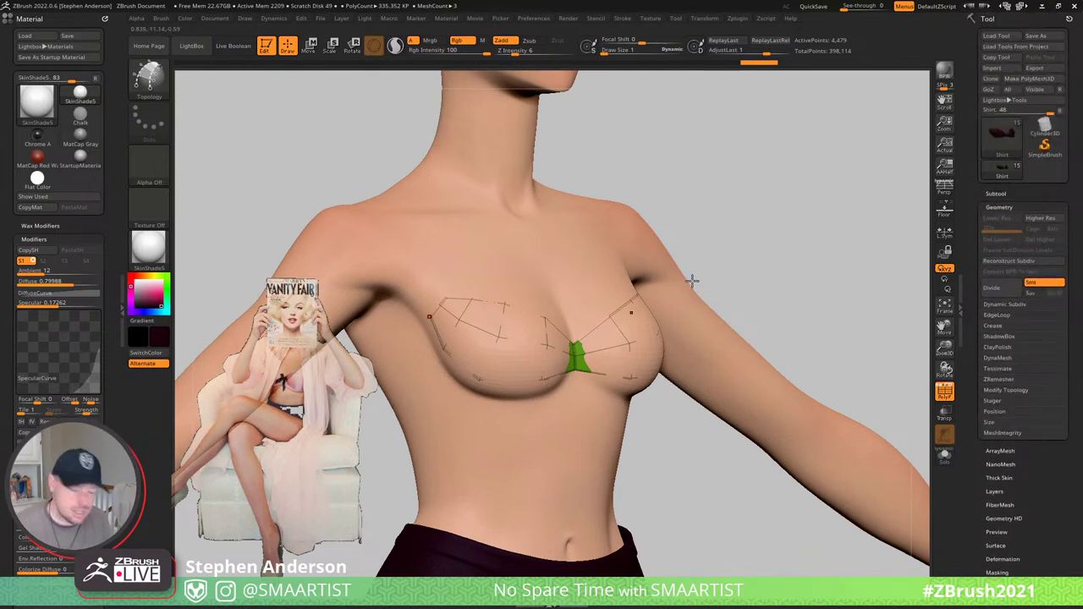
key("ctrl+shift+s")
right_click_drag(633, 360, 598, 286)
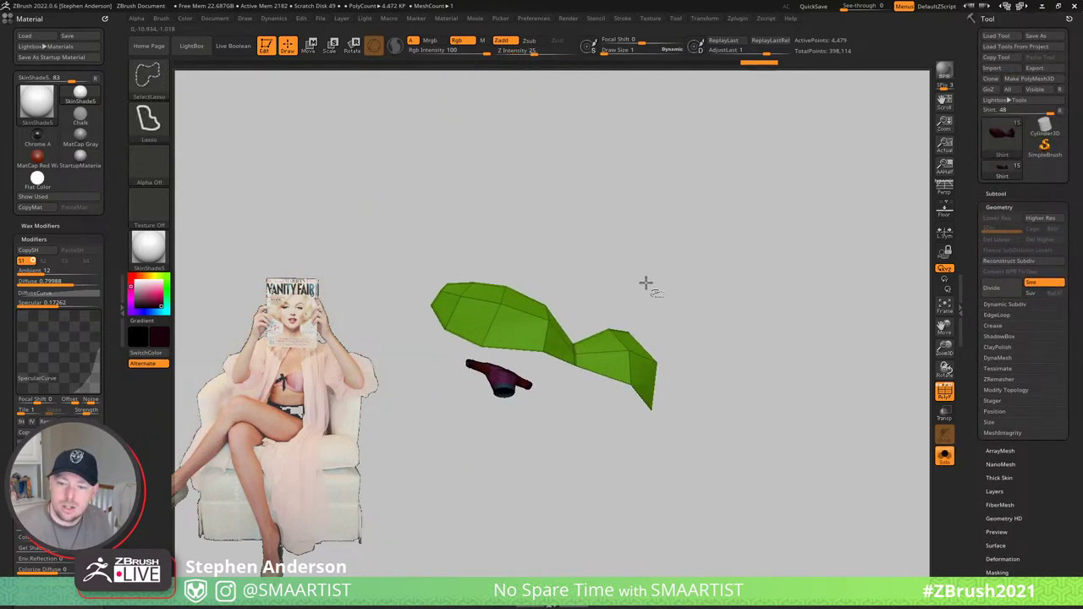
left_click_drag(645, 282, 737, 382, "ctrl+shift")
key("ctrl+shift+a")
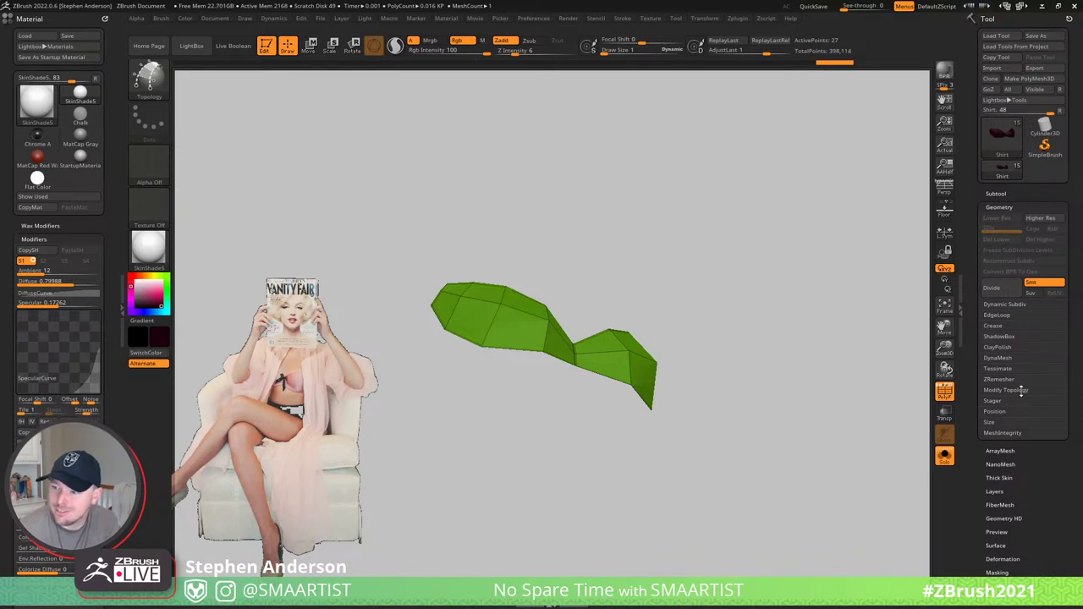
left_click(1007, 390)
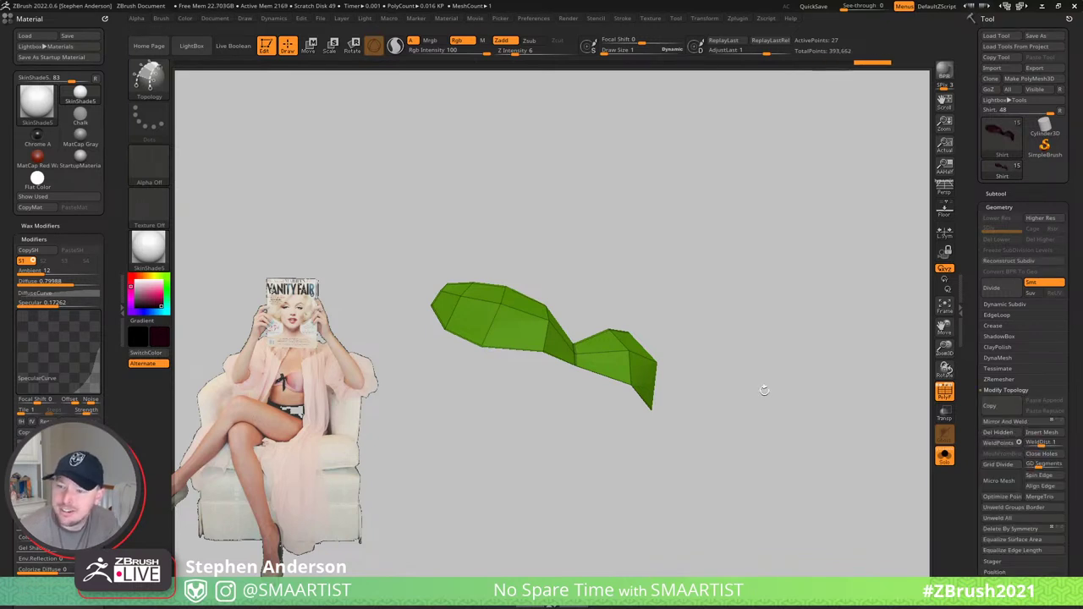
left_click_drag(751, 289, 651, 343)
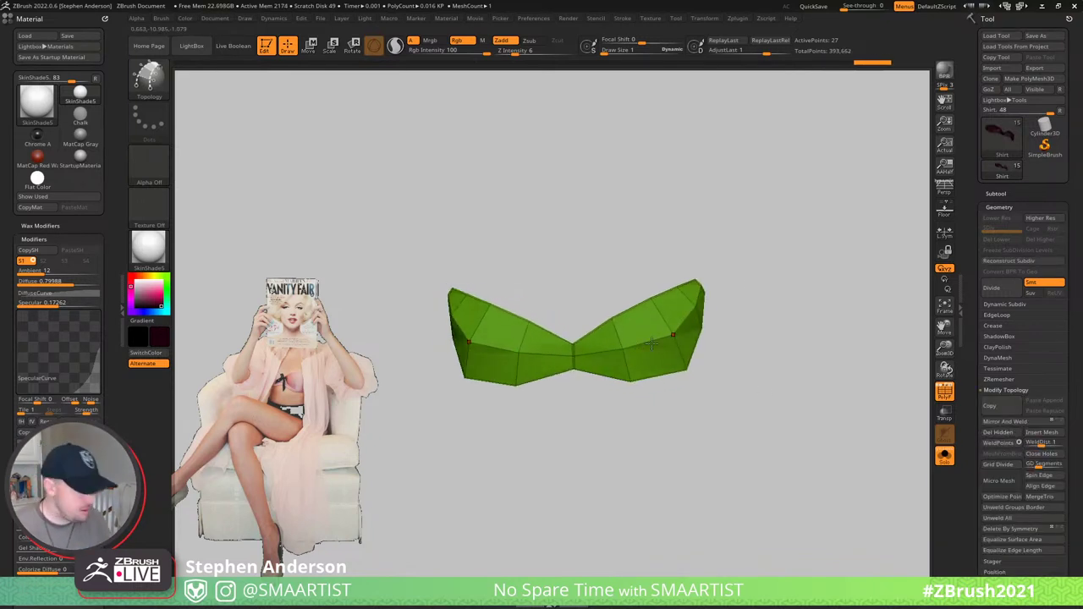
left_click(725, 323, "ctrl+shift")
mouse_move(568, 351)
right_mouse_down()
mouse_move(597, 342)
mouse_move(583, 355)
right_mouse_up()
mouse_move(538, 397)
right_mouse_down()
mouse_move(532, 357)
mouse_move(528, 382)
right_mouse_up()
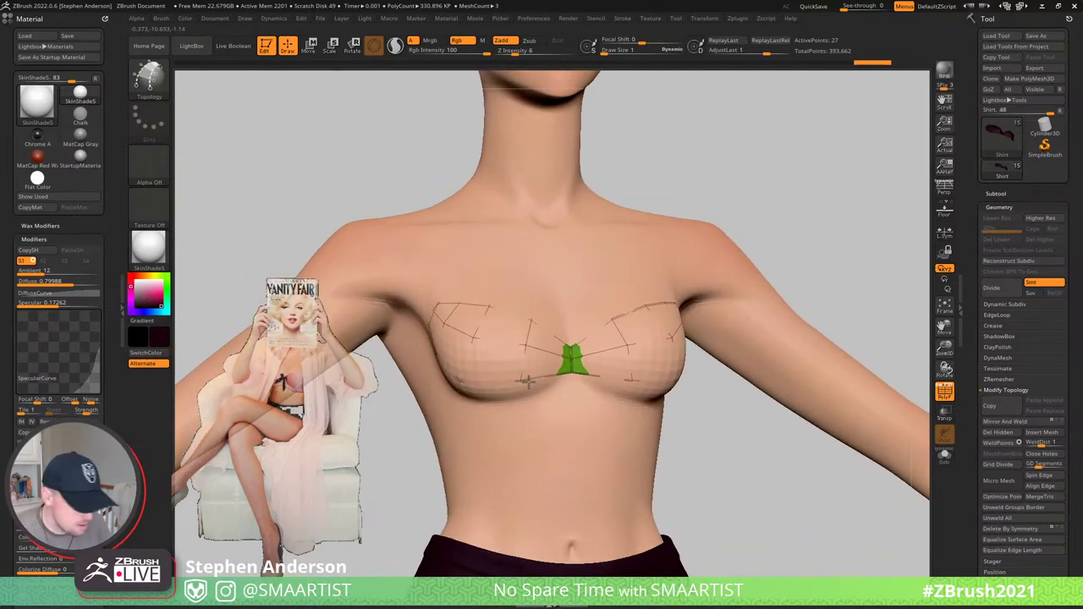
- Open the Crease settings for the bra mesh
left_click(998, 326)
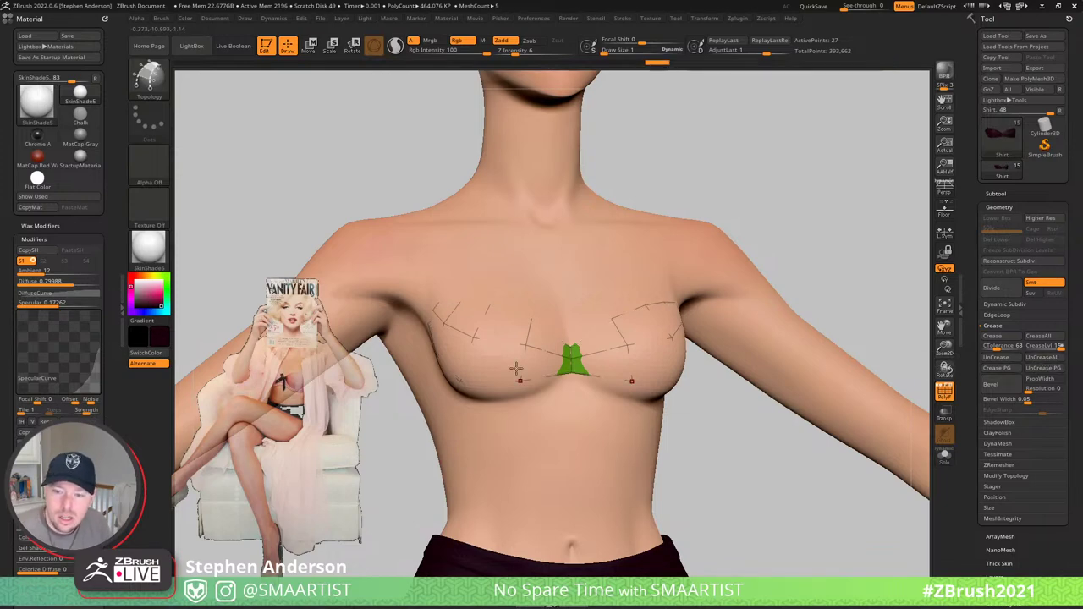
right_click_drag(517, 370, 527, 383)
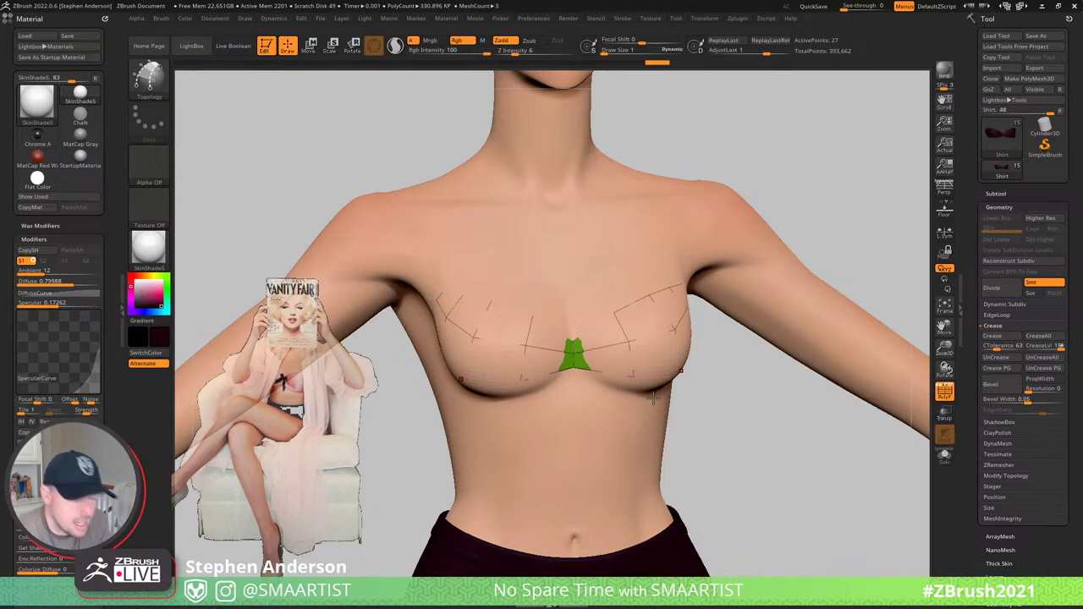
- Examine the character's upper body and face from several angles, and hide the polyframe
mouse_move(752, 401)
right_mouse_down("ctrl")
mouse_move(704, 284)
mouse_move(776, 282)
mouse_move(728, 245)
mouse_move(706, 303)
right_mouse_up("ctrl")
mouse_move(705, 303)
right_mouse_down("alt")
mouse_move(752, 377)
mouse_move(707, 273)
right_mouse_up("alt")
mouse_move(769, 261)
right_mouse_down()
mouse_move(741, 262)
mouse_move(826, 261)
mouse_move(768, 265)
mouse_move(752, 243)
mouse_move(780, 259)
mouse_move(762, 226)
mouse_move(800, 230)
mouse_move(781, 230)
mouse_move(810, 268)
mouse_move(800, 244)
right_mouse_up()
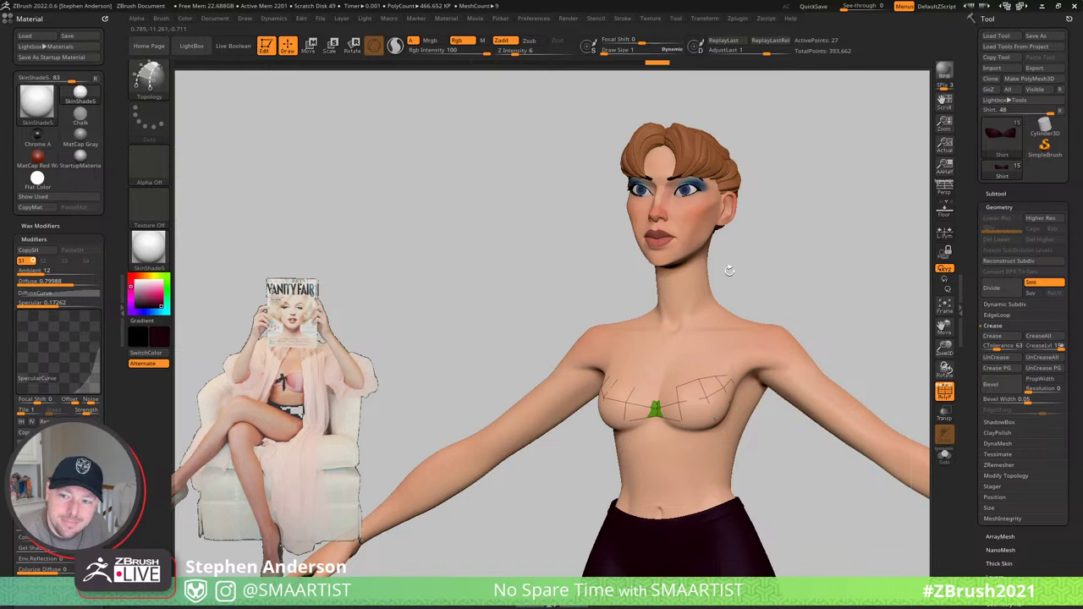
mouse_move(729, 270)
left_mouse_down()
mouse_move(774, 307)
mouse_move(790, 305)
left_mouse_up()
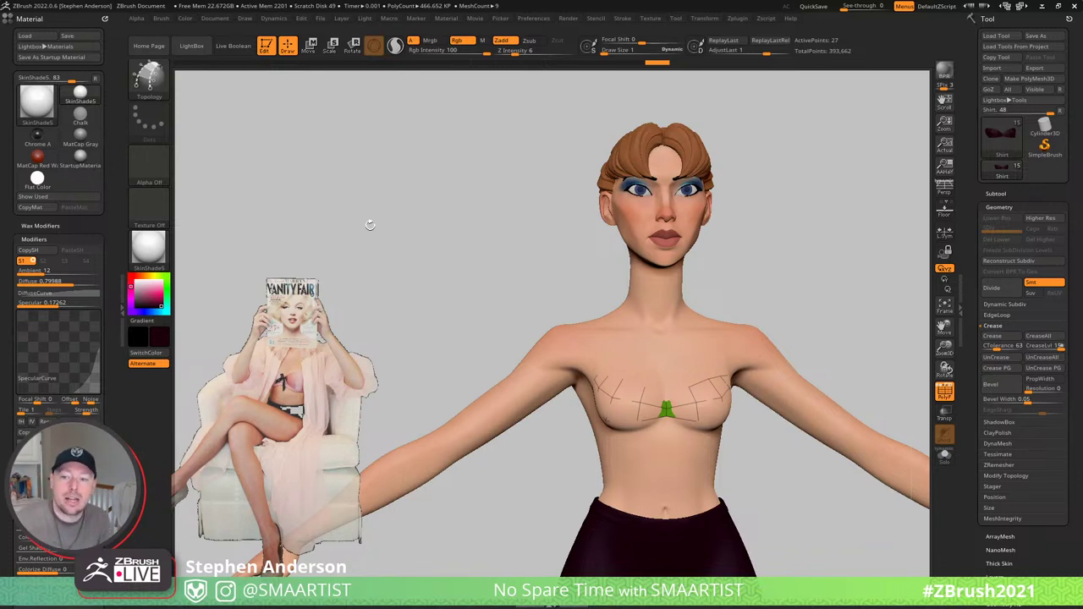
mouse_move(812, 265)
left_mouse_down()
mouse_move(788, 276)
mouse_move(801, 269)
left_mouse_up()
right_click_drag(679, 208, 719, 261, "ctrl")
right_click_drag(641, 216, 647, 392, "alt")
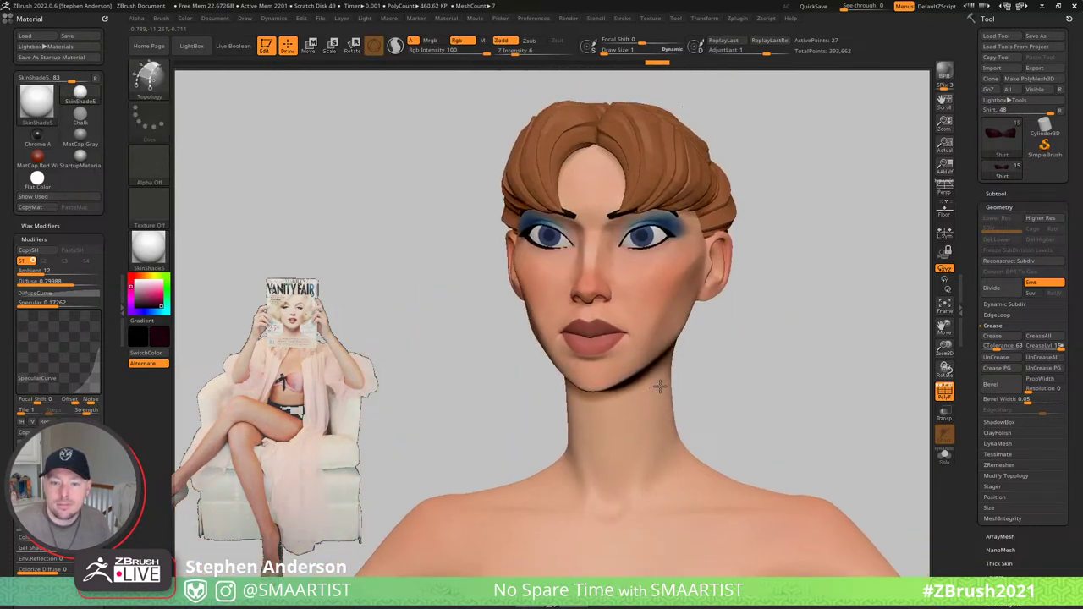
mouse_move(646, 256)
right_mouse_down("ctrl")
mouse_move(604, 175)
mouse_move(639, 381)
right_mouse_up("ctrl")
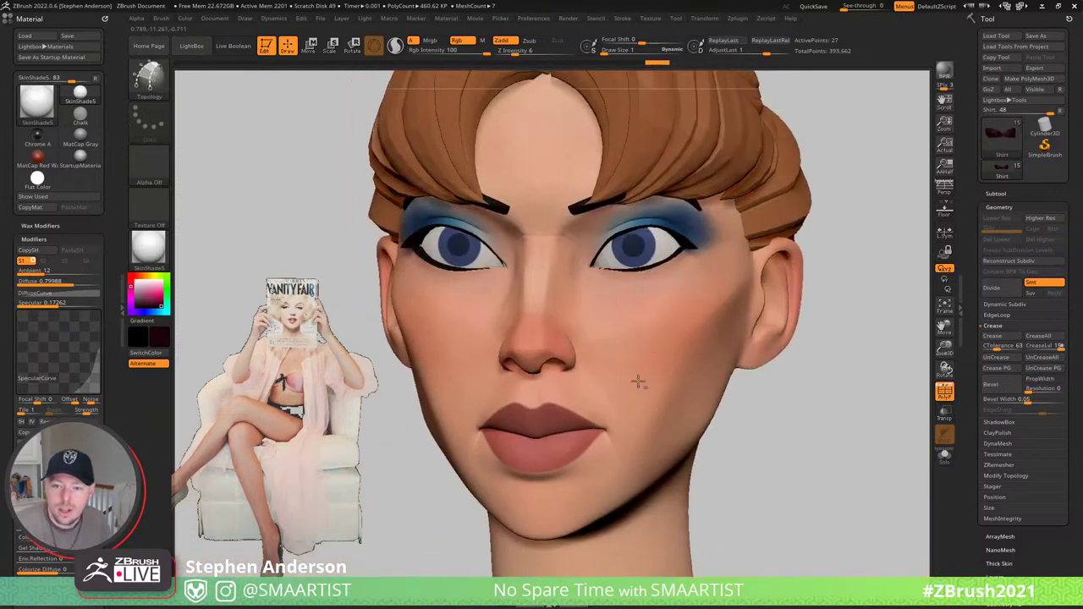
key("shift+f")
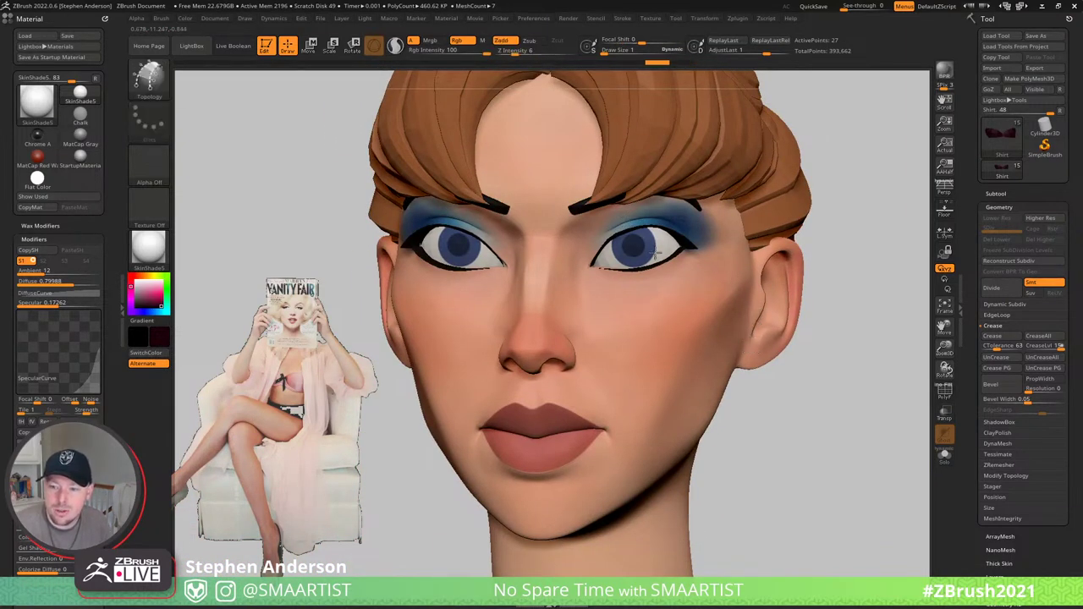
- Set the Move brush to a draw size of about 36, select the body with polyframe shown, and lower it to subdivision level 1
key("b")
key("m")
key("v")
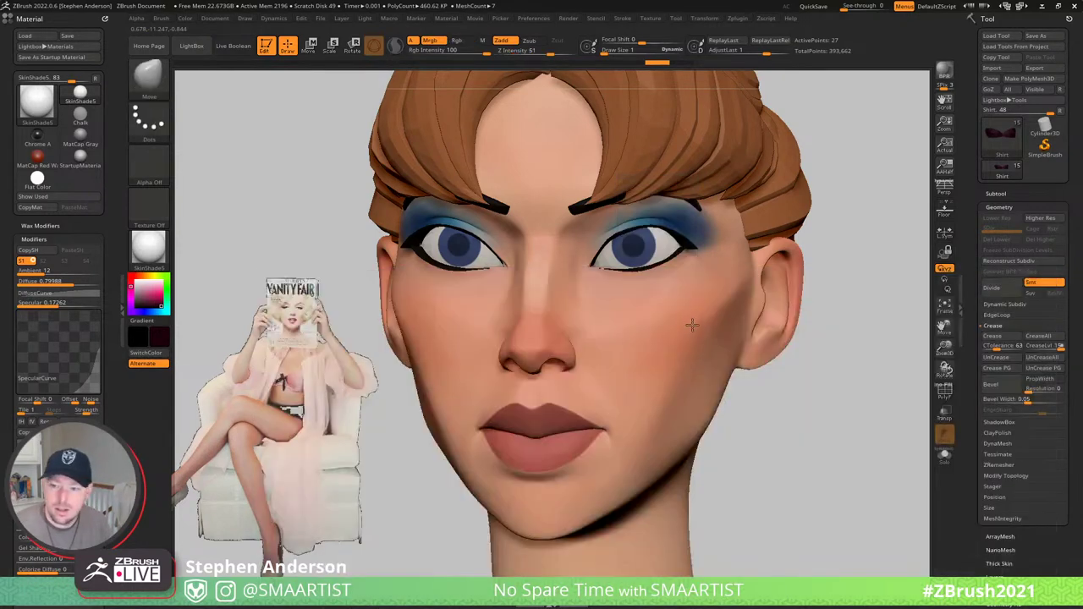
key("s")
left_click_drag(688, 318, 700, 321)
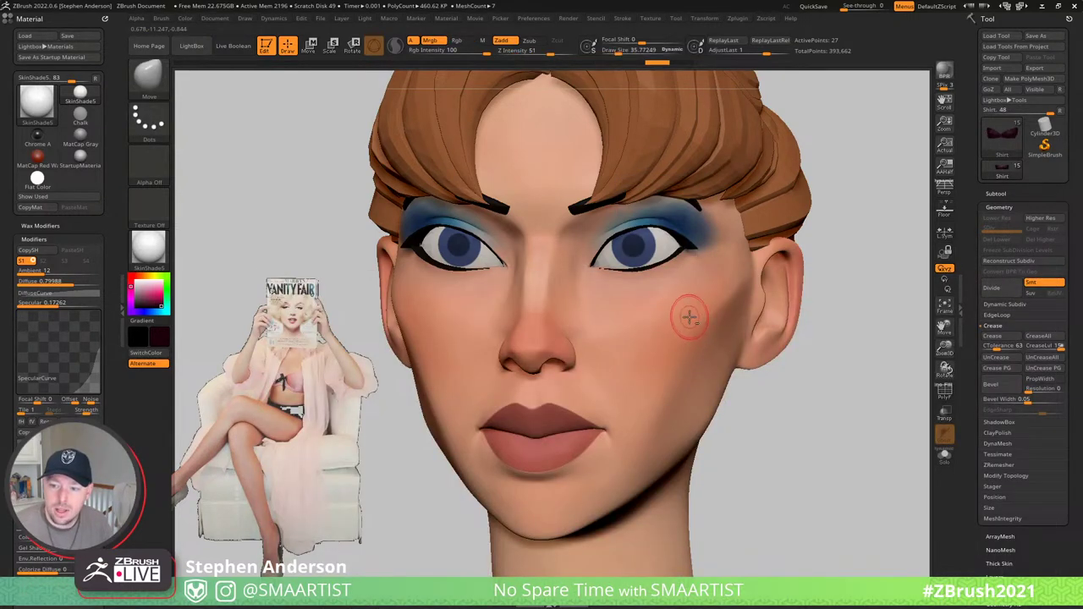
left_click(690, 312, "alt")
key("shift+f")
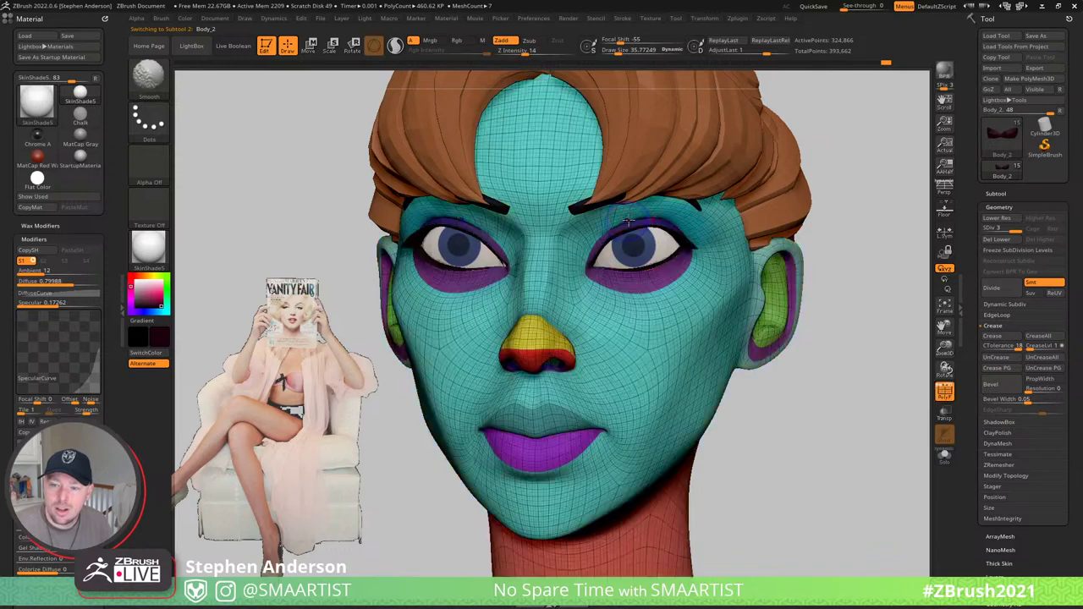
right_click_drag(690, 311, 682, 239, "ctrl")
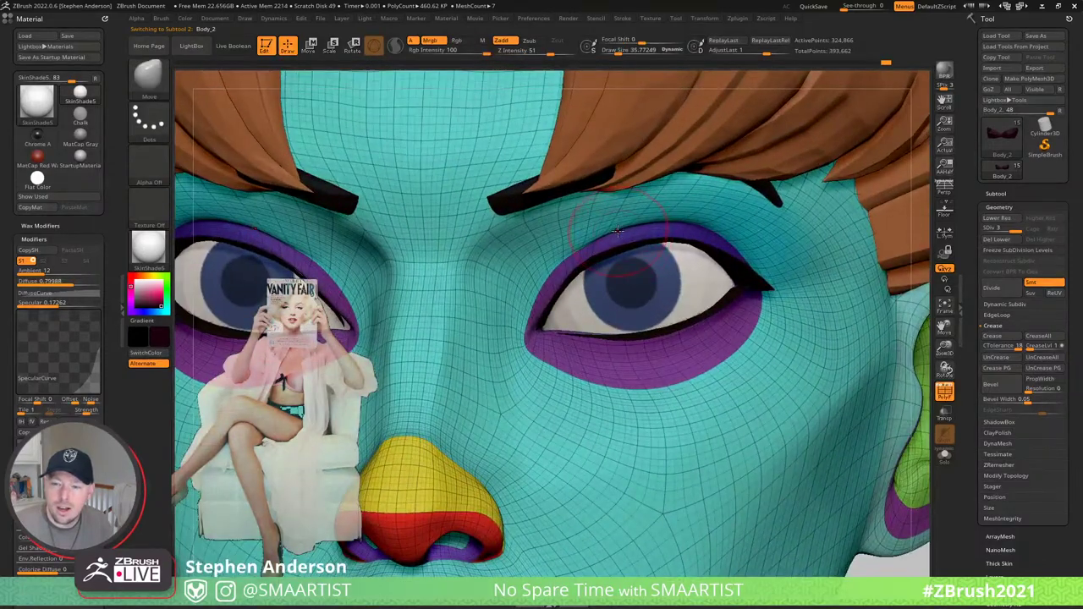
key("shift+d")
key("shift+d")
- Hide the eyelids plus the surrounding polygon rings, mask the rest of the body, and restore full visibility with a softened mask
right_click_drag(619, 235, 647, 315, "ctrl")
left_click(544, 264, "ctrl+shift")
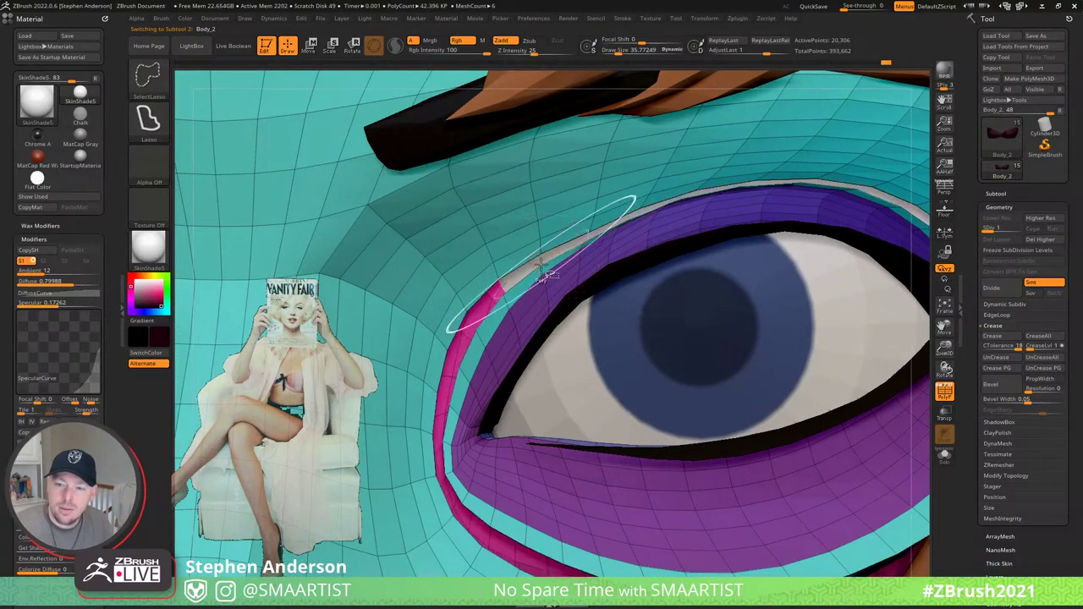
left_click(609, 287, "ctrl+shift")
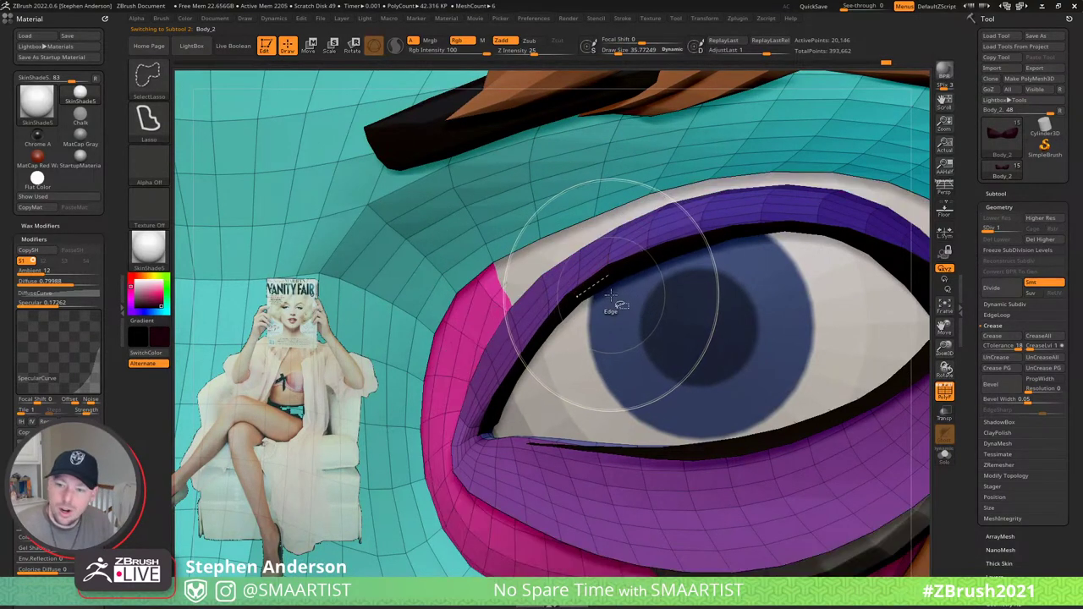
left_click(611, 294, "ctrl+shift")
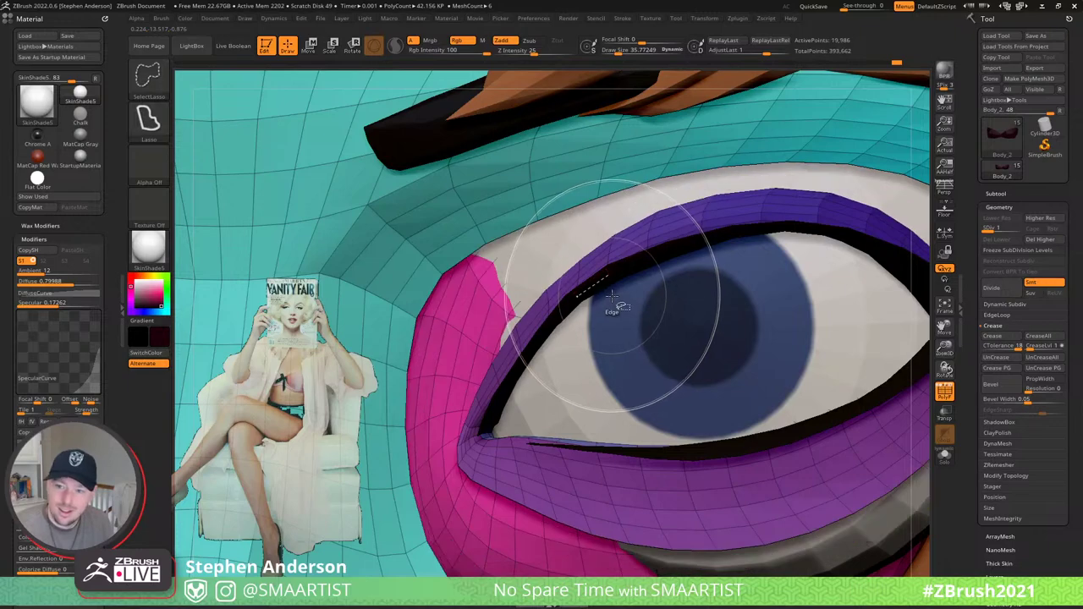
key("ctrl+a")
left_click(612, 298, "ctrl+shift")
left_click(641, 234, "ctrl")
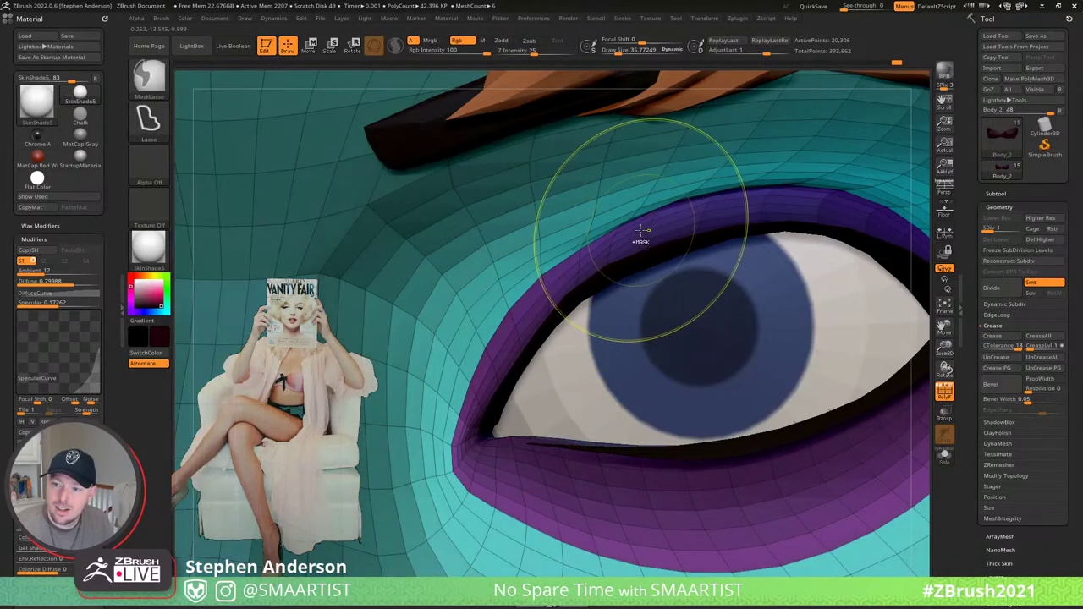
- Reshape the upper eyelid creases symmetrically with the Move brush at draw sizes between about 23 and 51, and hide the polyframe
mouse_move(648, 228)
right_mouse_down("ctrl")
mouse_move(655, 188)
mouse_move(696, 212)
right_mouse_up("ctrl")
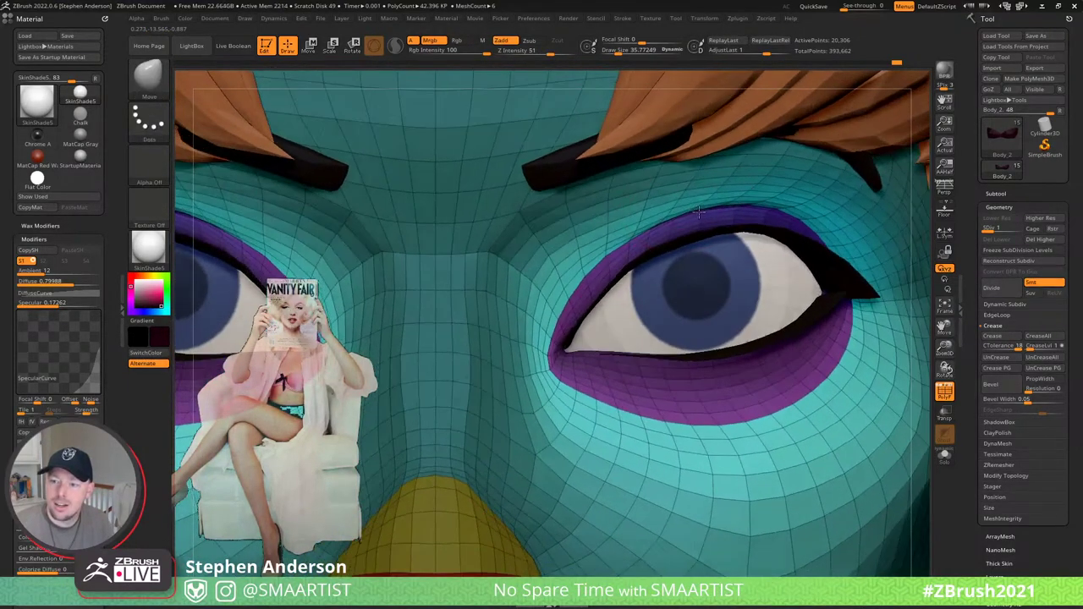
key("s")
left_click_drag(694, 214, 780, 206)
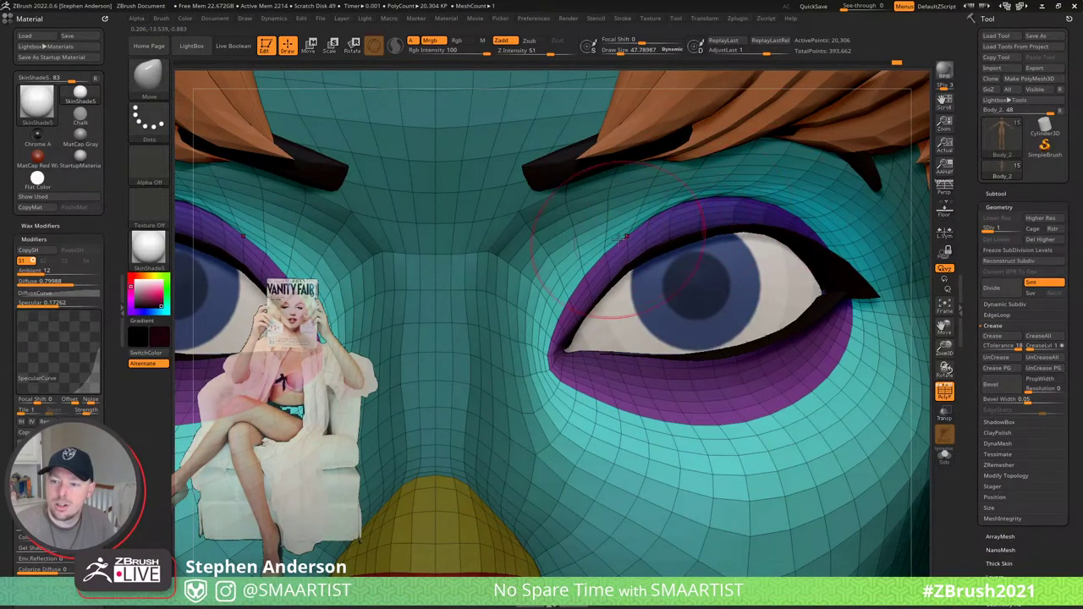
mouse_move(615, 237)
left_mouse_down()
mouse_move(630, 230)
mouse_move(614, 238)
left_mouse_up()
key("s")
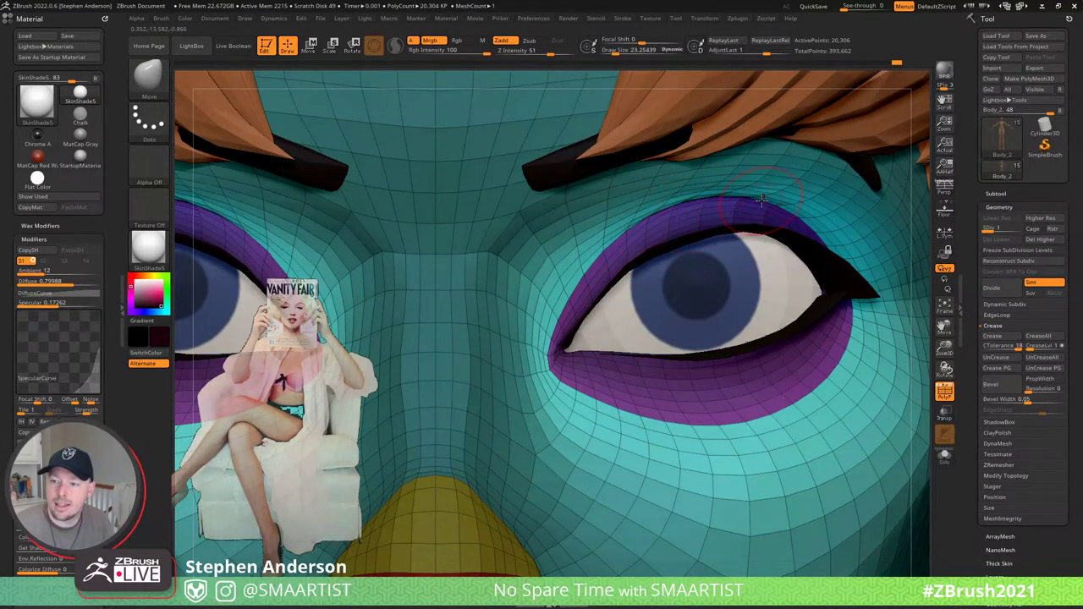
key("shift+f")
mouse_move(803, 322)
right_mouse_down("ctrl")
mouse_move(839, 163)
mouse_move(791, 152)
mouse_move(810, 337)
right_mouse_up("ctrl")
right_click_drag(811, 337, 785, 340)
key("s")
left_click_drag(717, 288, 715, 289)
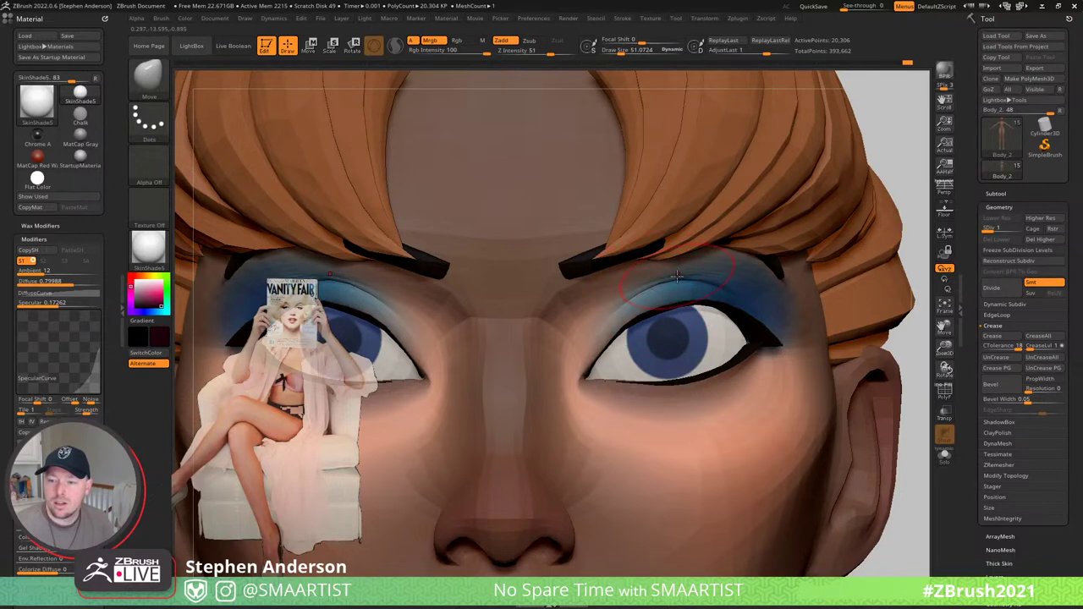
- Smooth the upper eyelid crease at a draw size of about 9 and clear the mask from the body
right_click_drag(731, 293, 726, 316)
key("s")
left_click_drag(702, 306, 690, 306)
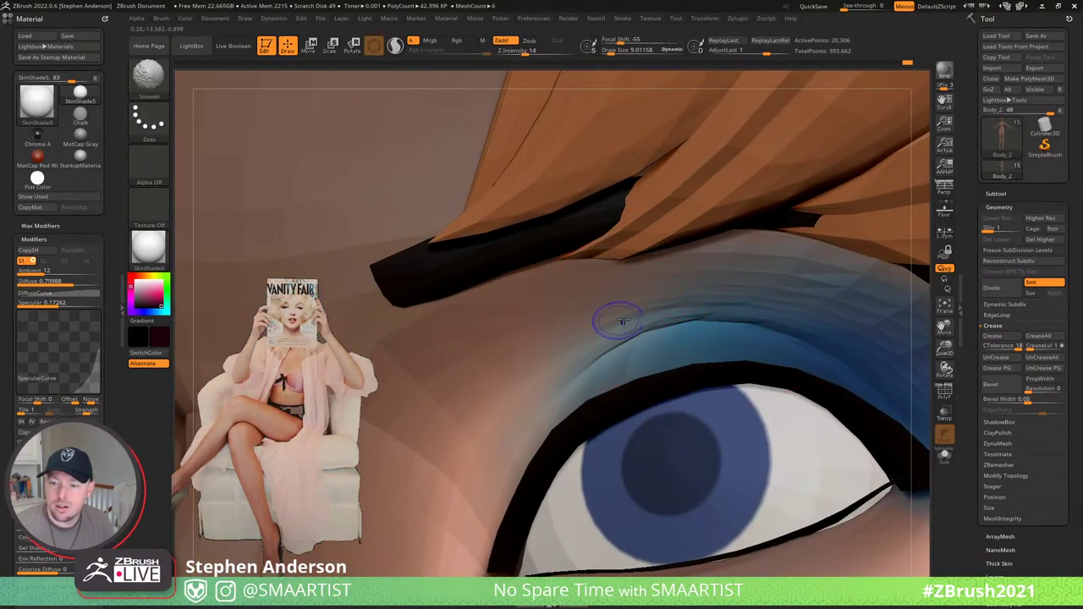
left_click_drag(621, 320, 640, 315, "shift")
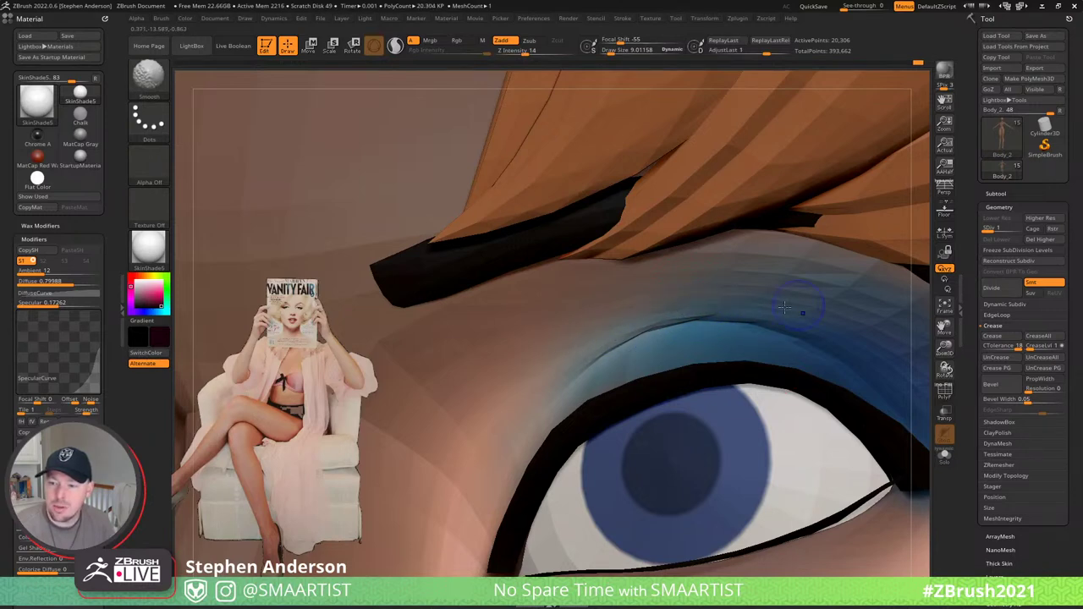
right_click_drag(853, 348, 833, 236, "ctrl")
right_click_drag(833, 236, 728, 289)
right_click_drag(728, 289, 584, 252, "alt")
right_click_drag(761, 283, 747, 269, "ctrl")
left_click_drag(759, 269, 797, 368, "ctrl")
- Check the face from several angles, then select the bra mesh and display it with polyframe and ghost transparency
right_click_drag(555, 330, 608, 334)
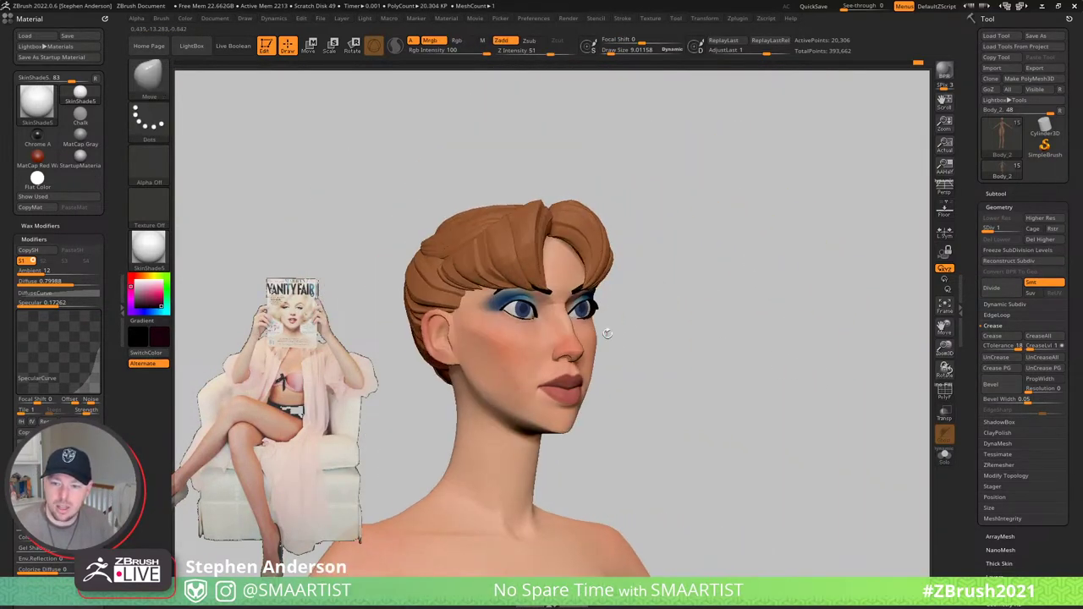
mouse_move(717, 304)
right_mouse_down()
mouse_move(675, 301)
mouse_move(609, 330)
mouse_move(473, 296)
right_mouse_up()
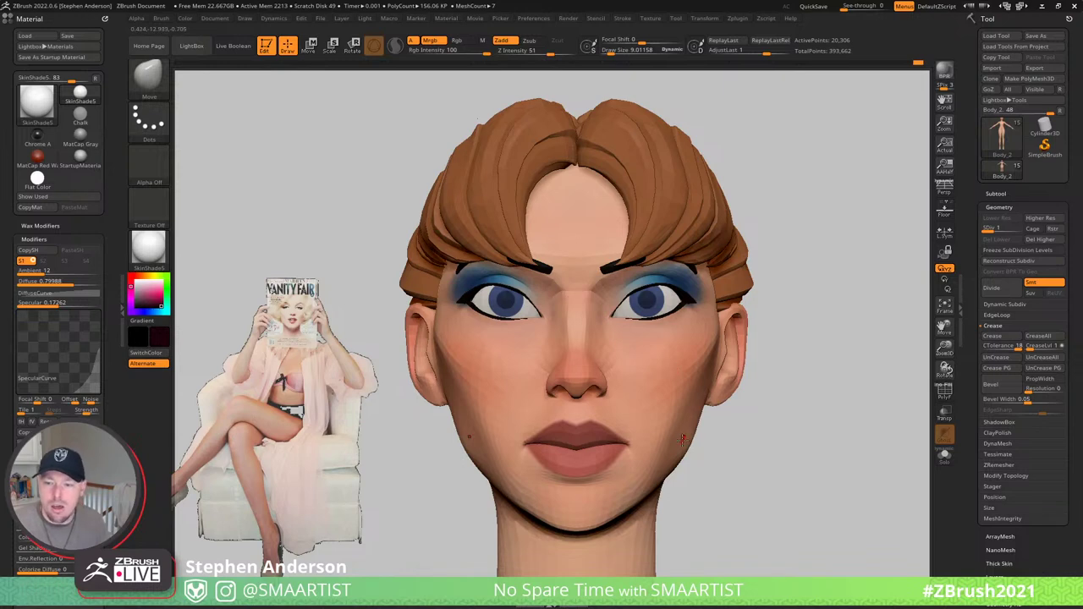
right_click_drag(683, 440, 656, 313, "ctrl")
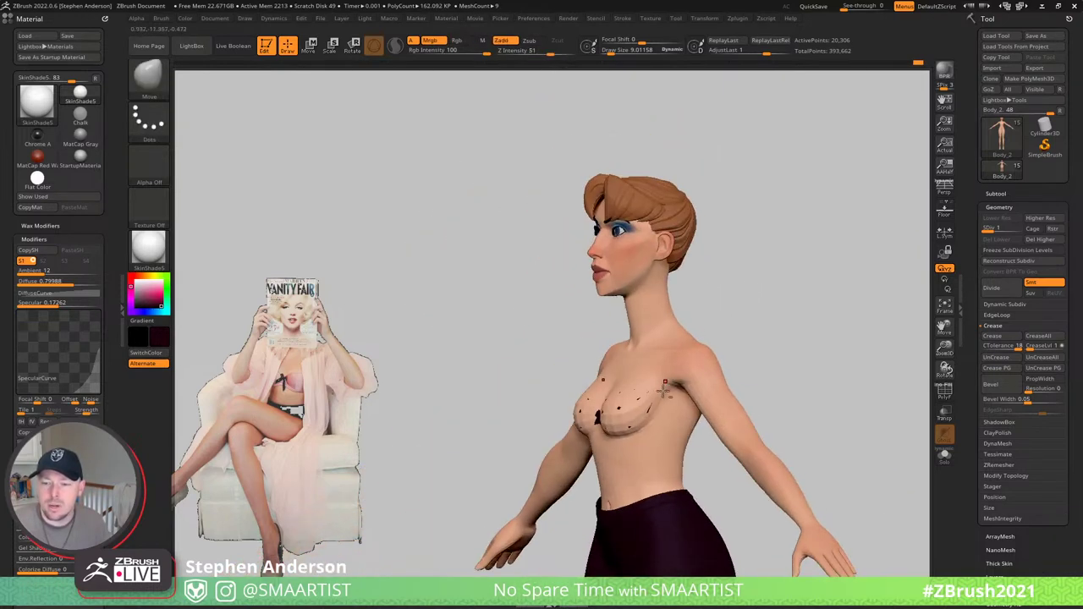
right_click_drag(664, 391, 677, 325, "alt")
right_click_drag(676, 326, 687, 411, "ctrl")
mouse_move(574, 363)
right_mouse_down()
mouse_move(602, 355)
mouse_move(602, 338)
mouse_move(577, 330)
mouse_move(633, 346)
mouse_move(603, 339)
mouse_move(618, 337)
mouse_move(560, 377)
mouse_move(586, 380)
mouse_move(577, 380)
right_mouse_up()
left_click(602, 338, "alt")
key("shift+f")
key("ctrl+shift+t")
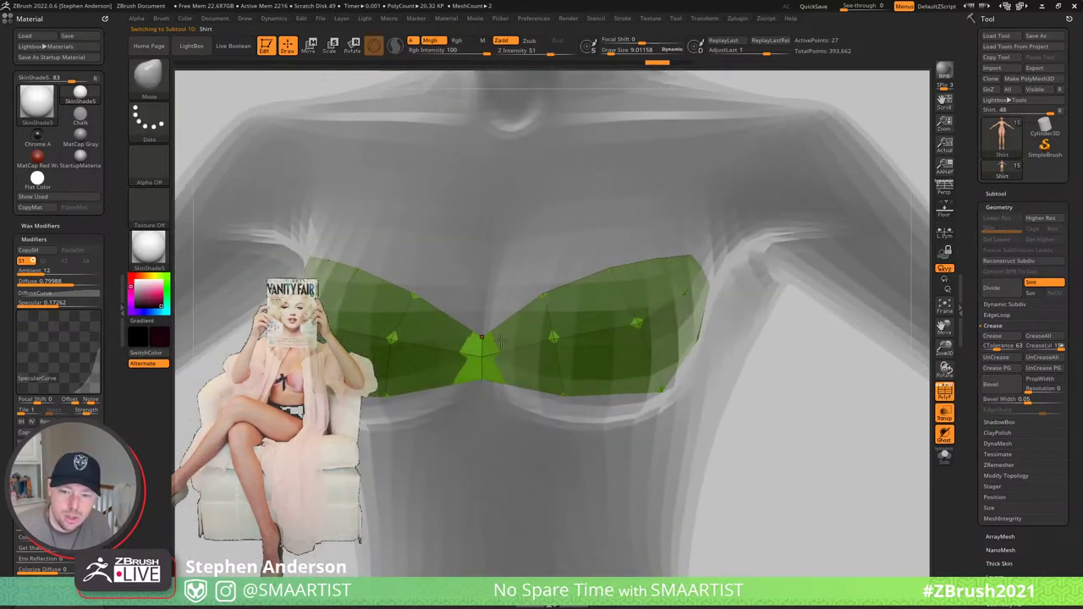
- Insert edge loops on both sides of the bra's centre line with the ZModeler Insert Single EdgeLoop action
key("b")
key("z")
key("m")
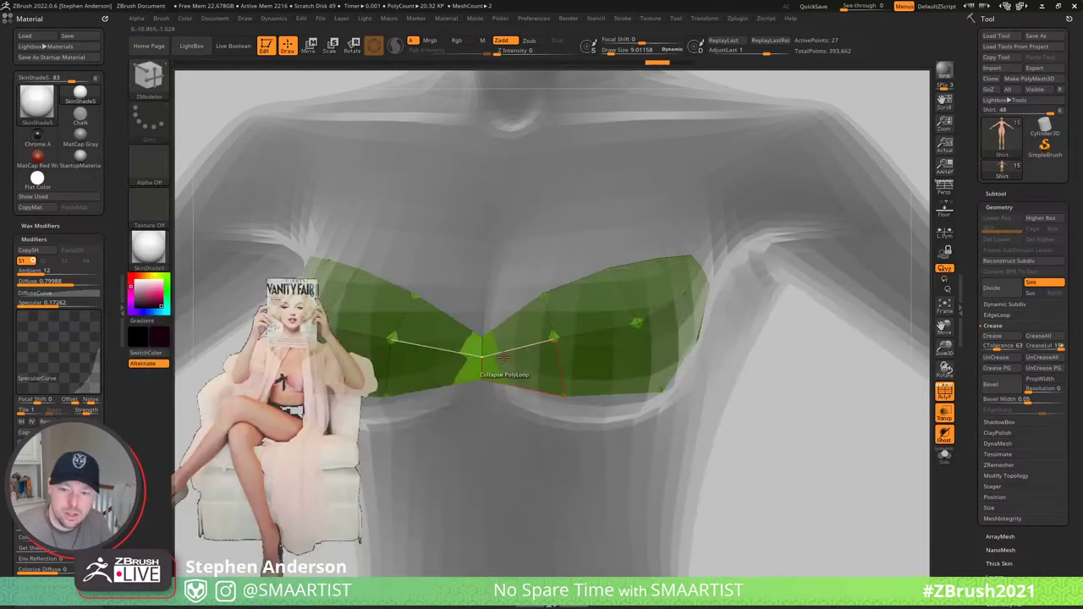
key("space")
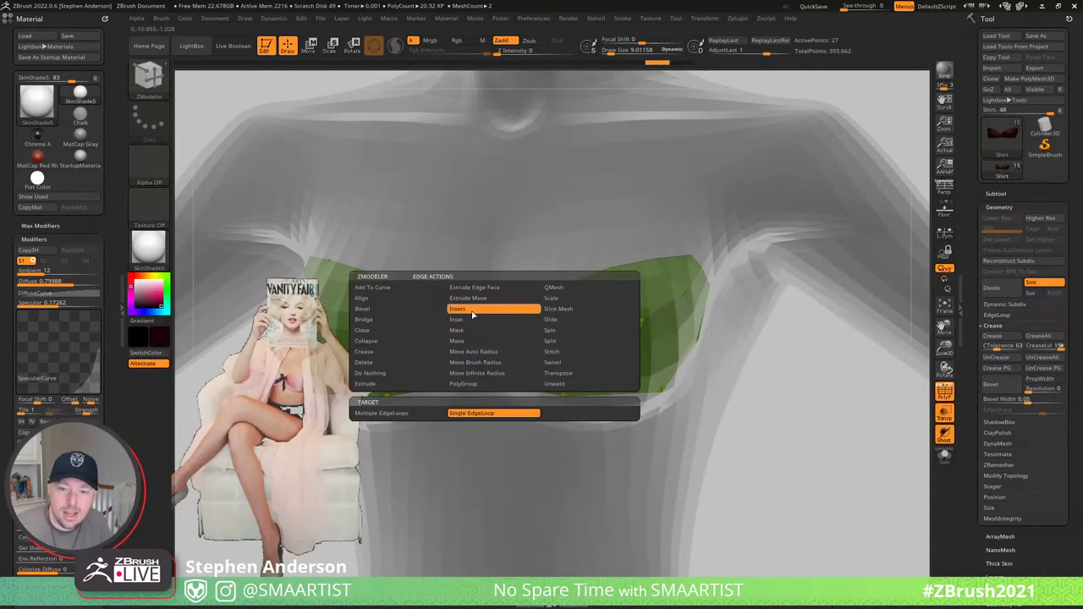
left_click(471, 313)
left_click(496, 353)
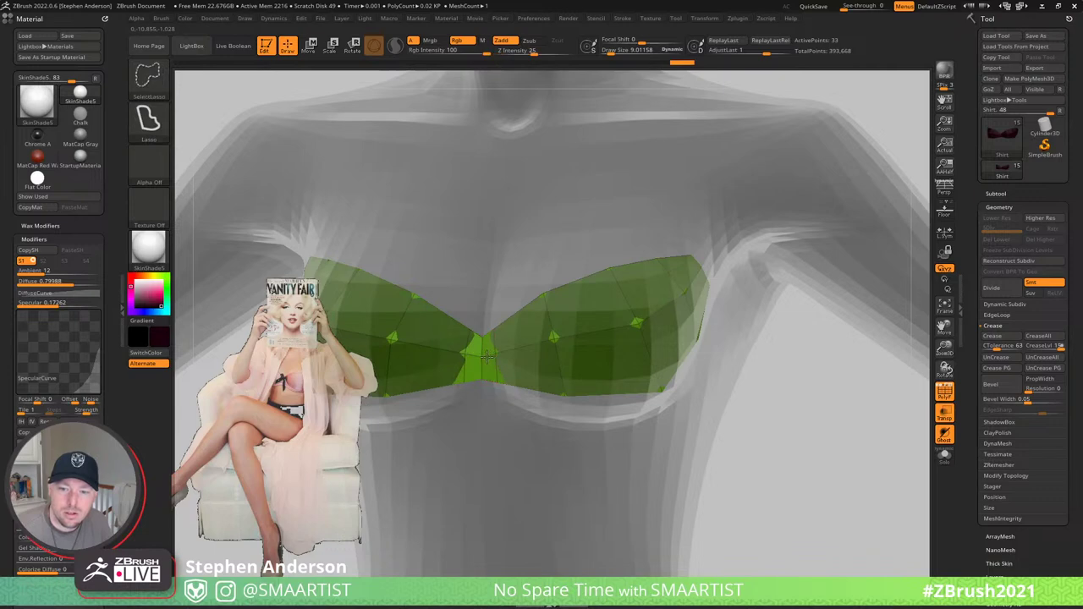
- Hide the centre strip of polygons between the cups and delete the hidden geometry
left_click(481, 361, "ctrl+shift")
left_click(1004, 476)
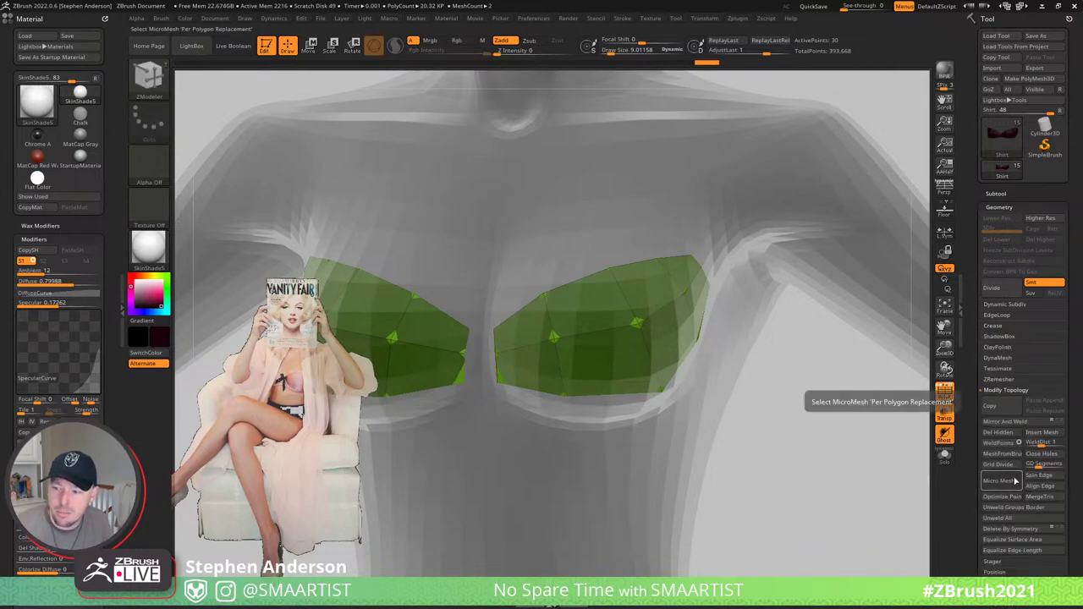
left_click(1002, 436)
- Set the ZModeler point action to Move with Snap To Surface and reposition the interior points of the bra cups
right_click_drag(632, 403, 583, 355)
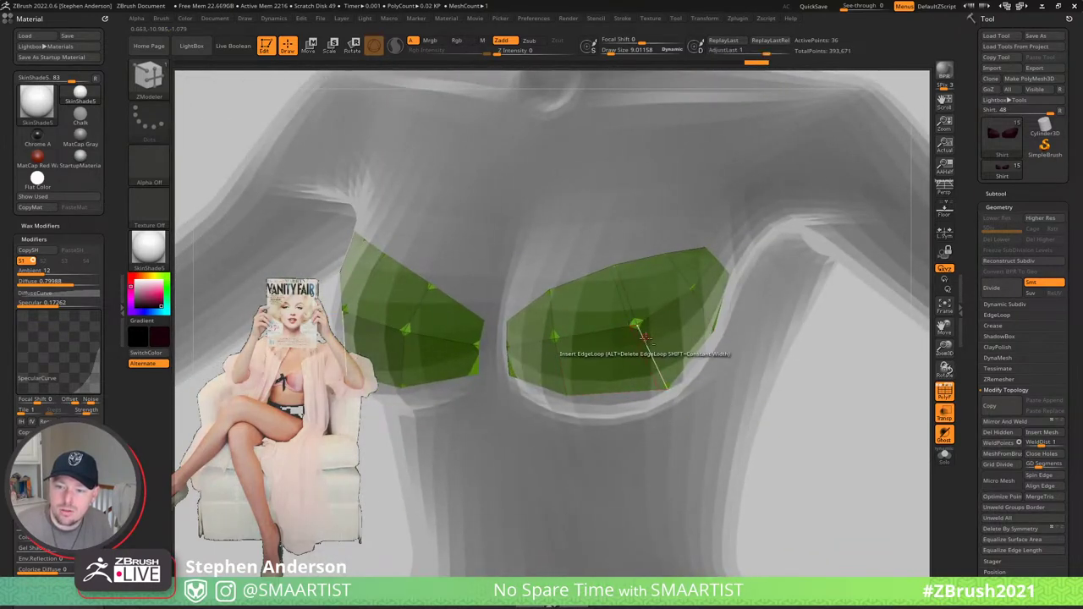
key("space")
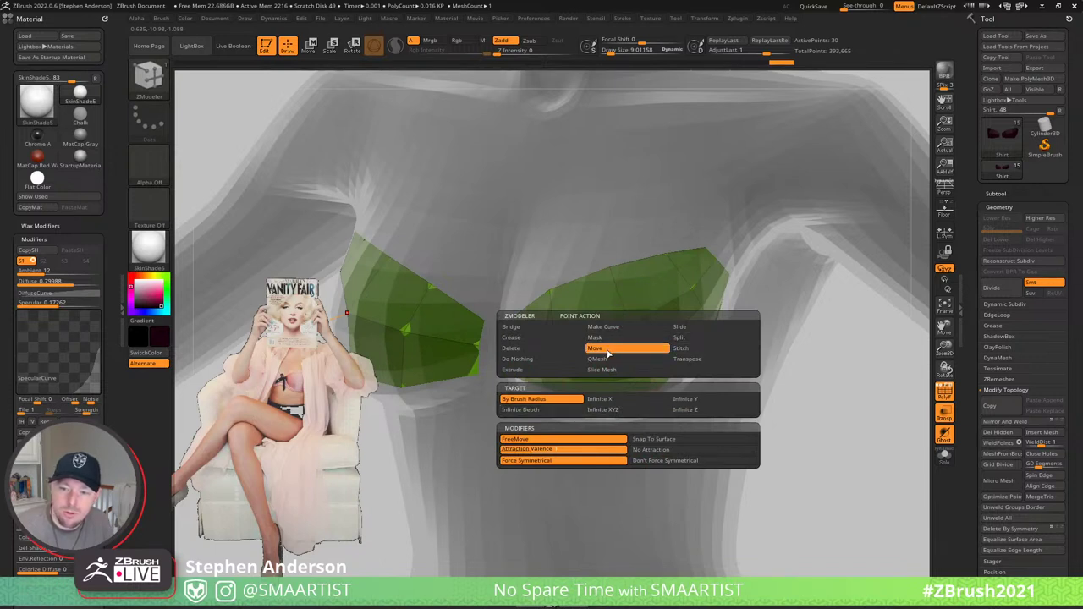
left_click(671, 441)
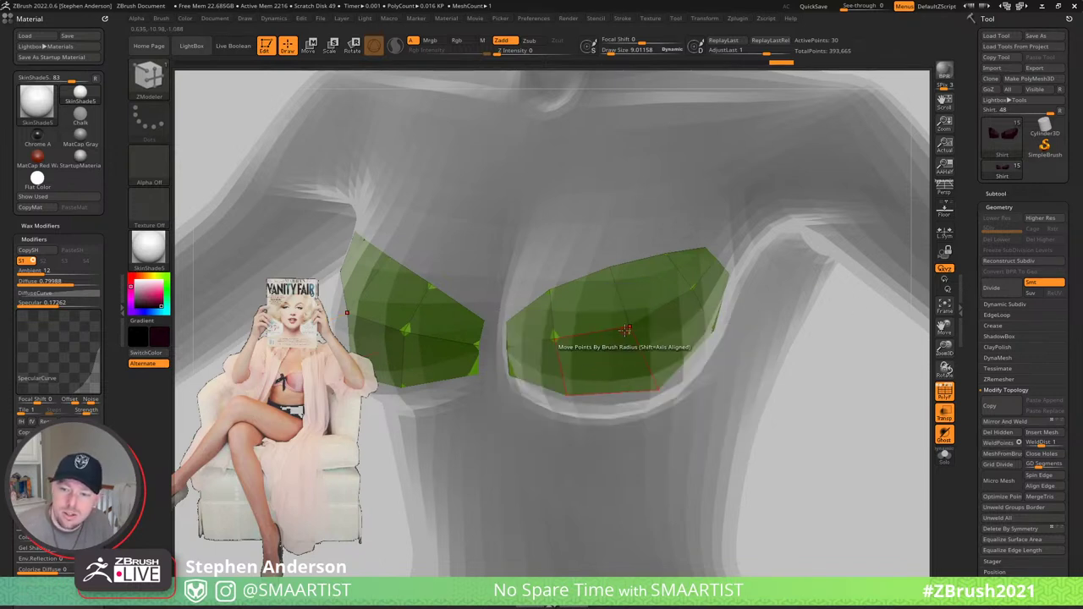
left_click_drag(629, 327, 633, 333)
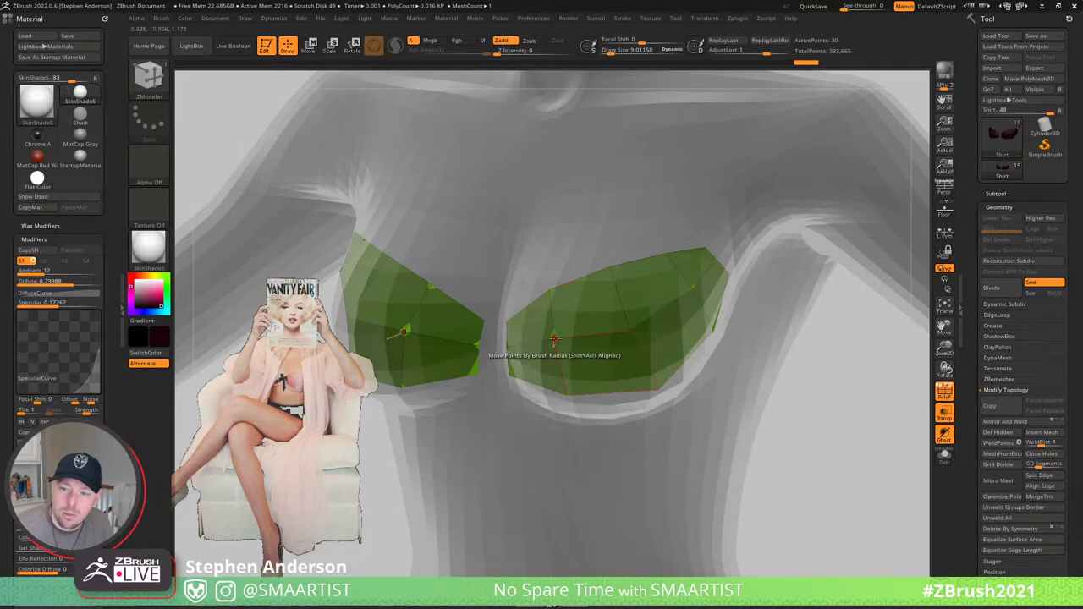
left_click_drag(555, 339, 559, 355)
- Adjust the border points of the bra cups around the chest so their outline follows the body surface
right_click_drag(585, 355, 537, 349)
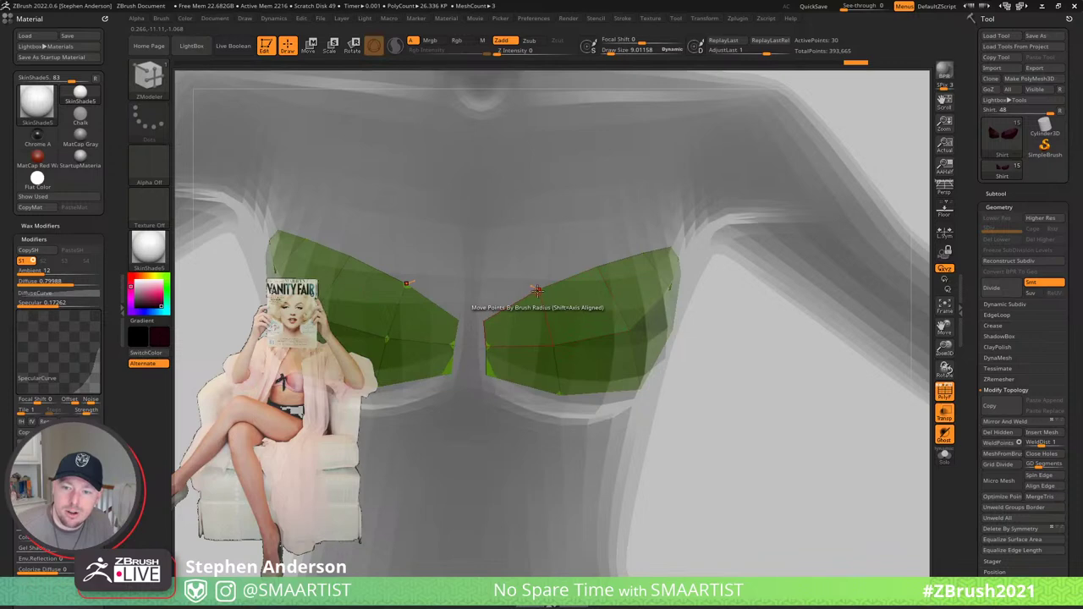
right_click_drag(539, 294, 640, 358)
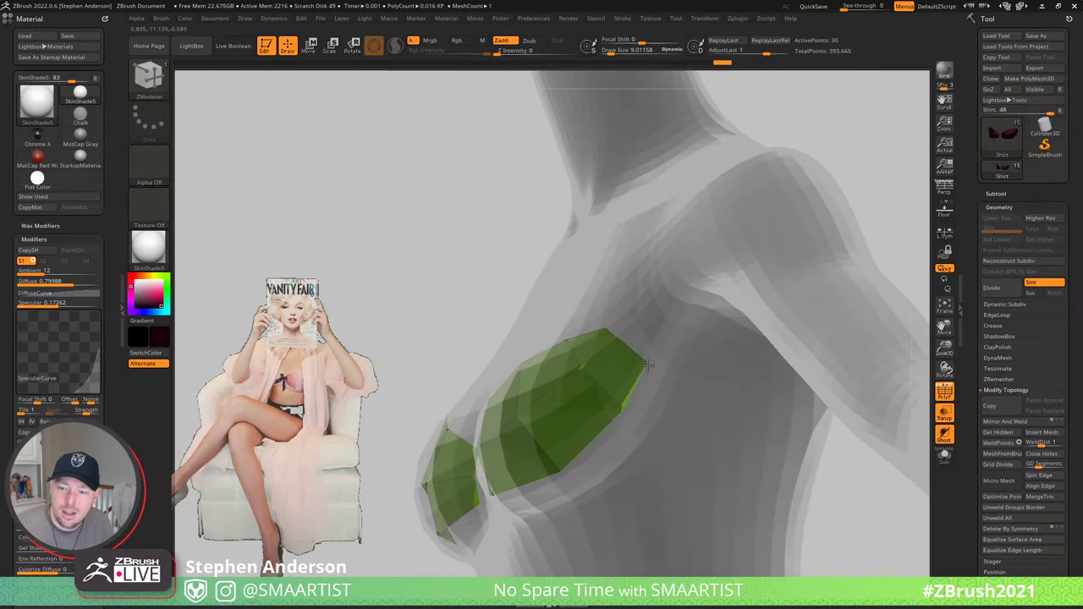
right_click_drag(648, 377, 653, 355)
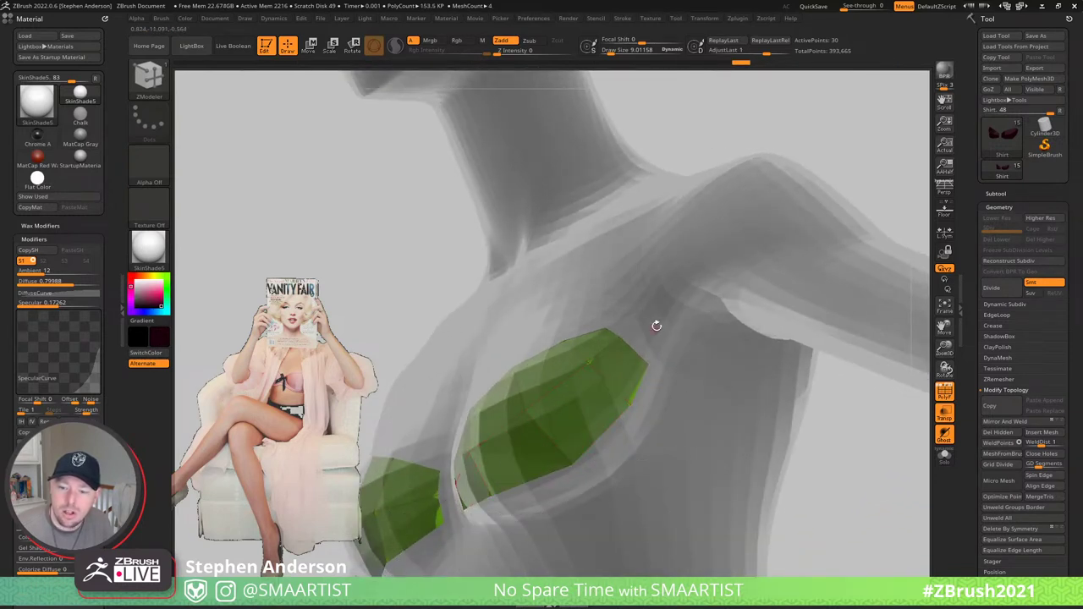
right_click_drag(613, 412, 491, 465)
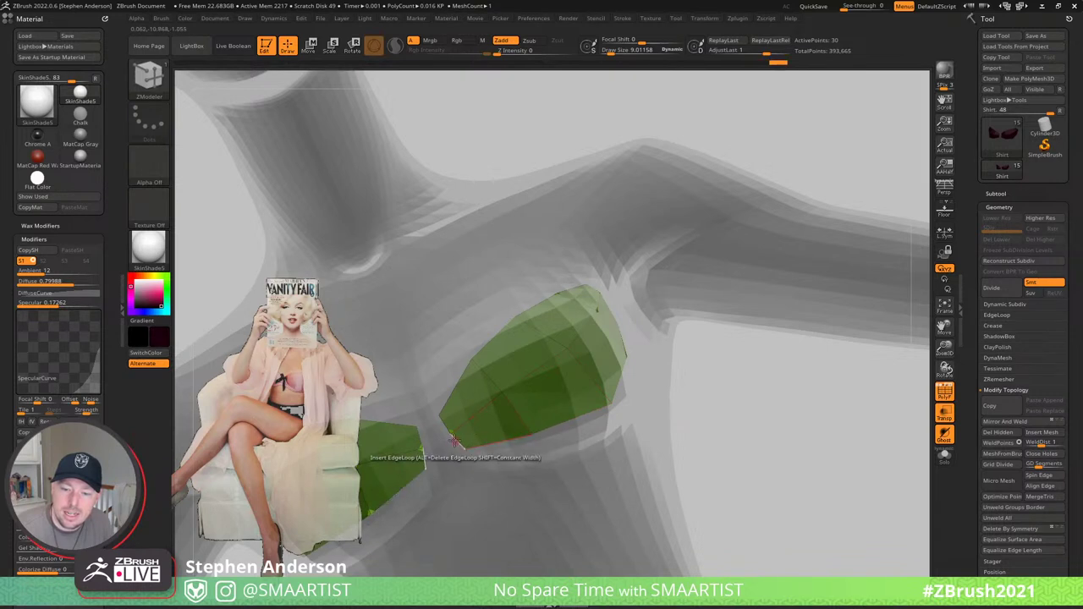
right_click_drag(531, 436, 451, 432)
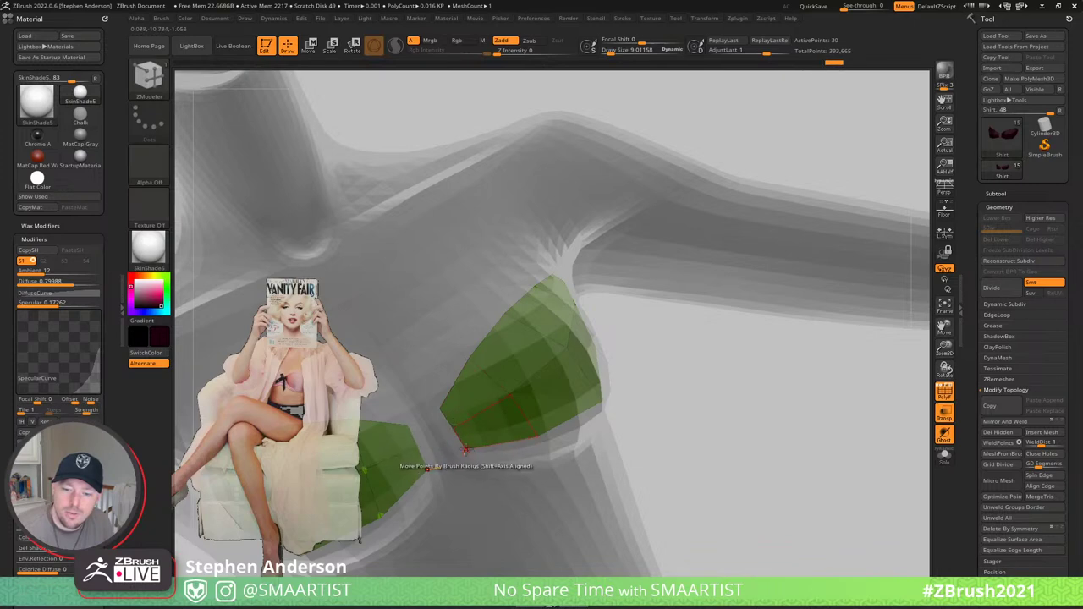
right_click_drag(467, 447, 455, 433)
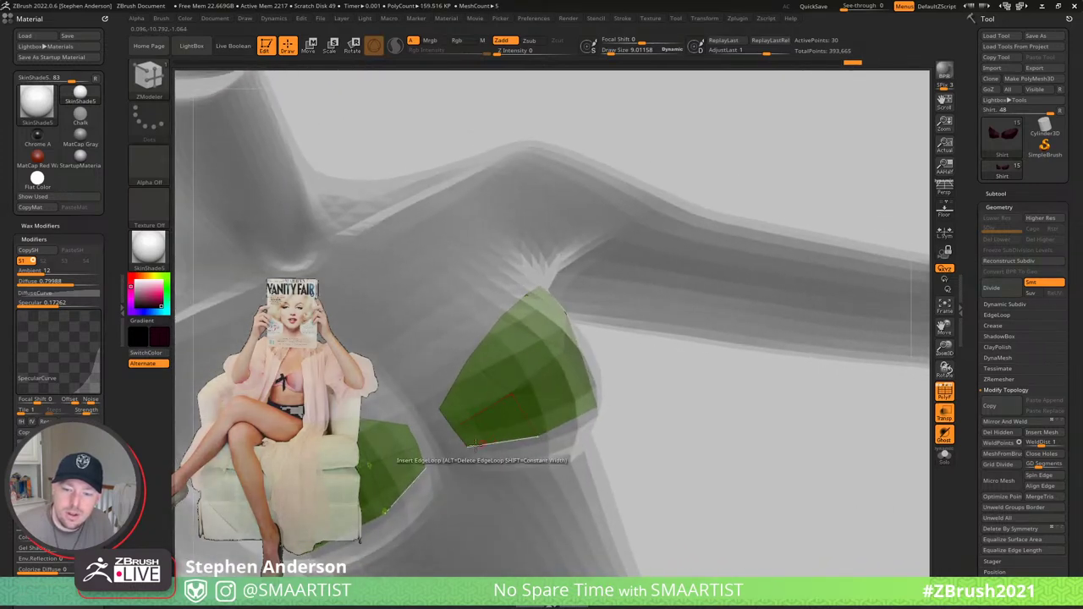
- Extrude the inner lower edge of the bra cup outward with the ZModeler edge Extrude action
key("space")
left_click(345, 385)
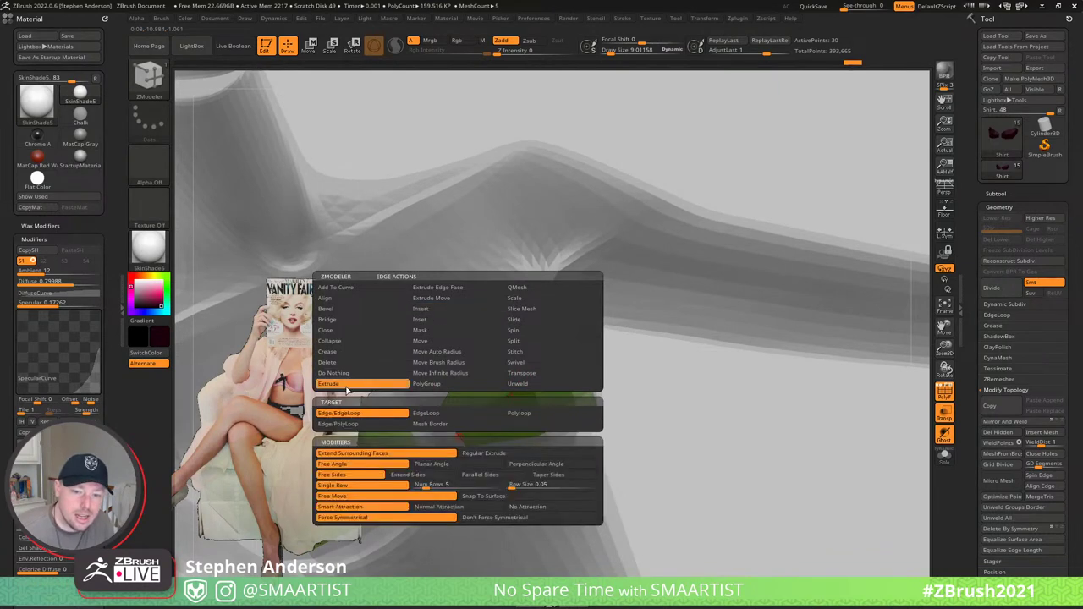
right_click_drag(455, 441, 461, 438)
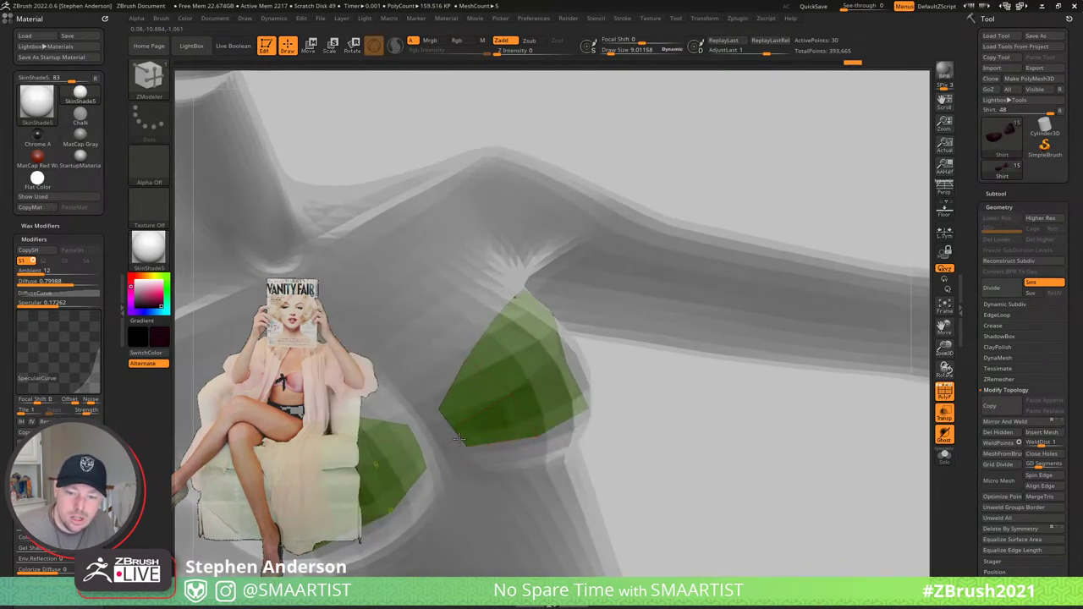
left_click_drag(460, 437, 454, 441)
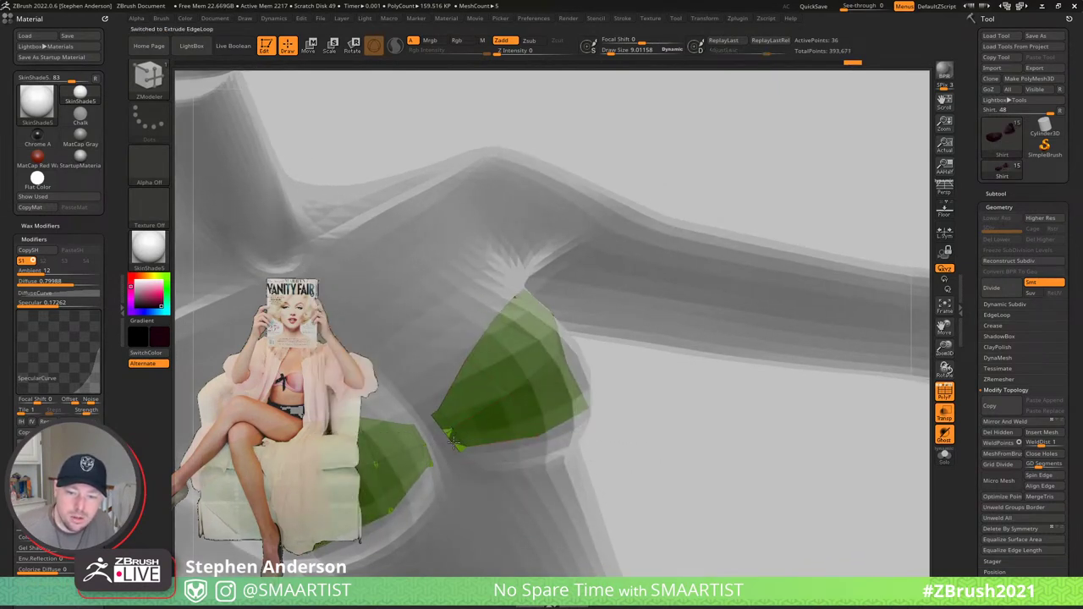
- Extrude the lower border edges of the bra cup outward along its underside and merge the loose end points of the new strip
right_click_drag(451, 443, 504, 446)
left_click_drag(504, 446, 506, 455)
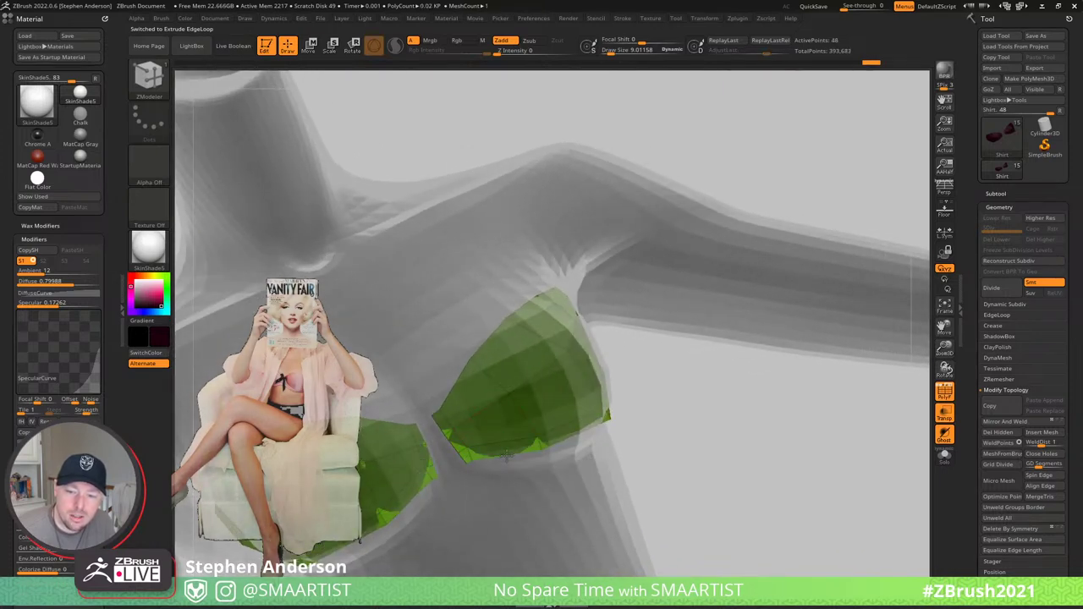
key("shift")
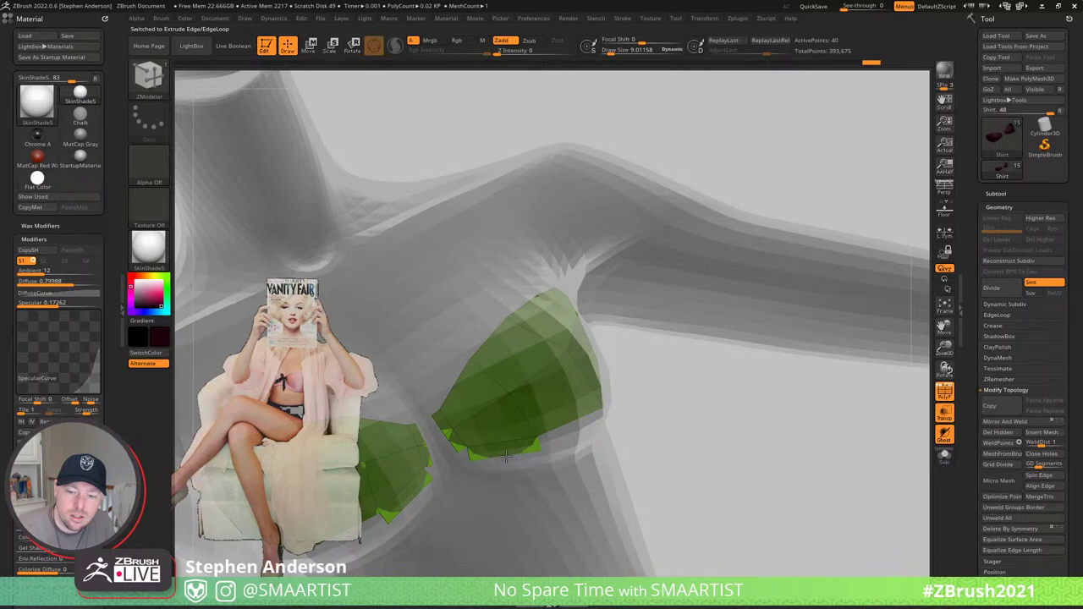
left_click_drag(453, 448, 462, 457)
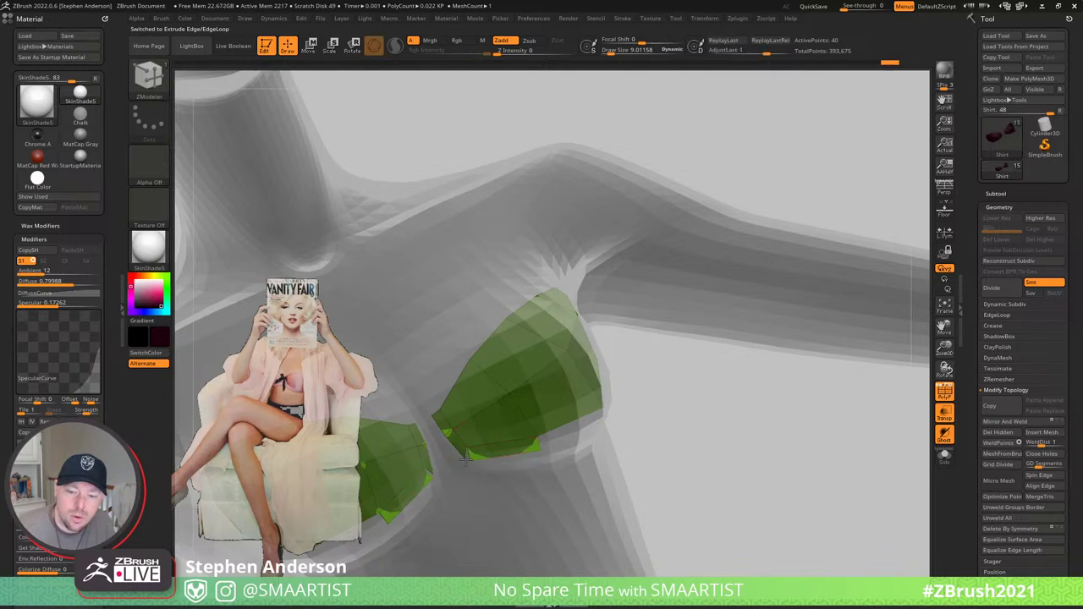
left_click(466, 456)
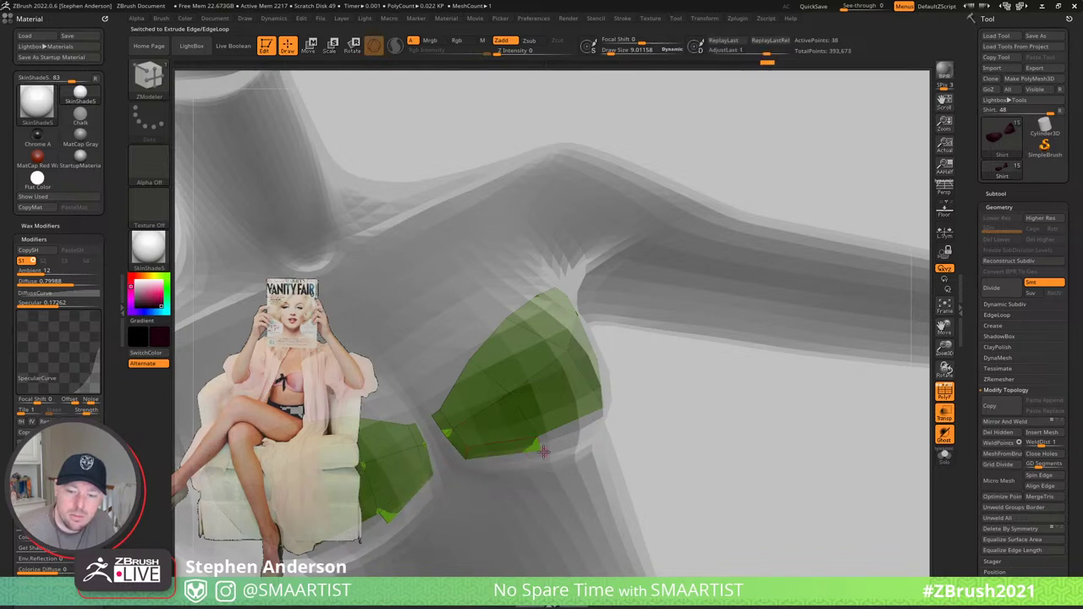
right_click_drag(540, 450, 440, 435)
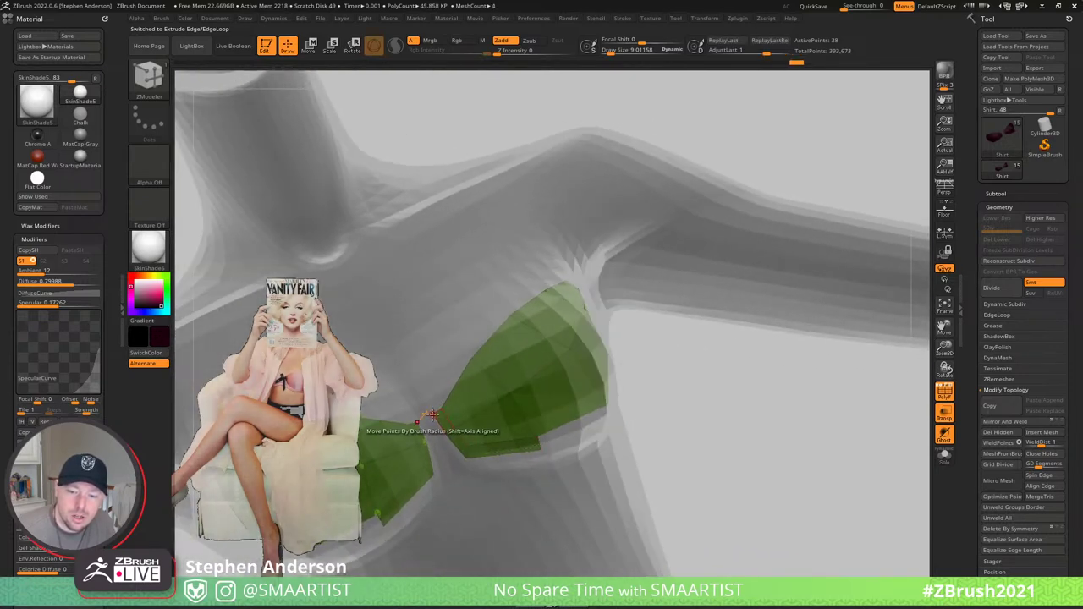
- Set the ZModeler edge Extrude action to Snap To Surface and extend the cup's lower border strip toward the outer side
right_click_drag(553, 415, 462, 392, "alt")
left_click_drag(461, 390, 608, 380)
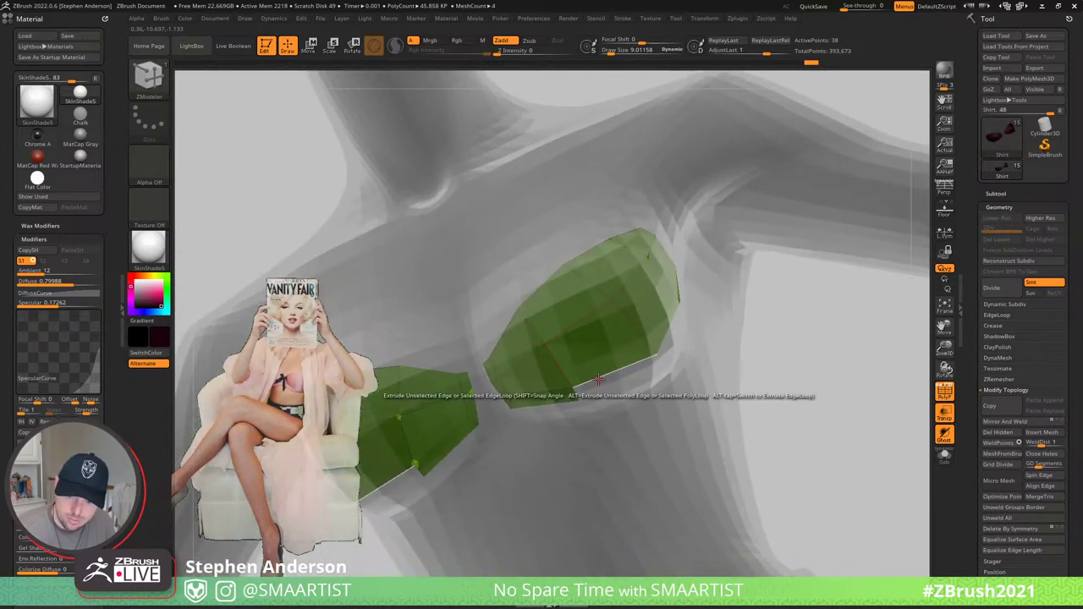
key("space")
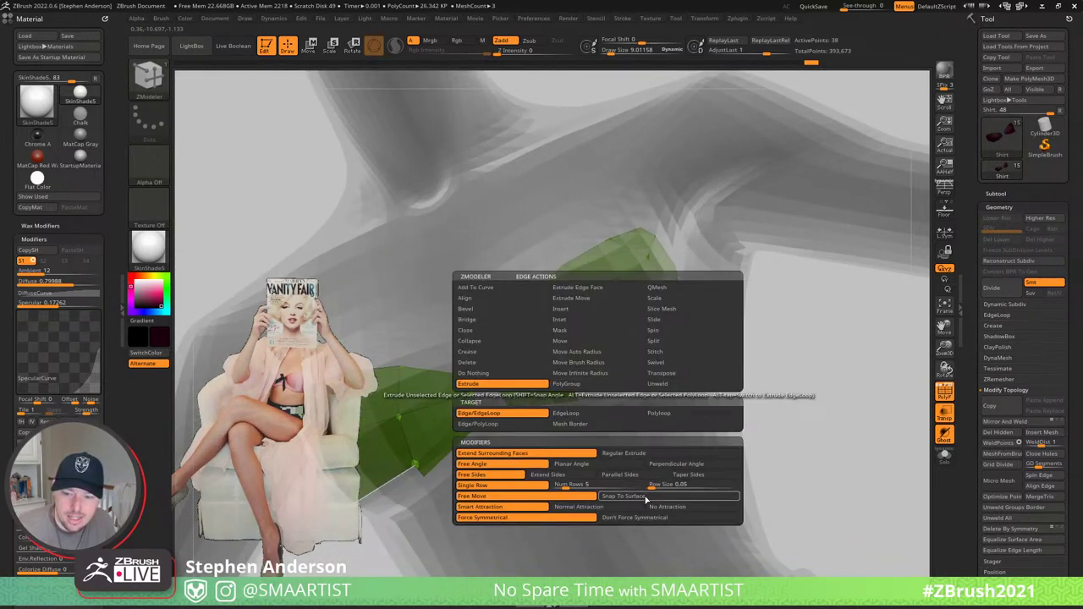
left_click(646, 499)
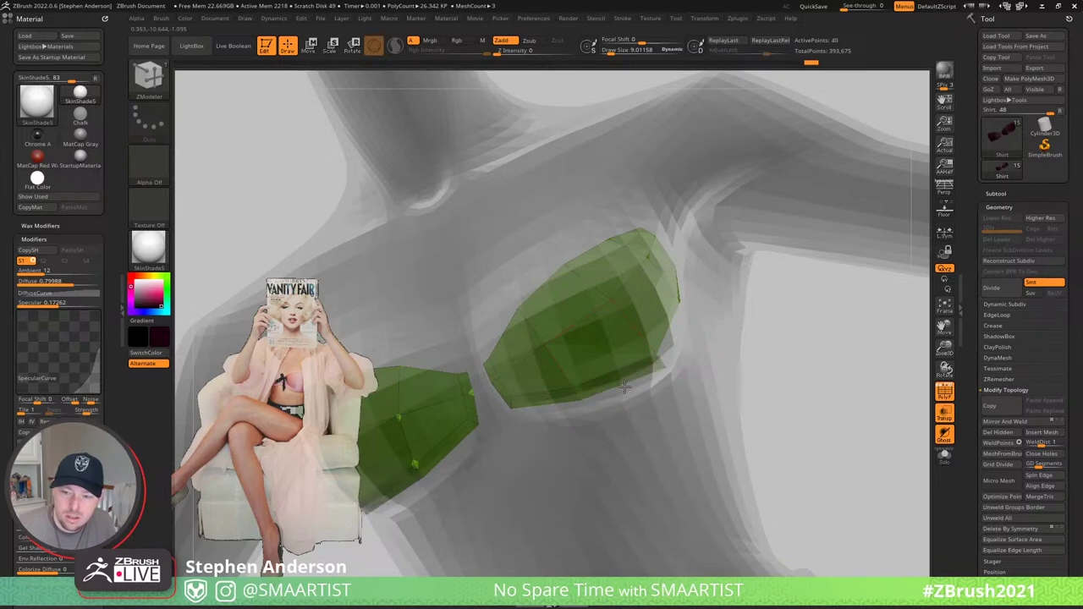
left_click_drag(620, 379, 666, 364)
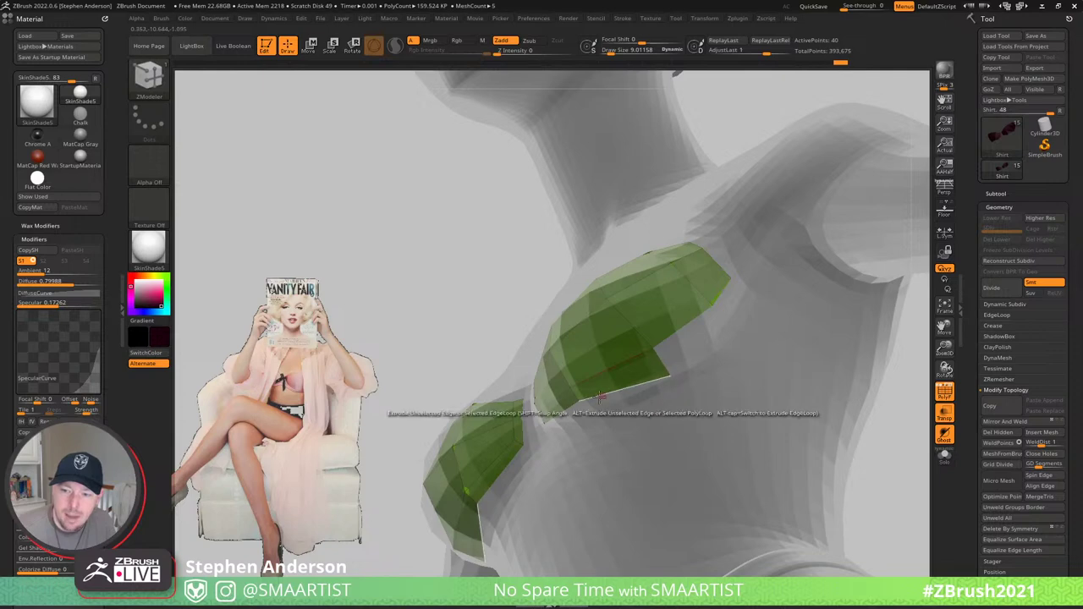
left_click_drag(647, 411, 579, 404)
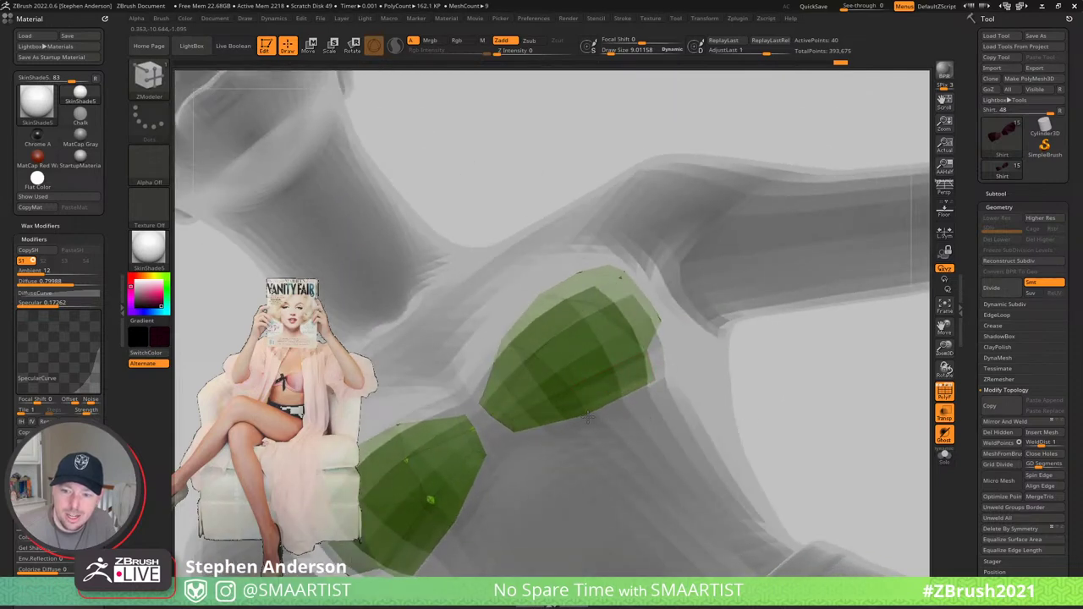
left_click_drag(518, 435, 611, 376)
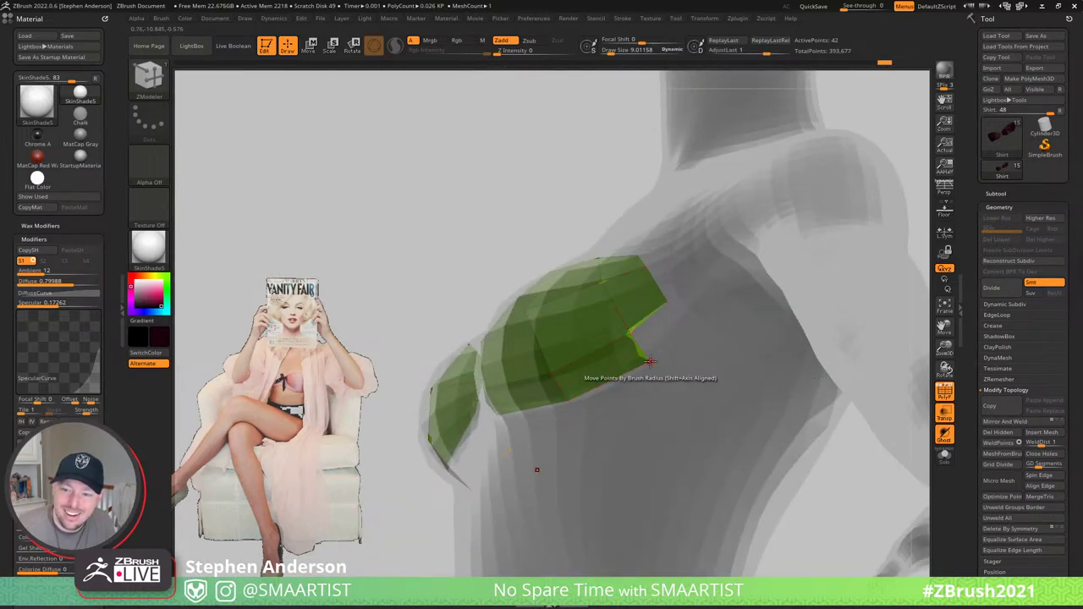
- Pull the cup's upper outer corner toward the armpit, then extrude the outer edge and join it to the lower strip
left_click_drag(644, 344, 605, 394)
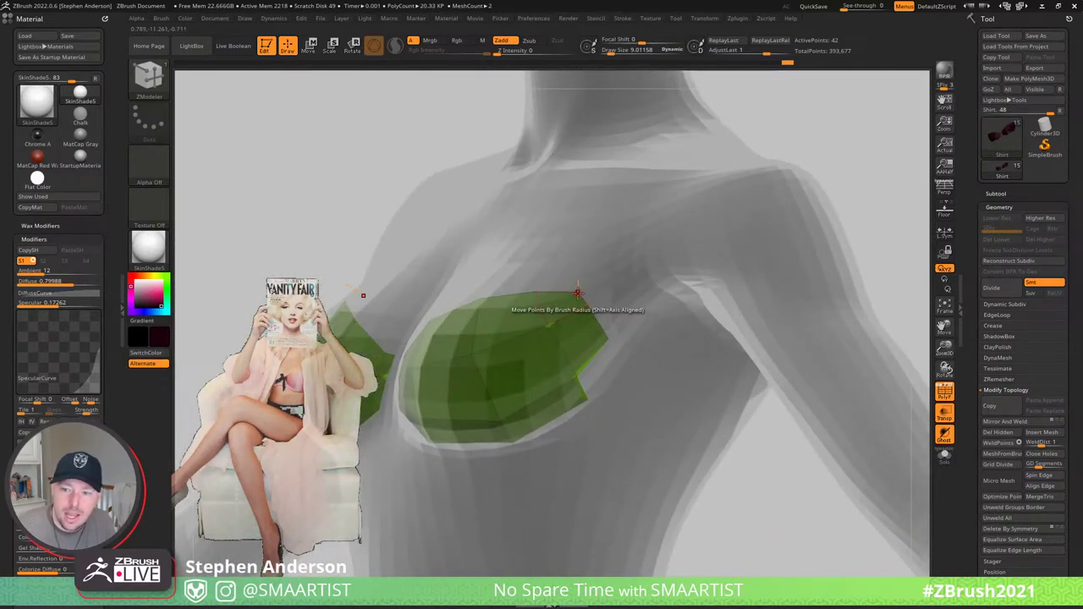
left_click_drag(576, 293, 615, 291)
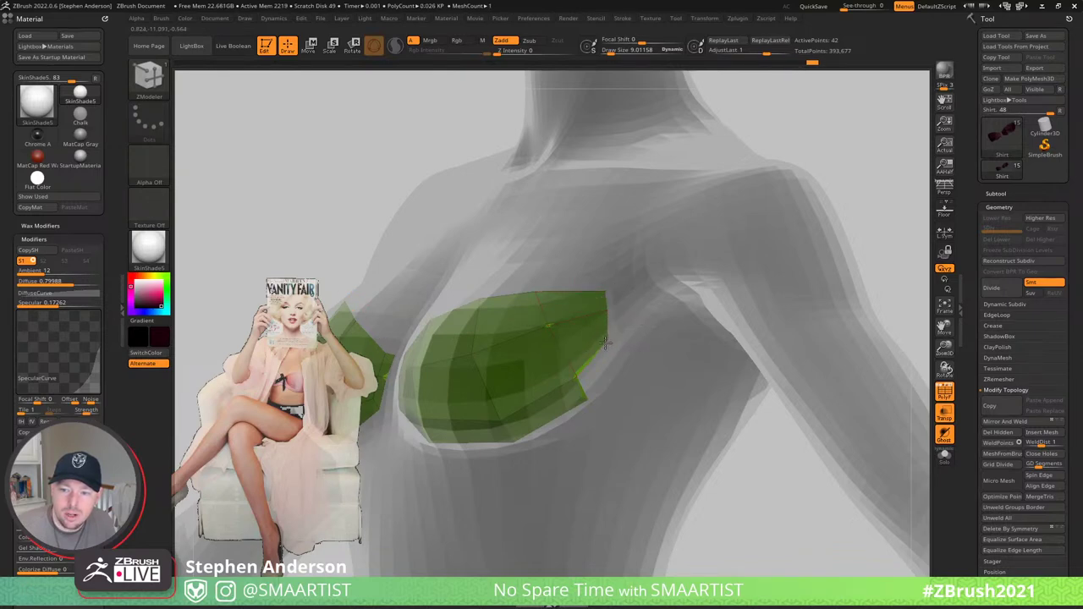
right_click_drag(598, 350, 558, 342)
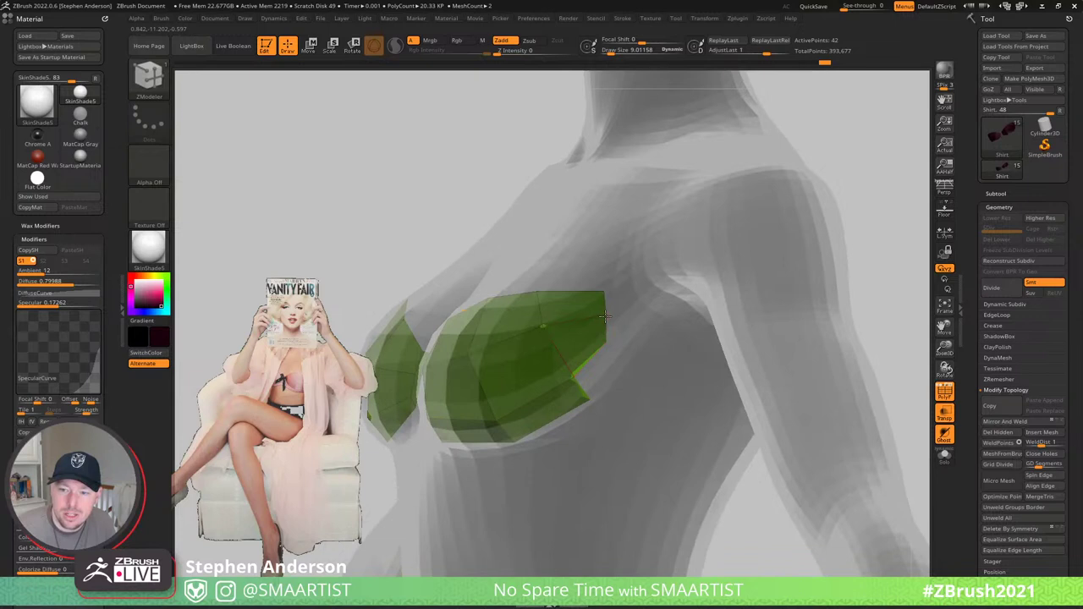
left_click_drag(605, 316, 621, 323)
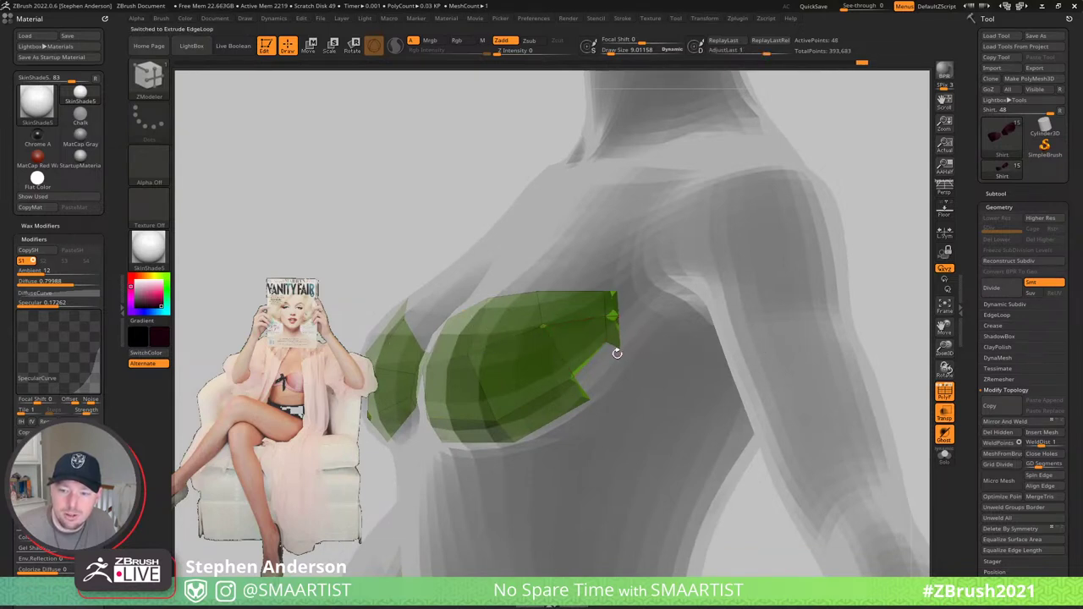
left_click_drag(616, 363, 608, 372)
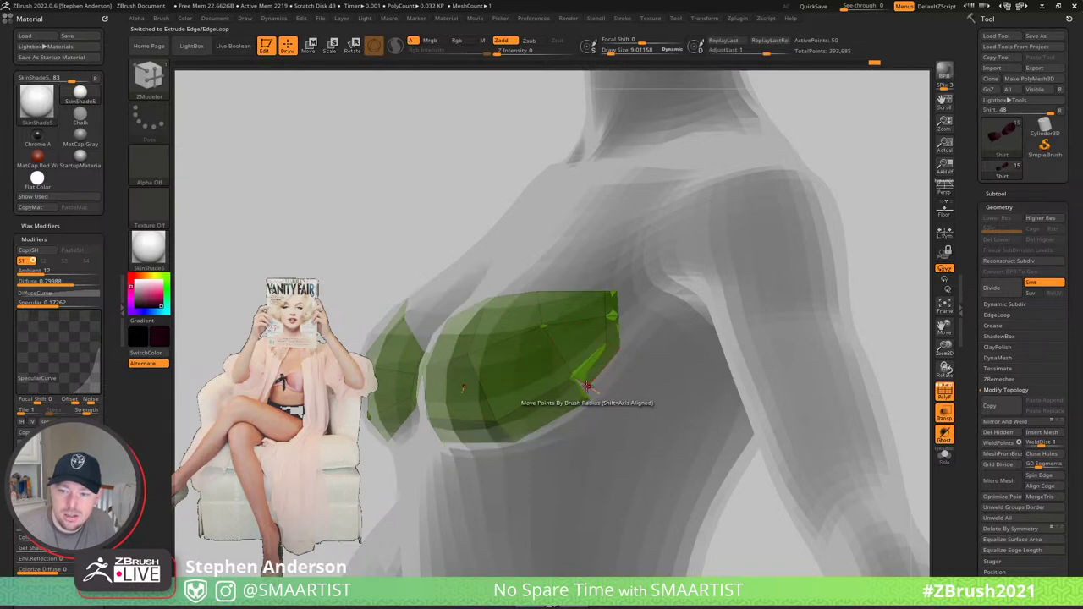
left_click(587, 386)
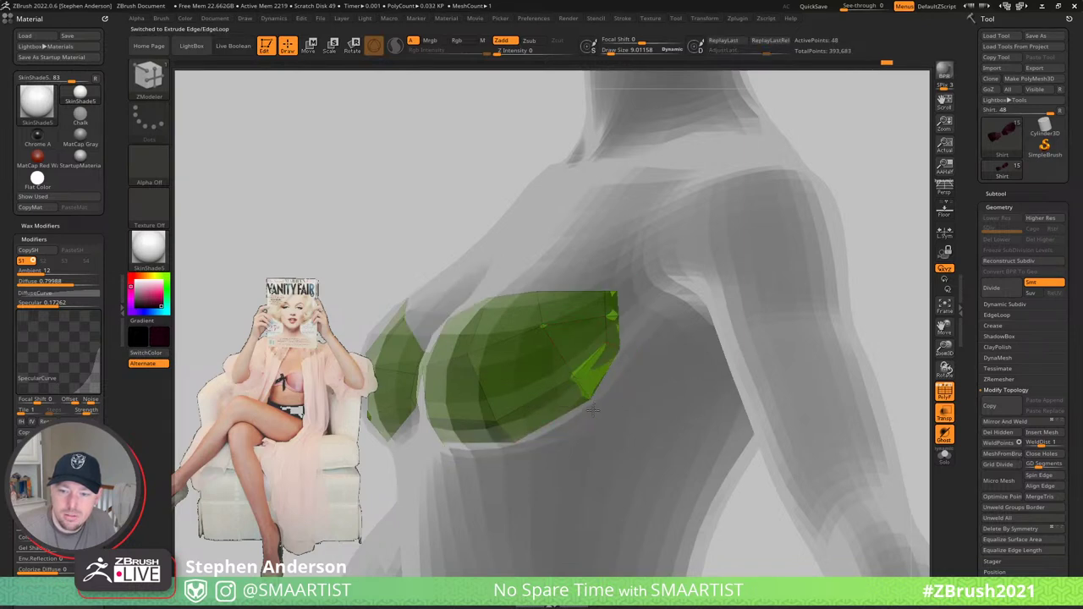
left_click_drag(593, 410, 593, 407)
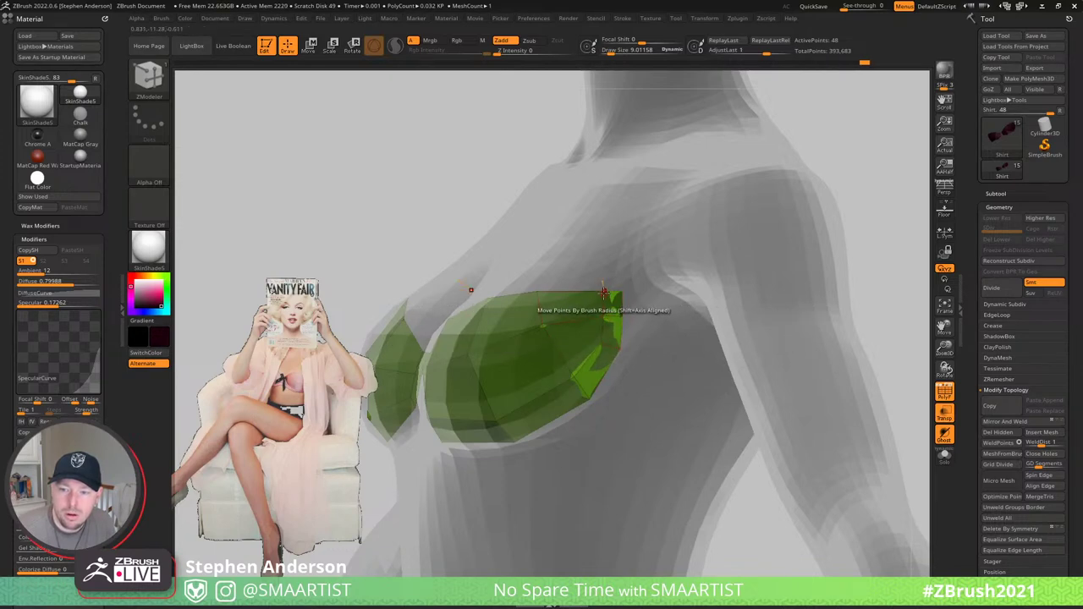
- Set the ZModeler edge action to Insert and add edge loops across the bra cups from upper to lower border
mouse_move(611, 298)
right_mouse_down()
mouse_move(648, 326)
mouse_move(640, 307)
mouse_move(550, 324)
mouse_move(630, 323)
mouse_move(511, 396)
mouse_move(495, 370)
mouse_move(505, 365)
mouse_move(496, 337)
right_mouse_up()
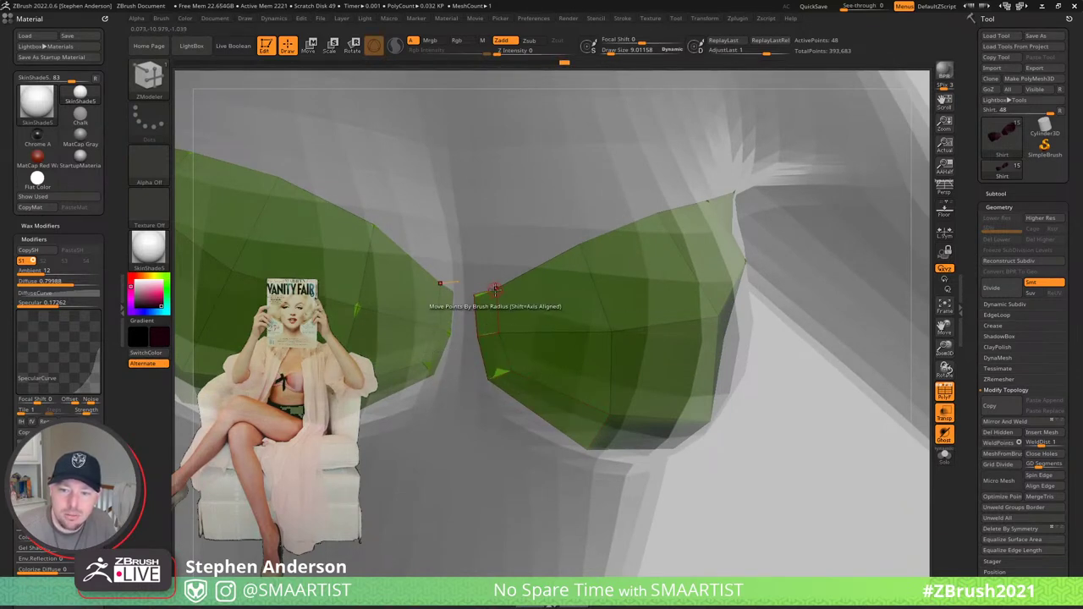
right_click_drag(507, 331, 544, 347)
key("space")
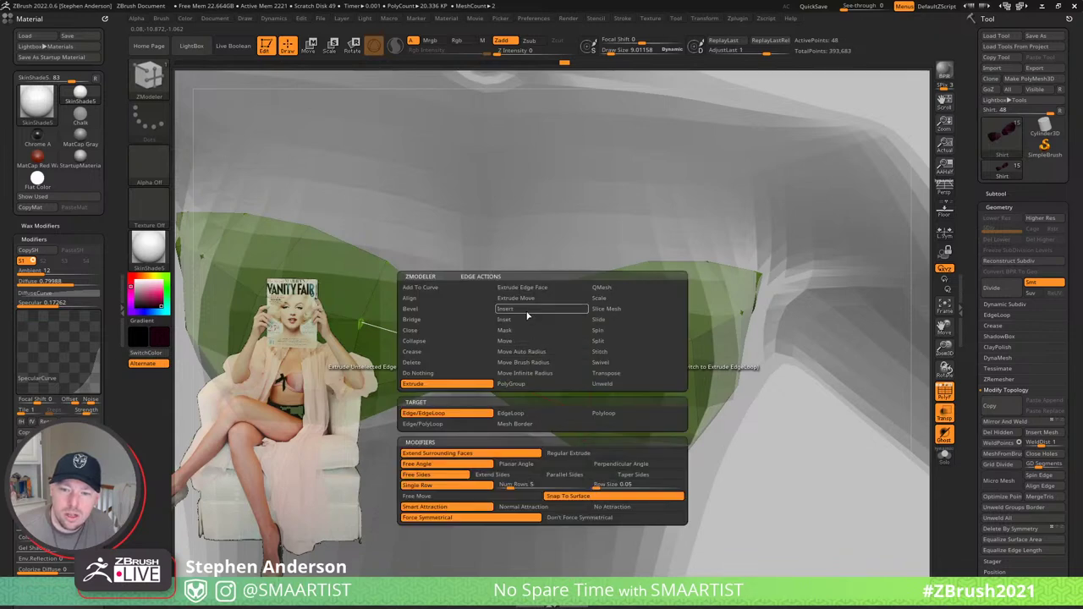
left_click(525, 309)
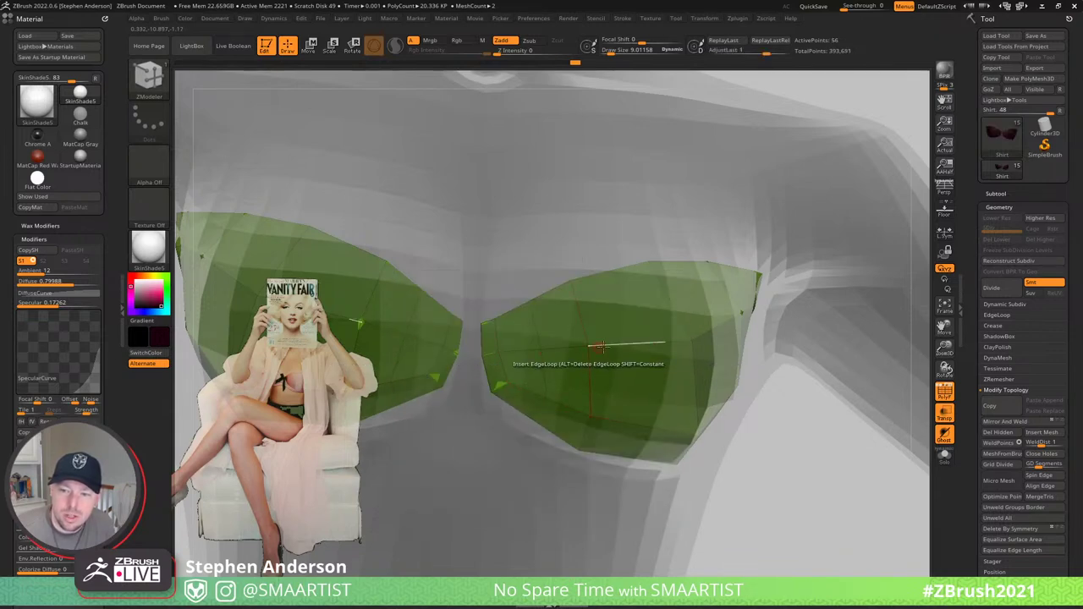
left_click(641, 344)
right_click_drag(651, 342, 560, 351)
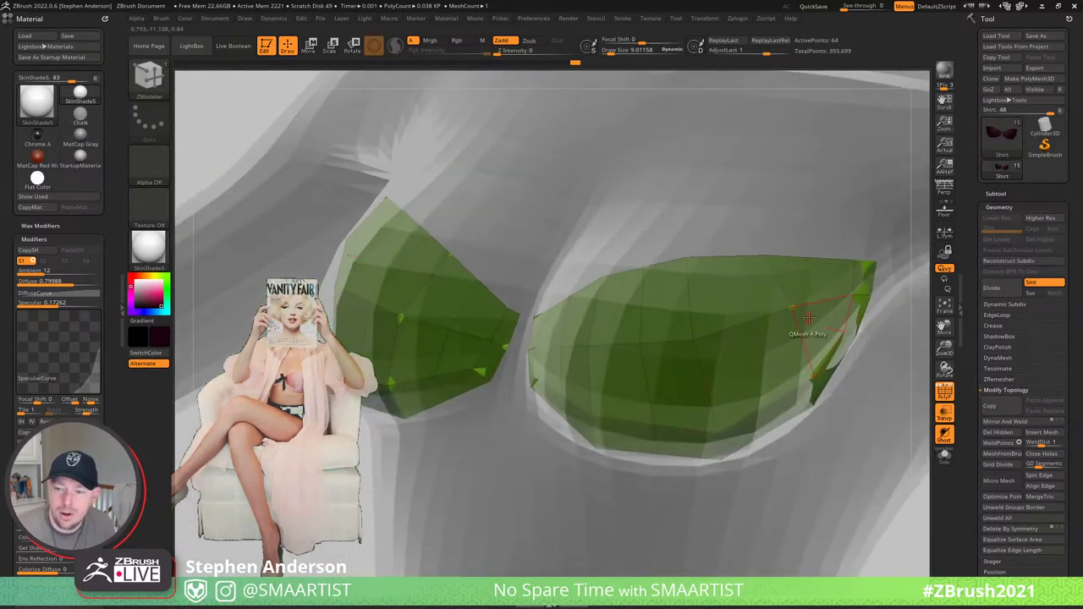
left_click(743, 322)
right_click_drag(744, 322, 664, 295)
left_click(746, 289)
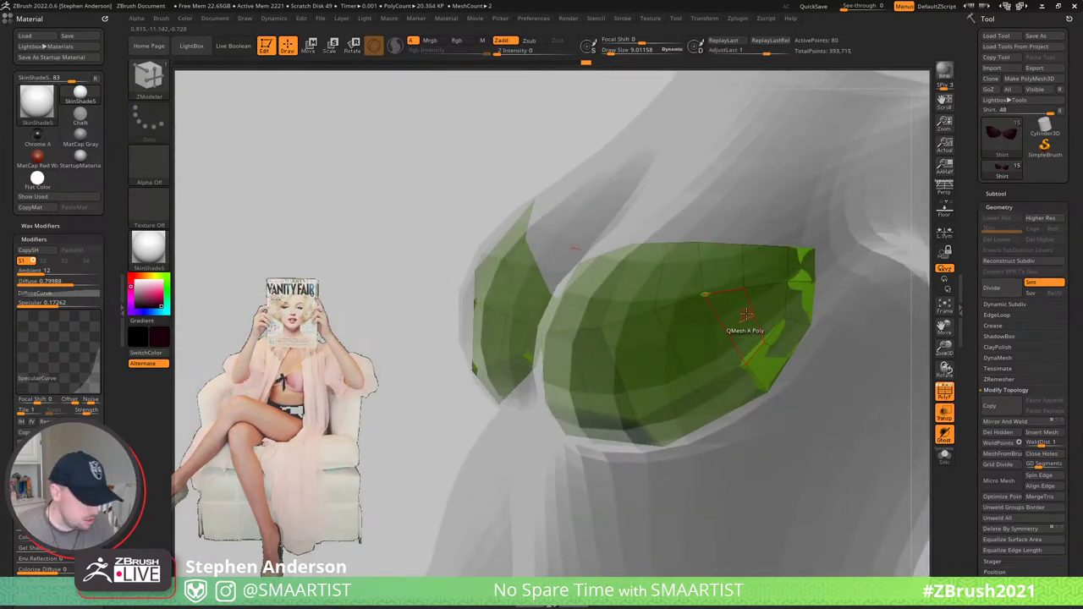
- Increase the draw size to about 30 and insert two more edge loops running lengthwise along the bra cups
key("b")
key("s")
left_click_drag(742, 289, 749, 289)
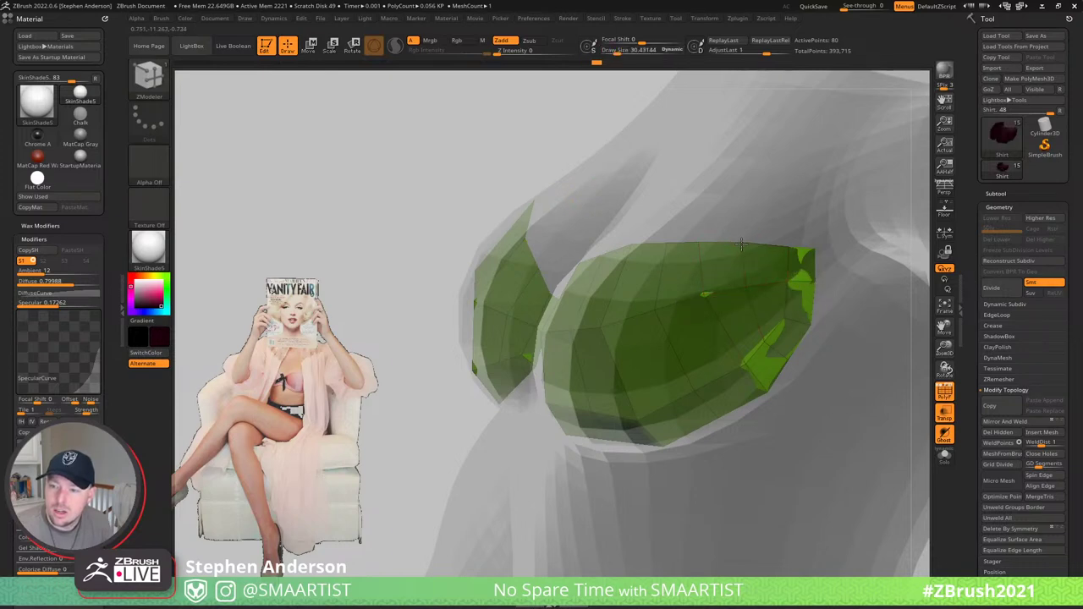
right_click_drag(741, 244, 653, 246)
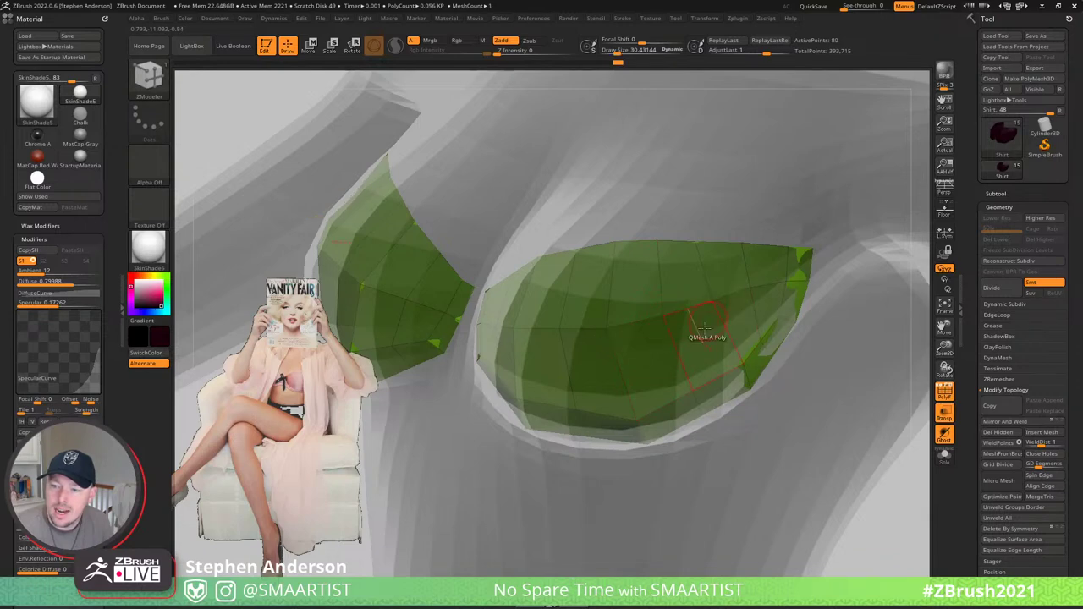
mouse_move(691, 392)
right_mouse_down()
mouse_move(701, 434)
mouse_move(702, 406)
right_mouse_up()
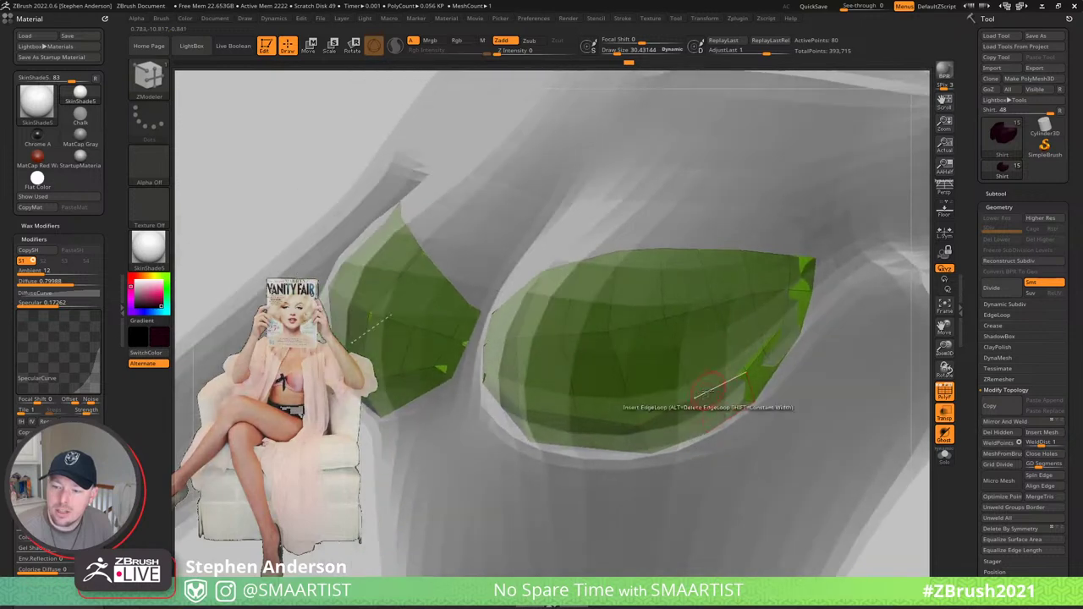
left_click(668, 318)
right_click_drag(668, 318, 671, 355)
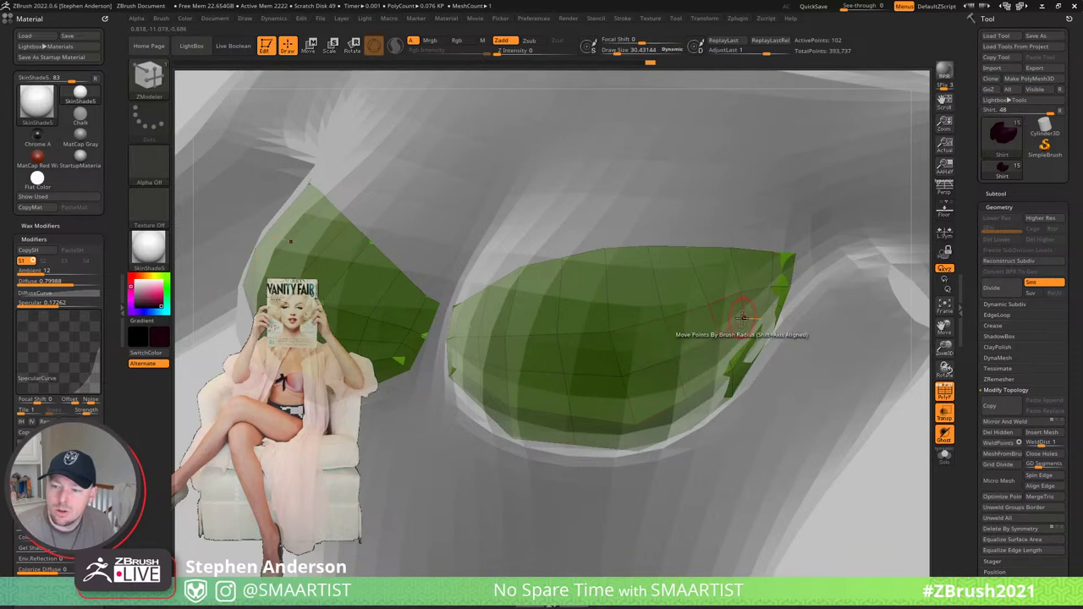
right_click_drag(744, 317, 782, 313)
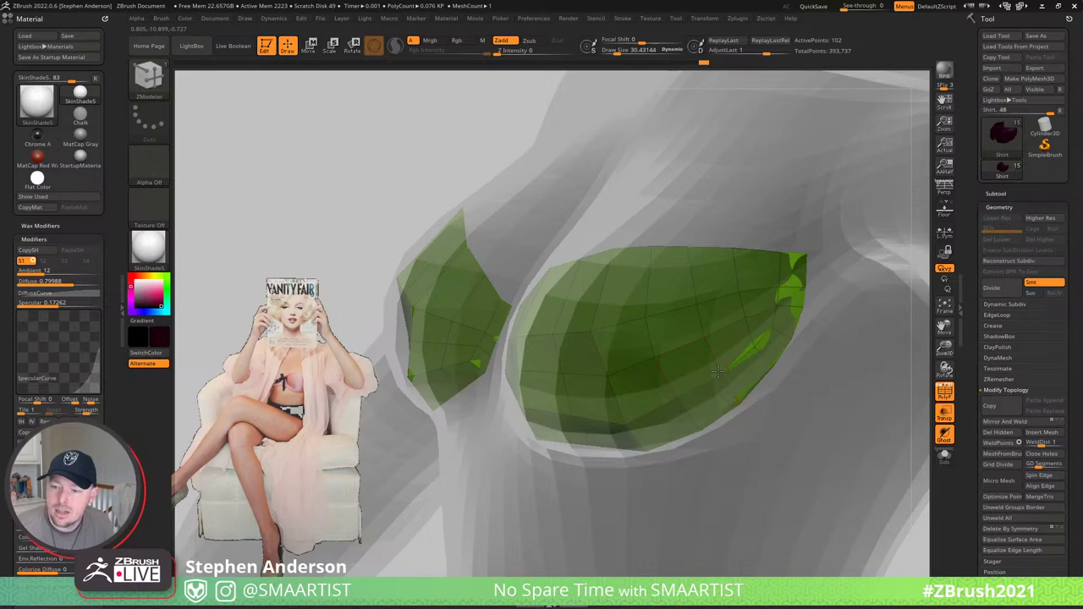
right_click_drag(747, 321, 691, 246)
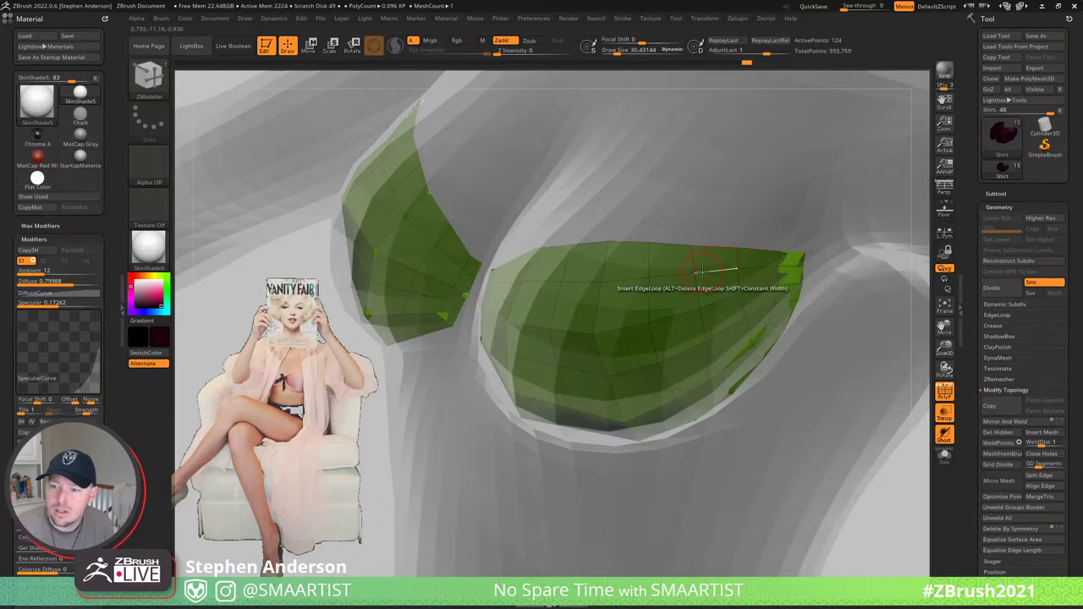
- Reposition the interior points of the cup by brush radius so the new loops follow the breast's curvature
key("ctrl")
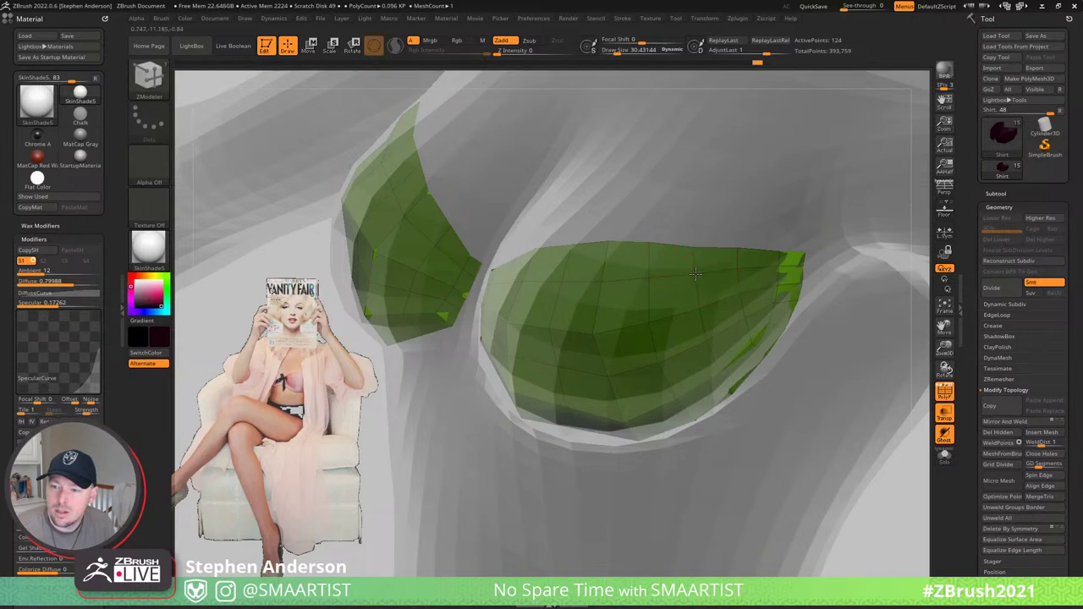
right_click_drag(687, 286, 653, 256)
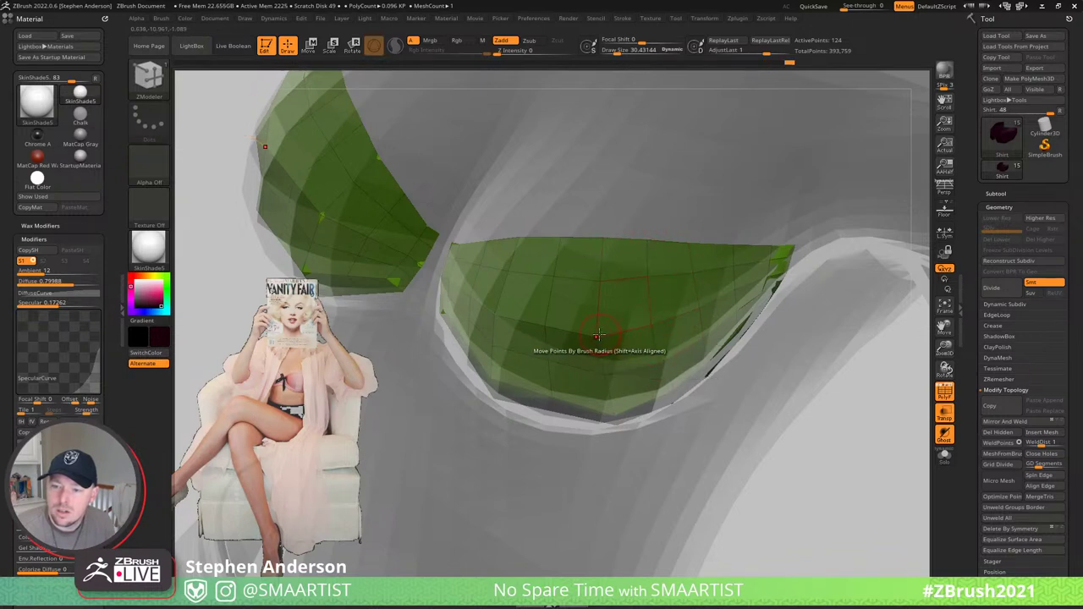
right_click_drag(598, 288, 549, 279)
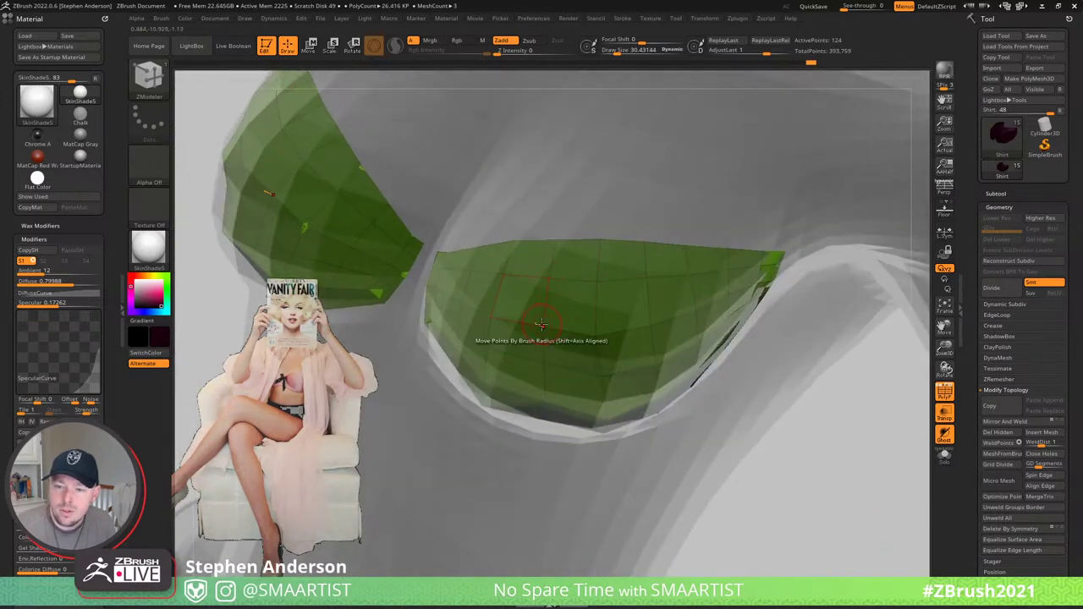
right_click_drag(542, 347, 575, 332)
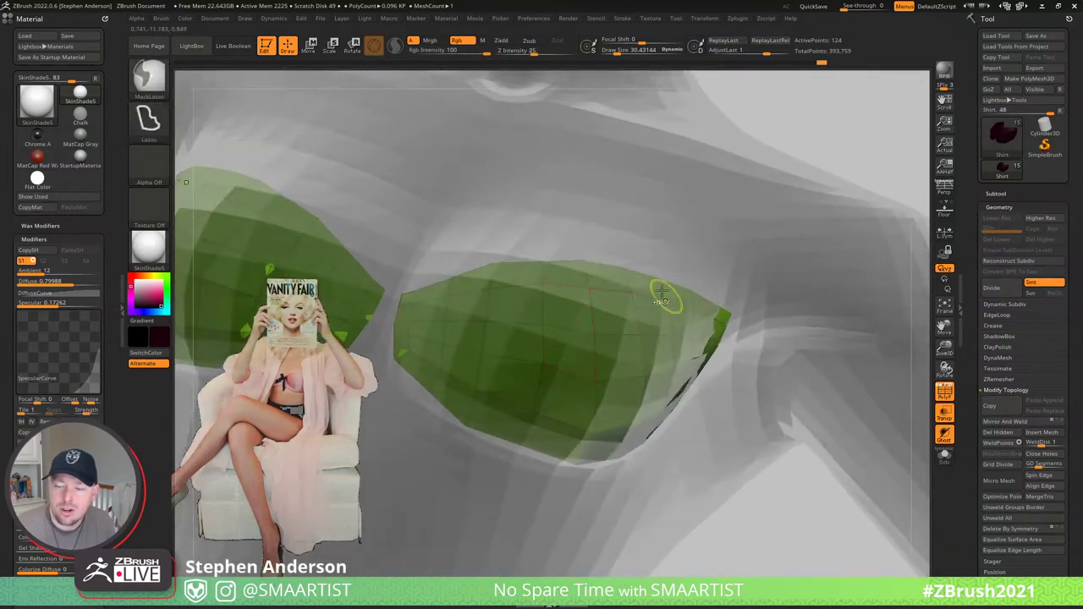
- Switch to the Body_2 subtool at the outer side of the bra cup
right_click_drag(665, 296, 757, 249, "ctrl")
left_click(757, 249, "alt")
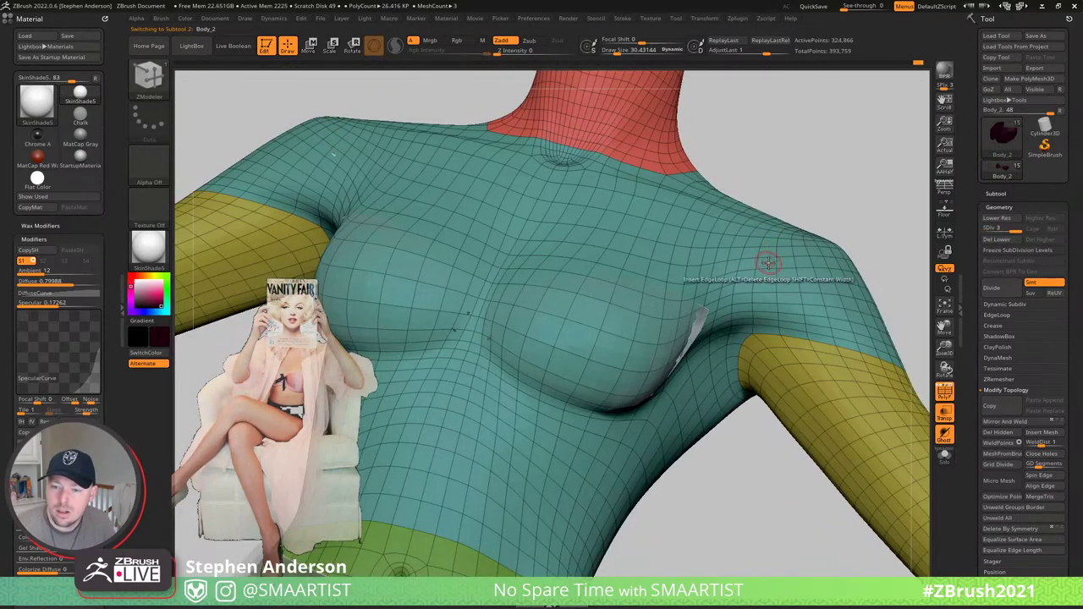
right_click_drag(701, 319, 708, 325, "ctrl")
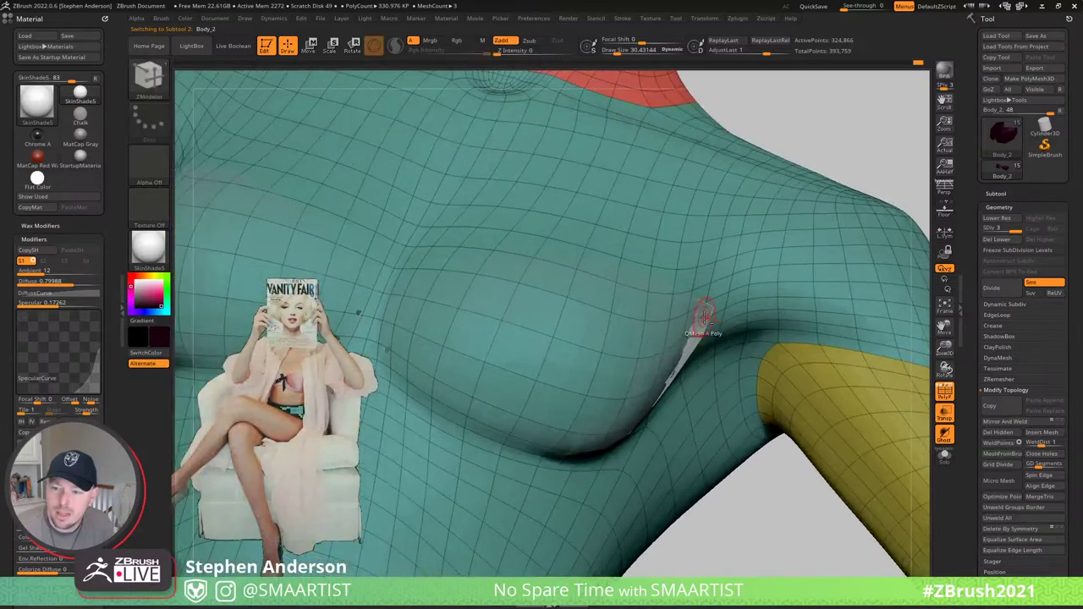
- Activate the Shirt subtool again and reposition points in the lower part of the bra cup to follow the breast
left_click(703, 315, "alt")
mouse_move(542, 385)
right_mouse_down()
mouse_move(560, 362)
mouse_move(546, 369)
right_mouse_up()
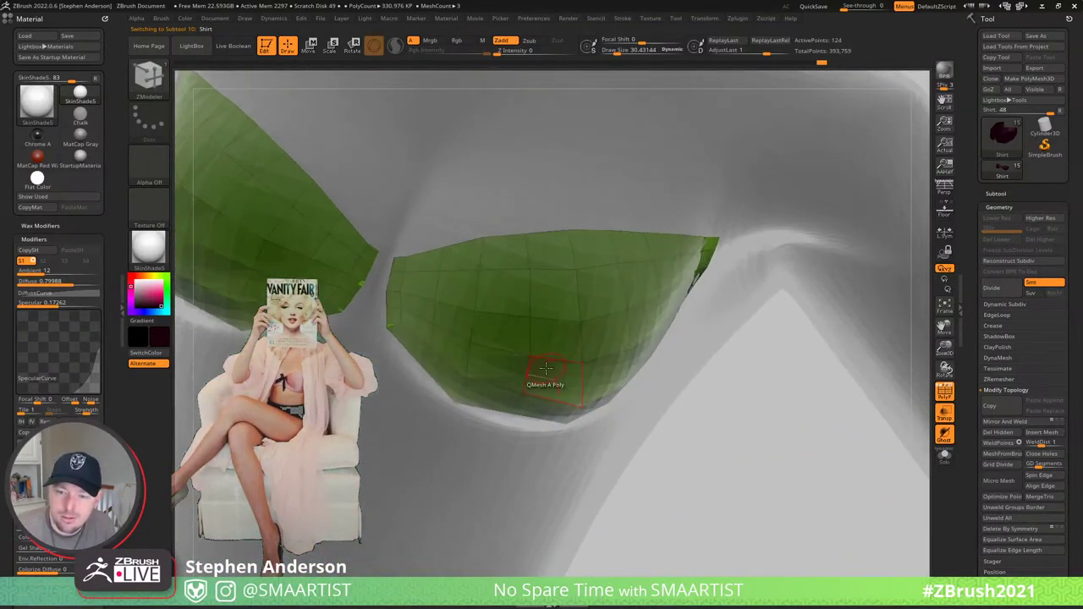
mouse_move(530, 327)
right_mouse_down()
mouse_move(584, 323)
mouse_move(535, 323)
right_mouse_up()
left_click_drag(534, 322, 635, 298)
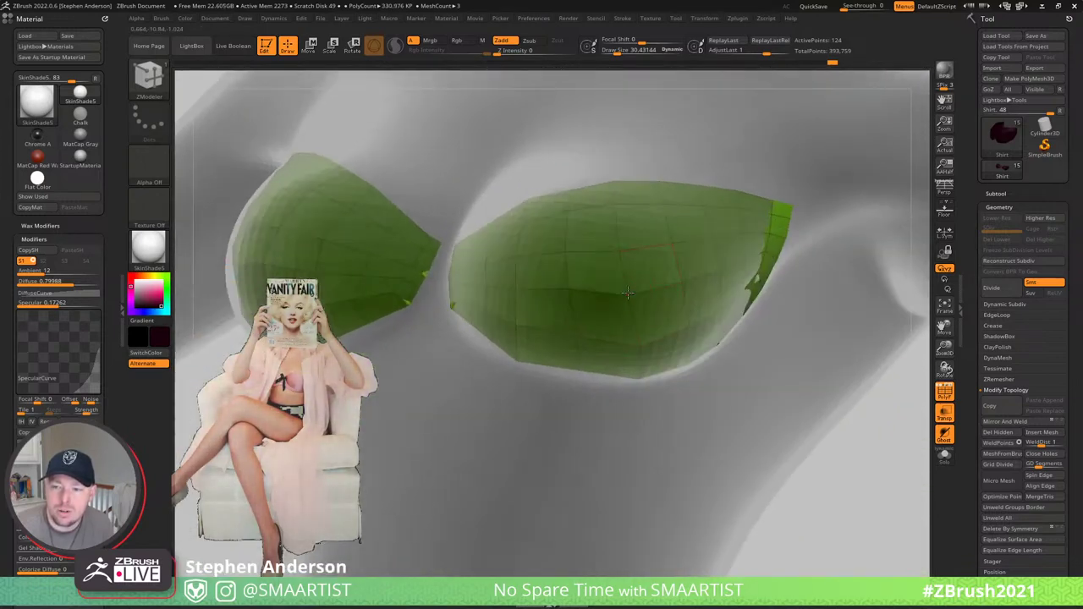
left_click_drag(640, 339, 626, 295)
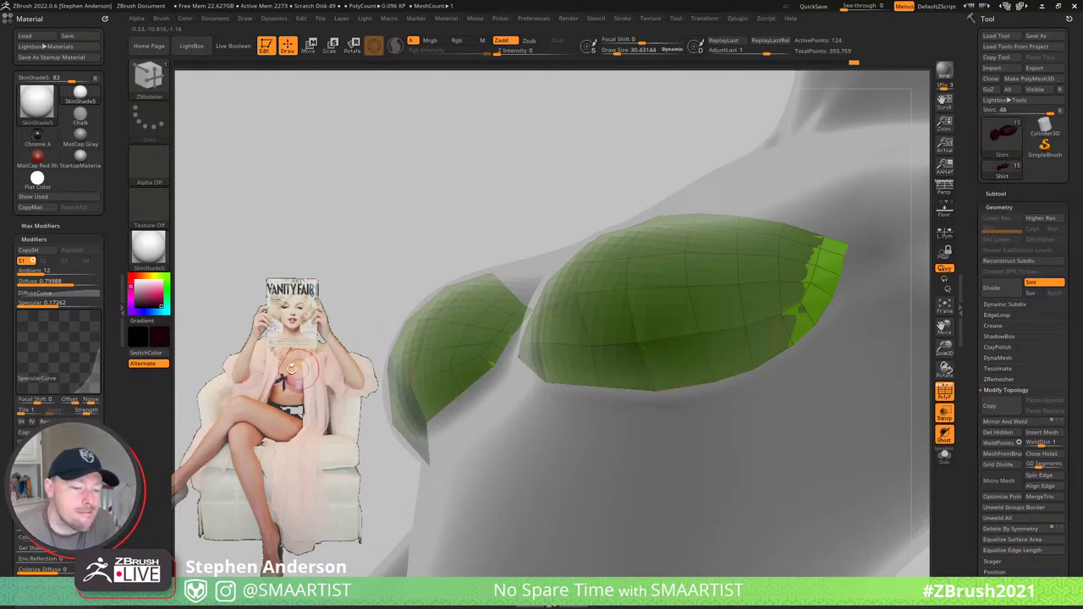
- Collapse the material tray and insert an edge loop across the cups near their inner ends at the cleavage
left_click(124, 310)
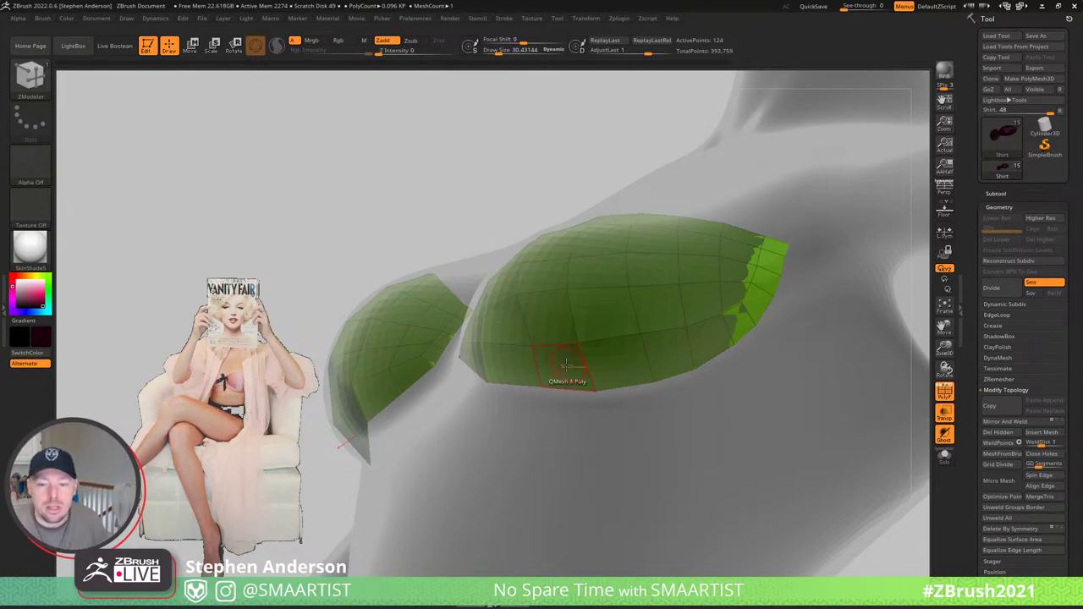
right_click_drag(566, 365, 711, 330)
right_click_drag(541, 309, 518, 362, "ctrl")
right_click_drag(518, 362, 475, 325)
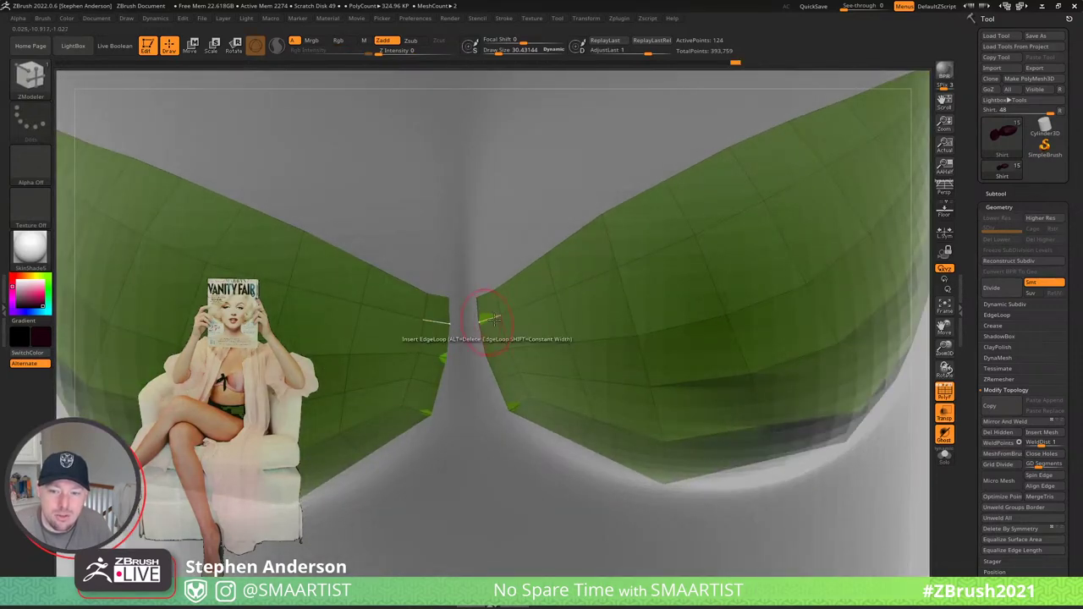
left_click(520, 372)
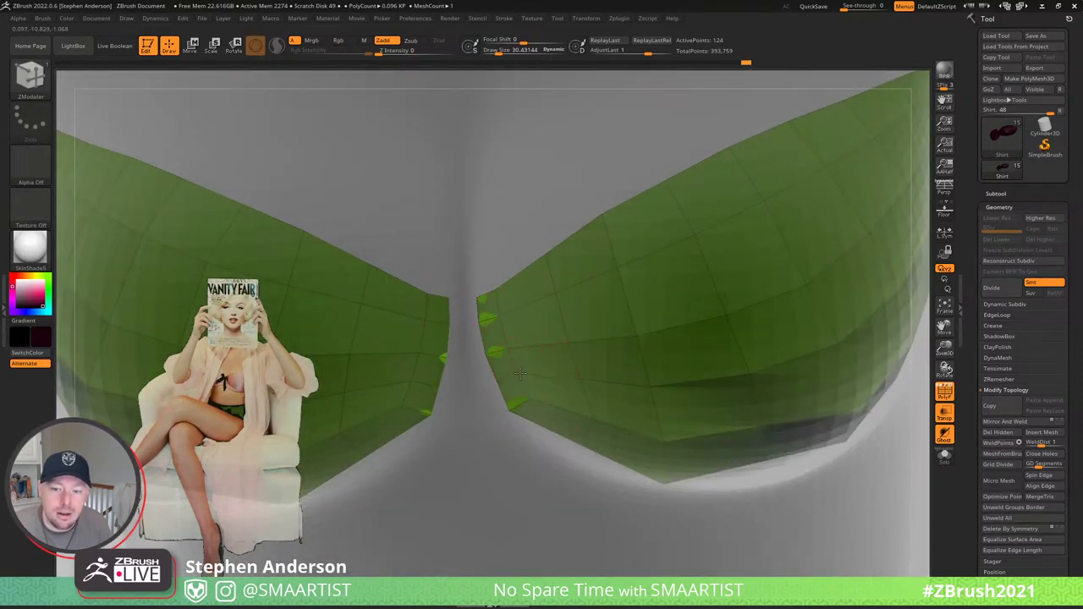
left_click_drag(509, 397, 506, 381)
left_click(527, 391)
key("ctrl+z")
left_click(553, 407)
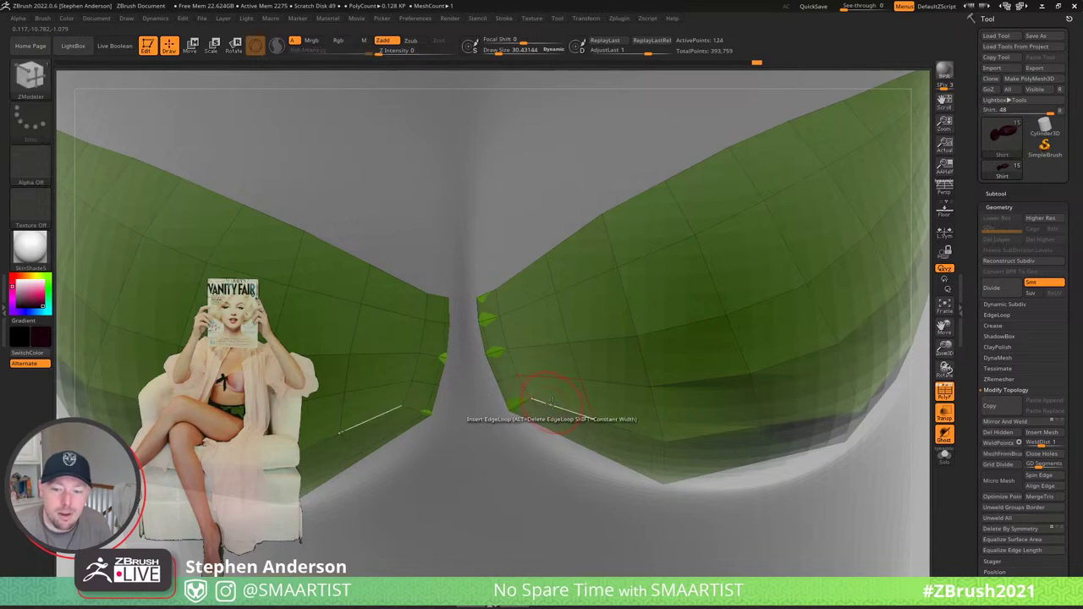
right_click_drag(555, 406, 543, 404)
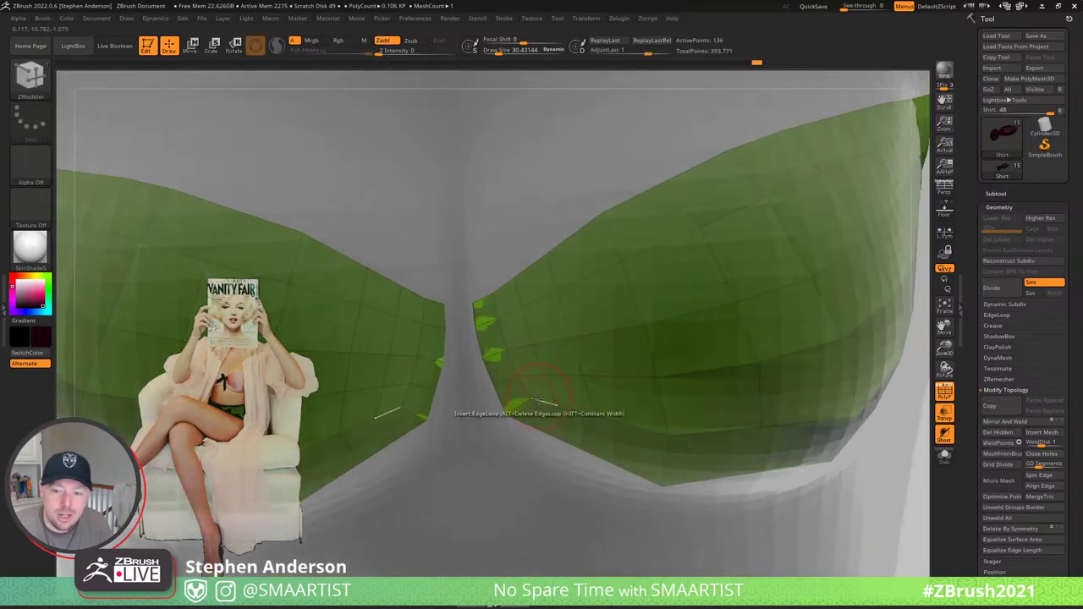
- Round the cup's inner lower corner by moving its points and try Mirror And Weld on the bra
left_click(510, 416)
mouse_move(510, 416)
left_mouse_down()
mouse_move(538, 434)
mouse_move(527, 404)
left_mouse_up()
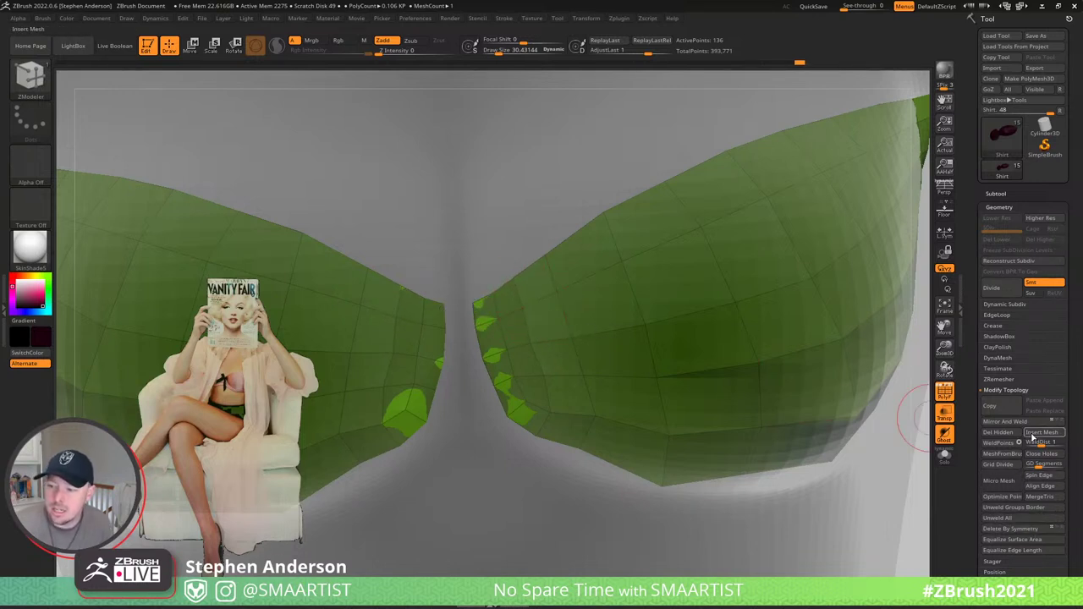
left_click(1011, 423)
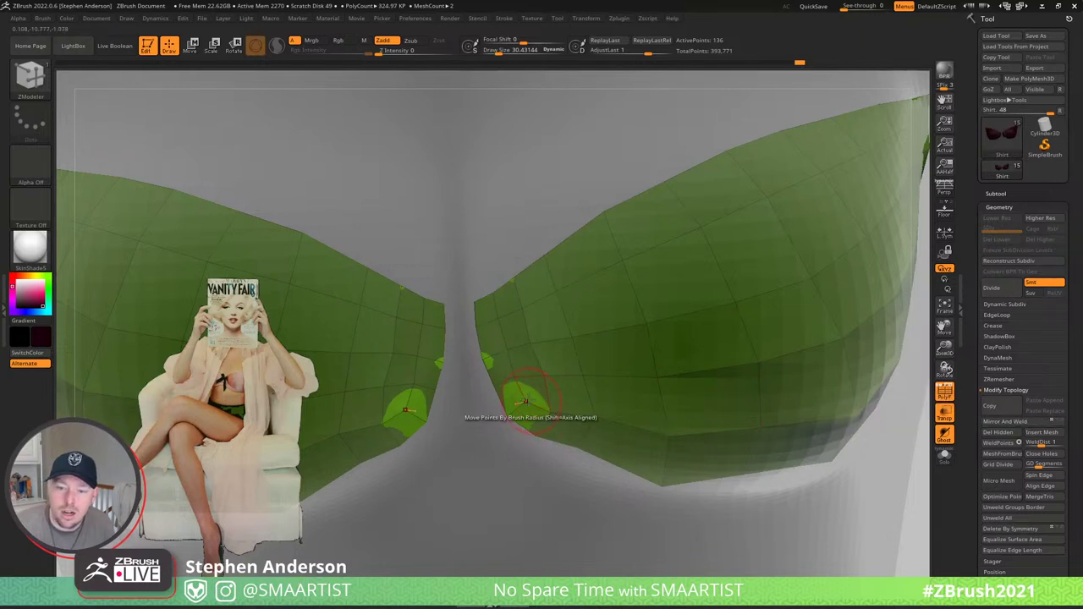
- Flip the bra with the Deformation Mirror command and apply Mirror And Weld so both cups match
mouse_move(531, 394)
right_mouse_down("ctrl")
mouse_move(722, 309)
mouse_move(670, 443)
right_mouse_up("ctrl")
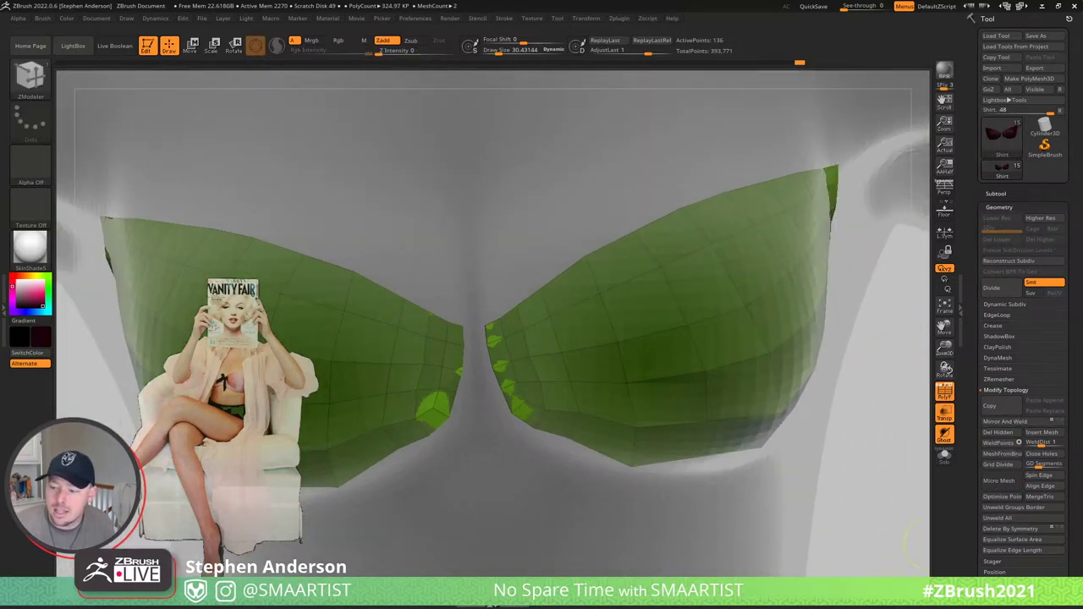
left_click_drag(1063, 550, 1059, 500)
left_click(1005, 513, "shift")
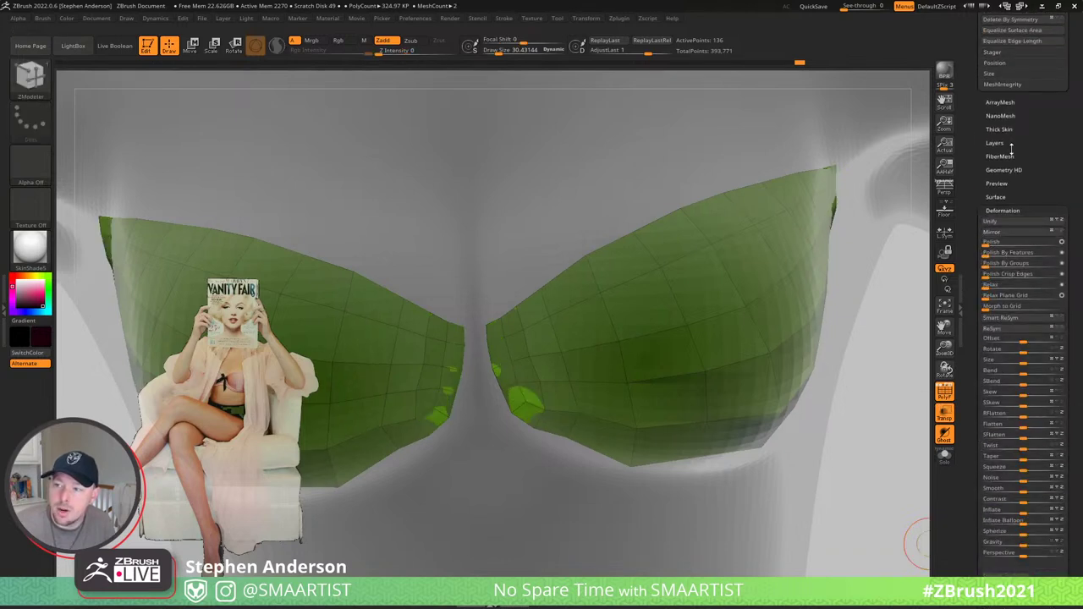
scroll(1007, 110, "up", 5)
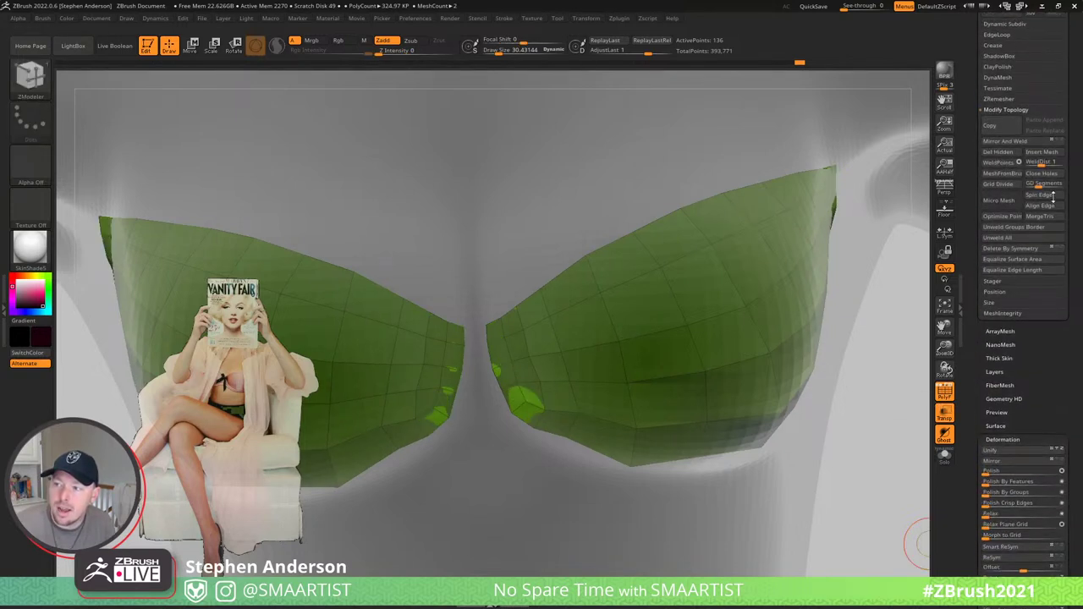
left_click(1018, 143)
- Reposition the cup's points by brush radius to smooth its lower border and even out the loops near the cleavage
right_click_drag(499, 340, 648, 369, "alt")
left_click_drag(647, 368, 631, 474)
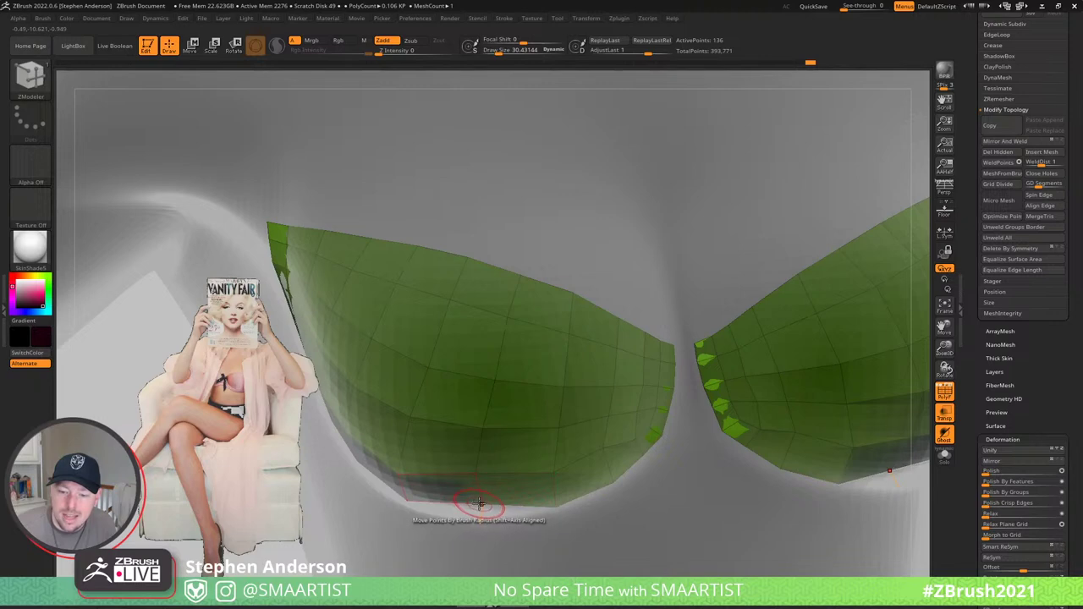
left_click_drag(482, 505, 482, 524)
left_click_drag(477, 472, 479, 483)
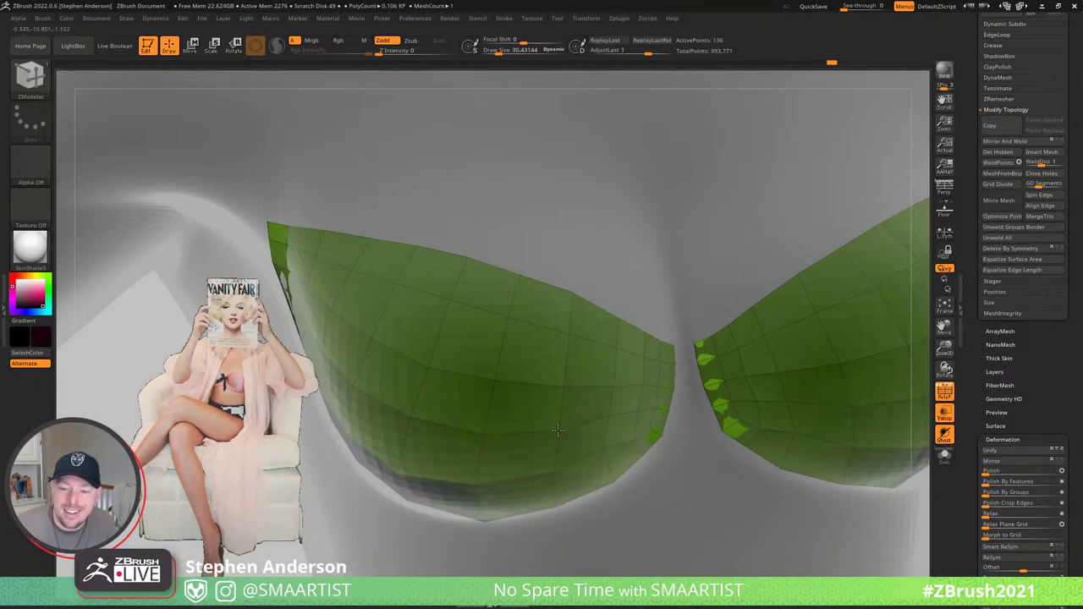
right_click_drag(597, 424, 606, 460)
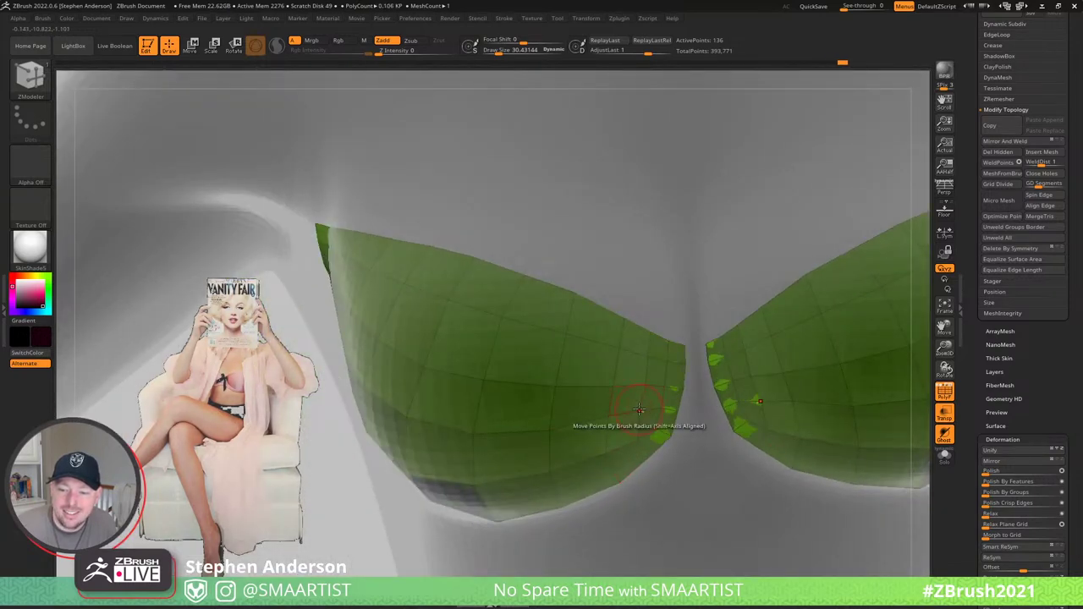
right_click_drag(618, 389, 624, 351)
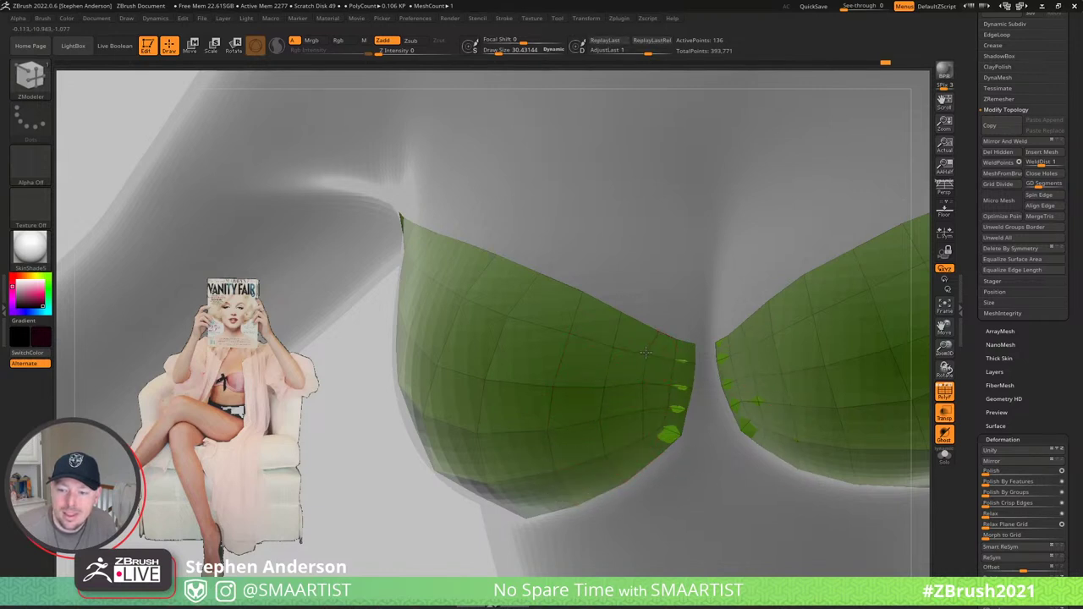
left_click_drag(658, 329, 648, 327)
mouse_move(583, 338)
right_mouse_down()
mouse_move(597, 339)
mouse_move(584, 320)
right_mouse_up()
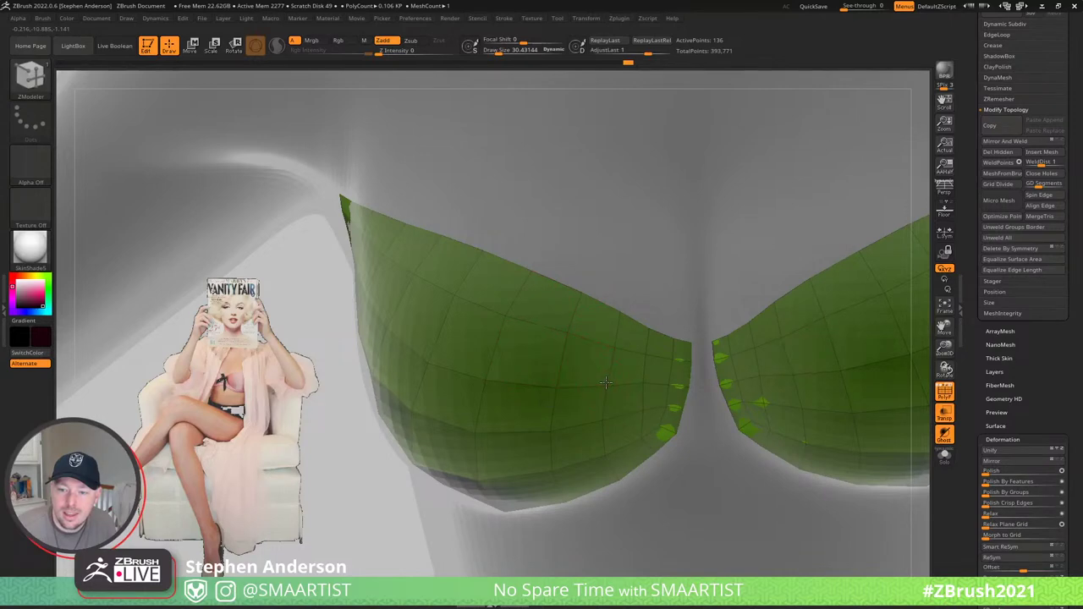
right_click_drag(557, 386, 491, 328)
- Using the Move brush at a draw size of about 289, adjust the upper outer corners of the cups toward the armpits
right_click_drag(490, 381, 726, 319)
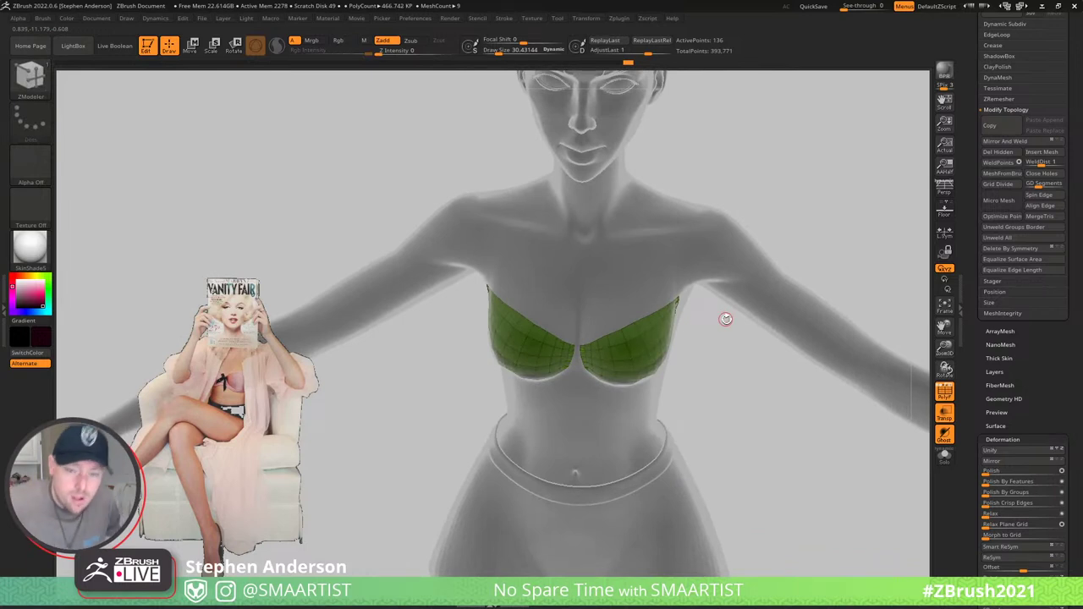
mouse_move(820, 334)
right_mouse_down()
mouse_move(699, 307)
mouse_move(710, 306)
mouse_move(679, 311)
right_mouse_up()
key("b")
key("m")
key("v")
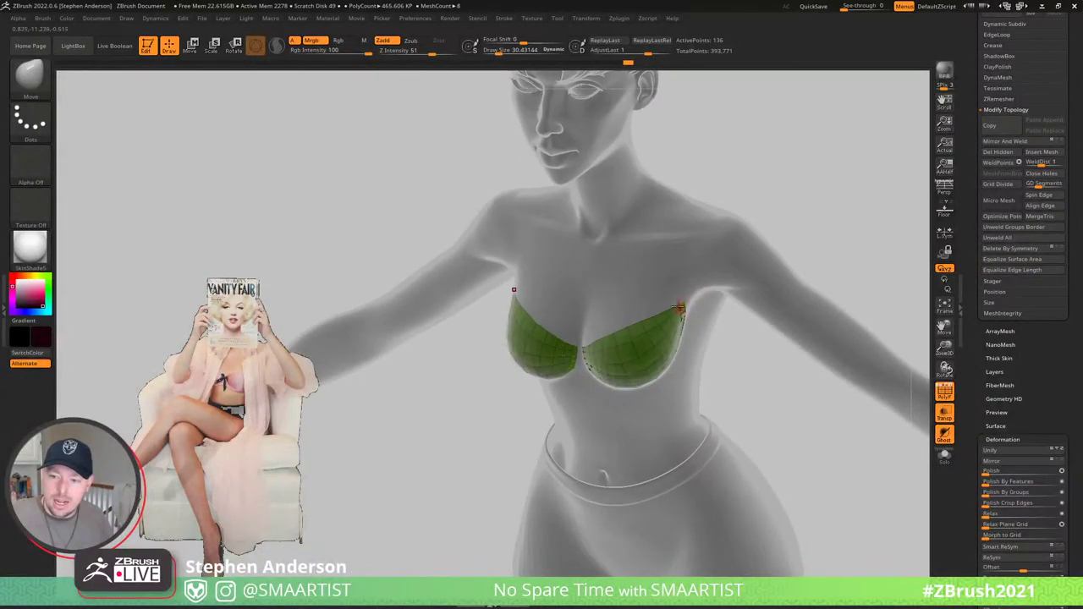
key("s")
key("s")
left_click_drag(691, 307, 689, 305)
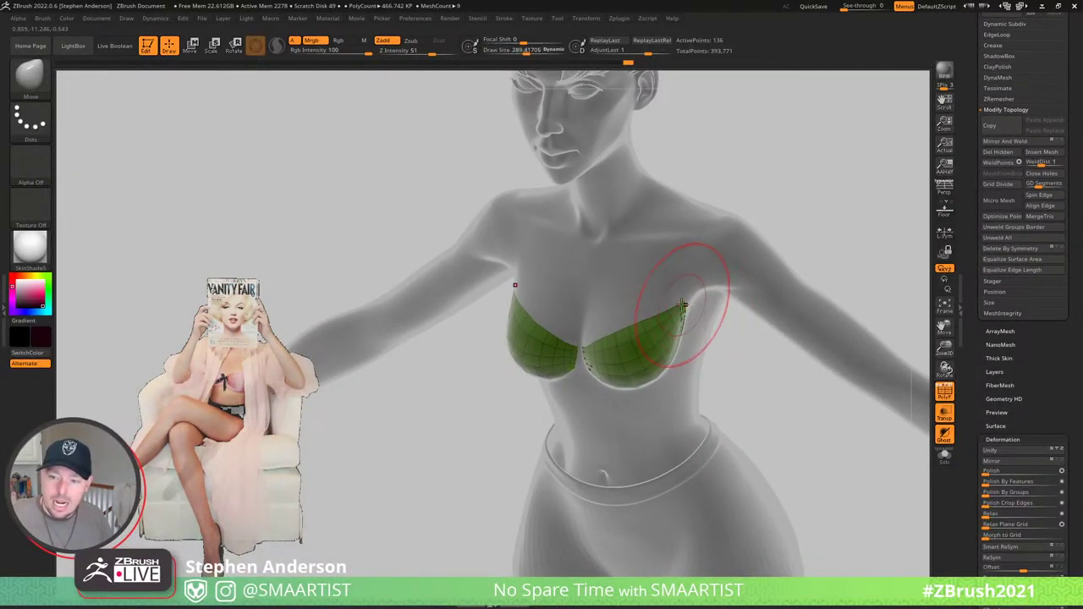
- Reduce the draw size to about 175 and pull the cups outward from the breasts along their upper and middle sections
mouse_move(667, 312)
right_mouse_down()
mouse_move(694, 345)
mouse_move(686, 370)
mouse_move(718, 380)
mouse_move(606, 365)
mouse_move(627, 362)
right_mouse_up()
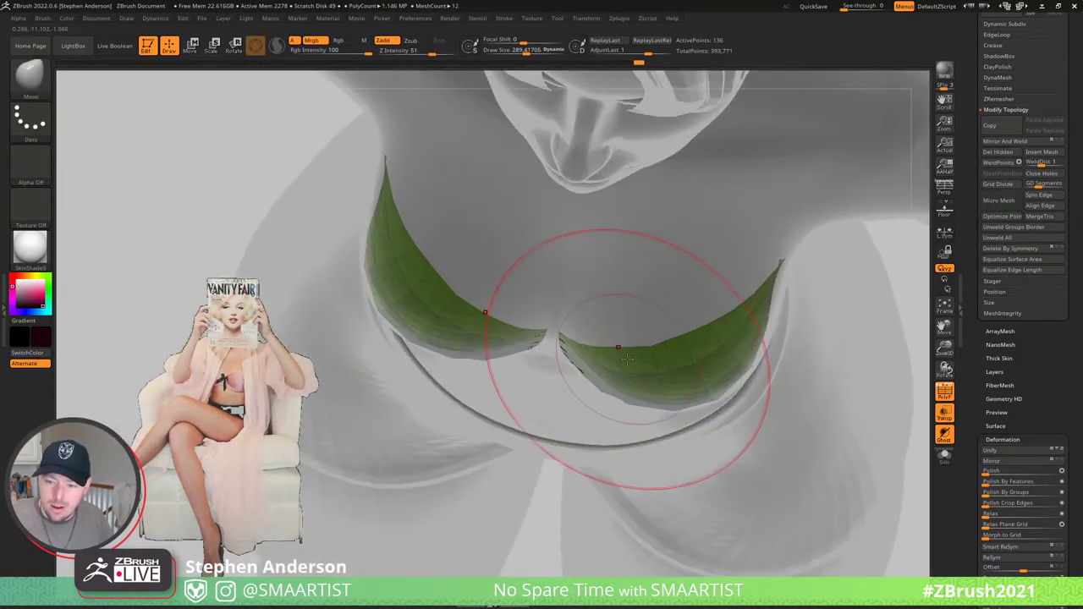
key("s")
left_click_drag(628, 361, 620, 362)
left_click_drag(612, 365, 609, 368)
mouse_move(682, 376)
left_mouse_down()
mouse_move(682, 387)
mouse_move(729, 355)
left_mouse_up()
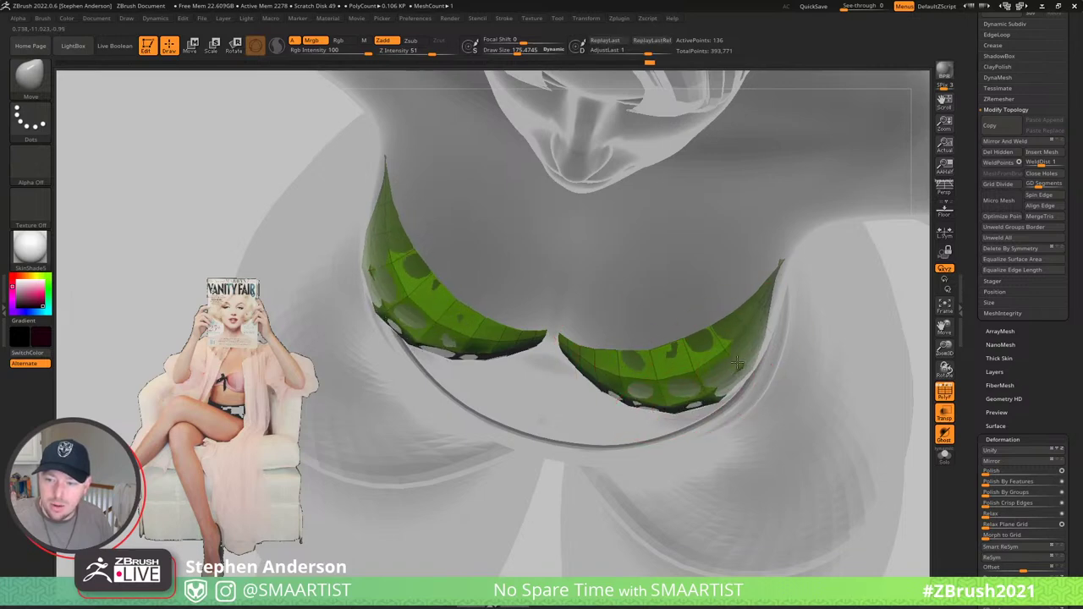
- Reduce the draw size to about 86 and shape the outer side and upper corner of the cup against the body
mouse_move(738, 362)
right_mouse_down()
mouse_move(725, 285)
mouse_move(720, 330)
mouse_move(845, 339)
right_mouse_up()
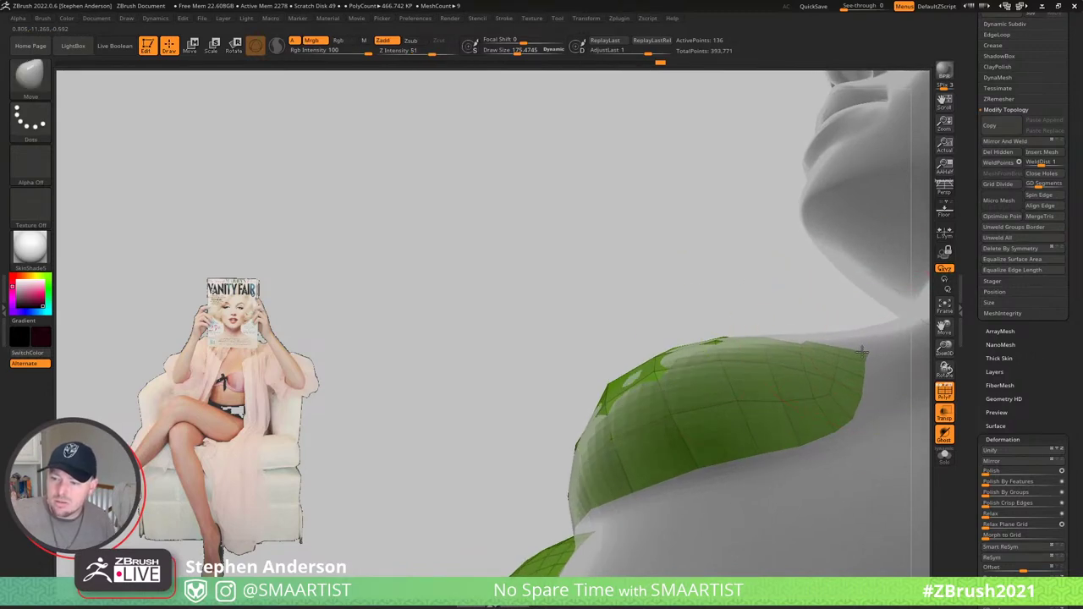
right_click_drag(725, 326, 682, 437)
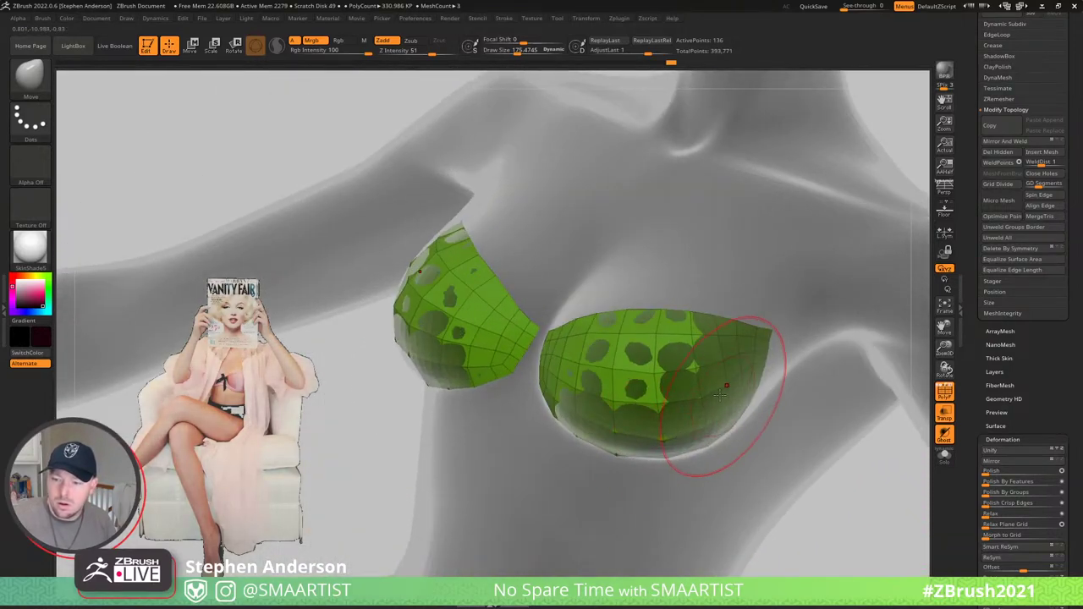
right_click_drag(729, 387, 931, 415)
key("s")
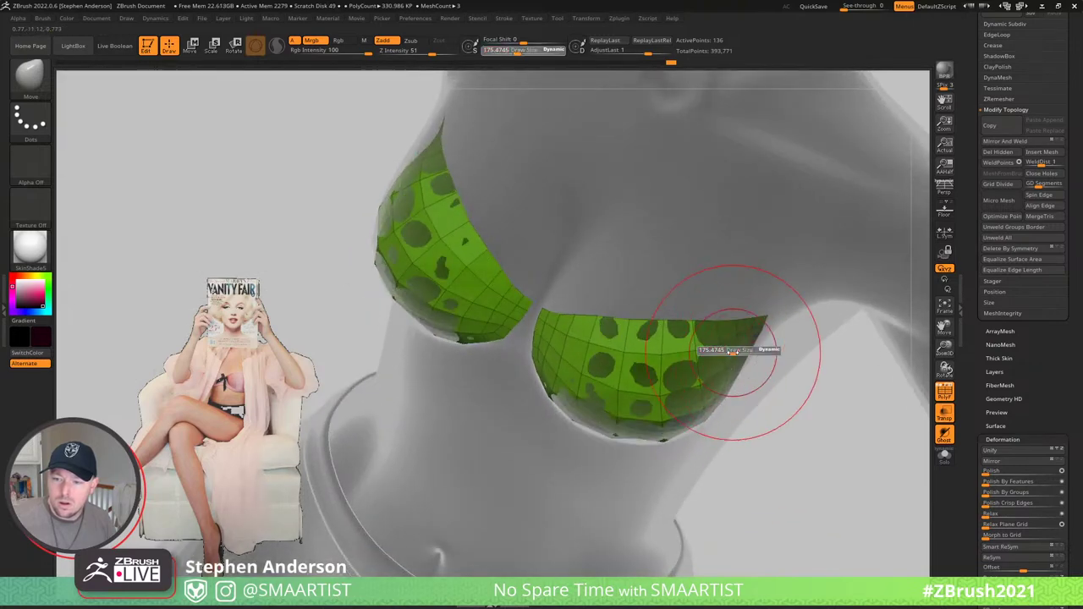
left_click_drag(725, 353, 724, 353)
left_click_drag(718, 352, 760, 317)
key("s")
mouse_move(759, 317)
right_mouse_down()
mouse_move(719, 290)
mouse_move(723, 272)
mouse_move(791, 361)
mouse_move(778, 362)
right_mouse_up()
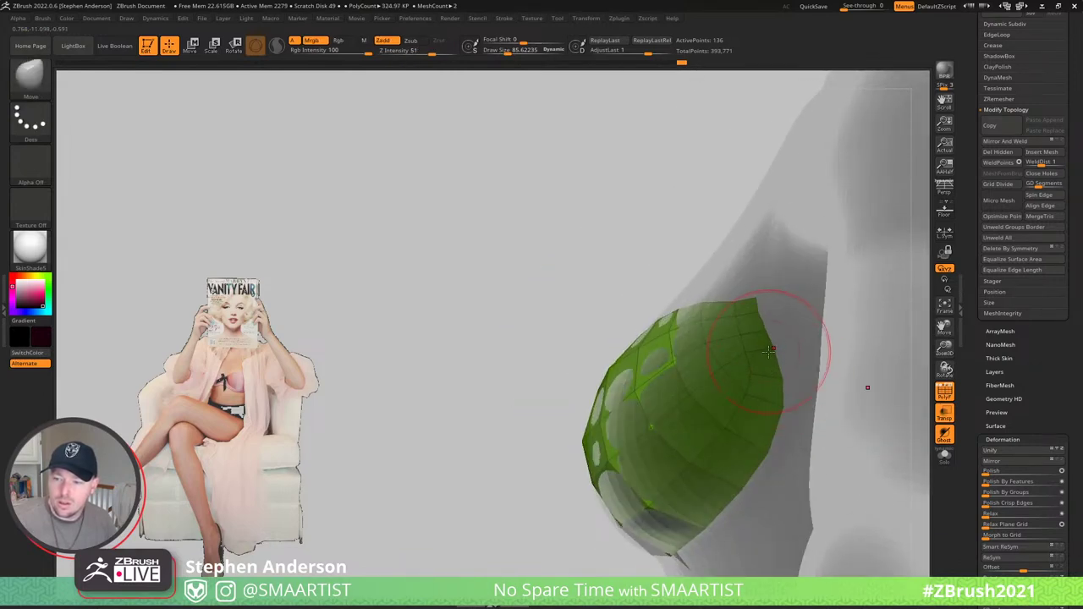
- Refine the points along the cup's outer border and upper corner with the Move brush at draw sizes of about 45 to 65
key("s")
left_click_drag(783, 393, 779, 393)
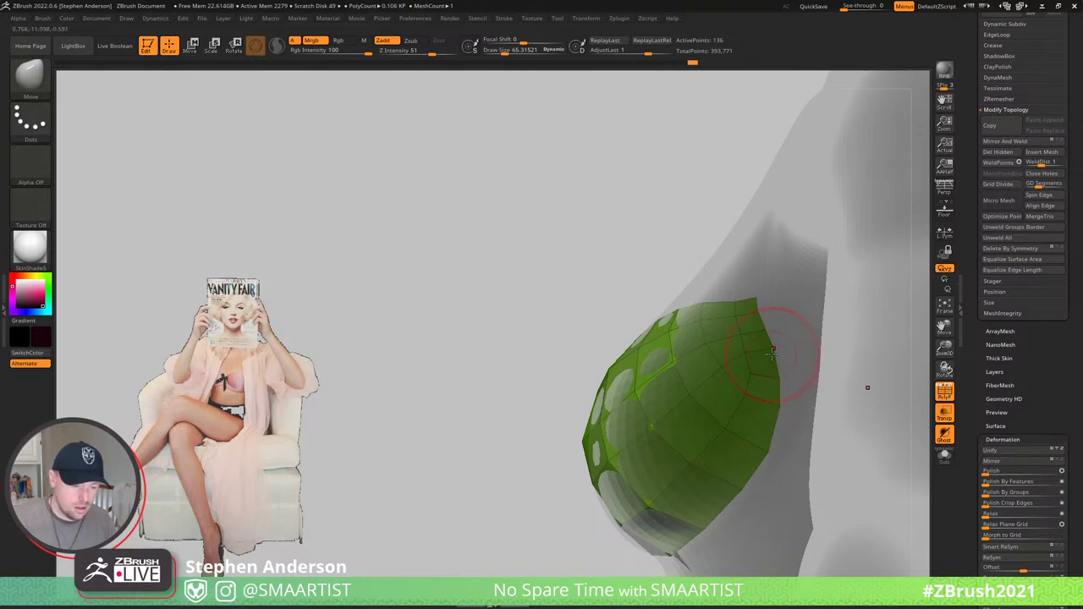
key("s")
left_click_drag(757, 310, 753, 311)
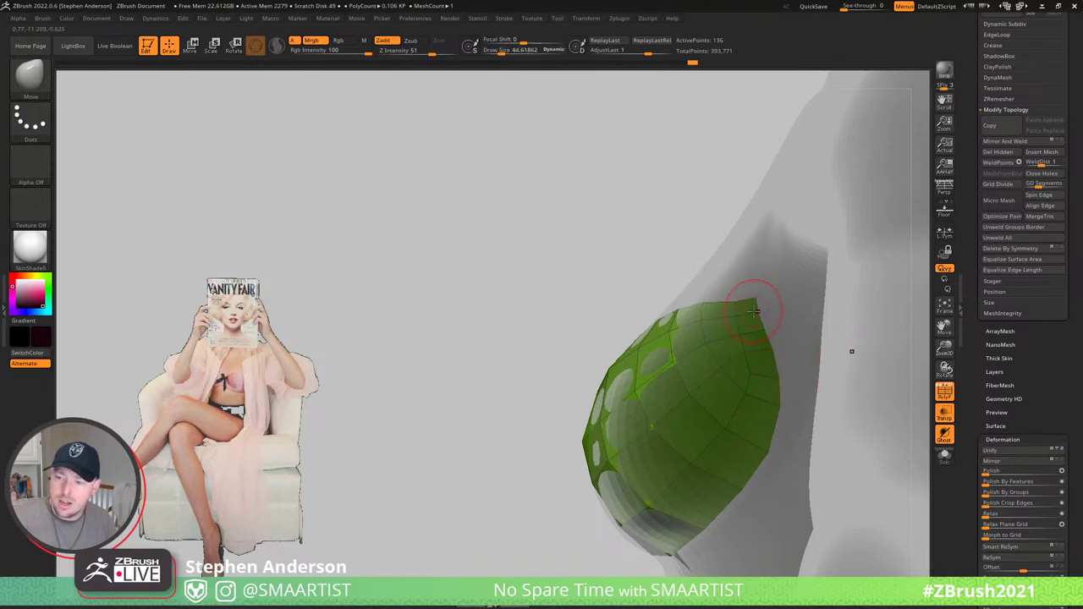
right_click_drag(767, 315, 759, 302)
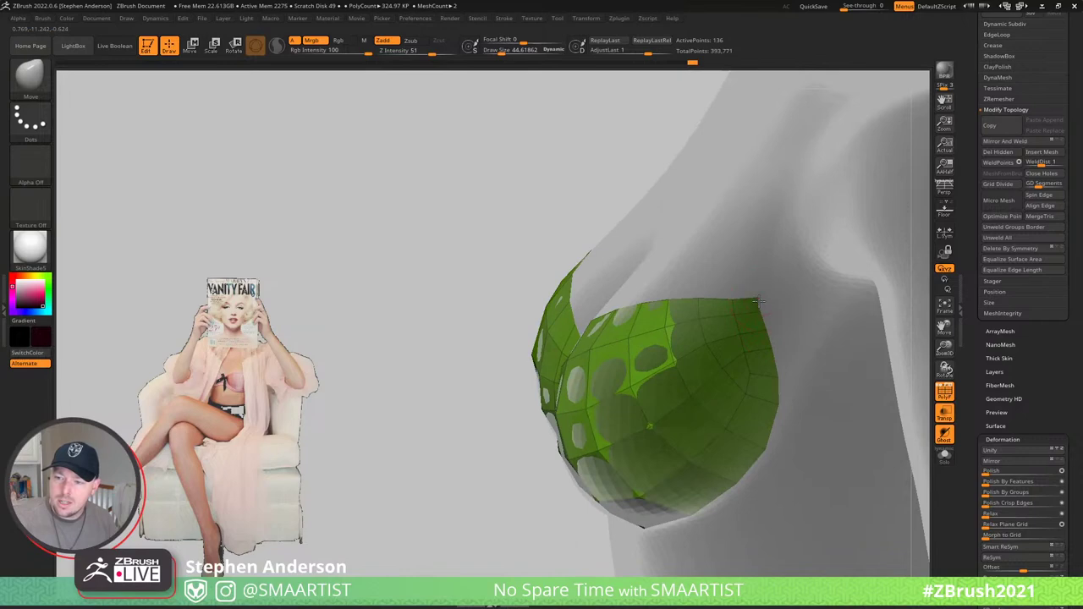
left_click_drag(755, 304, 755, 302)
left_click_drag(461, 165, 544, 177)
key("s")
left_click_drag(743, 325, 744, 325)
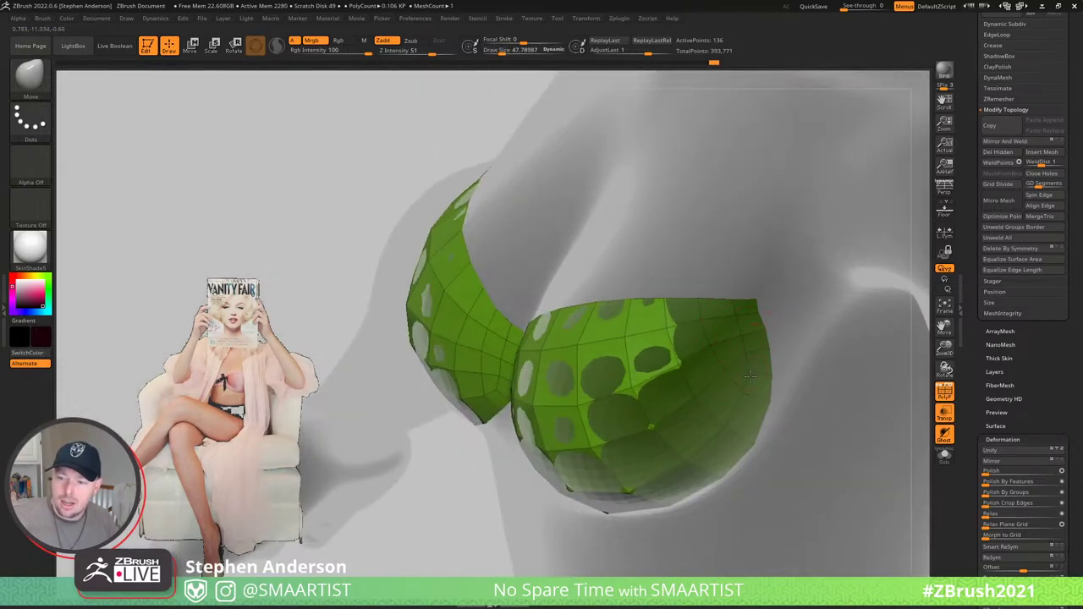
mouse_move(739, 378)
right_mouse_down()
mouse_move(762, 379)
mouse_move(749, 368)
right_mouse_up()
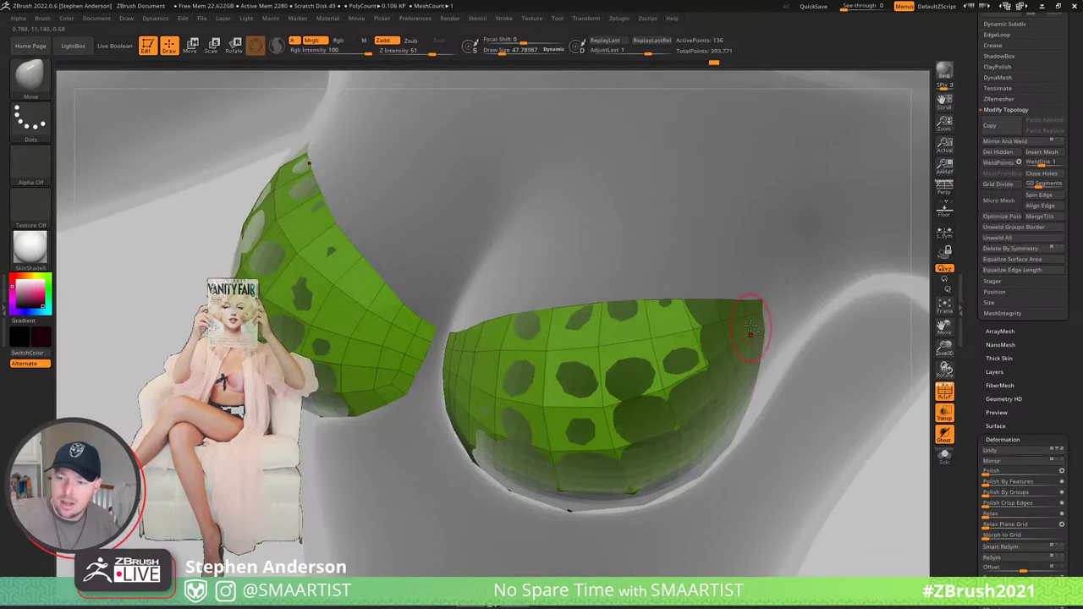
- Make the body the active subtool and lower it by two subdivision levels
left_click(784, 313, "alt")
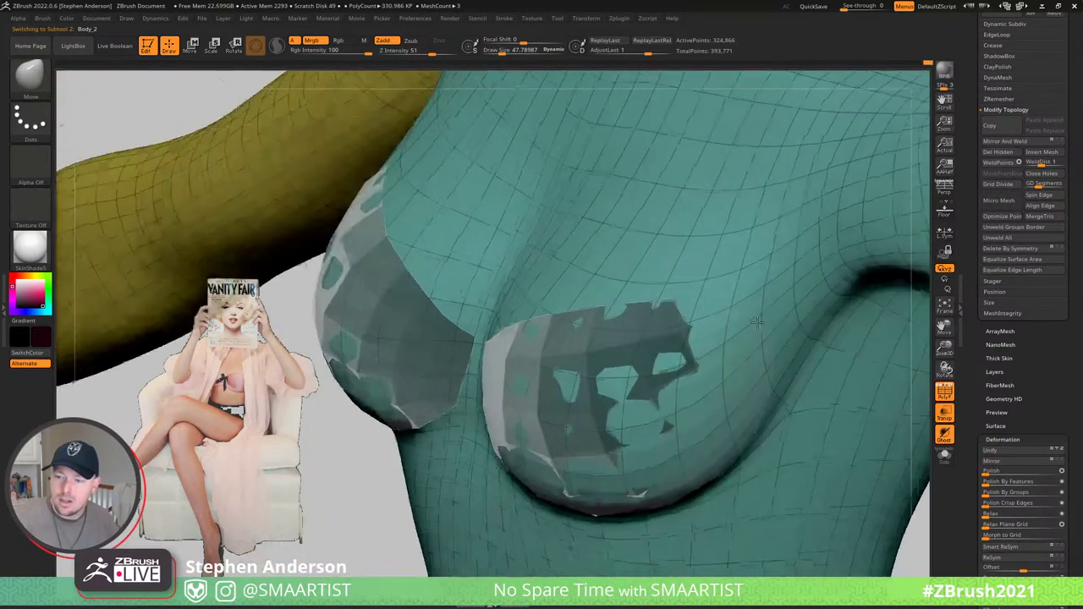
right_click_drag(757, 322, 763, 335)
key("shift+d")
key("shift+d")
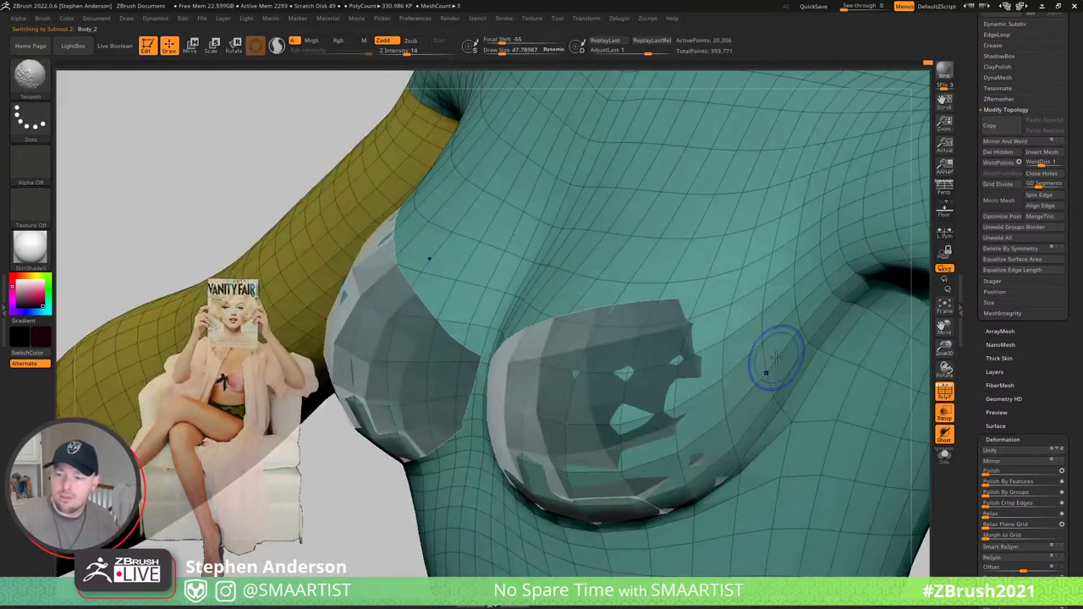
- Mask the body except for the polygon loop between the cup's outer side and the armpit, and soften the mask edge
left_click(770, 336, "ctrl+shift")
left_click(748, 355, "ctrl+shift")
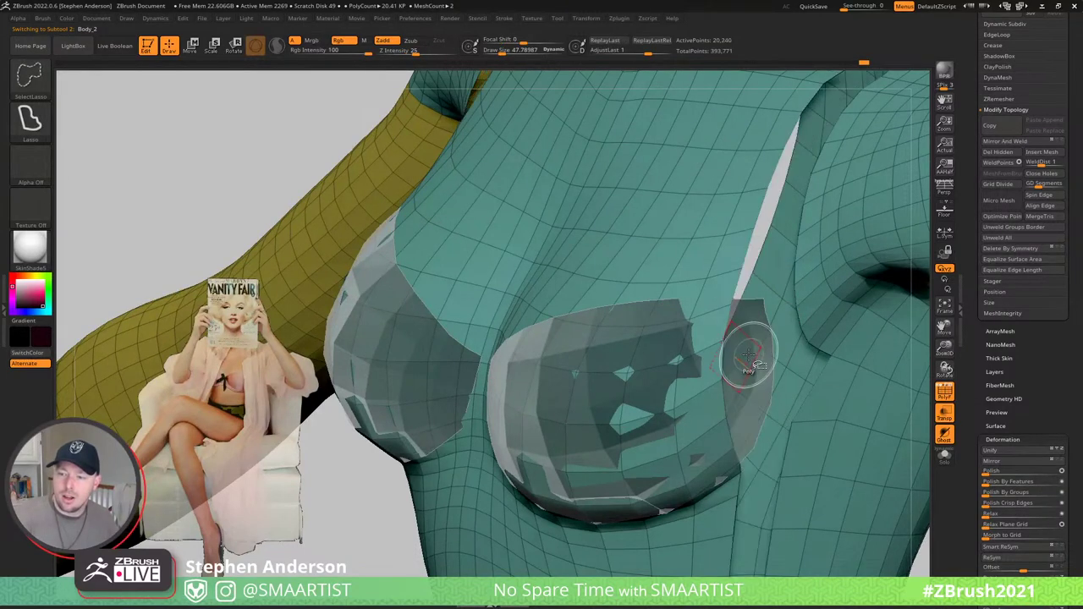
key("ctrl+a")
key("ctrl+shift+a")
right_click_drag(766, 341, 762, 339)
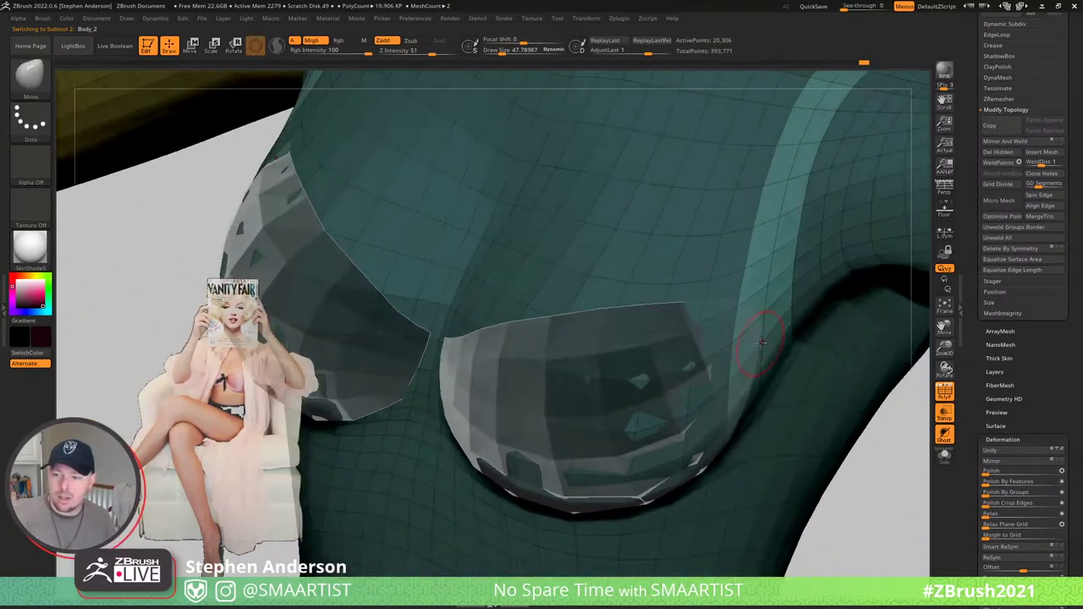
key("s")
left_click(759, 329, "ctrl")
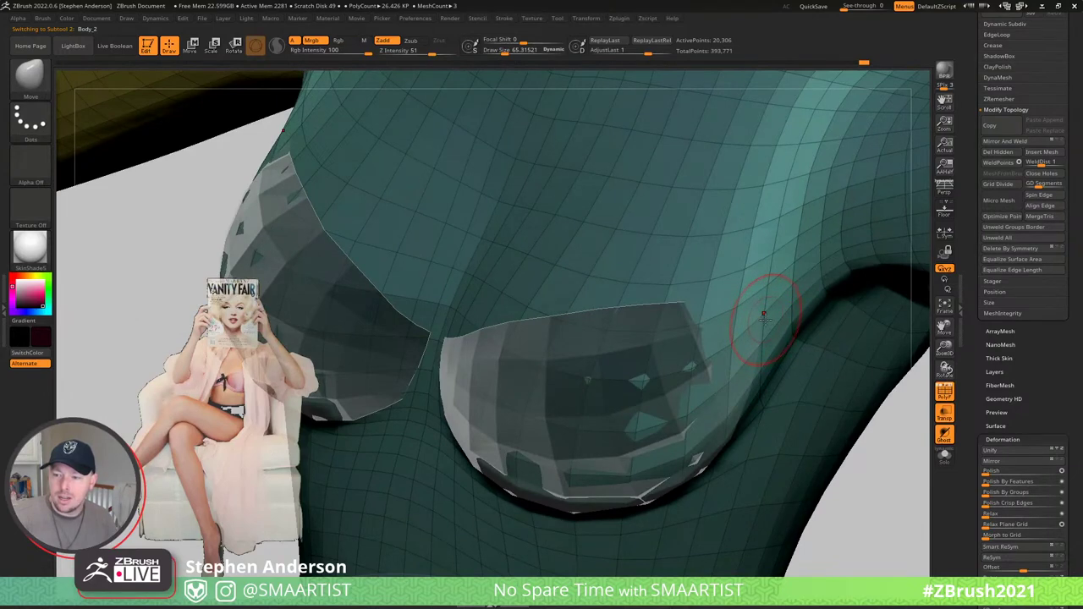
- Raise the body one subdivision level and reshape the unmasked area beside the cup with the Move brush at a draw size of about 135
key("d")
key("s")
left_click_drag(760, 318, 769, 319)
mouse_move(769, 320)
right_mouse_down()
mouse_move(776, 344)
mouse_move(767, 313)
mouse_move(774, 279)
mouse_move(762, 265)
mouse_move(727, 284)
mouse_move(683, 262)
mouse_move(784, 388)
mouse_move(768, 379)
right_mouse_up()
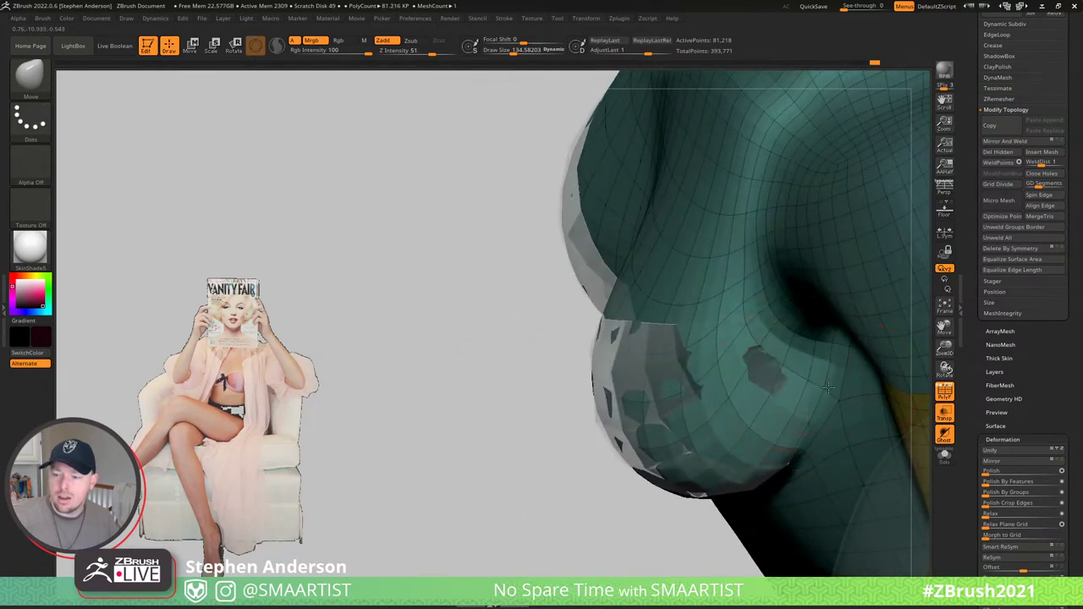
mouse_move(817, 358)
right_mouse_down()
mouse_move(871, 342)
mouse_move(761, 406)
mouse_move(744, 343)
mouse_move(672, 283)
right_mouse_up()
- Clear the body's mask and adjust the breast form beneath the cup with the Move brush at a draw size of about 201
left_click_drag(756, 423, 772, 442, "ctrl")
right_click_drag(665, 350, 682, 450, "ctrl")
left_click_drag(647, 406, 629, 429)
mouse_move(611, 474)
right_mouse_down()
mouse_move(575, 437)
mouse_move(597, 418)
mouse_move(534, 401)
right_mouse_up()
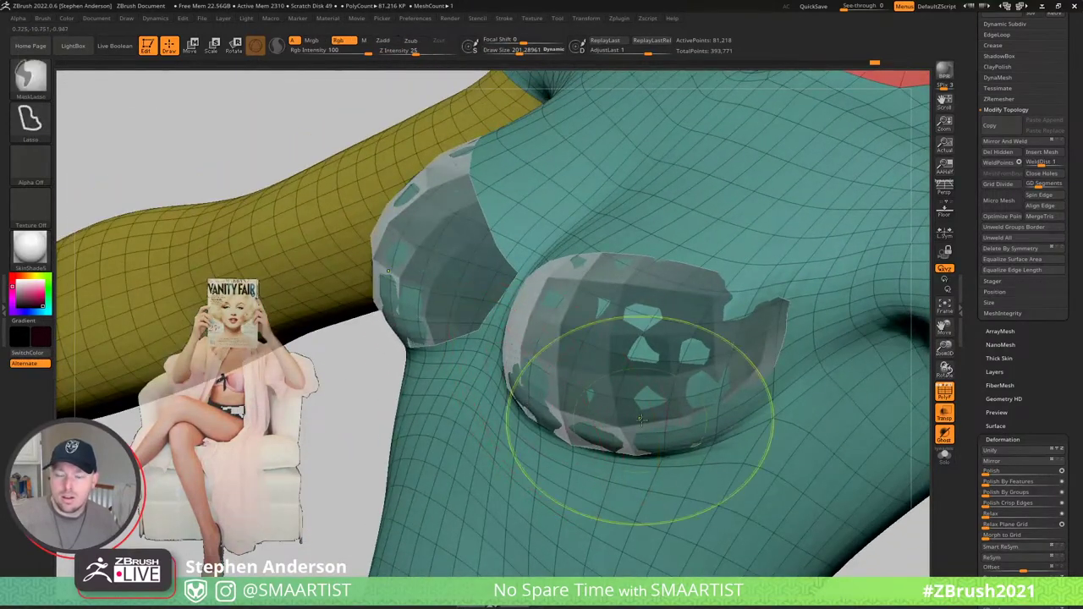
mouse_move(640, 423)
right_mouse_down("ctrl")
mouse_move(628, 373)
mouse_move(621, 420)
mouse_move(636, 460)
mouse_move(604, 442)
mouse_move(590, 404)
mouse_move(604, 434)
mouse_move(645, 428)
mouse_move(671, 357)
mouse_move(593, 316)
mouse_move(597, 345)
mouse_move(602, 332)
right_mouse_up("ctrl")
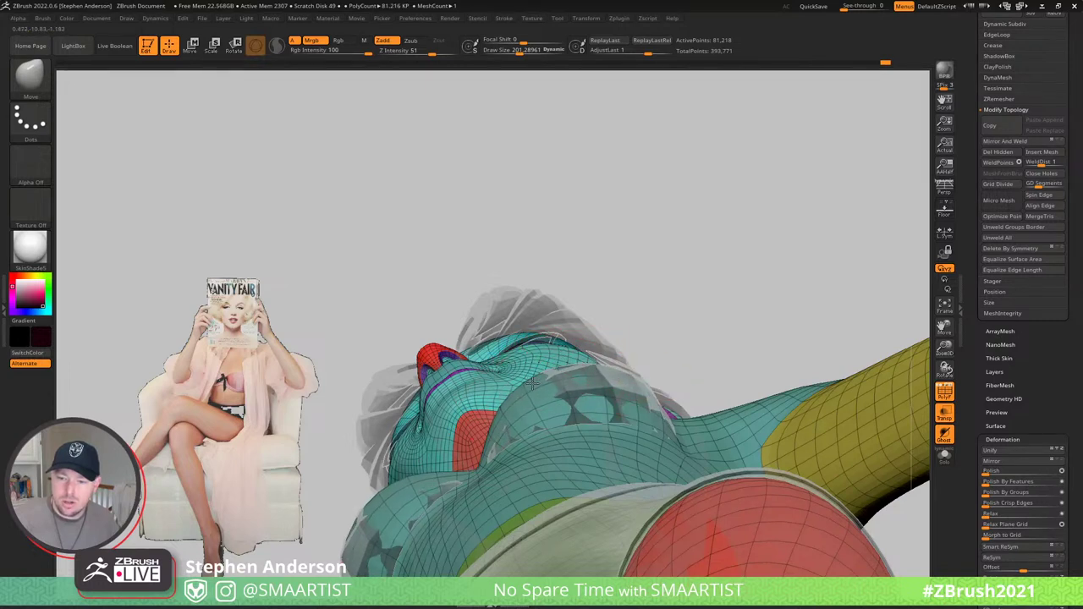
- Switch back to the Shirt subtool and adjust the cups against the breasts with the Move brush at draw sizes of about 236 and 77
left_click(602, 380, "alt")
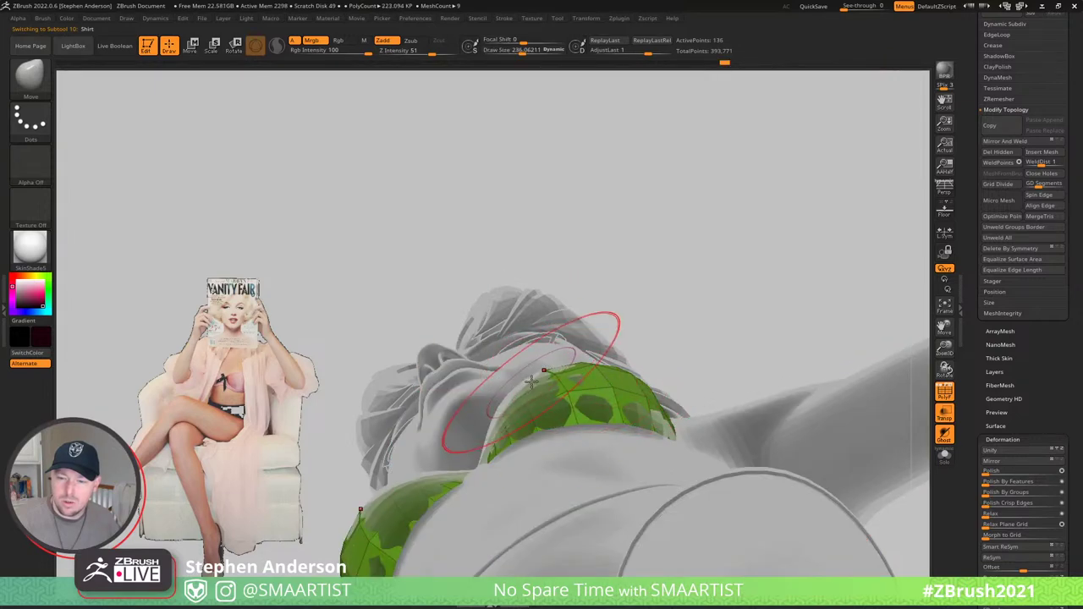
right_click_drag(658, 404, 693, 435)
right_click_drag(680, 479, 666, 514)
left_click_drag(536, 414, 539, 423)
right_click_drag(539, 423, 587, 423)
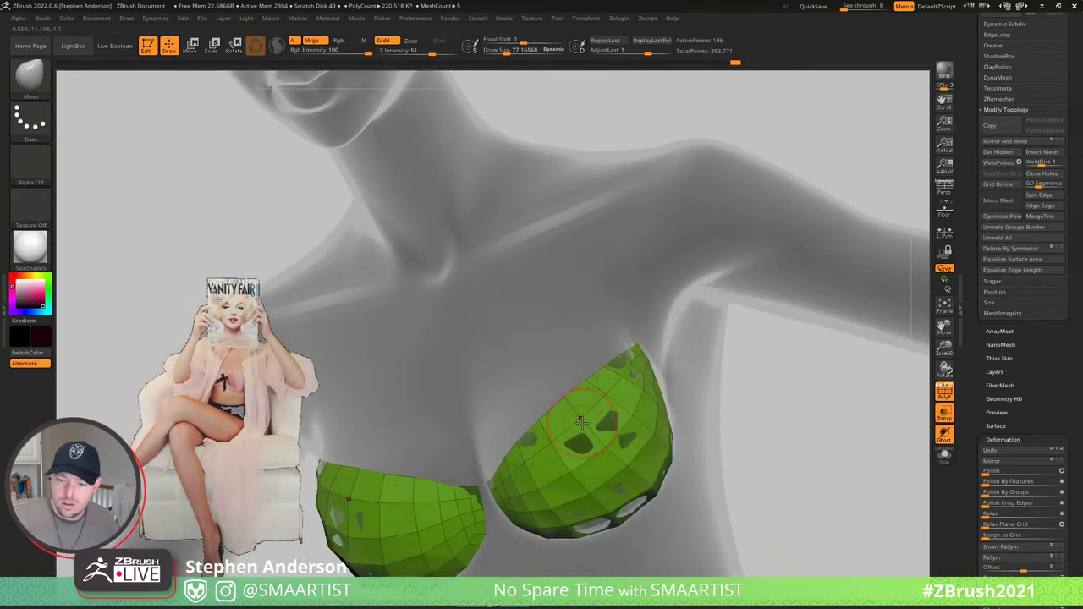
right_click_drag(674, 491, 670, 470, "ctrl")
- Activate Dynamic Subdiv on the bra, accepting it with the Always YES option, and inspect the cups
key("d")
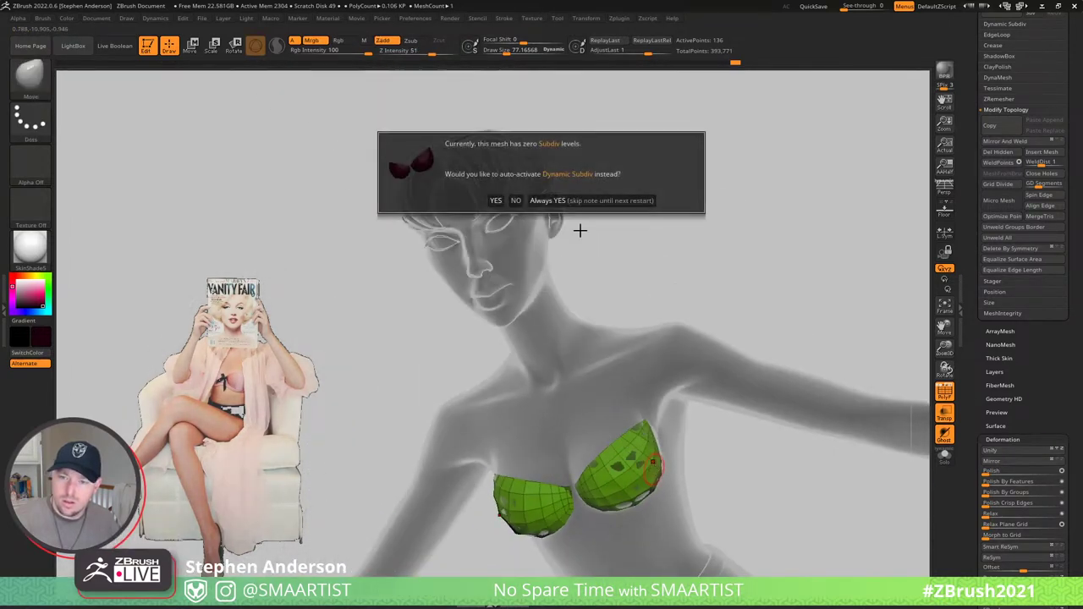
left_click(615, 199)
right_click_drag(690, 318, 723, 293, "shift")
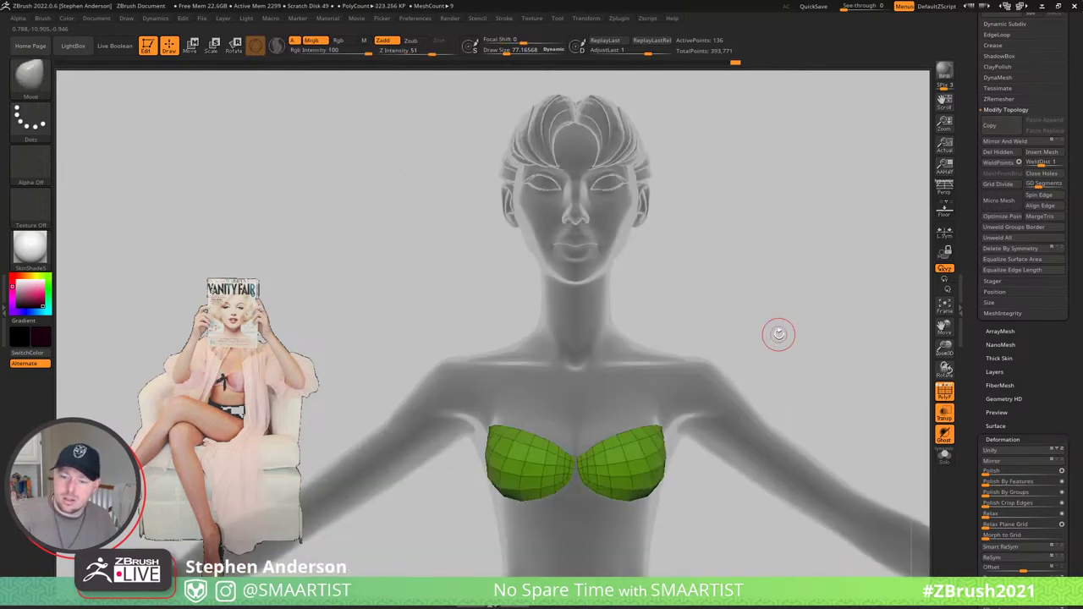
key("shift+f")
key("shift+f")
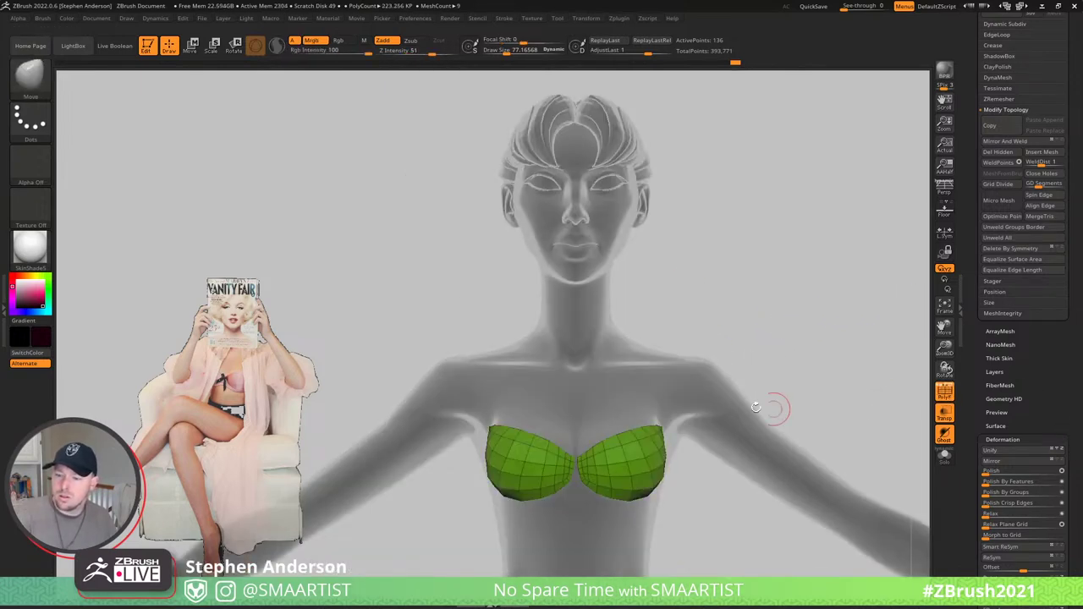
mouse_move(776, 409)
right_mouse_down()
mouse_move(656, 431)
mouse_move(719, 388)
right_mouse_up()
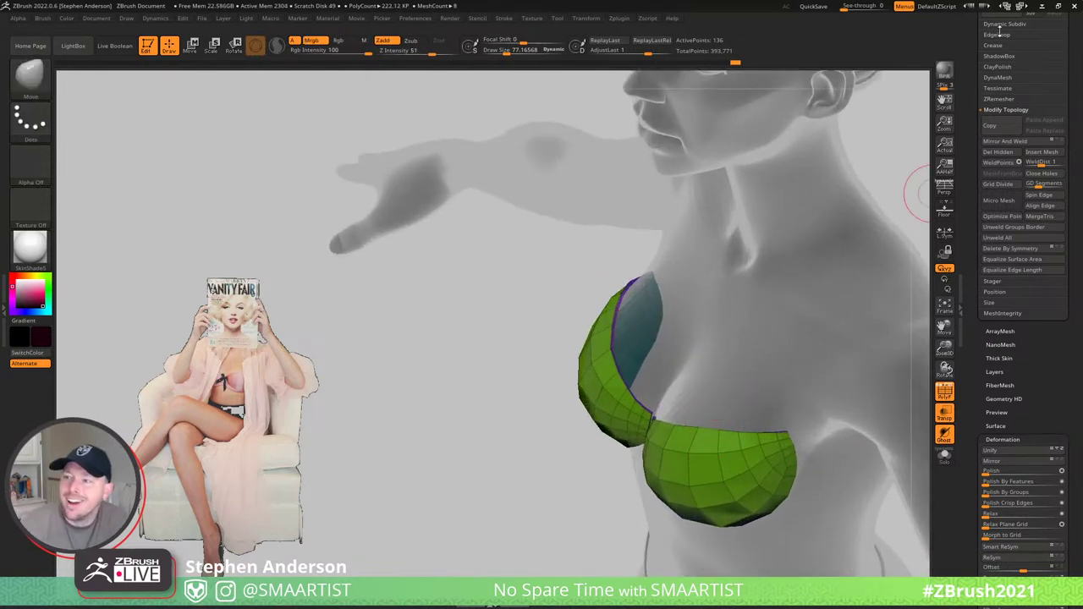
- Set the bra's dynamic thickness offset to 0 and adjust its smooth subdivision levels
left_click(1026, 25)
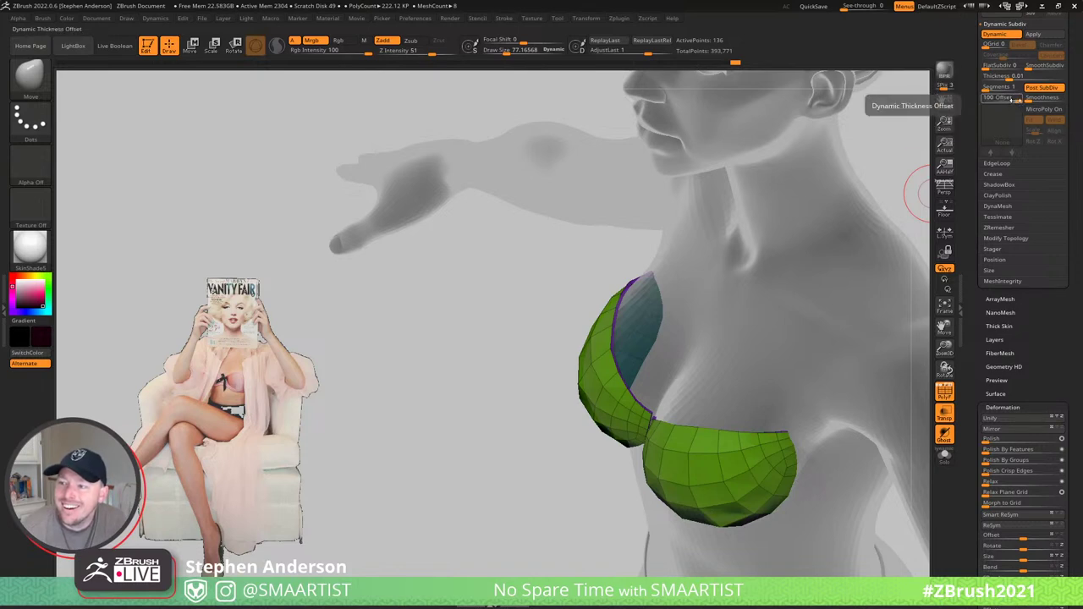
mouse_move(1015, 99)
left_mouse_down()
mouse_move(979, 101)
mouse_move(1034, 102)
left_mouse_up()
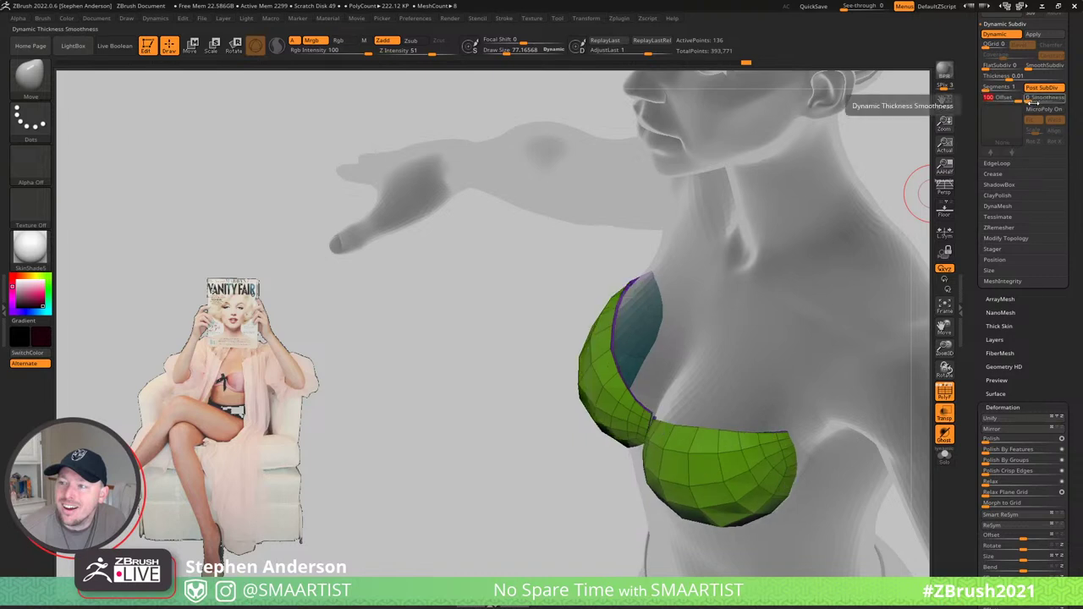
left_click(1000, 98)
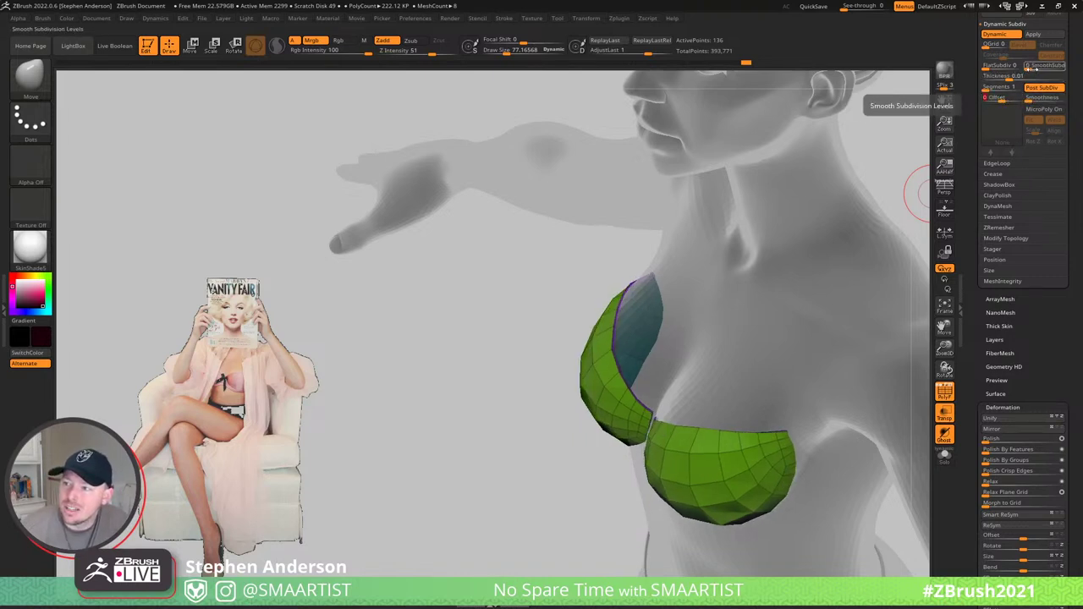
left_click(1036, 68)
left_click_drag(898, 162, 765, 484)
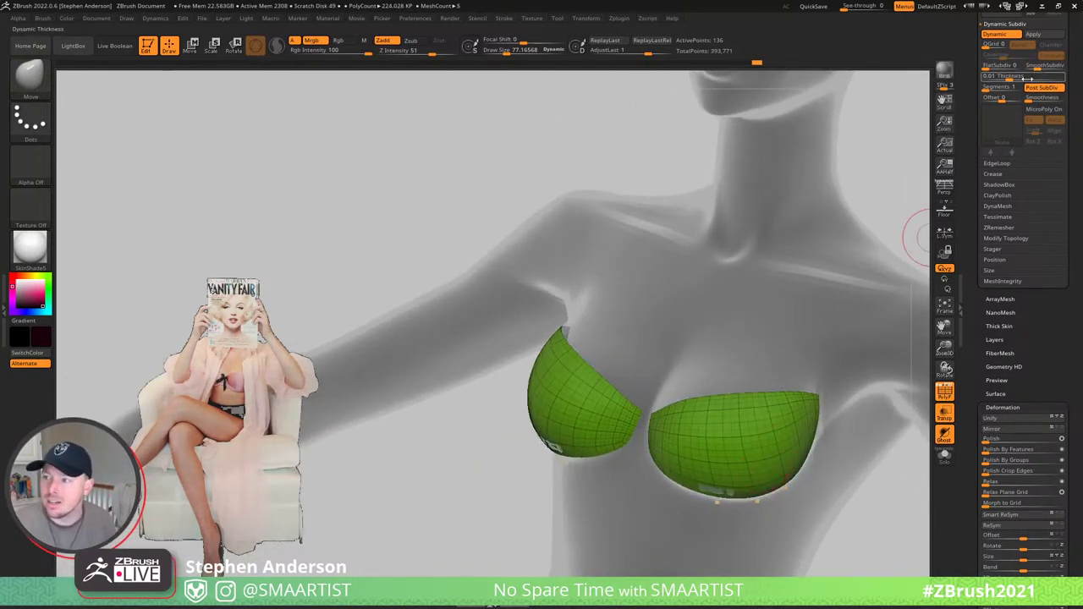
left_click(1033, 68)
mouse_move(747, 459)
right_mouse_down("alt")
mouse_move(679, 376)
mouse_move(621, 403)
mouse_move(632, 409)
right_mouse_up("alt")
- Shape the cups' lower edges against the underside of the breasts with the Move brush, starting at a draw size of about 140
key("s")
left_click_drag(632, 410, 632, 415)
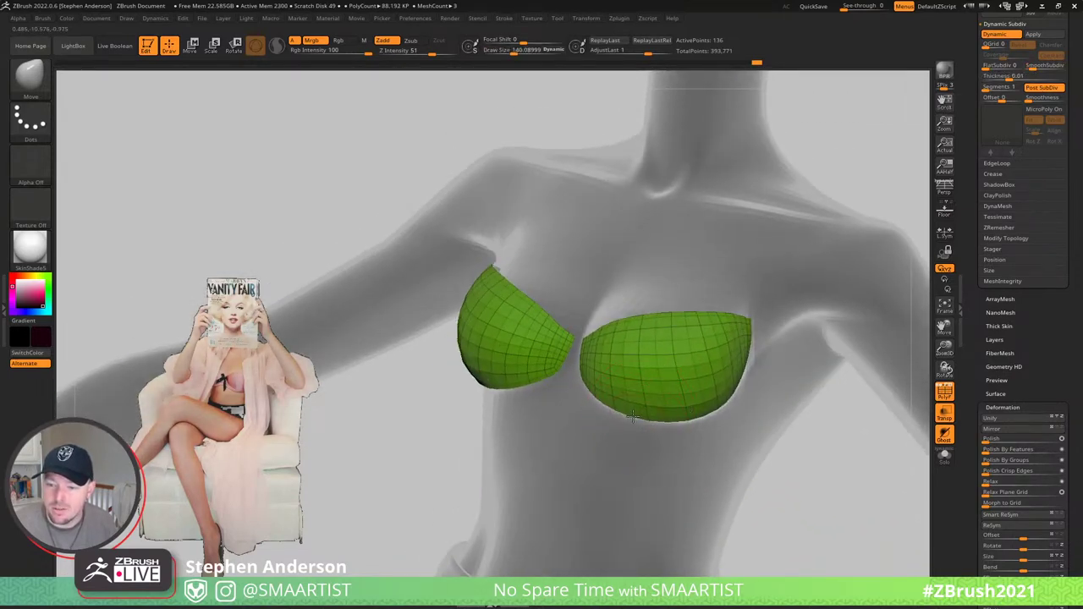
mouse_move(623, 410)
right_mouse_down()
mouse_move(655, 381)
mouse_move(668, 399)
right_mouse_up()
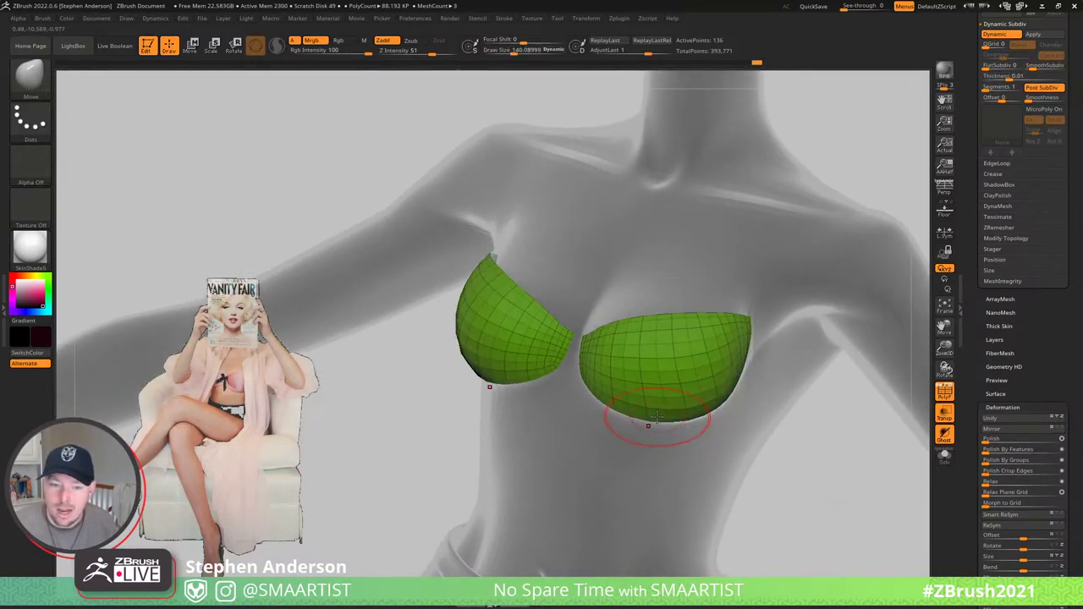
key("s")
left_click_drag(670, 418, 678, 416)
mouse_move(677, 415)
right_mouse_down()
mouse_move(653, 414)
mouse_move(665, 418)
right_mouse_up()
key("s")
left_click_drag(665, 418, 660, 429)
right_click_drag(660, 429, 661, 449)
- Adjust the cups' upper and inner edges with the Move brush, reducing the draw size from about 250 to about 73
key("s")
left_click_drag(676, 321, 669, 320)
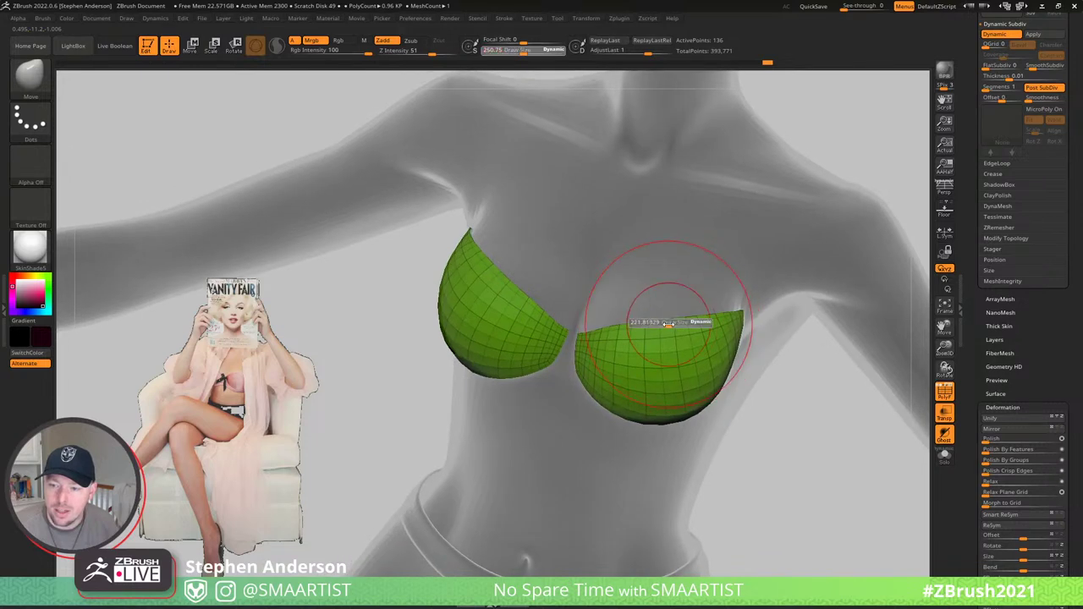
right_click_drag(638, 318, 615, 331)
key("s")
left_click_drag(602, 330, 585, 329)
key("s")
left_click_drag(580, 378, 576, 377)
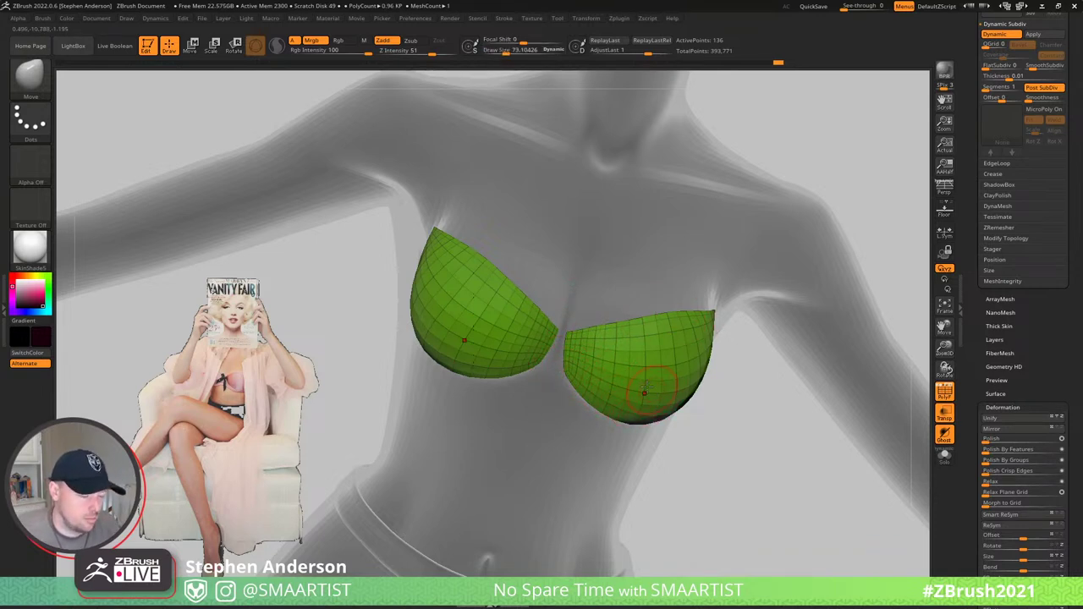
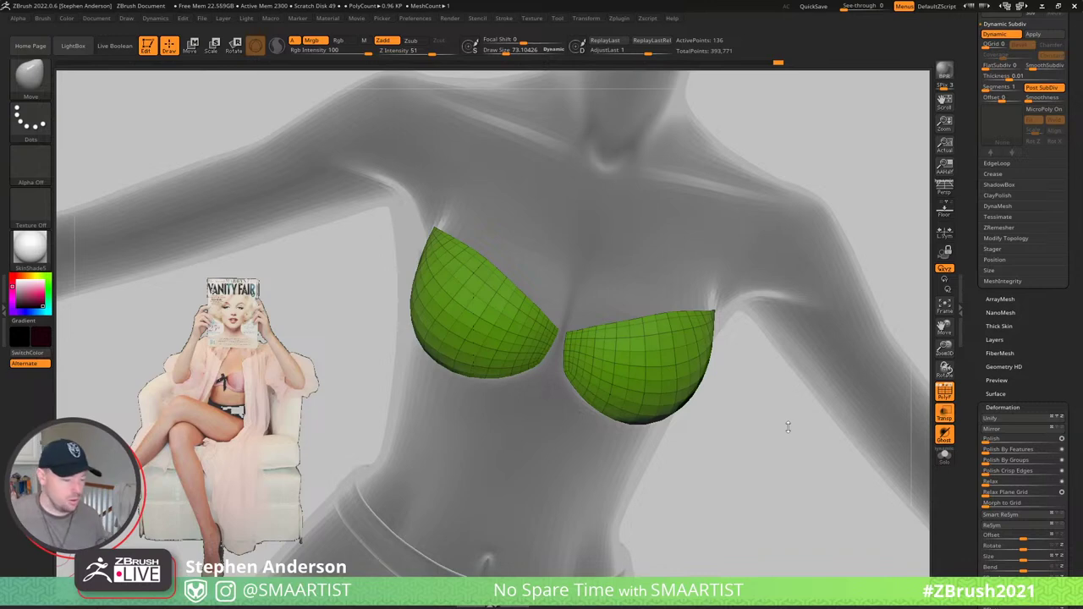
- Frame the bra from the front and round the cups' inner ends at the cleavage, using draw sizes of about 73 and 48
mouse_move(764, 477)
left_mouse_down()
mouse_move(722, 437)
mouse_move(739, 401)
mouse_move(758, 439)
mouse_move(641, 388)
mouse_move(668, 406)
mouse_move(651, 418)
mouse_move(685, 418)
mouse_move(617, 410)
left_mouse_up()
key("s")
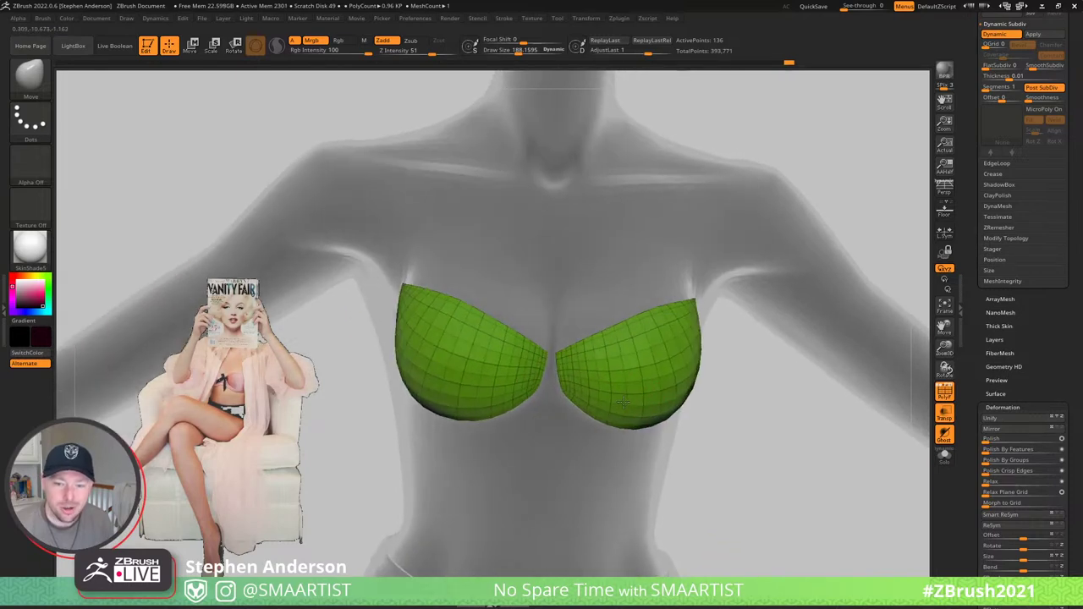
key("f")
key("s")
left_click_drag(569, 396, 557, 405)
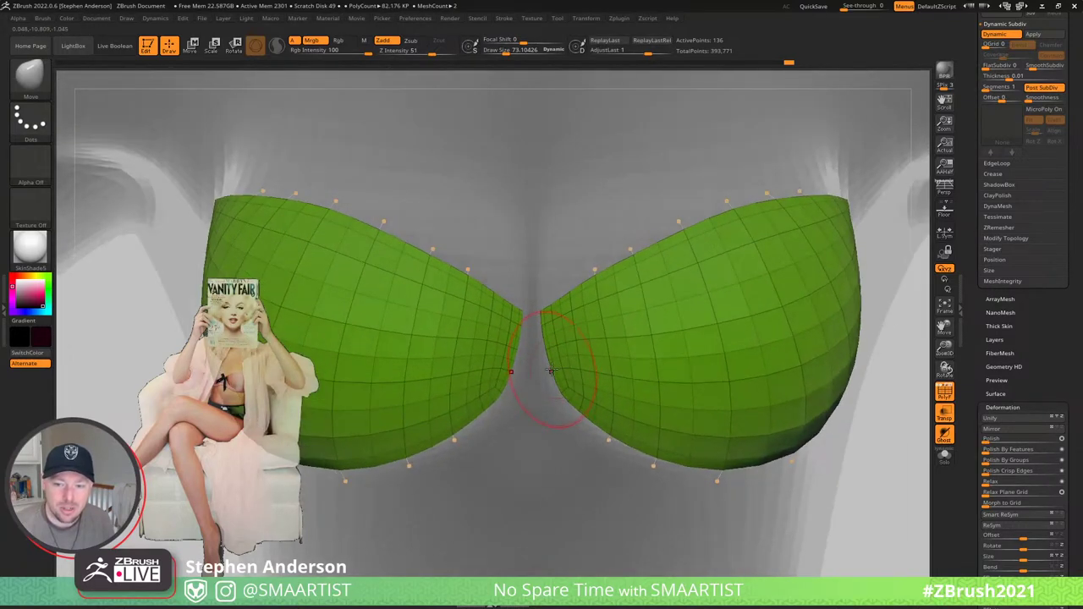
key("s")
left_click_drag(552, 370, 547, 369)
mouse_move(548, 368)
right_mouse_down()
mouse_move(563, 360)
mouse_move(550, 364)
right_mouse_up()
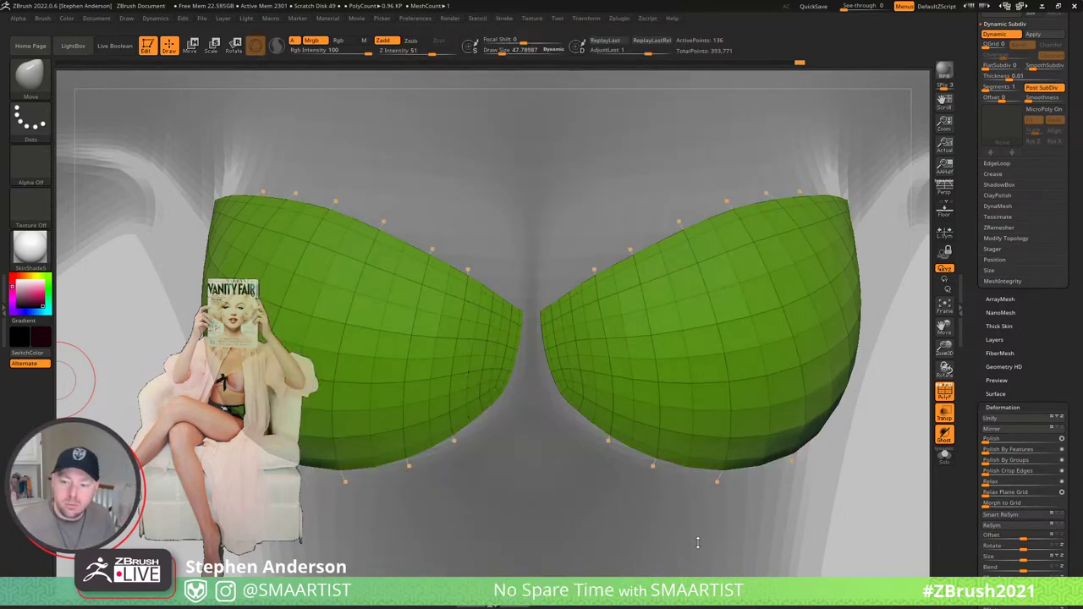
- Fit the inner part of the cups' lower rim to the body with the Move brush at draw sizes of about 95 and 51
left_click_drag(697, 542, 676, 535)
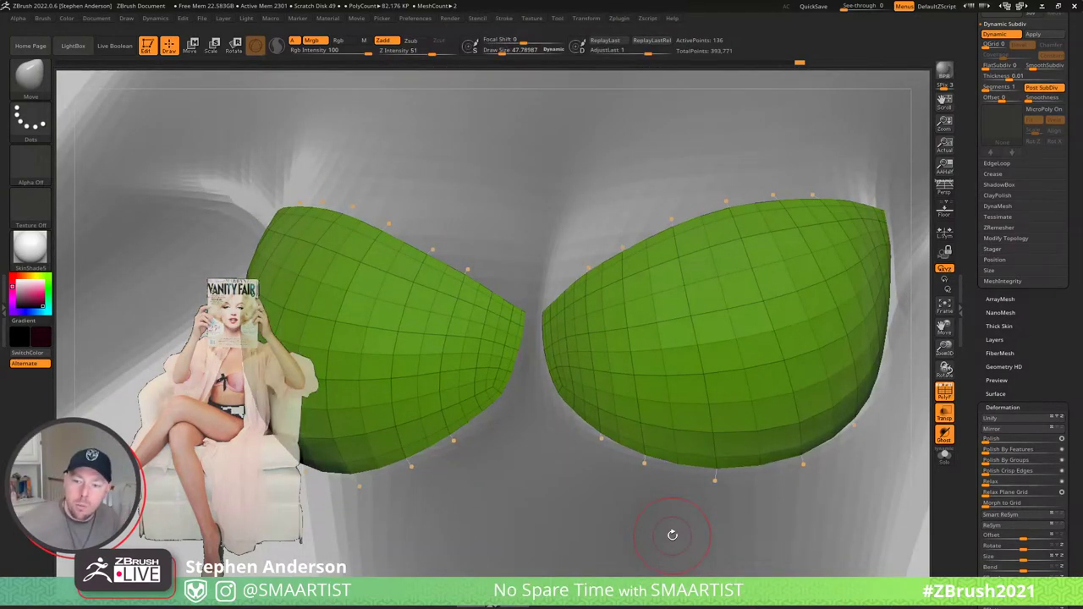
mouse_move(658, 470)
left_mouse_down()
mouse_move(665, 321)
mouse_move(628, 462)
left_mouse_up()
key("s")
mouse_move(627, 463)
right_mouse_down()
mouse_move(626, 489)
mouse_move(624, 469)
right_mouse_up()
left_click_drag(622, 459, 619, 476)
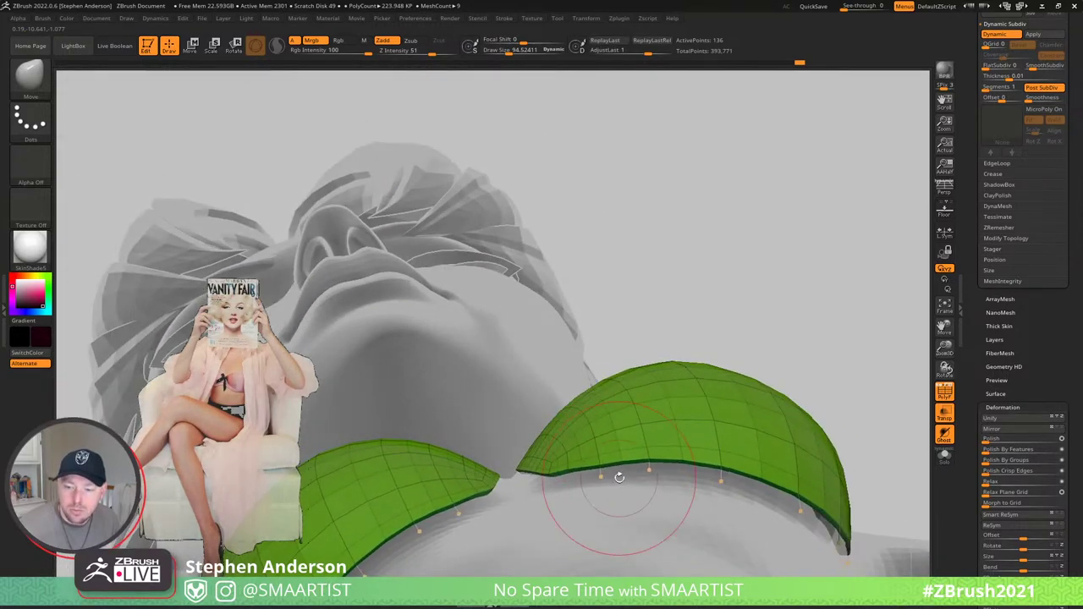
key("bracketleft")
key("bracketleft")
key("bracketleft")
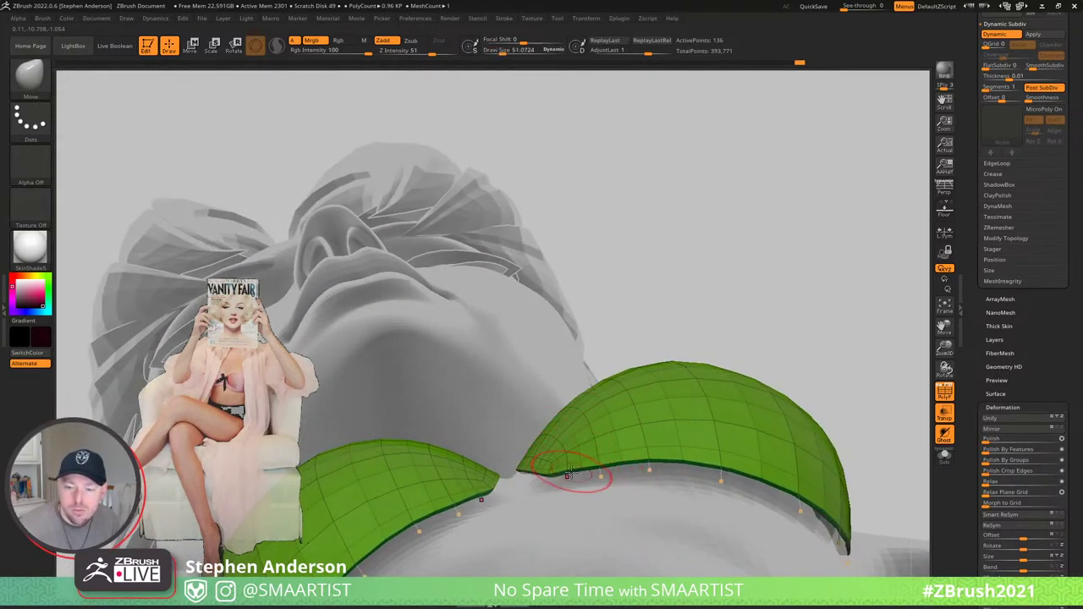
- Set the draw size to about 86 and fit the rest of the cups' lower rim and outer corners to the body
key("s")
left_click_drag(656, 461, 651, 476)
right_click_drag(679, 468, 619, 433)
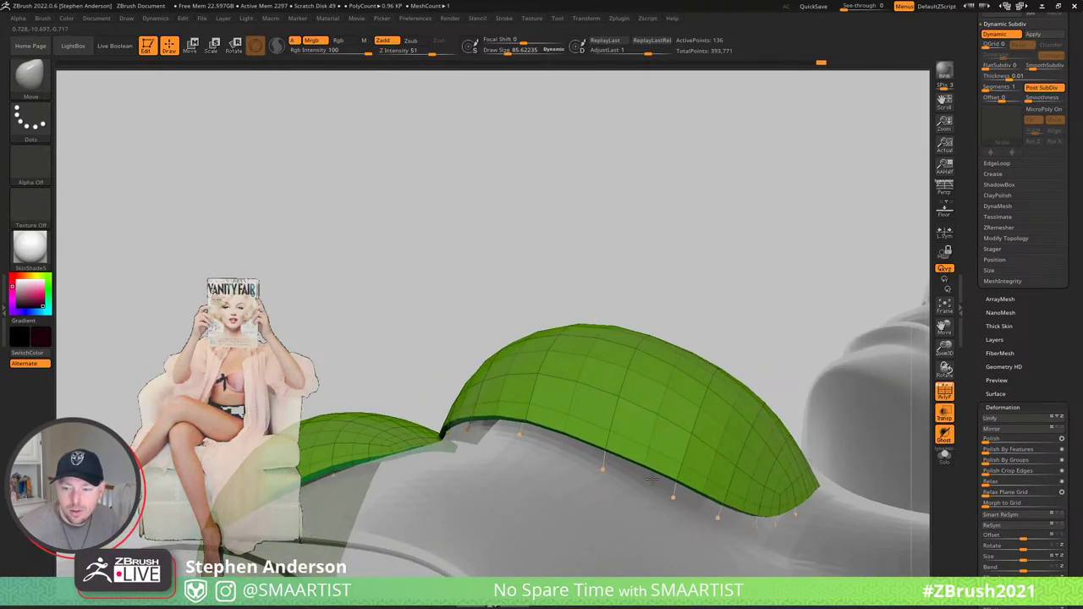
right_click_drag(648, 435, 448, 381)
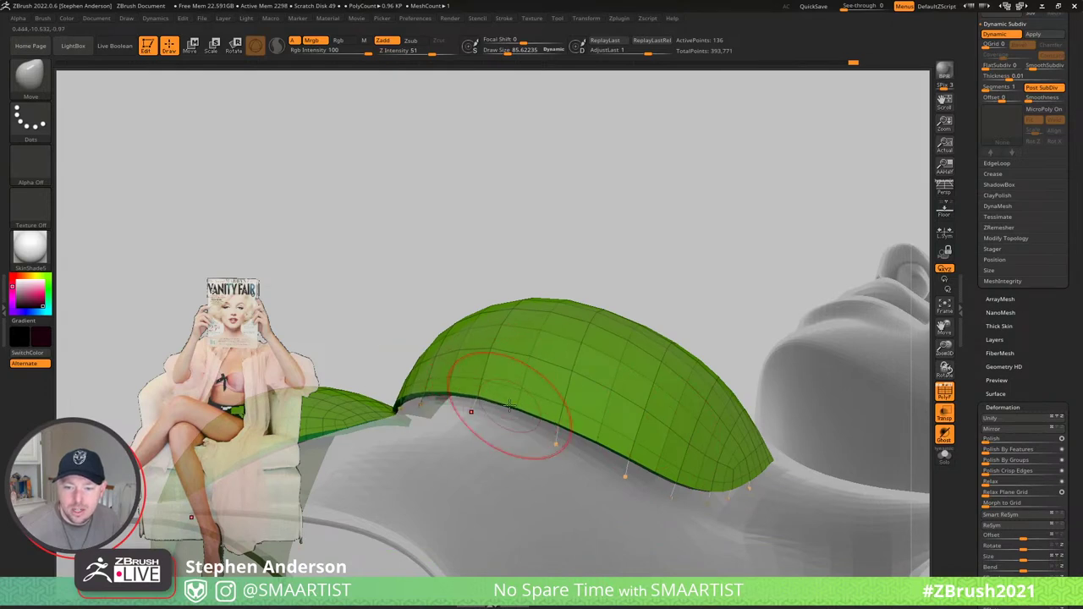
right_click_drag(618, 448, 645, 417)
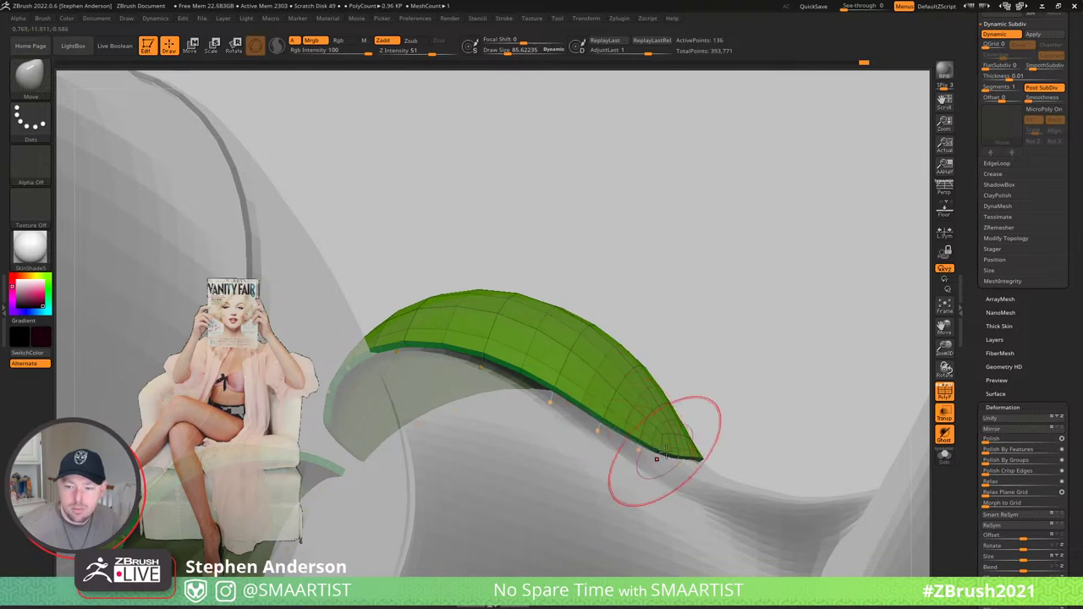
left_click_drag(696, 444, 700, 433)
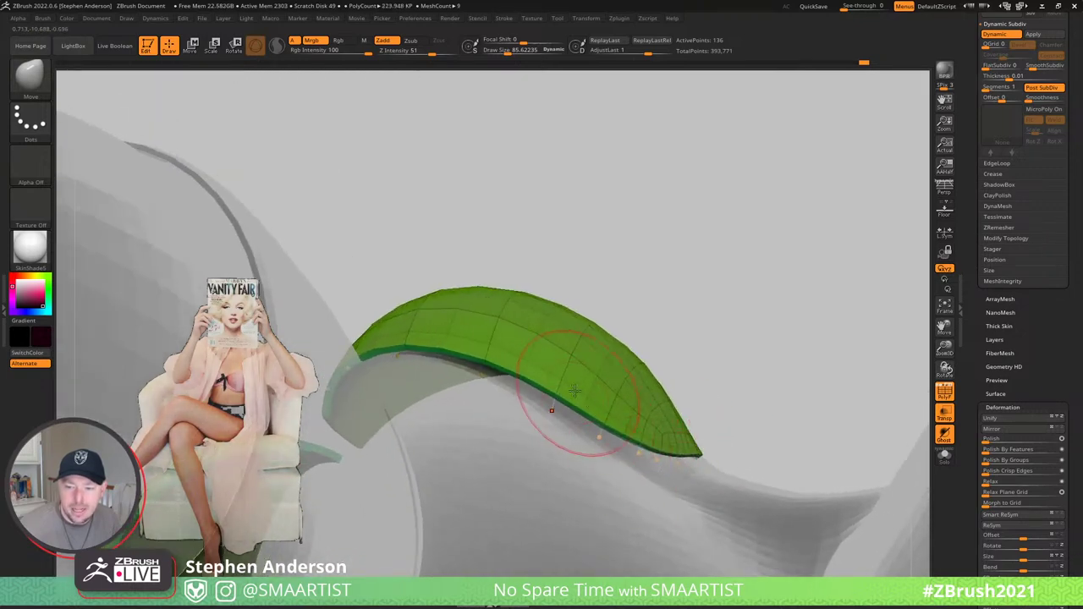
mouse_move(558, 410)
right_mouse_down()
mouse_move(578, 447)
mouse_move(533, 389)
mouse_move(548, 396)
mouse_move(580, 381)
mouse_move(564, 355)
mouse_move(610, 353)
right_mouse_up()
right_click_drag(559, 327, 624, 367)
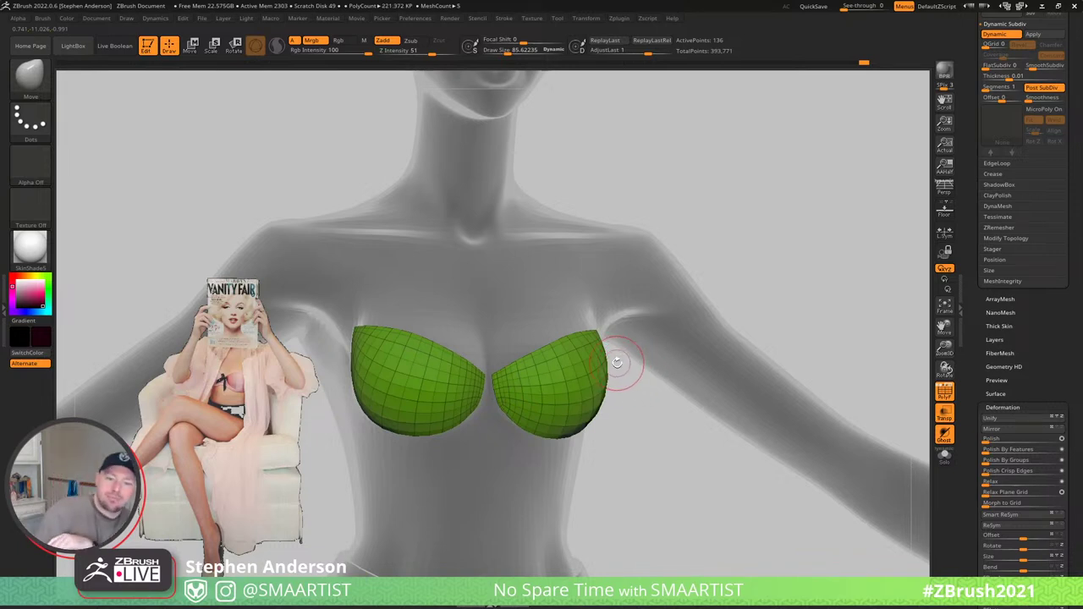
right_click_drag(505, 404, 572, 376)
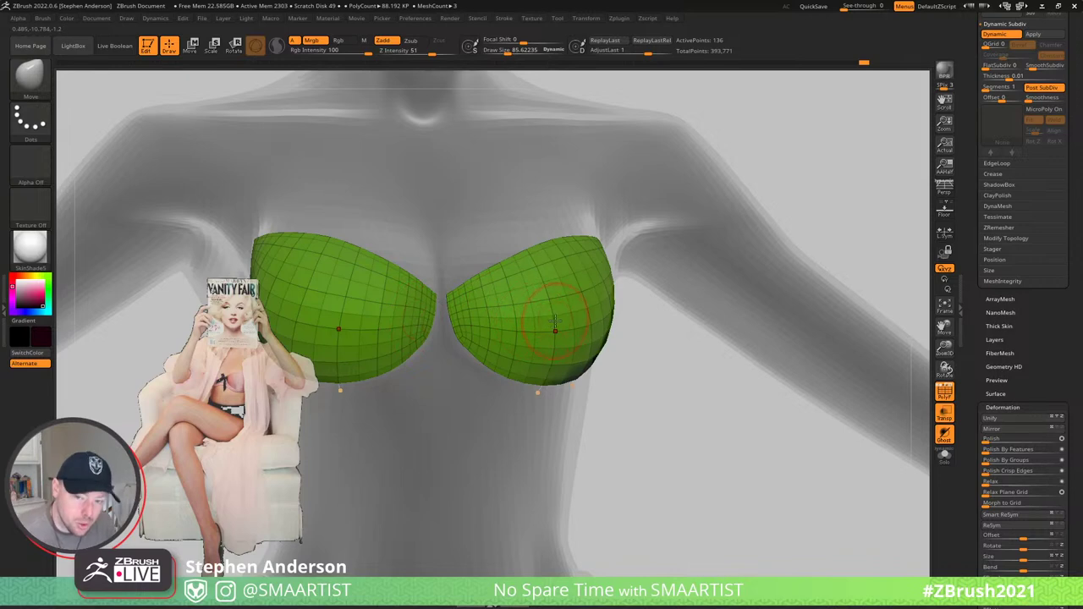
- Select the duplicate bra subtool Shirt1 and turn off its dynamic subdivision
right_click_drag(472, 340, 545, 330)
left_click(529, 304, "alt")
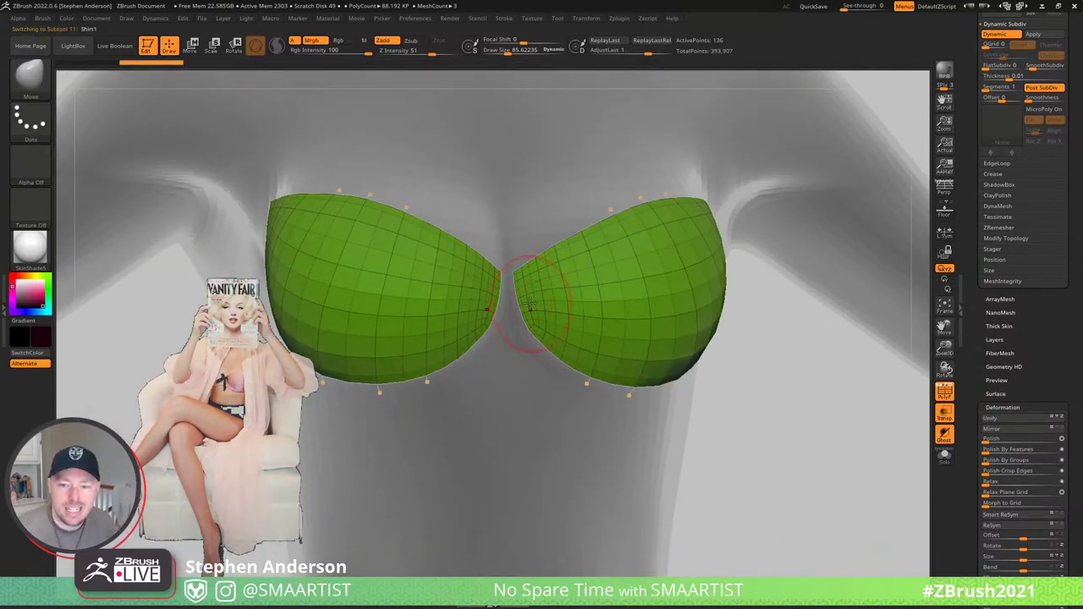
key("shift")
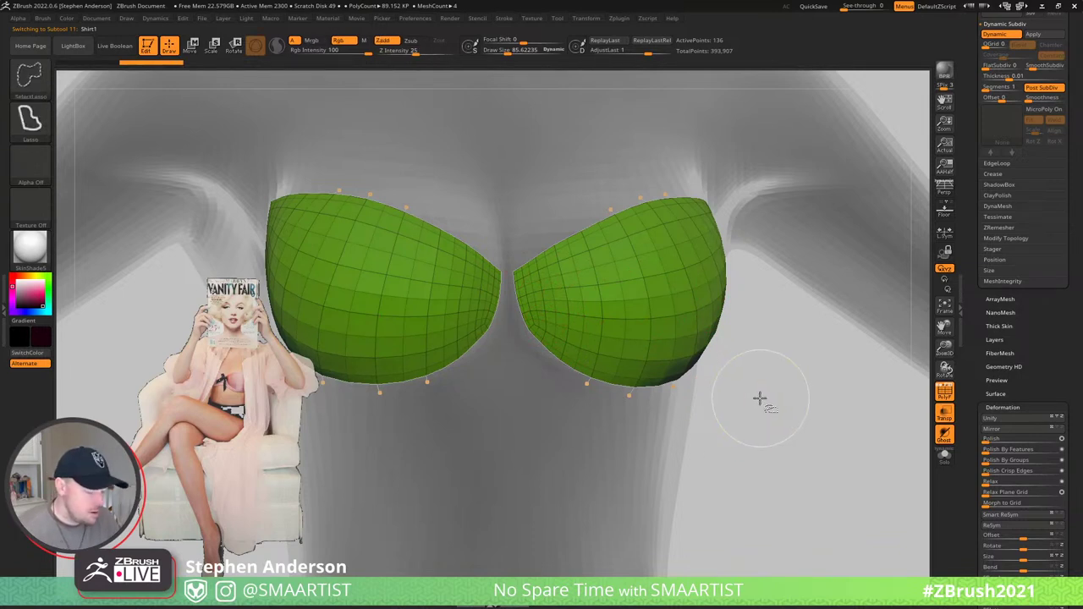
key("shift+d")
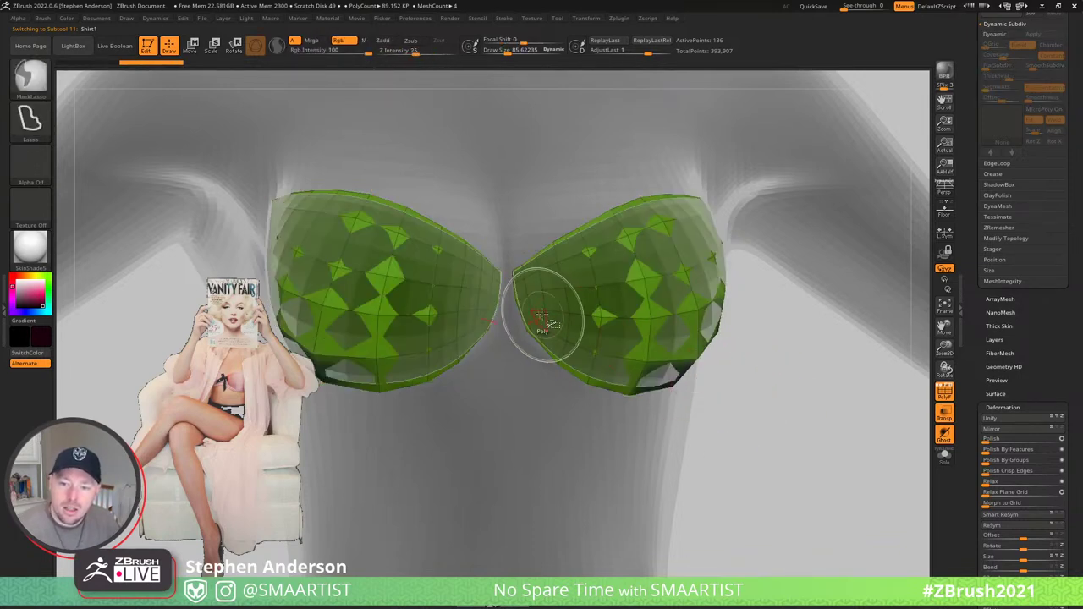
- Isolate the strip of polygons along the cups' lower rims and delete the hidden geometry
key("ctrl+shift")
left_click(535, 324, "ctrl+shift")
mouse_move(759, 378)
left_mouse_down()
mouse_move(748, 373)
mouse_move(808, 429)
left_mouse_up()
left_click_drag(826, 435, 859, 516, "ctrl+shift")
mouse_move(587, 380)
left_mouse_down()
mouse_move(603, 393)
mouse_move(667, 361)
left_mouse_up()
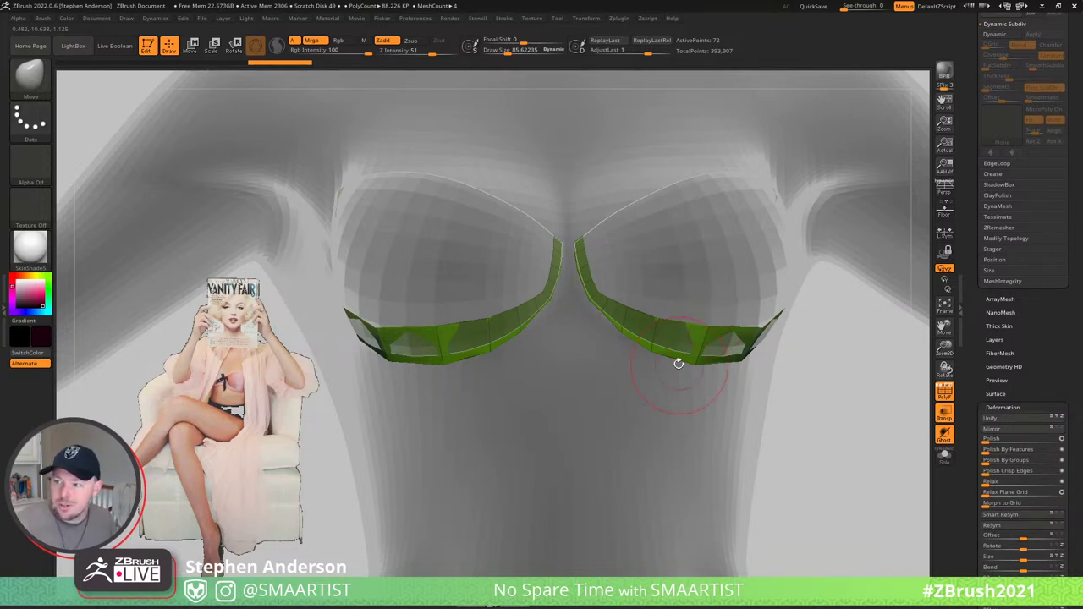
left_click(1005, 238)
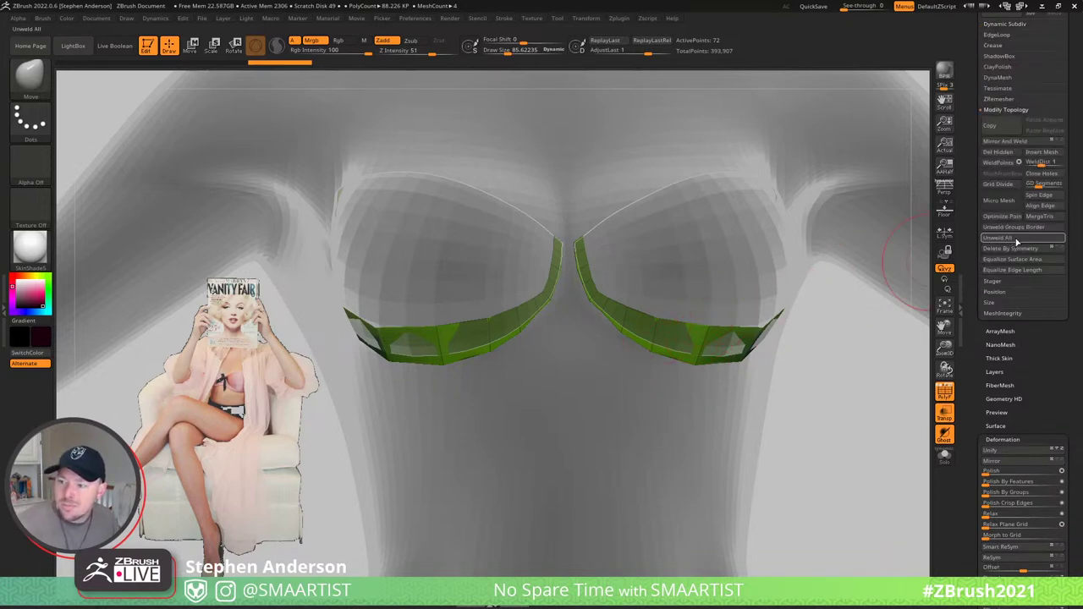
left_click(998, 152)
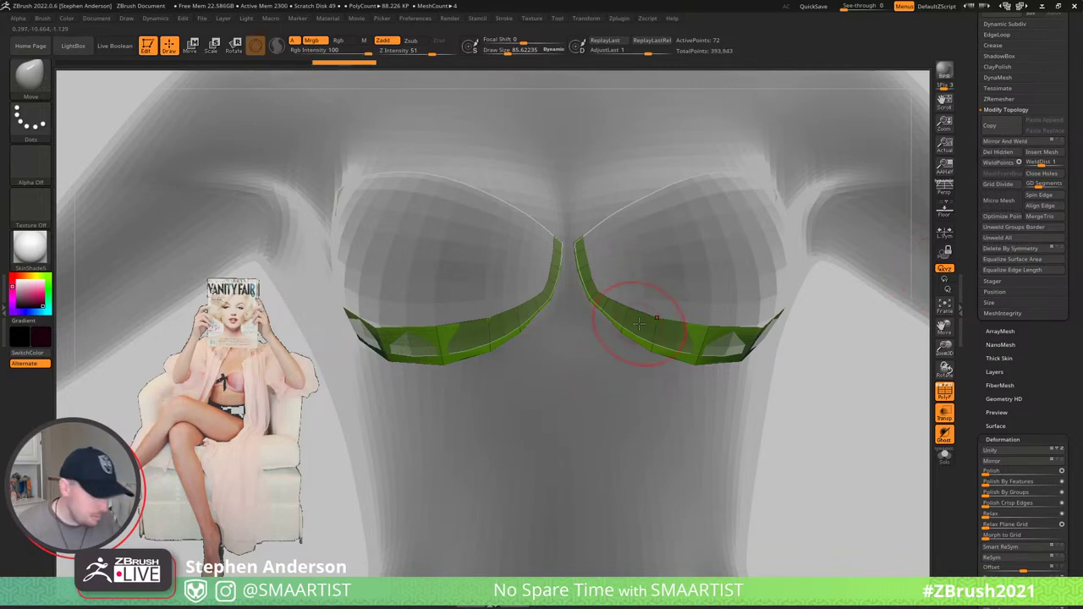
- Using ZModeler at a draw size of about 15, stitch a facing pair of inner strip points to their midpoint at the cleavage
key("b")
key("z")
key("m")
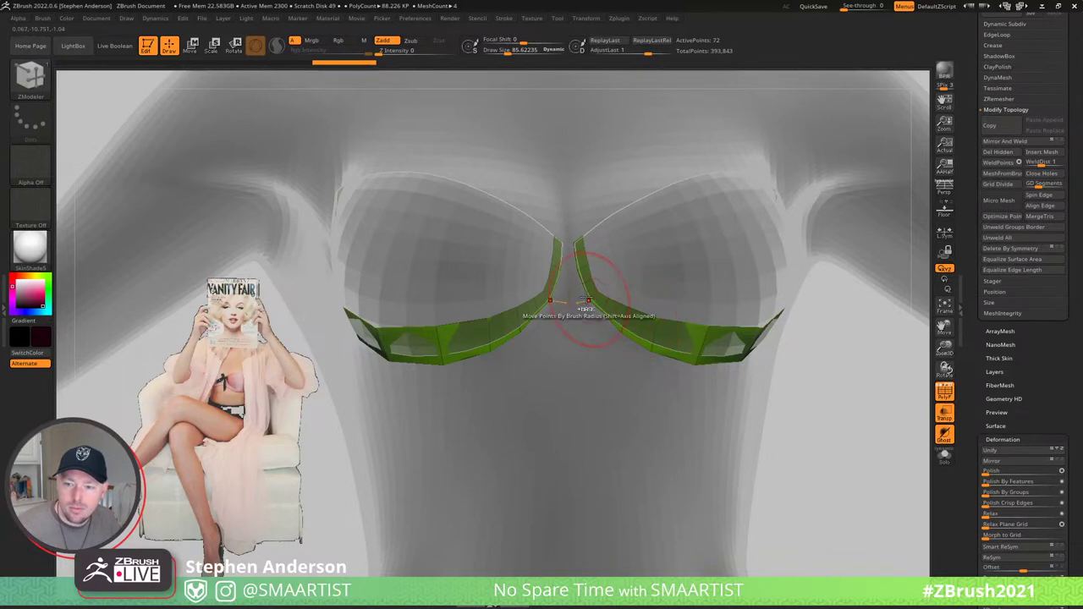
right_click_drag(586, 301, 611, 316, "ctrl")
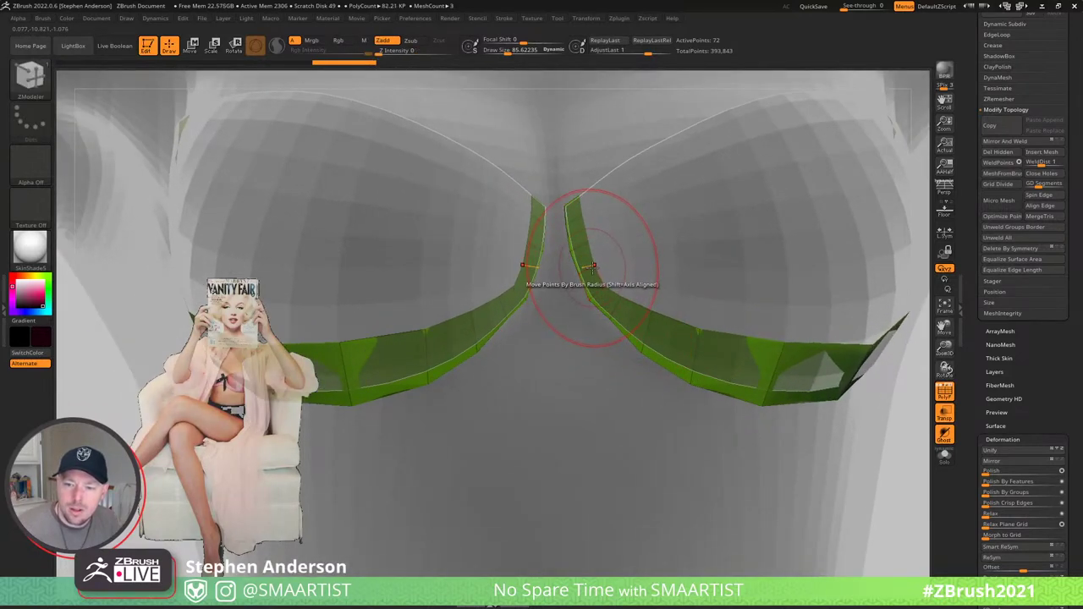
key("s")
left_click_drag(593, 267, 575, 270)
key("space")
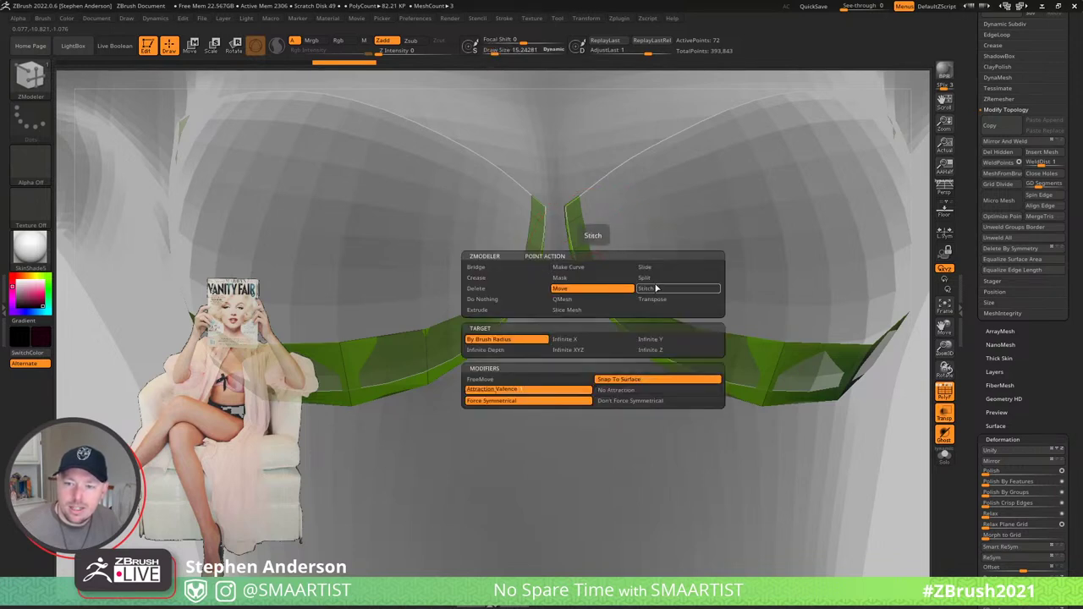
left_click(646, 288)
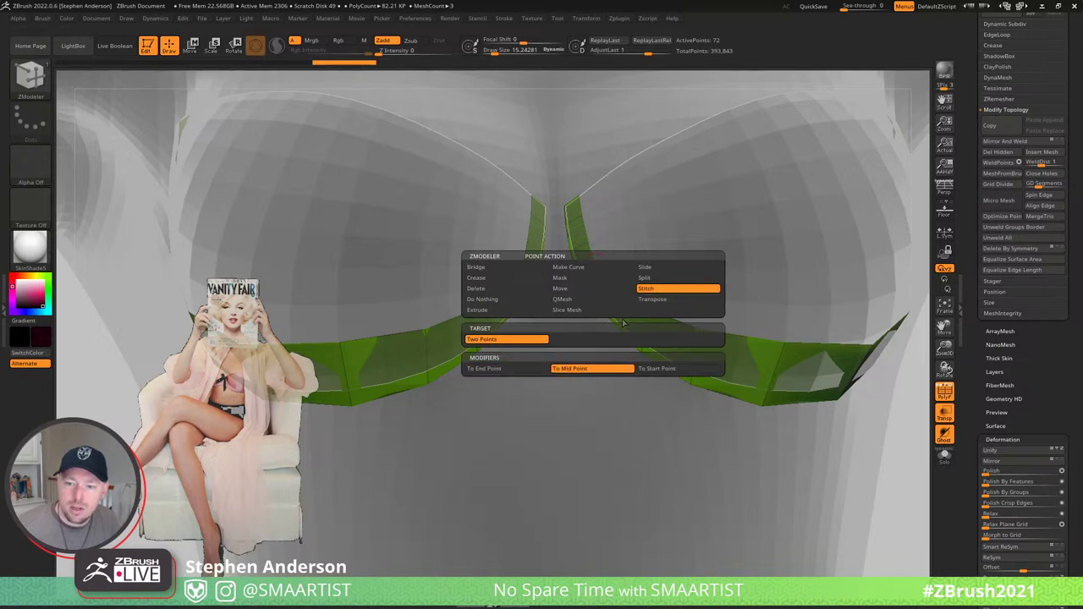
left_click(587, 239)
left_click(526, 241)
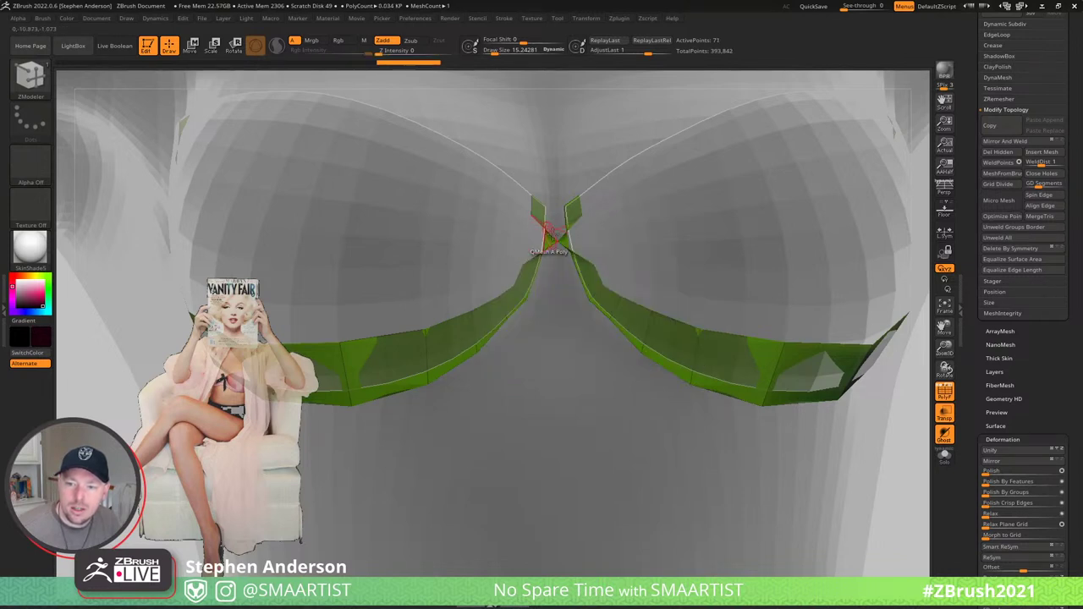
left_click(581, 215)
left_click(531, 213)
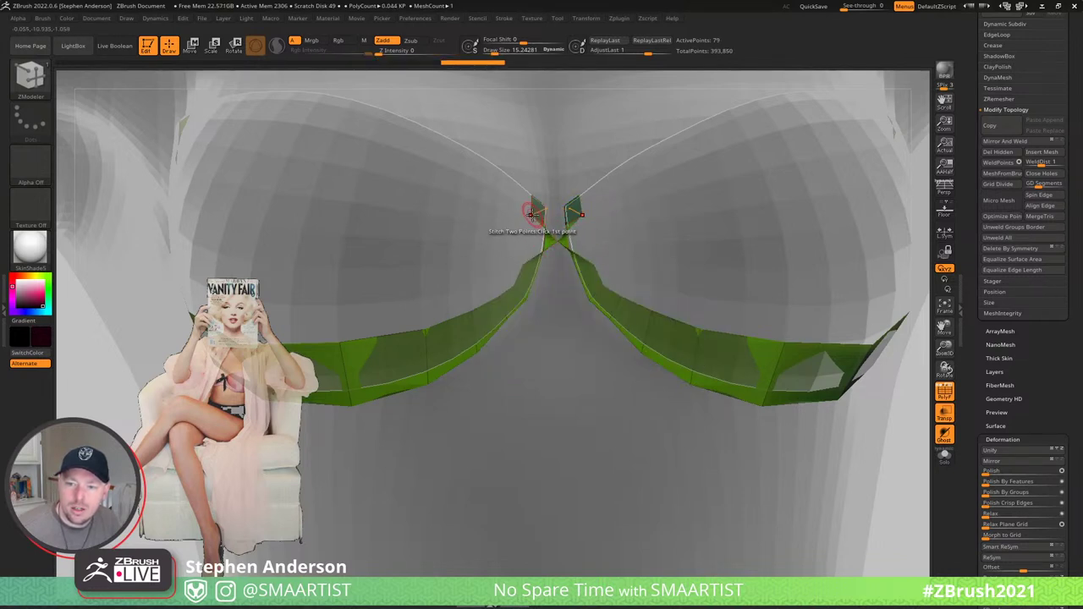
key("ctrl+z")
left_click(582, 215)
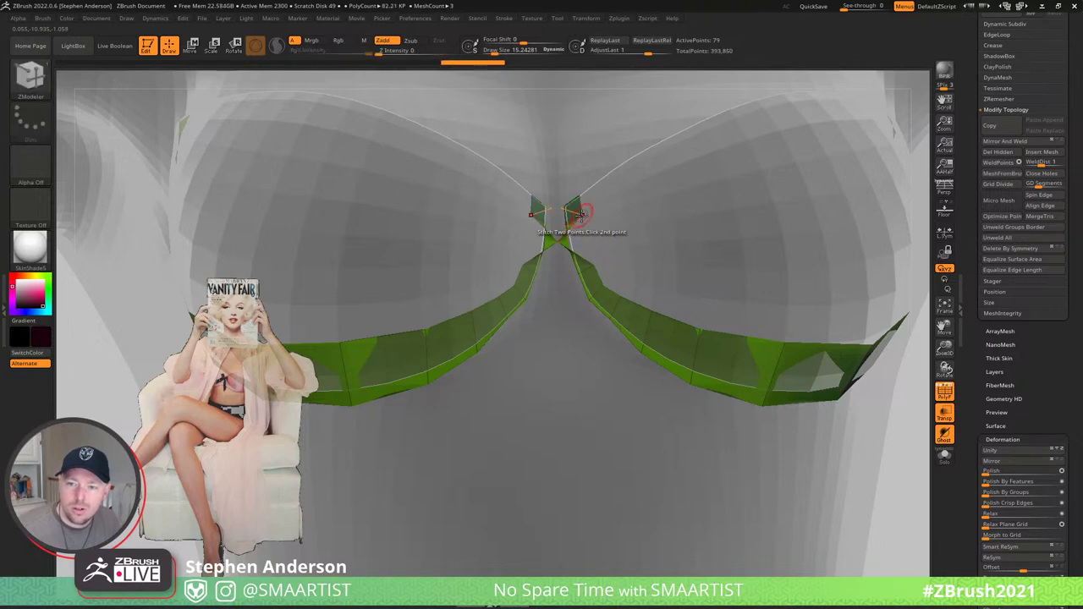
key("ctrl+z")
left_click(582, 214)
key("ctrl+z")
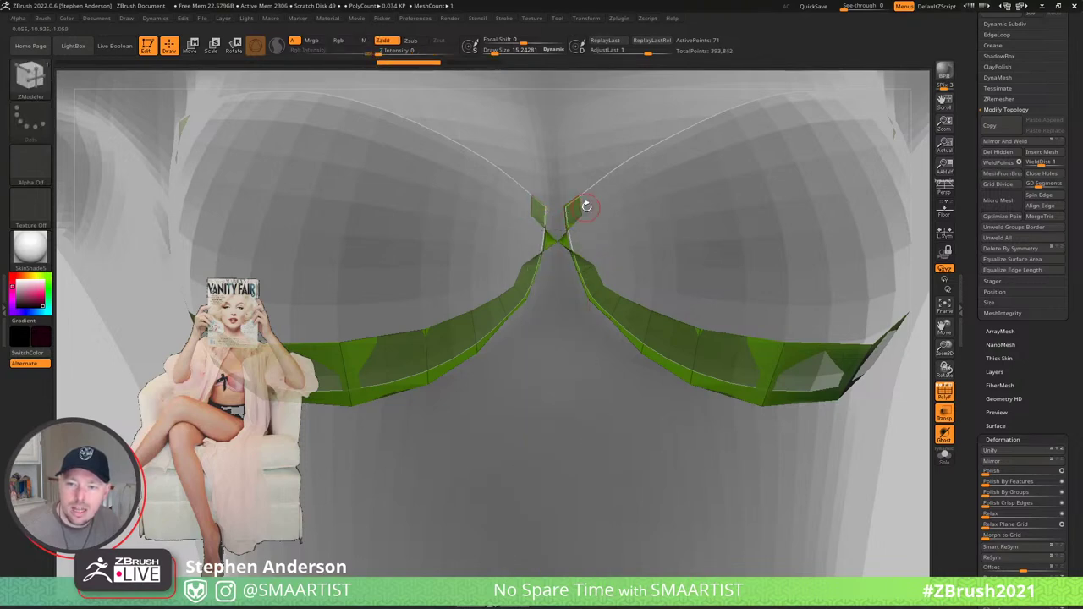
- Stitch the two upper pairs of facing strip points to their midpoints at the cleavage
right_click_drag(586, 207, 591, 223)
left_click(584, 217)
left_click(534, 219)
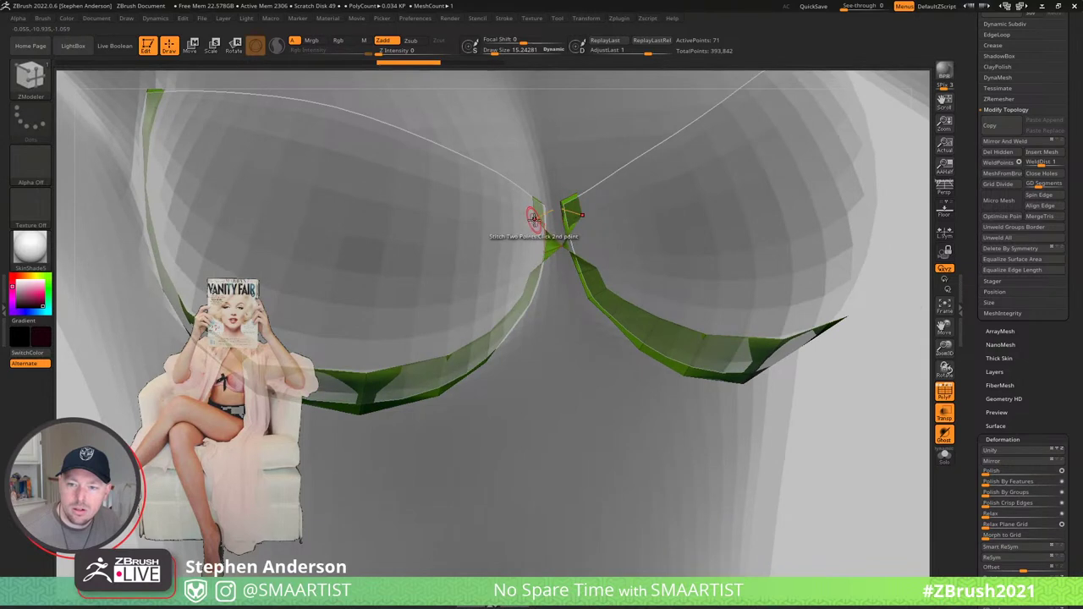
left_click(575, 193)
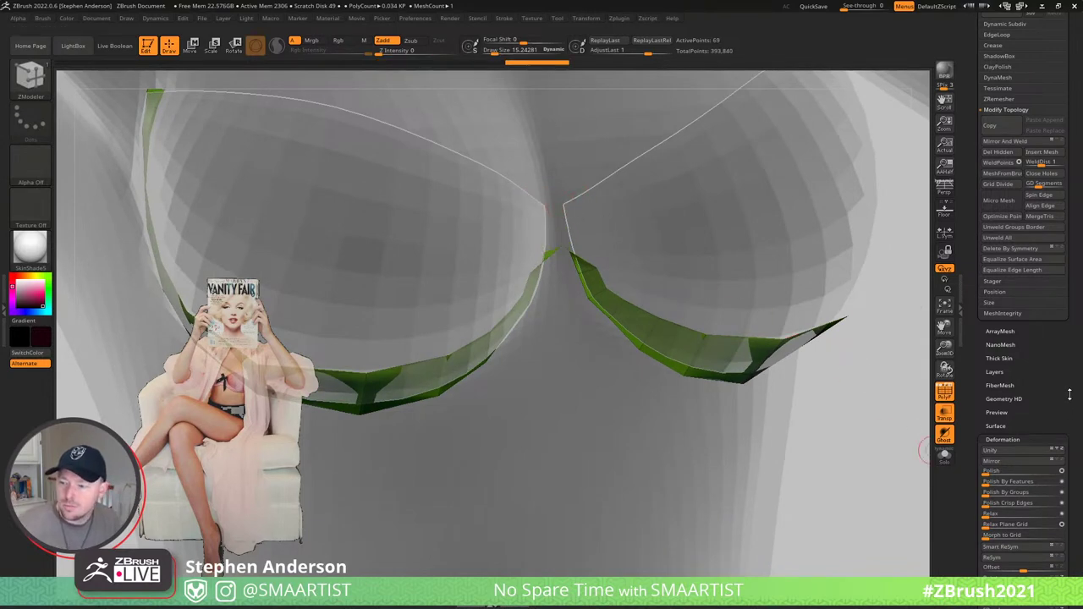
- Turn on double-sided display for the strip mesh
scroll(1014, 255, "down", 10)
scroll(1013, 255, "down", 2)
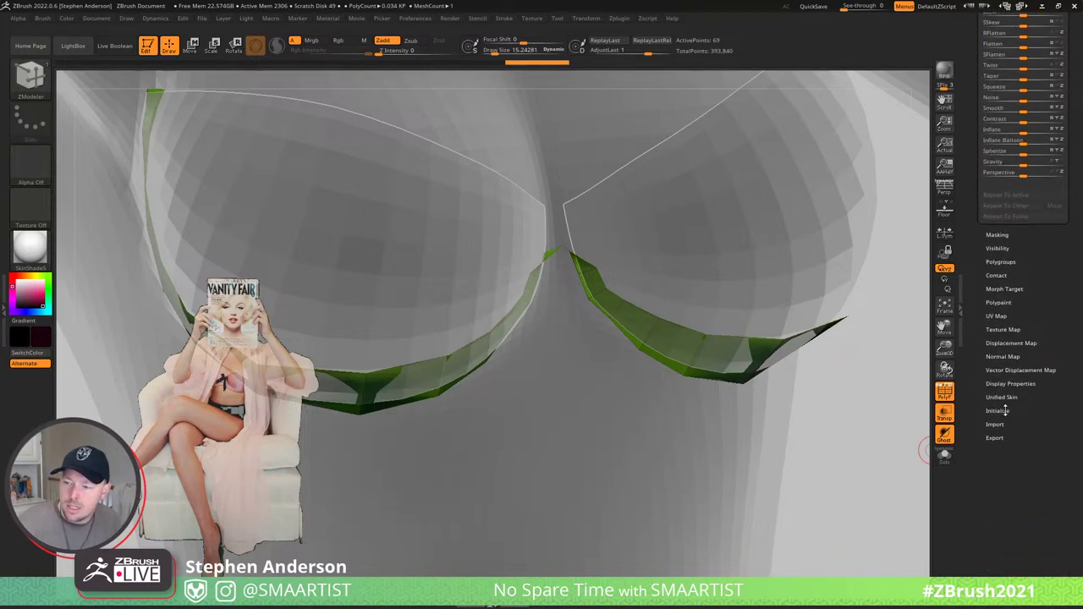
left_click(1011, 384)
left_click(1001, 270)
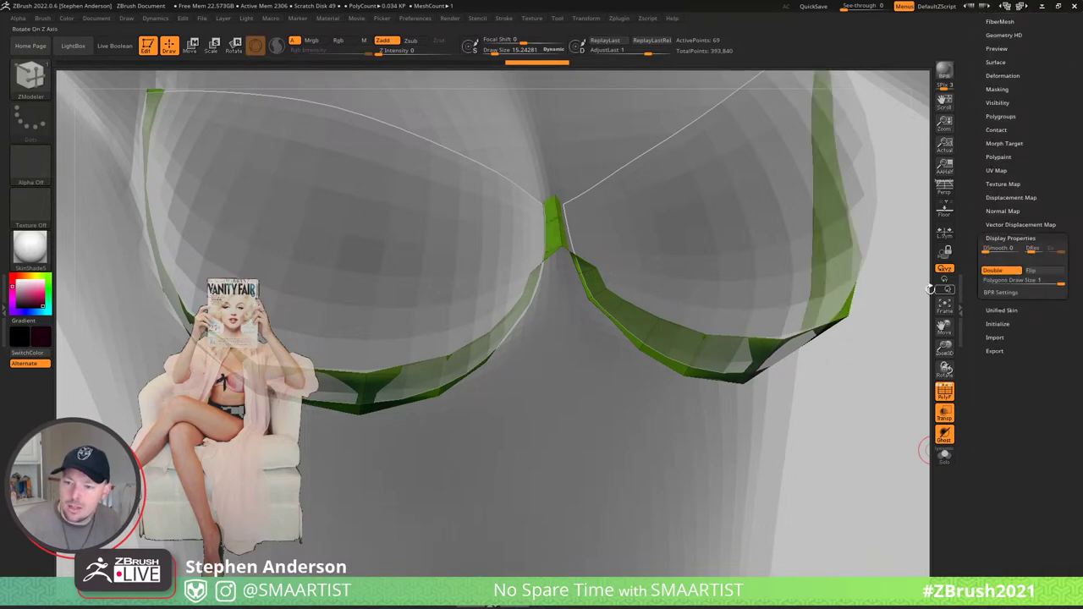
- Stitch the next two pairs of facing points down the strips into the centre bridge
mouse_move(619, 266)
right_mouse_down()
mouse_move(662, 295)
mouse_move(595, 243)
mouse_move(592, 288)
right_mouse_up()
left_click(590, 248)
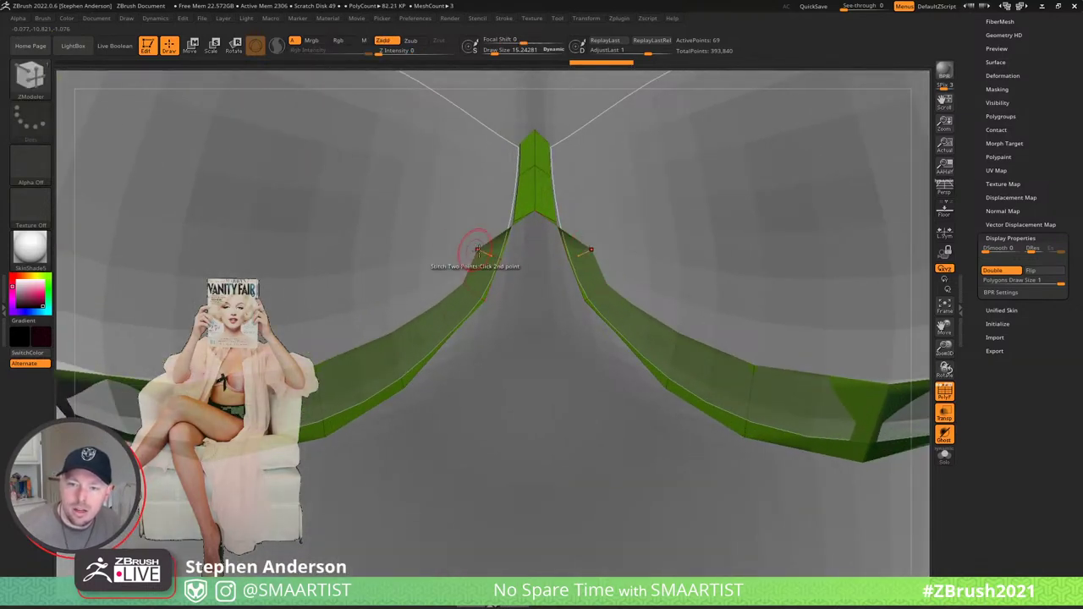
left_click(479, 246)
left_click(606, 286)
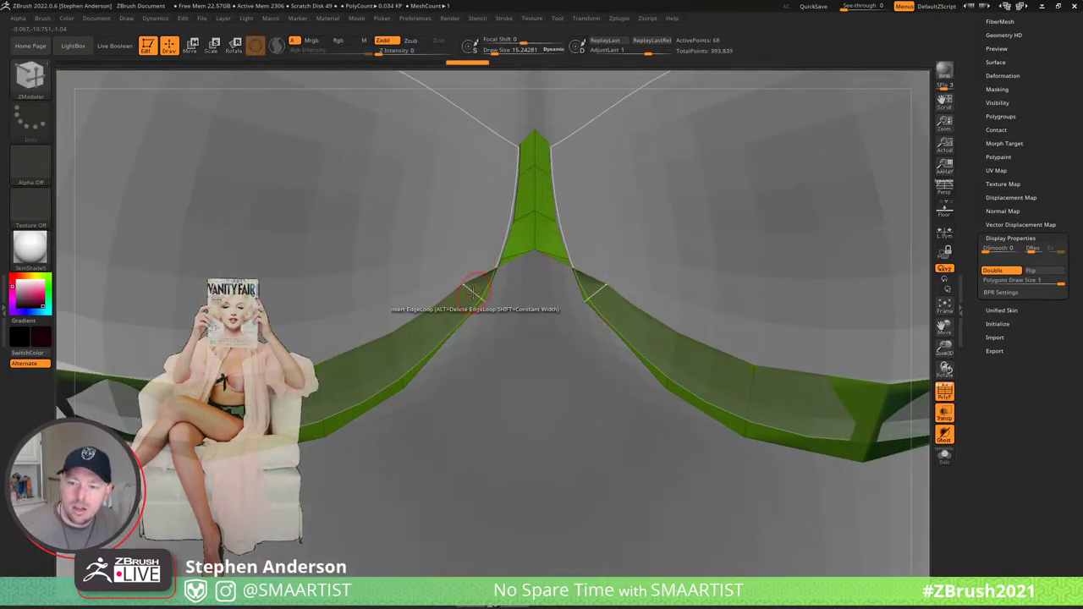
left_click(463, 283)
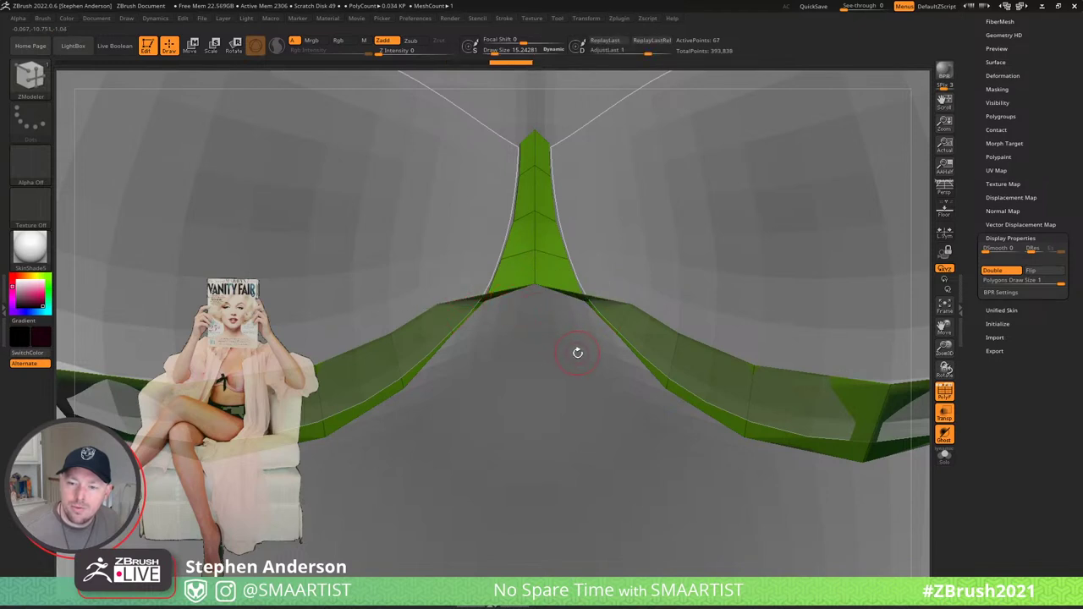
- Set the ZModeler point action to Move and merge the next lower pair of inner points at the centre line
key("space")
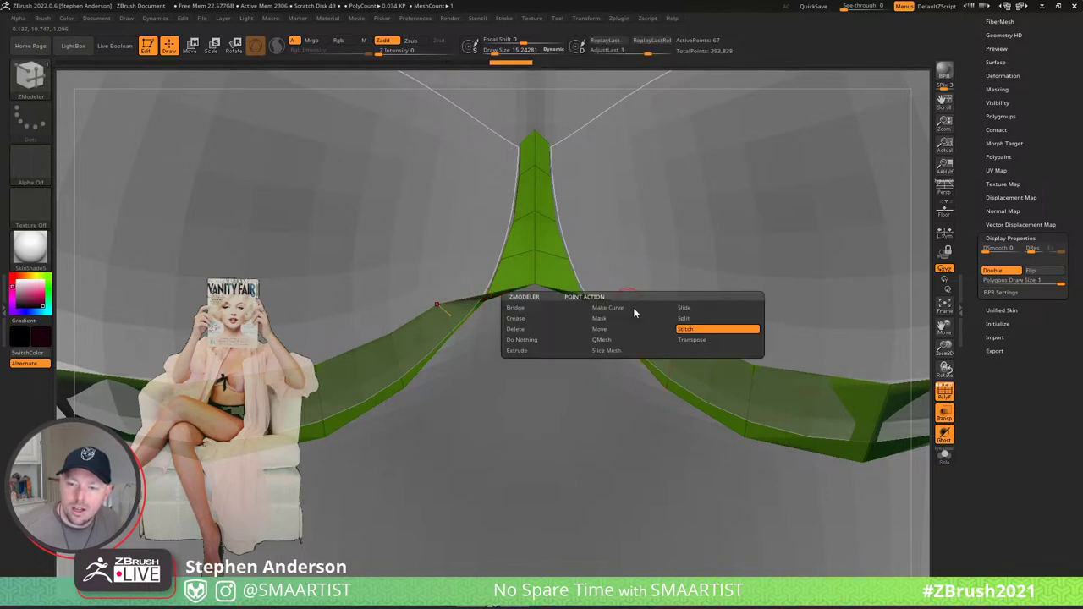
left_click(604, 329)
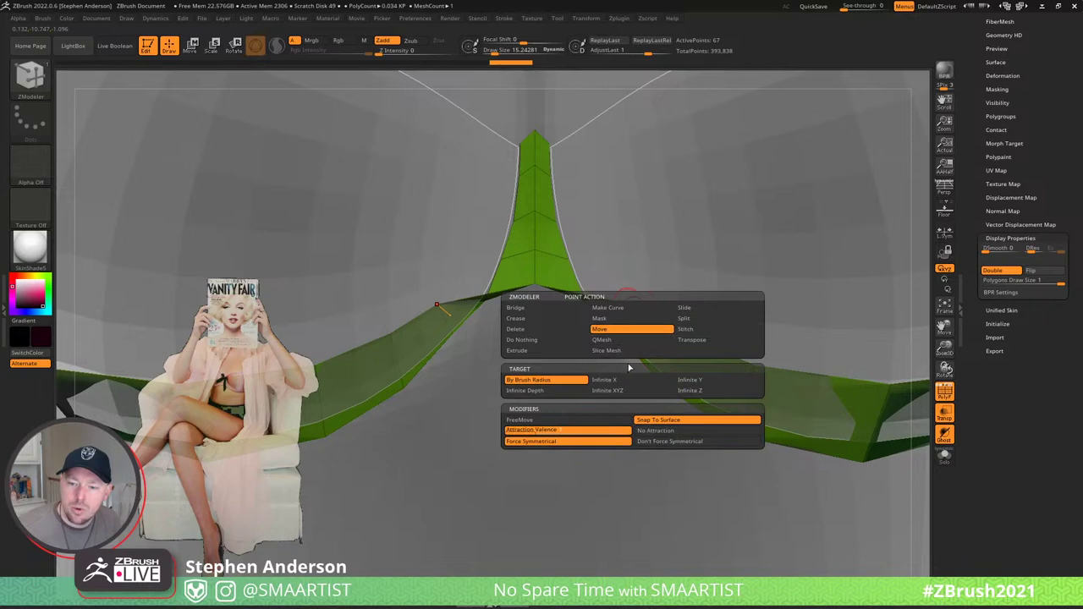
left_click_drag(439, 304, 514, 340)
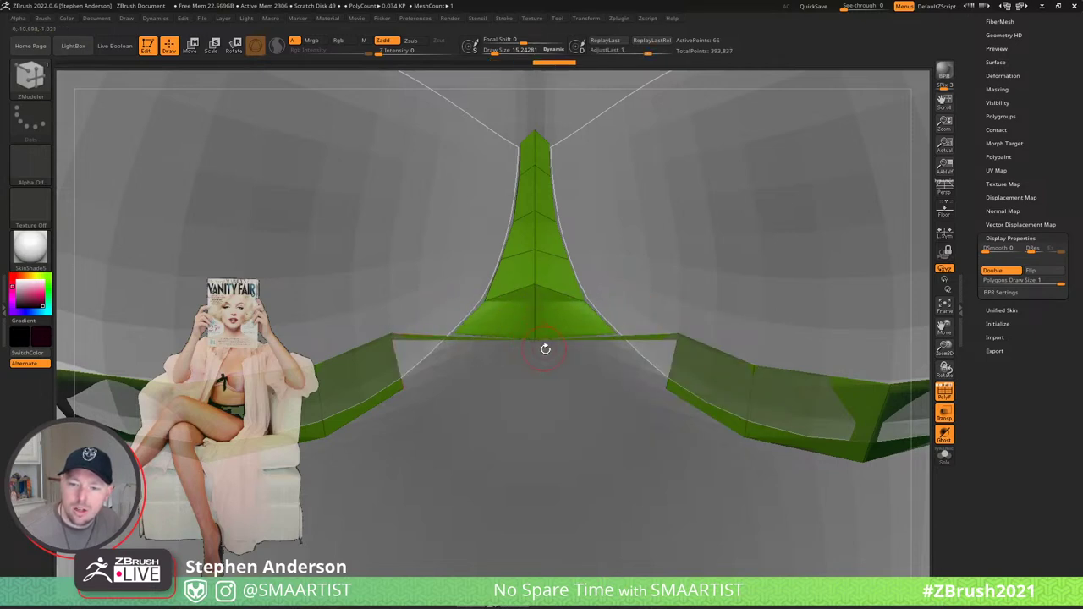
left_click(535, 293)
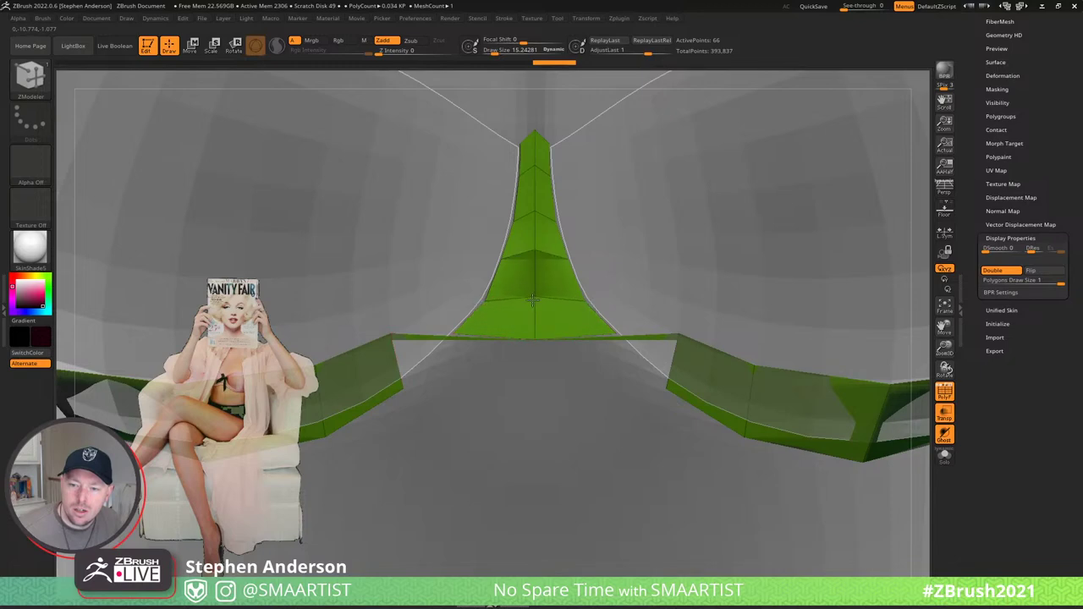
left_click(533, 258)
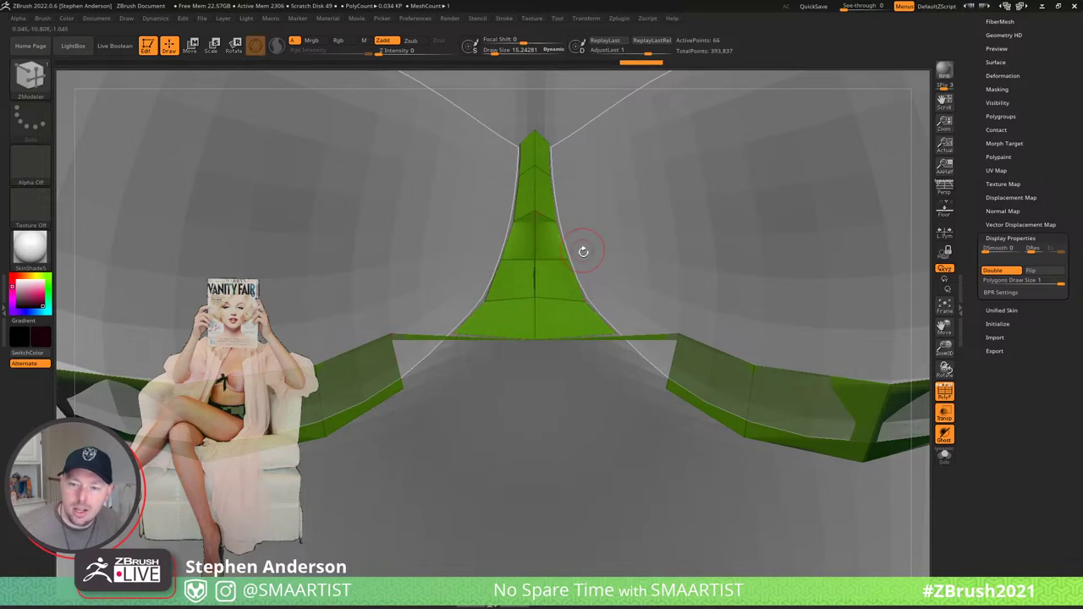
mouse_move(582, 250)
left_mouse_down()
mouse_move(563, 273)
mouse_move(569, 249)
mouse_move(521, 229)
left_mouse_up()
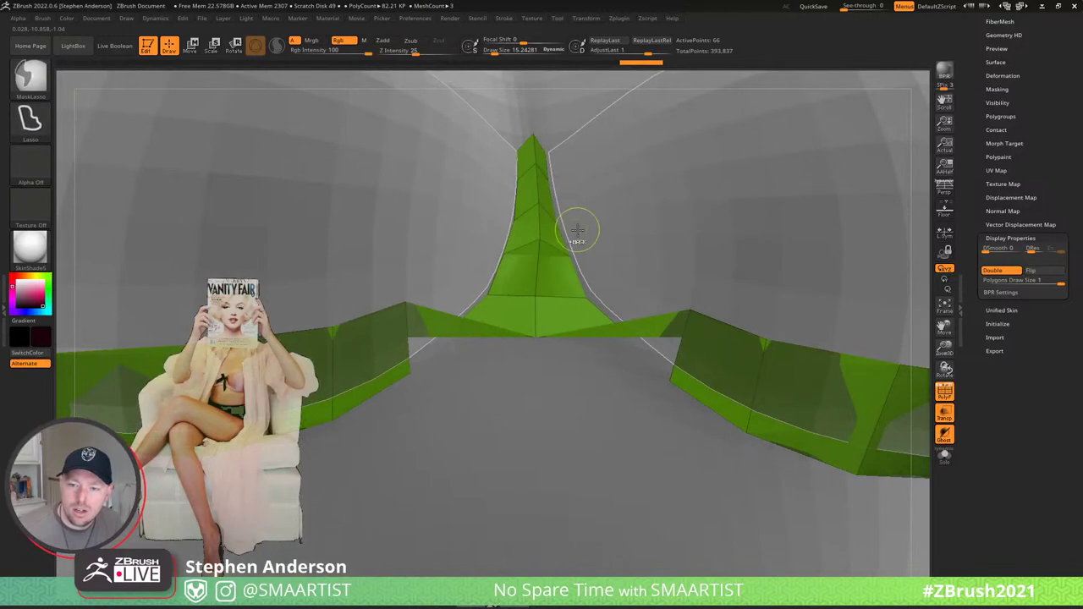
key("ctrl+z")
key("ctrl+z")
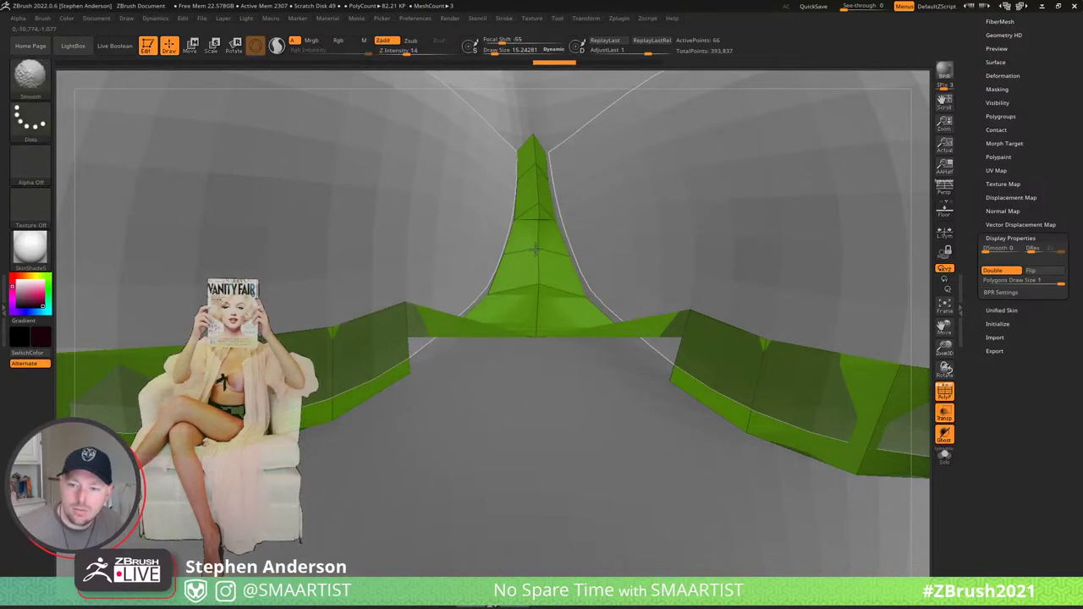
- Even out the bridge's centre-line points and lower its peaked top point with the Move Topological brush
left_click_drag(534, 289, 535, 301, "shift")
left_click_drag(539, 210, 538, 203, "shift")
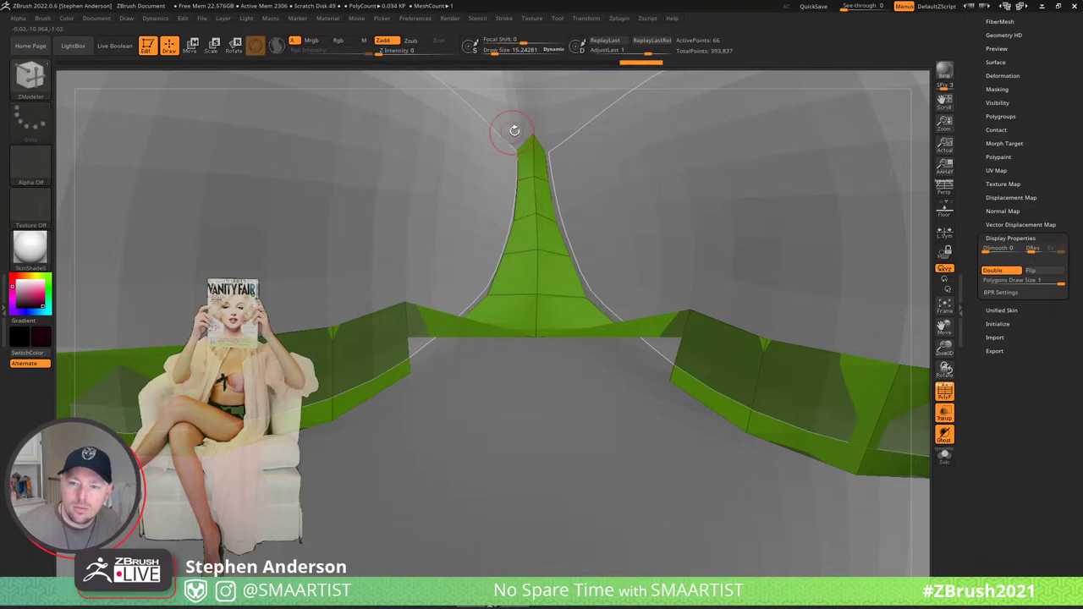
mouse_move(510, 127)
right_mouse_down()
mouse_move(551, 112)
mouse_move(550, 166)
right_mouse_up()
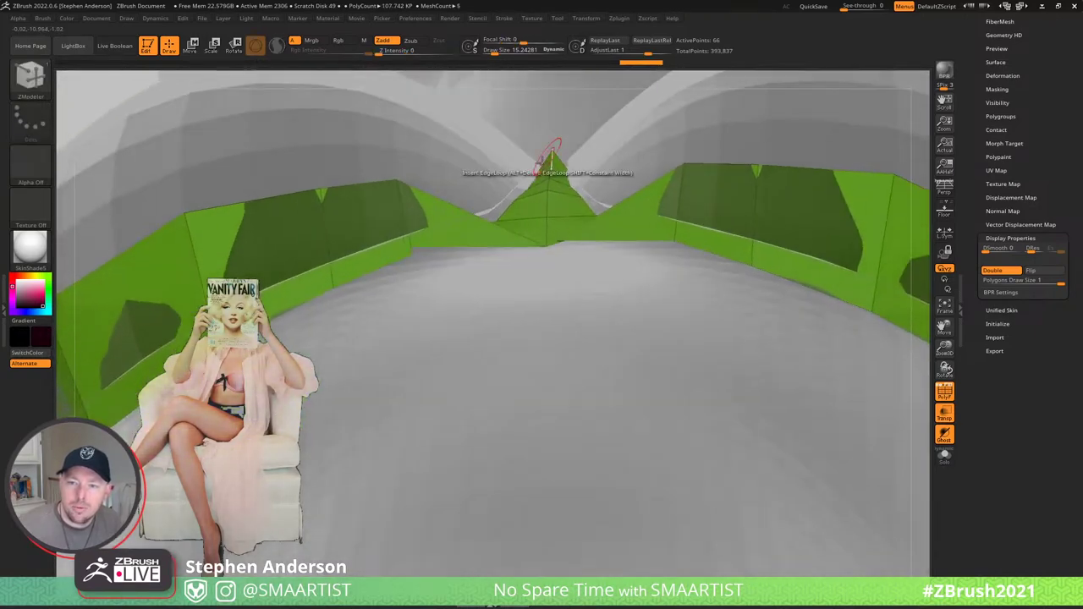
key("shift")
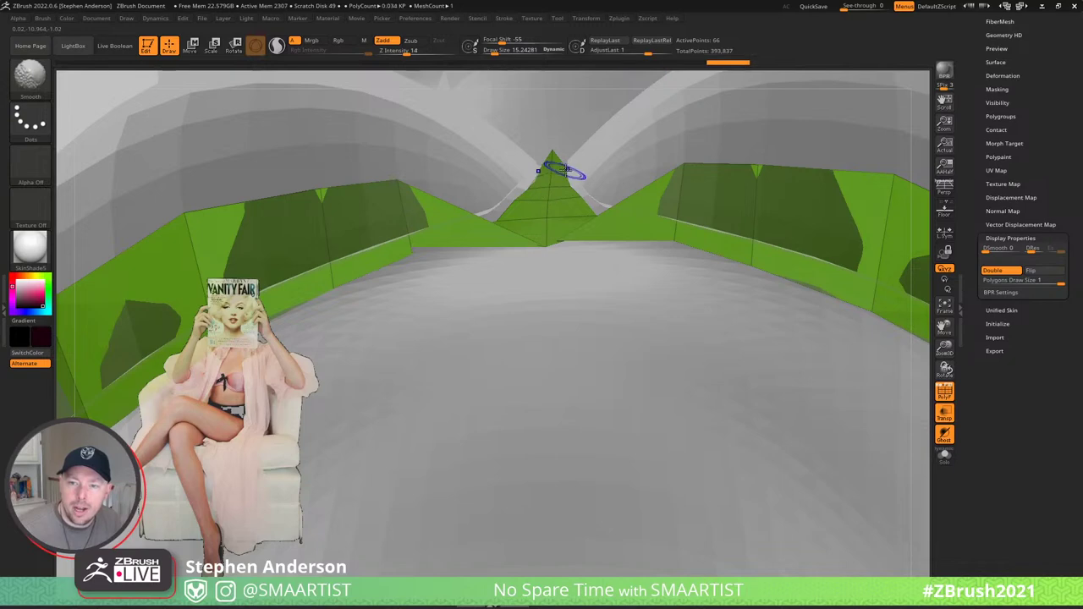
key("b")
key("t")
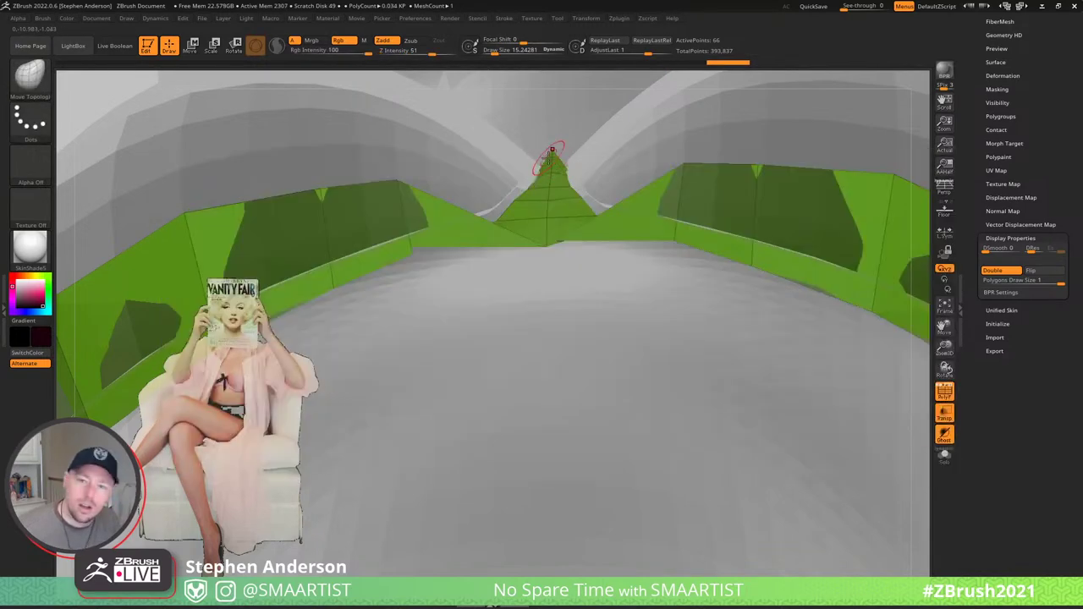
left_click_drag(551, 151, 551, 170)
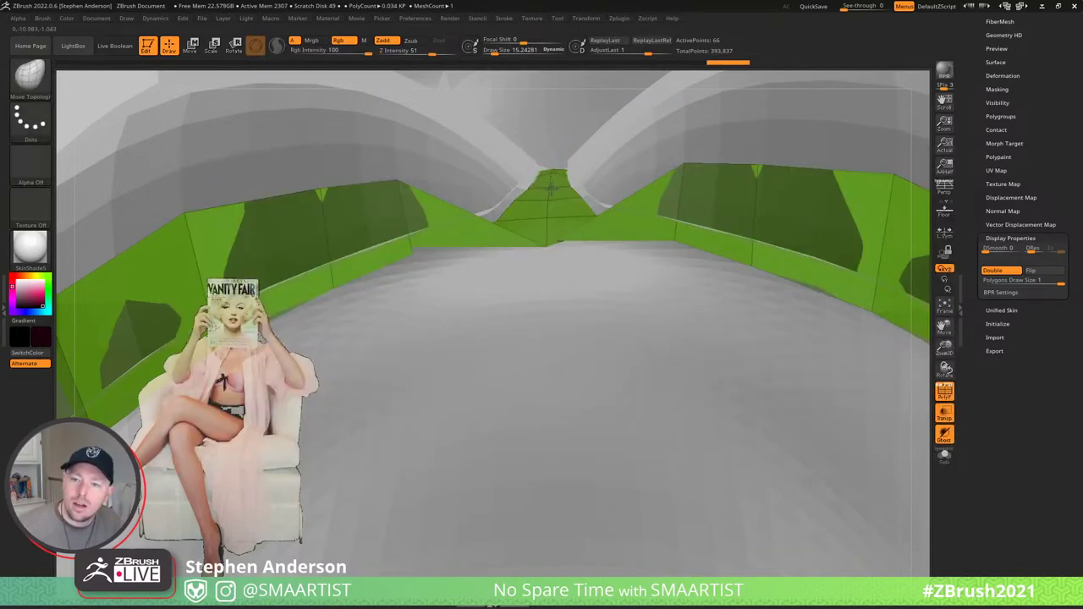
- Move the green strip mesh down with the transform gizmo so it sits just below the bra cups
mouse_move(552, 185)
right_mouse_down()
mouse_move(545, 304)
mouse_move(549, 271)
mouse_move(517, 249)
mouse_move(546, 248)
mouse_move(551, 235)
mouse_move(537, 252)
right_mouse_up()
key("ctrl")
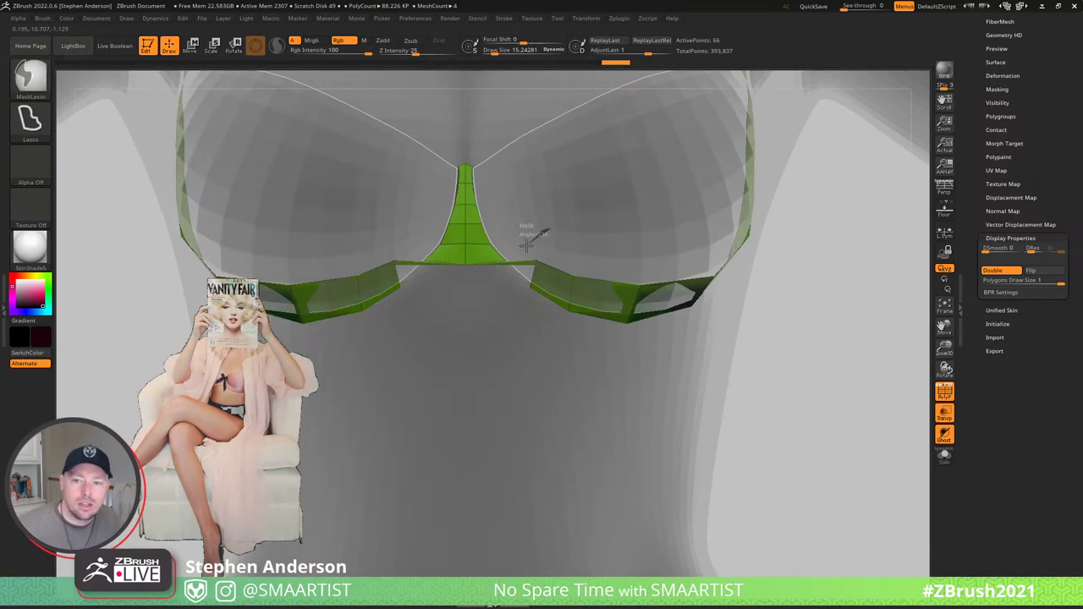
mouse_move(553, 285)
left_mouse_down("ctrl")
mouse_move(676, 288)
mouse_move(706, 254)
mouse_move(641, 184)
mouse_move(628, 187)
left_mouse_up("ctrl")
mouse_move(699, 246)
right_mouse_down()
mouse_move(688, 213)
mouse_move(607, 255)
mouse_move(589, 224)
mouse_move(652, 238)
right_mouse_up()
key("ctrl")
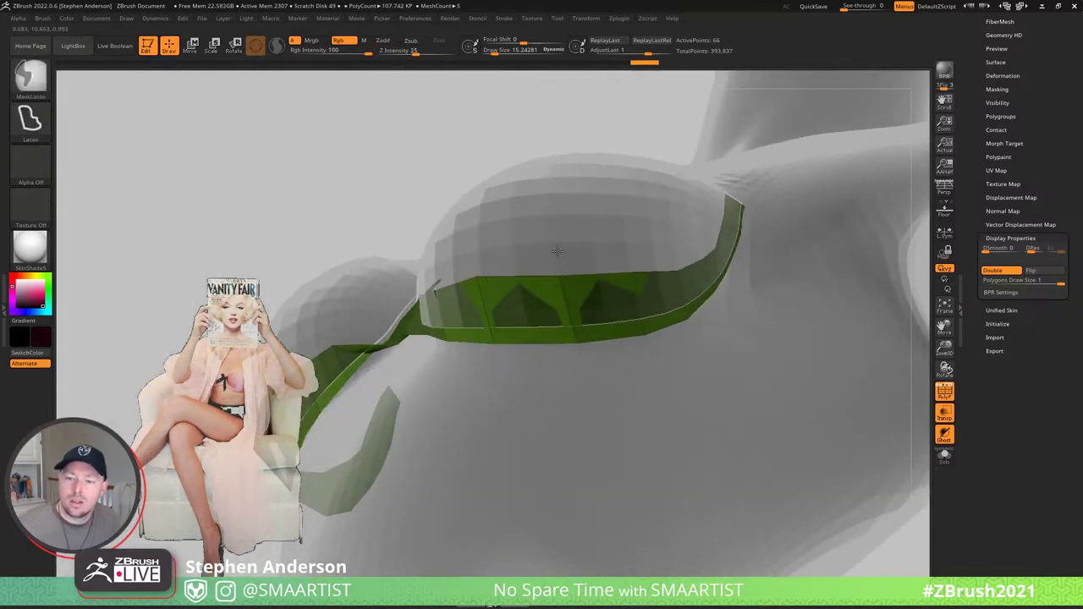
mouse_move(582, 290)
left_mouse_down("ctrl")
mouse_move(701, 260)
mouse_move(732, 222)
mouse_move(725, 174)
mouse_move(709, 175)
left_mouse_up("ctrl")
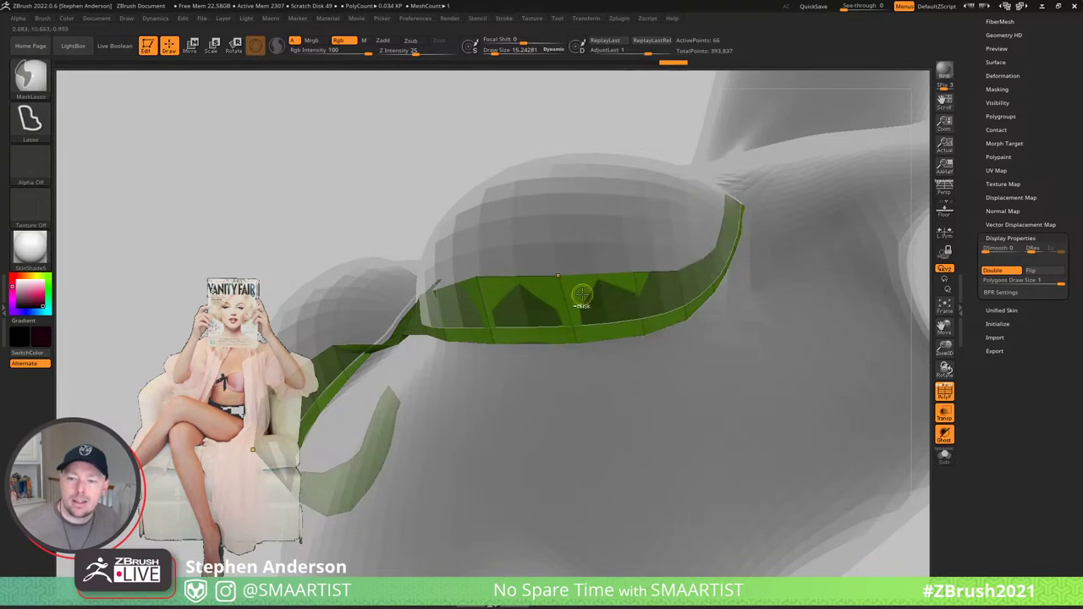
mouse_move(580, 296)
right_mouse_down()
mouse_move(614, 315)
mouse_move(573, 292)
mouse_move(518, 311)
right_mouse_up()
key("w")
left_click_drag(524, 124, 522, 150)
right_click_drag(528, 182, 564, 181)
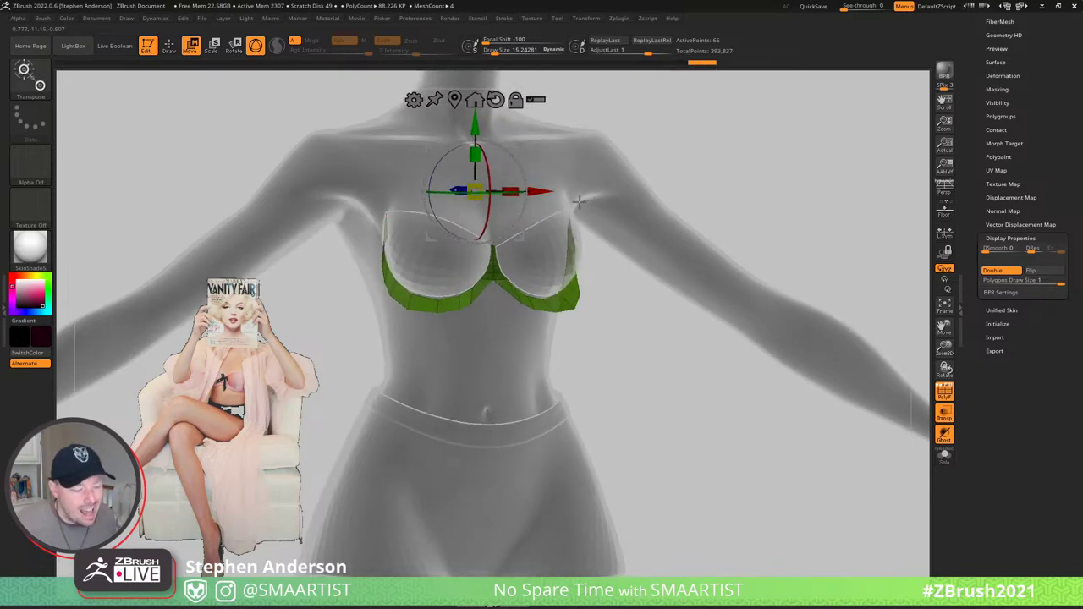
- Push the strip's protruding lower front back against the ribcage using a large Move brush
right_click_drag(581, 282, 517, 361)
right_click_drag(563, 274, 488, 346)
left_click_drag(489, 345, 453, 387)
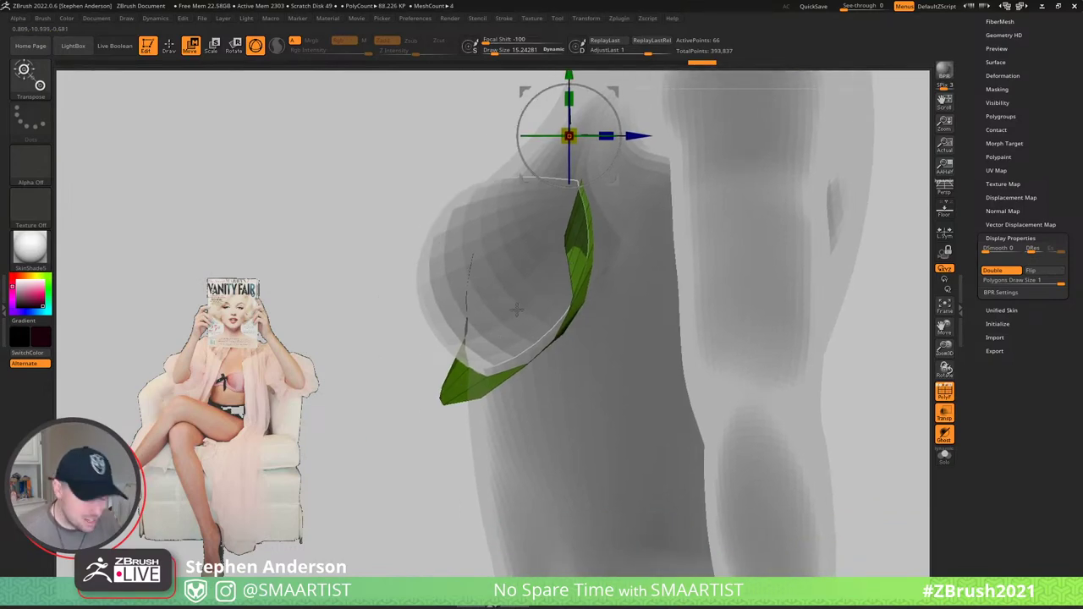
key("b")
key("m")
key("v")
key("s")
left_click_drag(445, 397, 513, 390)
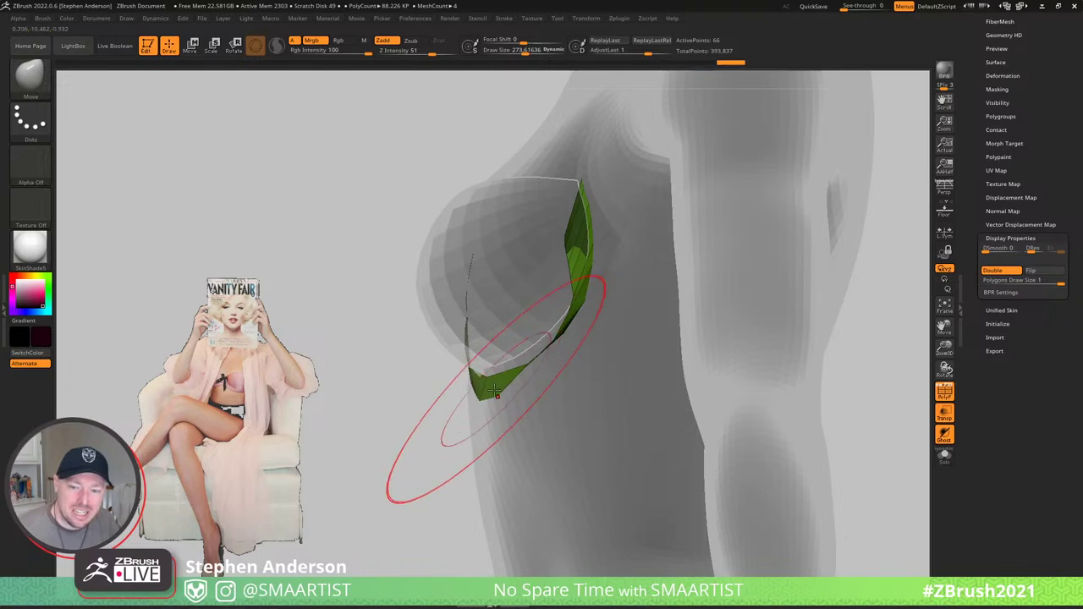
mouse_move(499, 386)
right_mouse_down()
mouse_move(570, 367)
mouse_move(507, 340)
mouse_move(491, 347)
mouse_move(528, 370)
right_mouse_up()
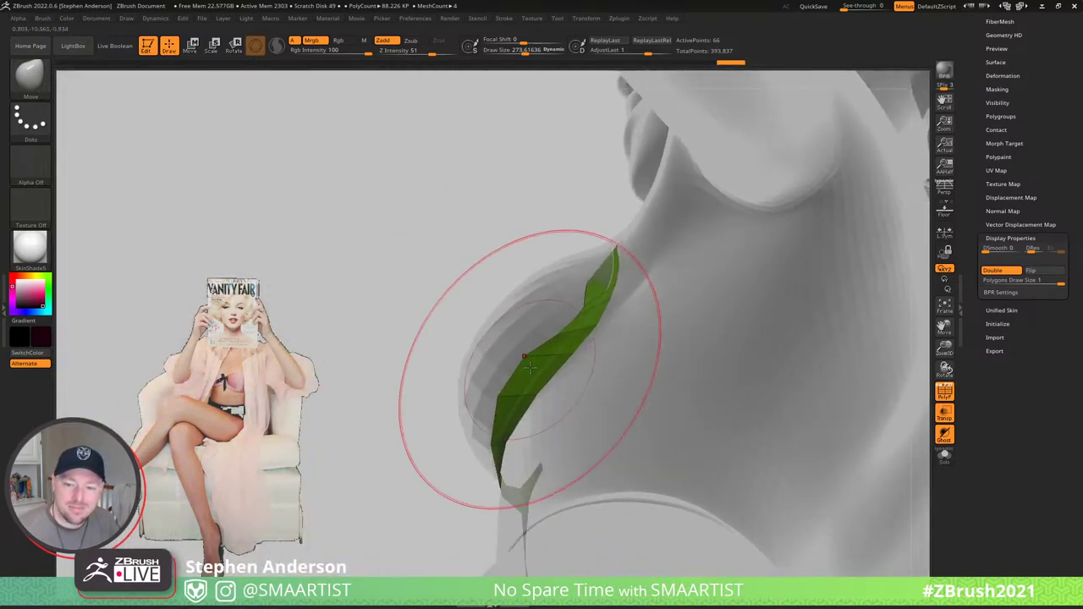
left_click_drag(530, 370, 616, 384)
- Reposition the strip's outer upper ends near the armpits with a smaller Move brush
right_click_drag(607, 250, 623, 279)
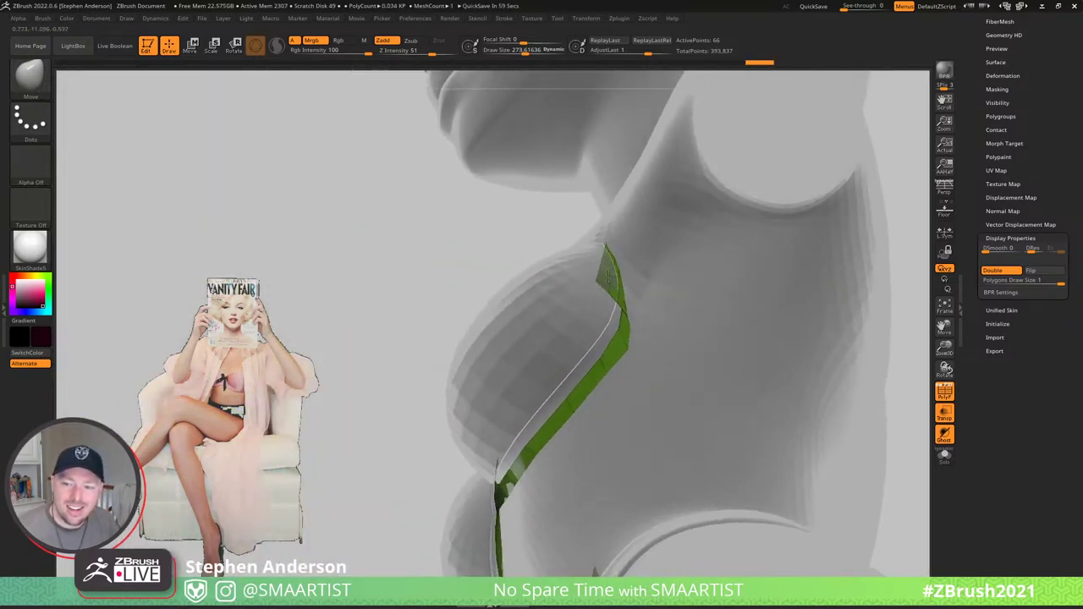
key("s")
left_click_drag(606, 278, 597, 278)
right_click_drag(604, 273, 622, 321)
left_click_drag(599, 277, 619, 234)
right_click_drag(635, 203, 706, 268)
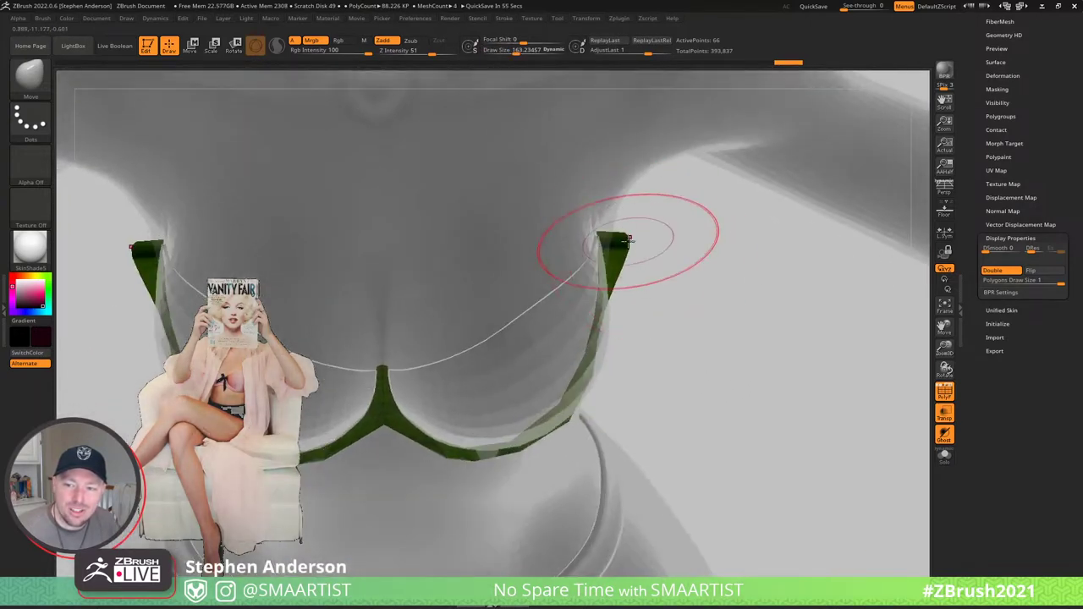
mouse_move(633, 242)
left_mouse_down()
mouse_move(569, 223)
mouse_move(679, 273)
mouse_move(638, 294)
left_mouse_up()
- Refine the band's curve along the outer side of the cup with the Move brush
mouse_move(682, 245)
left_mouse_down()
mouse_move(703, 280)
mouse_move(698, 309)
mouse_move(593, 298)
mouse_move(653, 302)
mouse_move(577, 319)
mouse_move(581, 281)
left_mouse_up()
mouse_move(643, 284)
left_mouse_down()
mouse_move(560, 240)
mouse_move(603, 193)
mouse_move(535, 272)
mouse_move(623, 280)
mouse_move(573, 310)
mouse_move(565, 297)
left_mouse_up()
left_click_drag(565, 292, 554, 286)
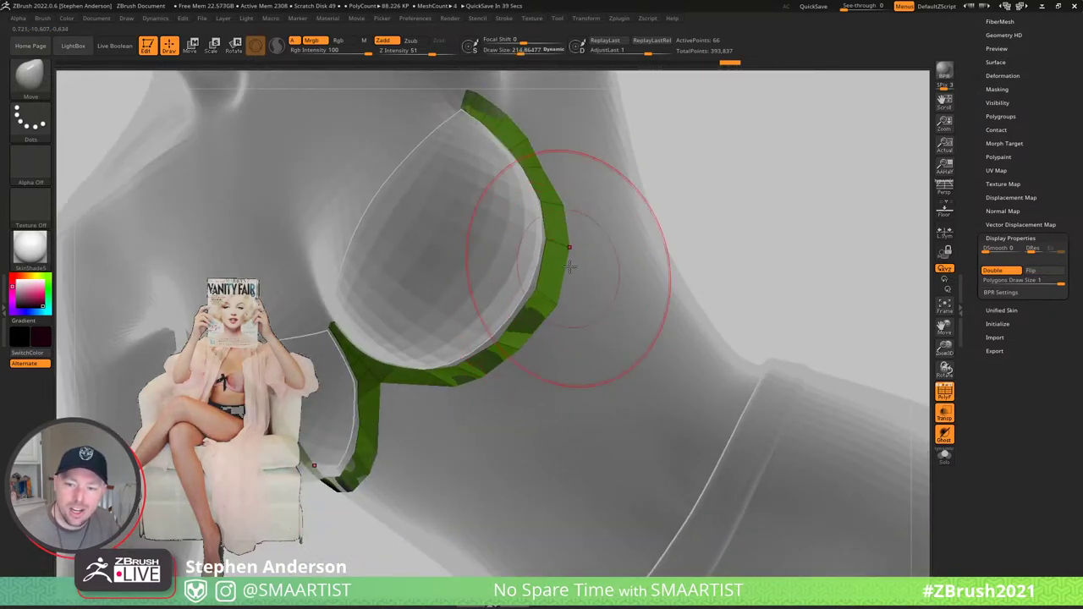
mouse_move(562, 222)
left_mouse_down()
mouse_move(554, 214)
mouse_move(565, 169)
mouse_move(536, 161)
left_mouse_up()
key("s")
mouse_move(543, 161)
left_mouse_down()
mouse_move(560, 150)
mouse_move(537, 163)
mouse_move(526, 130)
left_mouse_up()
key("s")
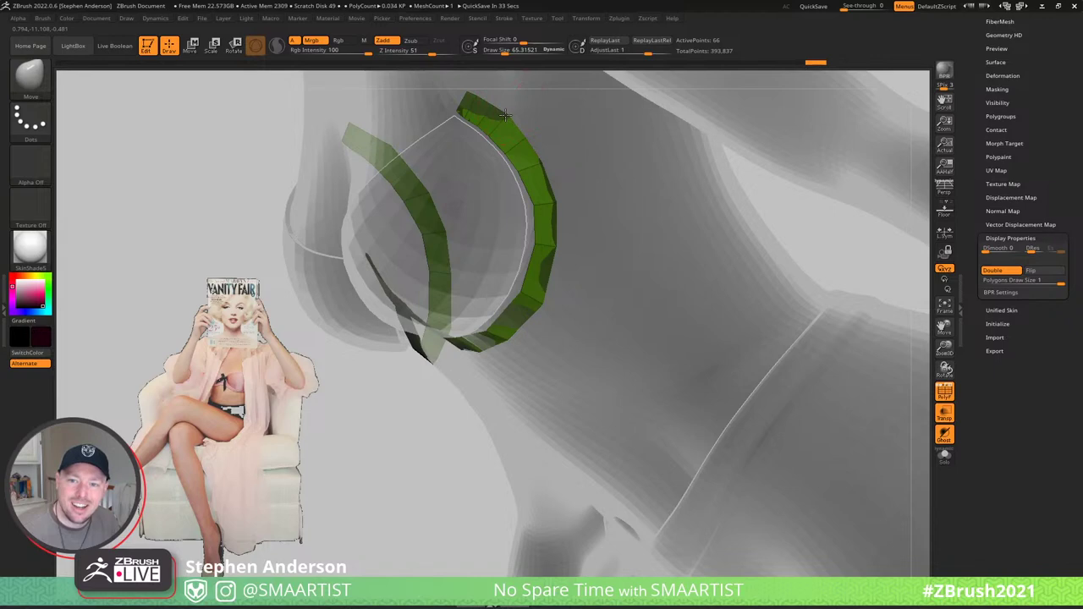
- Adjust the band's lower edge beside the centre bridge and straighten the bridge's top edge with the Move brush
mouse_move(505, 115)
right_mouse_down()
mouse_move(534, 201)
mouse_move(449, 309)
mouse_move(388, 291)
mouse_move(455, 296)
right_mouse_up()
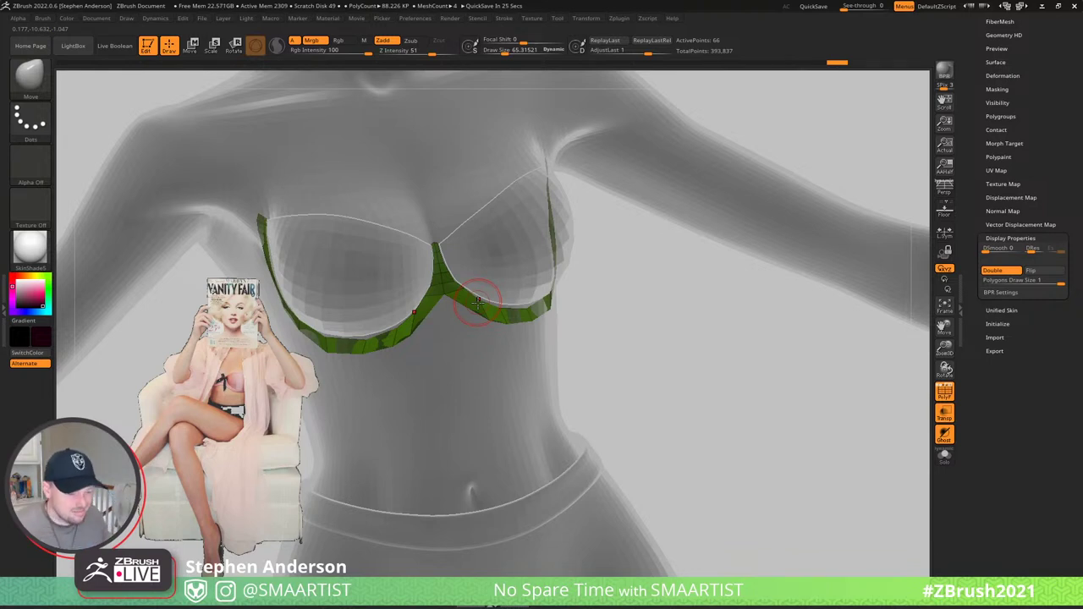
right_click_drag(493, 313, 503, 347)
key("s")
left_click_drag(499, 341, 457, 318)
right_click_drag(497, 343, 479, 330)
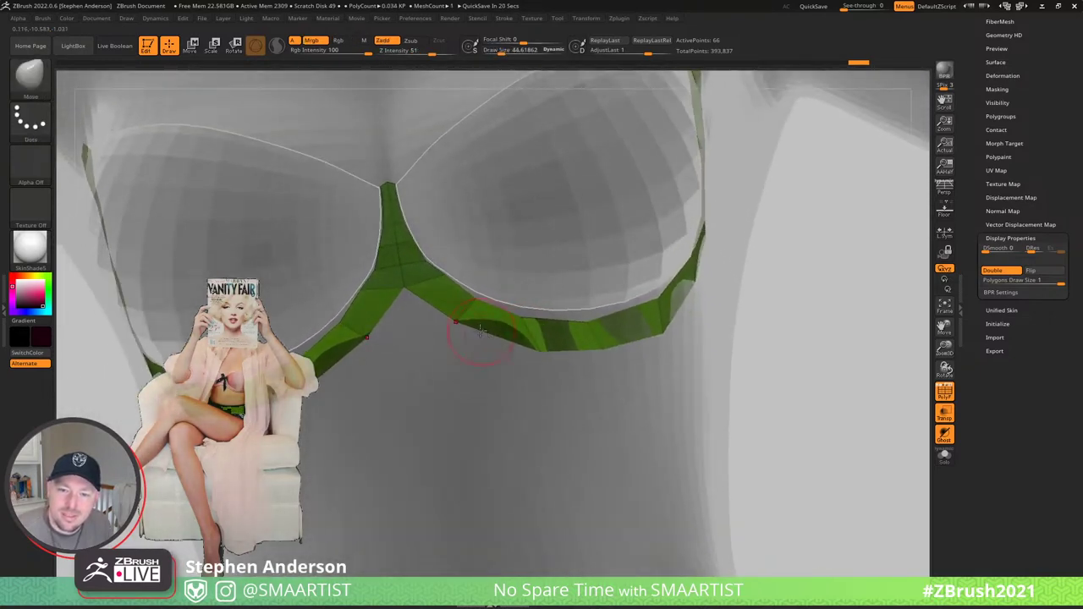
right_click_drag(424, 280, 440, 296, "ctrl")
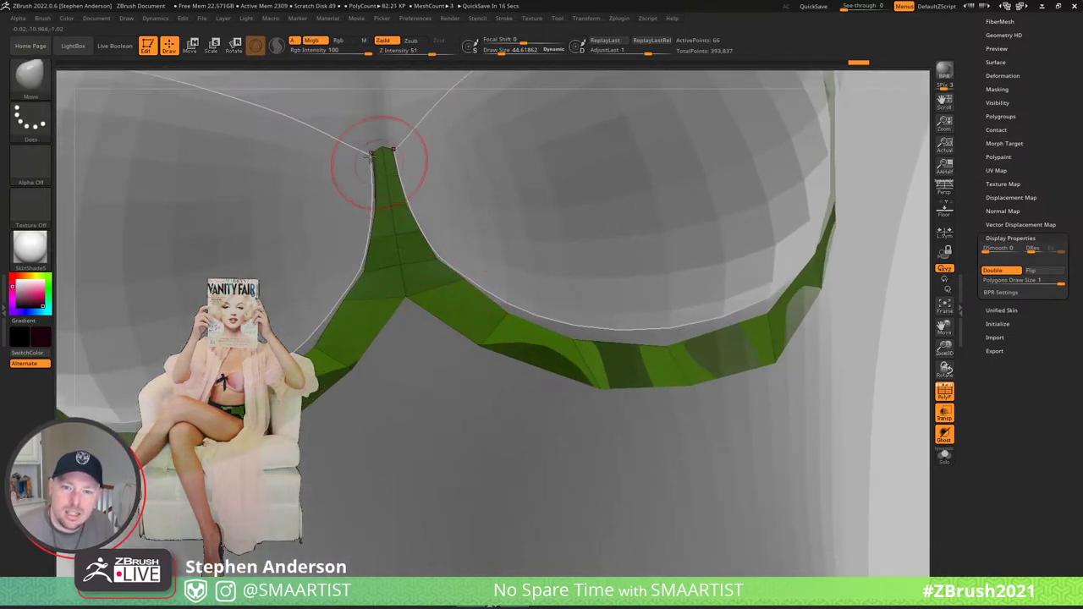
key("s")
left_click_drag(383, 148, 376, 148)
key("ctrl")
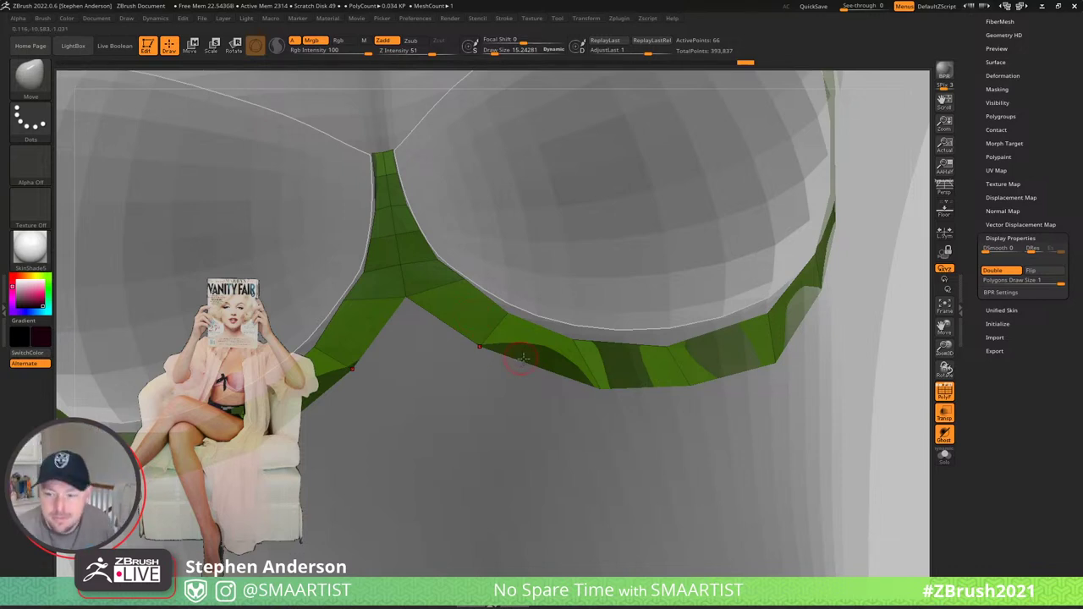
- Even out the lower-edge points beneath the cup with the Move brush at a draw size of about 58
right_click_drag(522, 359, 612, 374)
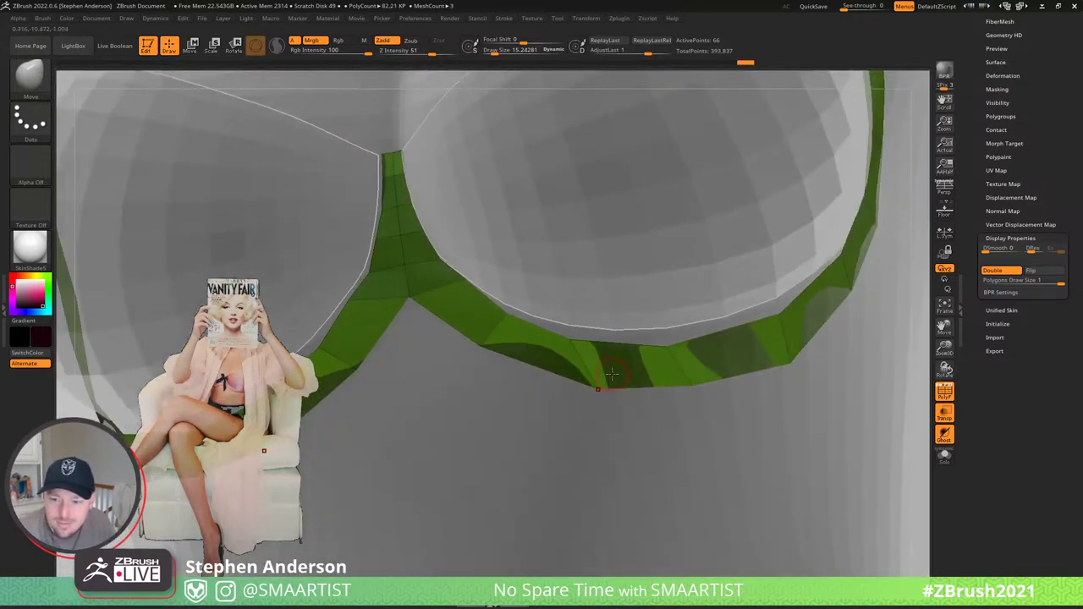
key("s")
mouse_move(599, 389)
left_mouse_down()
mouse_move(608, 389)
mouse_move(531, 364)
left_mouse_up()
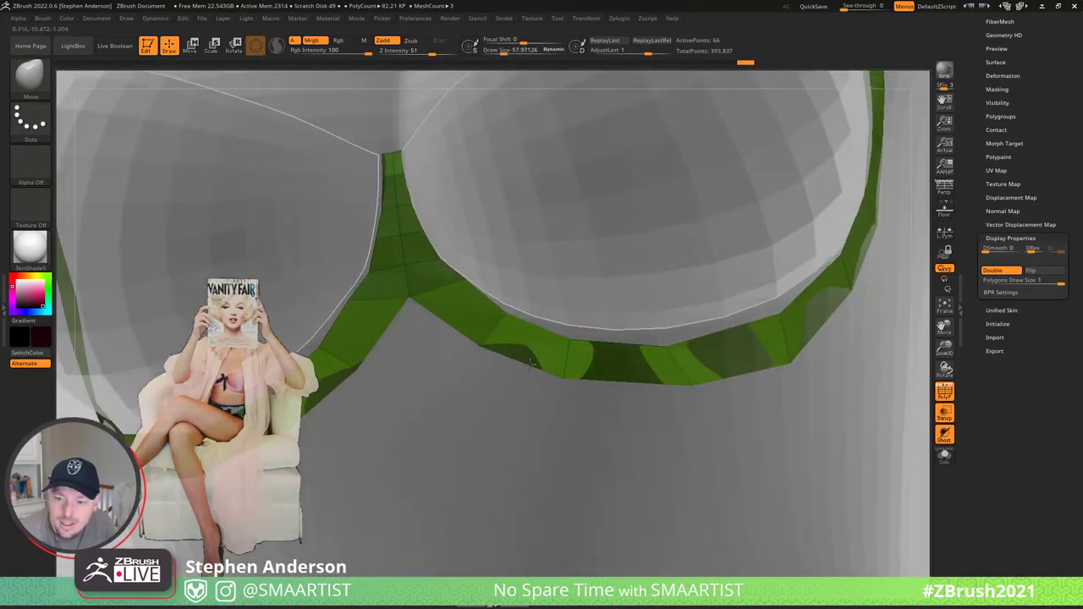
mouse_move(530, 364)
right_mouse_down()
mouse_move(440, 359)
mouse_move(507, 362)
right_mouse_up()
left_click_drag(532, 363, 493, 354)
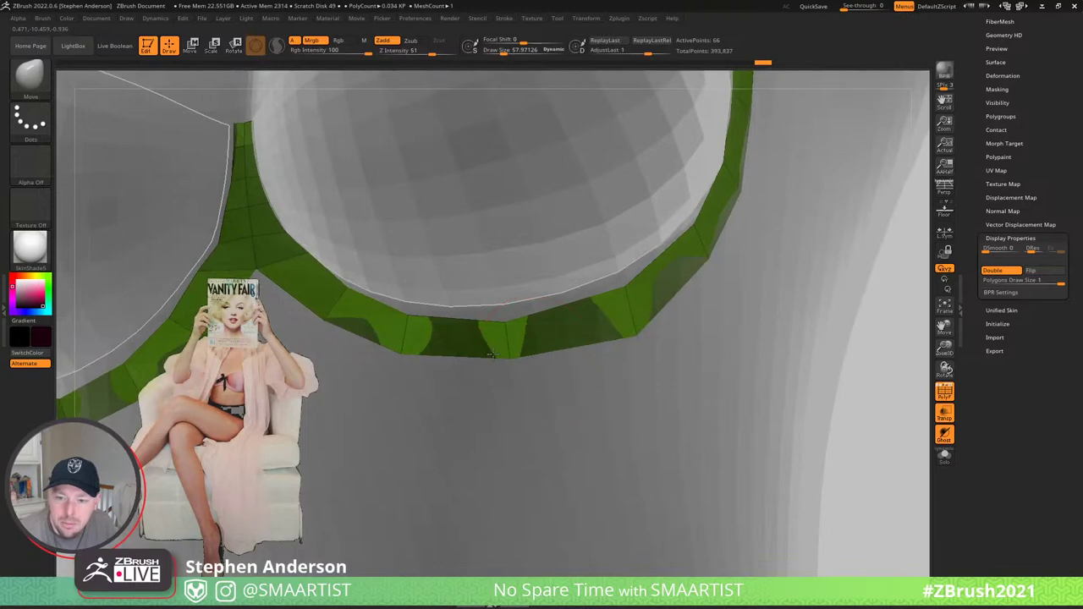
right_click_drag(629, 316, 541, 323)
left_click_drag(636, 340, 628, 316)
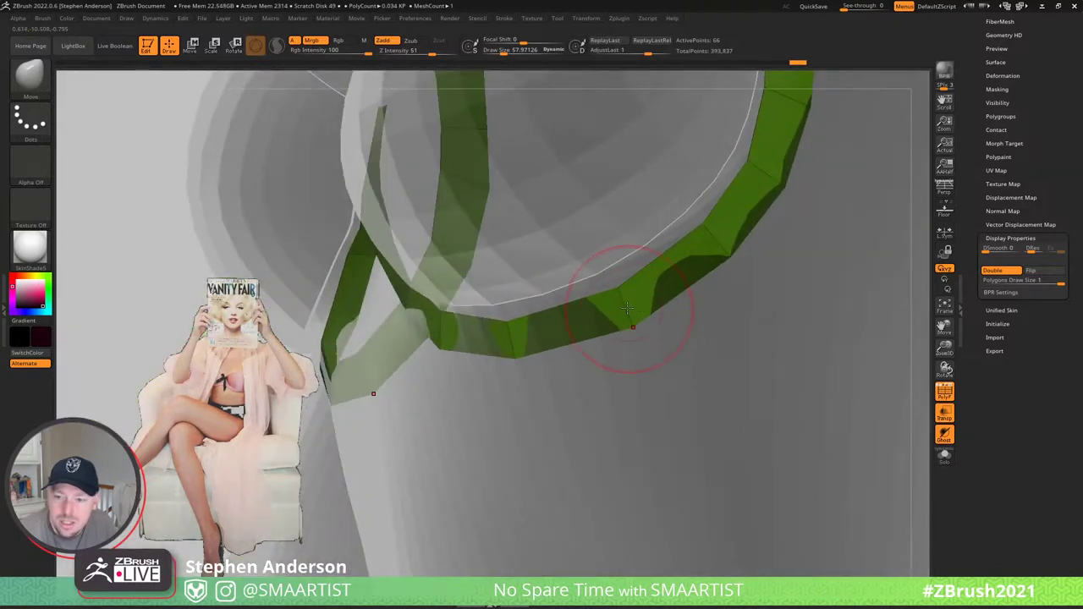
- Set the ZModeler polygon action to Delete and remove the polygons joining the centre bridge to the under-cup strips
right_click_drag(626, 309, 535, 359)
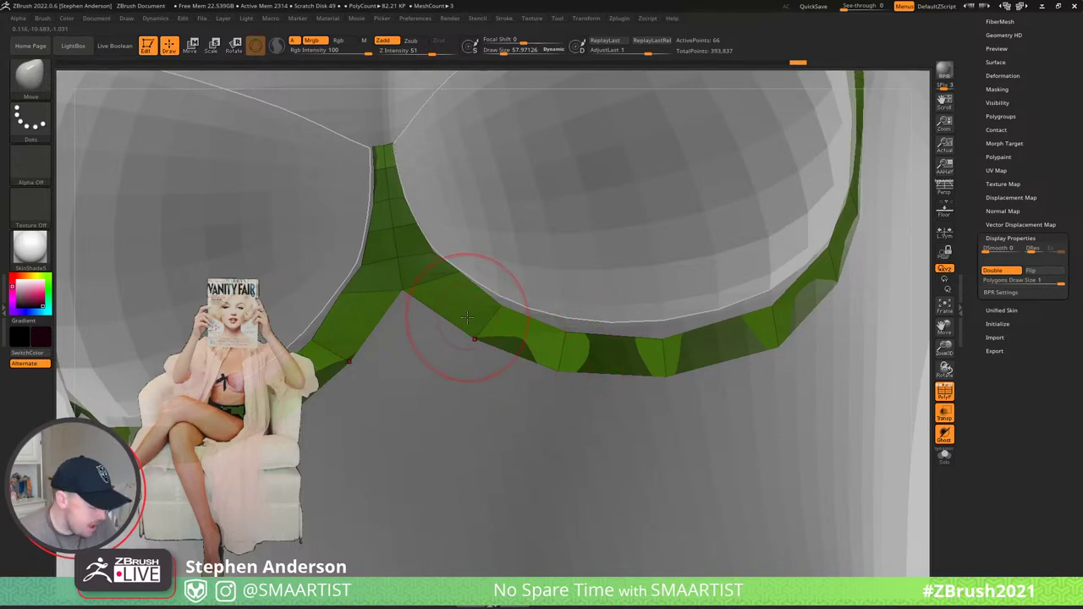
key("b")
key("z")
key("m")
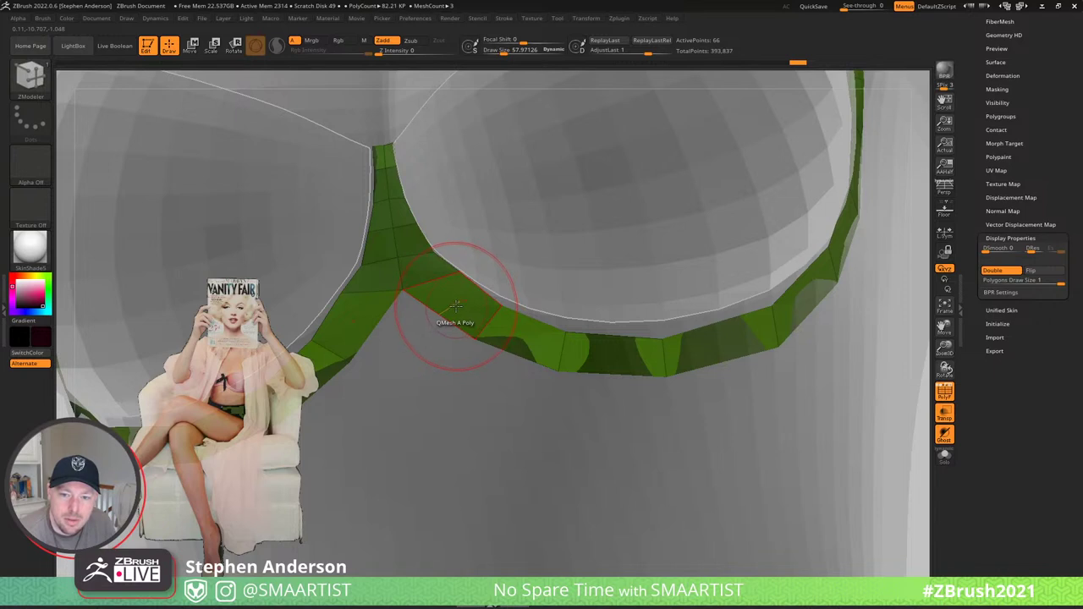
key("space")
left_click(305, 251)
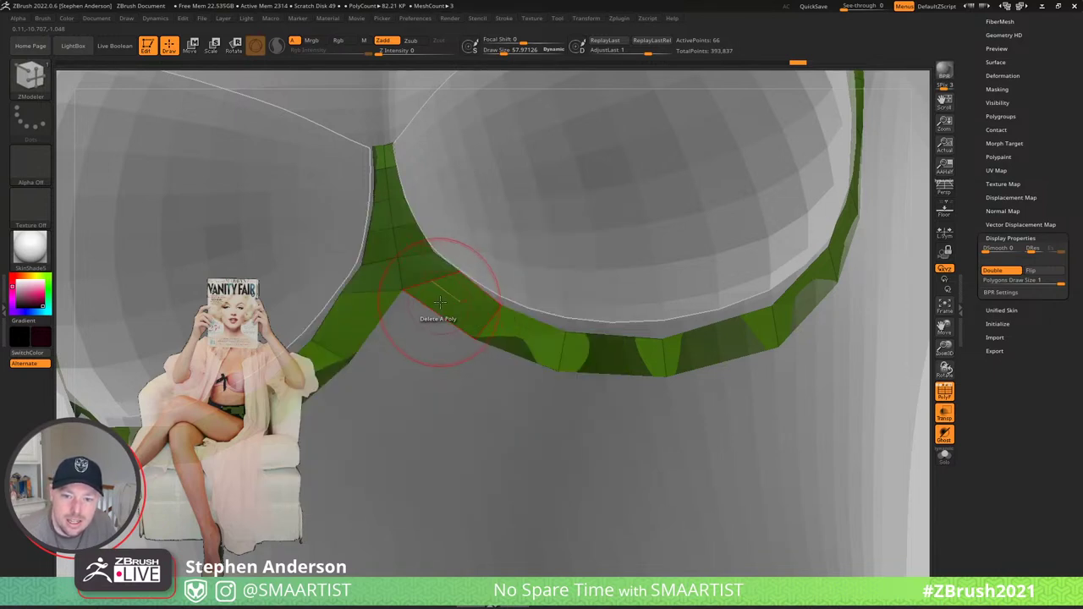
left_click(439, 302)
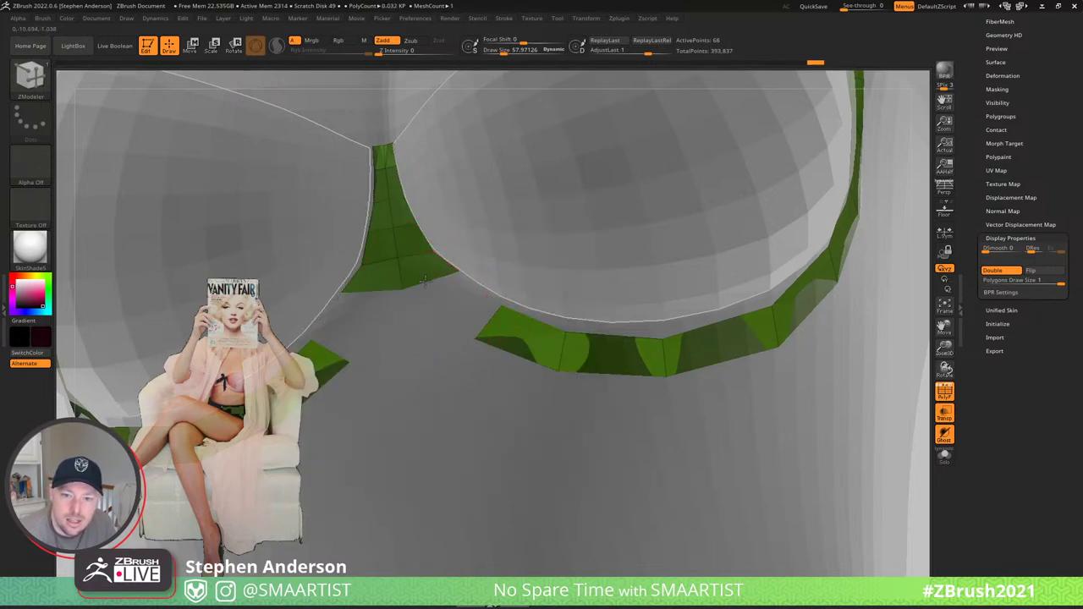
- Insert edge loops lengthwise down both halves of the centre bridge and along the under-cup strips
mouse_move(501, 414)
right_mouse_down("ctrl")
mouse_move(459, 416)
mouse_move(424, 348)
mouse_move(428, 297)
right_mouse_up("ctrl")
left_click(421, 282)
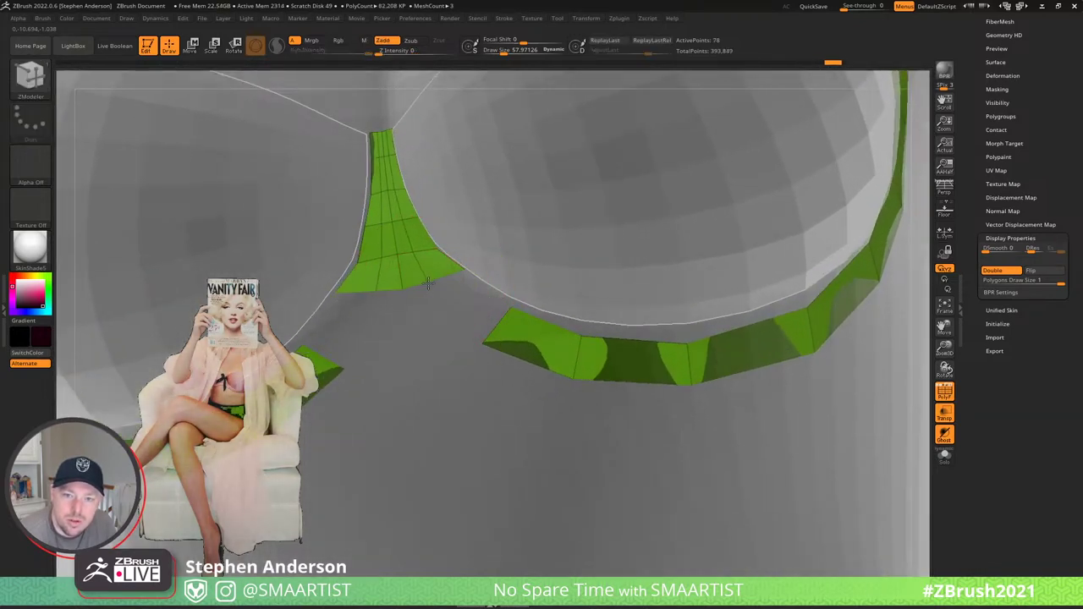
left_click_drag(431, 285, 432, 286)
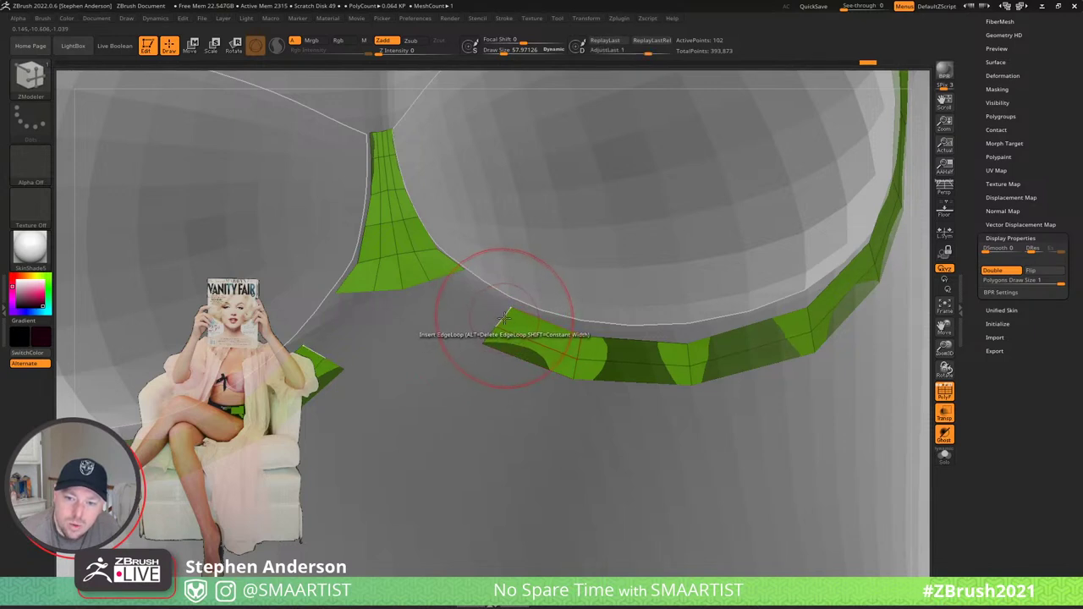
- Set the ZModeler edge action to Bridge Two Edges and connect the facing inner ends of the under-cup strips
key("space")
left_click(402, 319)
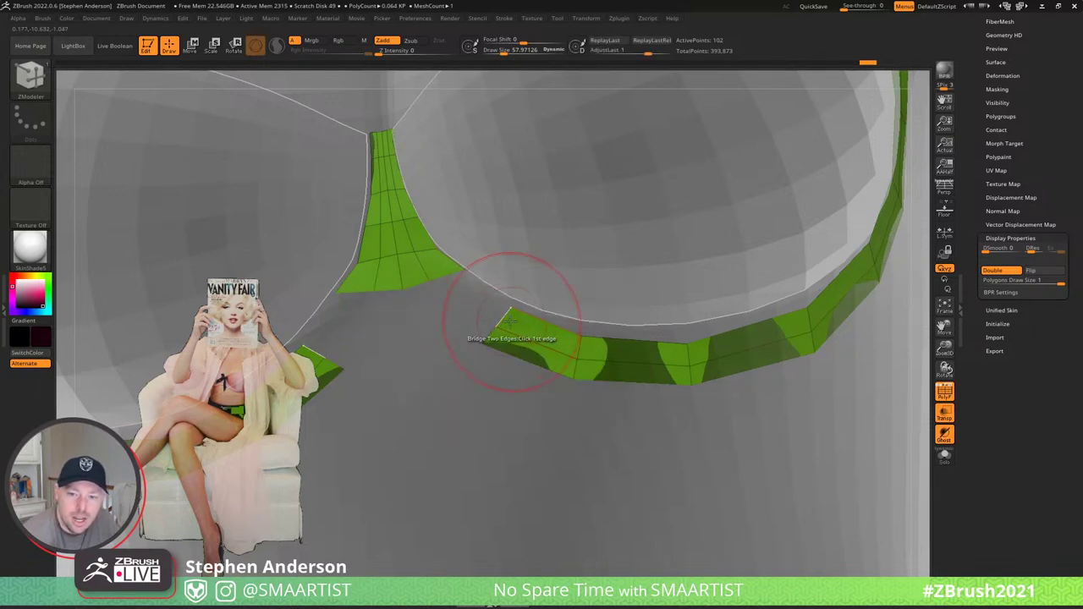
left_click(335, 363)
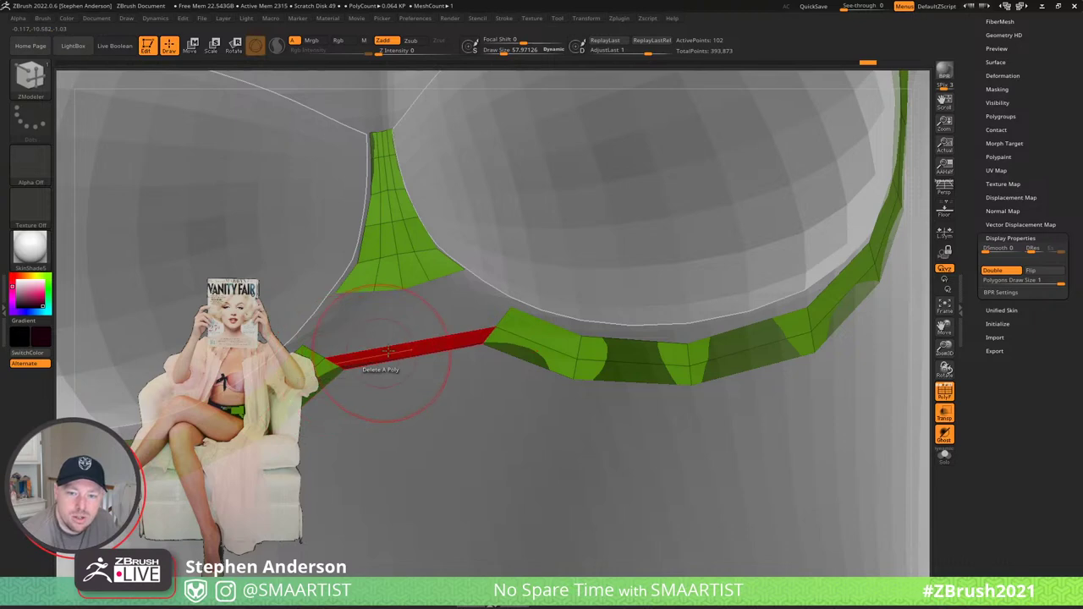
- Apply Mirror And Weld to the band mesh from the Modify Topology settings
right_click_drag(448, 345, 487, 326, "shift")
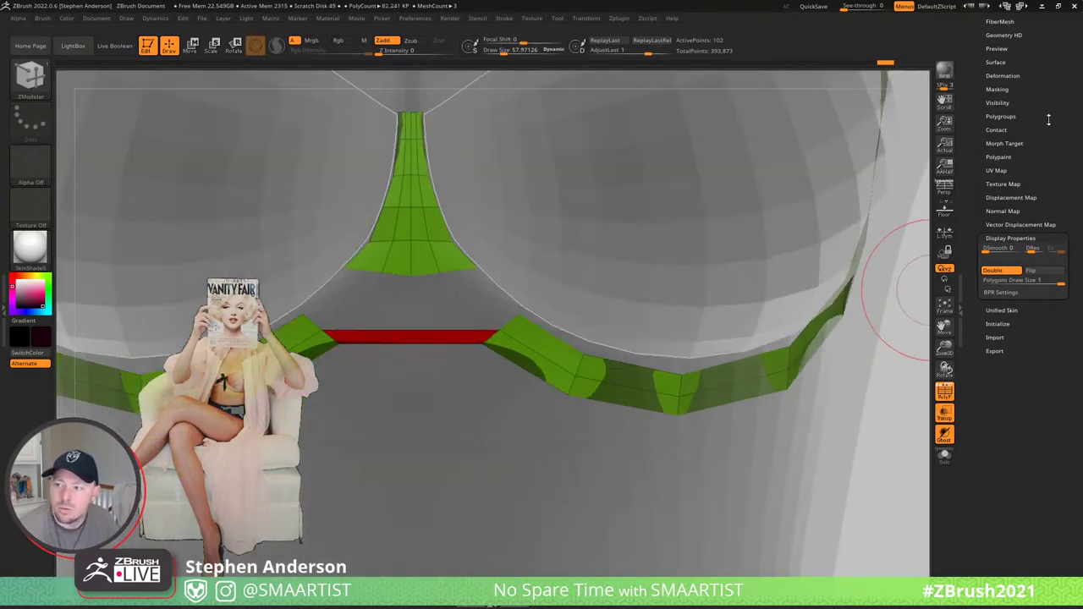
left_click_drag(1040, 85, 1034, 137)
left_click(1018, 127)
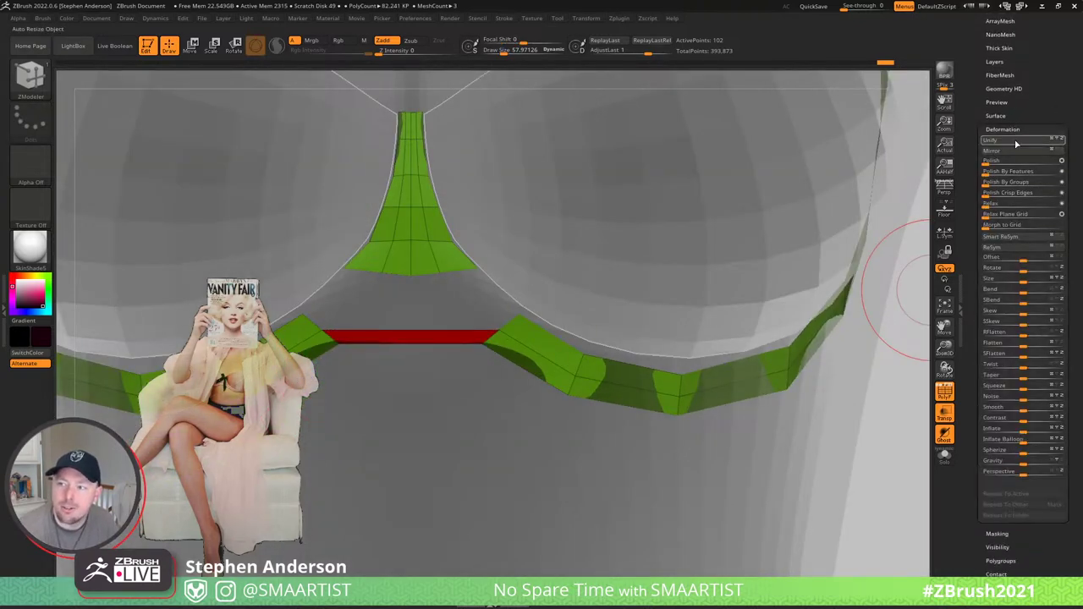
left_click_drag(1036, 101, 1032, 139)
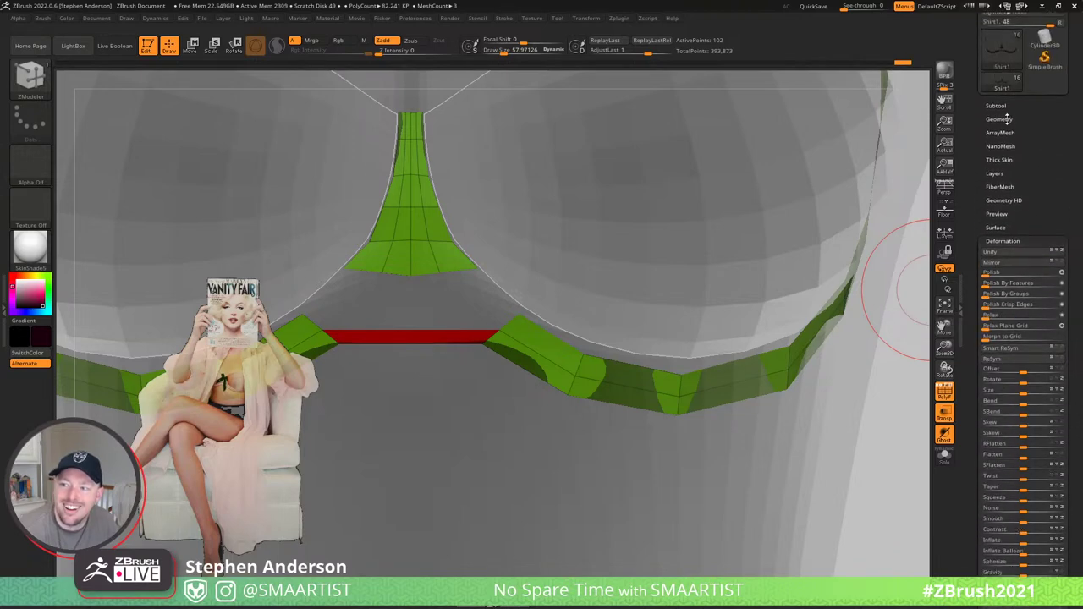
left_click(1006, 119)
left_click(1010, 310)
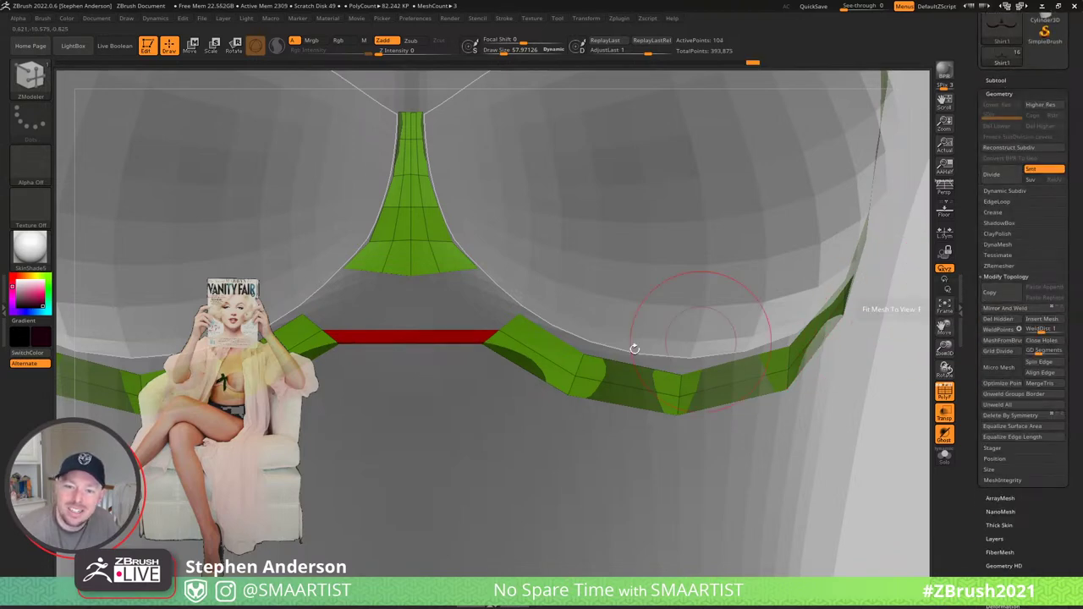
- Set the ZModeler edge action to Insert and add edge loops across the red connecting strip below the centre bridge
left_click_drag(372, 312, 427, 349, "alt")
right_click_drag(427, 350, 408, 378, "ctrl")
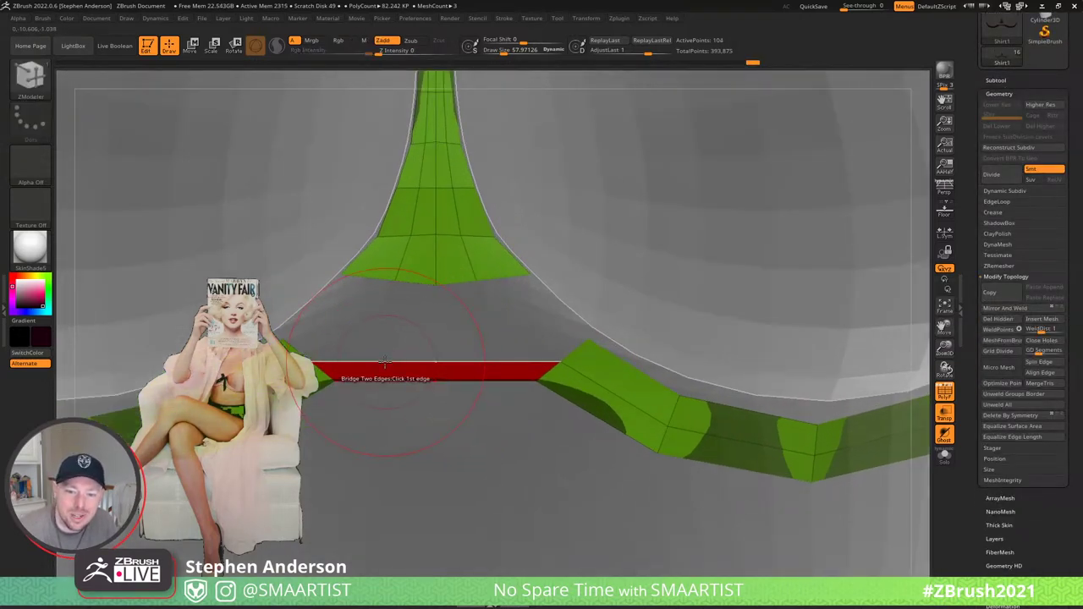
key("space")
left_click(343, 308)
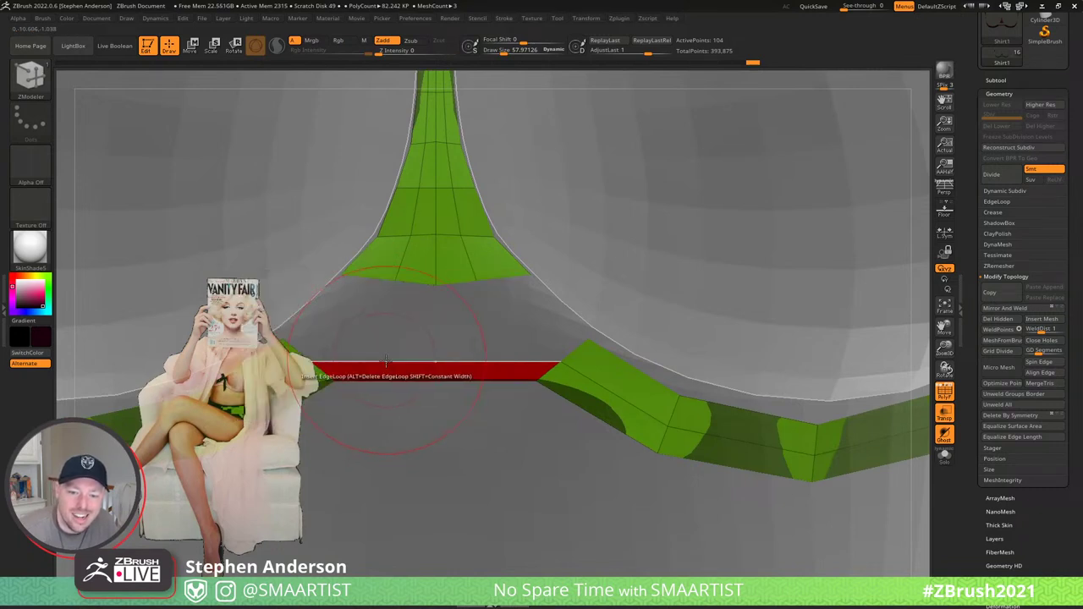
left_click(379, 359)
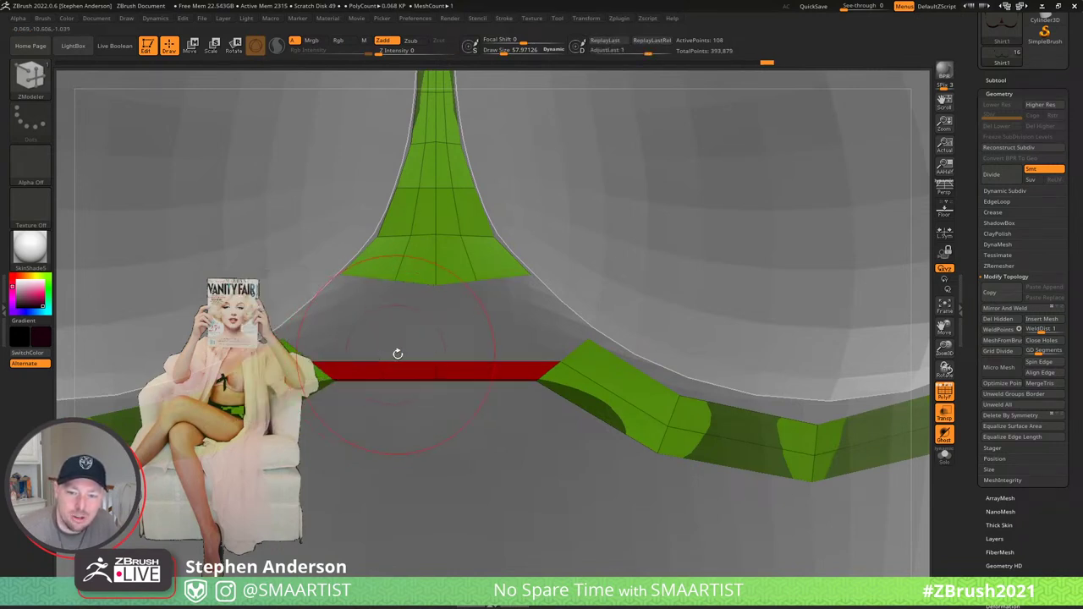
right_click_drag(397, 355, 452, 368, "alt")
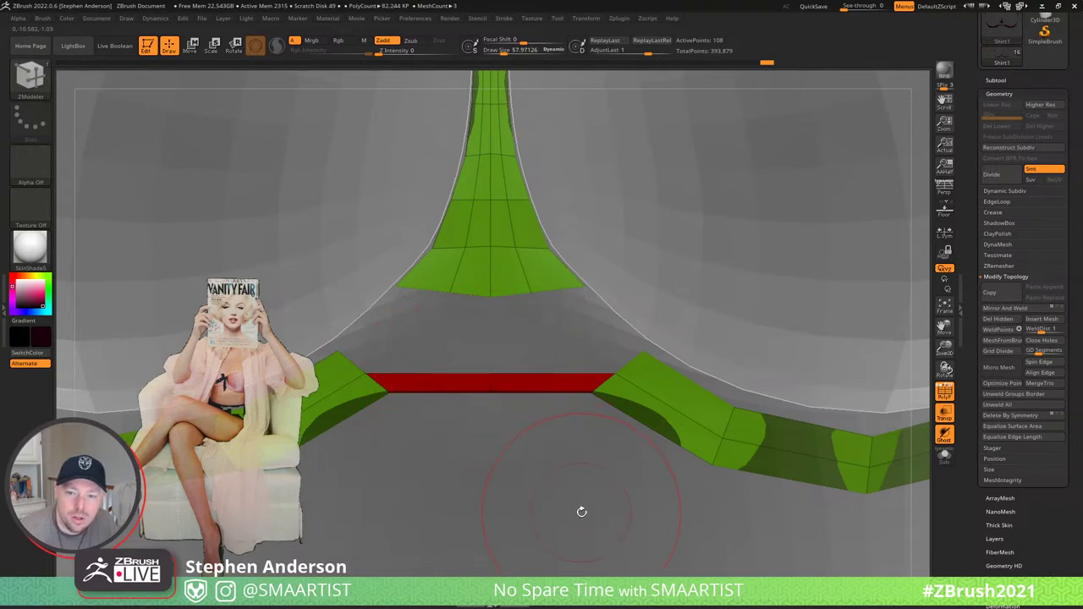
- Undo the last edge loop, and use Bridge Two Edges to fill the gap between the centre bridge and the red connecting strip
key("ctrl+z")
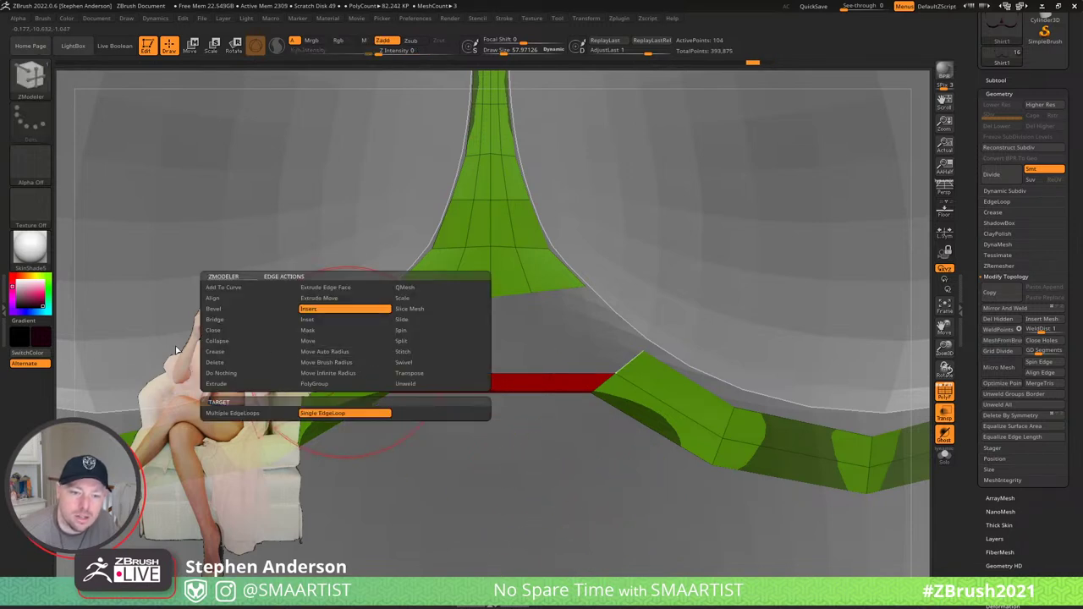
left_click(215, 319)
left_click(348, 362)
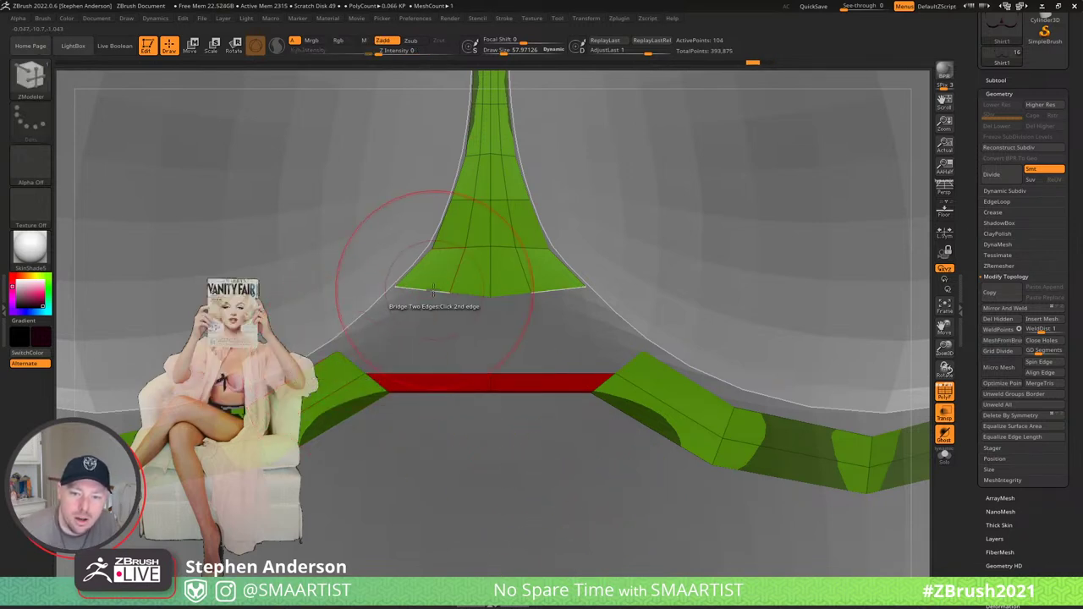
left_click(434, 291)
left_click(470, 295)
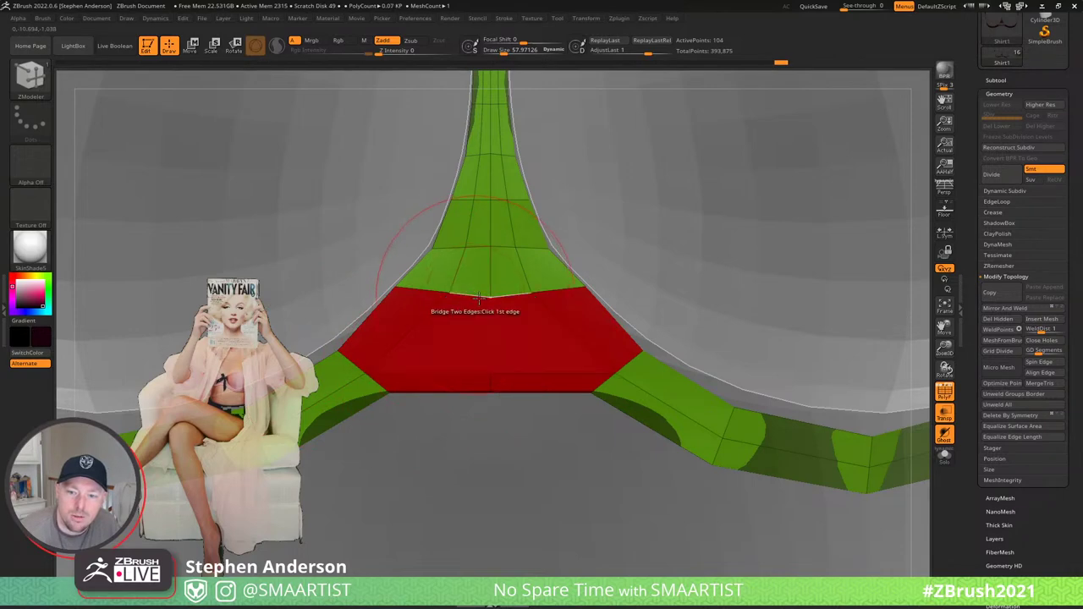
- Reshape the red joining section with the Move brush, pulling its lower corners down so the bottom edge arches into the under-cup strips
right_click_drag(489, 407, 415, 379, "ctrl")
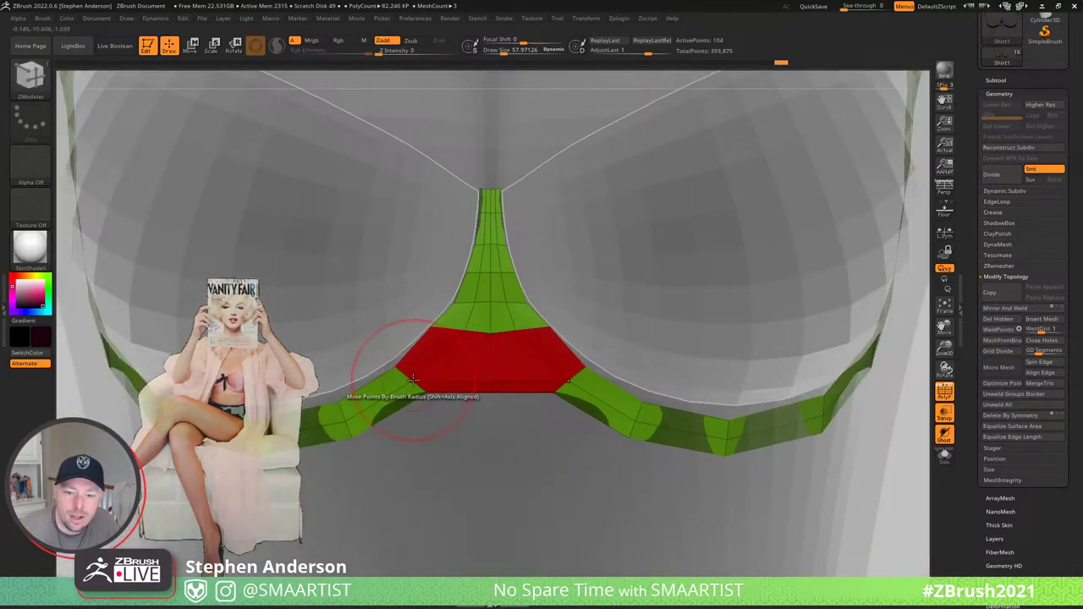
left_click_drag(413, 379, 406, 379)
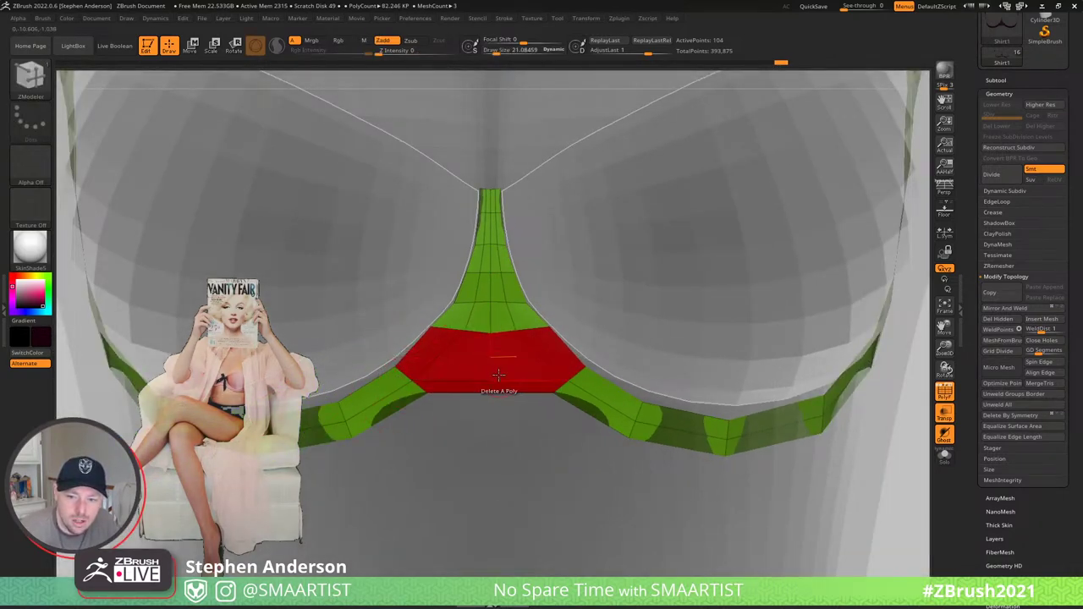
key("shift")
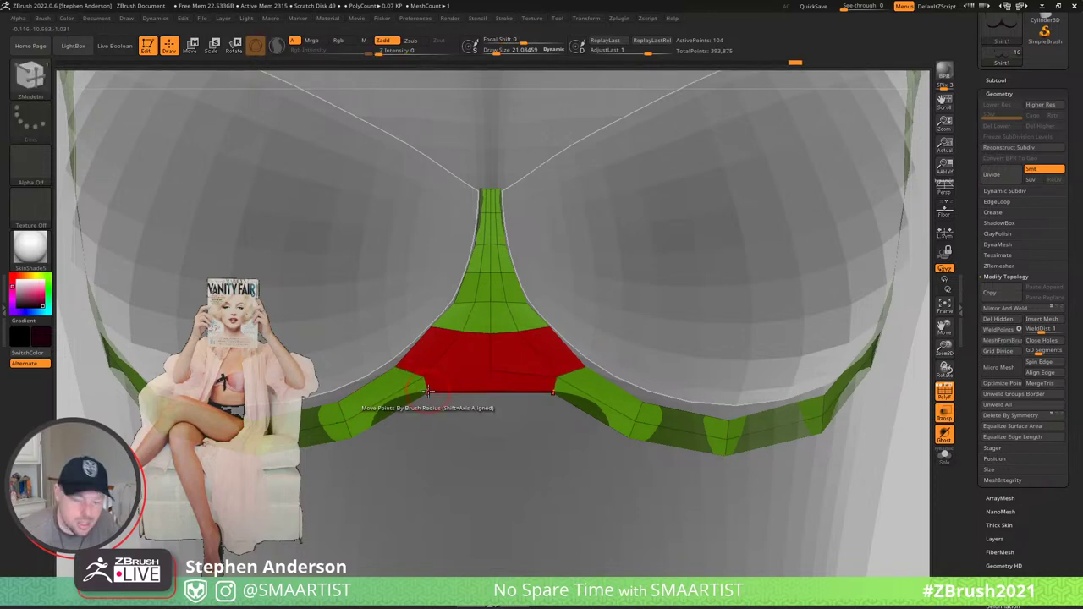
key("b")
key("m")
key("v")
left_click_drag(426, 392, 429, 406)
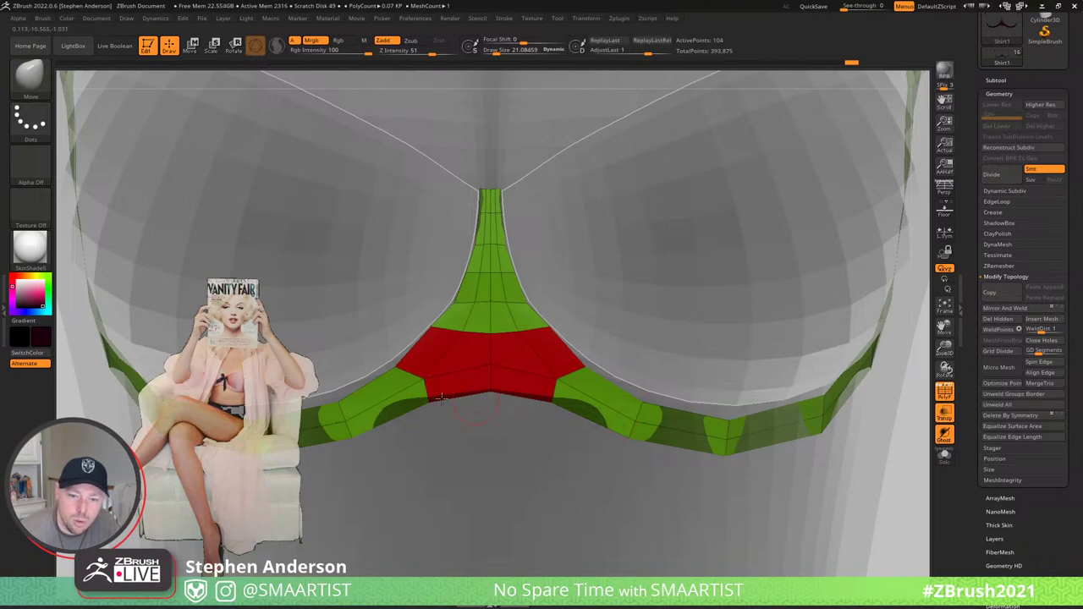
mouse_move(522, 422)
left_mouse_down()
mouse_move(473, 423)
mouse_move(516, 425)
left_mouse_up()
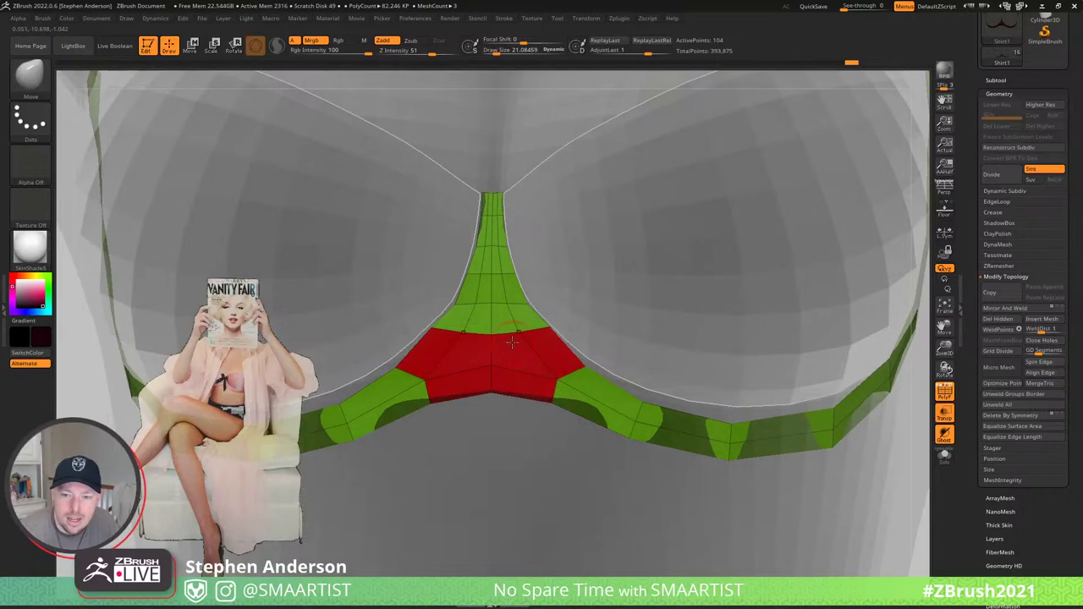
mouse_move(467, 333)
right_mouse_down()
mouse_move(499, 331)
mouse_move(463, 328)
right_mouse_up()
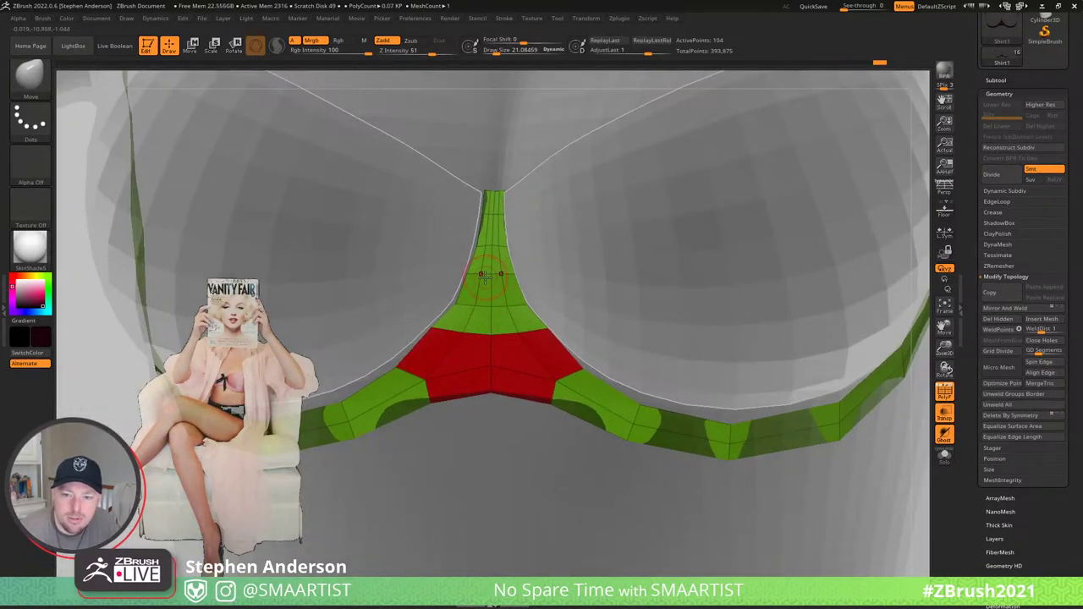
- Switch to the bra cups subtool, turn off its smoothed subdivision preview and set the draw size to about 42
right_click_drag(490, 246, 467, 355)
left_click(495, 329, "alt")
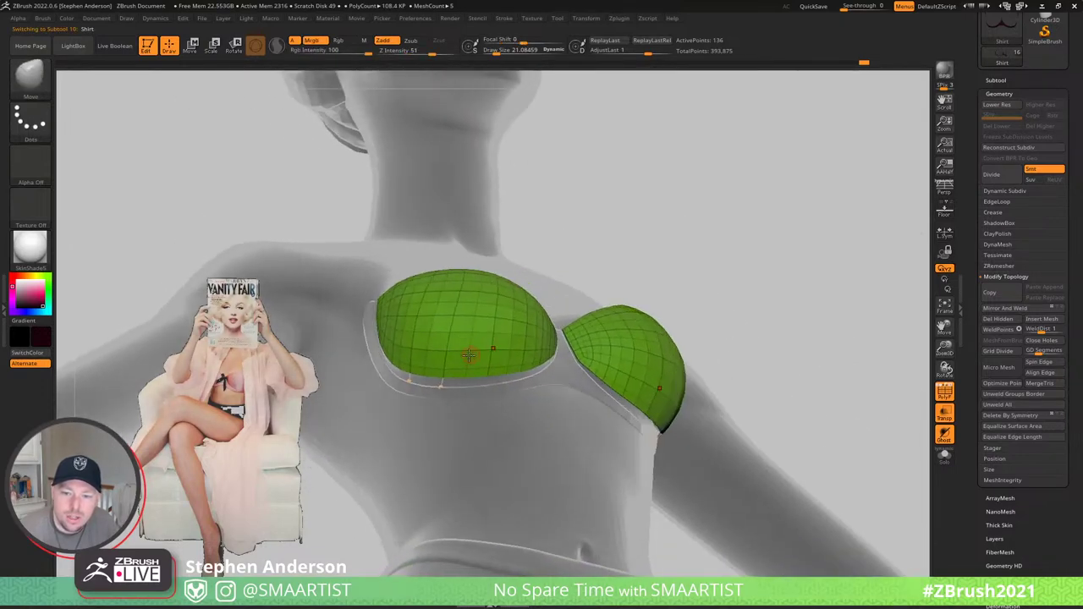
key("shift+d")
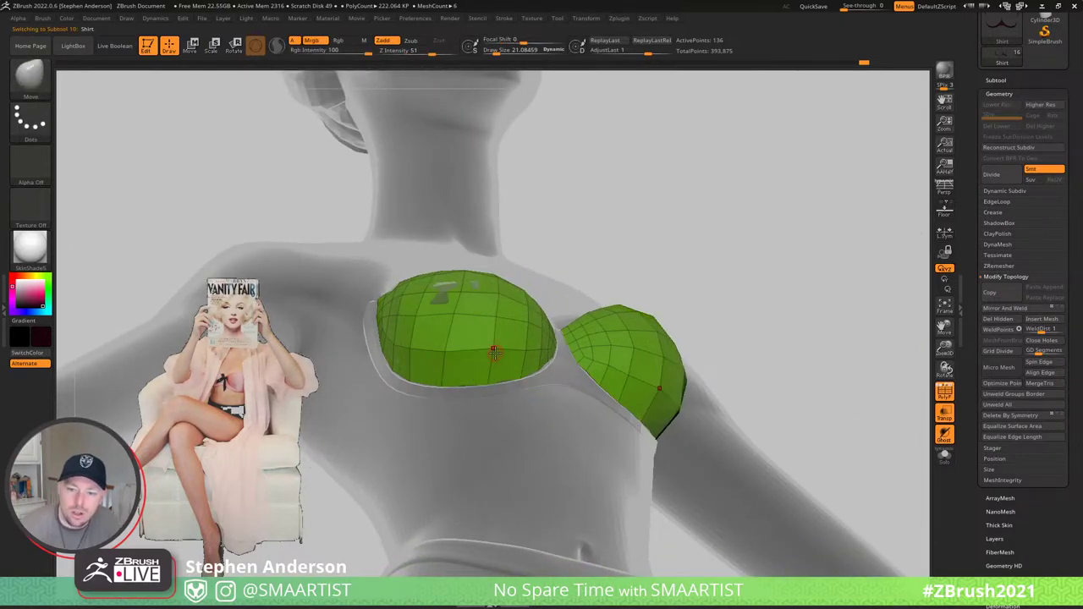
key("s")
left_click(496, 353)
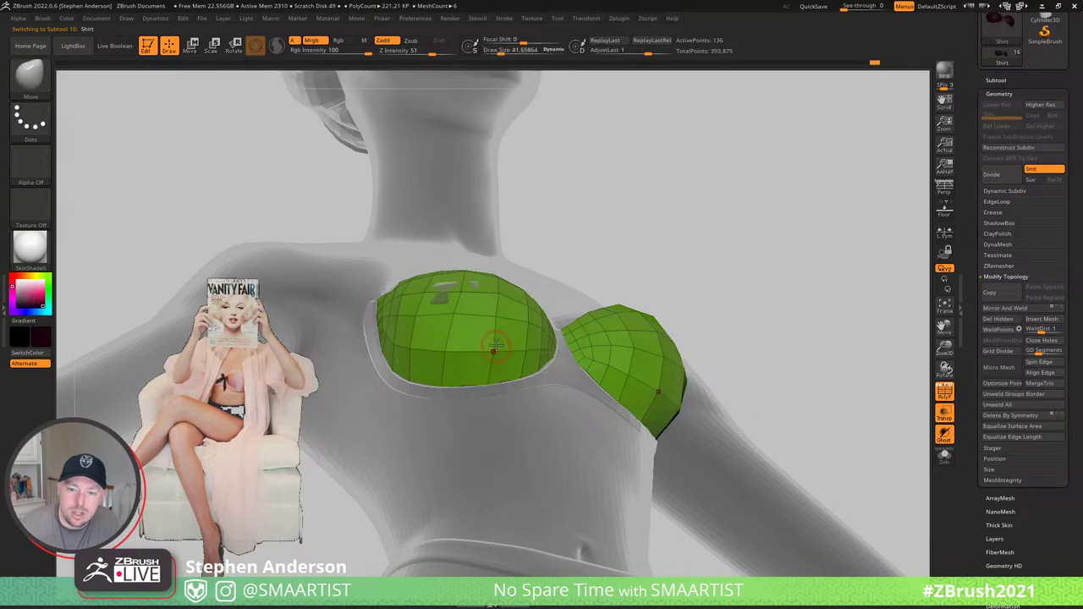
- Reshape the cups' outer and upper edges against the body with the Move brush, and smooth the outer side near the armpit
right_click_drag(549, 369, 492, 351)
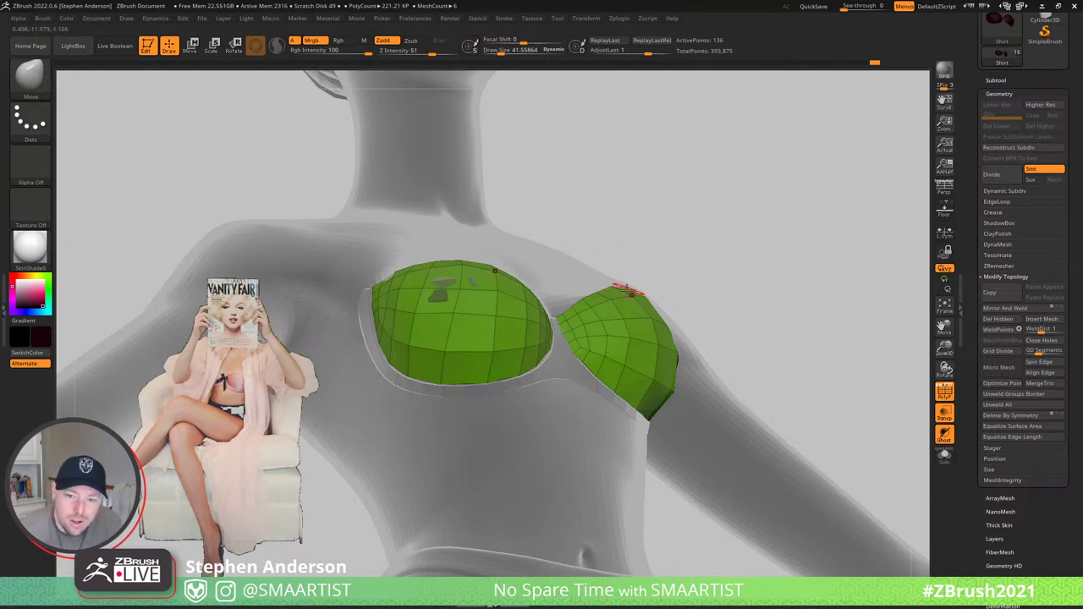
mouse_move(491, 336)
right_mouse_down()
mouse_move(396, 321)
mouse_move(454, 281)
mouse_move(493, 376)
mouse_move(460, 273)
right_mouse_up()
key("s")
left_click_drag(407, 244, 401, 245)
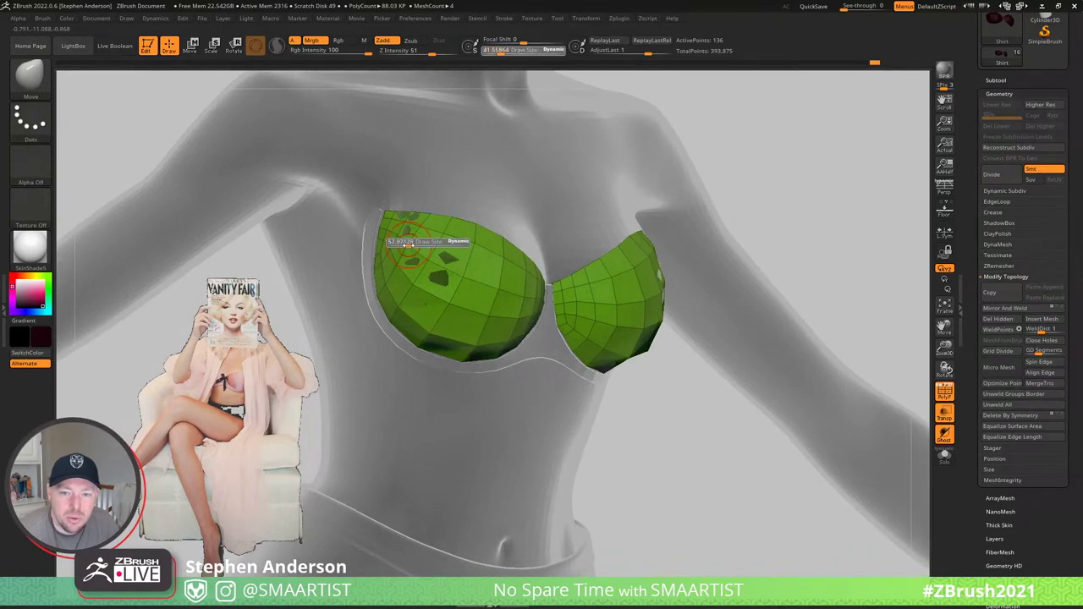
mouse_move(404, 244)
right_mouse_down("ctrl")
mouse_move(416, 279)
mouse_move(386, 228)
right_mouse_up("ctrl")
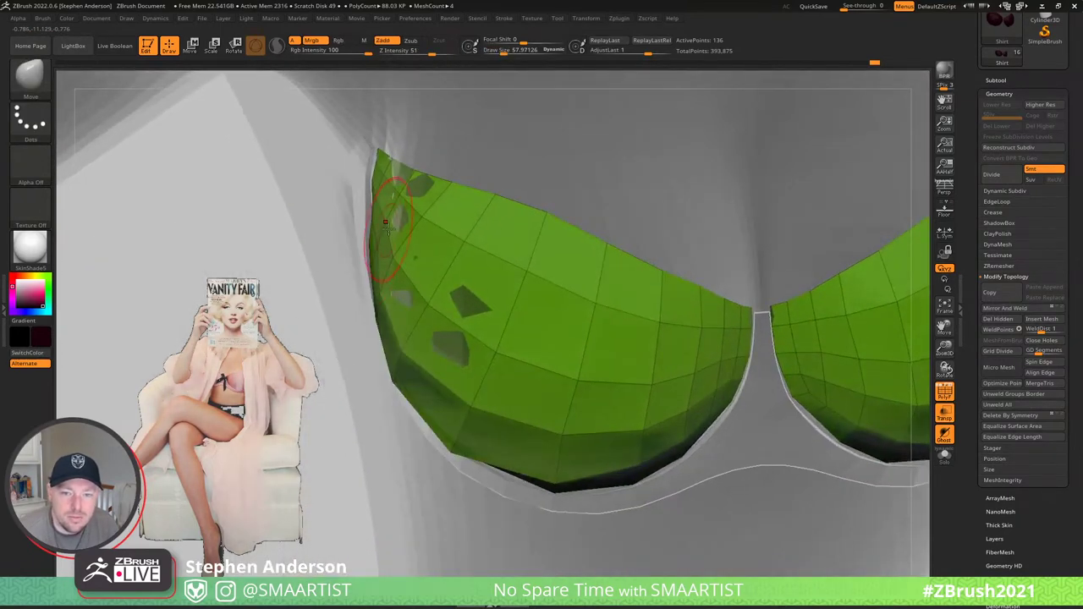
mouse_move(403, 265)
right_mouse_down()
mouse_move(378, 305)
mouse_move(352, 300)
mouse_move(349, 288)
right_mouse_up()
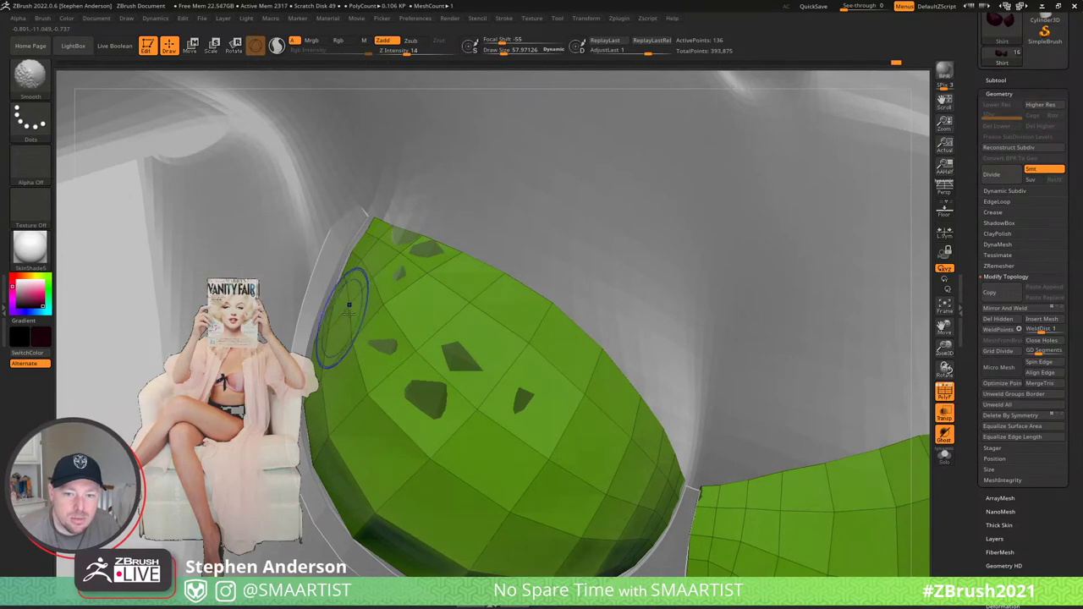
left_click_drag(349, 313, 350, 341, "shift")
mouse_move(351, 341)
right_mouse_down()
mouse_move(333, 364)
mouse_move(373, 347)
mouse_move(427, 378)
right_mouse_up()
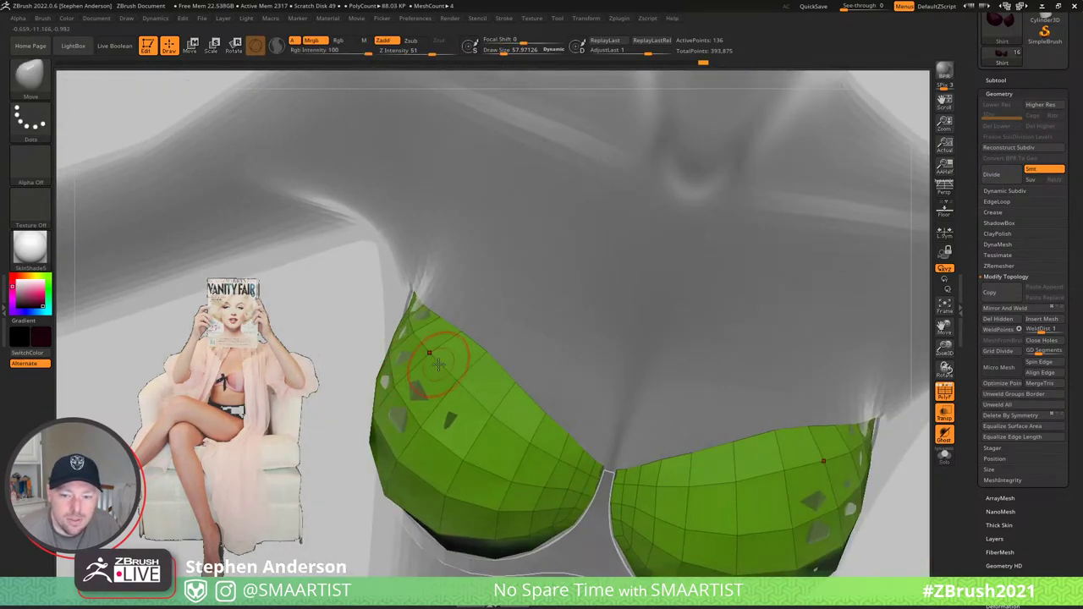
right_click_drag(480, 333, 471, 315)
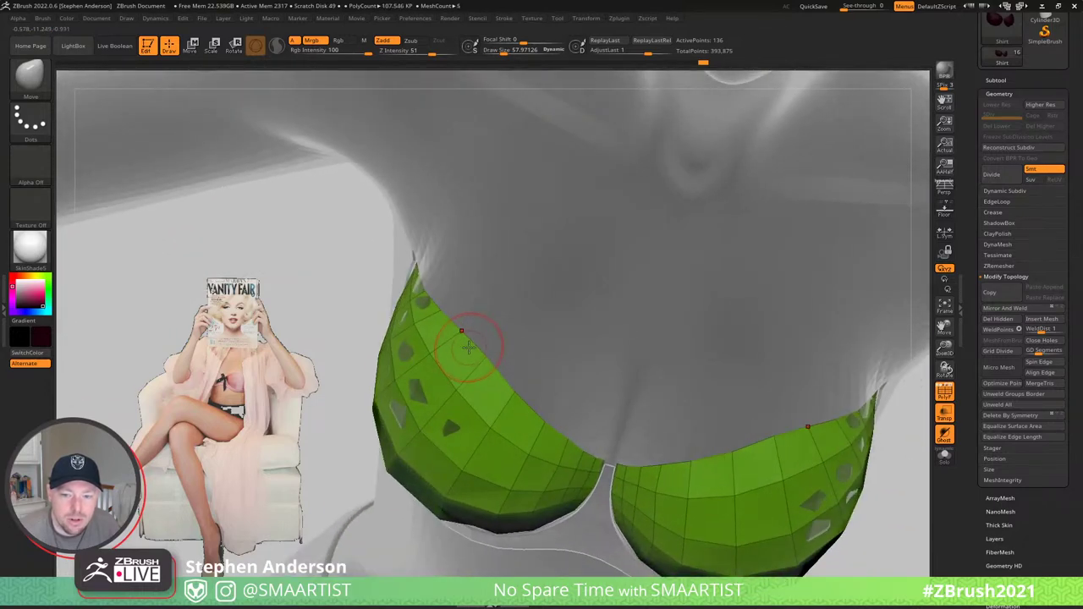
mouse_move(496, 367)
right_mouse_down("ctrl")
mouse_move(533, 379)
mouse_move(414, 499)
mouse_move(479, 510)
mouse_move(643, 314)
mouse_move(571, 336)
right_mouse_up("ctrl")
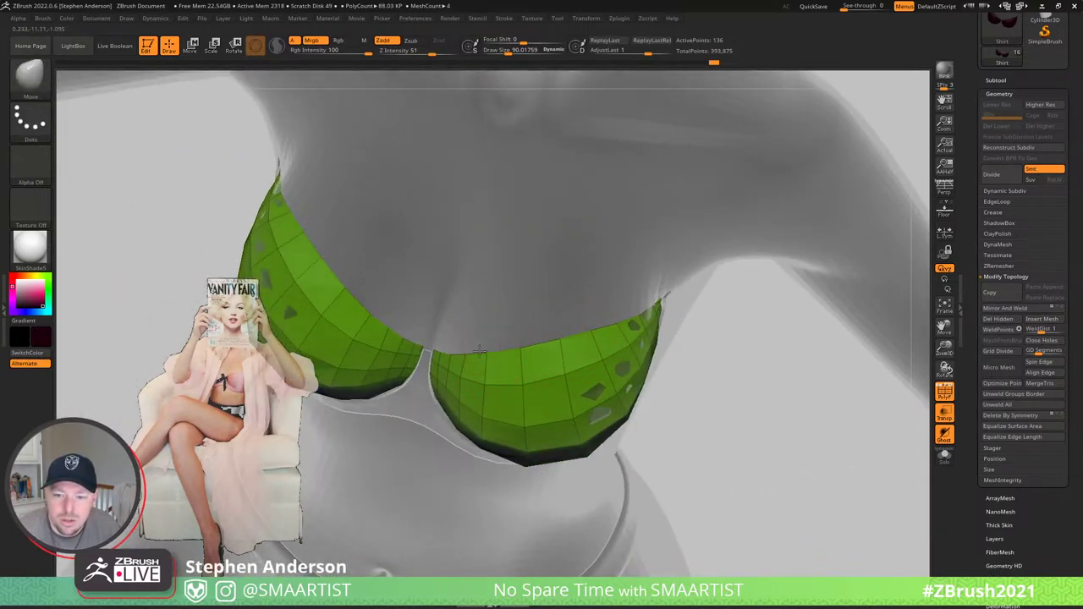
right_click_drag(576, 344, 674, 355, "ctrl")
- Crease the cups' polygroup borders with Crease PG and turn their smoothed subdivision preview back on
key("shift+f")
right_click_drag(802, 318, 812, 253)
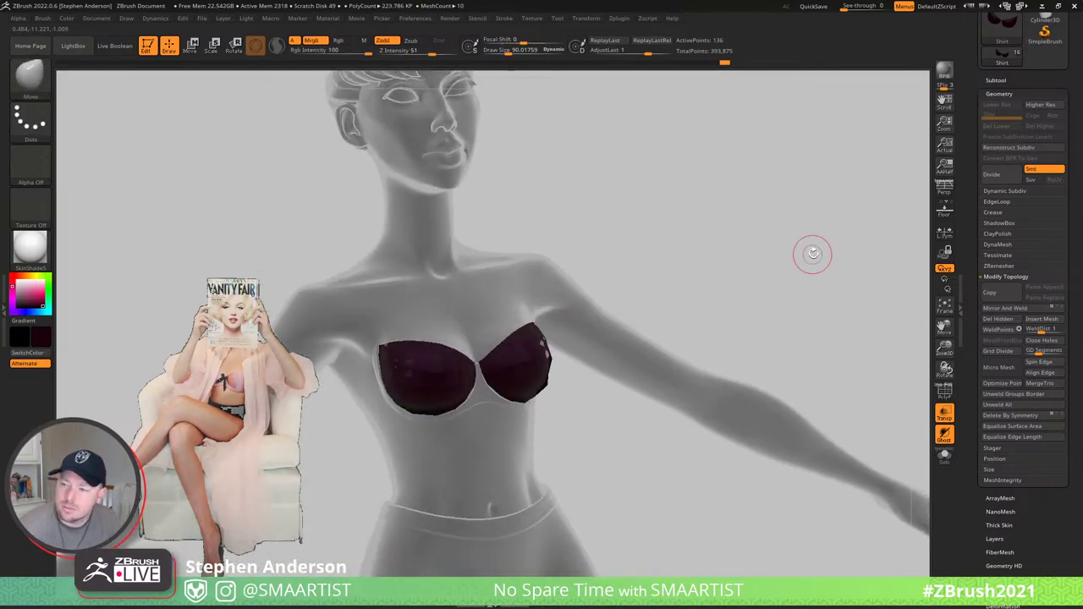
left_click(1004, 213)
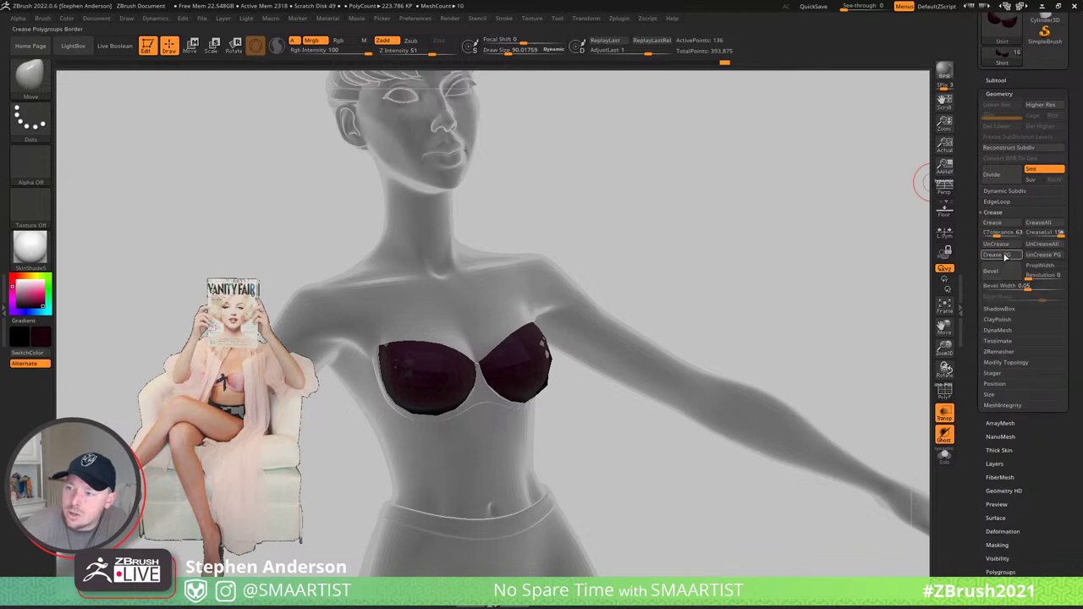
left_click(1008, 256)
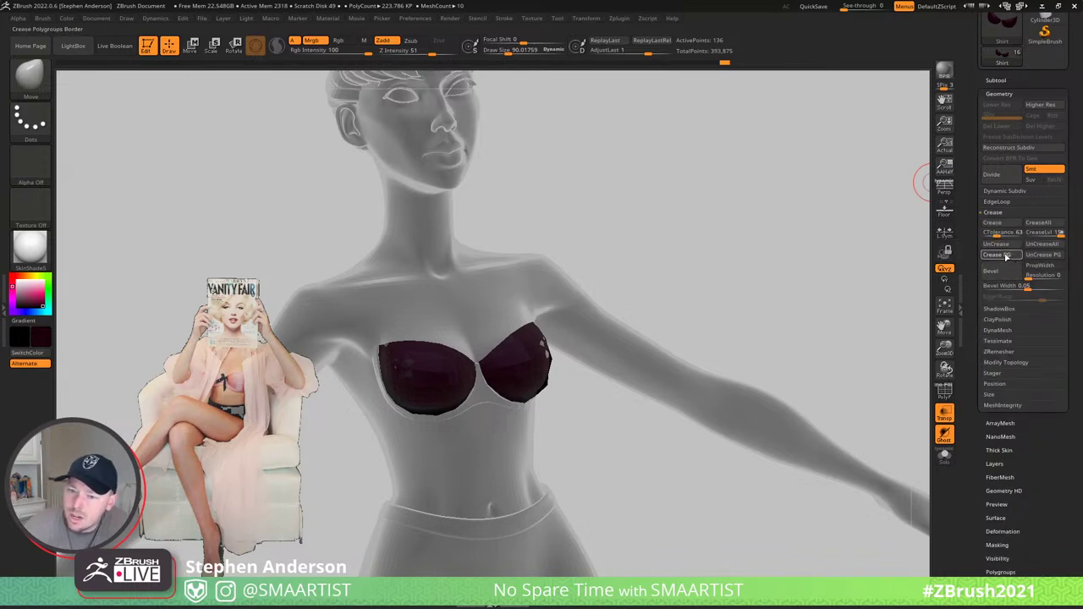
key("shift+f")
right_click_drag(483, 439, 435, 431)
right_click_drag(435, 432, 469, 490, "ctrl")
key("ctrl+d")
right_click_drag(508, 385, 521, 359)
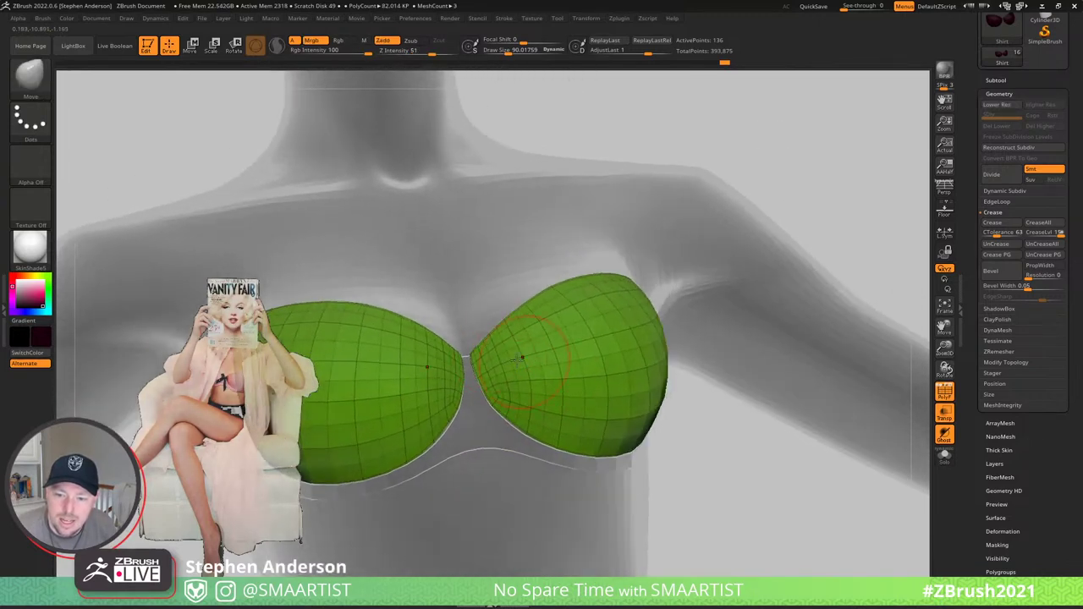
- Select the under-cup band, merge it into a single polygroup and crease its polygroup borders
mouse_move(559, 431)
right_mouse_down()
mouse_move(570, 406)
mouse_move(555, 355)
mouse_move(623, 406)
right_mouse_up()
left_click(556, 374, "ctrl+shift")
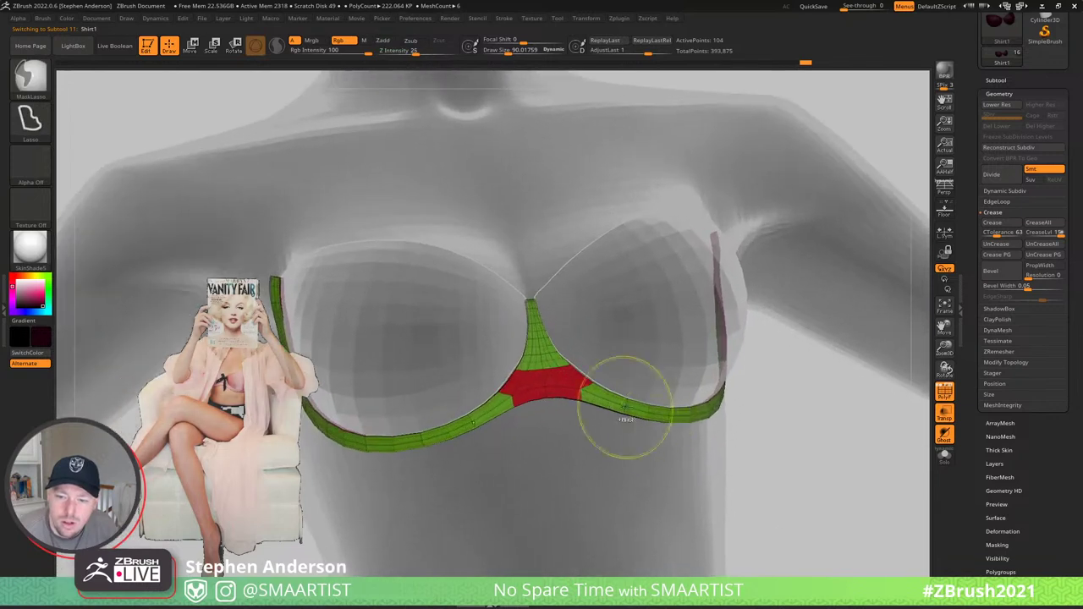
key("ctrl+w")
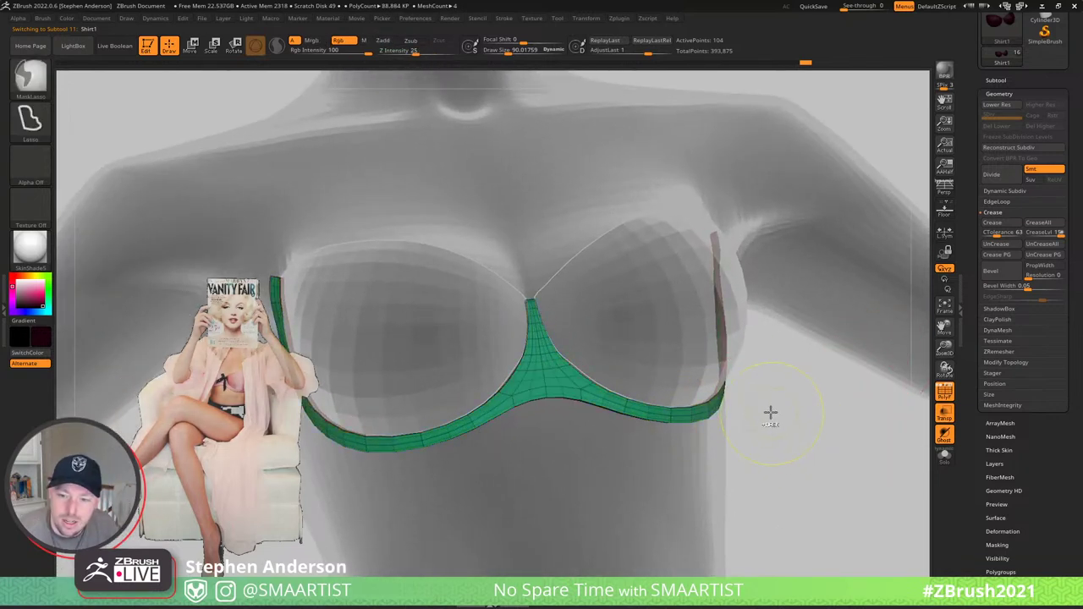
left_click(998, 255)
right_click_drag(538, 367, 423, 360)
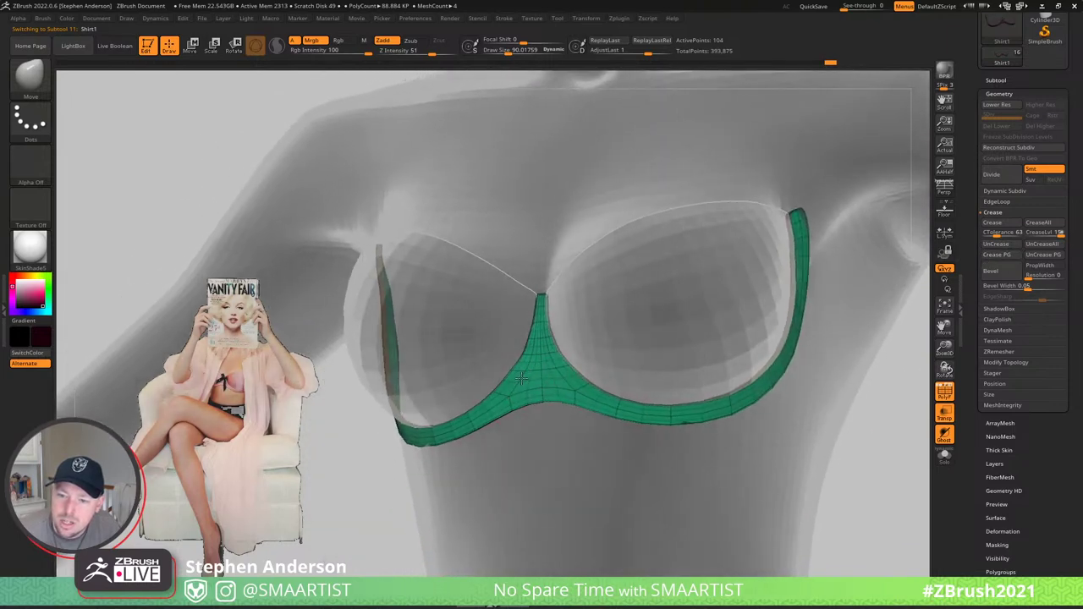
- Hide the polyframe, turn off transparency and examine the fit of the cups and band on the body
key("shift+f")
mouse_move(723, 313)
right_mouse_down("ctrl")
mouse_move(664, 300)
mouse_move(674, 368)
mouse_move(687, 375)
right_mouse_up("ctrl")
key("ctrl+t")
mouse_move(581, 372)
right_mouse_down()
mouse_move(527, 365)
mouse_move(551, 329)
mouse_move(635, 367)
mouse_move(647, 358)
mouse_move(657, 379)
mouse_move(614, 429)
mouse_move(484, 382)
mouse_move(504, 369)
right_mouse_up()
right_click_drag(504, 369, 497, 403, "ctrl")
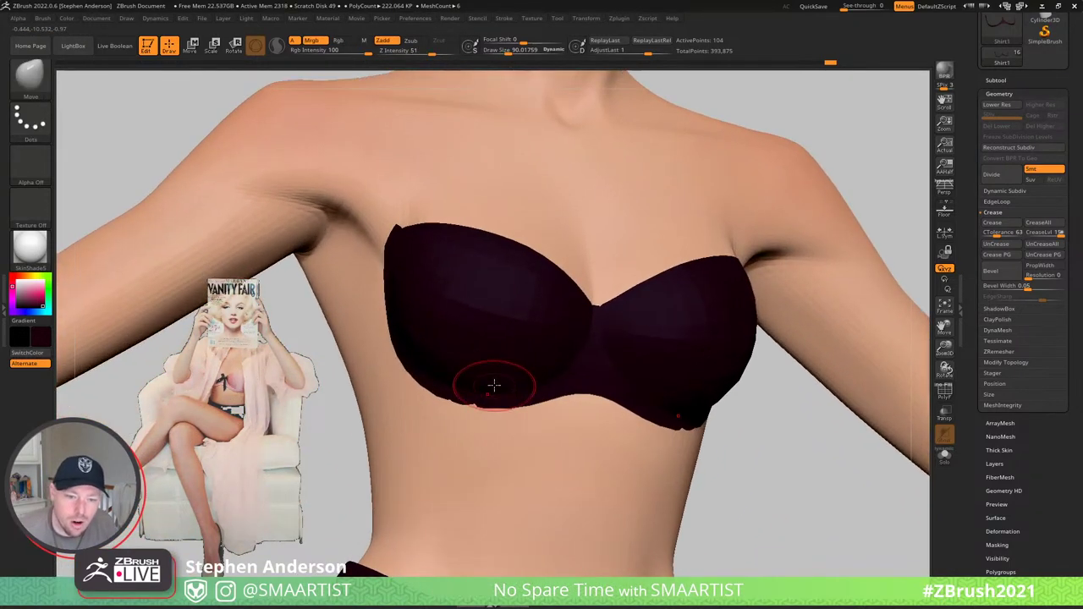
- Sample the bra's pink from the Spotlight reference image as the active colour, and leave Spotlight editing
key("z")
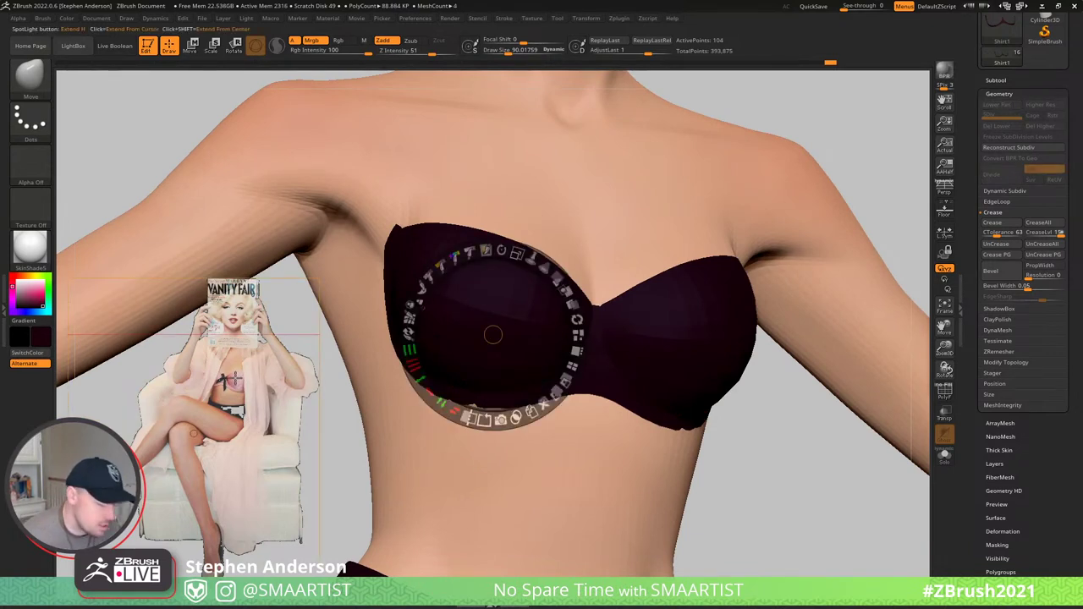
key("shift+z")
key("shift")
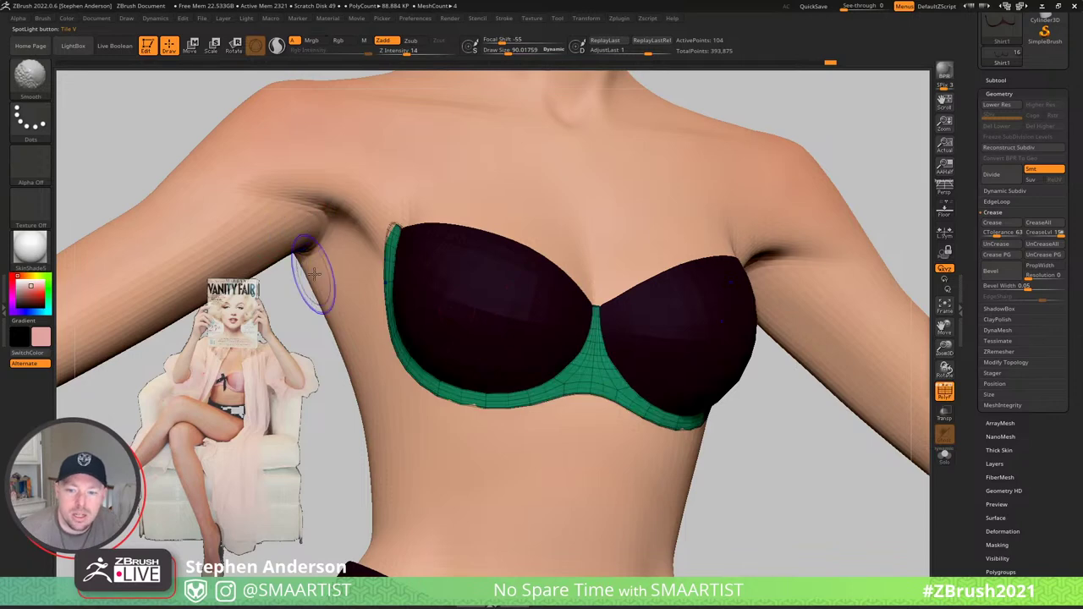
- Choose the SoftPlastic material and fill the under-cup band with the sampled pink, RGB 225, 164, 159
left_click(31, 247)
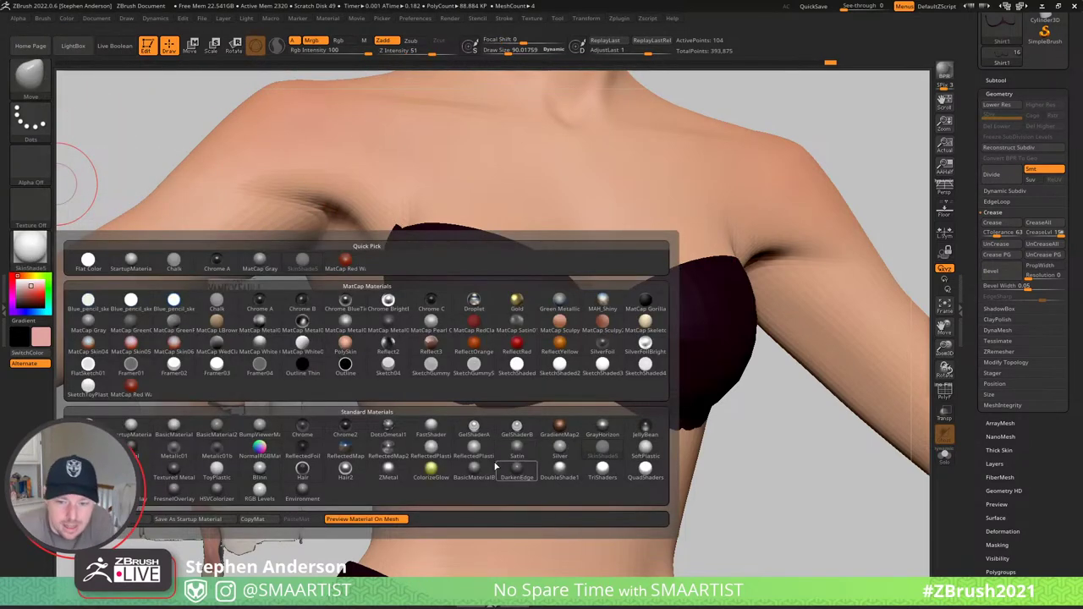
mouse_move(486, 456)
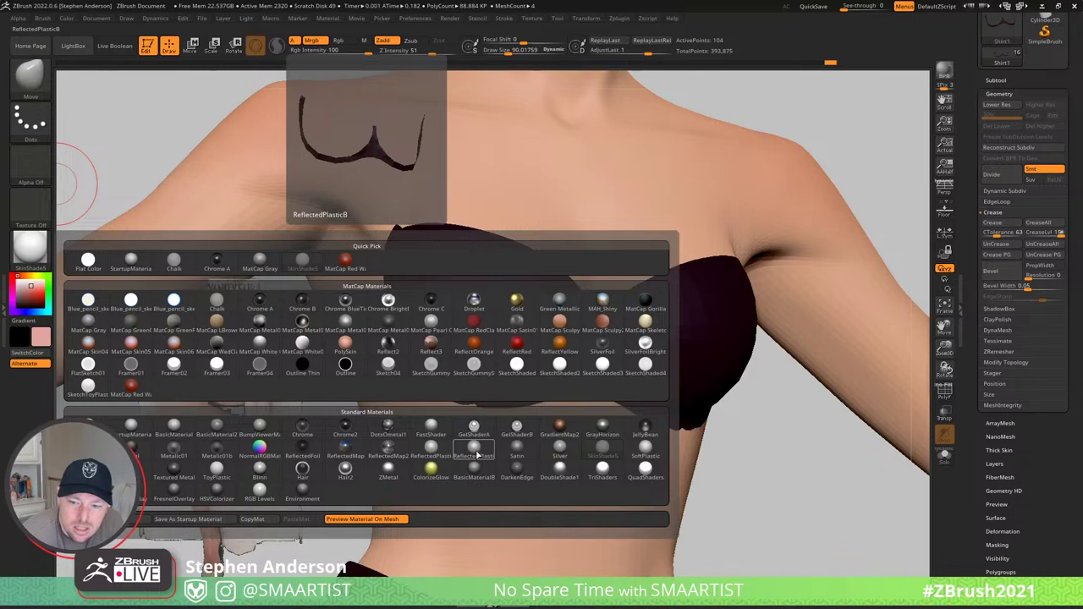
left_click(647, 449)
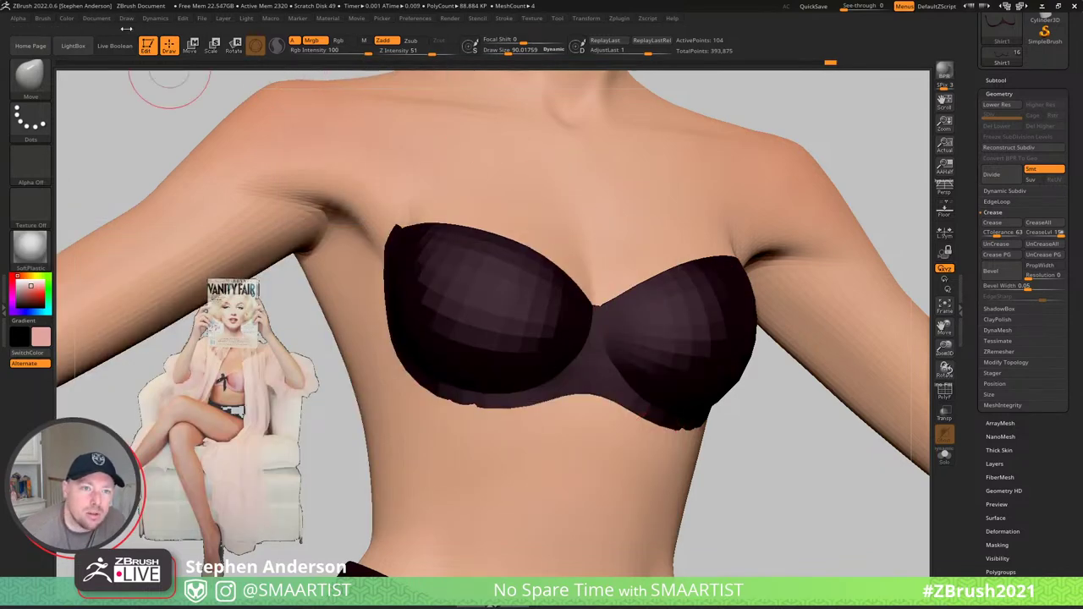
left_click(68, 19)
left_click(100, 221)
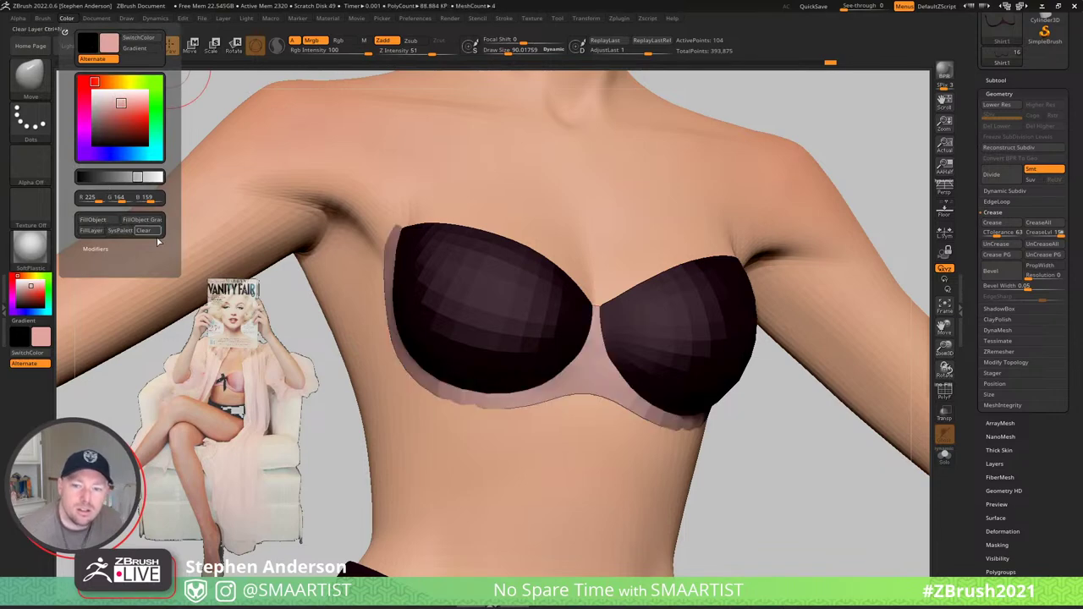
- Fit the pink band against the skin beneath the cups using the Move brush at draw size about 163, and select the cups
mouse_move(525, 351)
right_mouse_down()
mouse_move(541, 270)
mouse_move(491, 339)
mouse_move(478, 409)
right_mouse_up()
key("s")
left_click_drag(466, 406, 475, 400)
mouse_move(449, 408)
right_mouse_down()
mouse_move(366, 426)
mouse_move(445, 427)
mouse_move(462, 407)
mouse_move(512, 418)
right_mouse_up()
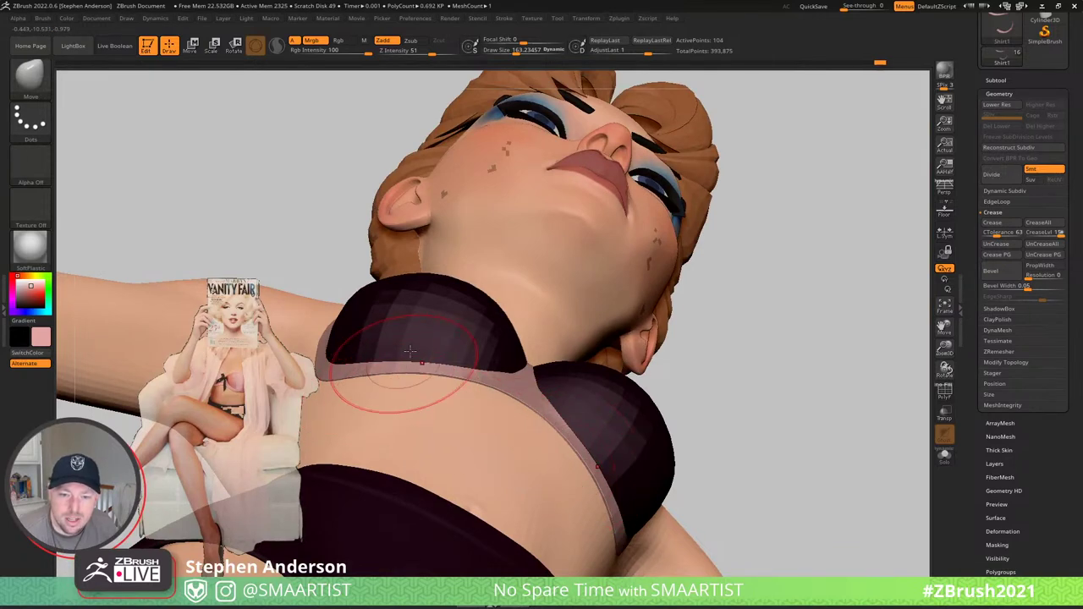
right_click_drag(411, 392, 406, 374)
left_click(433, 309, "alt")
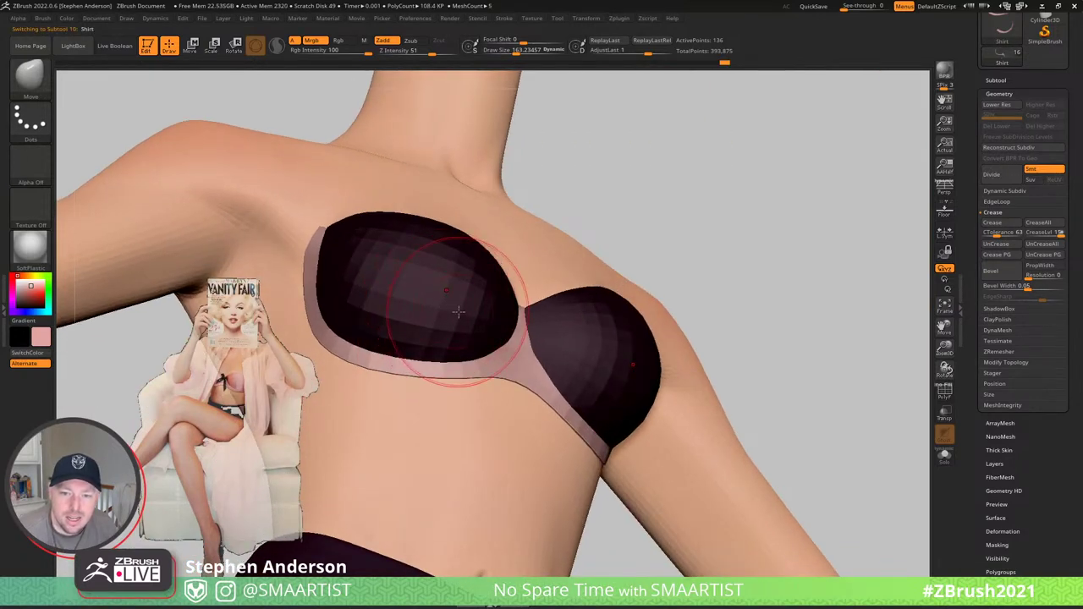
- Fill the bra cups with the pink sampled from the reference image, RGB 225, 164, 159
left_click(67, 19)
left_click(101, 220)
mouse_move(512, 285)
right_mouse_down("ctrl")
mouse_move(567, 251)
mouse_move(671, 249)
mouse_move(628, 266)
mouse_move(599, 357)
mouse_move(515, 333)
right_mouse_up("ctrl")
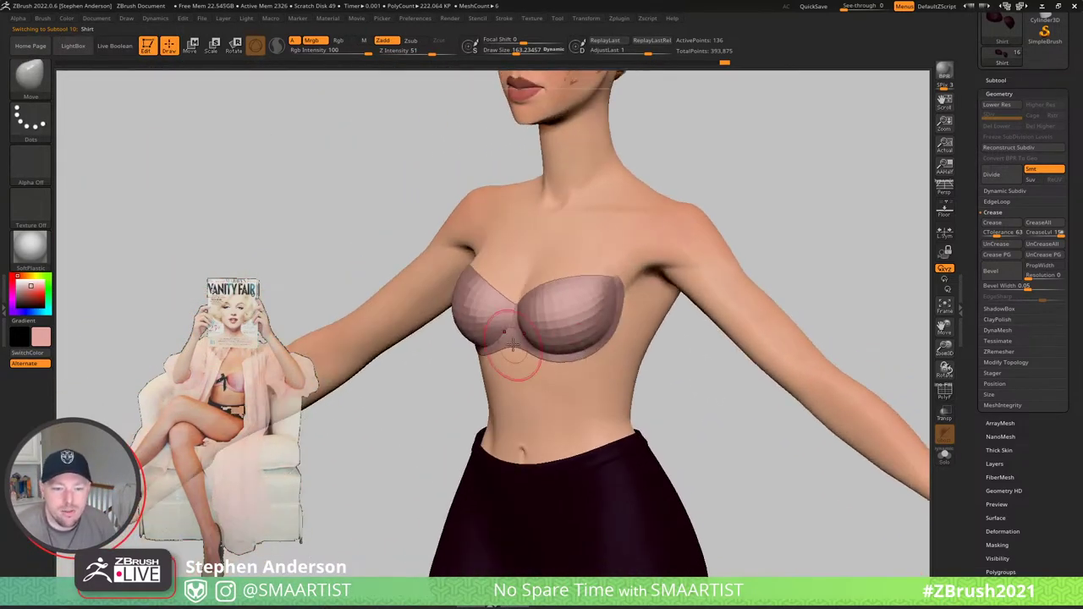
right_click_drag(567, 297, 627, 338, "ctrl")
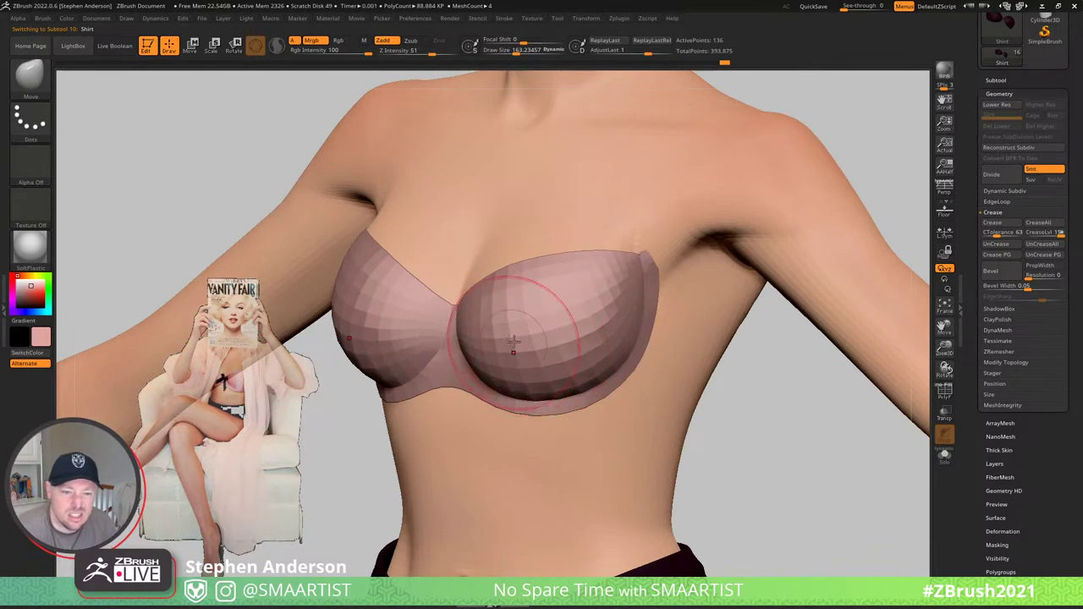
- Set the active colour to a more saturated pink, RGB 223, 125, 117, and fill the bra cups with it
left_click_drag(29, 288, 34, 289)
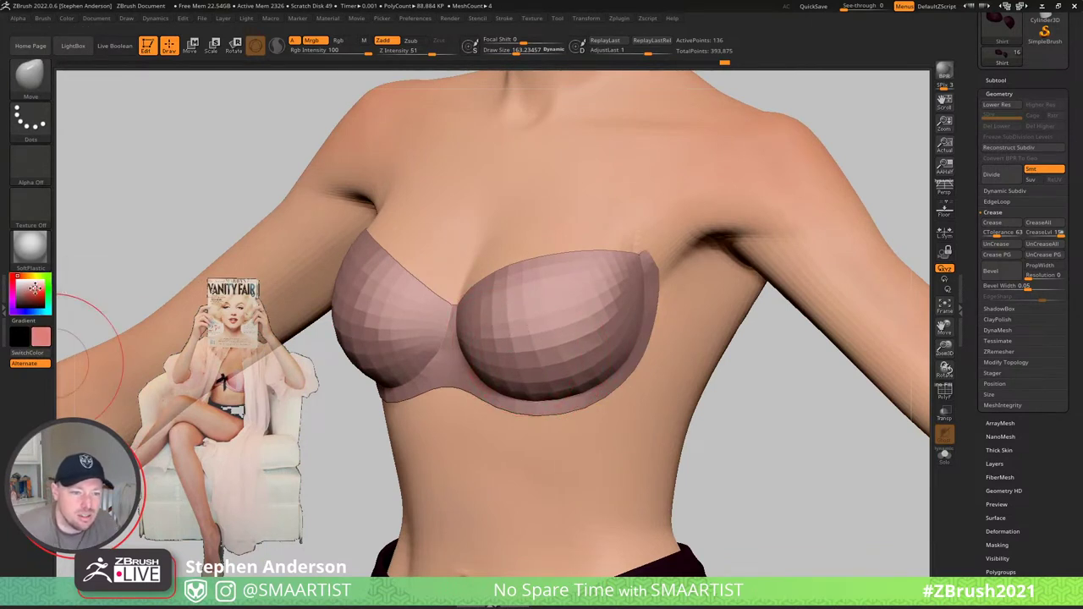
left_click(66, 18)
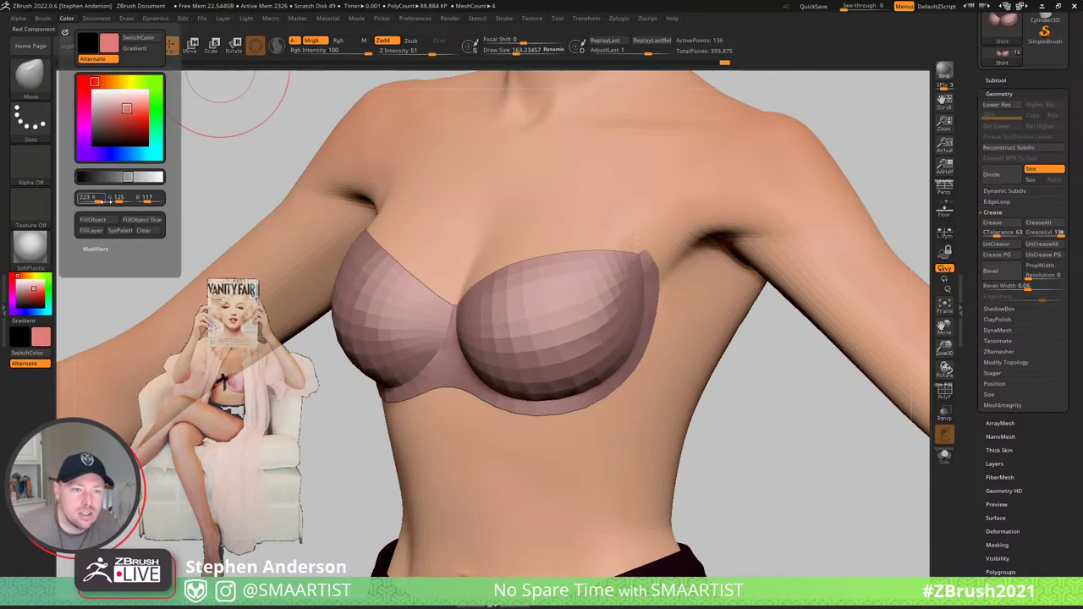
left_click(110, 222)
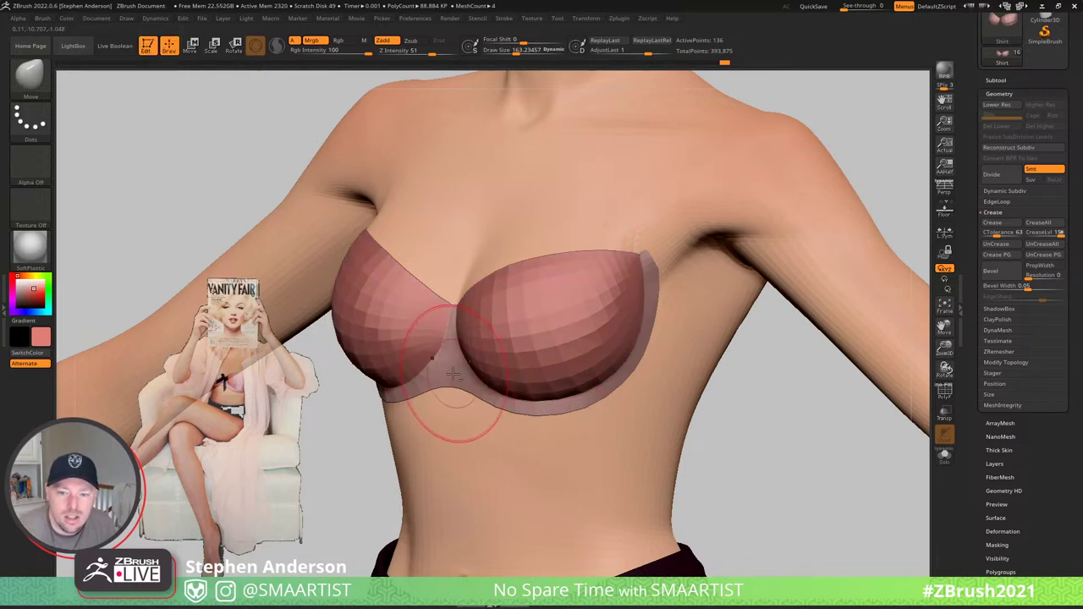
- Fill the under-cup band with the same saturated pink, RGB 223, 125, 117, and check the bra's colour from the front and side
left_click(68, 19)
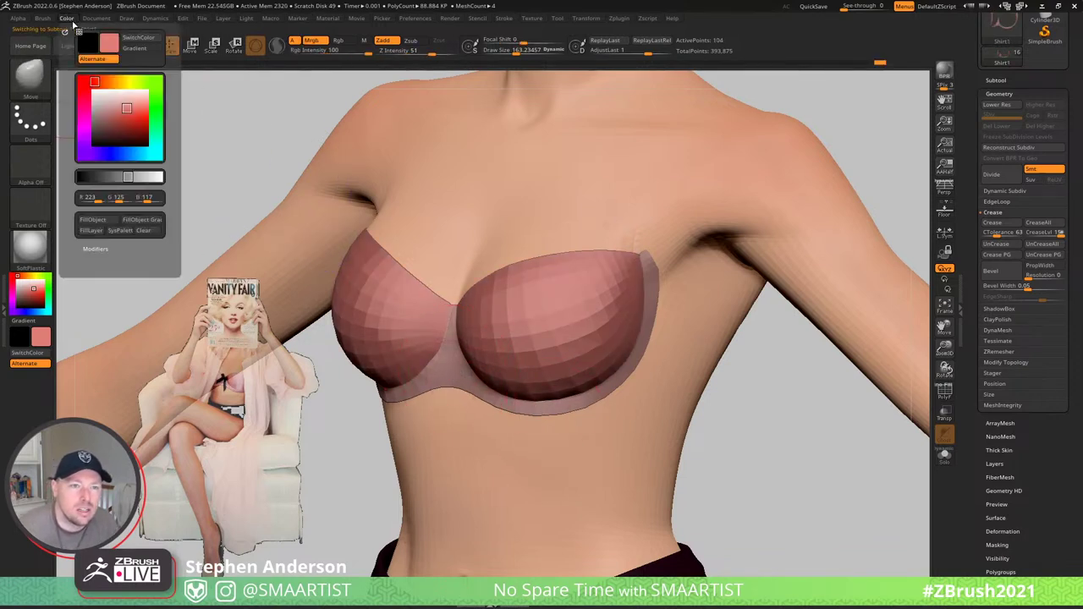
left_click(99, 220)
right_click_drag(560, 397, 669, 330, "ctrl")
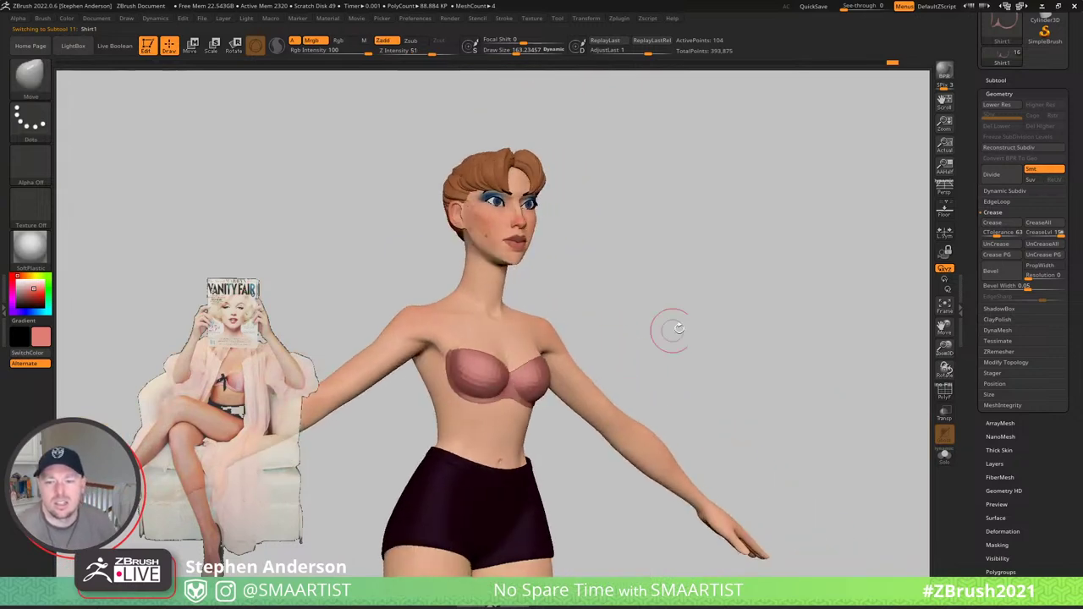
right_click_drag(759, 303, 603, 254)
right_click_drag(603, 253, 580, 318, "ctrl")
right_click_drag(581, 318, 535, 335)
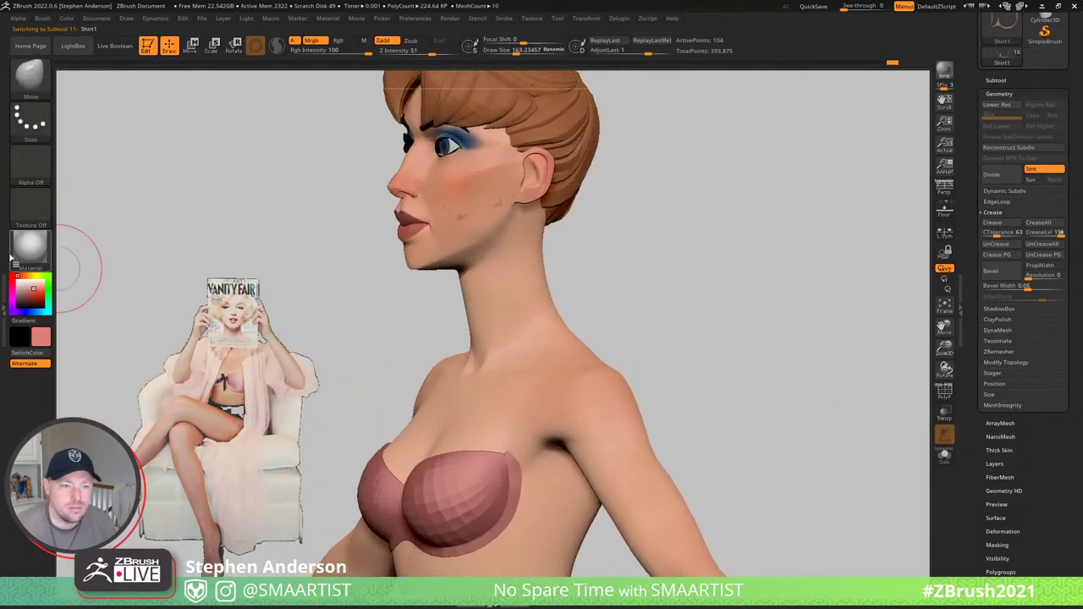
- Select the body and fill it with the SkinShade5 material only, without colour
left_click(497, 306, "alt")
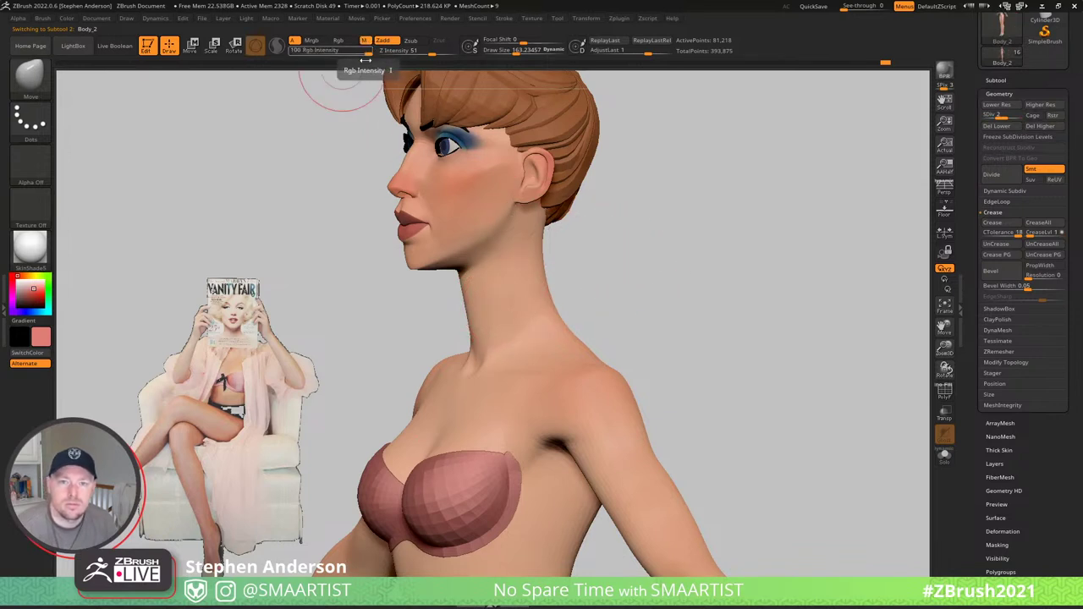
left_click(66, 19)
left_click(96, 220)
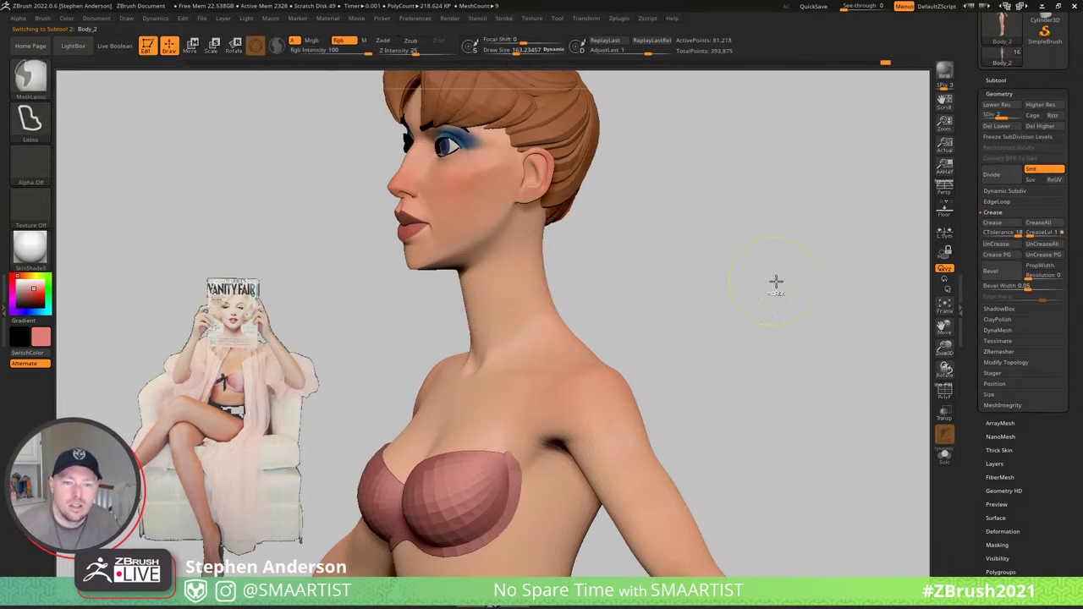
left_click(67, 18)
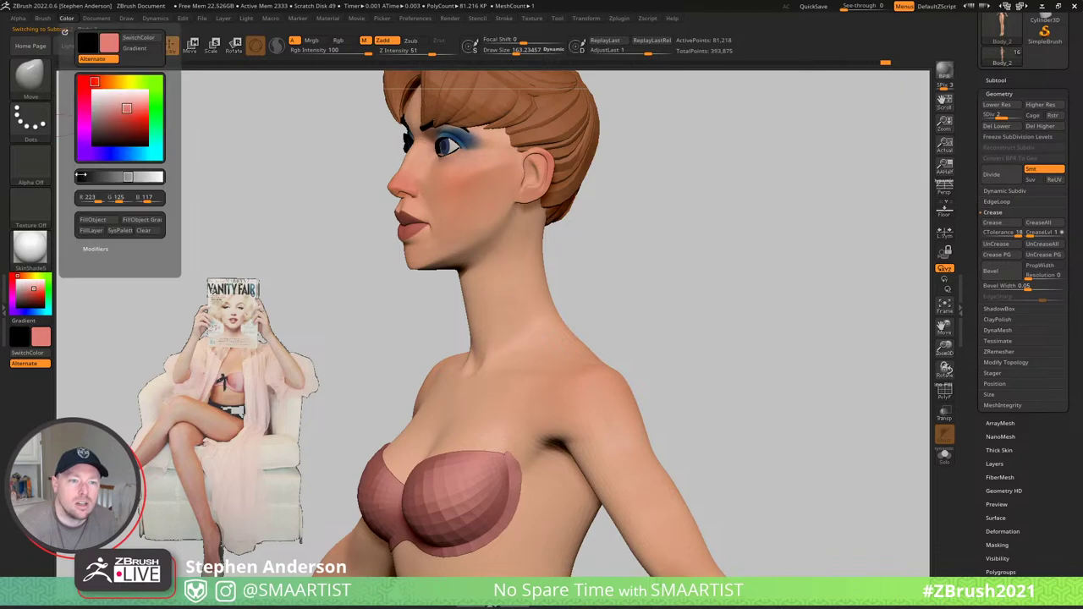
left_click(99, 222)
mouse_move(507, 256)
right_mouse_down("ctrl")
mouse_move(516, 194)
mouse_move(467, 285)
mouse_move(527, 278)
mouse_move(513, 263)
mouse_move(513, 311)
mouse_move(554, 315)
mouse_move(505, 315)
right_mouse_up("ctrl")
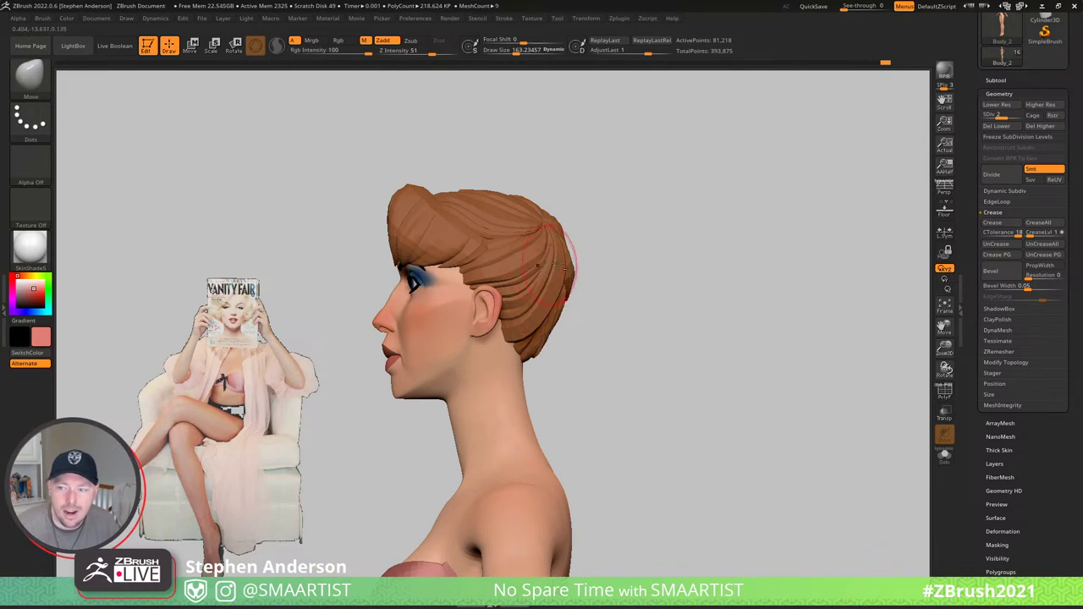
- Hide the Hair folder in the subtool list
left_click(996, 80)
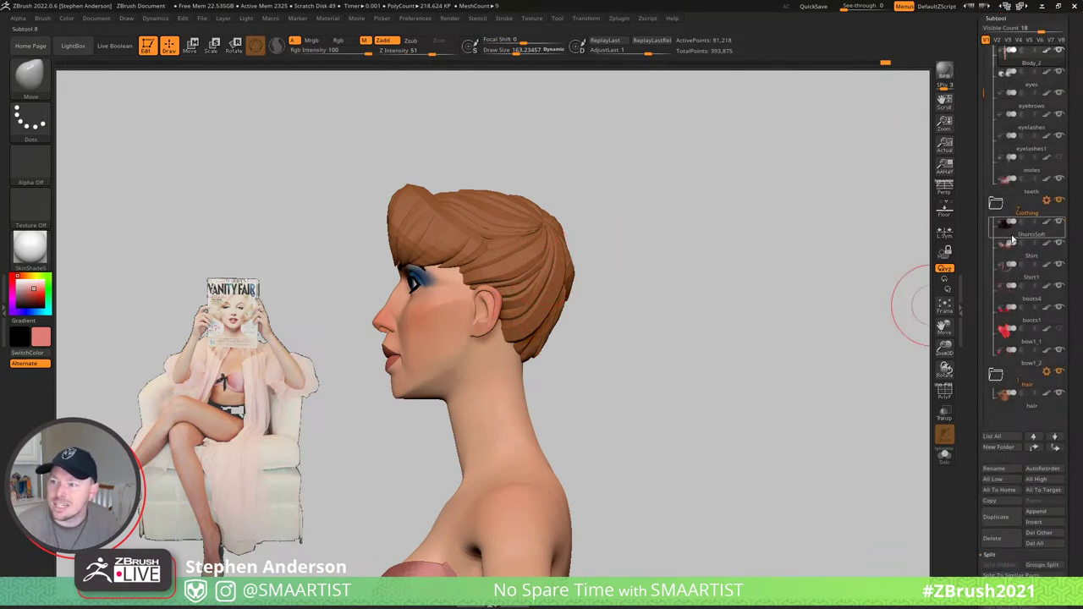
left_click(1061, 373)
right_click_drag(575, 377, 500, 354, "ctrl")
right_click_drag(499, 354, 581, 267)
right_click_drag(582, 268, 550, 201)
right_click_drag(452, 350, 518, 379, "ctrl")
- Inspect the ShortsSoft subtool's wireframe and delete the shorts from the Clothing folder
left_click(552, 331, "alt")
key("shift+f")
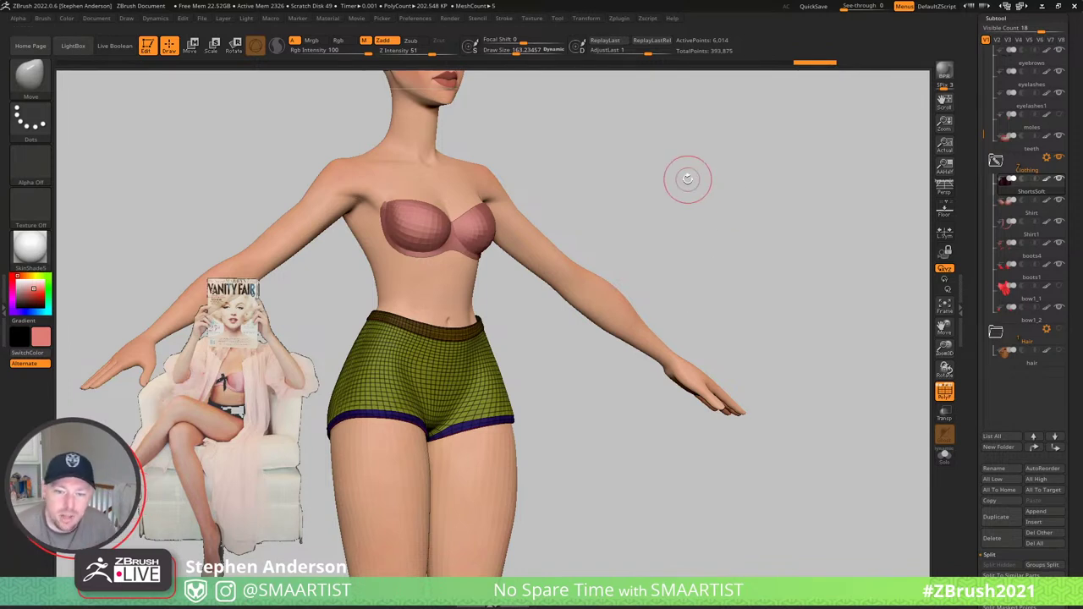
mouse_move(688, 180)
left_mouse_down()
mouse_move(669, 180)
mouse_move(757, 201)
mouse_move(761, 212)
left_mouse_up()
key("shift+f")
right_click_drag(513, 384, 548, 403)
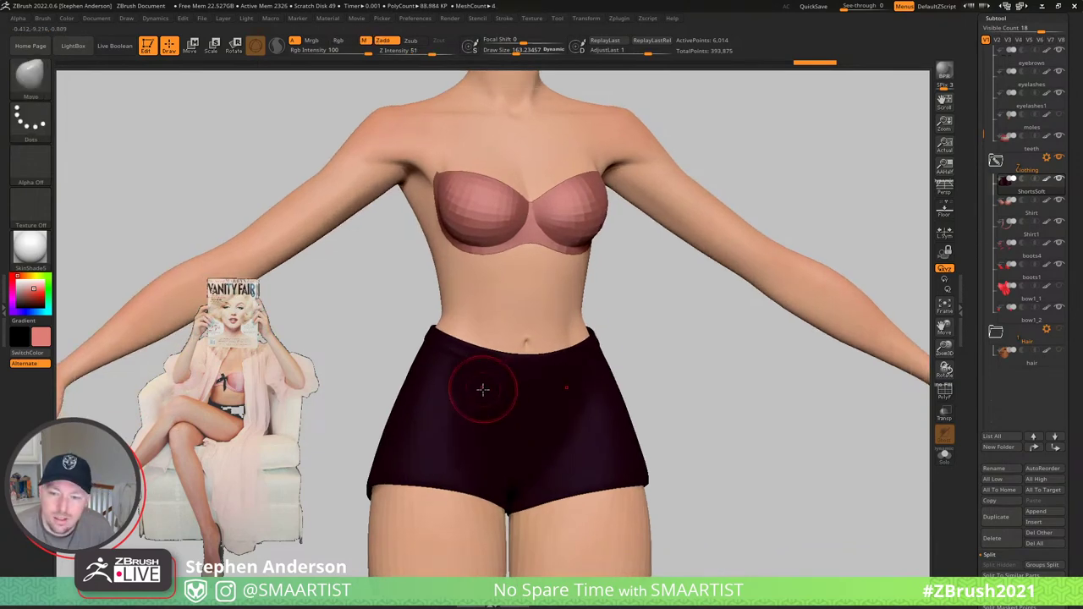
key("shift+f")
mouse_move(483, 387)
right_mouse_down()
mouse_move(438, 389)
mouse_move(446, 392)
right_mouse_up()
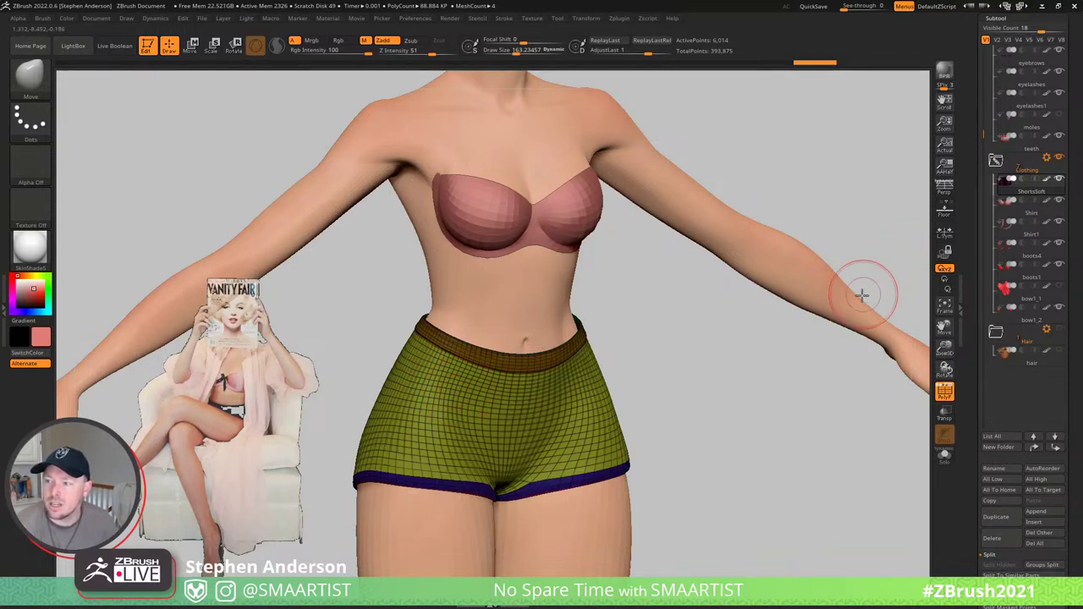
left_click(1003, 542)
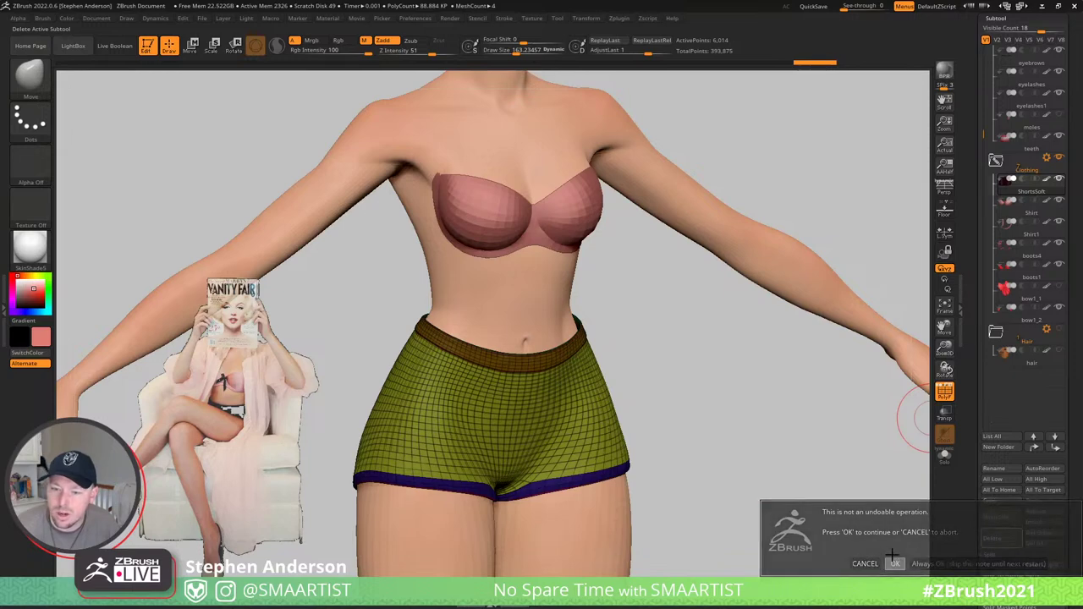
left_click(930, 560)
- Select the body, choose the Move brush, and lower the body to subdivision level 1 with the polyframe shown
right_click_drag(536, 367, 618, 434)
left_click(542, 369, "alt")
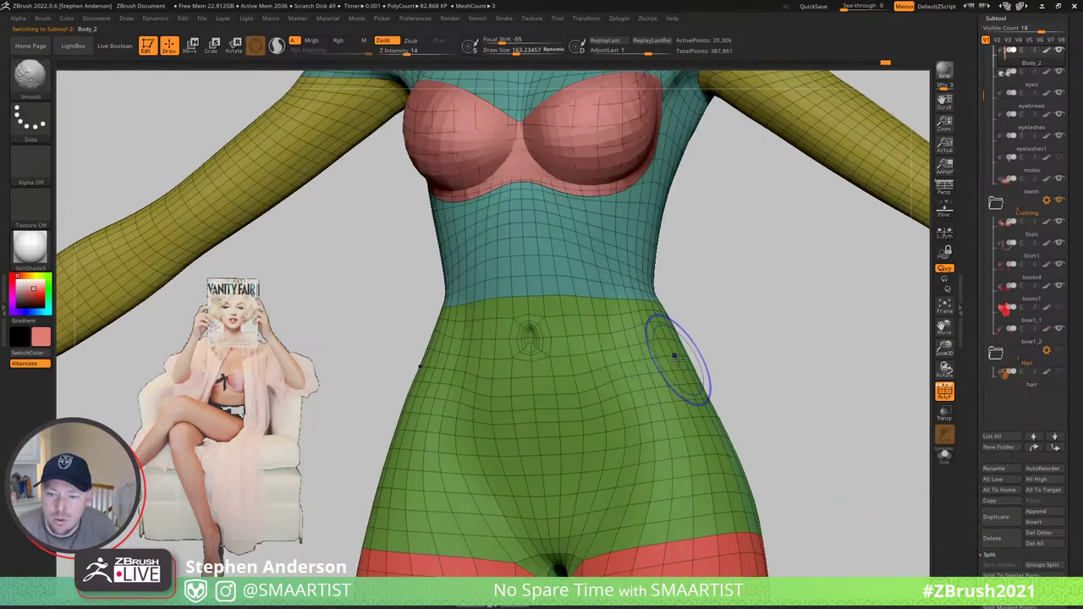
key("b")
key("m")
key("v")
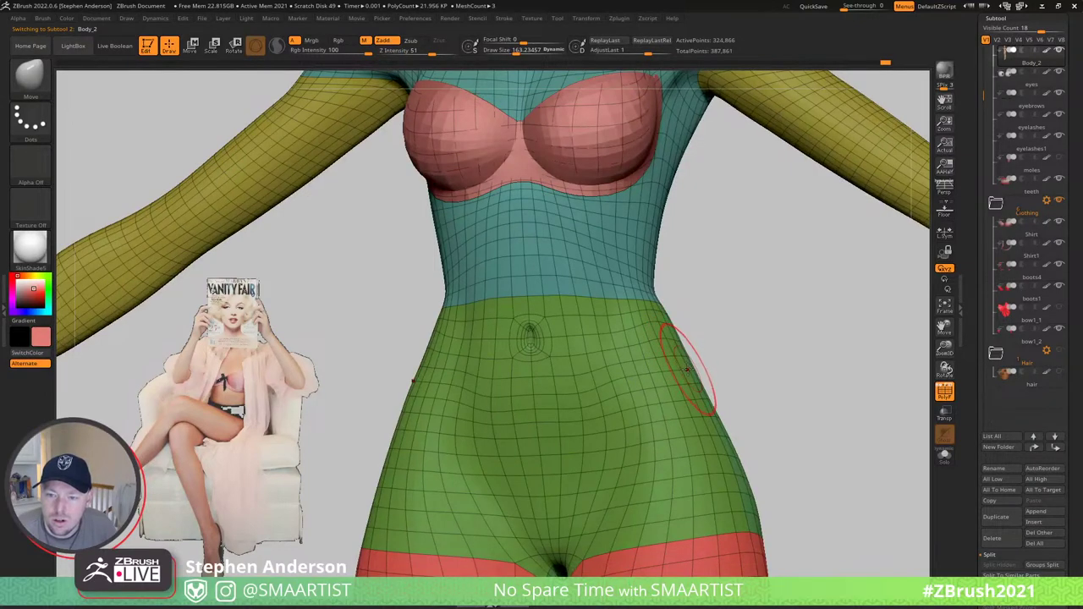
key("shift+f")
key("shift+d")
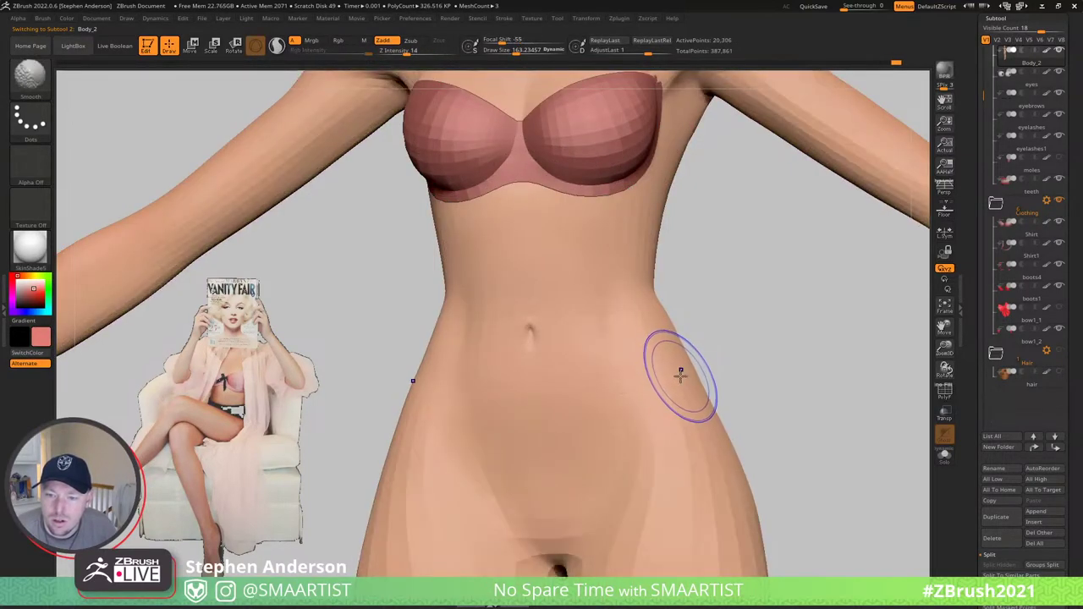
key("shift+f")
right_click_drag(541, 349, 571, 374, "ctrl")
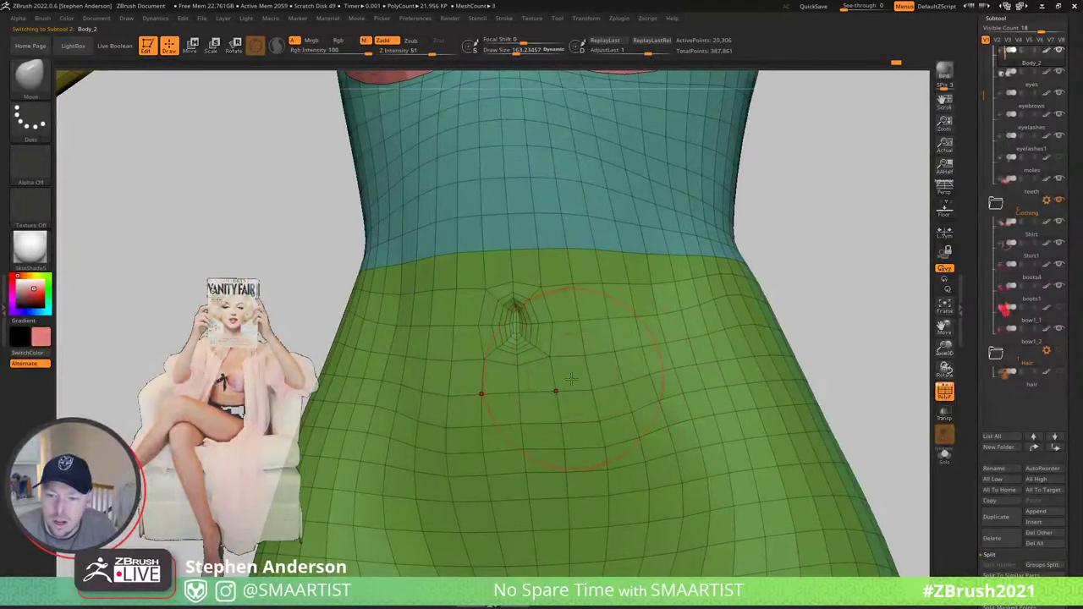
key("ctrl+shift")
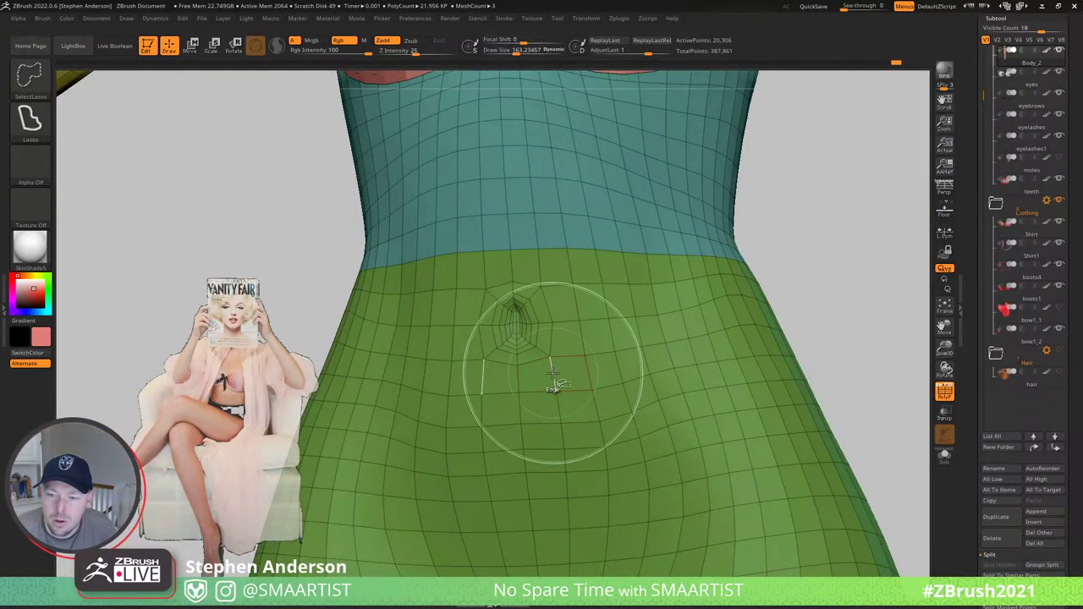
mouse_move(678, 303)
right_mouse_down()
mouse_move(592, 296)
mouse_move(660, 271)
right_mouse_up()
key("ctrl+shift")
left_click(648, 261, "ctrl+shift")
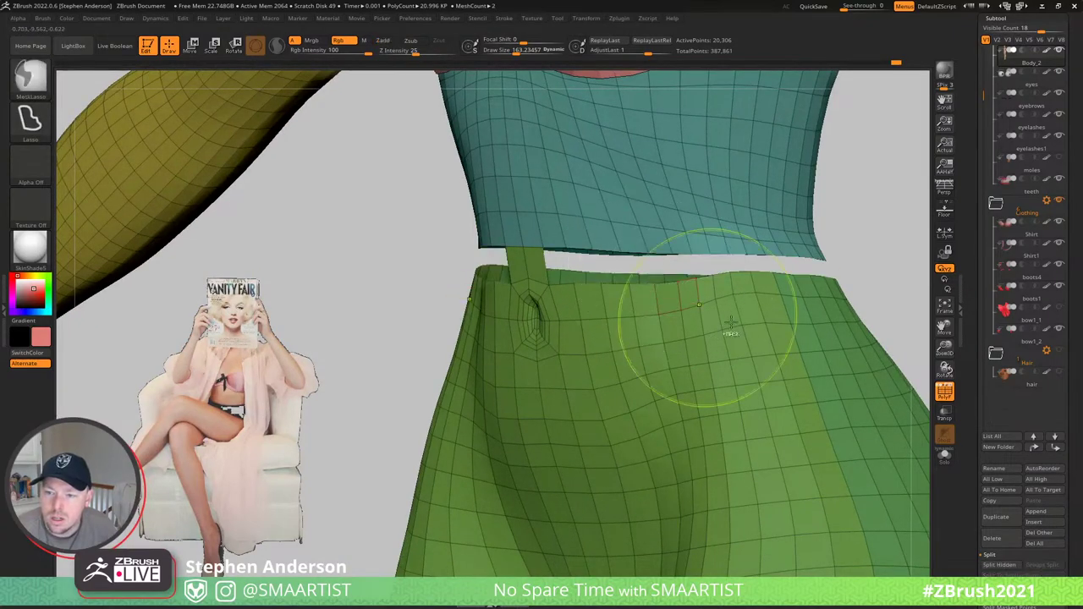
mouse_move(708, 310)
right_mouse_down("ctrl")
mouse_move(704, 246)
mouse_move(687, 292)
right_mouse_up("ctrl")
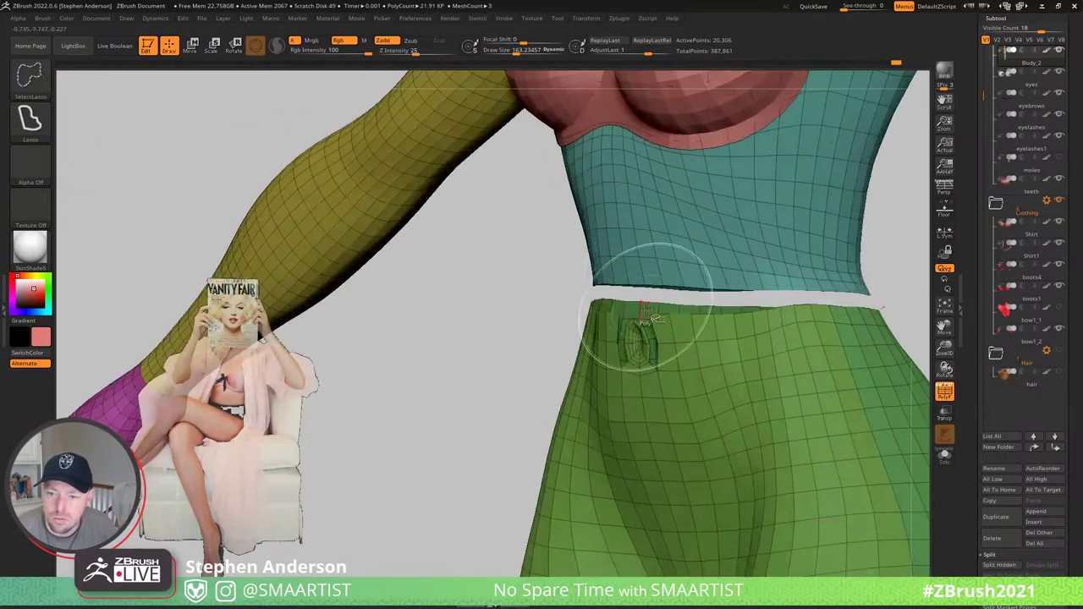
left_click(645, 311, "ctrl+shift")
mouse_move(725, 369)
right_mouse_down("ctrl")
mouse_move(640, 302)
mouse_move(782, 355)
mouse_move(821, 385)
mouse_move(650, 361)
mouse_move(638, 372)
mouse_move(630, 314)
mouse_move(662, 357)
mouse_move(652, 369)
right_mouse_up("ctrl")
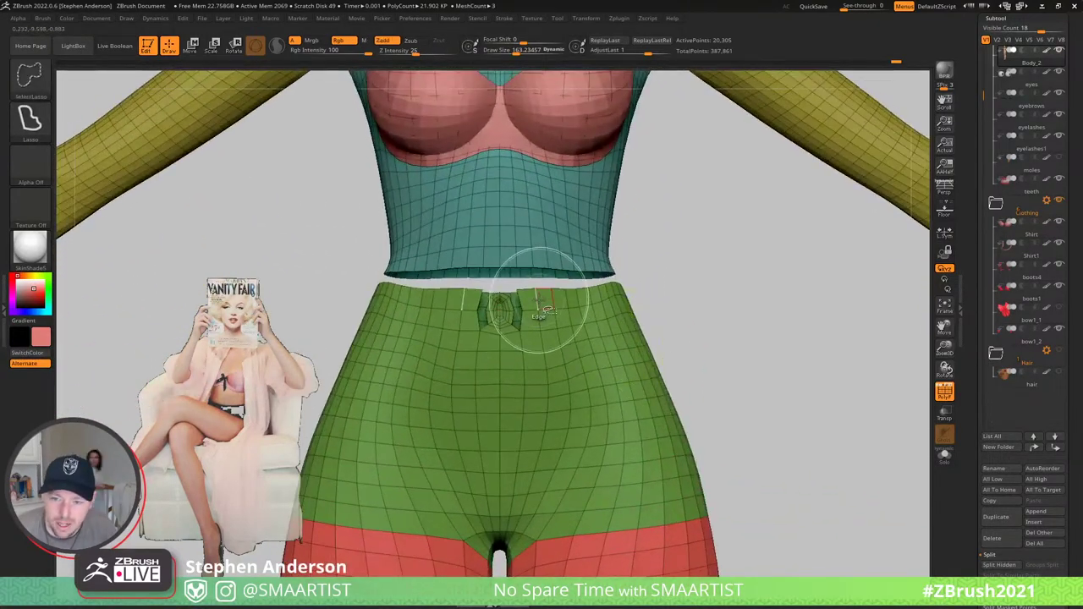
left_click(697, 315, "ctrl+shift")
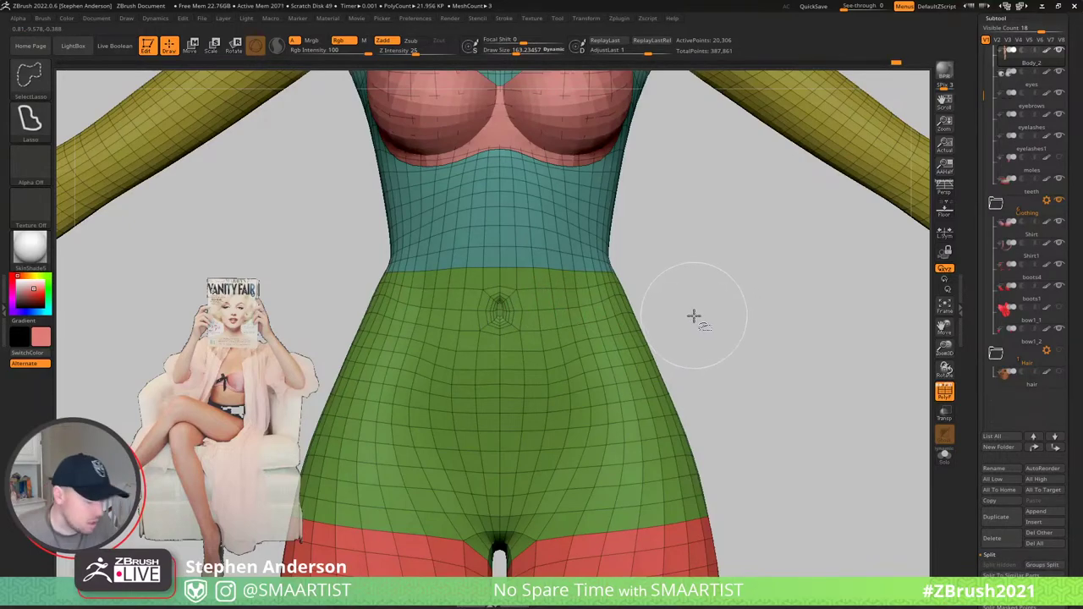
- Duplicate the body subtool at its lowest subdivision level
key("ctrl+shift+d")
mouse_move(585, 280)
right_mouse_down()
mouse_move(501, 285)
mouse_move(592, 289)
mouse_move(570, 343)
right_mouse_up()
right_click_drag(474, 157, 445, 285, "alt")
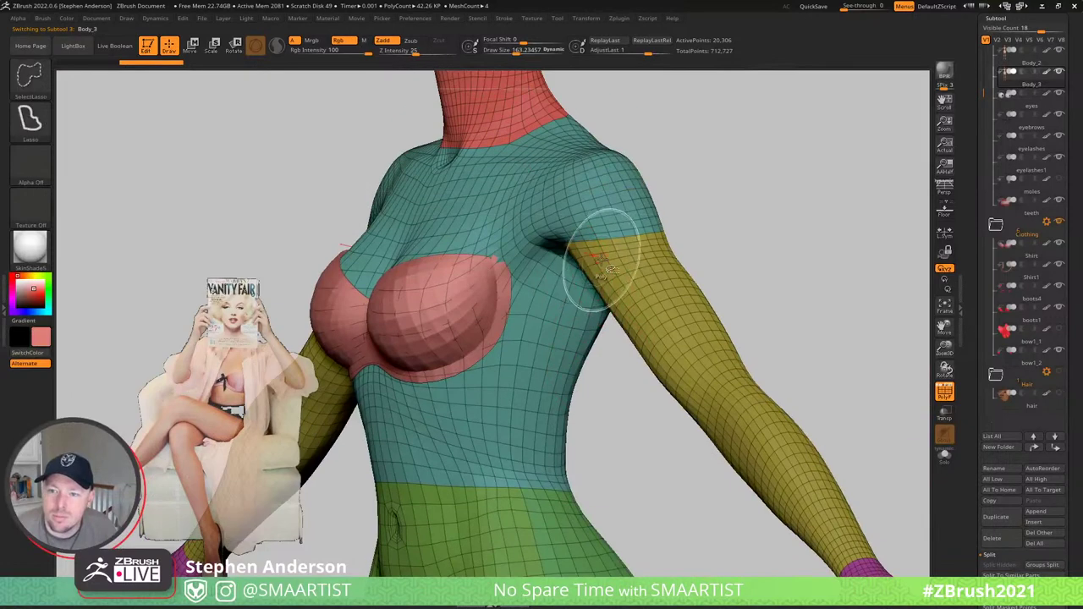
- Hide the torso, arm, hand and thigh parts of the duplicated body
left_click(600, 241, "ctrl+shift")
right_click_drag(719, 302, 733, 237, "ctrl")
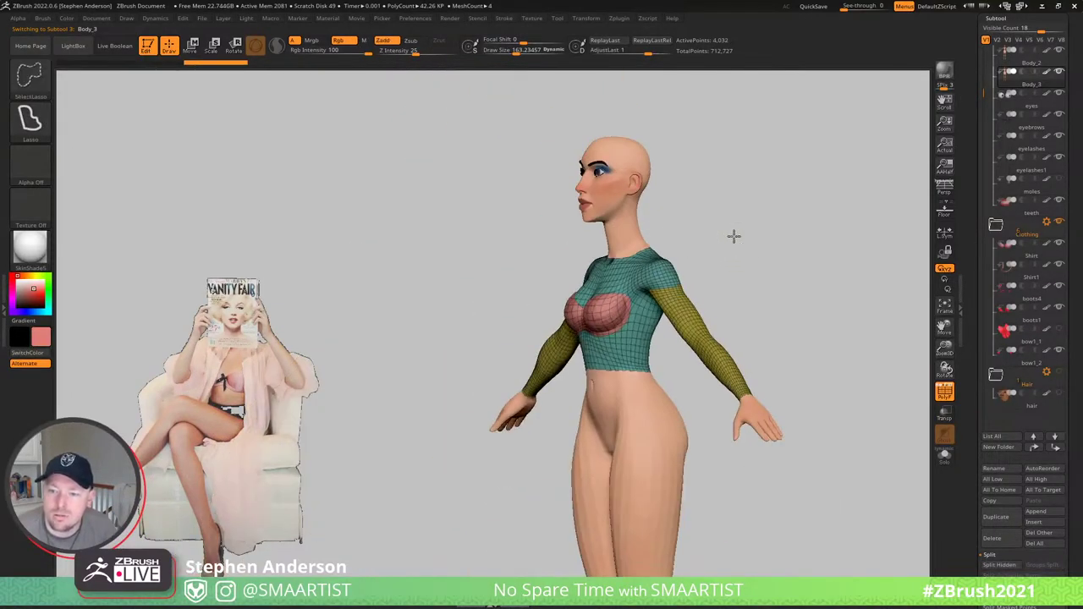
left_click_drag(733, 237, 774, 313, "ctrl+shift")
right_click_drag(795, 362, 688, 271)
mouse_move(688, 285)
left_mouse_down("ctrl+alt+shift")
mouse_move(814, 301)
mouse_move(677, 355)
left_mouse_up("ctrl+alt+shift")
left_click(564, 412, "ctrl+shift")
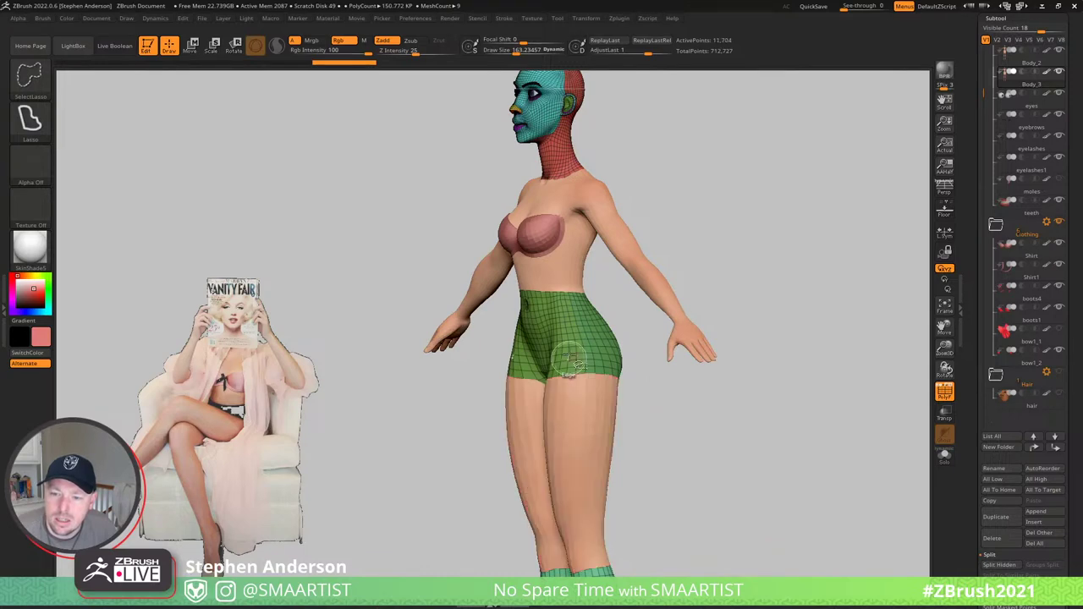
- Hide the duplicate's head, neck and lower-leg parts so that only the green hip polygroup is isolated
right_click_drag(585, 431, 590, 243, "alt")
right_click_drag(652, 353, 639, 342, "ctrl")
mouse_move(663, 256)
left_mouse_down("ctrl+alt+shift")
mouse_move(461, 295)
mouse_move(695, 380)
left_mouse_up("ctrl+alt+shift")
mouse_move(668, 89)
right_mouse_down("alt")
mouse_move(689, 273)
mouse_move(671, 287)
mouse_move(720, 316)
mouse_move(676, 254)
right_mouse_up("alt")
mouse_move(662, 227)
left_mouse_down("ctrl+alt+shift")
mouse_move(643, 350)
mouse_move(612, 92)
mouse_move(605, 362)
left_mouse_up("ctrl+alt+shift")
mouse_move(606, 362)
right_mouse_down()
mouse_move(517, 358)
mouse_move(640, 364)
mouse_move(554, 384)
mouse_move(616, 385)
mouse_move(552, 389)
right_mouse_up()
right_click_drag(512, 446, 524, 347, "alt")
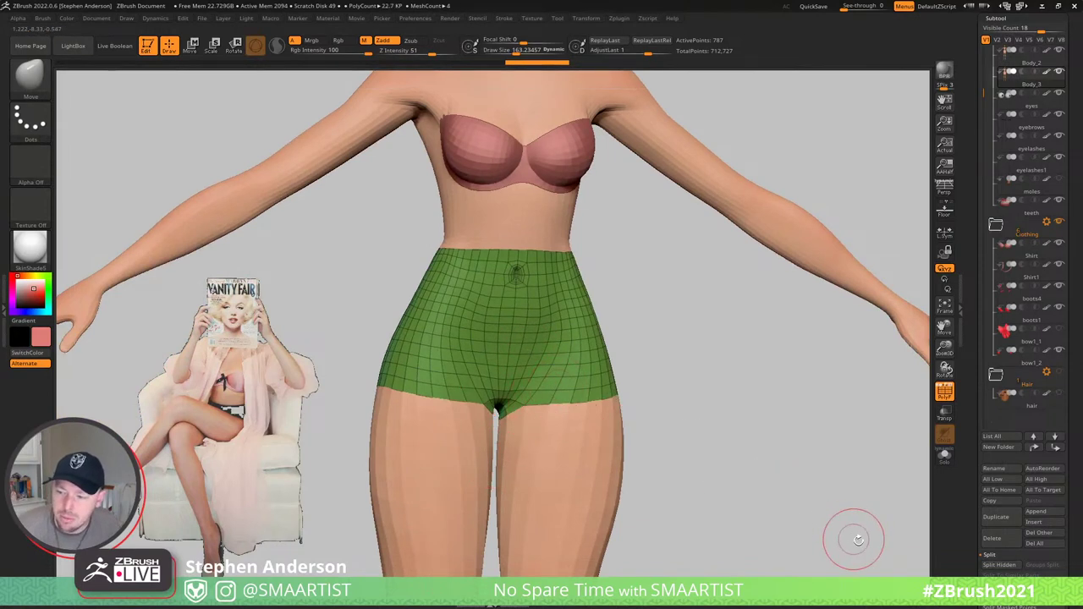
- Delete the duplicate's higher subdivision levels and its hidden geometry, keeping only the hip section
scroll(1066, 567, "down", 3)
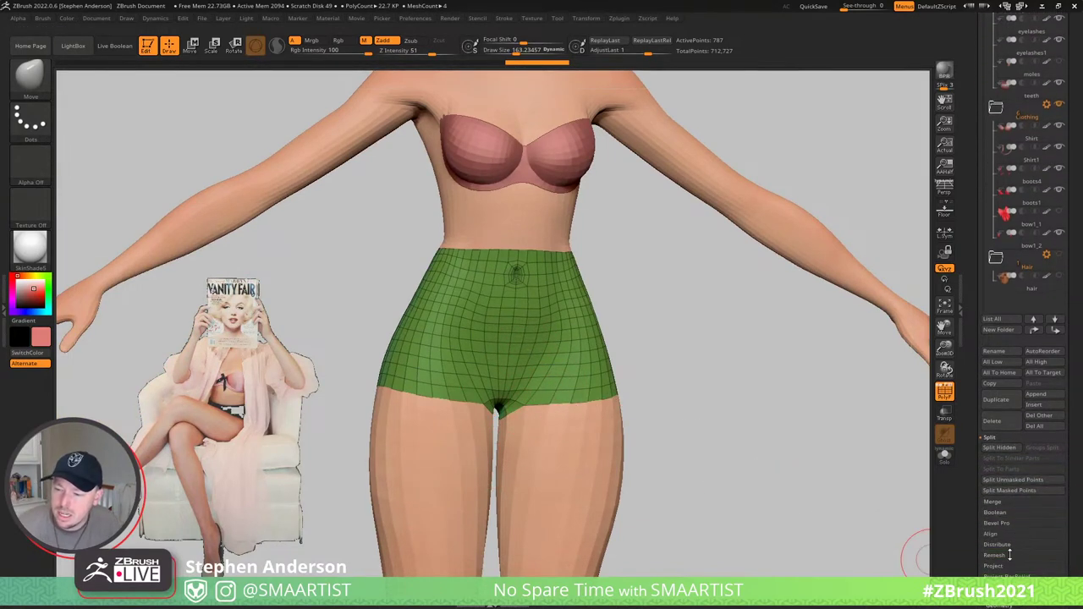
left_click(998, 605)
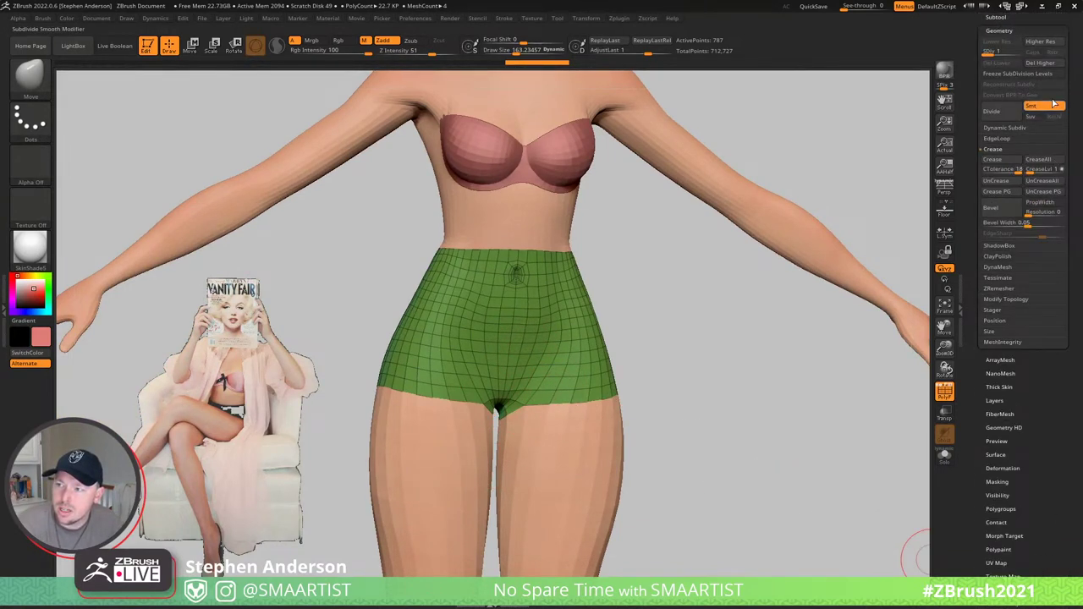
left_click(1041, 63)
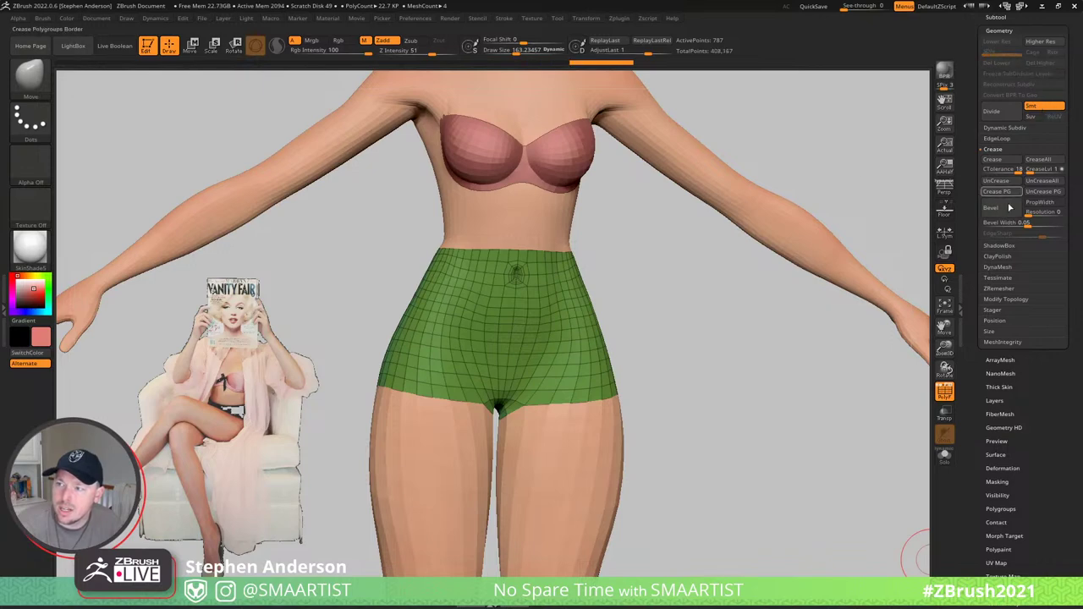
left_click(1007, 299)
left_click(997, 261)
- Delete the polygons beside the crotch on the front of the green hip section with the ZModeler brush
mouse_move(526, 397)
right_mouse_down()
mouse_move(565, 417)
mouse_move(530, 401)
mouse_move(561, 437)
mouse_move(573, 429)
right_mouse_up()
mouse_move(587, 357)
right_mouse_down()
mouse_move(555, 429)
mouse_move(546, 418)
right_mouse_up()
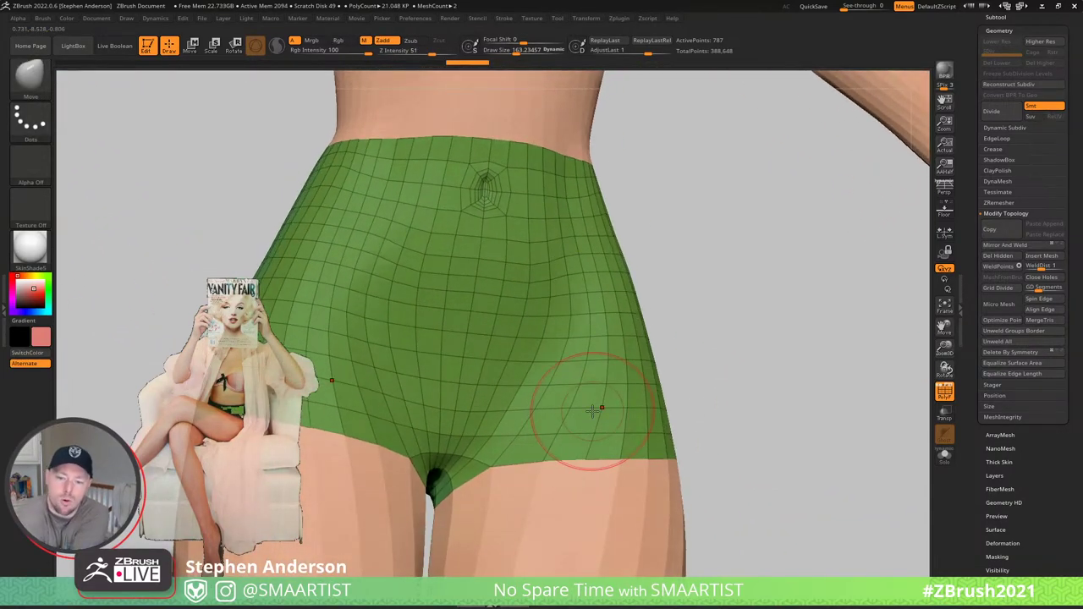
key("b")
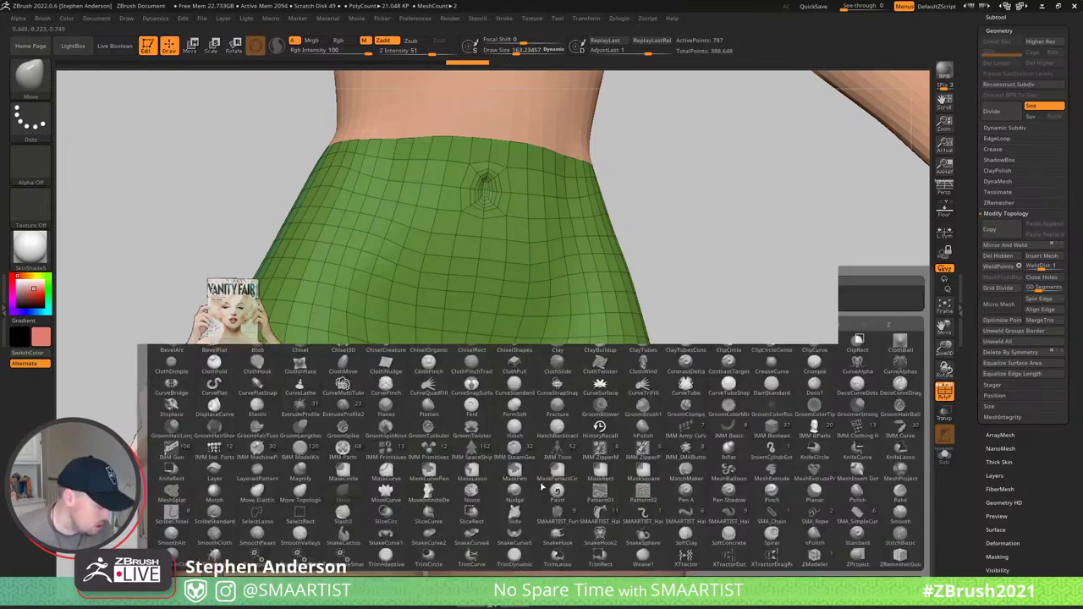
key("b")
key("z")
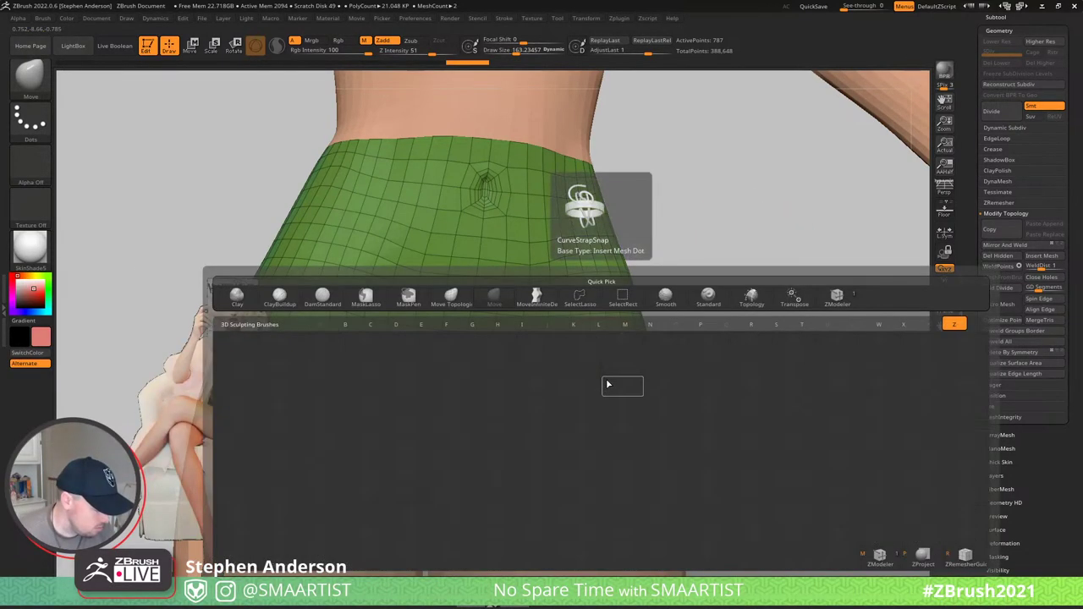
key("m")
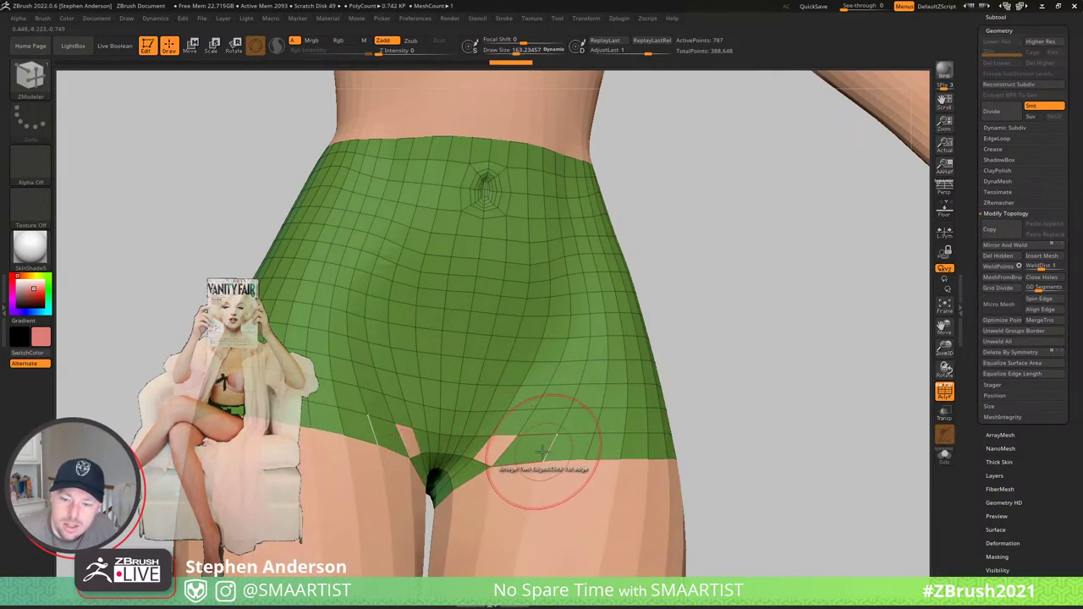
- Delete the polygons on both sides of the crotch at the back, continuing the cut toward the front leg edge
left_click_drag(719, 399, 516, 390)
right_click_drag(652, 375, 610, 328)
left_click(679, 423)
left_click(650, 417)
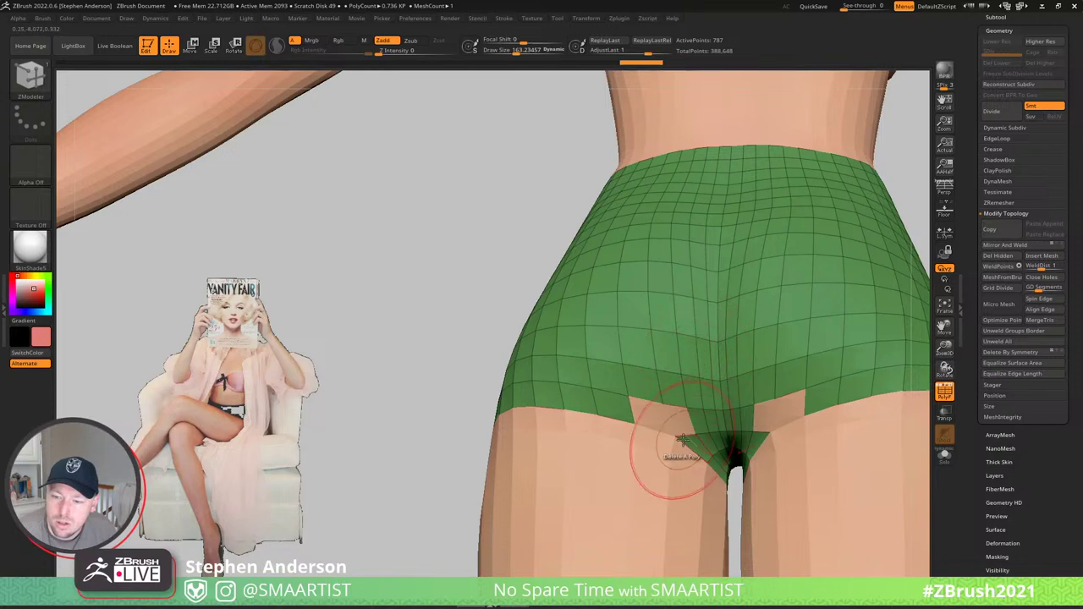
left_click(672, 382)
right_click_drag(619, 453, 524, 408)
left_click(470, 459)
right_click_drag(525, 408, 522, 450, "ctrl")
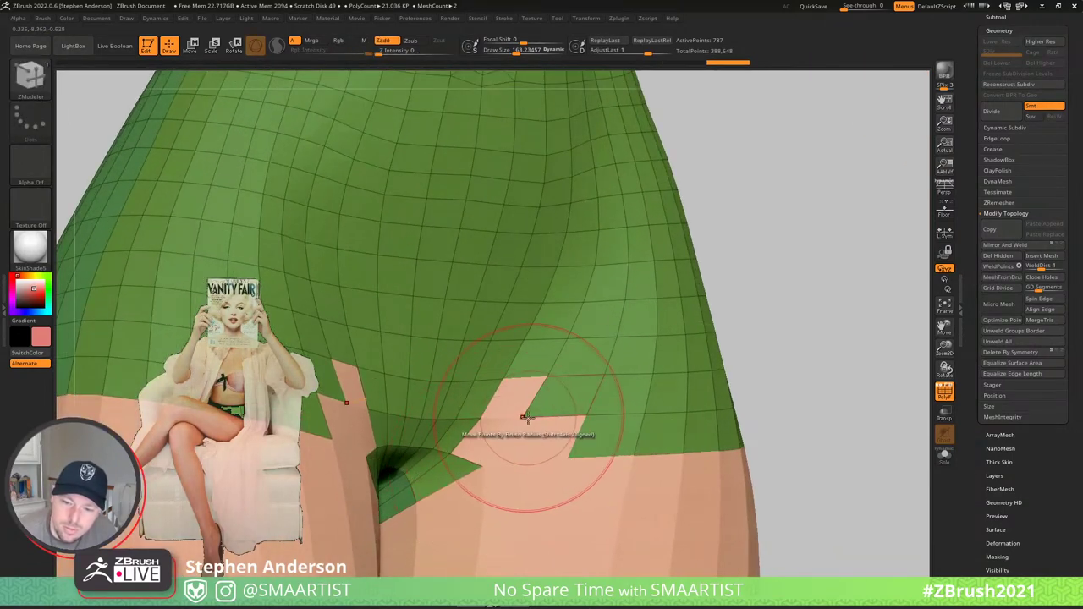
- Reduce the ZModeler draw size to about 36 and move the corner point of the front leg cut outward
key("s")
left_click_drag(524, 415, 507, 416)
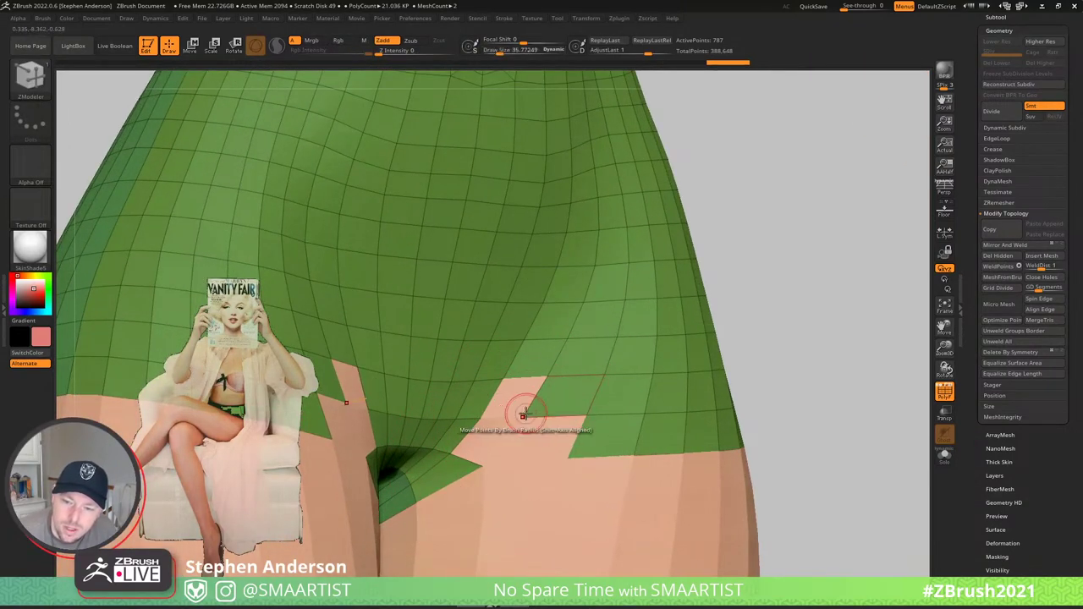
key("space")
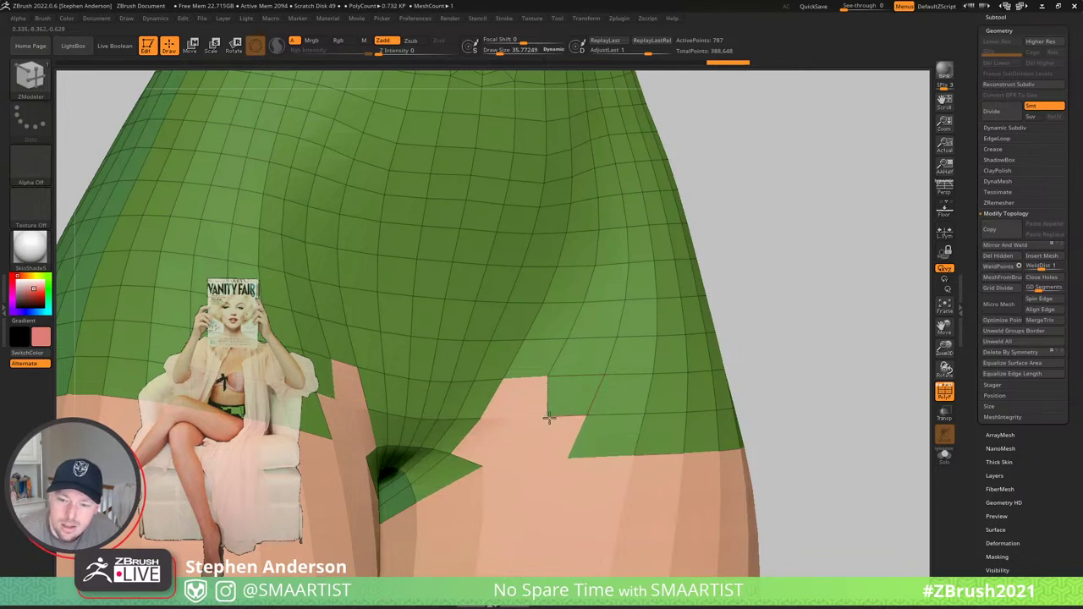
left_click(559, 418)
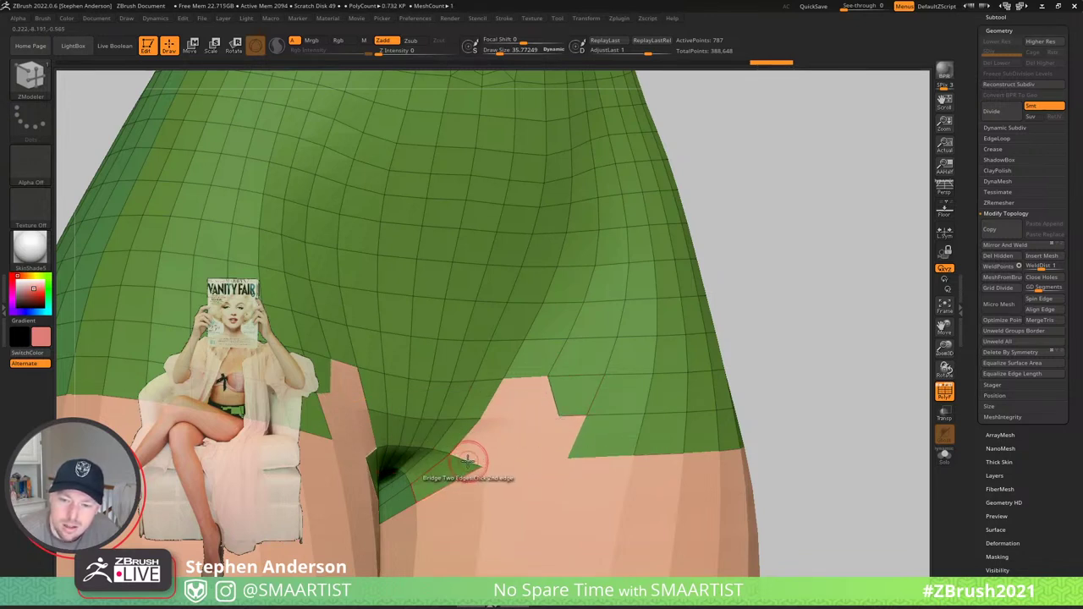
mouse_move(643, 375)
right_mouse_down("ctrl")
mouse_move(698, 296)
mouse_move(686, 290)
mouse_move(708, 292)
mouse_move(652, 375)
mouse_move(662, 367)
right_mouse_up("ctrl")
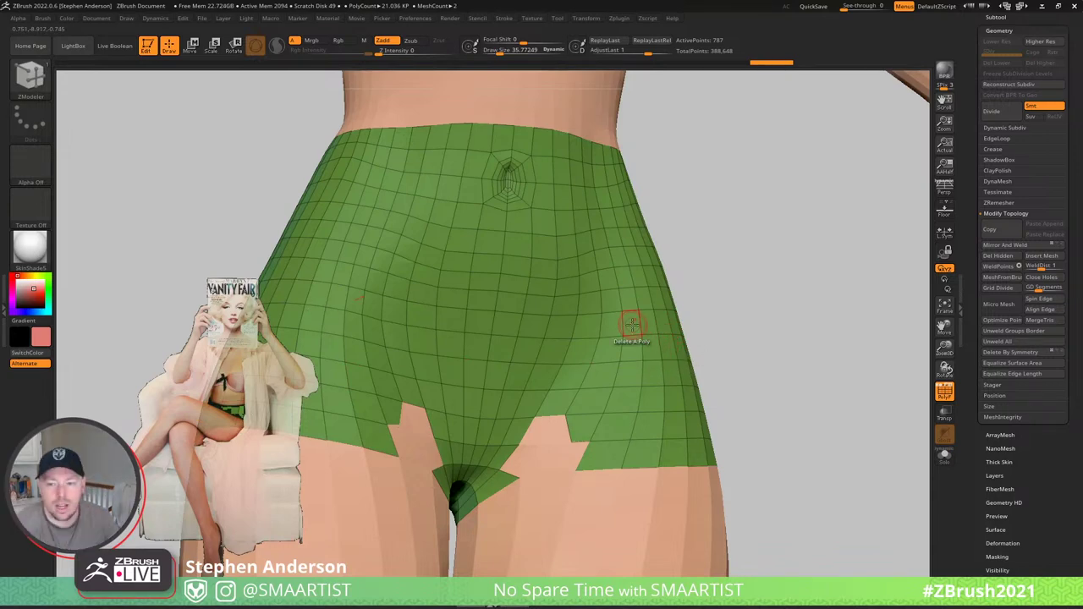
- Isolate the hip section in Solo and delete a ring of polygons around each thigh to separate the lower bands
left_click_drag(761, 351, 725, 350)
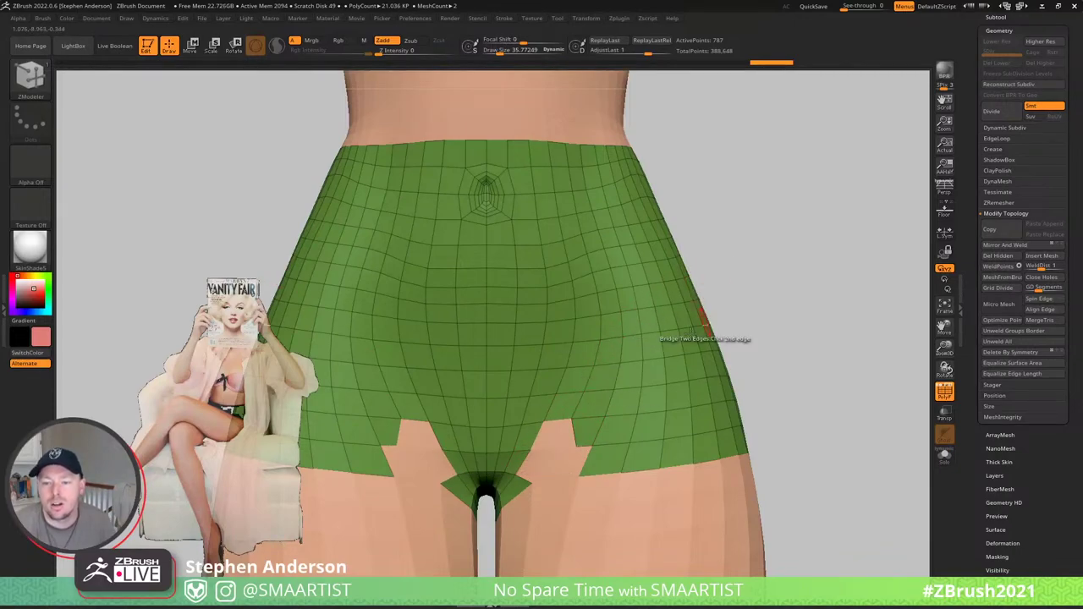
left_click_drag(698, 328, 601, 324)
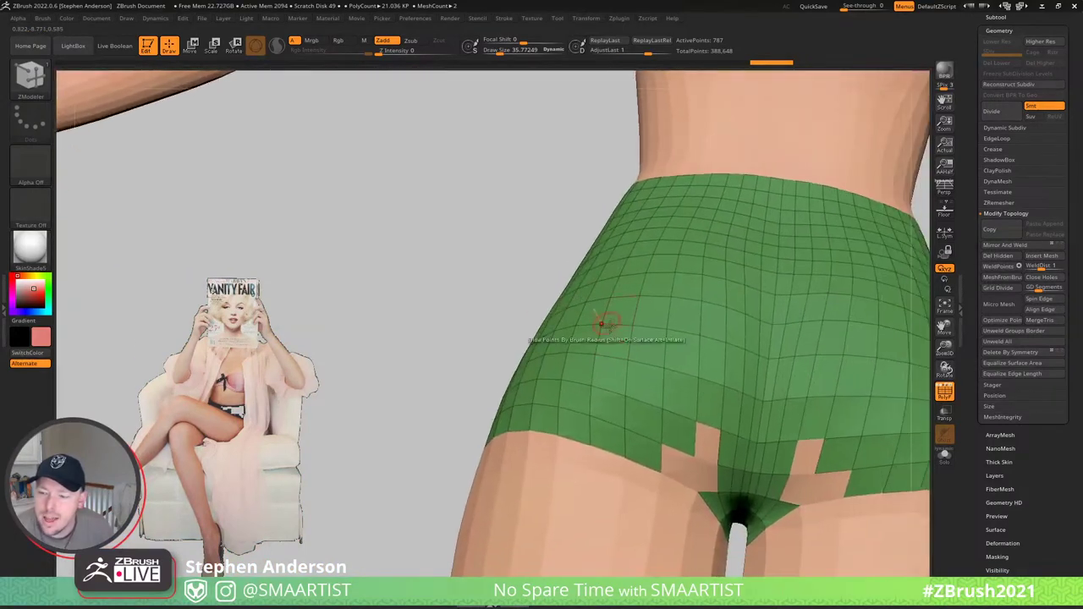
right_click_drag(607, 322, 618, 372)
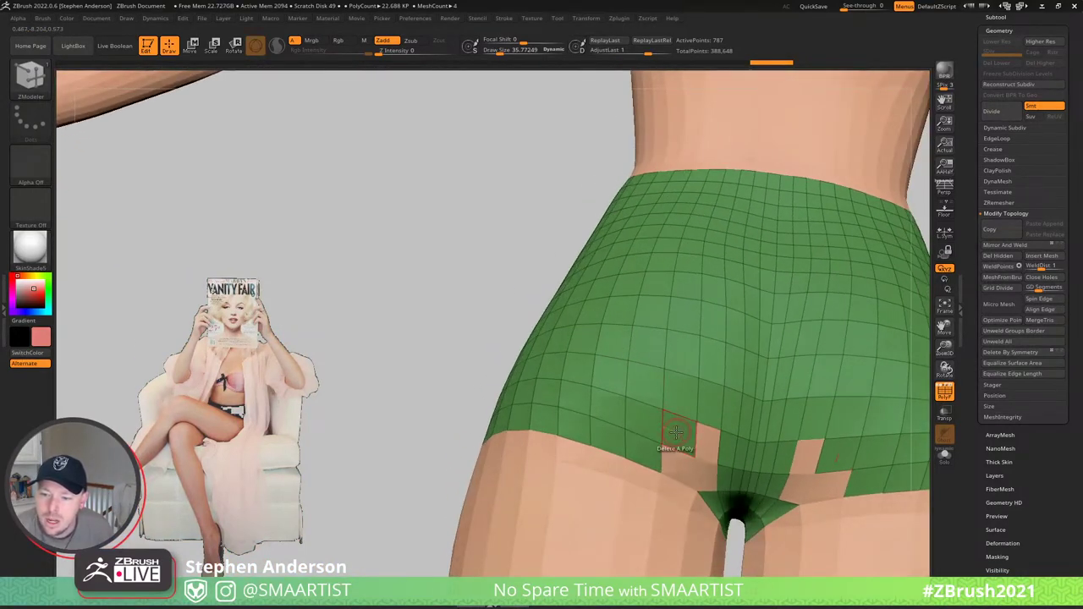
key("ctrl+shift+s")
mouse_move(677, 428)
right_mouse_down()
mouse_move(664, 452)
mouse_move(675, 428)
right_mouse_up()
left_click(673, 426)
left_click_drag(674, 427, 523, 378, "alt")
mouse_move(534, 379)
right_mouse_down()
mouse_move(641, 398)
mouse_move(668, 393)
mouse_move(561, 387)
right_mouse_up()
left_click_drag(434, 406, 608, 382, "alt")
left_click(599, 374)
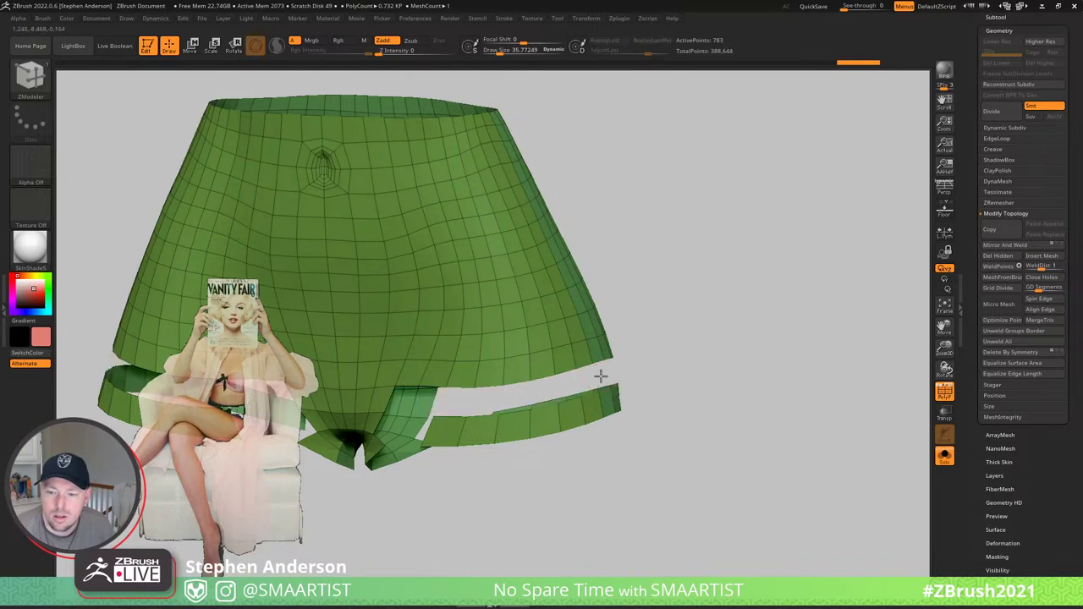
- Hide the separated thigh bands and delete the hidden geometry
mouse_move(534, 423)
right_mouse_down()
mouse_move(584, 393)
mouse_move(577, 385)
right_mouse_up()
left_click_drag(580, 344, 621, 248, "ctrl+shift")
left_click(796, 397, "ctrl+shift")
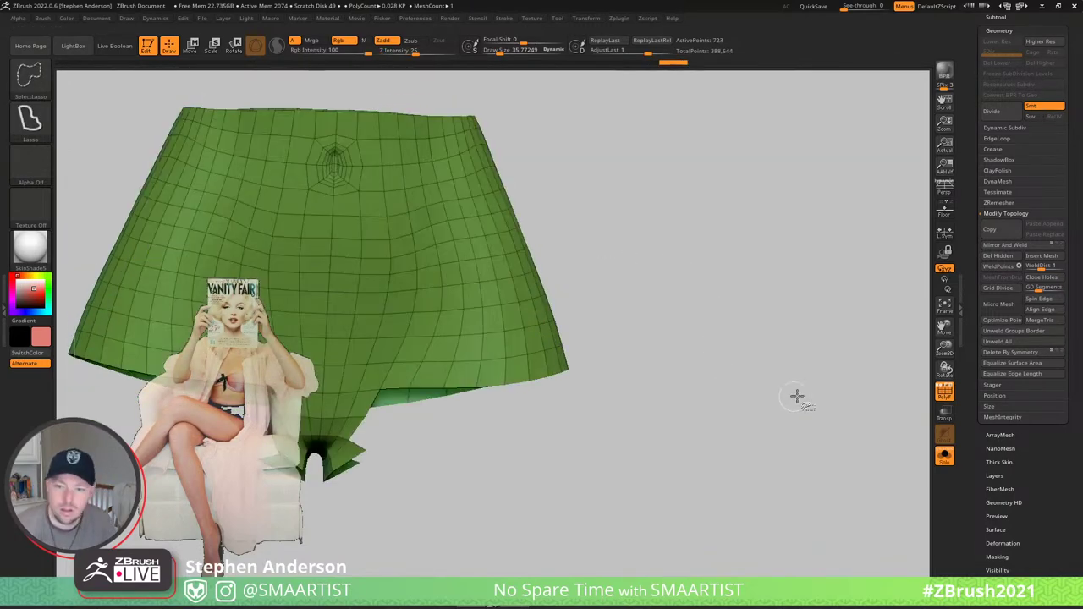
mouse_move(786, 341)
left_mouse_down()
mouse_move(452, 385)
mouse_move(478, 359)
mouse_move(457, 408)
left_mouse_up()
key("ctrl+shift")
- Delete the leftover polygons projecting from the sides of the crotch strip
mouse_move(455, 415)
right_mouse_down()
mouse_move(449, 399)
mouse_move(464, 392)
right_mouse_up()
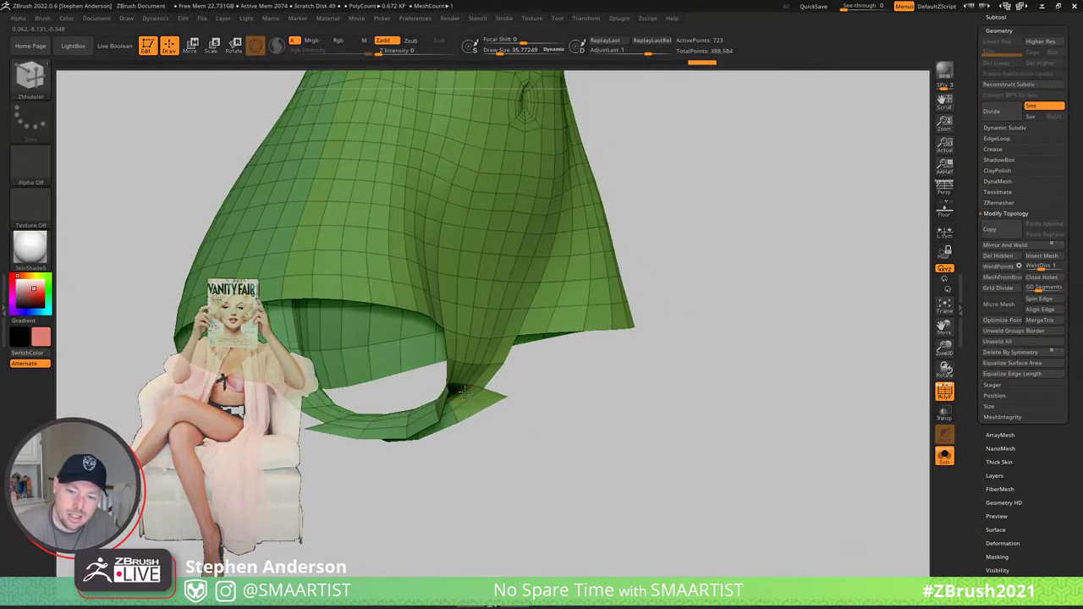
right_click_drag(377, 426, 478, 461, "alt")
left_click(426, 444)
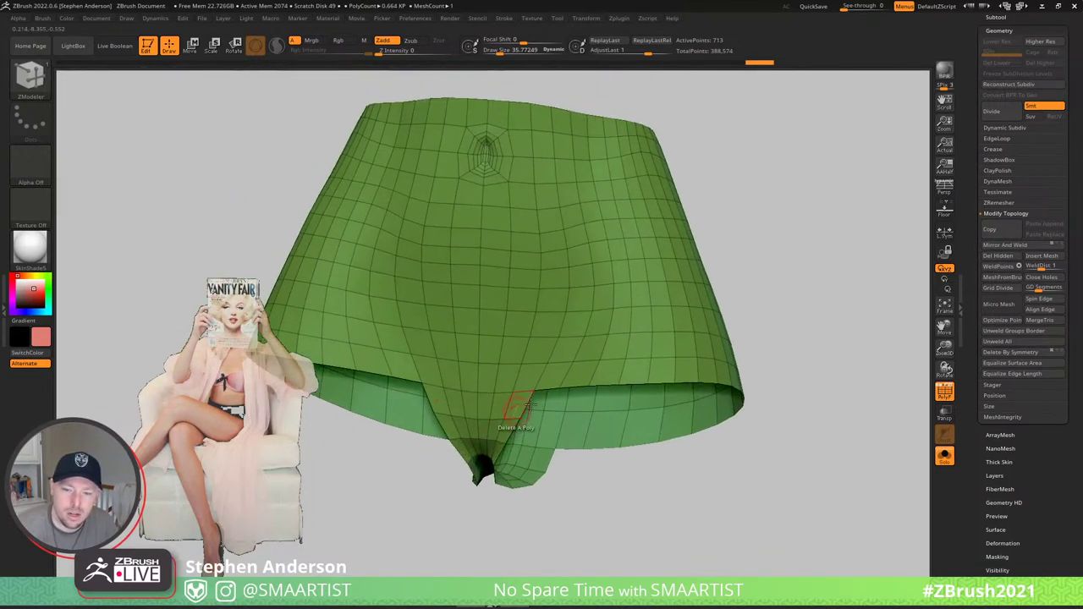
- Show the body again and examine how the trimmed crotch and leg edges sit against it
key("ctrl+shift+s")
right_click_drag(527, 406, 553, 468, "ctrl")
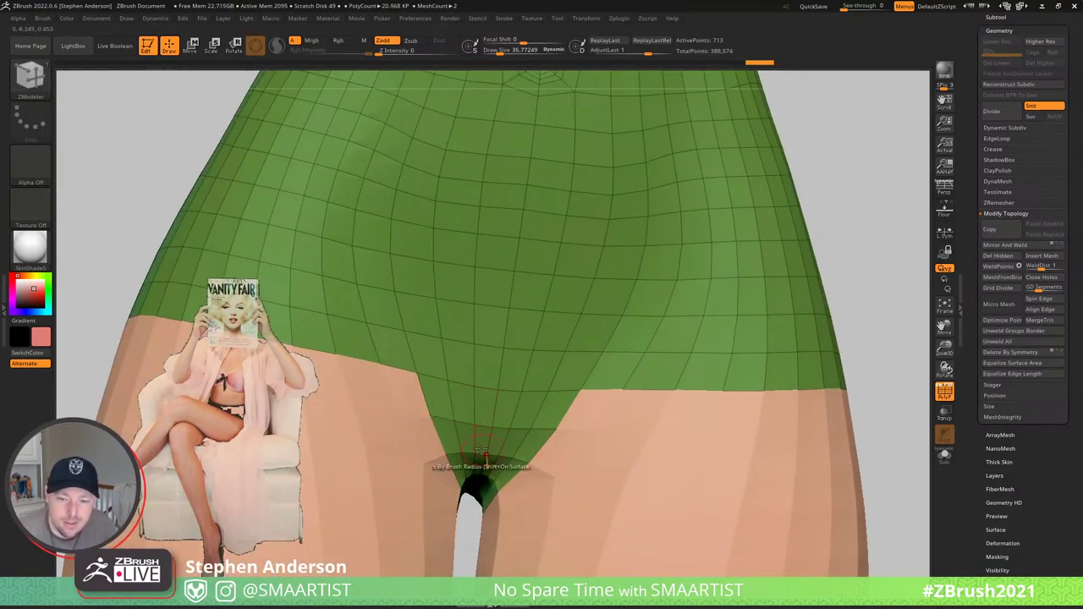
left_click_drag(434, 396, 472, 420)
right_click_drag(472, 422, 451, 416)
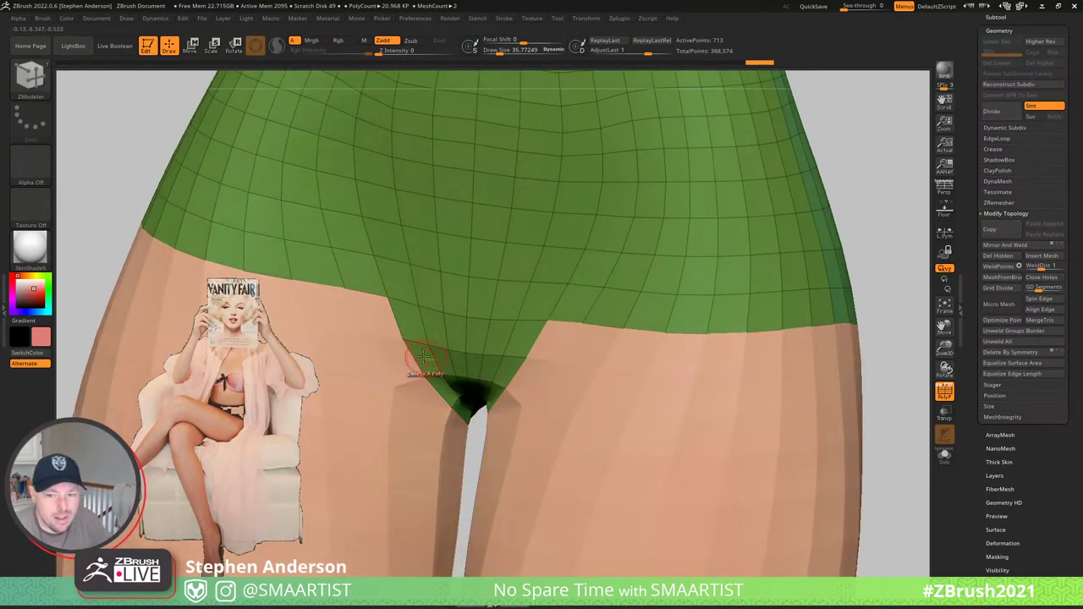
right_click_drag(471, 394, 480, 427, "ctrl")
left_click_drag(479, 427, 548, 372)
left_click_drag(522, 423, 551, 357)
right_click_drag(576, 342, 663, 395, "ctrl")
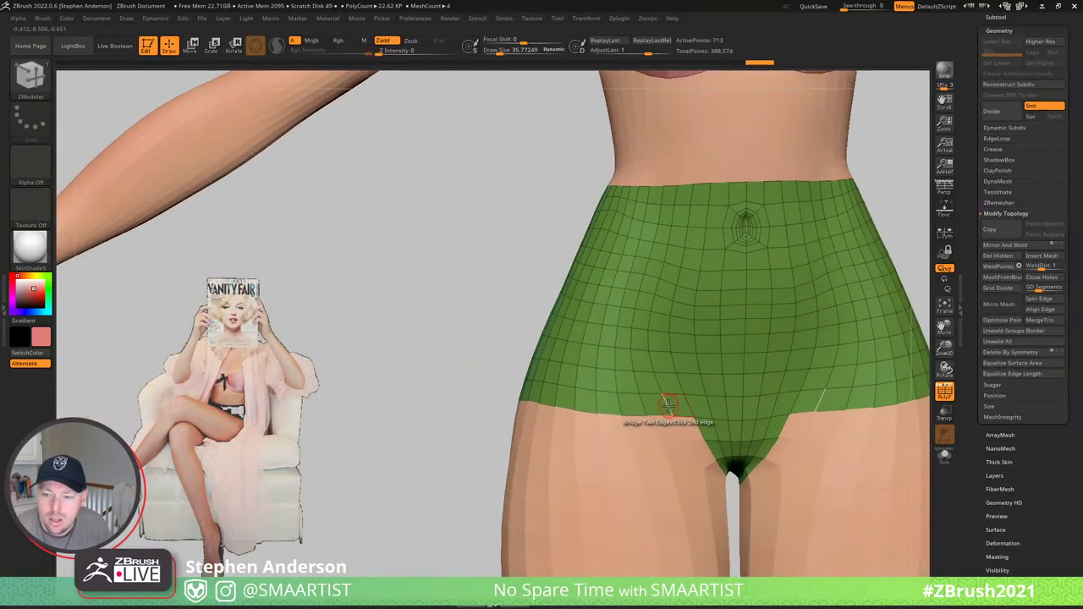
left_click(668, 406)
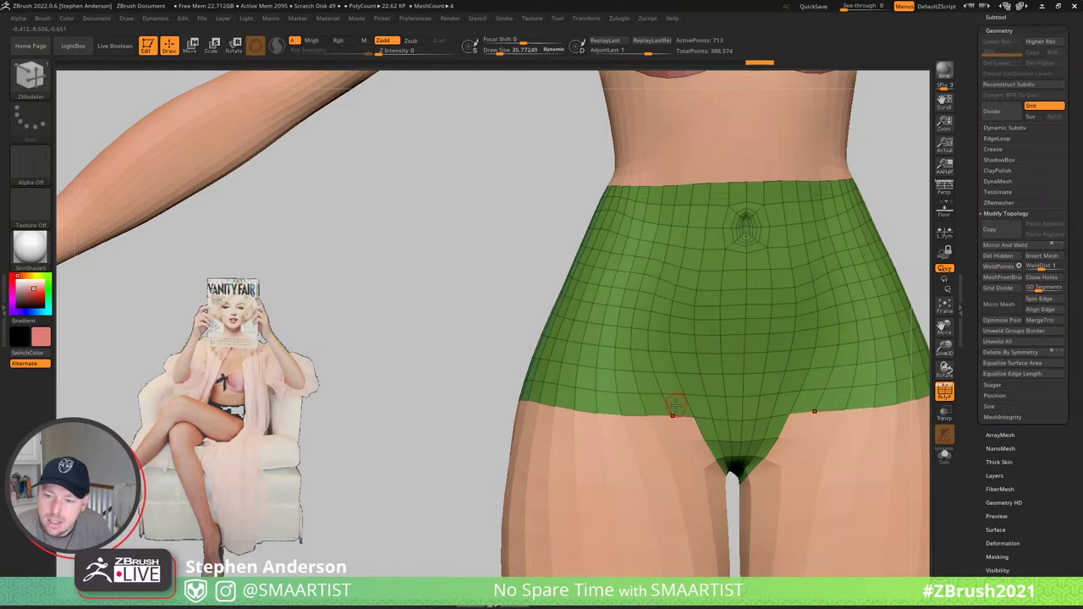
- Isolate the hip section and delete a polygon strip from each front leg edge up and around to the hip's side
key("ctrl+shift+s")
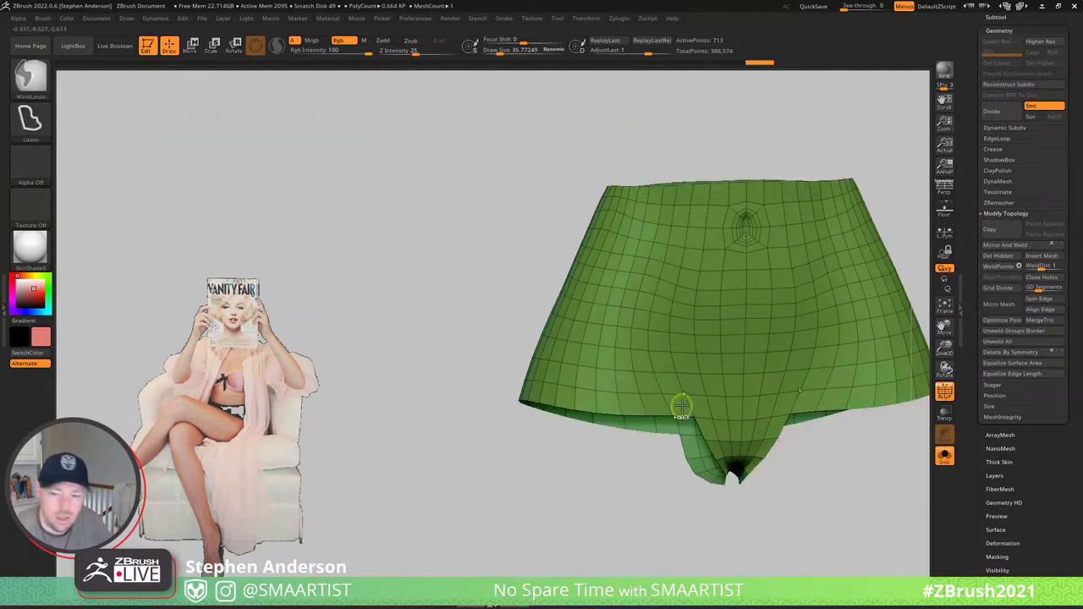
left_click_drag(678, 404, 665, 357, "alt")
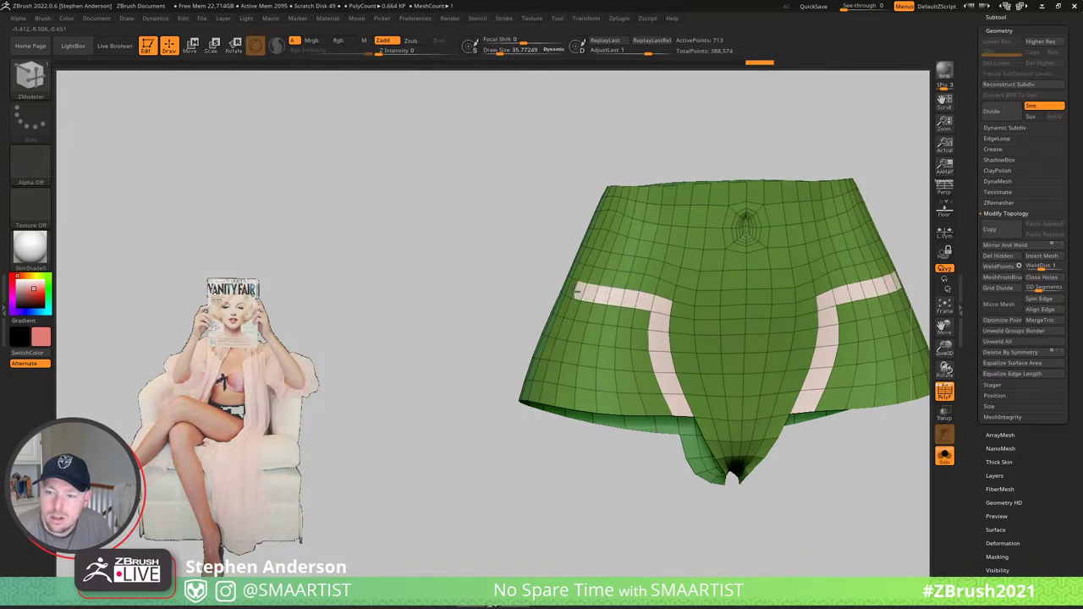
left_click_drag(576, 291, 571, 292, "alt")
right_click_drag(580, 299, 648, 330)
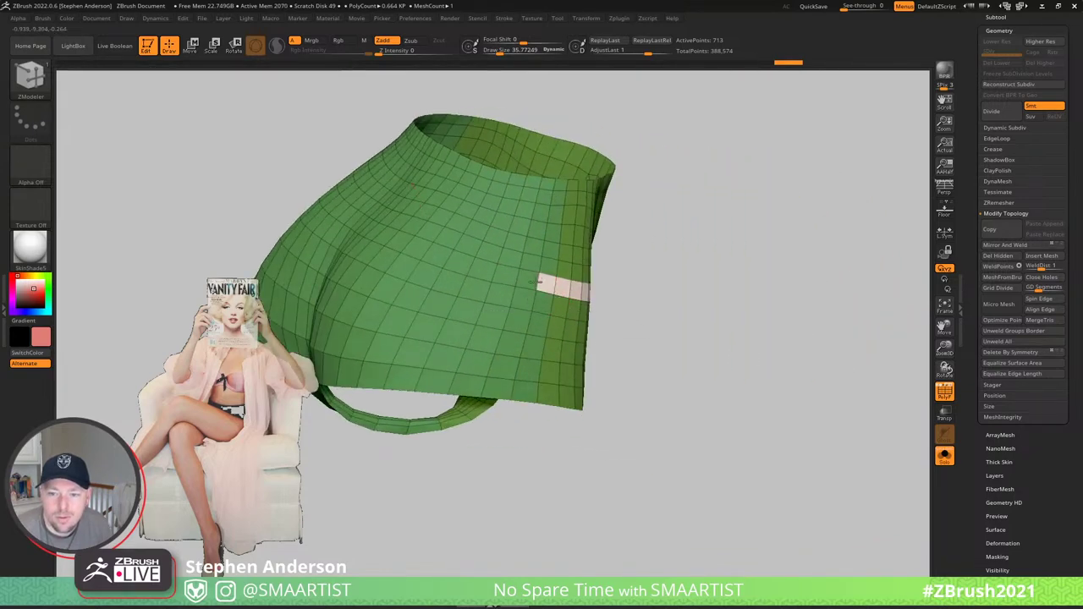
- Cut a matching polygon strip up each side of the back and delete the detached side panels
right_click_drag(462, 268, 484, 385)
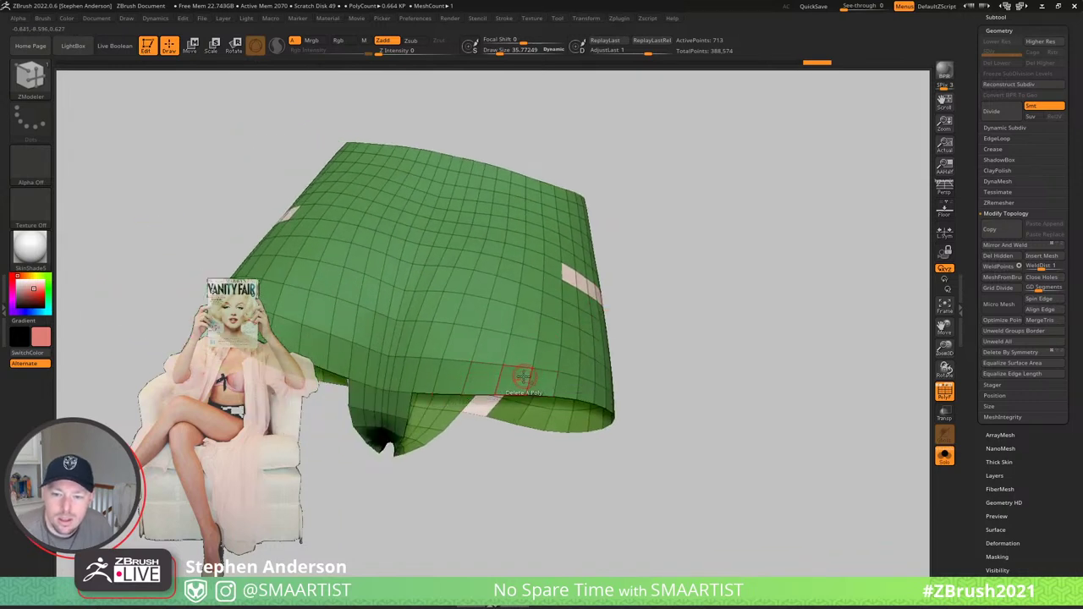
left_click_drag(515, 380, 531, 334)
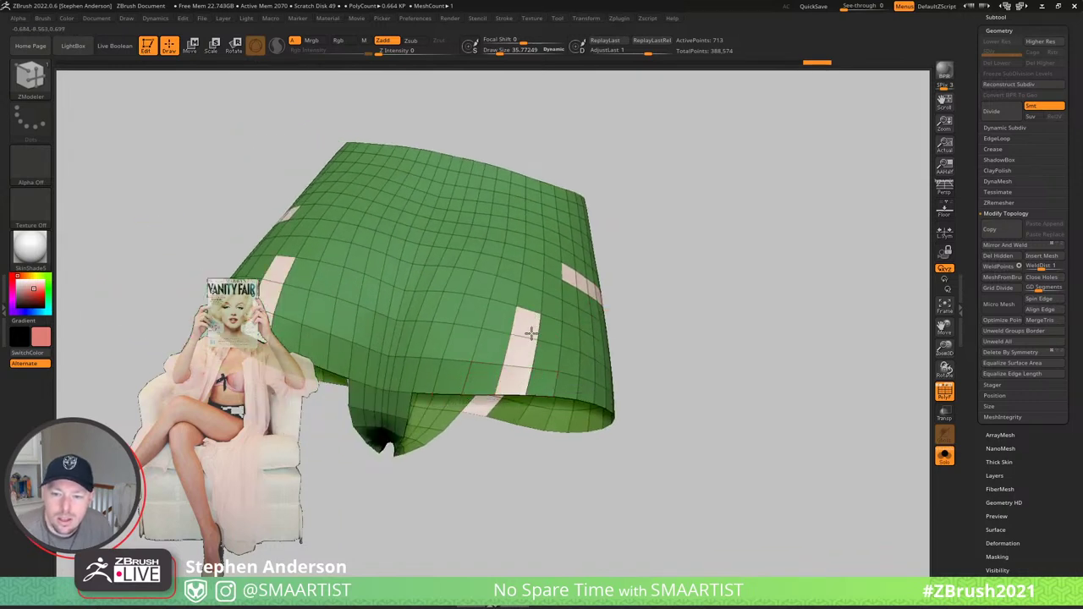
left_click(557, 273)
mouse_move(554, 216)
left_mouse_down("ctrl+shift")
mouse_move(612, 177)
mouse_move(593, 236)
left_mouse_up("ctrl+shift")
left_click(724, 277, "ctrl+shift")
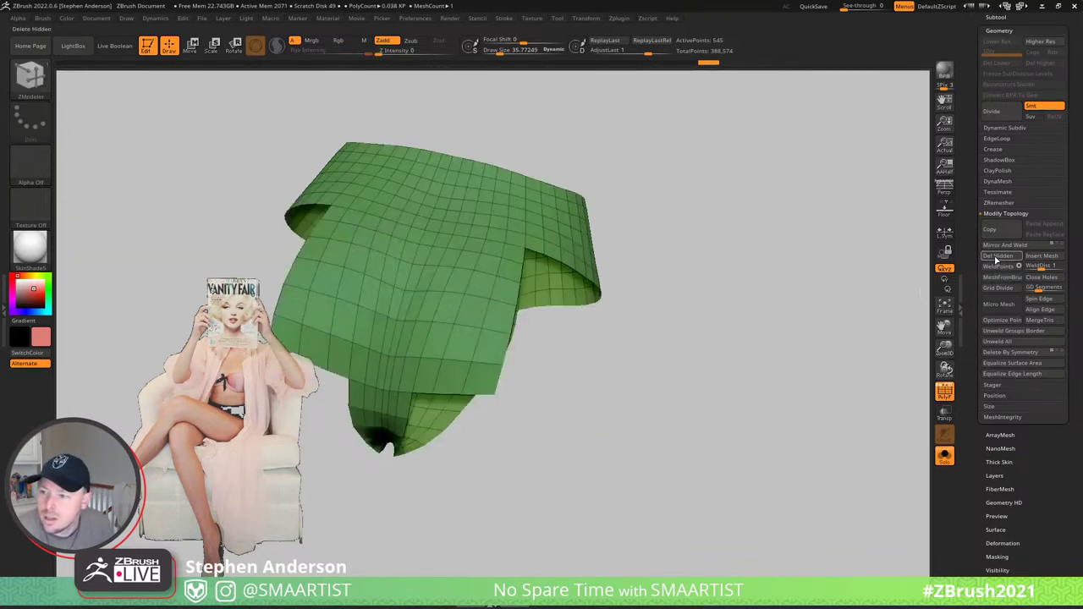
- Delete the outer polygons on both sides of the back panel to narrow it, and show the body again
left_click_drag(526, 326, 556, 388)
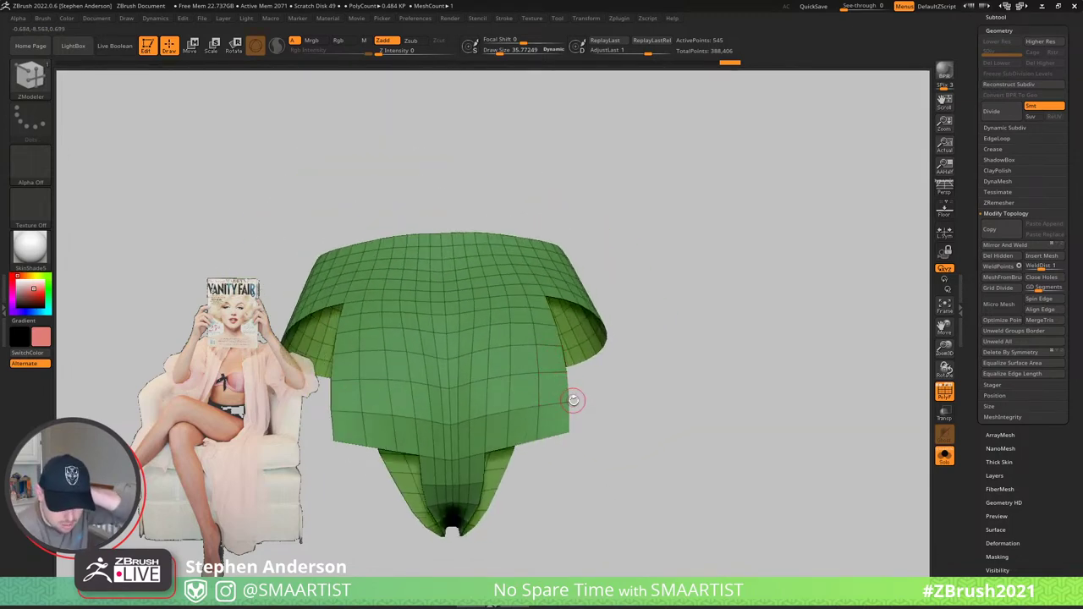
left_click_drag(504, 420, 504, 394)
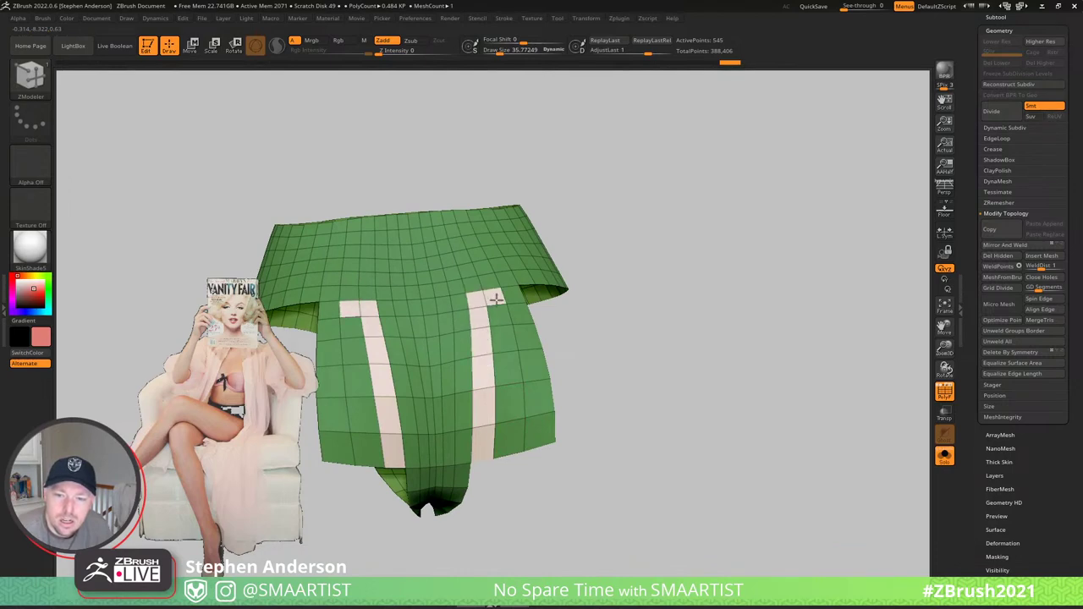
left_click_drag(524, 315, 499, 372)
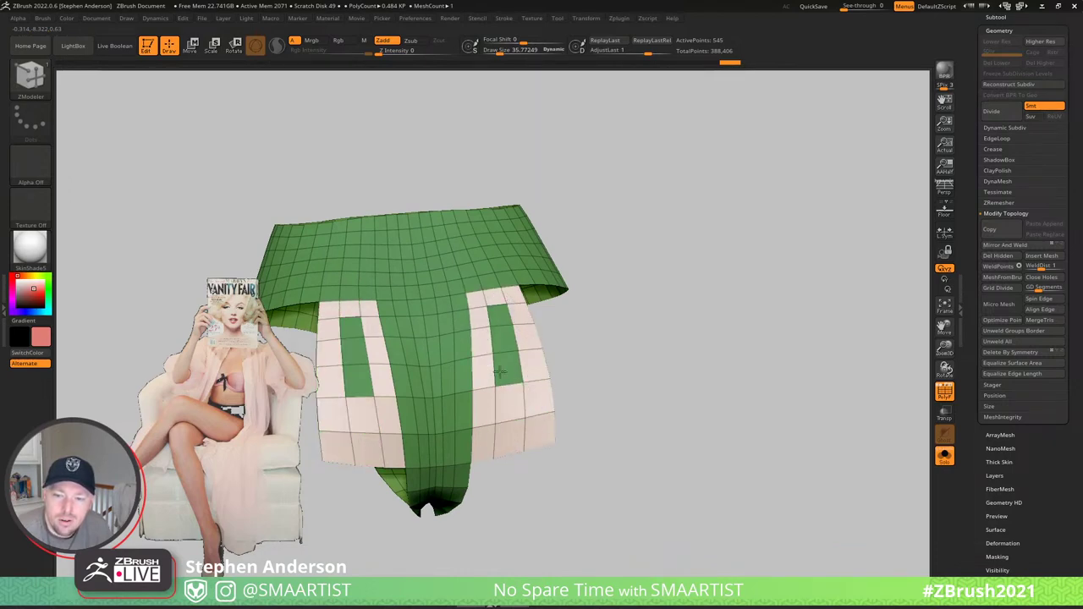
left_click(509, 323)
left_click_drag(519, 318, 500, 440)
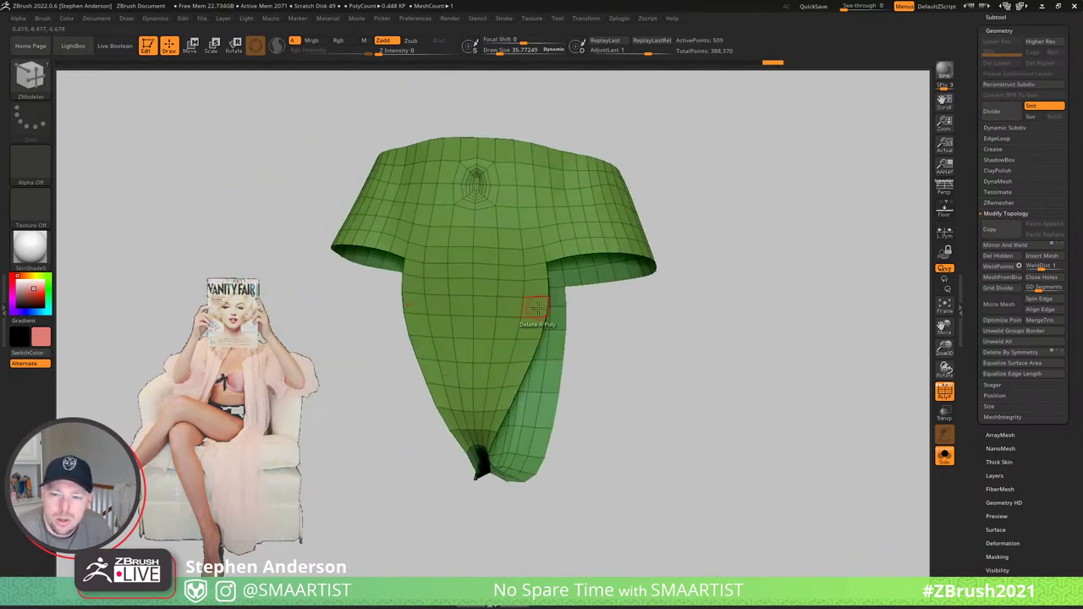
left_click(550, 364, "ctrl+shift")
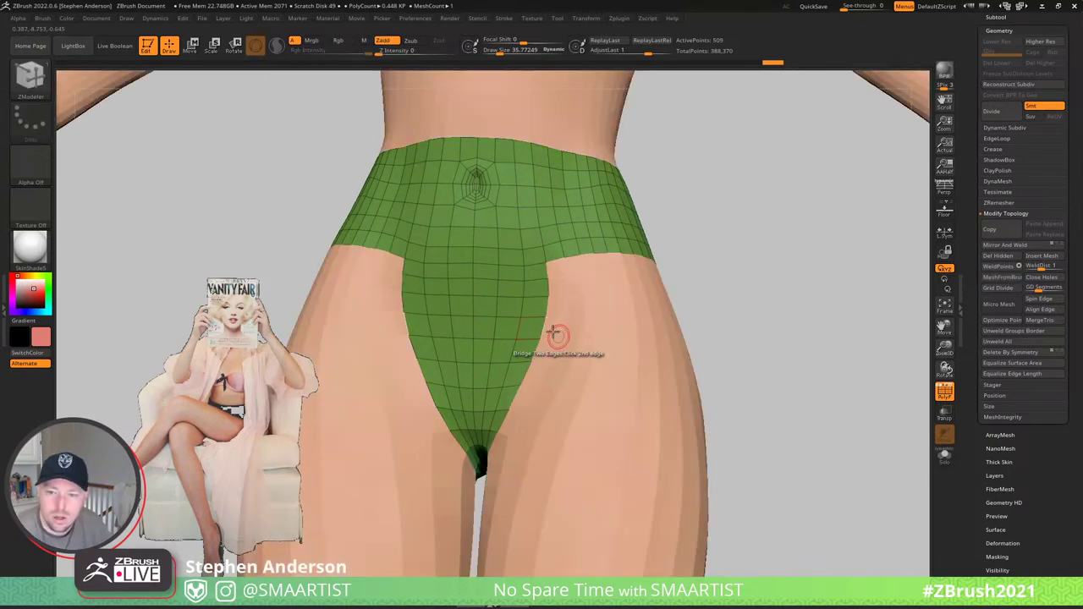
- Adjust the underwear's front leg edge over the hip with the Move brush and check its fit from the side
mouse_move(556, 333)
right_mouse_down()
mouse_move(565, 275)
mouse_move(544, 311)
mouse_move(551, 319)
right_mouse_up()
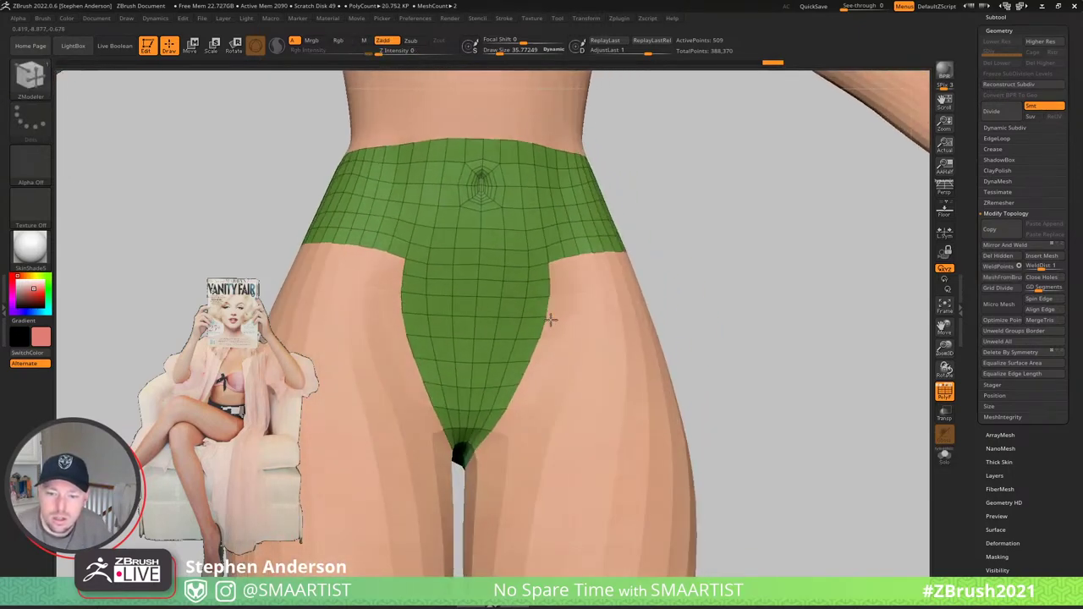
right_click_drag(469, 428, 495, 359, "ctrl")
left_click(474, 441)
key("b")
key("m")
key("v")
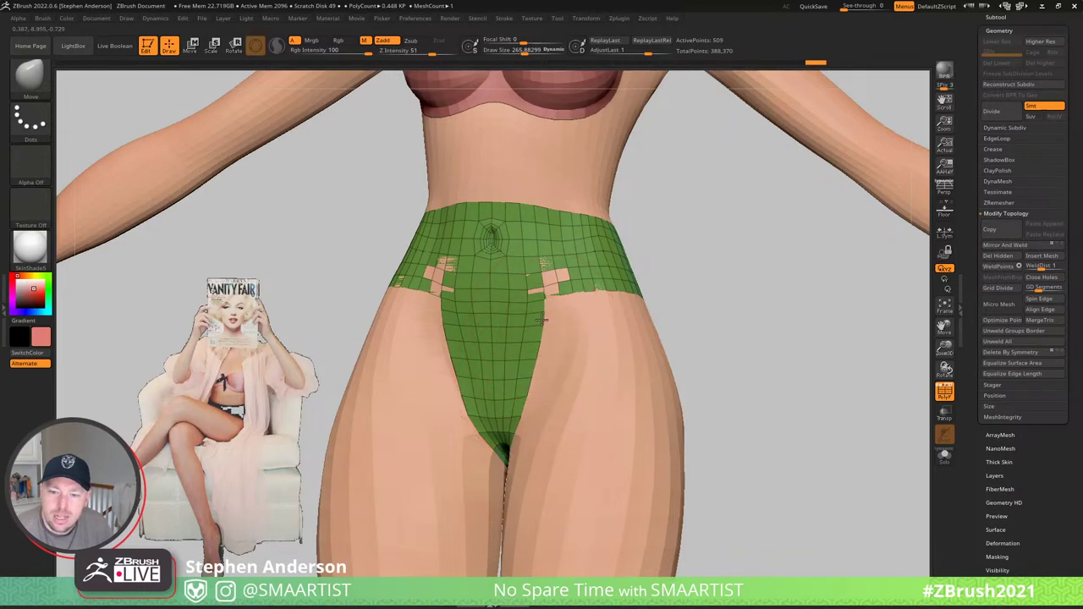
left_click_drag(541, 319, 527, 327)
right_click_drag(527, 380, 470, 385)
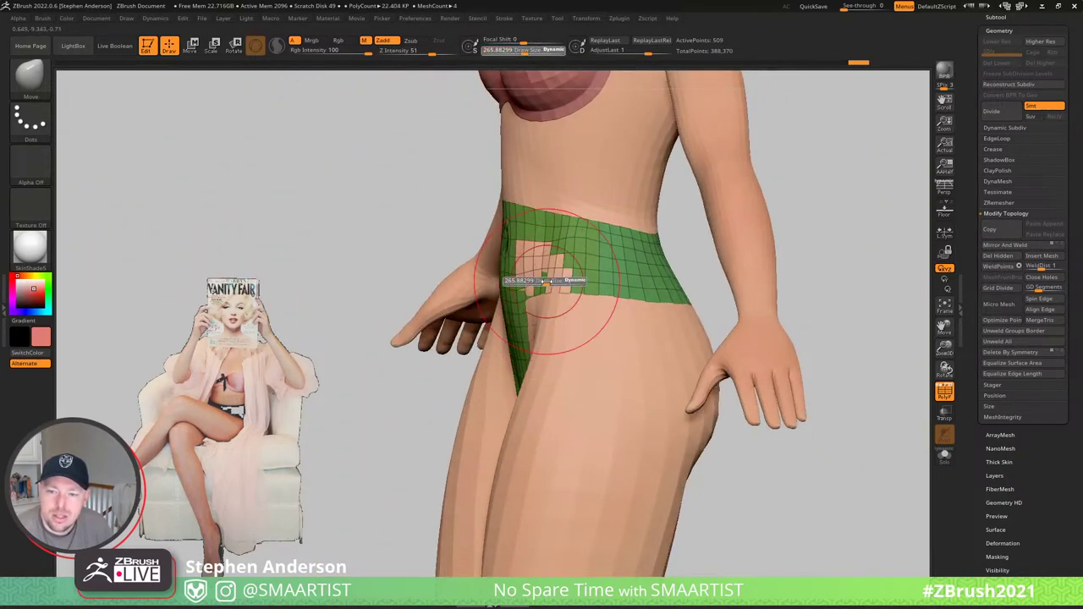
mouse_move(543, 327)
right_mouse_down("alt")
mouse_move(575, 375)
mouse_move(630, 370)
right_mouse_up("alt")
right_click_drag(529, 306, 603, 442, "ctrl")
- Collapse the concentric polyloops of the underwear's navel area using ZModeler's Collapse edge action with the Polyloop target
key("b")
key("z")
key("m")
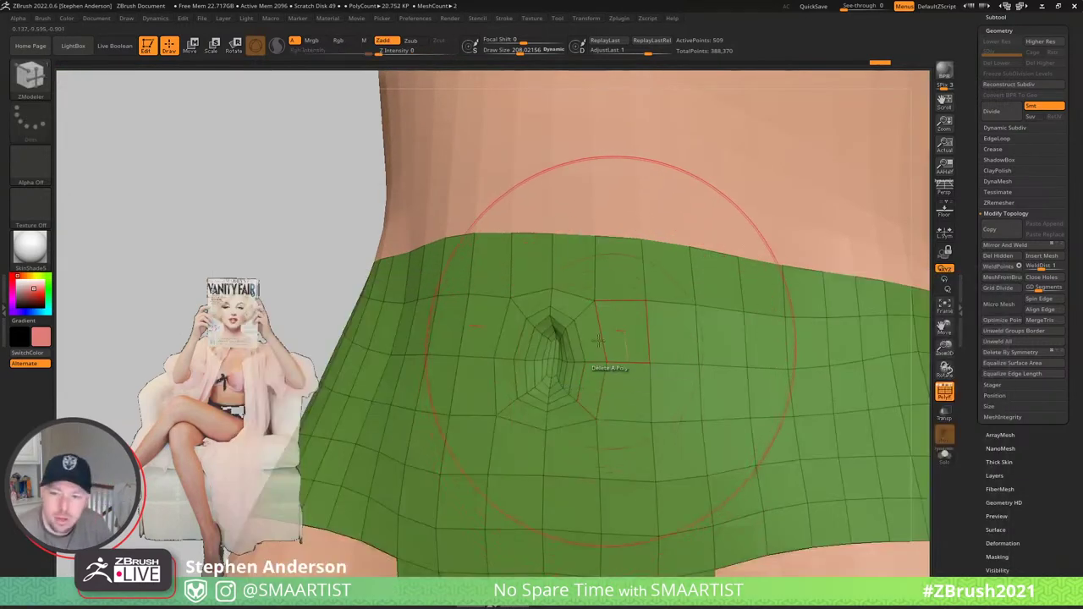
key("space")
left_click(482, 342)
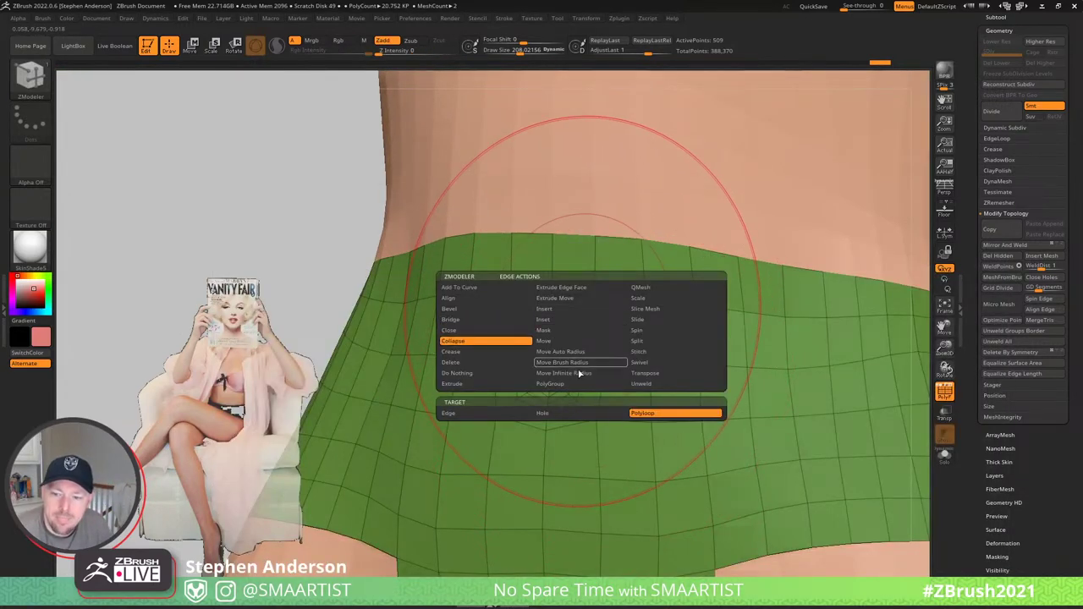
left_click(574, 322)
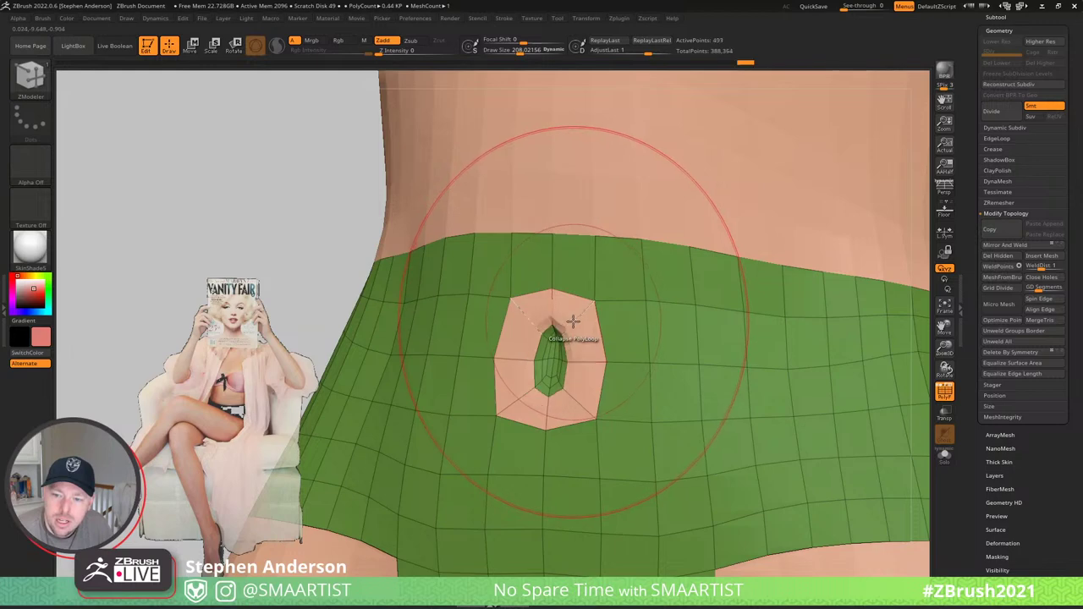
left_click(568, 329)
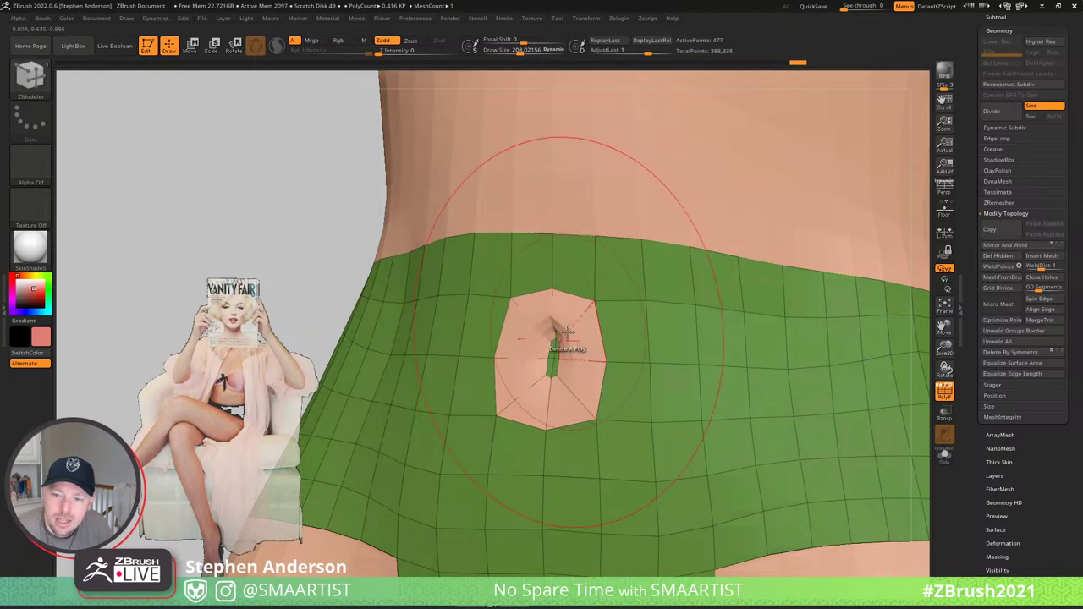
- Isolate the underwear, collapse the last small loop at the navel, and show the body again
key("ctrl+shift+s")
right_click_drag(558, 349, 580, 332)
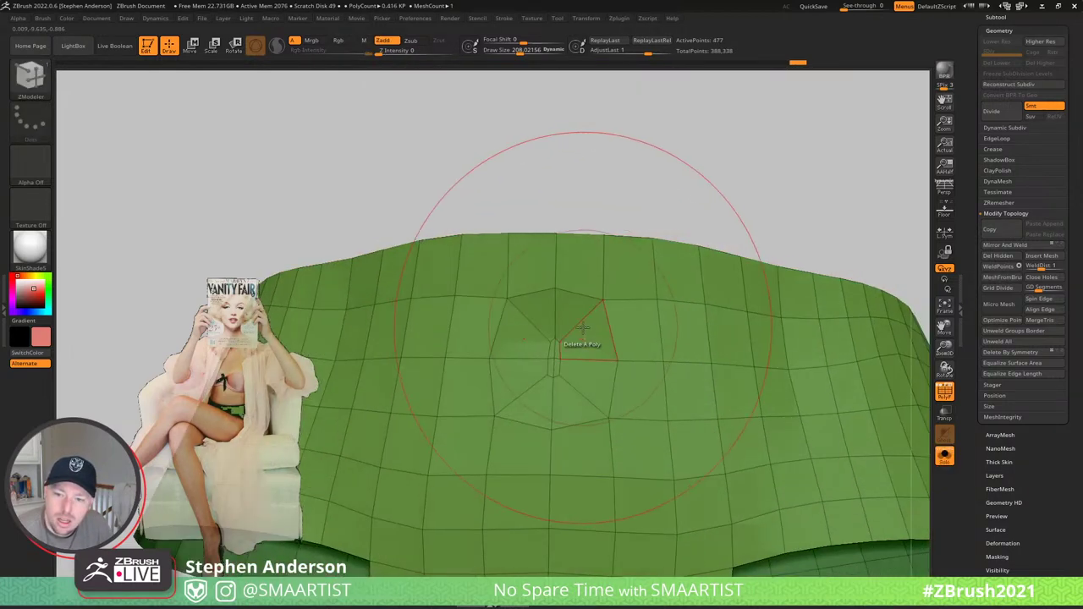
left_click(573, 330)
key("shift")
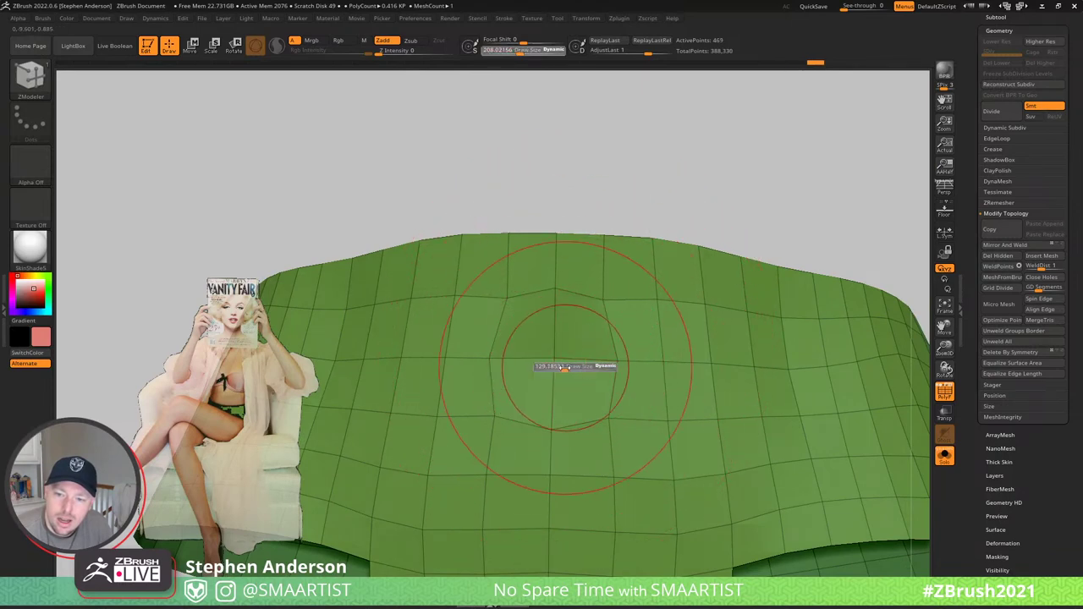
mouse_move(585, 369)
right_mouse_down("ctrl")
mouse_move(668, 401)
mouse_move(618, 410)
right_mouse_up("ctrl")
key("ctrl+shift+s")
mouse_move(711, 484)
right_mouse_down("ctrl")
mouse_move(706, 379)
mouse_move(602, 362)
right_mouse_up("ctrl")
mouse_move(729, 359)
right_mouse_down()
mouse_move(671, 362)
mouse_move(648, 440)
mouse_move(668, 356)
right_mouse_up()
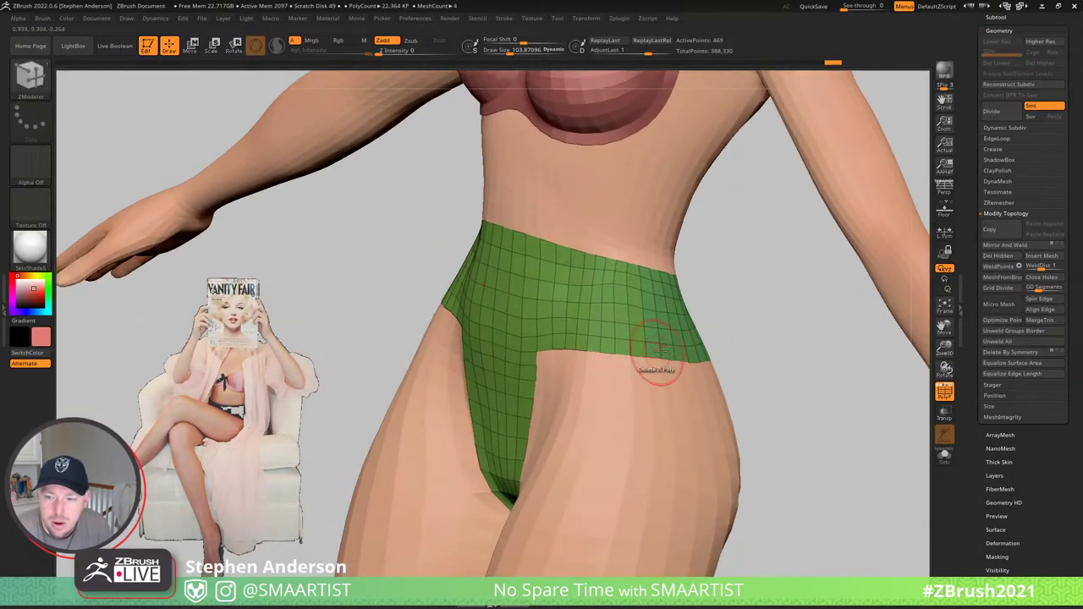
- Set the ZModeler edge action to Extrude, make the body transparent, and extrude two adjacent tabs down from the underwear's lower side edge
mouse_move(602, 387)
right_mouse_down()
mouse_move(655, 356)
mouse_move(599, 356)
mouse_move(616, 394)
mouse_move(570, 346)
right_mouse_up()
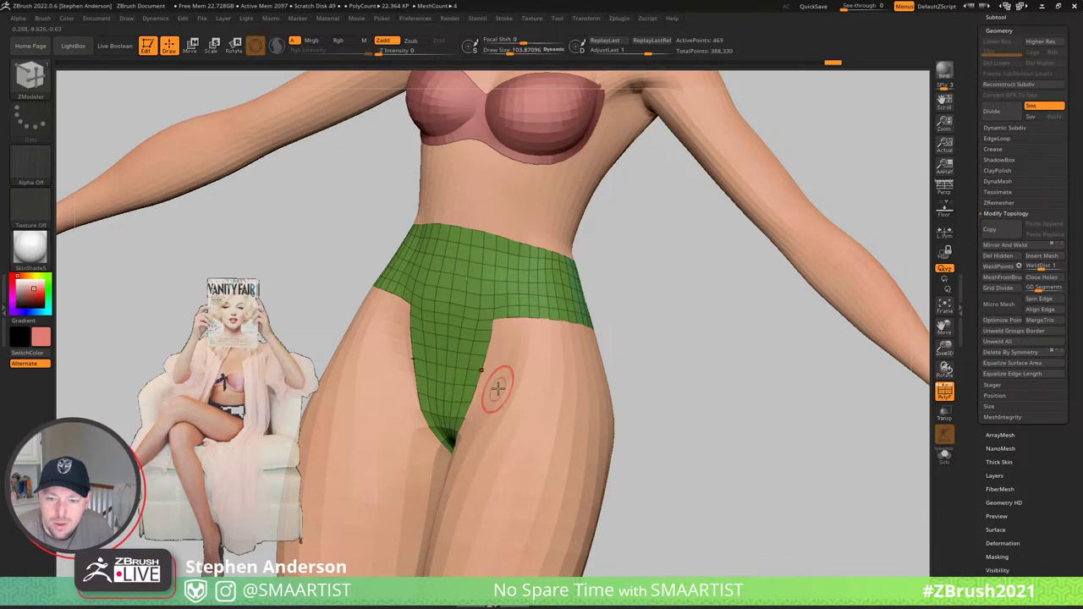
right_click_drag(526, 390, 626, 334)
key("space")
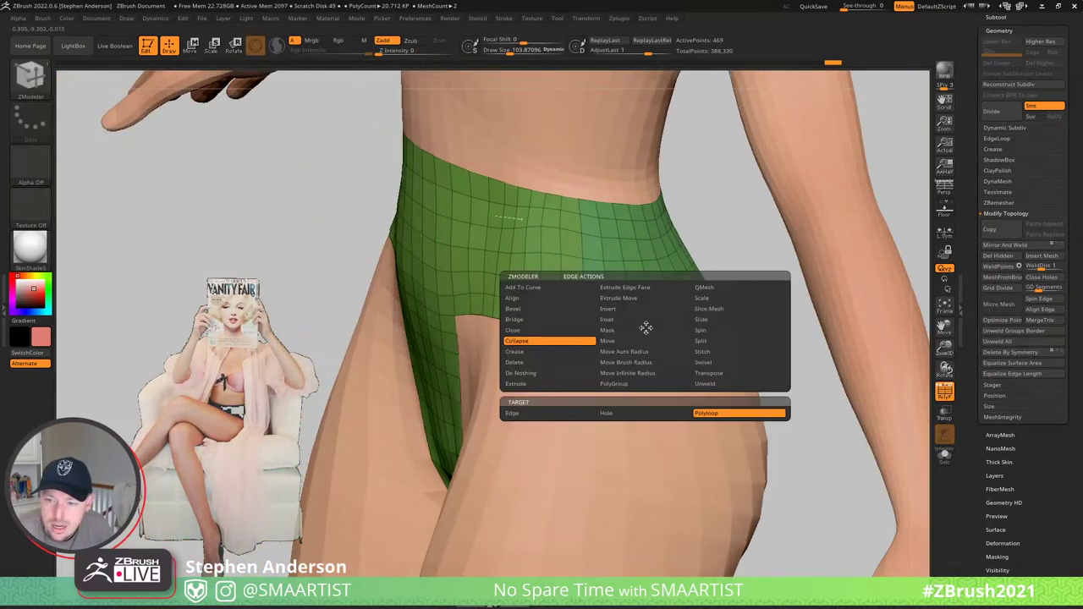
left_click(530, 383)
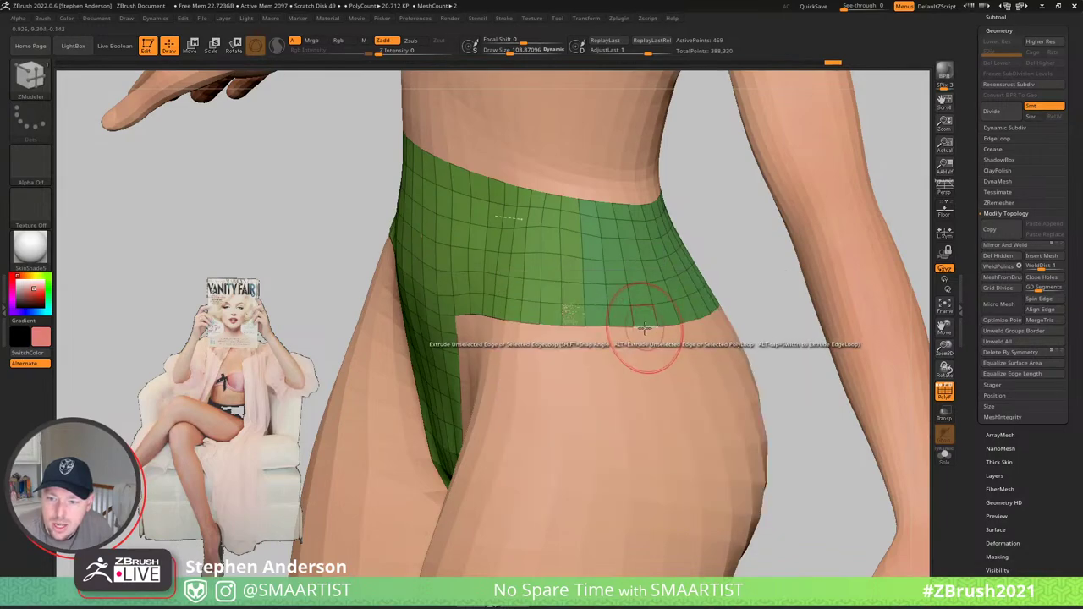
left_click_drag(643, 325, 650, 353)
key("ctrl+t")
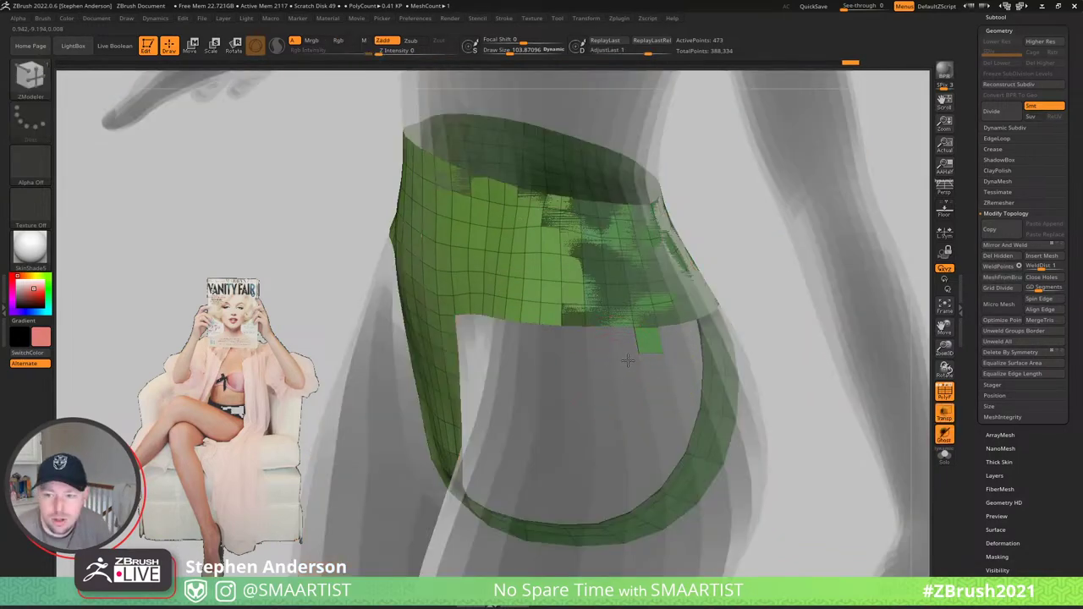
mouse_move(630, 361)
right_mouse_down()
mouse_move(649, 340)
mouse_move(629, 379)
mouse_move(640, 347)
mouse_move(556, 387)
mouse_move(563, 403)
mouse_move(562, 393)
right_mouse_up()
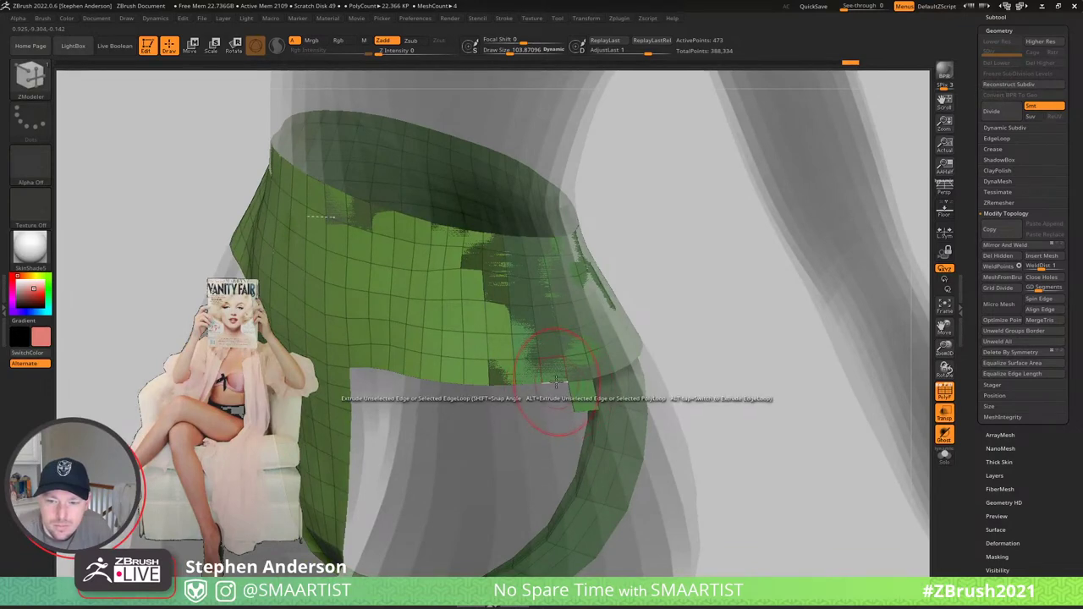
left_click_drag(559, 411, 558, 411)
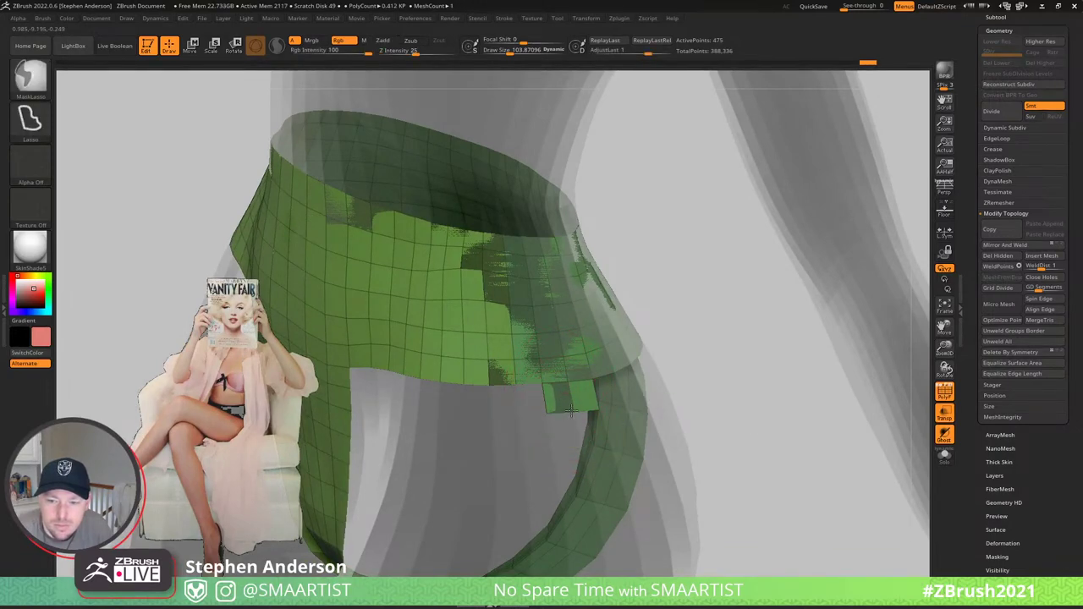
- Extrude a separate tab down from the side's lower edge, further forward, and extend it by another segment toward the front
right_click_drag(559, 411, 538, 383, "ctrl")
key("ctrl+shift+z")
key("ctrl+shift+z")
key("ctrl+shift+z")
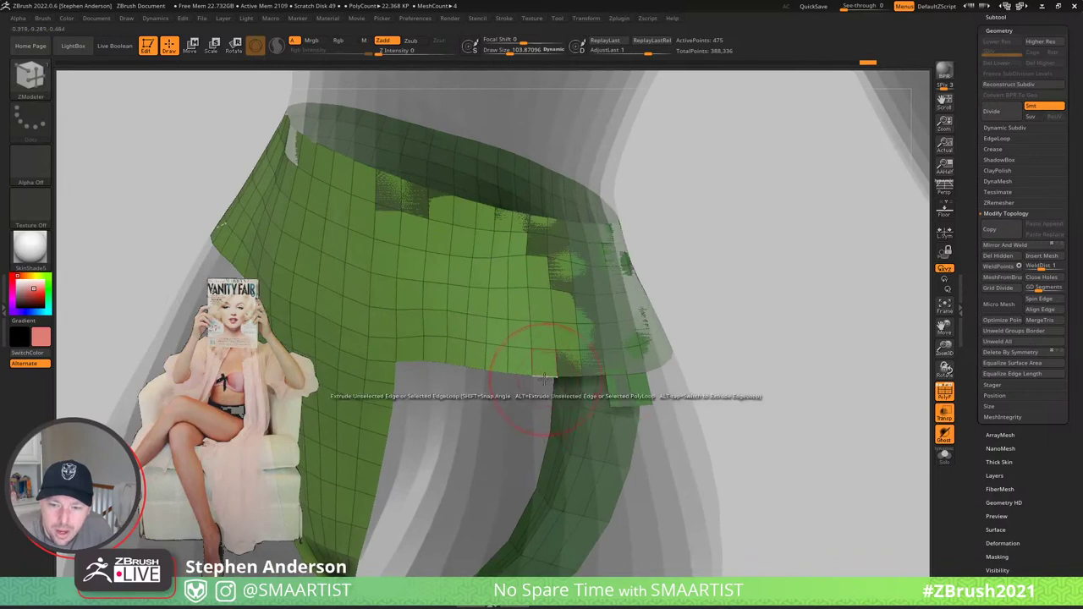
right_click_drag(544, 410, 529, 406)
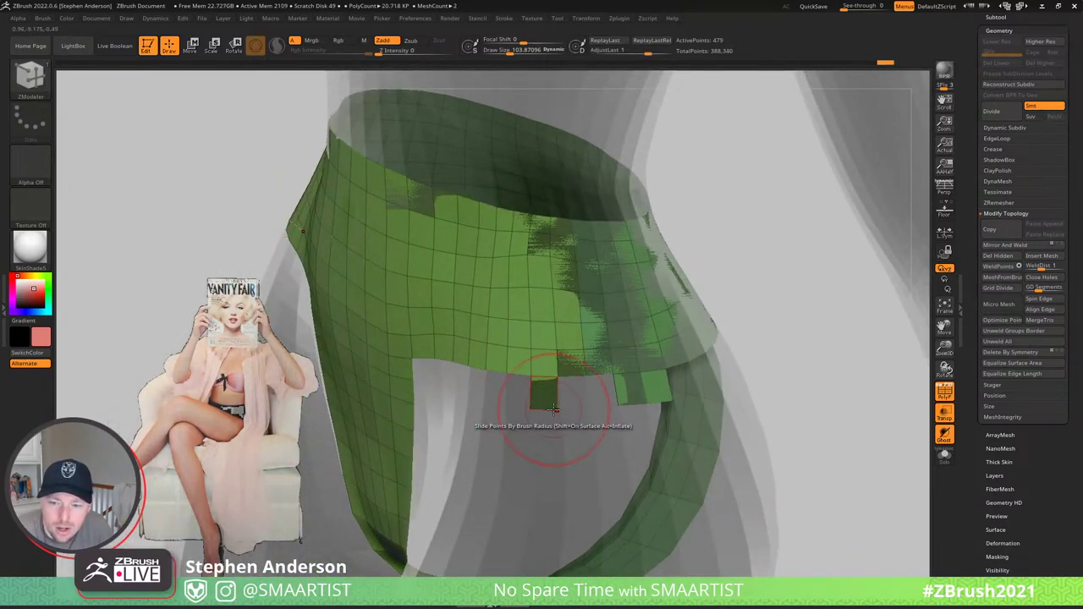
mouse_move(545, 410)
left_mouse_down()
mouse_move(532, 416)
mouse_move(526, 404)
left_mouse_up()
right_click_drag(517, 408, 562, 396)
left_click_drag(562, 396, 430, 445)
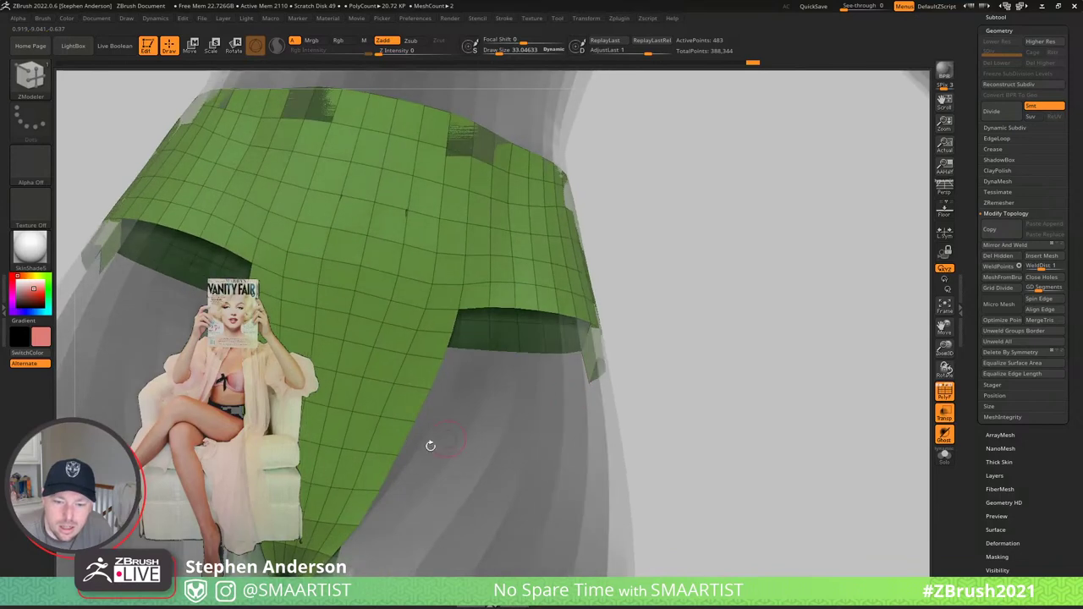
- Delete the outer polygons along the front panel's leg edges above the crotch and extrude the remaining corner edge out toward the hip
left_click(370, 472)
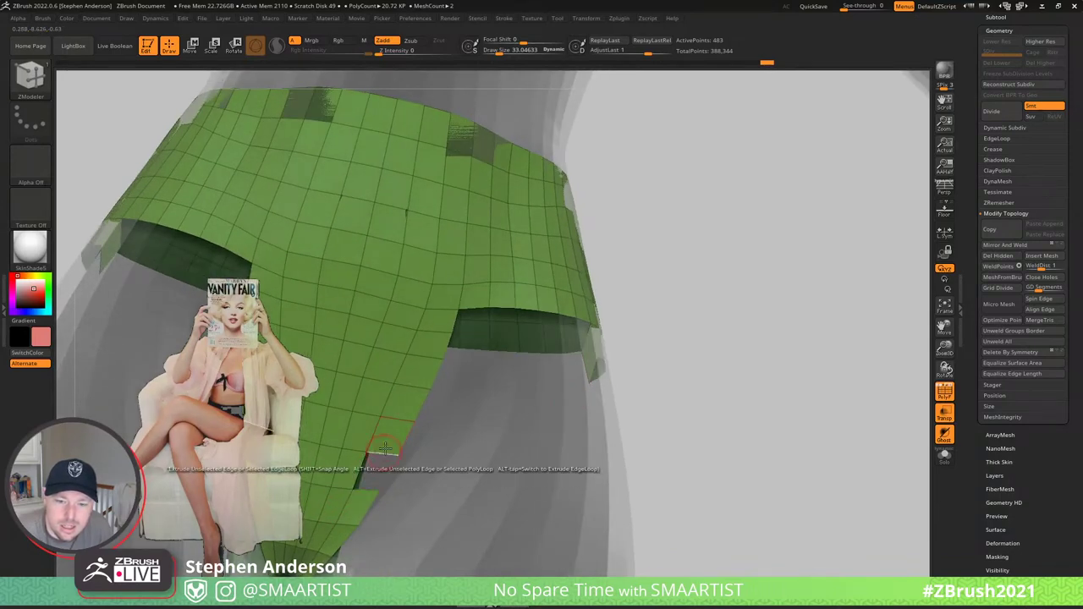
left_click(433, 343)
left_click(439, 322)
right_click_drag(477, 326, 449, 427, "ctrl")
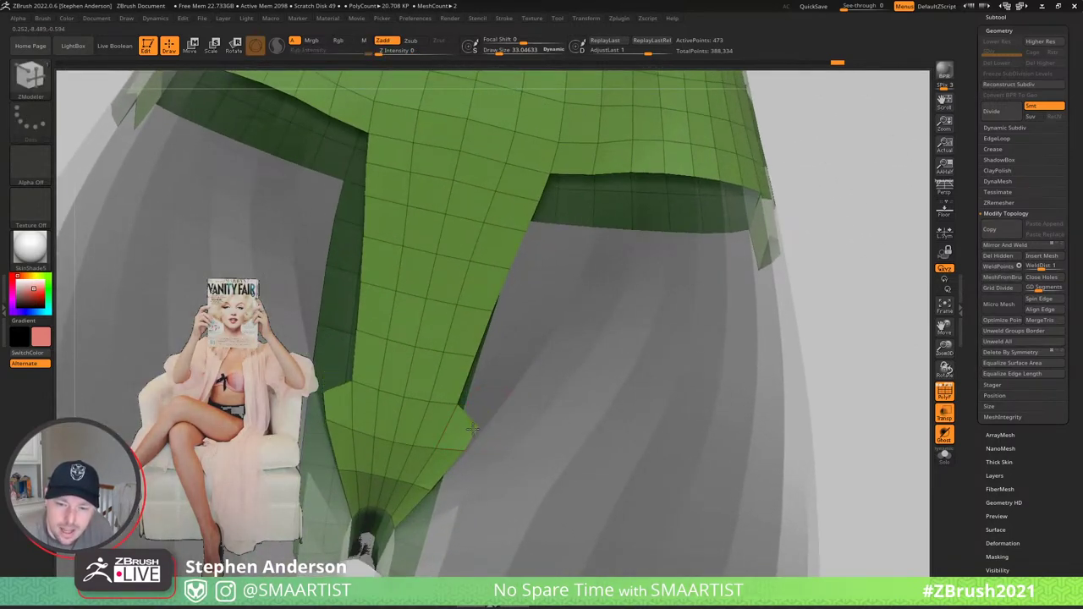
left_click_drag(472, 430, 542, 367)
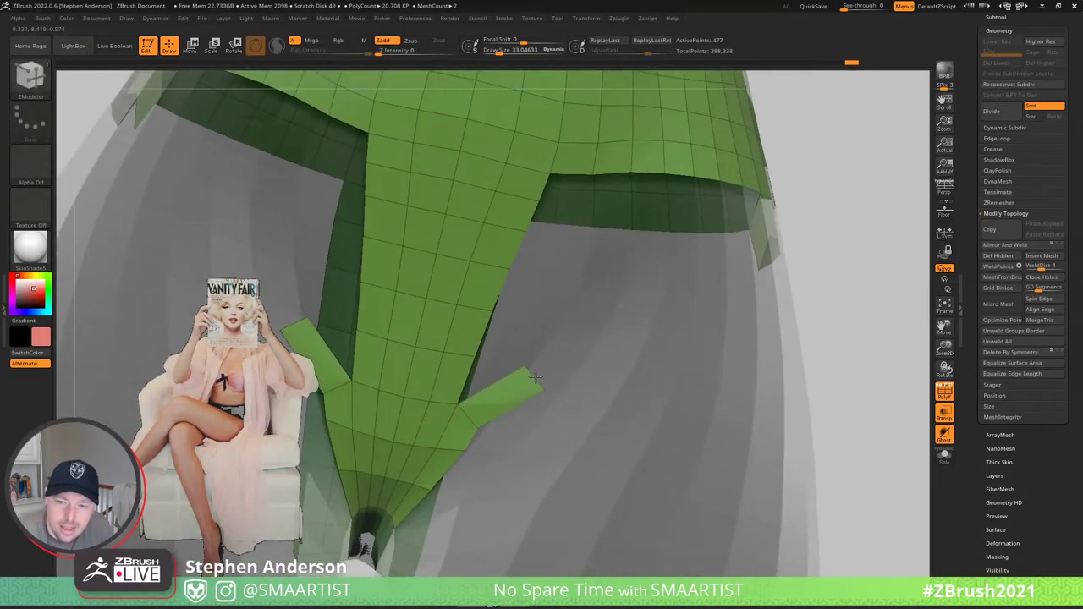
mouse_move(633, 318)
left_mouse_down()
mouse_move(714, 261)
mouse_move(736, 265)
left_mouse_up()
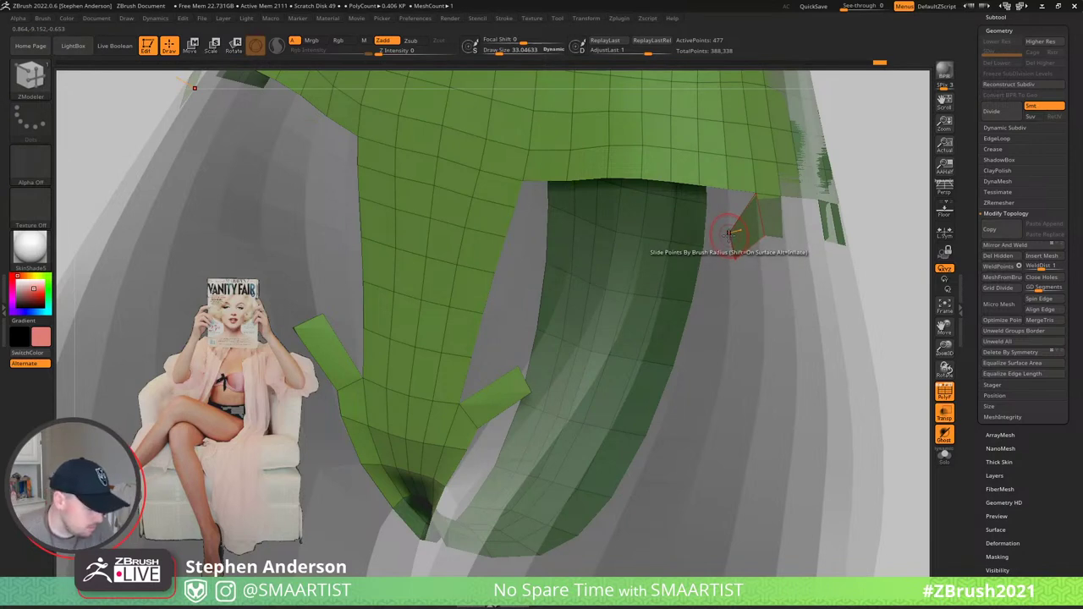
- Set the ZModeler point action to Move and reposition the end points of the side strap so they face the front tab
key("space")
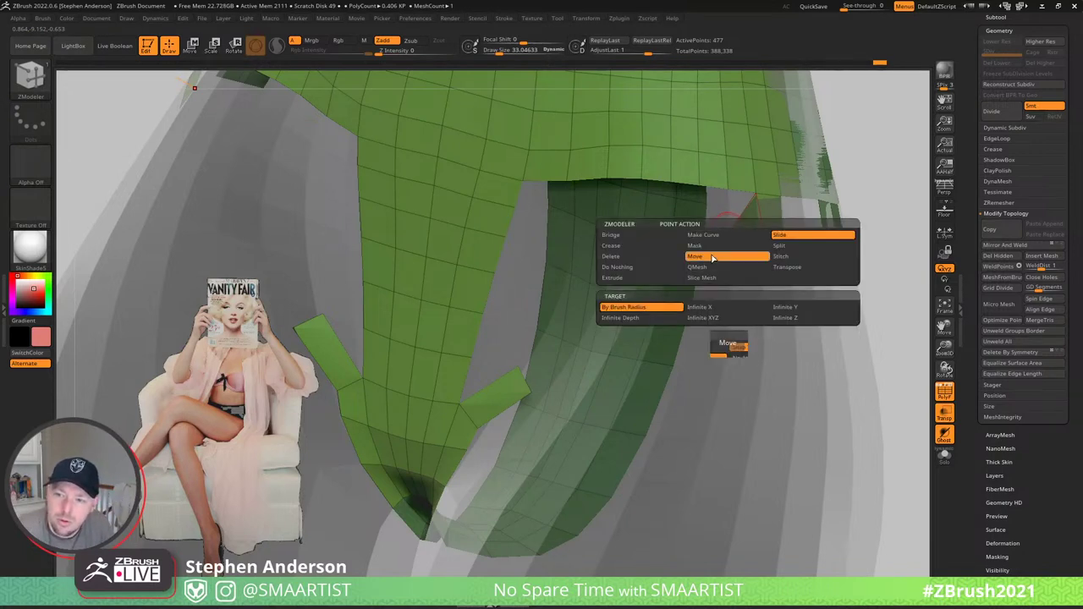
left_click(712, 258)
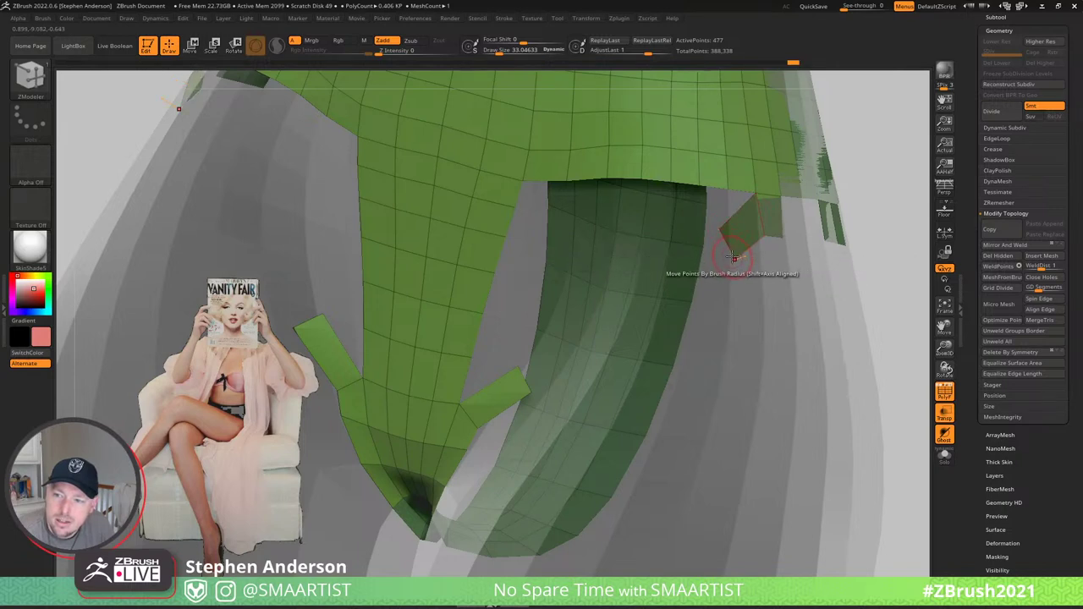
left_click_drag(736, 253, 735, 253)
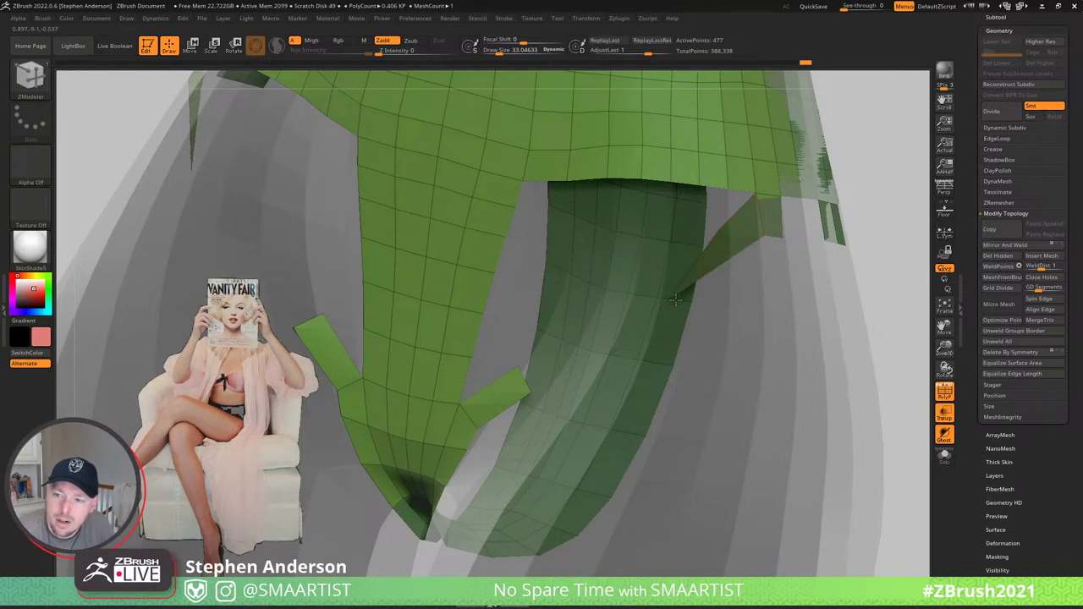
left_click_drag(675, 299, 703, 290)
left_click(719, 229)
key("ctrl+z")
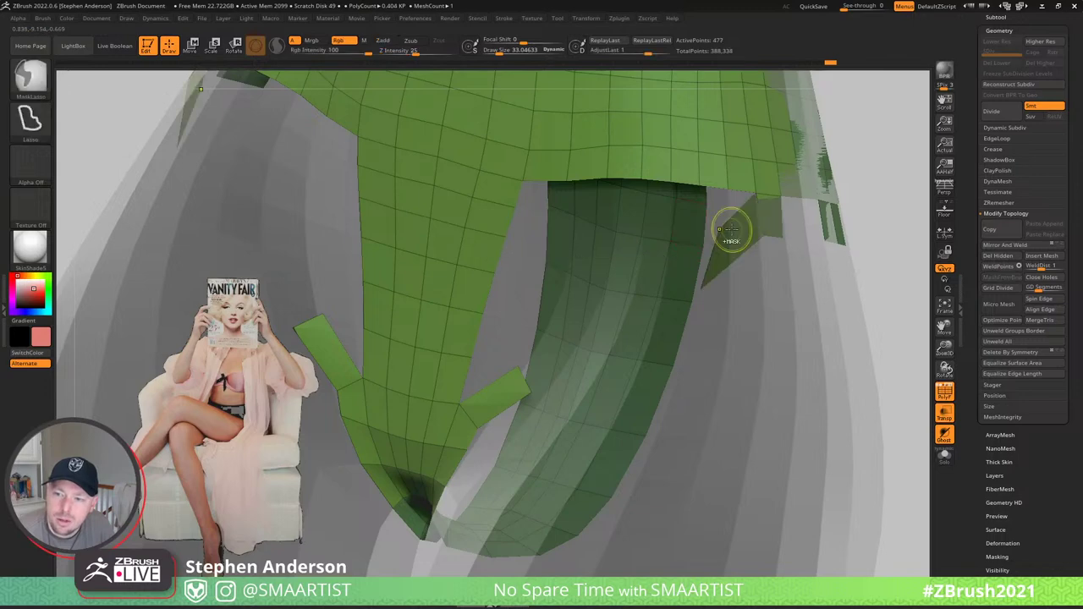
right_click_drag(731, 230, 761, 221)
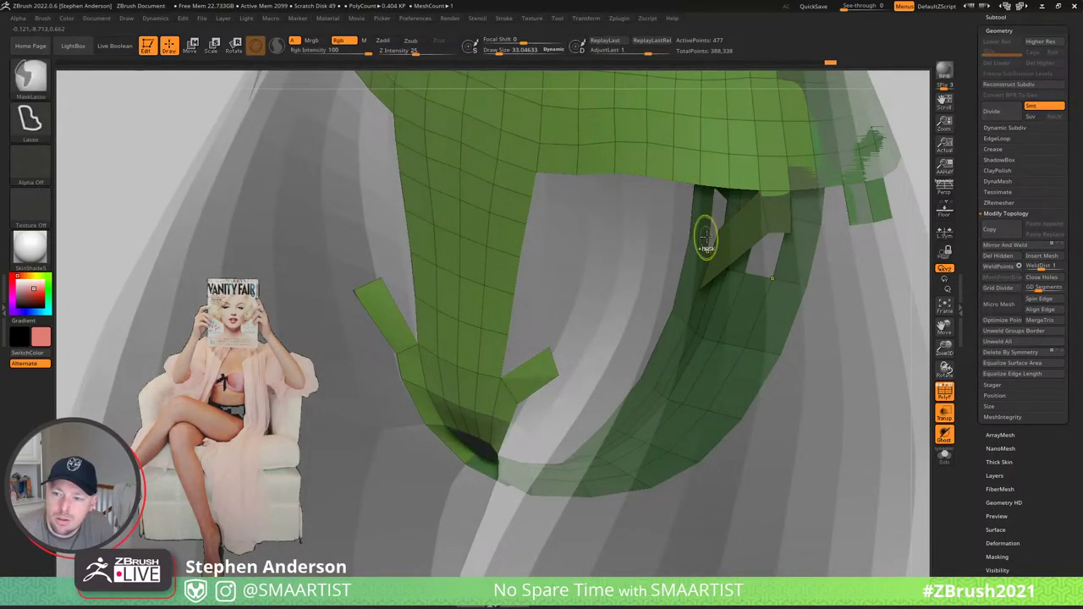
left_click_drag(718, 230, 654, 259)
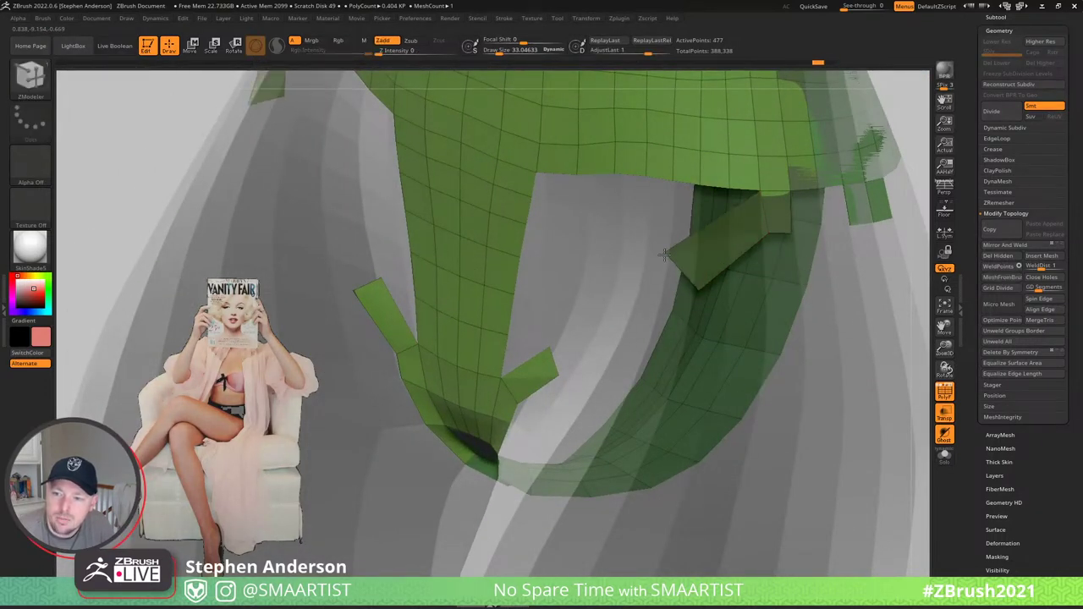
- Extrude the front tab further toward the hip and join it to the side strap to form a continuous leg strap
right_click_drag(684, 286, 498, 361)
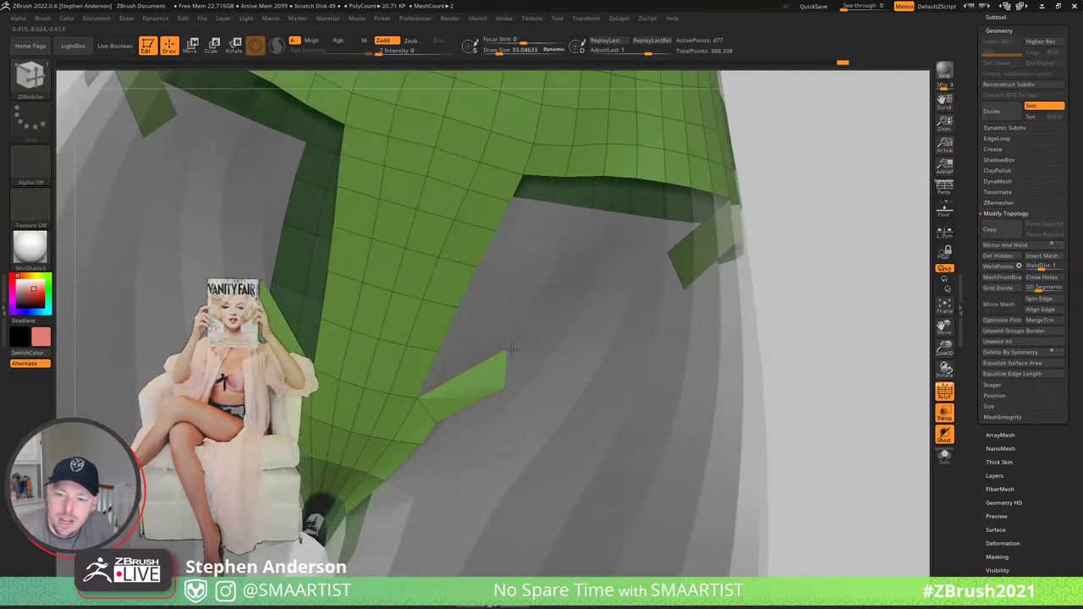
right_click_drag(520, 361, 496, 372)
left_click_drag(519, 360, 605, 310)
mouse_move(604, 309)
right_mouse_down()
mouse_move(586, 313)
mouse_move(604, 316)
right_mouse_up()
left_click_drag(601, 315, 668, 258)
right_click_drag(667, 251, 677, 288)
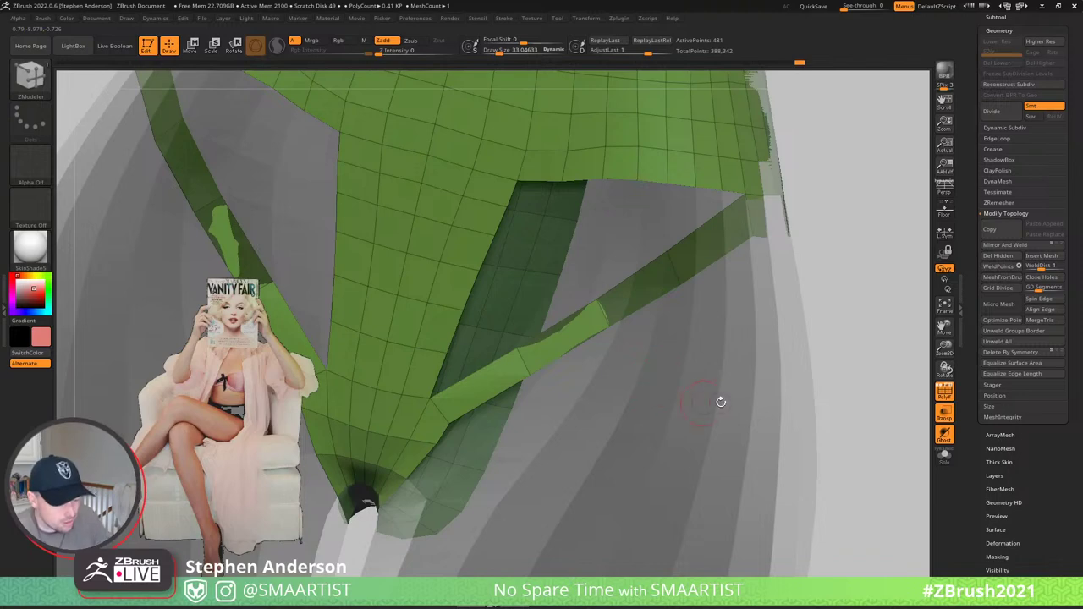
- Set the ZModeler edge action to Insert and rework the vertical edge loops on the hip side by inserting and deleting loops
mouse_move(705, 365)
right_mouse_down()
mouse_move(578, 346)
mouse_move(558, 397)
mouse_move(552, 390)
right_mouse_up()
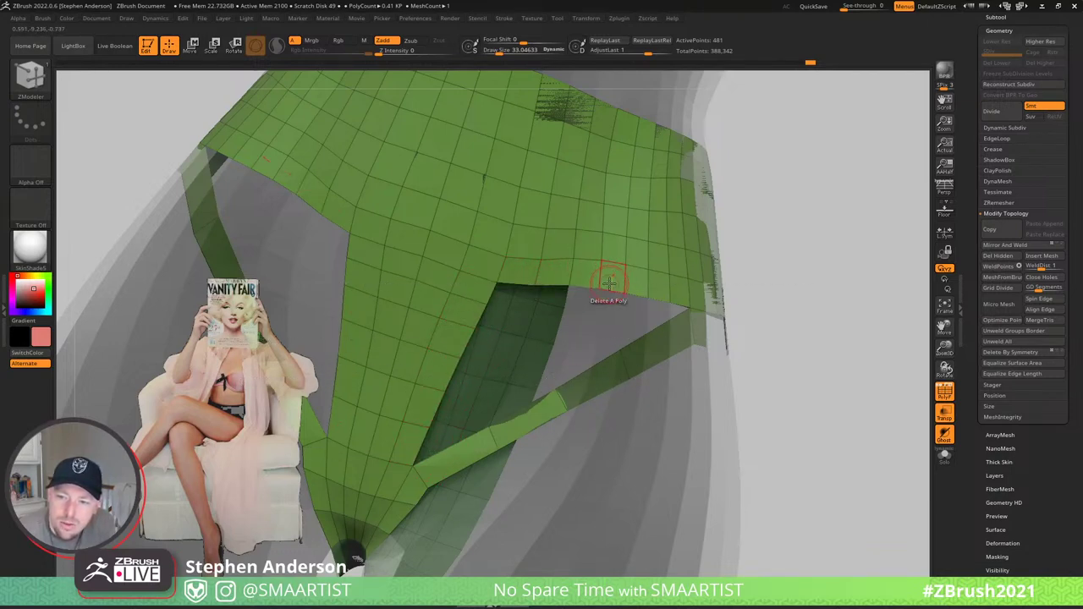
mouse_move(674, 290)
right_mouse_down()
mouse_move(721, 275)
mouse_move(656, 289)
right_mouse_up()
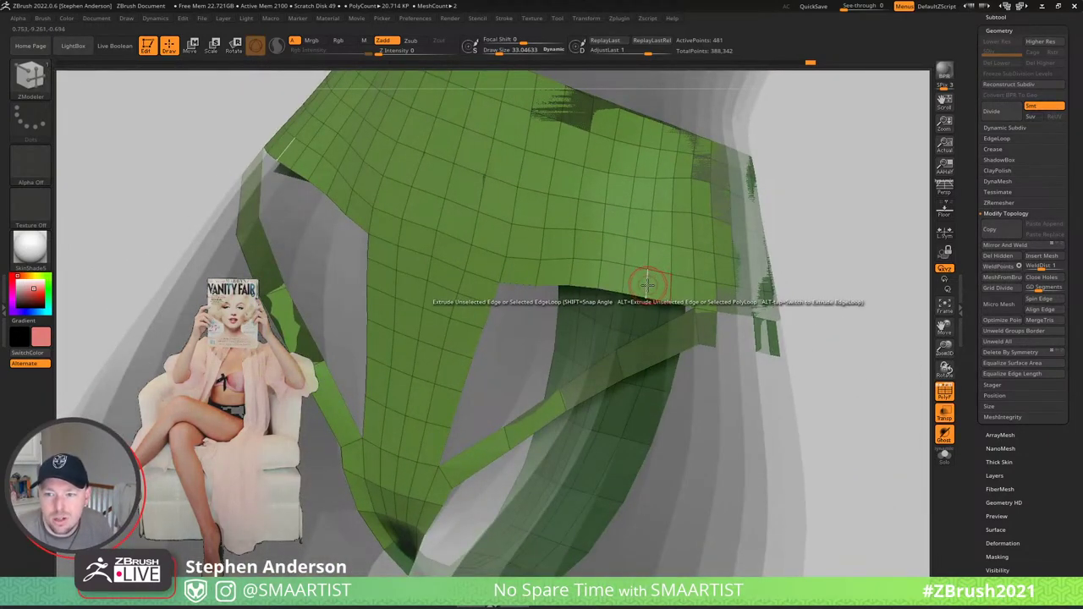
key("space")
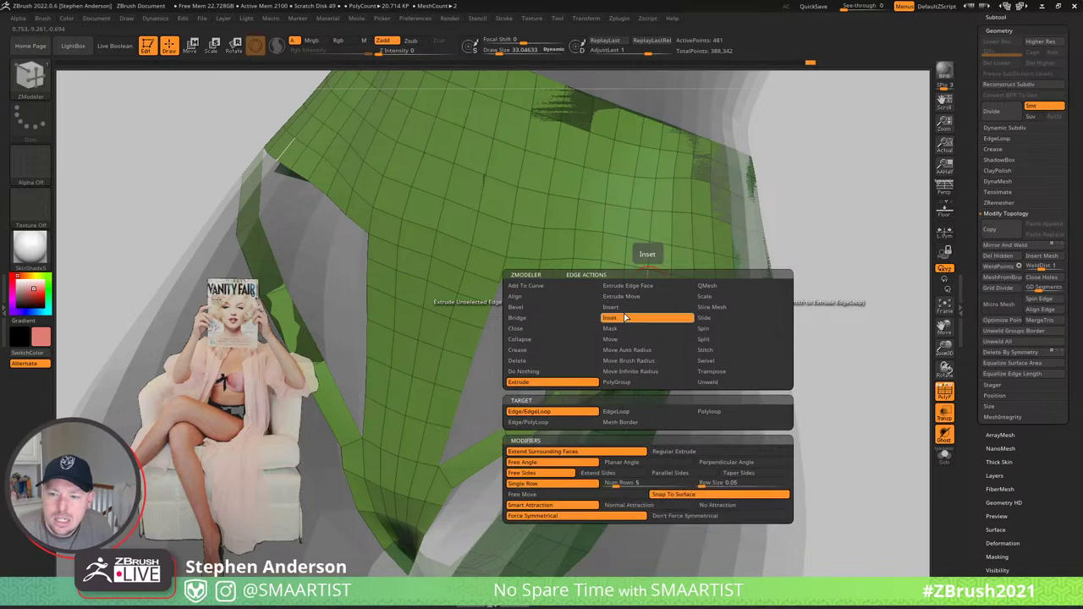
left_click(625, 317)
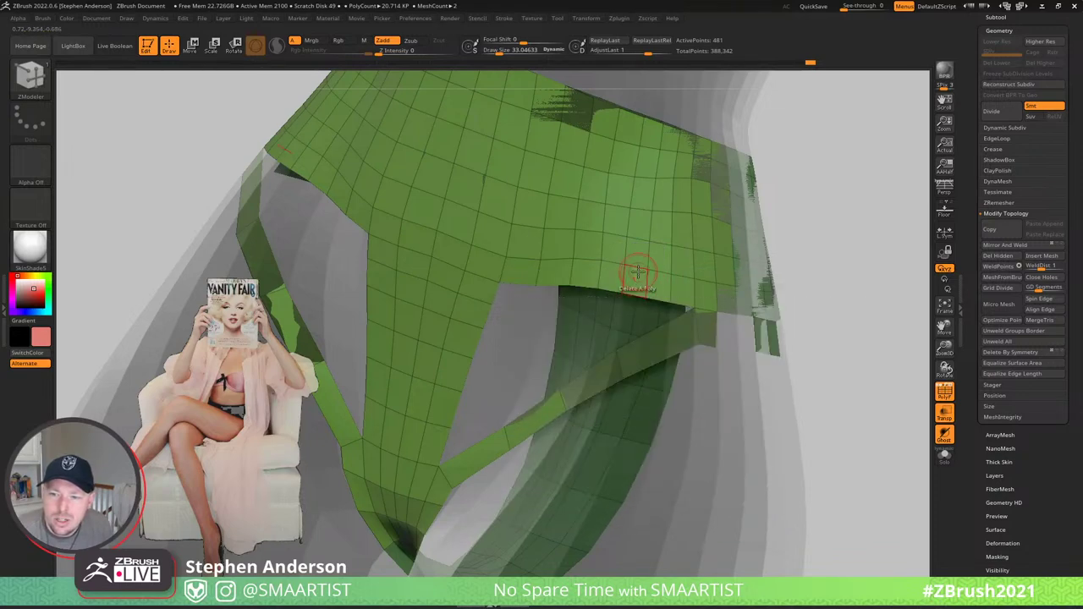
right_click_drag(635, 268, 654, 275)
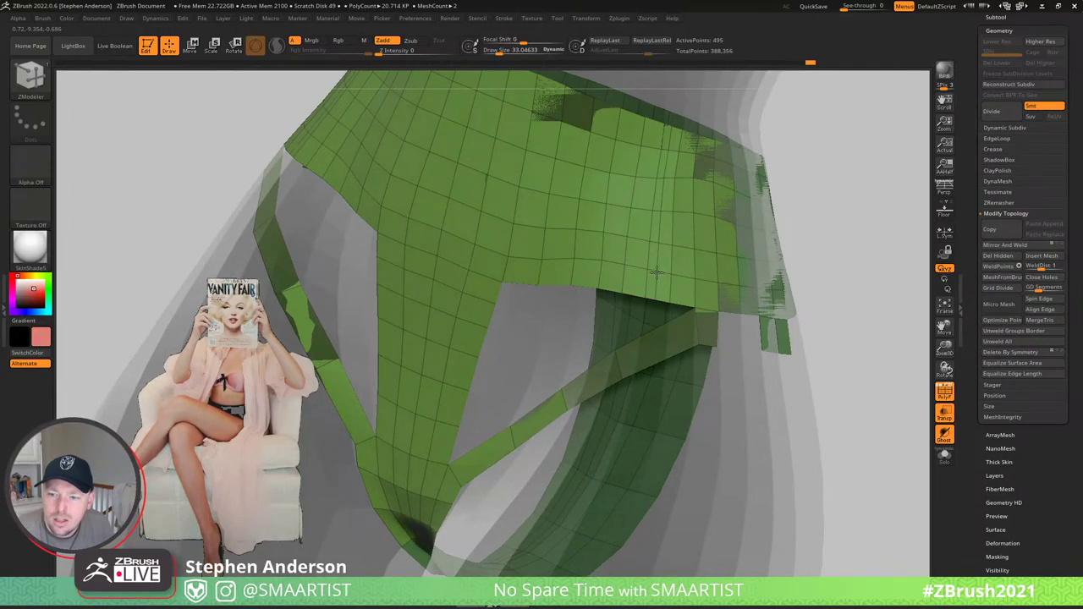
left_click(641, 282)
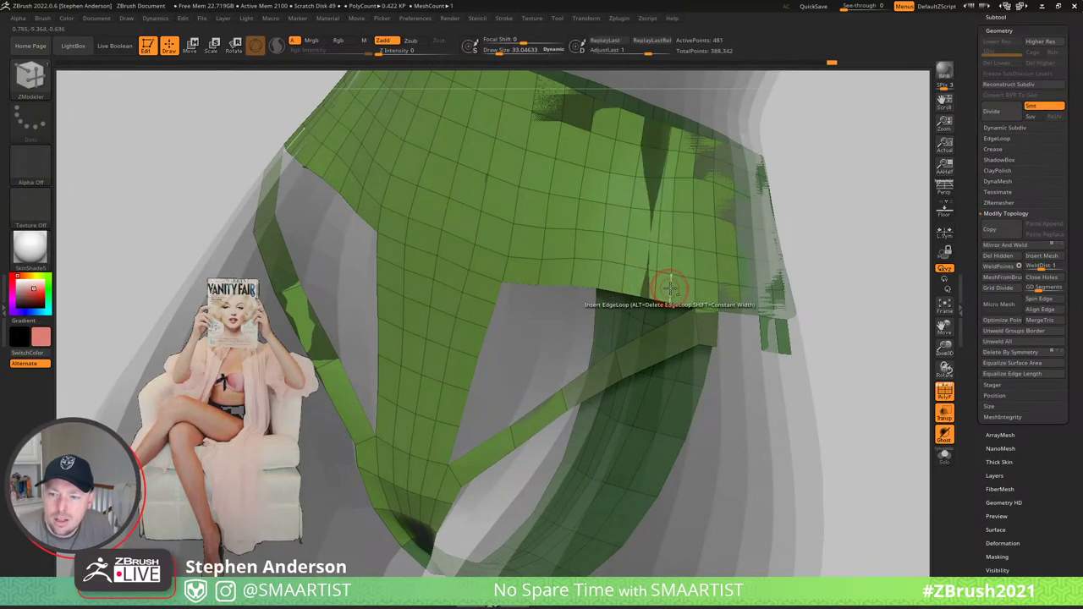
left_click(677, 286)
right_click_drag(620, 302, 651, 284)
left_click(649, 277)
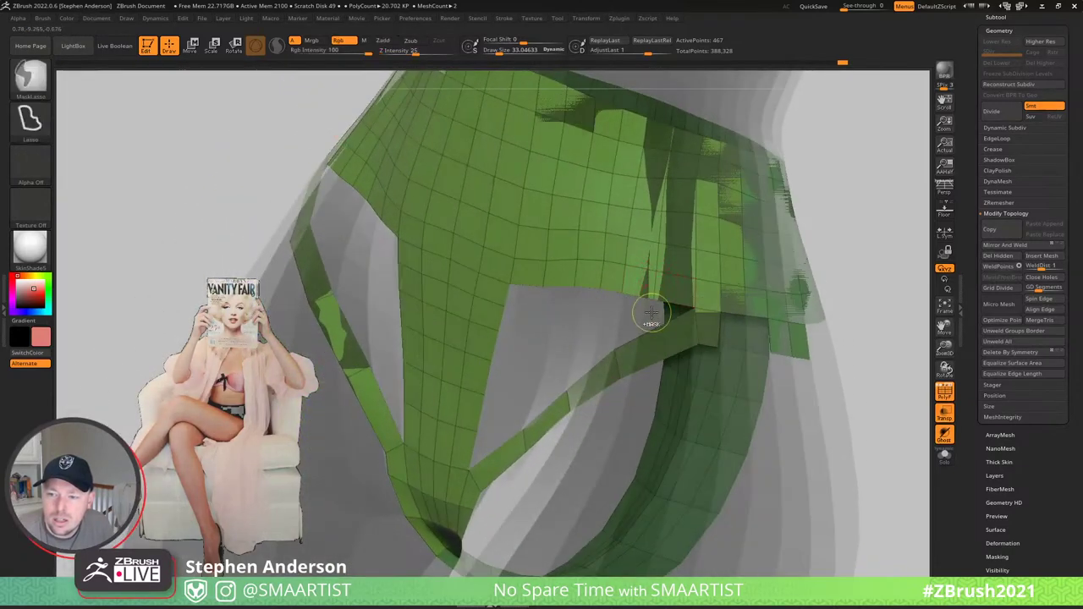
- Undo the last loop deletion and space the hip band's vertical loops wider by inserting one loop and deleting its close neighbours
key("ctrl+z")
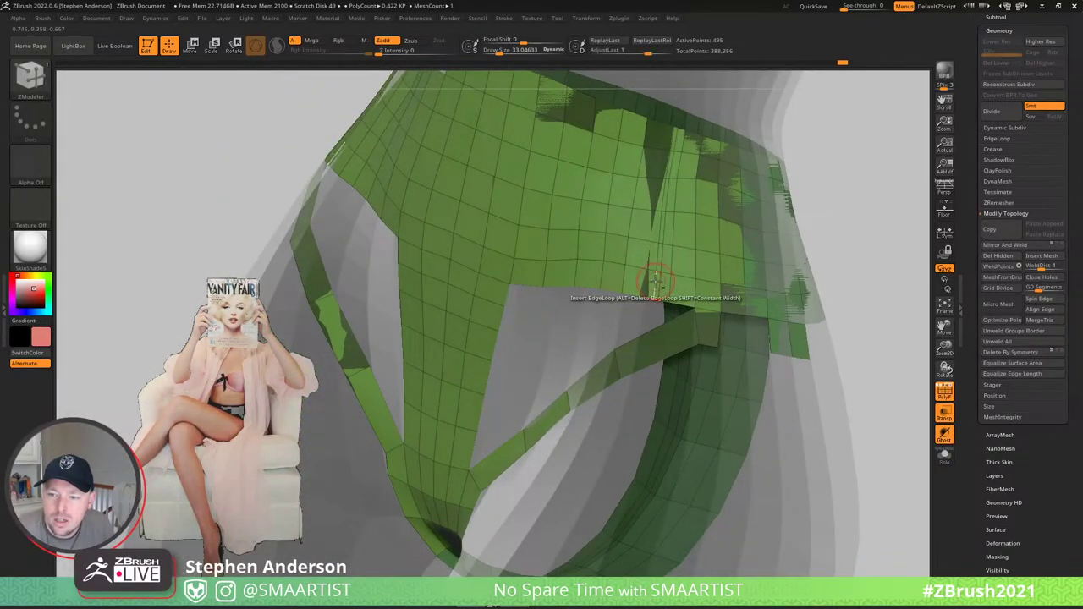
left_click(655, 281)
left_click(667, 287)
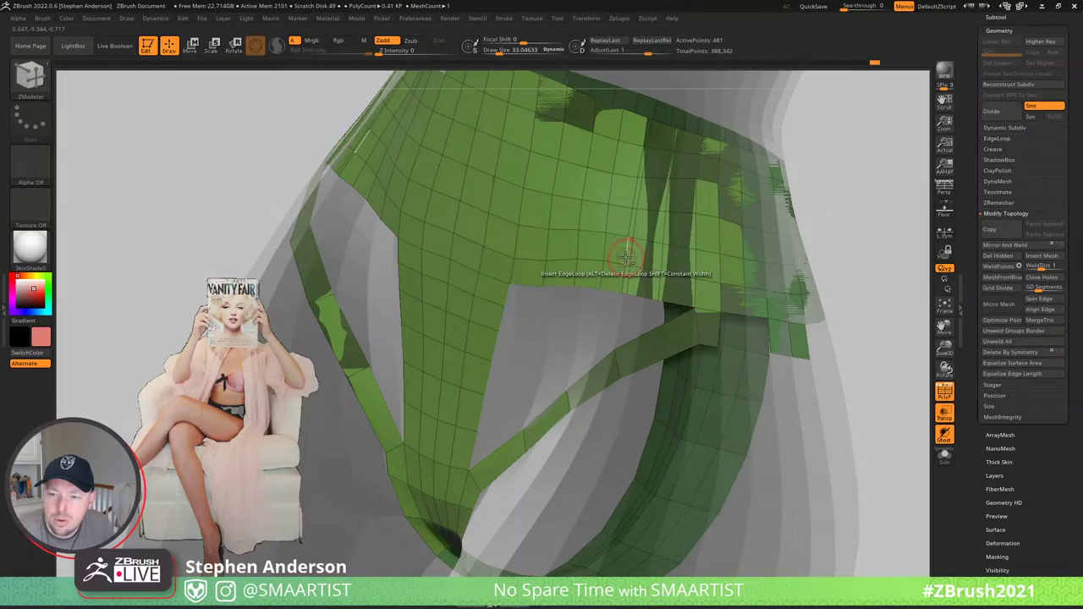
left_click(625, 258)
mouse_move(640, 317)
left_mouse_down("alt")
mouse_move(602, 289)
mouse_move(624, 305)
left_mouse_up("alt")
right_click_drag(624, 306, 676, 305)
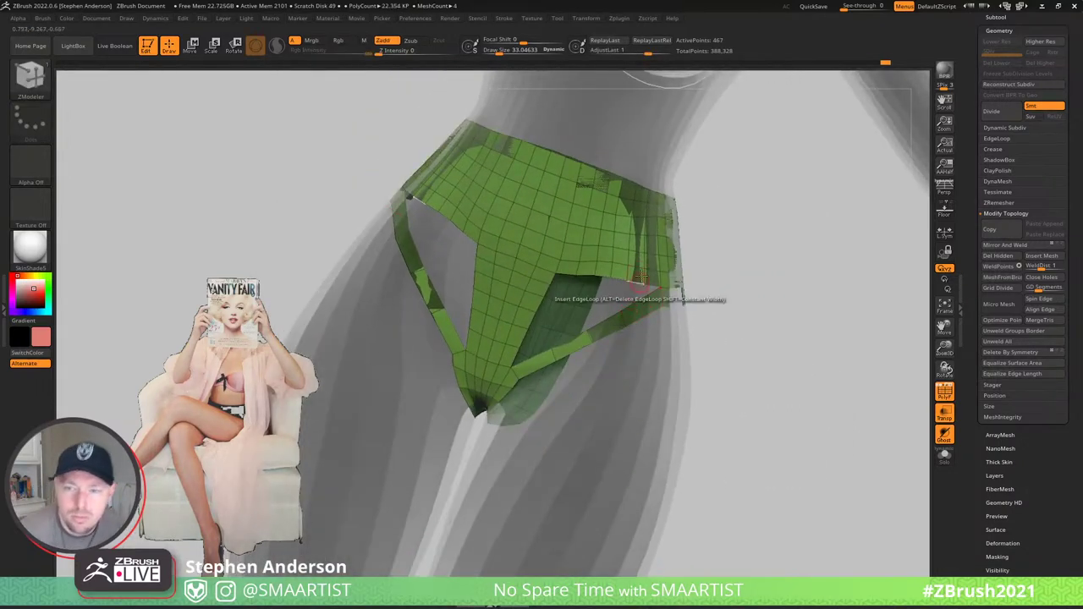
- Insert crosswise edge loops into the leg strap, one in its front section near the panel and one near the hip
mouse_move(590, 412)
right_mouse_down()
mouse_move(599, 406)
mouse_move(585, 394)
mouse_move(583, 349)
right_mouse_up()
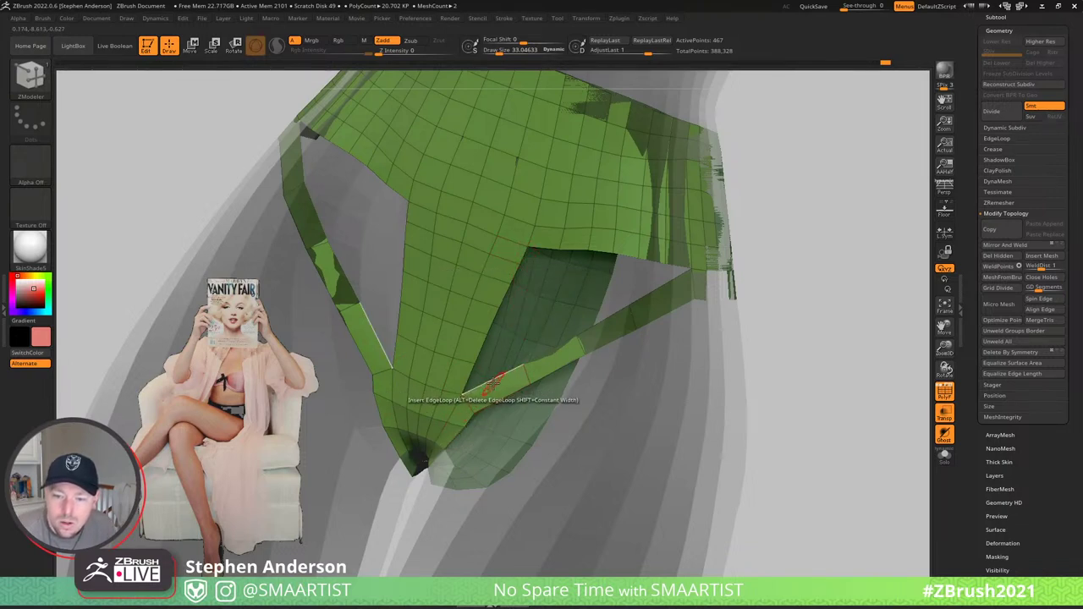
left_click(493, 383)
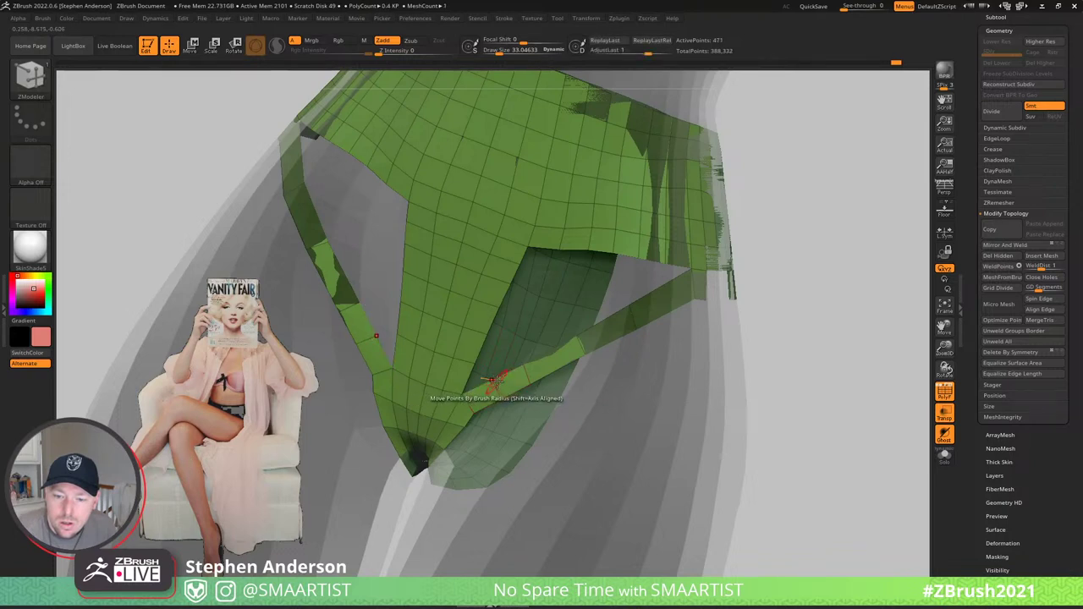
left_click(687, 301)
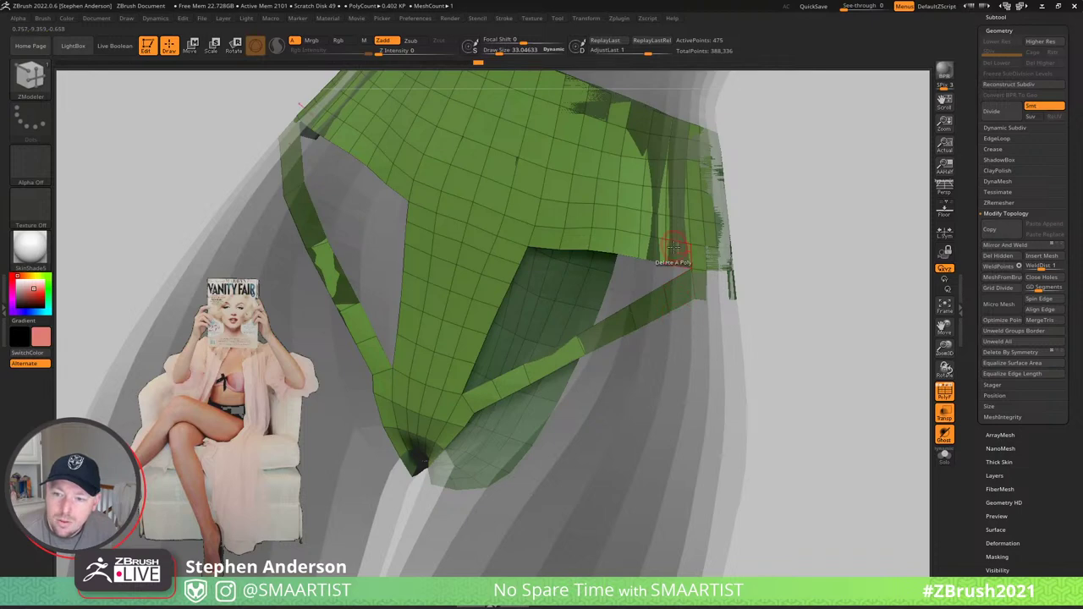
- Set the edge action to Extrude and fill the strap's inner corners from the hip band's lower edge and the front panel's leg edge
right_click_drag(665, 273, 709, 272)
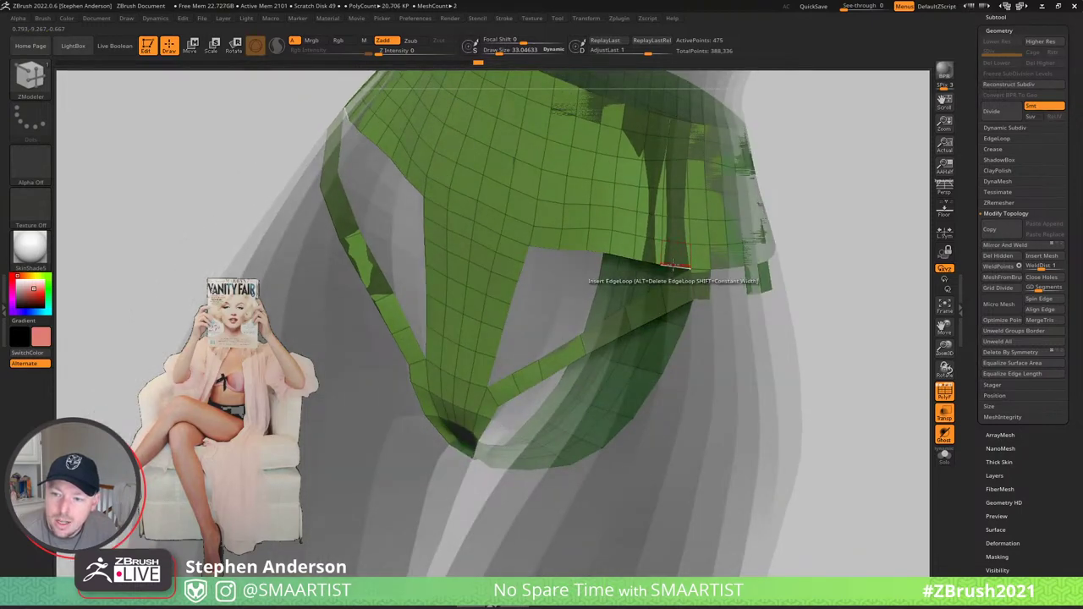
key("space")
left_click(575, 362)
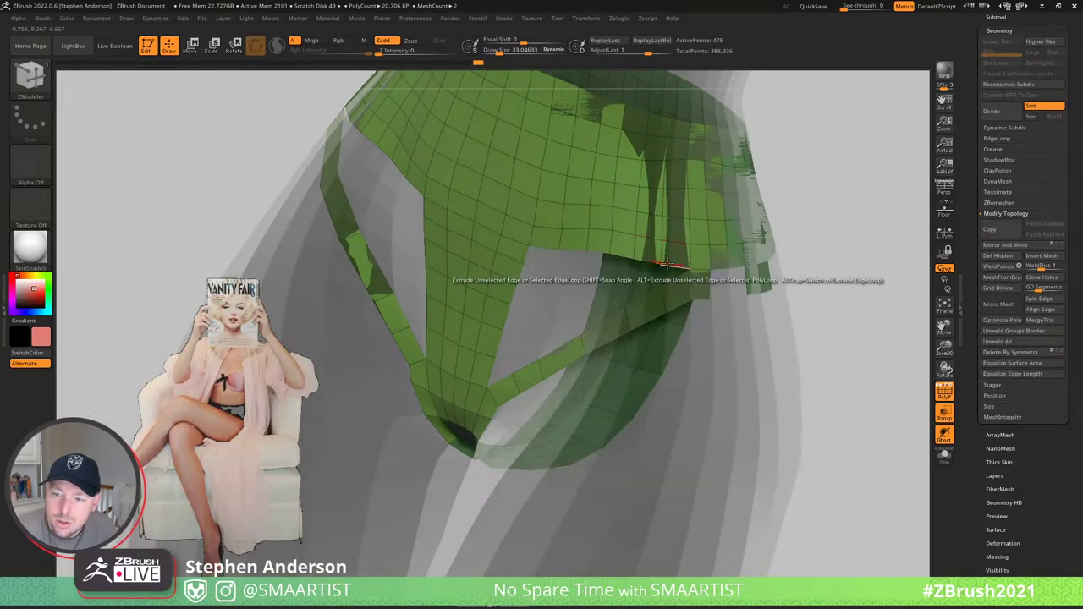
left_click_drag(668, 266, 630, 282)
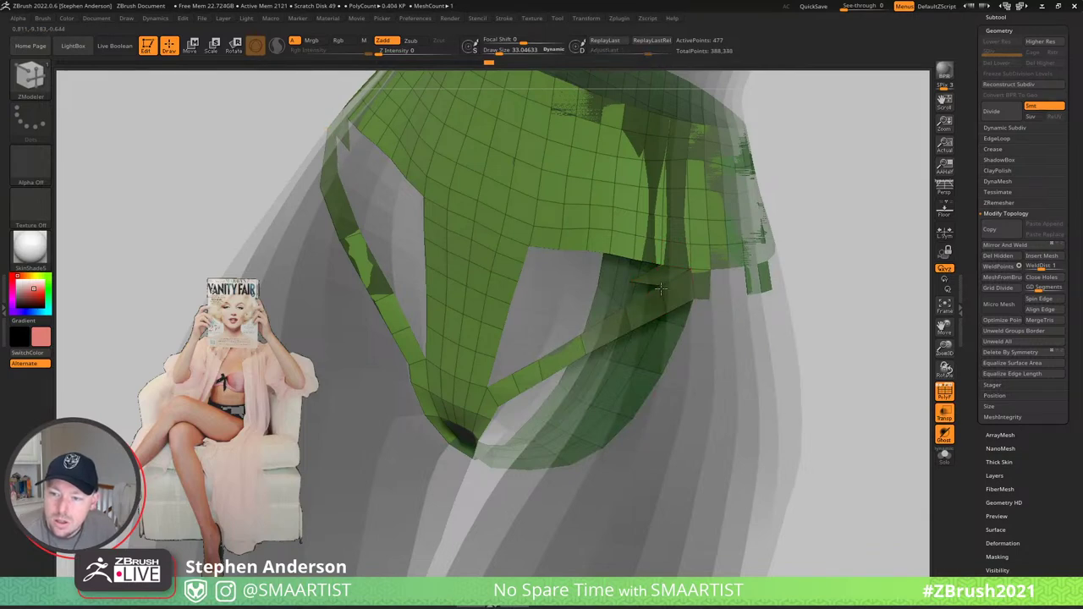
right_click_drag(414, 351, 469, 372)
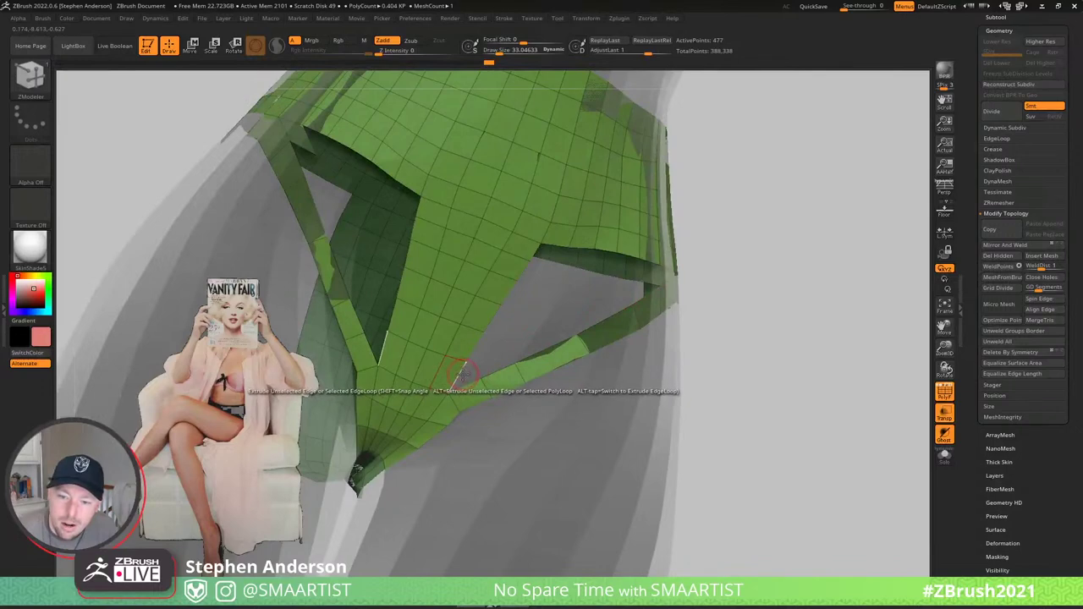
left_click_drag(462, 375, 488, 361)
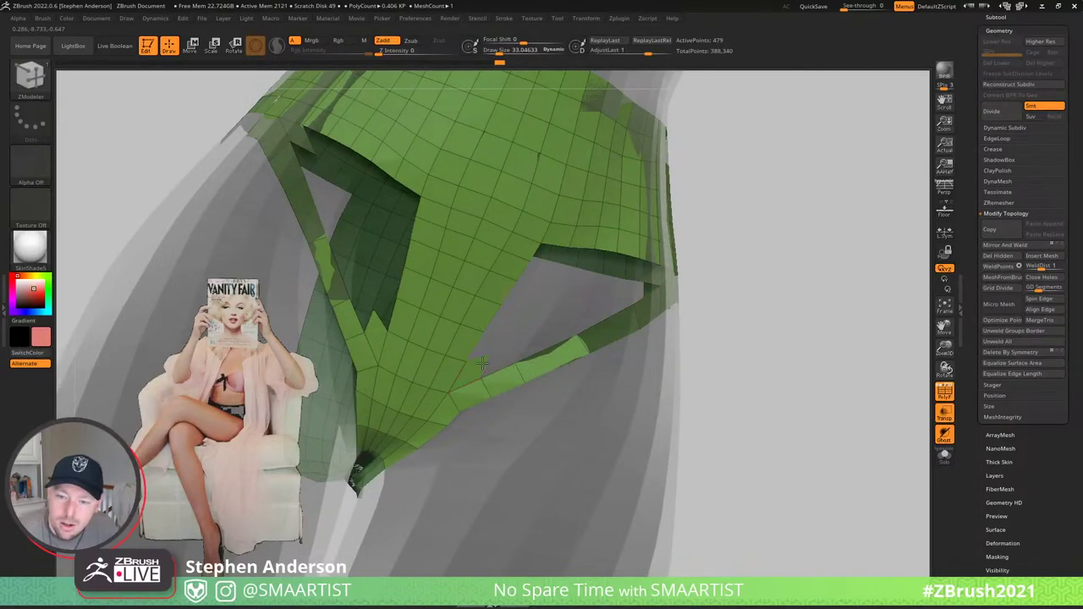
- Extrude the inner edges of the leg strap from the front panel toward the hip to widen it between the corner fills
right_click_drag(508, 404, 613, 372)
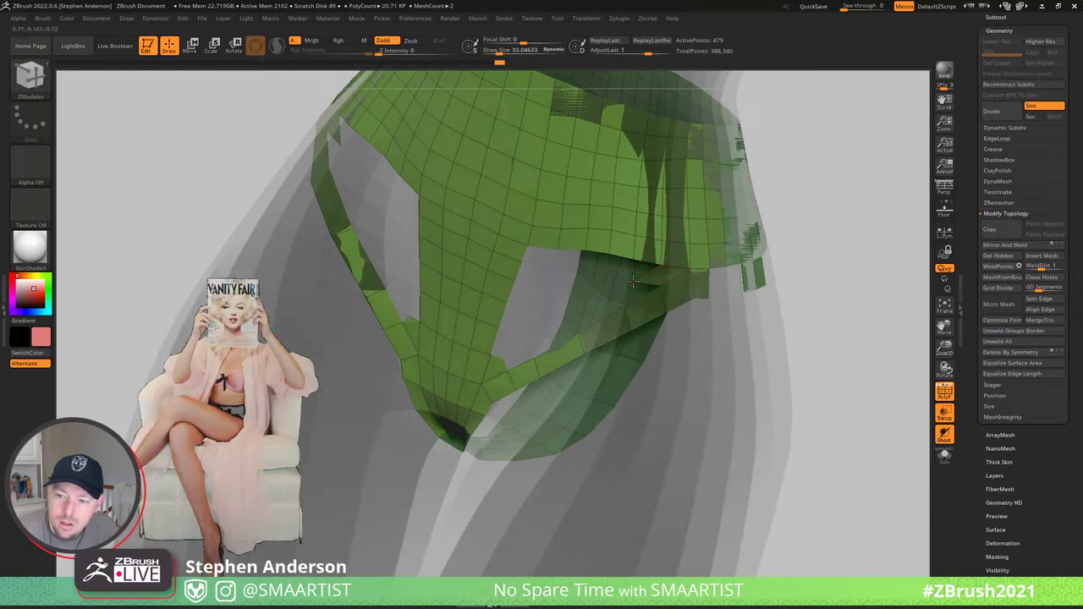
right_click_drag(652, 275, 692, 229)
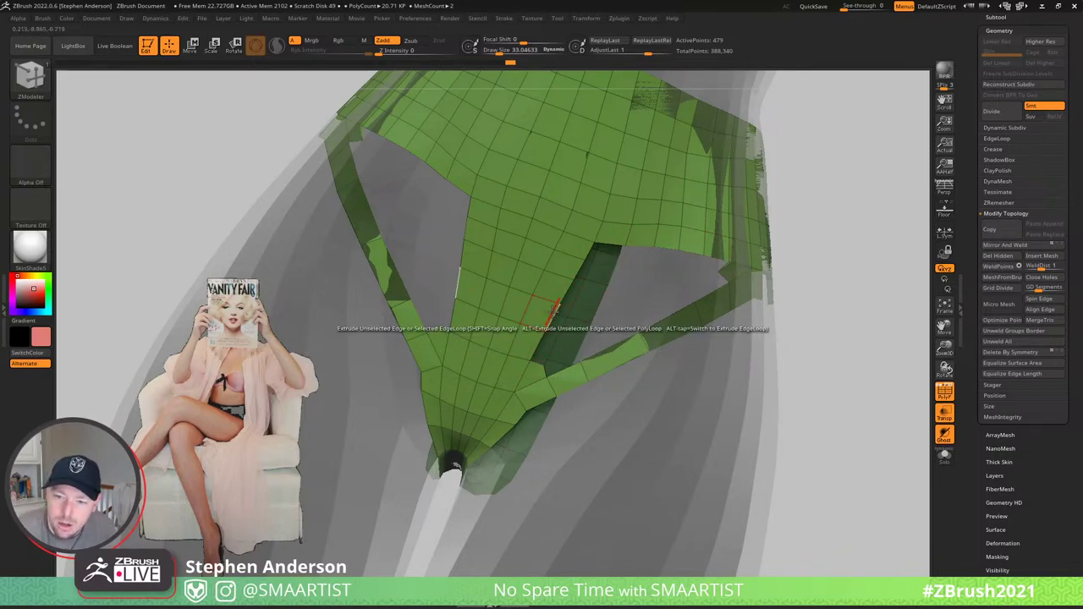
right_click_drag(552, 312, 564, 366)
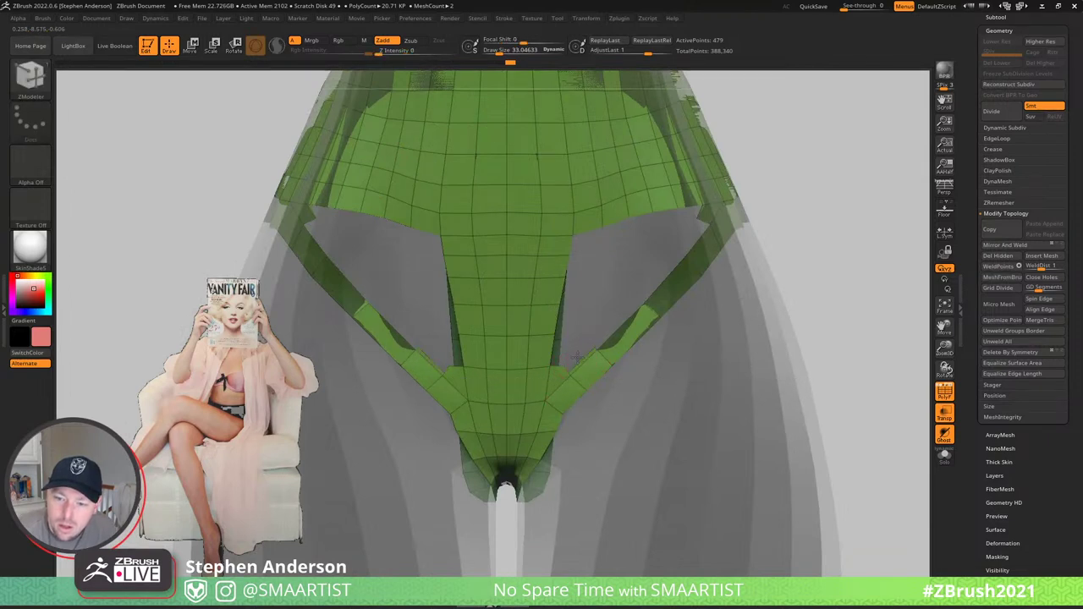
left_click(575, 354)
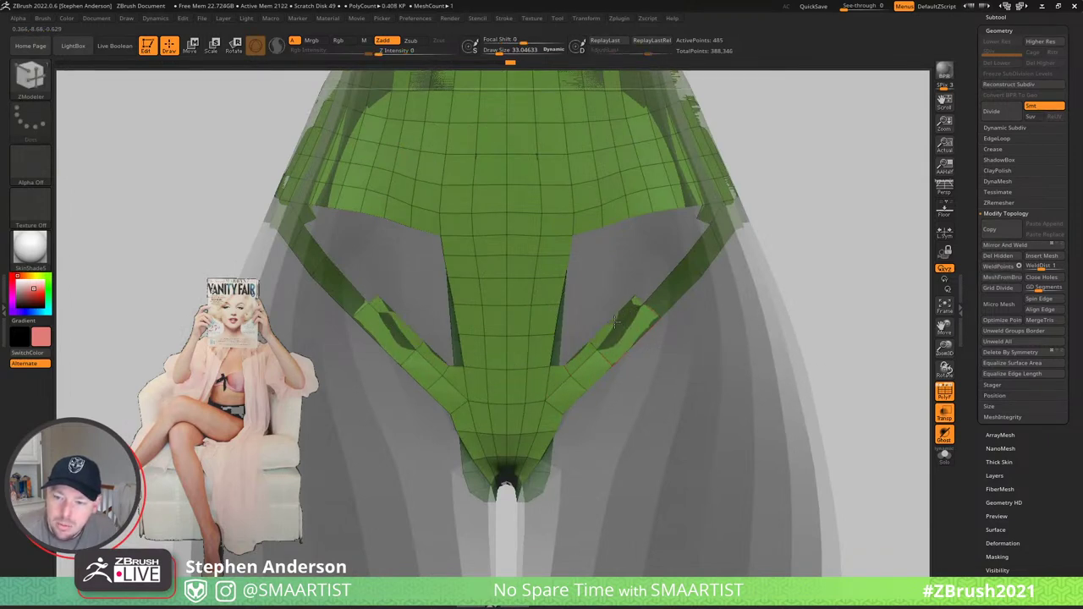
left_click_drag(666, 282, 655, 275)
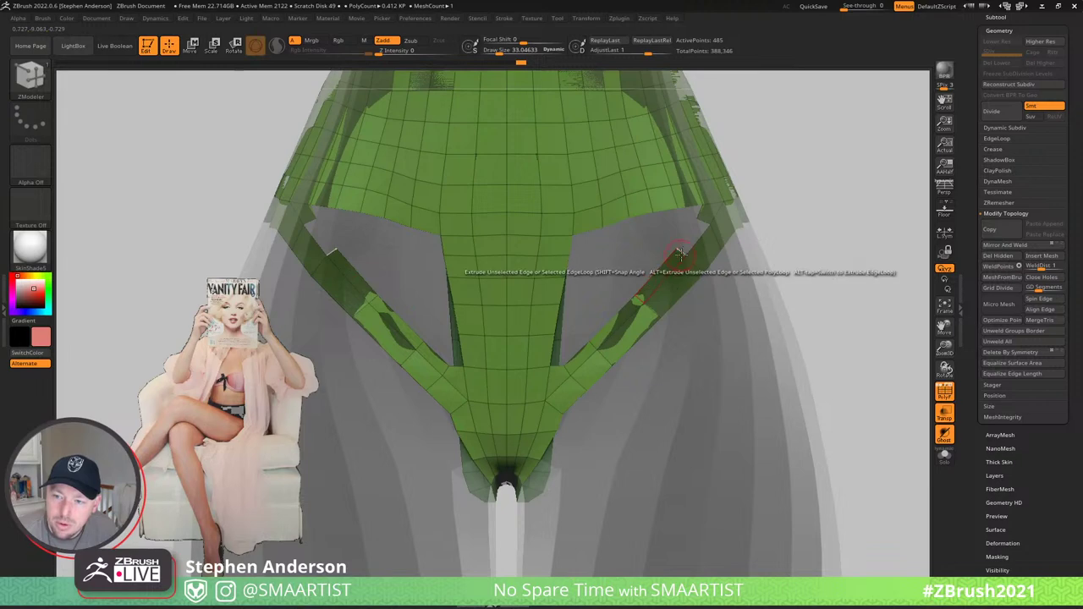
right_click_drag(681, 254, 724, 284)
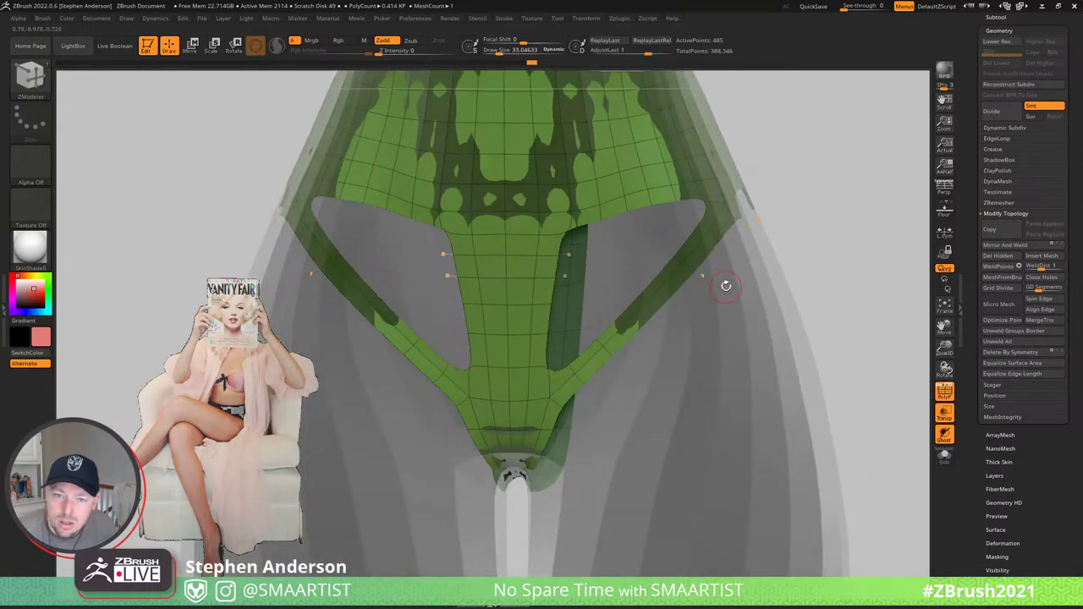
- Turn off the Dynamic Subdiv preview and add polygons along the inner edge of the leg strap, moving their points into line
key("shift+d")
right_click_drag(643, 302, 579, 344)
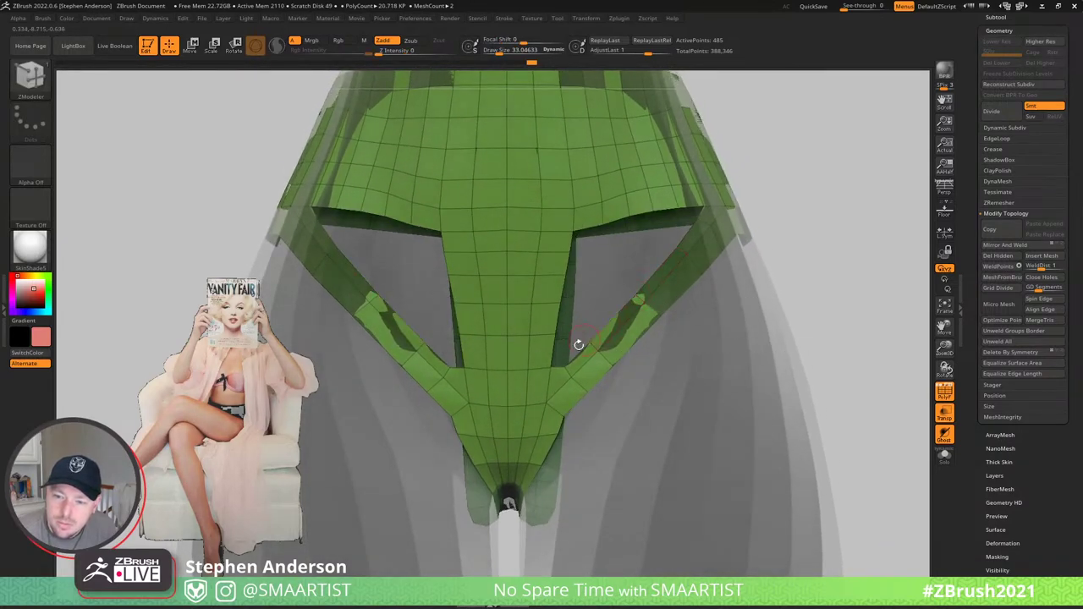
right_click_drag(554, 379, 563, 399)
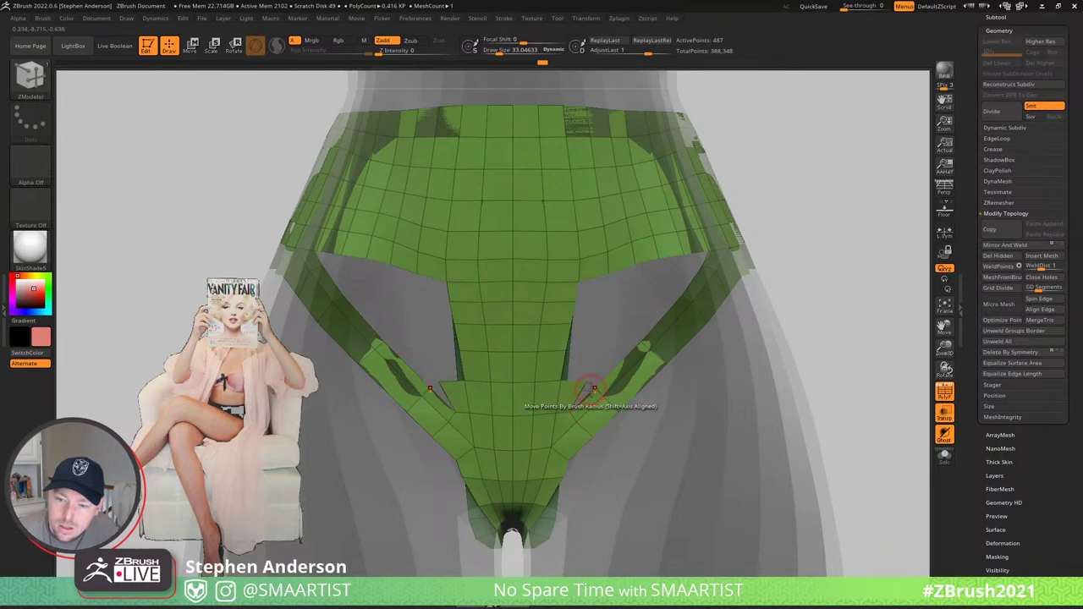
left_click_drag(587, 388, 583, 382)
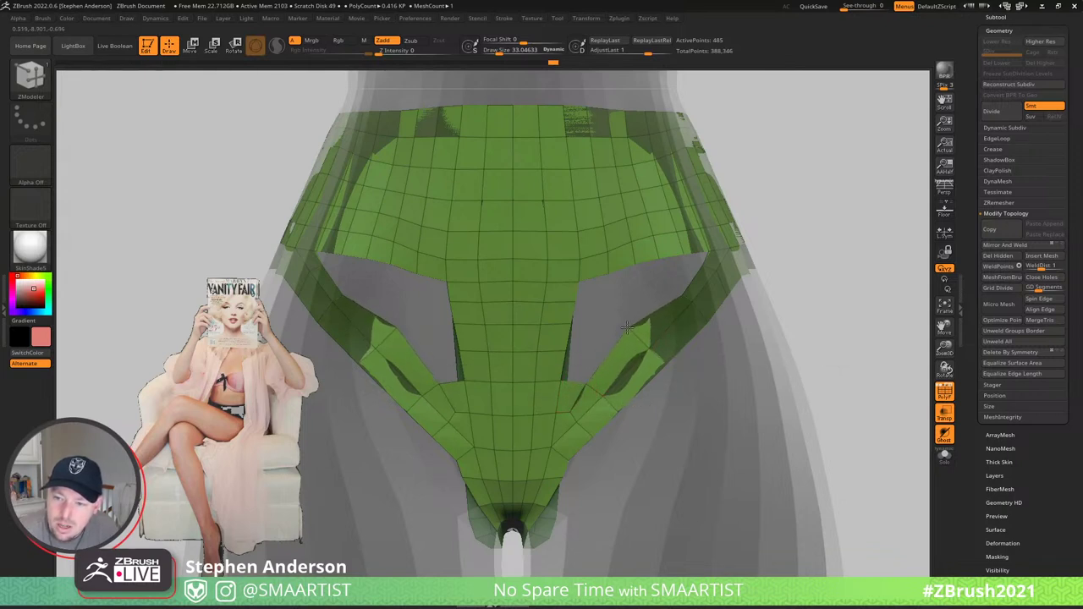
left_click_drag(627, 328, 629, 326)
left_click_drag(683, 296, 671, 285)
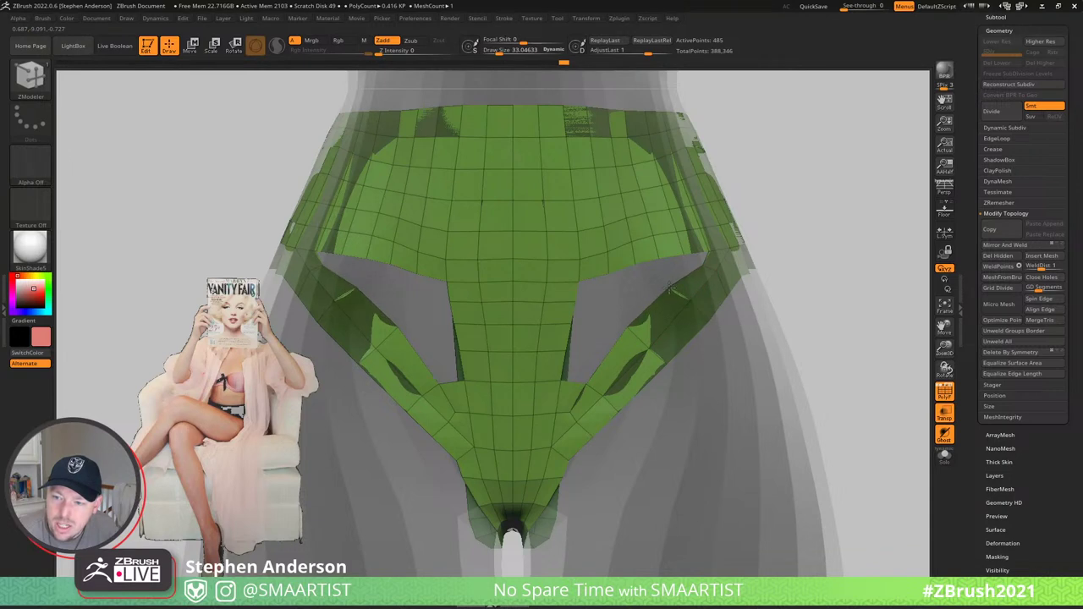
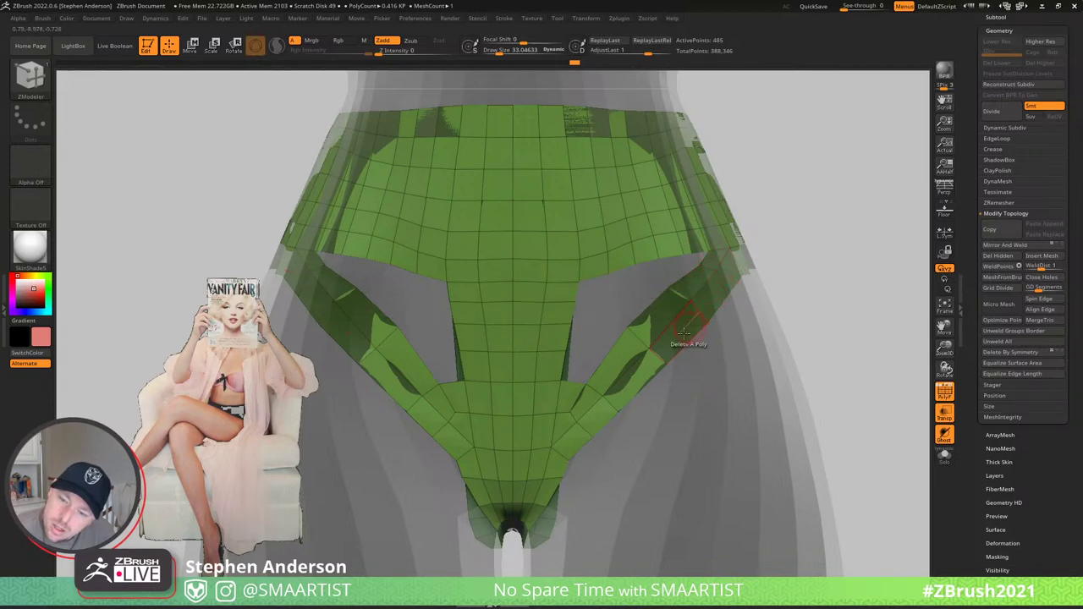
- Lock the camera and move the leg strap's inner edge points near the hip to meet the lower edge of the front panel
right_click_drag(592, 421, 853, 252)
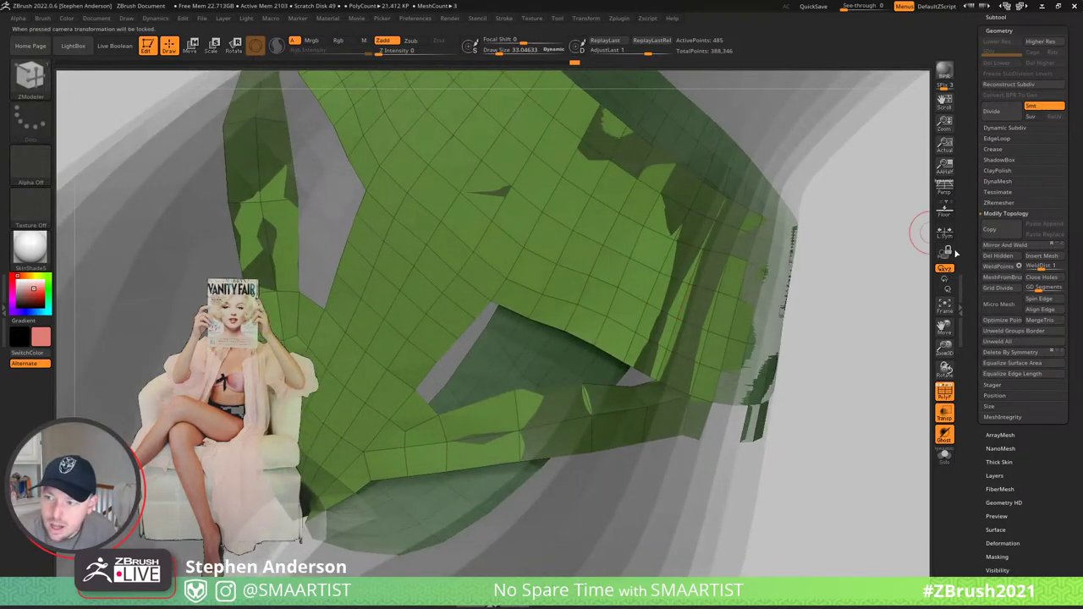
left_click(951, 252)
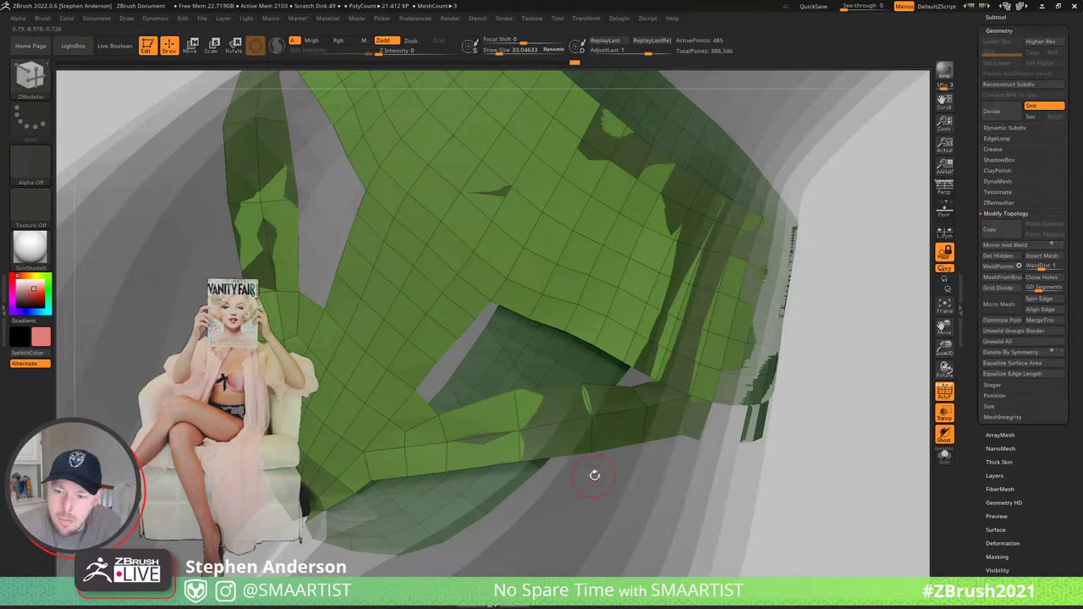
left_click(614, 385)
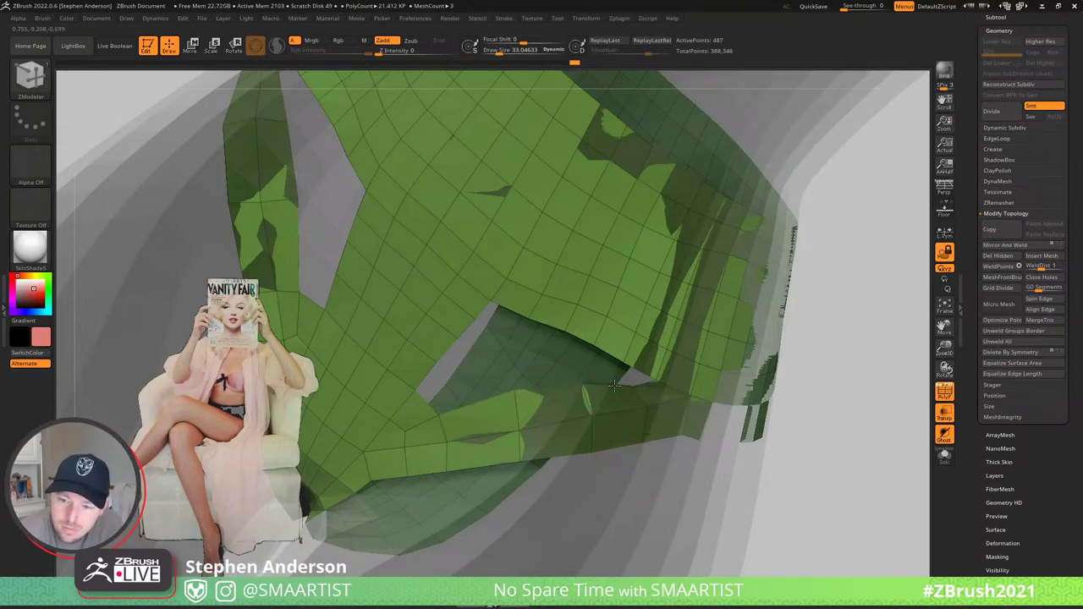
left_click(623, 376)
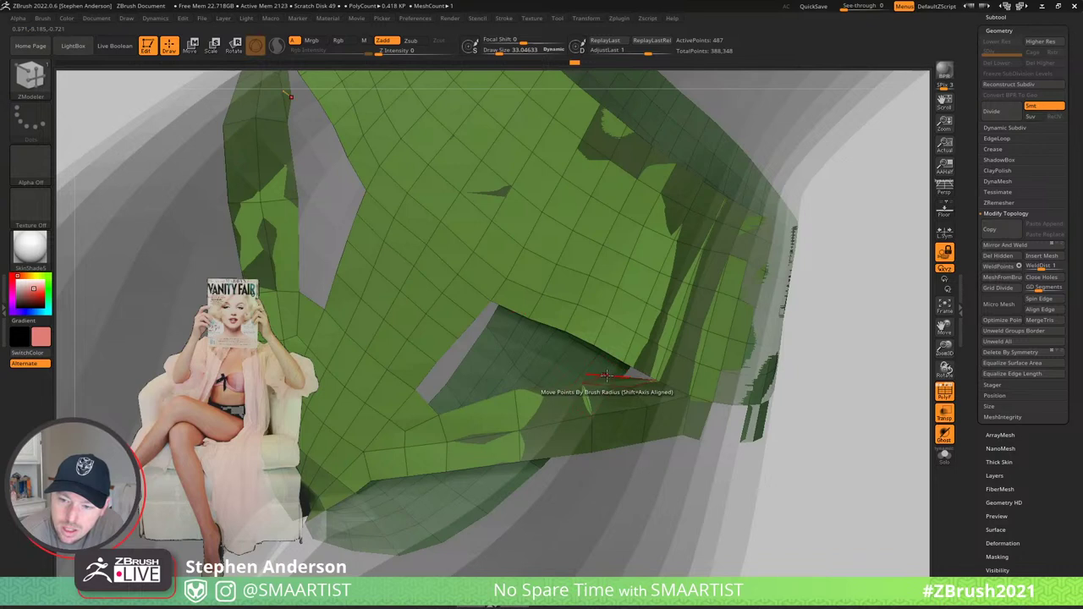
left_click(625, 366)
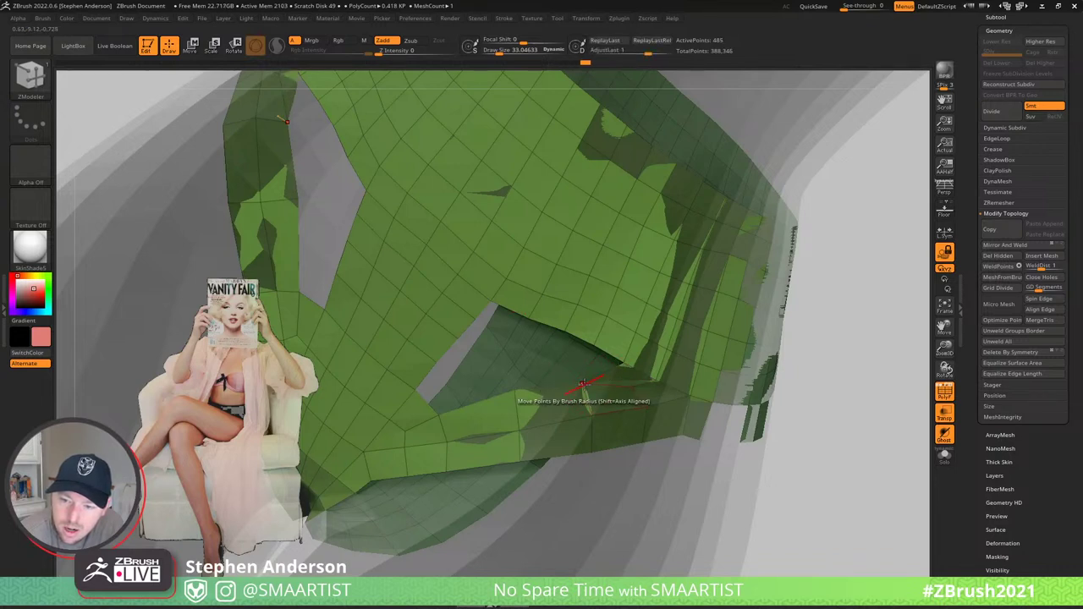
left_click_drag(587, 387, 606, 387)
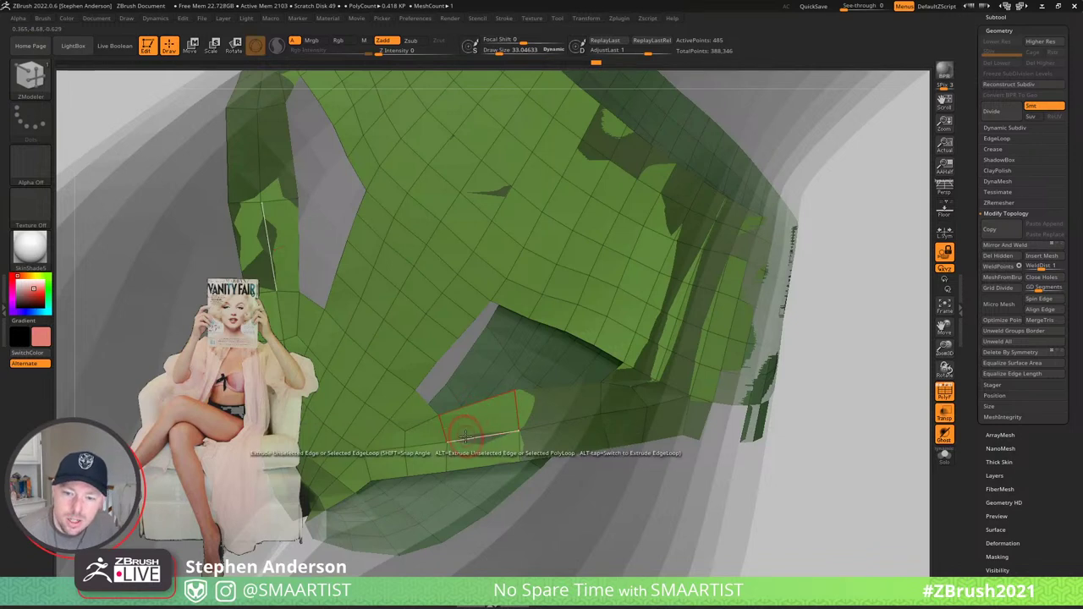
- Set the ZModeler edge action to Insert with Single EdgeLoop and insert five edge loops across the leg strap
key("space")
left_click(437, 308)
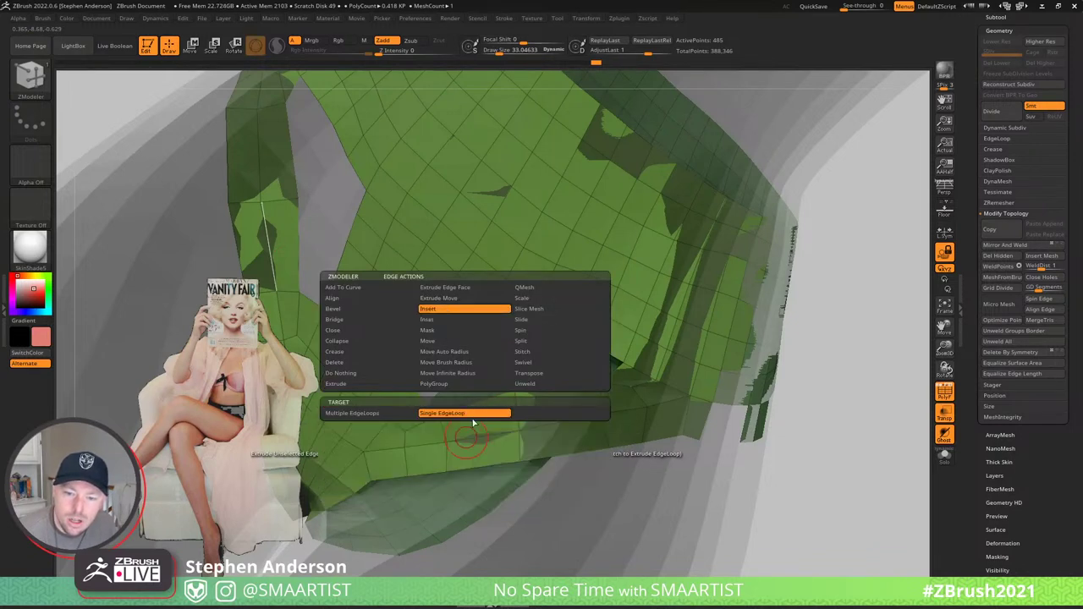
left_click(472, 437)
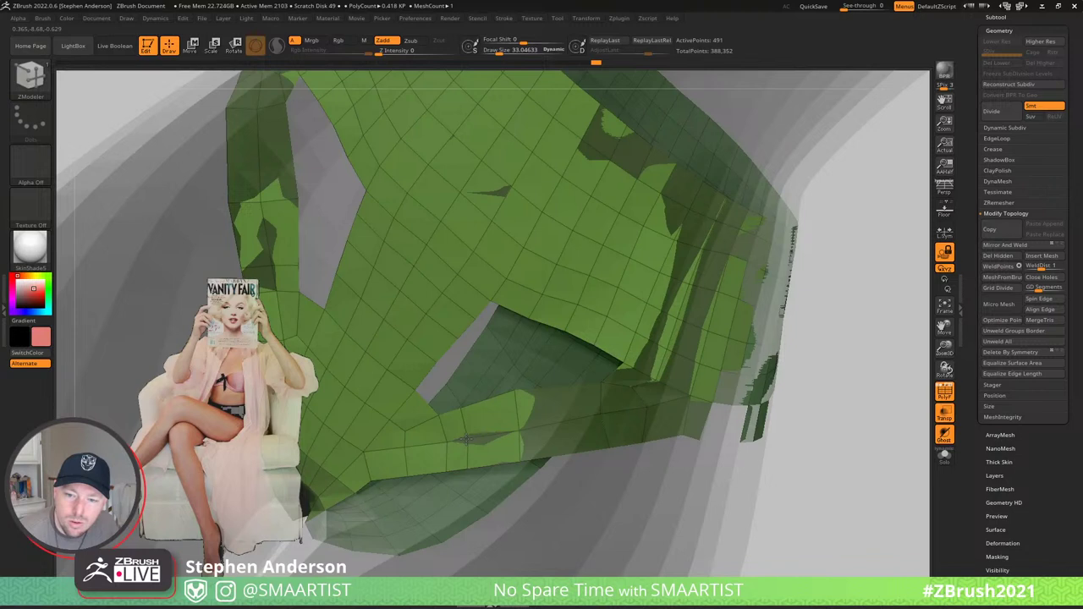
left_click(481, 437)
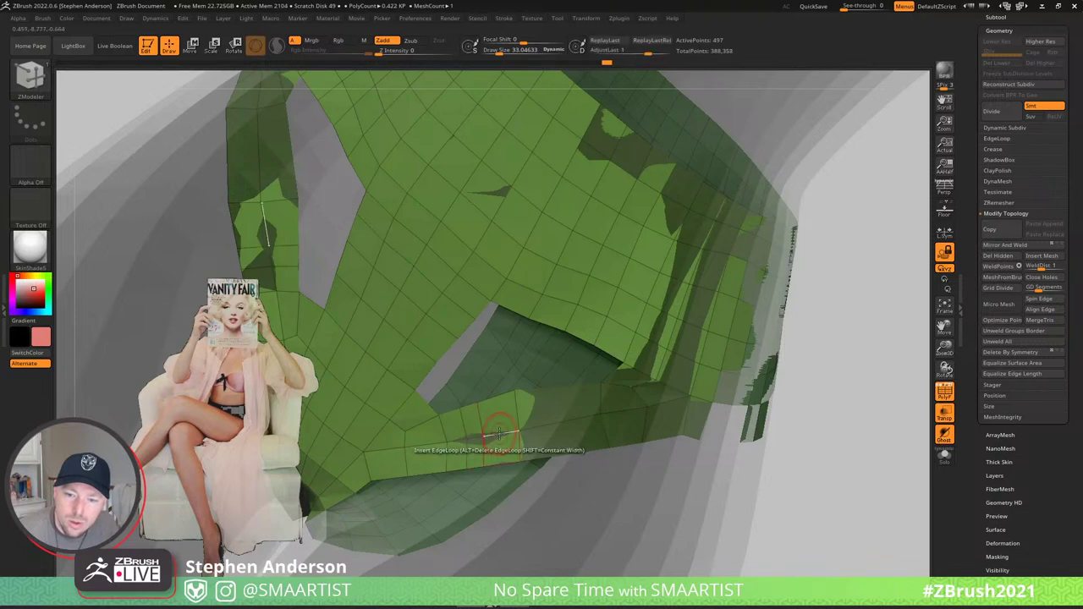
left_click(496, 436)
left_click(560, 423)
left_click(580, 422)
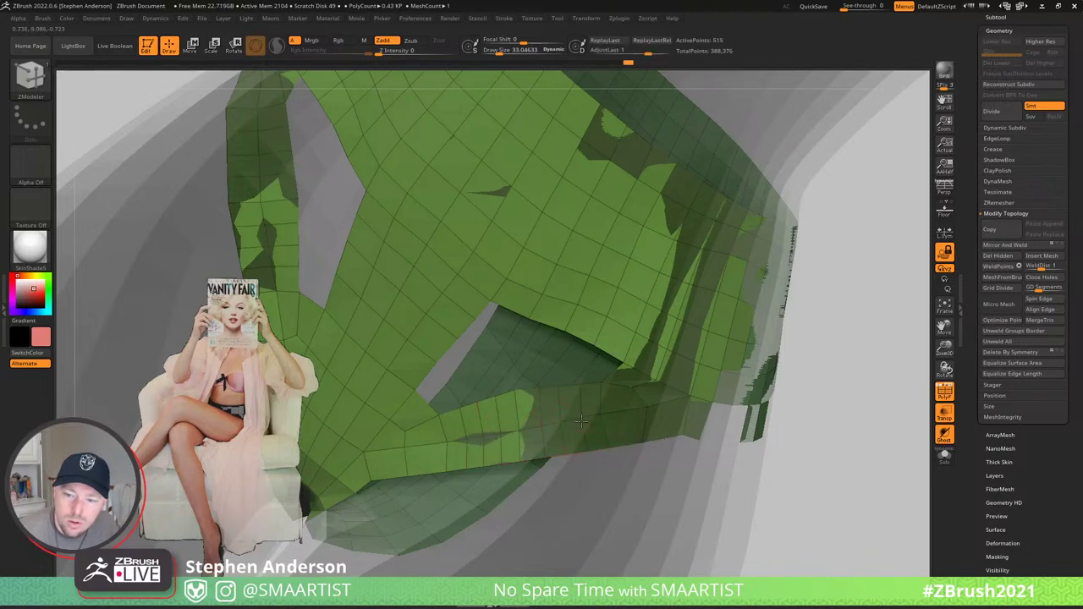
- Switch the edge action to Bridge and fill the hip end of the leg opening between front panel and strap
key("space")
left_click(460, 319)
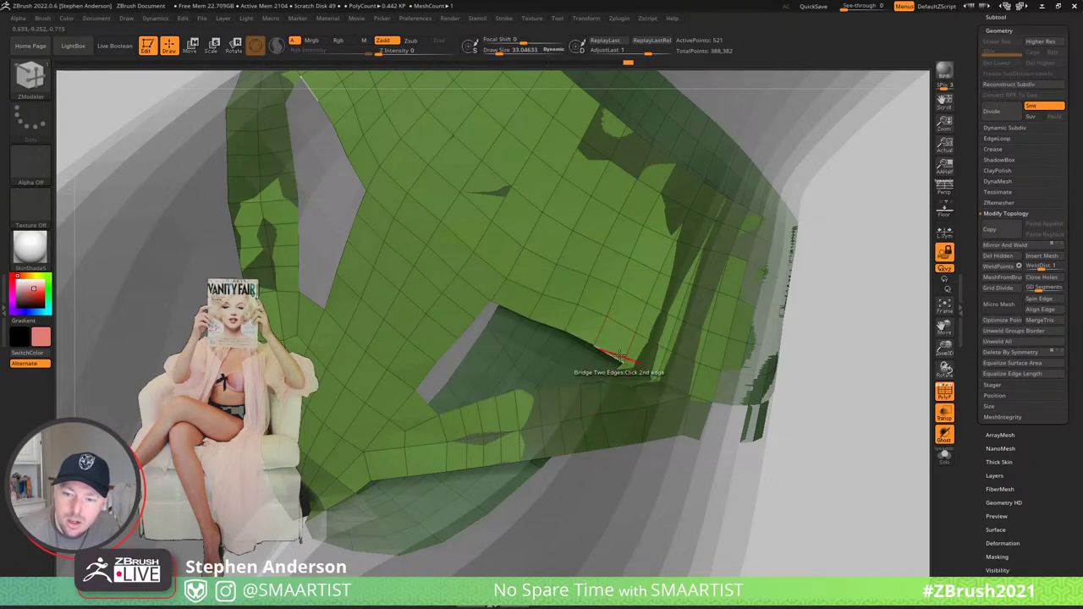
left_click(620, 355)
left_click(567, 386)
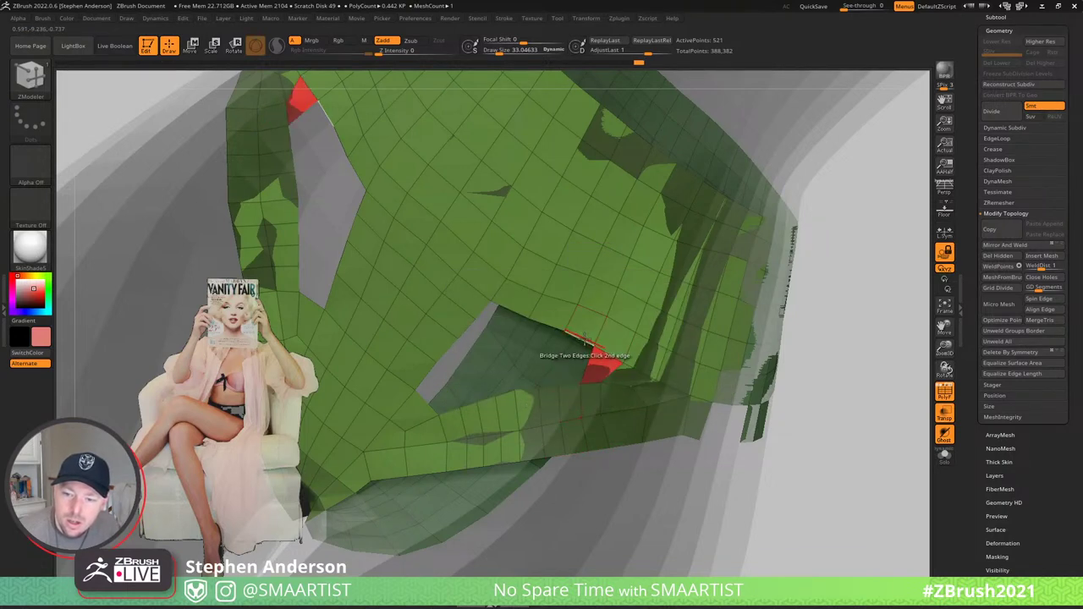
left_click(582, 340)
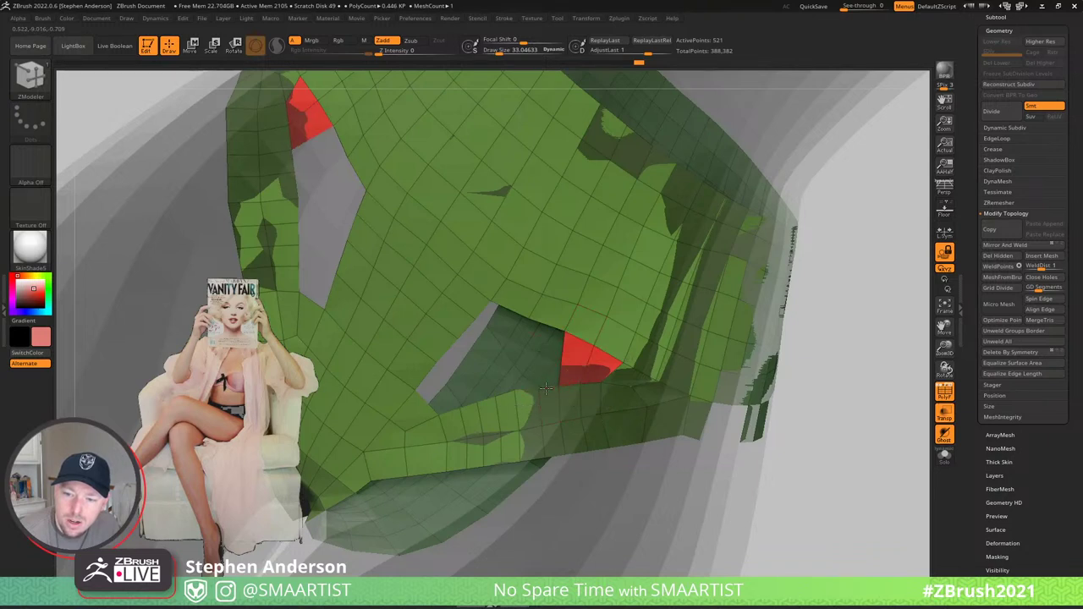
left_click(538, 329)
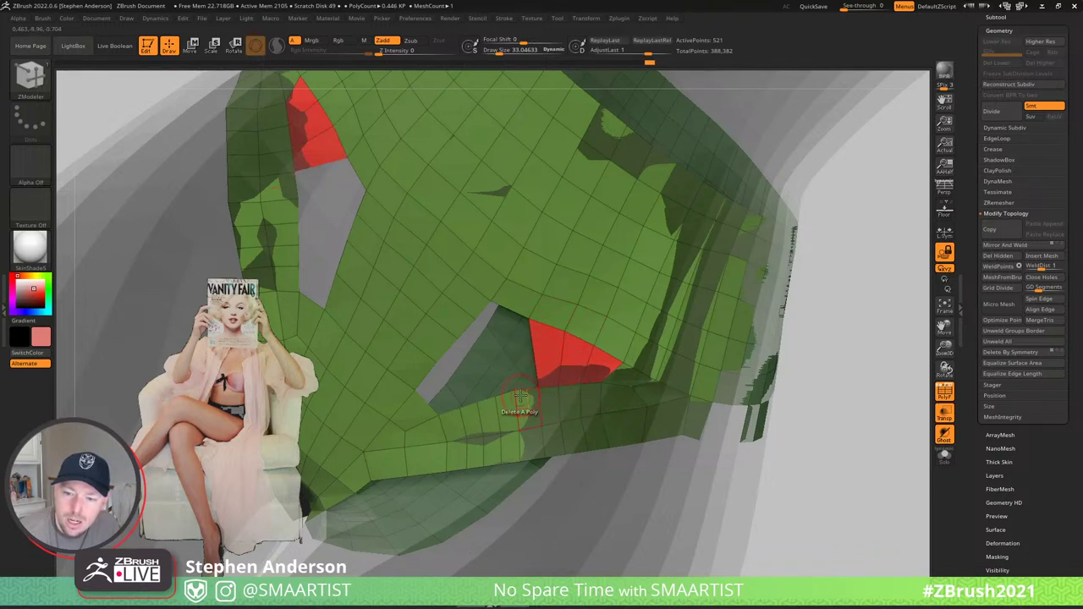
left_click(497, 311)
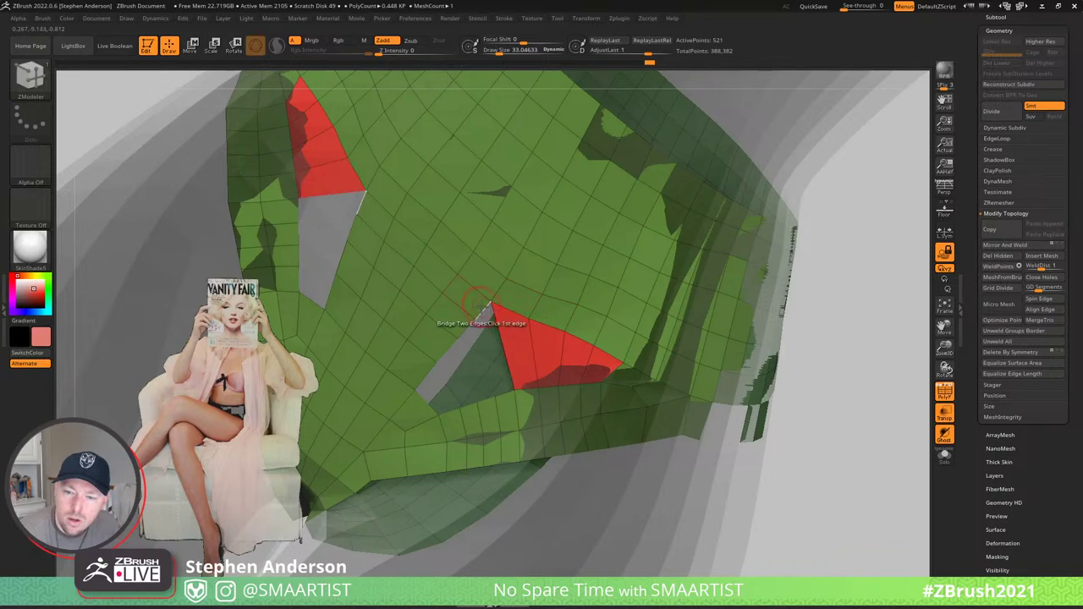
- Bridge the remaining edges between the central strip and the leg strap down to the inner corner to close the opening
left_click(482, 305)
left_click(505, 394)
left_click(486, 395)
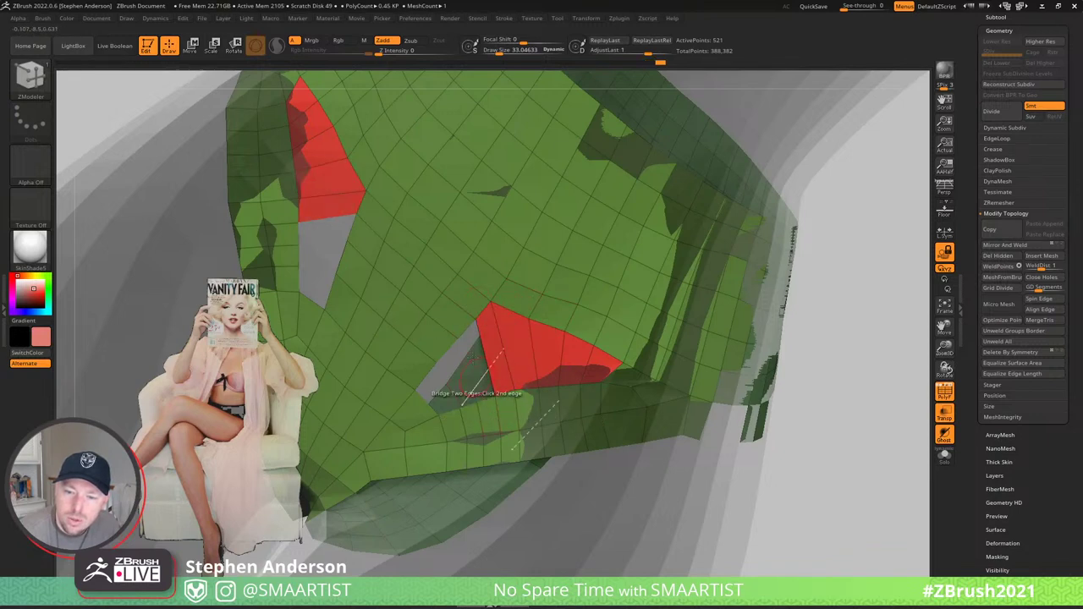
left_click(466, 405)
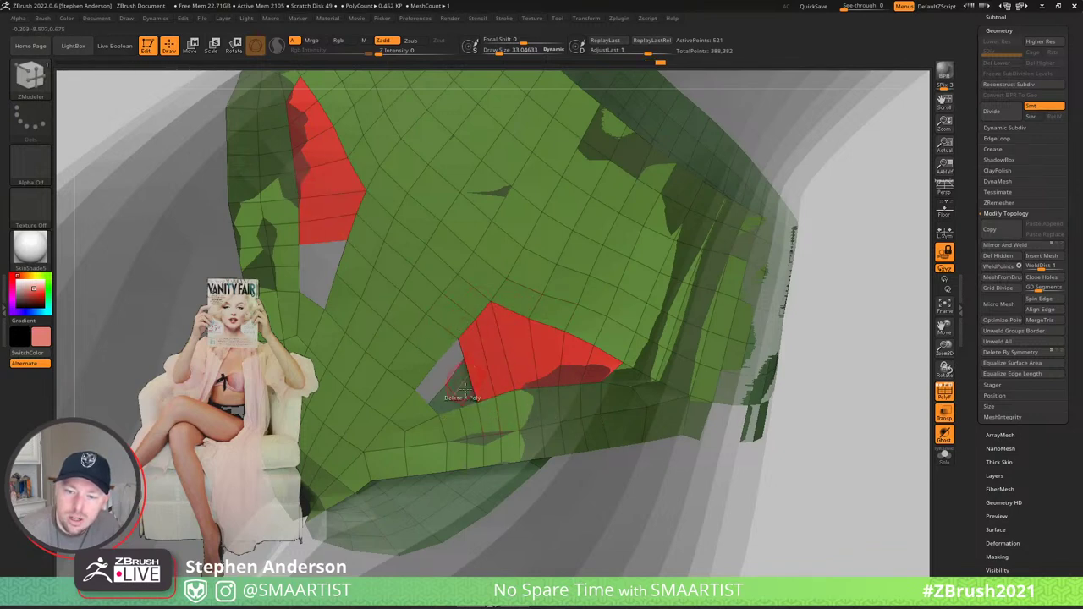
left_click(442, 349)
left_click(448, 404)
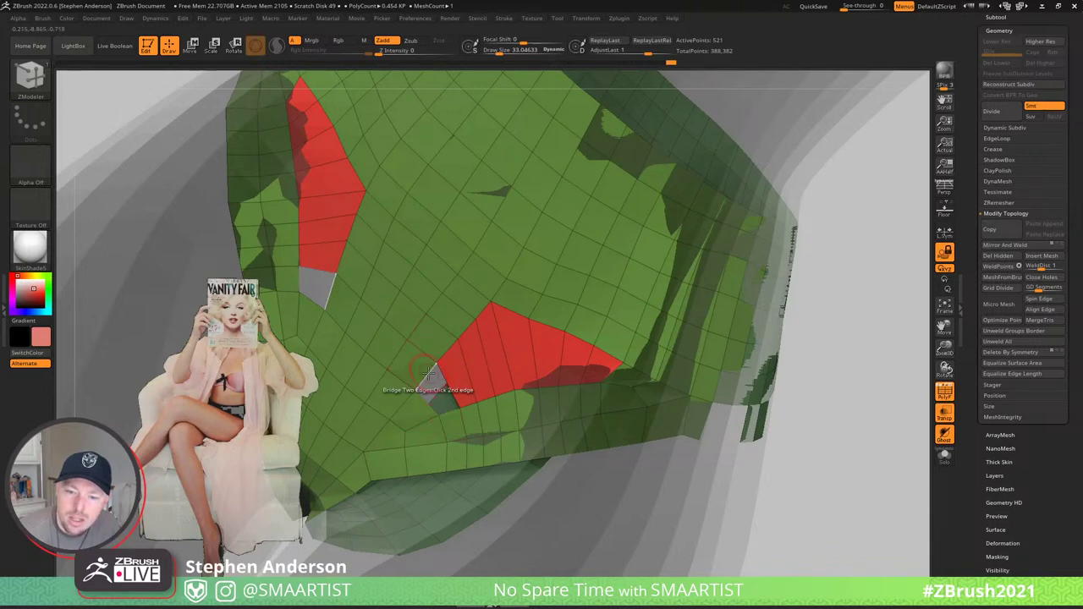
left_click(429, 373)
- Switch to the Move brush and smooth the newly bridged polygons and the surrounding front surface
key("b")
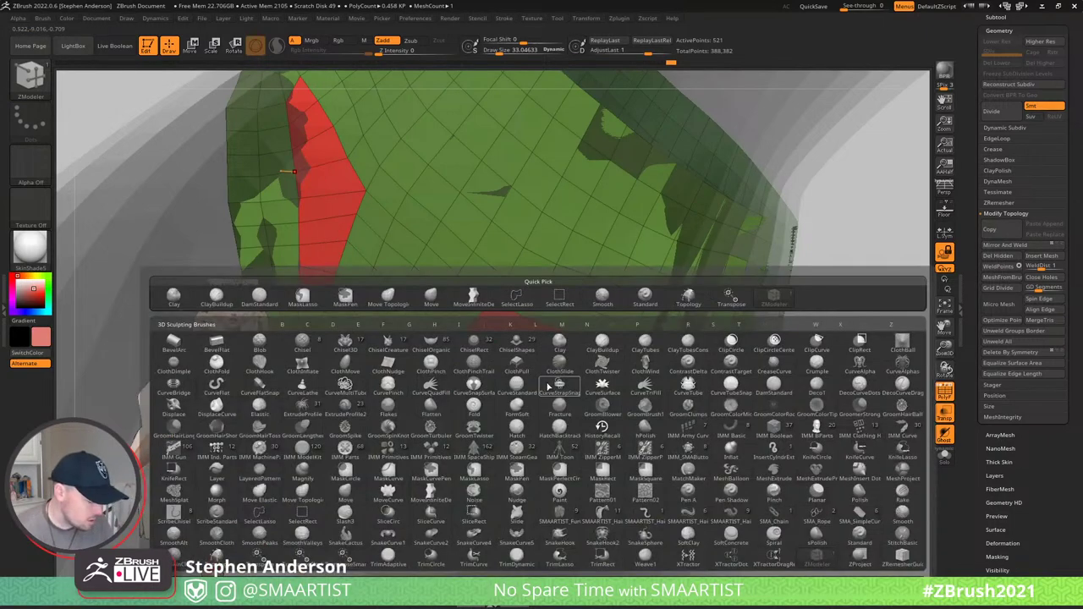
key("m")
key("v")
key("s")
mouse_move(525, 372)
left_mouse_down()
mouse_move(533, 397)
mouse_move(554, 389)
mouse_move(564, 349)
mouse_move(390, 395)
left_mouse_up()
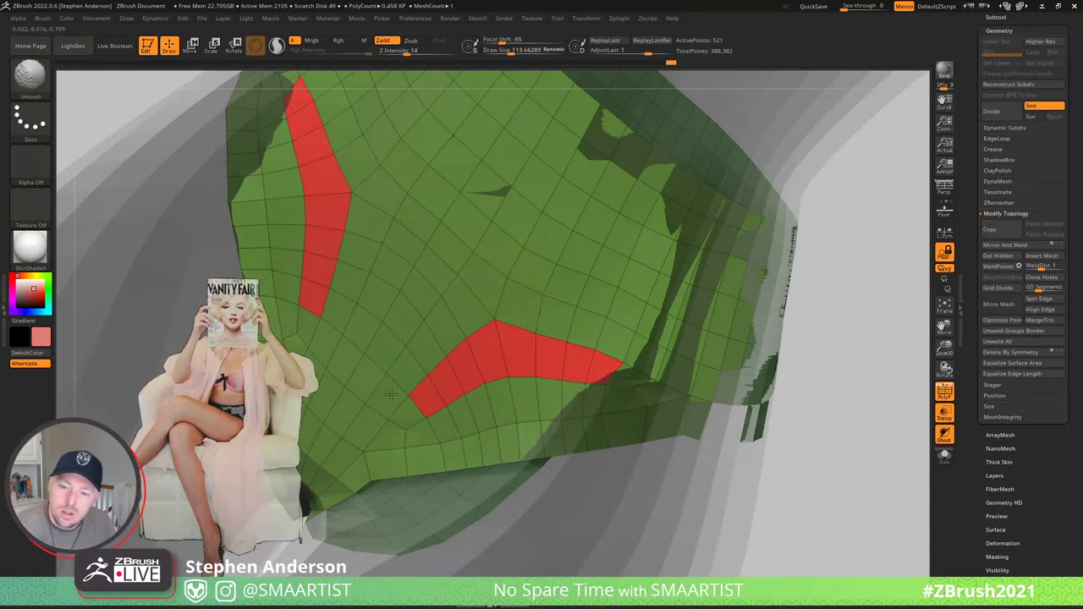
left_click_drag(591, 362, 463, 392, "shift")
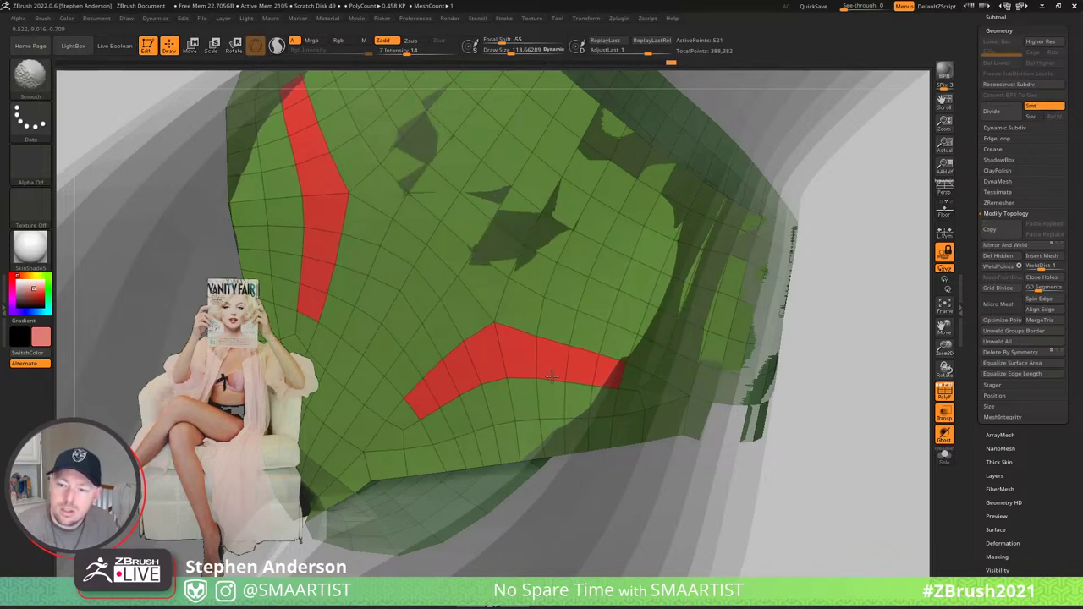
- Unlock the camera, turn off PolyFrame and adjust the outer leg edge of the briefs with the Move brush
key("b")
key("m")
key("v")
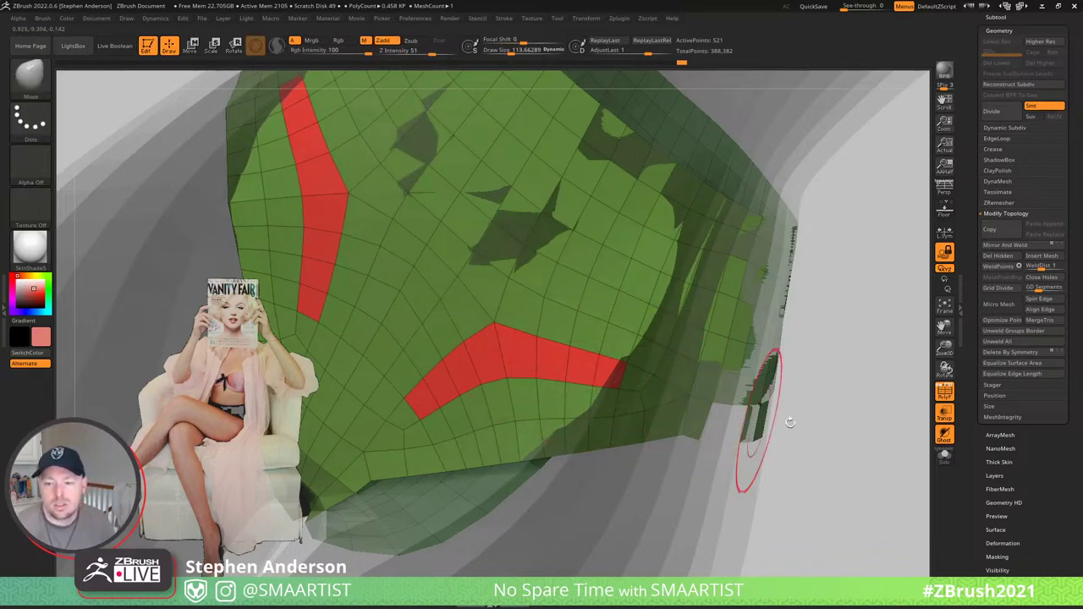
left_click(947, 259)
right_click_drag(846, 279, 638, 258, "ctrl")
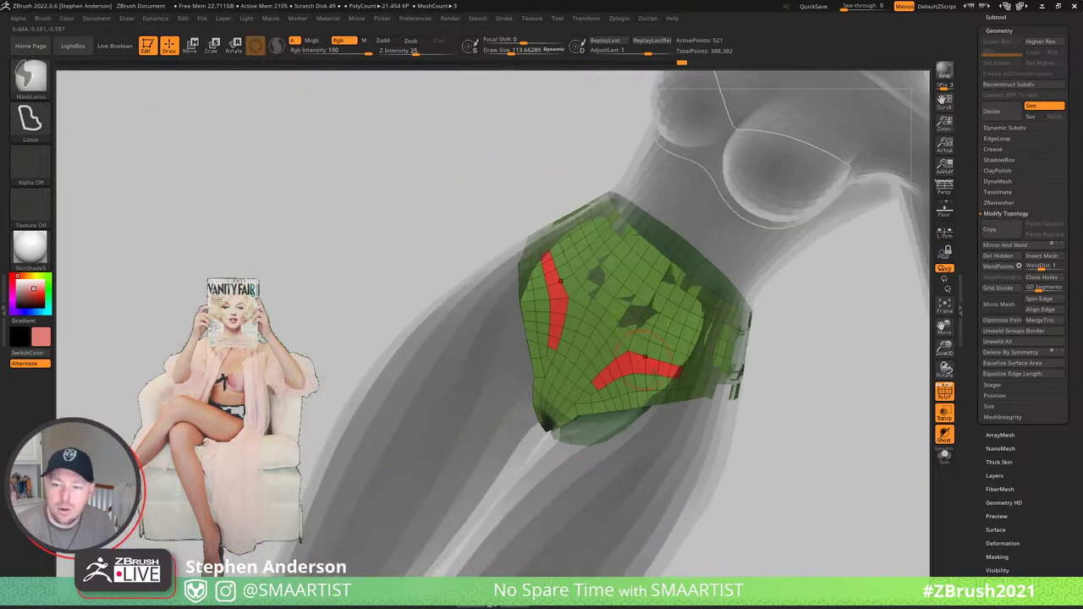
key("shift+f")
right_click_drag(684, 404, 709, 412)
left_click_drag(708, 412, 758, 354)
right_click_drag(758, 354, 750, 358)
- Reduce the Move brush's draw size to about 48 and nudge the leg edge and lower tip of the briefs
mouse_move(601, 421)
right_mouse_down("ctrl")
mouse_move(573, 491)
mouse_move(554, 394)
mouse_move(541, 410)
right_mouse_up("ctrl")
key("b")
key("m")
key("v")
key("s")
left_click_drag(541, 410, 544, 410)
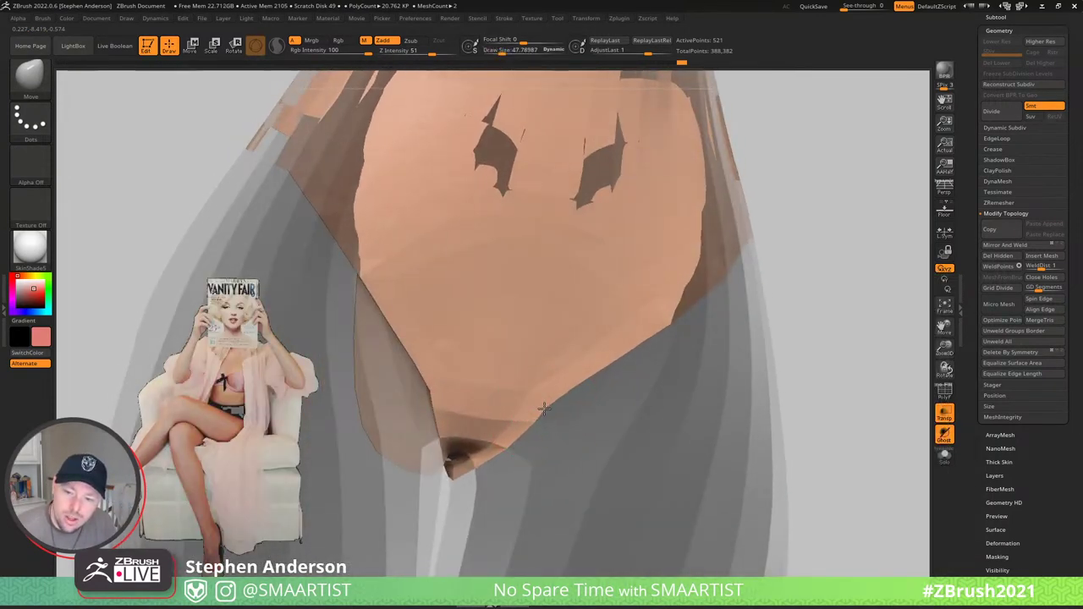
right_click_drag(471, 413, 457, 404)
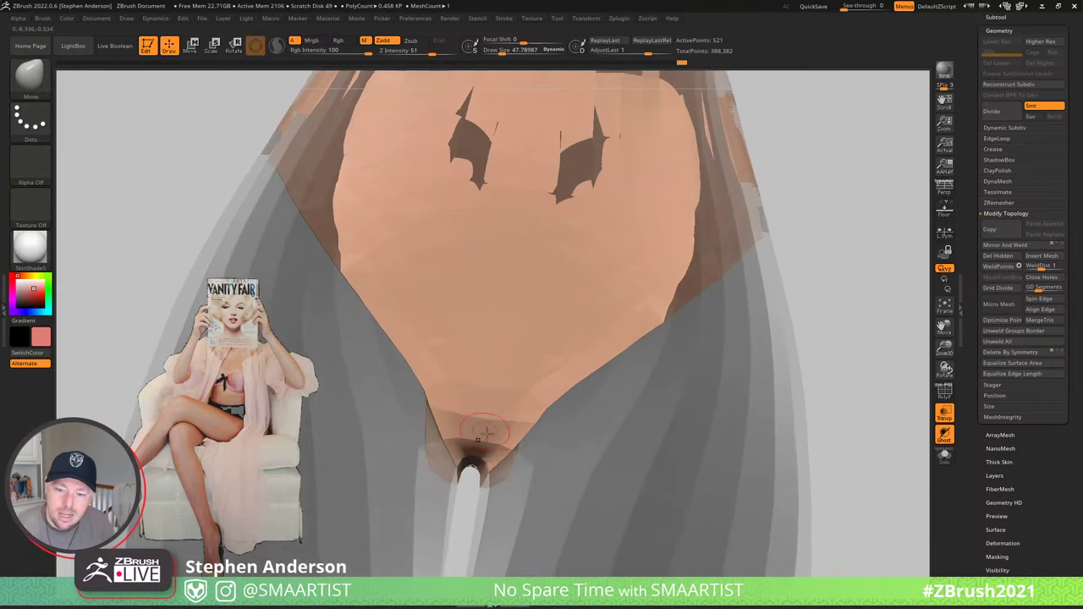
left_click_drag(492, 466, 490, 475)
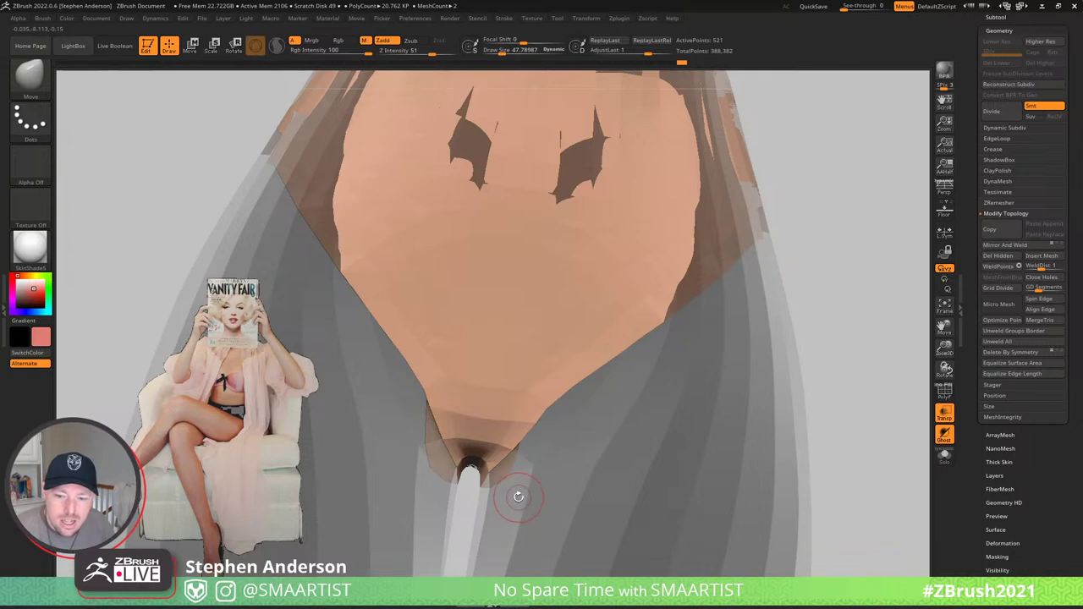
- Isolate the crotch area, mask the rest of the briefs and smooth the unmasked lower tip
right_click_drag(449, 462, 353, 431)
left_click(358, 423, "ctrl+shift")
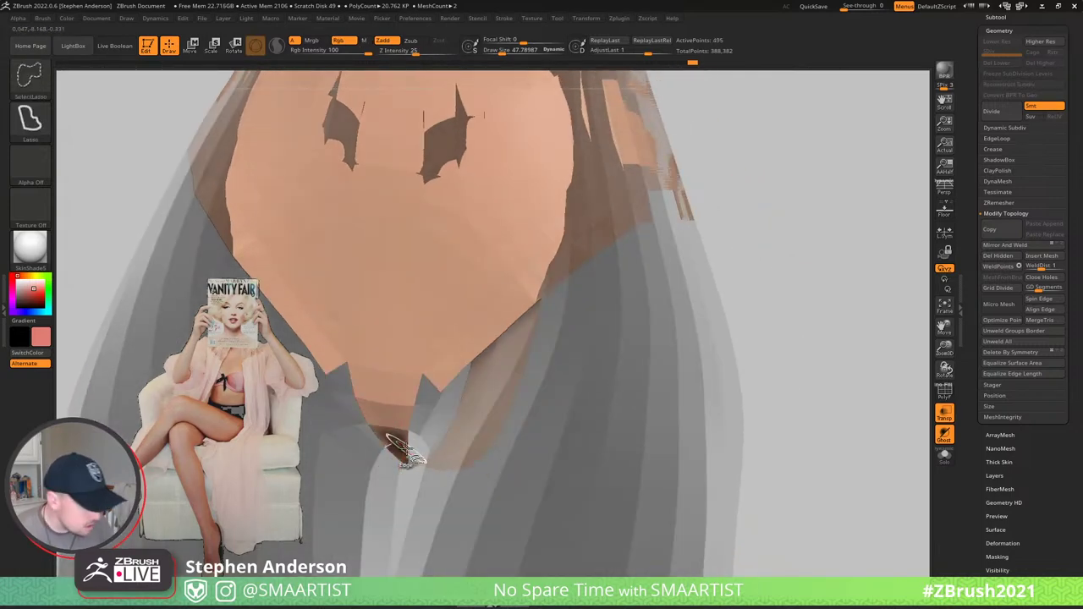
left_click(406, 455, "ctrl+shift")
right_click_drag(364, 448, 378, 464)
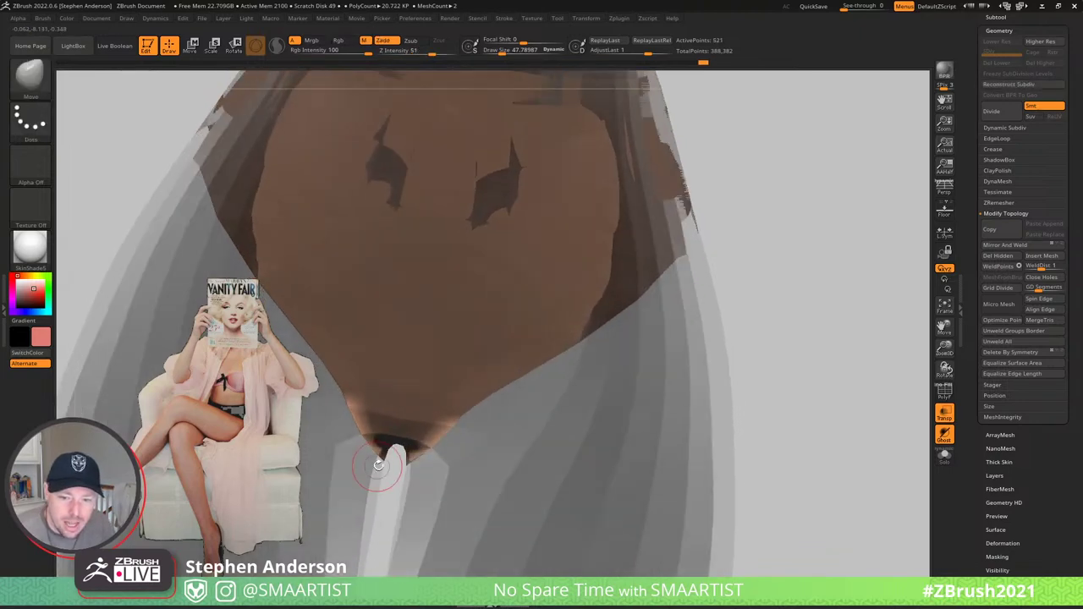
mouse_move(374, 443)
left_mouse_down("shift")
mouse_move(396, 433)
mouse_move(380, 441)
left_mouse_up("shift")
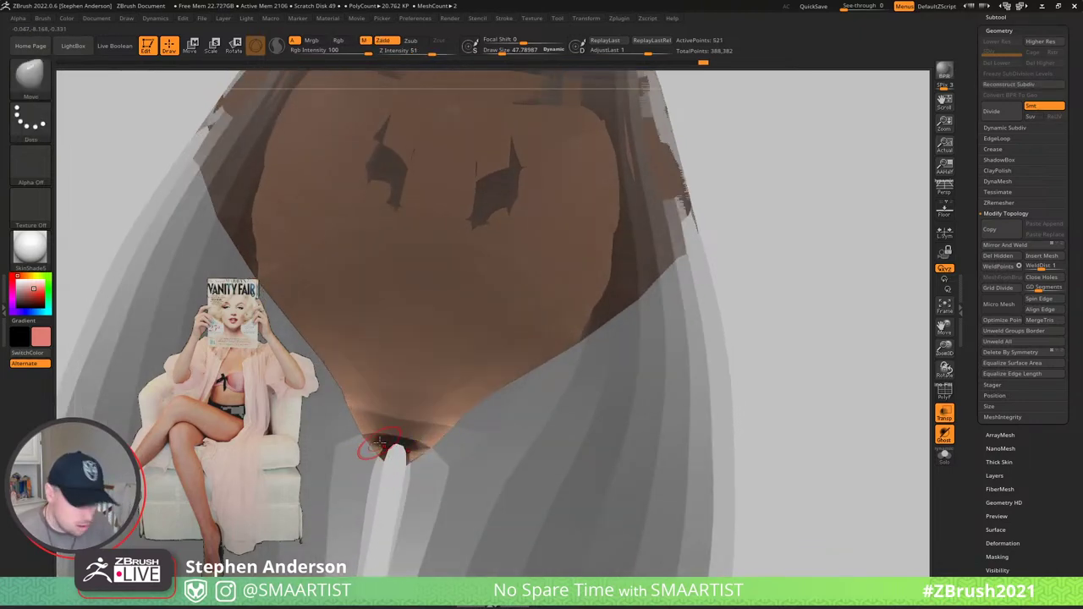
- Set the Move brush's draw size to about 81 and reshape the unmasked lower tip of the briefs
key("b")
key("m")
key("v")
right_click_drag(378, 449, 369, 447)
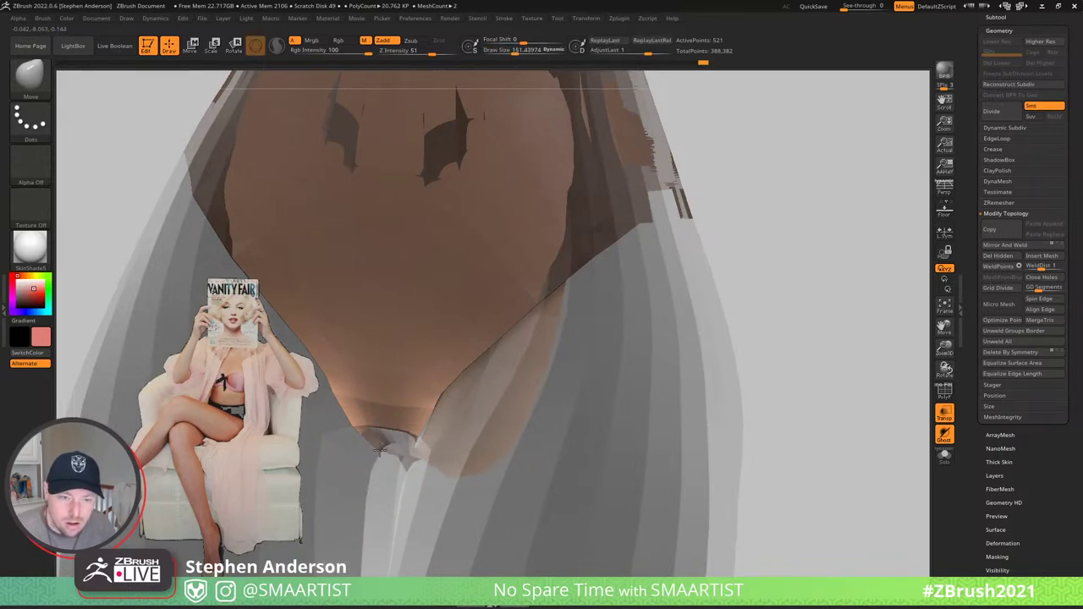
key("s")
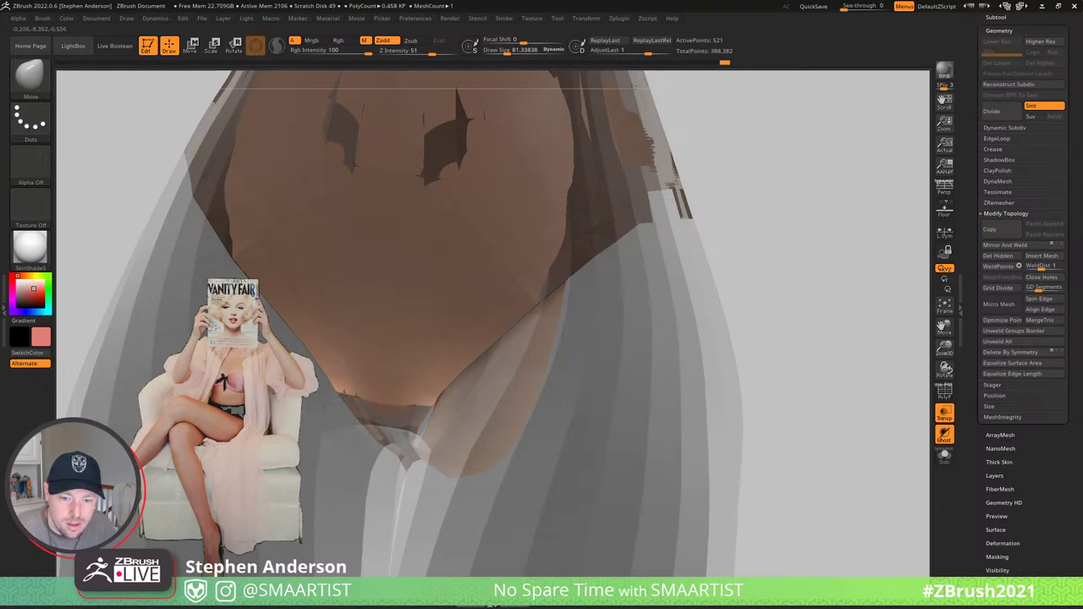
mouse_move(354, 395)
right_mouse_down()
mouse_move(494, 420)
mouse_move(435, 429)
right_mouse_up()
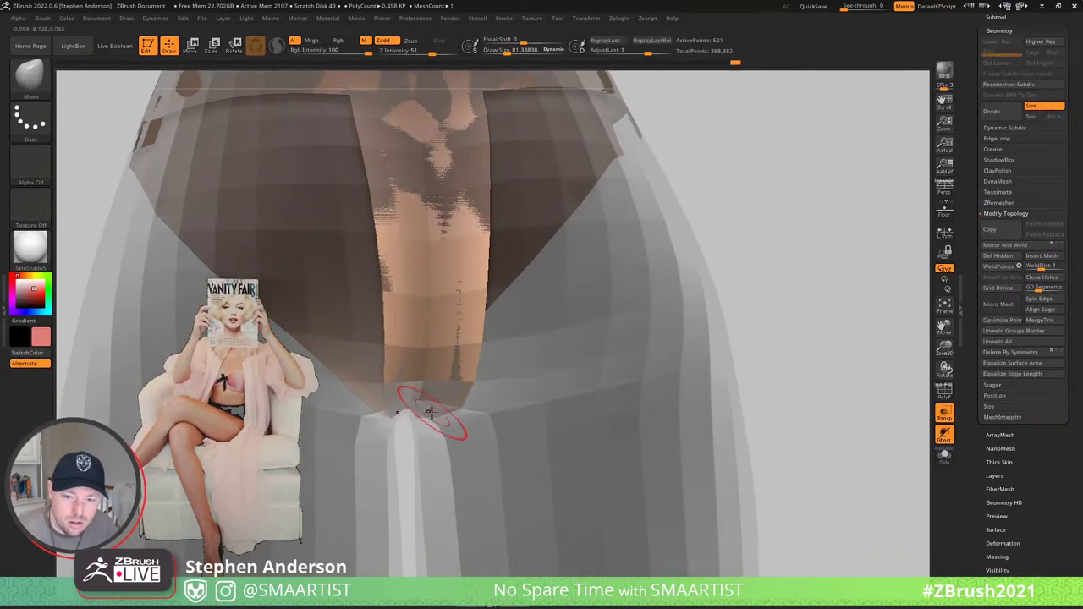
- Invert the mask, turn off transparency, and smooth the lower front of the briefs at a draw size of about 146
left_click(701, 383, "ctrl")
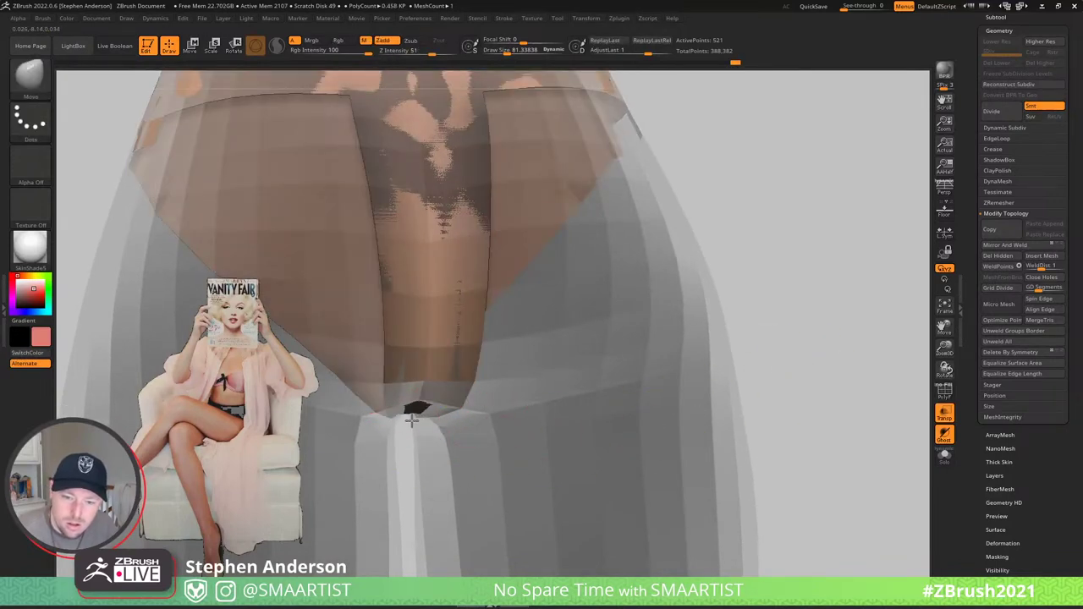
mouse_move(406, 425)
right_mouse_down()
mouse_move(423, 355)
mouse_move(469, 404)
mouse_move(427, 402)
right_mouse_up()
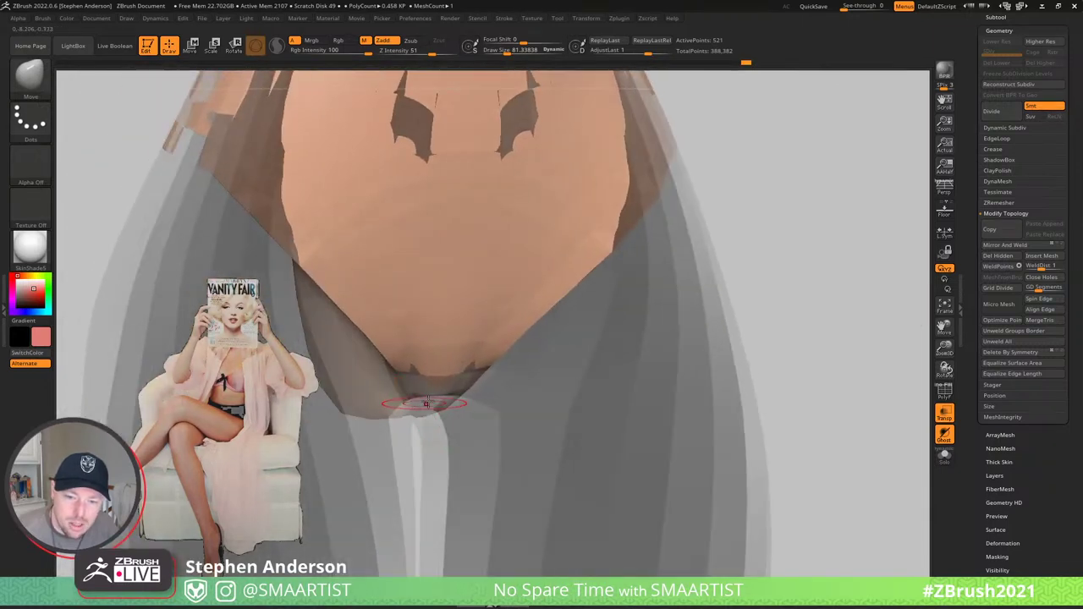
key("ctrl+shift+t")
key("s")
left_click_drag(434, 397, 436, 398)
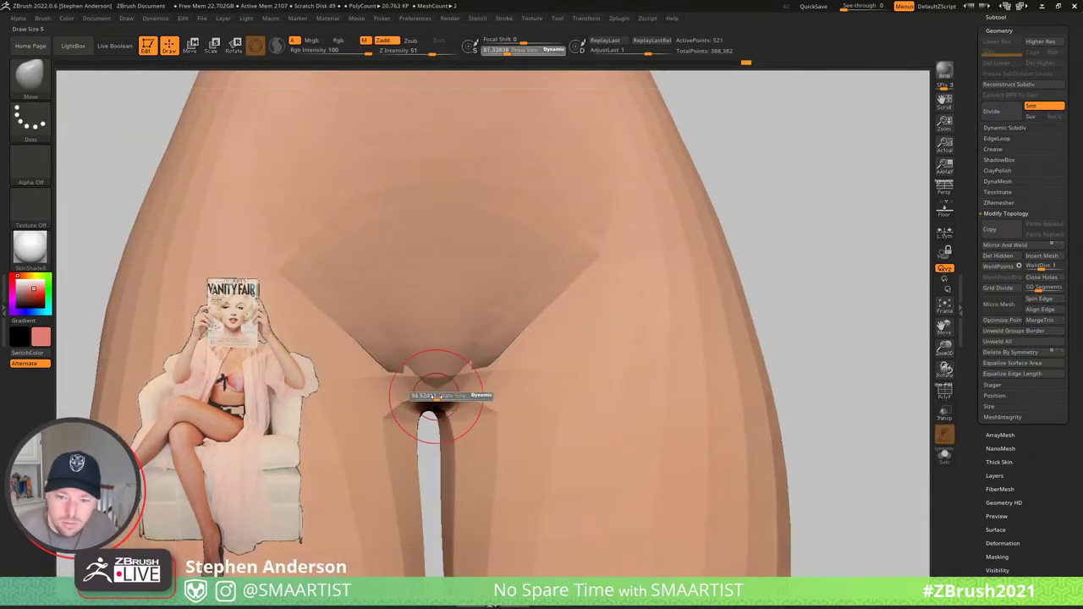
right_click_drag(425, 412, 458, 385)
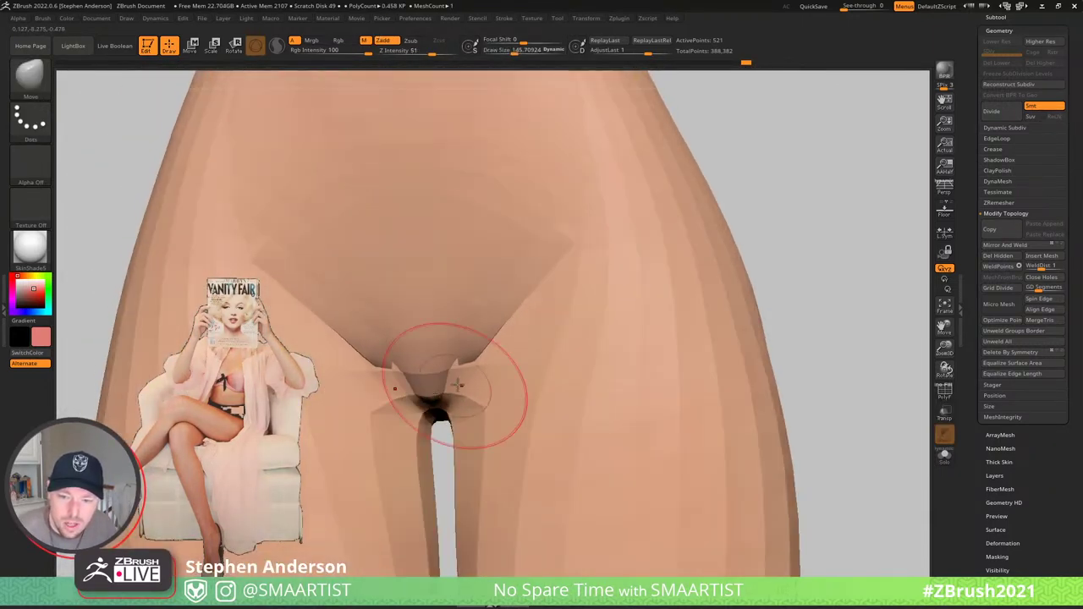
key("shift")
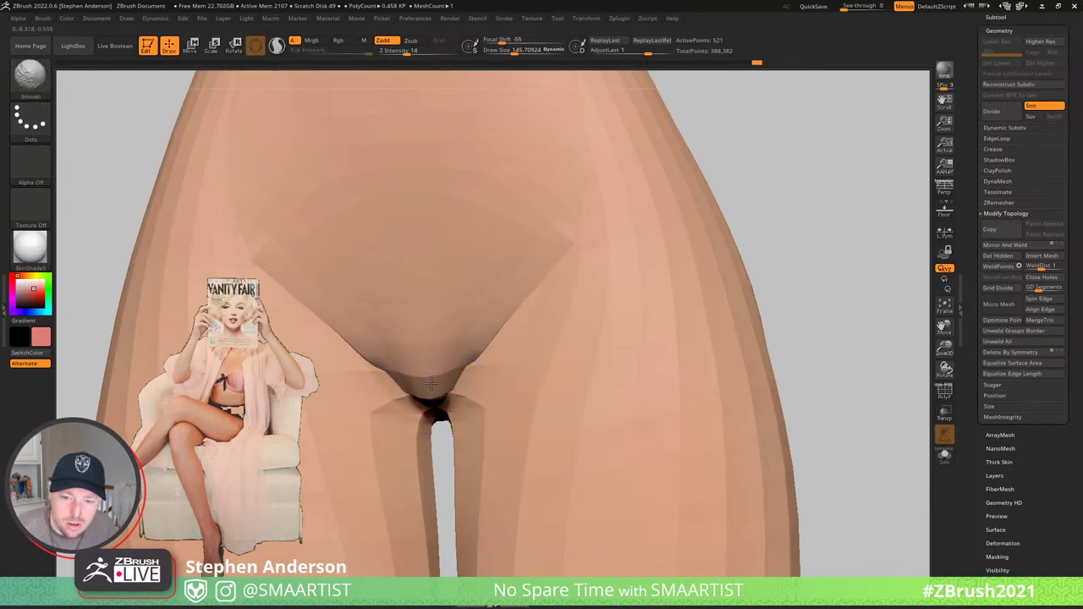
left_click_drag(439, 394, 442, 394, "shift")
right_click_drag(448, 402, 467, 373, "alt")
- Clear the mask and pull the crotch polygons and adjoining leg edges into shape with the Move brush
key("ctrl")
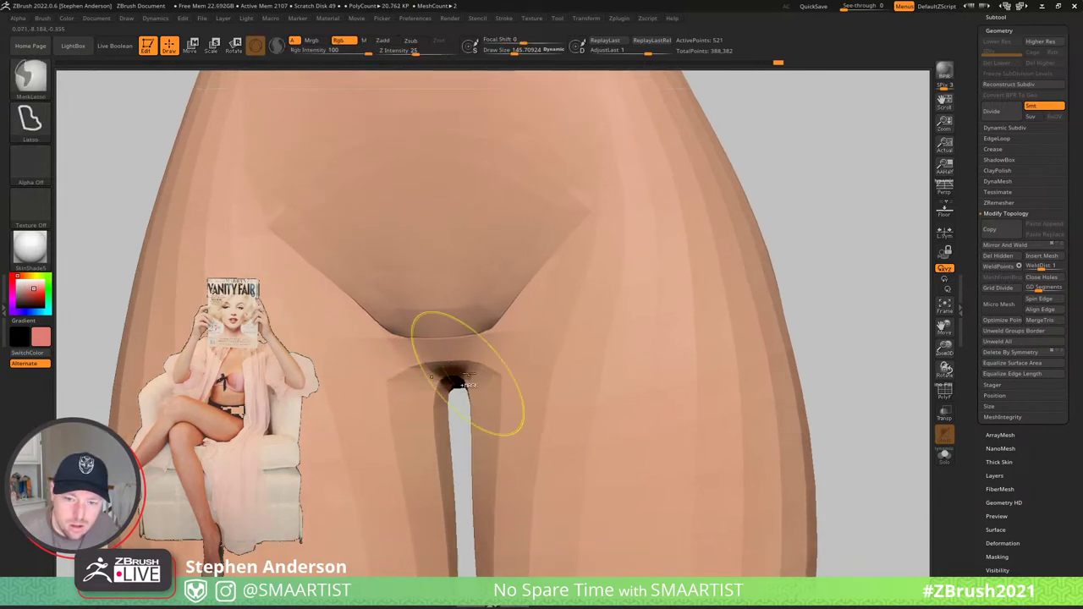
left_click_drag(848, 265, 812, 288, "ctrl")
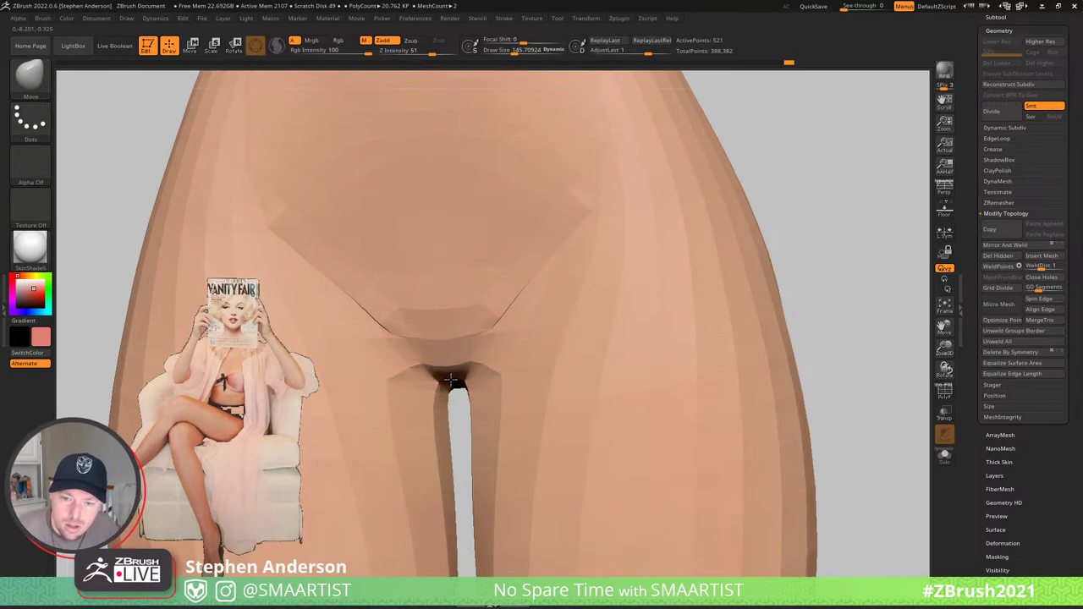
left_click_drag(488, 374, 501, 370)
right_click_drag(501, 370, 484, 361)
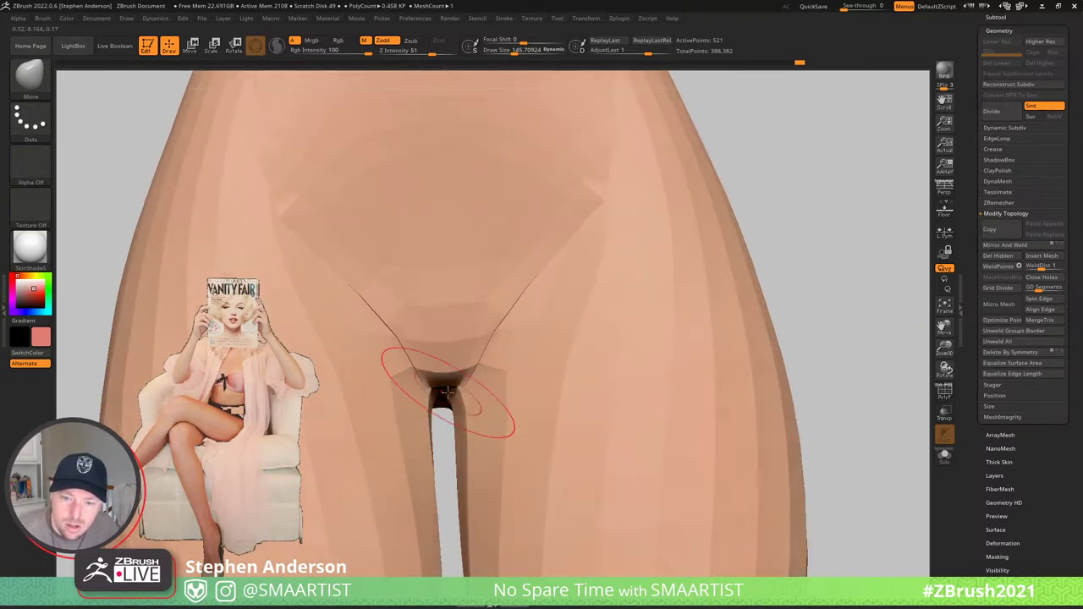
mouse_move(446, 400)
right_mouse_down()
mouse_move(430, 418)
mouse_move(539, 278)
mouse_move(490, 327)
mouse_move(550, 331)
mouse_move(558, 342)
right_mouse_up()
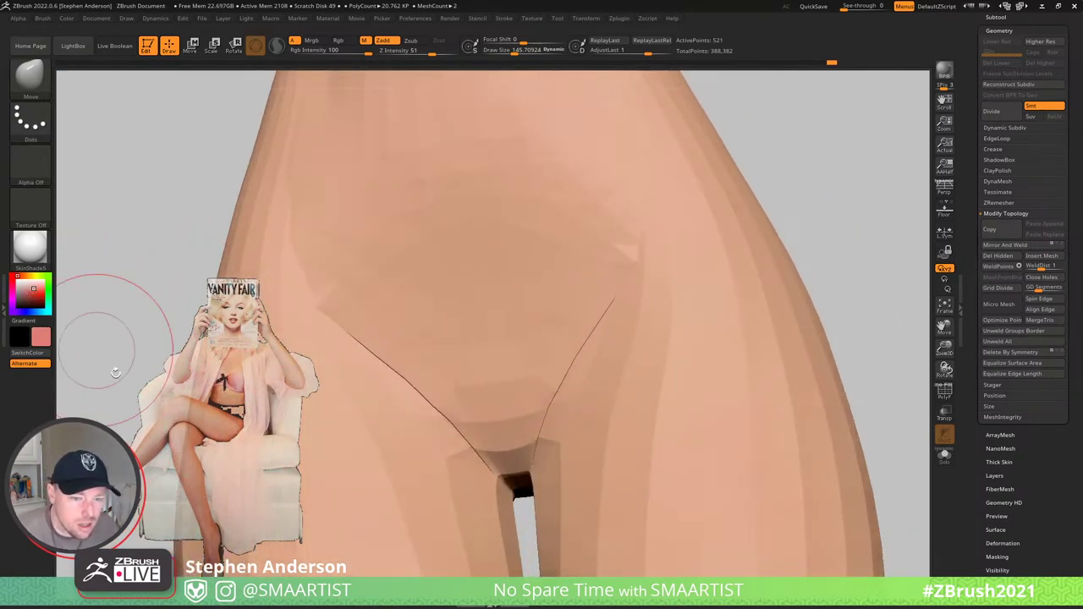
- Choose a near-black purple colour, enable Mrgb and fill the briefs with it
key("z")
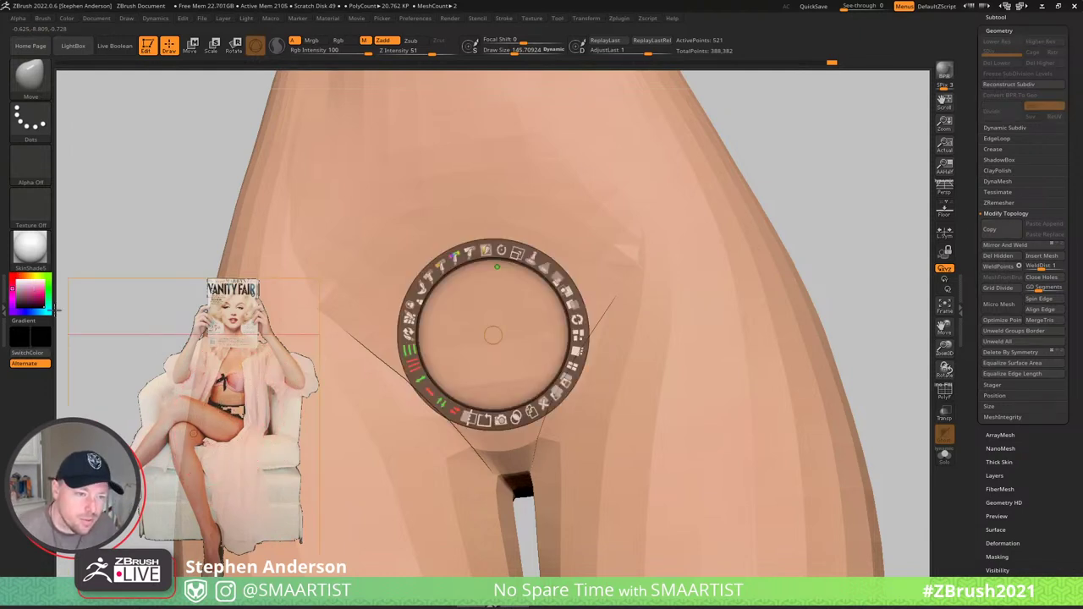
left_click(42, 304)
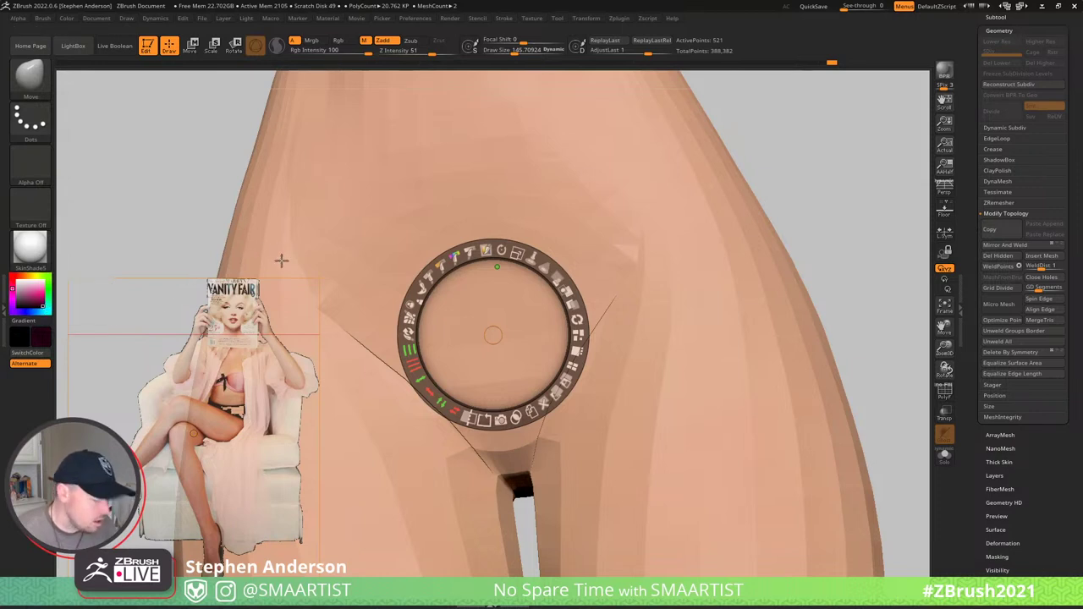
key("z")
left_click(311, 40)
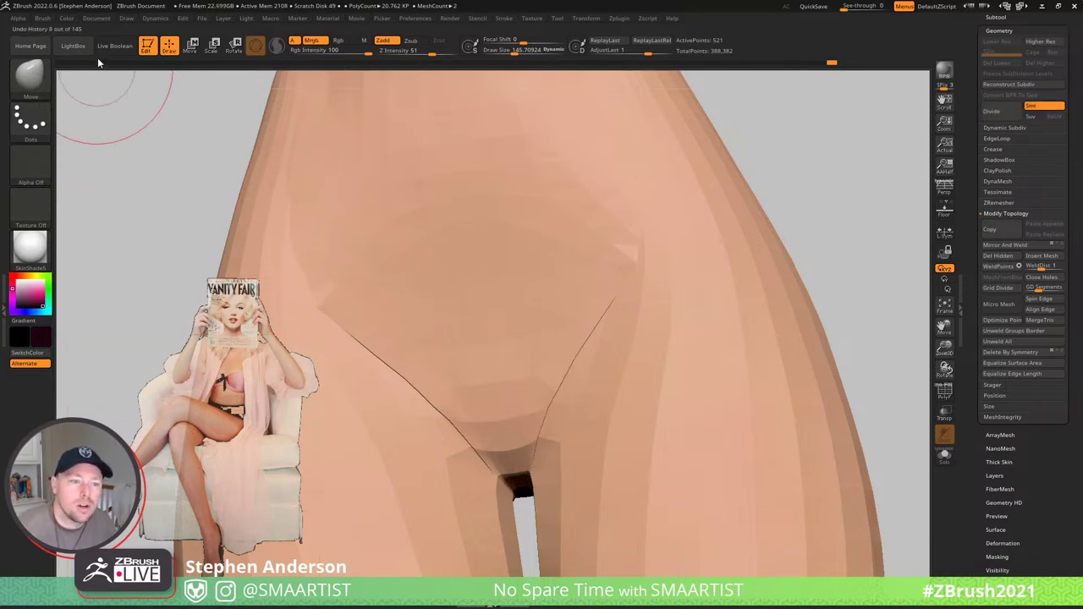
left_click(67, 18)
left_click(99, 220)
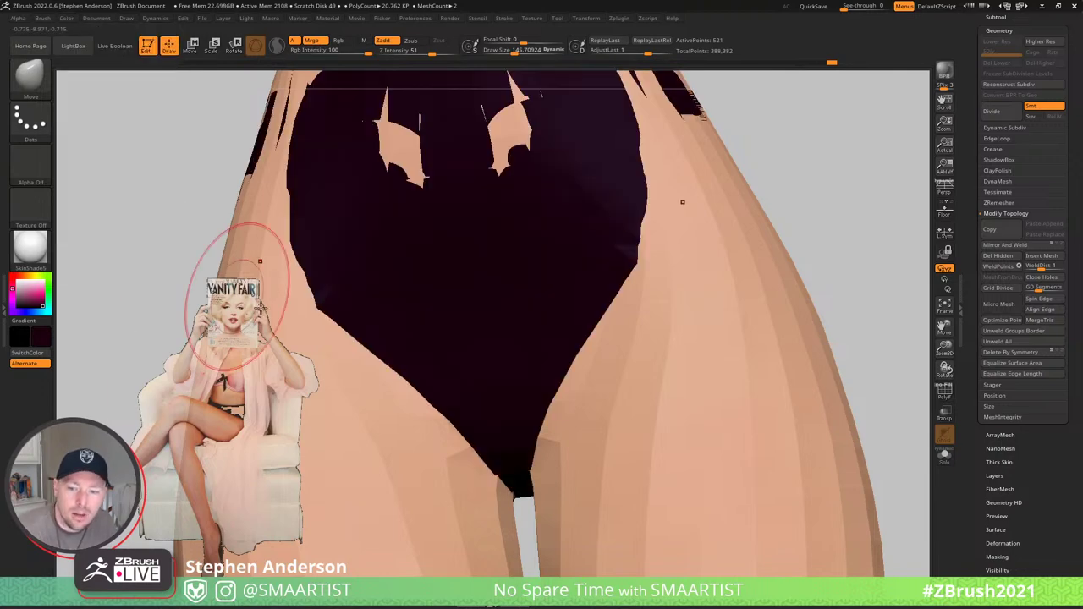
- Turn on PolyFrame and adjust the hip side of the briefs with the Move brush at a draw size of about 195
right_click_drag(254, 260, 406, 287, "ctrl")
right_click_drag(558, 338, 474, 364)
right_click_drag(473, 288, 546, 288)
key("shift+f")
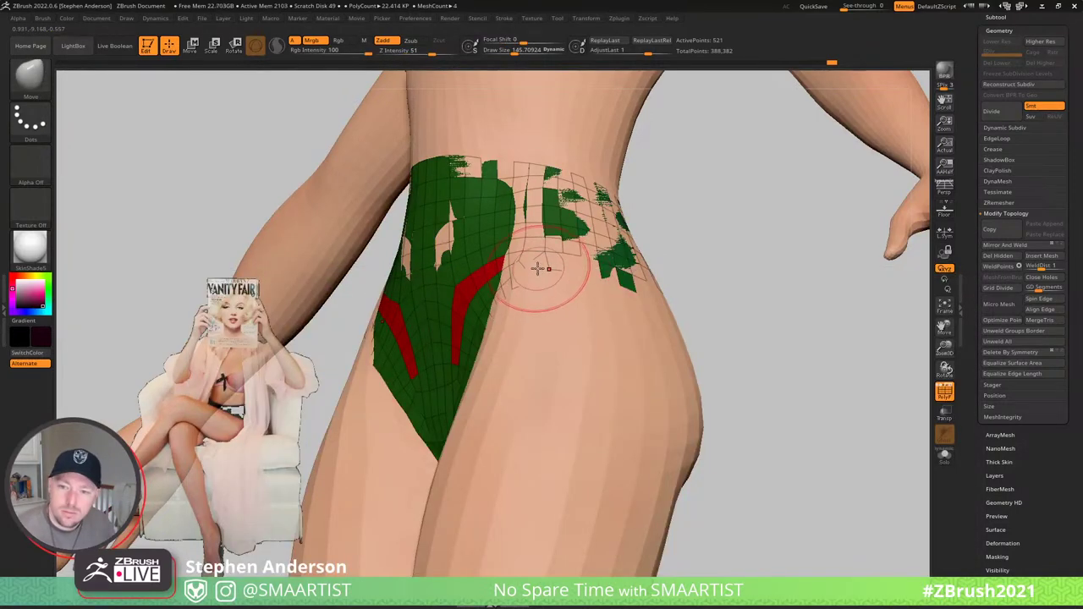
key("s")
left_click_drag(538, 269, 590, 271)
key("s")
mouse_move(602, 283)
right_mouse_down()
mouse_move(558, 295)
mouse_move(591, 306)
mouse_move(586, 258)
mouse_move(565, 260)
mouse_move(607, 238)
mouse_move(622, 257)
mouse_move(541, 283)
right_mouse_up()
- Isolate the briefs for inspection and merge their polygroups into a single group
key("ctrl+shift+s")
key("s")
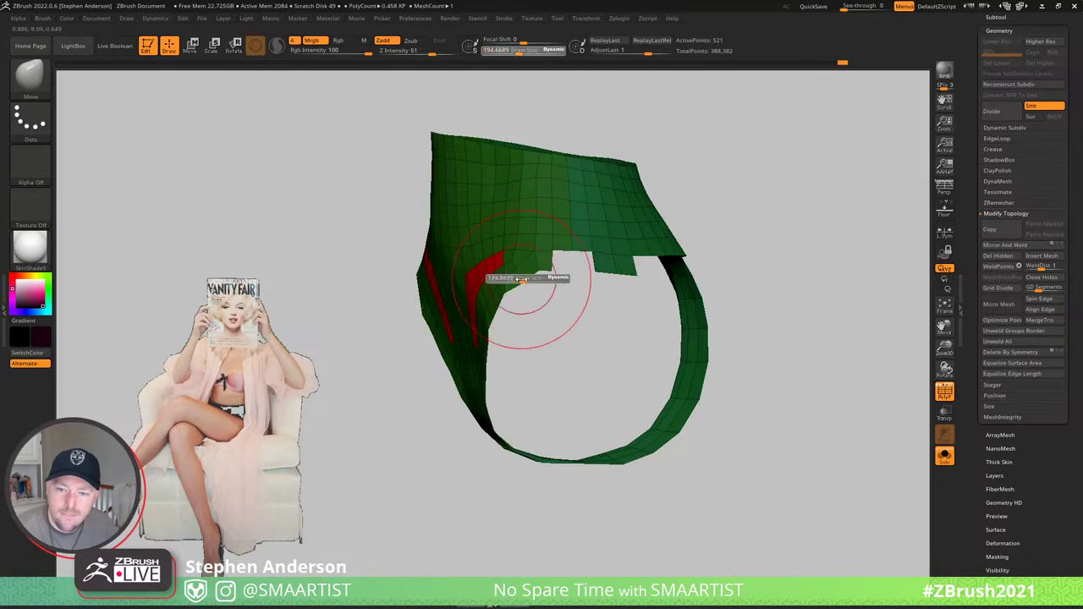
left_click_drag(524, 280, 510, 280)
mouse_move(507, 281)
right_mouse_down()
mouse_move(542, 264)
mouse_move(554, 279)
mouse_move(599, 272)
mouse_move(552, 272)
mouse_move(572, 285)
mouse_move(541, 257)
mouse_move(582, 256)
mouse_move(549, 218)
mouse_move(496, 251)
mouse_move(539, 281)
mouse_move(484, 295)
right_mouse_up()
key("ctrl+w")
key("ctrl+z")
- Switch to ZModeler, set the edge action to Extrude, and extrude new polygons into the gap along the hip-side leg edge
key("b")
key("z")
key("m")
key("ctrl+s")
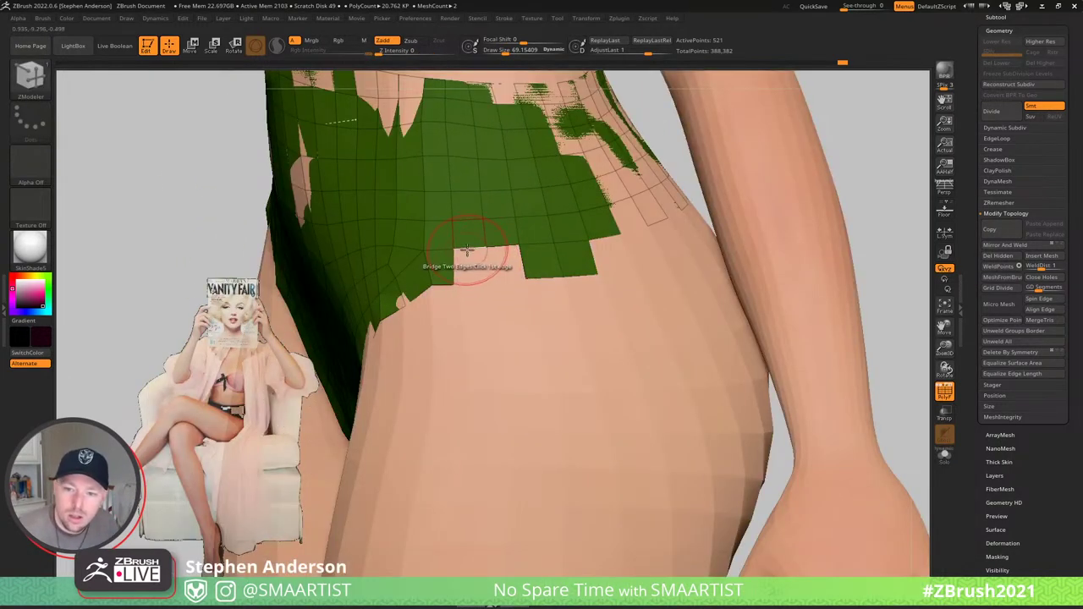
key("space")
left_click(353, 346)
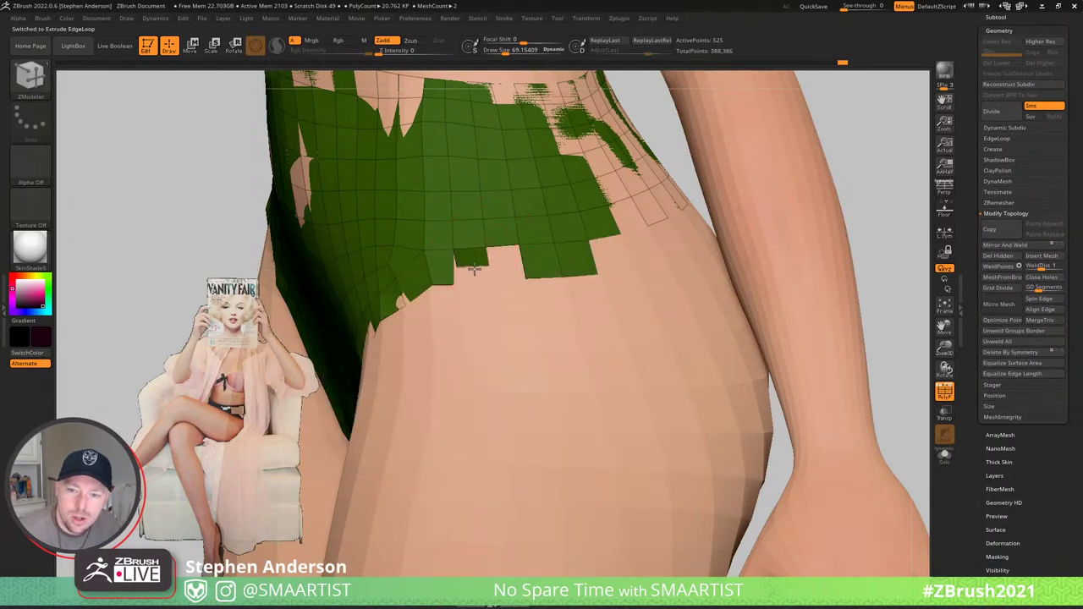
left_click_drag(475, 269, 474, 283)
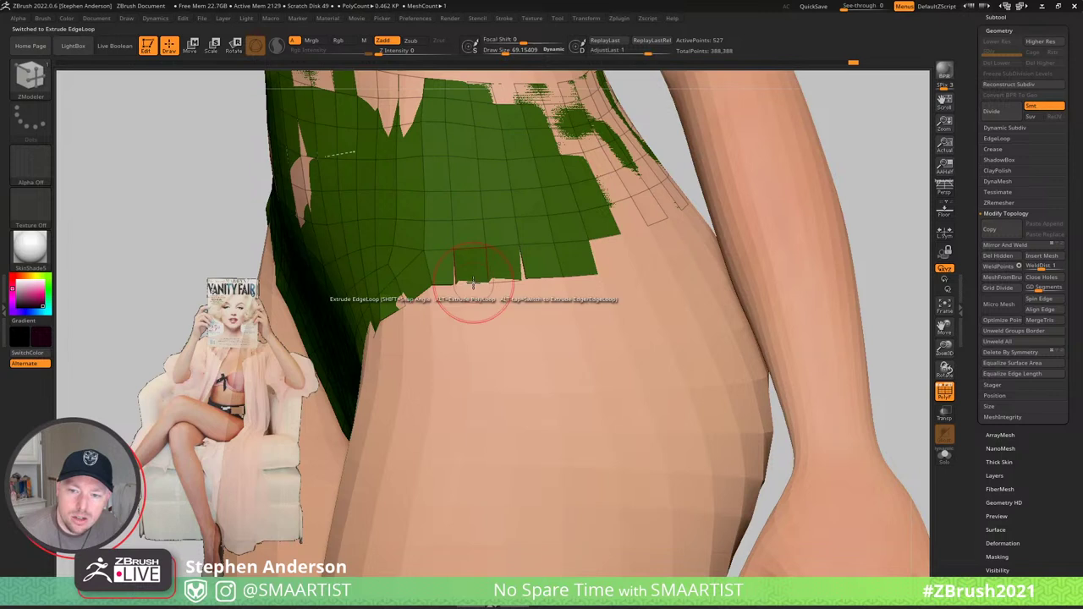
- Reduce the draw size to about 21 and join the new polygons' loose corner points to the neighbouring polygons
key("s")
left_click_drag(457, 284, 450, 286)
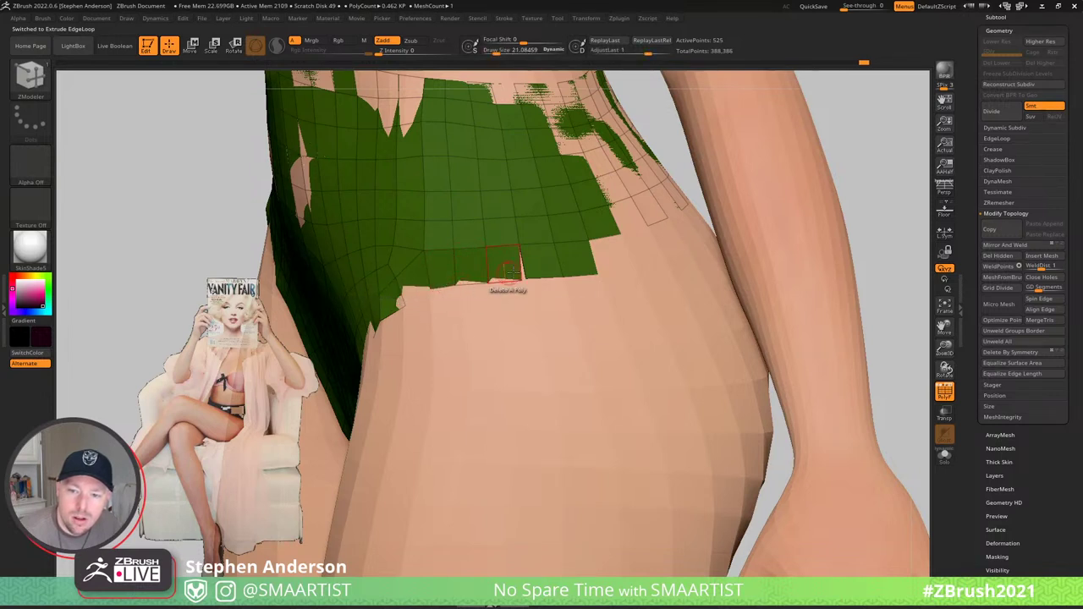
left_click(524, 276)
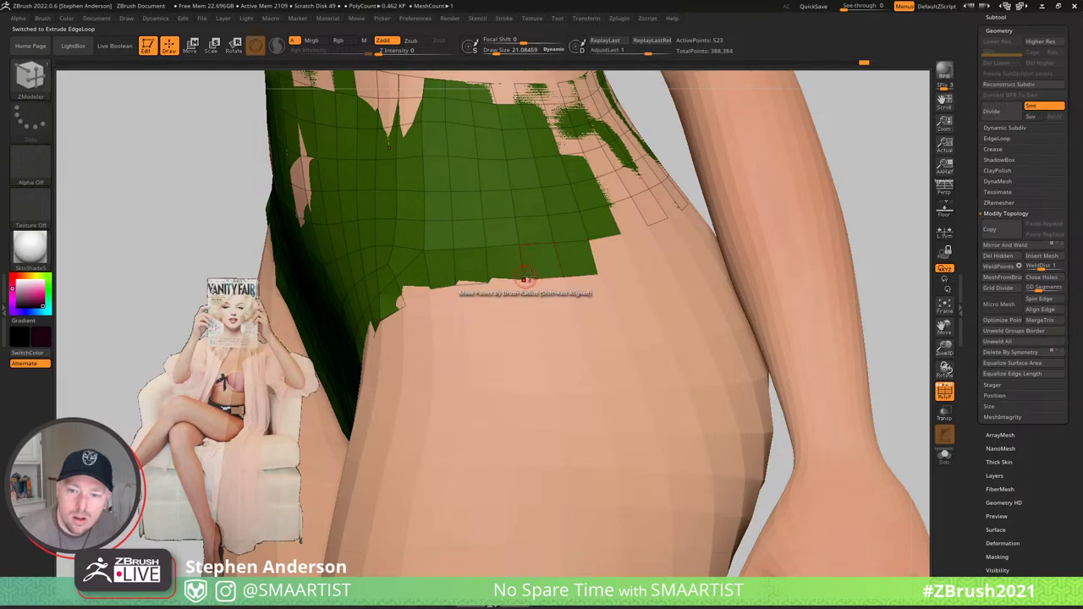
- Apply Mirror And Weld to copy the filled leg edge to the other side of the briefs
right_click_drag(528, 276, 643, 324, "ctrl")
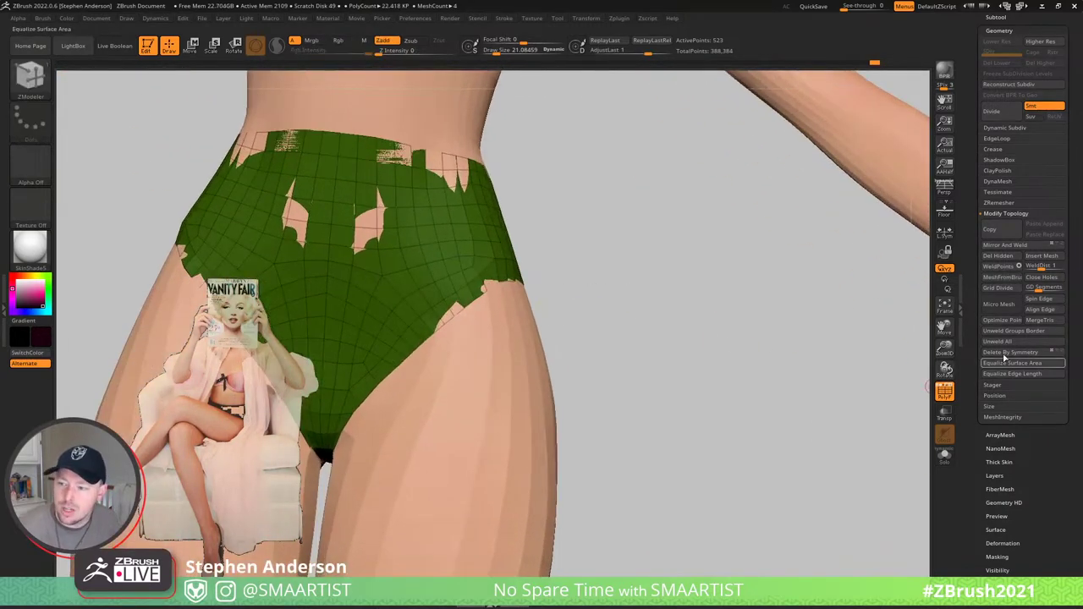
left_click(1008, 247)
right_click_drag(418, 178, 505, 243)
right_click(505, 243)
left_click_drag(482, 242, 465, 296)
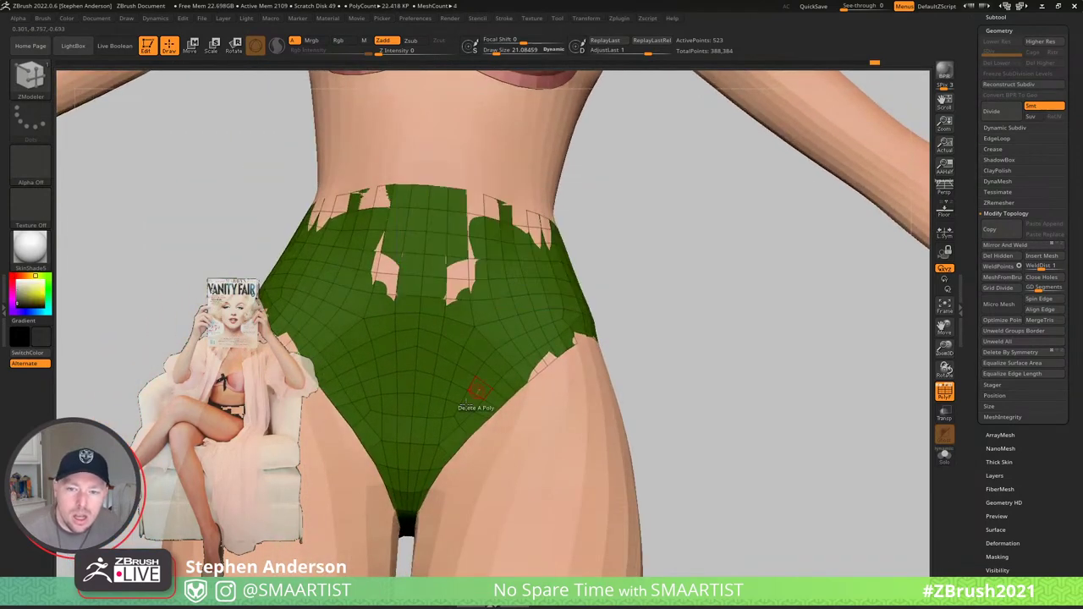
- Examine the front and leg edges of the briefs with PolyFrame on and off
key("shift+f")
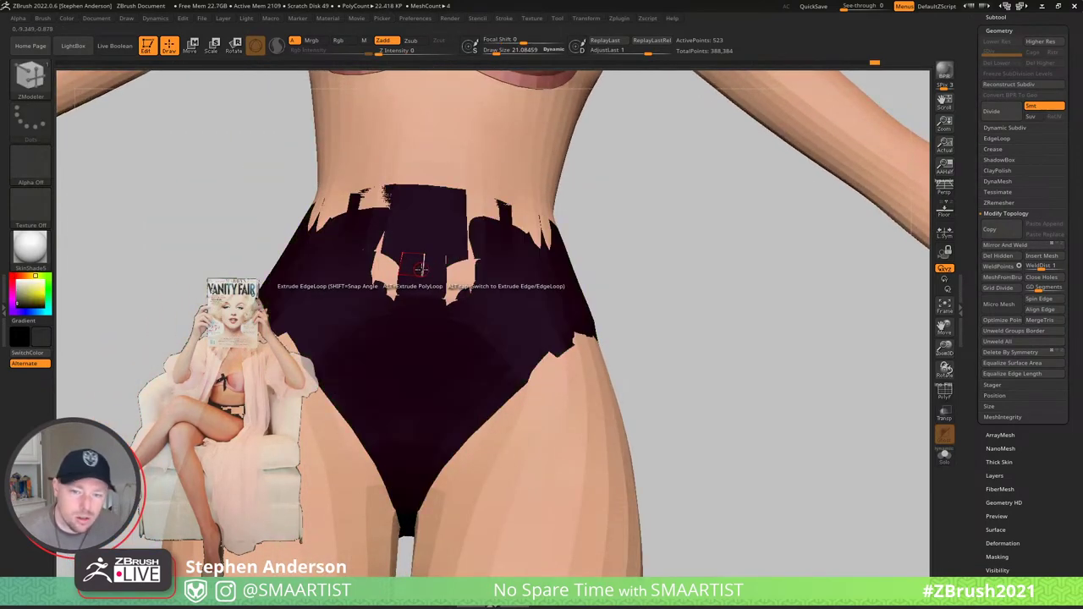
mouse_move(419, 268)
right_mouse_down()
mouse_move(507, 245)
mouse_move(510, 308)
mouse_move(498, 322)
right_mouse_up()
key("shift+f")
left_click_drag(499, 321, 330, 270)
key("space")
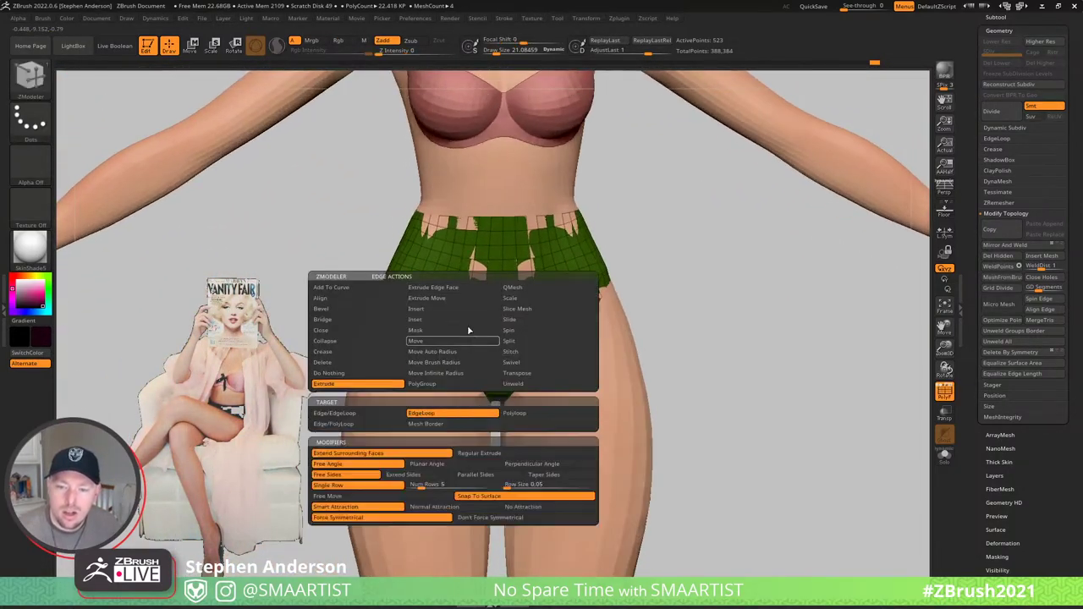
key("shift")
key("shift+f")
right_click_drag(443, 251, 483, 354, "ctrl")
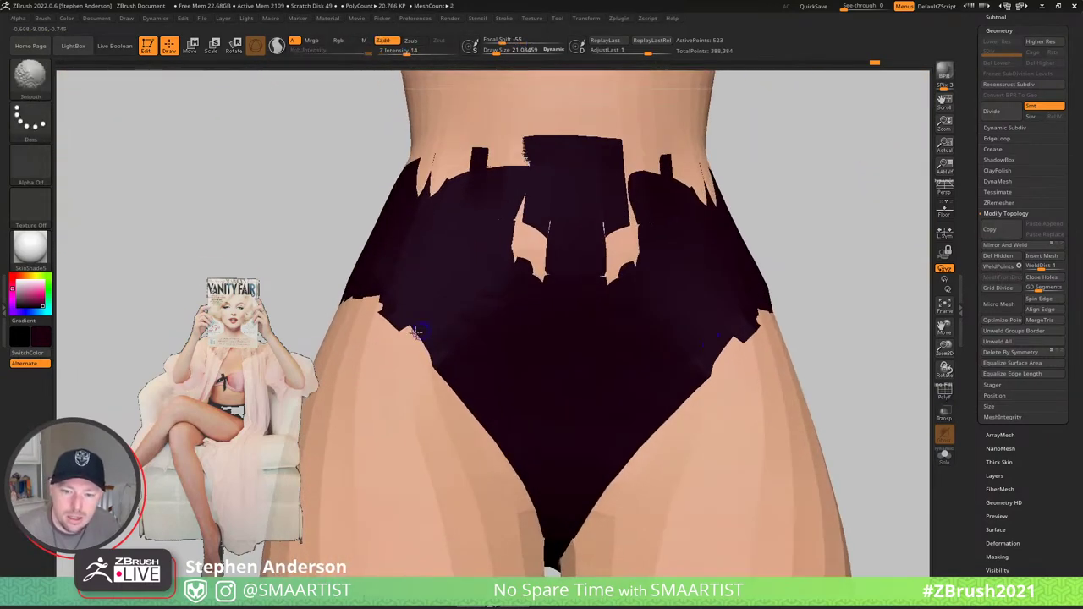
key("shift+f")
left_click_drag(406, 336, 409, 336)
mouse_move(507, 337)
right_mouse_down()
mouse_move(420, 346)
mouse_move(463, 336)
mouse_move(420, 302)
mouse_move(481, 280)
right_mouse_up()
right_click_drag(404, 253, 374, 251)
- Switch to the Move brush, enlarge its draw size to about 289 and pull the waistline of the briefs outside the body
key("b")
key("m")
key("v")
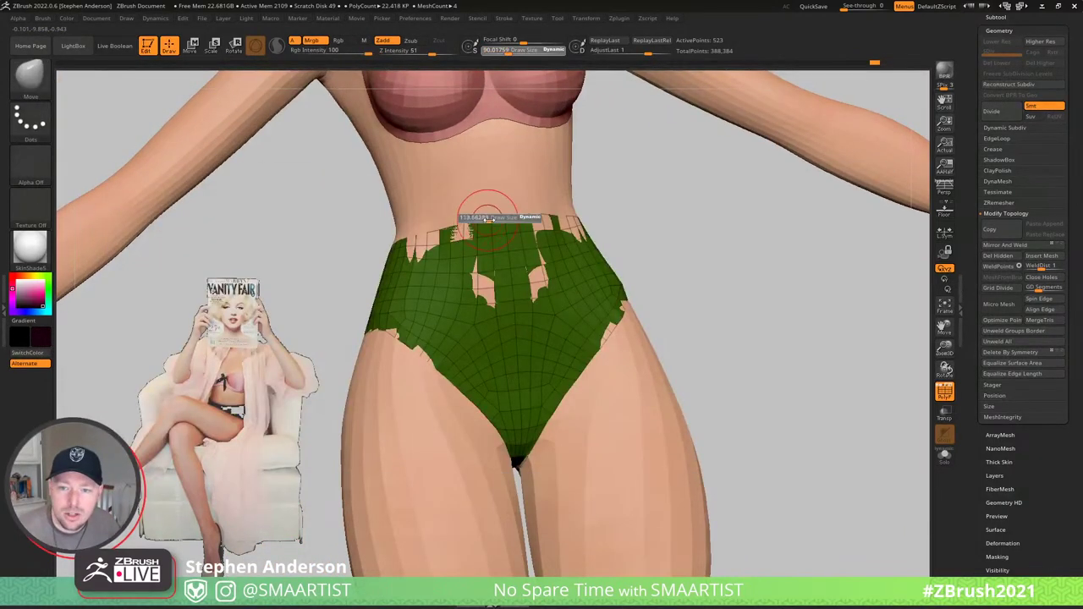
left_click_drag(500, 223, 502, 222)
mouse_move(502, 222)
right_mouse_down()
mouse_move(524, 220)
mouse_move(541, 234)
mouse_move(509, 211)
right_mouse_up()
mouse_move(492, 223)
left_mouse_down()
mouse_move(480, 225)
mouse_move(572, 208)
mouse_move(583, 221)
mouse_move(628, 218)
mouse_move(604, 208)
mouse_move(648, 215)
left_mouse_up()
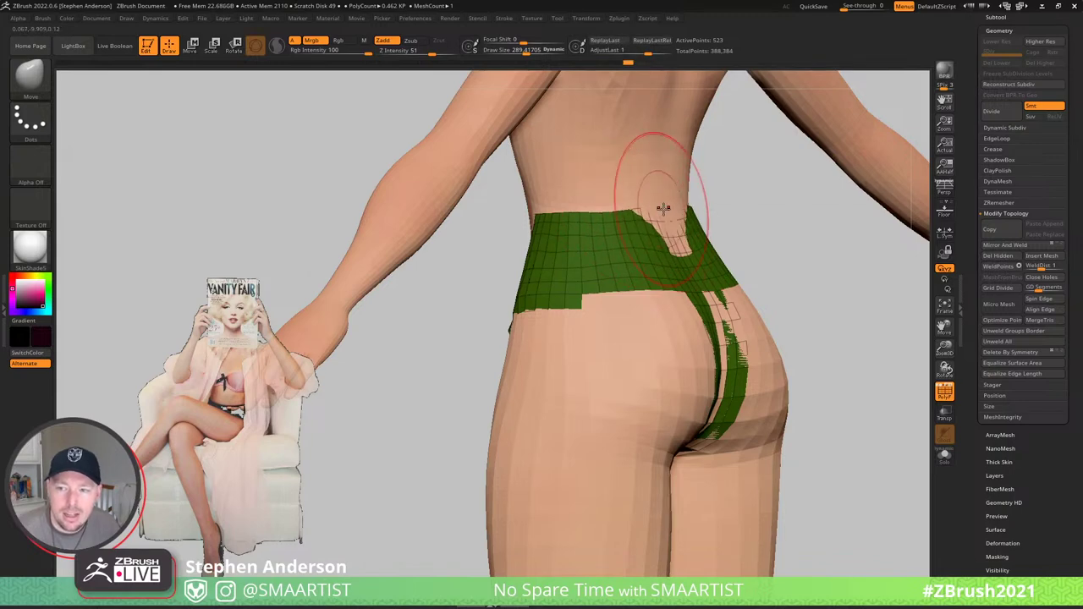
- Reduce the draw size to about 163, then smooth the back waistband and pull it clear of the skin
mouse_move(663, 208)
right_mouse_down()
mouse_move(641, 217)
mouse_move(669, 222)
mouse_move(660, 216)
right_mouse_up()
key("s")
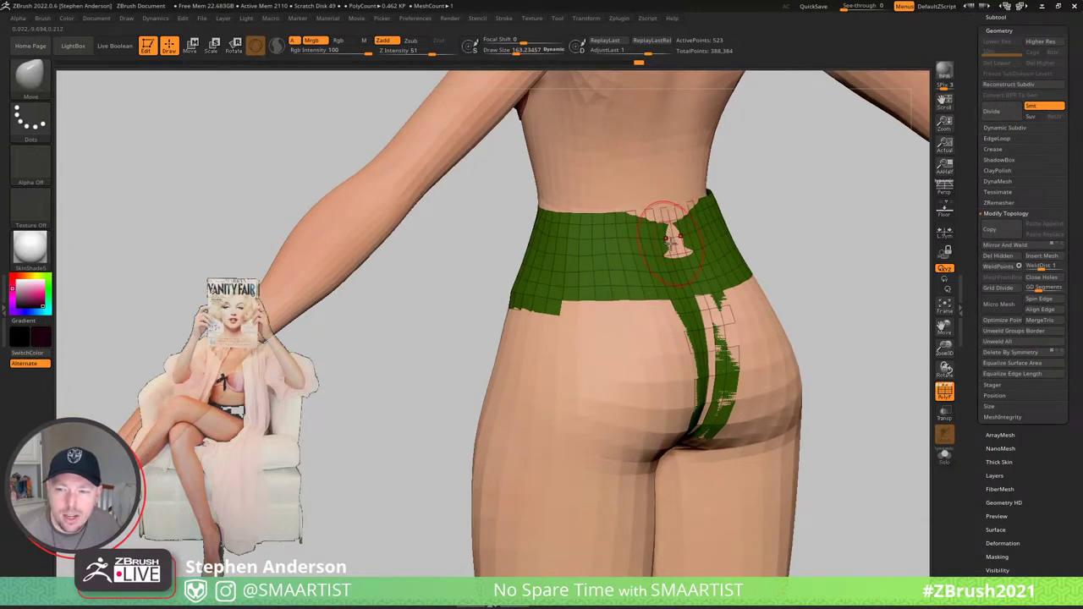
left_click_drag(668, 239, 610, 236, "shift")
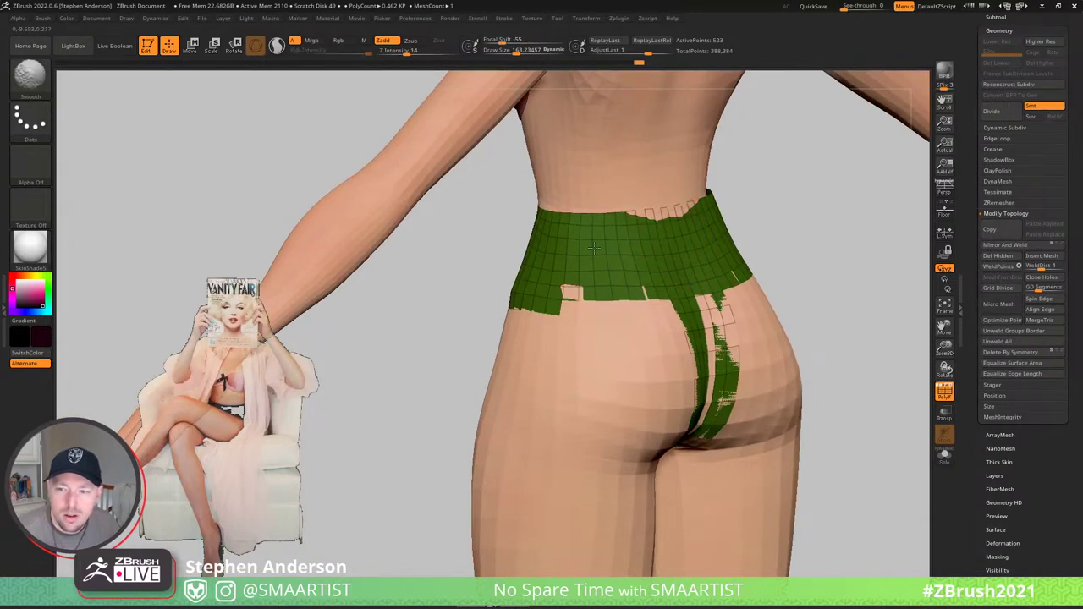
mouse_move(597, 230)
right_mouse_down()
mouse_move(667, 201)
mouse_move(693, 211)
mouse_move(673, 235)
mouse_move(615, 248)
right_mouse_up()
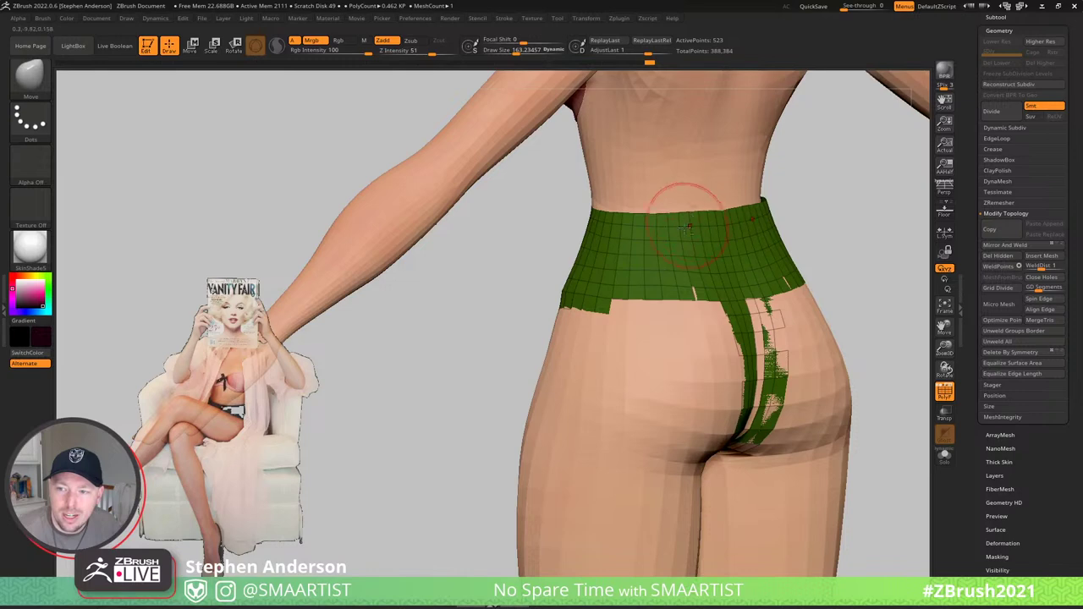
mouse_move(687, 226)
right_mouse_down()
mouse_move(718, 237)
mouse_move(679, 230)
right_mouse_up()
- Pull the front waist and belly polygons of the briefs outward to cover the skin poking through
left_click_drag(633, 207, 639, 209)
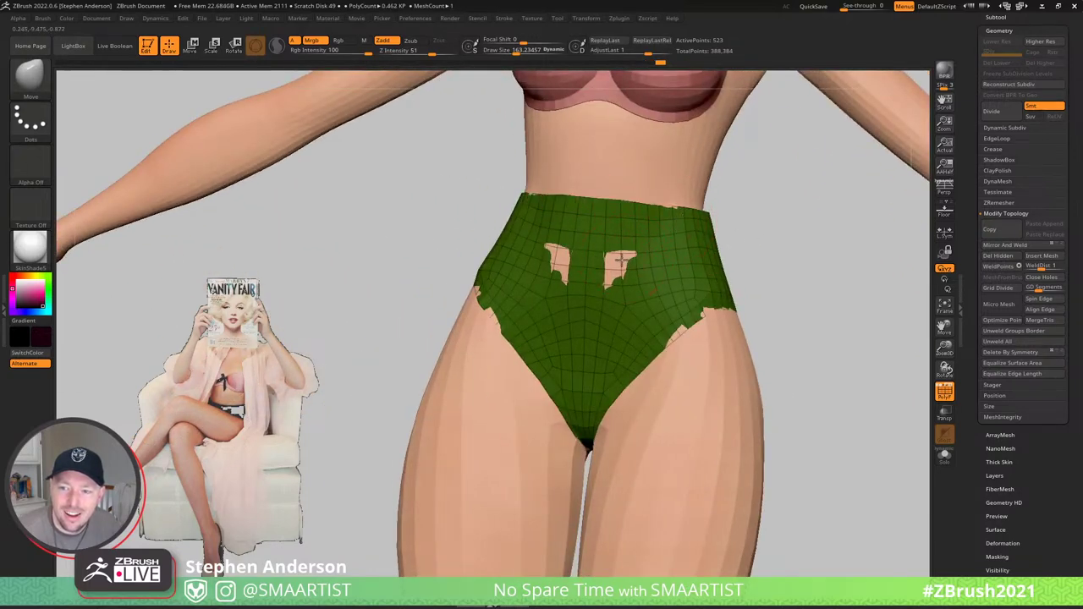
left_click_drag(621, 260, 625, 261)
right_click_drag(624, 261, 664, 320, "ctrl")
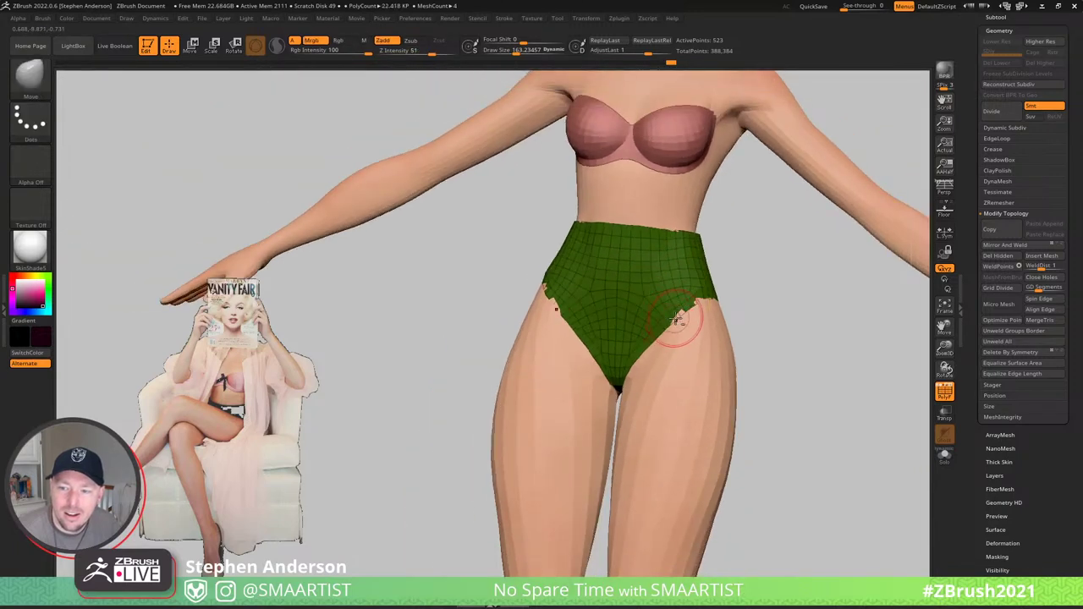
- Reduce the Move brush draw size to about 58 and even out the jagged front leg opening of the briefs over the thigh
mouse_move(542, 291)
right_mouse_down()
mouse_move(597, 340)
mouse_move(582, 313)
right_mouse_up()
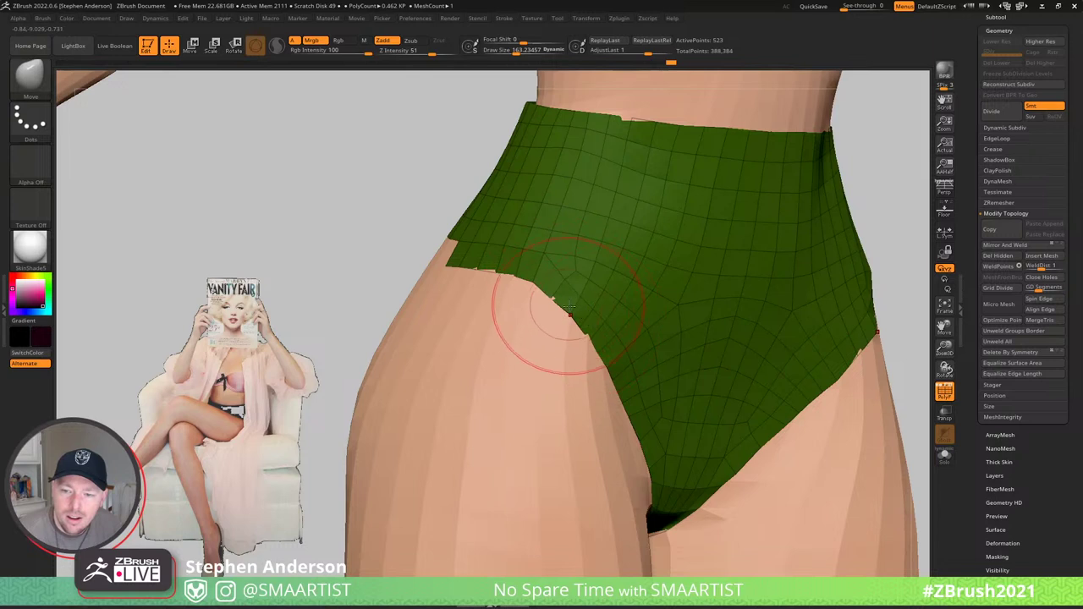
key("s")
left_click_drag(568, 309, 554, 306)
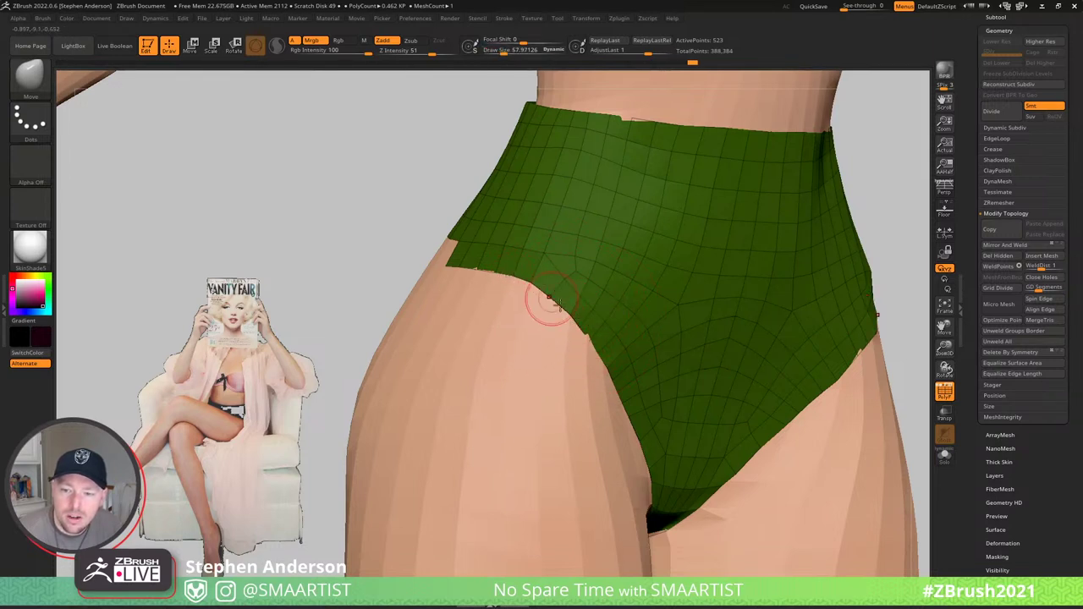
mouse_move(592, 343)
right_mouse_down()
mouse_move(582, 304)
mouse_move(575, 379)
mouse_move(583, 353)
right_mouse_up()
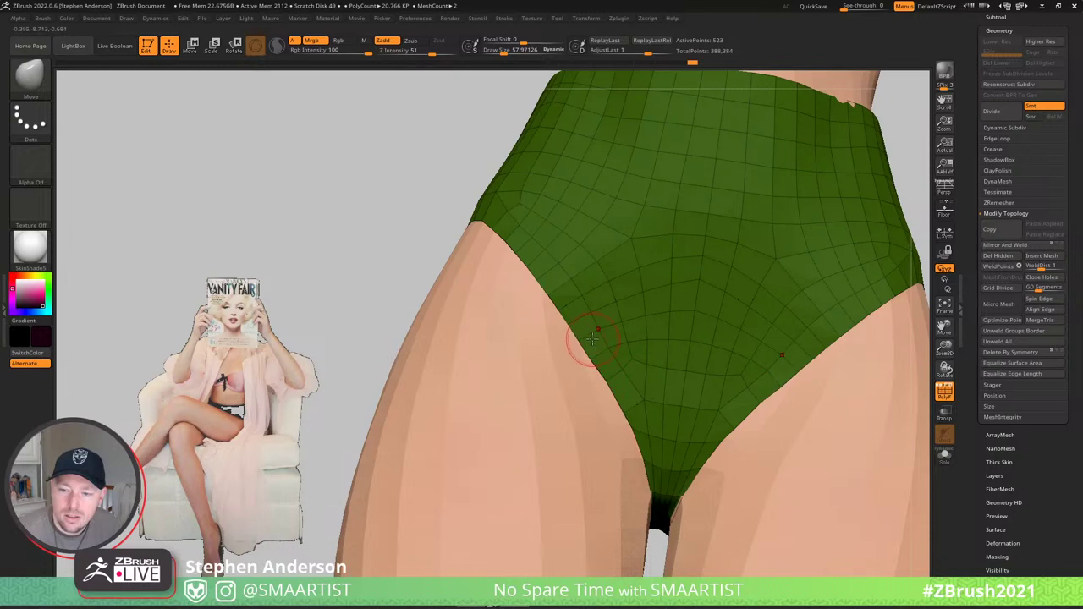
mouse_move(575, 338)
right_mouse_down()
mouse_move(536, 309)
mouse_move(558, 276)
mouse_move(562, 285)
right_mouse_up()
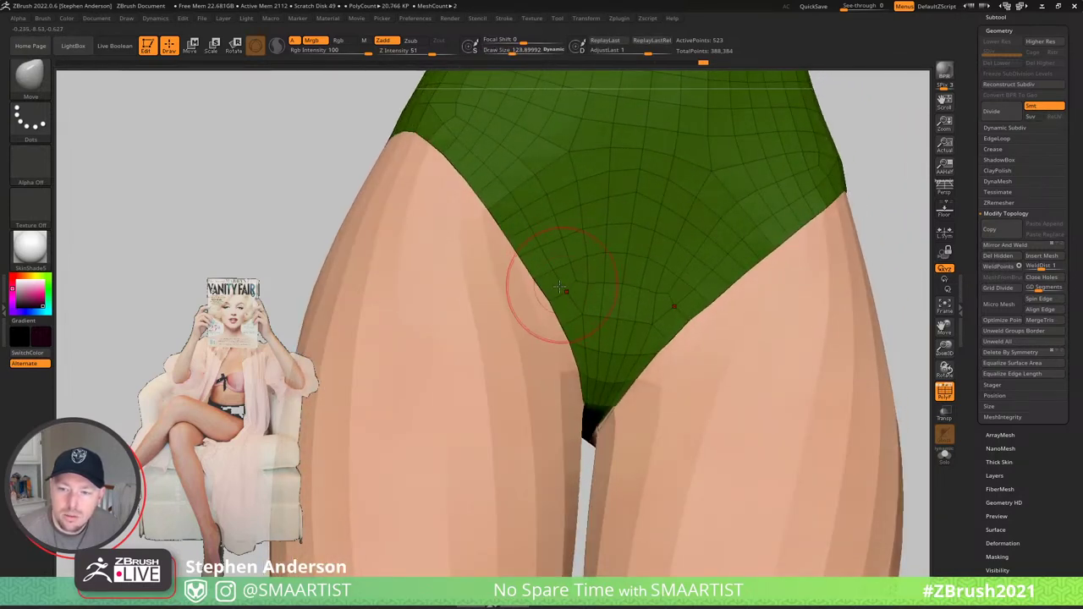
- Refine the leg opening edge down towards the crotch with draw sizes of about 77 and 39
key("s")
left_click_drag(552, 305, 546, 305)
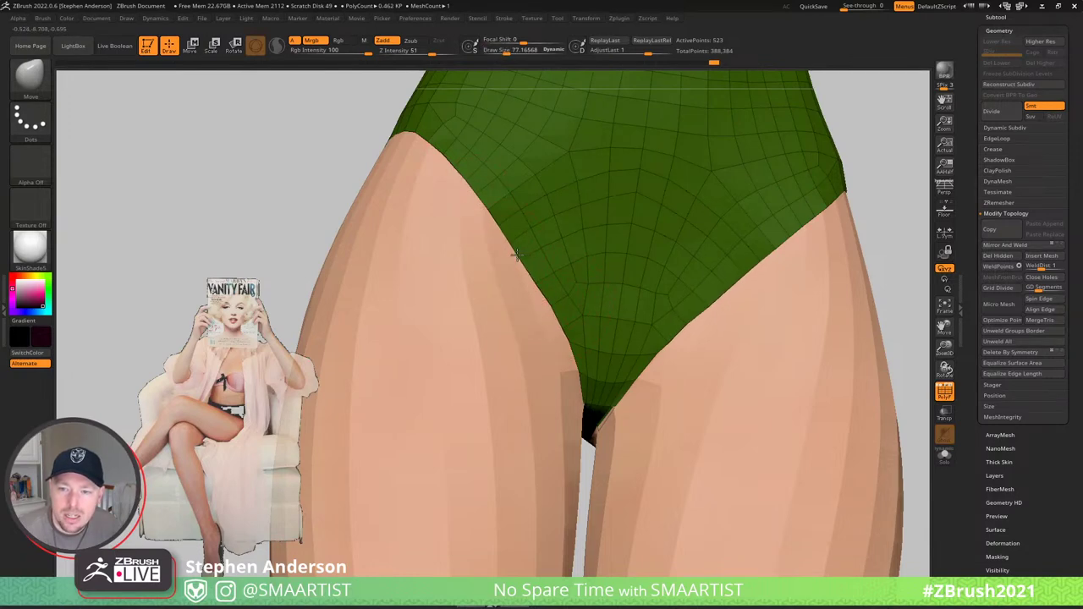
right_click_drag(501, 223, 565, 328)
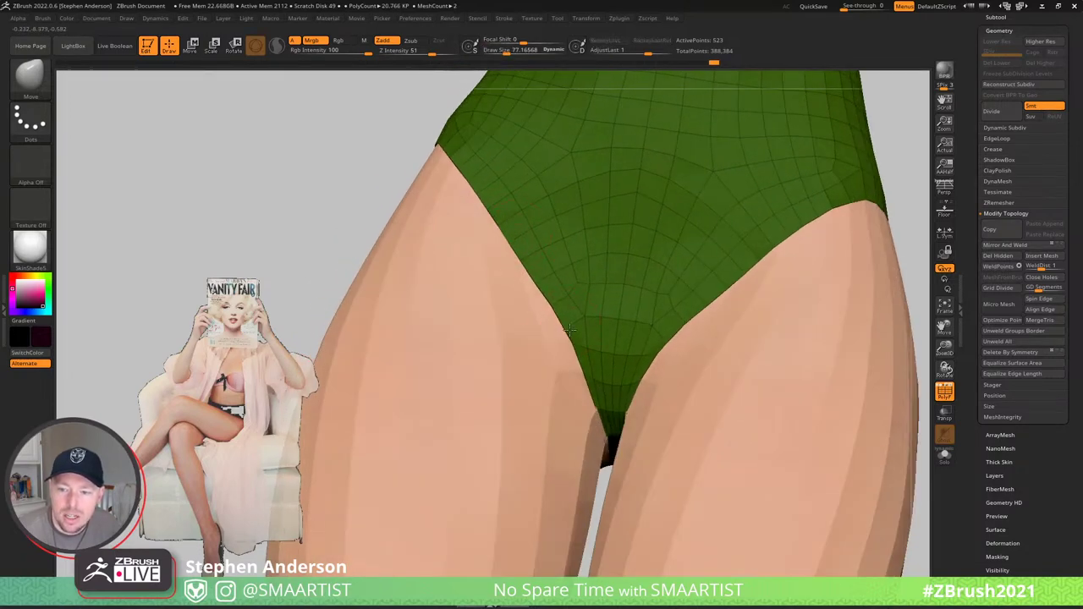
key("s")
left_click(572, 345)
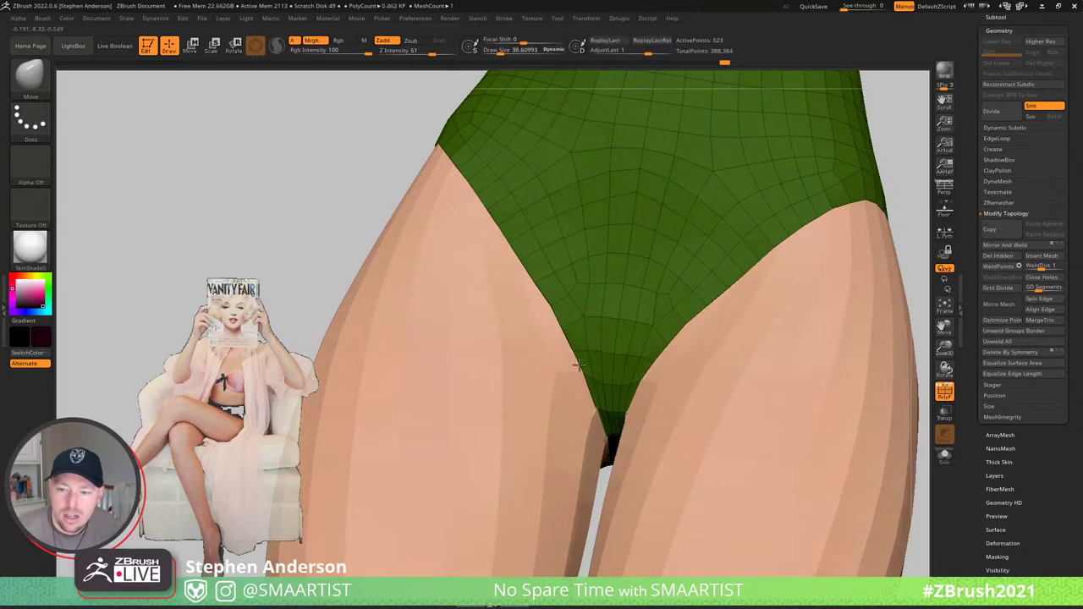
mouse_move(585, 362)
right_mouse_down()
mouse_move(606, 363)
mouse_move(550, 362)
right_mouse_up()
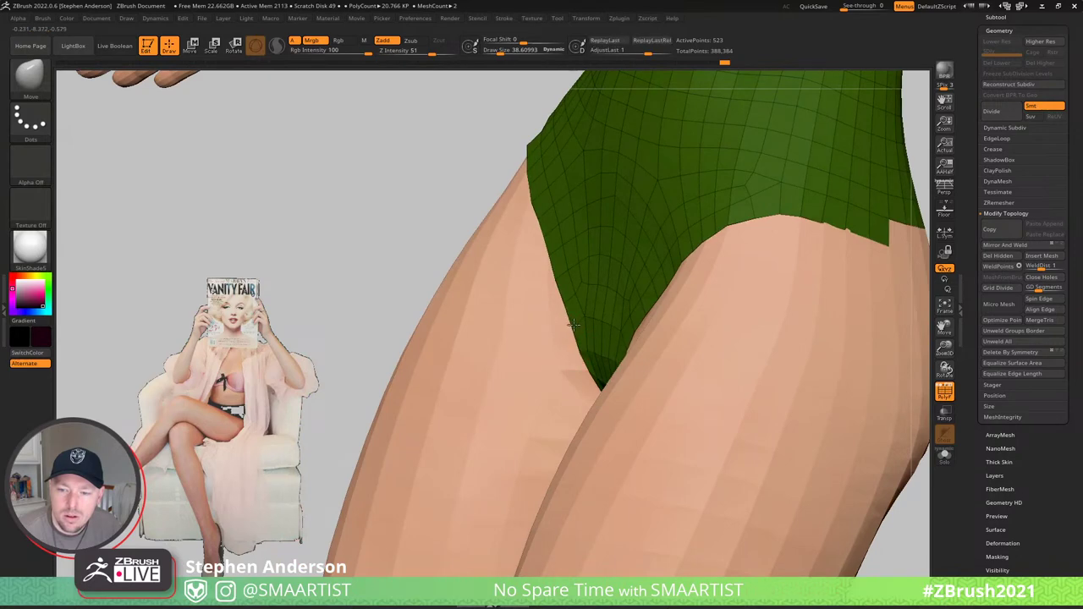
right_click_drag(558, 286, 553, 302)
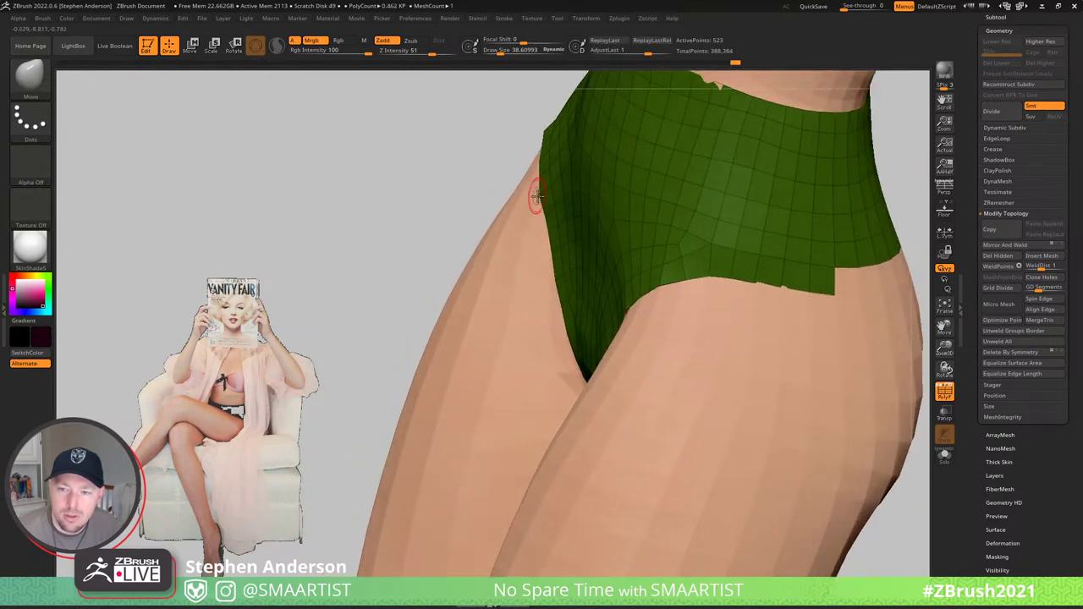
- Examine the briefs on the whole figure without PolyFrame and their narrow back strip with PolyFrame on
right_click_drag(567, 220, 676, 181)
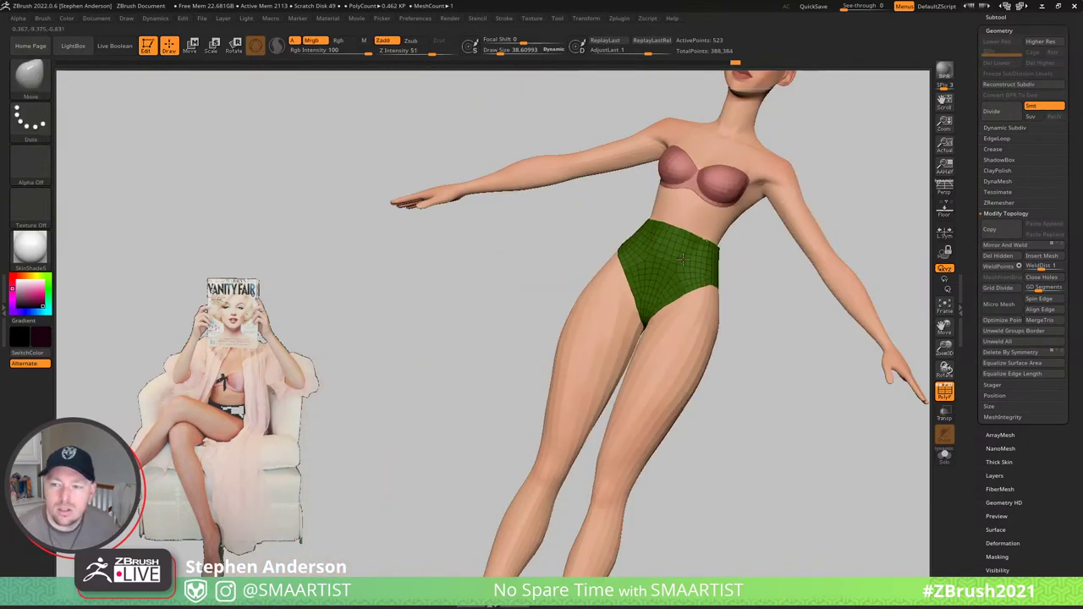
key("shift+f")
right_click_drag(782, 193, 826, 169)
right_click_drag(652, 285, 532, 372, "alt")
key("shift+f")
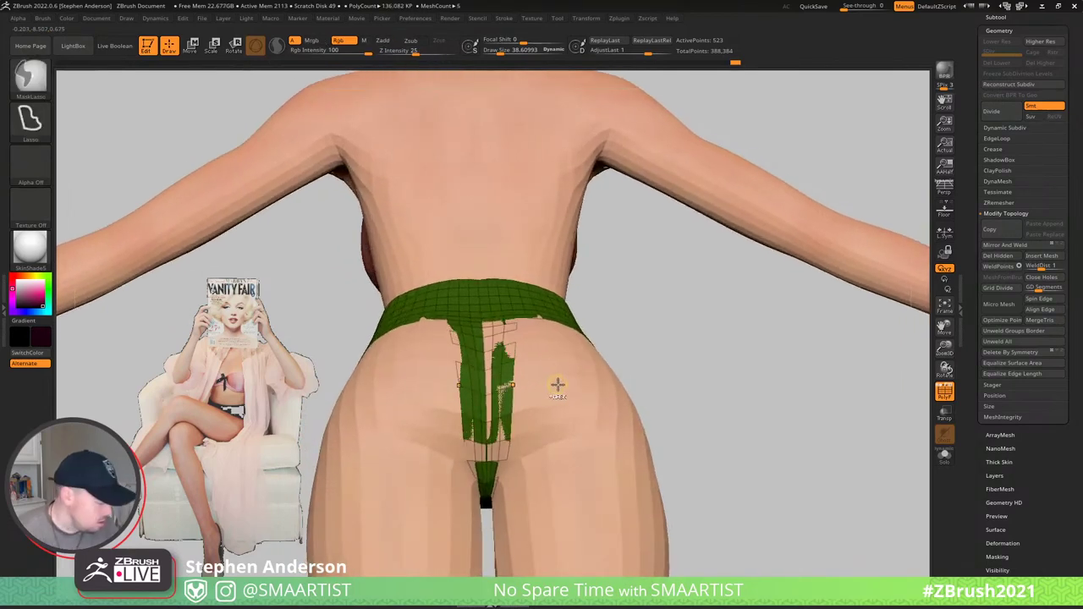
key("ctrl+shift+s")
right_click_drag(553, 414, 484, 271)
right_click_drag(500, 366, 480, 311)
left_click(529, 374, "ctrl+shift")
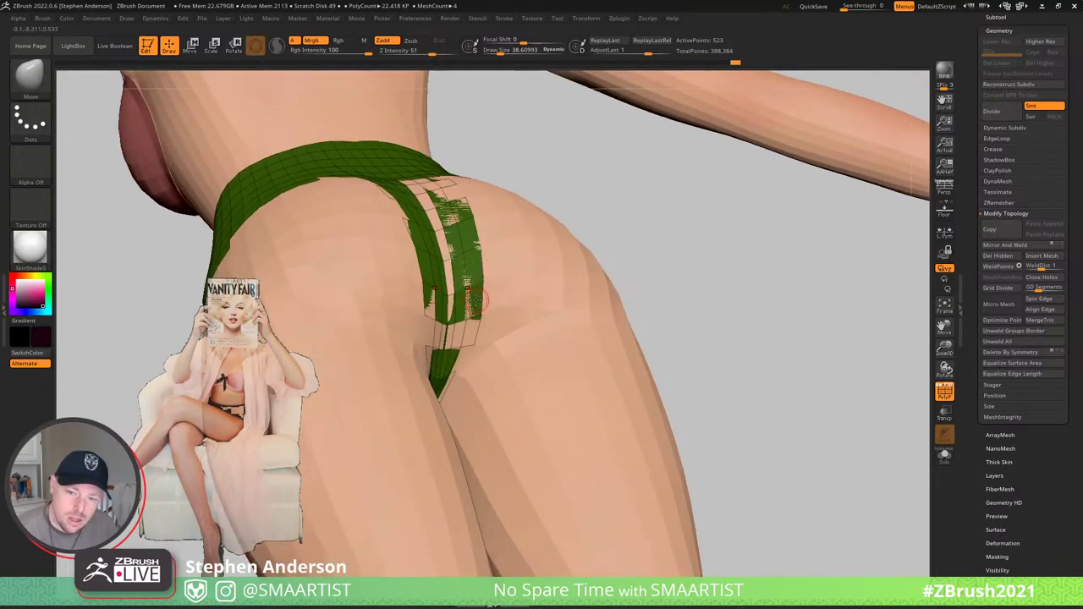
- Switch to the ZModeler brush and move the outer points at the lower end of the back strip outwards
key("b")
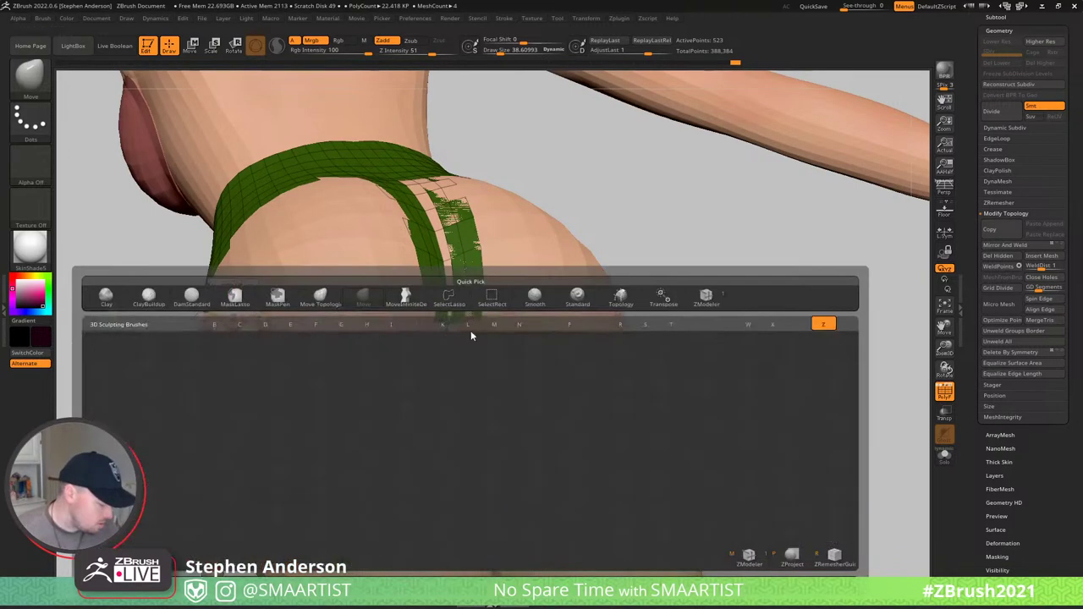
key("z")
key("m")
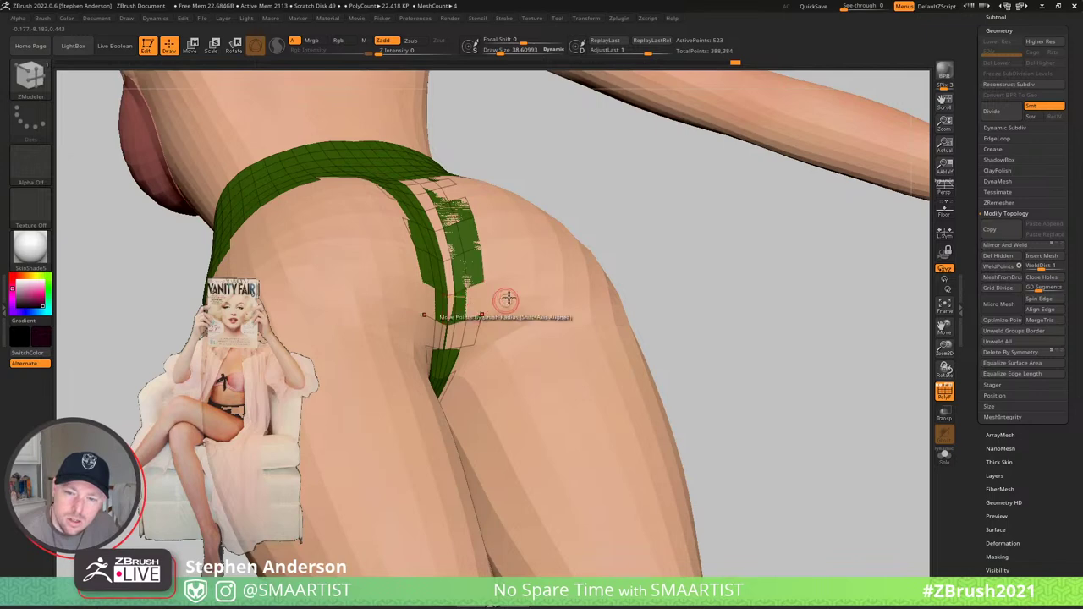
right_click_drag(482, 311, 530, 358)
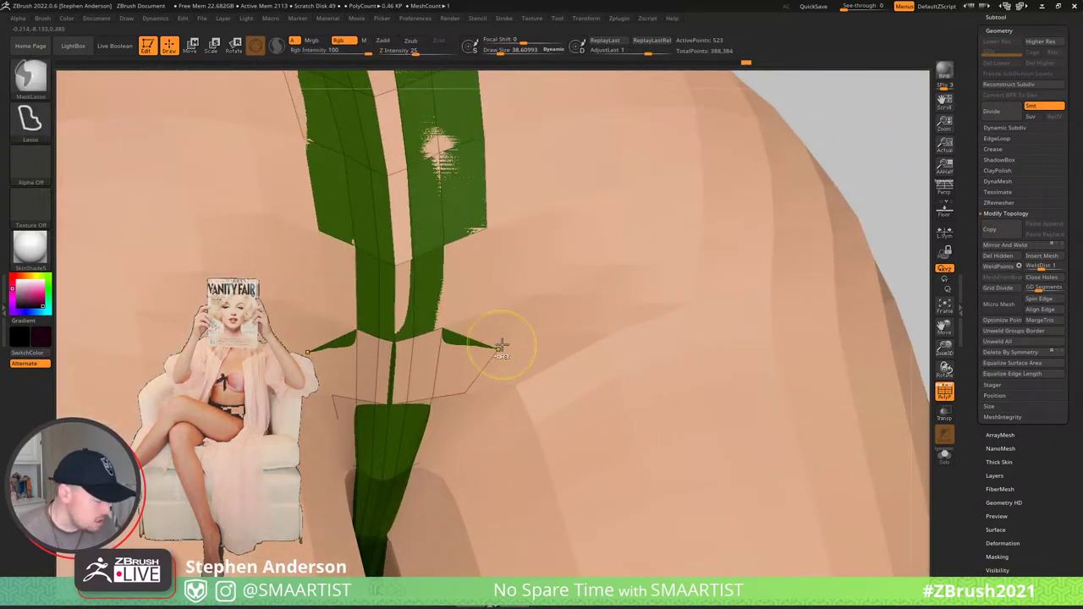
left_click(497, 342, "ctrl+shift")
right_click_drag(527, 332, 505, 273, "ctrl")
- Turn on ghosted transparency and apply Mirror And Weld to the briefs
key("ctrl+alt+s")
key("ctrl+alt+t")
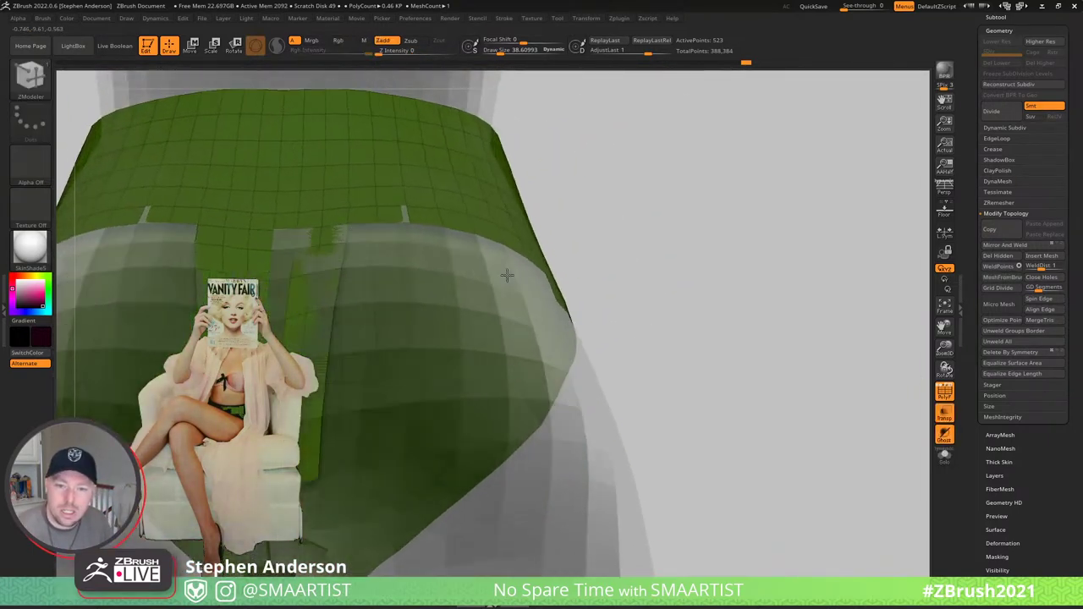
right_click_drag(455, 207, 592, 242)
left_click(994, 245)
right_click_drag(643, 203, 702, 220, "alt")
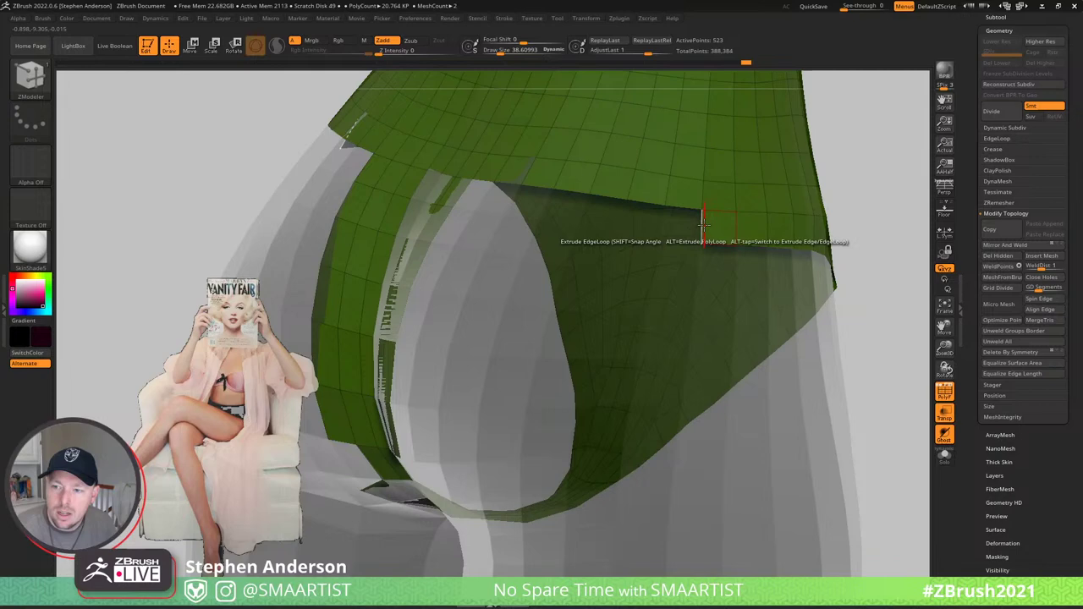
- Extrude the short hip edge of the waistband symmetrically in two segments across the buttock towards the crotch
left_click_drag(702, 222, 520, 325)
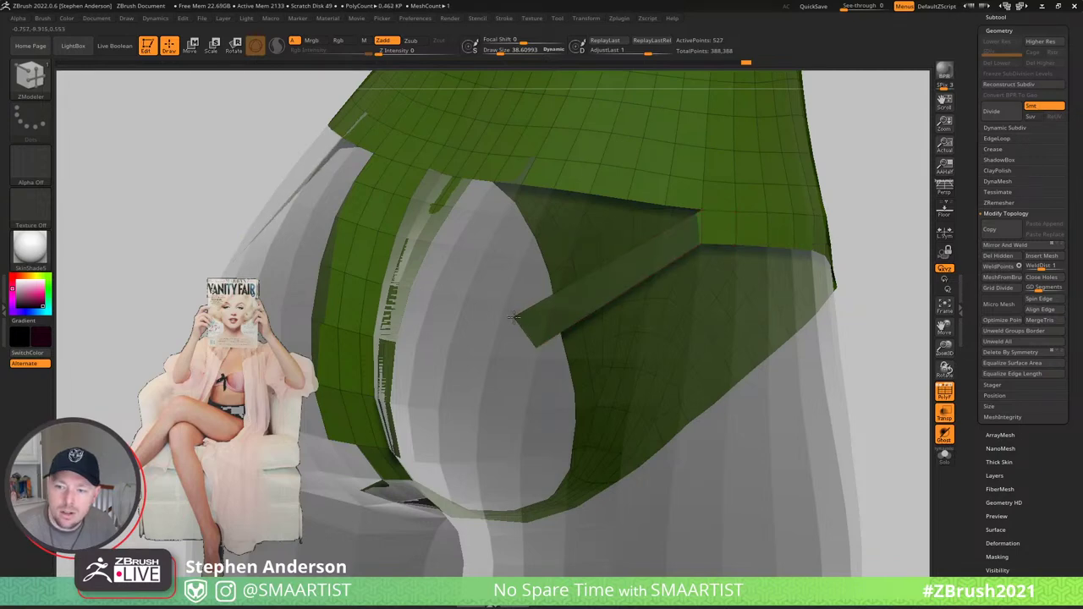
right_click_drag(682, 252, 708, 253)
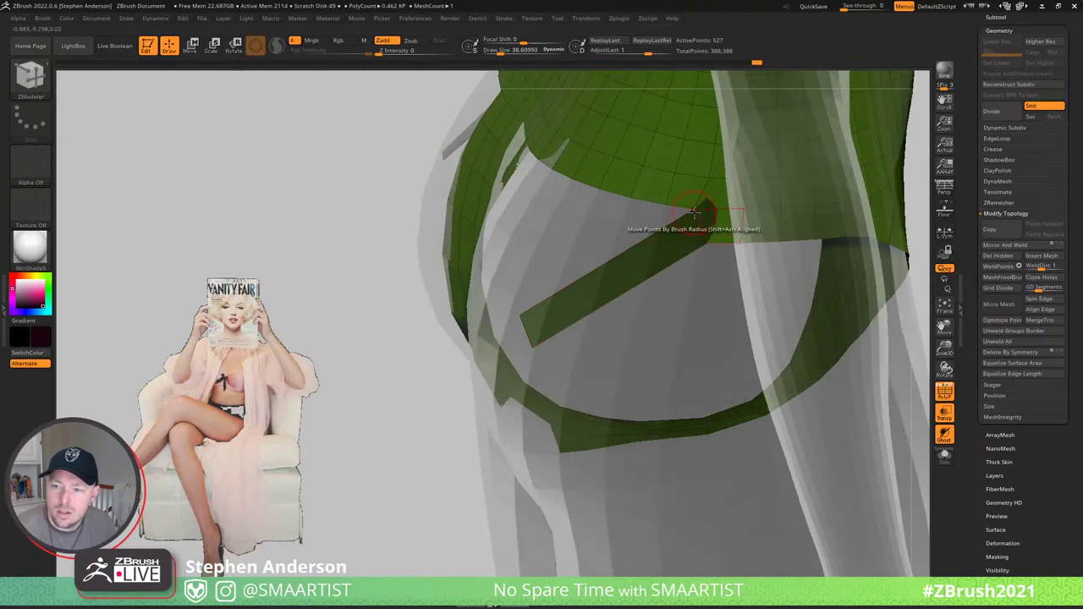
right_click_drag(701, 208, 575, 232)
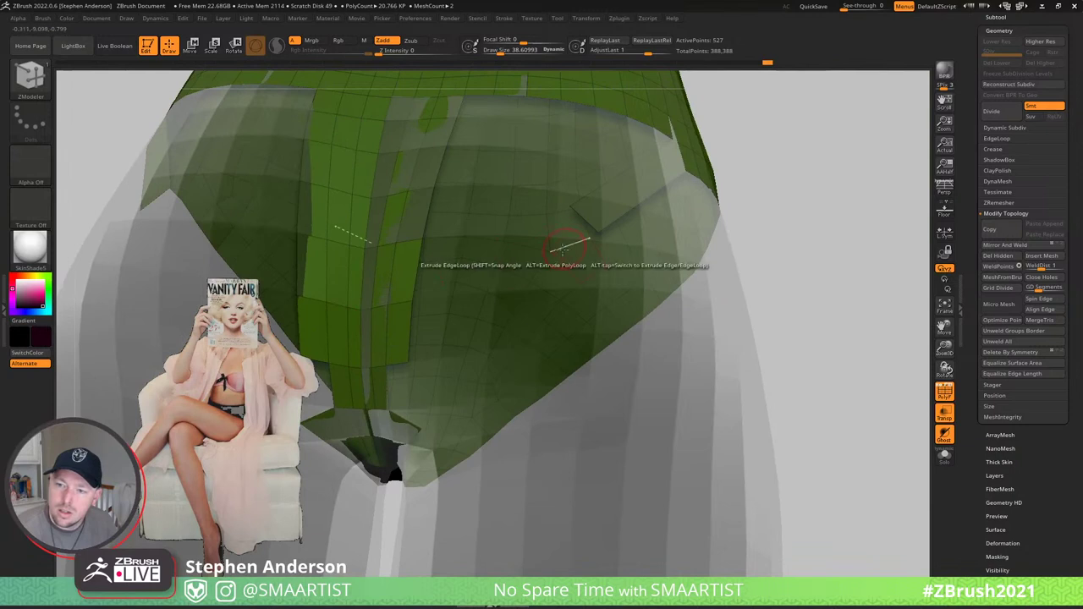
left_click_drag(584, 213, 410, 406)
mouse_move(415, 405)
right_mouse_down()
mouse_move(408, 391)
mouse_move(402, 411)
right_mouse_up()
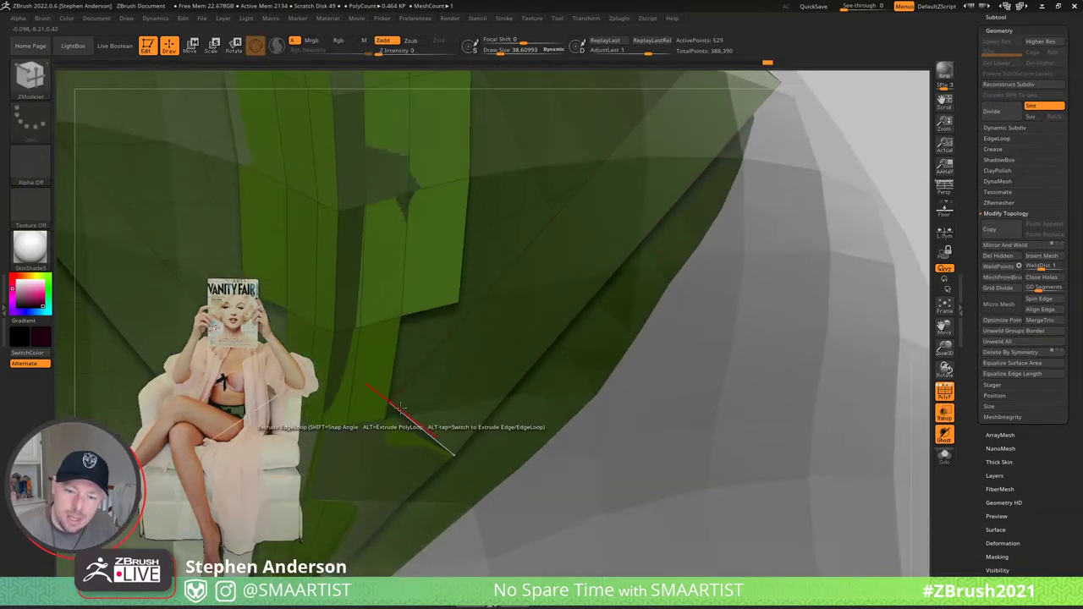
- Reduce the draw size to about 14 and join the lower end of the extruded strip to the crotch edge
key("s")
left_click_drag(392, 401, 387, 421)
right_click_drag(434, 389, 447, 325, "ctrl")
right_click_drag(508, 303, 514, 280)
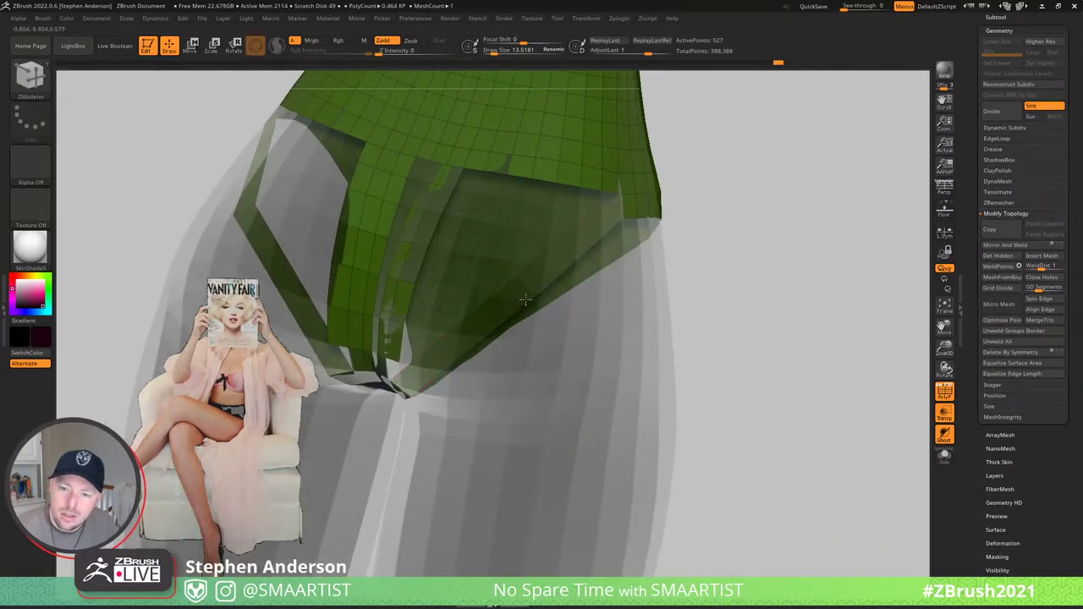
right_click_drag(518, 285, 510, 332, "alt")
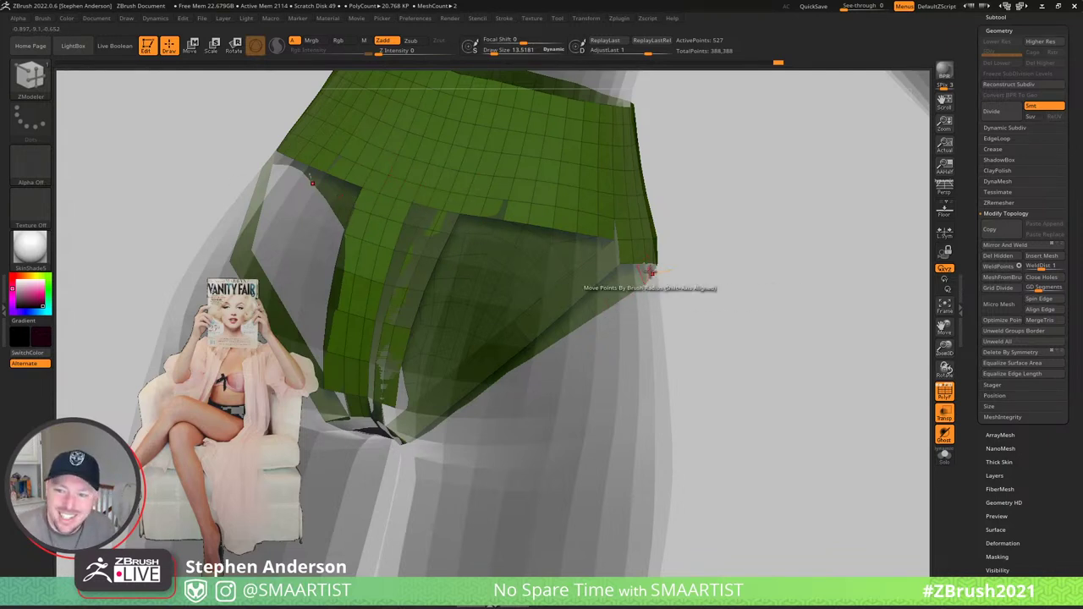
- Insert edge loops across the new hip-to-crotch strip using a ZModeler edge action
right_click_drag(649, 271, 499, 349)
key("space")
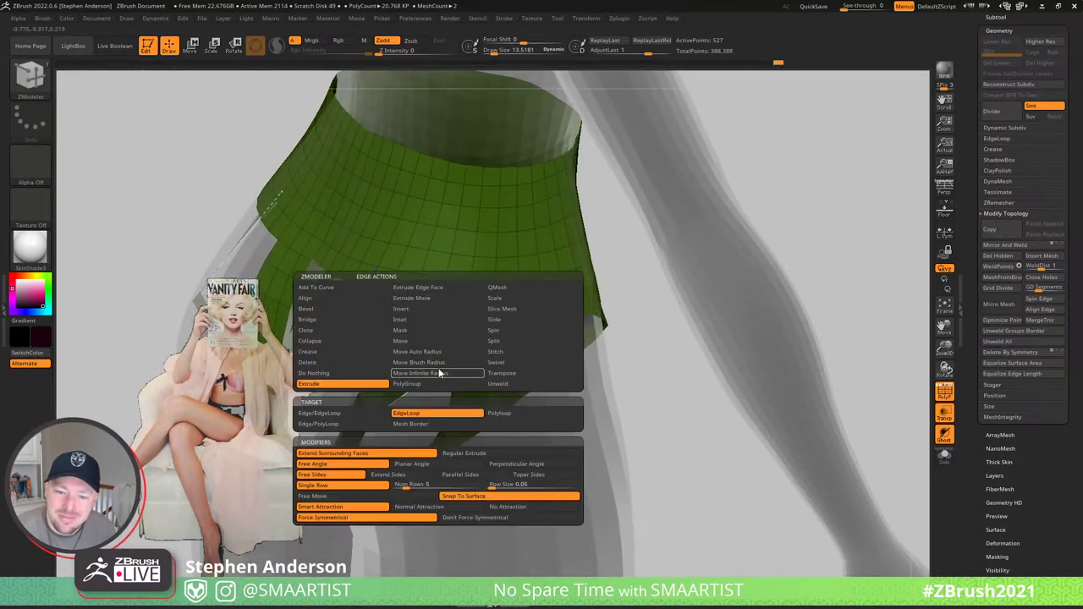
left_click(439, 372)
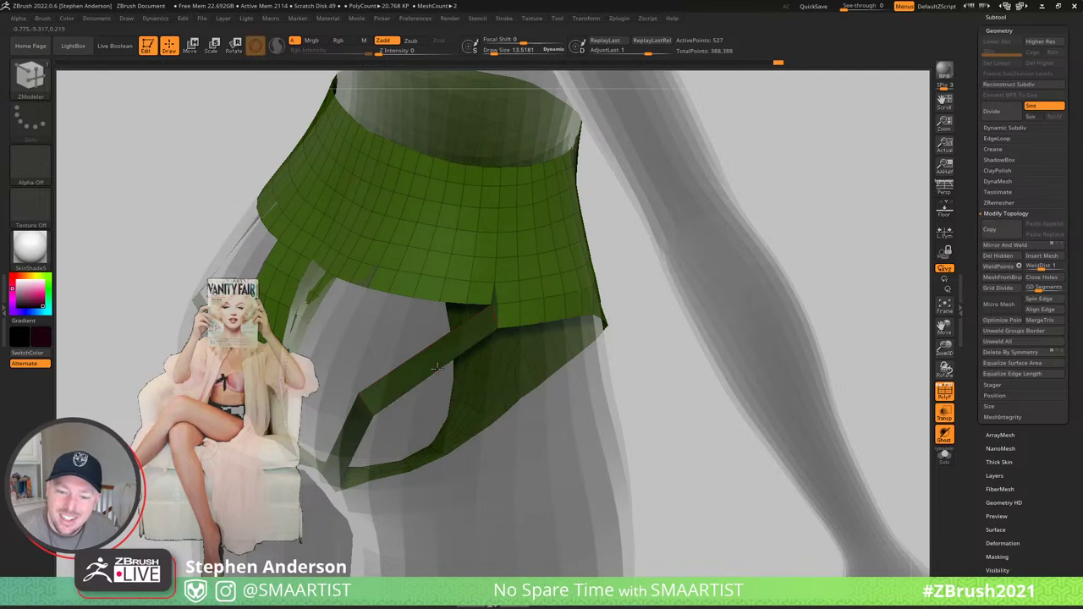
right_click_drag(440, 368, 448, 322)
left_click(406, 383)
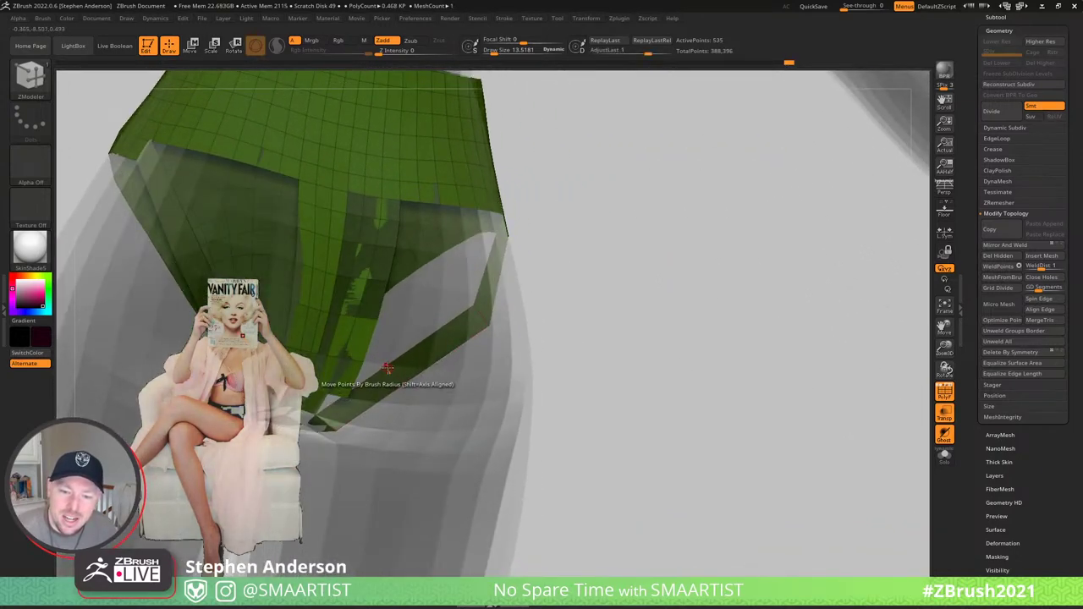
right_click_drag(387, 373, 394, 367)
- Move the strip's new points so it curves around the buttock as the back leg opening
left_click_drag(393, 367, 463, 317)
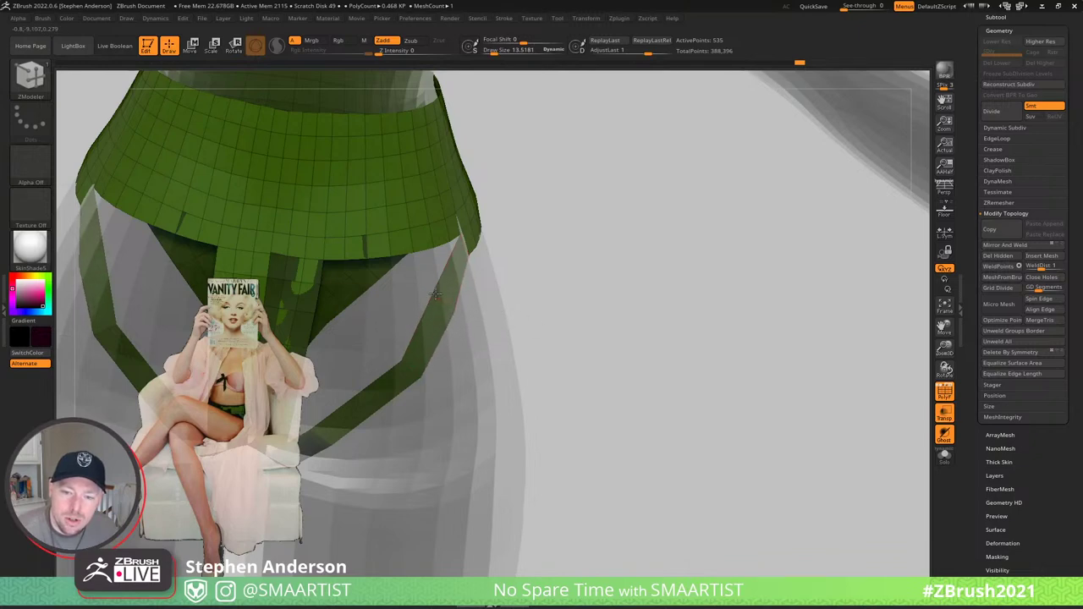
left_click_drag(440, 298, 461, 382)
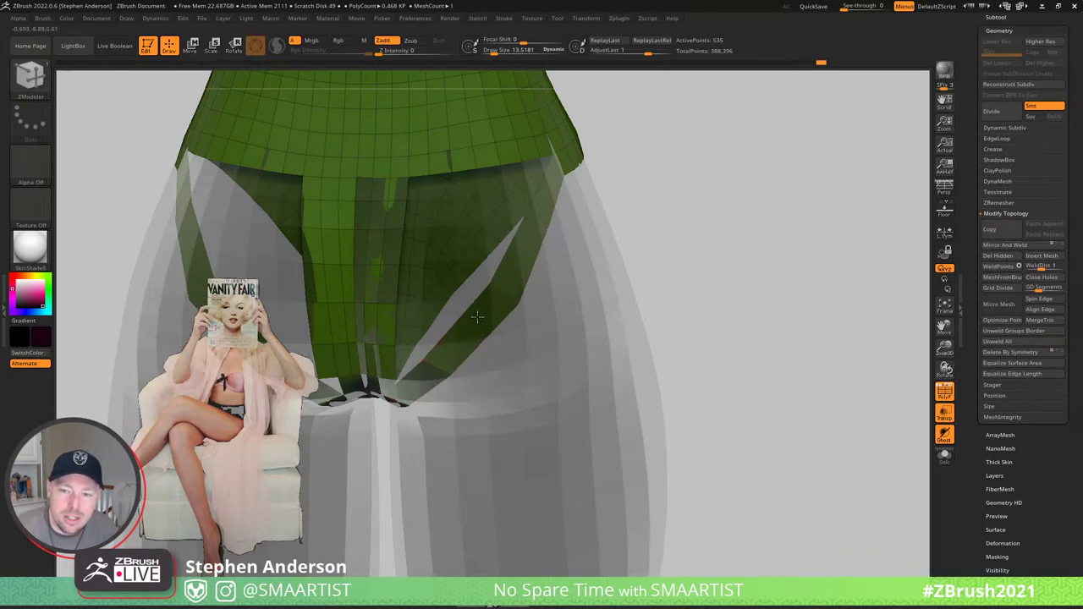
mouse_move(510, 319)
right_mouse_down()
mouse_move(507, 292)
mouse_move(503, 331)
mouse_move(471, 194)
right_mouse_up()
mouse_move(470, 296)
right_mouse_down()
mouse_move(563, 333)
mouse_move(533, 229)
right_mouse_up()
- Turn off ghosted transparency and PolyFrame and examine the figure's front, bust and head
key("ctrl+t")
key("shift+f")
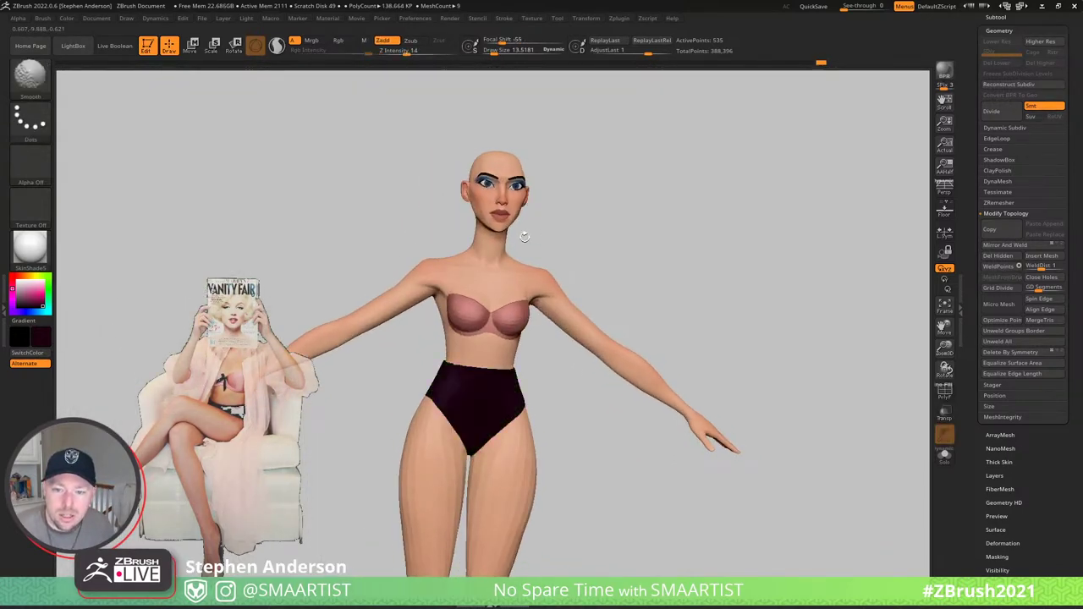
mouse_move(535, 190)
right_mouse_down("ctrl")
mouse_move(551, 236)
mouse_move(543, 187)
right_mouse_up("ctrl")
right_click_drag(543, 186, 565, 489, "alt")
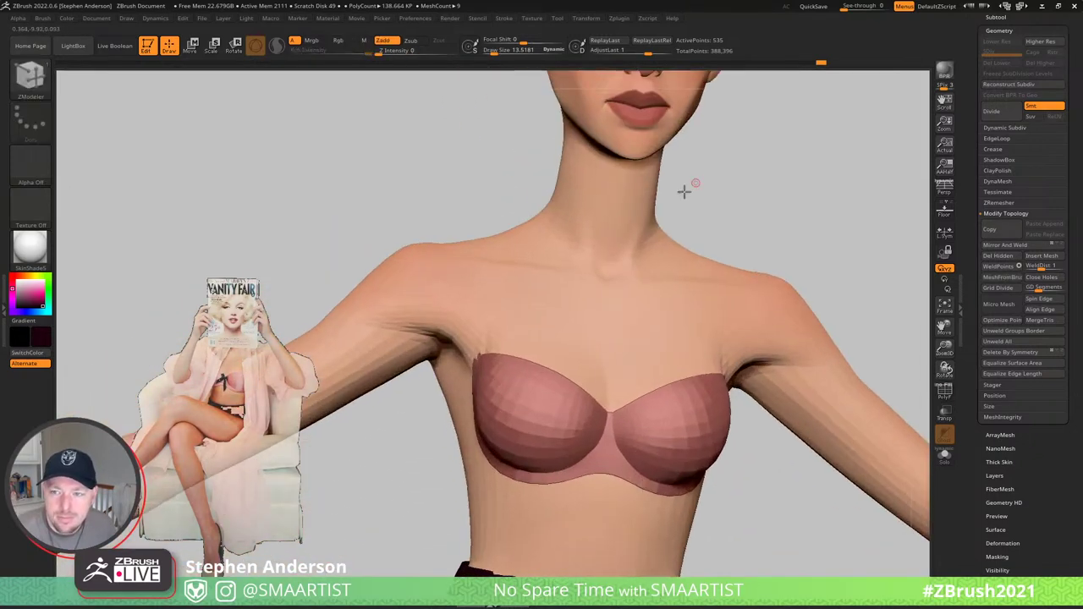
right_click_drag(684, 191, 550, 432, "alt")
right_click_drag(527, 299, 800, 331)
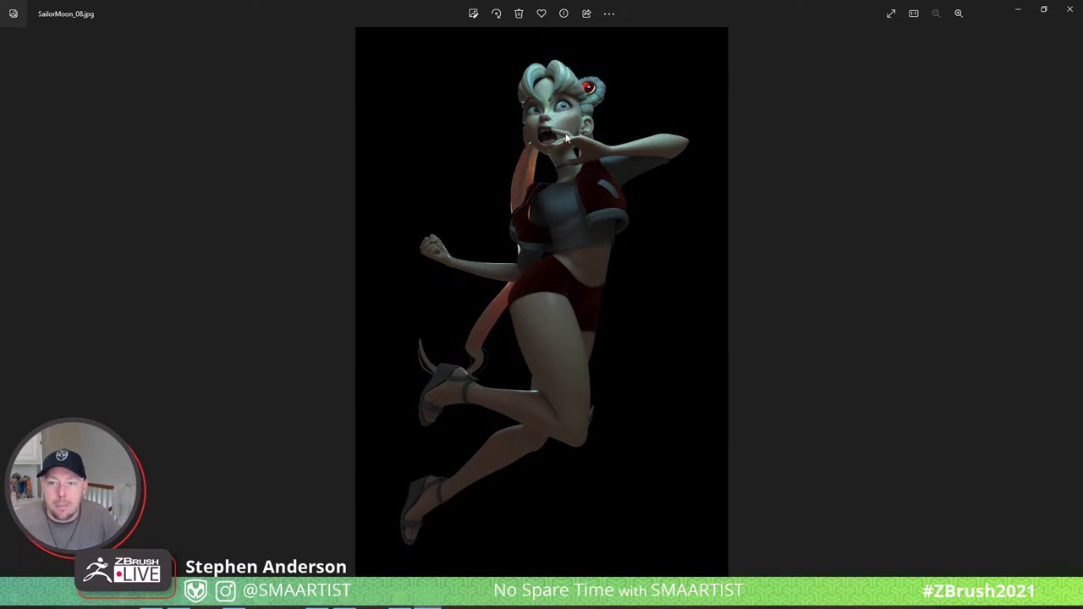
- Return from the SailorMoon_08.jpg picture to ZBrush and examine the figure's head in profile and from the front
left_click(1017, 12)
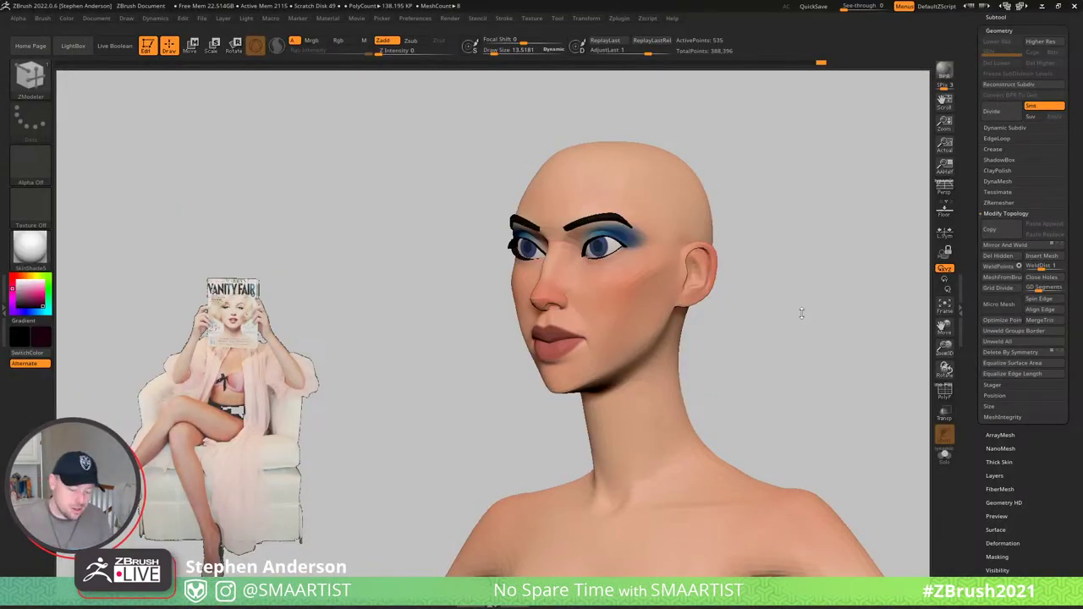
mouse_move(768, 373)
left_mouse_down()
mouse_move(744, 350)
mouse_move(761, 353)
left_mouse_up()
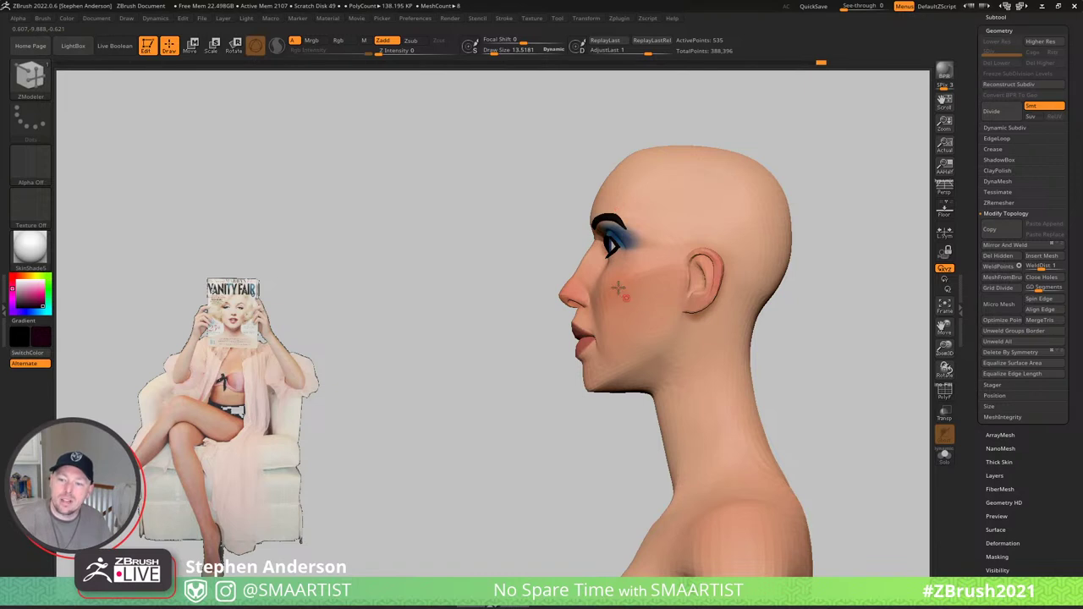
mouse_move(619, 288)
right_mouse_down()
mouse_move(648, 253)
mouse_move(659, 260)
right_mouse_up()
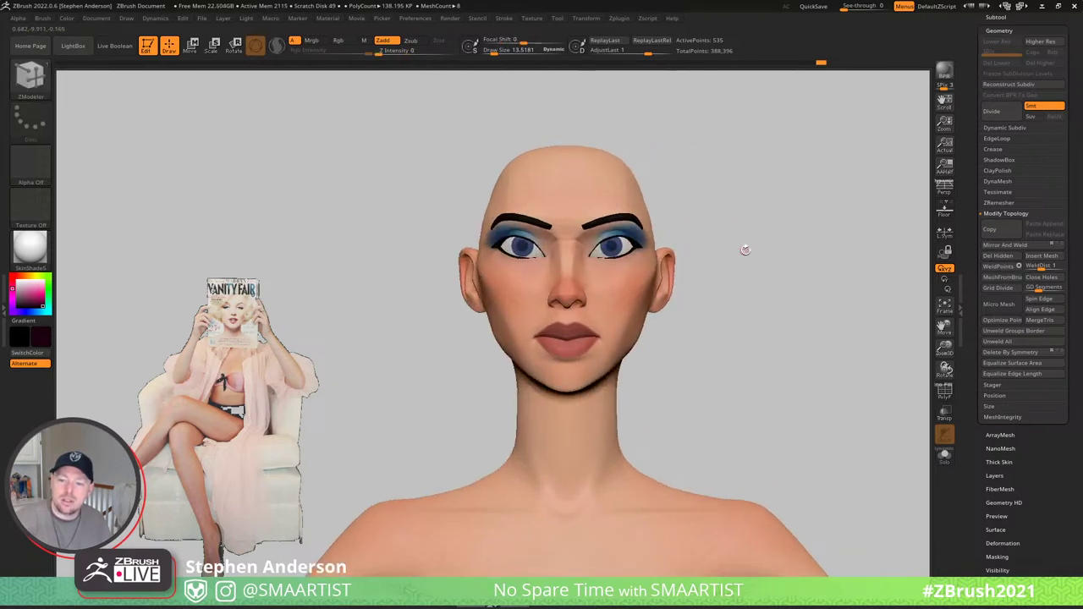
right_click_drag(745, 249, 583, 254)
mouse_move(775, 263)
right_mouse_down("ctrl")
mouse_move(682, 230)
mouse_move(676, 135)
right_mouse_up("ctrl")
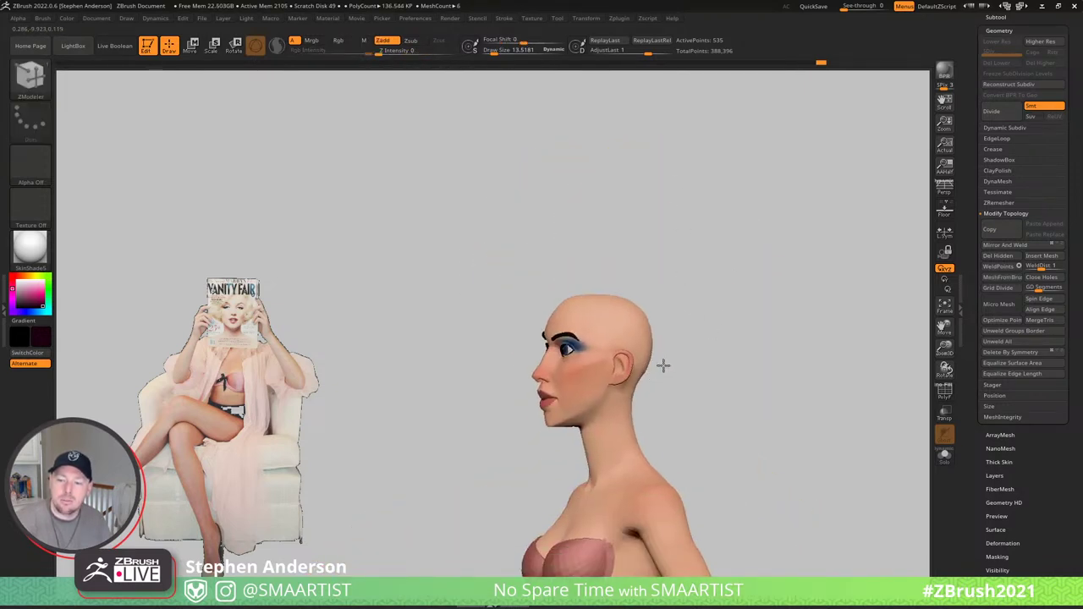
- Make the body the active subtool, show its PolyFrame and switch to the Move brush with the head in profile
mouse_move(663, 365)
right_mouse_down("ctrl")
mouse_move(688, 360)
mouse_move(671, 304)
mouse_move(623, 232)
mouse_move(670, 358)
right_mouse_up("ctrl")
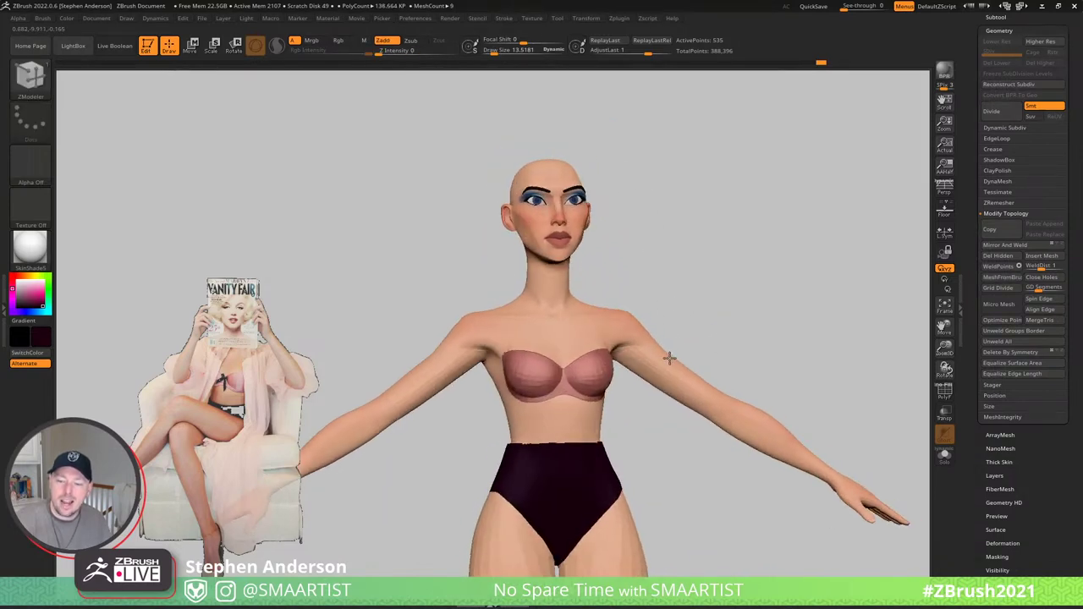
left_click_drag(669, 359, 691, 381)
left_click_drag(750, 242, 670, 245)
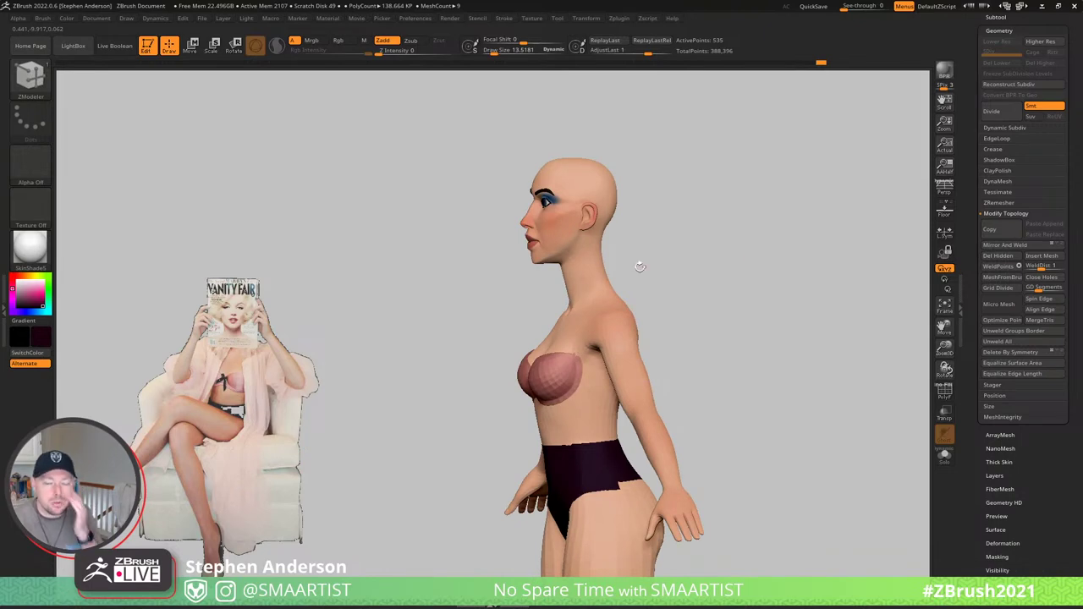
right_click_drag(571, 265, 552, 269)
right_click_drag(551, 269, 583, 339, "ctrl")
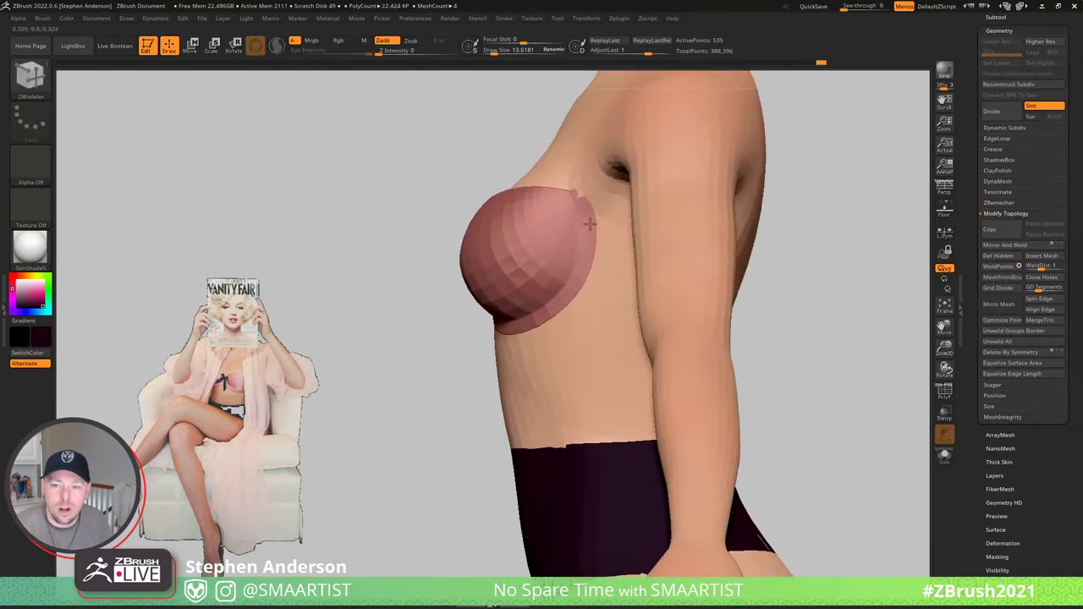
right_click_drag(575, 152, 516, 366, "alt")
left_click(519, 360, "alt")
key("shift+f")
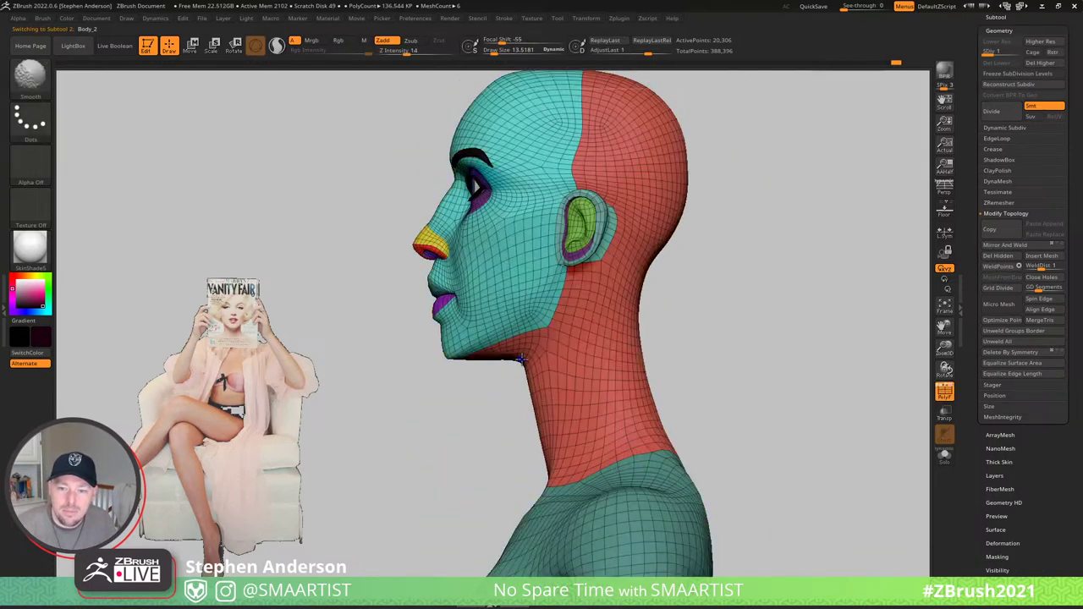
key("b")
key("m")
key("Escape")
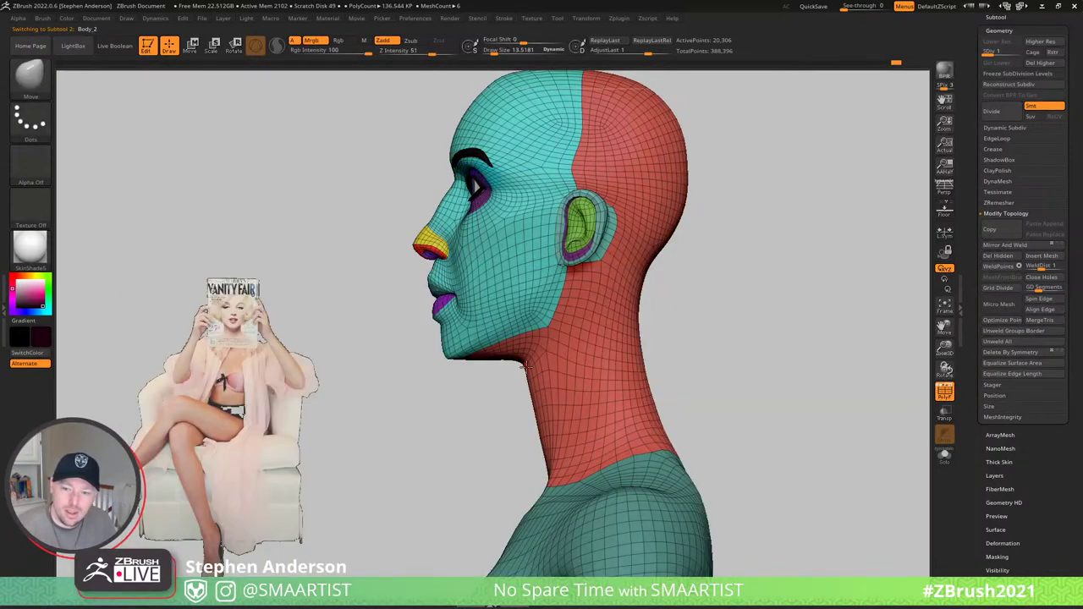
- Mask the body except for the edge loops running through the corner between the jaw's underside and the neck
right_click_drag(524, 369, 554, 355, "ctrl")
left_click(544, 345)
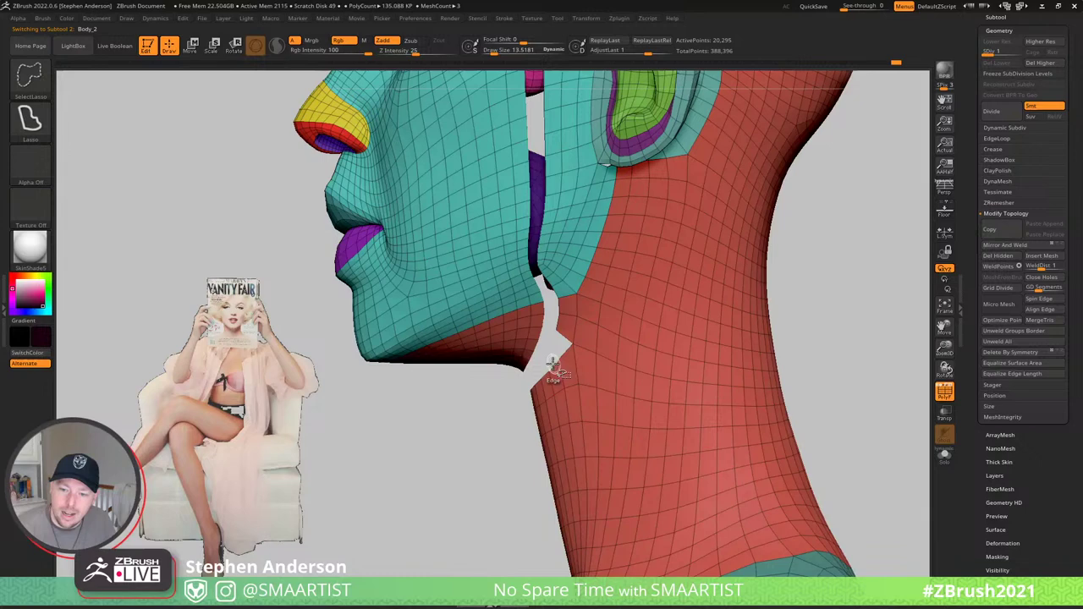
left_click(528, 358, "ctrl+shift")
left_click(566, 339, "ctrl+shift")
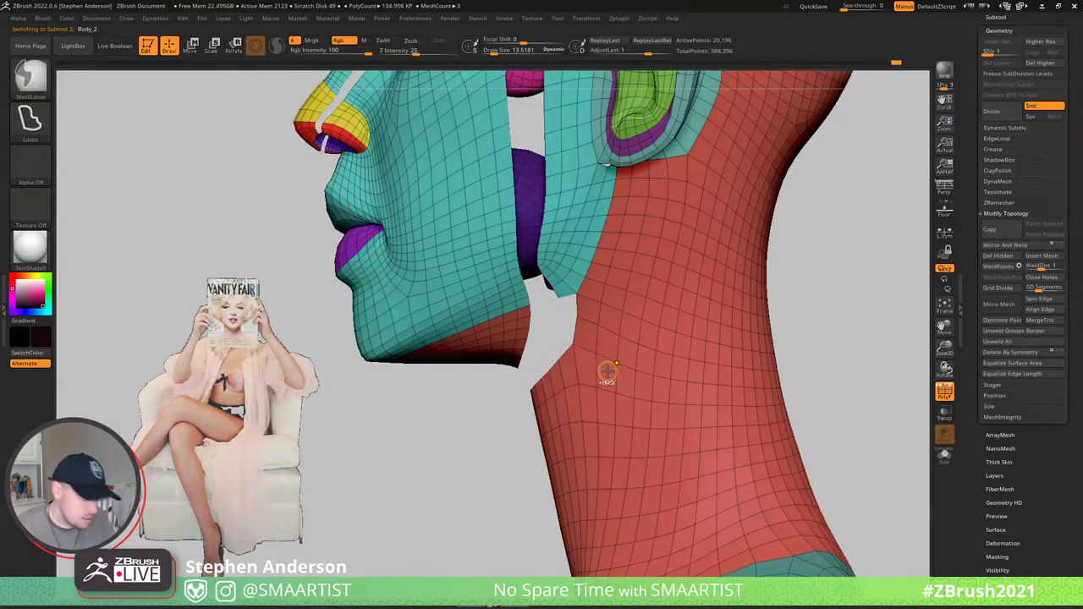
key("ctrl+a")
key("ctrl+shift+a")
left_click(552, 374, "ctrl")
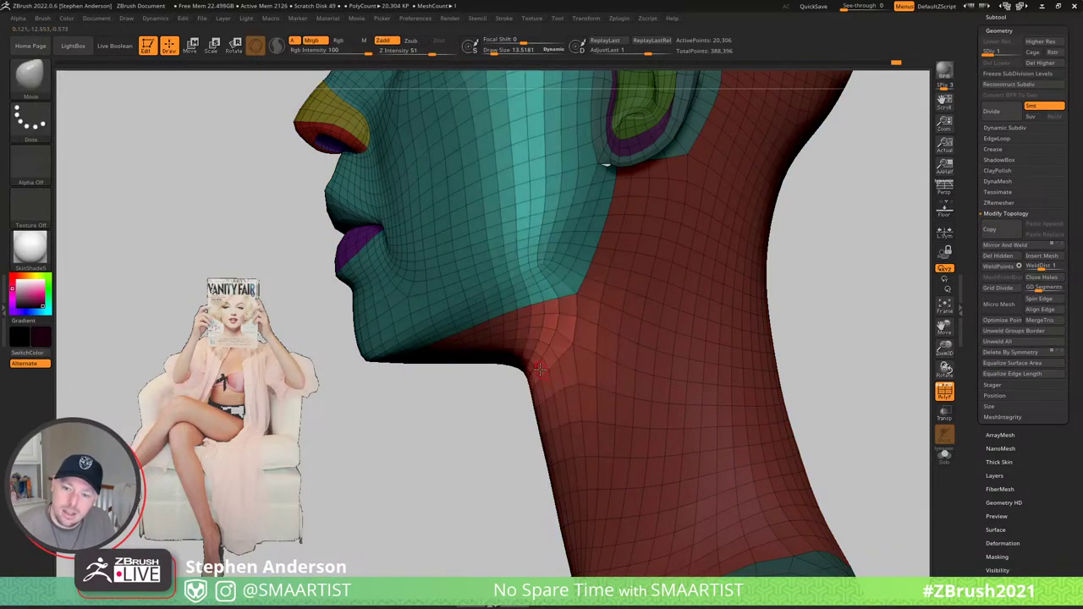
- Set the draw size to about 229, move the unmasked corner under the jaw upward, and clear the mask
key("s")
mouse_move(529, 370)
left_mouse_down()
mouse_move(545, 370)
mouse_move(540, 359)
left_mouse_up()
left_click(545, 370, "ctrl")
key("s")
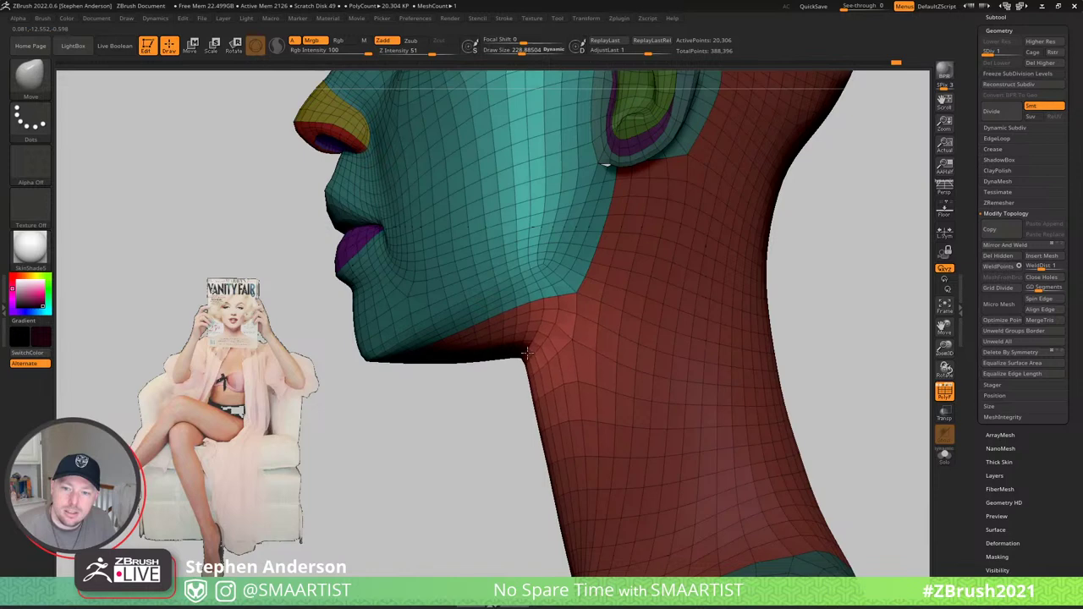
left_click(471, 375, "ctrl")
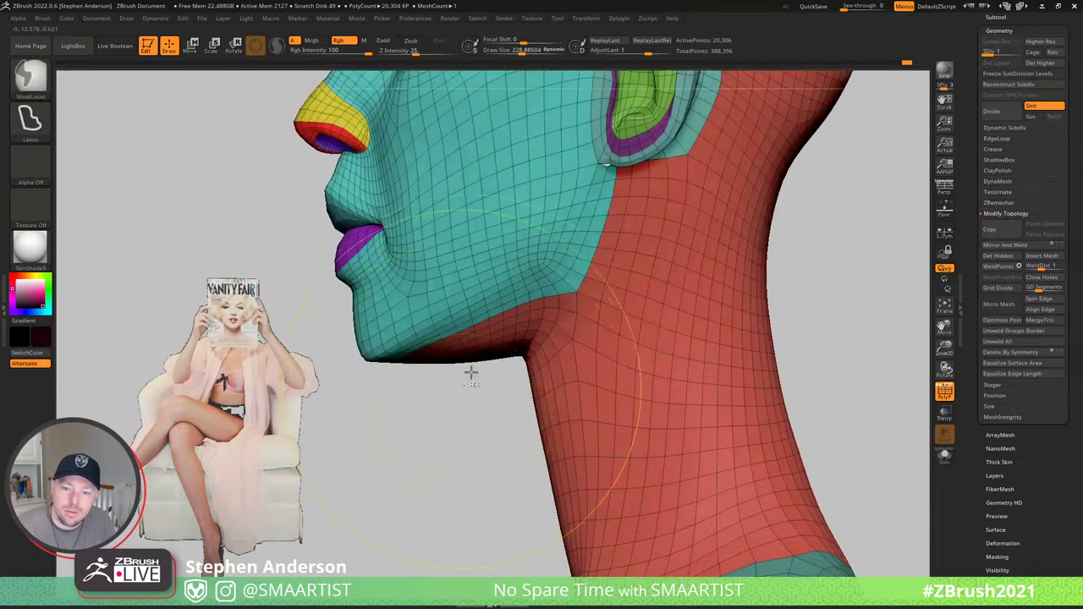
- Set the draw size to about 104 and move the underside of the jaw between the chin and the neck
key("s")
mouse_move(461, 351)
left_mouse_down()
mouse_move(418, 352)
mouse_move(410, 364)
mouse_move(460, 357)
left_mouse_up()
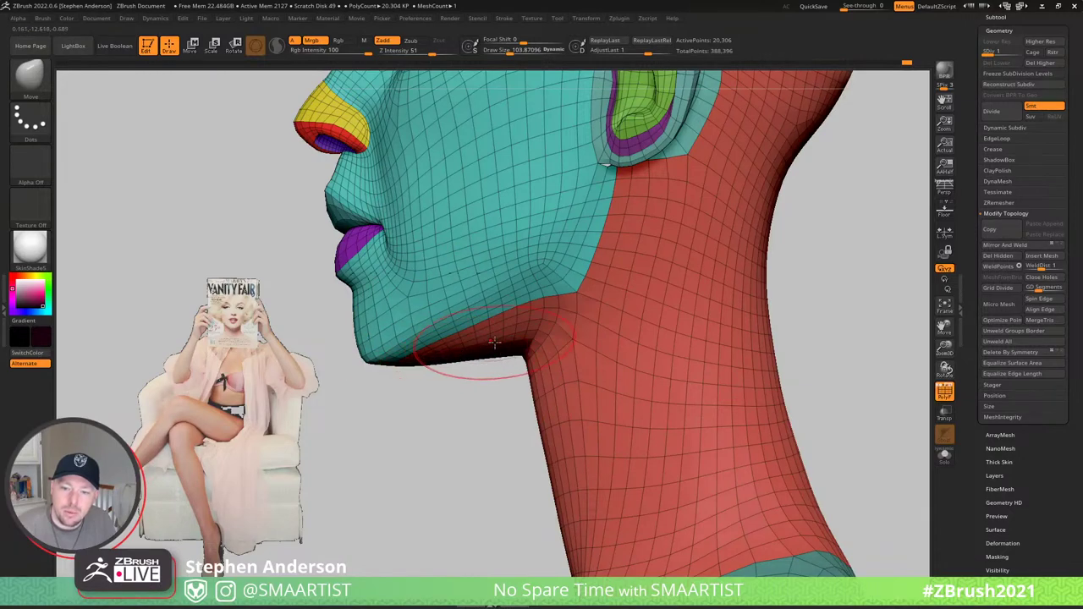
right_click_drag(494, 342, 584, 342)
left_click_drag(452, 364, 450, 360)
right_click_drag(453, 364, 461, 314, "ctrl")
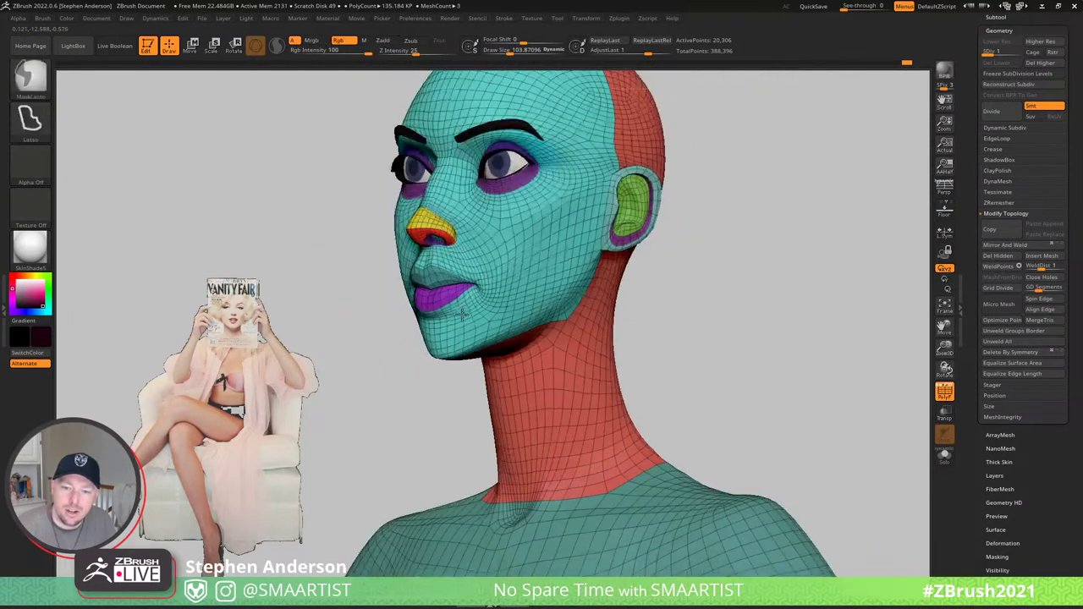
- Turn off PolyFrame and adjust the chin with the Move brush from a three-quarter and profile angle
key("shift+f")
mouse_move(532, 341)
right_mouse_down()
mouse_move(466, 340)
mouse_move(484, 335)
mouse_move(496, 391)
right_mouse_up()
left_click_drag(465, 335, 471, 335)
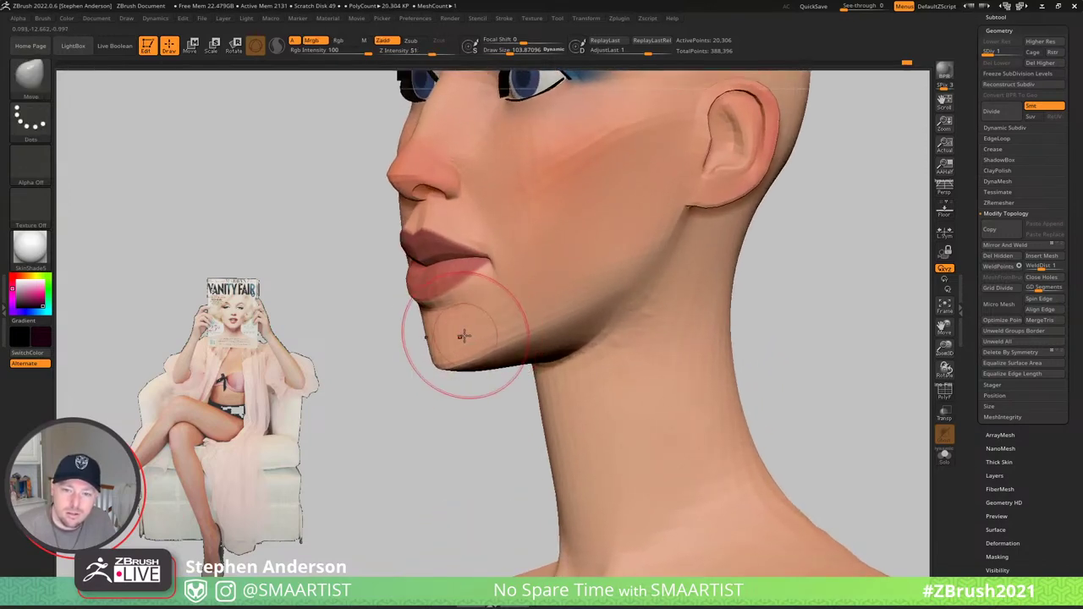
mouse_move(463, 336)
right_mouse_down()
mouse_move(448, 336)
mouse_move(459, 339)
mouse_move(459, 309)
right_mouse_up()
right_click_drag(447, 350, 449, 338)
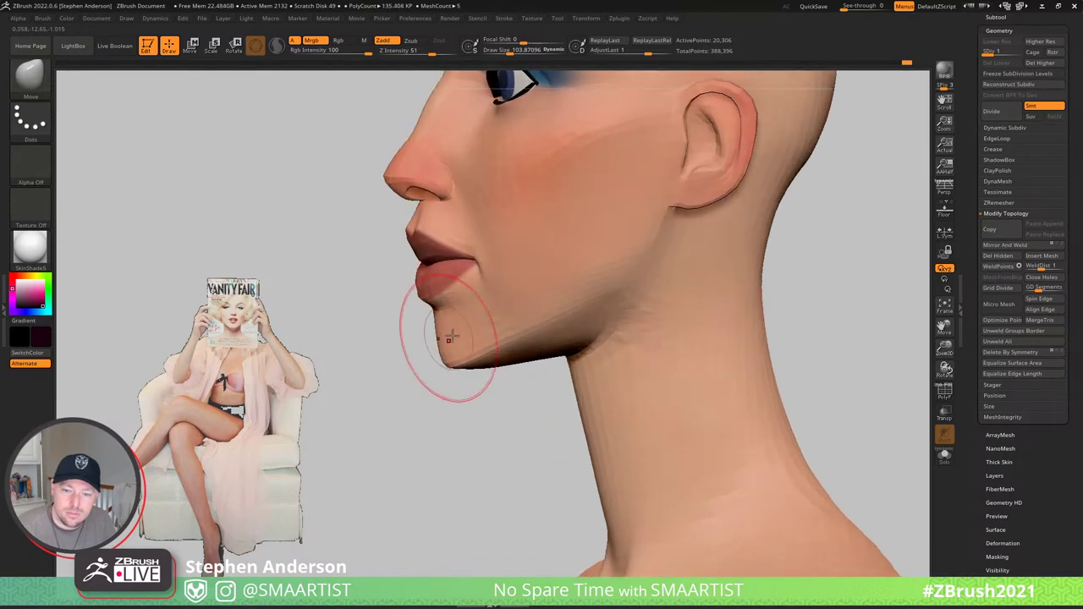
- Set the draw size to about 51 and pull the front of the chin forward below the lower lip
key("s")
left_click_drag(453, 334, 447, 335)
right_click_drag(447, 334, 450, 374, "ctrl")
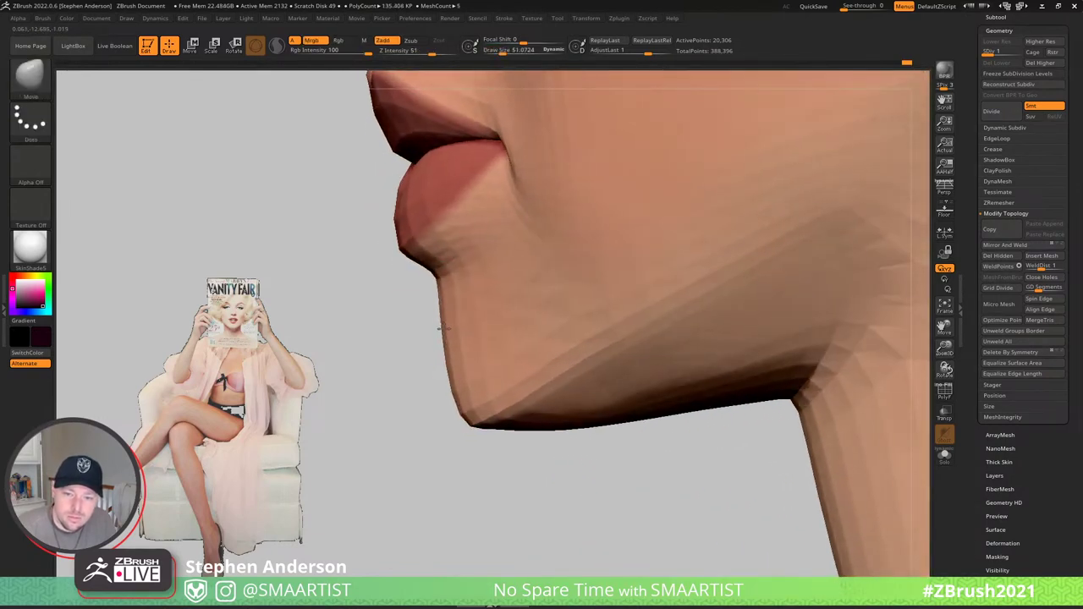
left_click_drag(444, 328, 434, 330)
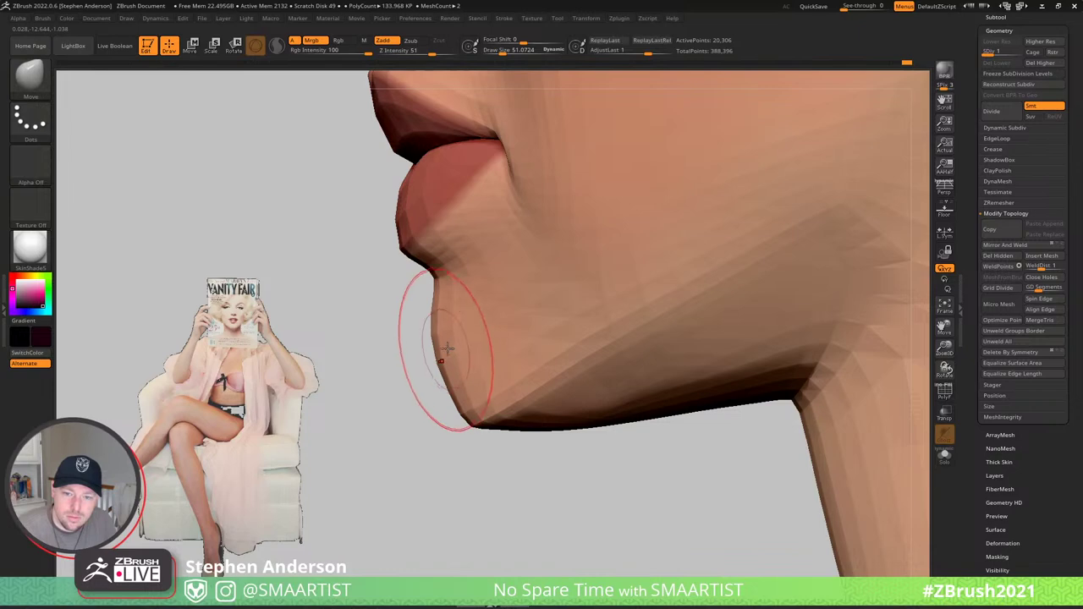
mouse_move(434, 334)
right_mouse_down()
mouse_move(394, 292)
mouse_move(534, 331)
mouse_move(519, 321)
mouse_move(560, 327)
mouse_move(563, 428)
mouse_move(525, 394)
mouse_move(532, 382)
right_mouse_up()
- Refine the side and lower edge of the chin using Move brush draw sizes of about 30 and 86
key("s")
left_click_drag(526, 375, 521, 374)
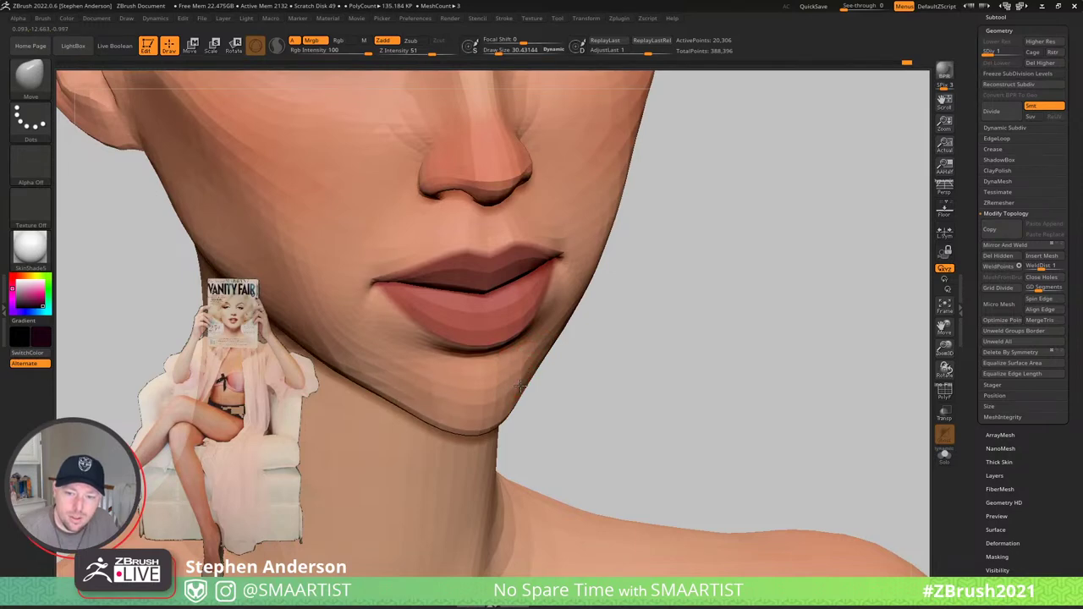
mouse_move(523, 355)
right_mouse_down()
mouse_move(540, 340)
mouse_move(508, 351)
mouse_move(528, 389)
mouse_move(720, 336)
mouse_move(708, 375)
mouse_move(671, 318)
mouse_move(584, 491)
right_mouse_up()
key("s")
left_click_drag(471, 330, 476, 333)
mouse_move(470, 336)
right_mouse_down()
mouse_move(500, 343)
mouse_move(488, 337)
right_mouse_up()
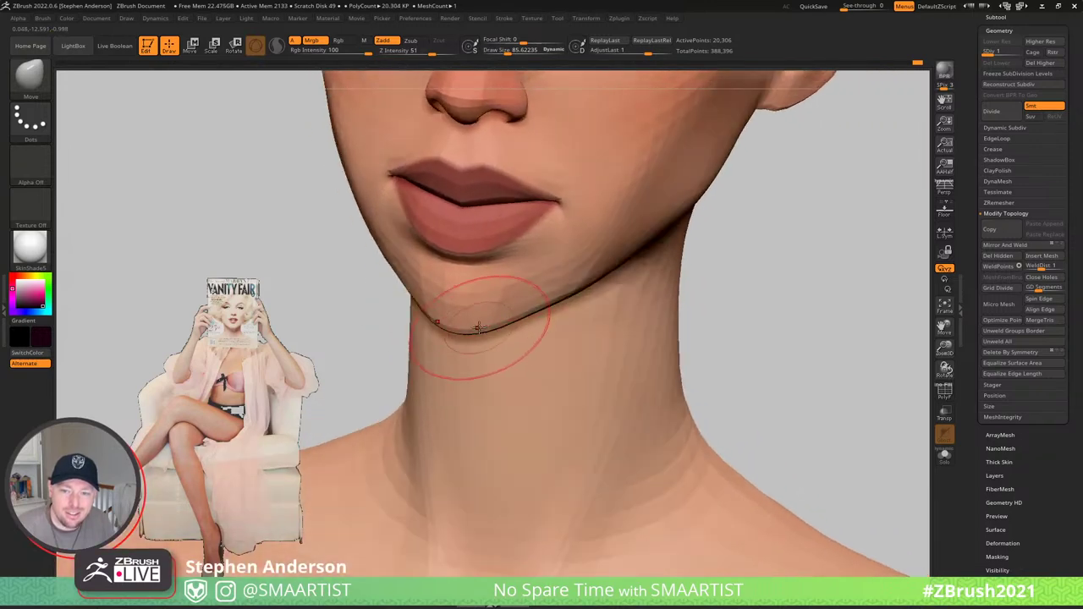
- Reshape the jawline from the chin toward the ear, raising the Move brush draw size to about 119
key("s")
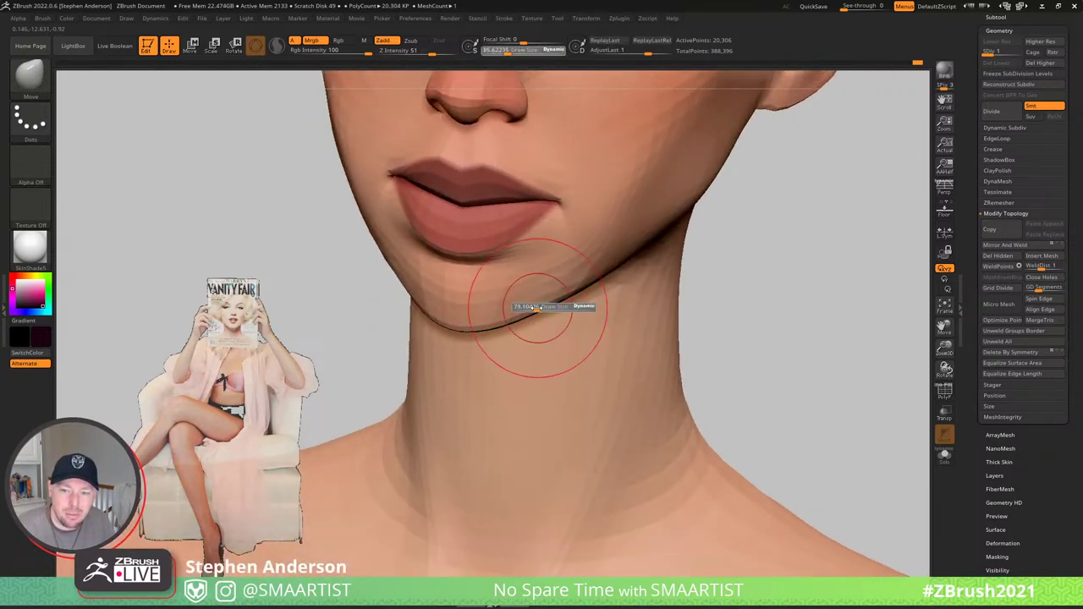
left_click_drag(544, 311, 584, 287)
mouse_move(587, 292)
right_mouse_down("ctrl")
mouse_move(657, 263)
mouse_move(759, 259)
mouse_move(800, 277)
mouse_move(756, 234)
mouse_move(769, 232)
mouse_move(713, 282)
mouse_move(628, 242)
mouse_move(641, 244)
right_mouse_up("ctrl")
key("s")
left_click_drag(623, 245, 631, 246)
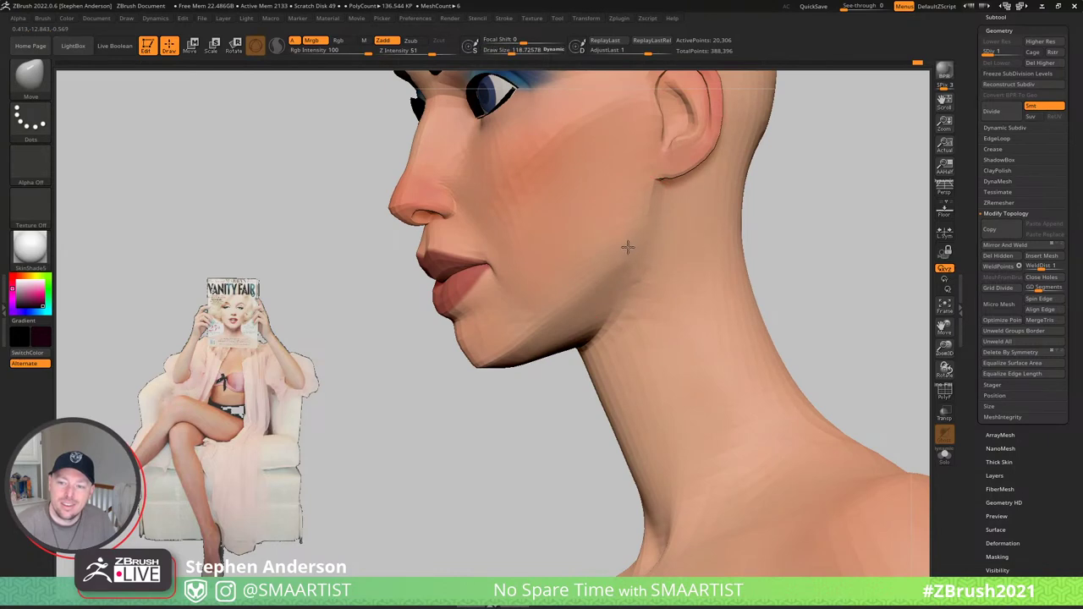
left_click_drag(645, 209, 646, 206)
- Make the briefs the active subtool with PolyFrame on, framed closely at the figure's back
mouse_move(673, 220)
right_mouse_down()
mouse_move(744, 207)
mouse_move(783, 217)
mouse_move(645, 201)
mouse_move(684, 242)
mouse_move(645, 282)
mouse_move(588, 315)
right_mouse_up()
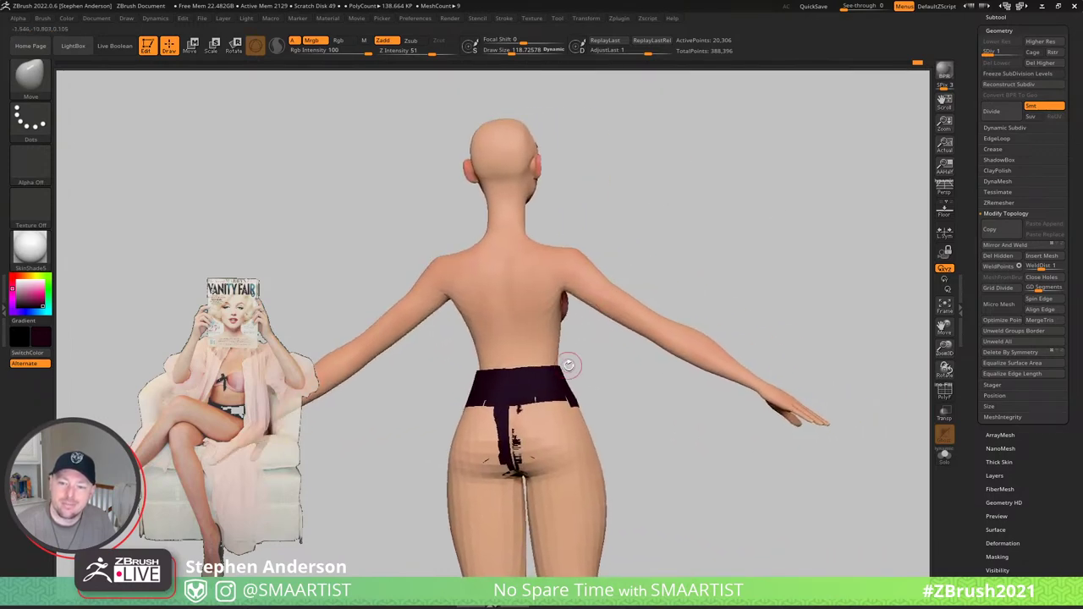
right_click_drag(570, 364, 632, 265, "alt")
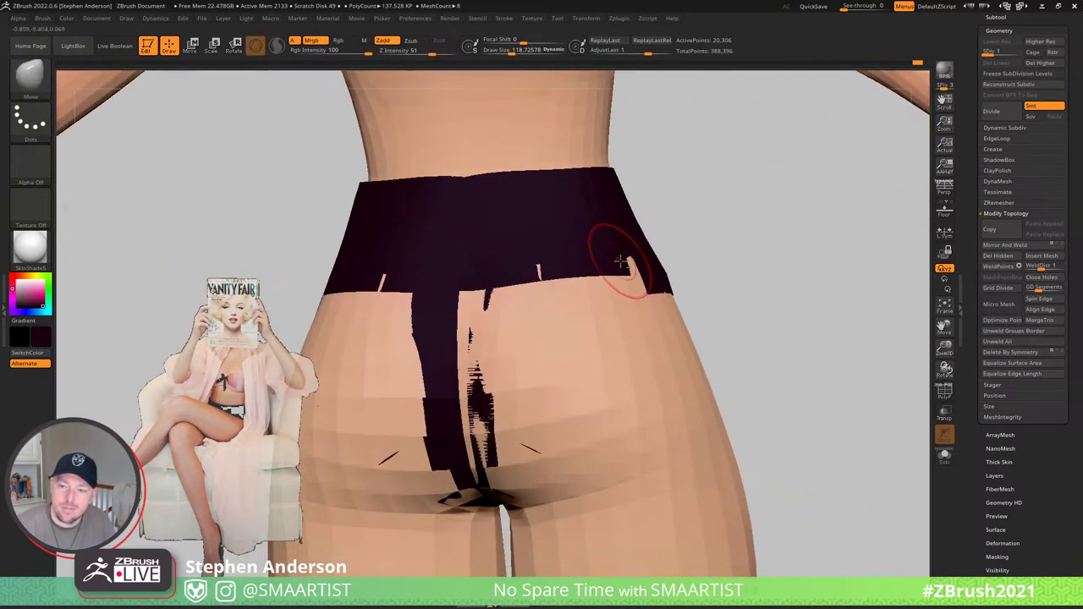
key("shift+f")
key("ctrl")
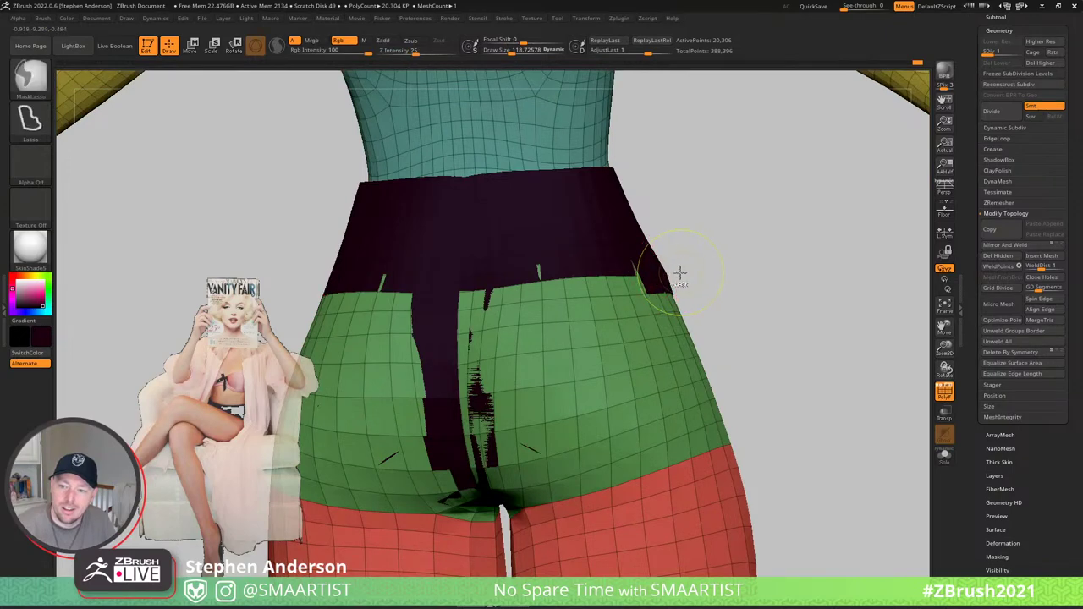
left_click(656, 273, "alt")
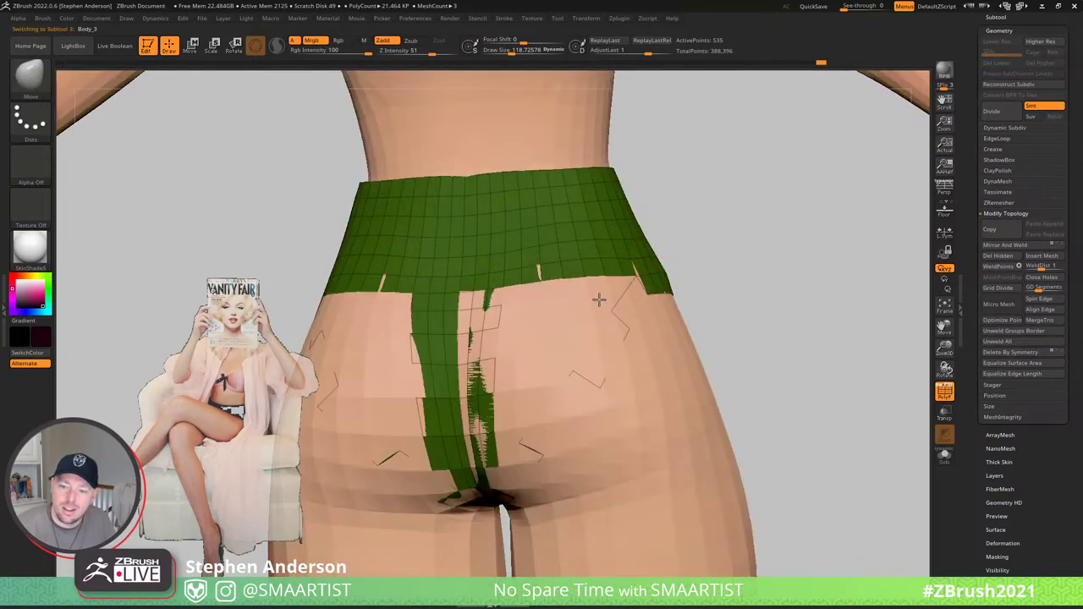
right_click_drag(598, 298, 652, 290)
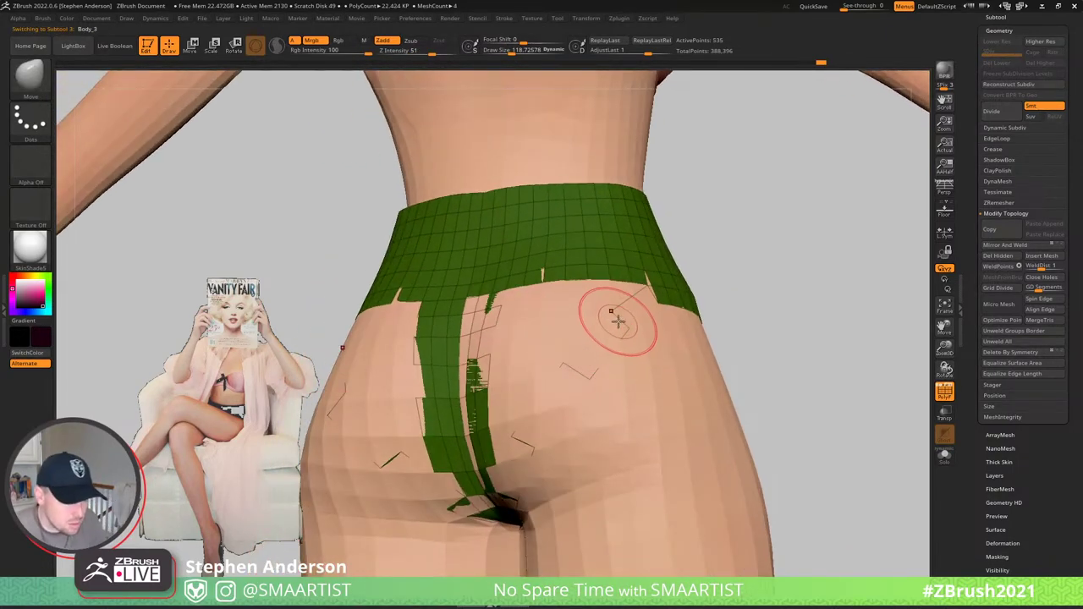
mouse_move(604, 319)
right_mouse_down("alt")
mouse_move(597, 349)
mouse_move(603, 320)
mouse_move(576, 338)
mouse_move(599, 346)
right_mouse_up("alt")
- Look at the SailorMoon_08.jpg picture, close the view of it and examine the back of the briefs in ZBrush
key("alt+Tab")
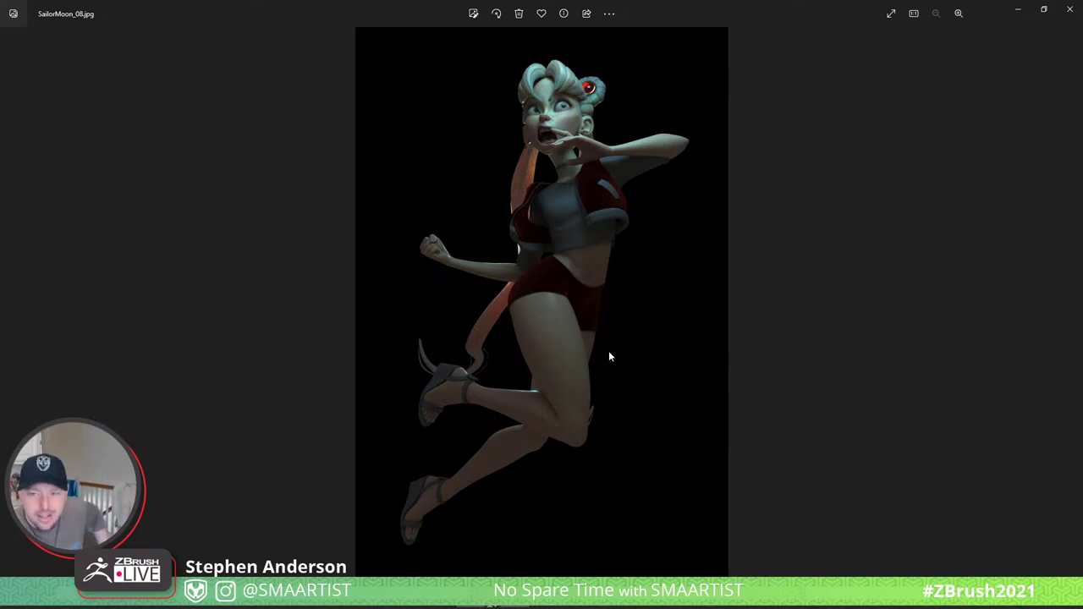
left_click(1017, 10)
mouse_move(627, 322)
right_mouse_down()
mouse_move(608, 303)
mouse_move(620, 326)
right_mouse_up()
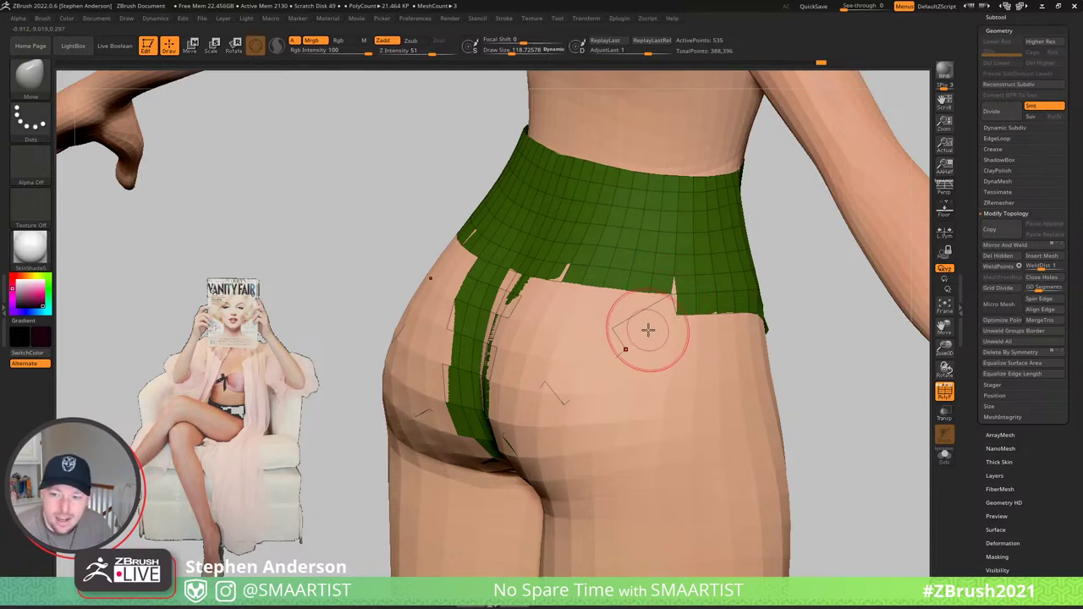
mouse_move(633, 350)
right_mouse_down()
mouse_move(647, 328)
mouse_move(631, 360)
mouse_move(623, 338)
right_mouse_up()
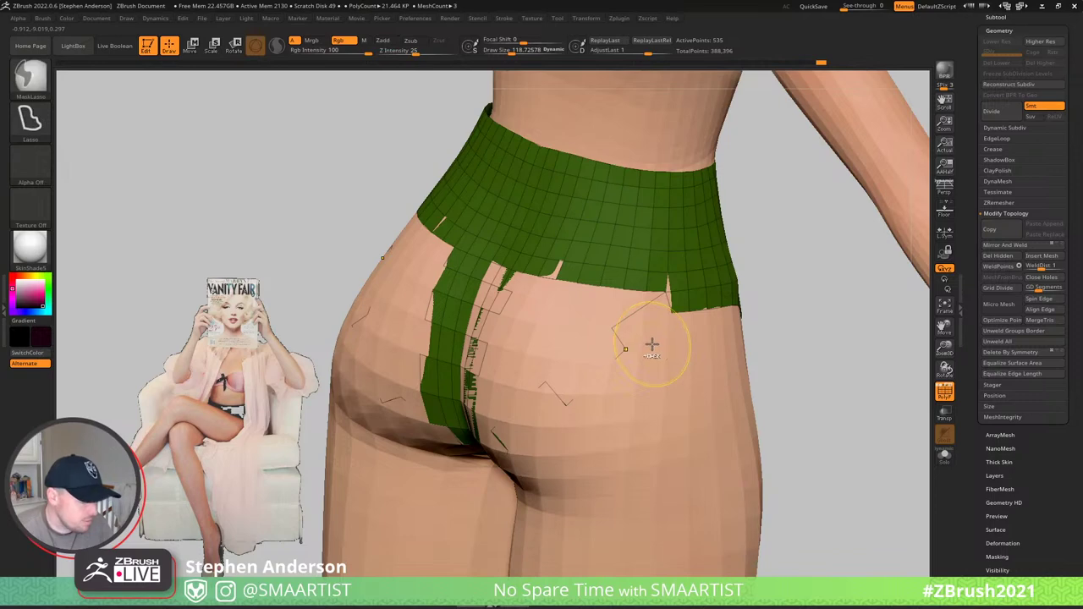
- Isolate the briefs and switch to ZModeler to insert an edge loop across the back leg-opening strip
key("ctrl+s")
mouse_move(648, 338)
right_mouse_down()
mouse_move(645, 290)
mouse_move(584, 355)
right_mouse_up()
key("b")
key("z")
key("m")
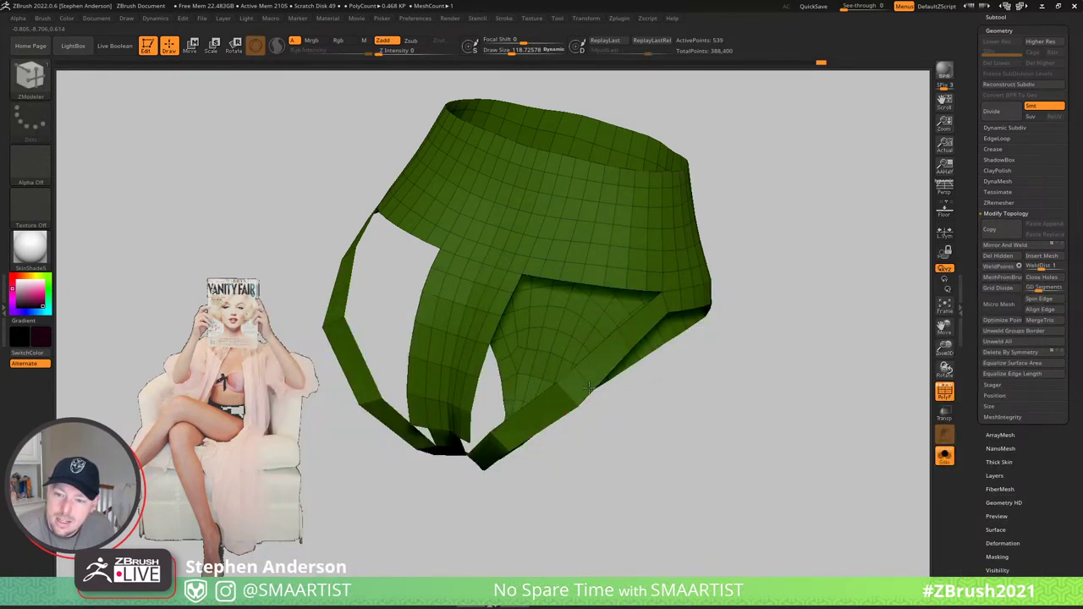
- Insert another edge loop across the leg-opening strip on the buttock with ZModeler's Insert EdgeLoop
mouse_move(586, 388)
right_mouse_down()
mouse_move(563, 369)
mouse_move(580, 377)
right_mouse_up()
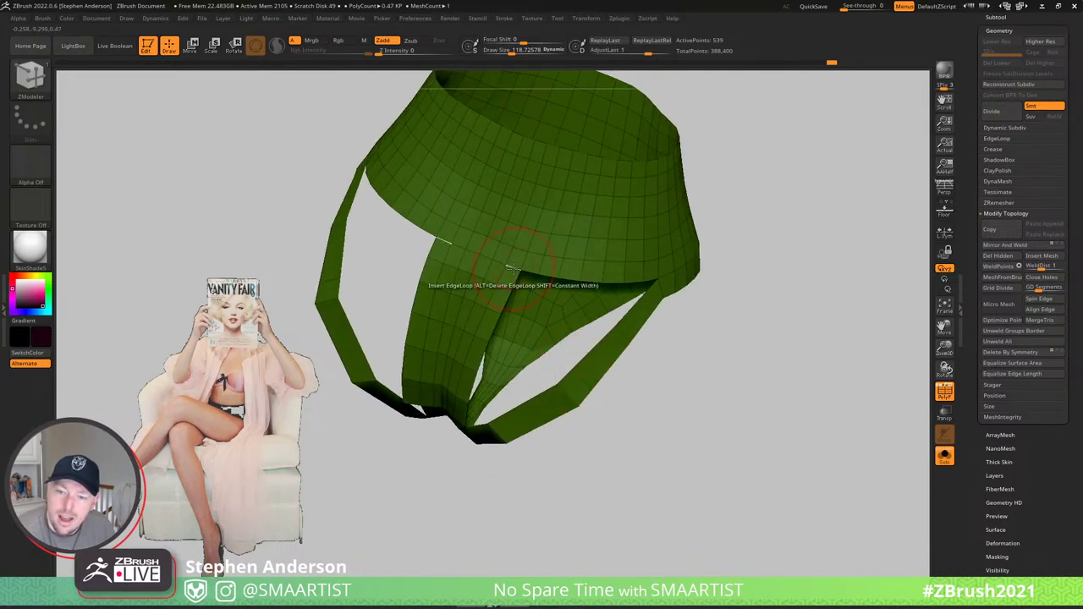
key("ctrl")
mouse_move(590, 383)
right_mouse_down()
mouse_move(495, 428)
mouse_move(601, 405)
mouse_move(622, 357)
right_mouse_up()
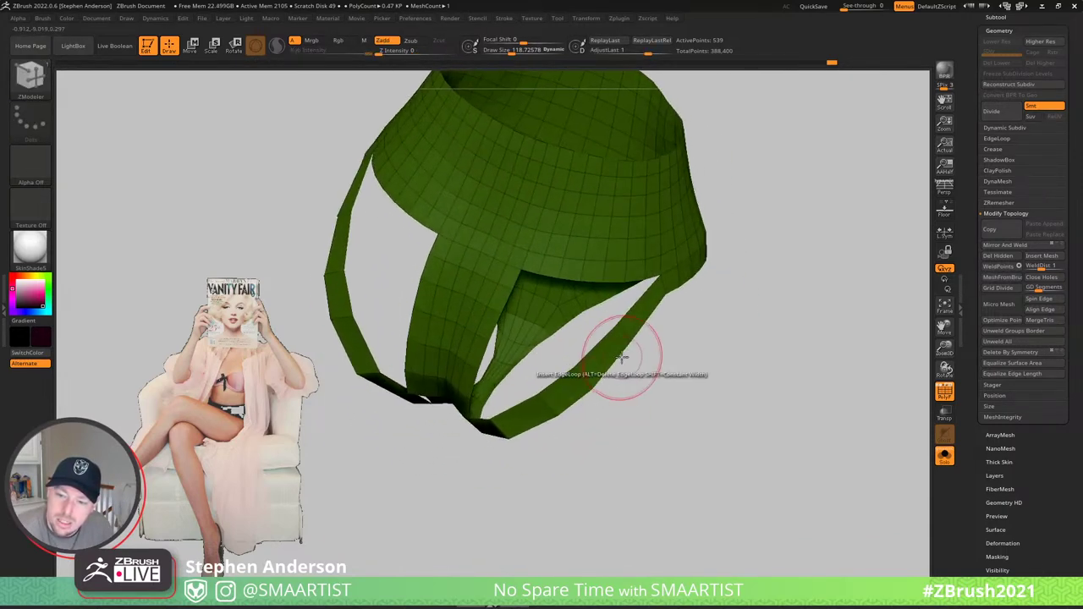
left_click(648, 321)
key("ctrl+z")
- Bring the body back into view behind the briefs and turn on ghost transparency so the leg-opening strips show through it
right_click_drag(634, 363, 569, 347)
mouse_move(558, 385)
right_mouse_down()
mouse_move(611, 374)
mouse_move(629, 394)
right_mouse_up()
key("ctrl")
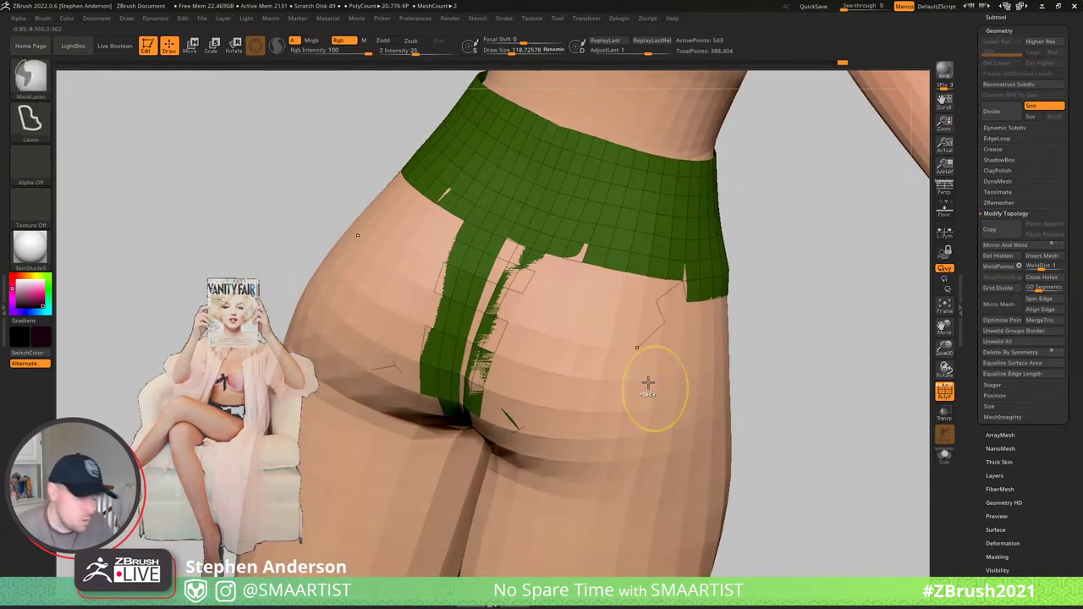
key("ctrl+t")
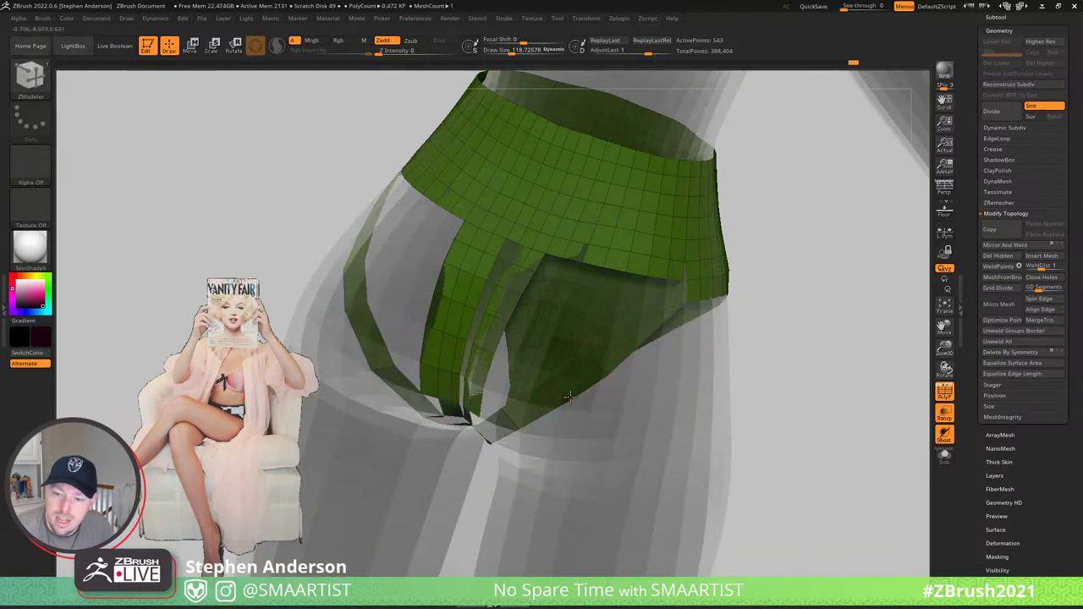
right_click_drag(639, 331, 626, 328)
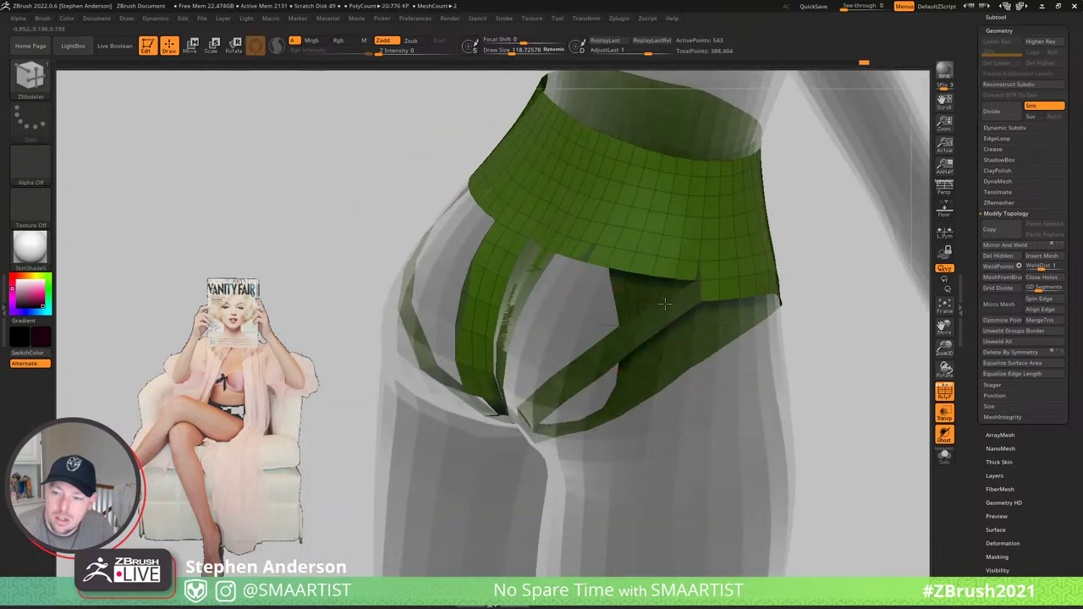
right_click_drag(604, 343, 527, 367)
- Reduce the draw size to about 58 and insert an edge loop across the back leg-opening strip near the waistband with ZModeler
key("s")
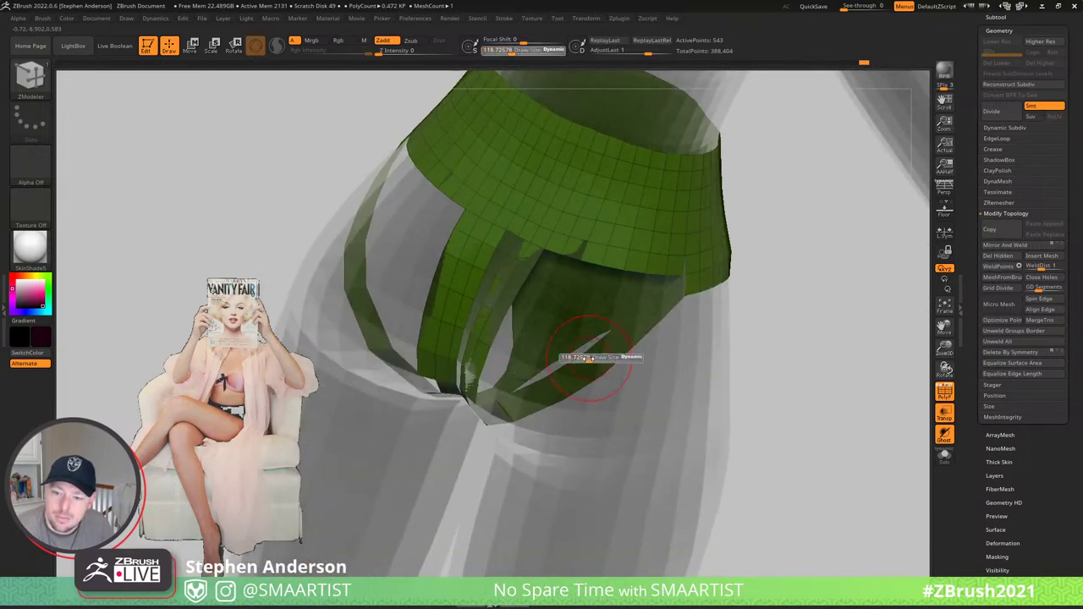
left_click_drag(582, 359, 580, 358)
mouse_move(580, 359)
right_mouse_down()
mouse_move(606, 391)
mouse_move(569, 316)
mouse_move(596, 288)
mouse_move(537, 252)
mouse_move(698, 273)
mouse_move(701, 223)
mouse_move(734, 246)
mouse_move(773, 234)
mouse_move(707, 268)
mouse_move(681, 230)
right_mouse_up()
right_click_drag(720, 286, 714, 305)
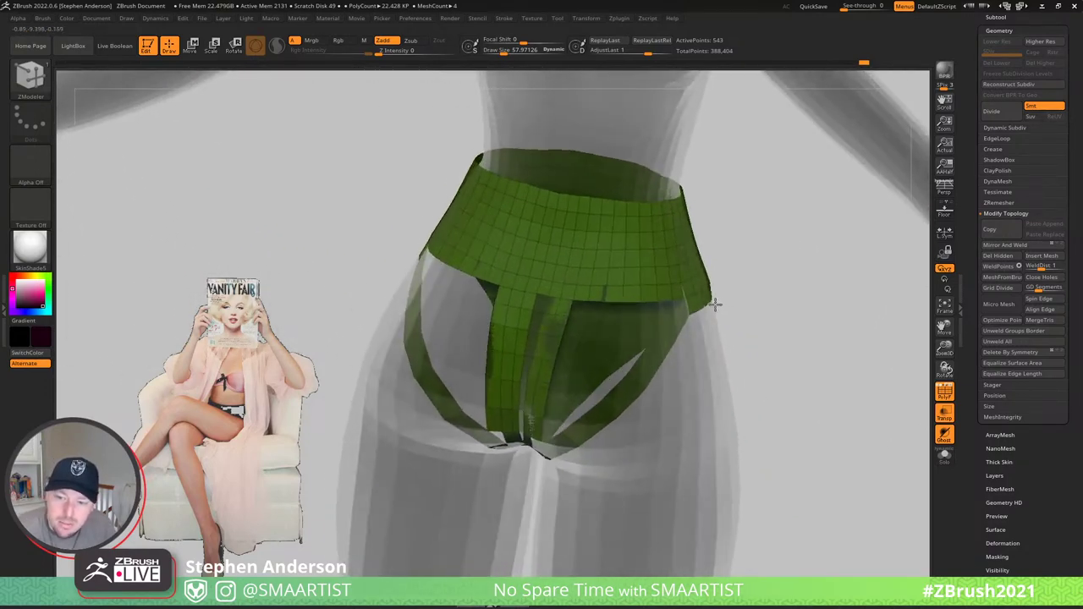
mouse_move(571, 273)
right_mouse_down("ctrl")
mouse_move(629, 315)
mouse_move(600, 261)
mouse_move(559, 235)
mouse_move(701, 241)
mouse_move(694, 306)
right_mouse_up("ctrl")
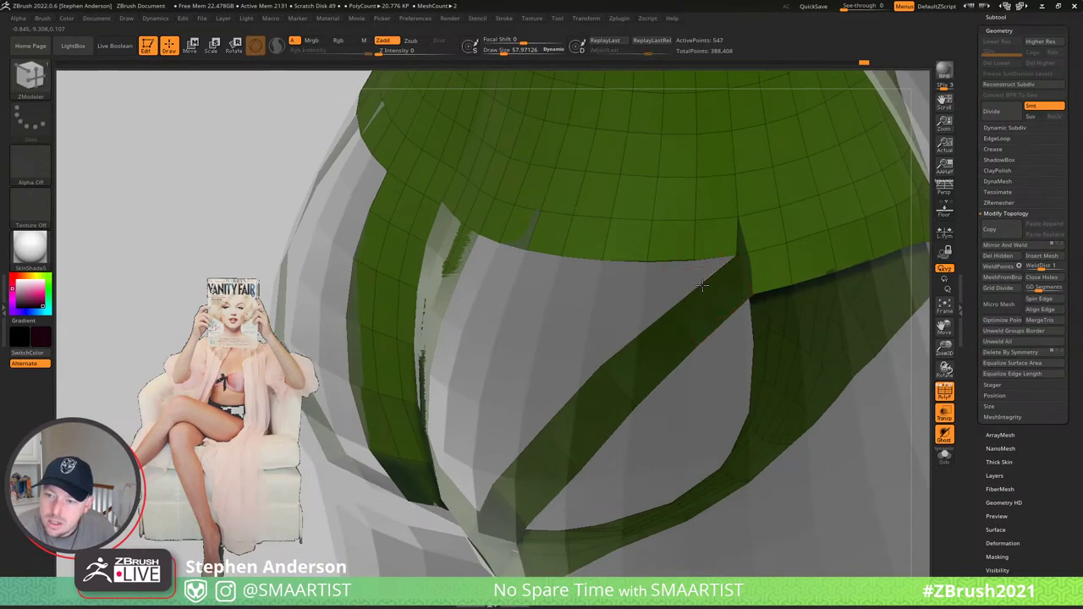
key("space")
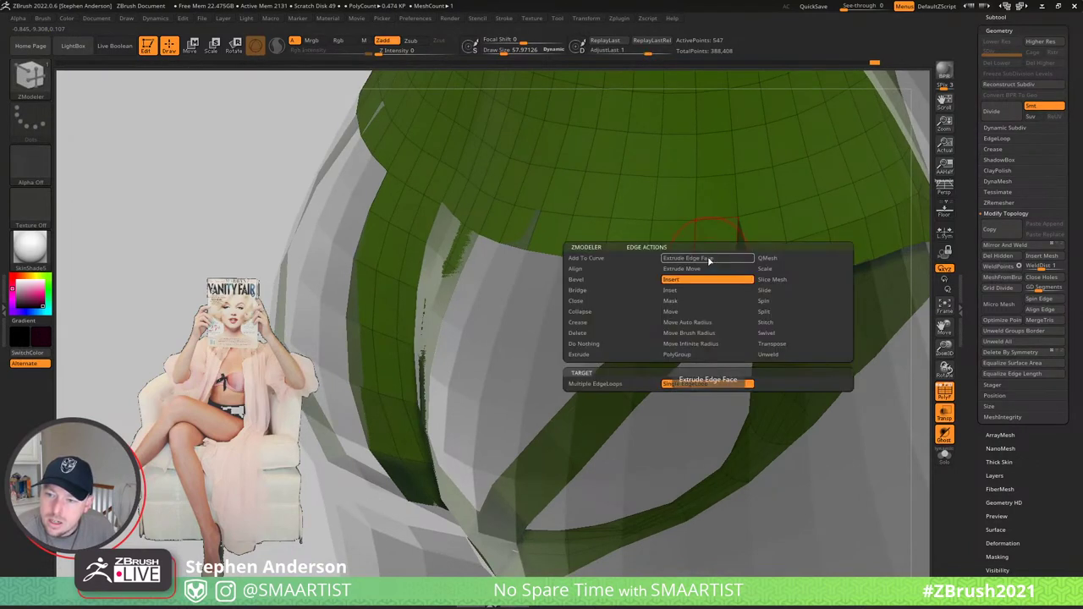
left_click(701, 280)
left_click(664, 315)
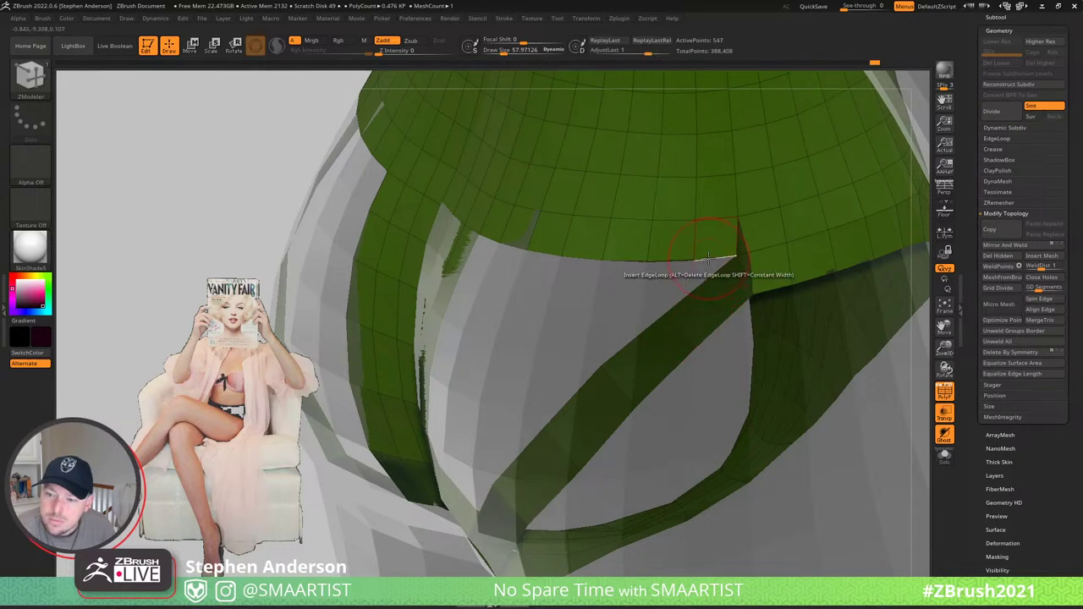
- Extrude a polygon with the Edge/EdgeLoop target in the corner between waistband and leg-opening strip, and reduce the draw size to about 15
key("space")
left_click(586, 355)
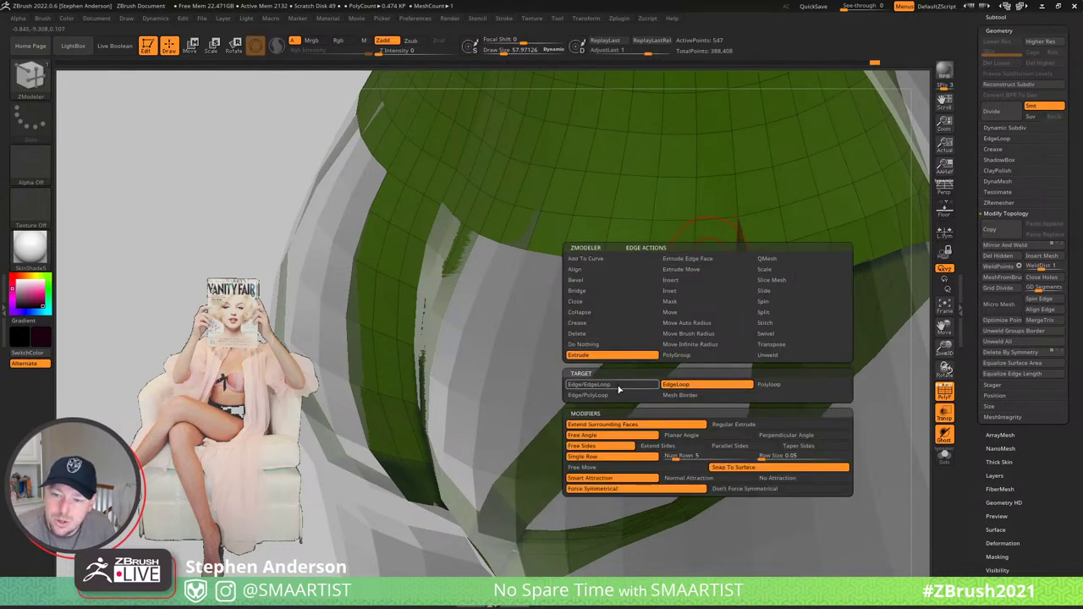
left_click(618, 388)
left_click_drag(714, 258, 633, 292)
key("s")
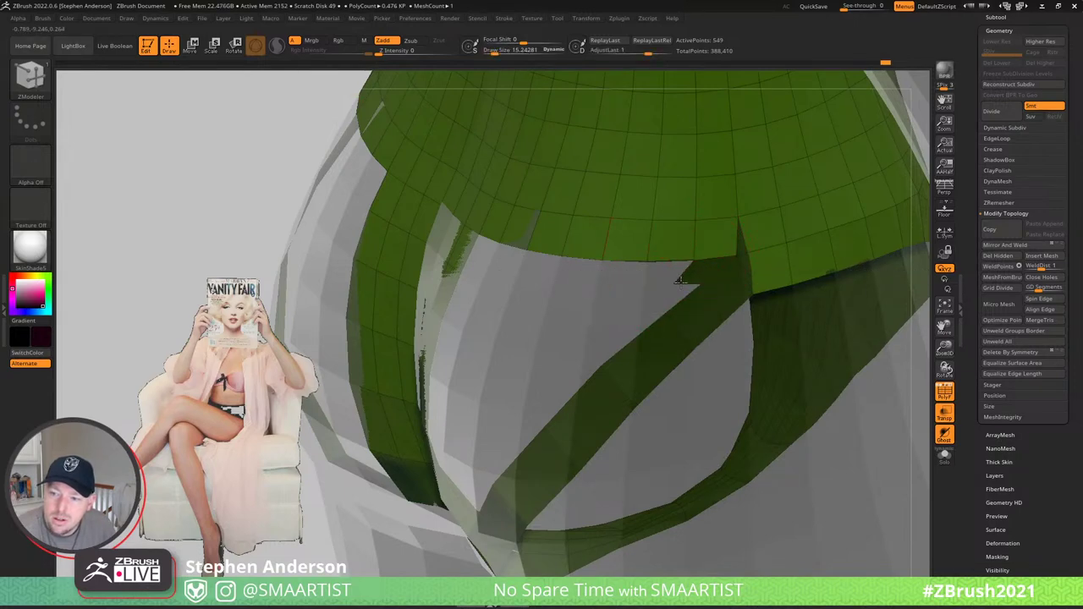
- Insert a single edge loop across the leg-opening strip near the crotch, and undo the trial drag of the central strip's corner
right_click_drag(686, 274, 559, 279)
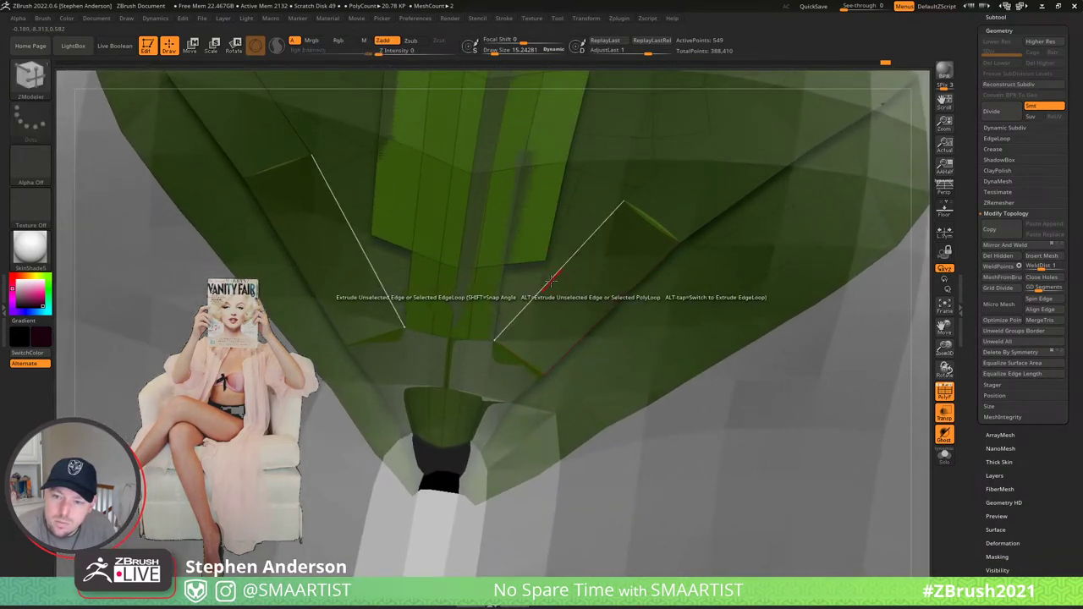
key("space")
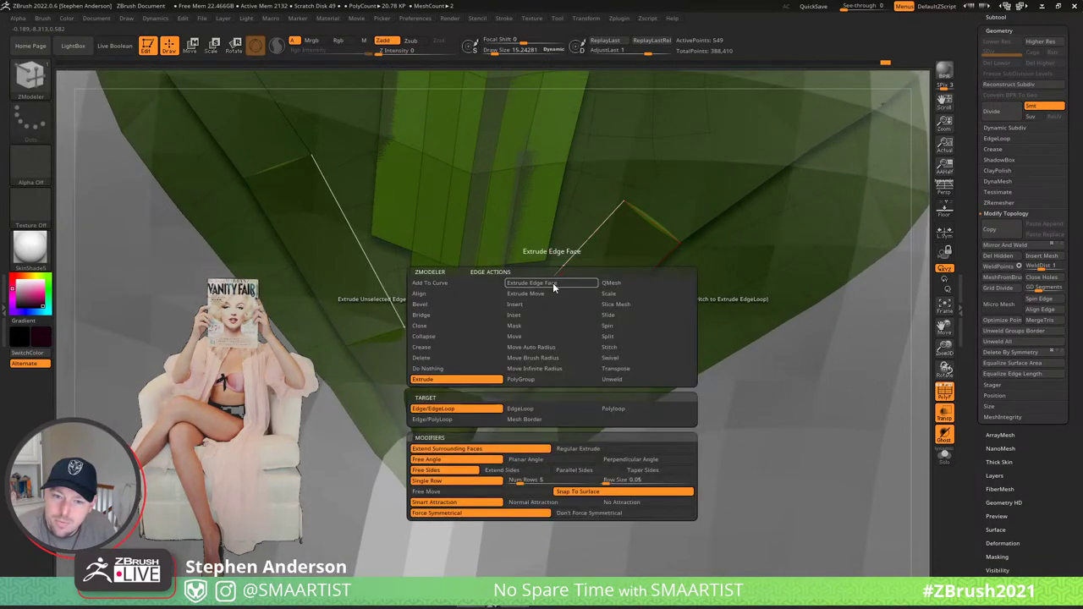
left_click(536, 306)
left_click(551, 281)
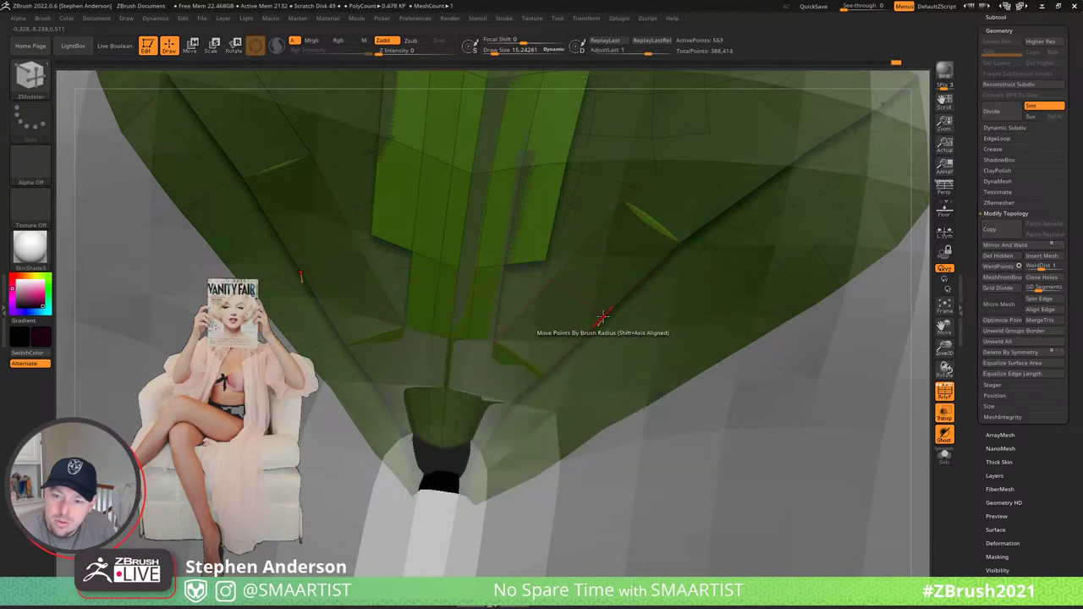
left_click_drag(545, 258, 547, 277)
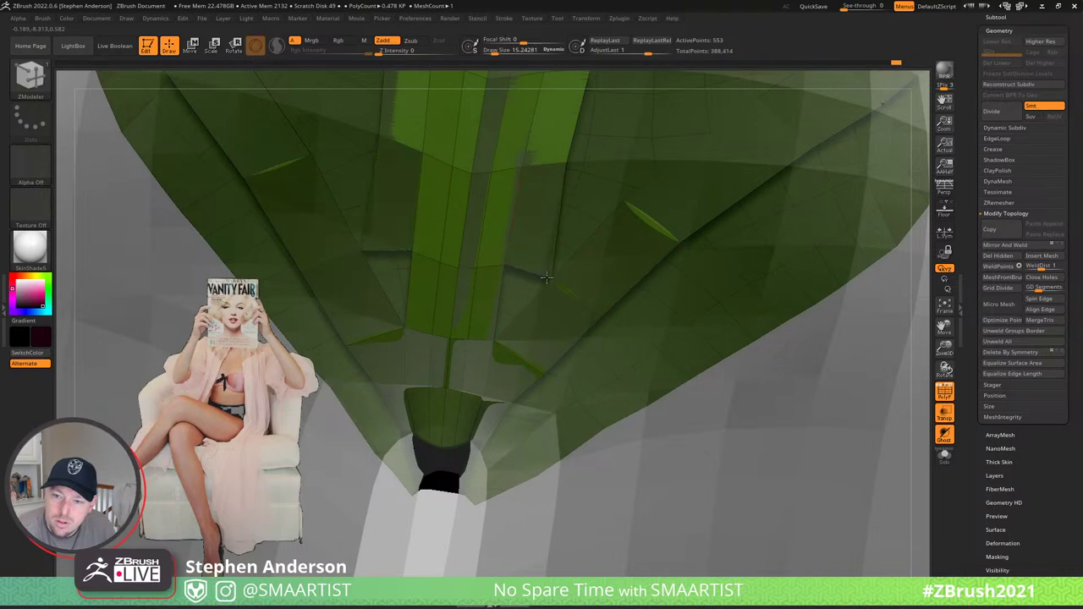
key("ctrl+z")
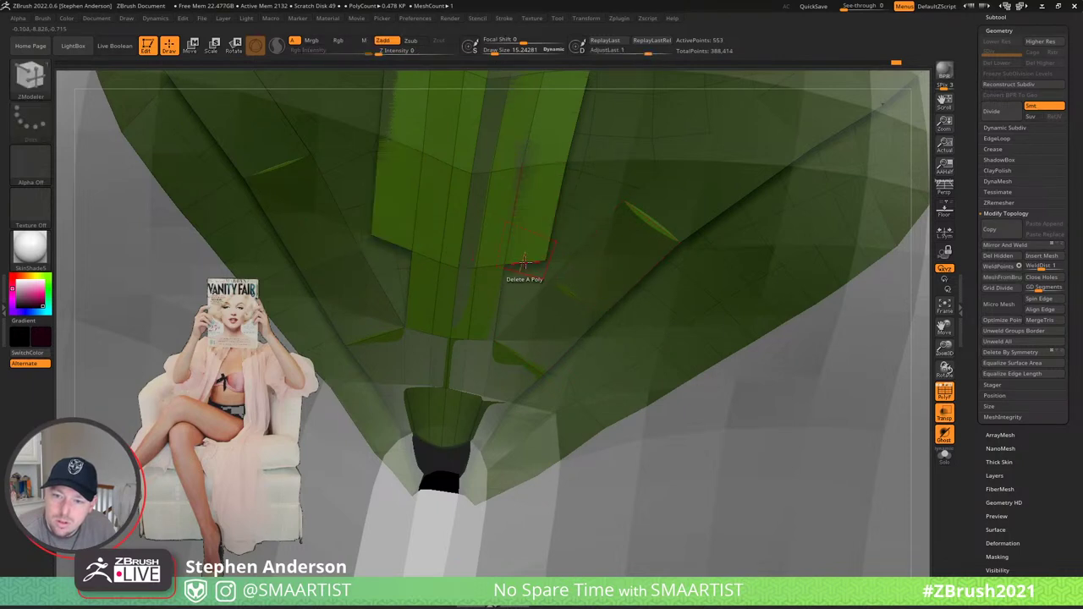
- Bridge the end edge of the central back strip to the nearby inner edge of the leg-opening strip
key("space")
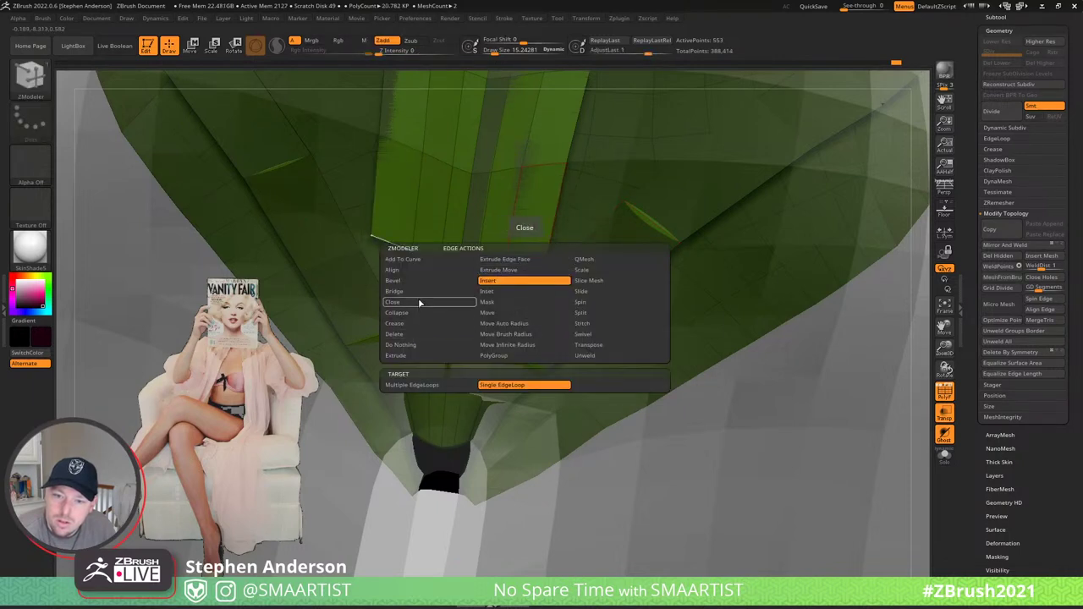
left_click(417, 291)
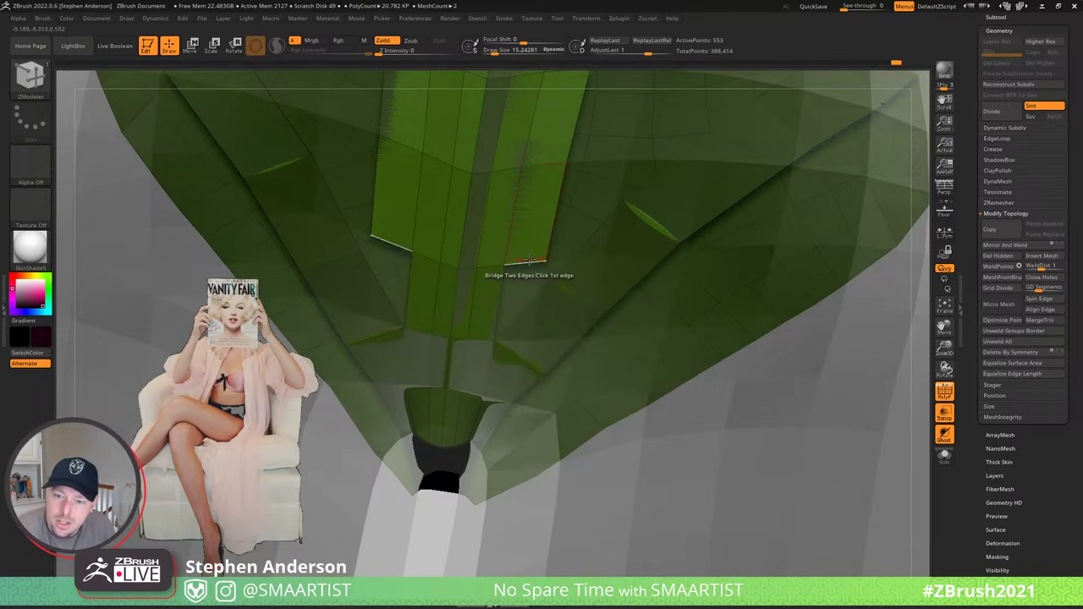
left_click(529, 258)
left_click(531, 305)
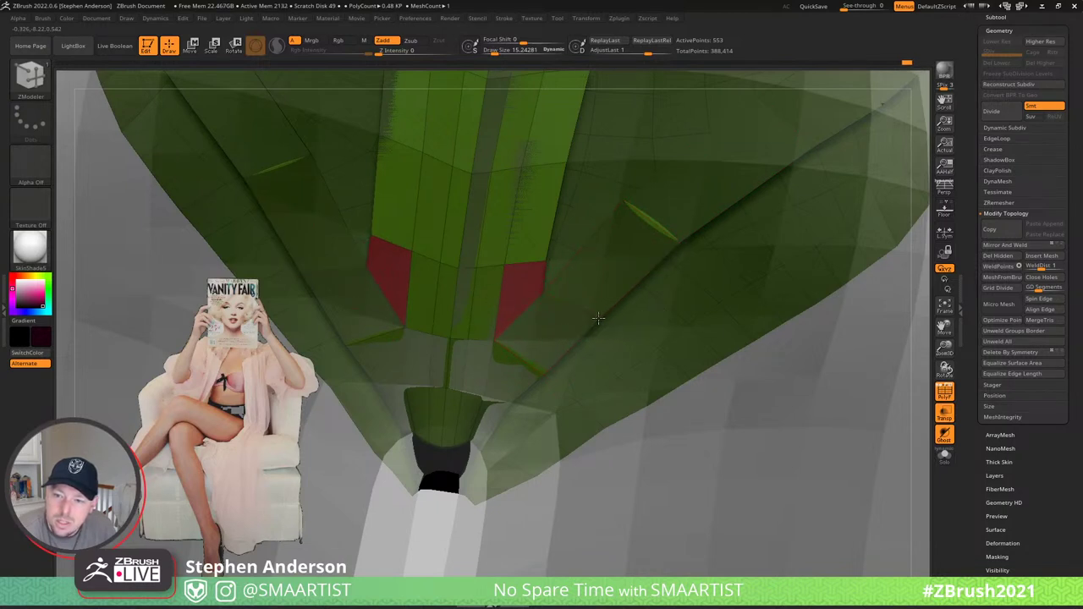
- Insert an edge loop on the leg-opening strip beside the bridged polygon, and extrude the adjacent inner edge toward the central strip
key("space")
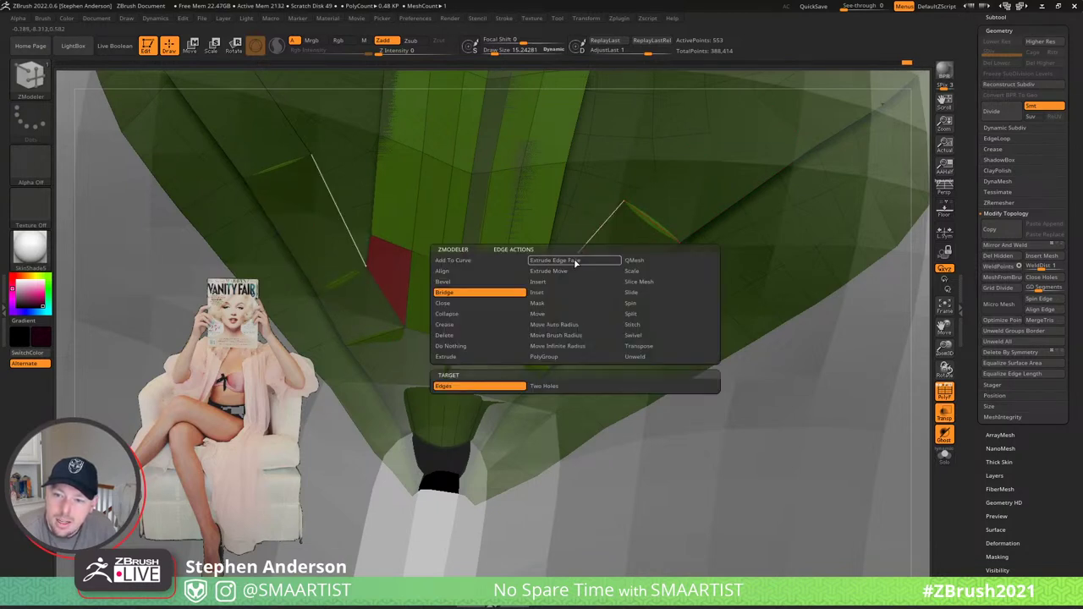
left_click(551, 285)
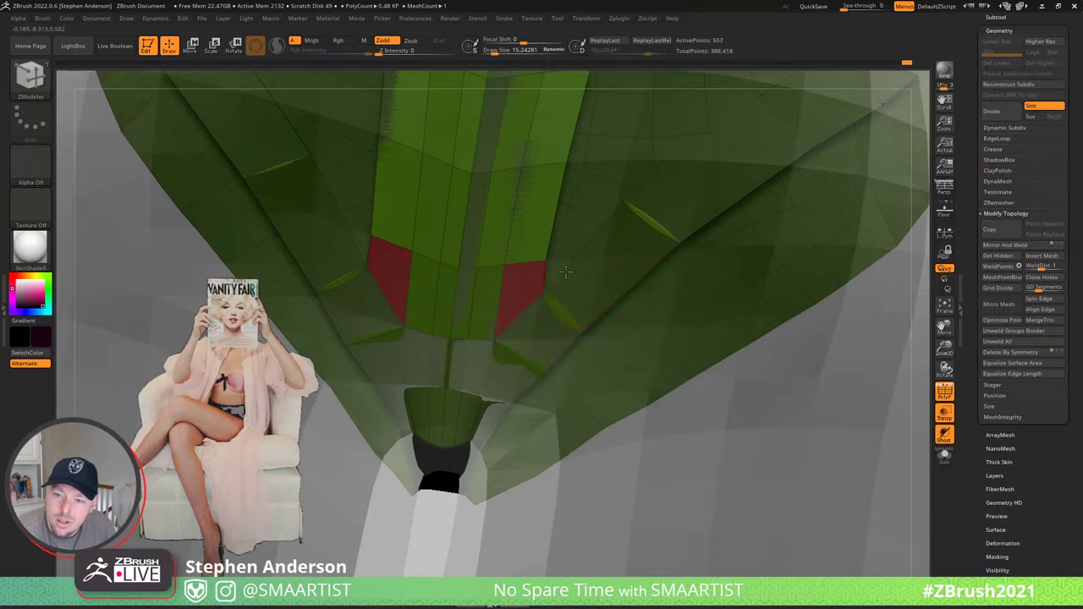
key("space")
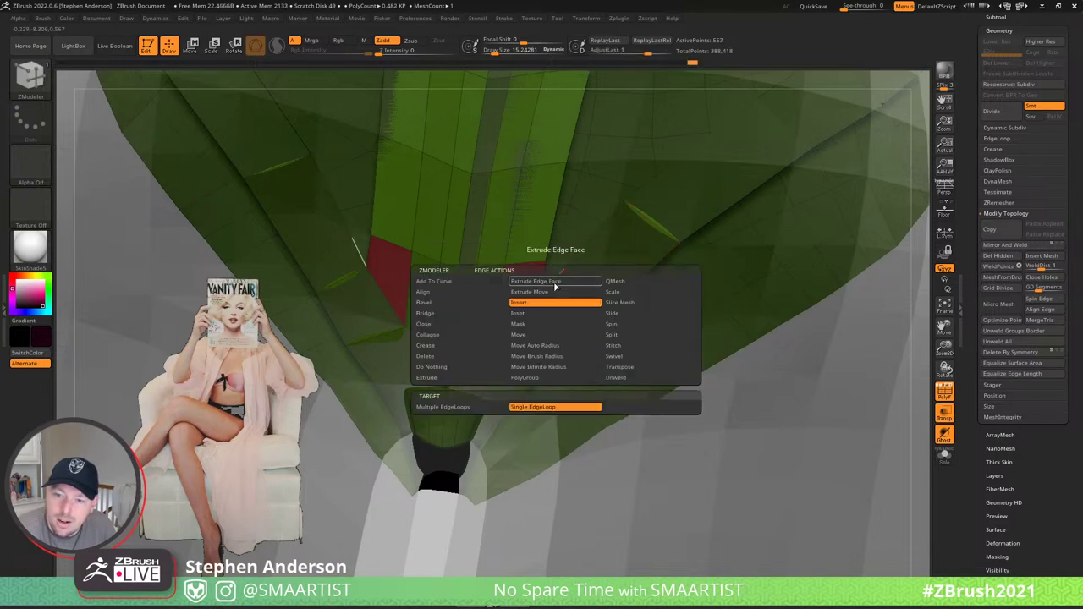
left_click(444, 378)
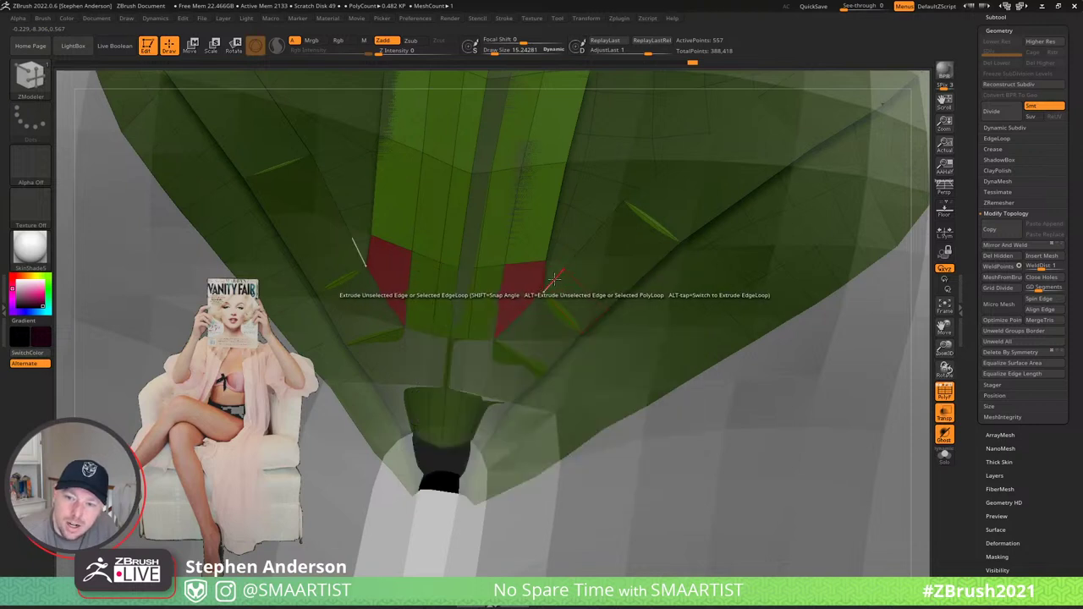
left_click_drag(559, 257, 569, 243)
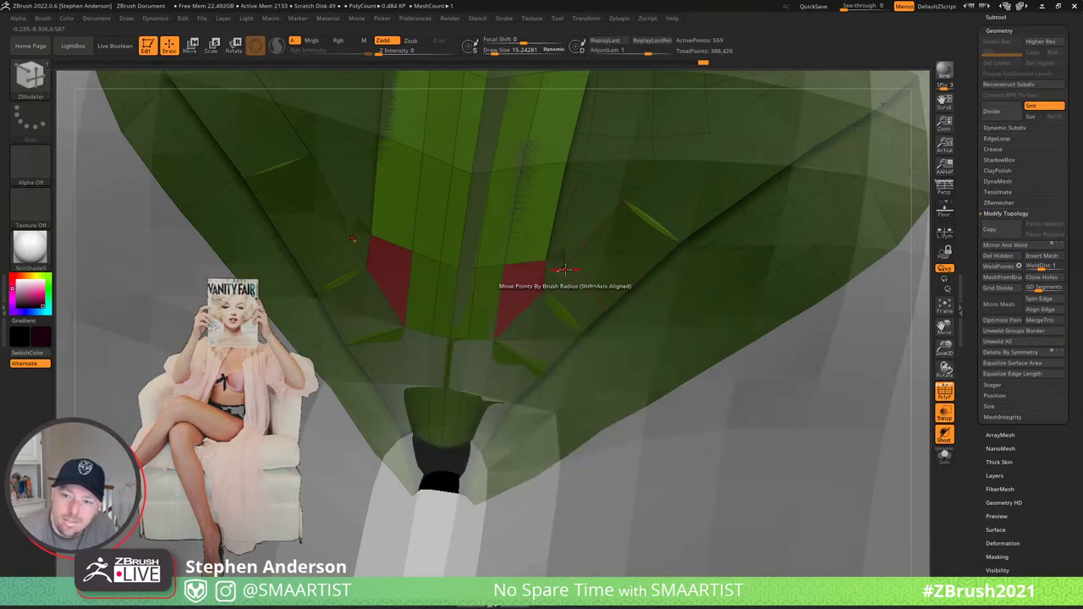
left_click_drag(565, 270, 567, 282)
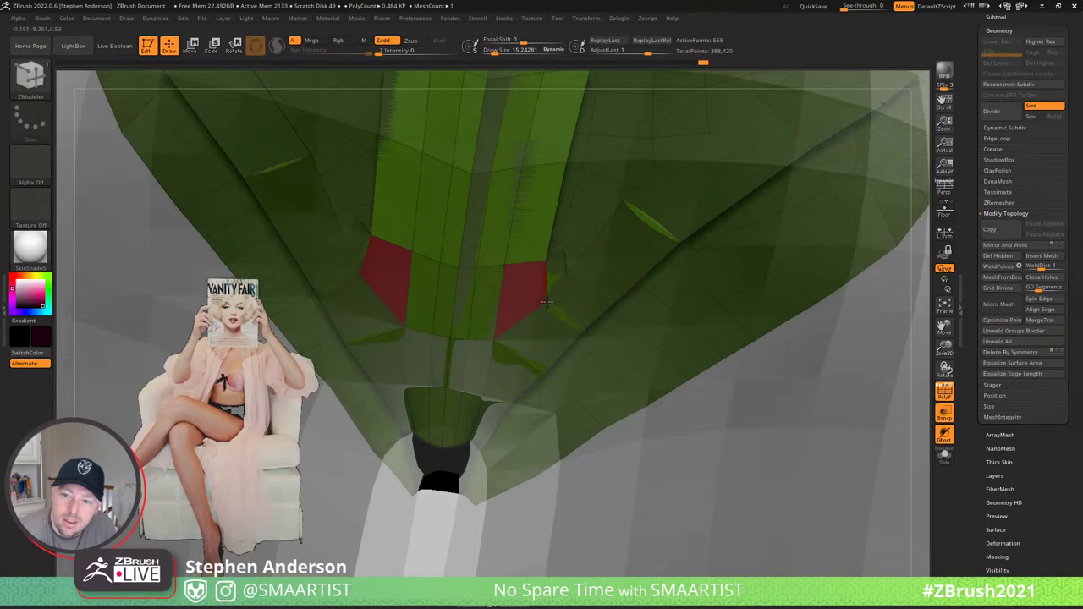
left_click_drag(629, 208, 636, 213)
- Extend the extruded polygons upward to fill more of the gap between the central back strip and the leg-opening strip
right_click_drag(626, 218, 590, 323, "alt")
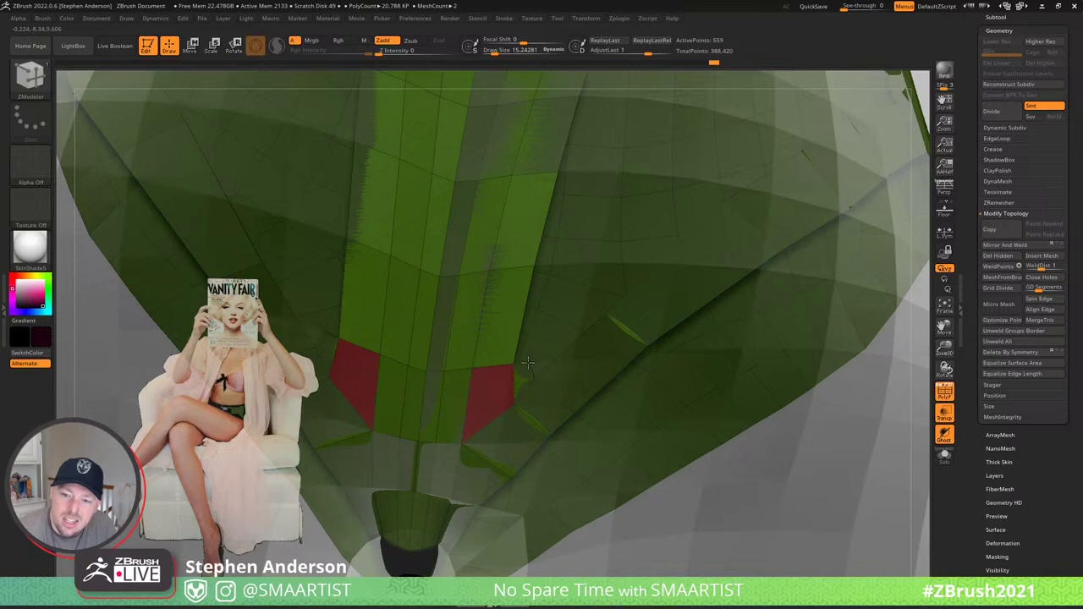
left_click(526, 365)
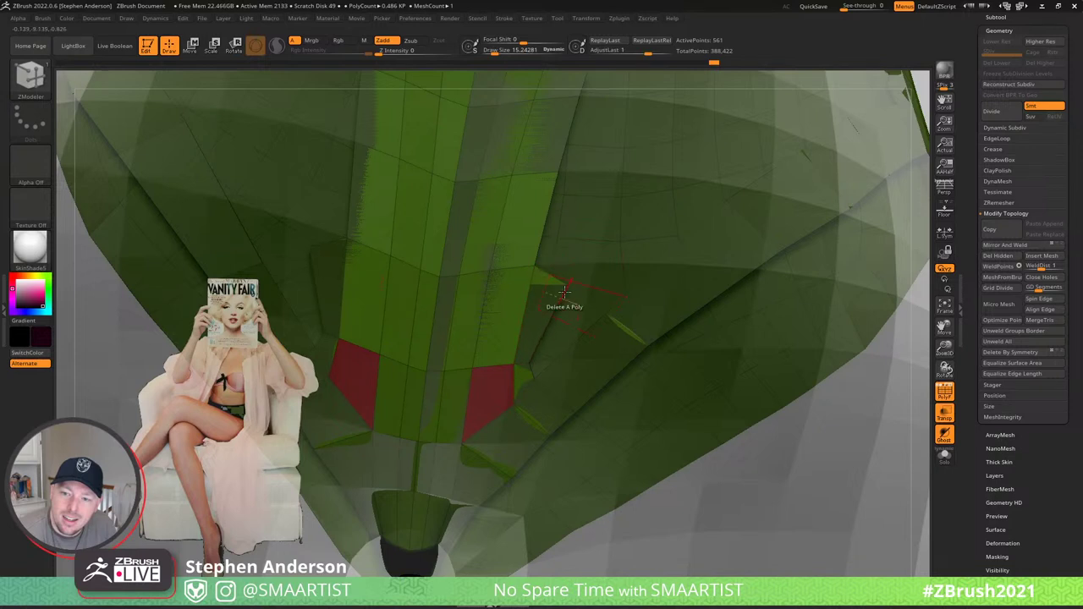
left_click(563, 292)
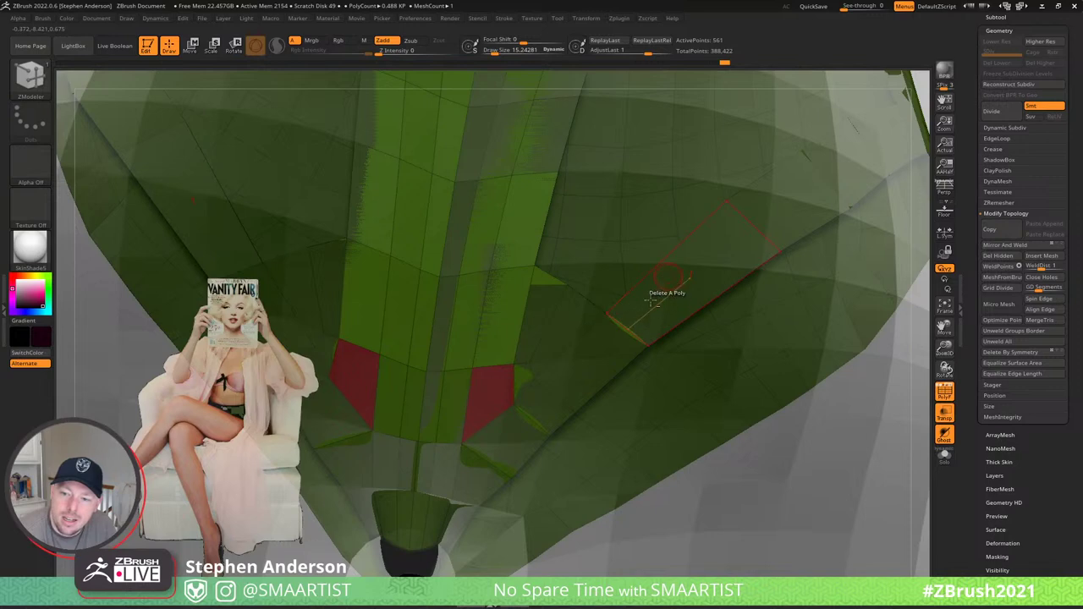
- Extrude the edges of the corner patch below the waistband to fill more of the gap above the leg-opening strip
right_click_drag(649, 301, 609, 355, "alt")
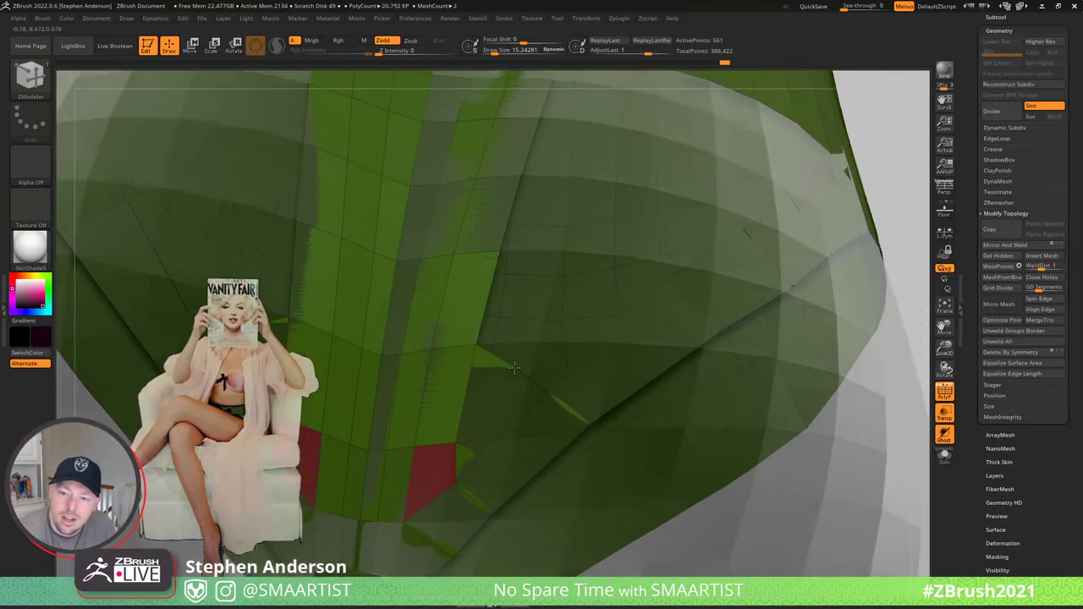
right_click_drag(514, 366, 533, 301)
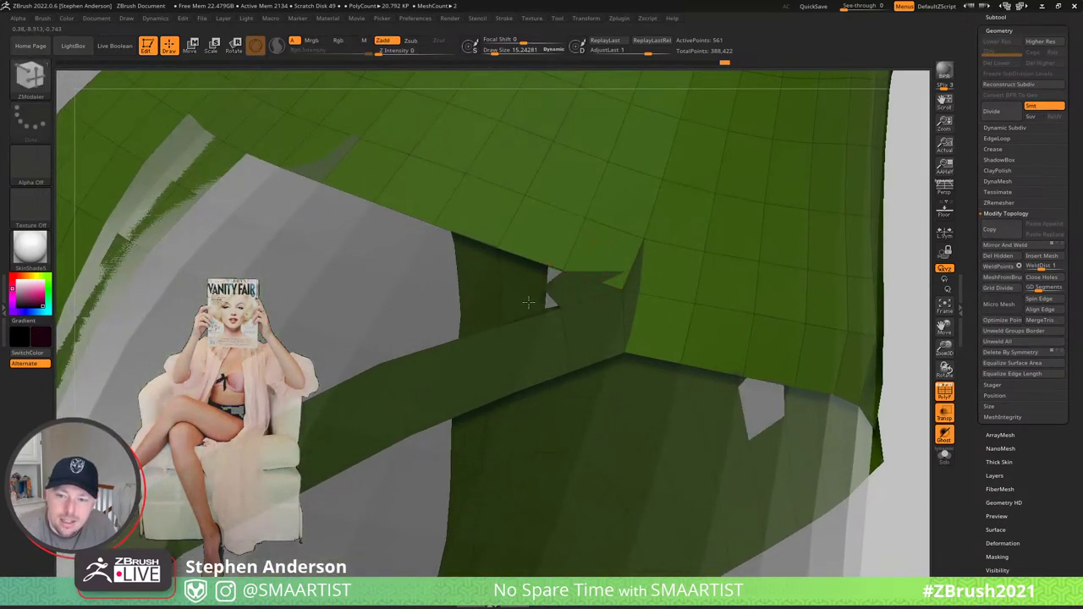
key("space")
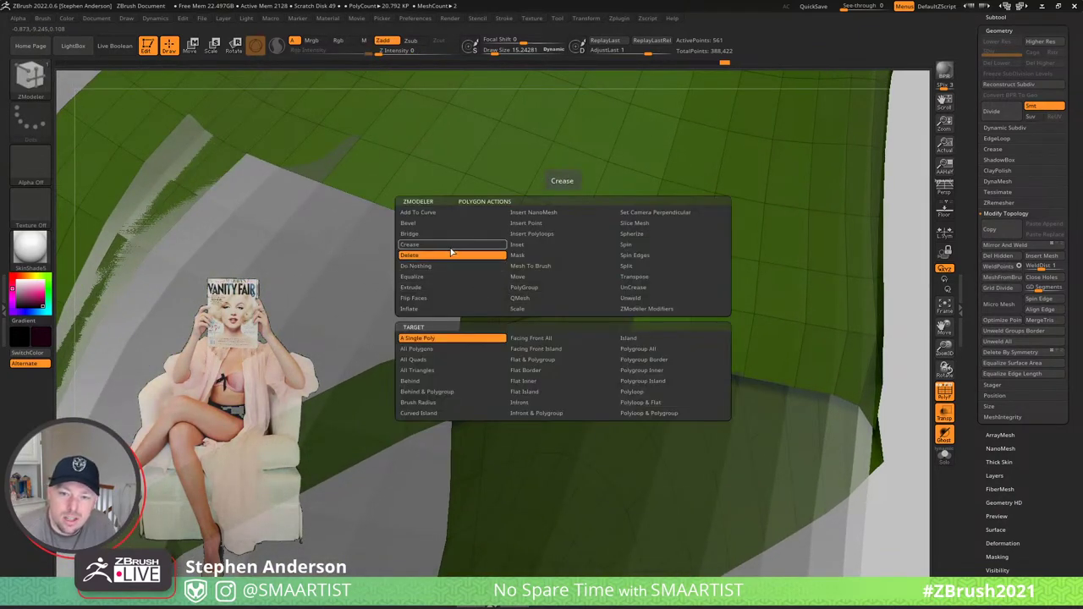
left_click(410, 287)
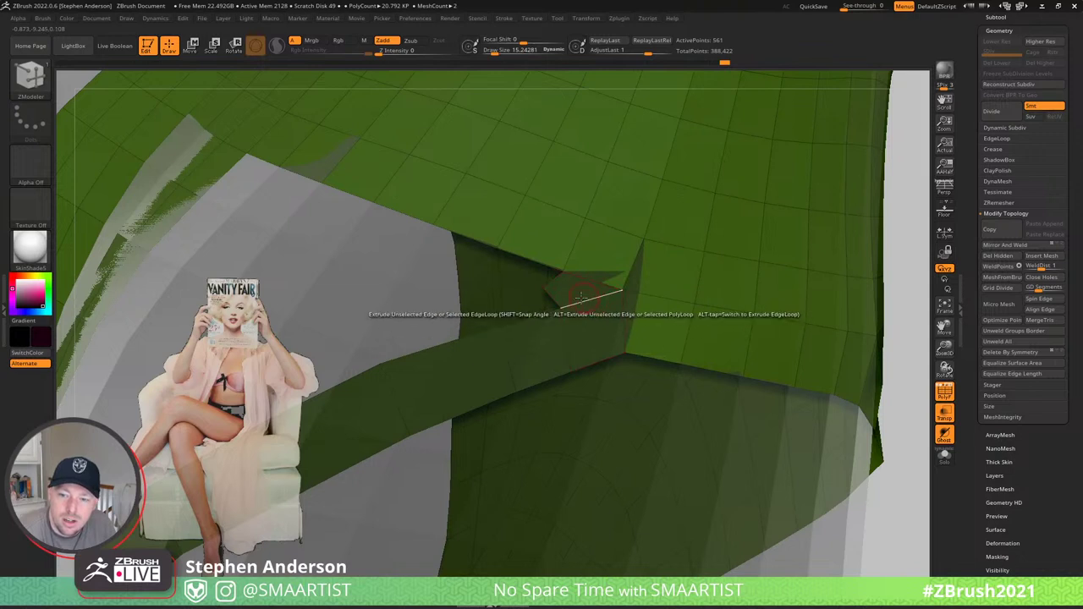
left_click_drag(550, 293, 503, 309)
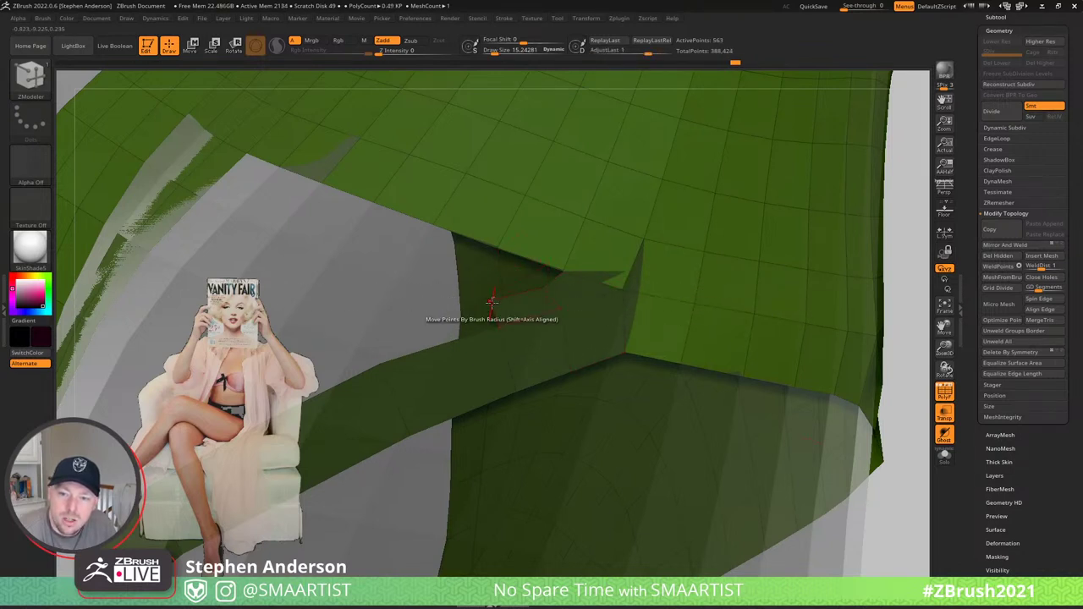
left_click_drag(491, 295, 504, 264)
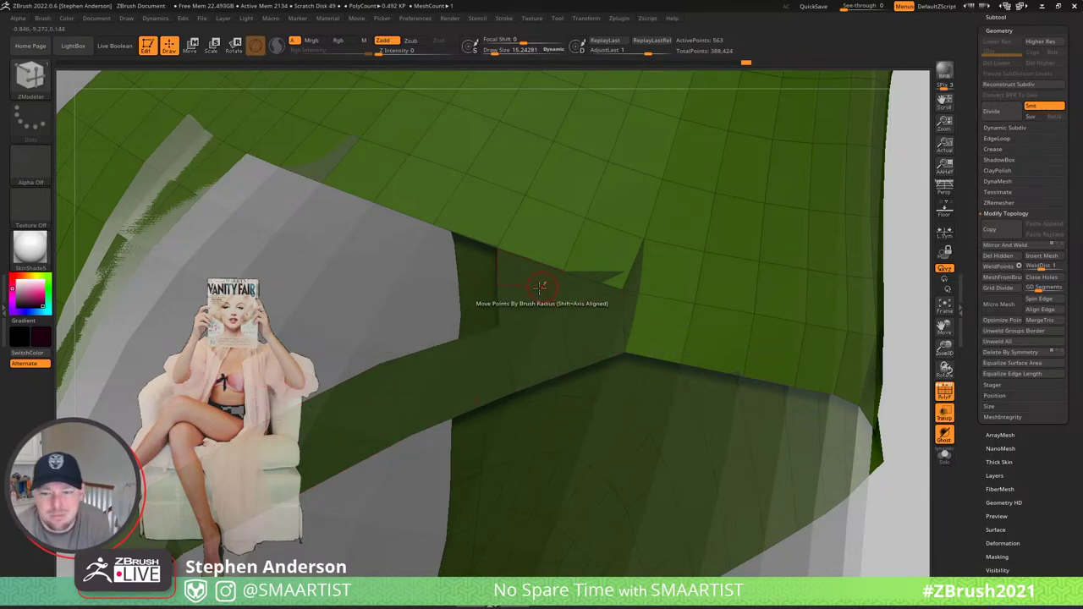
- Insert another edge loop across the middle of the leg-opening strip on the buttock with ZModeler
mouse_move(522, 298)
right_mouse_down()
mouse_move(525, 321)
mouse_move(507, 321)
mouse_move(510, 336)
mouse_move(462, 295)
mouse_move(671, 275)
mouse_move(719, 290)
mouse_move(679, 303)
mouse_move(708, 326)
mouse_move(683, 307)
mouse_move(597, 367)
mouse_move(627, 342)
right_mouse_up()
key("space")
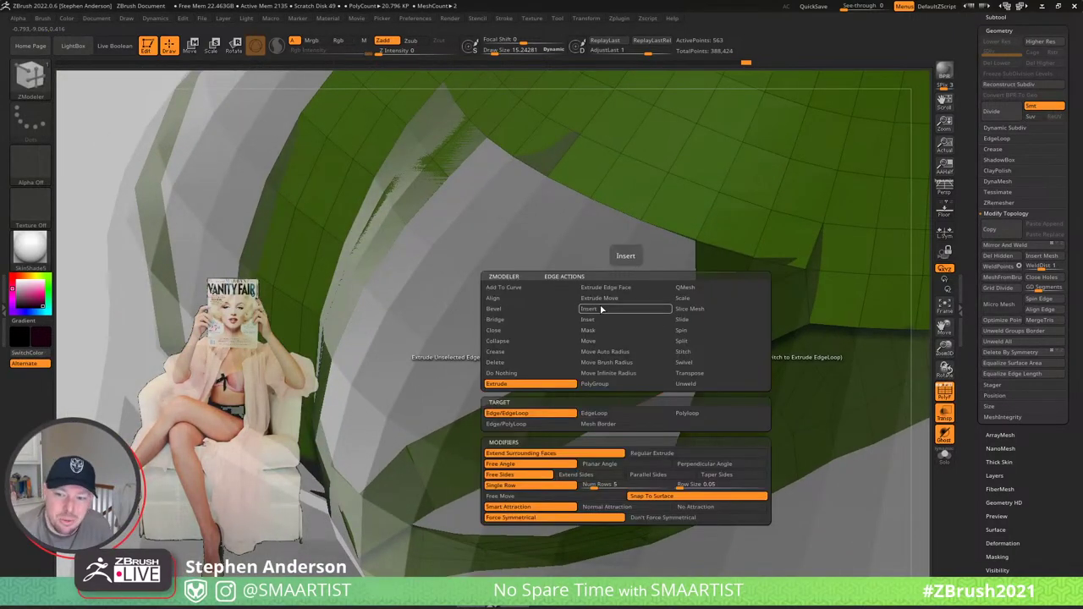
left_click(600, 309)
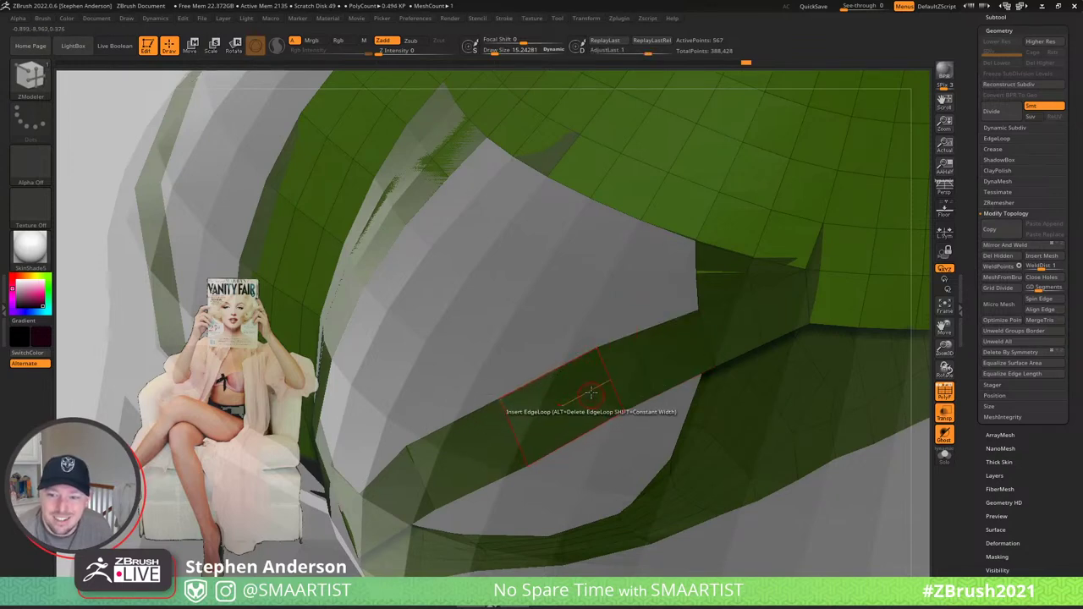
- Bridge a waistband edge to the upper edge of the leg-opening strip on the buttock with ZModeler
right_click_drag(634, 355, 582, 357)
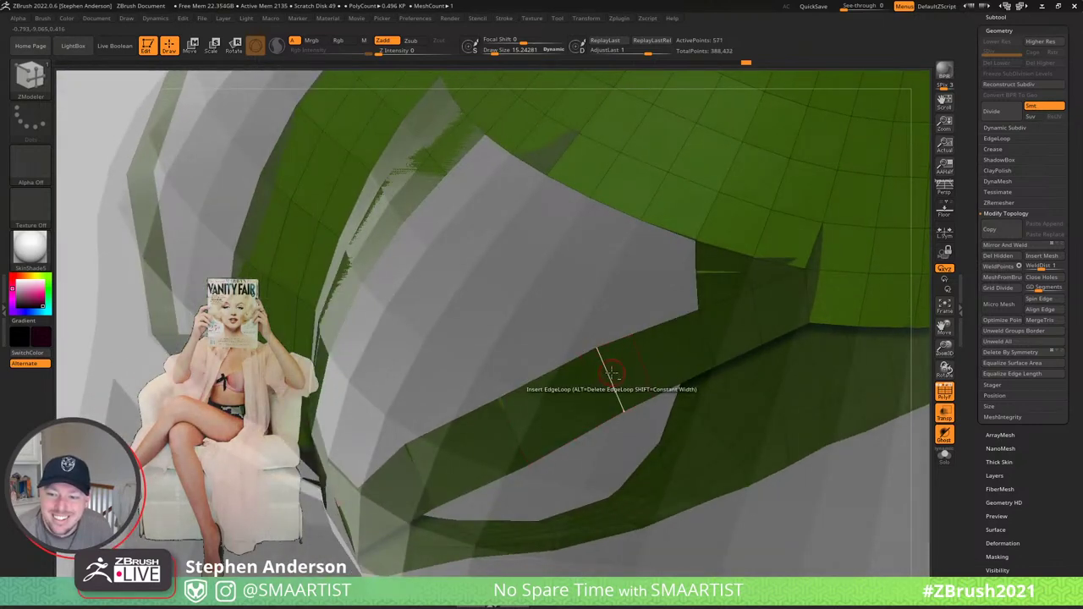
key("space")
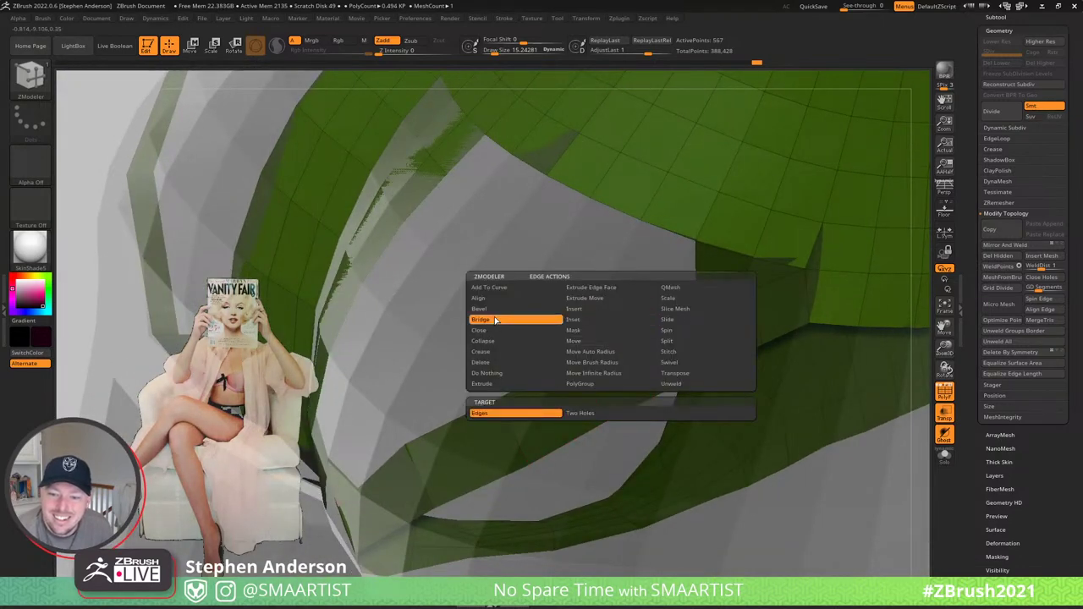
left_click(496, 320)
left_click(614, 212)
left_click(599, 358)
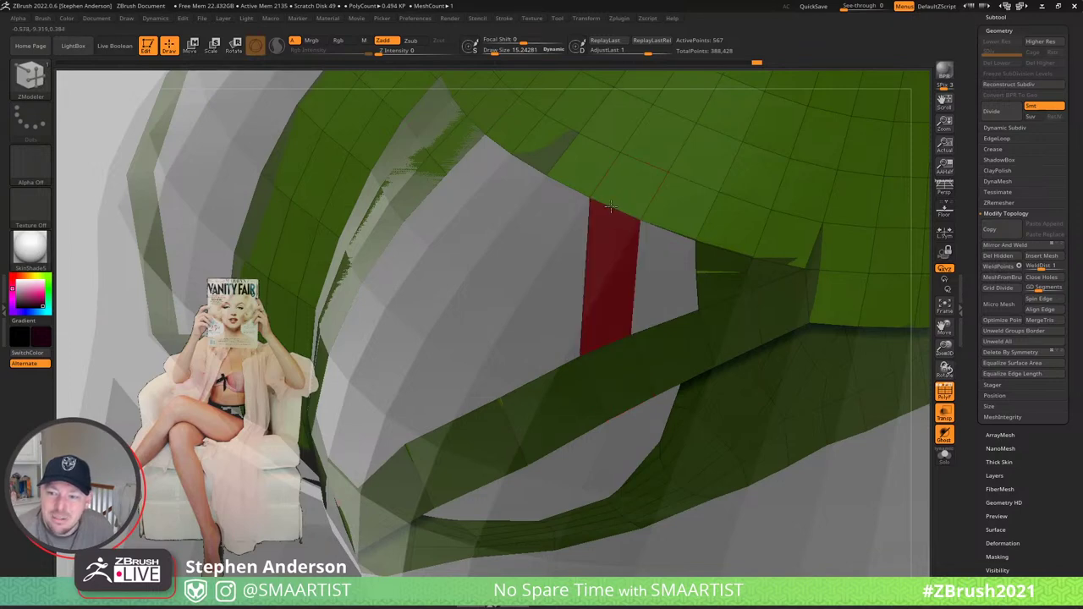
- Insert edge loops across the leg-opening strip below the bridged polygon, continuing toward the central back strip
right_click_drag(602, 367, 434, 435, "ctrl")
key("space")
left_click(448, 311)
left_click(491, 450)
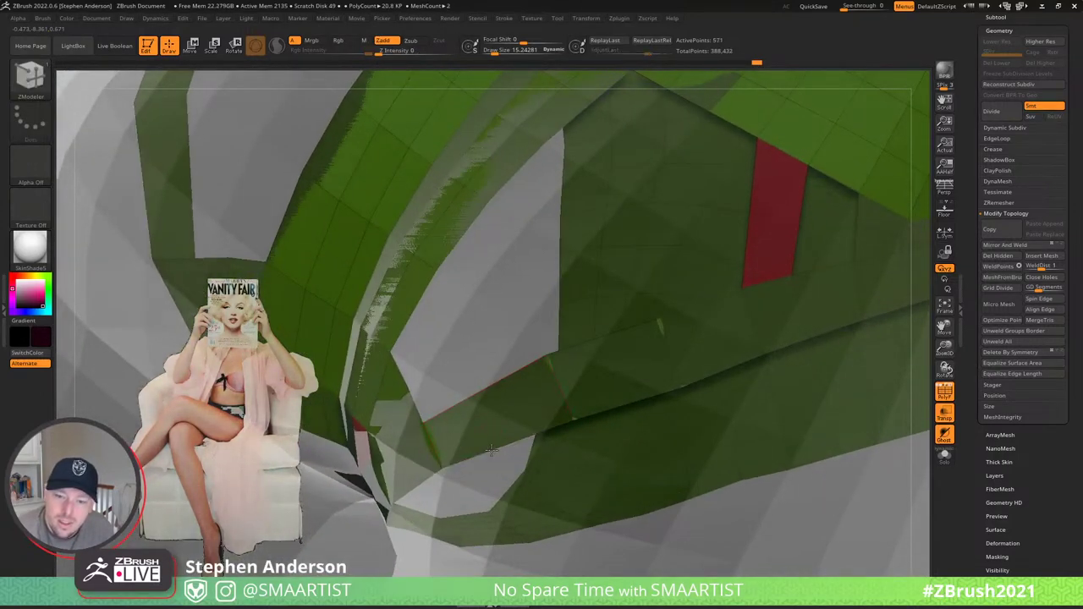
mouse_move(505, 449)
right_mouse_down()
mouse_move(506, 431)
mouse_move(484, 439)
right_mouse_up()
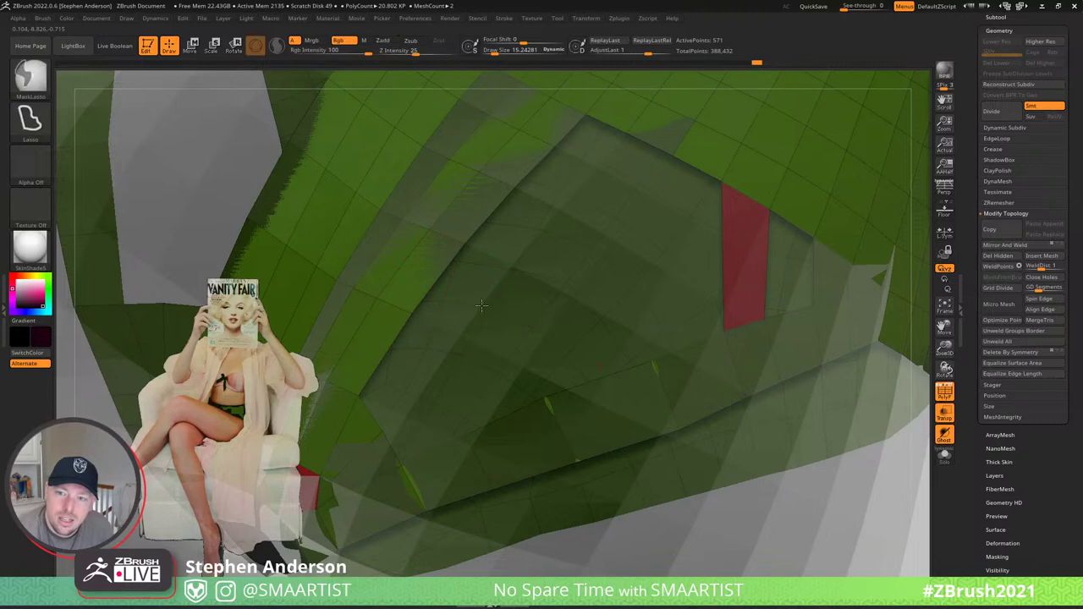
mouse_move(508, 257)
right_mouse_down("ctrl")
mouse_move(592, 205)
mouse_move(560, 224)
right_mouse_up("ctrl")
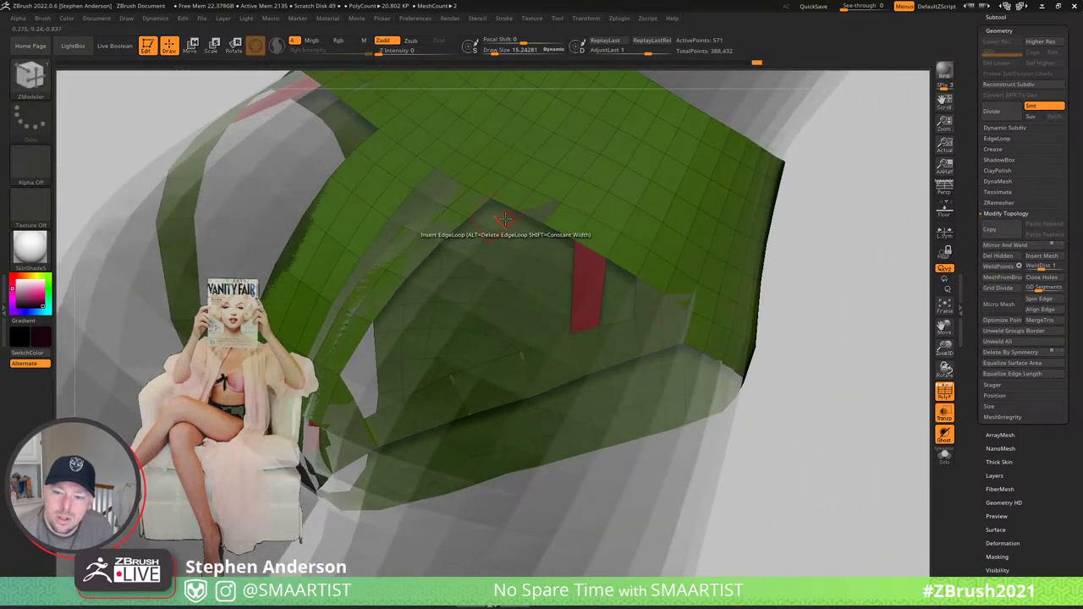
mouse_move(541, 355)
right_mouse_down()
mouse_move(508, 338)
mouse_move(533, 364)
right_mouse_up()
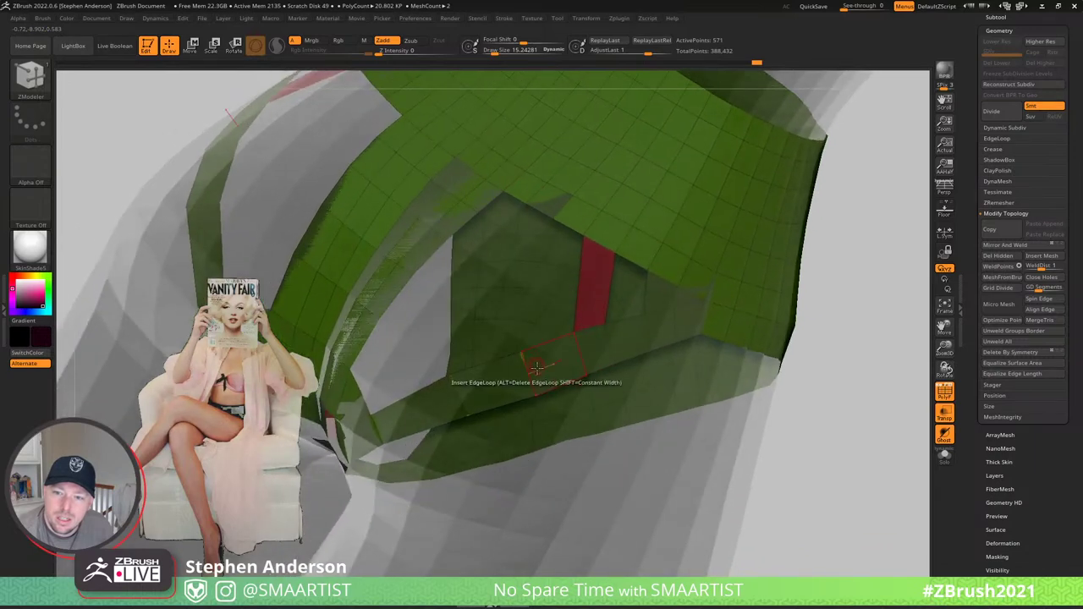
left_click(536, 352)
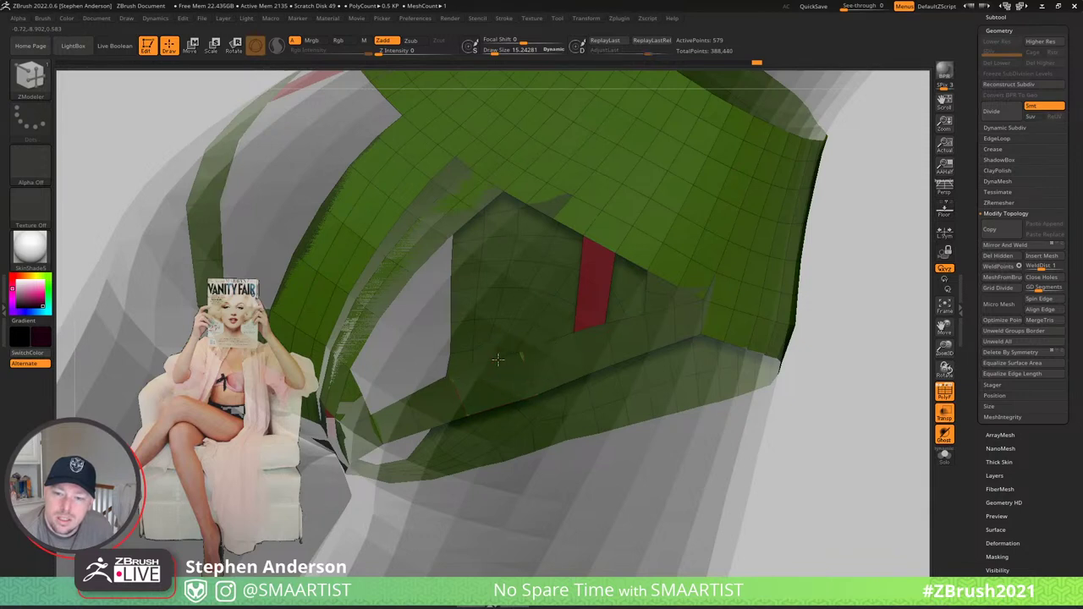
- Bridge the neighbouring waistband and leg-opening edges to widen the back panel toward the central strip
mouse_move(496, 360)
right_mouse_down()
mouse_move(453, 343)
mouse_move(514, 373)
mouse_move(495, 360)
right_mouse_up()
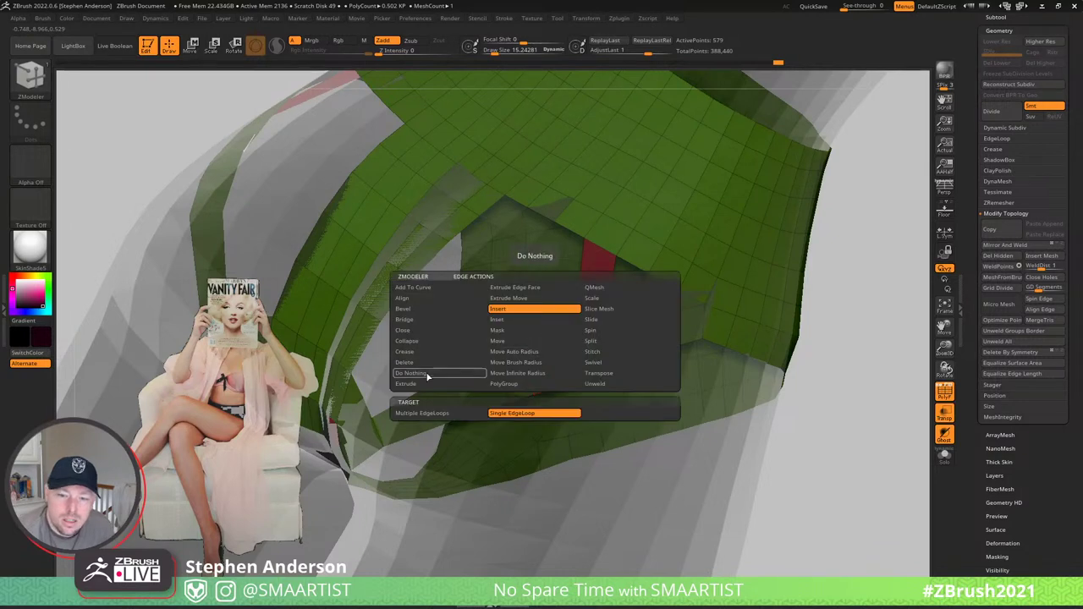
left_click(406, 320)
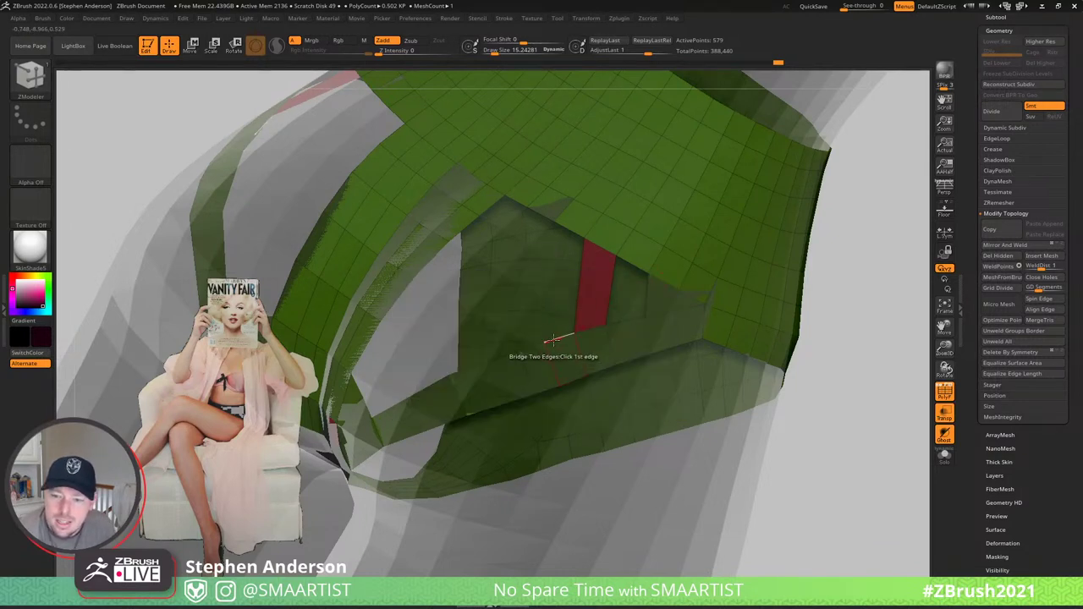
left_click(569, 227)
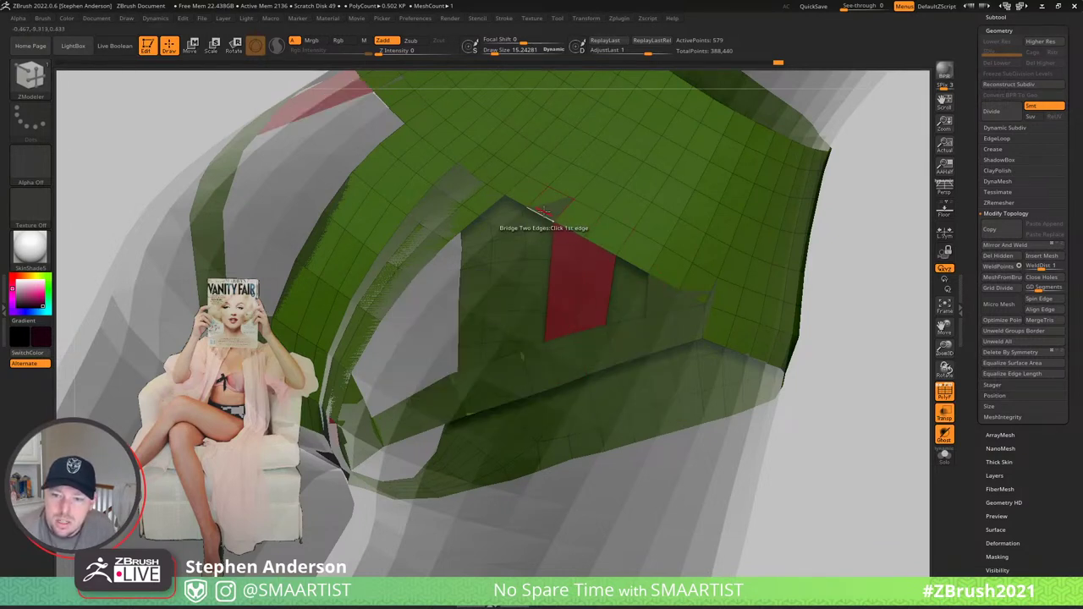
left_click(531, 347)
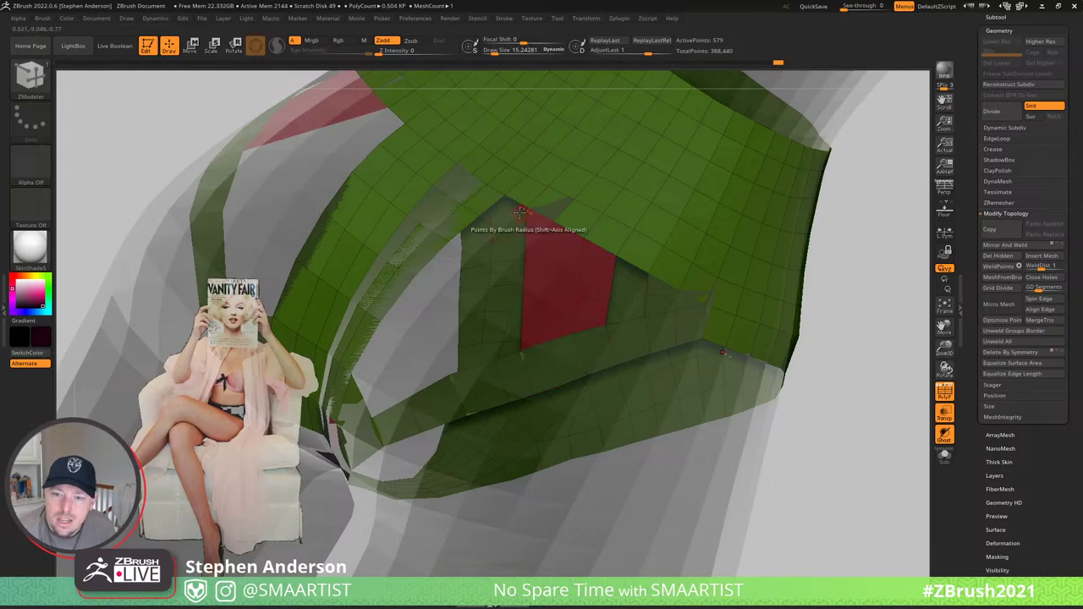
left_click(506, 355)
- Set the draw size to about 94.5 and adjust the lower points of the bridged back panel
right_click_drag(505, 277, 513, 299)
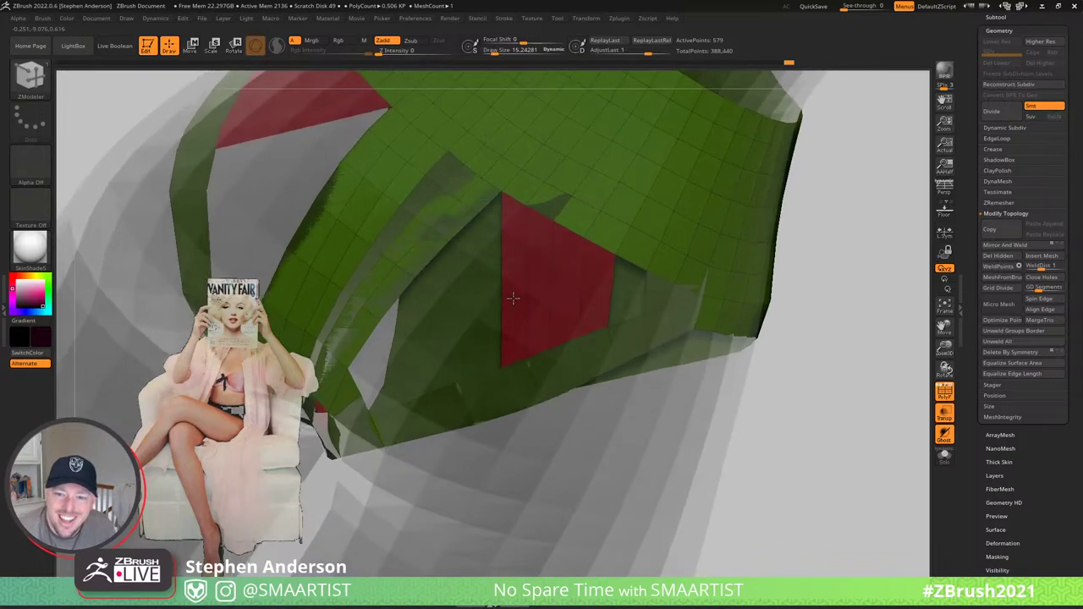
mouse_move(538, 352)
right_mouse_down()
mouse_move(525, 321)
mouse_move(536, 279)
mouse_move(544, 333)
mouse_move(554, 338)
mouse_move(542, 353)
right_mouse_up()
key("s")
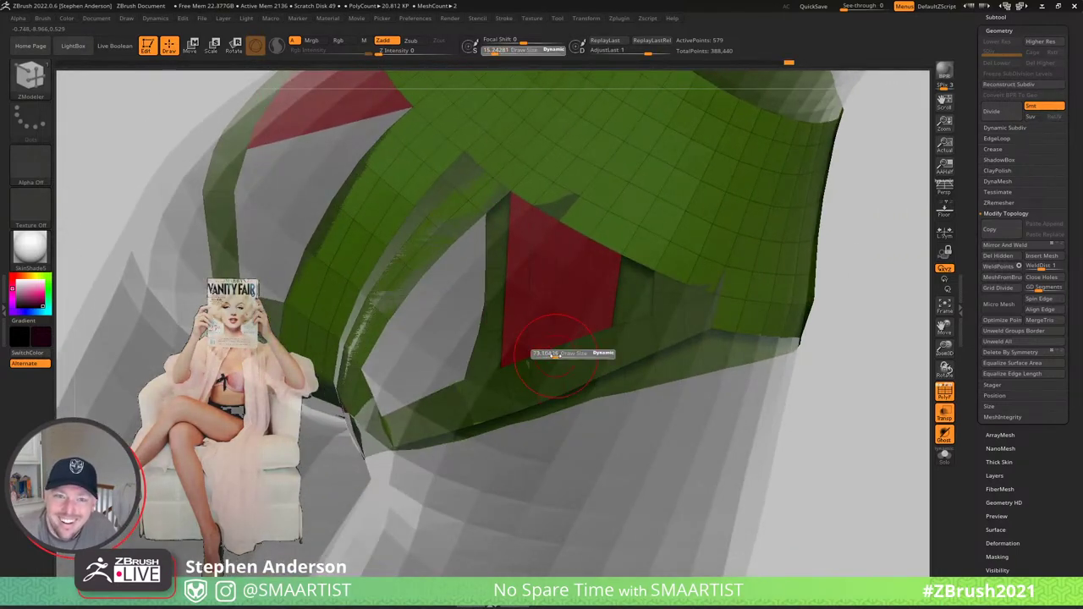
left_click_drag(555, 355, 558, 355)
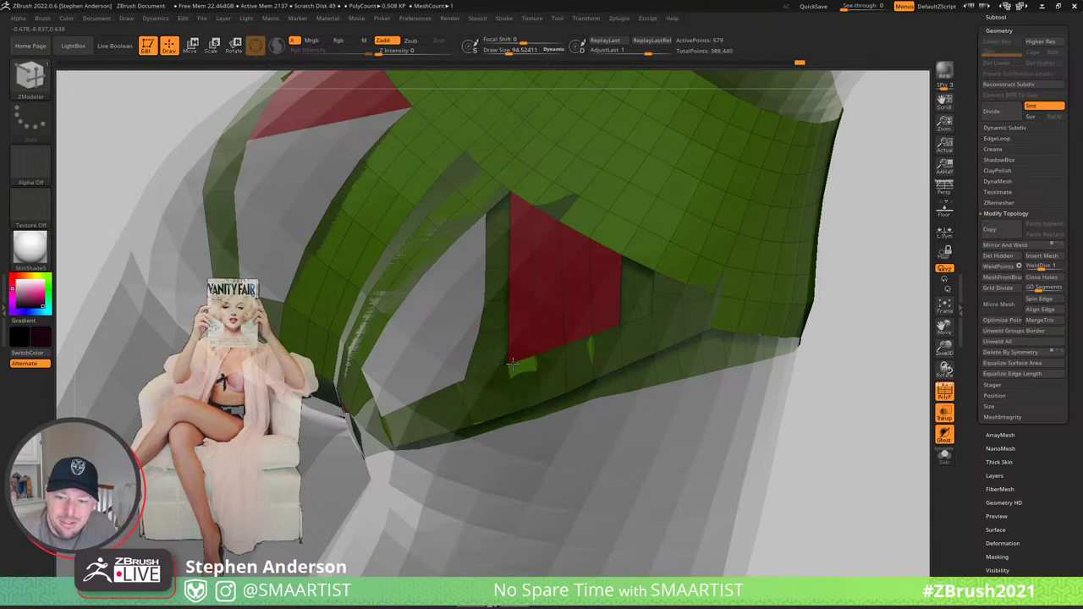
right_click_drag(519, 293, 541, 298)
right_click_drag(583, 331, 611, 298)
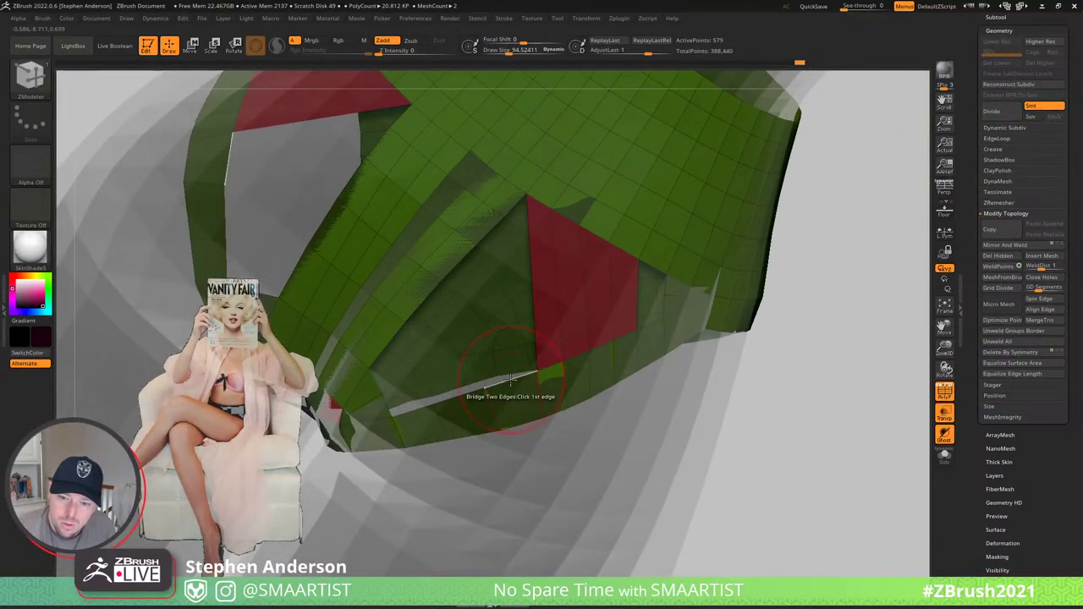
- Insert an edge loop on the leg-opening strip just beyond the bridged panel, on the side facing the central strip
key("space")
left_click(493, 310)
left_click(512, 381)
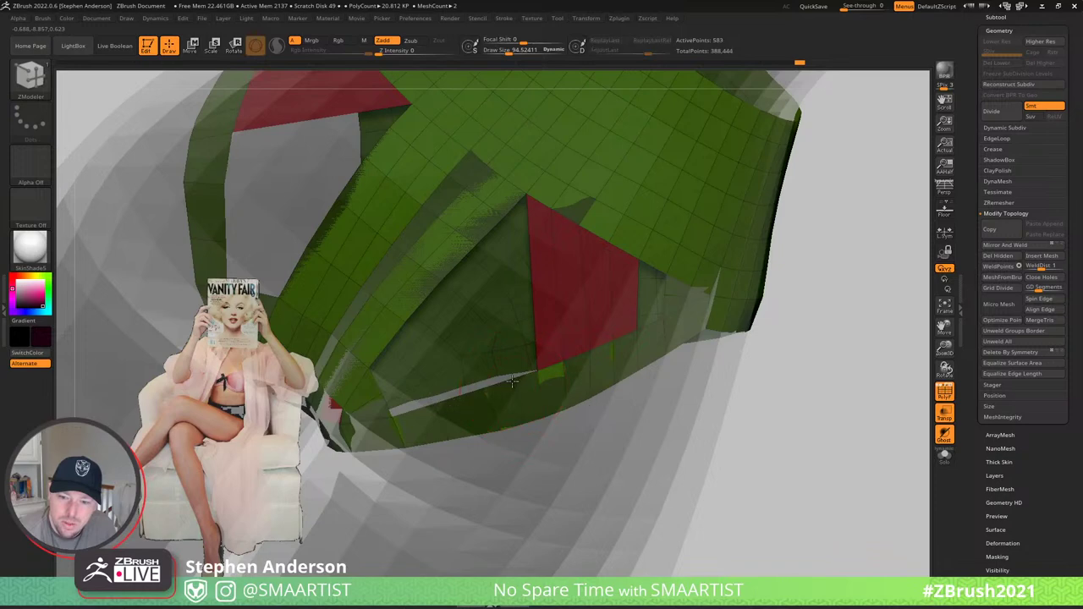
mouse_move(565, 340)
right_mouse_down()
mouse_move(596, 320)
mouse_move(563, 362)
mouse_move(587, 345)
mouse_move(574, 345)
right_mouse_up()
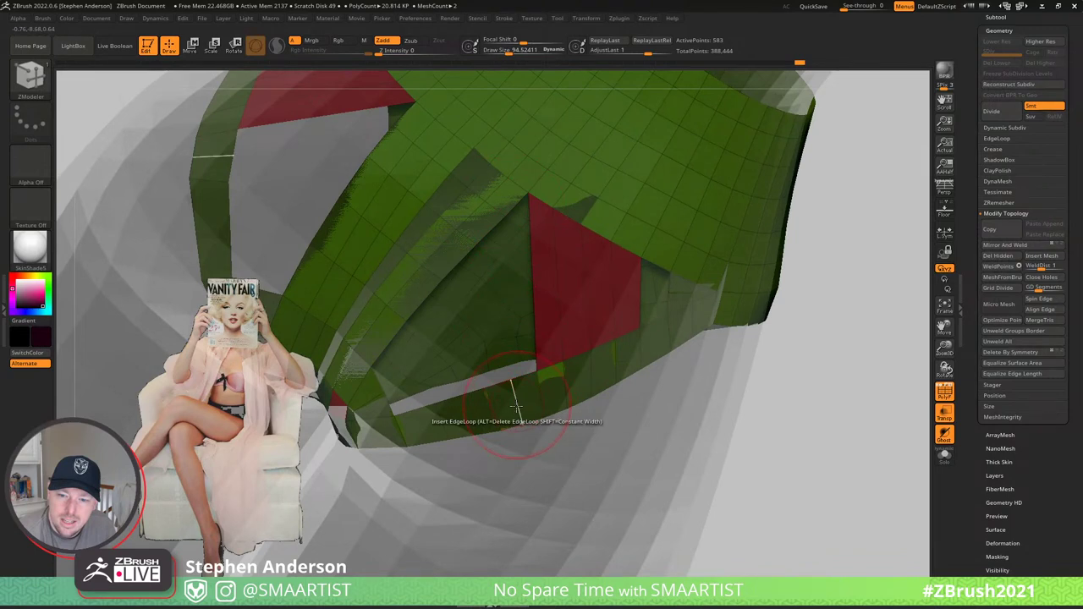
right_click_drag(516, 407, 511, 387)
- Bridge the central strip's edge to the new leg-opening edge and fill the gap beside the back panel
key("space")
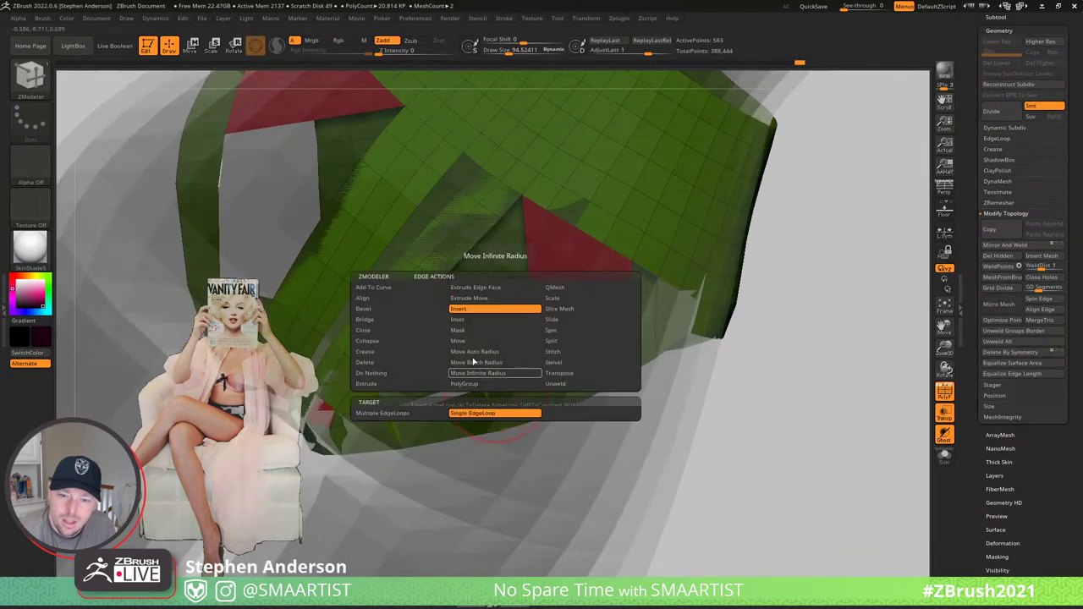
left_click(411, 320)
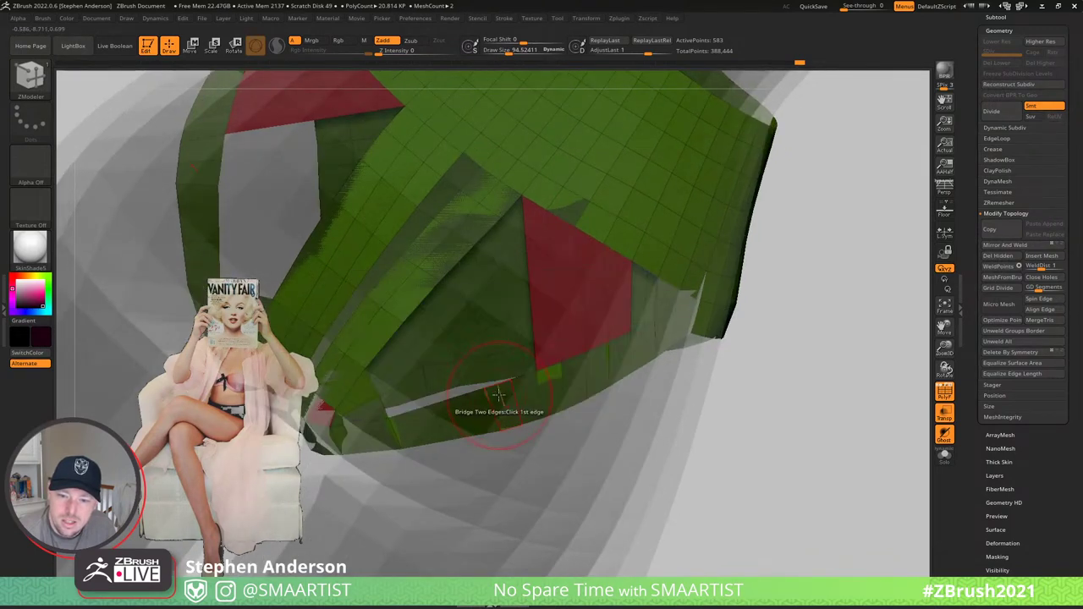
left_click(497, 206)
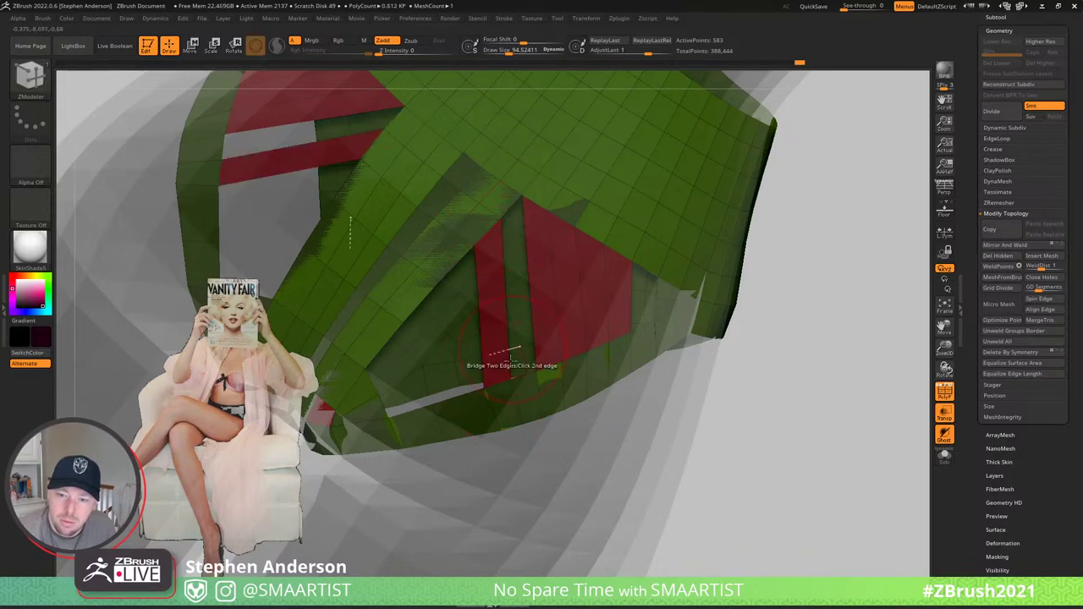
left_click(525, 375)
right_click_drag(494, 363, 513, 357)
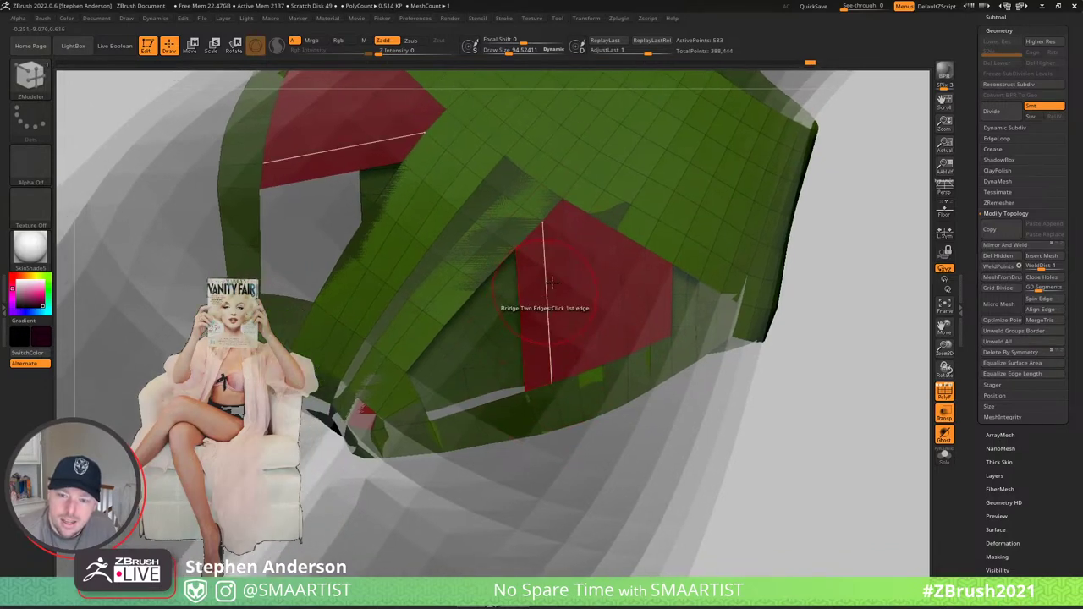
right_click_drag(544, 290, 472, 279)
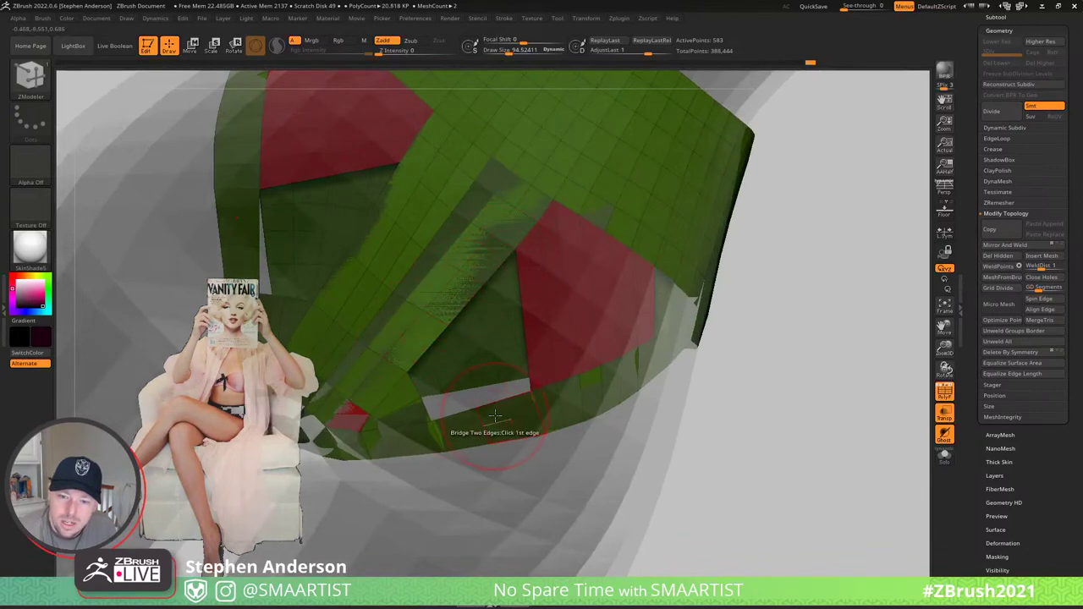
- Insert another edge loop on the leg-opening strip and bridge its new edge to the central back strip
key("space")
left_click(495, 309)
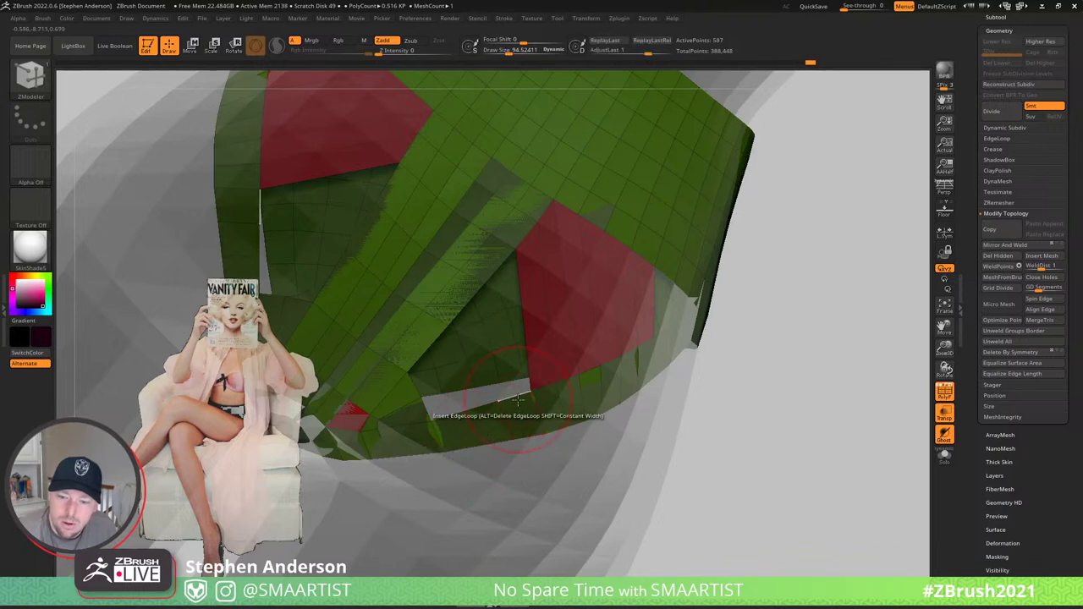
key("space")
left_click(401, 320)
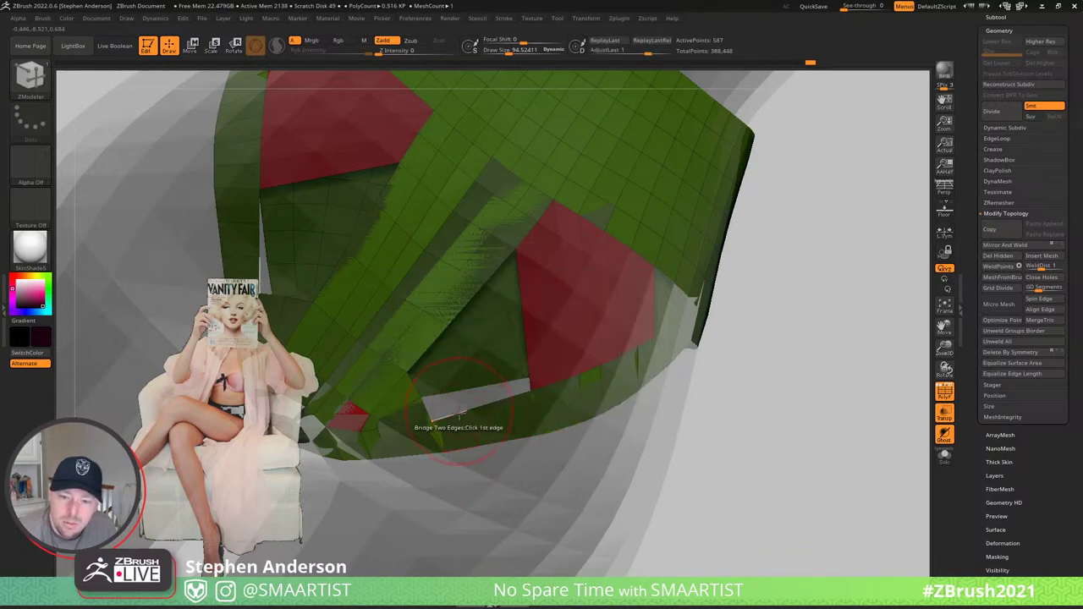
left_click(478, 410)
left_click(462, 308)
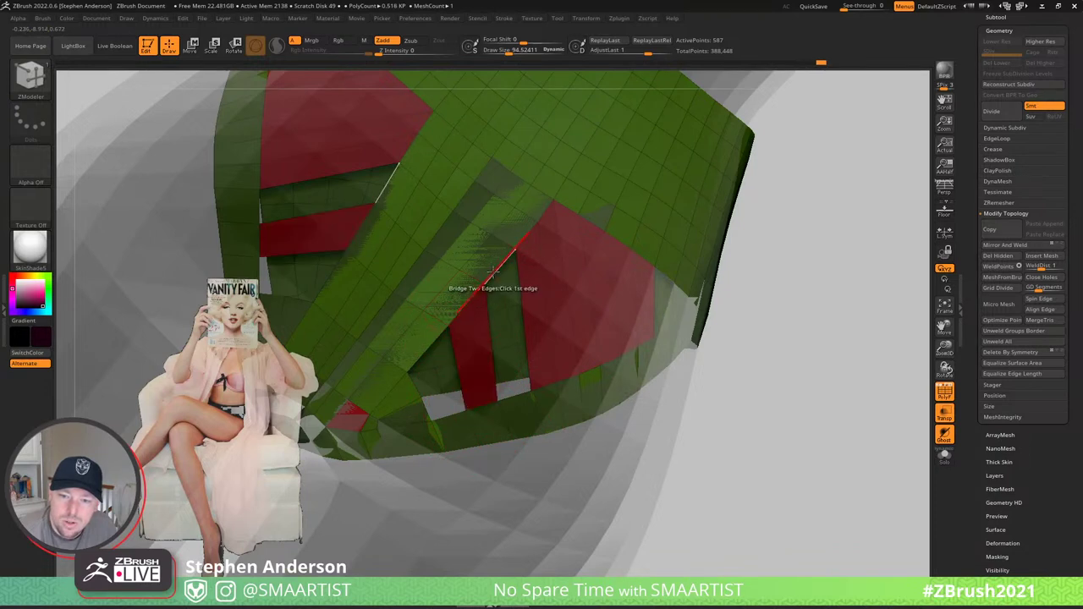
- Fill the gap between the bridged polygons and insert an edge loop across the back panel
key("space")
left_click(518, 311)
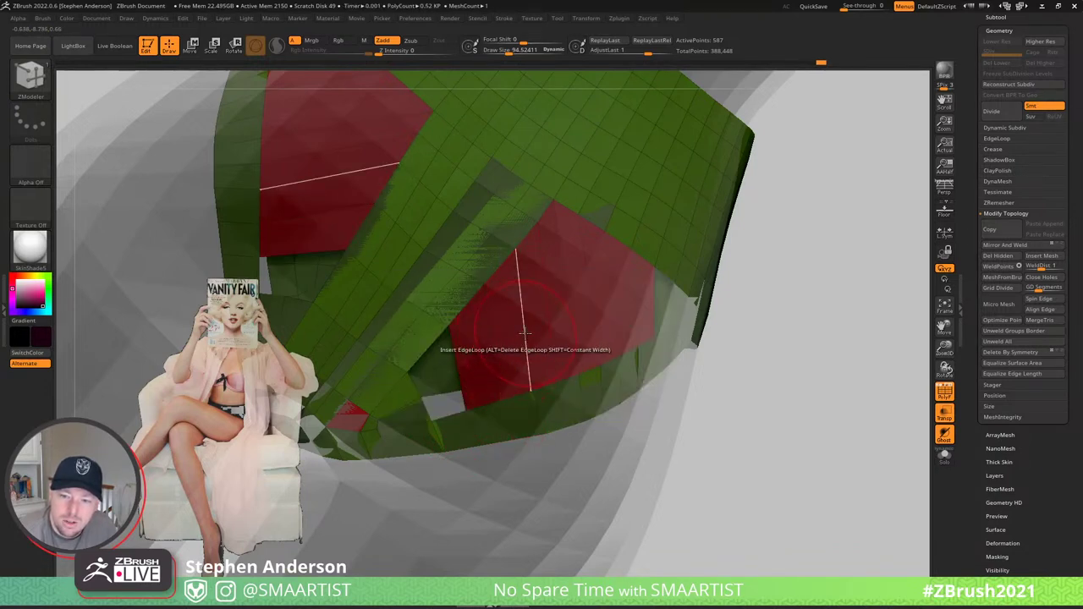
key("space")
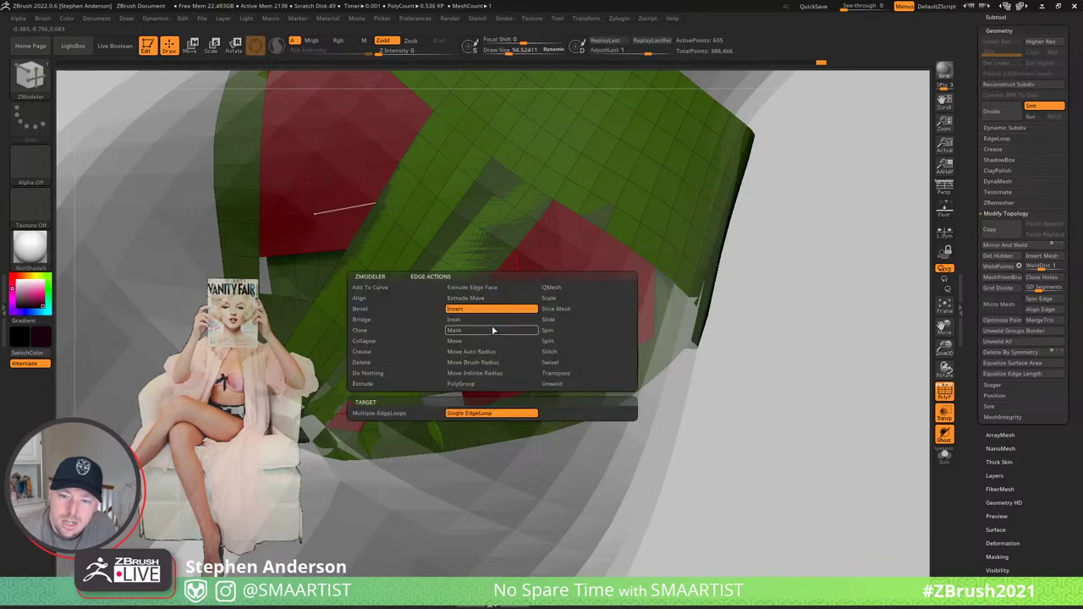
- Bridge the remaining edges in the lower corner where the back panel meets the central strip and leg opening
key("space")
left_click(365, 321)
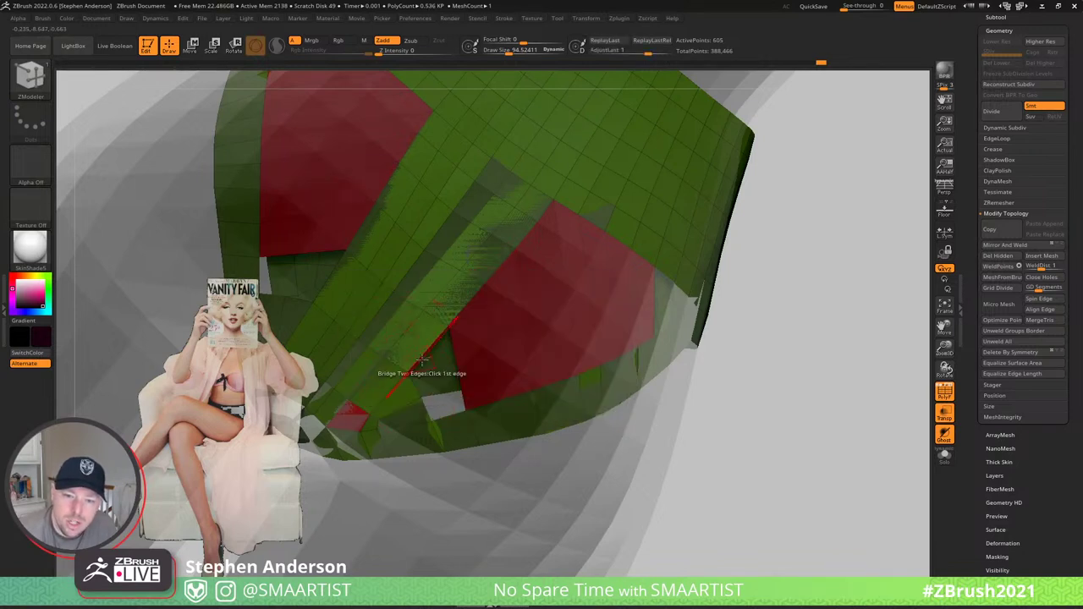
left_click(412, 390)
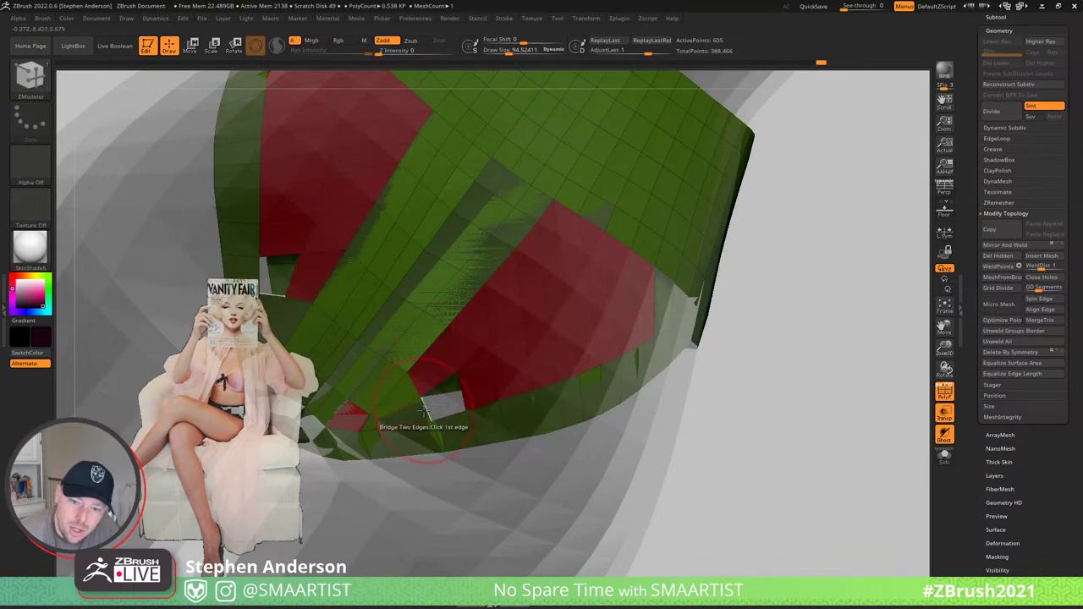
left_click(466, 394)
- Bridge the open edges beside the corner patch below the waistband at the panel's outer end
right_click_drag(687, 337, 640, 283)
left_click(670, 294)
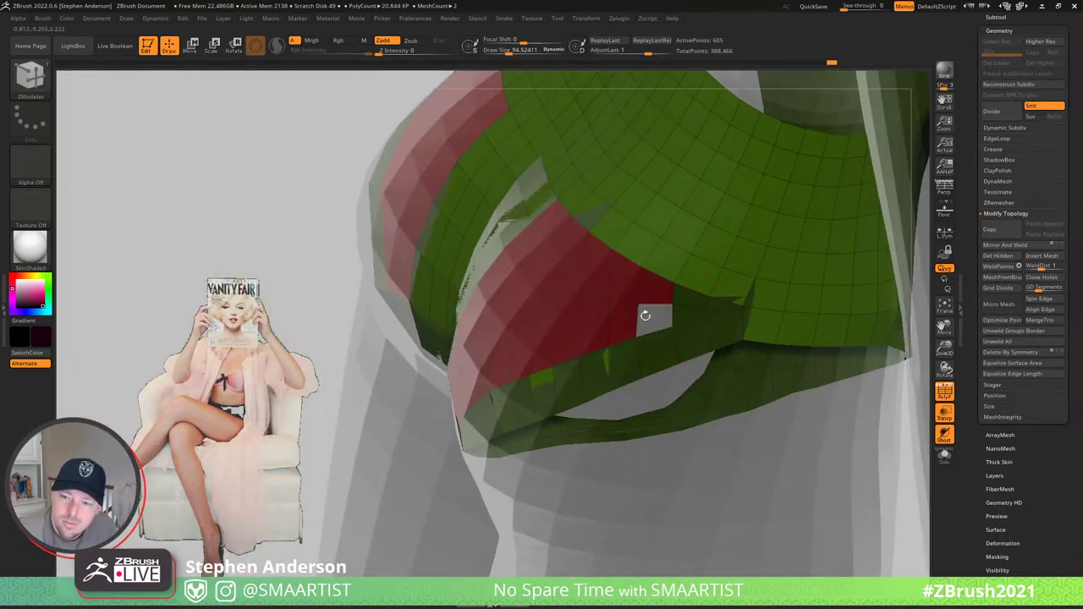
left_click(639, 320)
right_click_drag(639, 319, 616, 322, "ctrl")
left_click_drag(616, 322, 652, 362)
right_click_drag(651, 362, 647, 362)
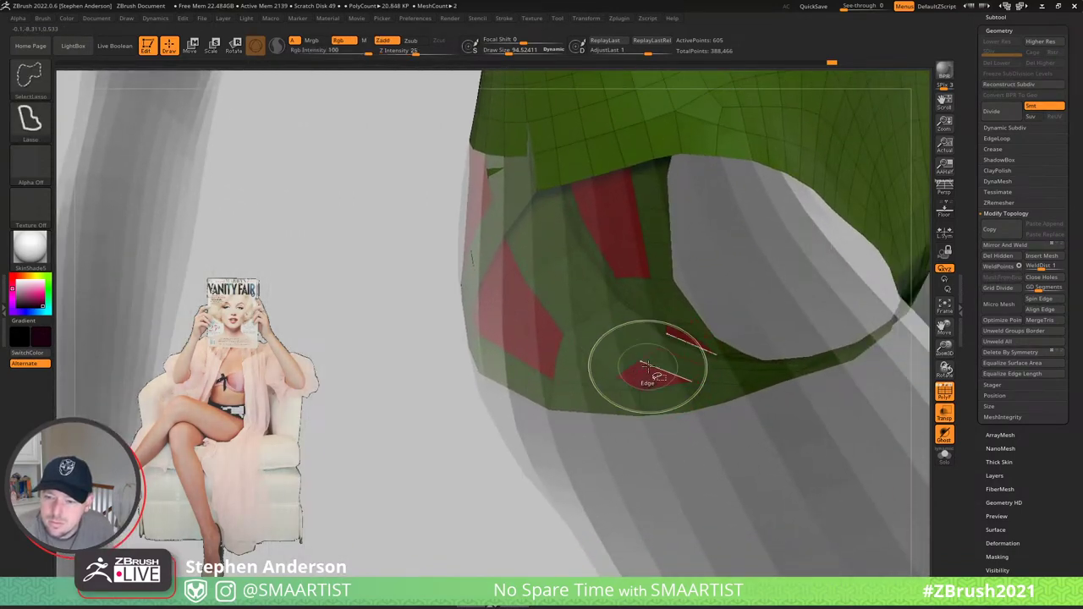
- Hide the bridged back panels and assign the rest of the briefs to one new polygroup, with the whole mesh shown again
left_click(517, 300, "ctrl+shift")
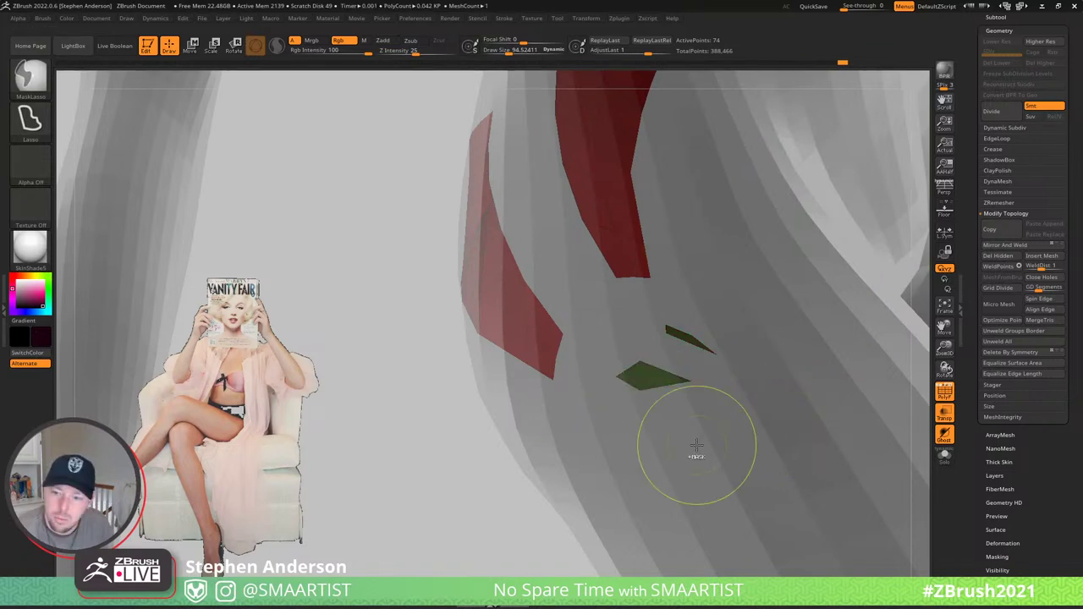
left_click(681, 396, "ctrl+shift")
left_click(689, 382, "ctrl+shift")
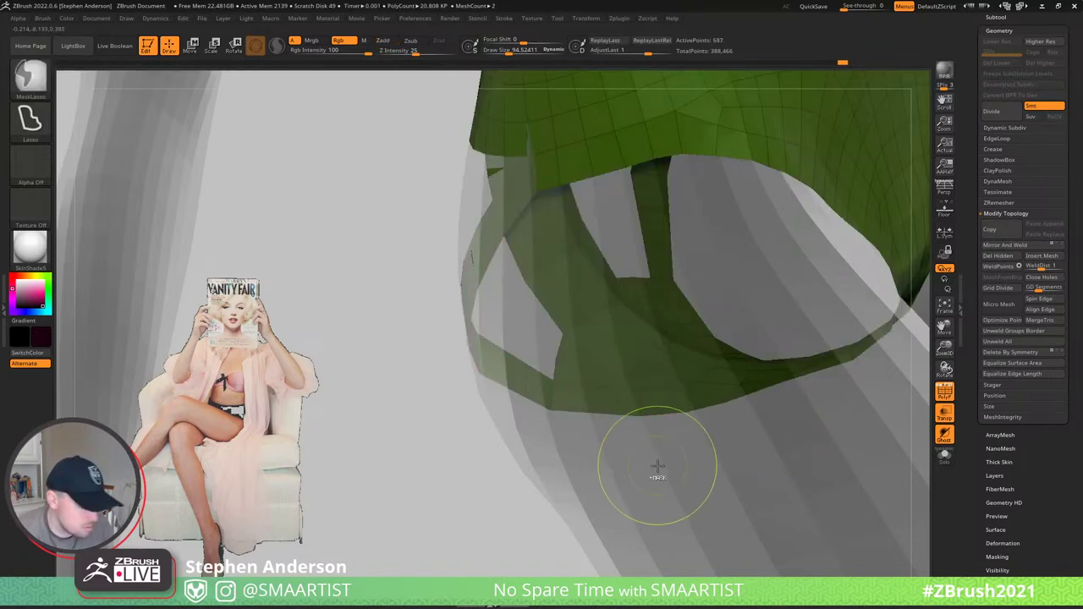
key("ctrl+w")
left_click(679, 485, "ctrl+shift")
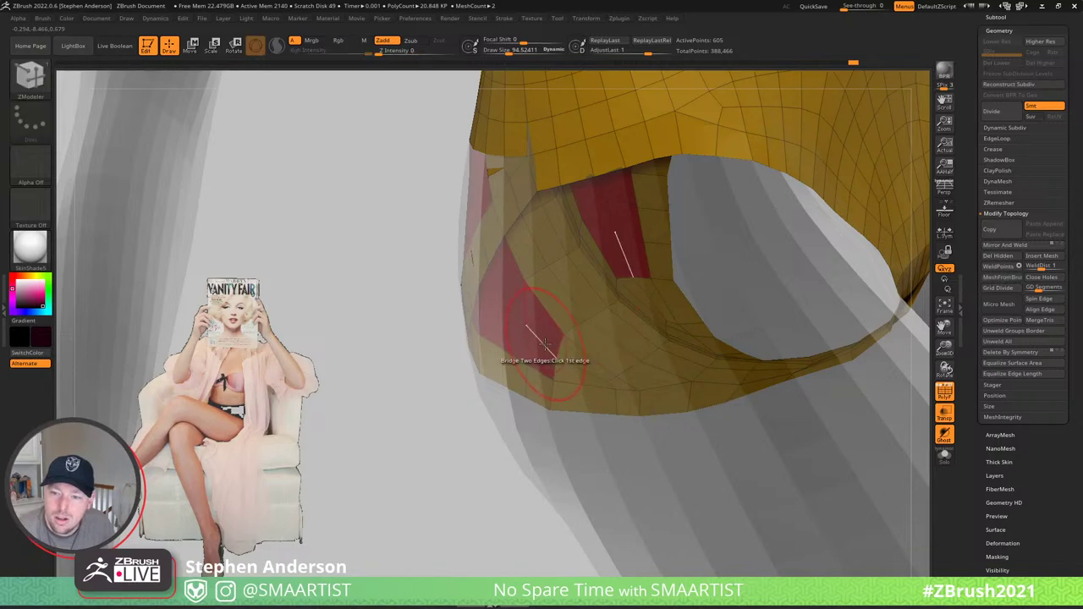
- Smooth the back panels and the polygons around their outer edges on both sides of the briefs
right_click_drag(544, 362, 581, 317)
key("w")
left_click(546, 369, "ctrl")
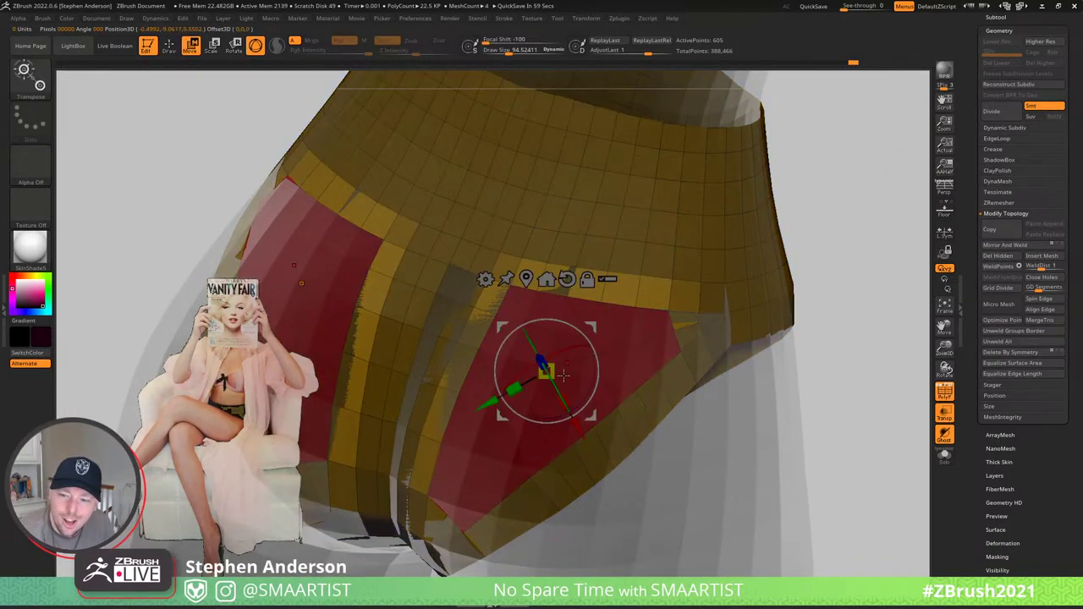
key("q")
mouse_move(546, 370)
right_mouse_down()
mouse_move(576, 351)
mouse_move(587, 368)
mouse_move(587, 358)
right_mouse_up()
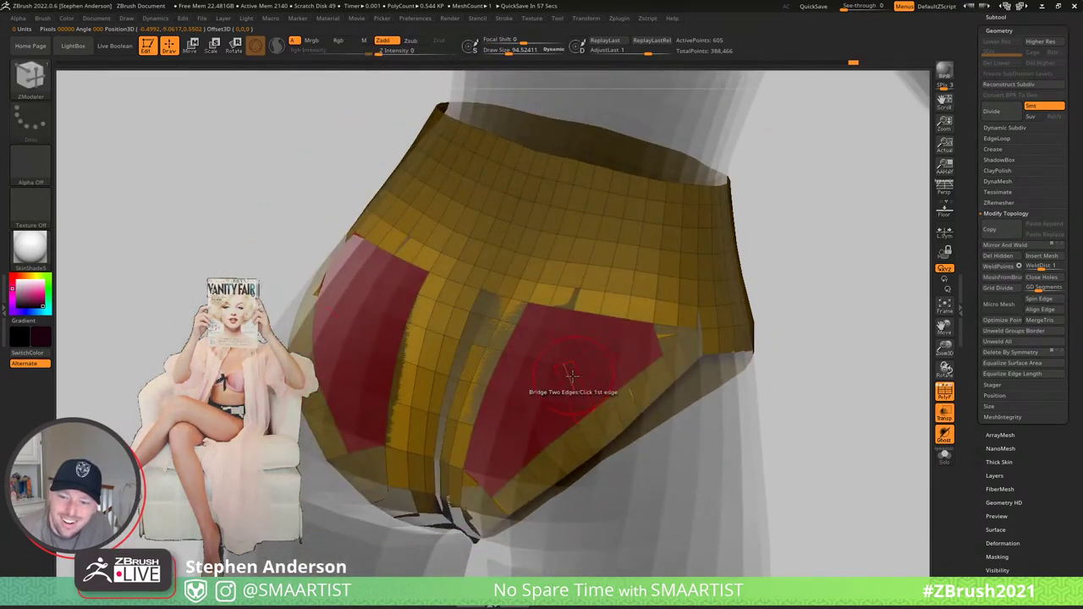
left_click_drag(573, 379, 636, 346, "shift")
left_click_drag(606, 404, 530, 454, "shift")
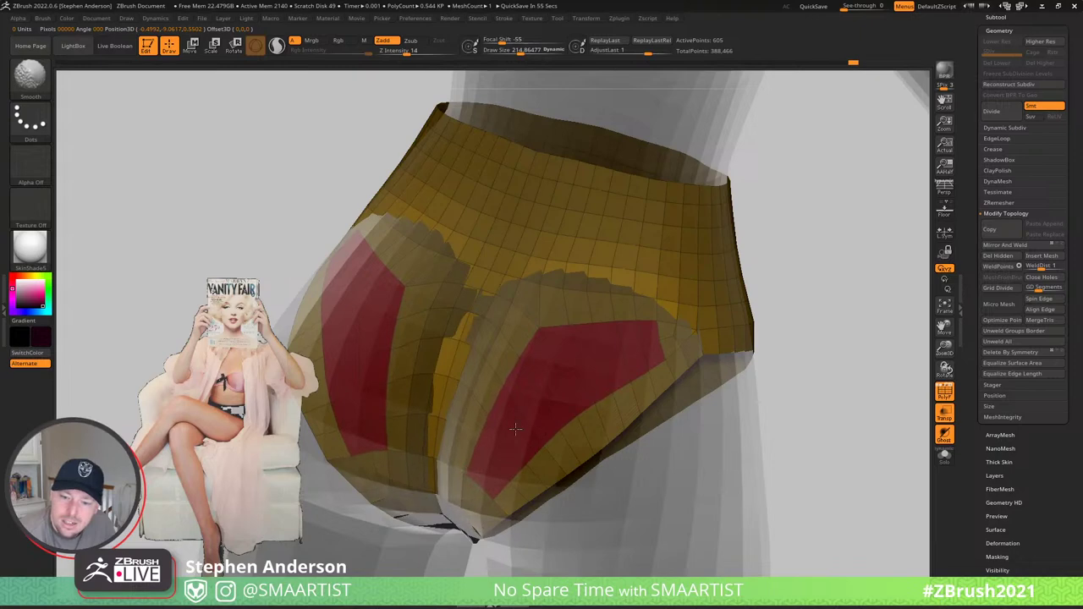
mouse_move(515, 390)
right_mouse_down()
mouse_move(490, 342)
mouse_move(475, 341)
mouse_move(511, 376)
mouse_move(515, 364)
right_mouse_up()
- Smooth the area between the back panel and waistband and along the central strip, using a draw size of about 73
key("s")
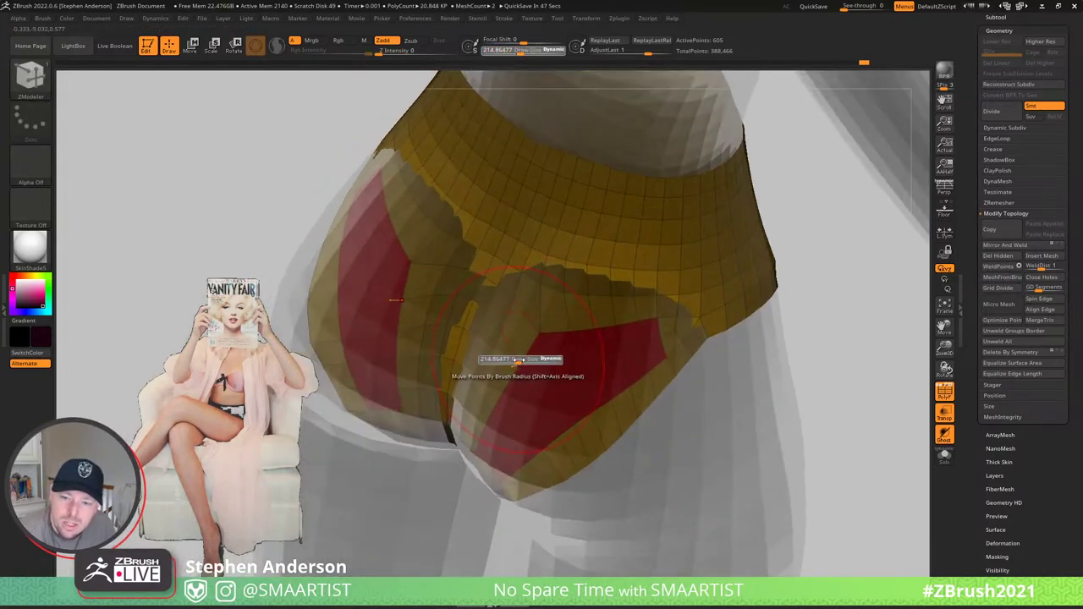
left_click_drag(528, 360, 514, 365)
mouse_move(516, 364)
right_mouse_down()
mouse_move(512, 339)
mouse_move(499, 354)
mouse_move(516, 372)
mouse_move(618, 393)
mouse_move(648, 370)
mouse_move(793, 374)
mouse_move(694, 368)
right_mouse_up()
key("s")
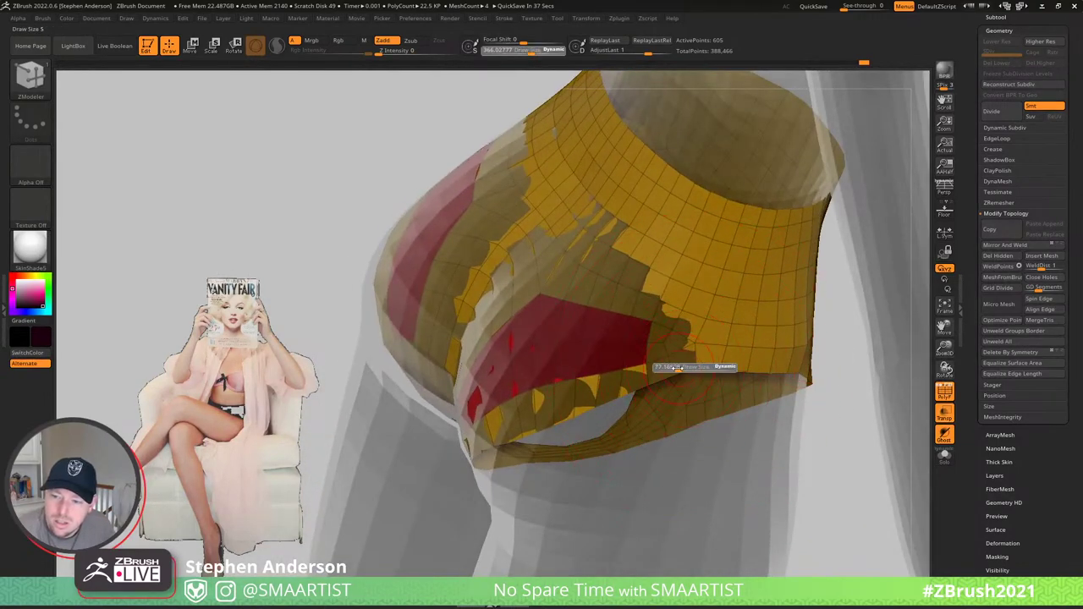
left_click_drag(676, 368, 675, 368)
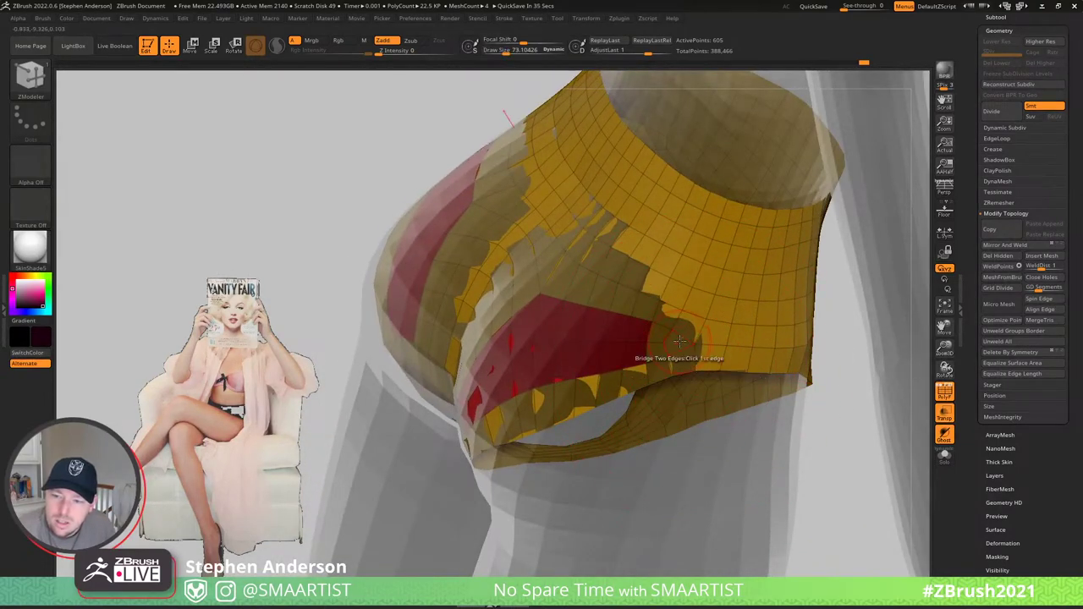
mouse_move(679, 341)
right_mouse_down()
mouse_move(544, 296)
mouse_move(528, 235)
right_mouse_up()
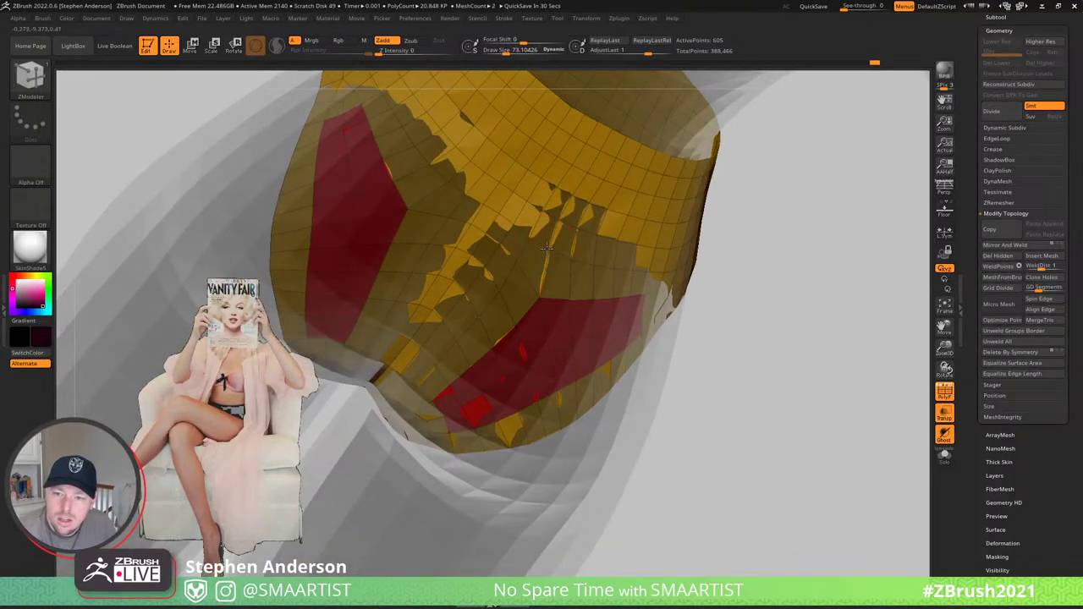
mouse_move(565, 264)
left_mouse_down("shift")
mouse_move(506, 232)
mouse_move(482, 290)
left_mouse_up("shift")
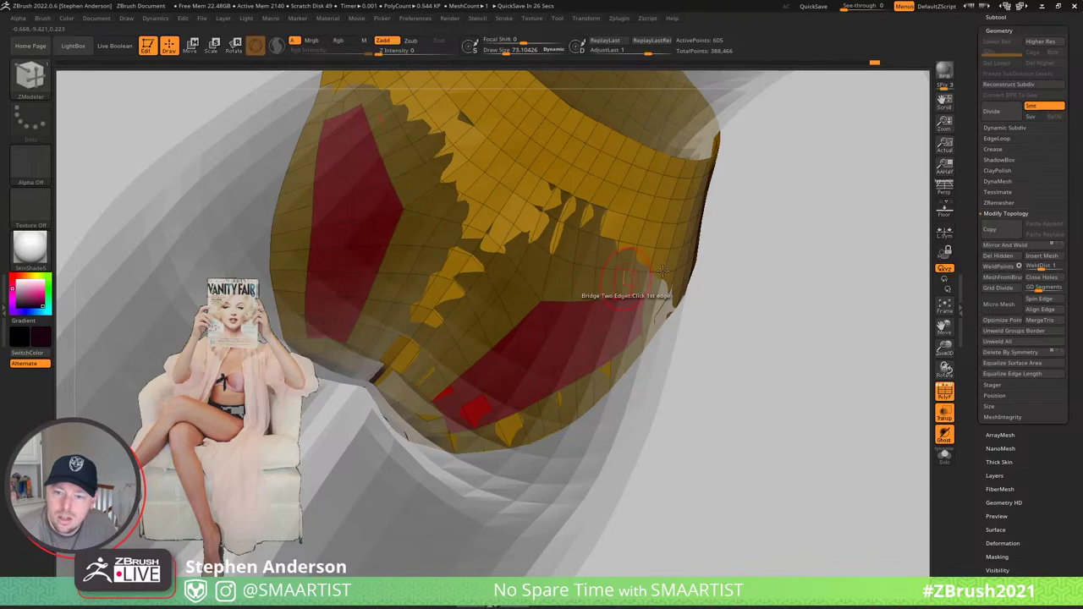
right_click_drag(662, 269, 491, 358)
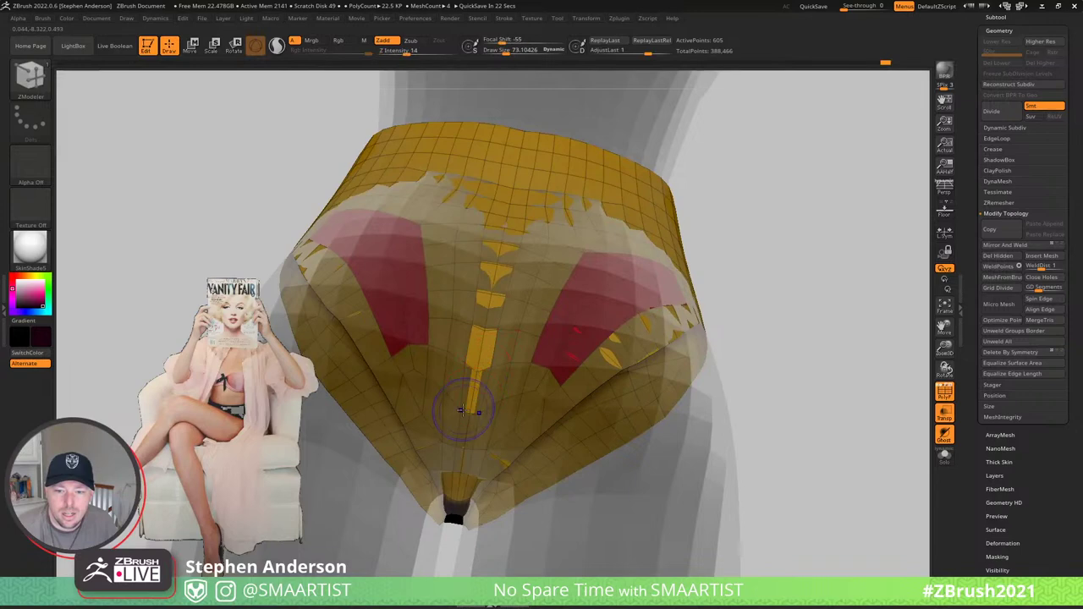
left_click_drag(462, 411, 503, 287, "shift")
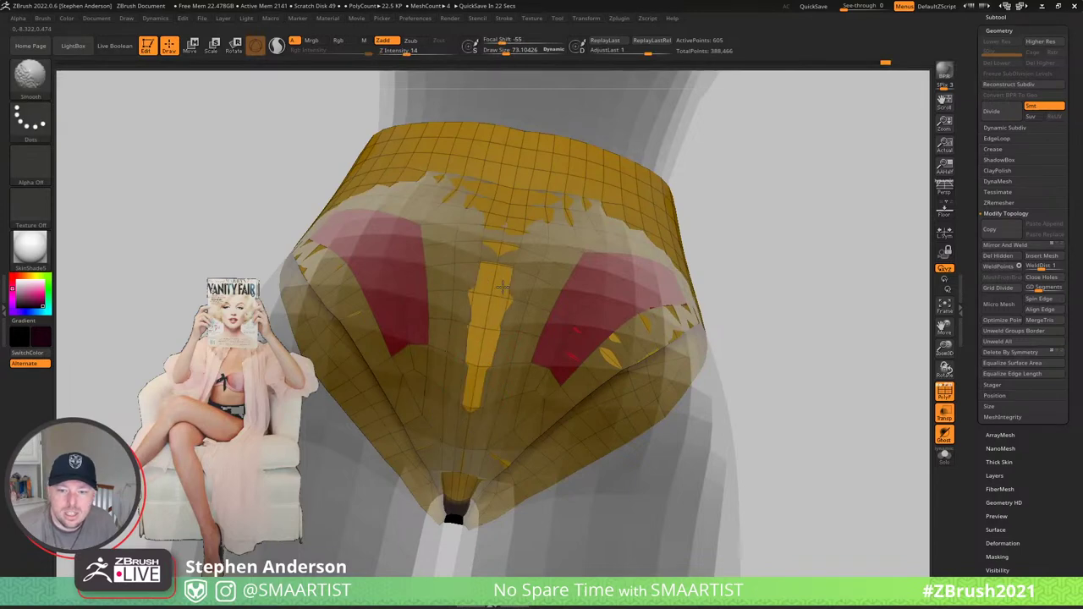
- Adjust the lower end of the back panel at a draw size of about 182 and apply Mirror And Weld
right_click_drag(502, 288, 526, 303)
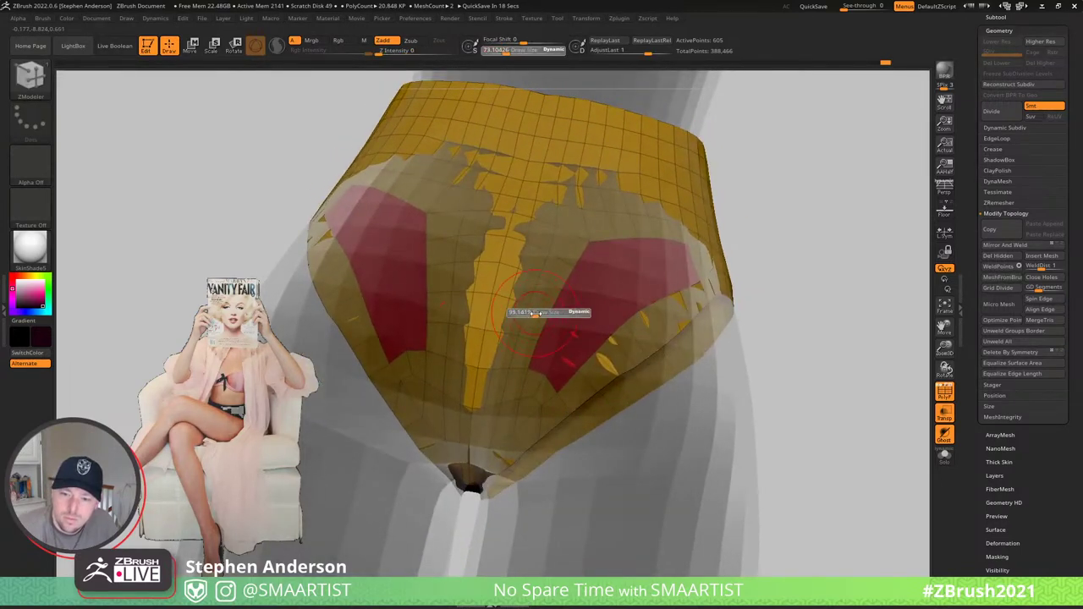
left_click_drag(528, 305, 523, 305)
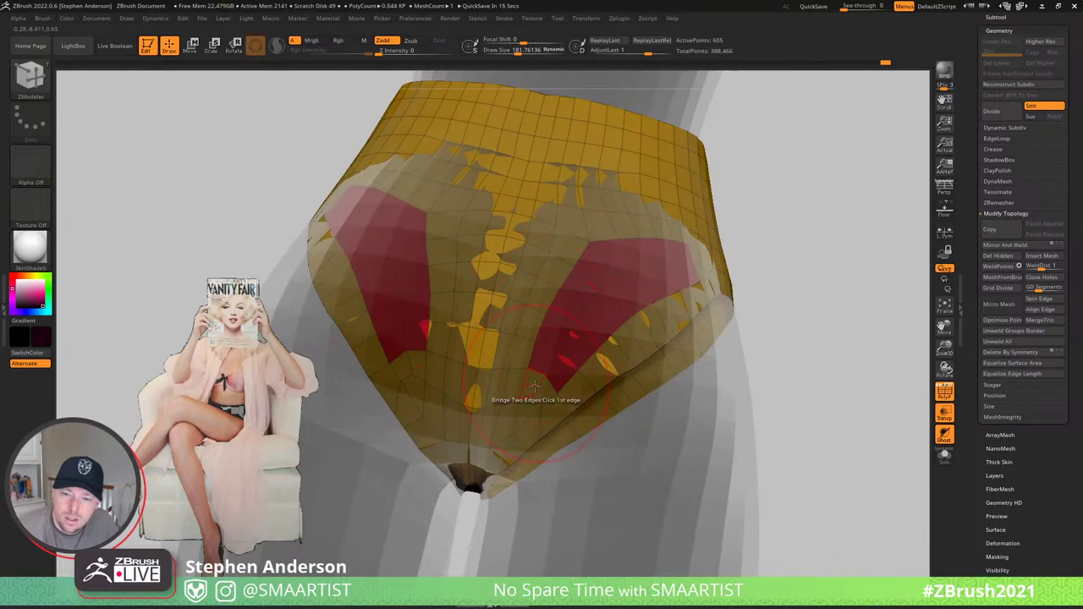
left_click_drag(525, 396, 516, 394)
right_click_drag(524, 376, 552, 405)
left_click(1026, 246)
right_click_drag(496, 329, 510, 331)
- Switch to the Move brush at a draw size of about 109 and isolate the briefs in Solo mode
key("b")
key("m")
key("v")
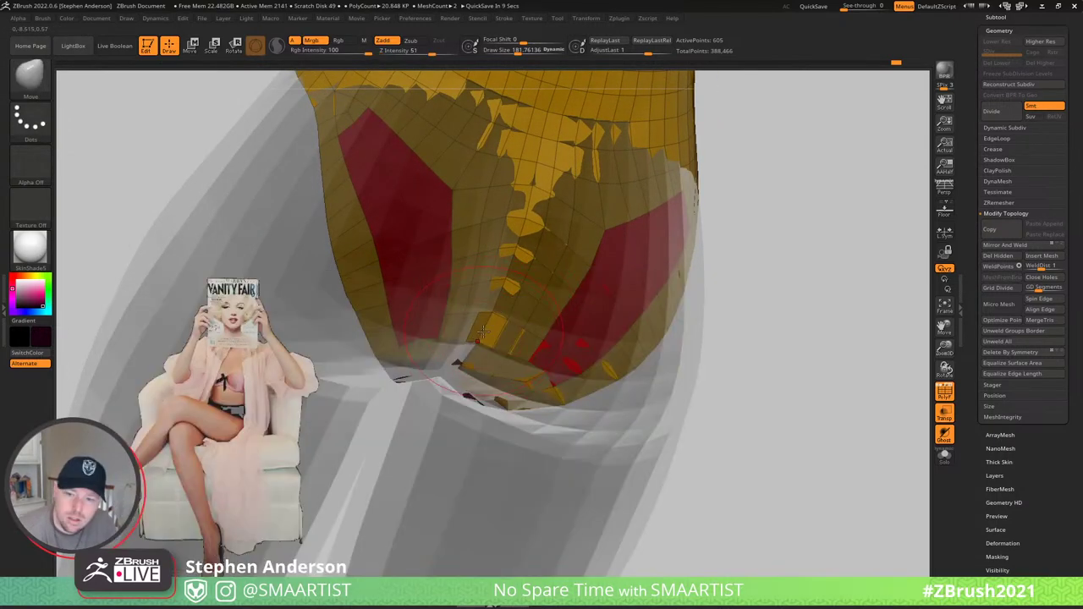
key("s")
left_click_drag(484, 331, 478, 331)
key("ctrl+shift+s")
mouse_move(547, 358)
right_mouse_down("ctrl")
mouse_move(483, 320)
mouse_move(587, 338)
mouse_move(582, 287)
right_mouse_up("ctrl")
mouse_move(582, 288)
right_mouse_down("ctrl")
mouse_move(595, 286)
mouse_move(531, 292)
mouse_move(513, 382)
right_mouse_up("ctrl")
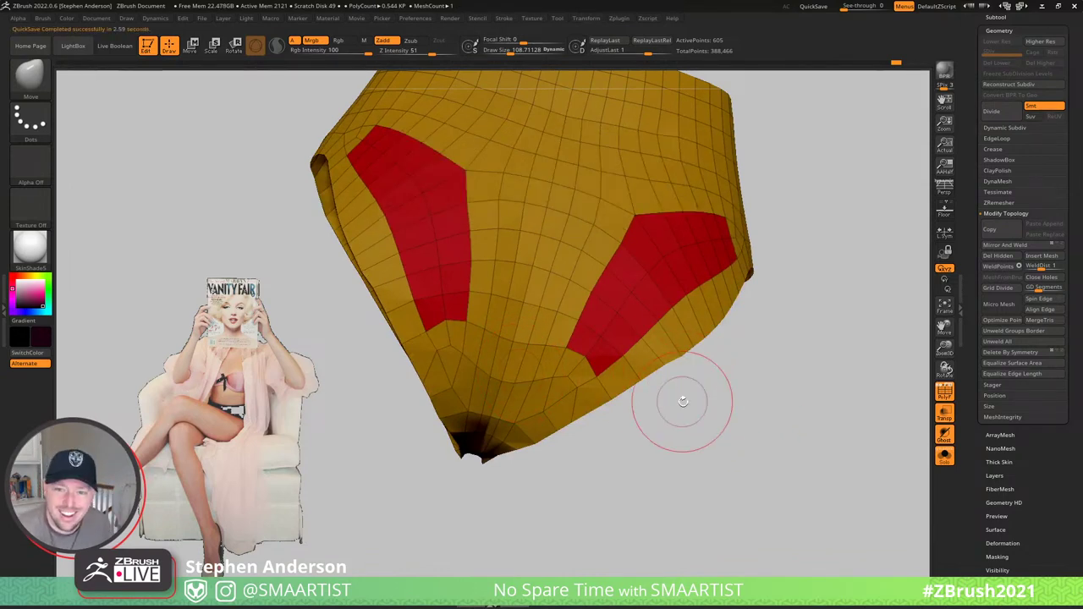
- Mask the whole briefs except the central polygon strip running down the back and through the crotch
right_click_drag(692, 332, 542, 385)
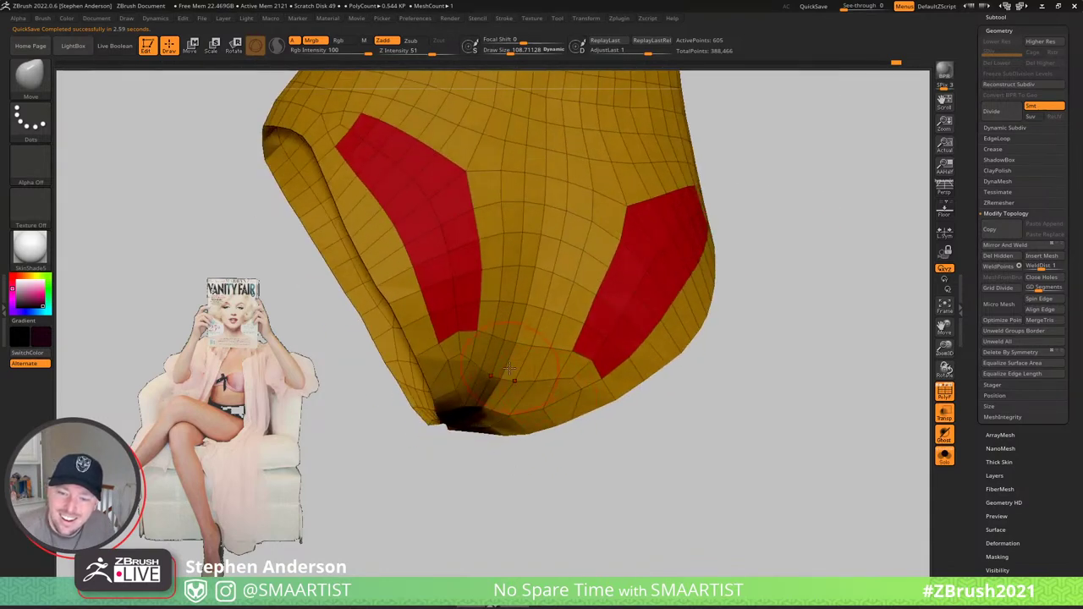
left_click(513, 366, "ctrl+shift")
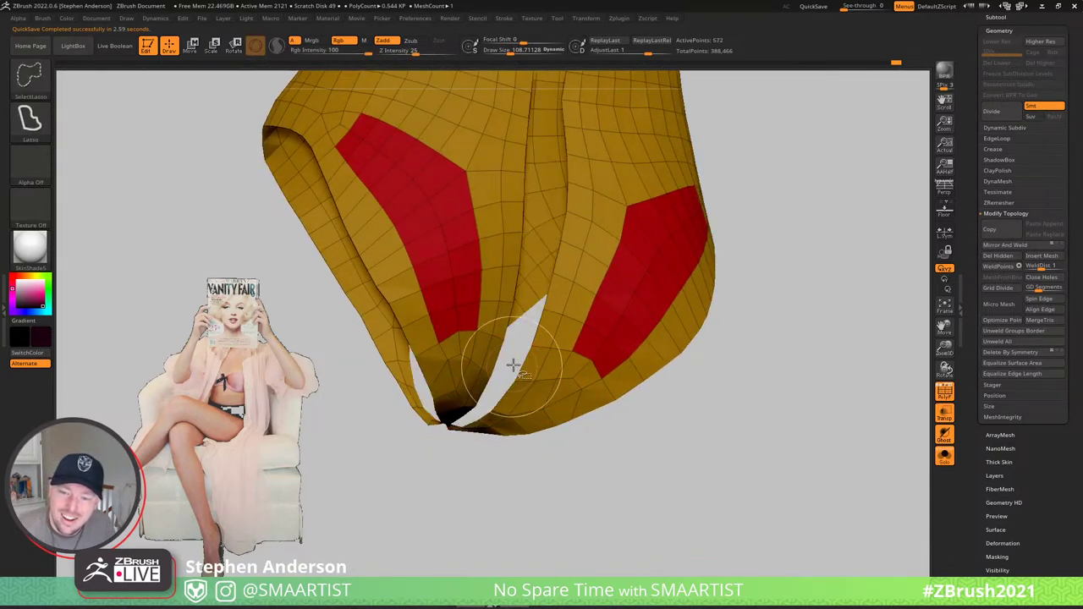
left_click(597, 416, "ctrl")
left_click(589, 423, "ctrl+shift")
mouse_move(587, 423)
right_mouse_down("ctrl")
mouse_move(526, 321)
mouse_move(518, 364)
right_mouse_up("ctrl")
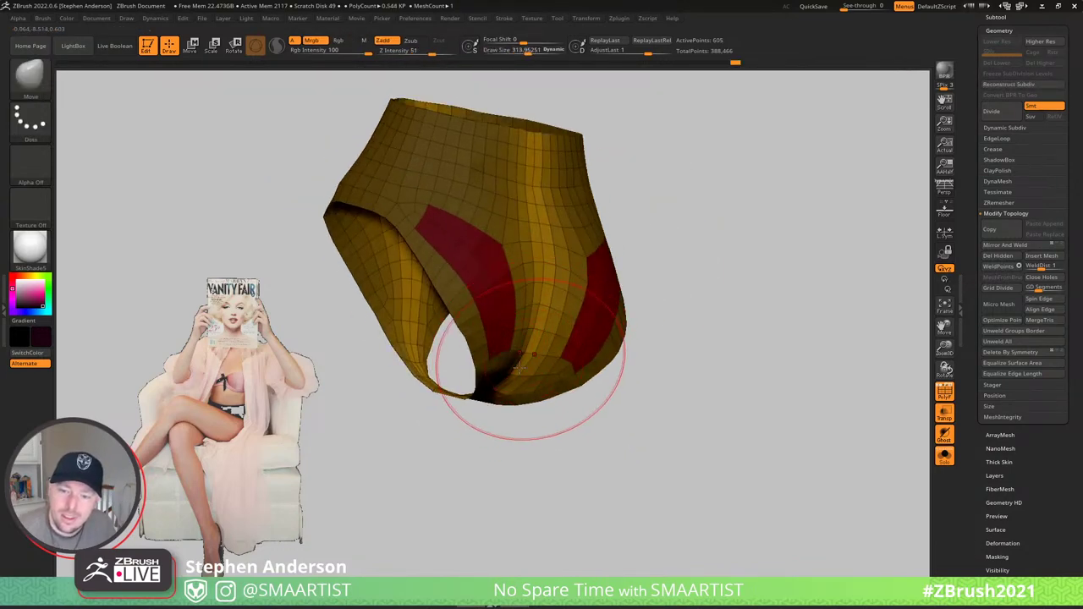
- Shape the unmasked central strip towards the gusset with the Move brush, reducing the draw size to about 86
right_click_drag(535, 301, 512, 393)
key("s")
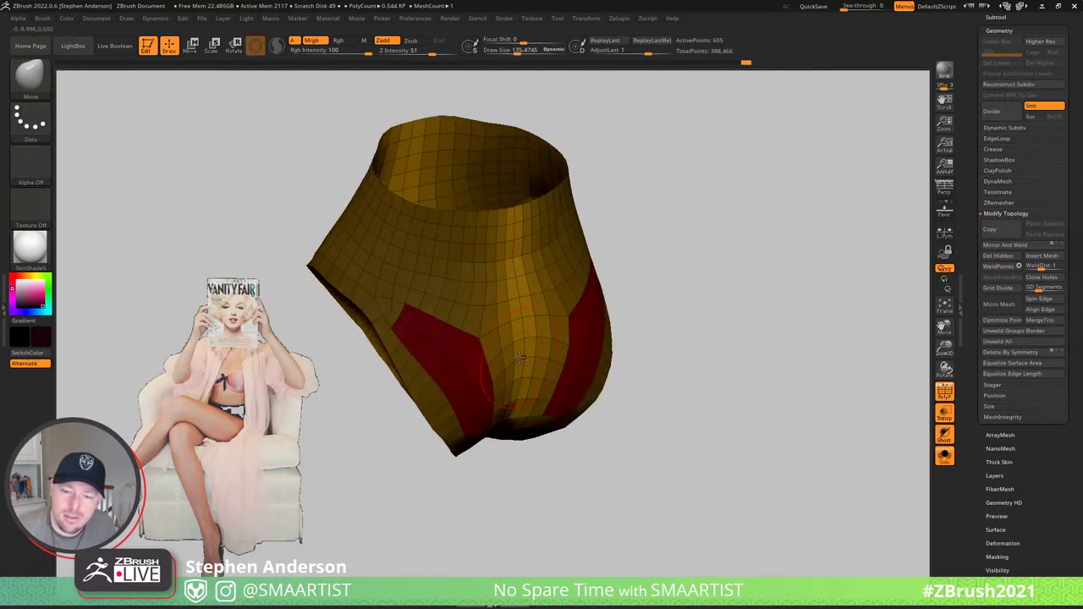
mouse_move(522, 358)
right_mouse_down()
mouse_move(489, 313)
mouse_move(467, 350)
mouse_move(429, 372)
mouse_move(454, 411)
mouse_move(524, 455)
mouse_move(482, 397)
mouse_move(491, 389)
right_mouse_up()
key("s")
right_click_drag(491, 389, 450, 330, "ctrl")
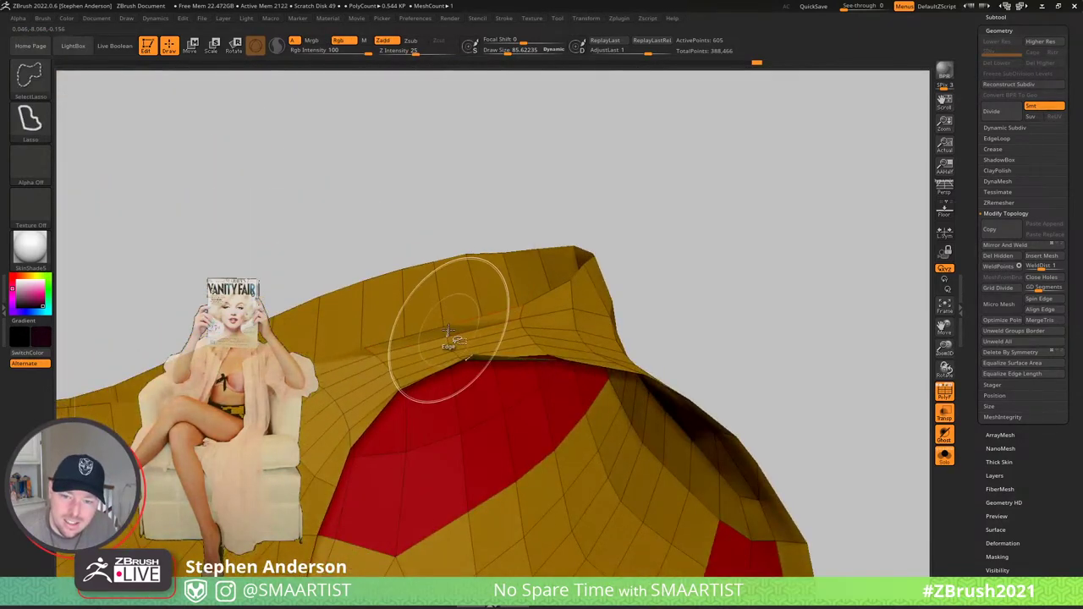
left_click(452, 340, "ctrl+shift")
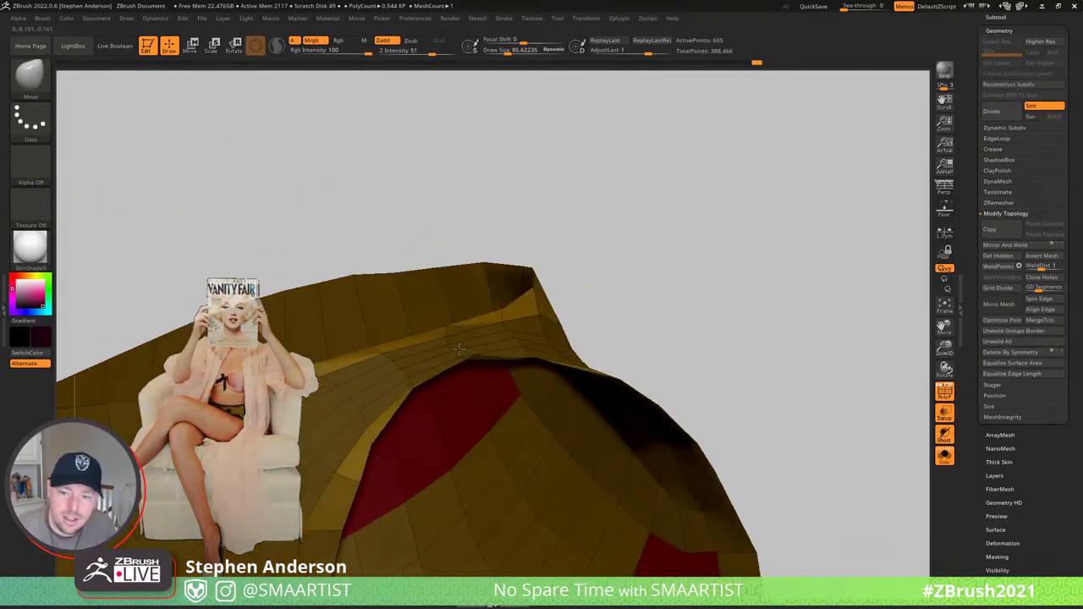
- Clear the mask and adjust the narrow gusset's edge points with the Move brush at a draw size of about 5.5
mouse_move(458, 347)
right_mouse_down()
mouse_move(474, 324)
mouse_move(368, 340)
mouse_move(339, 327)
mouse_move(471, 367)
mouse_move(430, 322)
mouse_move(394, 358)
mouse_move(398, 380)
mouse_move(448, 394)
mouse_move(423, 364)
mouse_move(445, 371)
mouse_move(428, 398)
mouse_move(483, 317)
right_mouse_up()
key("s")
key("ctrl")
left_click_drag(476, 317, 470, 317)
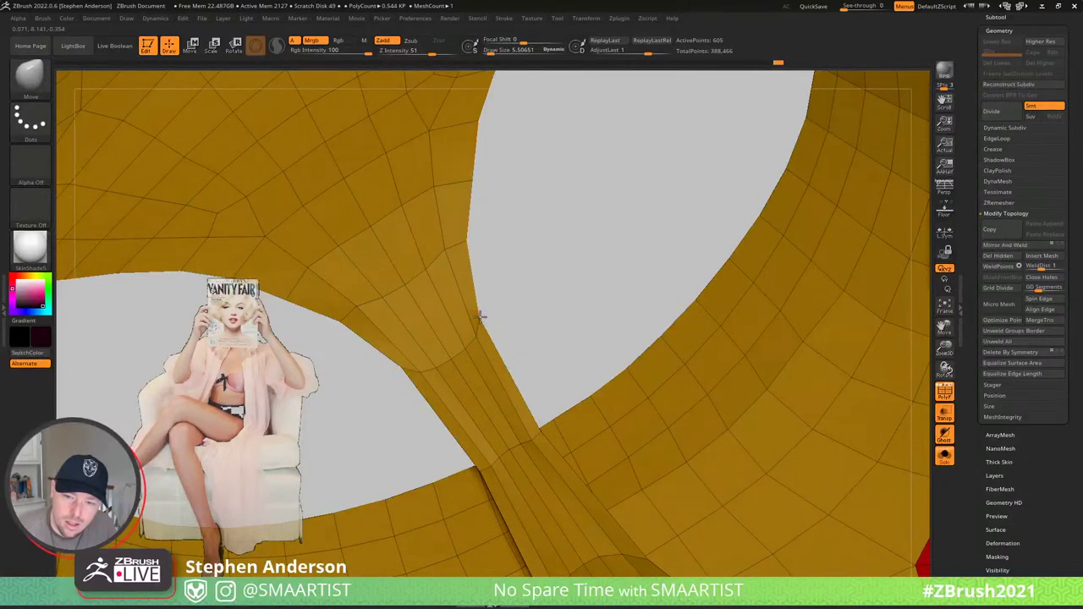
- Even out the gusset's points between the leg openings with the Move brush at draw sizes of about 30 and 17
mouse_move(485, 355)
right_mouse_down()
mouse_move(490, 377)
mouse_move(478, 325)
mouse_move(510, 388)
mouse_move(559, 433)
mouse_move(522, 385)
right_mouse_up()
key("s")
left_click_drag(519, 348, 525, 348)
mouse_move(523, 348)
right_mouse_down()
mouse_move(510, 326)
mouse_move(522, 346)
right_mouse_up()
key("s")
left_click_drag(521, 346, 529, 346)
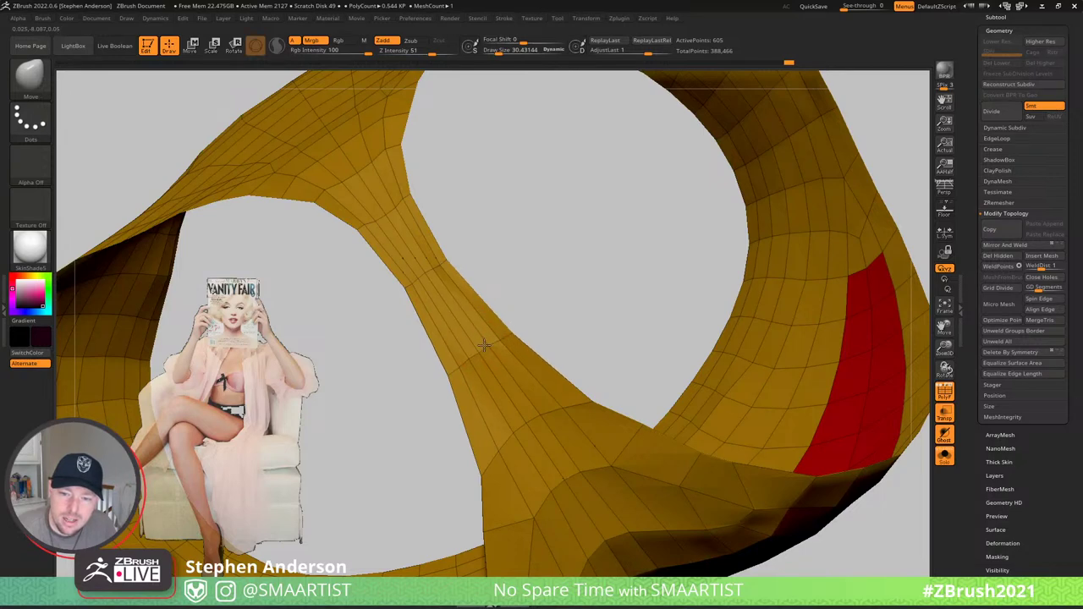
key("bracketleft")
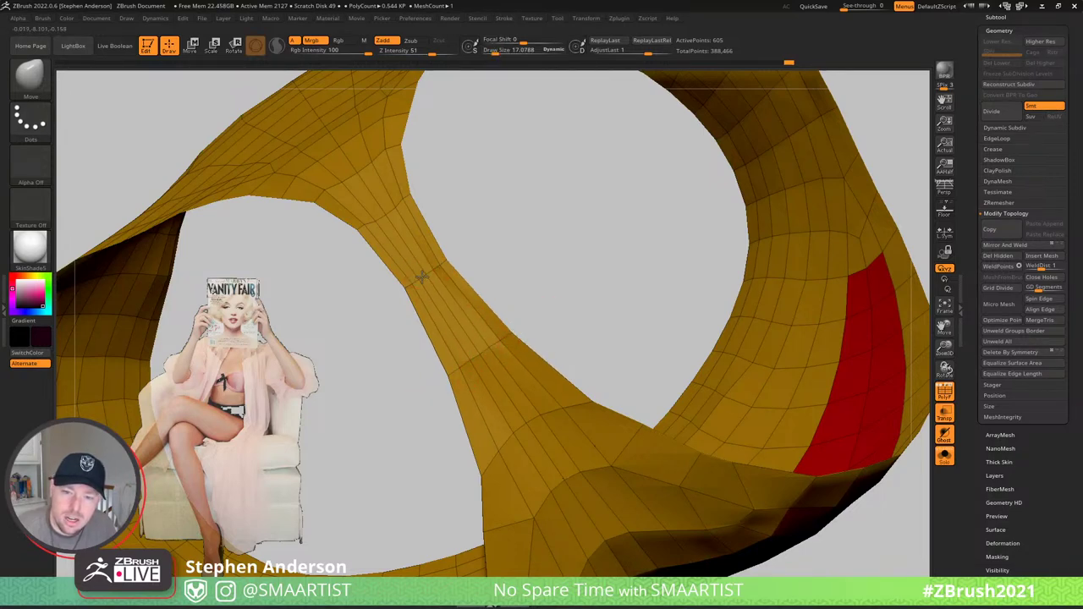
- Move the uneven points along the gusset's side profile into a smoother curve with the Move brush
mouse_move(397, 225)
right_mouse_down()
mouse_move(416, 242)
mouse_move(394, 217)
mouse_move(416, 205)
mouse_move(551, 360)
mouse_move(534, 295)
right_mouse_up()
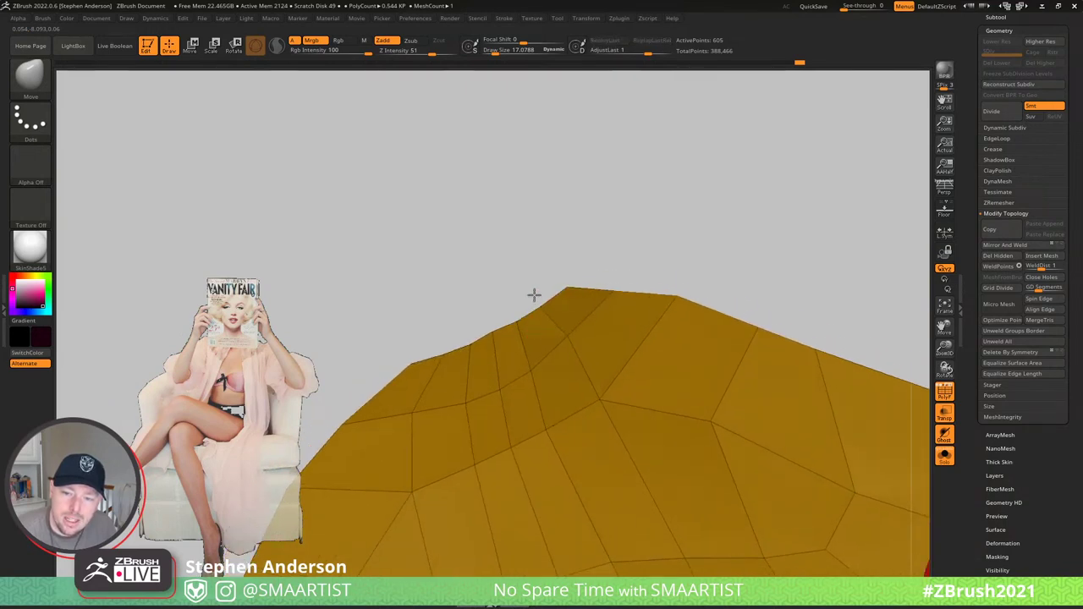
left_click_drag(565, 289, 558, 392)
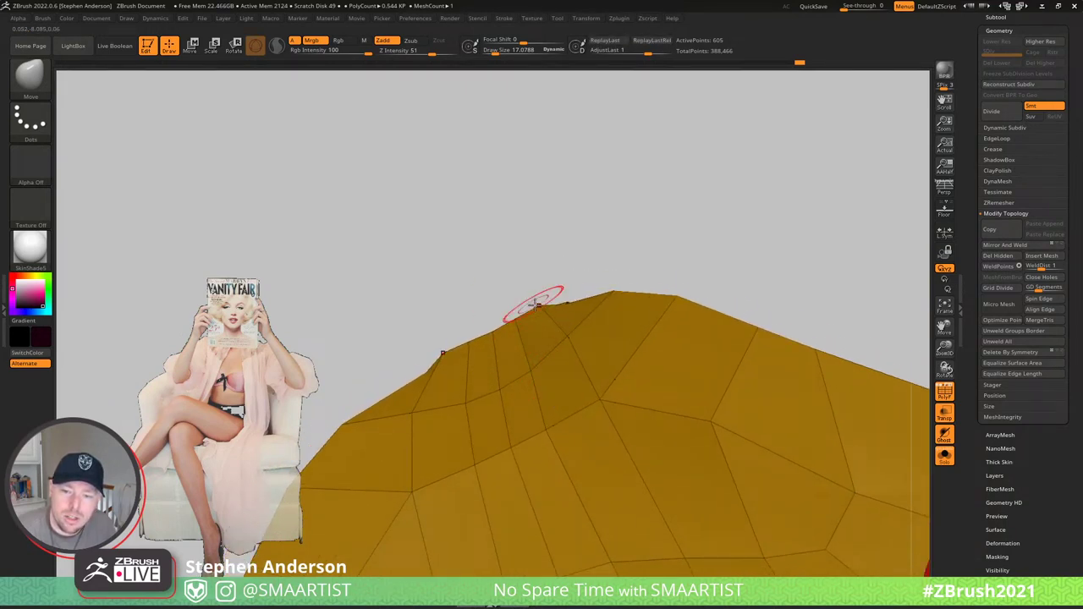
left_click_drag(534, 303, 544, 332)
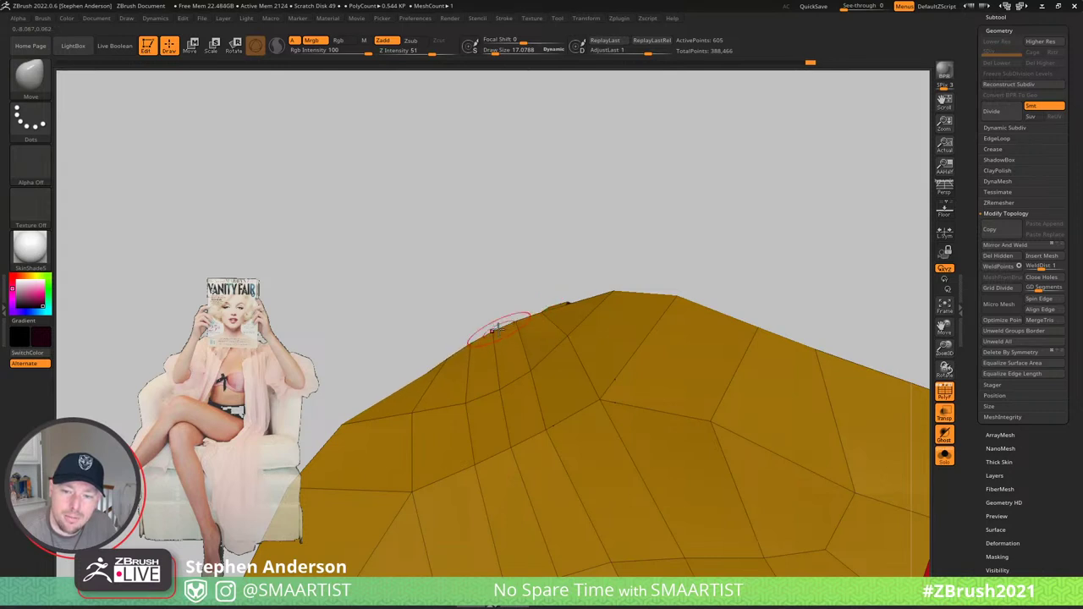
right_click_drag(558, 409, 510, 385)
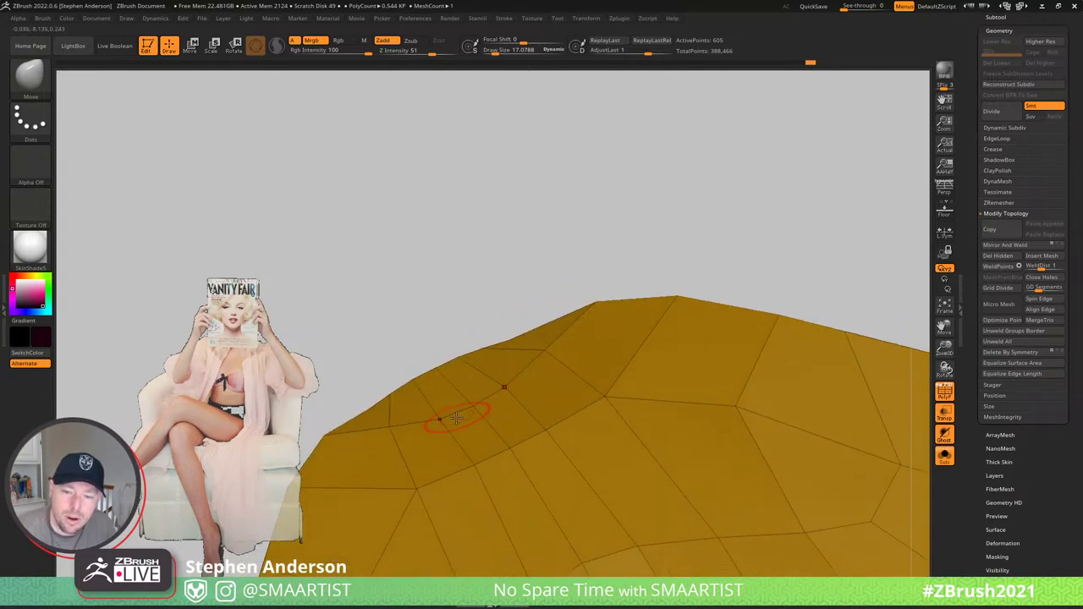
mouse_move(545, 453)
right_mouse_down()
mouse_move(550, 439)
mouse_move(503, 366)
right_mouse_up()
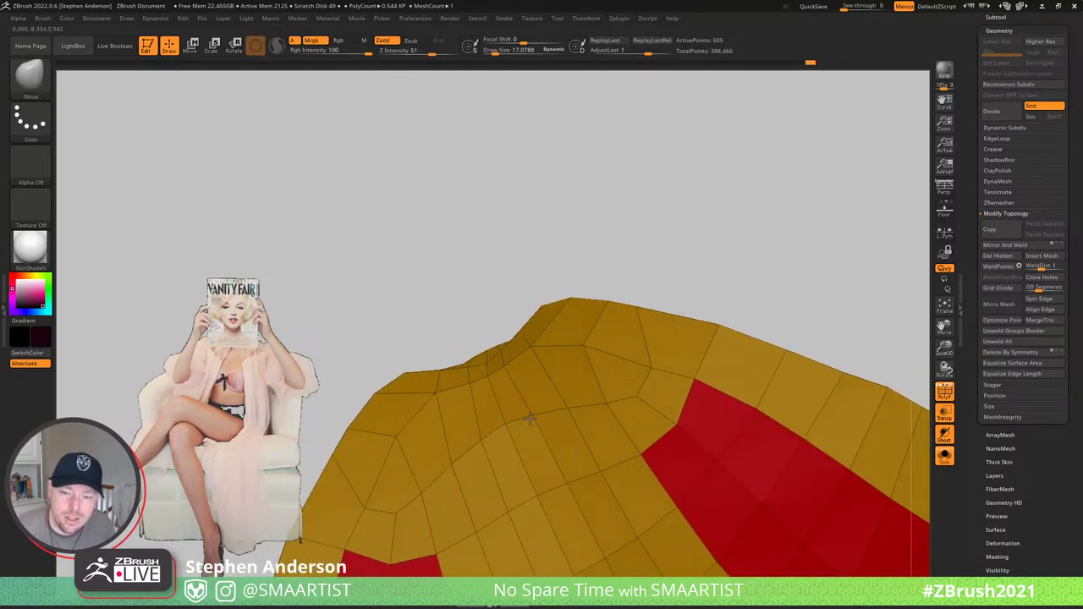
- Turn off Solo to show the body and fit the leg-opening edge beside the gusset, using draw sizes of about 42 to 77
mouse_move(507, 427)
right_mouse_down()
mouse_move(508, 382)
mouse_move(507, 430)
mouse_move(435, 310)
mouse_move(517, 358)
mouse_move(502, 370)
mouse_move(477, 328)
mouse_move(466, 273)
mouse_move(459, 289)
mouse_move(449, 279)
mouse_move(441, 306)
mouse_move(453, 347)
mouse_move(442, 312)
right_mouse_up()
key("s")
key("ctrl+s")
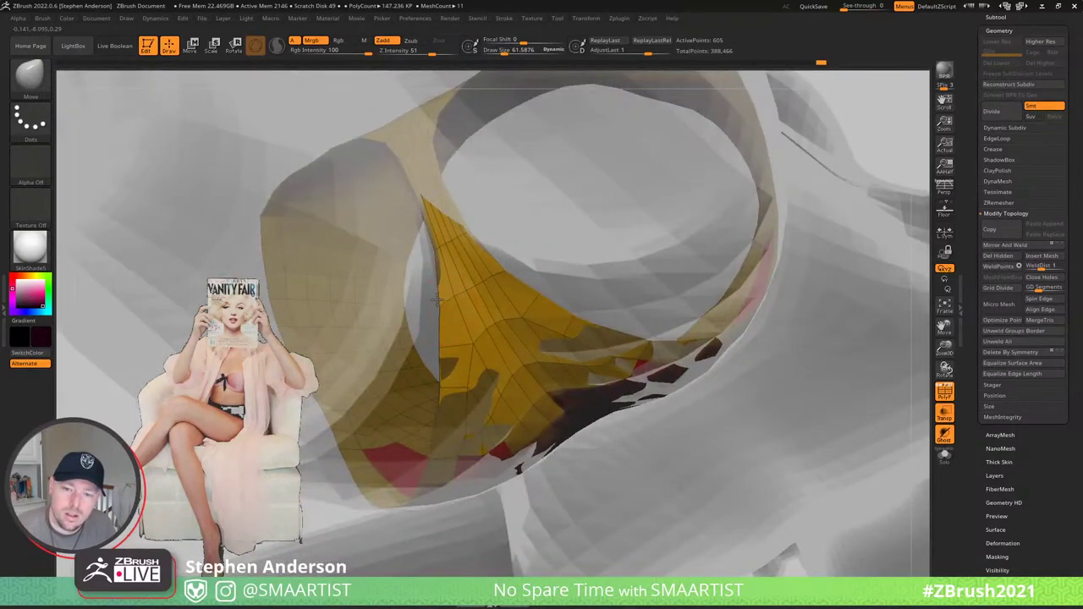
key("s")
left_click_drag(439, 303, 435, 302)
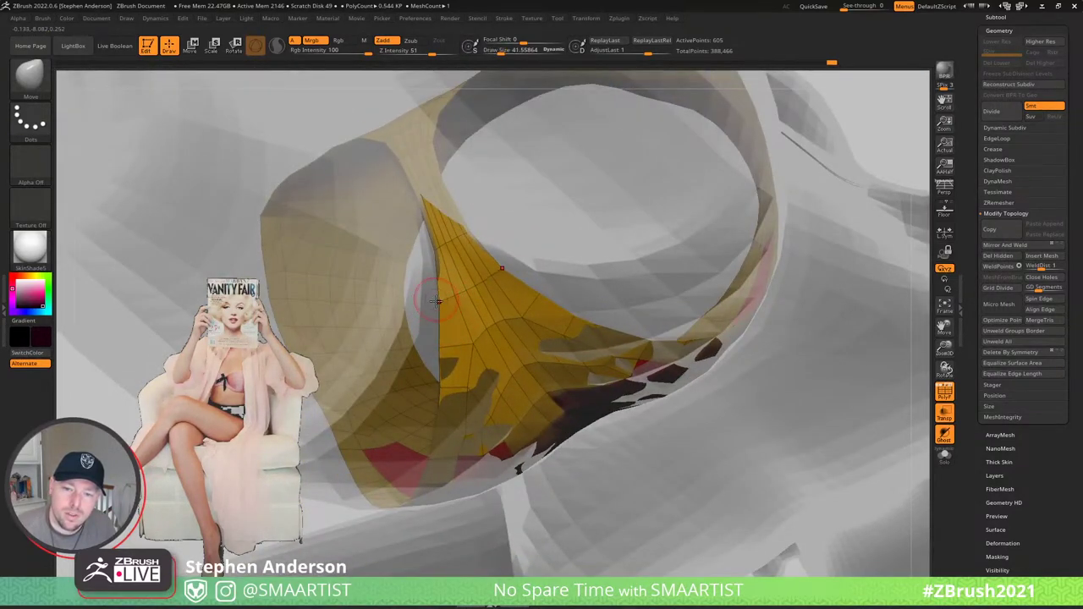
right_click_drag(435, 301, 443, 347)
key("s")
left_click_drag(443, 348, 451, 347)
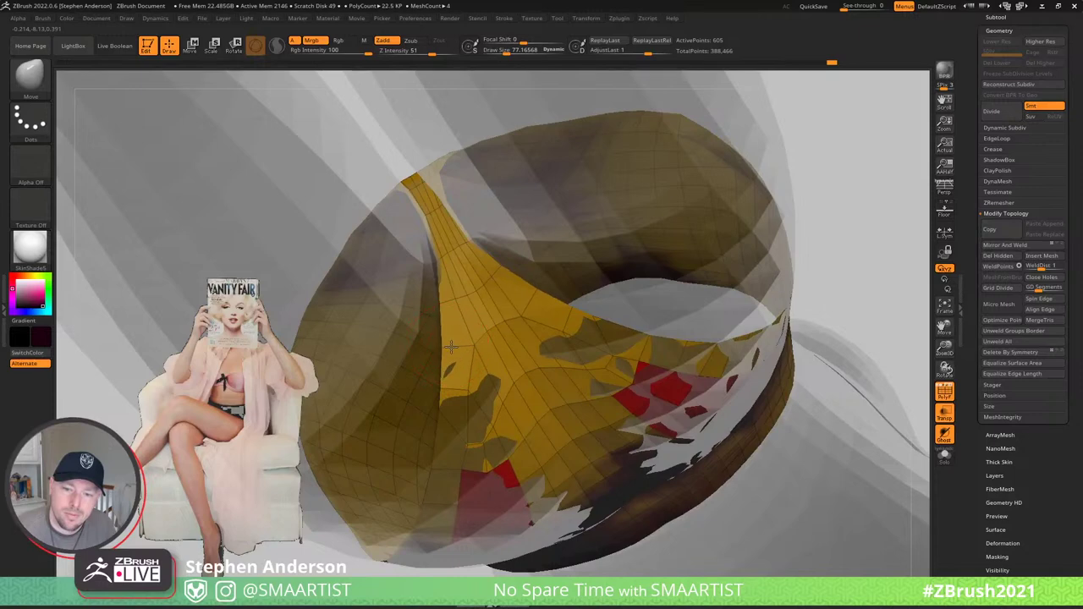
- Adjust the leg-opening edge beside the gusset with the Move brush at a draw size of about 42
right_click_drag(450, 347, 415, 295)
key("s")
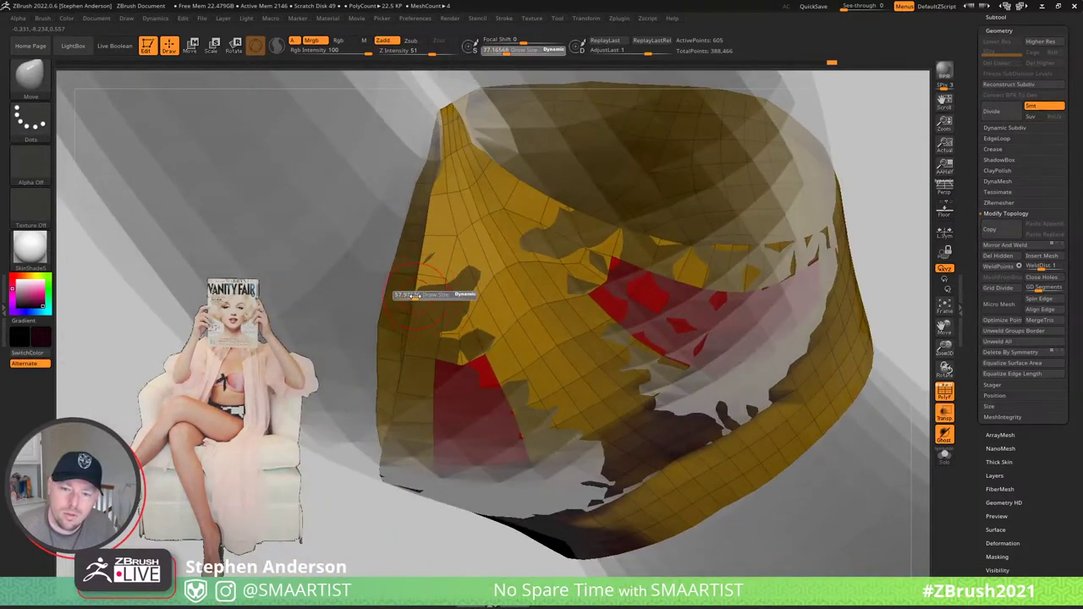
left_click(414, 295)
right_click_drag(403, 341, 465, 342)
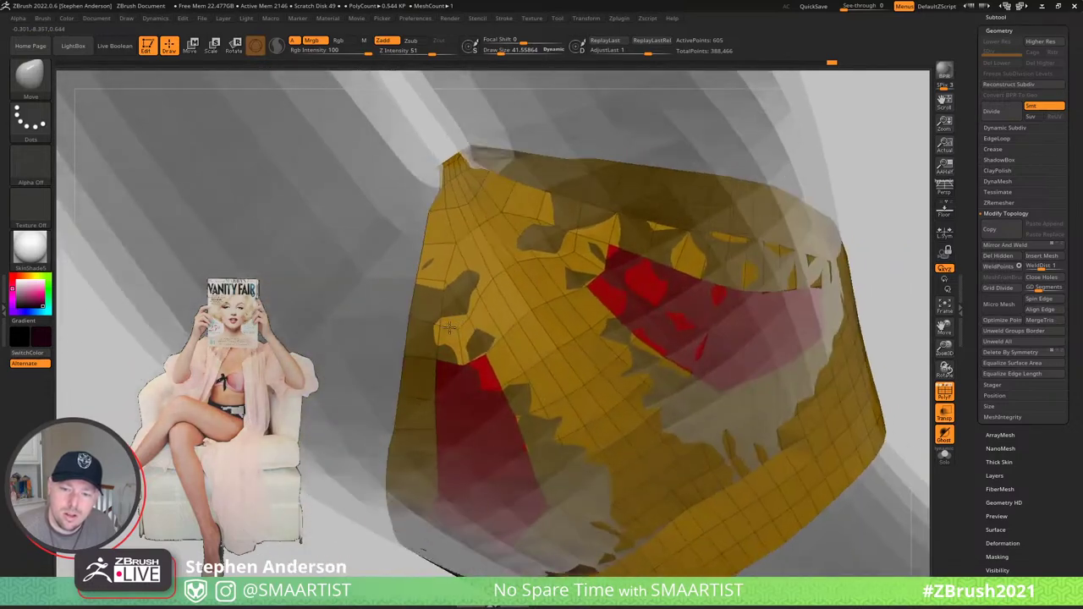
left_click_drag(466, 366, 462, 357)
mouse_move(471, 340)
right_mouse_down()
mouse_move(469, 263)
mouse_move(423, 336)
right_mouse_up()
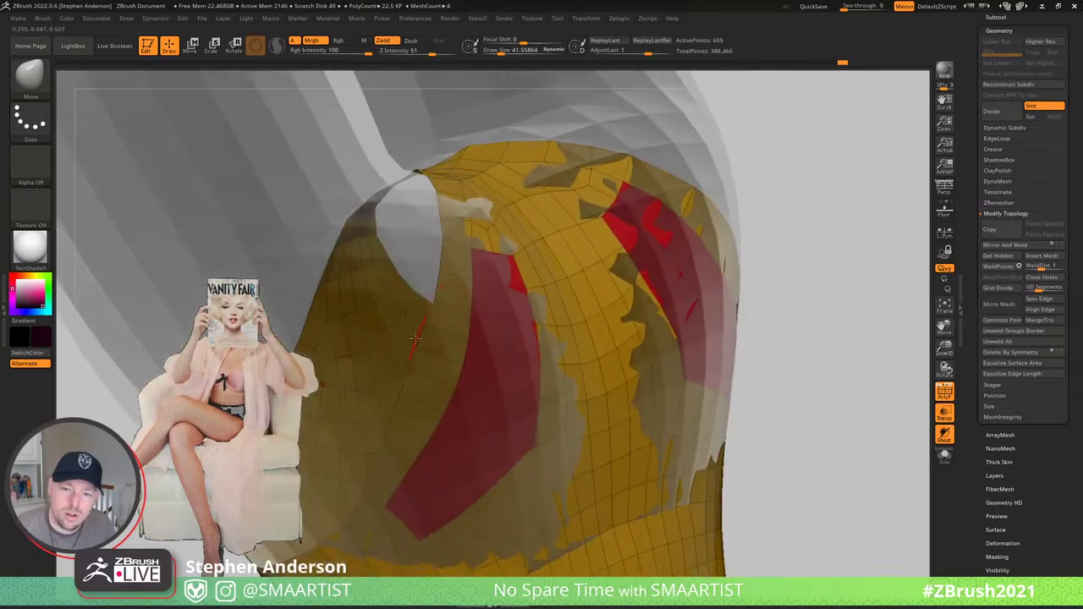
- Reshape the leg-opening edge along the outer side of the red back panel, using draw sizes of about 104 and 62
key("s")
left_click_drag(421, 339, 428, 338)
right_click_drag(414, 348, 433, 331)
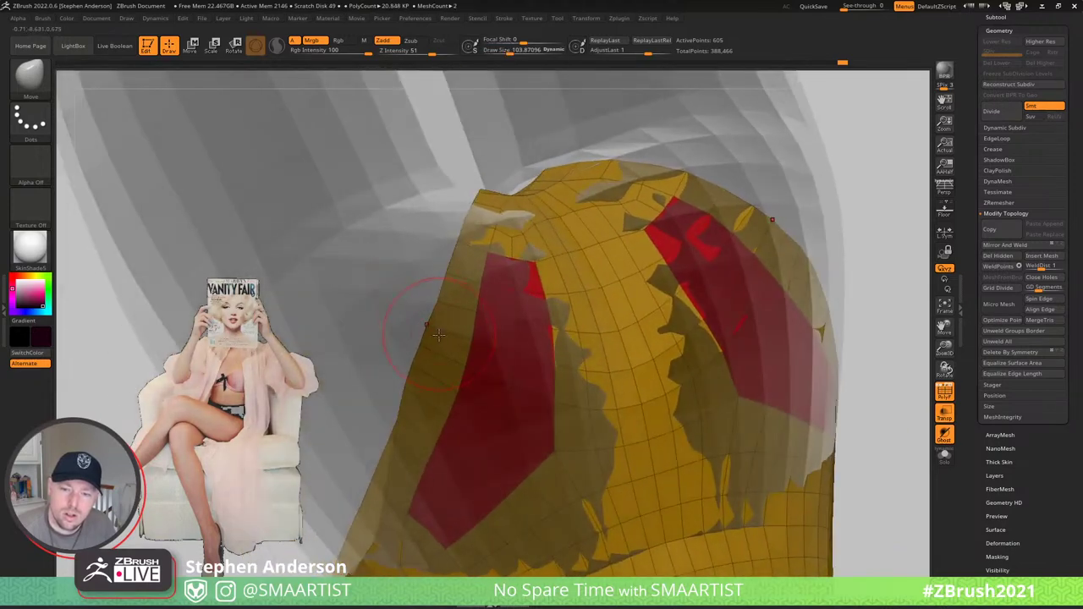
left_click_drag(421, 384, 430, 385)
key("s")
left_click_drag(441, 325, 433, 325)
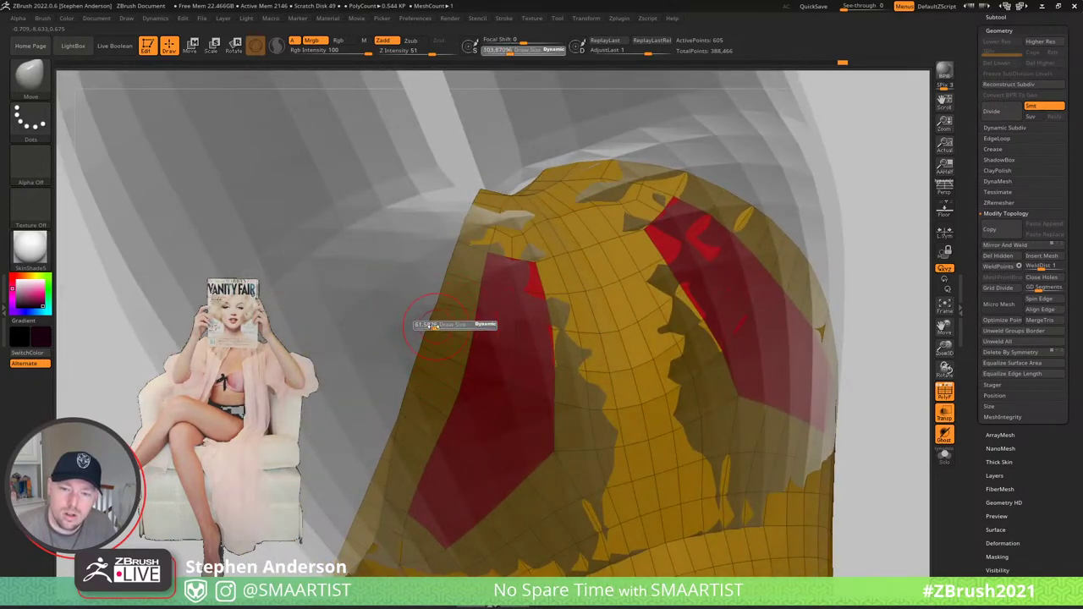
mouse_move(446, 299)
right_mouse_down()
mouse_move(414, 290)
mouse_move(482, 317)
mouse_move(452, 302)
mouse_move(443, 334)
mouse_move(434, 310)
right_mouse_up()
- Move the leg-opening edge near the gusset at a draw size of about 109 and smooth the adjoining back-panel area
key("s")
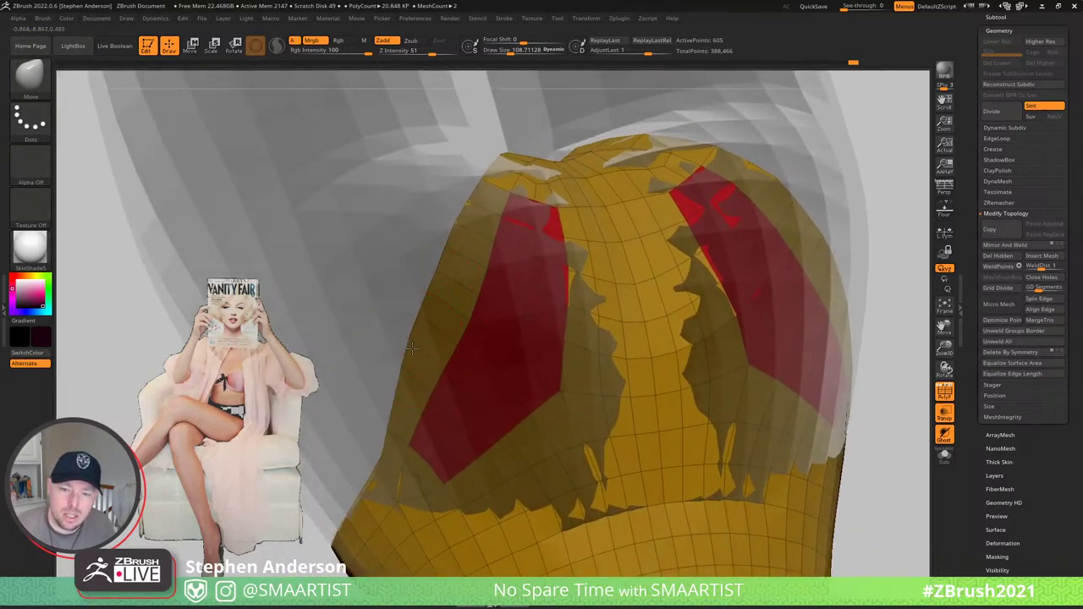
right_click_drag(410, 347, 455, 224)
left_click_drag(461, 221, 472, 199)
right_click_drag(446, 275, 451, 318)
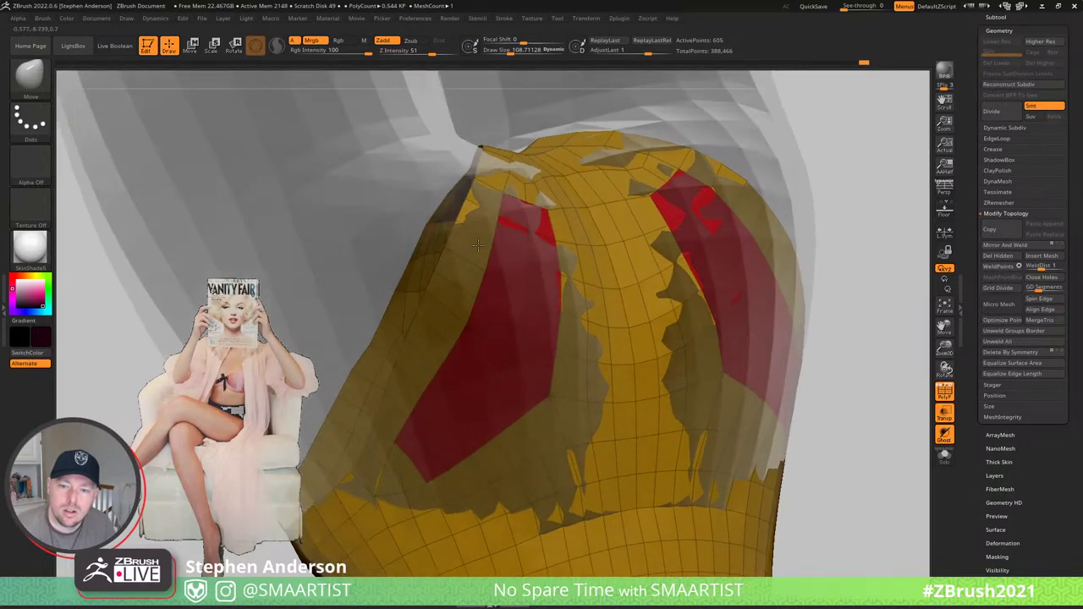
key("shift")
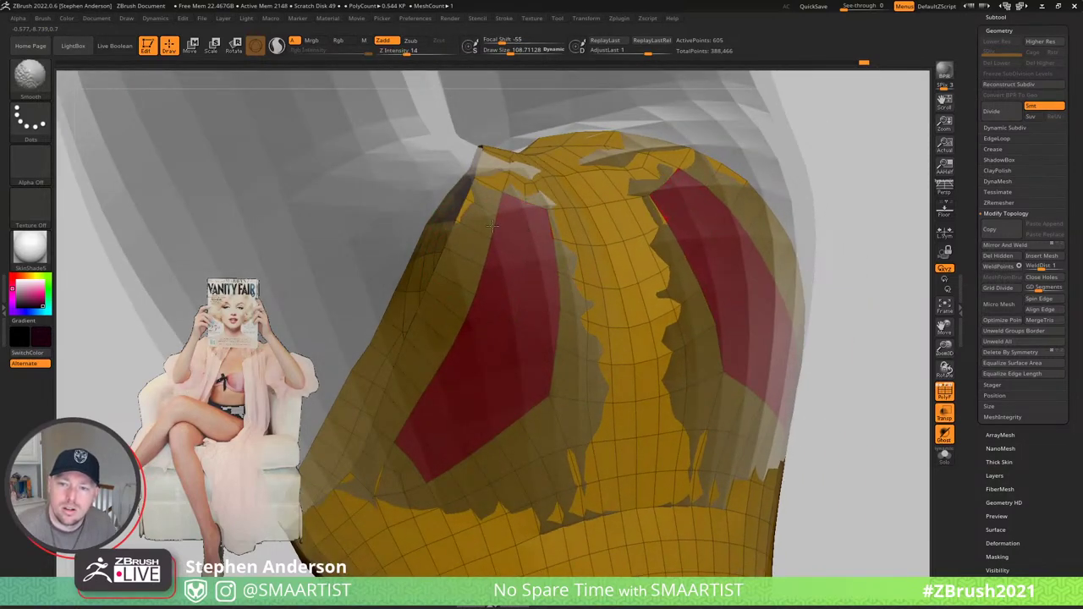
right_click_drag(499, 286, 542, 181)
left_click_drag(543, 181, 548, 197, "shift")
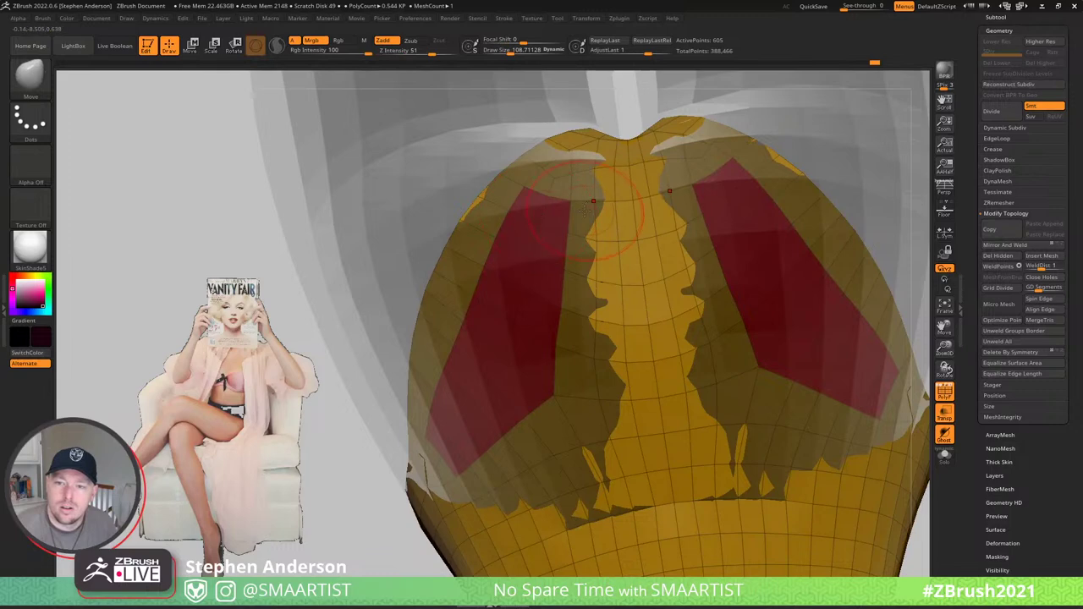
- Pull the gusset ends and inner edges of the red back panels out of the body with the Move brush
right_click_drag(533, 196, 557, 191)
left_click_drag(564, 192, 559, 184)
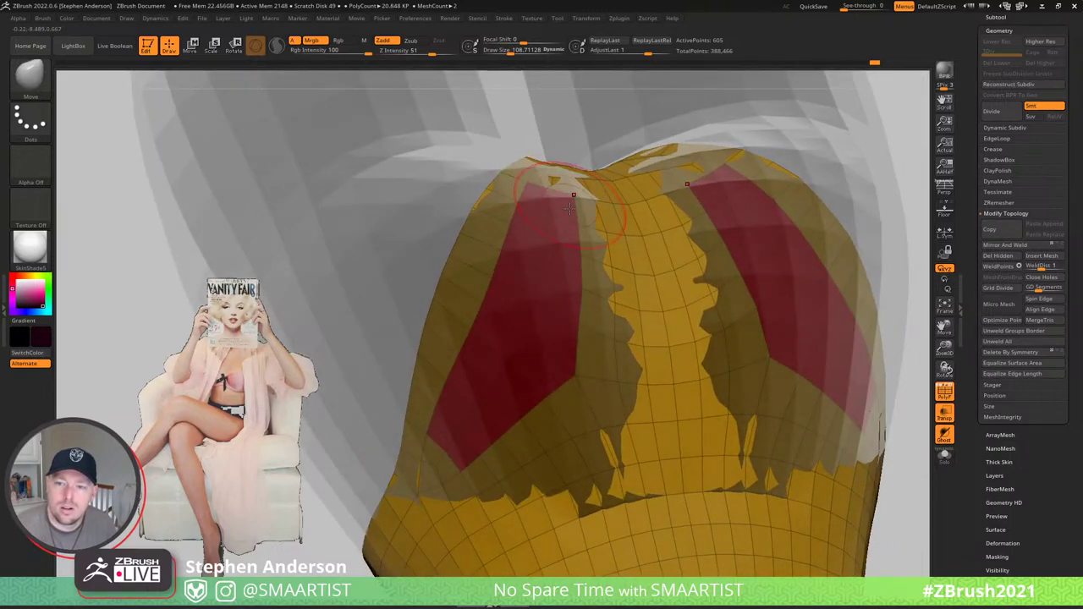
mouse_move(544, 231)
left_mouse_down()
mouse_move(552, 238)
mouse_move(514, 215)
mouse_move(528, 198)
left_mouse_up()
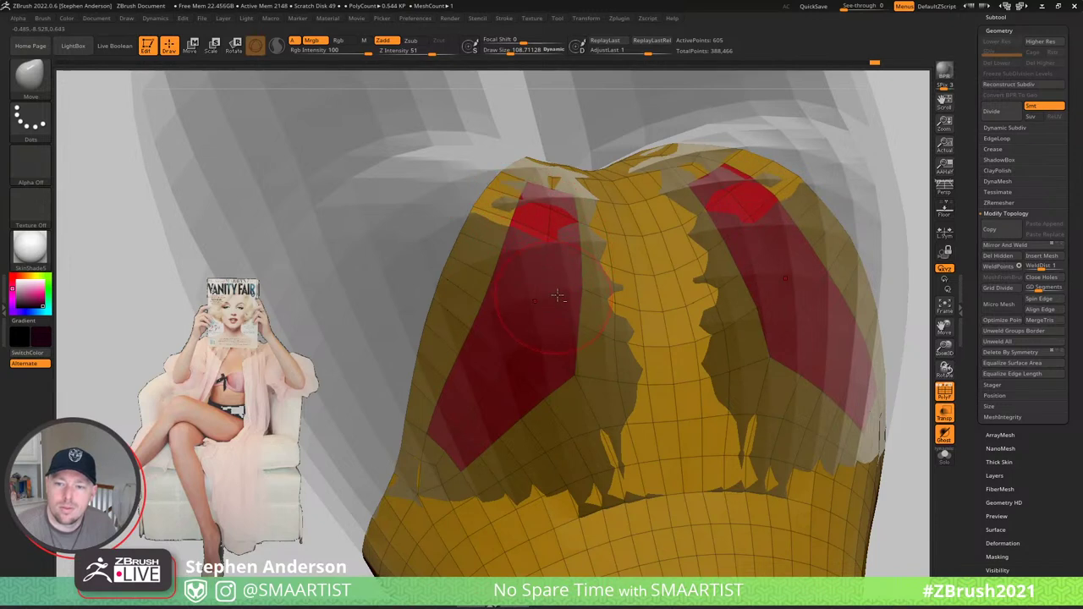
left_click_drag(570, 286, 579, 287)
left_click_drag(558, 334, 564, 335)
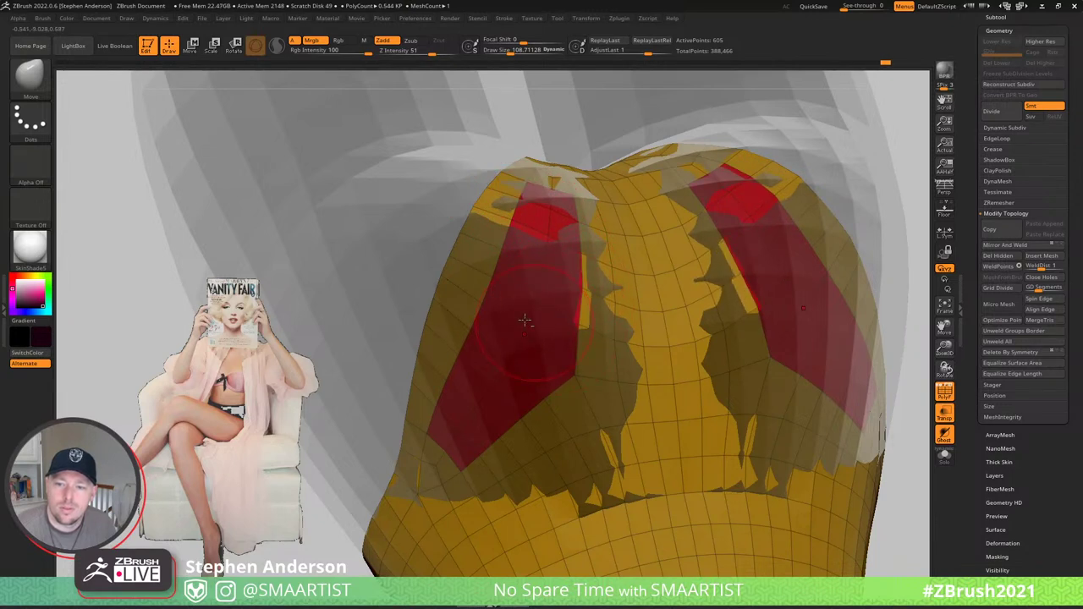
mouse_move(494, 297)
left_mouse_down()
mouse_move(516, 259)
mouse_move(540, 272)
left_mouse_up()
right_click_drag(537, 312, 536, 232, "alt")
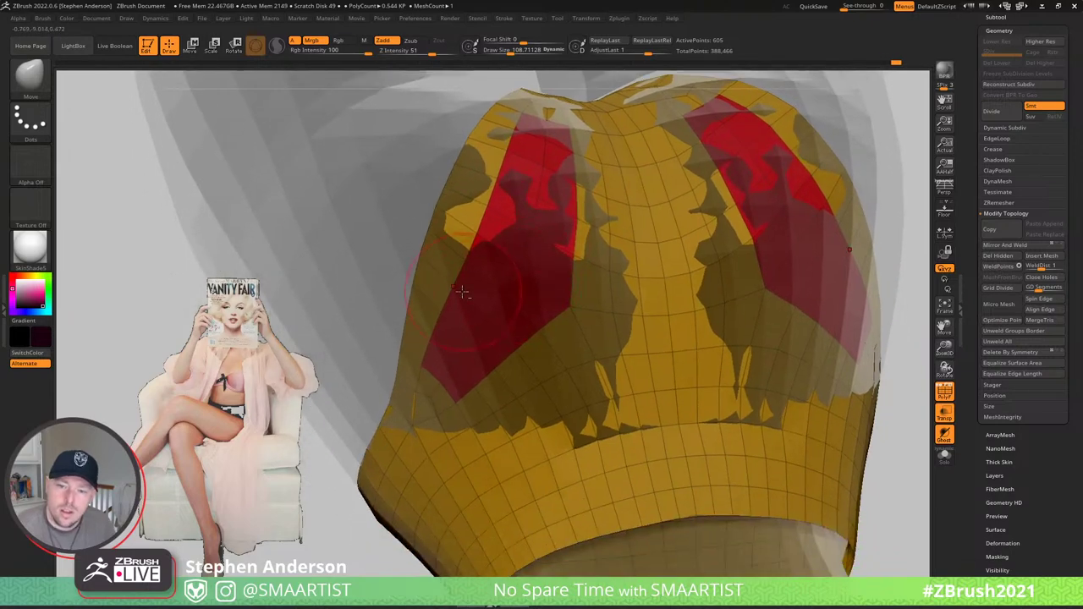
- Pull the outer and waist-side areas of the red back panels clear of the body and undo the last stroke
left_click_drag(464, 292, 469, 290)
mouse_move(465, 285)
right_mouse_down()
mouse_move(497, 259)
mouse_move(524, 290)
right_mouse_up()
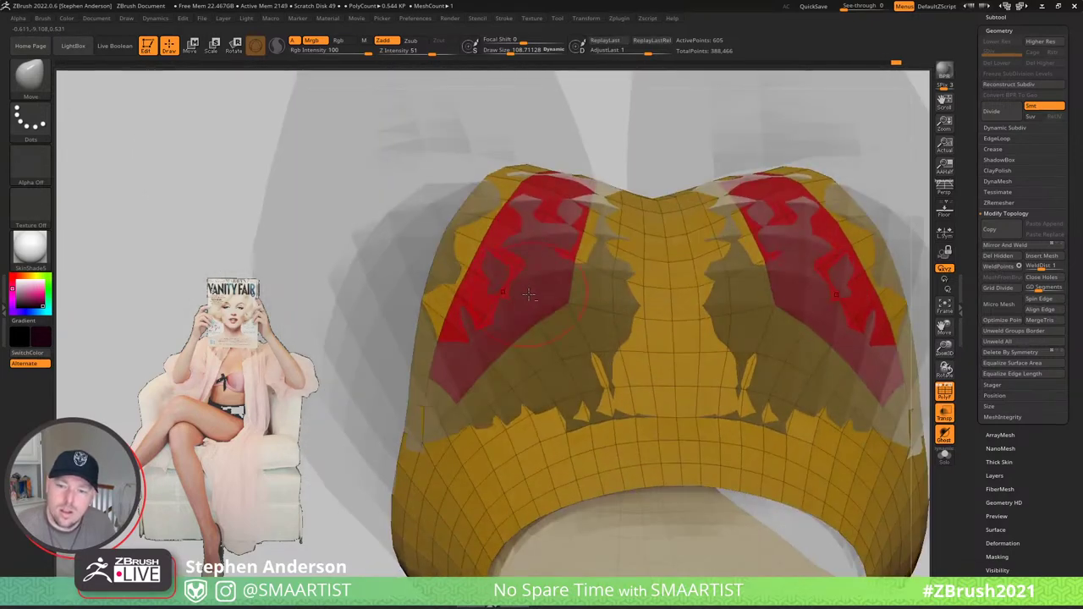
left_click_drag(555, 320, 551, 328)
mouse_move(559, 366)
left_mouse_down()
mouse_move(552, 375)
mouse_move(441, 374)
left_mouse_up()
left_click_drag(612, 297, 544, 278)
key("ctrl+z")
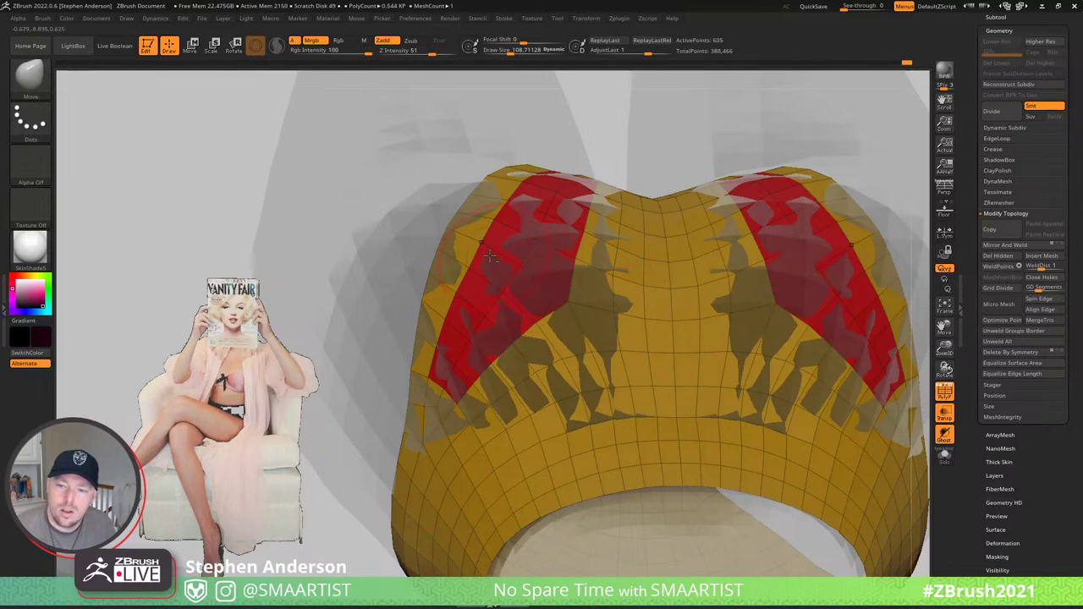
- Move the leg-opening edges, central strip sides and red panel surfaces out of the body at a draw size of about 109
left_click_drag(450, 237, 446, 235)
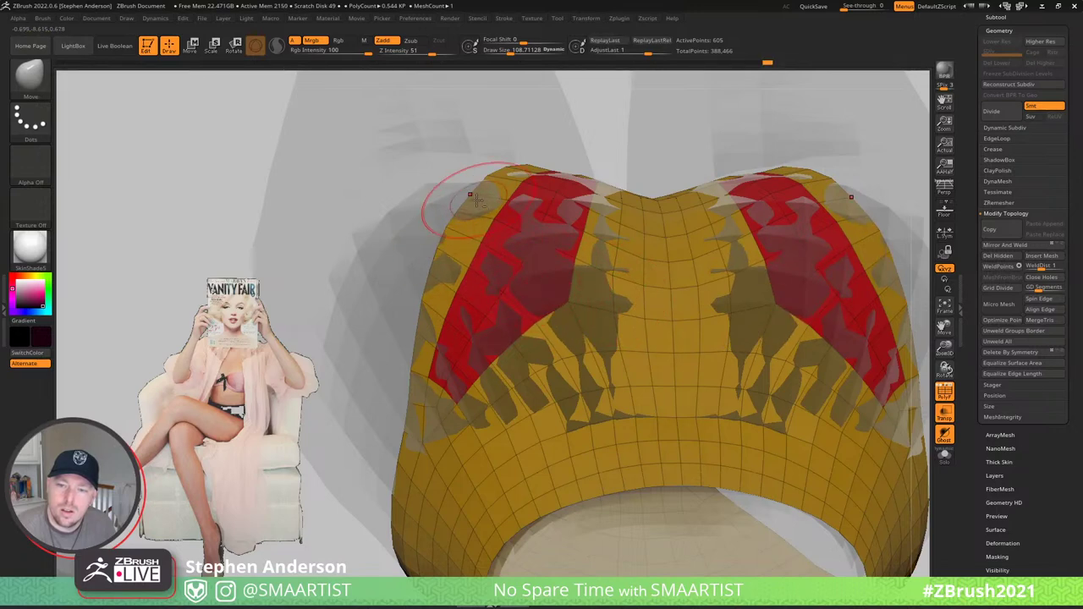
left_click_drag(480, 202, 476, 201)
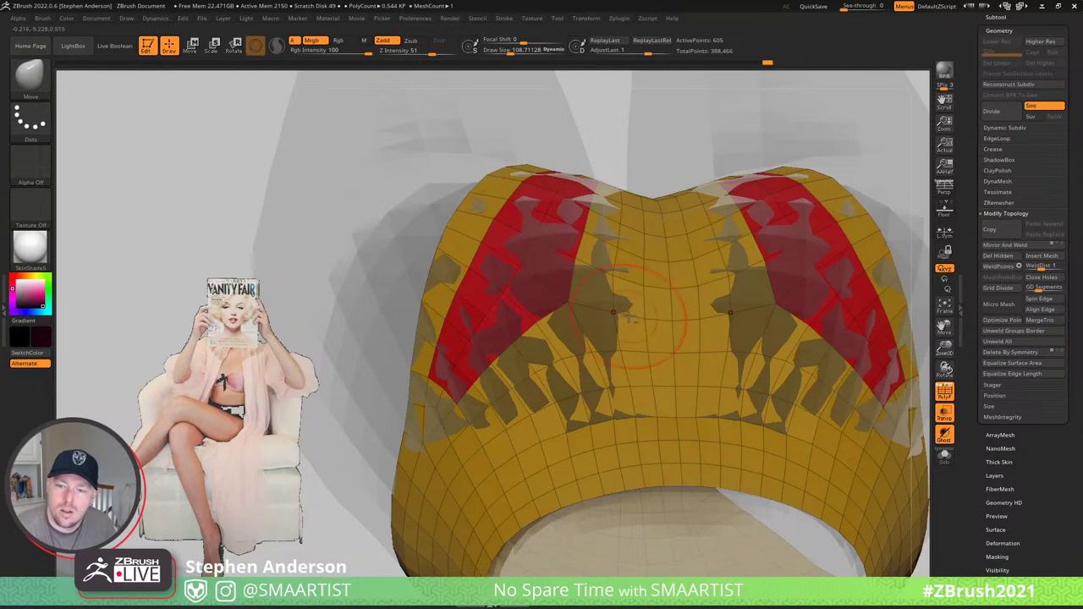
left_click_drag(629, 316, 593, 302)
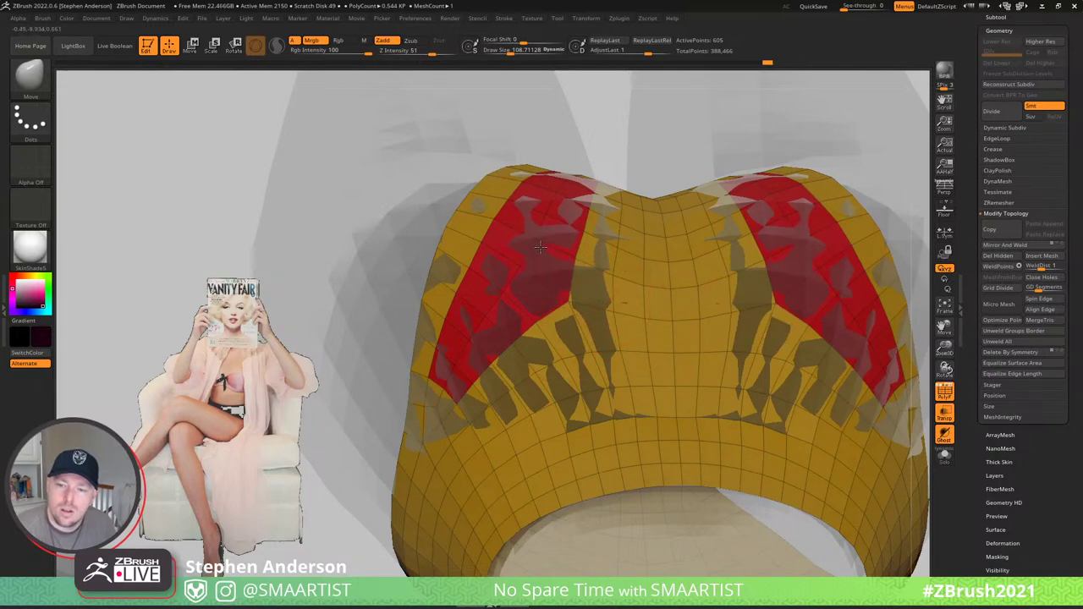
left_click_drag(540, 247, 541, 240)
mouse_move(385, 288)
left_mouse_down()
mouse_move(394, 246)
mouse_move(396, 275)
left_mouse_up()
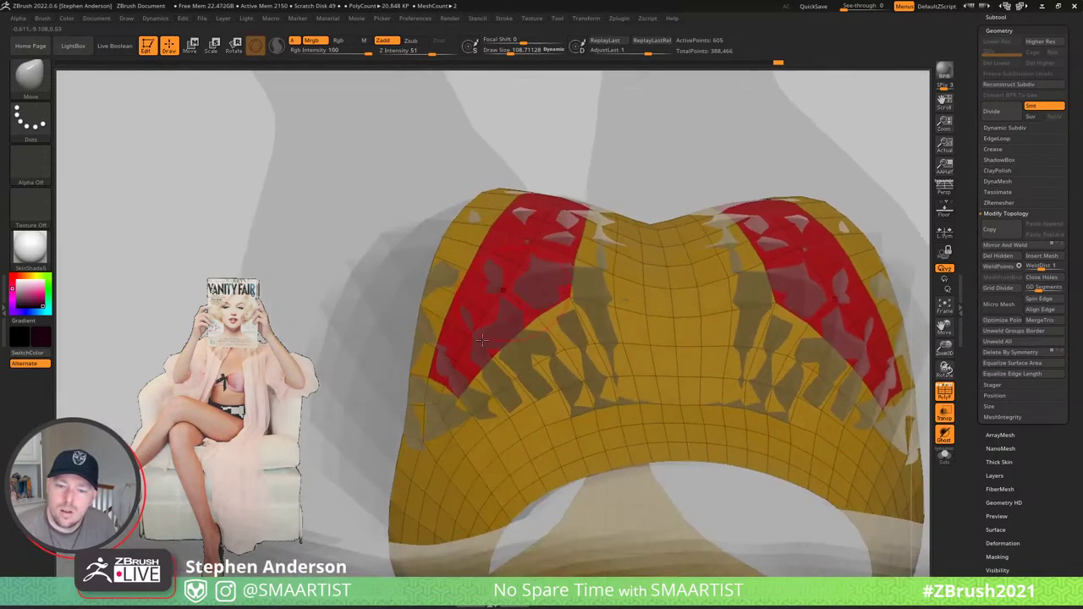
mouse_move(425, 392)
left_mouse_down()
mouse_move(414, 396)
mouse_move(456, 411)
left_mouse_up()
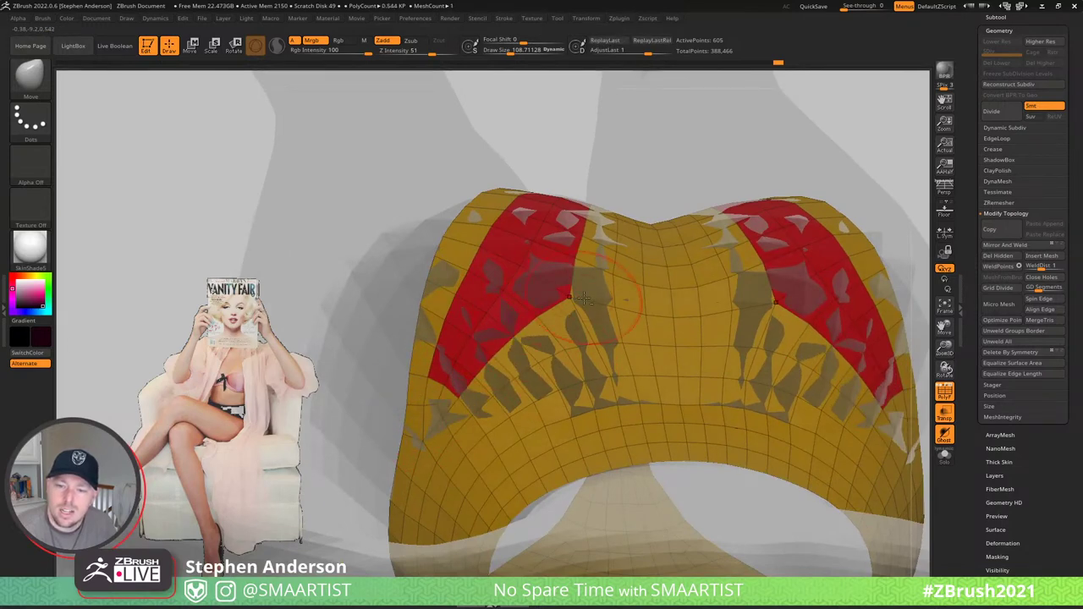
- Smooth the bulging hip side above the leg opening and adjust its points with the Move brush
mouse_move(739, 335)
right_mouse_down("ctrl")
mouse_move(719, 275)
mouse_move(734, 372)
mouse_move(686, 227)
mouse_move(728, 287)
mouse_move(682, 264)
mouse_move(775, 288)
right_mouse_up("ctrl")
mouse_move(397, 329)
right_mouse_down()
mouse_move(416, 328)
mouse_move(405, 330)
right_mouse_up()
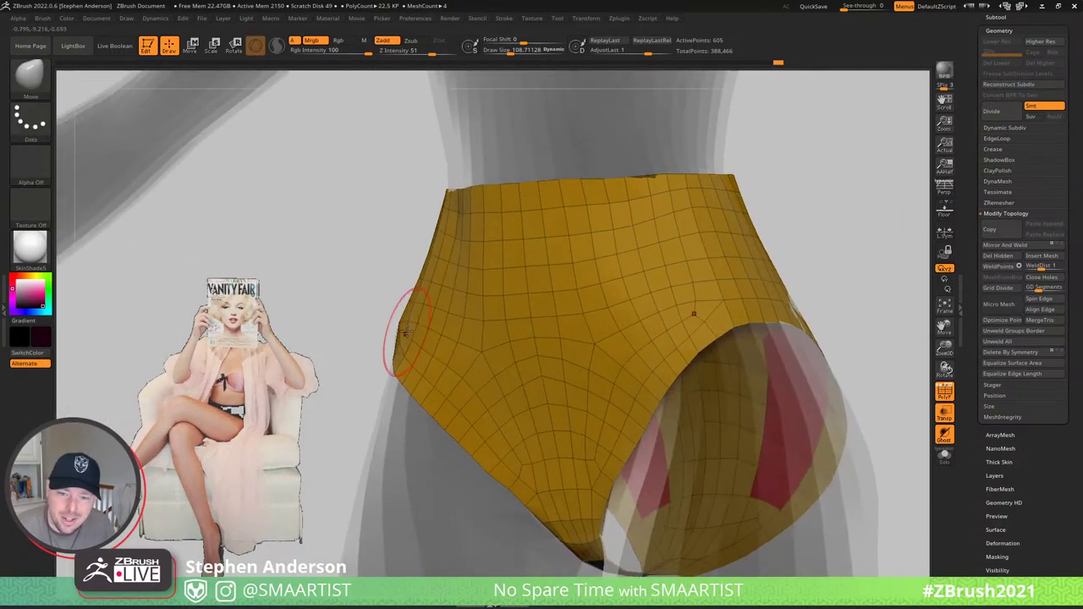
mouse_move(406, 330)
left_mouse_down("shift")
mouse_move(400, 316)
mouse_move(397, 331)
left_mouse_up("shift")
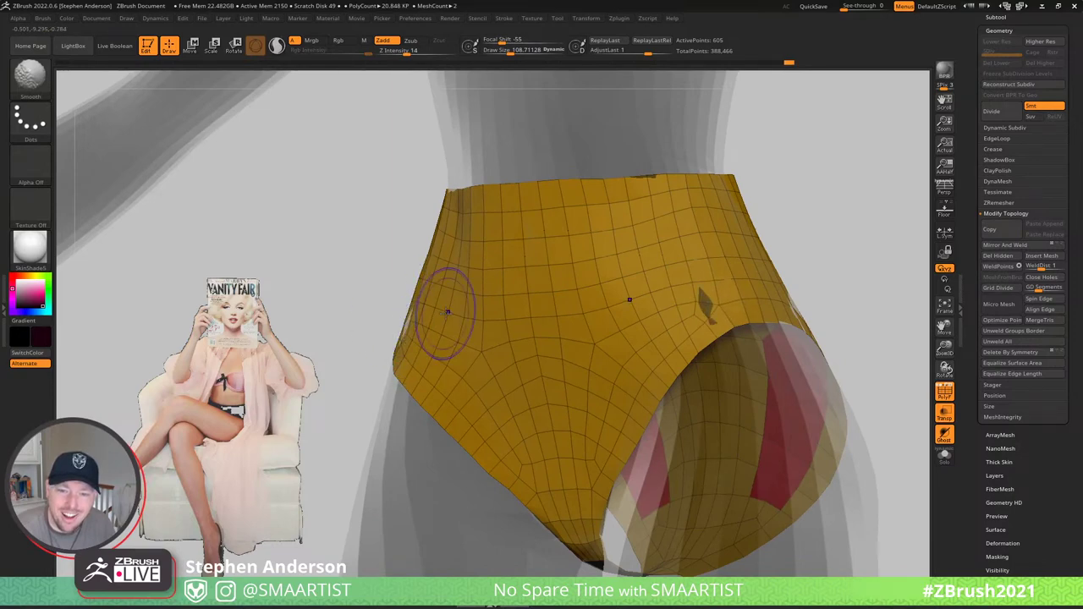
right_click_drag(645, 350, 624, 353)
left_click_drag(623, 354, 723, 309)
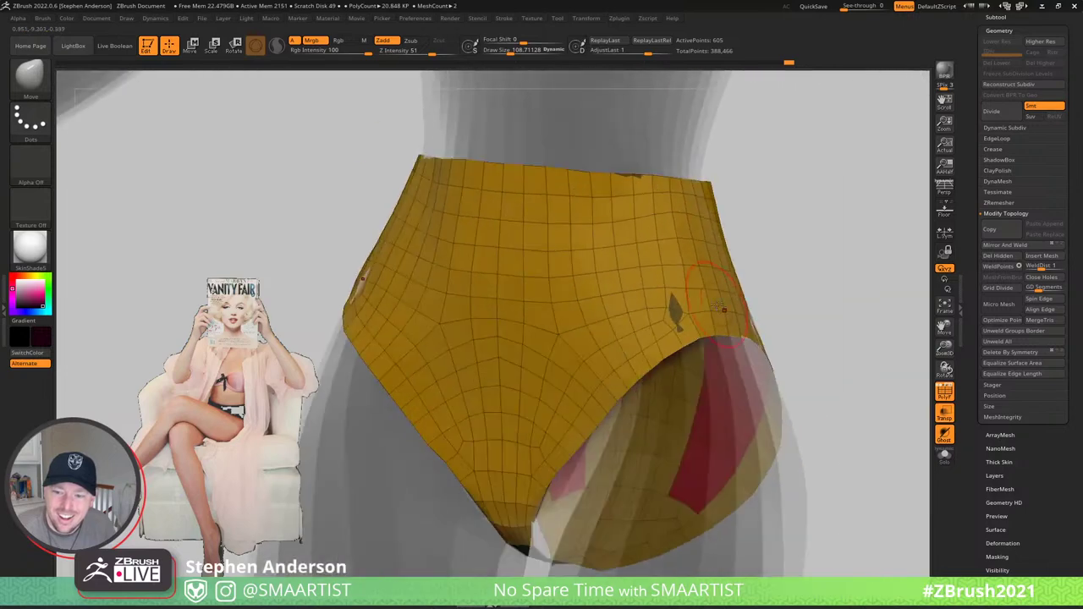
- Reshape the front and hip area above the leg opening with the Move brush at a draw size of about 163
mouse_move(715, 365)
left_mouse_down()
mouse_move(634, 387)
mouse_move(608, 415)
mouse_move(590, 411)
left_mouse_up()
key("s")
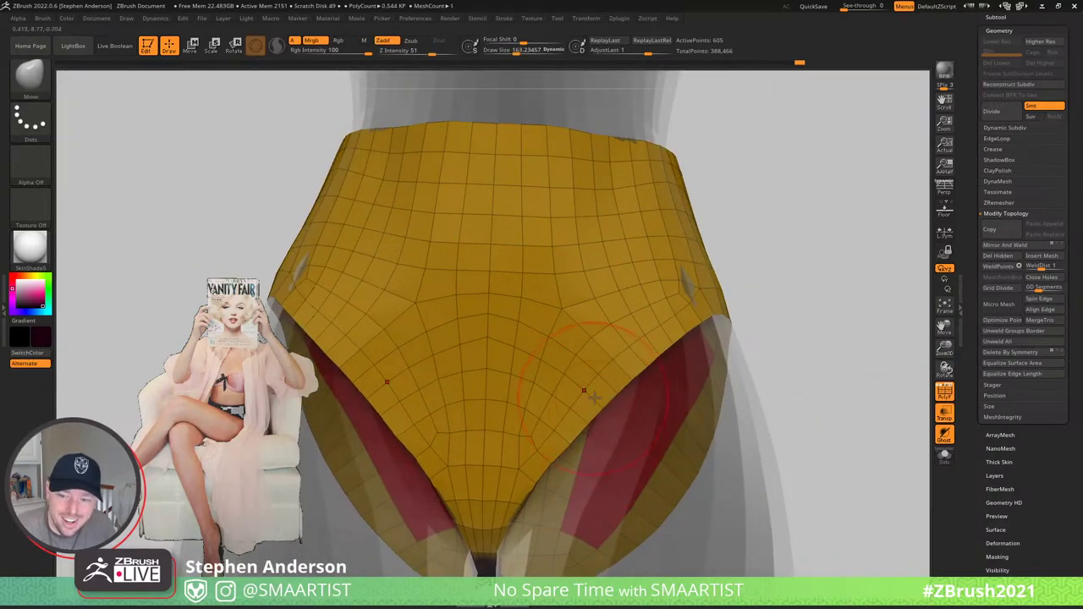
right_click_drag(652, 352, 695, 319)
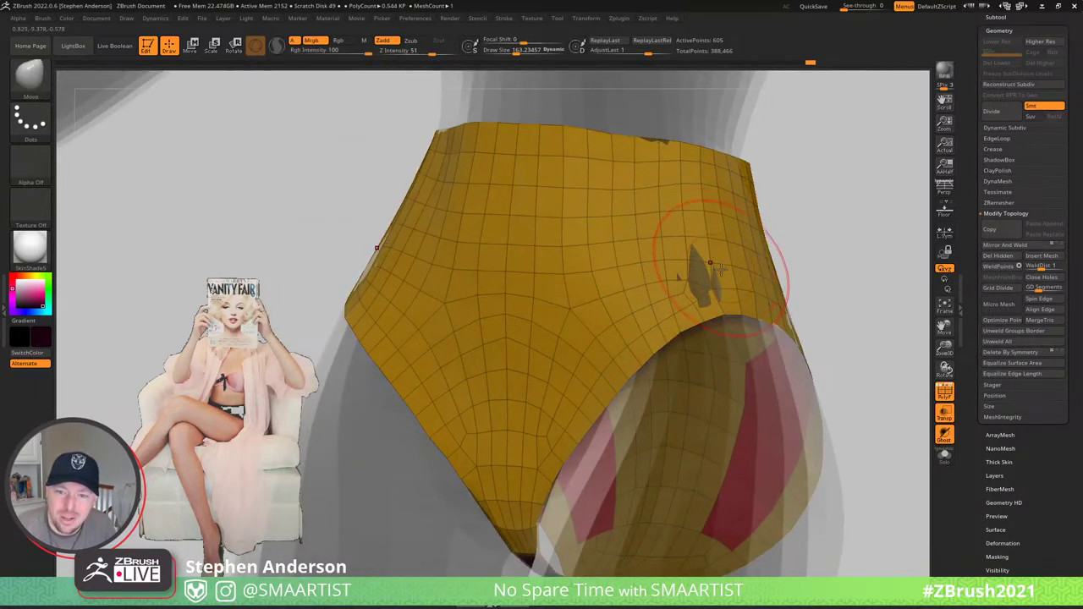
left_click_drag(709, 283, 710, 282)
- Fit the upper leg-opening edge at the hip around the thigh, using a Move brush draw size of about 182
right_click_drag(742, 283, 626, 280)
right_click_drag(871, 286, 737, 264, "alt")
key("s")
left_click_drag(712, 268, 695, 284)
mouse_move(697, 284)
right_mouse_down("ctrl")
mouse_move(748, 265)
mouse_move(713, 266)
mouse_move(655, 309)
right_mouse_up("ctrl")
key("s")
left_click_drag(658, 314, 667, 313)
right_click_drag(550, 247, 584, 254)
left_click_drag(583, 255, 585, 243)
mouse_move(585, 244)
right_mouse_down()
mouse_move(640, 261)
mouse_move(575, 254)
right_mouse_up()
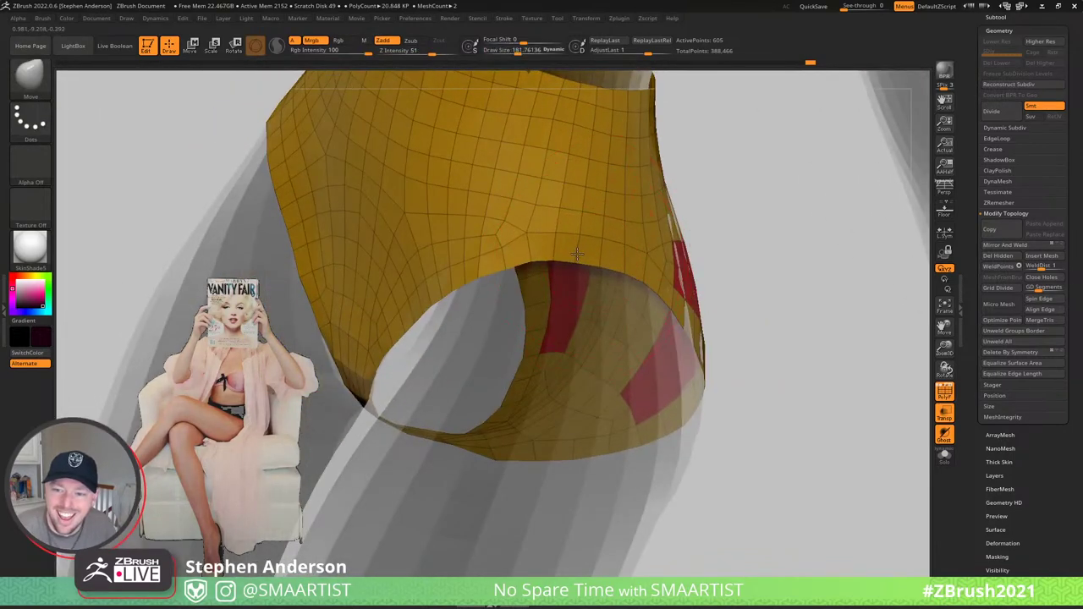
left_click_drag(613, 260, 612, 256)
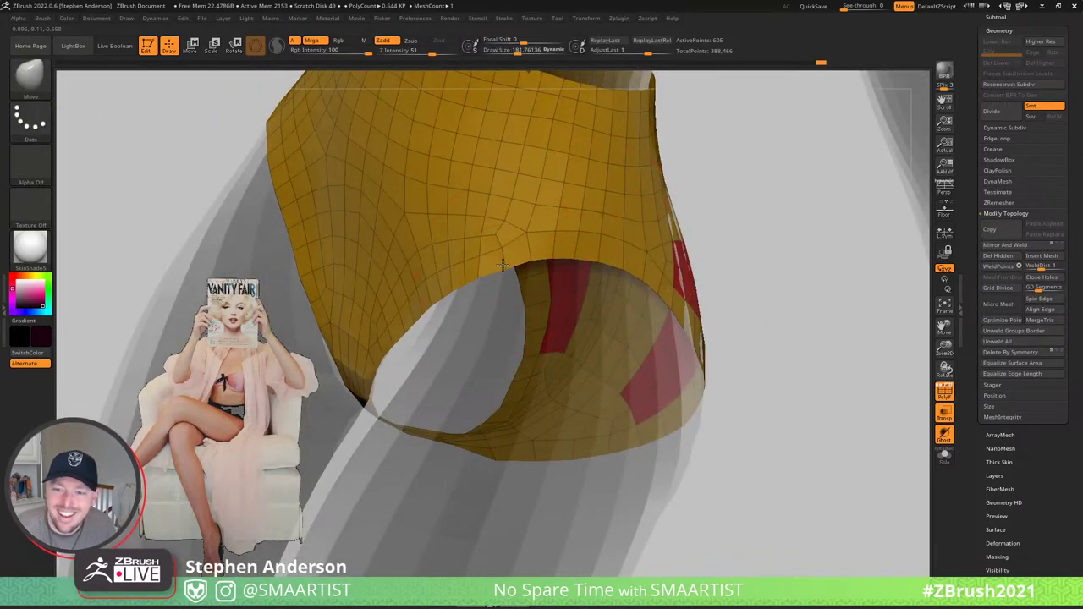
- Smooth the hip side above the leg opening and refine its upper edge at draw sizes of about 86 and 62
right_click_drag(503, 265, 551, 228)
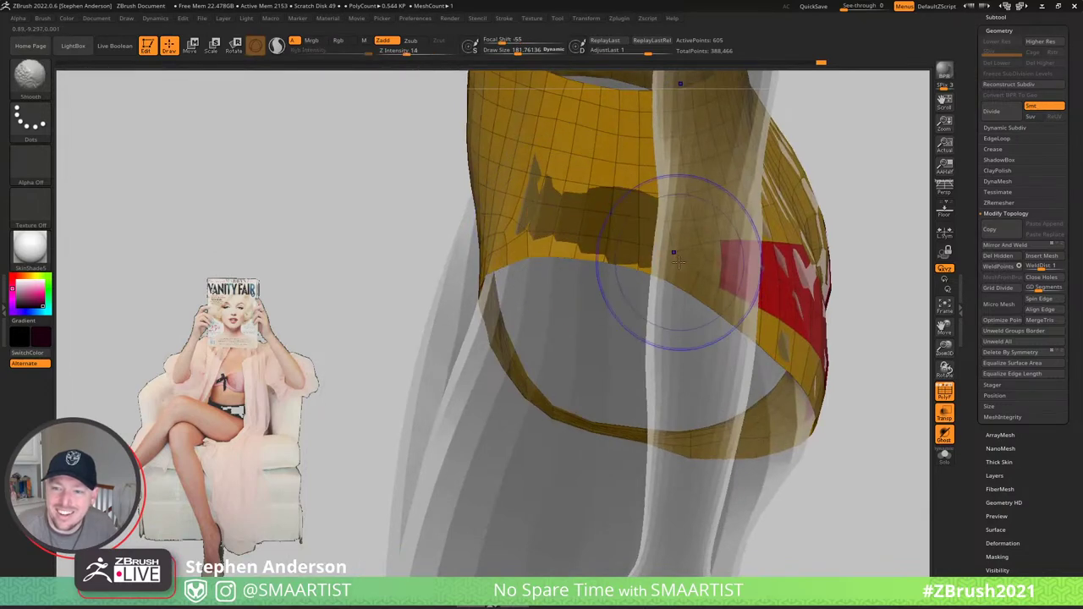
mouse_move(677, 262)
right_mouse_down()
mouse_move(640, 225)
mouse_move(603, 223)
right_mouse_up()
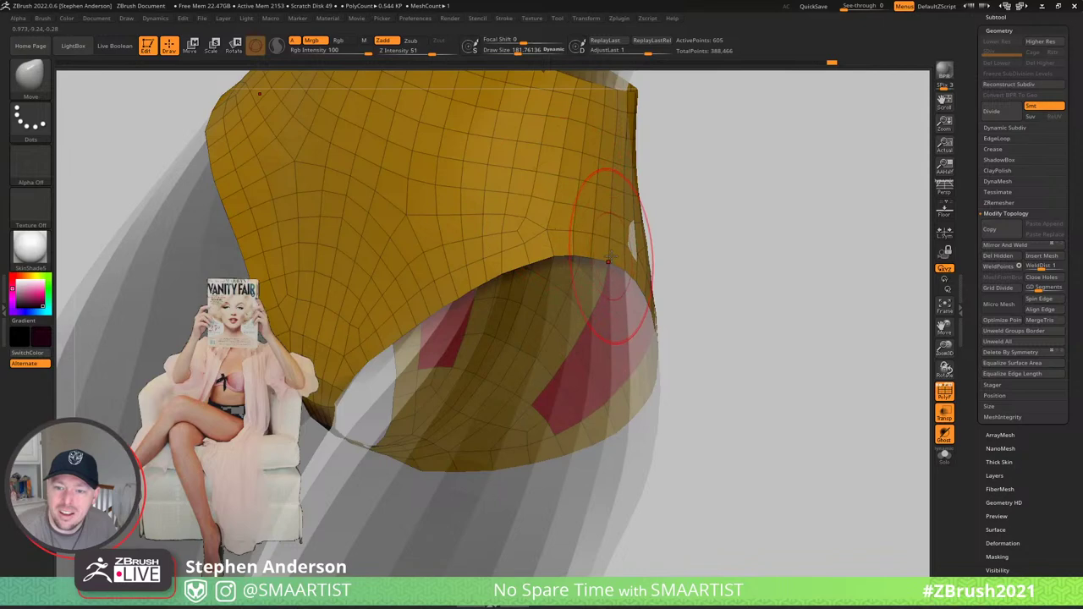
key("s")
left_click_drag(523, 259, 512, 258)
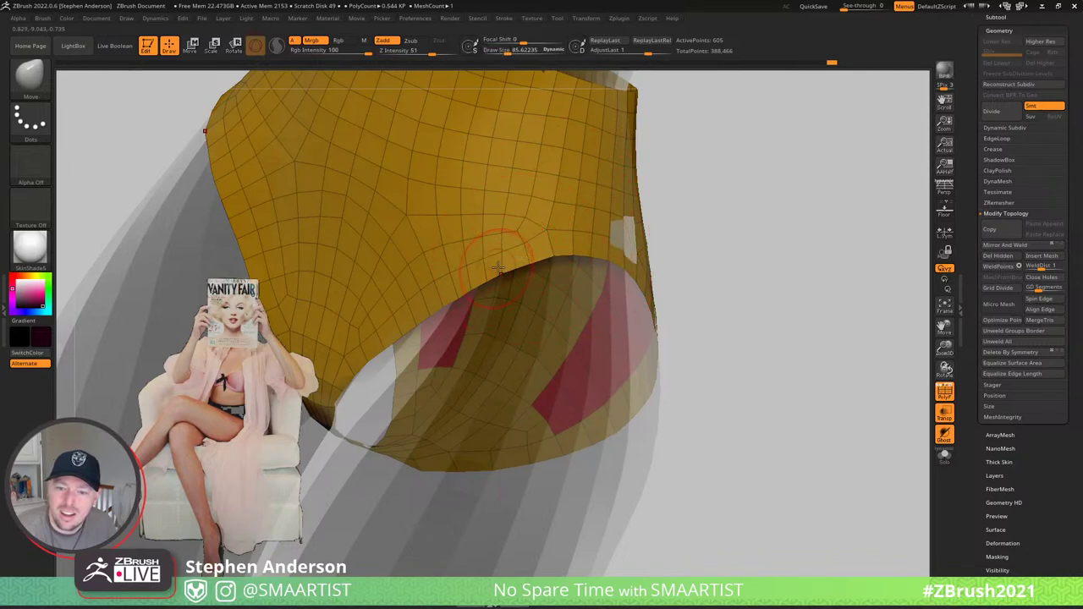
mouse_move(507, 259)
right_mouse_down()
mouse_move(485, 265)
mouse_move(507, 268)
right_mouse_up()
key("s")
left_click_drag(508, 267, 501, 269)
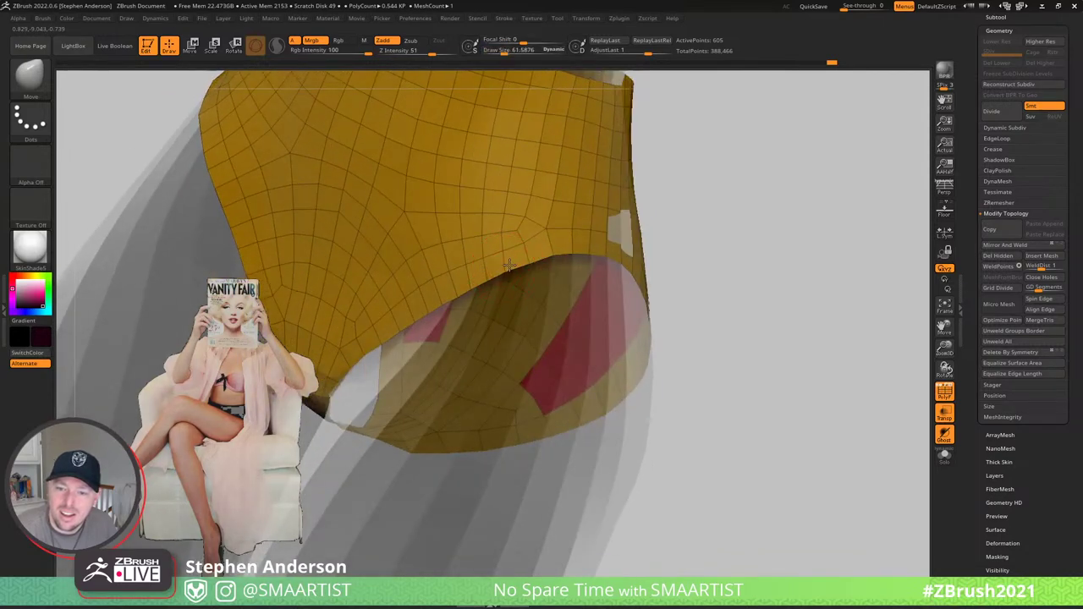
- Pull the leg-opening edge beside the red back panel outward at a draw size of about 135
mouse_move(530, 259)
right_mouse_down()
mouse_move(481, 222)
mouse_move(516, 256)
mouse_move(651, 242)
mouse_move(658, 277)
mouse_move(616, 327)
mouse_move(587, 270)
mouse_move(597, 296)
right_mouse_up()
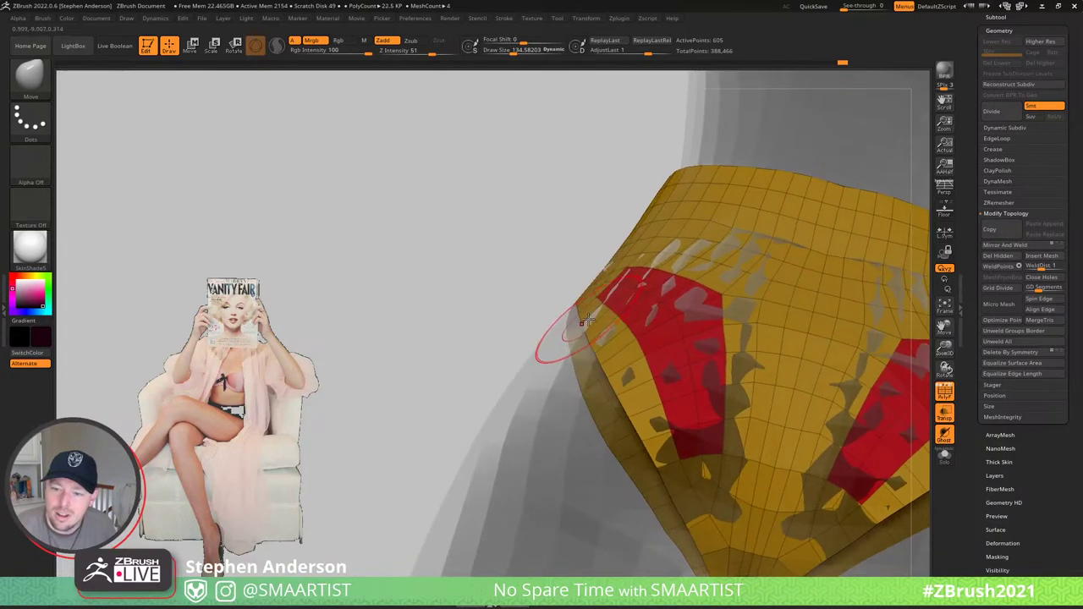
left_click_drag(591, 308, 583, 301)
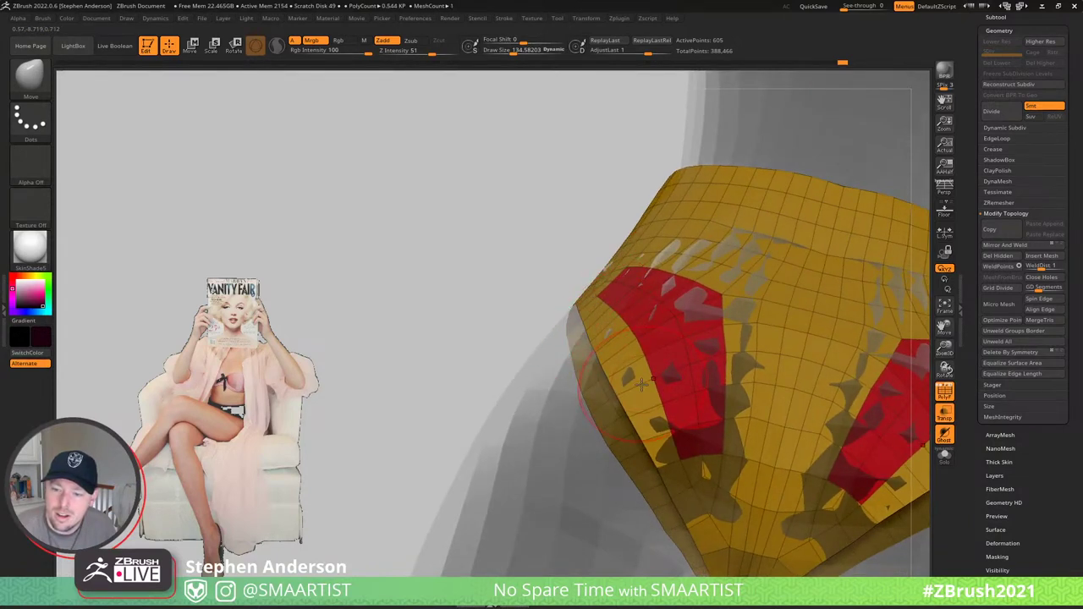
mouse_move(640, 385)
right_mouse_down()
mouse_move(600, 282)
mouse_move(653, 387)
right_mouse_up()
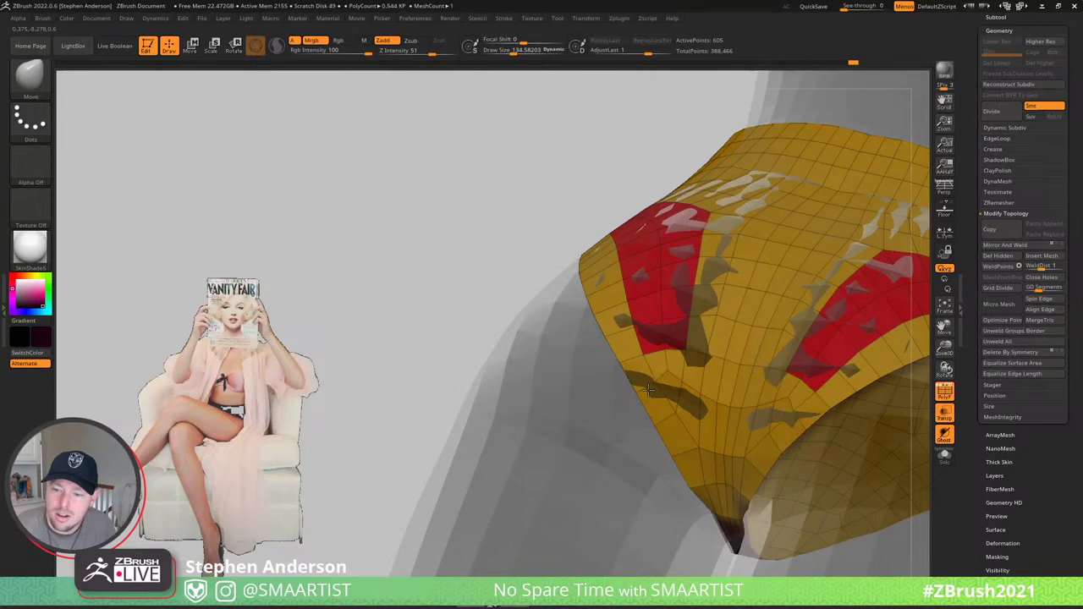
- Refine the front leg-opening edge beside the gusset with the Move brush at a draw size of about 58
mouse_move(648, 390)
right_mouse_down("ctrl")
mouse_move(668, 387)
mouse_move(641, 333)
right_mouse_up("ctrl")
key("s")
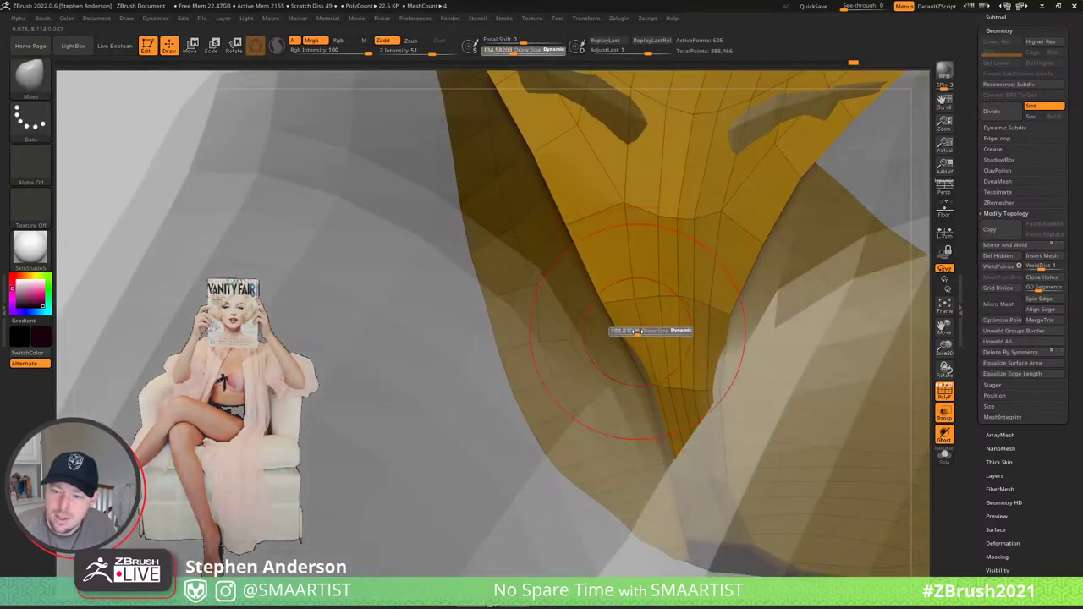
left_click_drag(639, 332, 631, 332)
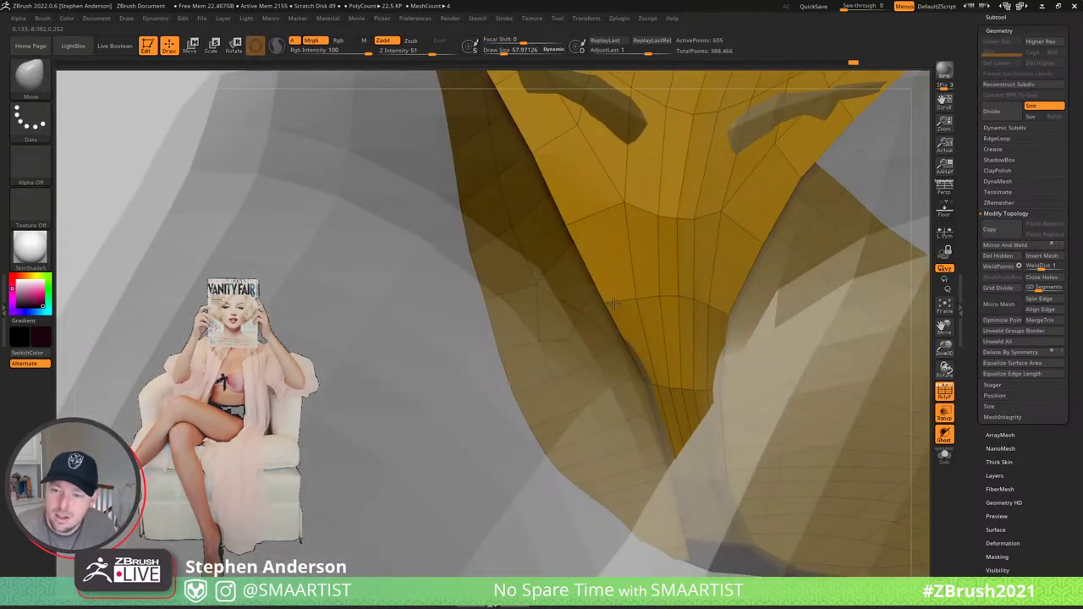
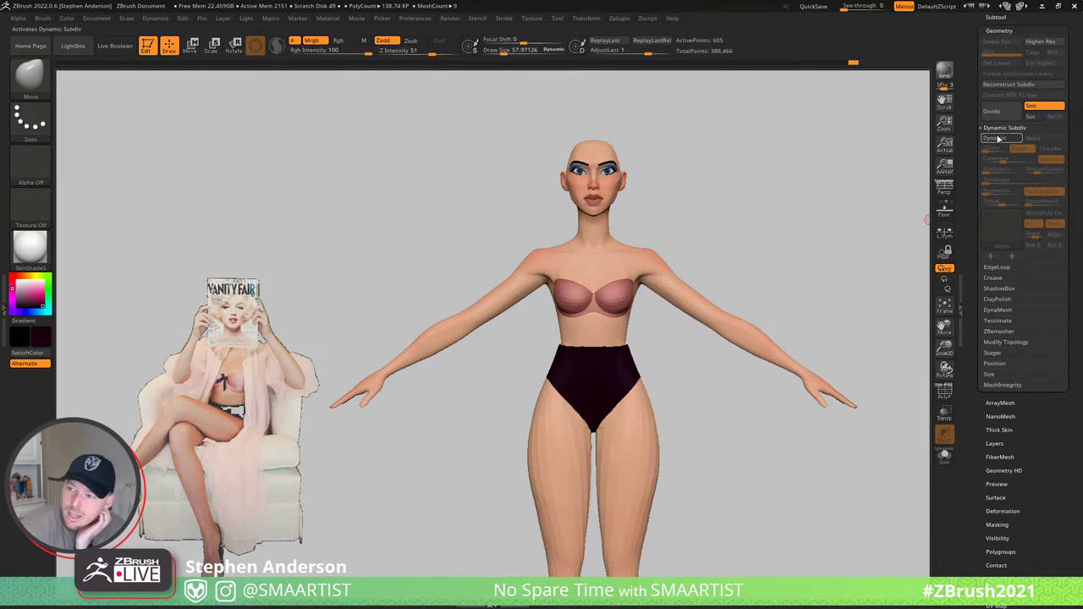
- Turn on Dynamic Subdivision for the briefs and view them on the whole figure
left_click(998, 138)
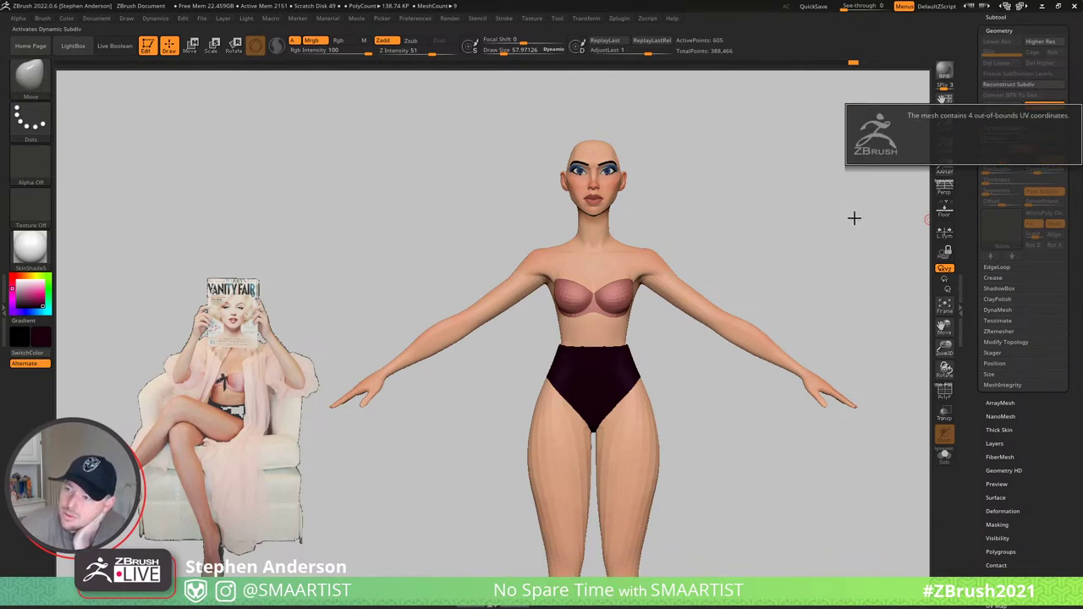
key("d")
left_click_drag(854, 199, 744, 169)
- Look through the UV Master options, and delete the briefs' UVs from the UV Map settings
left_click(619, 18)
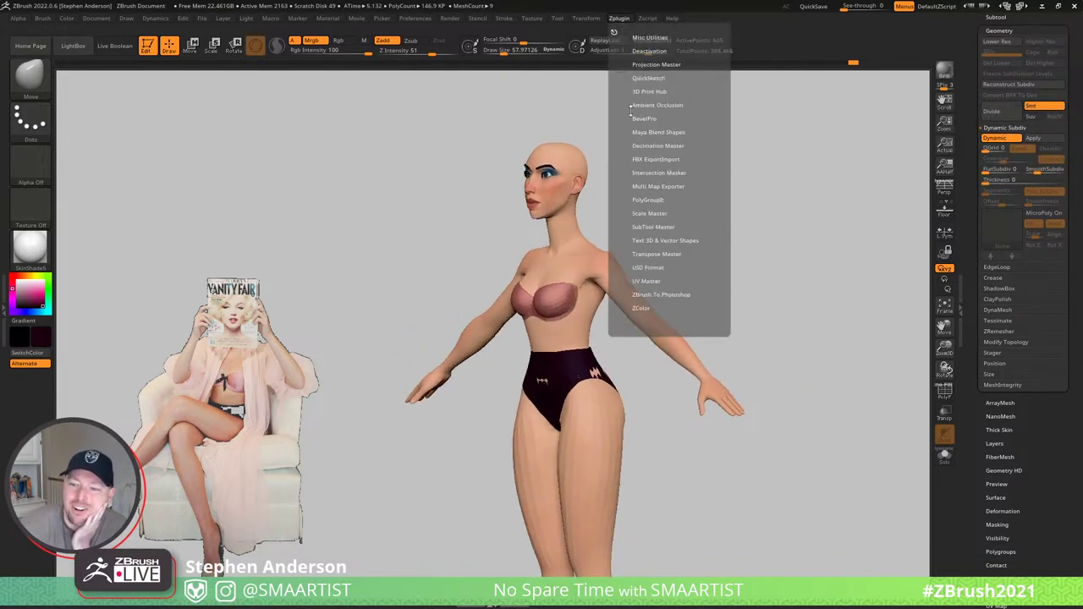
left_click(650, 278)
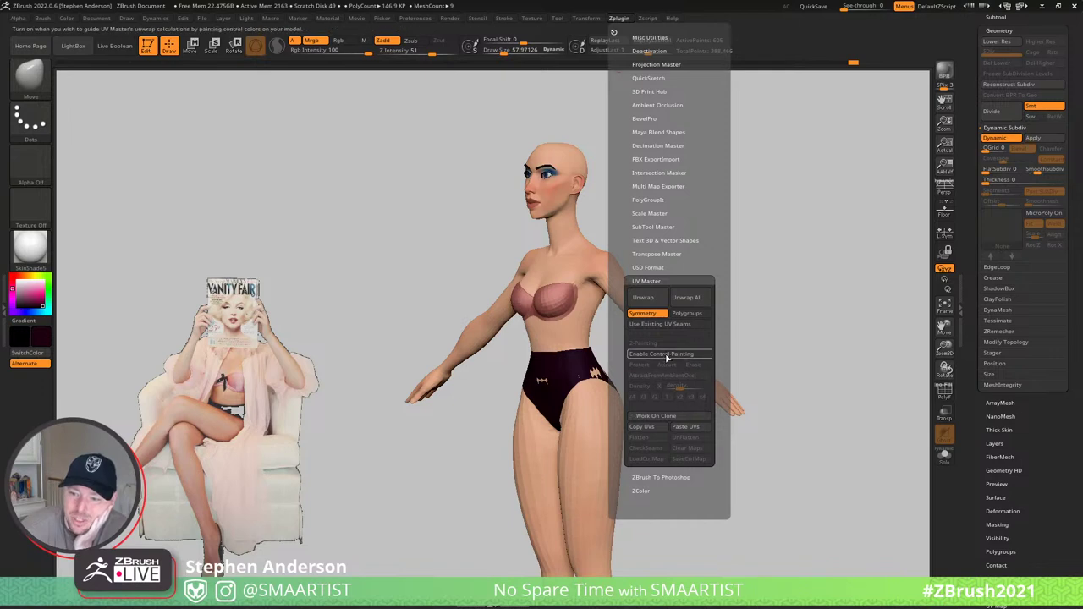
left_click(683, 430)
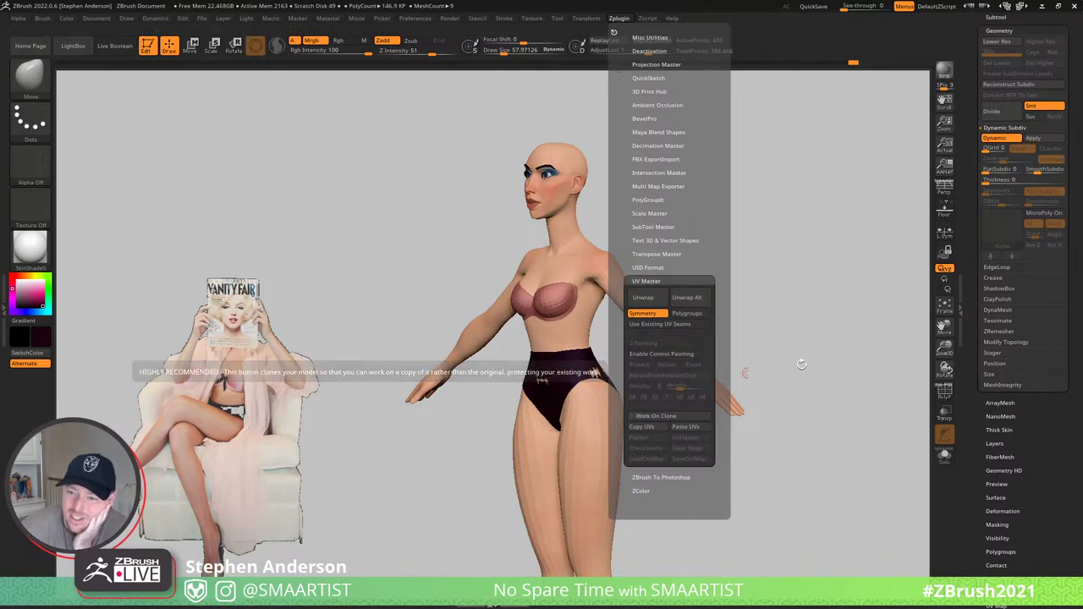
scroll(1005, 262, "down", 5)
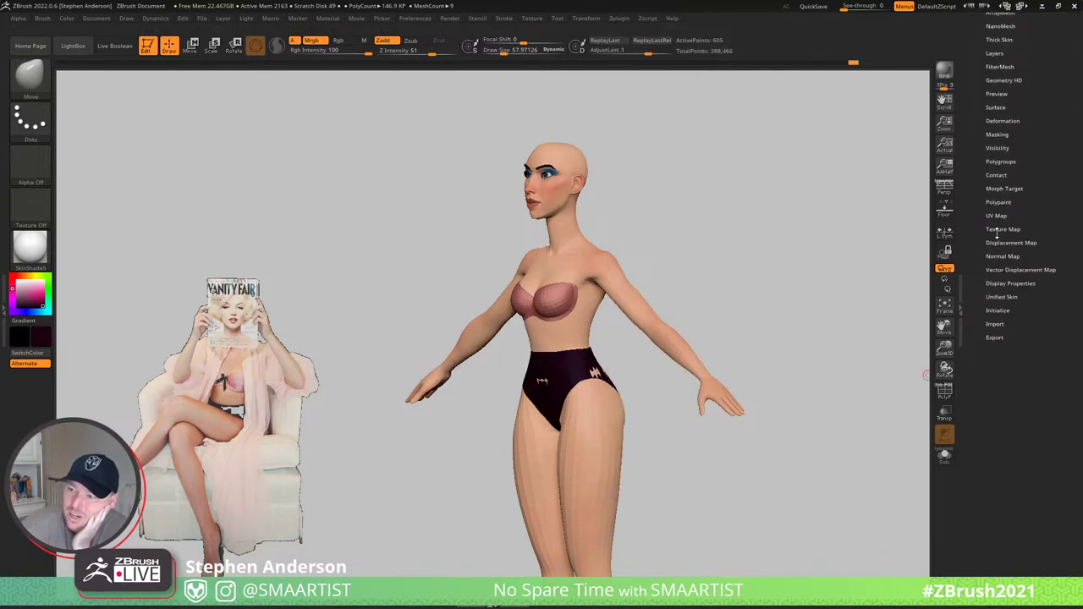
left_click(996, 216)
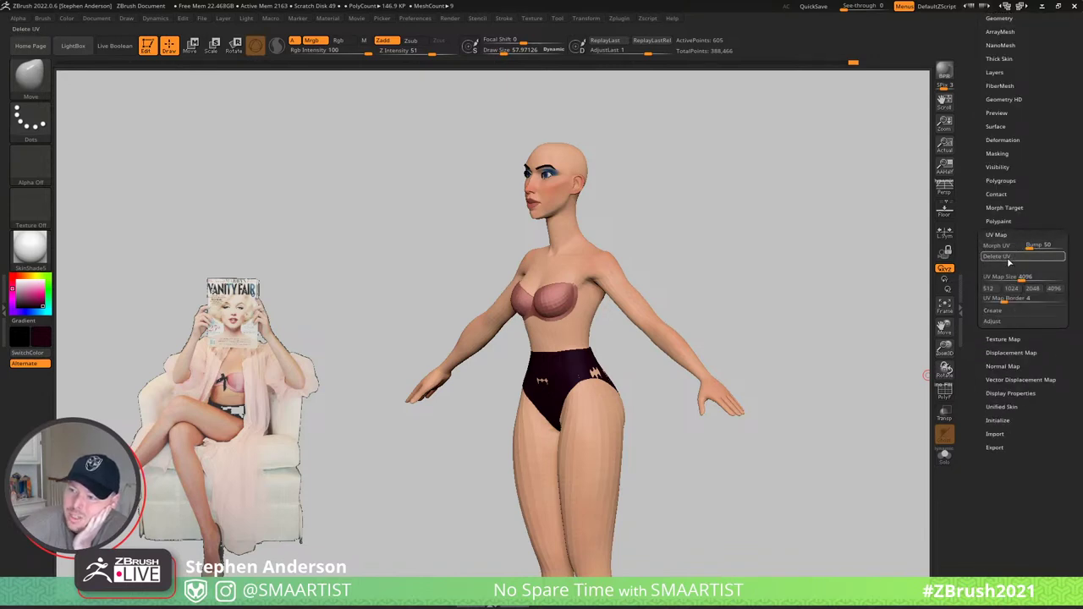
right_click_drag(597, 302, 552, 411)
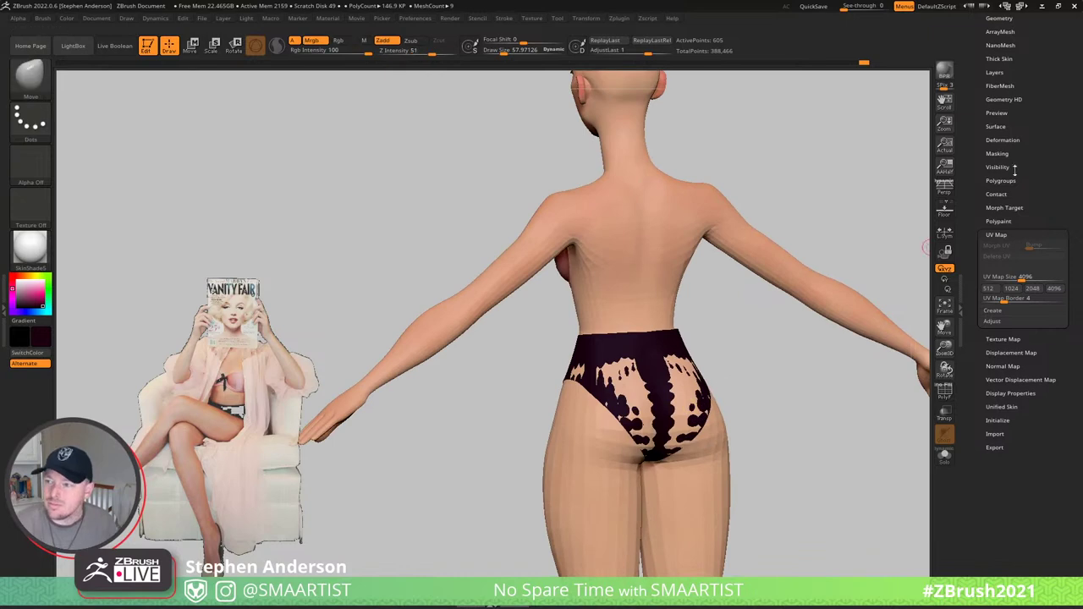
- Give the briefs a Dynamic Subdiv thickness of 0.01 with an offset of 100
left_click_drag(1037, 100, 1044, 159)
left_click(996, 103)
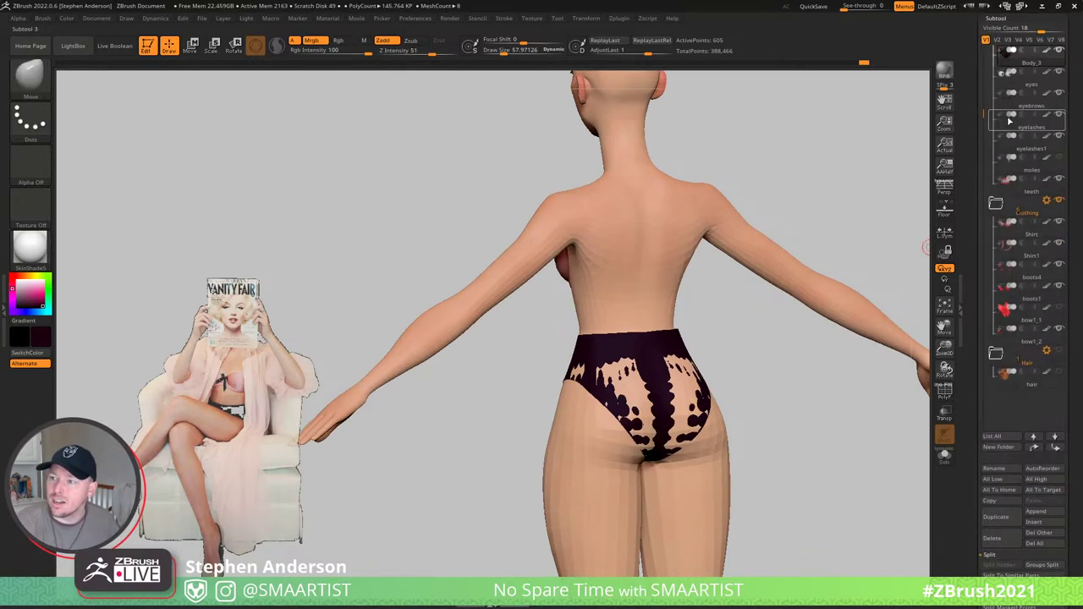
scroll(996, 473, "down", 5)
left_click(998, 479)
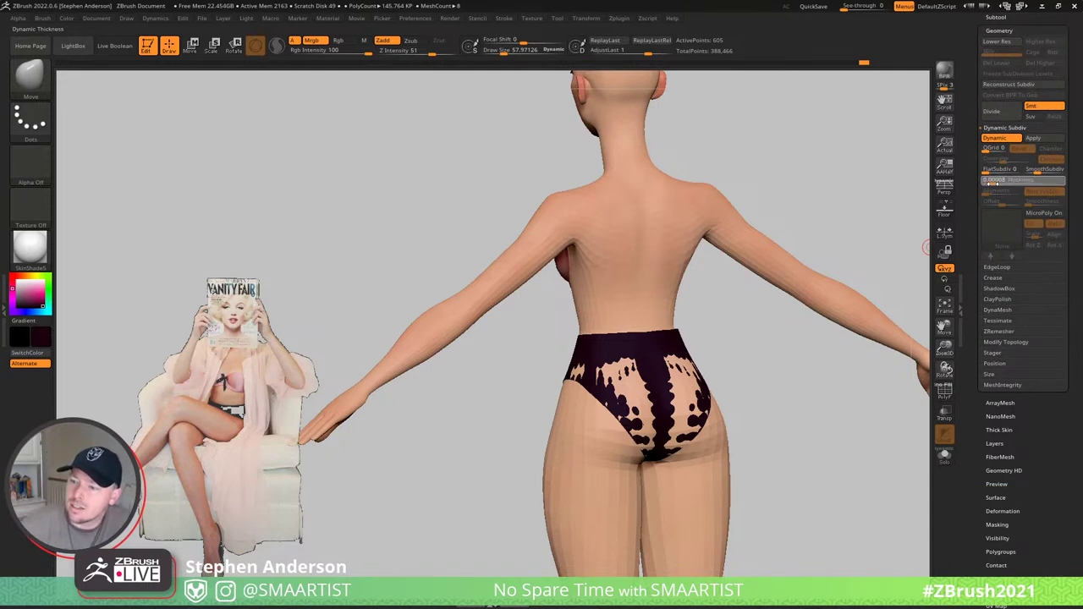
left_click(991, 182)
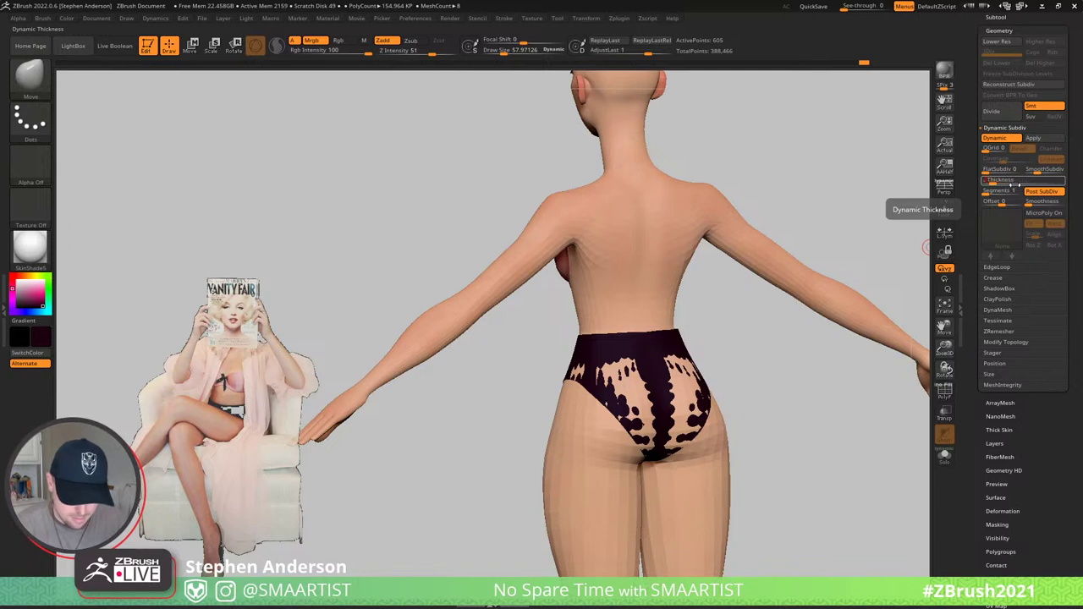
key("Return")
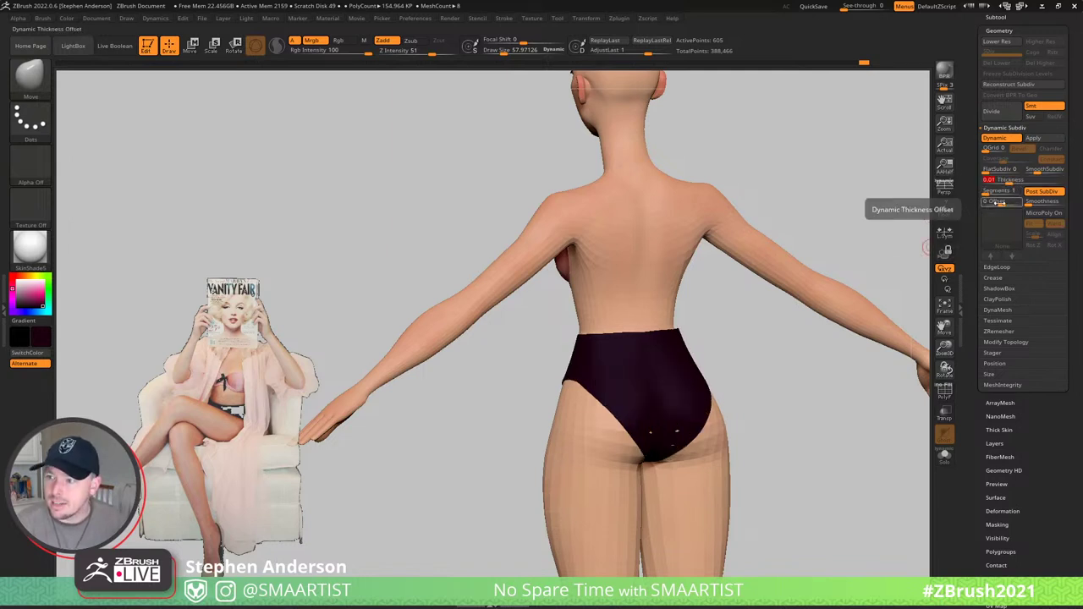
left_click_drag(996, 203, 1019, 206)
- Fit the waistband's side edge to the waist with the Move brush at draw sizes of about 208 and 140
mouse_move(687, 418)
right_mouse_down()
mouse_move(694, 367)
mouse_move(678, 321)
mouse_move(838, 513)
mouse_move(854, 563)
right_mouse_up()
key("s")
left_click_drag(682, 311, 696, 314)
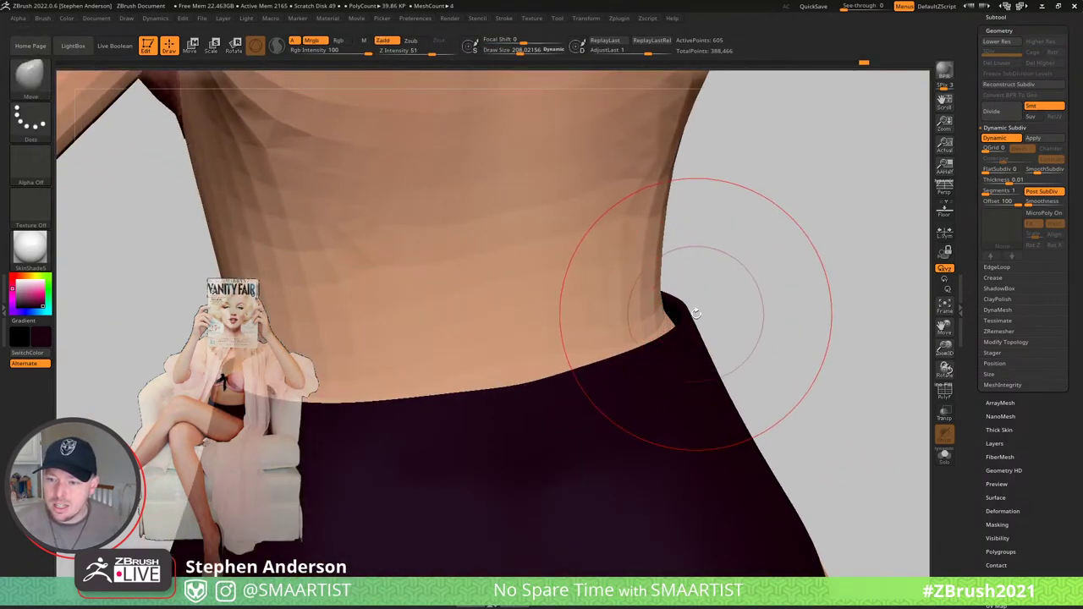
mouse_move(674, 313)
right_mouse_down()
mouse_move(686, 301)
mouse_move(768, 283)
right_mouse_up()
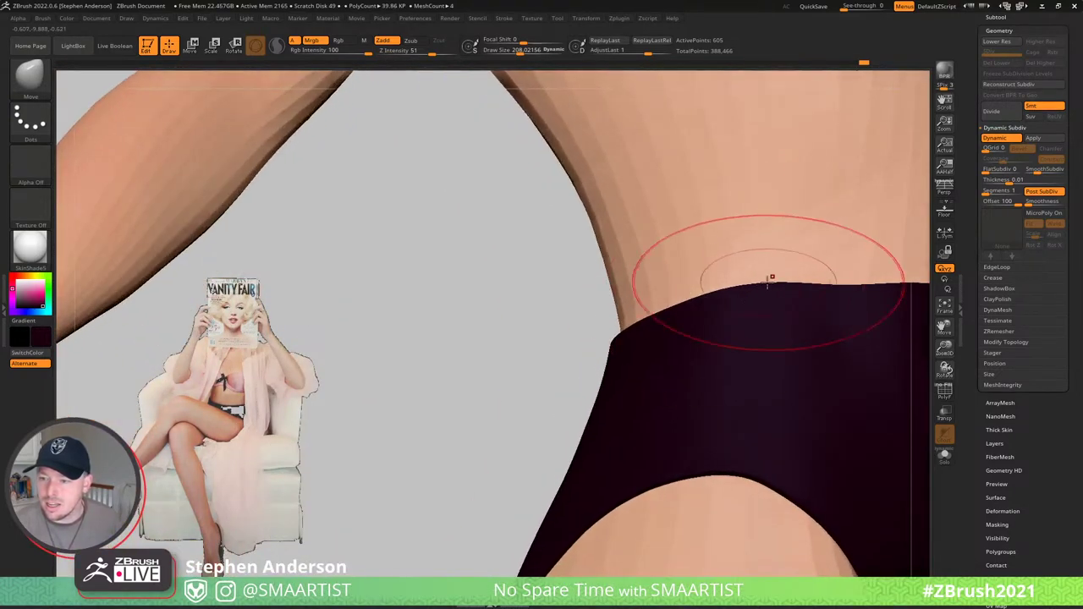
key("s")
mouse_move(768, 282)
left_mouse_down()
mouse_move(753, 284)
mouse_move(751, 299)
left_mouse_up()
mouse_move(751, 299)
right_mouse_down()
mouse_move(758, 331)
mouse_move(698, 273)
mouse_move(758, 299)
mouse_move(888, 314)
mouse_move(728, 321)
right_mouse_up()
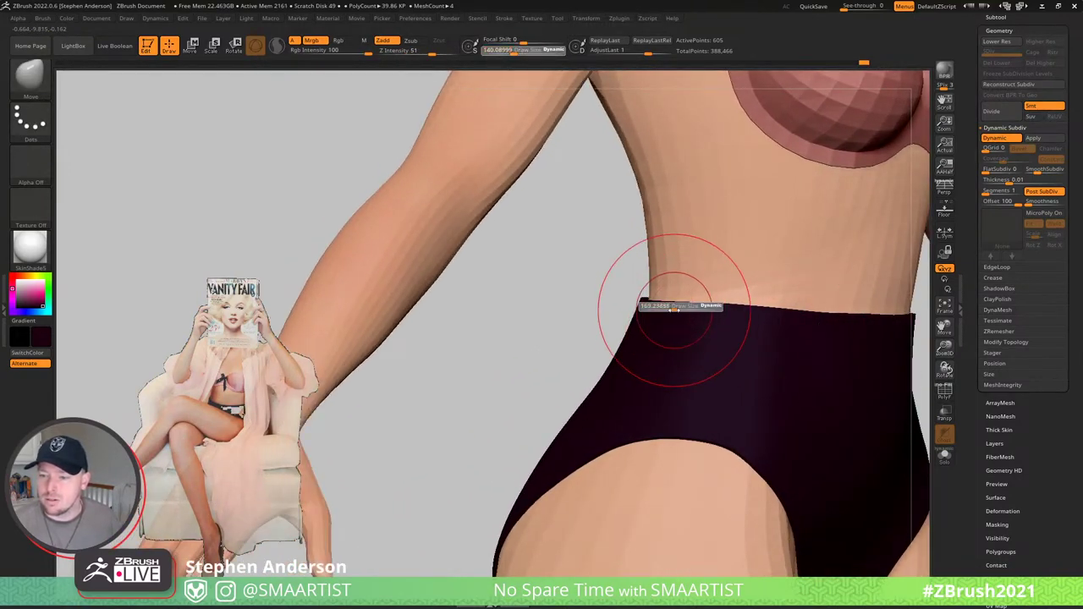
- Even out the waistband's edge around the back and sides at a draw size of about 222
left_click_drag(675, 311, 681, 310)
mouse_move(656, 302)
right_mouse_down()
mouse_move(705, 312)
mouse_move(653, 312)
mouse_move(638, 324)
mouse_move(559, 310)
mouse_move(575, 302)
mouse_move(527, 310)
right_mouse_up()
key("s")
left_click_drag(733, 318, 733, 308)
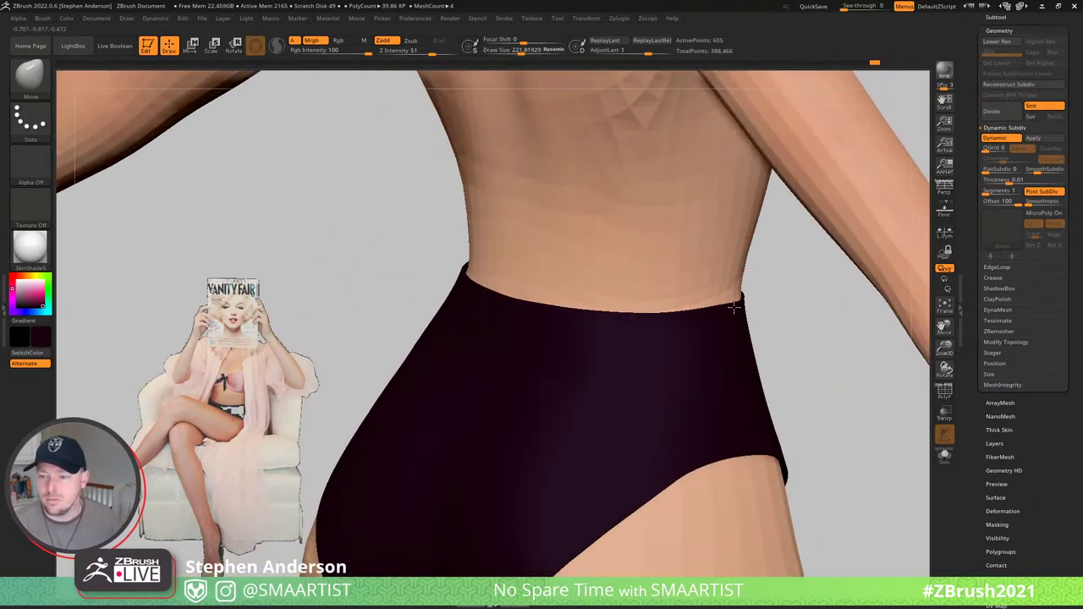
mouse_move(735, 309)
right_mouse_down()
mouse_move(638, 321)
mouse_move(766, 312)
mouse_move(773, 343)
mouse_move(596, 278)
mouse_move(600, 244)
mouse_move(593, 253)
right_mouse_up()
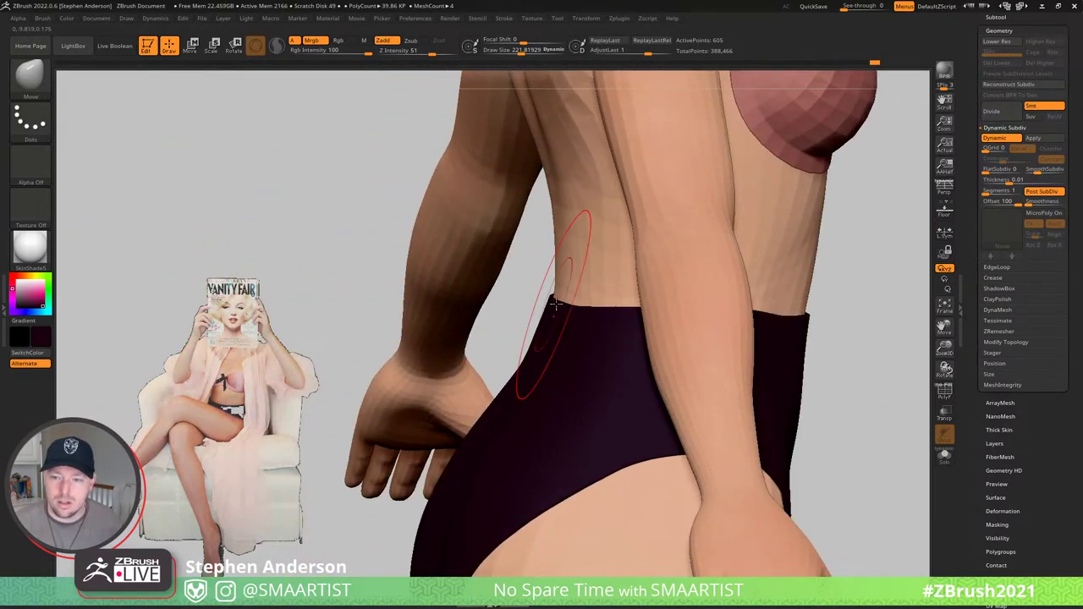
right_click_drag(554, 305, 592, 309)
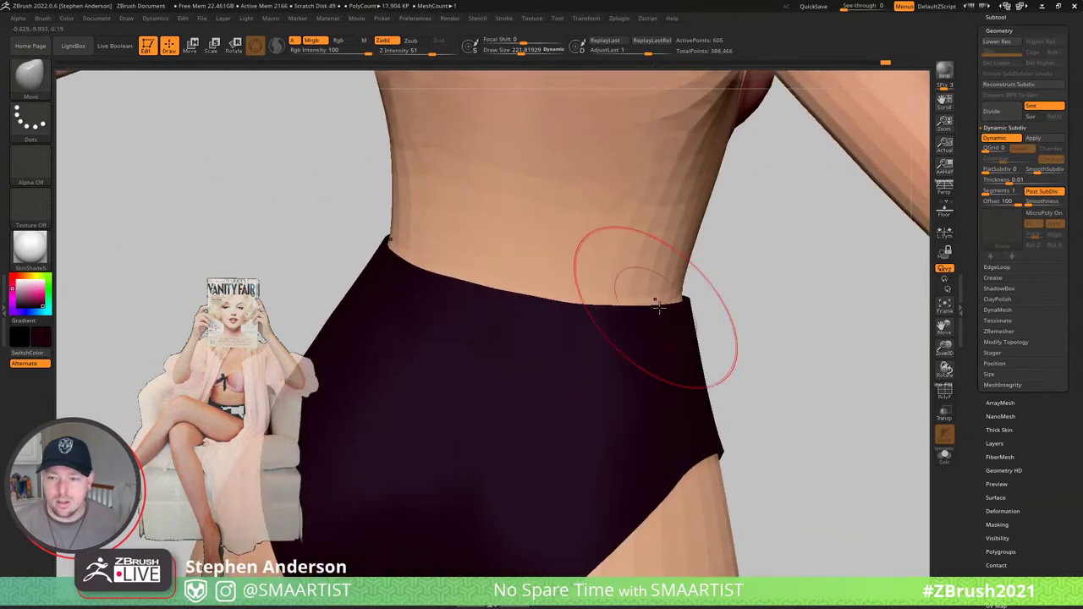
right_click_drag(684, 302, 698, 302)
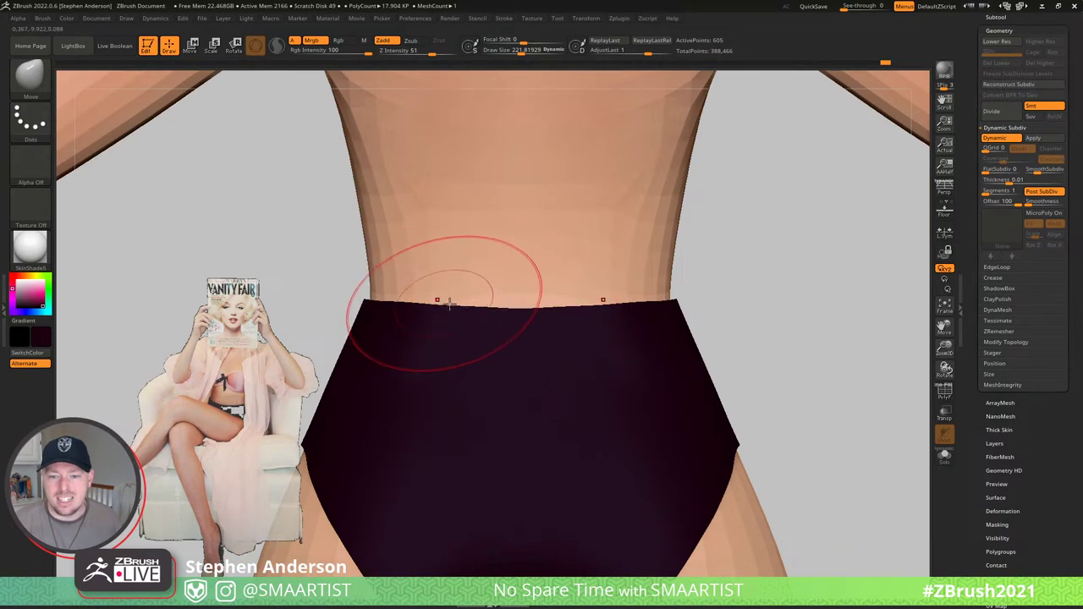
right_click_drag(448, 303, 515, 331)
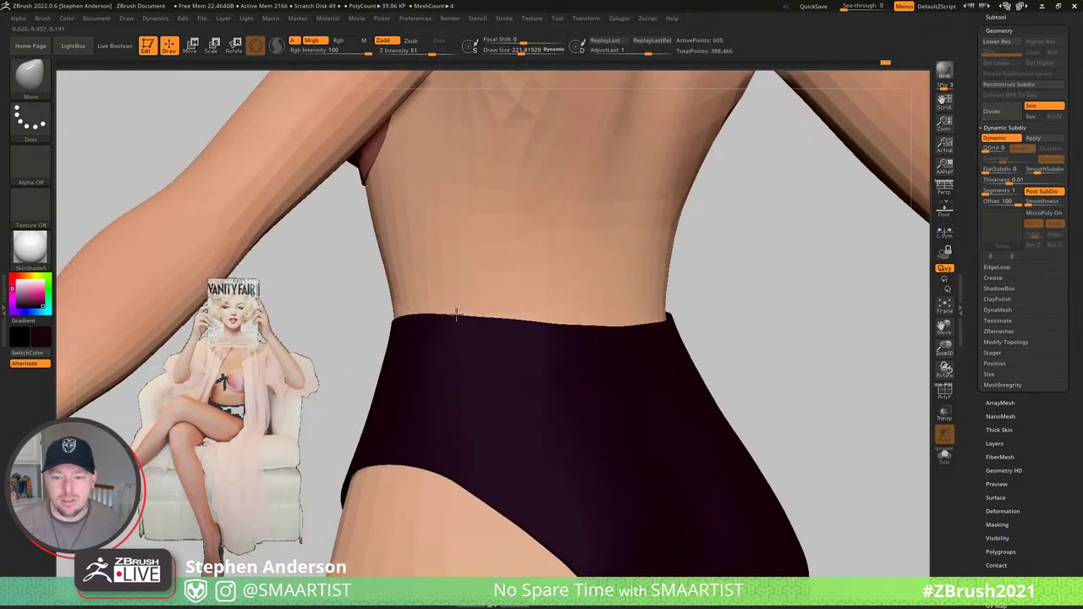
- Adjust the front waistband edge with the Move brush at a draw size of about 175
mouse_move(456, 315)
right_mouse_down()
mouse_move(423, 333)
mouse_move(536, 322)
mouse_move(505, 341)
mouse_move(404, 337)
right_mouse_up()
key("s")
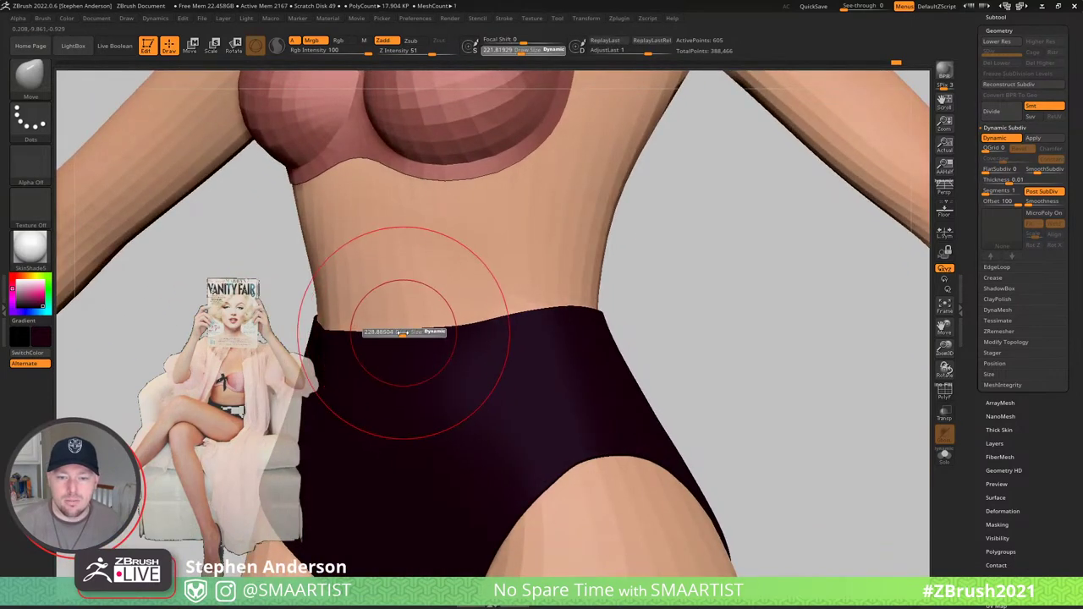
left_click_drag(405, 332, 400, 329)
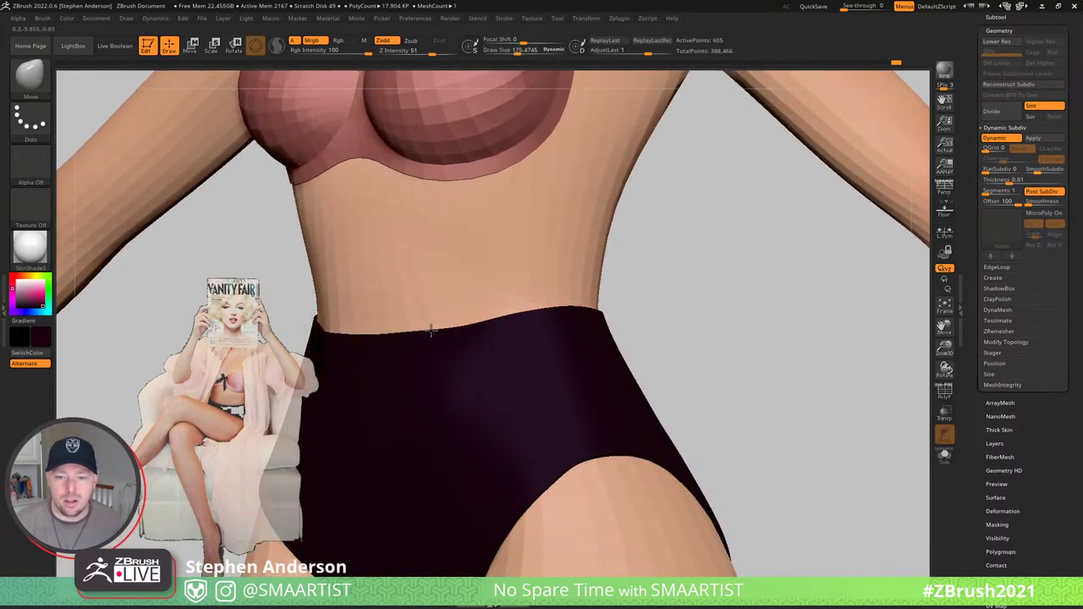
mouse_move(428, 326)
right_mouse_down()
mouse_move(418, 317)
mouse_move(486, 329)
mouse_move(414, 326)
mouse_move(437, 357)
mouse_move(435, 316)
mouse_move(443, 321)
mouse_move(482, 375)
mouse_move(451, 358)
mouse_move(483, 380)
right_mouse_up()
- Reshape the leg-opening edge from hip to crotch at draw sizes of about 266 and 169, with the polyframe shown
key("bracketright")
key("bracketright")
right_click_drag(504, 459, 508, 342, "alt")
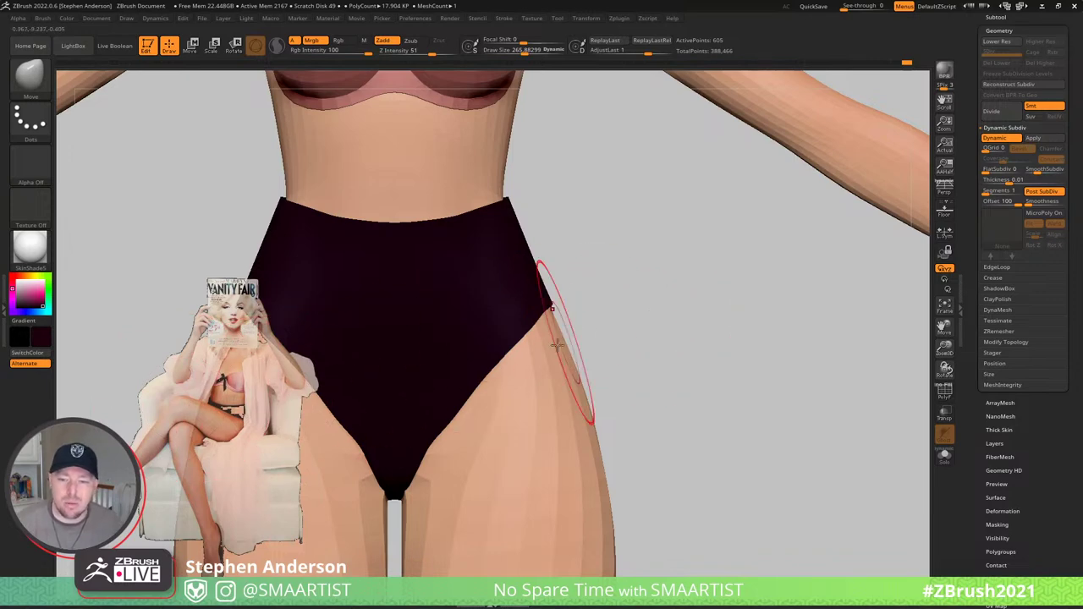
mouse_move(449, 435)
right_mouse_down()
mouse_move(431, 451)
mouse_move(474, 418)
right_mouse_up()
key("shift+f")
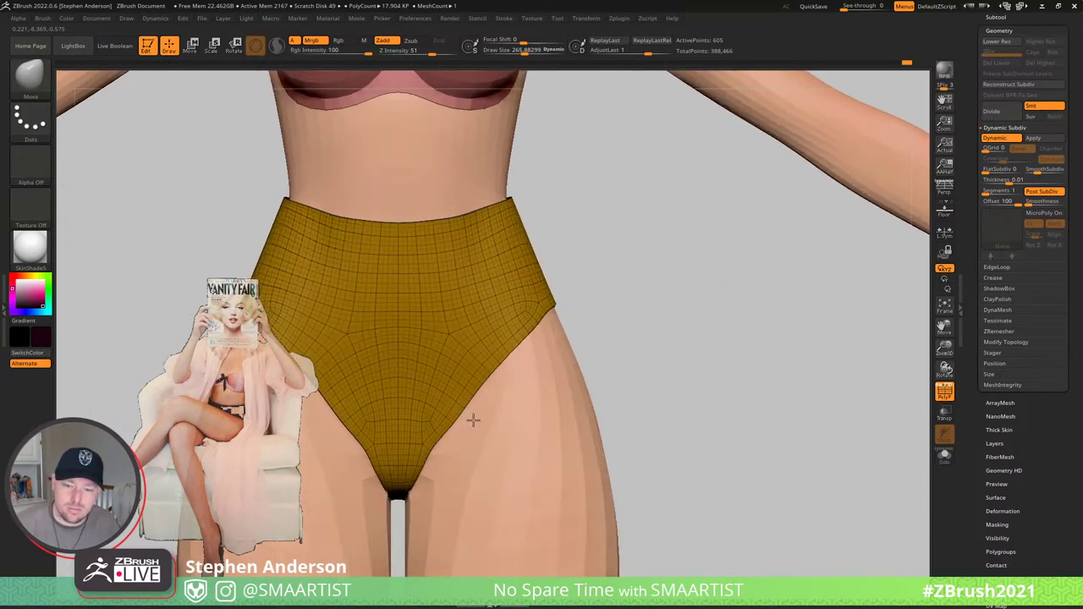
key("s")
left_click_drag(472, 413, 456, 414)
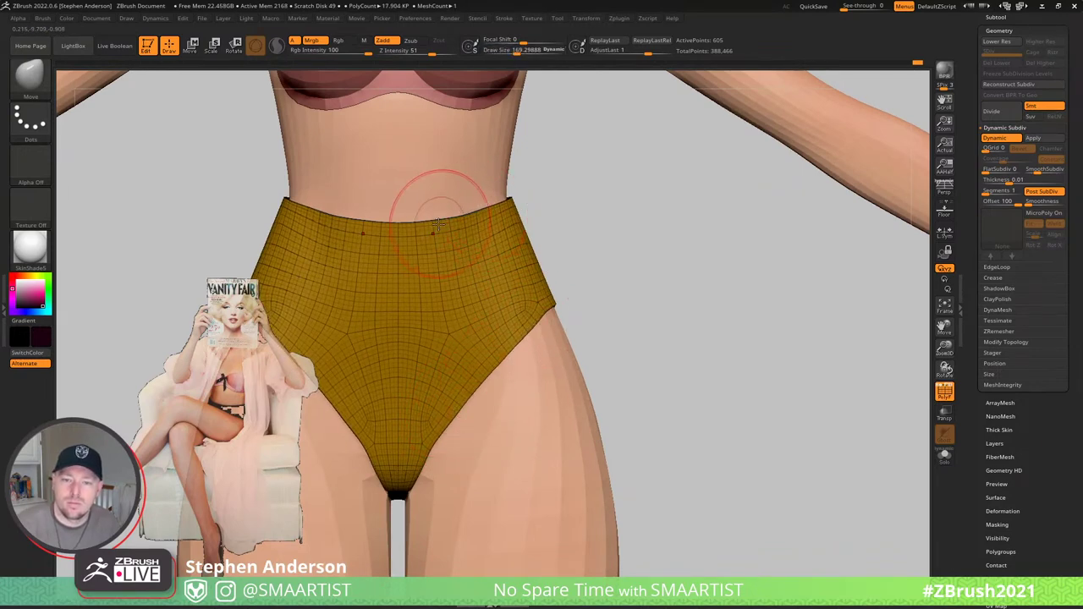
- Raise and straighten the front centre of the waistband at draw sizes of about 289 and 119
right_click_drag(484, 222, 452, 208)
key("s")
left_click_drag(422, 223, 433, 222)
mouse_move(359, 219)
left_mouse_down()
mouse_move(357, 209)
mouse_move(398, 216)
left_mouse_up()
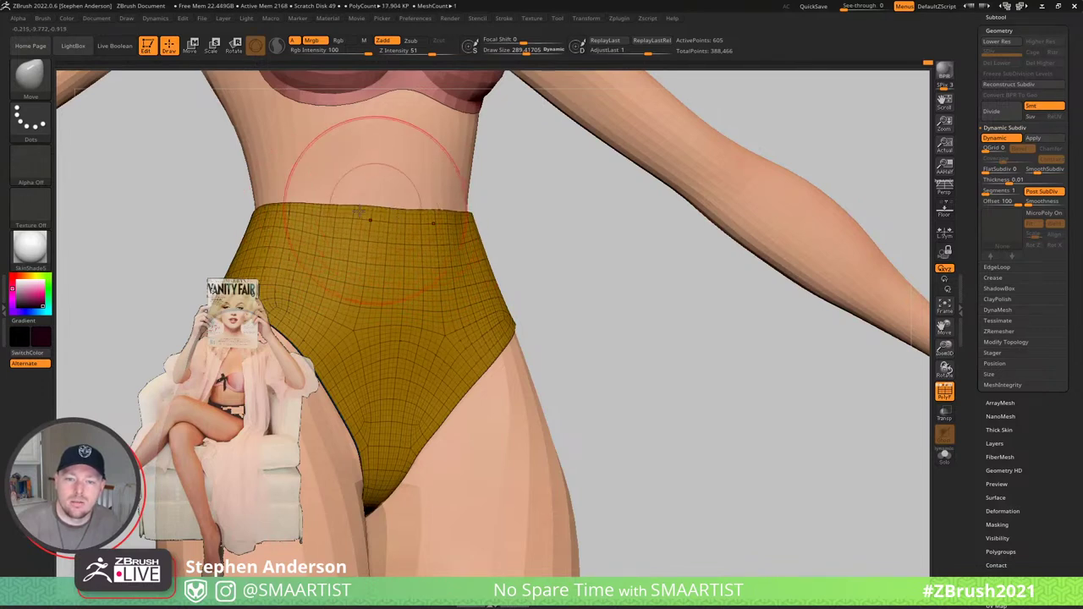
left_click_drag(328, 212, 385, 212)
mouse_move(317, 212)
left_mouse_down()
mouse_move(374, 214)
mouse_move(361, 214)
left_mouse_up()
key("s")
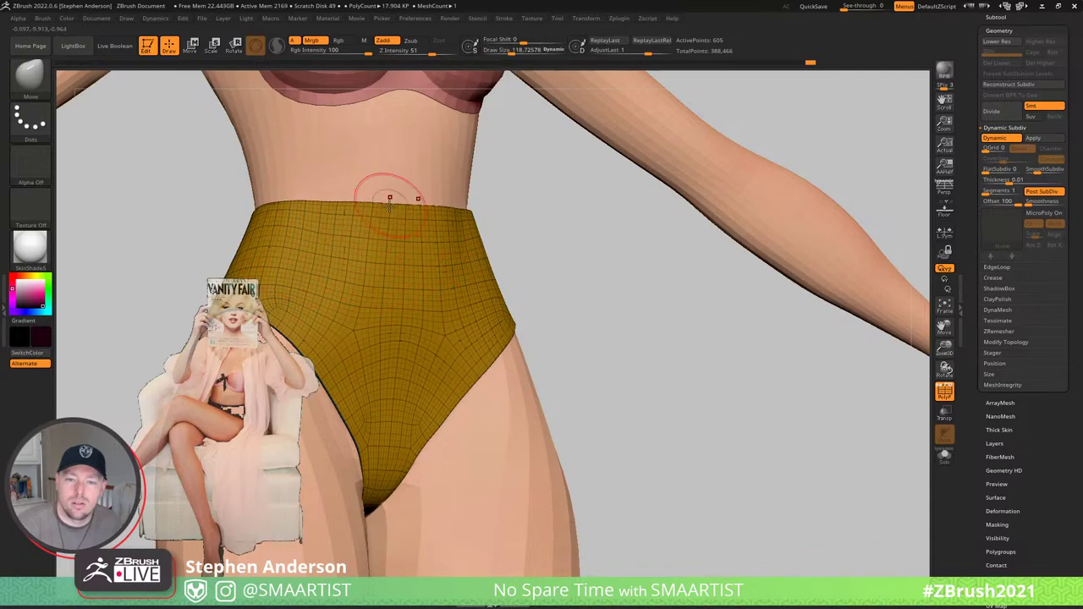
- Assign the briefs to a single new polygroup and check its colour in the polyframe
mouse_move(389, 200)
right_mouse_down()
mouse_move(337, 211)
mouse_move(382, 219)
mouse_move(386, 239)
mouse_move(411, 206)
mouse_move(415, 156)
mouse_move(487, 250)
right_mouse_up()
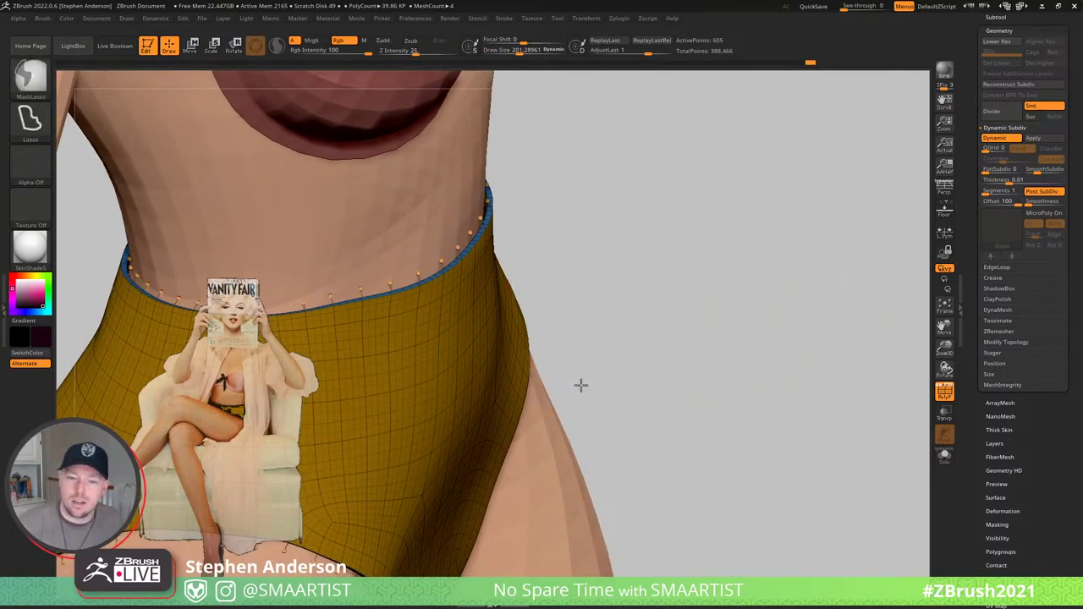
mouse_move(580, 381)
right_mouse_down()
mouse_move(495, 330)
mouse_move(528, 328)
right_mouse_up()
key("ctrl+w")
right_click_drag(622, 306, 499, 301)
key("shift+f")
key("shift+f")
key("shift+f")
key("shift+f")
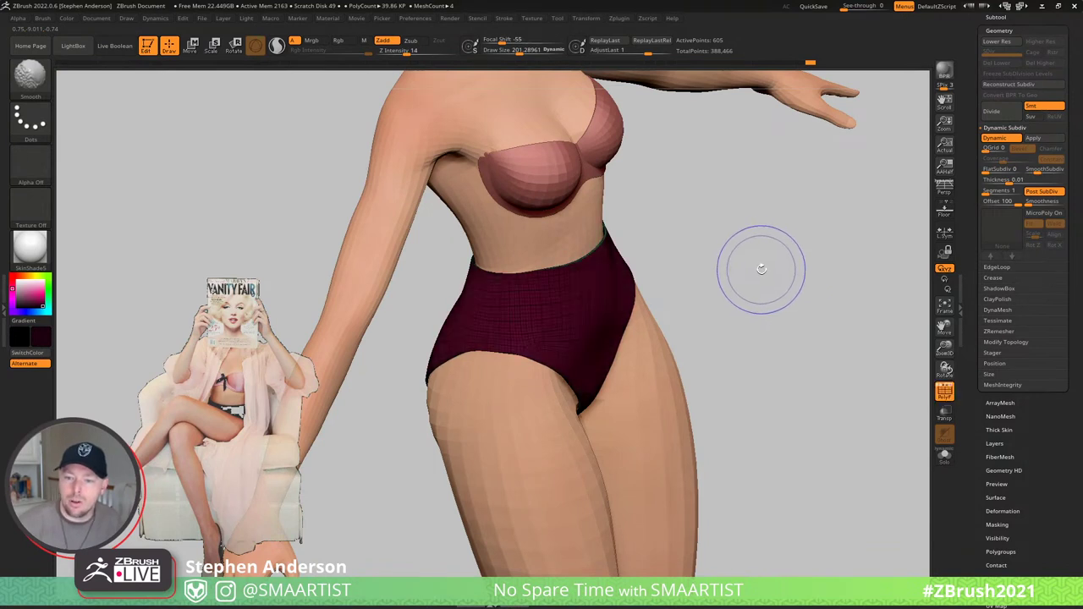
- Crease the briefs' edges along their polygroup borders with Crease PG
right_click_drag(584, 317, 676, 319, "ctrl")
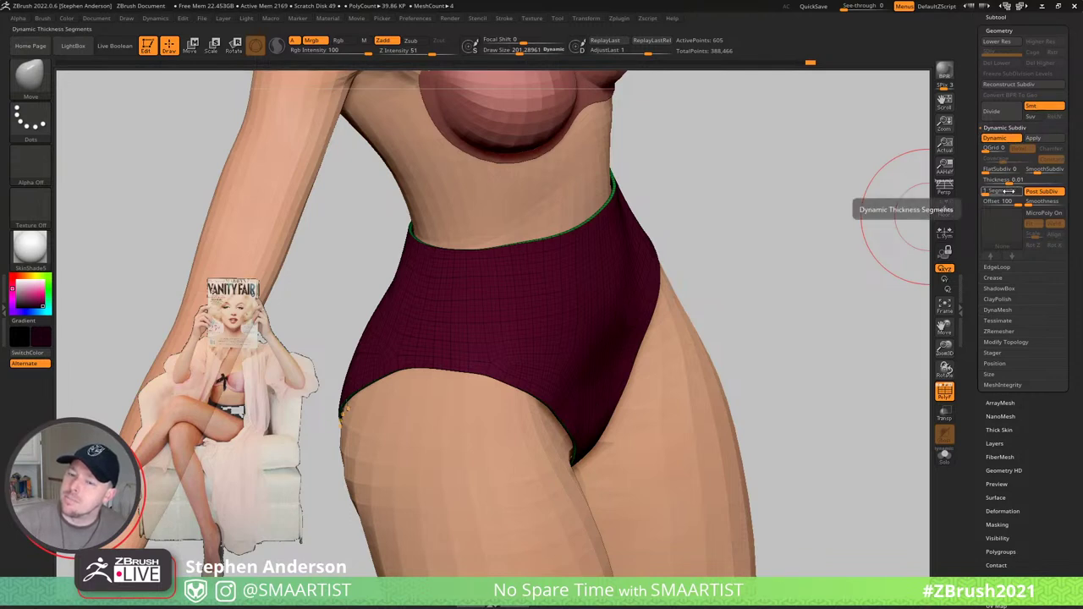
left_click(995, 278)
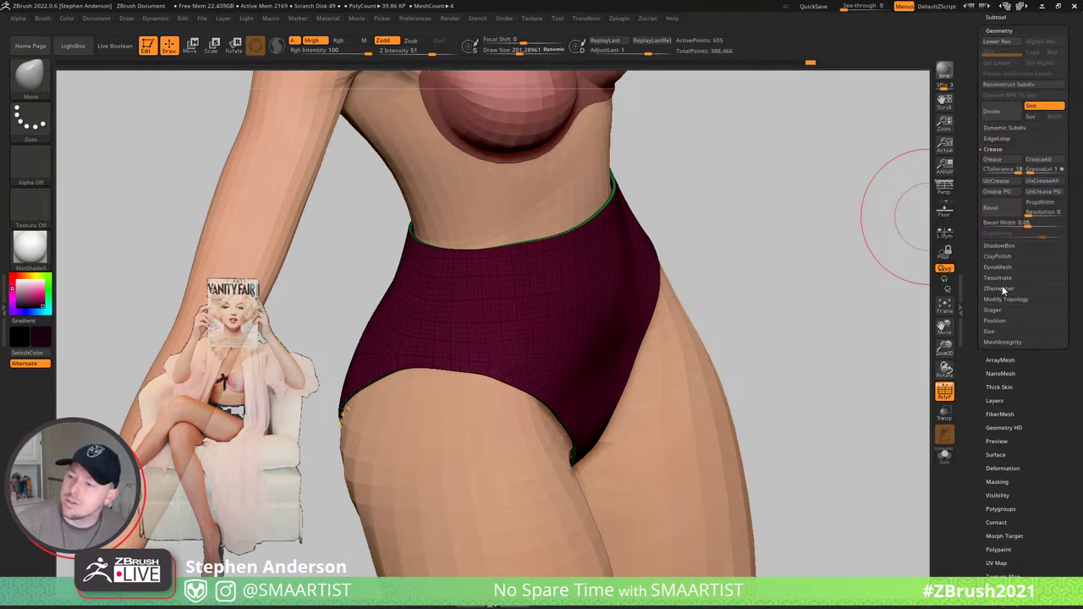
left_click(1014, 195)
- Nudge the front leg-opening edge at the inner thigh at a draw size of about 201 and hide the polyframe
mouse_move(558, 316)
right_mouse_down()
mouse_move(546, 287)
mouse_move(573, 409)
mouse_move(559, 473)
mouse_move(567, 486)
mouse_move(572, 473)
right_mouse_up()
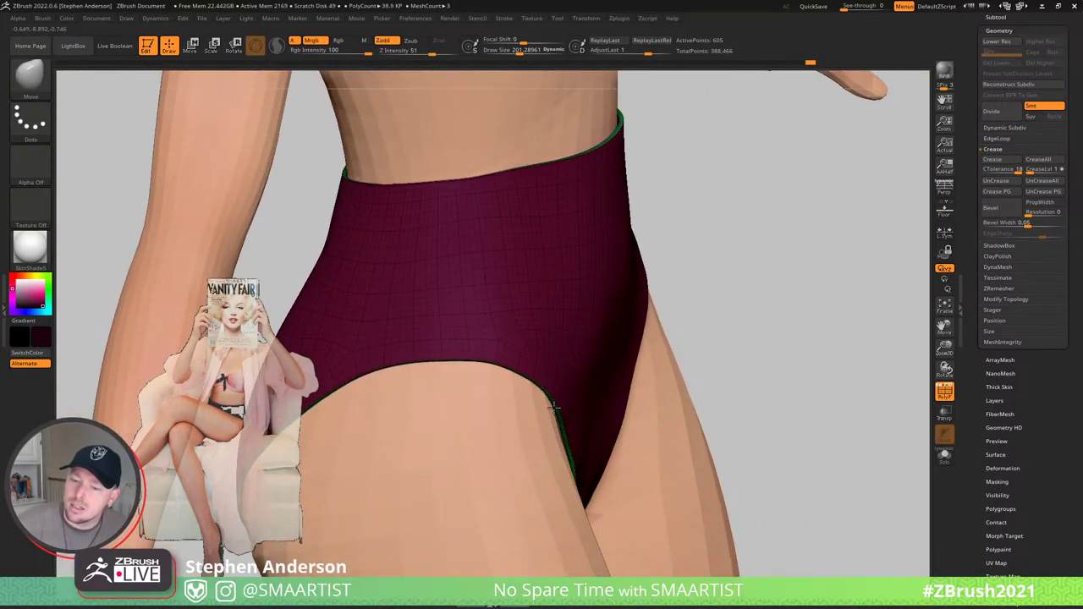
left_click_drag(554, 408, 554, 412)
mouse_move(574, 415)
right_mouse_down()
mouse_move(558, 421)
mouse_move(592, 448)
mouse_move(665, 386)
mouse_move(668, 306)
mouse_move(739, 449)
right_mouse_up()
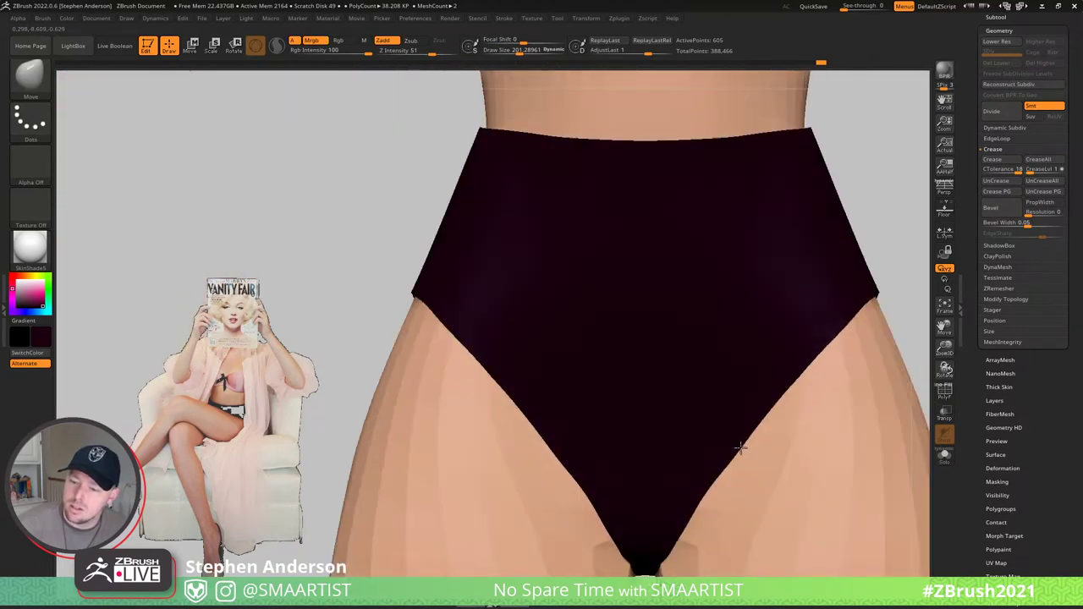
- Even out the curve of the briefs' front leg-opening edge with the Move brush at a draw size of about 104
key("s")
left_click_drag(737, 461, 735, 460)
left_click_drag(739, 459, 729, 447)
key("s")
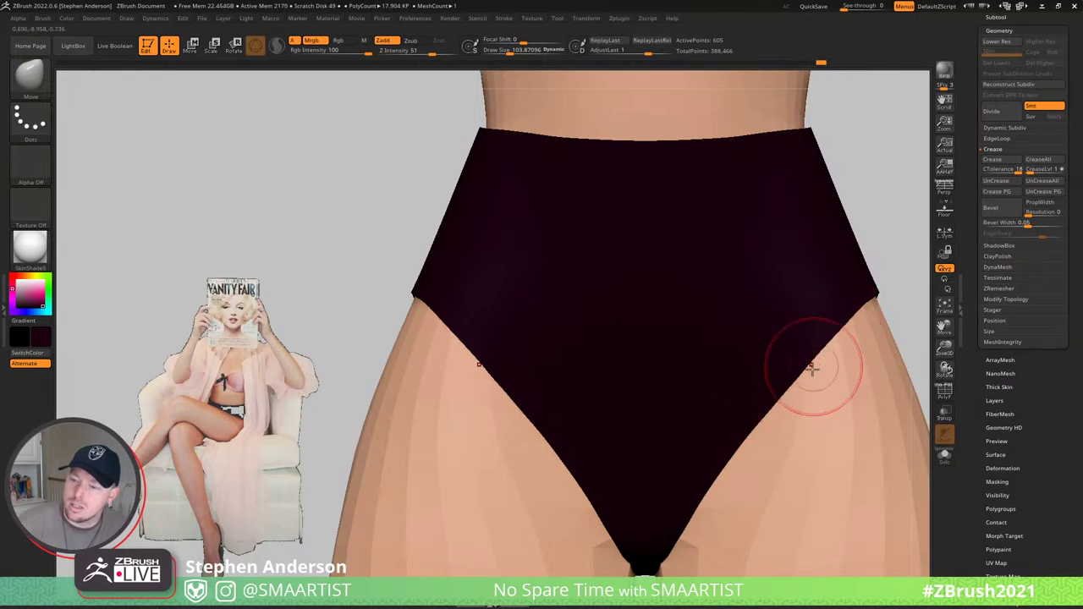
mouse_move(834, 342)
right_mouse_down("ctrl")
mouse_move(805, 369)
mouse_move(658, 336)
right_mouse_up("ctrl")
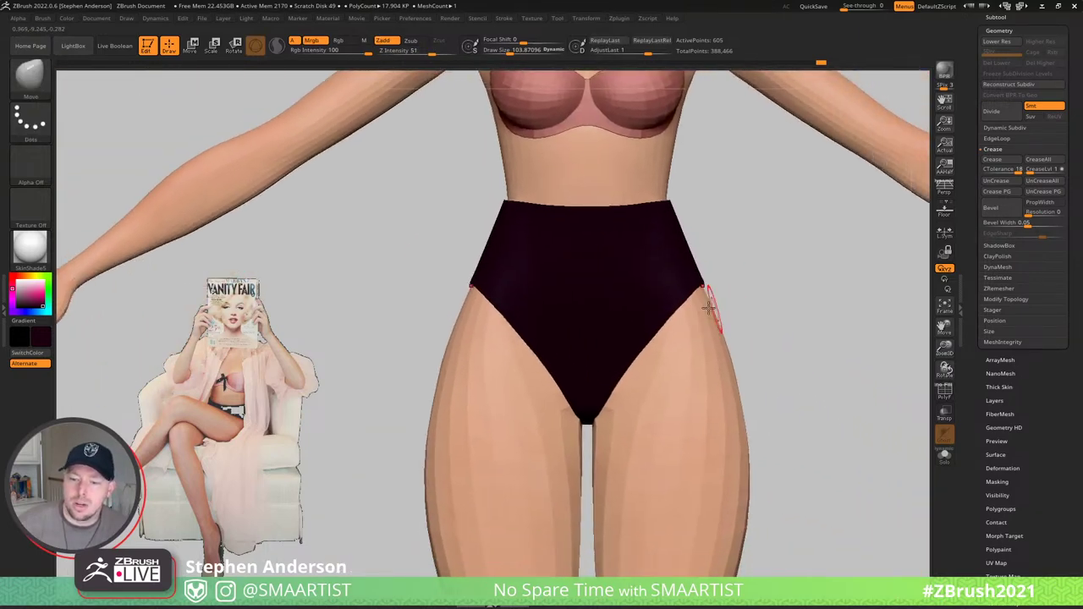
- Examine the briefs' waistband and leg openings, and the whole outfit, from the front, side and back
mouse_move(708, 308)
right_mouse_down()
mouse_move(669, 305)
mouse_move(713, 314)
right_mouse_up()
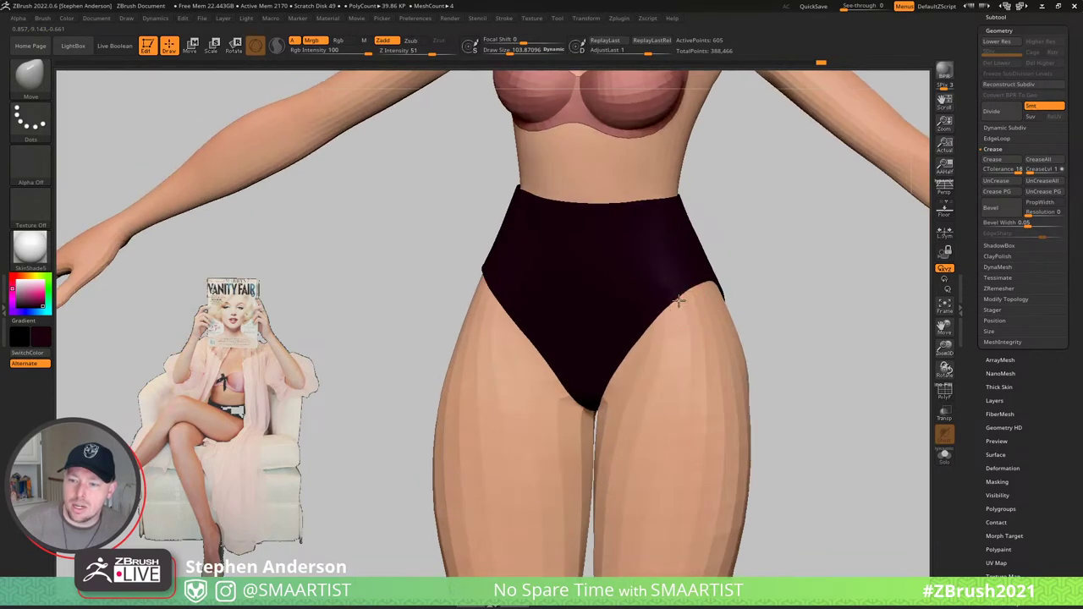
right_click_drag(664, 281, 509, 153)
key("s")
left_click_drag(505, 152, 514, 155)
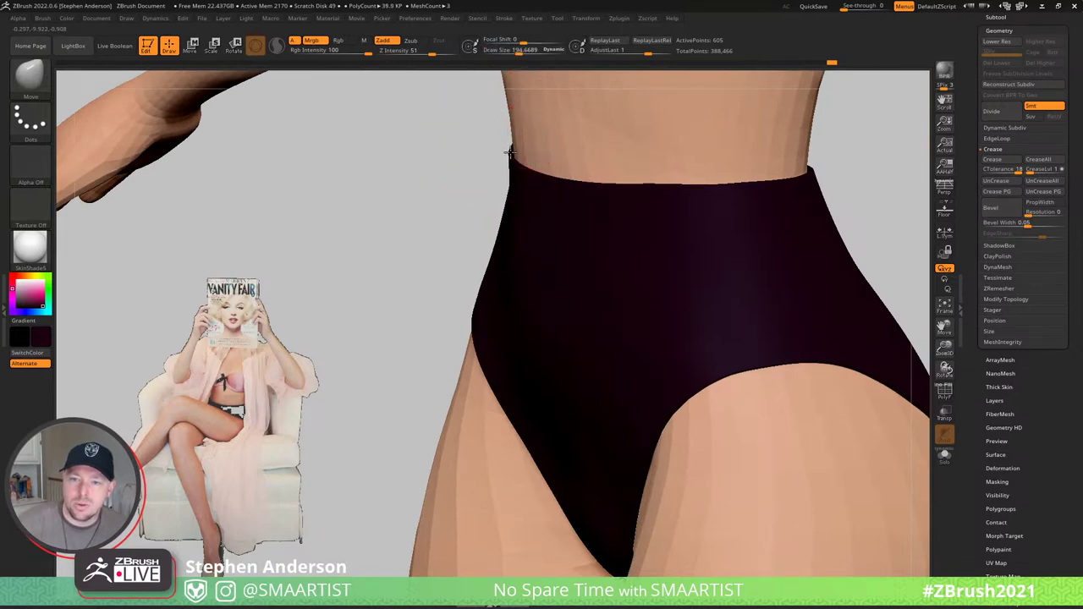
right_click_drag(509, 155, 535, 150)
mouse_move(489, 123)
right_mouse_down()
mouse_move(515, 121)
mouse_move(541, 138)
mouse_move(434, 138)
mouse_move(519, 256)
mouse_move(587, 283)
mouse_move(496, 223)
mouse_move(490, 234)
mouse_move(511, 230)
right_mouse_up()
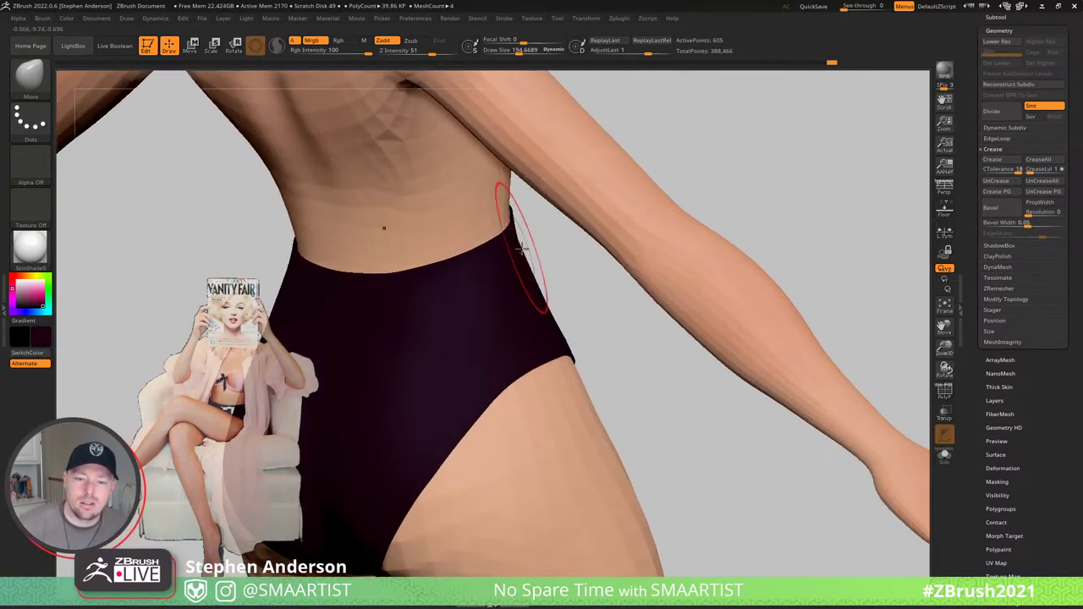
mouse_move(427, 338)
right_mouse_down("ctrl")
mouse_move(442, 256)
mouse_move(566, 207)
mouse_move(604, 301)
mouse_move(626, 298)
right_mouse_up("ctrl")
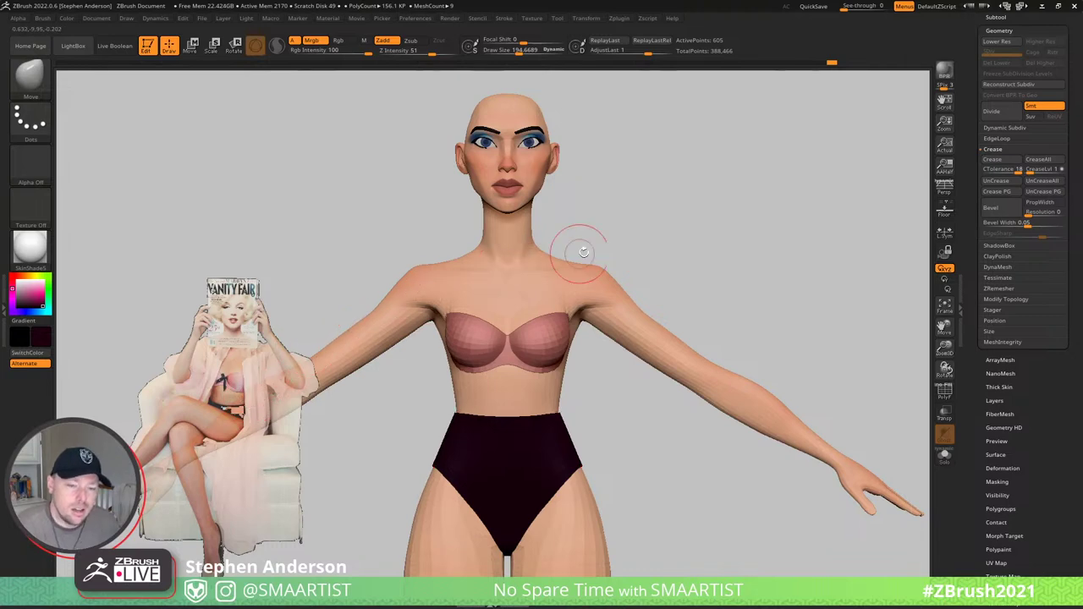
right_click_drag(681, 223, 688, 195)
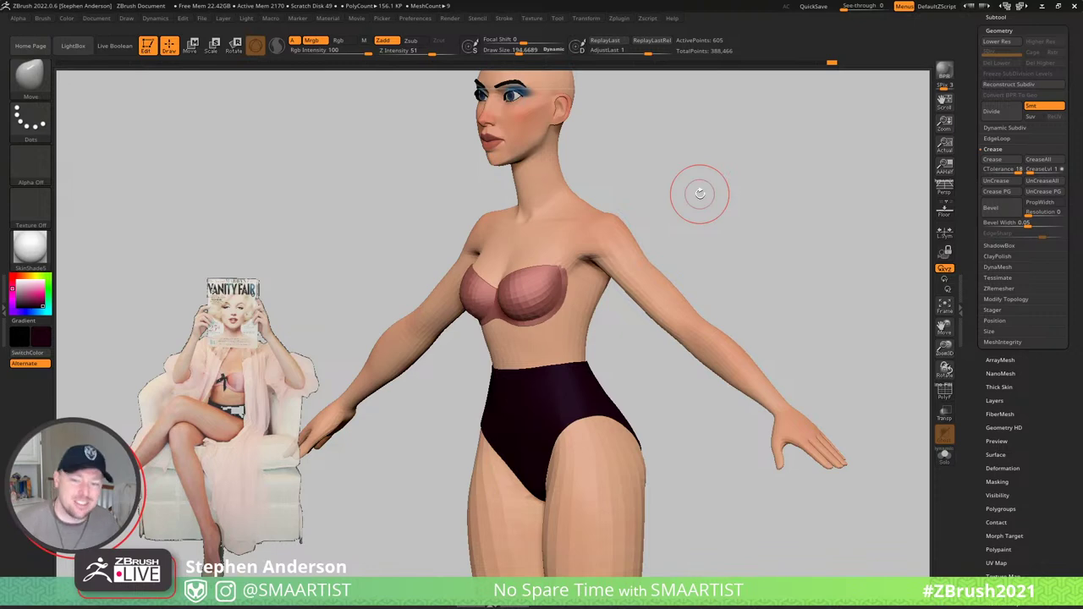
left_click_drag(657, 198, 564, 303)
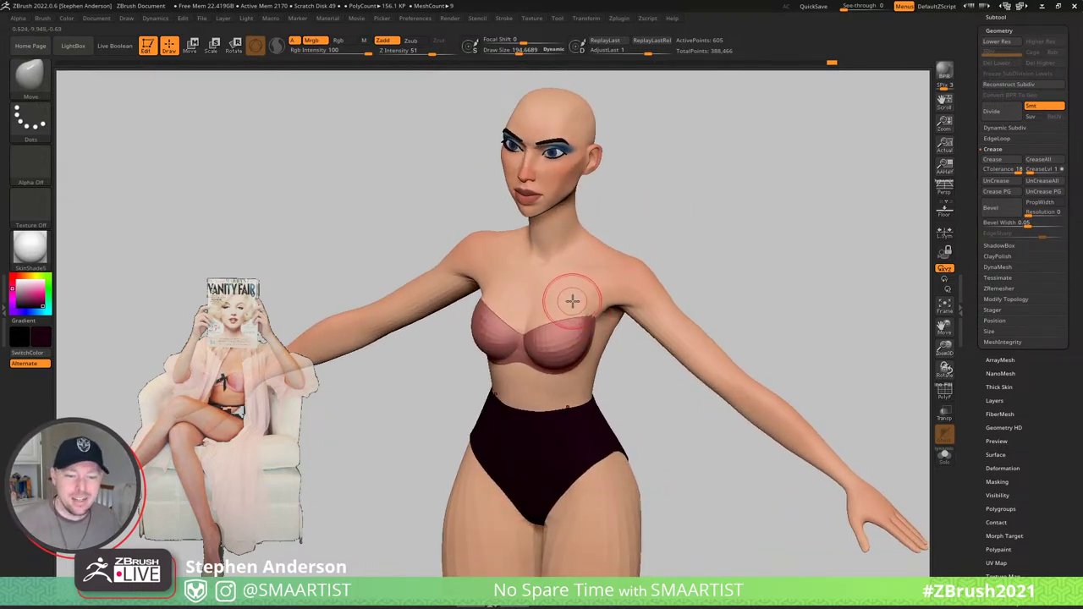
- Select the bra's underband and adjust its upper outer tip near the armpit at draw sizes of about 42 and 65
right_click_drag(585, 302, 616, 344, "ctrl")
mouse_move(614, 257)
right_mouse_down("alt")
mouse_move(592, 334)
mouse_move(573, 285)
mouse_move(548, 328)
right_mouse_up("alt")
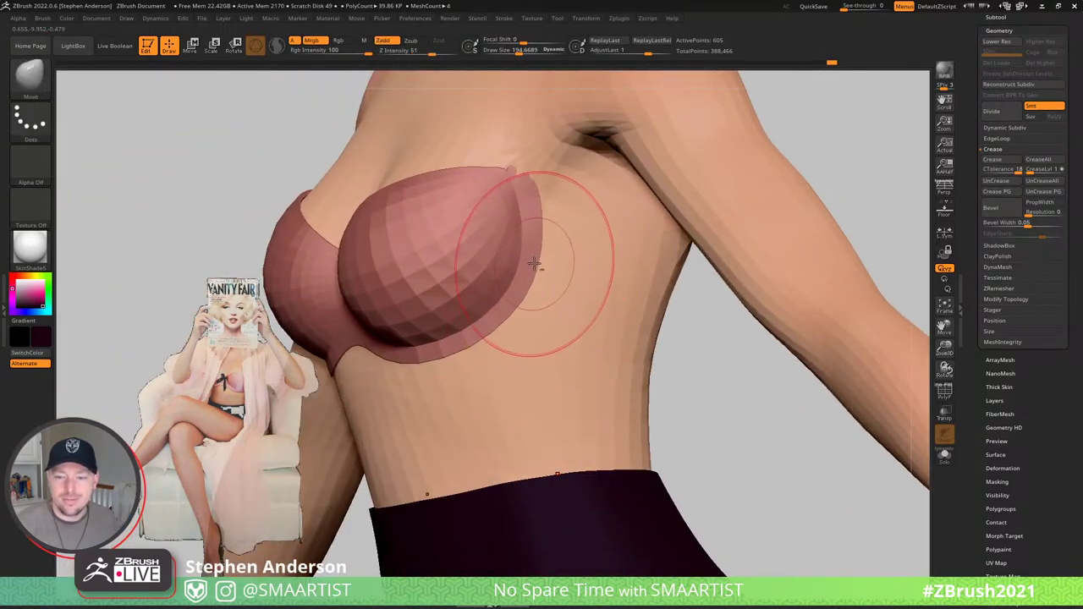
key("shift+f")
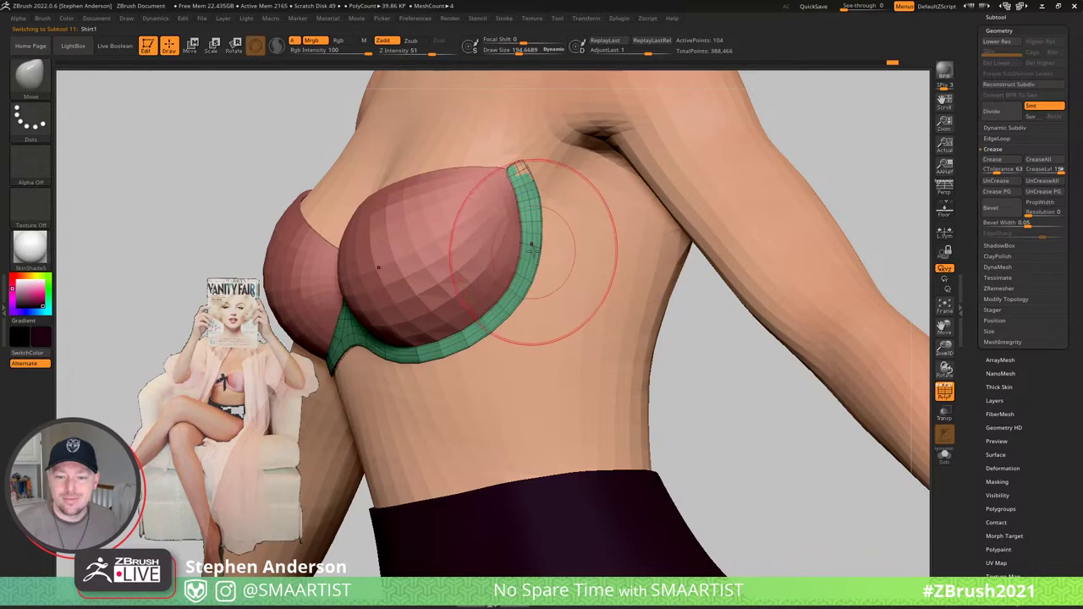
right_click_drag(532, 252, 542, 241)
right_click_drag(524, 164, 555, 154)
key("s")
left_click_drag(555, 153, 537, 153)
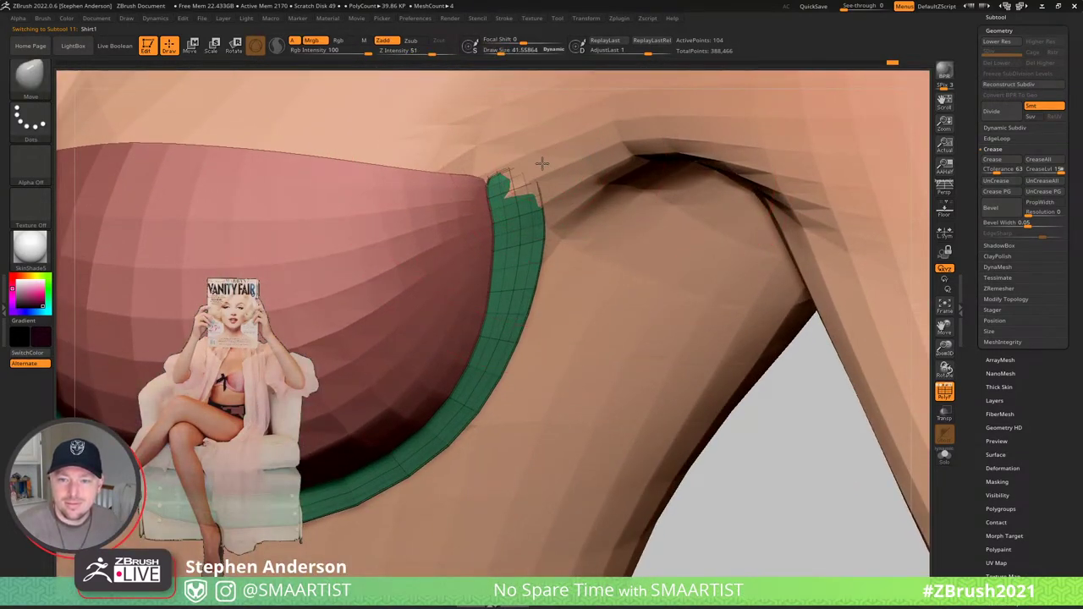
mouse_move(558, 173)
right_mouse_down()
mouse_move(519, 120)
mouse_move(581, 261)
mouse_move(575, 251)
mouse_move(587, 292)
mouse_move(572, 314)
mouse_move(621, 346)
mouse_move(567, 247)
mouse_move(572, 235)
mouse_move(532, 232)
mouse_move(589, 275)
mouse_move(630, 385)
right_mouse_up()
key("shift+f")
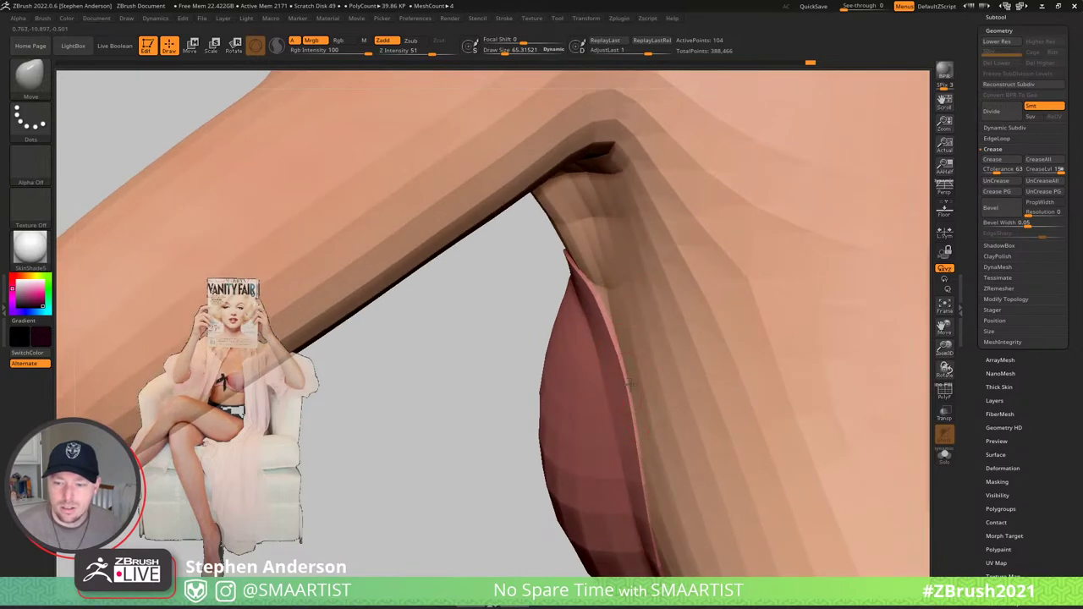
- Duplicate the bra's underband as a new subtool and lower the copy's subdivision level
mouse_move(640, 451)
right_mouse_down("ctrl")
mouse_move(613, 410)
mouse_move(516, 359)
mouse_move(593, 360)
mouse_move(618, 332)
mouse_move(587, 324)
mouse_move(628, 316)
mouse_move(553, 334)
right_mouse_up("ctrl")
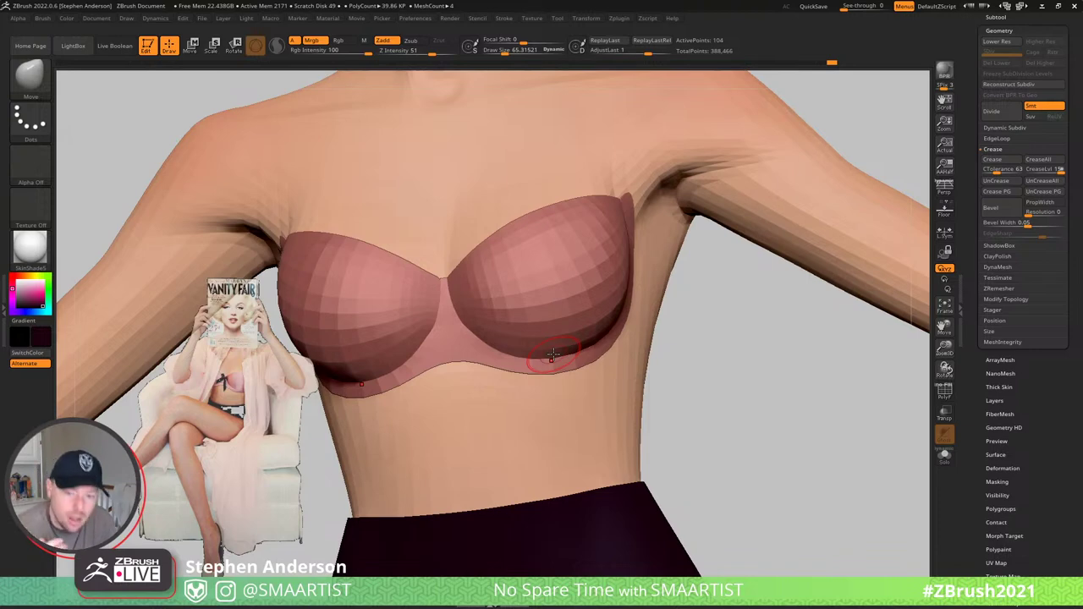
left_click_drag(718, 251, 626, 288)
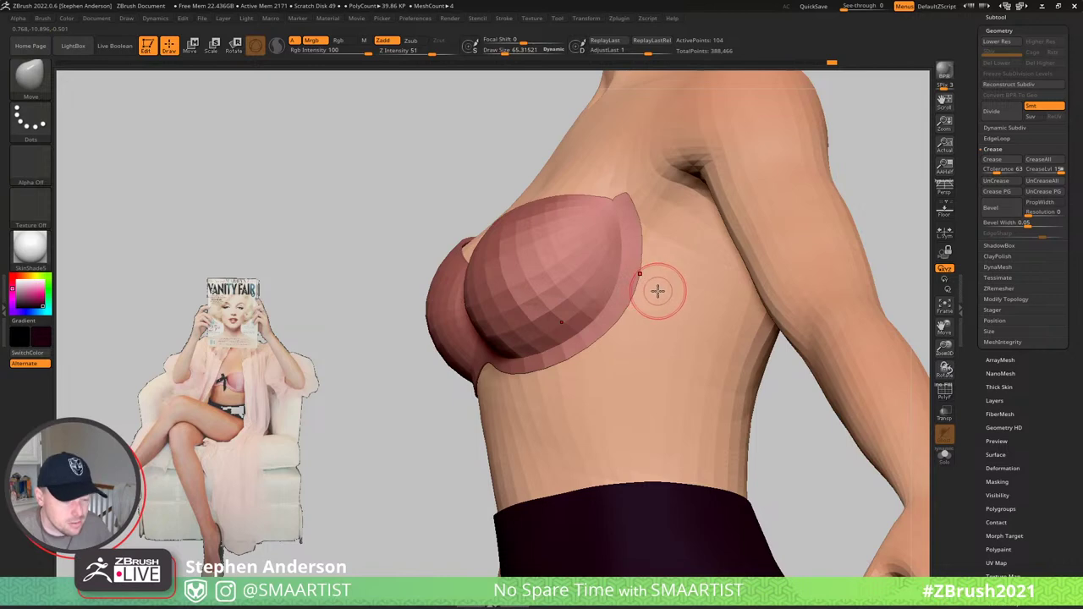
key("shift+f")
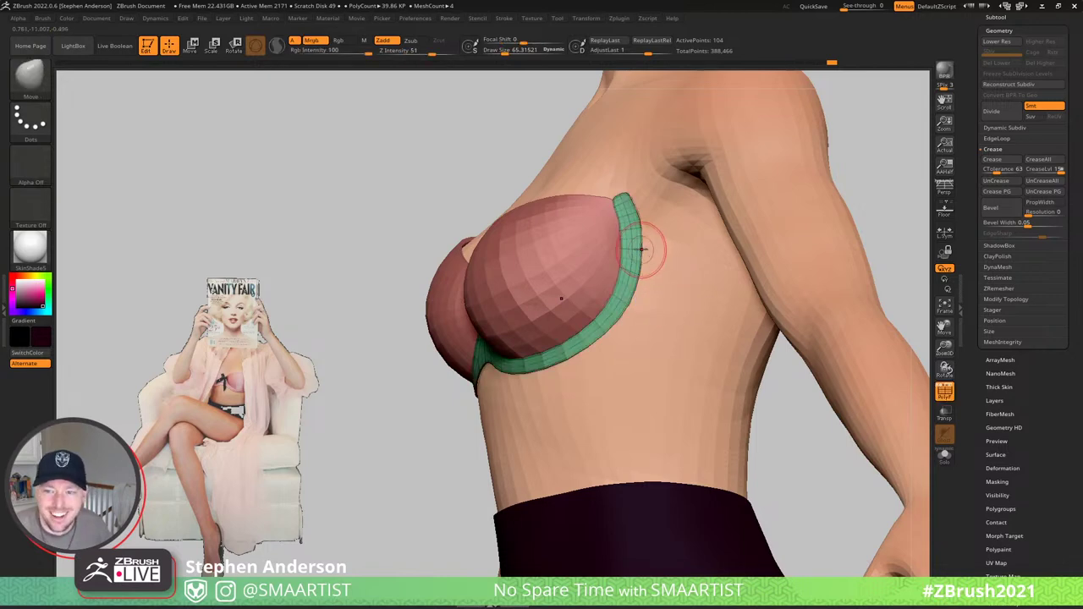
left_click_drag(648, 249, 644, 274)
right_click_drag(643, 274, 646, 262)
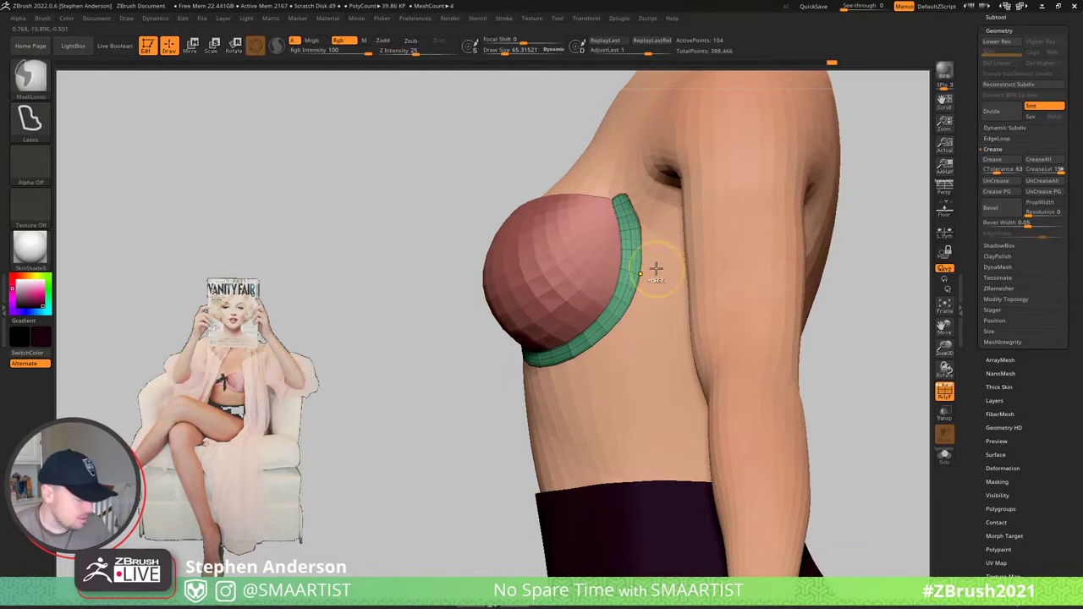
key("ctrl+shift+d")
key("shift+f")
key("shift+f")
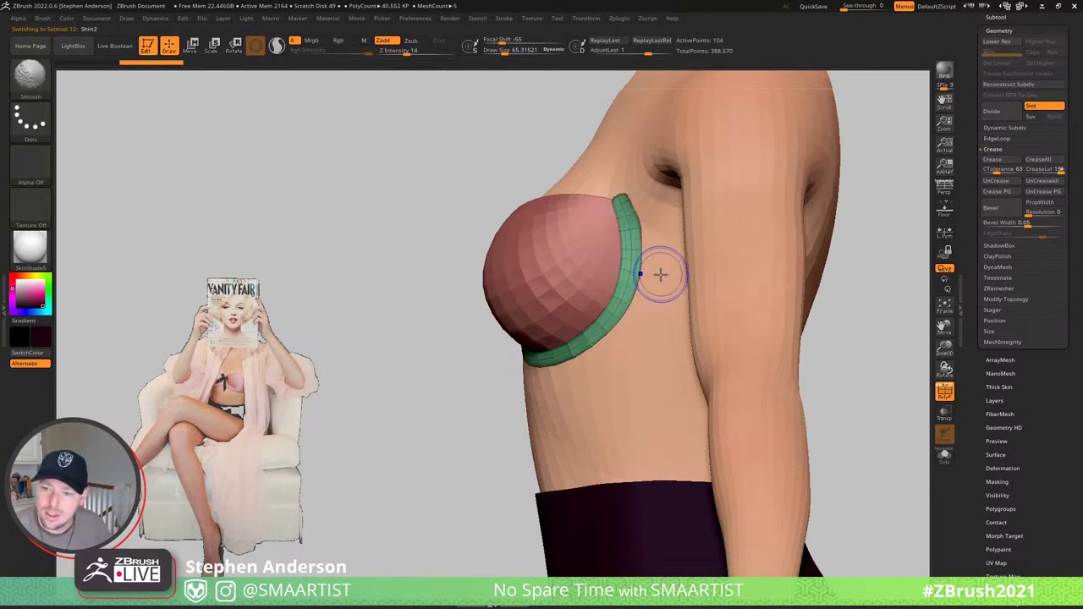
key("shift+d")
- Isolate the outer side faces of the duplicated underband and delete its hidden geometry
mouse_move(631, 284)
right_mouse_down()
mouse_move(646, 276)
mouse_move(635, 275)
right_mouse_up()
key("ctrl+shift")
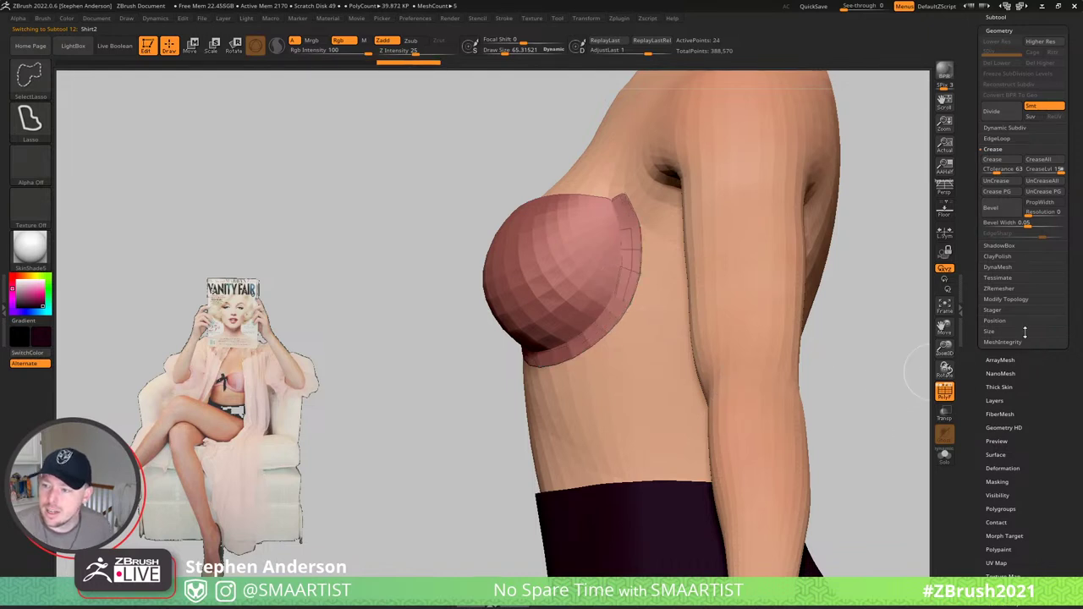
left_click(1005, 299)
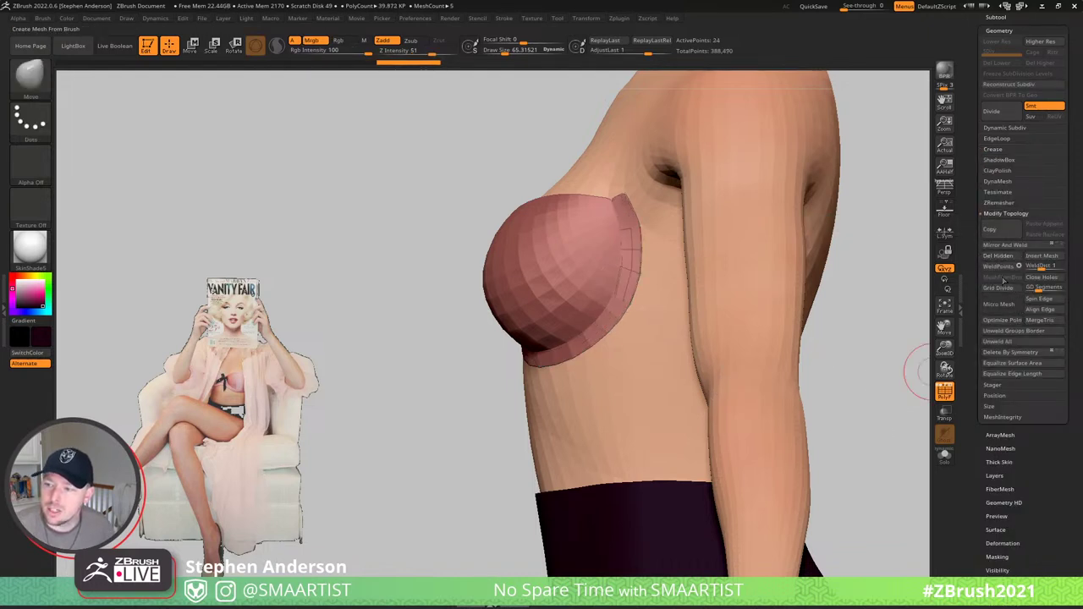
- Solo the remaining side piece and delete its lengthwise middle edge loop with ZModeler's edge-loop insertion action
right_click_drag(652, 246, 697, 293, "ctrl")
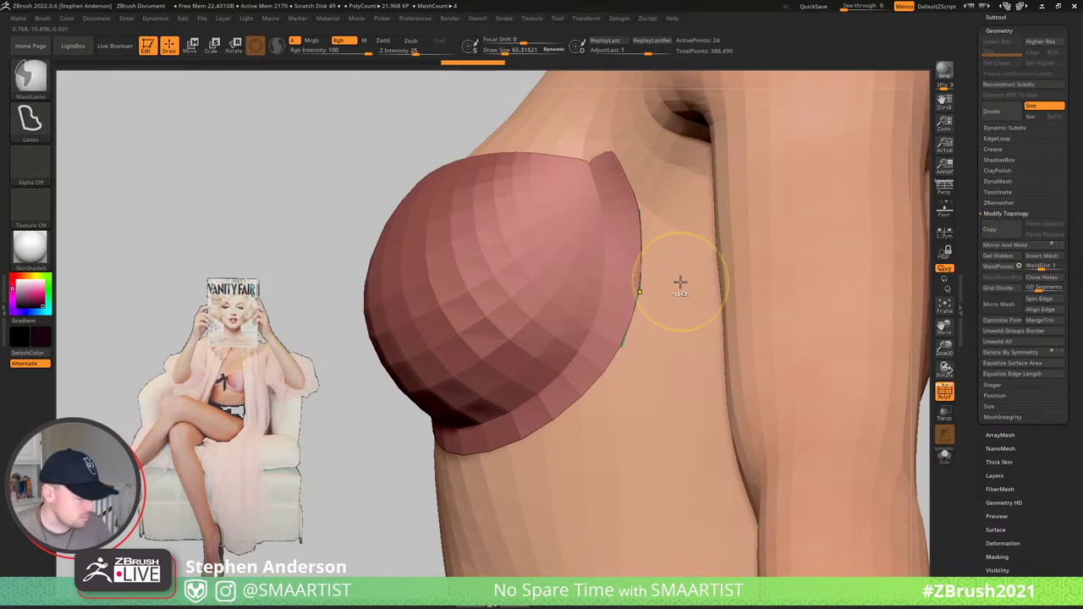
key("ctrl+s")
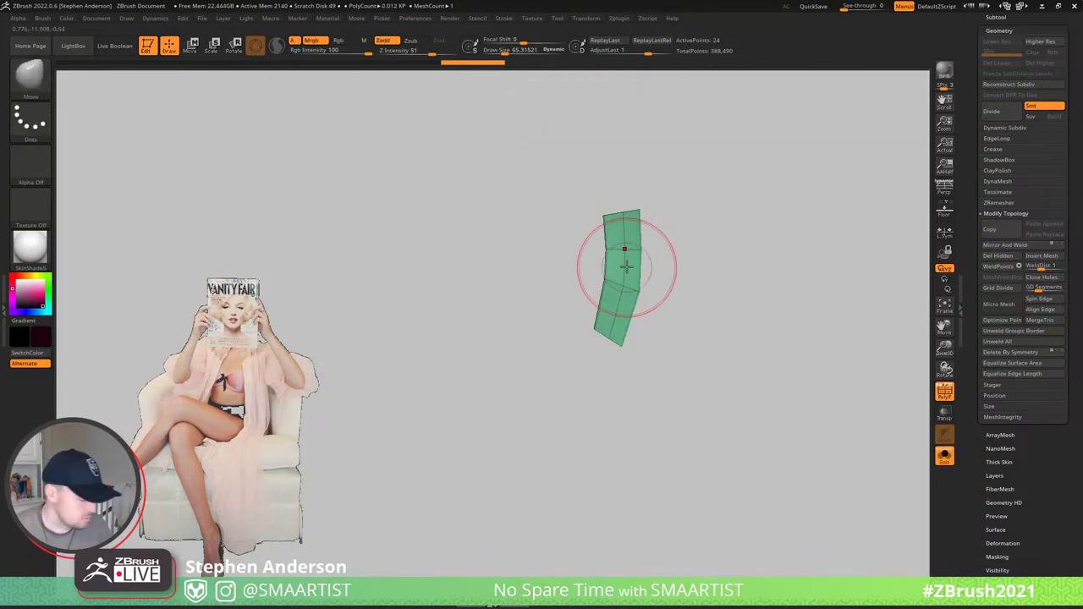
key("b")
key("z")
key("m")
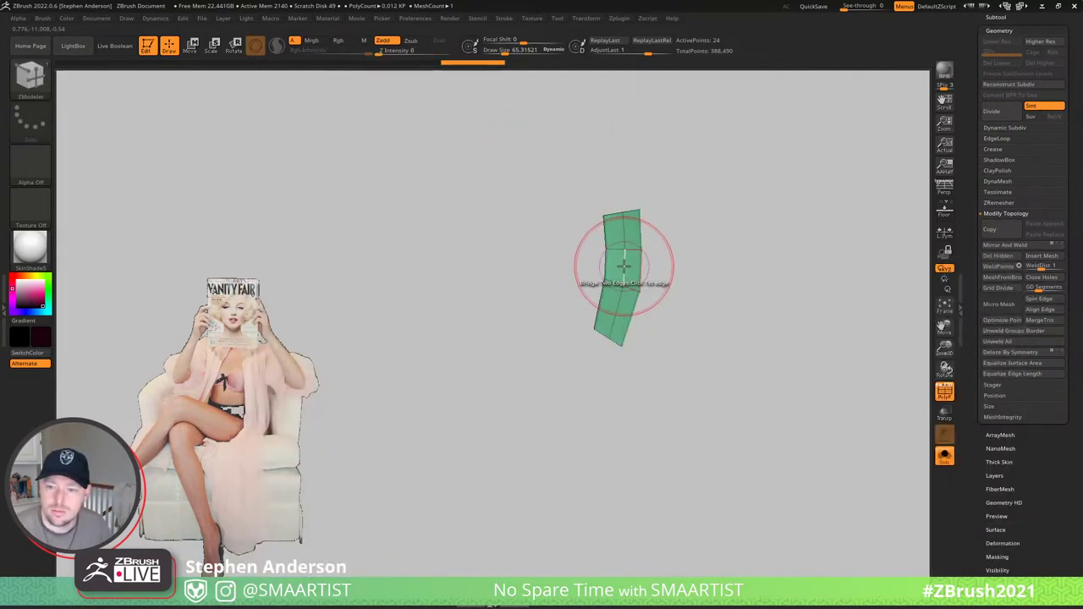
key("space")
left_click(589, 288)
left_click(625, 269, "alt")
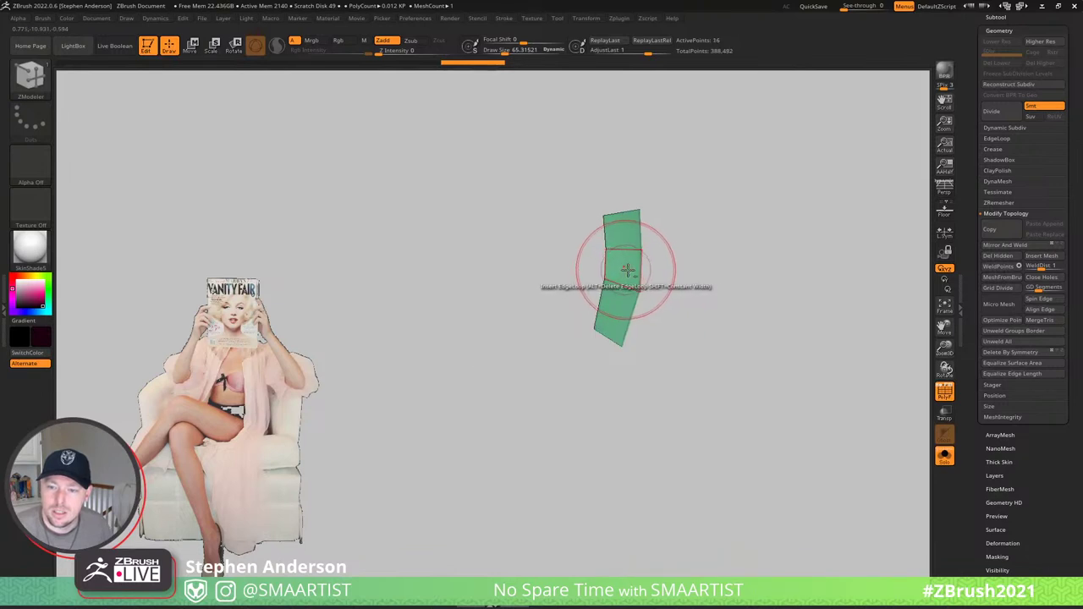
- Mask the side piece's inner edge and pull its outer edge backwards along the torso with the move gizmo
mouse_move(604, 193)
left_mouse_down("ctrl")
mouse_move(621, 230)
mouse_move(585, 370)
mouse_move(584, 192)
left_mouse_up("ctrl")
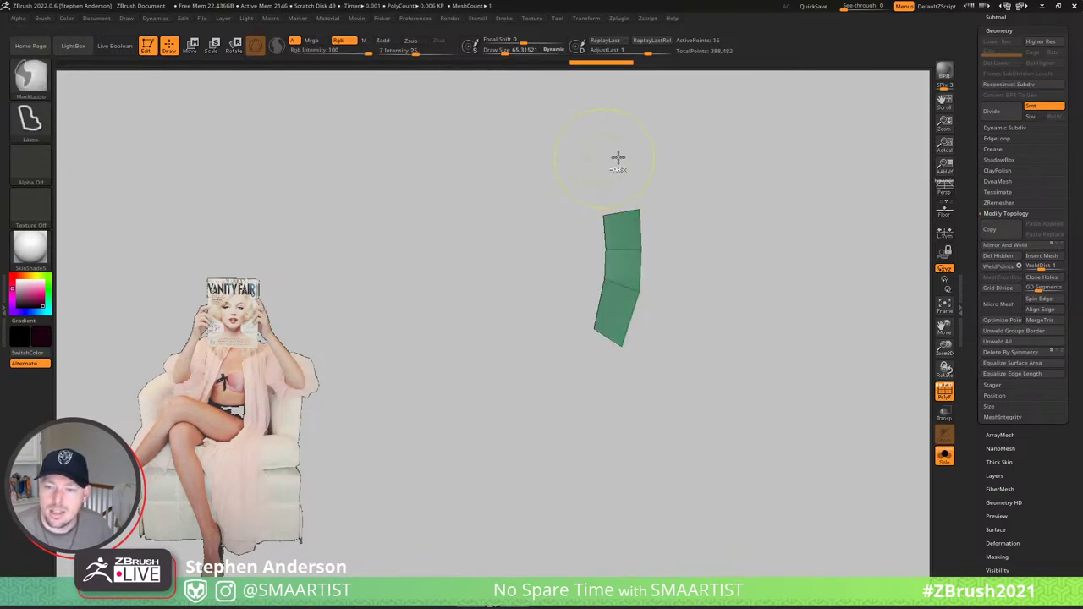
right_click_drag(742, 310, 685, 268, "ctrl")
key("ctrl+z")
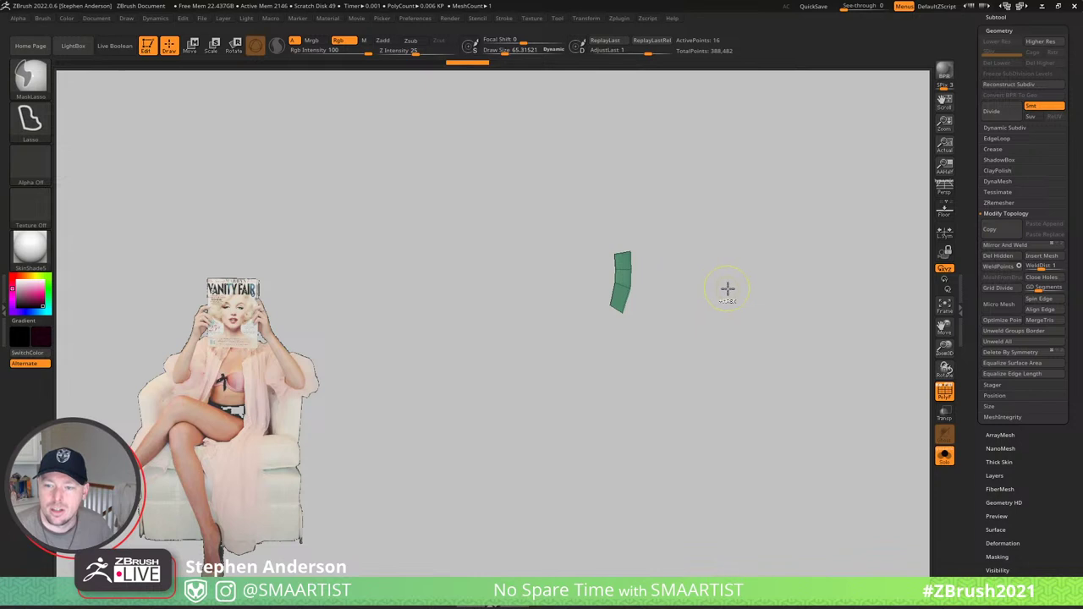
key("ctrl+z")
key("ctrl+z")
key("ctrl+s")
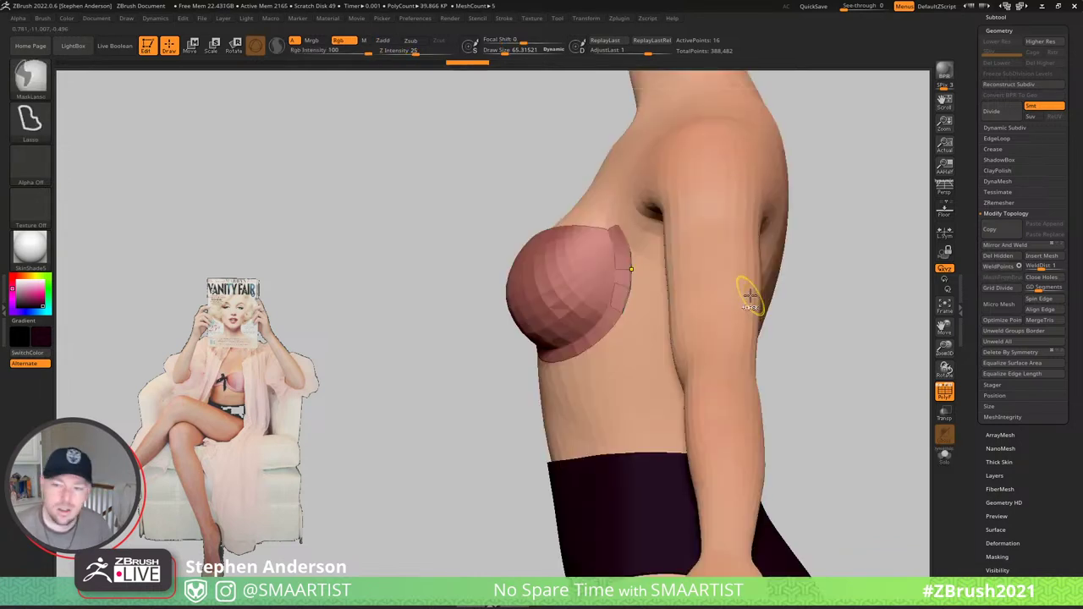
key("ctrl+t")
key("w")
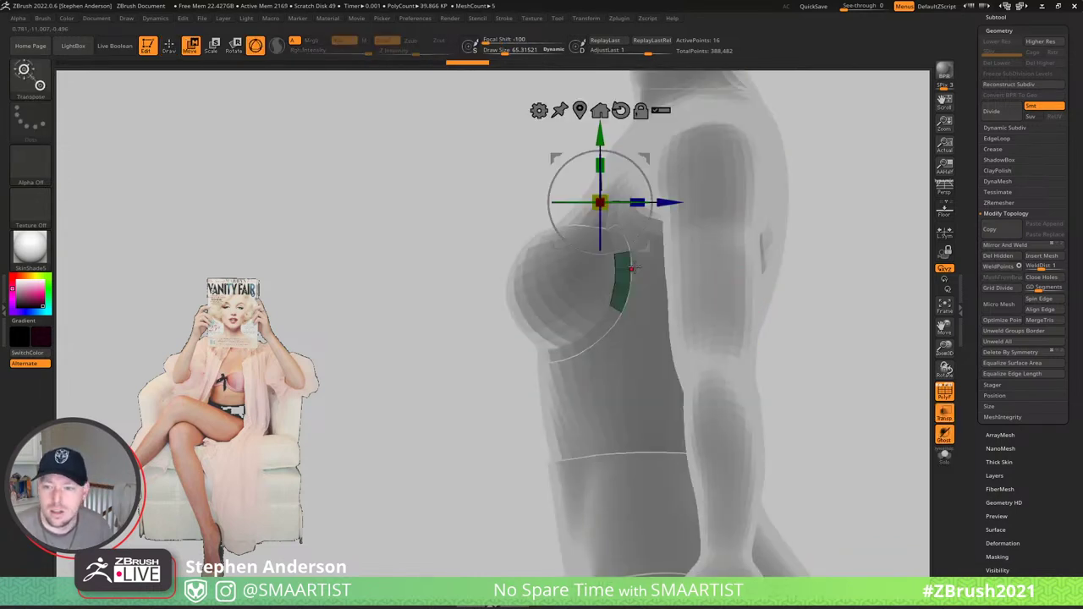
left_click_drag(646, 161, 758, 163)
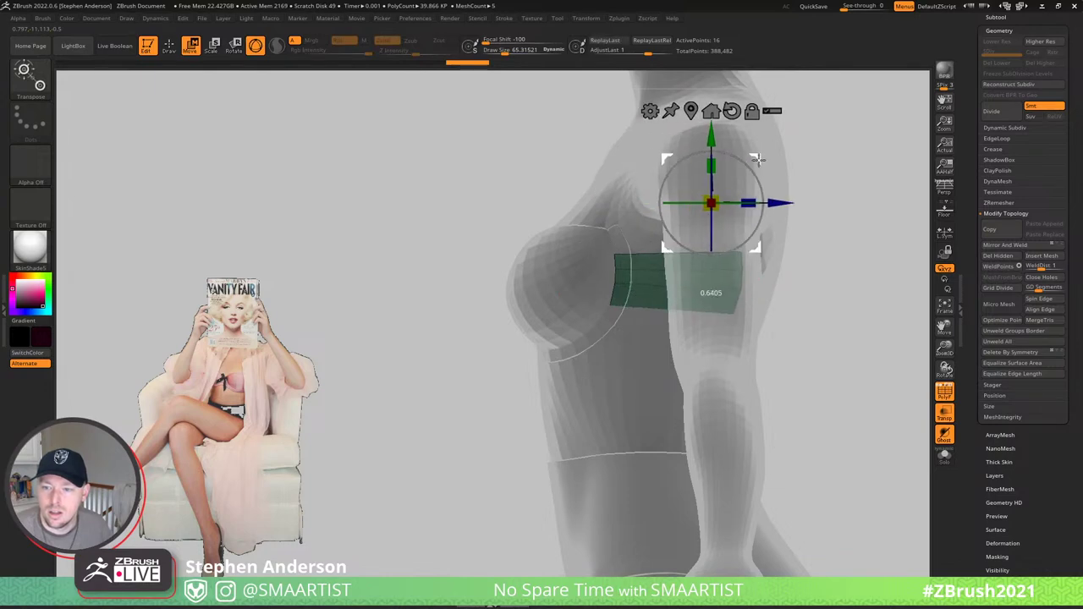
key("ctrl+z")
left_click_drag(669, 202, 786, 202)
- Place the gizmo on the lower outer corner of the side strap and adjust the strap's outer edge from there
mouse_move(836, 189)
left_mouse_down()
mouse_move(800, 187)
mouse_move(804, 155)
mouse_move(849, 182)
left_mouse_up()
right_click_drag(849, 182, 909, 188)
right_click_drag(909, 188, 745, 235, "alt")
key("ctrl")
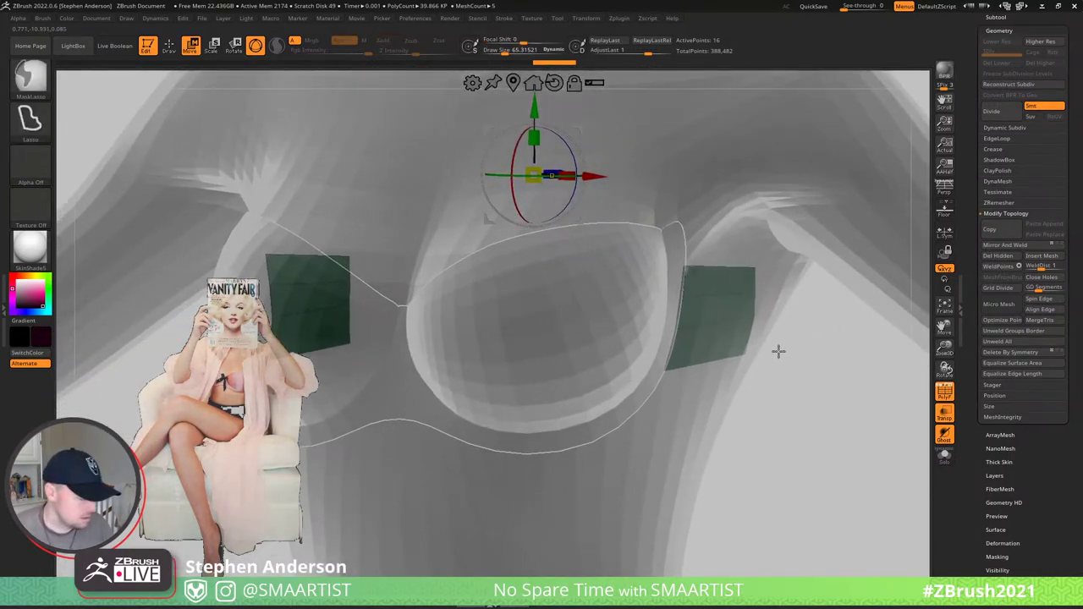
key("ctrl+s")
left_click(744, 354, "alt")
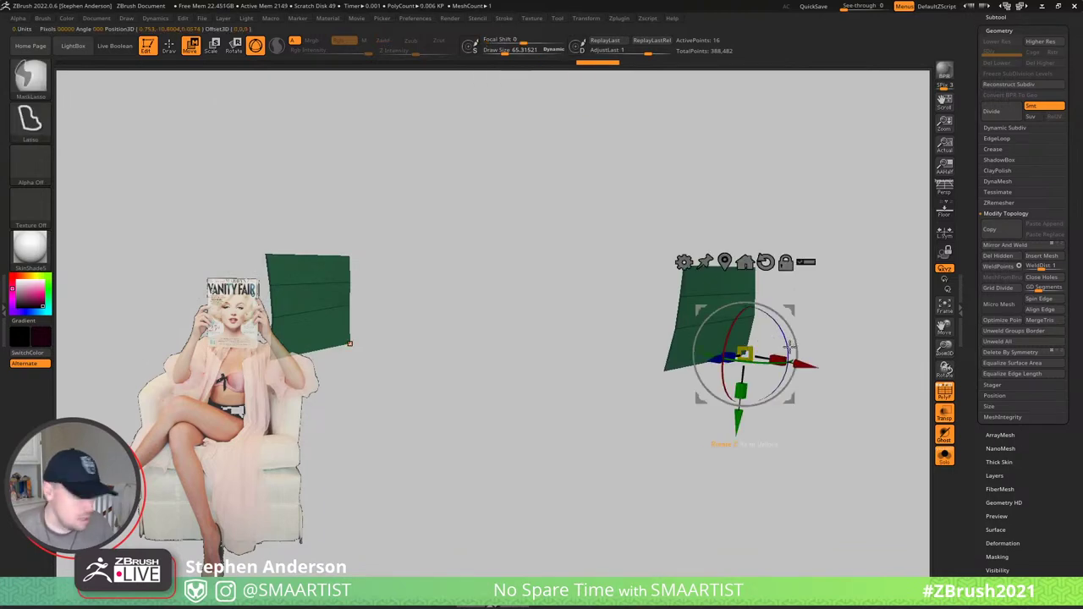
key("ctrl+s")
mouse_move(783, 318)
left_mouse_down()
mouse_move(794, 335)
mouse_move(800, 312)
mouse_move(820, 302)
mouse_move(760, 279)
mouse_move(748, 252)
left_mouse_up()
key("q")
- Shape the strap's upper outer corner against the back of the ribcage with the Move brush at draw sizes of about 146 and 99
mouse_move(748, 250)
right_mouse_down()
mouse_move(786, 277)
mouse_move(755, 285)
right_mouse_up()
key("b")
key("m")
key("v")
key("s")
left_click_drag(758, 286, 769, 289)
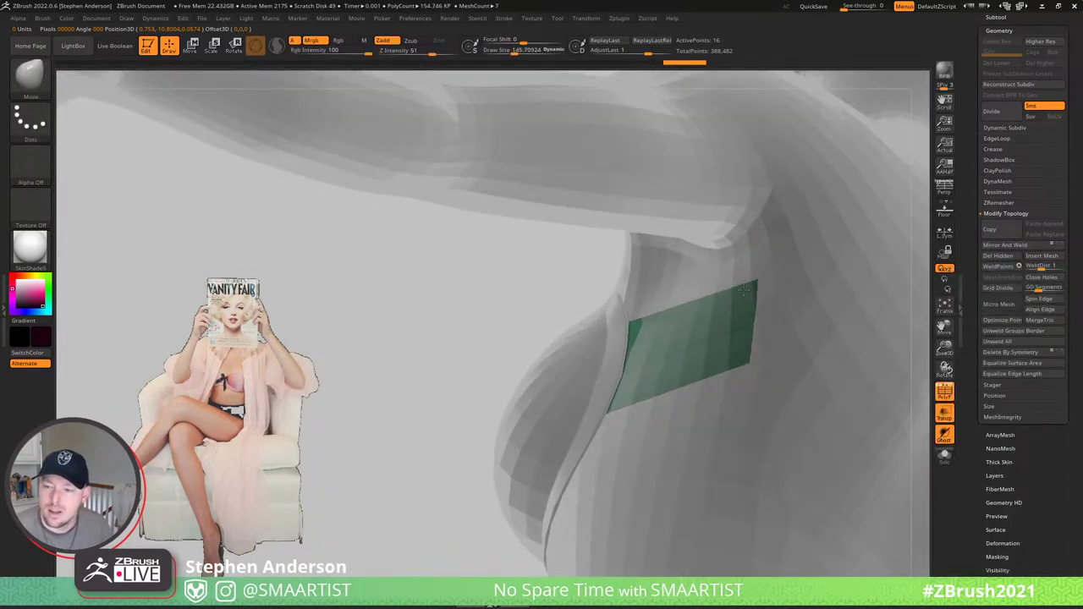
mouse_move(744, 291)
right_mouse_down()
mouse_move(736, 285)
mouse_move(752, 280)
right_mouse_up()
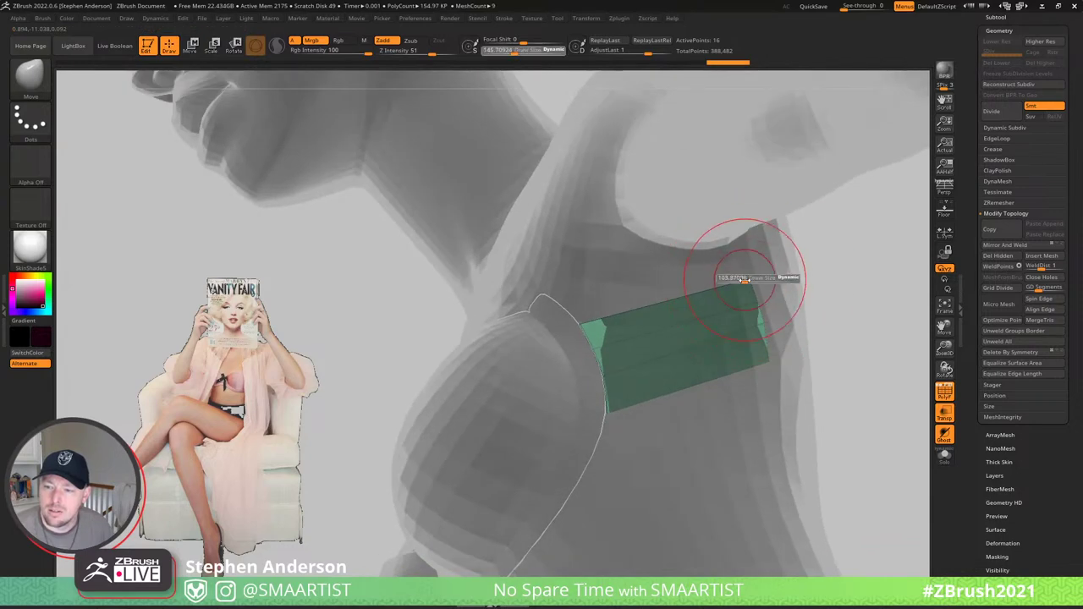
left_click_drag(744, 280, 743, 280)
left_click_drag(750, 282, 754, 279)
mouse_move(768, 290)
right_mouse_down()
mouse_move(728, 291)
mouse_move(700, 267)
mouse_move(690, 294)
mouse_move(574, 302)
right_mouse_up()
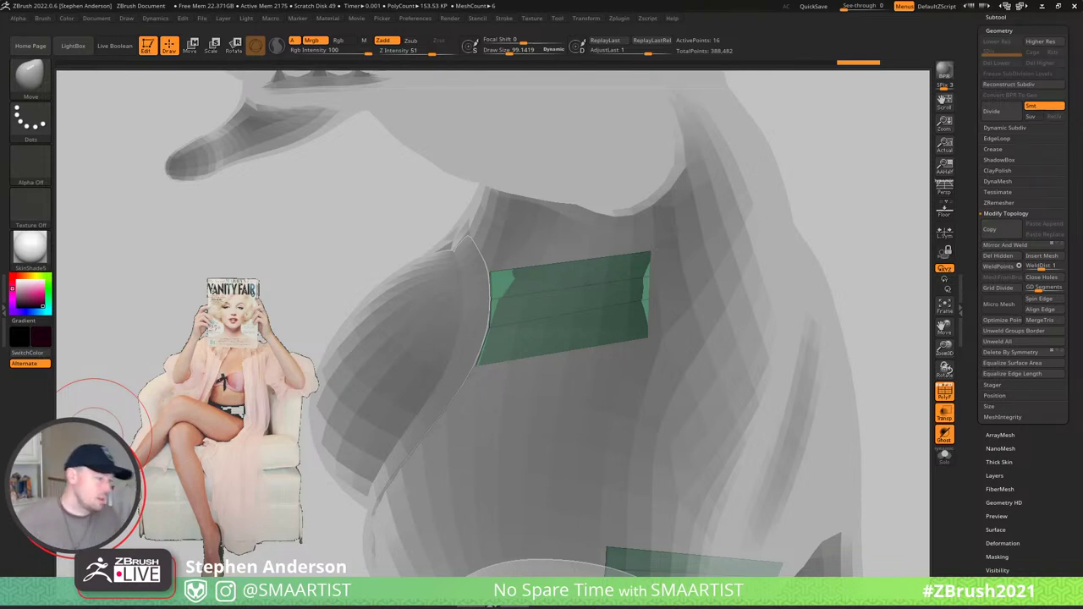
- Switch to the web browser and open the ZBrushLIVE page from the community section of pixologic.com
left_click_drag(0, 34, 385, 1)
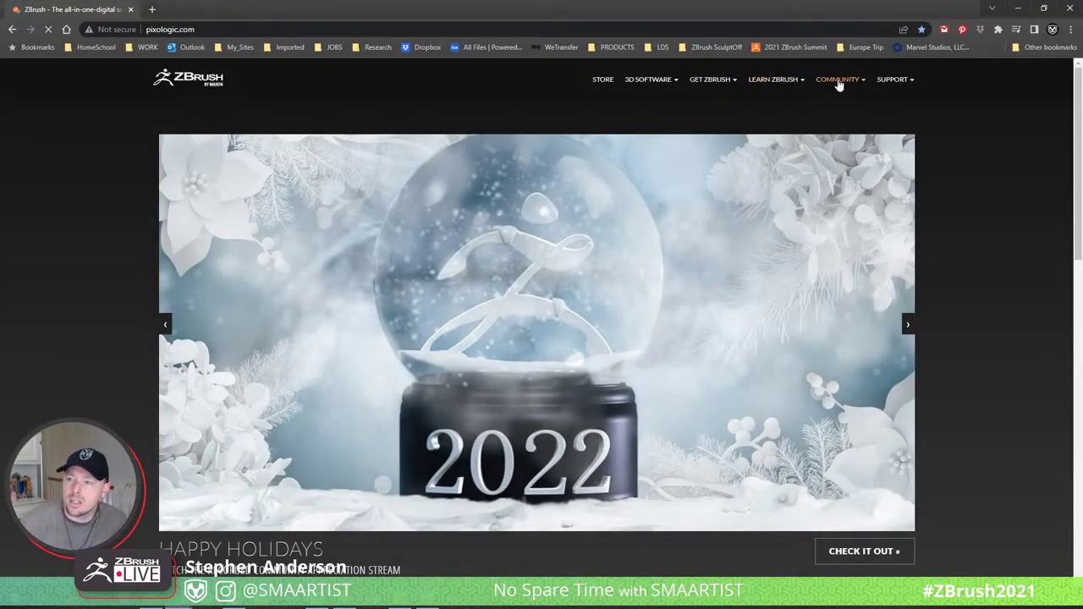
mouse_move(838, 85)
left_click(849, 141)
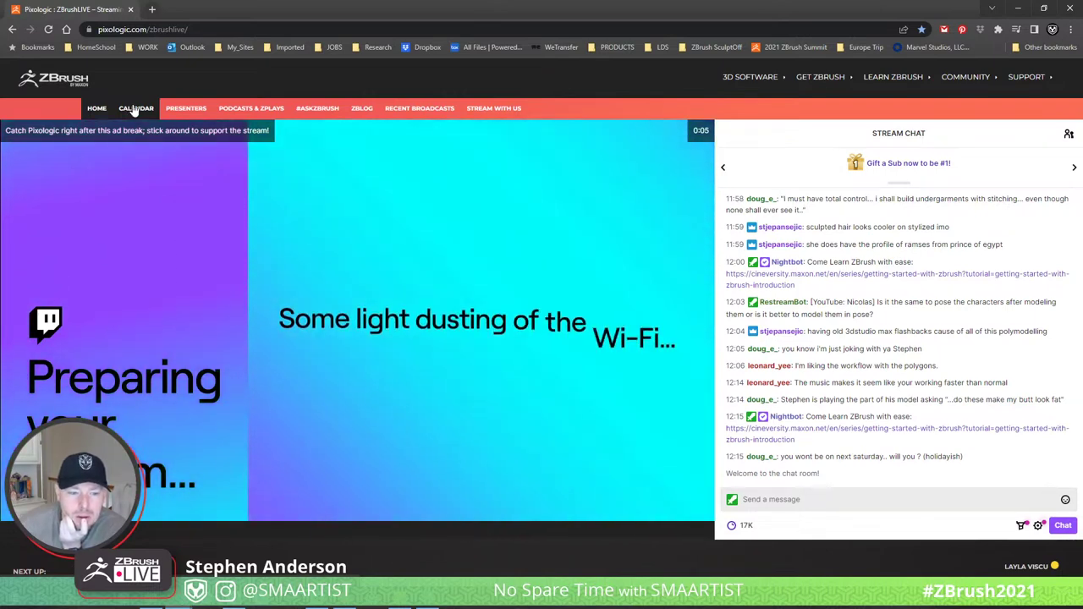
- View the ZBrushLIVE broadcast calendar and return to the ZBrush window
left_click(134, 108)
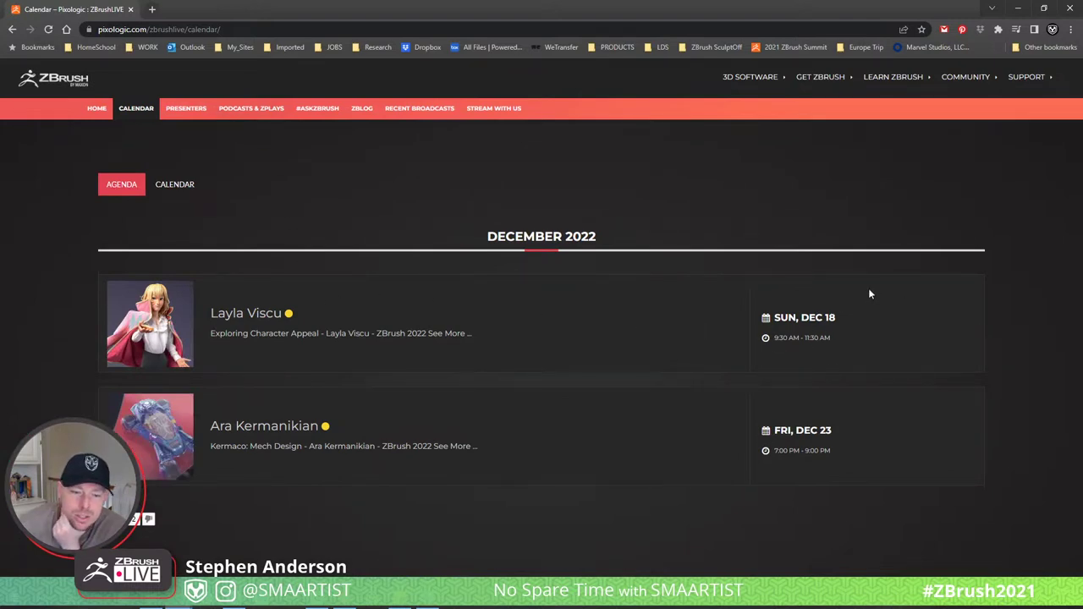
left_click(1018, 8)
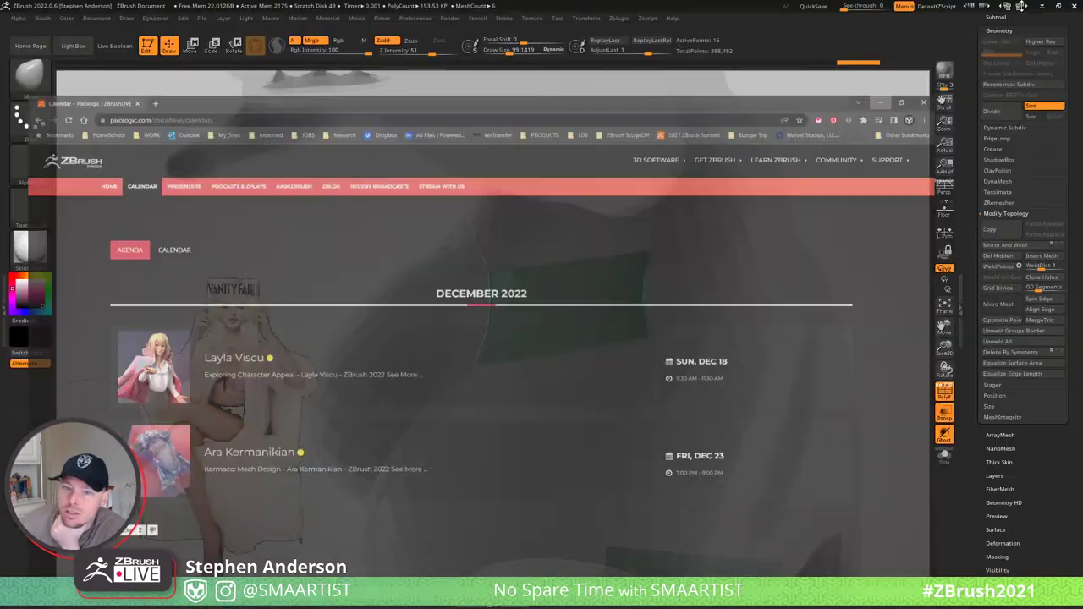
- Insert an edge loop close to the side strap's outer edge with ZModeler, then isolate the sections and restore full visibility
left_click_drag(797, 224, 798, 235)
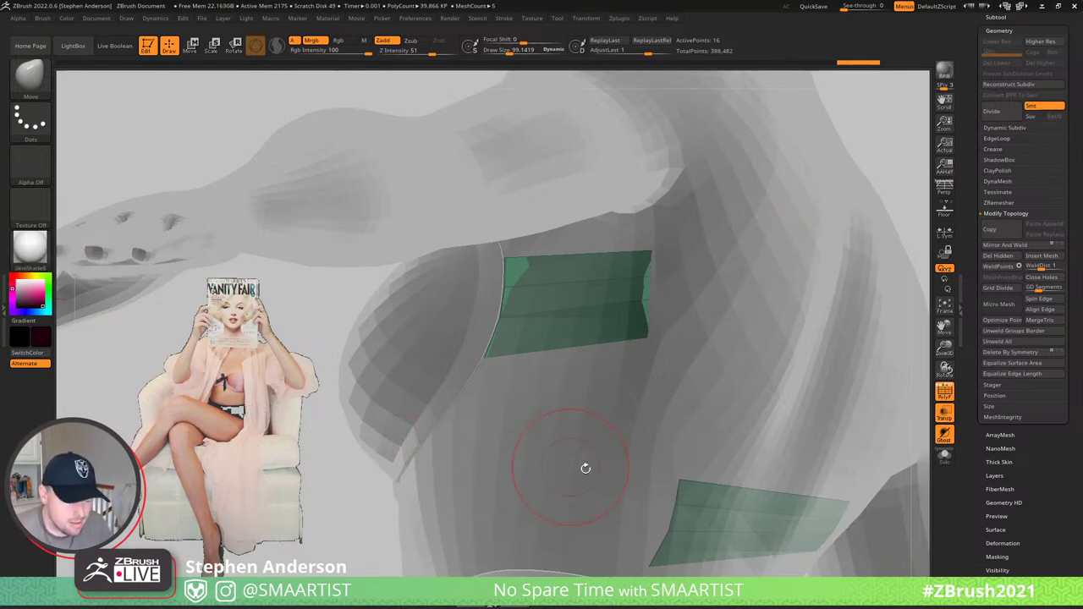
left_click_drag(634, 462, 587, 348)
left_click_drag(614, 292, 628, 329)
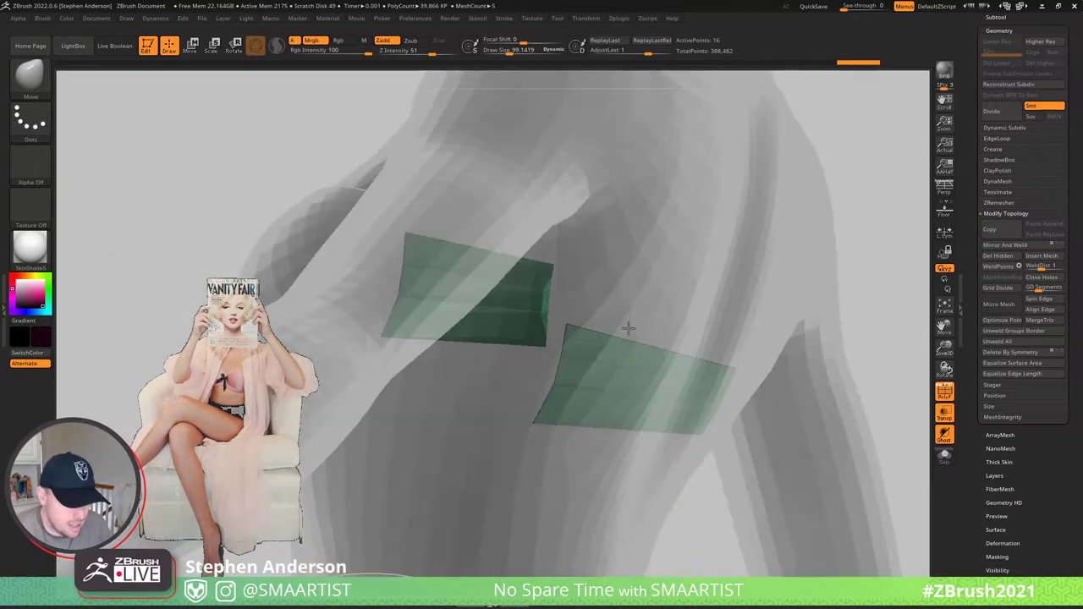
right_click_drag(628, 328, 477, 284)
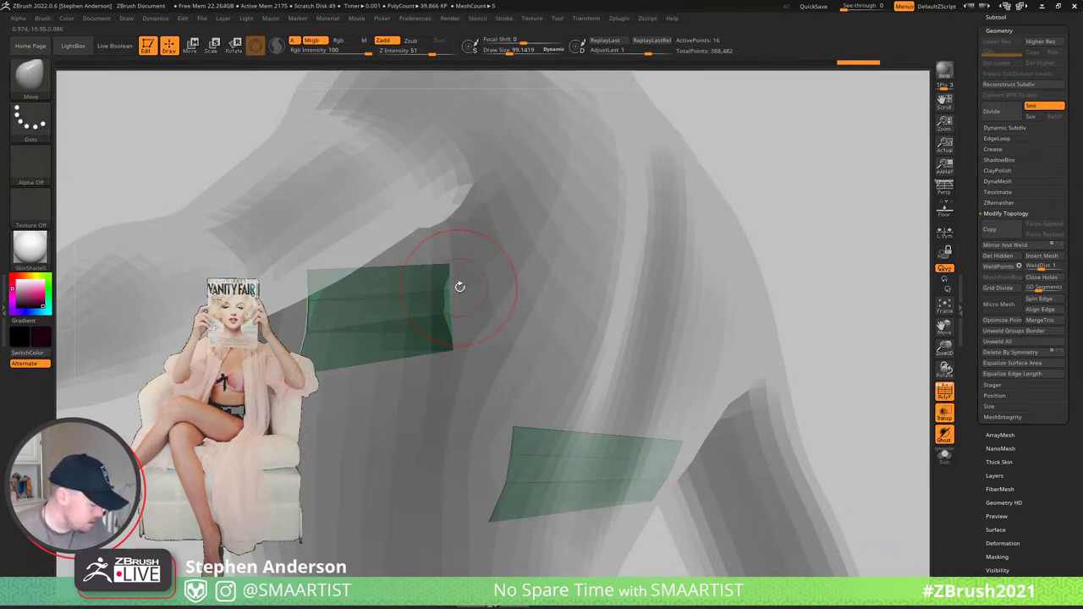
key("b")
key("z")
key("m")
right_click_drag(454, 298, 431, 292, "ctrl")
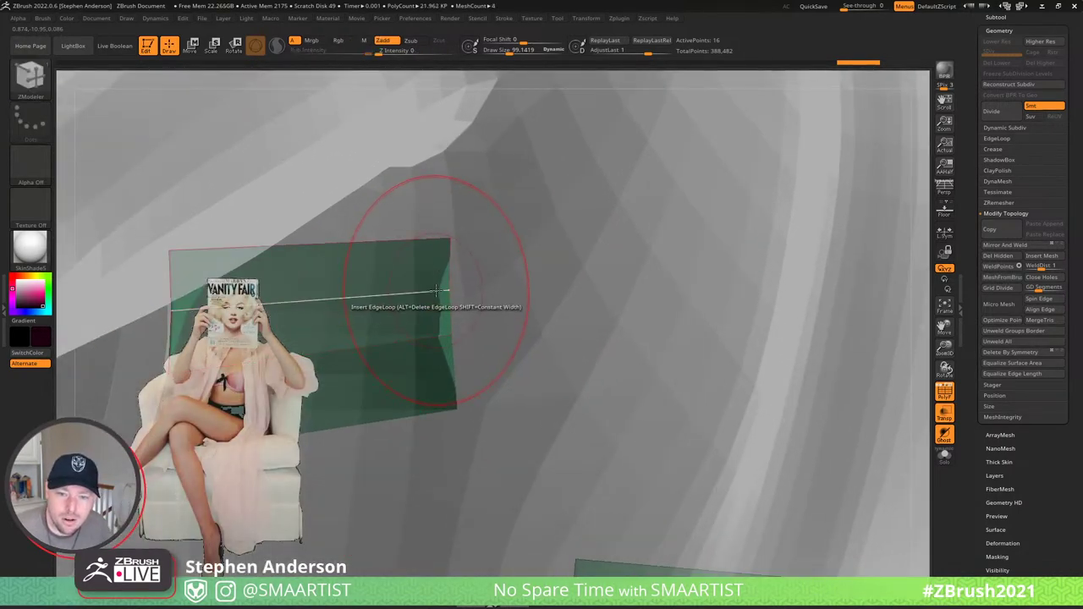
left_click(435, 291)
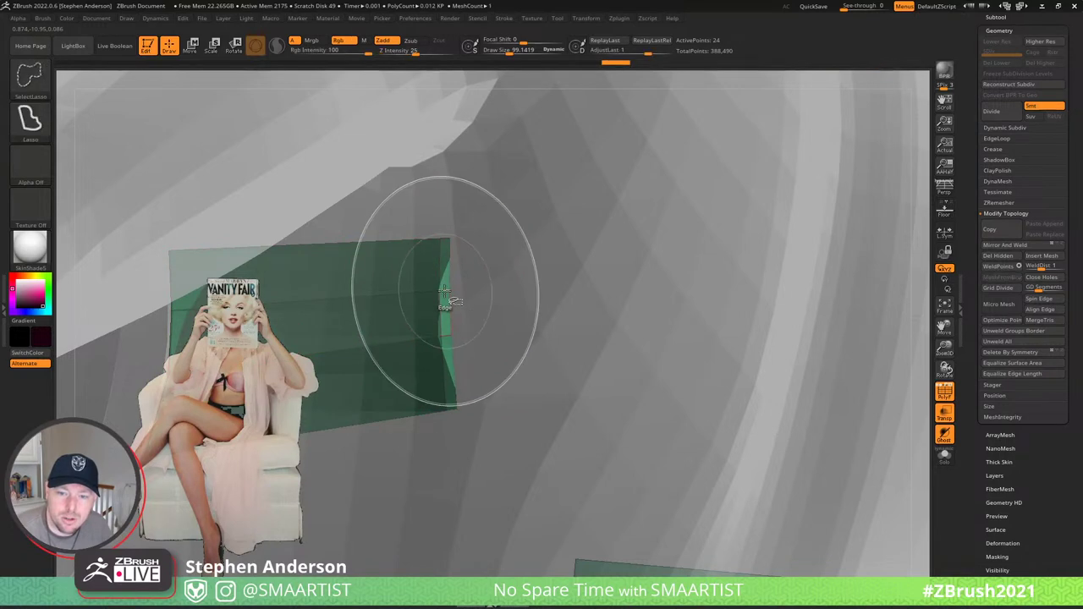
left_click(447, 292, "ctrl+shift")
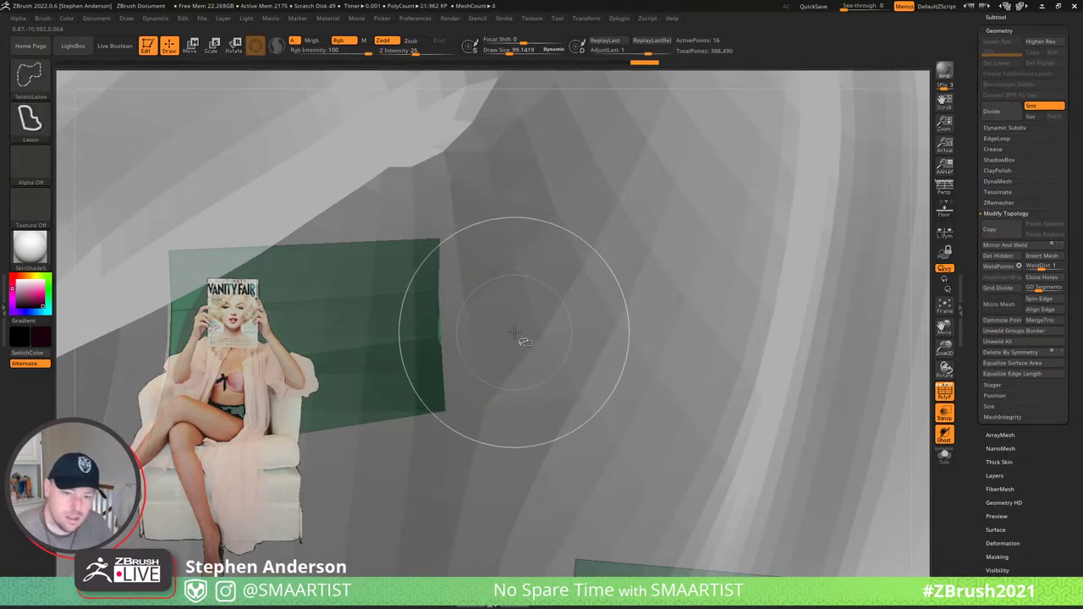
mouse_move(549, 321)
left_mouse_down("ctrl+shift")
mouse_move(593, 364)
mouse_move(555, 309)
mouse_move(495, 312)
left_mouse_up("ctrl+shift")
left_click(600, 359, "ctrl+shift")
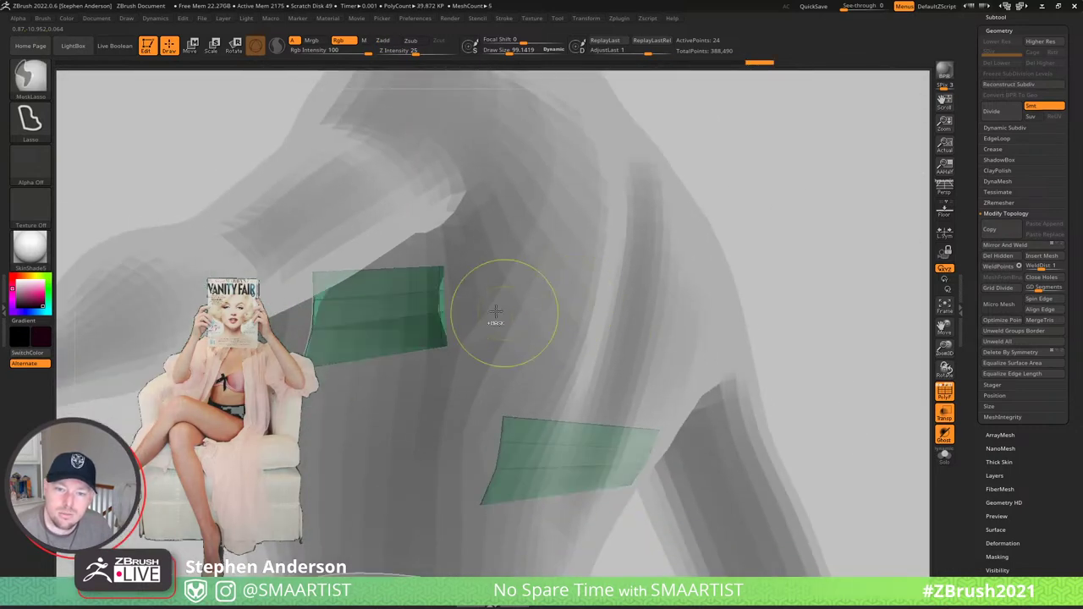
- Mask the strap except its outer edge and extrude that edge around the ribcage onto the back with the move gizmo
mouse_move(434, 373)
left_mouse_down("ctrl")
mouse_move(490, 330)
mouse_move(483, 342)
mouse_move(436, 337)
left_mouse_up("ctrl")
key("w")
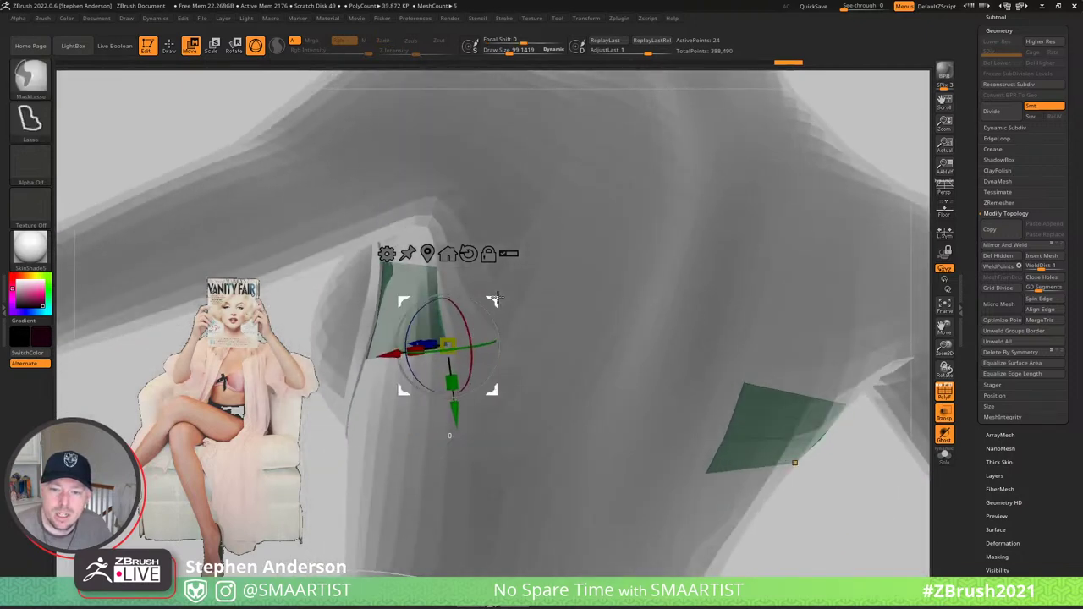
left_click_drag(493, 299, 692, 317, "ctrl")
left_click_drag(609, 412, 610, 395)
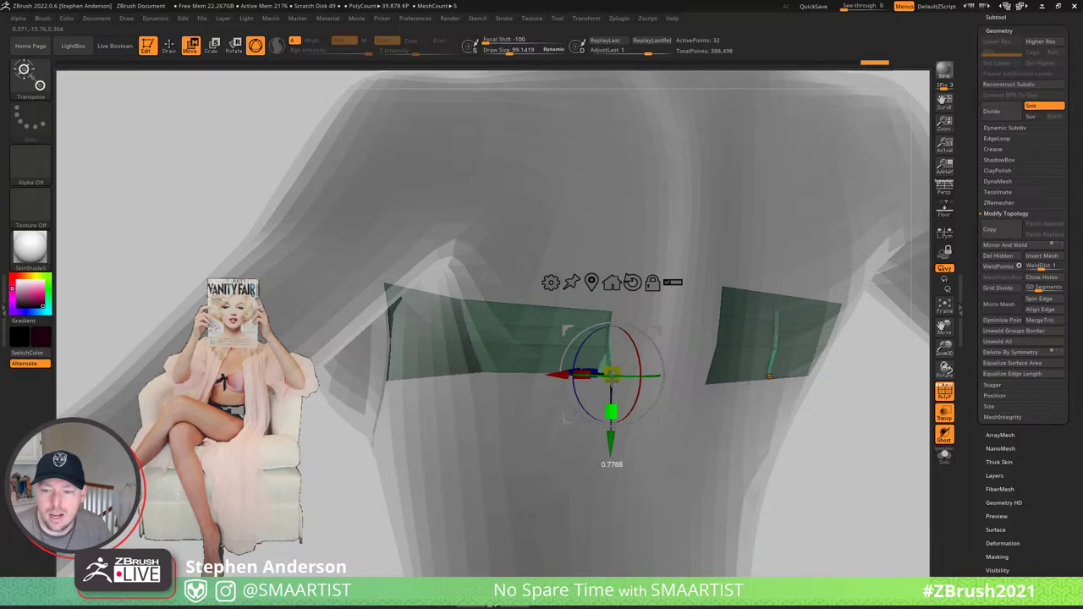
left_click_drag(723, 328, 671, 332)
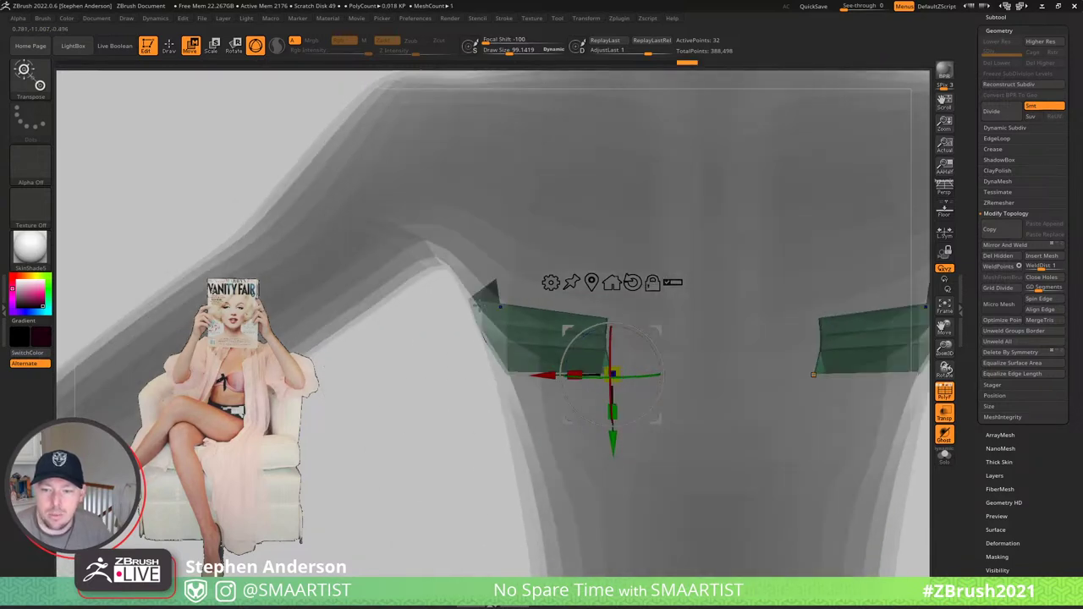
left_click_drag(669, 406, 680, 372)
- Flatten the extruded end edge by scaling it, then centre the gizmo on the edge and extend it towards the spine
right_click_drag(512, 309, 535, 360, "ctrl")
left_click(536, 290, "alt")
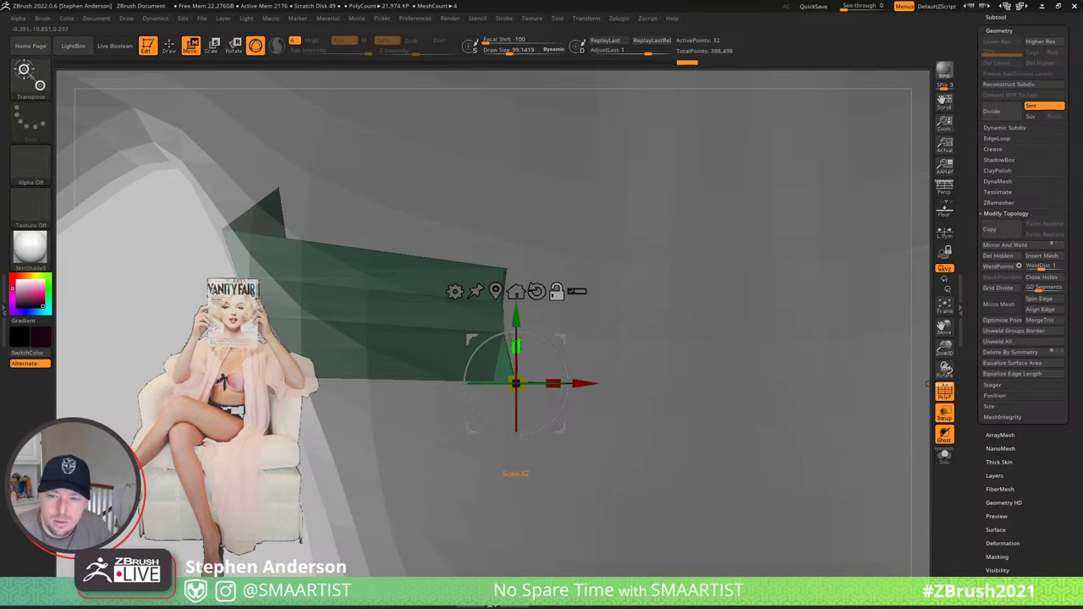
left_click_drag(553, 384, 531, 383)
left_click(496, 291)
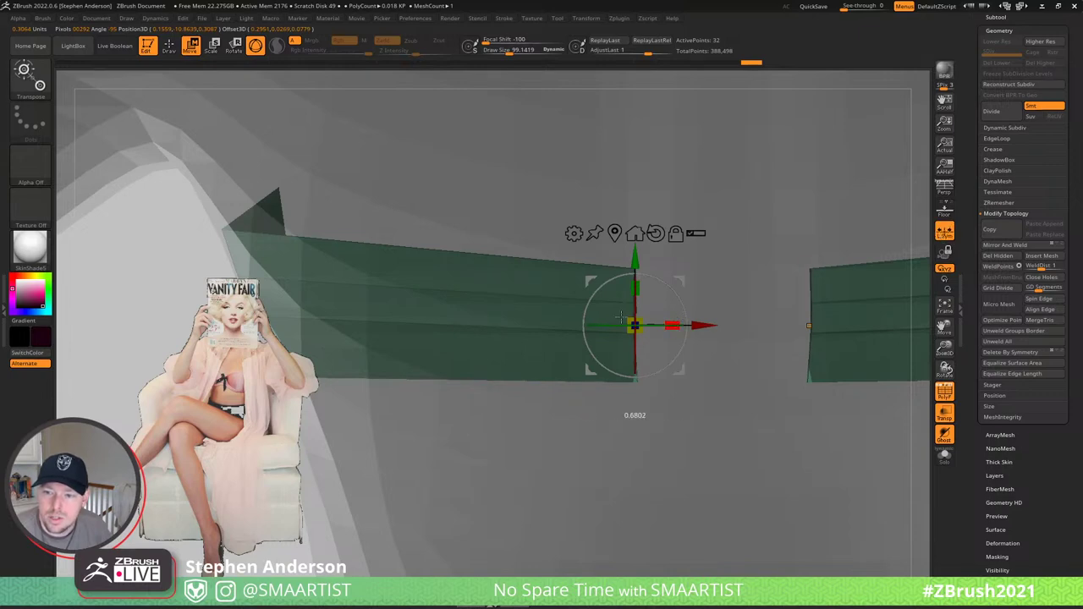
- Adjust the depth and orientation of the strap's end edge against the surface of the back with the gizmo
key("q")
right_click_drag(634, 335, 663, 323)
right_click_drag(659, 285, 671, 264)
key("w")
left_click_drag(649, 367, 646, 367)
left_click(662, 237, "alt")
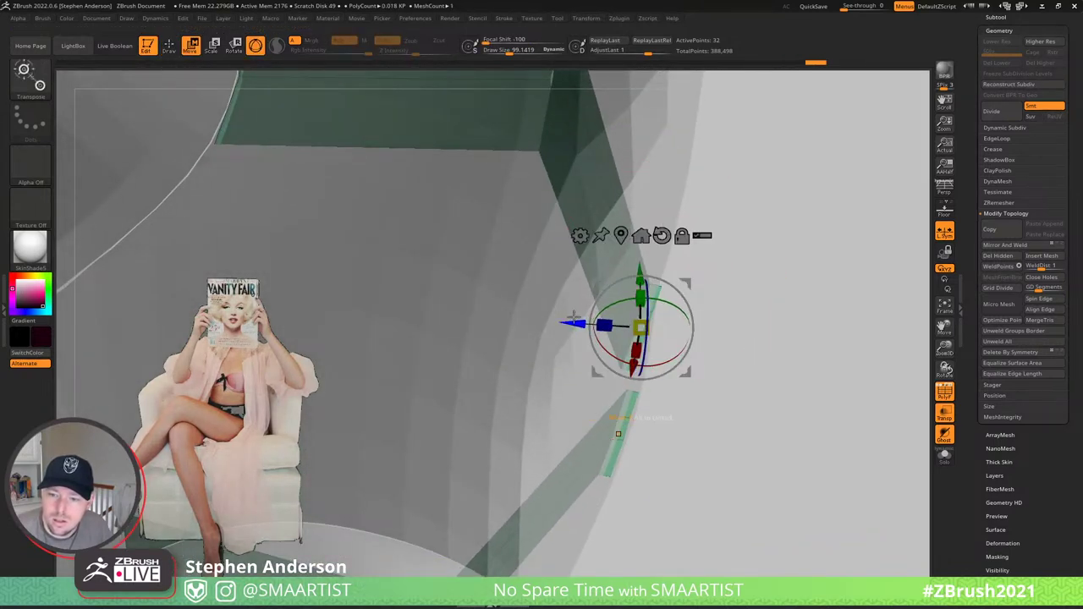
left_click_drag(572, 322, 580, 323)
key("q")
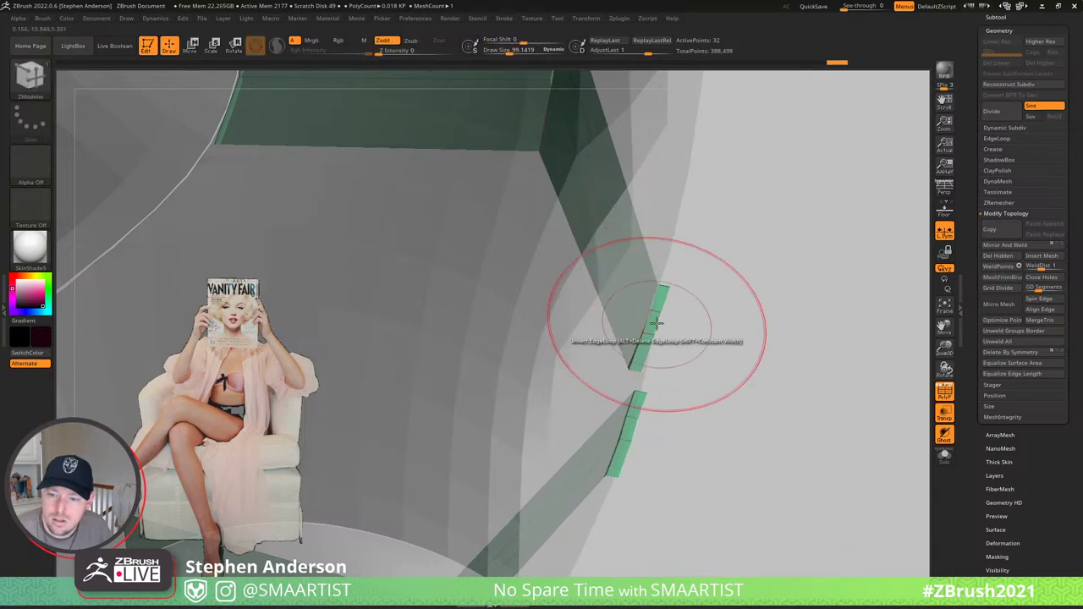
- Hide the surplus polygon section of the back strap and delete the hidden geometry
right_click_drag(656, 330, 648, 341)
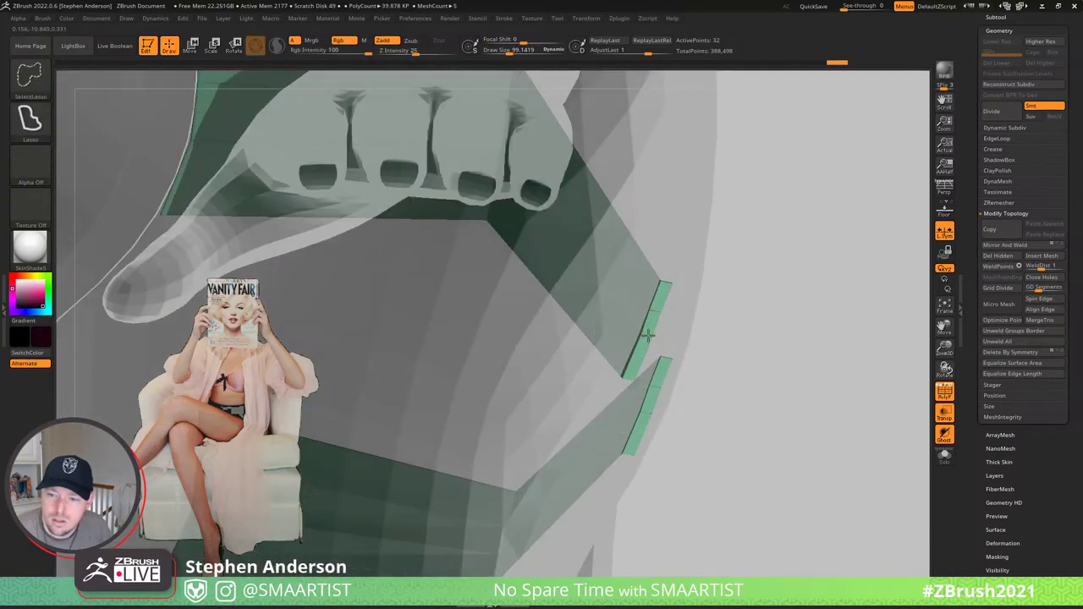
left_click(646, 335, "ctrl+shift")
left_click(993, 261)
- Insert multiple edge loops along the strap's back and side sections using the ZModeler edge Insert action with Keep Polygroup
mouse_move(702, 334)
right_mouse_down("ctrl")
mouse_move(688, 266)
mouse_move(723, 280)
mouse_move(735, 234)
mouse_move(752, 263)
mouse_move(741, 226)
right_mouse_up("ctrl")
right_click_drag(741, 227, 567, 356)
key("space")
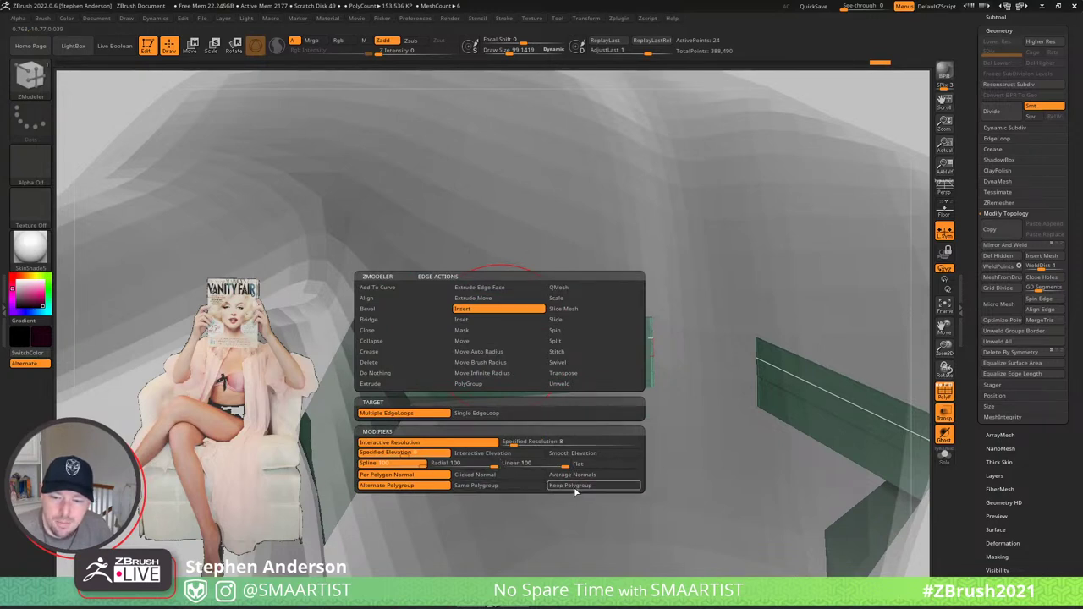
left_click(571, 485)
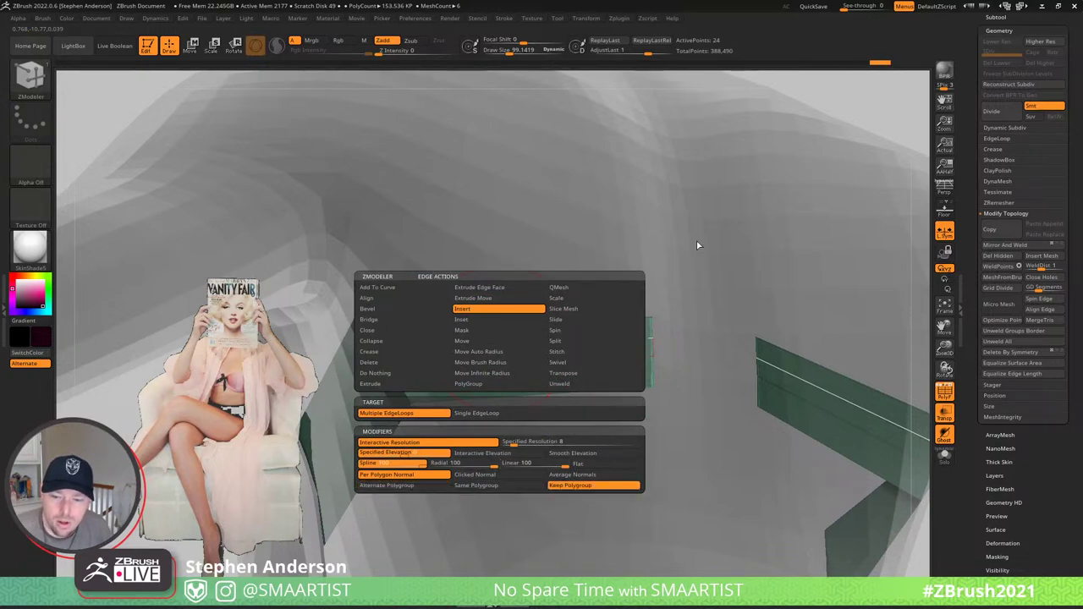
left_click(488, 341)
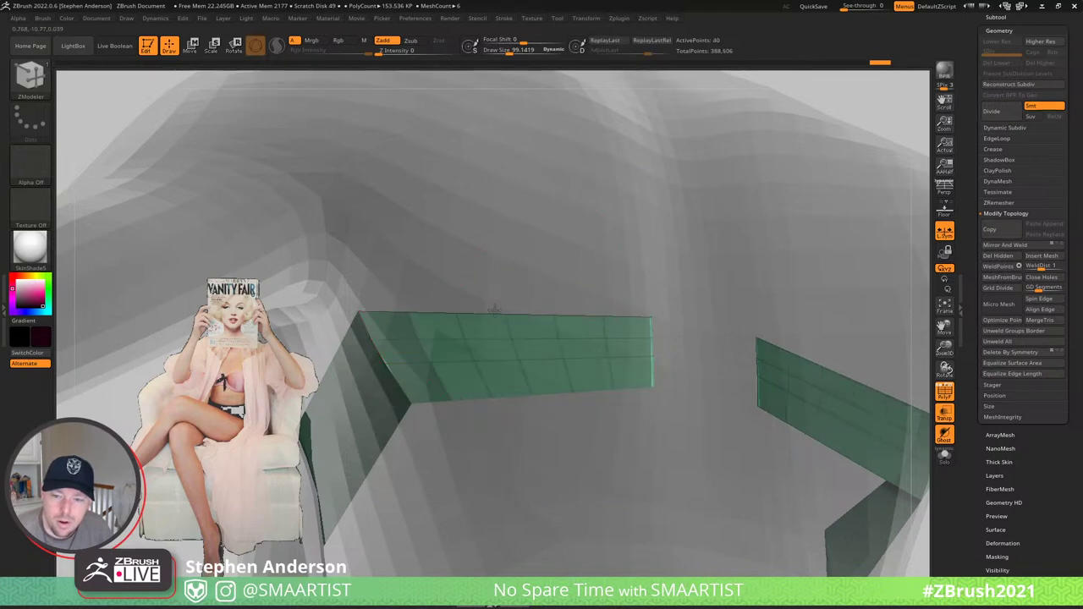
right_click_drag(391, 383, 463, 301)
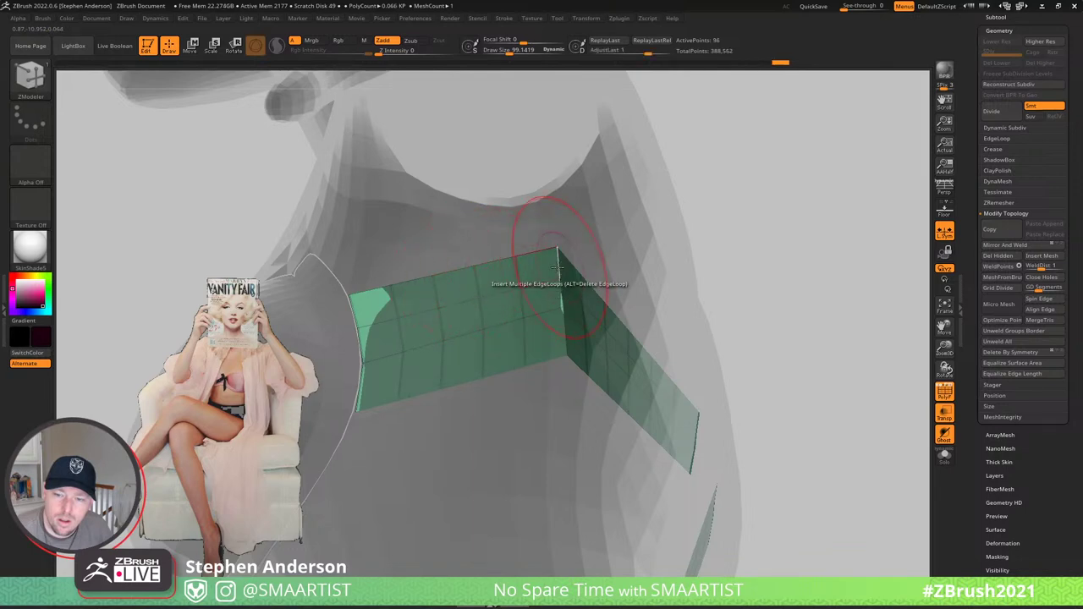
right_click_drag(560, 274, 838, 217)
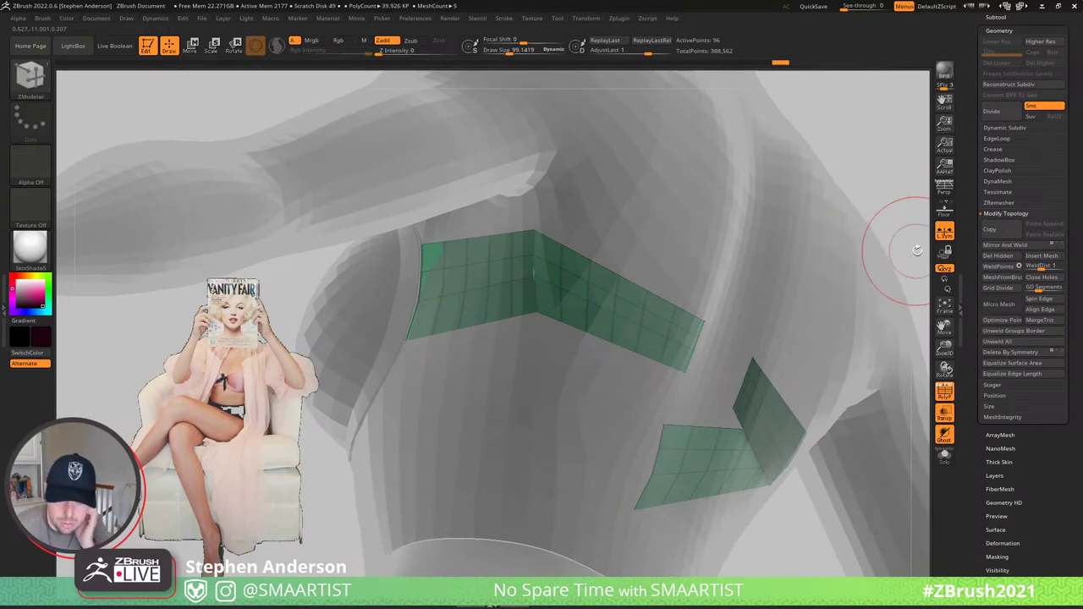
mouse_move(562, 288)
right_mouse_down()
mouse_move(597, 271)
mouse_move(446, 254)
right_mouse_up()
- Mask the strap's front edge beside the bra cup and project the strap onto the body with ProjectAll at Dist 0.02
key("ctrl")
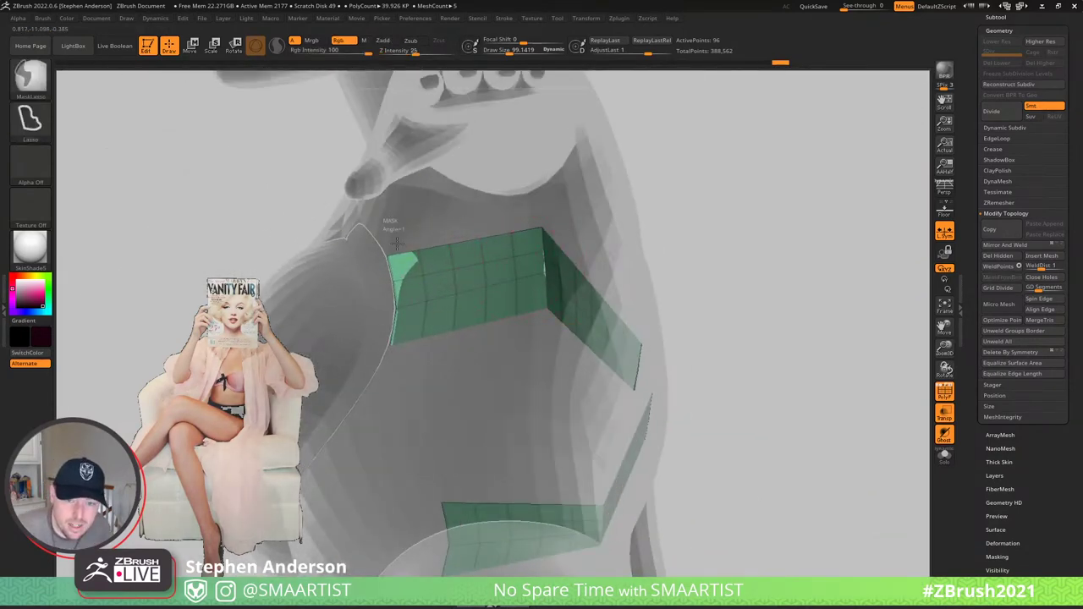
left_click_drag(405, 352, 335, 215, "ctrl")
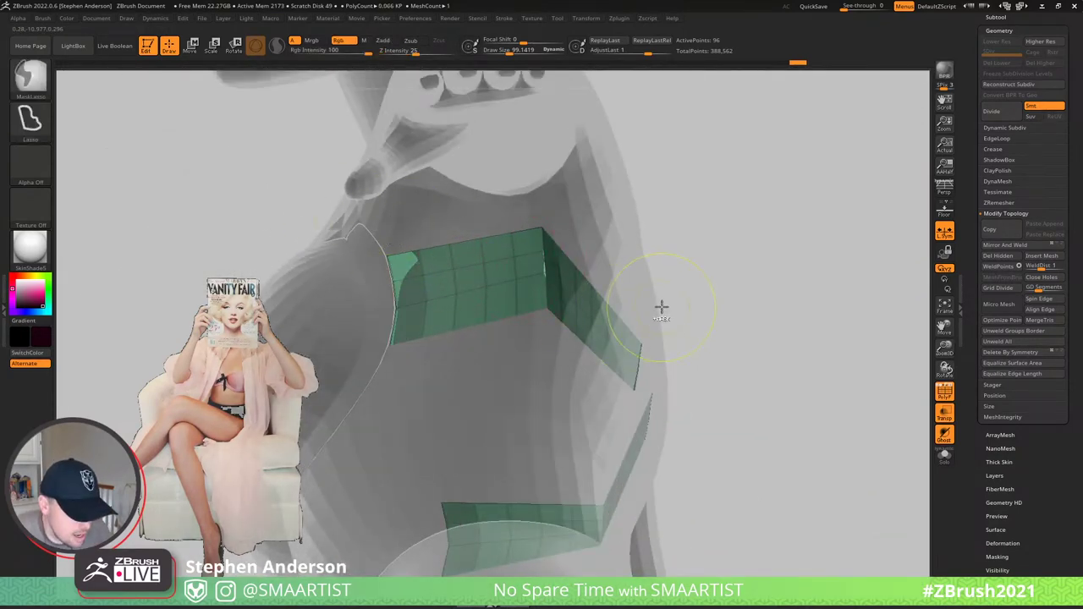
mouse_move(684, 282)
right_mouse_down()
mouse_move(648, 247)
mouse_move(705, 285)
mouse_move(667, 244)
mouse_move(679, 246)
right_mouse_up()
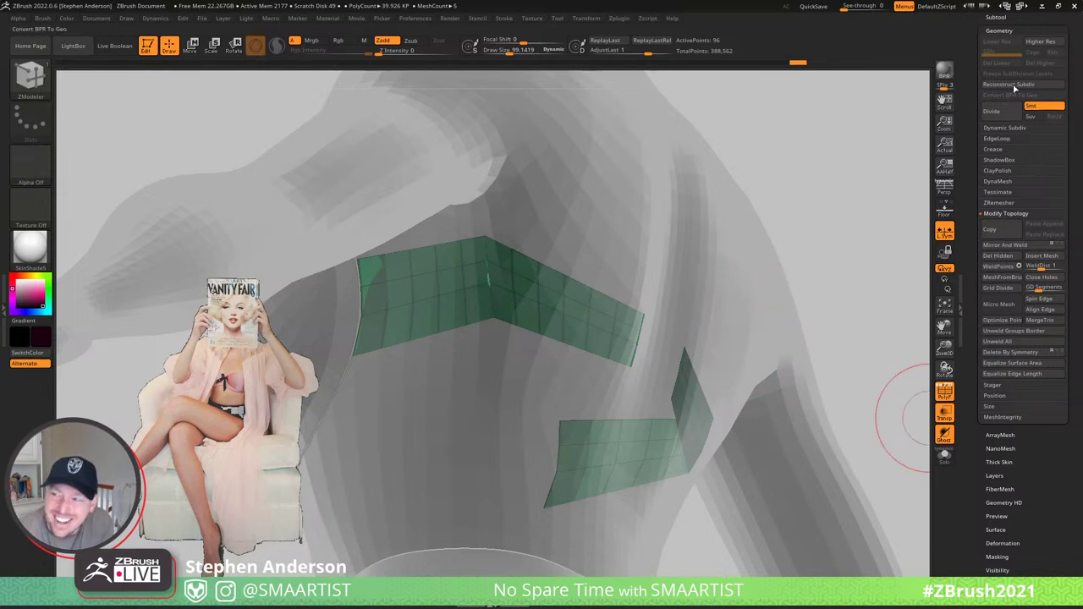
left_click(1004, 16)
scroll(1040, 530, "down", 5)
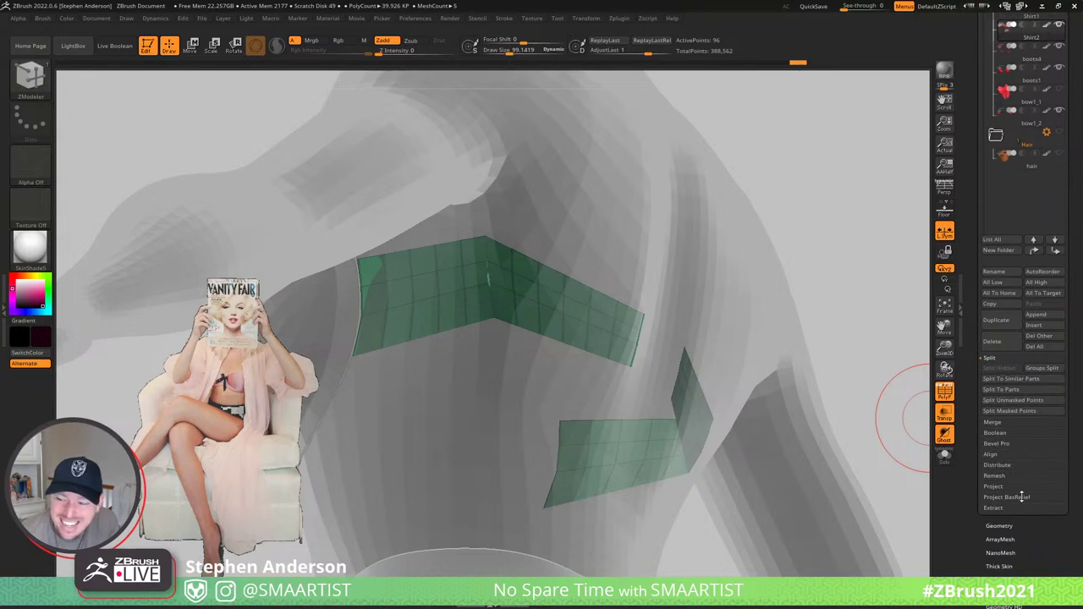
left_click(998, 486)
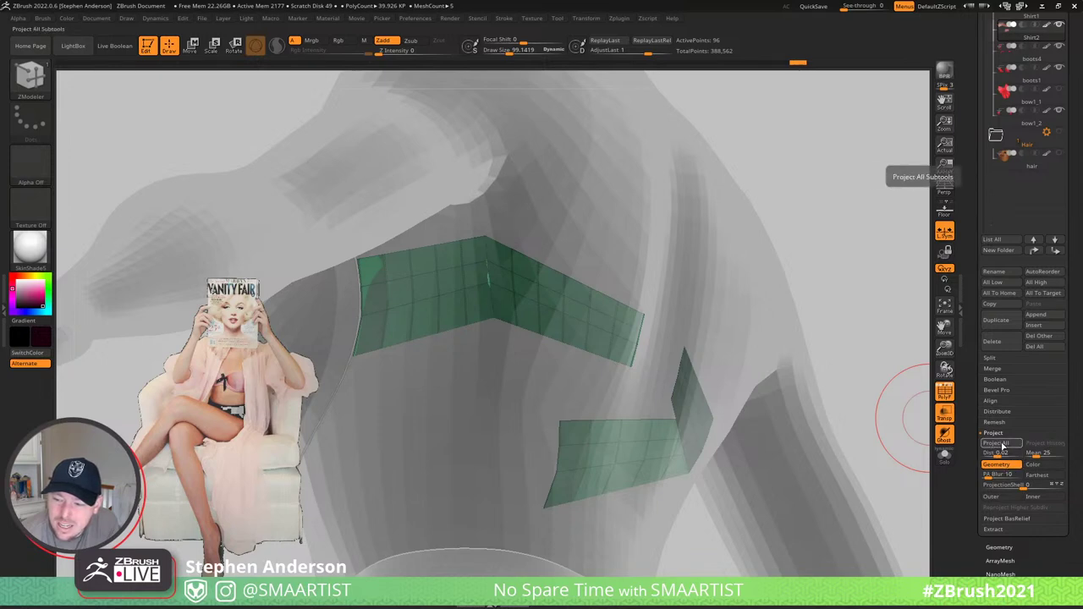
left_click(1004, 446)
- Reshape the strap's underarm bend with the Move brush at a draw size of about 51 and smooth the bend
mouse_move(641, 355)
right_mouse_down()
mouse_move(542, 269)
mouse_move(525, 325)
mouse_move(492, 300)
right_mouse_up()
key("b")
key("m")
key("v")
key("s")
left_click_drag(492, 300, 489, 301)
left_click_drag(494, 319, 496, 323)
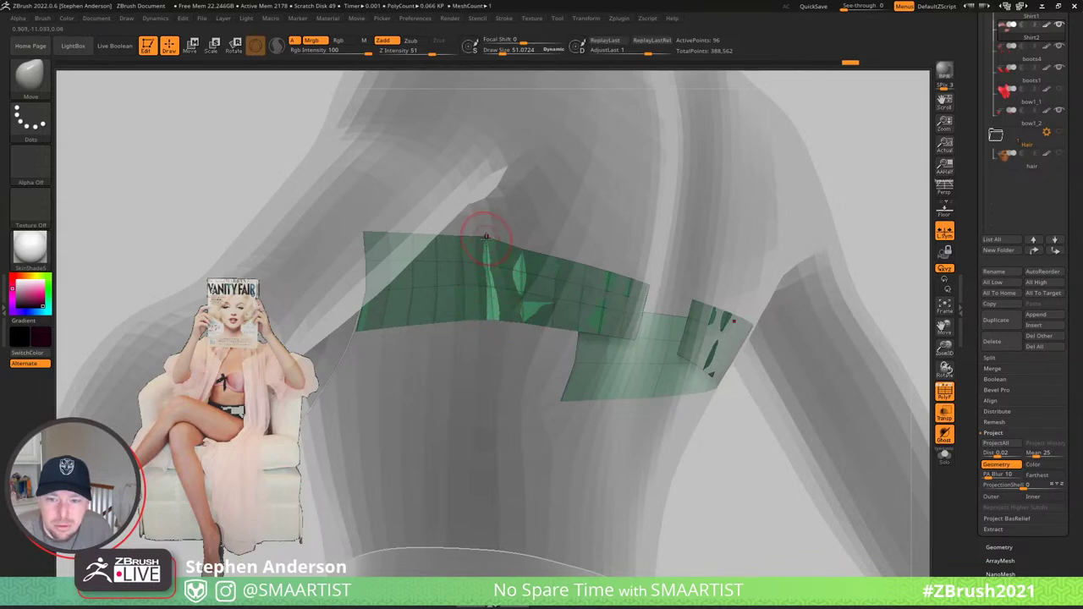
left_click_drag(480, 263, 563, 292, "shift")
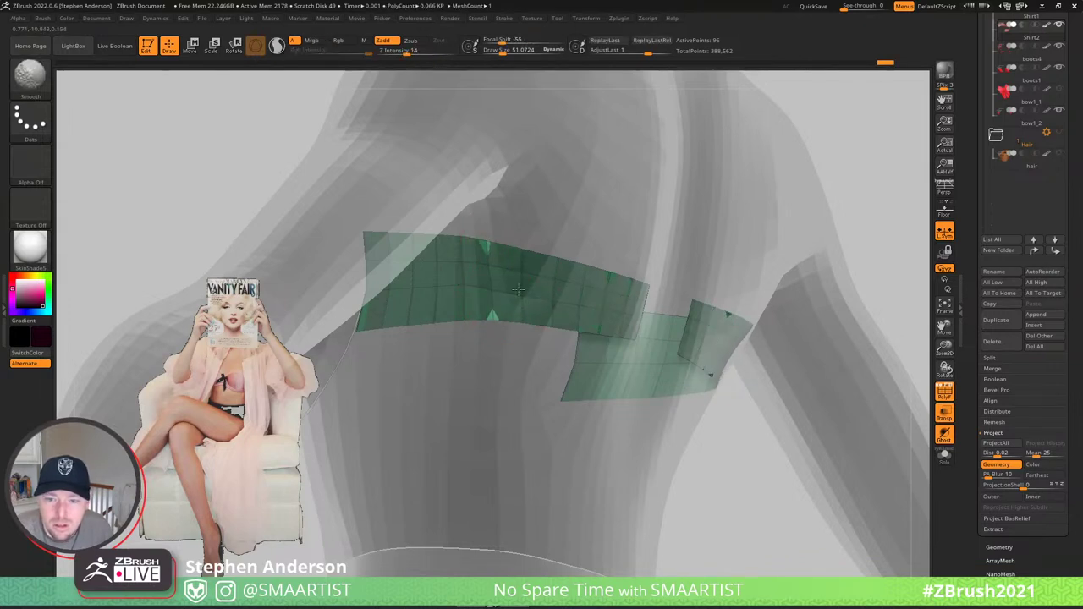
- Adjust the strap's upper and lower edges beneath the arm with larger Move brush sizes, up to about 157
mouse_move(657, 273)
right_mouse_down()
mouse_move(684, 318)
mouse_move(544, 242)
mouse_move(519, 242)
right_mouse_up()
key("s")
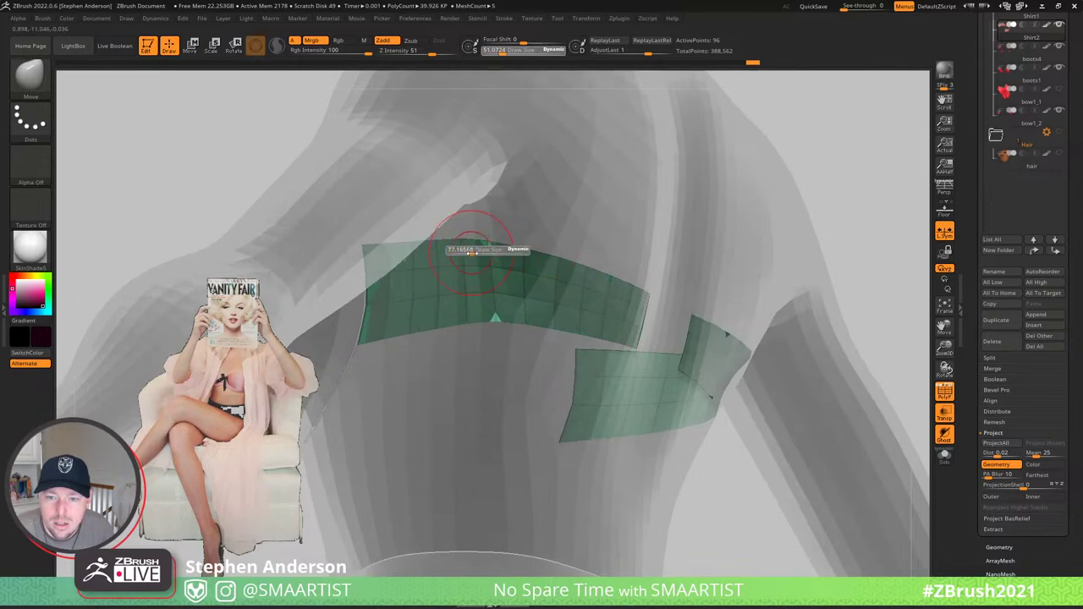
left_click_drag(472, 253, 480, 253)
left_click_drag(487, 319, 488, 324)
right_click_drag(488, 324, 542, 322)
key("s")
left_click_drag(531, 322, 558, 329)
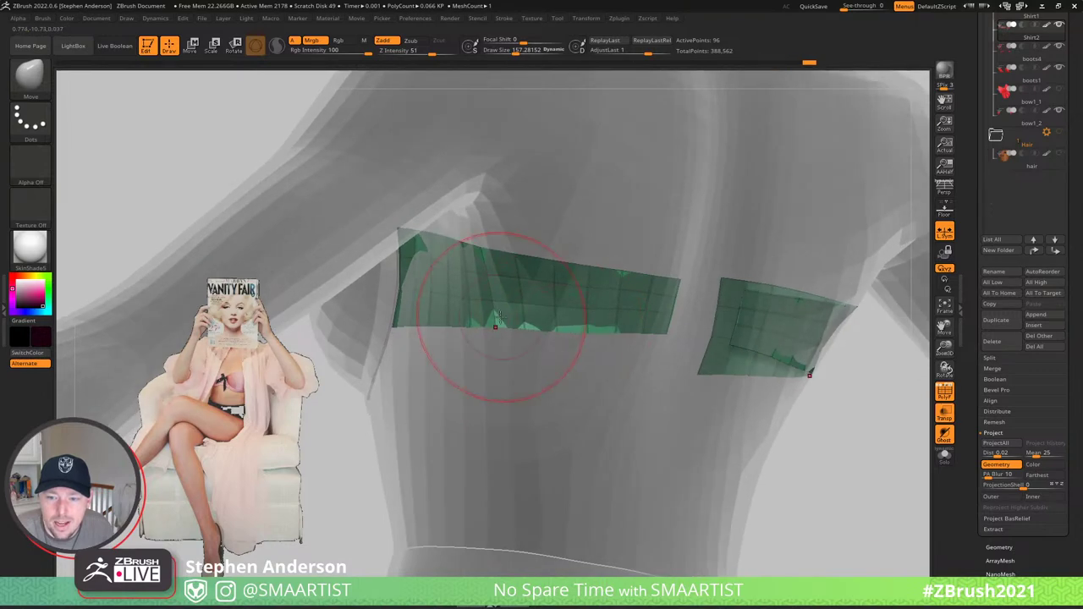
- Shape the strap's back end beside the spine with the Move brush at a draw size of about 95 and smooth it
right_click_drag(615, 320, 586, 312)
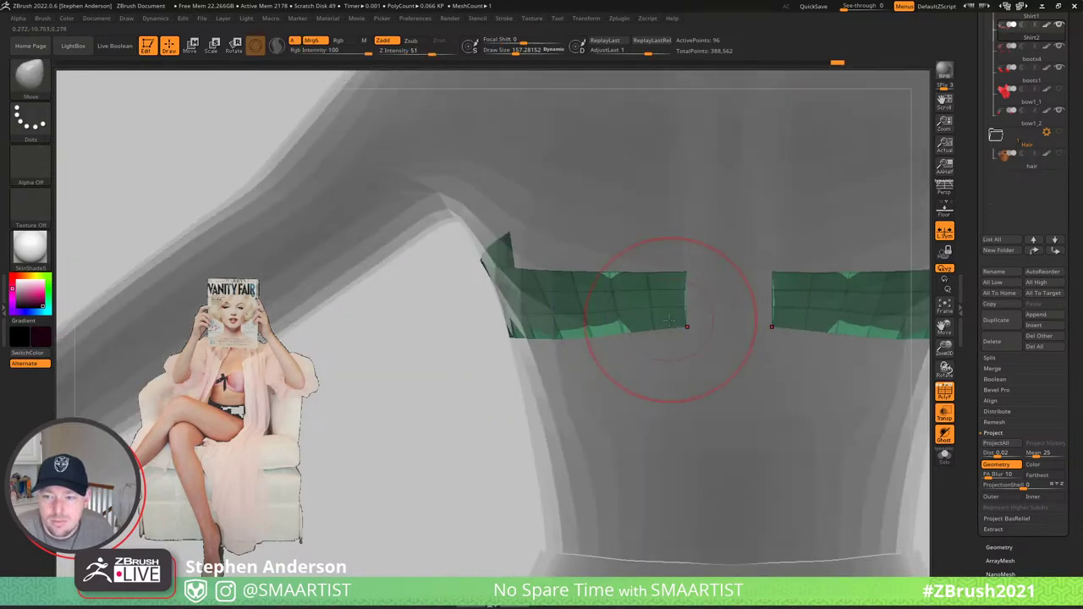
mouse_move(669, 319)
left_mouse_down()
mouse_move(690, 321)
mouse_move(679, 330)
mouse_move(679, 319)
left_mouse_up()
key("s")
key("s")
left_click_drag(591, 299, 581, 304)
left_click_drag(687, 305, 675, 306)
left_click_drag(686, 310, 696, 343)
key("s")
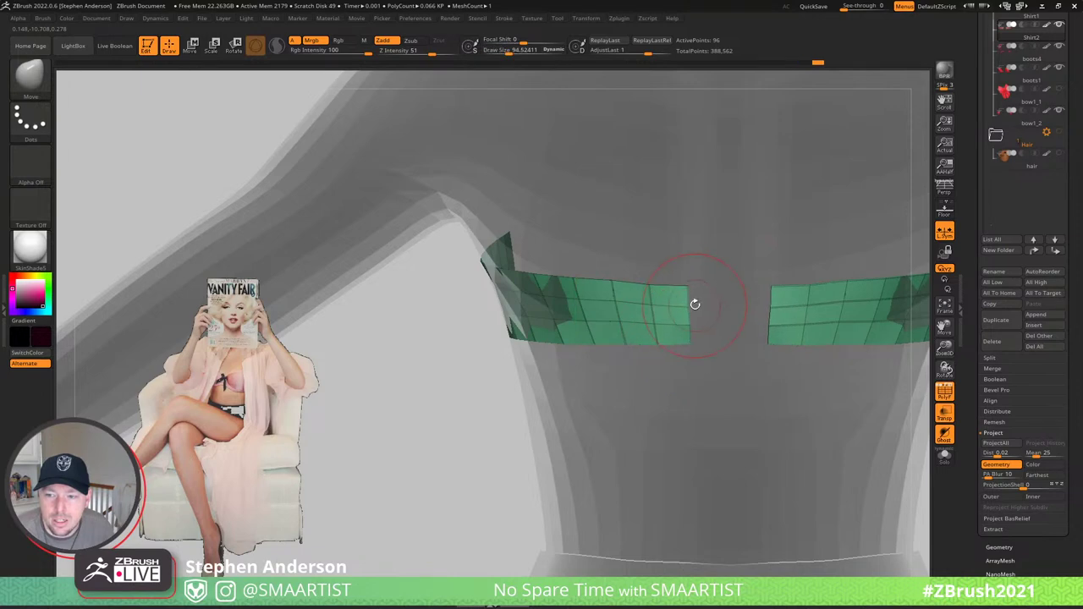
right_click_drag(682, 301, 715, 298)
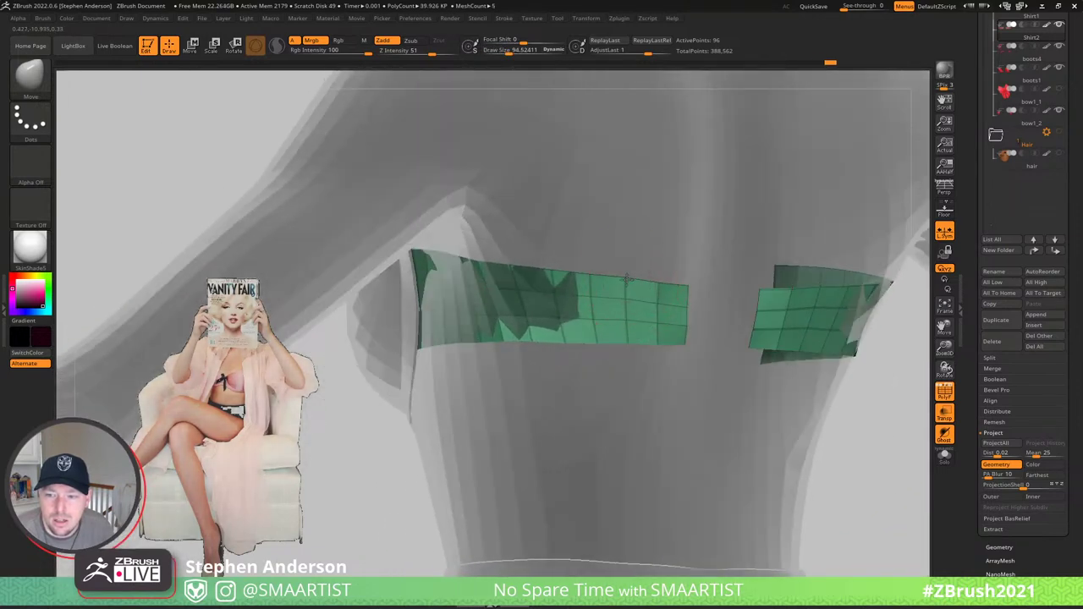
mouse_move(657, 310)
left_mouse_down("shift")
mouse_move(565, 331)
mouse_move(660, 309)
mouse_move(652, 306)
left_mouse_up("shift")
- Straighten the strap's open back edge beside the spine with the Move brush at a draw size of about 51
mouse_move(596, 299)
right_mouse_down()
mouse_move(749, 311)
mouse_move(658, 314)
mouse_move(638, 261)
right_mouse_up()
key("s")
left_click_drag(637, 262, 635, 263)
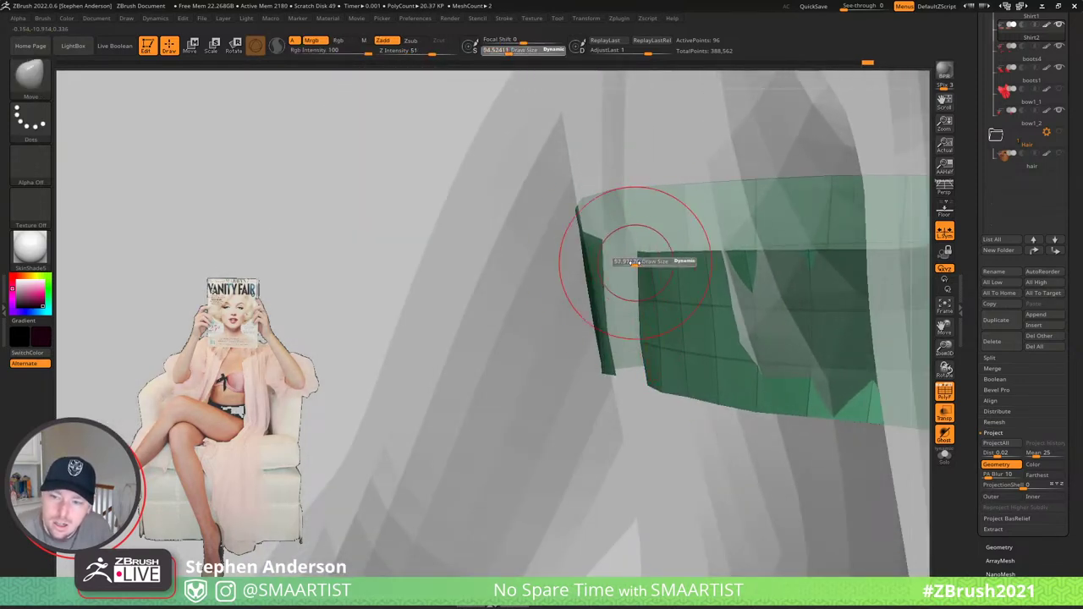
left_click(632, 262)
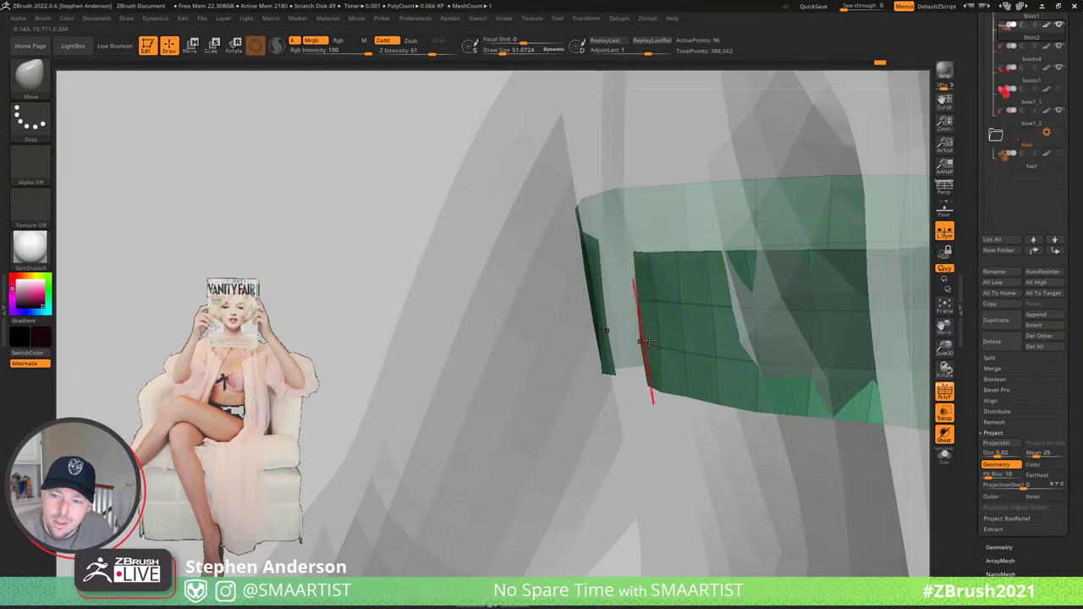
mouse_move(645, 341)
right_mouse_down()
mouse_move(652, 313)
mouse_move(556, 313)
mouse_move(555, 360)
mouse_move(554, 321)
mouse_move(604, 217)
mouse_move(600, 238)
mouse_move(602, 179)
mouse_move(567, 181)
mouse_move(548, 261)
right_mouse_up()
mouse_move(599, 234)
right_mouse_down()
mouse_move(626, 203)
mouse_move(592, 220)
mouse_move(604, 239)
mouse_move(602, 223)
mouse_move(507, 273)
mouse_move(484, 410)
right_mouse_up()
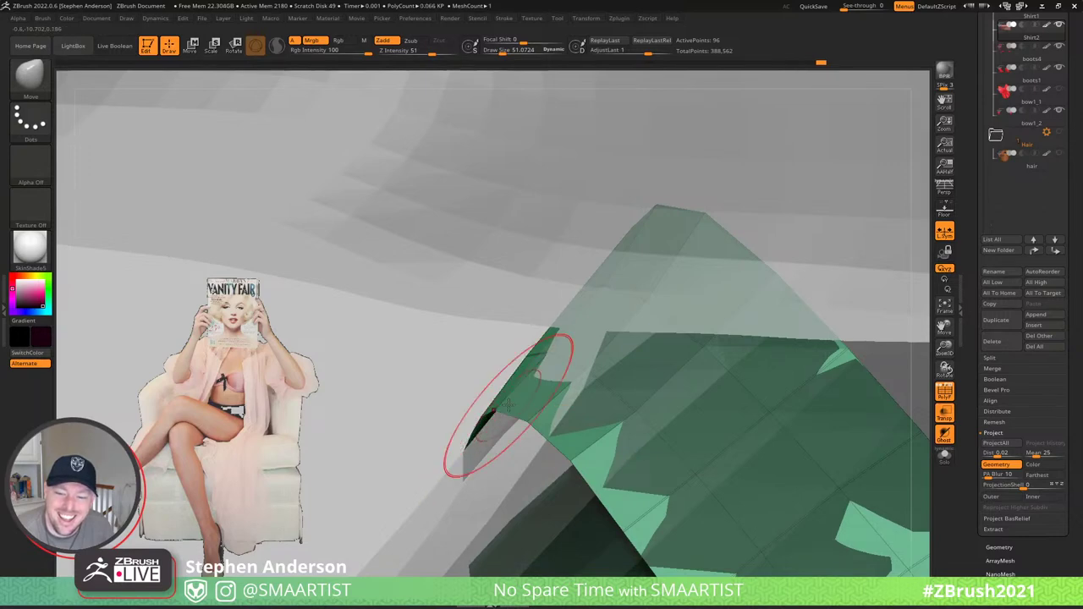
- Adjust the strap's bend beneath the arm with the Move brush and project the strap onto the body with ProjectAll at Dist 0.02
right_click_drag(484, 417, 562, 351)
left_click_drag(604, 285, 607, 285)
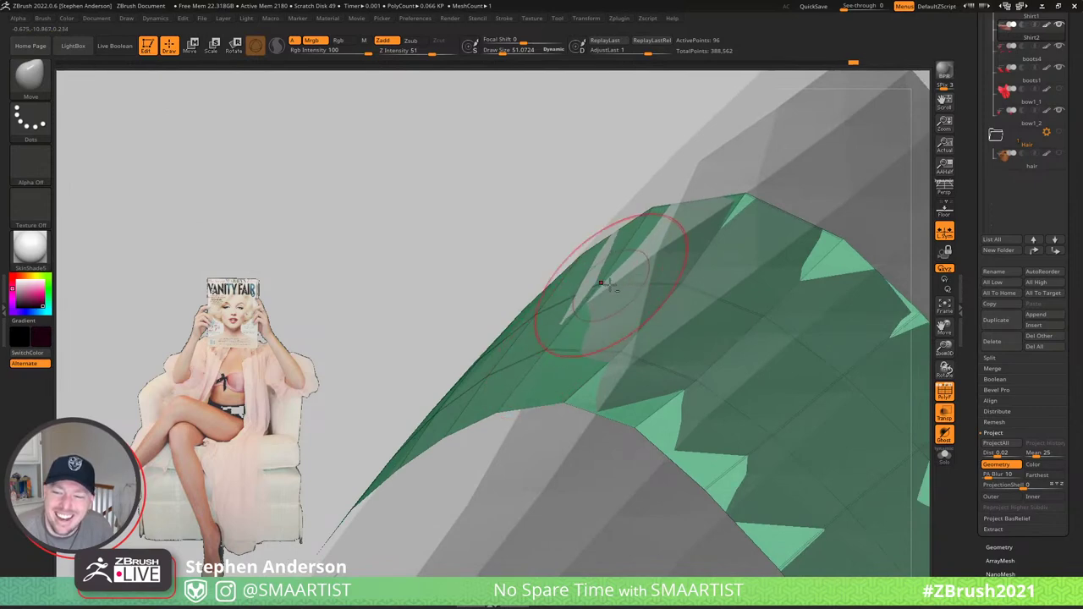
right_click_drag(609, 190, 679, 338)
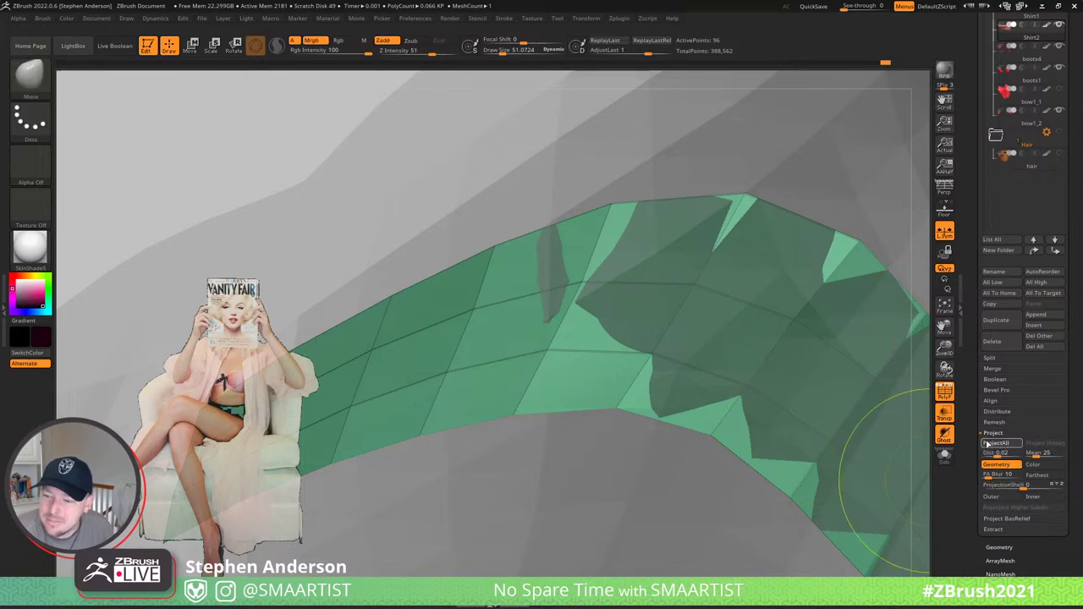
left_click(987, 443)
right_click_drag(541, 423, 760, 328, "ctrl")
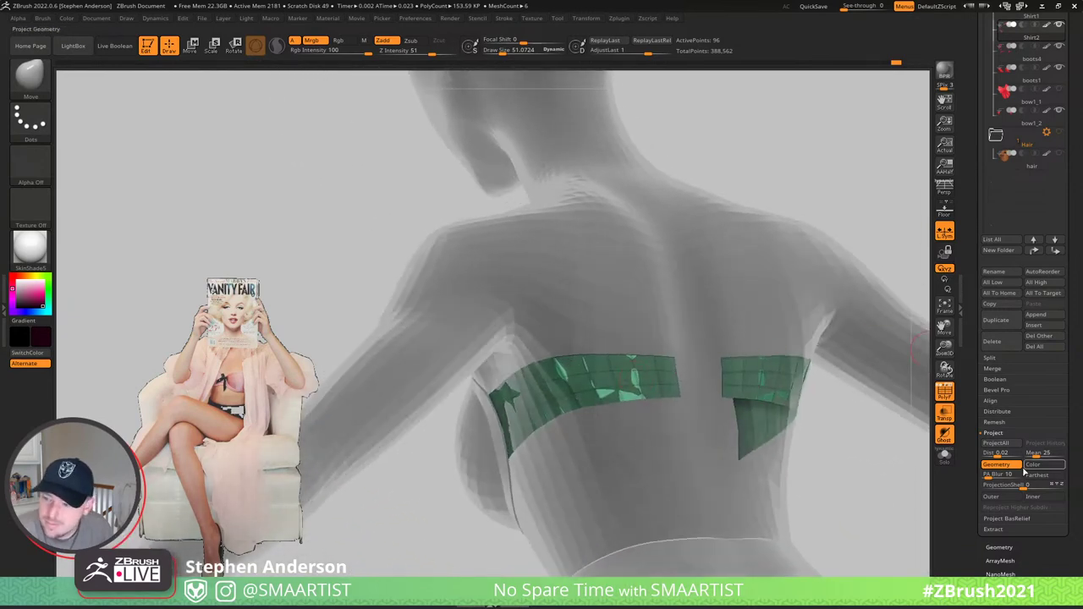
- Reshape the strap's curve from underarm to back with the Move brush at draw sizes of about 215 and 95
left_click(999, 547)
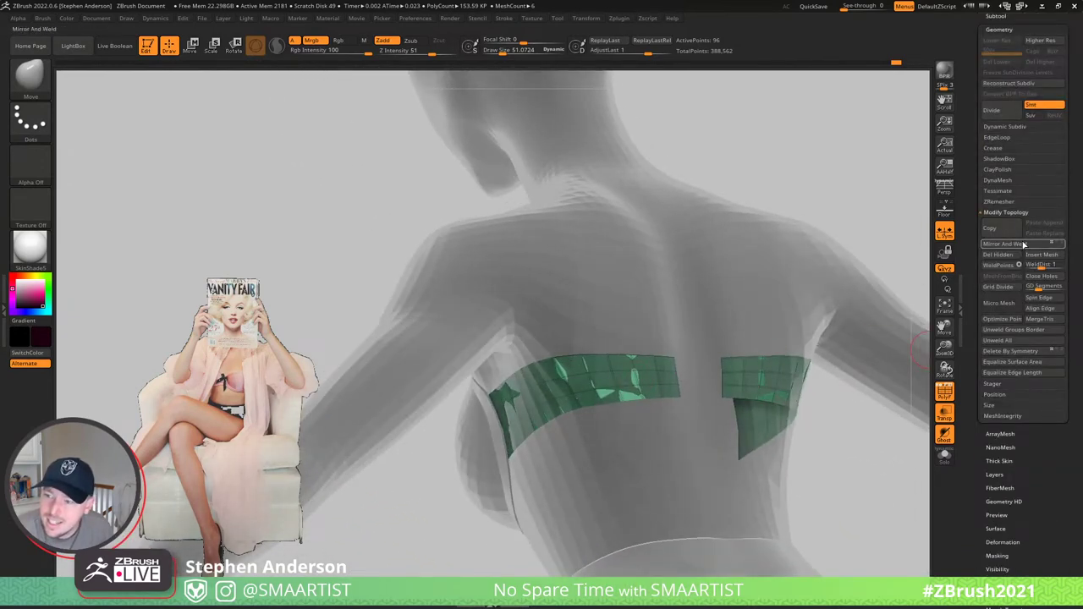
right_click_drag(721, 345, 526, 388)
key("s")
mouse_move(524, 408)
left_mouse_down()
mouse_move(543, 410)
mouse_move(533, 423)
left_mouse_up()
mouse_move(488, 464)
right_mouse_down()
mouse_move(592, 373)
mouse_move(460, 363)
mouse_move(516, 353)
right_mouse_up()
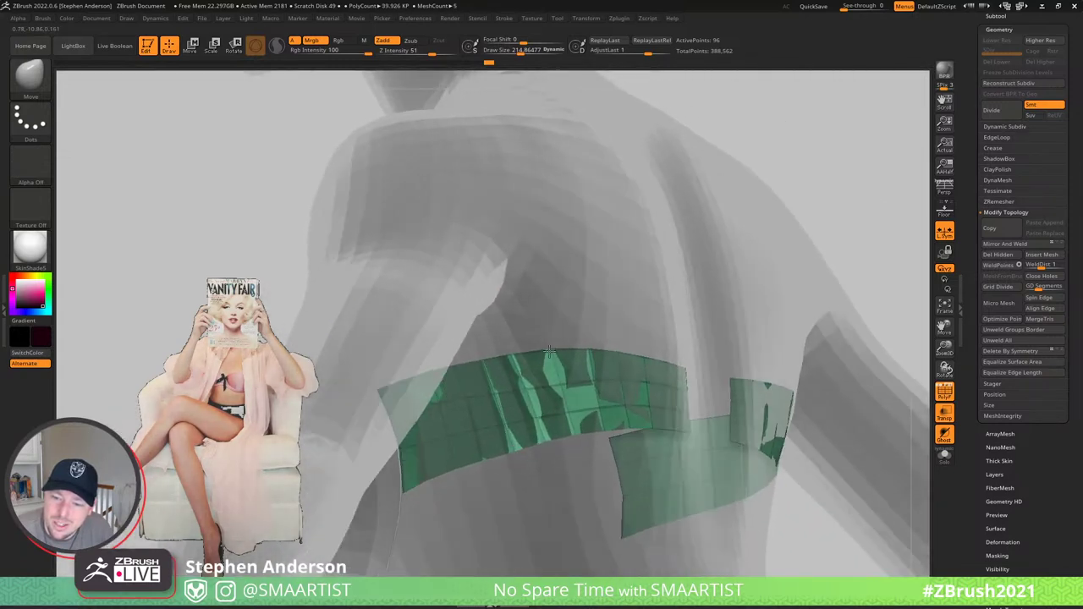
key("s")
left_click_drag(537, 349, 525, 350)
right_click_drag(526, 352, 459, 410)
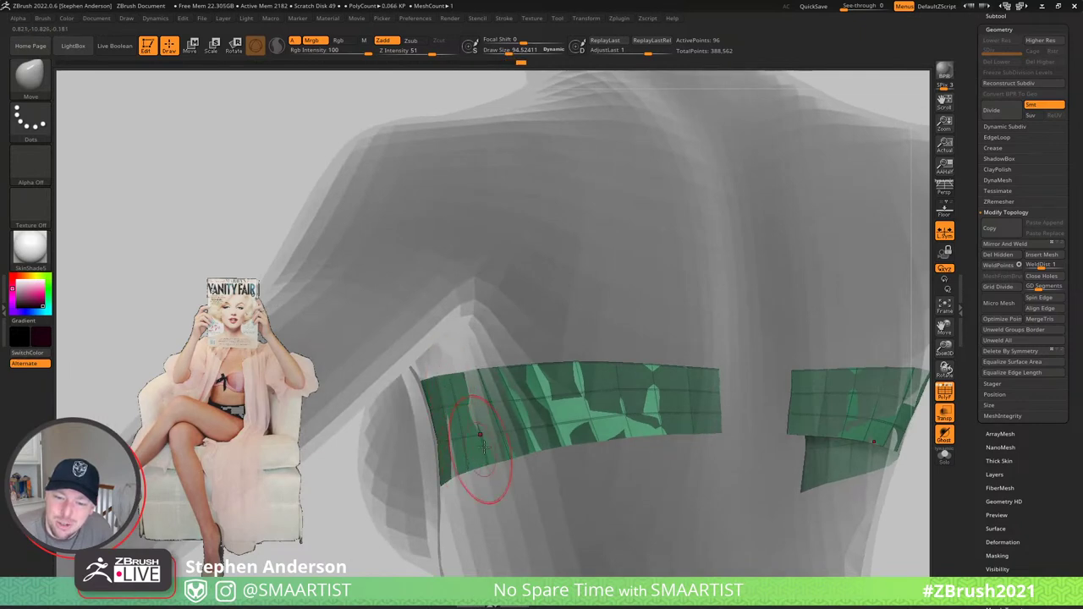
right_click_drag(608, 377, 688, 389, "ctrl")
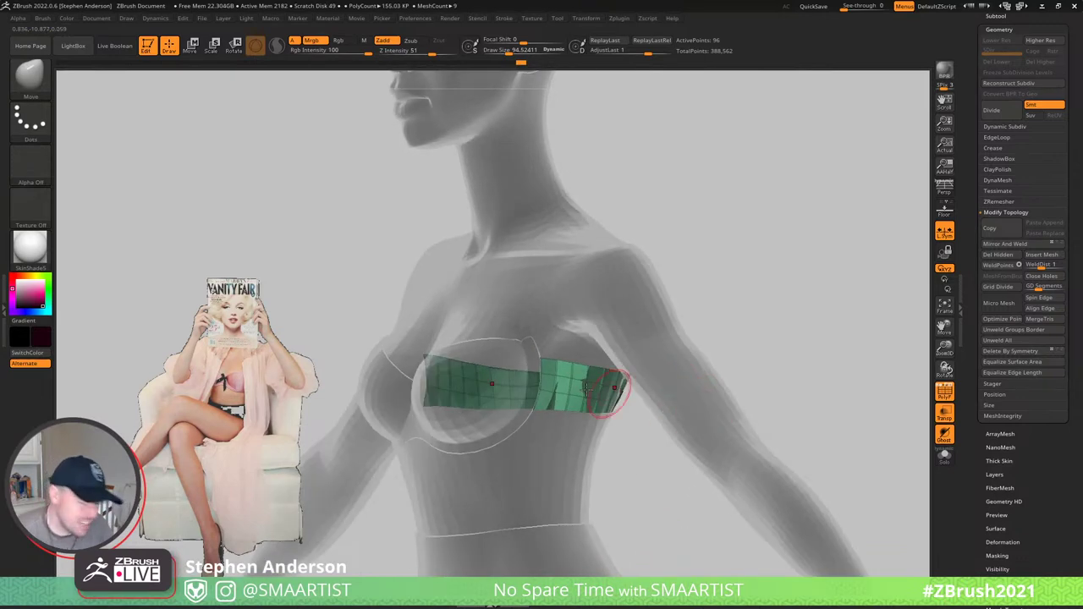
- Fit the strap's front edge along the side outline of the bra cup with the Move brush at a draw size of about 58
mouse_move(587, 388)
right_mouse_down("ctrl")
mouse_move(584, 449)
mouse_move(539, 311)
right_mouse_up("ctrl")
key("s")
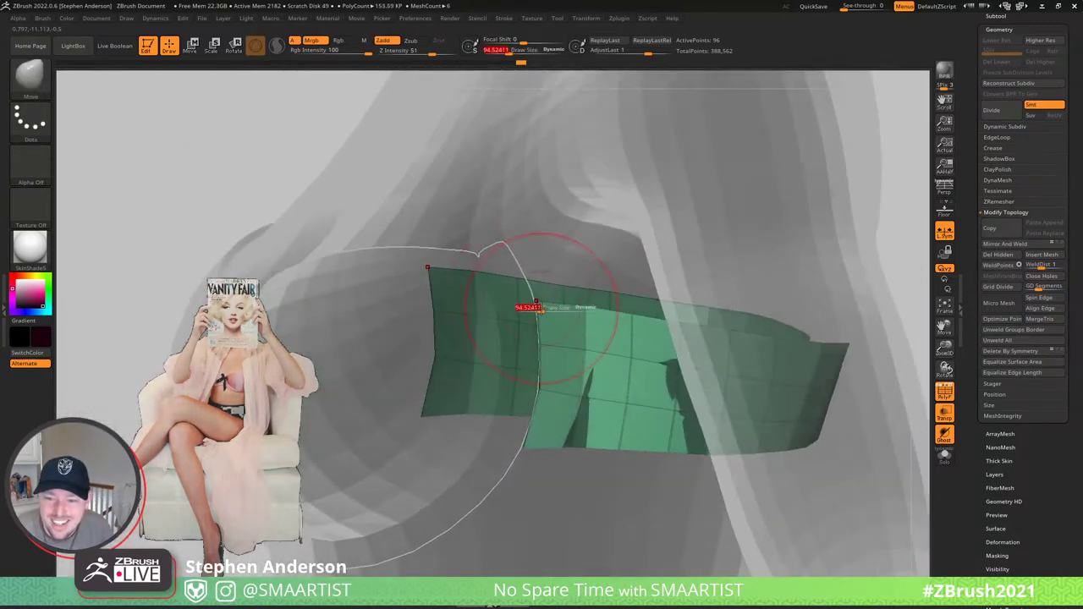
left_click_drag(535, 306, 533, 308)
left_click(538, 307, "ctrl")
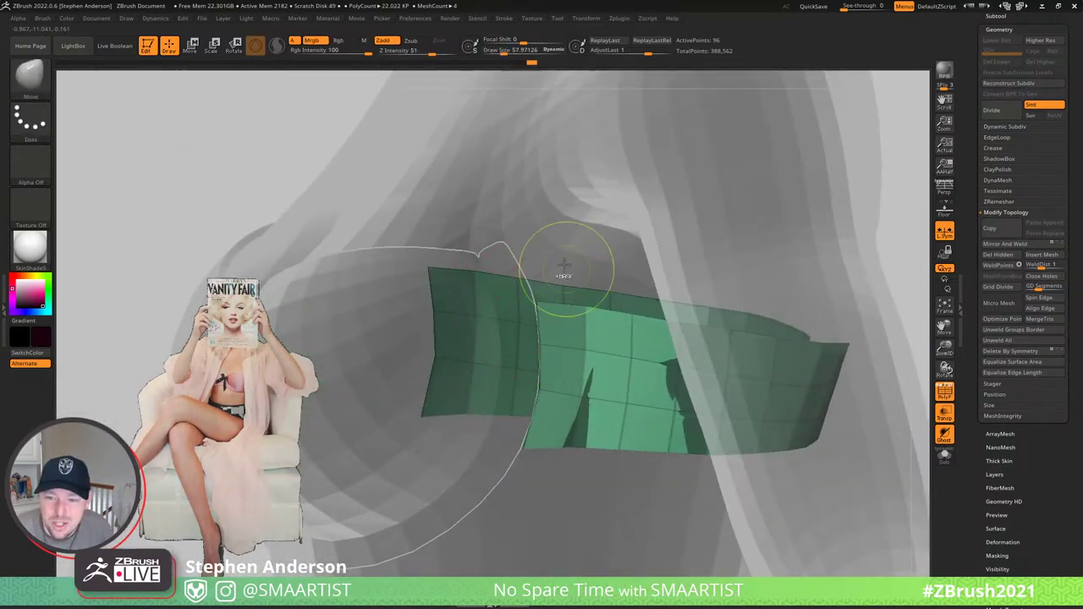
left_click(540, 241, "ctrl")
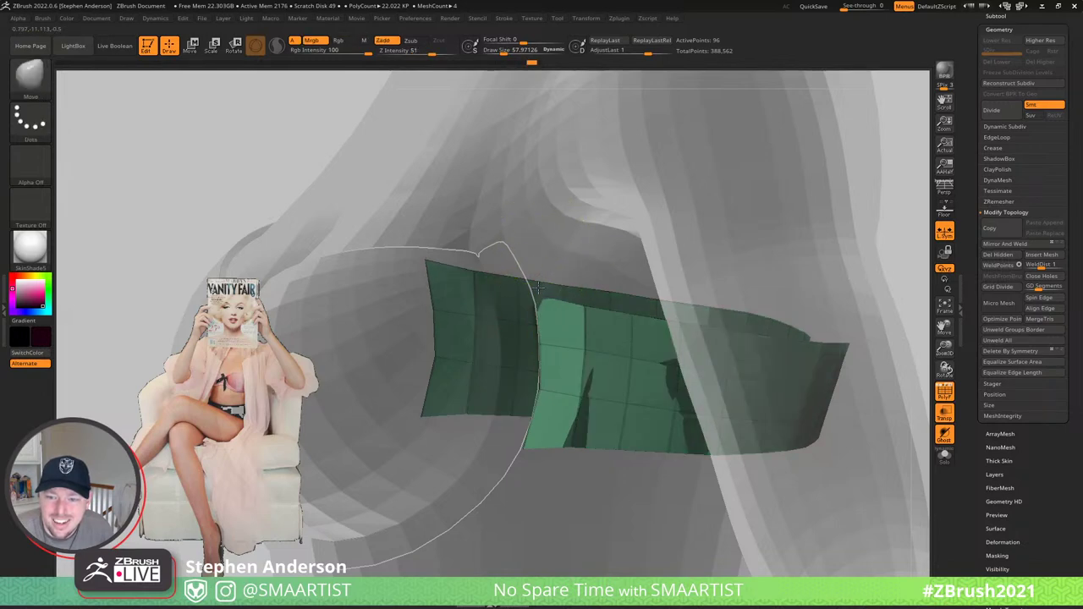
right_click_drag(541, 312, 523, 275)
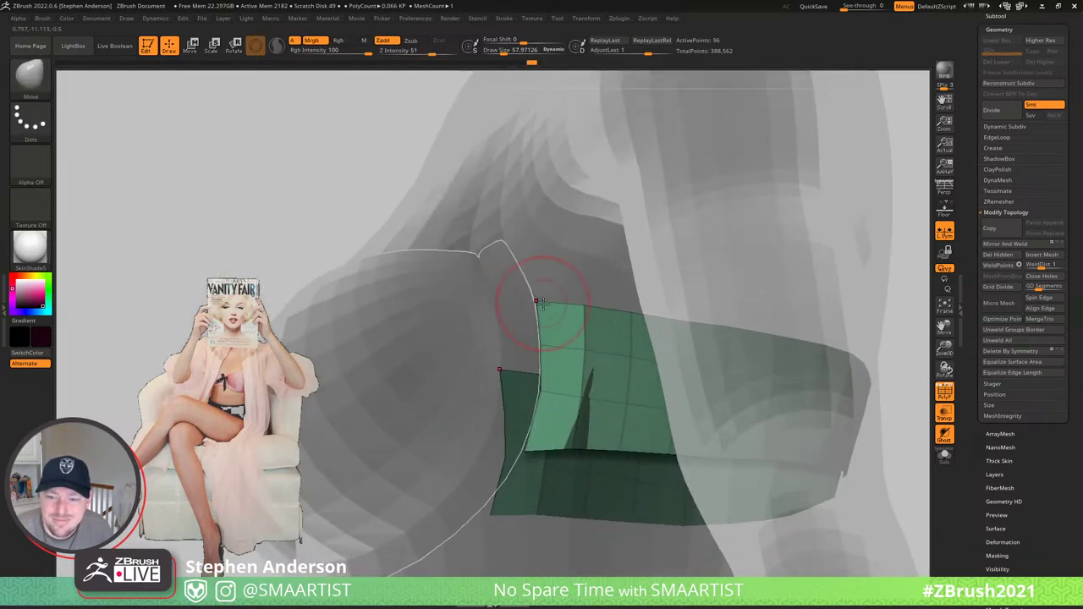
mouse_move(555, 442)
right_mouse_down()
mouse_move(561, 486)
mouse_move(569, 428)
mouse_move(563, 446)
right_mouse_up()
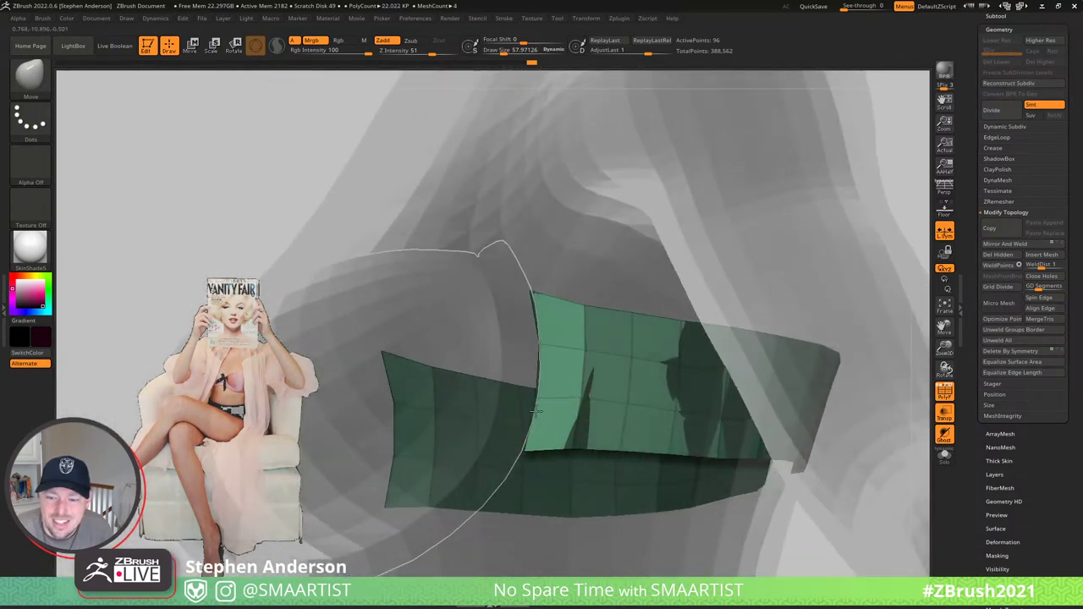
right_click_drag(548, 392, 587, 387)
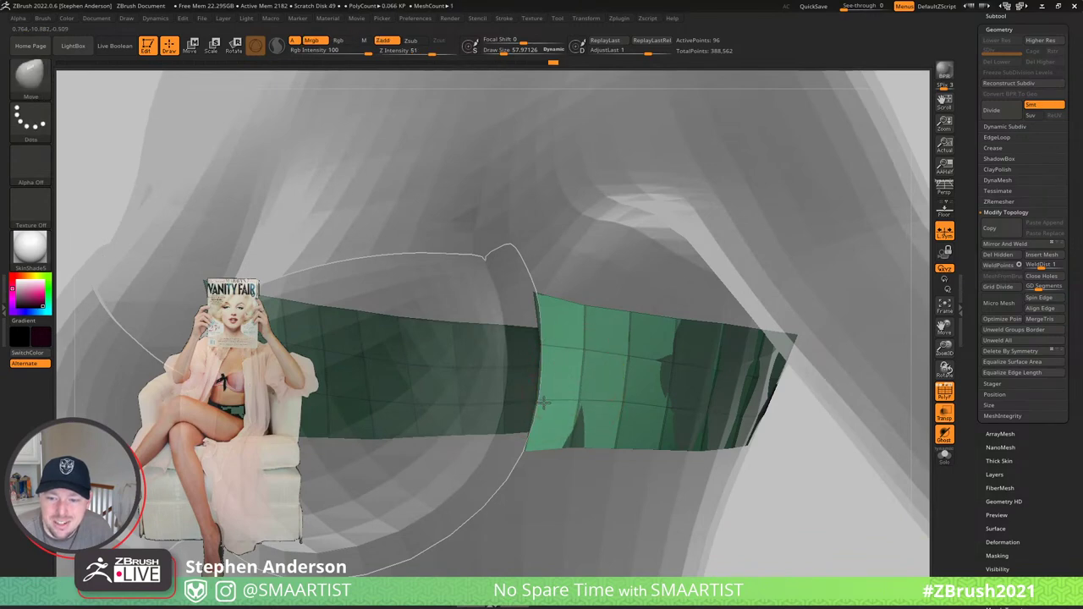
right_click_drag(573, 347, 578, 296, "ctrl")
left_click_drag(651, 429, 687, 462, "ctrl")
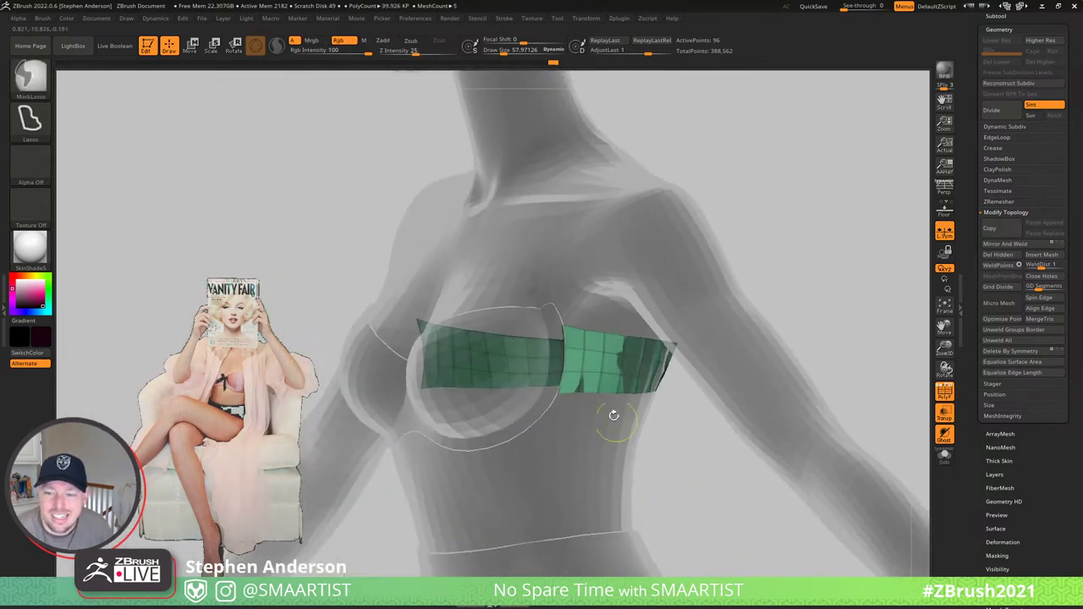
- Adjust the strap's lower edge beside the bra cup with the Move brush
right_click_drag(612, 415, 675, 504)
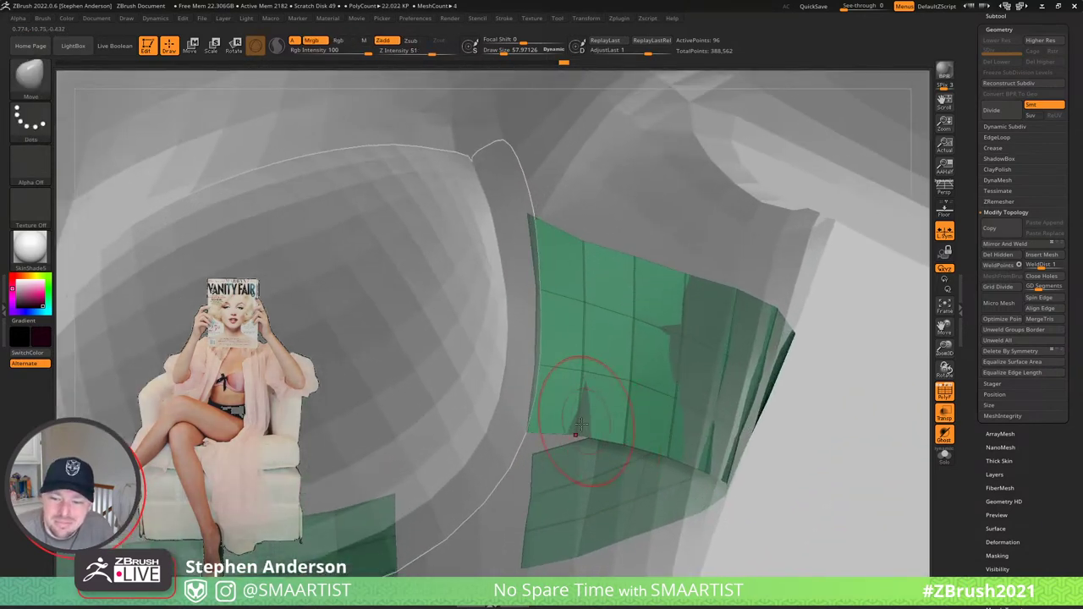
right_click_drag(584, 425, 595, 331, "ctrl")
right_click_drag(595, 332, 699, 287)
right_click_drag(699, 288, 636, 289)
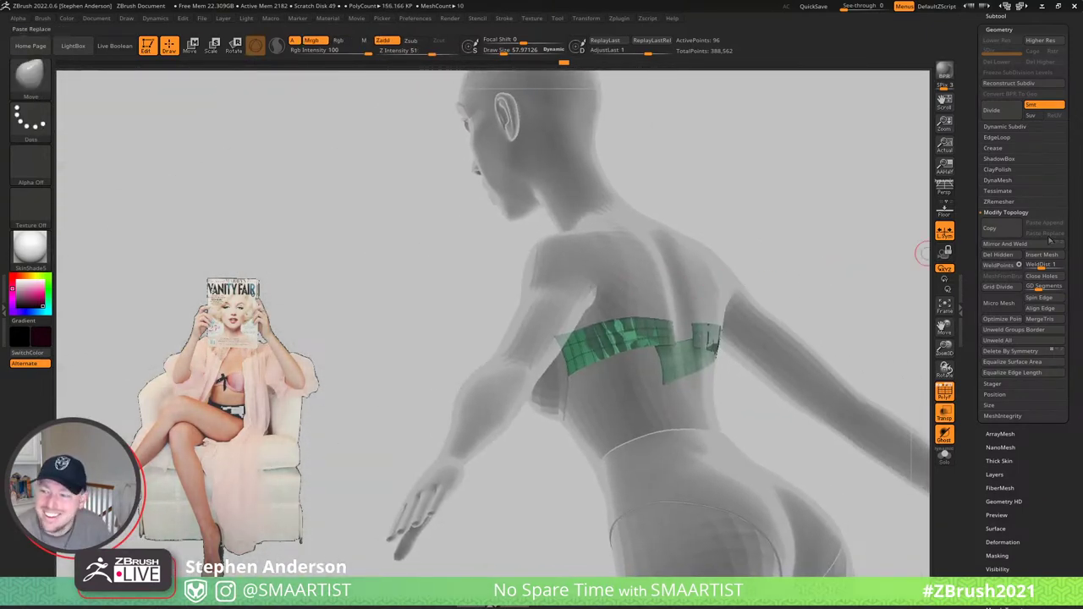
- Turn on Dynamic Subdiv for the strap and view the smoothed, thickened result from the back
left_click(1005, 148)
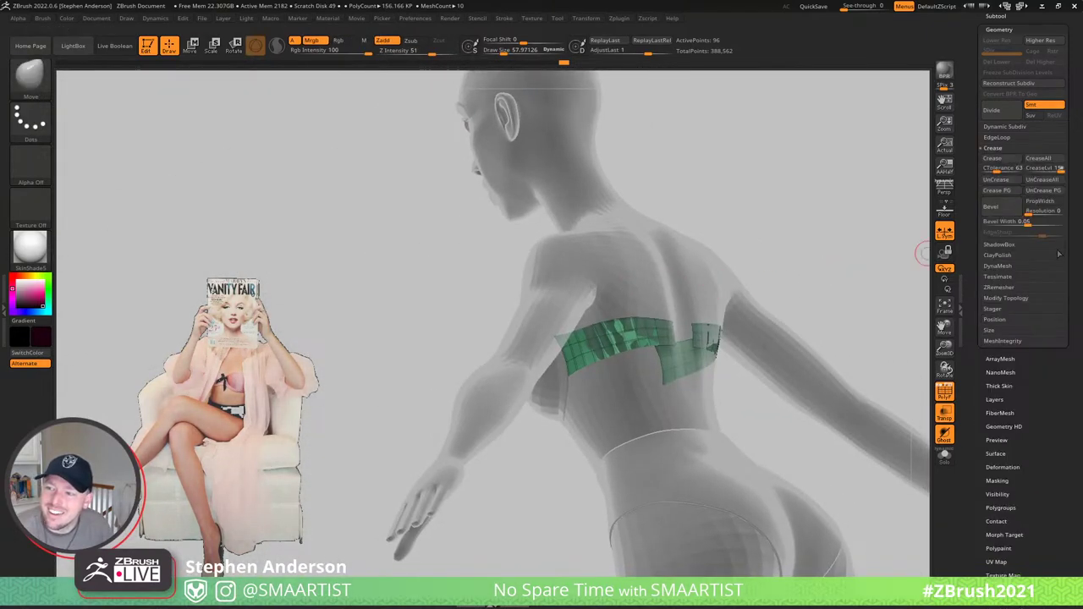
left_click(1020, 128)
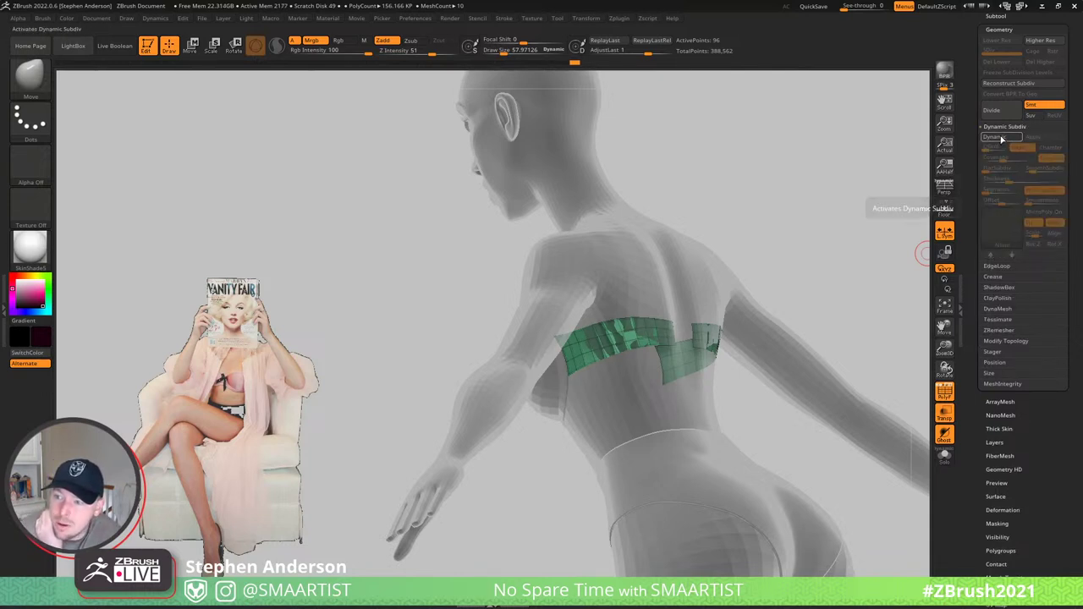
left_click(1002, 138)
left_click_drag(812, 262, 594, 330)
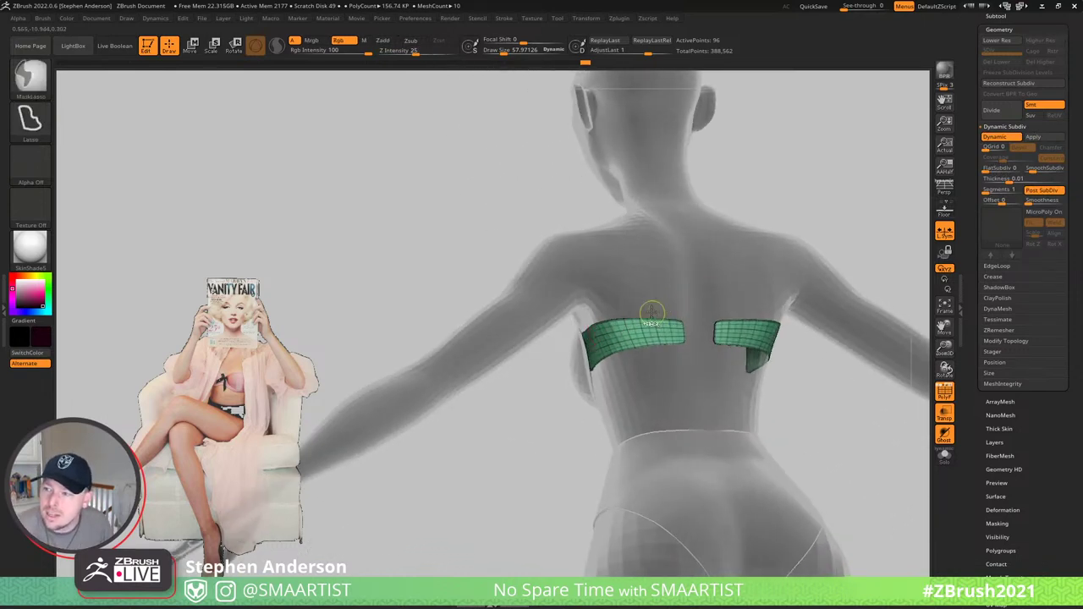
- Insert single edge loops near the borders of the bra's side band with the ZModeler edge Insert action
mouse_move(650, 309)
right_mouse_down("ctrl")
mouse_move(701, 346)
mouse_move(752, 351)
mouse_move(581, 345)
right_mouse_up("ctrl")
left_click_drag(581, 343, 571, 286)
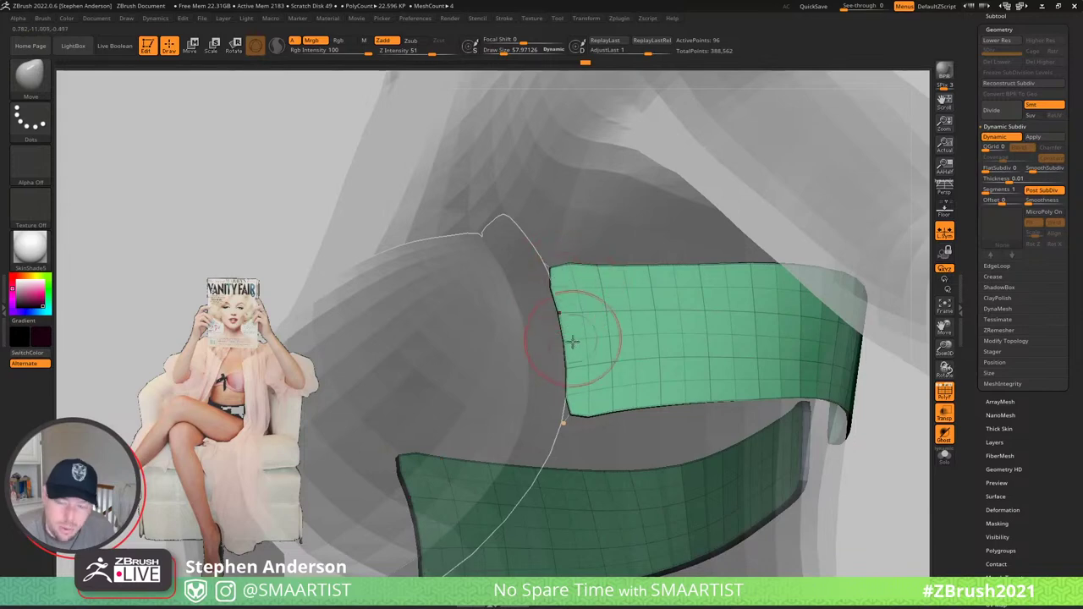
key("b")
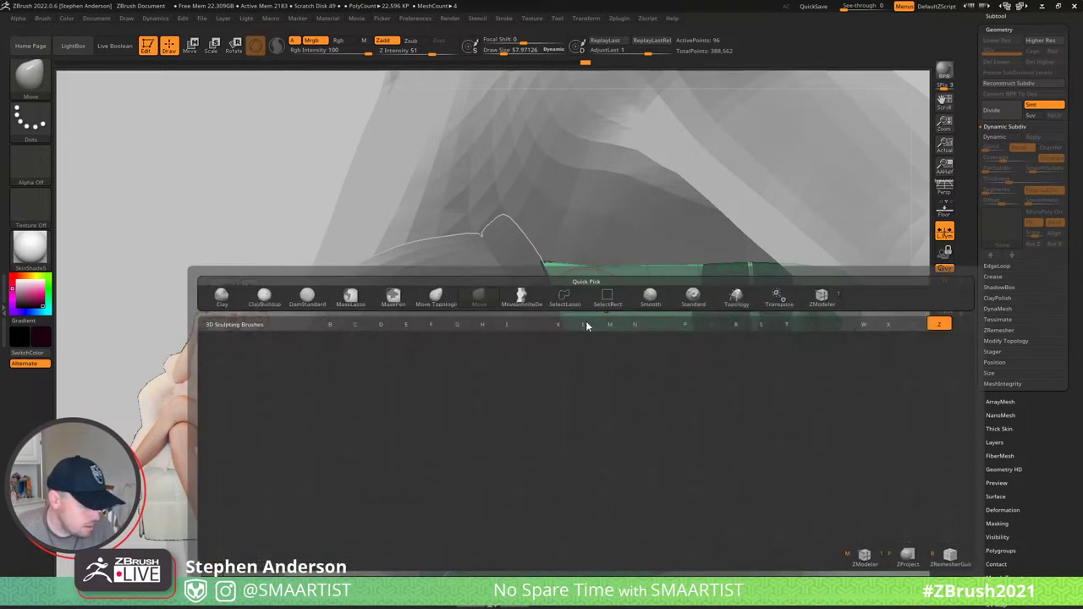
key("m")
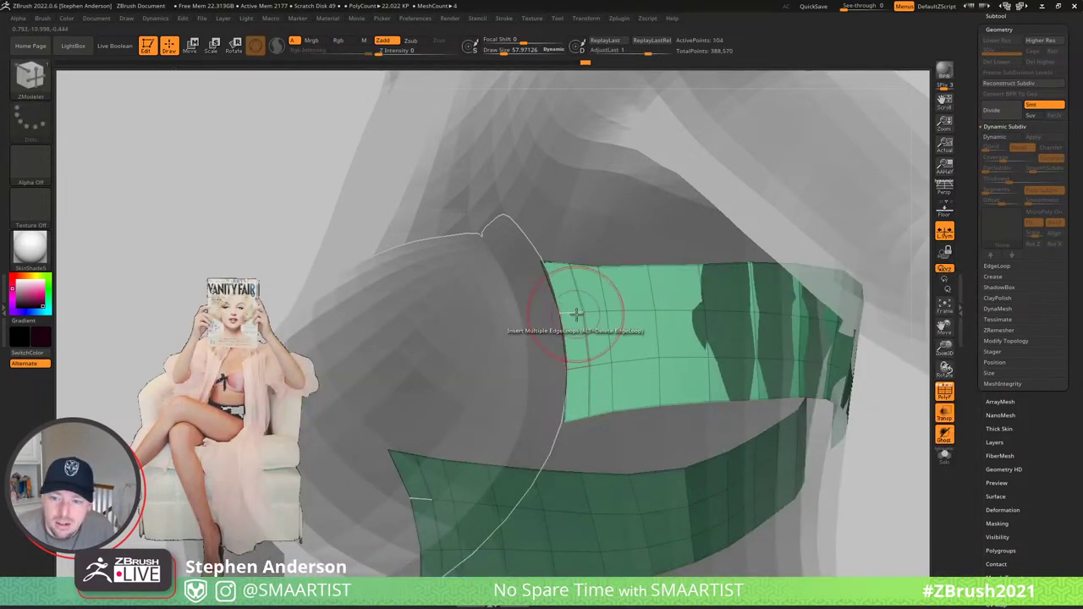
key("space")
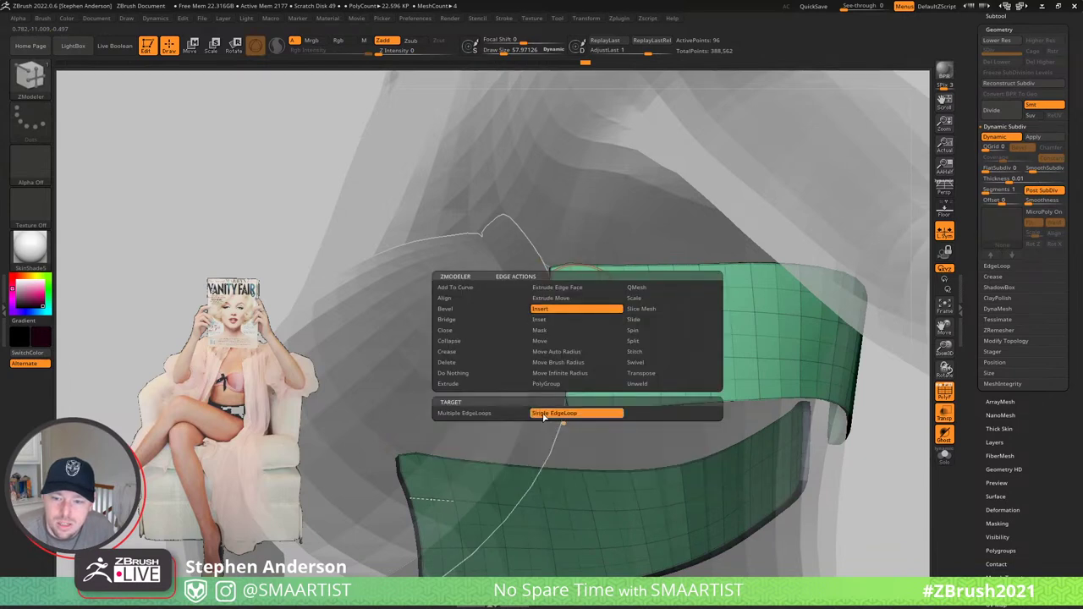
left_click_drag(582, 306, 565, 312)
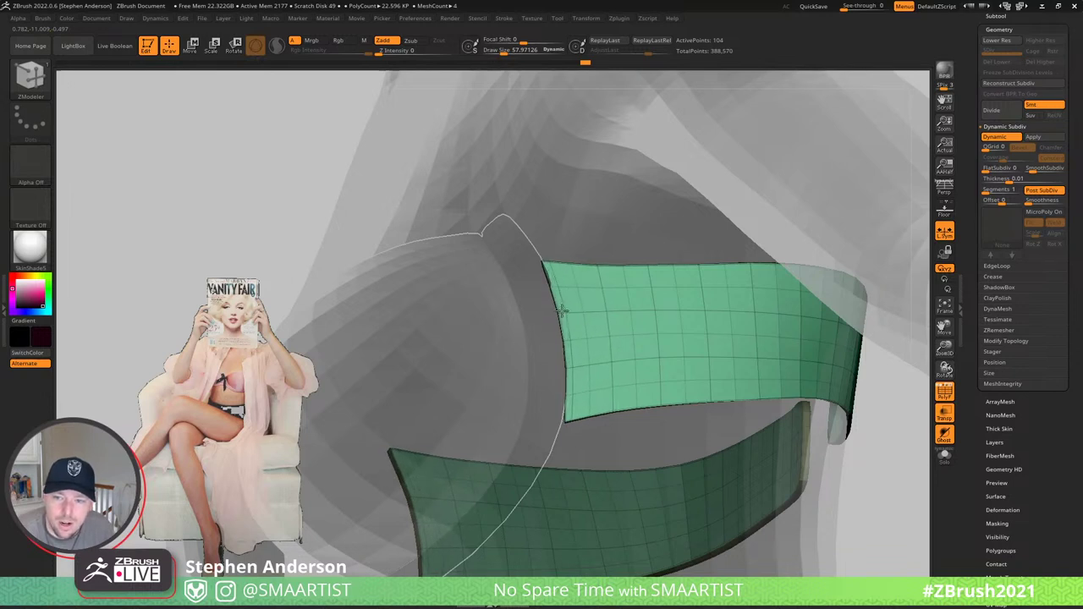
key("shift+d")
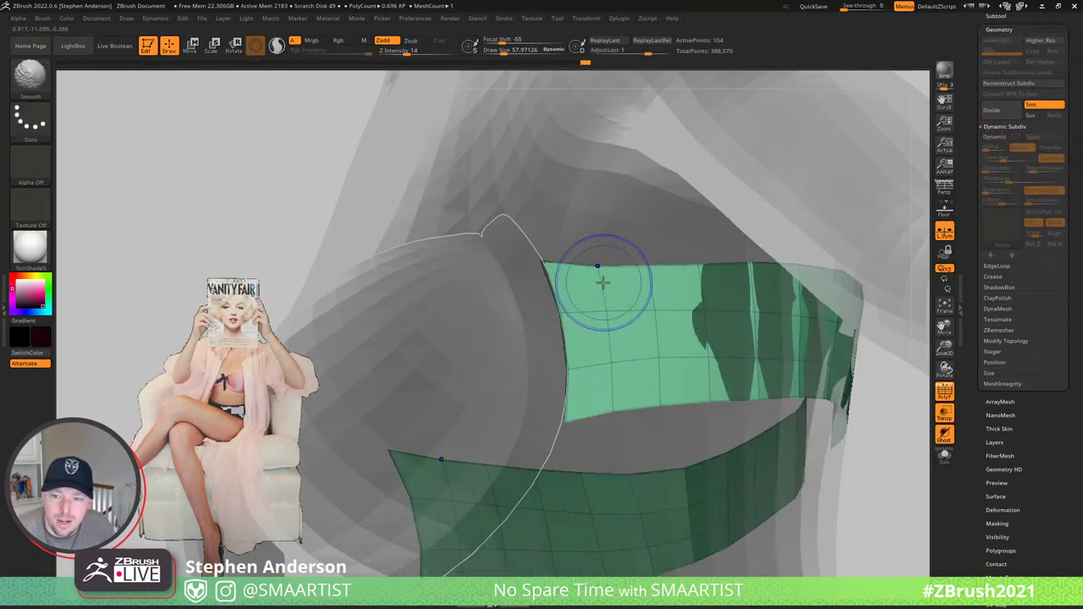
key("d")
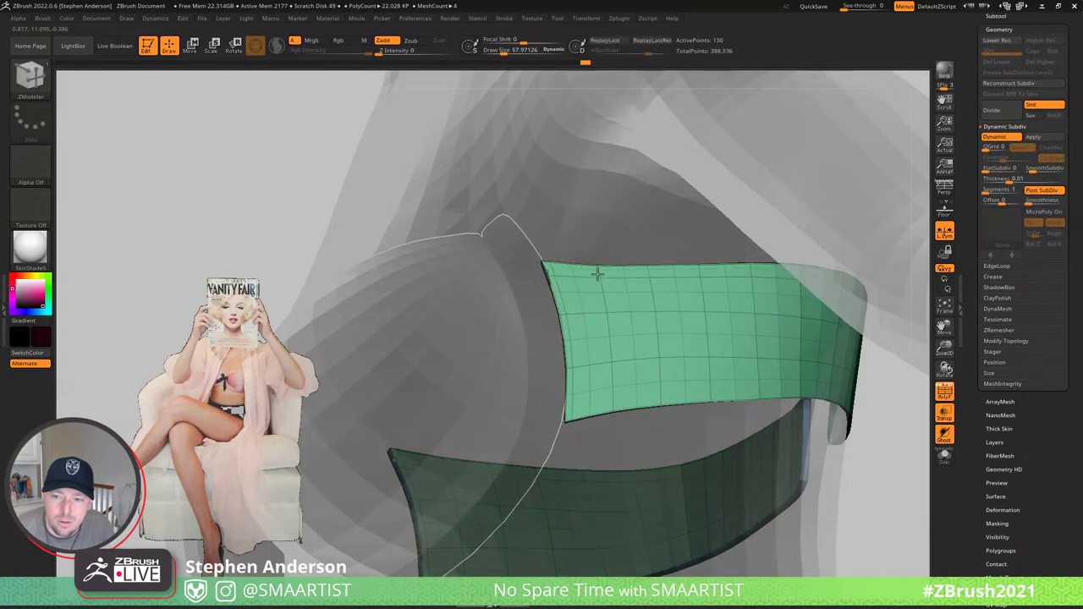
left_click(613, 397)
right_click_drag(617, 397, 603, 300)
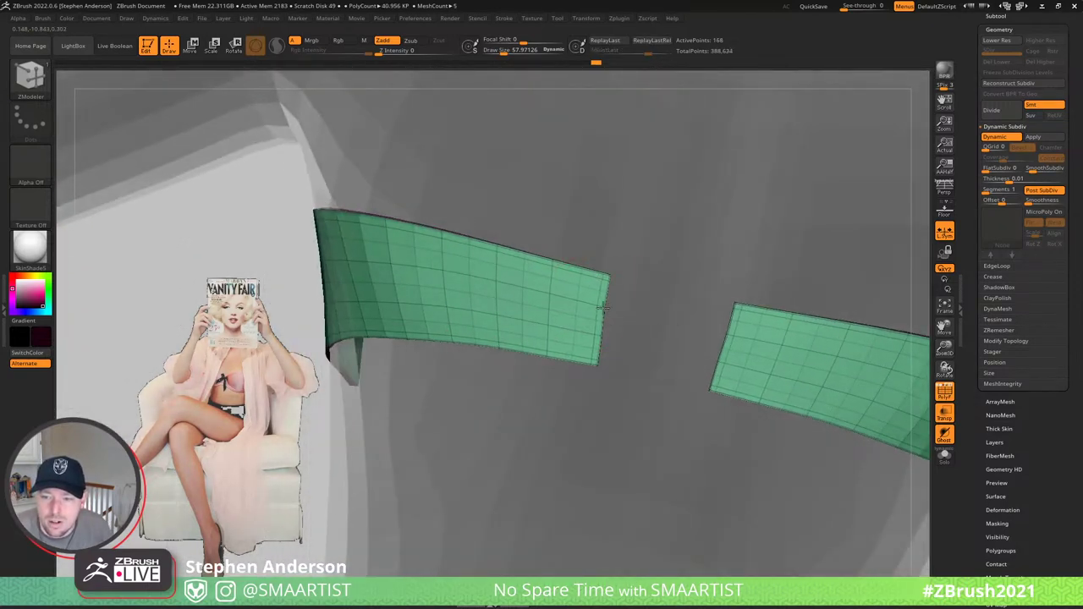
- Hide the polyframe and turn off transparency so the bra displays on the fully shaded body
key("shift+f")
key("shift+f")
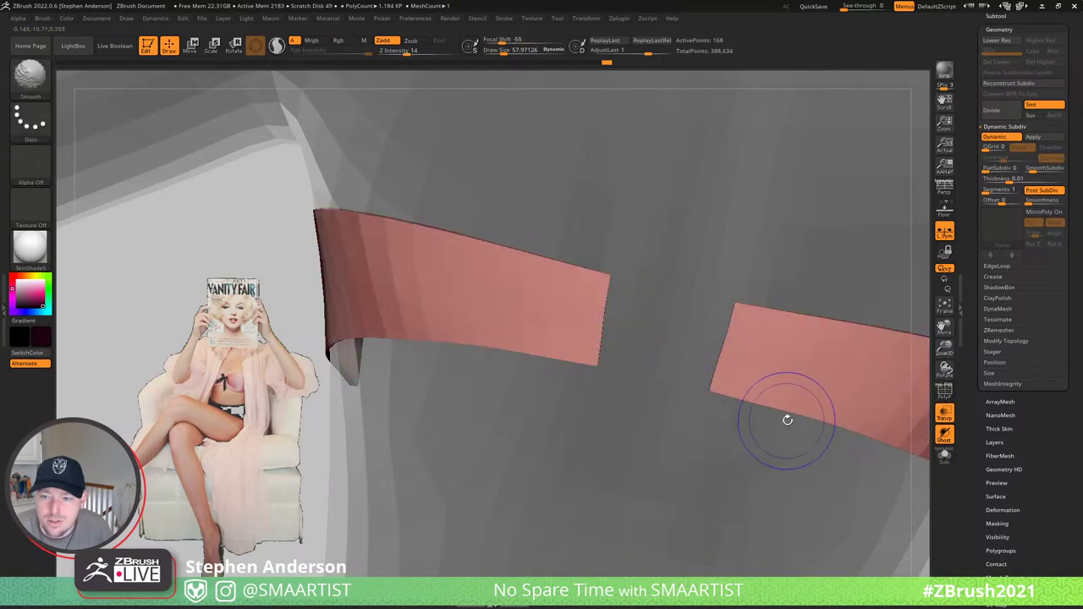
right_click_drag(784, 420, 738, 390, "ctrl")
key("shift+f")
key("ctrl+s")
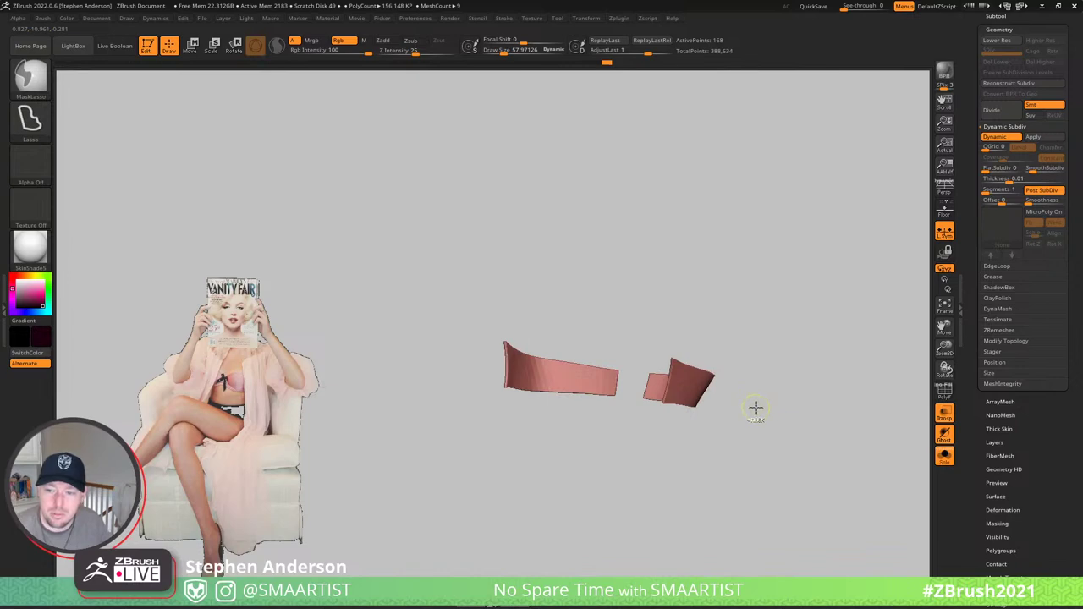
key("ctrl+shift+s")
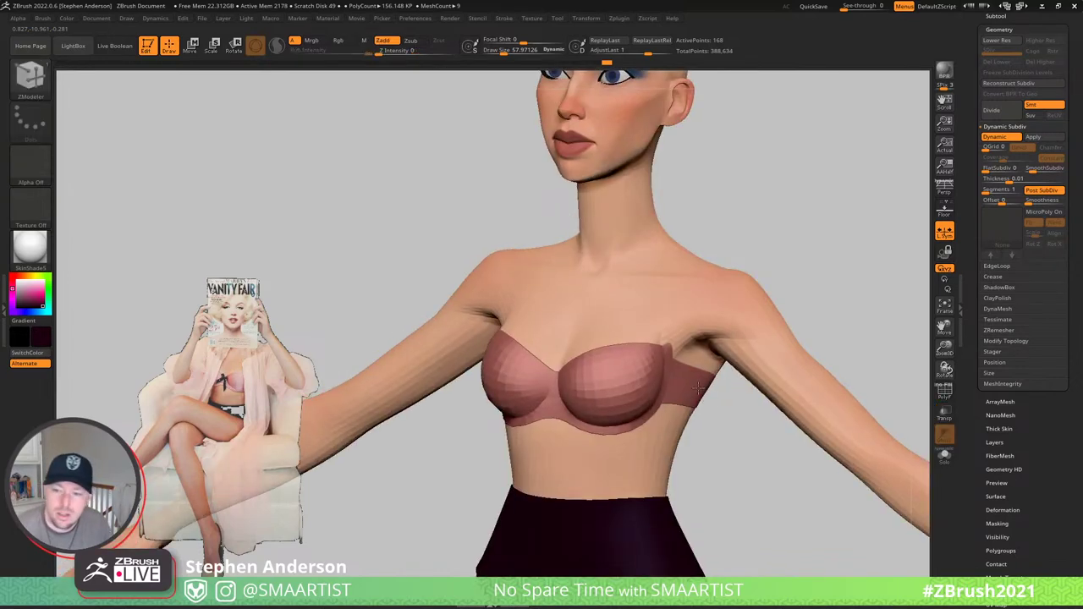
- Select the underwire piece Shirt1 and nudge its outer upper end against the cup using the Move brush at draw sizes of about 90 and 157
mouse_move(643, 397)
right_mouse_down()
mouse_move(727, 406)
mouse_move(676, 402)
mouse_move(685, 404)
mouse_move(641, 435)
mouse_move(626, 429)
mouse_move(672, 402)
mouse_move(640, 425)
mouse_move(592, 392)
mouse_move(659, 365)
mouse_move(617, 372)
mouse_move(642, 364)
right_mouse_up()
key("b")
key("m")
key("v")
key("s")
key("shift+f")
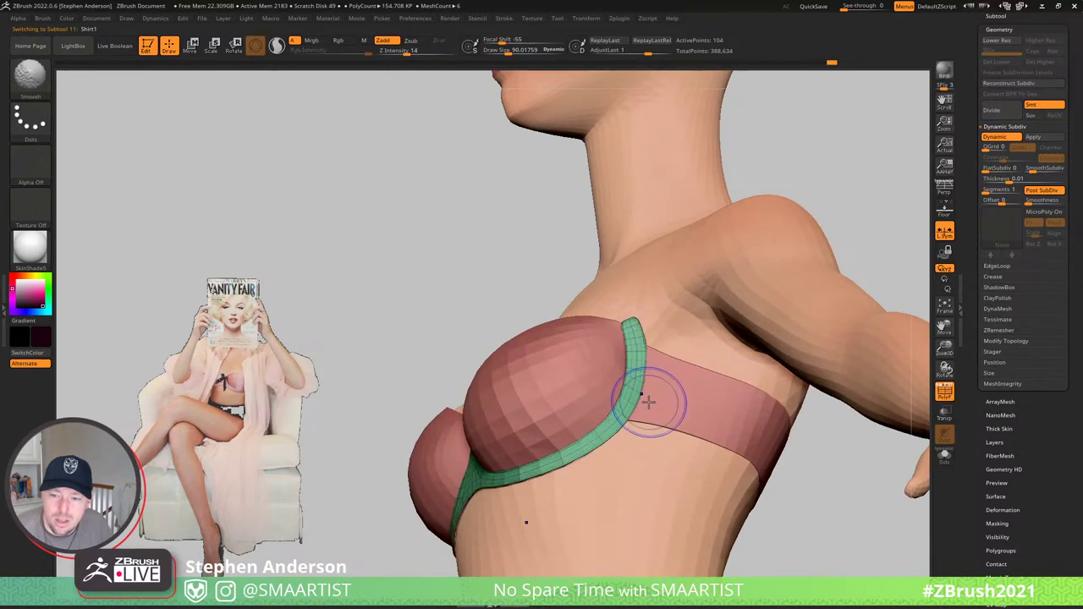
key("shift+f")
right_click_drag(648, 404, 615, 407)
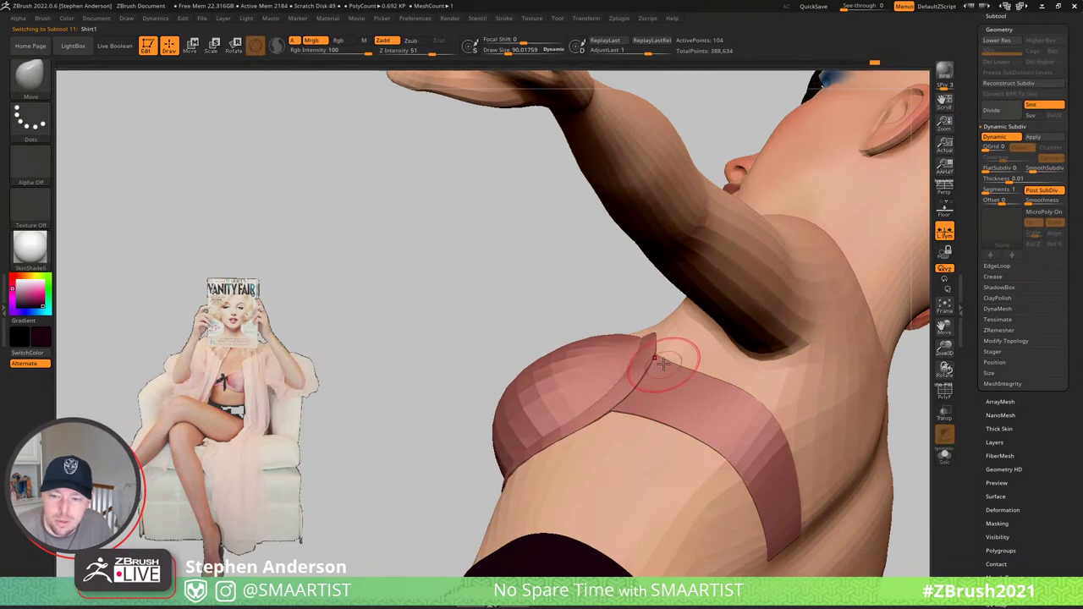
right_click_drag(664, 364, 657, 368)
left_click_drag(584, 430, 585, 430)
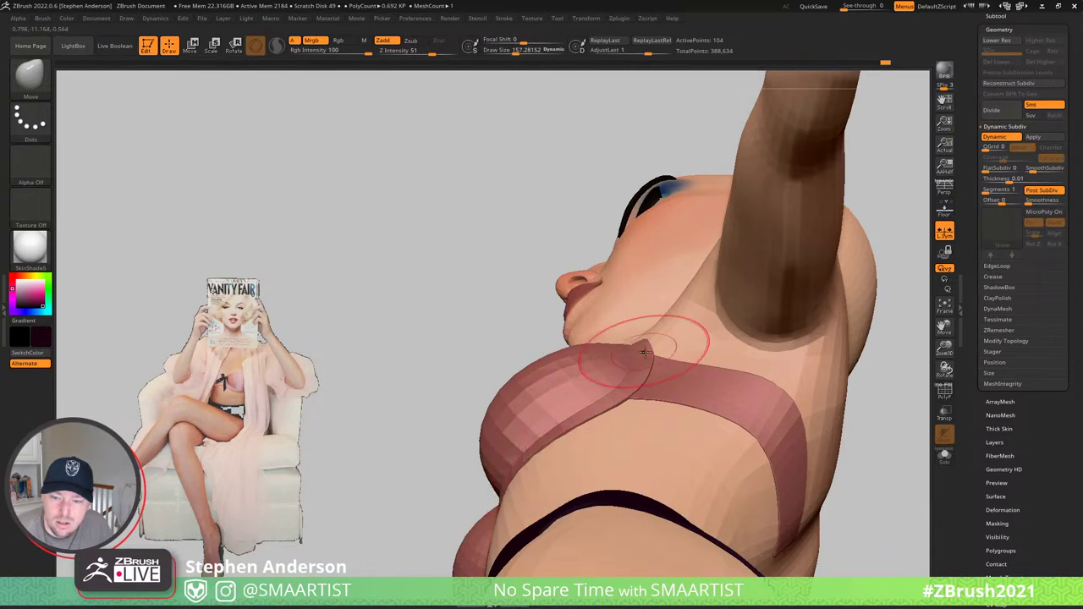
- Reduce the draw size to about 73 and adjust the top of the underwire's bridge between the cups
mouse_move(645, 352)
right_mouse_down()
mouse_move(653, 442)
mouse_move(666, 356)
mouse_move(587, 386)
mouse_move(540, 315)
right_mouse_up()
key("s")
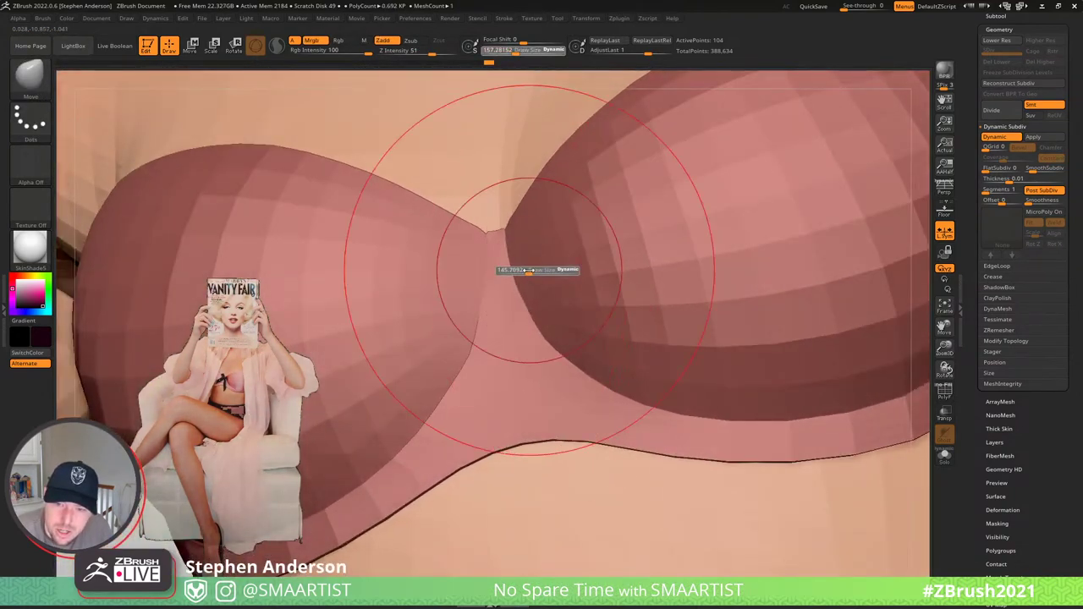
left_click_drag(528, 271, 518, 268)
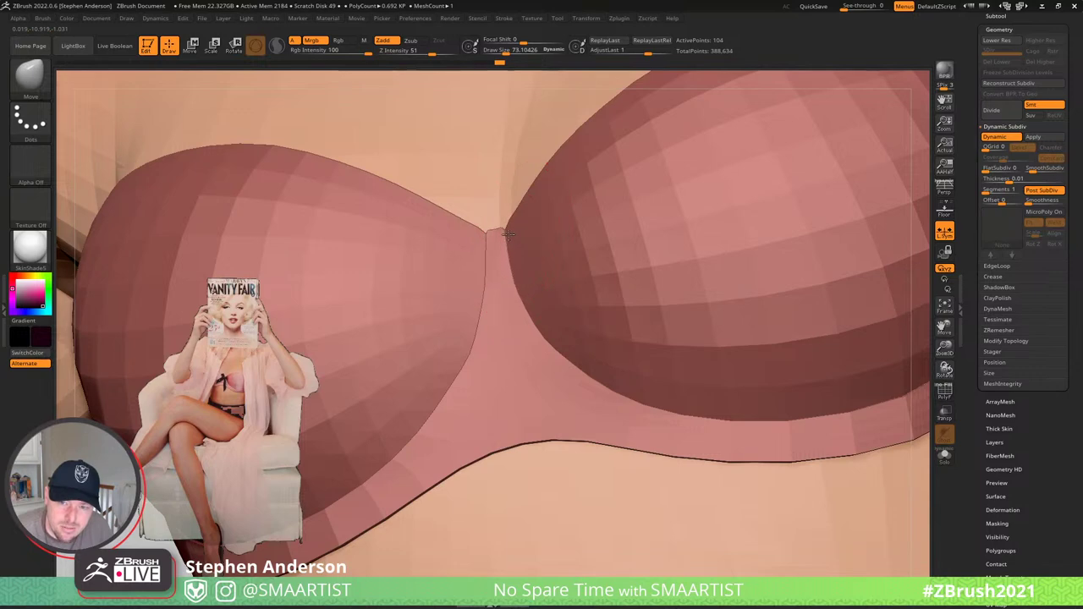
right_click_drag(517, 318, 684, 297)
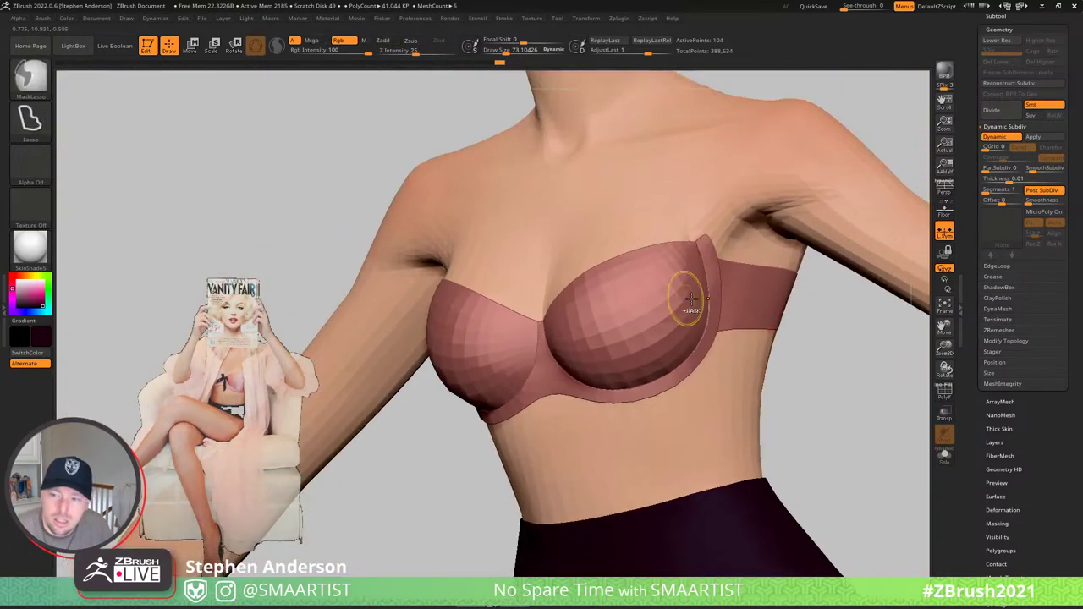
- Try filling the side band Shirt2 with a lighter pink, RGB 227, 186, 183
key("shift+f")
key("shift+f")
right_click_drag(798, 378, 655, 338)
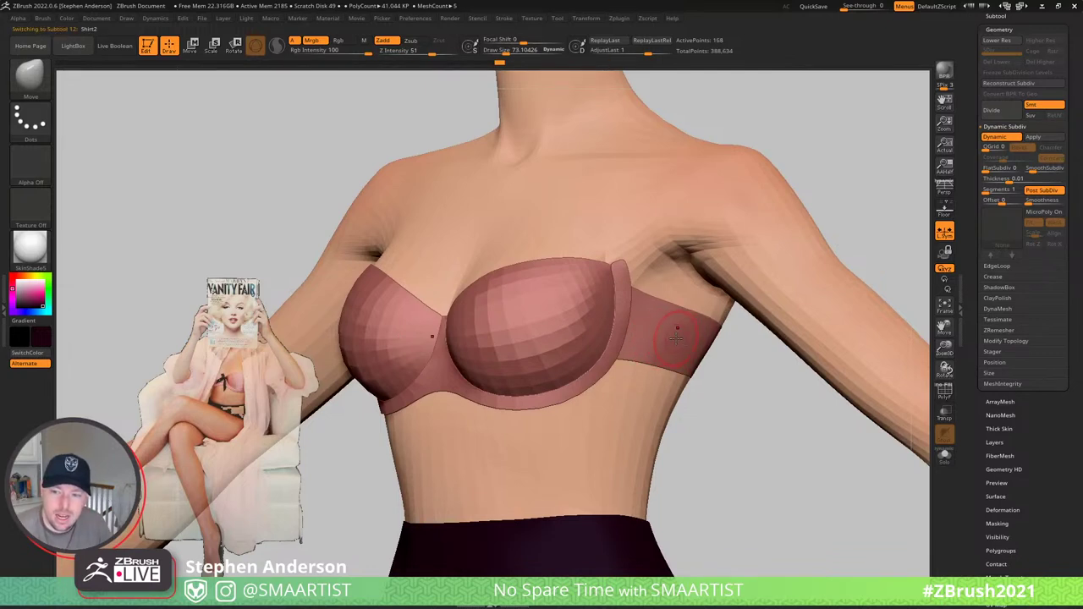
key("shift")
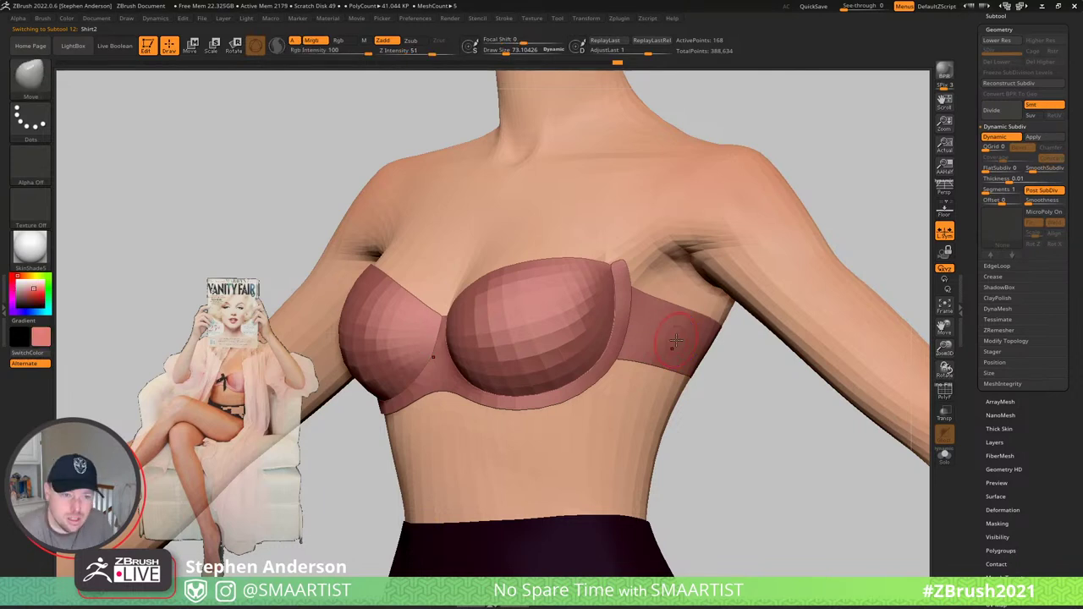
left_click(28, 288)
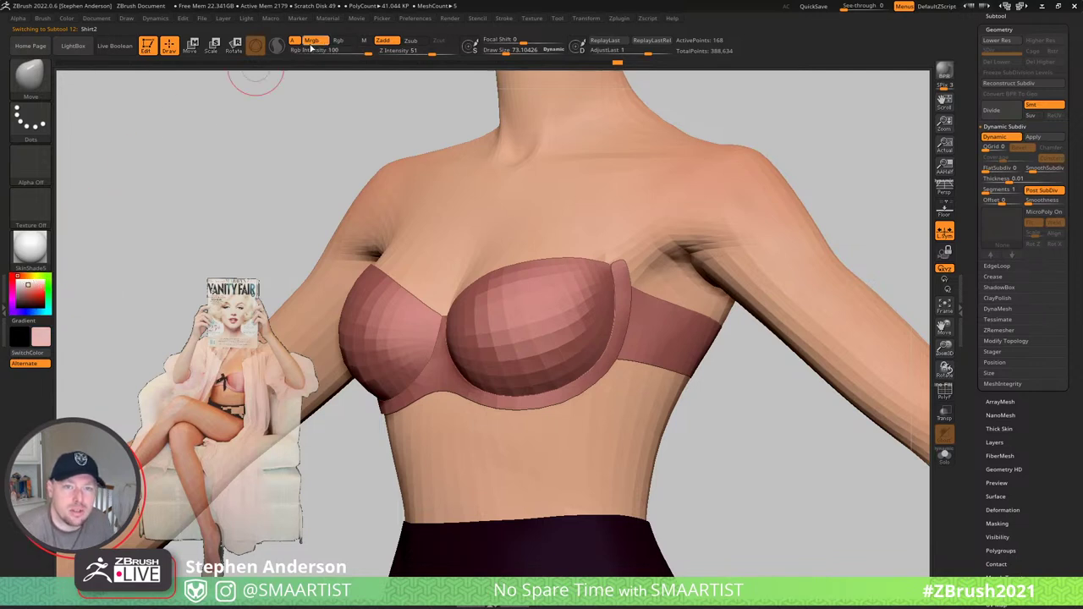
left_click(67, 18)
left_click(109, 219)
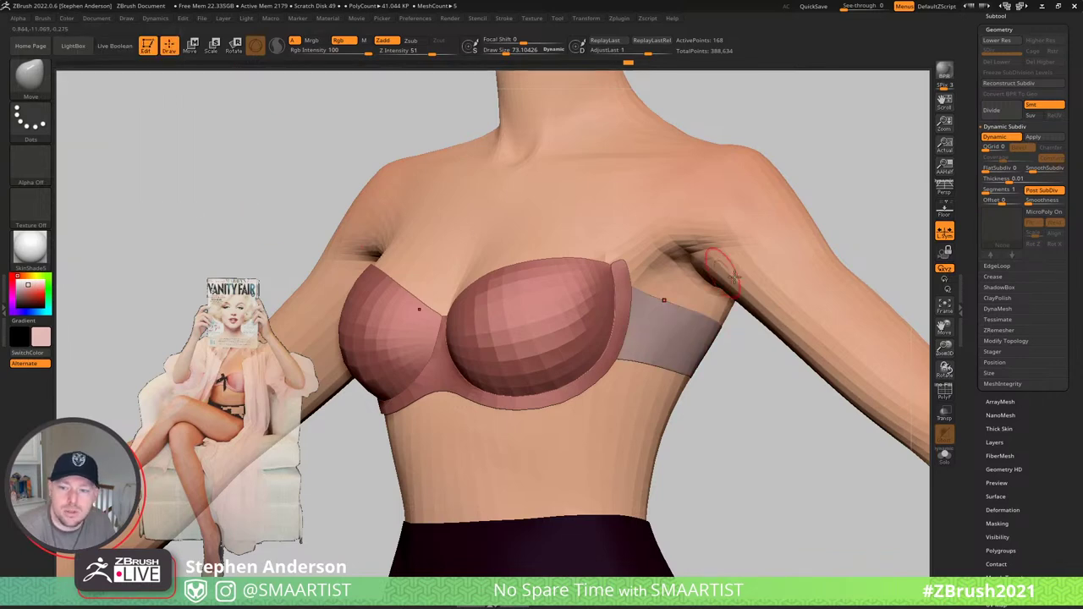
- Try filling the bra cups, subtool Shirt, with the same lighter pink
right_click_drag(664, 300, 738, 286)
left_click_drag(738, 288, 575, 327)
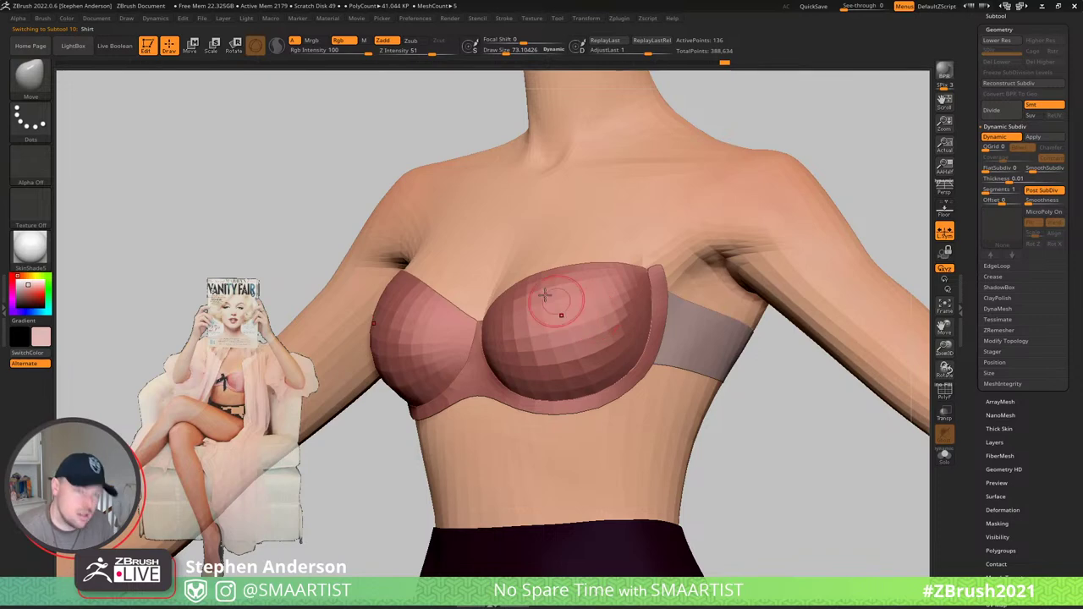
left_click(64, 19)
left_click(129, 224)
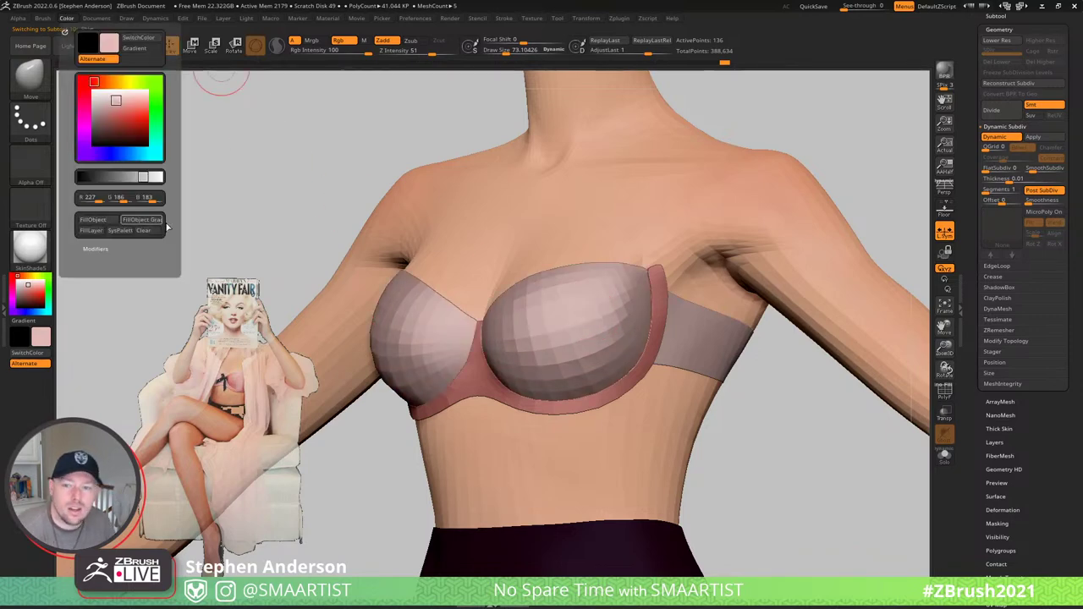
- Compare the cup colours by undoing and redoing, and undo the light pink fills on the cups and side band
right_click_drag(541, 356, 744, 241, "ctrl")
right_click_drag(604, 311, 725, 393, "ctrl")
key("ctrl+z")
key("ctrl+z")
key("ctrl+z")
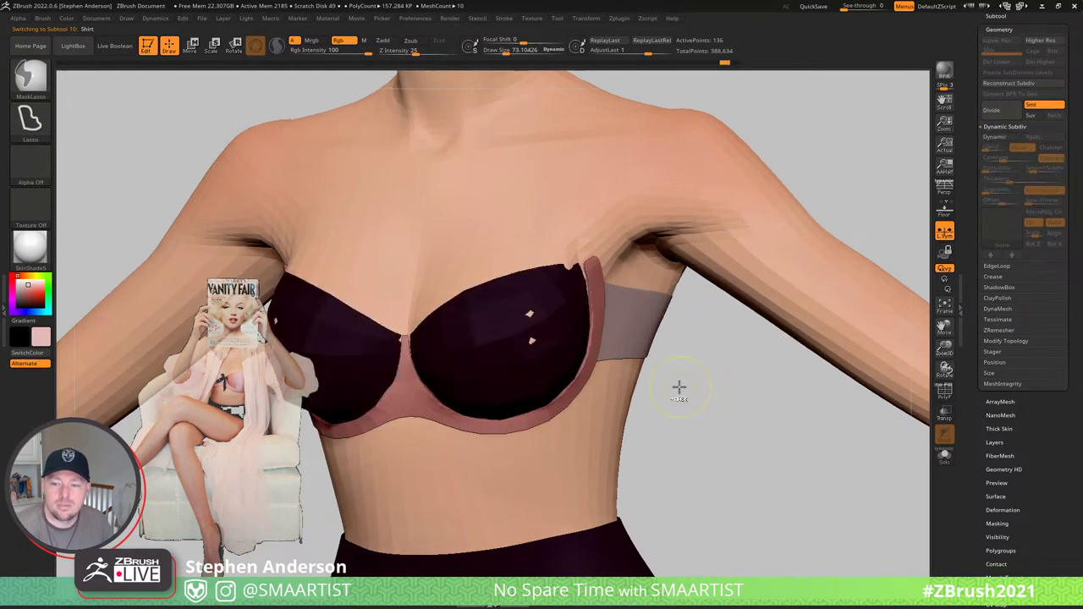
key("ctrl+shift+z")
key("ctrl+shift+z")
key("ctrl+shift+z")
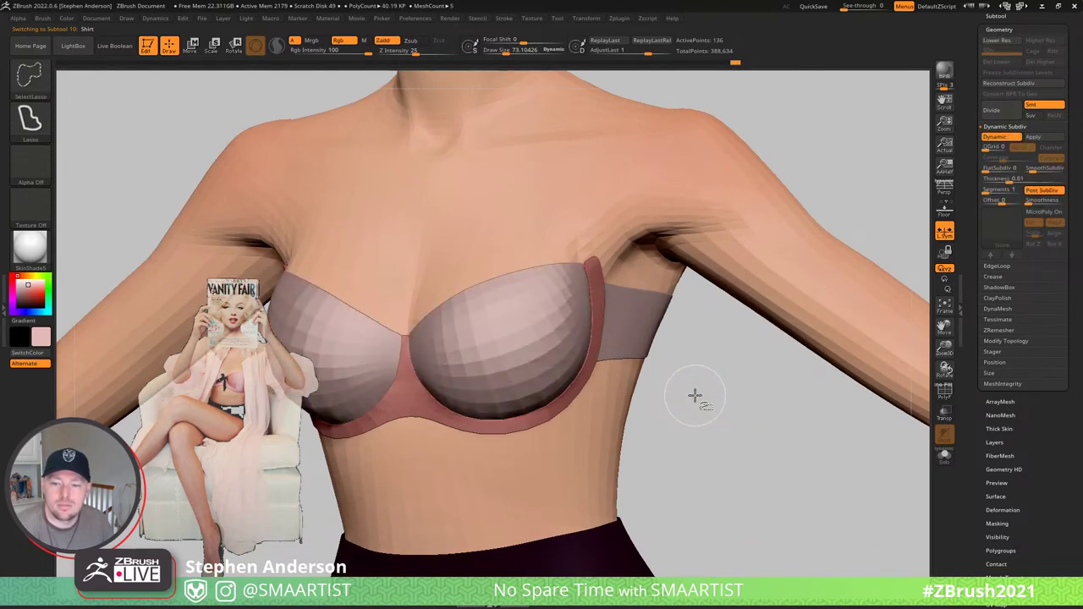
key("ctrl+z")
key("ctrl")
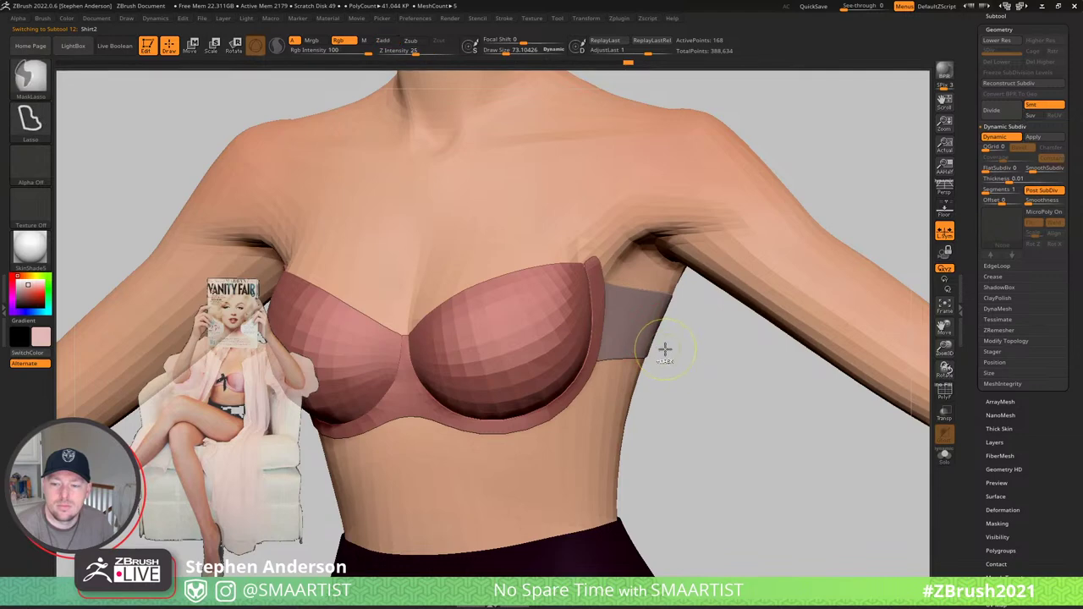
mouse_move(686, 365)
left_mouse_down()
mouse_move(626, 282)
mouse_move(605, 304)
mouse_move(697, 309)
mouse_move(701, 288)
left_mouse_up()
mouse_move(700, 287)
right_mouse_down()
mouse_move(587, 302)
mouse_move(648, 350)
right_mouse_up()
left_click_drag(699, 339, 579, 334)
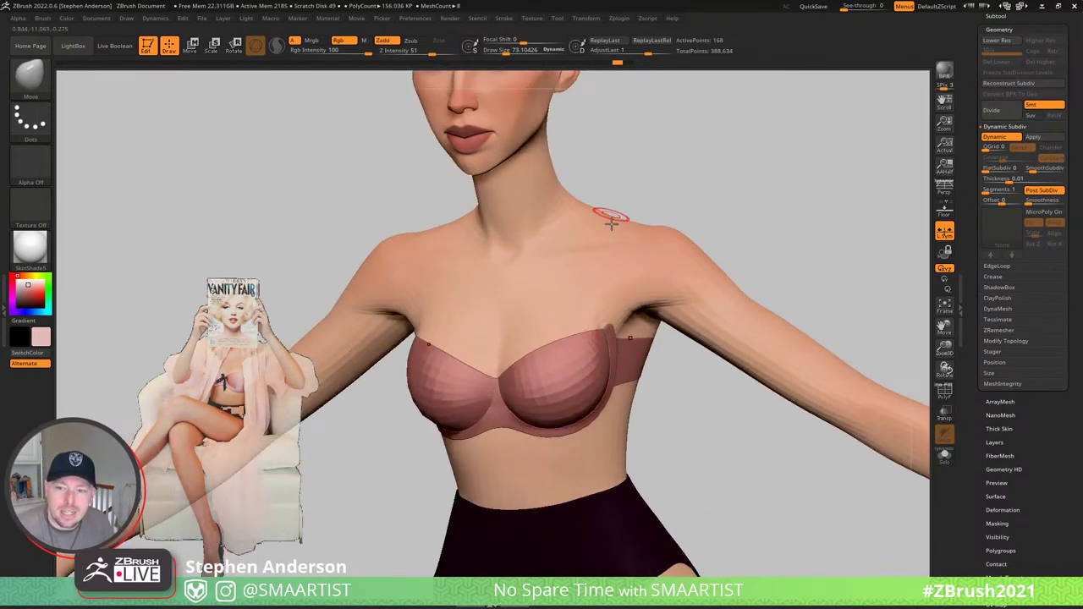
- Select the side band Shirt2 with its polyframe shown, choose the SMA_SimpleCurve brush and turn Rgb off
left_click_drag(587, 294, 656, 259)
right_click_drag(656, 259, 587, 339, "ctrl")
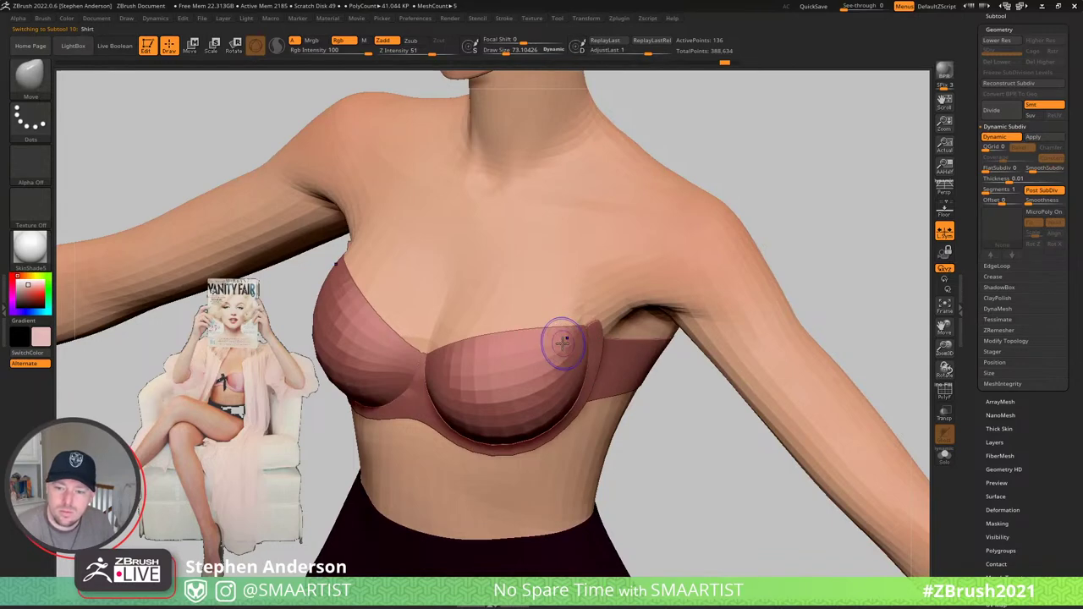
key("shift+f")
left_click(599, 348, "alt")
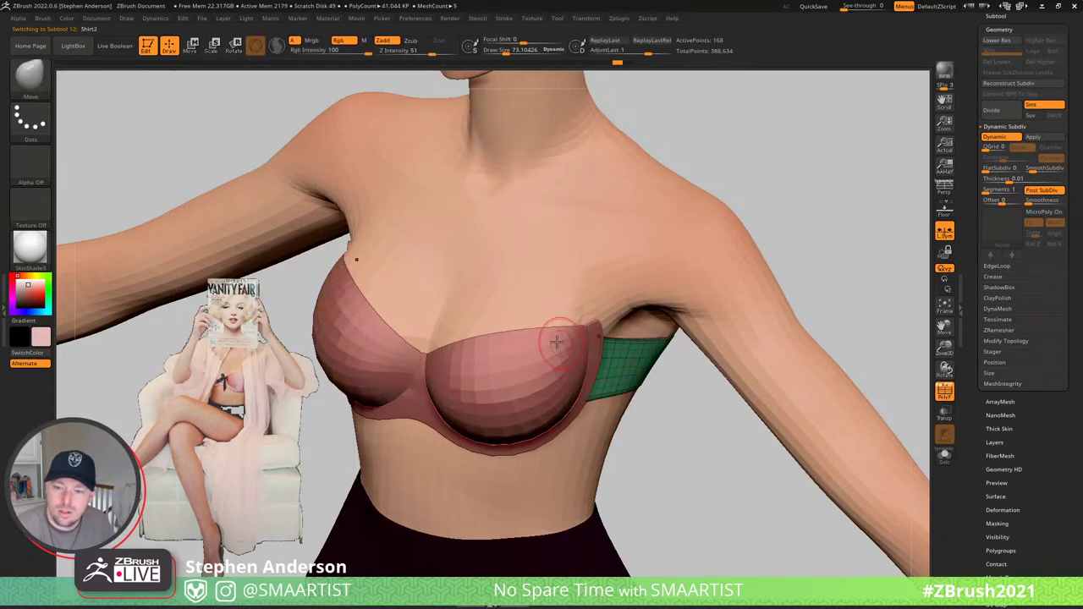
key("b")
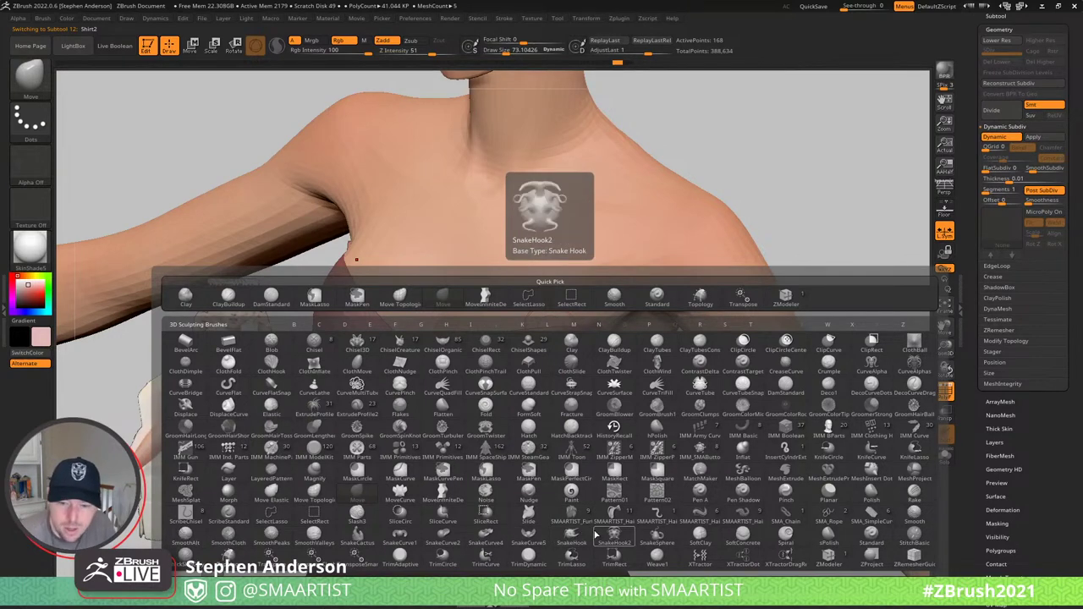
left_click(874, 517)
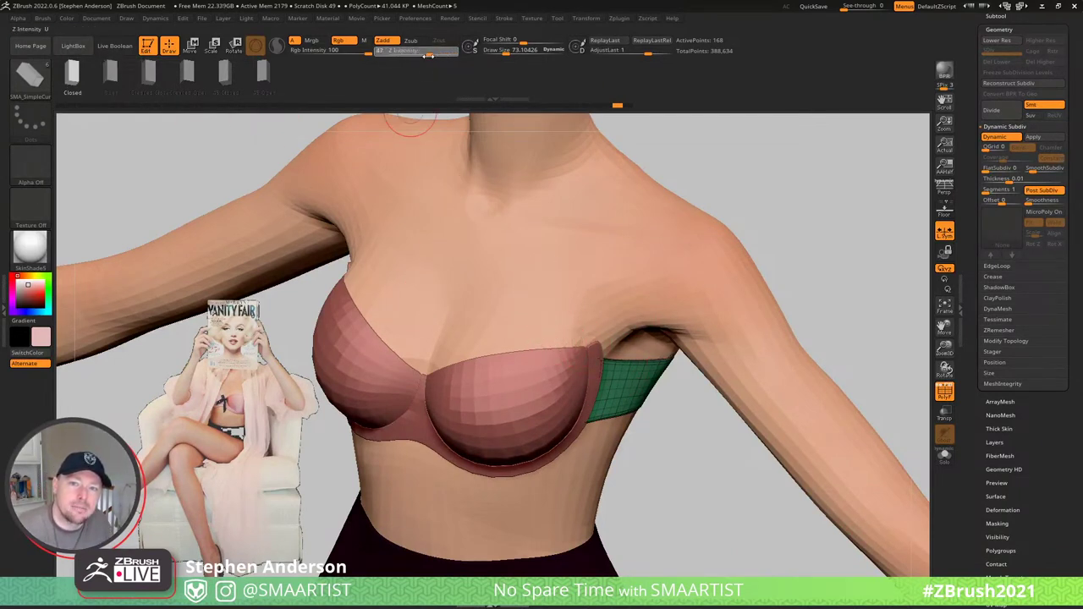
left_click(349, 41)
right_click_drag(556, 200, 488, 233, "alt")
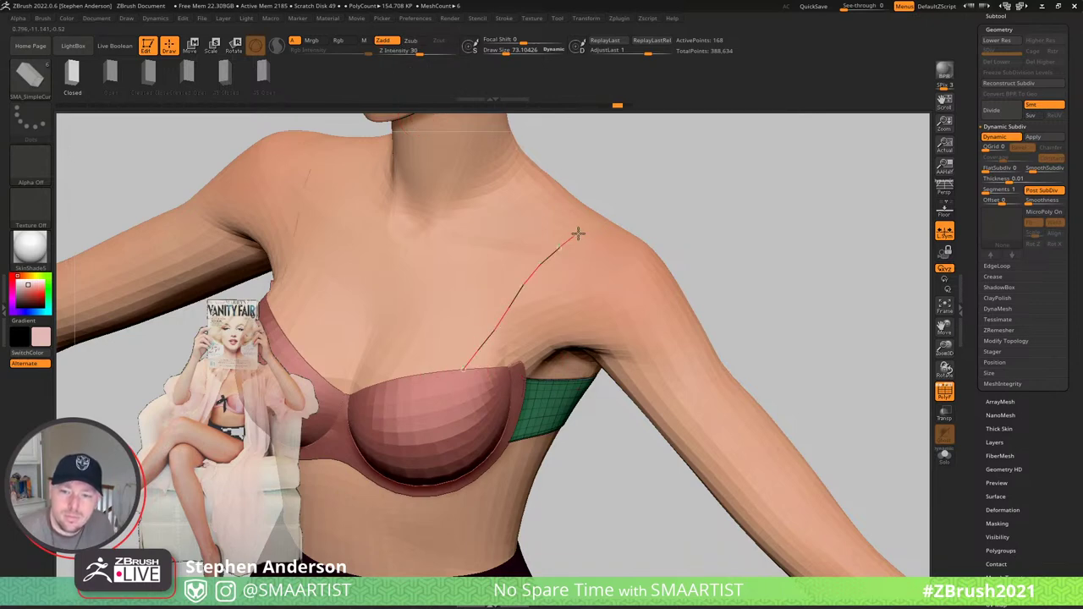
left_click_drag(578, 233, 581, 233)
key("ctrl+z")
- Try drawing a shoulder strap with SMA_SimpleCurve from the cup to the shoulder, plus a separate continuation down the back
right_click_drag(516, 295, 511, 325)
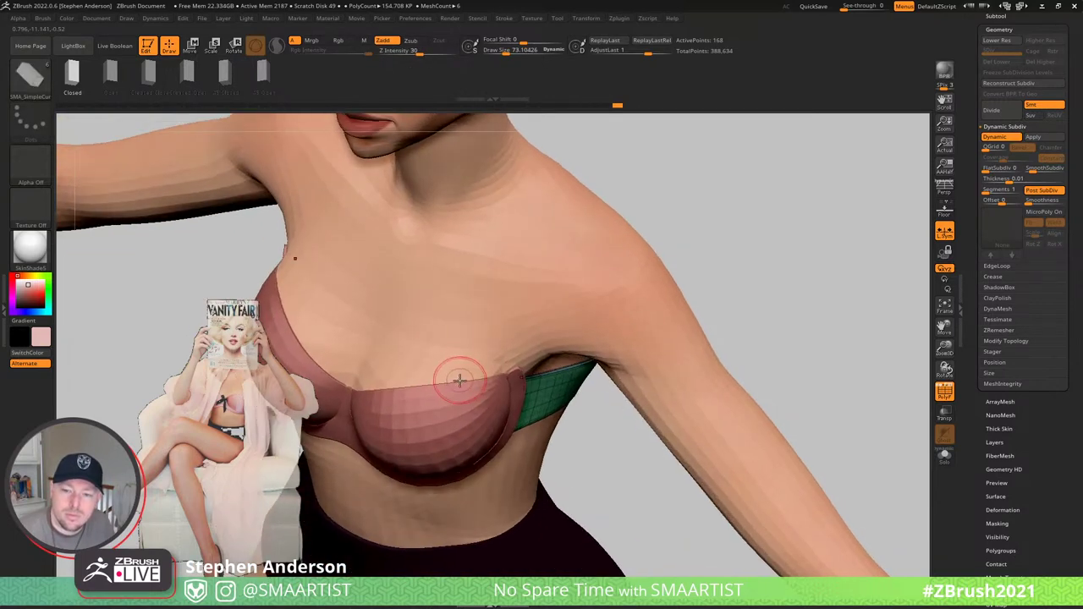
left_click_drag(572, 209, 574, 211)
mouse_move(574, 212)
right_mouse_down()
mouse_move(555, 251)
mouse_move(570, 218)
mouse_move(644, 276)
right_mouse_up()
left_click_drag(644, 277, 598, 216)
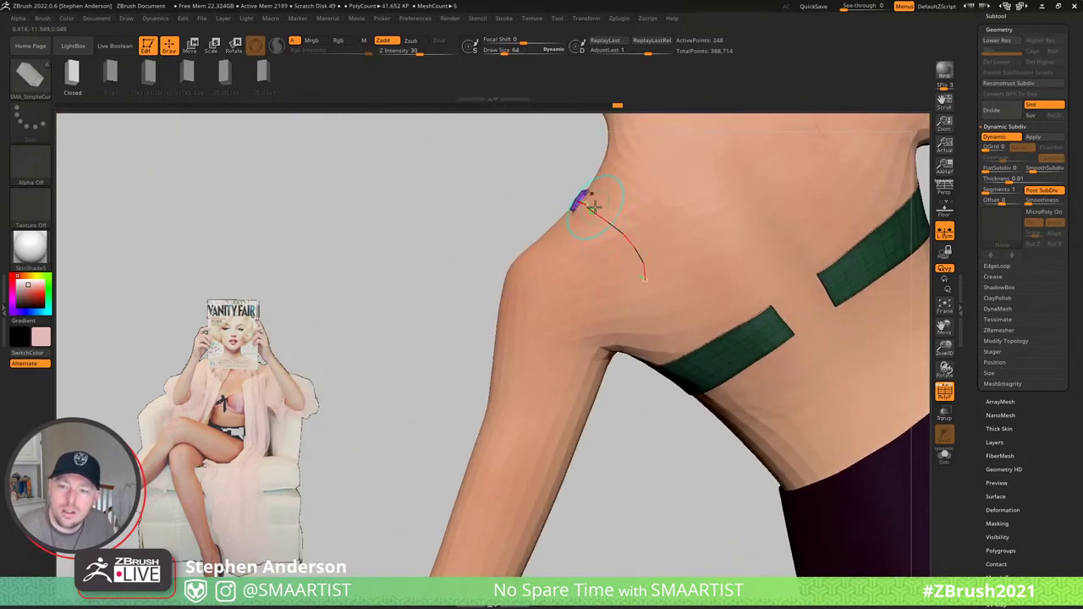
mouse_move(595, 205)
right_mouse_down()
mouse_move(618, 194)
mouse_move(602, 201)
right_mouse_up()
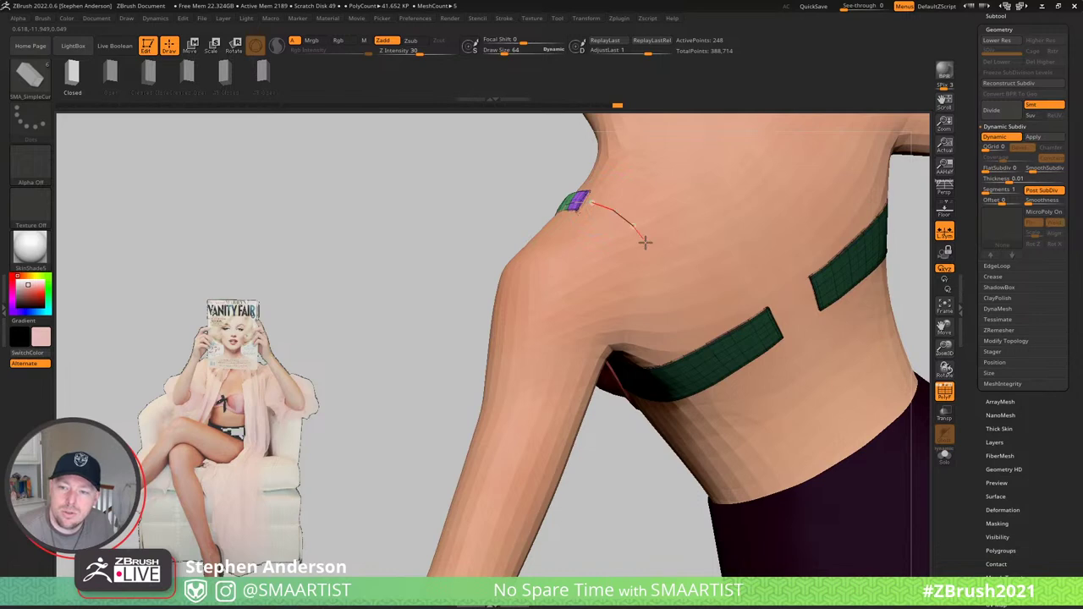
left_click_drag(717, 335, 718, 336)
mouse_move(745, 315)
right_mouse_down()
mouse_move(703, 271)
mouse_move(787, 279)
mouse_move(757, 232)
mouse_move(719, 205)
right_mouse_up()
key("ctrl+z")
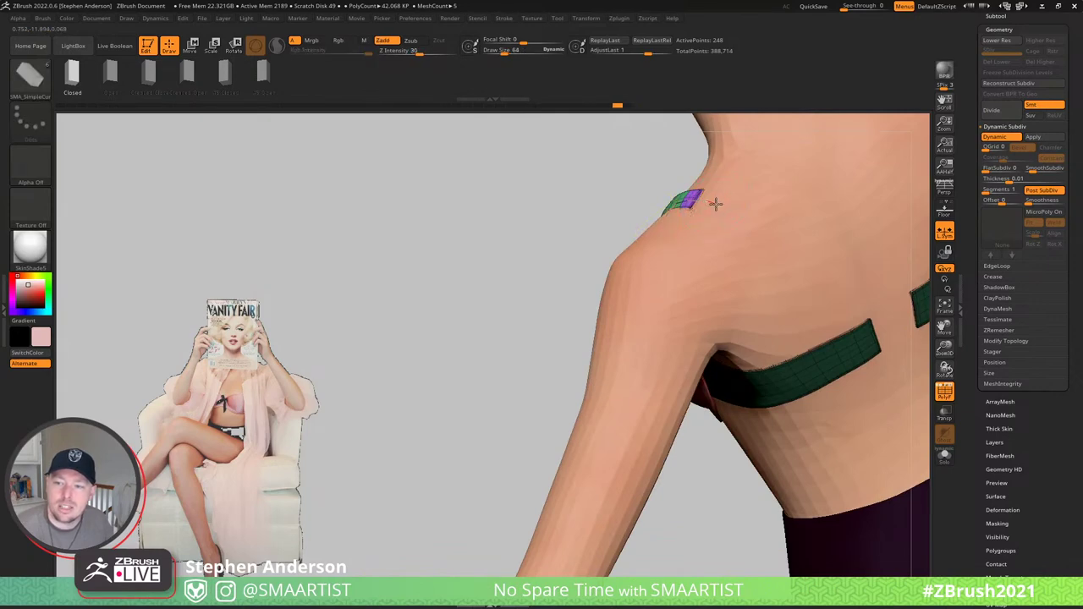
- Try drawing a back strap piece between the side band and the shoulder, and undo it together with the front strap
left_click_drag(811, 332, 813, 336)
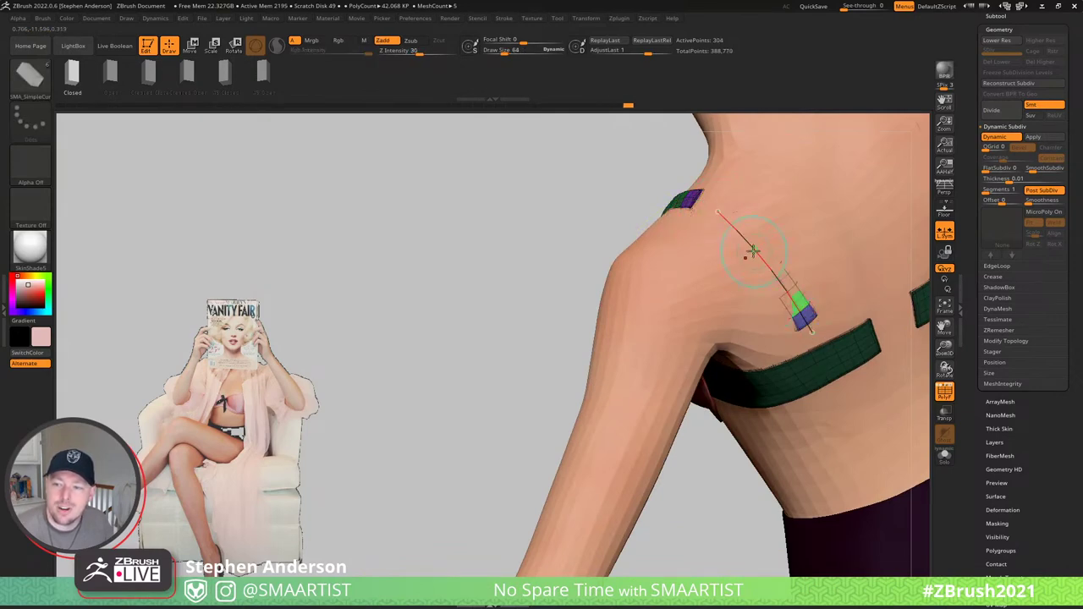
key("ctrl+z")
right_click_drag(700, 188, 727, 216)
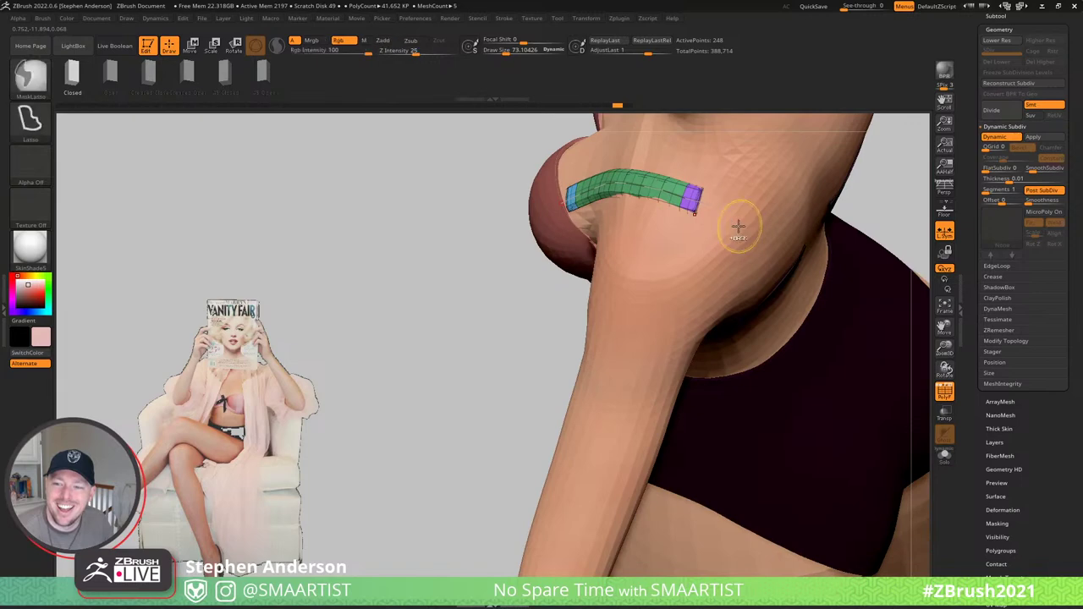
key("ctrl+z")
- Draw the shoulder strap in one continuous curve from the top of the cup over the shoulder towards the back band
mouse_move(625, 193)
right_mouse_down()
mouse_move(614, 210)
mouse_move(612, 191)
right_mouse_up()
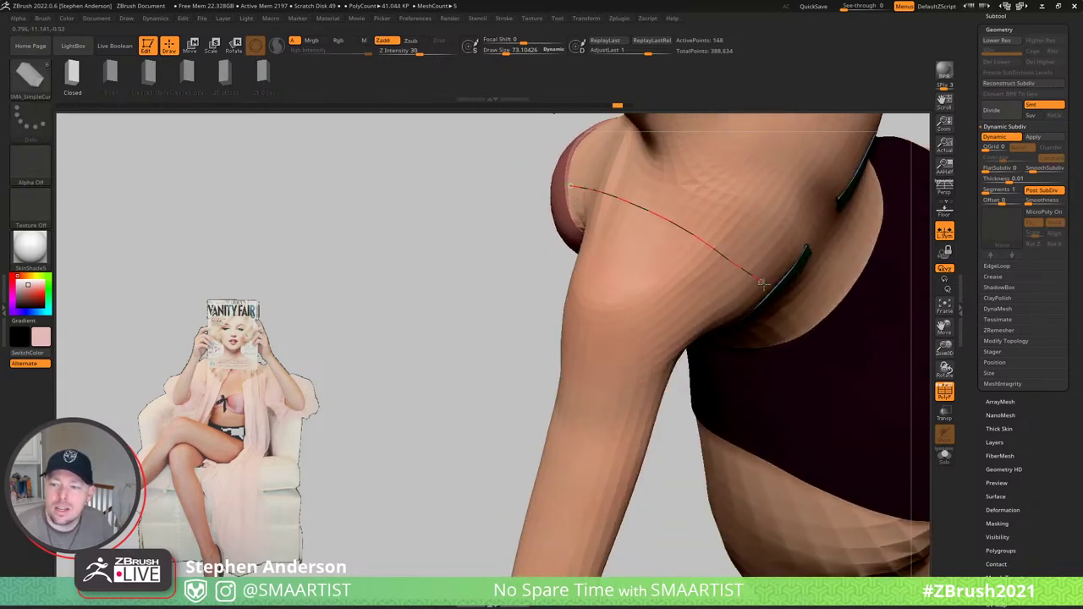
left_click_drag(773, 292, 772, 292)
mouse_move(772, 292)
right_mouse_down()
mouse_move(713, 278)
mouse_move(699, 230)
mouse_move(681, 241)
mouse_move(773, 338)
right_mouse_up()
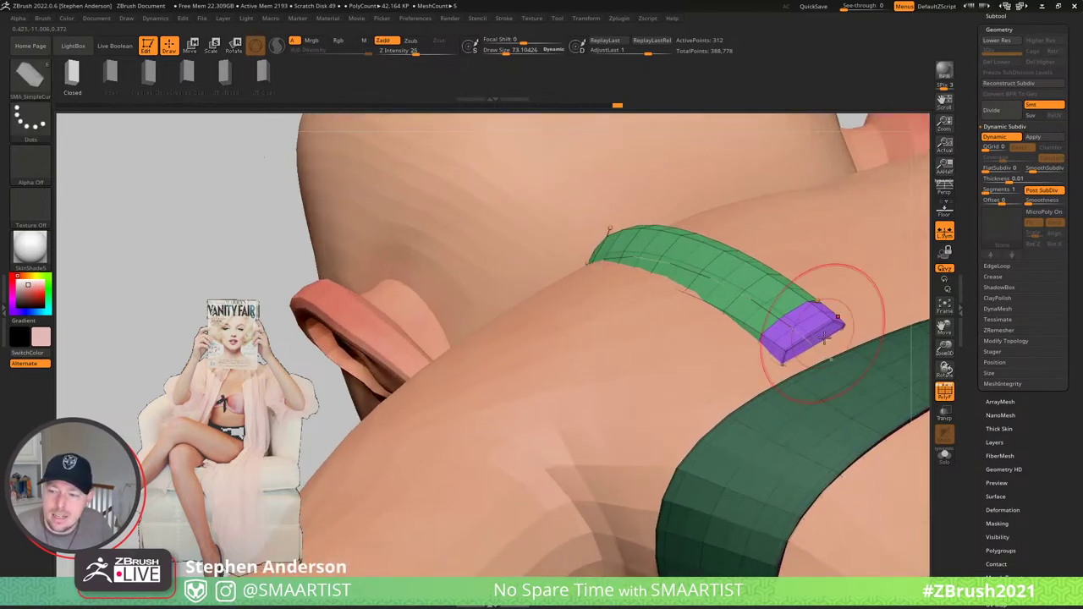
- Turn off Dynamic Subdiv on the strap and band subtool, checking the strap in isolation before showing the whole figure
key("ctrl+shift+s")
mouse_move(853, 366)
right_mouse_down()
mouse_move(827, 352)
mouse_move(841, 347)
mouse_move(846, 369)
right_mouse_up()
key("shift+d")
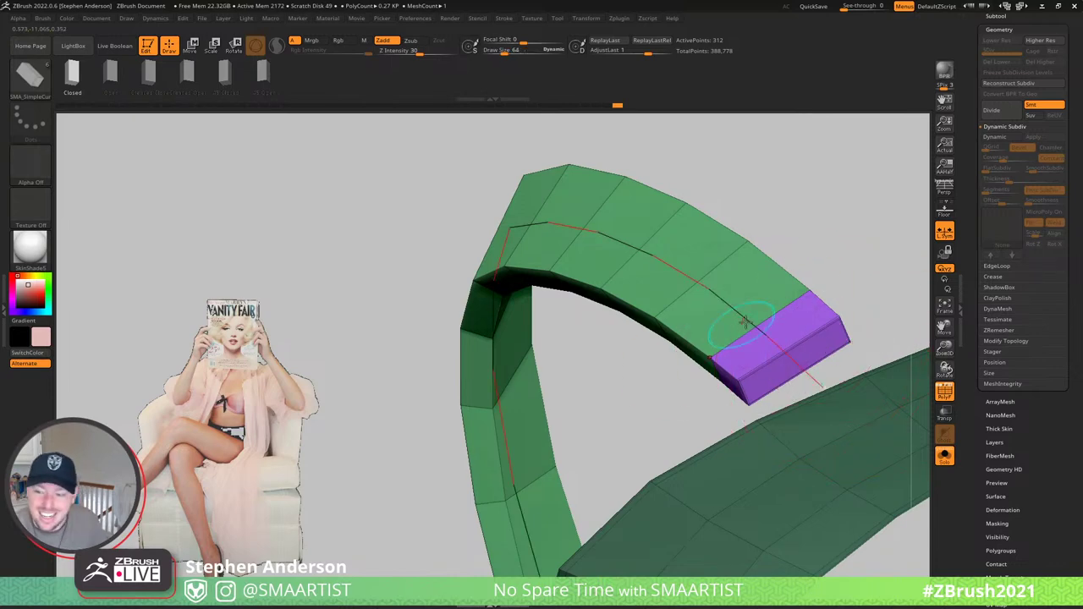
mouse_move(740, 330)
right_mouse_down()
mouse_move(798, 379)
mouse_move(677, 302)
mouse_move(645, 327)
mouse_move(662, 327)
mouse_move(640, 316)
mouse_move(612, 256)
mouse_move(522, 269)
mouse_move(527, 280)
right_mouse_up()
key("ctrl+s")
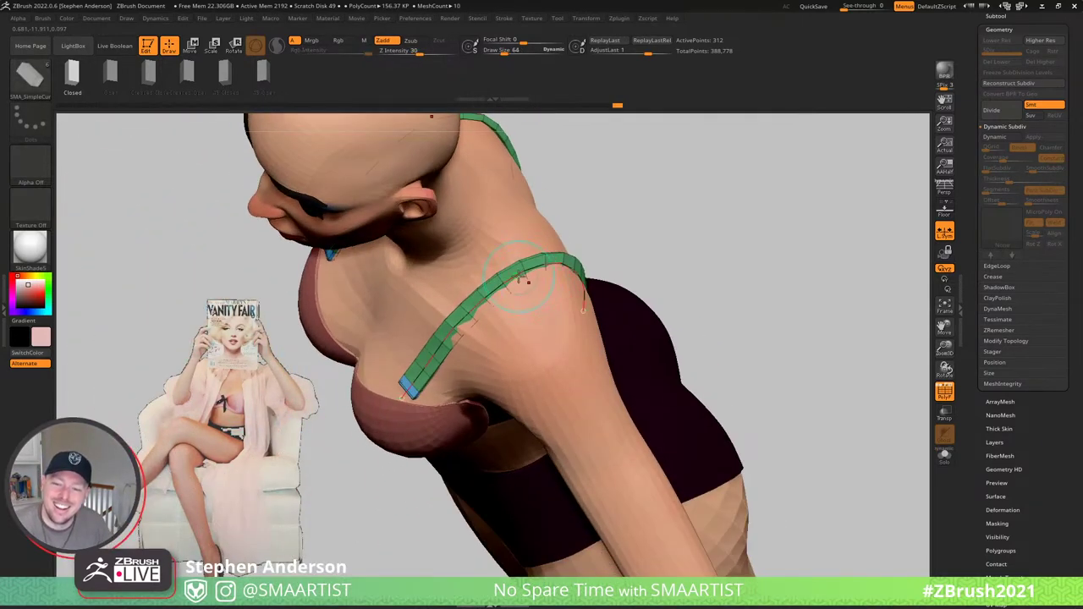
- Enlarge the draw size to about 222, rebuild the shoulder strap along its existing curve, and release the curve
left_click_drag(517, 278, 525, 277)
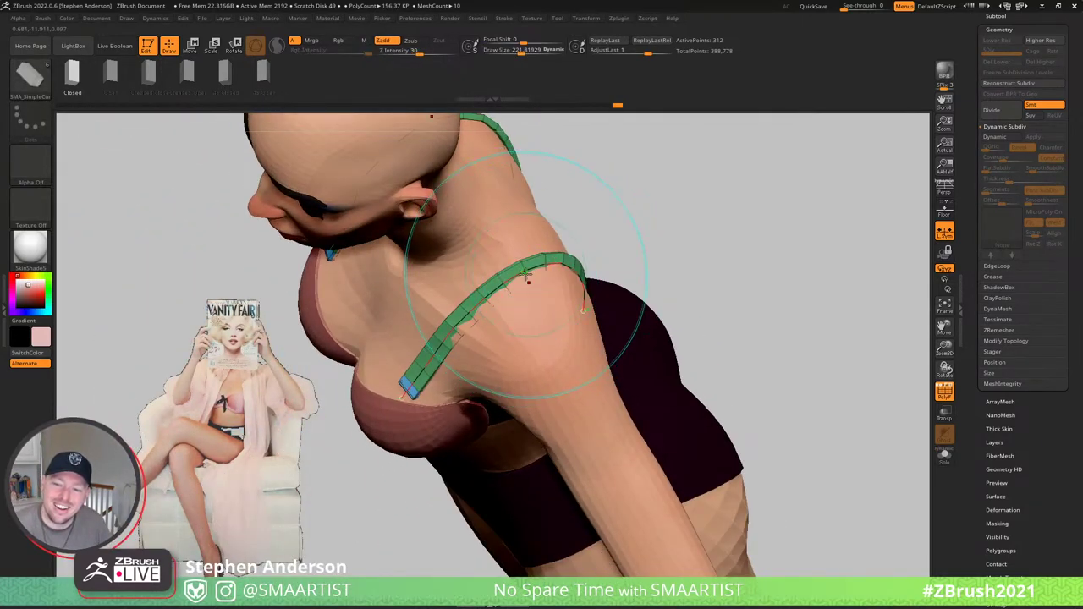
left_click(517, 274)
left_click(511, 275)
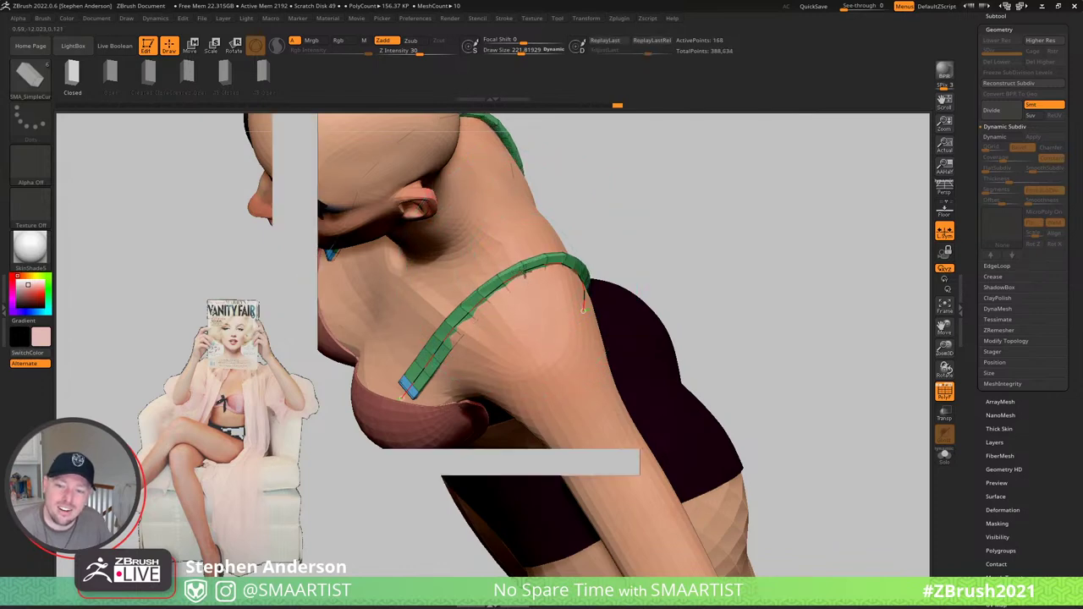
left_click(505, 276)
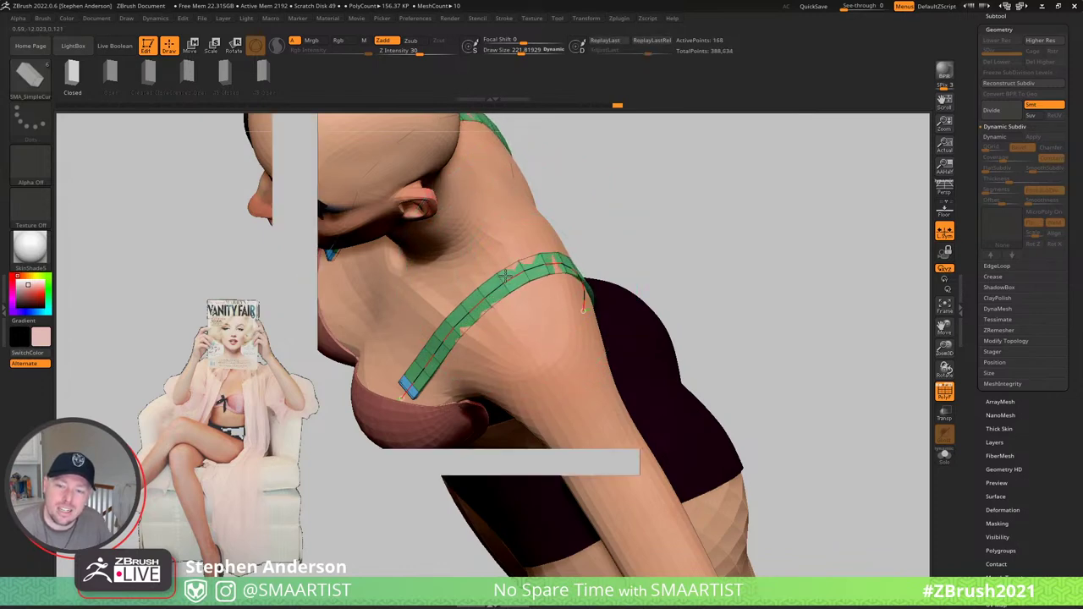
right_click_drag(505, 276, 614, 265)
left_click_drag(679, 296, 752, 267)
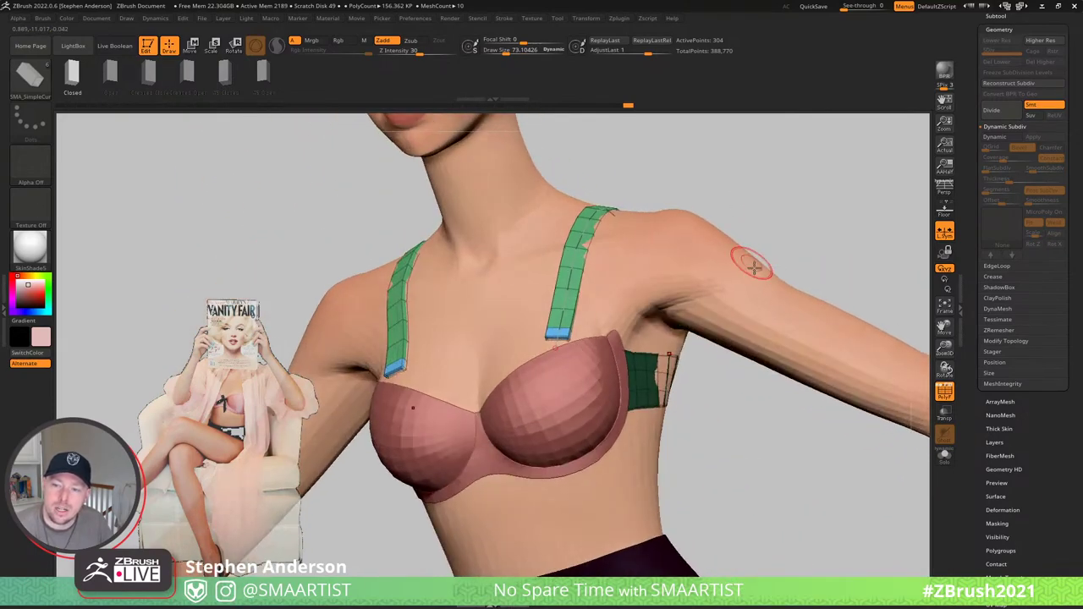
right_click_drag(700, 273, 664, 250)
left_click(612, 294)
mouse_move(607, 297)
right_mouse_down("ctrl")
mouse_move(601, 336)
mouse_move(549, 387)
mouse_move(605, 399)
right_mouse_up("ctrl")
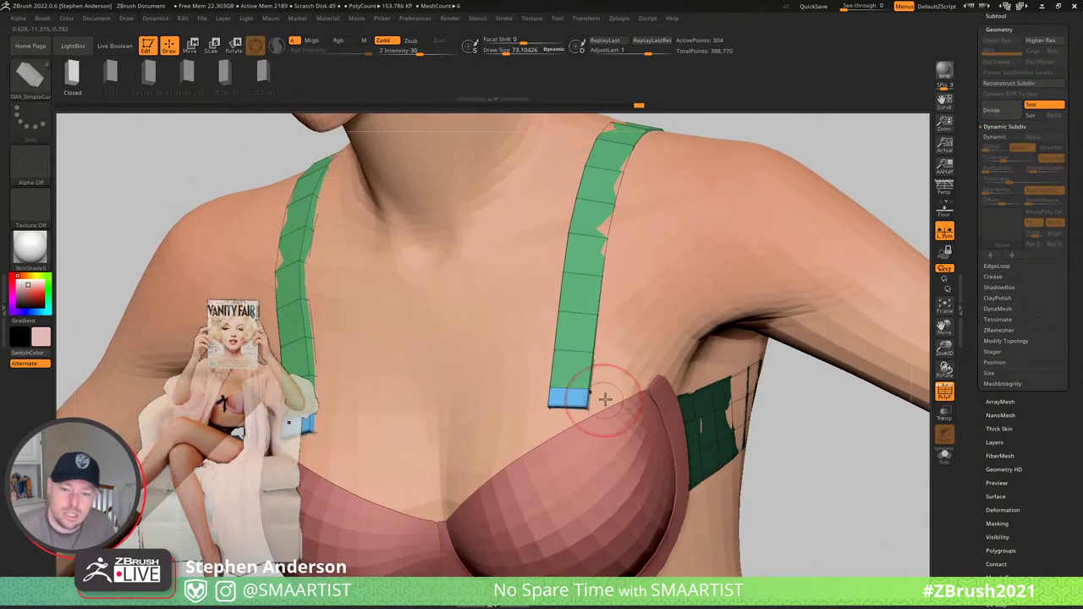
mouse_move(638, 305)
right_mouse_down("ctrl")
mouse_move(649, 230)
mouse_move(611, 260)
mouse_move(716, 238)
mouse_move(747, 142)
mouse_move(833, 194)
right_mouse_up("ctrl")
- Split the unmasked shoulder straps from the masked side band into separate subtools with Split Unmasked Points
left_click(998, 17)
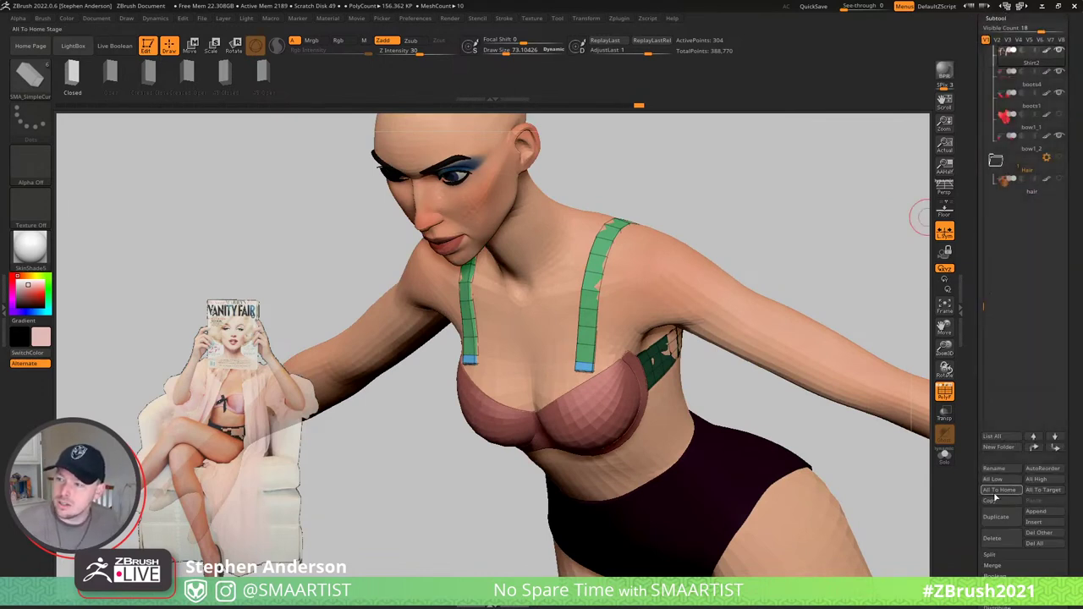
left_click(1006, 556)
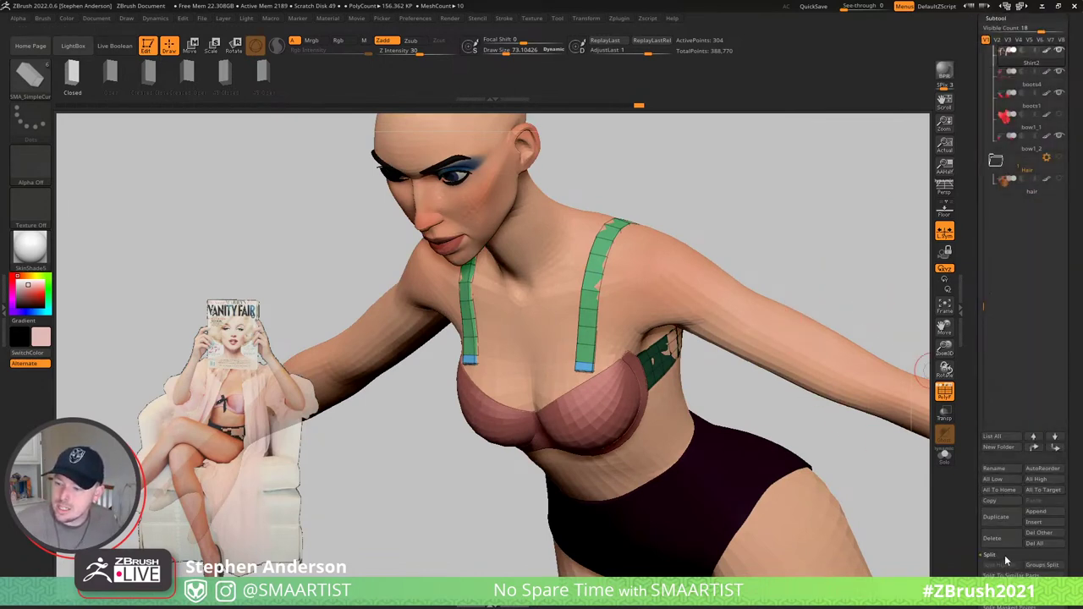
left_click_drag(1078, 560, 1078, 502)
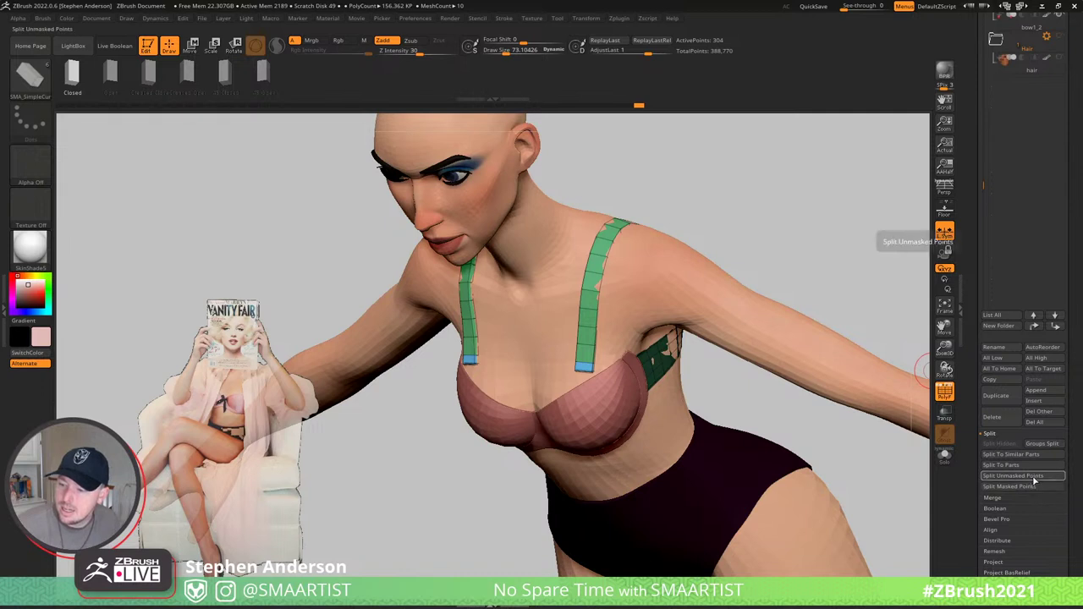
left_click(991, 480)
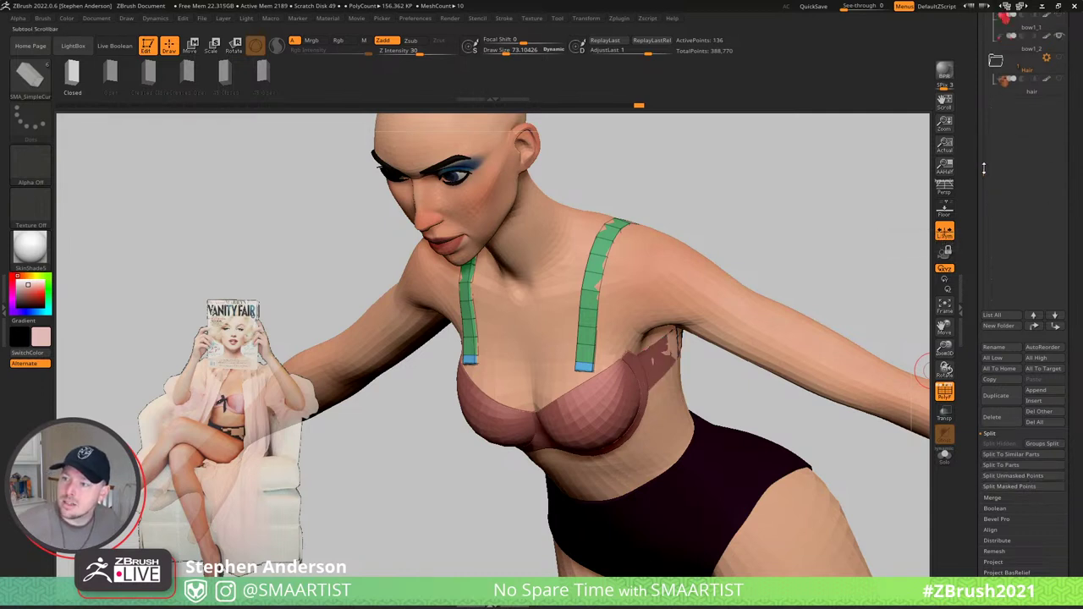
left_click_drag(984, 169, 983, 38)
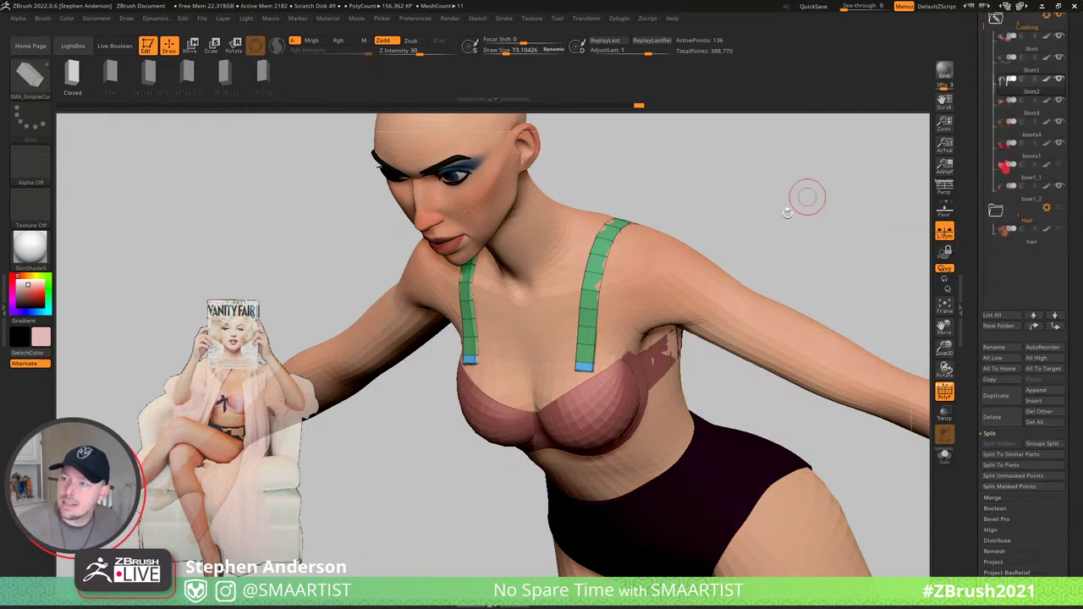
left_click_drag(786, 211, 922, 309)
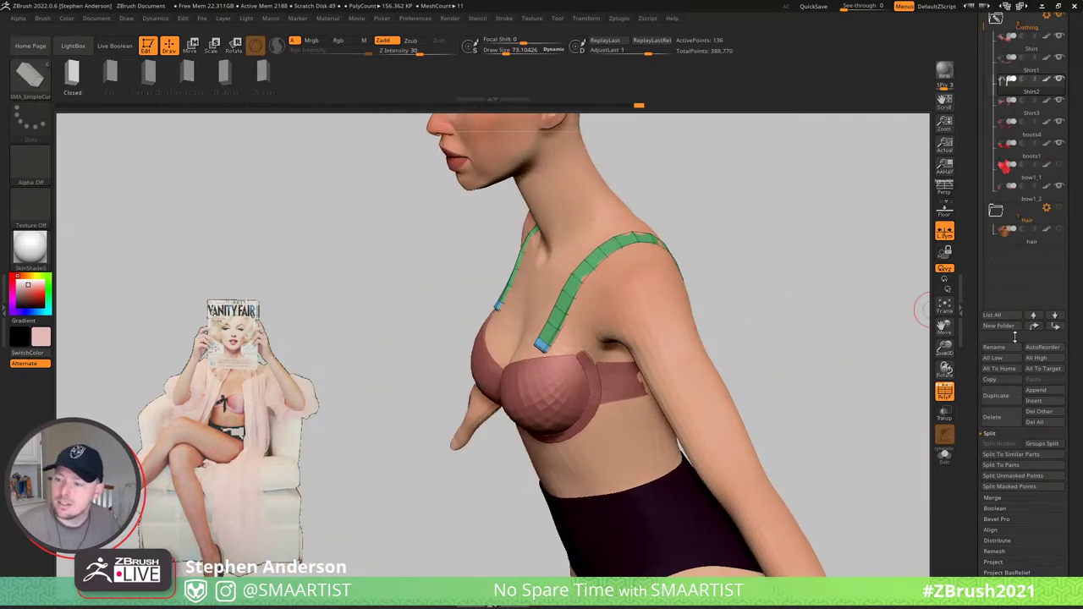
- Rename the shoulder strap subtool Shirt2 as BraStrap and the side band subtool Shirt3 as BraBand
left_click(999, 345)
type("Bra")
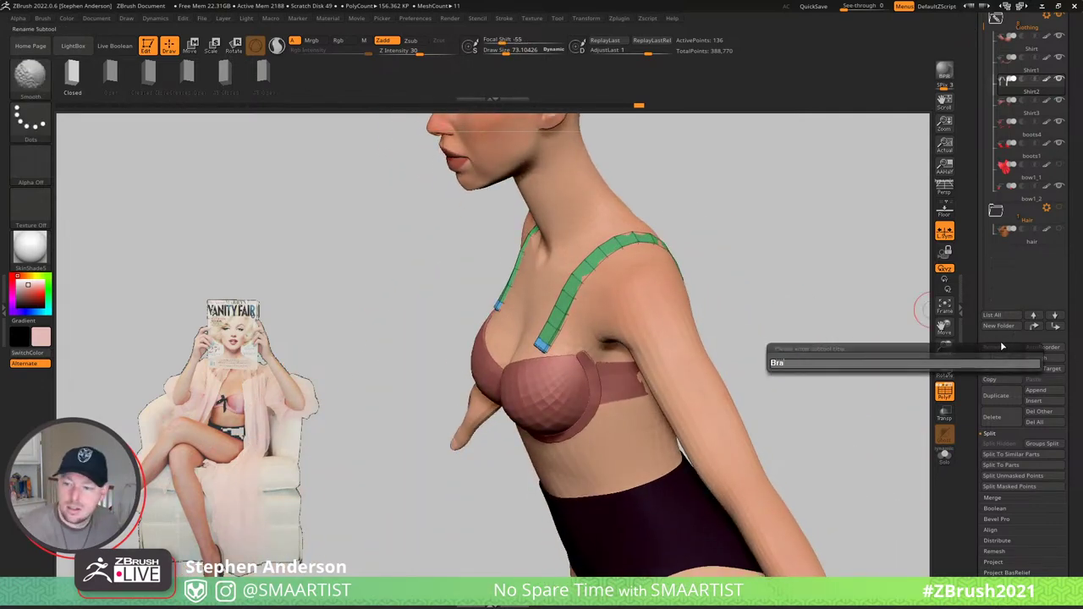
type("Strap")
key("Return")
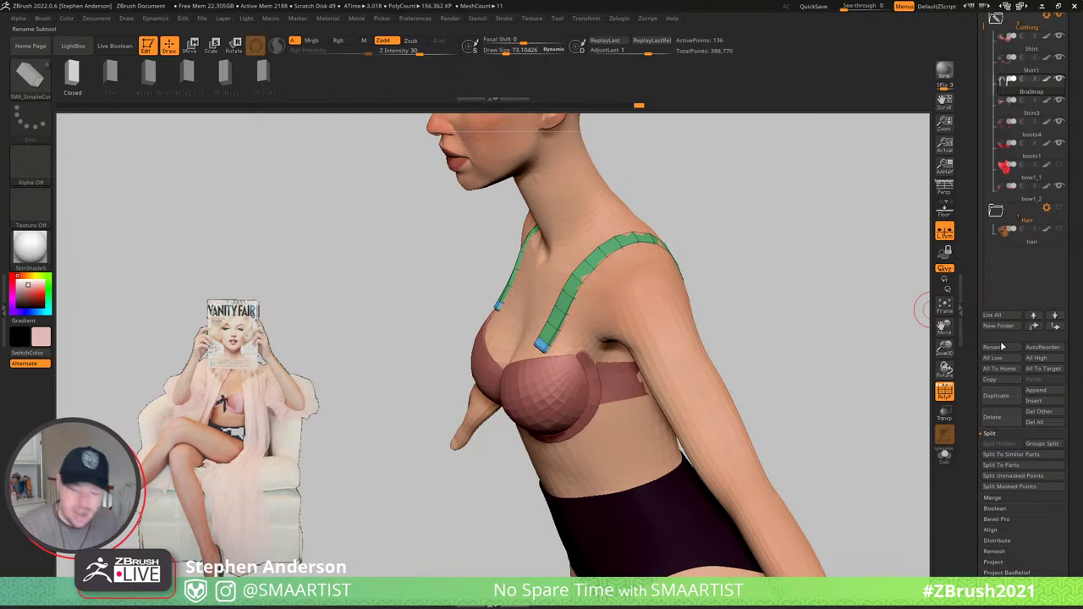
key("Down")
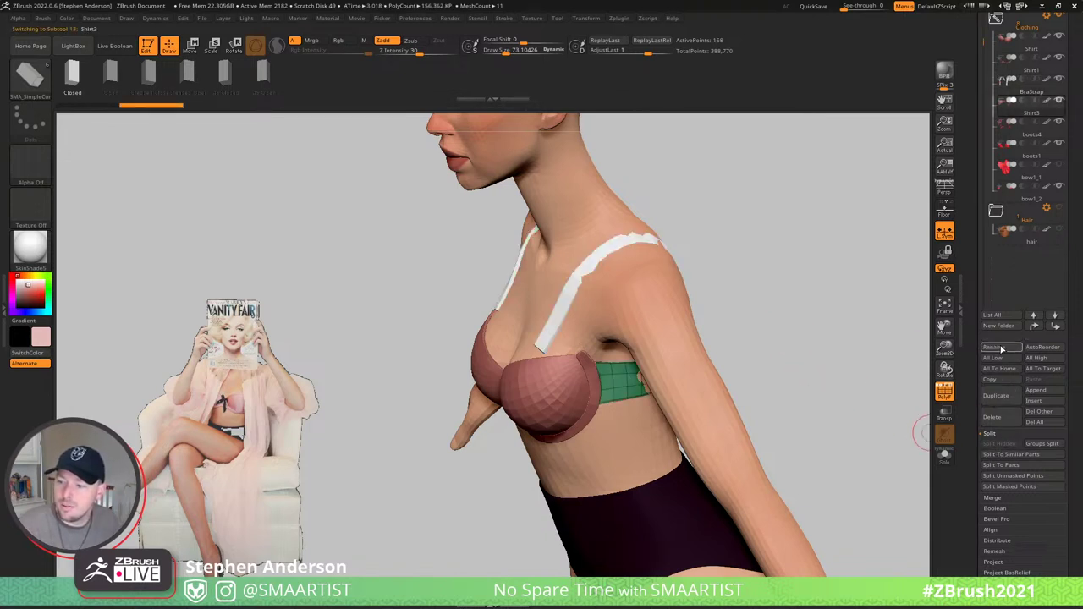
left_click(1001, 348)
type("BraBand")
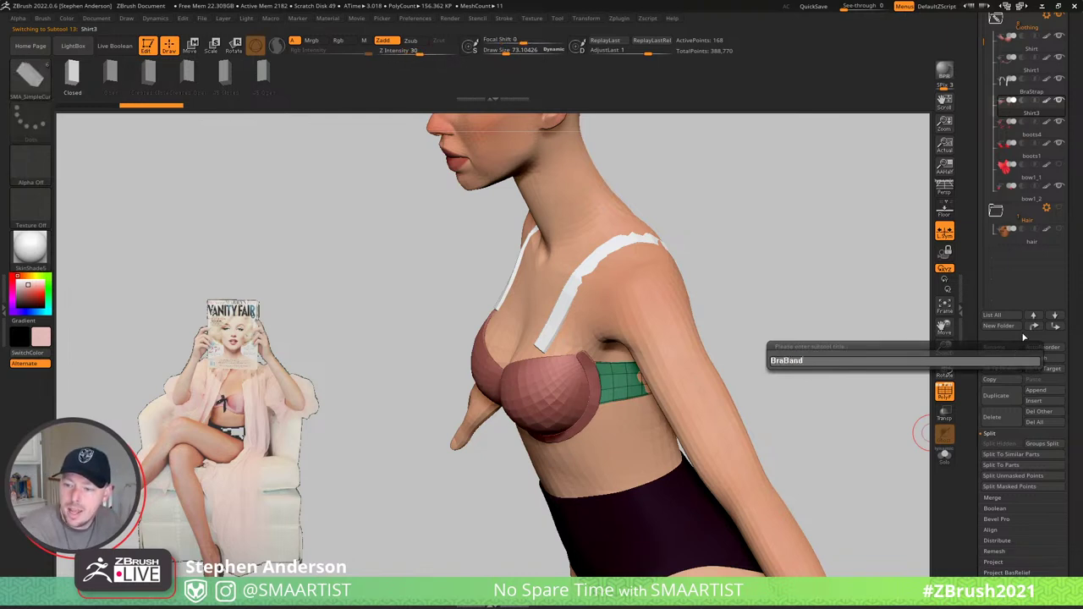
key("Return")
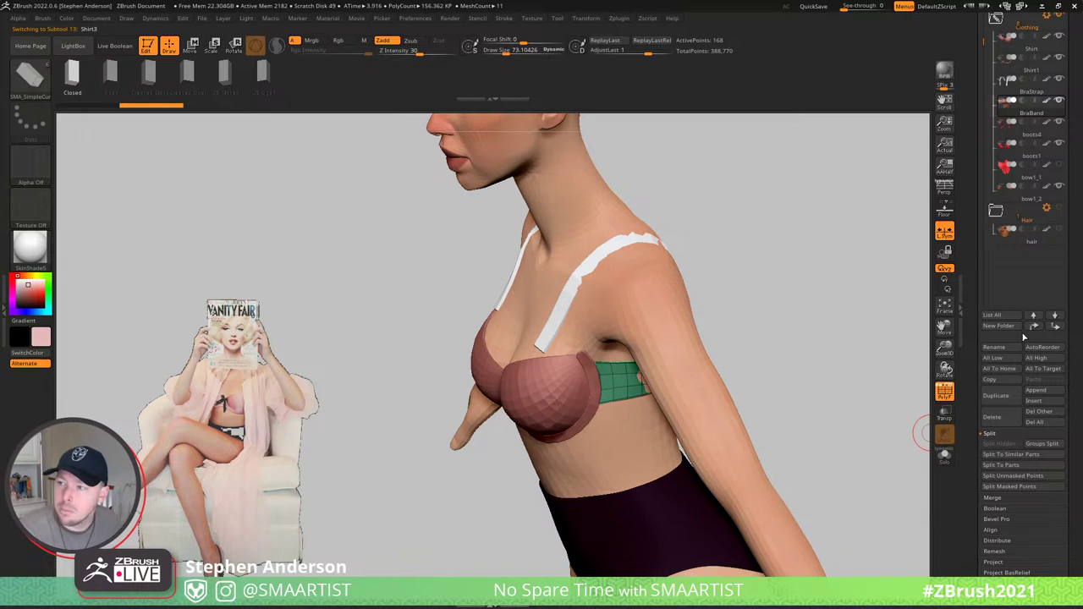
- Select the underwire subtool Shirt1 and rename it BraWire
key("Up")
key("Up")
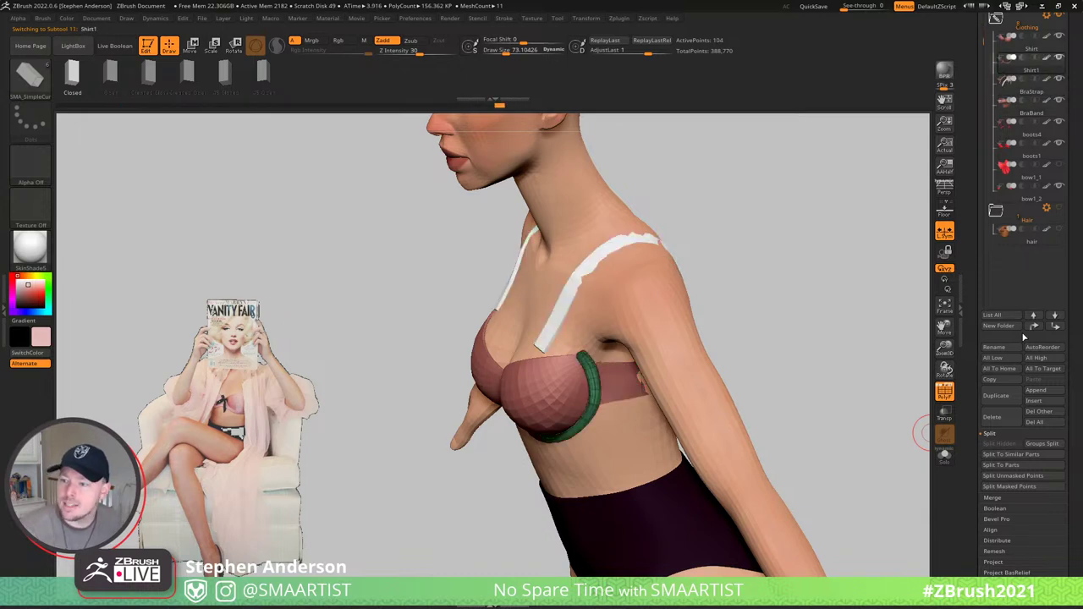
left_click(1017, 347)
type("Br")
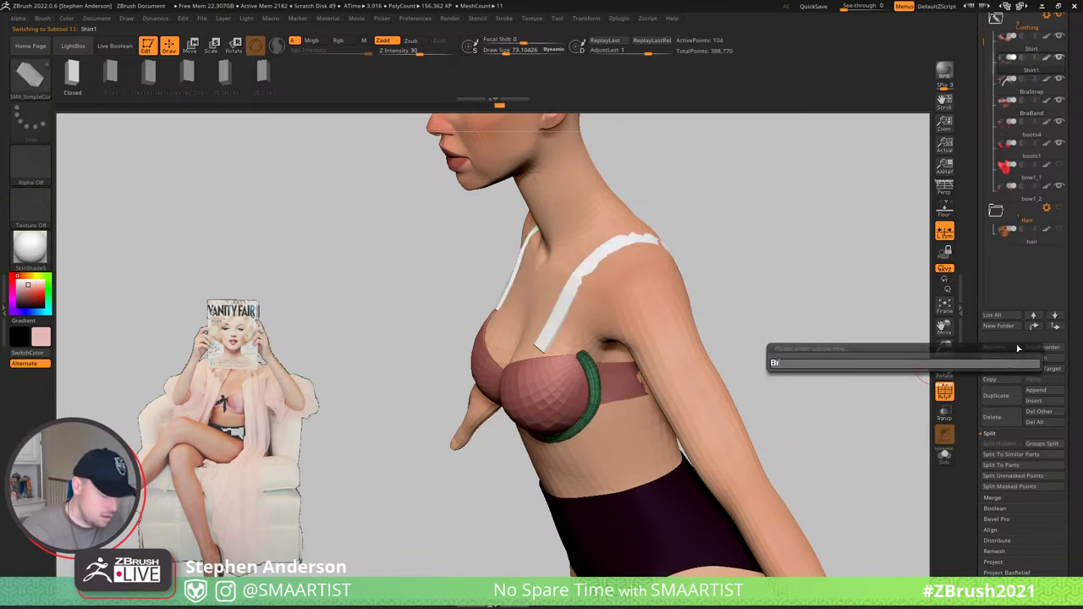
type("aWin")
type("e")
key("Return")
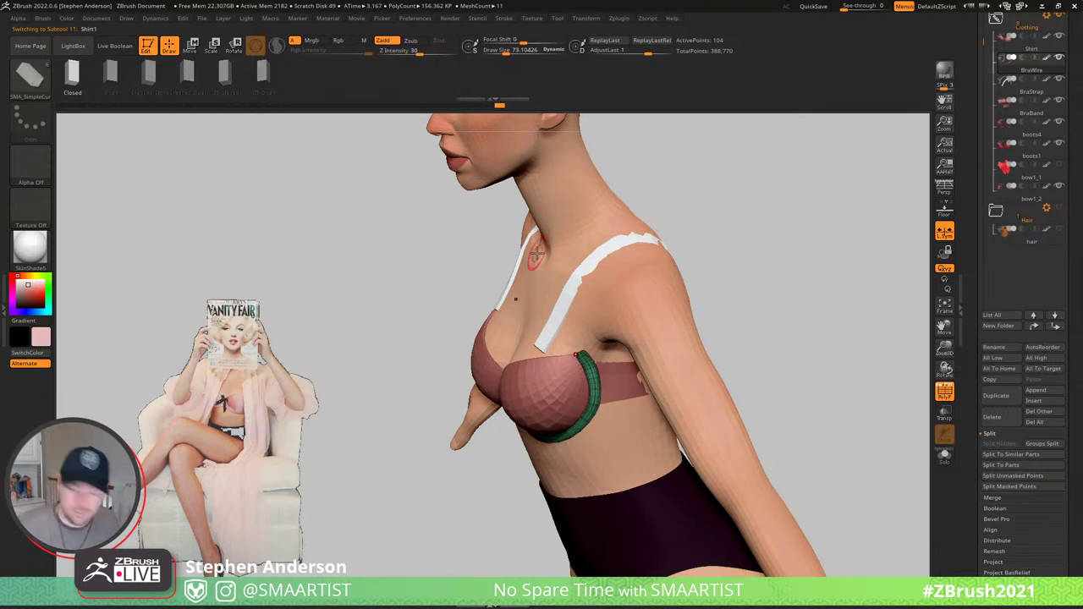
- Select the bra cups subtool Shirt and rename it BraCup
key("Up")
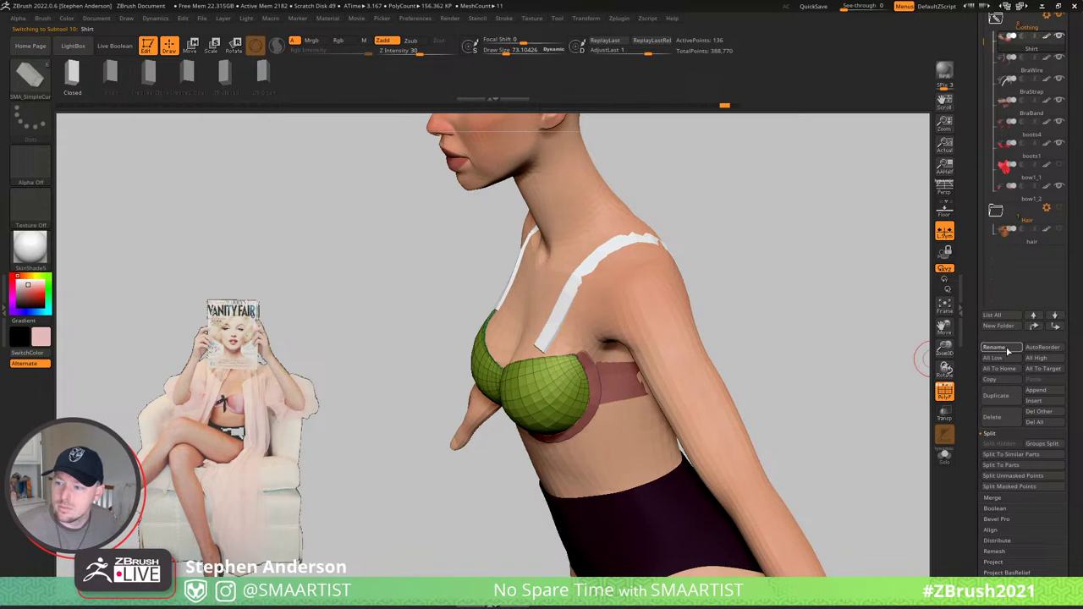
left_click(1007, 352)
type("BraC")
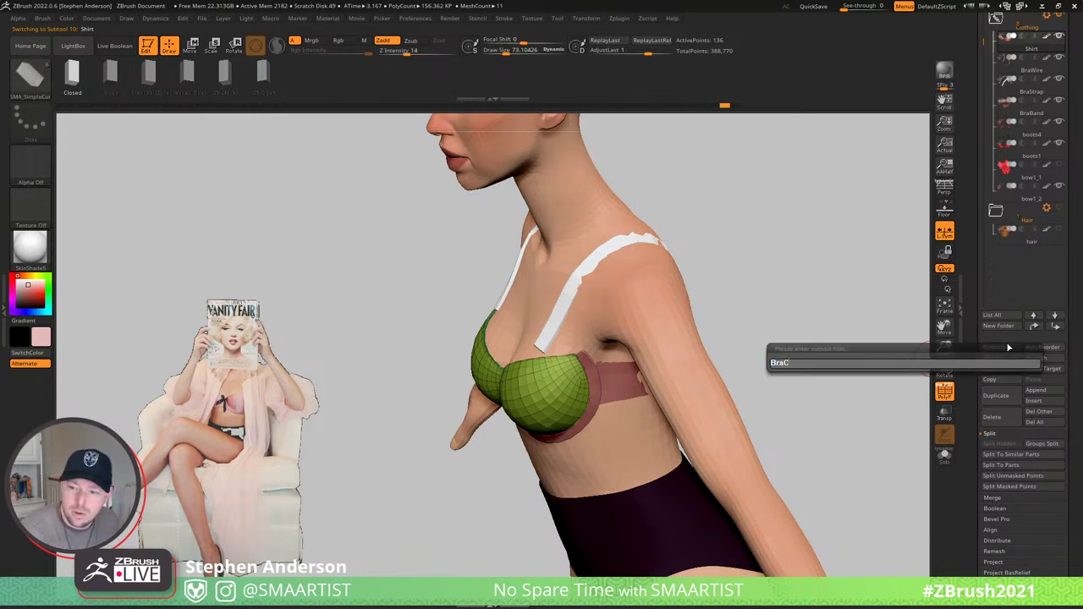
type("up")
key("Return")
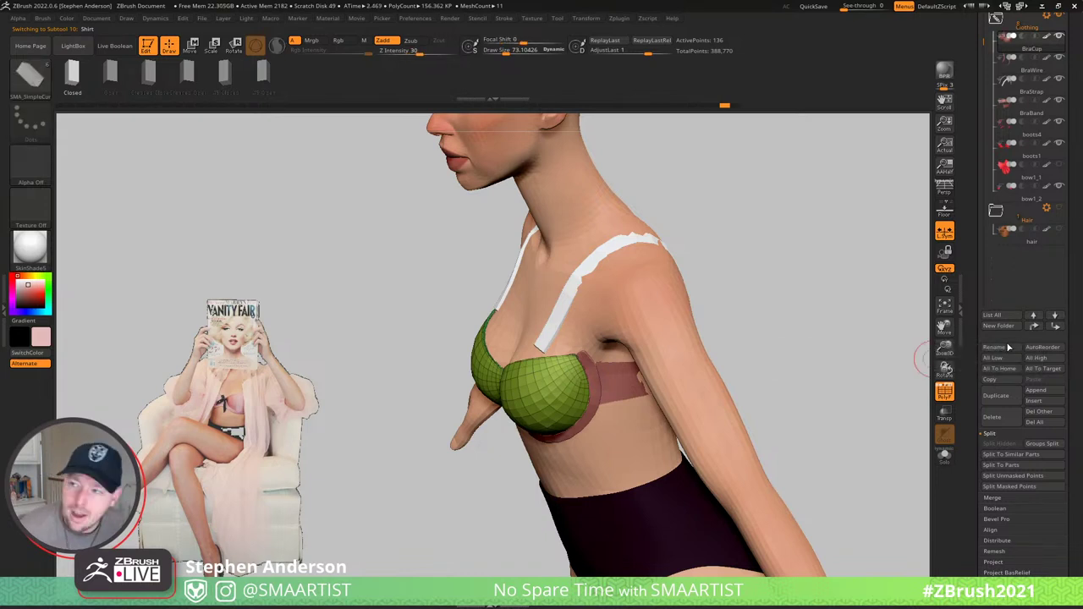
- Select the high-waisted bottoms subtool Body_3 and move it down into the Clothing folder, directly below BraBand
key("Down")
key("Down")
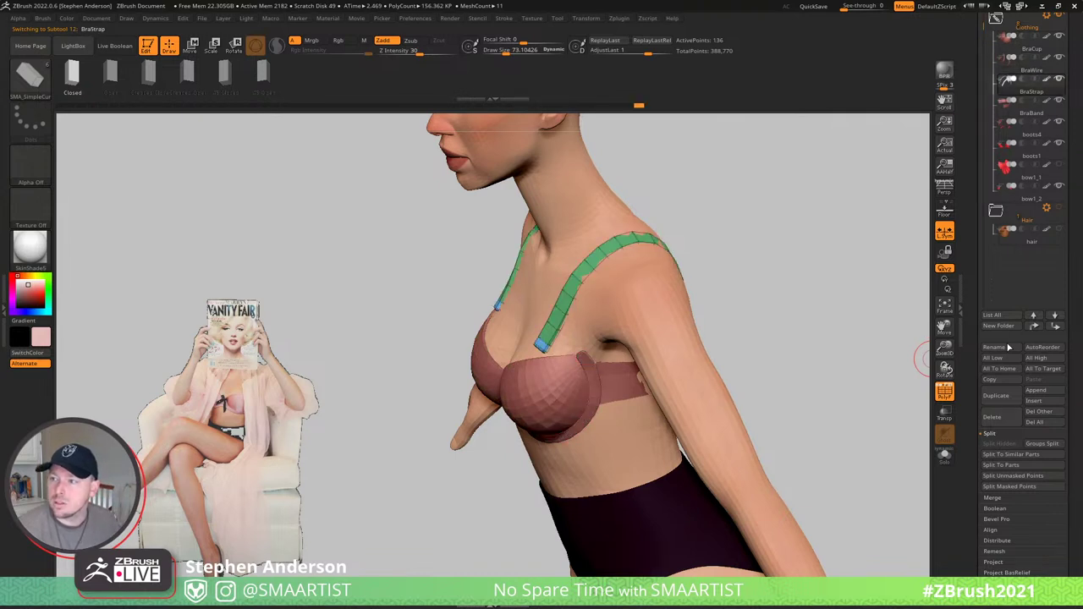
left_click(634, 533, "alt")
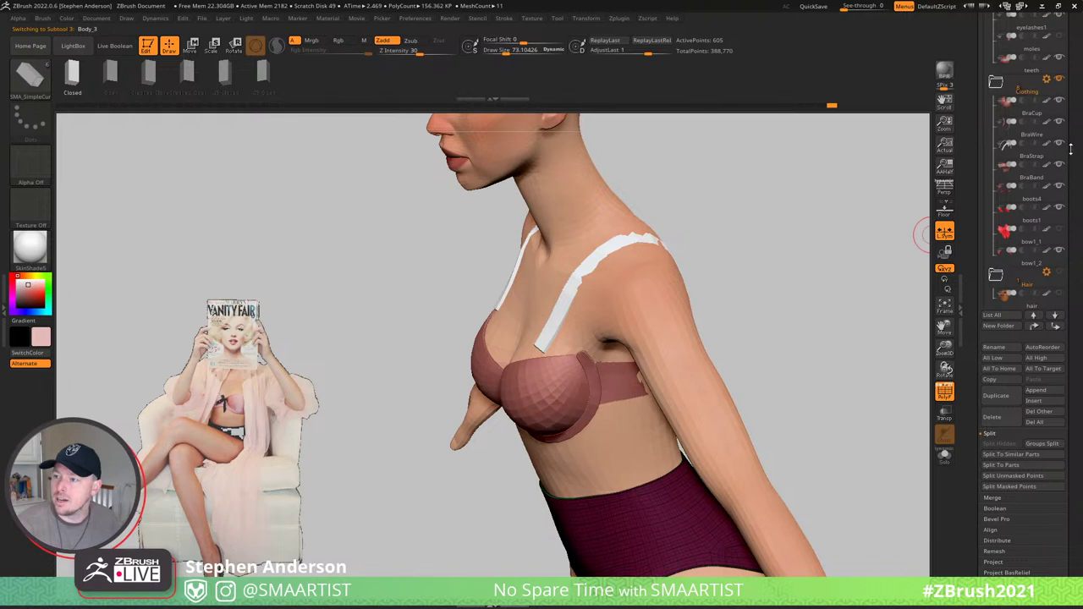
left_click_drag(1076, 127, 1076, 206)
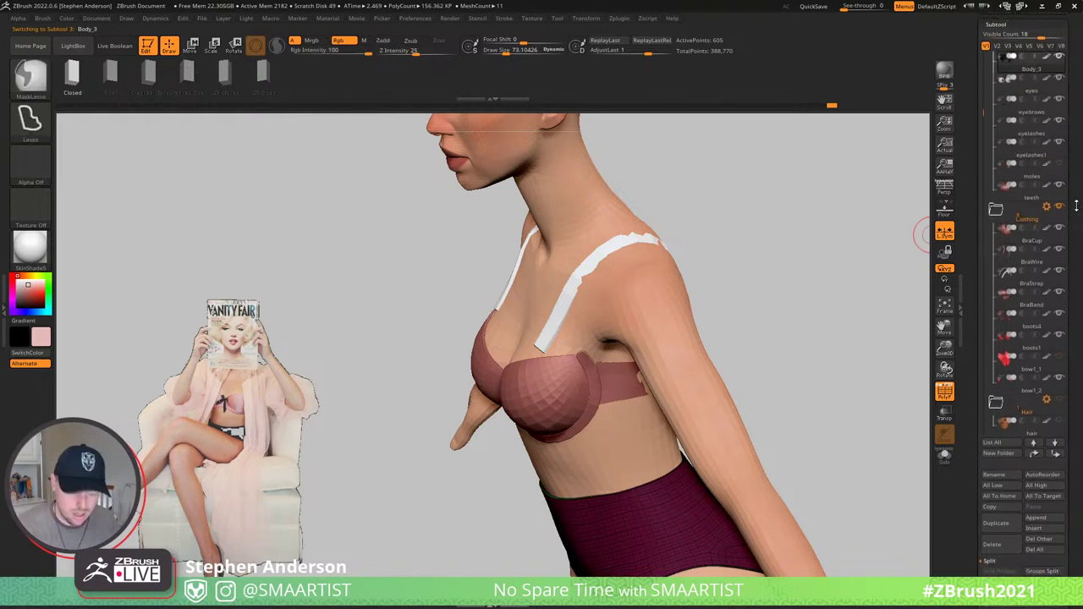
key("ctrl+Down")
key("ctrl+Down")
key("ctrl+Down")
key("ctrl+Down")
key("ctrl+Down")
key("ctrl+Down")
key("ctrl+Down")
key("ctrl+Down")
key("ctrl+Down")
key("ctrl+Down")
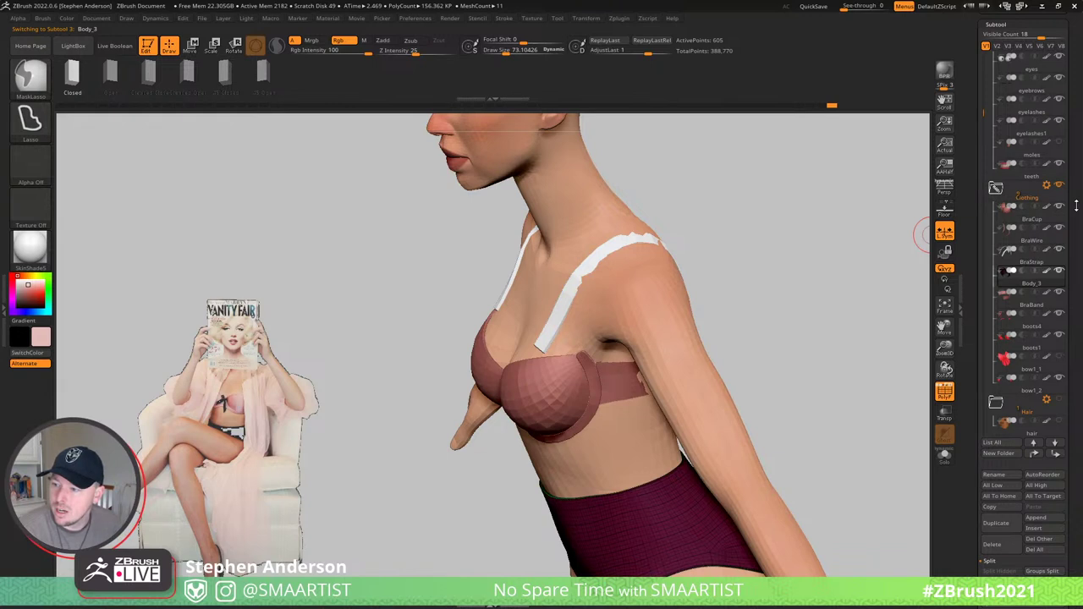
key("ctrl+Down")
- Rename the Body_3 subtool as Panties
left_click(1007, 475)
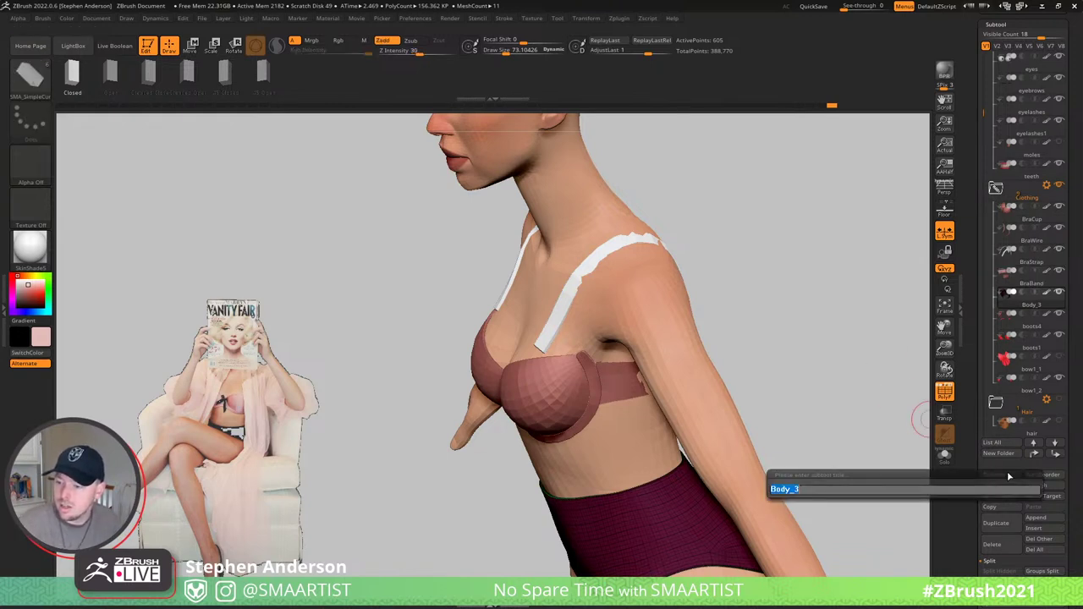
type("Panti")
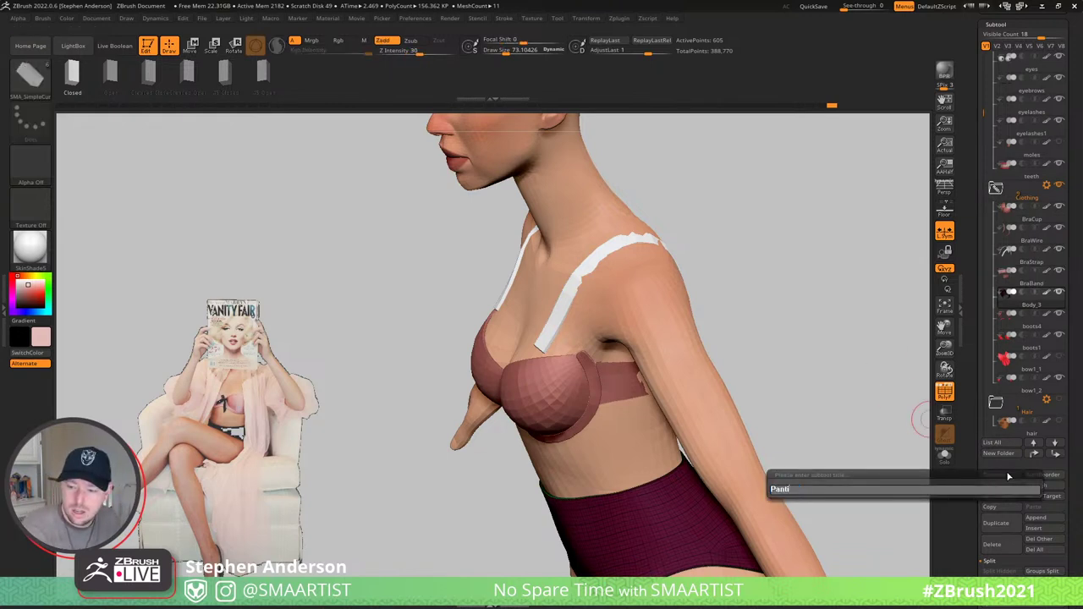
type("e")
key("Return")
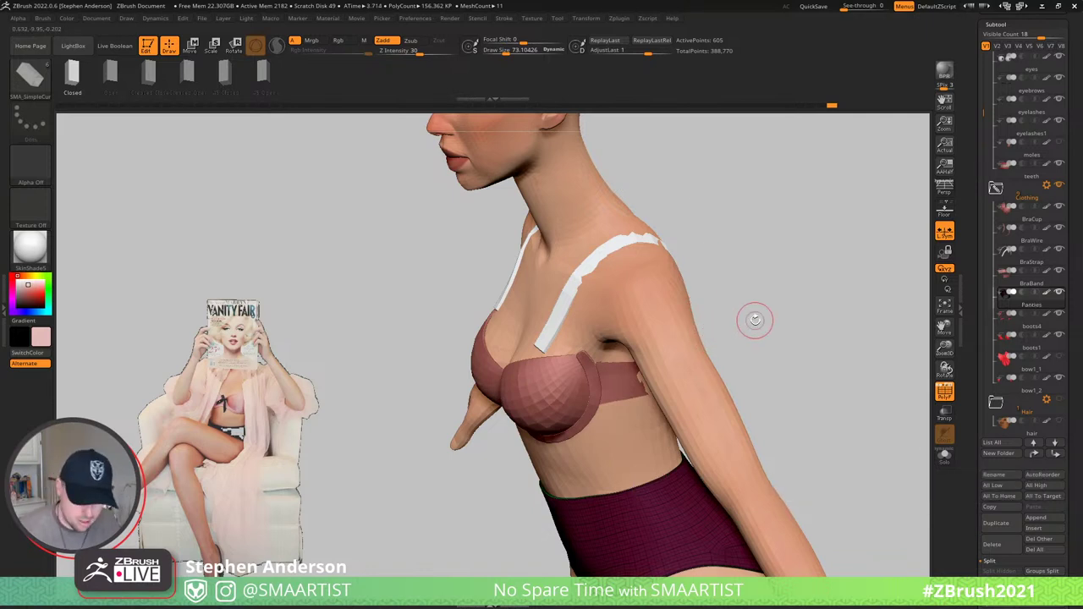
- Select the BraStrap subtool, align the gizmo with the strap on the back, and scale the straps narrower across their width
key("alt+Up")
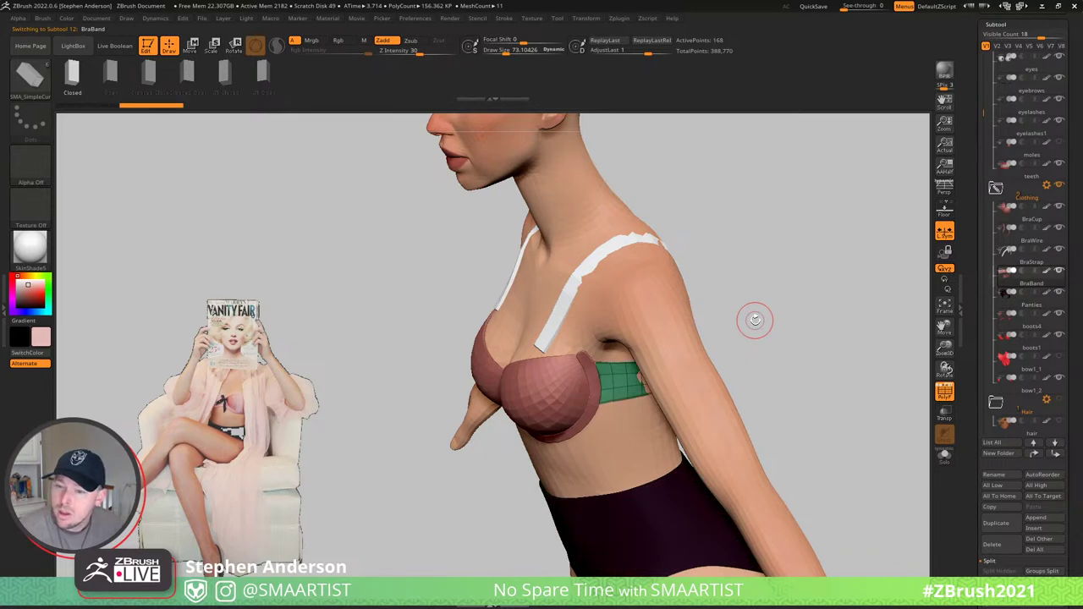
key("alt+Up")
right_click_drag(568, 293, 596, 201)
key("w")
left_click_drag(579, 201, 652, 286, "ctrl")
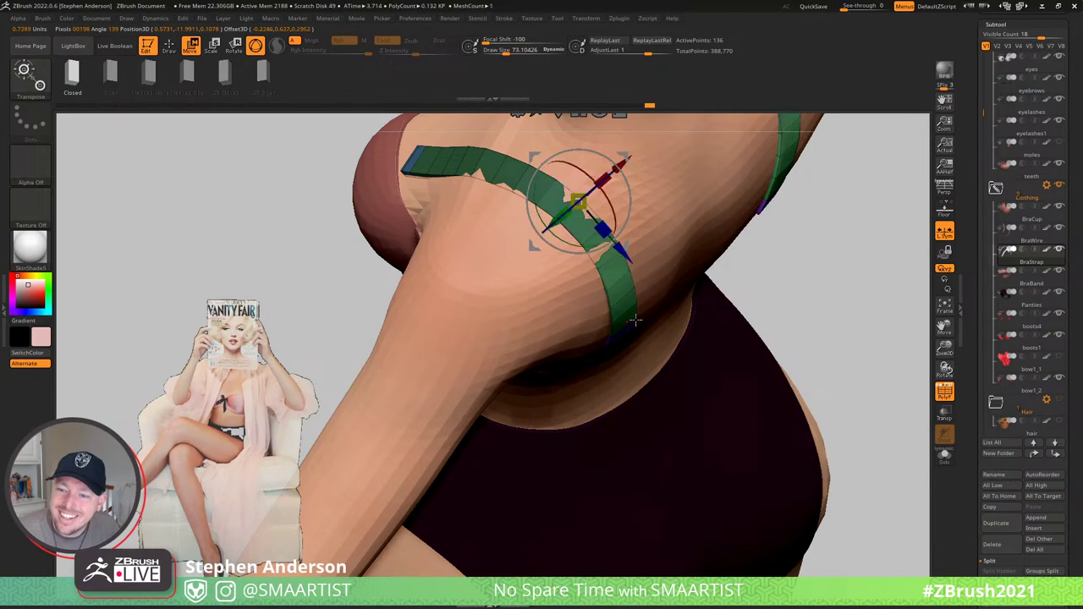
right_click_drag(652, 287, 626, 302)
left_click(605, 307)
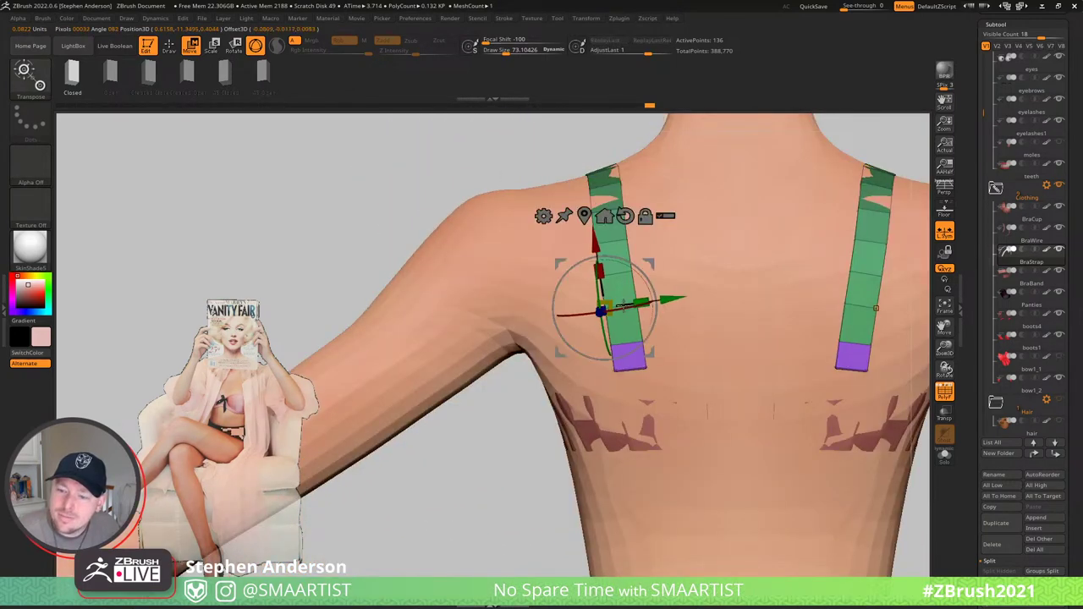
left_click(611, 269)
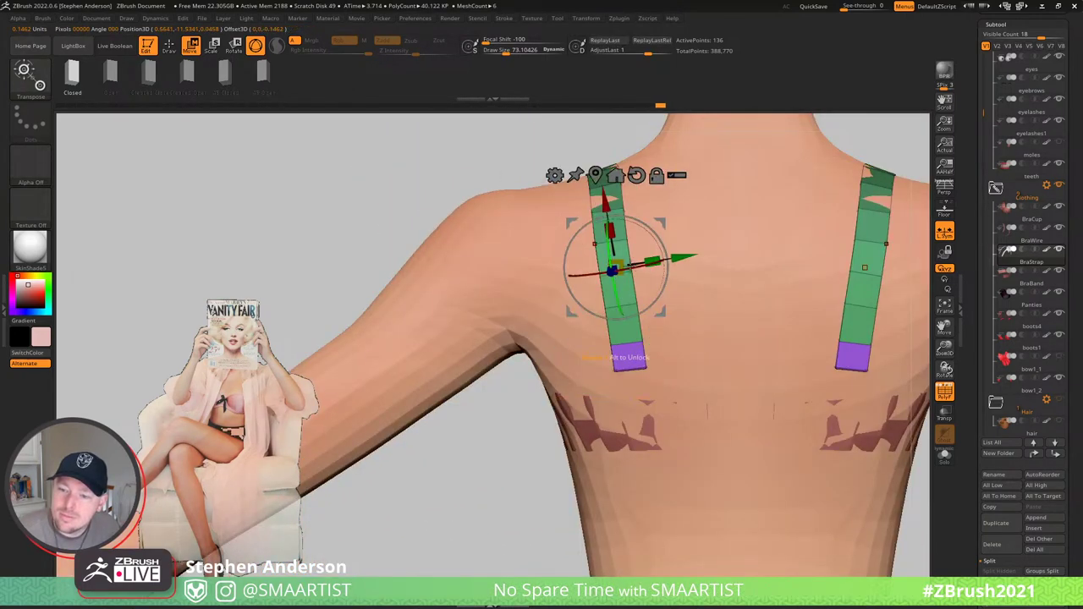
left_click_drag(651, 260, 591, 264)
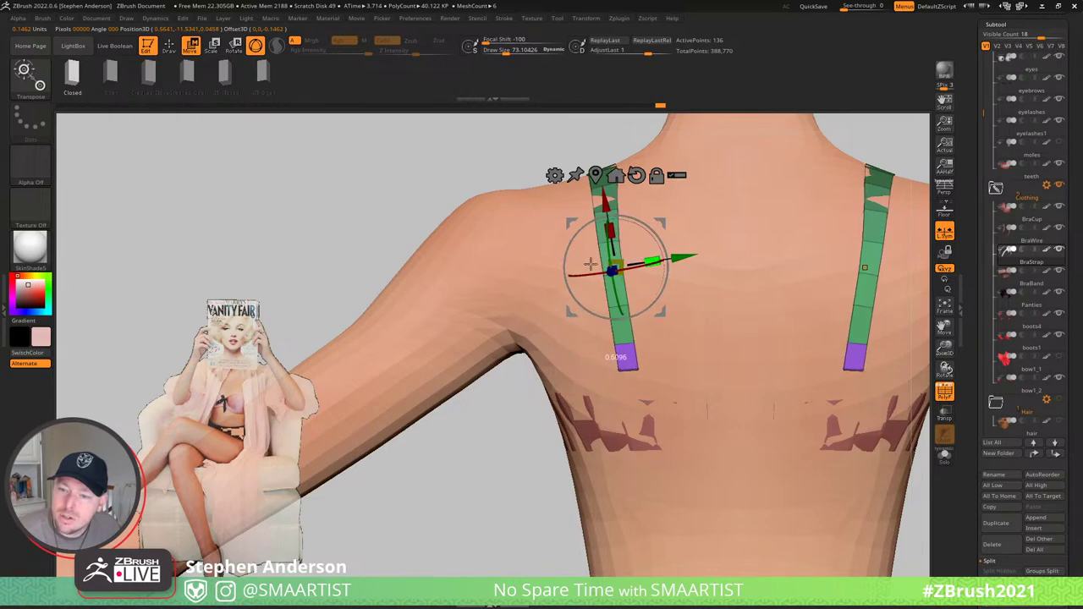
- Clear the mask on the shoulder straps and adjust their position over the shoulders with the gizmo
right_click_drag(588, 263, 799, 243)
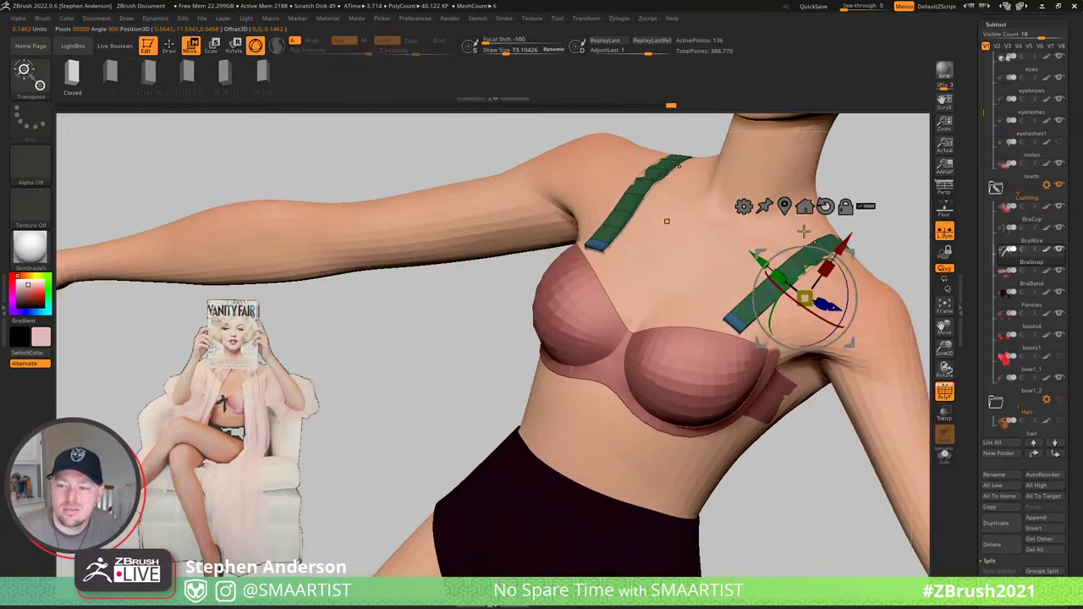
key("ctrl")
left_click_drag(891, 227, 901, 236, "ctrl")
right_click_drag(902, 235, 768, 310)
left_click_drag(732, 233, 689, 241)
right_click_drag(681, 241, 649, 176)
mouse_move(650, 176)
right_mouse_down("alt")
mouse_move(635, 229)
mouse_move(737, 266)
mouse_move(713, 240)
mouse_move(691, 288)
mouse_move(618, 292)
mouse_move(575, 269)
mouse_move(596, 261)
right_mouse_up("alt")
- Reshape the straps where they cross the top of the shoulders using the Move brush at a draw size of about 215
key("q")
key("s")
left_click(599, 259)
left_click(595, 257)
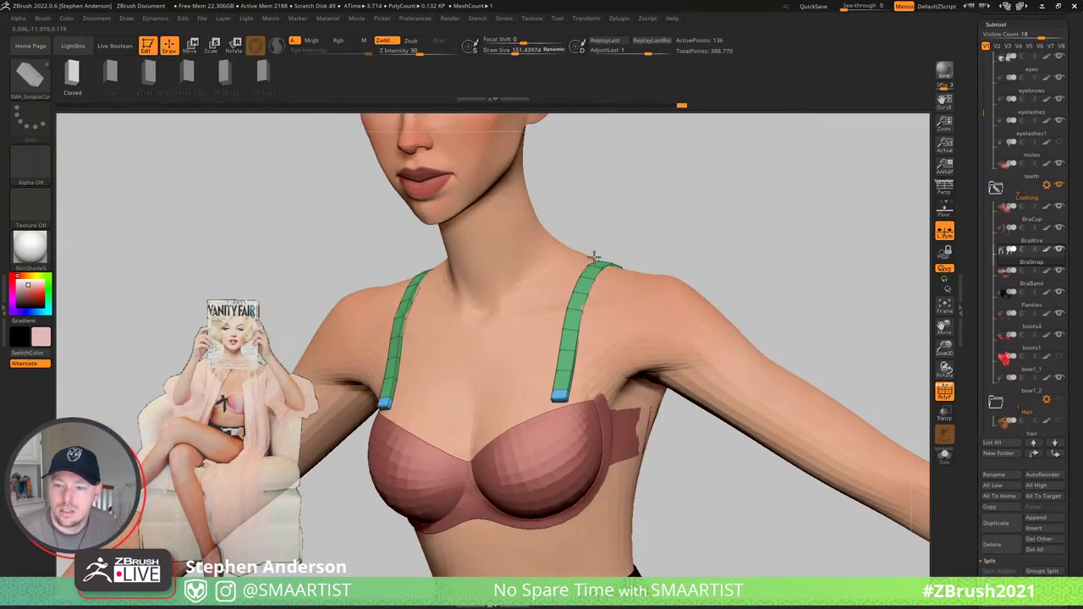
key("b")
key("m")
key("v")
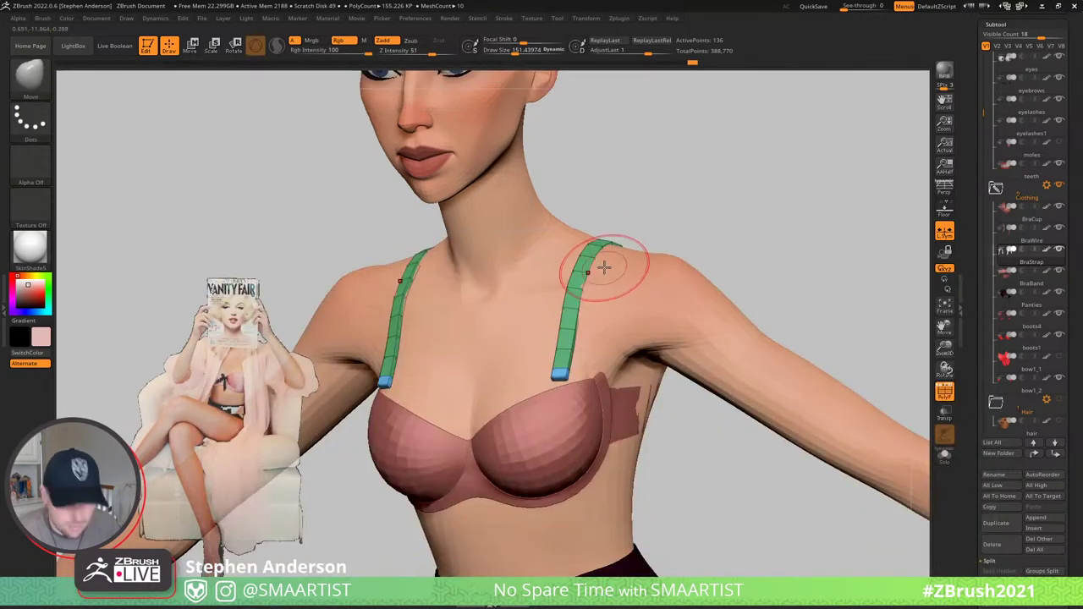
key("s")
left_click(595, 244)
left_click_drag(594, 245, 603, 239)
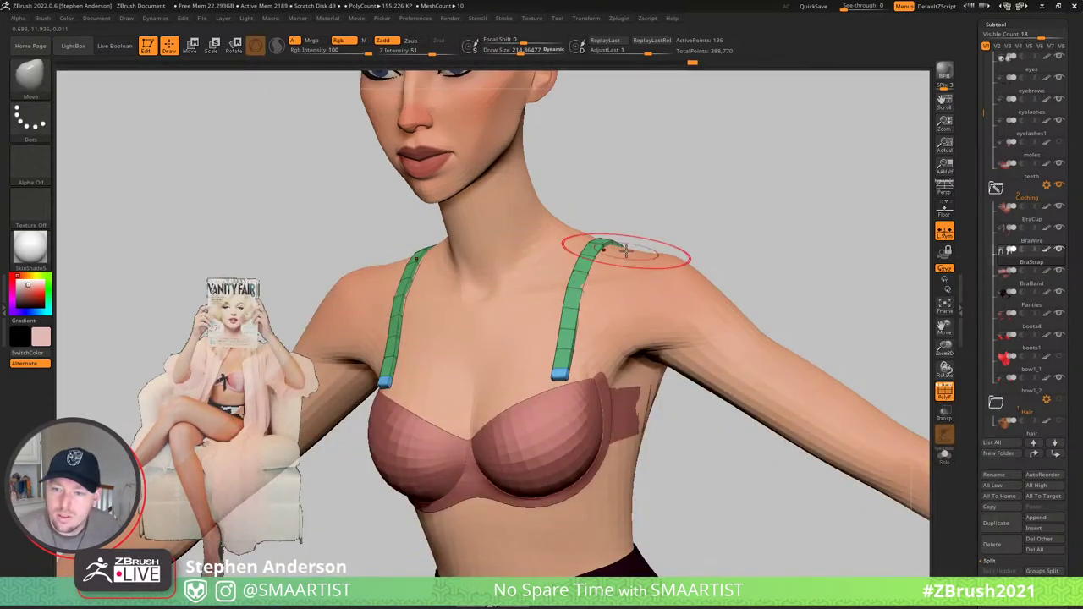
- Check the BraBand subtool at the back, reselect BraStrap, and reduce the brush draw size to about 146
mouse_move(628, 252)
right_mouse_down()
mouse_move(584, 263)
mouse_move(592, 284)
mouse_move(595, 263)
mouse_move(555, 375)
right_mouse_up()
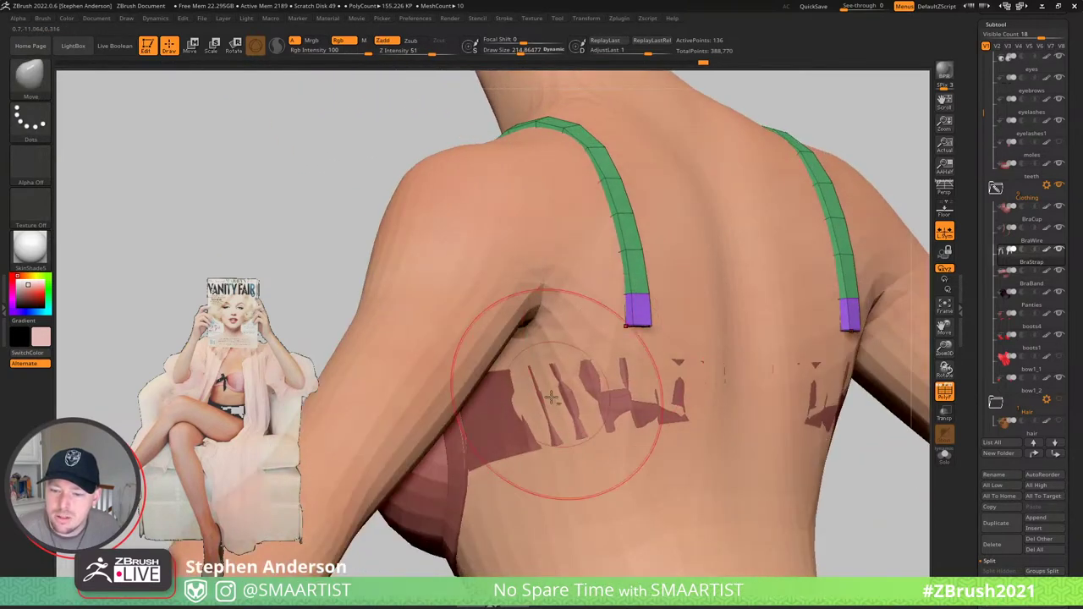
left_click(508, 410, "alt")
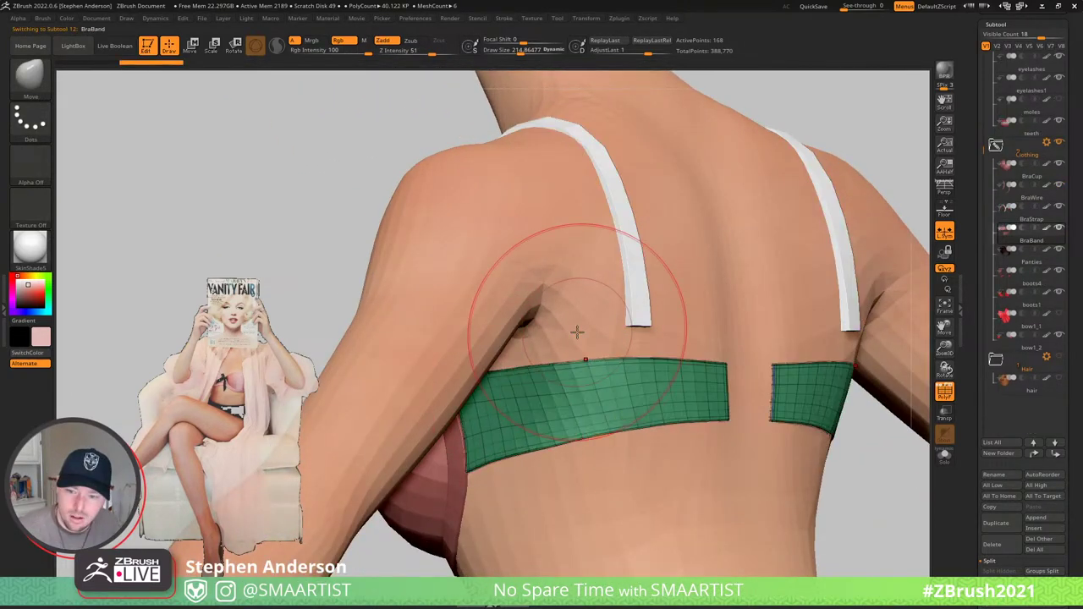
left_click(630, 286, "alt")
mouse_move(630, 286)
right_mouse_down()
mouse_move(647, 313)
mouse_move(692, 326)
right_mouse_up()
right_click_drag(436, 190, 478, 182)
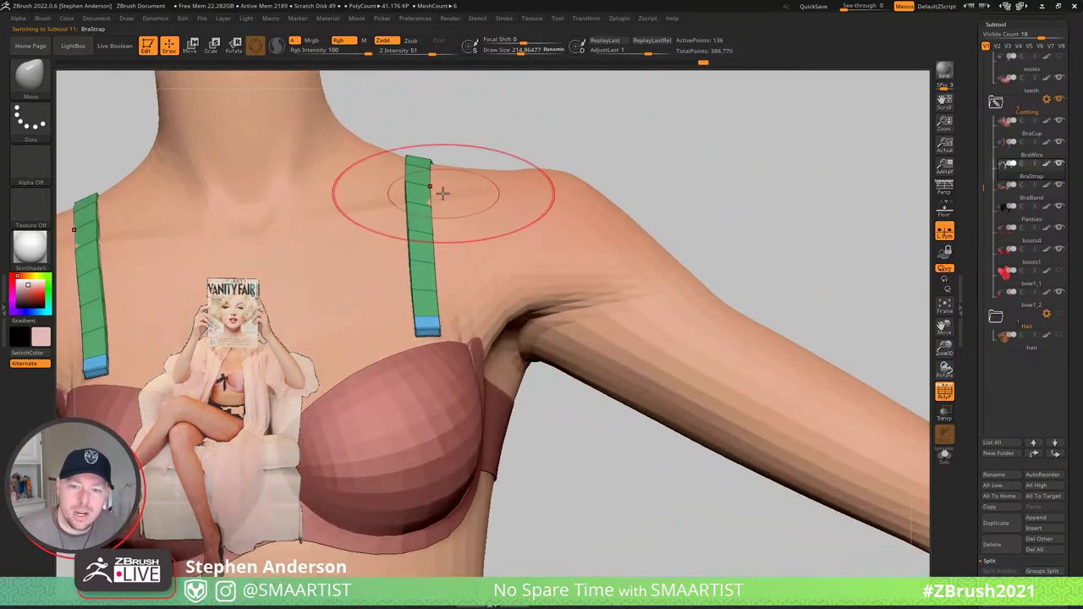
key("s")
left_click_drag(443, 196, 422, 198)
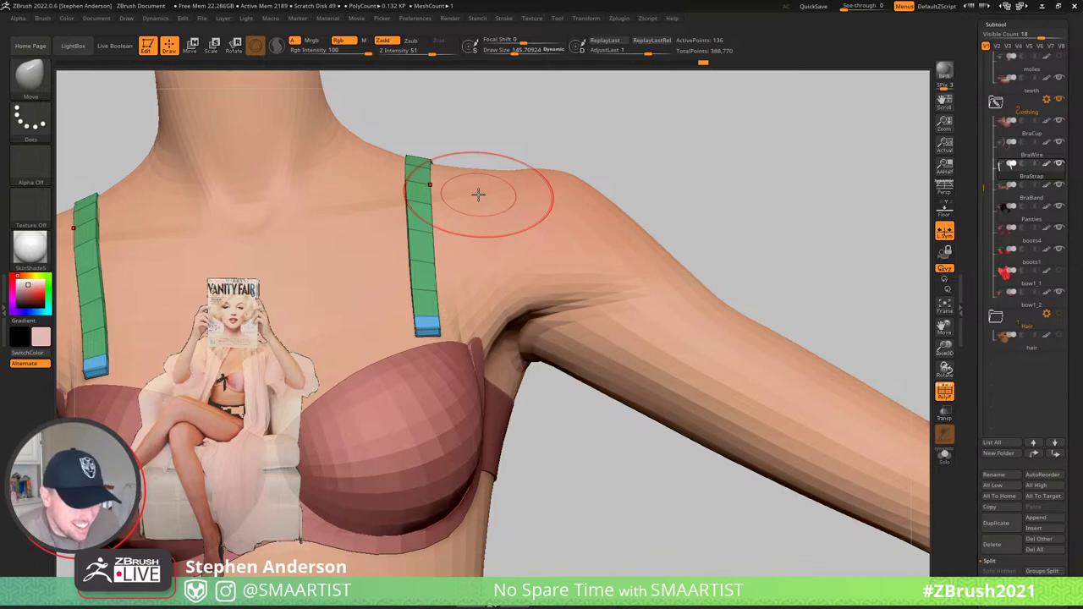
- Place the gizmo on the front of the strap and mask the strap with a gradual falloff, leaving its front end free
right_click_drag(510, 279, 525, 365)
key("w")
left_click(398, 327)
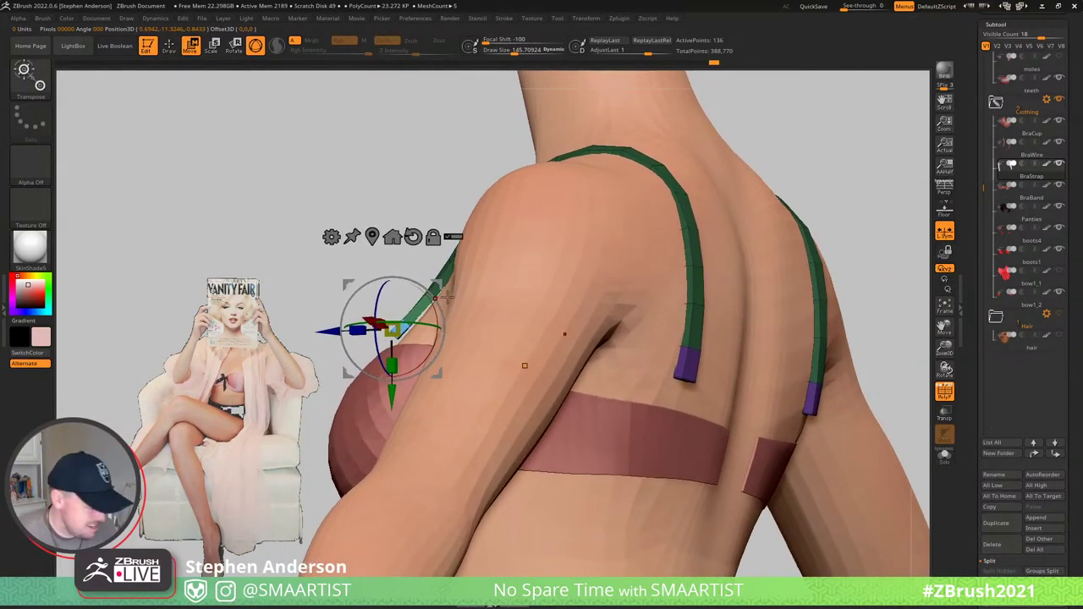
key("q")
left_click(433, 295, "ctrl")
key("w")
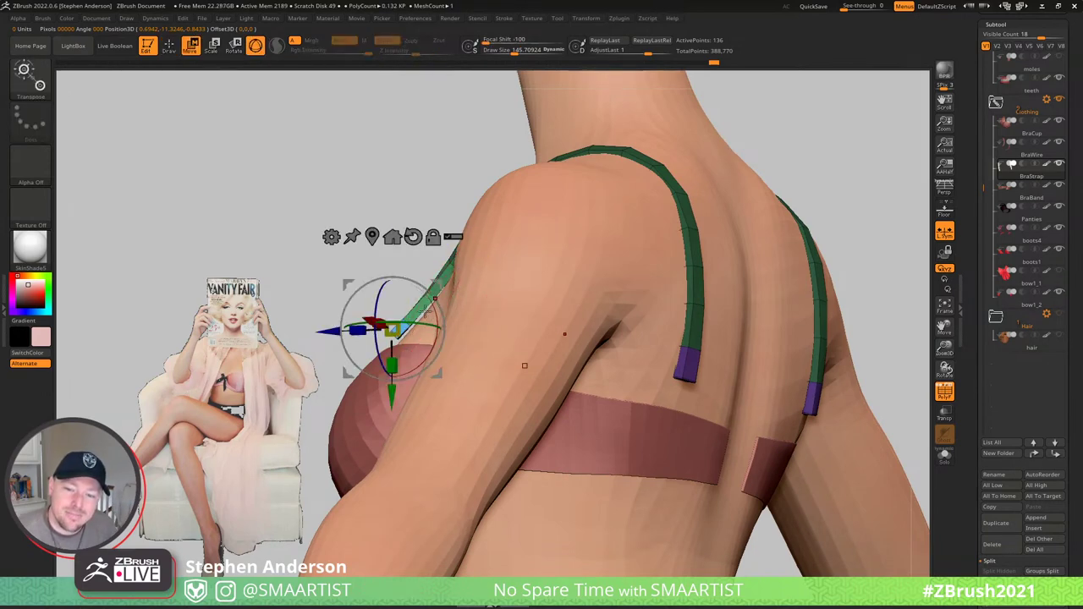
right_click_drag(426, 311, 474, 246)
left_click_drag(470, 231, 434, 281, "ctrl")
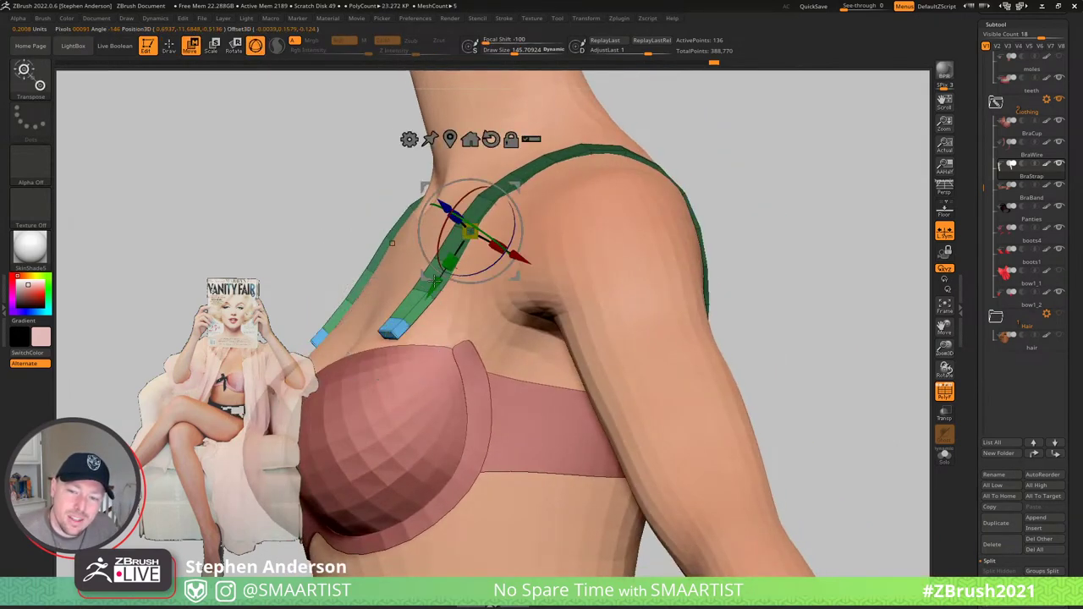
- Rotate the unmasked front ends of the straps down toward the tops of the bra cups and clear the mask
right_click_drag(391, 243, 580, 262)
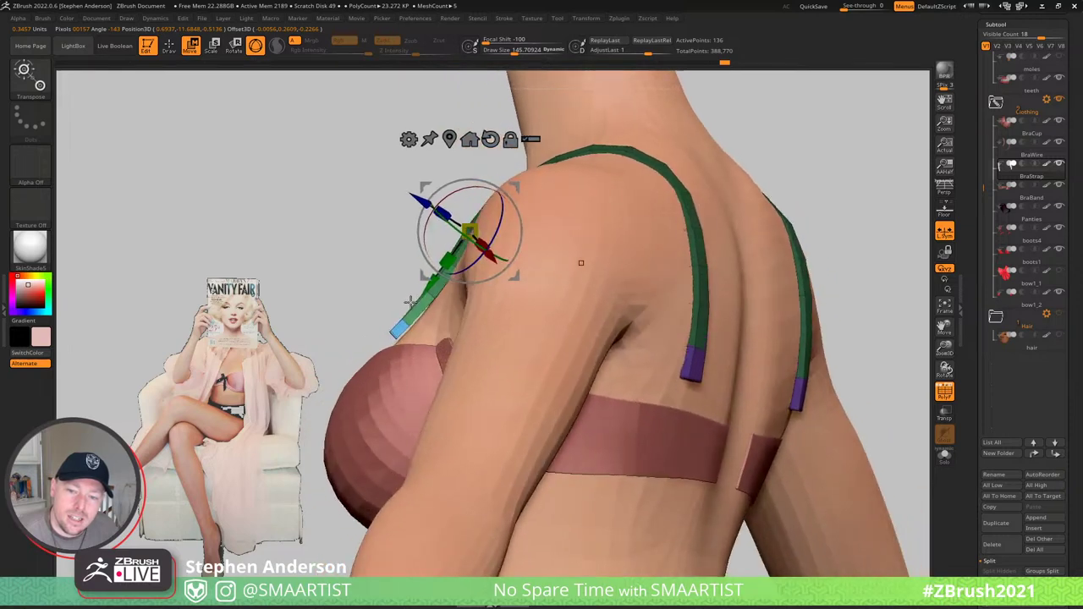
right_click_drag(410, 302, 415, 297)
mouse_move(502, 189)
left_mouse_down()
mouse_move(495, 182)
mouse_move(507, 190)
mouse_move(496, 204)
left_mouse_up()
right_click_drag(502, 208, 551, 241)
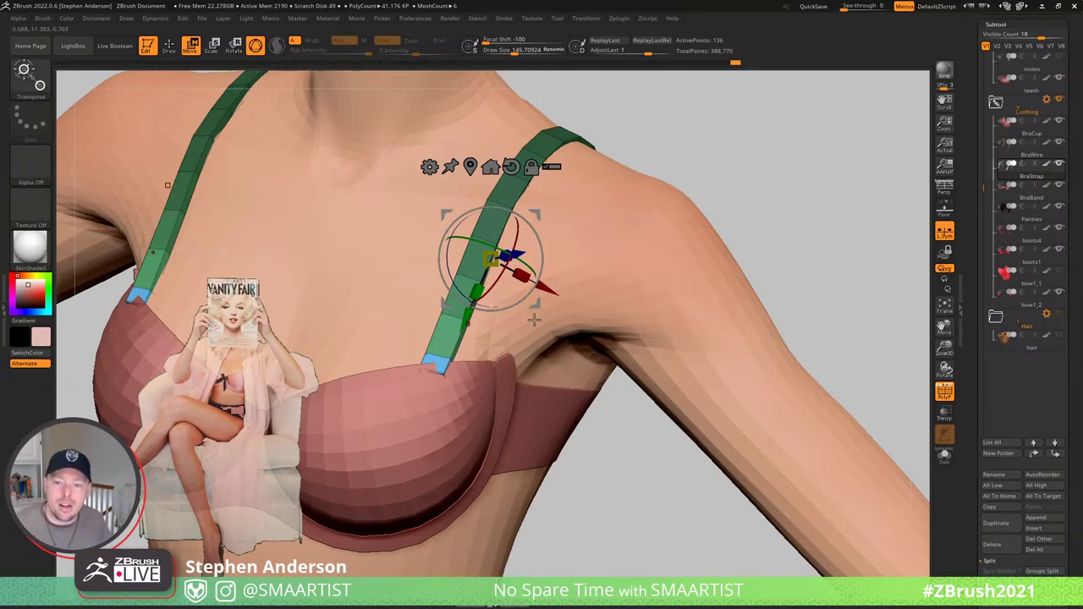
left_click_drag(722, 193, 412, 398)
- Fit the front ends of the straps against the bra cups using the Move brush at a draw size of about 69
mouse_move(423, 364)
right_mouse_down()
mouse_move(461, 415)
mouse_move(415, 389)
mouse_move(411, 363)
mouse_move(421, 365)
mouse_move(423, 332)
mouse_move(464, 340)
mouse_move(454, 258)
mouse_move(474, 314)
right_mouse_up()
key("b")
key("m")
key("v")
key("s")
mouse_move(471, 338)
left_mouse_down()
mouse_move(463, 333)
mouse_move(467, 343)
left_mouse_up()
mouse_move(468, 345)
right_mouse_down()
mouse_move(509, 345)
mouse_move(474, 321)
mouse_move(496, 346)
right_mouse_up()
key("ctrl")
left_click(439, 273, "ctrl")
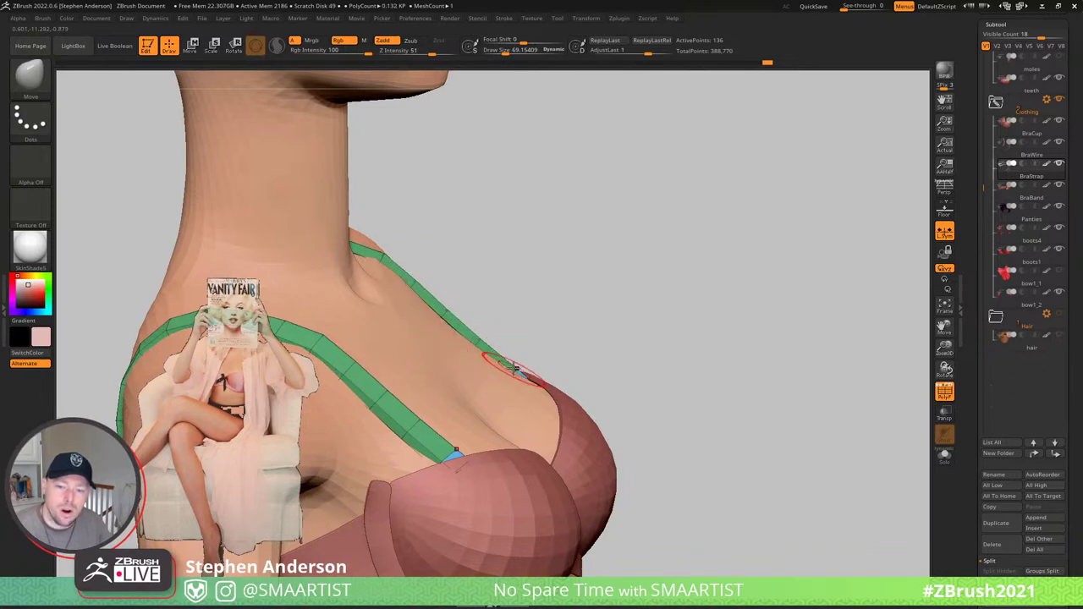
- Push the straps closer to the body along the upper chest and shoulder with the Move brush
right_click_drag(513, 368, 404, 294)
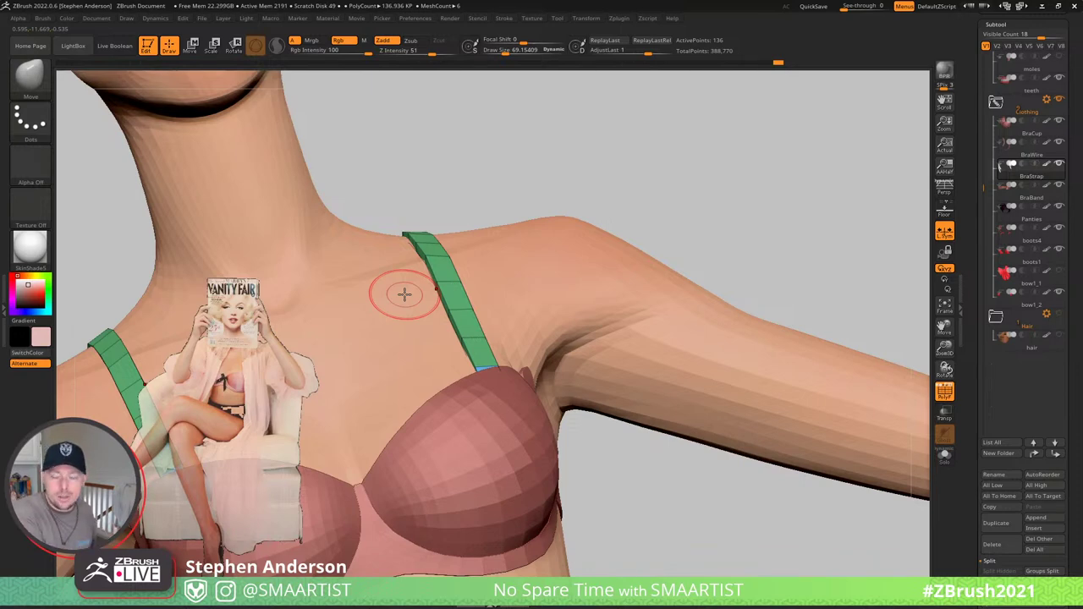
mouse_move(411, 259)
right_mouse_down()
mouse_move(430, 285)
mouse_move(417, 259)
mouse_move(460, 232)
mouse_move(473, 240)
mouse_move(482, 223)
mouse_move(472, 293)
mouse_move(435, 256)
right_mouse_up()
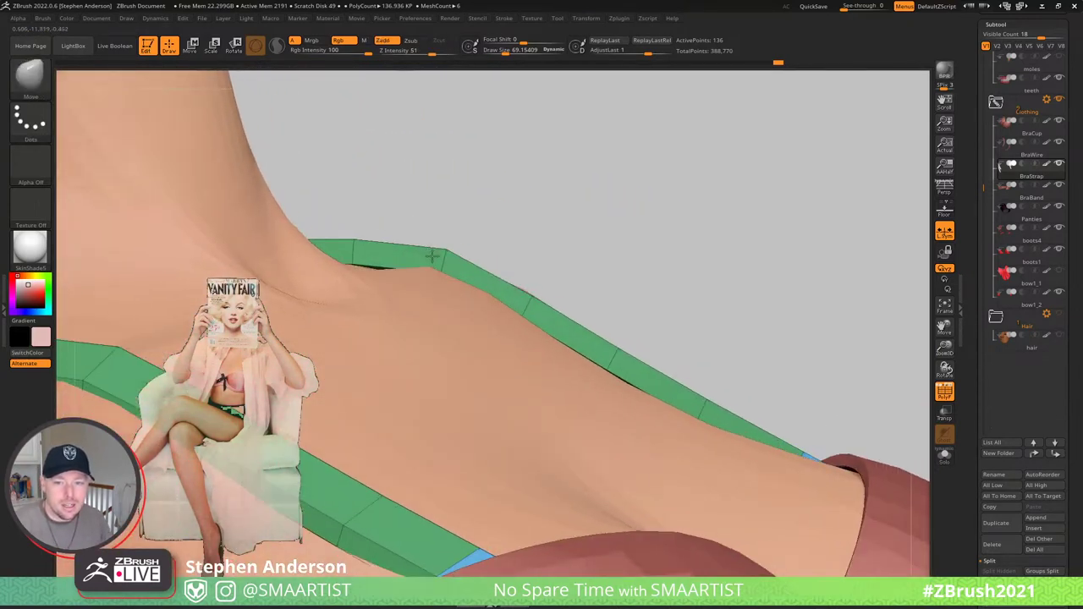
left_click_drag(436, 256, 531, 315)
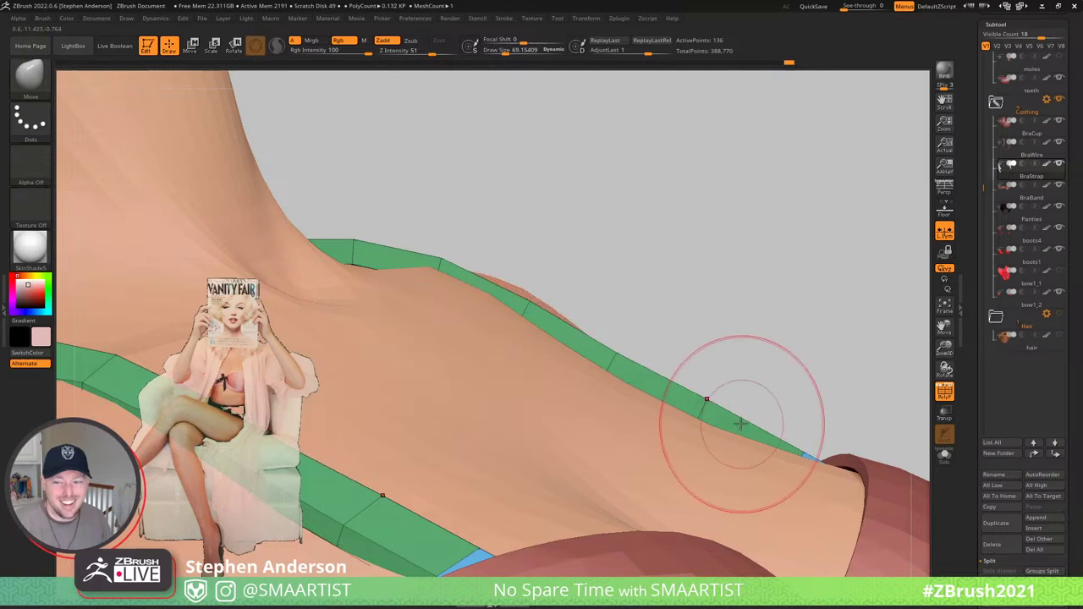
left_click_drag(716, 412, 713, 416)
left_click_drag(526, 311, 536, 315)
mouse_move(537, 317)
right_mouse_down()
mouse_move(382, 344)
mouse_move(448, 311)
mouse_move(431, 374)
right_mouse_up()
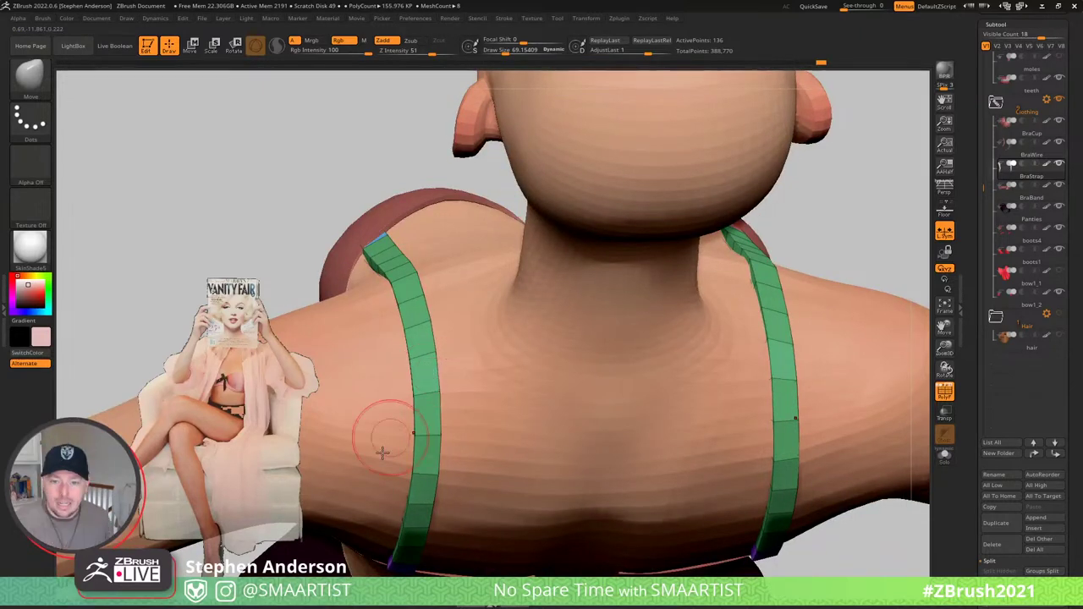
- Push the straps in against the back of the shoulders with the Move brush
mouse_move(383, 452)
right_mouse_down()
mouse_move(380, 387)
mouse_move(420, 416)
mouse_move(426, 403)
mouse_move(411, 414)
right_mouse_up()
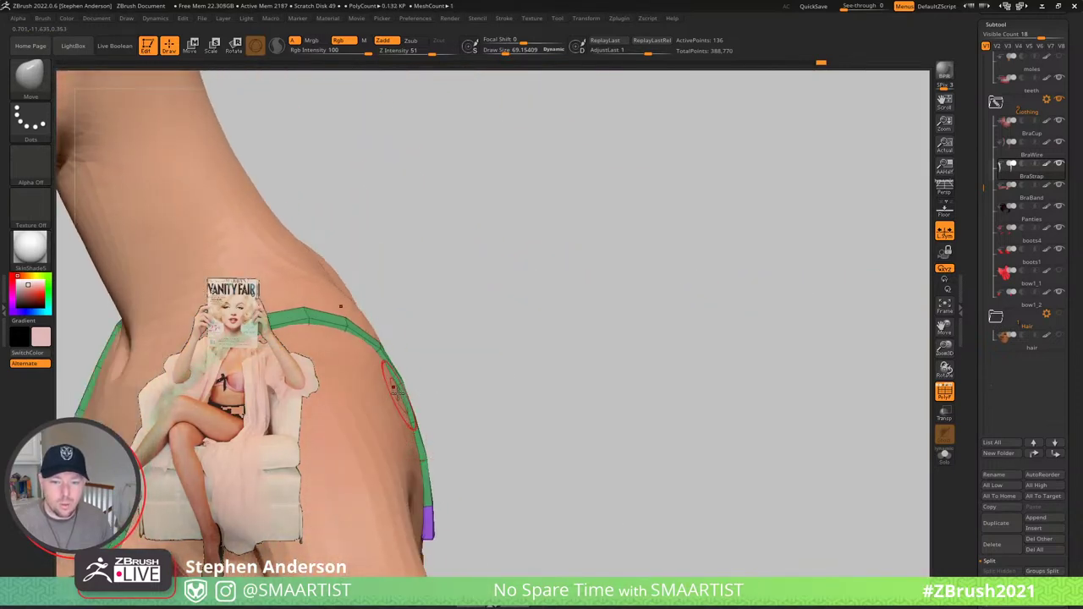
left_click_drag(400, 386, 395, 388)
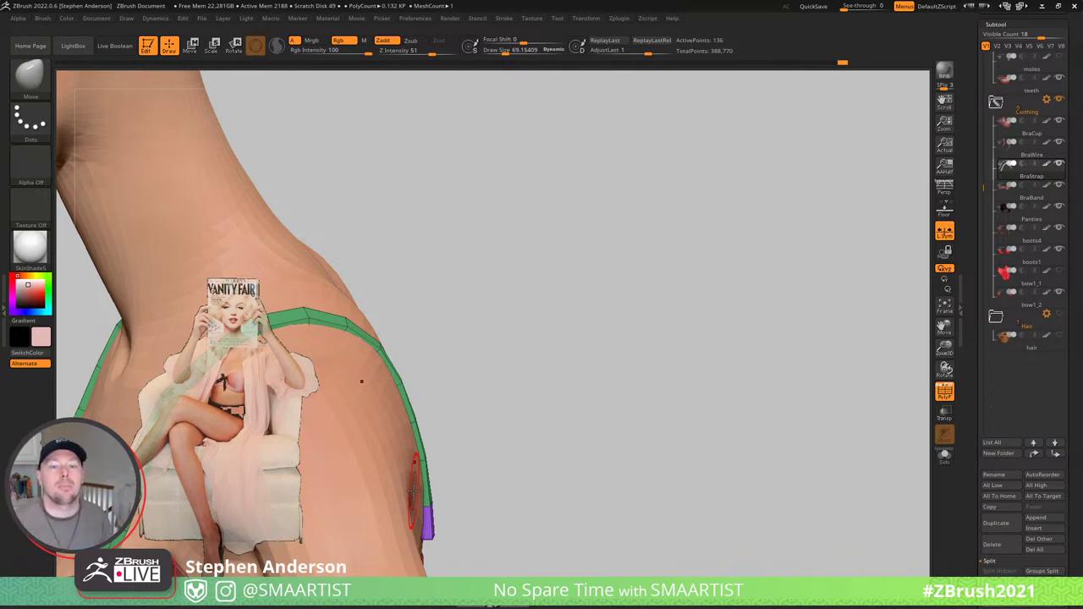
mouse_move(491, 490)
left_mouse_down()
mouse_move(414, 486)
mouse_move(409, 409)
mouse_move(244, 412)
left_mouse_up()
- Set the draw size to about 175, mask all but the straps' back ends, and extrude those ends down to the bra band
key("s")
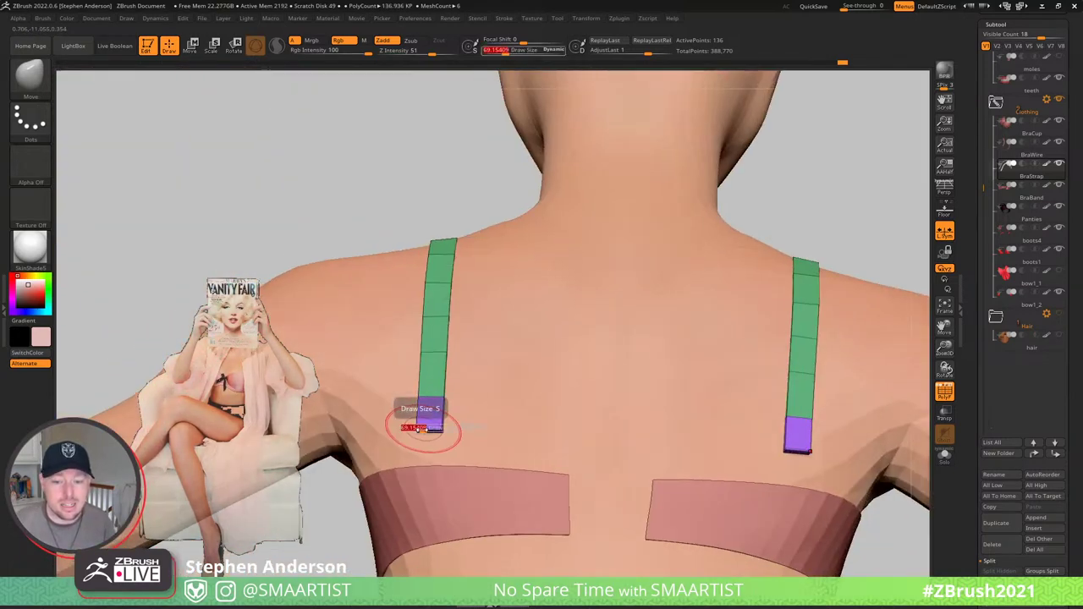
left_click_drag(420, 430, 433, 431)
right_click_drag(435, 432, 484, 442)
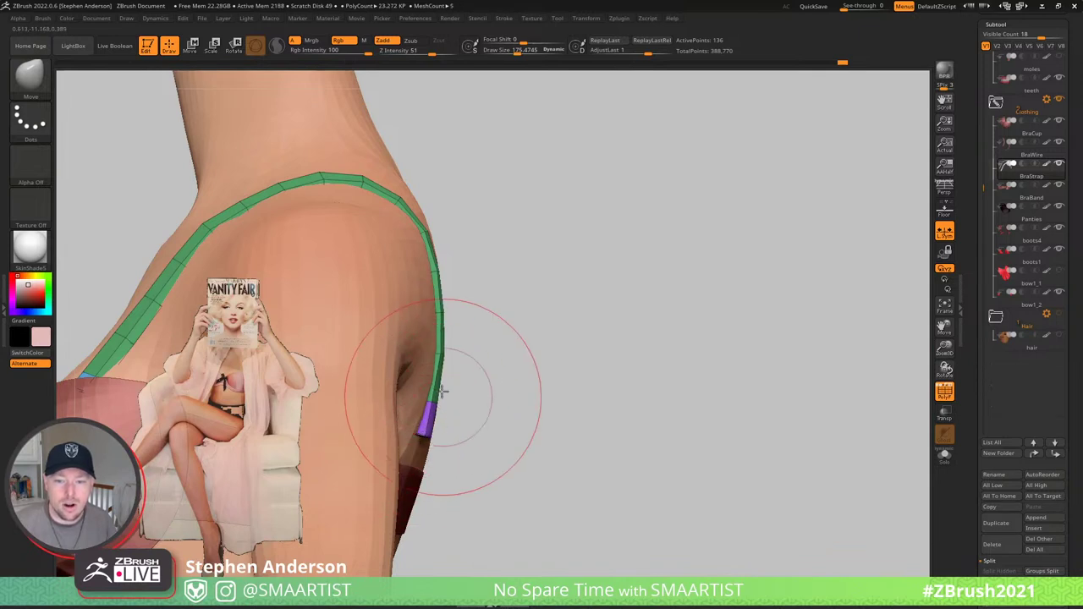
key("w")
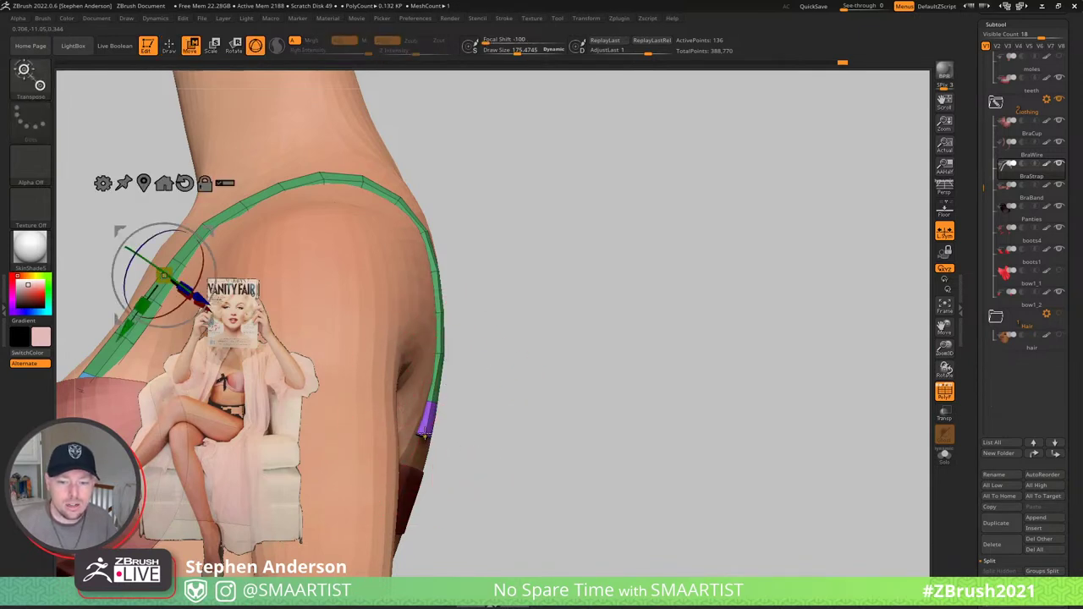
left_click(424, 433, "ctrl")
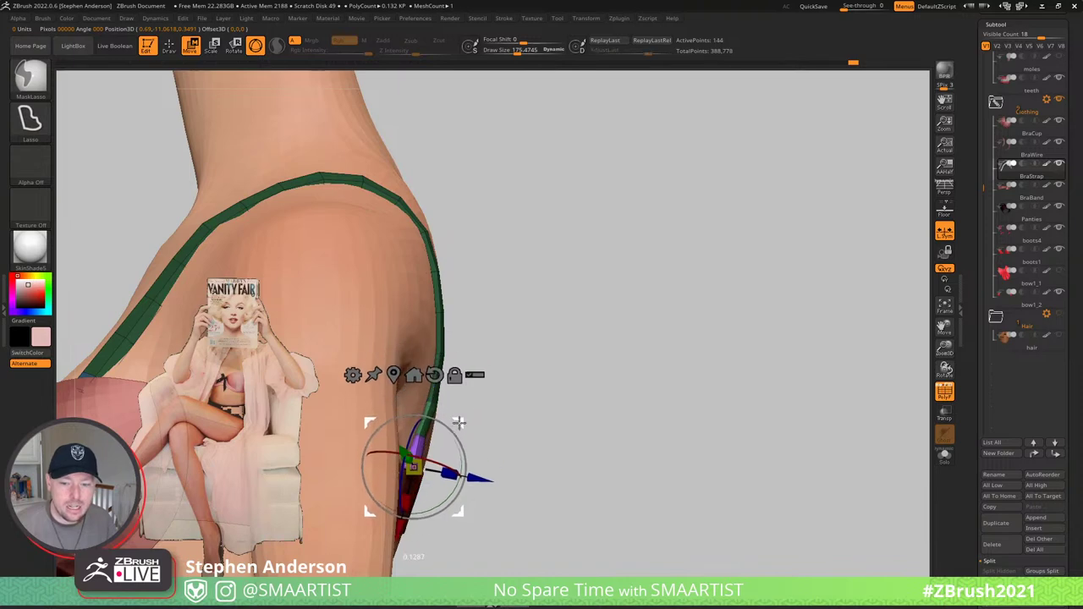
left_click_drag(458, 423, 455, 444, "ctrl")
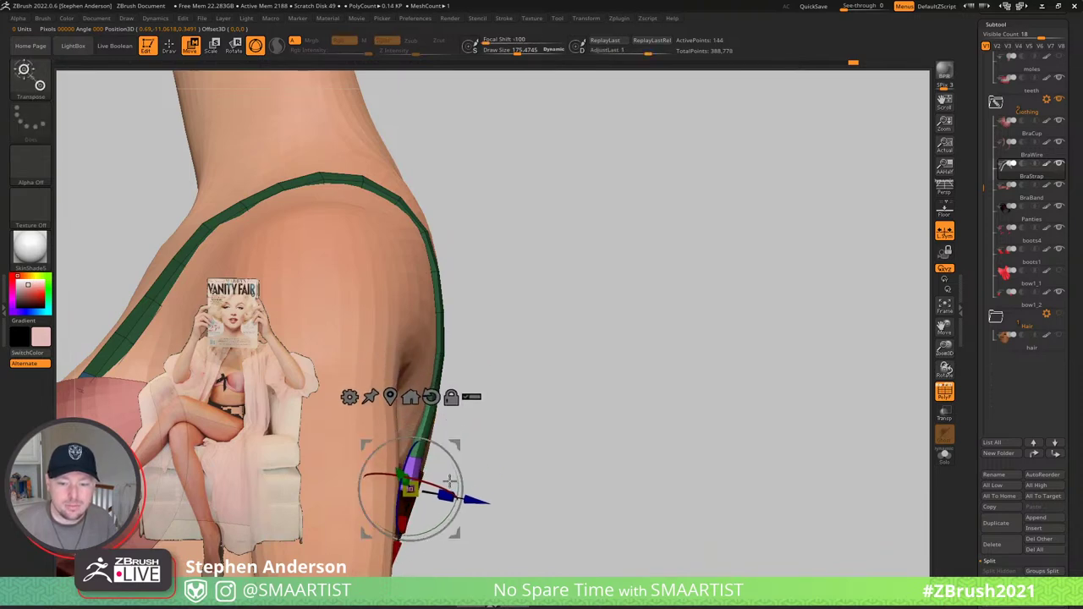
left_click_drag(442, 486, 431, 483)
- Adjust the extruded back ends of the straps against the bra band, using the Move brush at a draw size of about 81
left_click_drag(541, 467, 372, 442)
mouse_move(483, 423)
left_mouse_down()
mouse_move(406, 432)
mouse_move(496, 411)
left_mouse_up()
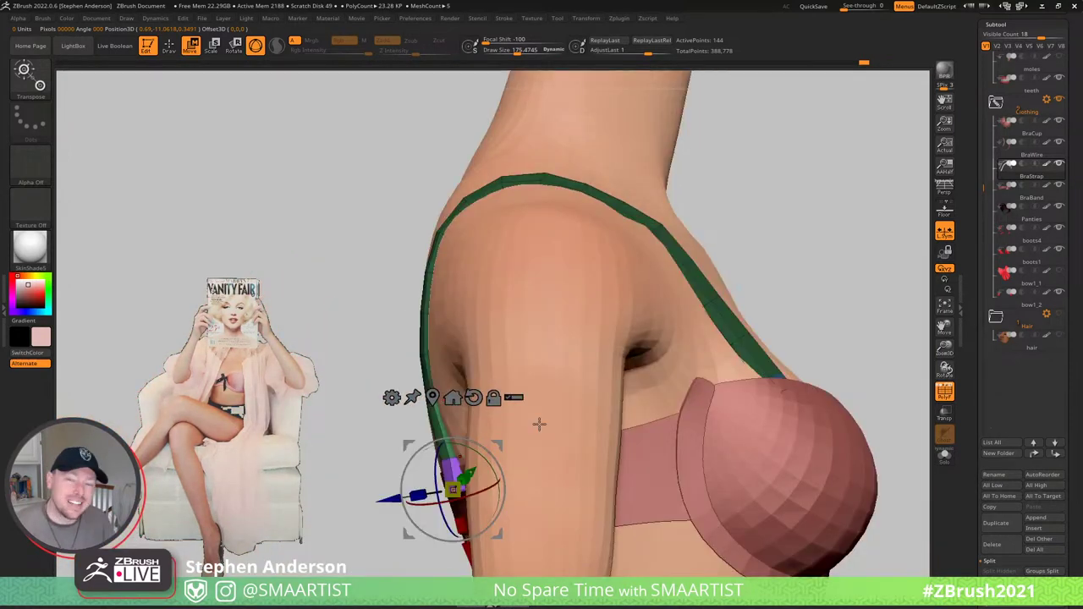
right_click_drag(539, 422, 692, 366, "alt")
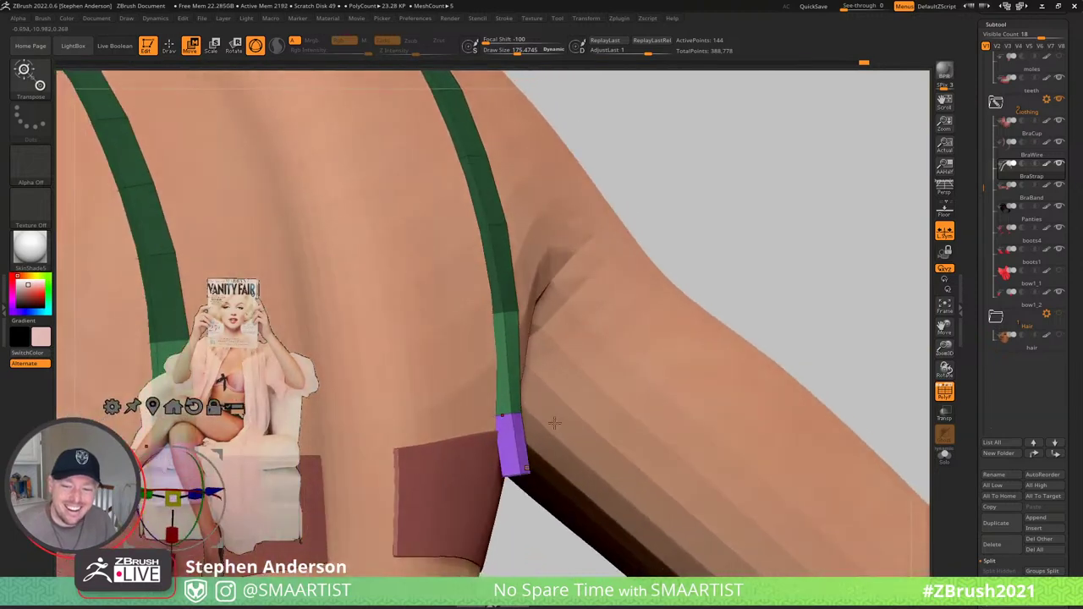
left_click(510, 414)
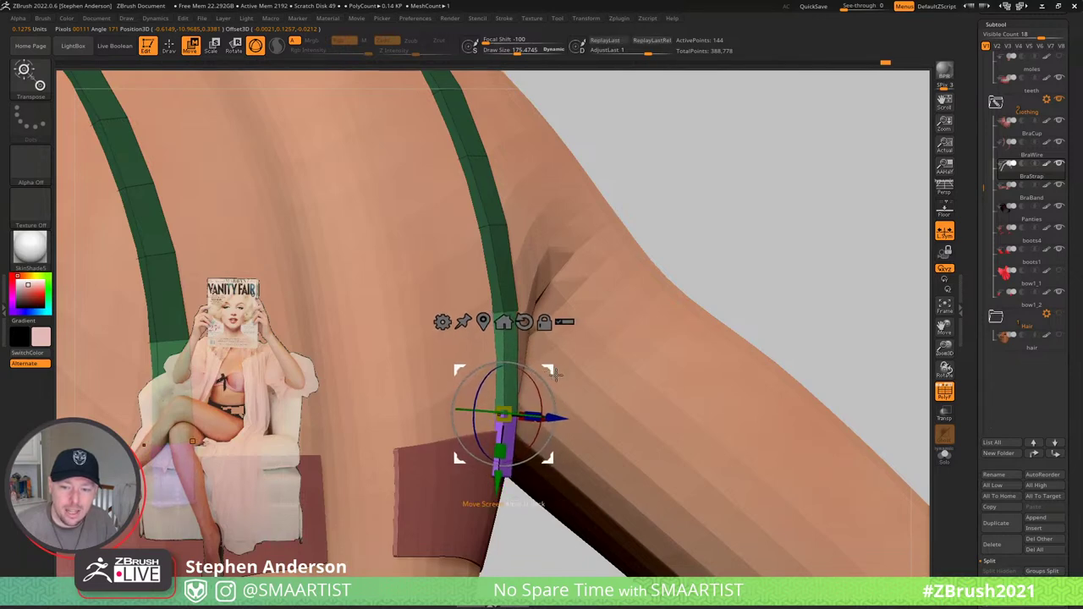
key("q")
mouse_move(535, 408)
right_mouse_down()
mouse_move(436, 398)
mouse_move(549, 373)
mouse_move(483, 395)
mouse_move(526, 412)
right_mouse_up()
key("w")
key("q")
key("s")
left_click_drag(549, 443, 525, 442)
mouse_move(525, 443)
right_mouse_down()
mouse_move(586, 440)
mouse_move(556, 430)
right_mouse_up()
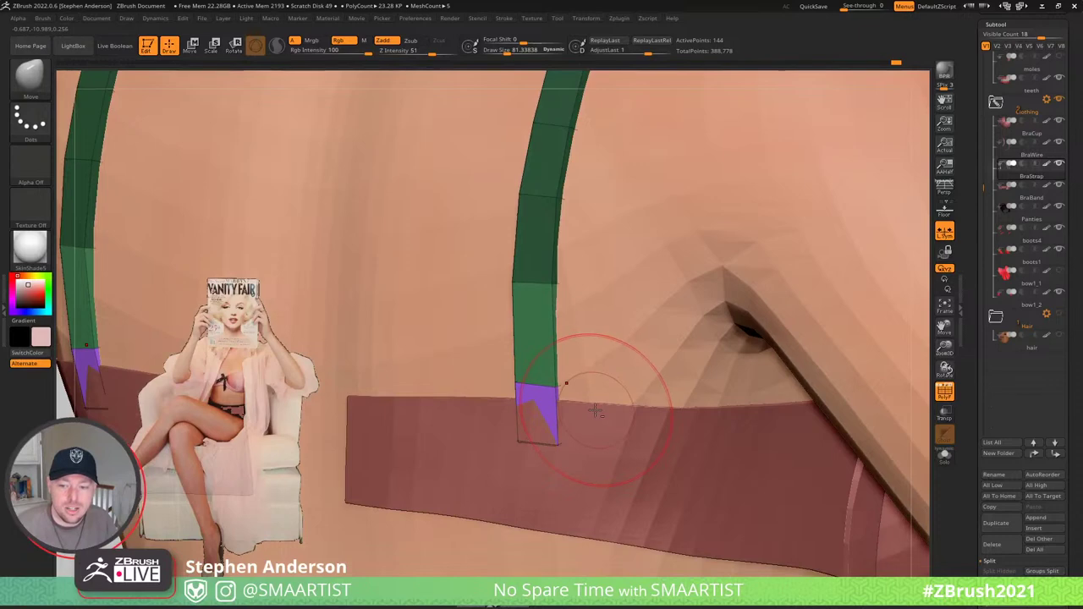
- Select the BraBand subtool and adjust its upper edge around the strap ends using the Move brush at a draw size of about 73
left_click(595, 410, "alt")
mouse_move(595, 409)
right_mouse_down()
mouse_move(563, 410)
mouse_move(536, 394)
right_mouse_up()
key("s")
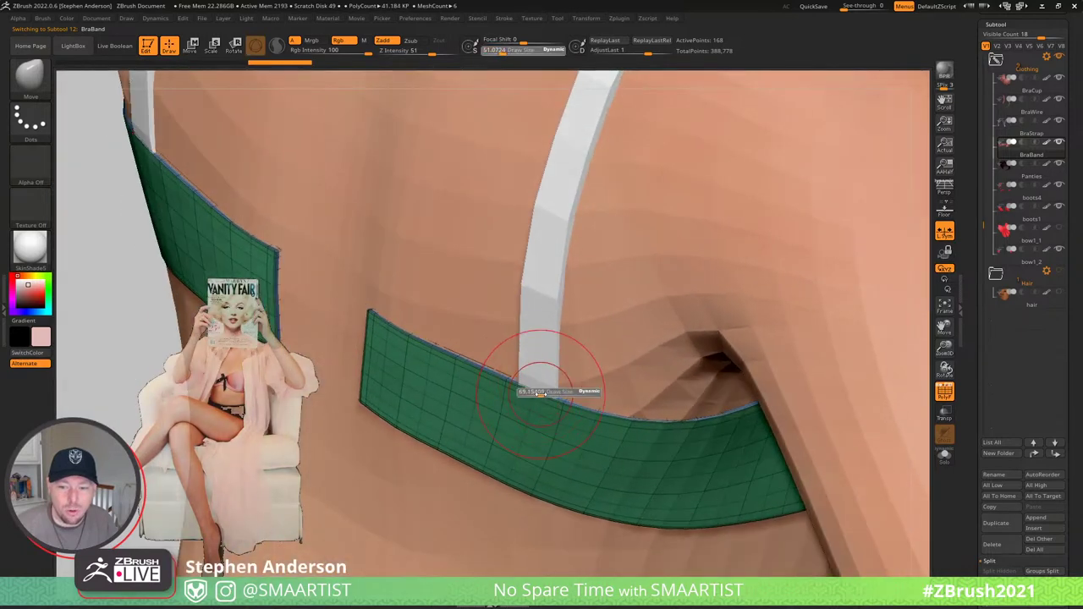
left_click_drag(538, 393, 558, 398)
right_click_drag(567, 397, 644, 424)
key("shift+f")
left_click_drag(650, 422, 652, 421)
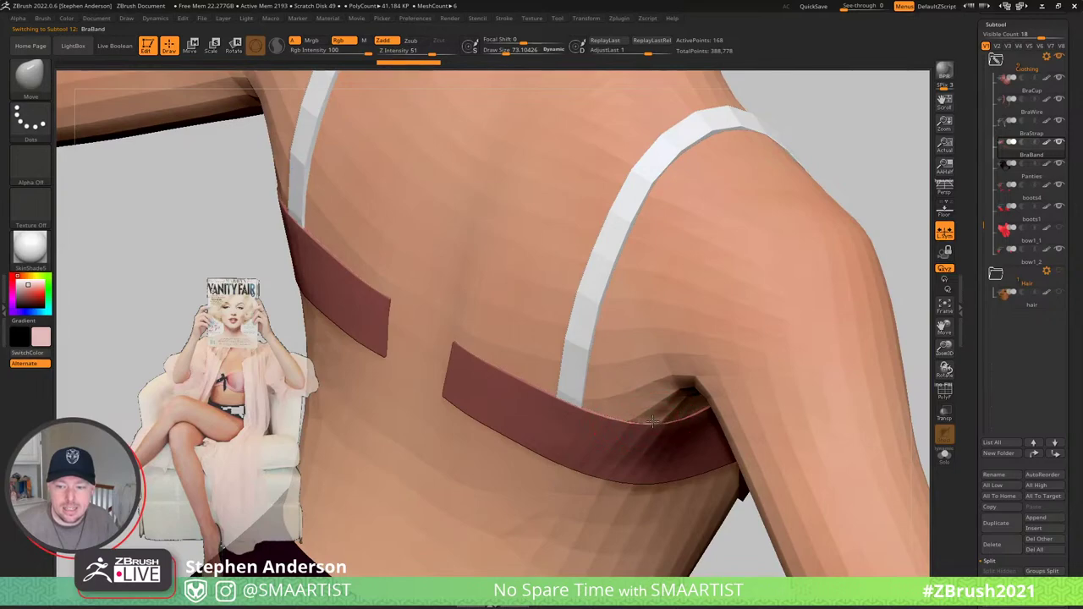
right_click_drag(652, 420, 499, 339)
- Return to the BraStrap subtool, display its polyframe, and clear the mask from the straps
left_click(504, 329, "alt")
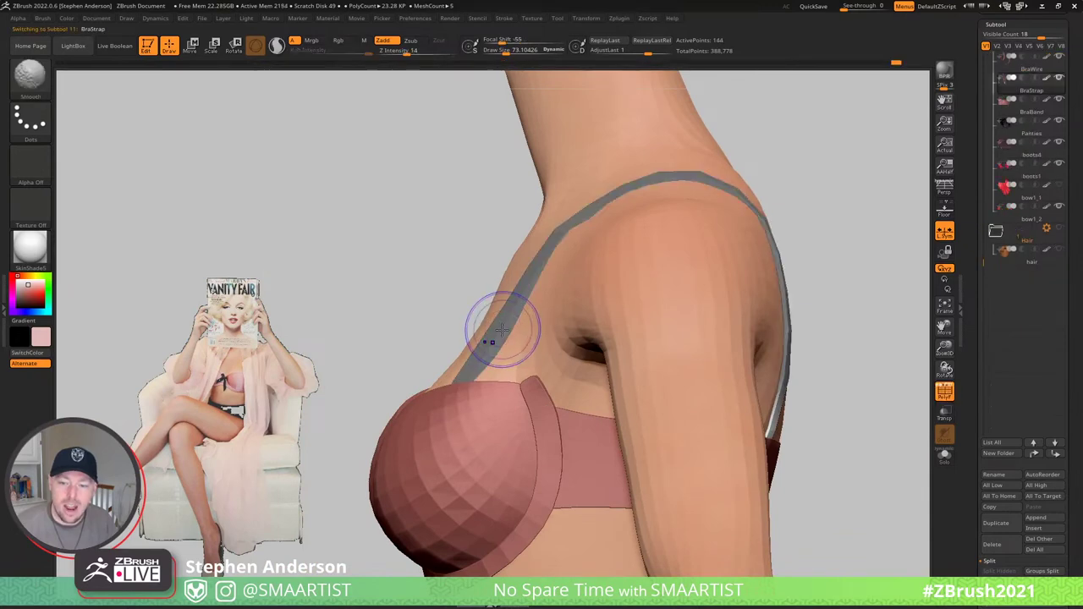
key("shift+f")
left_click_drag(833, 203, 871, 255, "ctrl")
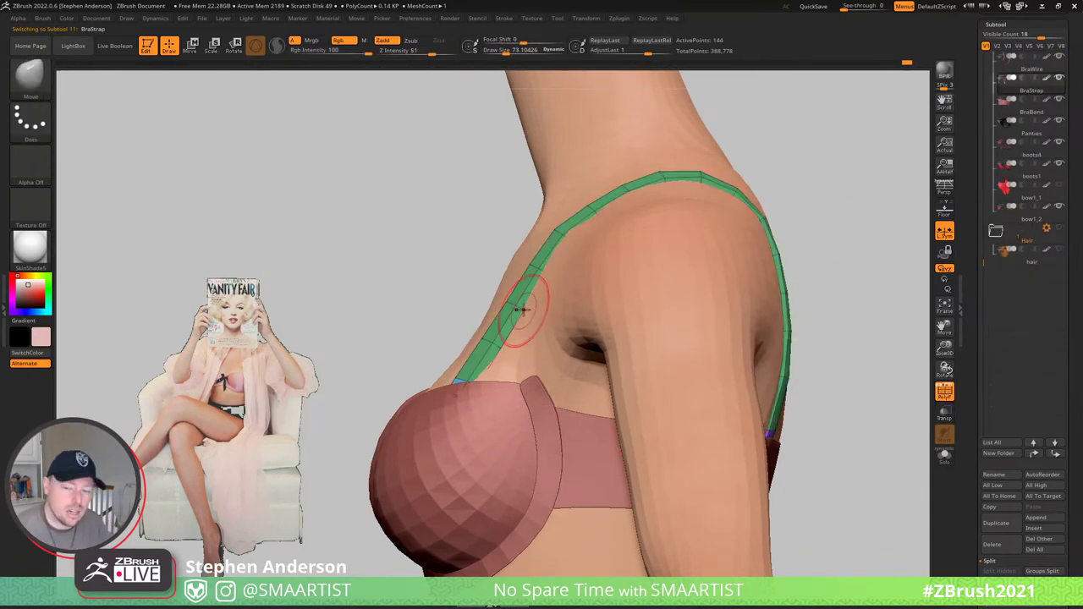
mouse_move(566, 260)
right_mouse_down()
mouse_move(667, 292)
mouse_move(613, 294)
right_mouse_up()
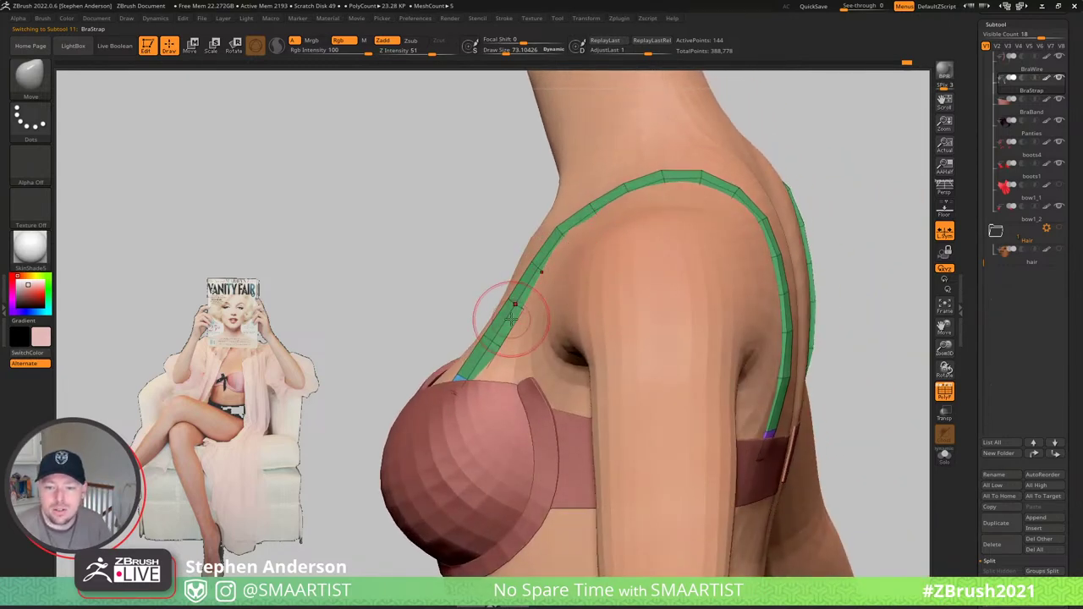
mouse_move(513, 318)
right_mouse_down()
mouse_move(433, 398)
mouse_move(513, 237)
mouse_move(503, 225)
mouse_move(524, 223)
right_mouse_up()
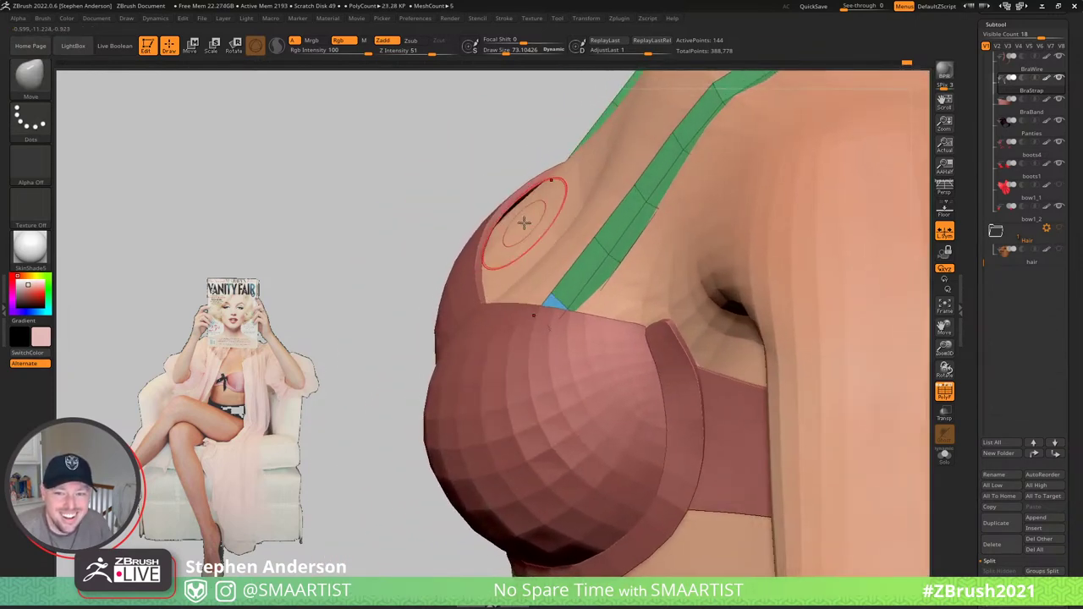
- Select the Body_2 subtool and nudge the upper chest beside the bra cup using the Move brush at a draw size of about 129
left_click(521, 221, "alt")
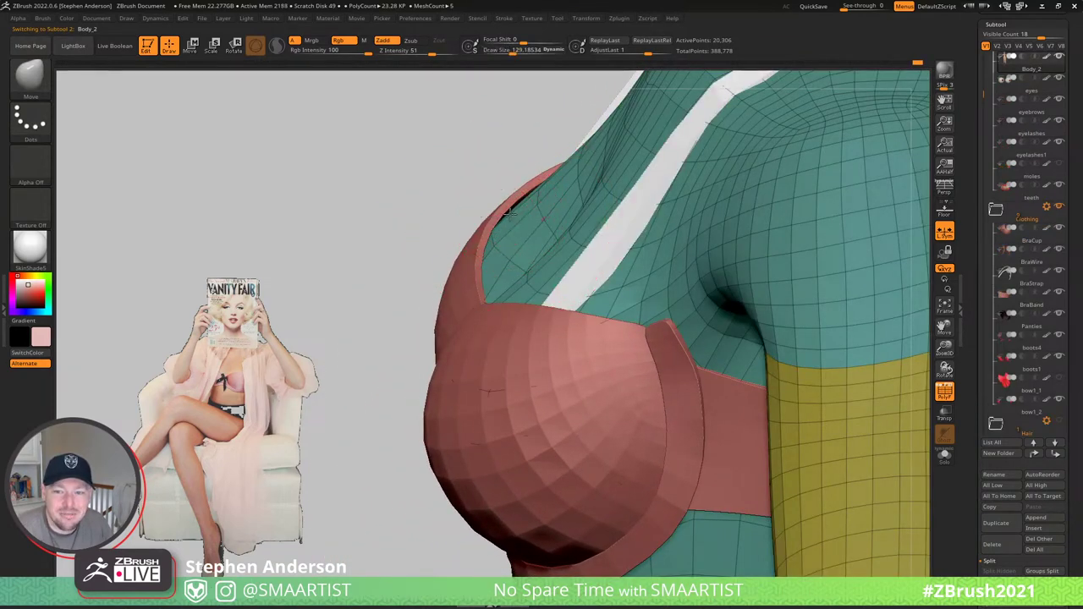
right_click_drag(524, 198, 511, 272)
key("shift+f")
right_click_drag(527, 205, 562, 255)
- Reselect the BraStrap subtool and refine the straps over the shoulder and upper chest with the Move brush at a draw size of about 81
left_click(634, 197, "alt")
key("shift")
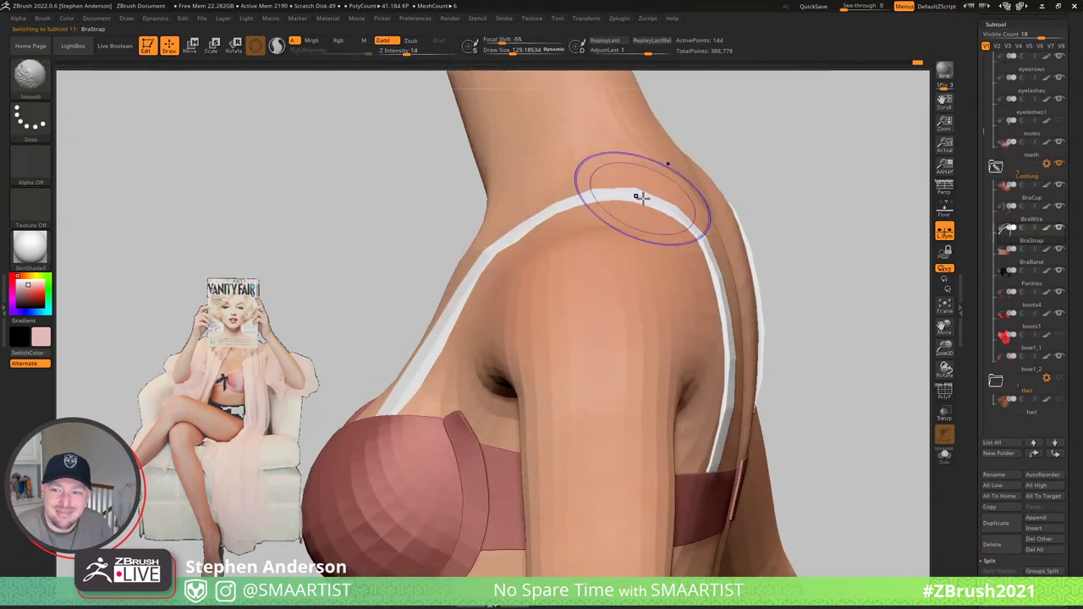
key("shift+f")
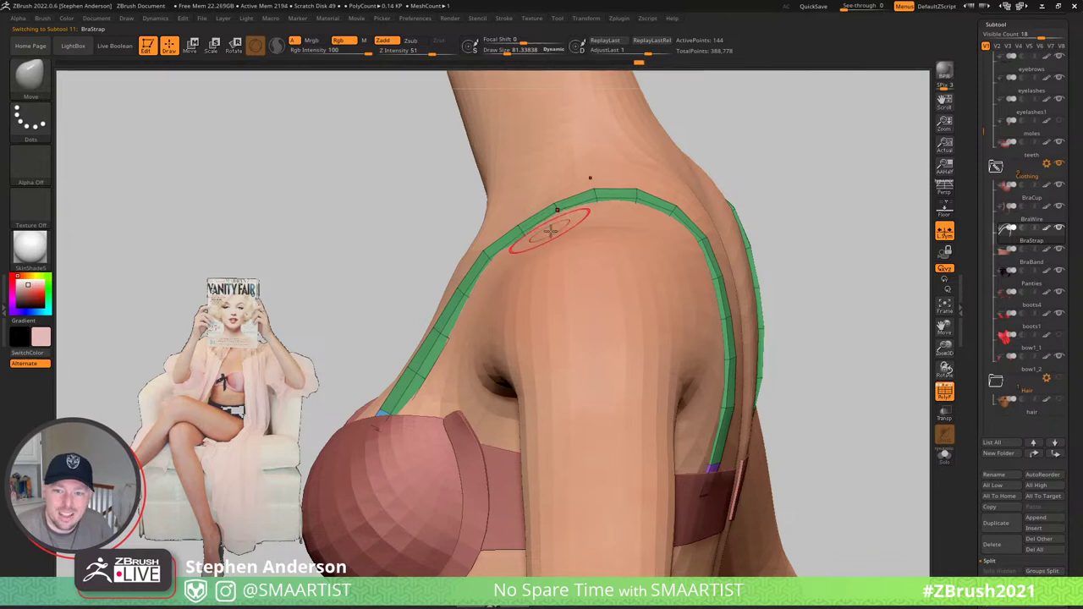
mouse_move(551, 231)
right_mouse_down()
mouse_move(476, 335)
mouse_move(470, 372)
right_mouse_up()
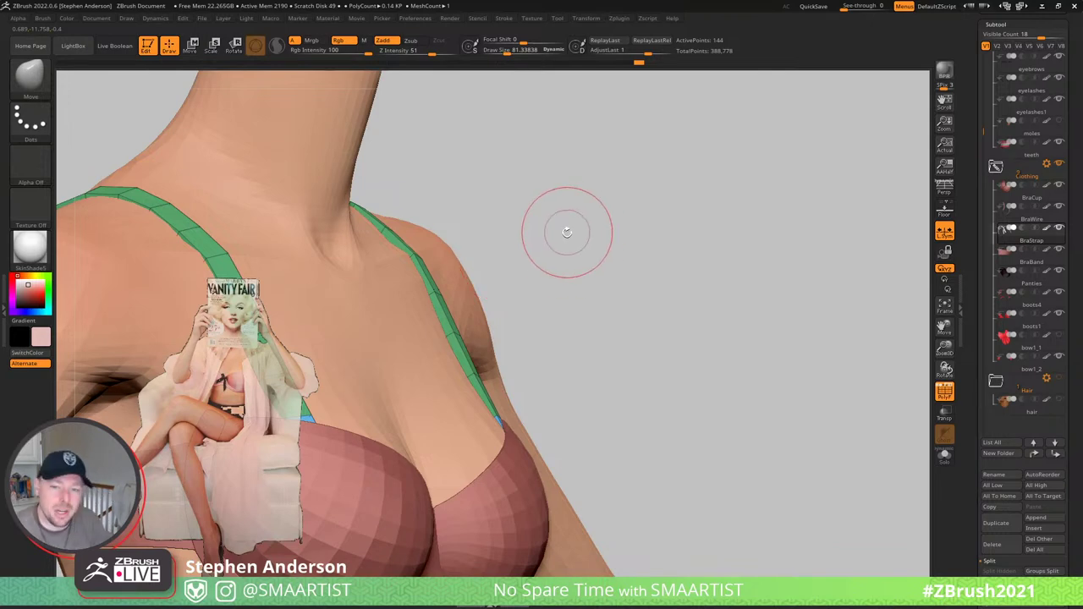
mouse_move(504, 312)
left_mouse_down()
mouse_move(459, 297)
mouse_move(497, 310)
left_mouse_up()
mouse_move(497, 310)
right_mouse_down()
mouse_move(510, 314)
mouse_move(435, 357)
mouse_move(446, 397)
mouse_move(448, 326)
mouse_move(481, 370)
mouse_move(482, 397)
mouse_move(551, 285)
mouse_move(503, 278)
right_mouse_up()
- Solo the straps, isolate their broad inner and outer surfaces, and delete the hidden narrow side polygons
key("ctrl+shift+s")
left_click(430, 342, "ctrl+shift")
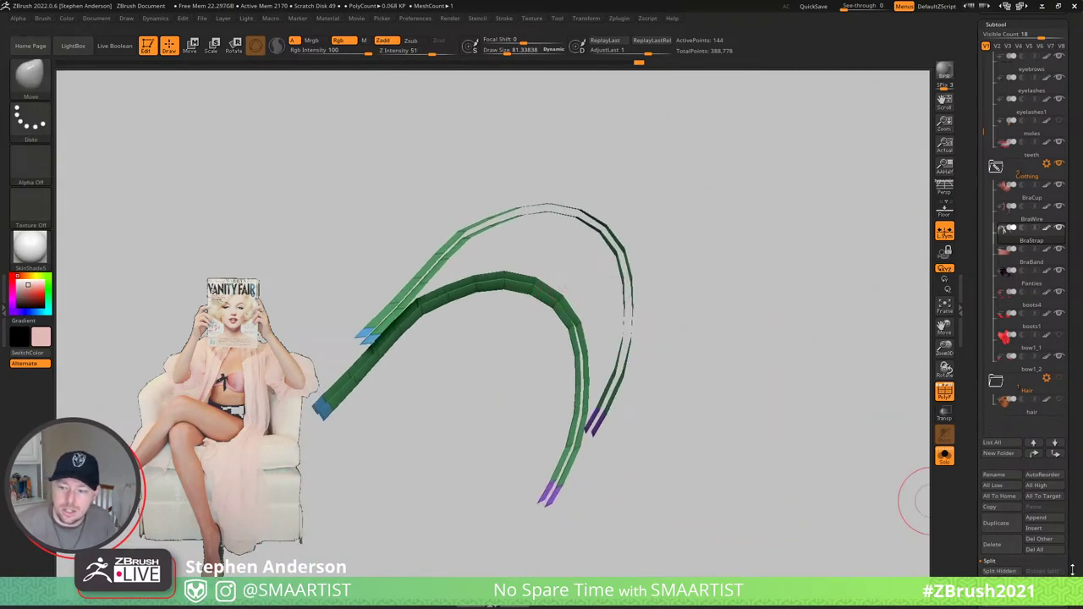
scroll(1058, 562, "down", 5)
scroll(1011, 490, "down", 10)
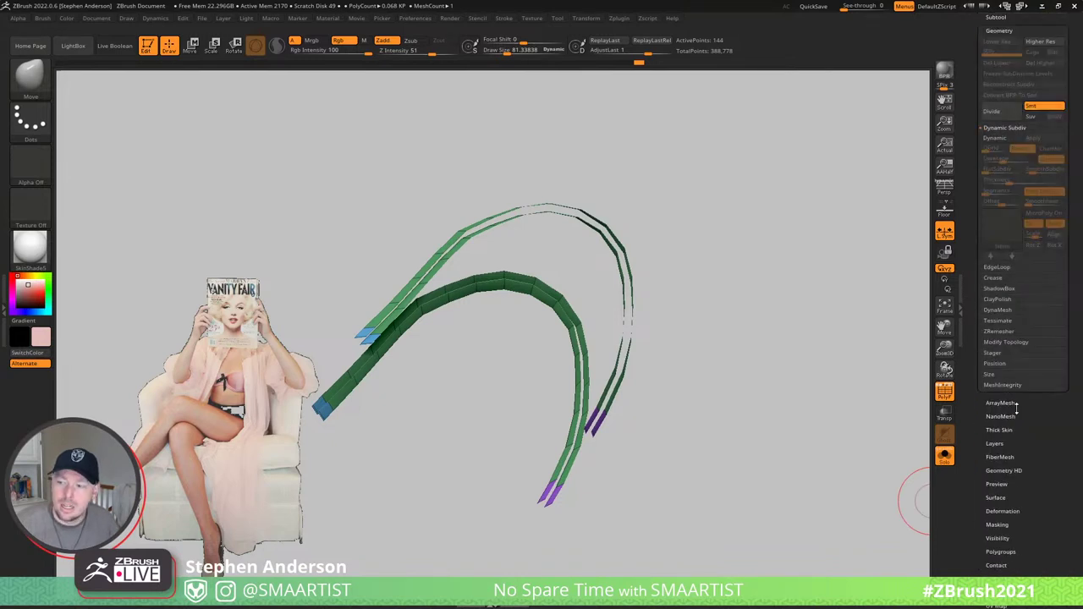
left_click(1014, 342)
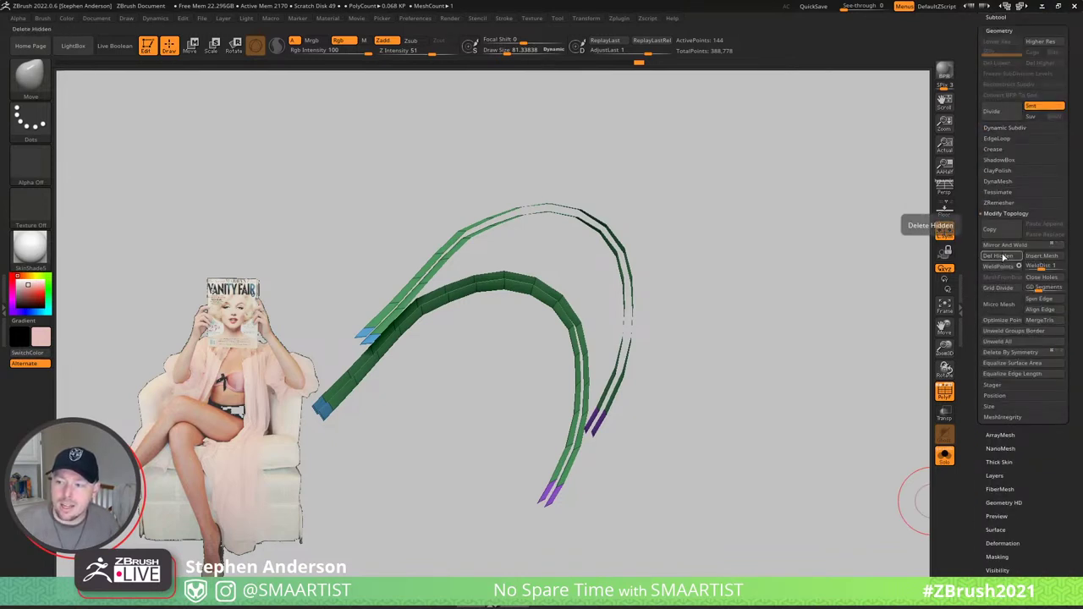
- Keep only the outer surface layer of each strap, delete the hidden inner layer, and leave solo mode
right_click_drag(502, 252, 461, 235, "ctrl")
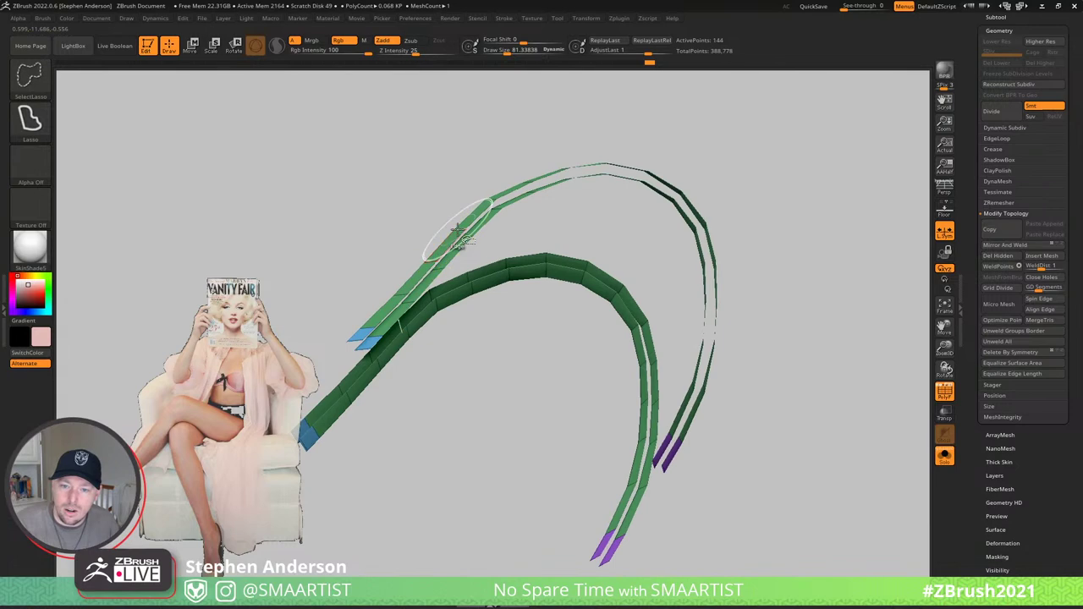
left_click(457, 230, "ctrl+shift")
left_click_drag(785, 233, 812, 308, "ctrl+shift")
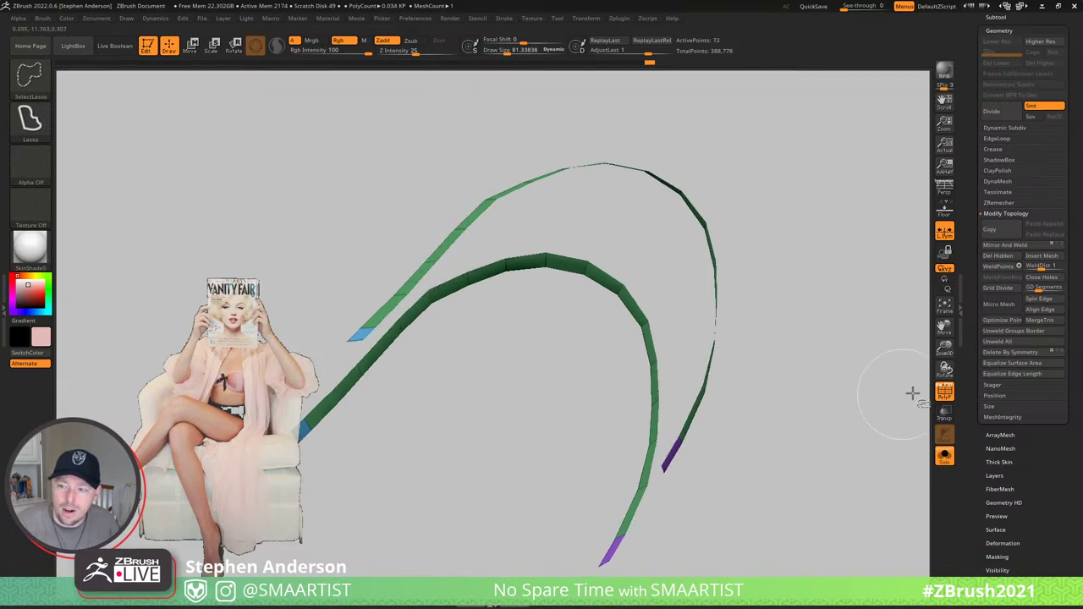
left_click(1004, 258)
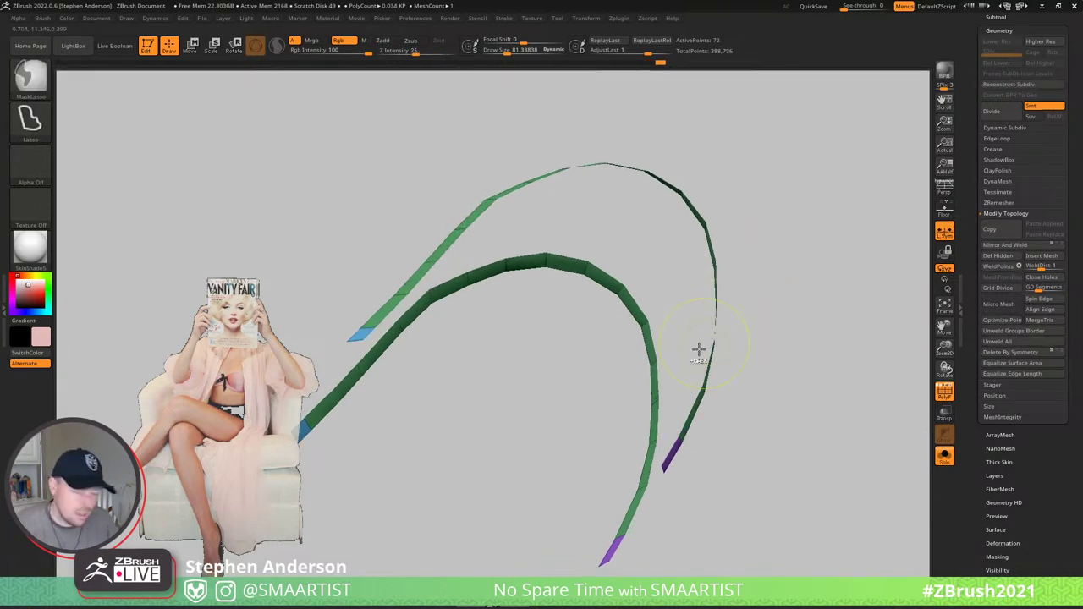
key("ctrl+shift+s")
- Crease the straps with a crease tolerance of 180
right_click_drag(698, 350, 604, 292, "ctrl")
left_click_drag(604, 292, 680, 331)
left_click(680, 331, "alt")
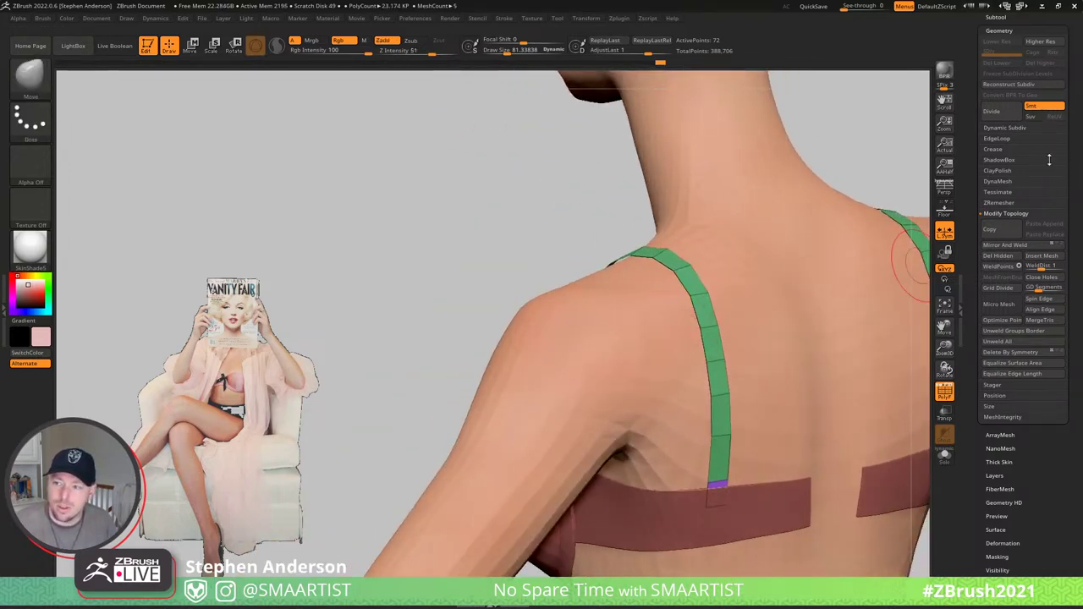
left_click(1008, 150)
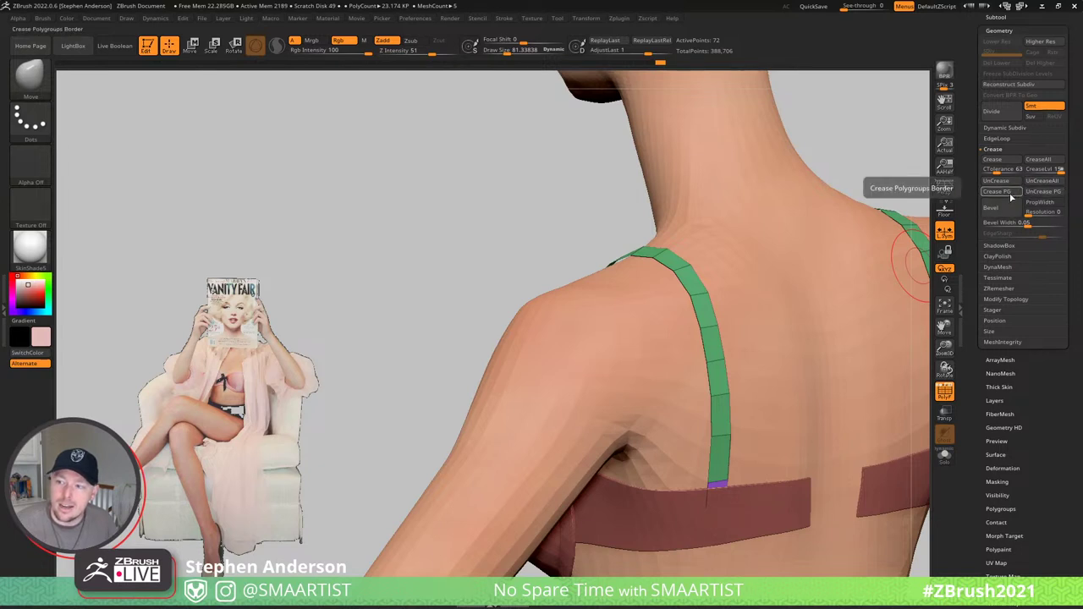
left_click_drag(1000, 170, 1012, 170)
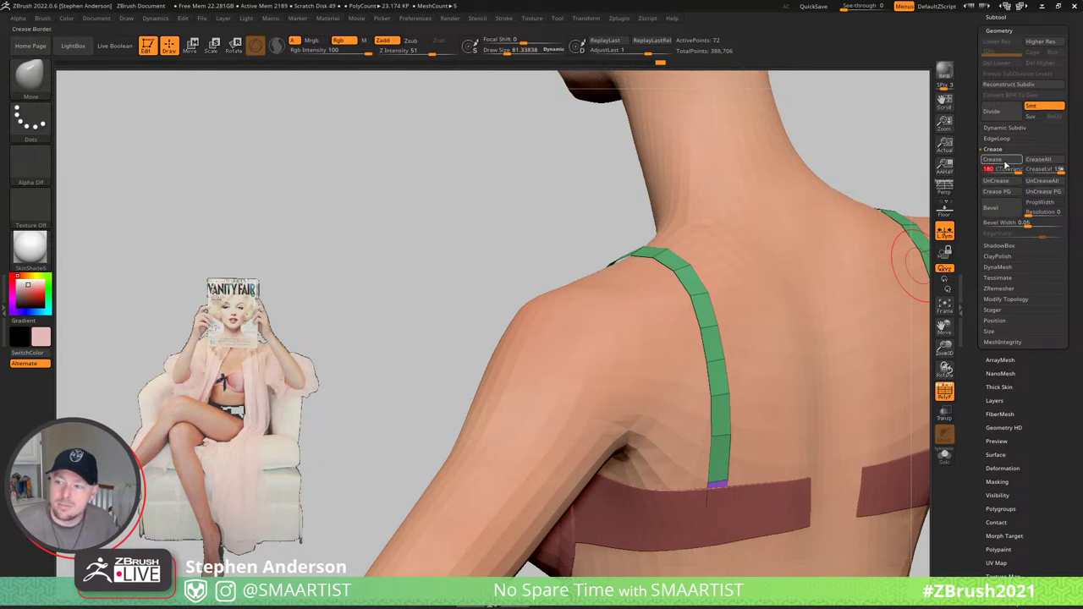
right_click_drag(829, 254, 691, 238)
mouse_move(682, 416)
right_mouse_down()
mouse_move(686, 404)
mouse_move(677, 410)
right_mouse_up()
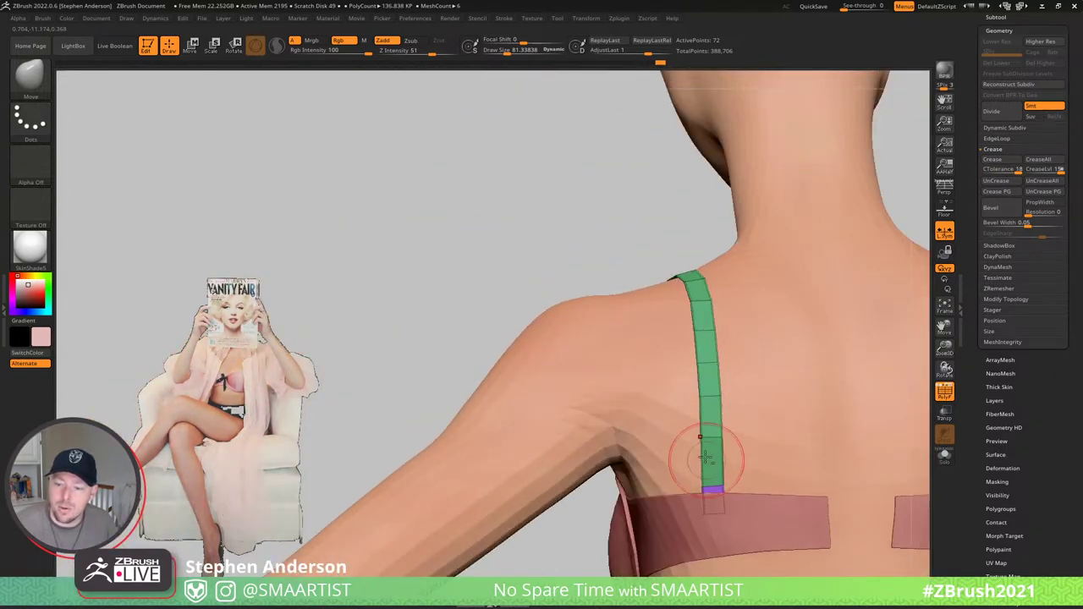
right_click_drag(707, 461, 682, 393, "alt")
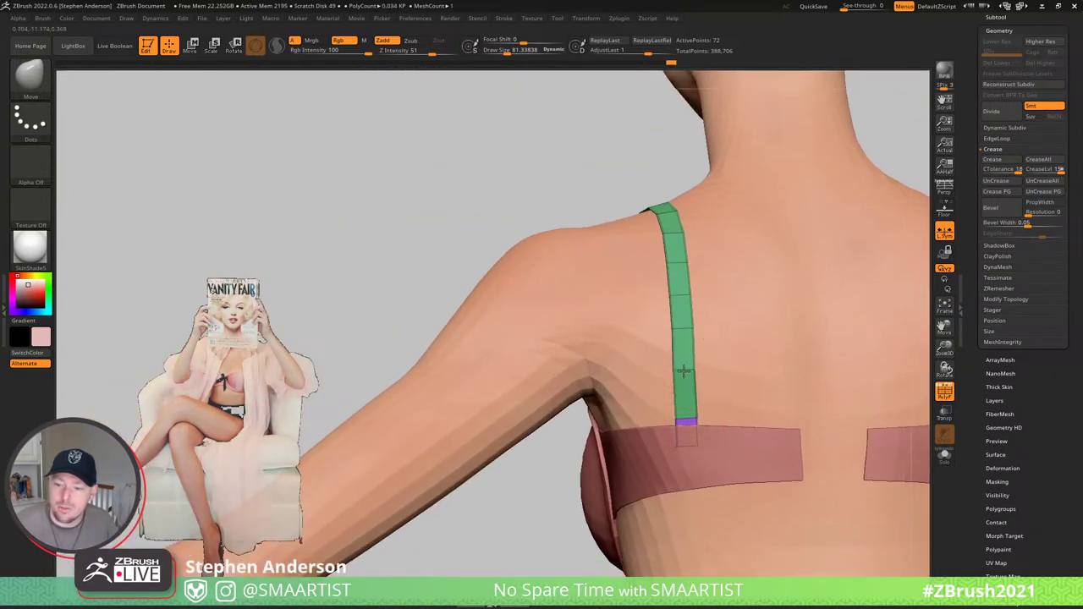
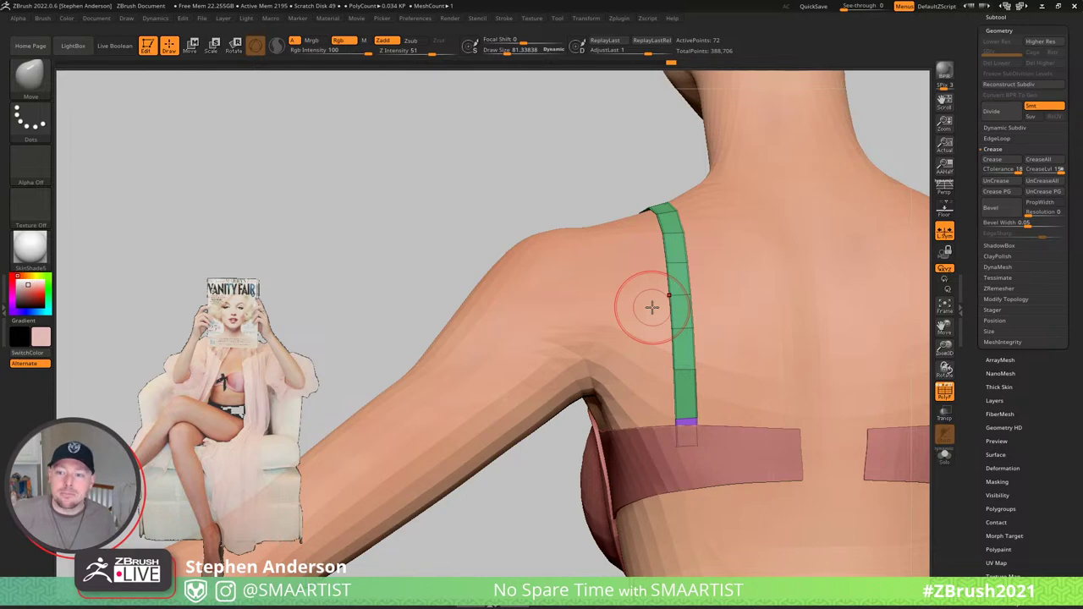
- Hide the polyframe, enable Mrgb, and fill the straps with the pink colour R 222, G 124, B 116
mouse_move(635, 283)
right_mouse_down()
mouse_move(705, 300)
mouse_move(768, 267)
mouse_move(744, 236)
mouse_move(623, 393)
right_mouse_up()
key("shift+f")
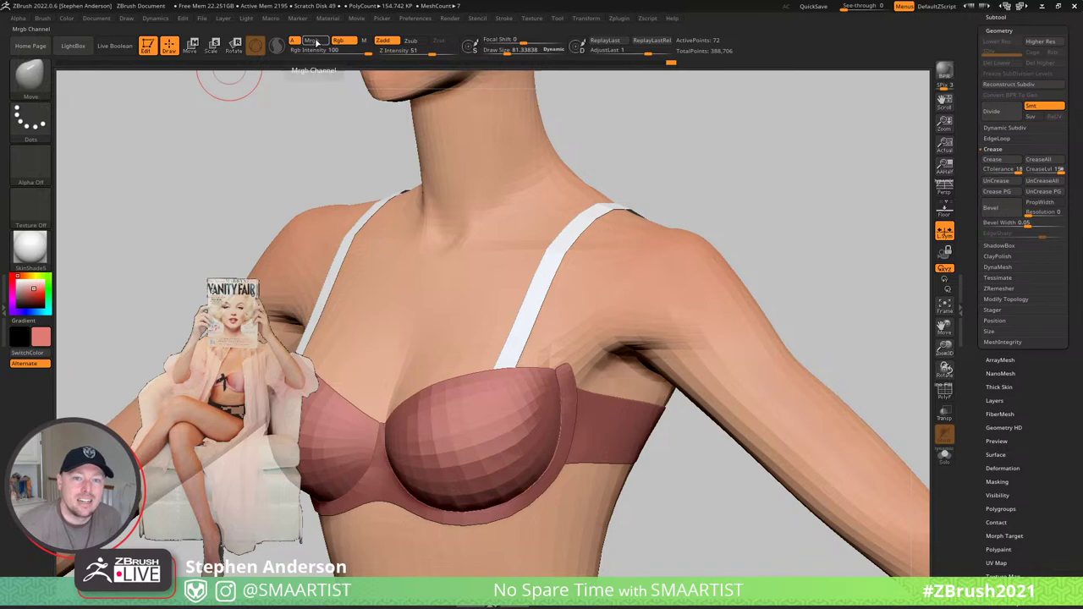
left_click(313, 40)
left_click(66, 19)
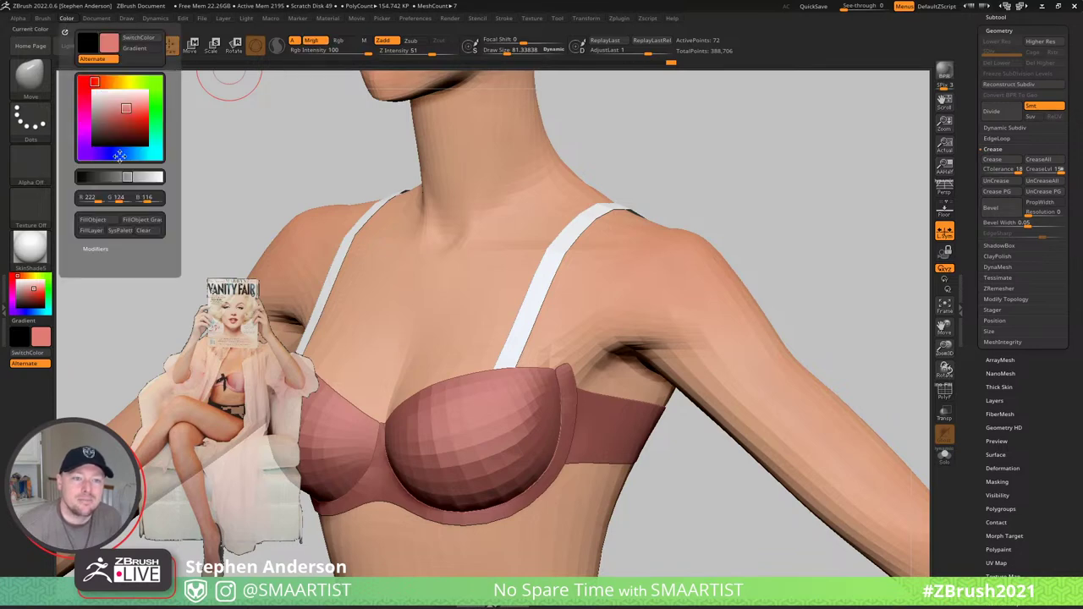
left_click(98, 217)
mouse_move(678, 245)
right_mouse_down()
mouse_move(694, 276)
mouse_move(669, 237)
mouse_move(616, 280)
mouse_move(722, 203)
mouse_move(680, 213)
mouse_move(749, 211)
right_mouse_up()
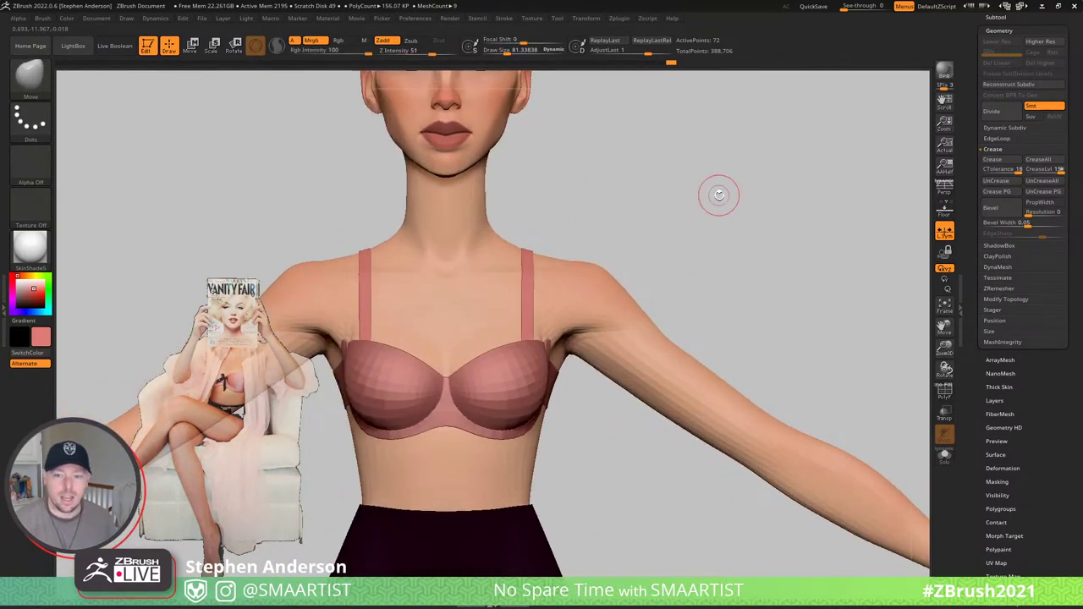
right_click_drag(516, 248, 575, 232, "ctrl")
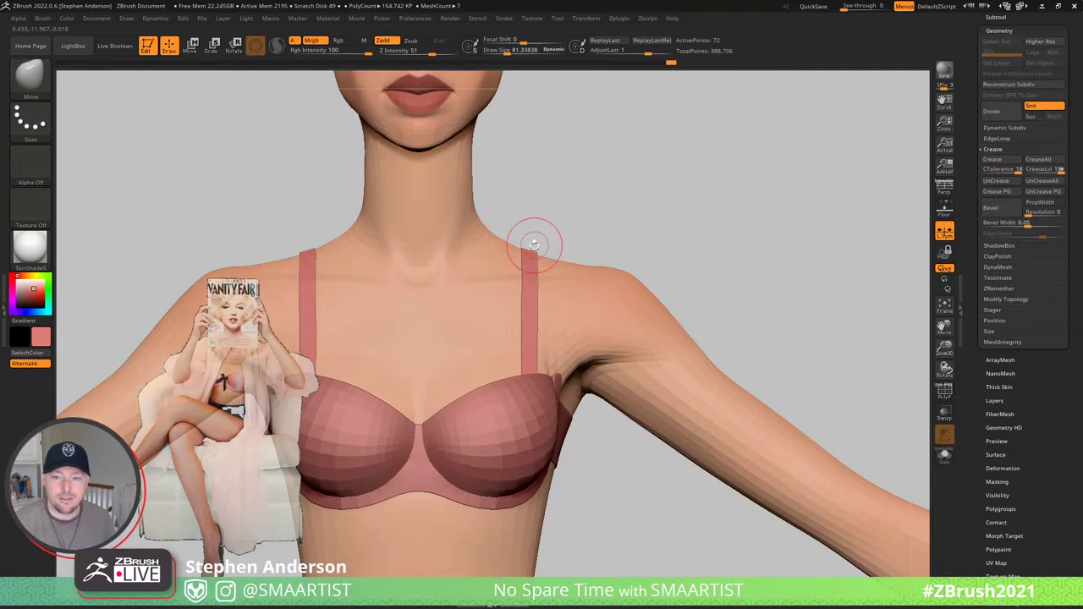
- Enlarge the Move brush to about 357 and adjust the bra straps' fit over the shoulders and down the back
key("s")
left_click_drag(532, 246, 554, 253)
key("w")
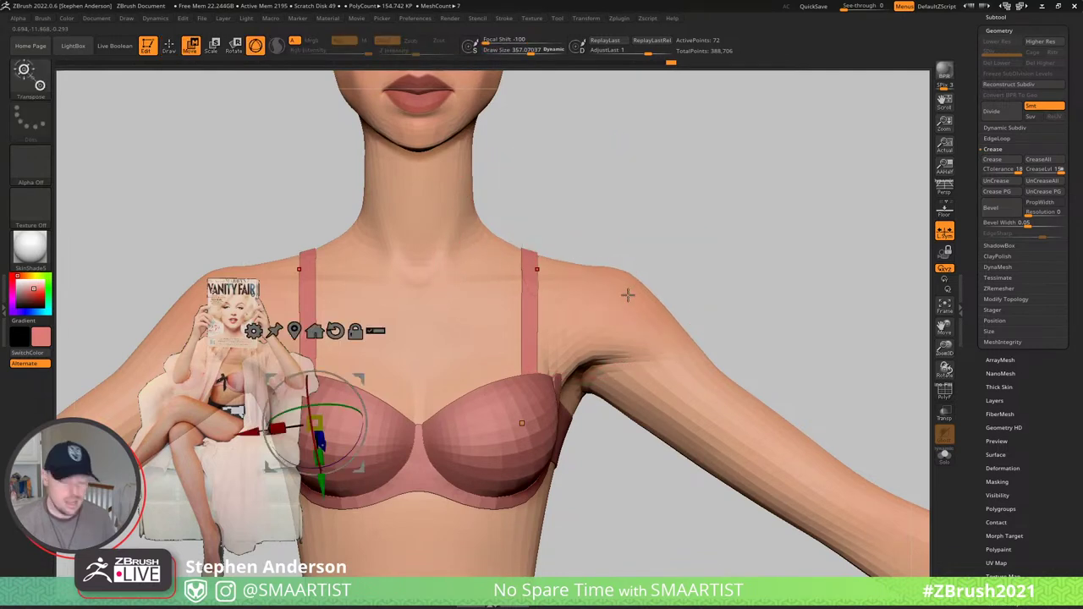
key("y")
mouse_move(526, 386)
left_mouse_down()
mouse_move(533, 222)
mouse_move(551, 240)
mouse_move(715, 234)
left_mouse_up()
key("q")
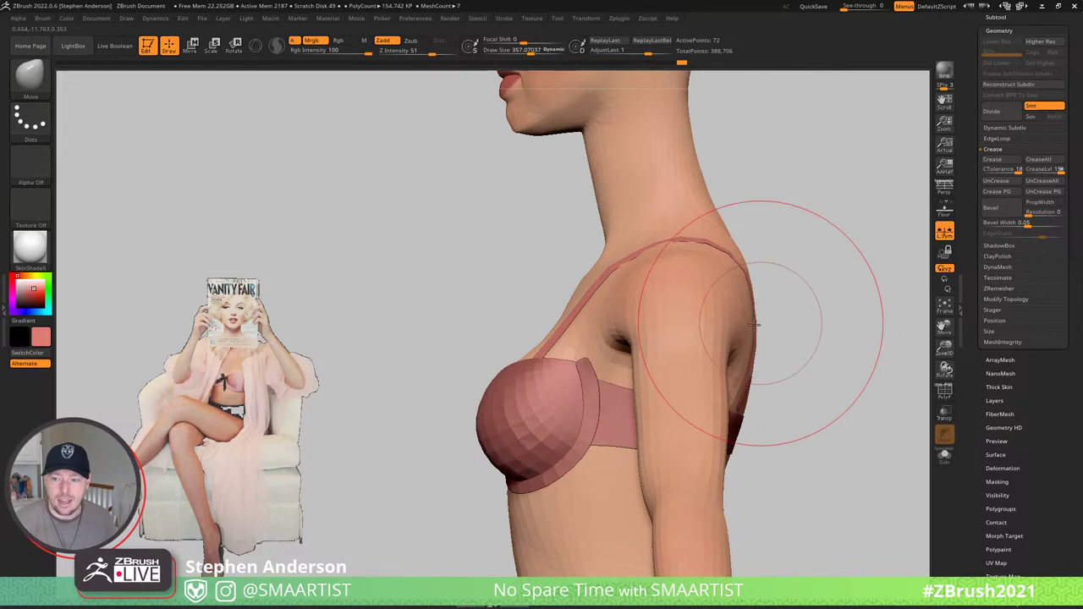
left_click_drag(725, 327, 590, 324)
right_click_drag(590, 325, 515, 307)
mouse_move(621, 296)
right_mouse_down()
mouse_move(554, 292)
mouse_move(628, 299)
right_mouse_up()
left_click_drag(611, 291, 620, 293)
- Refine the straps' fit over the shoulder and down the chest with the Move brush at about 129 to 140
key("s")
mouse_move(718, 189)
left_mouse_down()
mouse_move(699, 189)
mouse_move(706, 183)
left_mouse_up()
mouse_move(719, 183)
right_mouse_down()
mouse_move(742, 198)
mouse_move(628, 228)
right_mouse_up()
left_click_drag(704, 226, 708, 224)
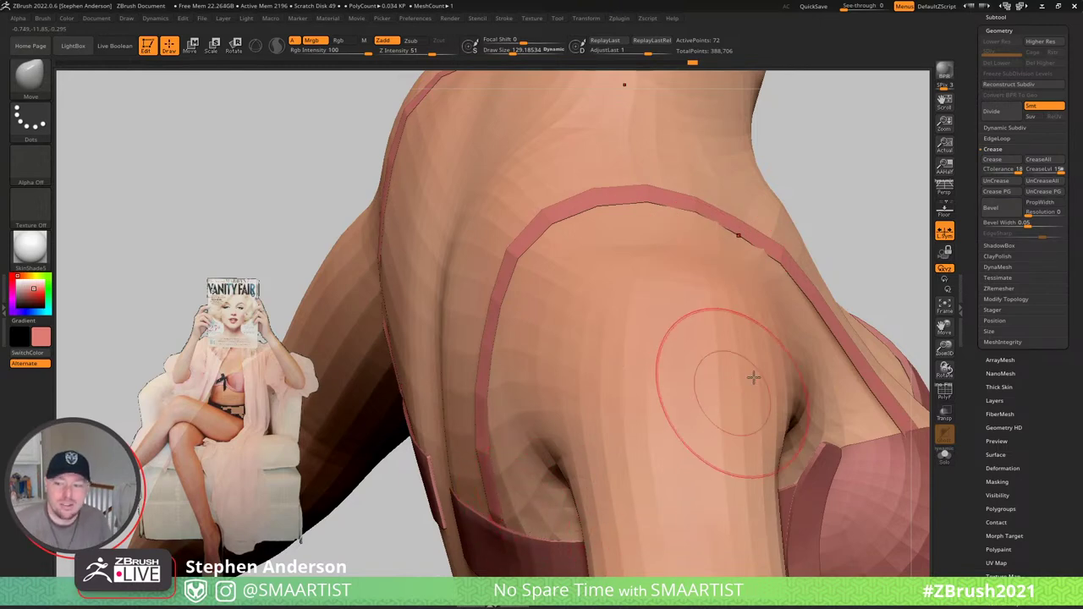
right_click_drag(768, 309, 741, 356)
key("s")
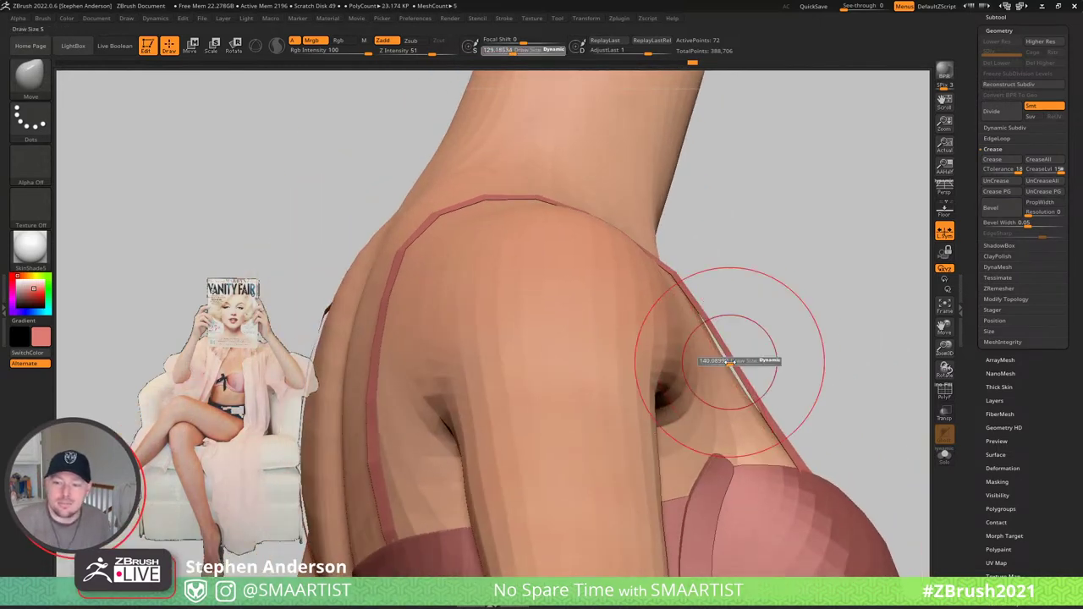
left_click_drag(740, 359, 749, 359)
mouse_move(696, 286)
right_mouse_down()
mouse_move(660, 298)
mouse_move(637, 273)
mouse_move(692, 294)
right_mouse_up()
right_click_drag(710, 506, 732, 364)
key("s")
left_click_drag(731, 364, 739, 360)
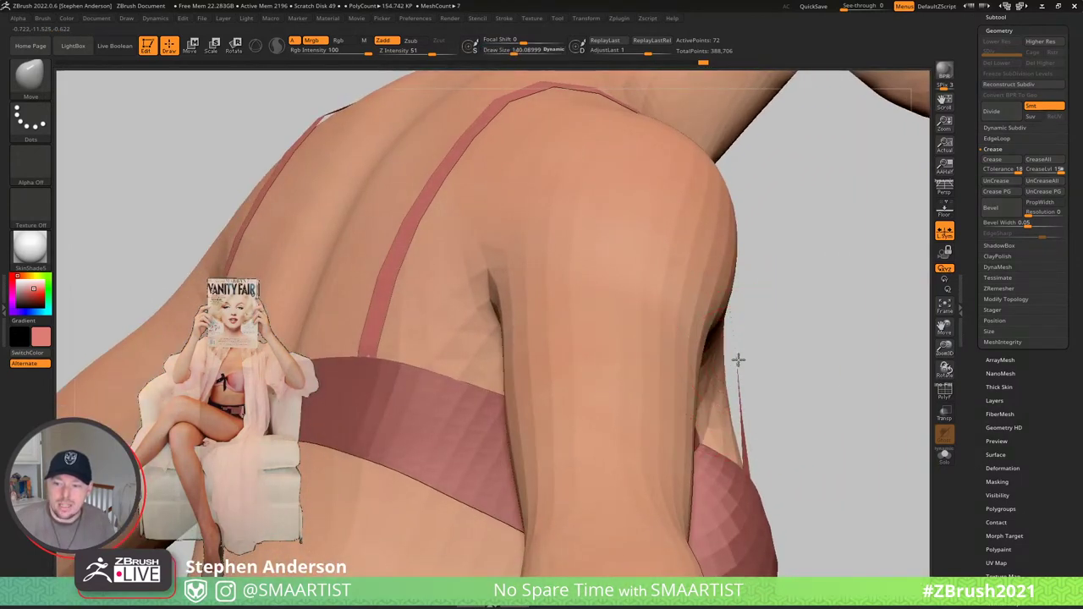
mouse_move(733, 357)
right_mouse_down()
mouse_move(708, 358)
mouse_move(693, 324)
mouse_move(768, 319)
mouse_move(710, 379)
mouse_move(725, 382)
mouse_move(758, 435)
mouse_move(738, 407)
mouse_move(657, 358)
mouse_move(640, 428)
mouse_move(593, 422)
mouse_move(659, 476)
mouse_move(622, 374)
mouse_move(609, 356)
mouse_move(597, 363)
right_mouse_up()
- Select the BraBand subtool with polyframe shown, turn off its dynamic subdivision, and duplicate it as BraBand1
key("shift+f")
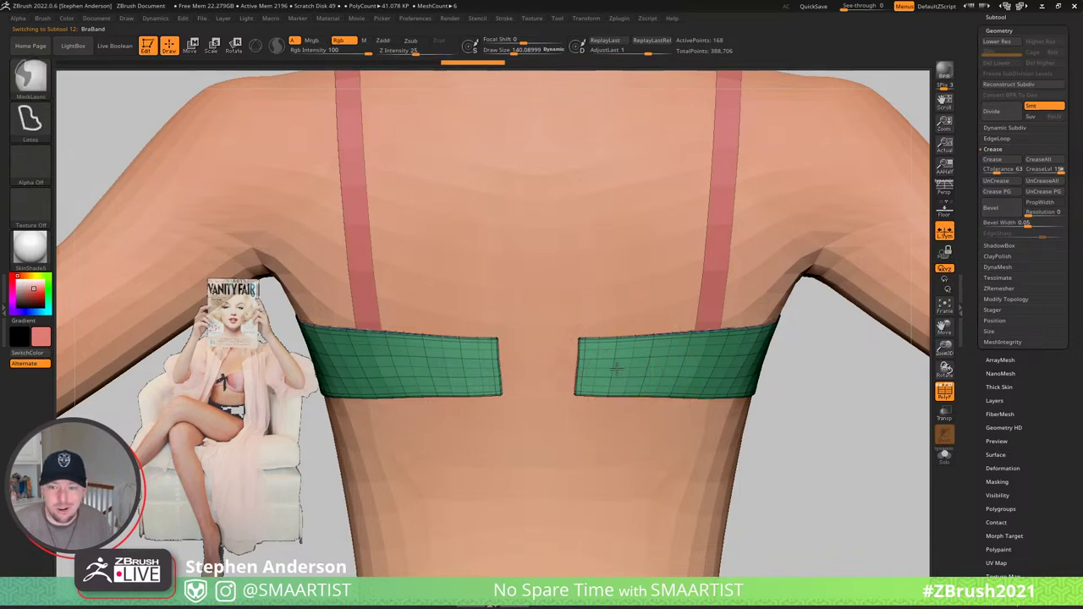
right_click_drag(623, 371, 631, 389, "ctrl")
key("shift+d")
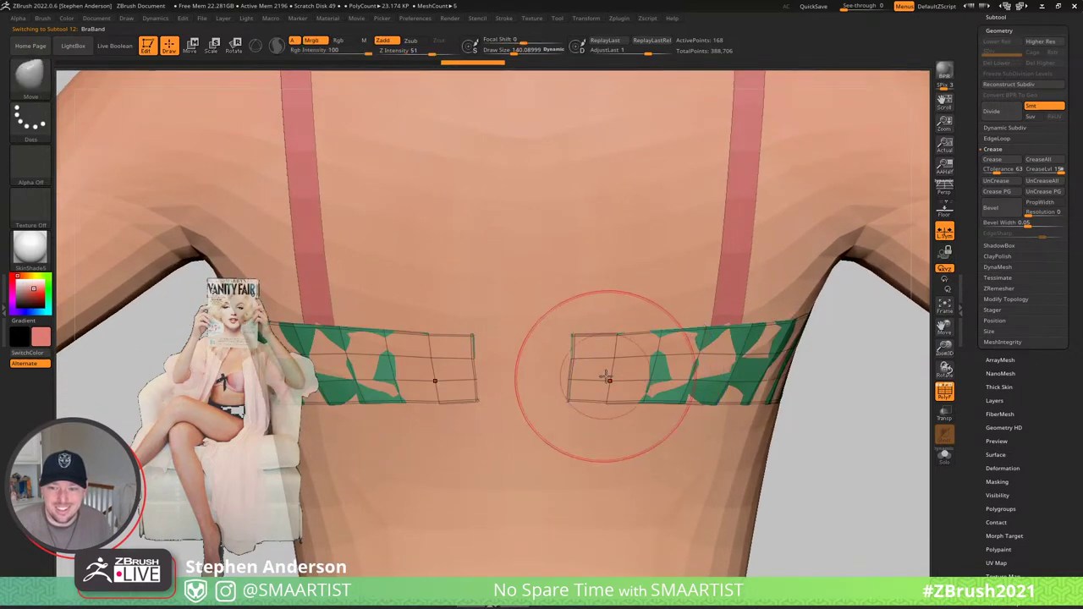
key("ctrl+shift+d")
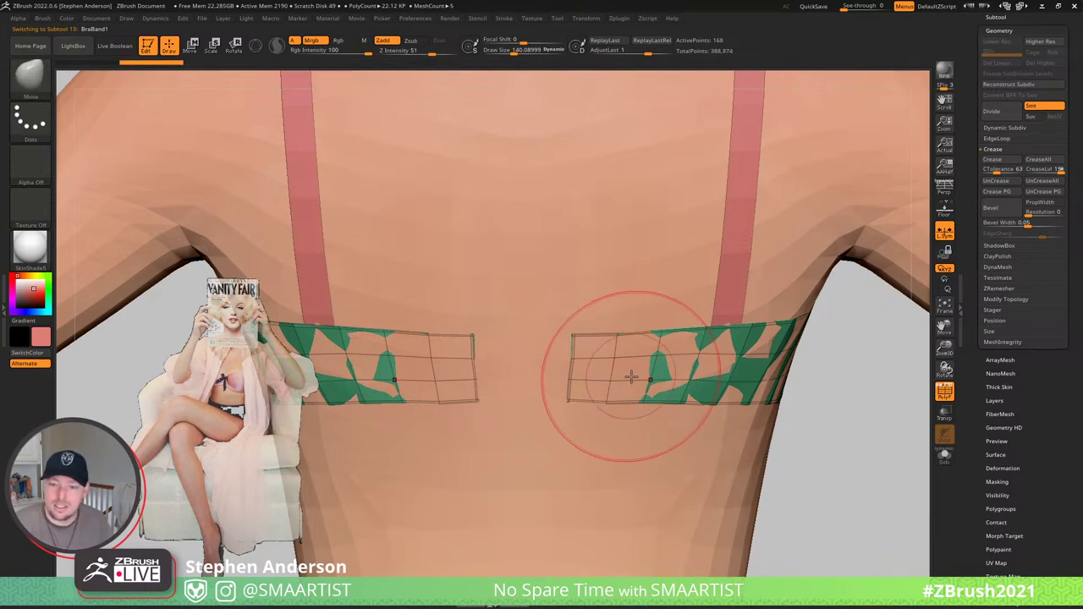
right_click_drag(634, 386, 636, 356, "ctrl")
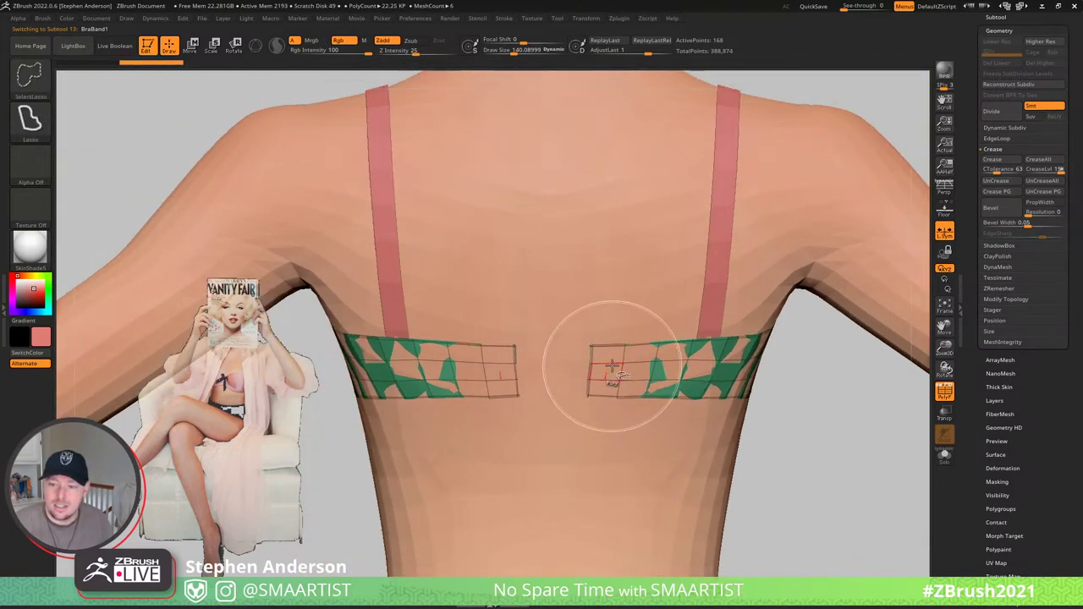
- Reduce BraBand1 to its two back end pieces by deleting the hidden remainder, and re-enable dynamic subdivision on both bands
left_click(611, 363, "ctrl+shift")
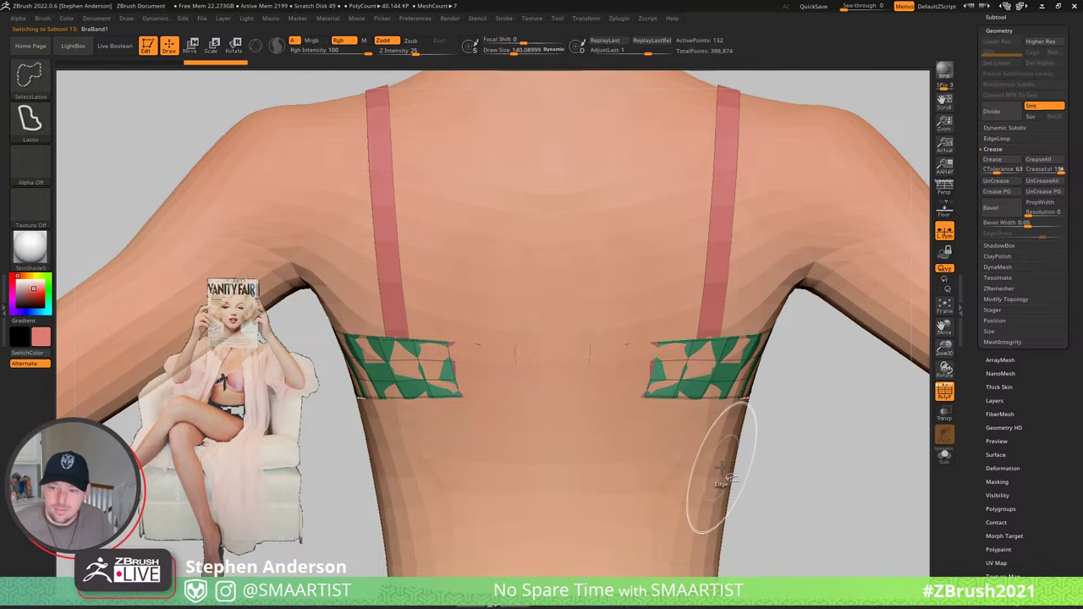
key("Delete")
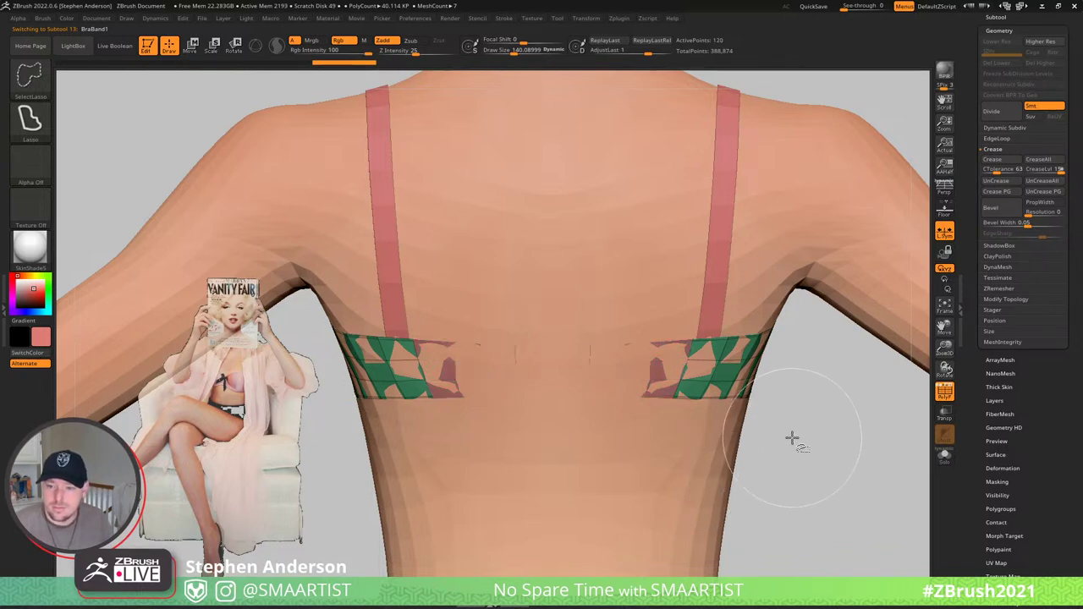
left_click(804, 408, "ctrl+shift")
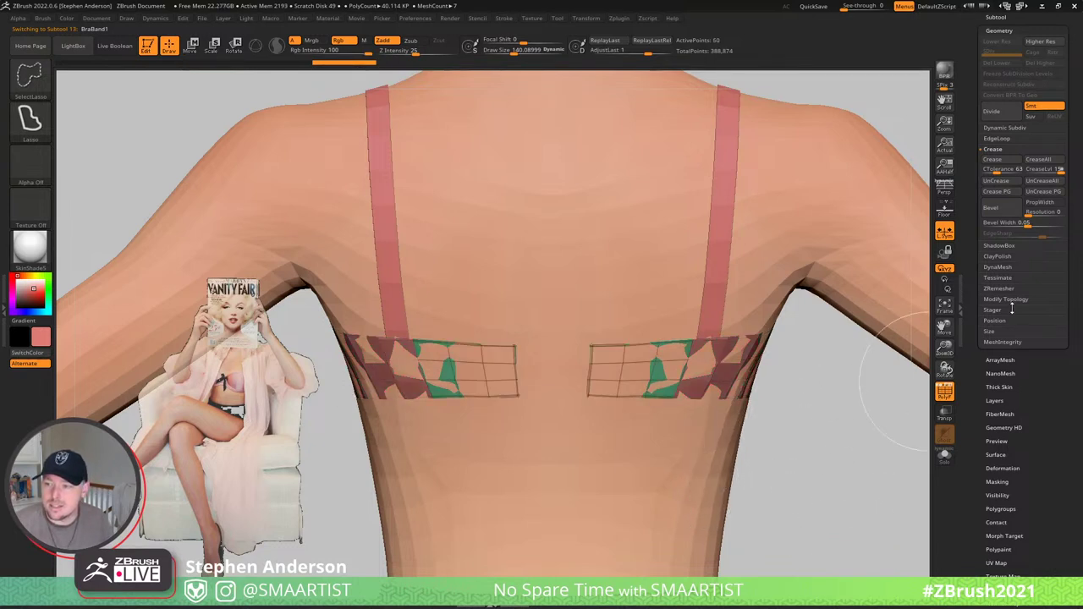
left_click(1011, 299)
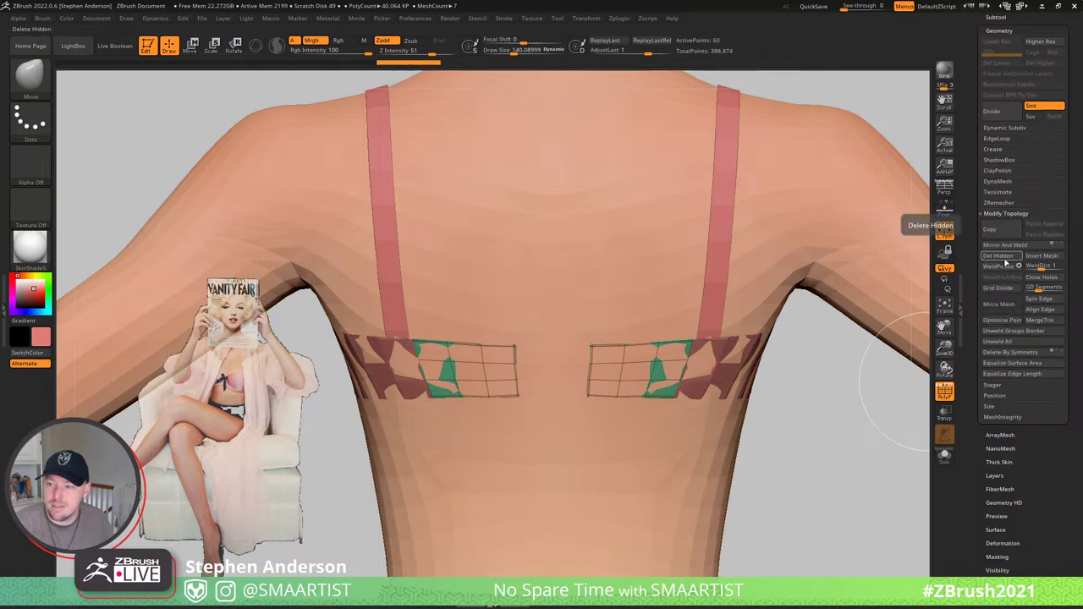
left_click(1003, 261)
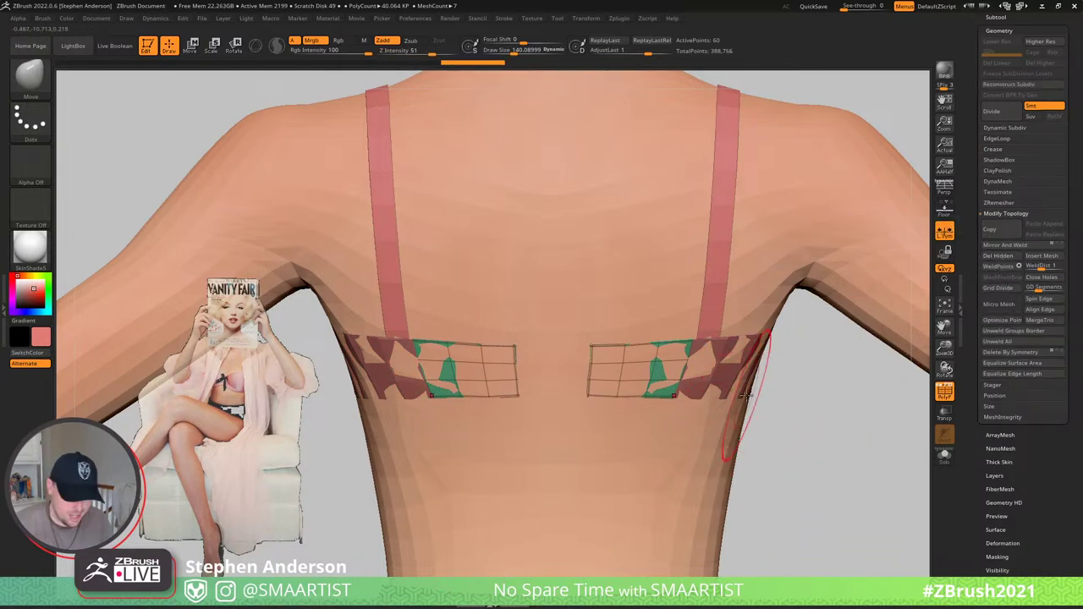
key("d")
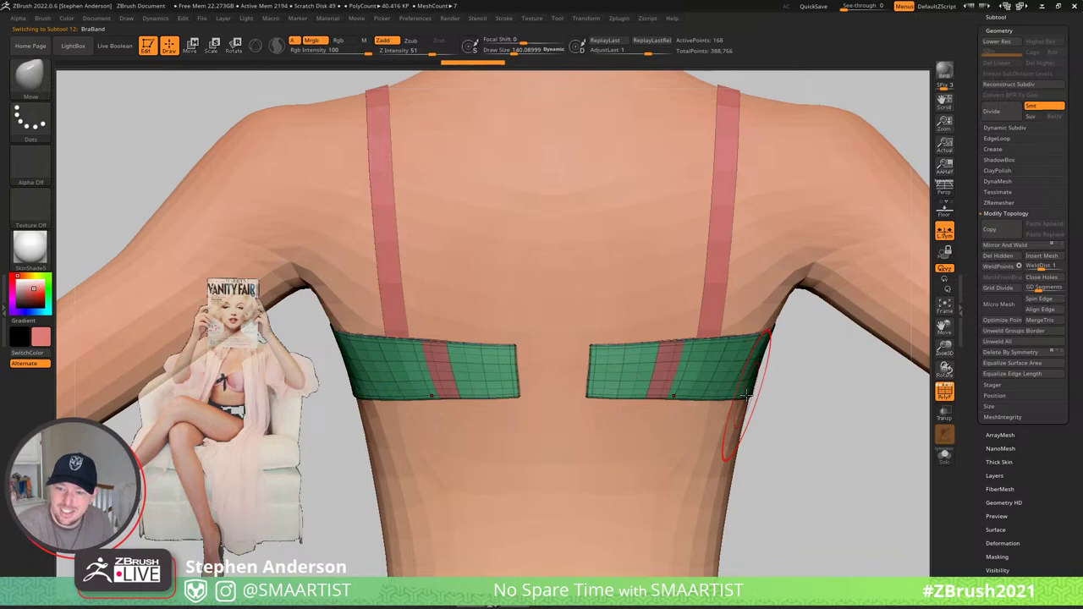
key("Down")
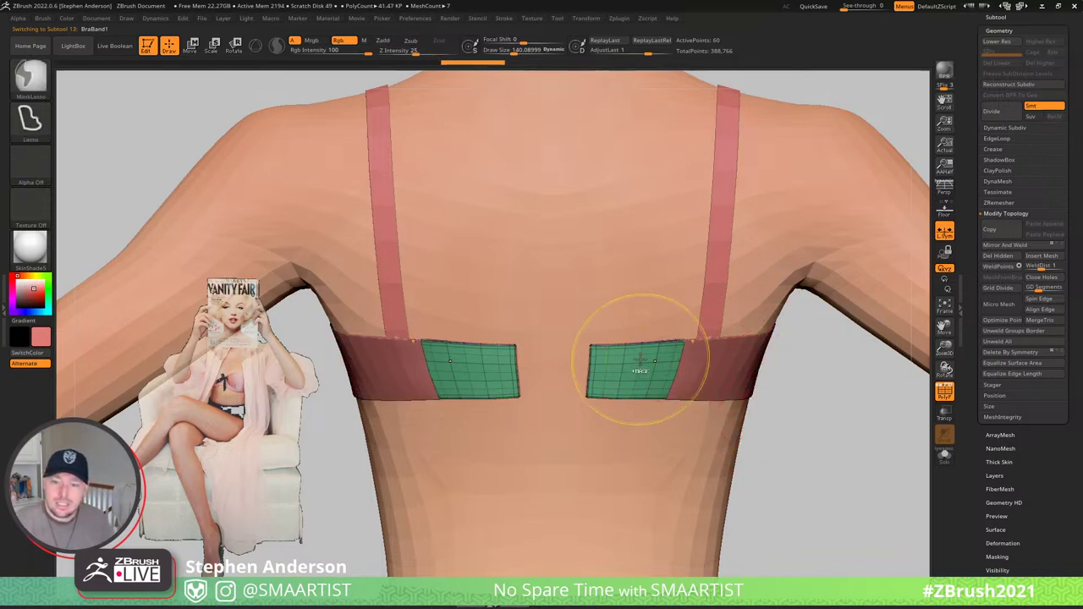
- Scale the two back pieces down uniformly about one piece's centre and slide them inward past the band's ends toward the spine
mouse_move(640, 360)
right_mouse_down("ctrl")
mouse_move(690, 385)
mouse_move(654, 356)
right_mouse_up("ctrl")
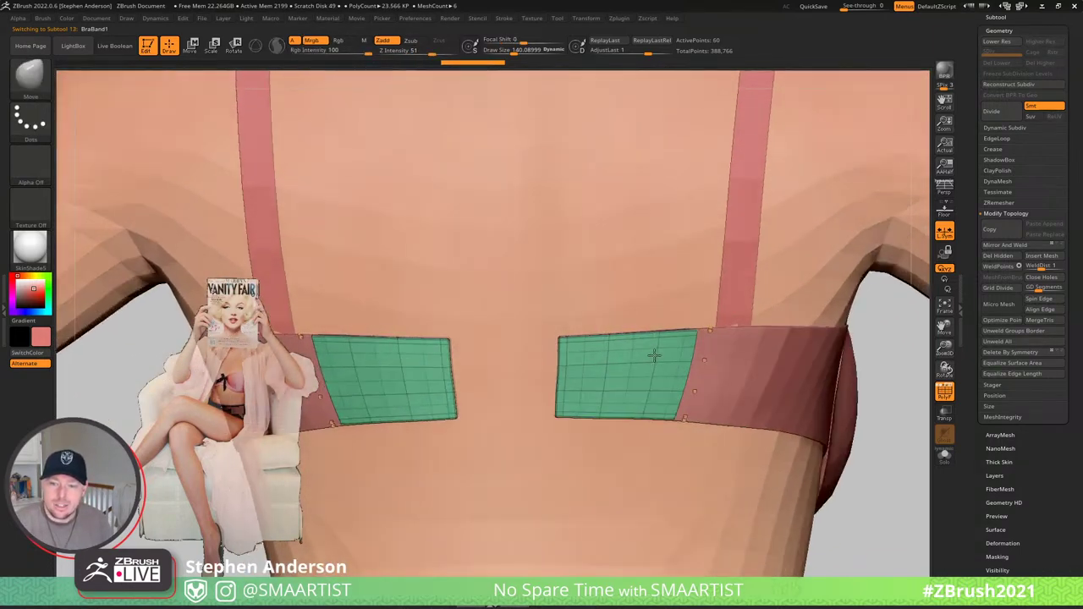
key("w")
key("y")
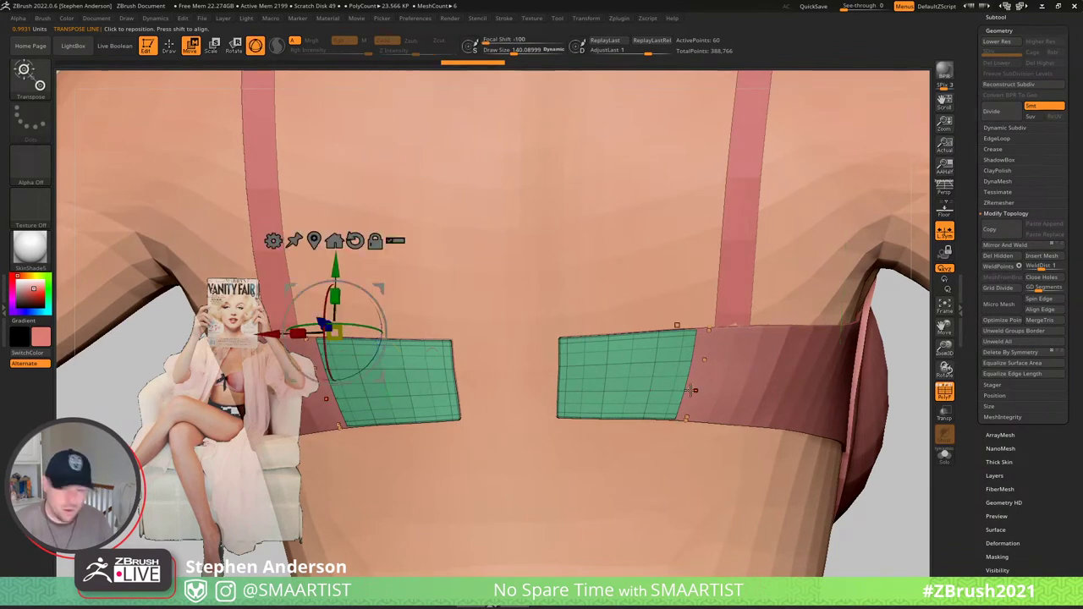
key("alt+s")
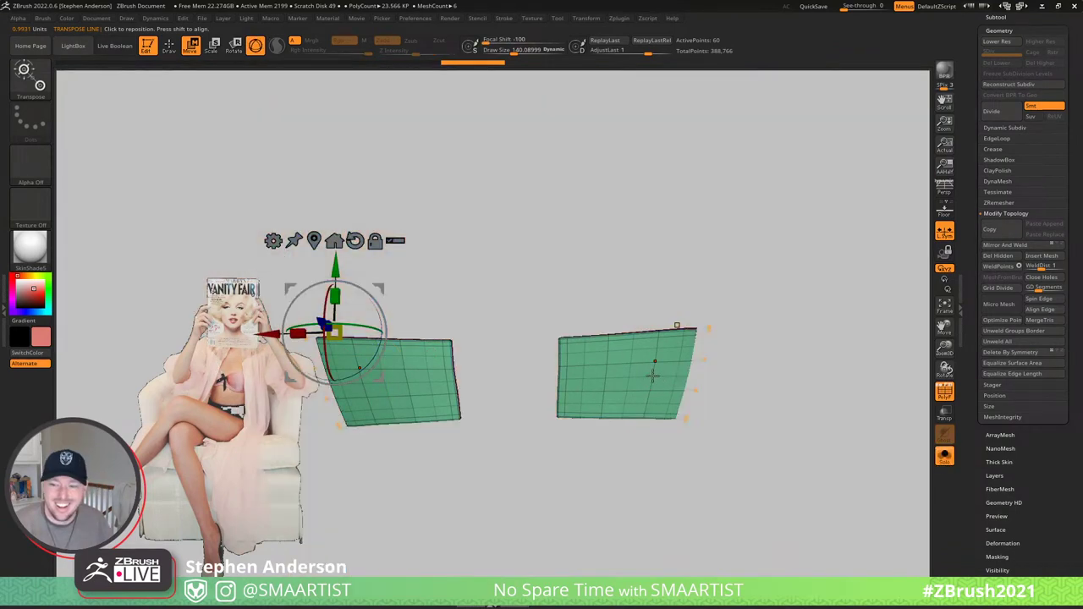
left_click(652, 374, "alt")
left_click(672, 282)
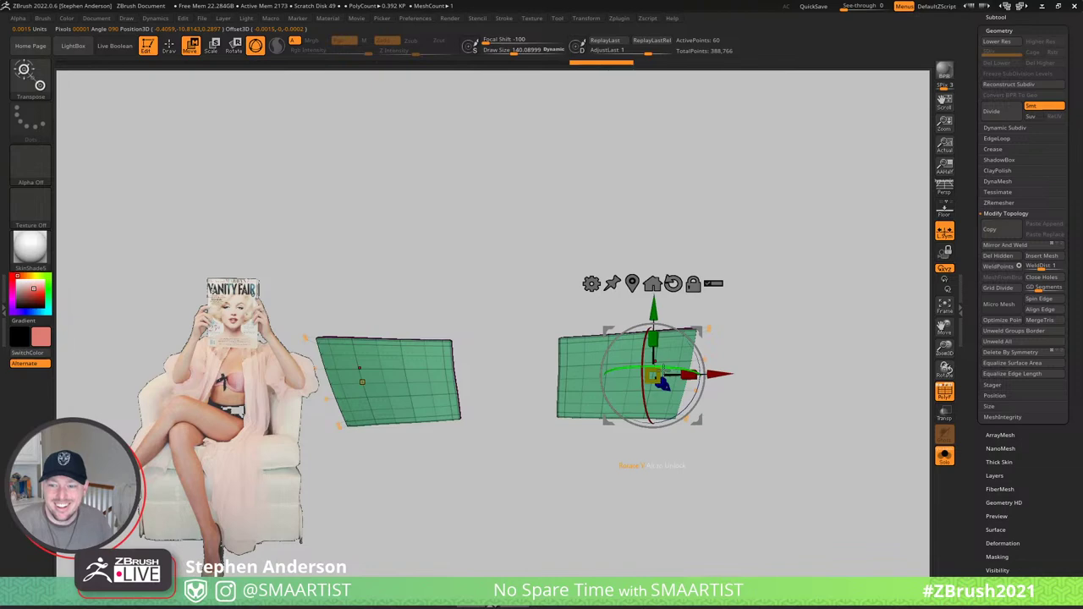
left_click_drag(652, 377, 650, 377)
left_click_drag(640, 375, 643, 375)
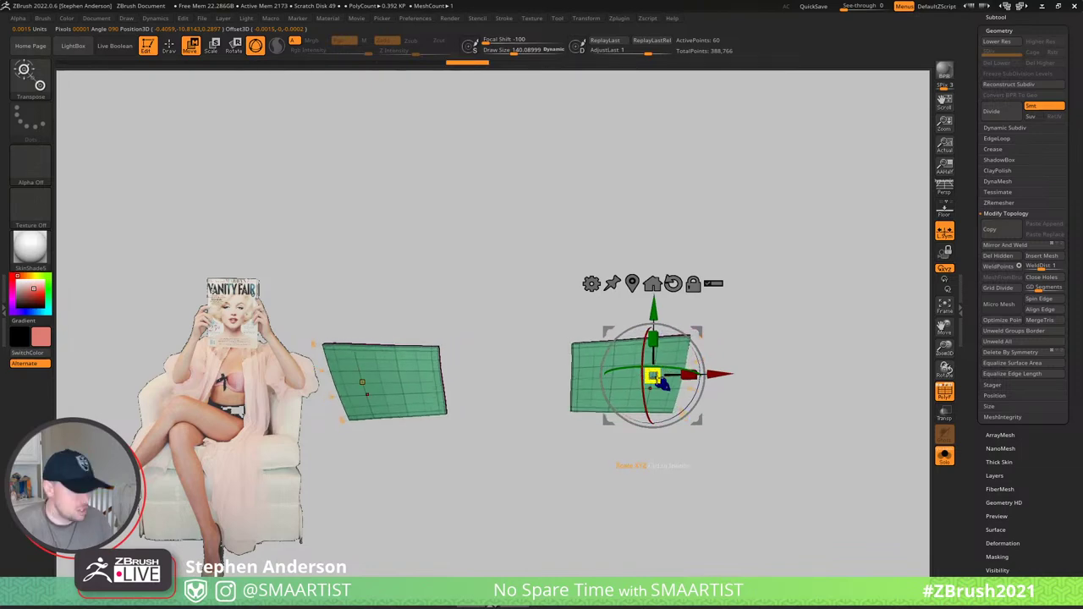
key("alt+s")
mouse_move(687, 360)
right_mouse_down()
mouse_move(677, 376)
mouse_move(673, 362)
right_mouse_up()
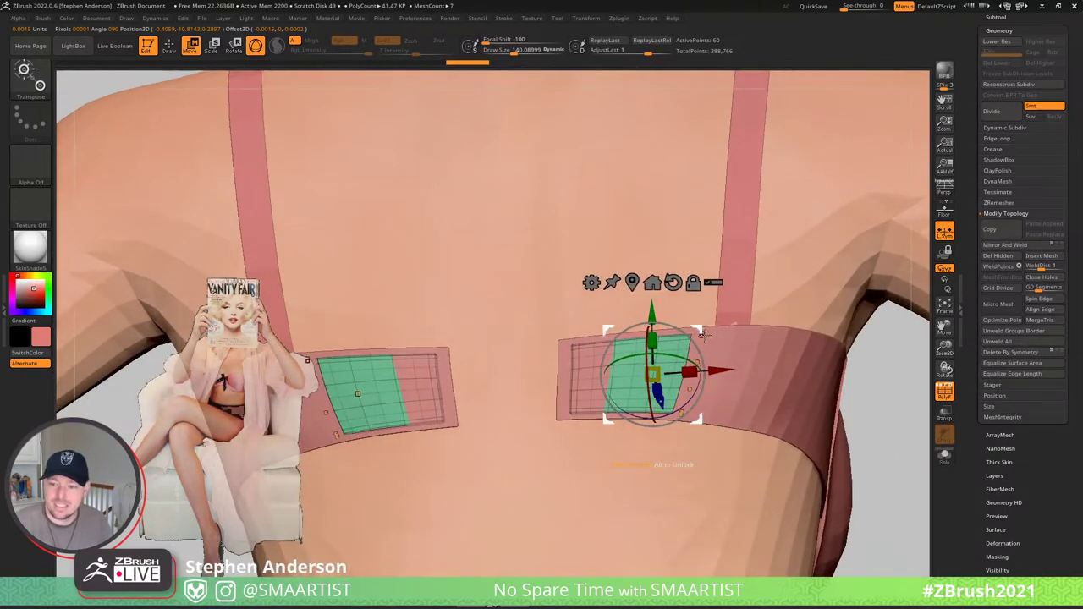
left_click_drag(713, 371, 667, 378)
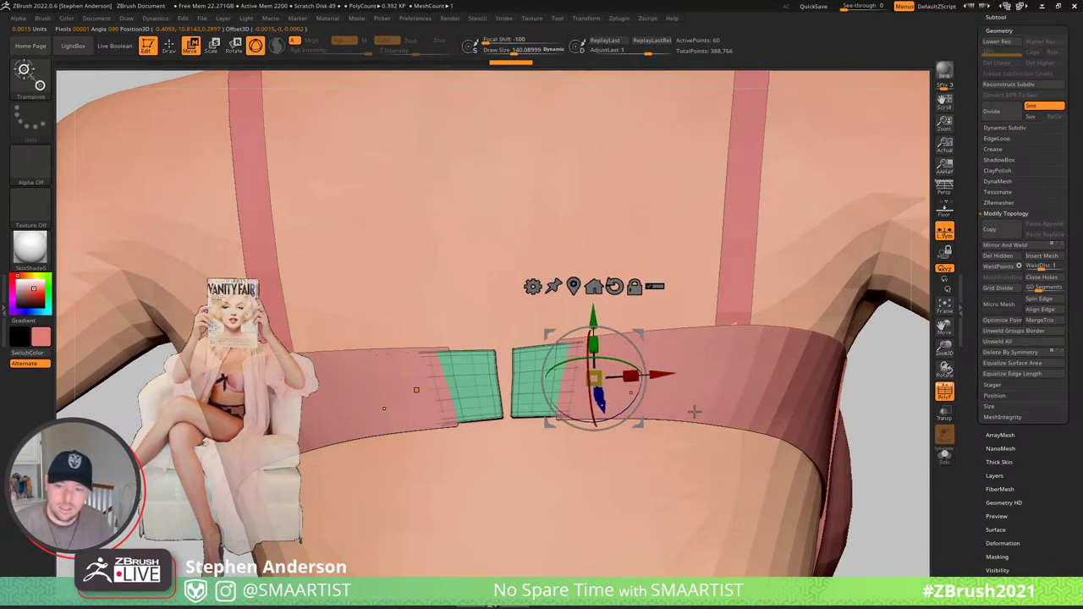
- Solo the two back pieces, assign each its own polygroup with Auto Groups, and leave solo mode
key("shift+ctrl+s")
left_click(1000, 584)
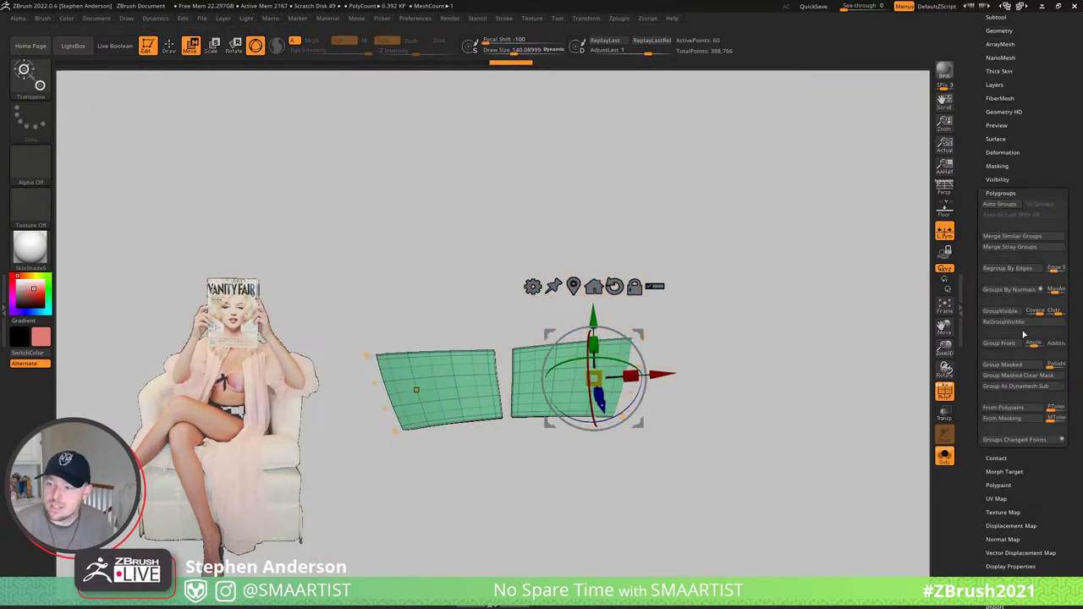
left_click(998, 205)
key("ctrl+shift+s")
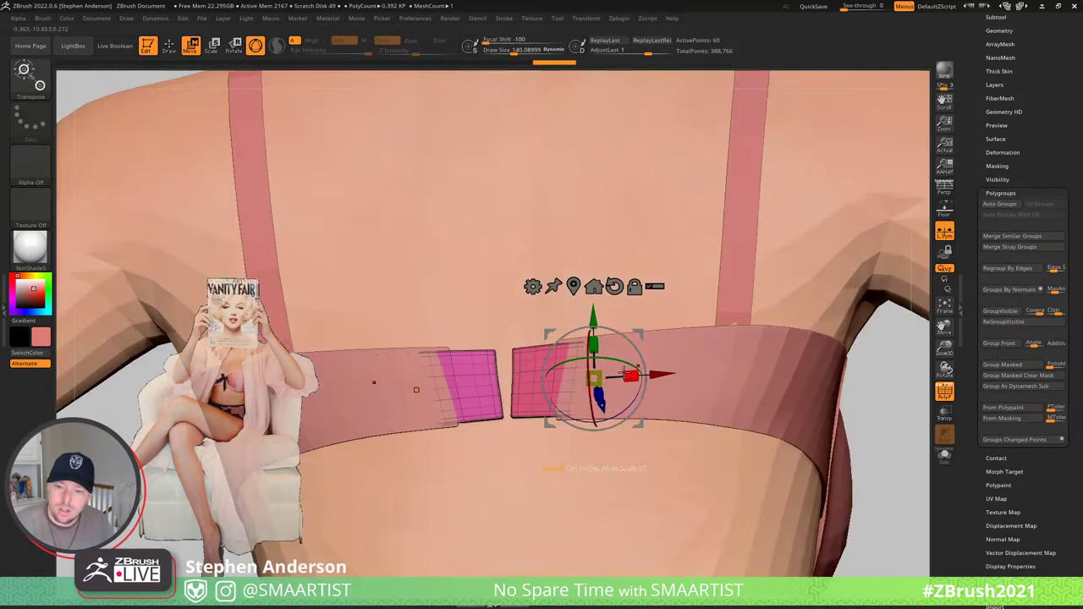
- Mask one back piece and move the other sideways across the gap so the two overlap at the spine
right_click_drag(656, 275, 869, 324)
left_click(565, 380, "ctrl")
right_click_drag(621, 370, 606, 423)
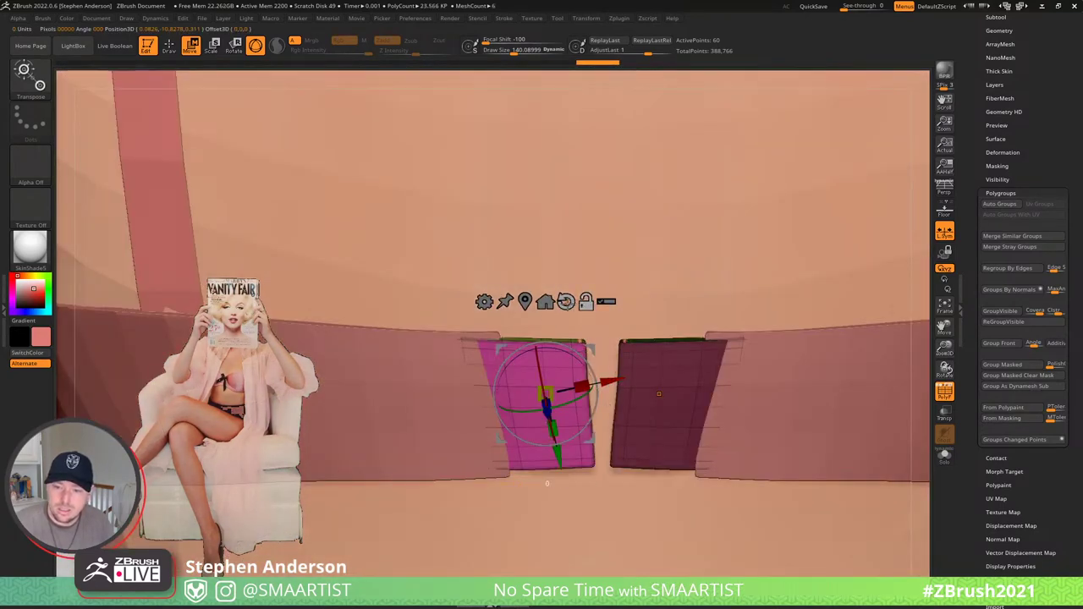
left_click_drag(606, 394, 681, 395)
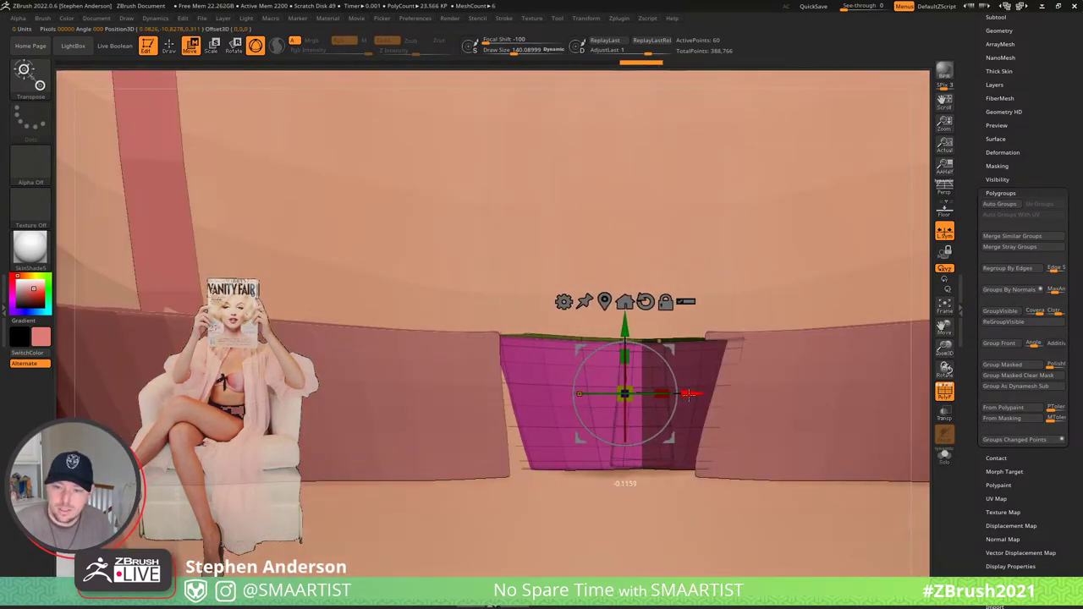
right_click_drag(642, 392, 641, 341)
left_click(658, 393)
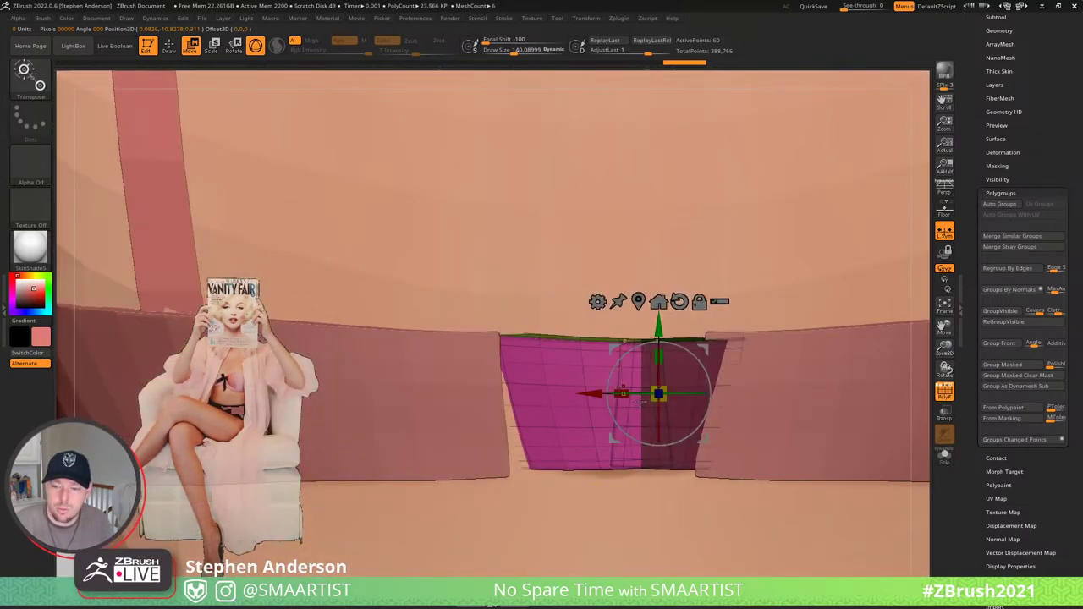
- Reshape the unmasked back piece with the Move brush at about 104 and 58, tucking its overlap and extending it to the band's end
key("b")
key("m")
key("v")
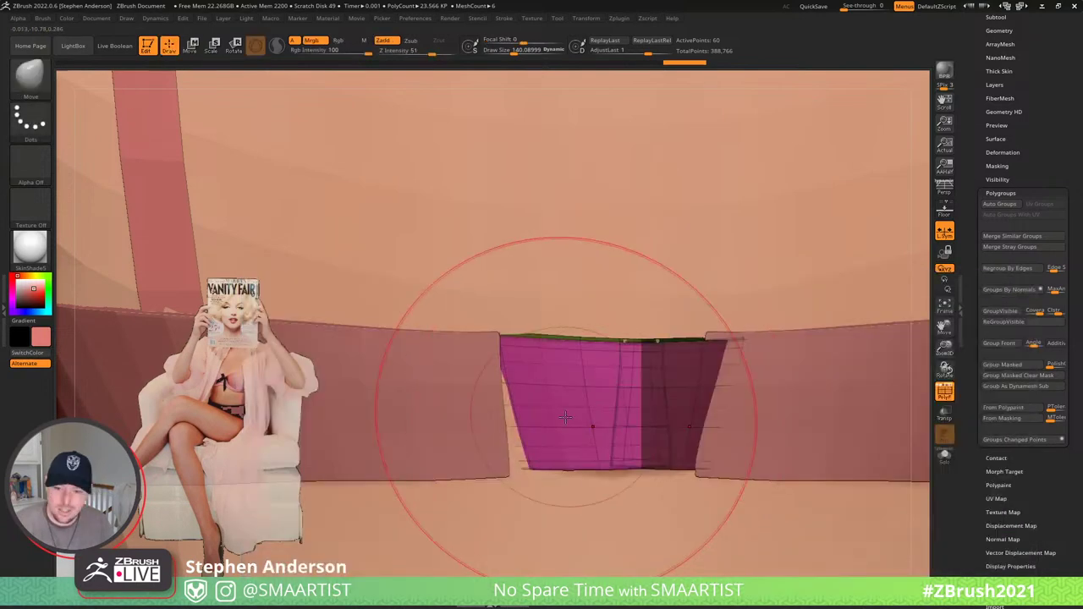
key("s")
left_click_drag(591, 422, 581, 417)
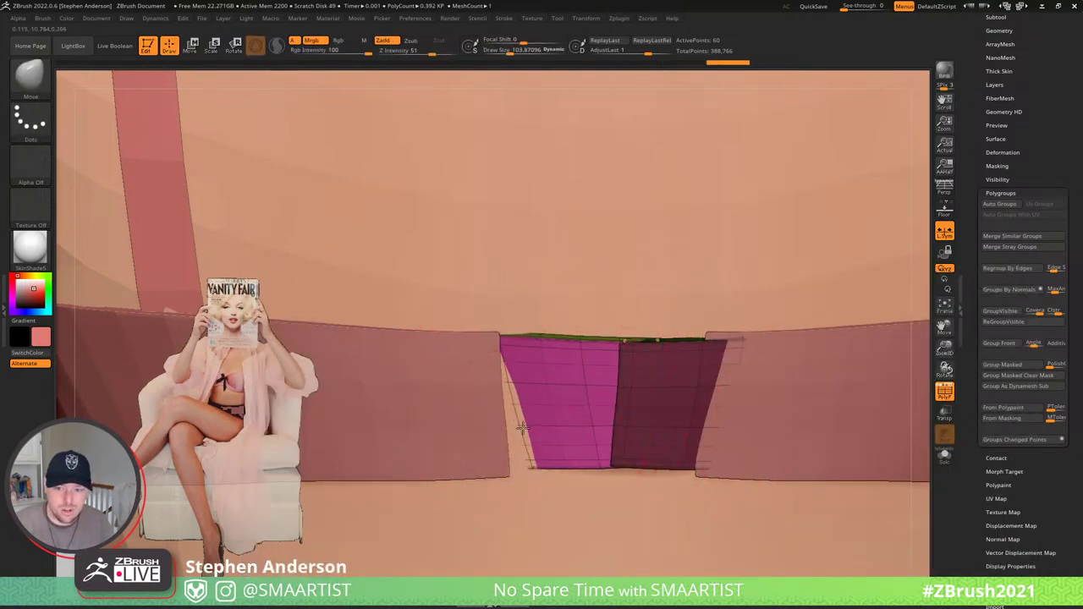
mouse_move(578, 412)
right_mouse_down()
mouse_move(519, 420)
mouse_move(474, 378)
mouse_move(448, 416)
mouse_move(455, 450)
right_mouse_up()
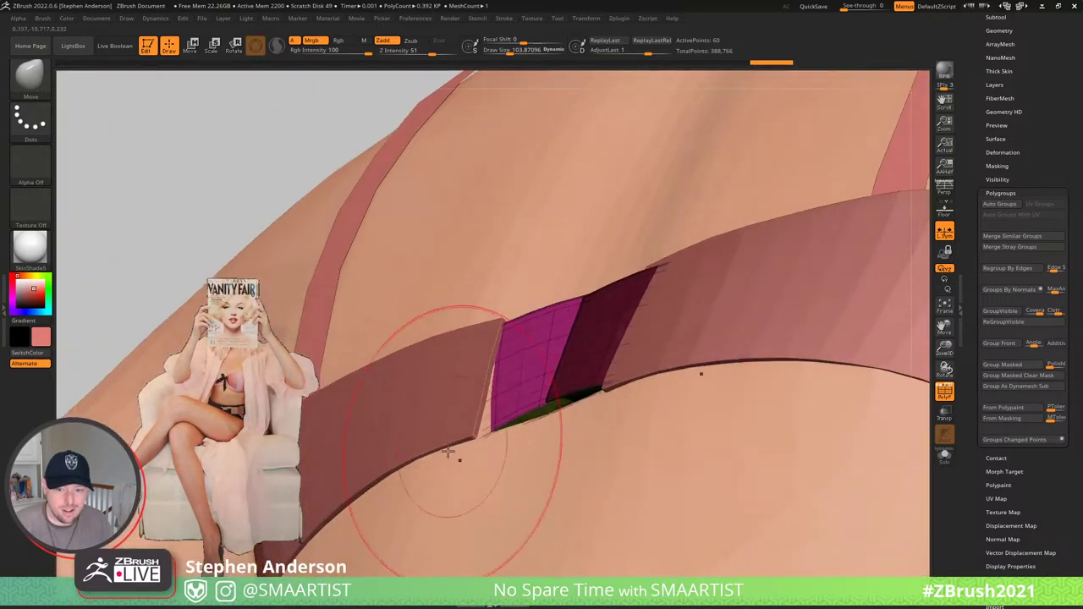
key("s")
left_click_drag(525, 398, 519, 399)
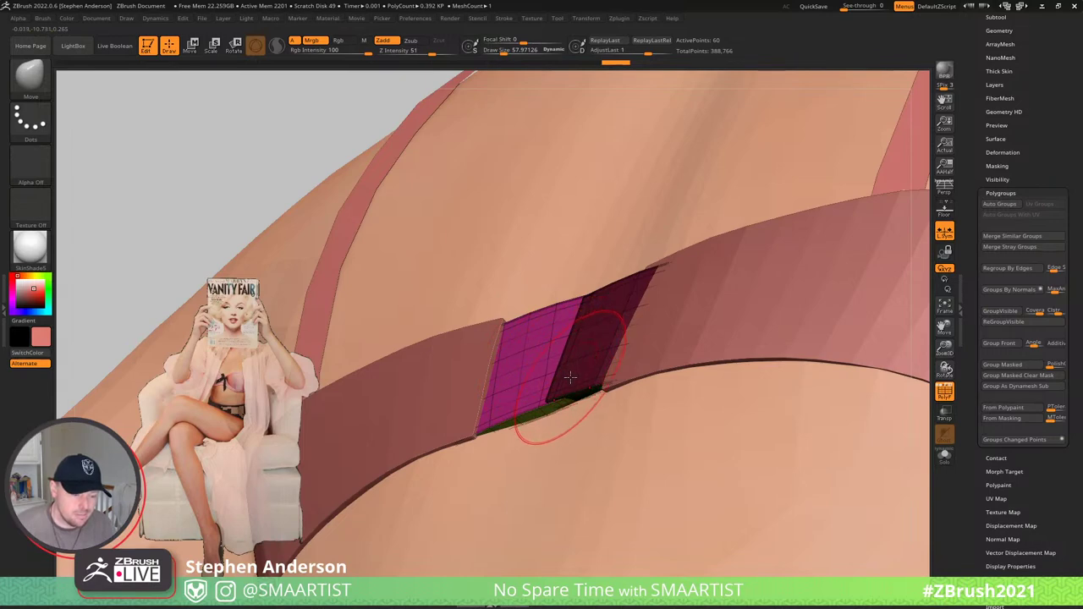
- Fit the unmasked back piece's outer end against the band's end with the Move brush at about 58 and 28
mouse_move(572, 374)
right_mouse_down()
mouse_move(597, 382)
mouse_move(524, 347)
mouse_move(565, 386)
mouse_move(557, 366)
mouse_move(519, 403)
right_mouse_up()
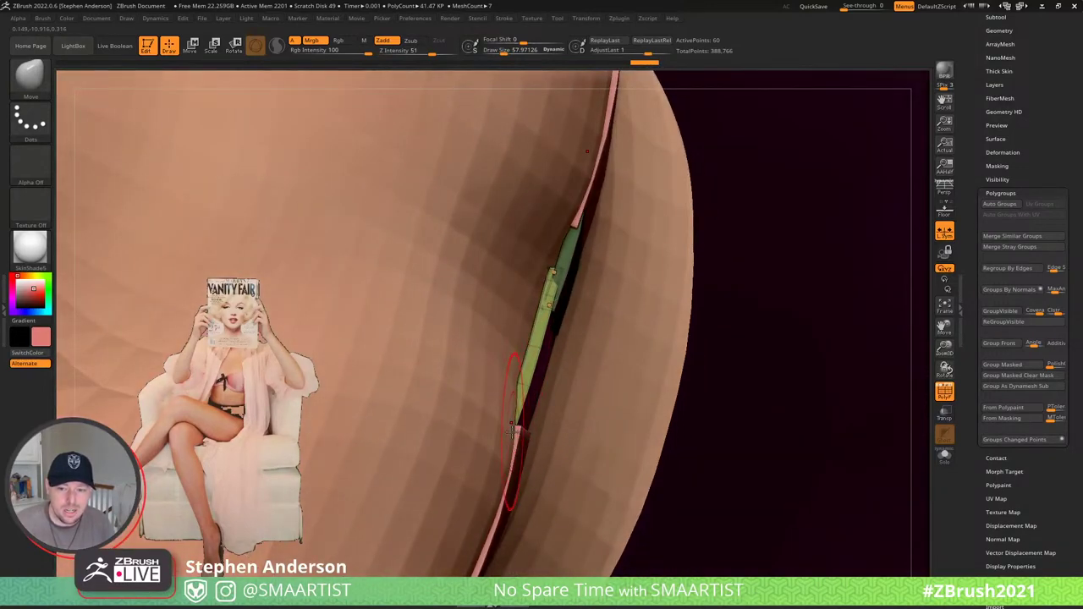
left_click_drag(527, 434, 530, 432)
key("s")
left_click_drag(531, 388, 523, 387)
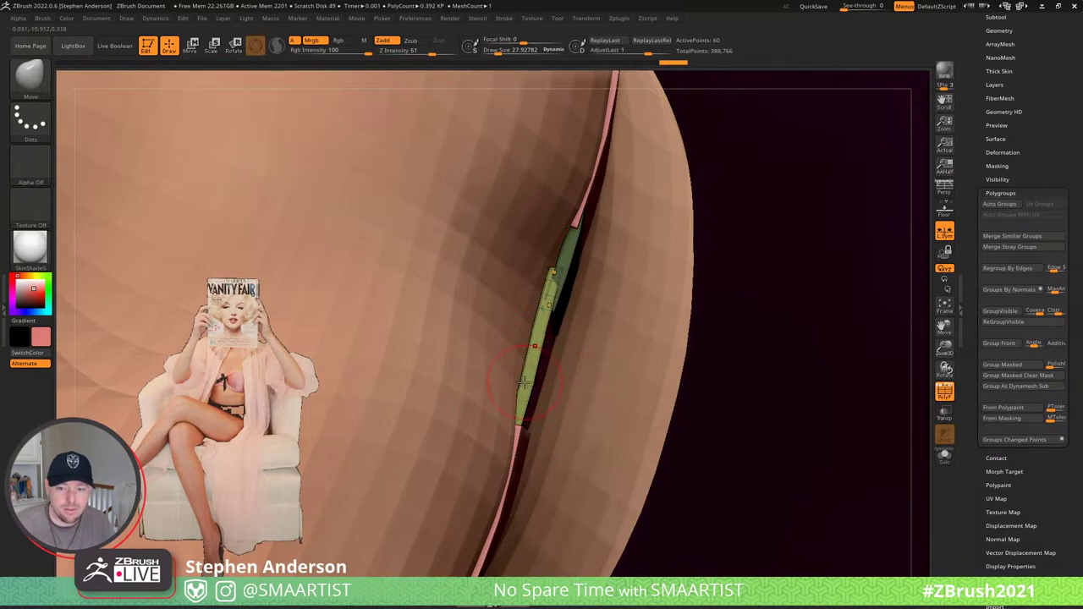
right_click_drag(513, 373, 533, 374)
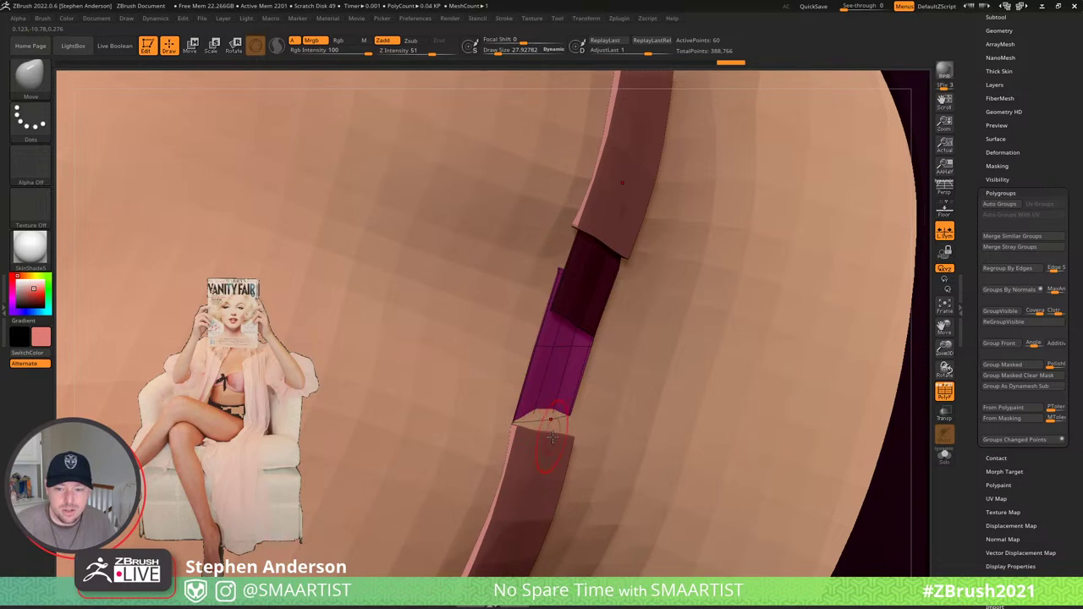
key("d")
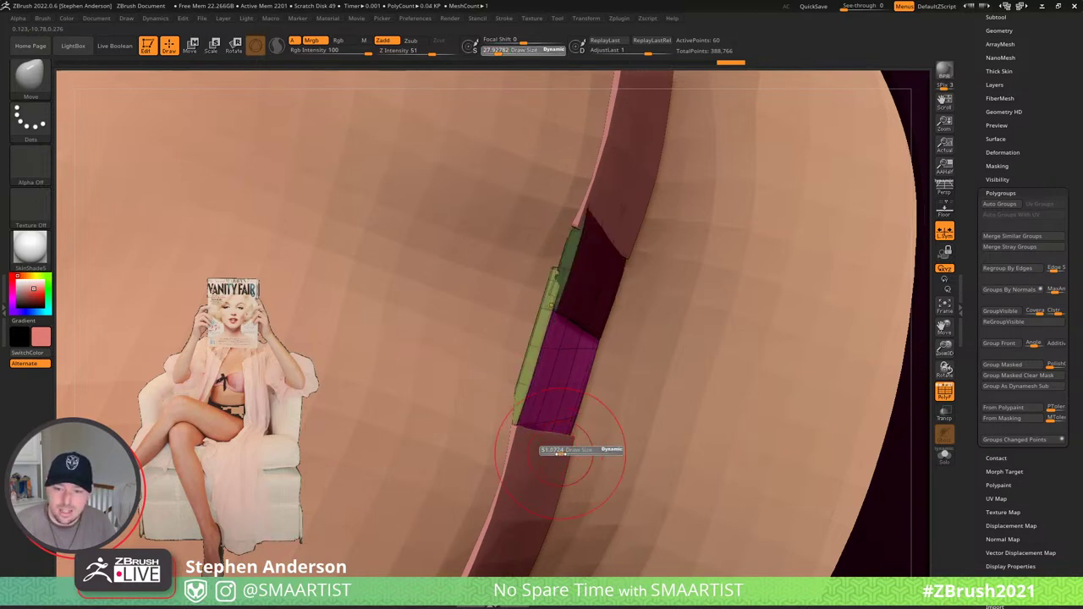
- Switch to the BraBand subtool and nudge its end to meet the back piece with the Move brush at about 77
left_click(507, 470, "alt")
key("s")
left_click_drag(507, 472, 510, 472)
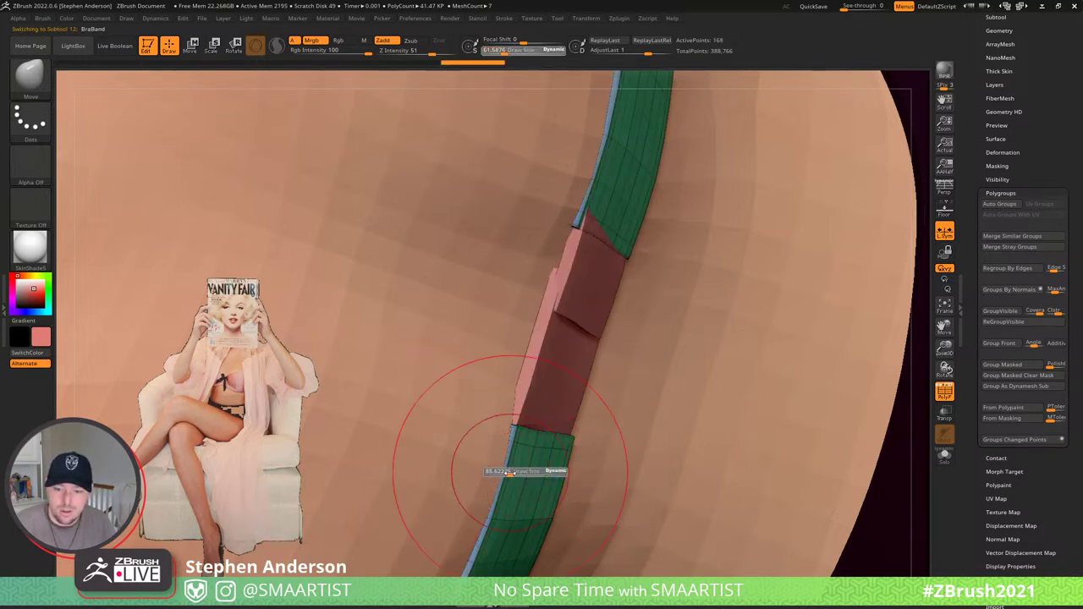
left_click_drag(517, 431, 510, 422)
mouse_move(512, 419)
right_mouse_down()
mouse_move(534, 419)
mouse_move(541, 438)
right_mouse_up()
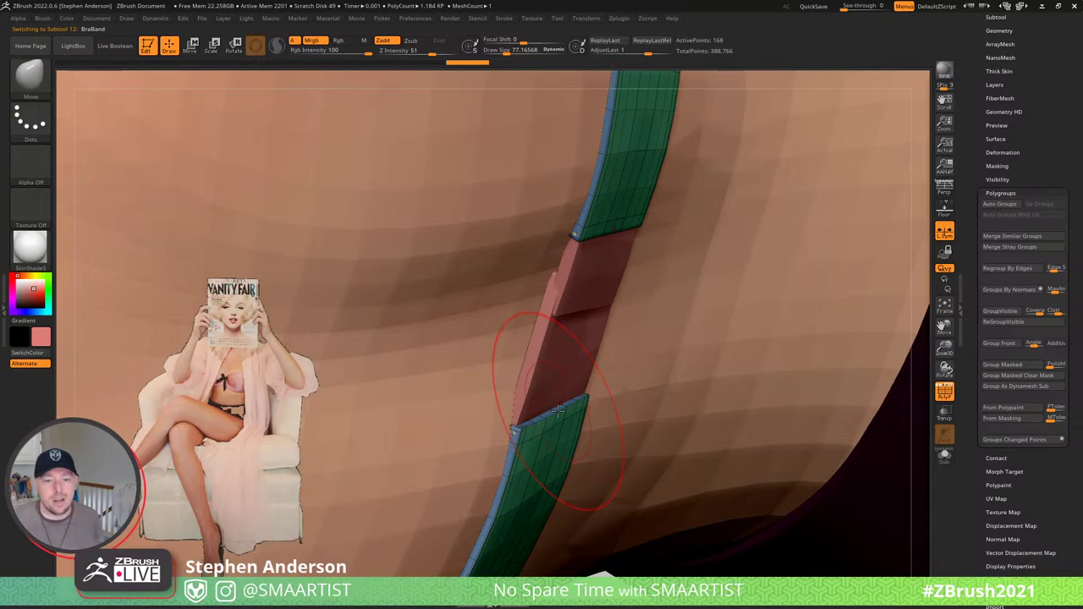
mouse_move(609, 228)
right_mouse_down()
mouse_move(611, 210)
mouse_move(551, 289)
right_mouse_up()
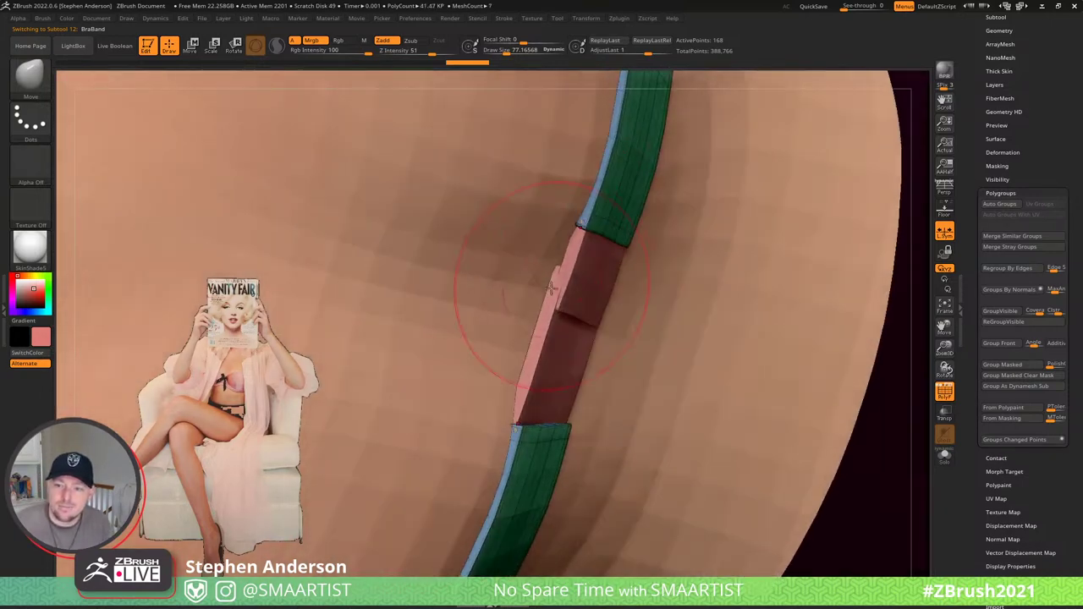
- Return to the BraBand1 back pieces, hide the polyframe, and invert the mask to free the opposite piece
left_click(563, 332, "alt")
key("f")
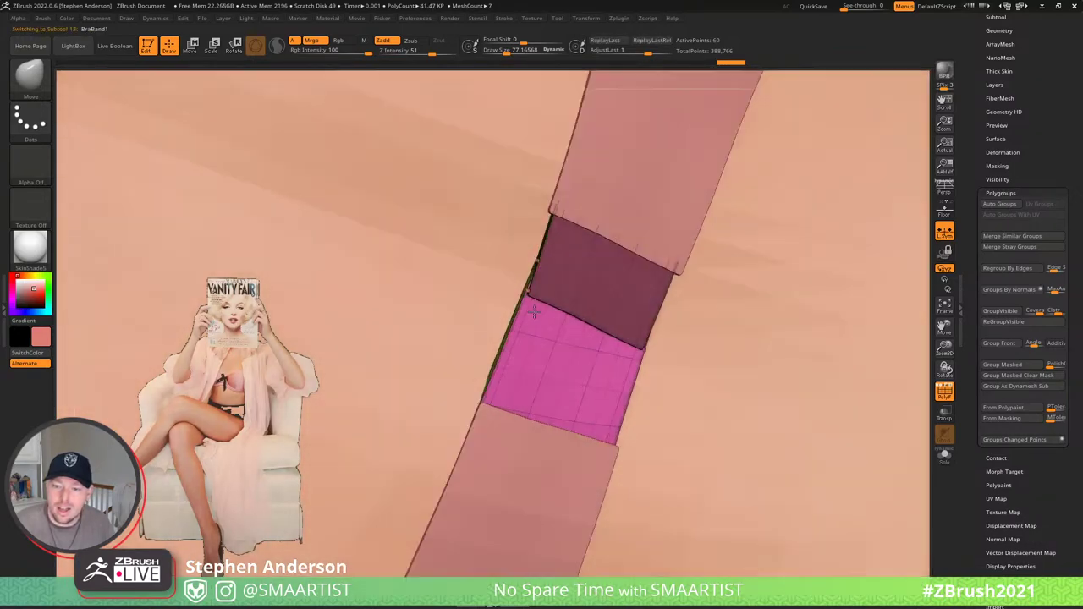
key("shift+f")
mouse_move(600, 404)
right_mouse_down("ctrl")
mouse_move(593, 338)
mouse_move(561, 336)
mouse_move(572, 455)
mouse_move(577, 336)
mouse_move(553, 338)
mouse_move(581, 380)
mouse_move(583, 326)
mouse_move(584, 414)
right_mouse_up("ctrl")
left_click(778, 406, "ctrl")
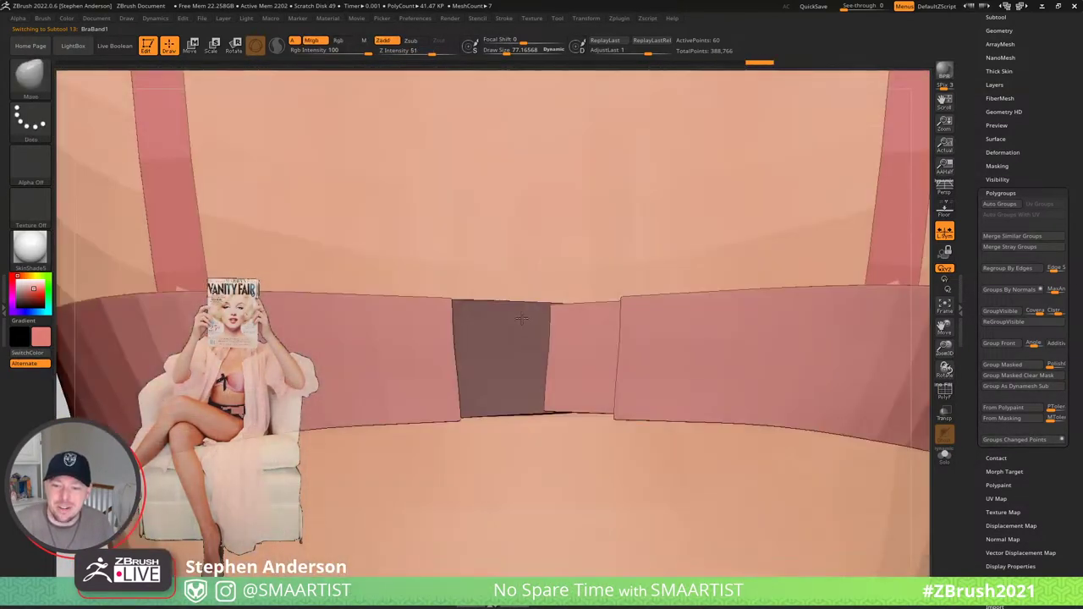
- Move the unmasked back piece sideways over the masked one and shift it slightly vertically with the gizmo
right_click_drag(521, 319, 516, 271)
key("w")
right_click_drag(563, 341, 594, 300)
left_click_drag(585, 298, 656, 326)
key("ctrl+z")
key("ctrl+z")
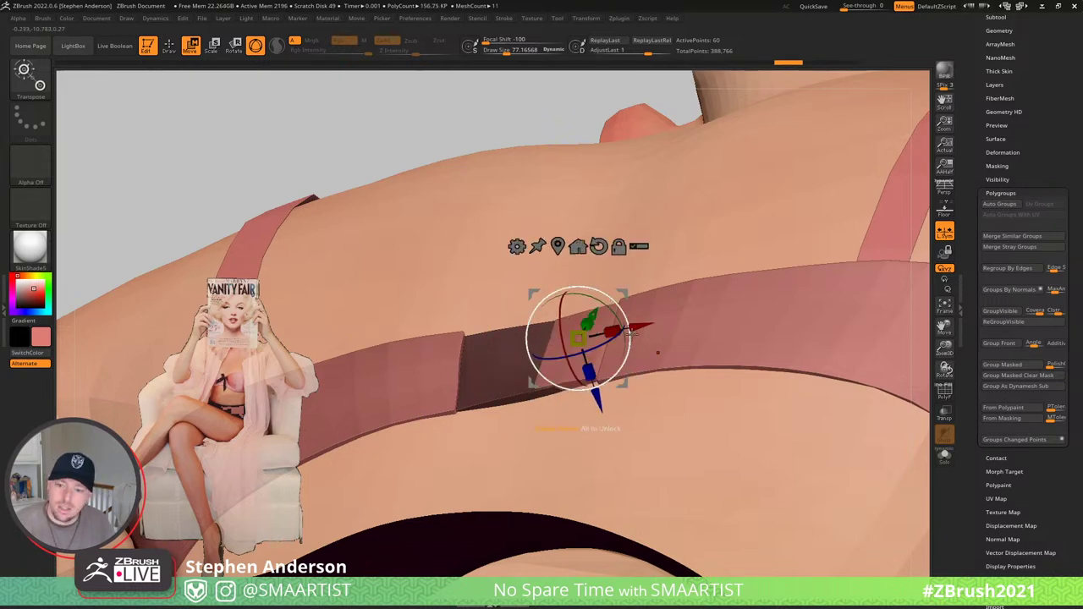
left_click_drag(637, 322, 567, 329)
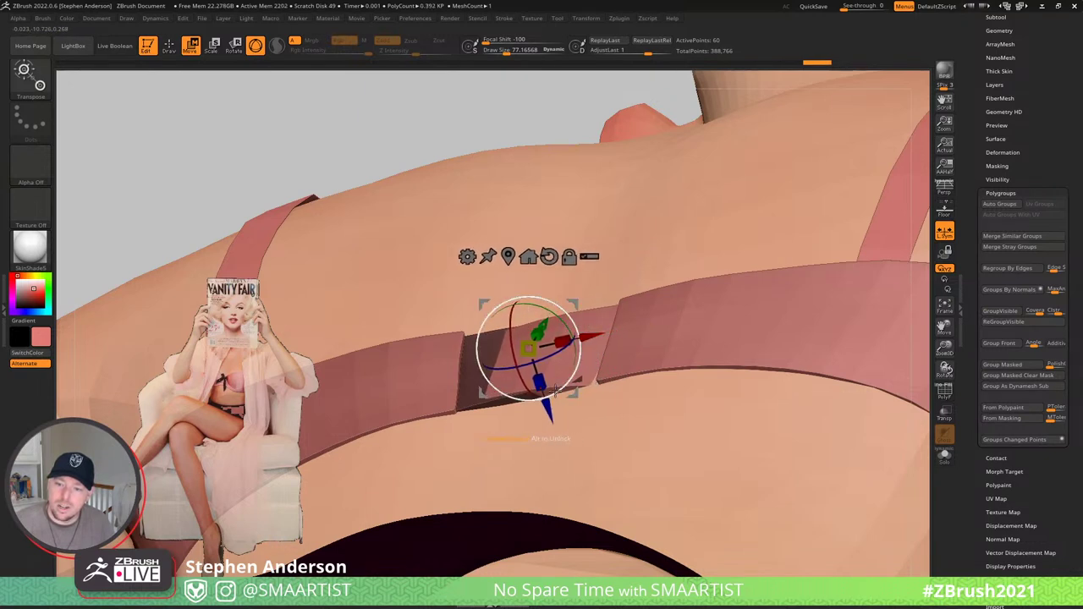
left_click_drag(547, 409, 545, 402)
key("q")
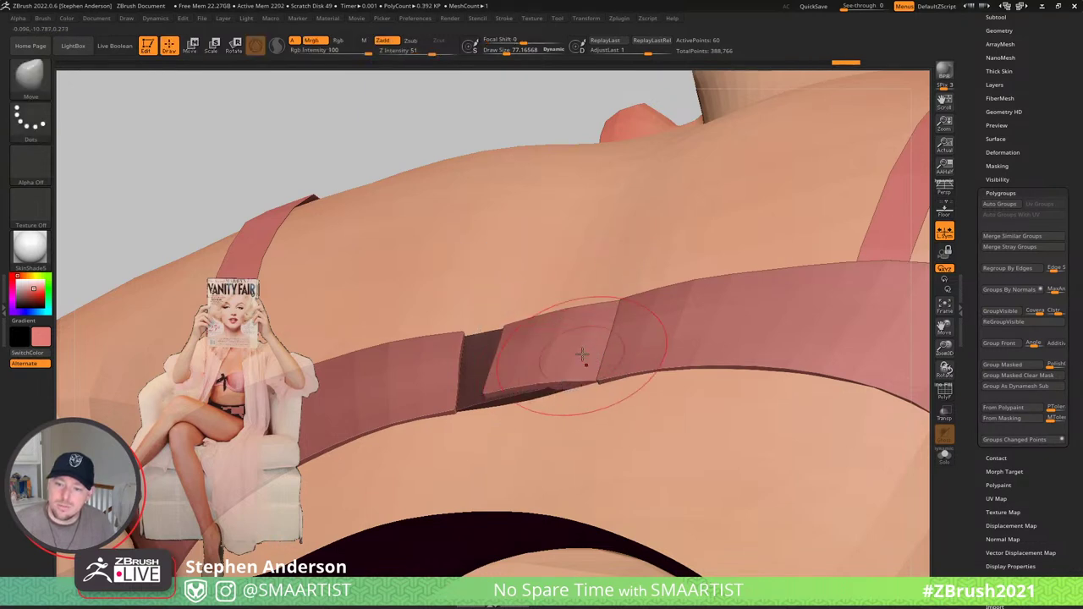
- Reshape the unmasked overlapping piece with the Move brush at about 86 and 54 so it follows the back and joins the band
mouse_move(583, 358)
right_mouse_down()
mouse_move(594, 391)
mouse_move(605, 342)
right_mouse_up()
key("s")
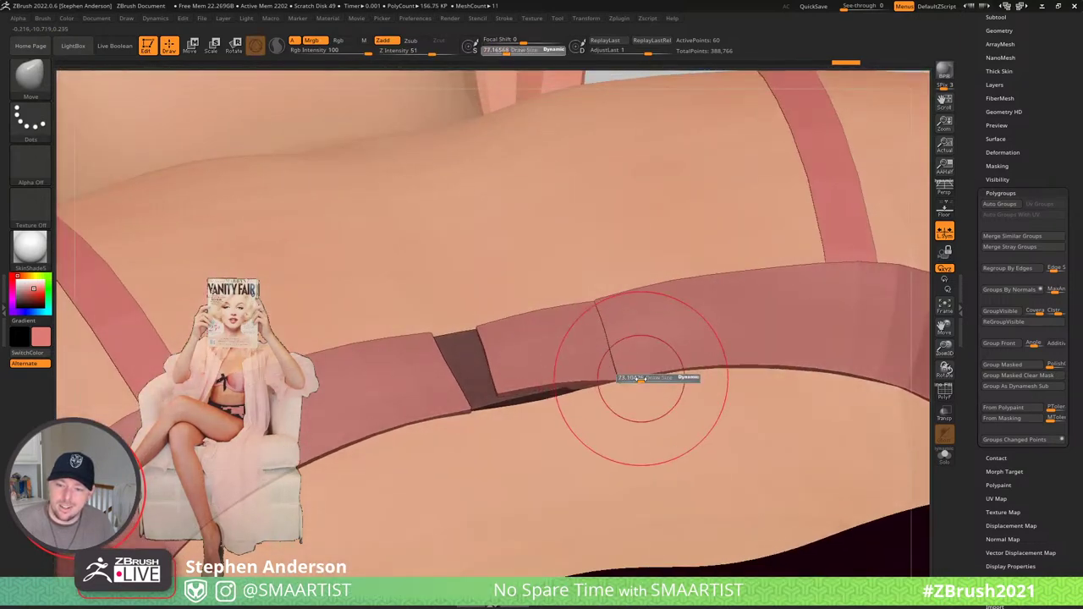
mouse_move(640, 378)
left_mouse_down()
mouse_move(652, 365)
mouse_move(631, 375)
mouse_move(642, 372)
left_mouse_up()
key("s")
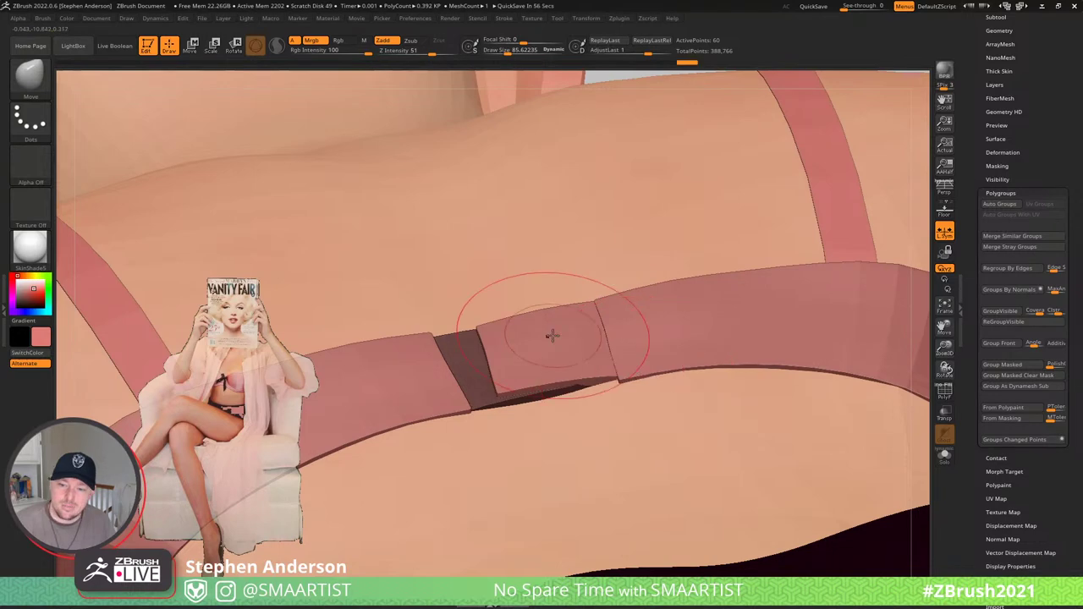
key("s")
left_click_drag(553, 336, 548, 338)
right_click_drag(551, 332, 556, 346)
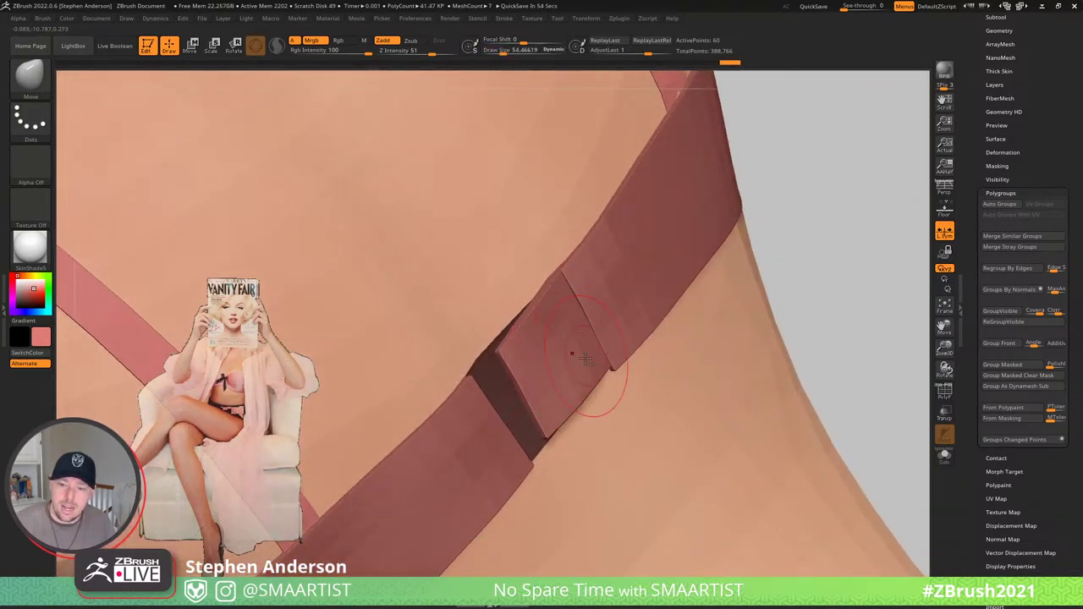
right_click_drag(569, 393, 583, 341)
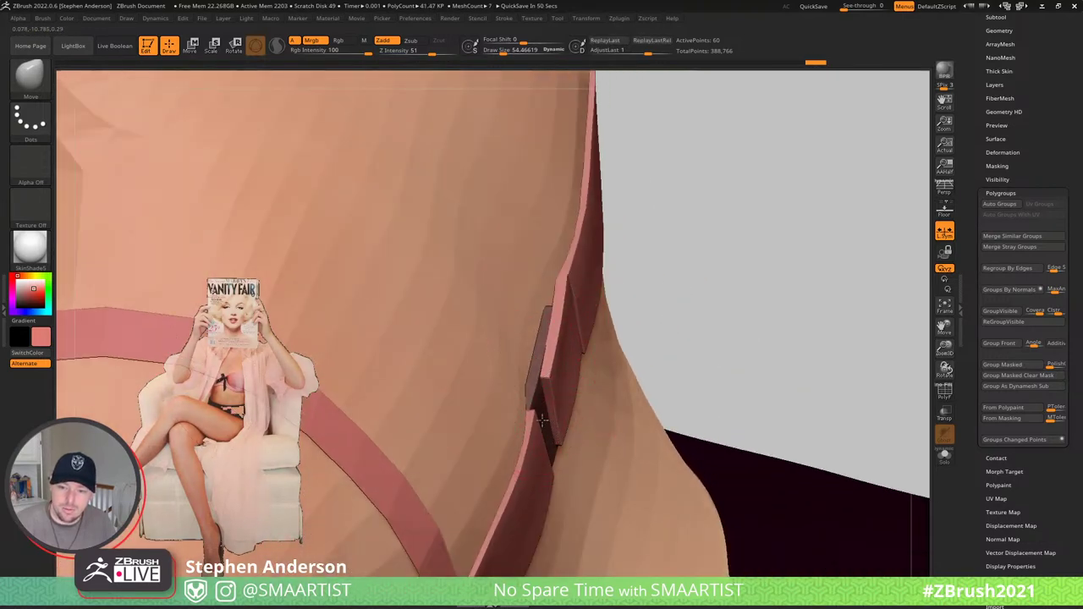
mouse_move(542, 419)
right_mouse_down()
mouse_move(553, 380)
mouse_move(644, 351)
right_mouse_up()
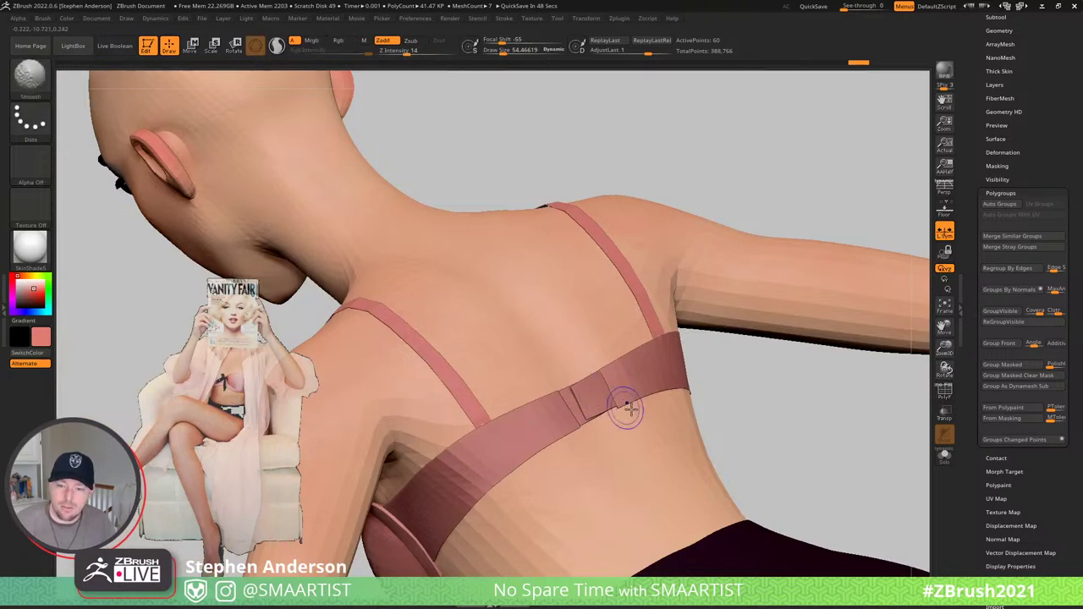
right_click_drag(626, 406, 745, 512, "ctrl")
left_click(745, 512, "ctrl")
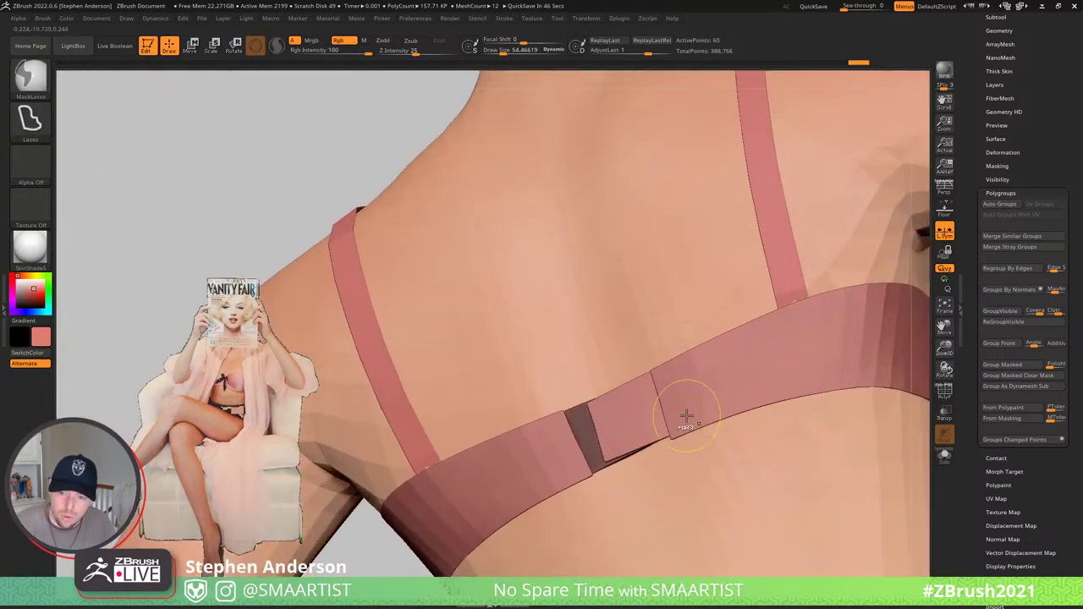
- Even out the unmasked piece's upper, lower and overlapping edges with the Move brush at about 129, 119 and 86
mouse_move(669, 378)
right_mouse_down()
mouse_move(679, 381)
mouse_move(635, 380)
right_mouse_up()
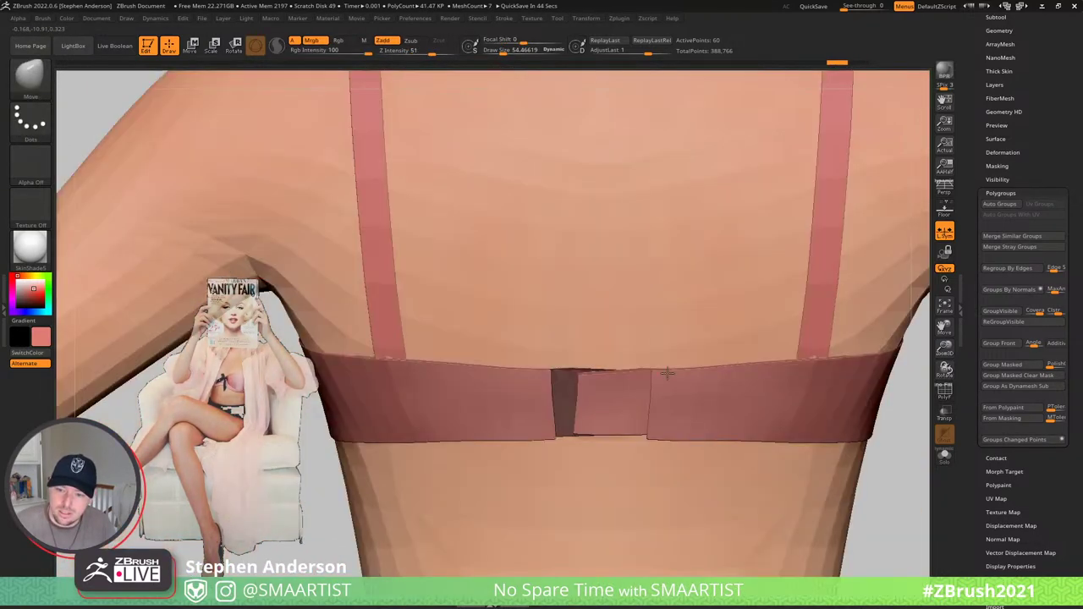
key("s")
left_click_drag(664, 369, 671, 370)
right_click_drag(671, 370, 665, 350)
left_click_drag(665, 350, 666, 361)
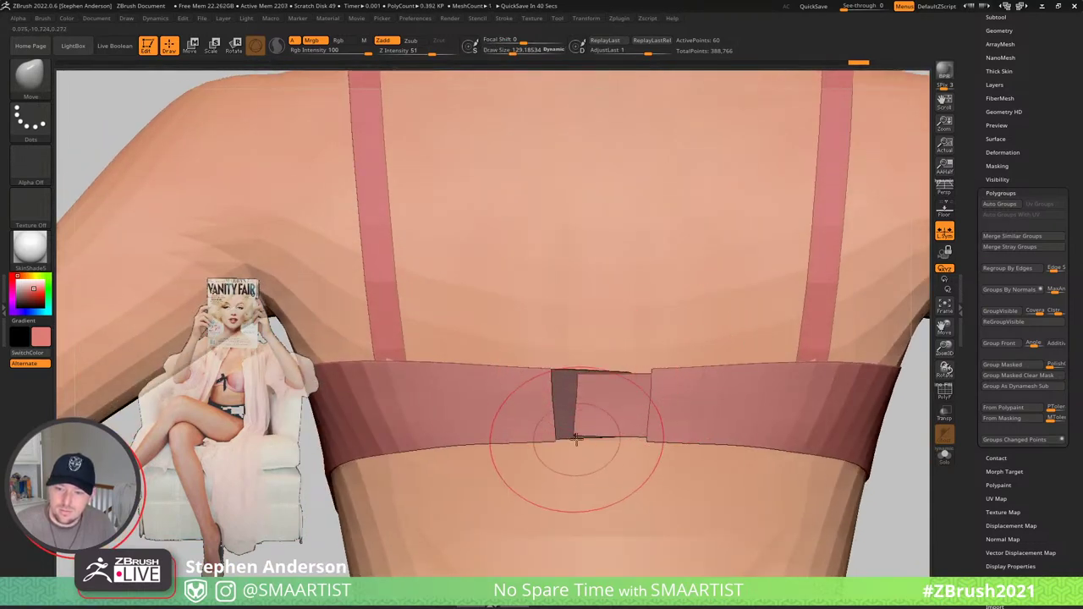
key("s")
mouse_move(573, 437)
left_mouse_down()
mouse_move(586, 439)
mouse_move(583, 402)
mouse_move(651, 437)
left_mouse_up()
key("s")
key("s")
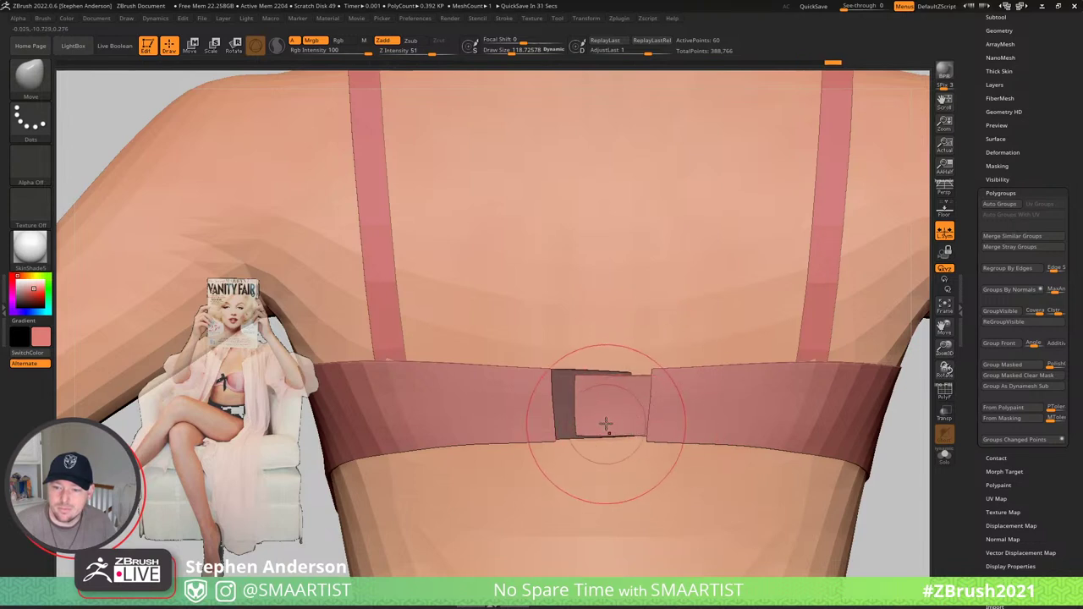
key("s")
left_click_drag(577, 379, 572, 409)
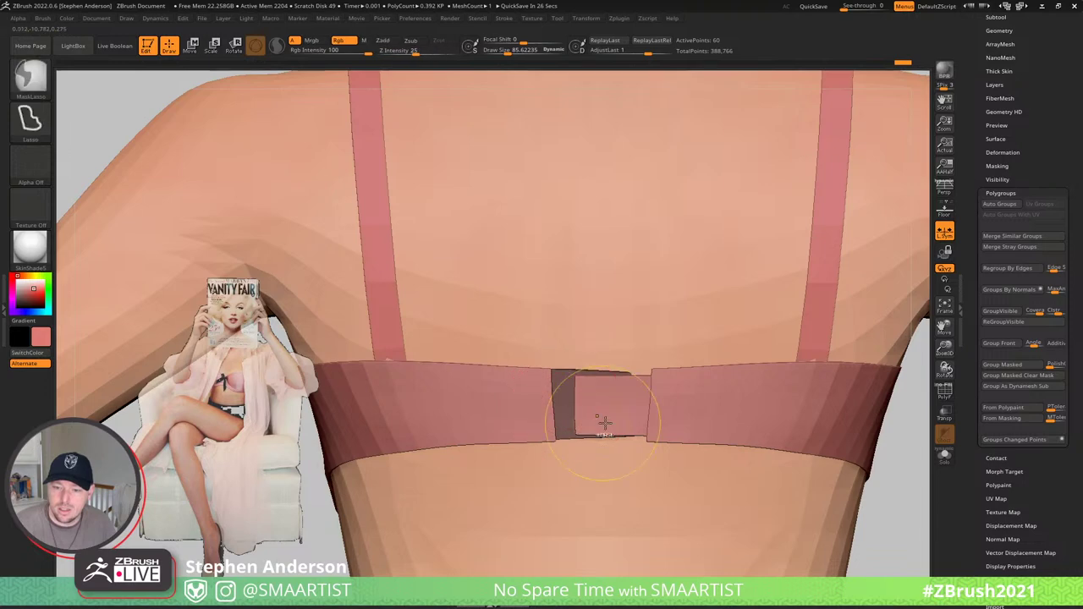
- Invert the mask, align the other back piece's edges with the Move brush at about 114, and clear the mask
right_click_drag(604, 425, 795, 478, "ctrl")
right_click_drag(609, 413, 541, 401, "ctrl")
key("s")
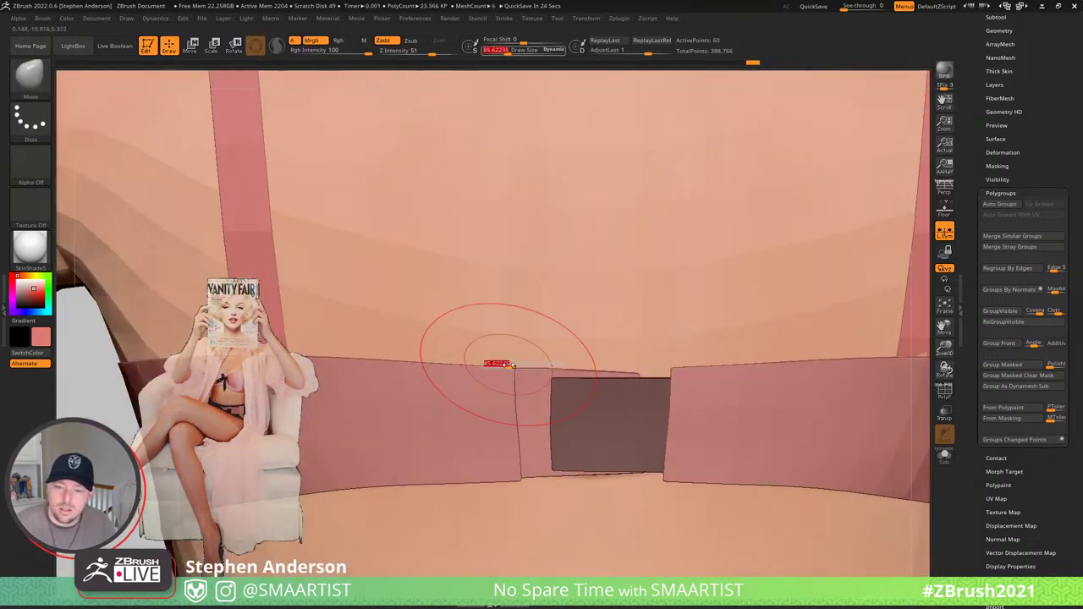
left_click_drag(497, 363, 498, 372)
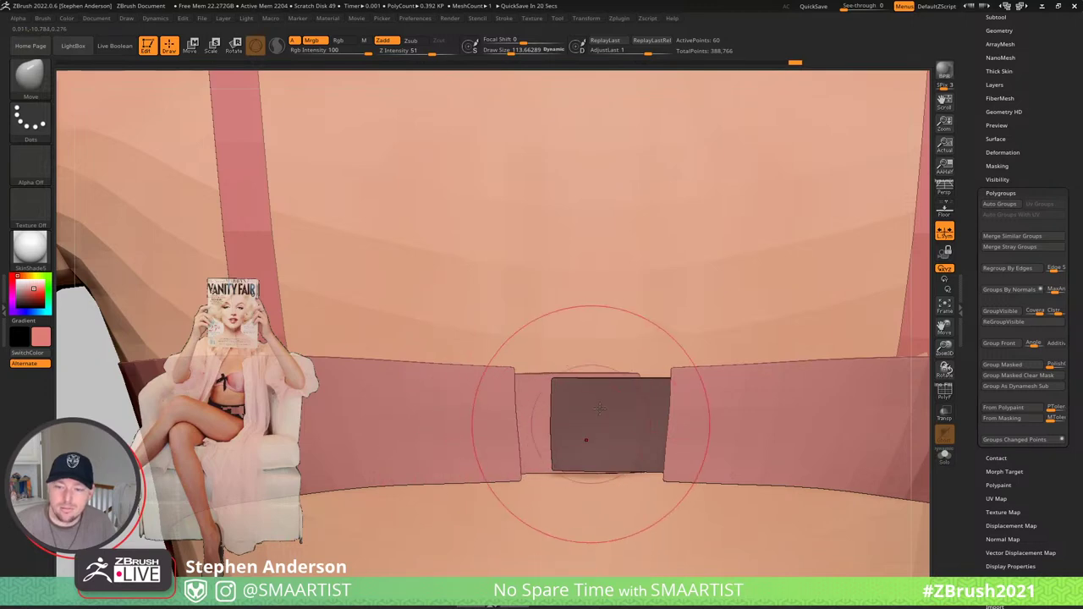
right_click_drag(585, 418, 846, 292, "ctrl")
left_click_drag(849, 291, 854, 273, "ctrl")
- Switch to the BraWire subtool at the front, show its polyframe, and turn off its smoothed preview
right_click_drag(692, 459, 632, 376, "alt")
mouse_move(491, 374)
right_mouse_down()
mouse_move(563, 410)
mouse_move(573, 437)
mouse_move(473, 355)
mouse_move(558, 450)
mouse_move(736, 279)
right_mouse_up()
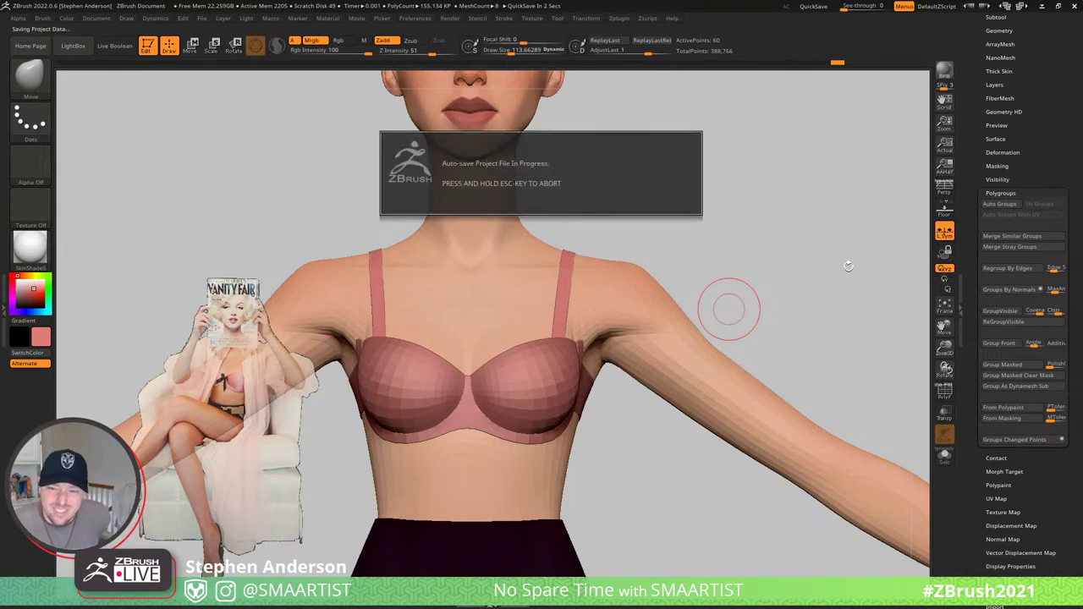
left_click_drag(737, 290, 579, 351)
mouse_move(444, 396)
right_mouse_down("alt")
mouse_move(466, 381)
mouse_move(527, 416)
mouse_move(575, 415)
mouse_move(690, 489)
right_mouse_up("alt")
left_click(496, 358, "alt")
key("shift+f")
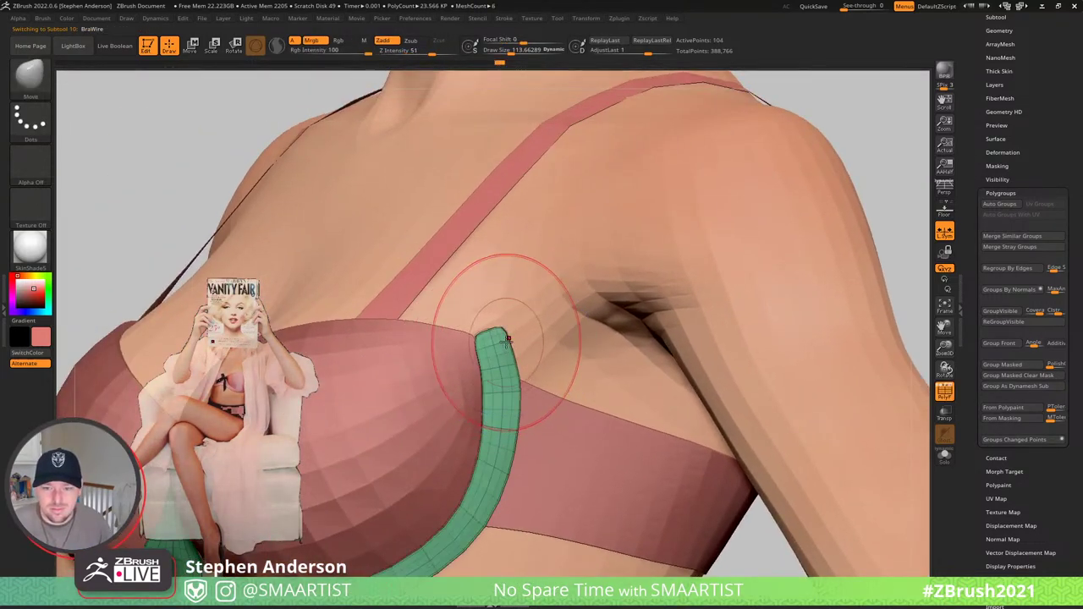
mouse_move(508, 334)
right_mouse_down()
mouse_move(496, 329)
mouse_move(505, 326)
right_mouse_up()
key("shift+d")
- Reshape the bra wire's upper end beside the cup with the Move brush at about 48 and 42, then restore its smoothed preview and hide the polyframe
key("s")
left_click_drag(506, 325, 495, 338)
key("s")
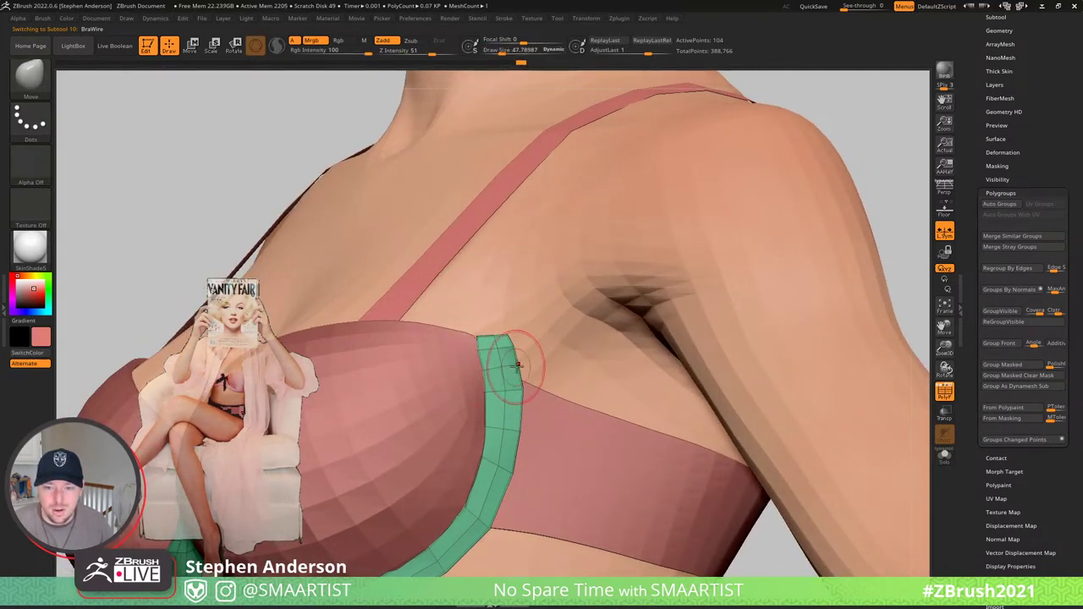
key("s")
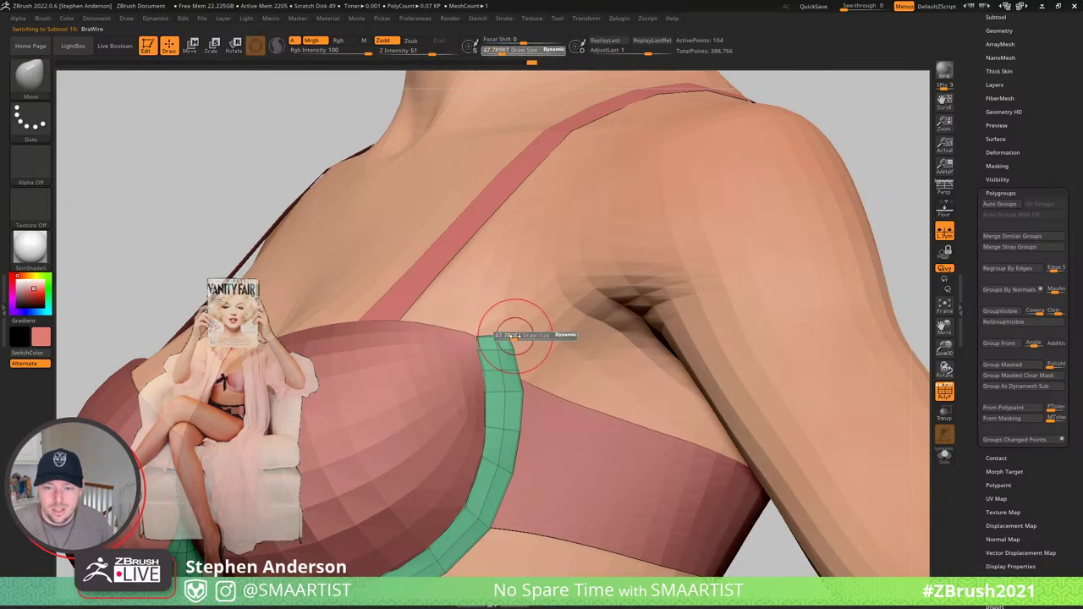
left_click_drag(514, 339, 508, 334)
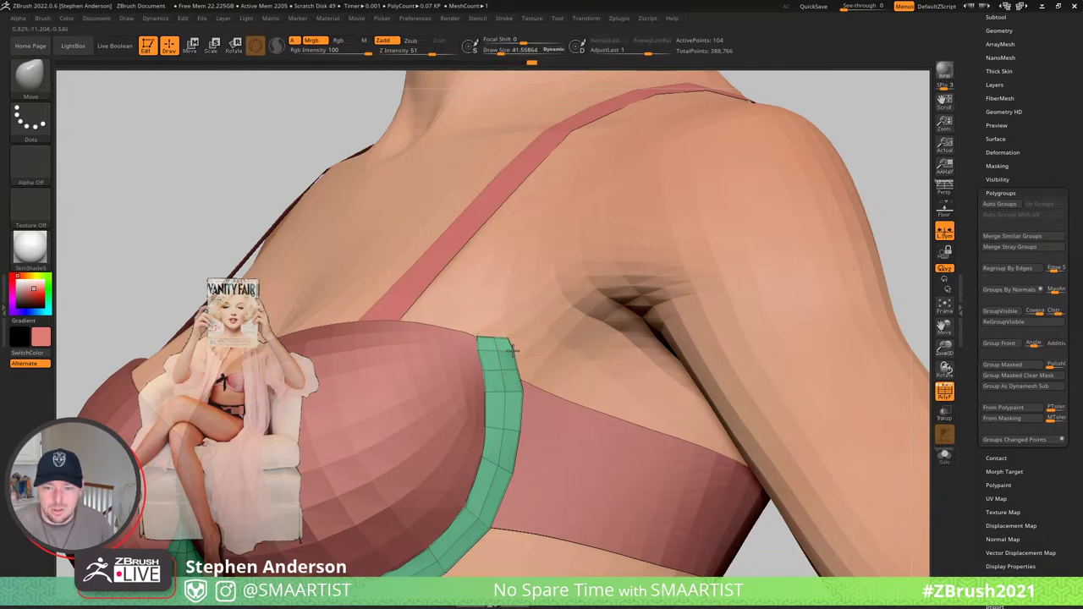
mouse_move(516, 369)
right_mouse_down()
mouse_move(478, 387)
mouse_move(531, 376)
mouse_move(510, 391)
mouse_move(515, 358)
mouse_move(495, 363)
mouse_move(541, 375)
mouse_move(650, 283)
mouse_move(620, 276)
mouse_move(630, 300)
right_mouse_up()
key("d")
key("shift+f")
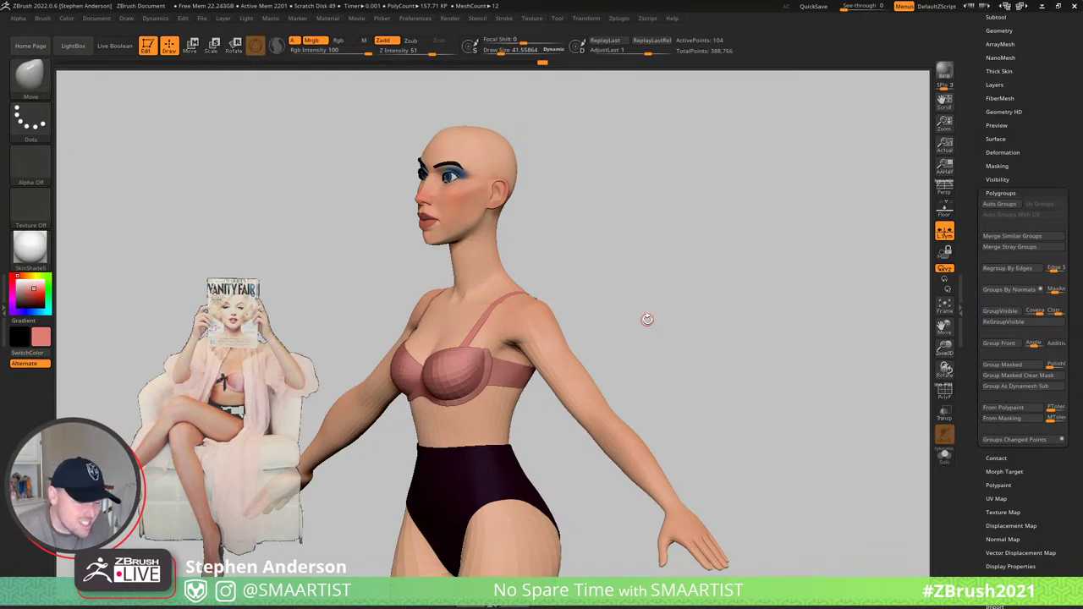
- Select the Body_2 subtool and adjust the inner thigh beside the briefs' leg opening with the Move brush at about 169 and 251
mouse_move(631, 279)
left_mouse_down()
mouse_move(669, 278)
mouse_move(619, 307)
mouse_move(665, 245)
mouse_move(582, 310)
left_mouse_up()
right_click_drag(560, 327, 572, 364, "ctrl")
mouse_move(530, 340)
right_mouse_down()
mouse_move(555, 375)
mouse_move(488, 389)
mouse_move(499, 391)
mouse_move(479, 379)
mouse_move(446, 436)
right_mouse_up()
left_click(429, 447, "alt")
key("space")
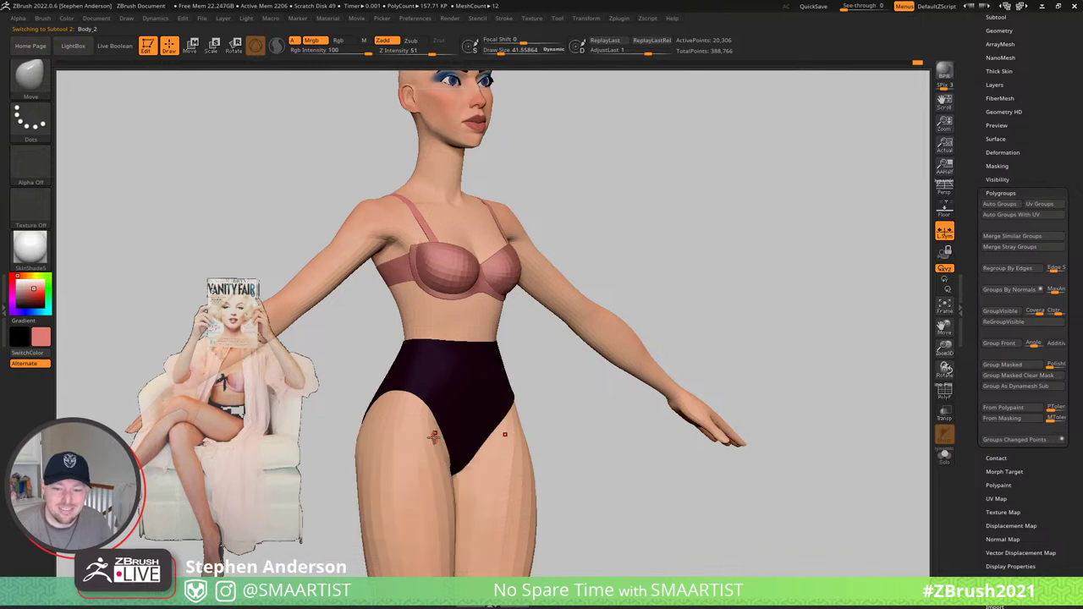
key("s")
left_click_drag(435, 438, 440, 438)
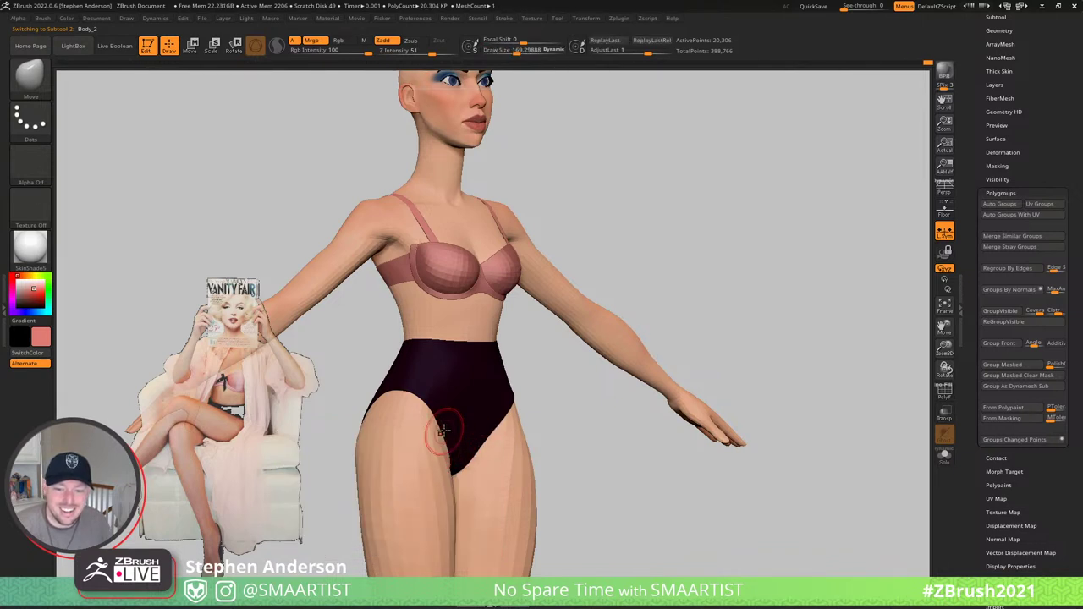
key("s")
left_click_drag(429, 449, 438, 448)
right_click_drag(558, 393, 697, 240)
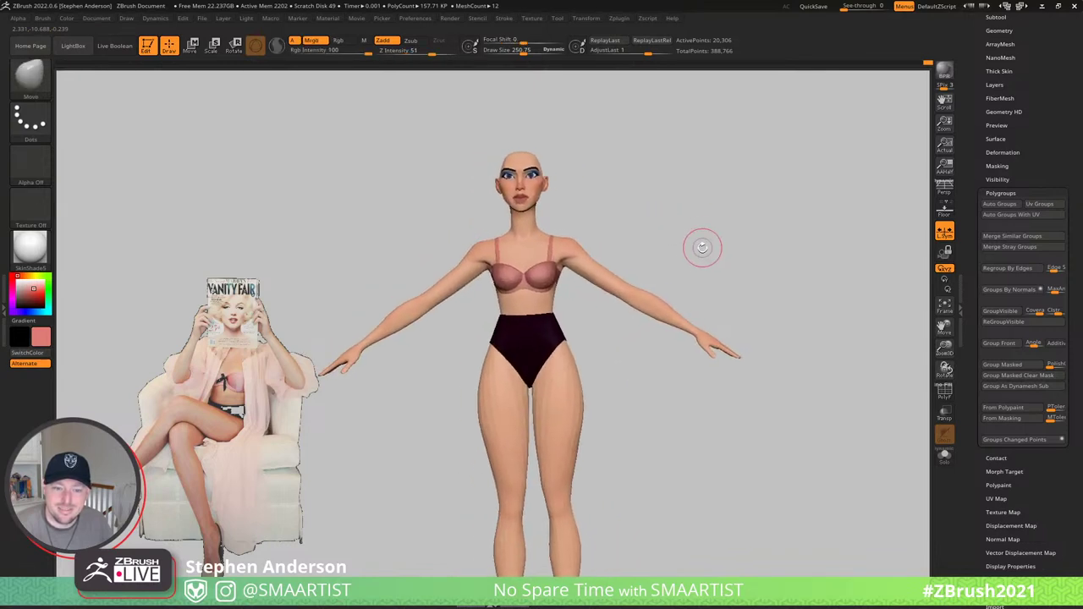
mouse_move(699, 280)
right_mouse_down("alt")
mouse_move(691, 202)
mouse_move(682, 203)
mouse_move(716, 198)
mouse_move(653, 234)
mouse_move(698, 235)
mouse_move(657, 245)
mouse_move(572, 416)
mouse_move(617, 451)
right_mouse_up("alt")
right_click_drag(587, 382, 569, 359, "alt")
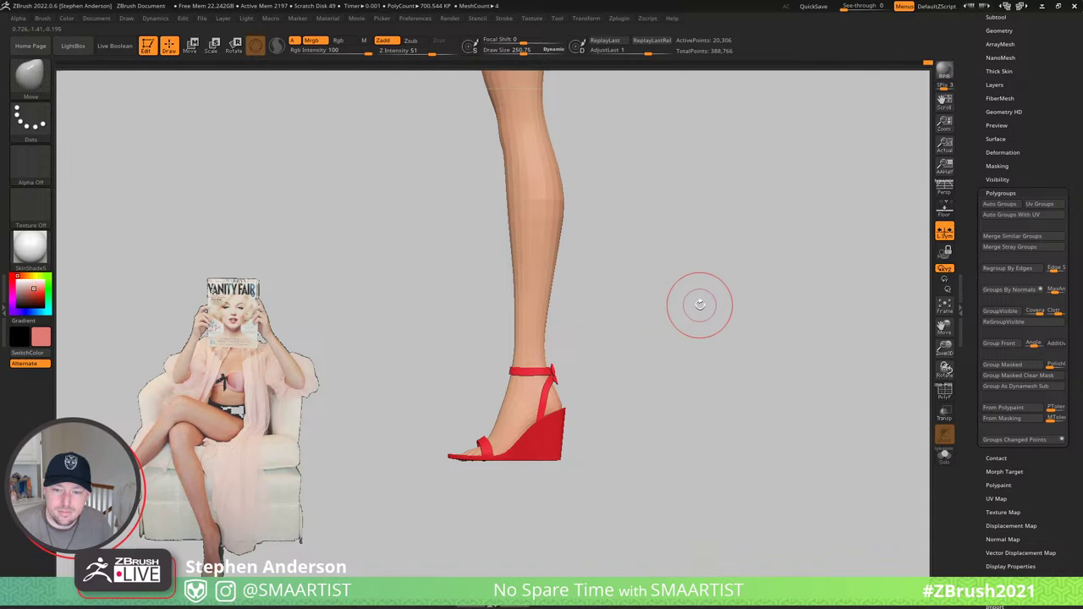
right_click_drag(699, 302, 653, 351, "ctrl")
right_click_drag(624, 296, 654, 325, "alt")
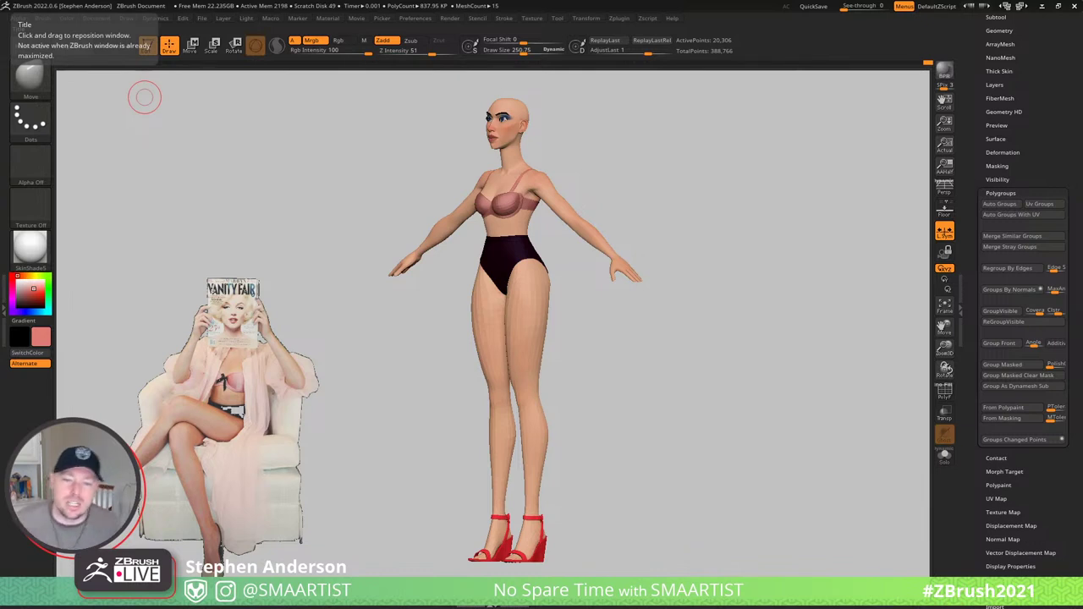
- Fill the eyebrows subtool with dark brown (R 49, G 40, B 21) in Rgb mode at Rgb intensity 28
mouse_move(587, 380)
left_mouse_down()
mouse_move(636, 377)
mouse_move(563, 353)
mouse_move(591, 367)
mouse_move(592, 269)
mouse_move(581, 265)
mouse_move(606, 266)
left_mouse_up()
mouse_move(557, 217)
right_mouse_down("ctrl")
mouse_move(575, 279)
mouse_move(572, 235)
mouse_move(593, 199)
mouse_move(612, 191)
mouse_move(602, 187)
mouse_move(605, 245)
right_mouse_up("ctrl")
right_click_drag(575, 160, 598, 213, "alt")
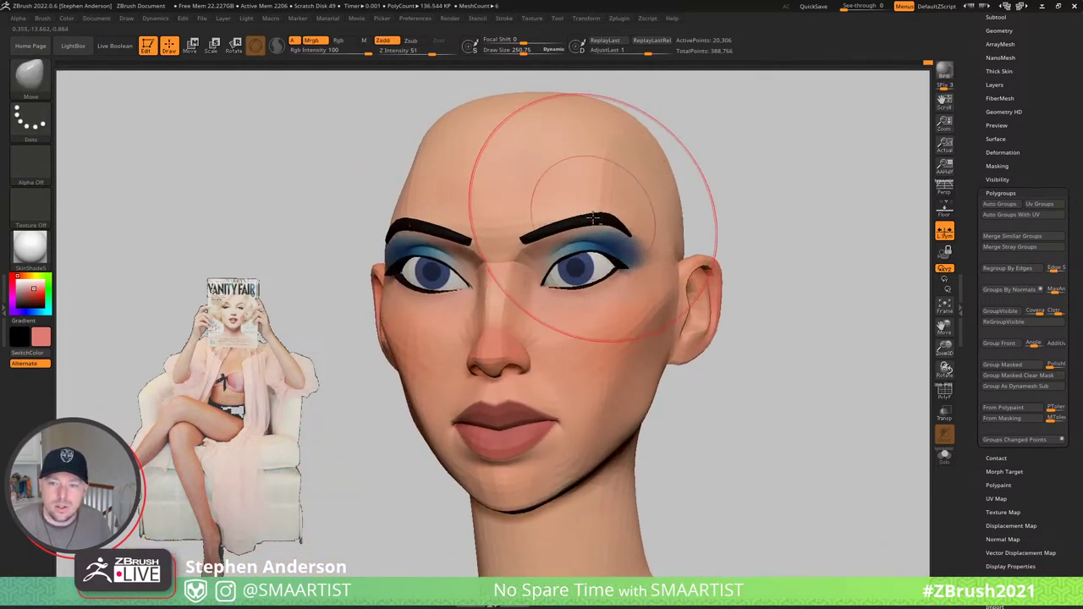
left_click(599, 218, "alt")
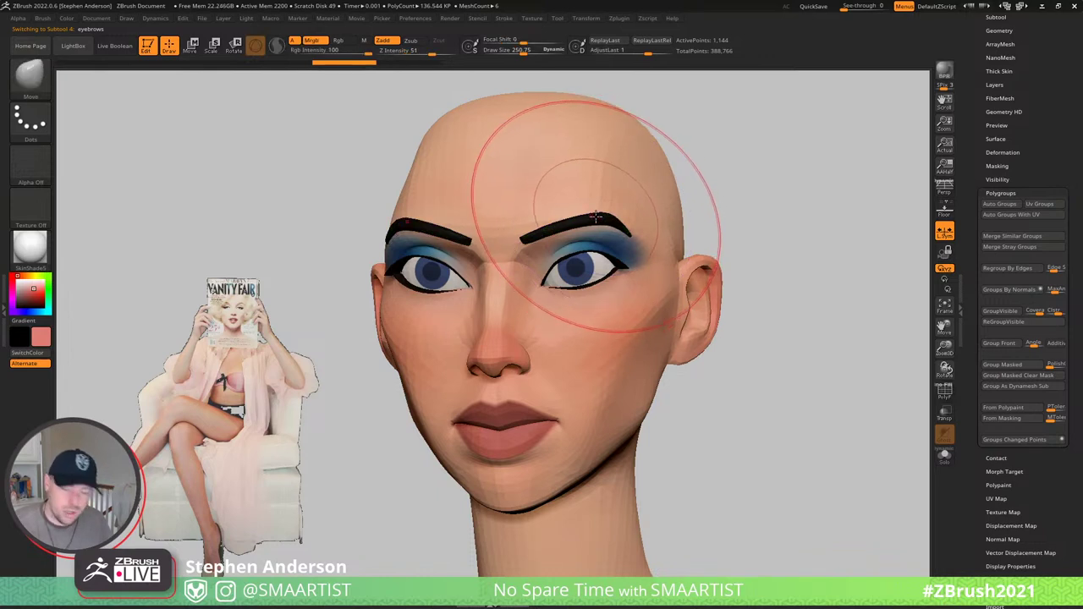
key("c")
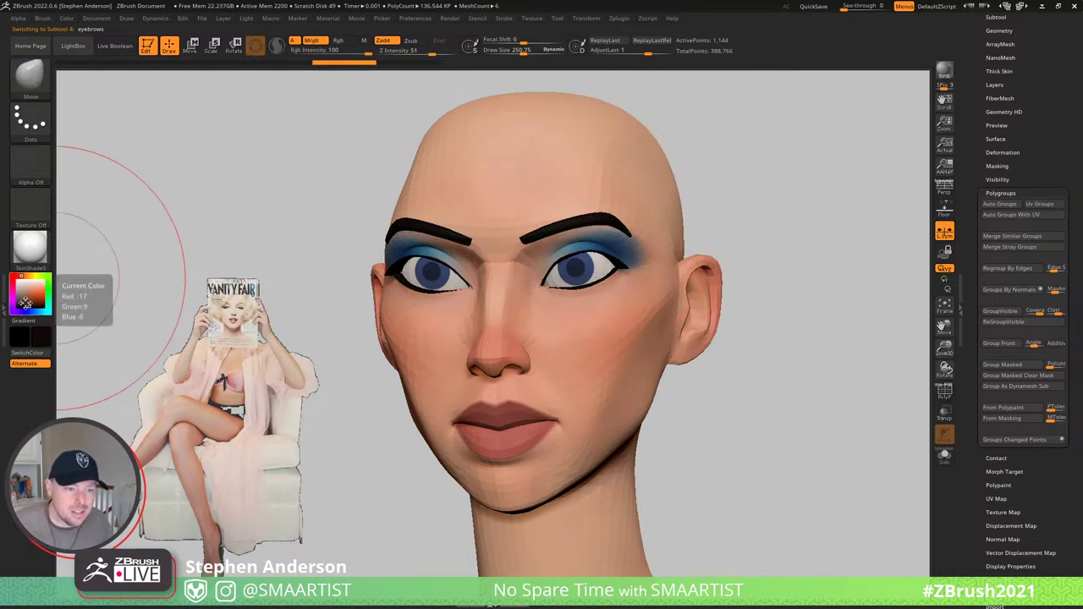
left_click(26, 303)
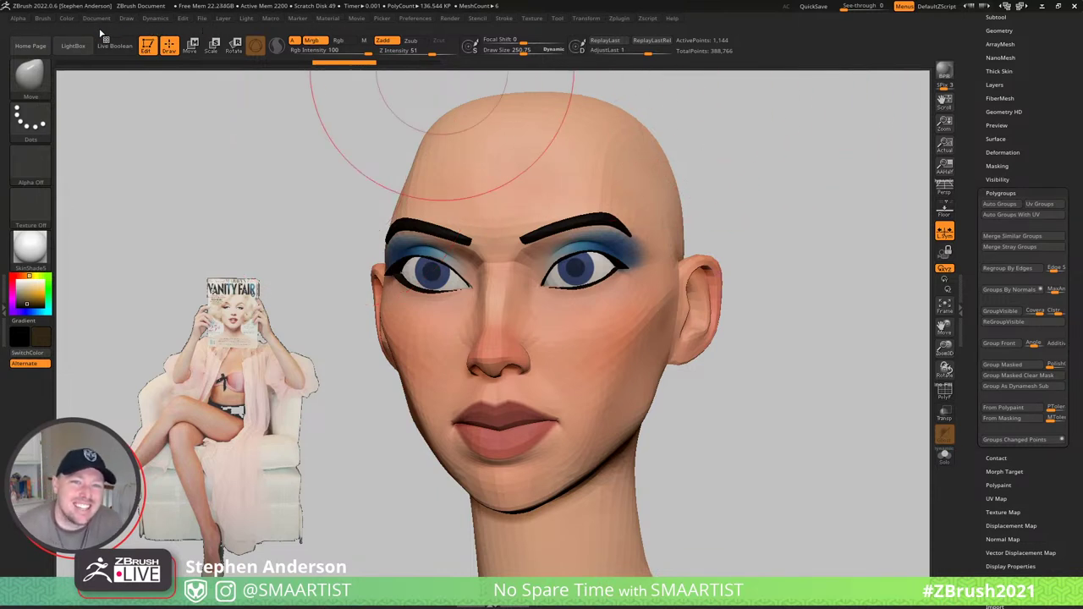
left_click(342, 44)
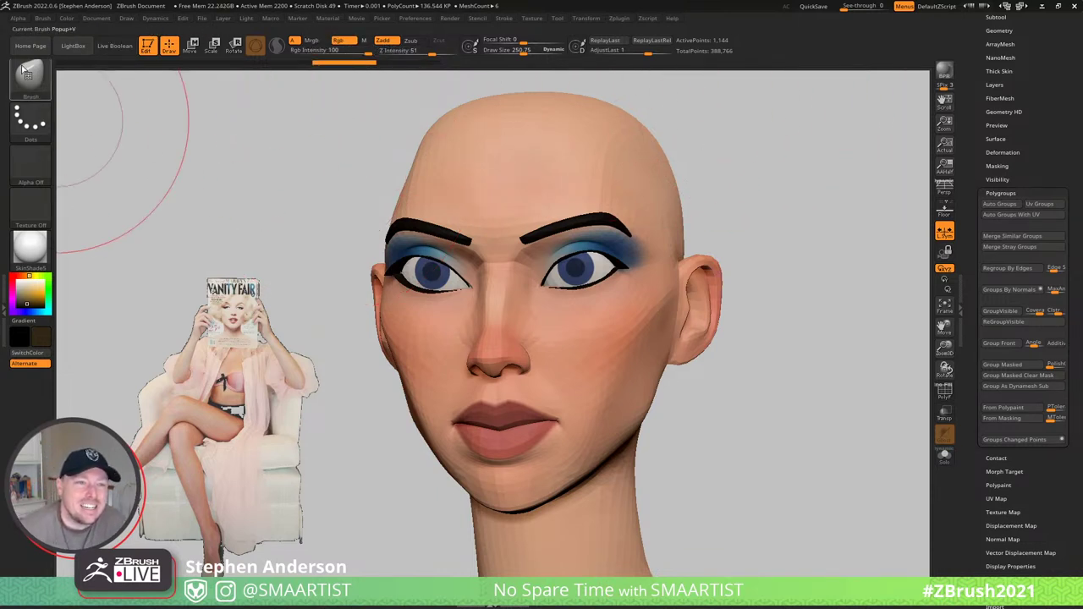
left_click_drag(344, 51, 327, 49)
key("Return")
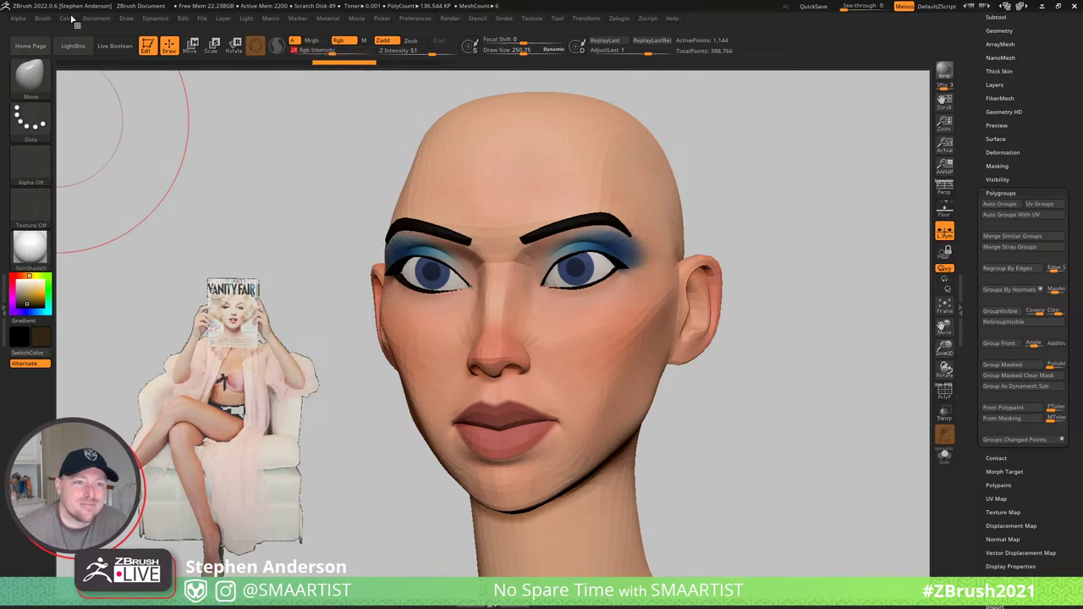
left_click(66, 18)
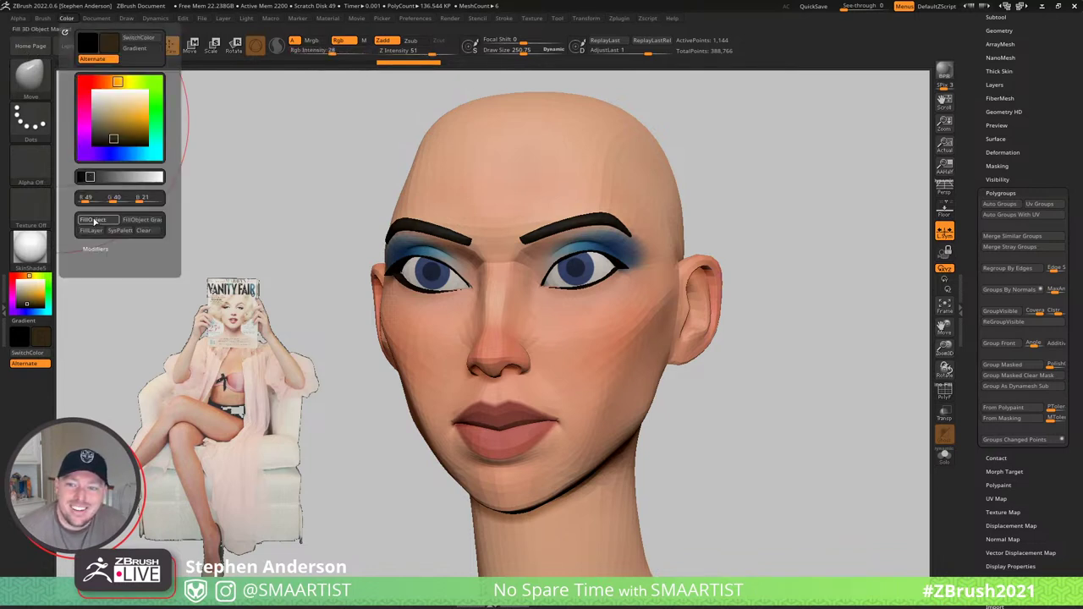
mouse_move(557, 279)
right_mouse_down()
mouse_move(526, 281)
mouse_move(571, 213)
mouse_move(561, 221)
mouse_move(609, 338)
mouse_move(632, 340)
mouse_move(633, 293)
mouse_move(561, 283)
mouse_move(693, 405)
mouse_move(744, 384)
right_mouse_up()
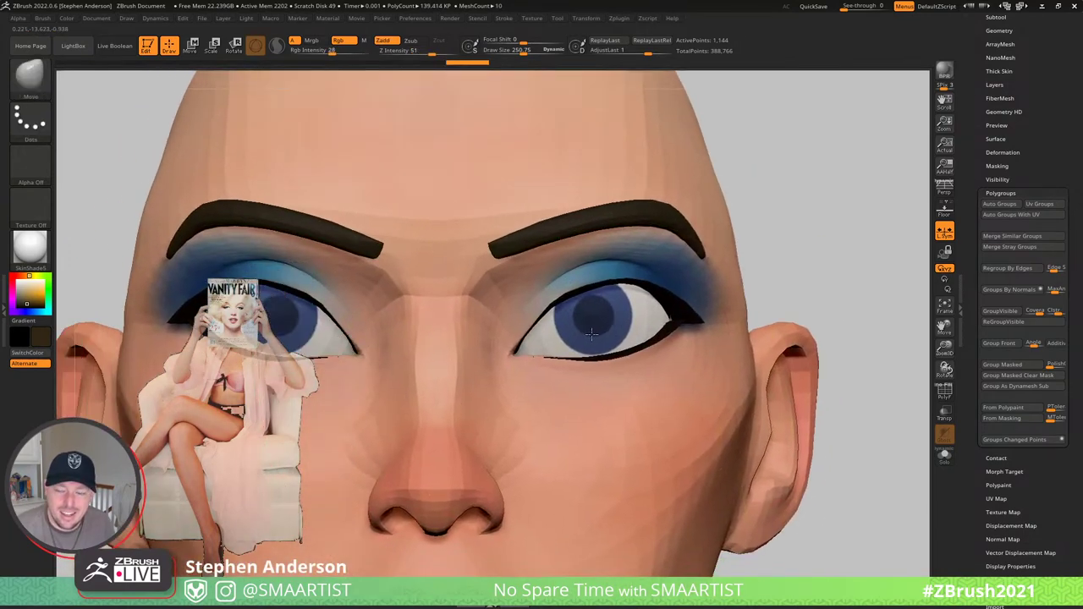
- In the eyes subtool, fill only the pupils with near-black at Rgb intensity 28, using a temporary mask
key("shift+f")
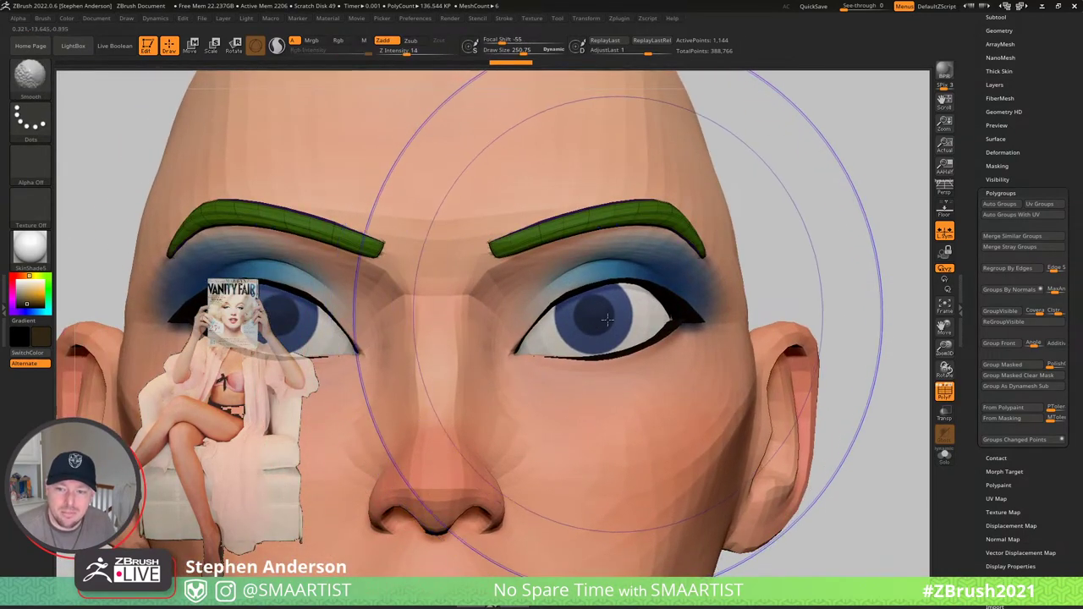
left_click(600, 315, "alt")
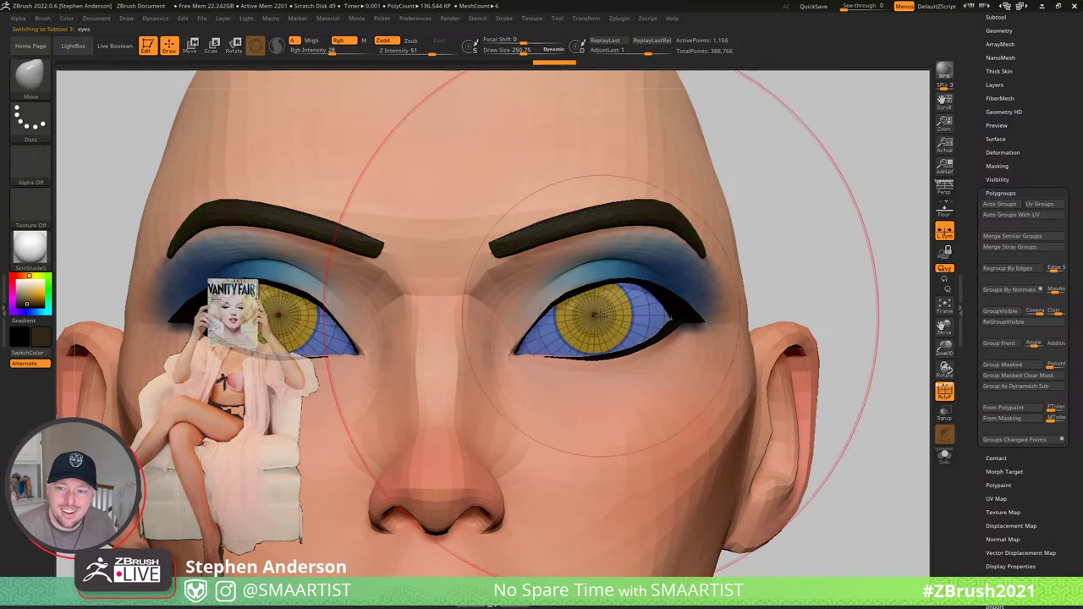
key("w")
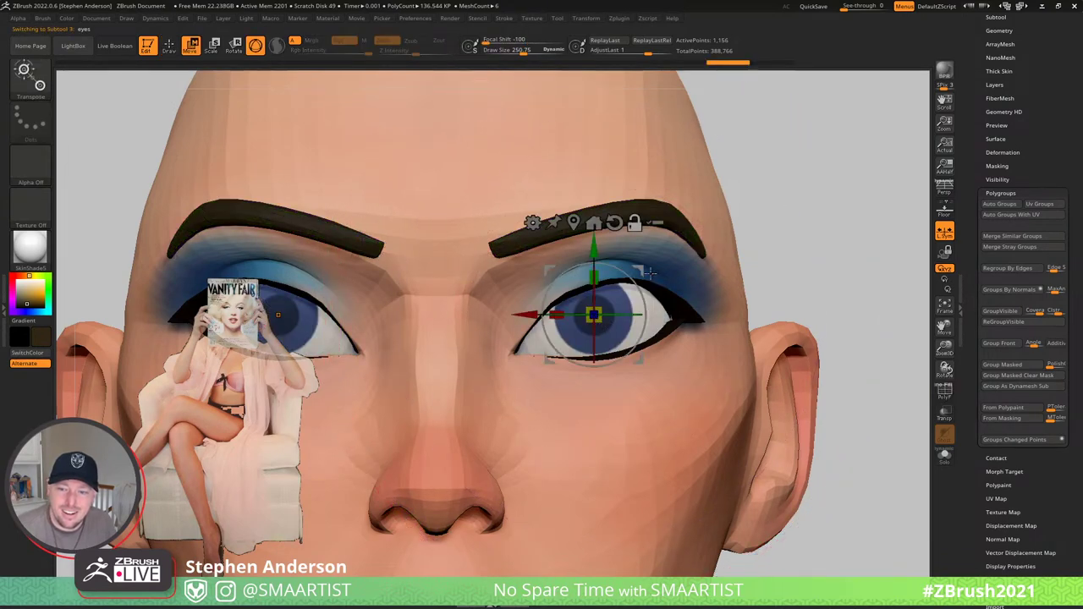
left_click_drag(642, 269, 829, 238, "alt")
left_click(606, 313, "ctrl")
key("q")
right_click_drag(605, 313, 598, 316)
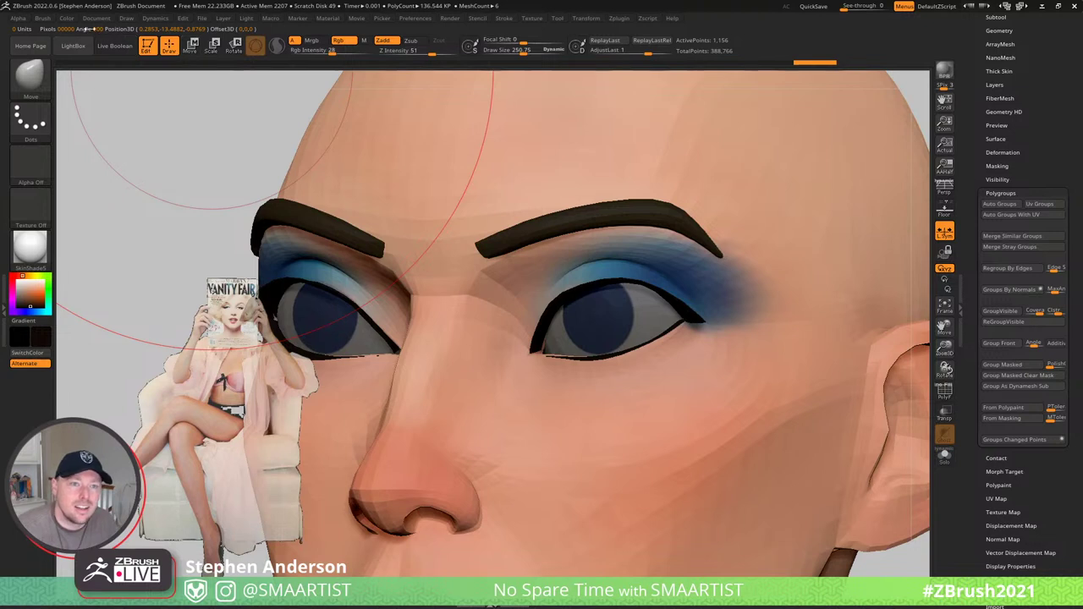
left_click(66, 18)
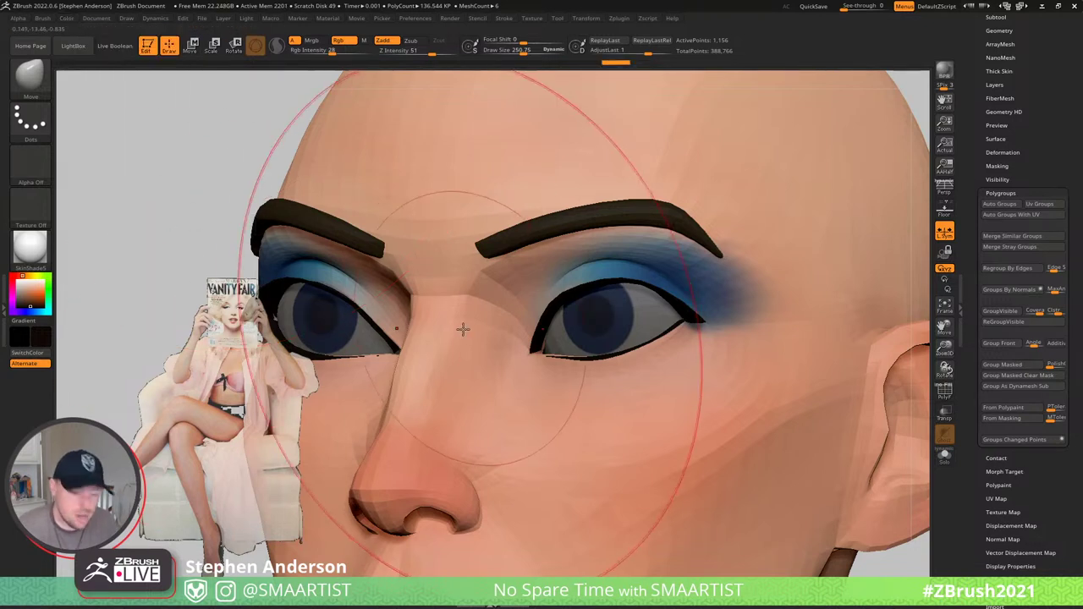
left_click_drag(447, 326, 420, 304, "ctrl")
- Display the eyes' polygroups and mask everything on the eyes except the irises
right_click_drag(413, 302, 524, 261, "ctrl")
right_click_drag(524, 262, 756, 232, "ctrl")
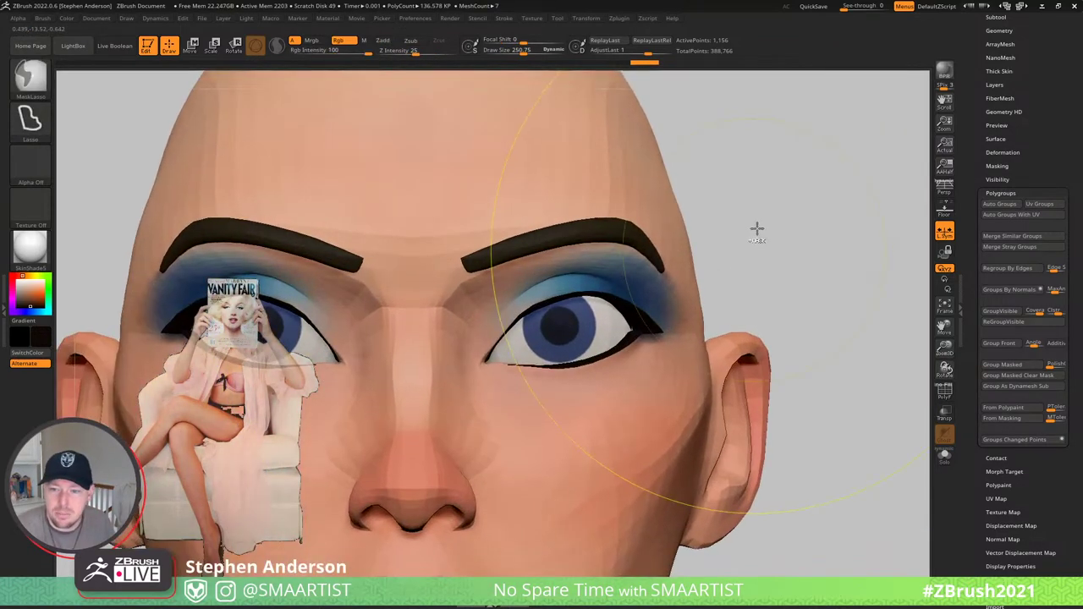
key("shift+f")
right_click_drag(575, 336, 647, 366, "ctrl")
key("w")
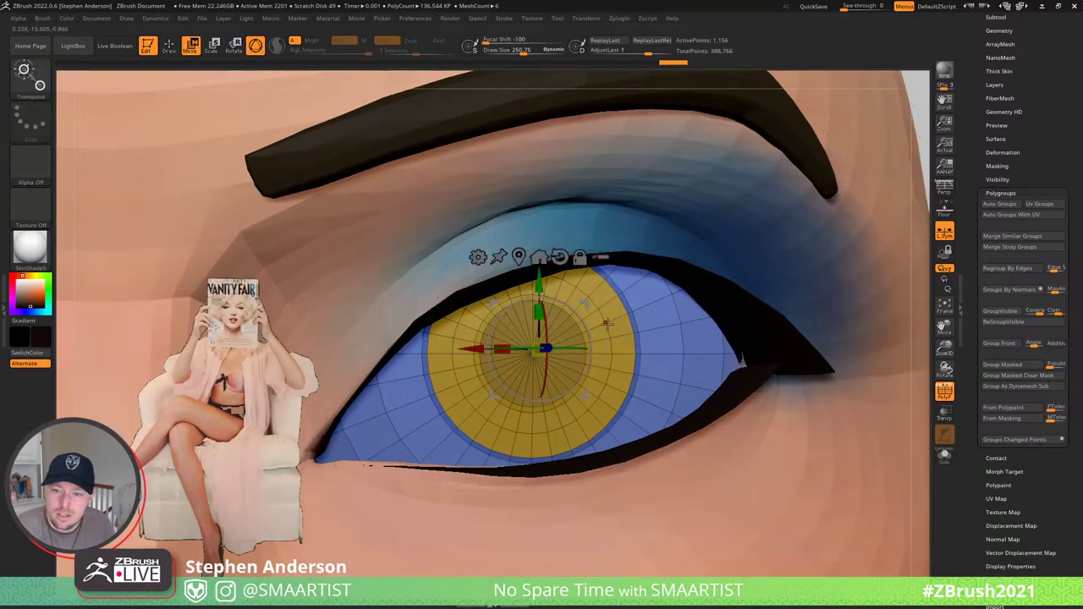
key("q")
key("shift+f")
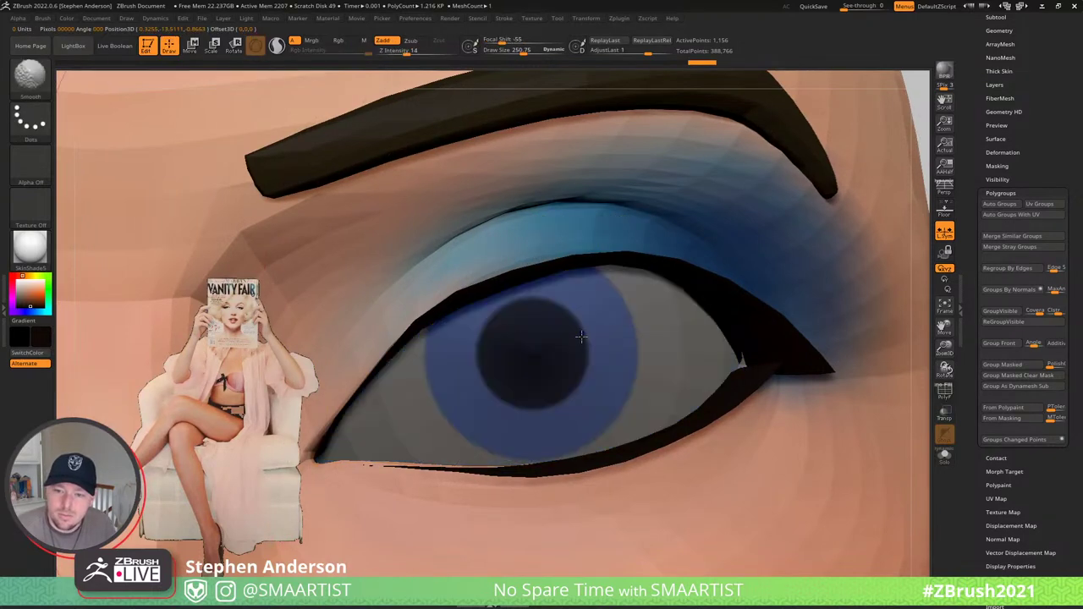
- Isolate the pupil polygroup, show the complete eyes again, and check the masked polygroups with the polyframe
left_click(535, 358, "ctrl+shift")
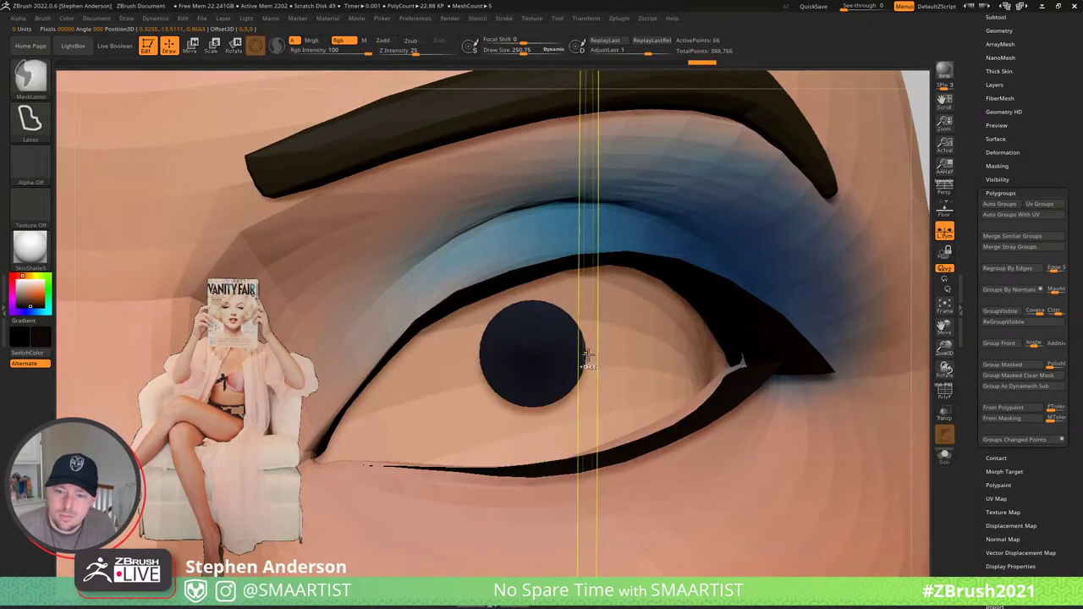
right_click_drag(621, 373, 647, 292, "ctrl")
left_click(814, 241, "ctrl+shift")
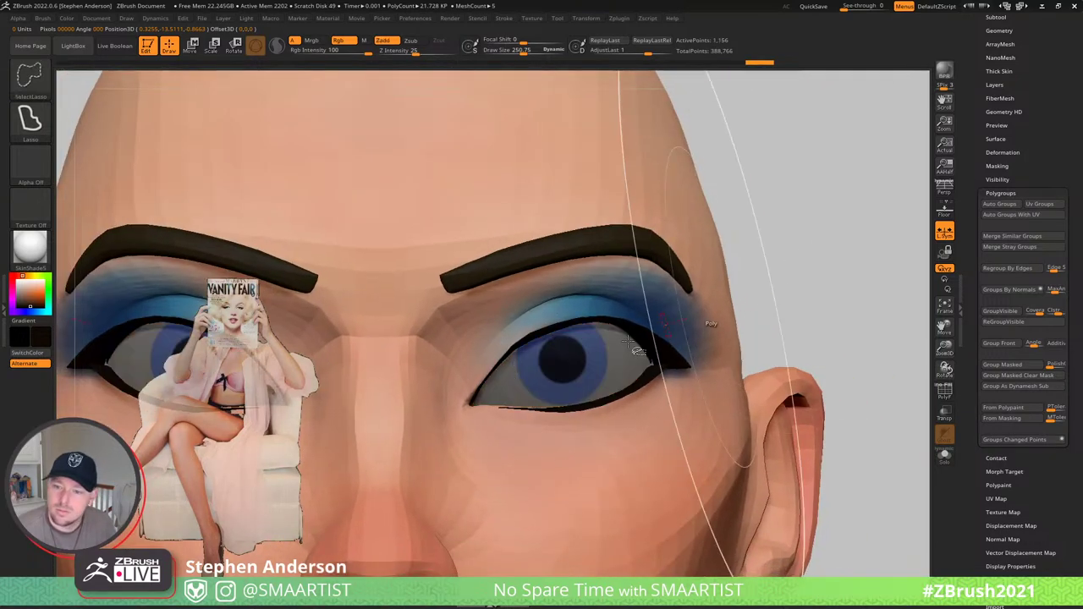
right_click_drag(643, 340, 659, 441, "ctrl")
key("shift+f")
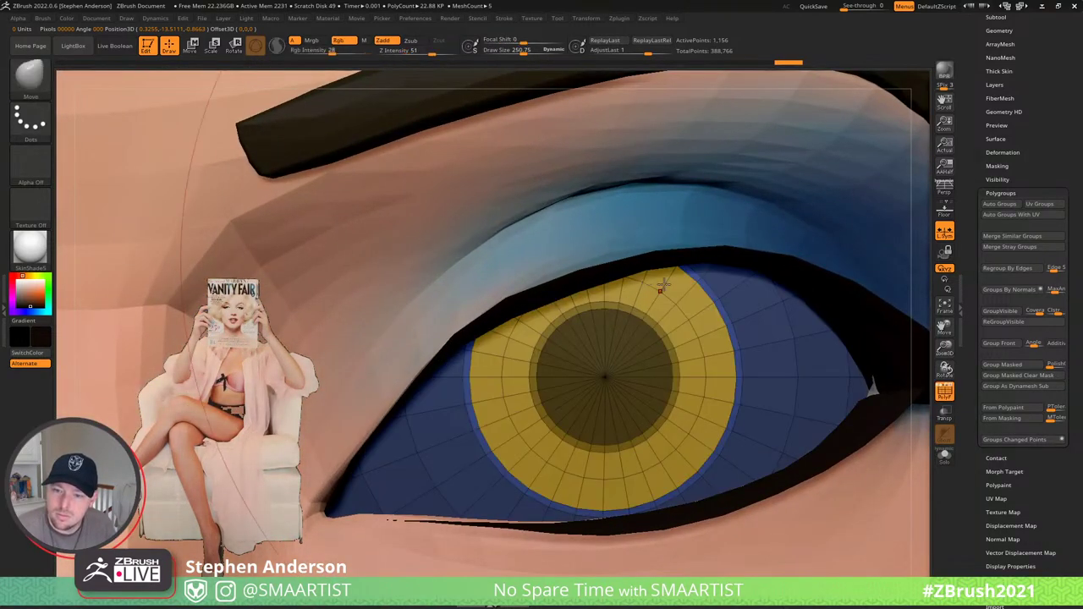
key("shift+f")
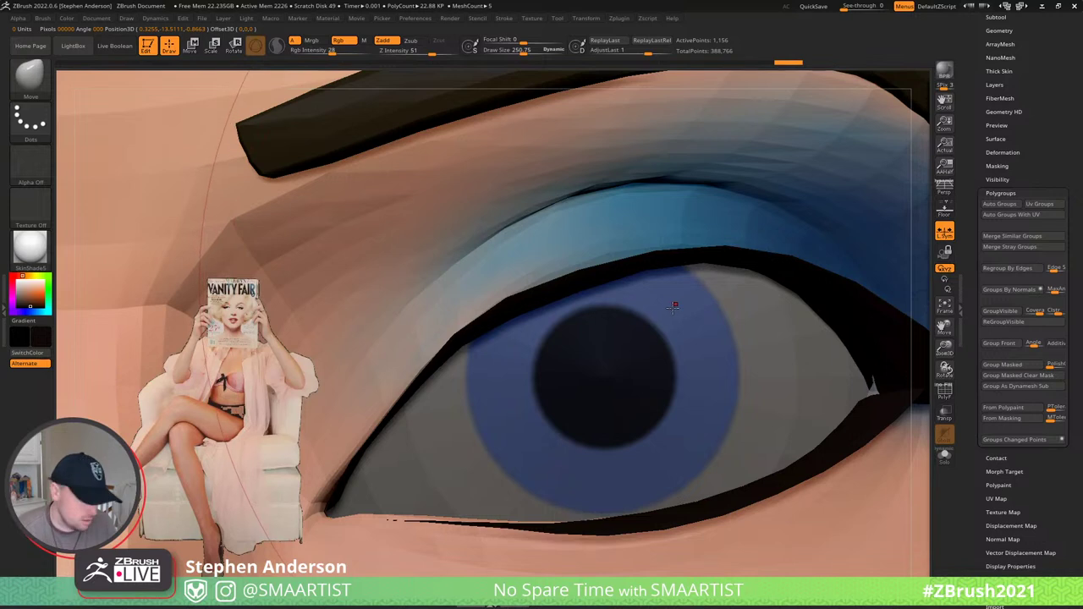
- Sample the iris blue, darken it to a deep navy, and switch to the Standard brush at draw size about 17
key("c")
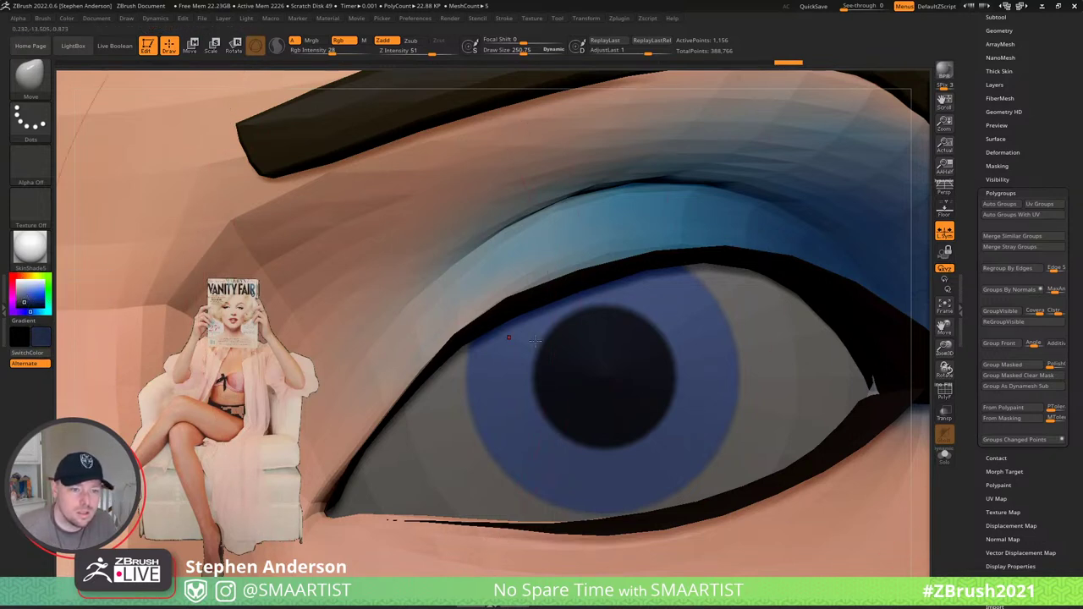
key("b")
key("s")
key("t")
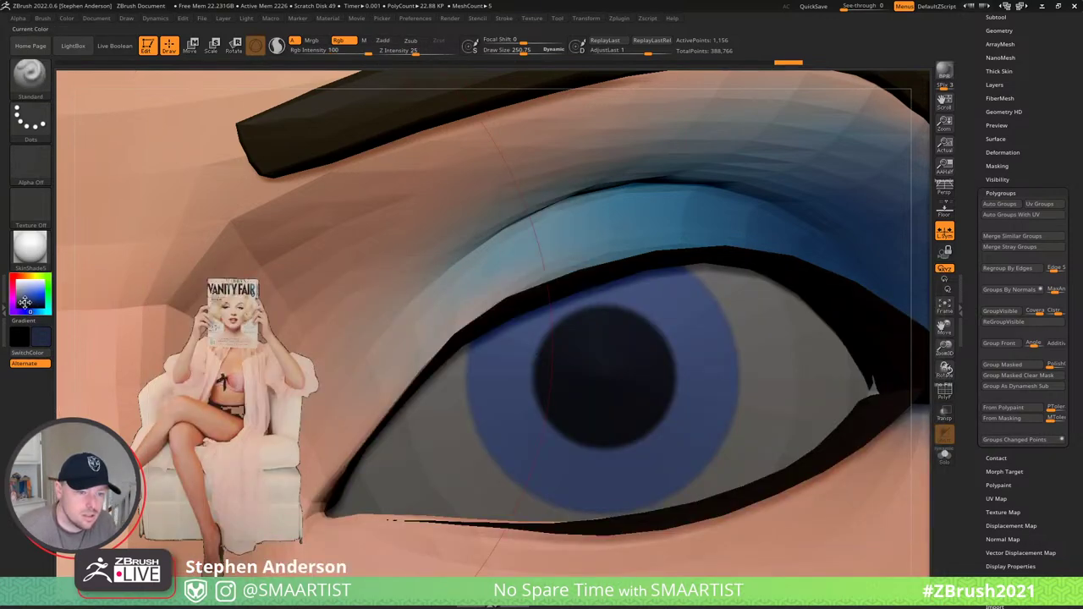
left_click(25, 302)
key("s")
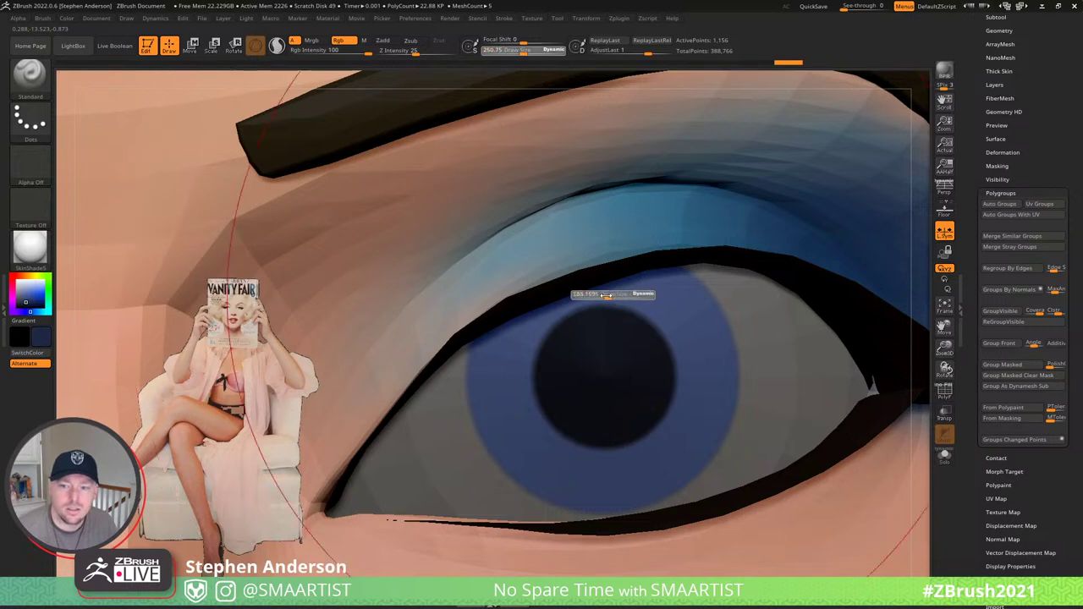
left_click_drag(587, 295, 583, 295)
right_click_drag(601, 289, 584, 282, "ctrl")
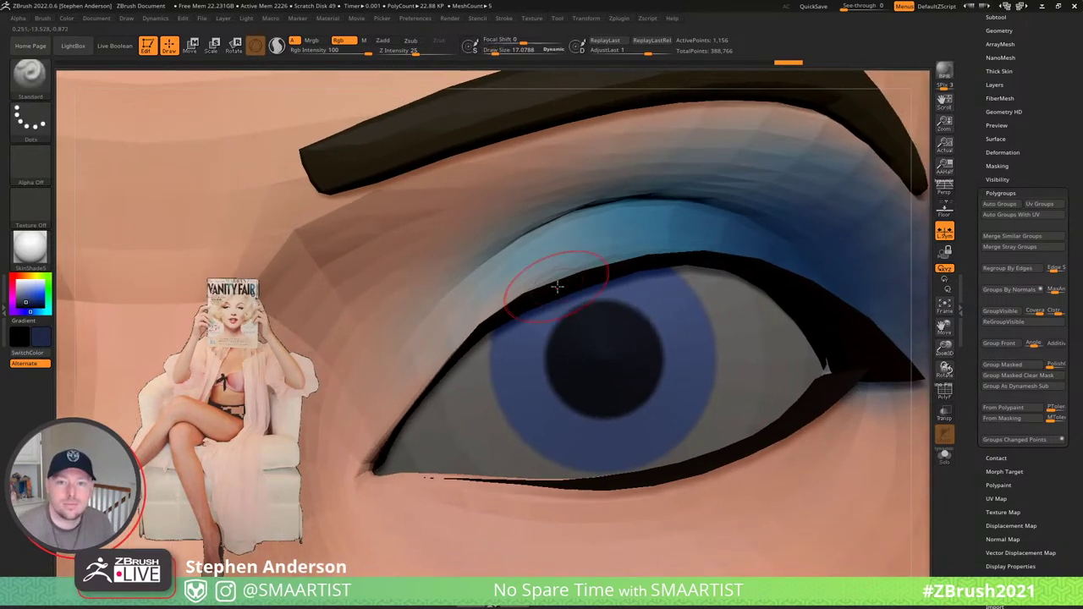
- Shade the upper part of both irises with the deep navy, using the Standard brush at draw size about 42
key("ctrl")
mouse_move(623, 310)
right_mouse_down("ctrl")
mouse_move(595, 283)
mouse_move(572, 289)
mouse_move(632, 300)
right_mouse_up("ctrl")
left_click(632, 300, "ctrl")
key("s")
left_click_drag(614, 304, 618, 305)
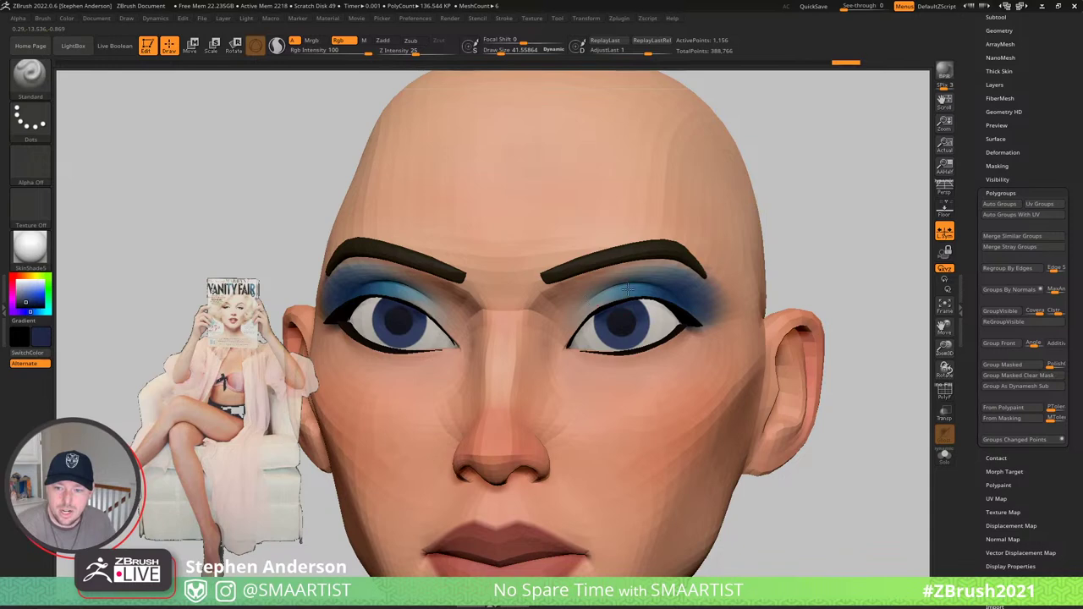
mouse_move(627, 283)
right_mouse_down()
mouse_move(613, 288)
mouse_move(624, 296)
right_mouse_up()
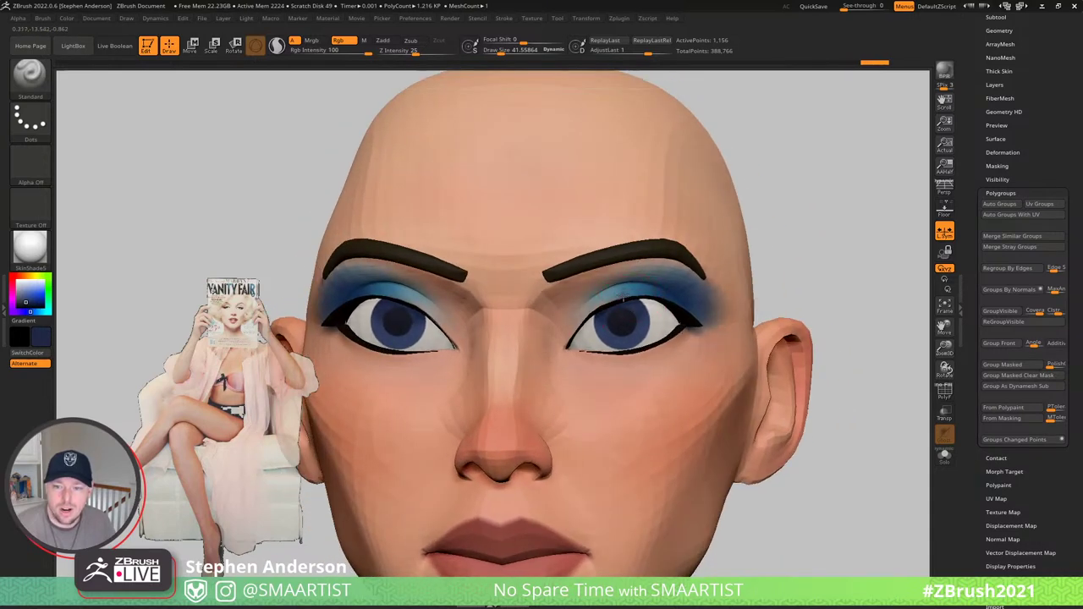
right_click_drag(732, 225, 721, 253, "ctrl")
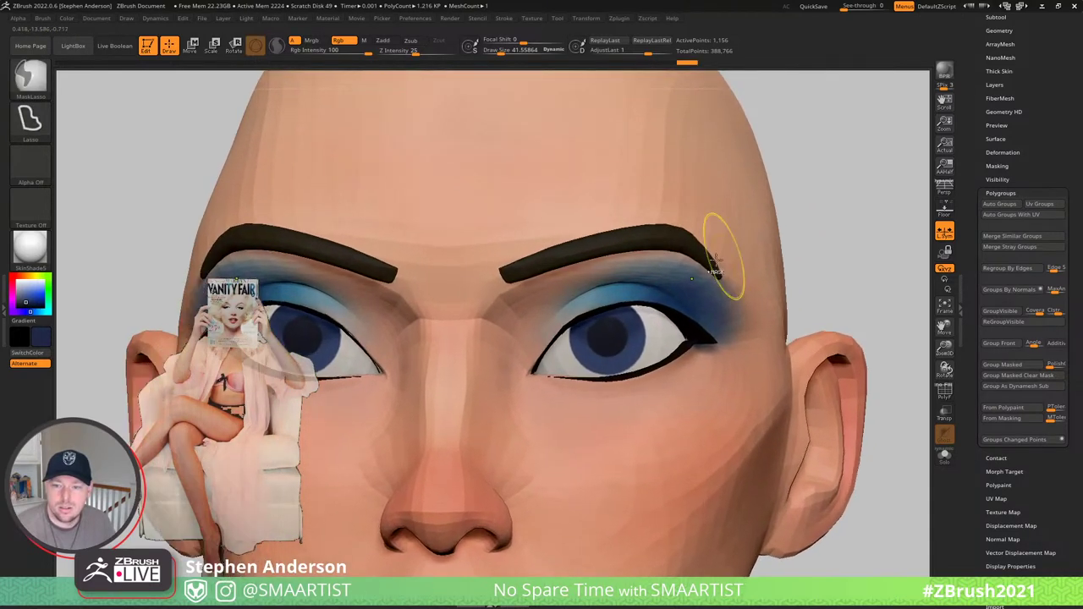
- Paint a lighter teal along the lower part of both irises with the Standard brush at draw size about 13.5
left_click(42, 313)
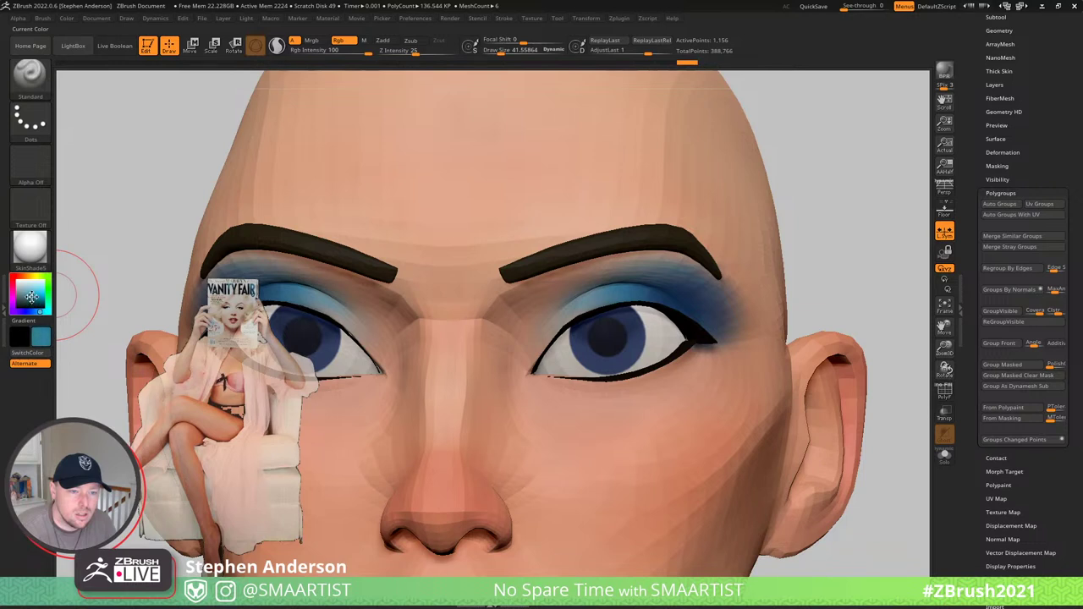
key("s")
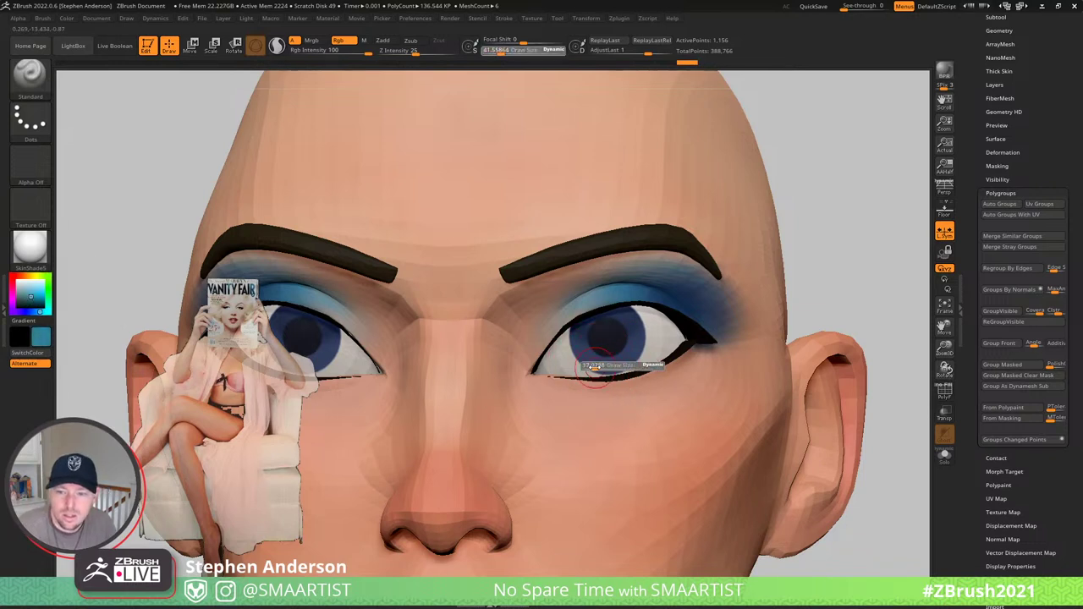
left_click(592, 366)
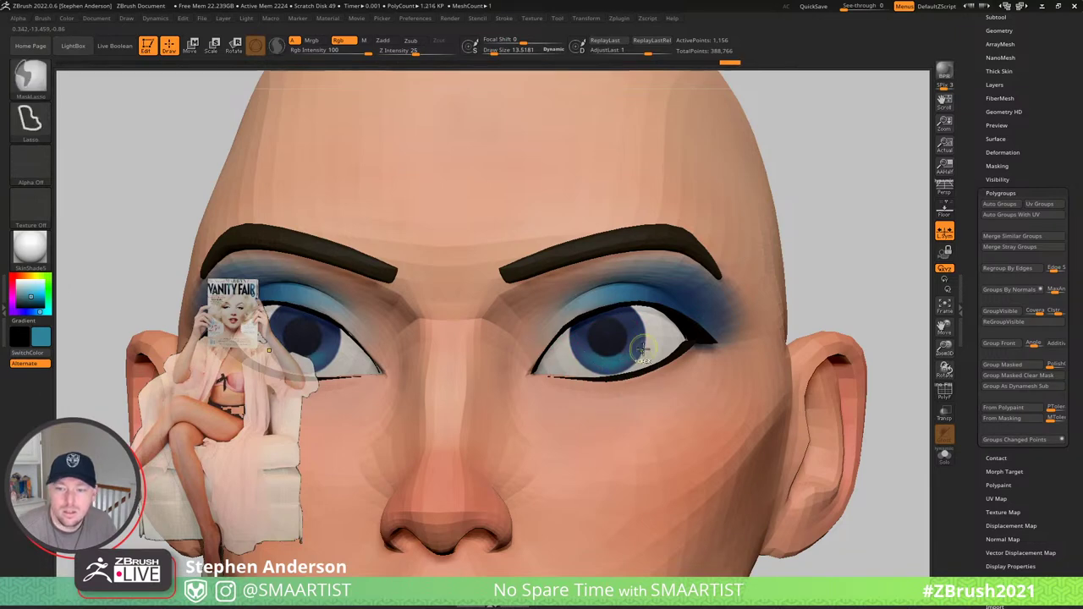
mouse_move(643, 352)
right_mouse_down("ctrl")
mouse_move(763, 251)
mouse_move(762, 288)
mouse_move(780, 254)
mouse_move(787, 310)
mouse_move(715, 245)
right_mouse_up("ctrl")
right_click_drag(673, 266, 785, 452, "ctrl")
right_click_drag(655, 312, 741, 330, "alt")
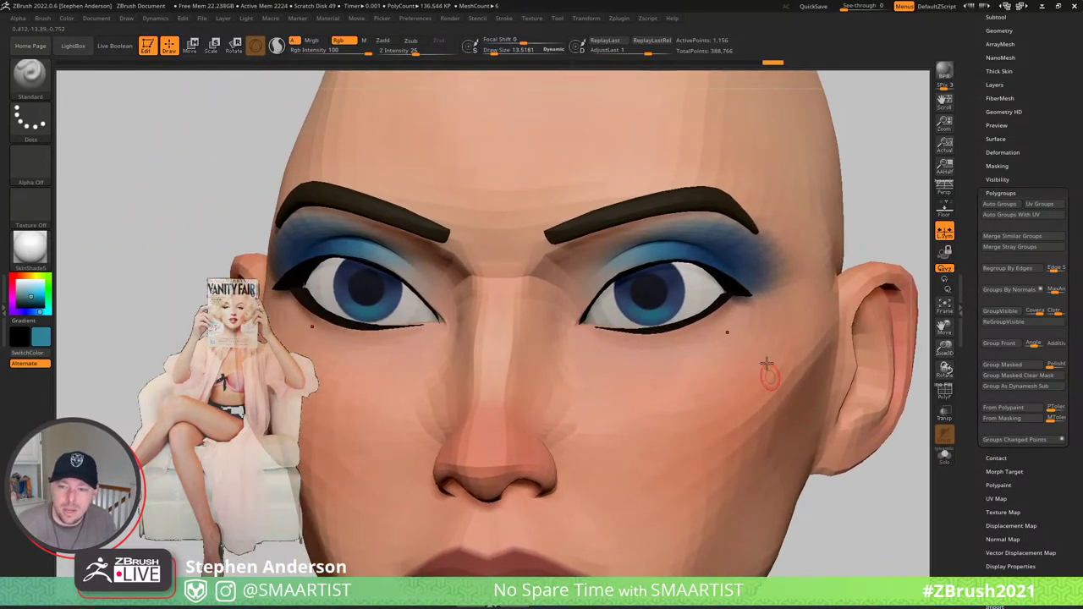
- Check the eyes' polygroups and mask everything except the irises again
key("shift+f")
right_click_drag(705, 272, 751, 280, "ctrl")
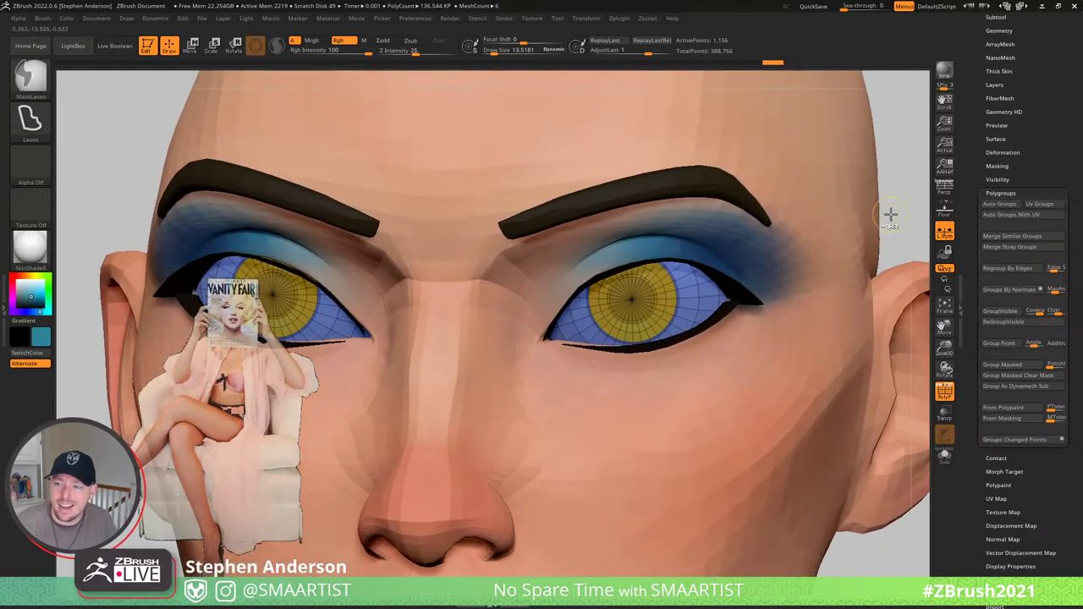
key("shift+f")
key("w")
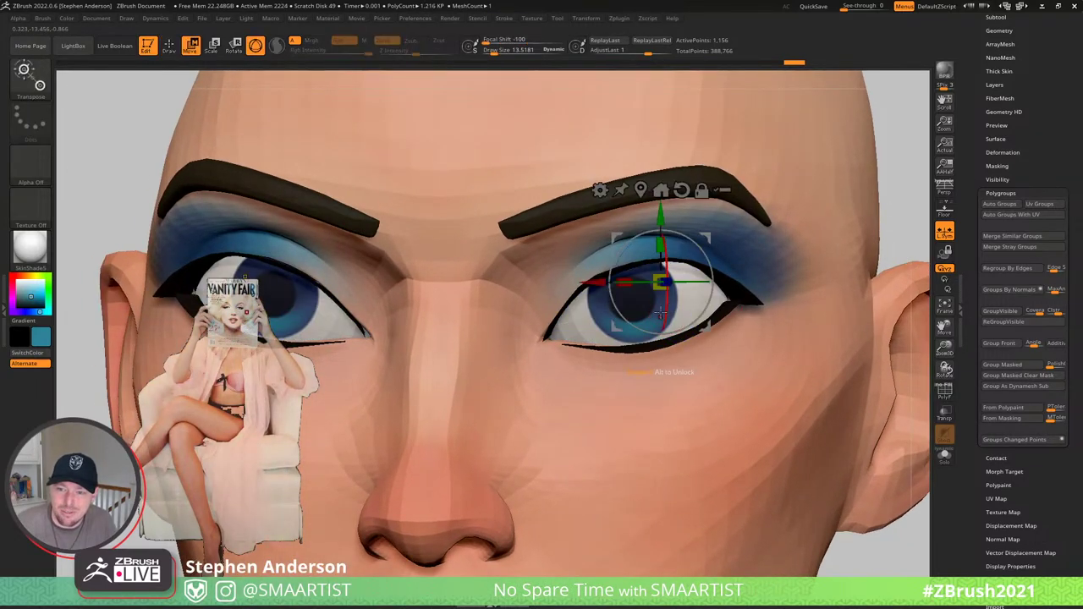
left_click(659, 317, "alt")
left_click(660, 316, "ctrl")
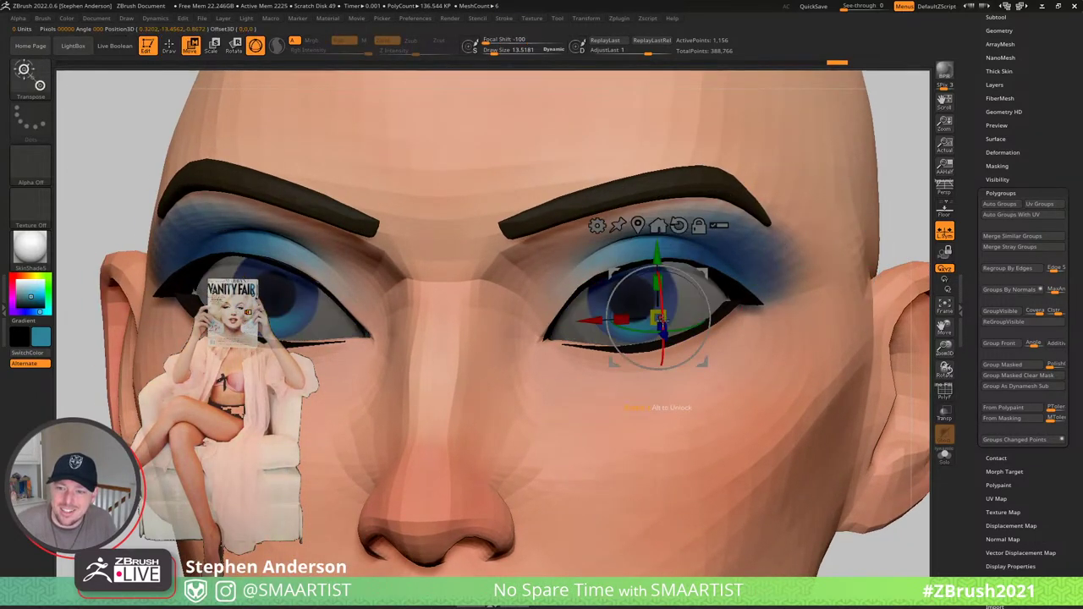
key("q")
left_click(738, 341, "ctrl")
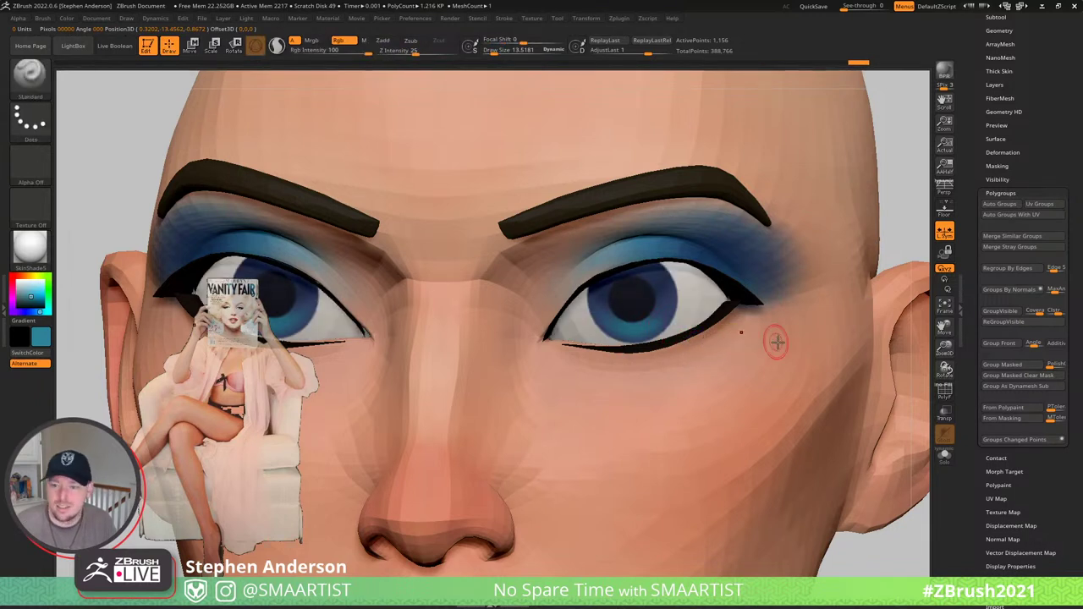
- Open Adjust Colors for the eyes' polypaint and set HSV Hue to -0.42548, Saturation to -0.18178 and Intensity to -0.1563
left_click(998, 485)
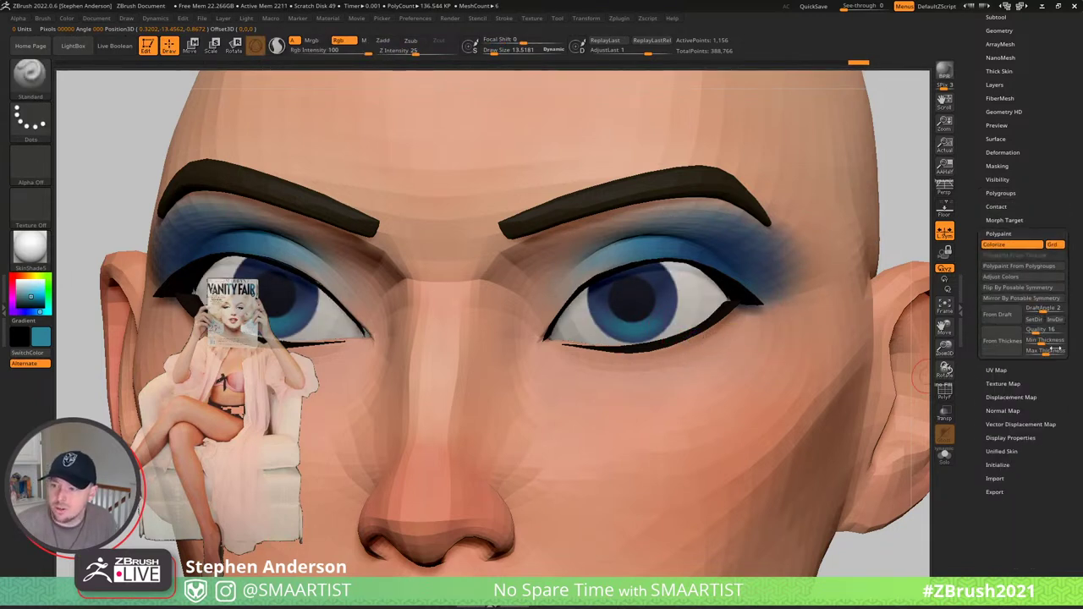
left_click(1019, 277)
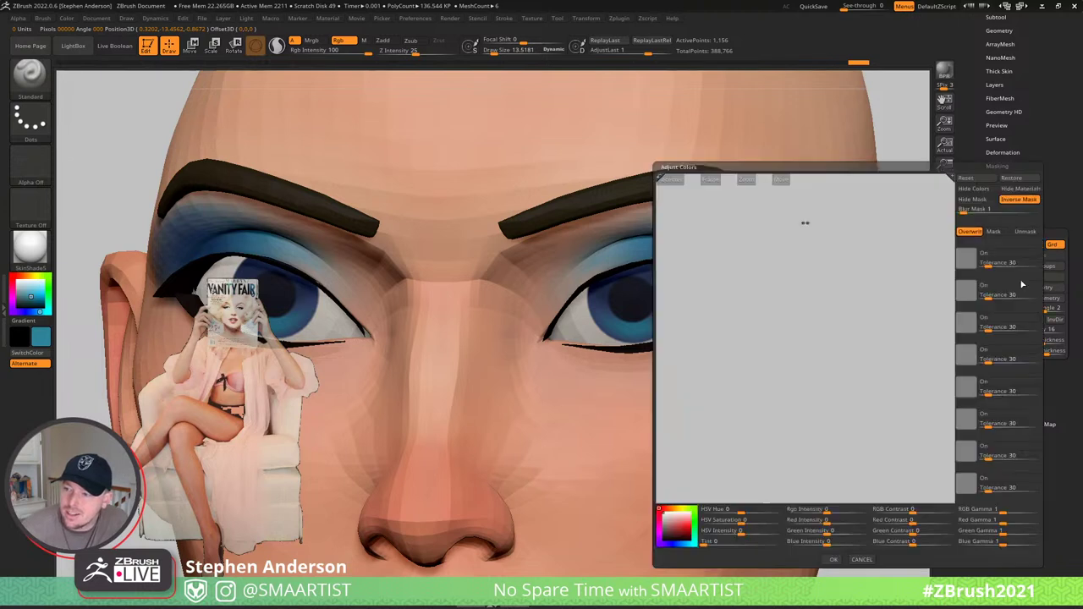
left_click(711, 180)
left_click_drag(843, 288, 727, 256)
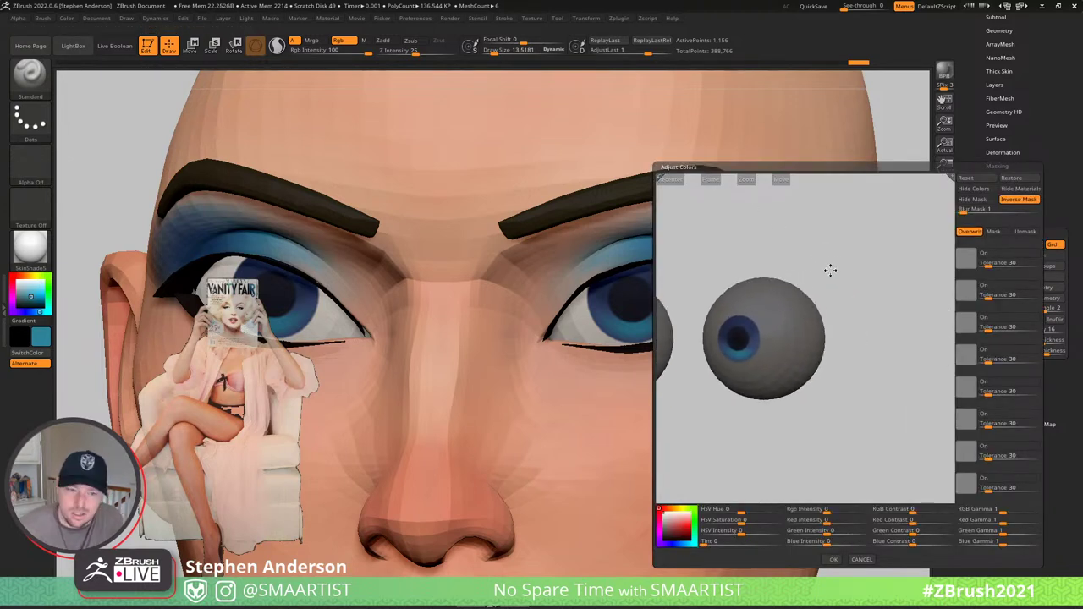
left_click_drag(818, 293, 867, 297, "alt")
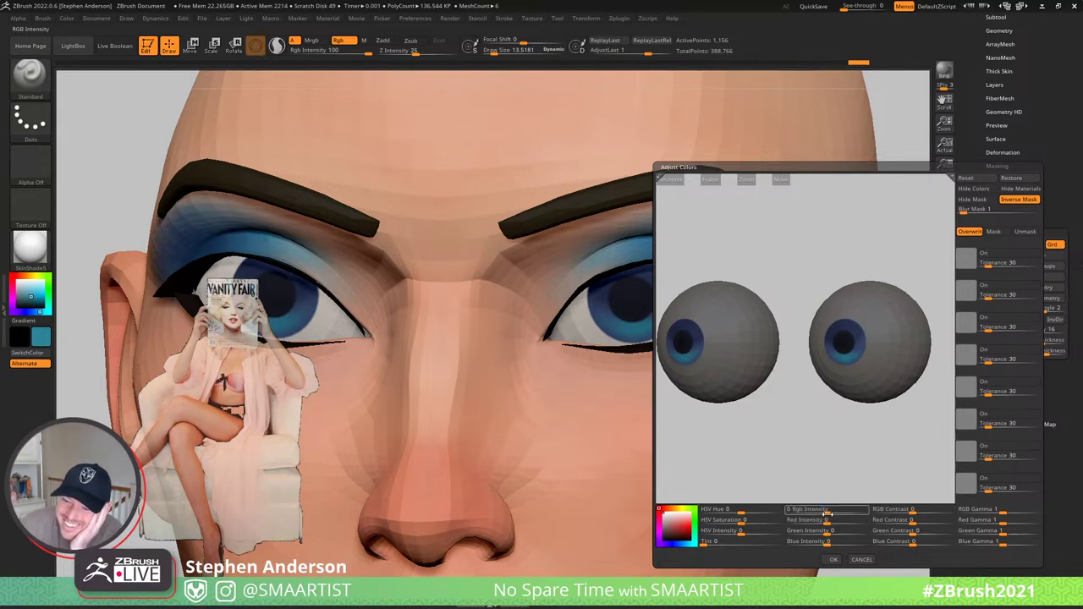
left_click_drag(741, 513, 709, 515)
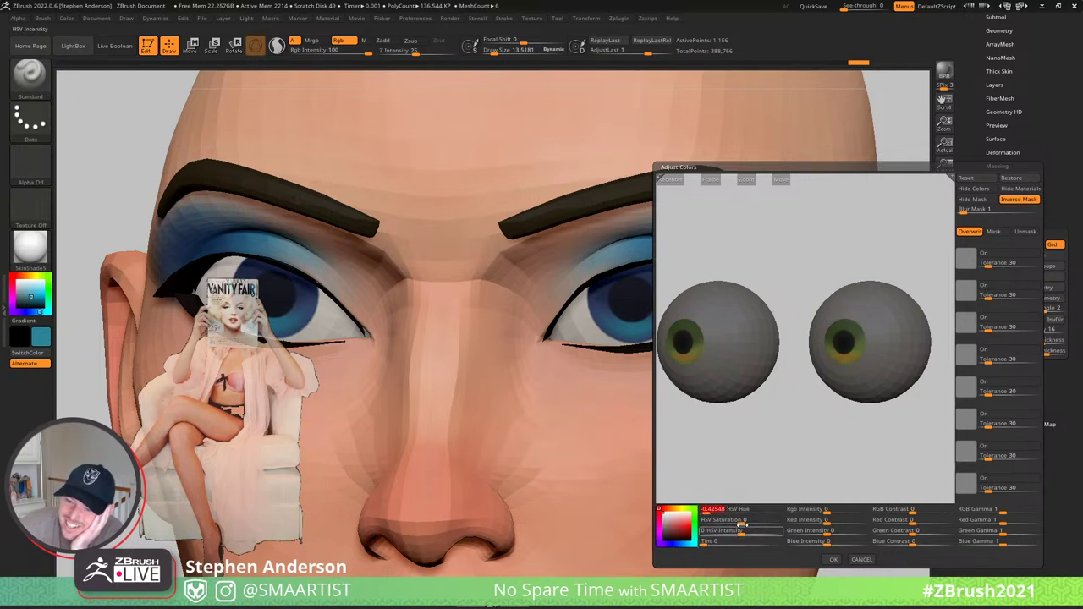
left_click_drag(741, 522, 722, 532)
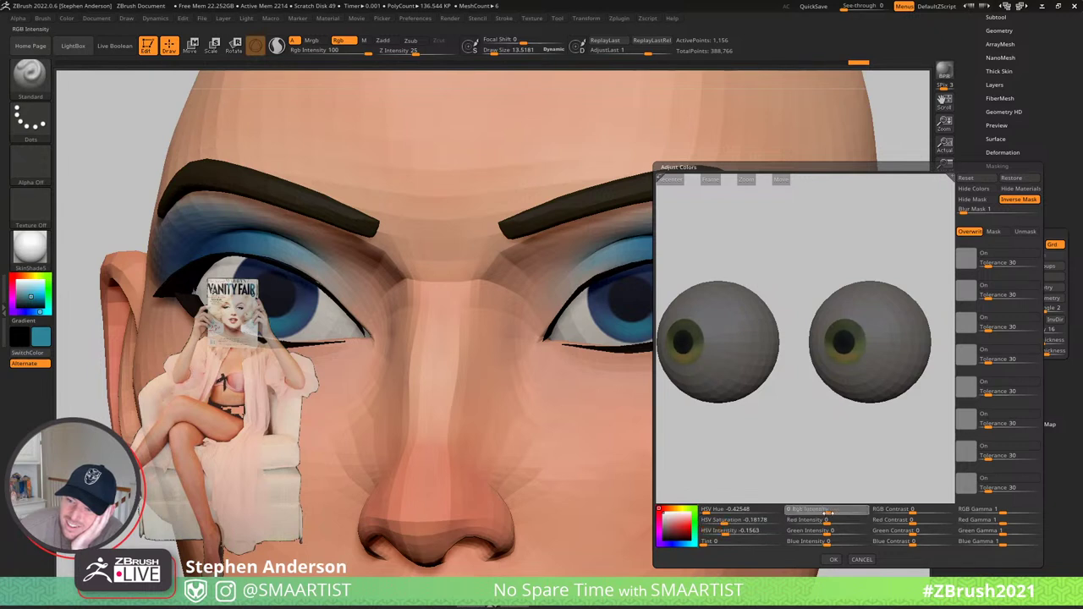
- Lower RGB Intensity to -0.26975, HSV Saturation to -0.33802 and HSV Intensity to -0.30292, and apply the colour adjustment
left_click_drag(827, 512, 814, 511)
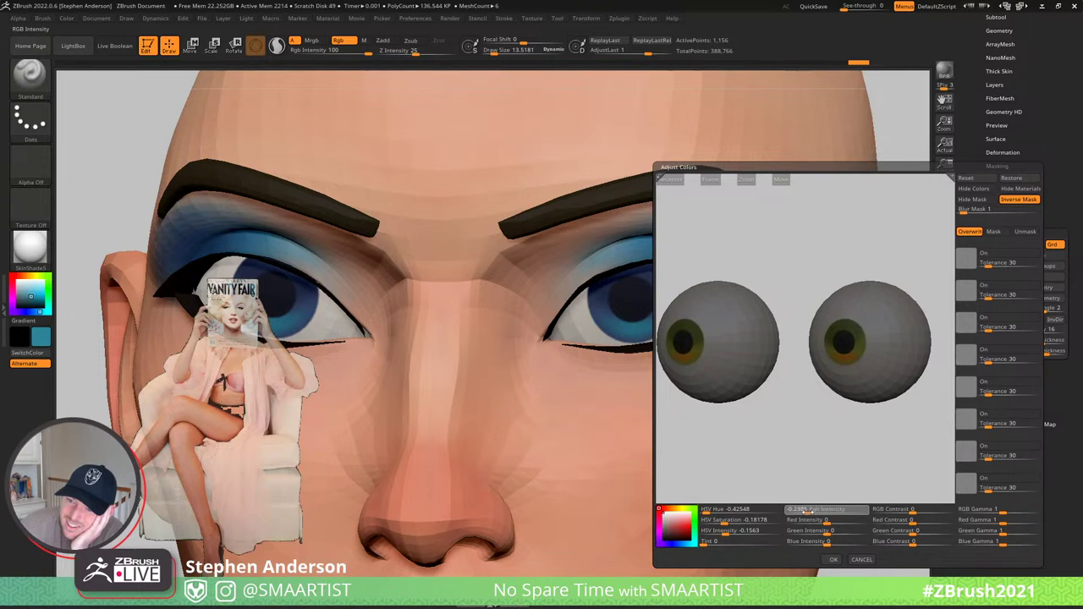
left_click_drag(808, 511, 800, 511)
left_click_drag(724, 523, 731, 523)
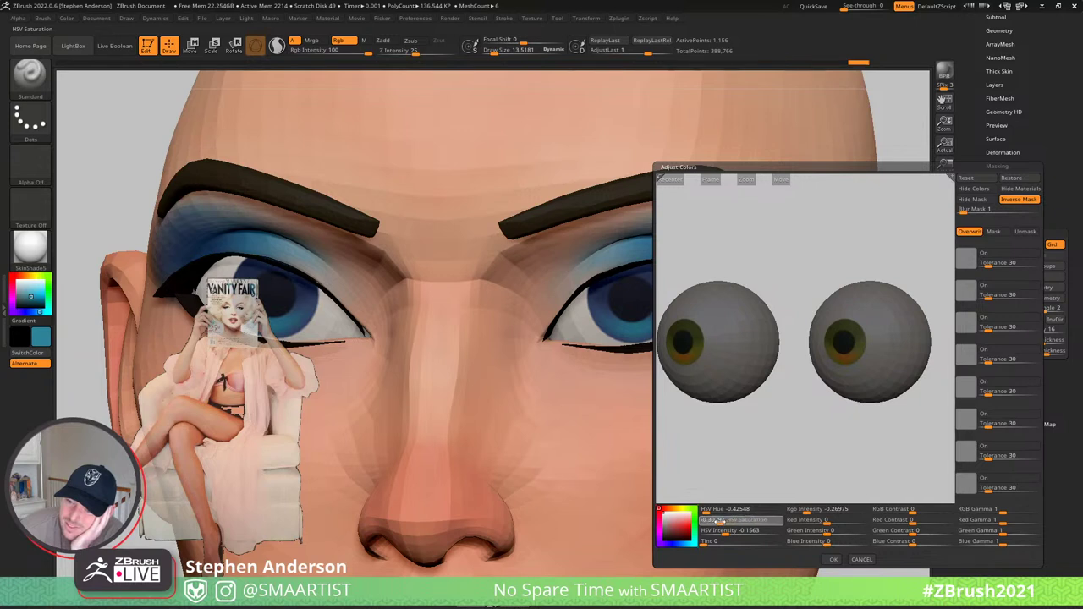
left_click_drag(719, 522, 719, 533)
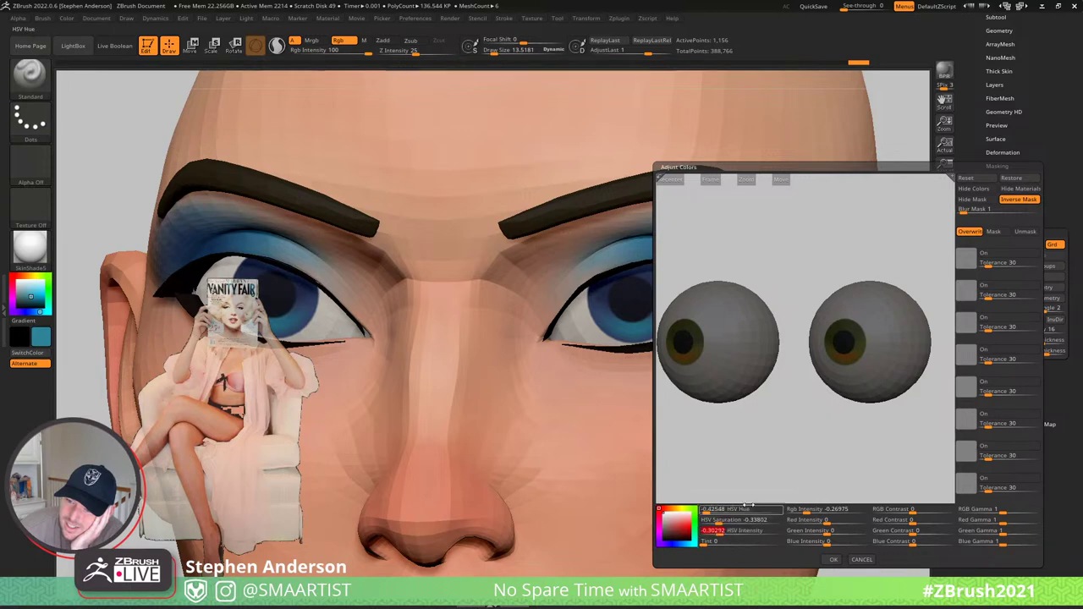
left_click(833, 559)
- Review the recoloured irises on the face and nudge the eyes slightly sideways in their sockets with the gizmo
right_click_drag(794, 331, 774, 355)
right_click_drag(800, 416, 863, 234, "ctrl")
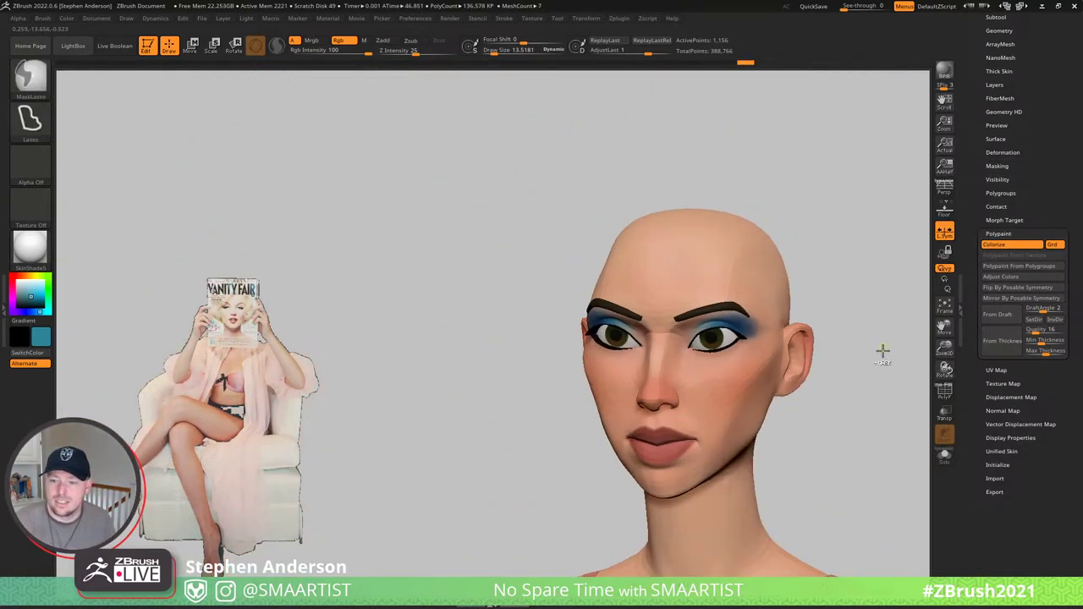
mouse_move(882, 354)
right_mouse_down("alt")
mouse_move(829, 329)
mouse_move(766, 341)
mouse_move(832, 319)
mouse_move(776, 319)
mouse_move(774, 372)
mouse_move(698, 360)
mouse_move(714, 357)
mouse_move(688, 340)
mouse_move(715, 444)
right_mouse_up("alt")
mouse_move(600, 343)
right_mouse_down()
mouse_move(601, 356)
mouse_move(626, 311)
mouse_move(681, 287)
mouse_move(684, 328)
right_mouse_up()
key("w")
right_click_drag(809, 293, 826, 271)
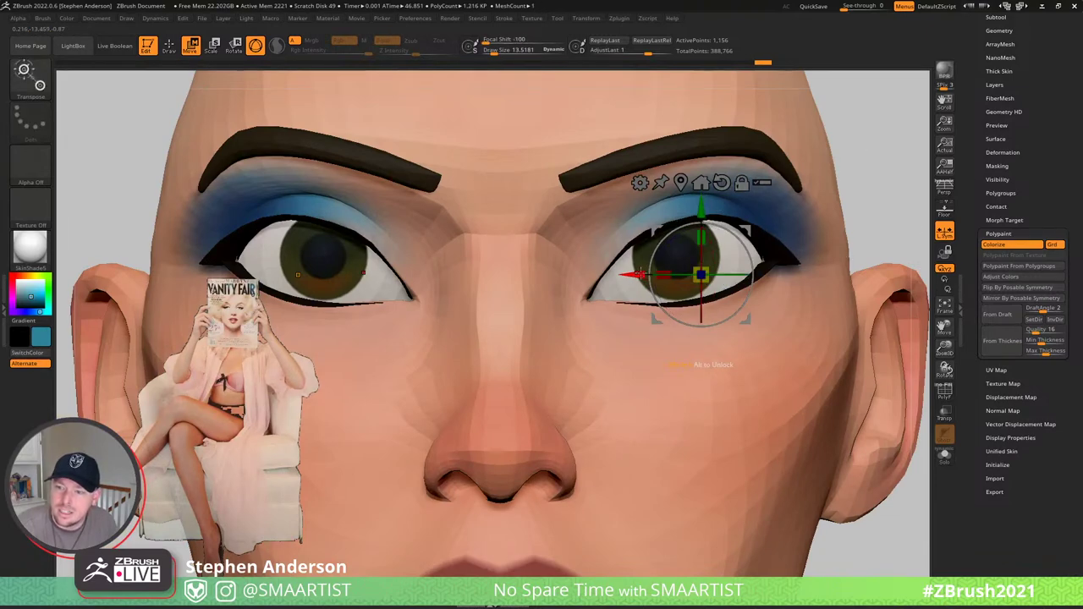
key("q")
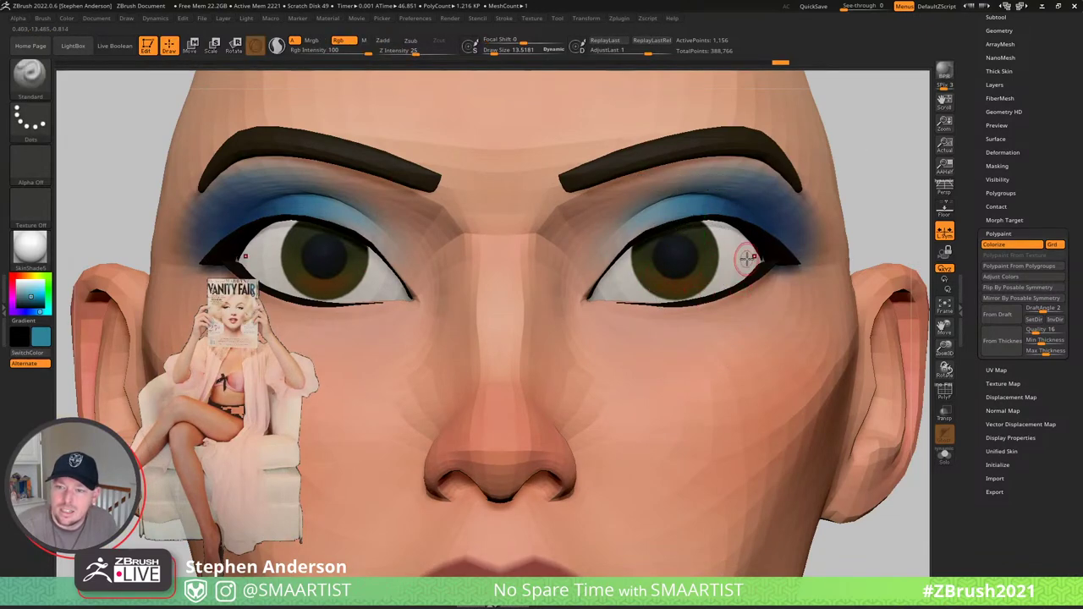
- Nudge the eyes very slightly within the view plane from a close, high oblique view of the face
right_click_drag(761, 307, 818, 222, "ctrl")
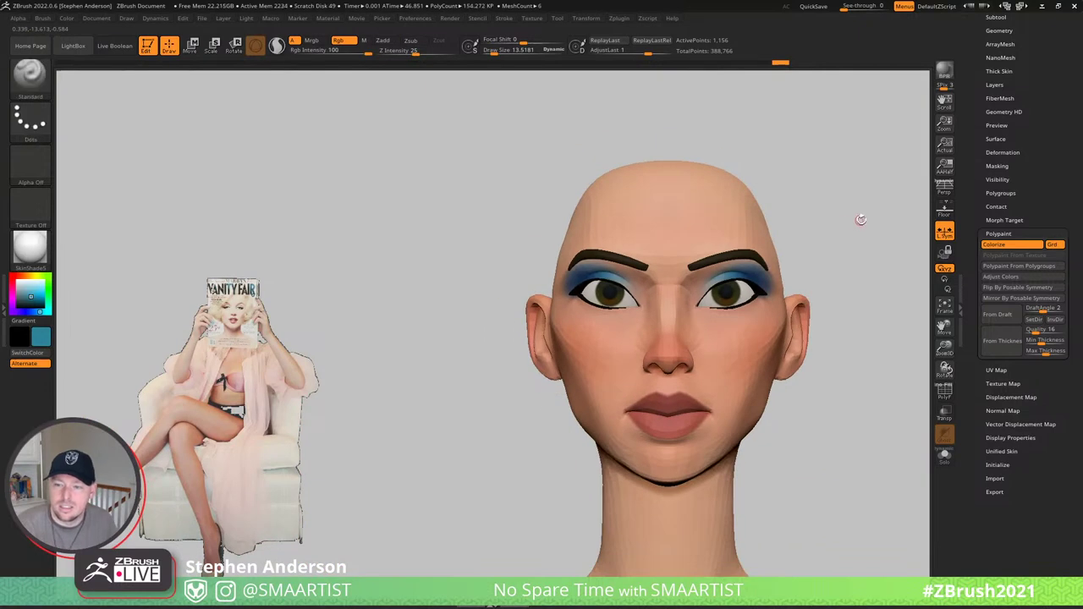
mouse_move(857, 223)
left_mouse_down()
mouse_move(843, 244)
mouse_move(854, 240)
left_mouse_up()
right_click_drag(854, 240, 829, 495)
right_click_drag(755, 269, 703, 338)
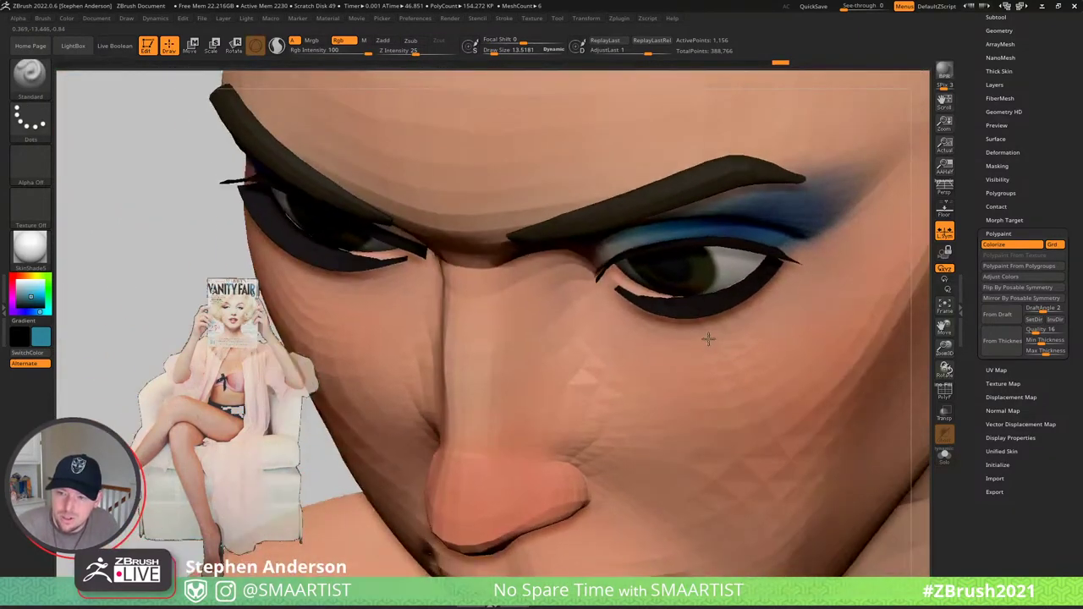
key("w")
left_click_drag(741, 236, 739, 236)
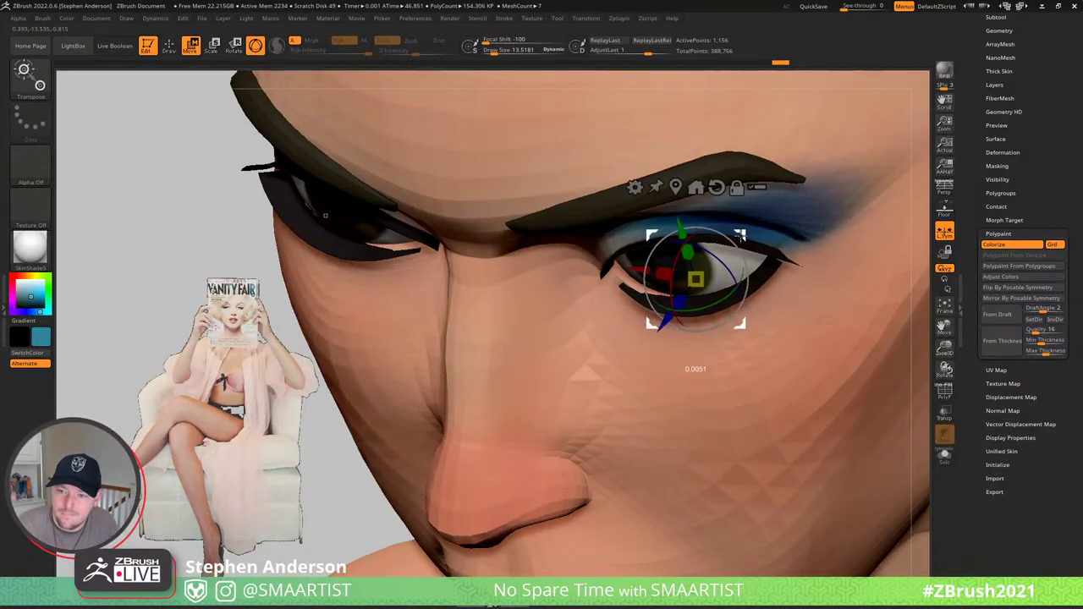
key("q")
mouse_move(741, 236)
right_mouse_down()
mouse_move(800, 239)
mouse_move(692, 185)
mouse_move(817, 208)
mouse_move(853, 234)
mouse_move(761, 218)
right_mouse_up()
- Duplicate the eyes subtool and move the copied eyeballs down and outward beside the earlobes
mouse_move(694, 251)
right_mouse_down()
mouse_move(666, 205)
mouse_move(694, 215)
mouse_move(664, 219)
mouse_move(718, 223)
mouse_move(678, 227)
mouse_move(713, 363)
mouse_move(756, 449)
mouse_move(594, 499)
mouse_move(729, 355)
right_mouse_up()
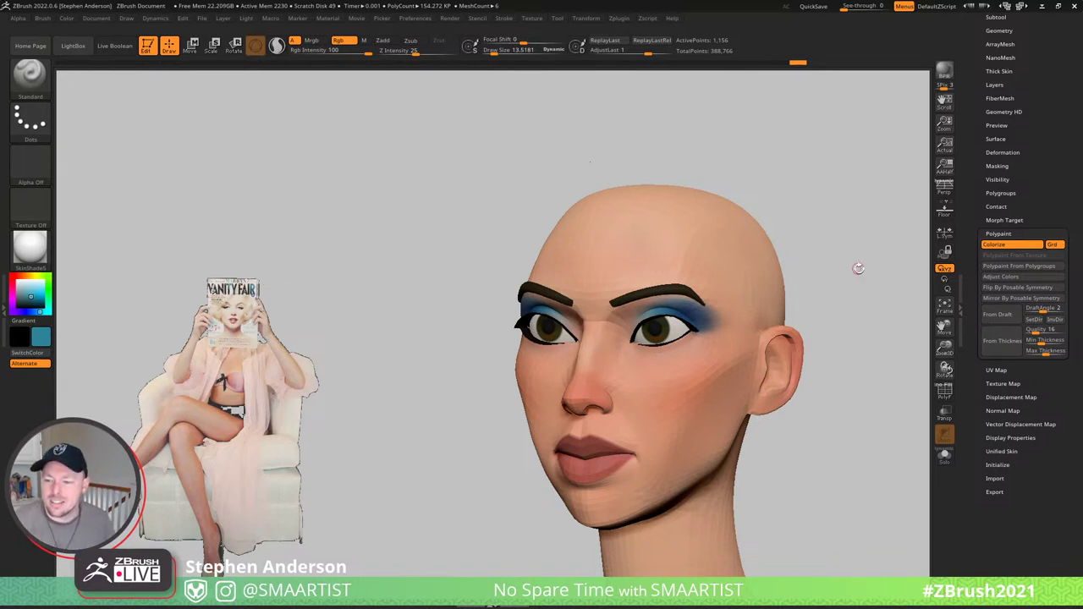
left_click_drag(858, 268, 829, 346, "shift")
left_click_drag(810, 384, 680, 323, "alt")
right_click_drag(679, 323, 720, 361, "ctrl")
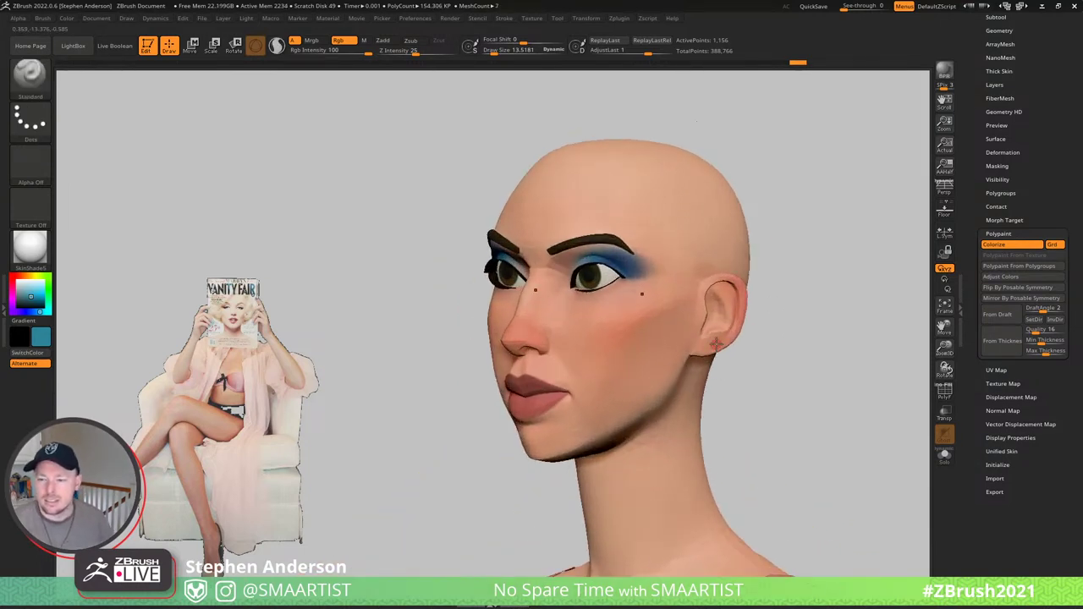
key("shift+f")
key("shift+f")
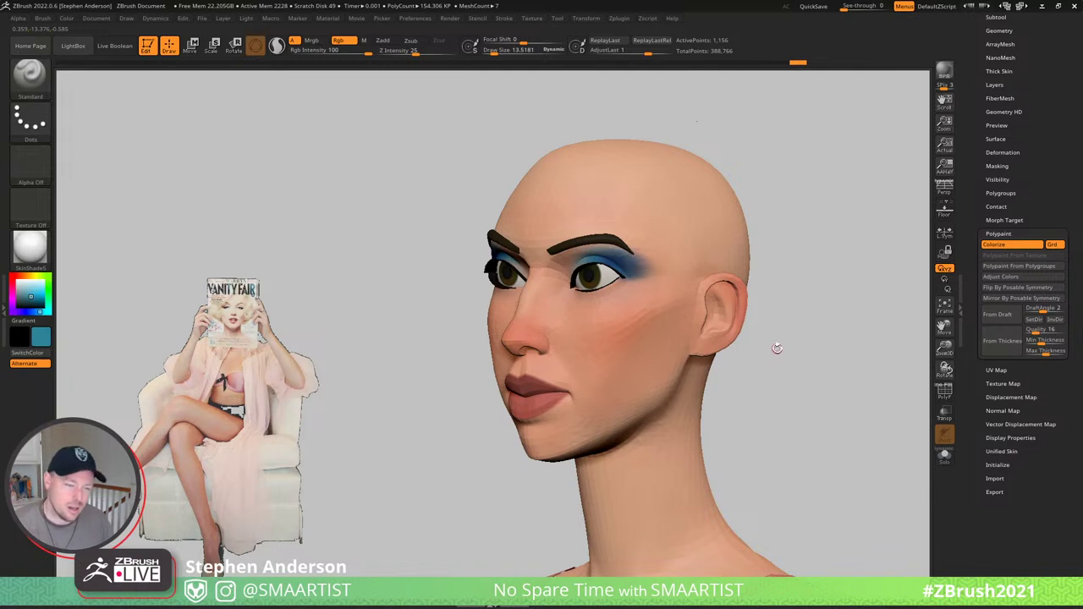
left_click(999, 112)
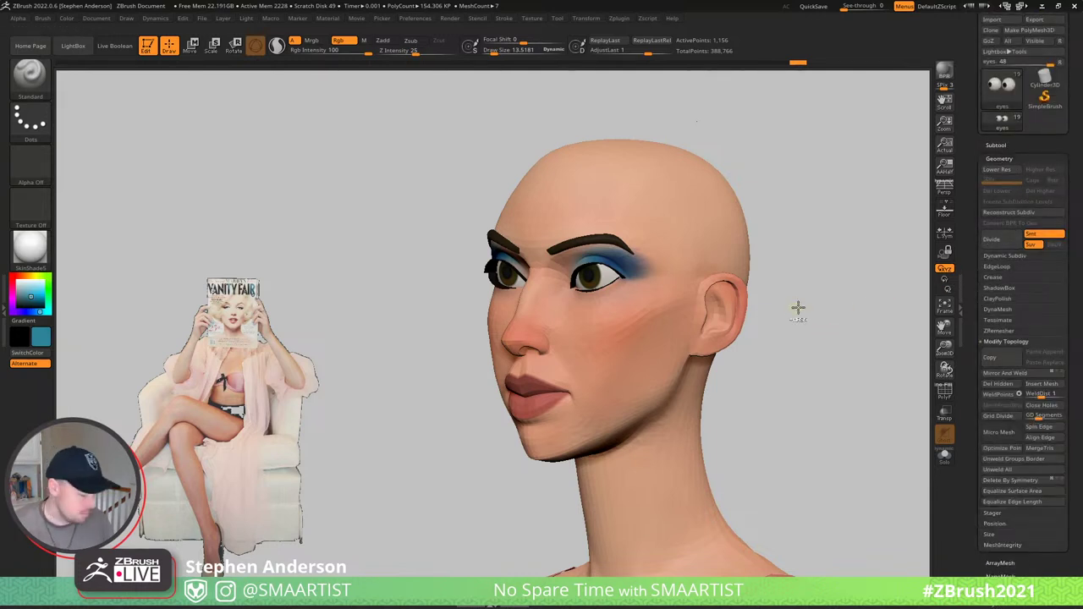
key("ctrl+shift")
key("ctrl+shift+d")
key("w")
left_click_drag(809, 316, 756, 278)
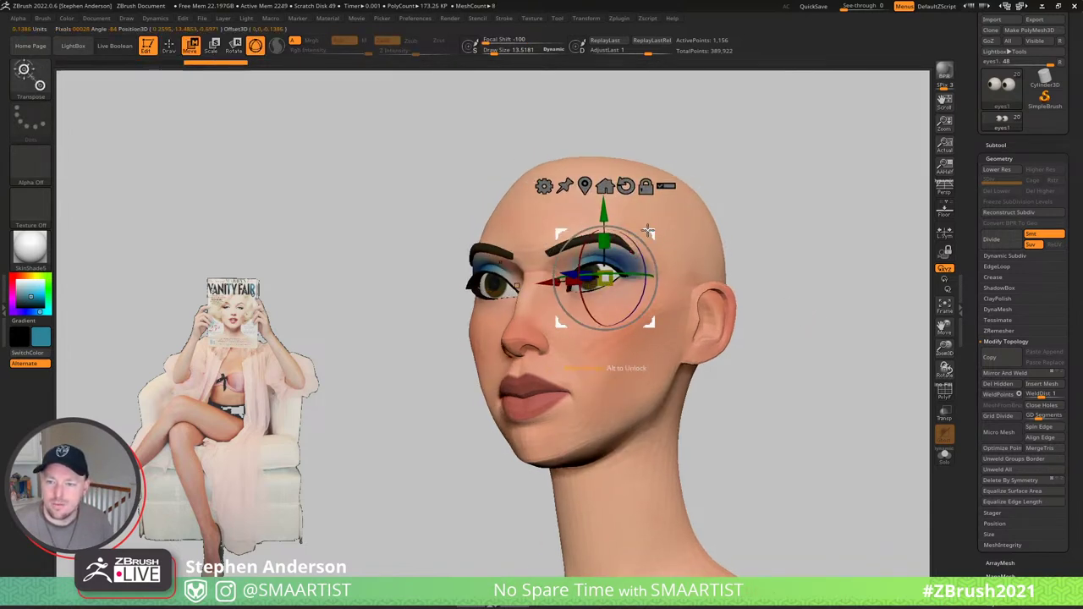
left_click_drag(638, 233, 755, 329)
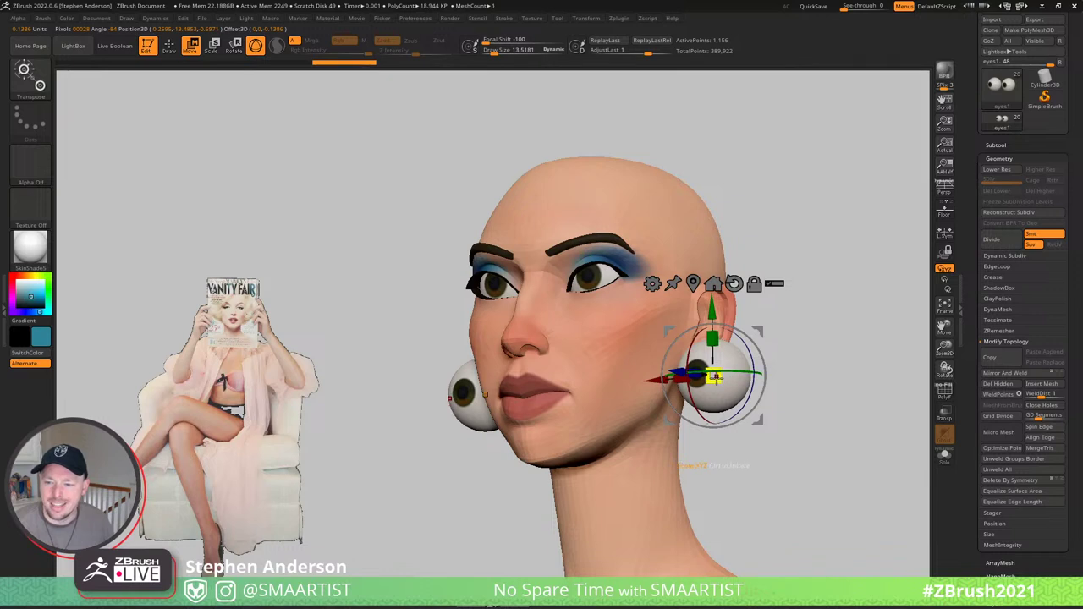
- Shrink the copied eyeballs, place them at the earlobes, recentre the gizmo on them and enable local symmetry
left_click_drag(715, 378, 671, 379)
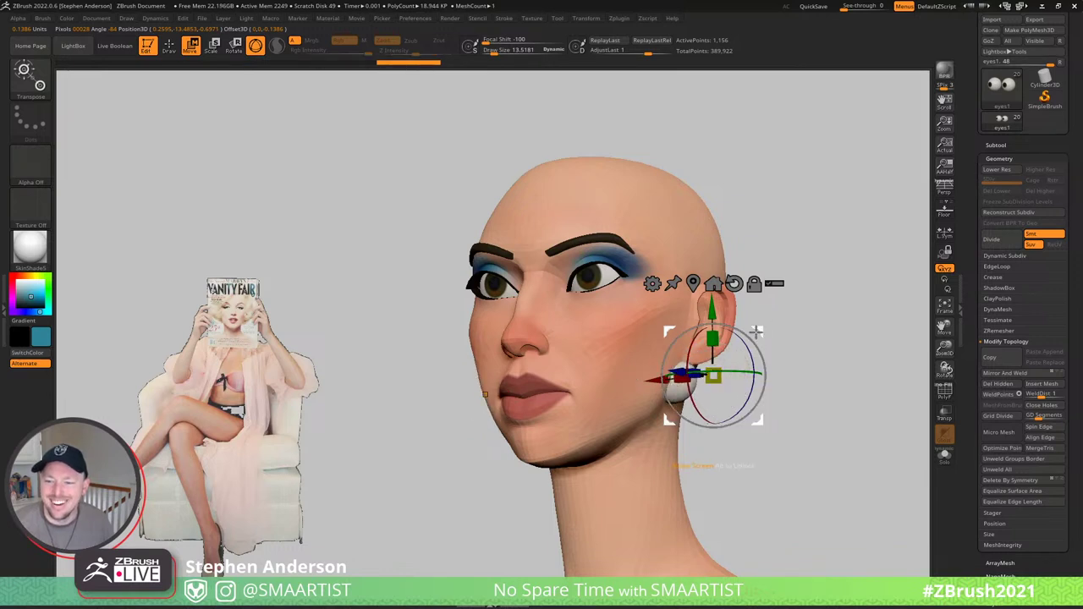
left_click_drag(756, 332, 853, 317)
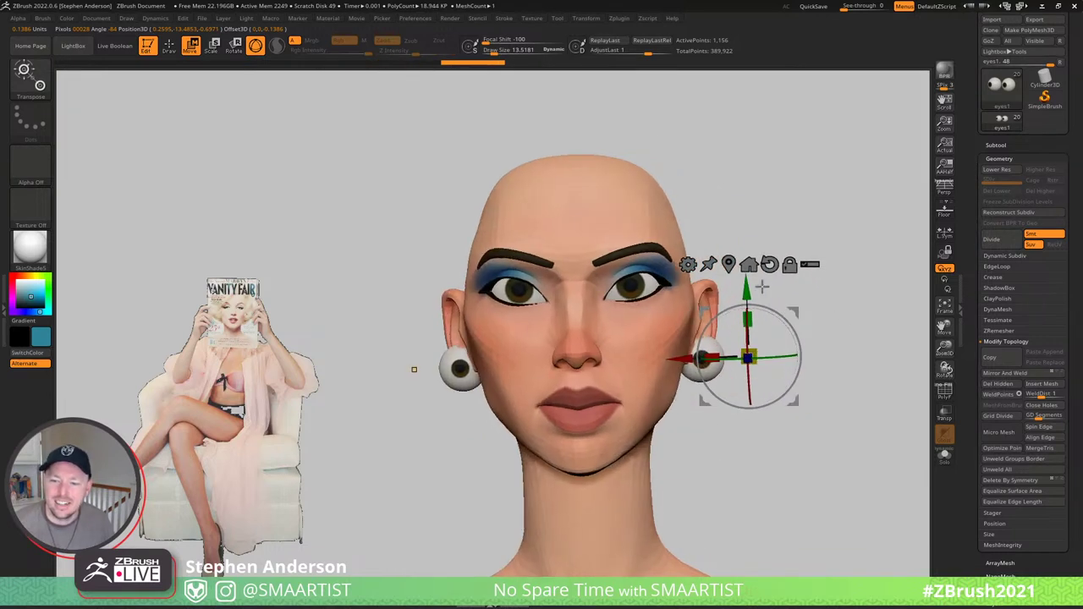
left_click(748, 265)
left_click(944, 230)
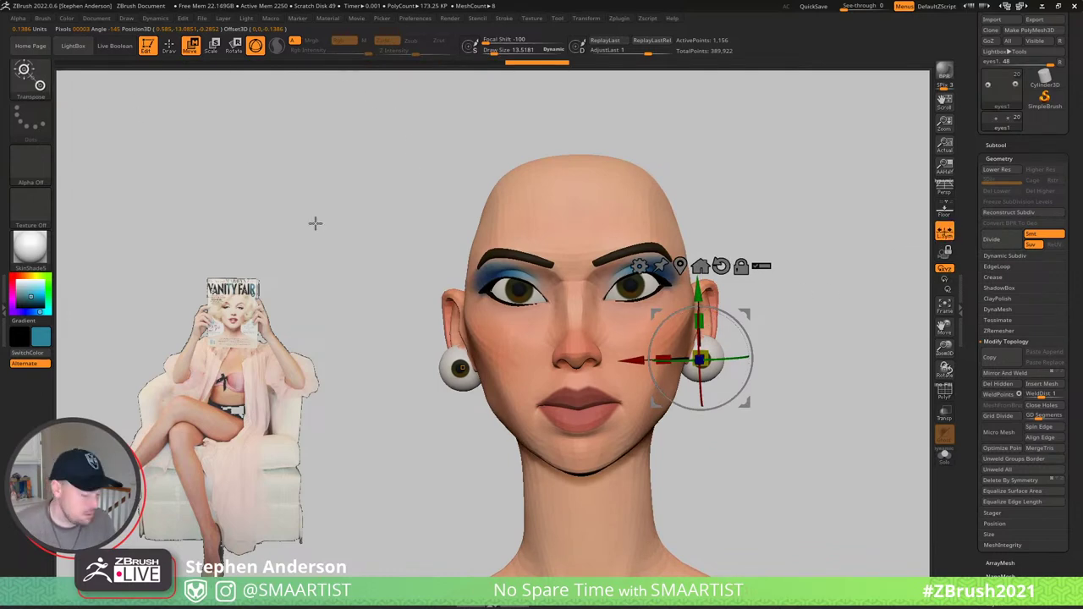
- Replace the copied eyeballs with the IMM Primitives PolySphere and scale the spheres down to small pearl earrings
key("b")
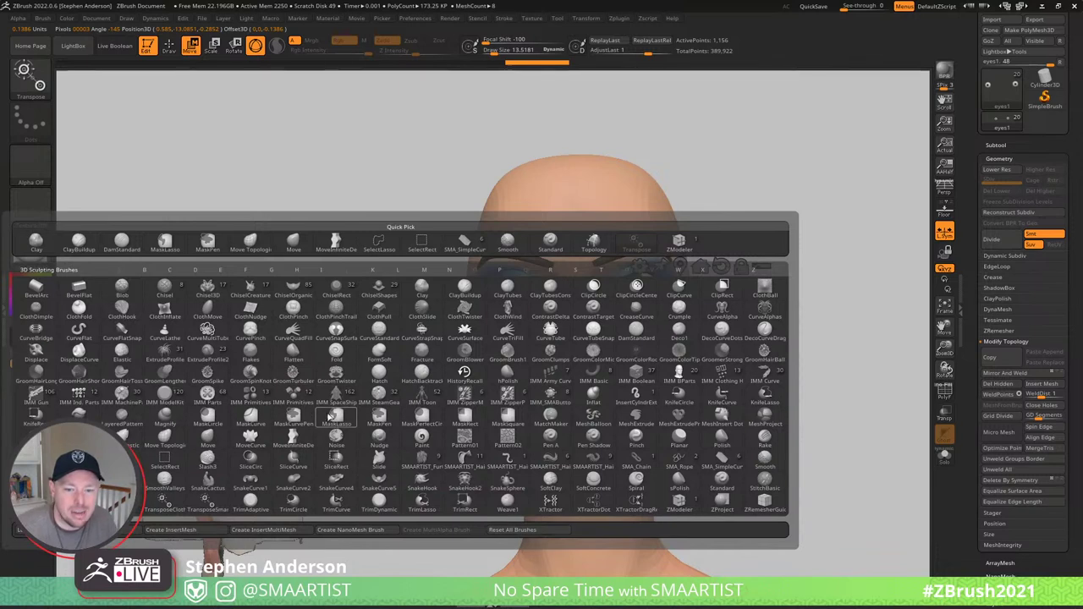
left_click(254, 397)
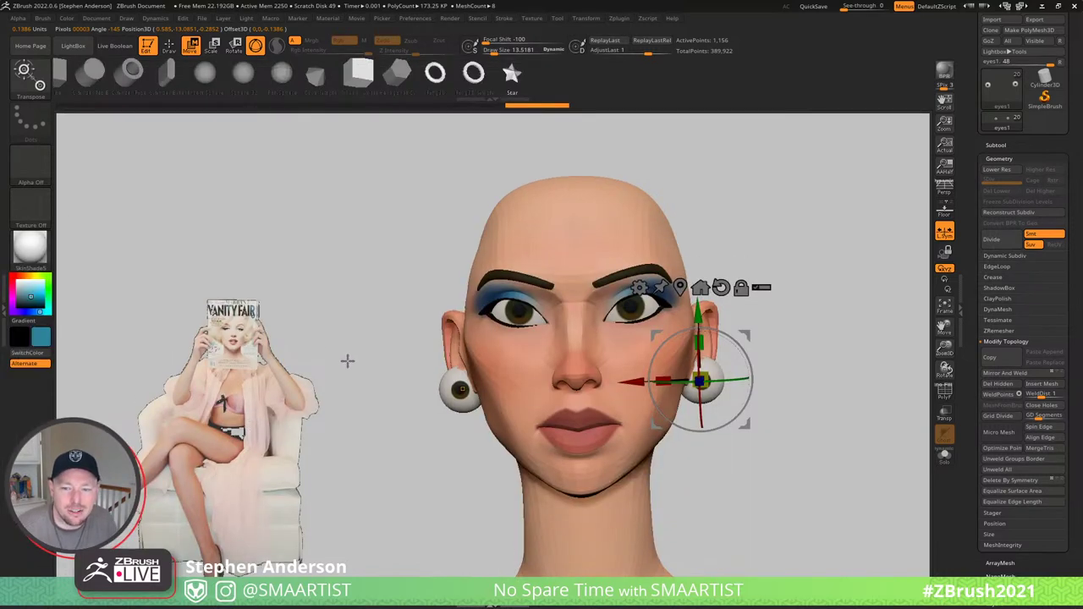
left_click(282, 73)
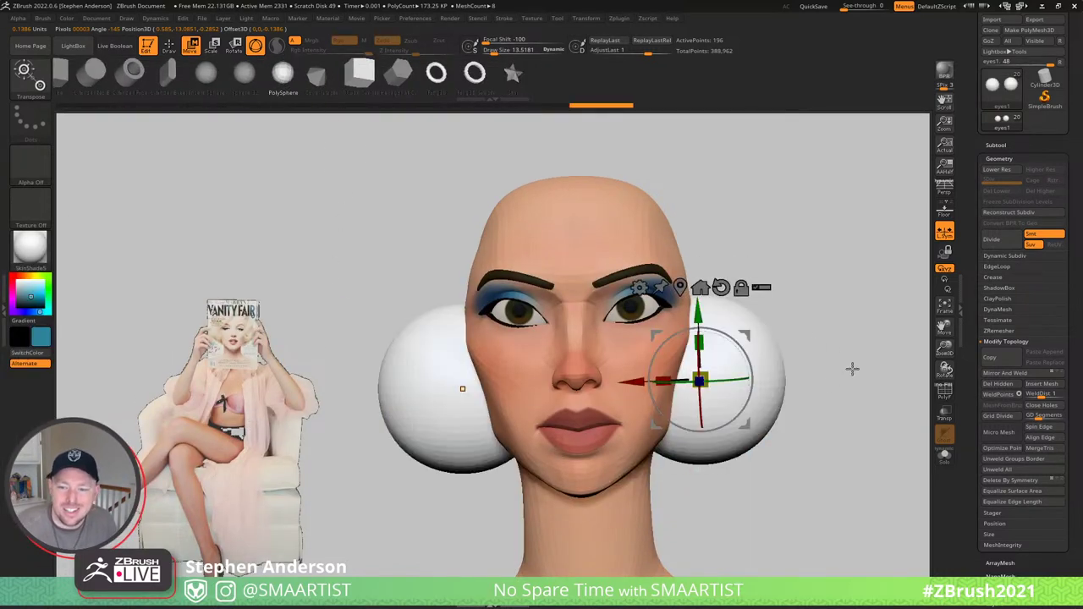
left_click_drag(700, 380, 562, 386)
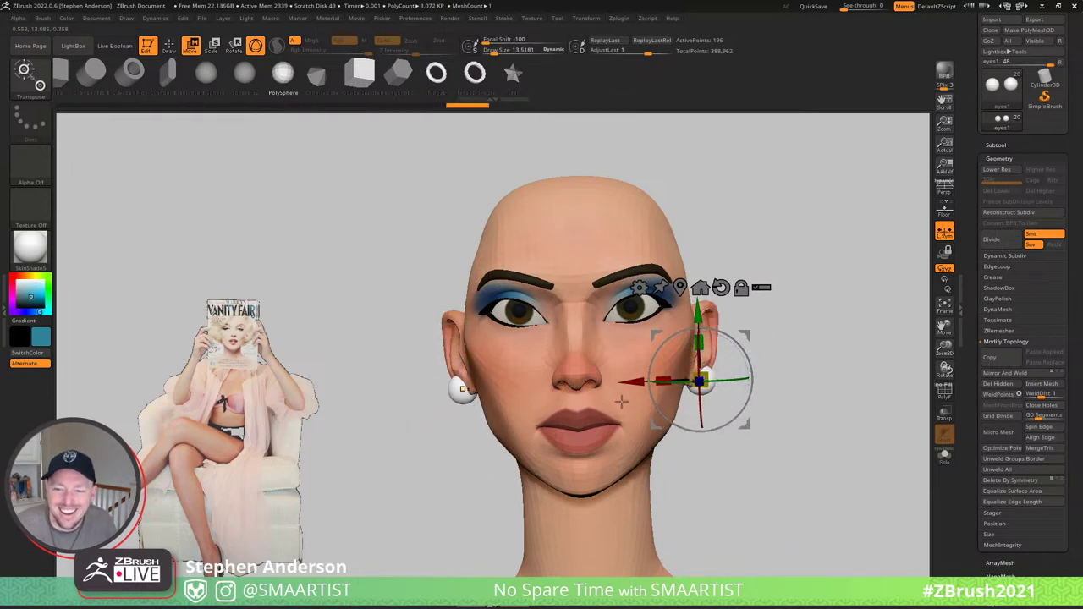
- Move the pearl spheres against the earlobes in side view and scale them to about 0.8
right_click_drag(622, 402, 543, 439)
right_click_drag(637, 457, 773, 468, "ctrl")
key("shift+f")
right_click_drag(773, 411, 782, 367)
left_click_drag(714, 365, 745, 364)
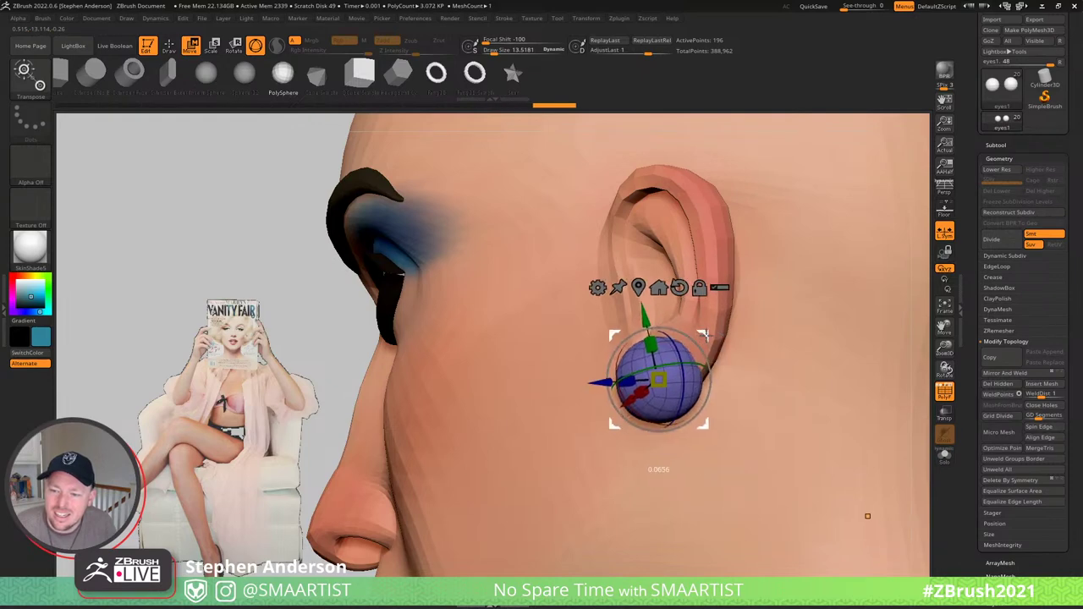
left_click_drag(721, 334, 805, 360)
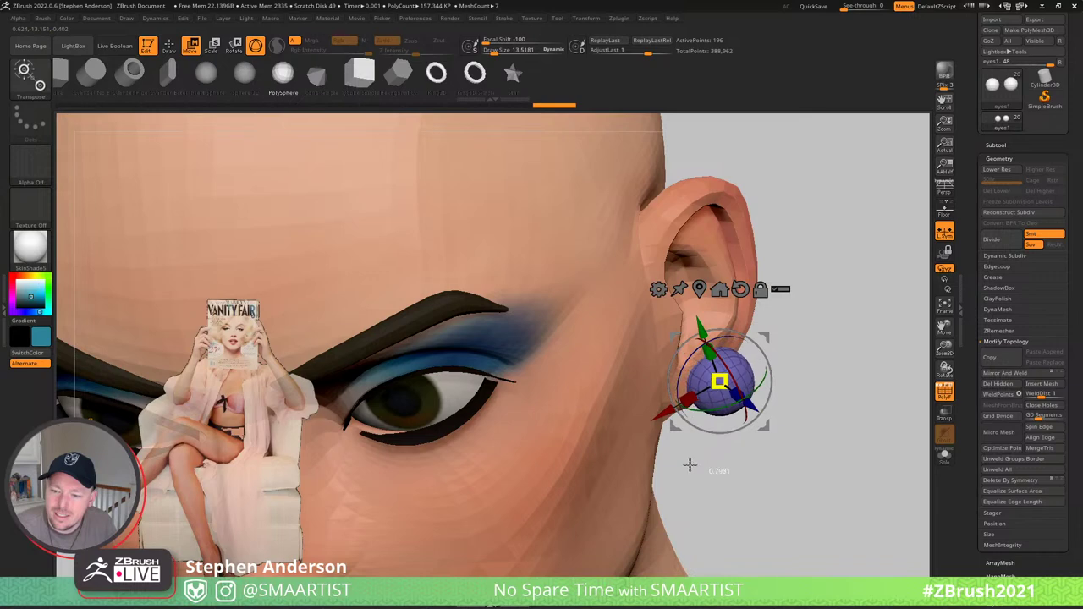
- Refine the fit of the pearl earrings on the earlobes with the gizmo, working from the front and from behind
left_click_drag(641, 529, 755, 347)
mouse_move(791, 298)
left_mouse_down()
mouse_move(797, 288)
mouse_move(785, 286)
mouse_move(763, 307)
mouse_move(795, 350)
left_mouse_up()
key("q")
key("w")
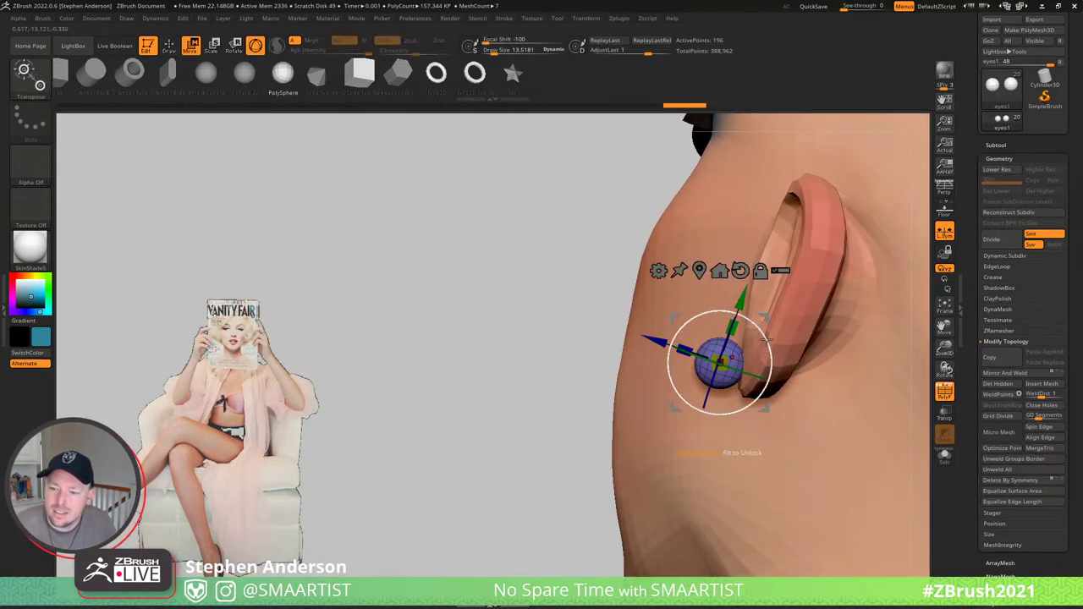
left_click_drag(767, 318, 833, 330)
key("q")
- Turn off the polyframe display and move the earrings' eyes1 subtool into the Clothing folder
mouse_move(833, 330)
left_mouse_down("alt")
mouse_move(773, 310)
mouse_move(828, 353)
mouse_move(776, 304)
mouse_move(804, 285)
left_mouse_up("alt")
key("shift+f")
mouse_move(803, 286)
right_mouse_down()
mouse_move(817, 313)
mouse_move(806, 293)
right_mouse_up()
right_click_drag(806, 293, 832, 330)
mouse_move(831, 329)
left_mouse_down()
mouse_move(824, 302)
mouse_move(821, 316)
mouse_move(790, 311)
mouse_move(786, 302)
mouse_move(810, 293)
left_mouse_up()
left_click(1005, 144)
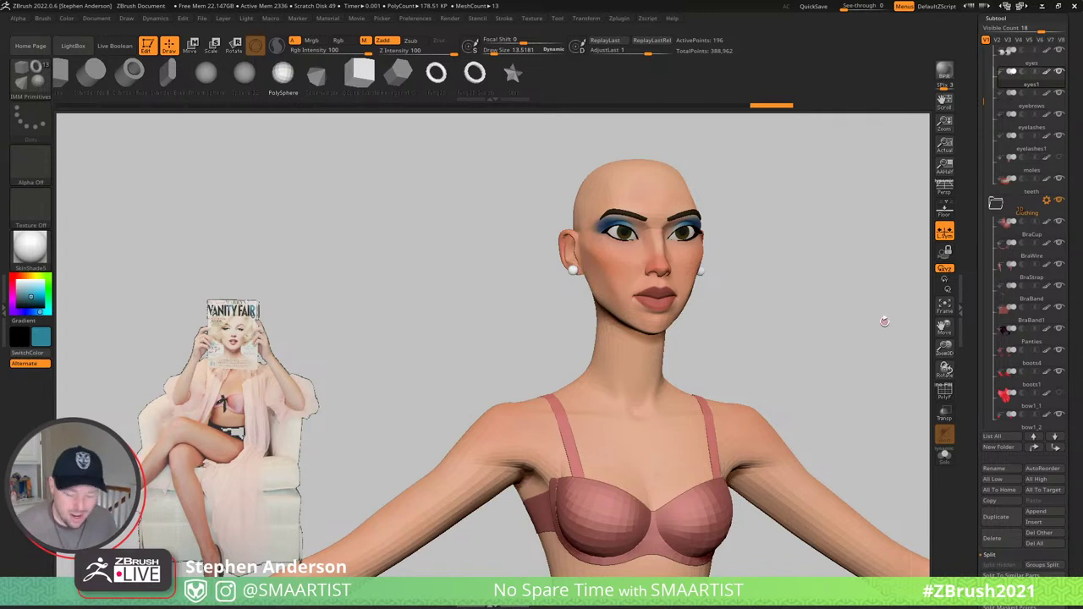
key("ctrl")
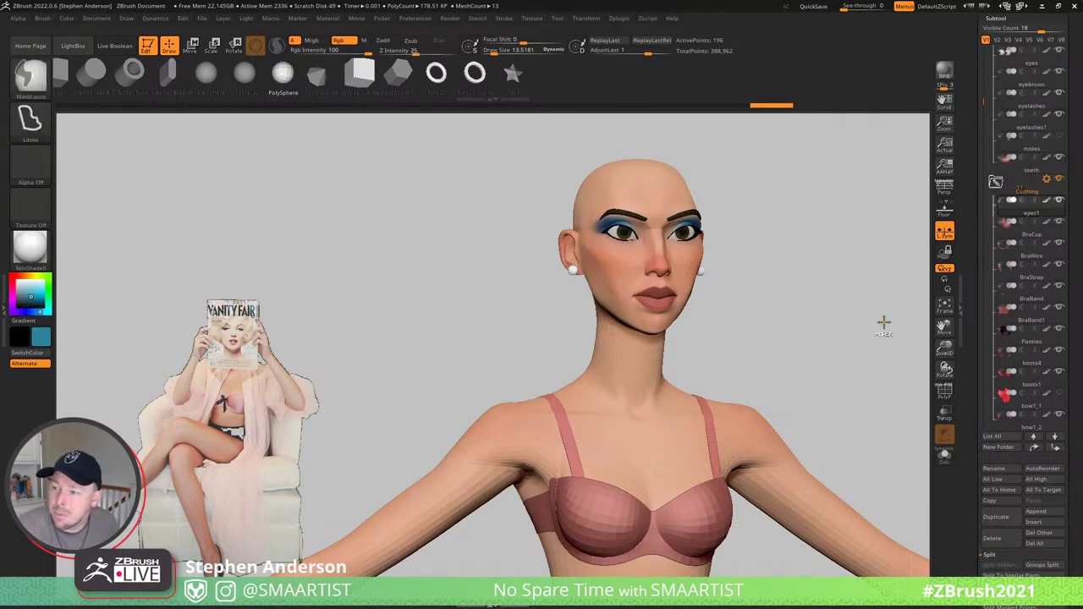
- Nudge the pearl earrings slightly sideways along the gizmo's red axis so they sit on the earlobes
left_click_drag(752, 311, 741, 289)
right_click_drag(741, 289, 796, 433)
key("w")
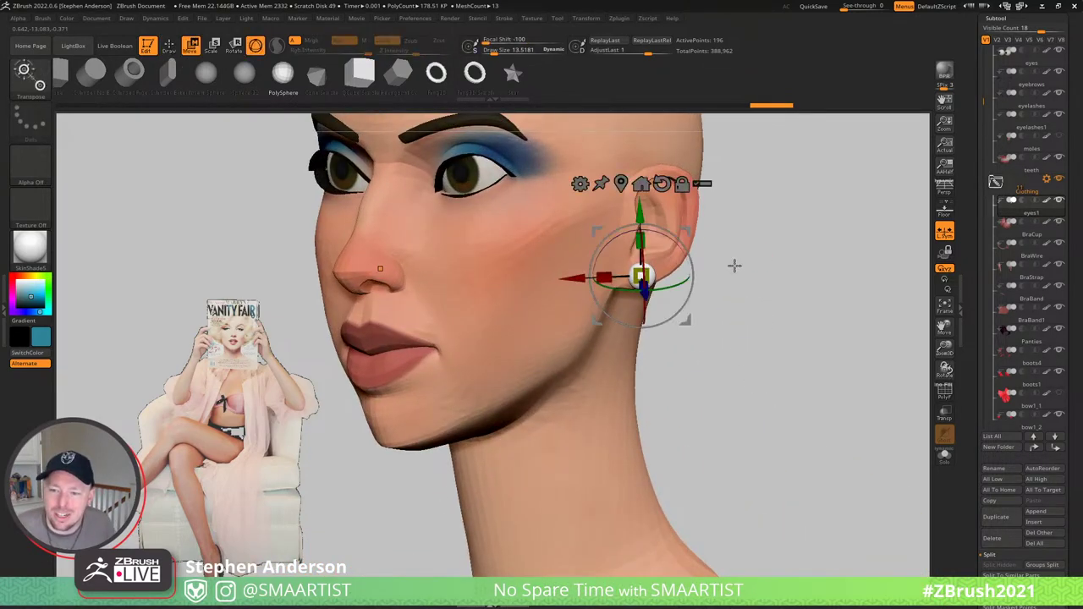
left_click_drag(562, 280, 572, 279)
key("q")
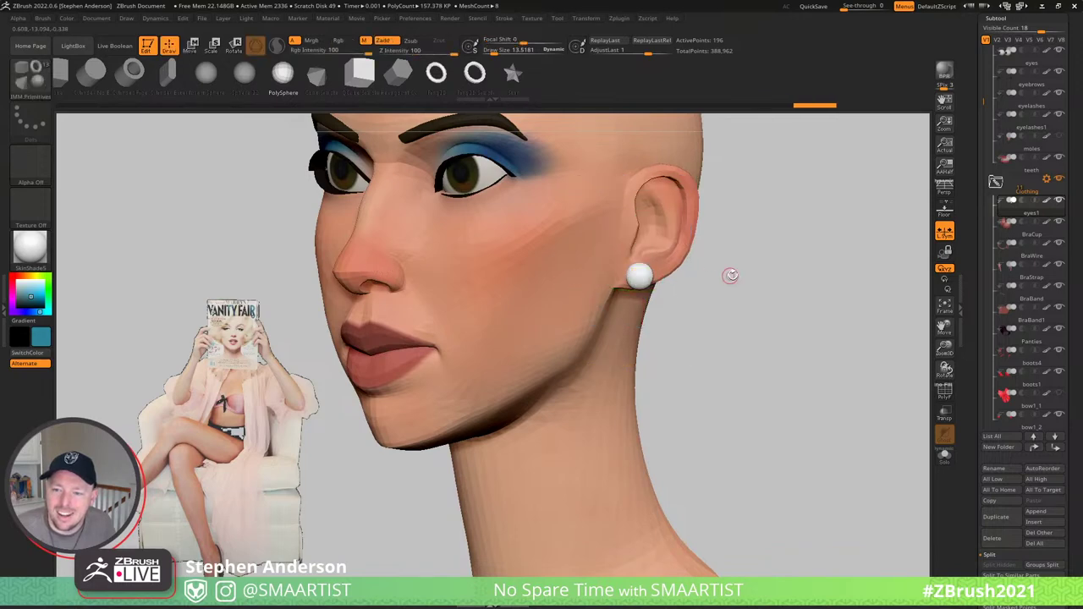
- Examine the pearl earrings, neck and shoulders from three-quarter and side views, close up and at full-figure distance
right_click_drag(730, 276, 662, 280, "ctrl")
mouse_move(662, 280)
left_mouse_down()
mouse_move(723, 283)
mouse_move(725, 237)
mouse_move(706, 235)
mouse_move(717, 241)
left_mouse_up()
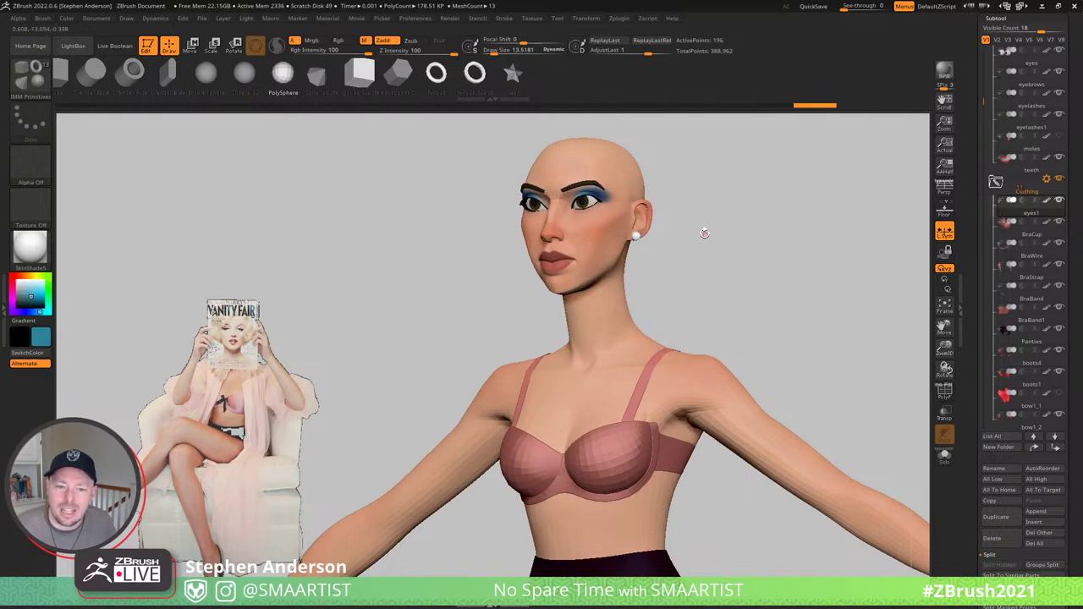
right_click_drag(703, 242, 675, 221)
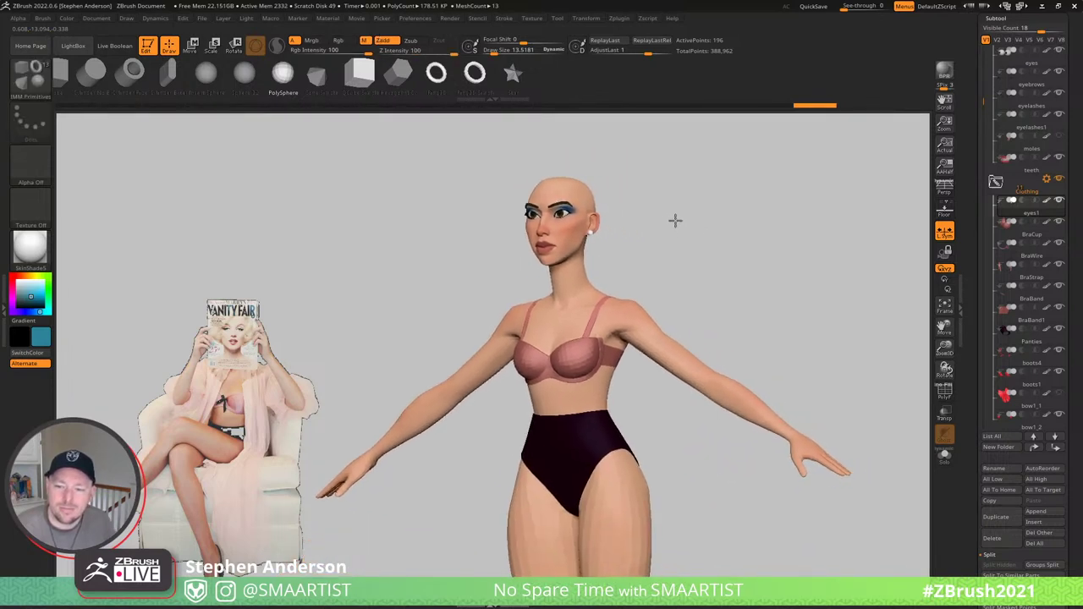
left_click_drag(674, 220, 745, 295)
left_click_drag(721, 369, 662, 283, "alt")
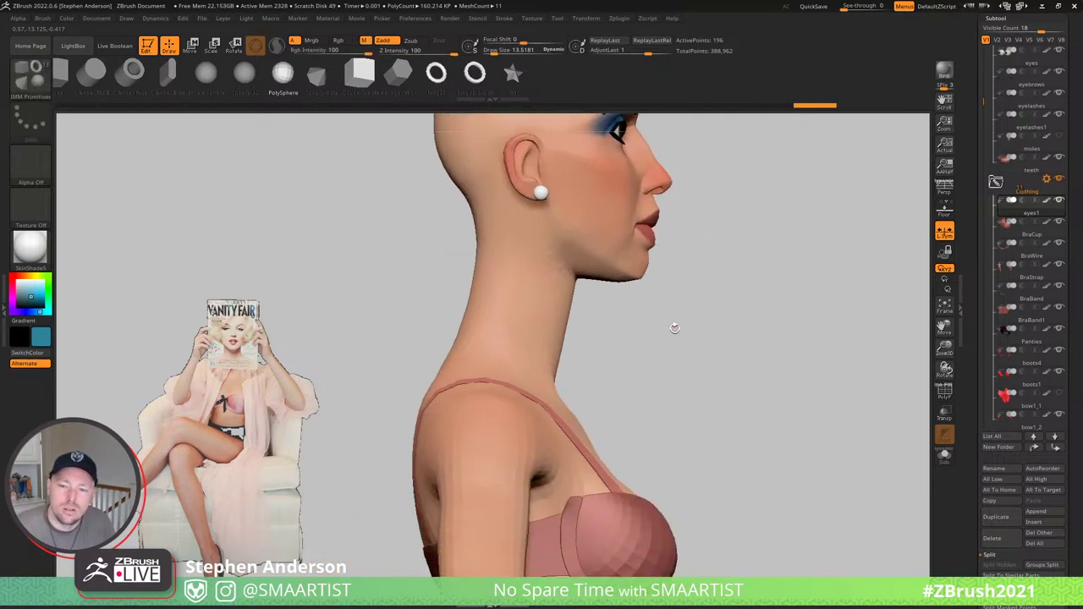
left_click_drag(672, 329, 582, 380)
right_click_drag(582, 380, 575, 461, "ctrl")
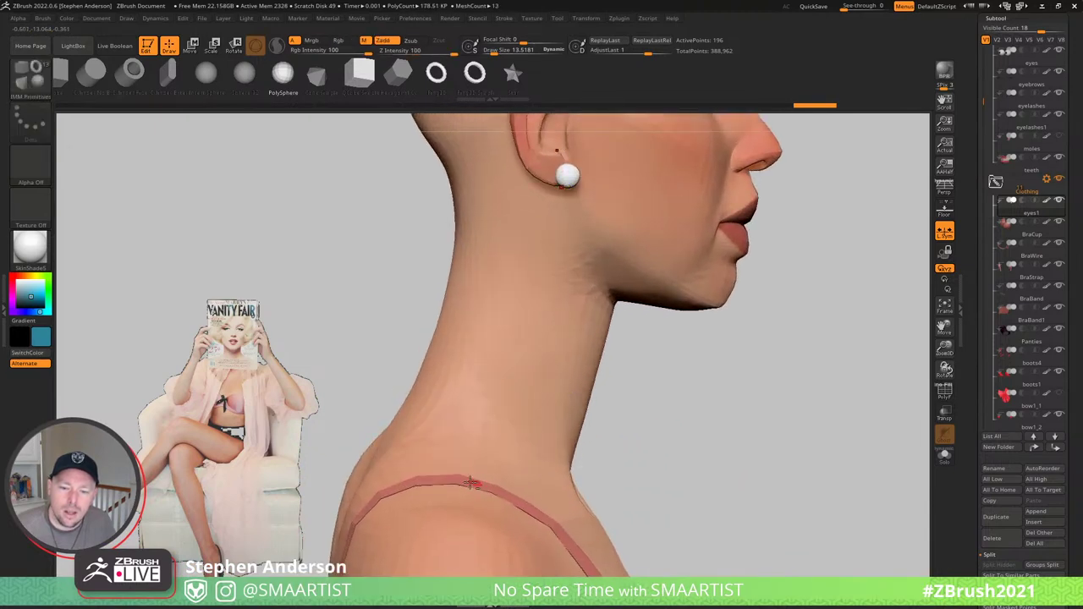
mouse_move(476, 484)
right_mouse_down("alt")
mouse_move(507, 341)
mouse_move(491, 362)
right_mouse_up("alt")
- Select the Body_2 subtool, show its polyframe to check the shoulder topology and activate the Move brush
left_click(455, 366, "alt")
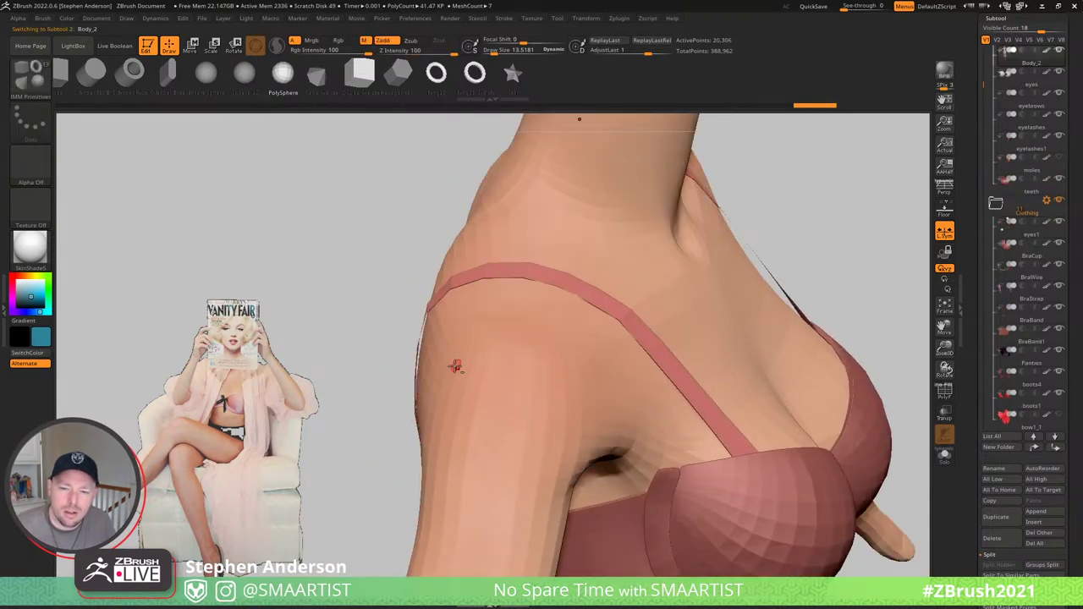
left_click_drag(433, 378, 551, 417)
key("shift+f")
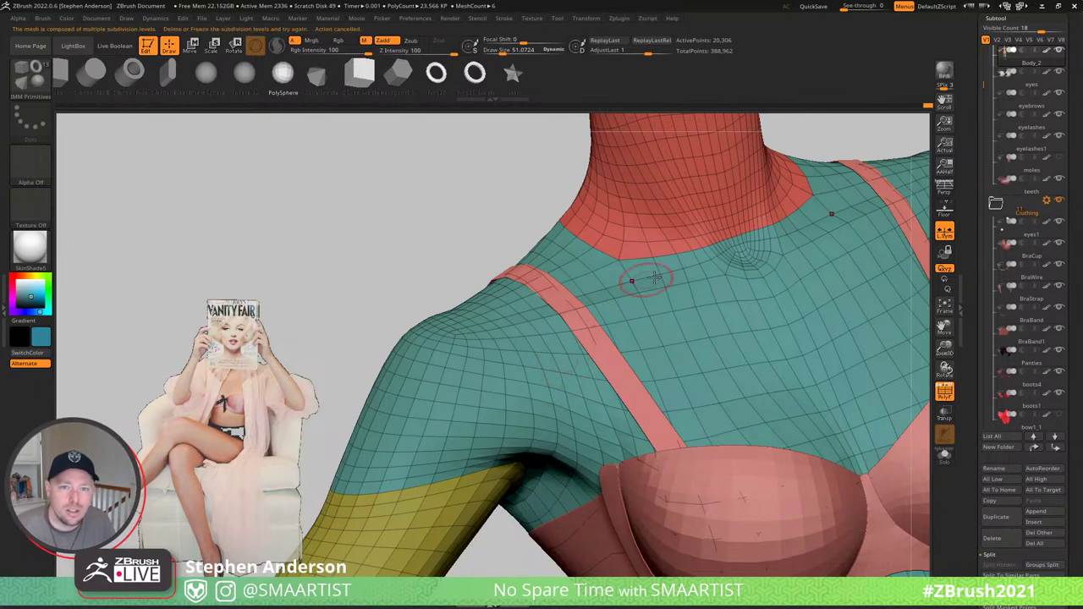
key("b")
key("m")
key("v")
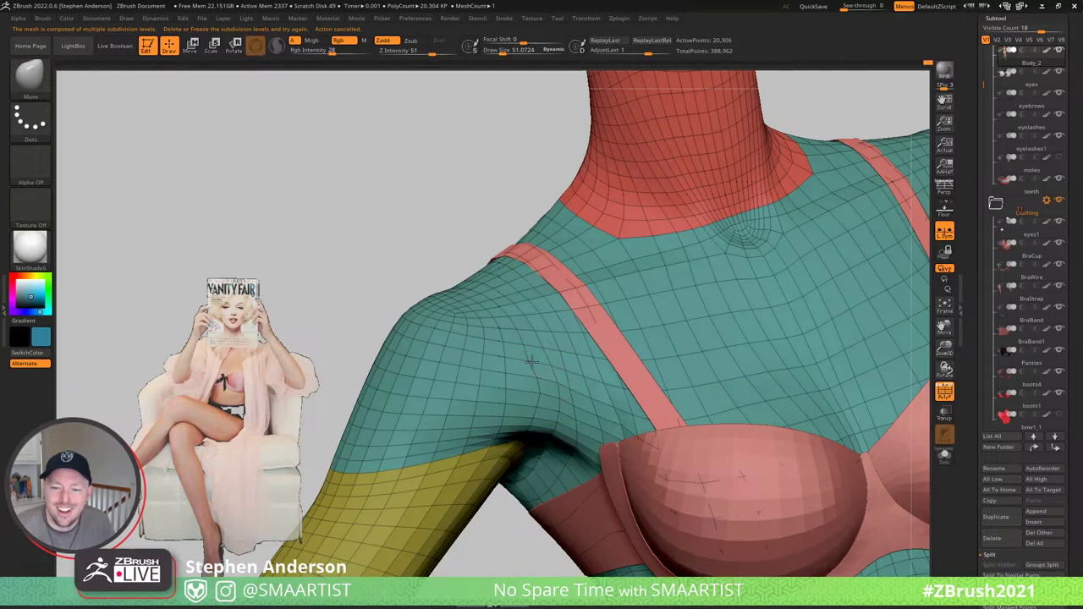
right_click_drag(580, 374, 545, 349, "ctrl")
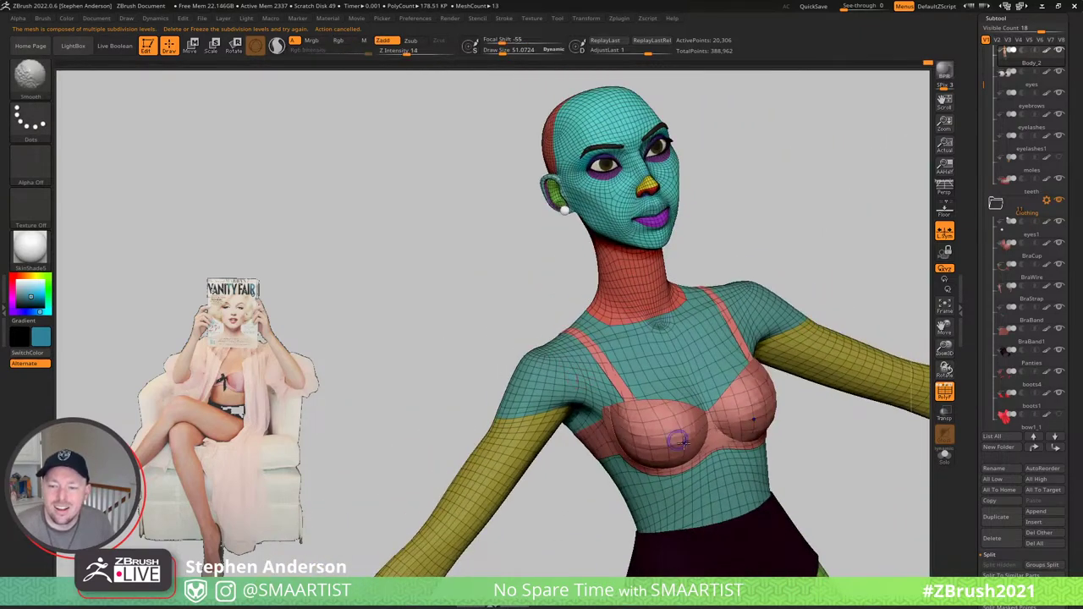
- Hide the polyframe and examine the whole figure's proportions and posture from three-quarter and side views
key("shift+f")
right_click_drag(684, 442, 680, 227, "ctrl")
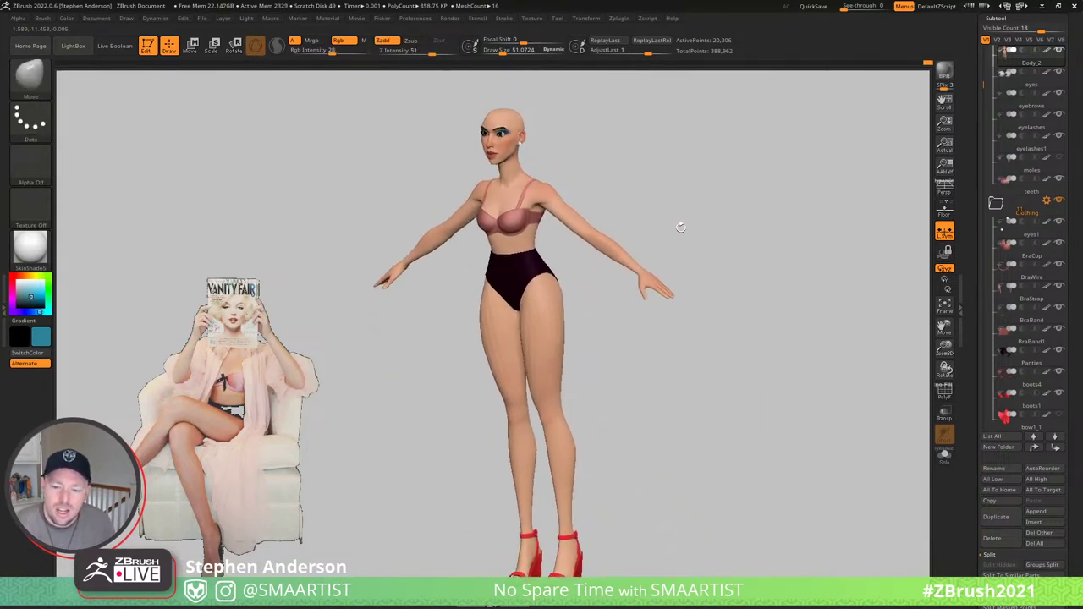
mouse_move(675, 281)
right_mouse_down()
mouse_move(648, 265)
mouse_move(664, 278)
mouse_move(727, 276)
mouse_move(662, 276)
right_mouse_up()
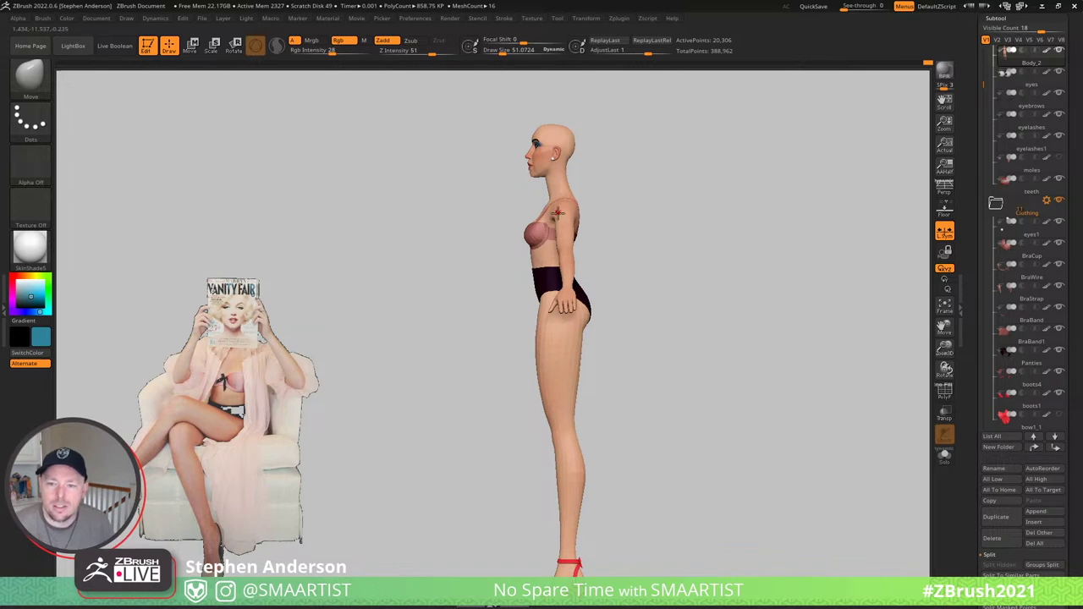
right_click_drag(594, 303, 586, 279)
mouse_move(586, 241)
right_mouse_down("ctrl")
mouse_move(603, 256)
mouse_move(600, 292)
mouse_move(581, 271)
right_mouse_up("ctrl")
- Show the polyframe, isolate the body and mask it by polygroup, separating the torso and hips from the head and arms
key("shift+f")
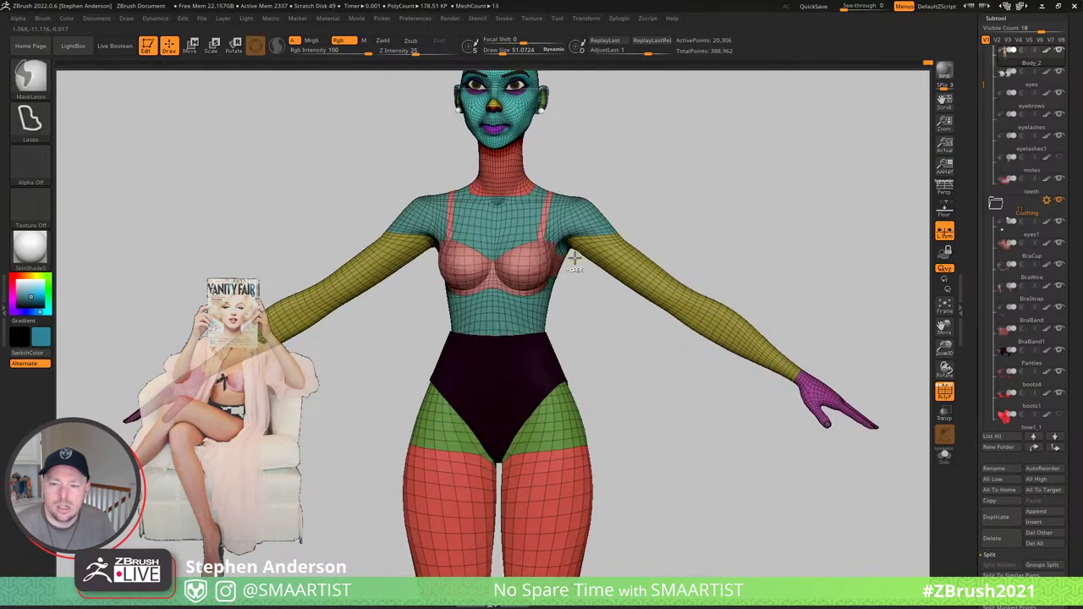
mouse_move(566, 348)
right_mouse_down()
mouse_move(595, 407)
mouse_move(578, 343)
mouse_move(623, 297)
right_mouse_up()
key("w")
left_click(578, 342, "ctrl")
key("q")
left_click(600, 319, "ctrl")
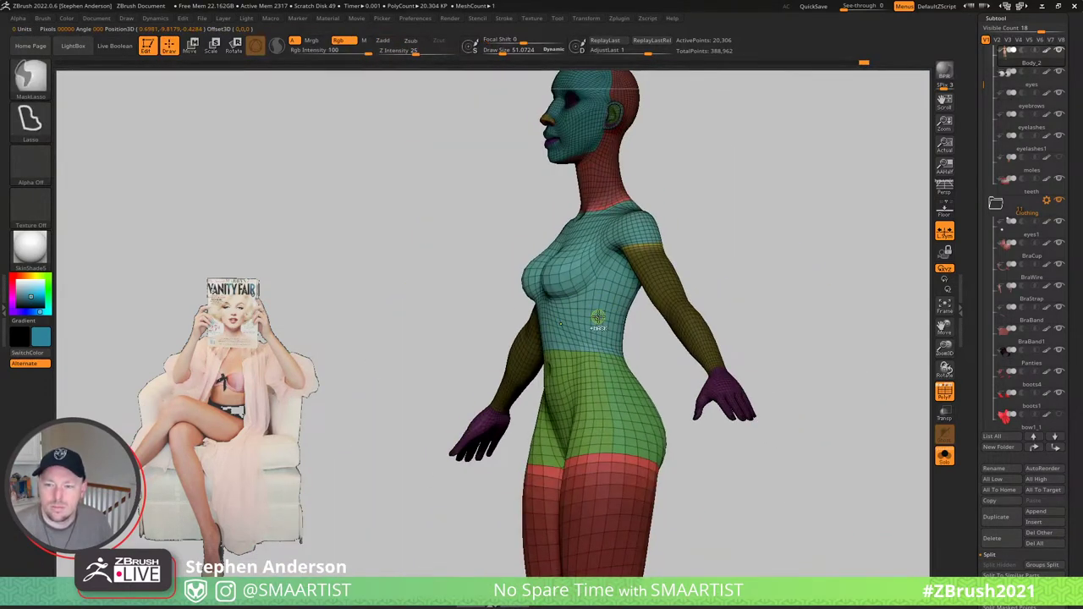
left_click(600, 319, "ctrl")
left_click(602, 318, "ctrl")
left_click(736, 246, "ctrl")
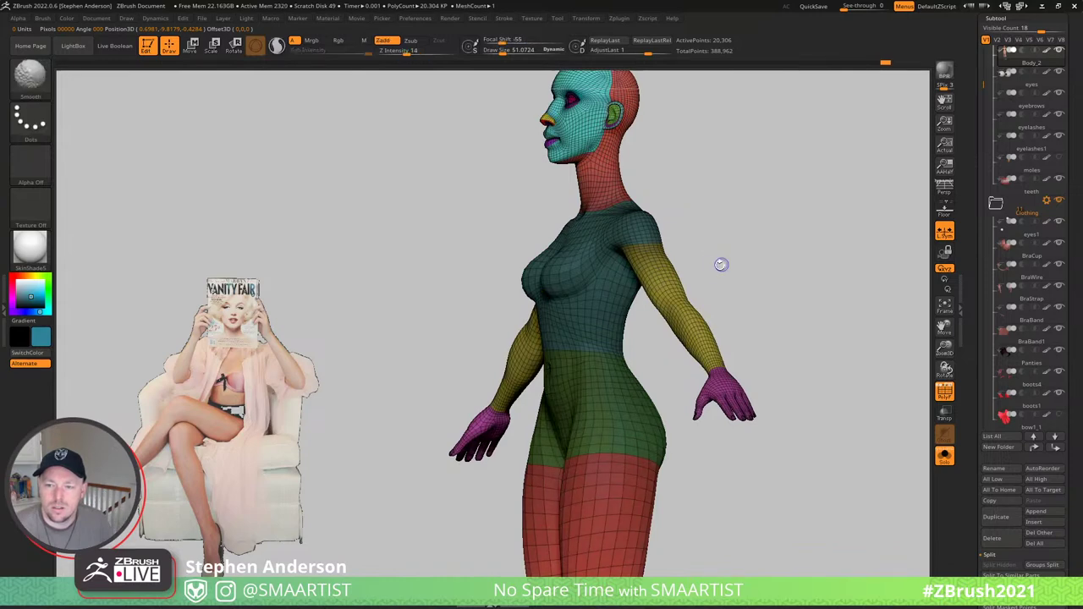
- Bring back the other subtools and adjust the upper body's lean in side view with the transform gizmo centred at the waist
right_click_drag(649, 275, 751, 234)
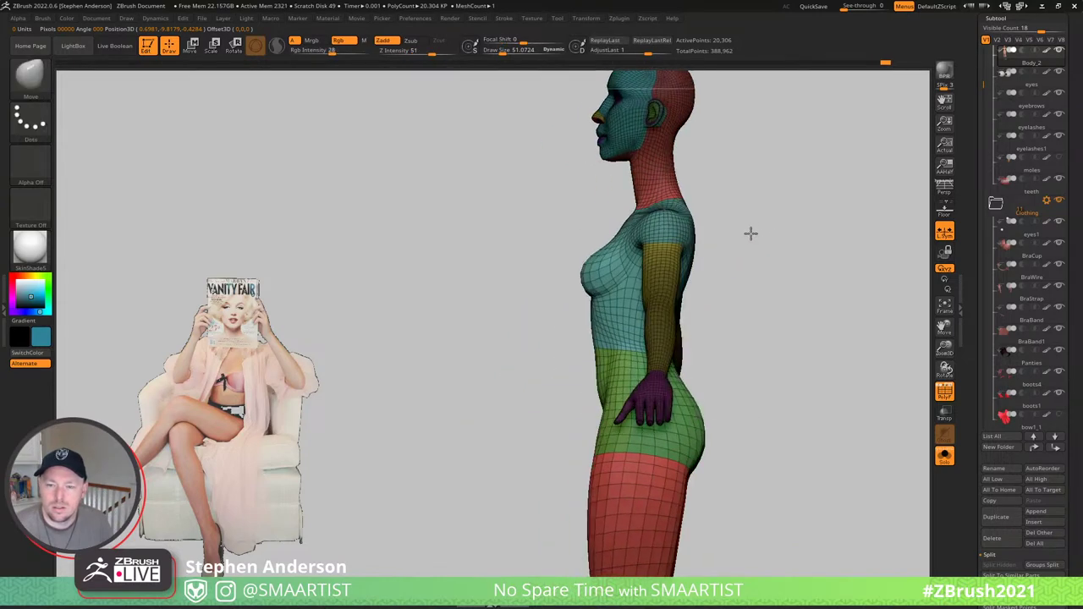
key("w")
left_click(698, 260)
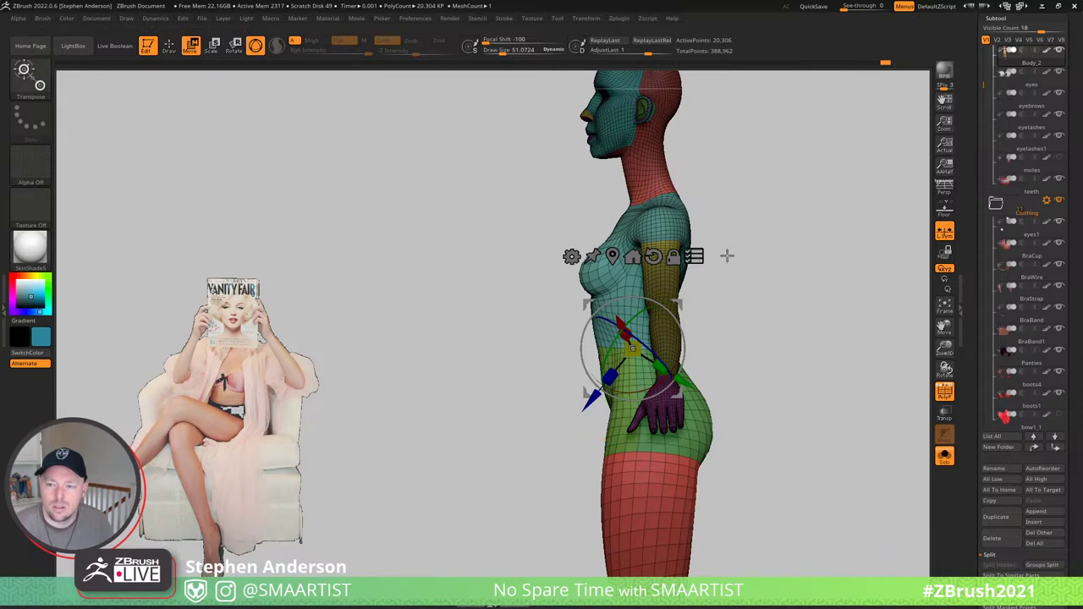
key("ctrl+shift+s")
right_click_drag(742, 255, 763, 254)
left_click_drag(763, 254, 826, 269)
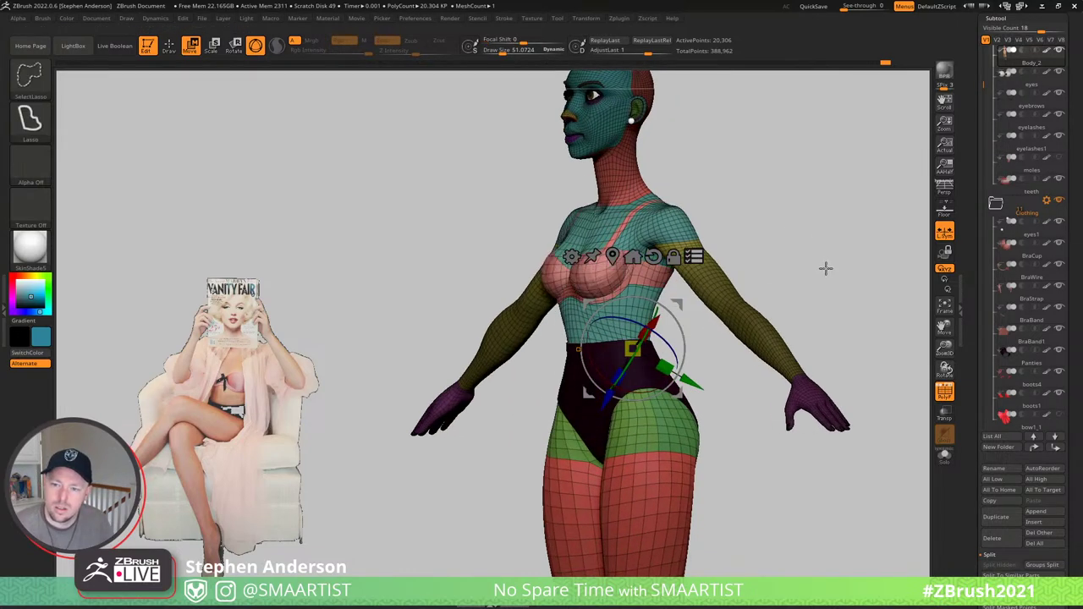
mouse_move(727, 305)
left_mouse_down("ctrl+shift")
mouse_move(592, 203)
mouse_move(544, 434)
mouse_move(699, 441)
left_mouse_up("ctrl+shift")
left_click_drag(818, 226, 791, 286)
right_click_drag(792, 286, 759, 368, "ctrl")
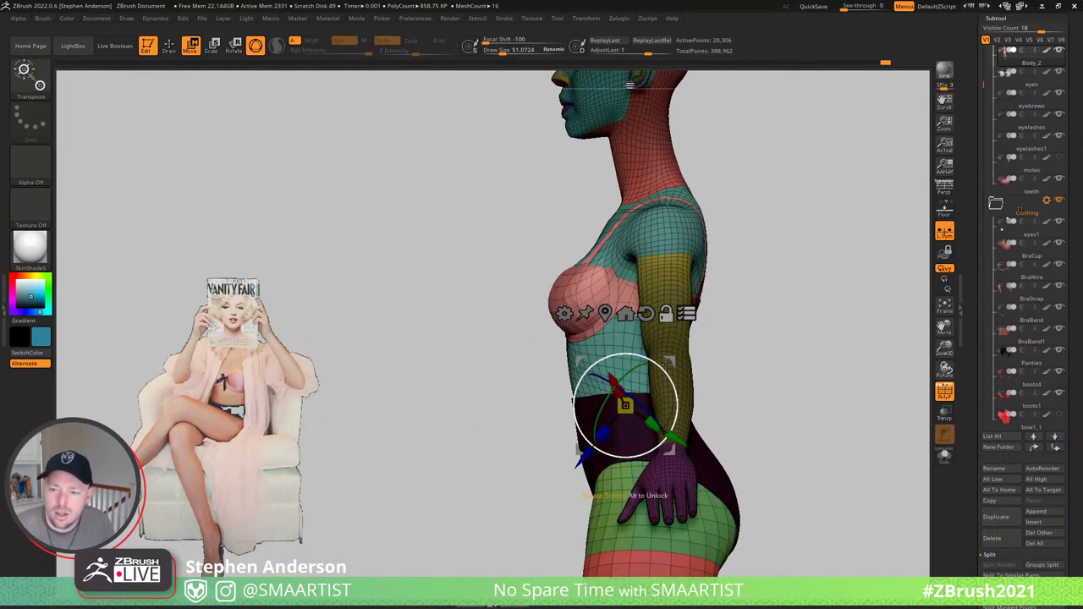
left_click_drag(674, 358, 694, 175, "alt")
key("q")
- Hide the polyframe and examine the full figure's posture in profile from both sides
right_click_drag(725, 194, 677, 182, "ctrl")
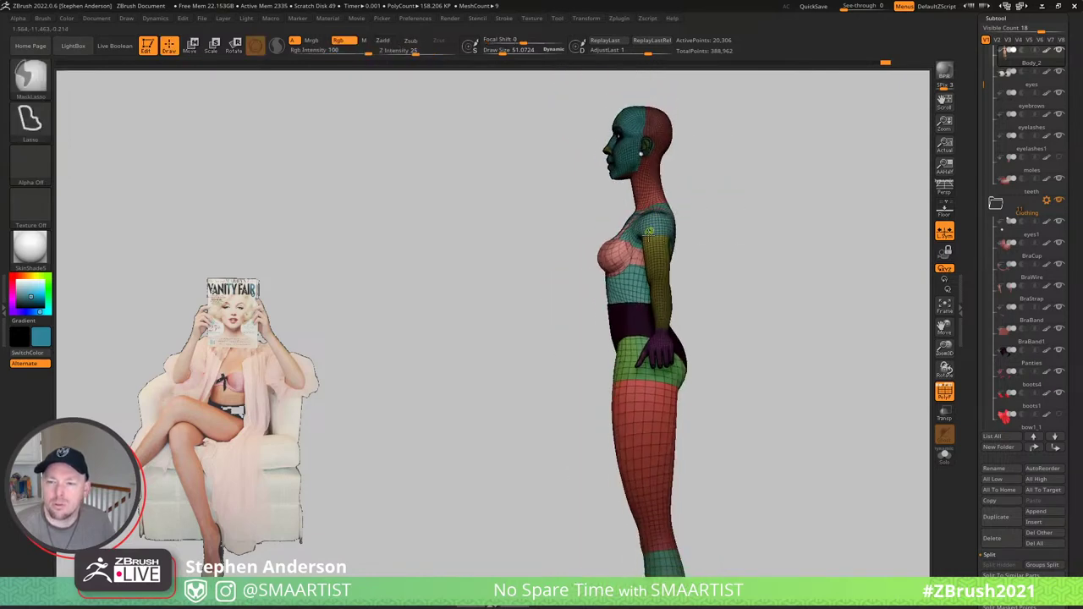
right_click_drag(642, 222, 709, 237)
key("shift+f")
right_click_drag(728, 291, 676, 254, "ctrl")
right_click_drag(676, 254, 701, 255)
right_click_drag(701, 256, 719, 265, "ctrl")
mouse_move(719, 265)
left_mouse_down()
mouse_move(676, 261)
mouse_move(728, 242)
mouse_move(693, 246)
left_mouse_up()
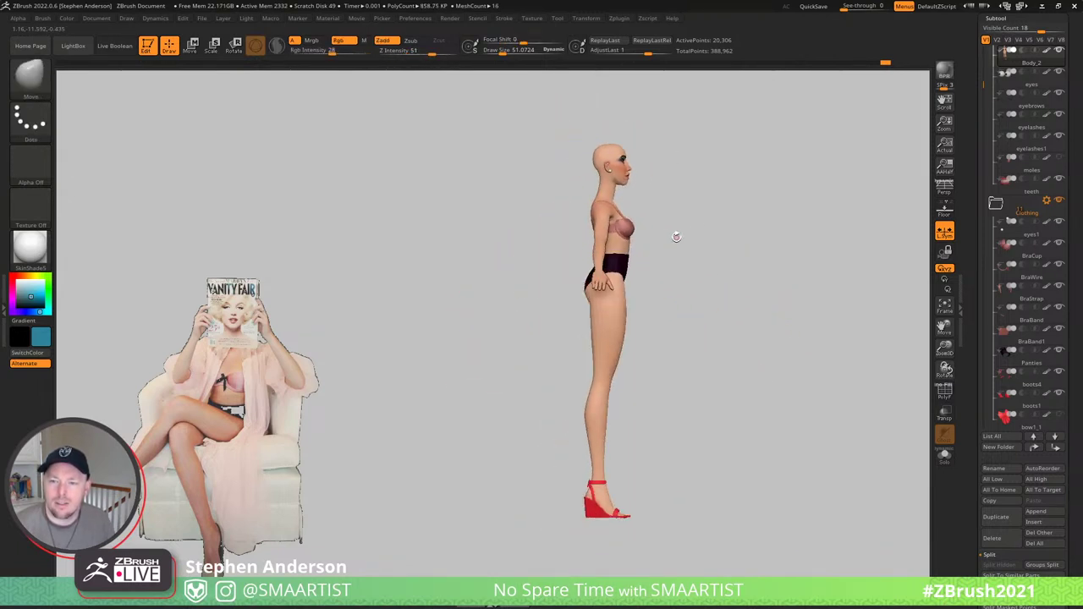
- Nudge the underside of the jaw and chin on the body in side view with the Move brush
right_click_drag(676, 237, 710, 288, "ctrl")
right_click_drag(660, 206, 575, 313, "alt")
right_click_drag(592, 258, 615, 290, "ctrl")
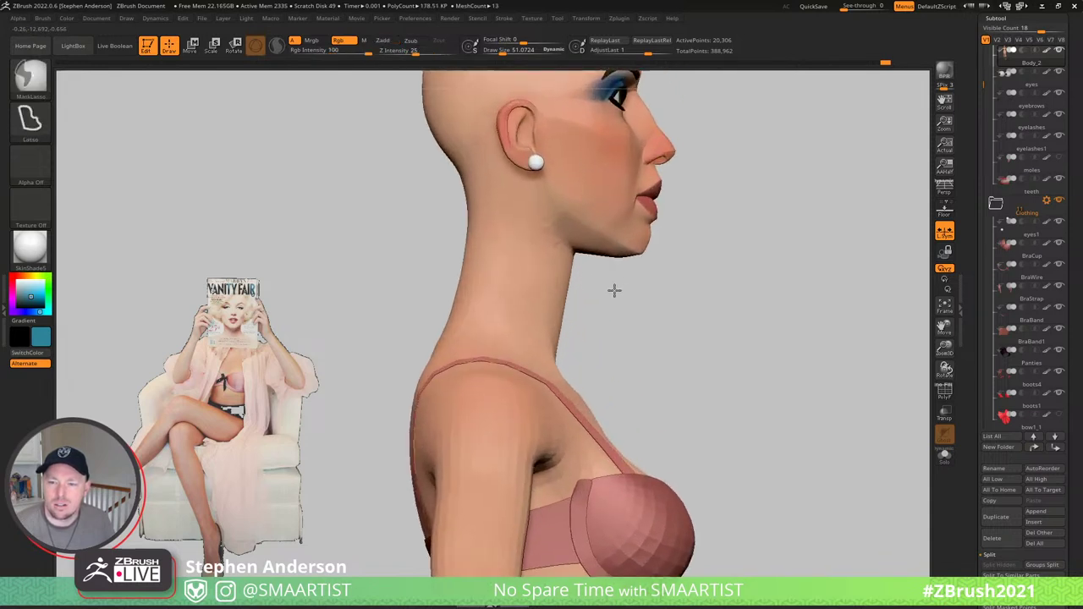
left_click_drag(614, 290, 576, 249)
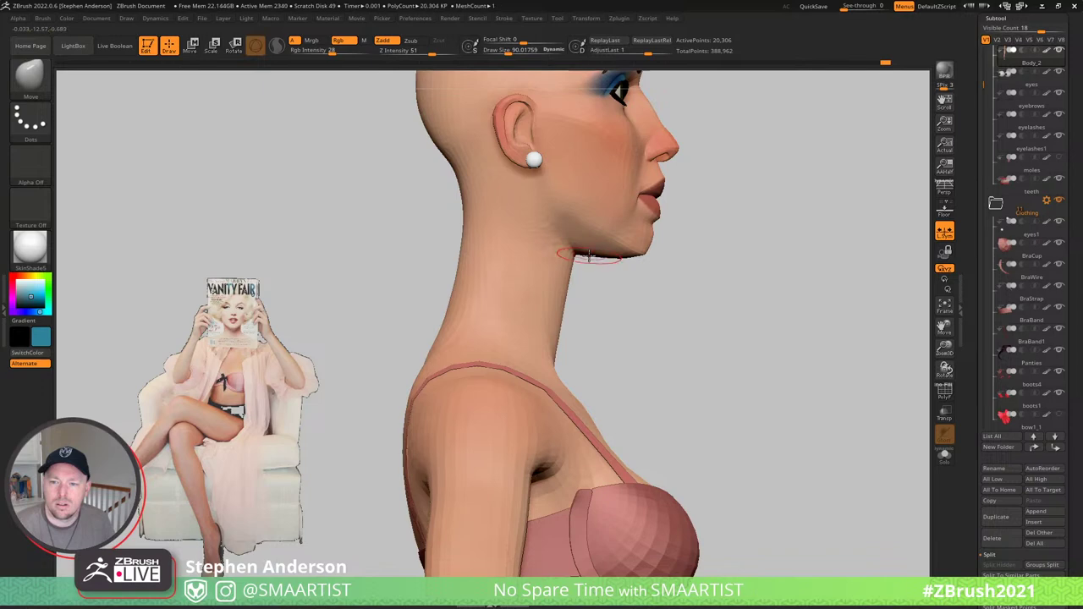
mouse_move(614, 250)
left_mouse_down()
mouse_move(626, 285)
mouse_move(628, 255)
left_mouse_up()
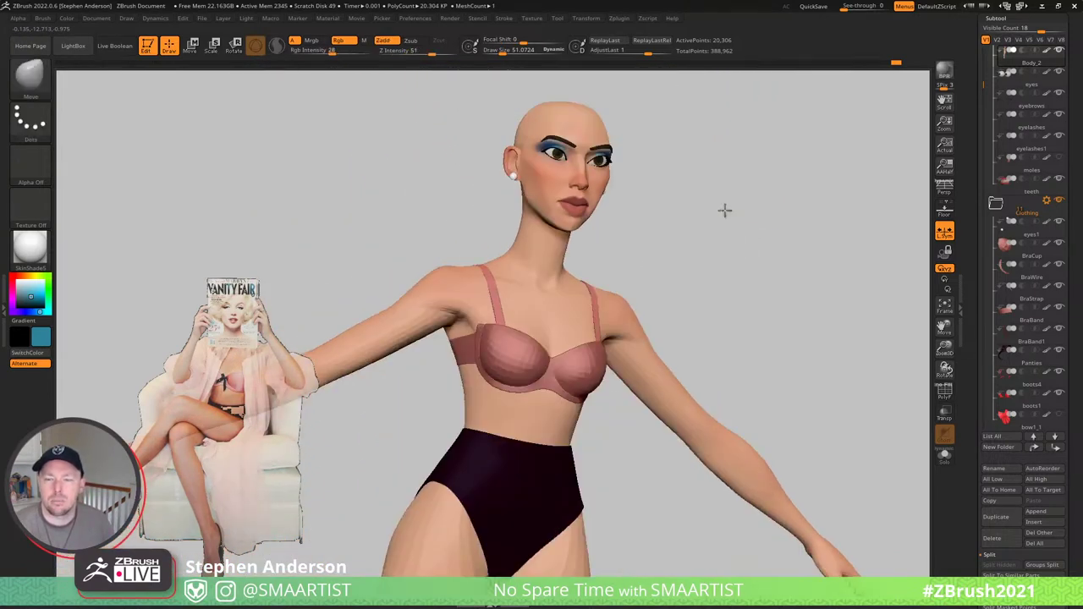
- Select the panties and pull their rear outward with a larger Move brush to cover the skin poking through
mouse_move(720, 224)
right_mouse_down("ctrl")
mouse_move(694, 183)
mouse_move(653, 200)
right_mouse_up("ctrl")
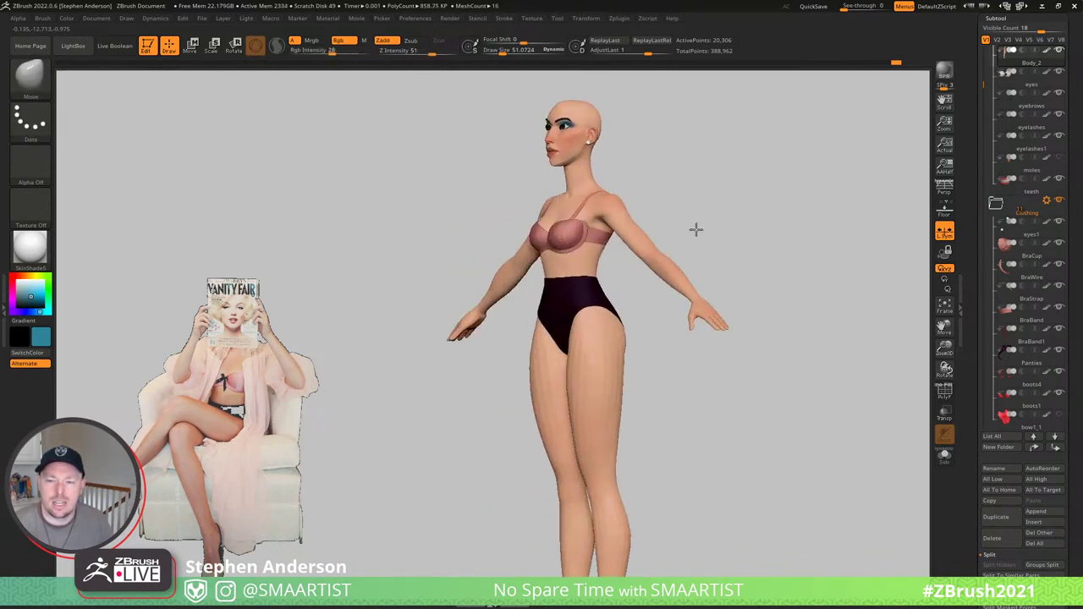
mouse_move(585, 264)
right_mouse_down()
mouse_move(628, 253)
mouse_move(657, 273)
mouse_move(713, 228)
mouse_move(701, 204)
mouse_move(750, 207)
mouse_move(727, 235)
mouse_move(751, 233)
mouse_move(606, 322)
mouse_move(548, 293)
mouse_move(570, 334)
mouse_move(465, 278)
mouse_move(481, 264)
right_mouse_up()
left_click(417, 226, "alt")
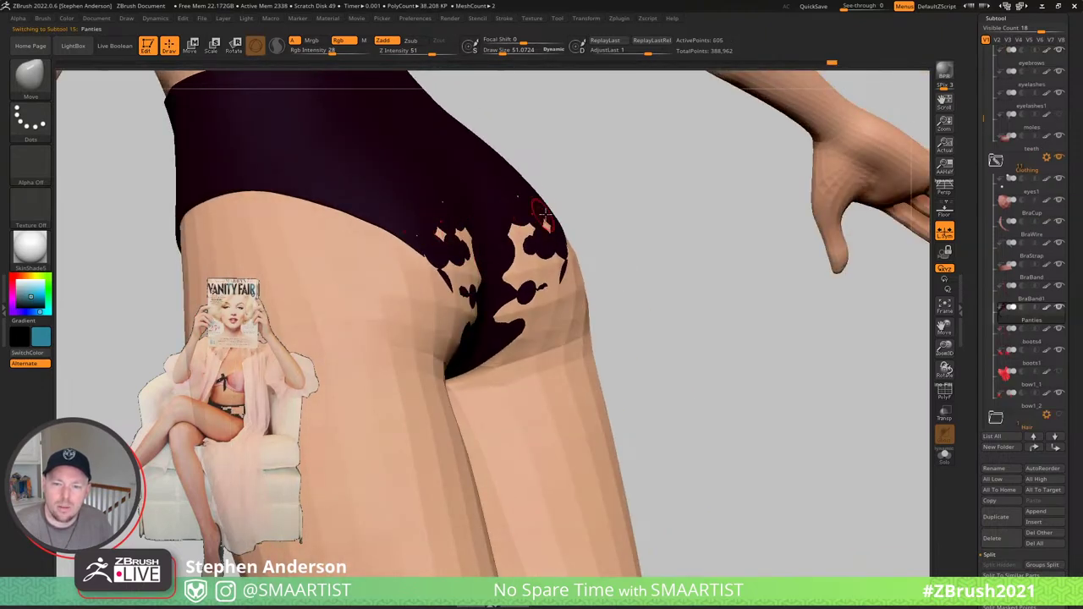
left_click_drag(475, 292, 468, 298)
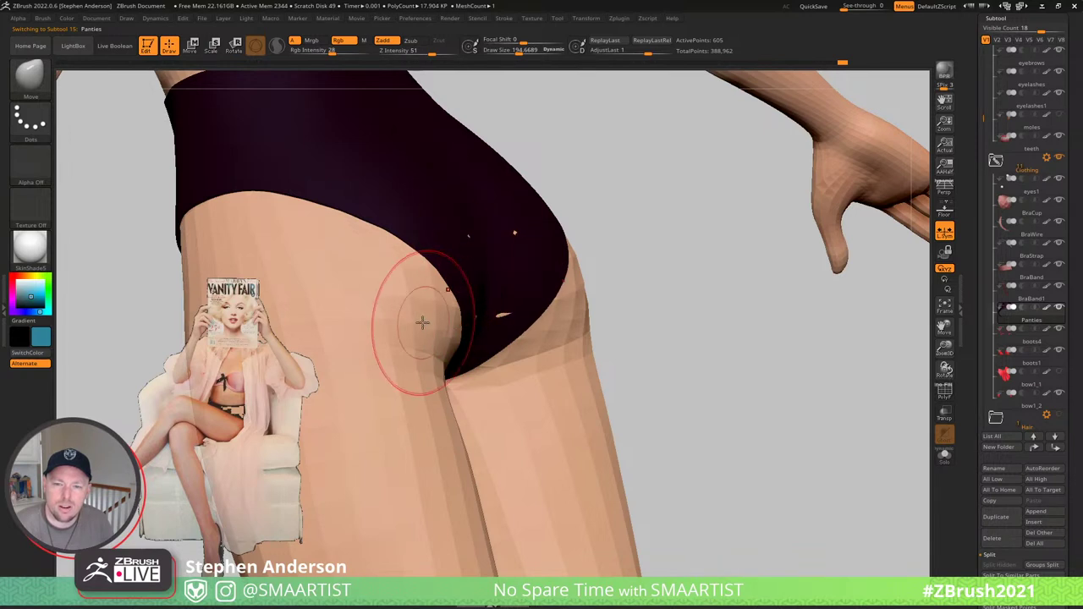
- Raise the subdivision level of Body_2 and move the rear of the panties to cover the remaining skin gaps
key("d")
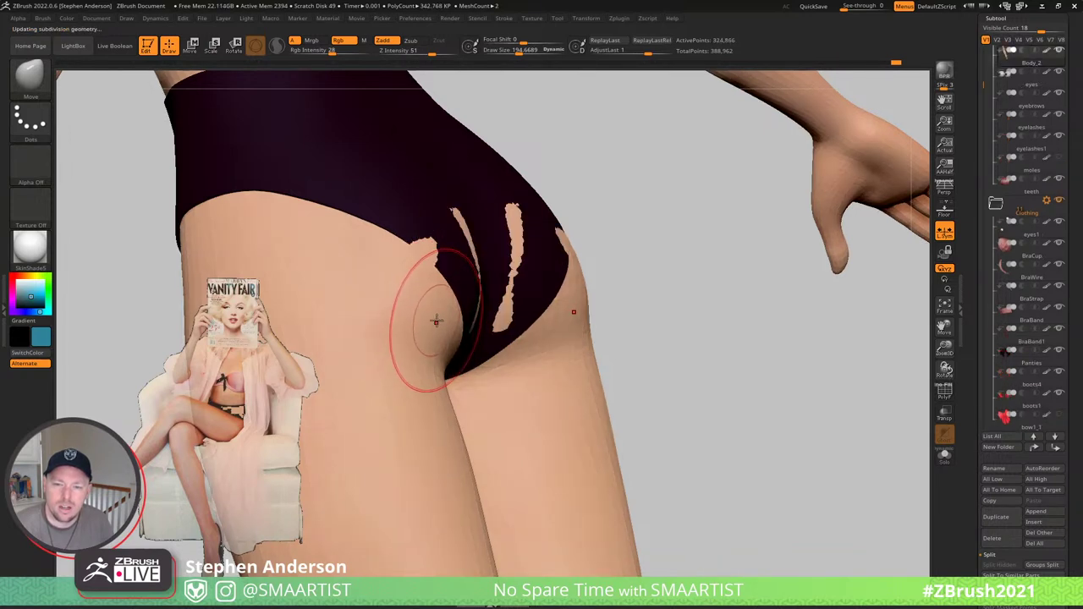
left_click(453, 253, "alt")
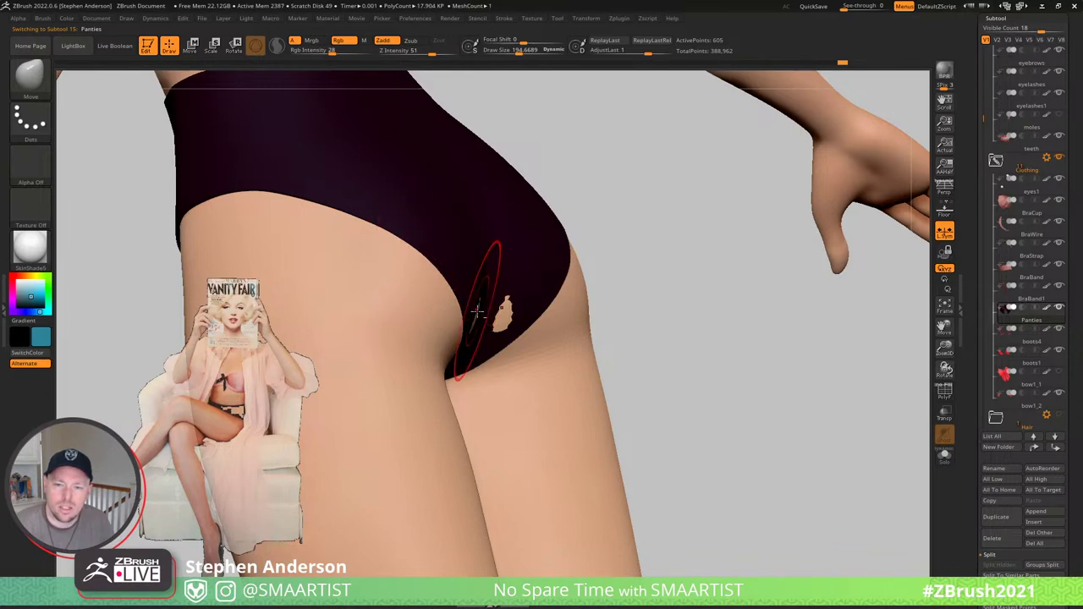
mouse_move(527, 315)
right_mouse_down("ctrl")
mouse_move(466, 234)
mouse_move(464, 269)
mouse_move(503, 258)
mouse_move(488, 230)
mouse_move(505, 322)
mouse_move(490, 338)
mouse_move(485, 256)
mouse_move(538, 349)
right_mouse_up("ctrl")
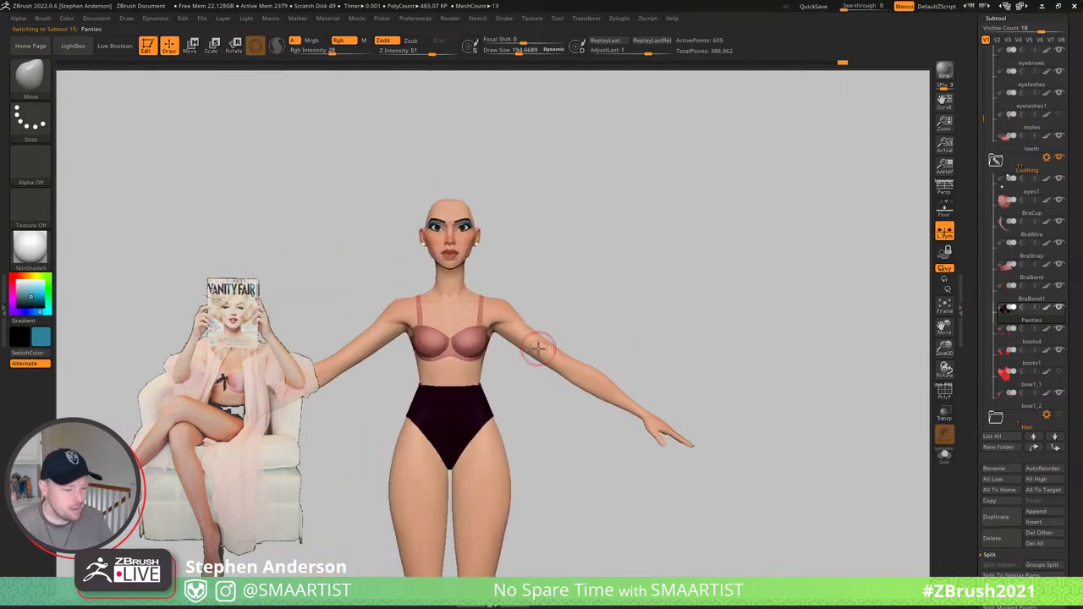
right_click_drag(685, 280, 690, 328, "alt")
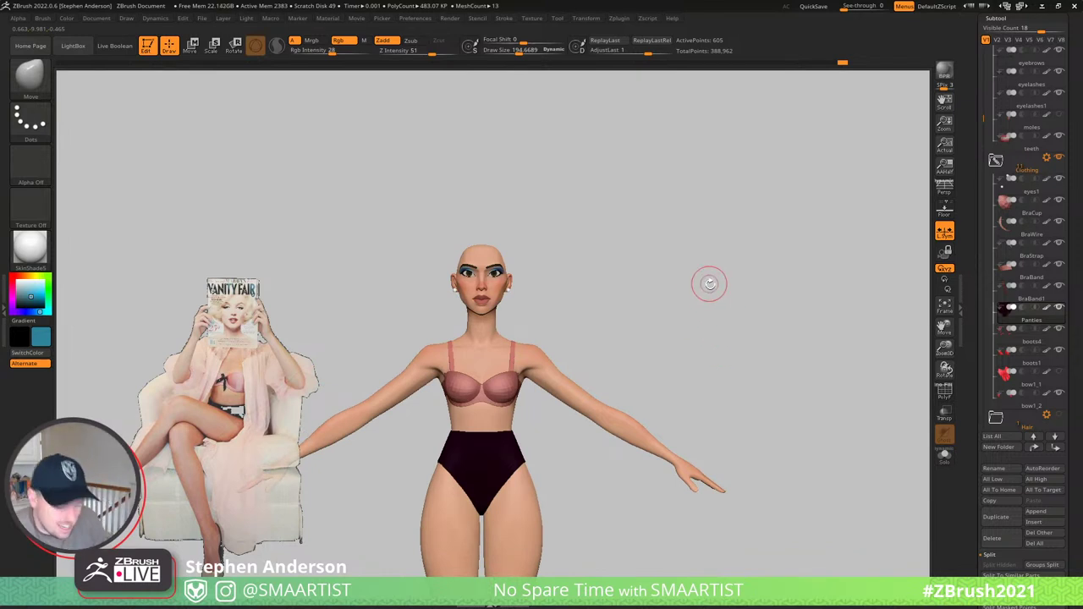
- Save the tool as MagazineGirl_v001 in the _CaitlinWing folder, replacing the existing file
key("ctrl")
key("ctrl+s")
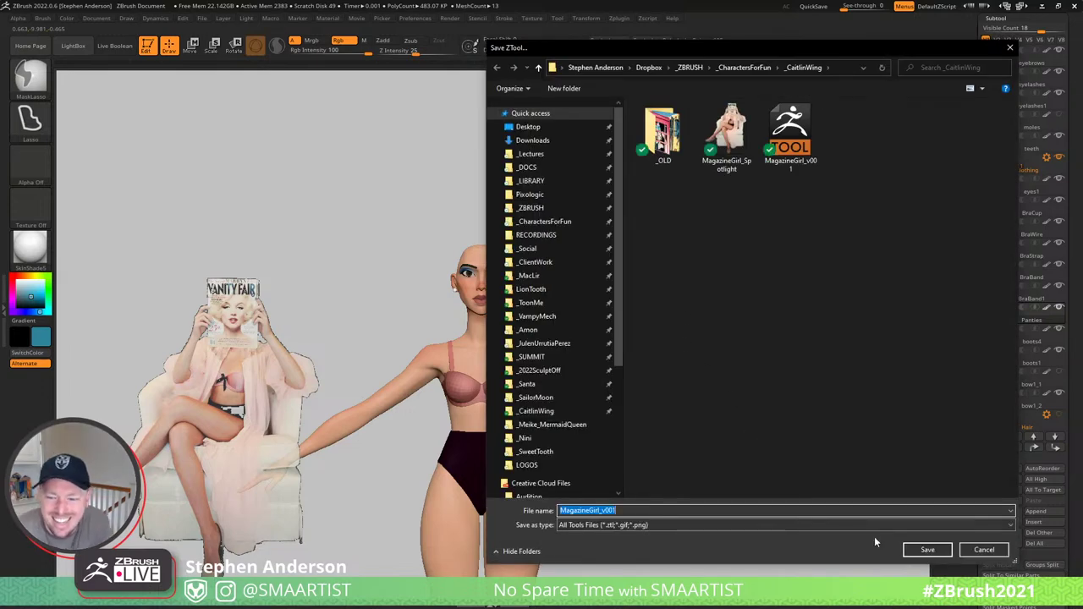
left_click(939, 548)
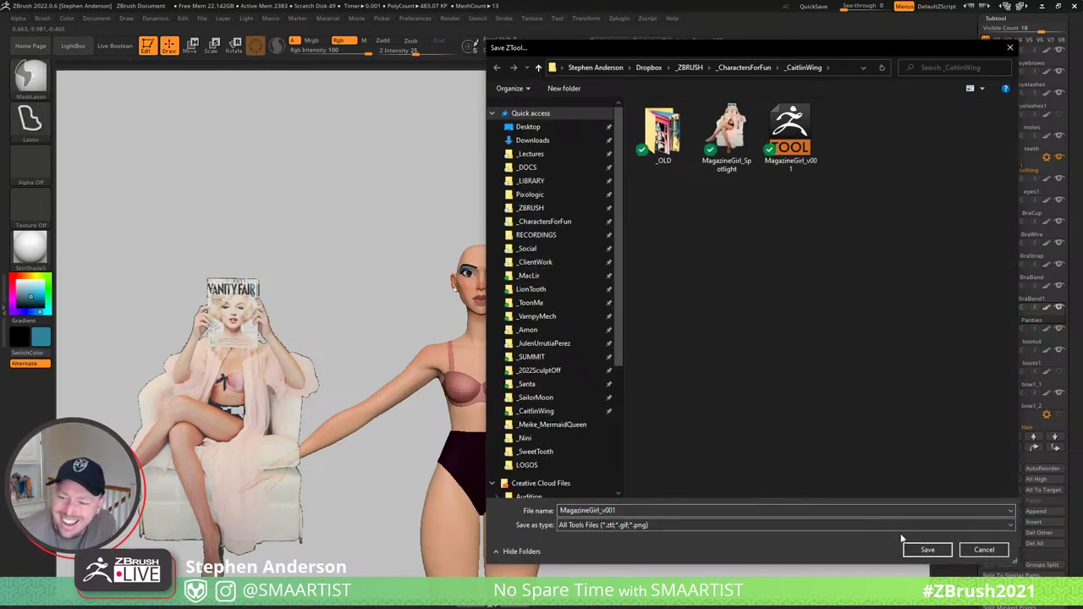
left_click(925, 550)
left_click(569, 302)
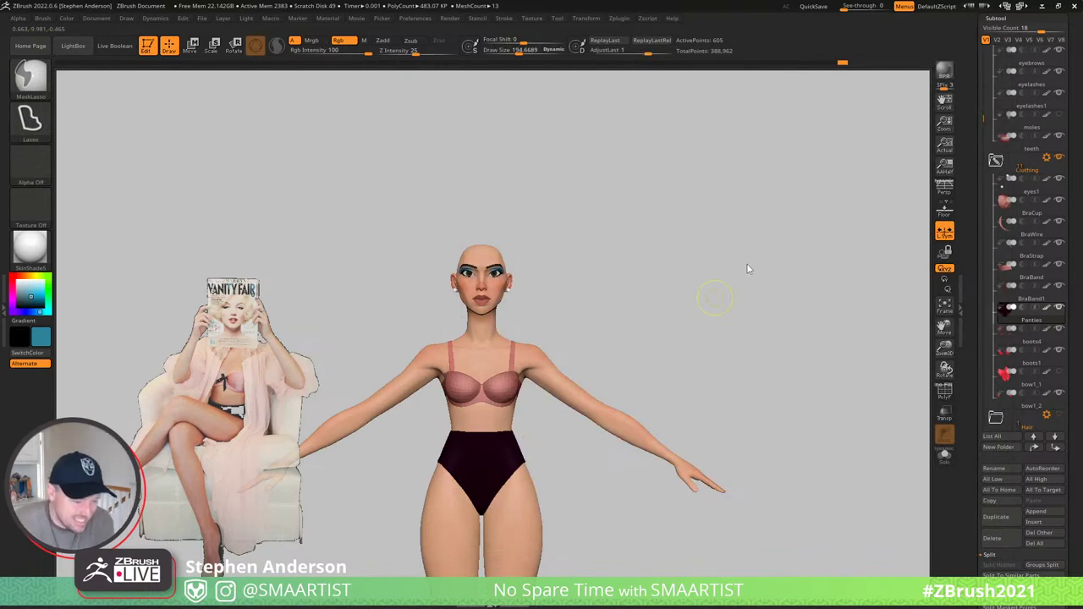
key("ctrl+s")
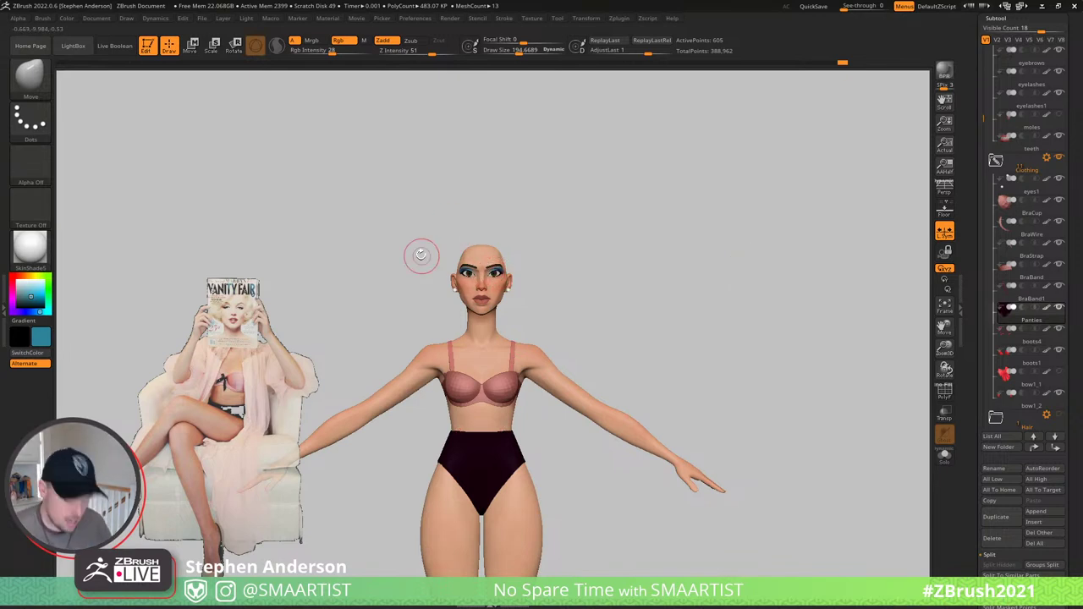
- Select the eyes subtool and display its polyframe with the transform gizmo active
mouse_move(572, 347)
right_mouse_down("ctrl")
mouse_move(535, 264)
mouse_move(604, 558)
right_mouse_up("ctrl")
right_click_drag(491, 295, 518, 445, "alt")
left_click(573, 254, "alt")
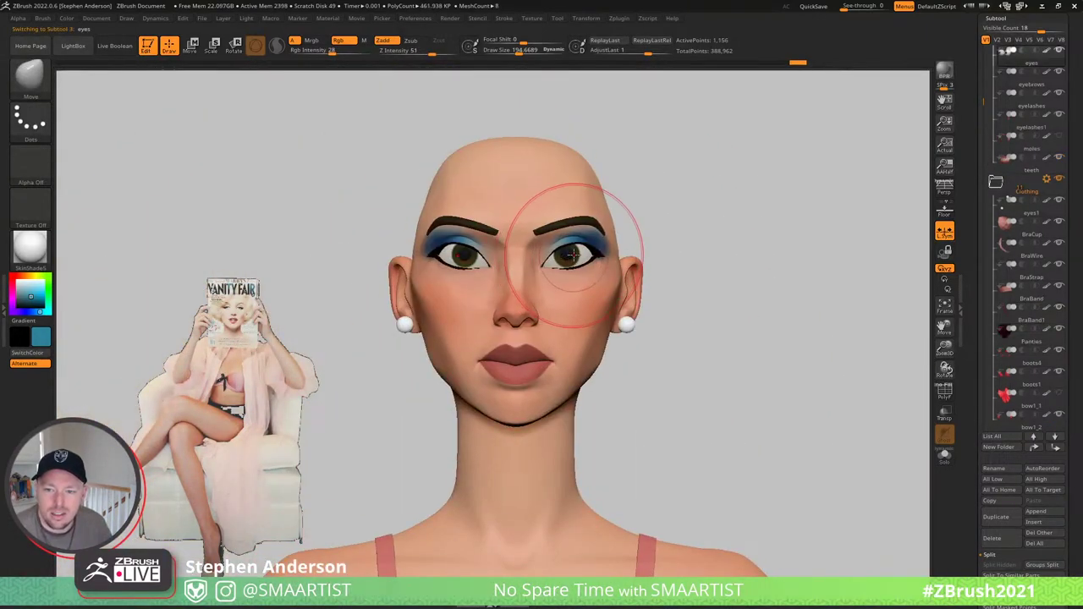
mouse_move(583, 256)
right_mouse_down("ctrl")
mouse_move(628, 310)
mouse_move(577, 267)
right_mouse_up("ctrl")
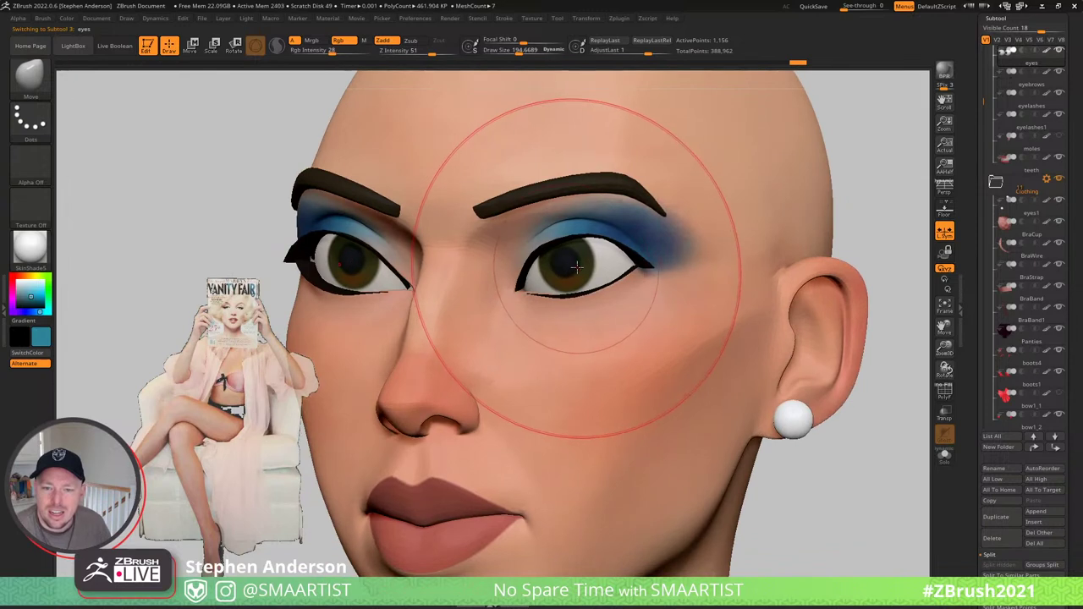
key("shift+f")
key("w")
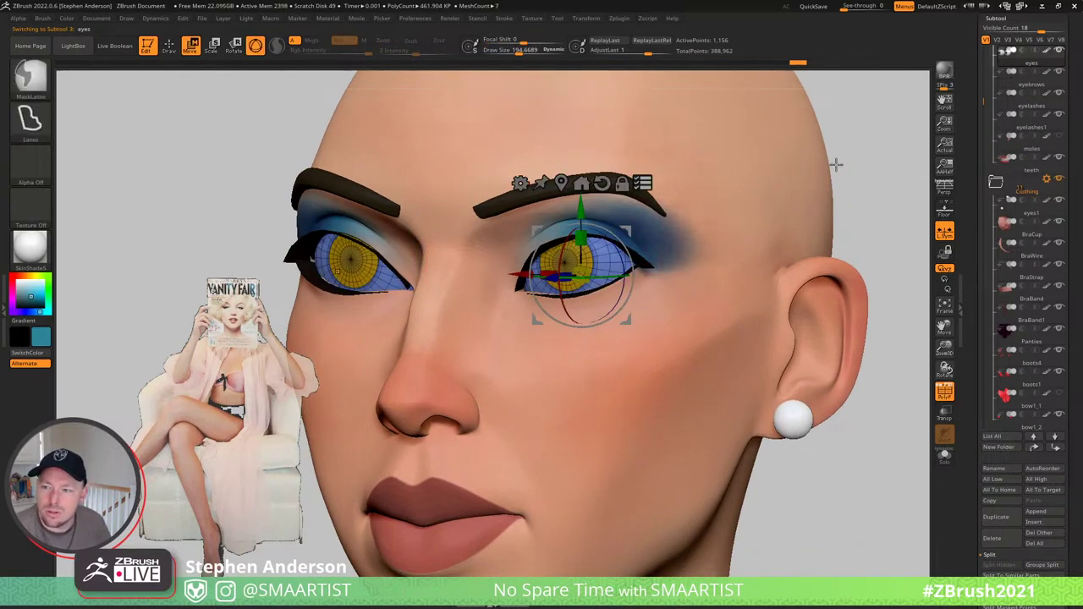
- Restrict the gizmo to the eyes subtool and recentre it, unlocked, on the middle of the eyeball
left_click(855, 143, "ctrl")
left_click(643, 182)
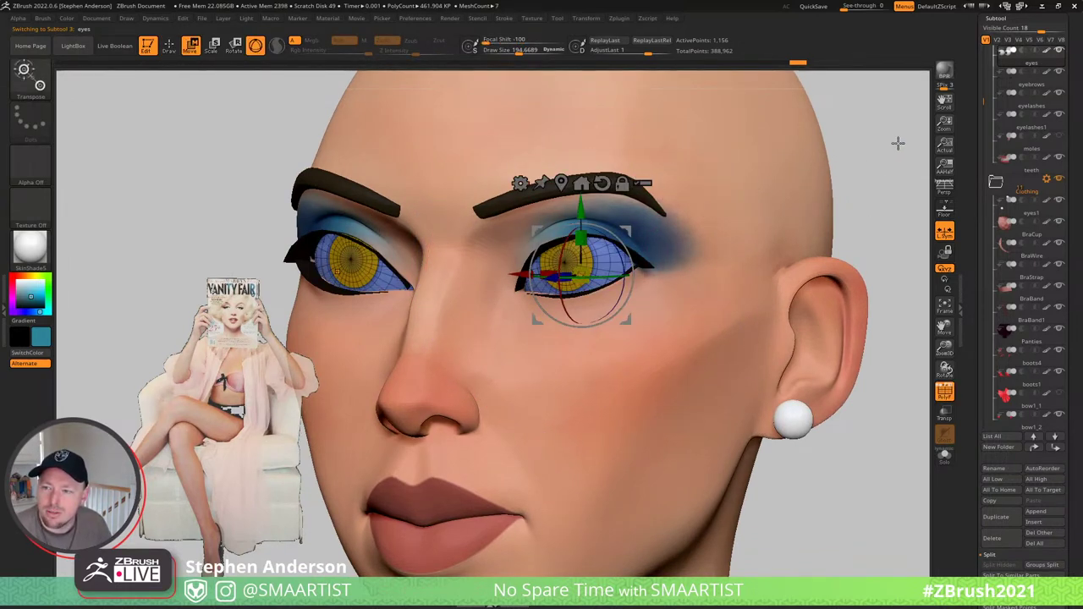
left_click_drag(861, 123, 913, 225, "ctrl")
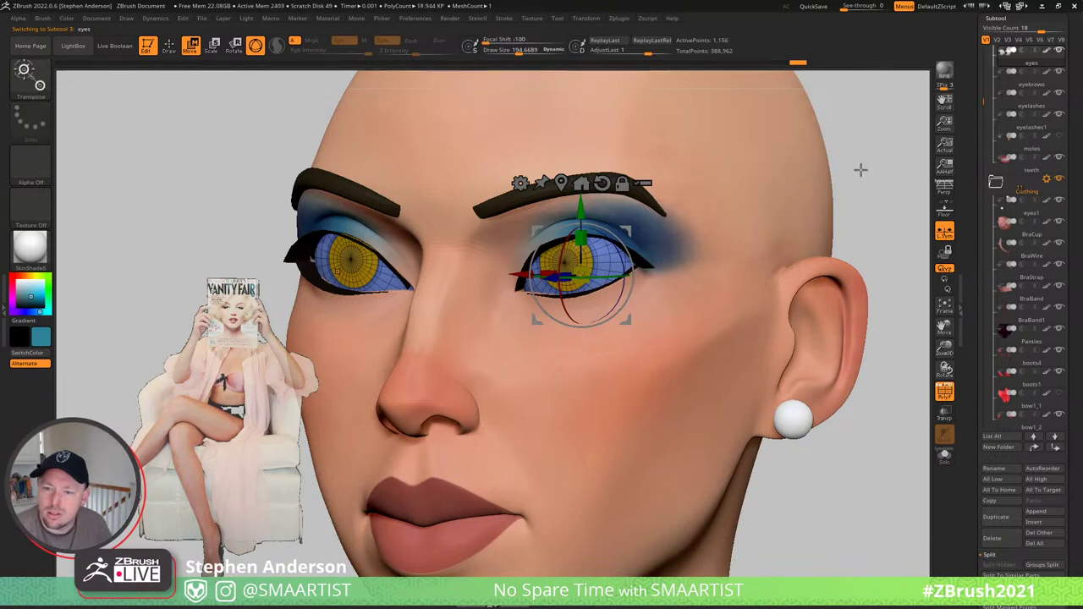
mouse_move(859, 169)
left_mouse_down()
mouse_move(843, 164)
mouse_move(858, 165)
left_mouse_up()
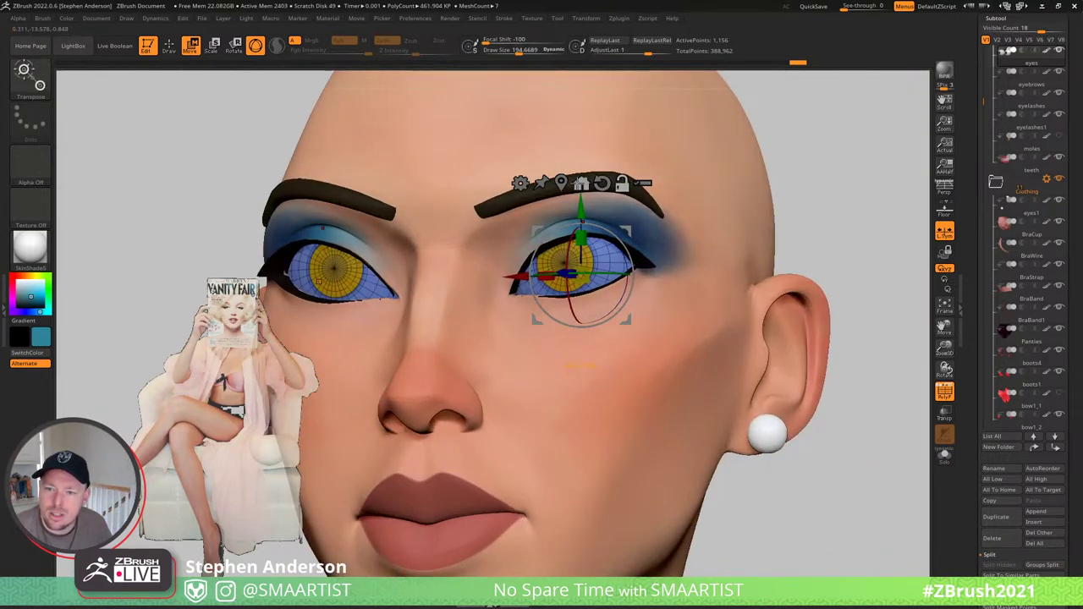
left_click(561, 183, "alt")
left_click_drag(706, 219, 686, 285)
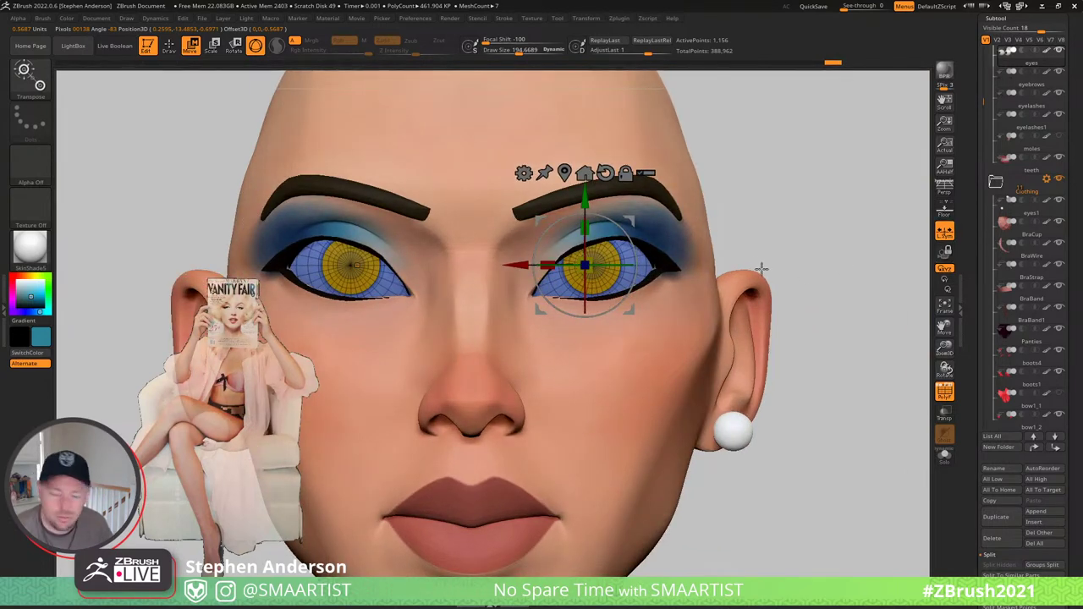
key("ctrl+shift+s")
left_click(667, 277, "ctrl+shift")
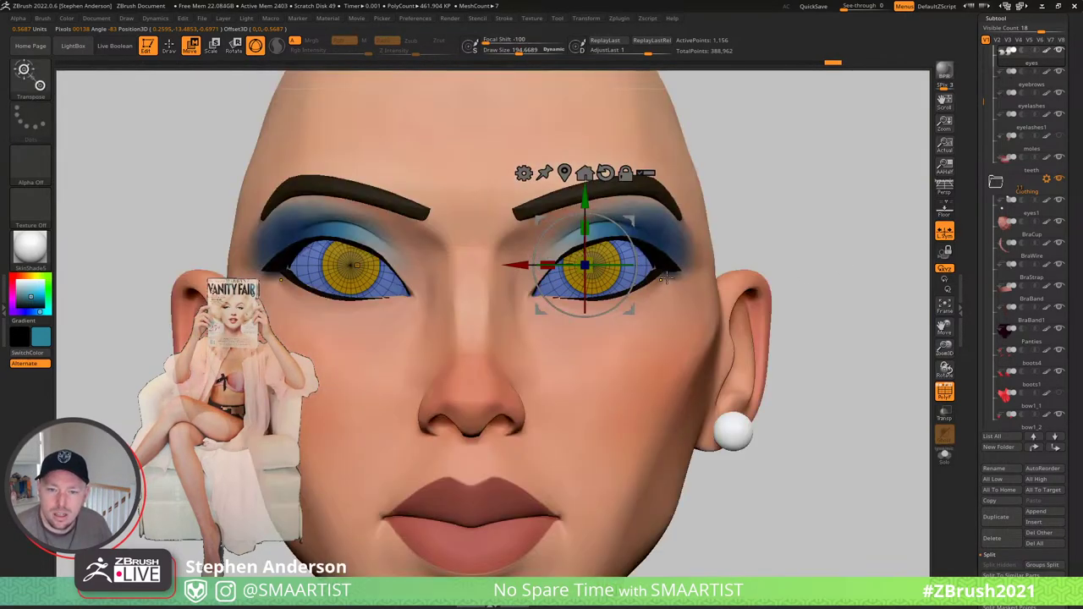
key("shift+f")
- Try rotating the eyes sideways, toggling mirror symmetry so both eyes turn in the same direction
left_click_drag(611, 268, 582, 270)
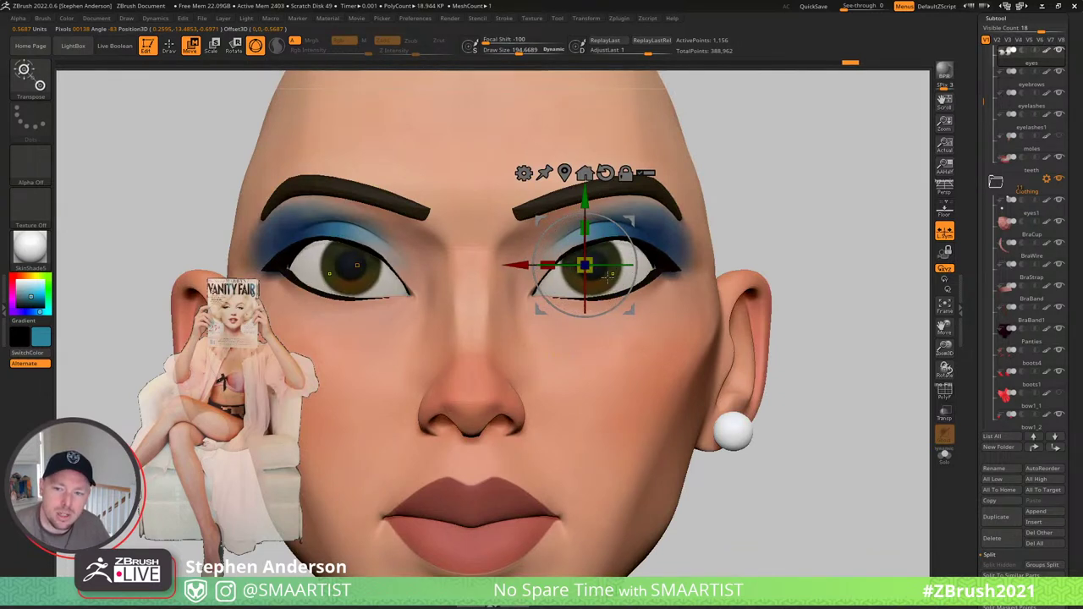
key("q")
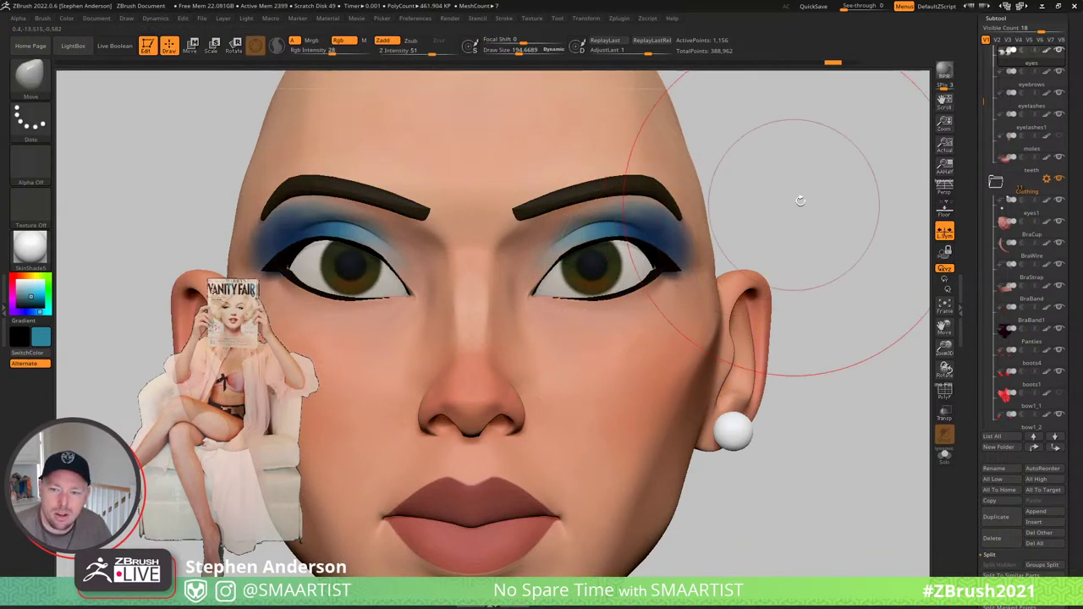
key("w")
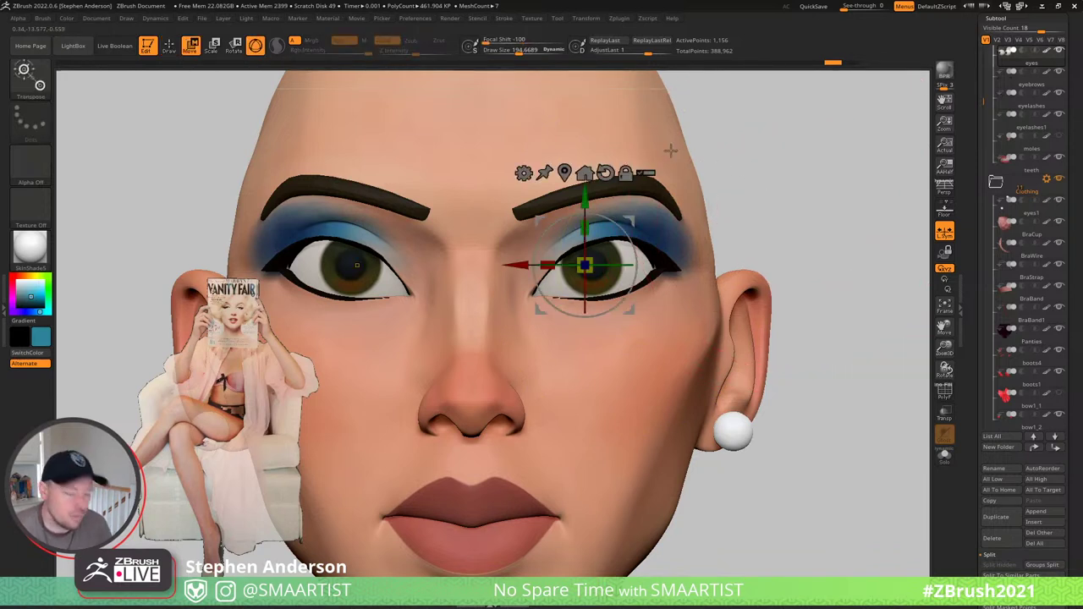
left_click(621, 19)
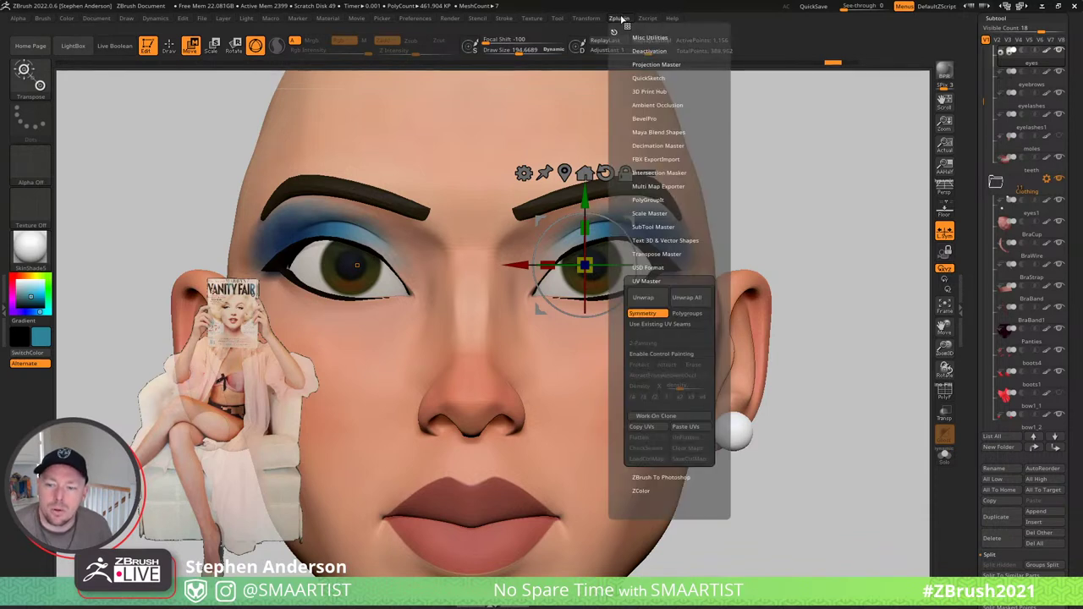
mouse_move(585, 25)
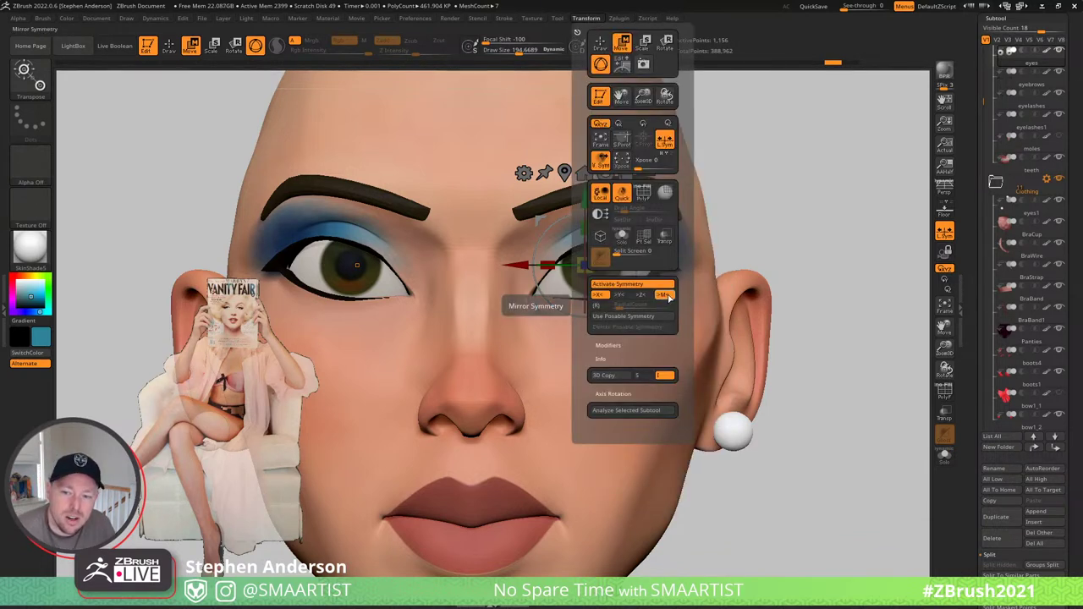
left_click(669, 297)
left_click_drag(584, 286, 573, 352)
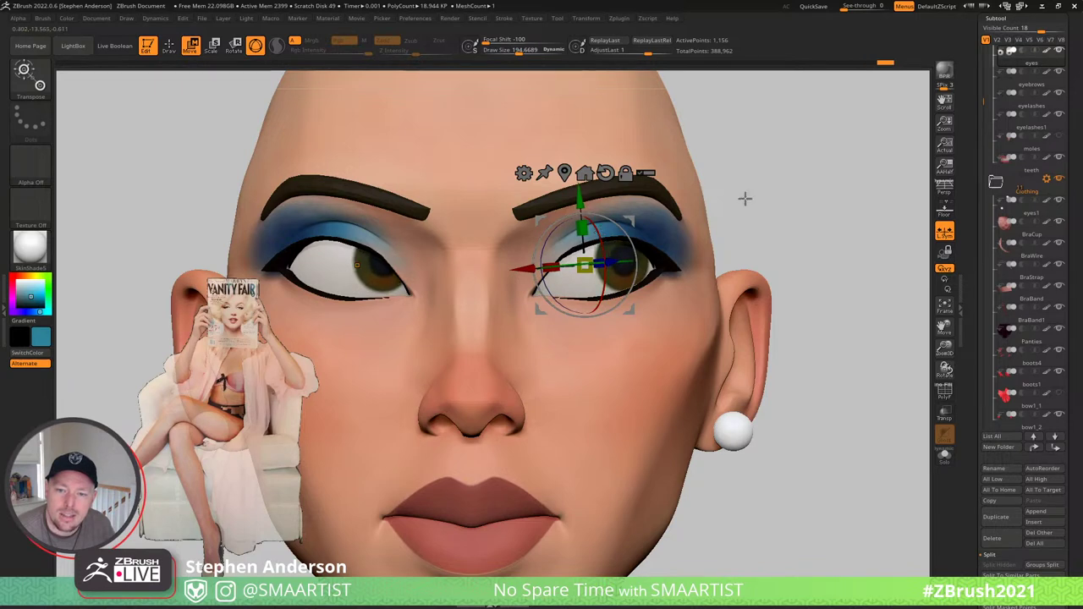
right_click_drag(745, 198, 720, 195)
right_click_drag(804, 277, 748, 225, "ctrl")
key("q")
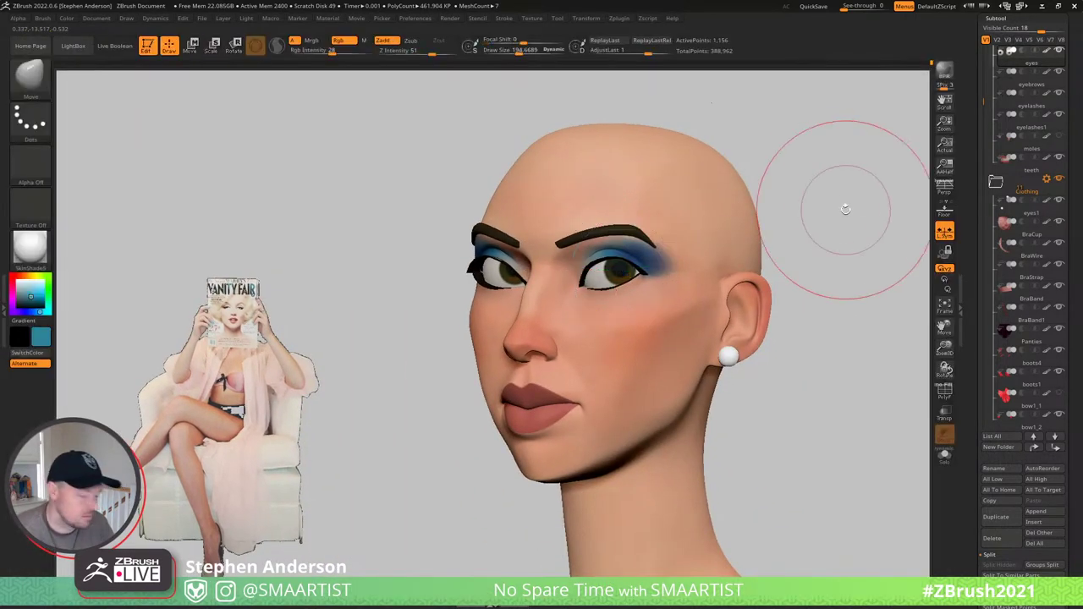
mouse_move(845, 208)
left_mouse_down()
mouse_move(831, 194)
mouse_move(850, 203)
mouse_move(815, 198)
mouse_move(821, 189)
mouse_move(787, 217)
left_mouse_up()
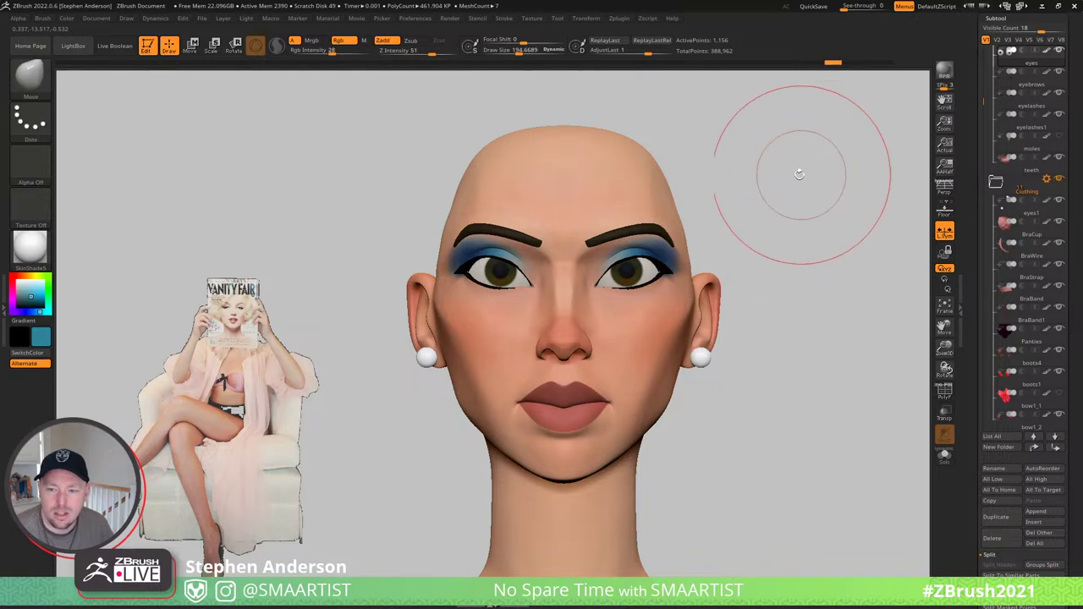
- Select Body_2, lower its subdivision level and mask everything except the eyelid area using its polygroups
mouse_move(802, 175)
right_mouse_down("ctrl")
mouse_move(669, 331)
mouse_move(450, 321)
mouse_move(437, 307)
mouse_move(576, 365)
mouse_move(533, 364)
right_mouse_up("ctrl")
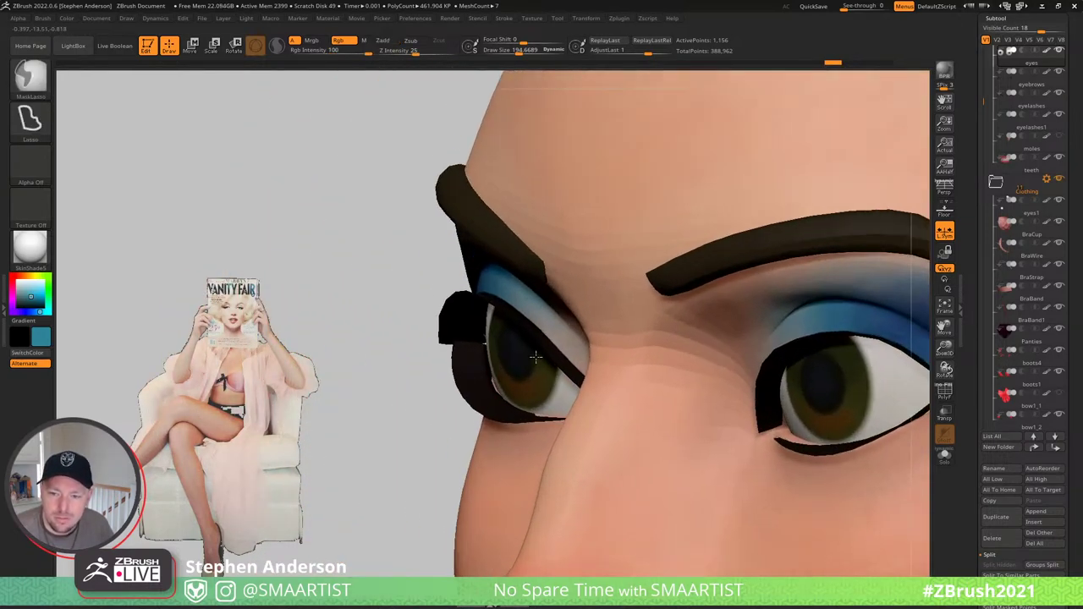
left_click(508, 312, "alt")
right_click_drag(513, 309, 523, 299)
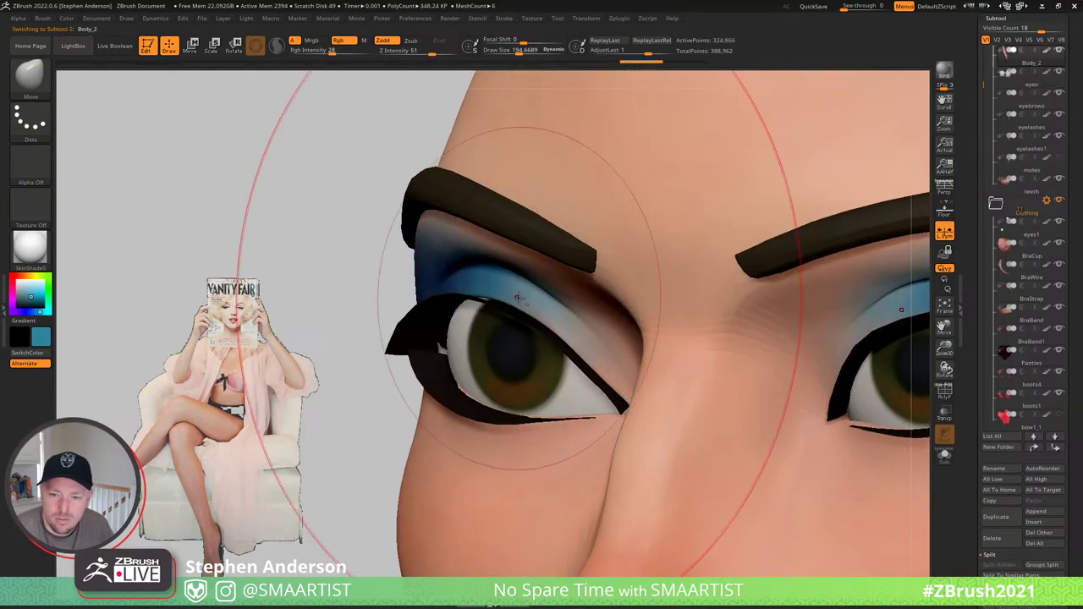
left_click(514, 308, "alt")
key("shift+f")
key("shift+d")
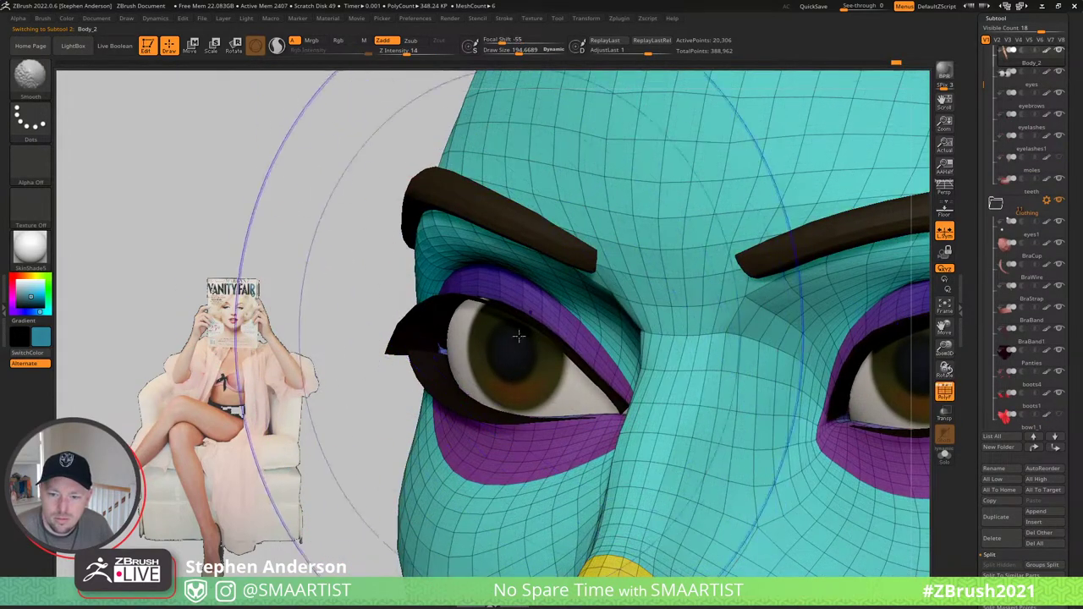
right_click_drag(515, 339, 579, 348)
key("w")
left_click(576, 411, "ctrl")
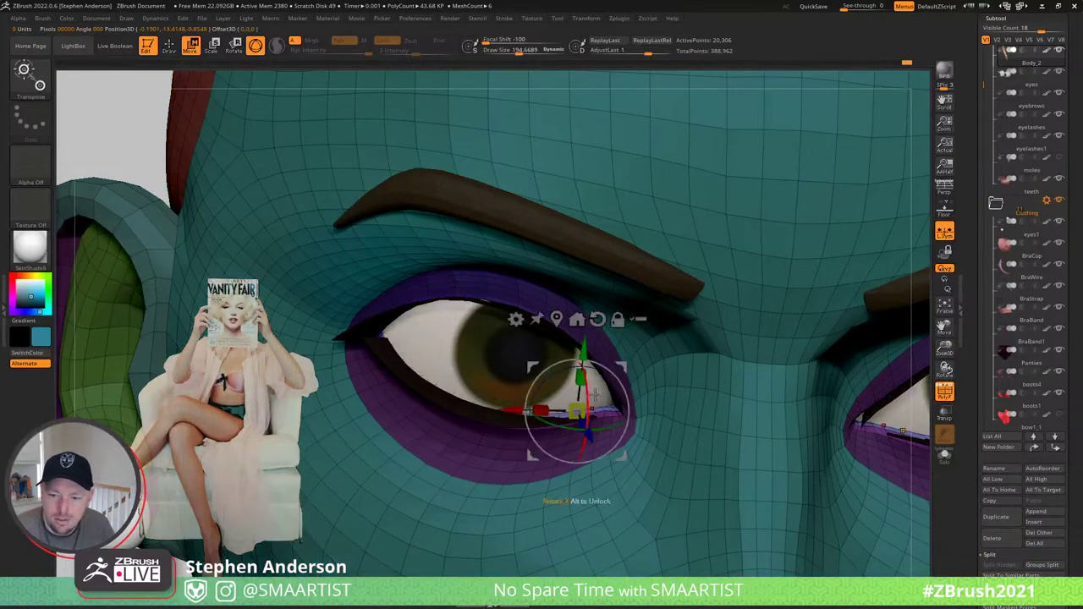
- Prepare the Move brush for the unmasked eyelids, reducing its draw size to about 48
key("q")
mouse_move(576, 408)
right_mouse_down()
mouse_move(518, 347)
mouse_move(515, 326)
right_mouse_up()
key("s")
left_click_drag(516, 307, 506, 308)
left_click(515, 310, "ctrl")
mouse_move(515, 309)
right_mouse_down()
mouse_move(524, 299)
mouse_move(527, 320)
mouse_move(528, 306)
right_mouse_up()
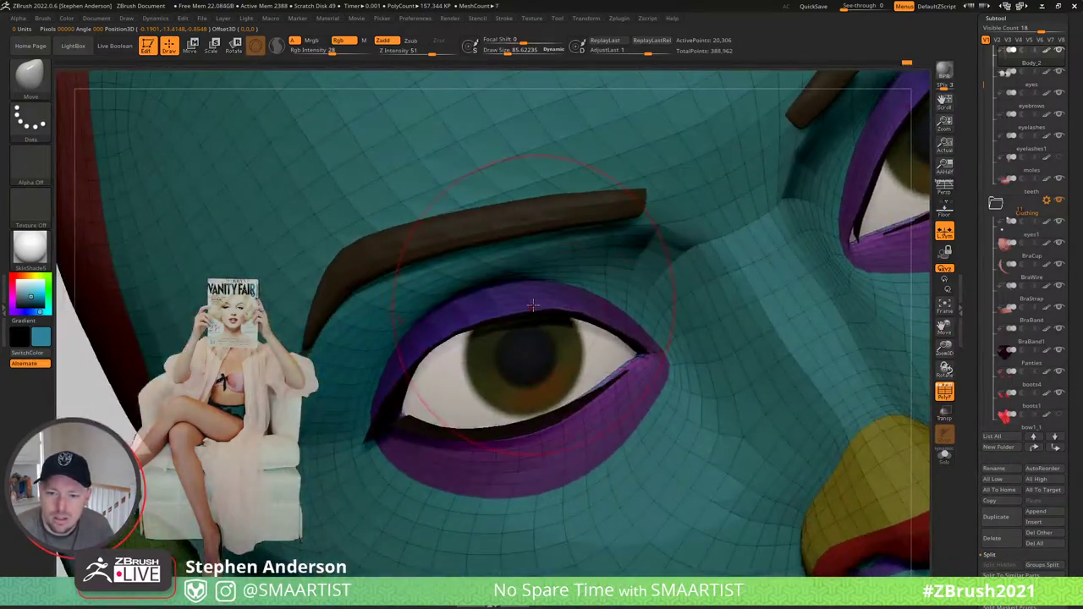
key("s")
left_click_drag(522, 306, 517, 307)
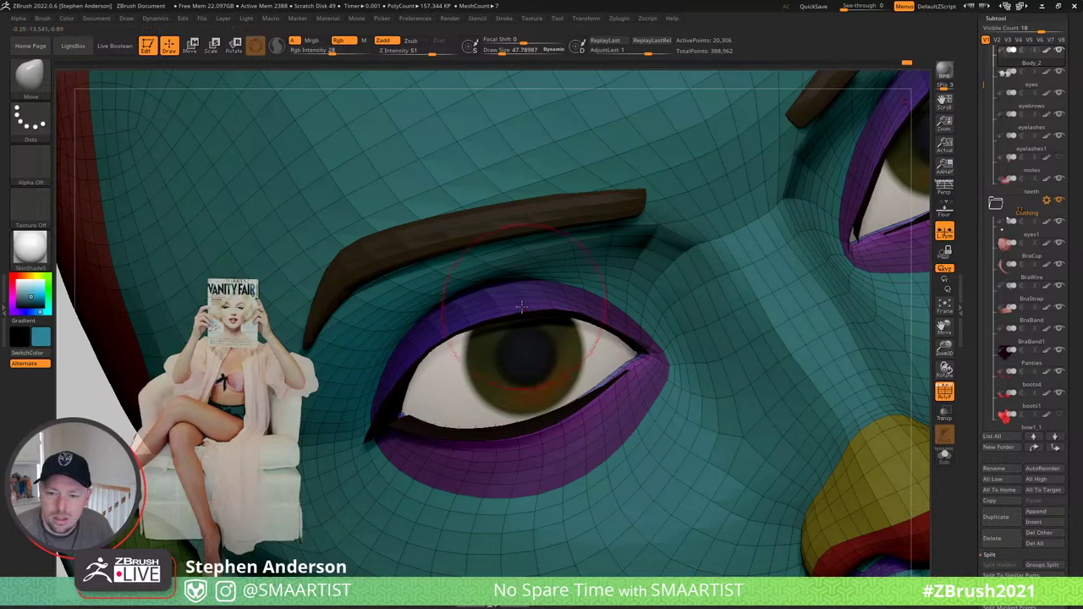
- Reshape the lower eyelid edge with the Move brush at a draw size of about 39, then clear the mask and polyframe
right_click_drag(449, 340, 430, 432)
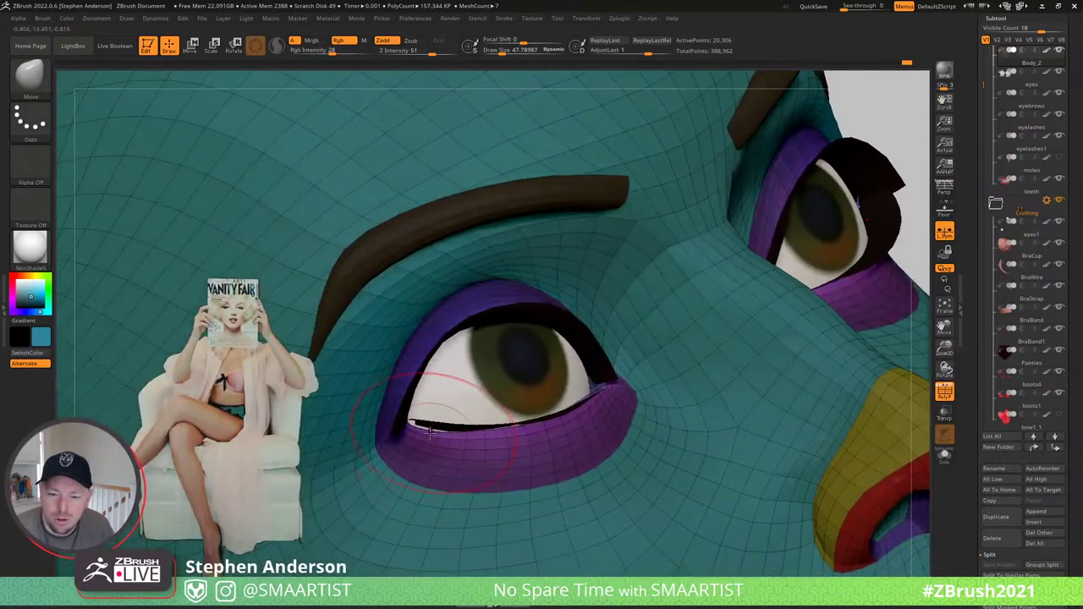
key("s")
mouse_move(503, 427)
left_mouse_down()
mouse_move(493, 427)
mouse_move(517, 427)
left_mouse_up()
key("s")
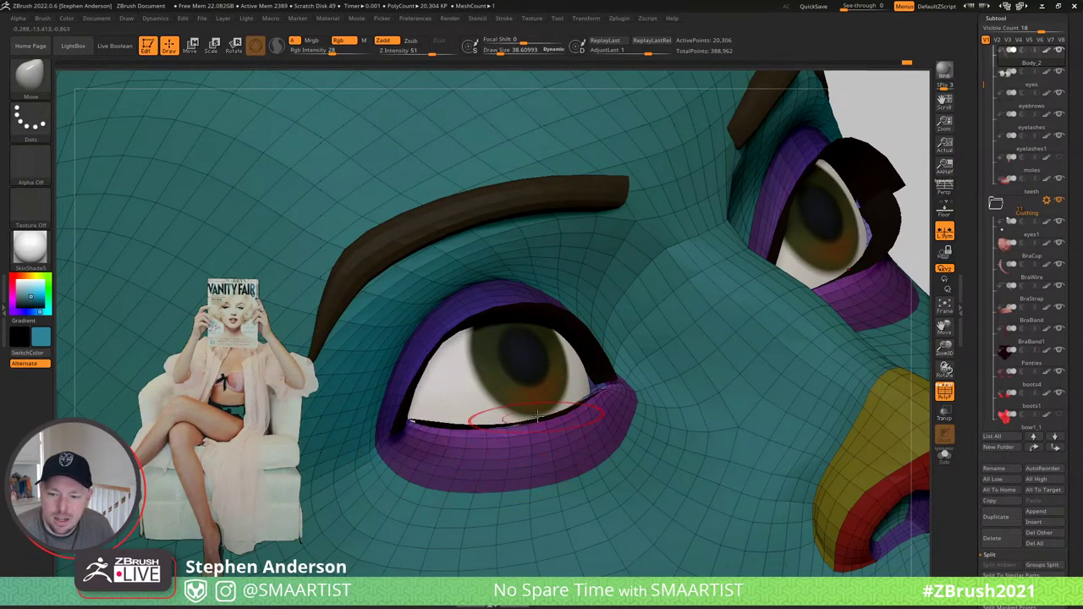
right_click_drag(537, 416, 600, 403)
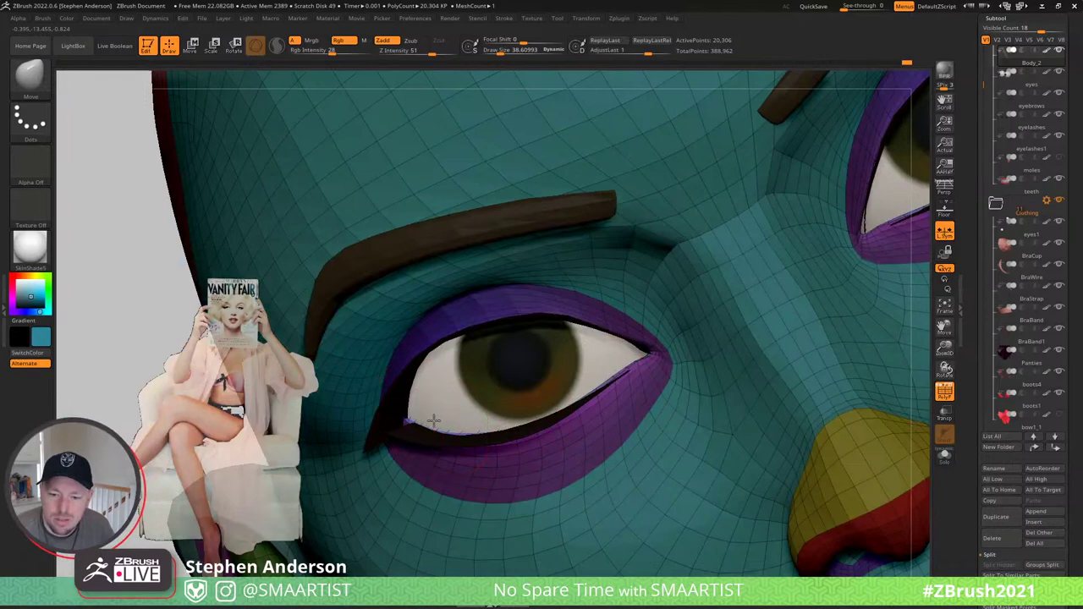
right_click_drag(431, 433, 403, 427)
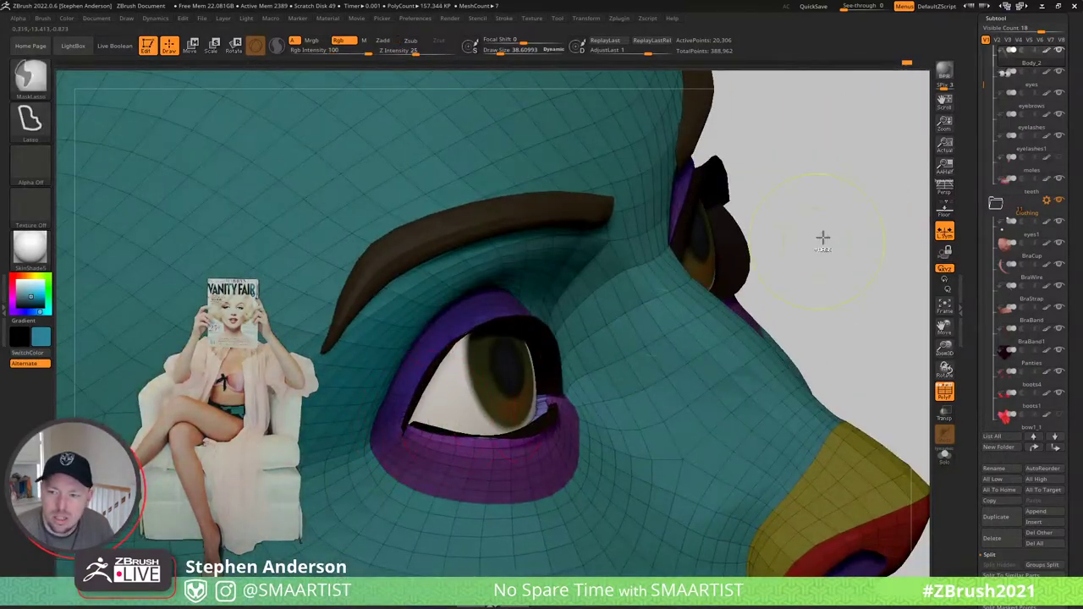
left_click_drag(822, 237, 836, 213, "ctrl")
right_click_drag(546, 340, 487, 327)
mouse_move(456, 399)
right_mouse_down()
mouse_move(438, 406)
mouse_move(608, 399)
mouse_move(575, 372)
mouse_move(595, 411)
mouse_move(617, 410)
mouse_move(576, 348)
right_mouse_up()
key("shift+f")
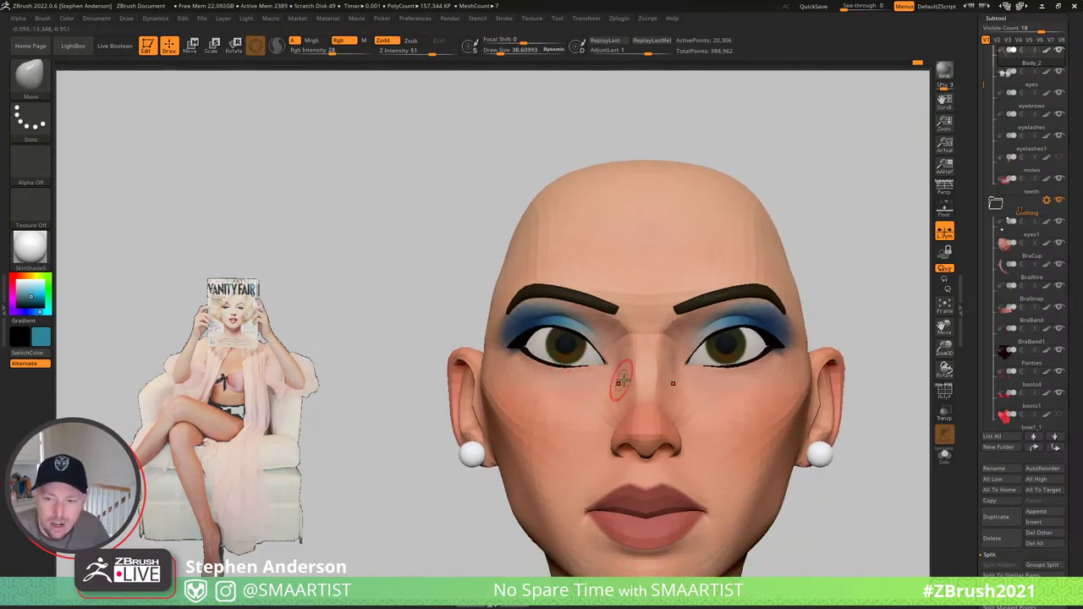
- Examine the eyes, brow and temples from the front and three-quarter views with a larger Move brush ready
right_click_drag(620, 380, 543, 360)
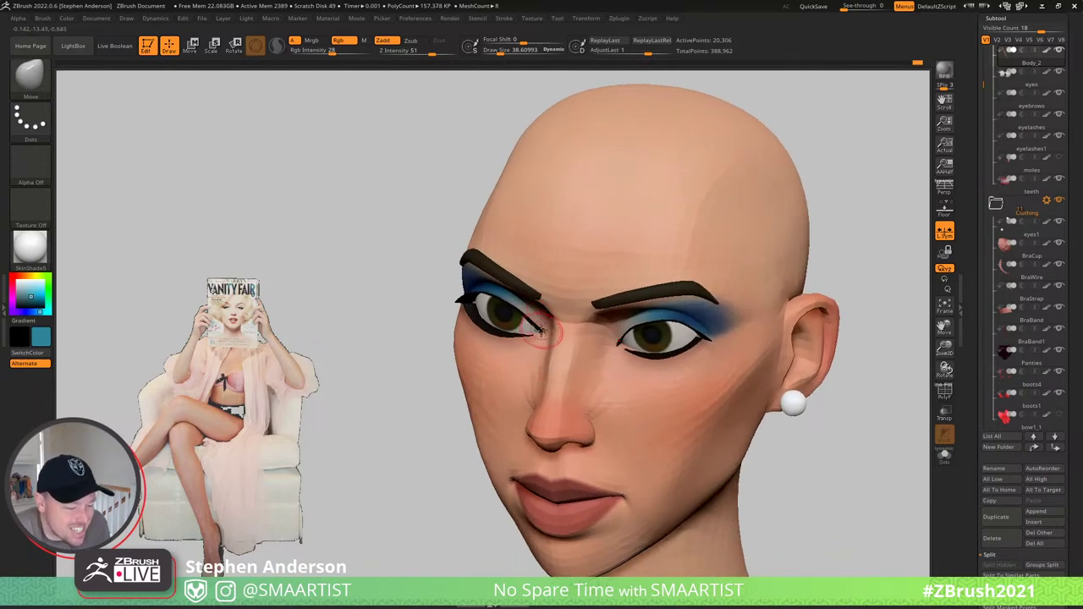
right_click_drag(592, 335, 622, 336)
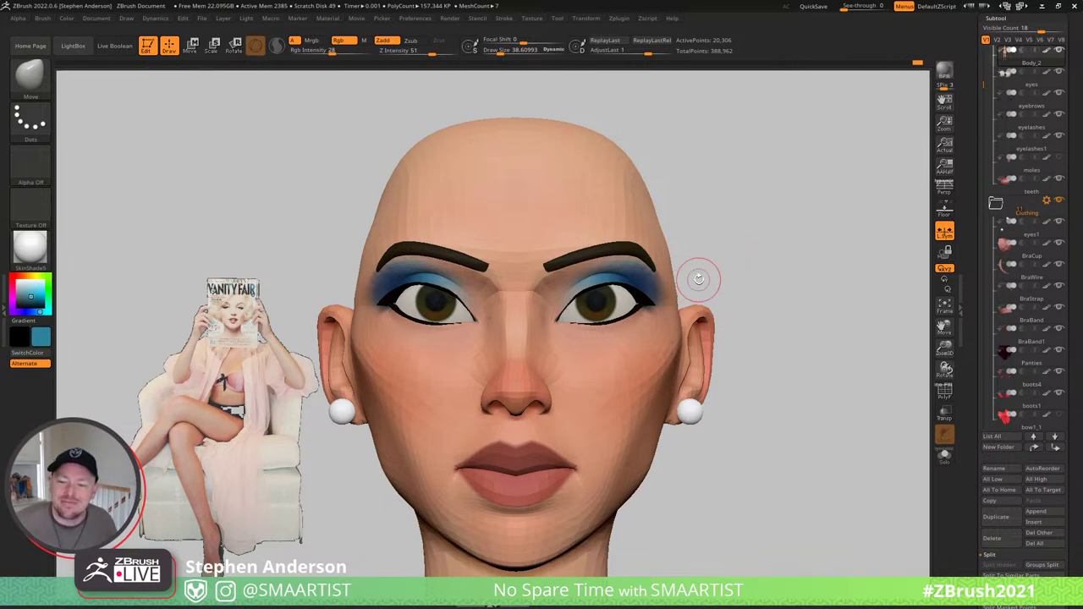
left_click_drag(771, 256, 770, 254)
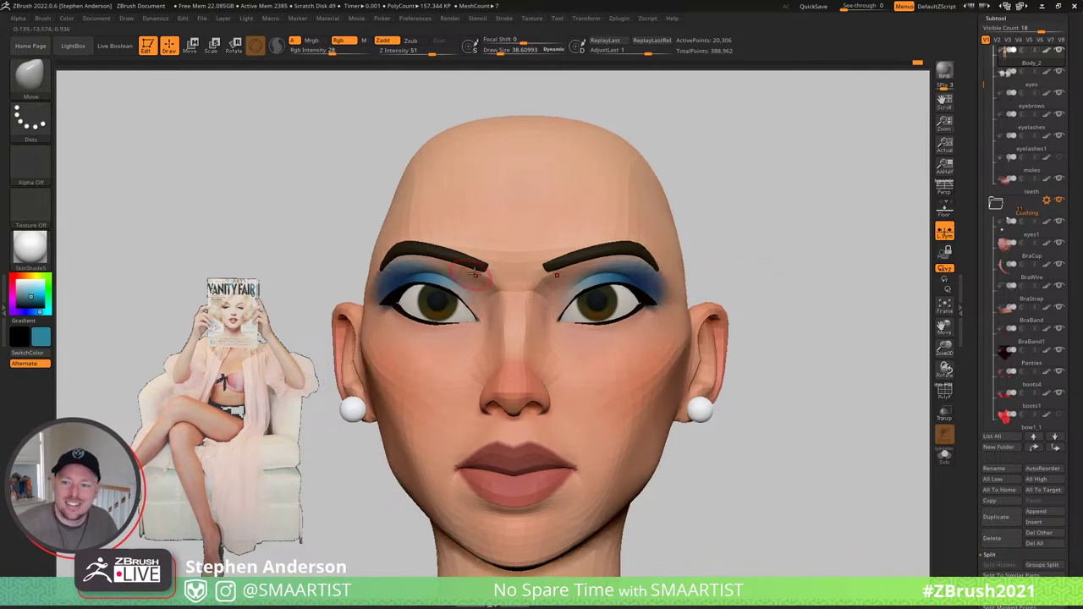
mouse_move(748, 265)
left_mouse_down()
mouse_move(661, 280)
mouse_move(690, 273)
mouse_move(667, 248)
mouse_move(729, 224)
mouse_move(667, 245)
left_mouse_up()
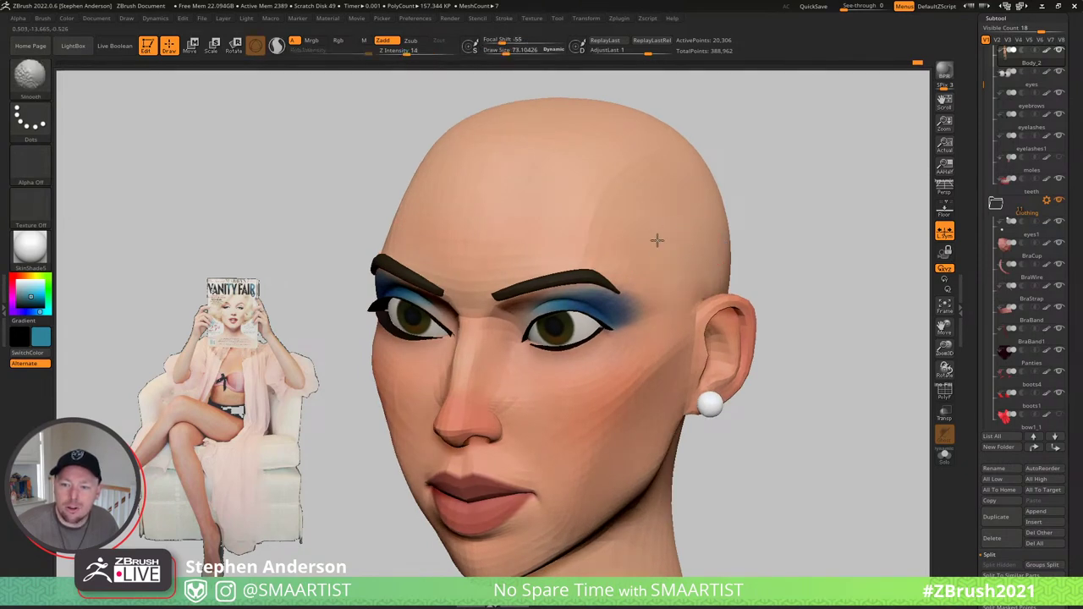
mouse_move(674, 242)
left_mouse_down()
mouse_move(708, 230)
mouse_move(682, 248)
left_mouse_up()
key("s")
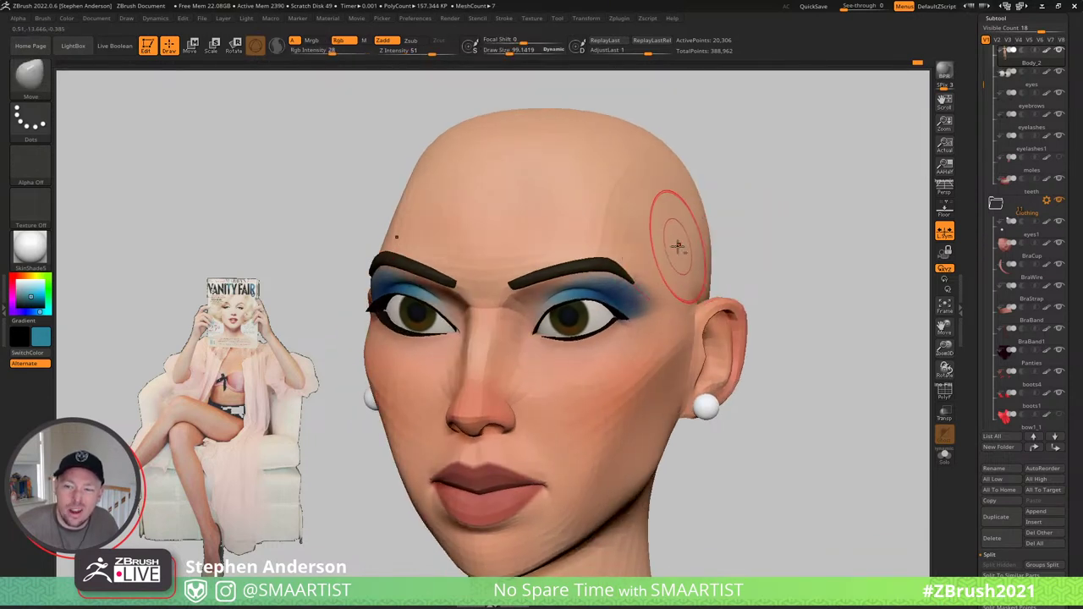
right_click_drag(674, 245, 684, 241)
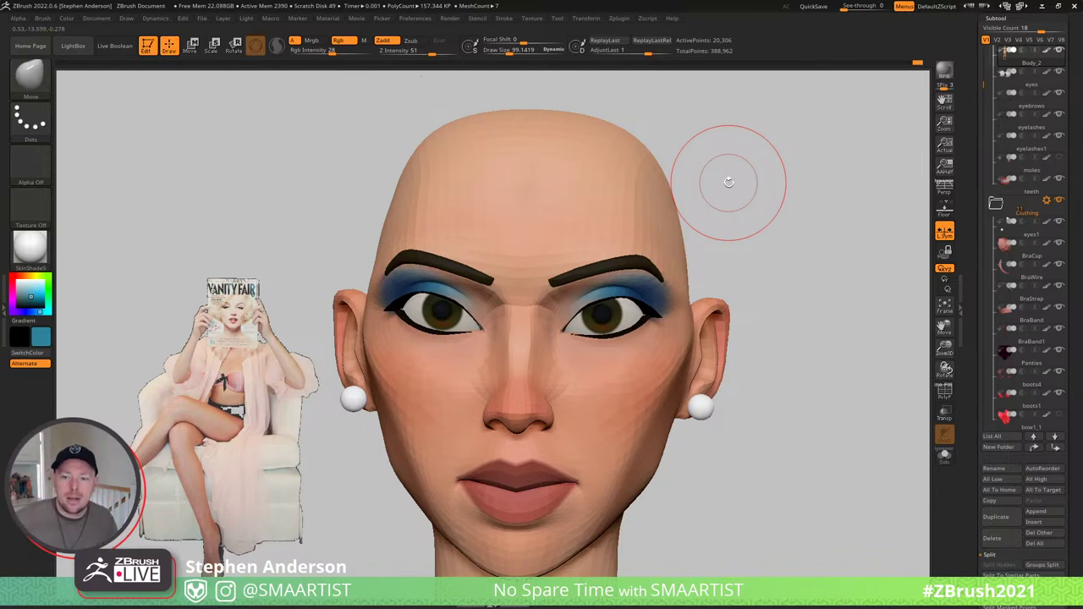
- Select the boots4 subtool and merge it down with boots1, accepting that the operation cannot be undone
mouse_move(701, 249)
right_mouse_down("ctrl")
mouse_move(701, 234)
mouse_move(739, 256)
mouse_move(731, 221)
mouse_move(677, 203)
mouse_move(704, 243)
mouse_move(696, 324)
mouse_move(702, 304)
mouse_move(686, 283)
mouse_move(684, 295)
mouse_move(672, 236)
mouse_move(643, 282)
mouse_move(655, 246)
mouse_move(675, 263)
right_mouse_up("ctrl")
key("w")
right_click_drag(727, 324, 689, 254, "alt")
right_click_drag(654, 386, 658, 268, "alt")
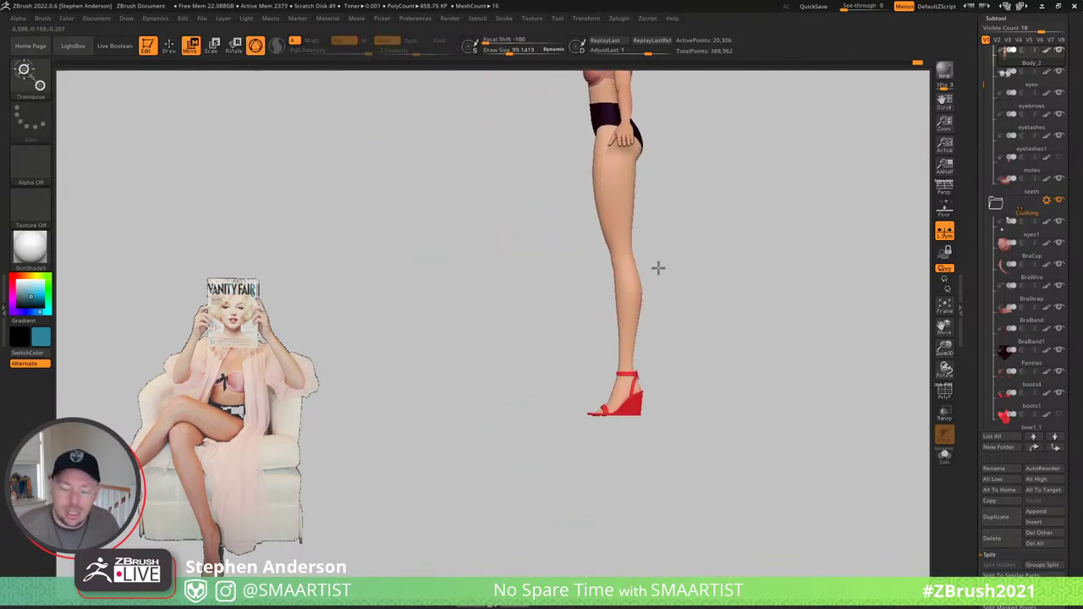
key("q")
right_click_drag(657, 430, 606, 374, "alt")
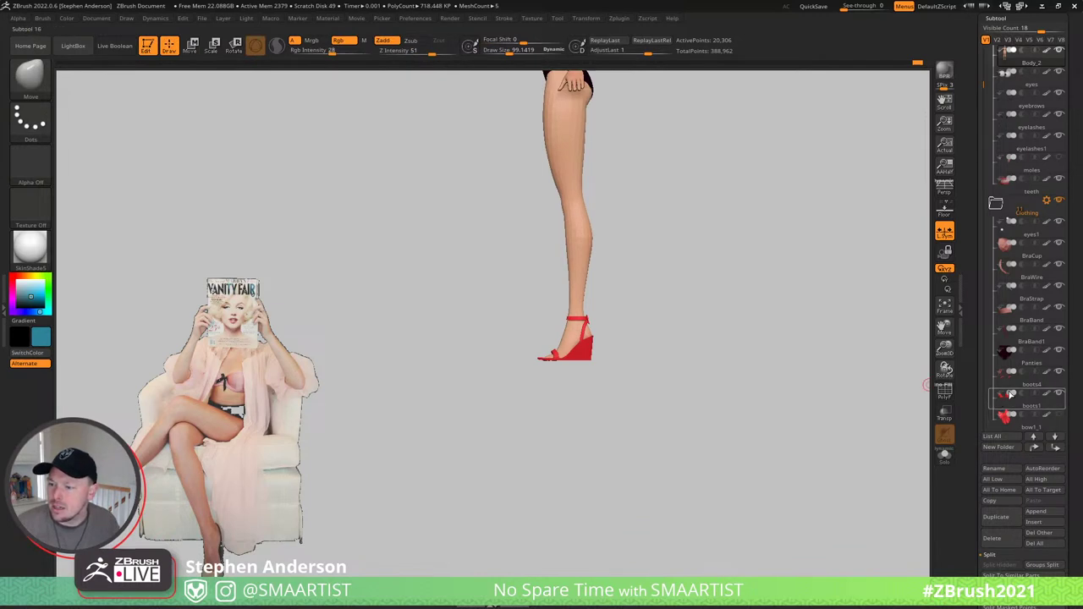
left_click(1034, 391)
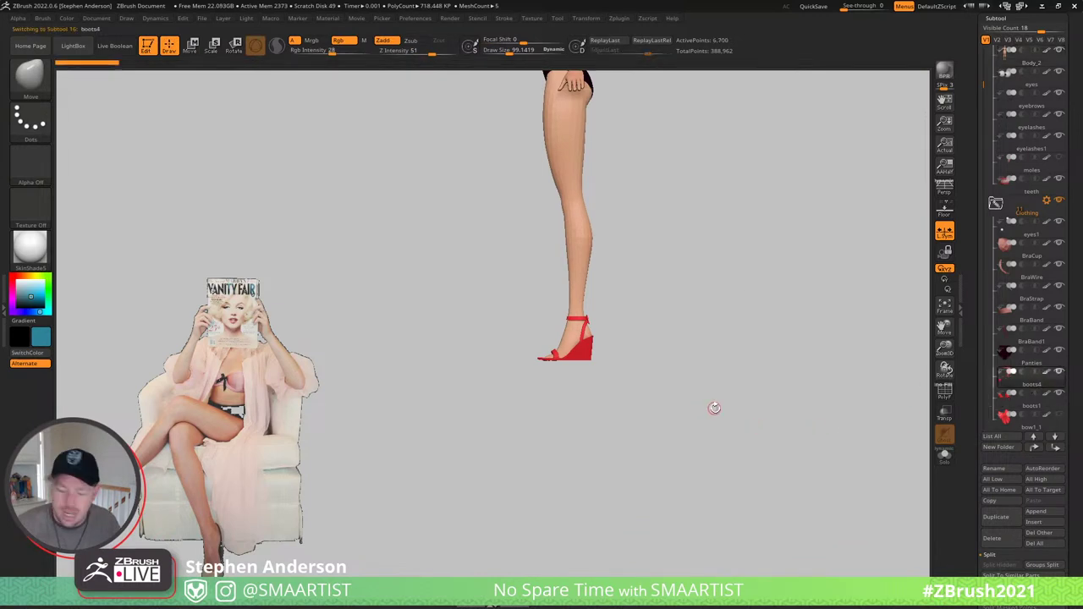
key("ctrl")
key("ctrl+m")
left_click(709, 438)
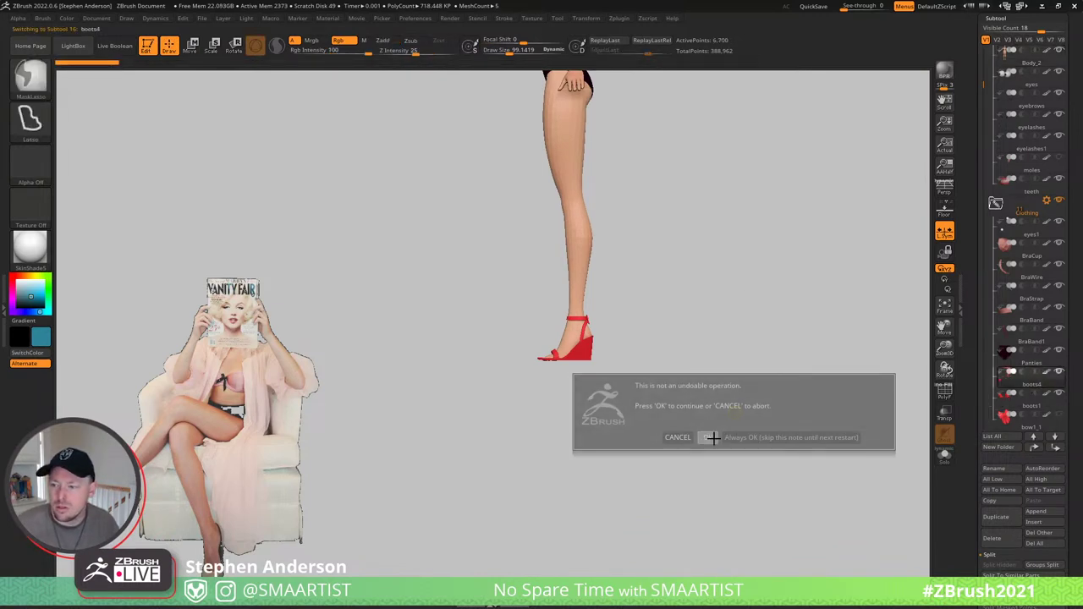
right_click_drag(601, 390, 640, 391, "ctrl")
right_click_drag(607, 332, 635, 310)
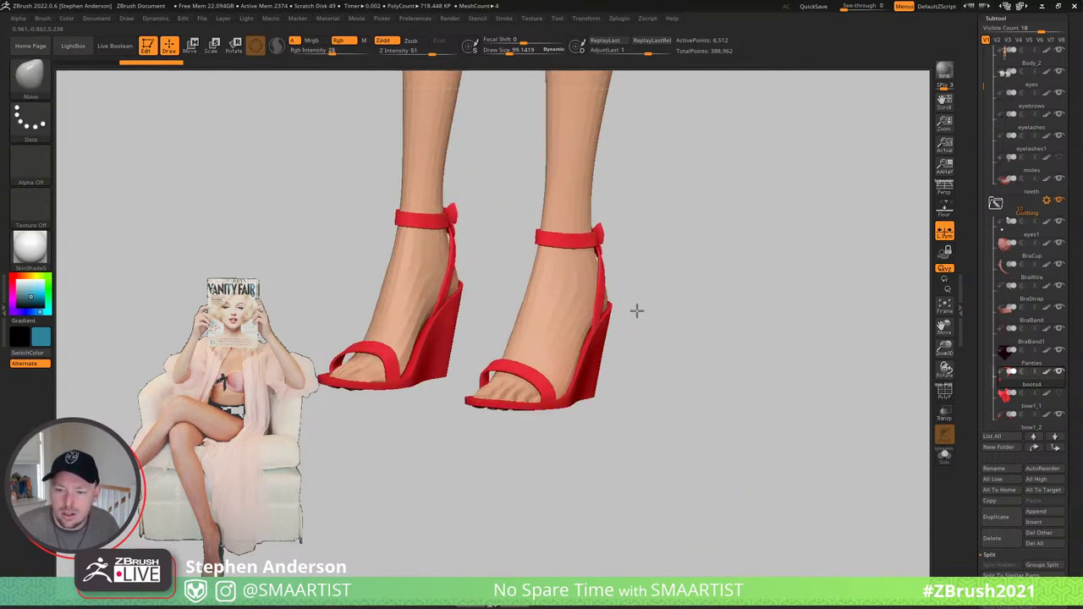
- Reorder the subtools with the polyframe shown, moving bow1_2 above bow1_1 so it sits directly beneath boots4
key("shift+f")
right_click_drag(747, 273, 703, 268)
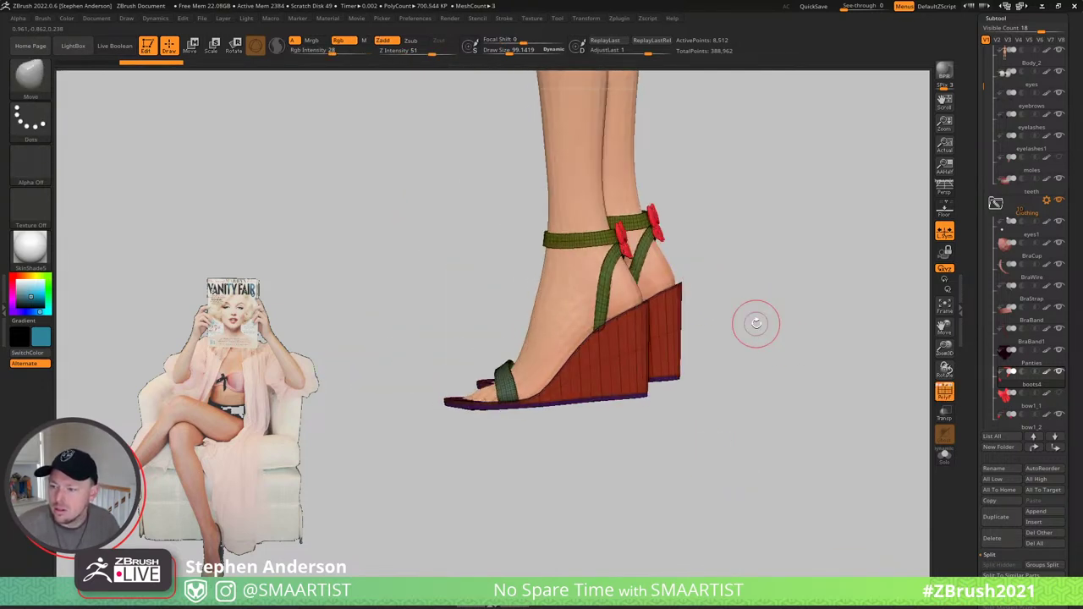
key("Down")
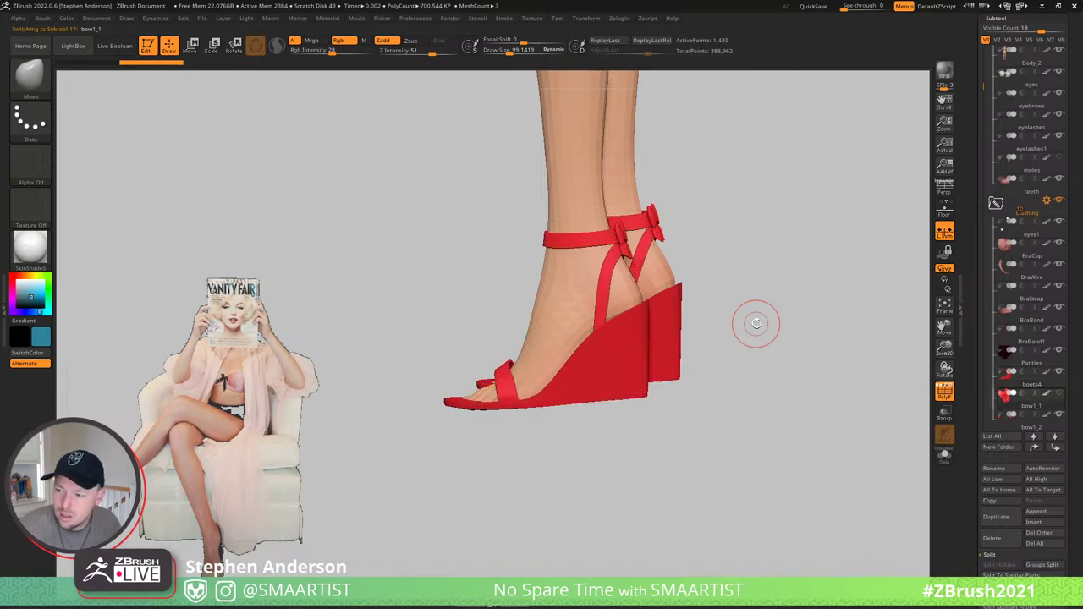
key("Down")
key("ctrl+Up")
key("Up")
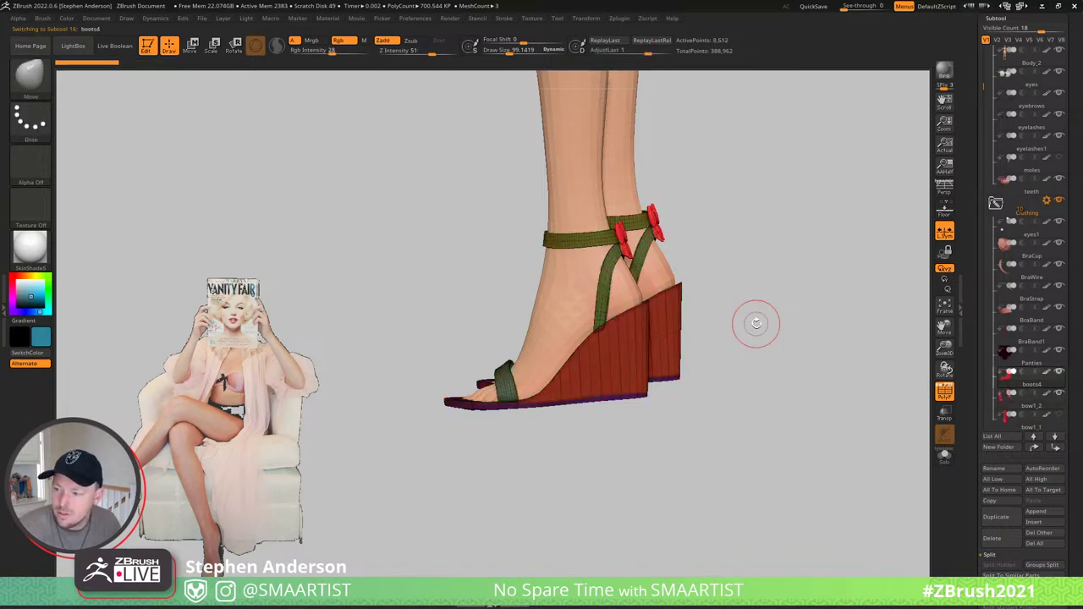
- Merge boots4 down with bow1_2 so the wedge shoes and their ankle bows form one subtool
key("shift+f")
key("ctrl")
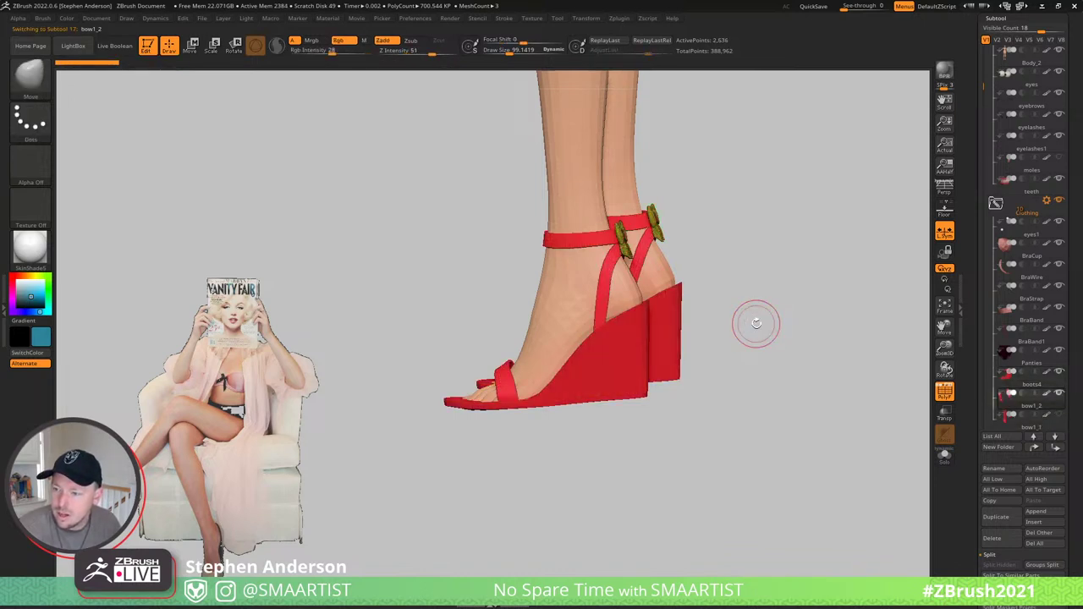
key("shift+f")
key("ctrl")
key("ctrl+e")
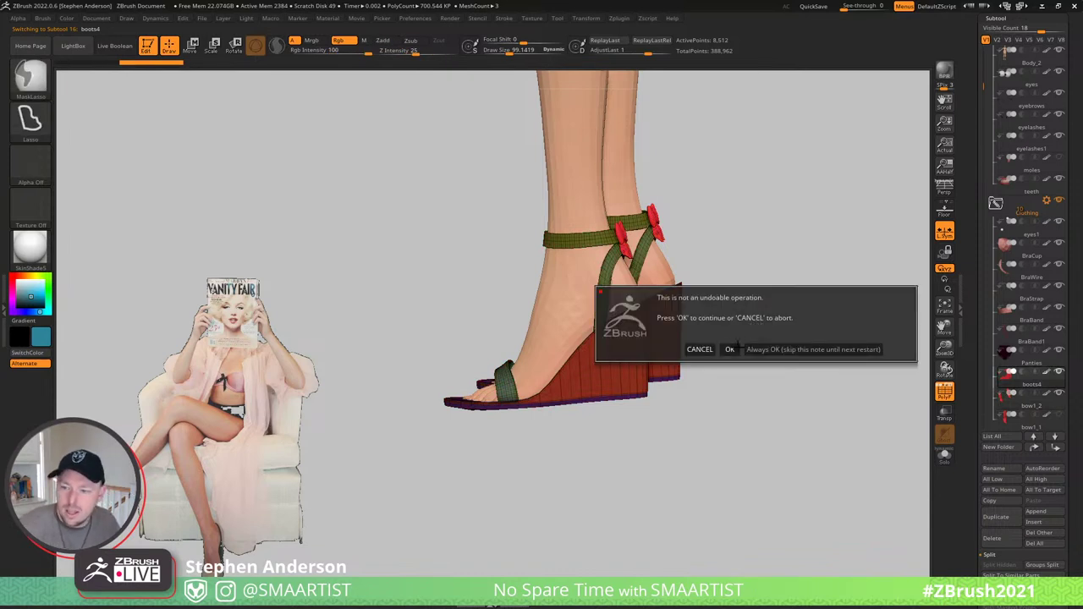
left_click(729, 349)
key("shift+f")
key("shift+f")
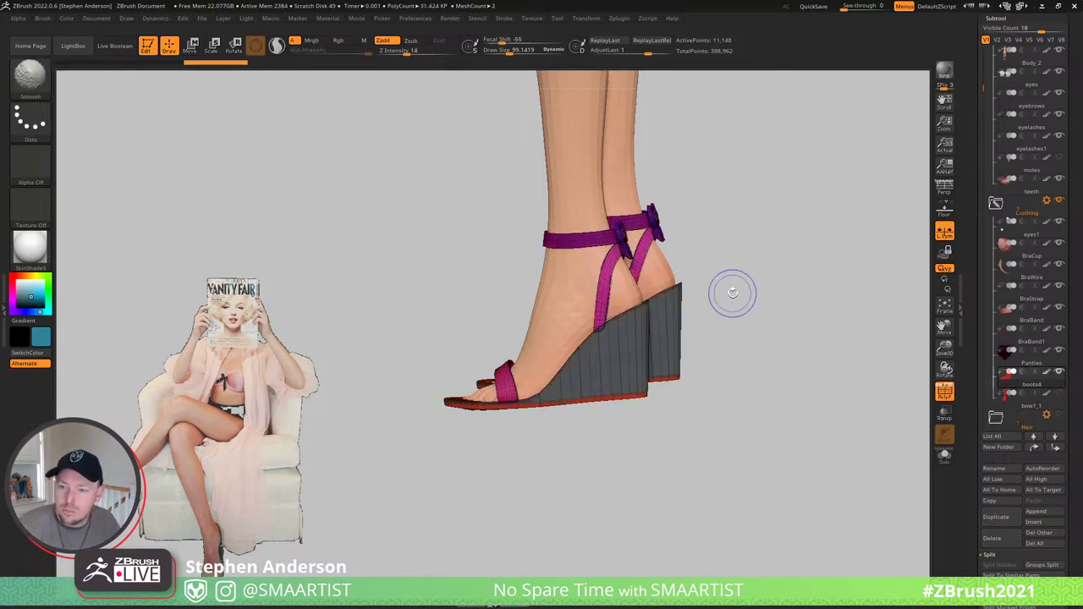
- Show the floor grid beneath the shoes in side view and bring up the macros that include Snap To Ground
mouse_move(733, 293)
left_mouse_down("shift")
mouse_move(722, 276)
mouse_move(733, 275)
mouse_move(713, 272)
left_mouse_up("shift")
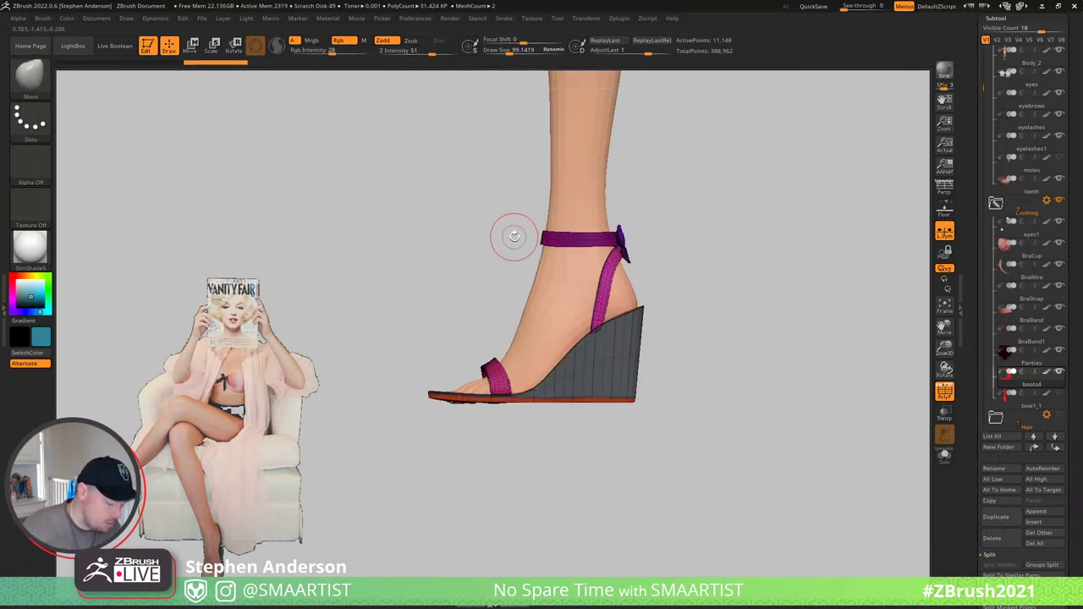
key("shift+p")
right_click_drag(579, 193, 590, 404, "ctrl")
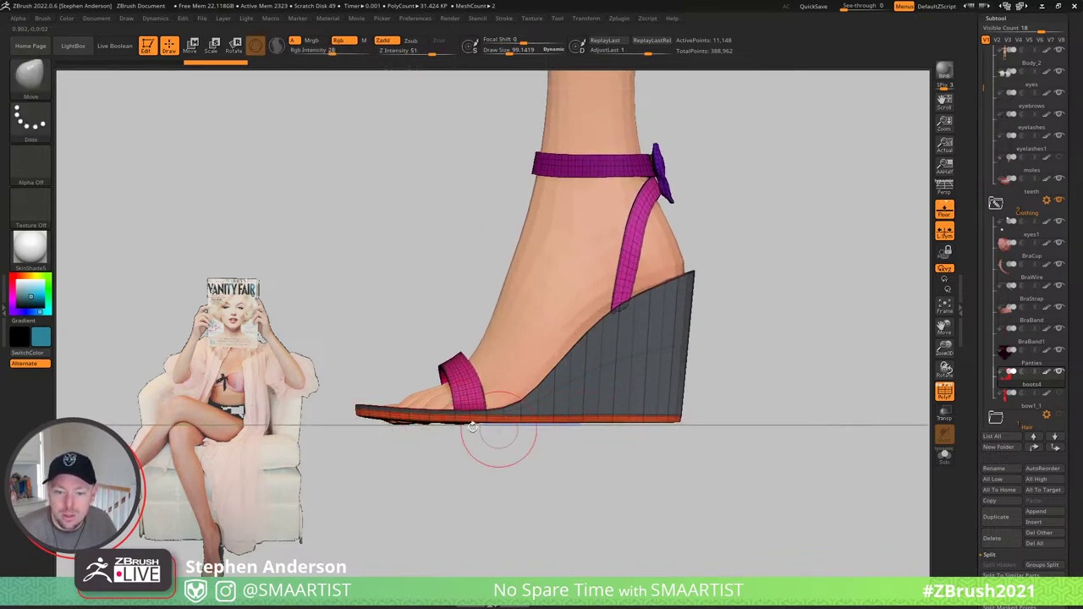
left_click(356, 18)
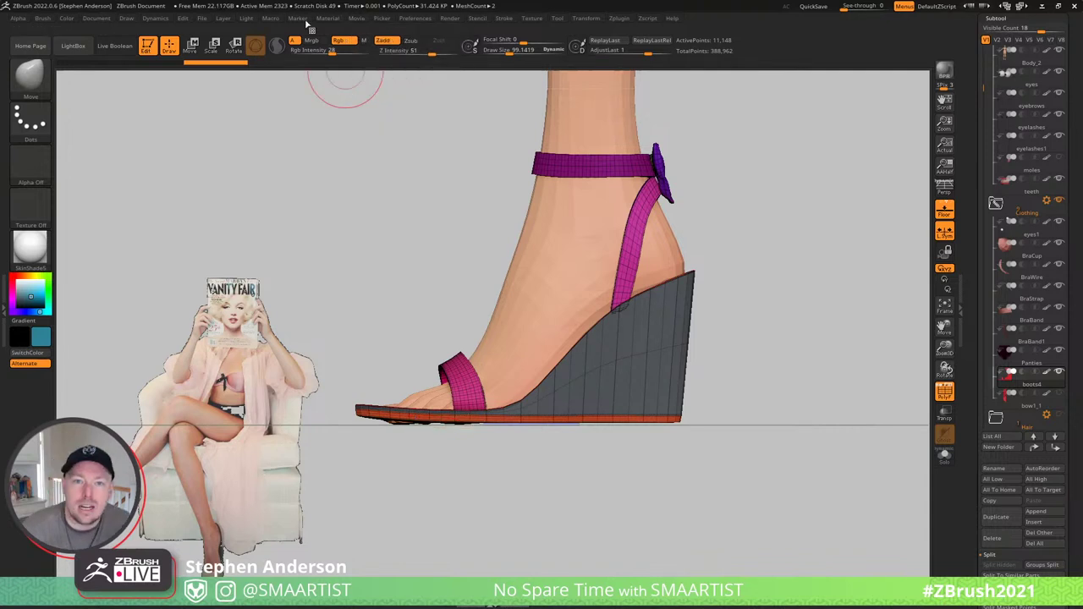
left_click(271, 18)
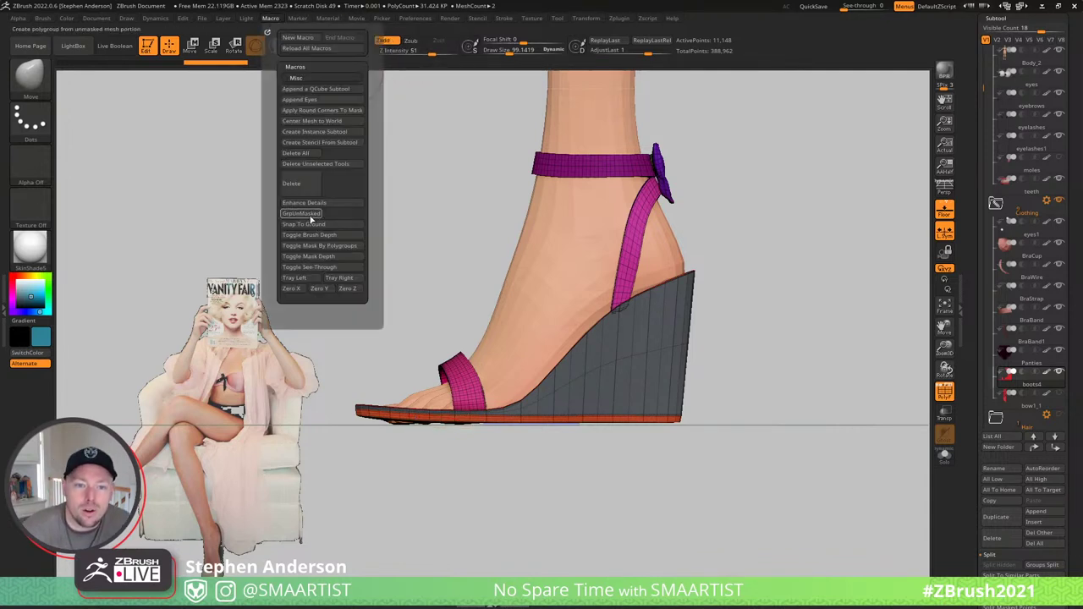
left_click(296, 67)
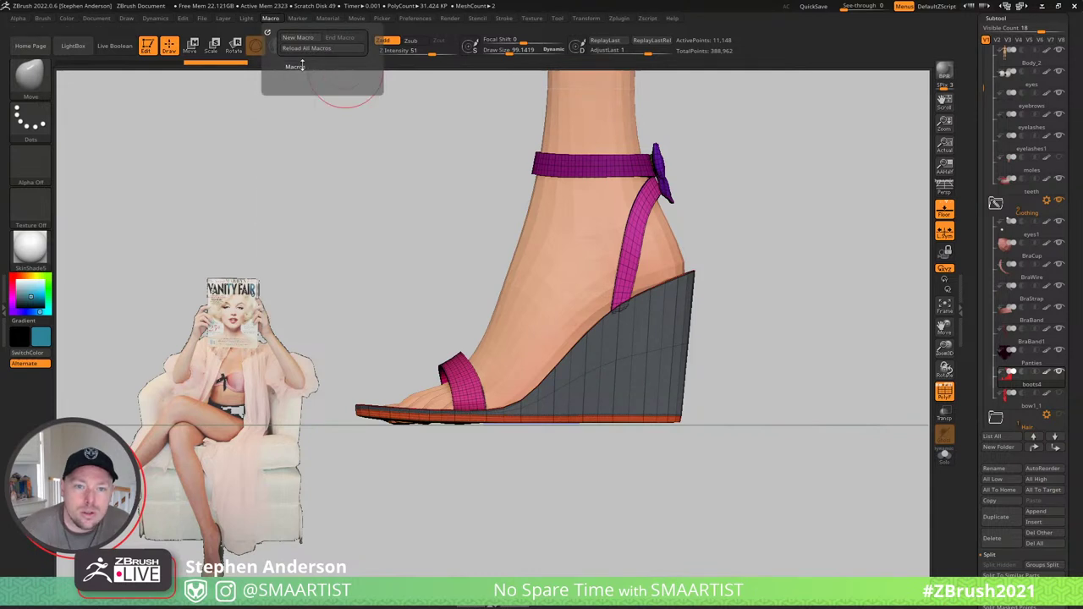
left_click(296, 67)
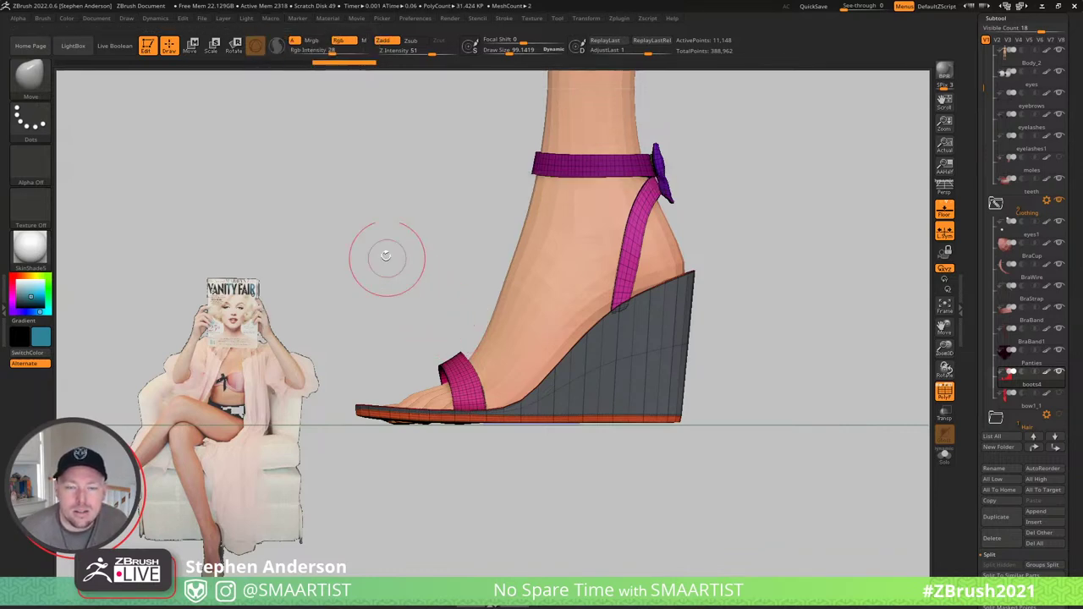
- Make Body_2 active with the Move gizmo, reset the gizmo's orientation and select all visible subtools for transforming together
mouse_move(687, 239)
left_mouse_down()
mouse_move(706, 237)
mouse_move(692, 248)
left_mouse_up()
right_click_drag(701, 197, 652, 207, "alt")
right_click_drag(651, 220, 647, 359, "alt")
right_click_drag(647, 359, 630, 324, "ctrl")
mouse_move(629, 324)
left_mouse_down("shift")
mouse_move(599, 271)
mouse_move(552, 282)
left_mouse_up("shift")
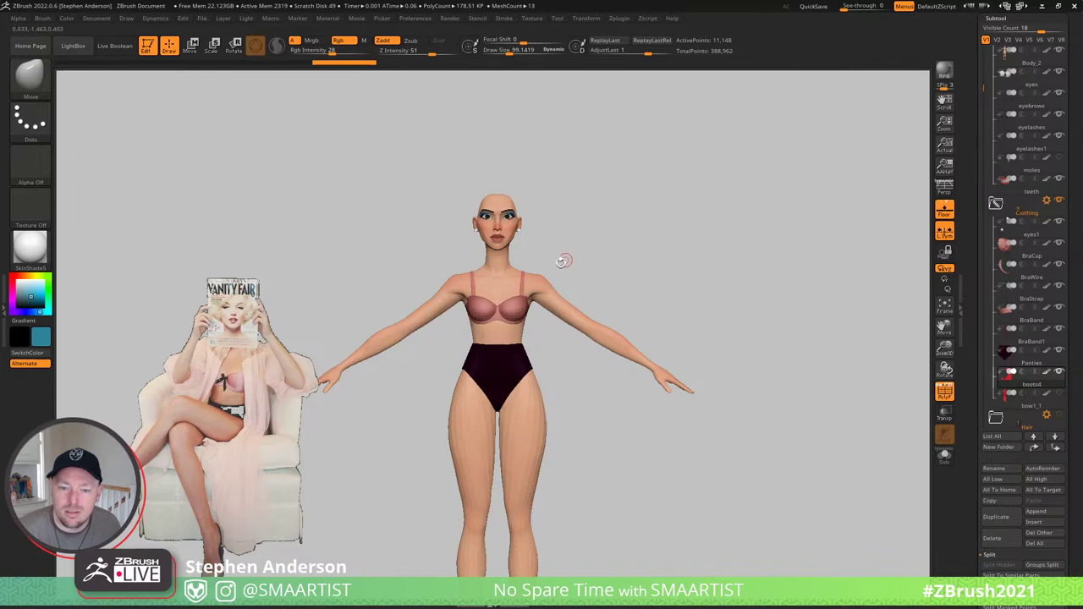
key("w")
mouse_move(556, 314)
right_mouse_down("alt")
mouse_move(569, 239)
mouse_move(535, 321)
mouse_move(519, 183)
right_mouse_up("alt")
left_click(513, 298, "alt")
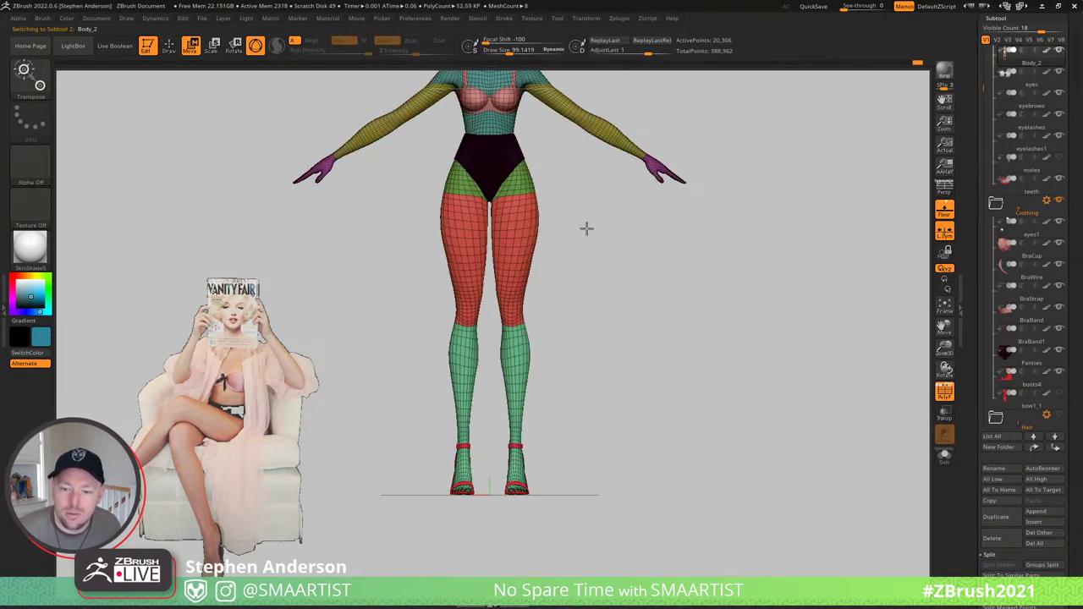
right_click_drag(586, 228, 511, 328, "alt")
right_click_drag(547, 286, 561, 386, "alt")
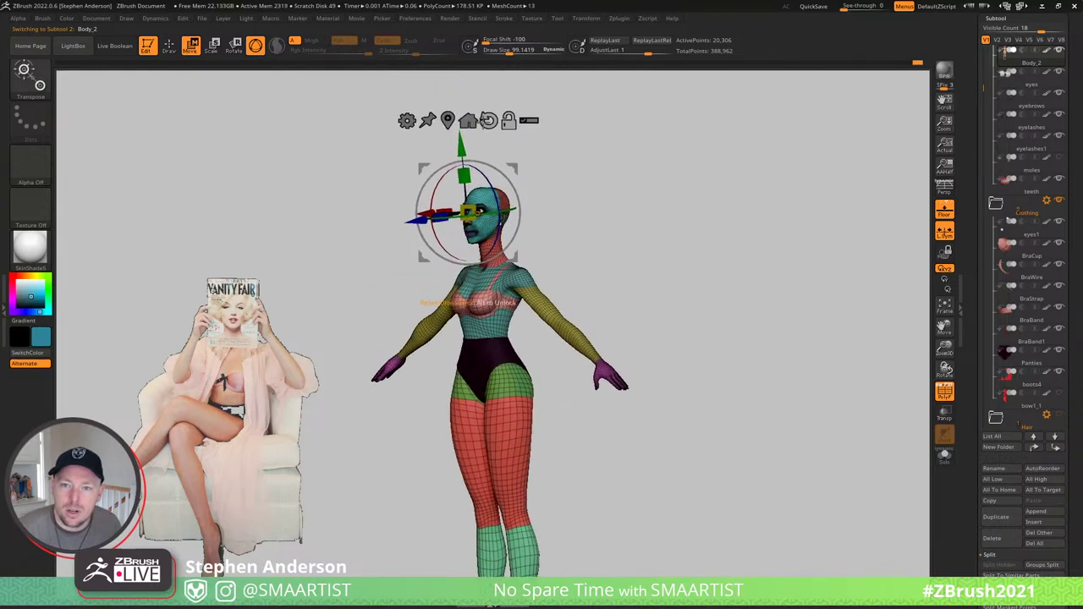
left_click(488, 120)
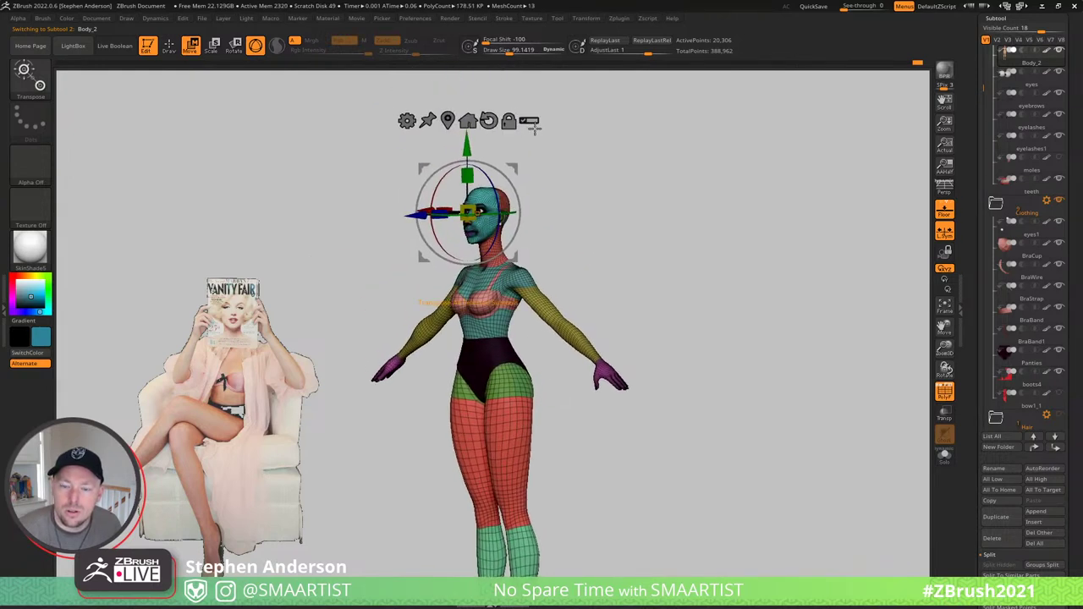
mouse_move(584, 160)
left_mouse_down("ctrl+shift")
mouse_move(669, 259)
mouse_move(643, 260)
left_mouse_up("ctrl+shift")
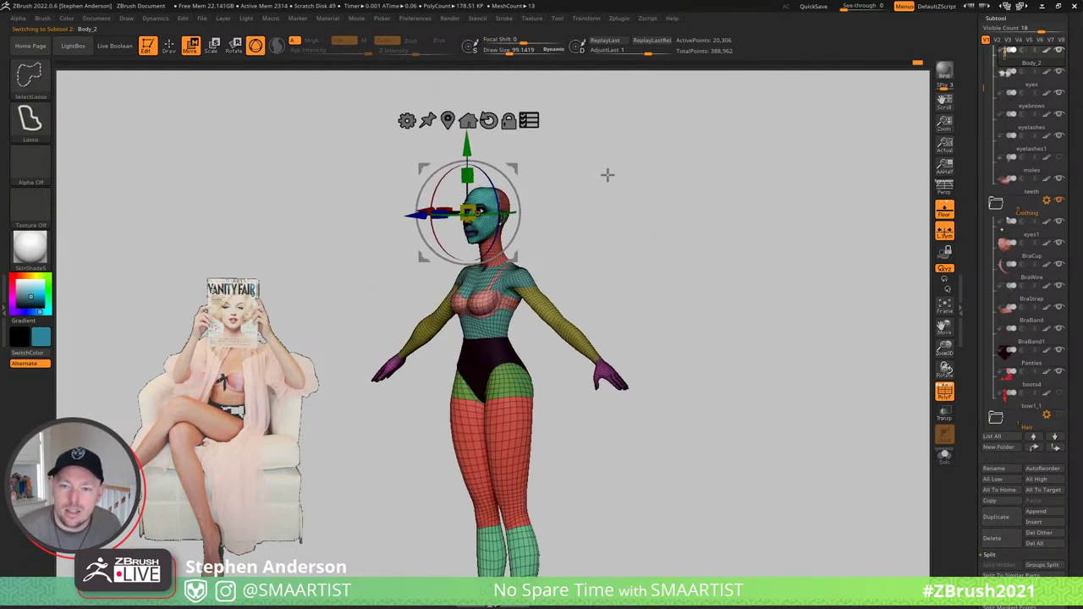
mouse_move(608, 175)
left_mouse_down("ctrl+shift")
mouse_move(363, 363)
mouse_move(538, 142)
mouse_move(552, 145)
left_mouse_up("ctrl+shift")
- Reposition the gizmo from the head down to the feet, then nudge the selected subtools vertically to align the soles with the floor
mouse_move(676, 354)
right_mouse_down("alt")
mouse_move(635, 160)
mouse_move(648, 230)
right_mouse_up("alt")
left_click_drag(648, 230, 592, 292, "alt")
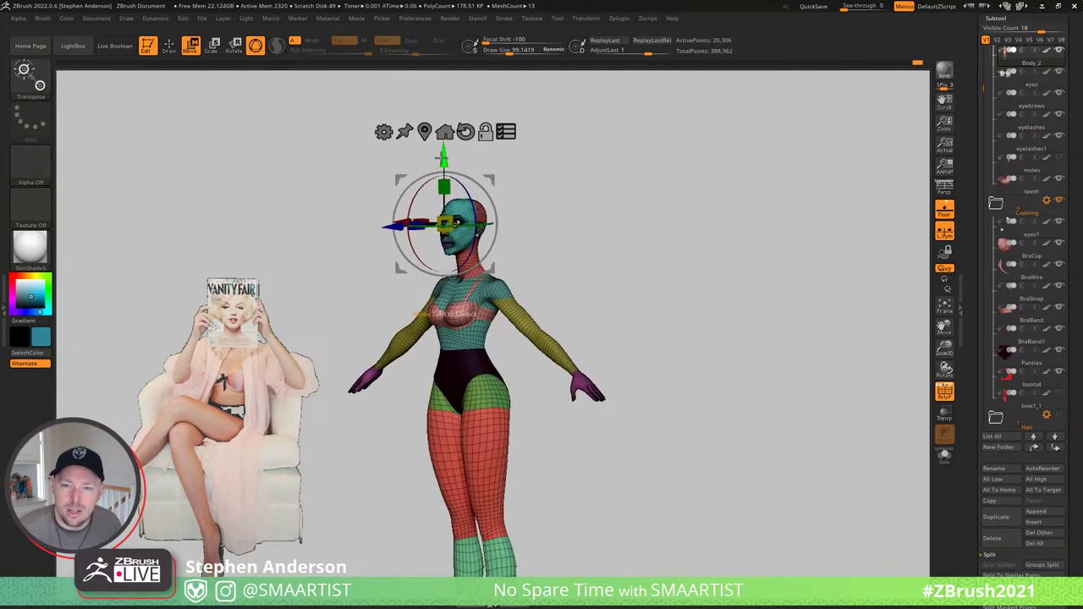
left_click_drag(442, 158, 446, 528, "alt")
left_click_drag(555, 477, 615, 239, "alt")
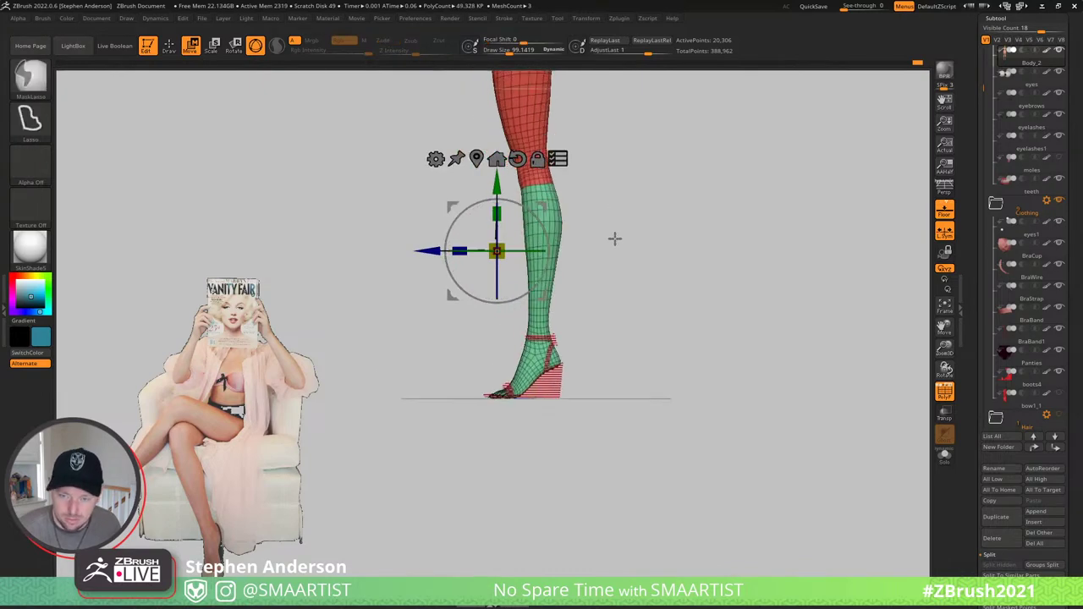
right_click_drag(614, 238, 696, 342, "ctrl")
right_click_drag(696, 342, 599, 178, "alt")
right_click_drag(484, 131, 476, 177, "alt")
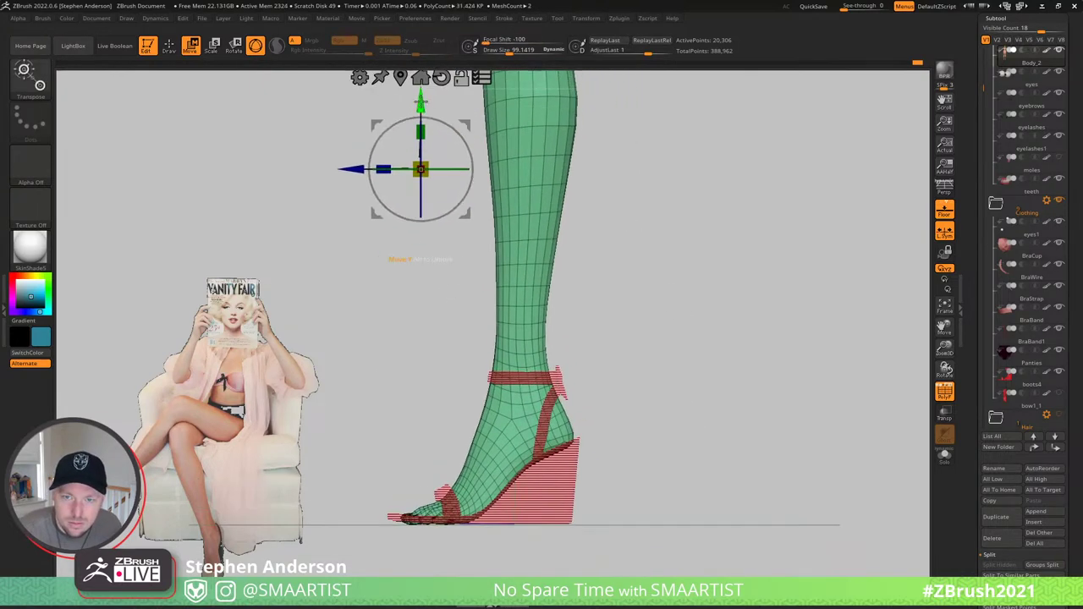
left_click_drag(420, 102, 421, 375, "alt")
right_click_drag(491, 292, 553, 393, "ctrl")
right_click_drag(553, 393, 594, 227, "alt")
left_click_drag(379, 301, 373, 293)
key("q")
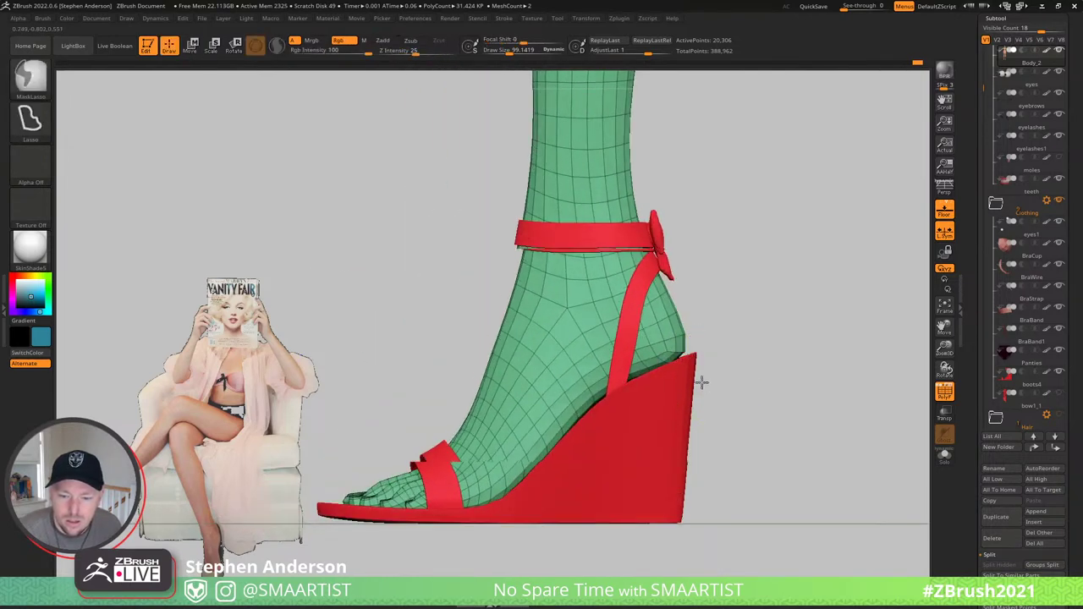
- Hide the polyframe and examine the legs and wedge shoes against the floor grid from several angles
mouse_move(702, 381)
right_mouse_down("ctrl")
mouse_move(601, 237)
mouse_move(547, 296)
mouse_move(561, 333)
mouse_move(621, 355)
mouse_move(626, 336)
mouse_move(636, 394)
mouse_move(633, 379)
mouse_move(531, 346)
right_mouse_up("ctrl")
key("shift+f")
right_click_drag(541, 398, 486, 326, "alt")
right_click_drag(563, 415, 580, 406)
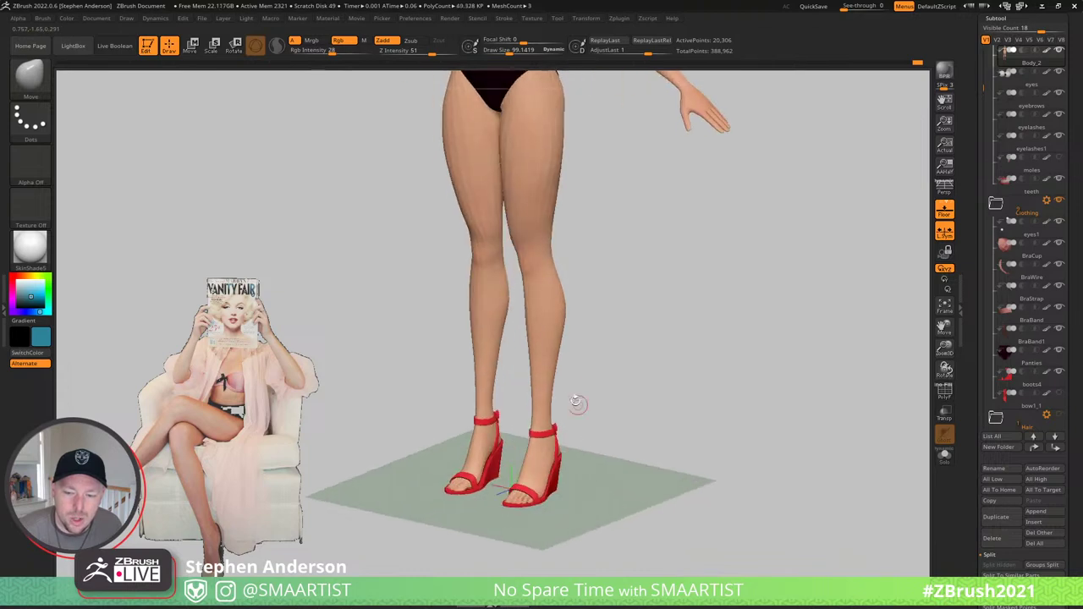
right_click_drag(554, 283, 539, 421, "alt")
right_click_drag(477, 222, 464, 351, "alt")
right_click_drag(479, 393, 552, 236, "alt")
right_click_drag(563, 312, 521, 200, "ctrl")
mouse_move(488, 401)
right_mouse_down("ctrl")
mouse_move(488, 355)
mouse_move(455, 363)
mouse_move(452, 378)
mouse_move(473, 376)
mouse_move(465, 366)
mouse_move(393, 385)
right_mouse_up("ctrl")
- Select boots4 and fill the shoes twice with a dark brown in Mrgb mode, giving them a deep brownish red
left_click(436, 384, "alt")
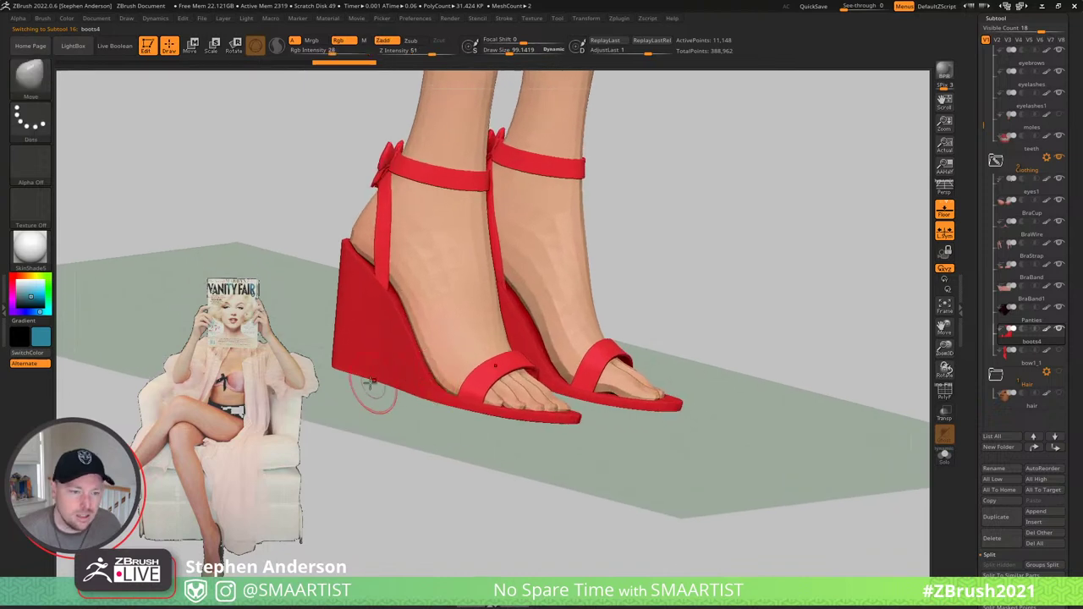
left_click(22, 301)
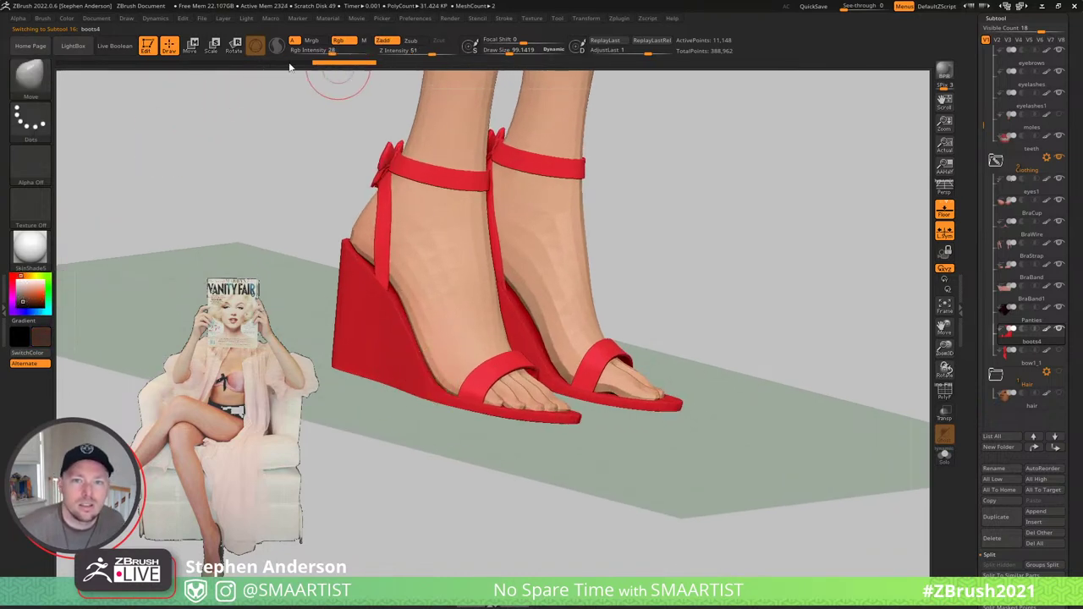
left_click(315, 41)
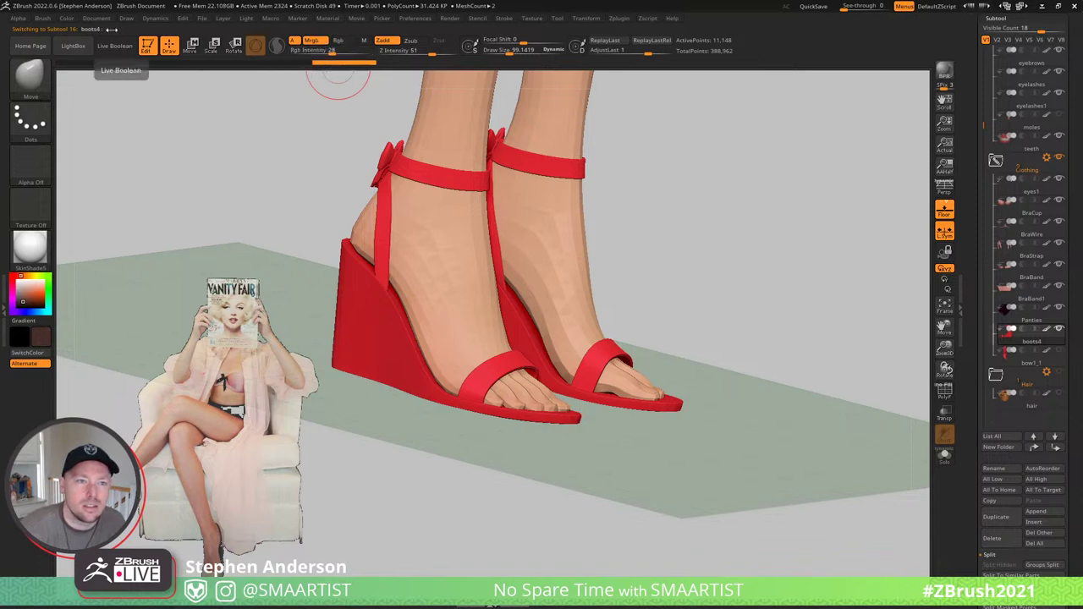
left_click(66, 17)
left_click(85, 207)
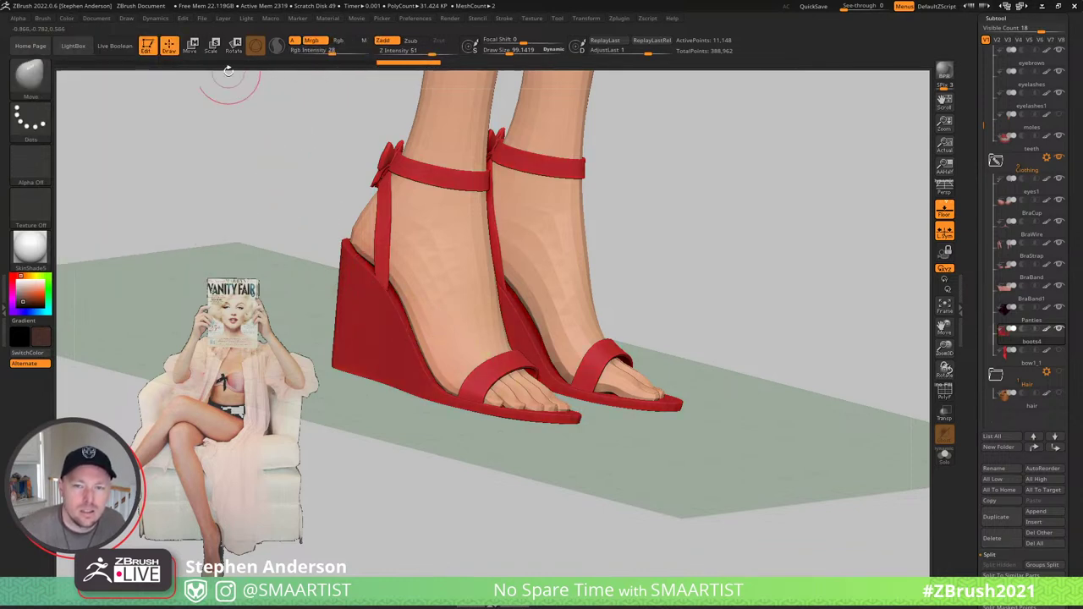
left_click(66, 18)
left_click(101, 222)
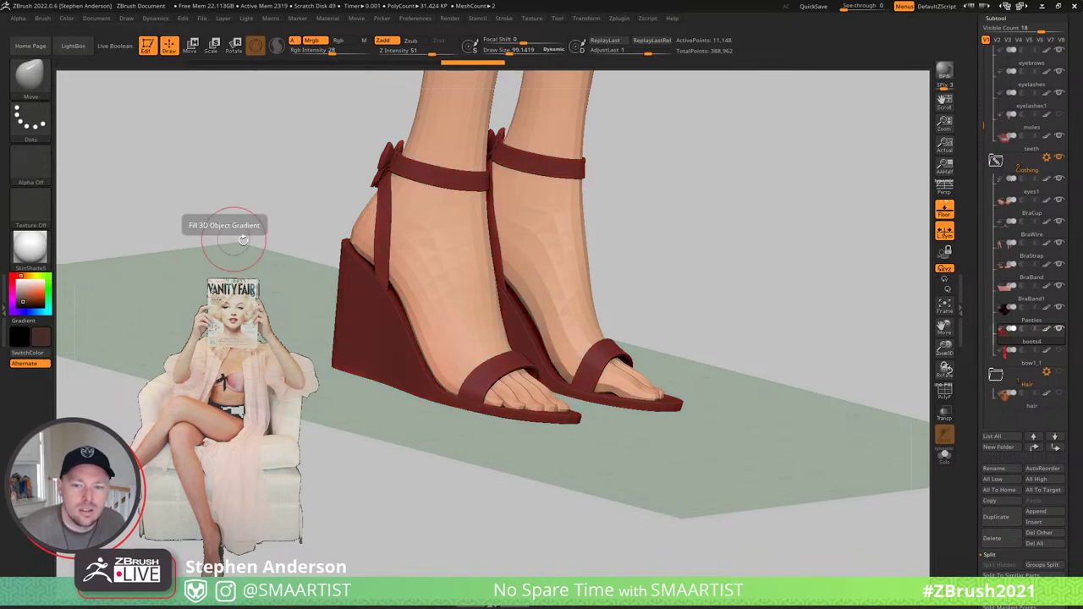
- Save the tool as MagazineGirl_v001, replacing the existing file
mouse_move(379, 271)
right_mouse_down("ctrl")
mouse_move(384, 194)
mouse_move(450, 320)
mouse_move(530, 276)
mouse_move(515, 307)
mouse_move(485, 317)
mouse_move(493, 302)
mouse_move(522, 391)
right_mouse_up("ctrl")
key("ctrl+s")
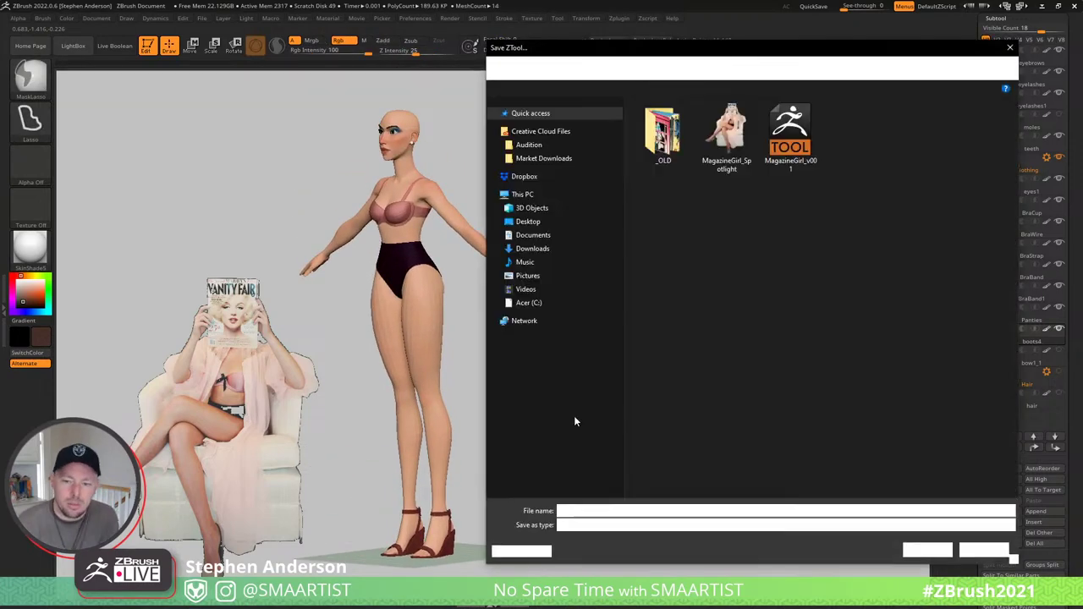
left_click(924, 550)
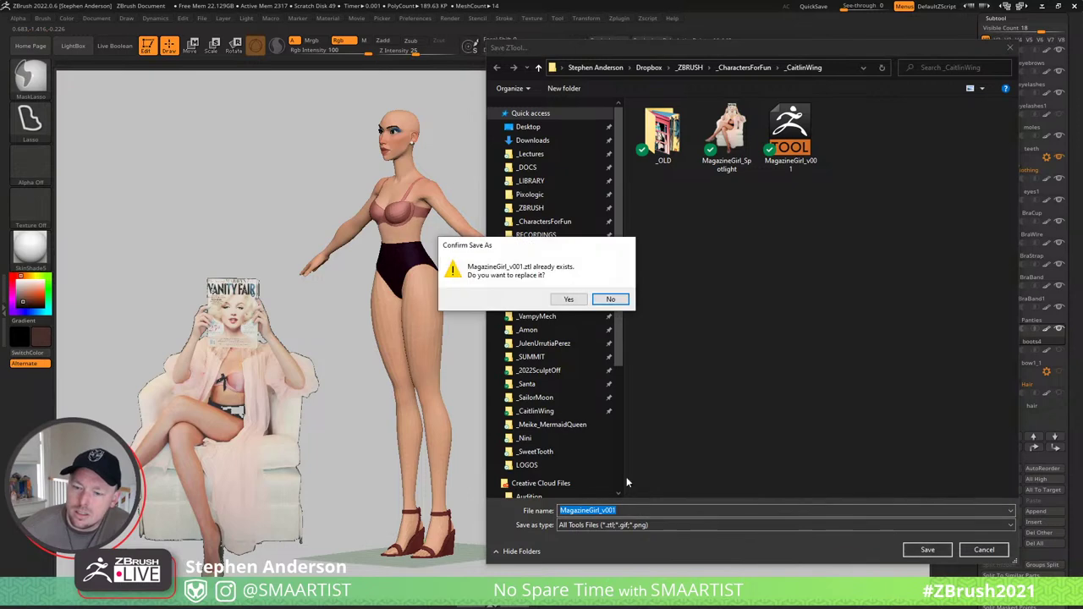
left_click(568, 300)
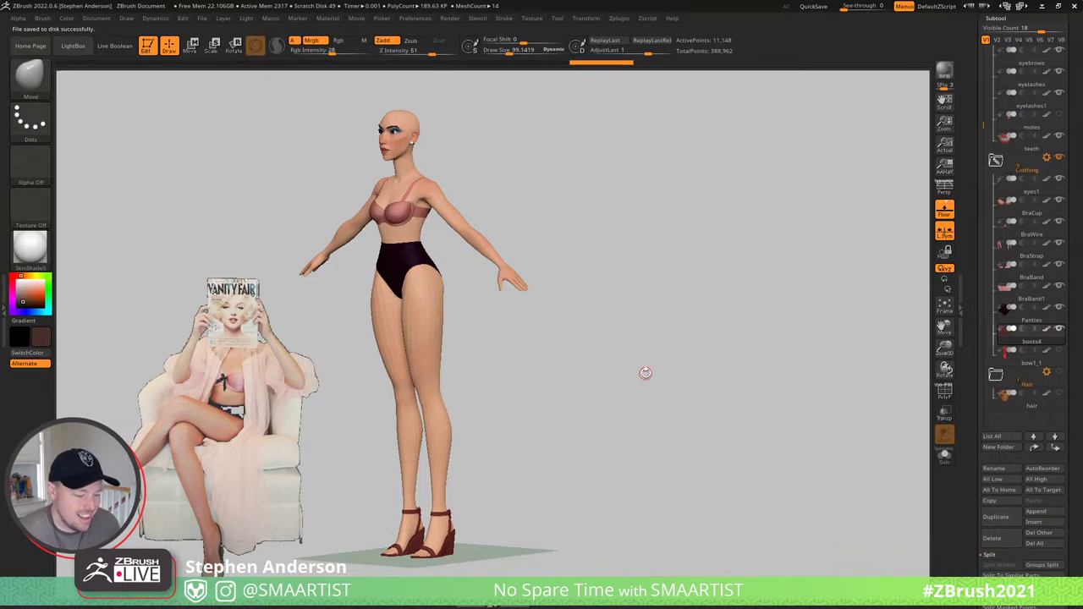
- Switch the active subtool from the shoes to Body_2
left_click_drag(555, 378, 576, 370)
left_click_drag(522, 304, 596, 320, "alt")
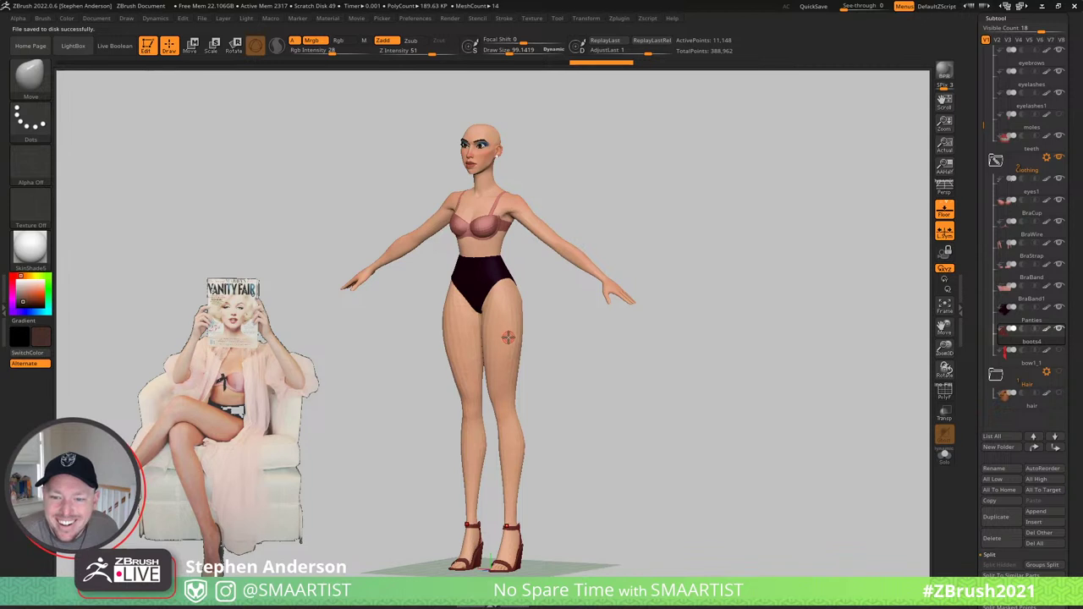
key("n")
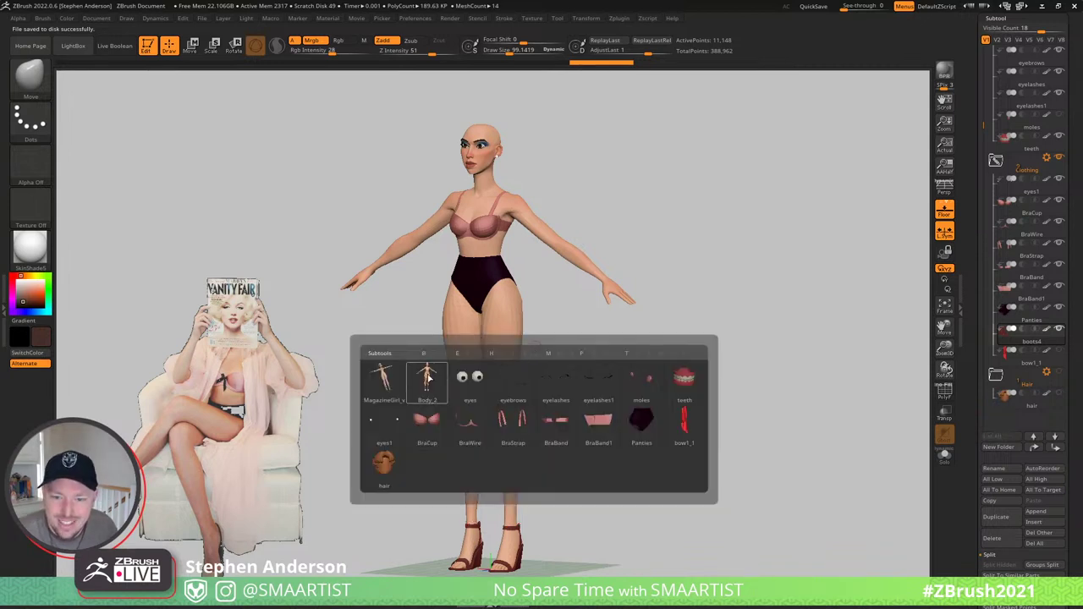
left_click(425, 381)
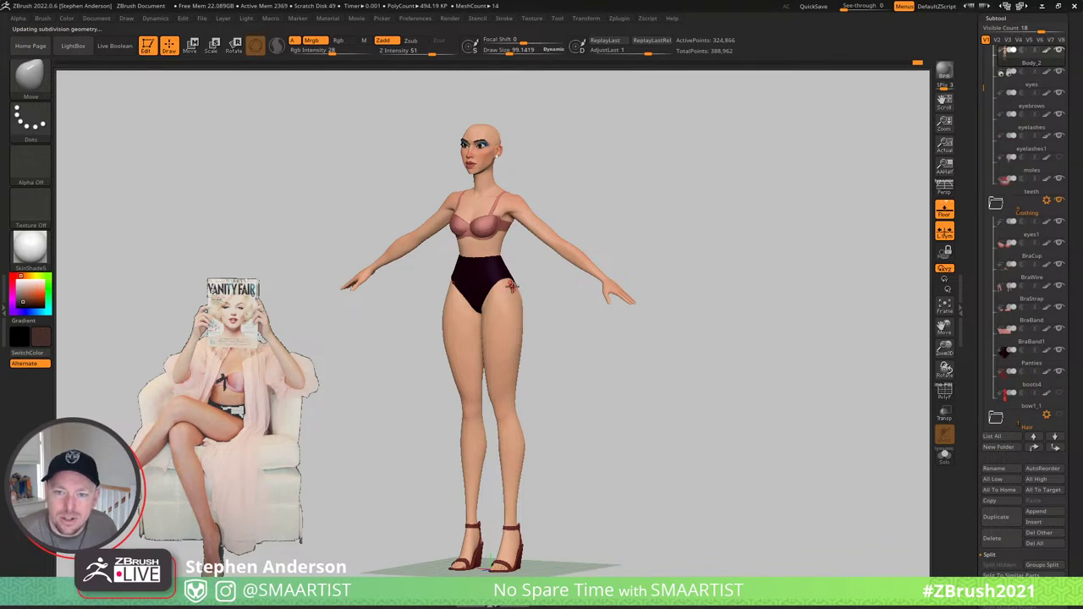
- Select the BraCup subtool and turn on Dynamic Subdivision to smooth the faceted bra cups
right_click_drag(511, 286, 517, 220)
right_click_drag(518, 220, 550, 315, "alt")
left_click(580, 299, "alt")
scroll(1039, 554, "down", 10)
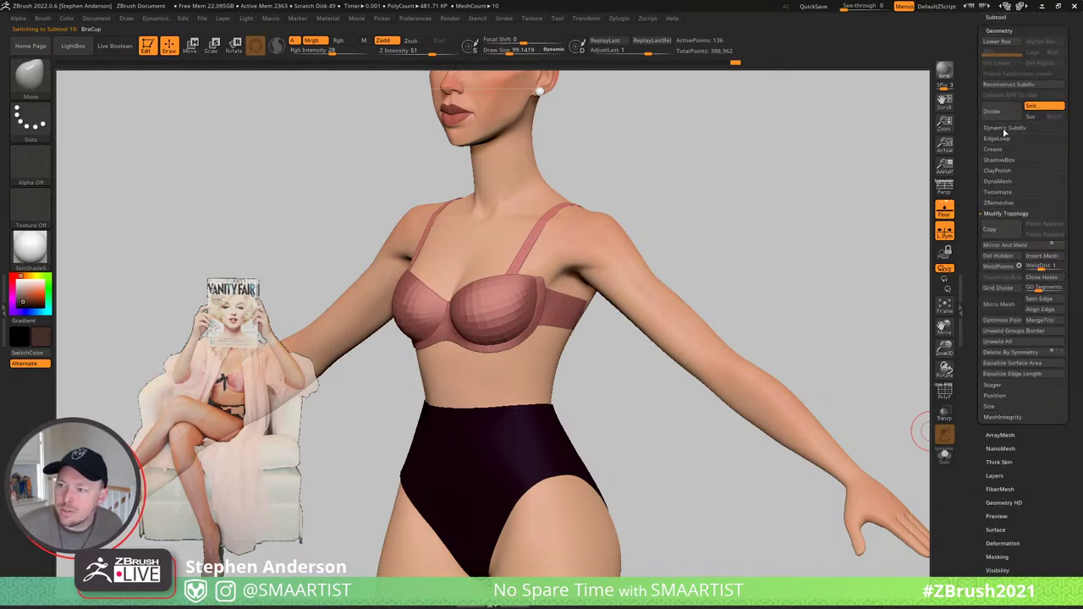
left_click(1004, 128)
left_click(1036, 172)
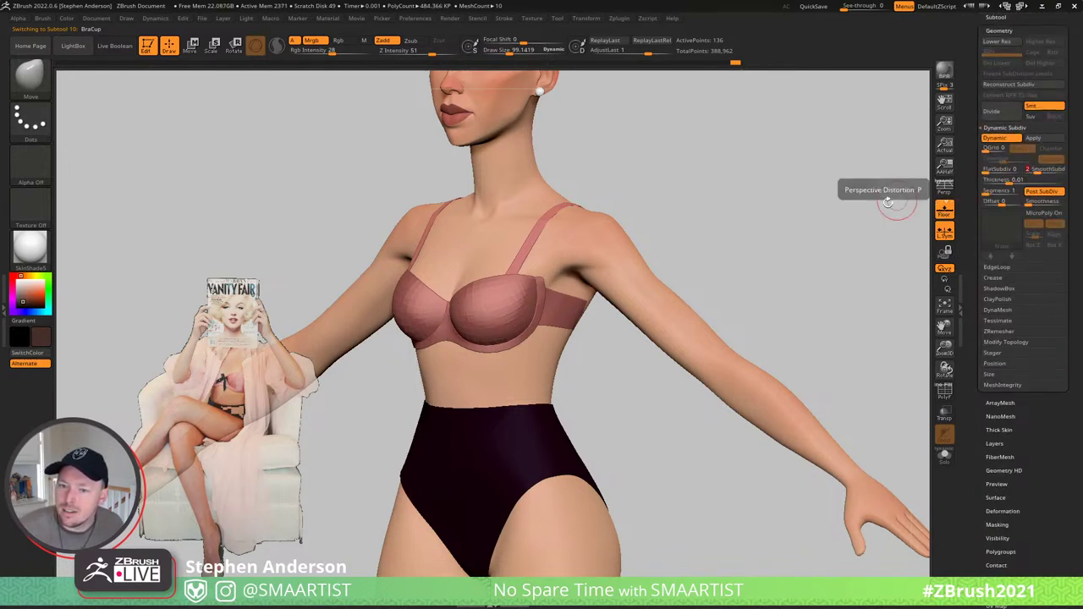
- Check the smoothed bra on the whole figure and close up, and save the tool over the existing MagazineGirl_v001 file
right_click_drag(580, 330, 552, 312, "ctrl")
right_click_drag(650, 250, 714, 207)
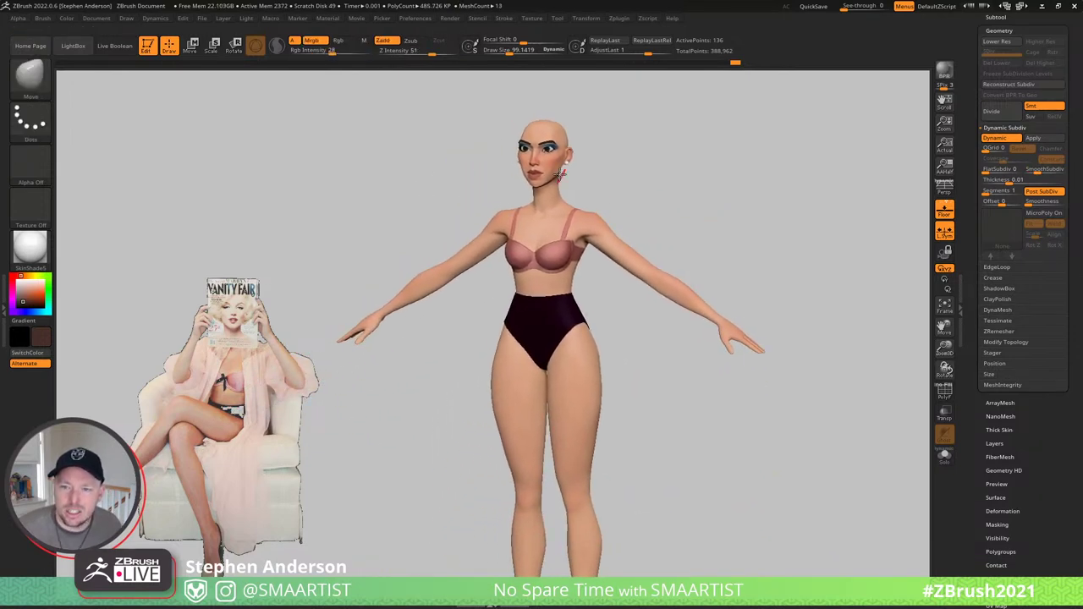
right_click_drag(626, 140, 612, 435, "ctrl")
right_click_drag(575, 325, 598, 332, "ctrl")
mouse_move(599, 333)
right_mouse_down()
mouse_move(634, 309)
mouse_move(619, 285)
mouse_move(645, 312)
mouse_move(686, 303)
right_mouse_up()
key("ctrl")
key("ctrl+s")
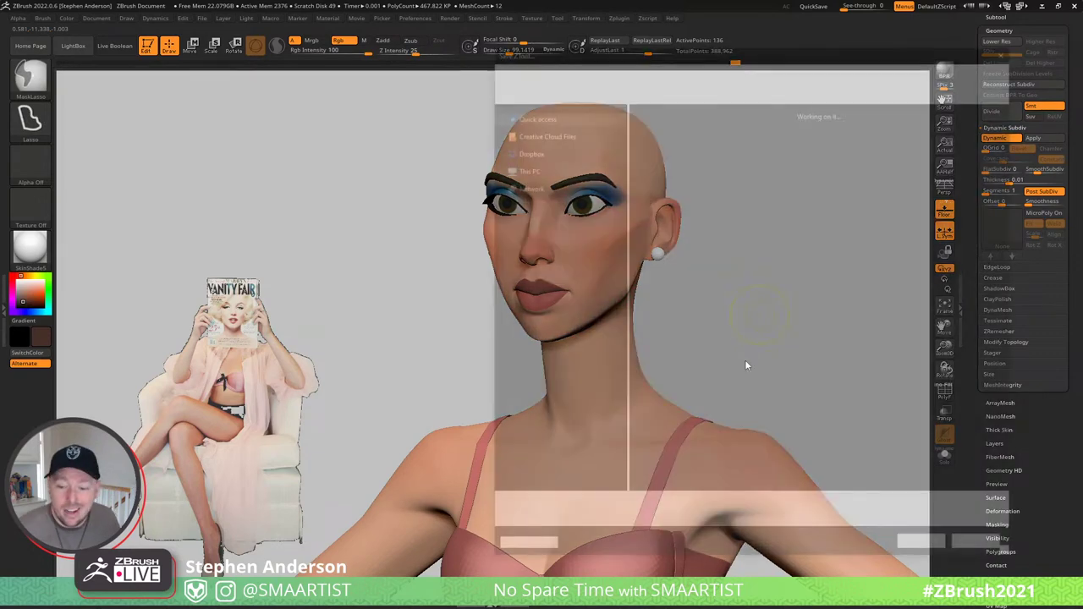
left_click(928, 550)
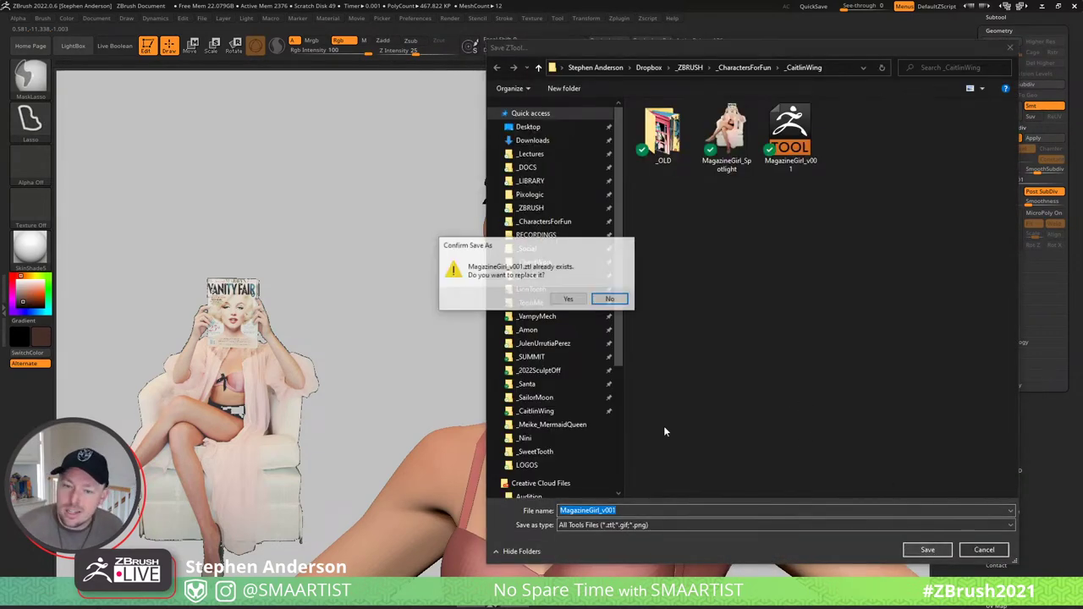
left_click(555, 298)
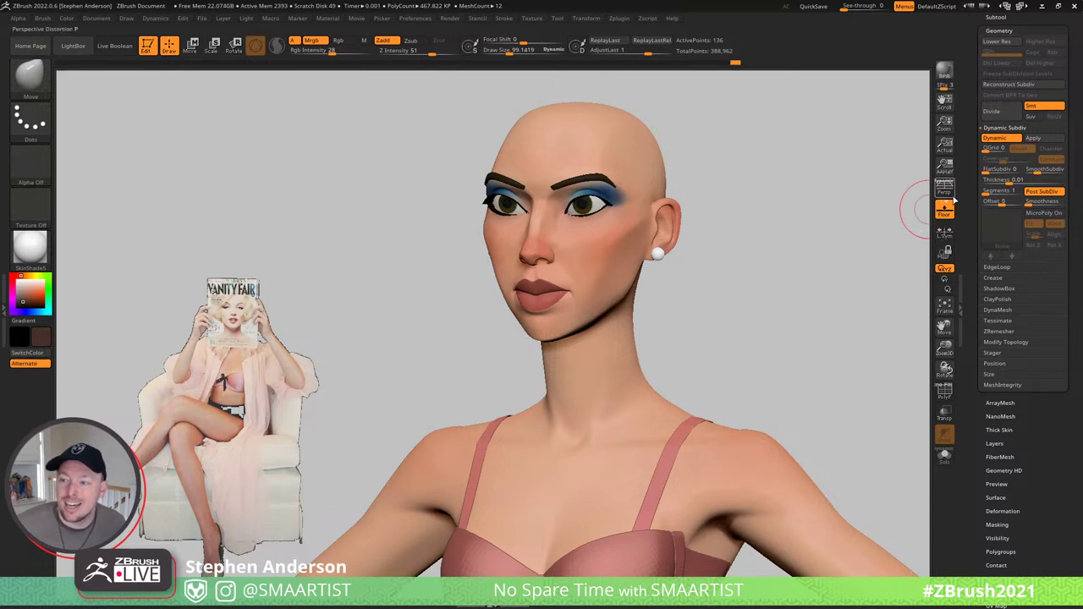
- Compare the head with perspective distortion on and off, and briefly view the bra cups' polyframe
left_click(951, 193)
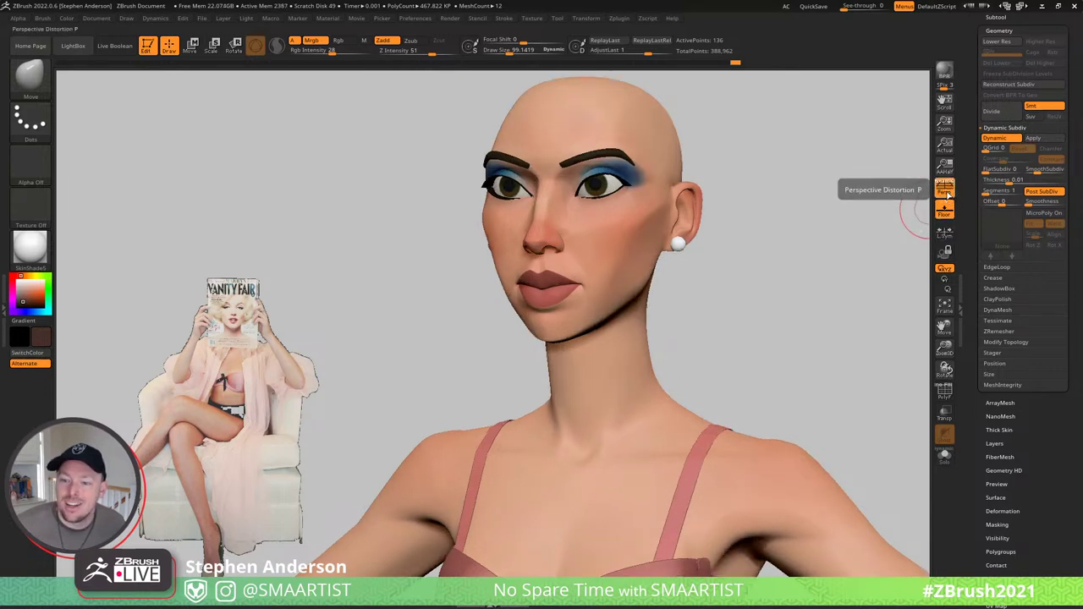
left_click(951, 193)
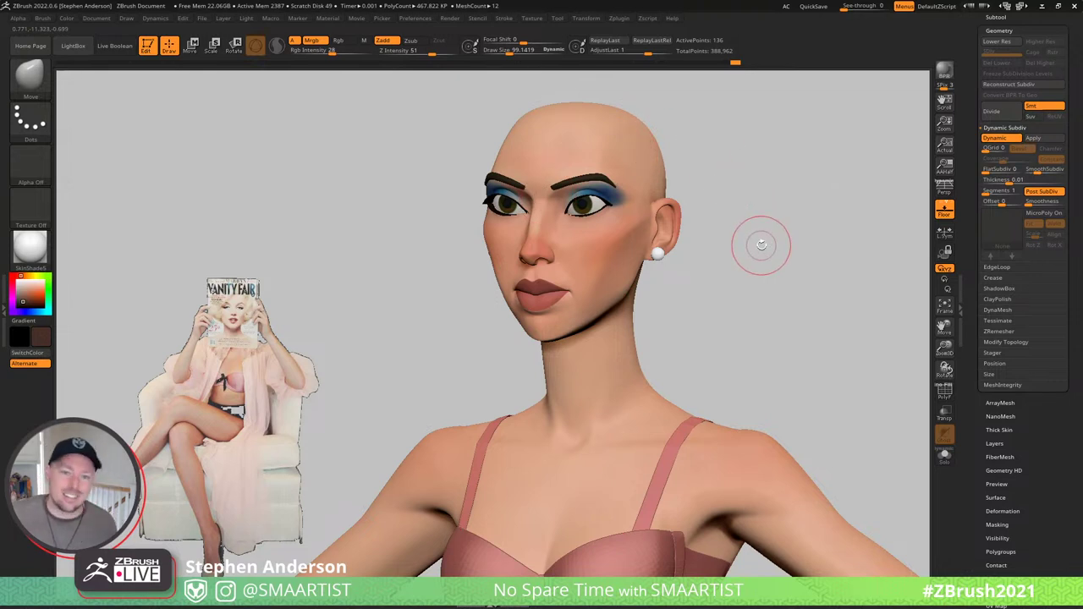
key("shift+f")
key("shift+f")
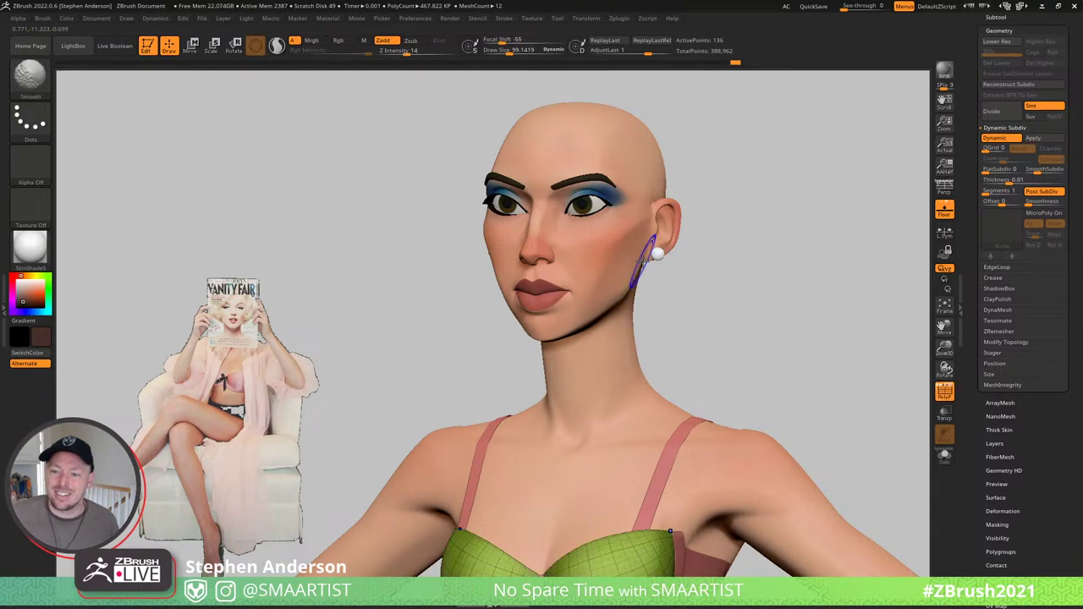
- Make Body_2 the active subtool and save the tool again as MagazineGirl_v001, replacing the existing file
left_click(633, 262, "alt")
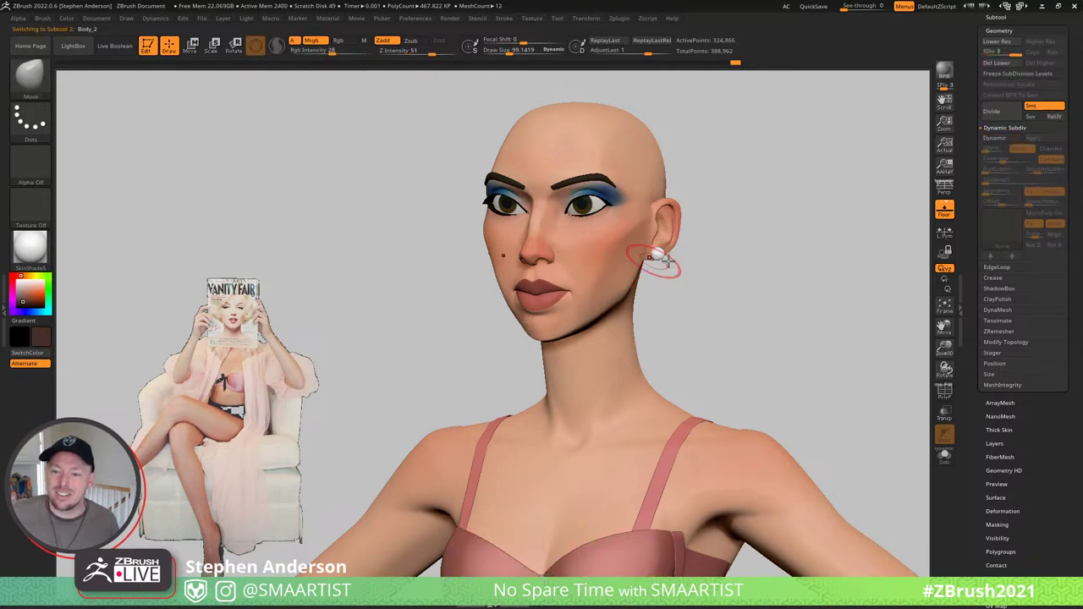
key("ctrl")
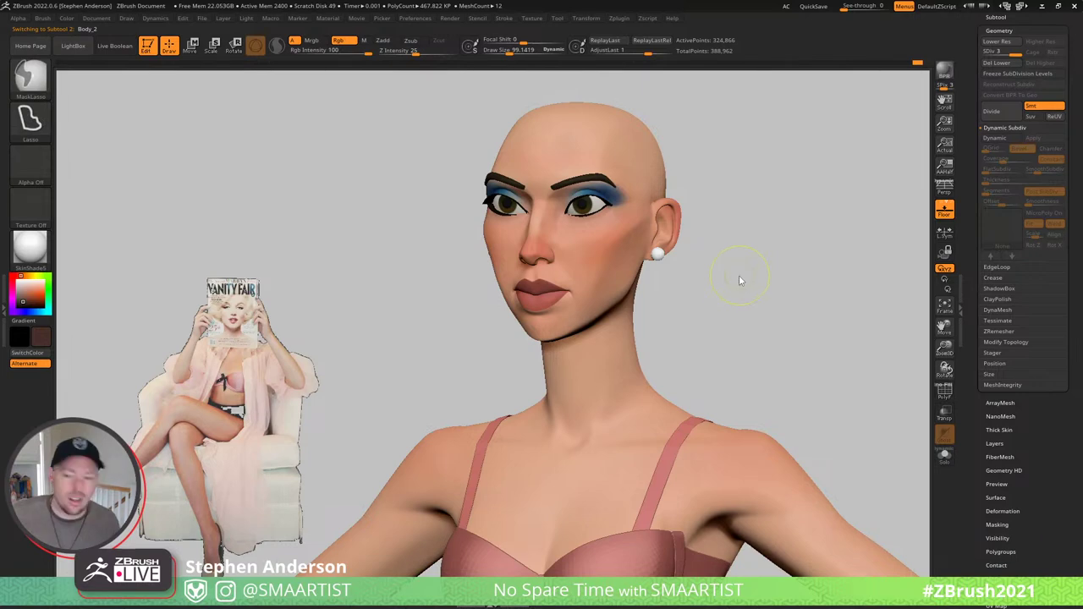
key("ctrl+s")
left_click(927, 550)
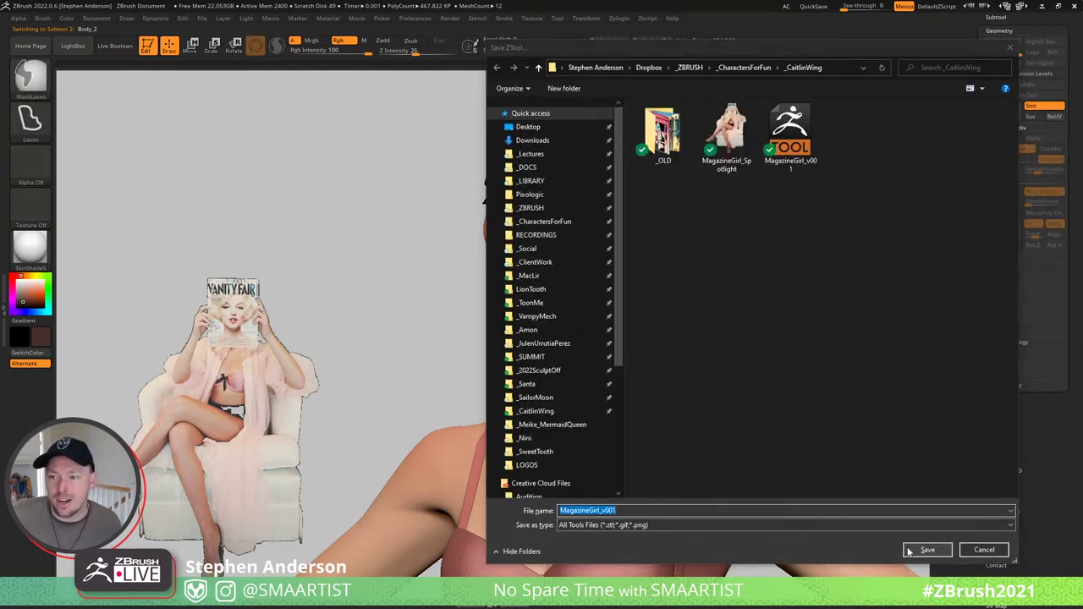
left_click(567, 300)
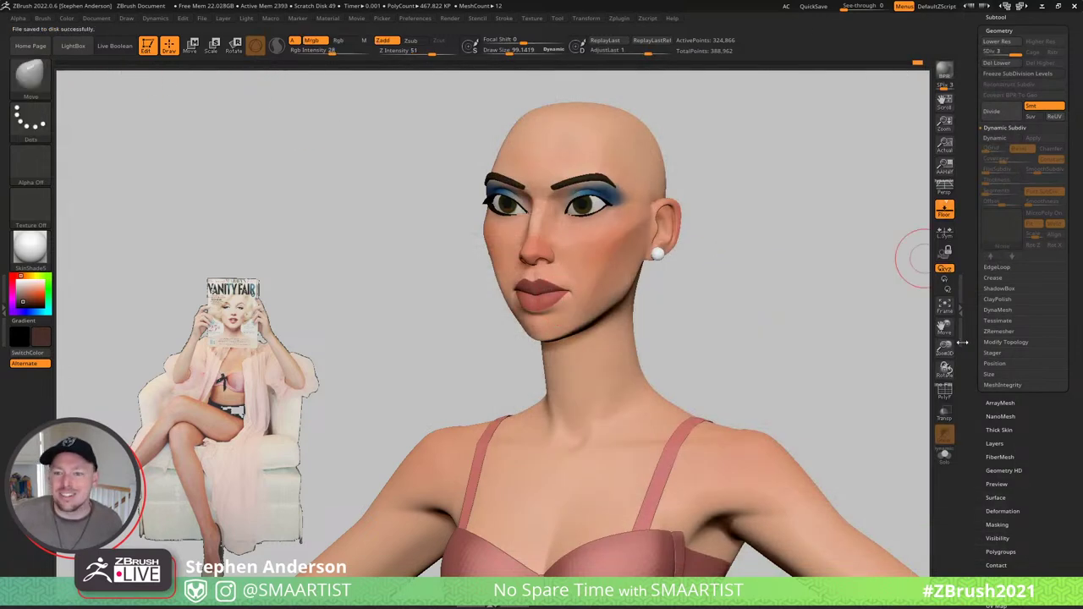
- Drop a canvas snapshot of the complete bust and place the live model beside it for comparison
left_click_drag(773, 304, 865, 307, "alt")
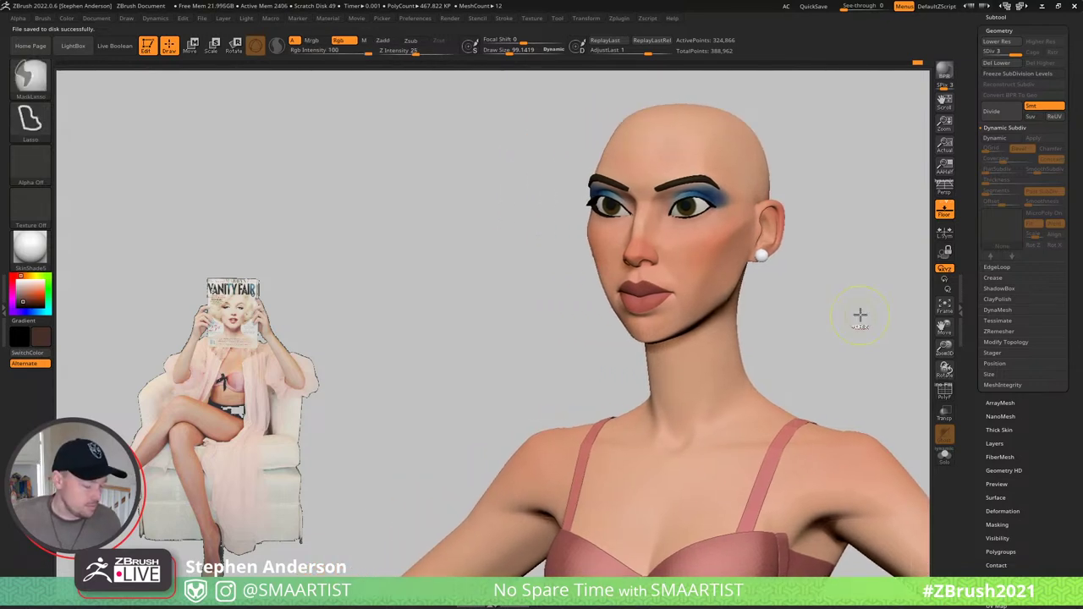
key("ctrl+shift+s")
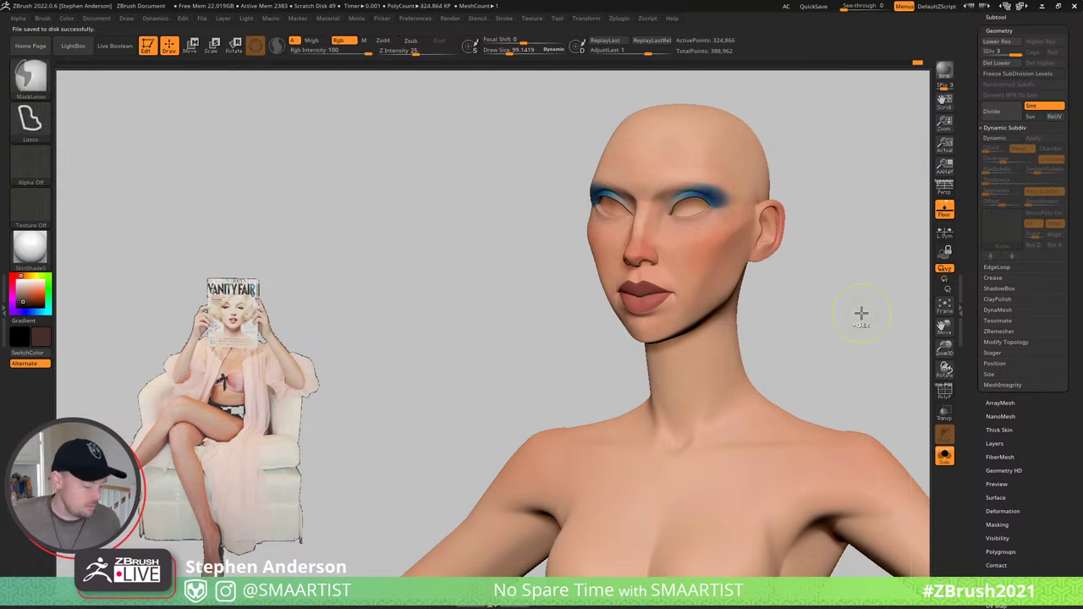
key("alt+s")
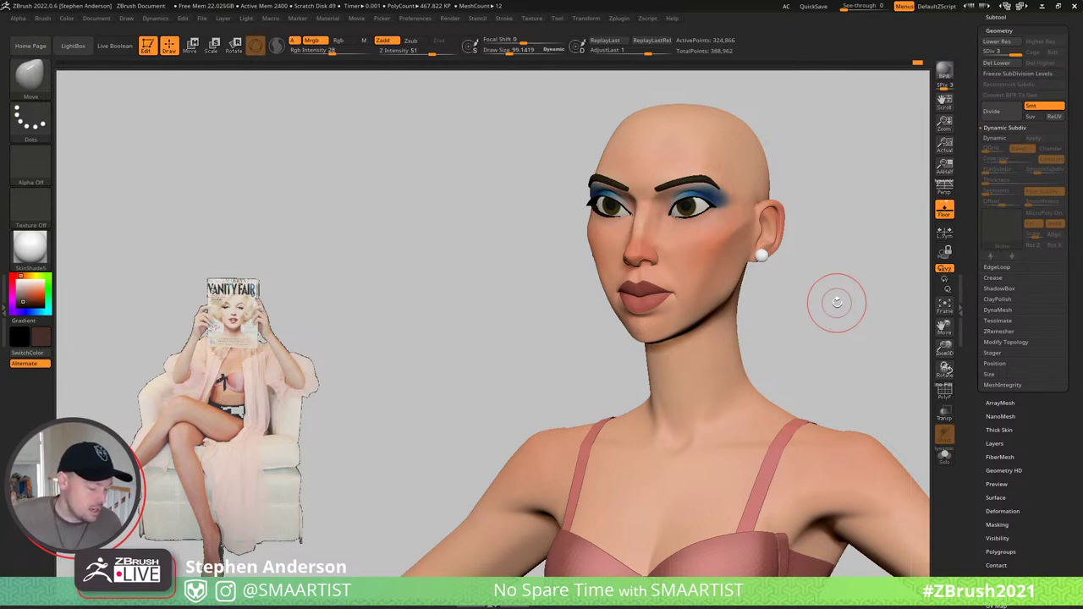
key("shift+s")
left_click_drag(835, 302, 557, 311, "alt")
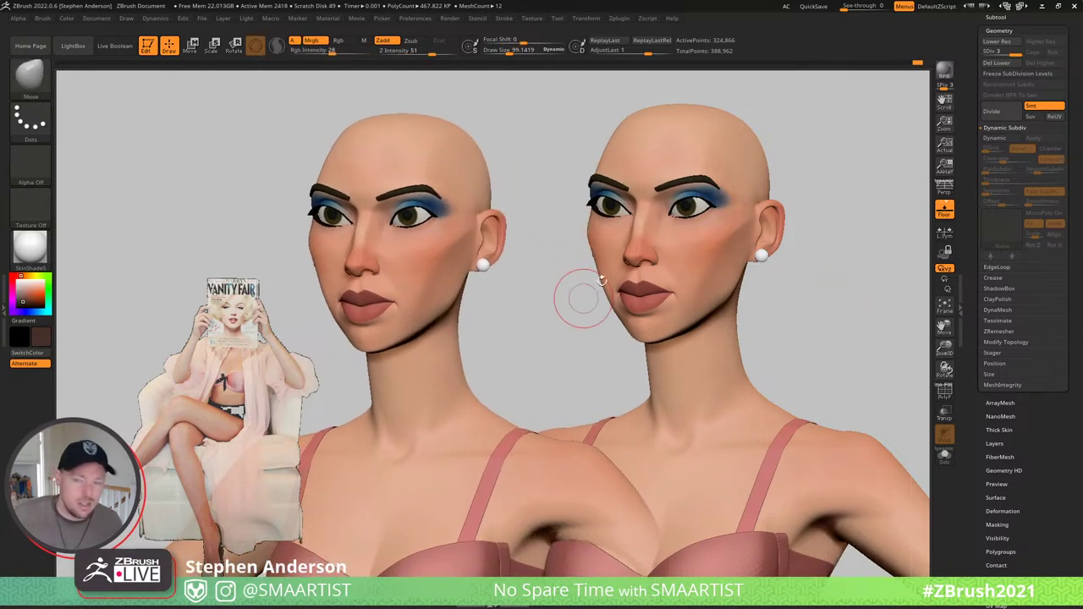
- Scrub Body_2's undo history back to its start and forward to the latest state, comparing the face with the snapshot
left_click(913, 64)
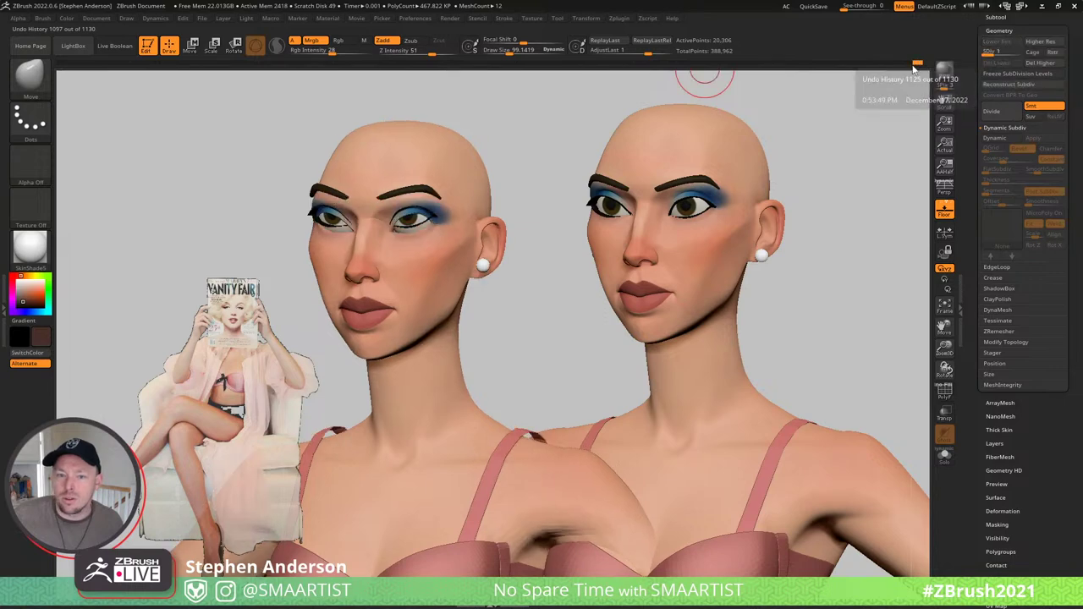
left_click_drag(916, 64, 49, 70)
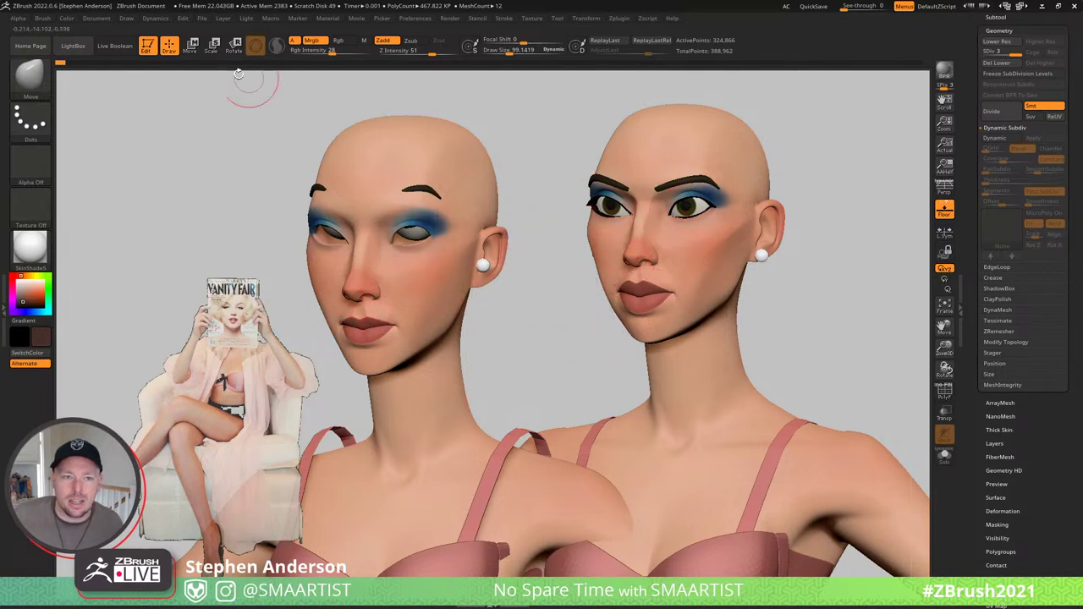
left_click_drag(61, 63, 924, 73)
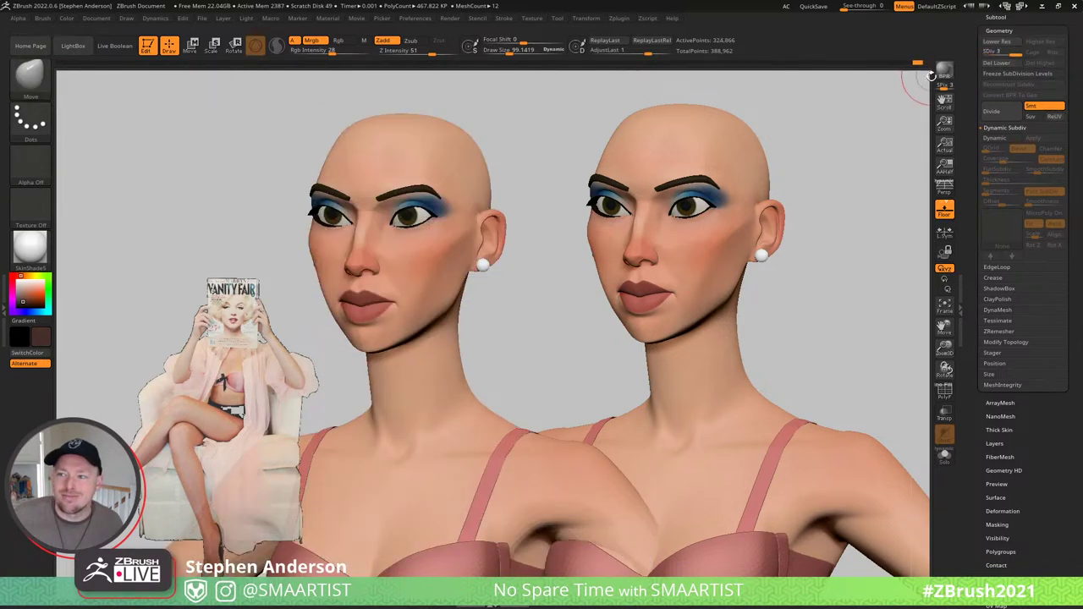
- Clear the comparison snapshot from the canvas and return the live head to a three-quarter close-up
left_click_drag(823, 165, 831, 160)
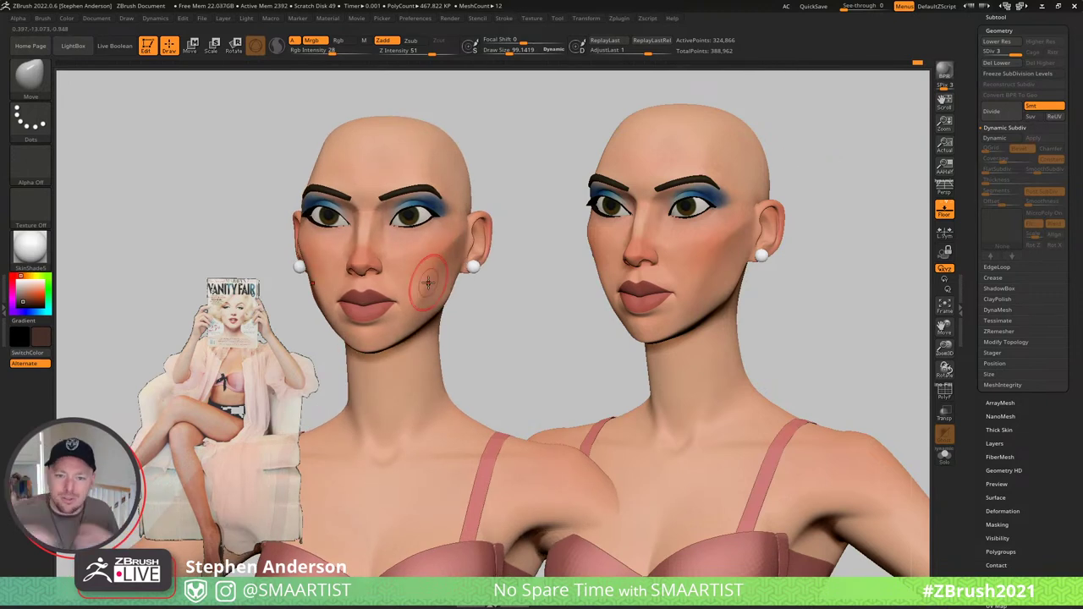
key("ctrl+n")
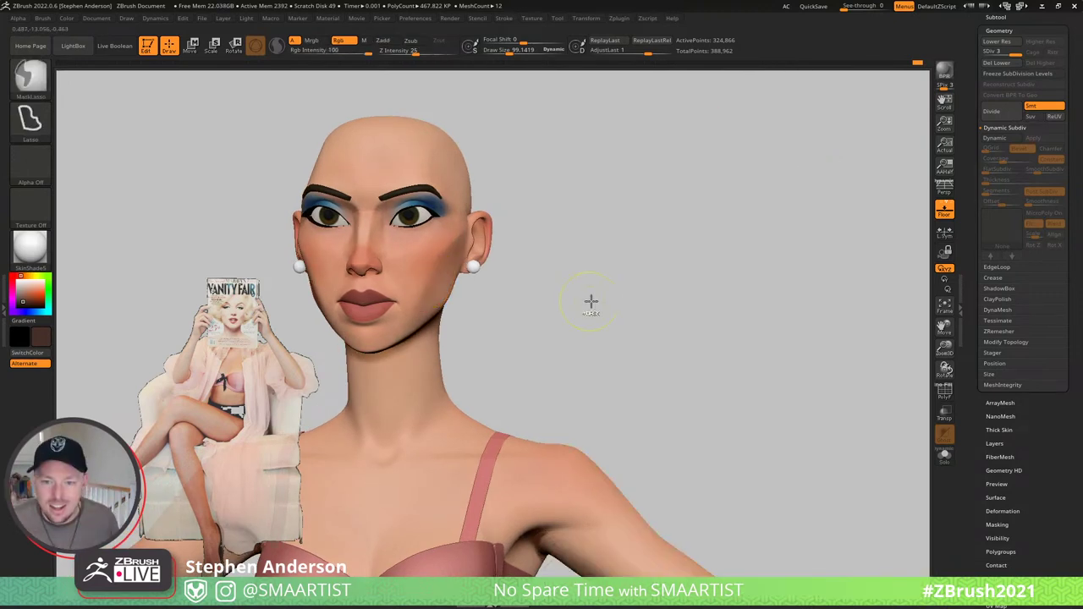
left_click_drag(606, 304, 596, 314)
mouse_move(599, 271)
left_mouse_down()
mouse_move(805, 282)
mouse_move(735, 283)
mouse_move(735, 292)
mouse_move(745, 269)
mouse_move(781, 246)
mouse_move(810, 282)
mouse_move(820, 267)
left_mouse_up()
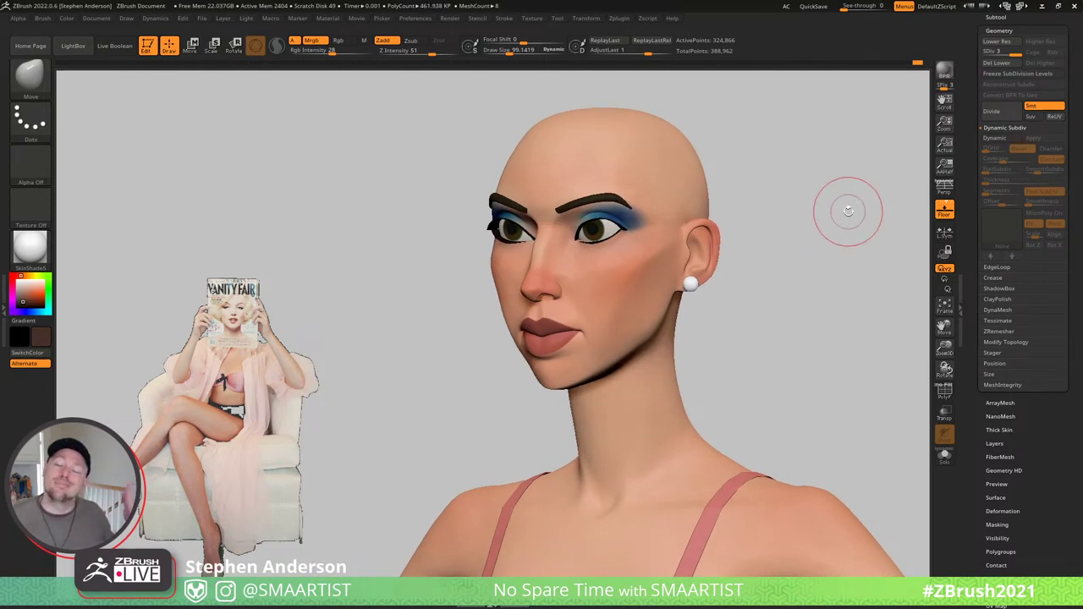